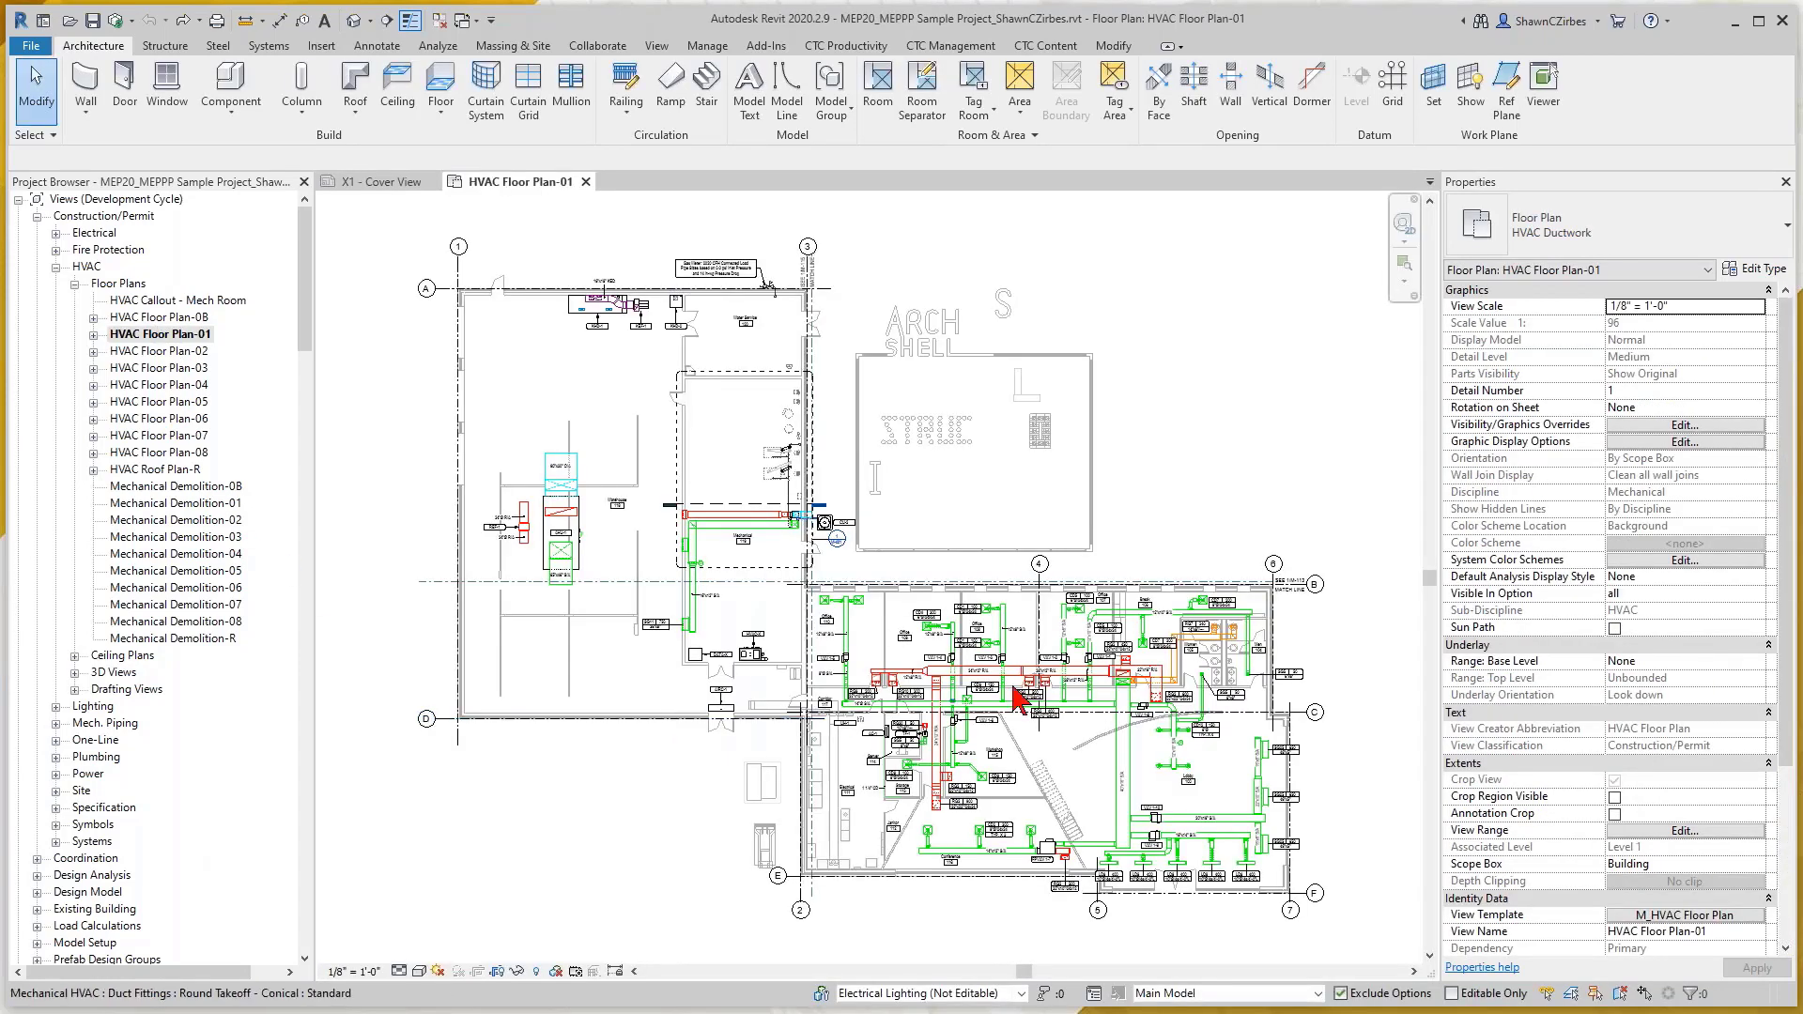
Select the CD4 ceiling diffuser near Office 108 and look through the alternative air terminal types
{"action": "scroll", "coordinate": [636, 738], "scroll_direction": "up", "scroll_amount": 8}
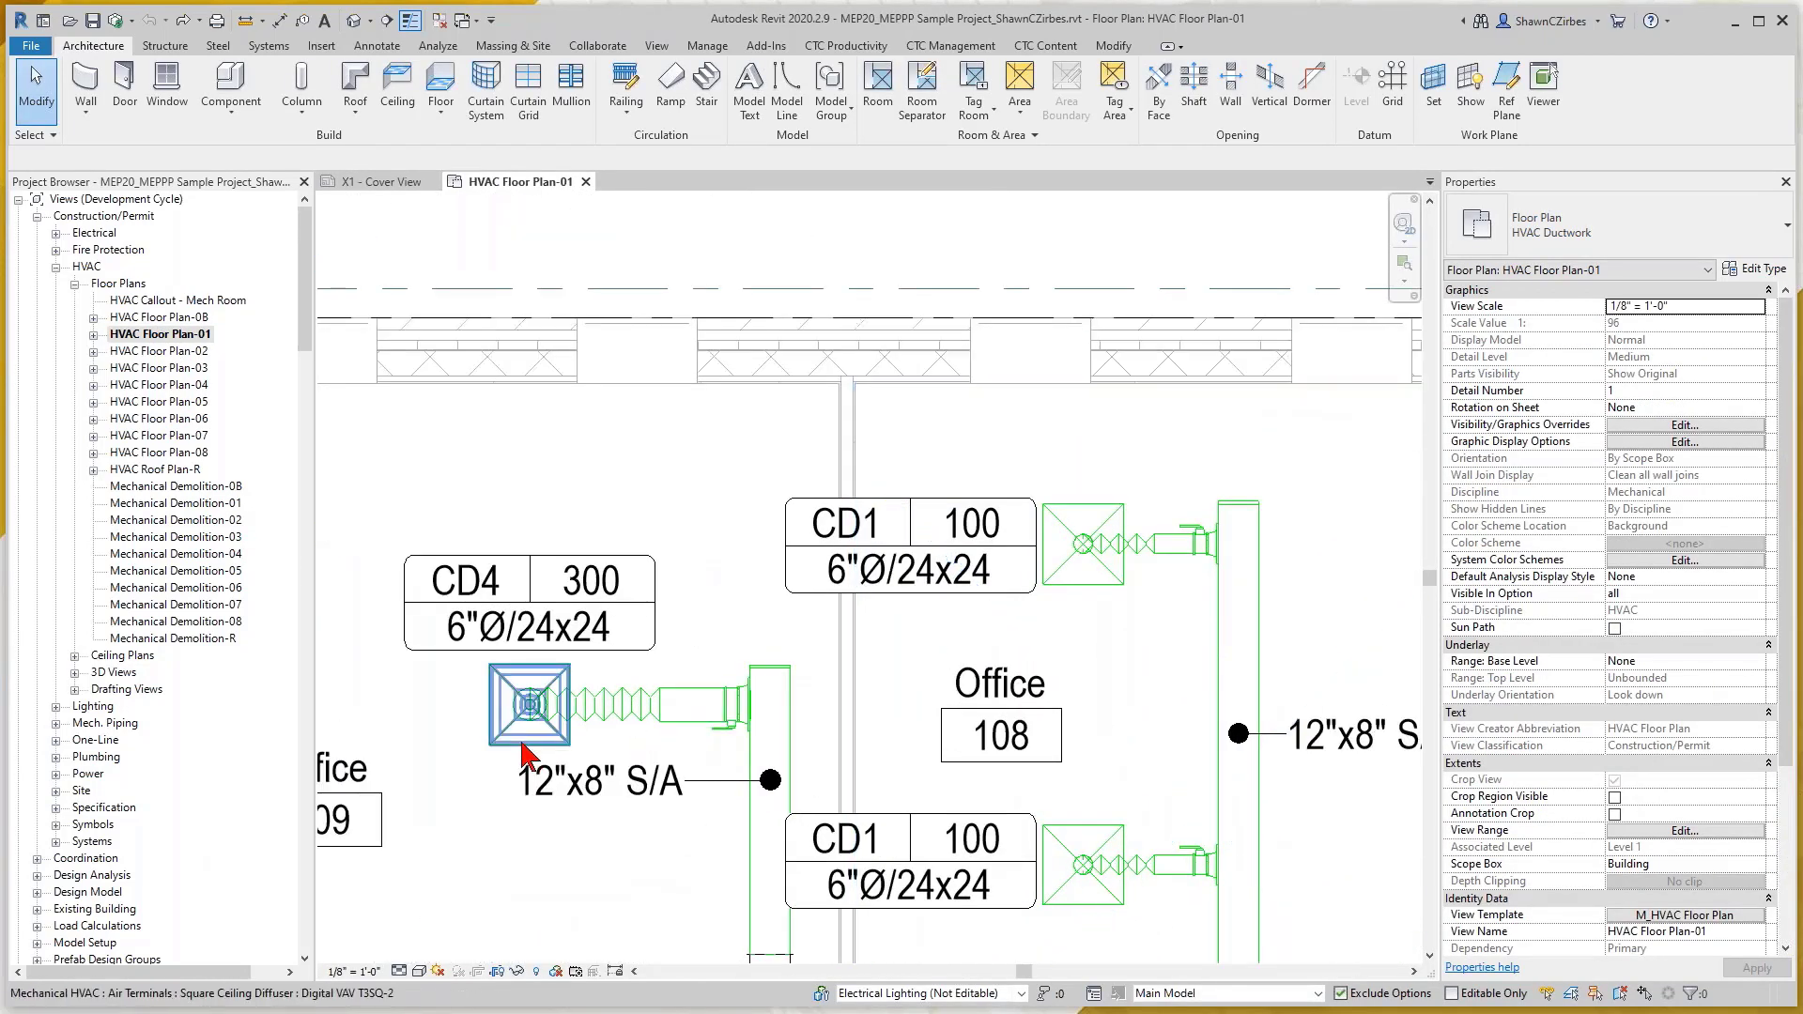
{"action": "left_click", "coordinate": [522, 735]}
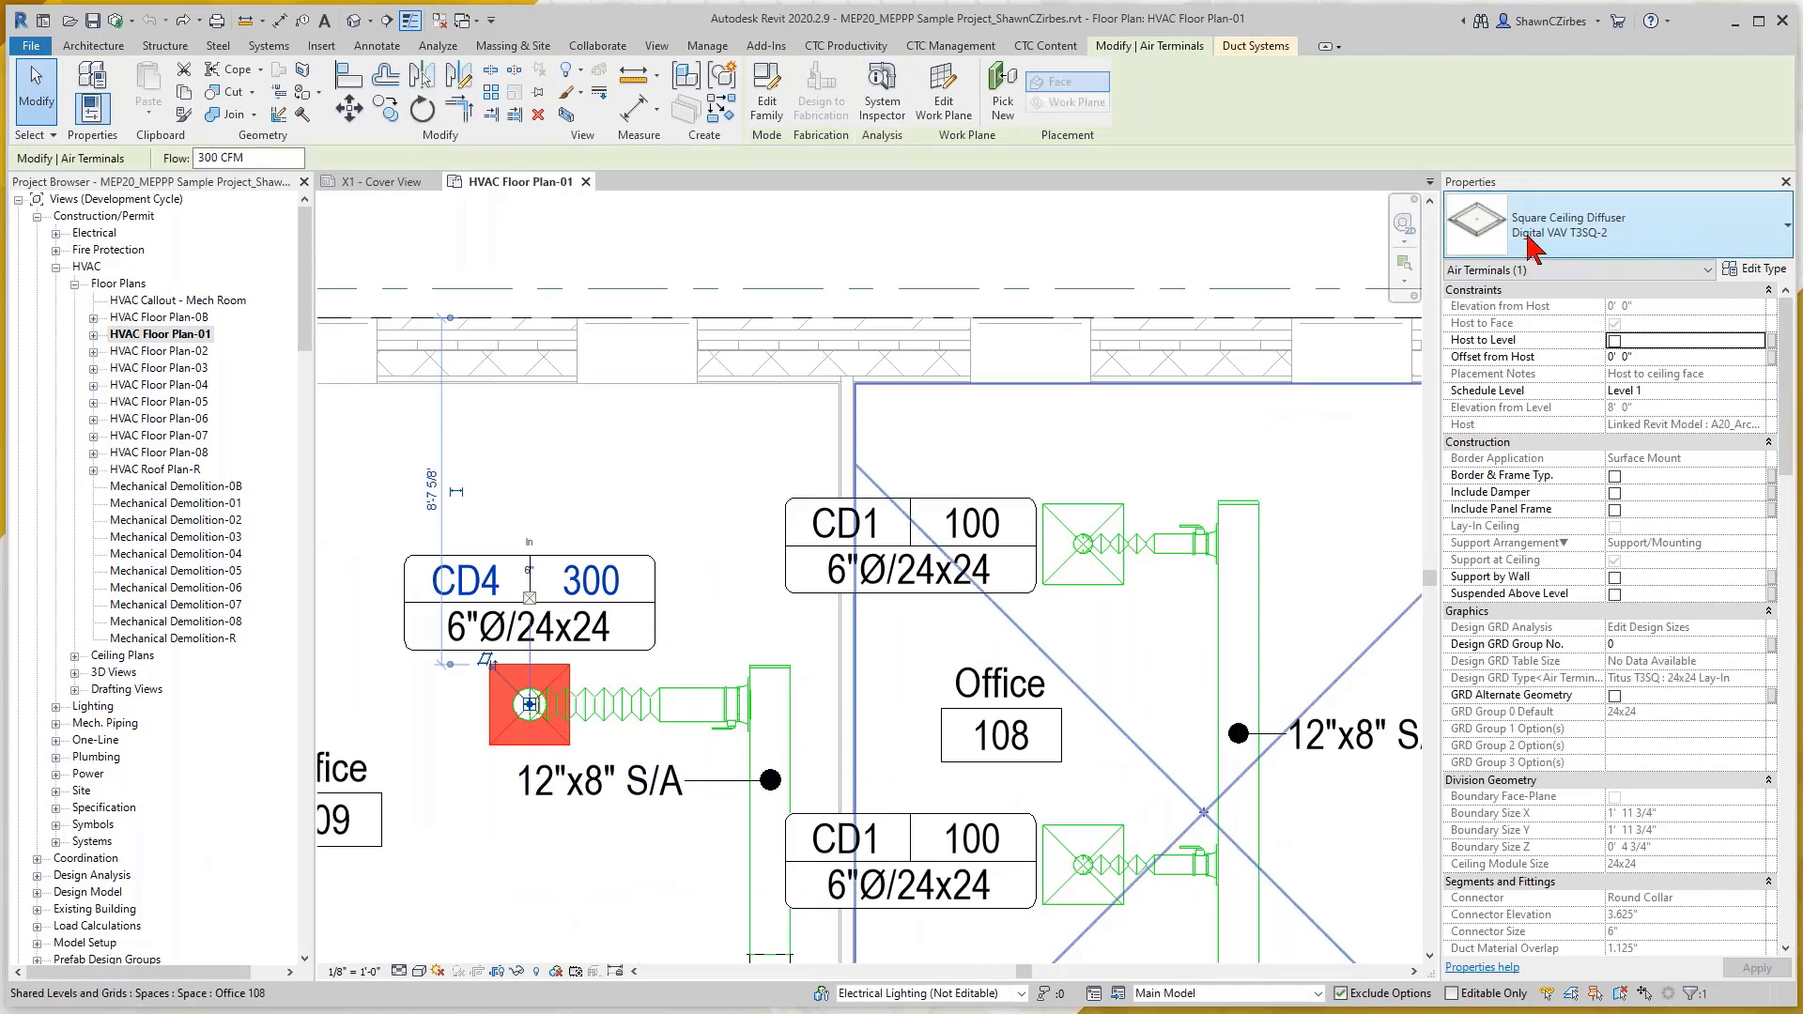
{"action": "left_click", "coordinate": [1594, 242]}
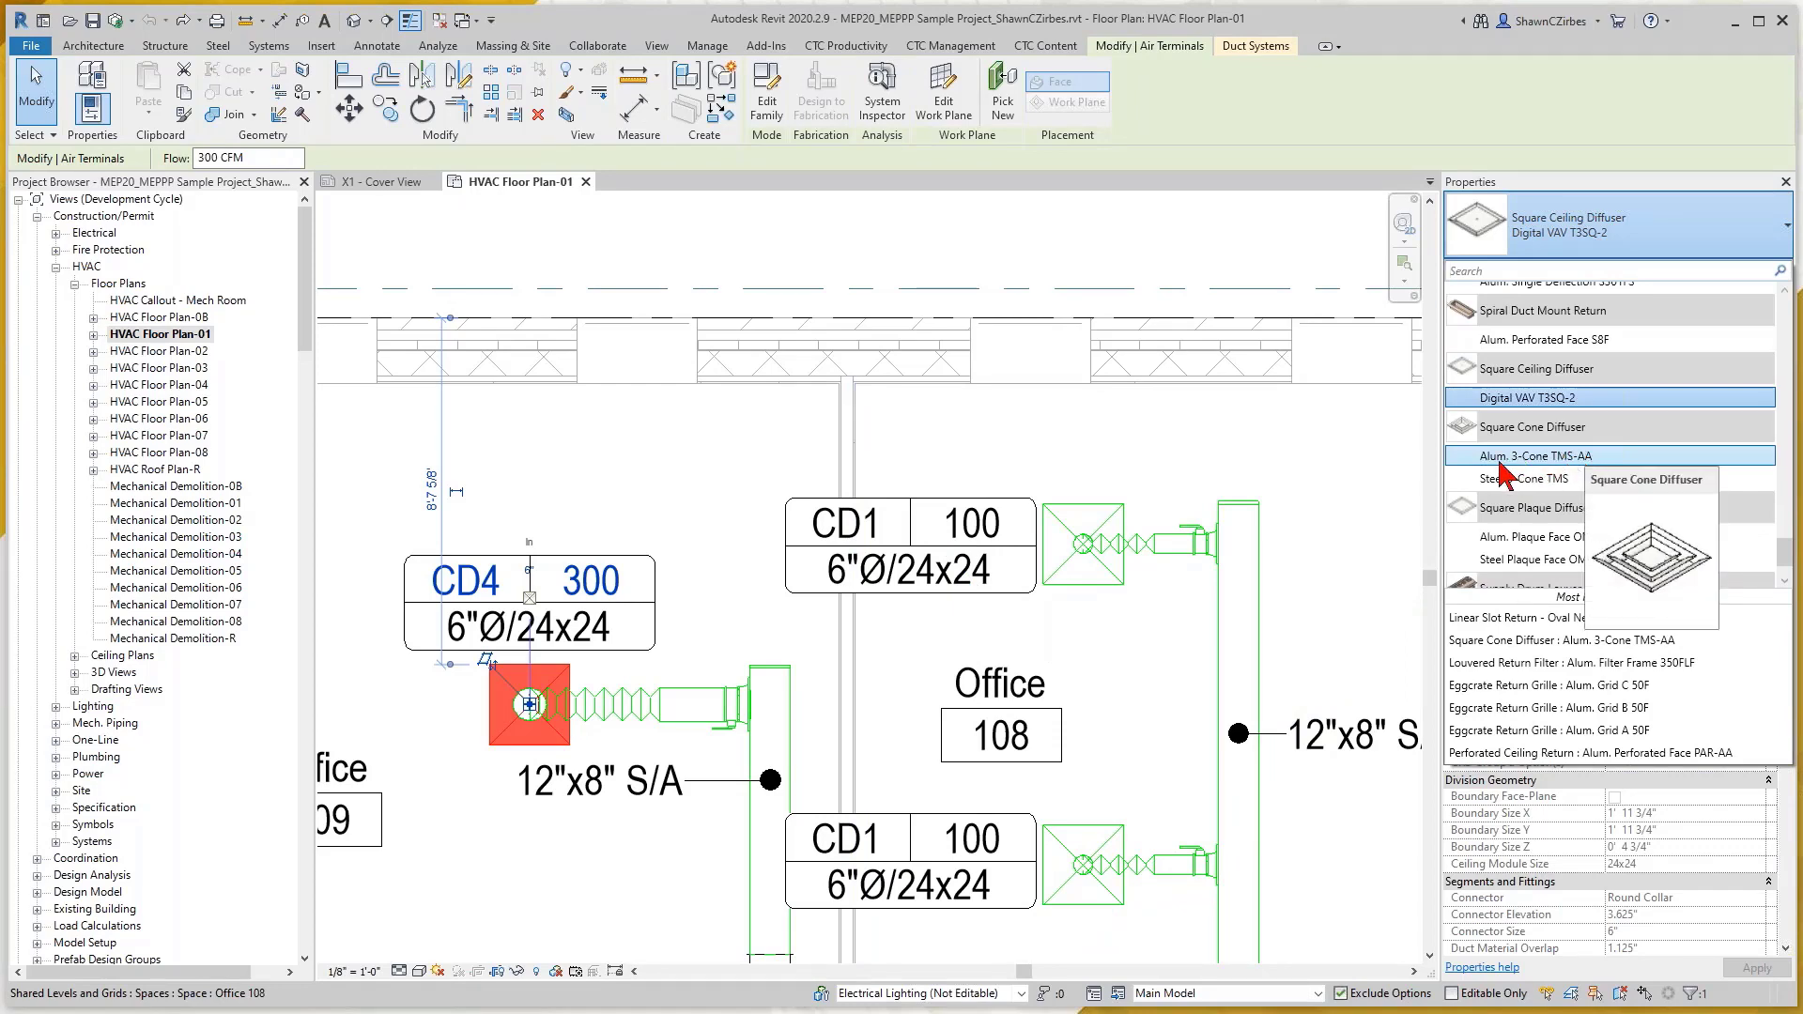
Browse the project's Air Terminals families, checking the types under _Supply Grille and locating the Square Cone Diffuser family
{"action": "left_click_drag", "start_coordinate": [308, 263], "coordinate": [299, 383]}
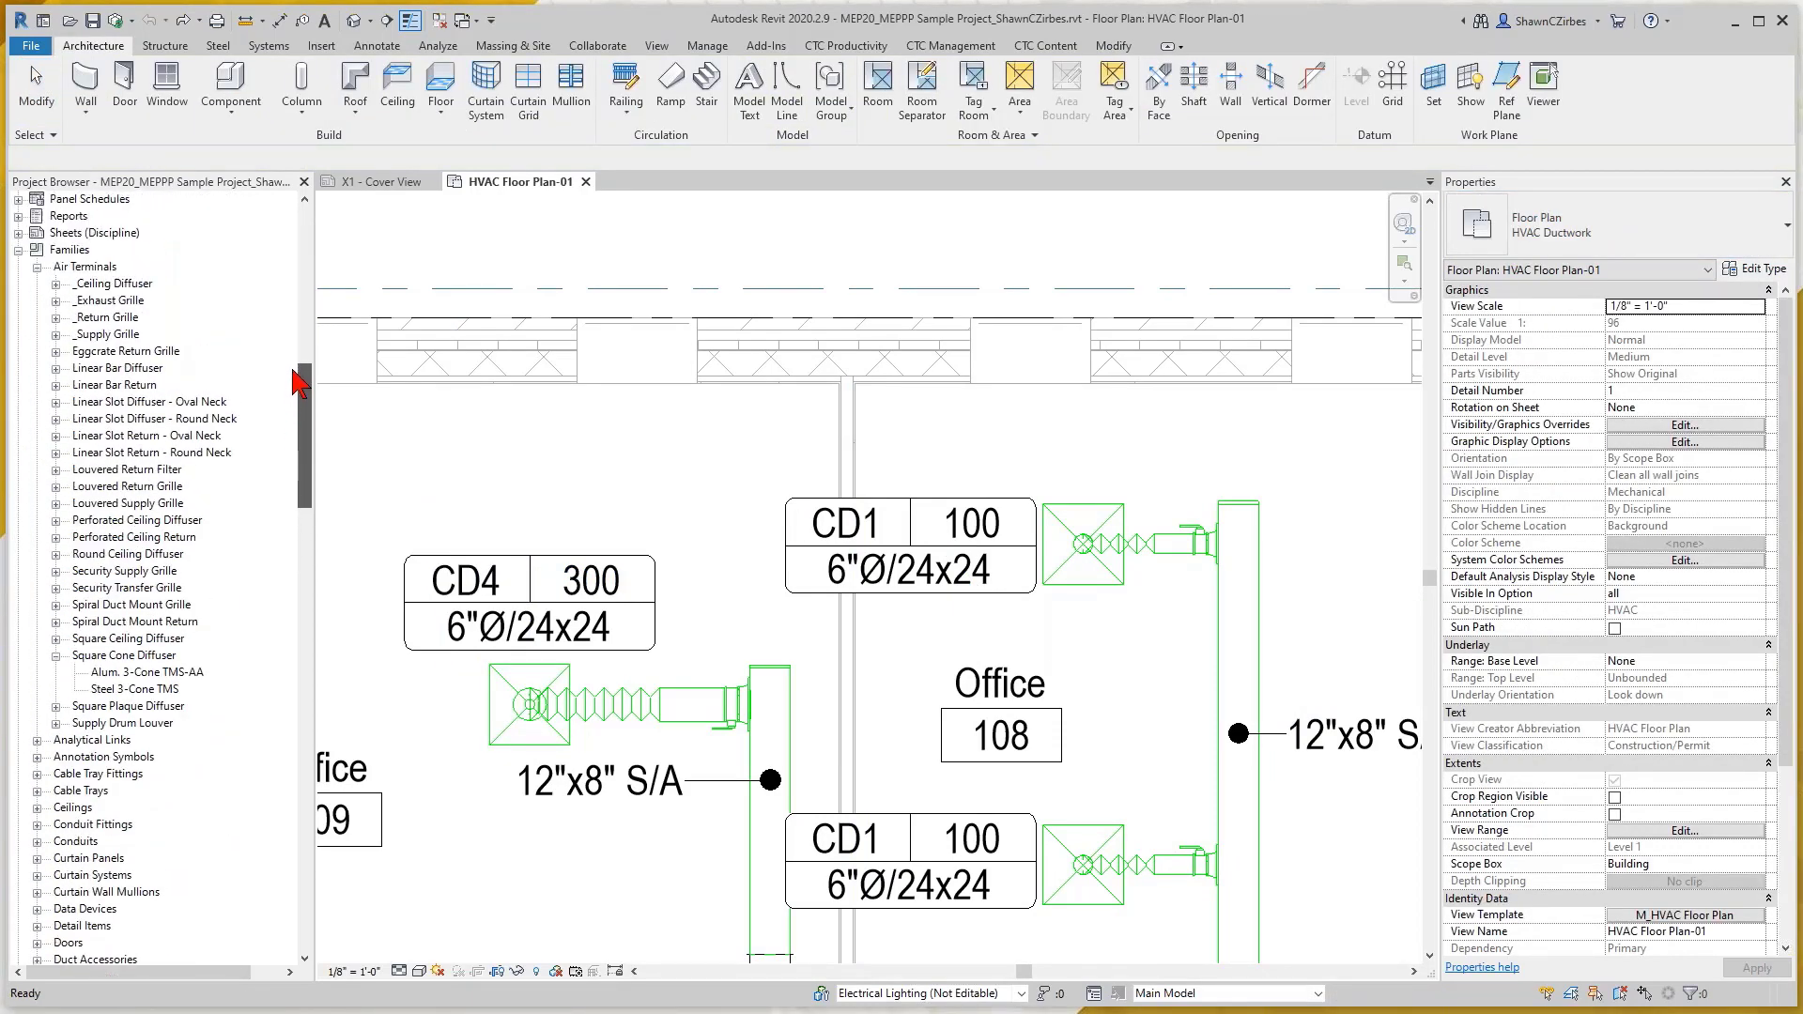
{"action": "left_click", "coordinate": [56, 655]}
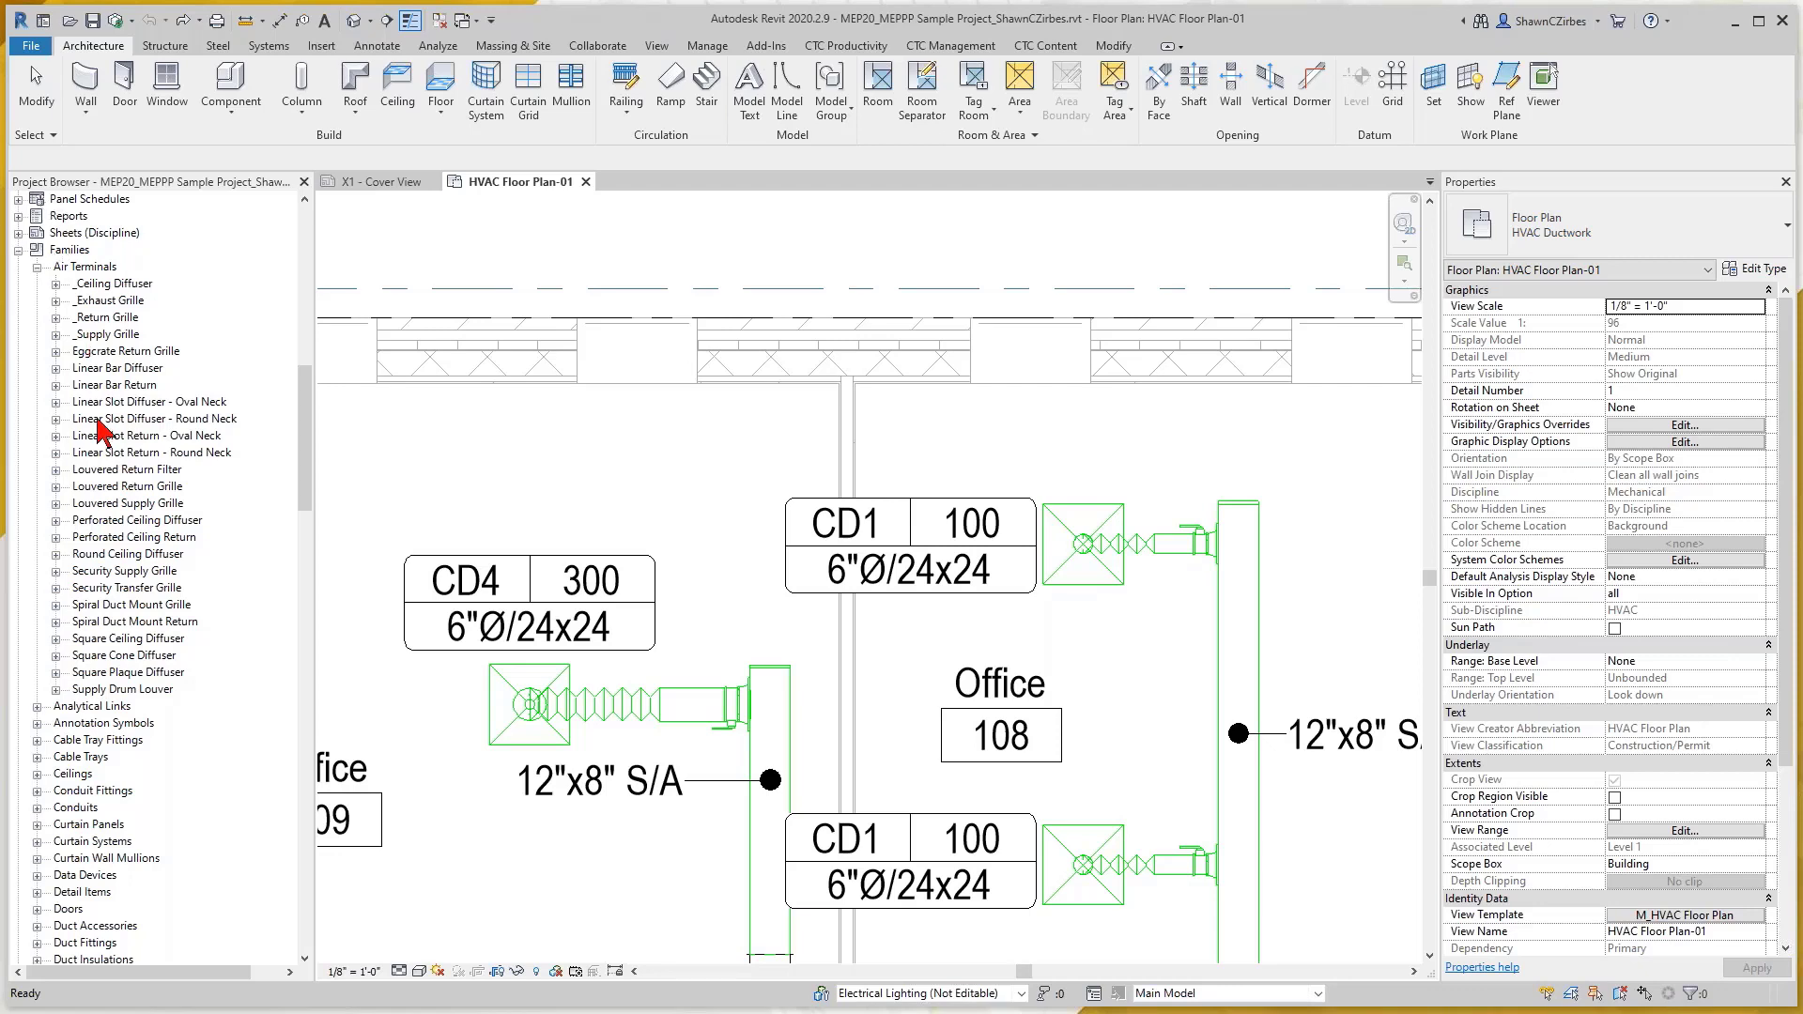
{"action": "left_click", "coordinate": [115, 337]}
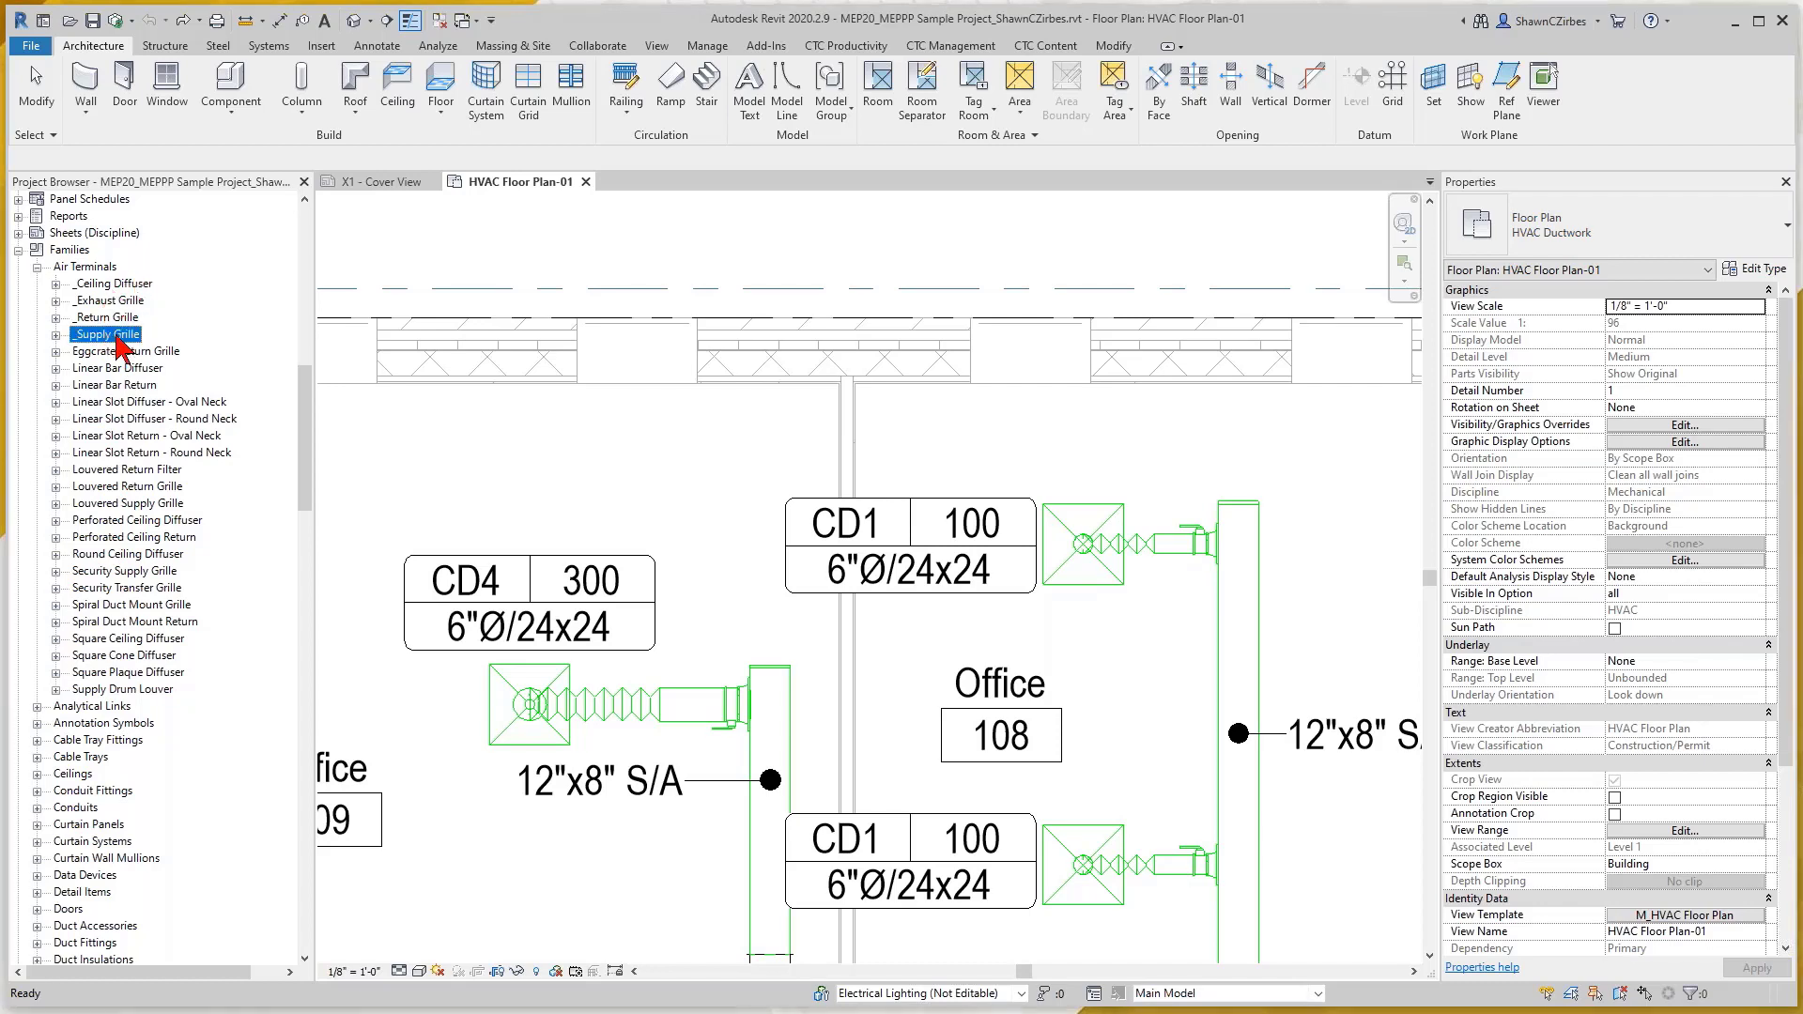
{"action": "left_click", "coordinate": [114, 318]}
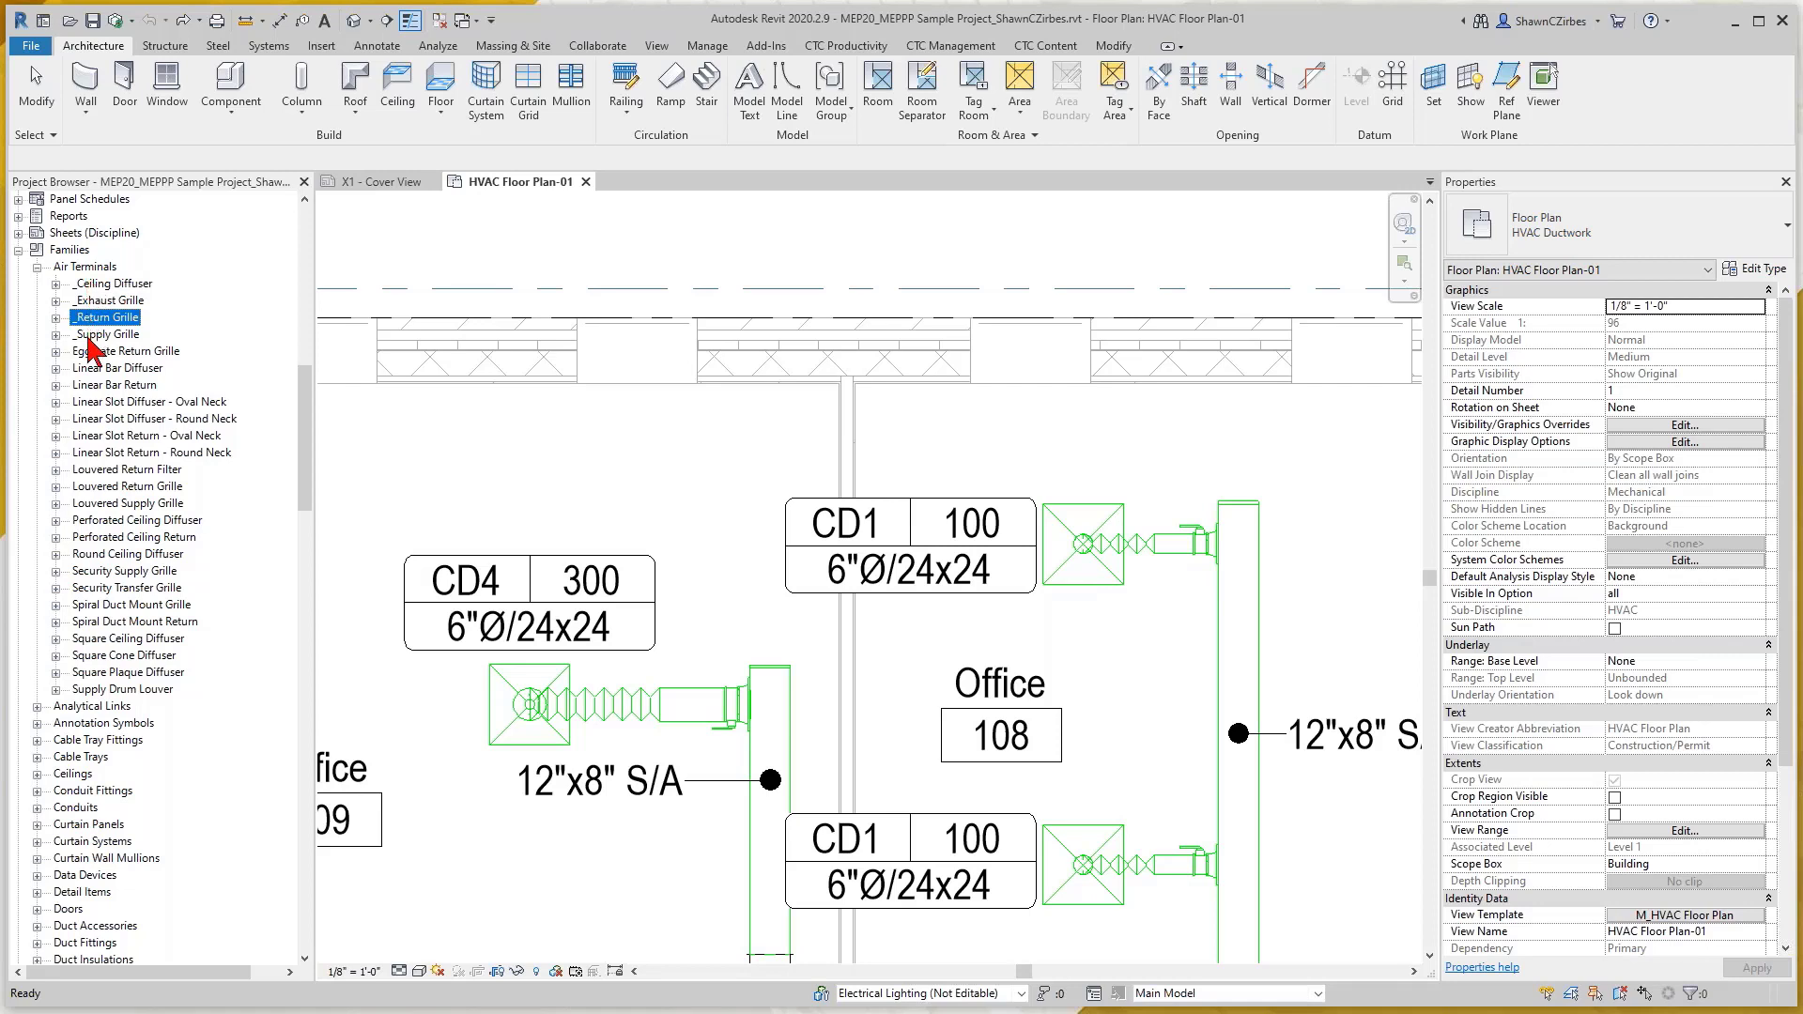
{"action": "left_click", "coordinate": [55, 334]}
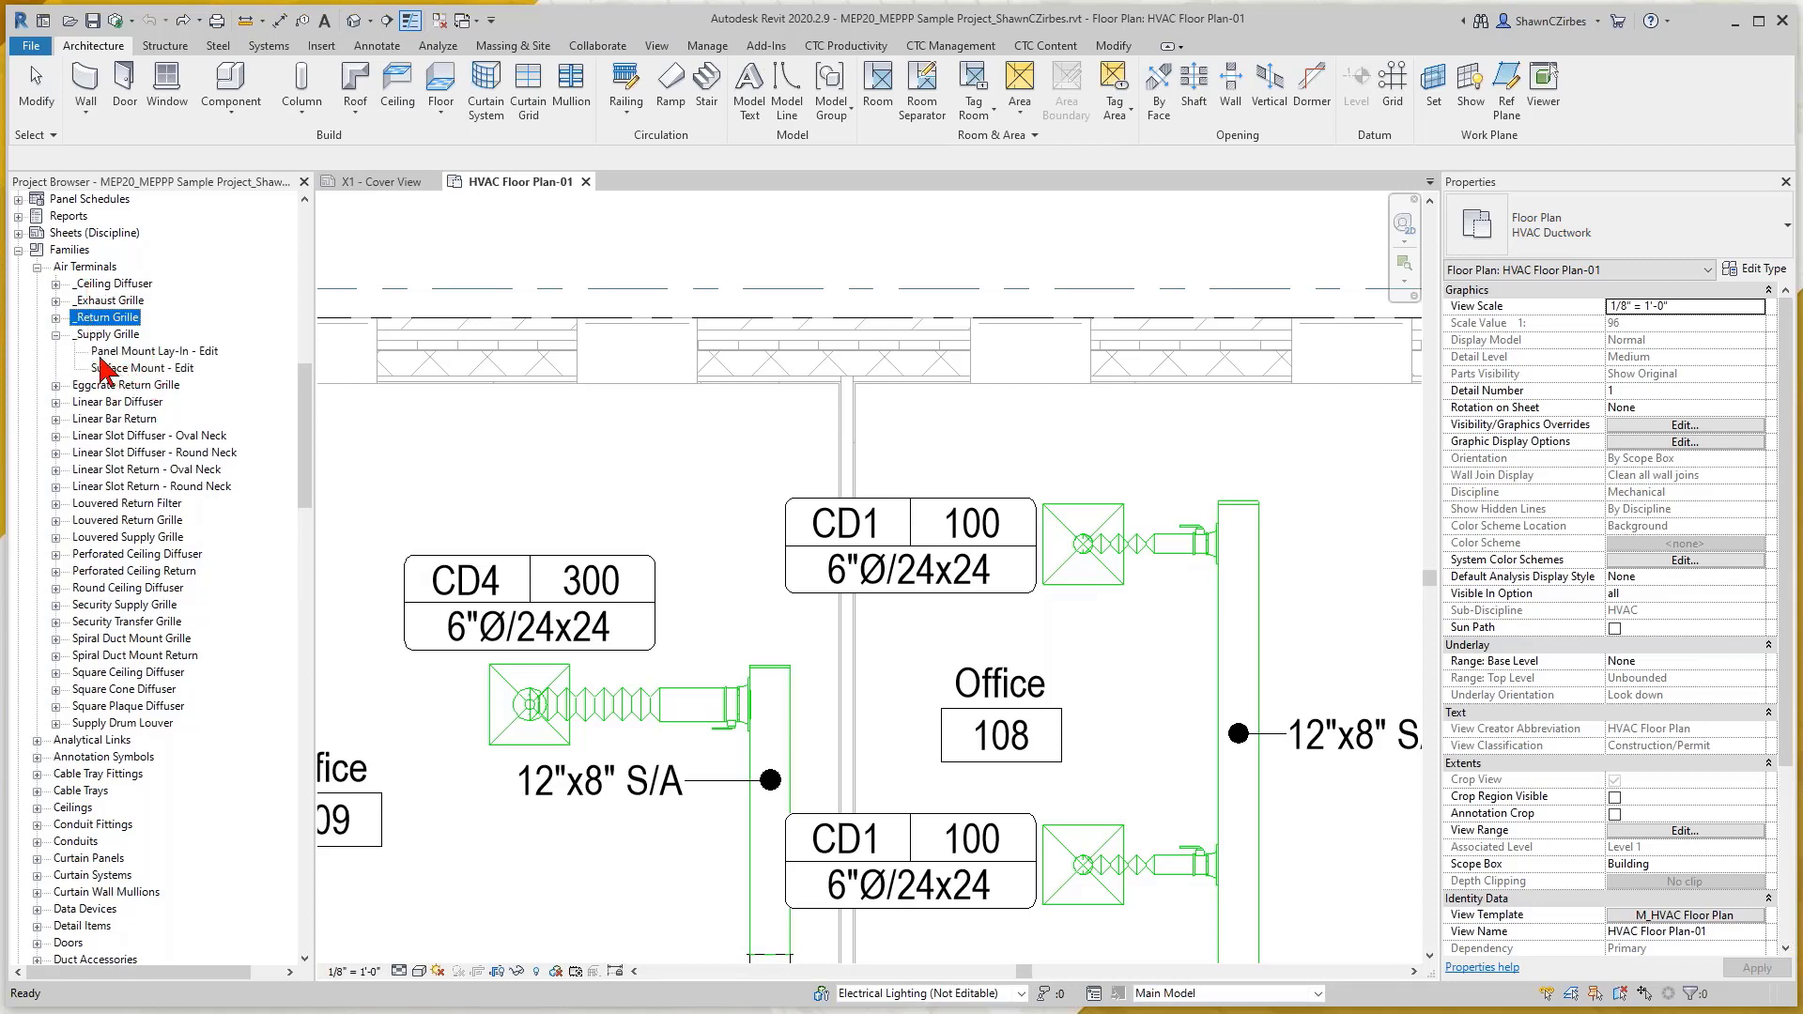
{"action": "left_click", "coordinate": [56, 334]}
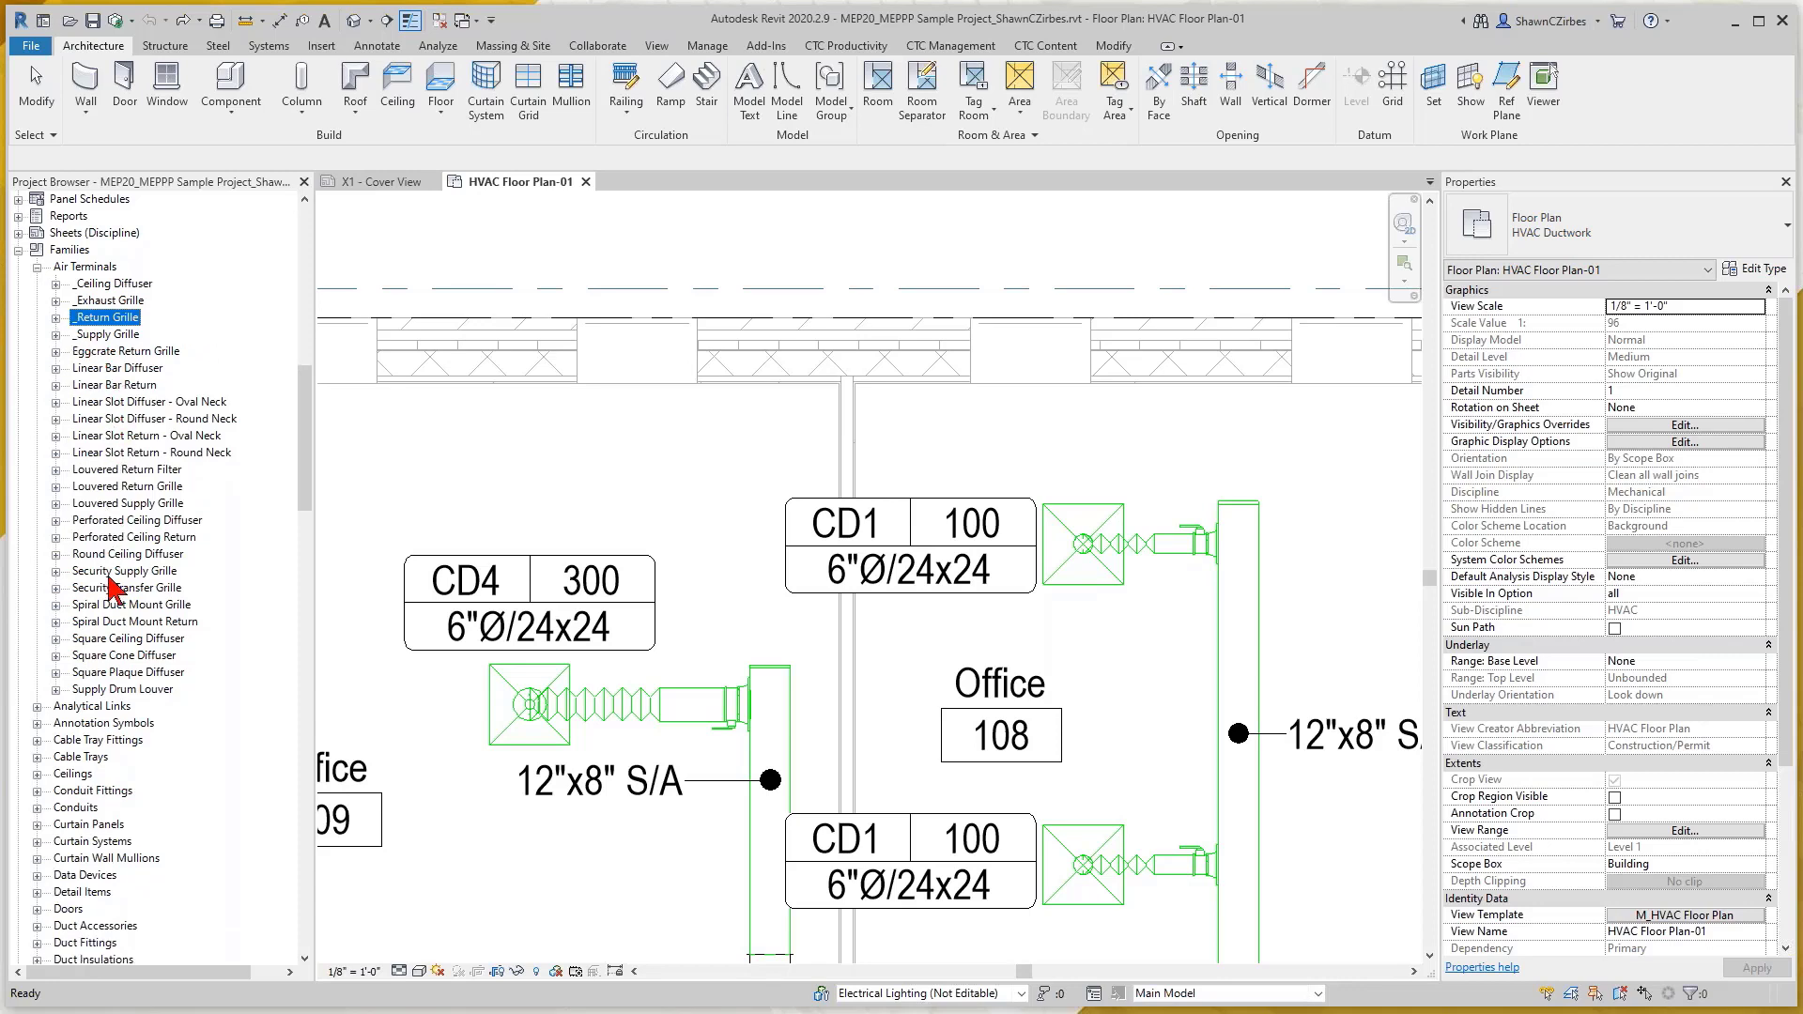
{"action": "left_click", "coordinate": [121, 656]}
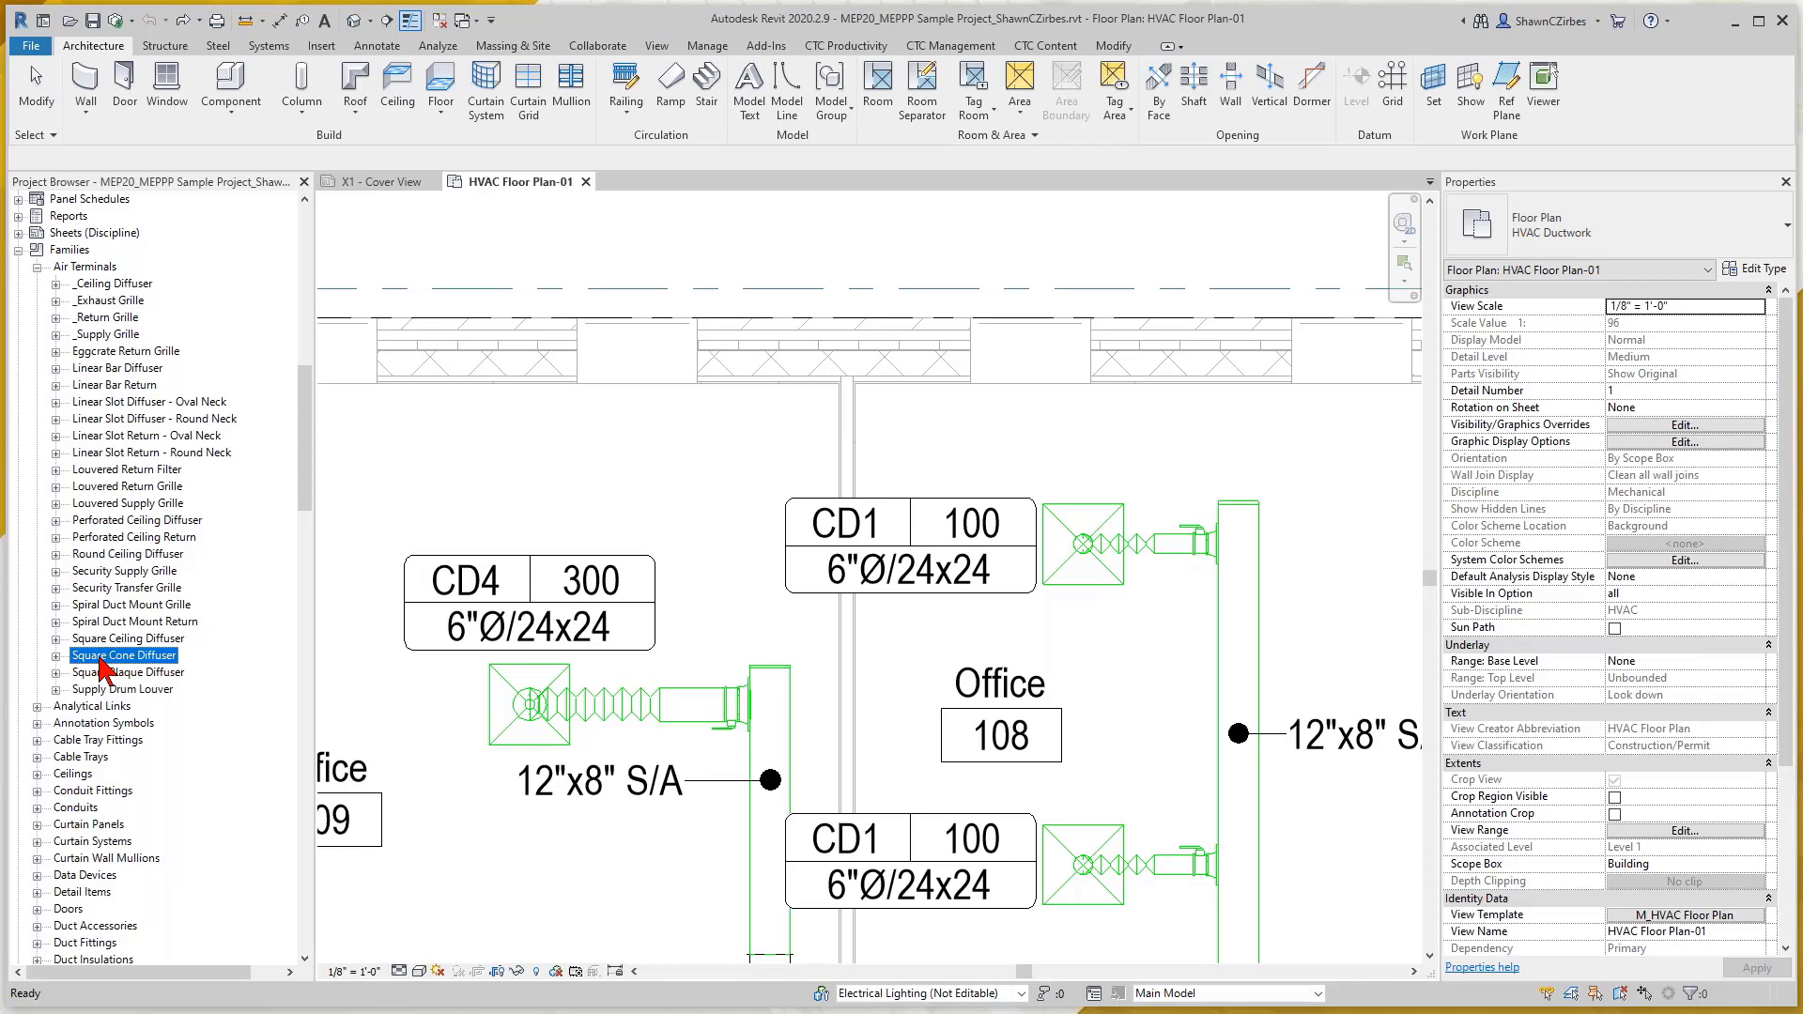
Change the CD4 ceiling diffuser near Office 108 to the Square Cone Diffuser type Steel 3-Cone TMS
{"action": "left_click", "coordinate": [508, 719]}
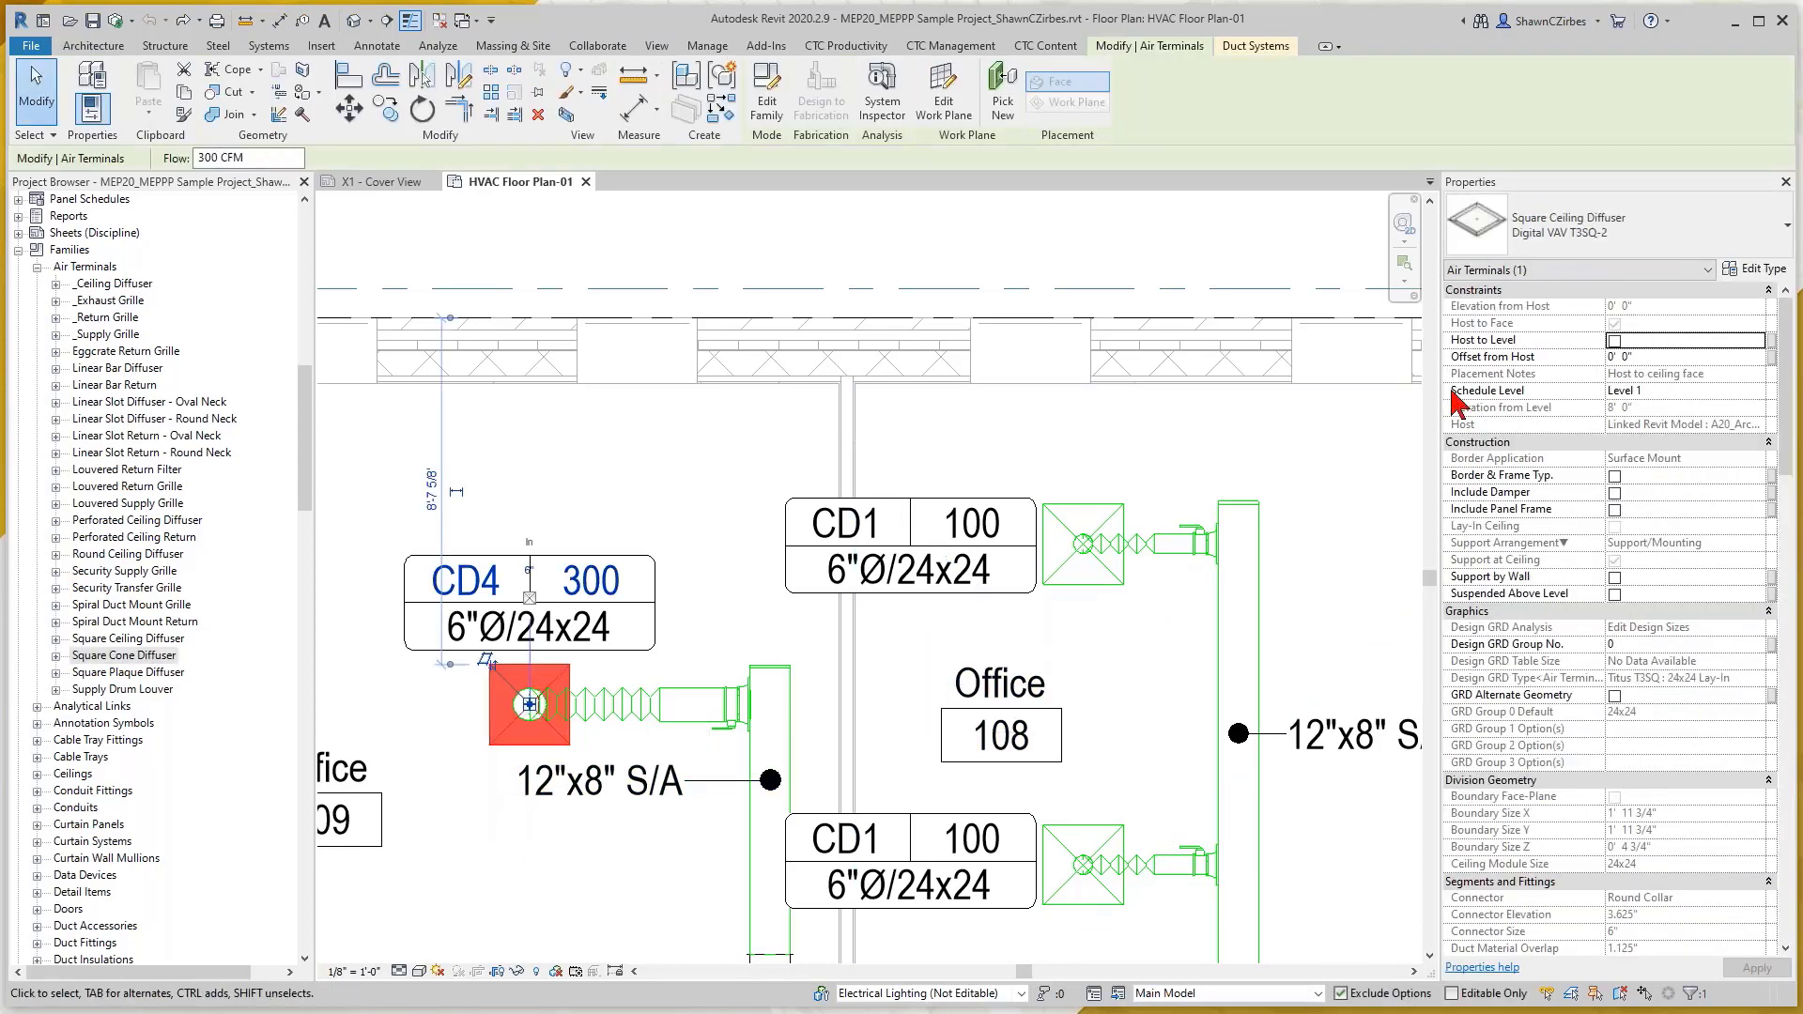
{"action": "left_click", "coordinate": [1559, 237]}
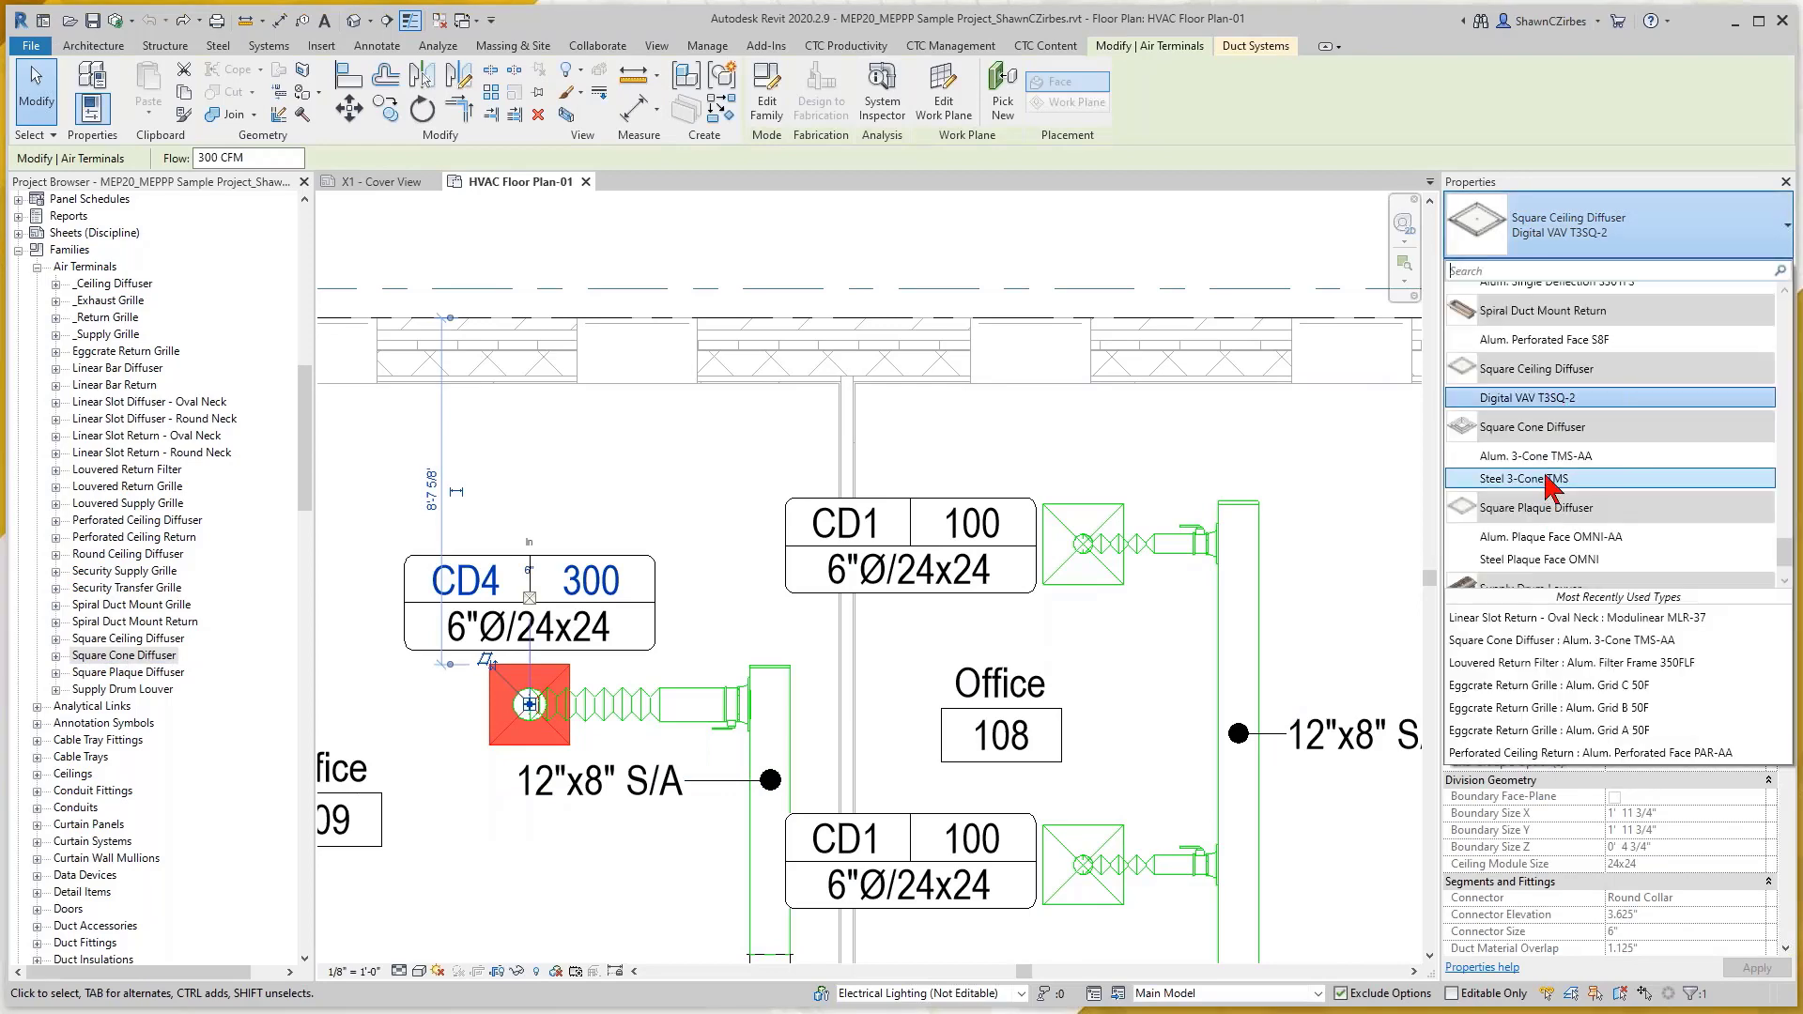
{"action": "left_click", "coordinate": [1510, 479]}
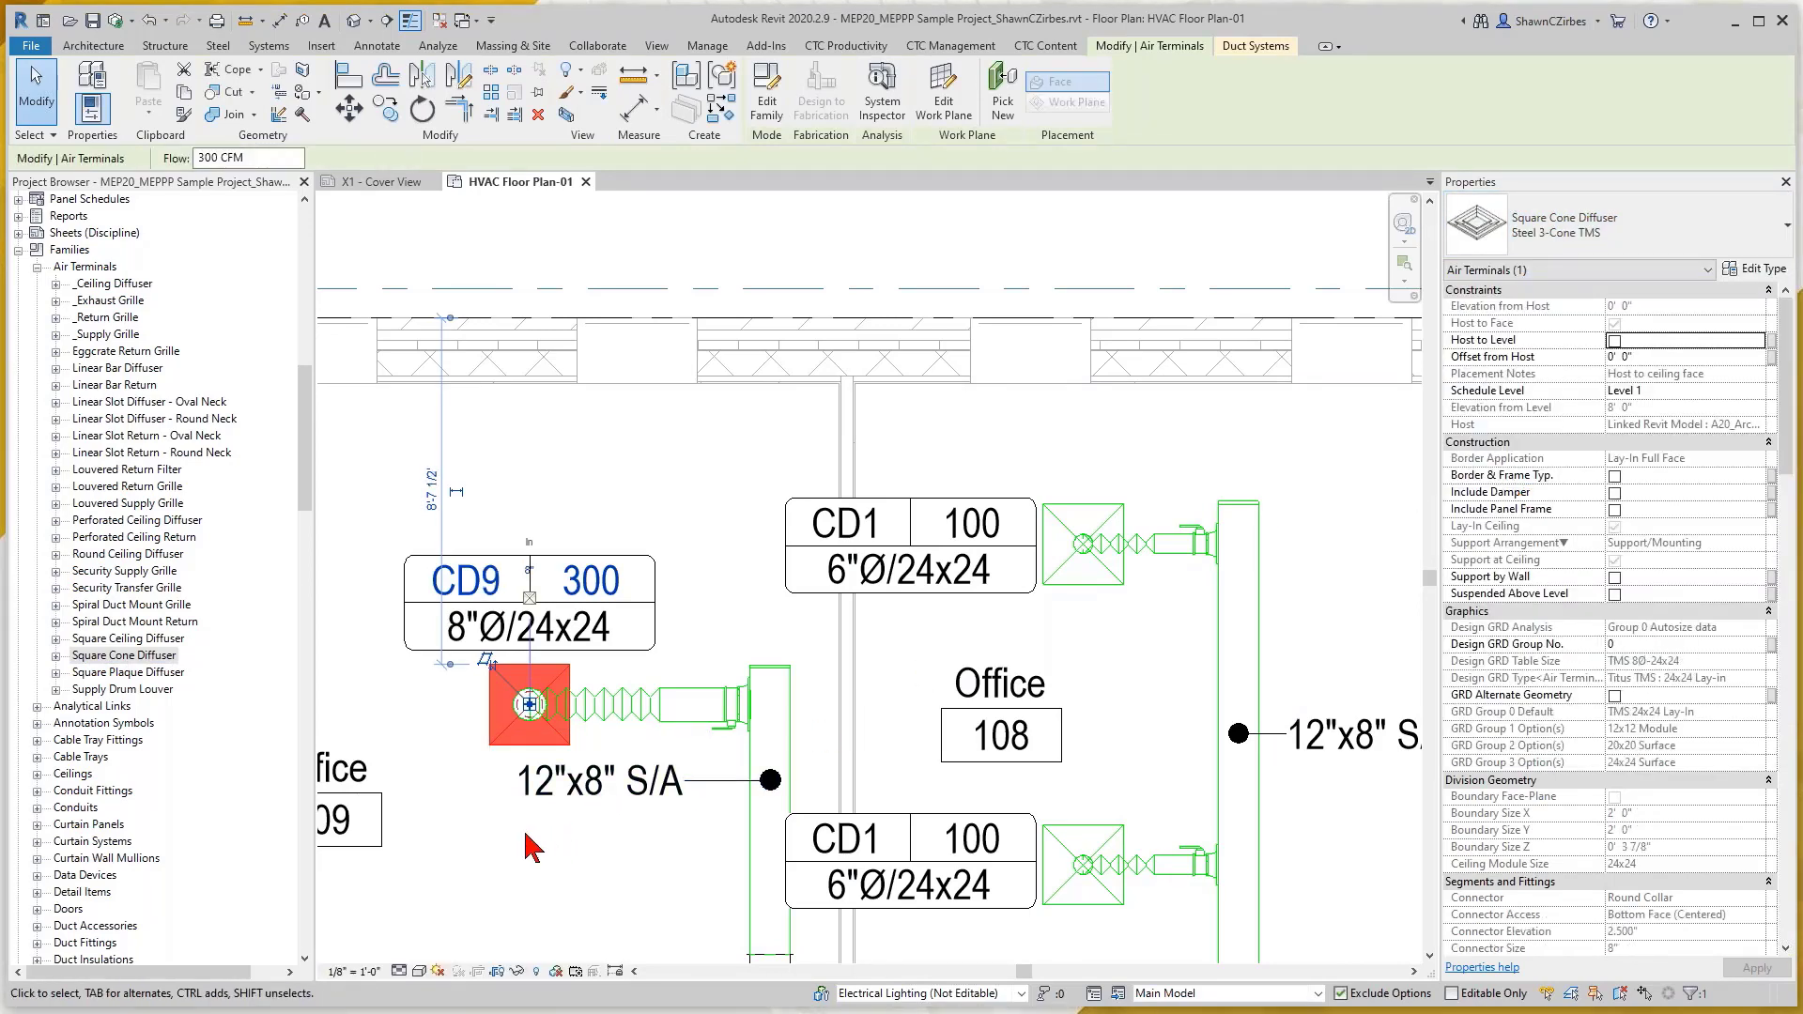
{"action": "left_click", "coordinate": [545, 892]}
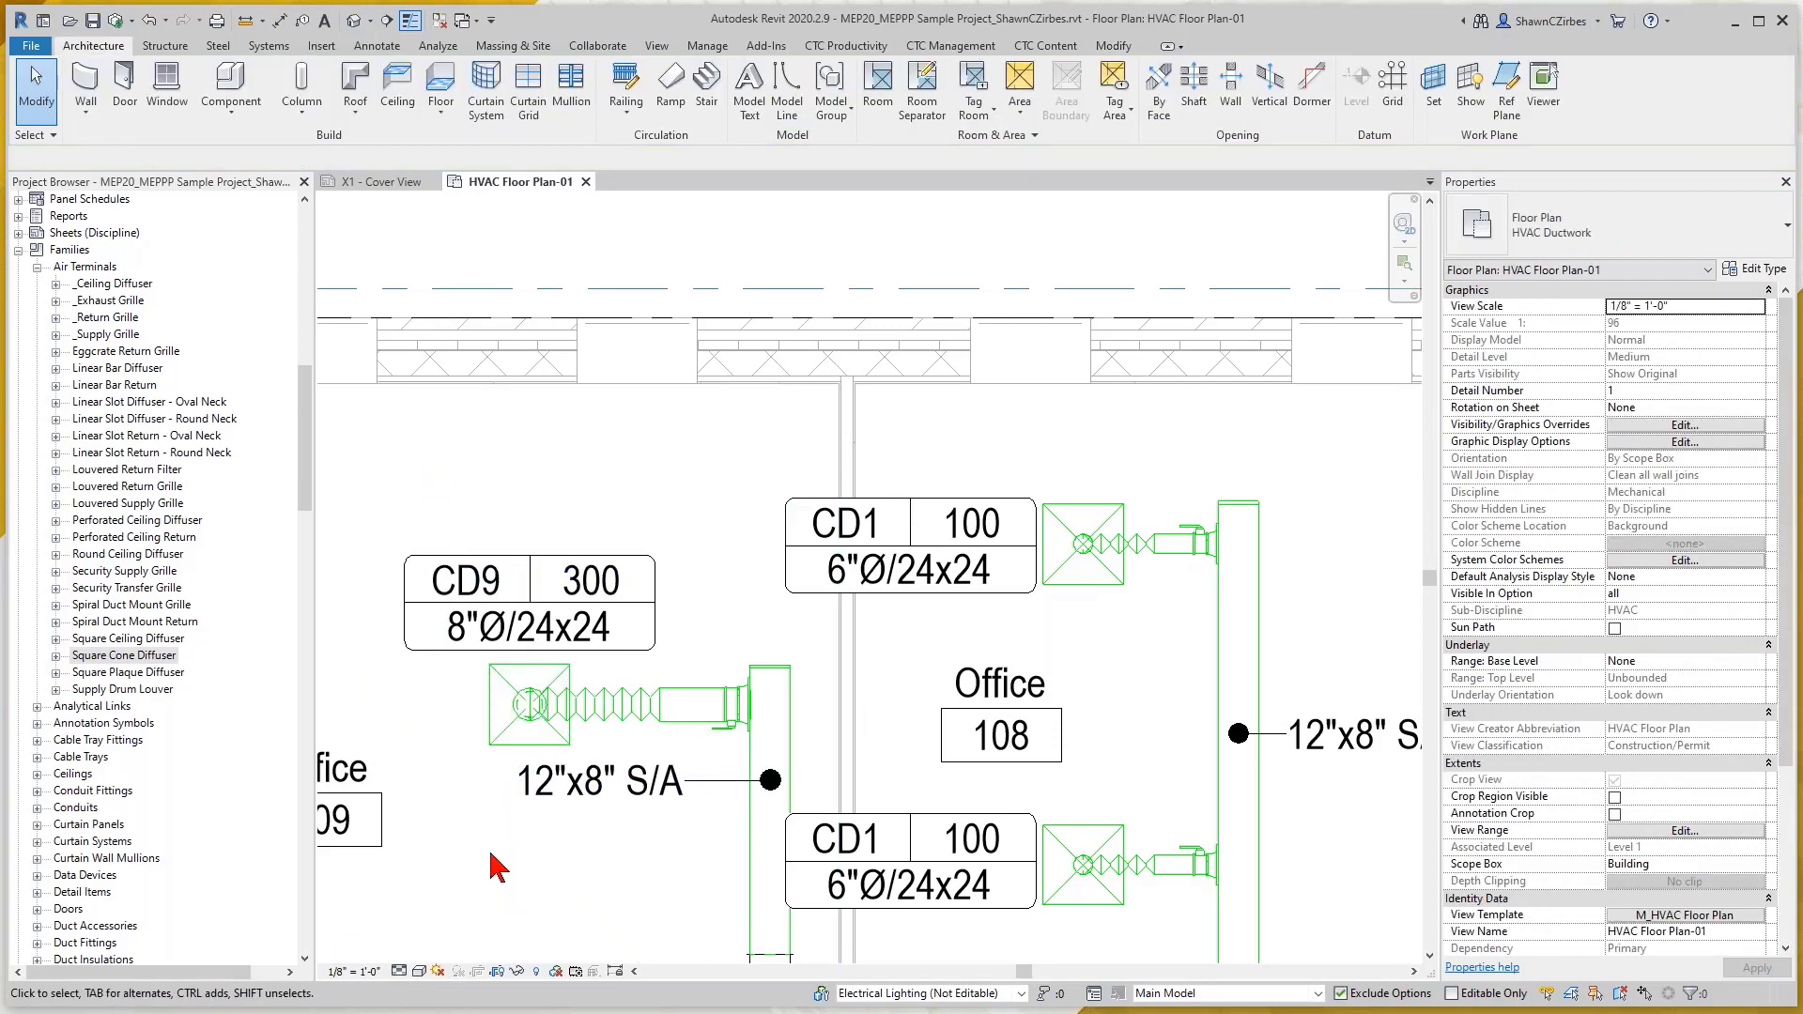
Open the Square Cone Diffuser family for editing
{"action": "left_click", "coordinate": [495, 740]}
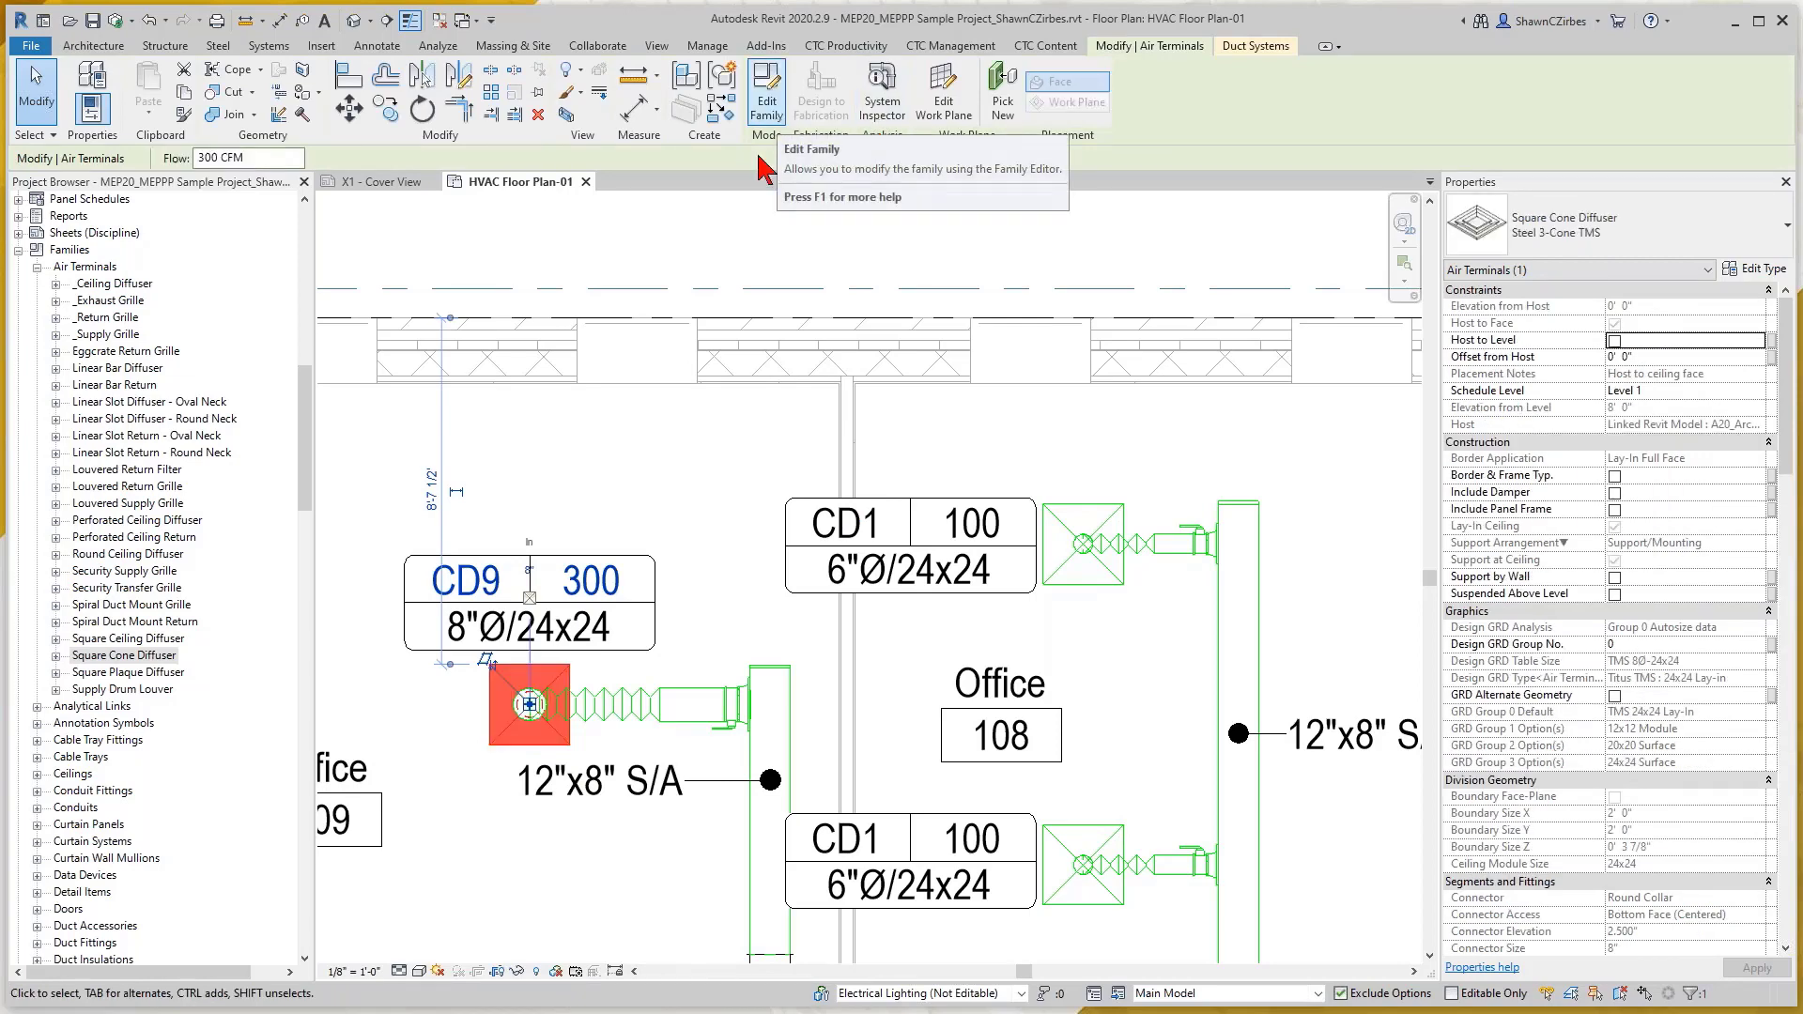
{"action": "right_click", "coordinate": [143, 657]}
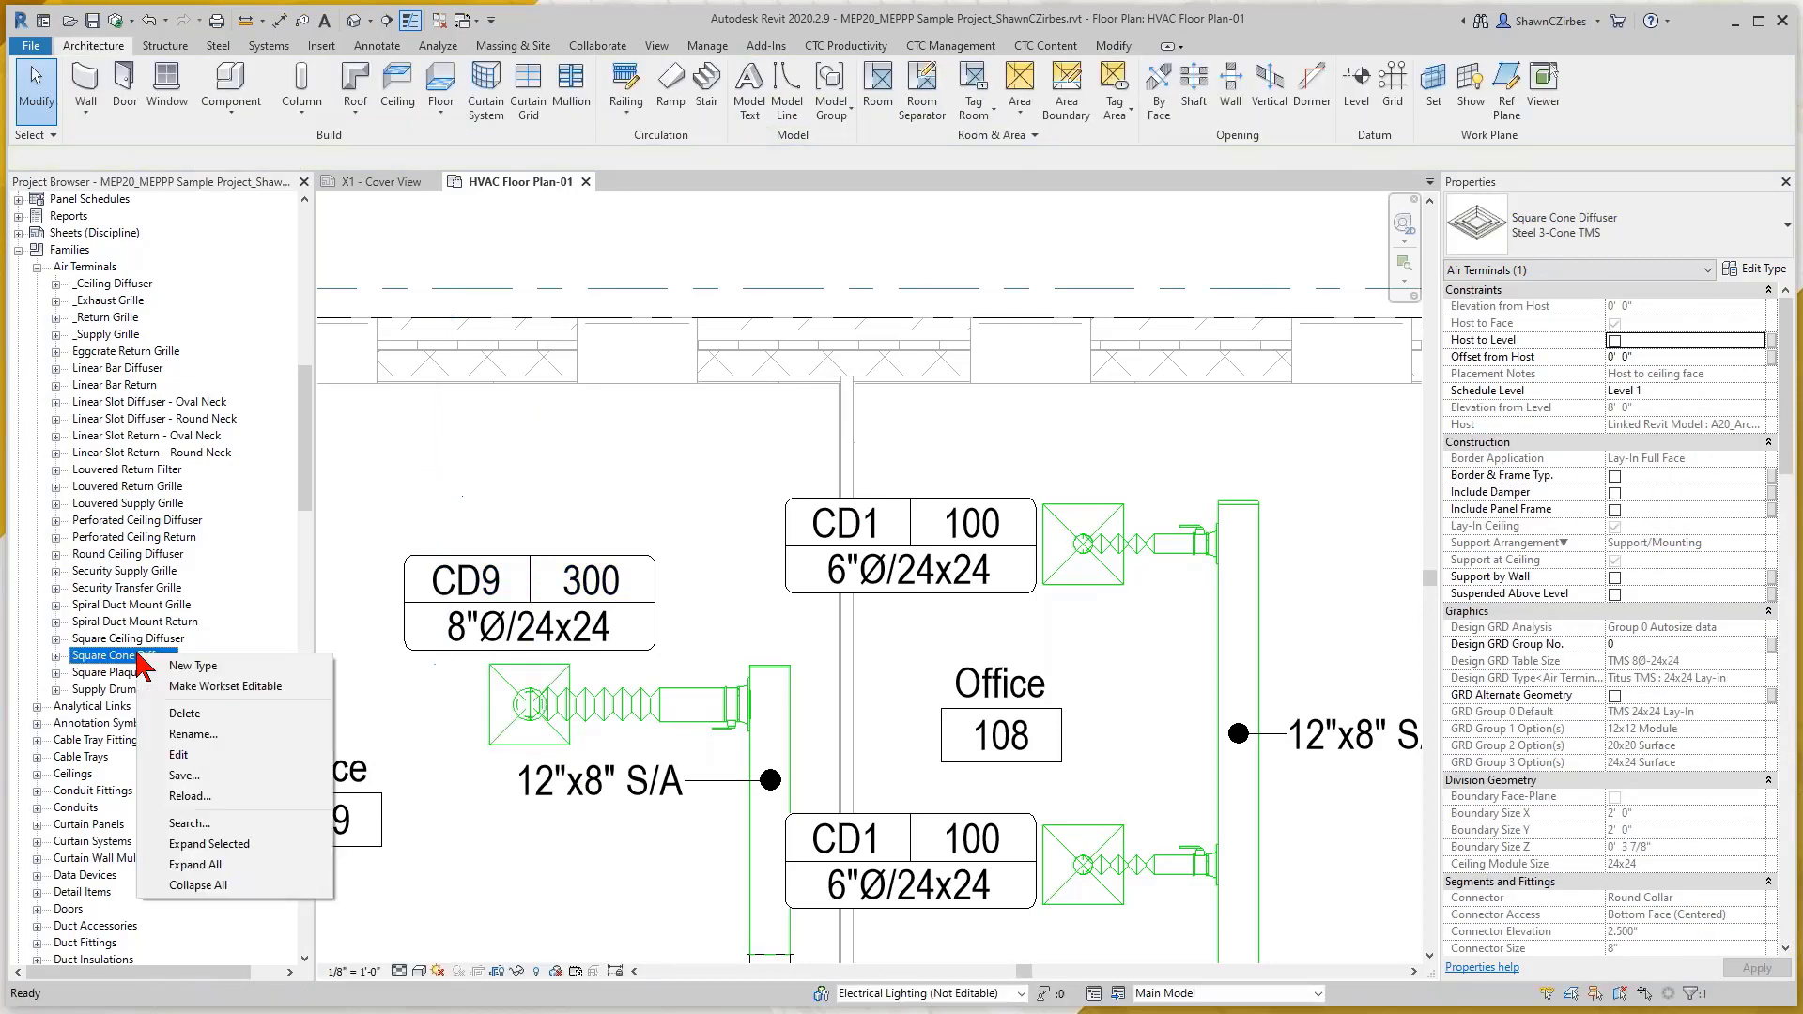
{"action": "left_click", "coordinate": [207, 757]}
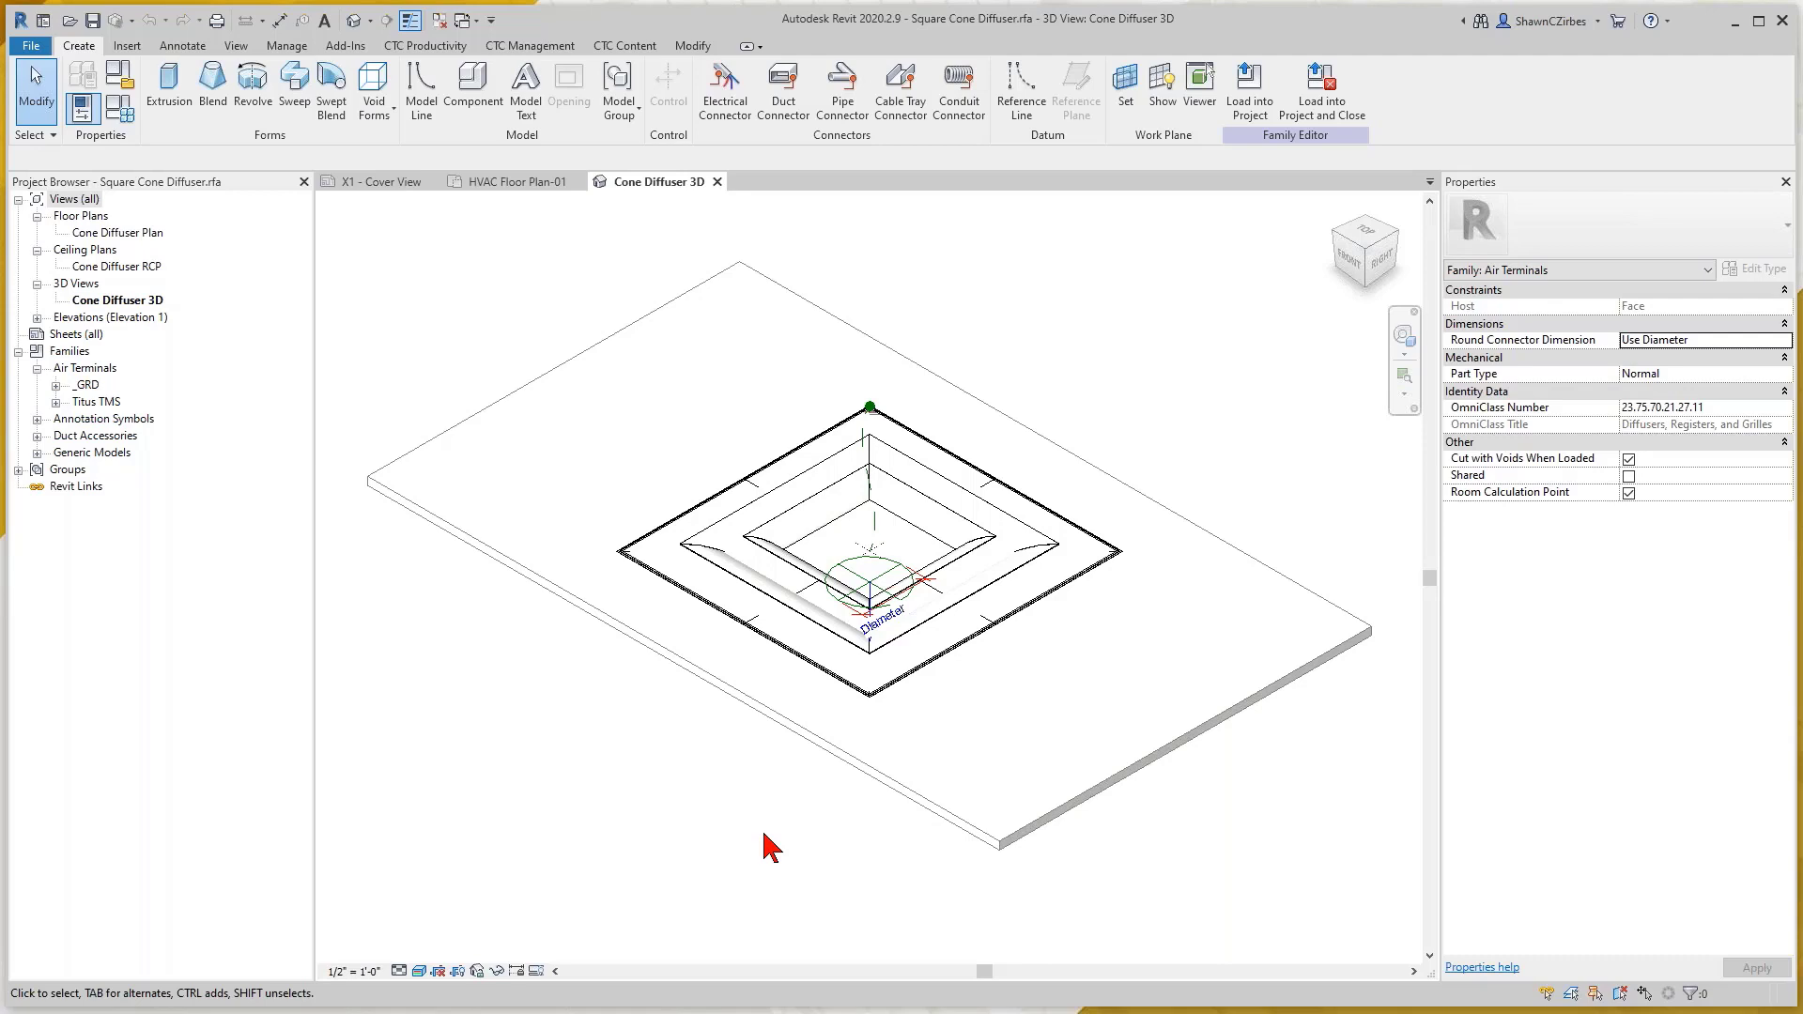
Start saving the family under a new file, with the Price SCD folder as the destination
{"action": "left_click", "coordinate": [43, 47]}
{"action": "mouse_move", "coordinate": [118, 270]}
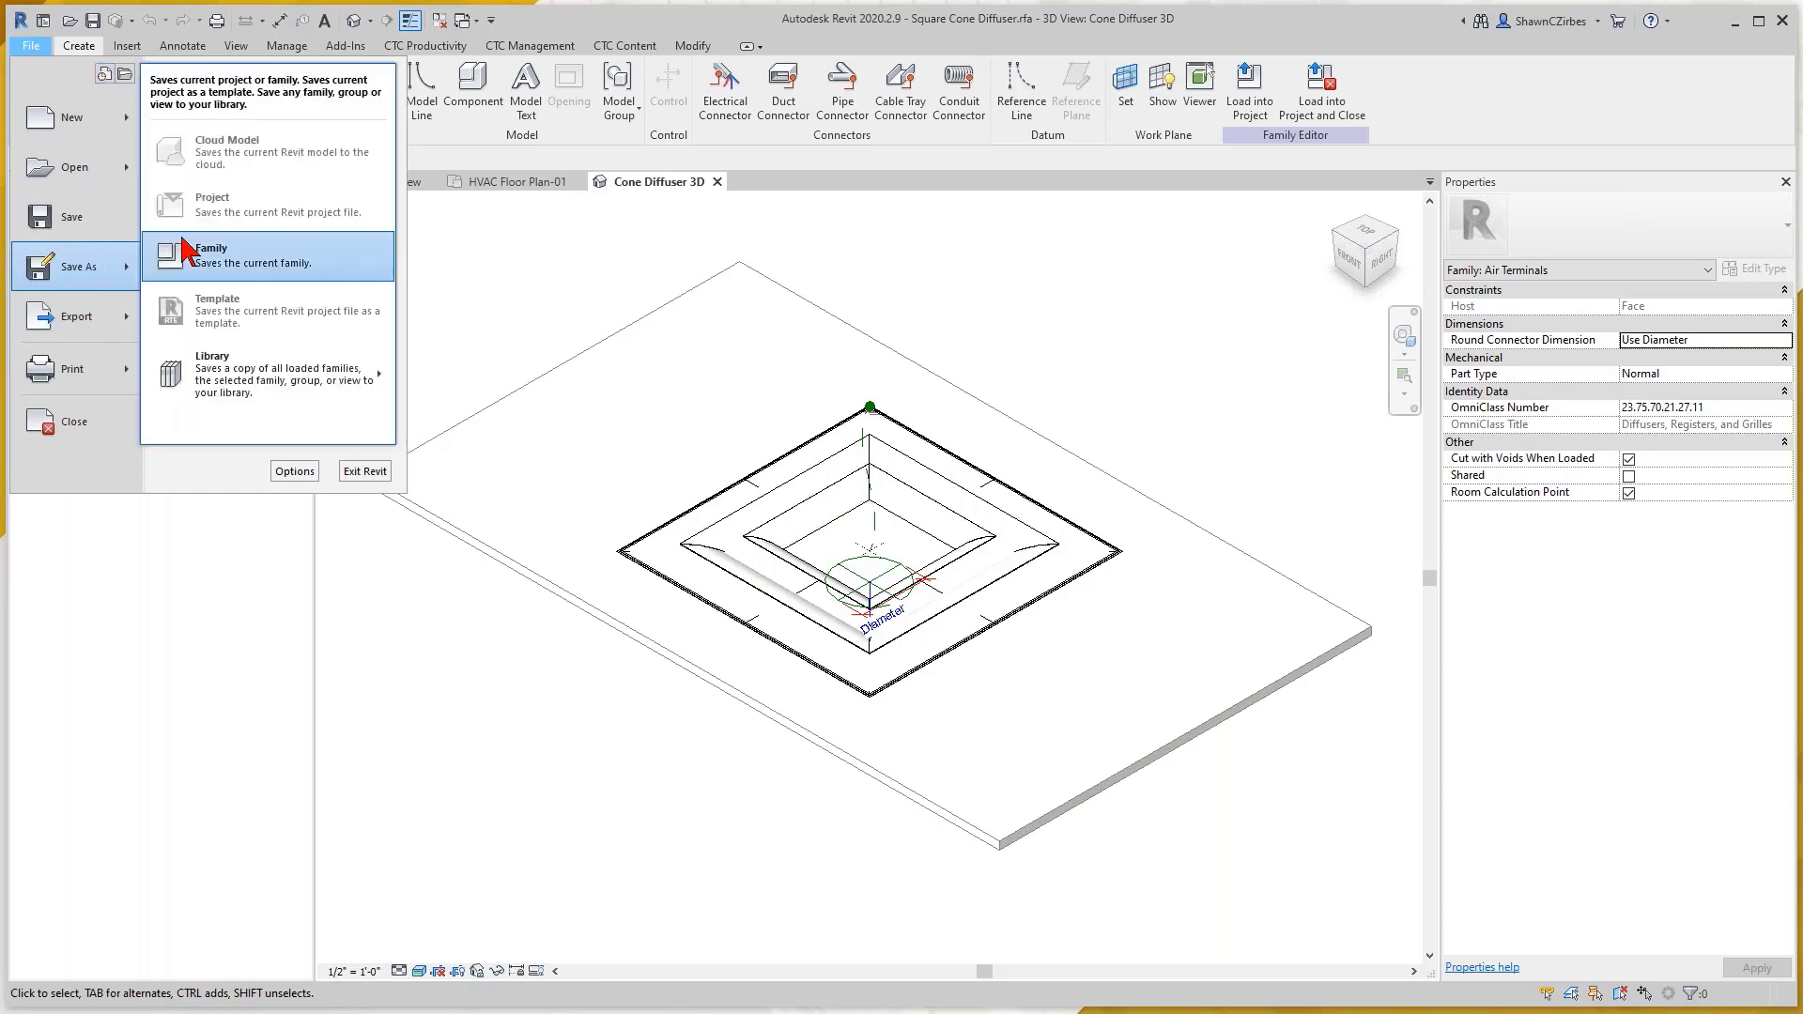
{"action": "left_click", "coordinate": [251, 259]}
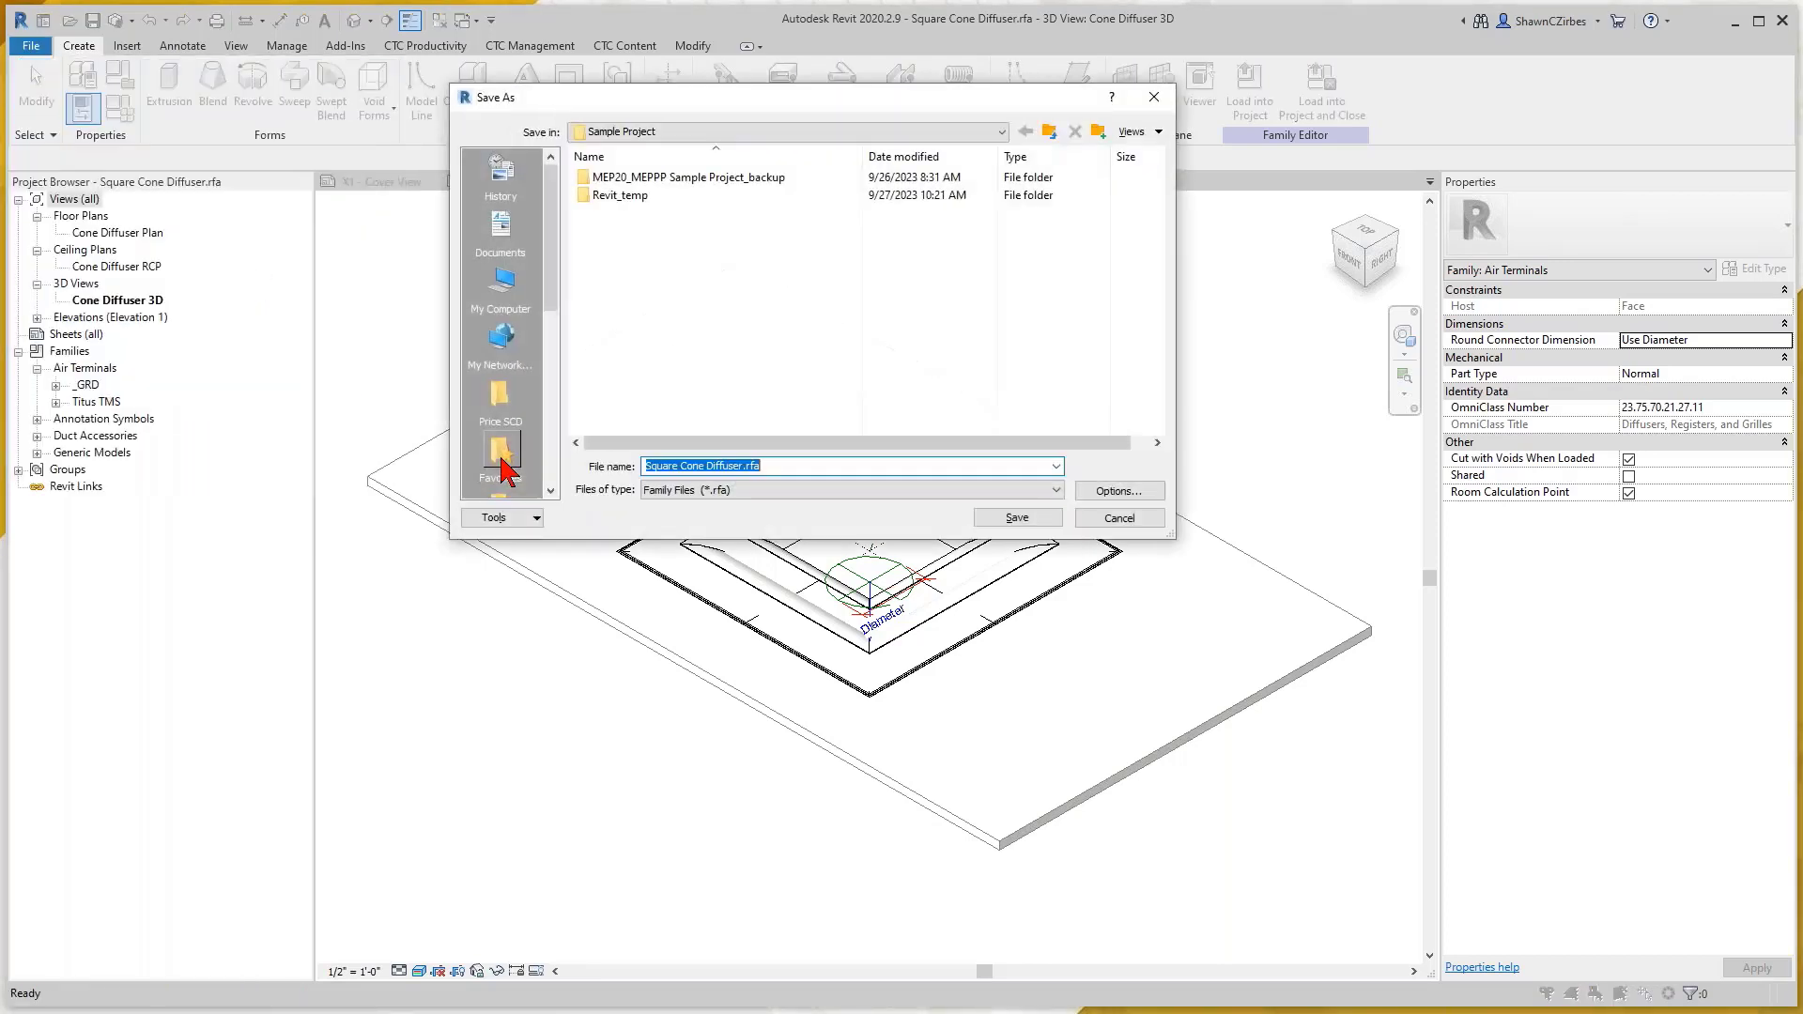
{"action": "left_click", "coordinate": [500, 397]}
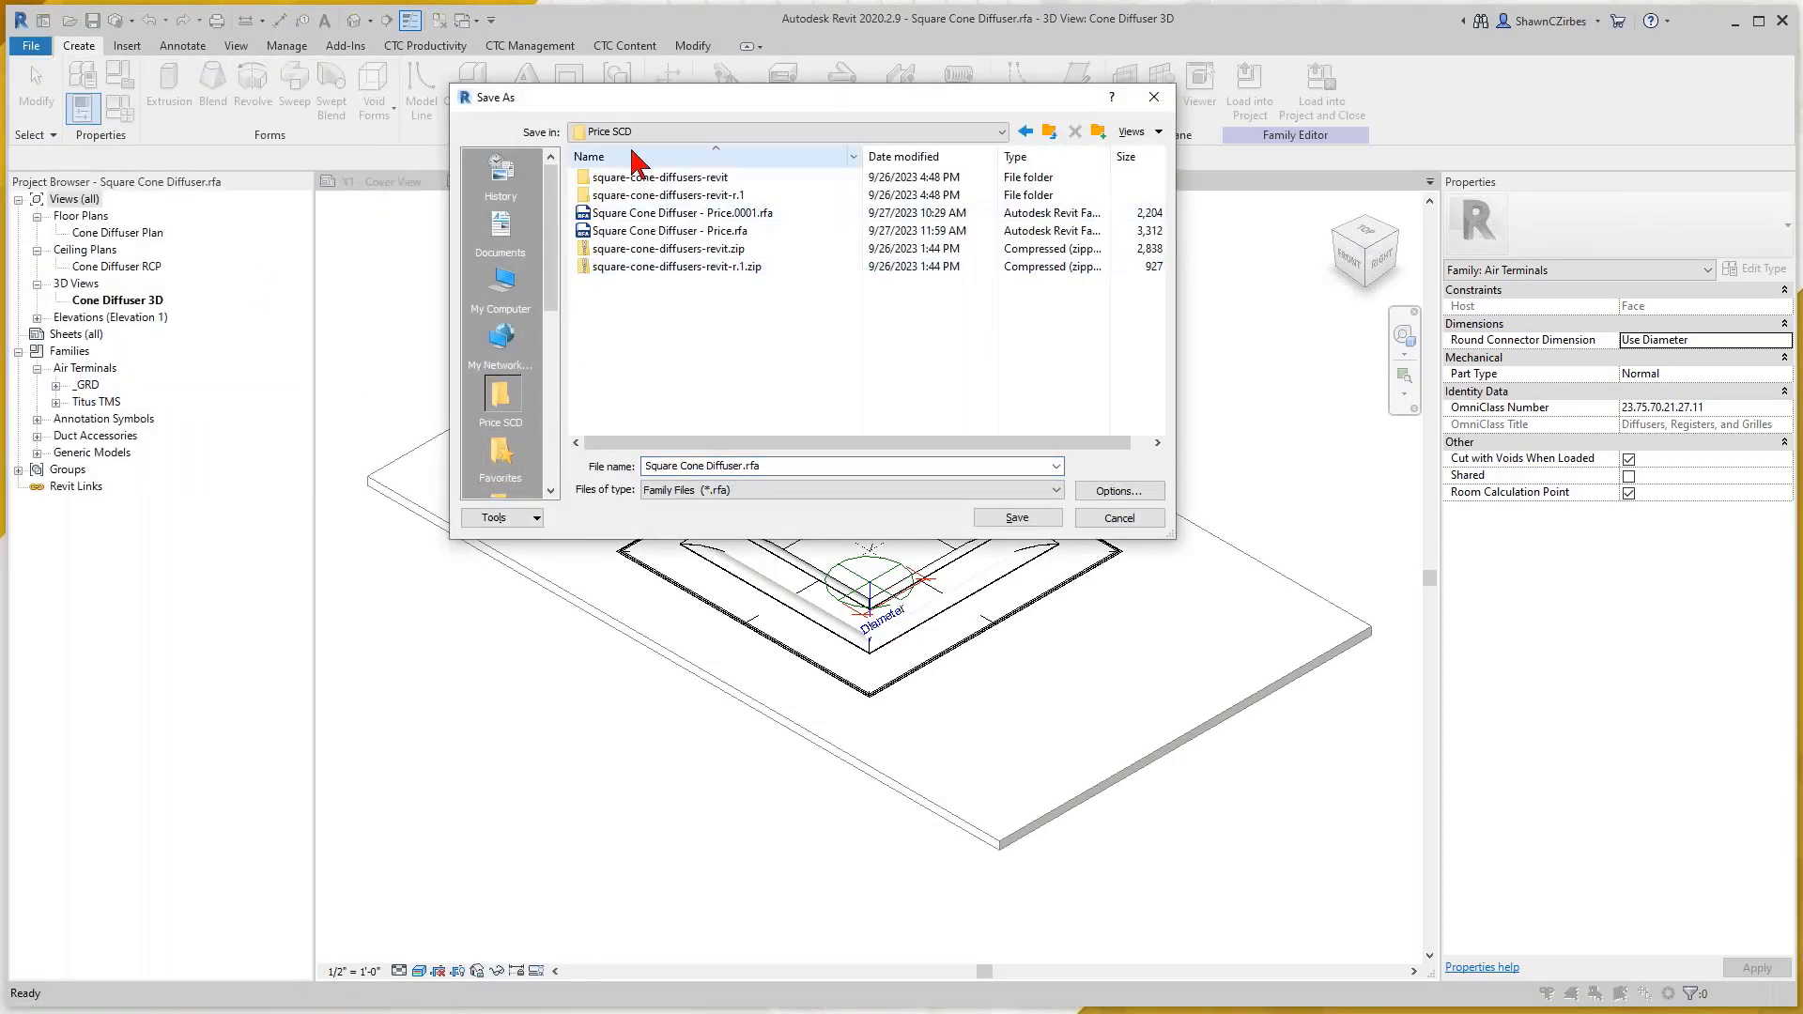
{"action": "left_click", "coordinate": [1050, 132]}
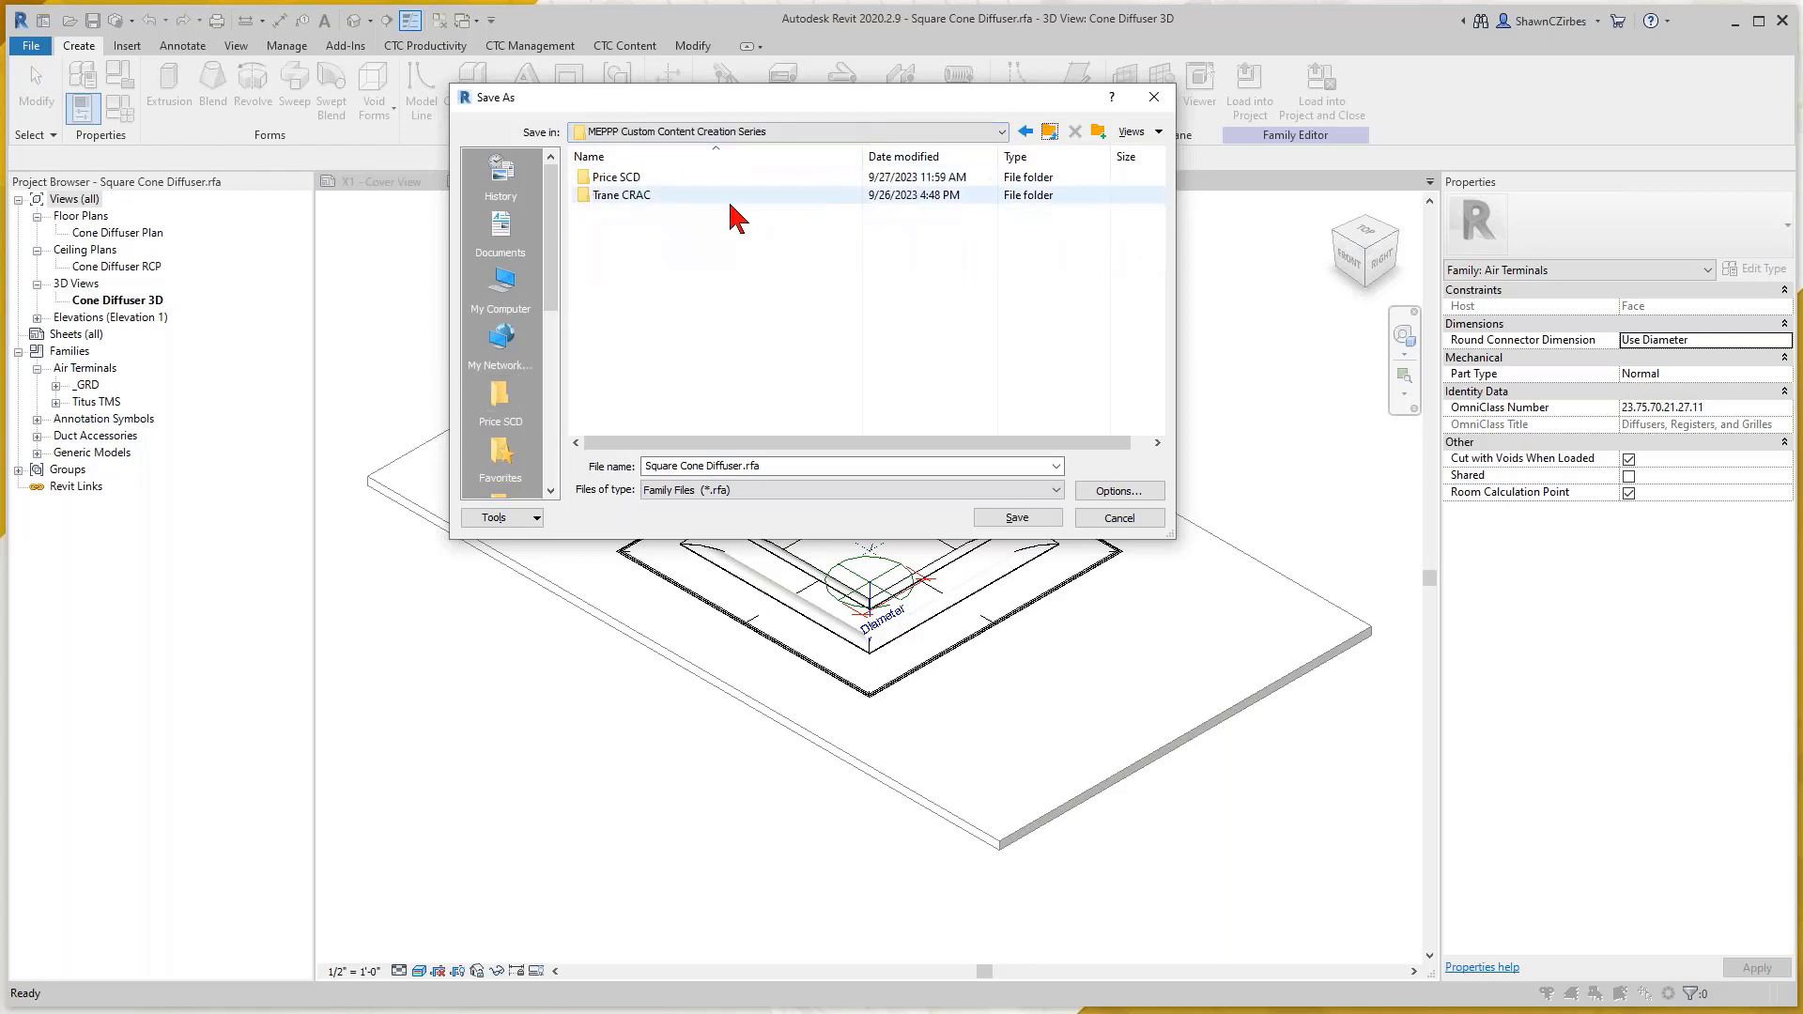
{"action": "left_click", "coordinate": [653, 197]}
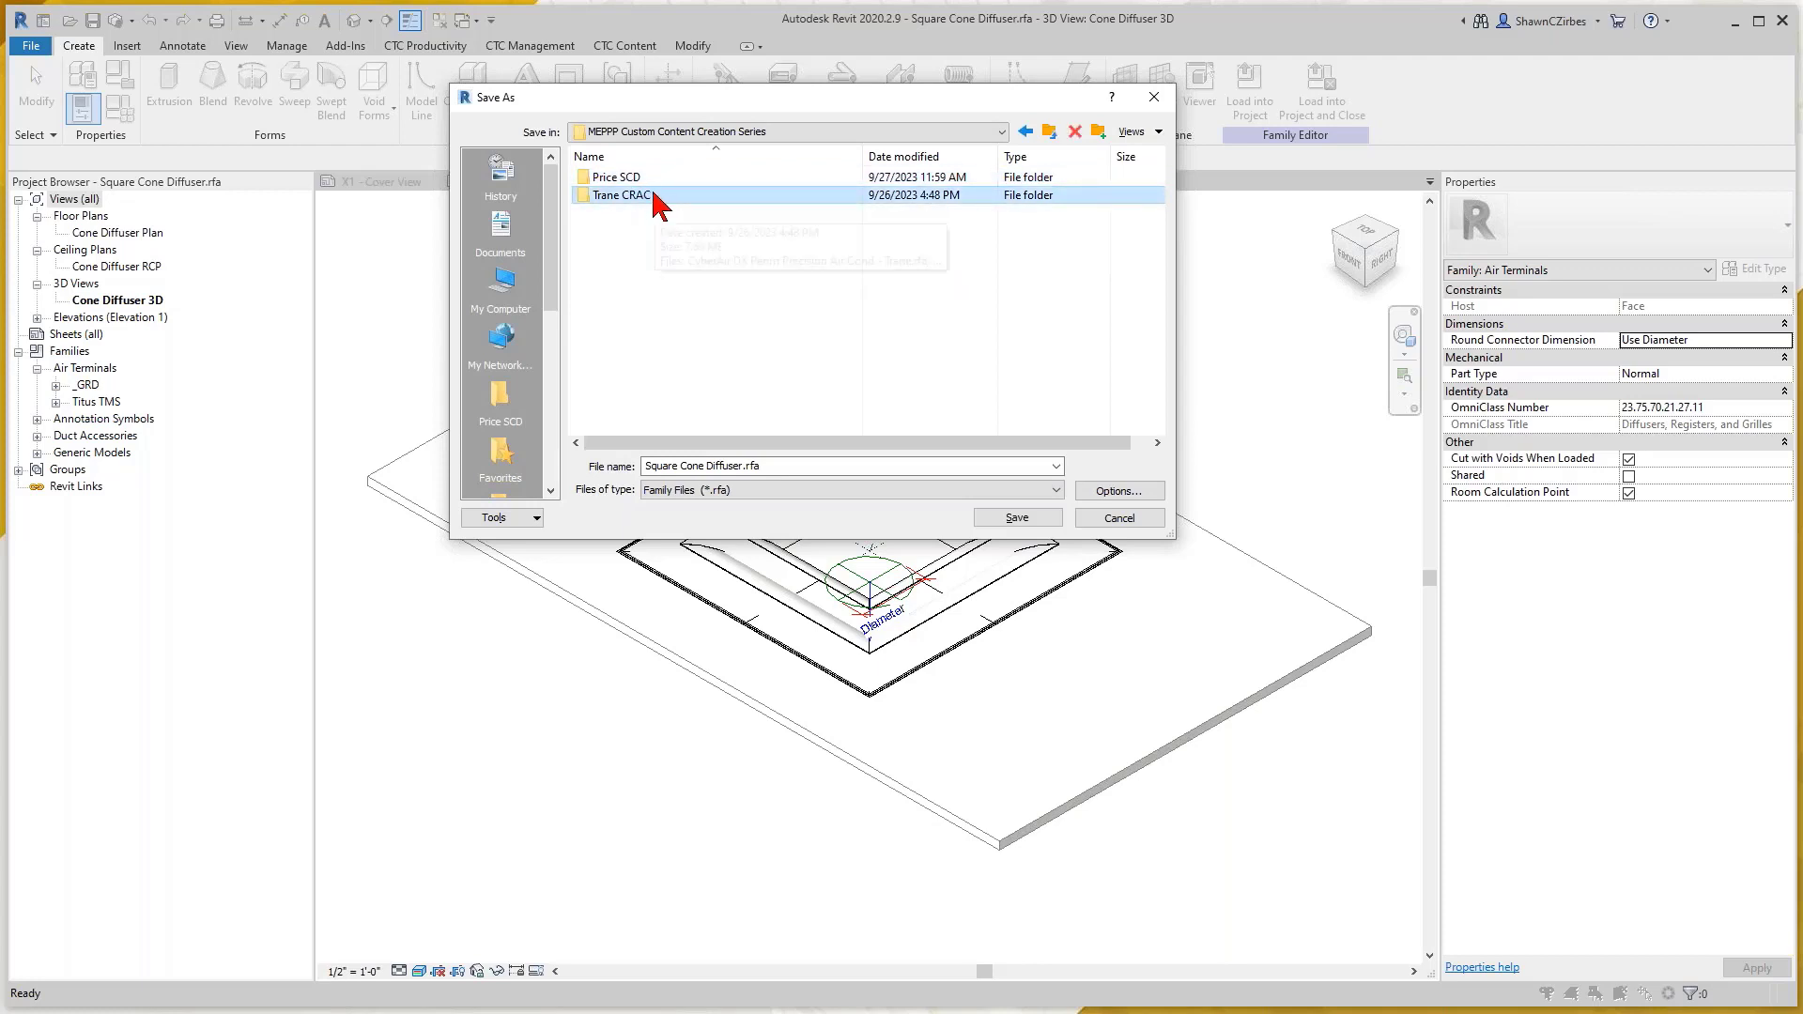
{"action": "left_click", "coordinate": [649, 179]}
{"action": "double_click", "coordinate": [650, 179]}
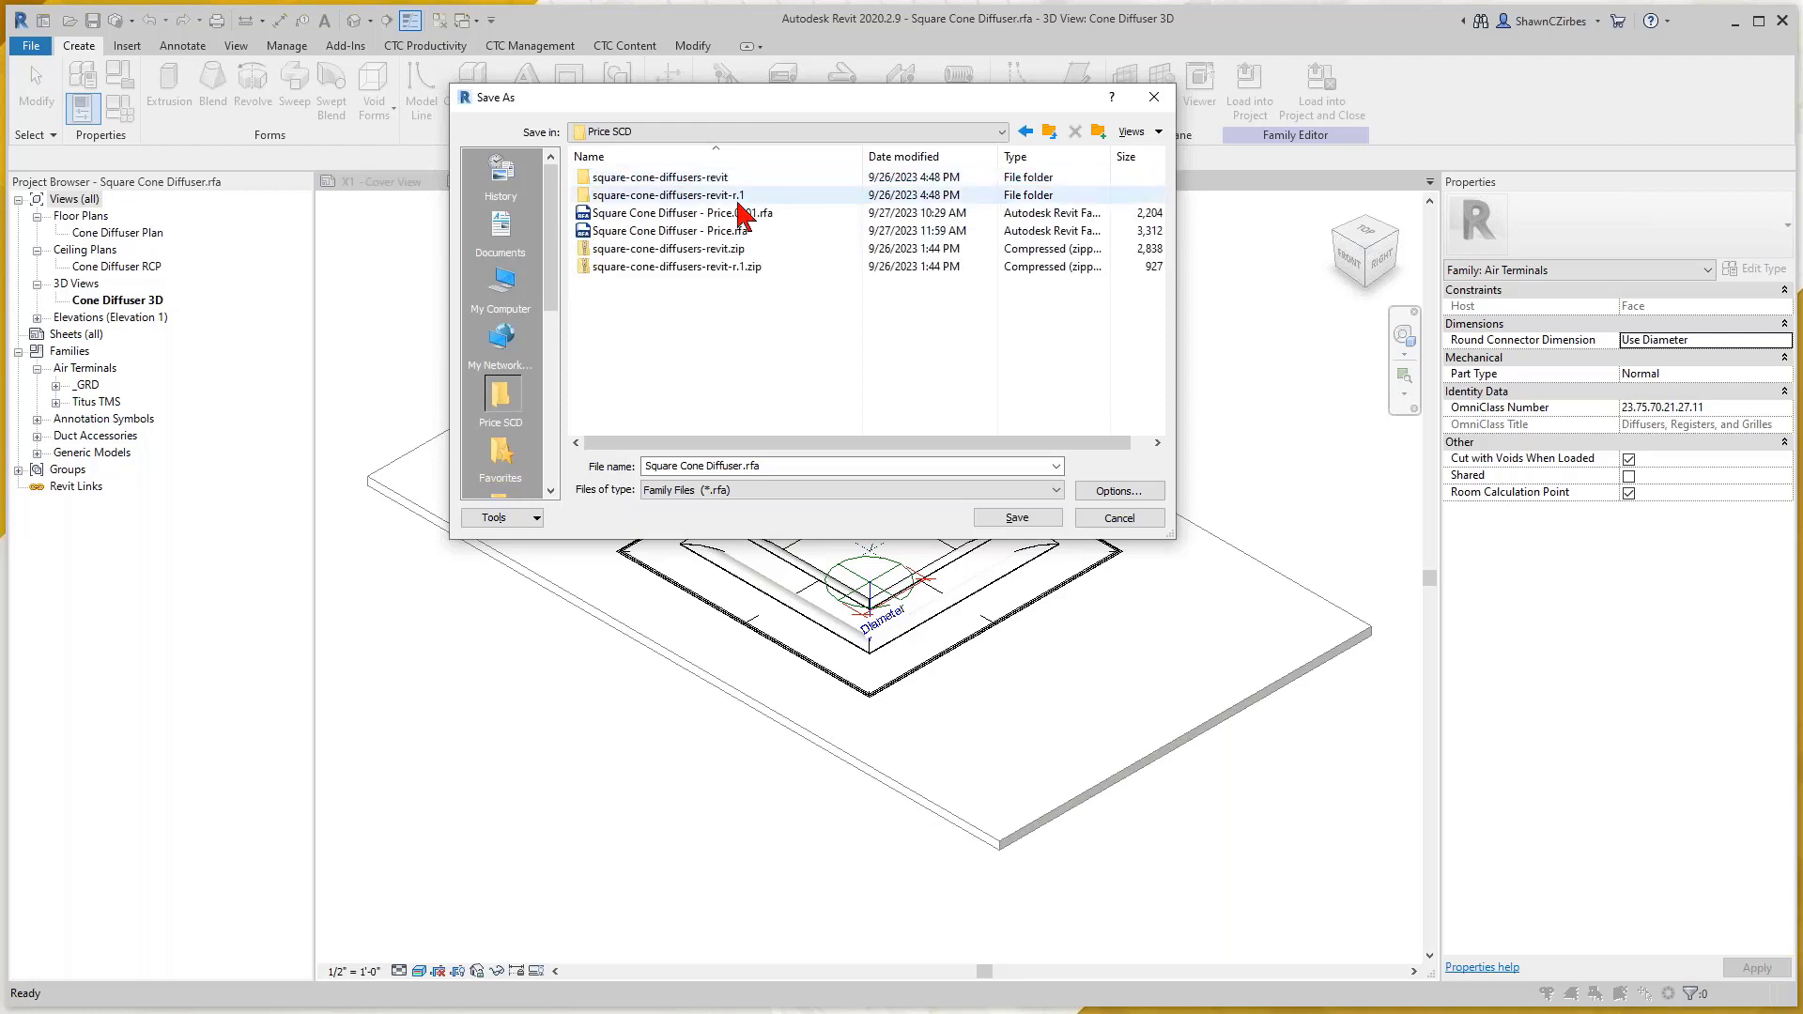
Name the family file "Square Cone Diffuser - Price_Webinar.rfa", based on the existing Price file's name
{"action": "left_click", "coordinate": [678, 231]}
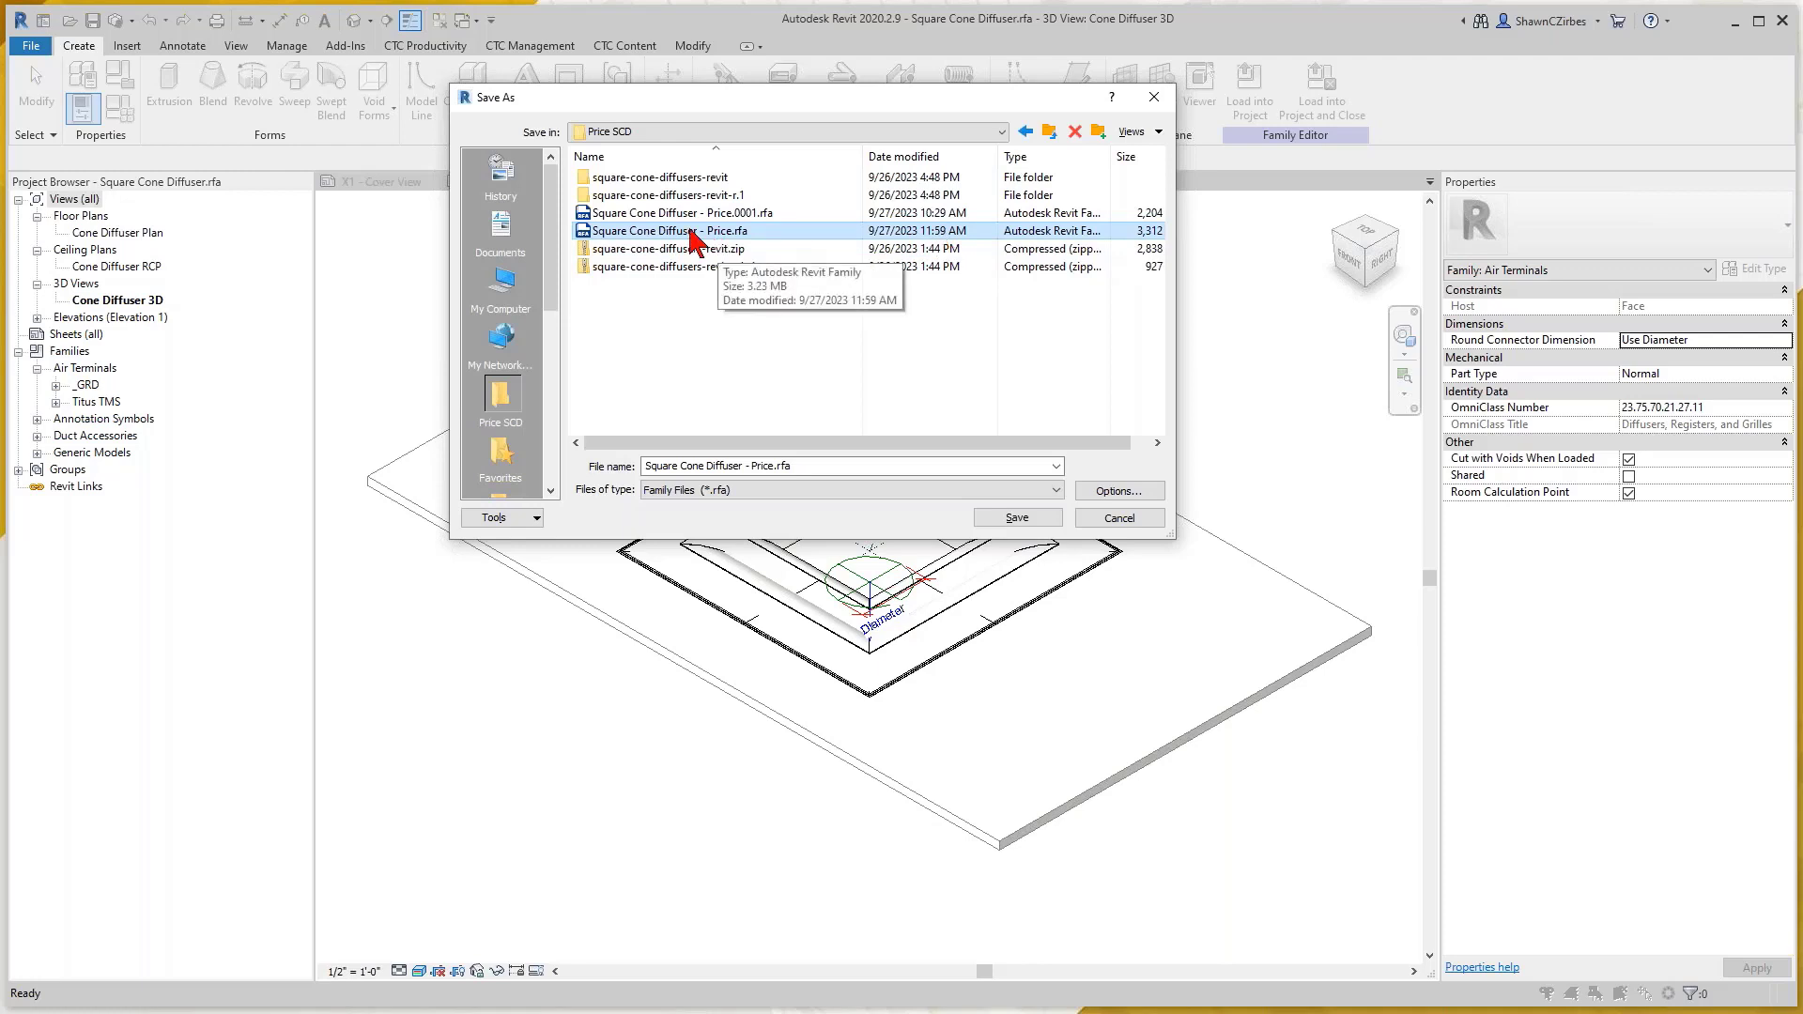
{"action": "left_click", "coordinate": [776, 466]}
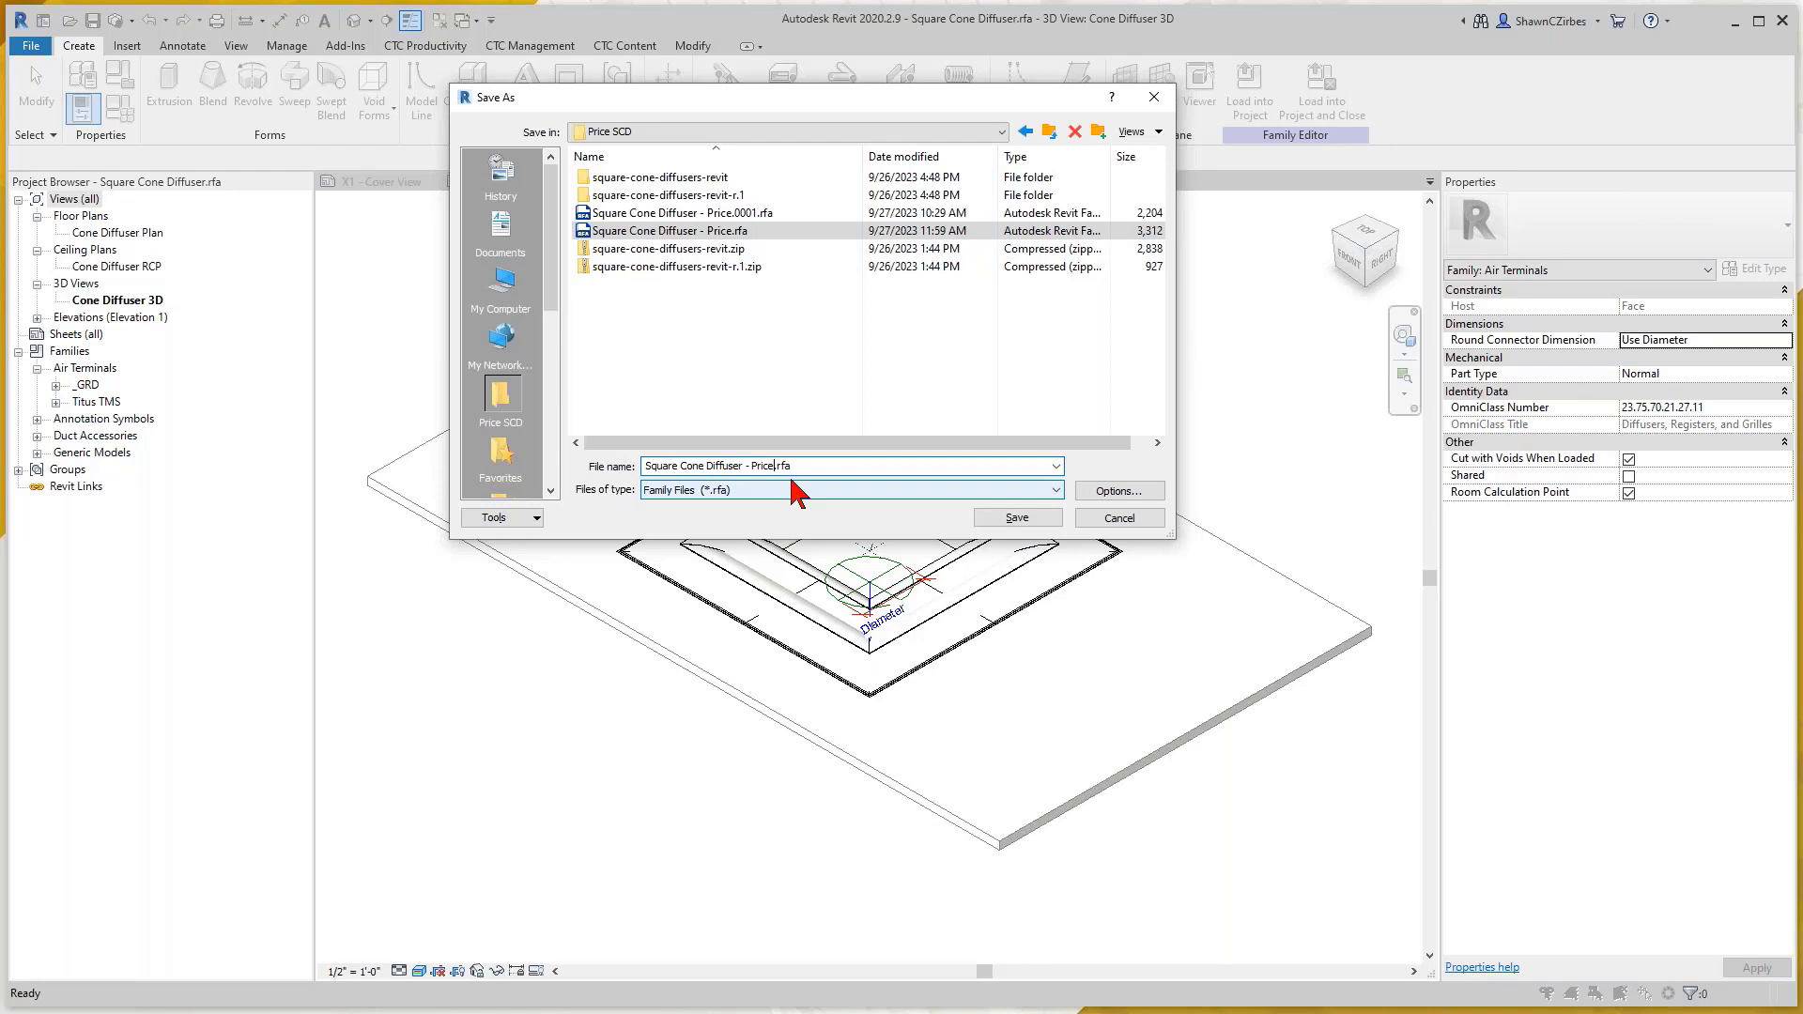
{"action": "type", "text": "_Webinar"}
Check the maximum backups in the file save options and save the family copy
{"action": "left_click", "coordinate": [1098, 493]}
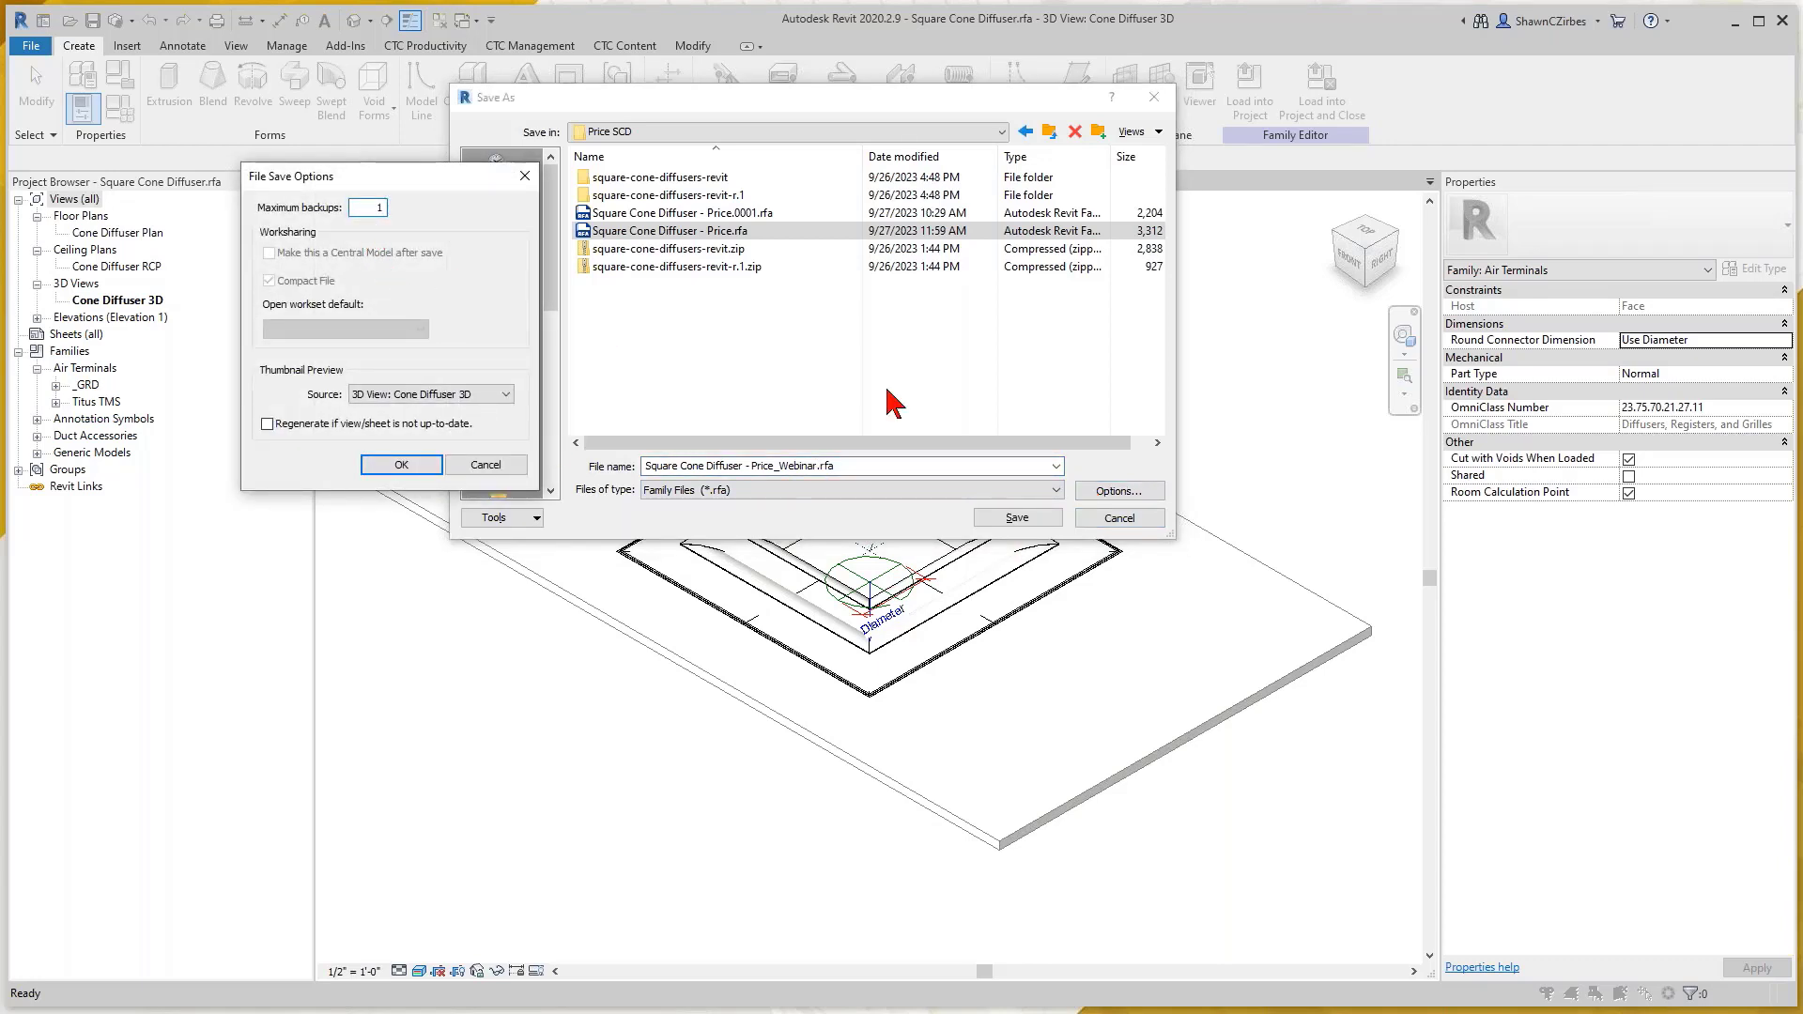
{"action": "double_click", "coordinate": [368, 208]}
{"action": "left_click", "coordinate": [379, 208]}
{"action": "left_click", "coordinate": [403, 463]}
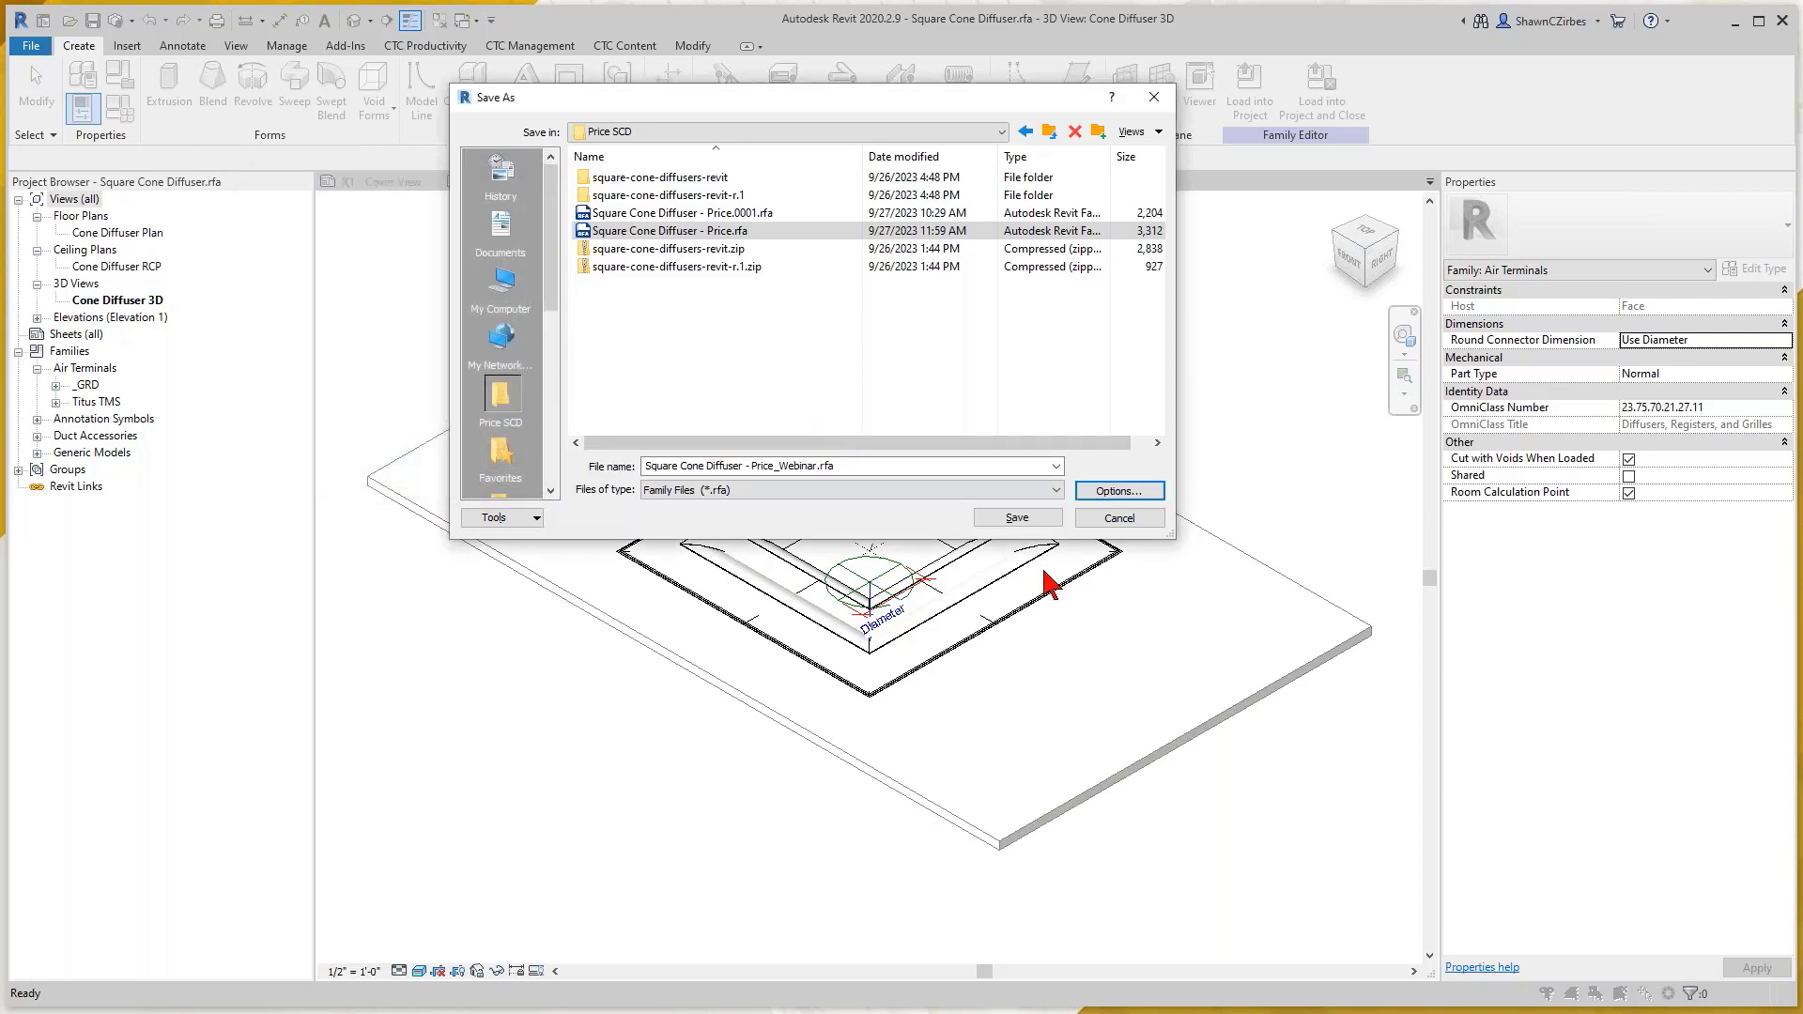
{"action": "left_click", "coordinate": [1027, 519]}
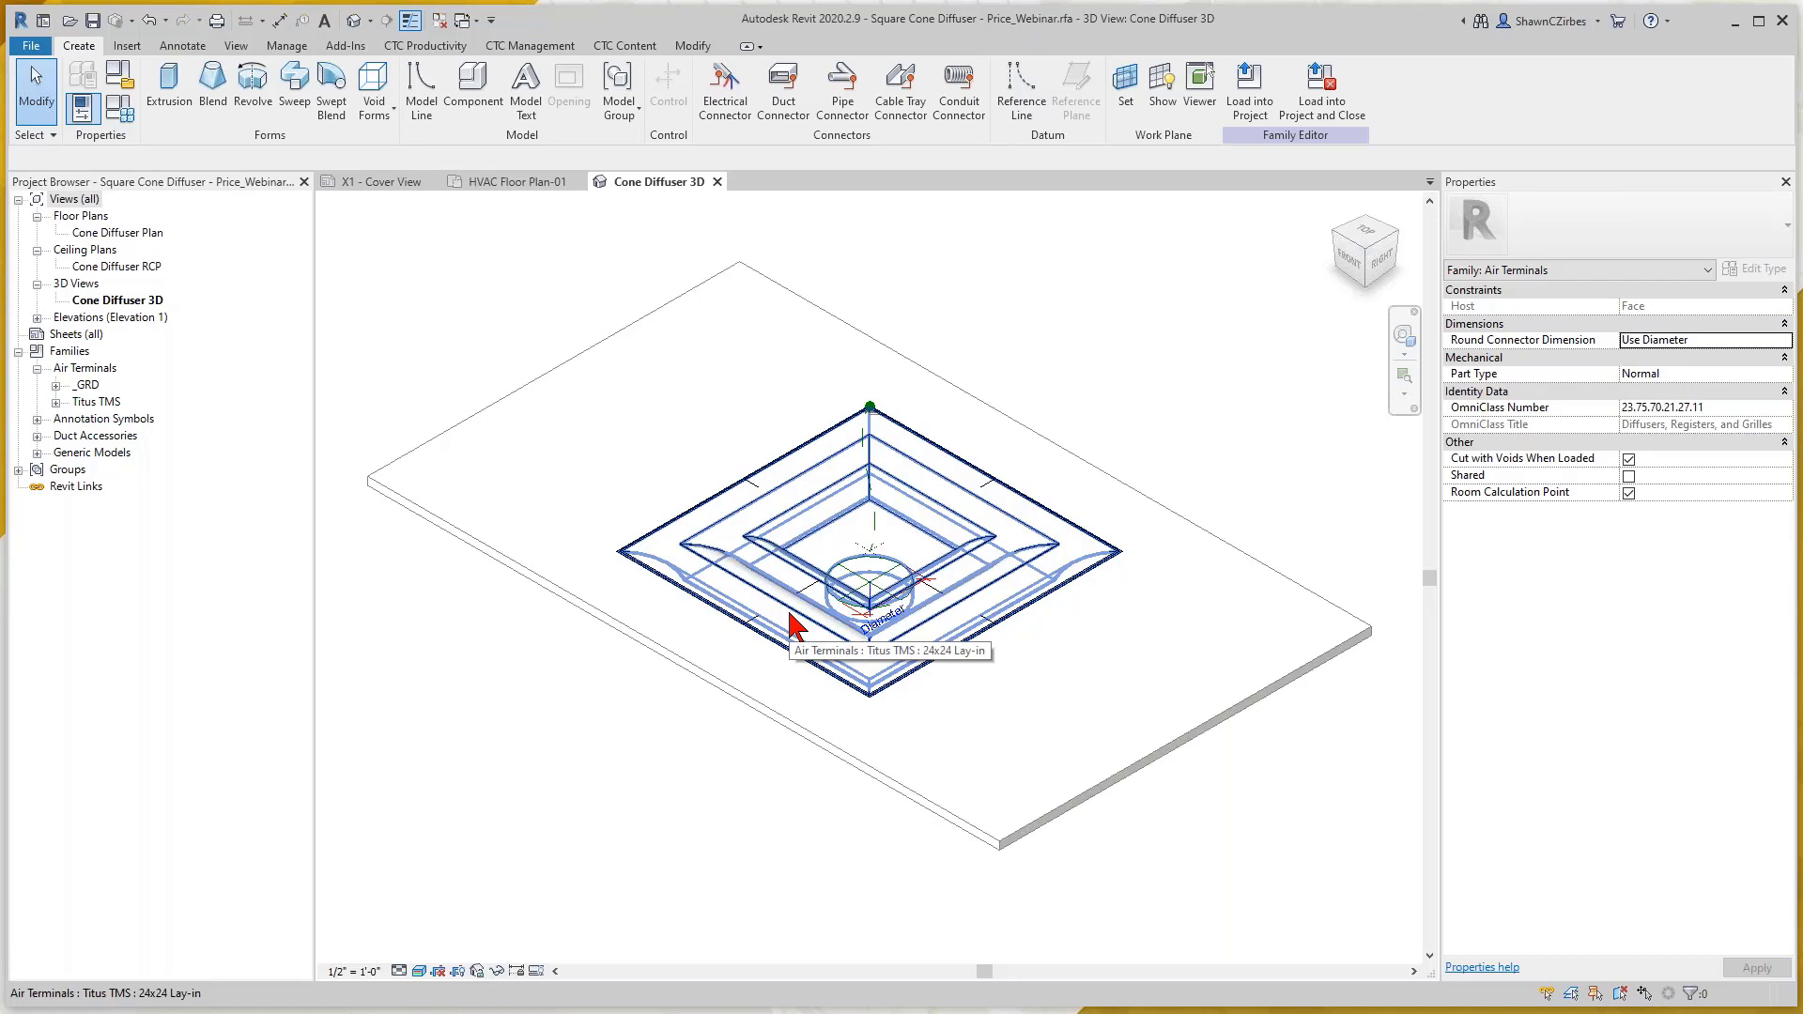
Open the family types, enlarge the dialog and narrow the Parameter and Value columns to widen the Formula column
{"action": "left_click", "coordinate": [132, 123]}
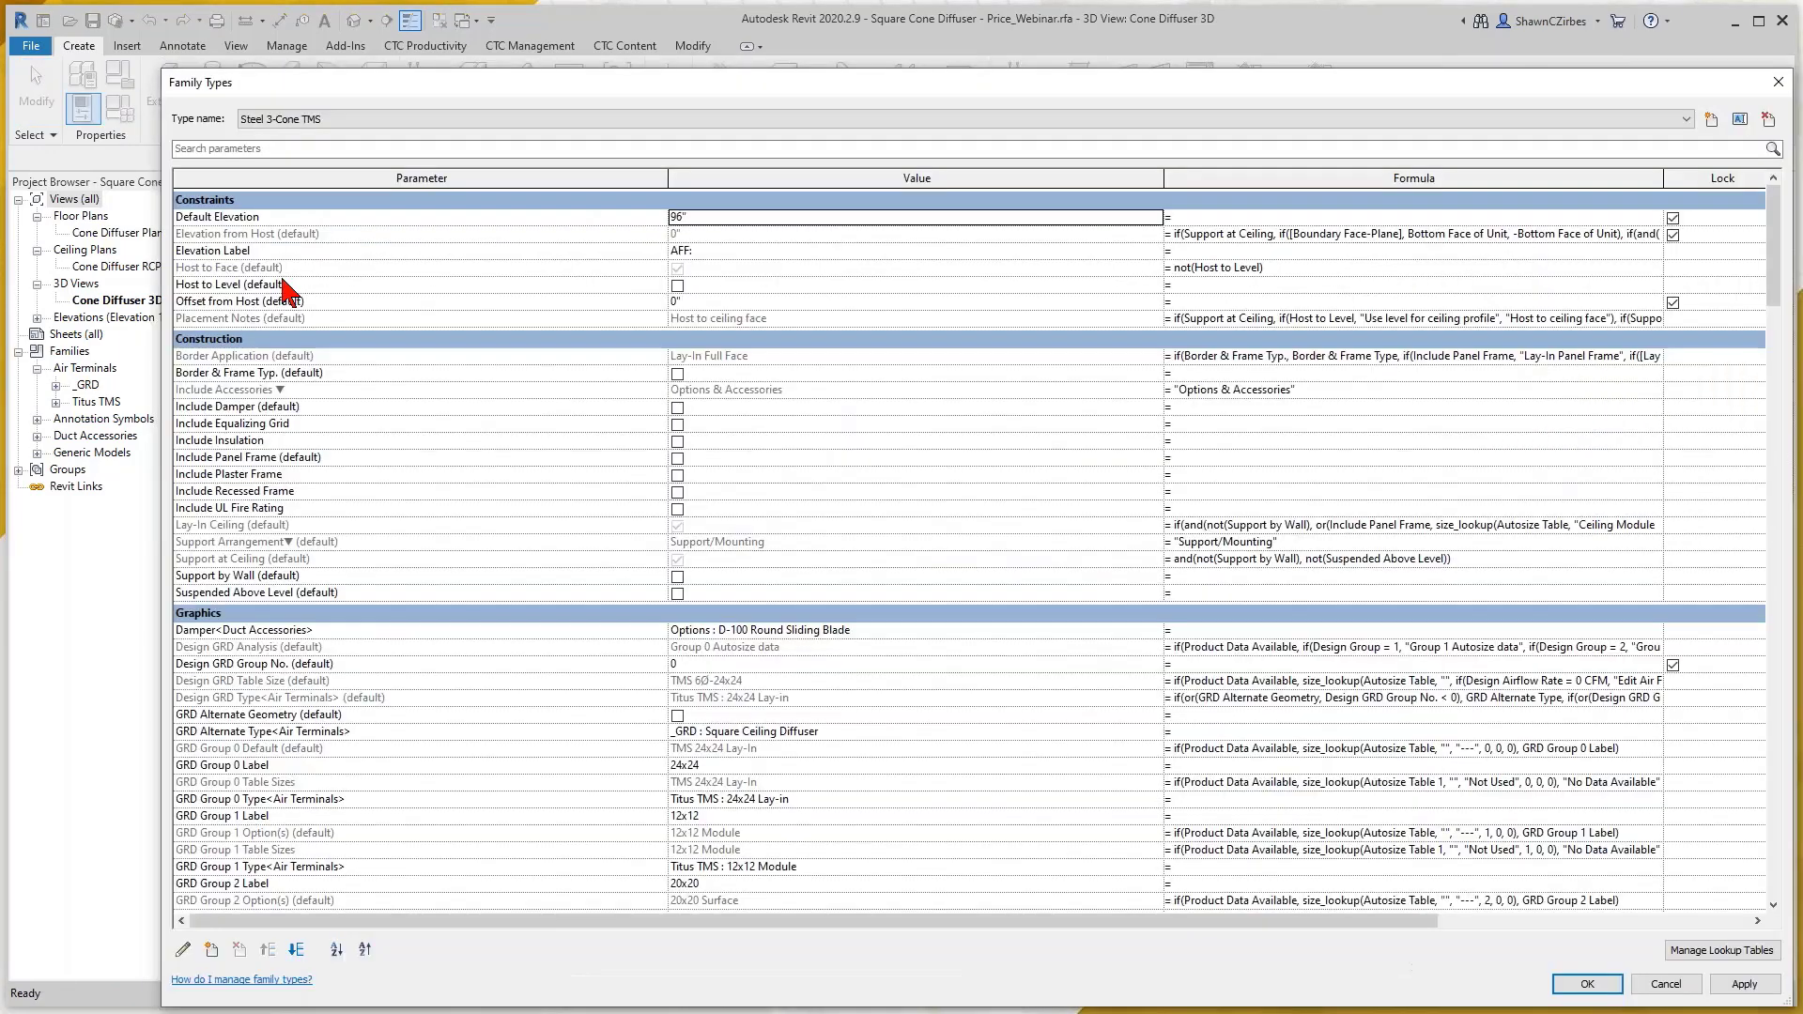
{"action": "left_click_drag", "start_coordinate": [788, 88], "coordinate": [647, 35]}
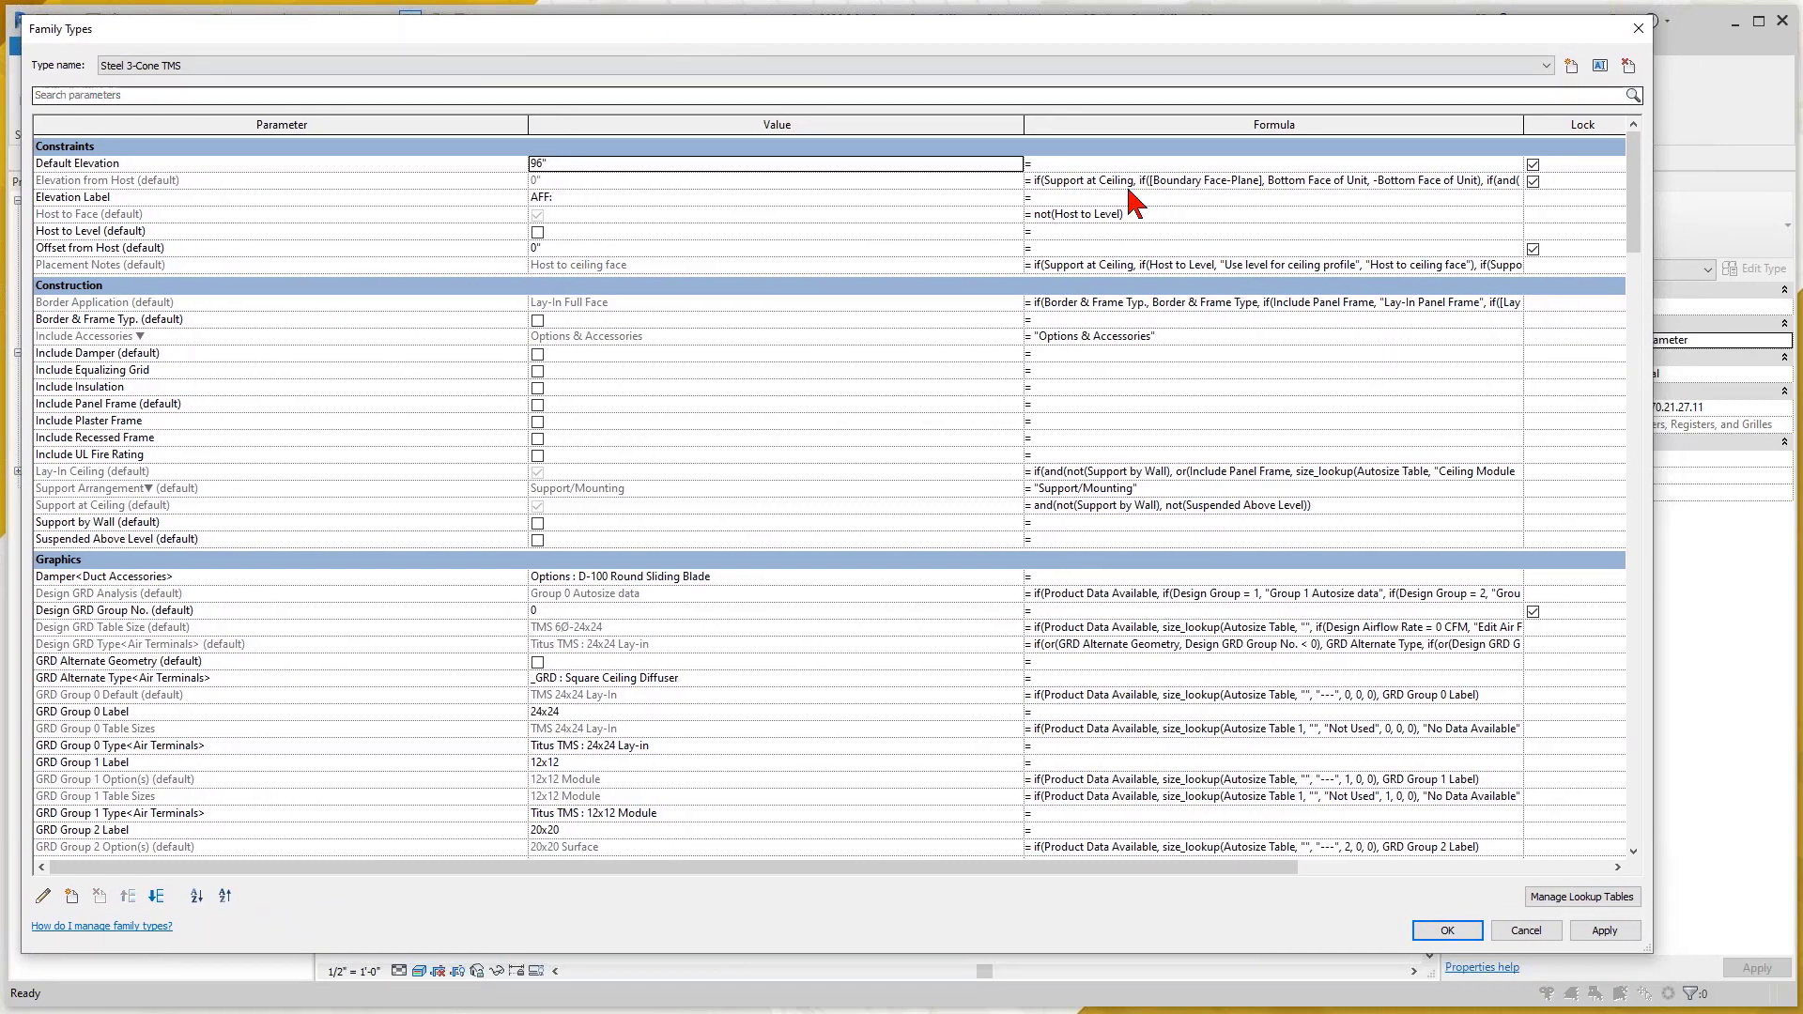
{"action": "left_click_drag", "start_coordinate": [1650, 954], "coordinate": [1775, 956]}
{"action": "left_click_drag", "start_coordinate": [553, 126], "coordinate": [308, 127]}
{"action": "left_click_drag", "start_coordinate": [831, 128], "coordinate": [557, 127]}
{"action": "left_click_drag", "start_coordinate": [1087, 126], "coordinate": [1613, 132]}
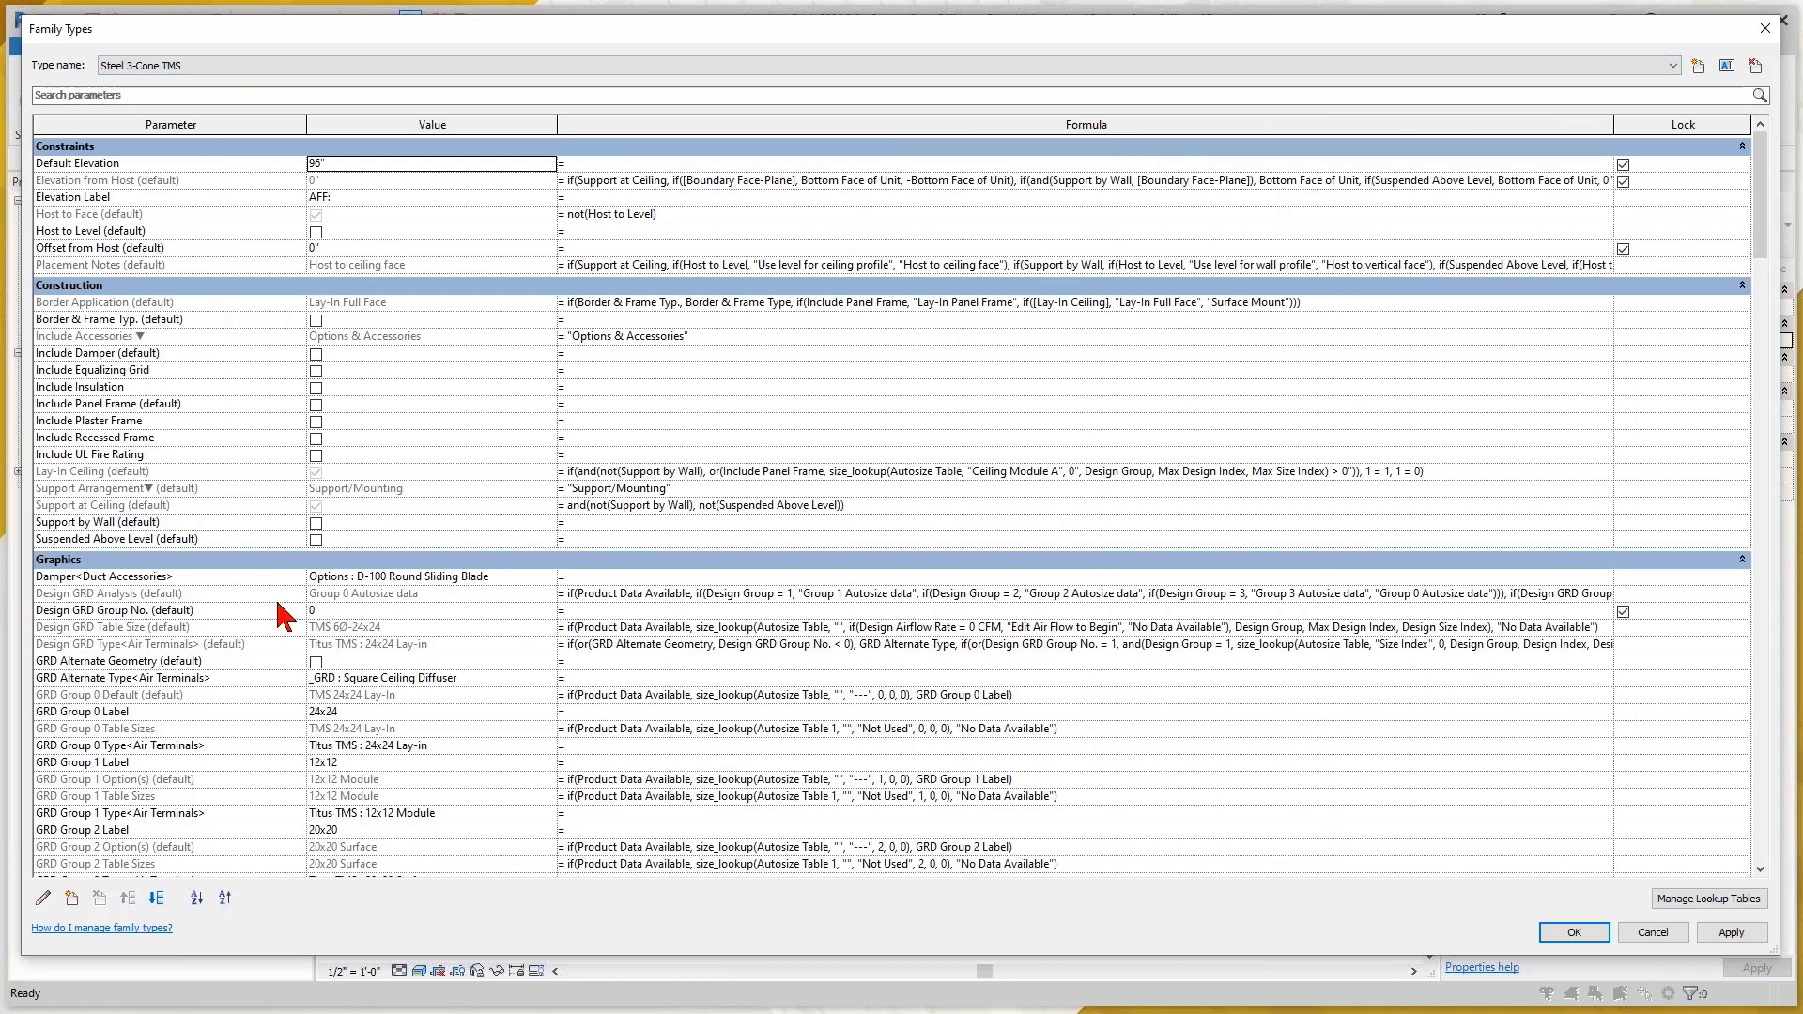
Examine the Design GRD Group No. value and the GRD group labels, types and options among the Graphics parameters
{"action": "scroll", "coordinate": [282, 615], "scroll_direction": "down", "scroll_amount": 5}
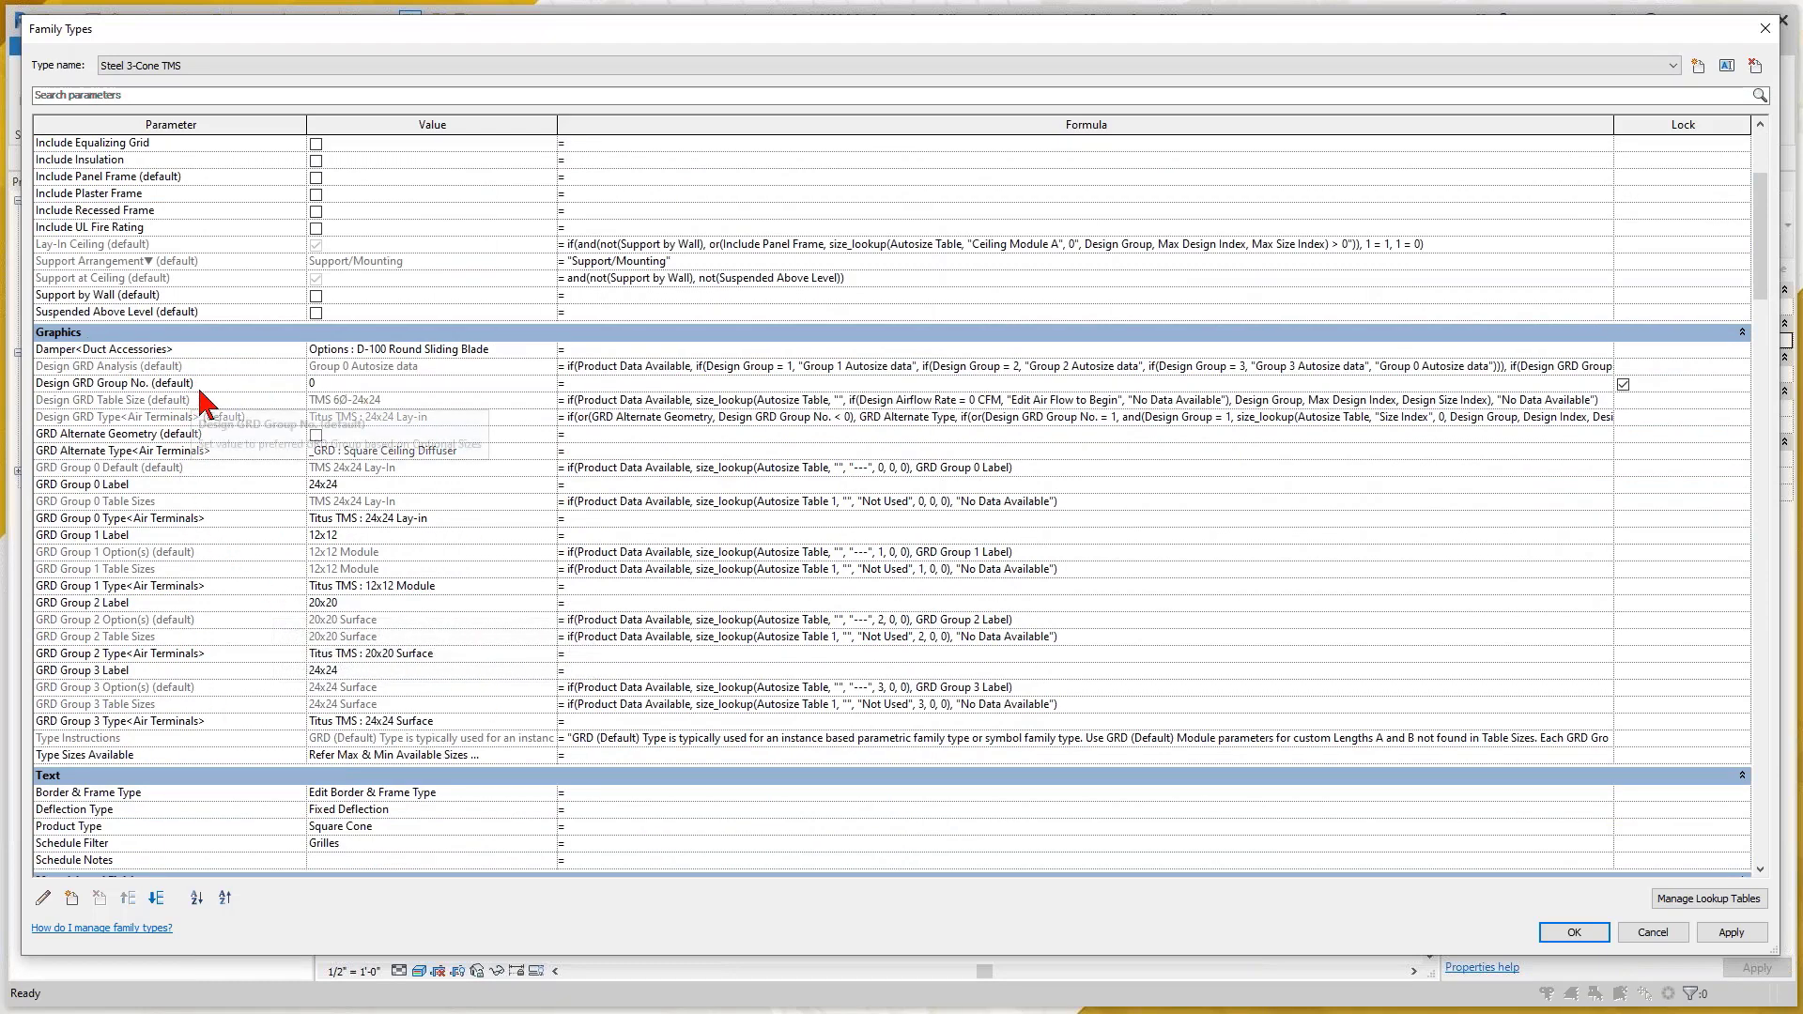
{"action": "left_click", "coordinate": [324, 384]}
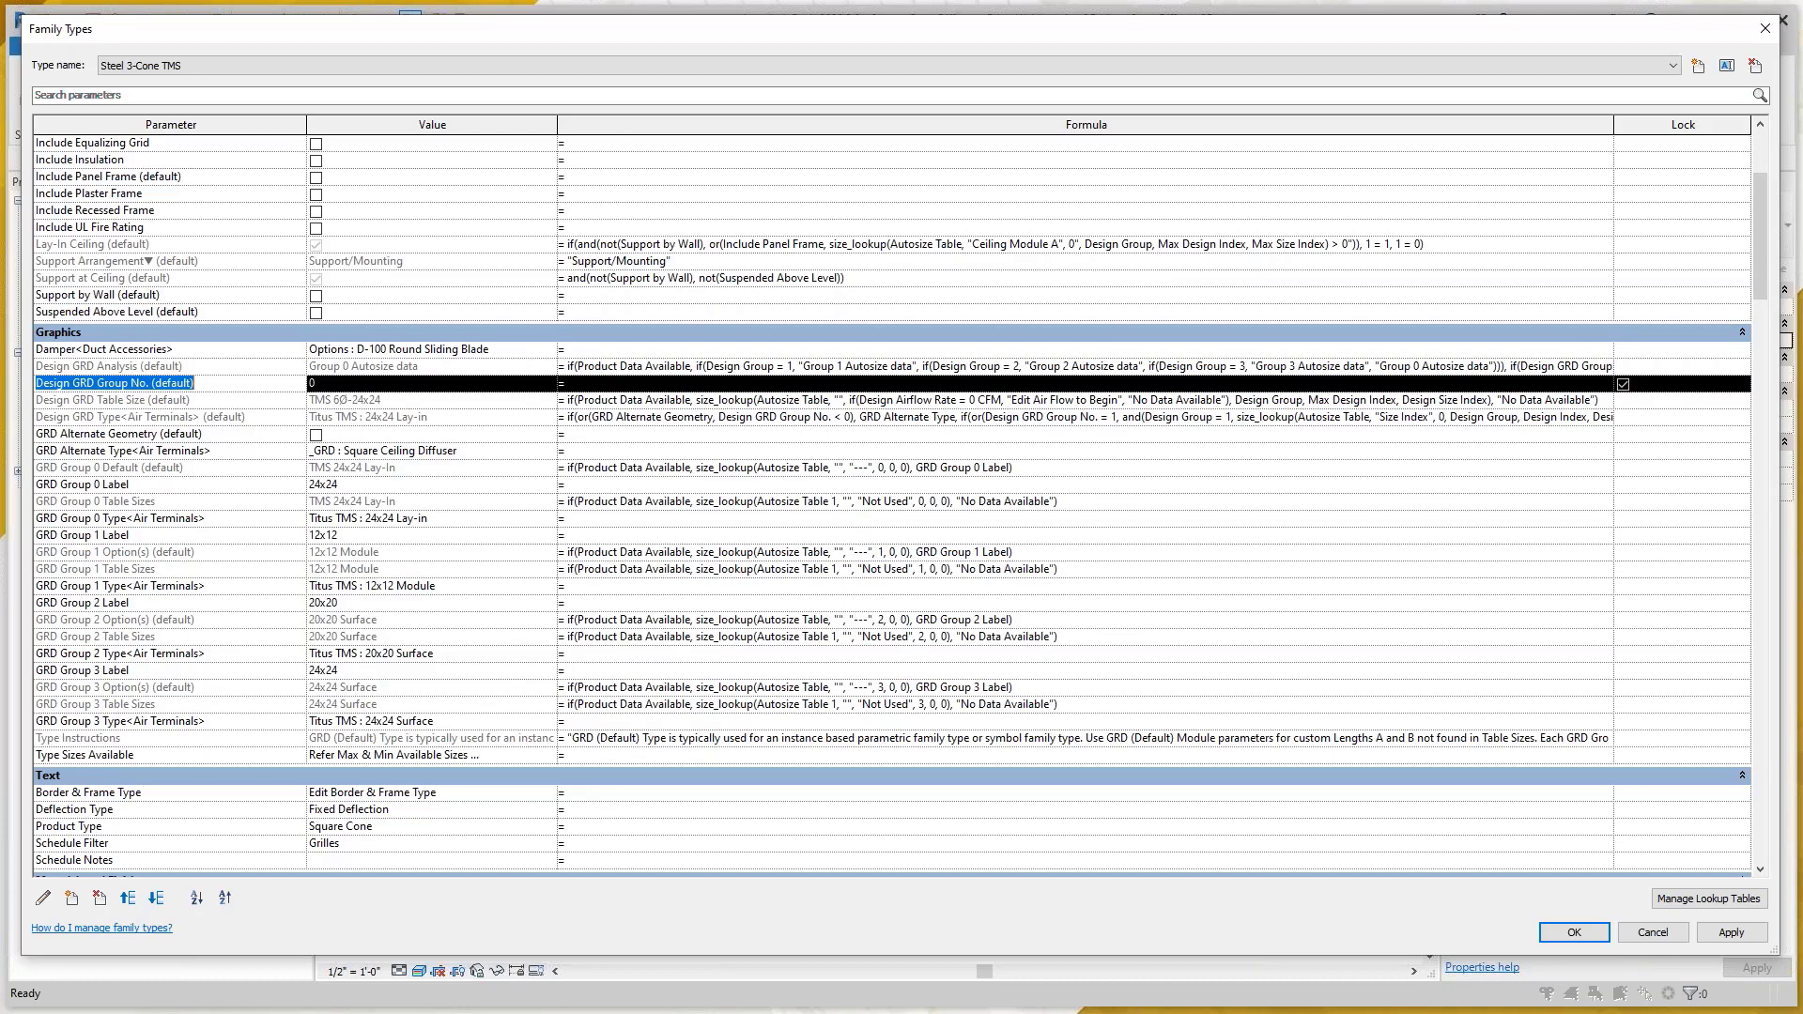
{"action": "left_click", "coordinate": [330, 385]}
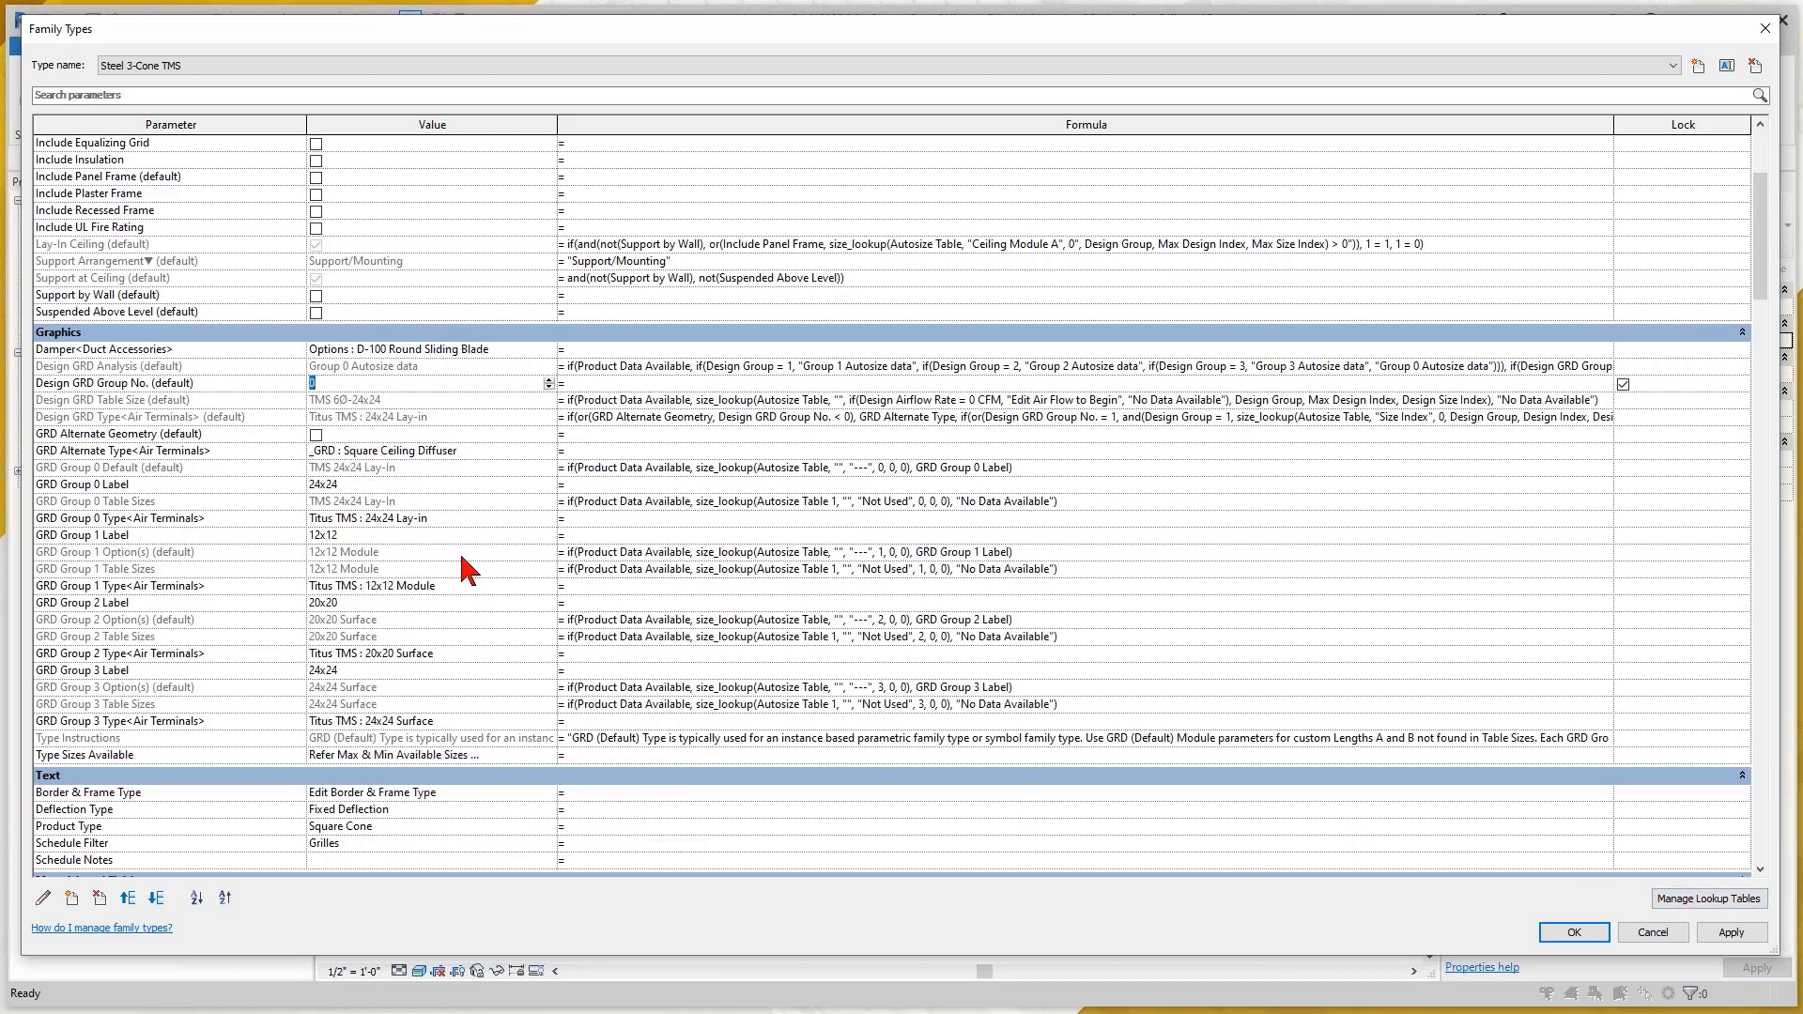
{"action": "scroll", "coordinate": [415, 551], "scroll_direction": "down", "scroll_amount": 2}
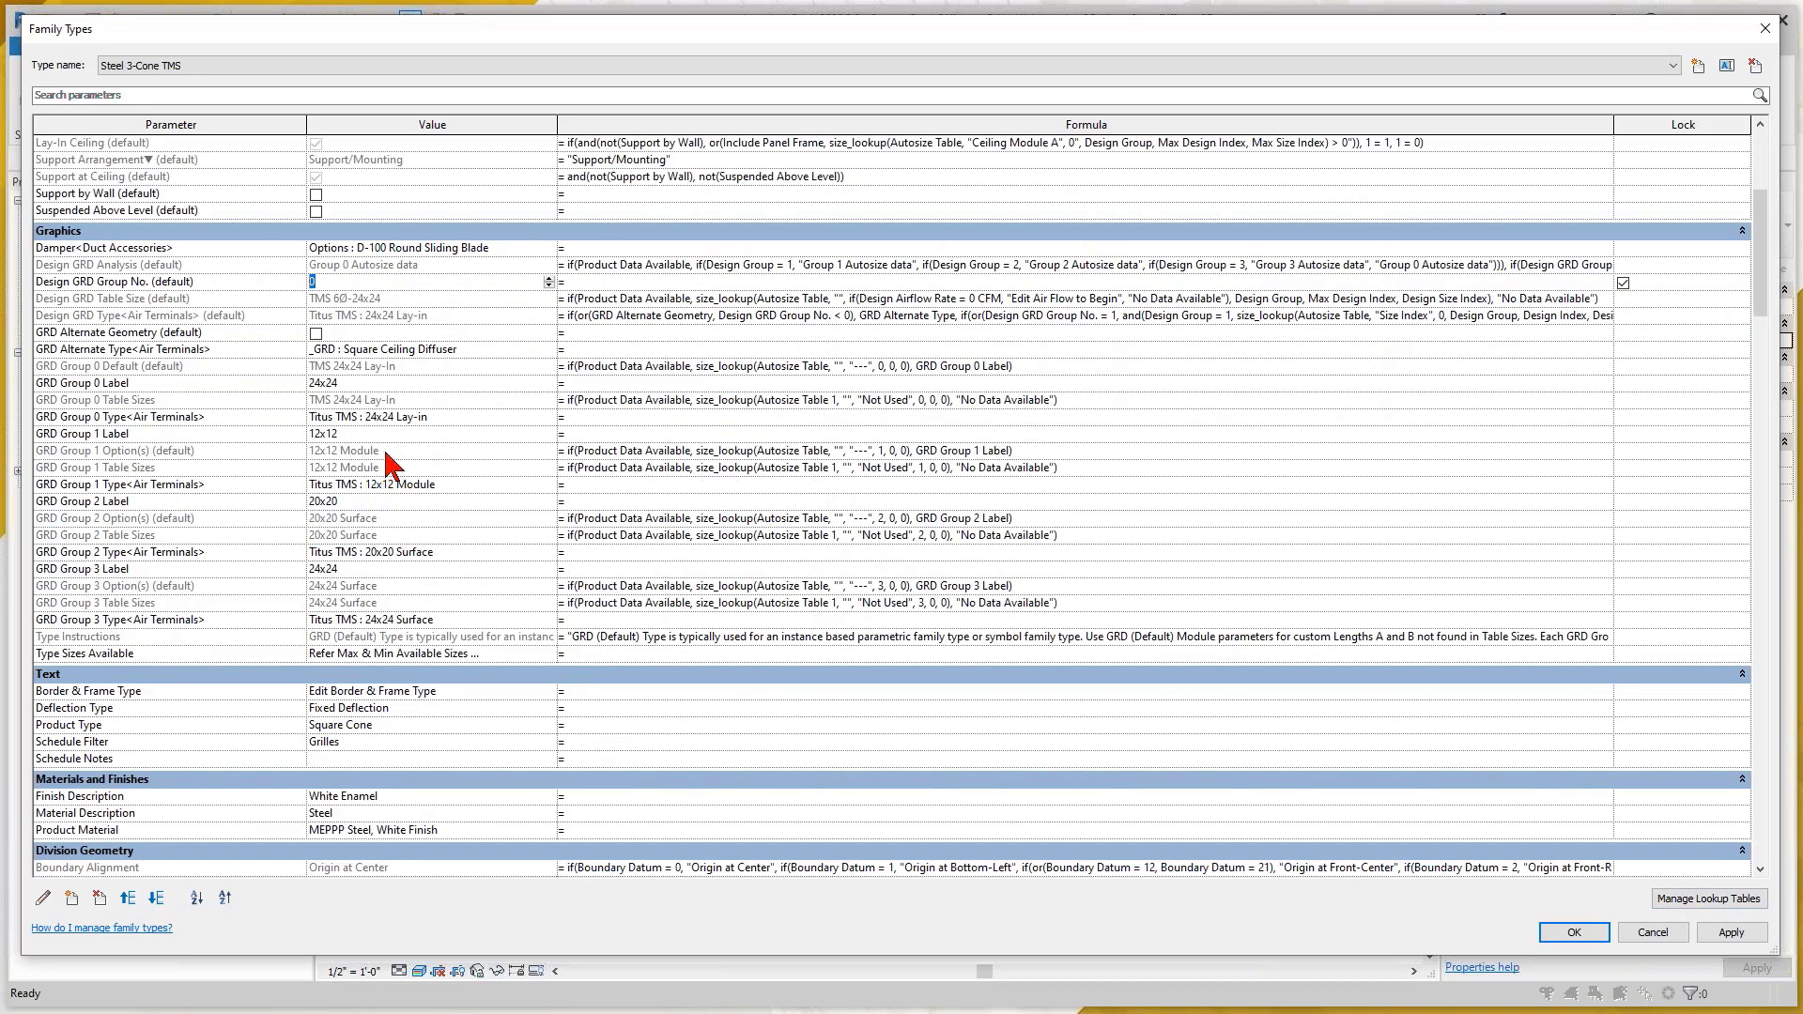
Examine the Dimensions, Mechanical and Mechanical - Flow parameters and their formulas, continuing down to the Data parameters
{"action": "scroll", "coordinate": [393, 464], "scroll_direction": "down", "scroll_amount": 1}
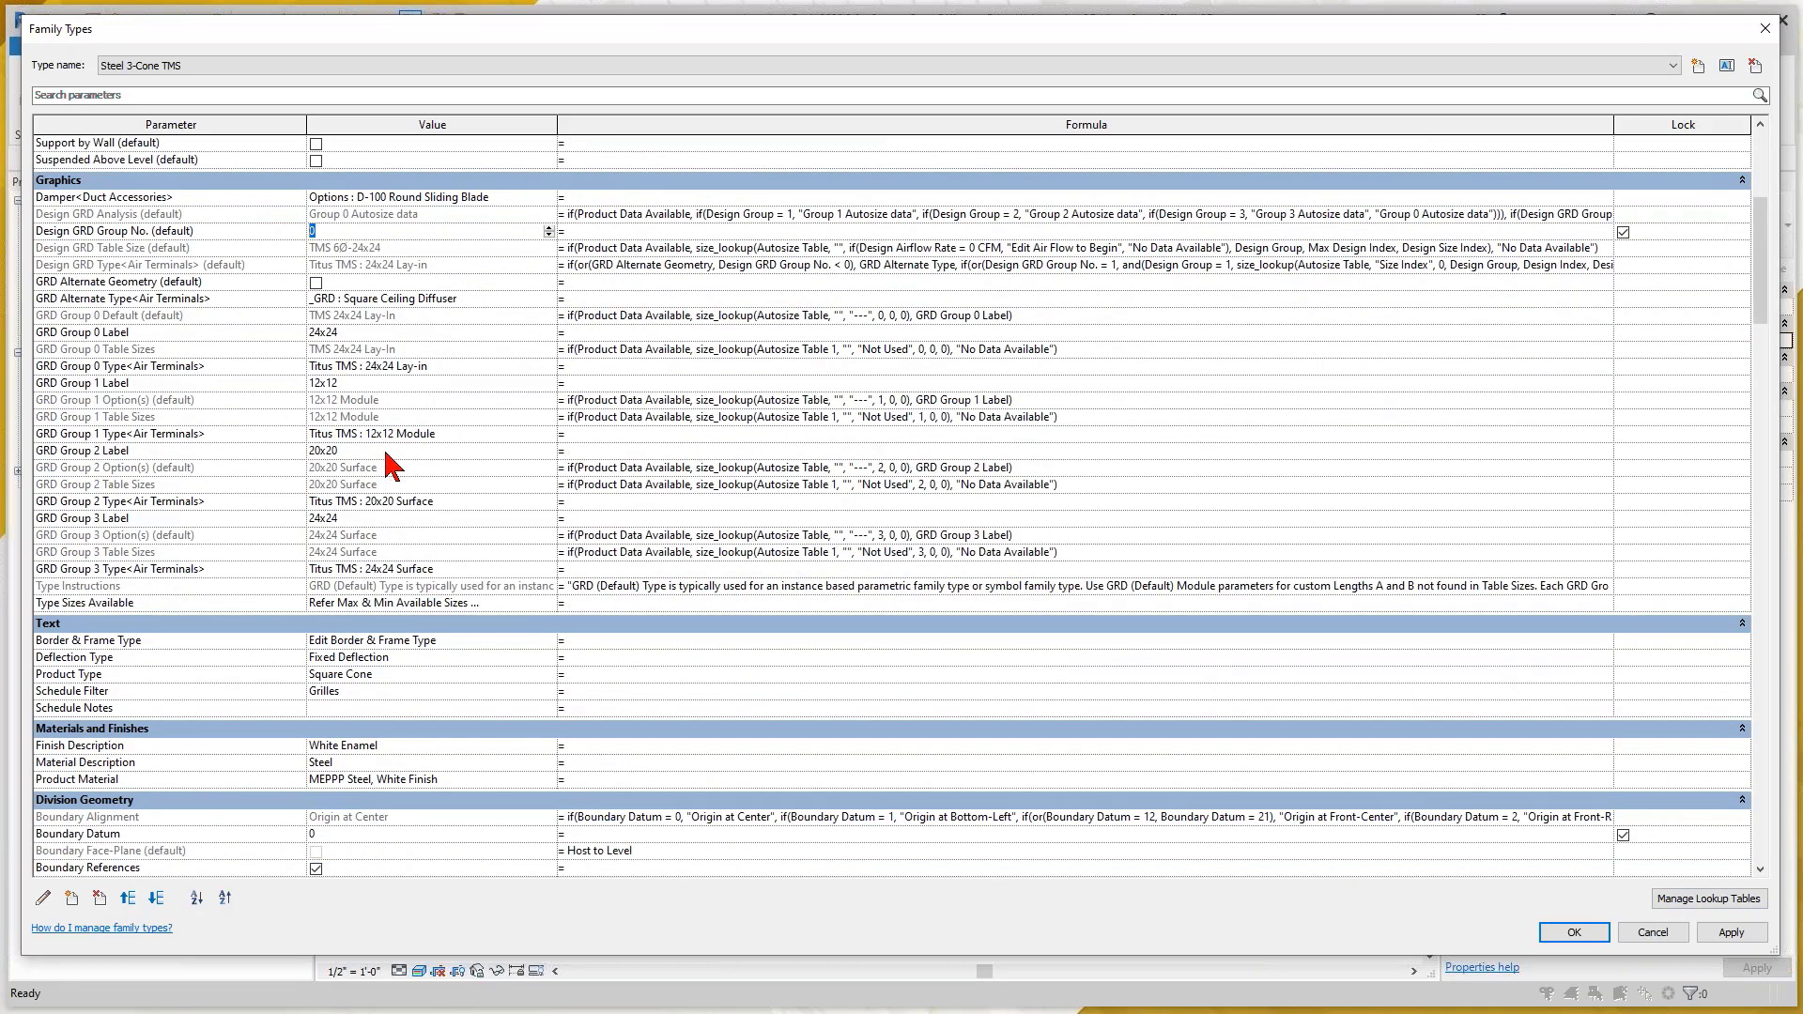
{"action": "scroll", "coordinate": [385, 469], "scroll_direction": "down", "scroll_amount": 11}
{"action": "scroll", "coordinate": [391, 506], "scroll_direction": "down", "scroll_amount": 11}
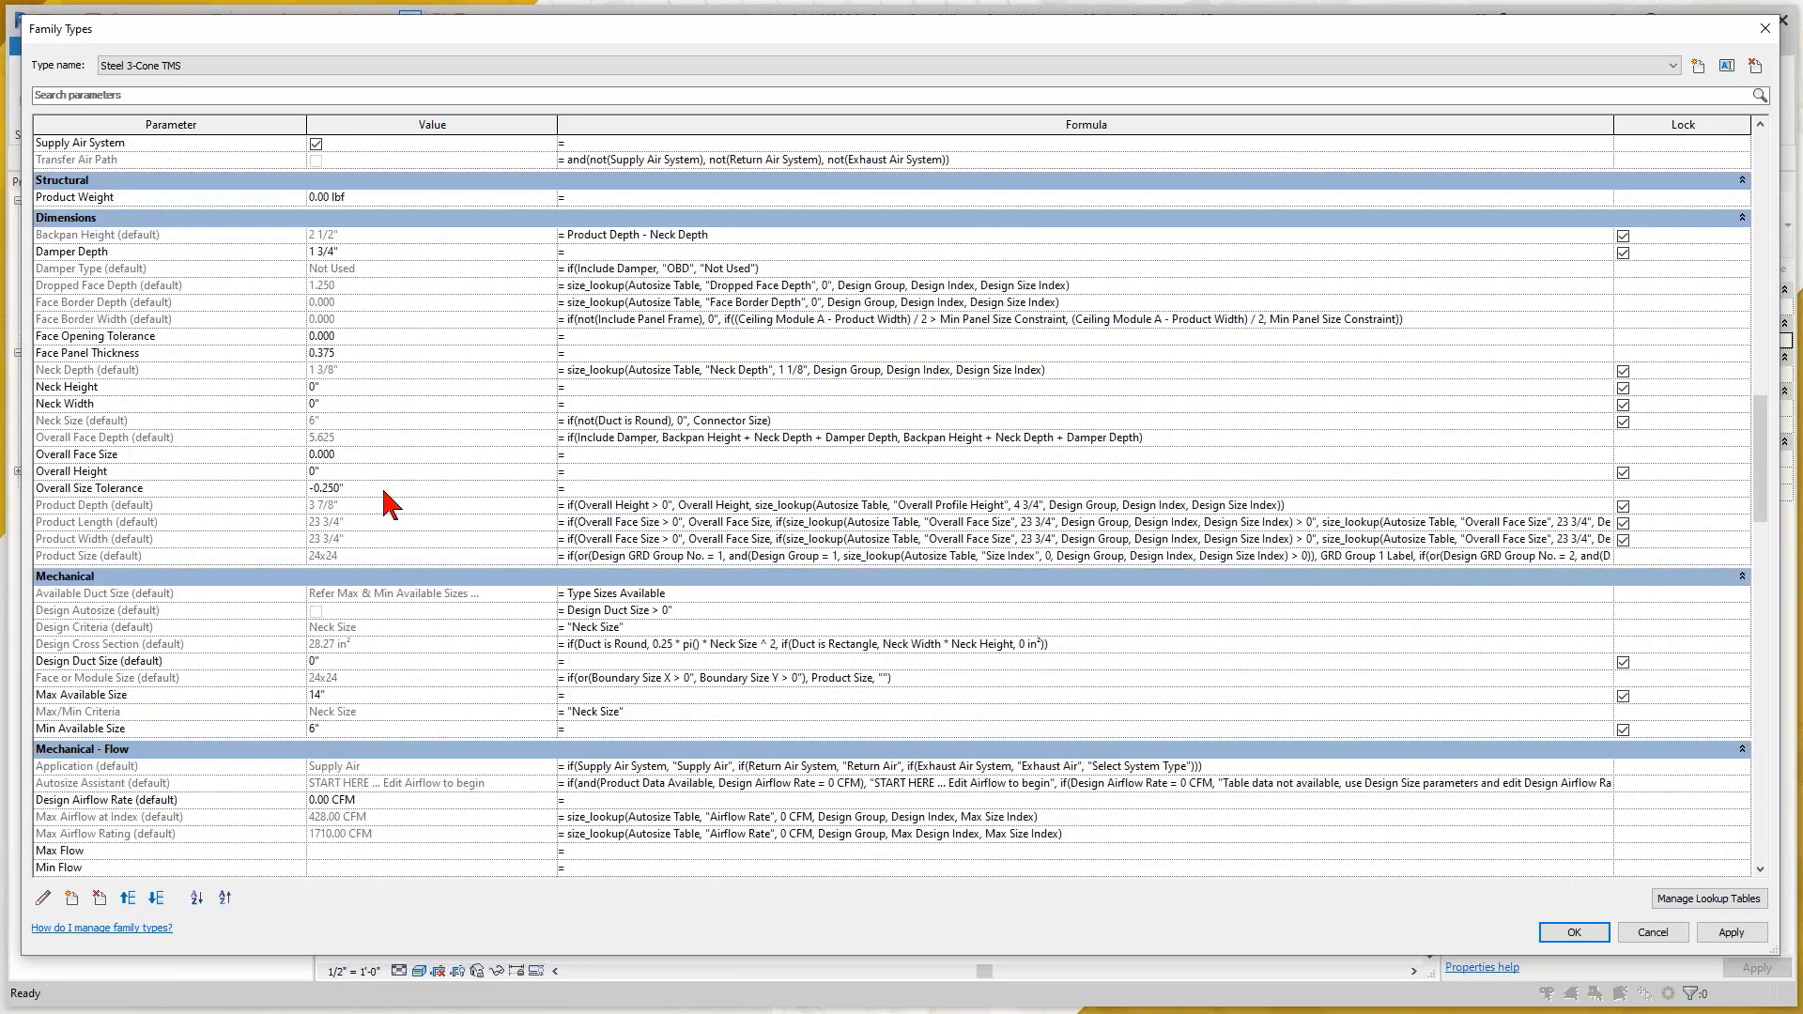
{"action": "scroll", "coordinate": [391, 502], "scroll_direction": "down", "scroll_amount": 4}
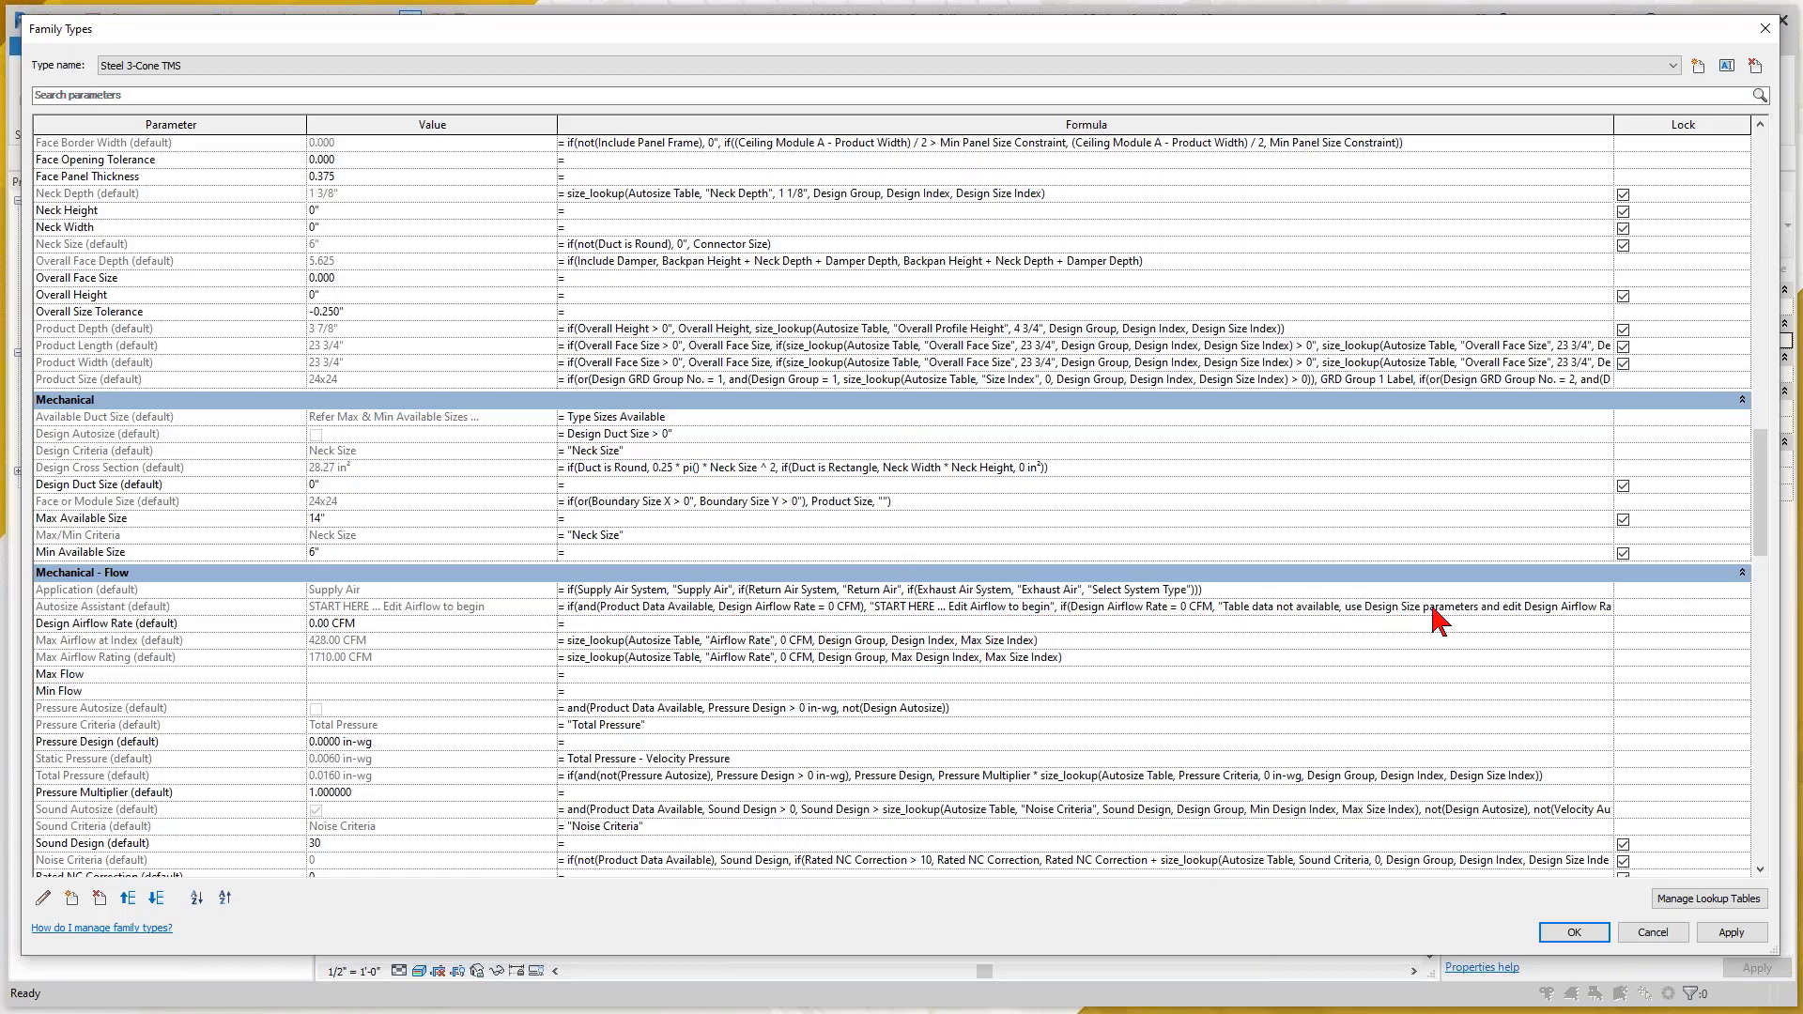
{"action": "scroll", "coordinate": [827, 564], "scroll_direction": "down", "scroll_amount": 4}
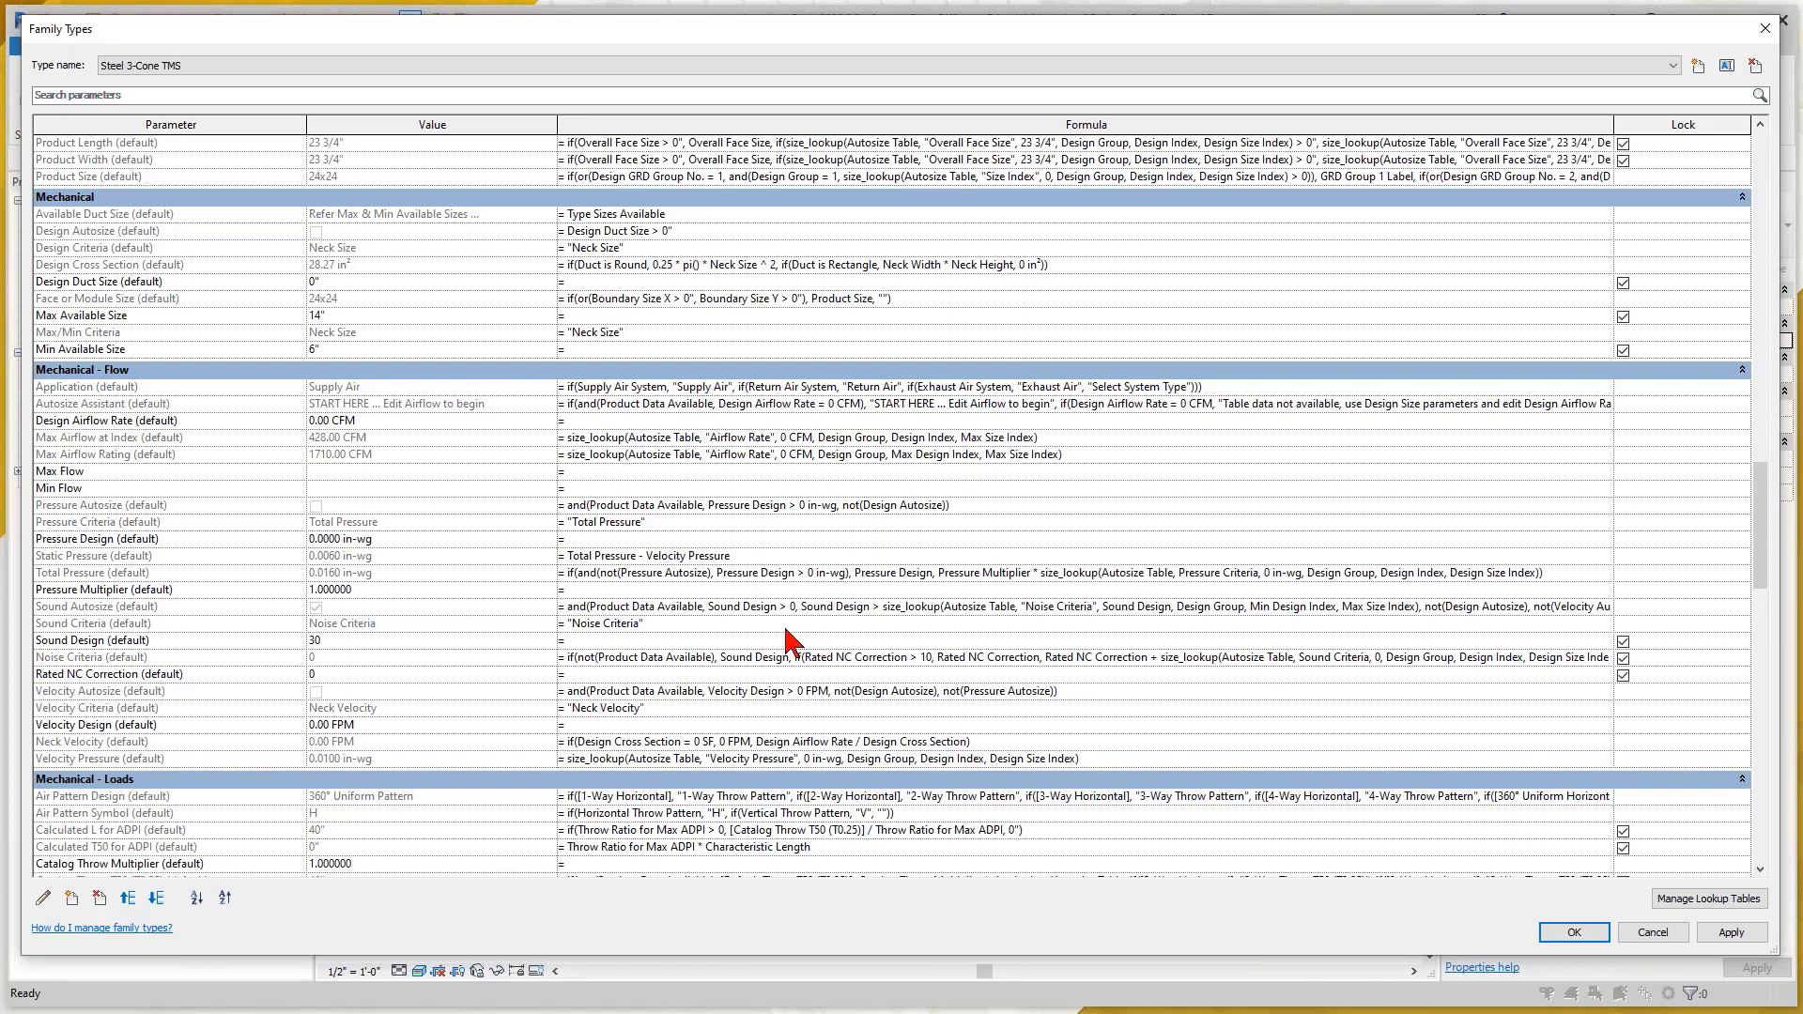
{"action": "scroll", "coordinate": [787, 642], "scroll_direction": "down", "scroll_amount": 18}
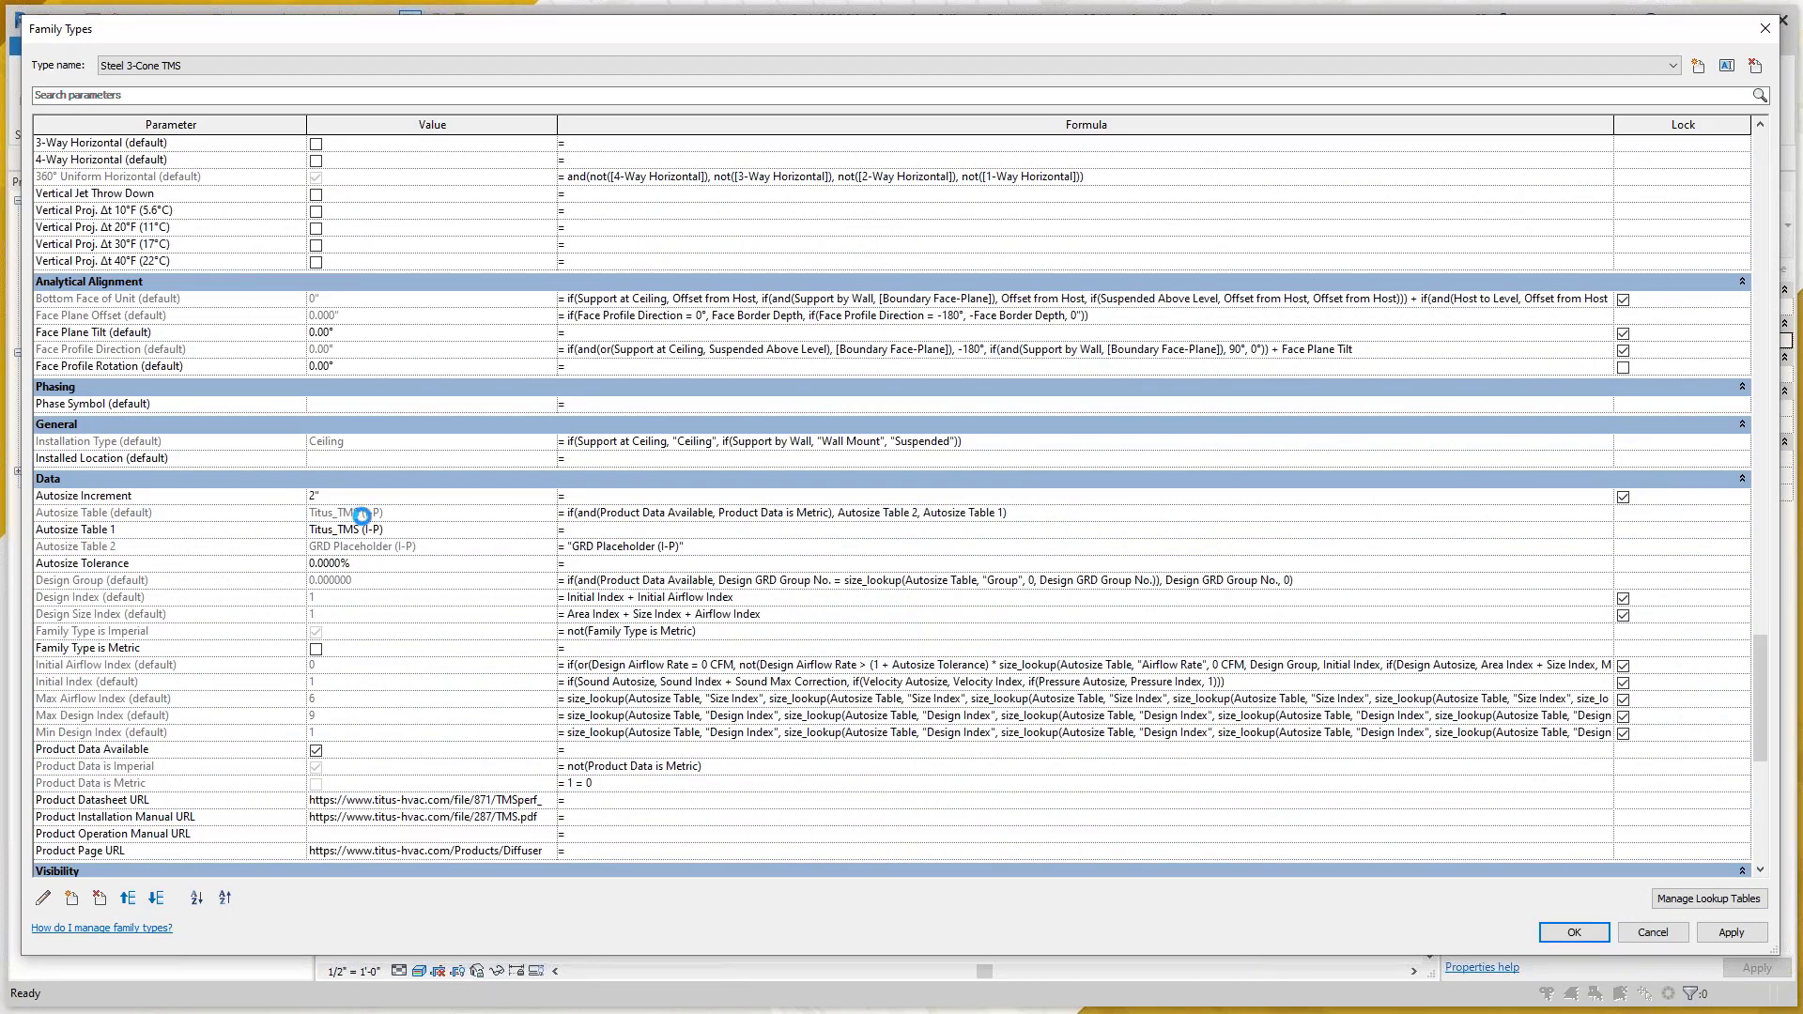
Examine the Autosize Table formula and the lookup table name assigned to Autosize Table 1
{"action": "left_click", "coordinate": [327, 514]}
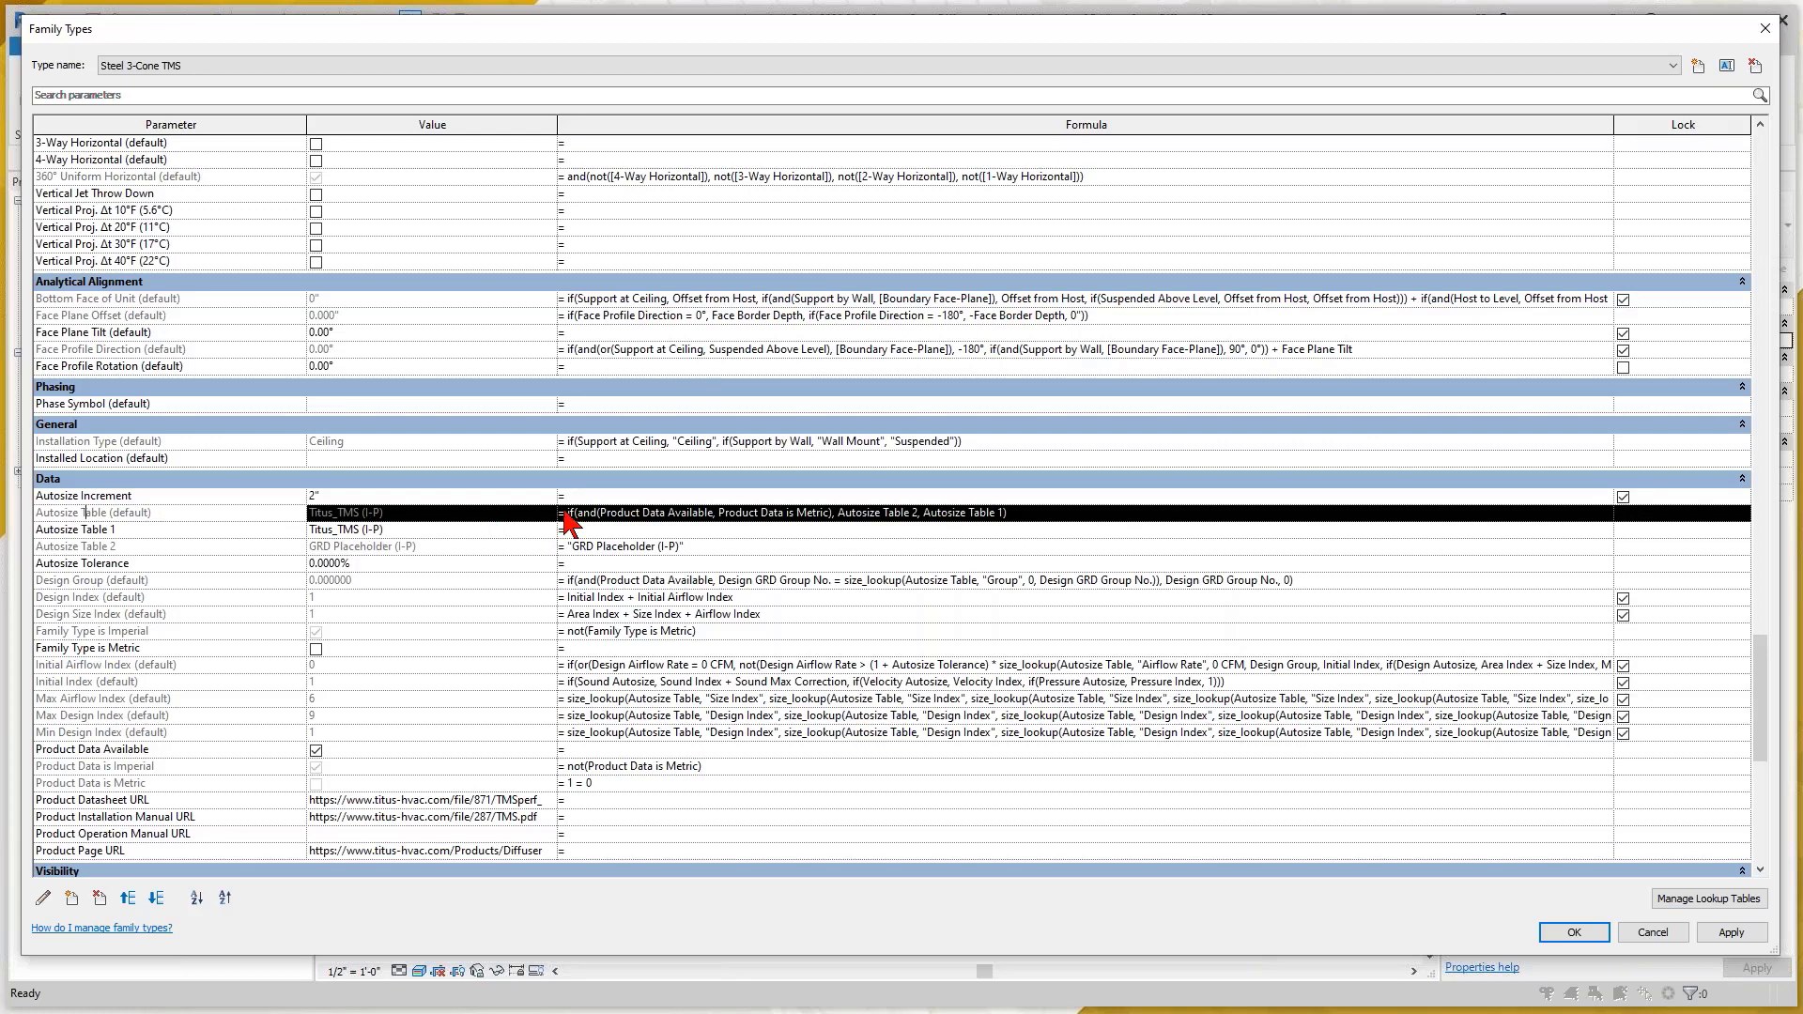
{"action": "left_click", "coordinate": [344, 514]}
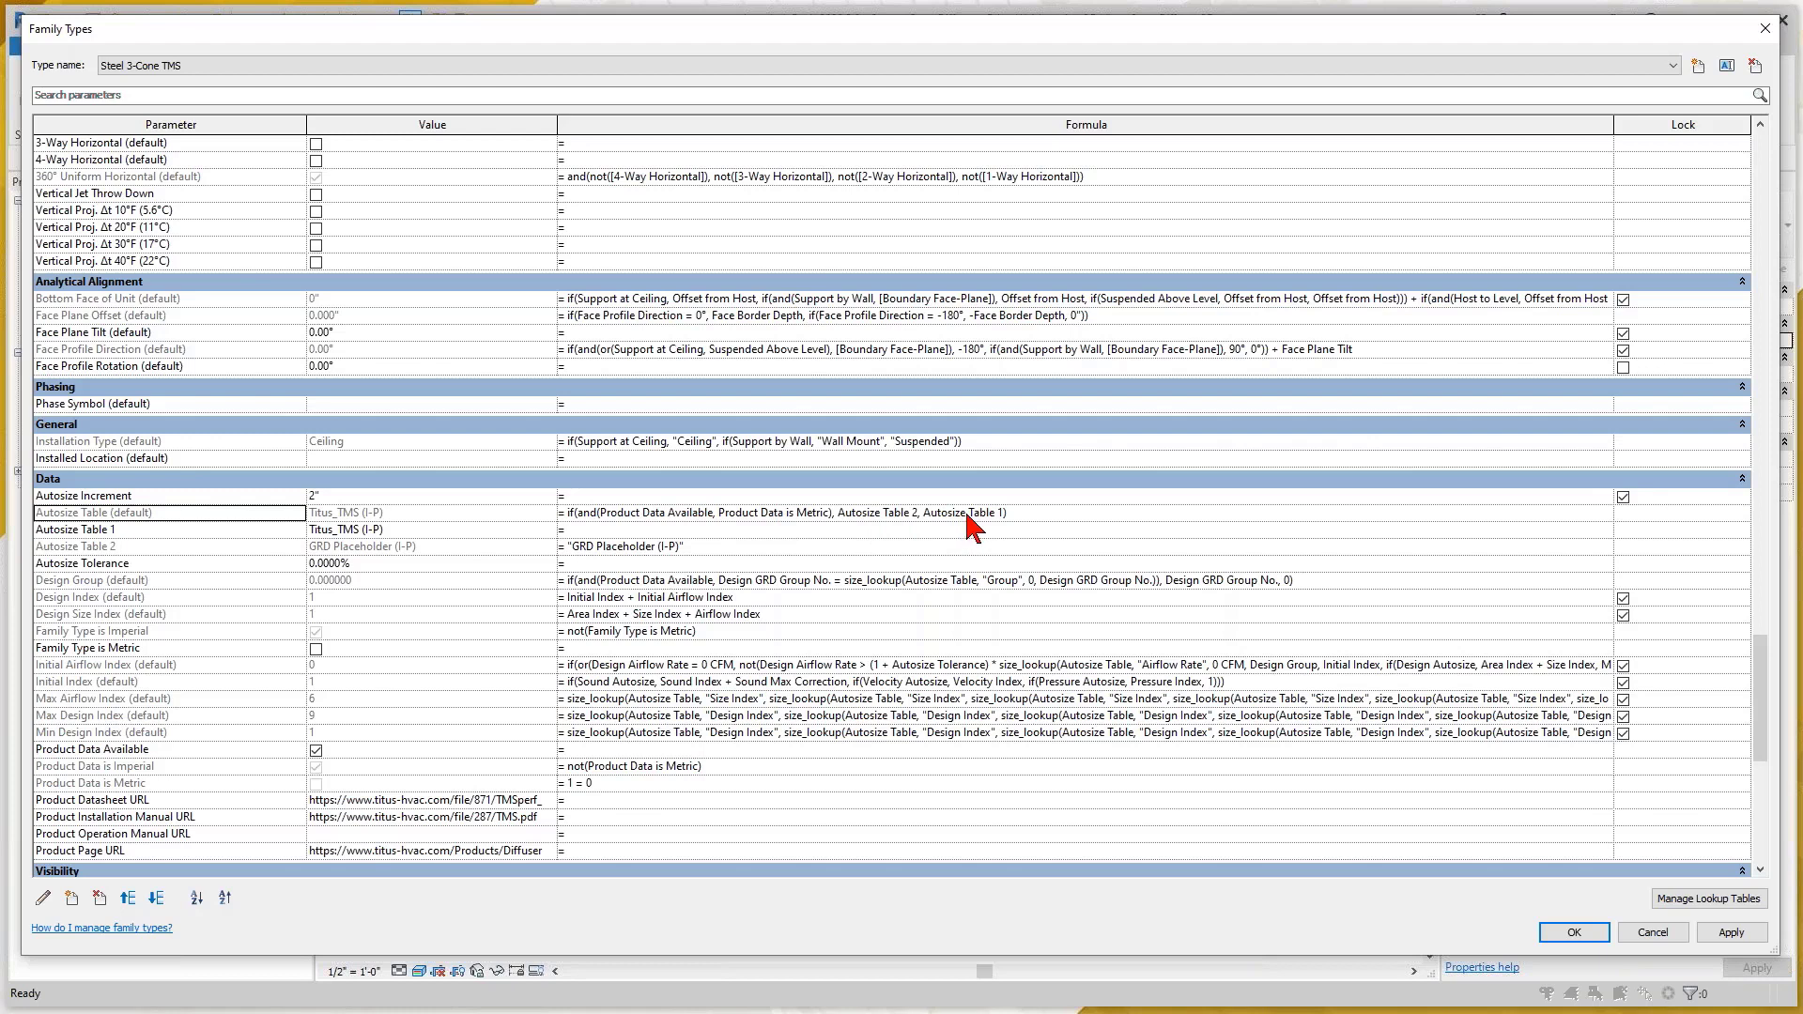
{"action": "left_click", "coordinate": [345, 531]}
{"action": "left_click", "coordinate": [399, 525]}
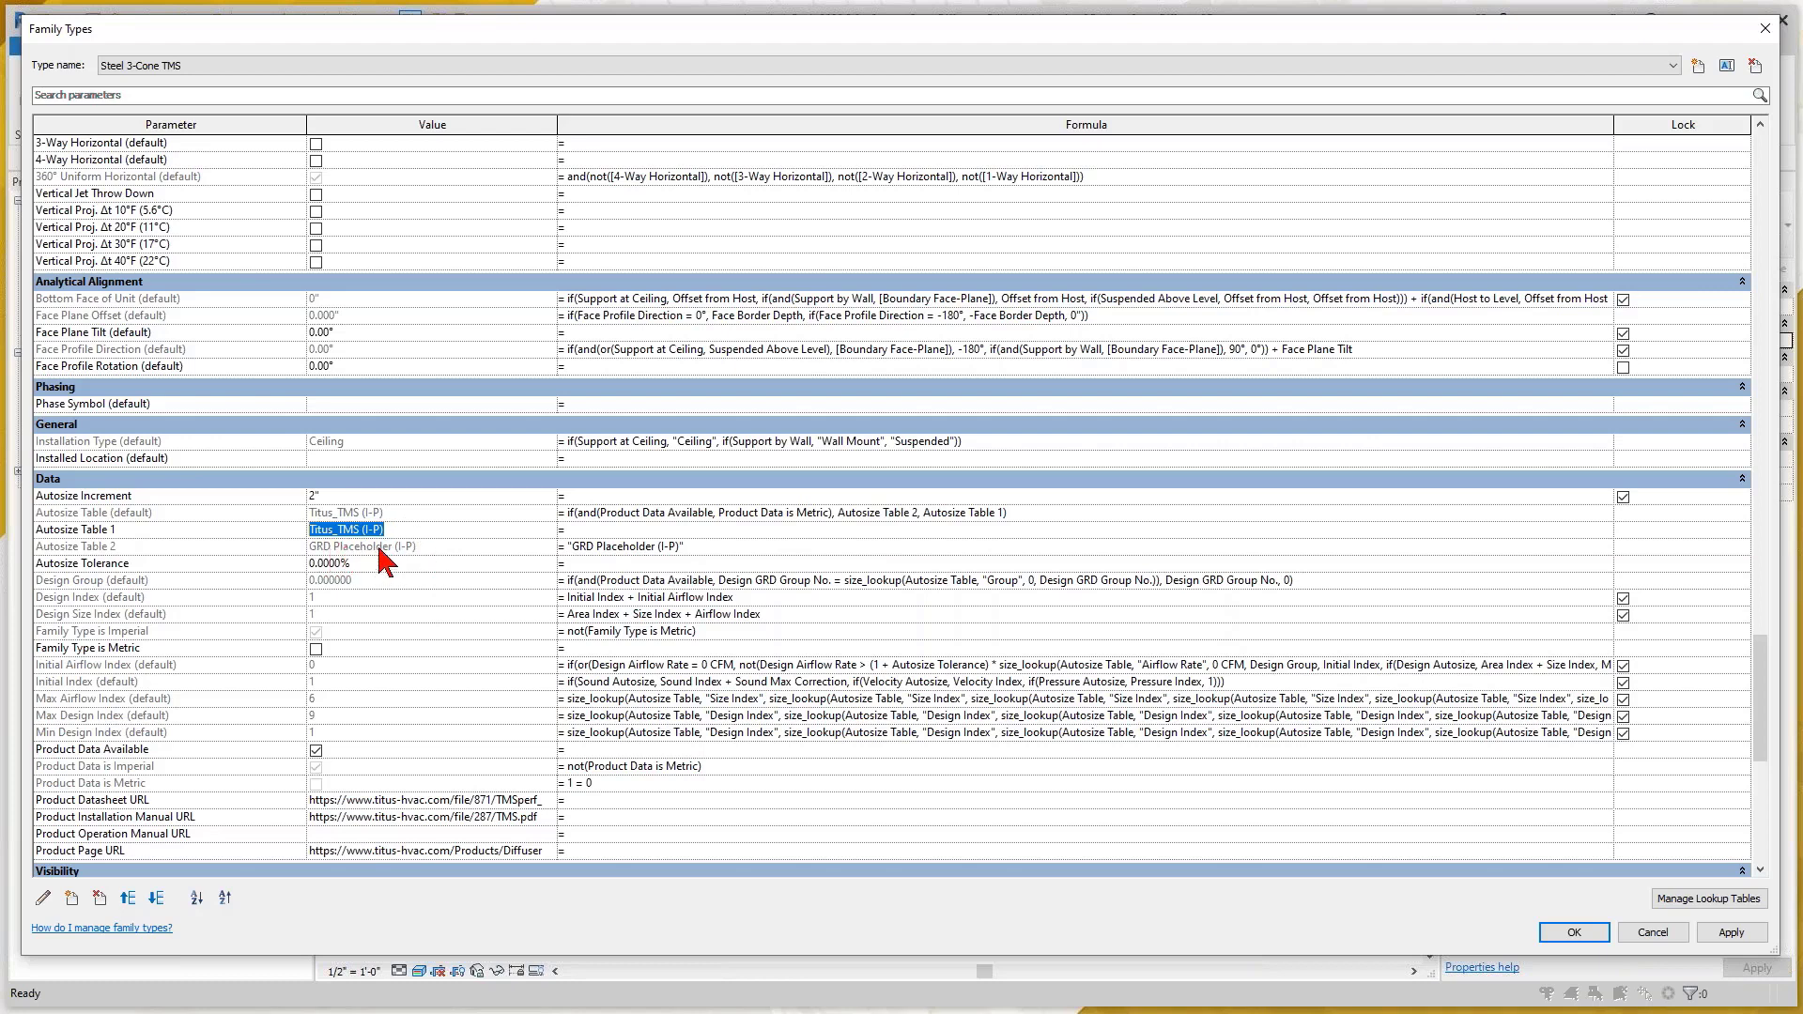
{"action": "left_click_drag", "start_coordinate": [383, 530], "coordinate": [295, 527]}
Review the product document URLs and the Manufacturer, Model, Model Number and URL values under Identity Data
{"action": "scroll", "coordinate": [324, 672], "scroll_direction": "down", "scroll_amount": 5}
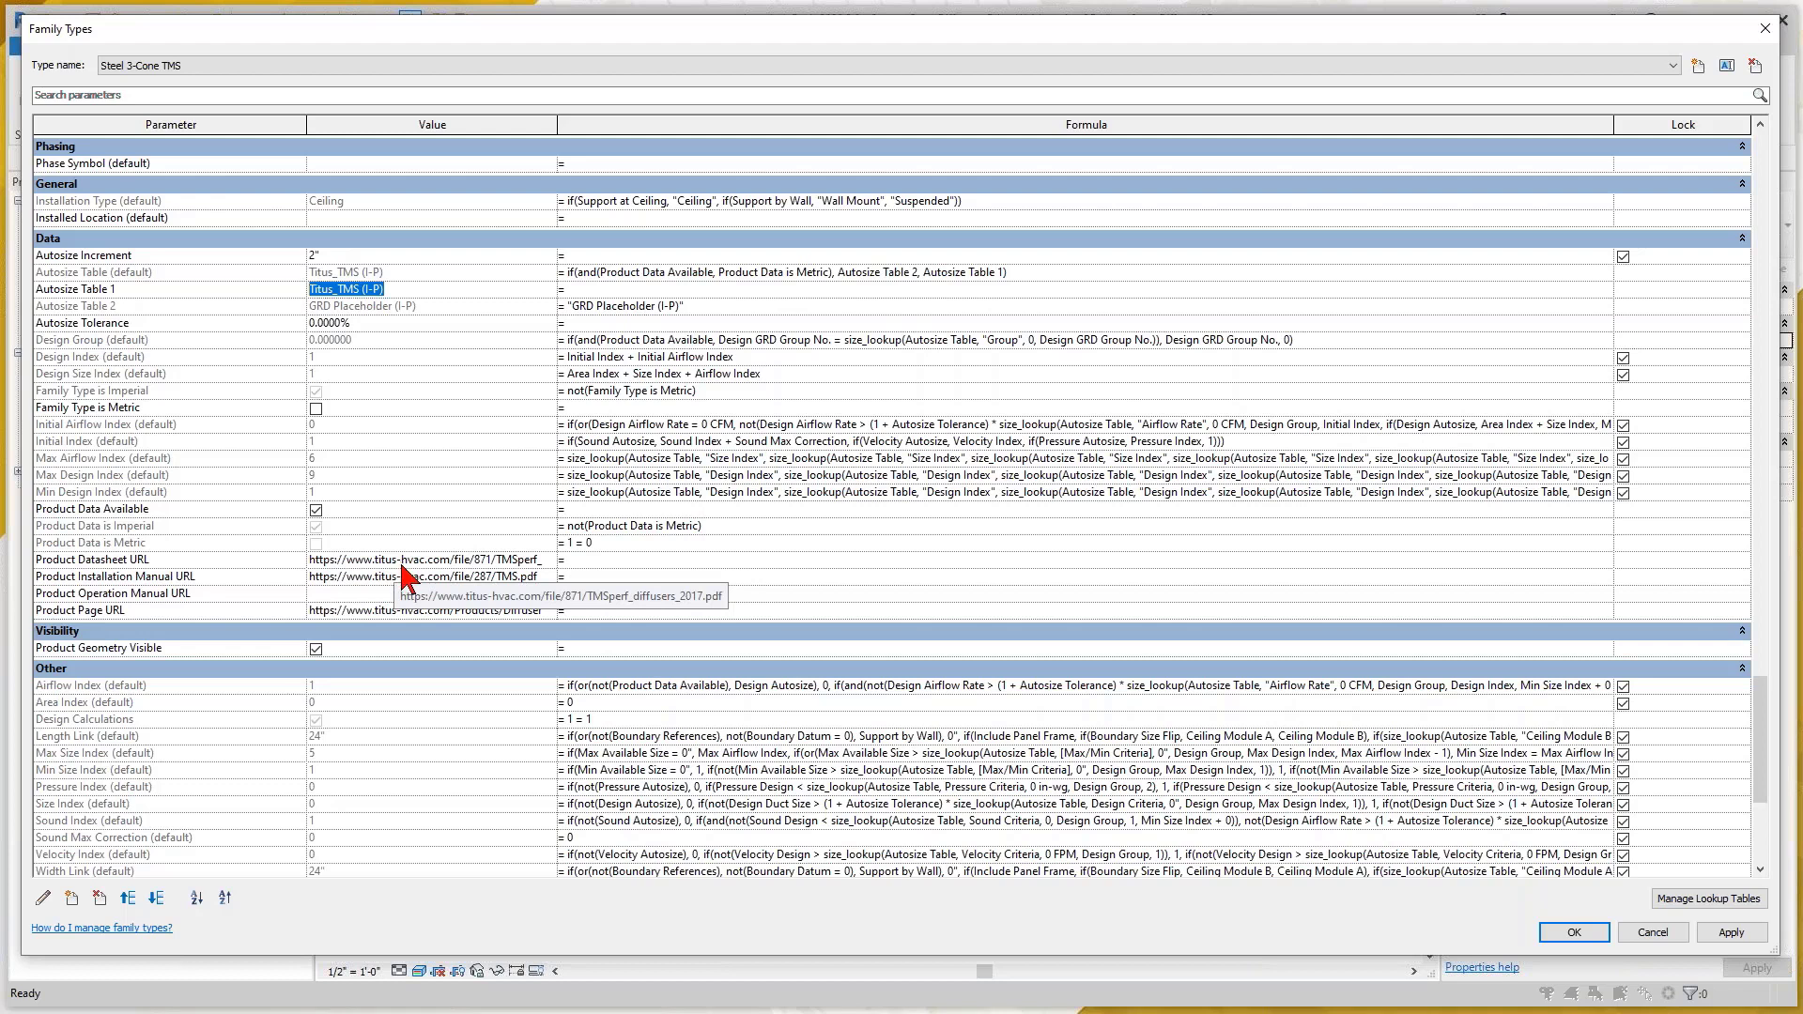
{"action": "scroll", "coordinate": [405, 578], "scroll_direction": "down", "scroll_amount": 1}
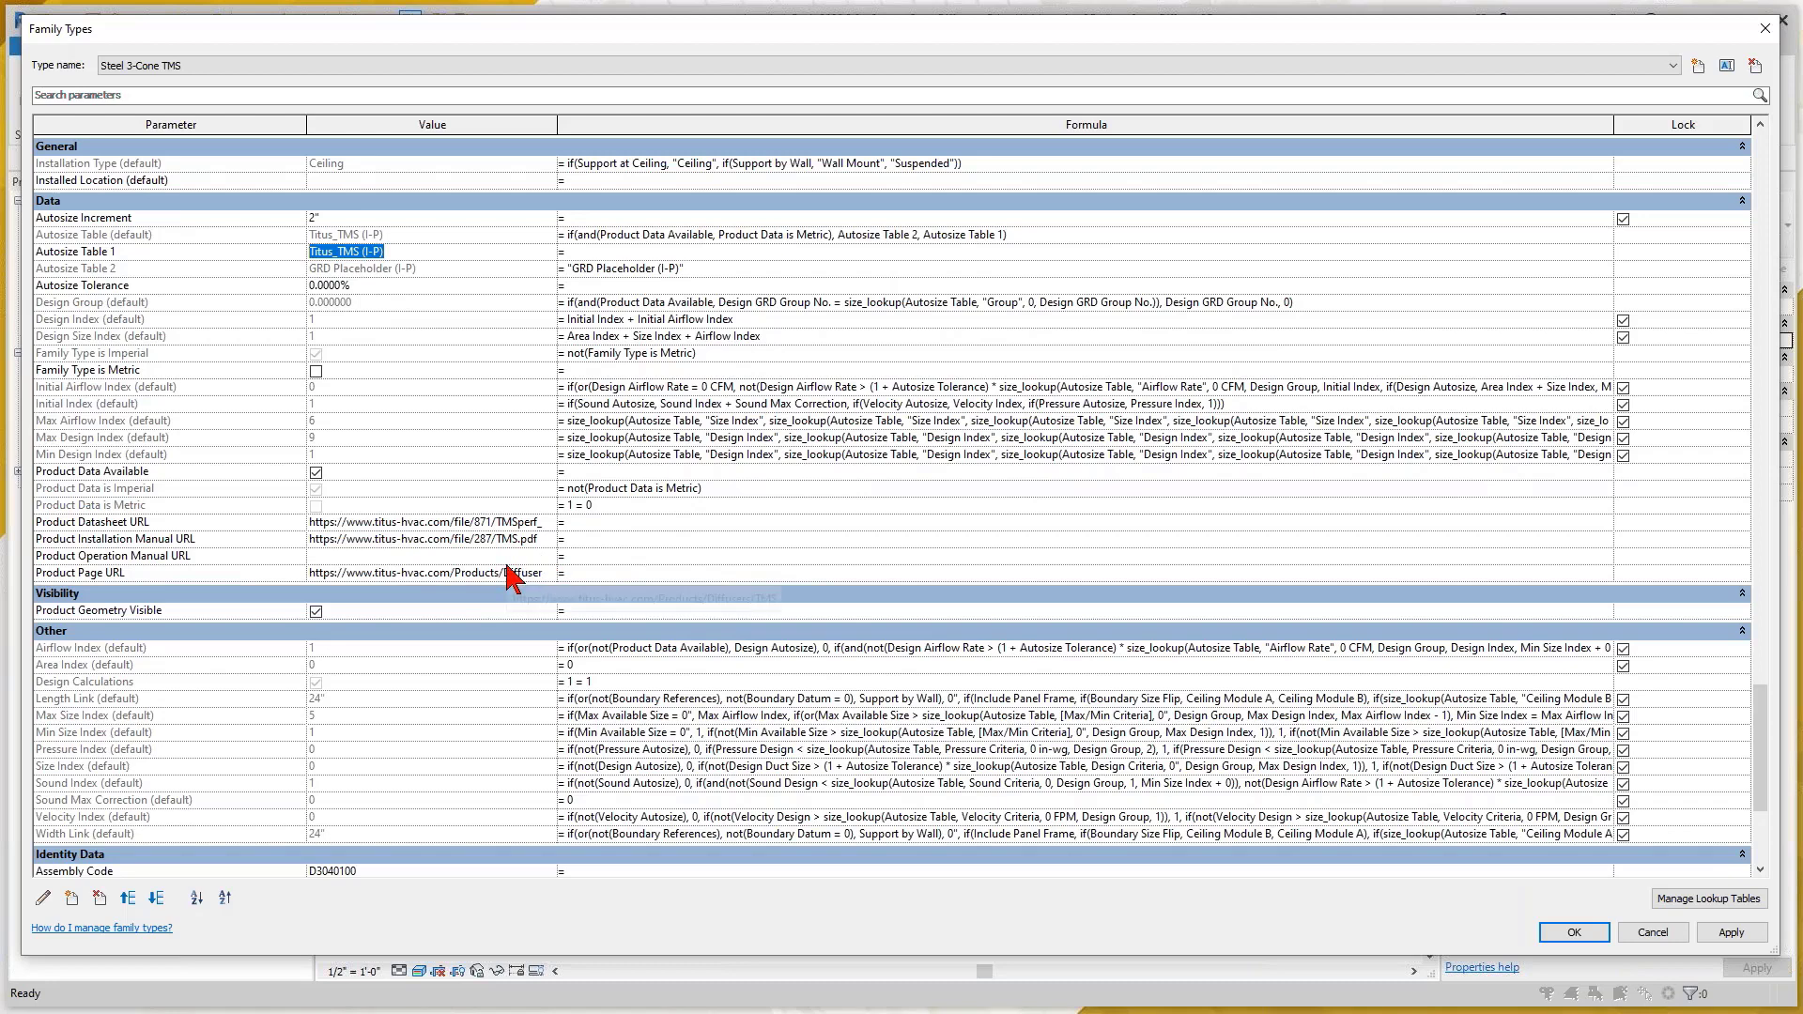
{"action": "scroll", "coordinate": [406, 572], "scroll_direction": "down", "scroll_amount": 1}
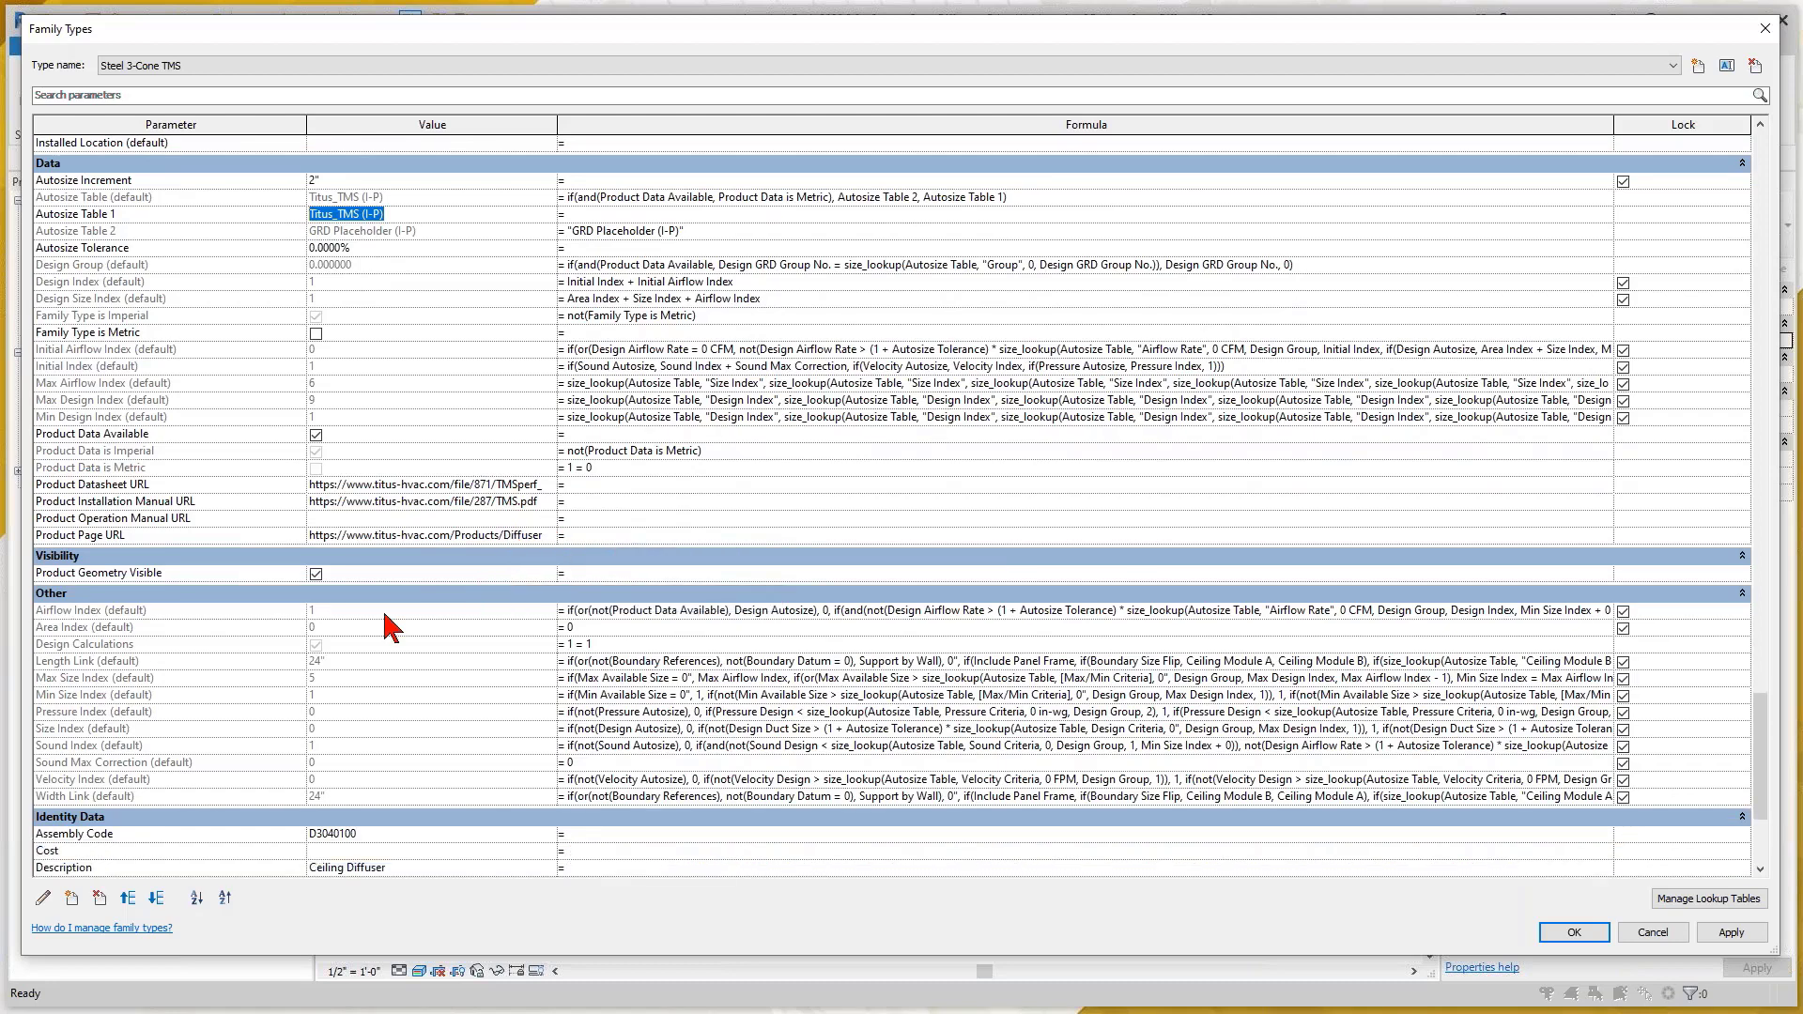
{"action": "scroll", "coordinate": [391, 616], "scroll_direction": "down", "scroll_amount": 7}
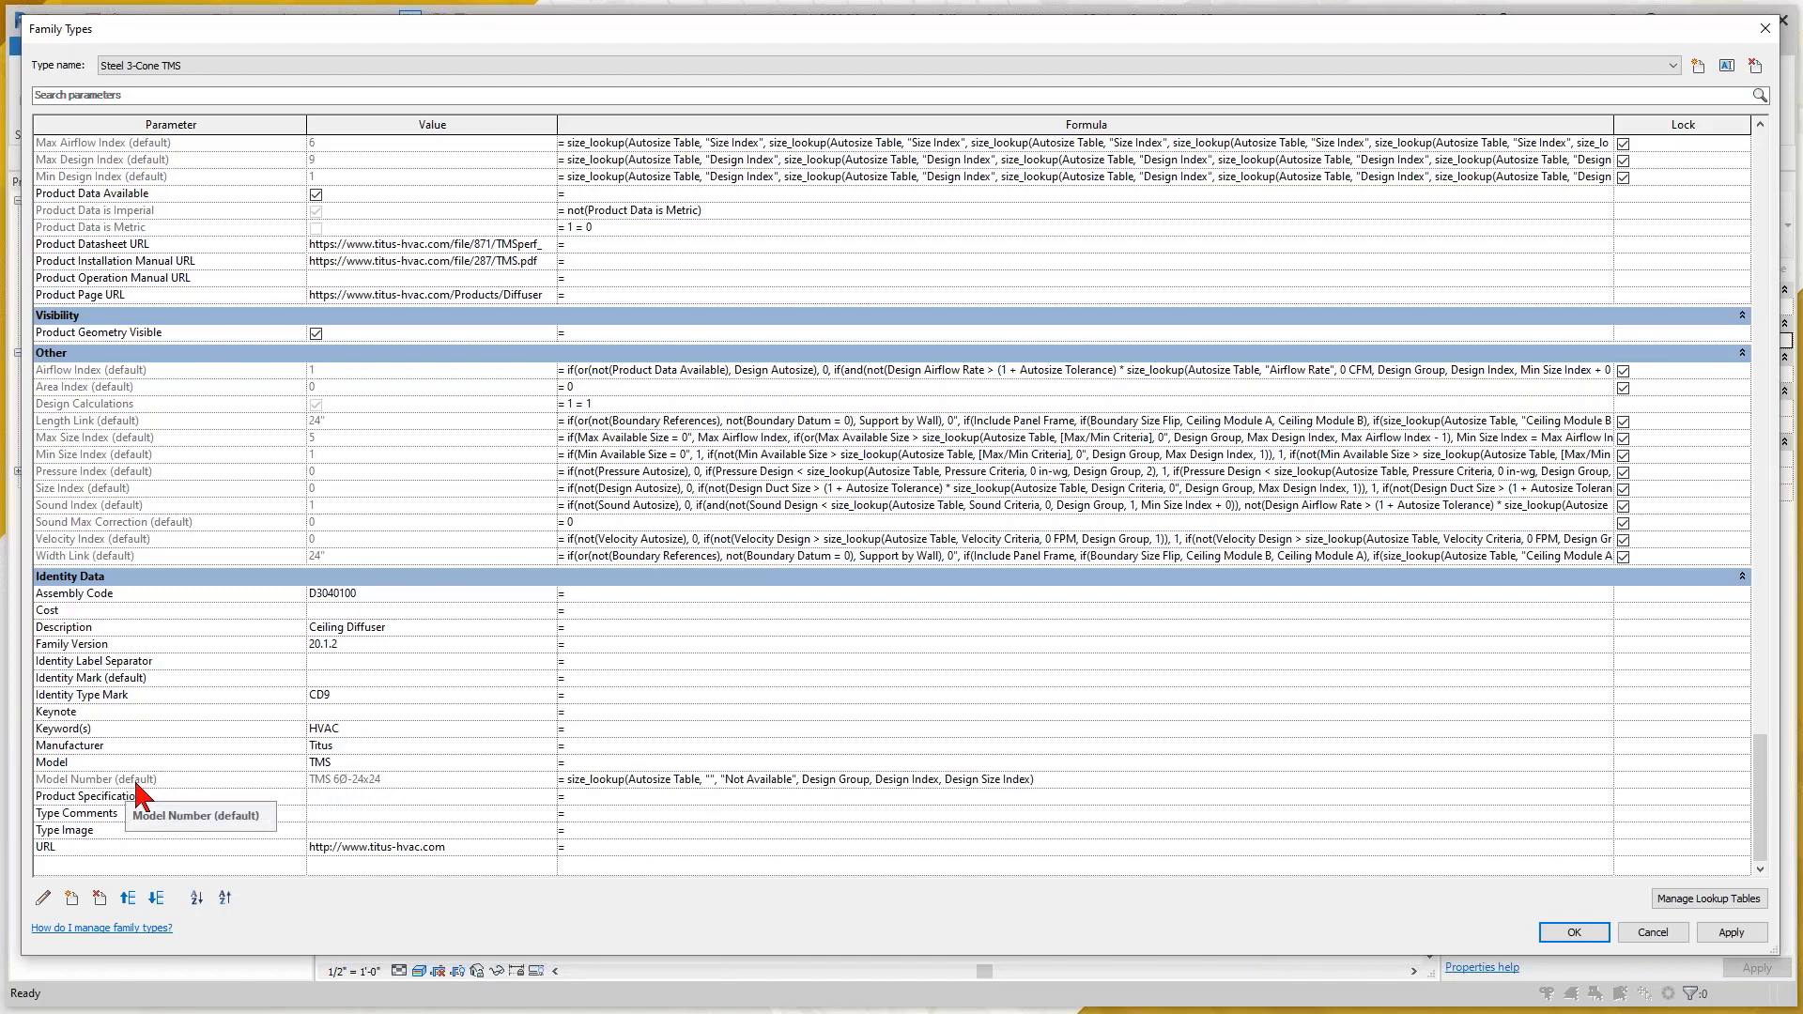
{"action": "left_click", "coordinate": [338, 764]}
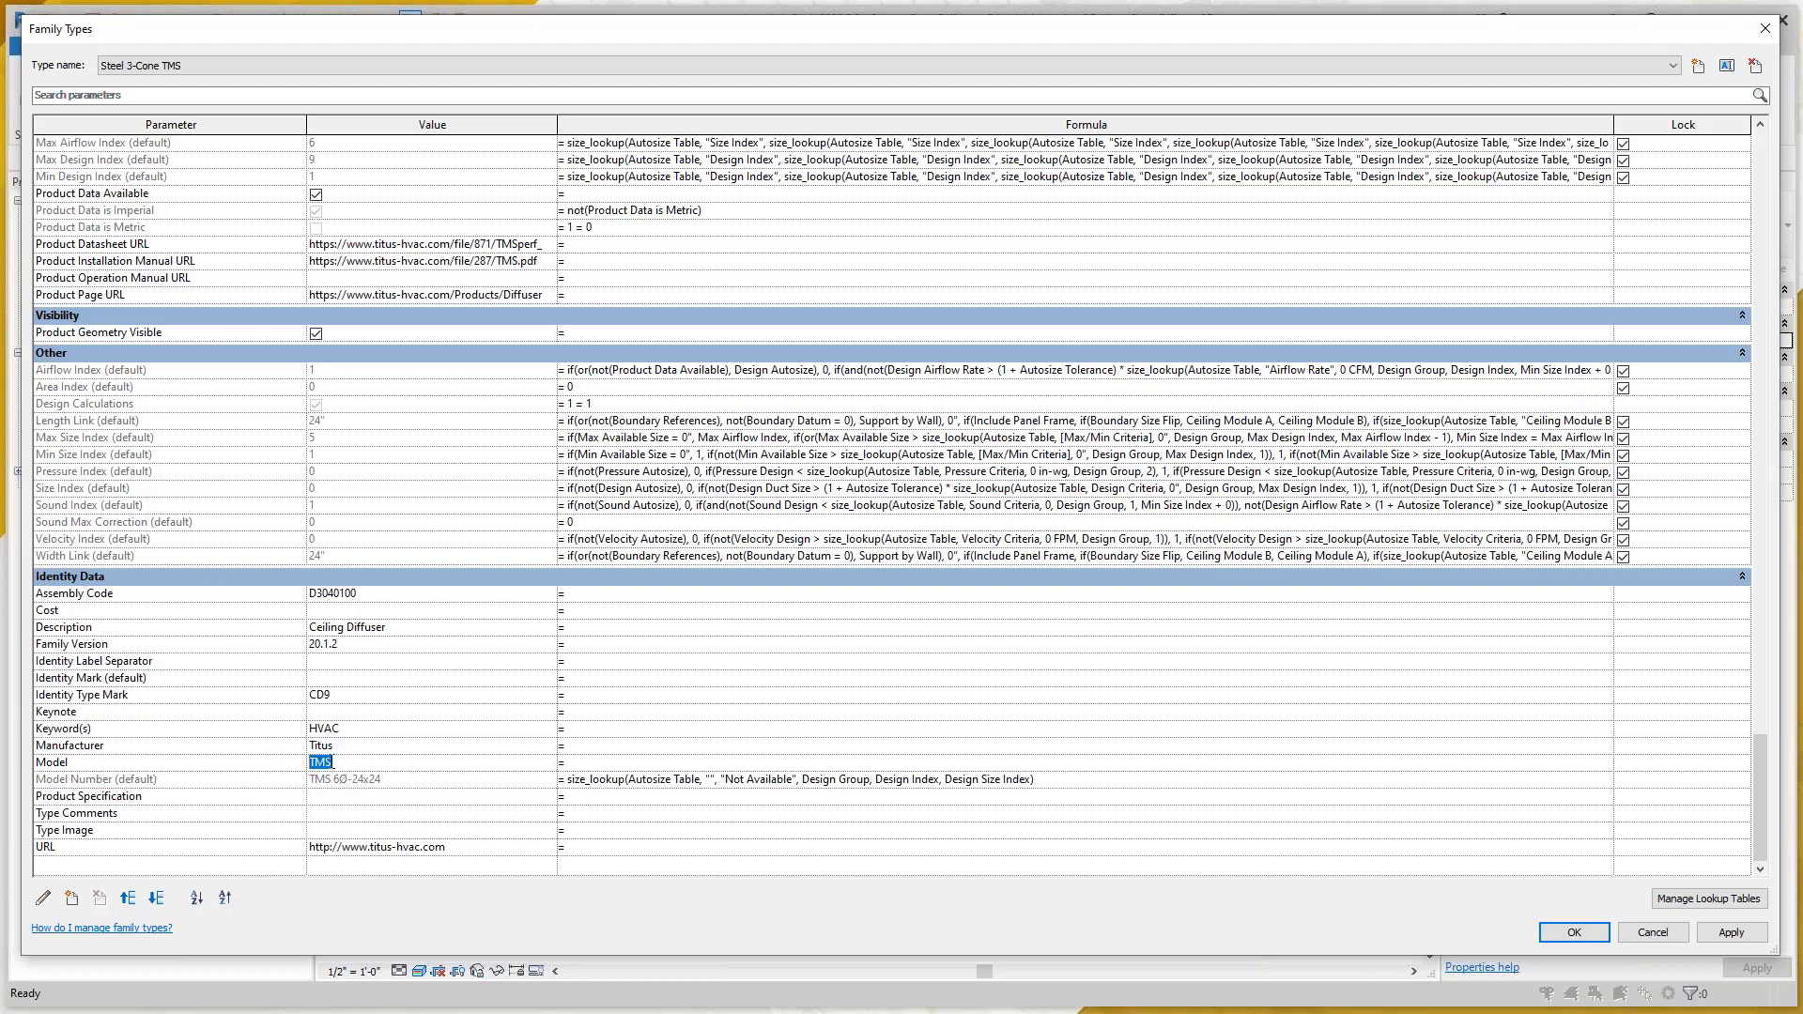
{"action": "left_click", "coordinate": [404, 848]}
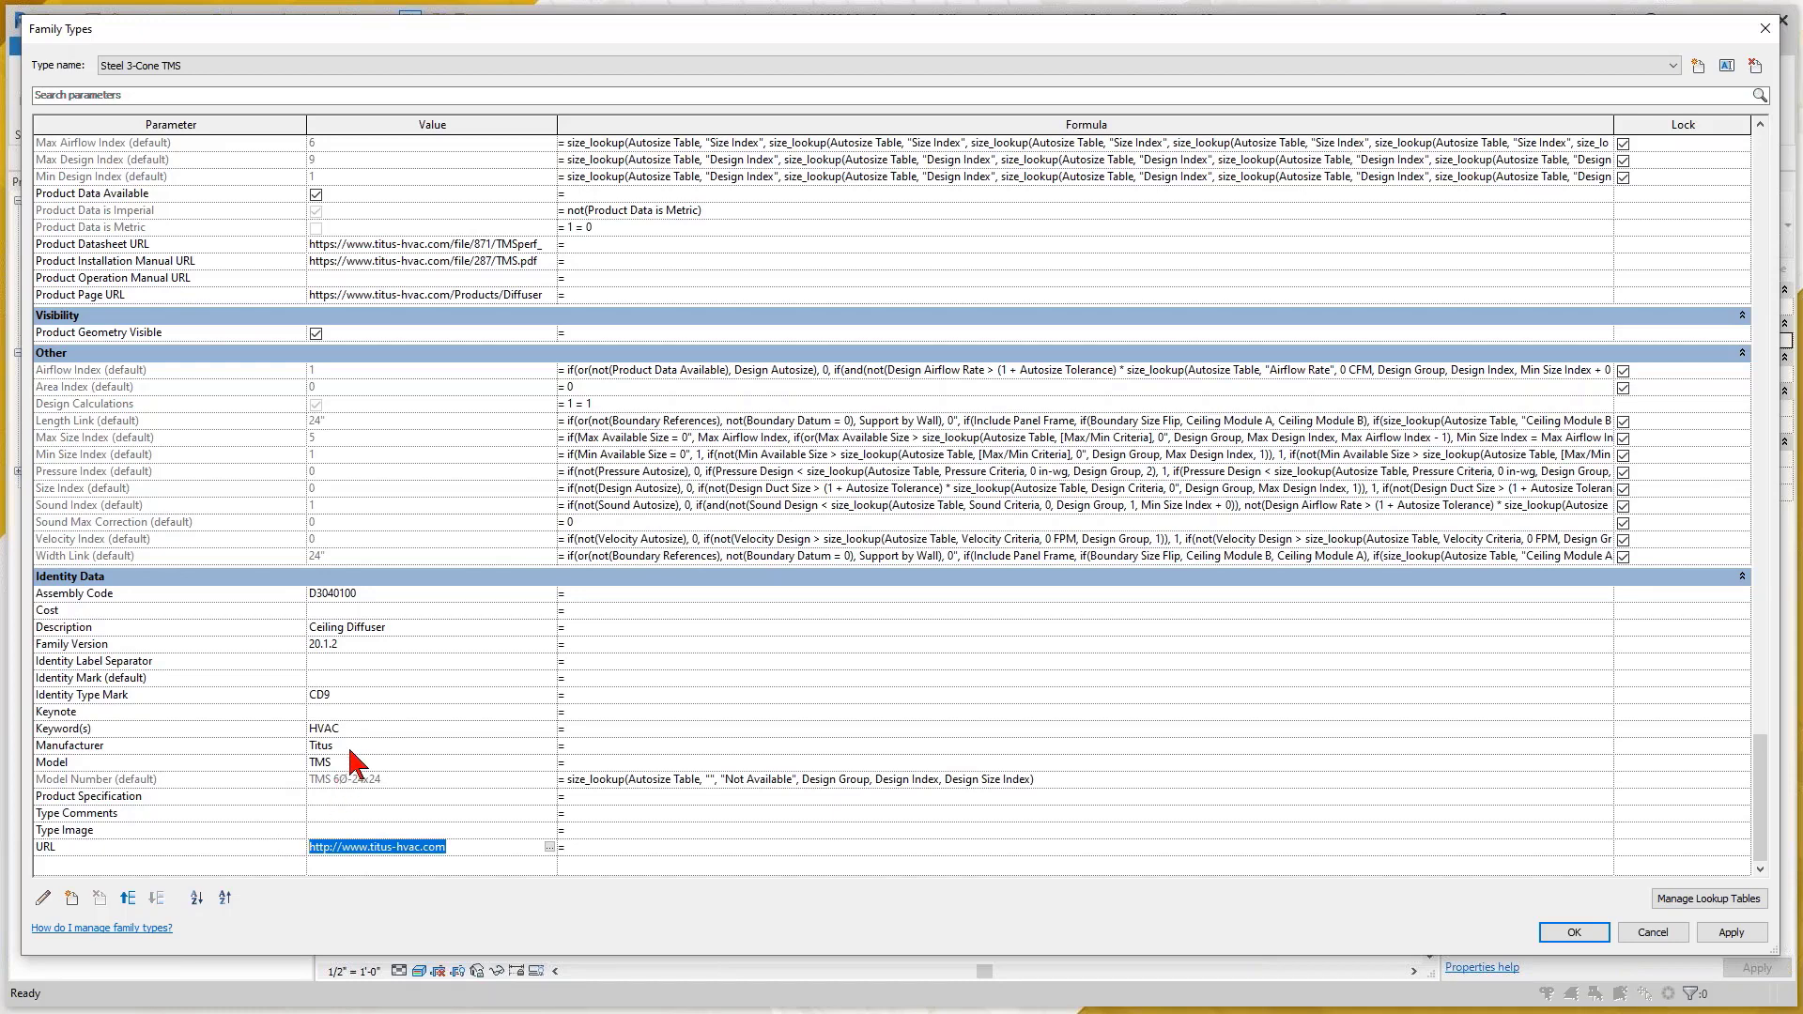
Return to the Data parameters and highlight the Autosize Table 1 value
{"action": "scroll", "coordinate": [357, 756], "scroll_direction": "up", "scroll_amount": 1}
{"action": "scroll", "coordinate": [351, 743], "scroll_direction": "up", "scroll_amount": 10}
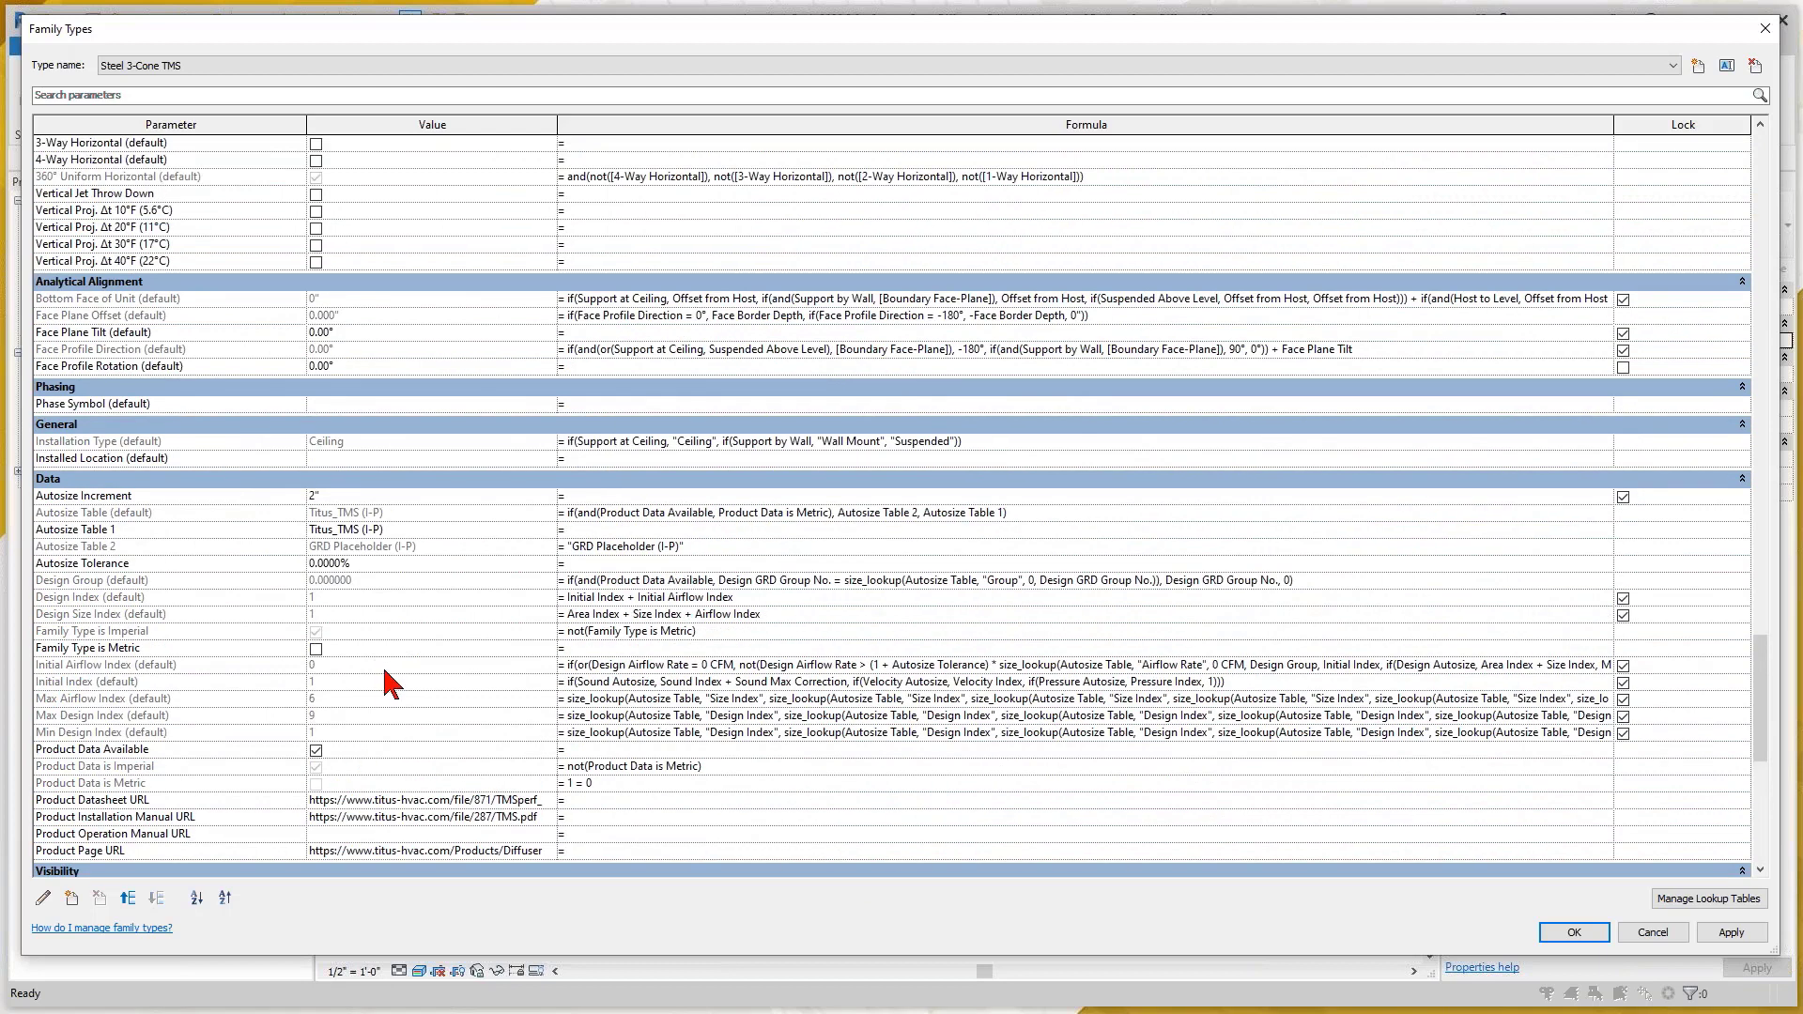
{"action": "left_click", "coordinate": [387, 529]}
{"action": "left_click_drag", "start_coordinate": [385, 530], "coordinate": [285, 543]}
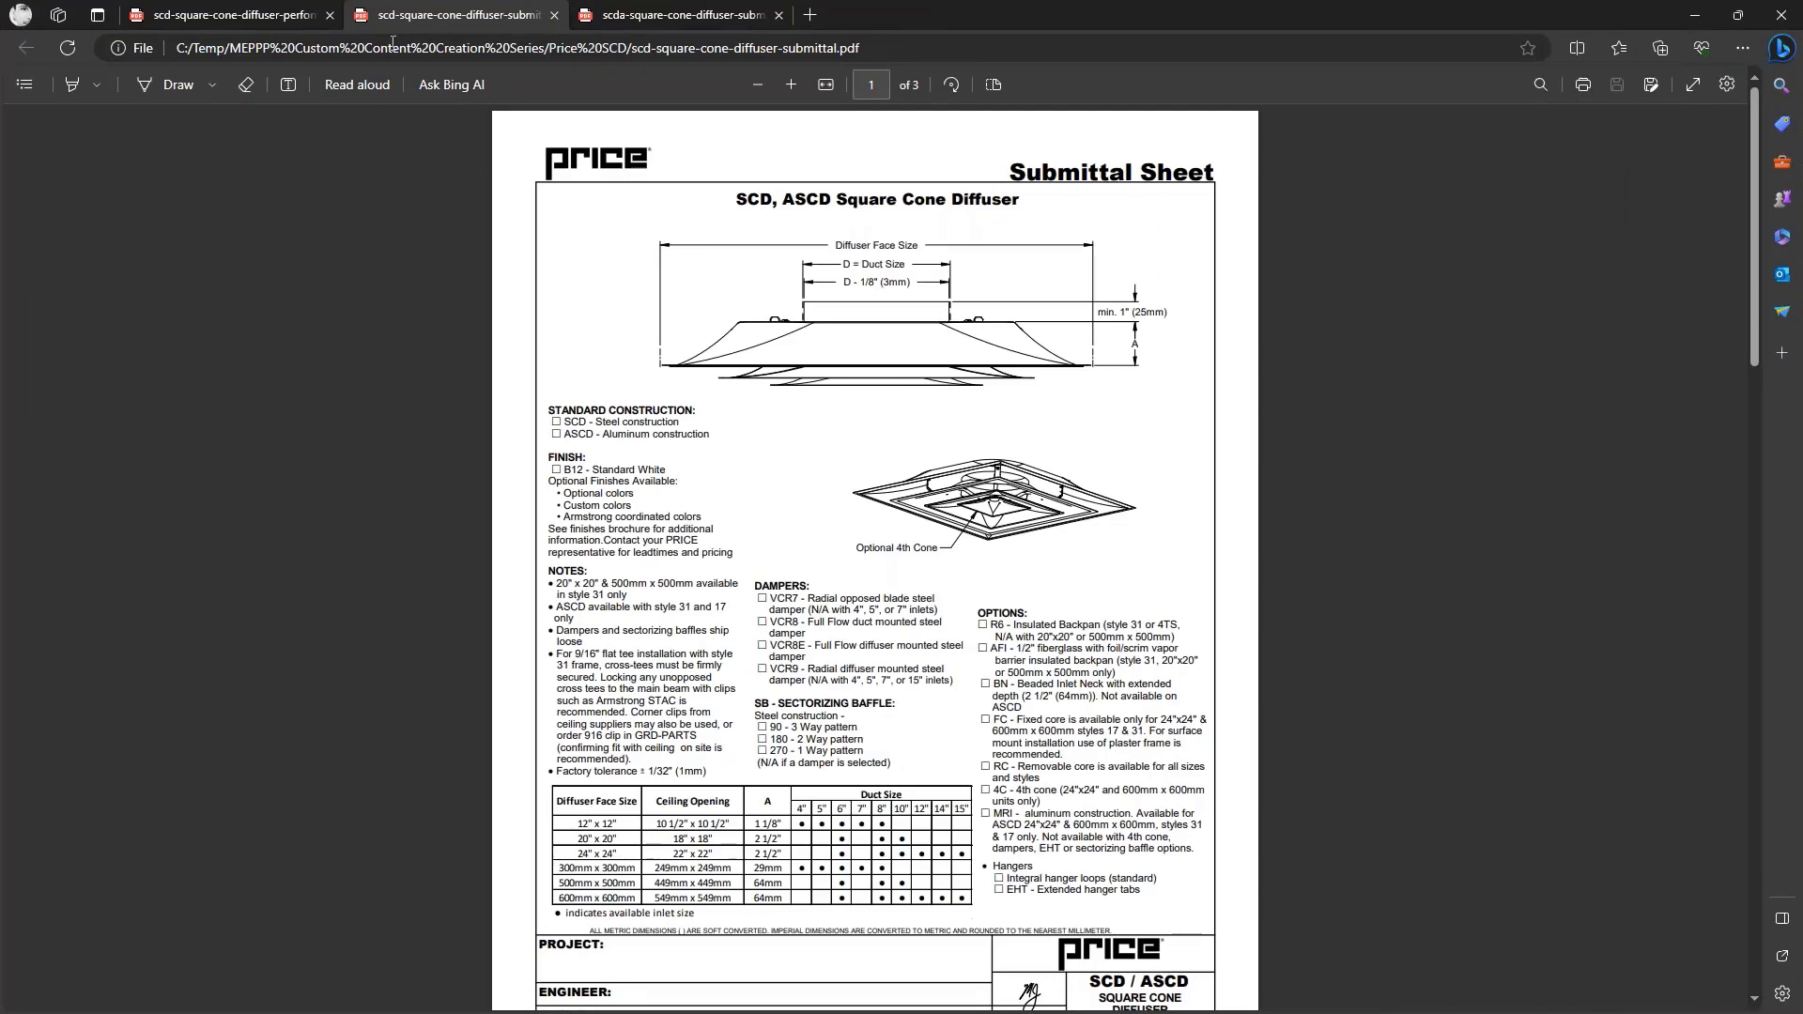
View the SCD performance data PDF in Edge and highlight the table for the 24 in. x 24 in. face size
{"action": "left_click", "coordinate": [286, 16]}
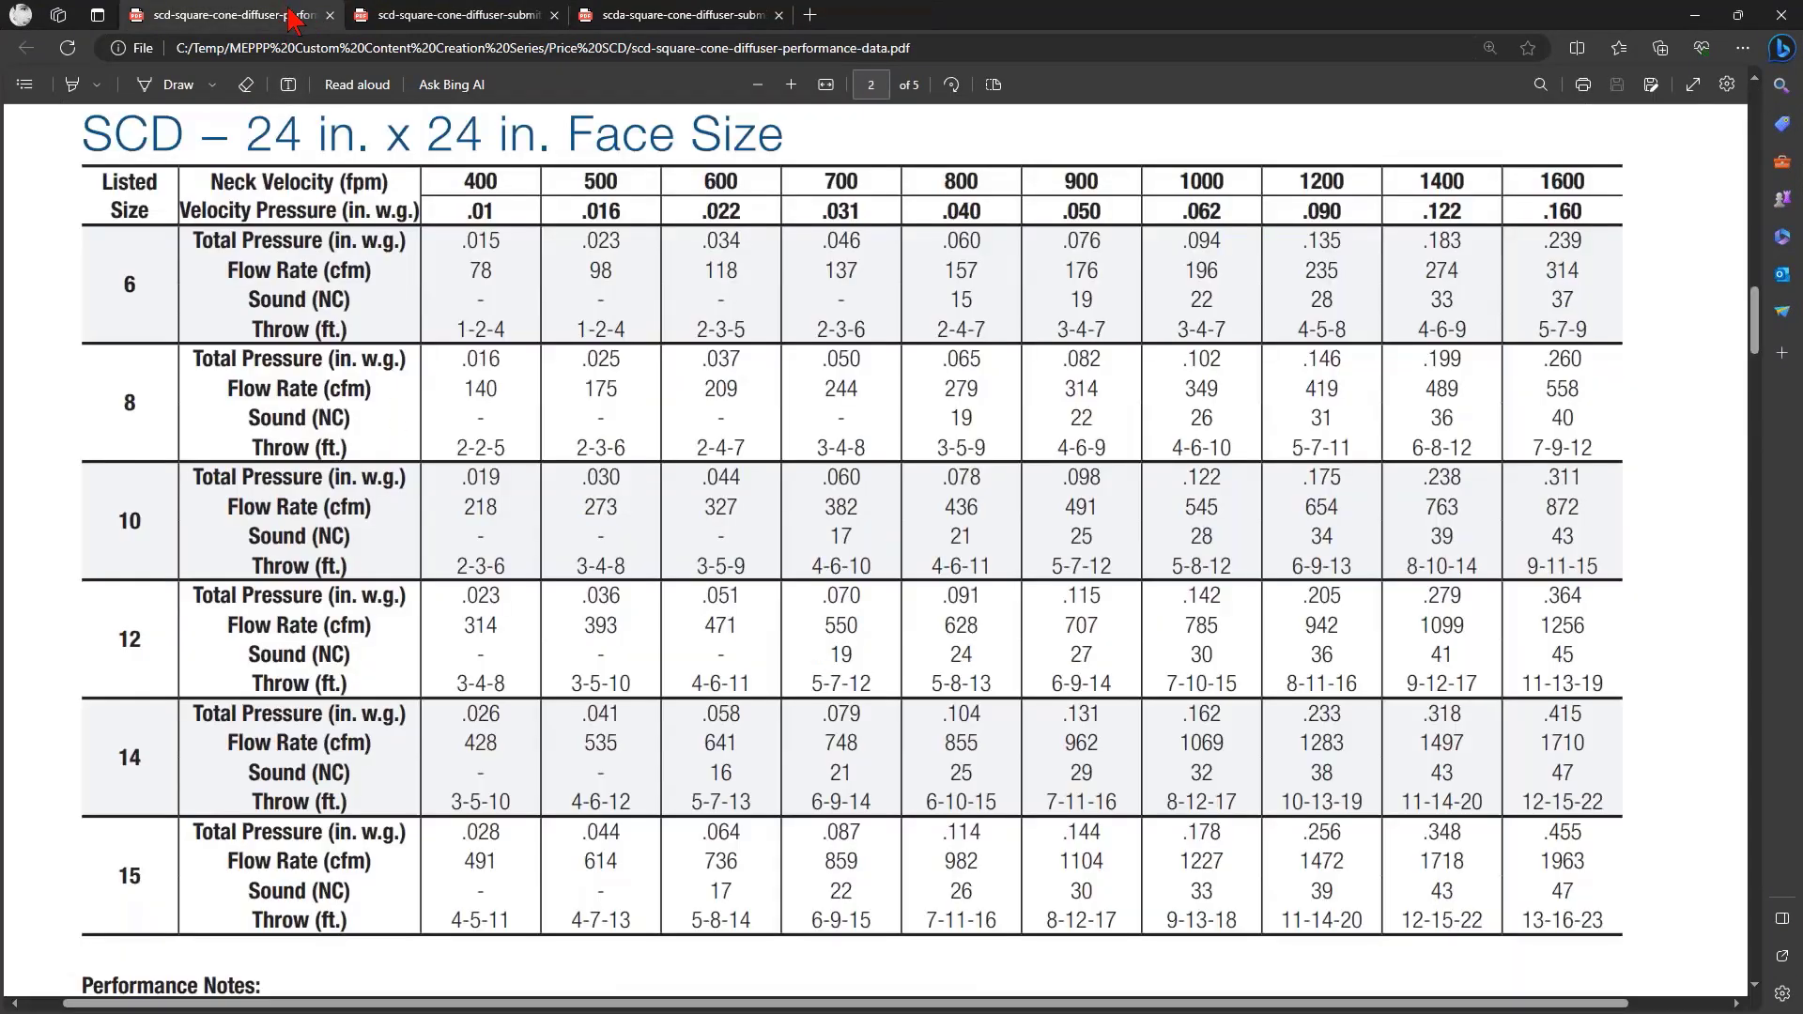
{"action": "scroll", "coordinate": [390, 463], "scroll_direction": "down", "scroll_amount": 1}
{"action": "scroll", "coordinate": [389, 464], "scroll_direction": "down", "scroll_amount": 5}
{"action": "scroll", "coordinate": [161, 423], "scroll_direction": "up", "scroll_amount": 8}
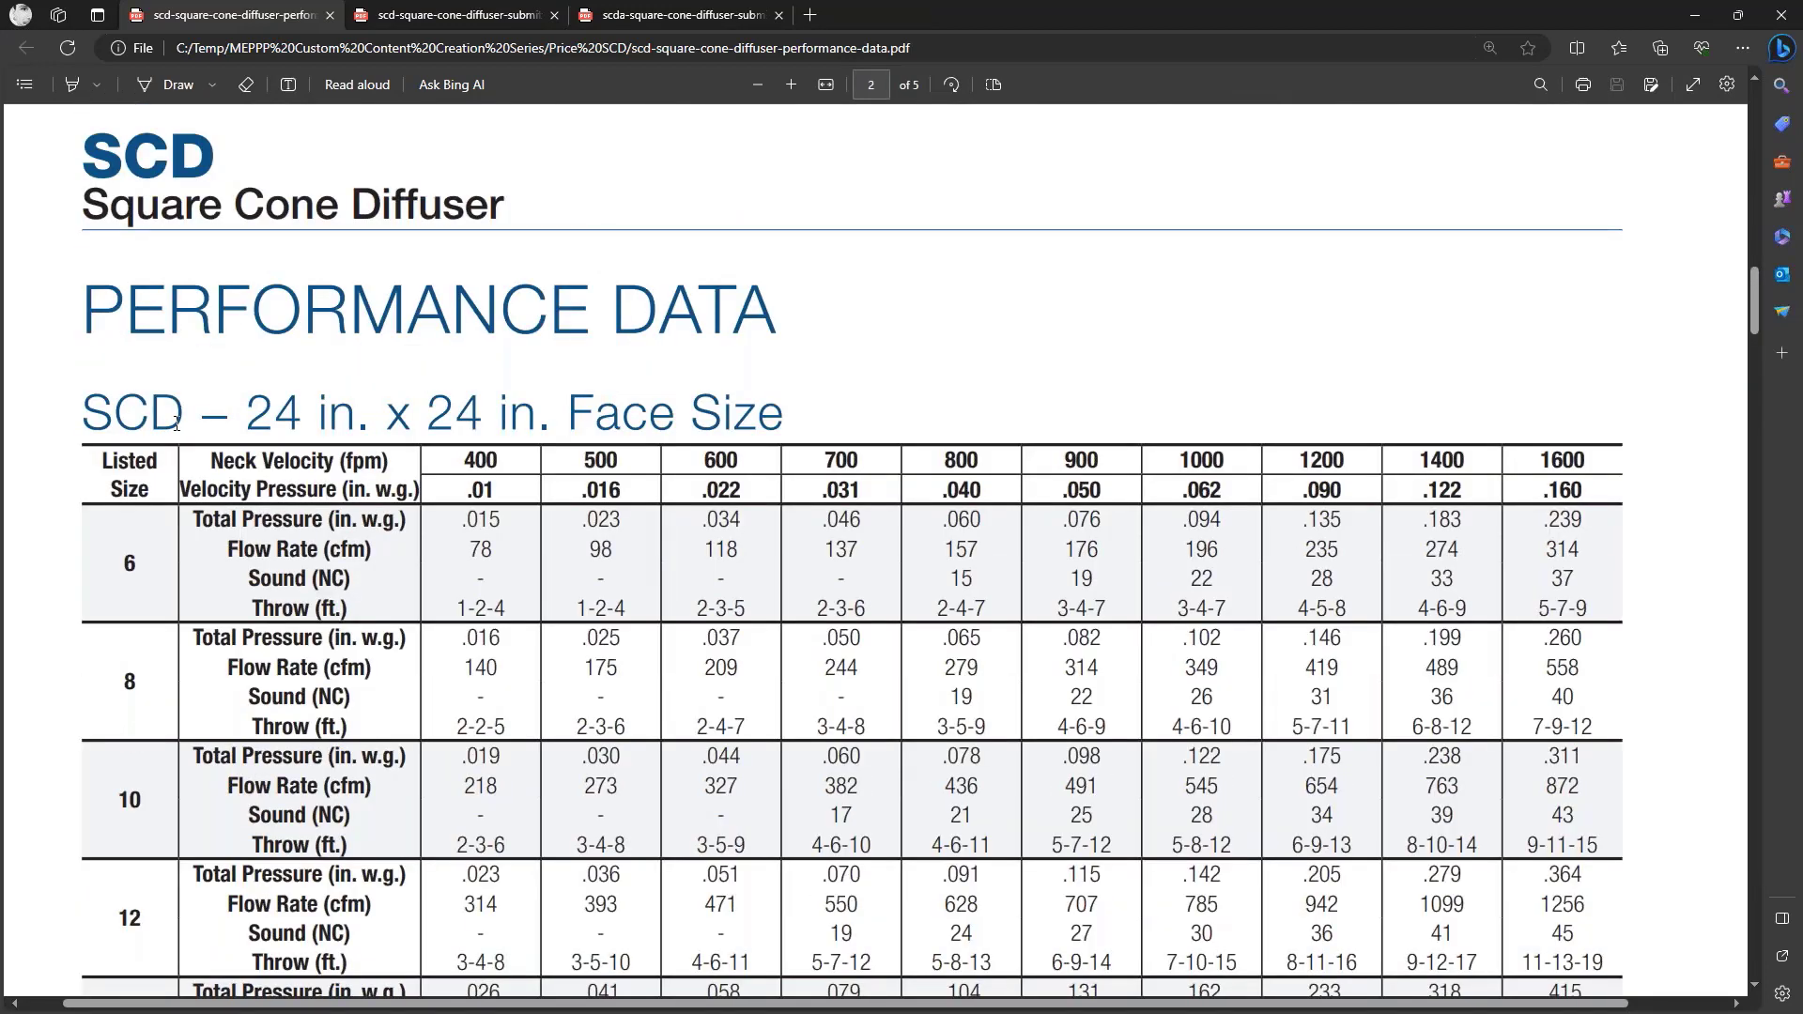
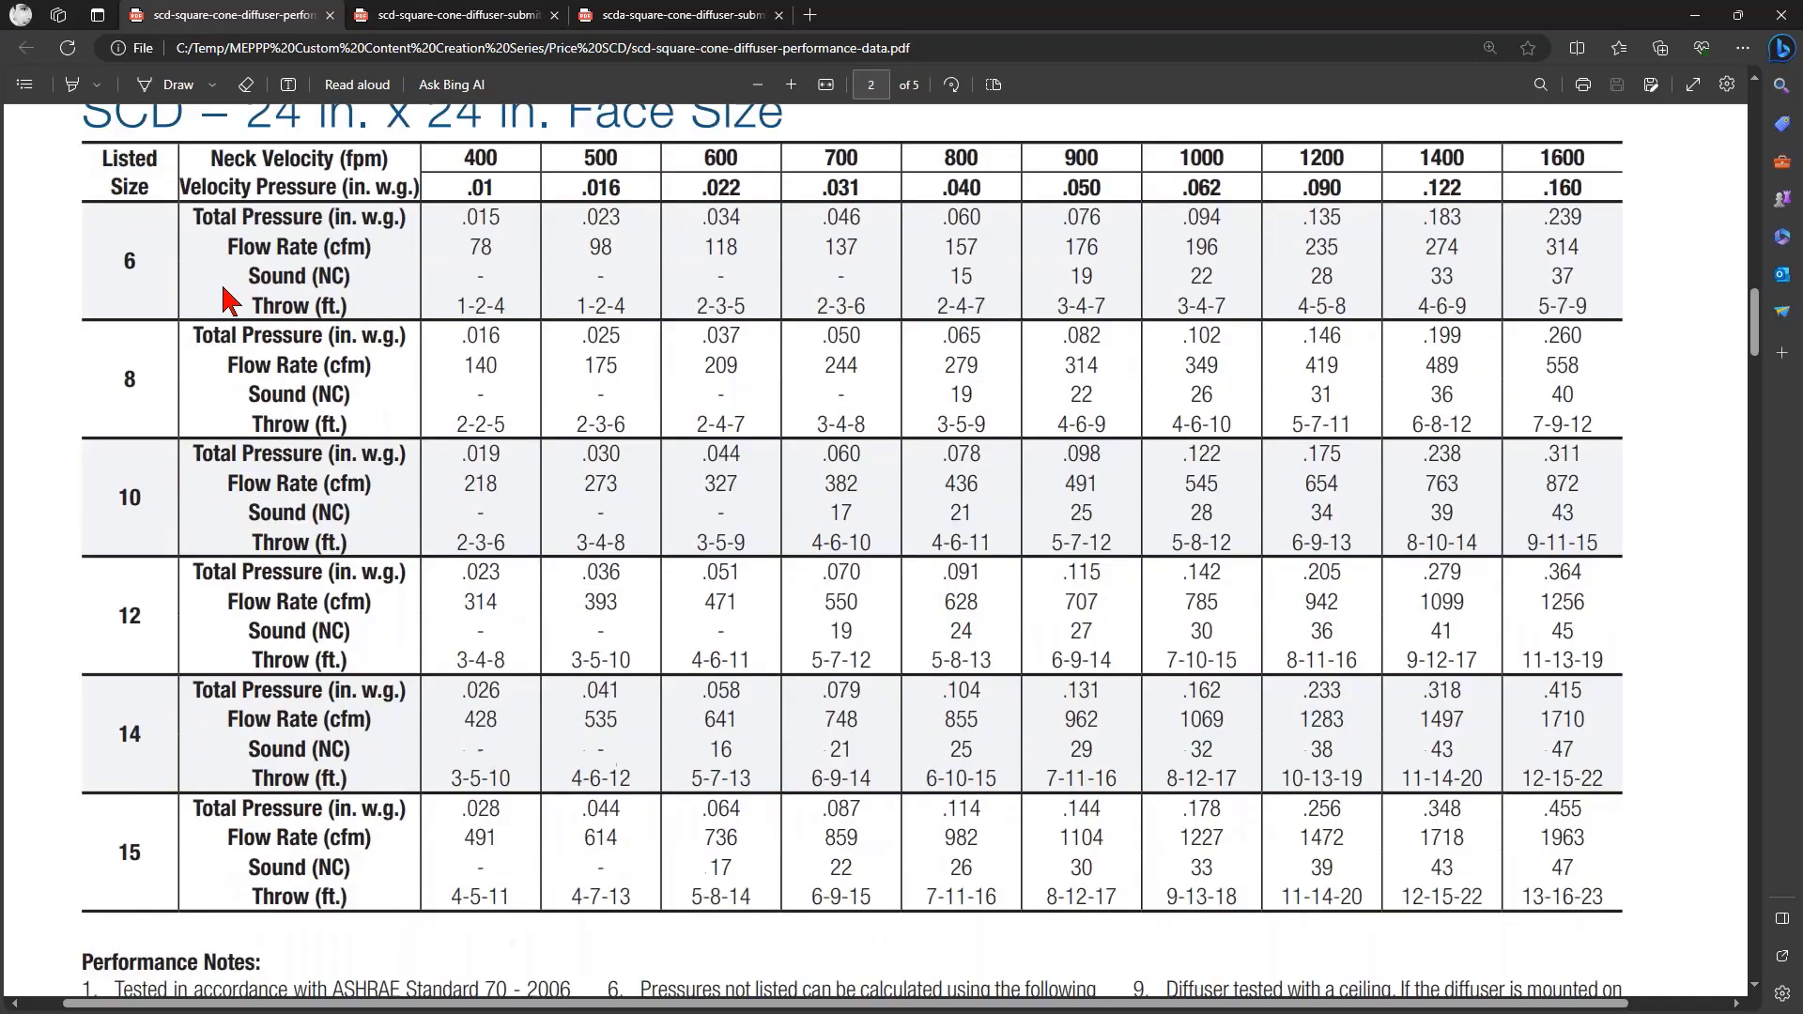
{"action": "scroll", "coordinate": [219, 280], "scroll_direction": "up", "scroll_amount": 2}
{"action": "left_click_drag", "start_coordinate": [83, 252], "coordinate": [1574, 978]}
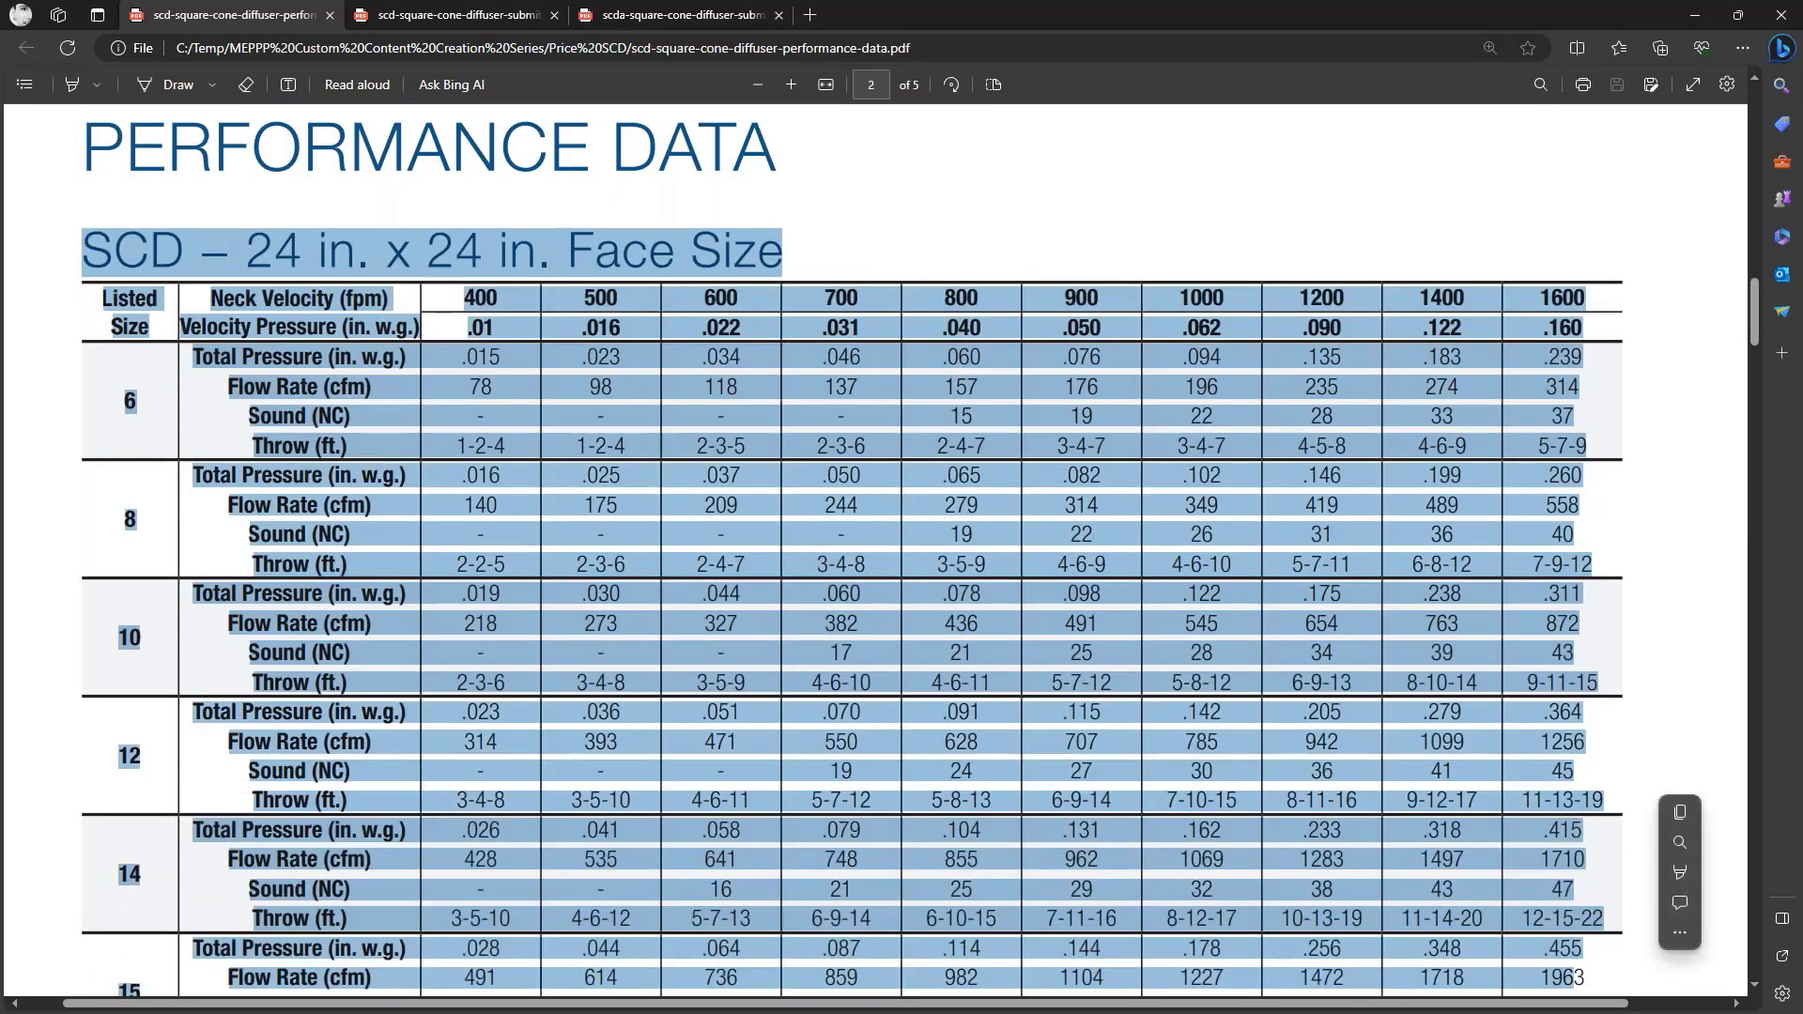
{"action": "left_click", "coordinate": [1659, 740]}
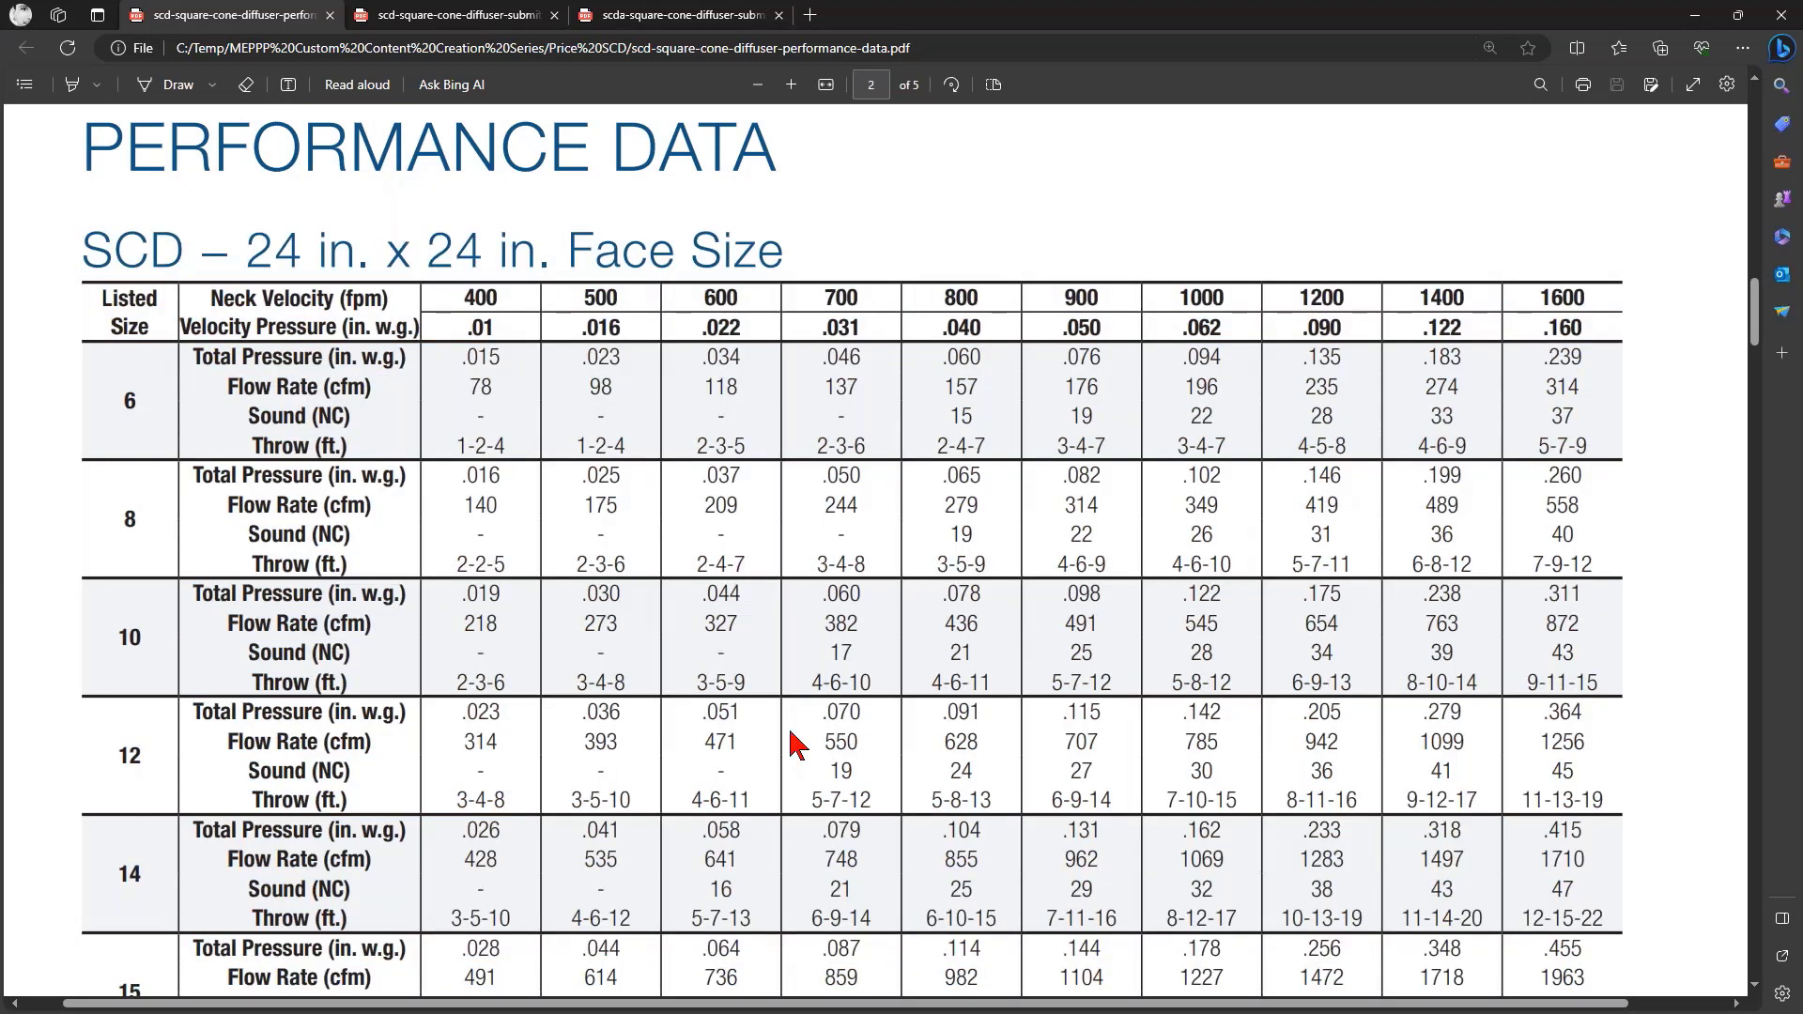
Look further down the SCD performance data and bring up the SCD square cone diffuser submittal sheet
{"action": "key", "text": "alt+Tab"}
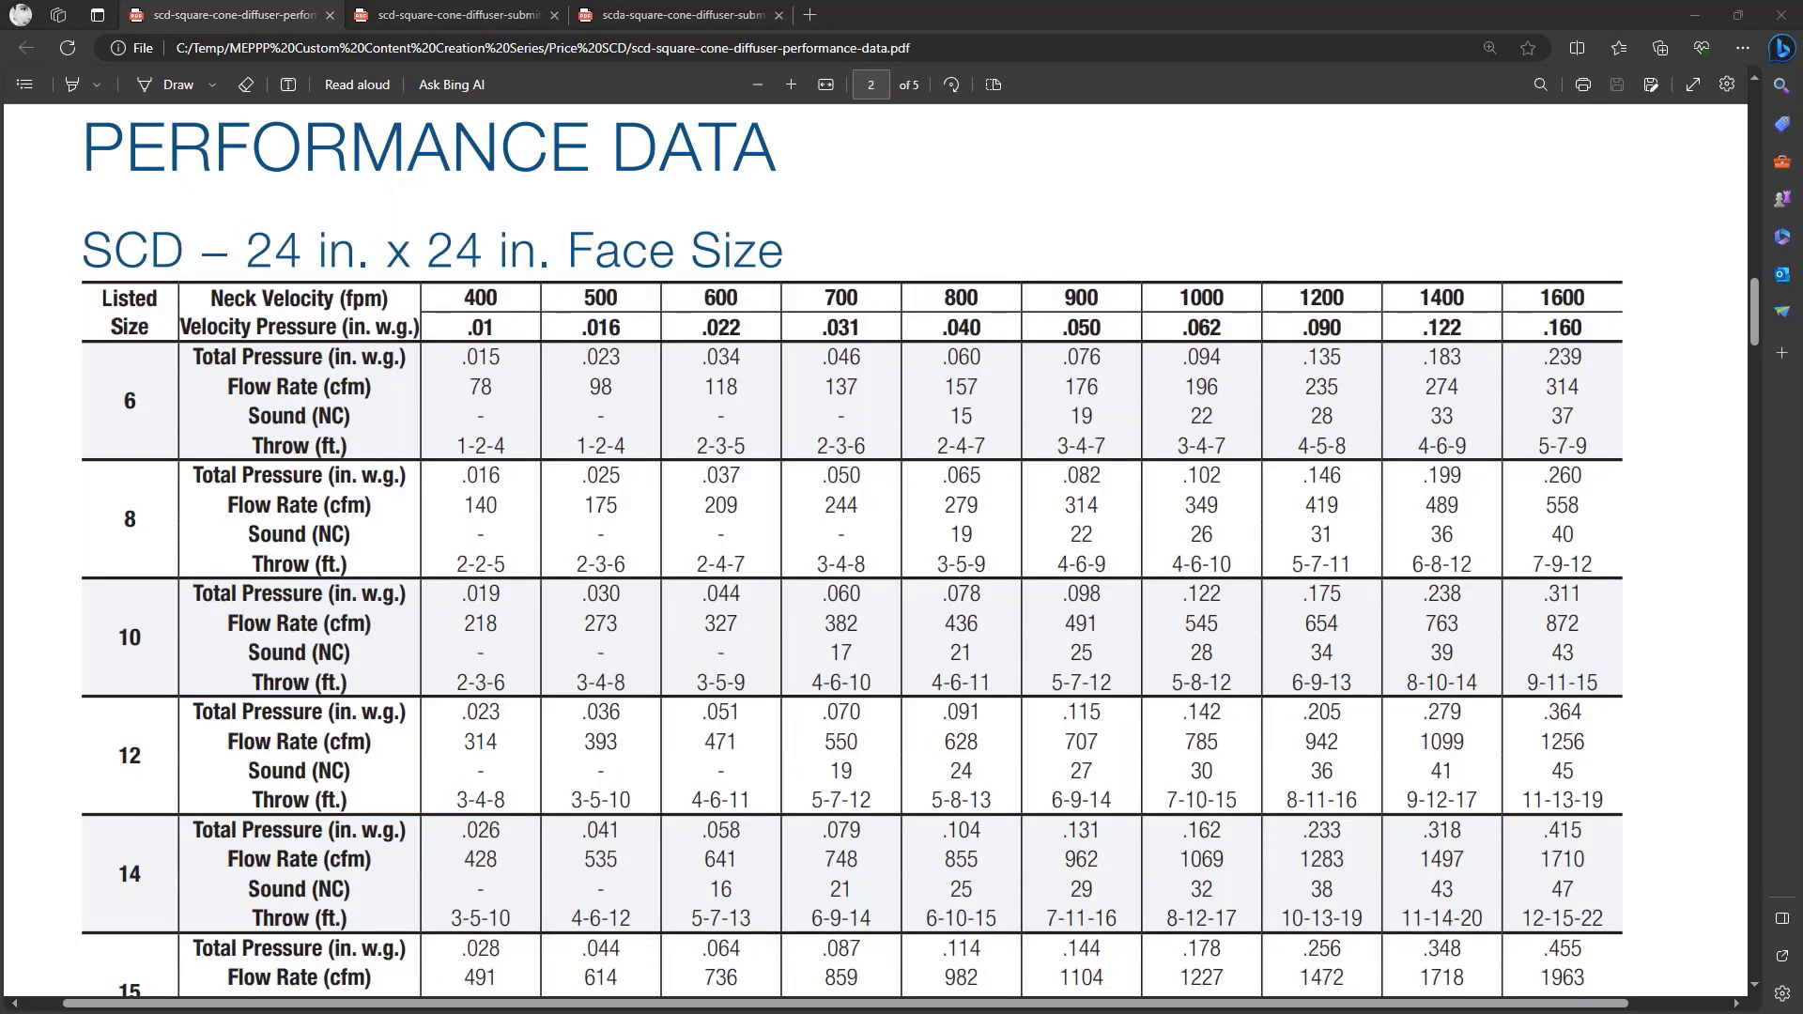
{"action": "scroll", "coordinate": [563, 693], "scroll_direction": "down", "scroll_amount": 3}
{"action": "left_click", "coordinate": [430, 17]}
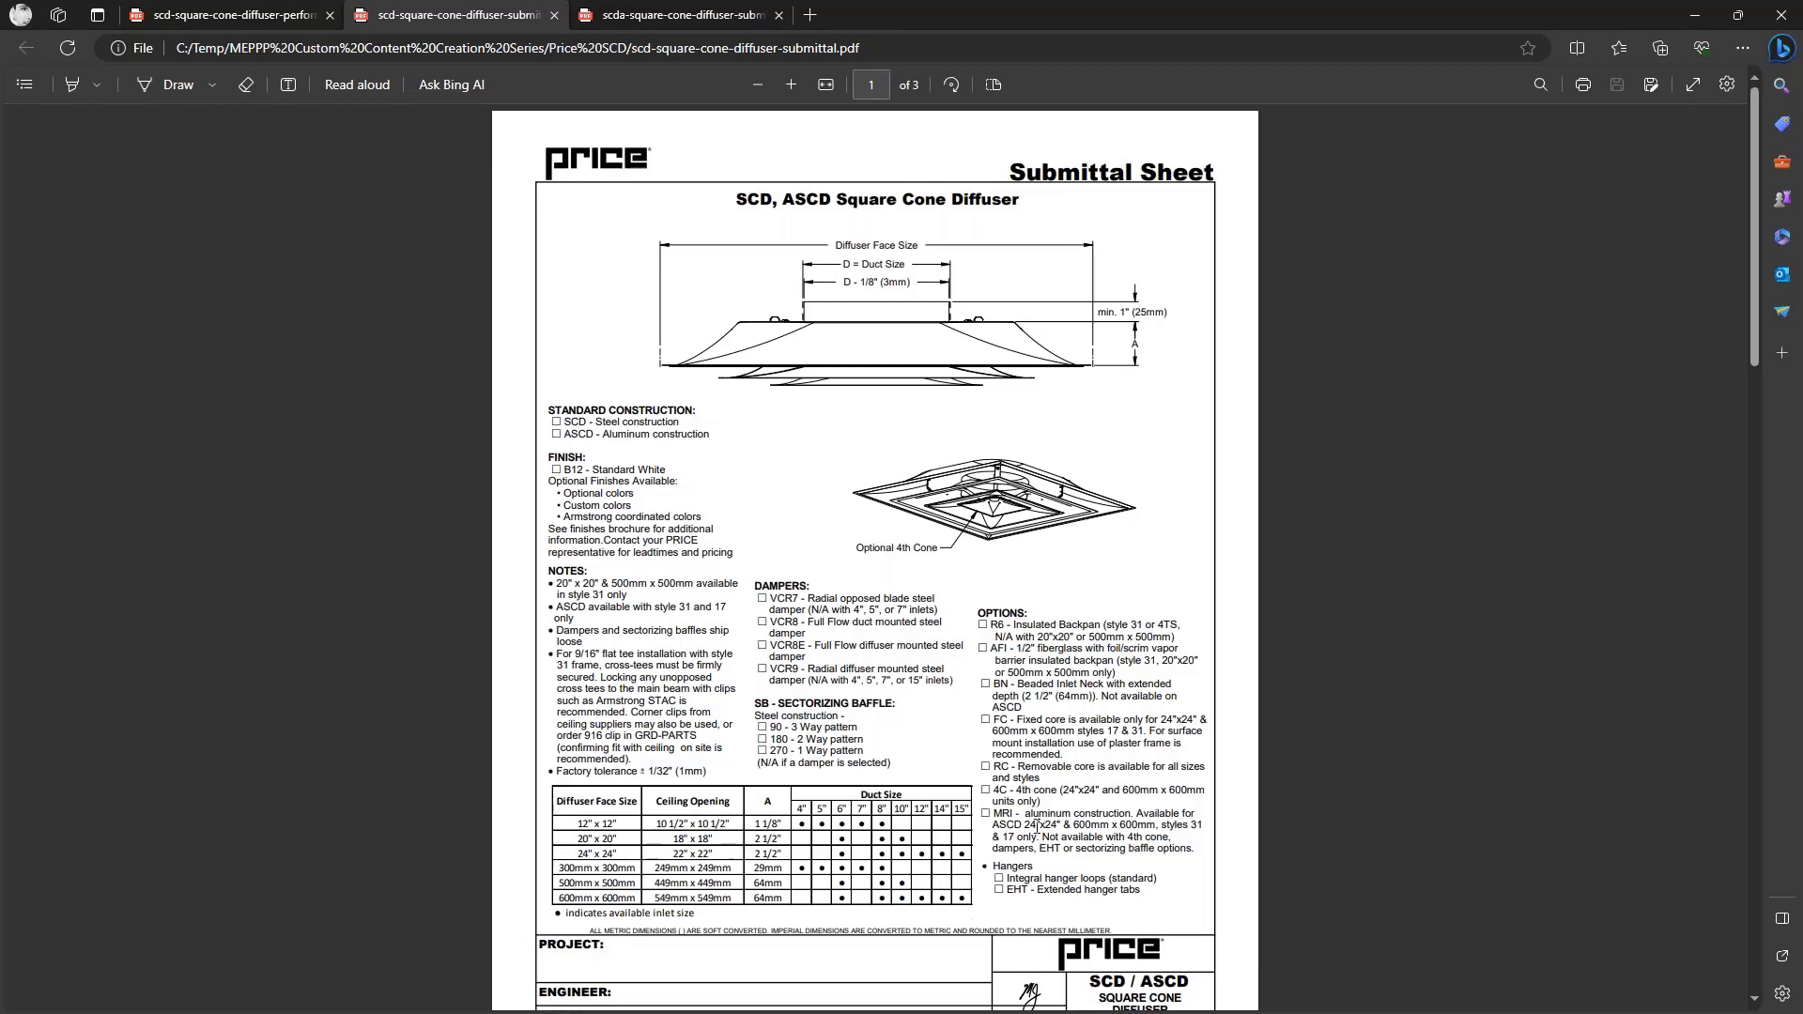
Examine the SCDA adjustable square cone diffuser submittal, including its model title and the lay-in and surface mount frames
{"action": "left_click", "coordinate": [676, 28]}
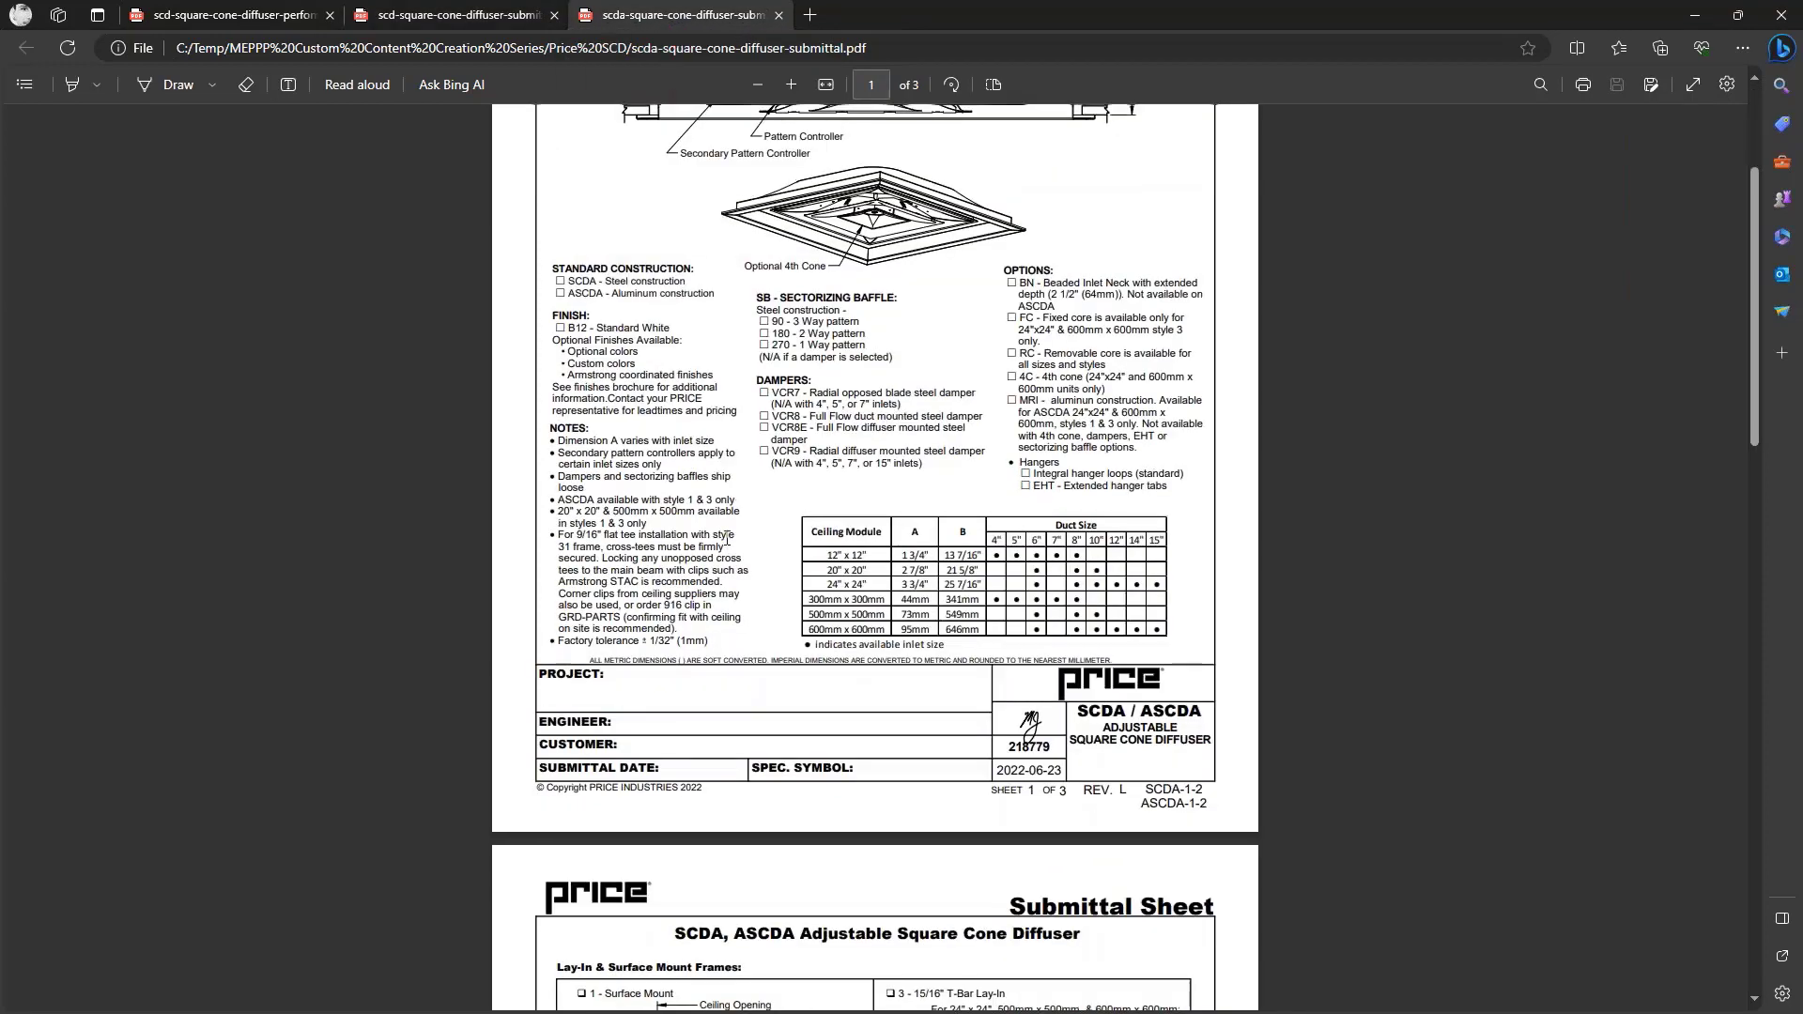
{"action": "scroll", "coordinate": [726, 538], "scroll_direction": "up", "scroll_amount": 3}
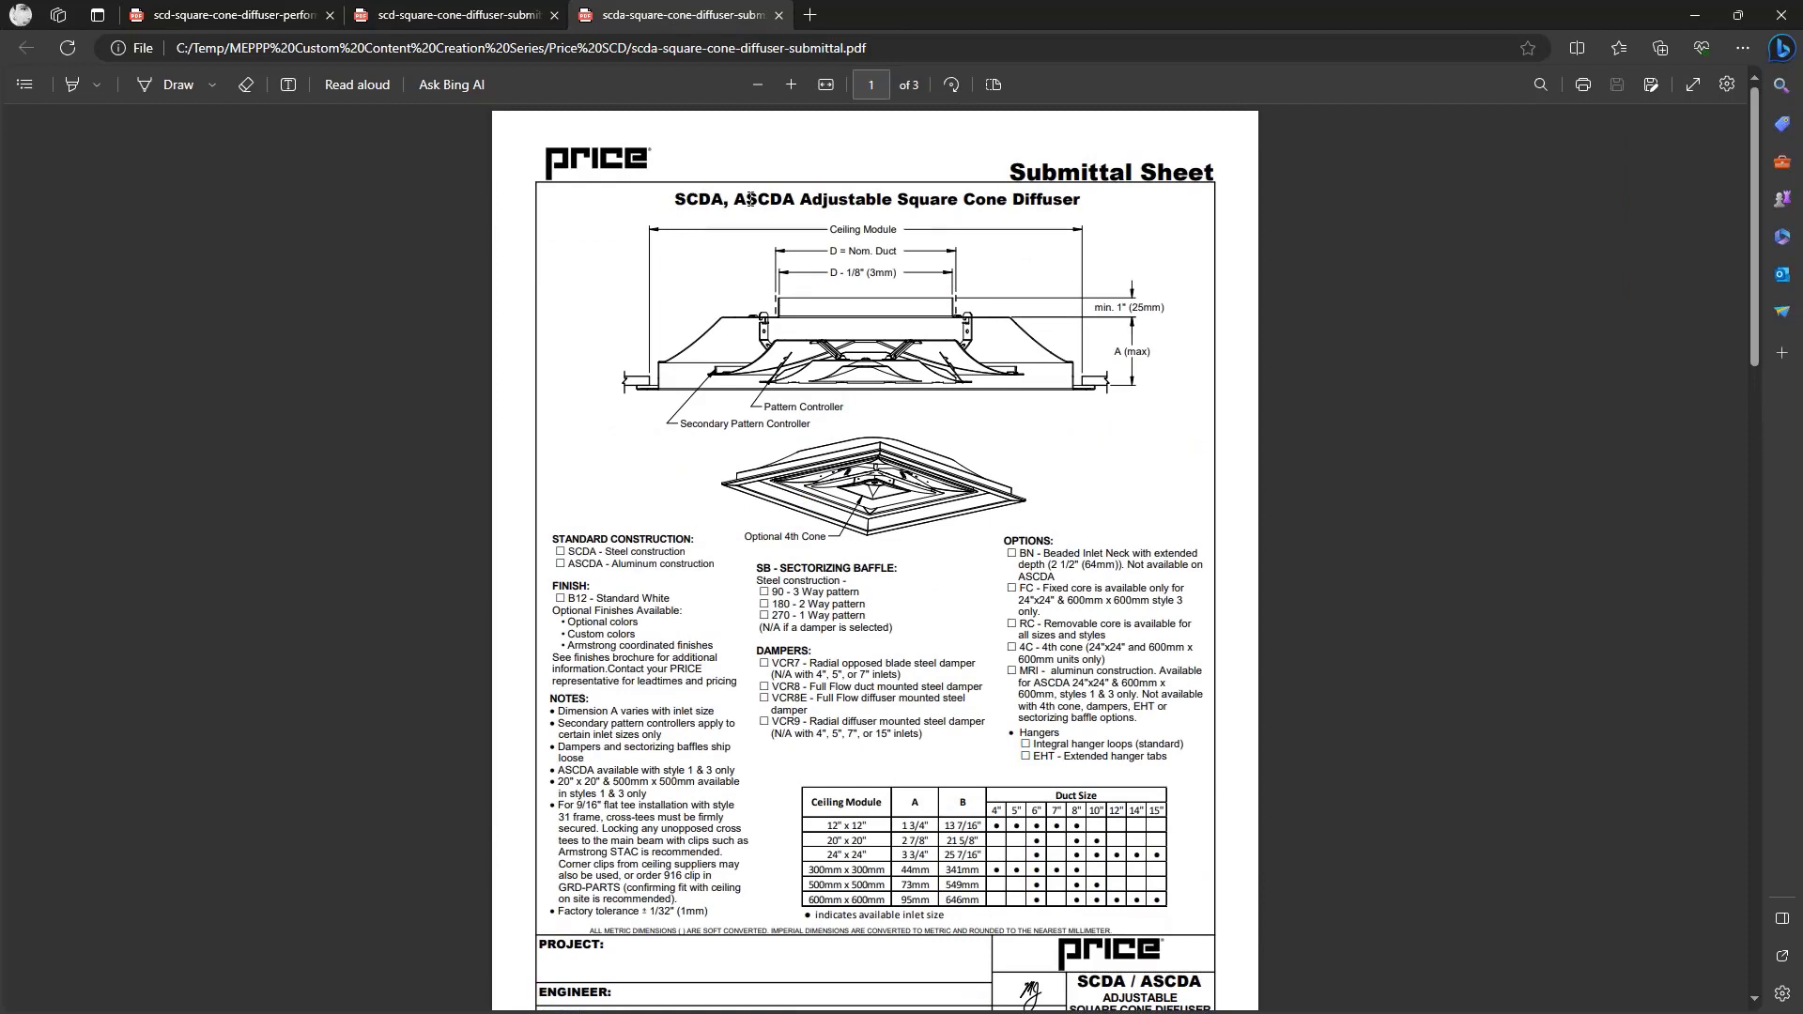
{"action": "left_click_drag", "start_coordinate": [725, 199], "coordinate": [711, 199]}
{"action": "scroll", "coordinate": [1128, 423], "scroll_direction": "down", "scroll_amount": 10}
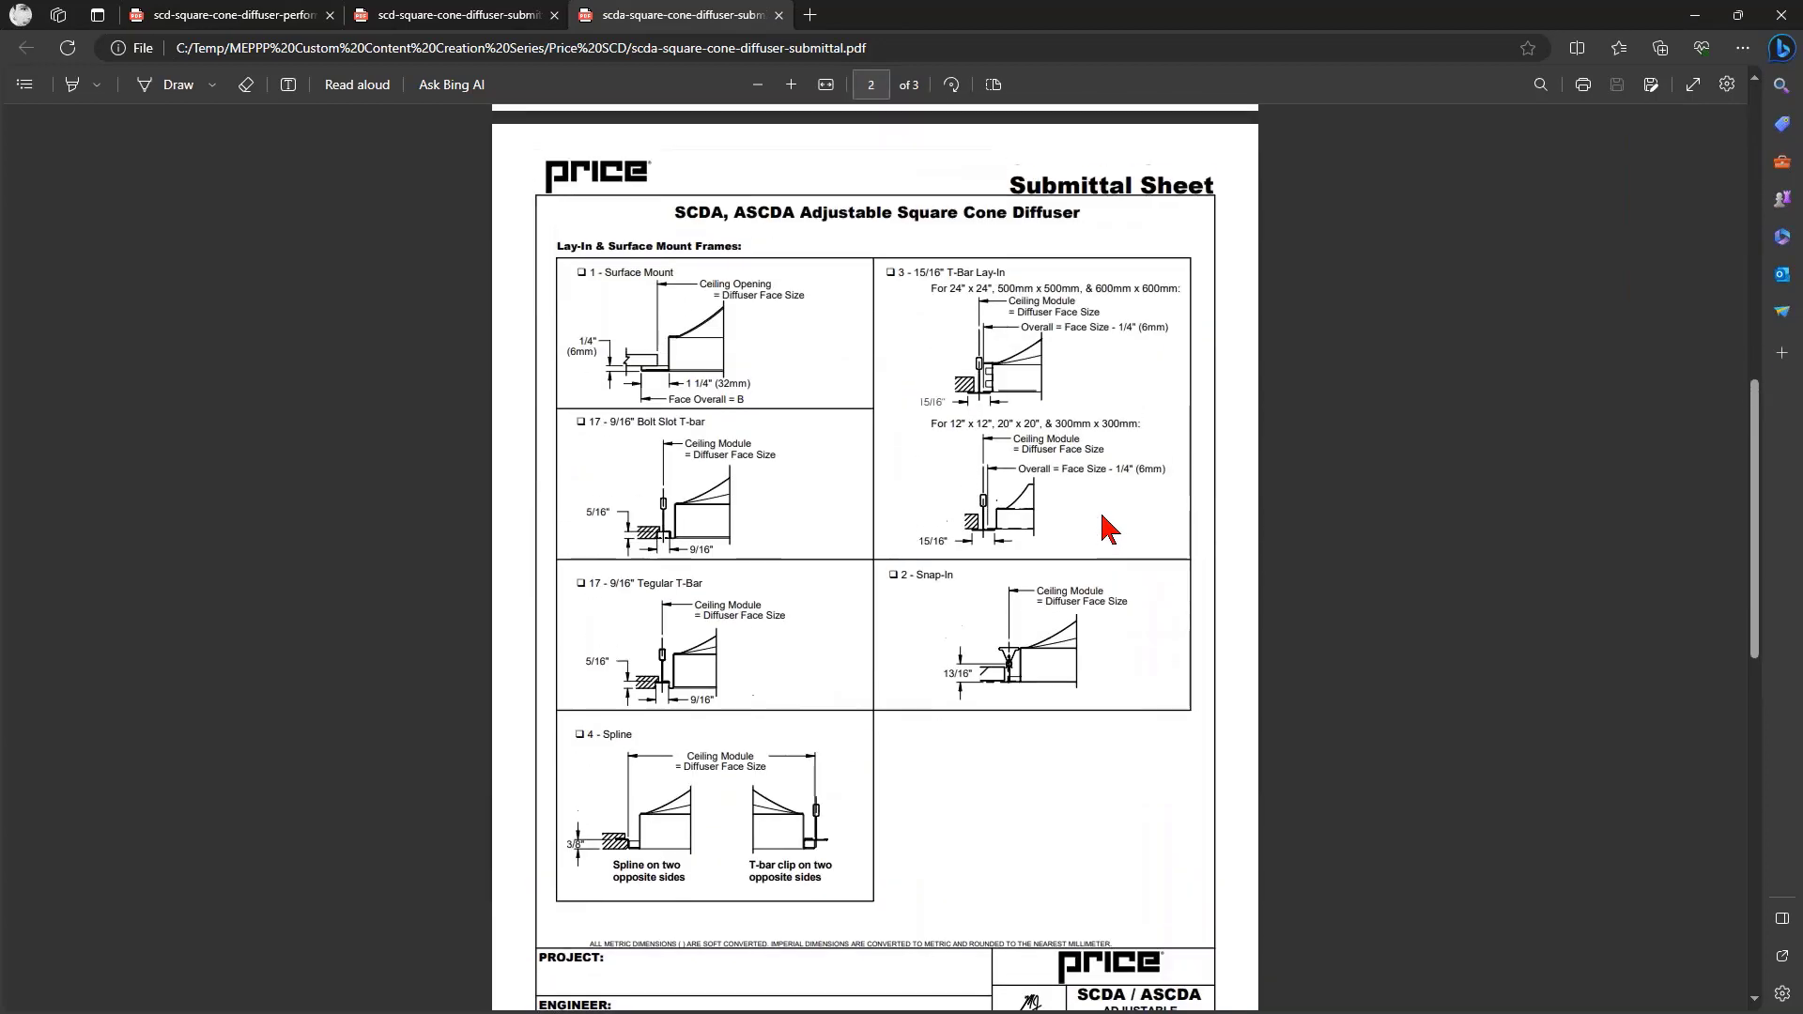
{"action": "scroll", "coordinate": [1109, 529], "scroll_direction": "up", "scroll_amount": 2}
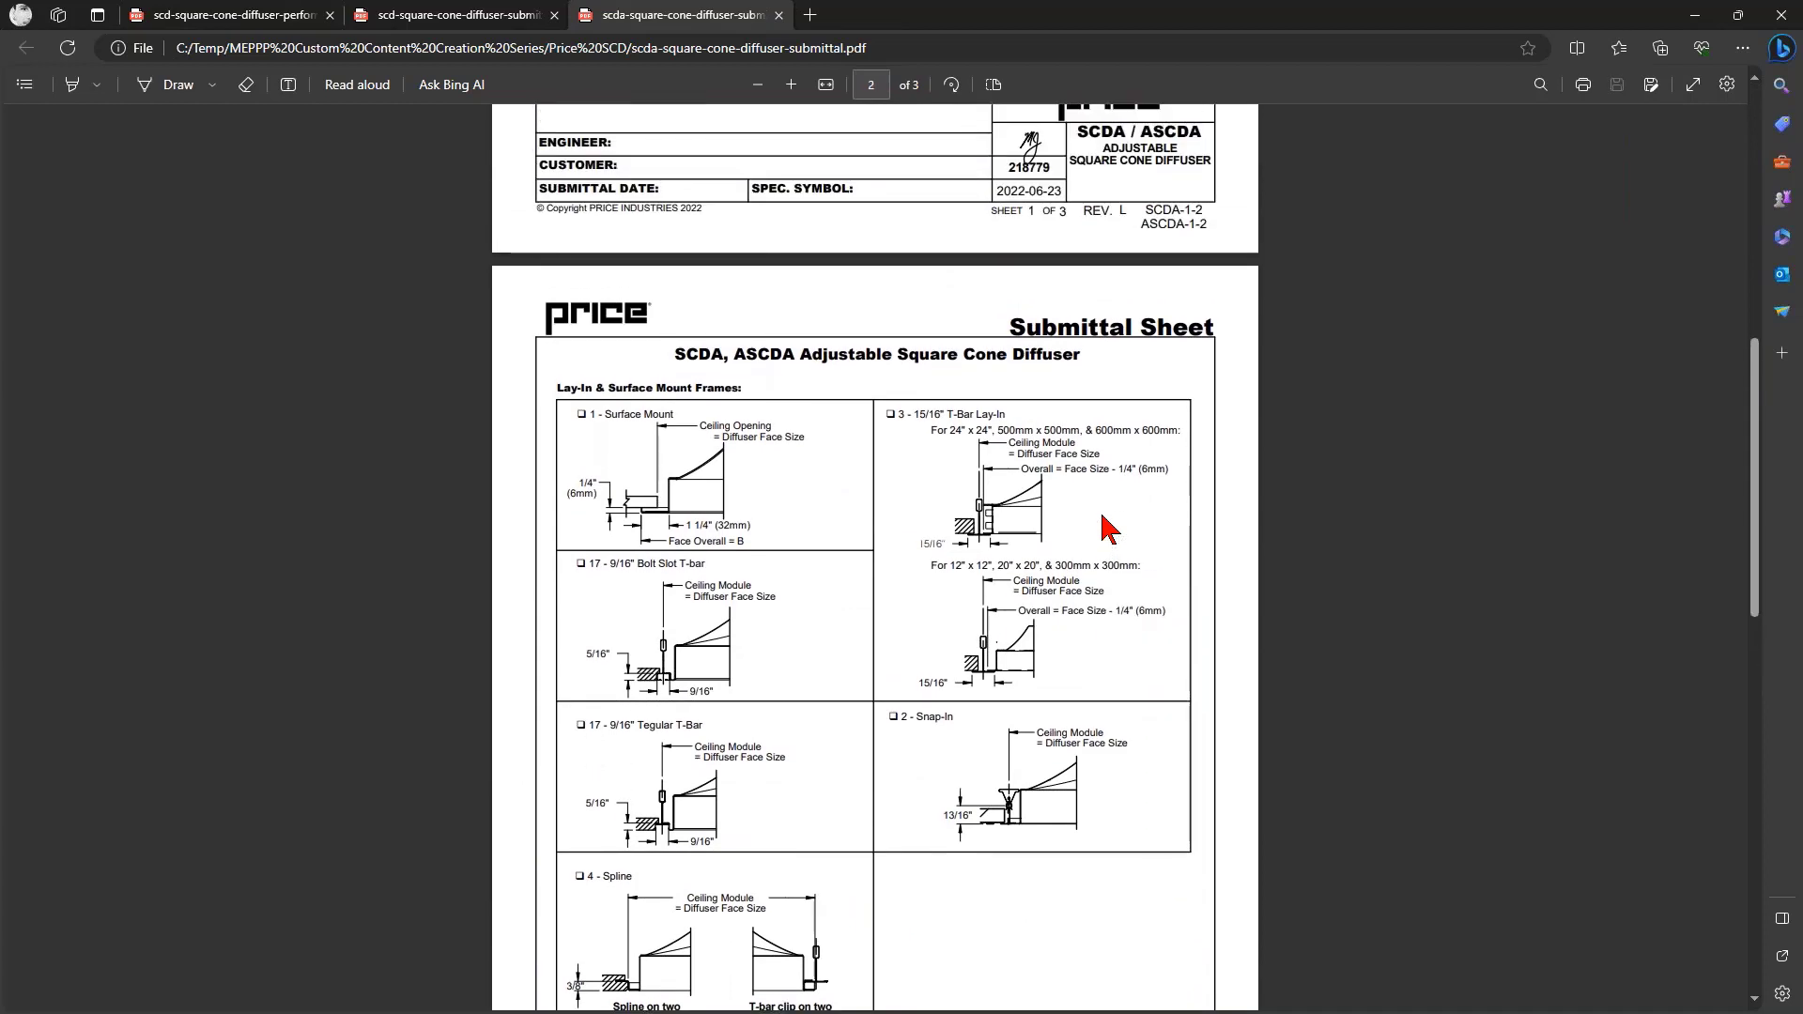
{"action": "scroll", "coordinate": [1105, 526], "scroll_direction": "up", "scroll_amount": 8}
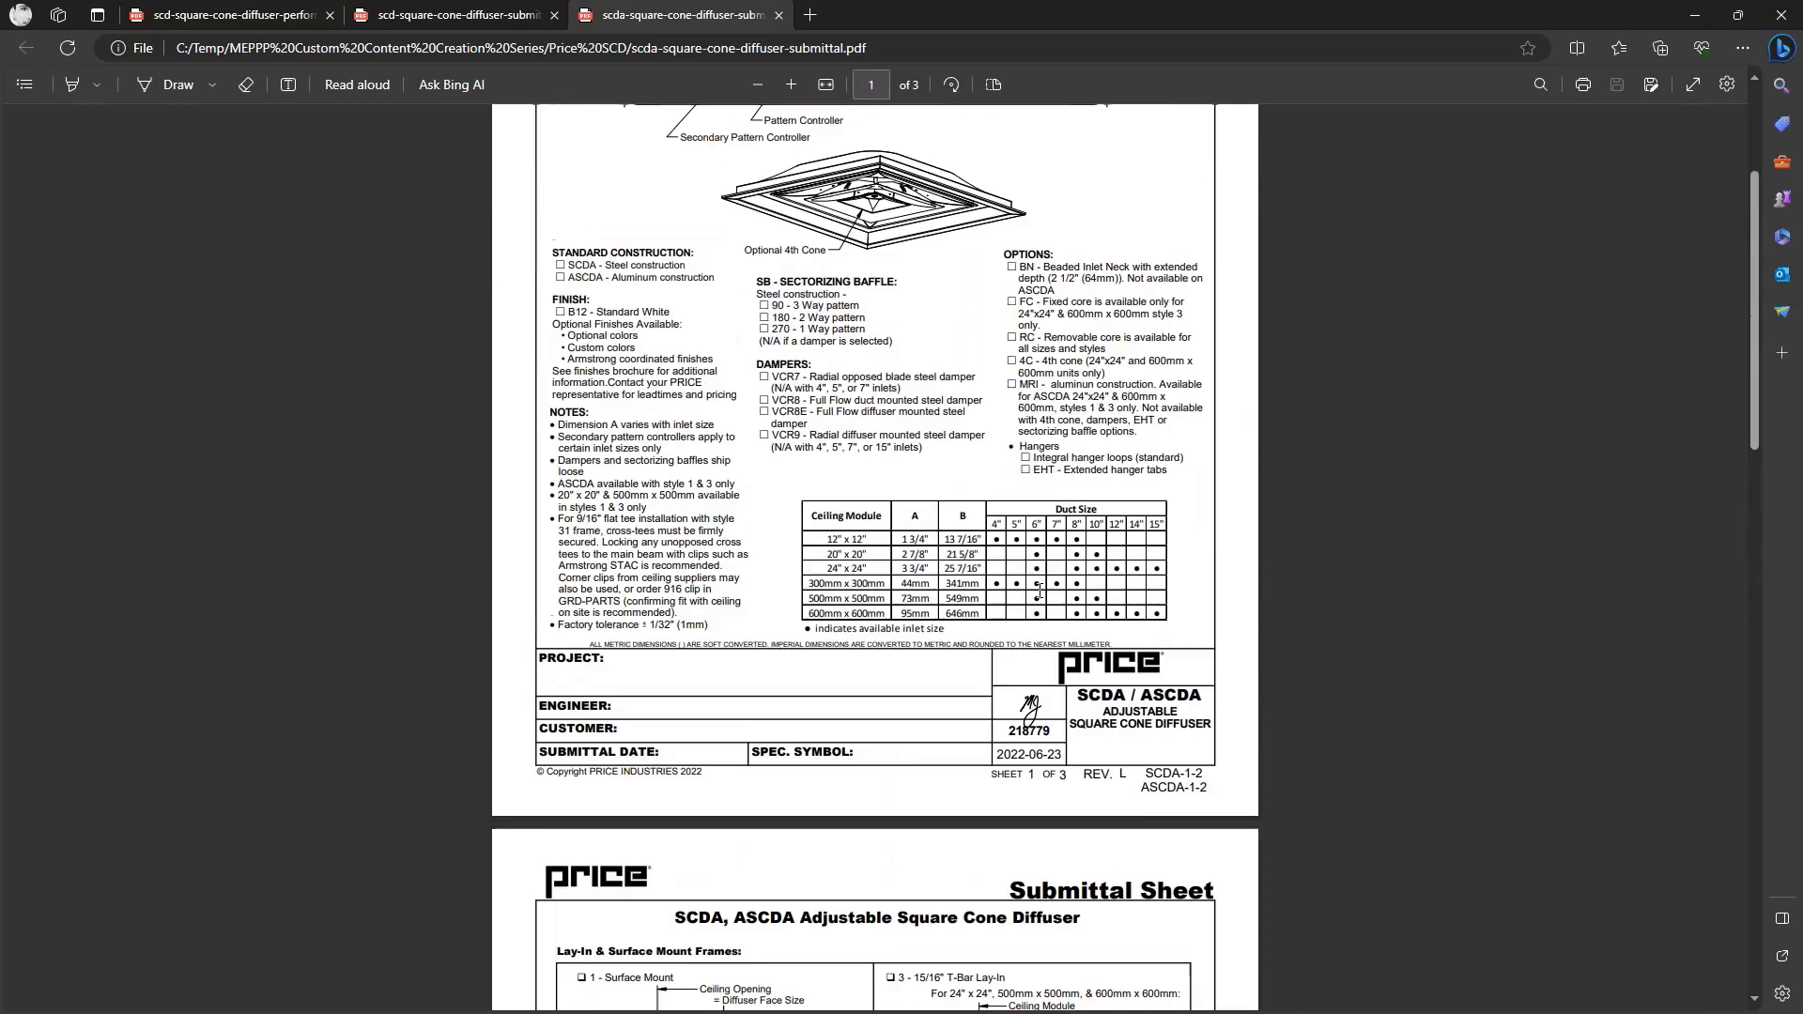
{"action": "scroll", "coordinate": [1039, 660], "scroll_direction": "up", "scroll_amount": 3}
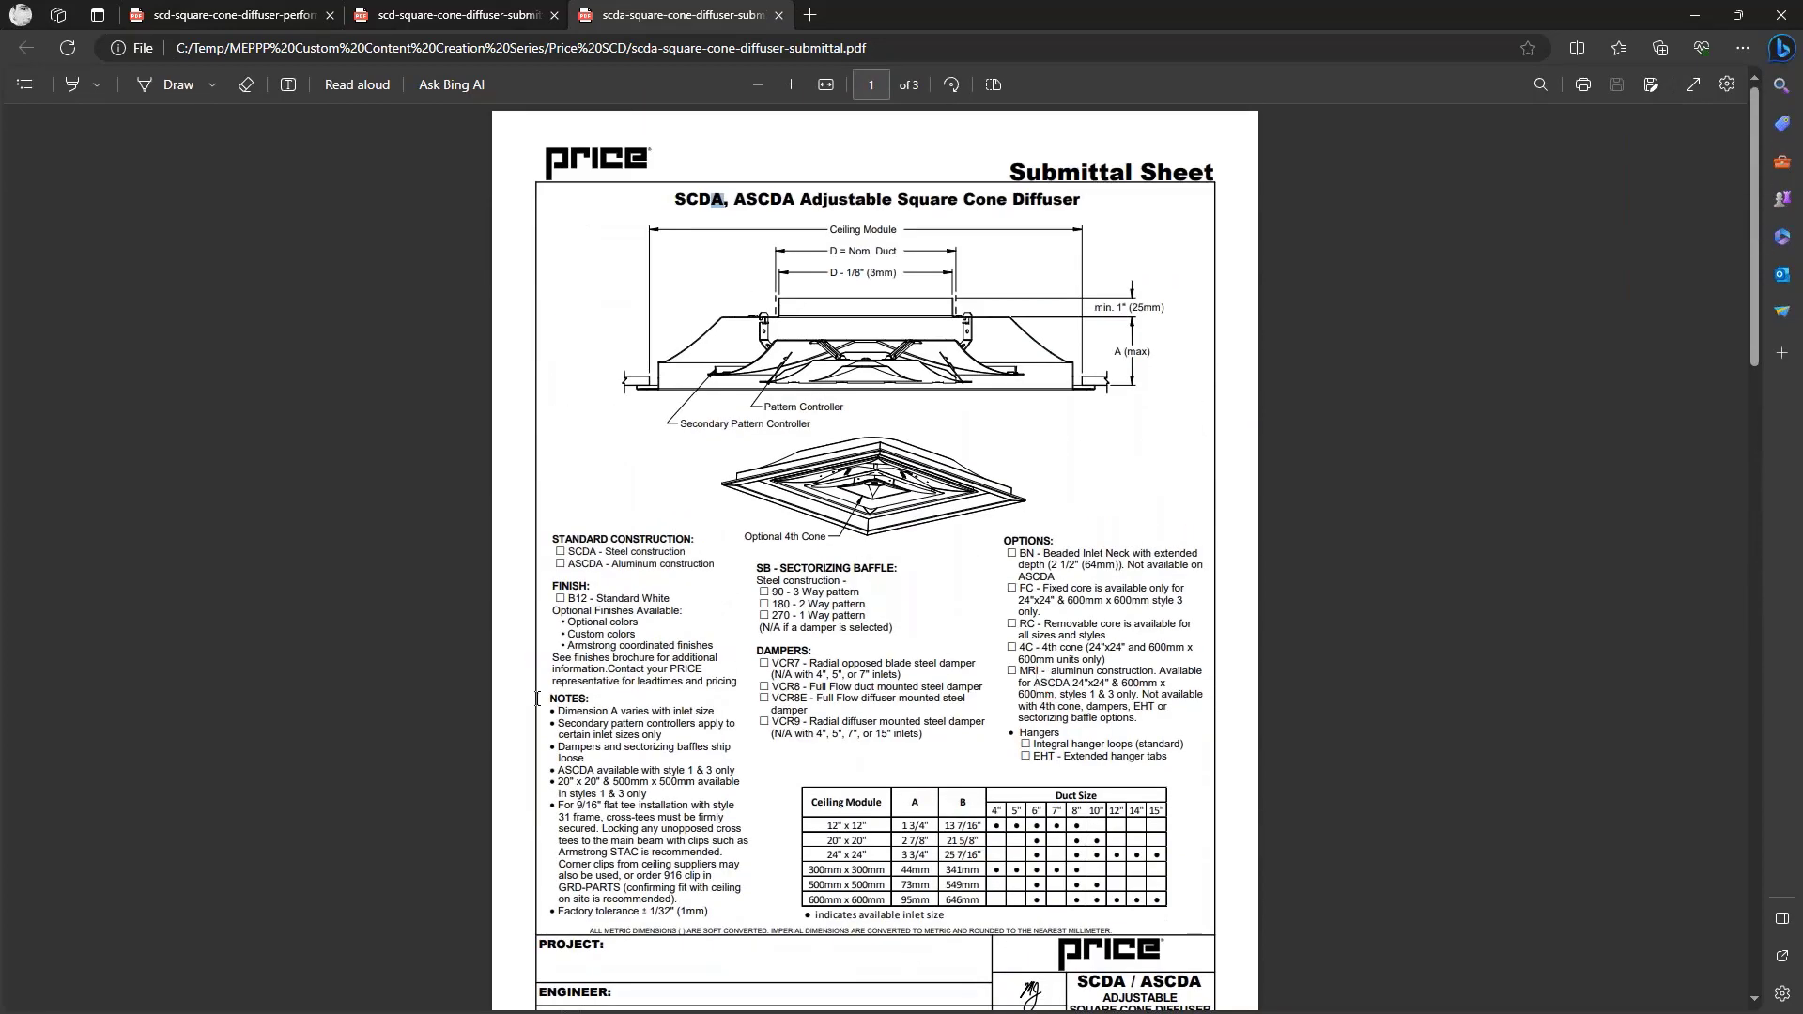
Revisit the SCD square cone diffuser submittal and its performance data PDF
{"action": "left_click", "coordinate": [479, 15]}
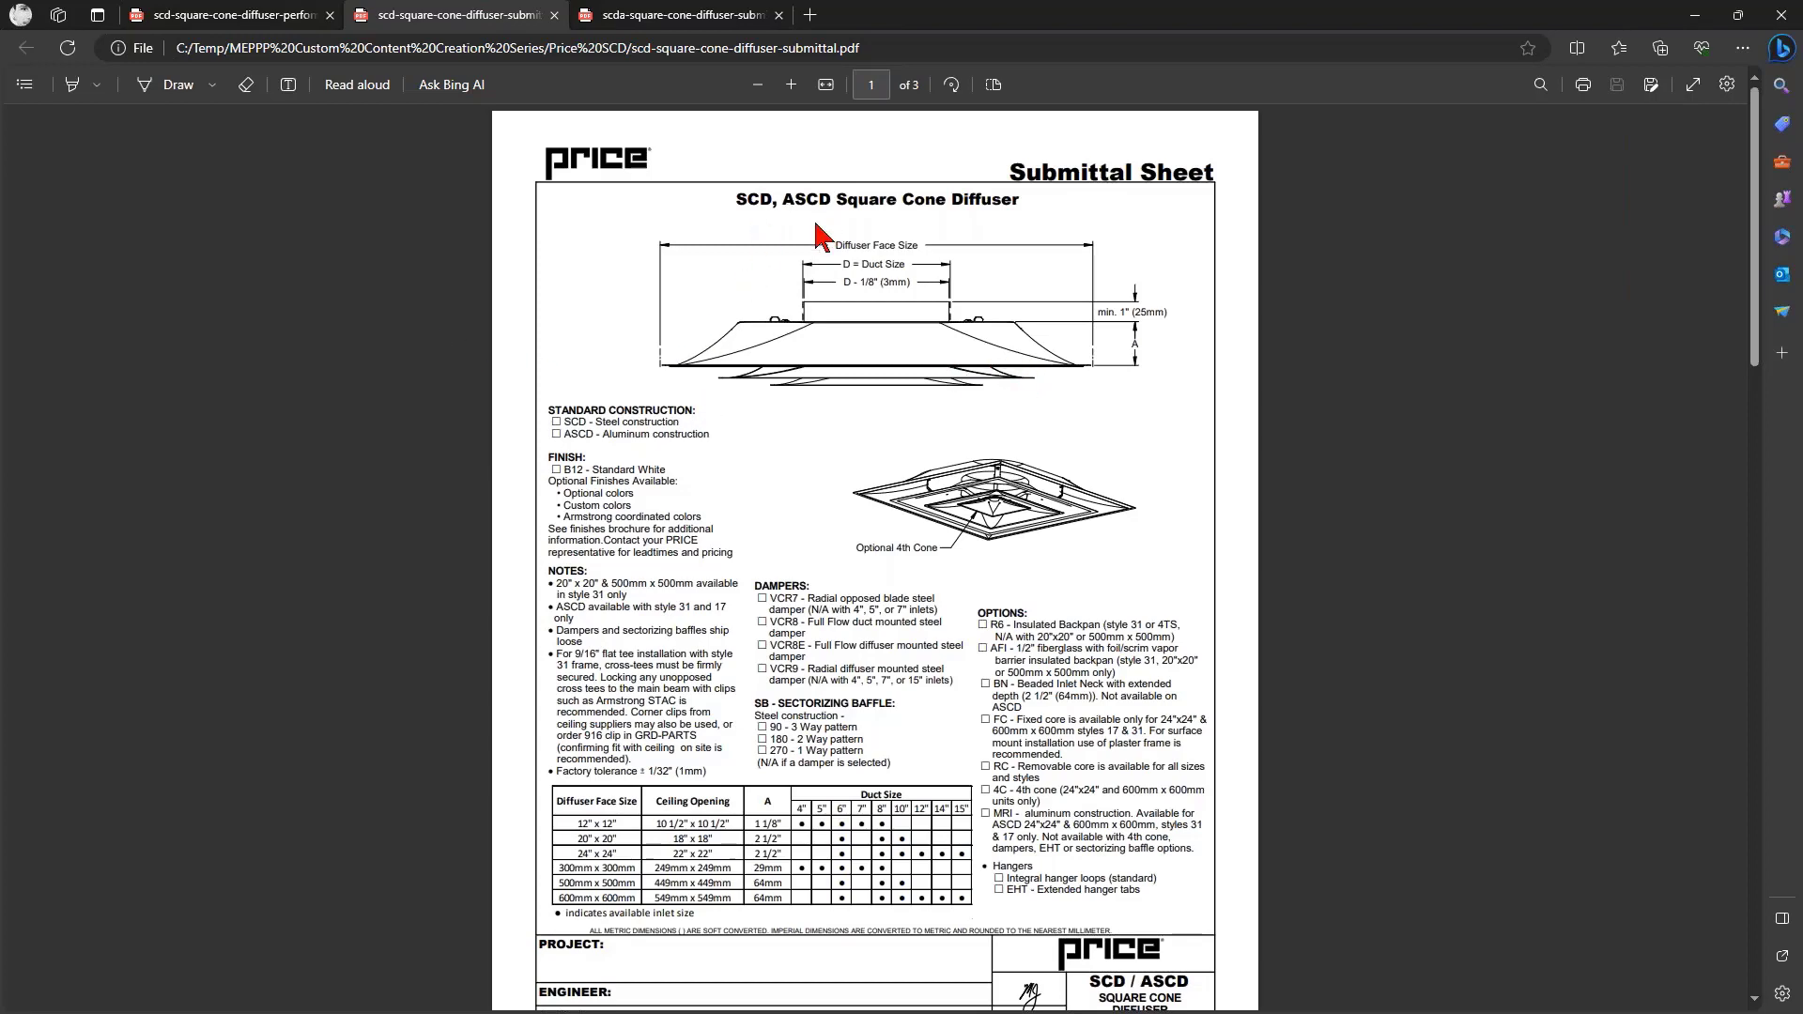
{"action": "left_click", "coordinate": [235, 15]}
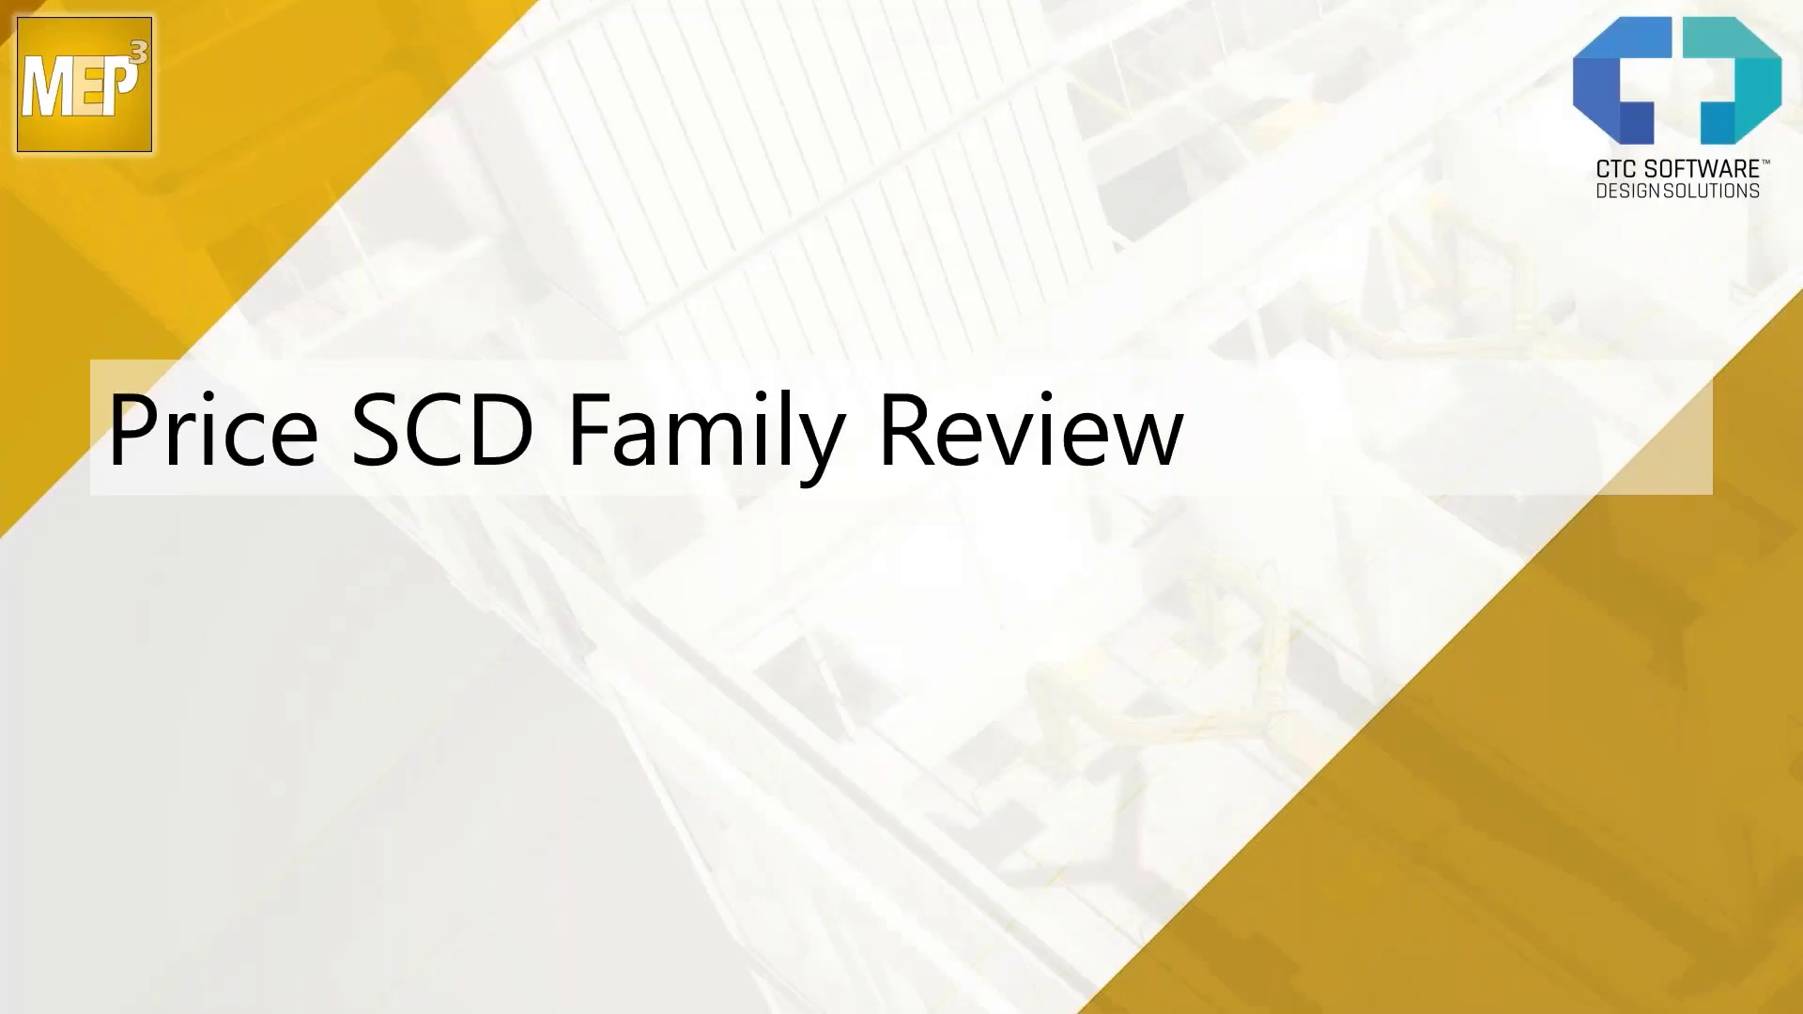
{"action": "key", "text": "Right"}
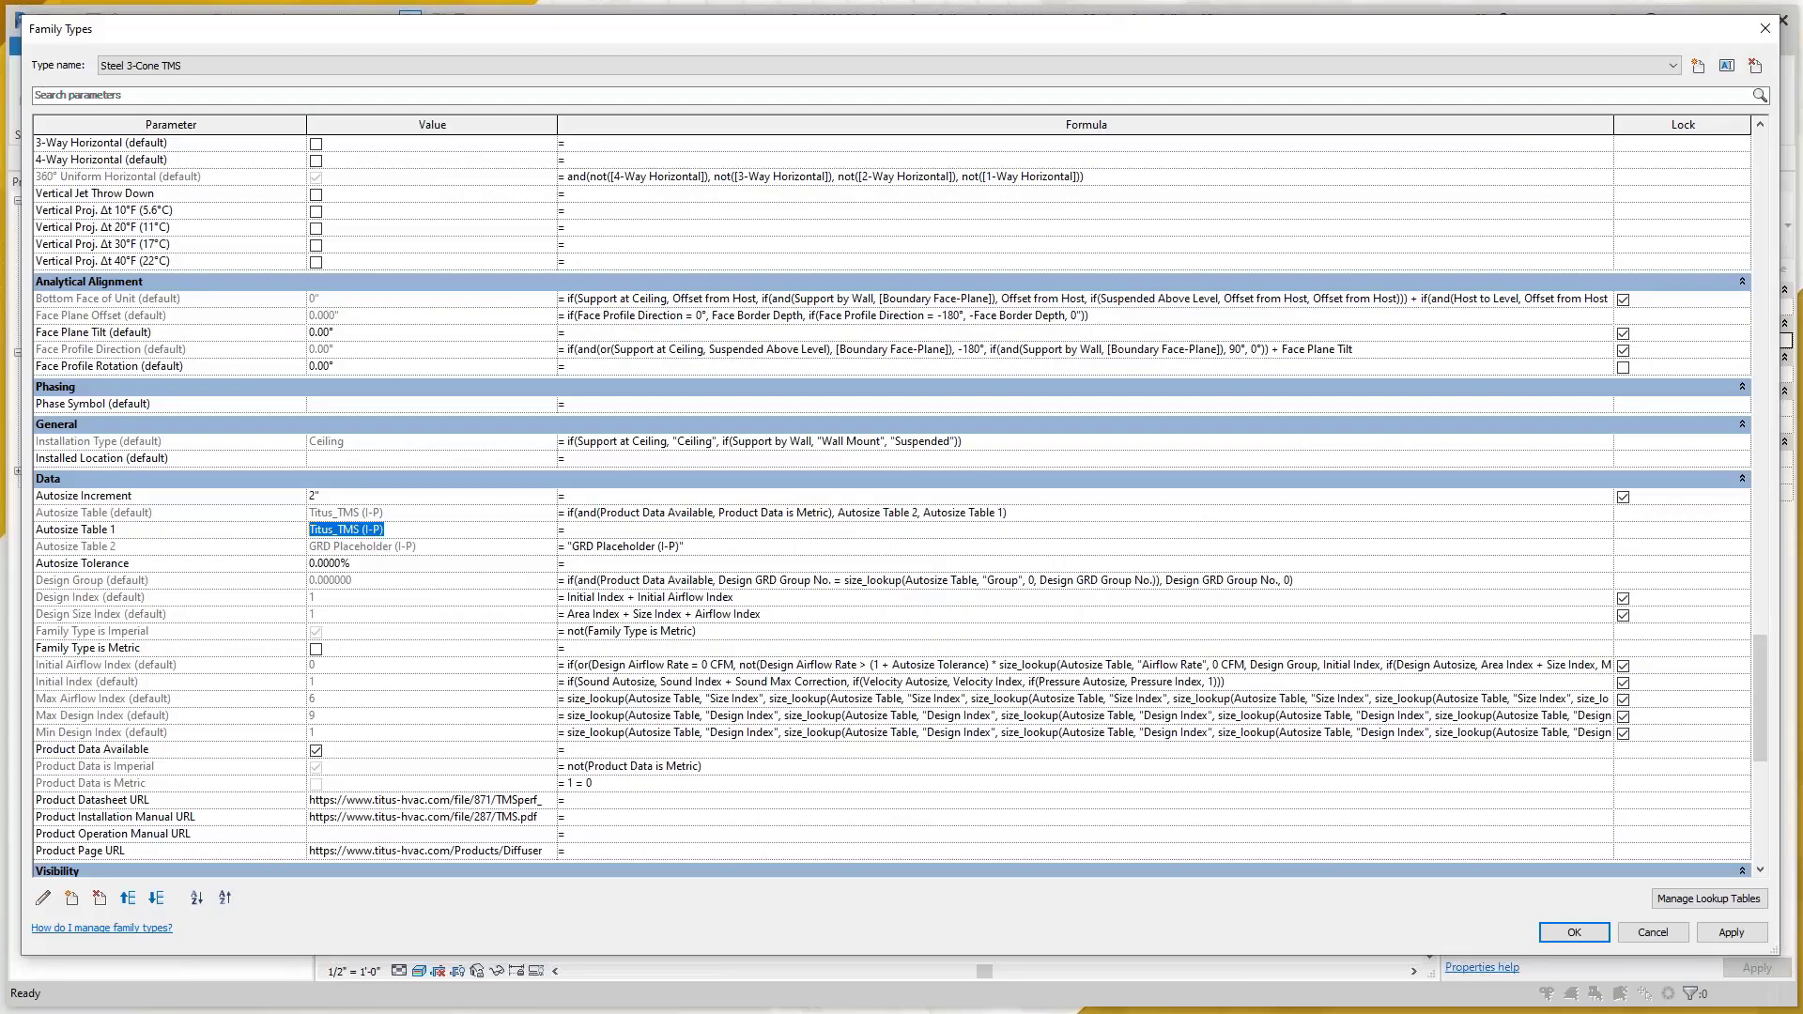
Leave the family types and check which family parameters drive the nested Titus TMS diffuser's Neck Size, Product Material and Visible properties
{"action": "left_click", "coordinate": [1653, 932]}
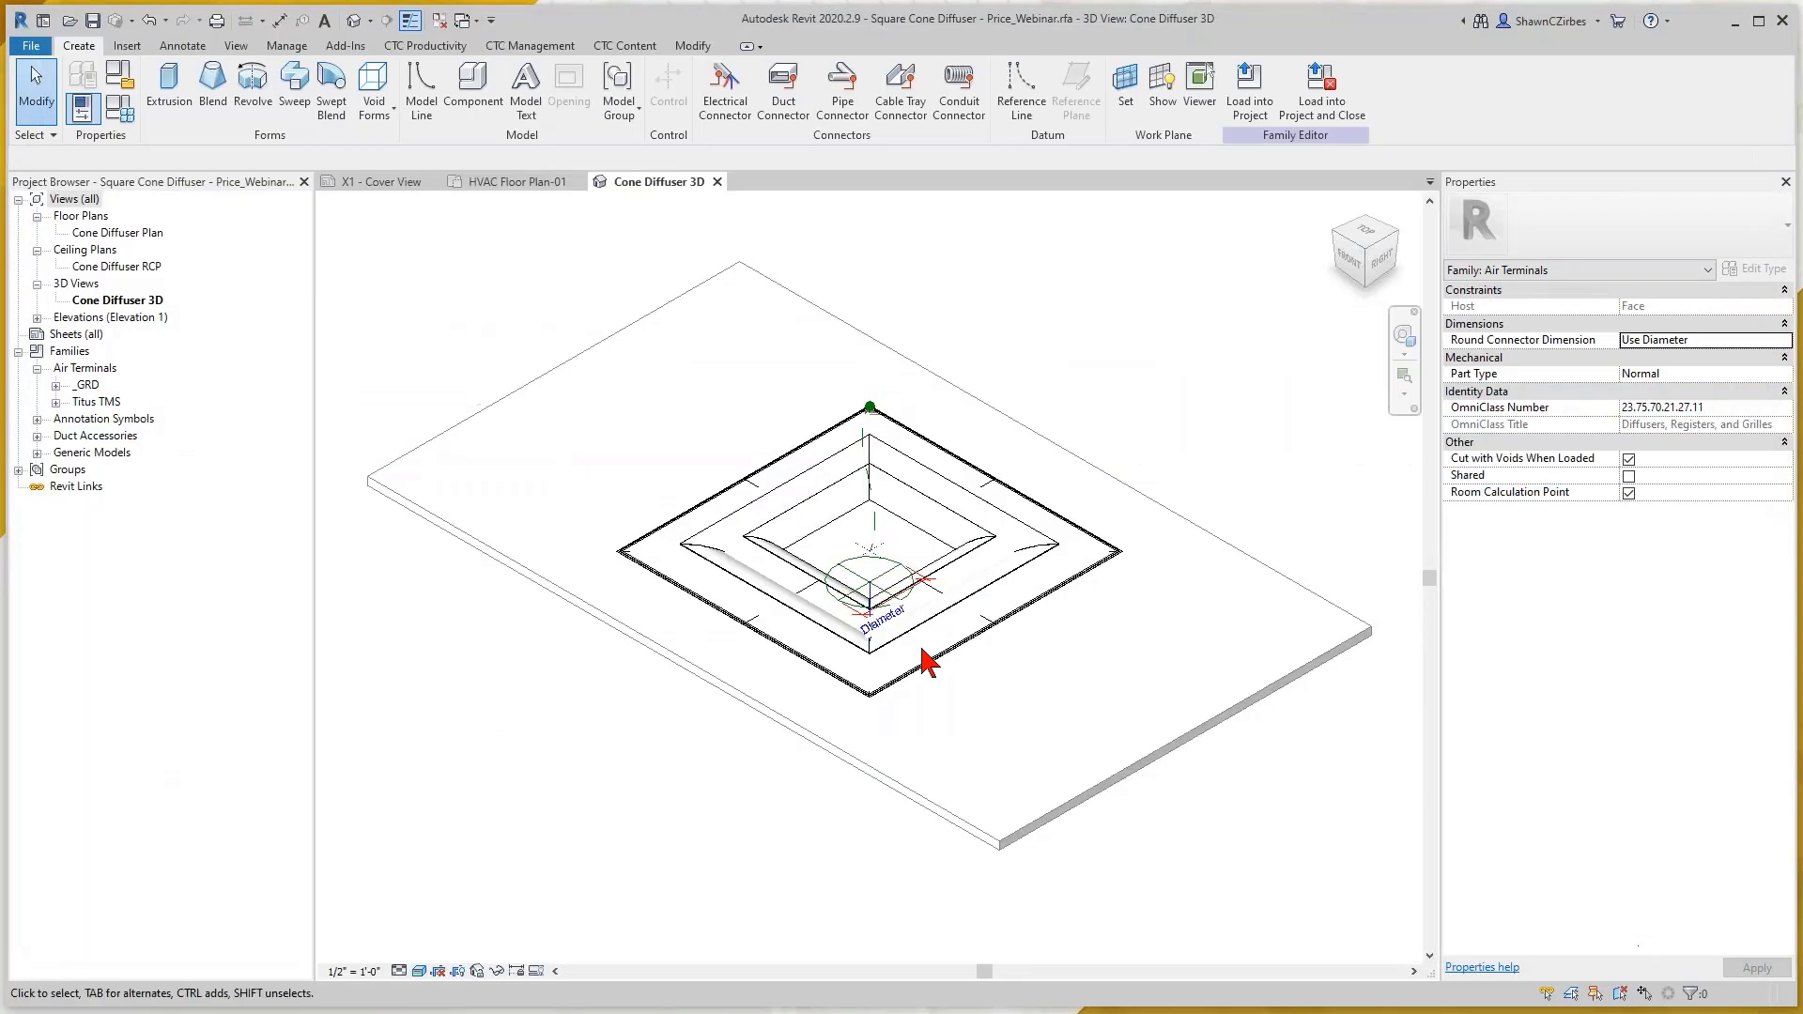
{"action": "left_click", "coordinate": [784, 608]}
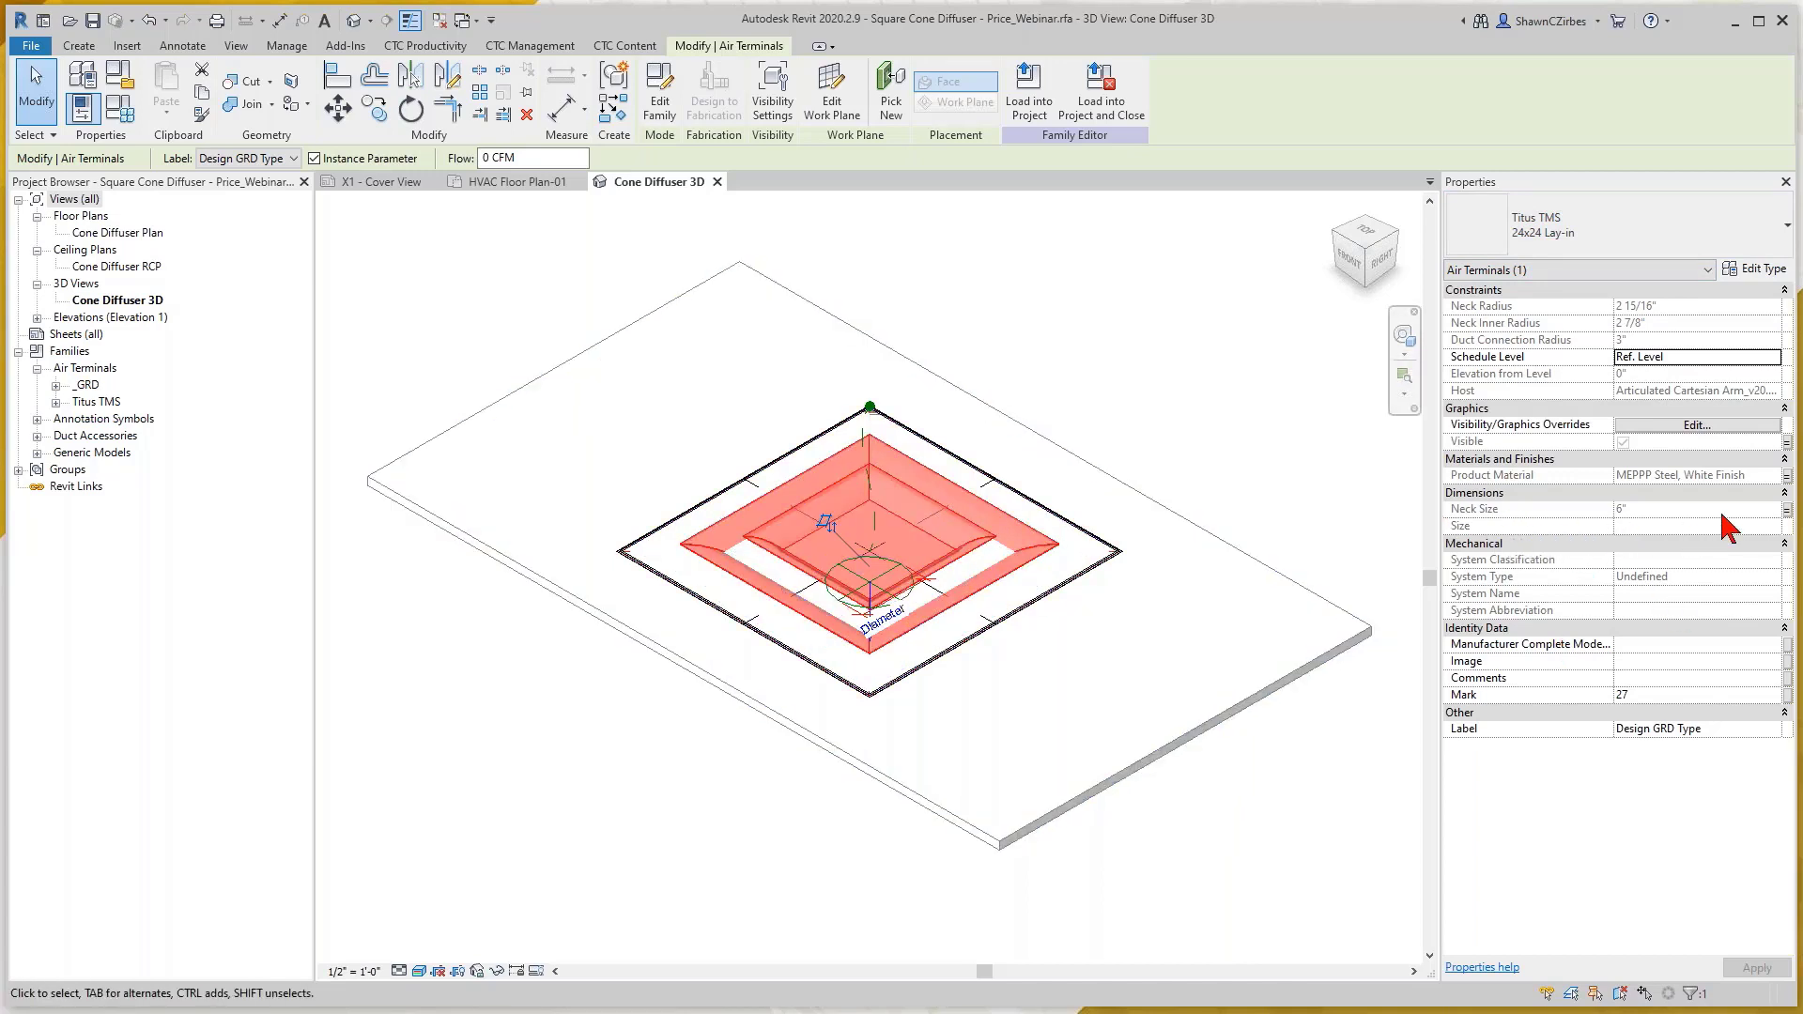
{"action": "left_click", "coordinate": [1788, 510]}
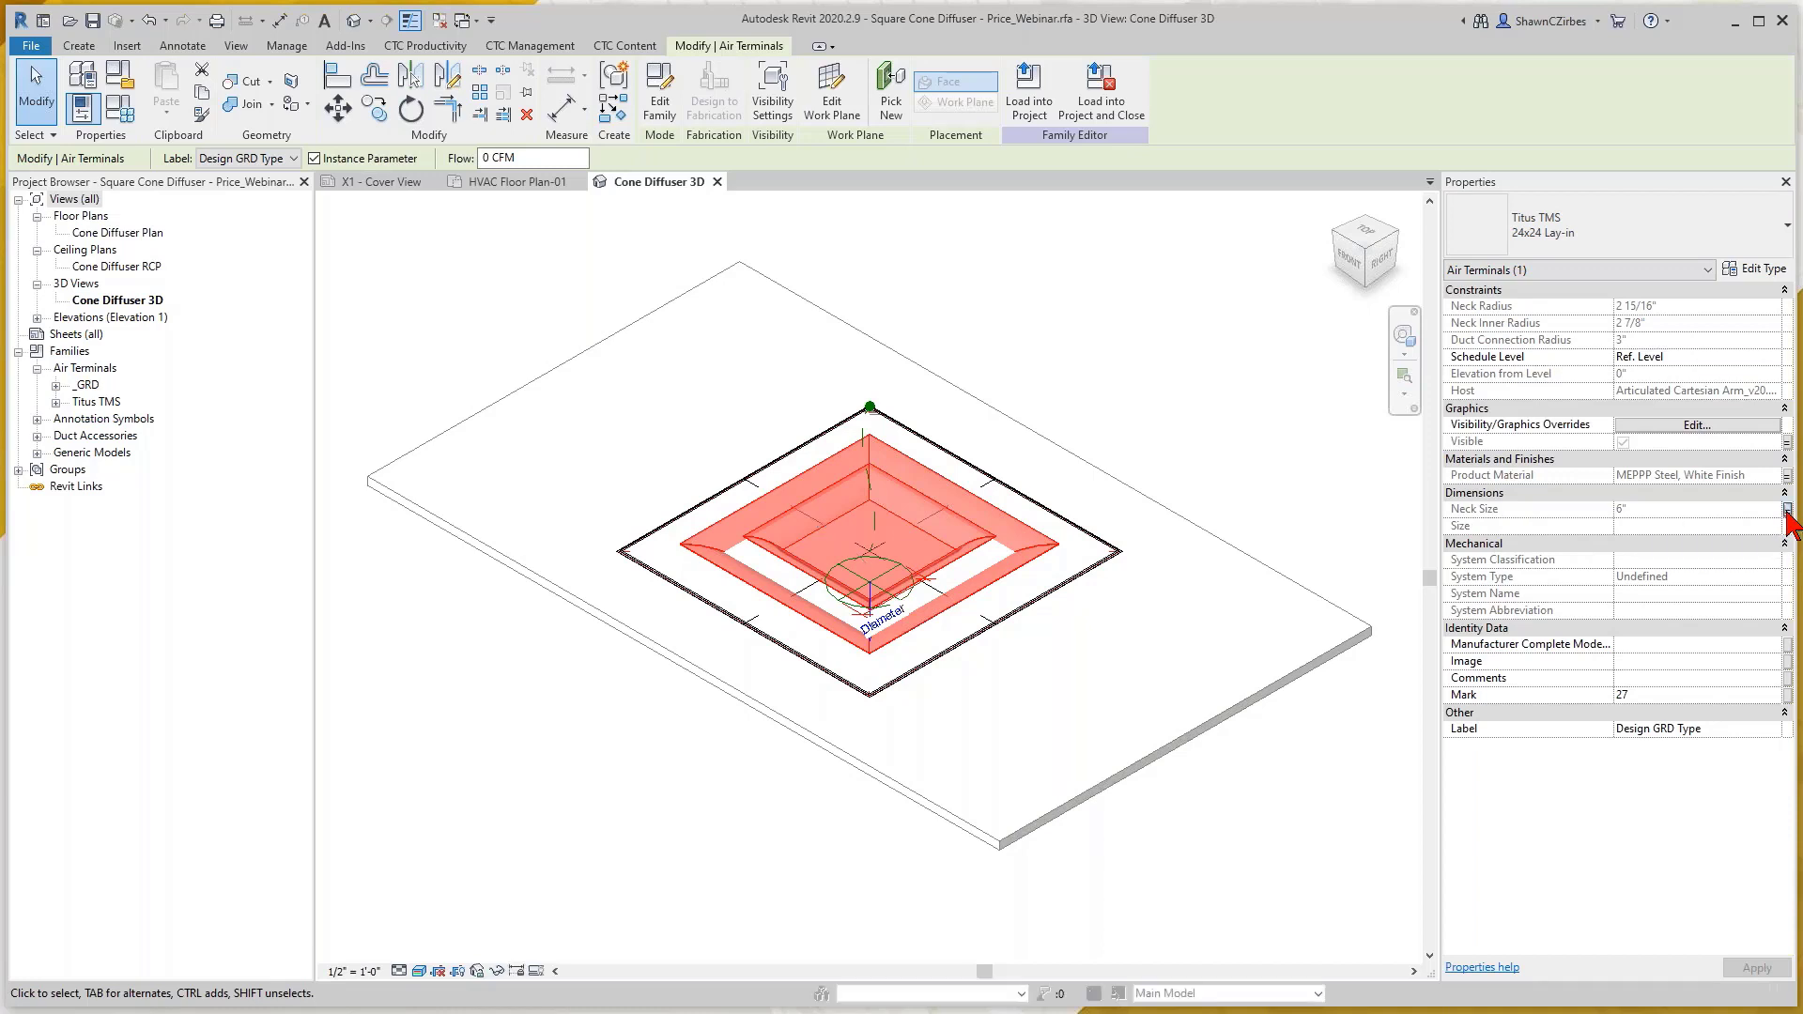
{"action": "left_click", "coordinate": [694, 646]}
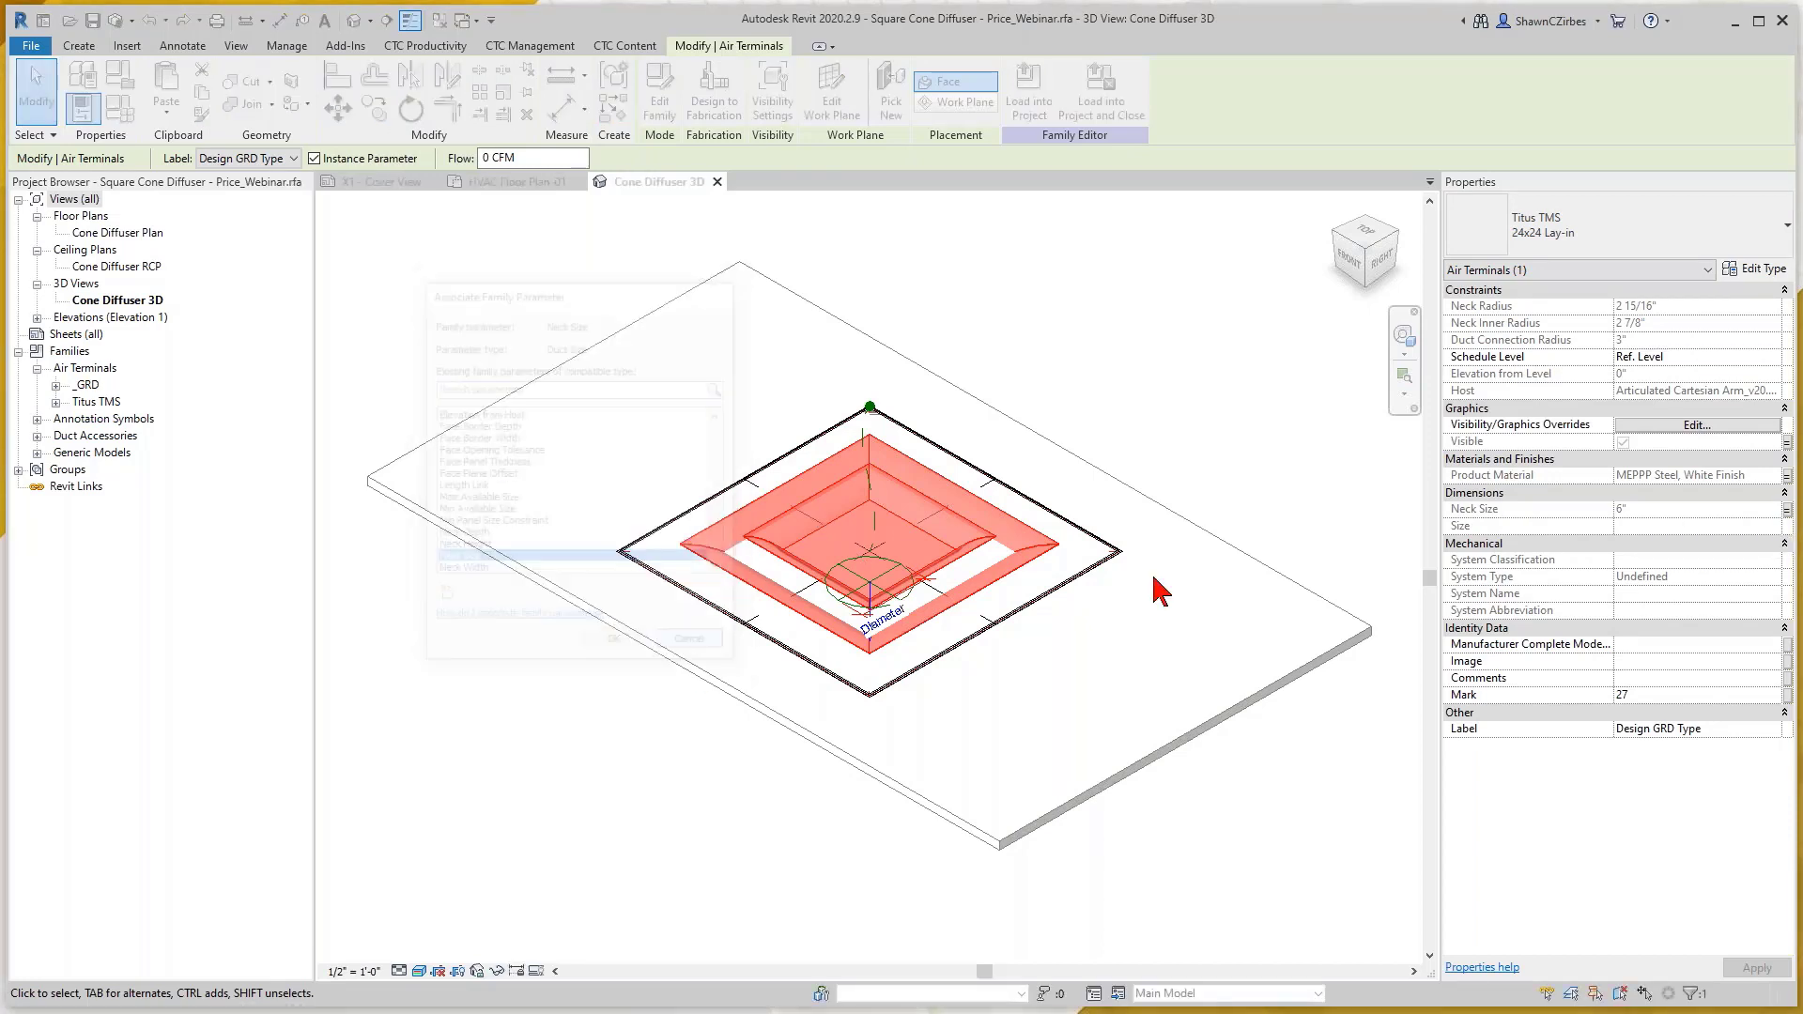
{"action": "left_click", "coordinate": [1787, 476]}
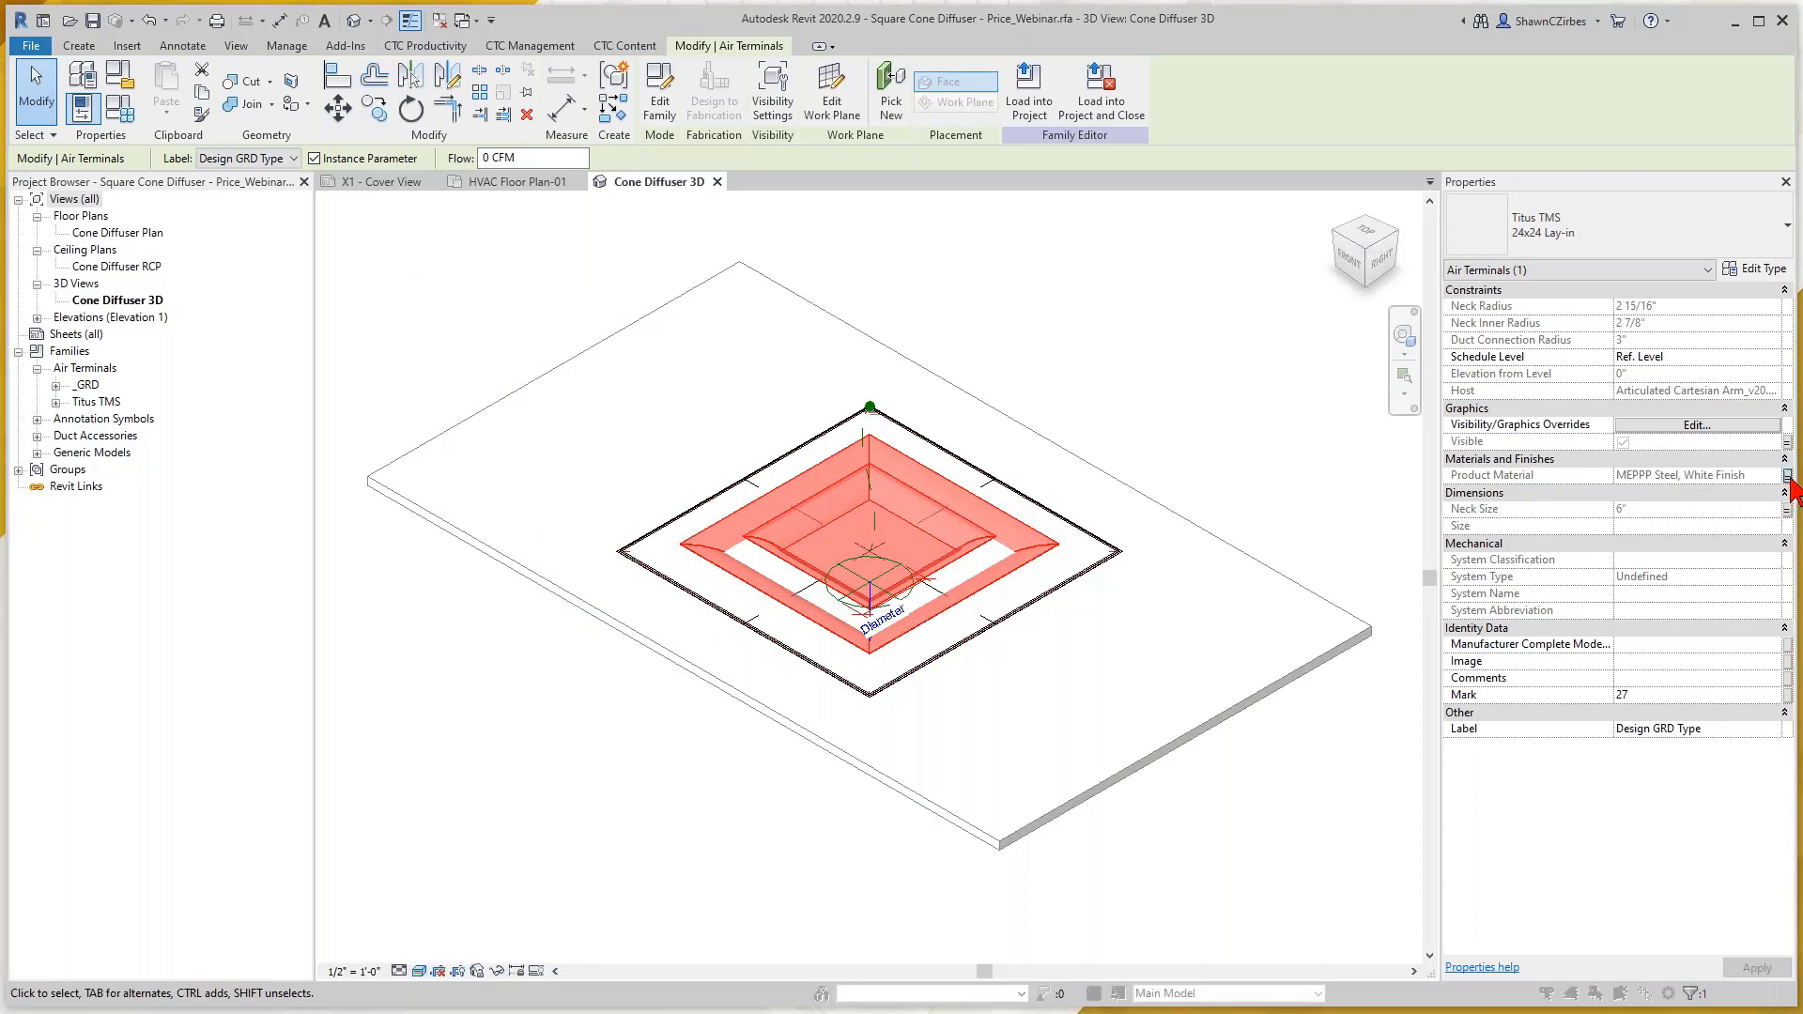
{"action": "left_click", "coordinate": [721, 646]}
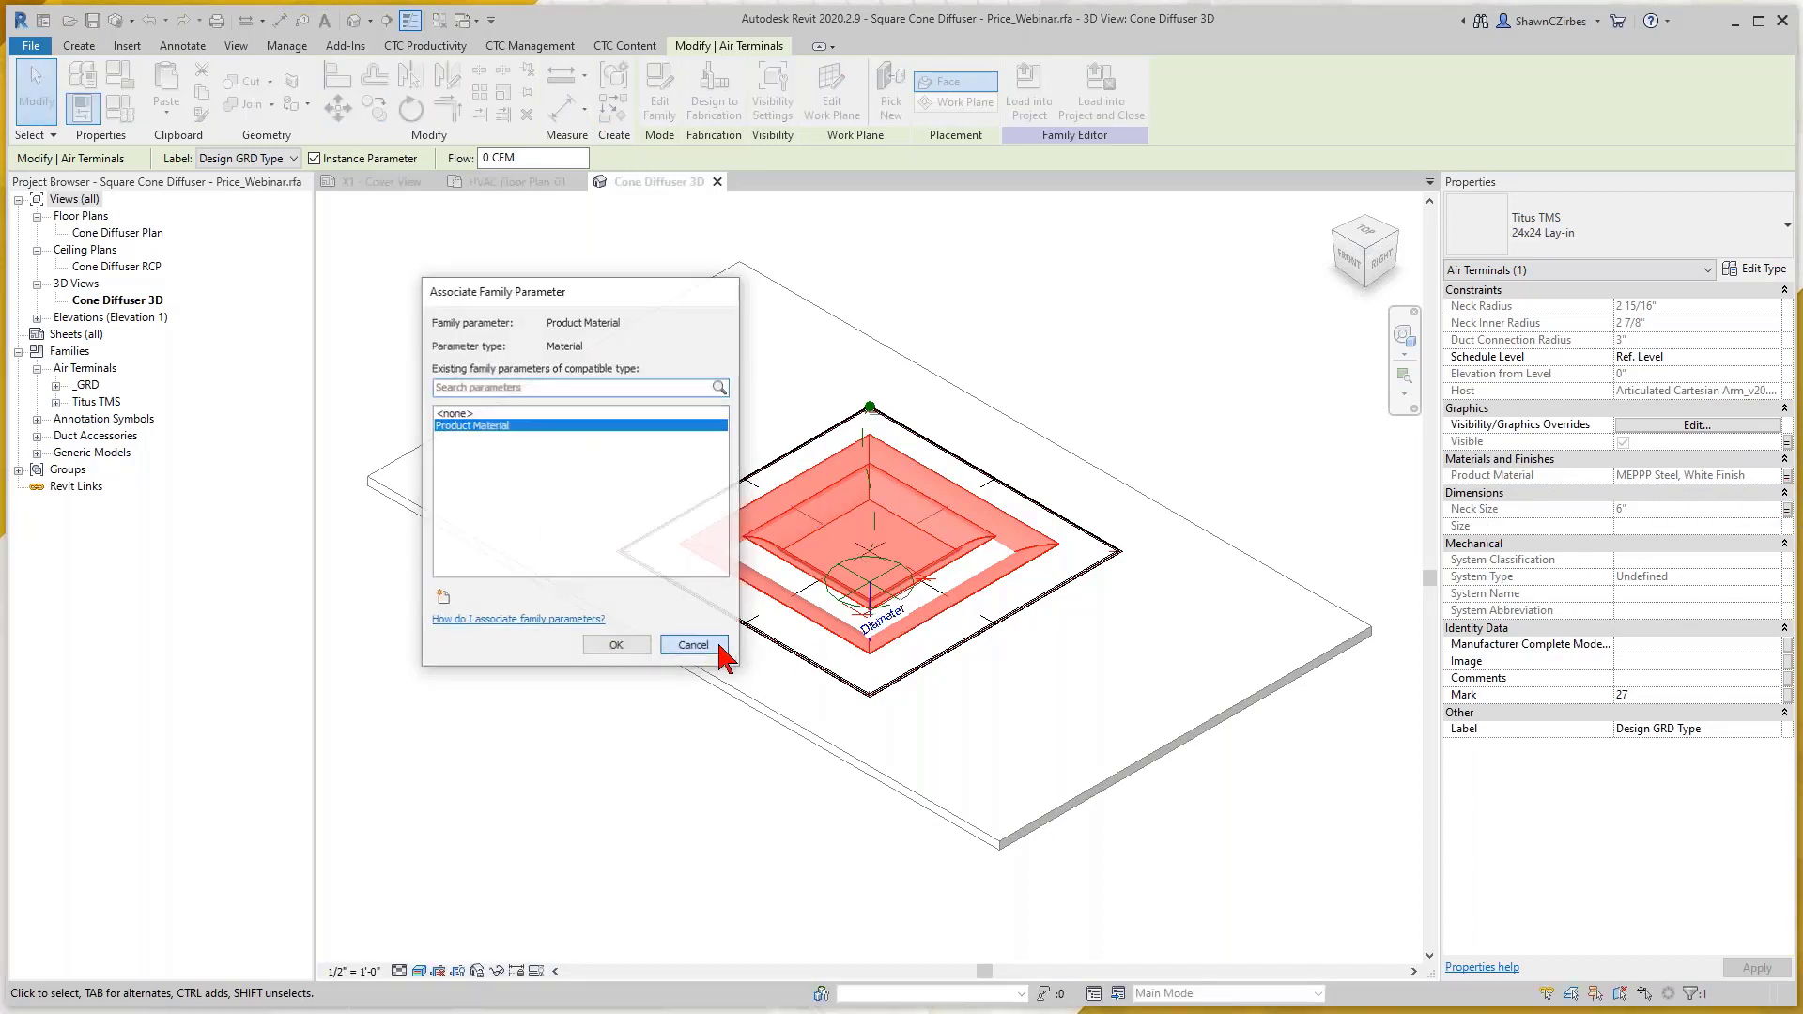
{"action": "left_click", "coordinate": [1788, 441]}
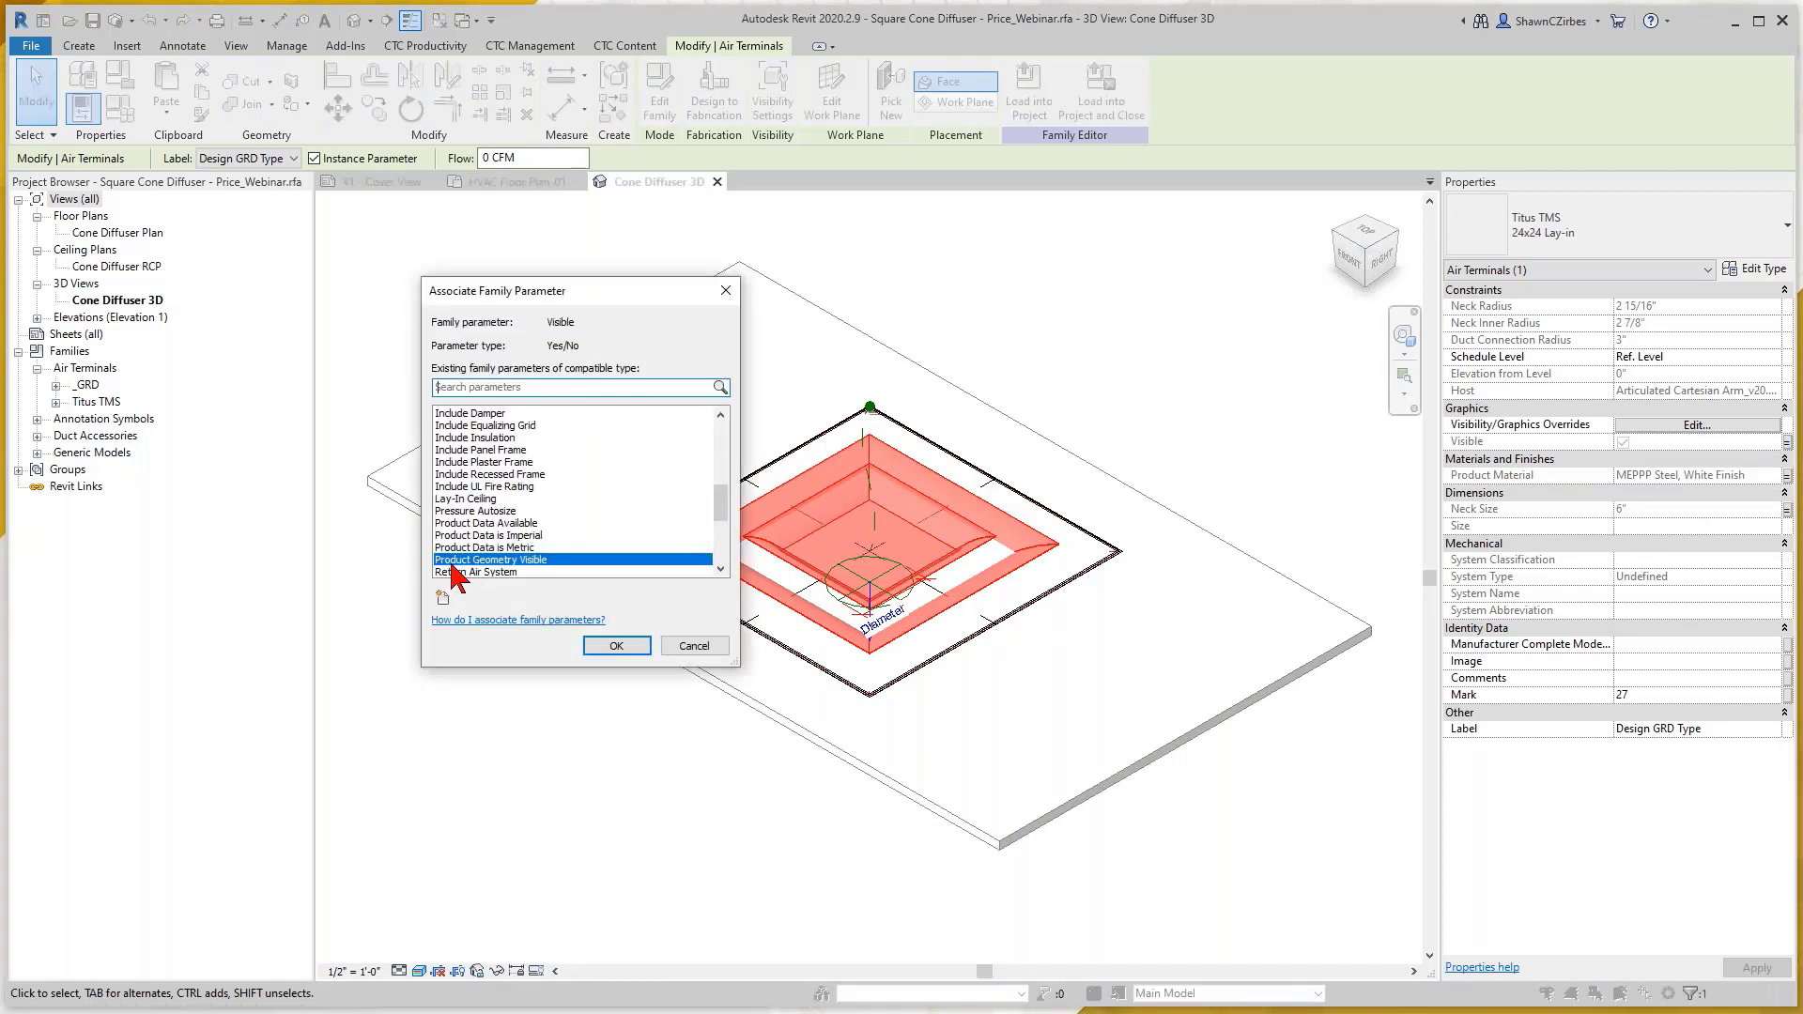
{"action": "left_click", "coordinate": [693, 646]}
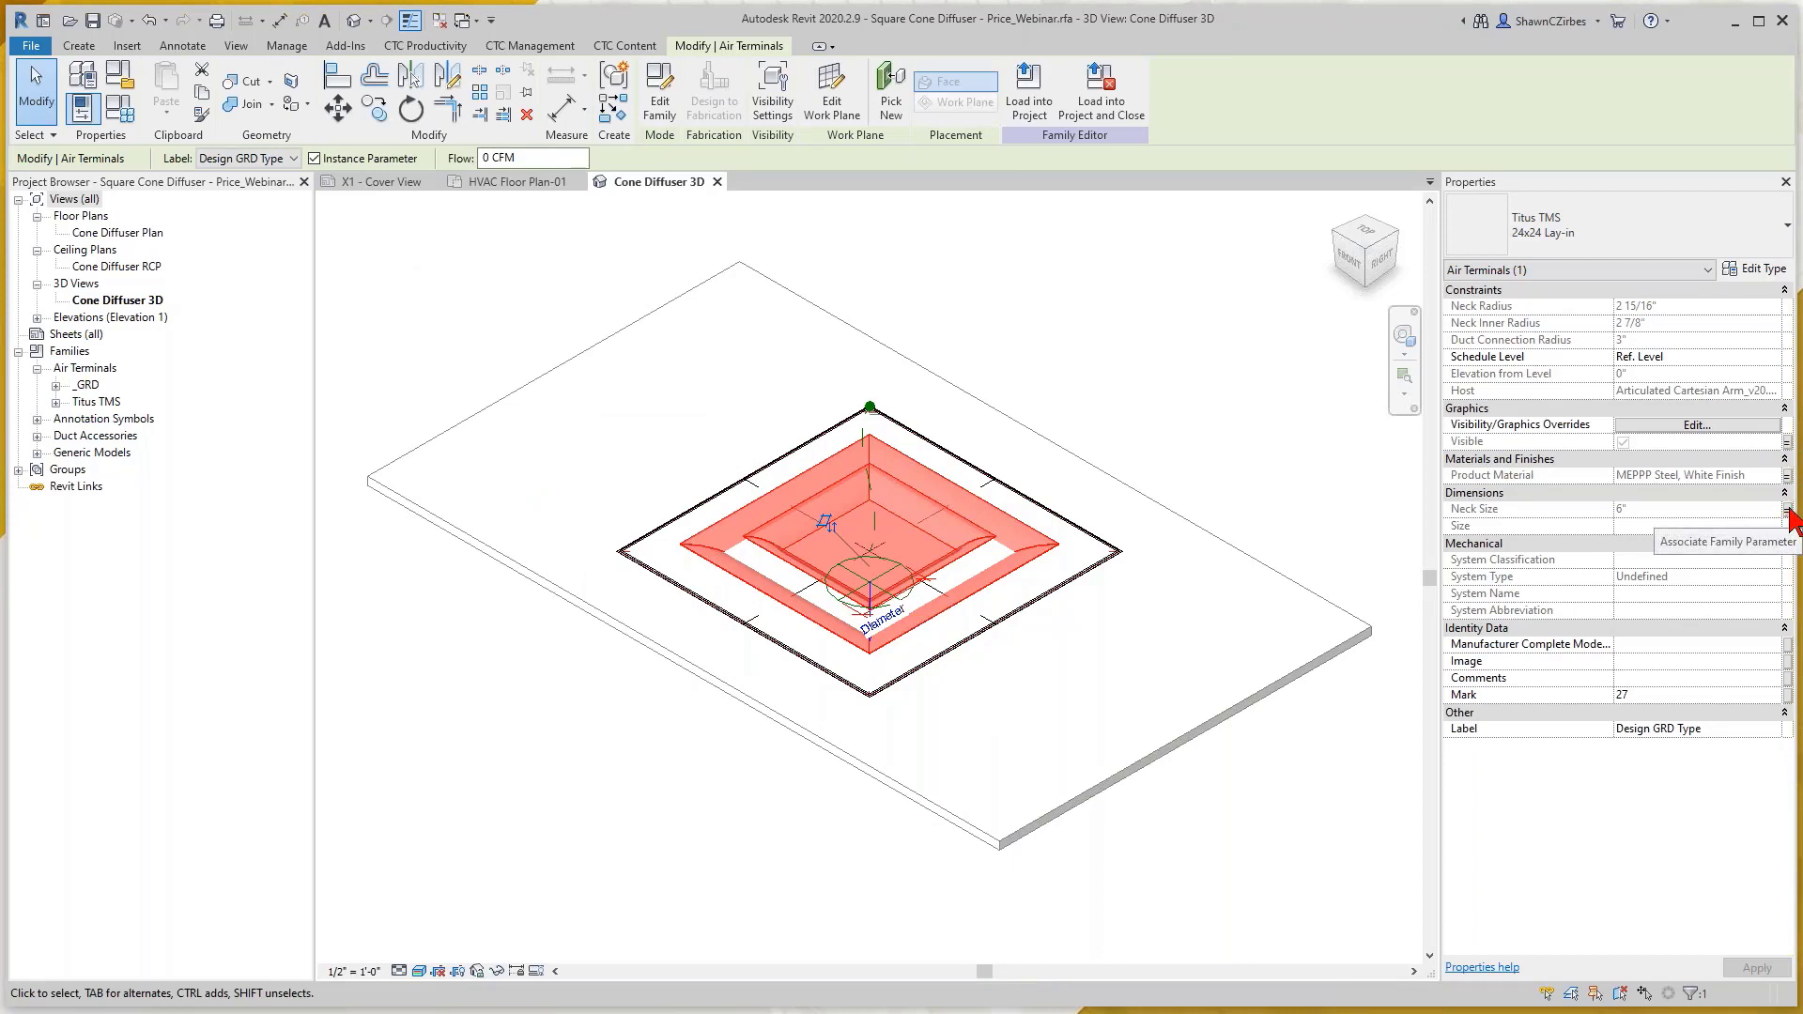
Review the type properties of the nested Titus TMS 24x24 Lay-in diffuser and its list of types without making changes
{"action": "left_click", "coordinate": [1775, 270]}
{"action": "left_click_drag", "start_coordinate": [1226, 340], "coordinate": [1238, 463]}
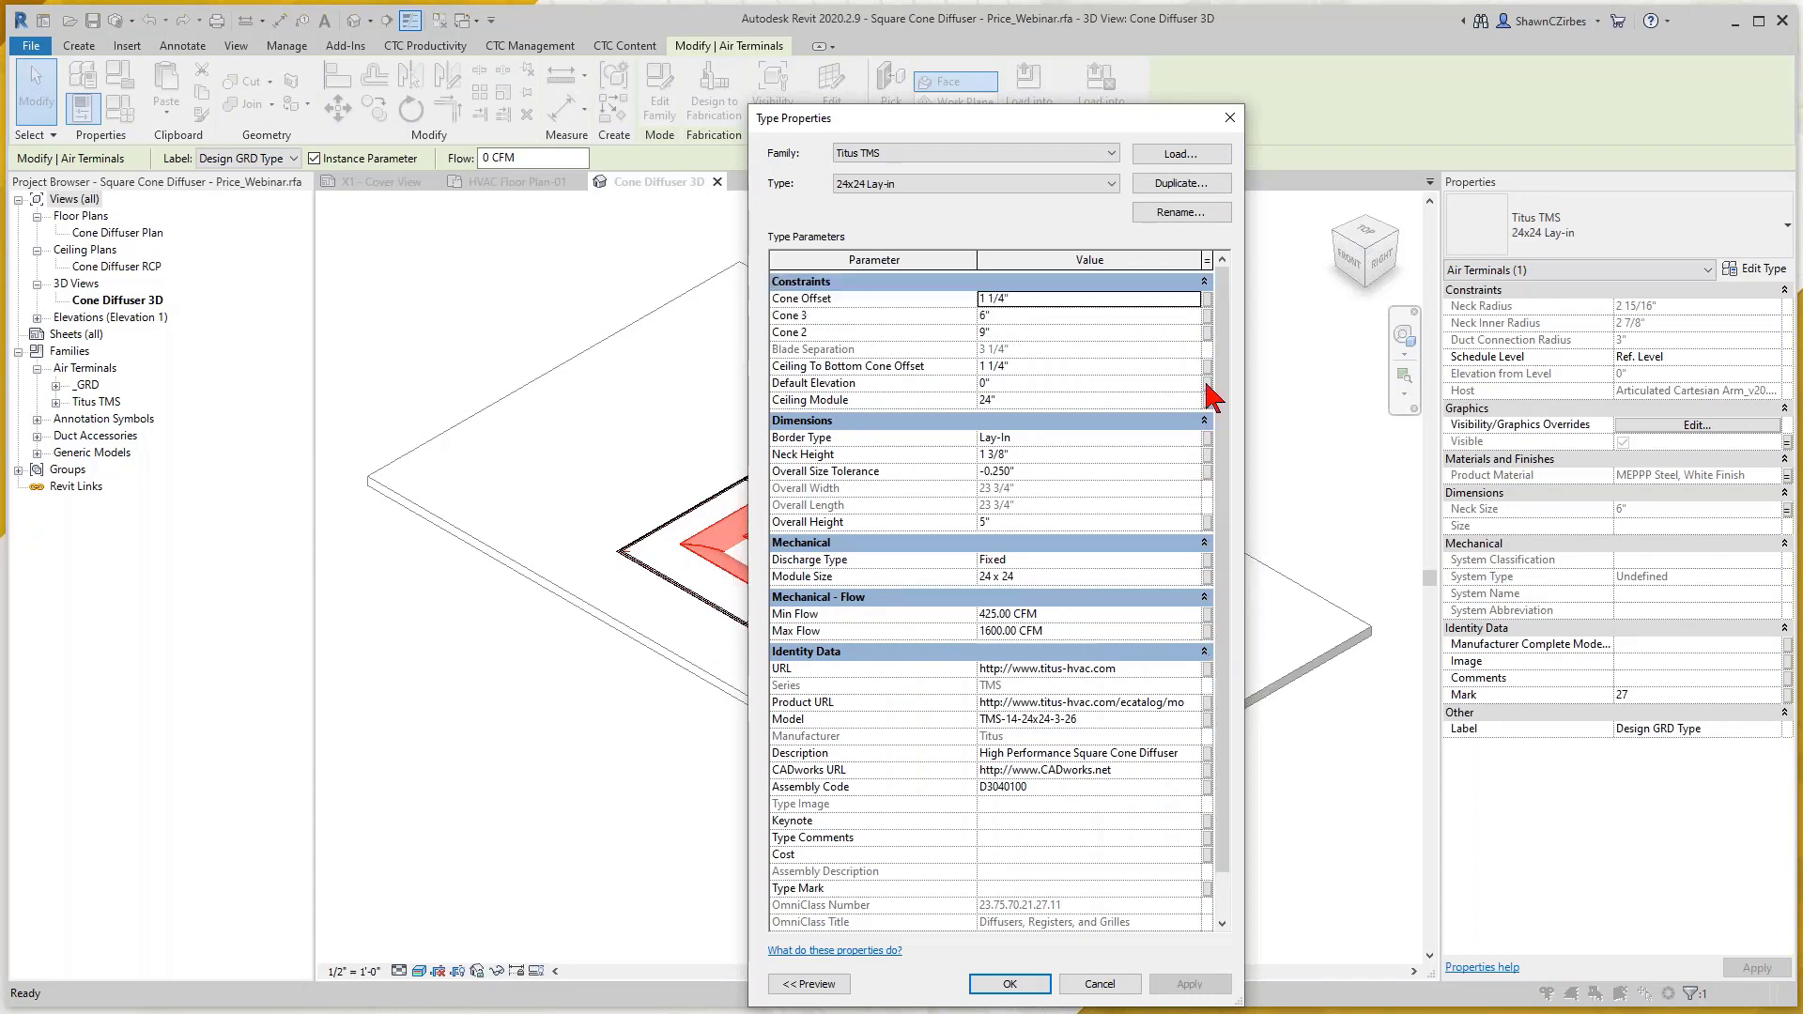
{"action": "scroll", "coordinate": [1209, 399], "scroll_direction": "up", "scroll_amount": 1}
{"action": "left_click", "coordinate": [878, 183]}
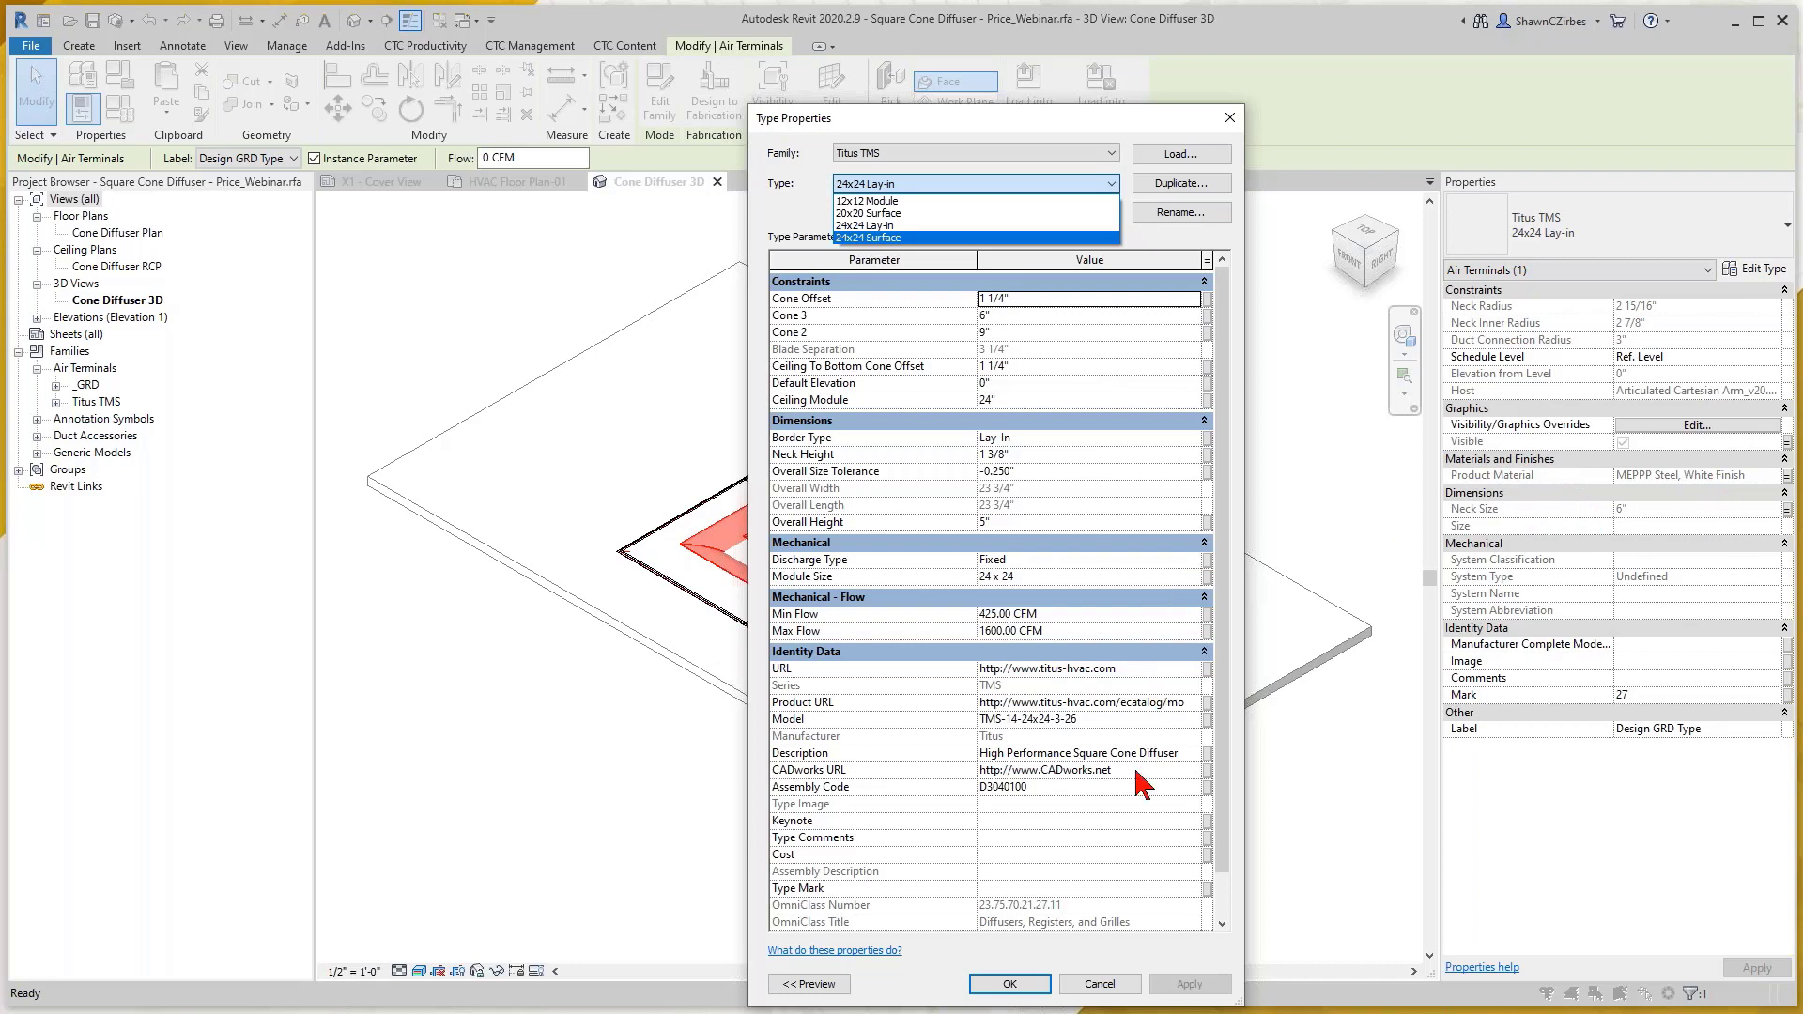
{"action": "left_click", "coordinate": [1101, 991]}
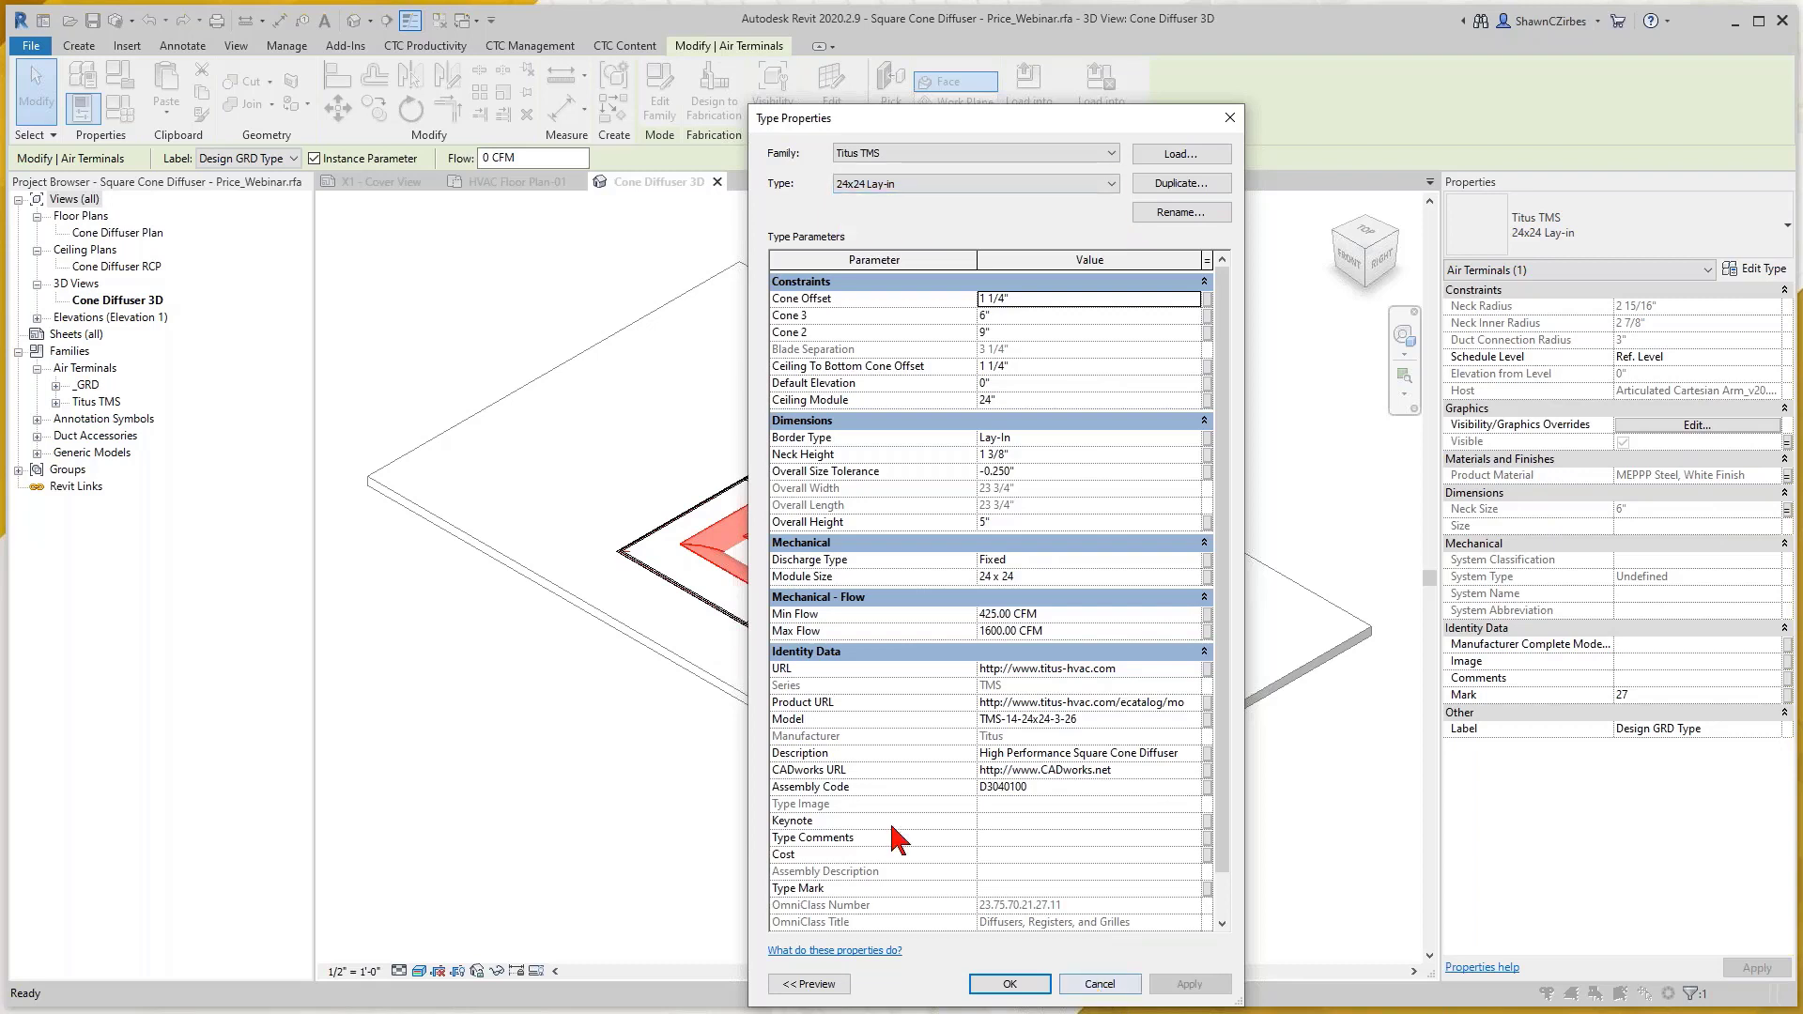
{"action": "left_click", "coordinate": [1097, 983]}
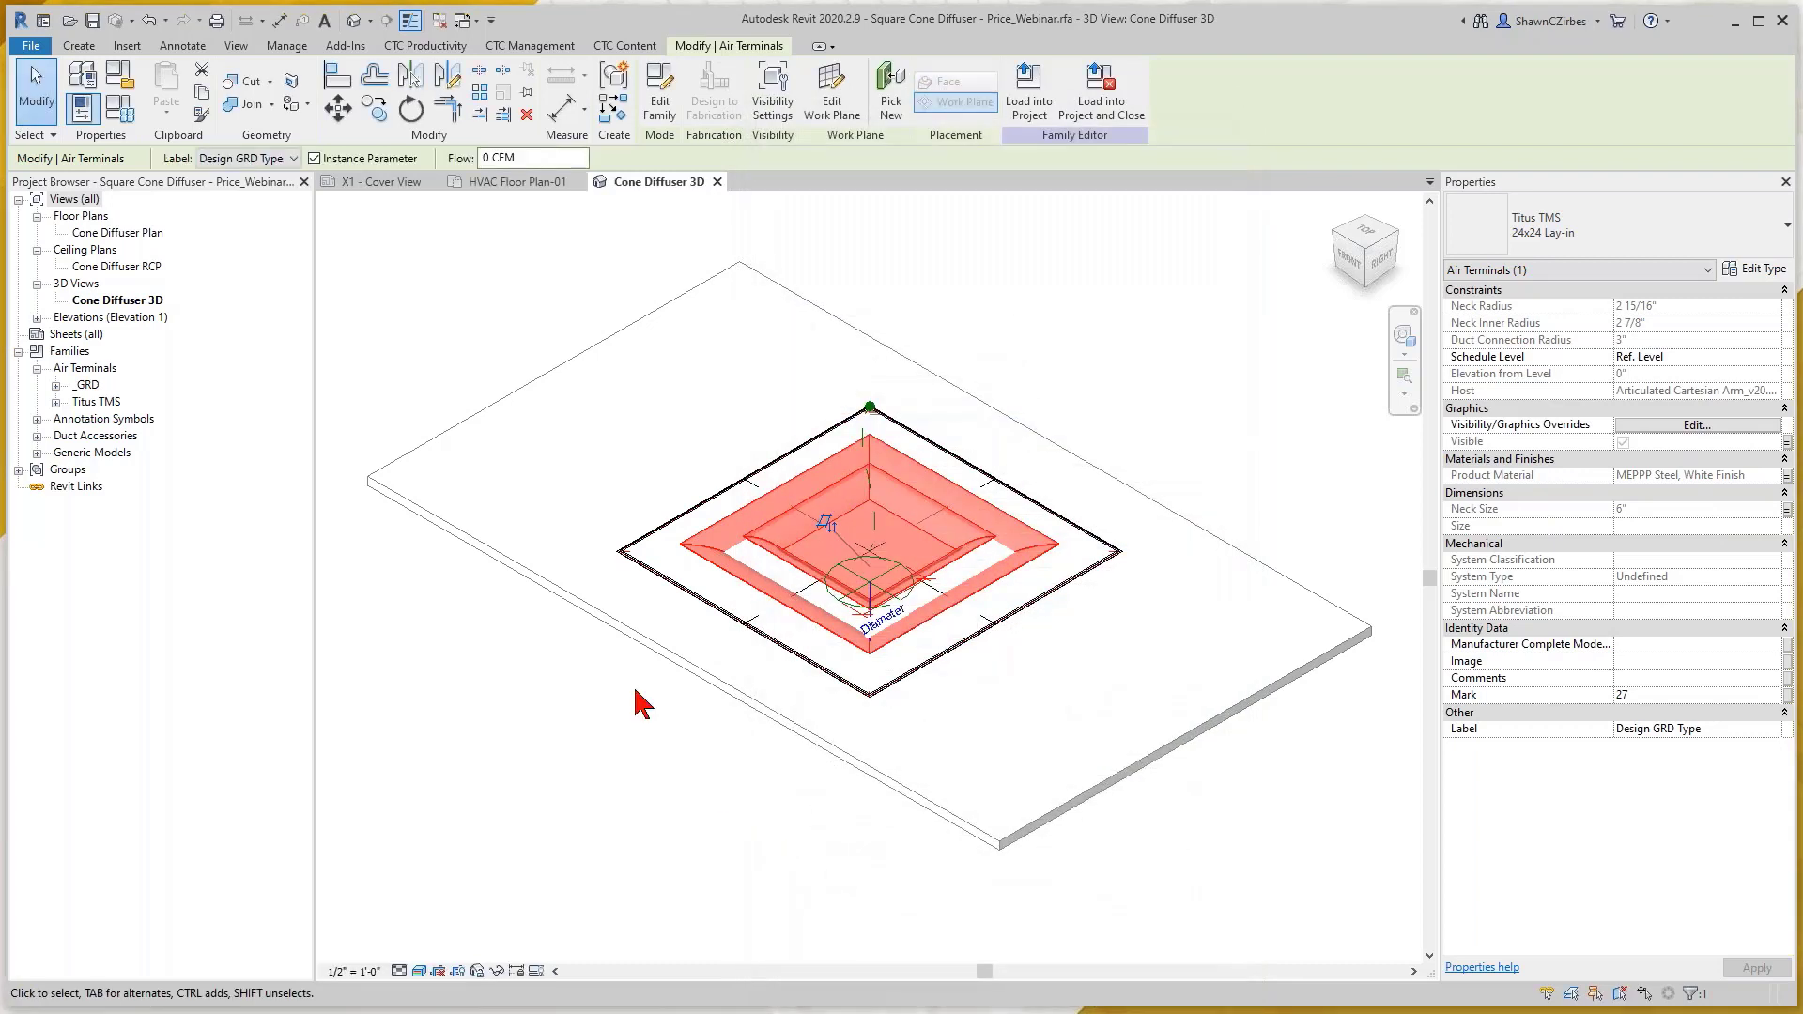
Open PRICE-SCD-Square Cone Diffuser-SUPPLY.rfa from the Square Cone Diffuser Revit R.1 folder inside square-cone-diffusers-revit-r.1
{"action": "left_click", "coordinate": [354, 291]}
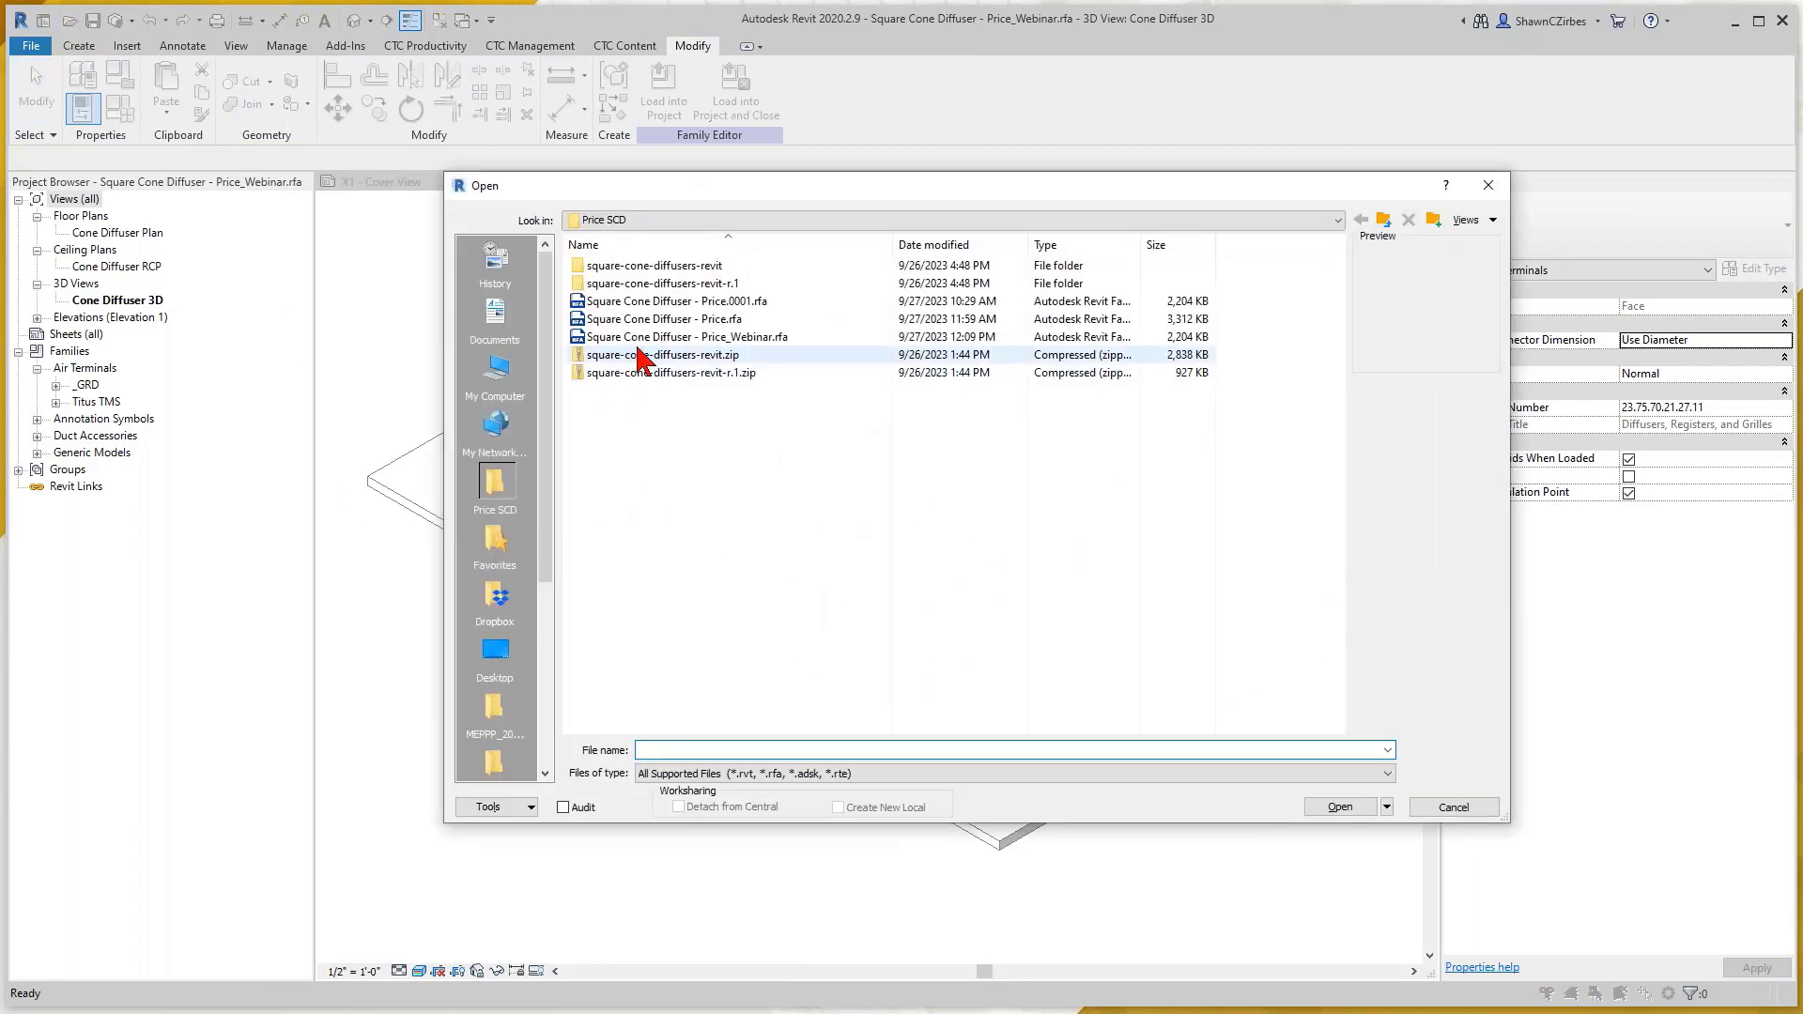
{"action": "double_click", "coordinate": [689, 282]}
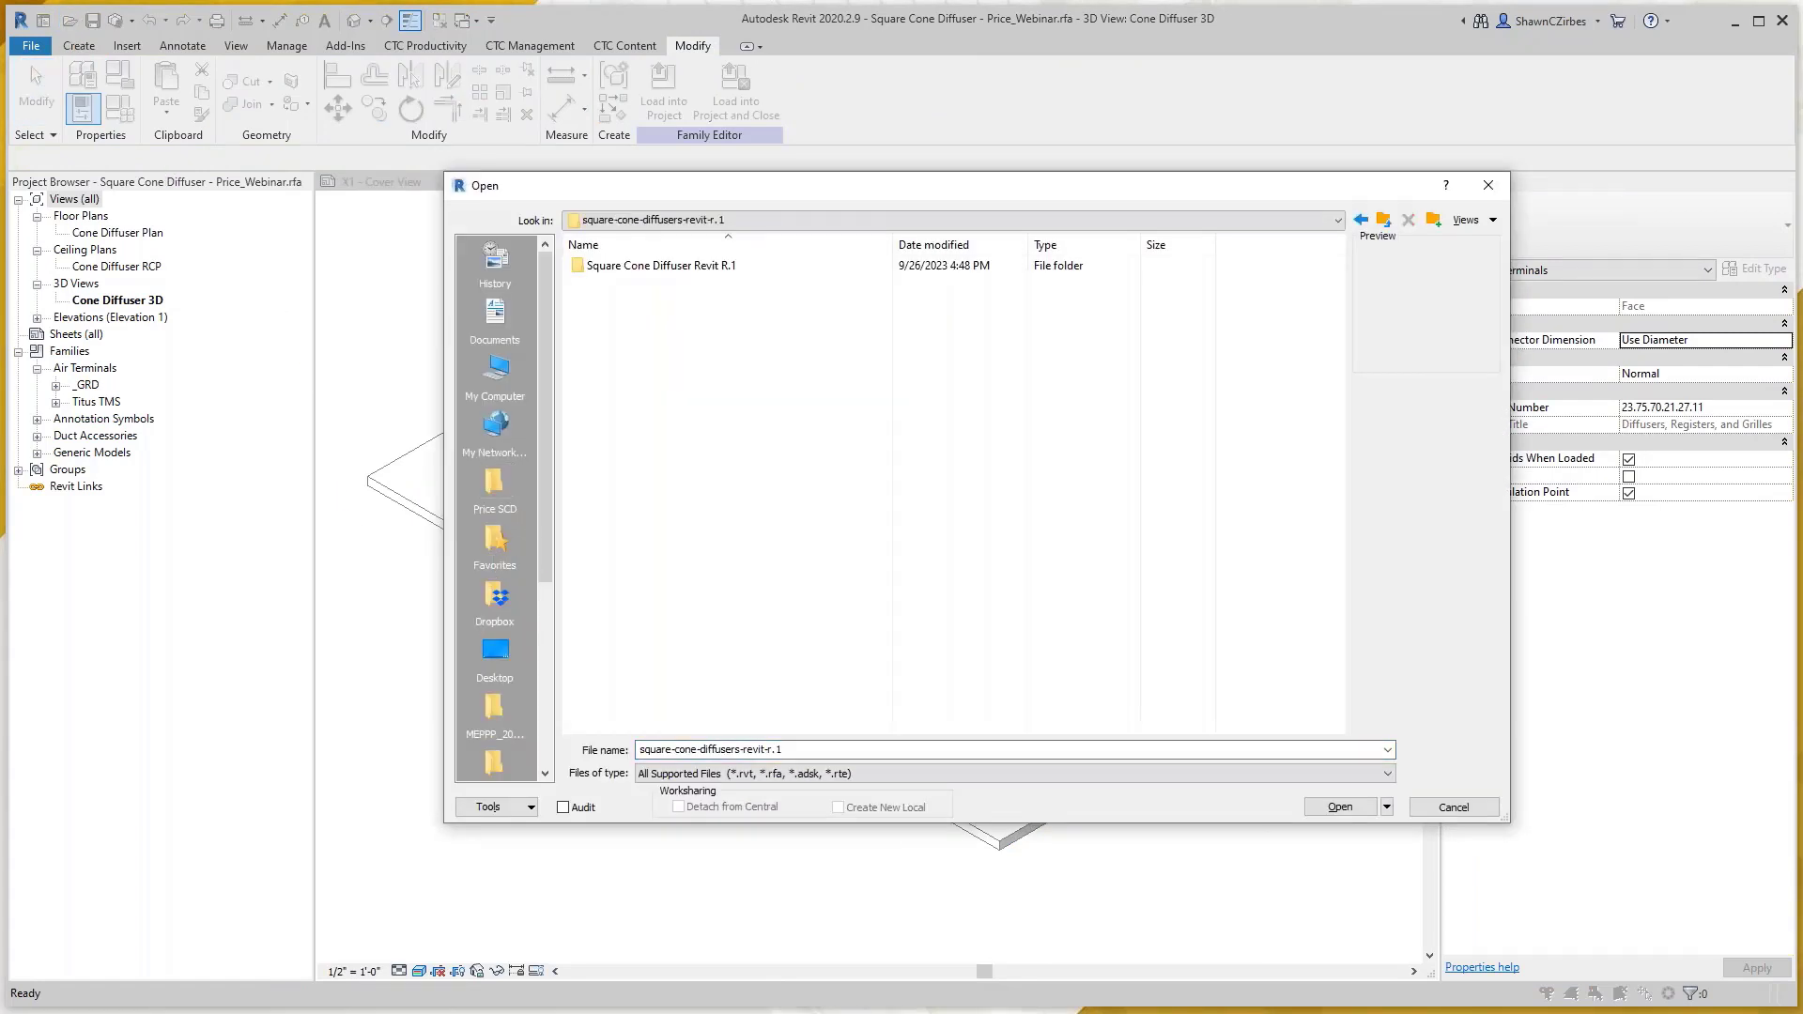
{"action": "double_click", "coordinate": [689, 268]}
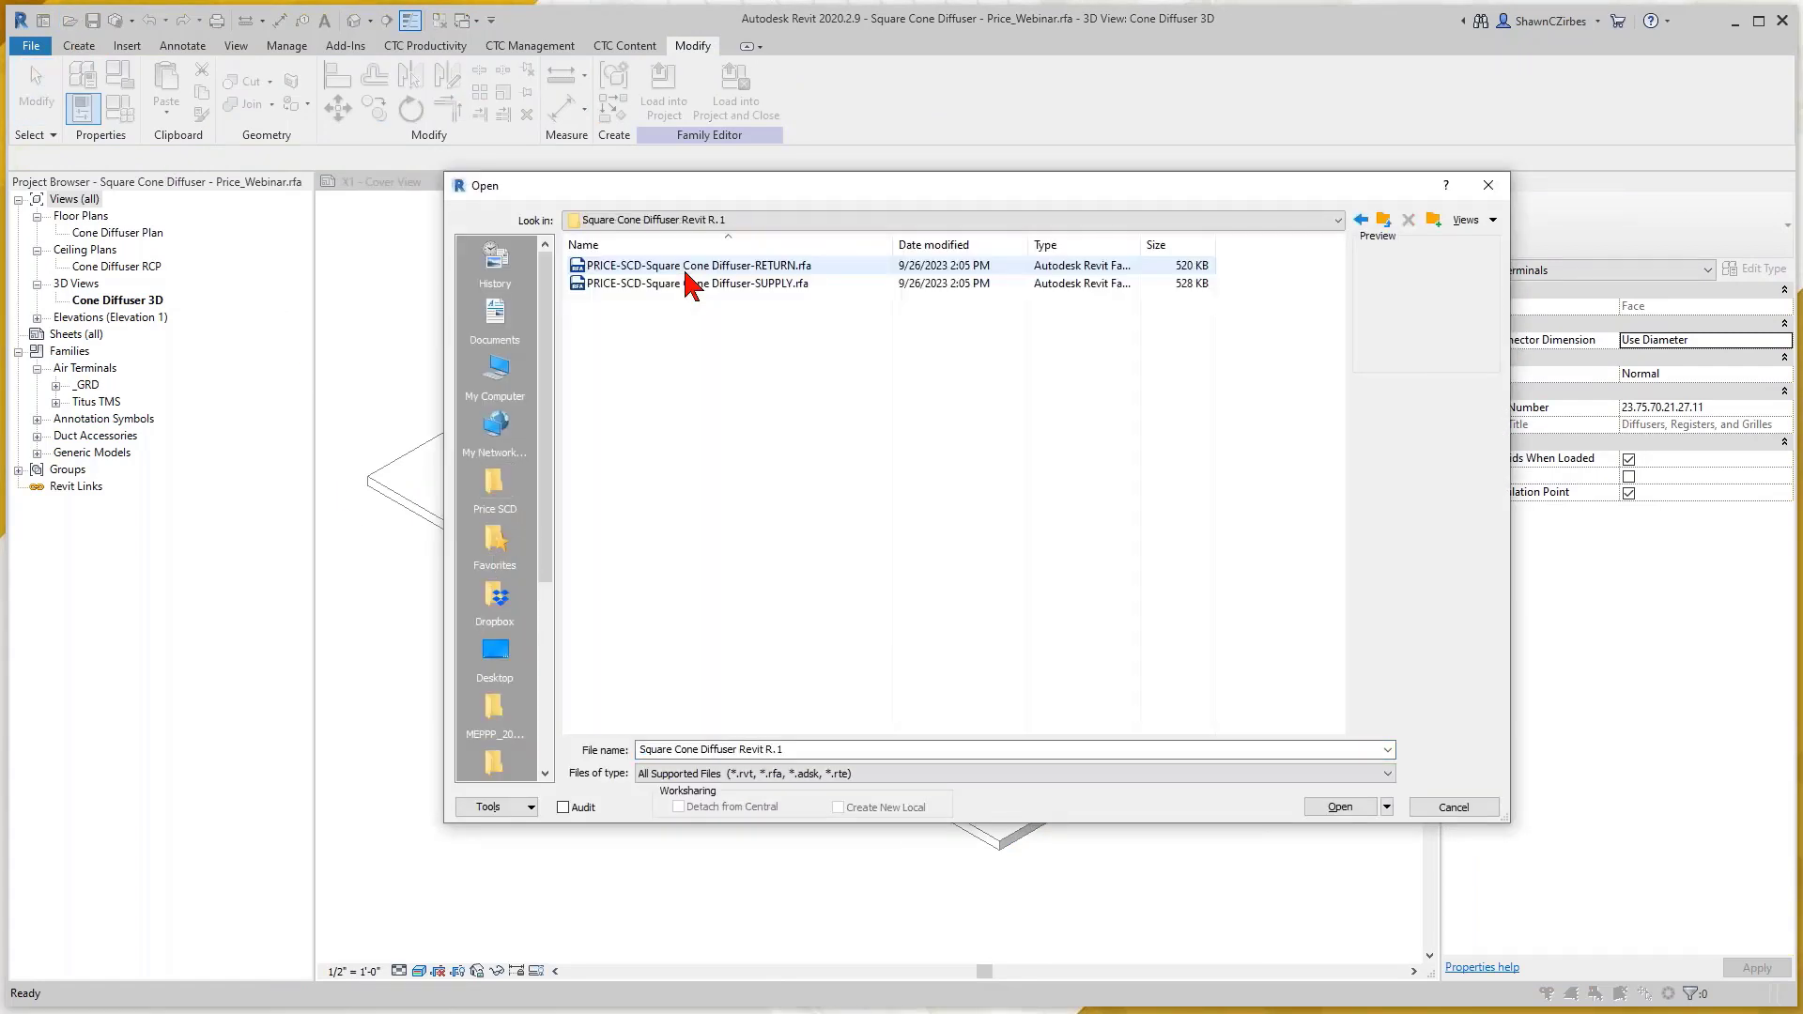
{"action": "left_click", "coordinate": [738, 285]}
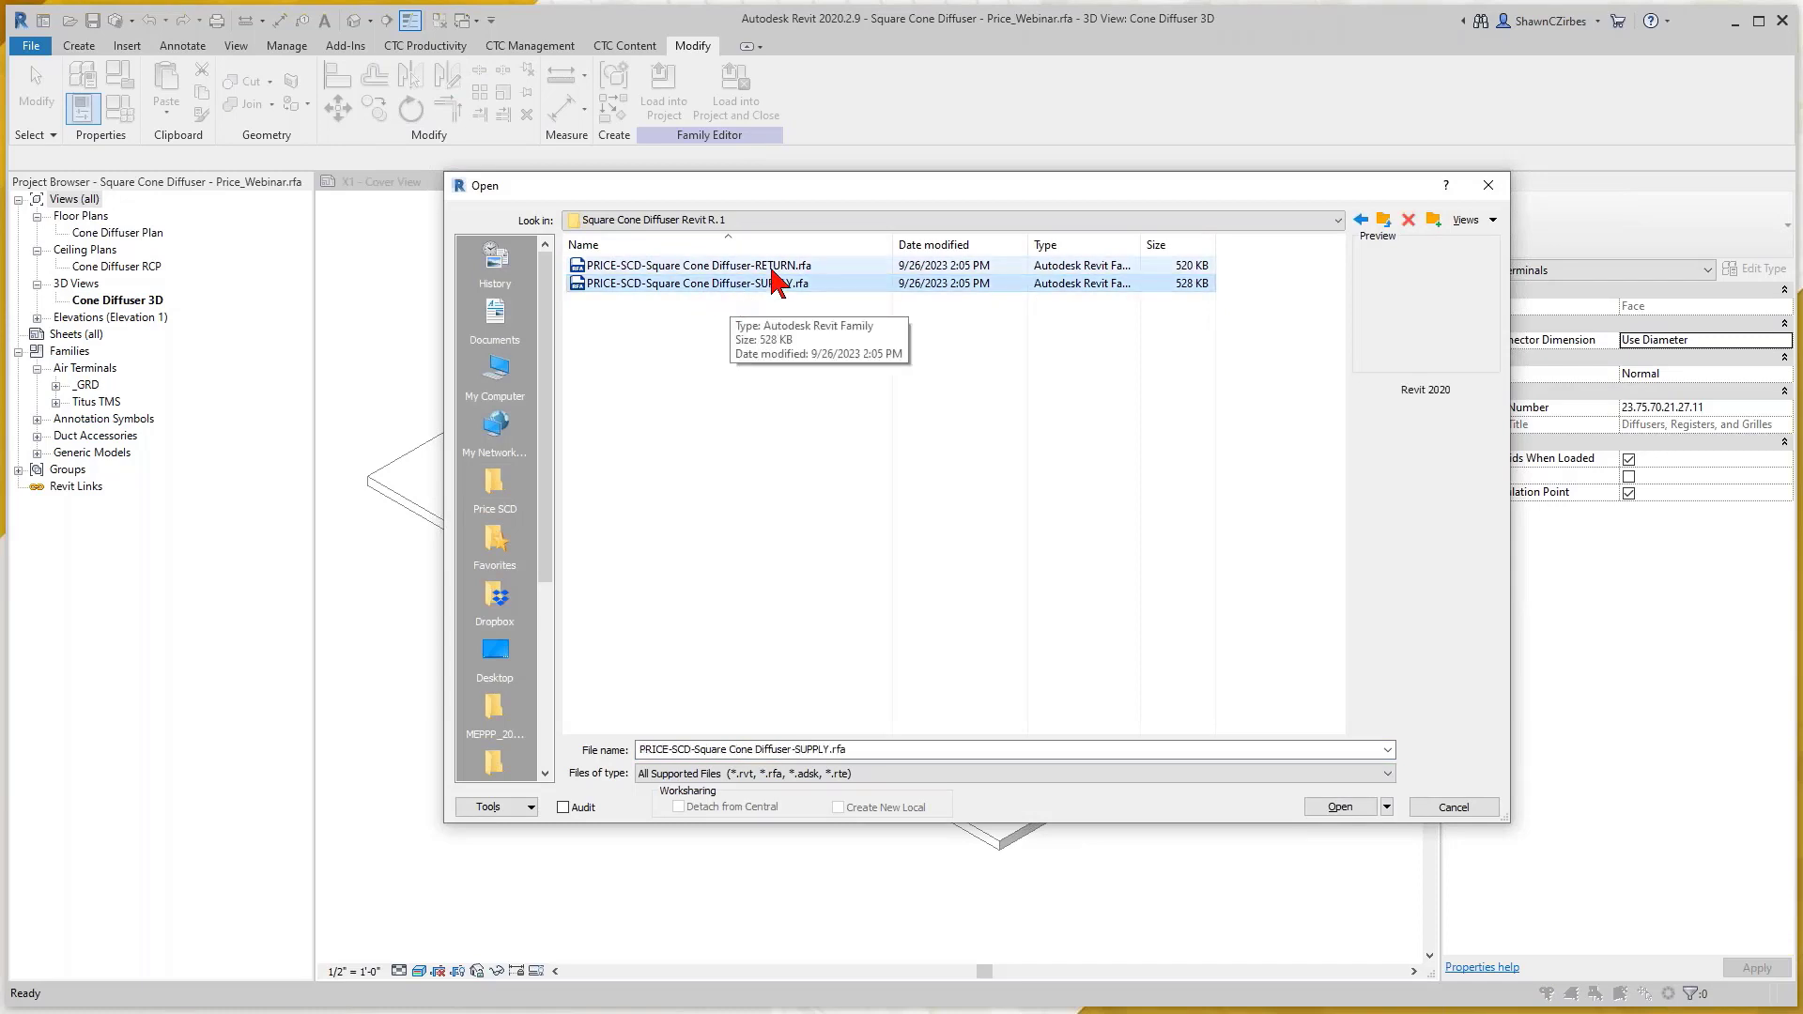
{"action": "left_click", "coordinate": [813, 269]}
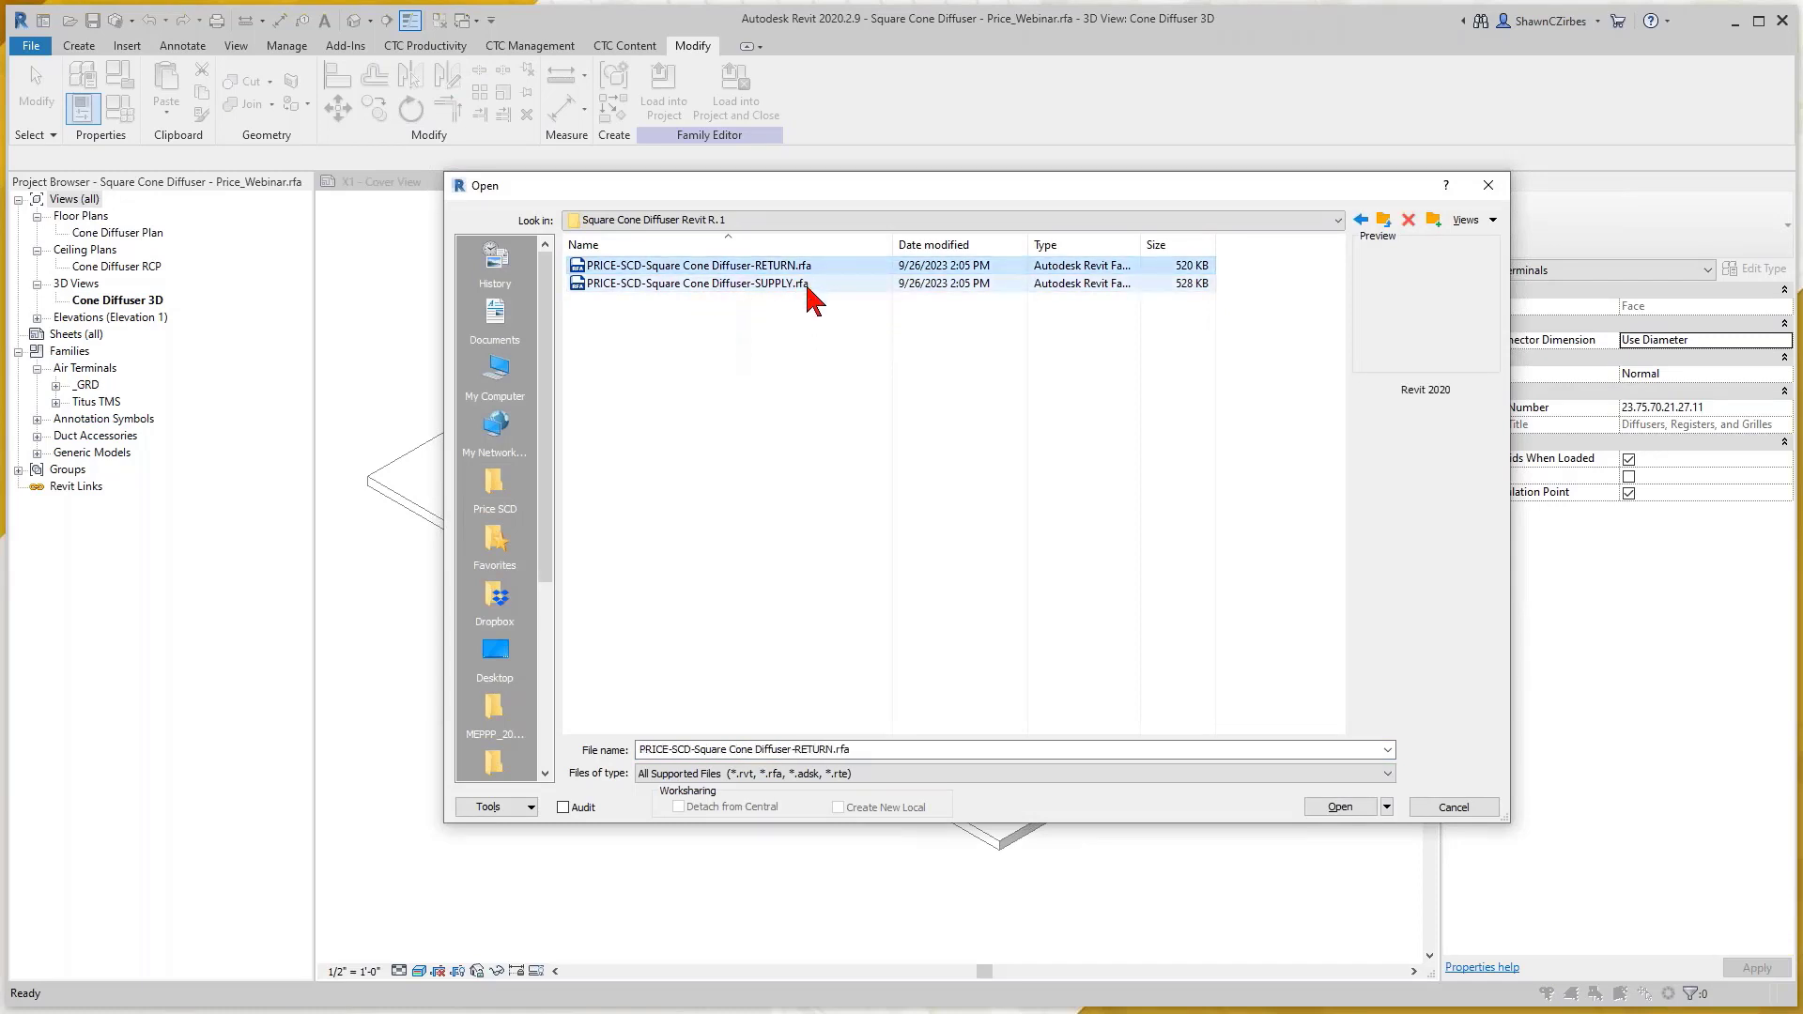
{"action": "left_click", "coordinate": [835, 284]}
{"action": "left_click", "coordinate": [823, 270]}
{"action": "left_click", "coordinate": [812, 286]}
{"action": "left_click", "coordinate": [809, 269]}
{"action": "left_click", "coordinate": [818, 285]}
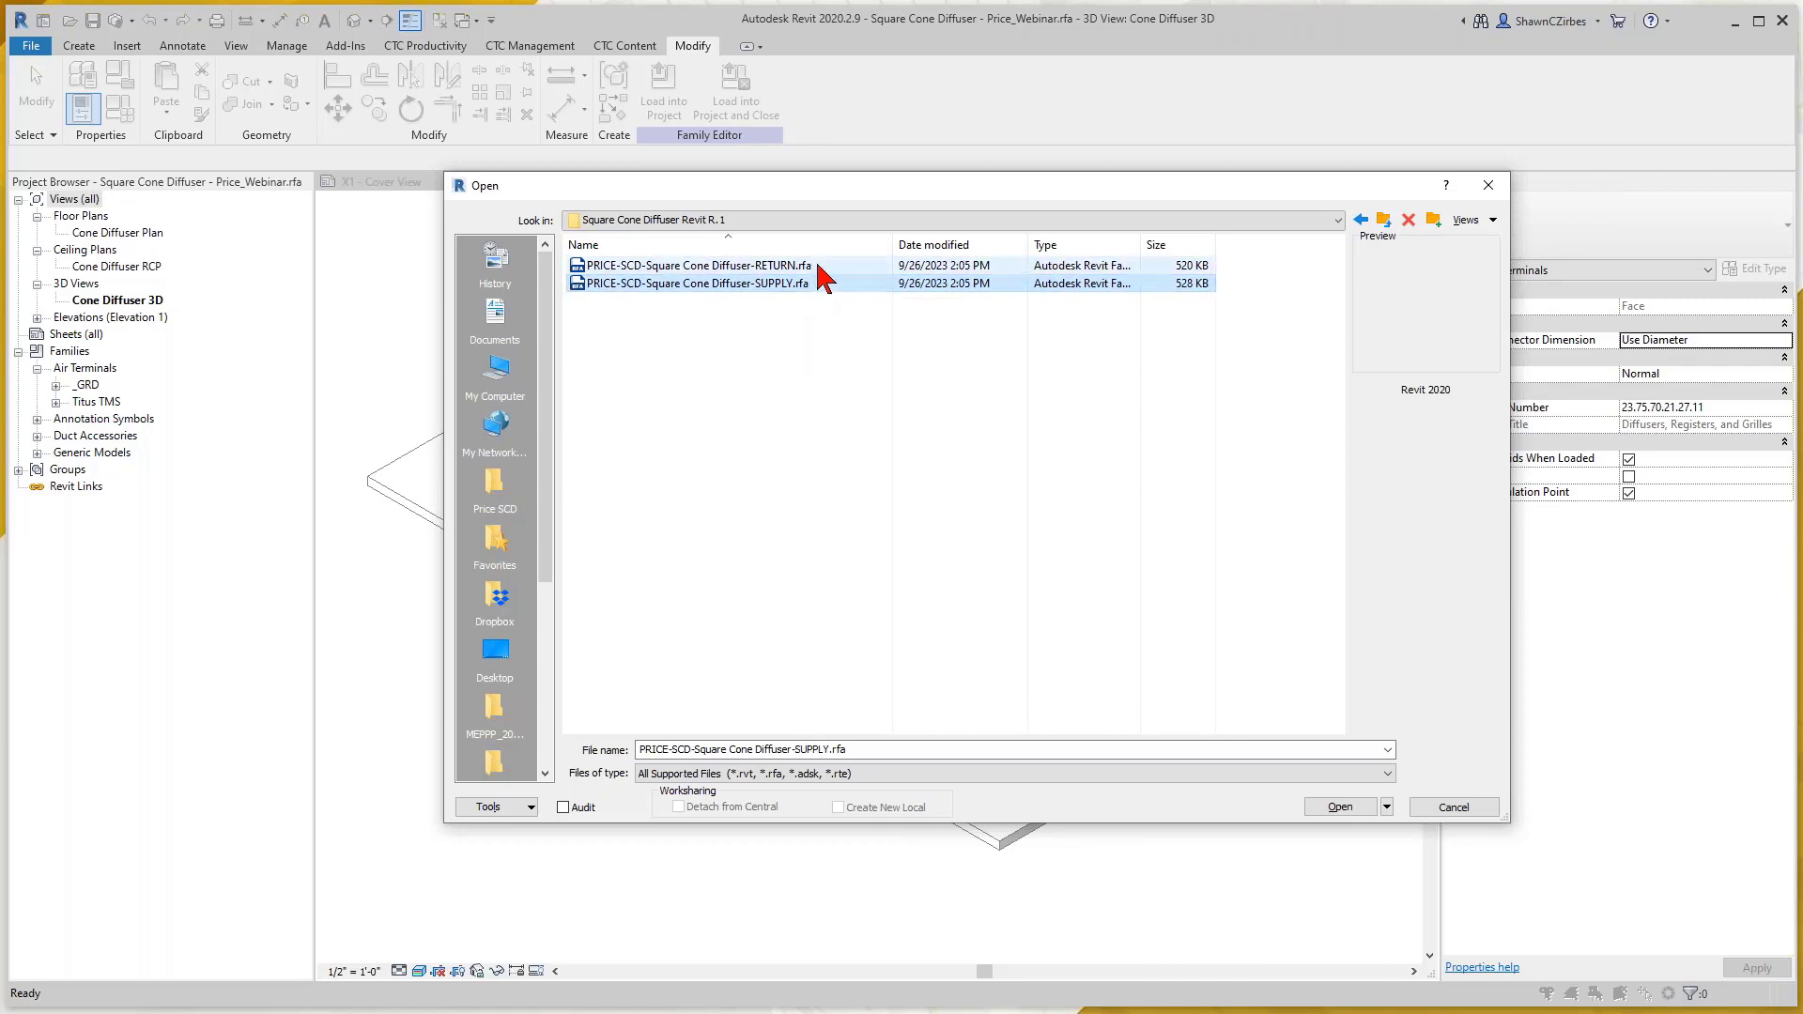
{"action": "left_click", "coordinate": [817, 270]}
{"action": "left_click", "coordinate": [789, 286]}
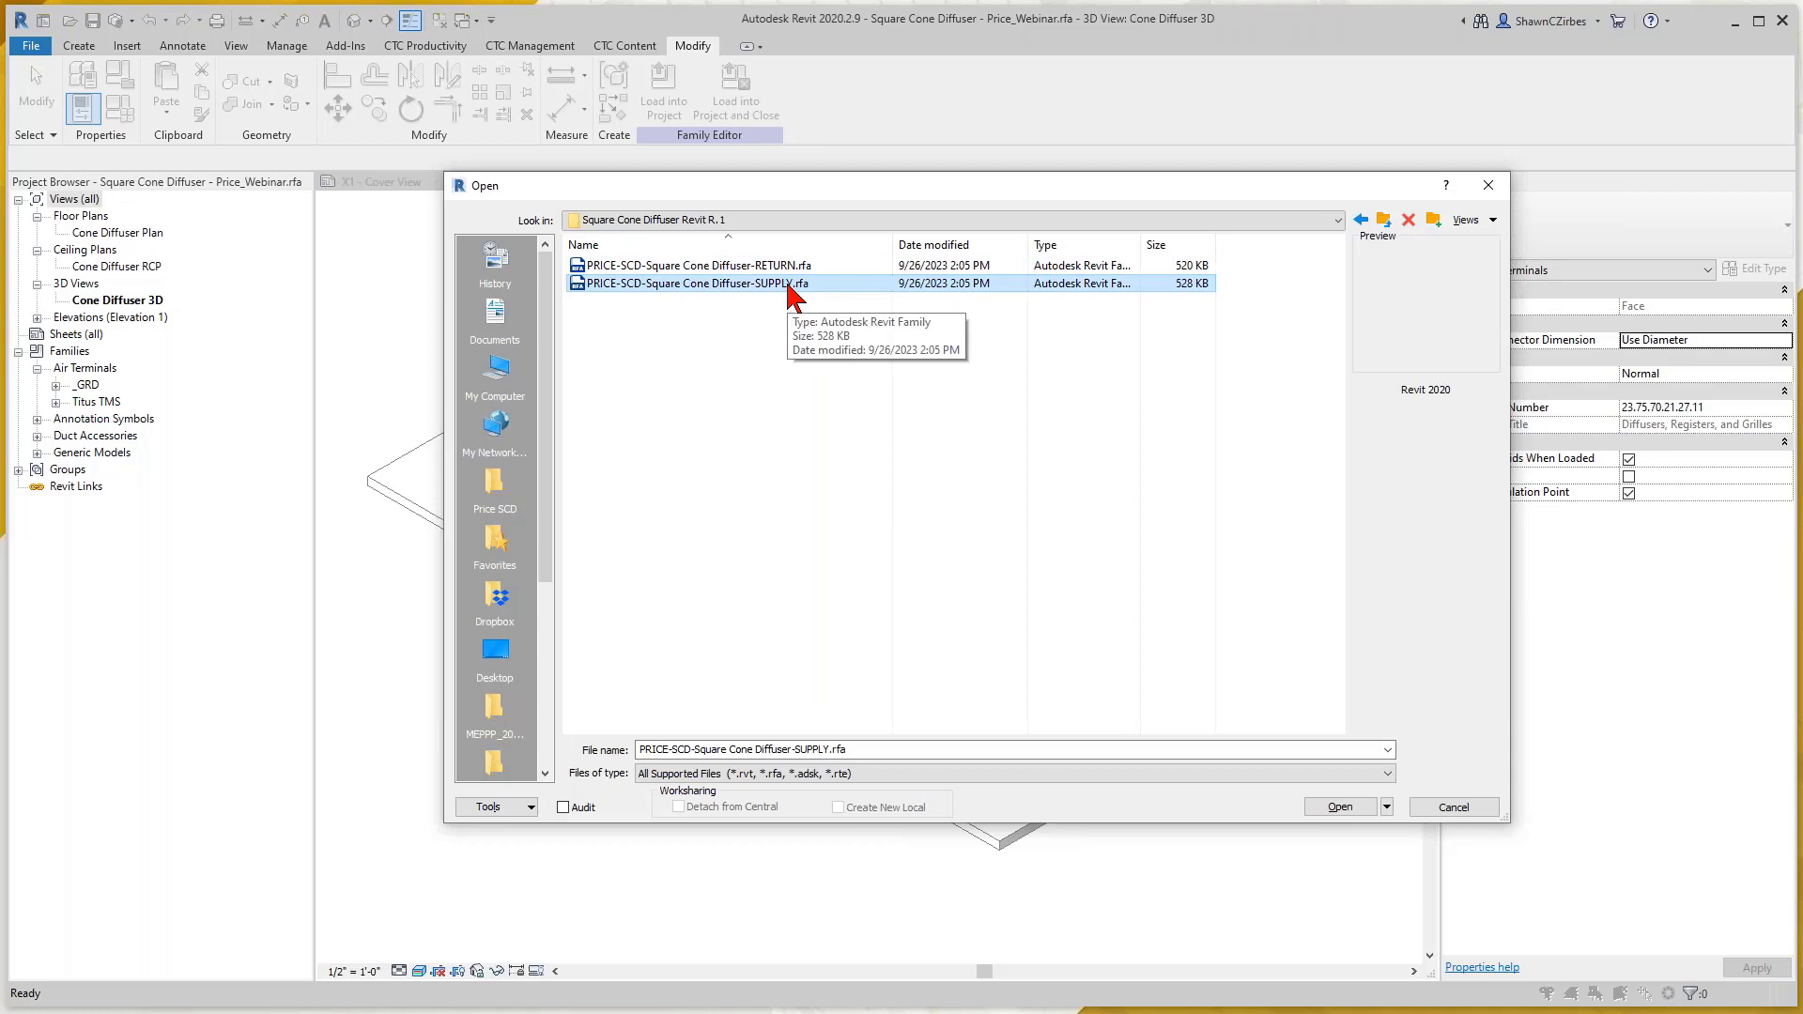
{"action": "left_click", "coordinate": [787, 271]}
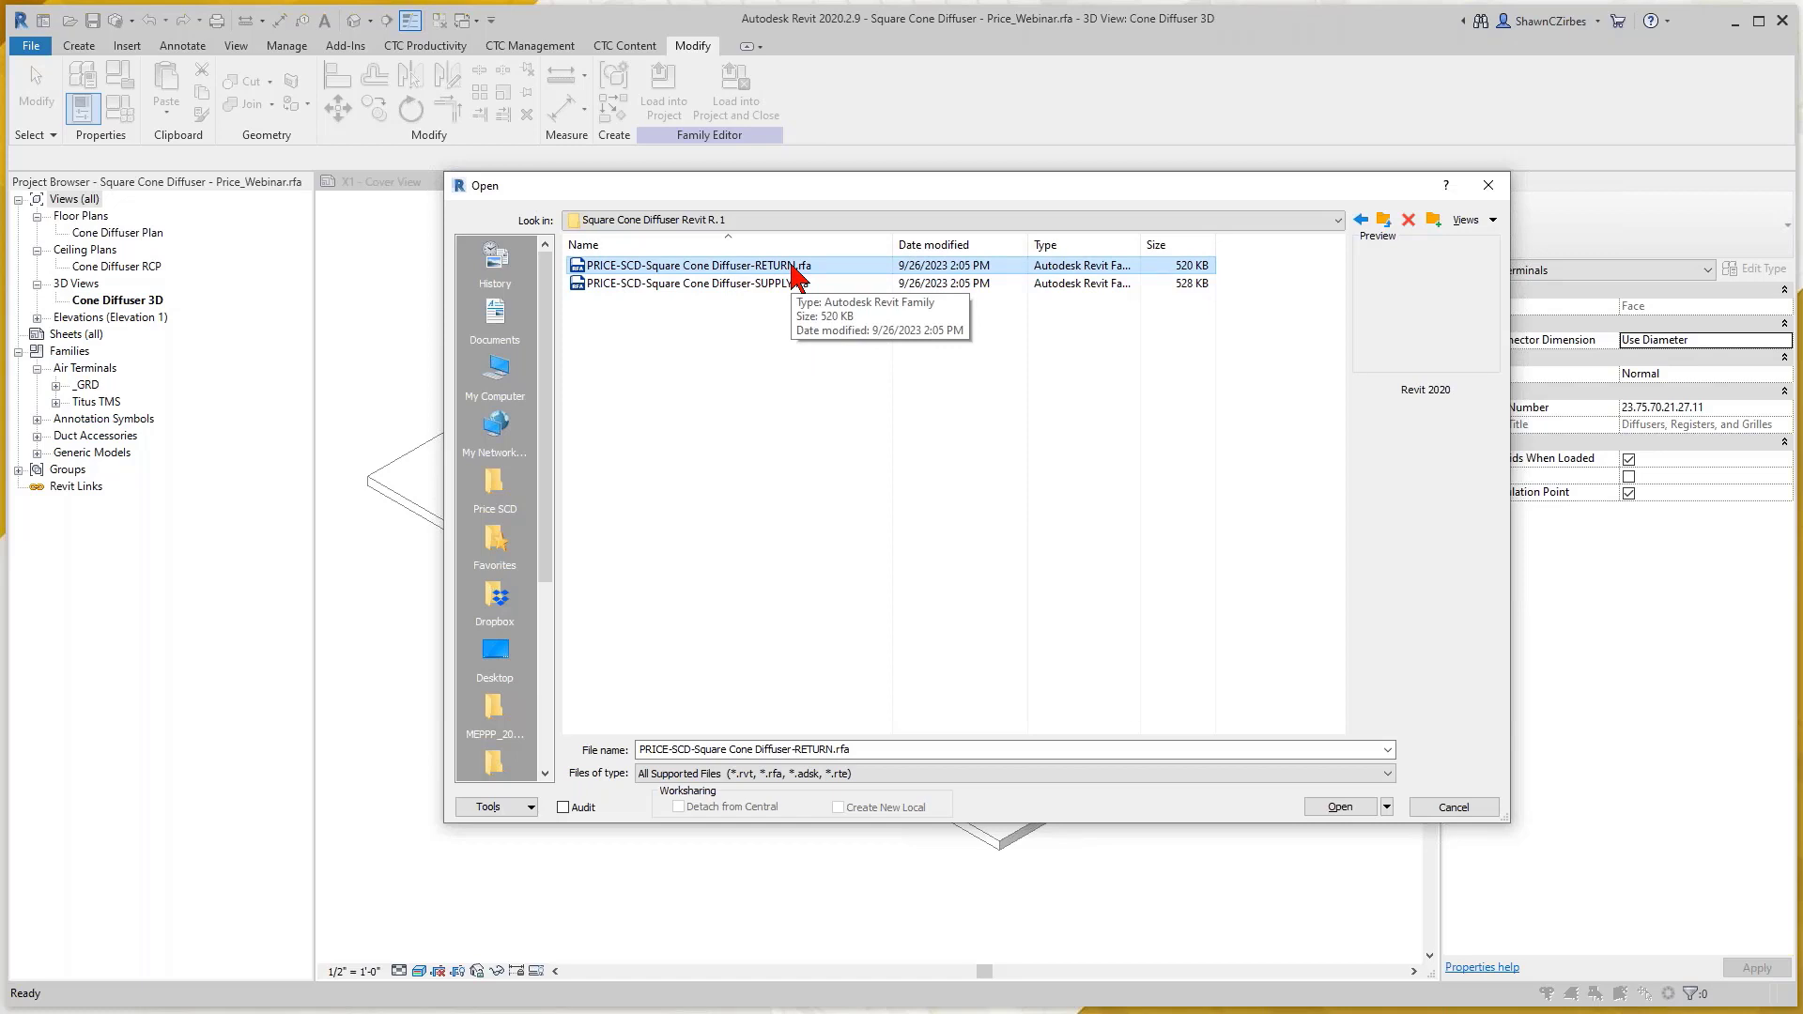
{"action": "left_click", "coordinate": [789, 282]}
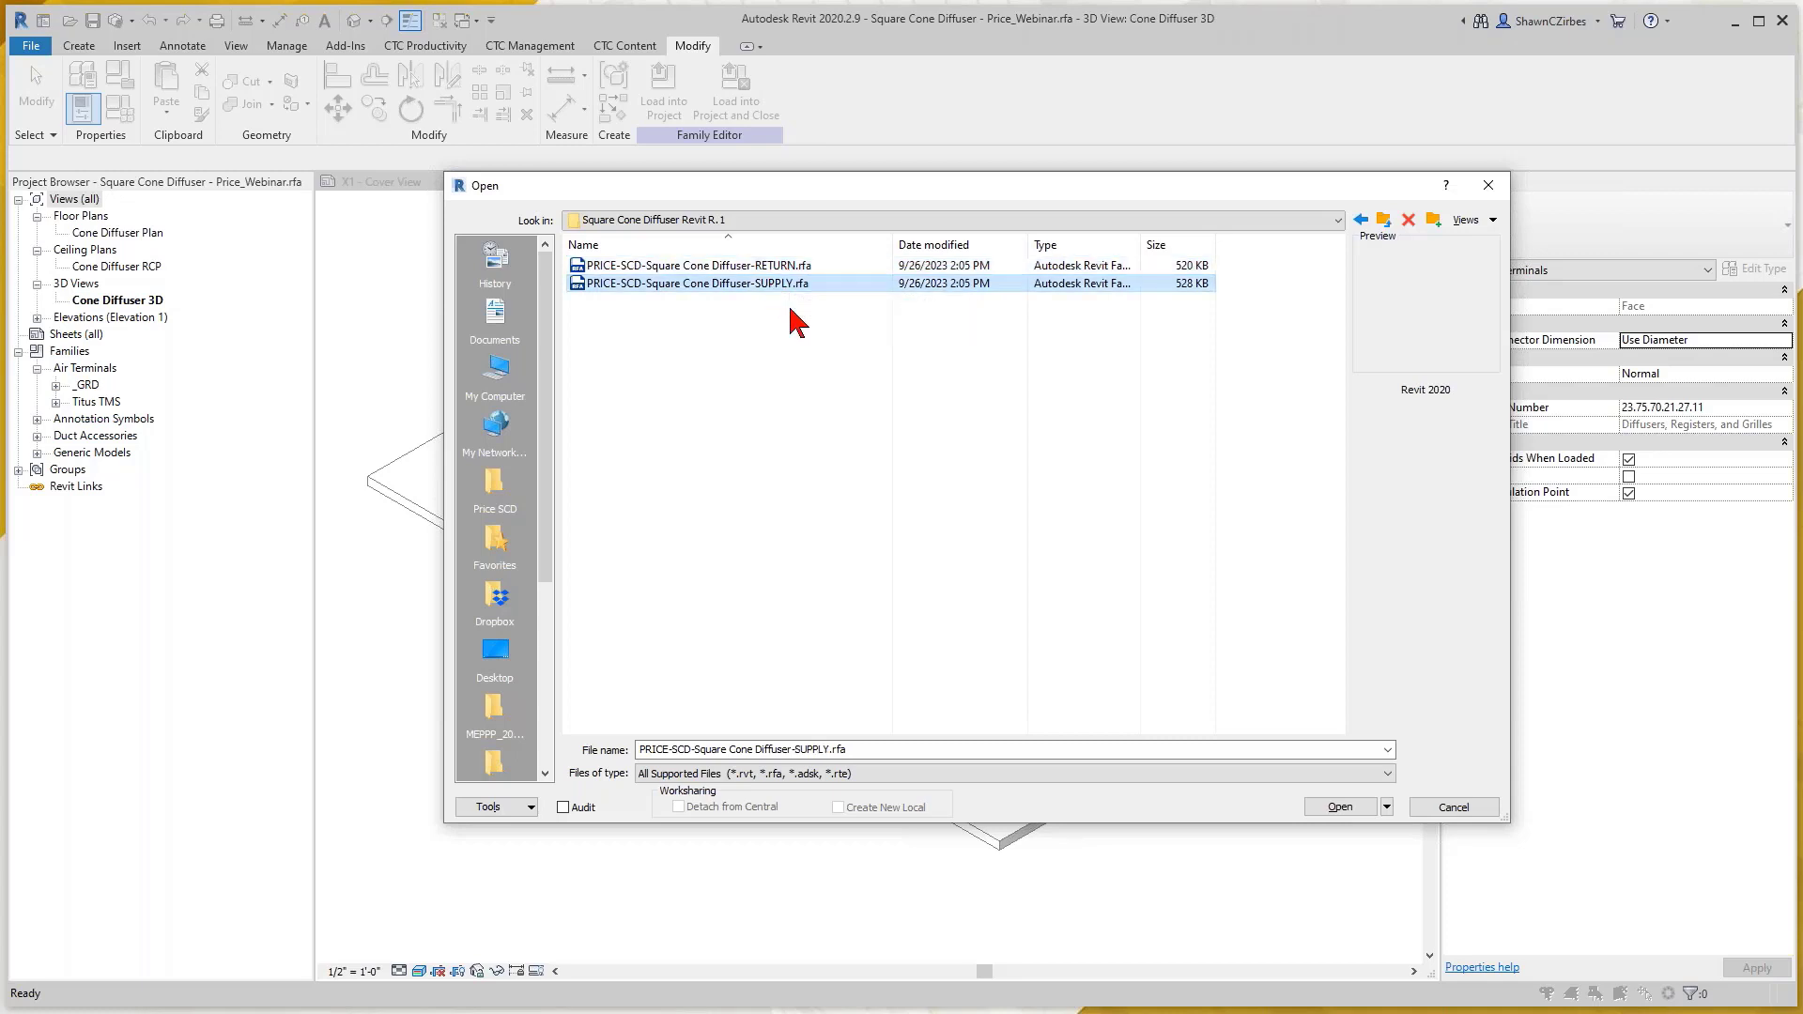
{"action": "left_click", "coordinate": [1330, 809]}
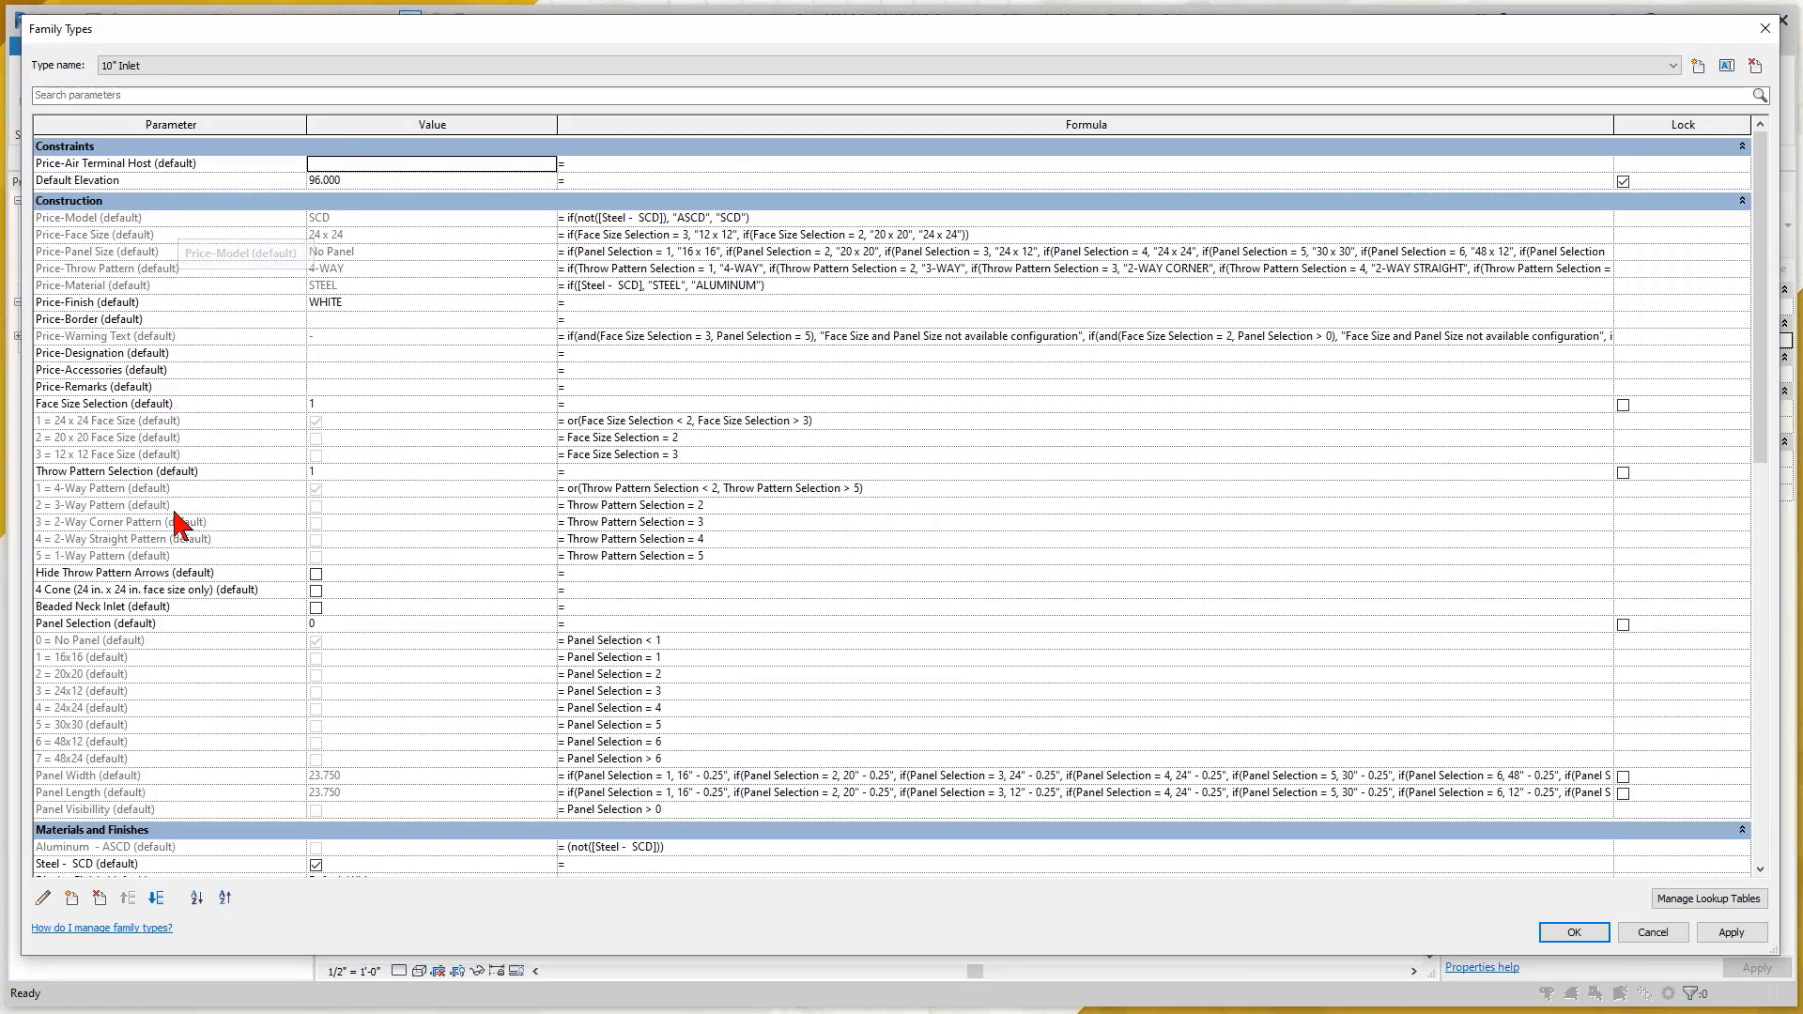
Look through the supply family's type parameters, examining the Construction and Dimensions groups, the Neck Size parameter and the list of inlet types
{"action": "scroll", "coordinate": [188, 827], "scroll_direction": "down", "scroll_amount": 14}
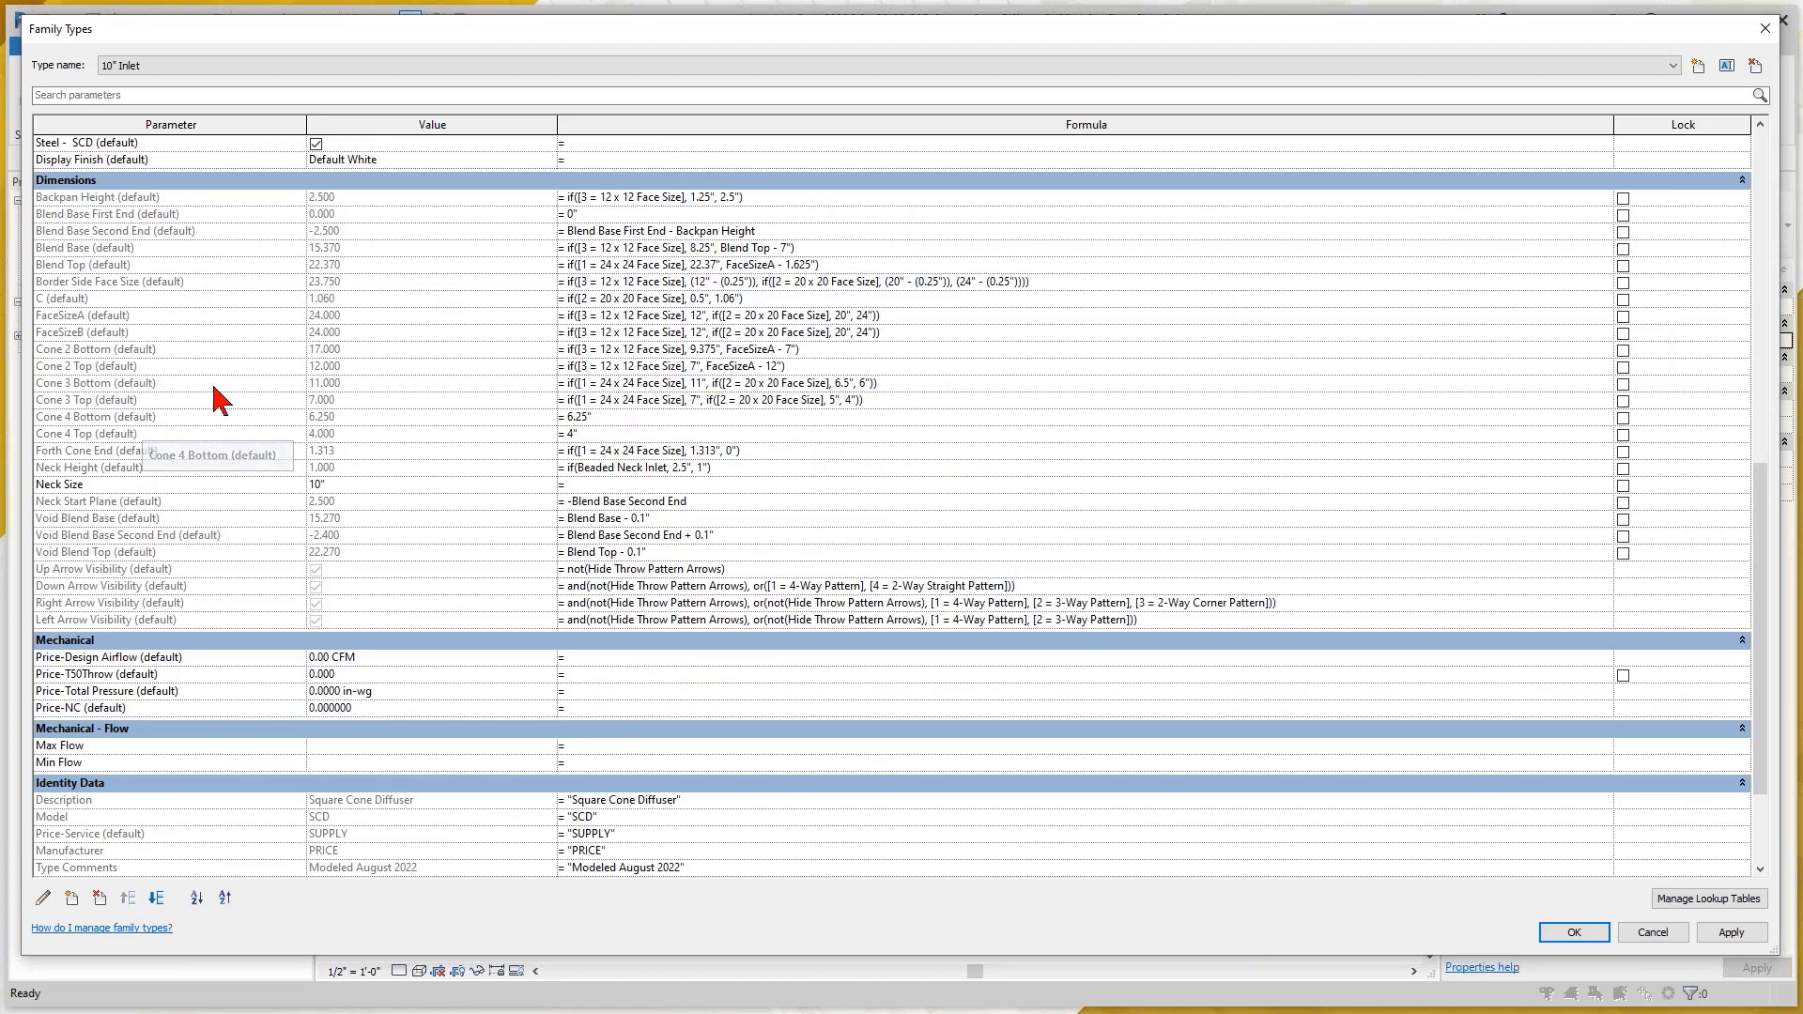
{"action": "scroll", "coordinate": [230, 526], "scroll_direction": "down", "scroll_amount": 2}
{"action": "scroll", "coordinate": [193, 611], "scroll_direction": "up", "scroll_amount": 16}
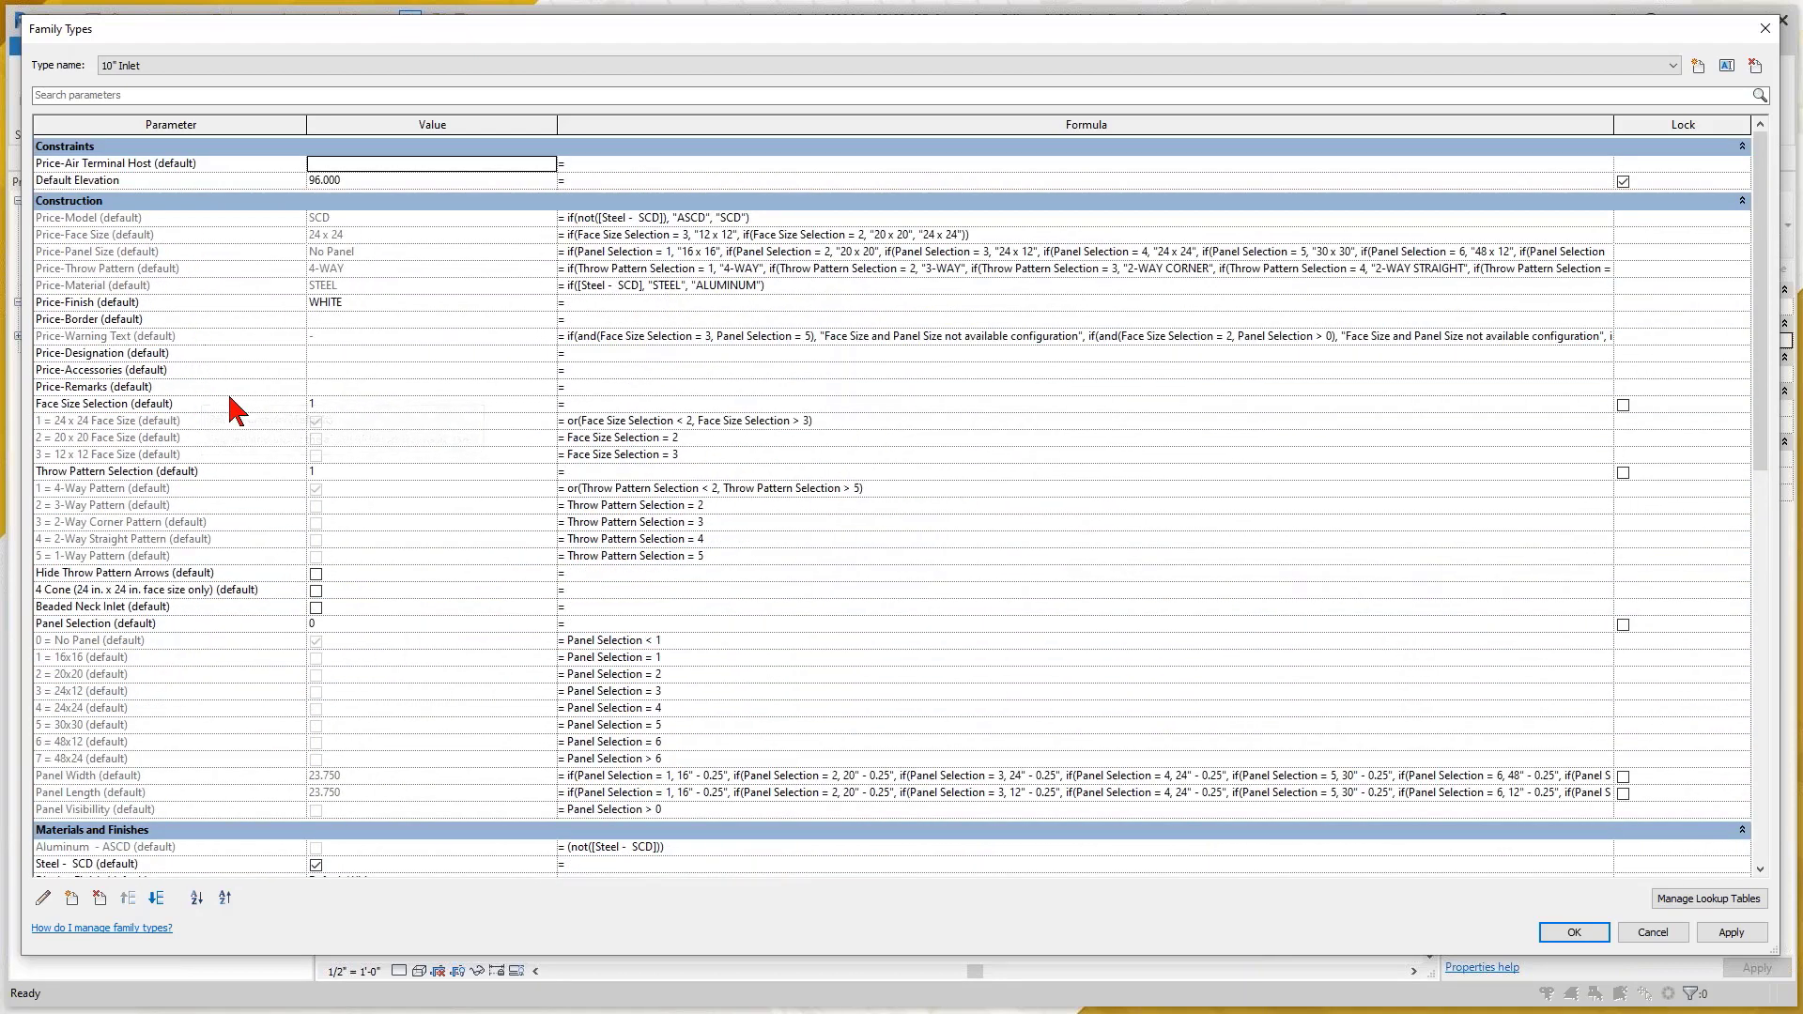
{"action": "scroll", "coordinate": [226, 404], "scroll_direction": "down", "scroll_amount": 8}
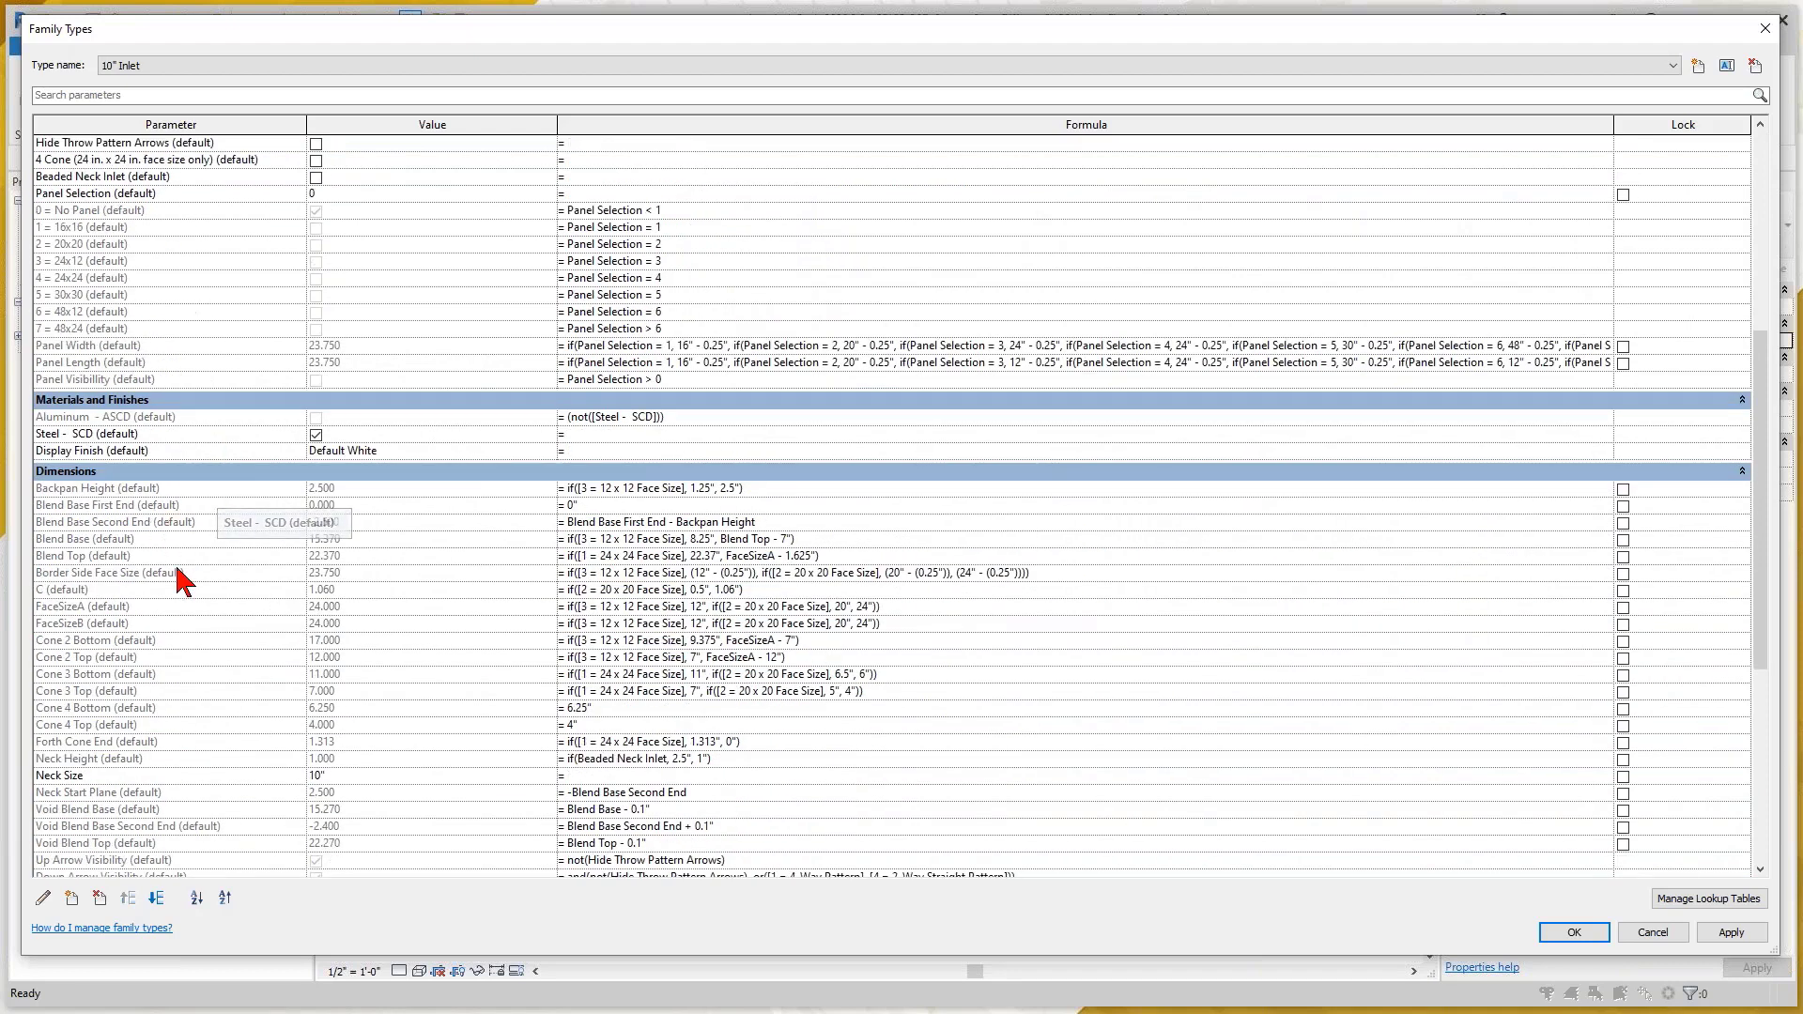
{"action": "scroll", "coordinate": [66, 574], "scroll_direction": "down", "scroll_amount": 4}
{"action": "left_click", "coordinate": [75, 573]}
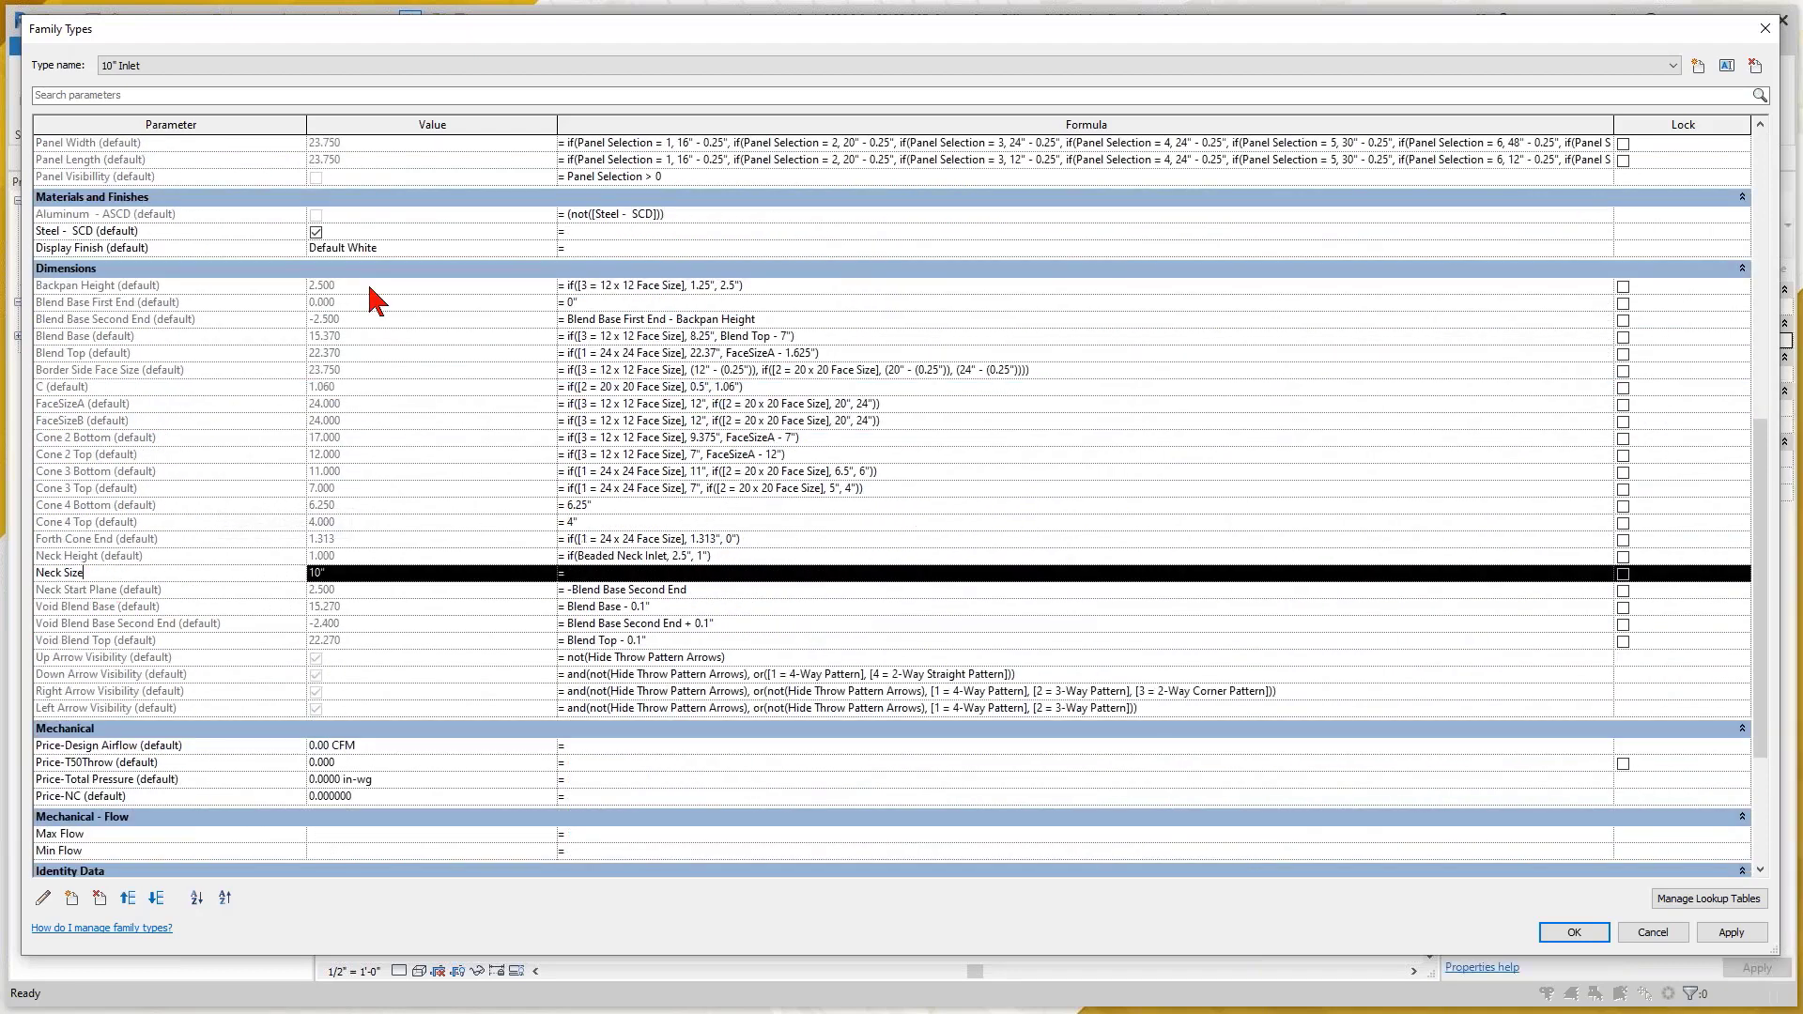
{"action": "left_click", "coordinate": [344, 64]}
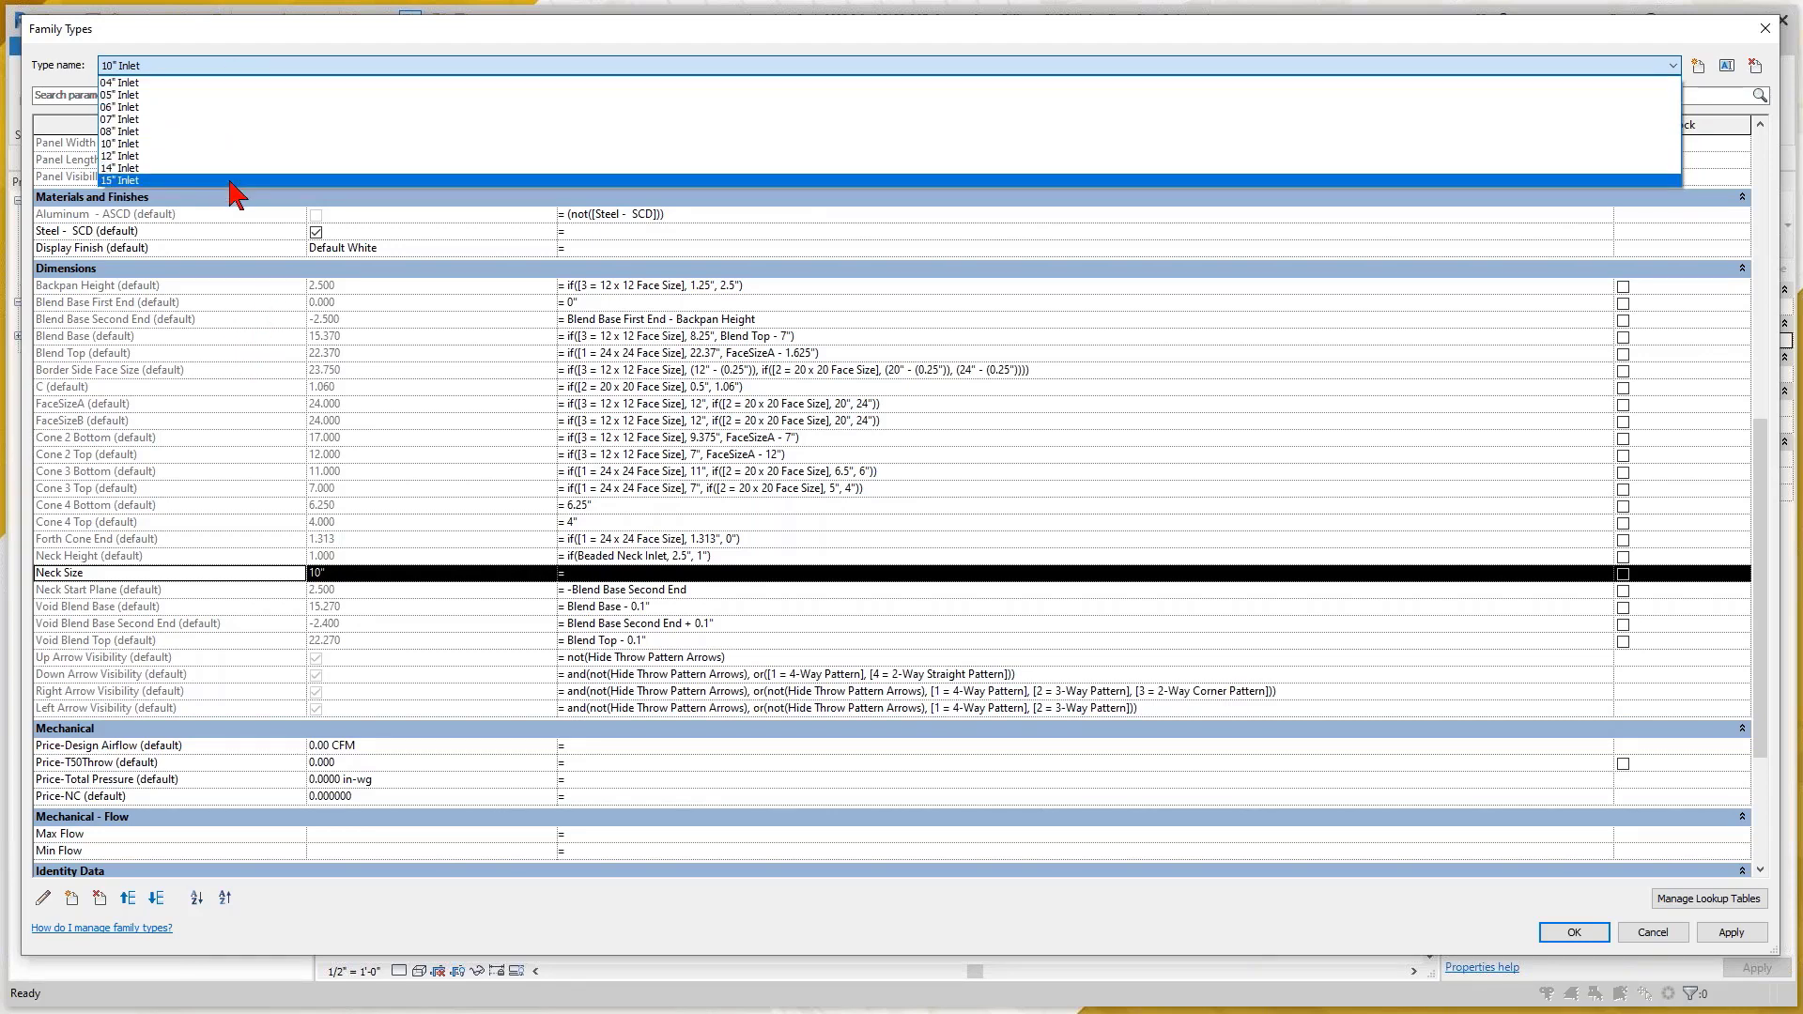
{"action": "left_click", "coordinate": [274, 573]}
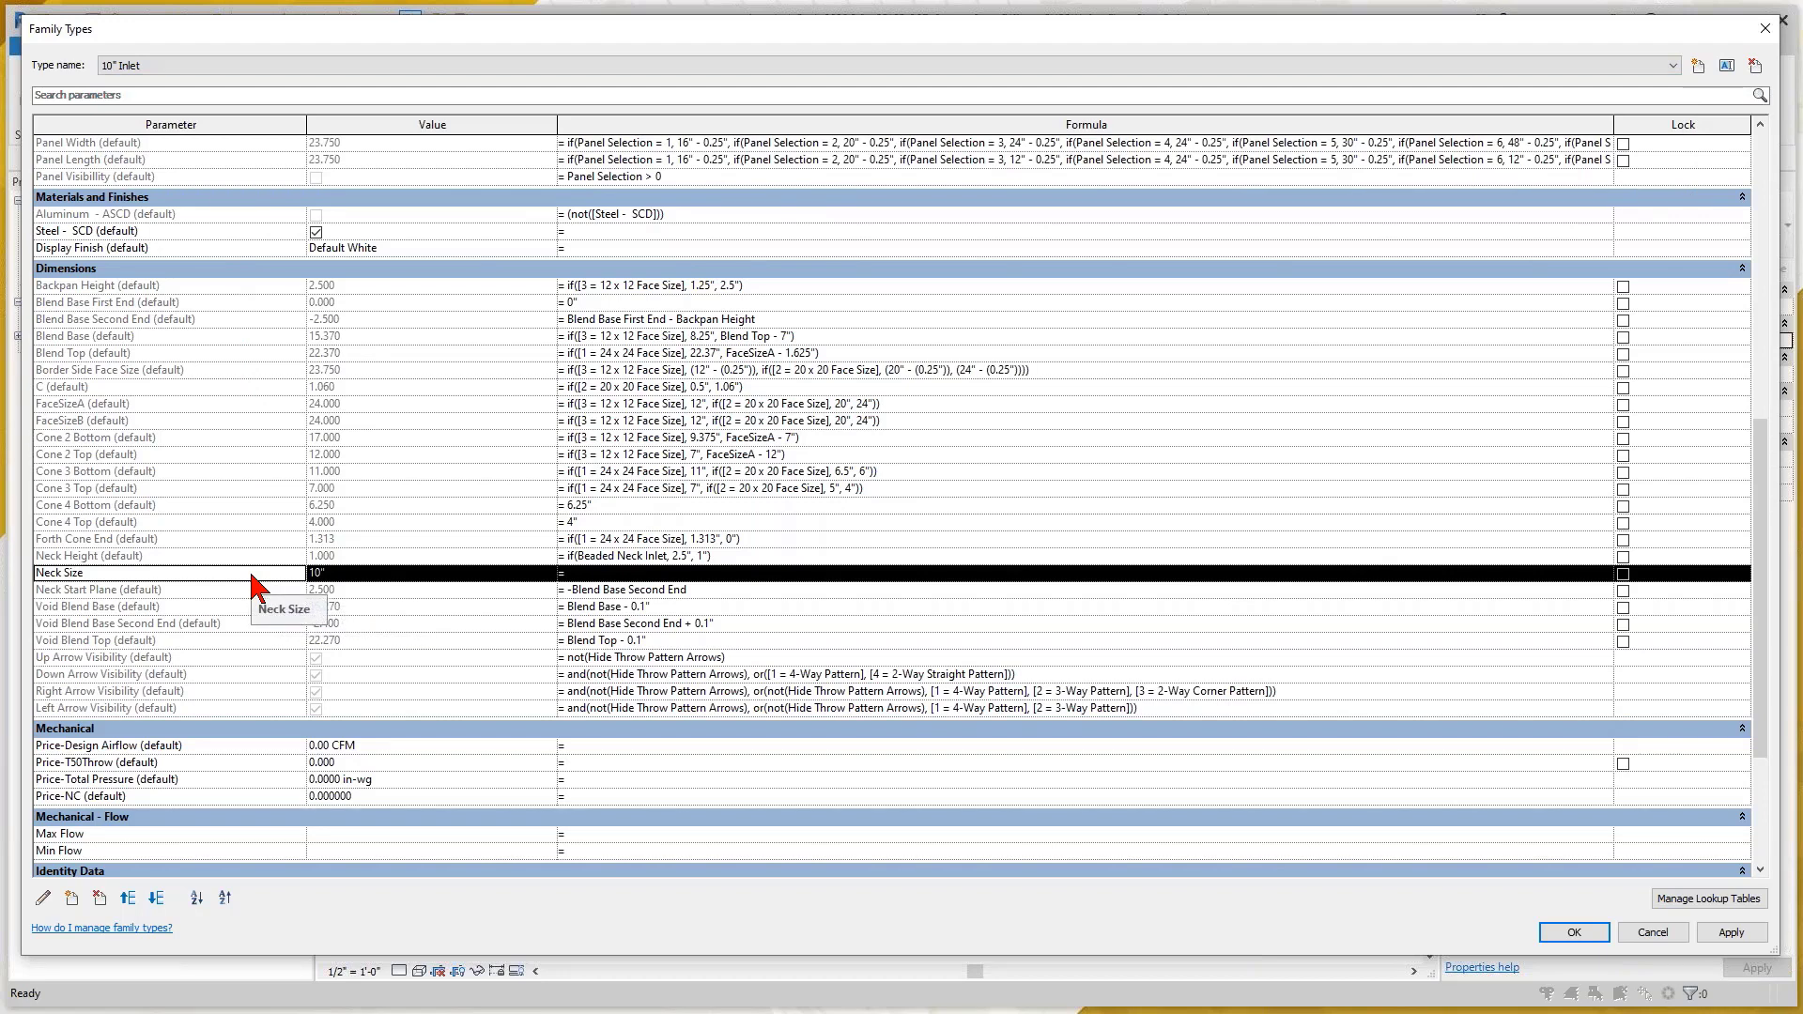
Change the Neck Size parameter from a type parameter to an instance parameter
{"action": "left_click", "coordinate": [251, 576]}
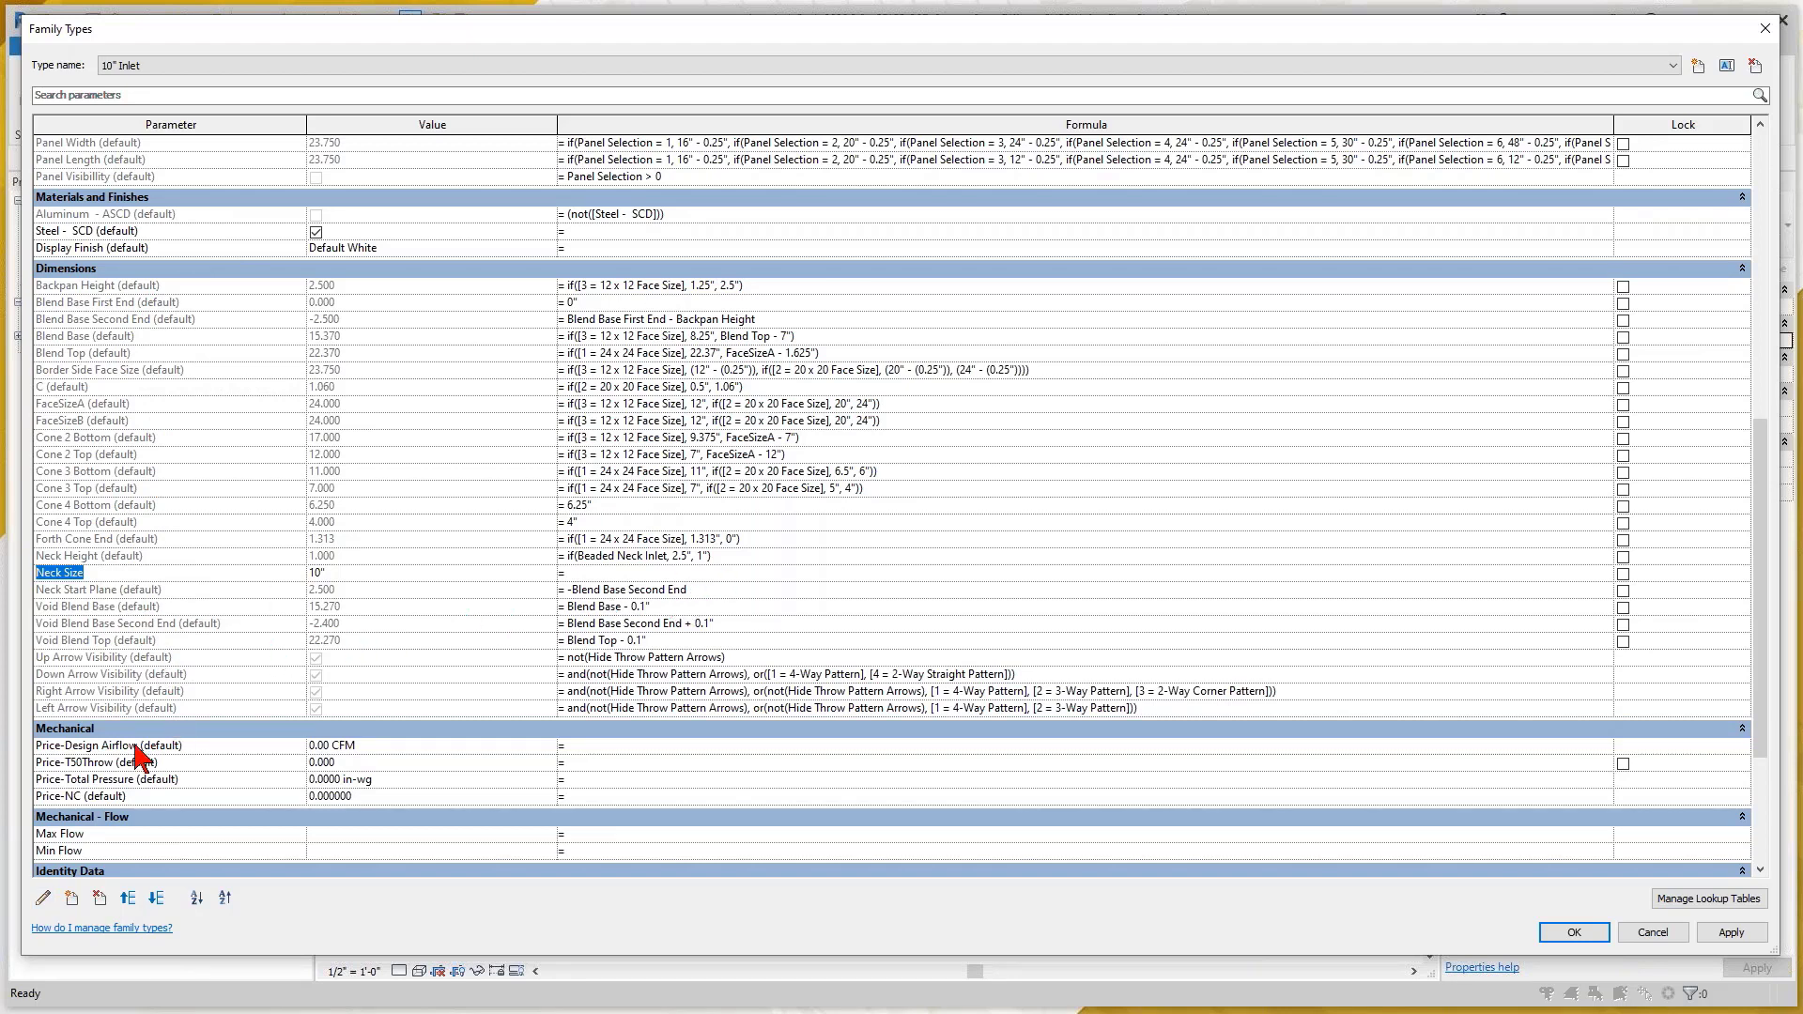
{"action": "left_click", "coordinate": [44, 900]}
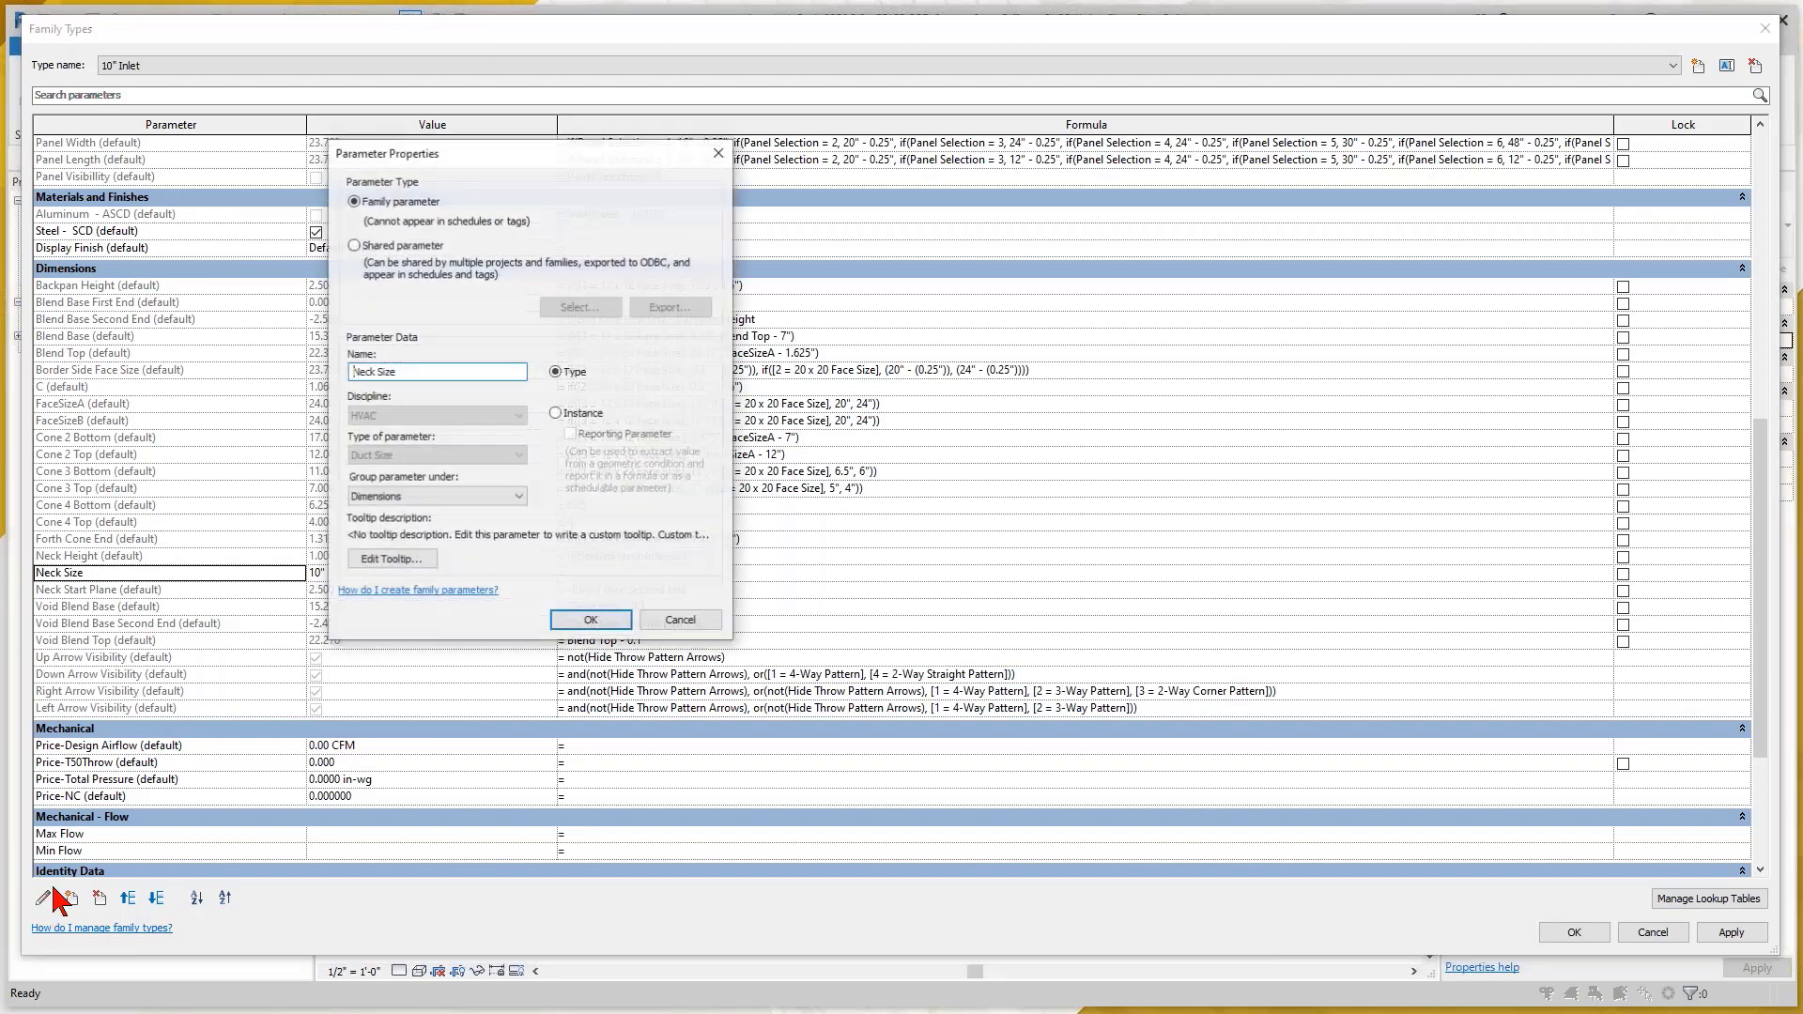
{"action": "left_click", "coordinate": [556, 413]}
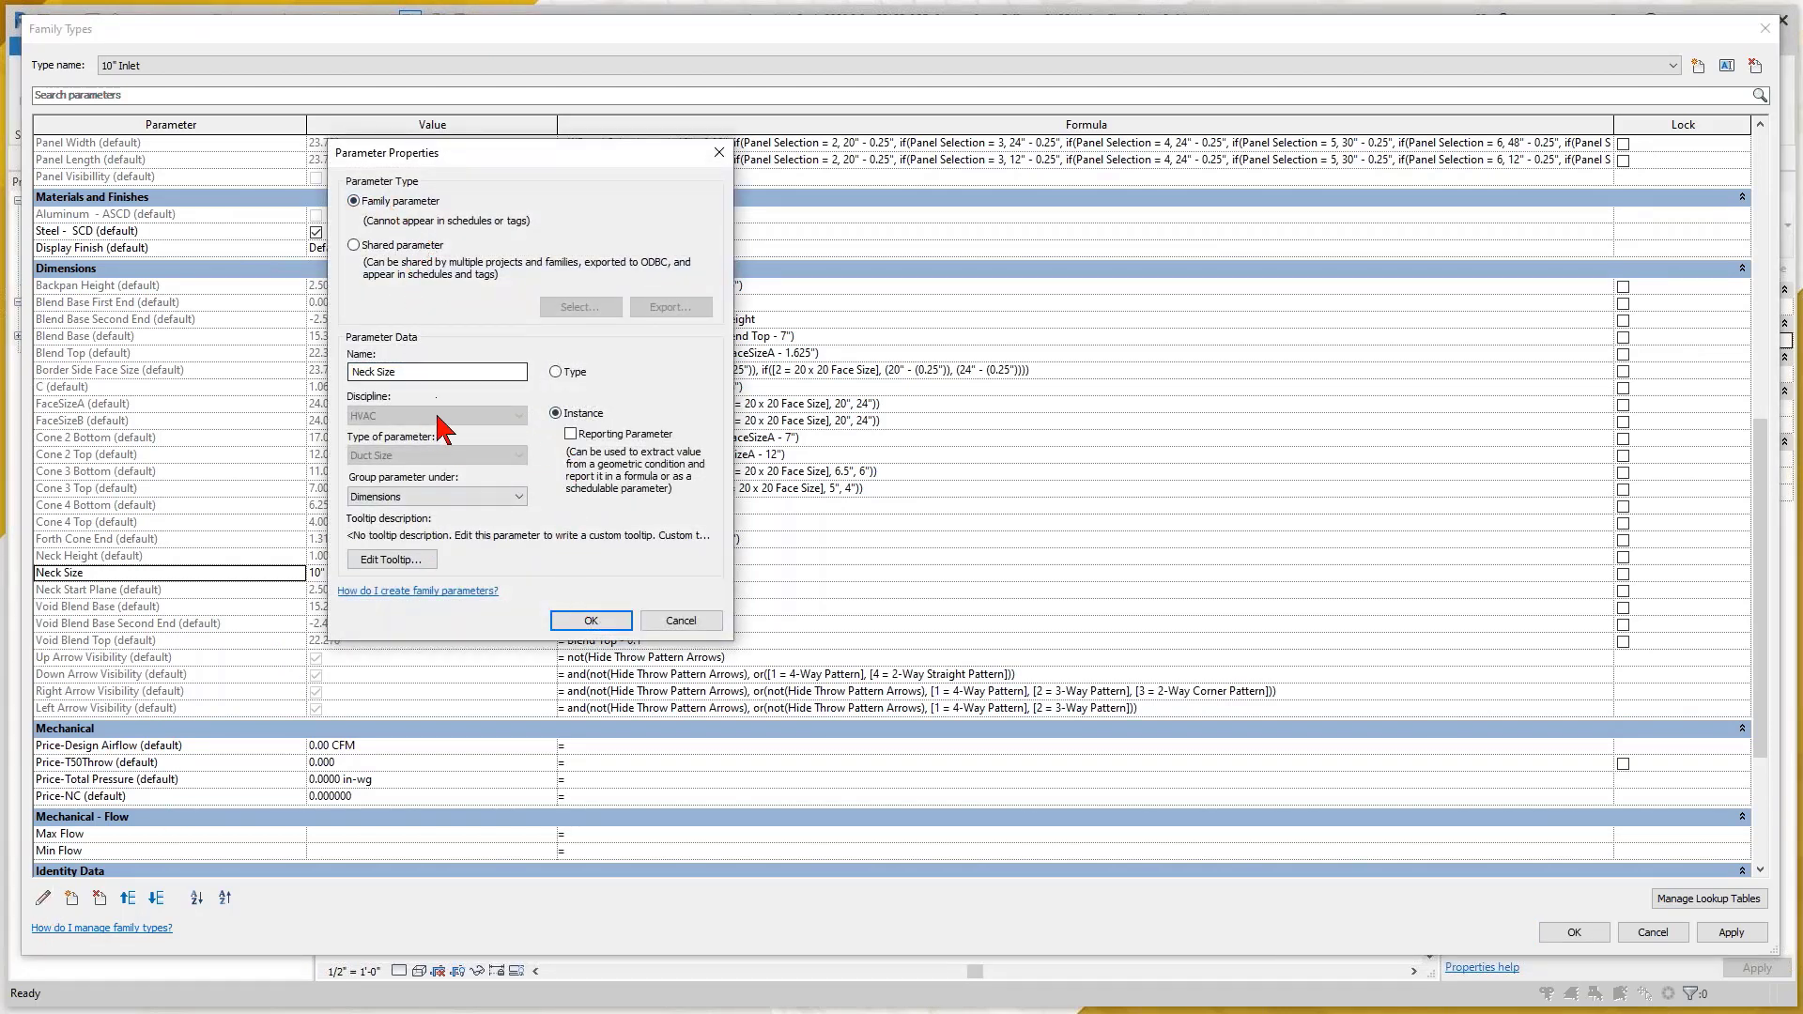
{"action": "left_click", "coordinate": [591, 621]}
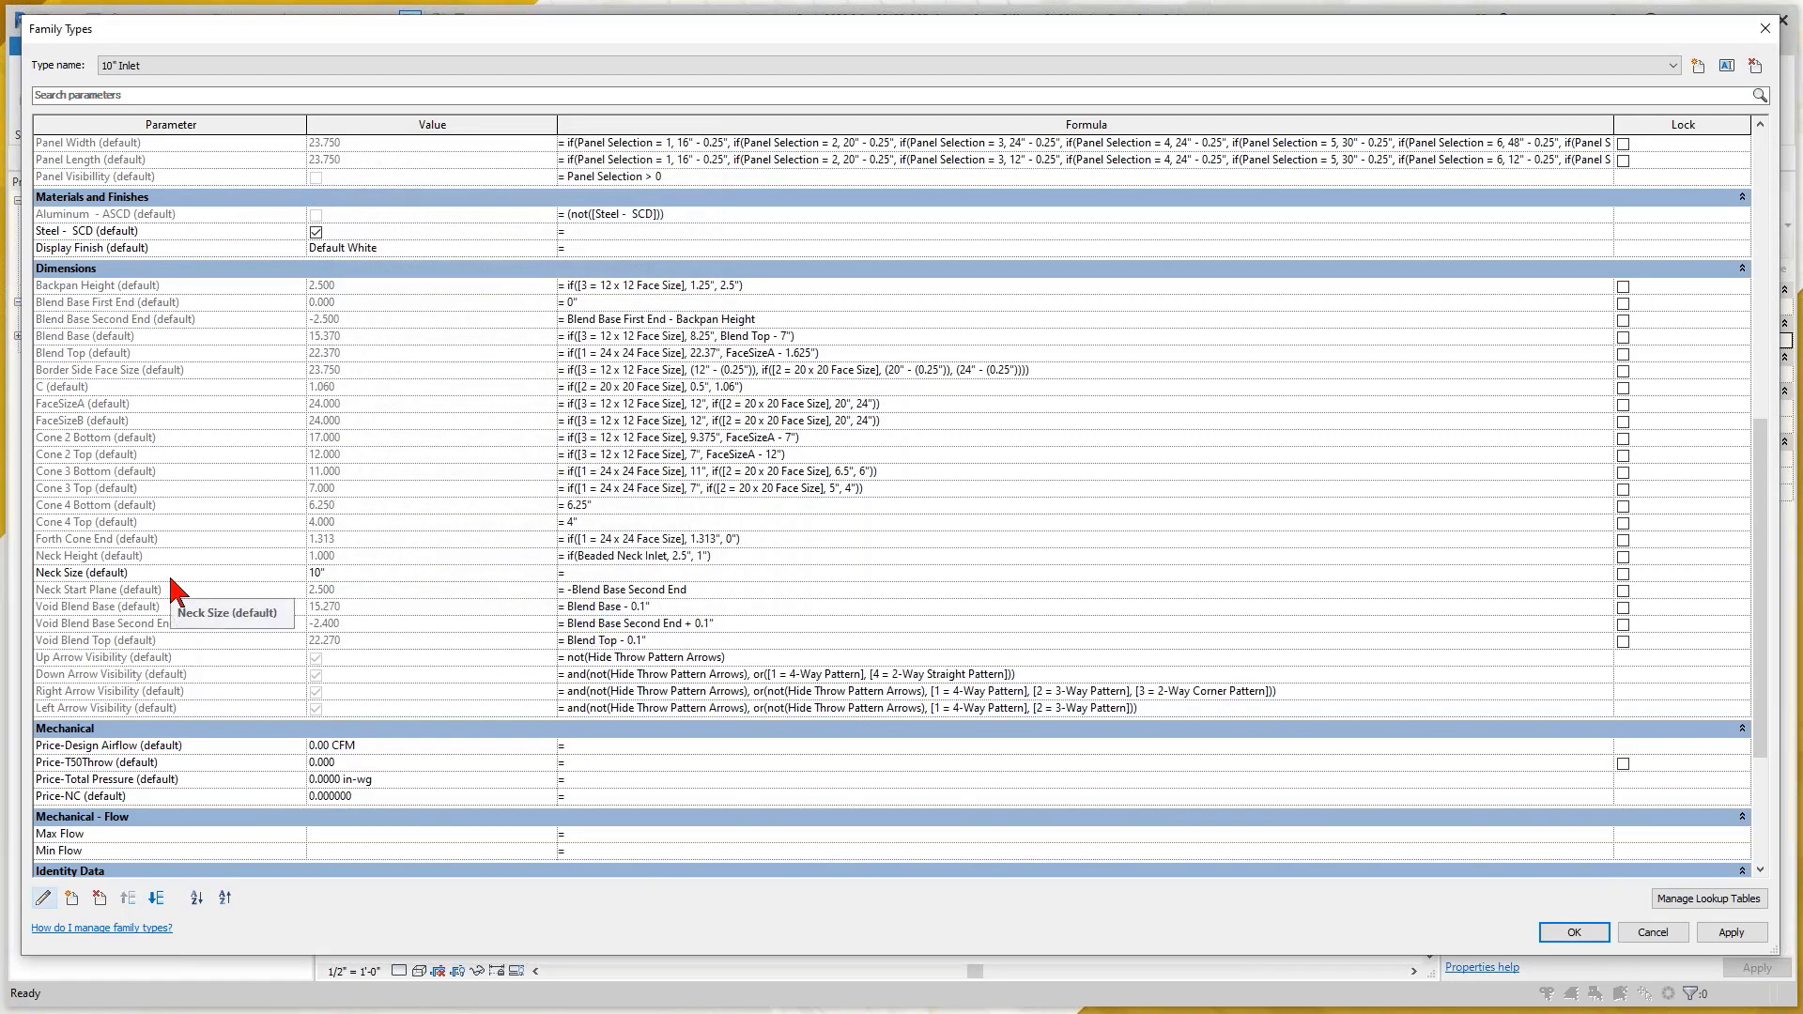
Change the Steel - SCD parameter under Materials and Finishes from an instance parameter to a type parameter
{"action": "left_click", "coordinate": [109, 65]}
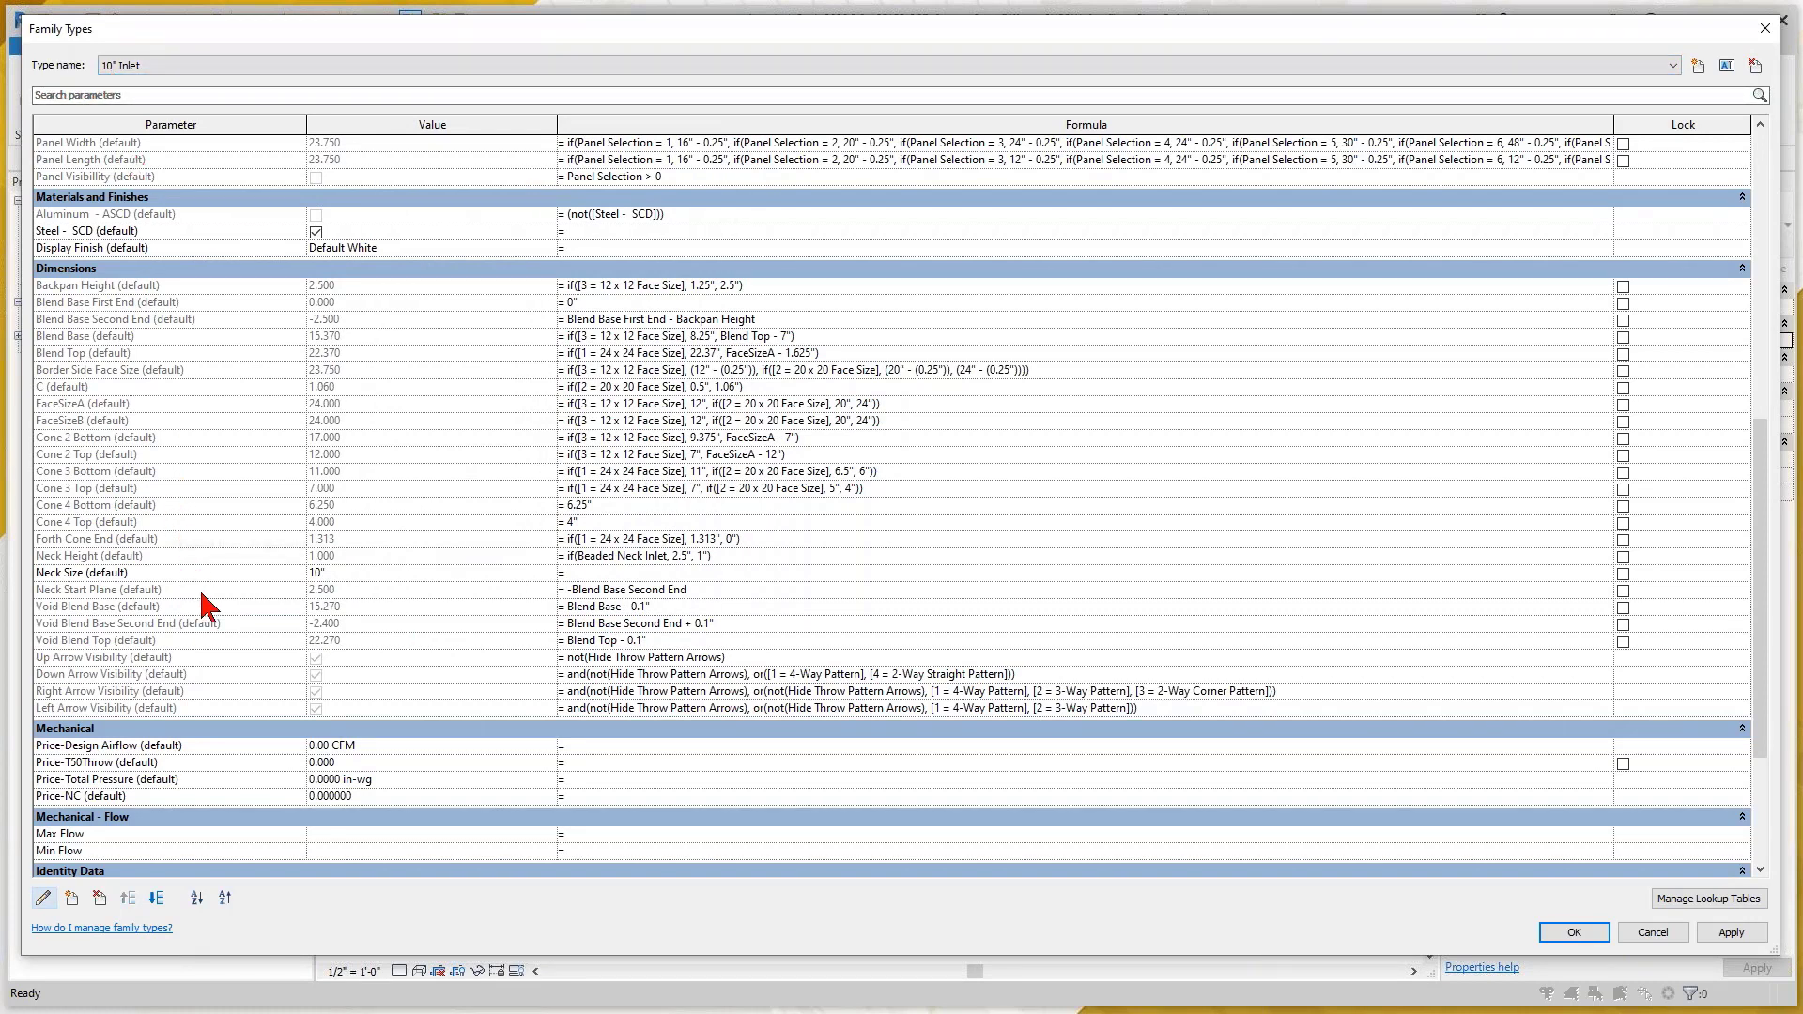
{"action": "scroll", "coordinate": [200, 588], "scroll_direction": "up", "scroll_amount": 3}
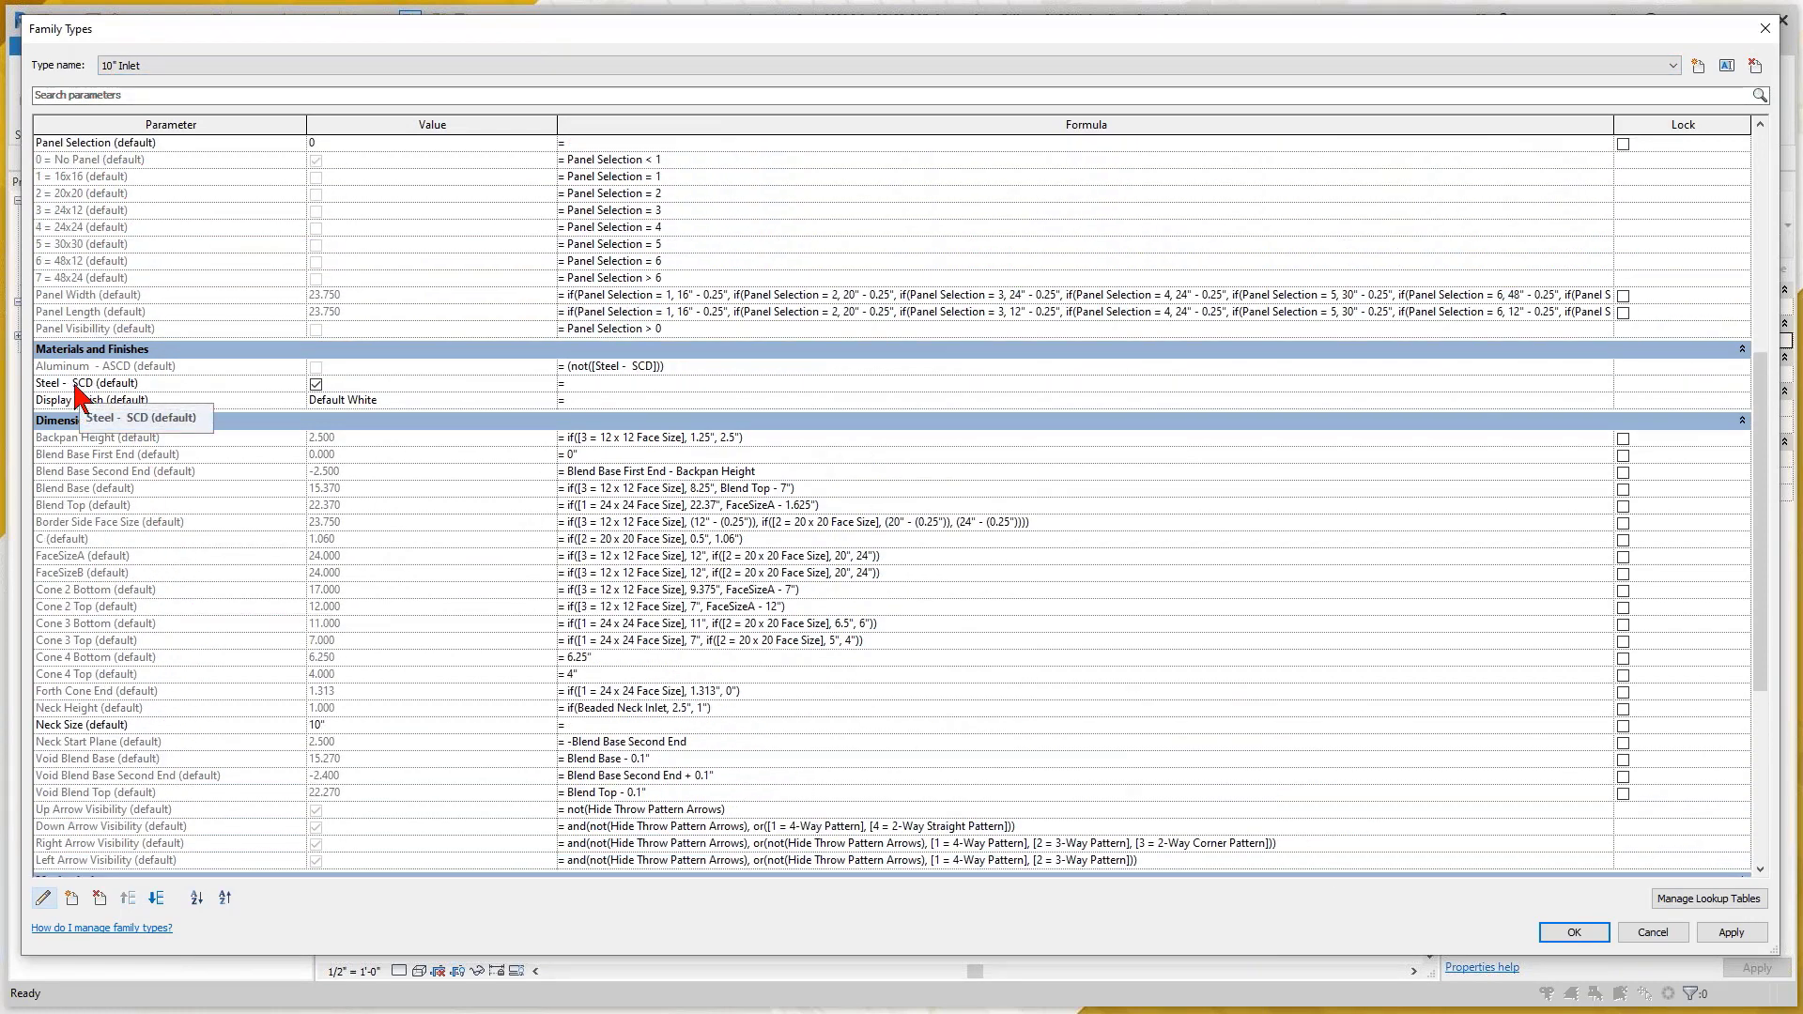
{"action": "left_click", "coordinate": [193, 386]}
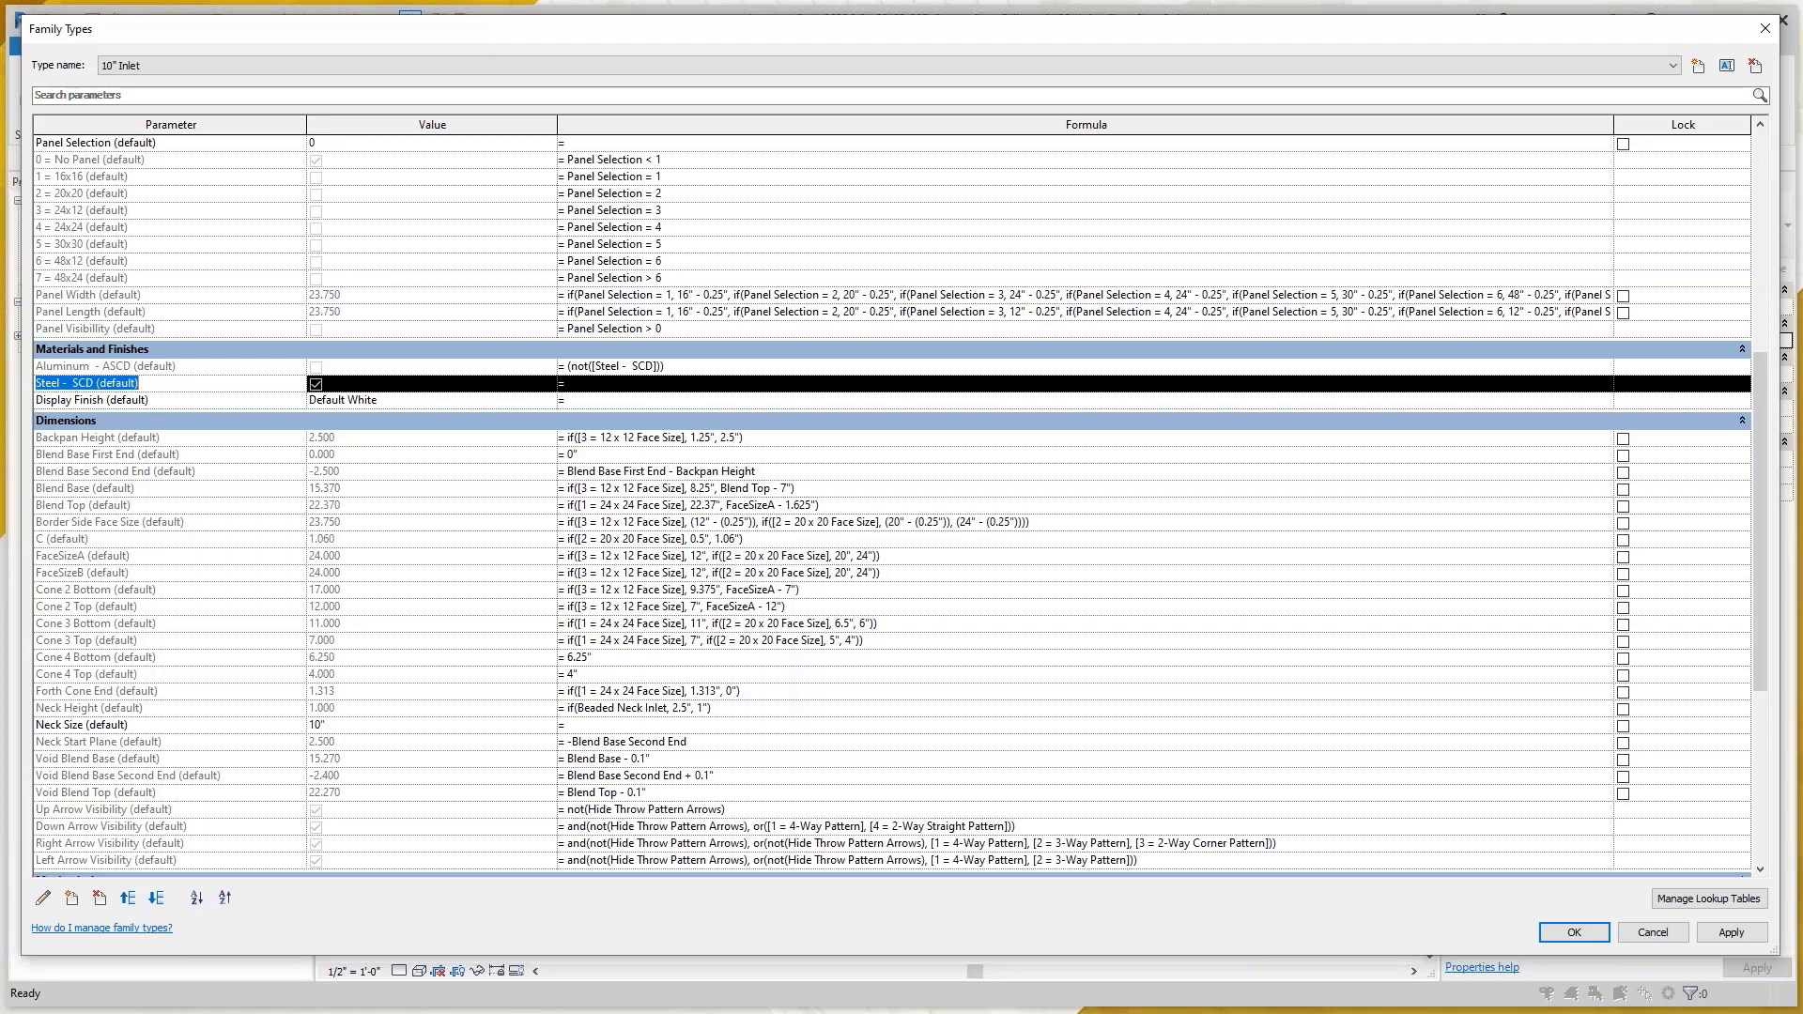
{"action": "left_click", "coordinate": [44, 898]}
{"action": "left_click", "coordinate": [555, 372]}
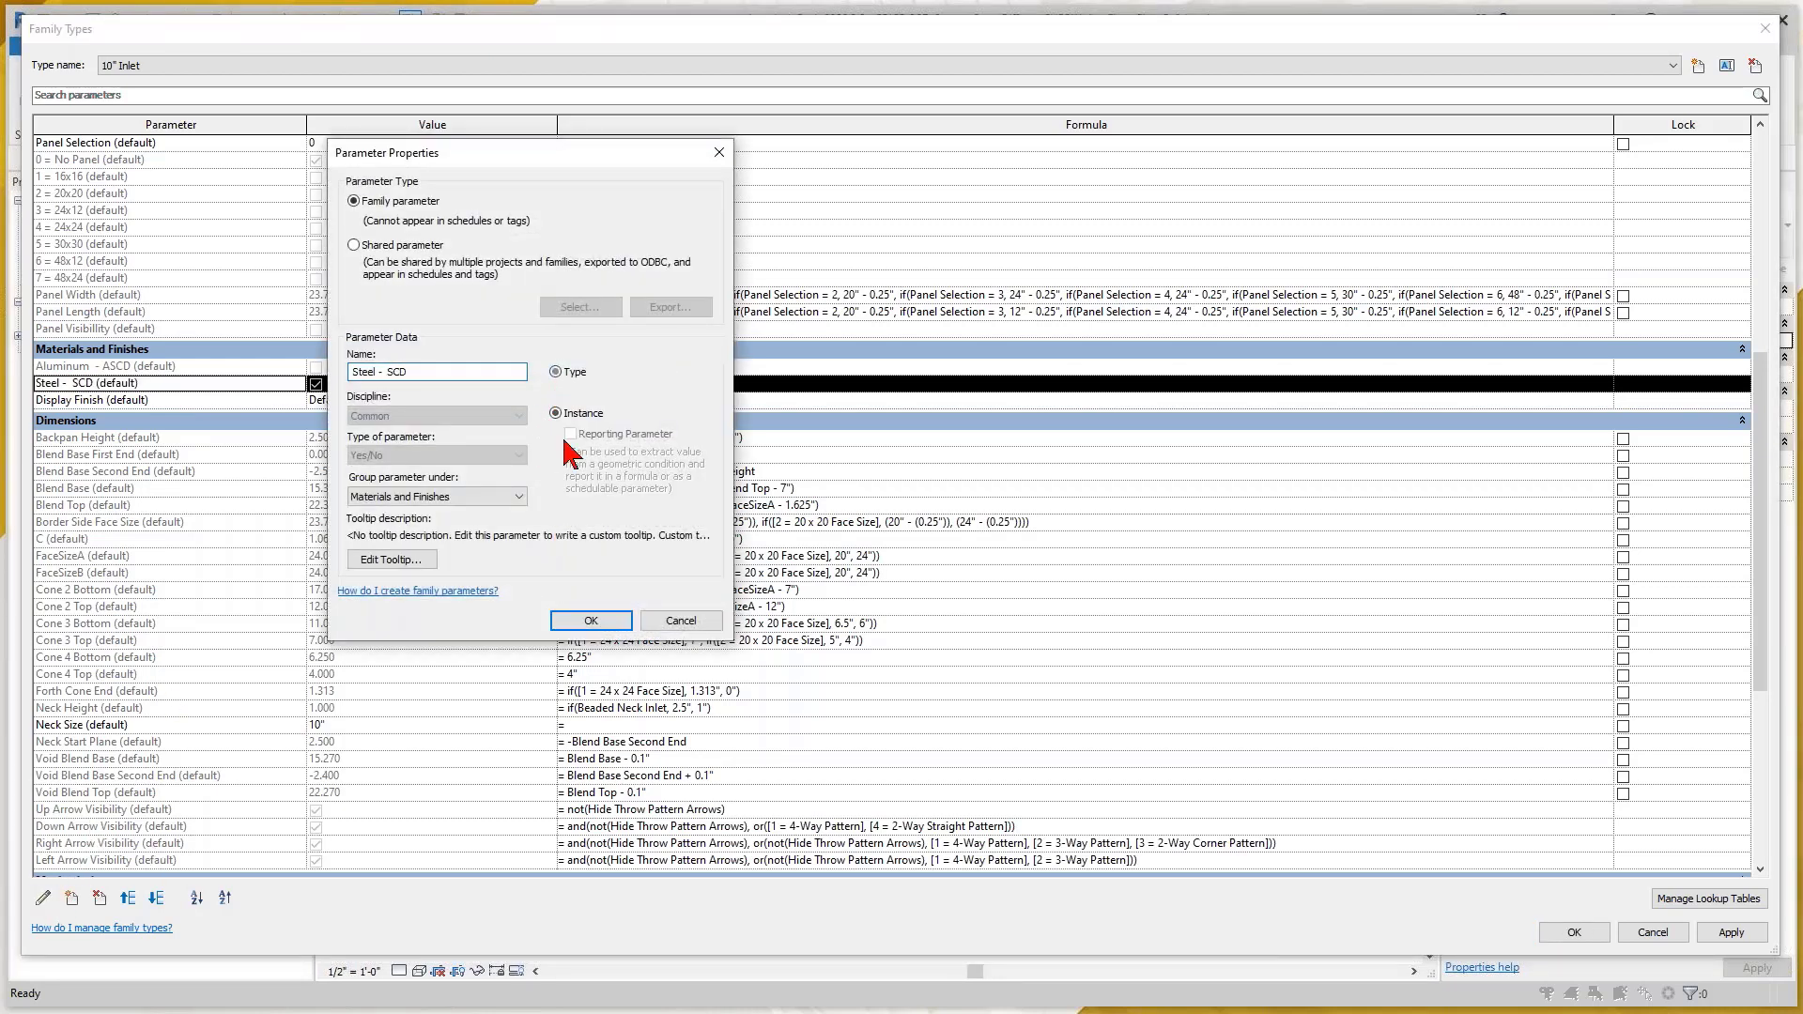
{"action": "left_click", "coordinate": [590, 621]}
Change the Aluminum - ASCD parameter under Materials and Finishes to a type parameter
{"action": "left_click", "coordinate": [231, 367]}
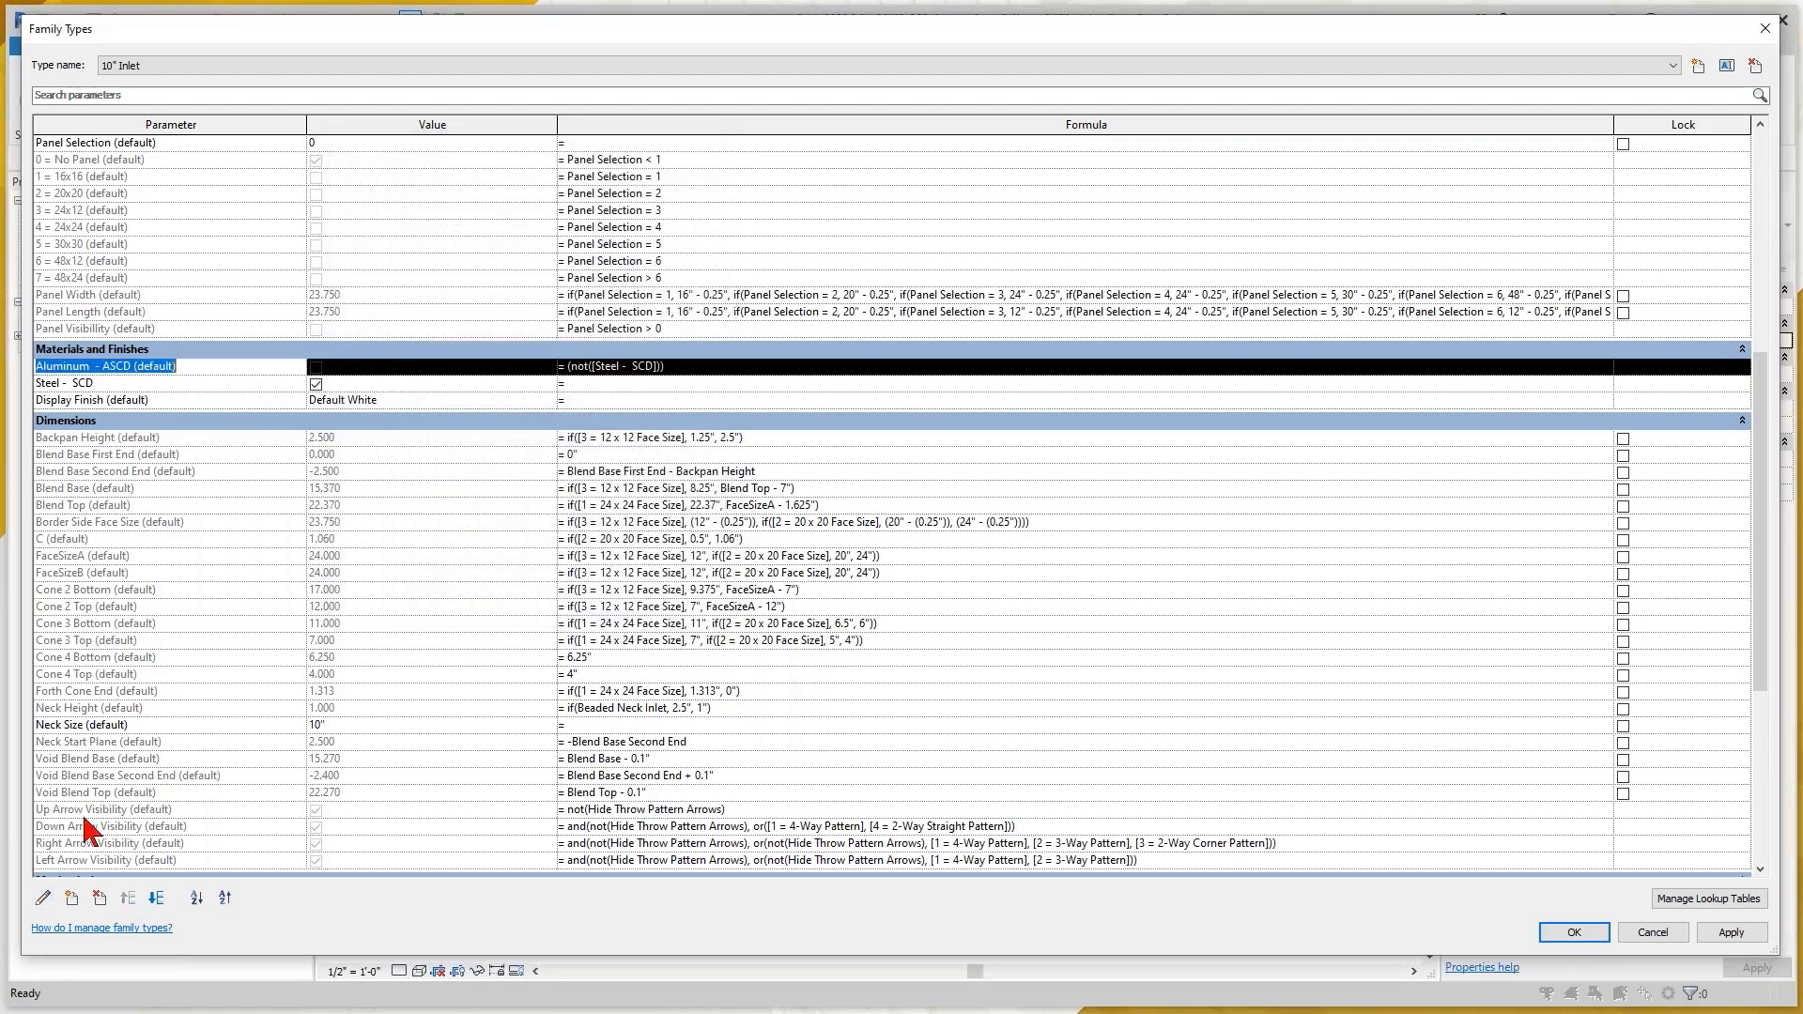
{"action": "left_click", "coordinate": [43, 898]}
{"action": "left_click", "coordinate": [575, 373]}
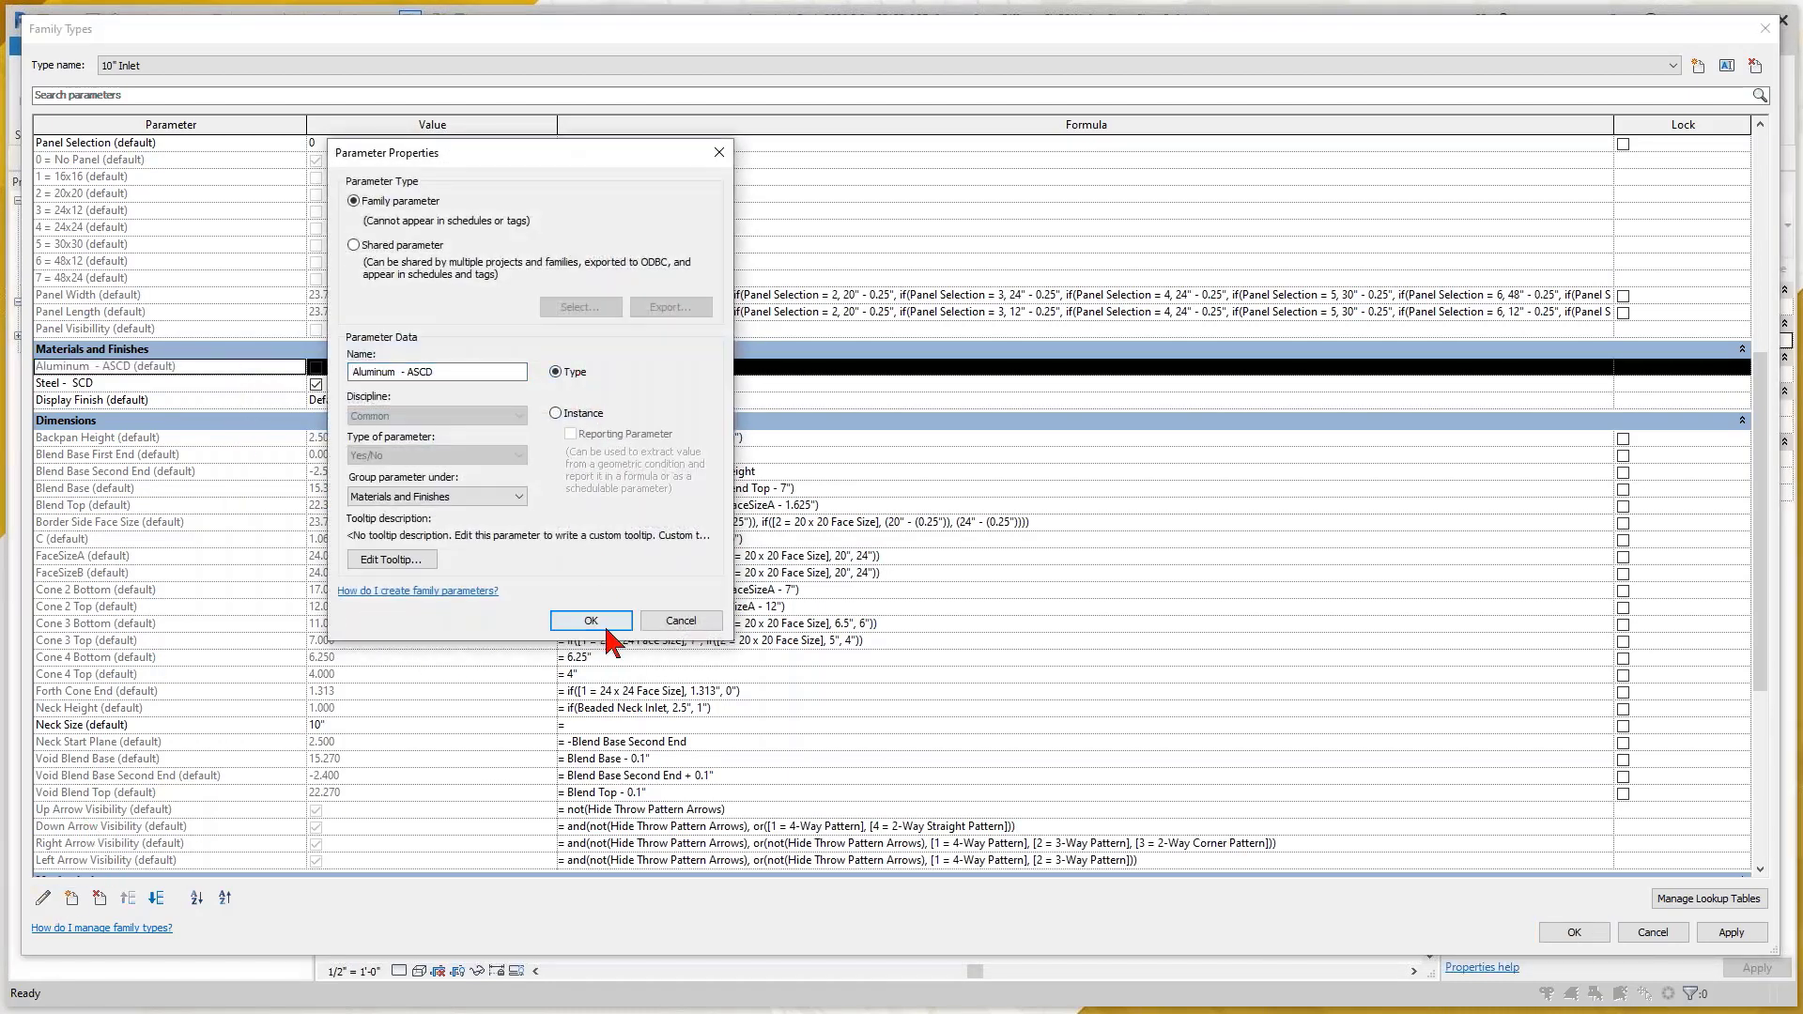
{"action": "left_click", "coordinate": [591, 621]}
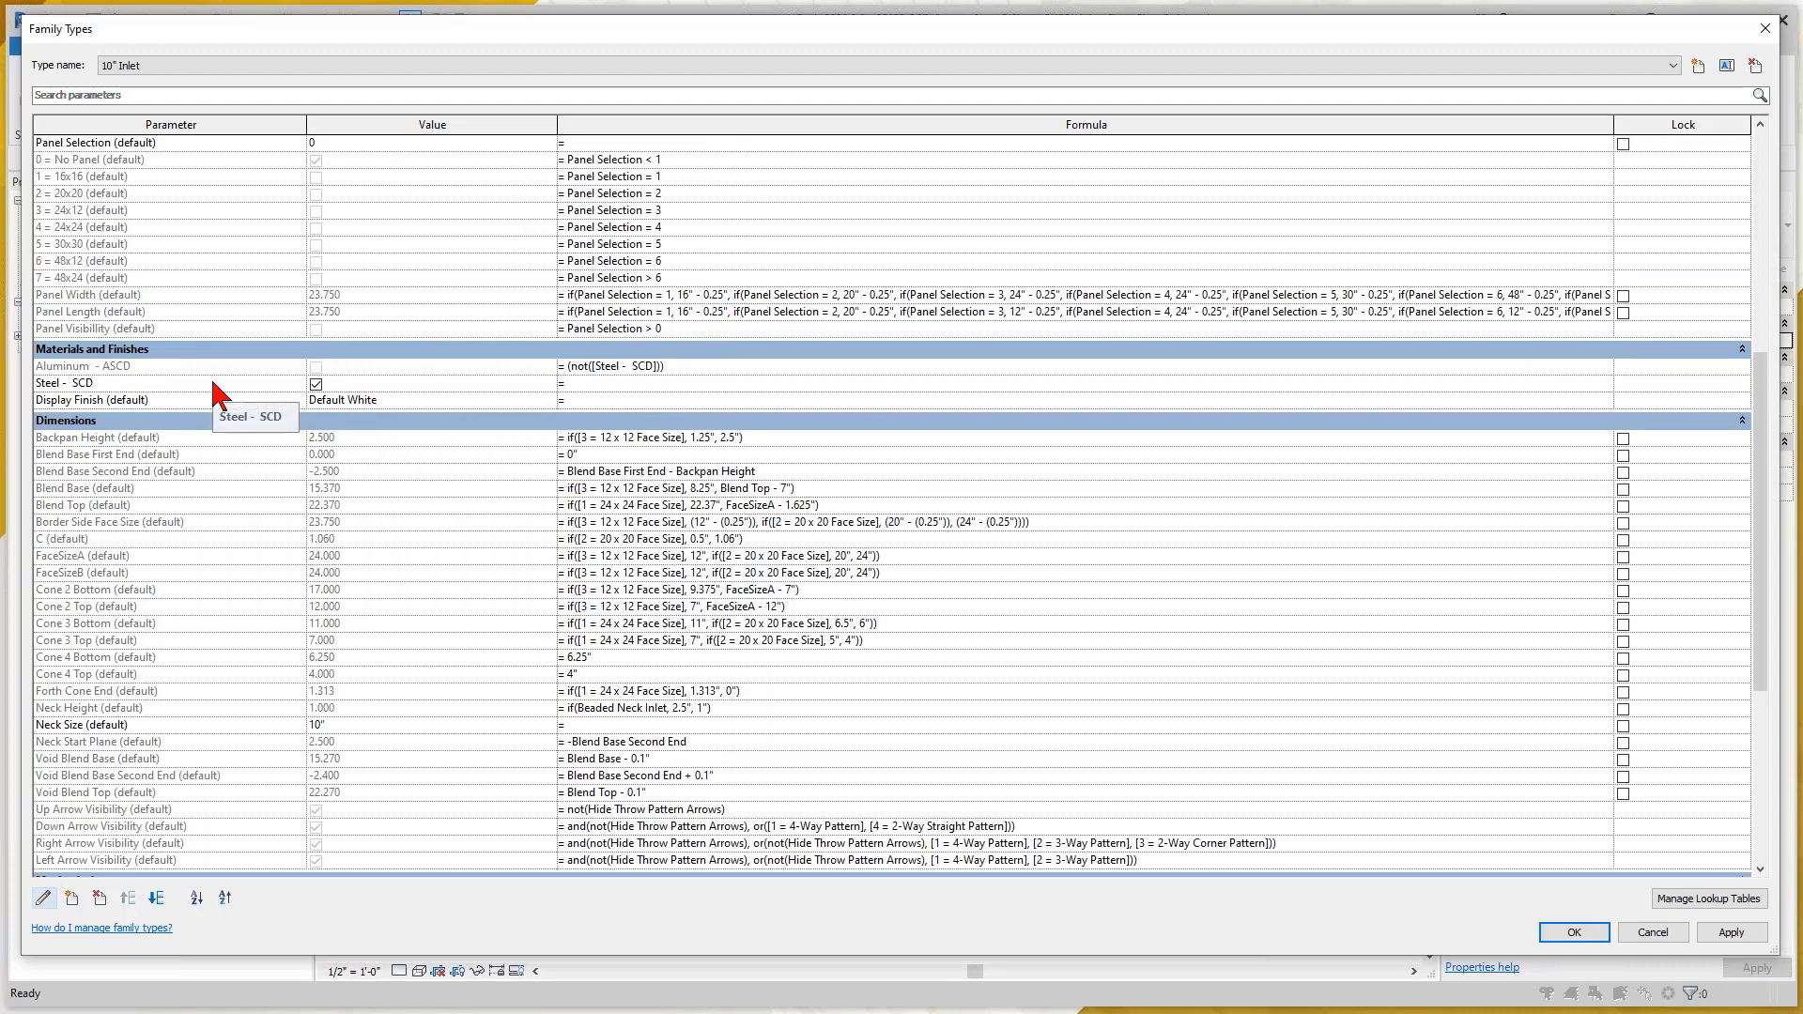
Turn the Steel - SCD option off and back on to test the material choice
{"action": "left_click", "coordinate": [315, 383]}
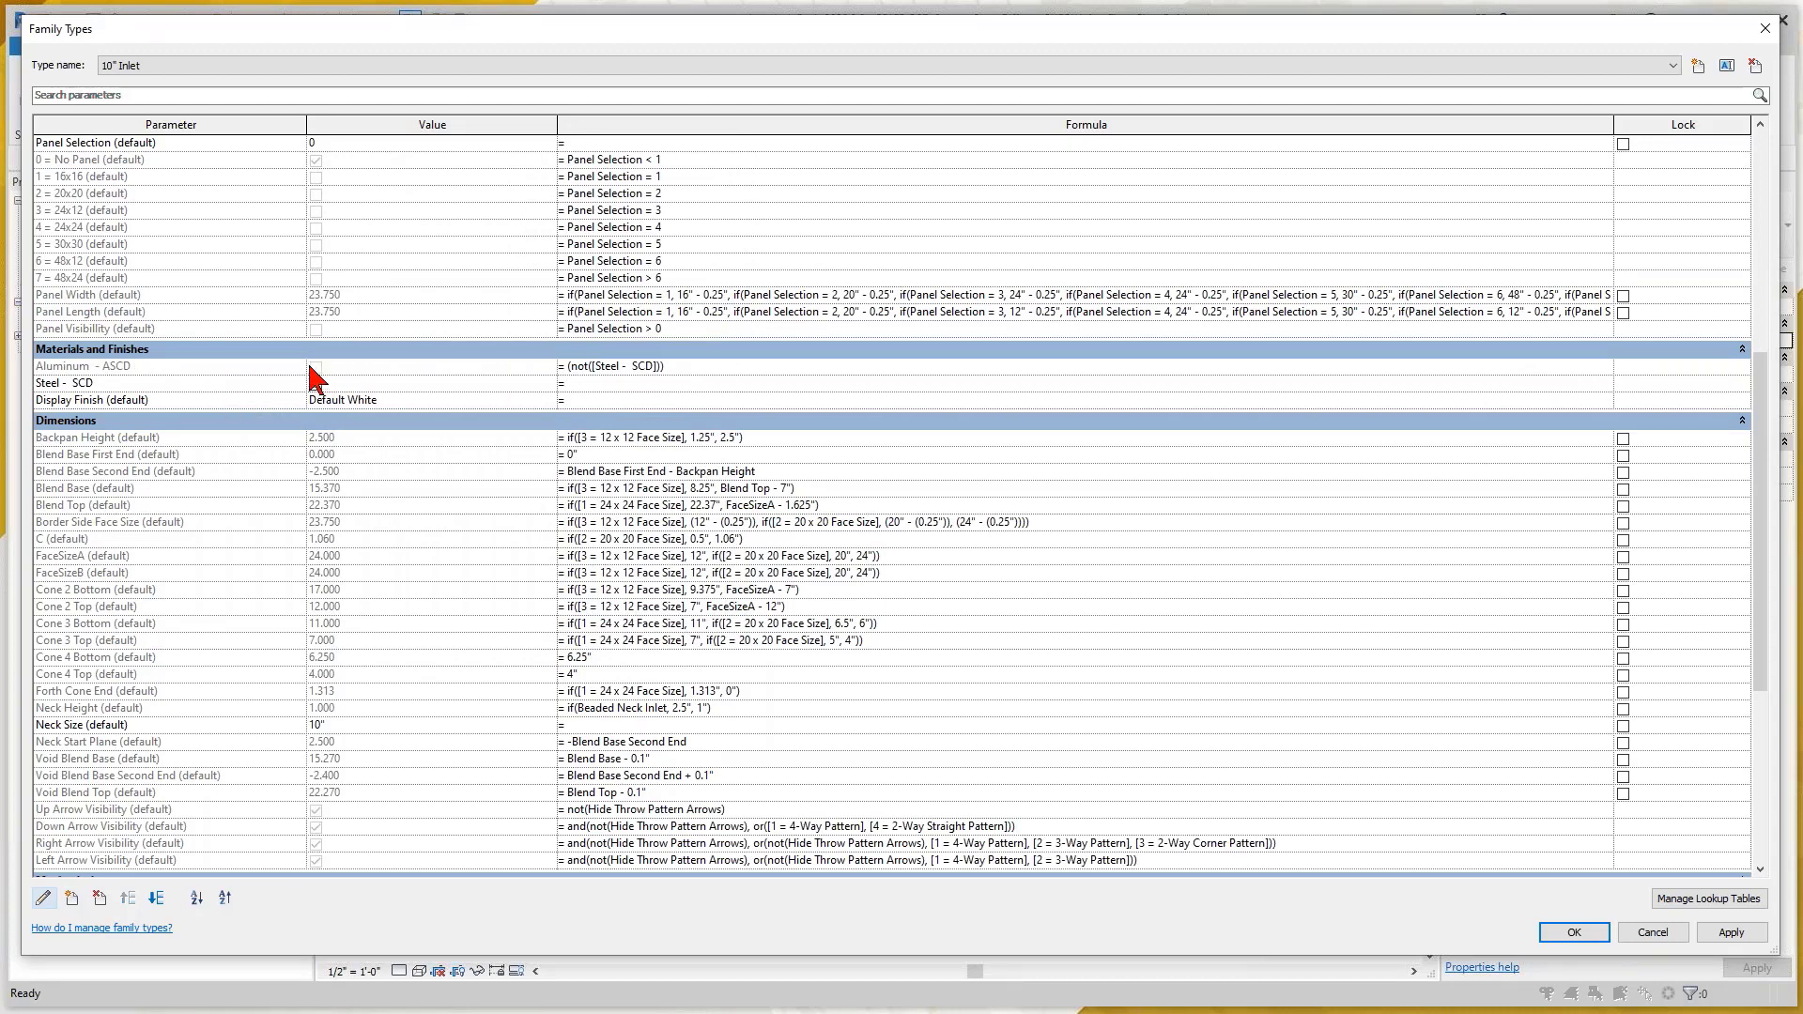
{"action": "left_click", "coordinate": [316, 382]}
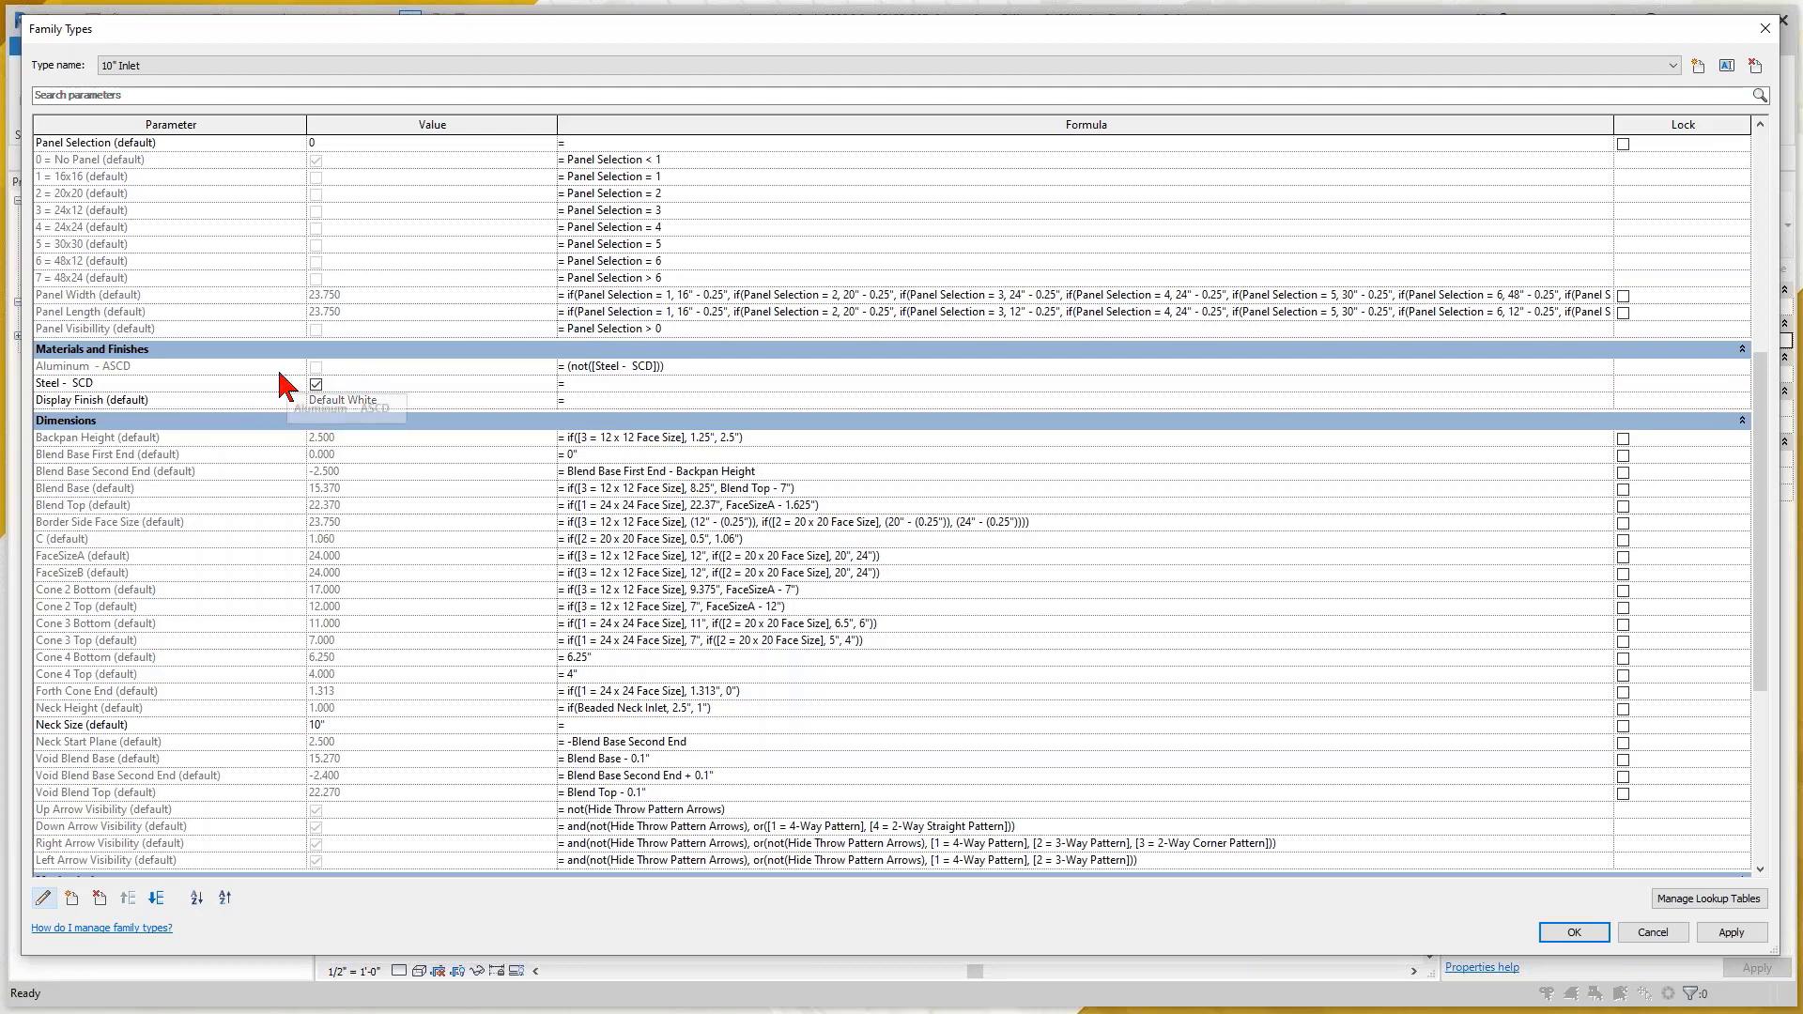
{"action": "left_click", "coordinate": [192, 384]}
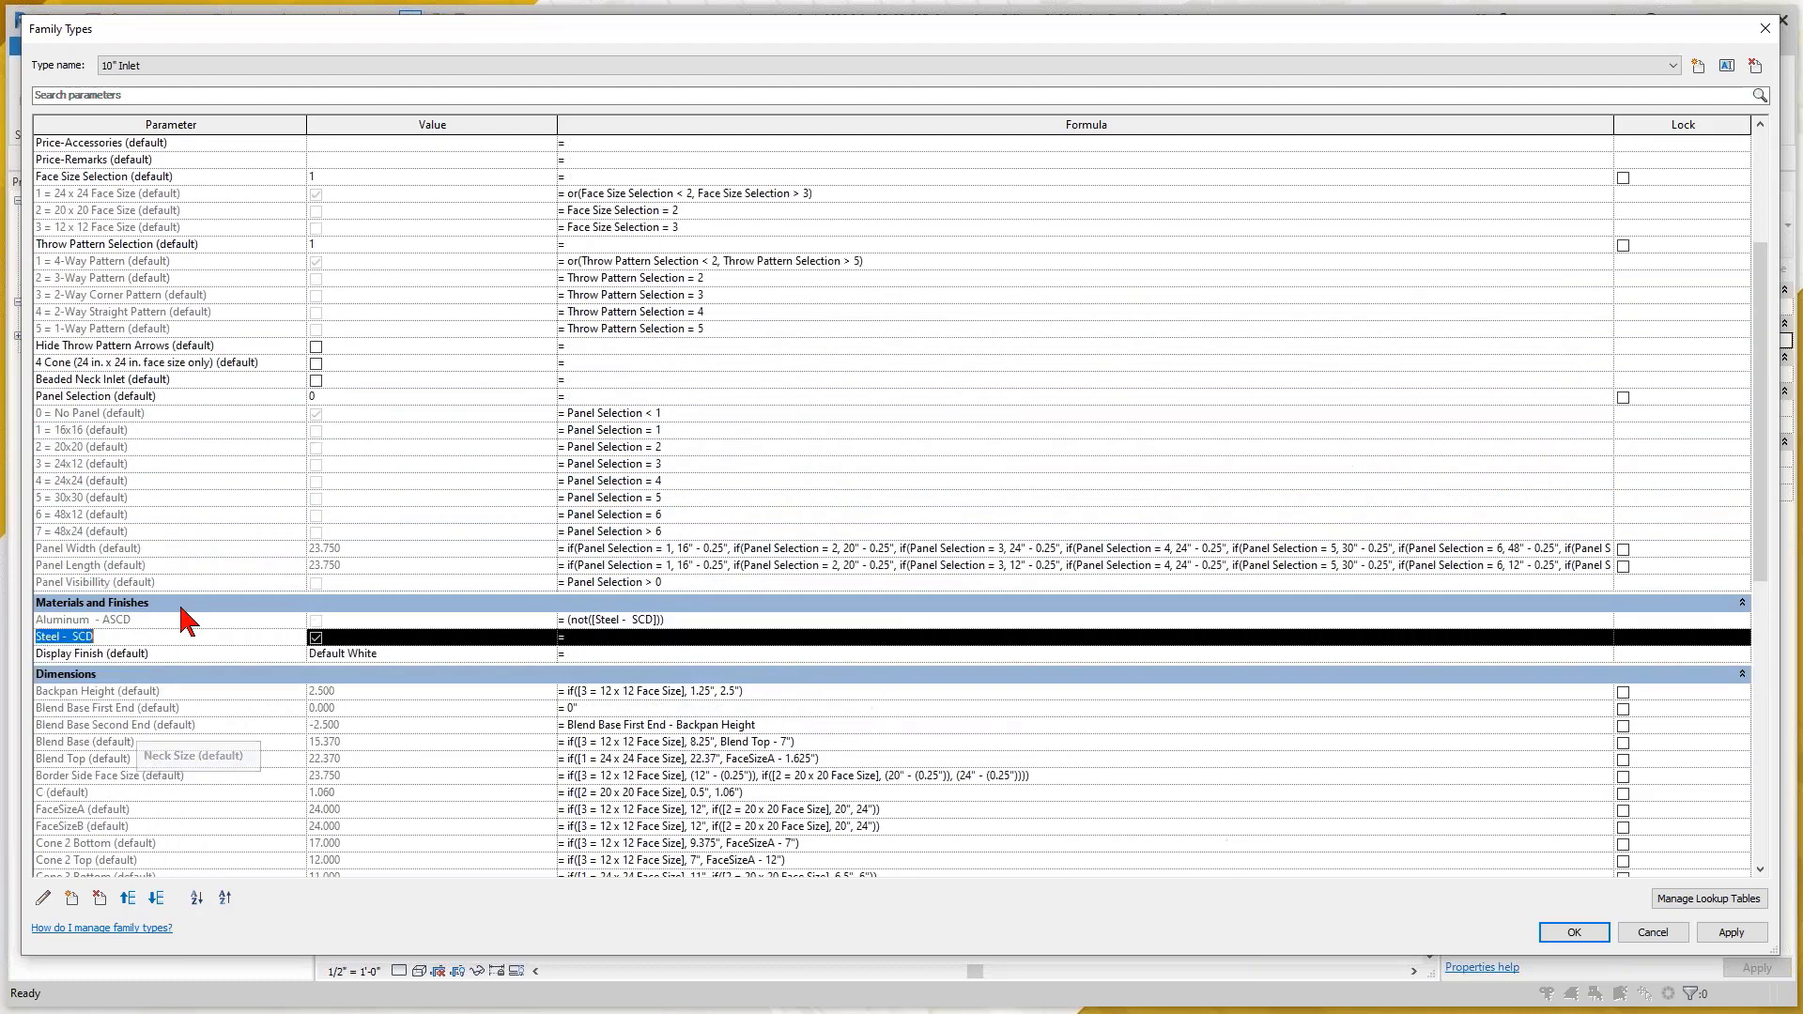
Change the Face Size Selection parameter from an instance parameter to a type parameter
{"action": "scroll", "coordinate": [182, 610], "scroll_direction": "up", "scroll_amount": 5}
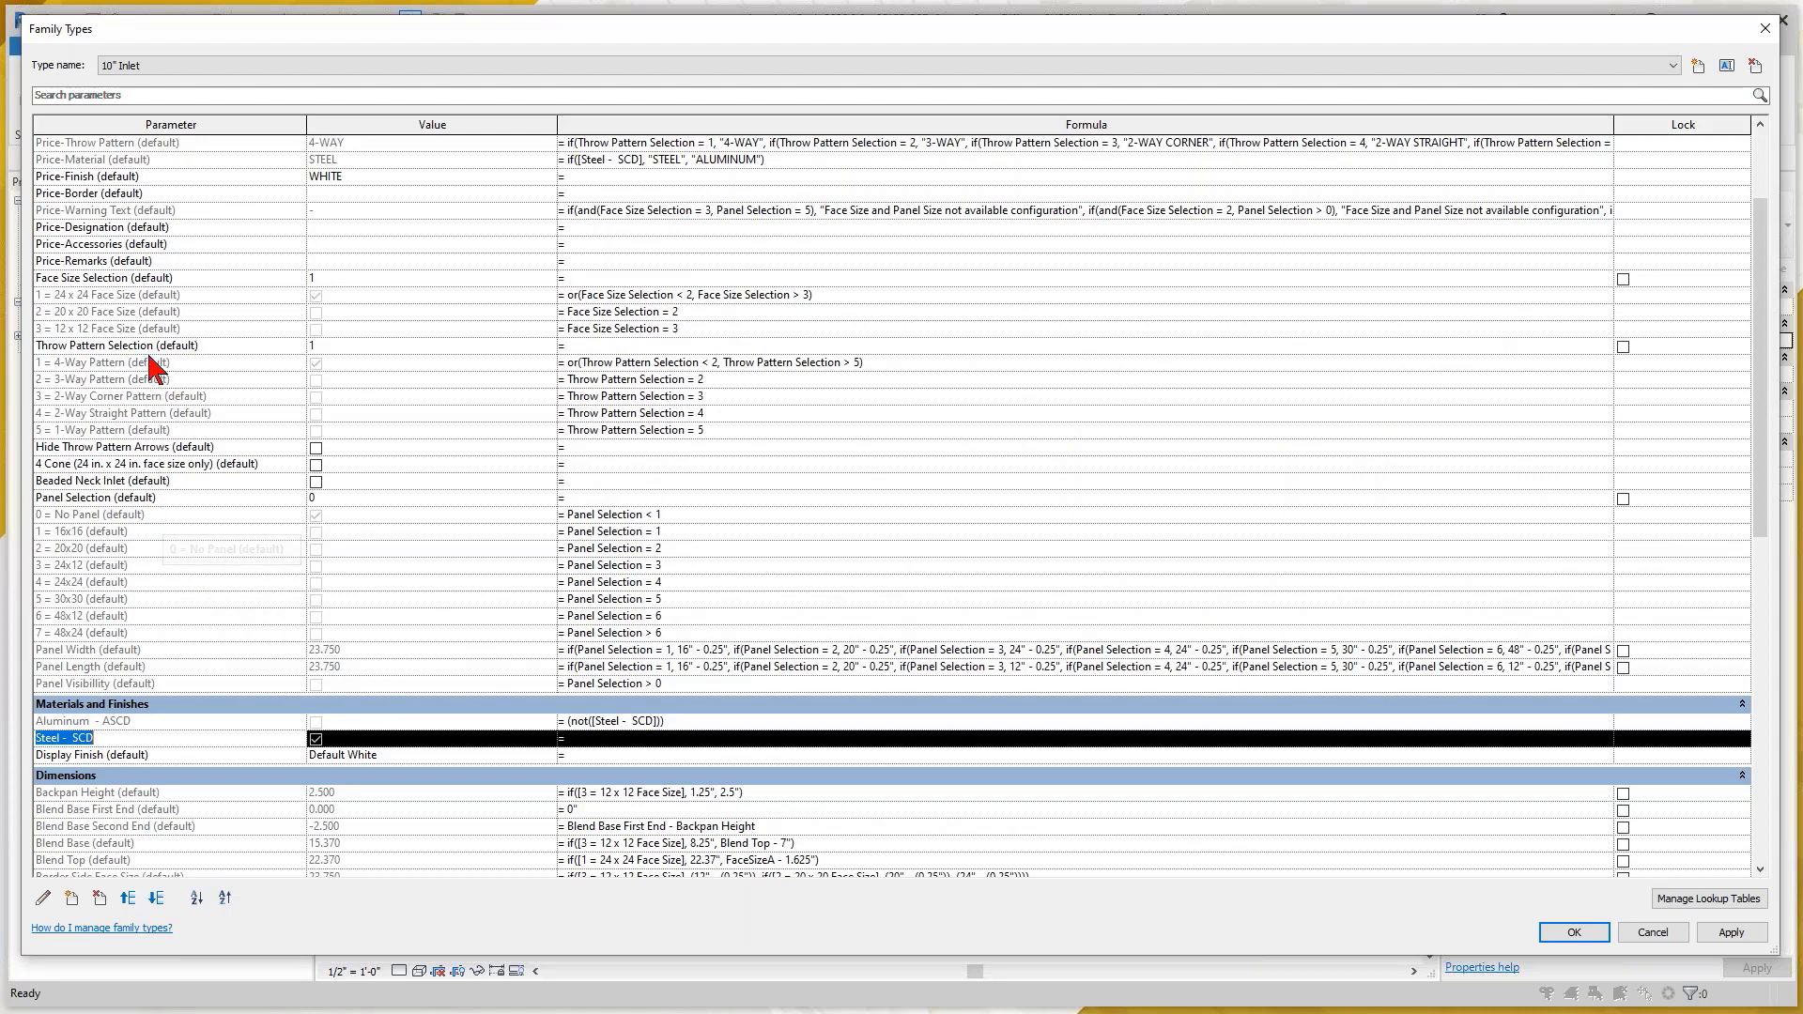
{"action": "left_click", "coordinate": [214, 279]}
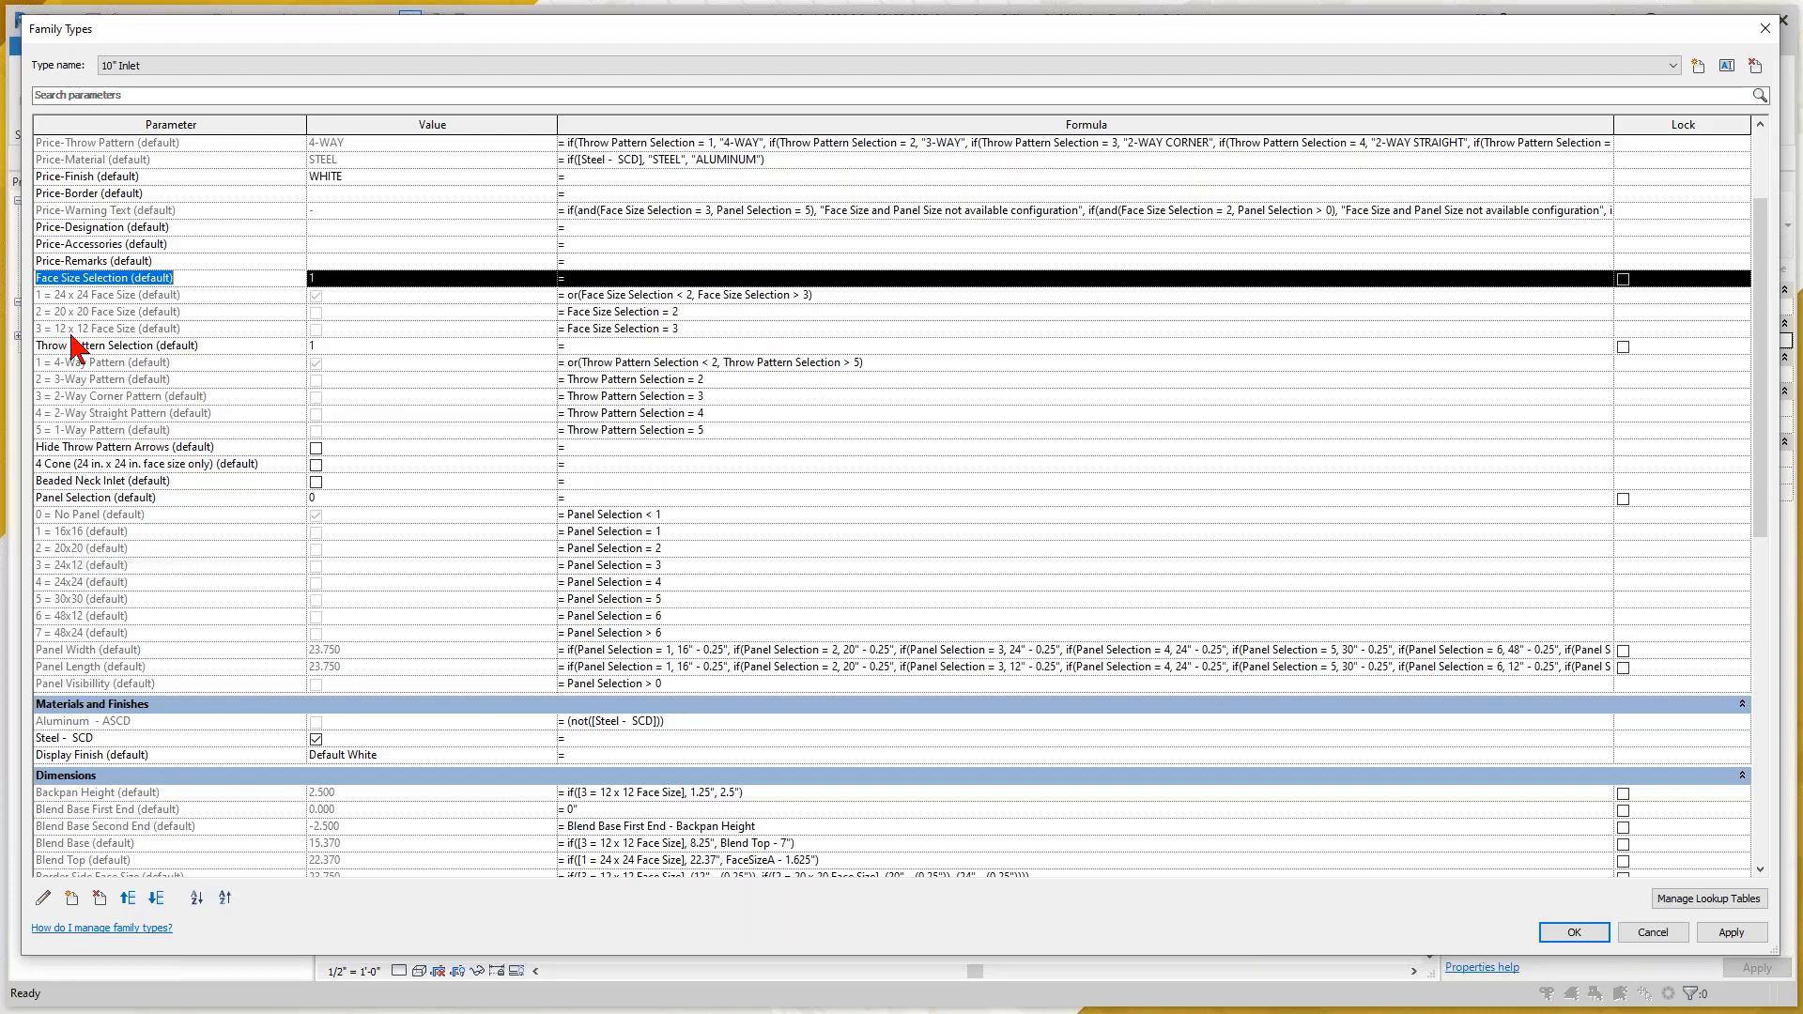
{"action": "left_click", "coordinate": [339, 281]}
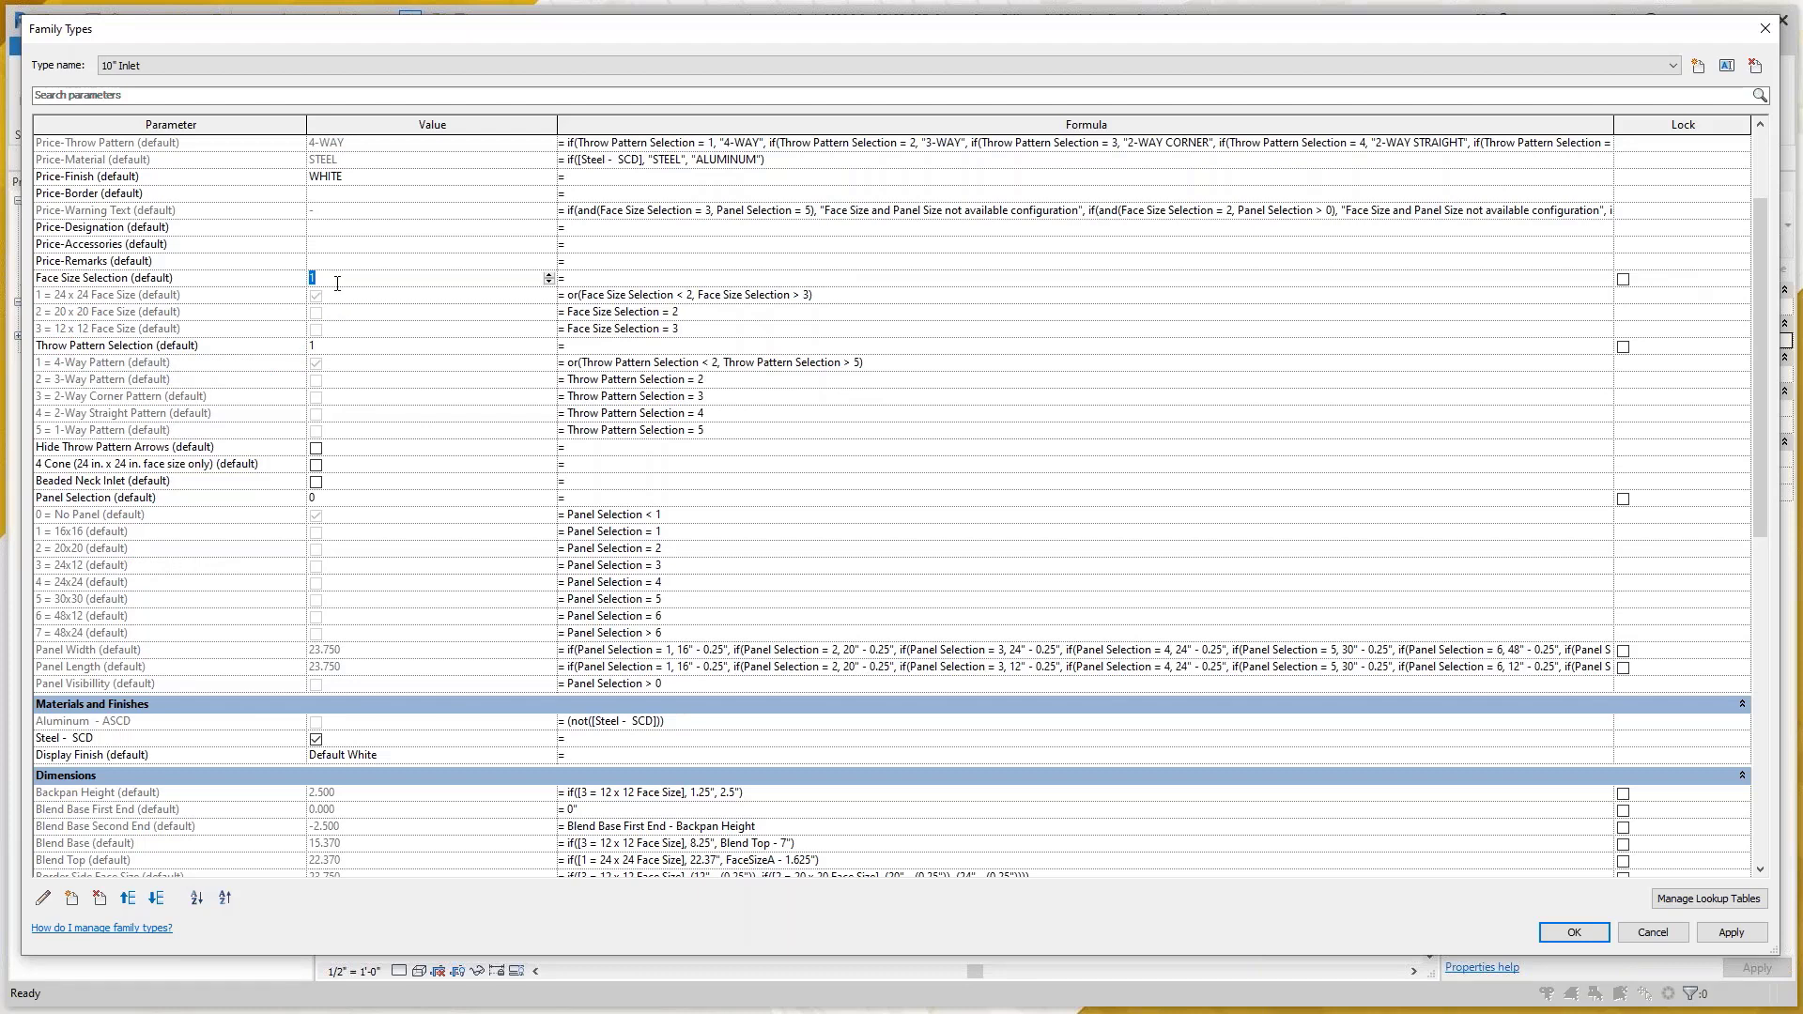
{"action": "left_click", "coordinate": [177, 278]}
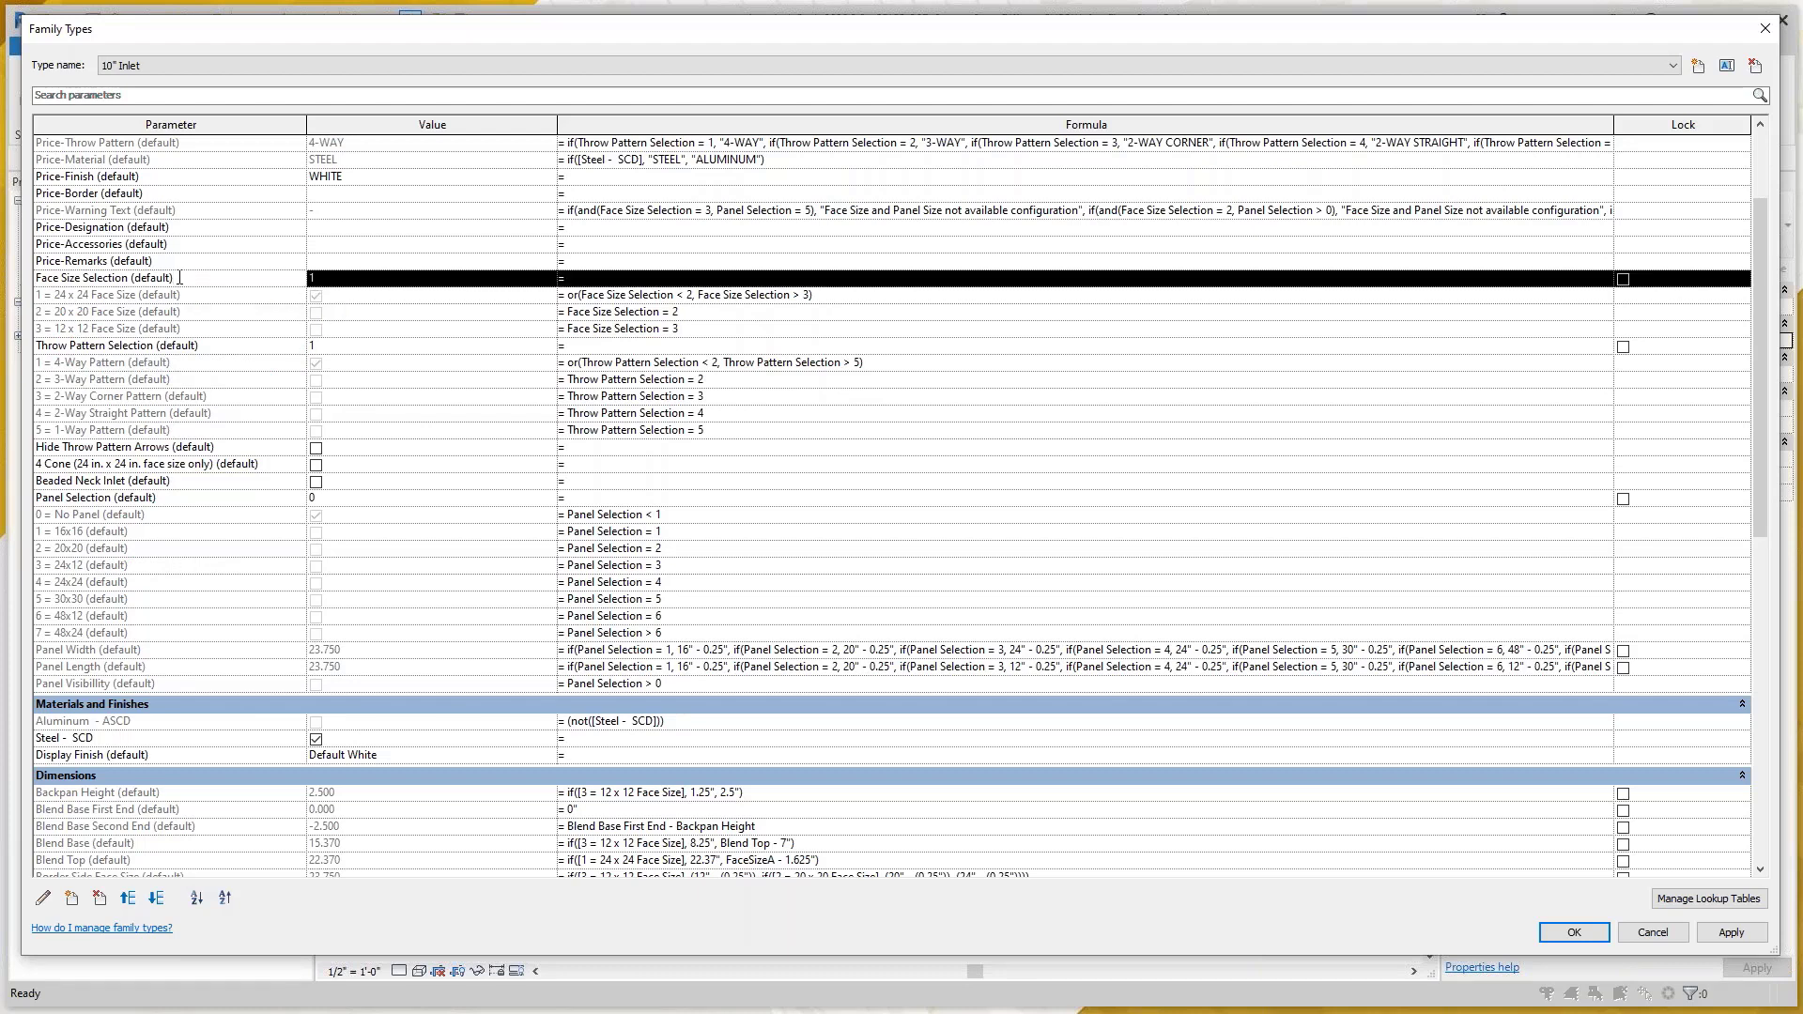
{"action": "left_click", "coordinate": [44, 899]}
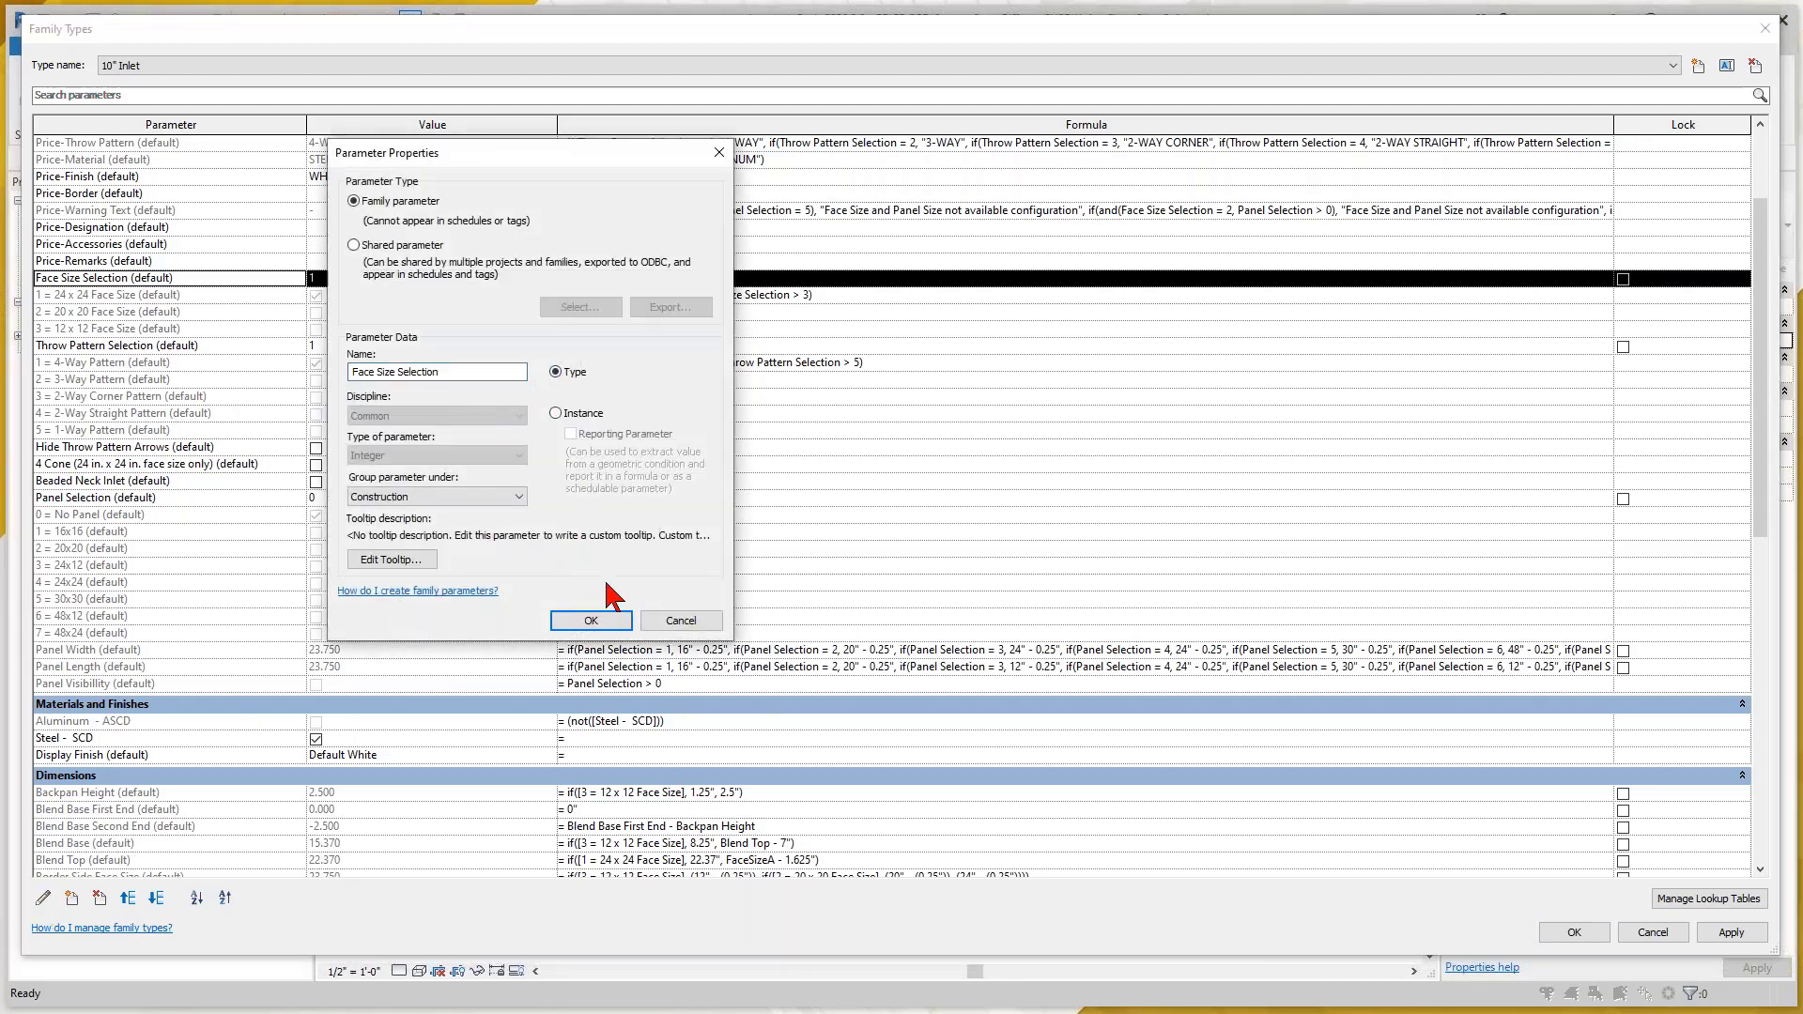
{"action": "left_click", "coordinate": [599, 620]}
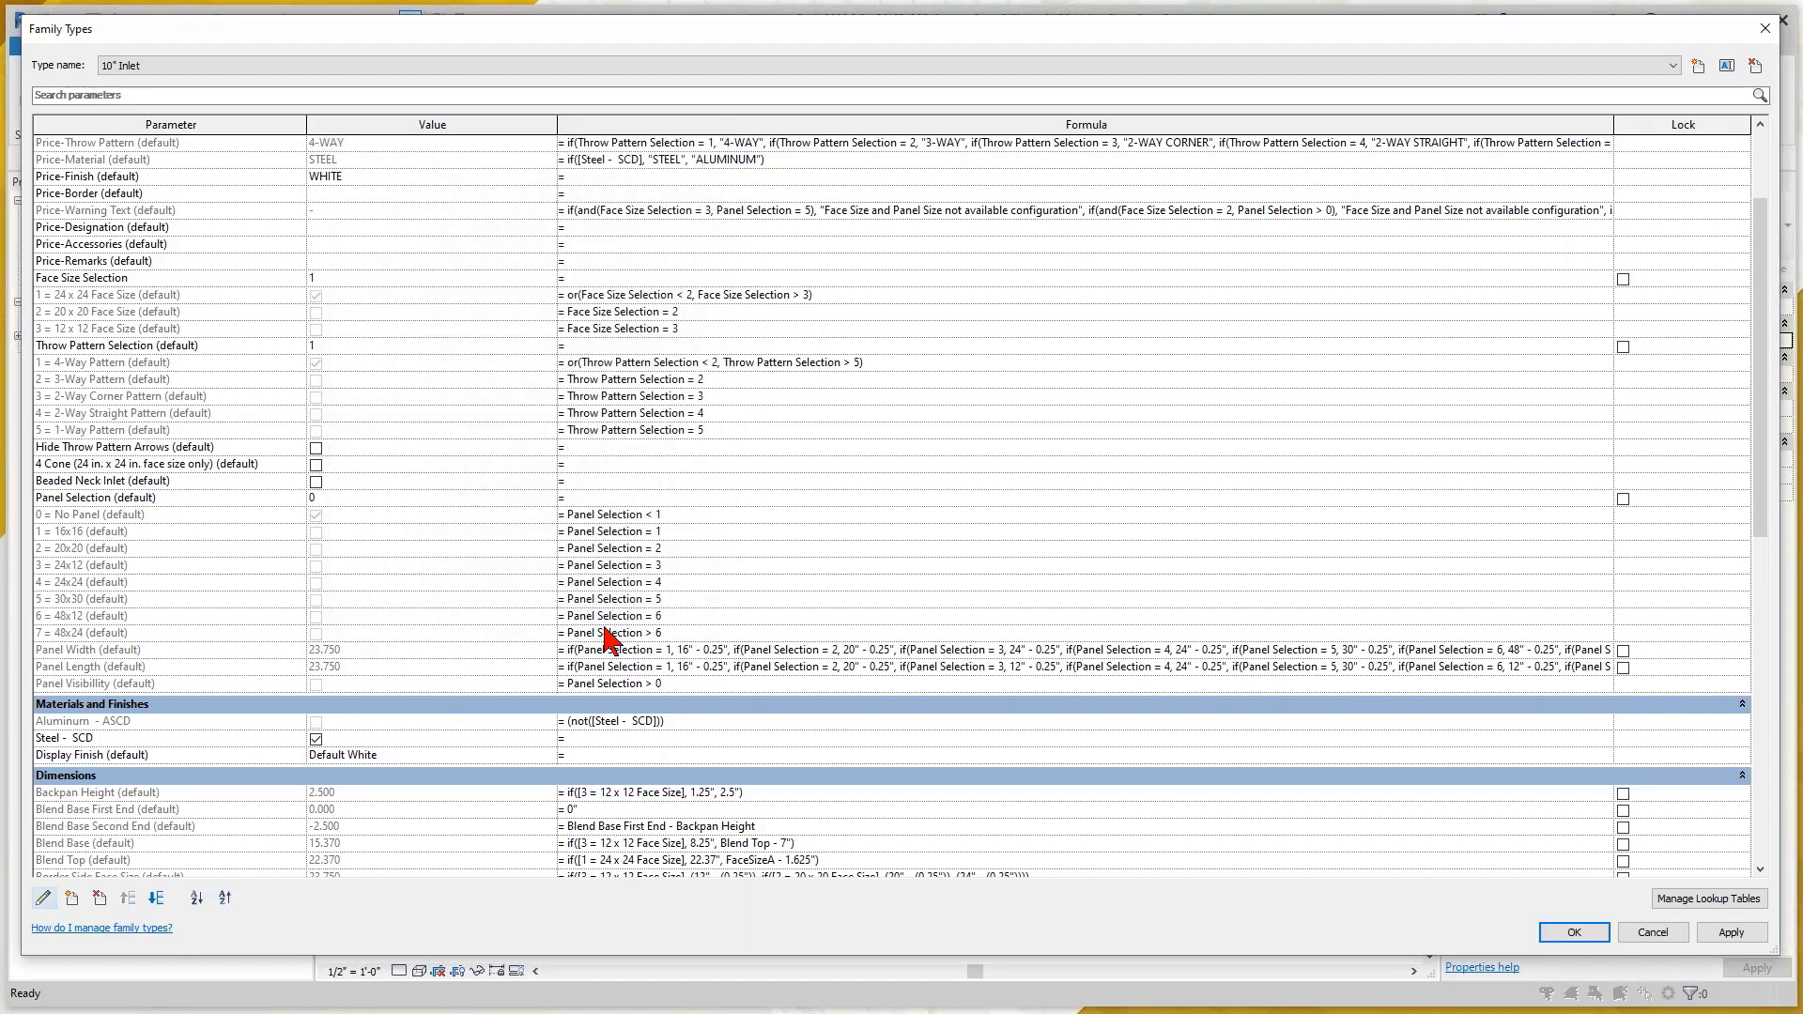
{"action": "left_click", "coordinate": [324, 279]}
Change the Throw Pattern Selection parameter from an instance parameter to a type parameter
{"action": "left_click", "coordinate": [201, 347]}
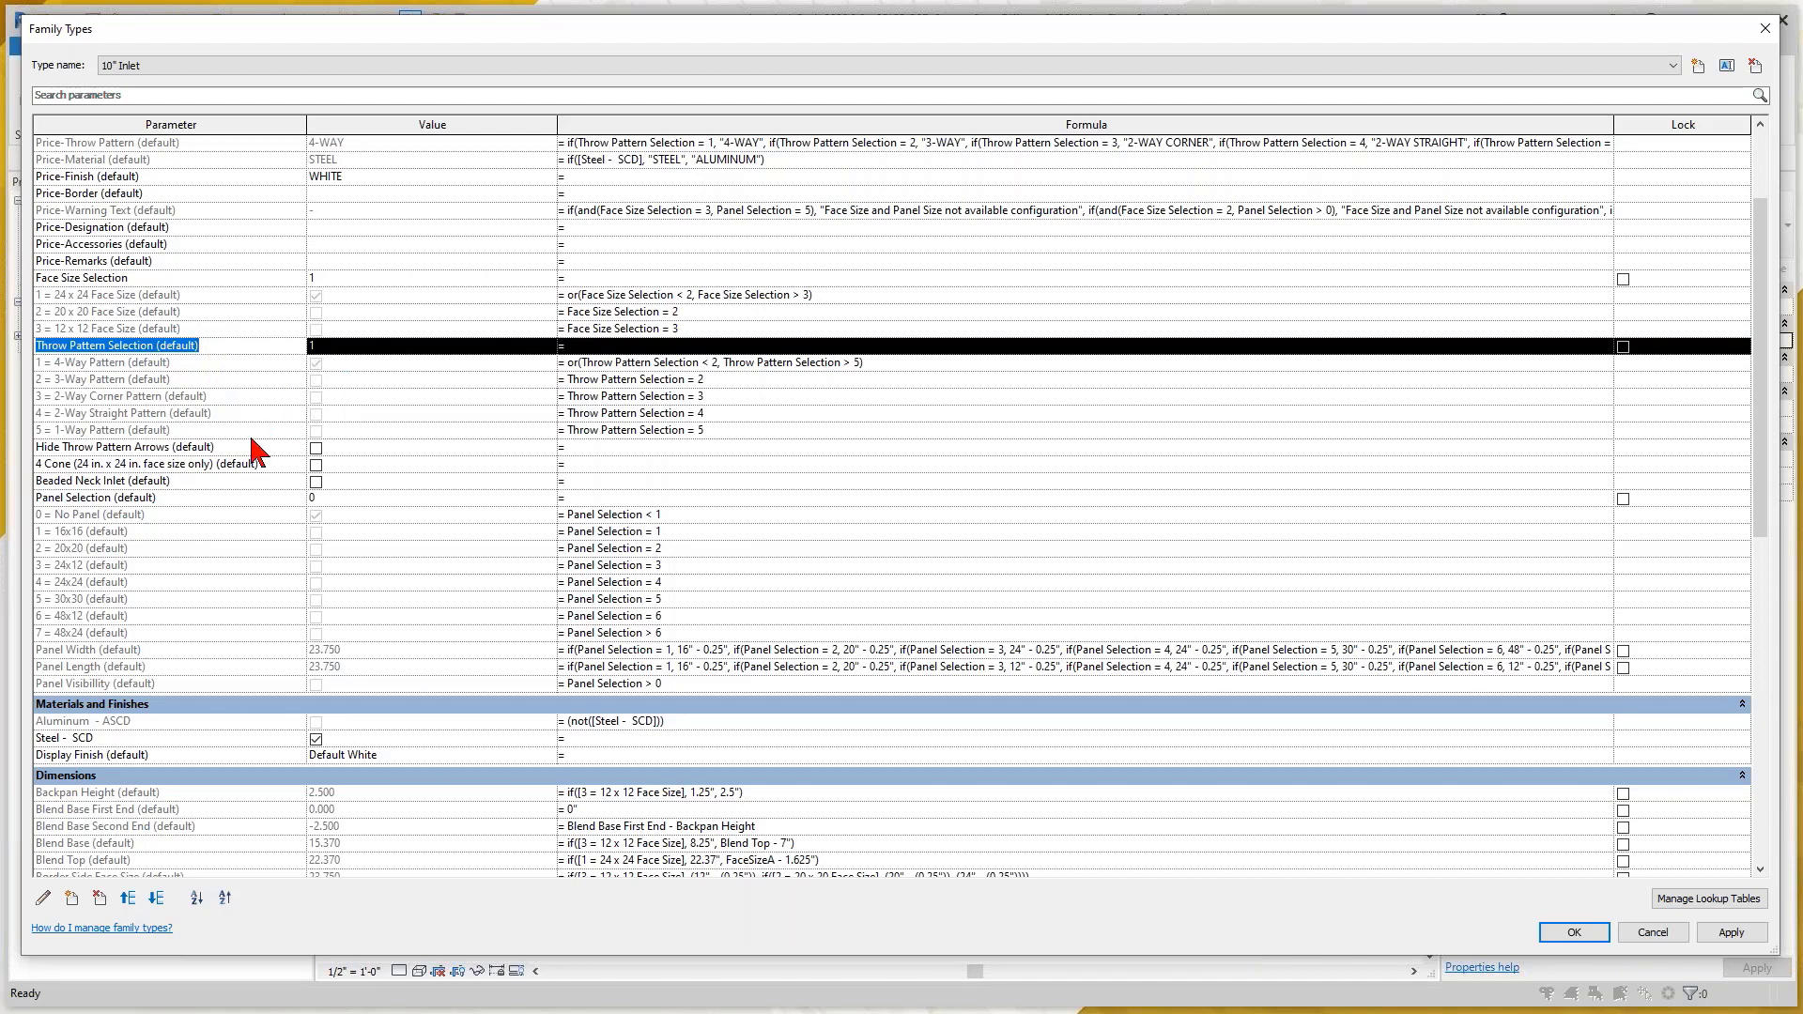
{"action": "left_click", "coordinate": [94, 447]}
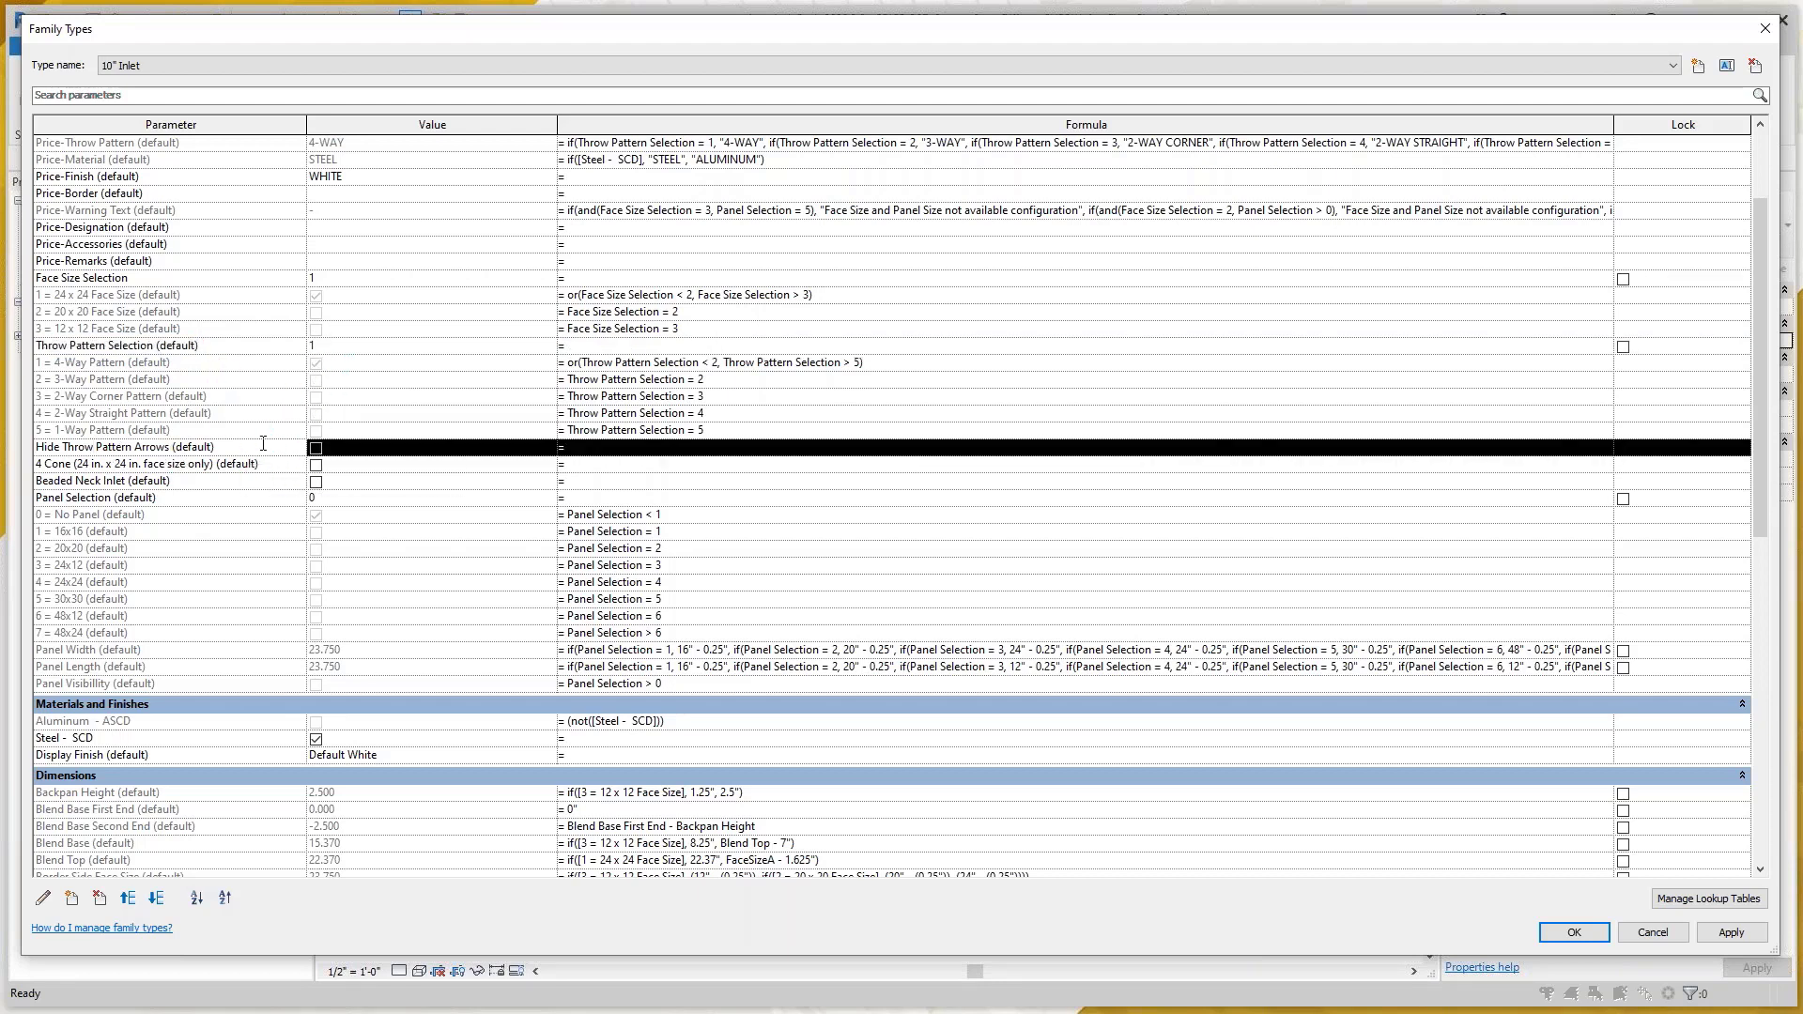
{"action": "left_click", "coordinate": [233, 348]}
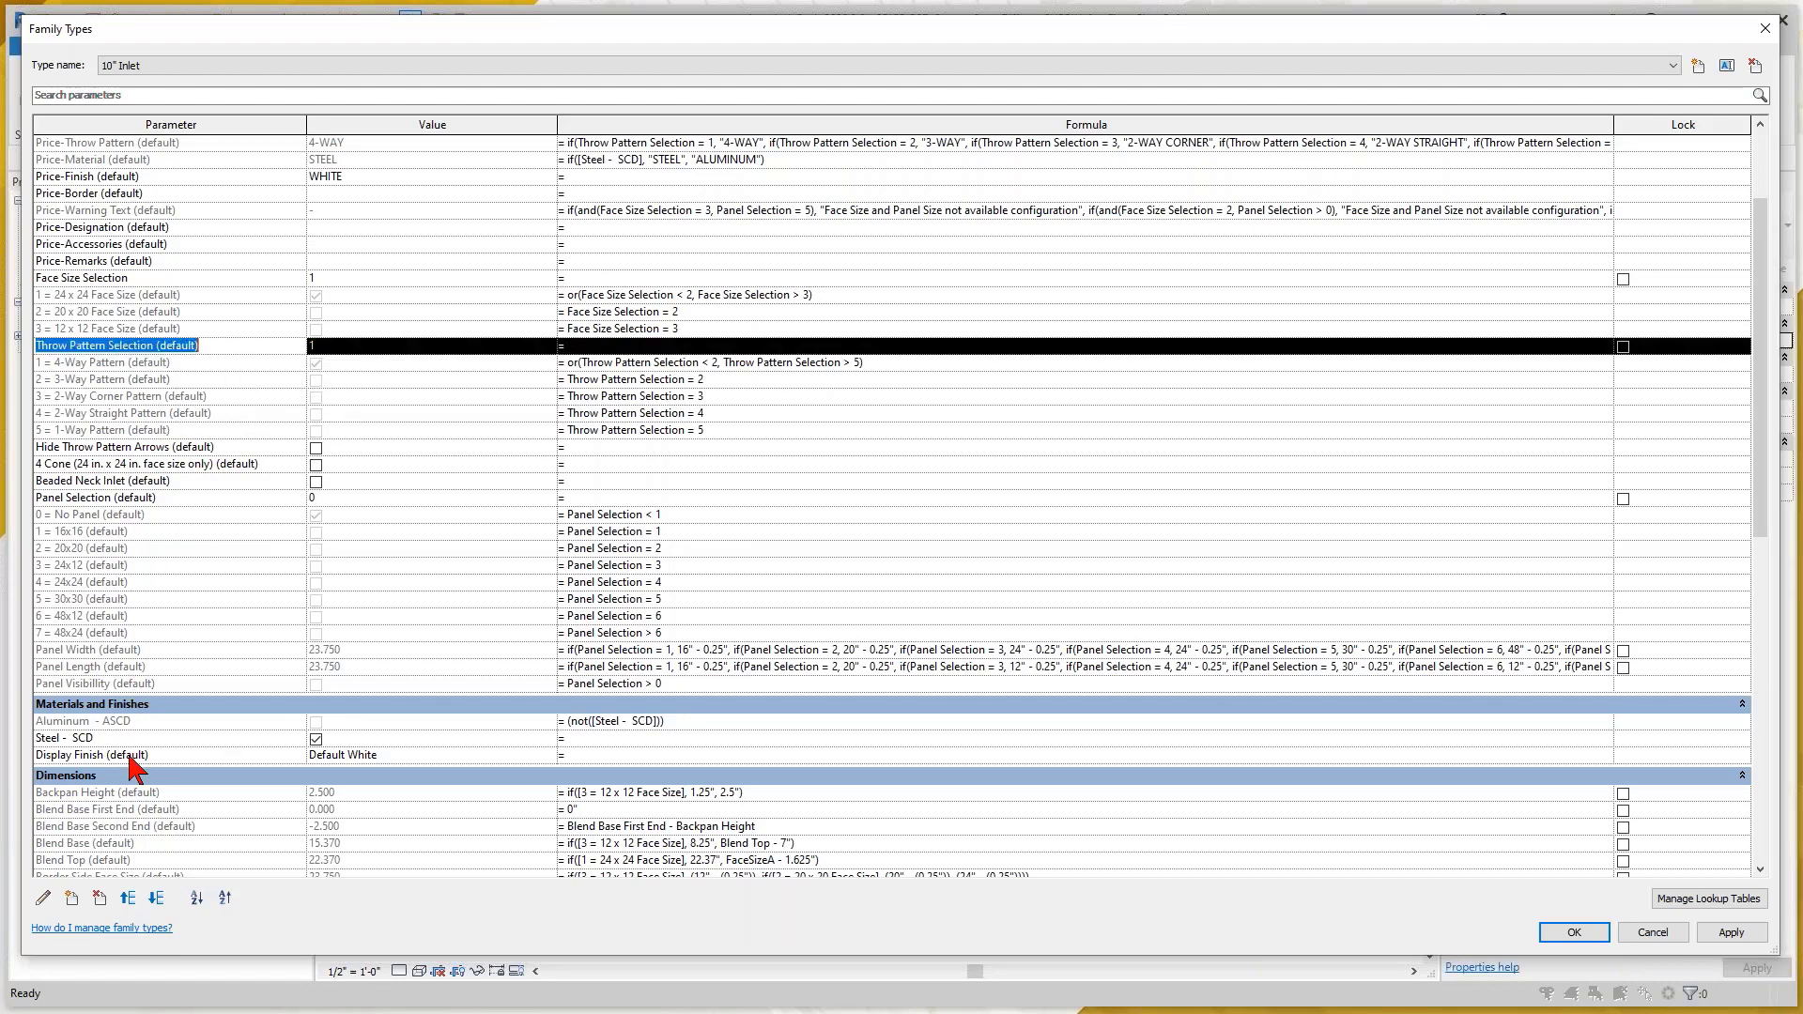
{"action": "left_click", "coordinate": [43, 898]}
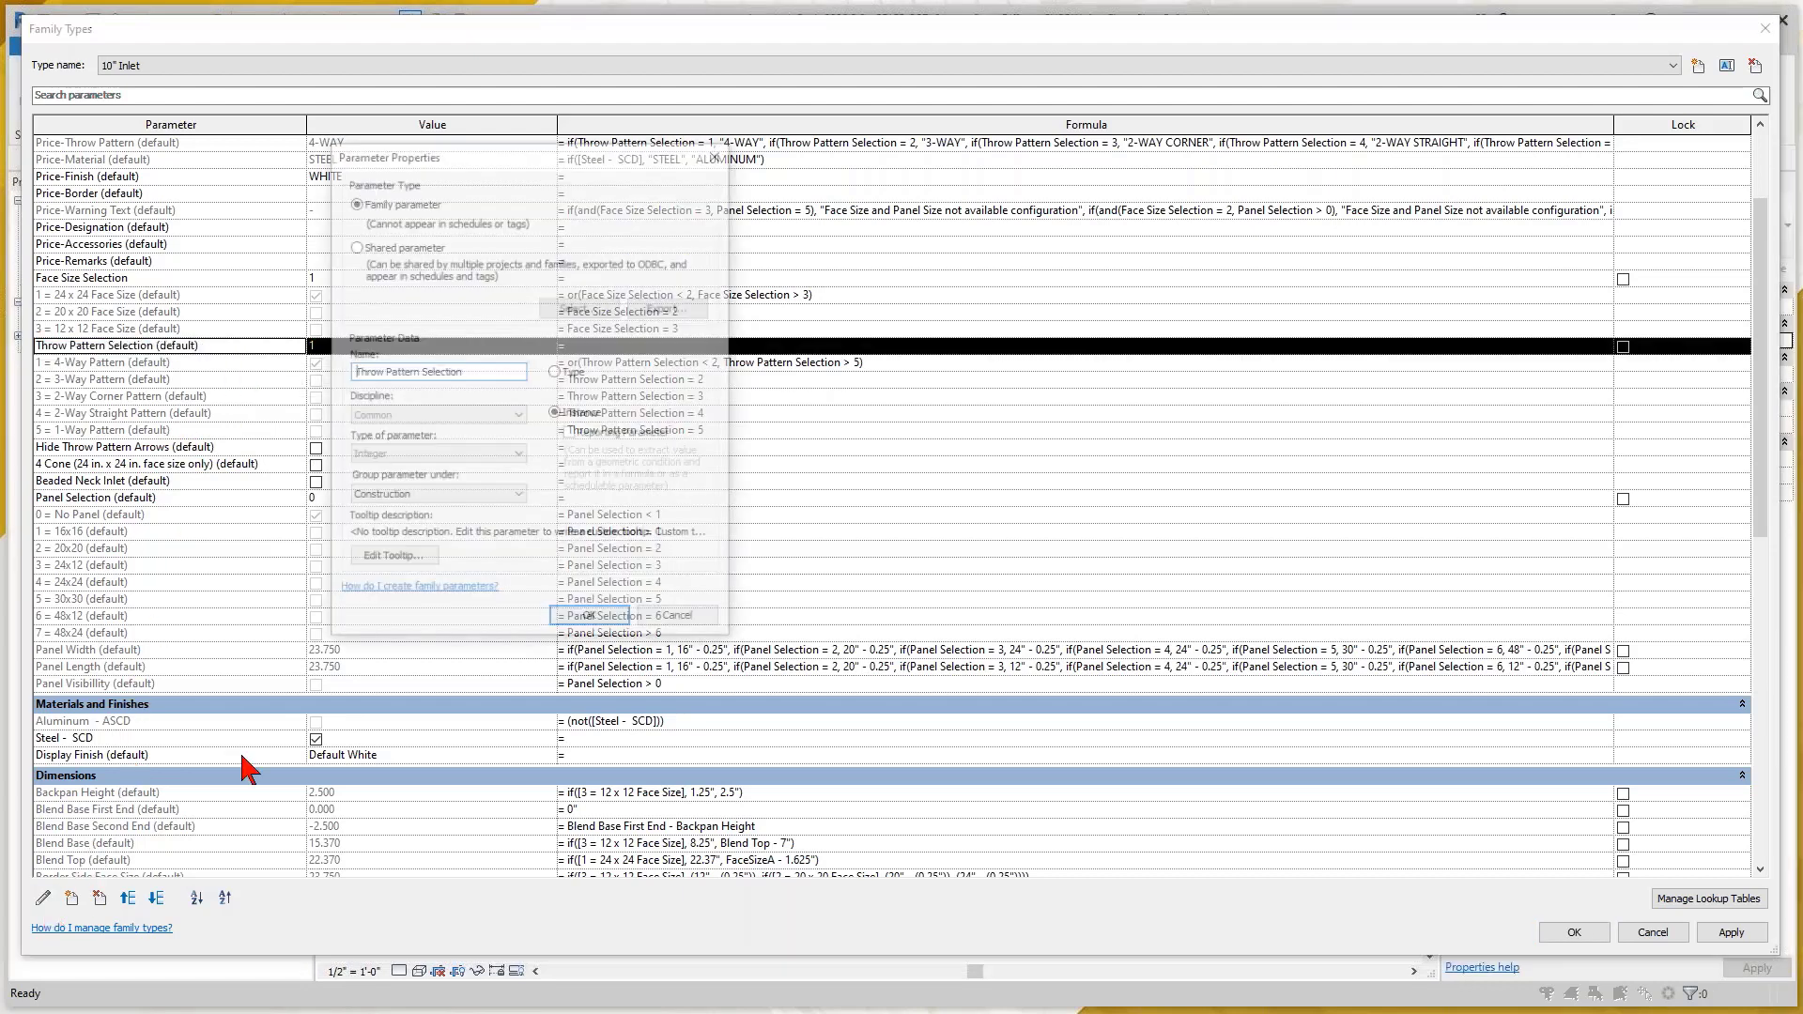
{"action": "left_click", "coordinate": [555, 372]}
{"action": "left_click", "coordinate": [587, 616]}
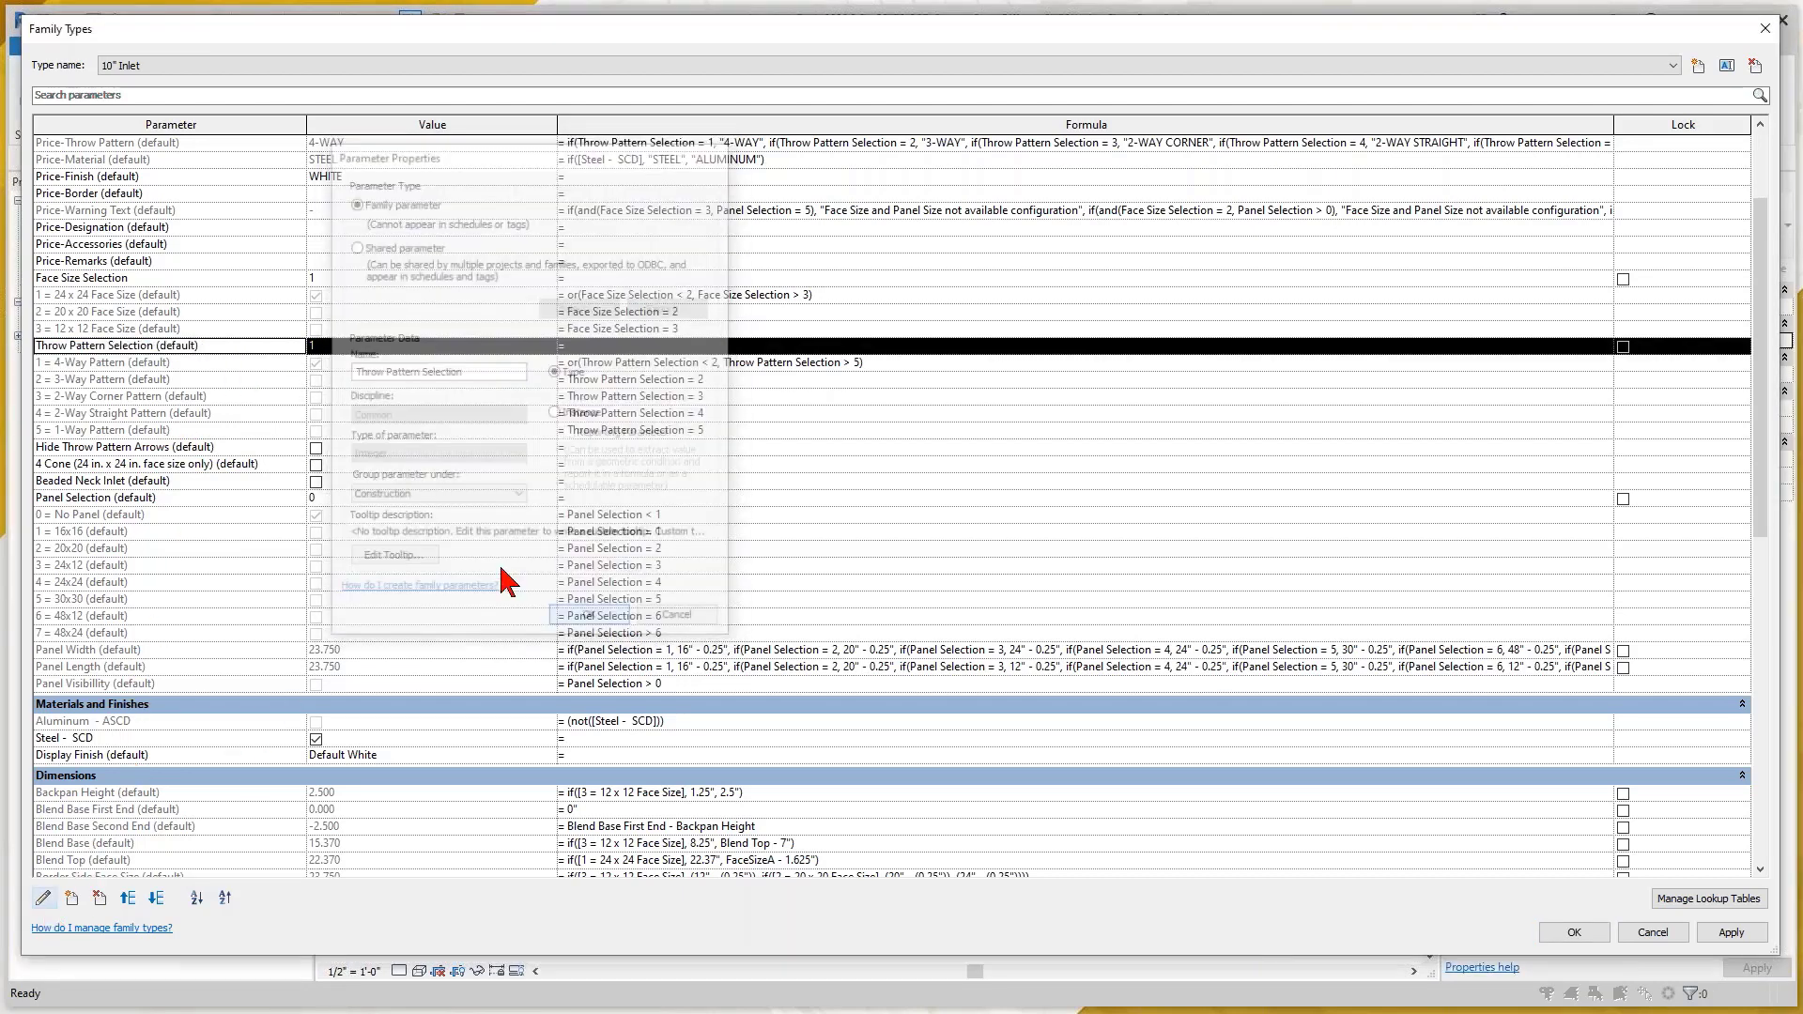
Change the Hide Throw Pattern Arrows parameter from an instance parameter to a type parameter
{"action": "left_click", "coordinate": [222, 448]}
{"action": "left_click", "coordinate": [44, 898]}
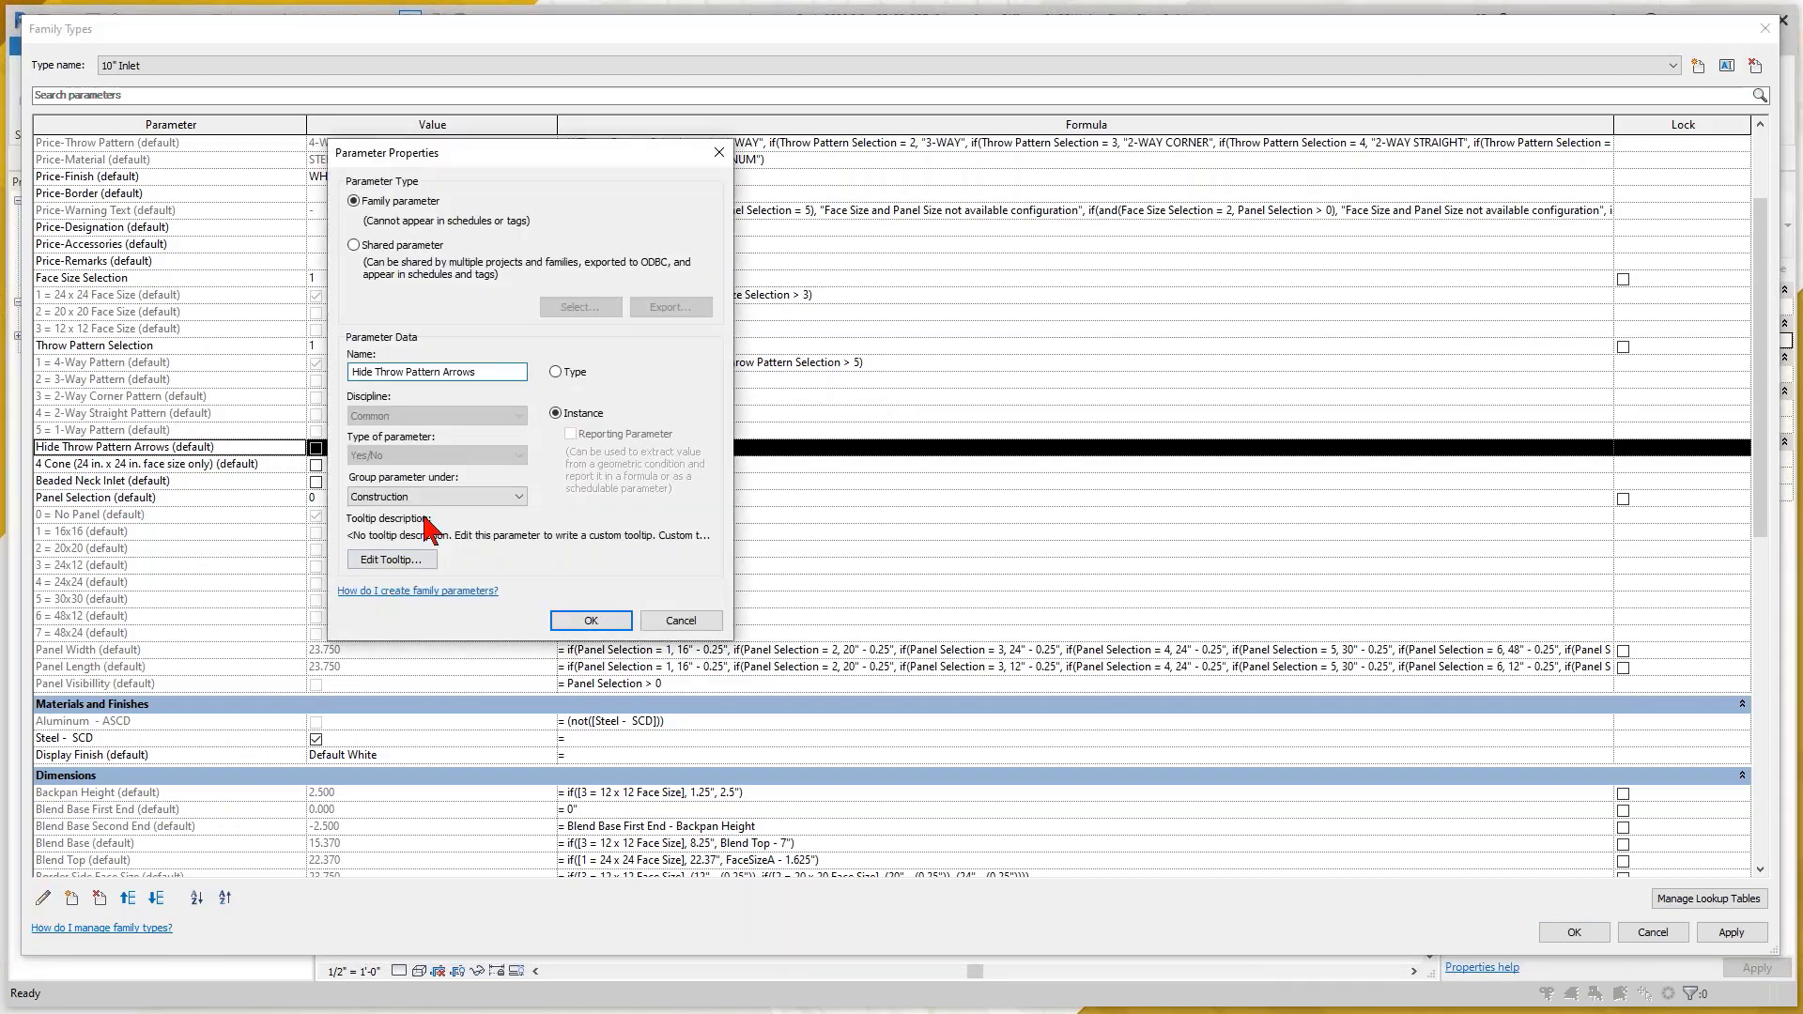
{"action": "left_click", "coordinate": [556, 371]}
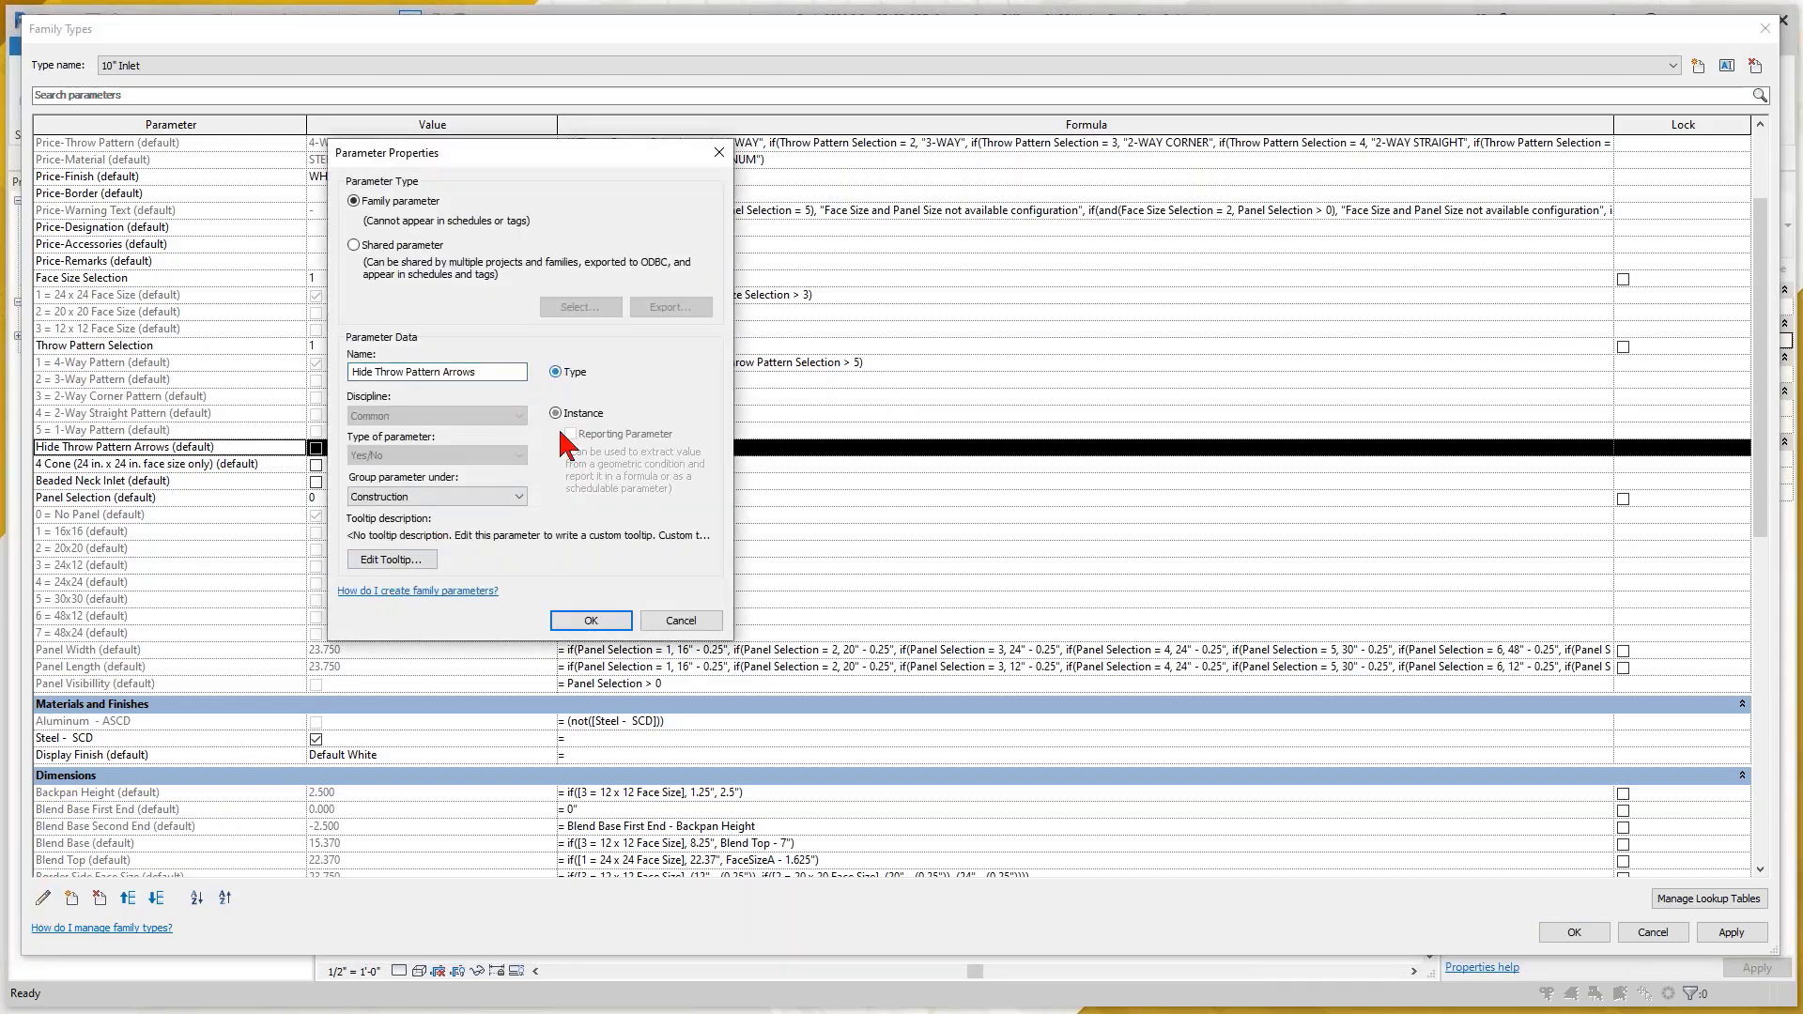
{"action": "left_click", "coordinate": [592, 621]}
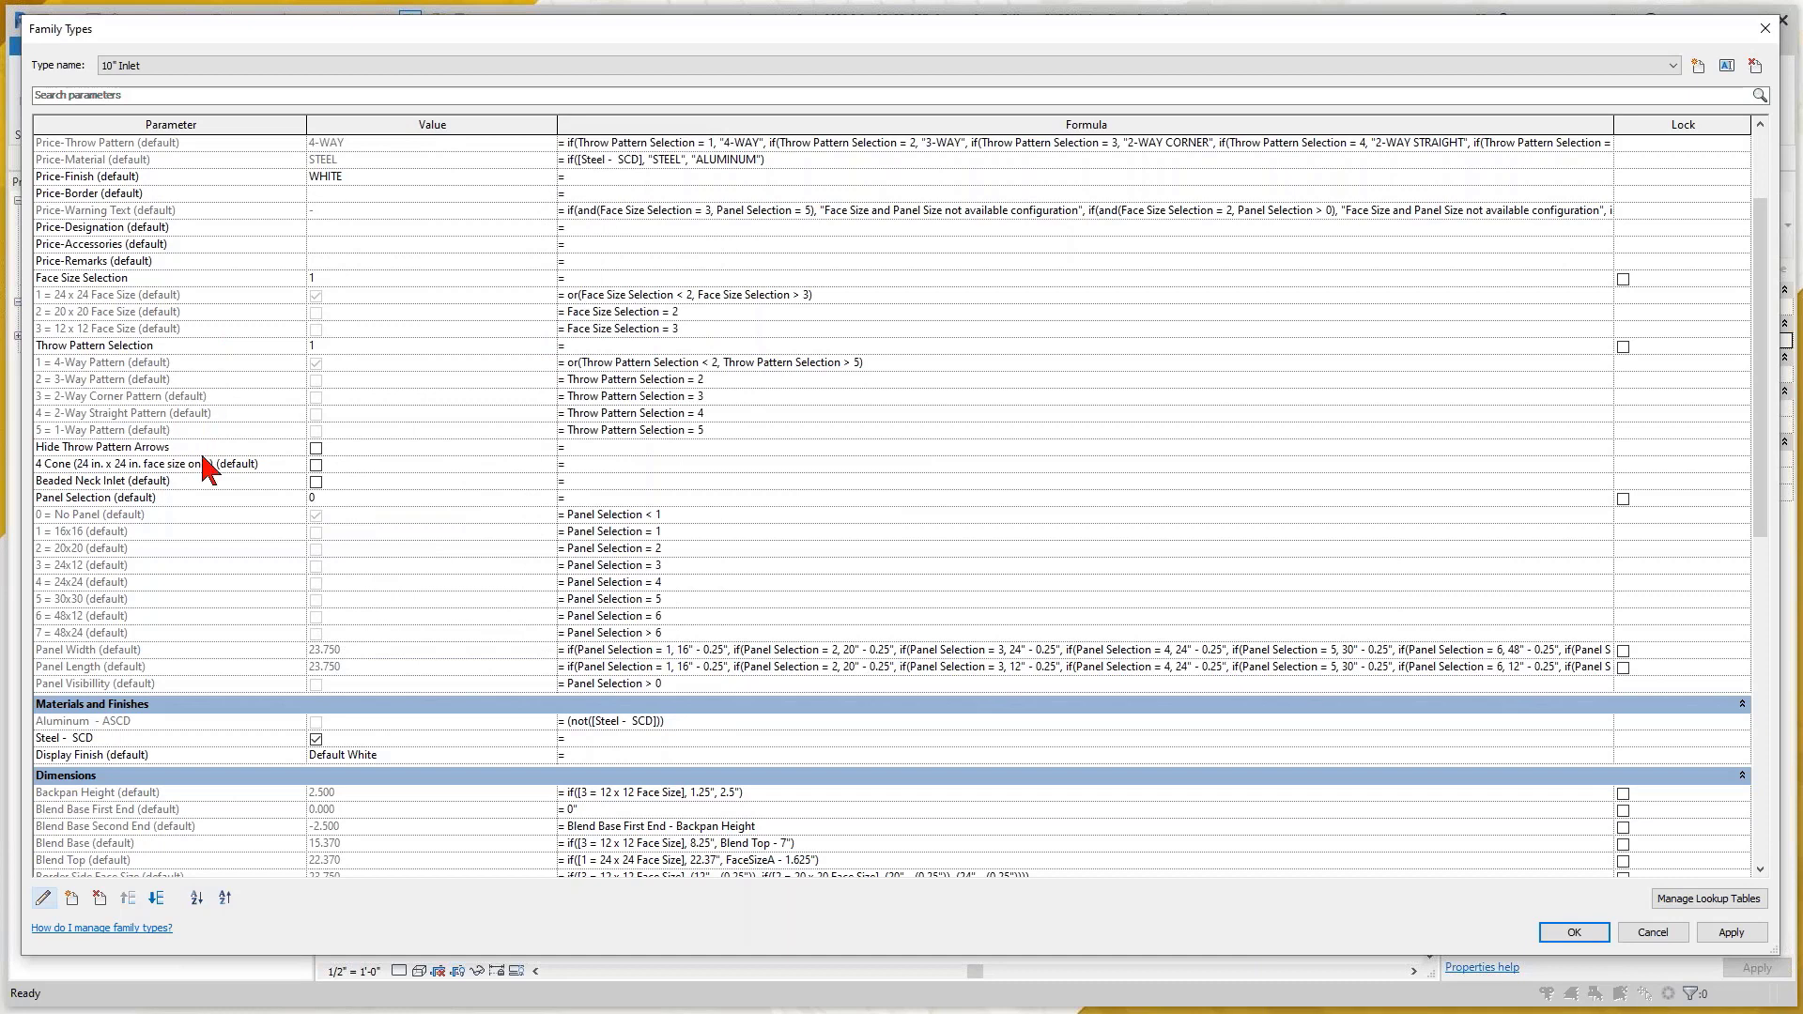
Switch the Throw Pattern Selection parameter back to an instance parameter
{"action": "left_click", "coordinate": [116, 345]}
{"action": "left_click", "coordinate": [118, 361]}
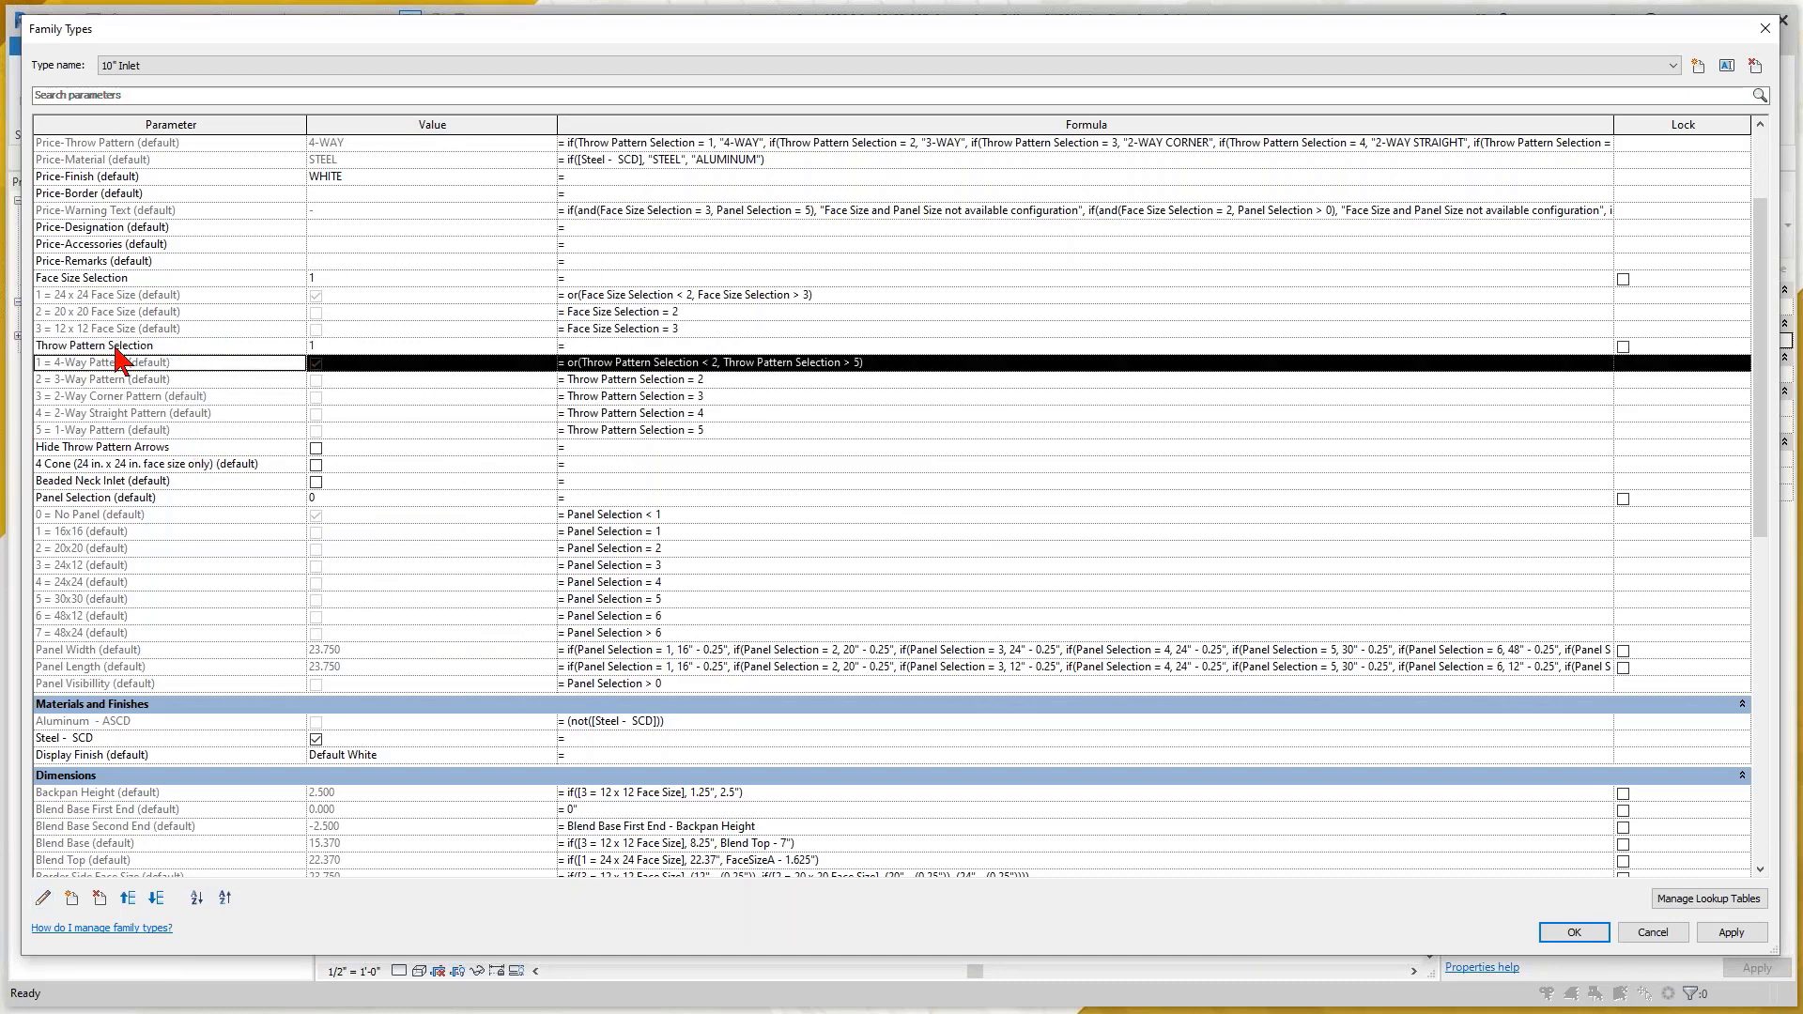
{"action": "left_click", "coordinate": [141, 329]}
{"action": "left_click", "coordinate": [188, 345]}
{"action": "left_click_drag", "start_coordinate": [189, 346], "coordinate": [27, 349]}
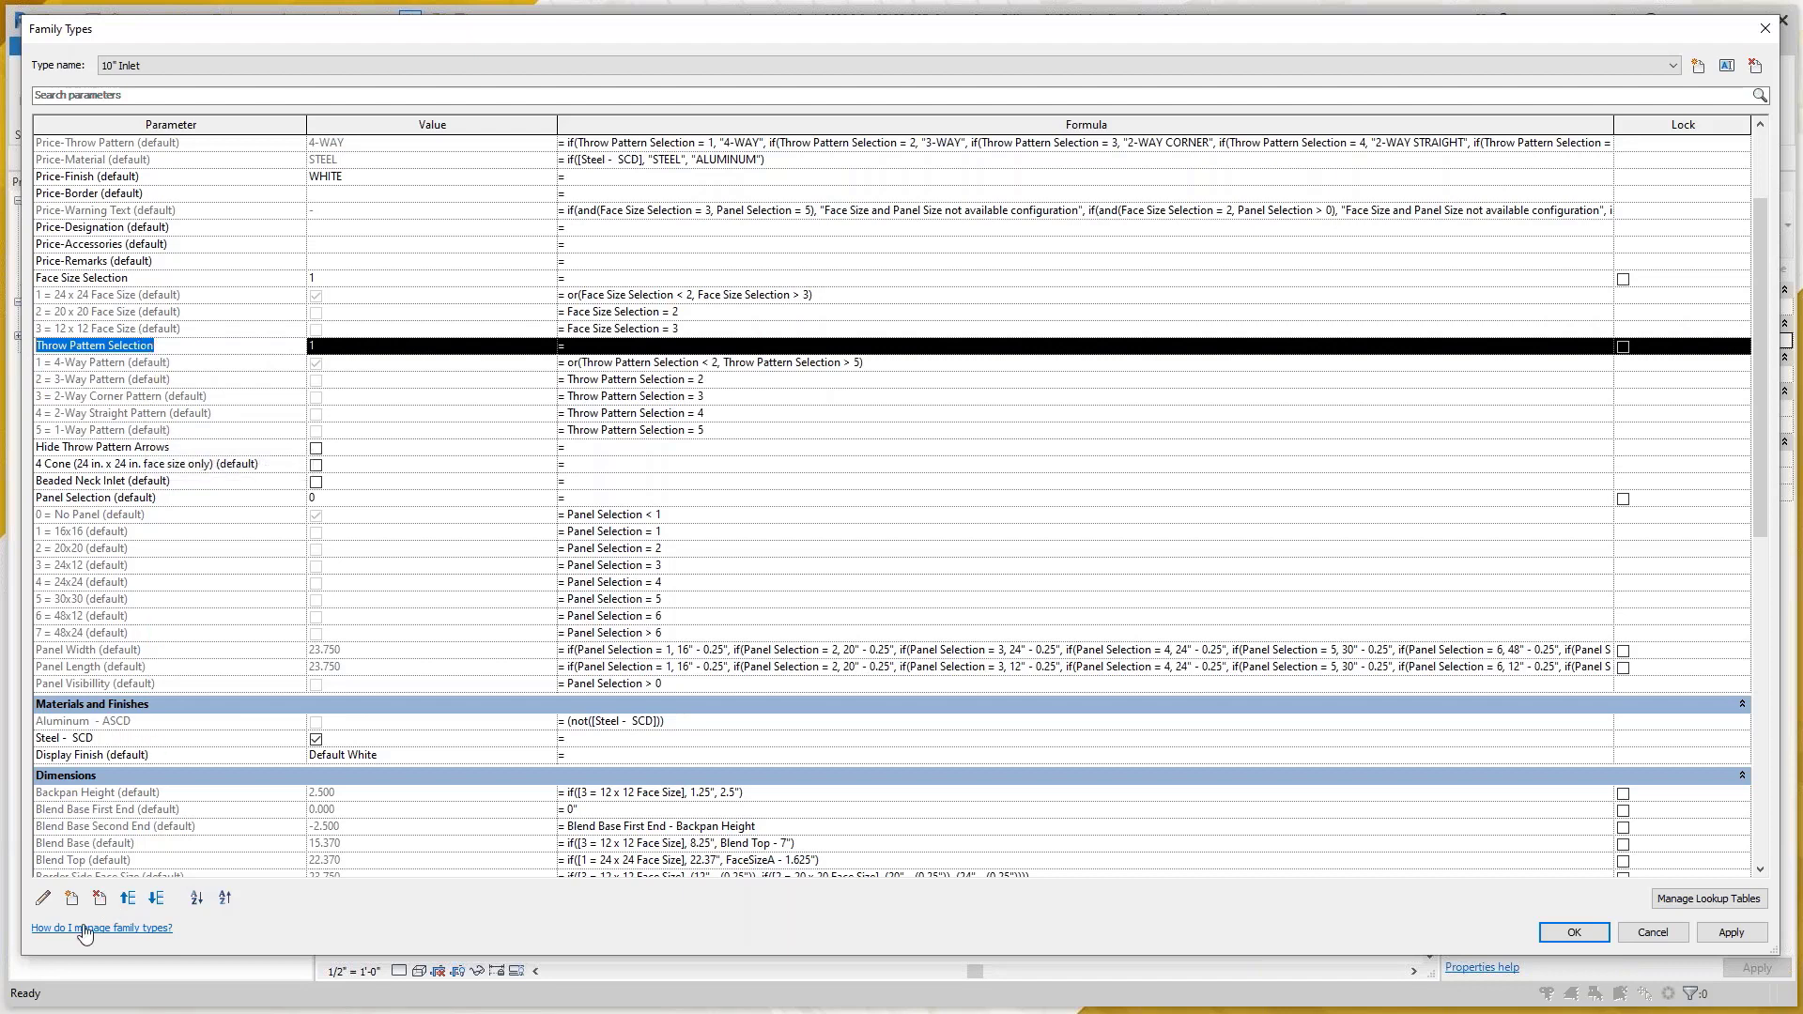
{"action": "left_click", "coordinate": [43, 898]}
{"action": "left_click", "coordinate": [555, 413]}
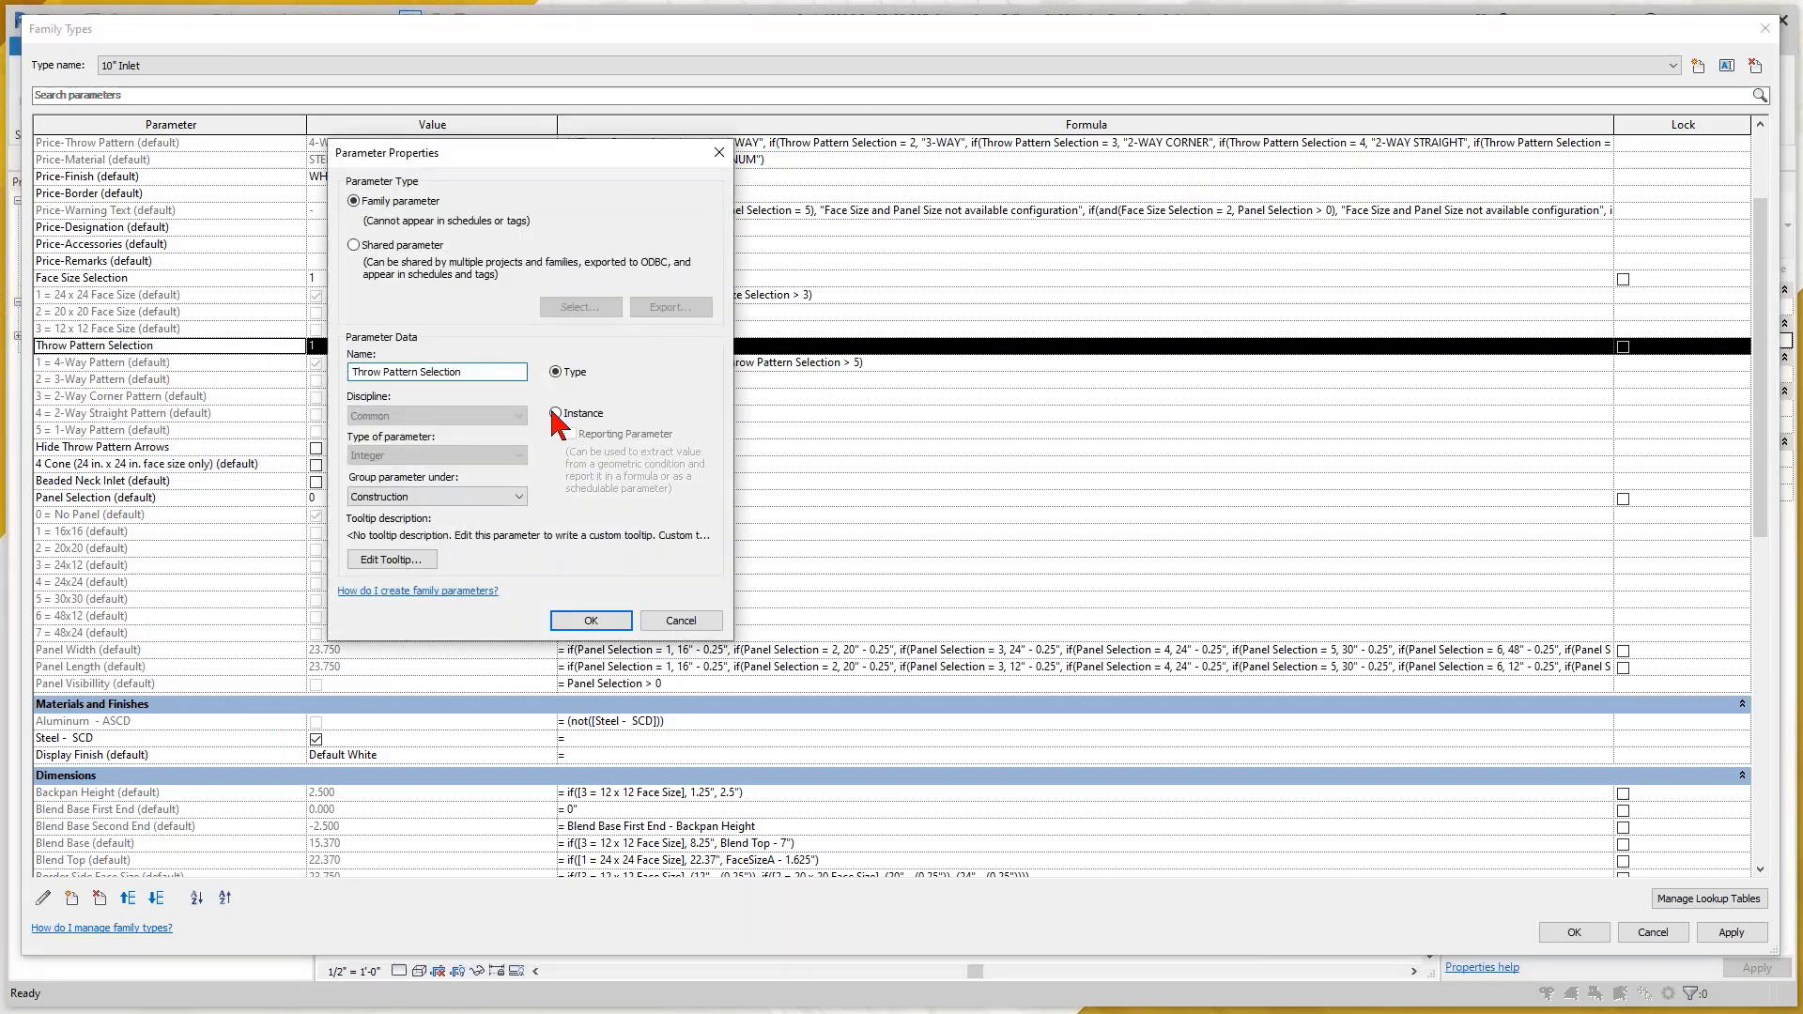
{"action": "left_click", "coordinate": [590, 620]}
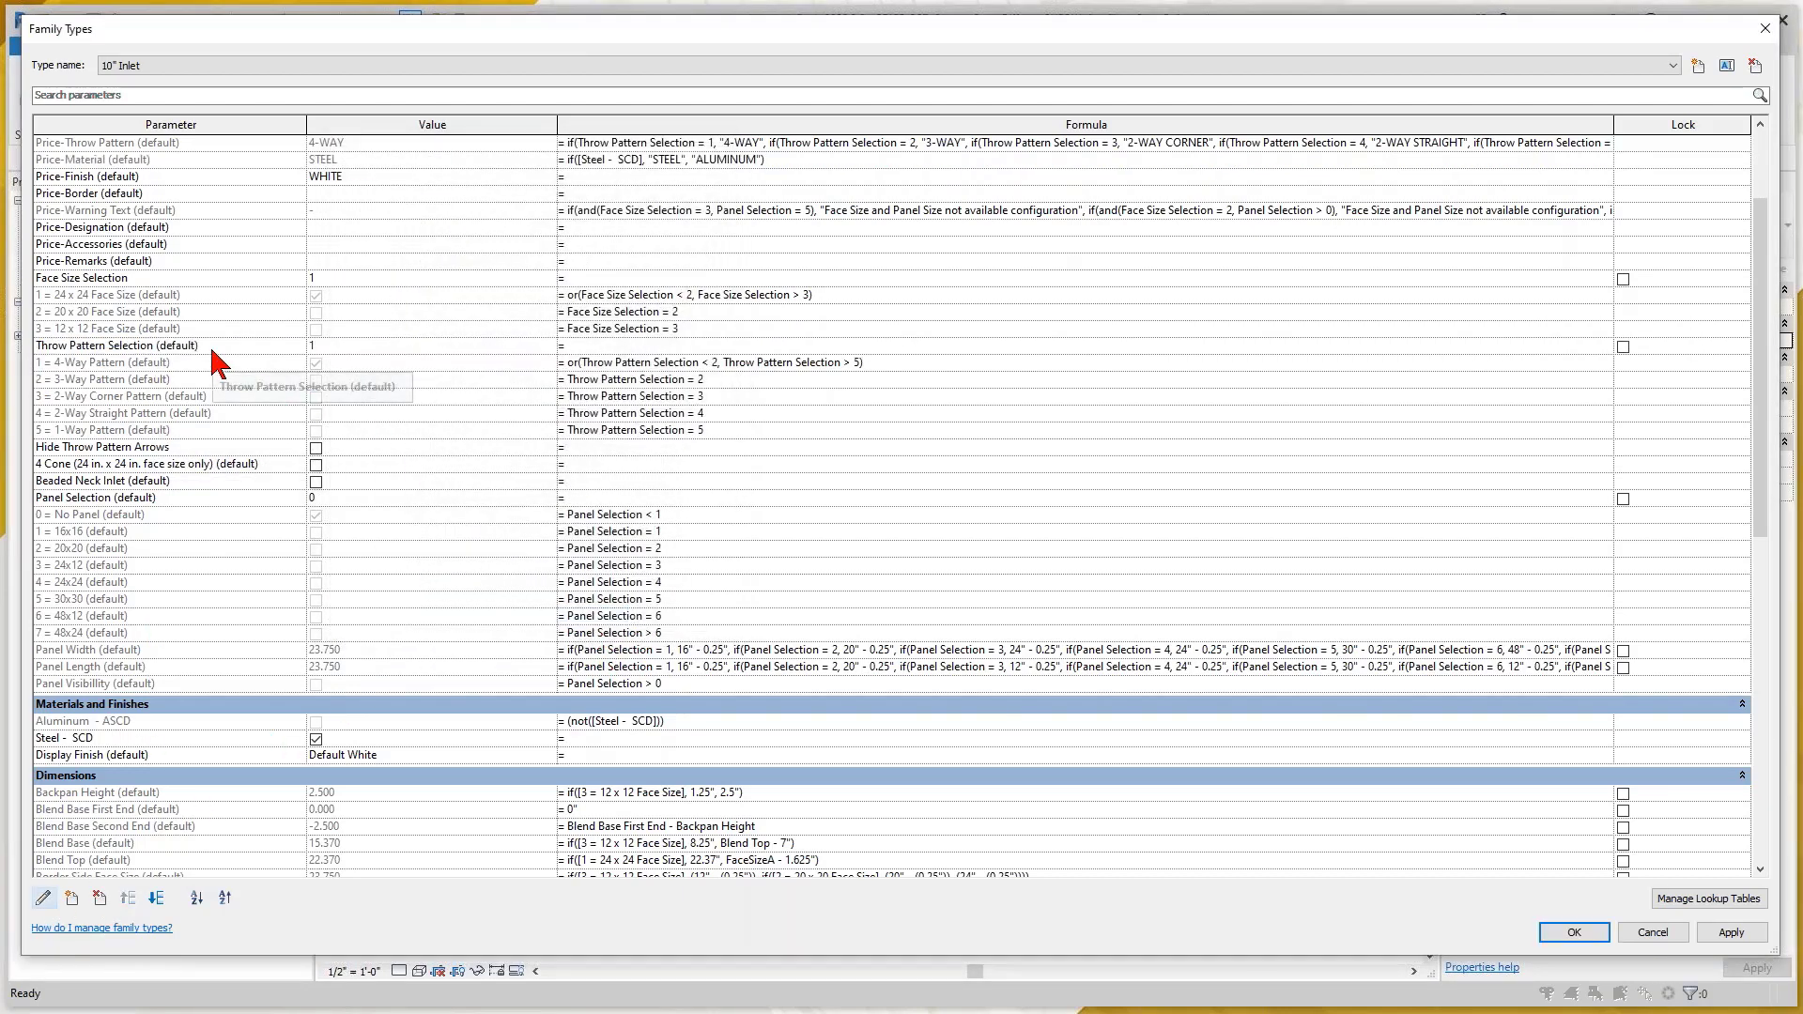
{"action": "left_click_drag", "start_coordinate": [211, 348], "coordinate": [67, 350]}
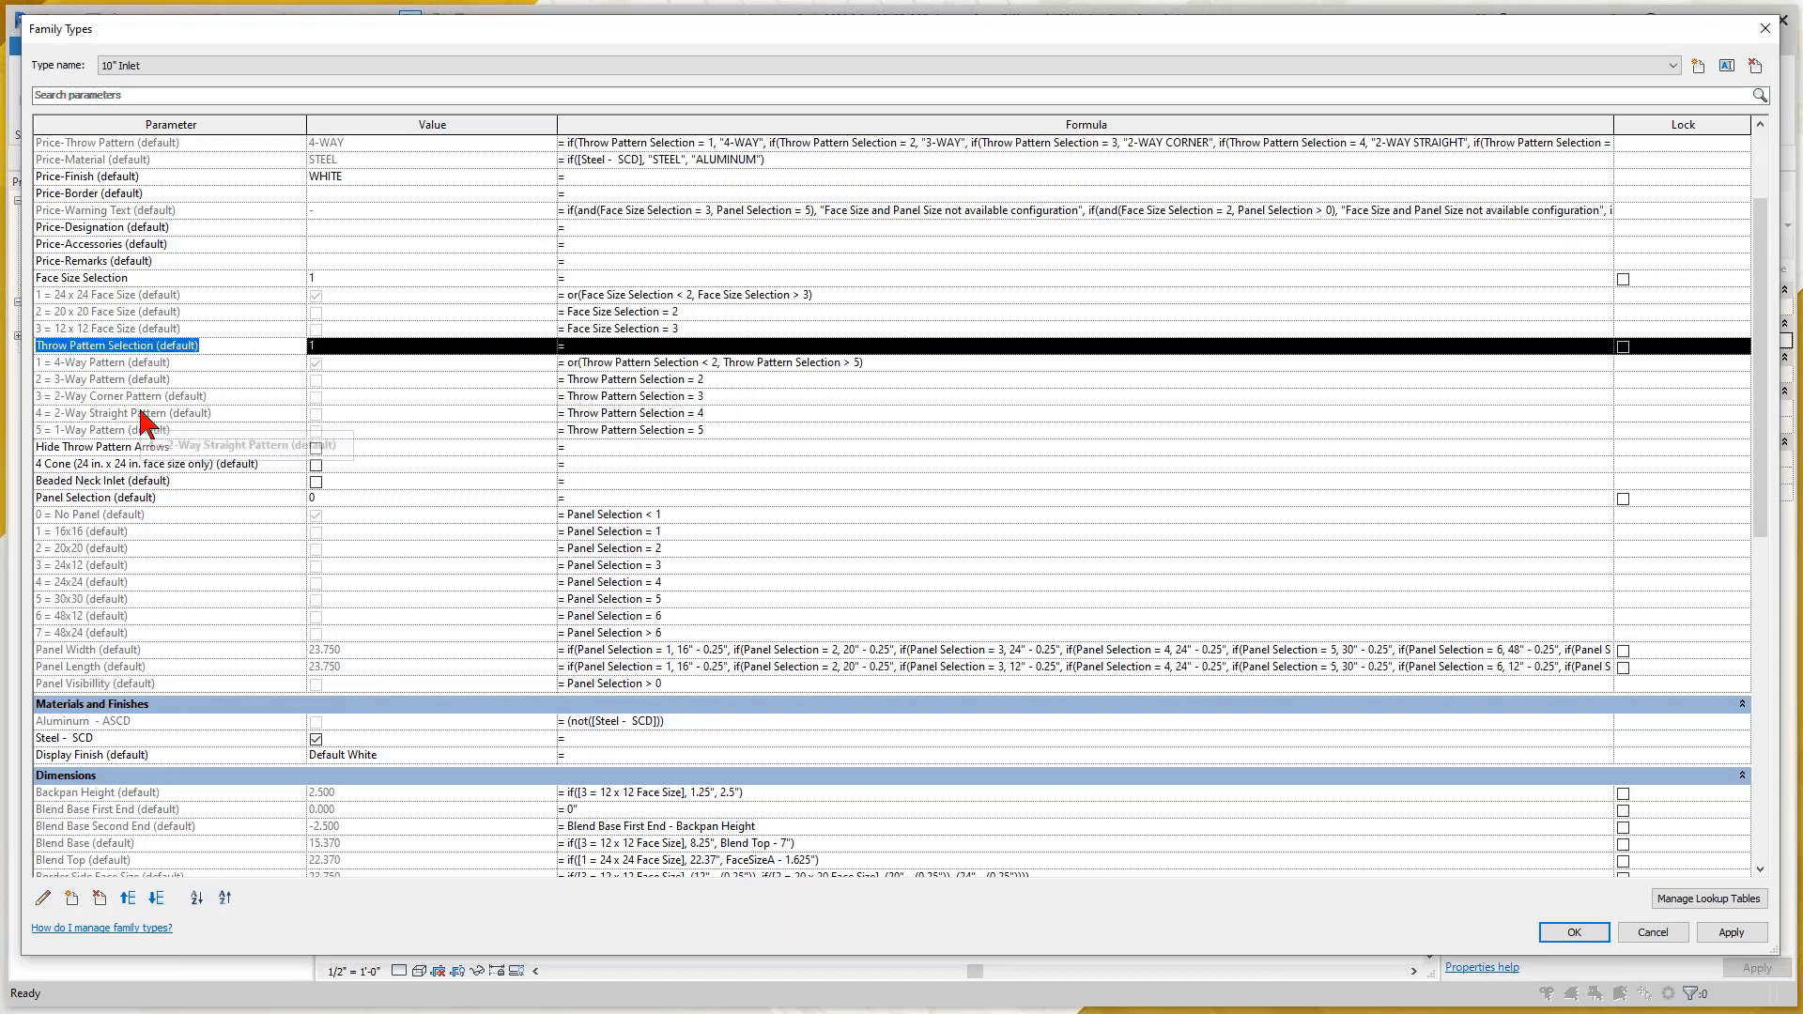
Change the 4 Cone (24 in. x 24 in. face size only) parameter to a type parameter
{"action": "left_click", "coordinate": [195, 480]}
{"action": "left_click", "coordinate": [273, 447]}
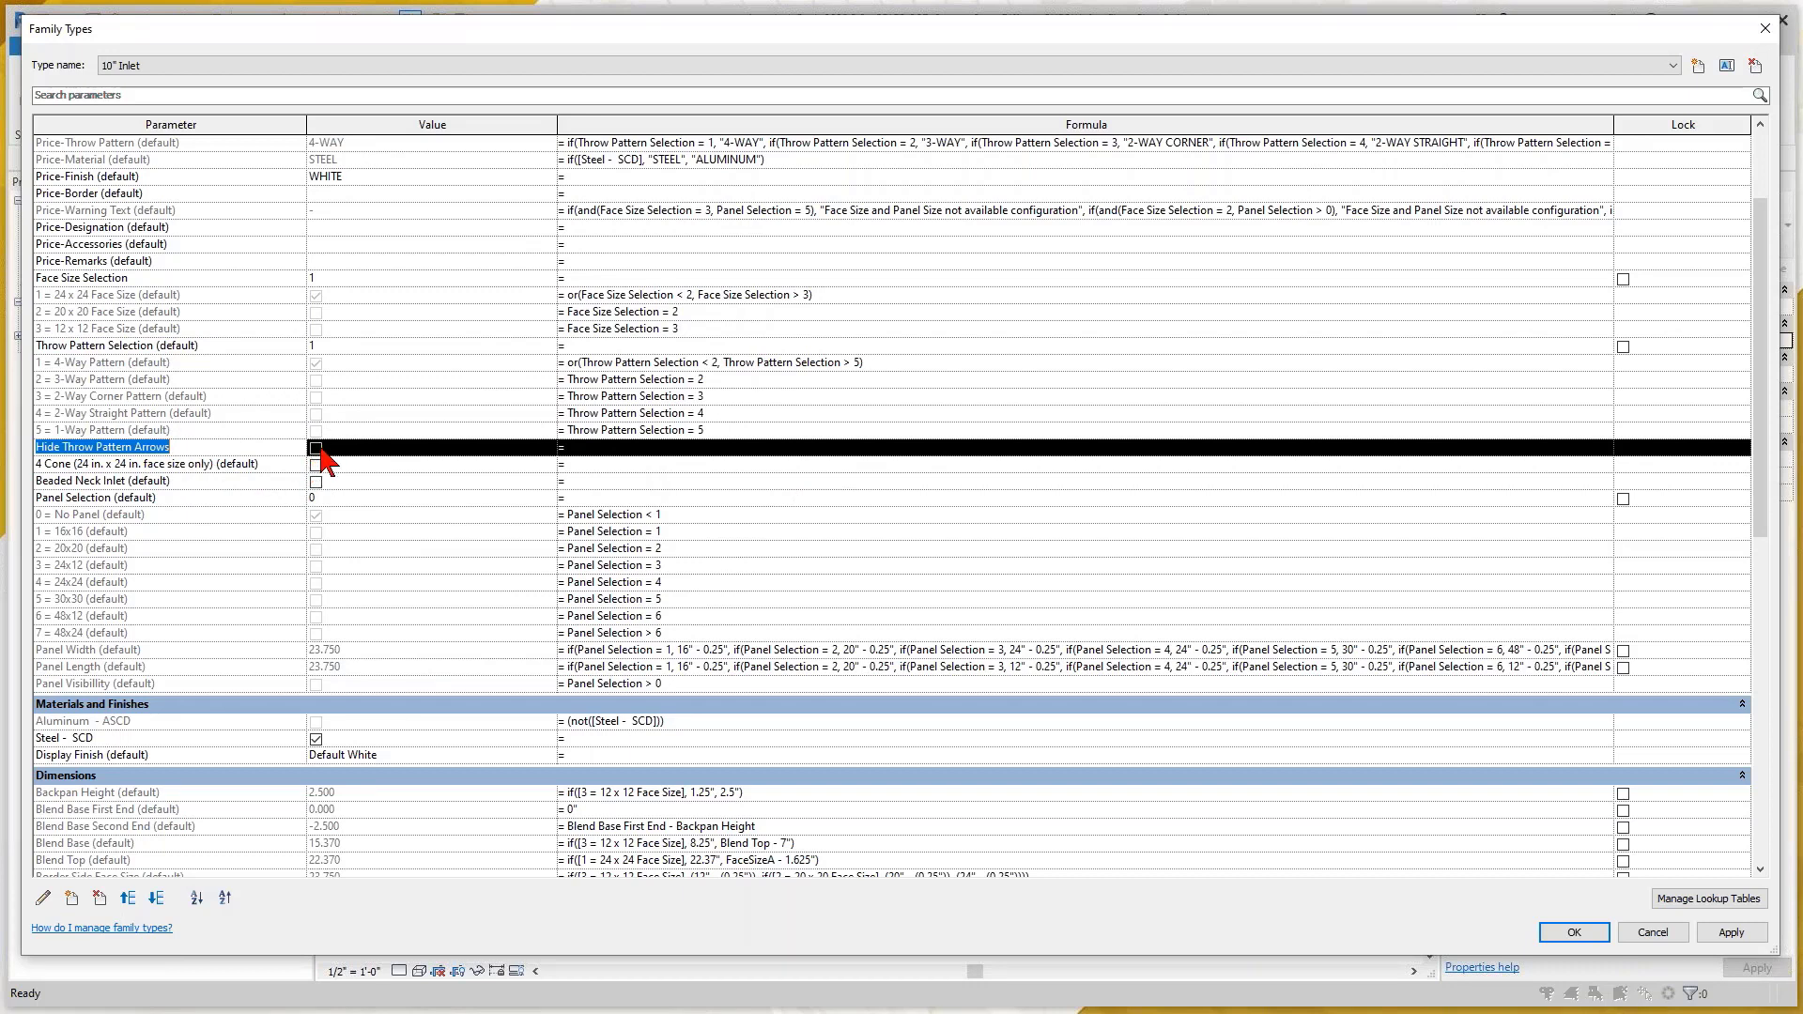
{"action": "left_click", "coordinate": [278, 464]}
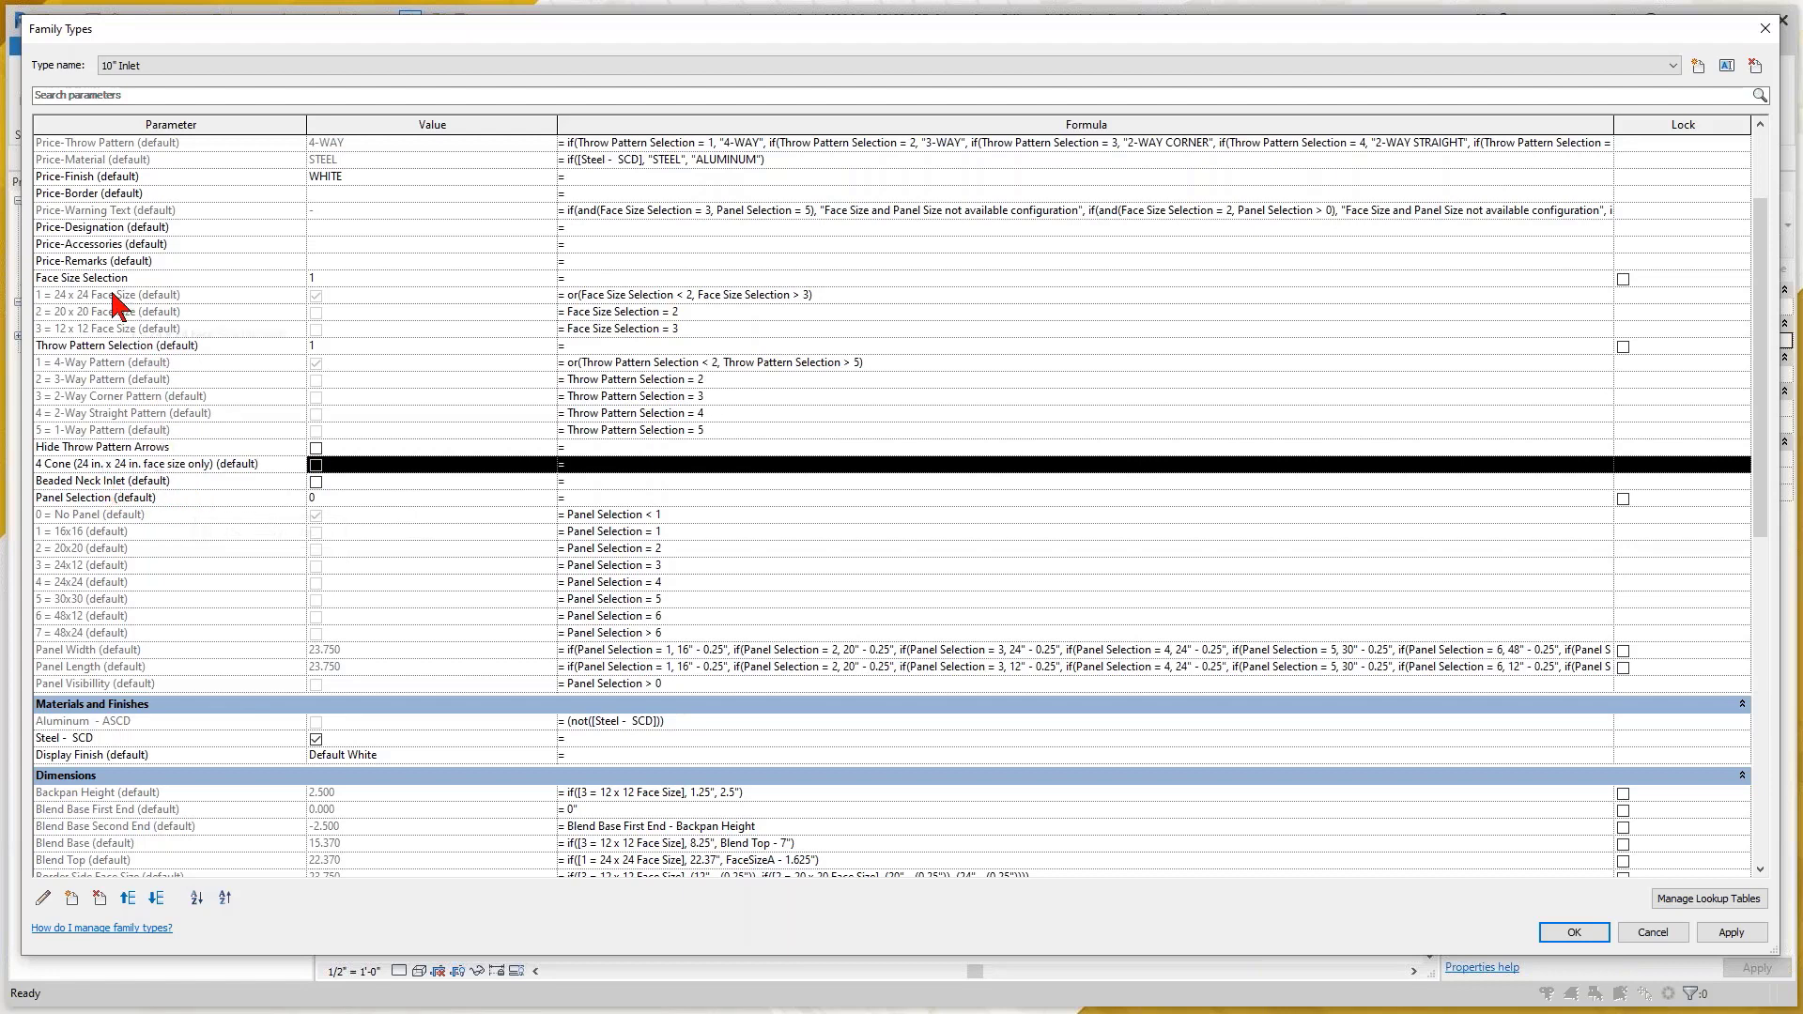
{"action": "left_click", "coordinate": [44, 898]}
{"action": "left_click", "coordinate": [556, 372]}
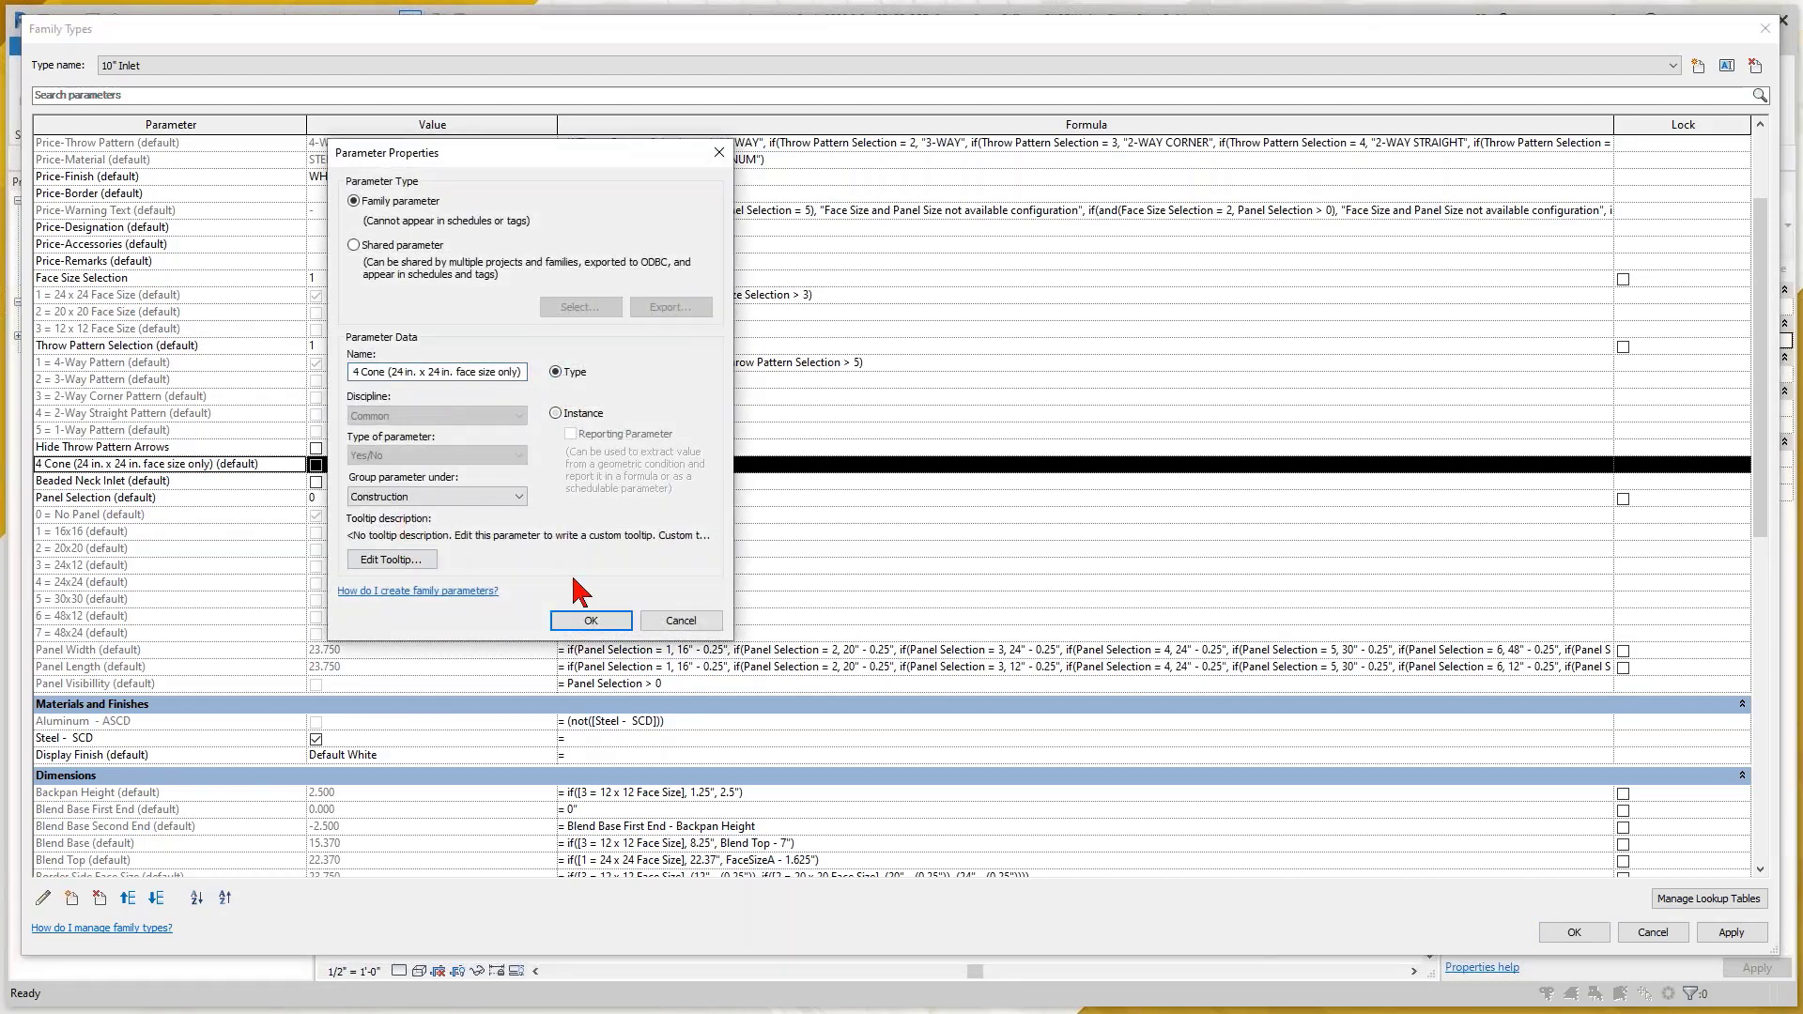
{"action": "left_click", "coordinate": [589, 620]}
Change the Panel Selection parameter from an instance parameter to a type parameter
{"action": "left_click_drag", "start_coordinate": [163, 501], "coordinate": [10, 493]}
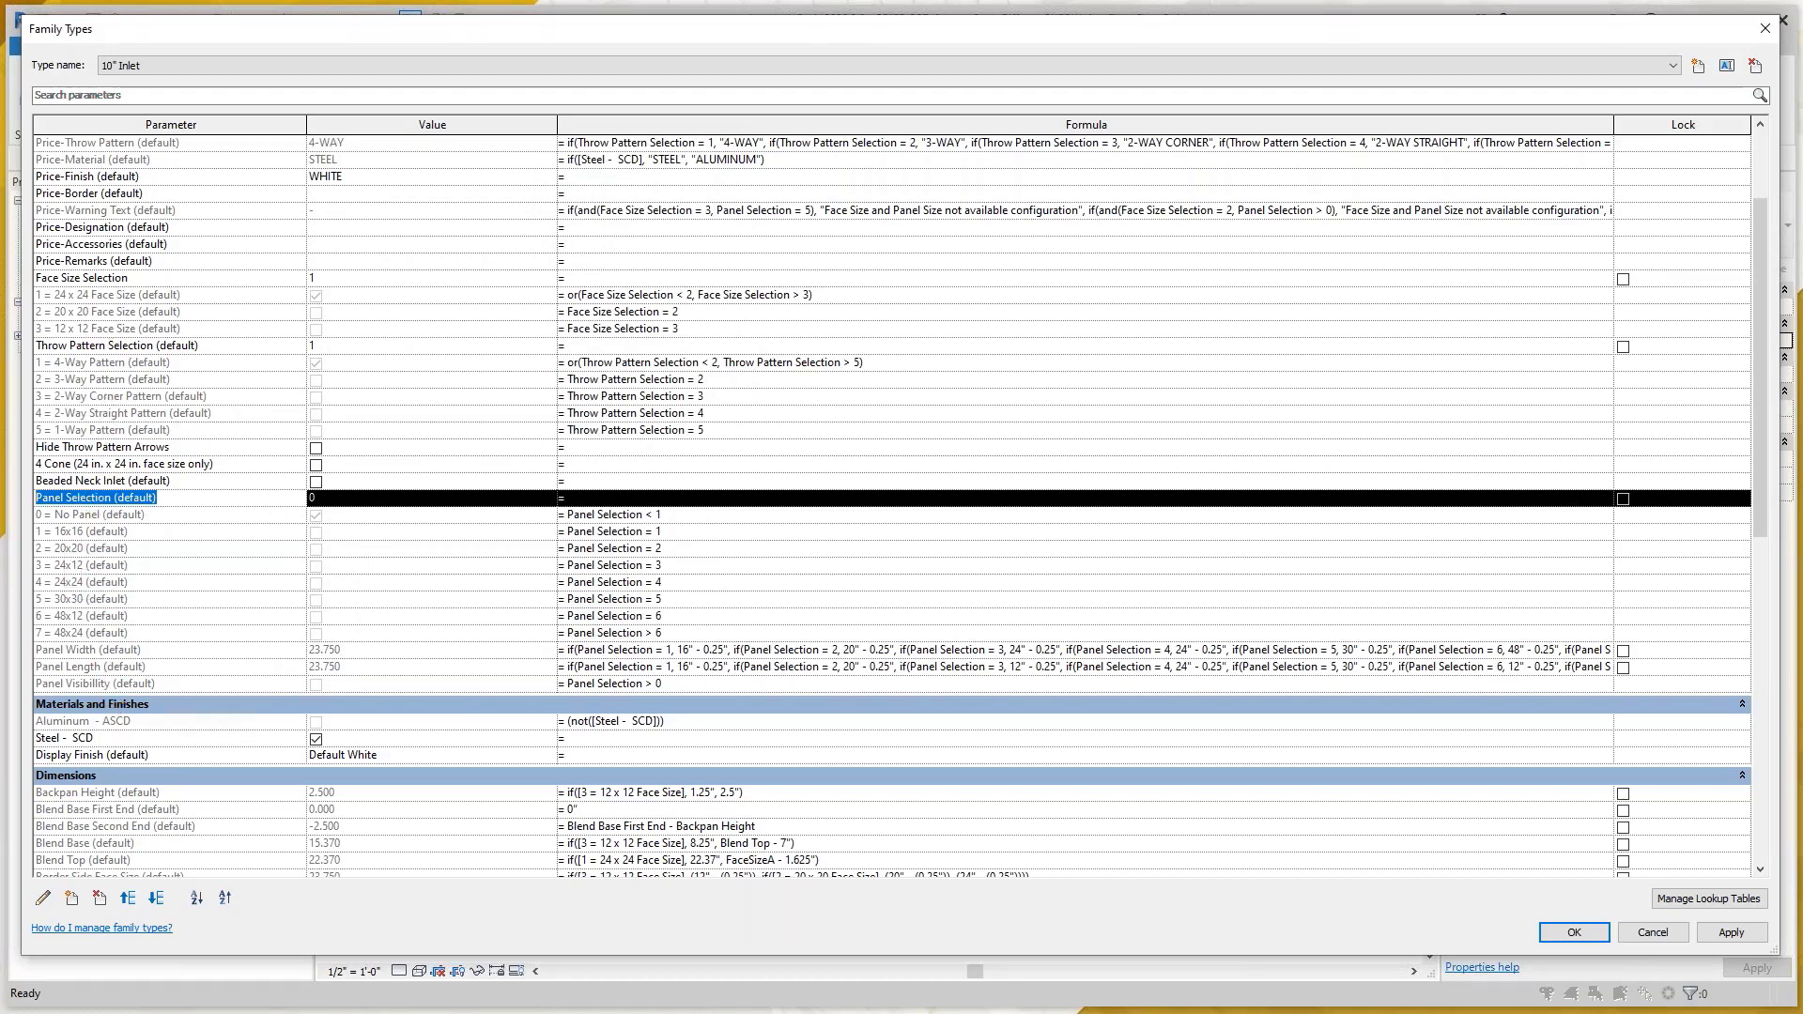
{"action": "left_click", "coordinate": [42, 898]}
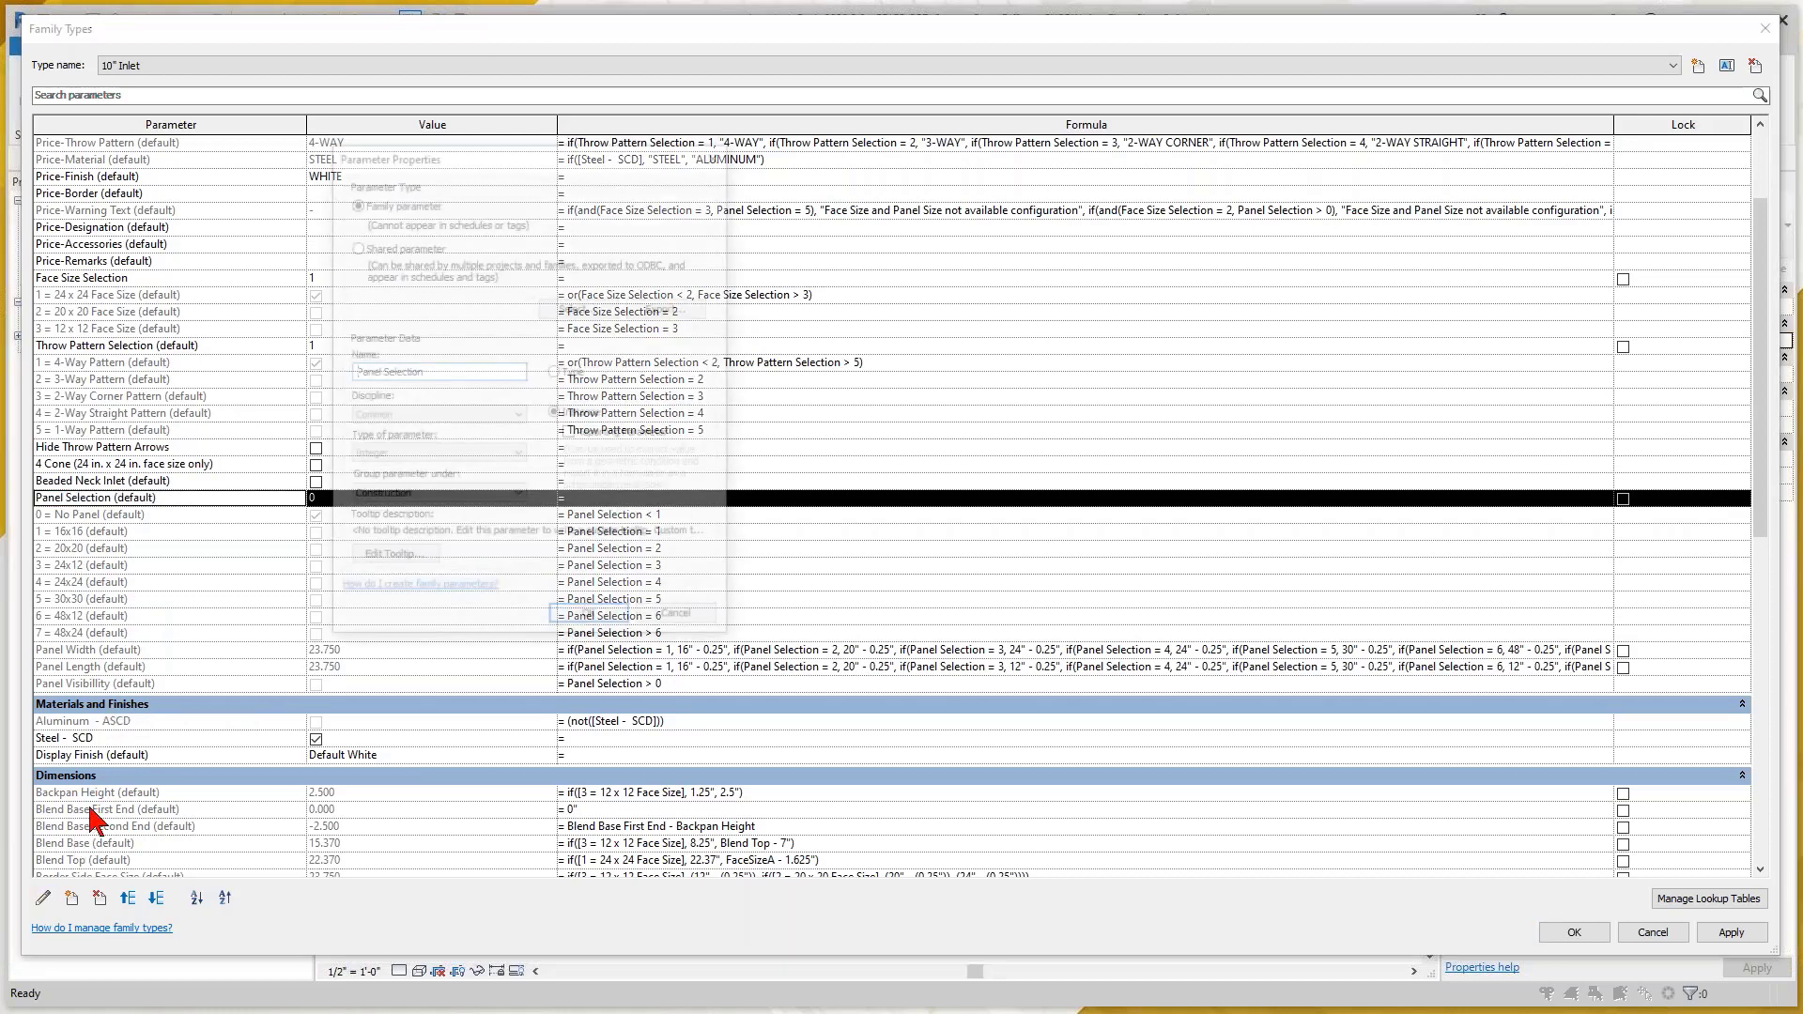
{"action": "left_click", "coordinate": [590, 621]}
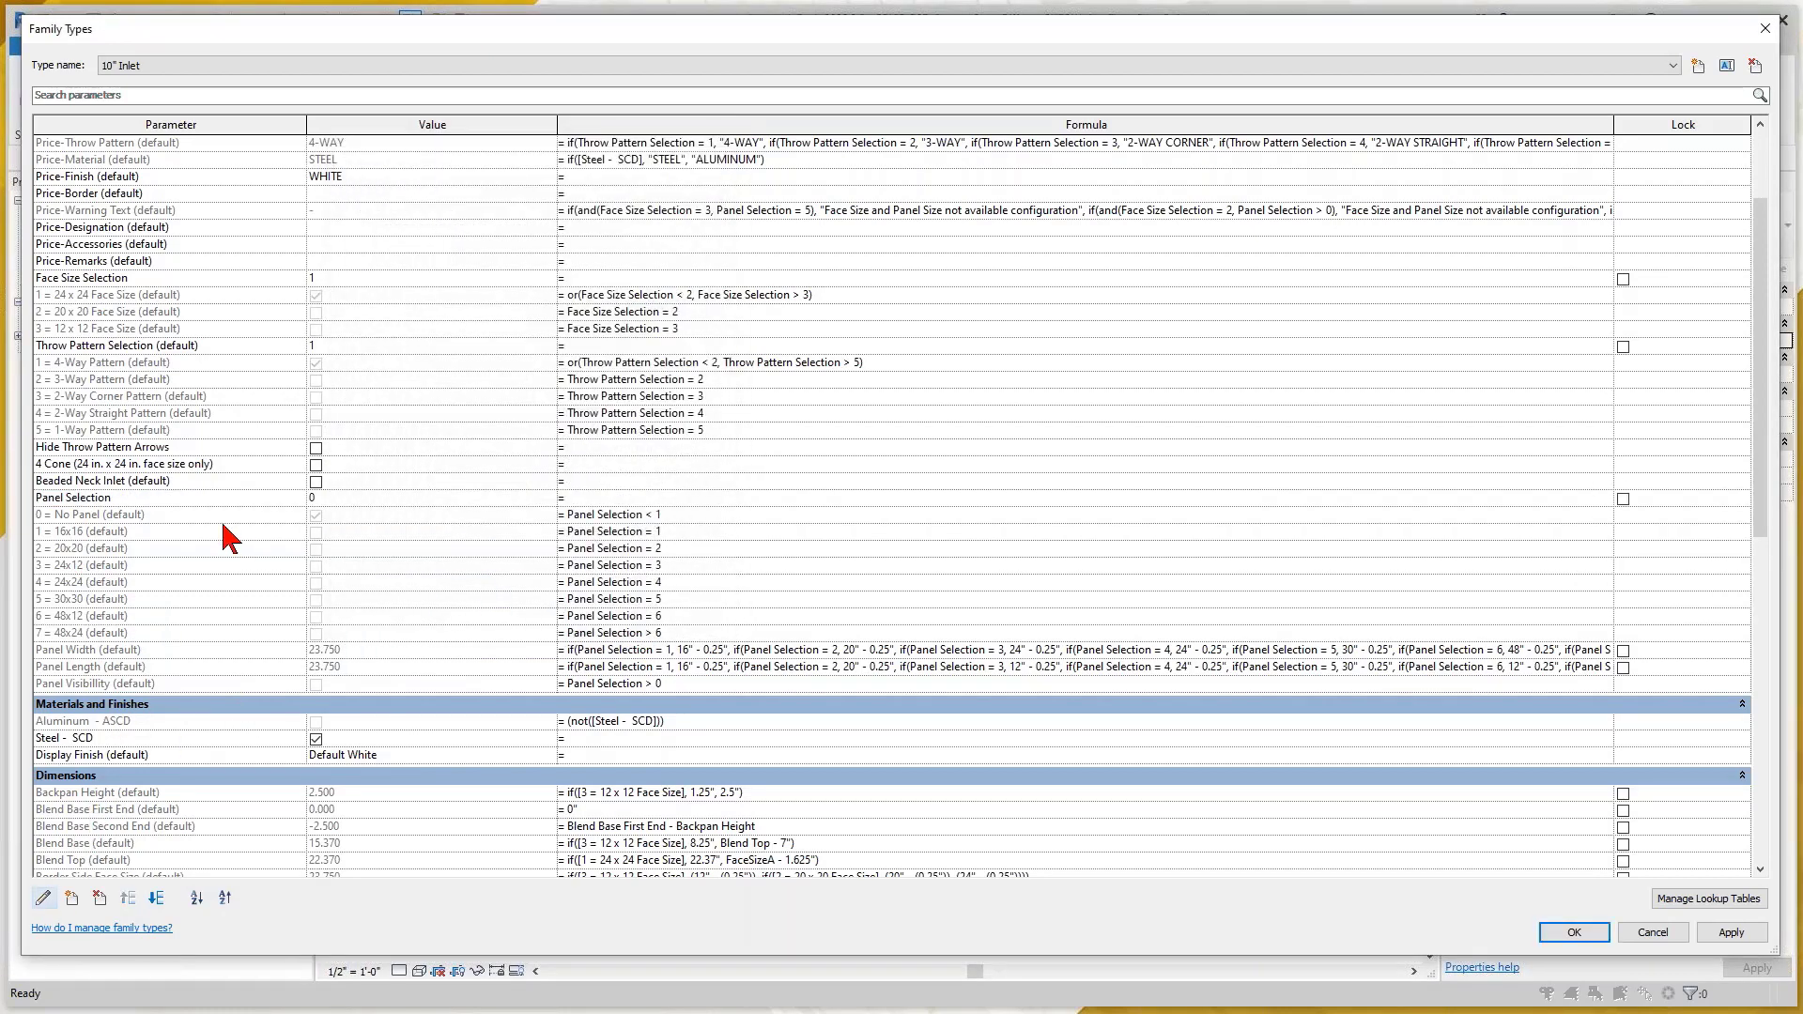
Check the properties of the Display Finish material parameter and accept them as they are
{"action": "scroll", "coordinate": [150, 517], "scroll_direction": "up", "scroll_amount": 3}
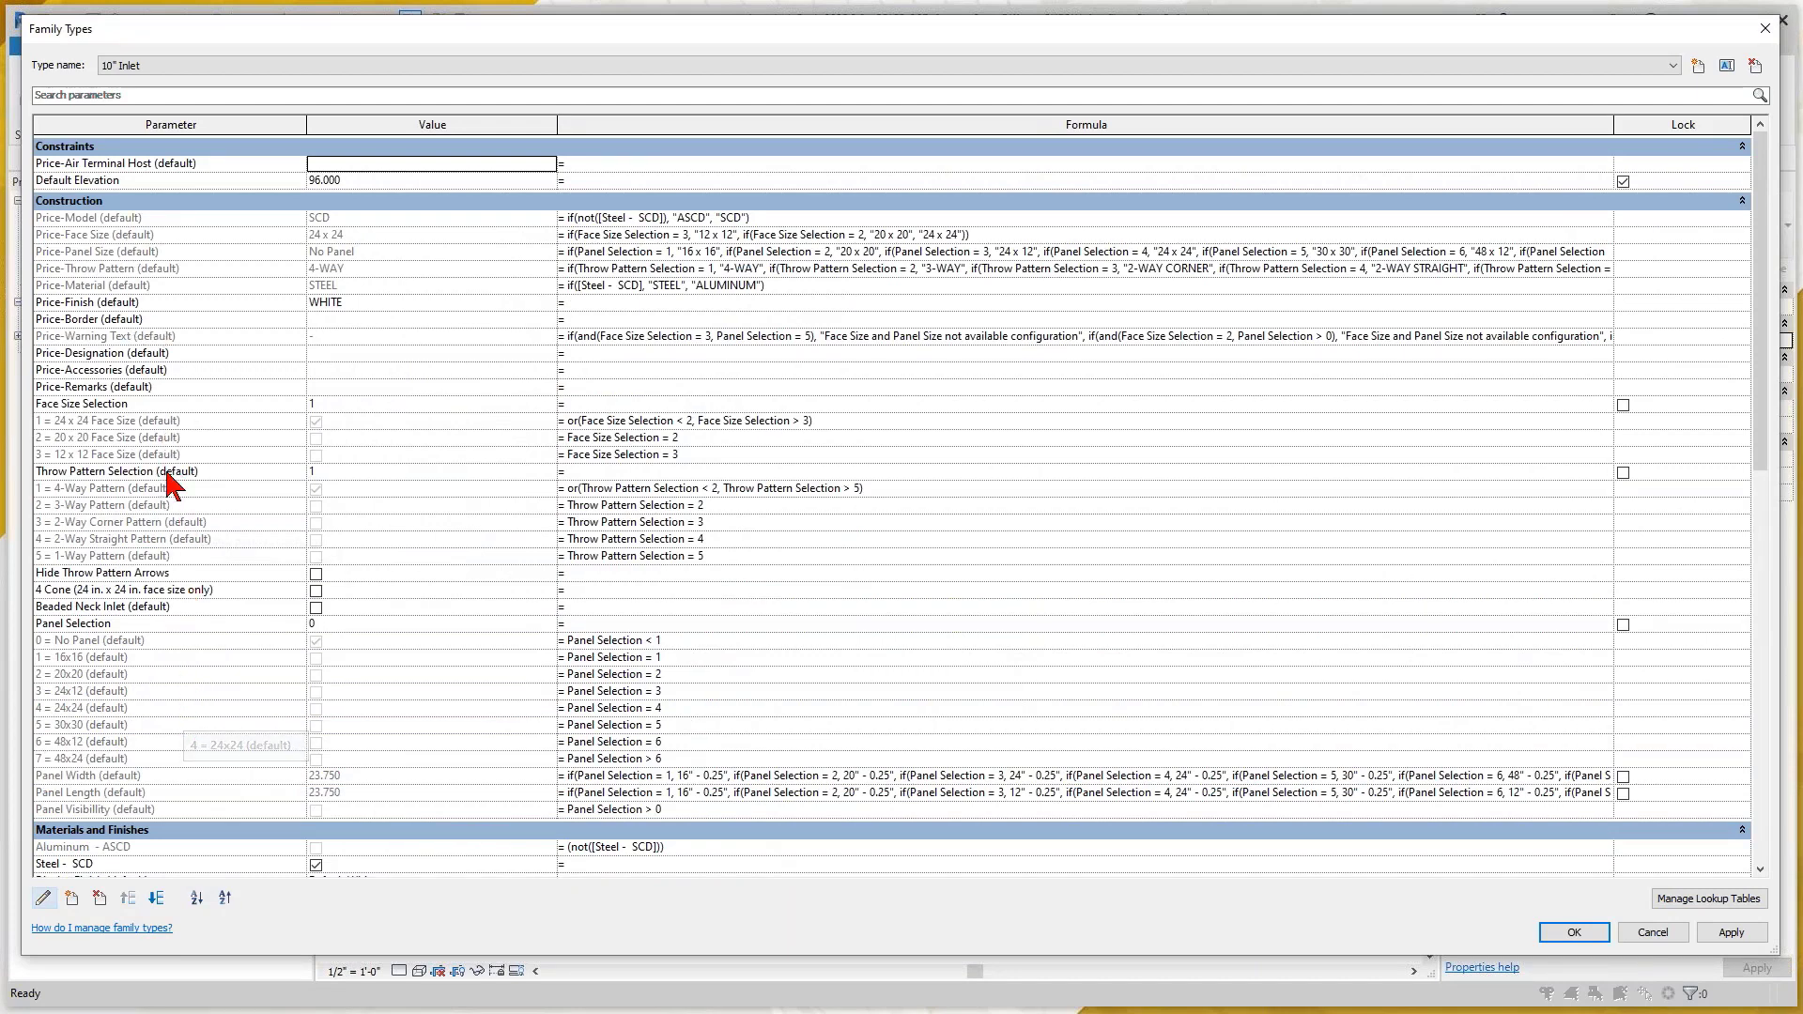
{"action": "scroll", "coordinate": [182, 554], "scroll_direction": "down", "scroll_amount": 3}
{"action": "scroll", "coordinate": [182, 583], "scroll_direction": "down", "scroll_amount": 3}
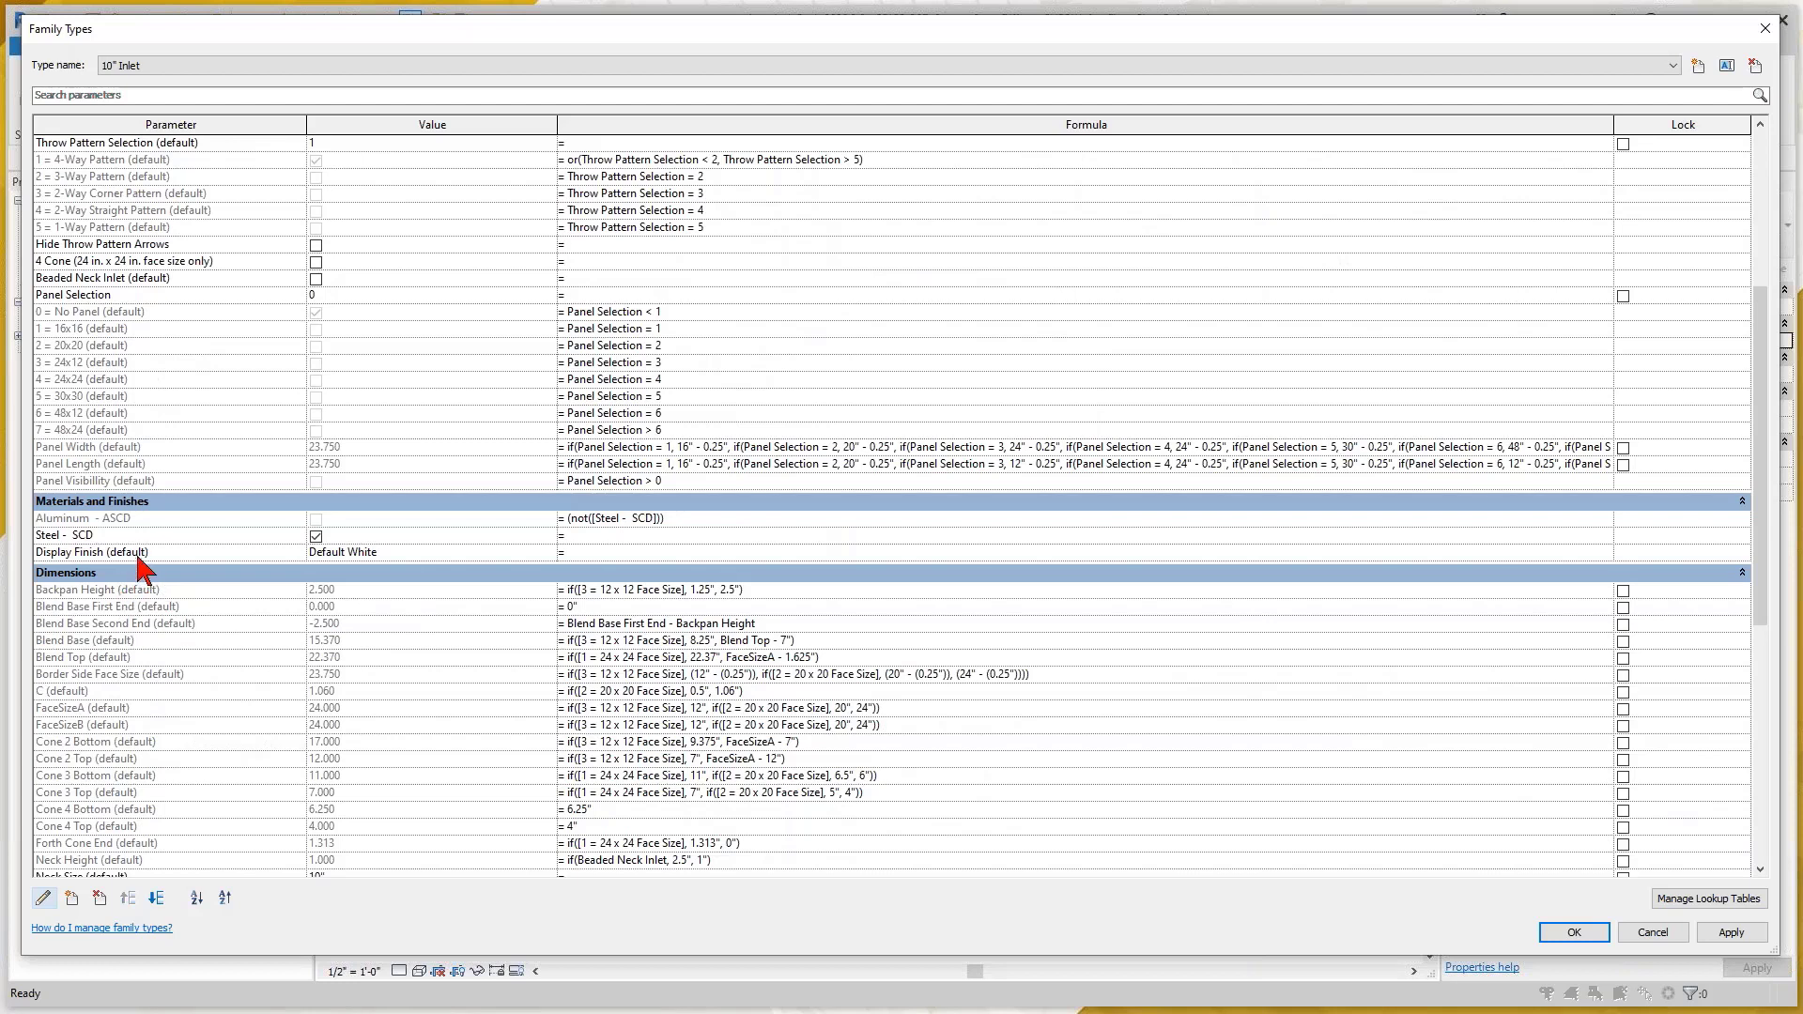
{"action": "left_click", "coordinate": [44, 554]}
{"action": "left_click_drag", "start_coordinate": [112, 556], "coordinate": [30, 555]}
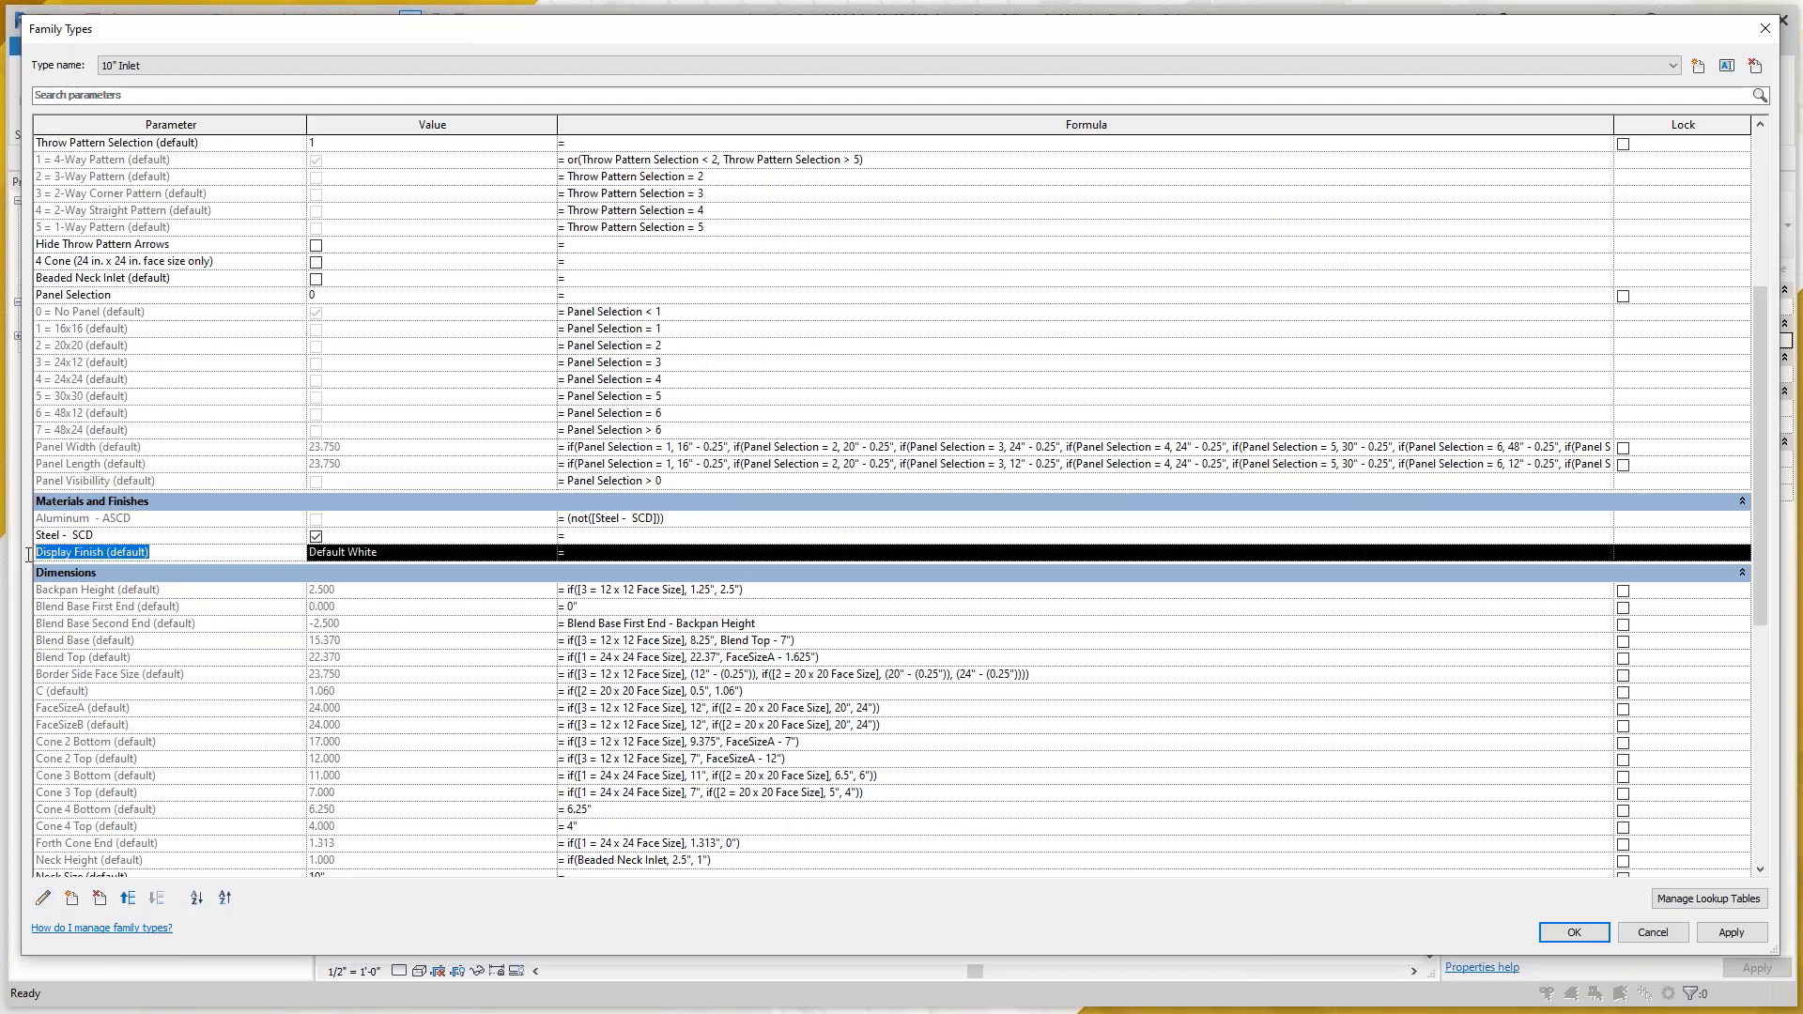
{"action": "left_click", "coordinate": [43, 898]}
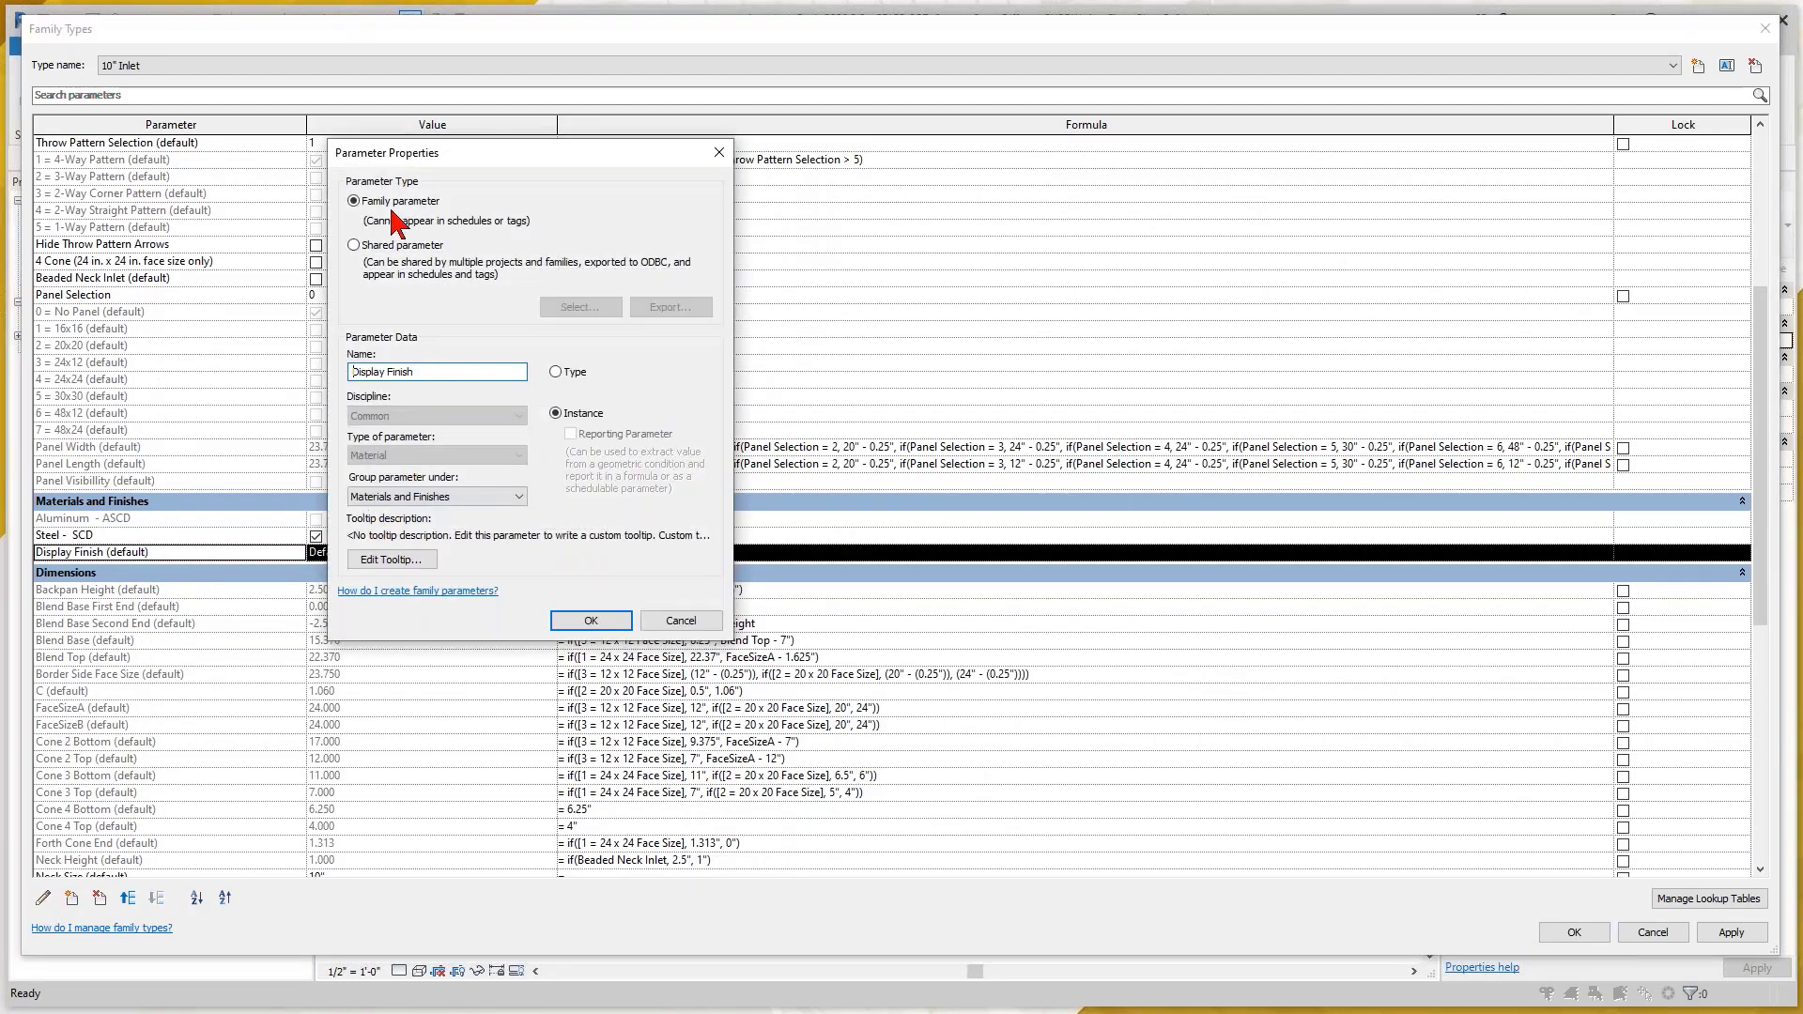
{"action": "left_click_drag", "start_coordinate": [439, 376], "coordinate": [263, 372]}
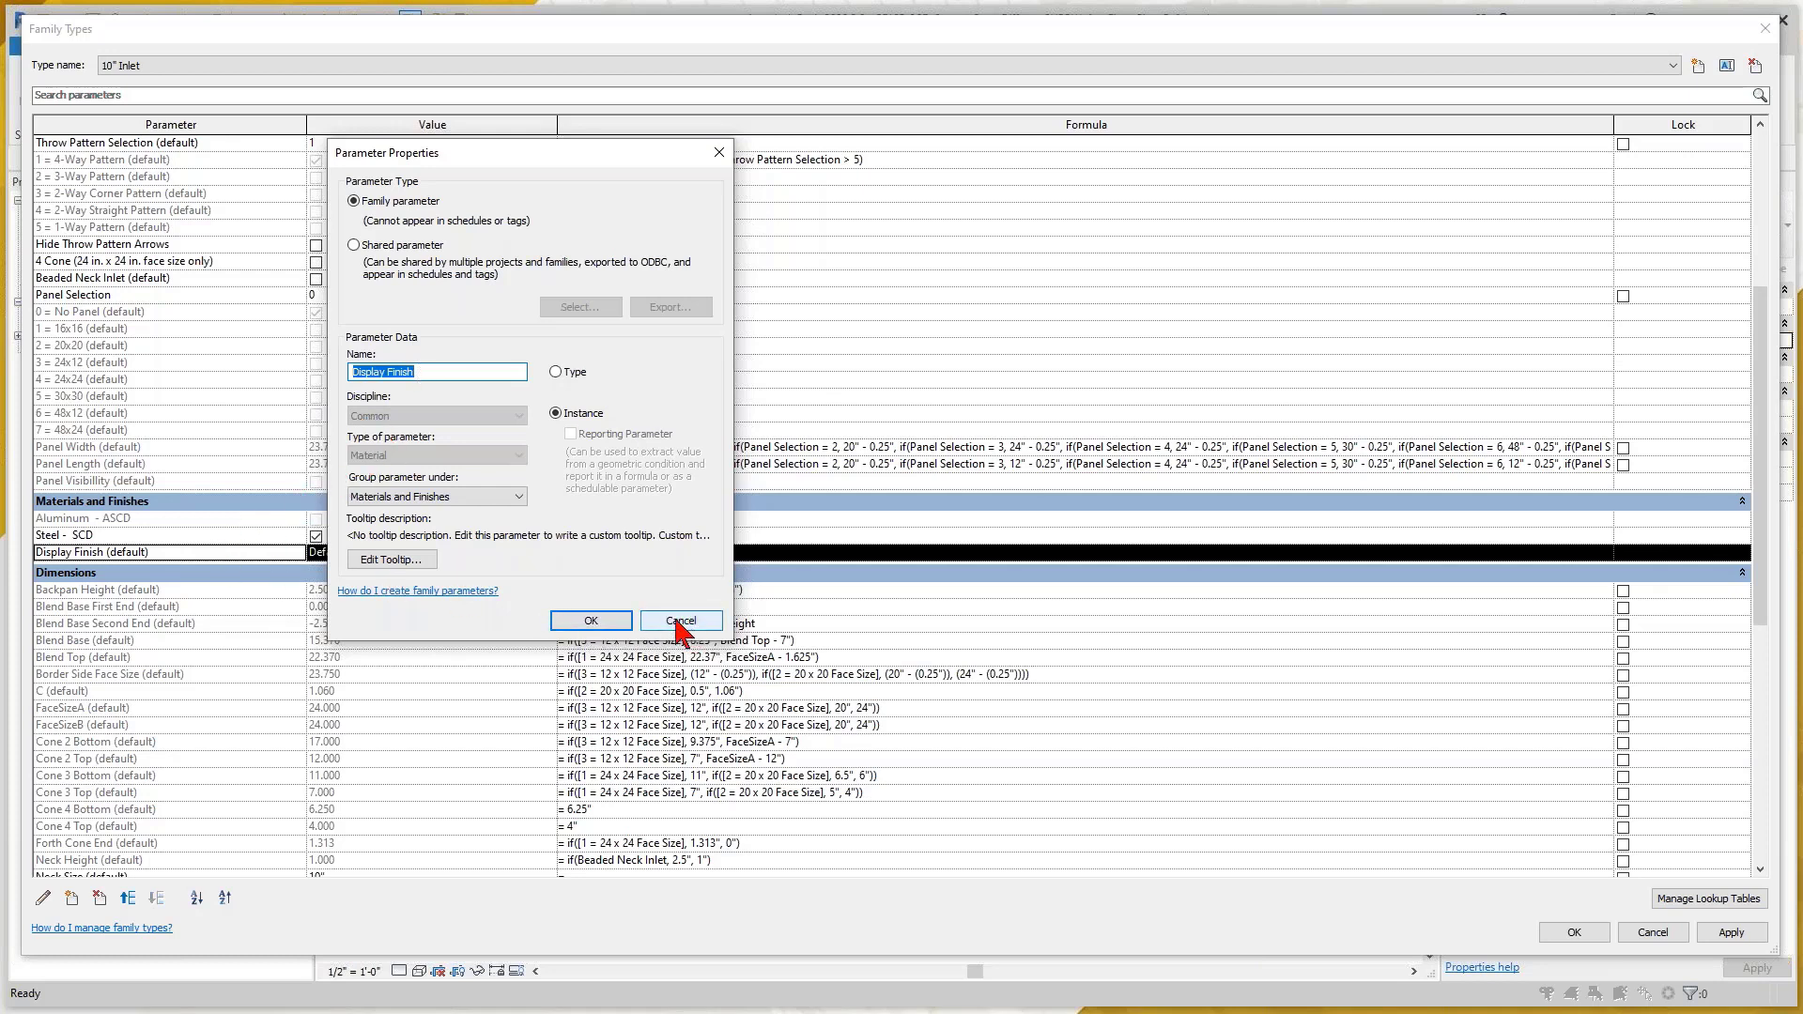
{"action": "left_click", "coordinate": [444, 372]}
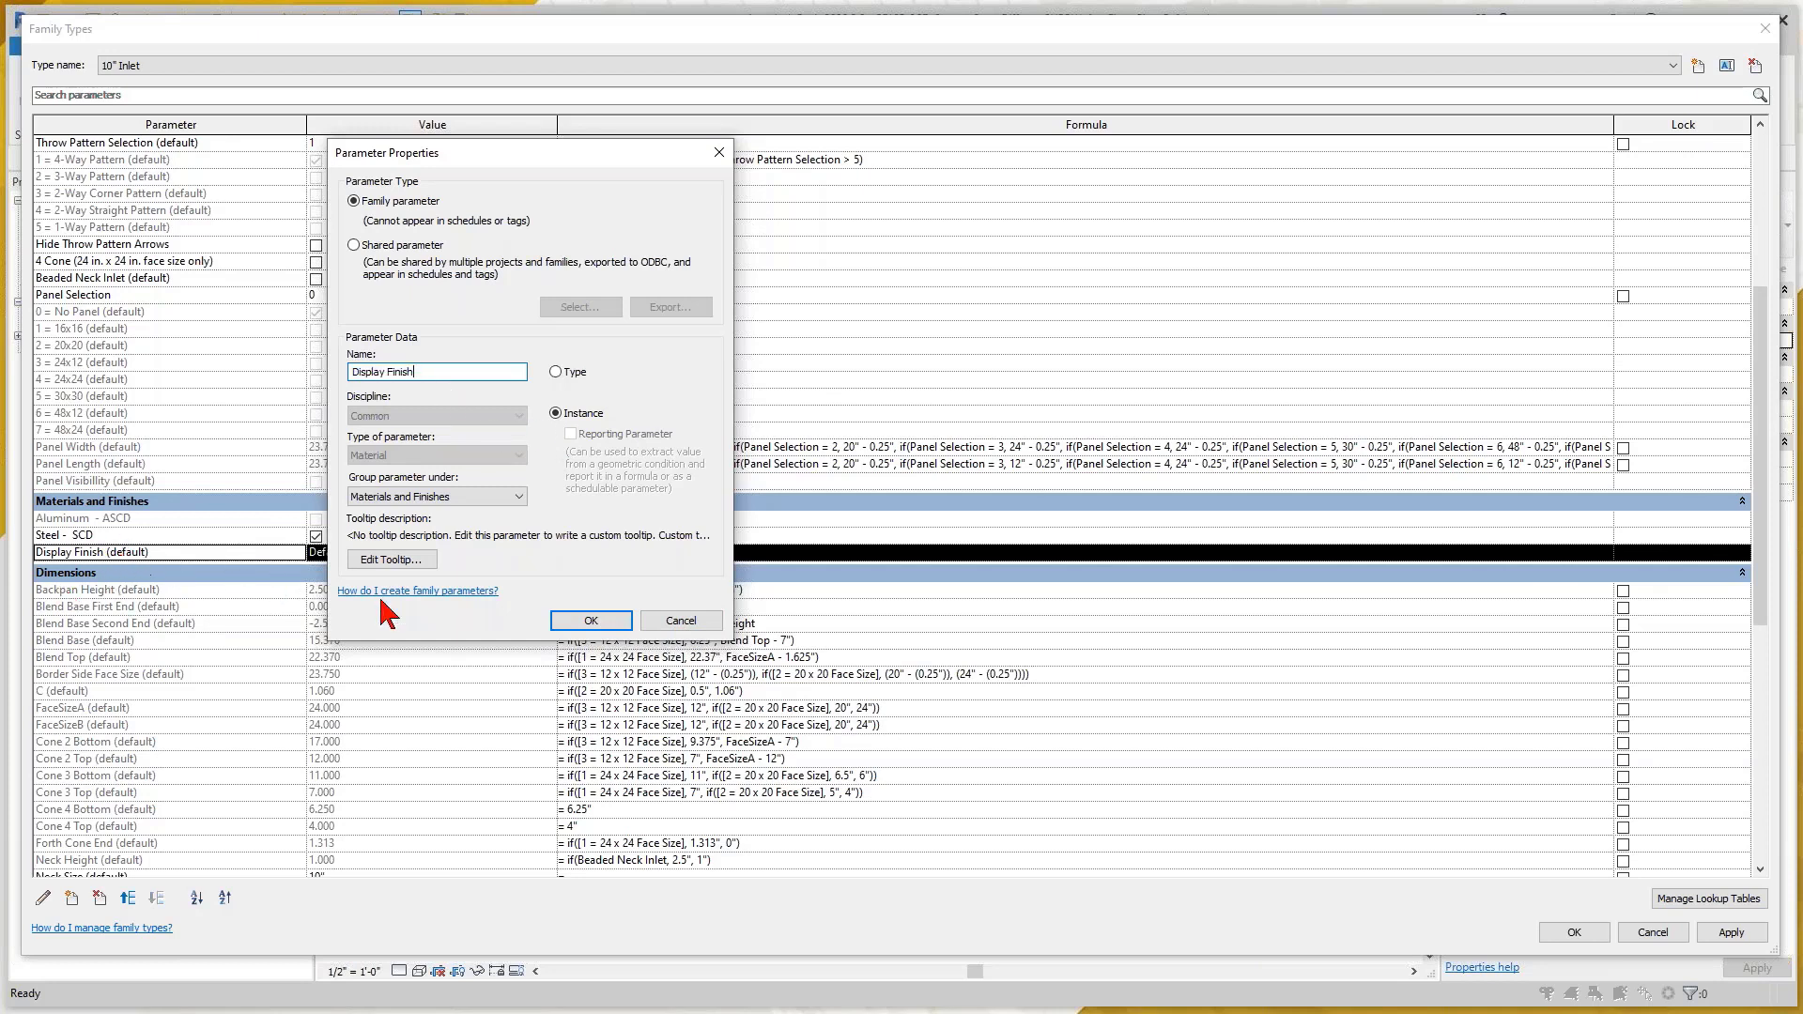
{"action": "left_click", "coordinate": [592, 622]}
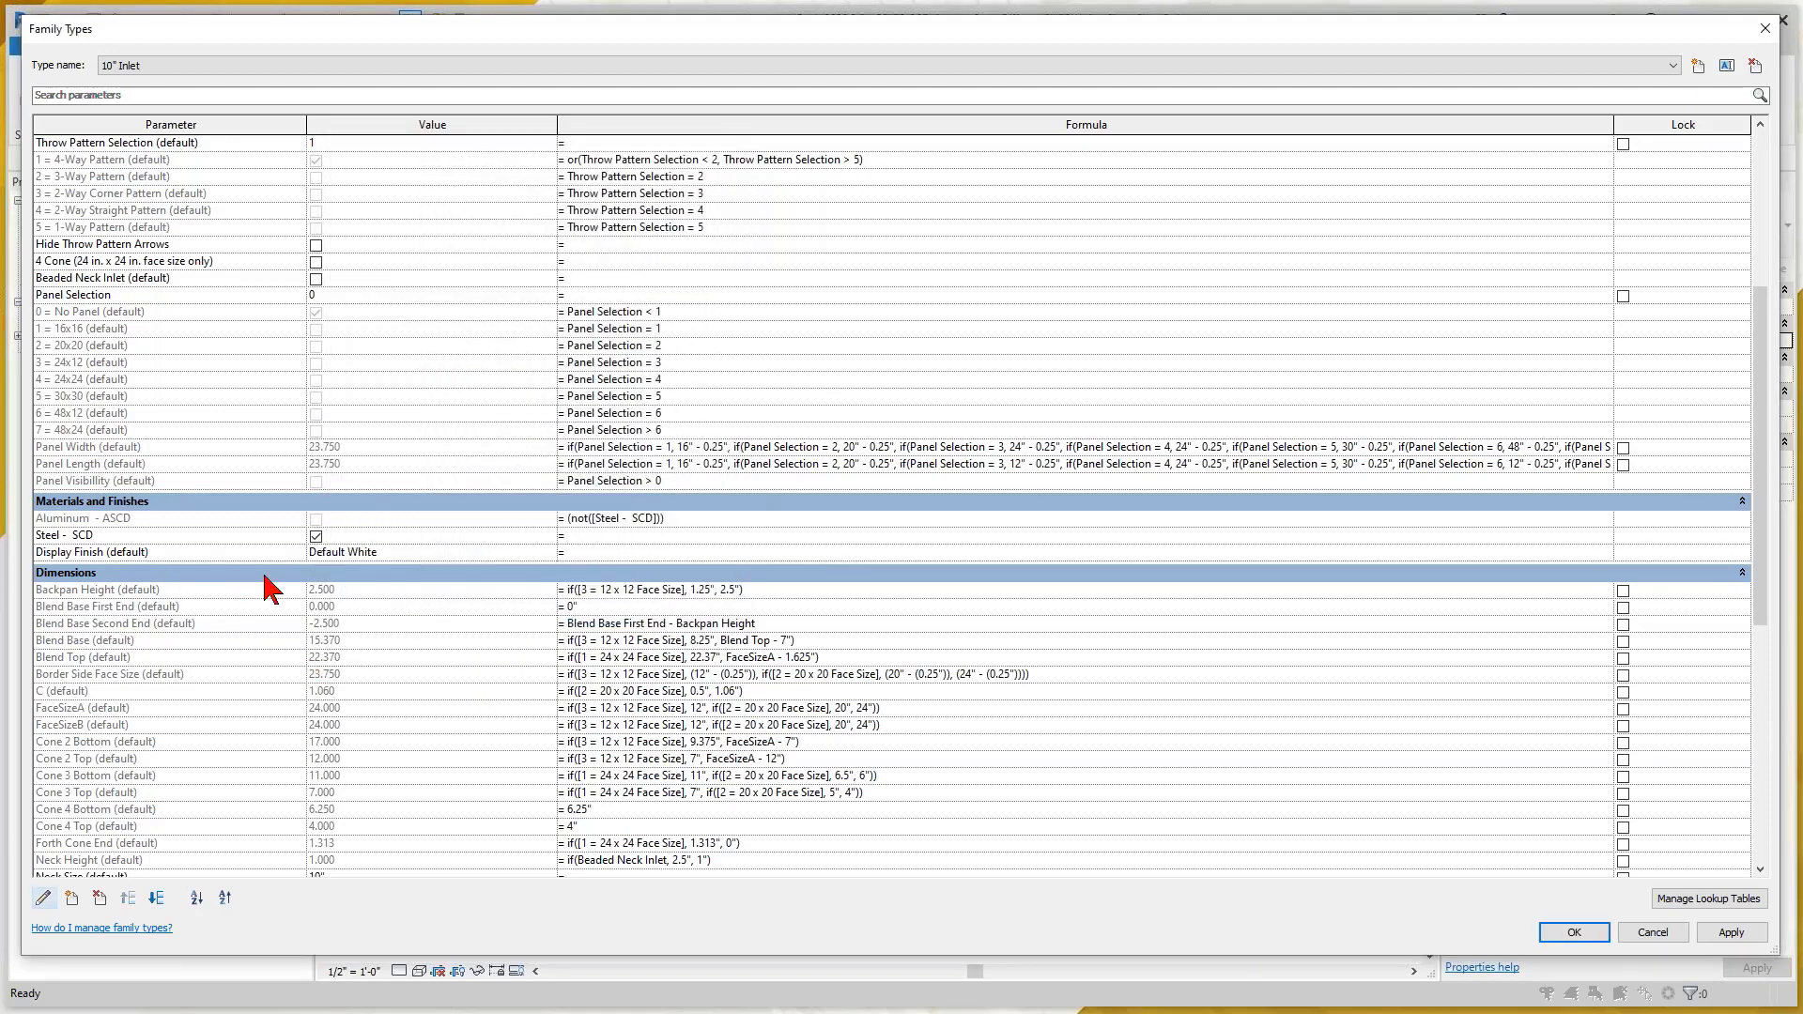
Review the remaining dimension, mechanical and identity data parameters, including the URL value
{"action": "scroll", "coordinate": [234, 680], "scroll_direction": "down", "scroll_amount": 10}
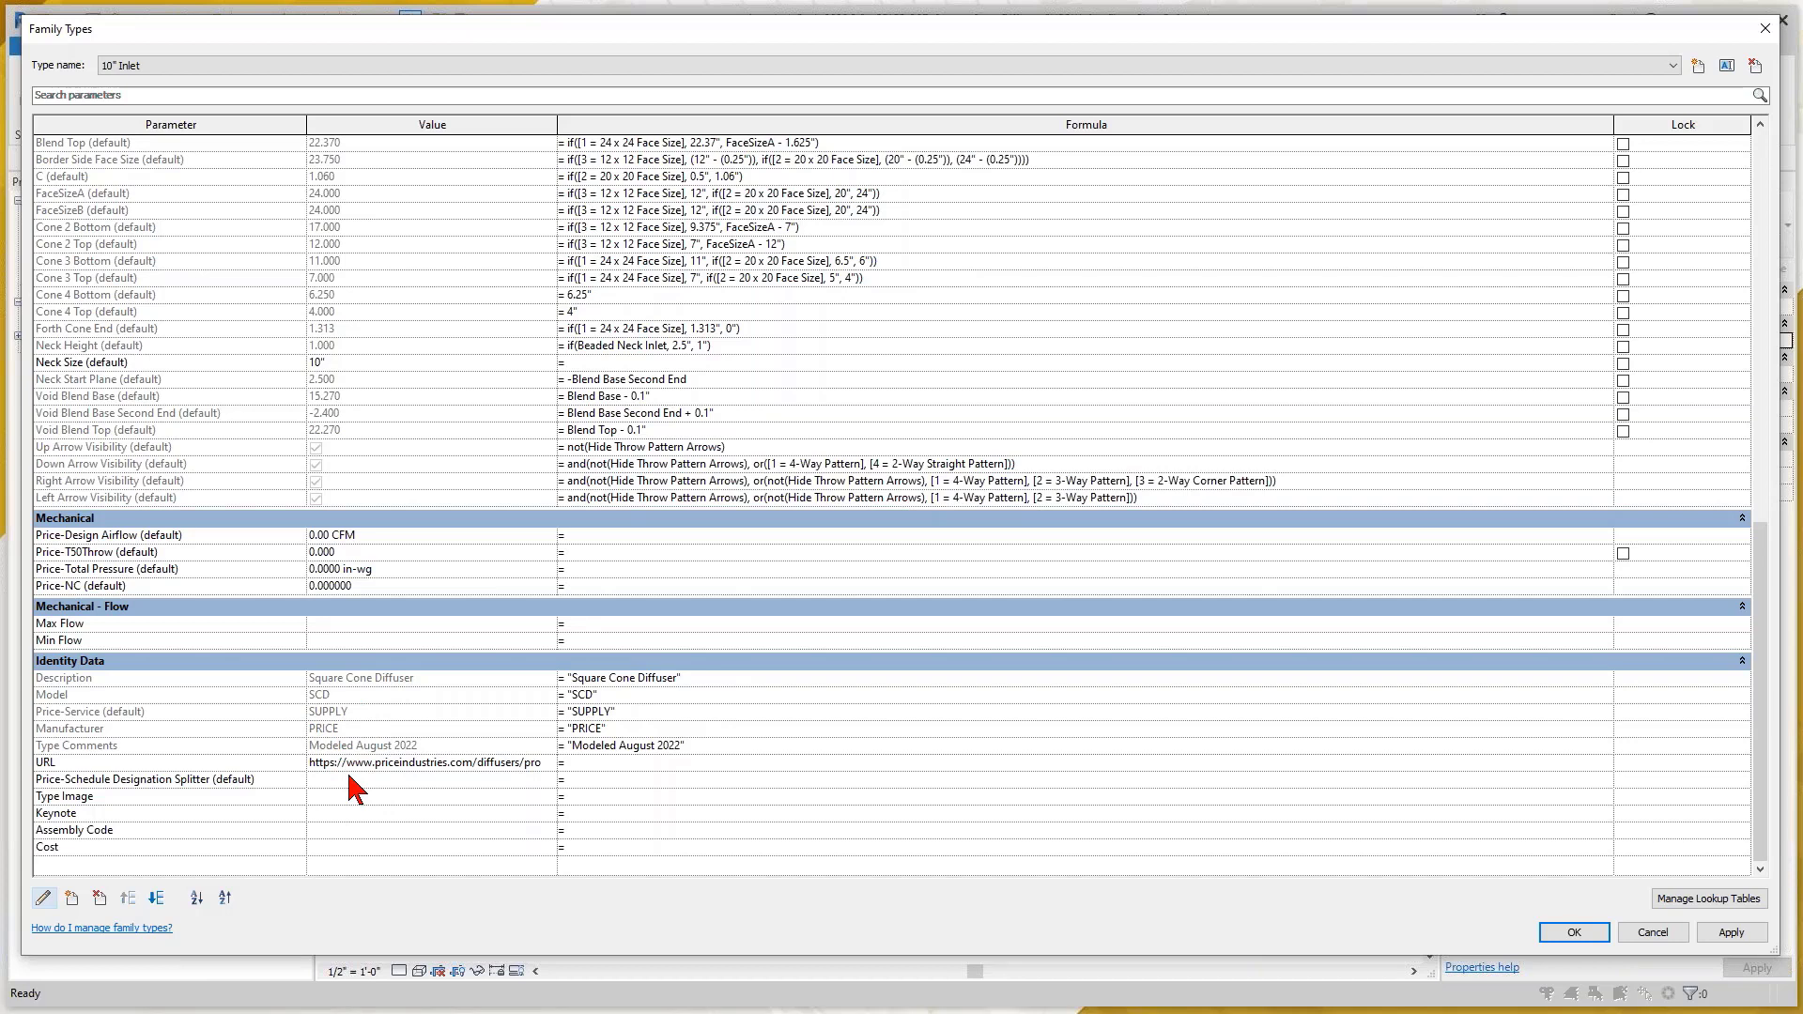
{"action": "scroll", "coordinate": [288, 793], "scroll_direction": "up", "scroll_amount": 1}
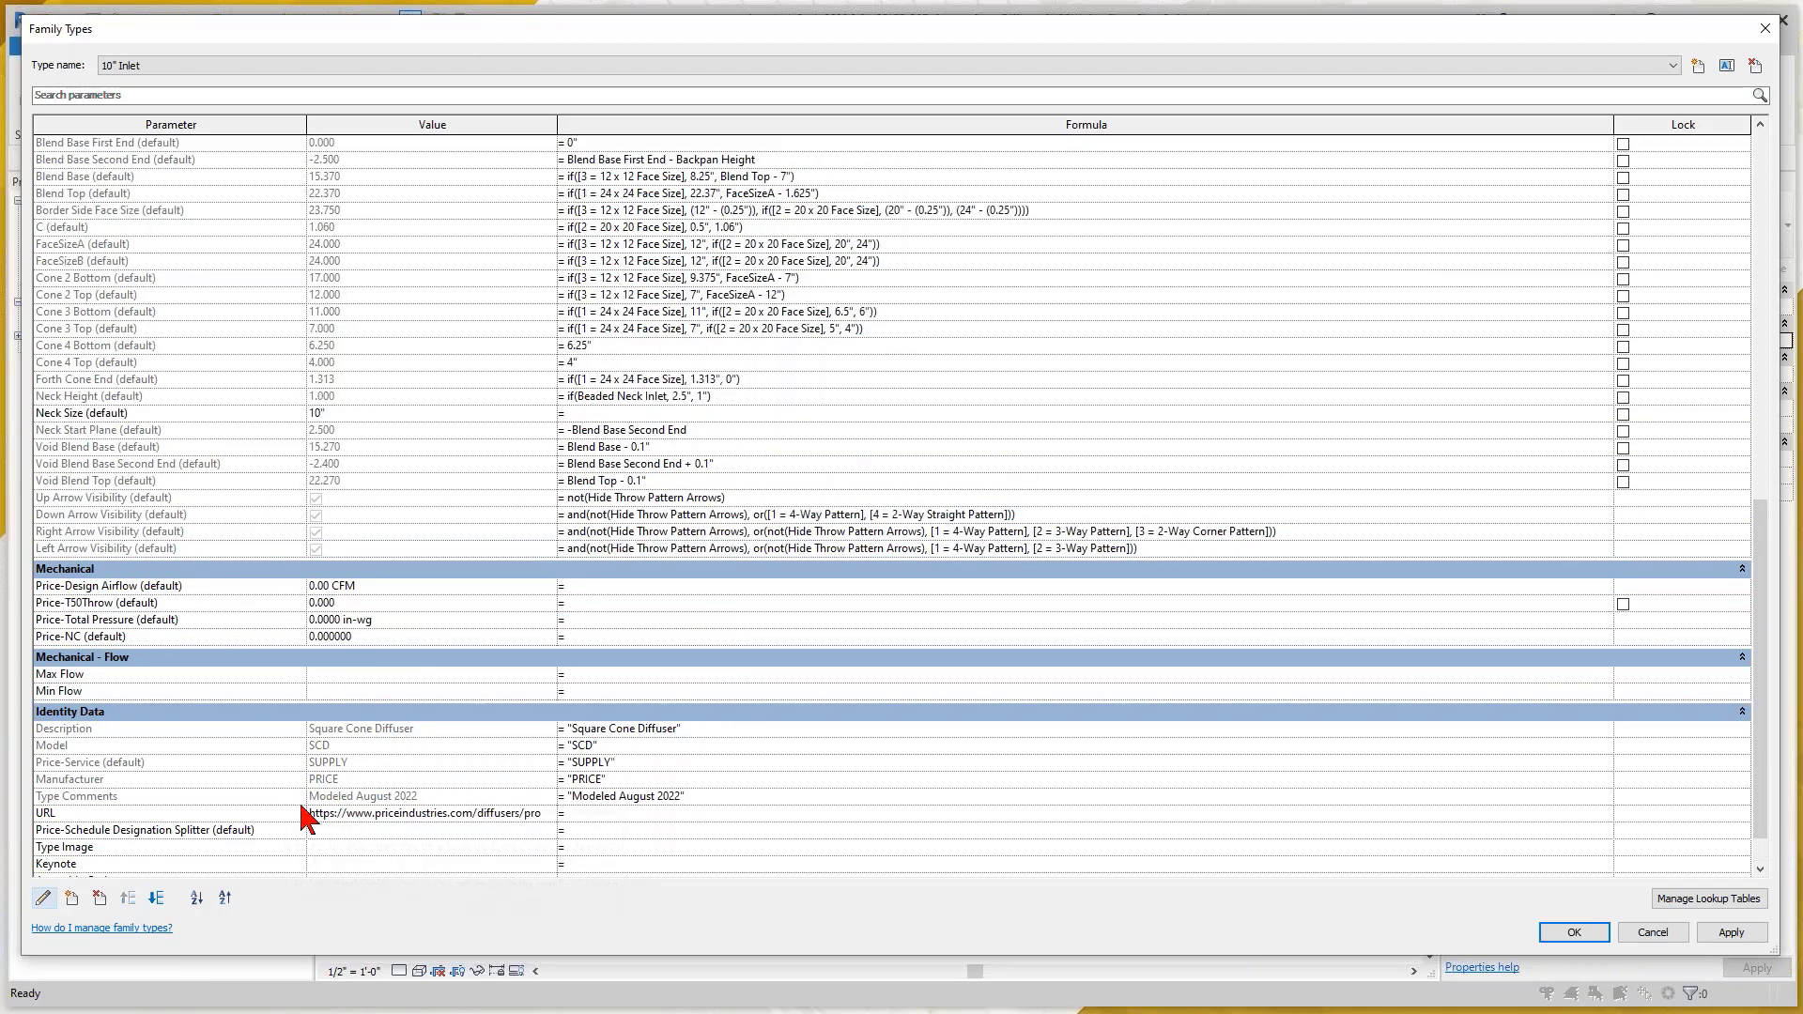
{"action": "left_click", "coordinate": [332, 815]}
{"action": "key", "text": "ctrl+a"}
{"action": "left_click", "coordinate": [368, 830]}
{"action": "scroll", "coordinate": [460, 798], "scroll_direction": "up", "scroll_amount": 10}
{"action": "scroll", "coordinate": [458, 768], "scroll_direction": "up", "scroll_amount": 3}
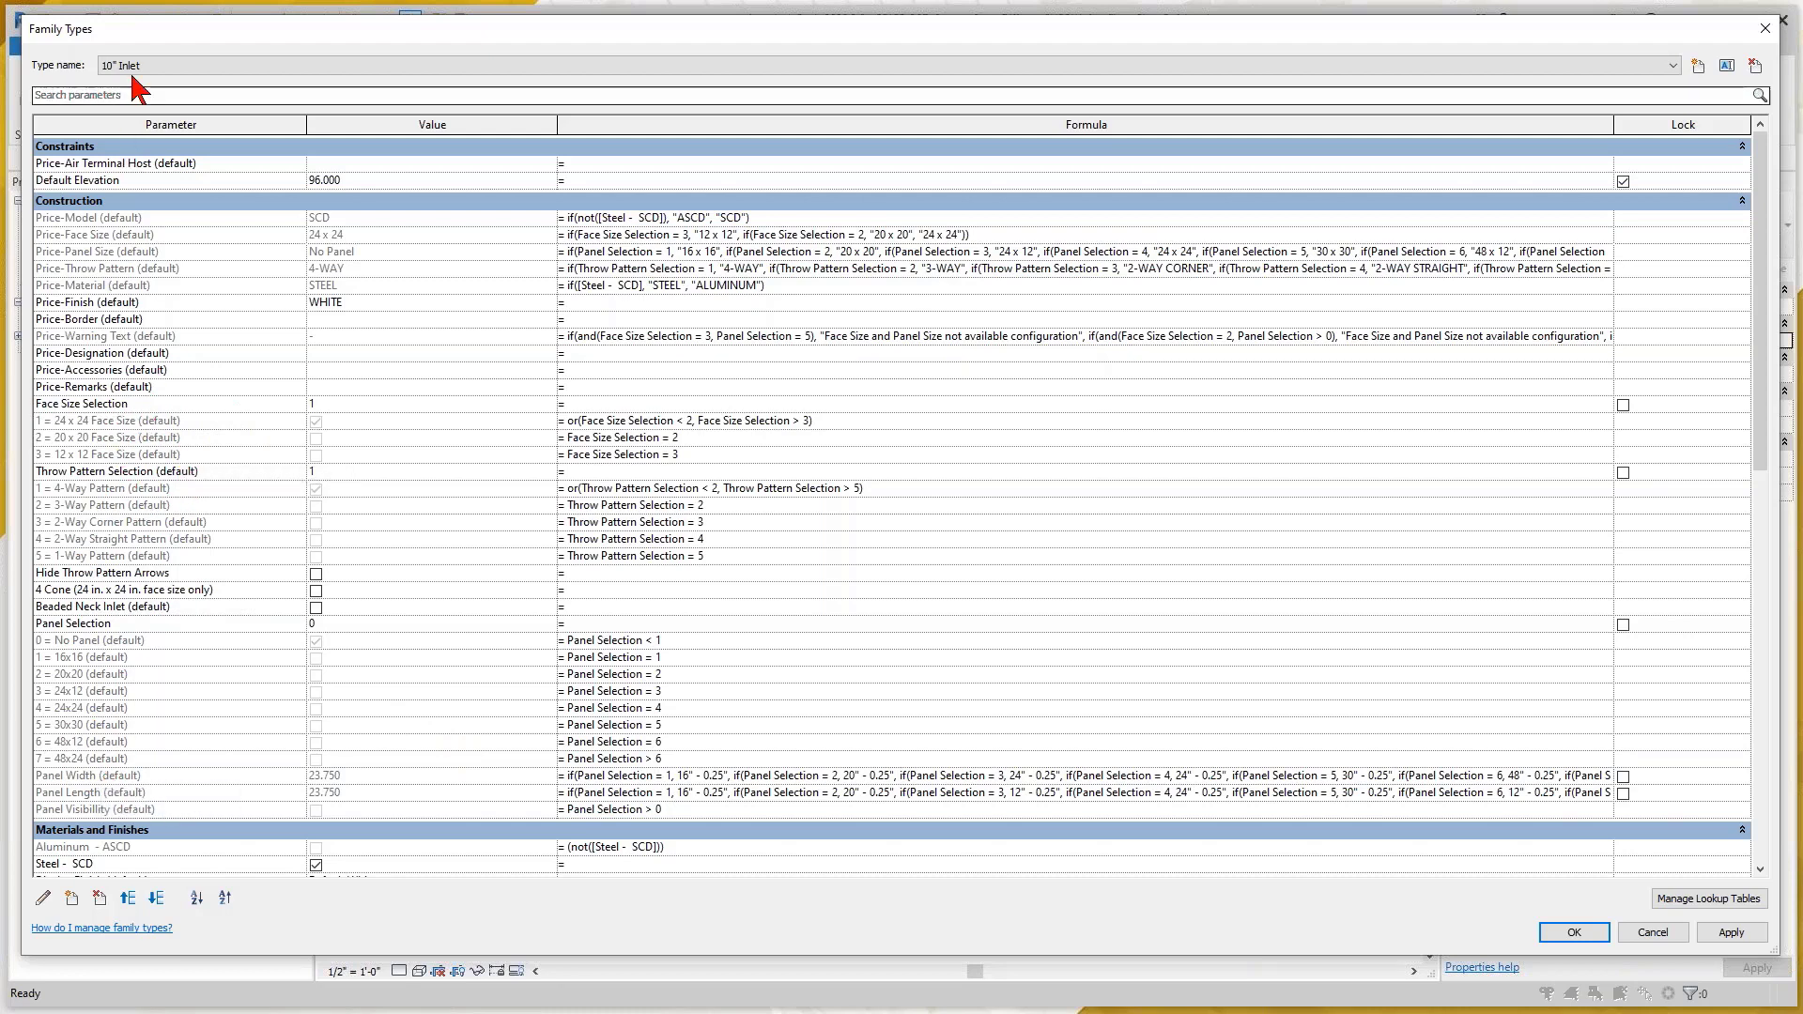
Create a family type named 24x24, set its Panel Selection to 4 and apply the changes
{"action": "left_click", "coordinate": [1699, 65]}
{"action": "type", "text": "24x24"}
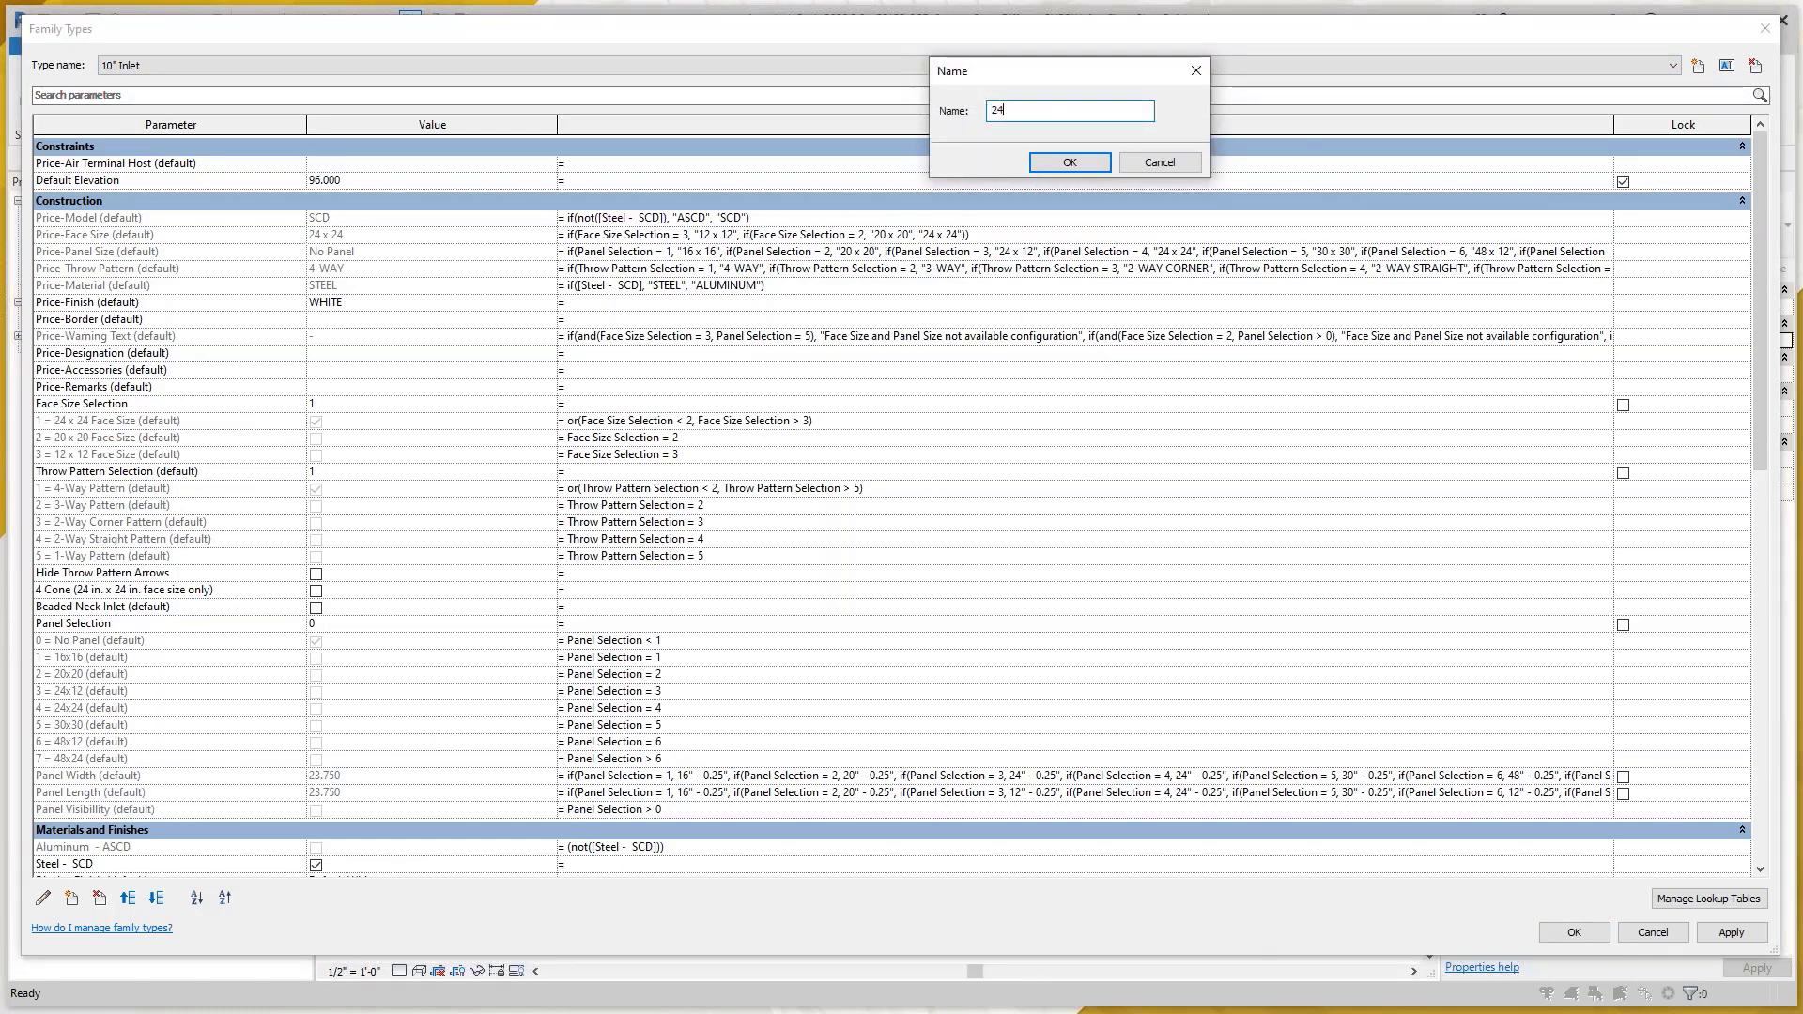
{"action": "left_click", "coordinate": [1071, 163]}
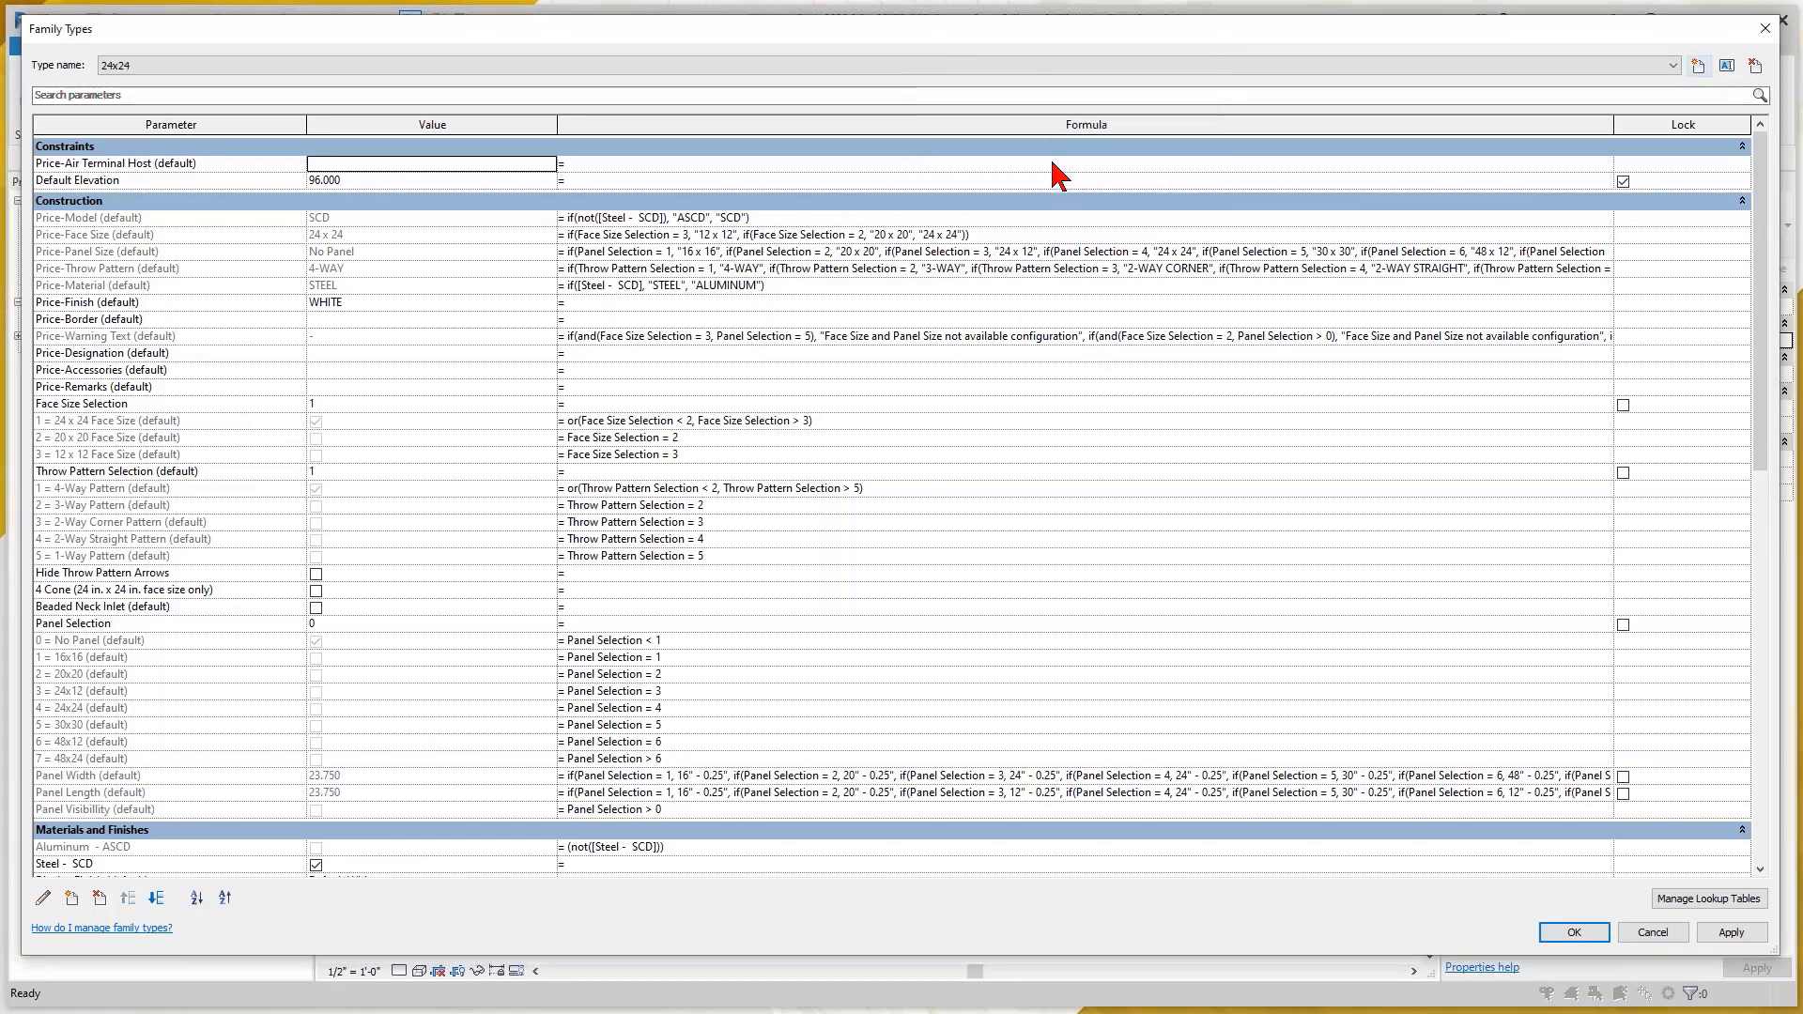
{"action": "left_click", "coordinate": [332, 625]}
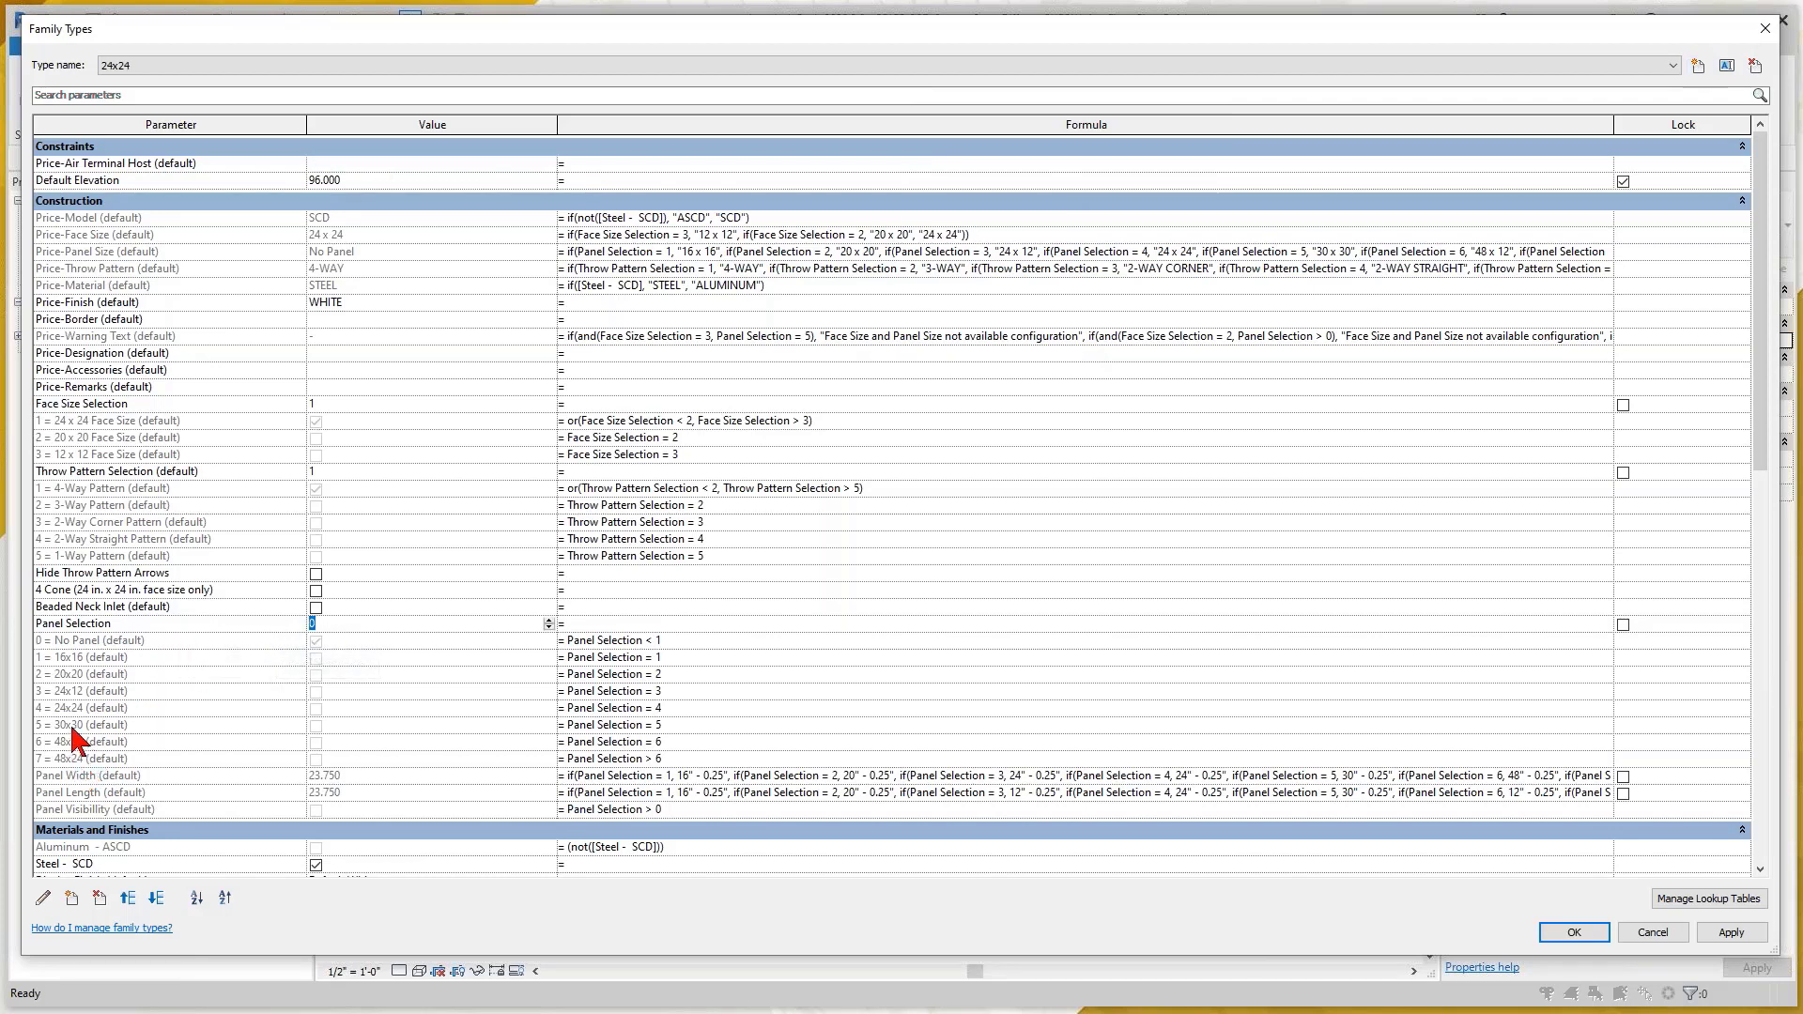
{"action": "type", "text": "4"}
{"action": "key", "text": "Tab"}
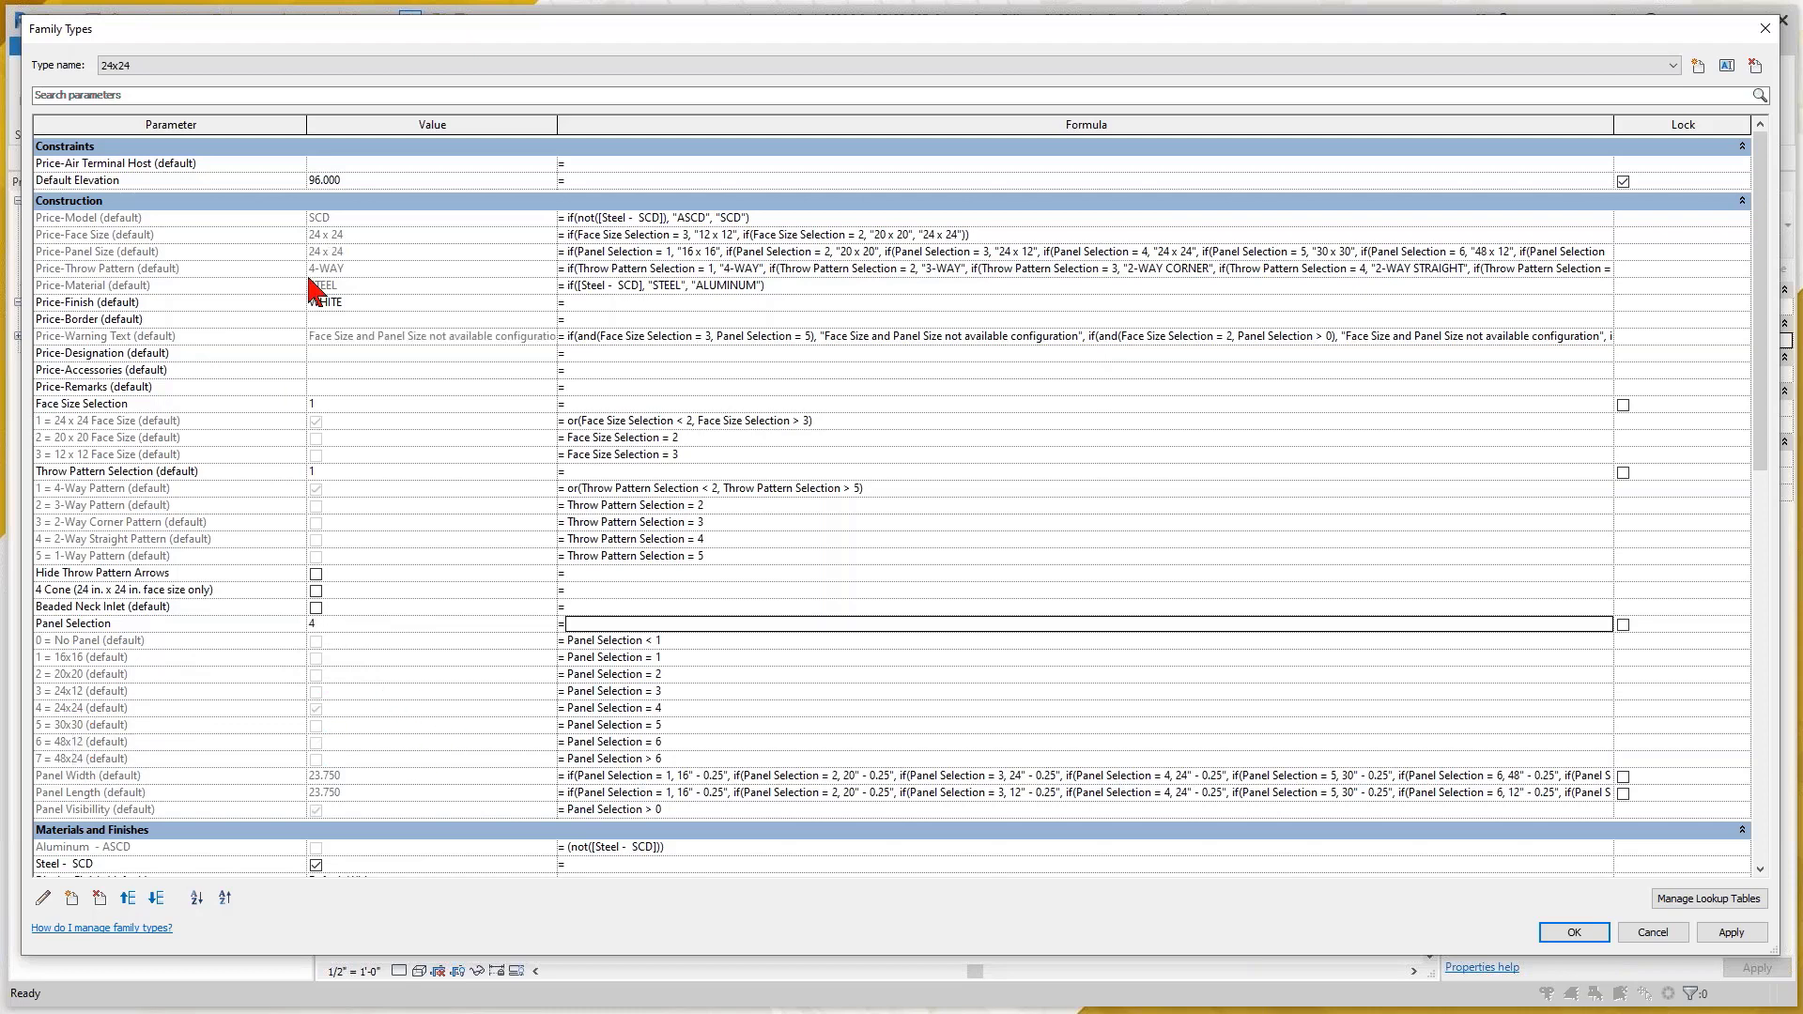
{"action": "left_click", "coordinate": [1566, 932]}
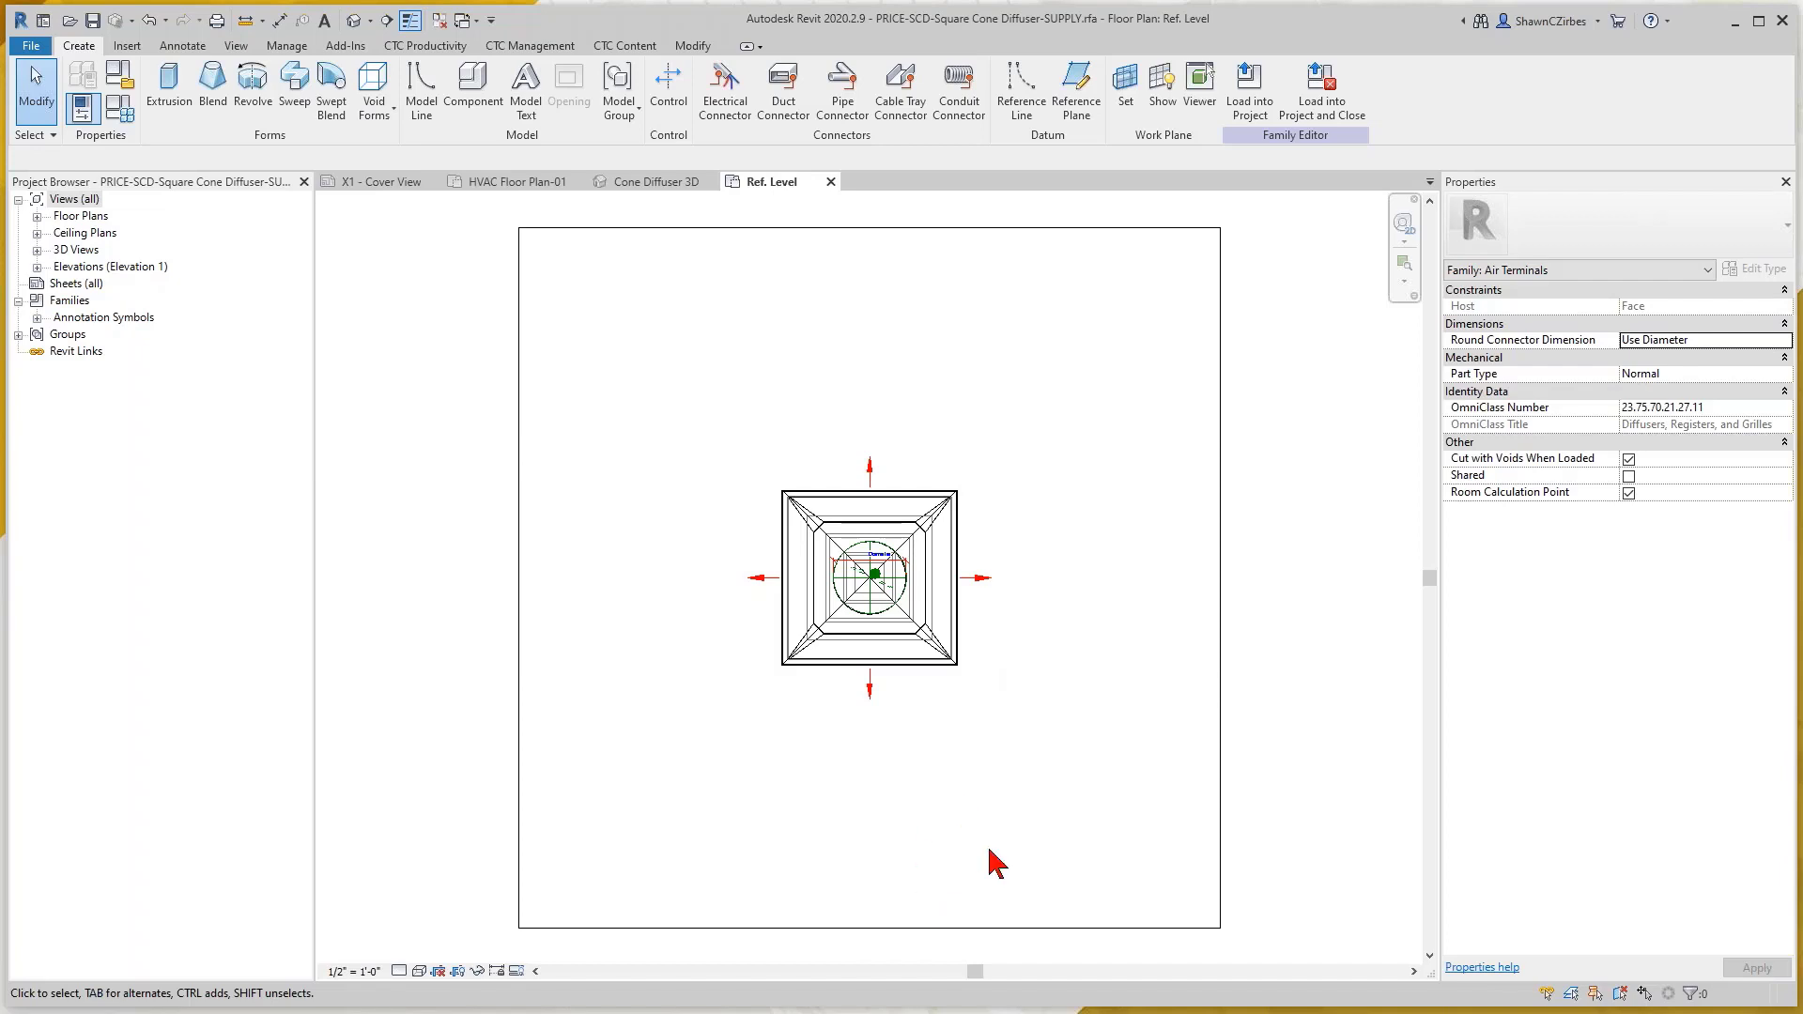
Load the Price SCD supply diffuser family into Square Cone Diffuser - Price_Webinar.rfa only, excluding the sample project
{"action": "left_click", "coordinate": [1260, 115]}
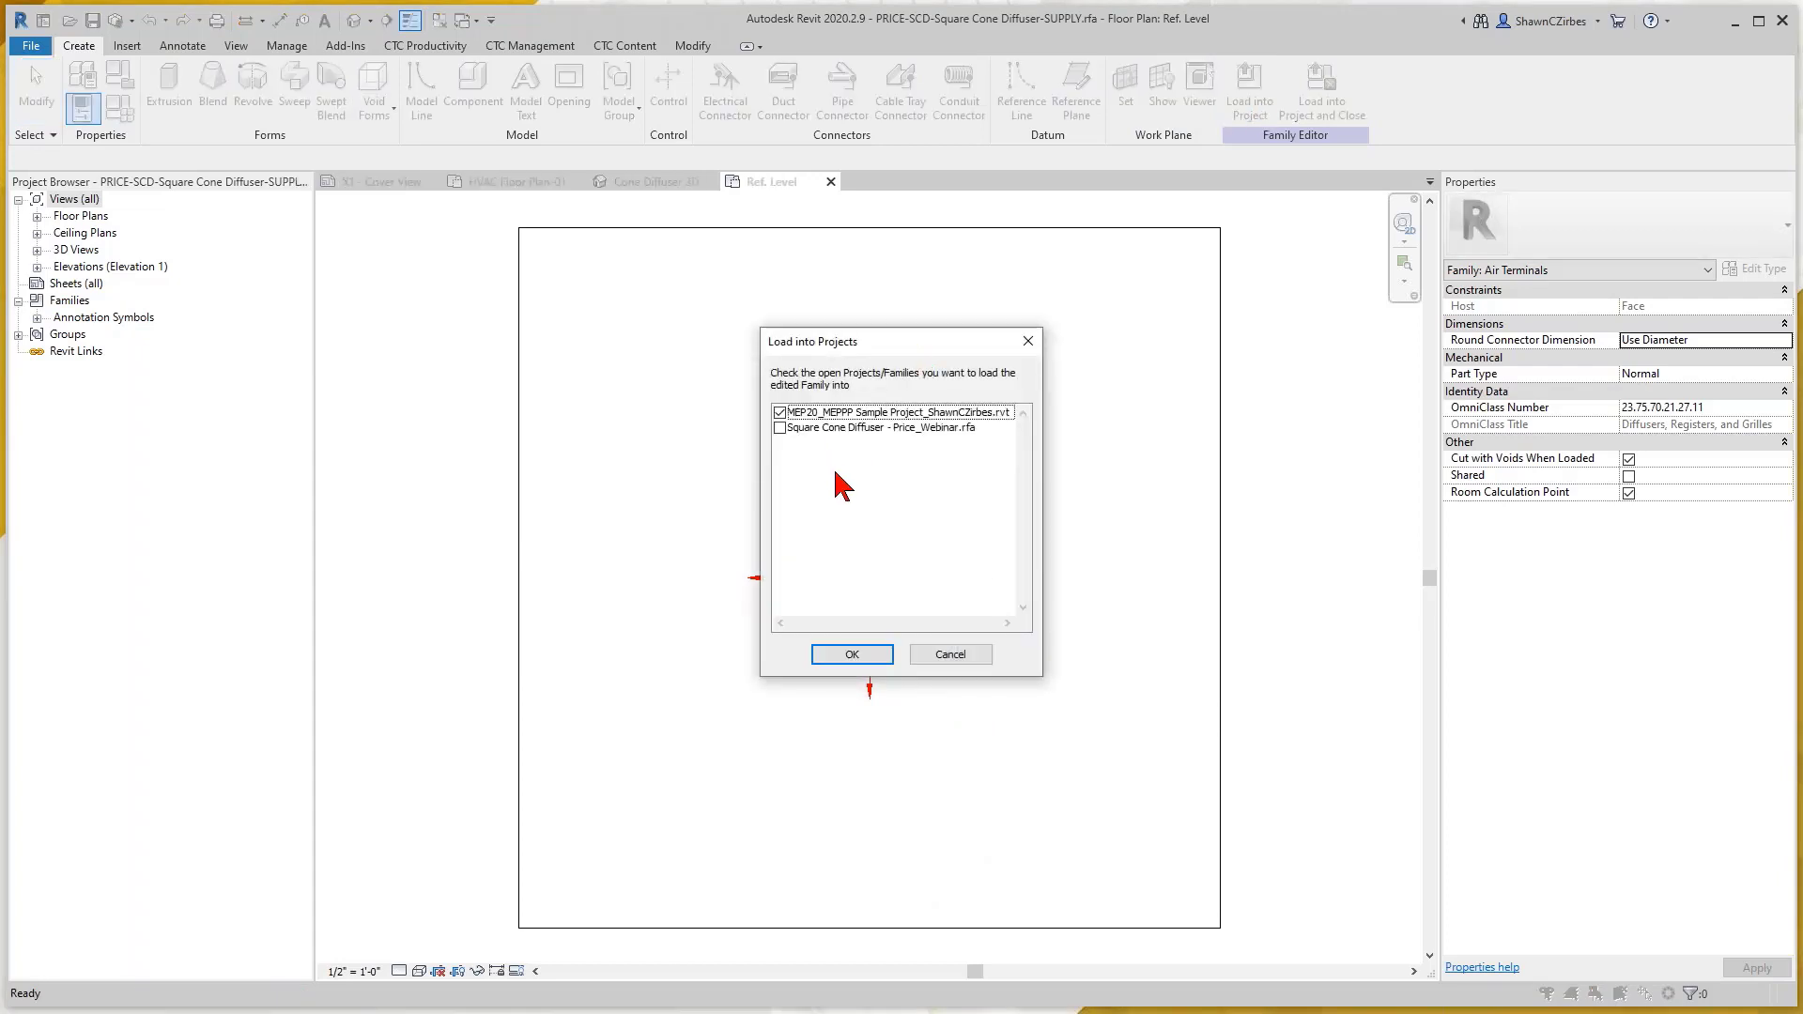
{"action": "left_click", "coordinate": [780, 413]}
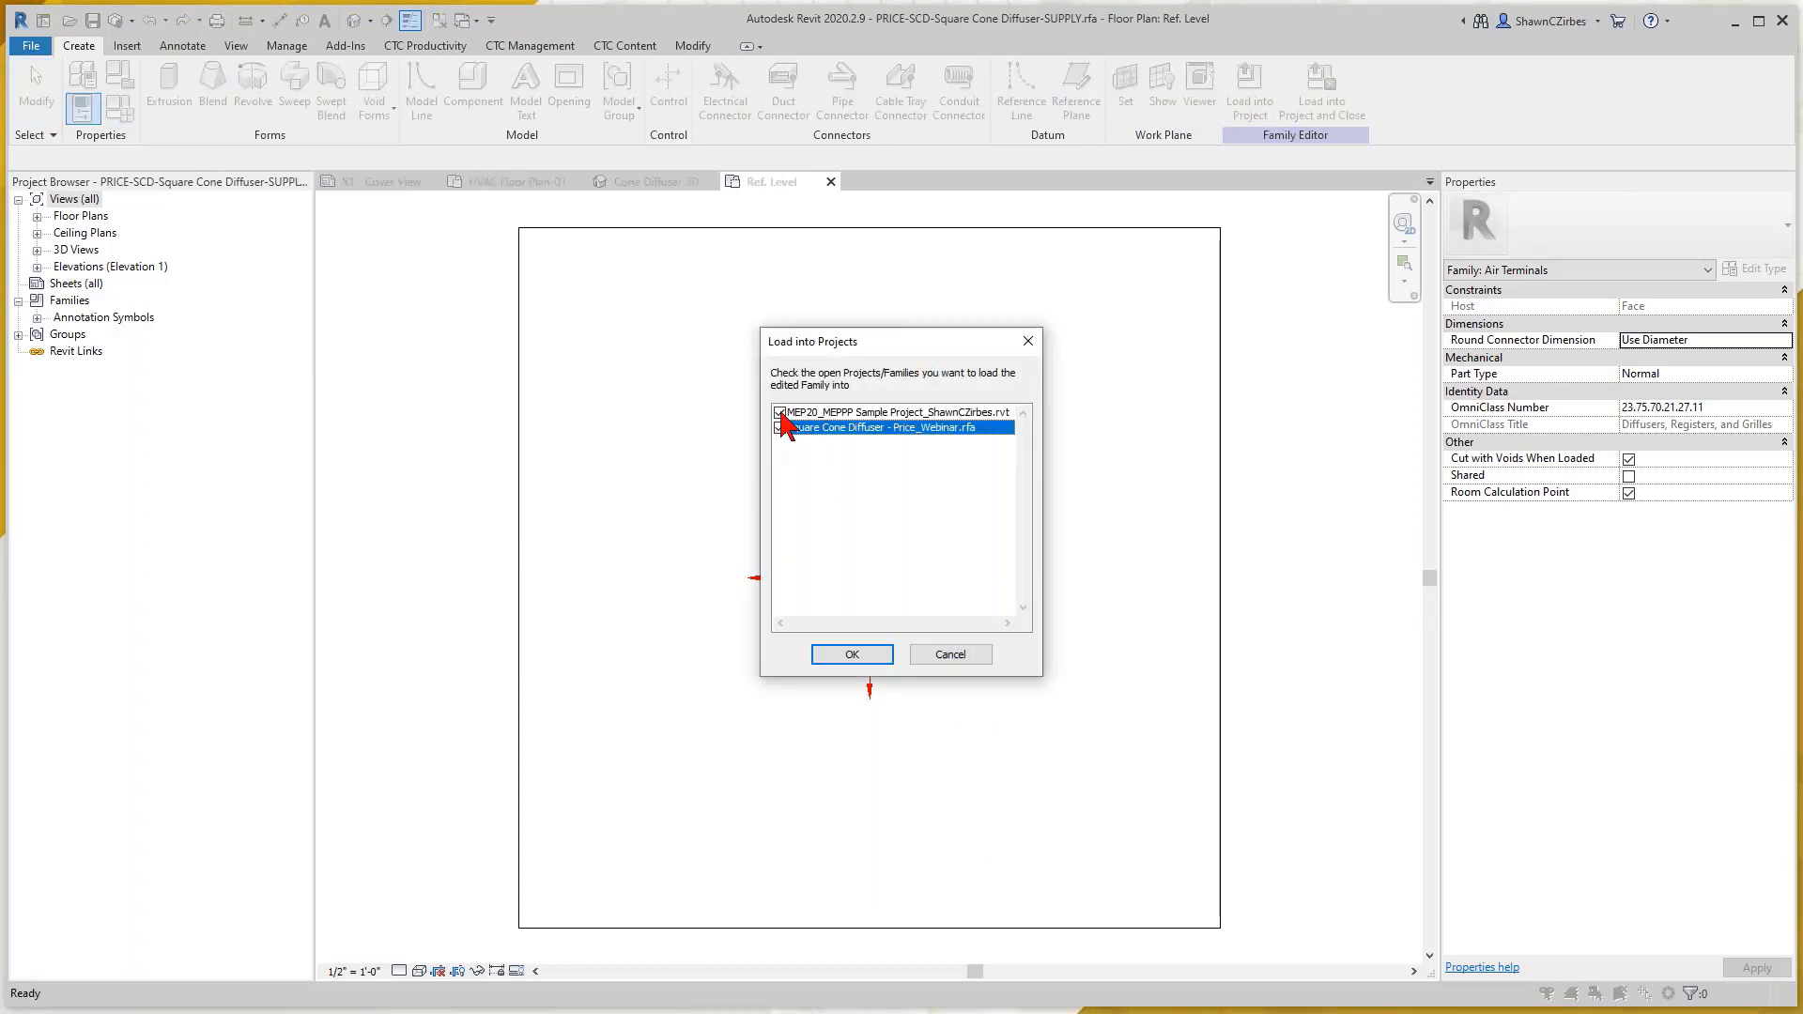
{"action": "left_click", "coordinate": [780, 427]}
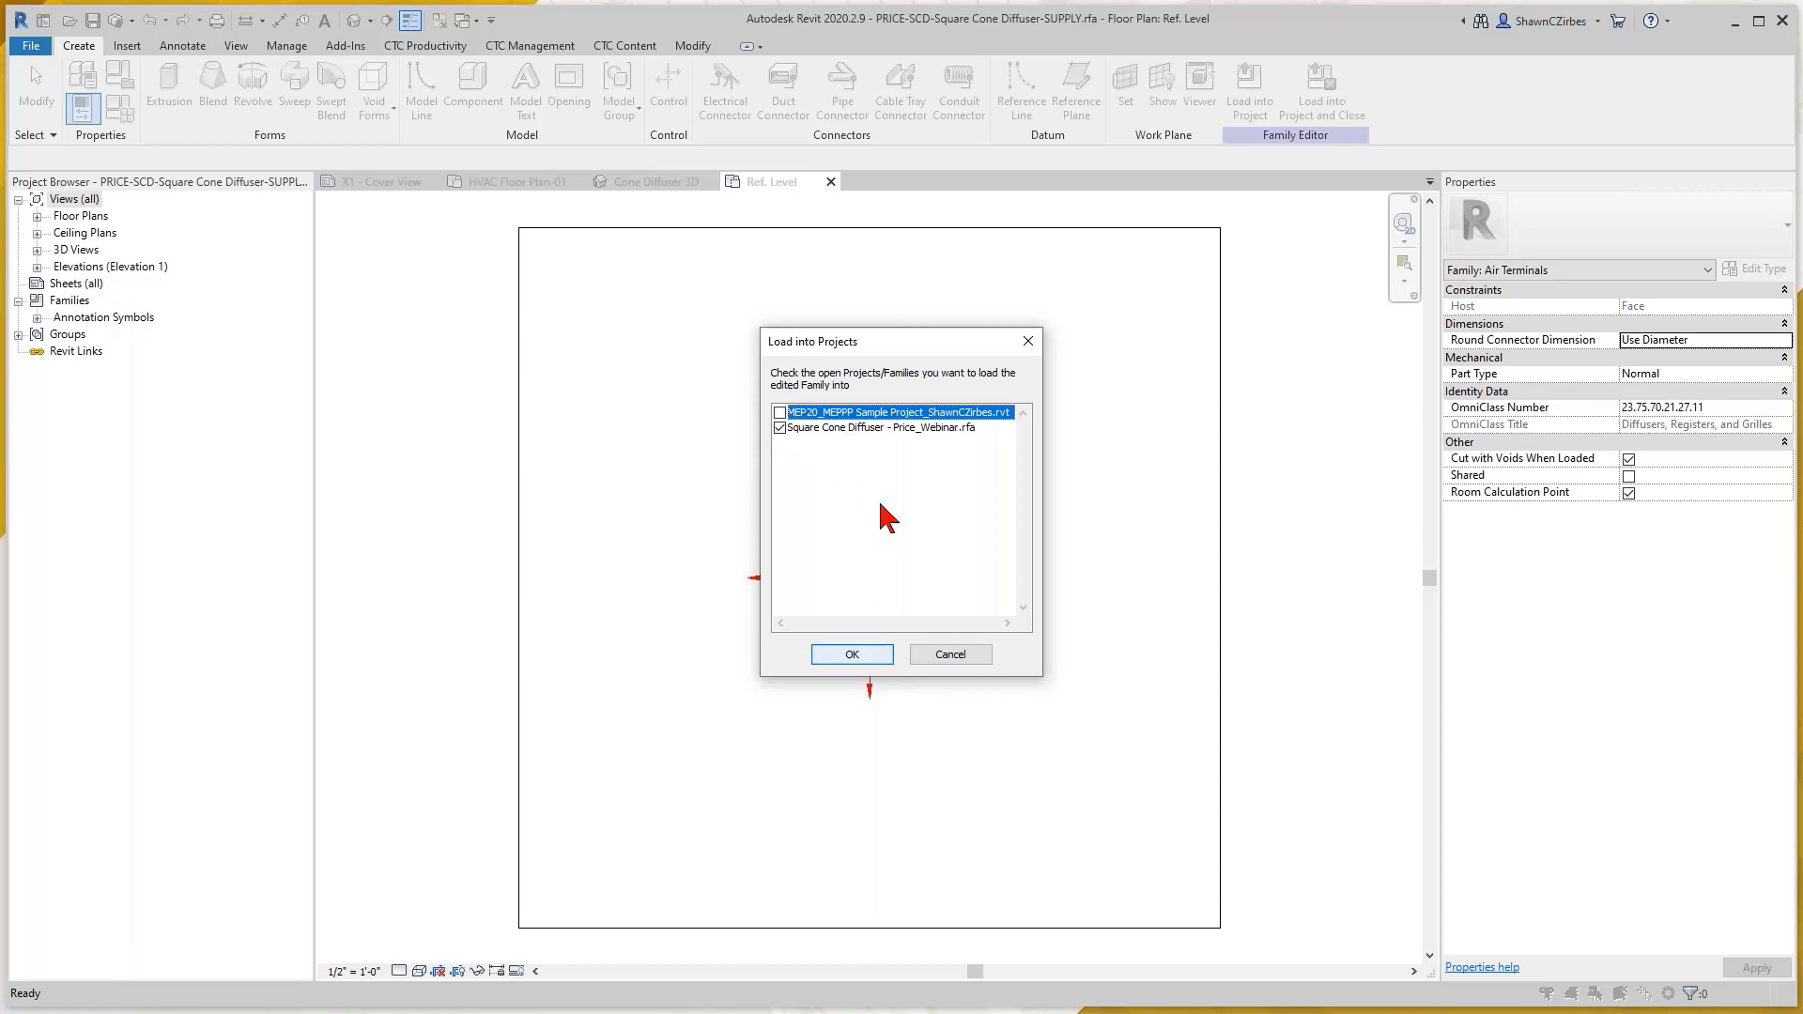
{"action": "left_click", "coordinate": [855, 653]}
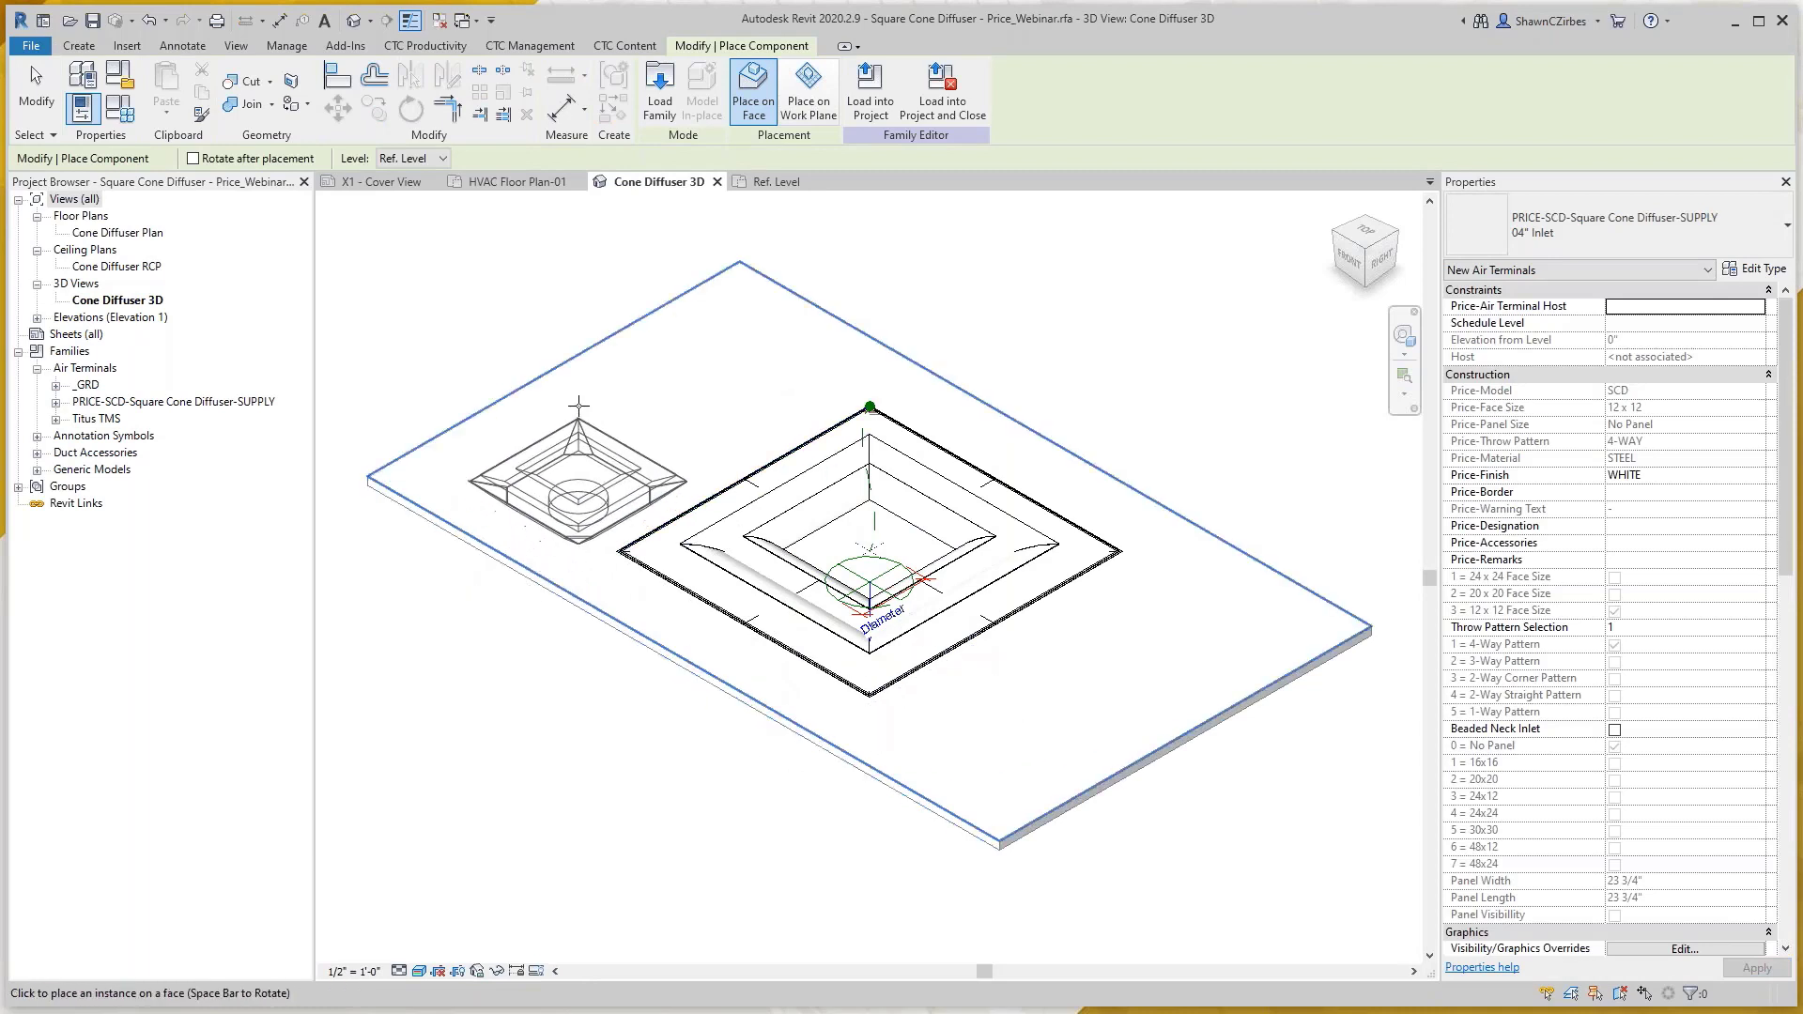
Place a 24x24 instance of the PRICE-SCD supply diffuser on the extrusion's face and delete that instance
{"action": "left_click", "coordinate": [1566, 242]}
{"action": "left_click", "coordinate": [1503, 495]}
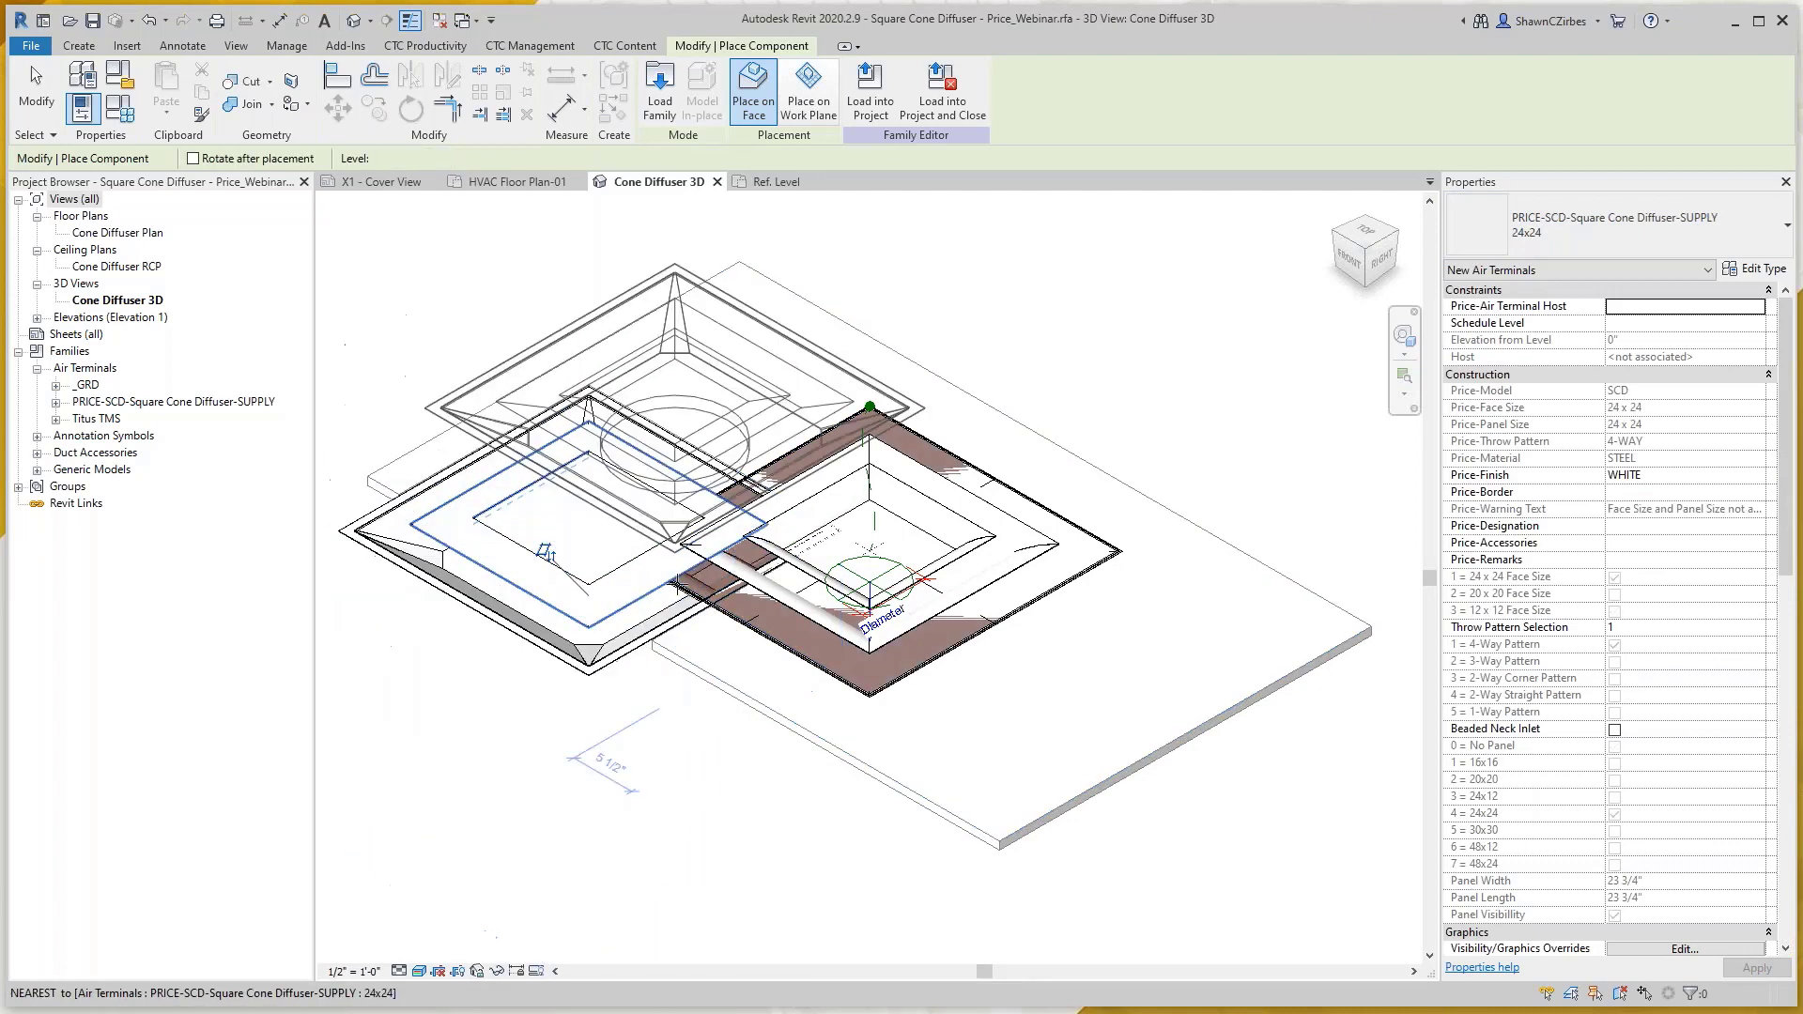
{"action": "key", "text": "Escape"}
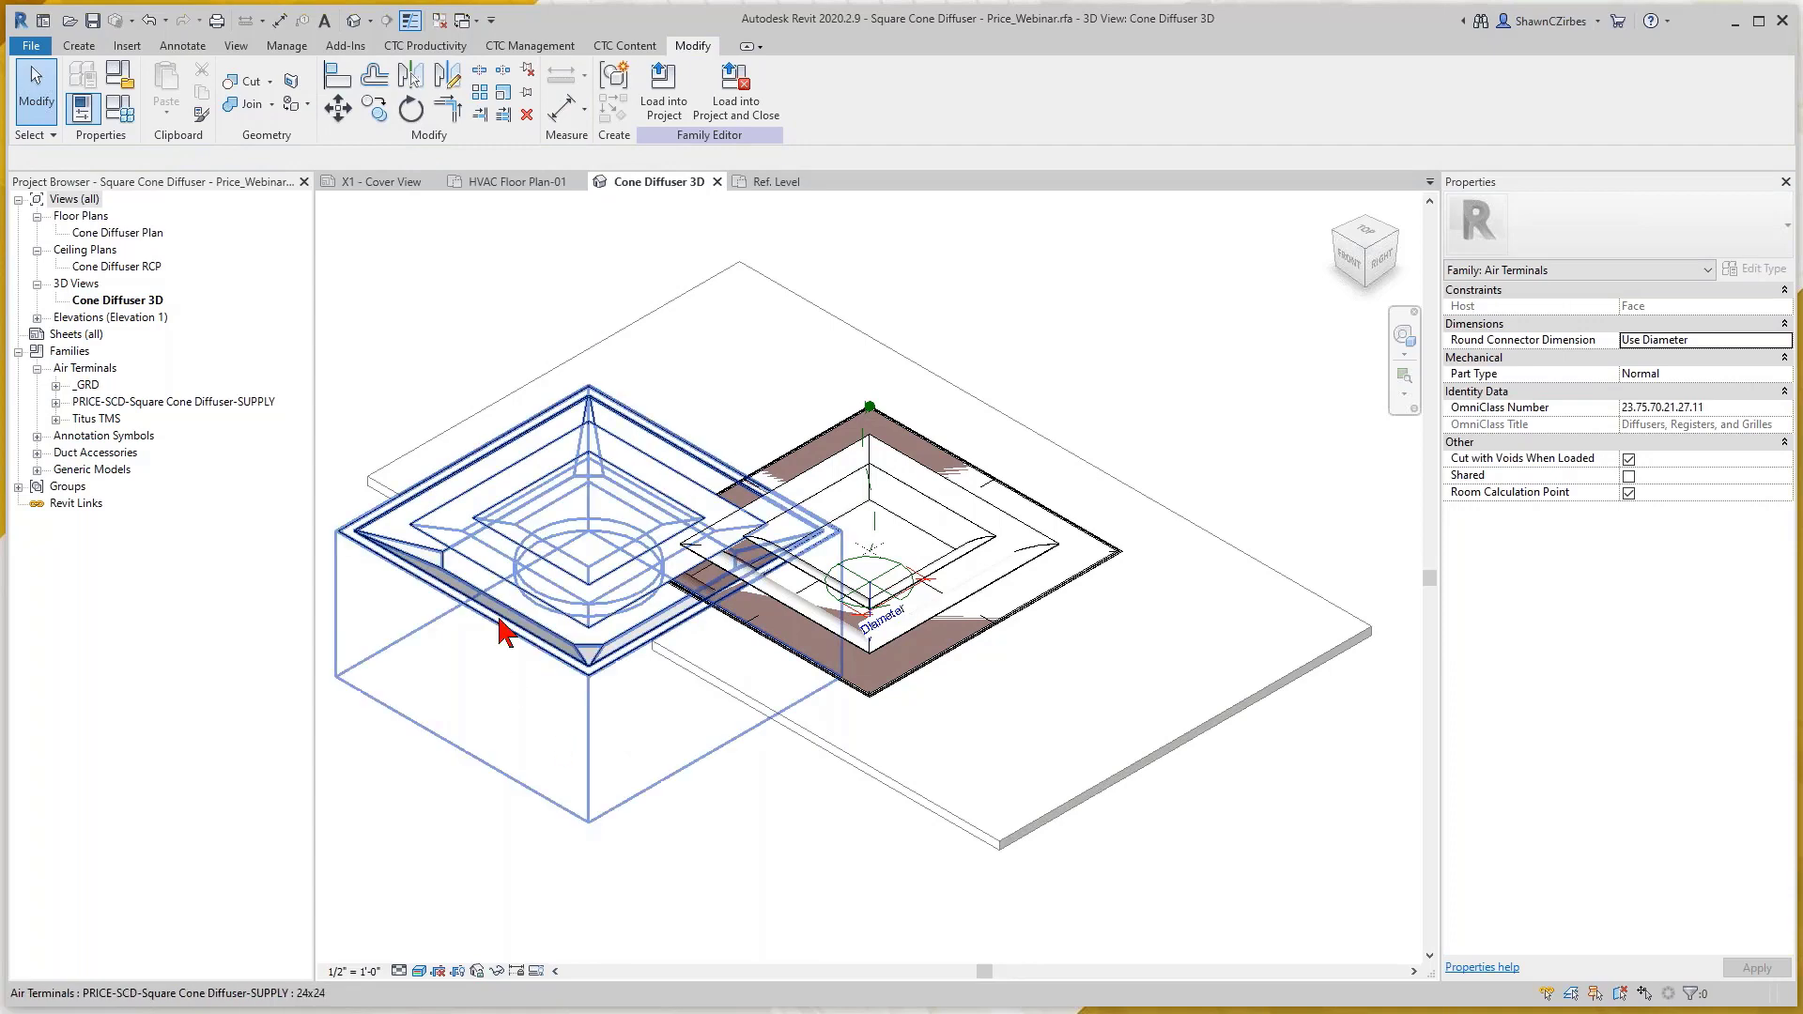
{"action": "left_click", "coordinate": [584, 672]}
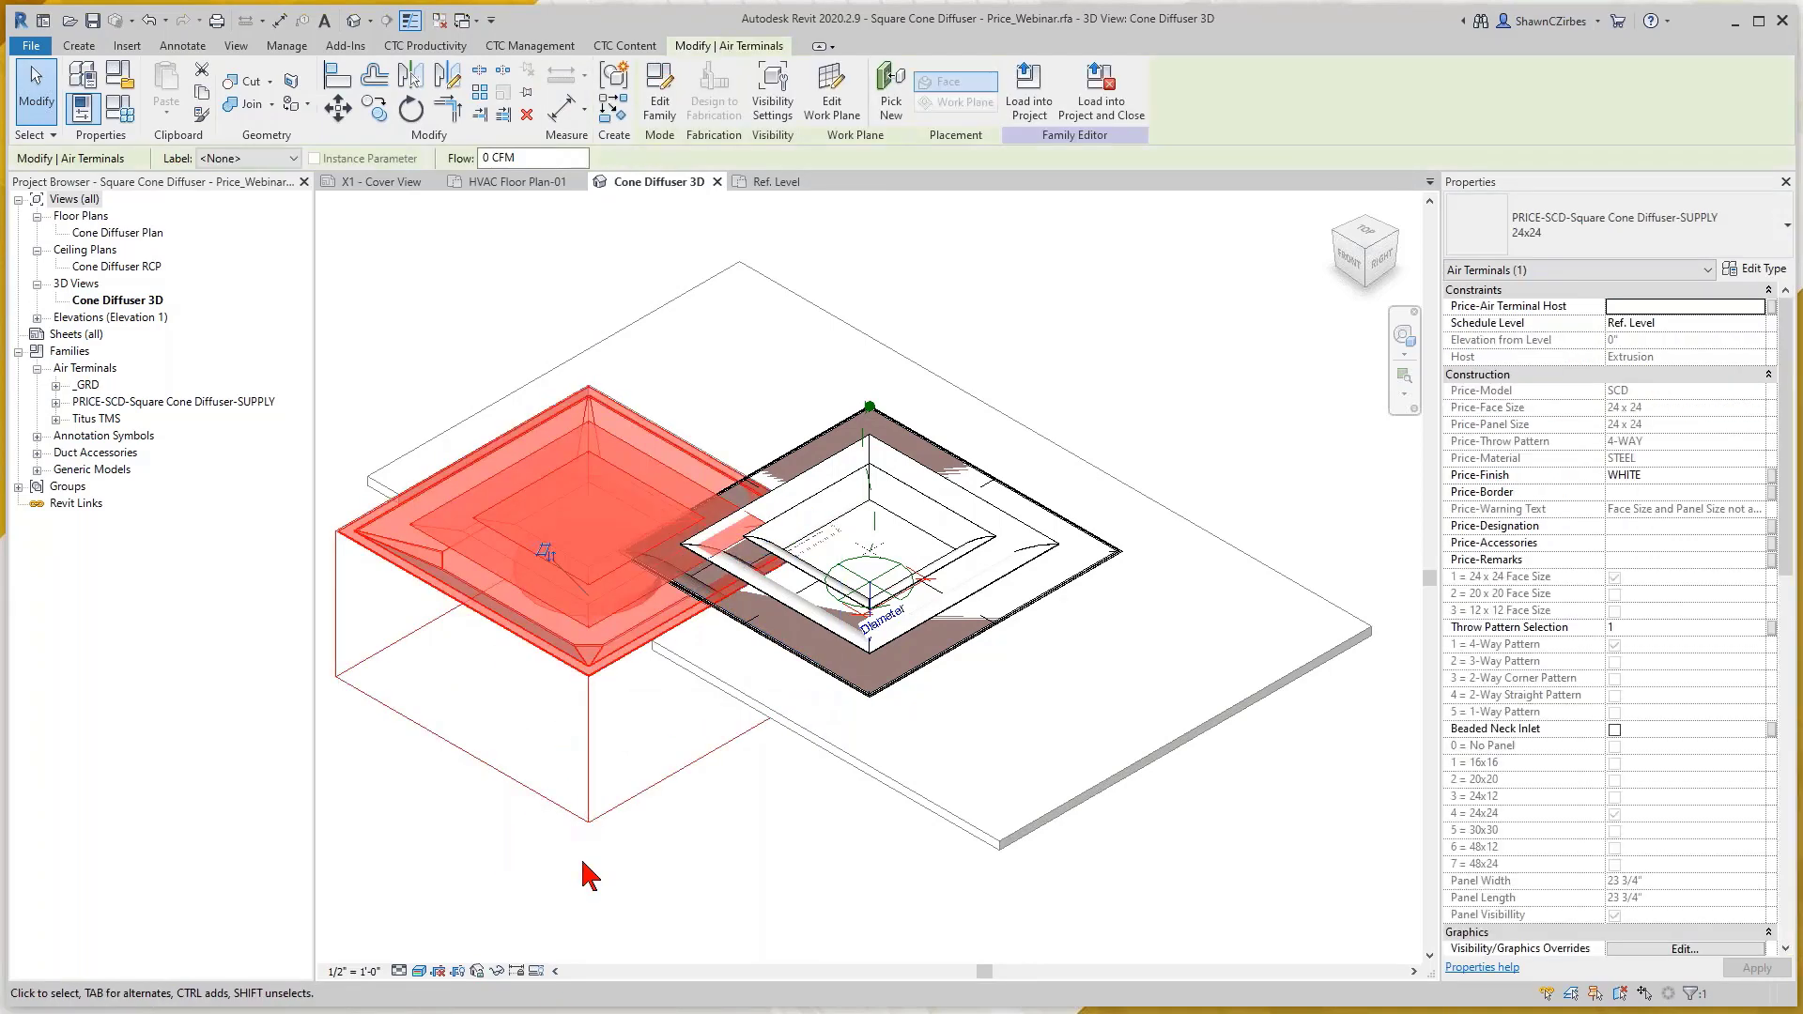
{"action": "key", "text": "Delete"}
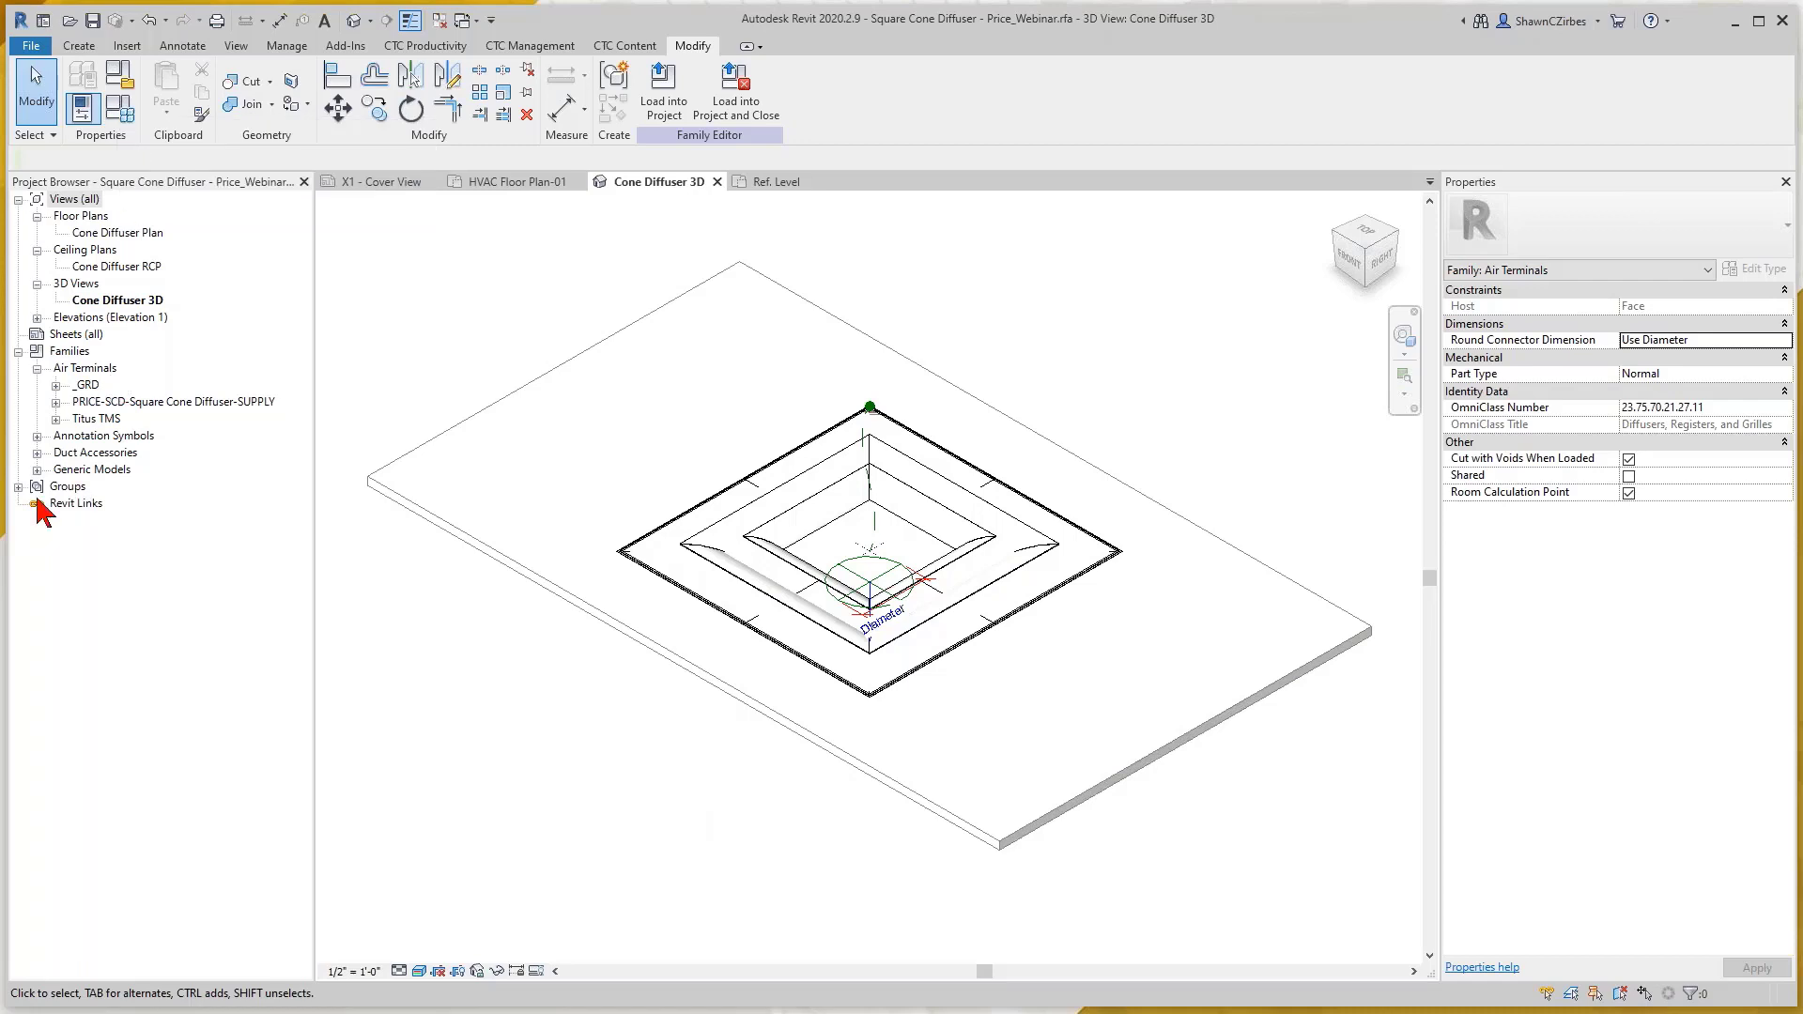
Inspect the types of the loaded PRICE-SCD-Square Cone Diffuser-SUPPLY family, from the inlet types to 24x24
{"action": "left_click", "coordinate": [57, 402]}
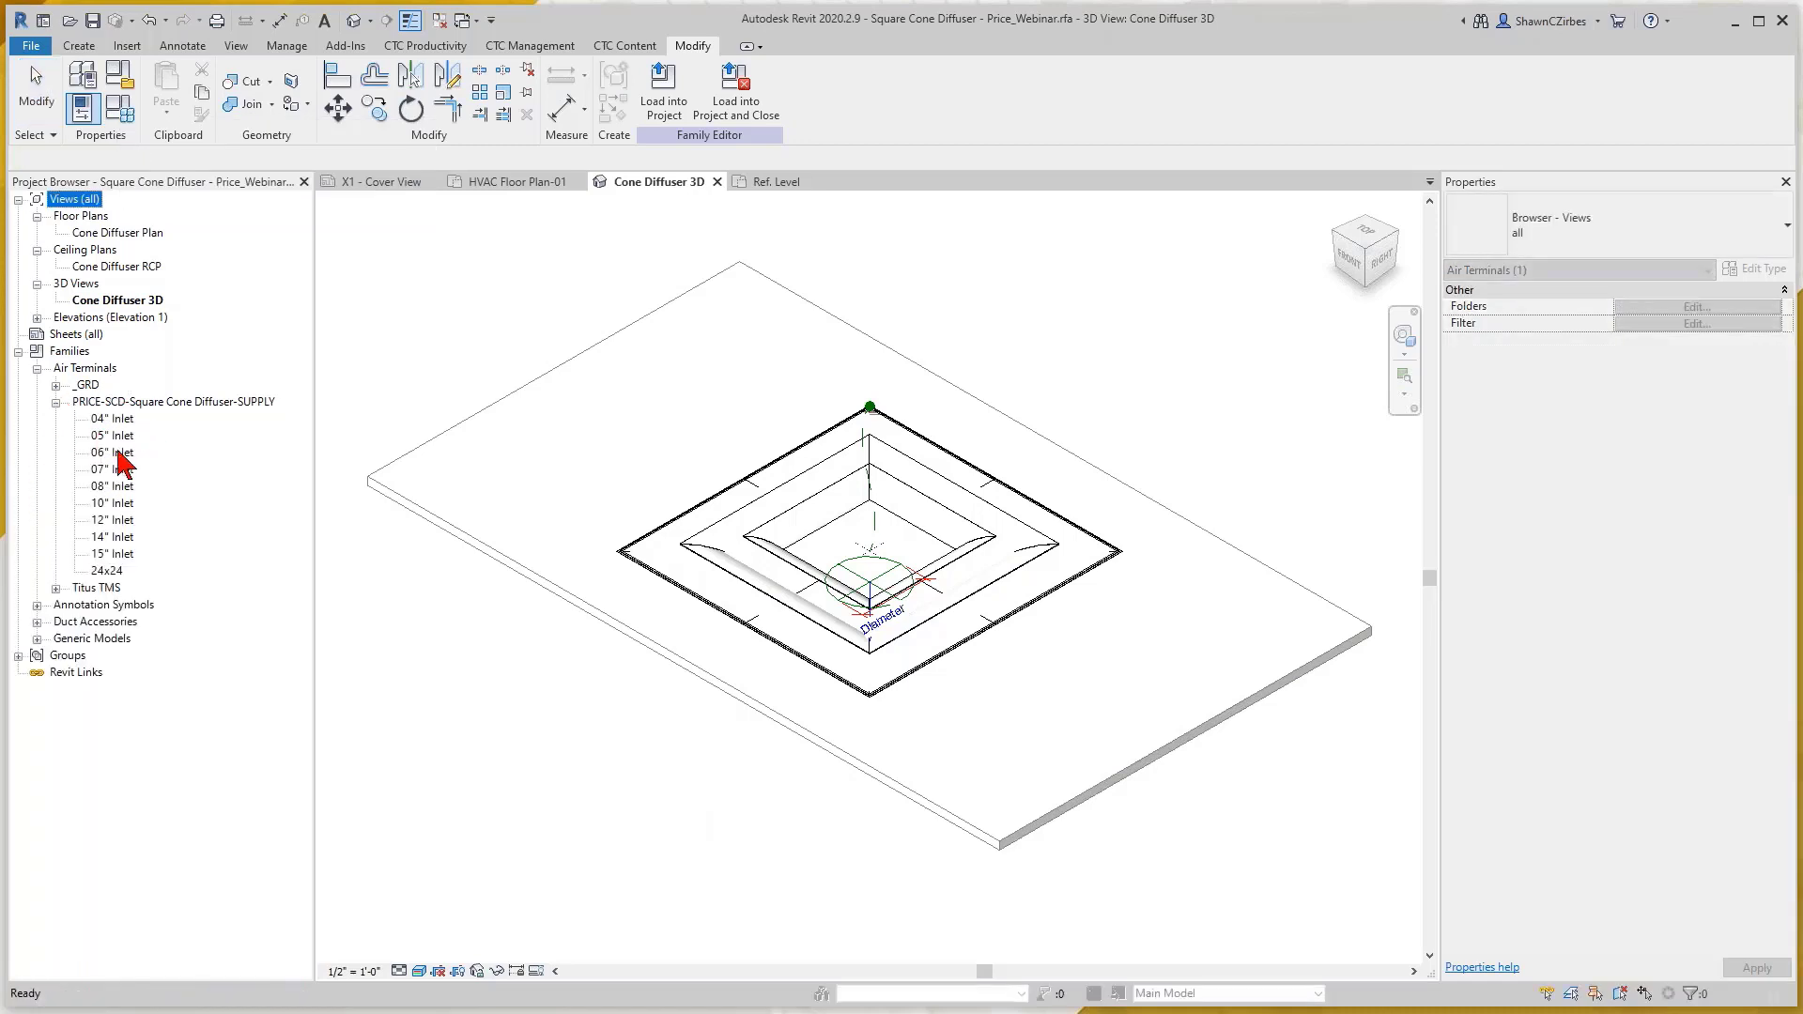
{"action": "left_click", "coordinate": [120, 419]}
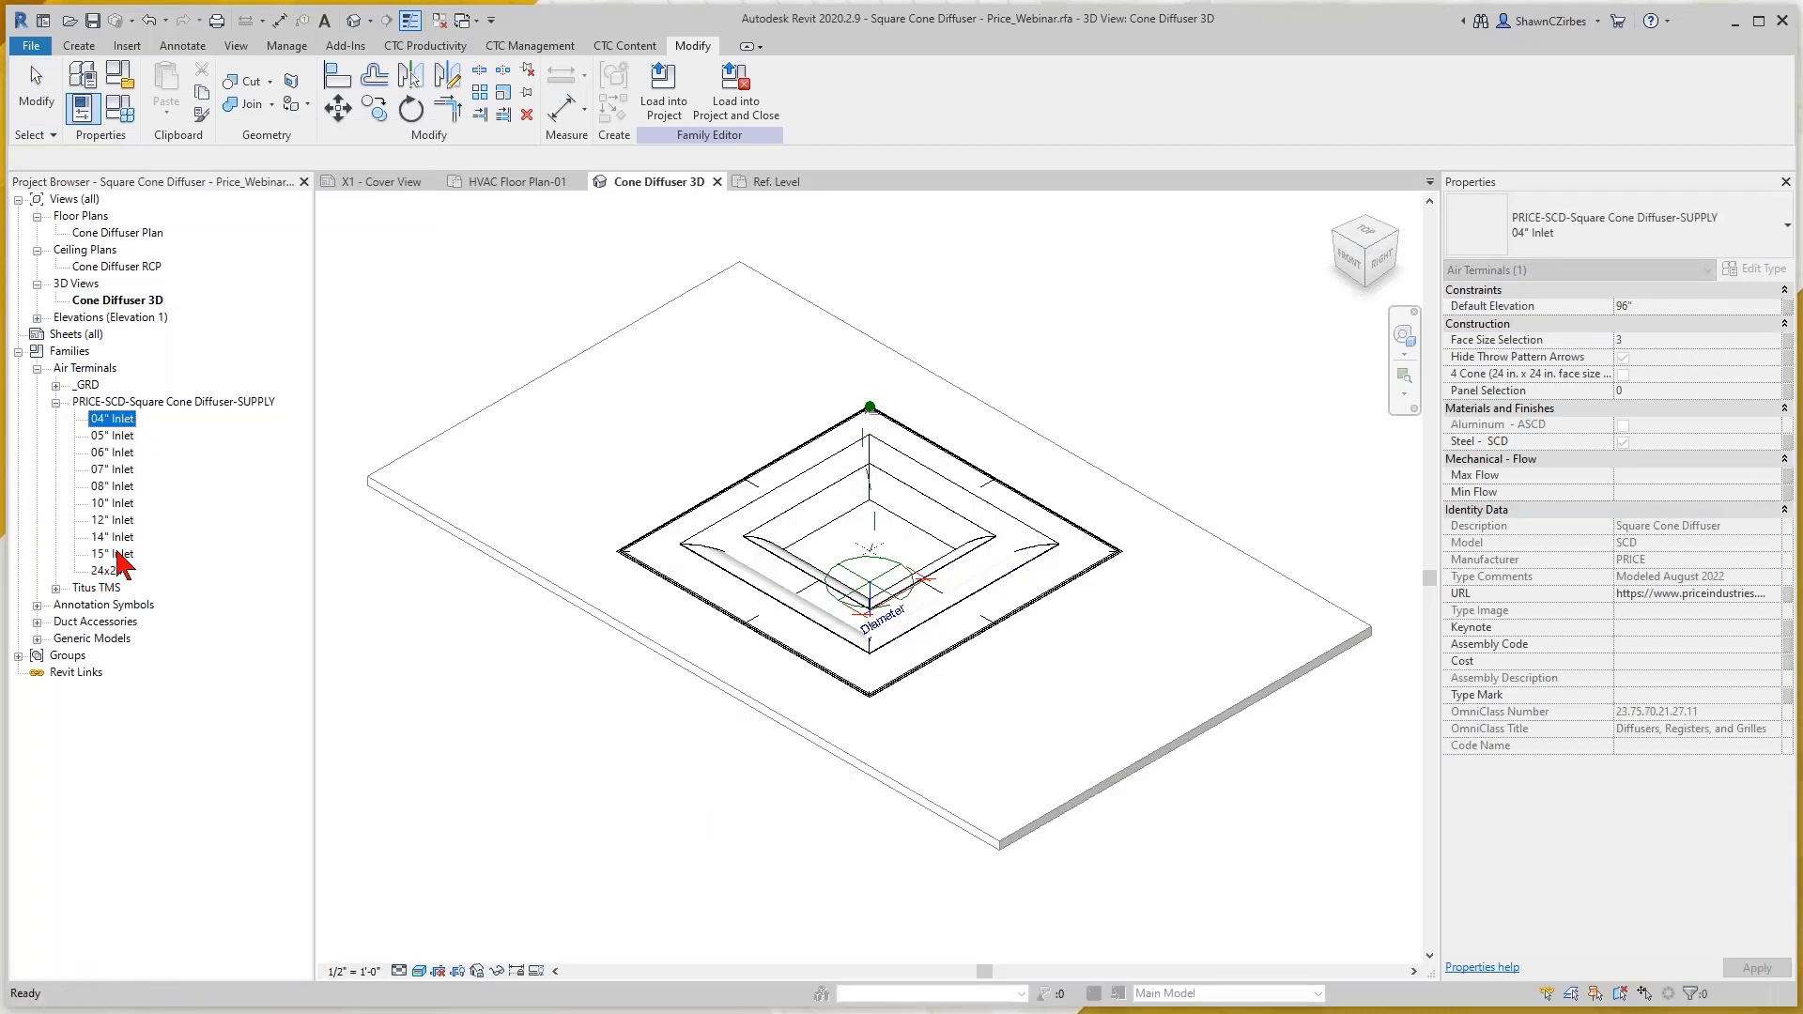
{"action": "left_click", "coordinate": [116, 552], "text": "shift"}
{"action": "right_click", "coordinate": [117, 552]}
{"action": "left_click", "coordinate": [333, 517]}
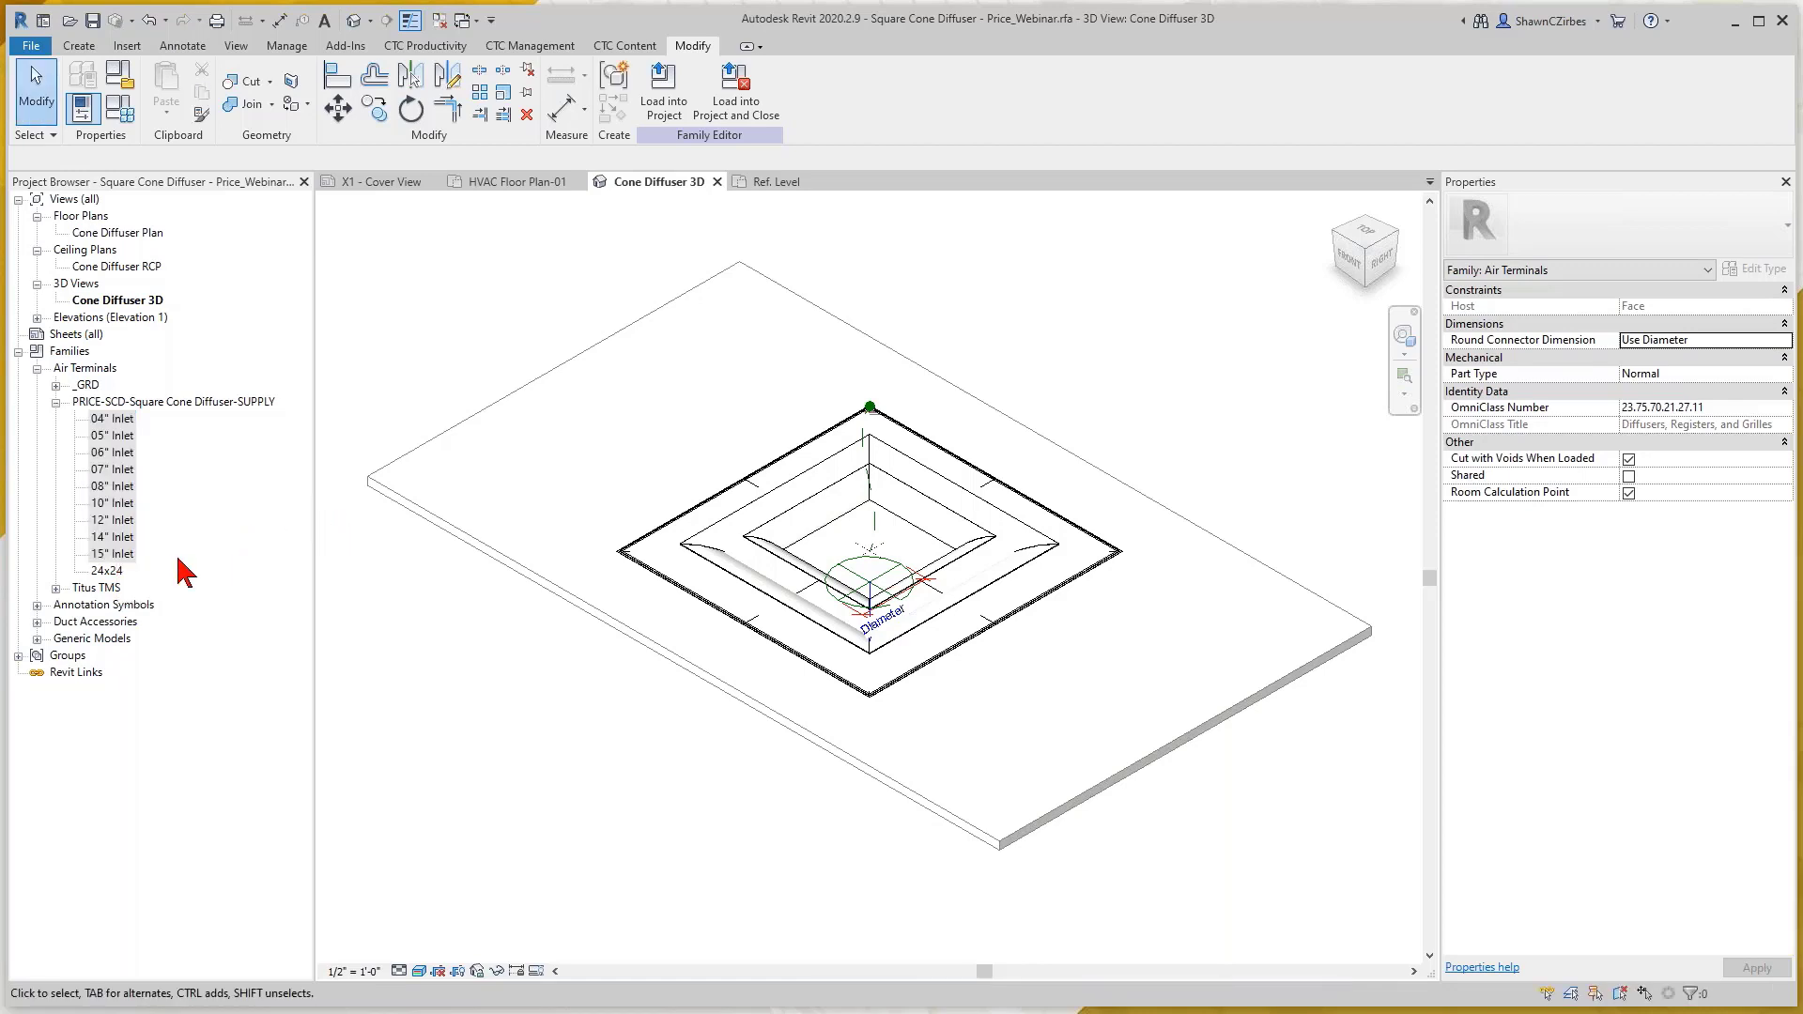
{"action": "left_click", "coordinate": [103, 571]}
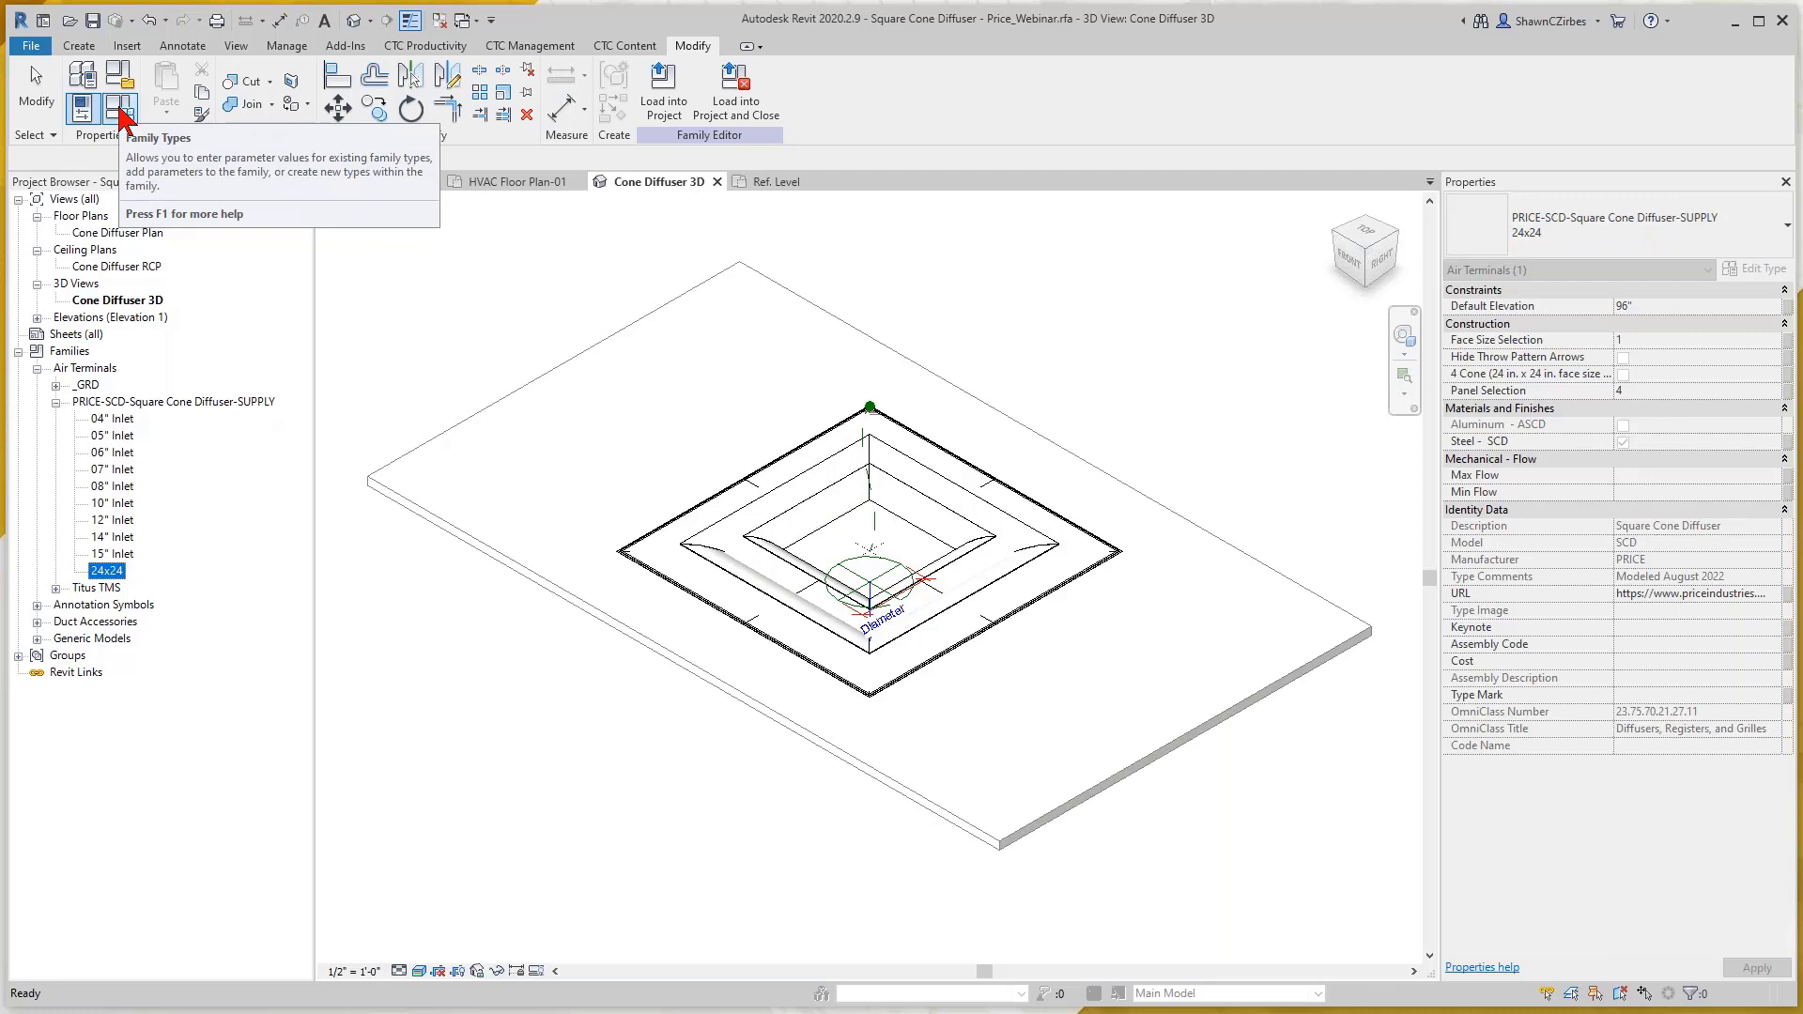
In the host family's type parameters, set GRD Group 0 Type to PRICE-SCD-Square Cone Diffuser-SUPPLY : 24x24 and apply the change
{"action": "left_click", "coordinate": [119, 110]}
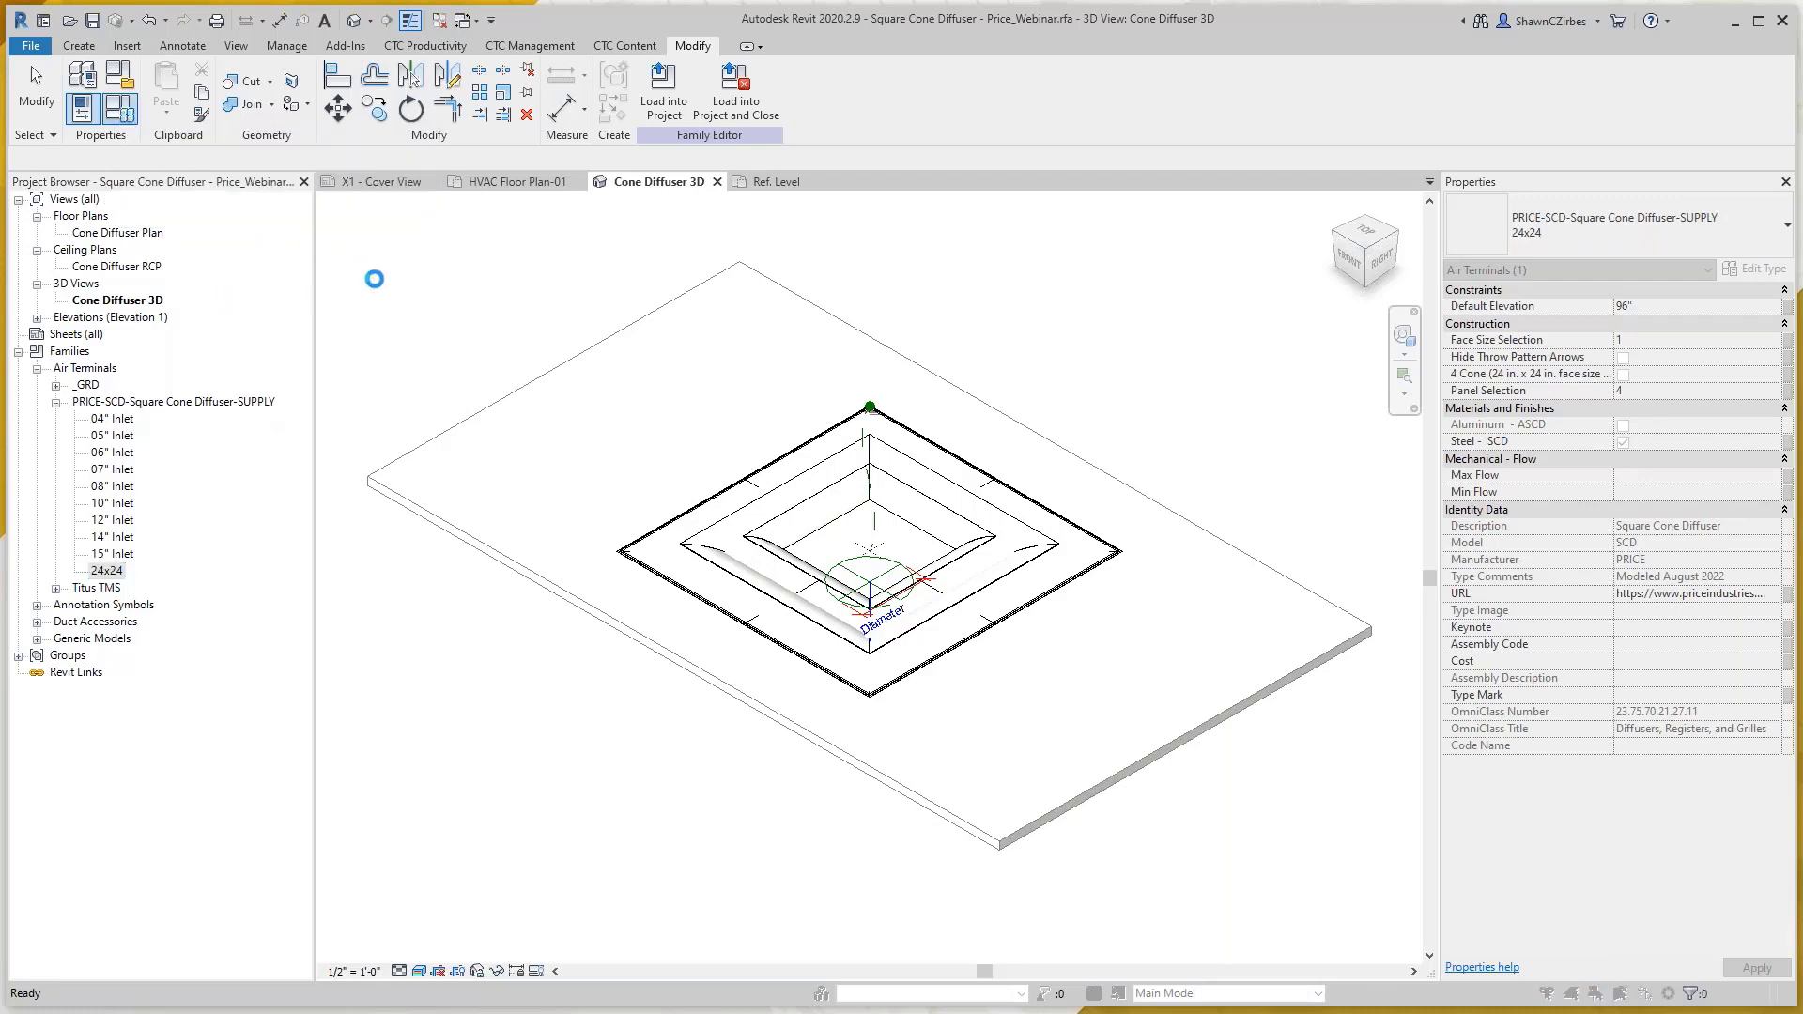
{"action": "scroll", "coordinate": [319, 561], "scroll_direction": "down", "scroll_amount": 3}
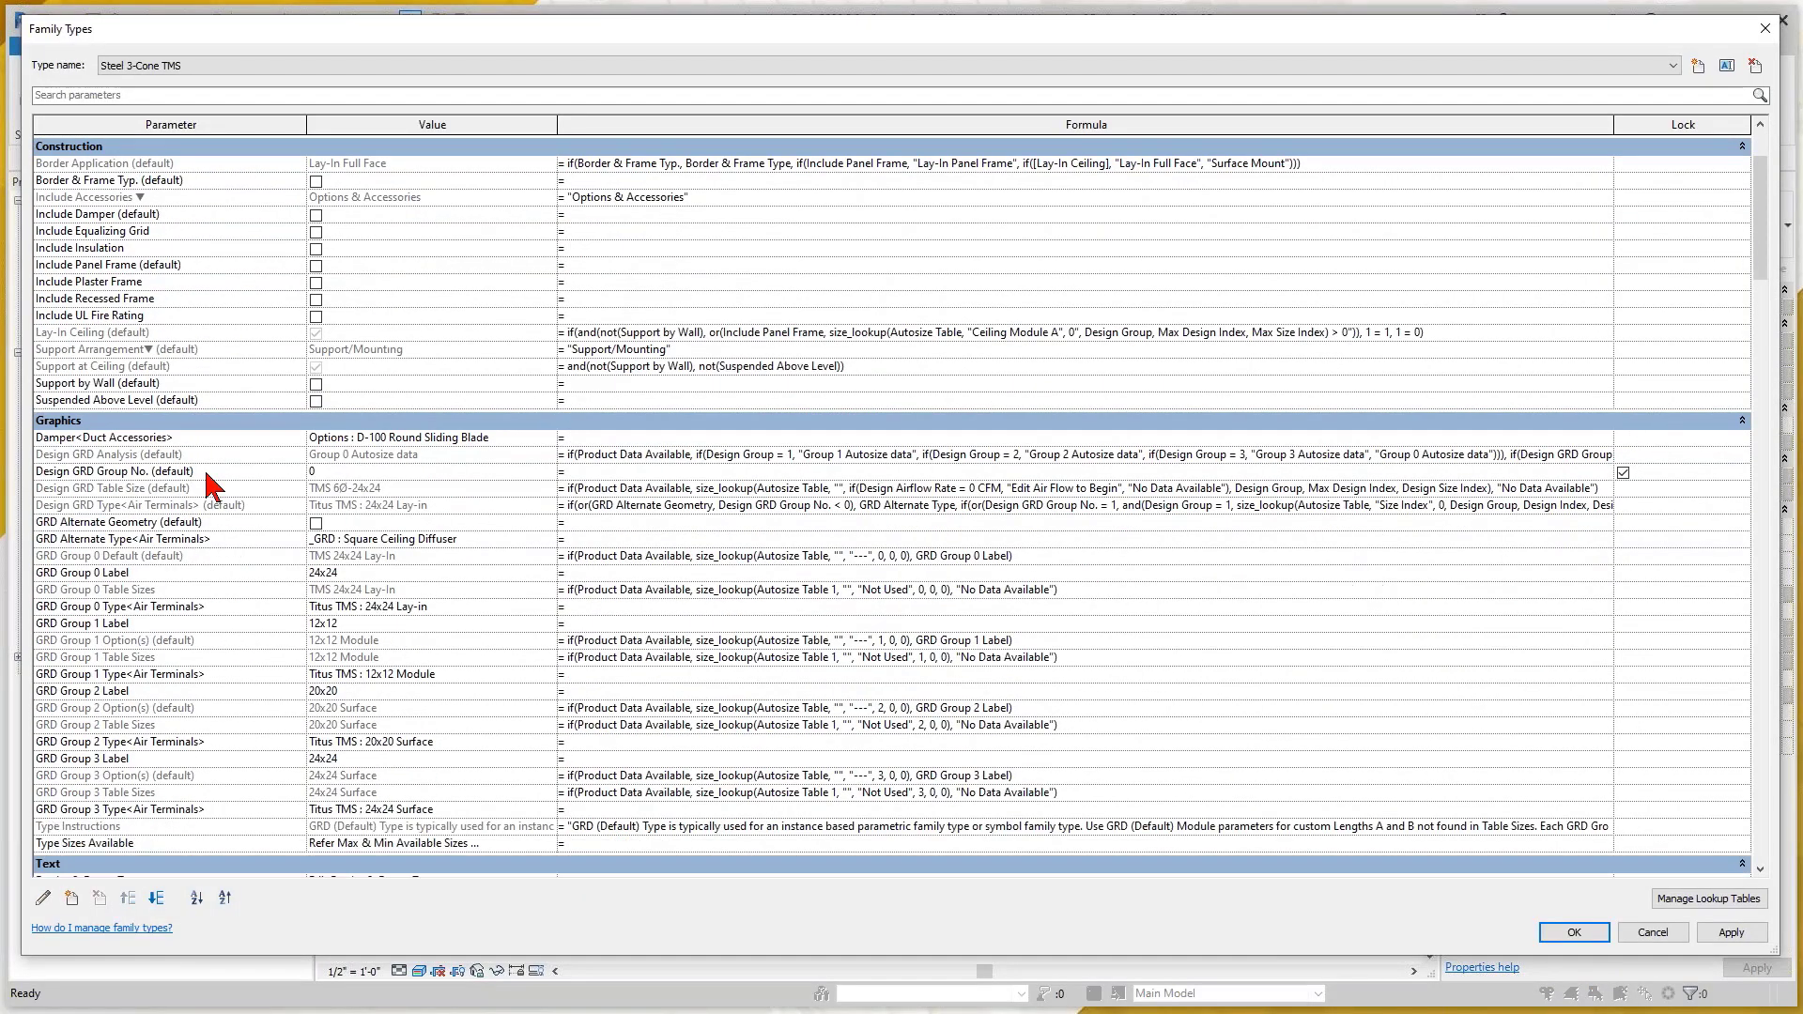
{"action": "scroll", "coordinate": [202, 700], "scroll_direction": "down", "scroll_amount": 2}
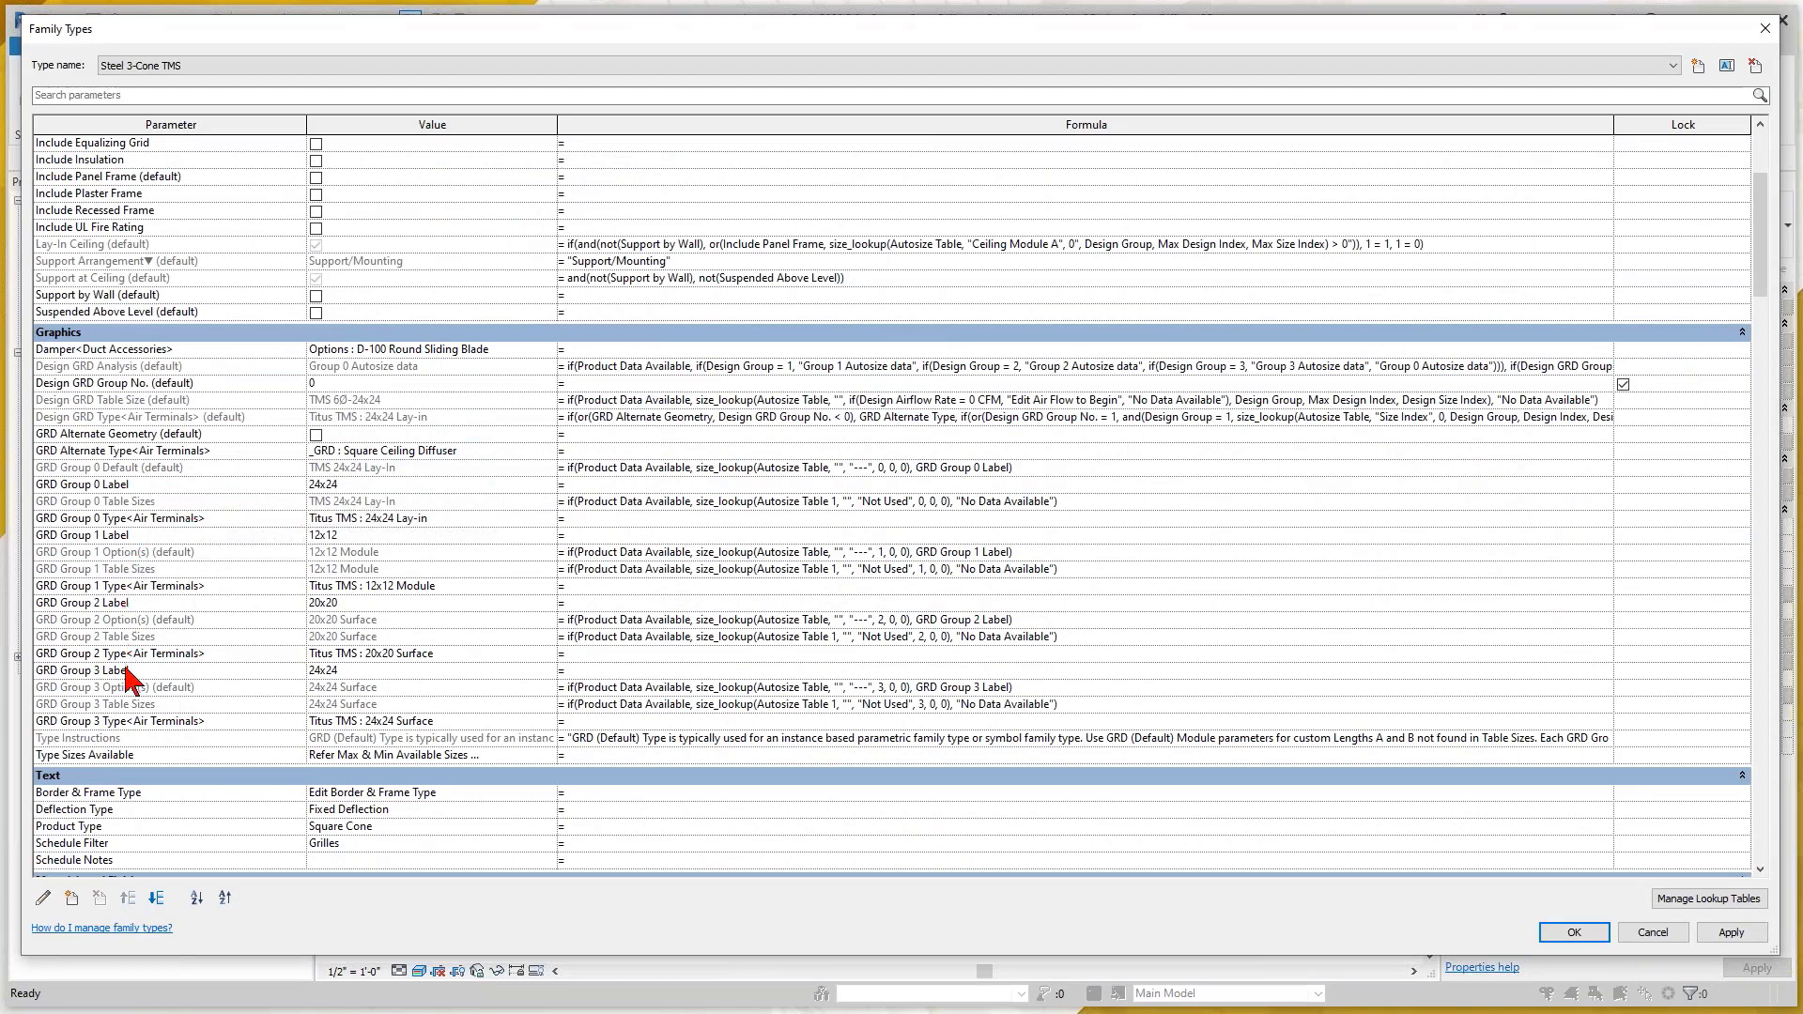
{"action": "mouse_move", "coordinate": [194, 460]}
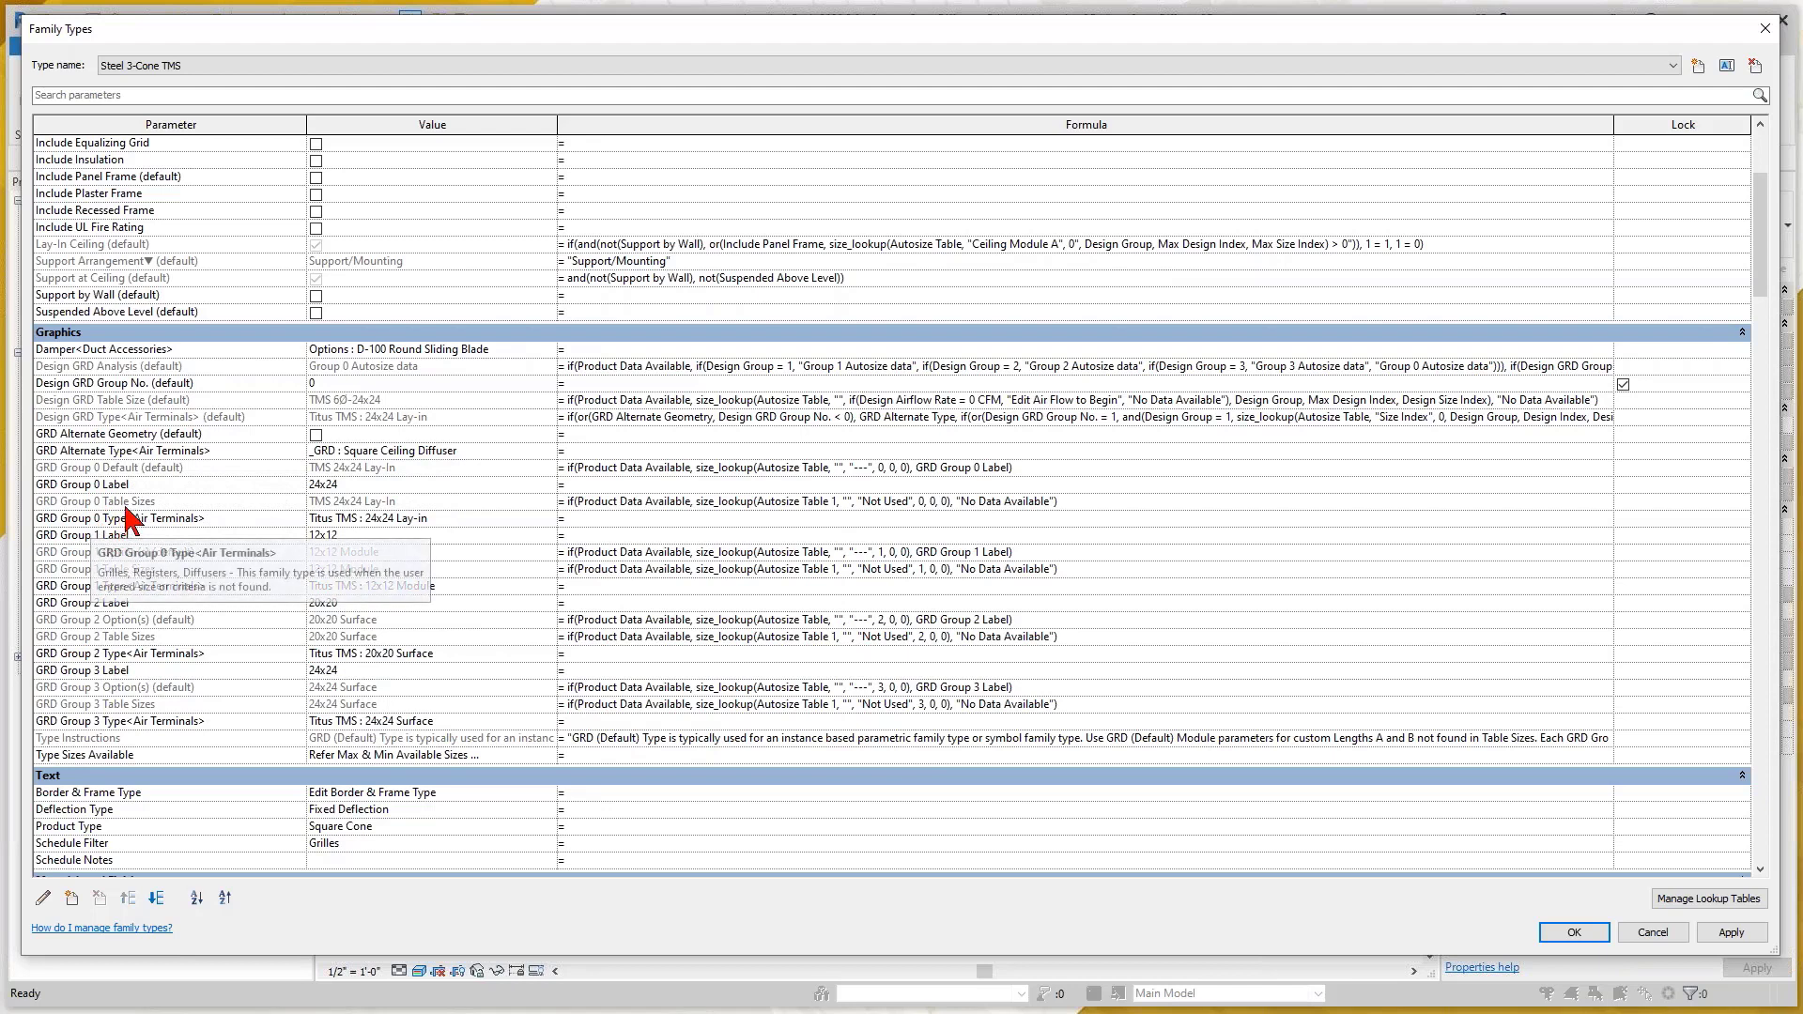
{"action": "left_click", "coordinate": [195, 519]}
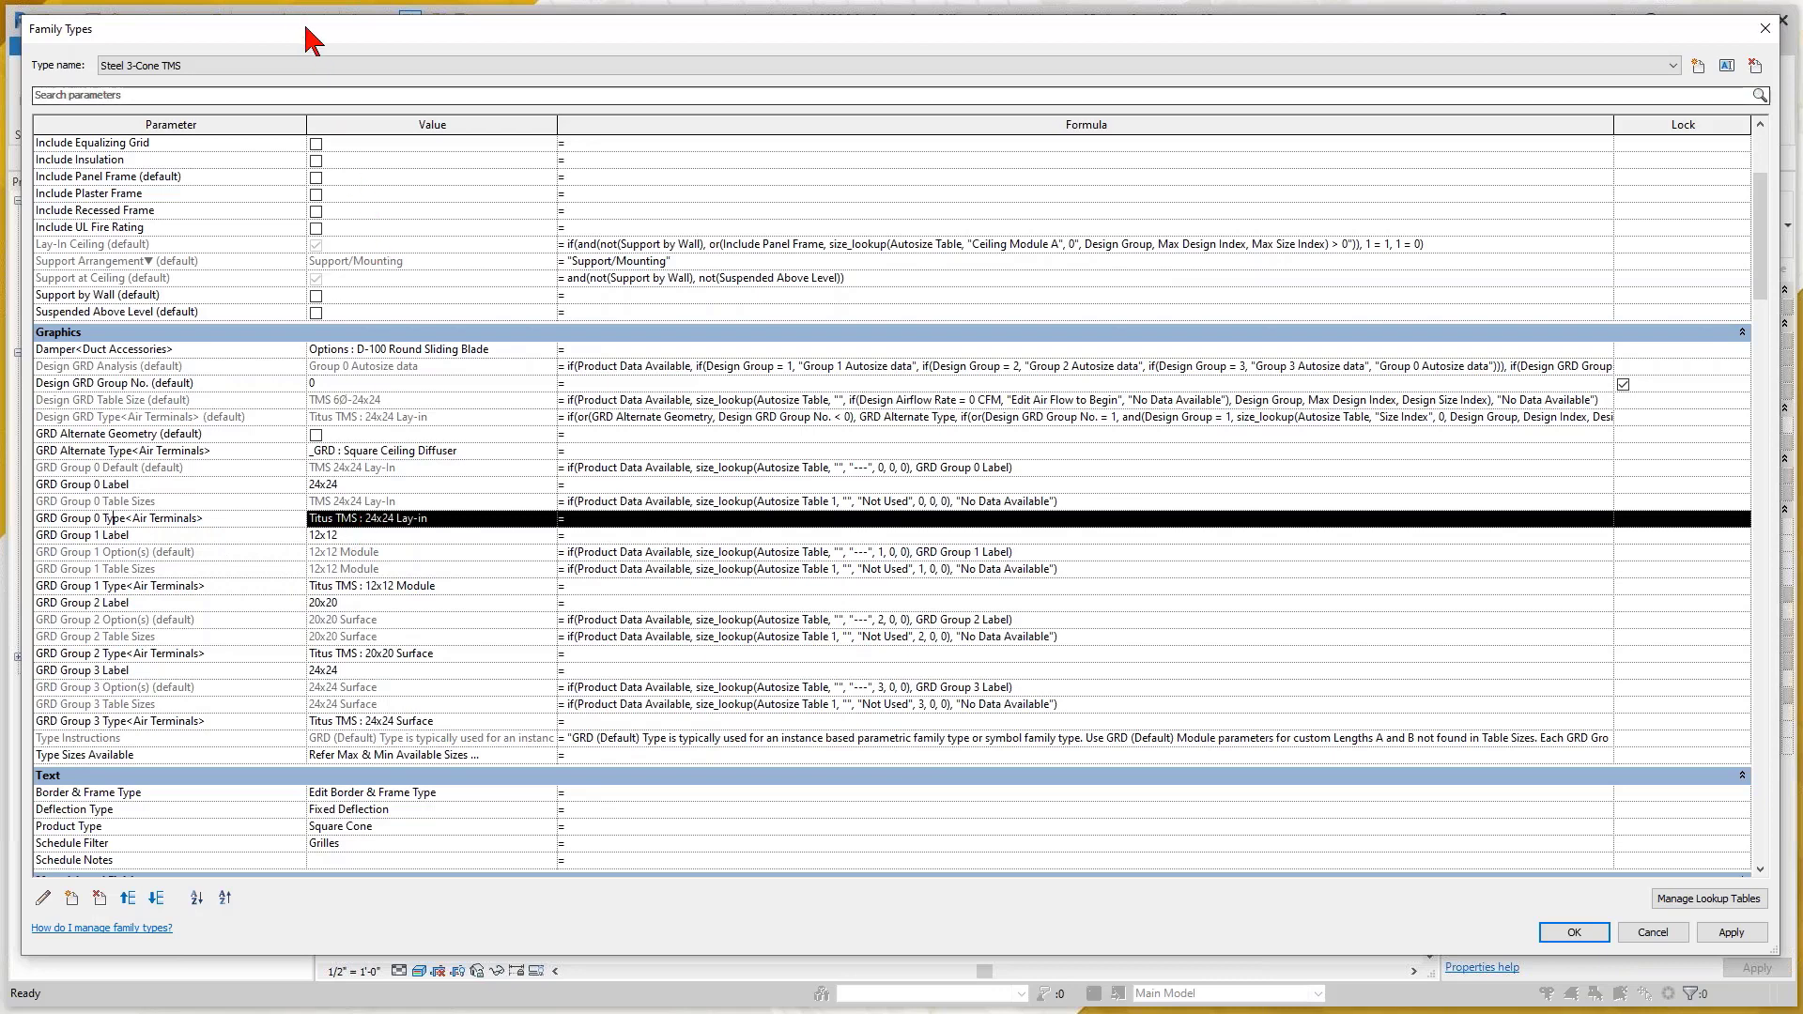
{"action": "left_click_drag", "start_coordinate": [322, 30], "coordinate": [488, 39]}
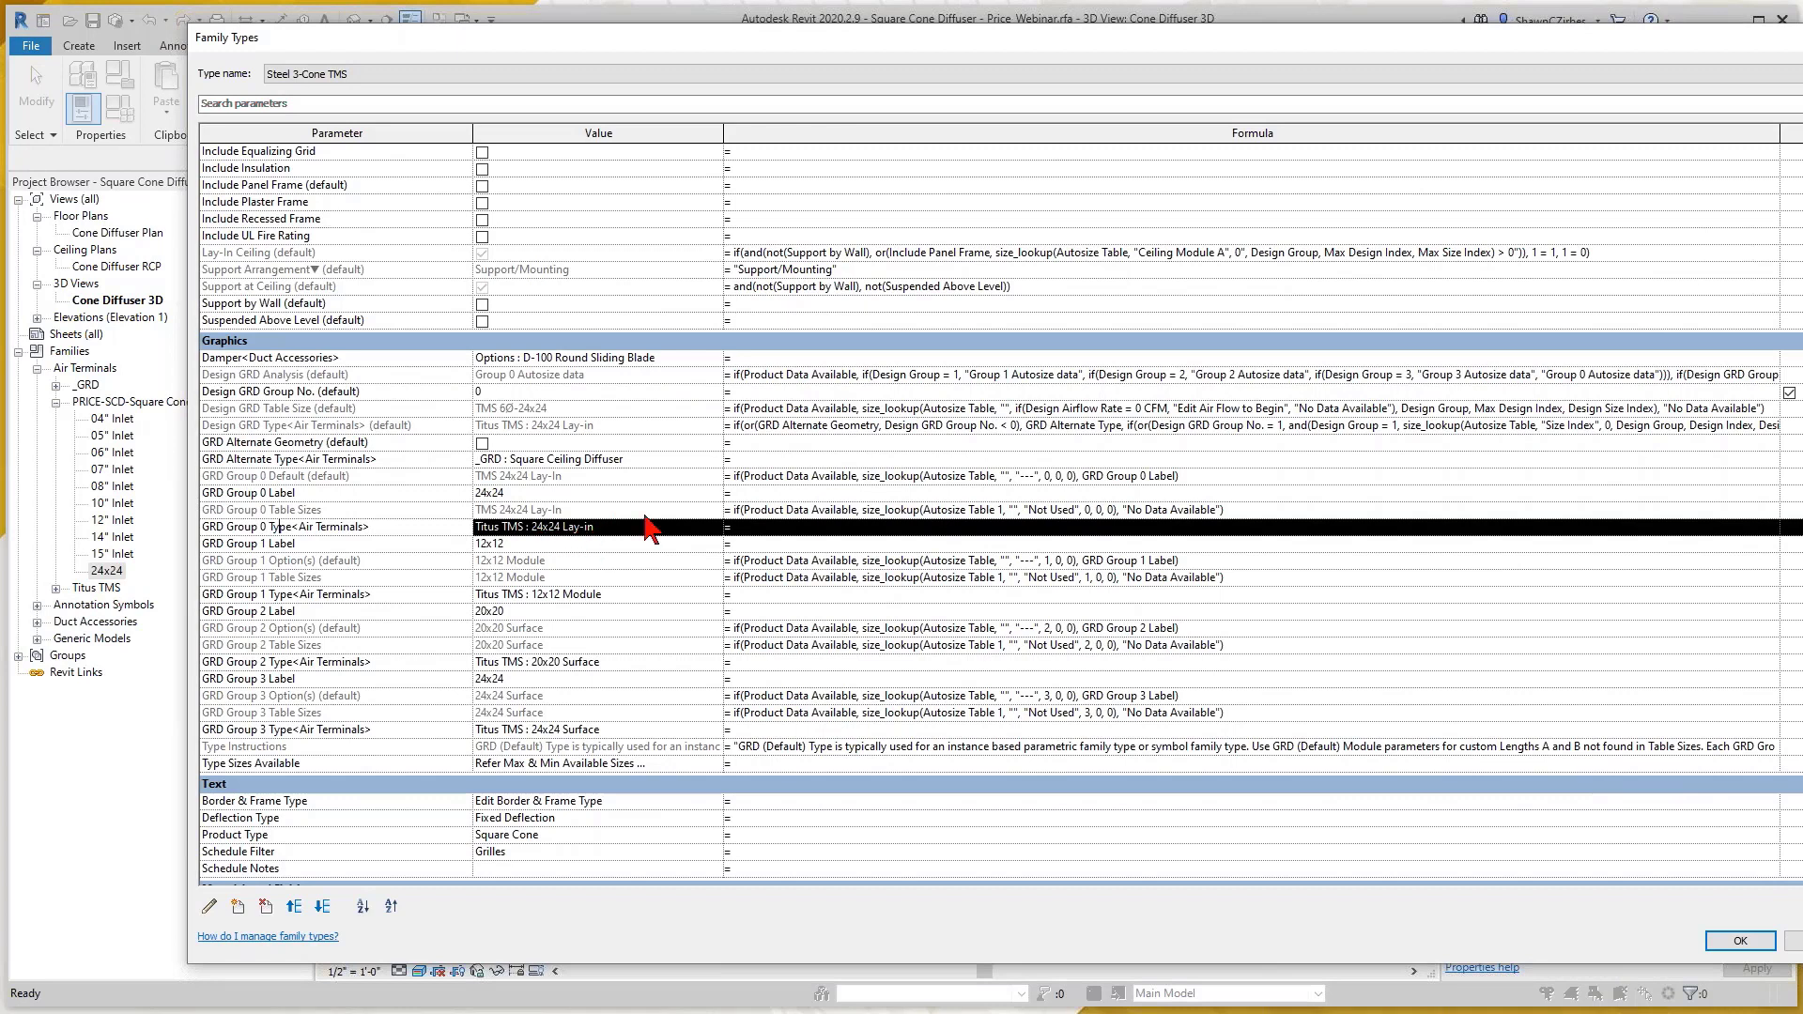
{"action": "left_click", "coordinate": [690, 531]}
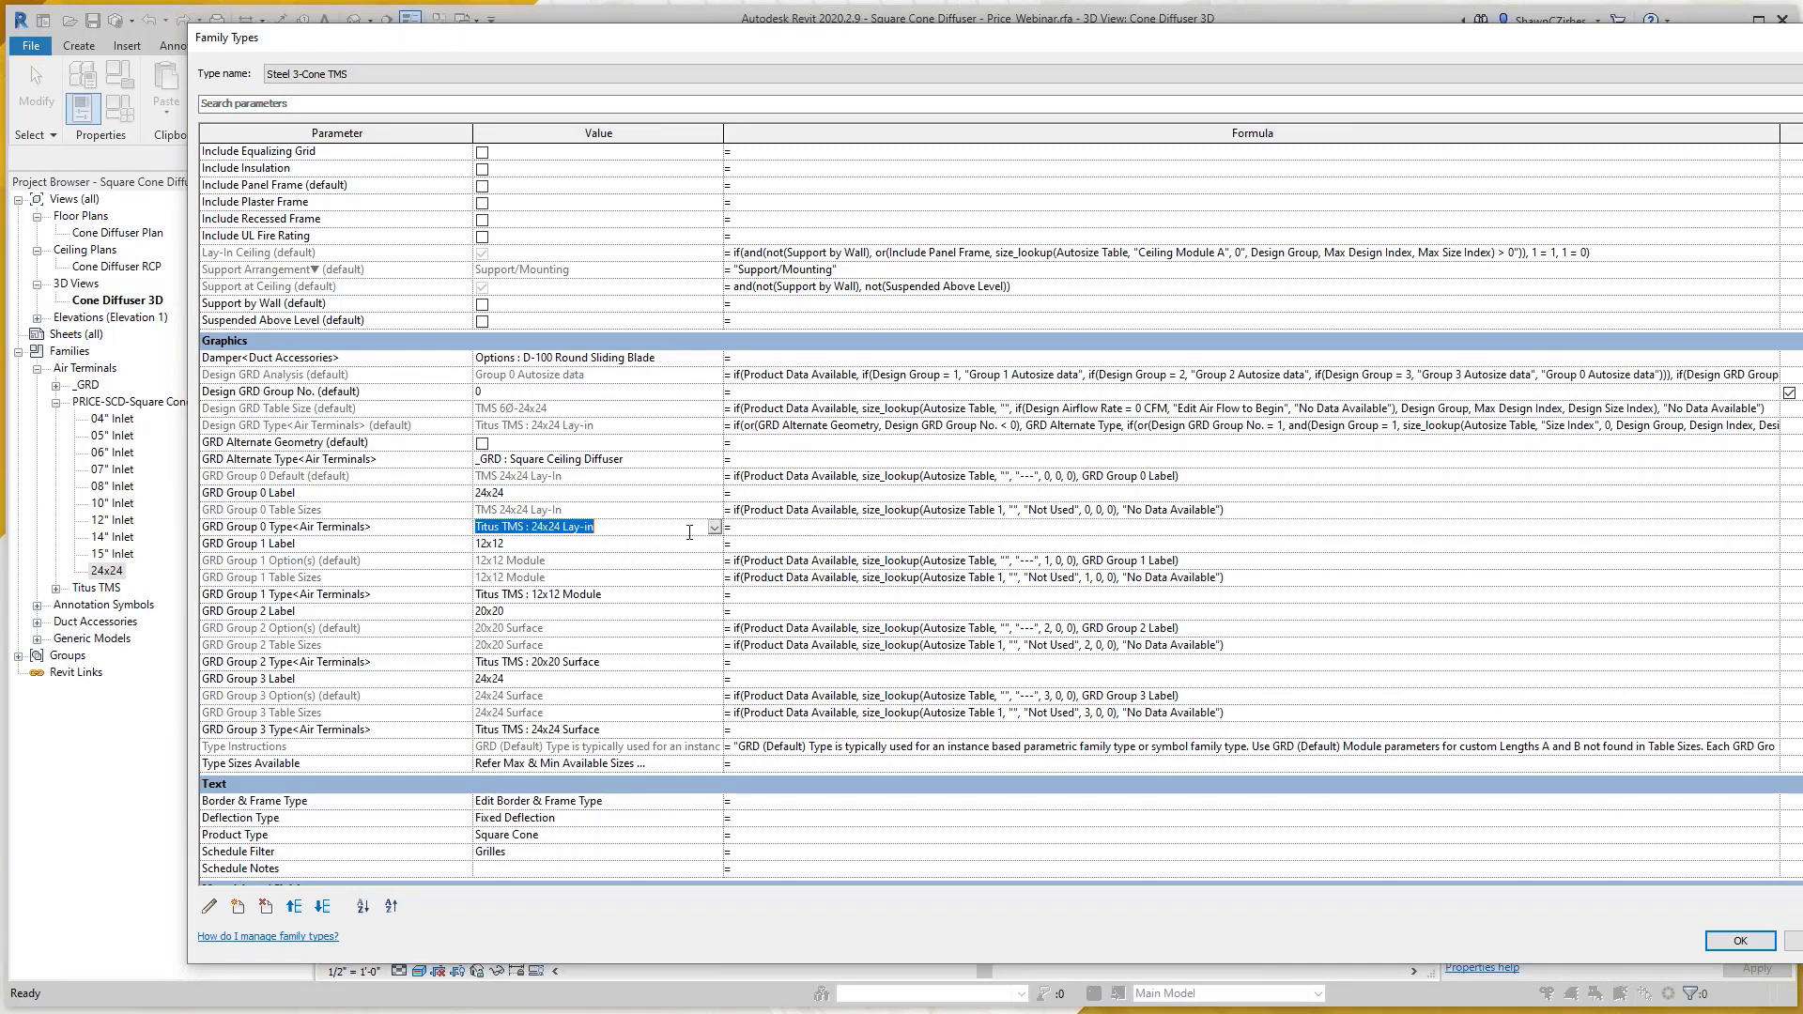
{"action": "left_click", "coordinate": [715, 528]}
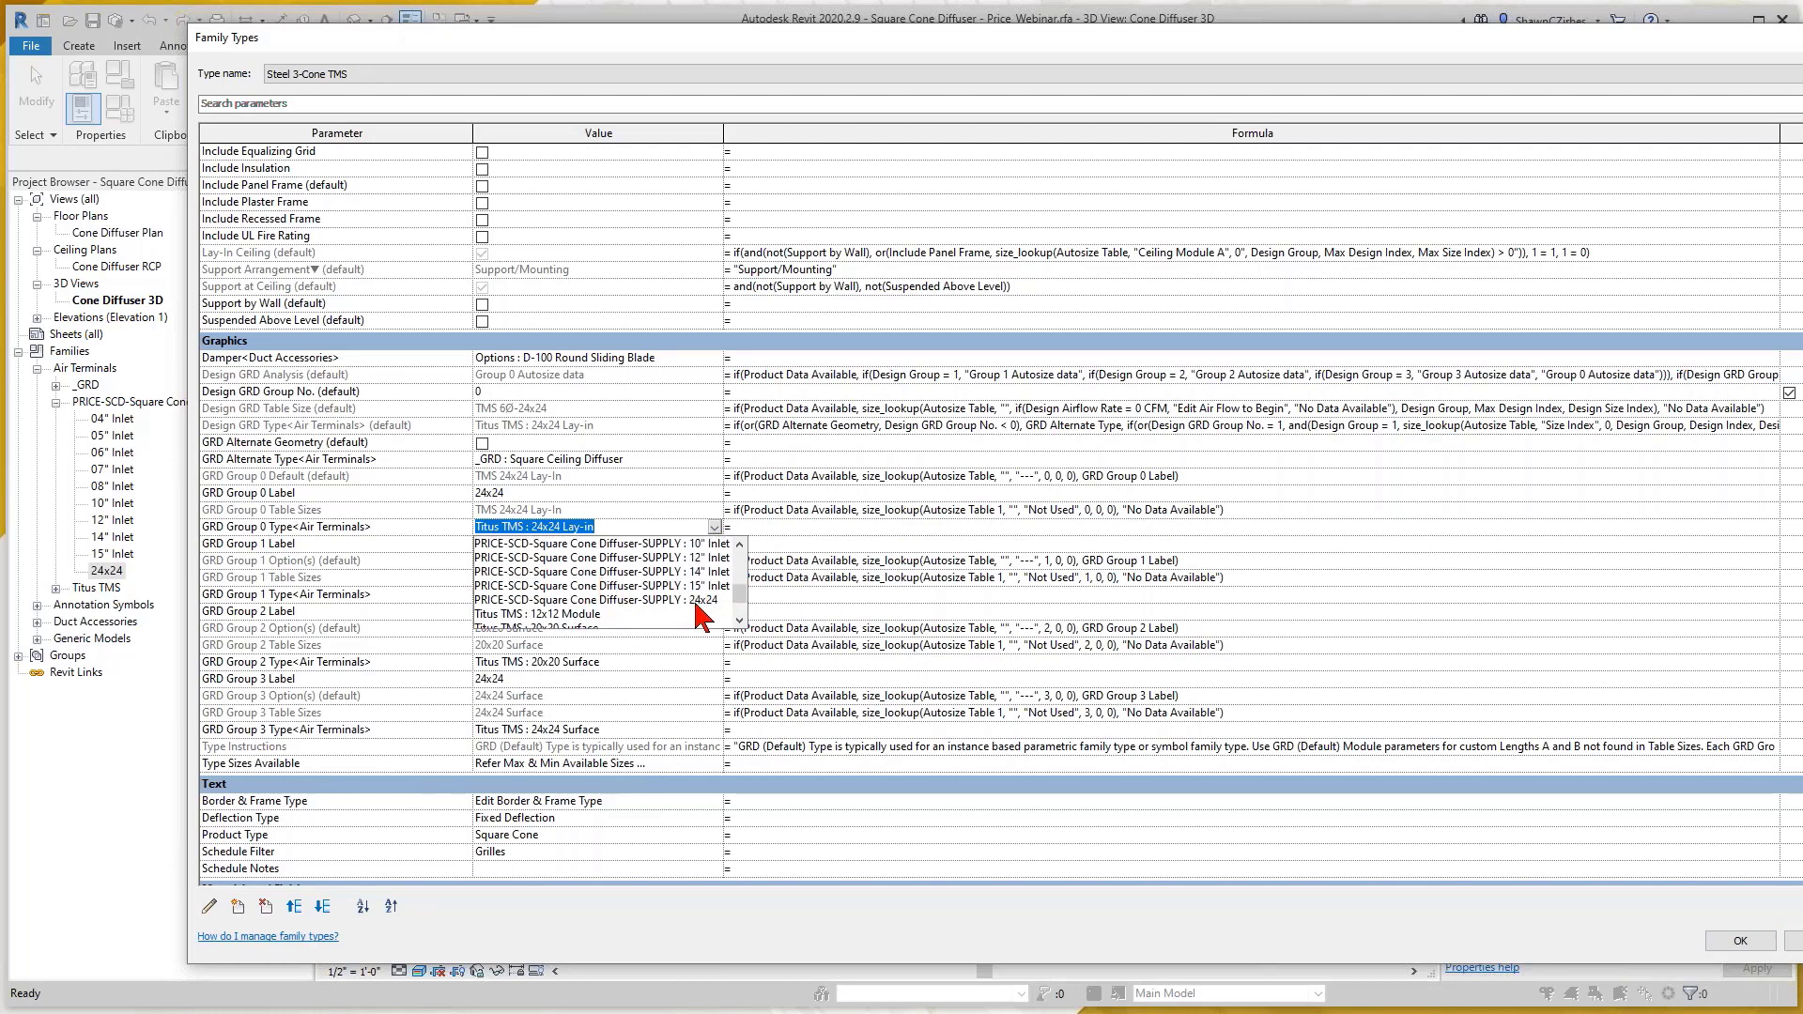
{"action": "left_click", "coordinate": [658, 599]}
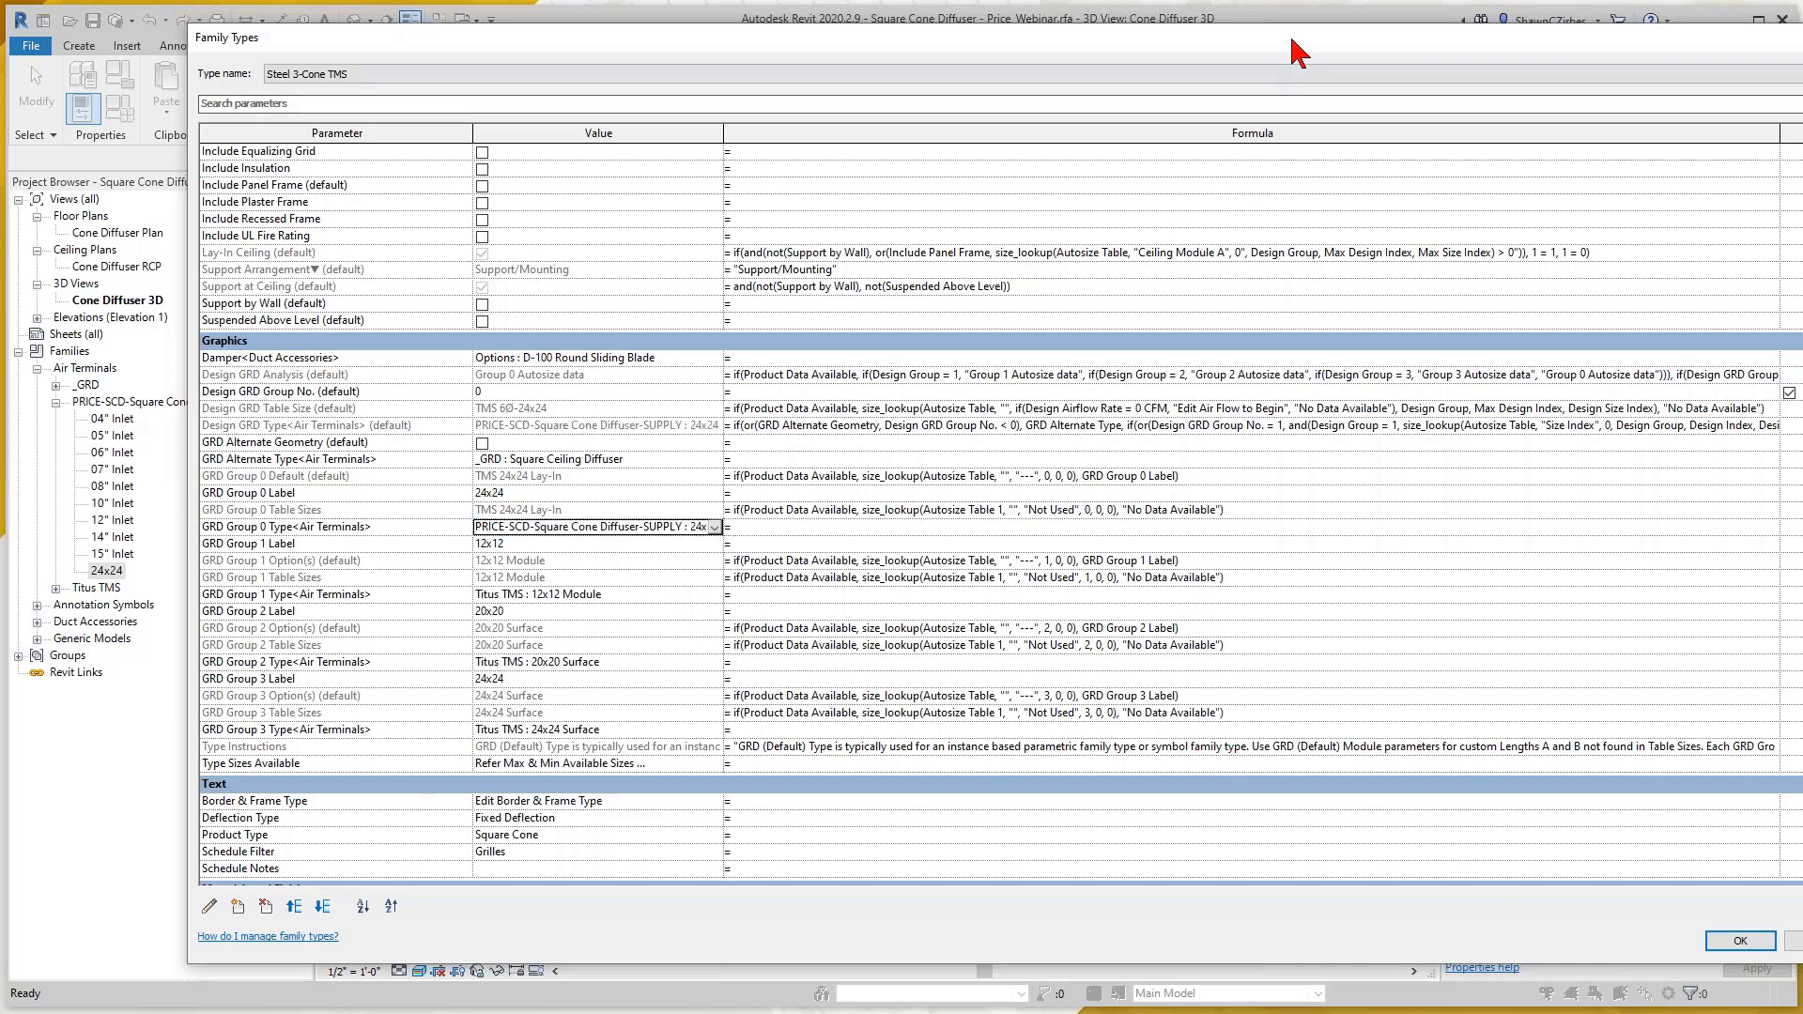
{"action": "left_click_drag", "start_coordinate": [1296, 45], "coordinate": [394, 58]}
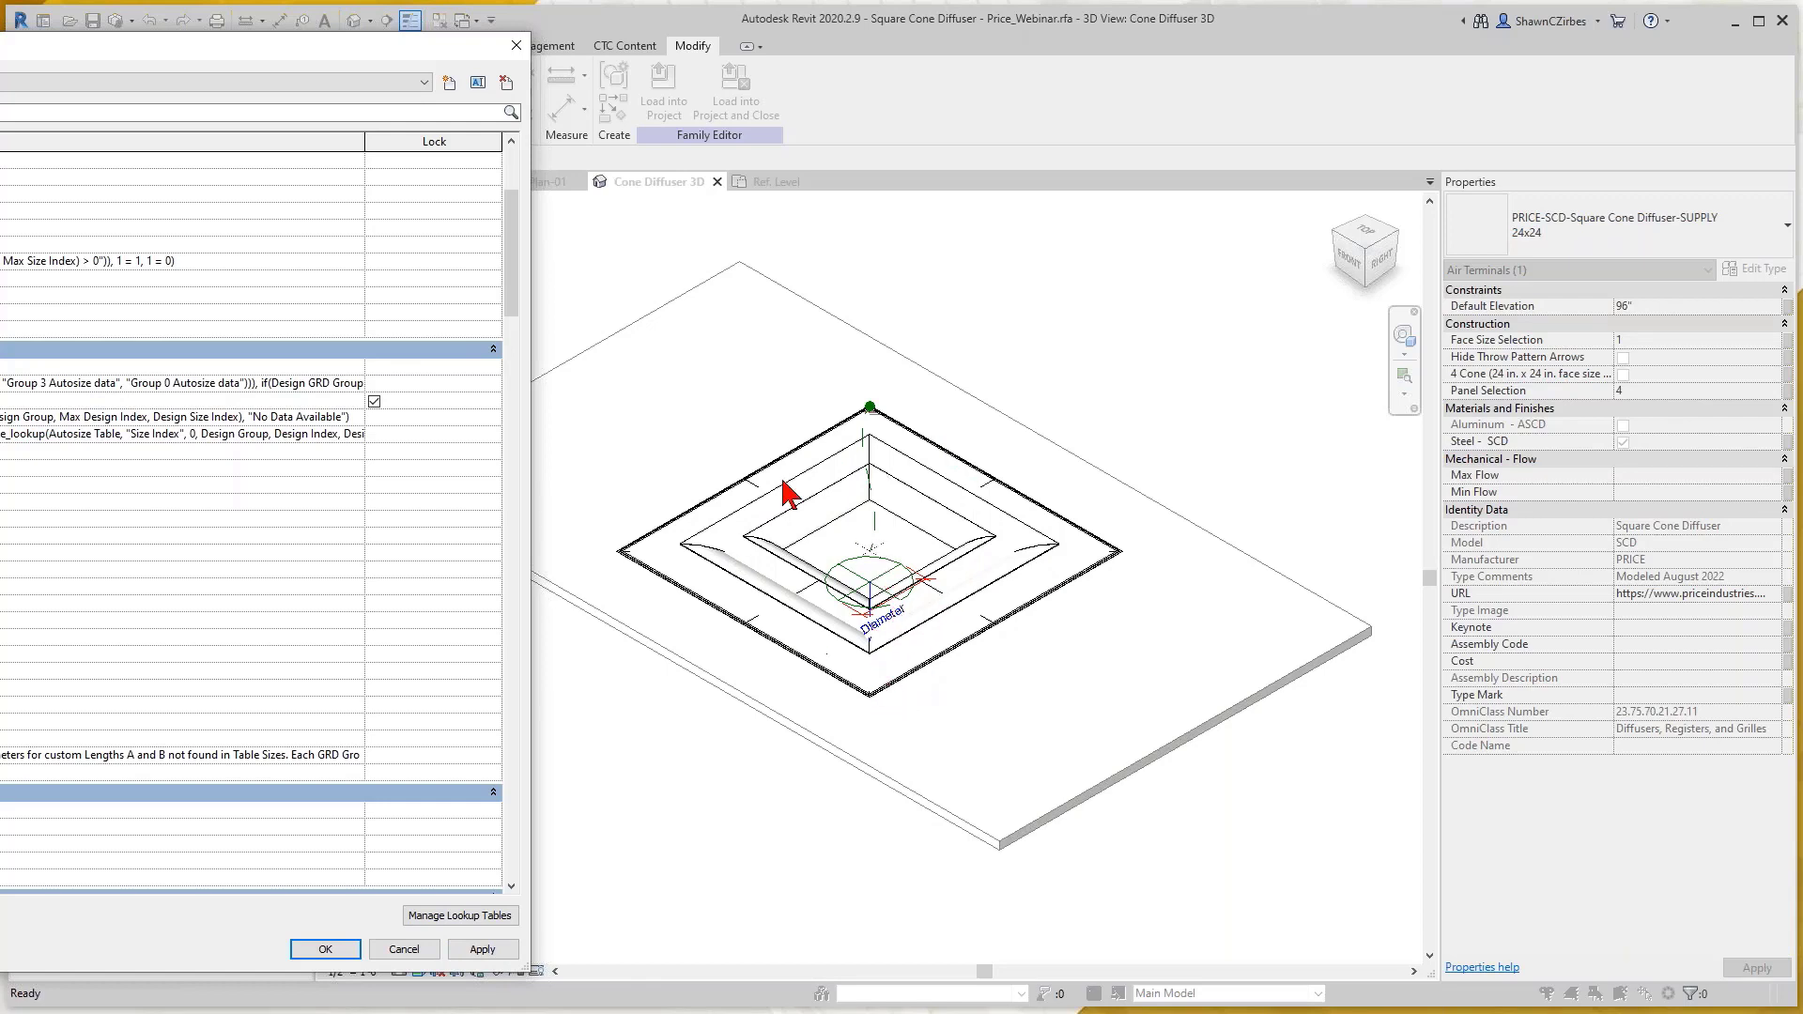
{"action": "left_click", "coordinate": [484, 949]}
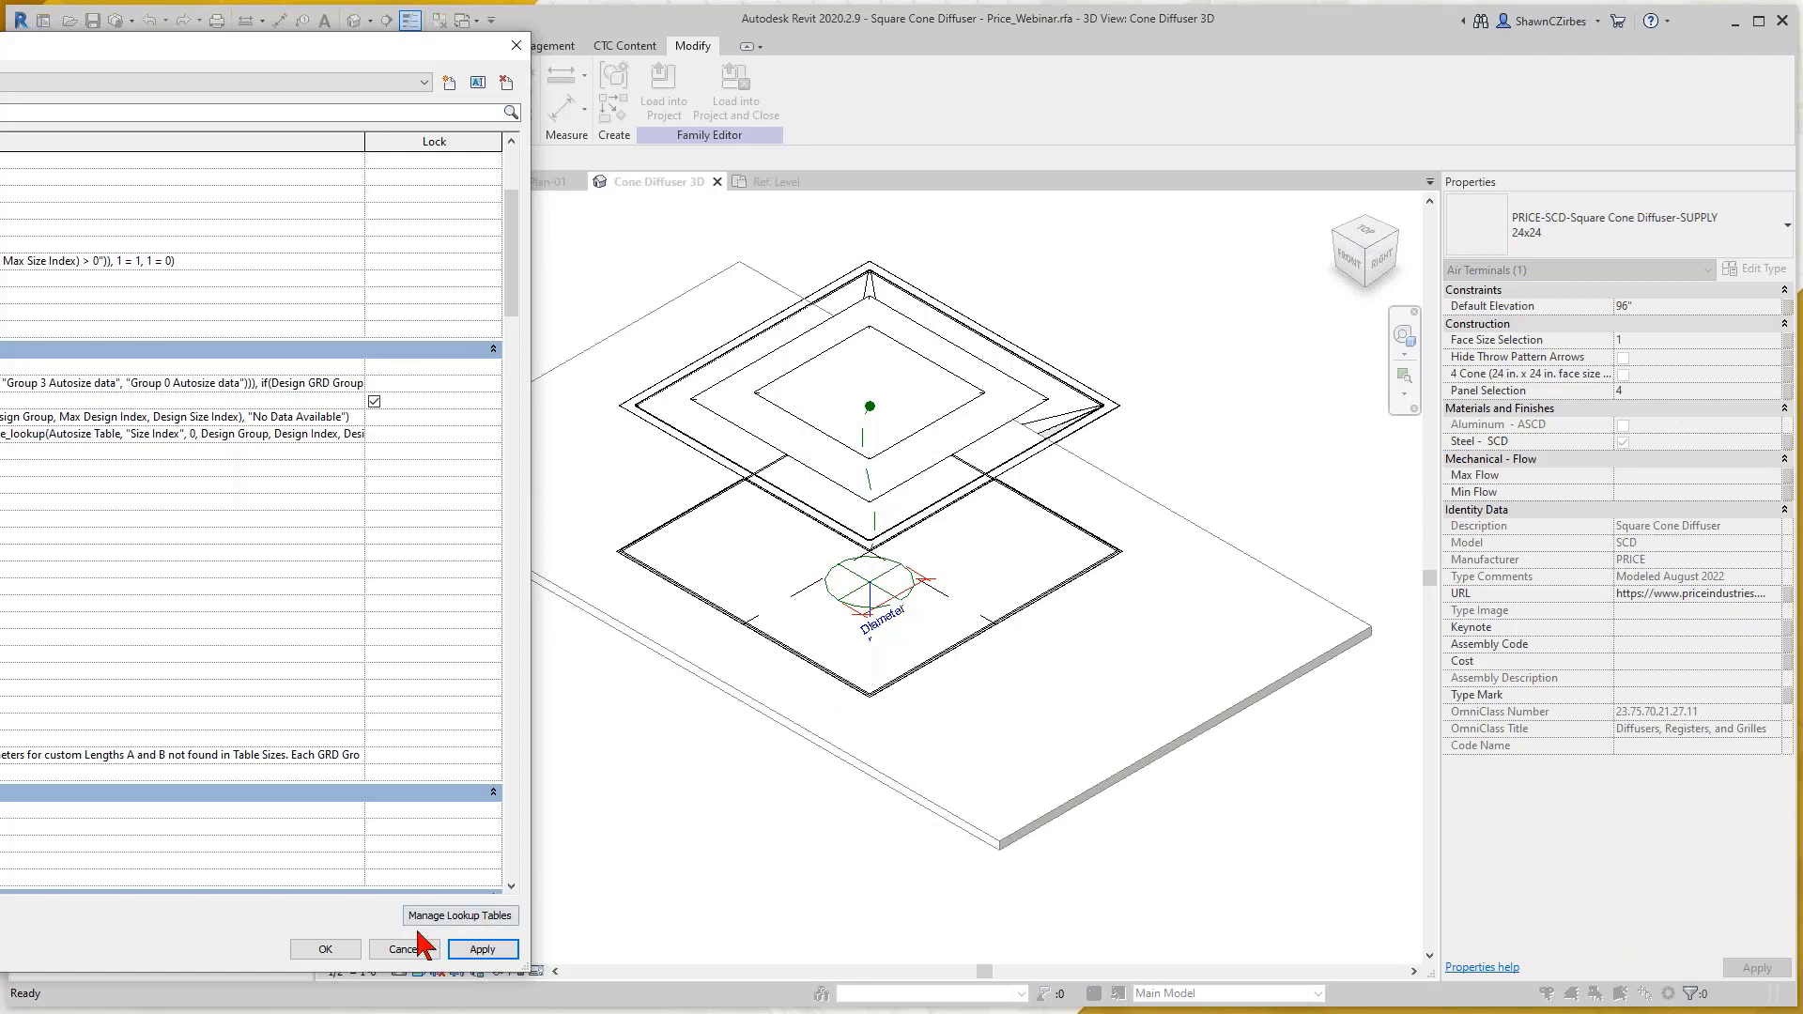
{"action": "left_click", "coordinate": [325, 950]}
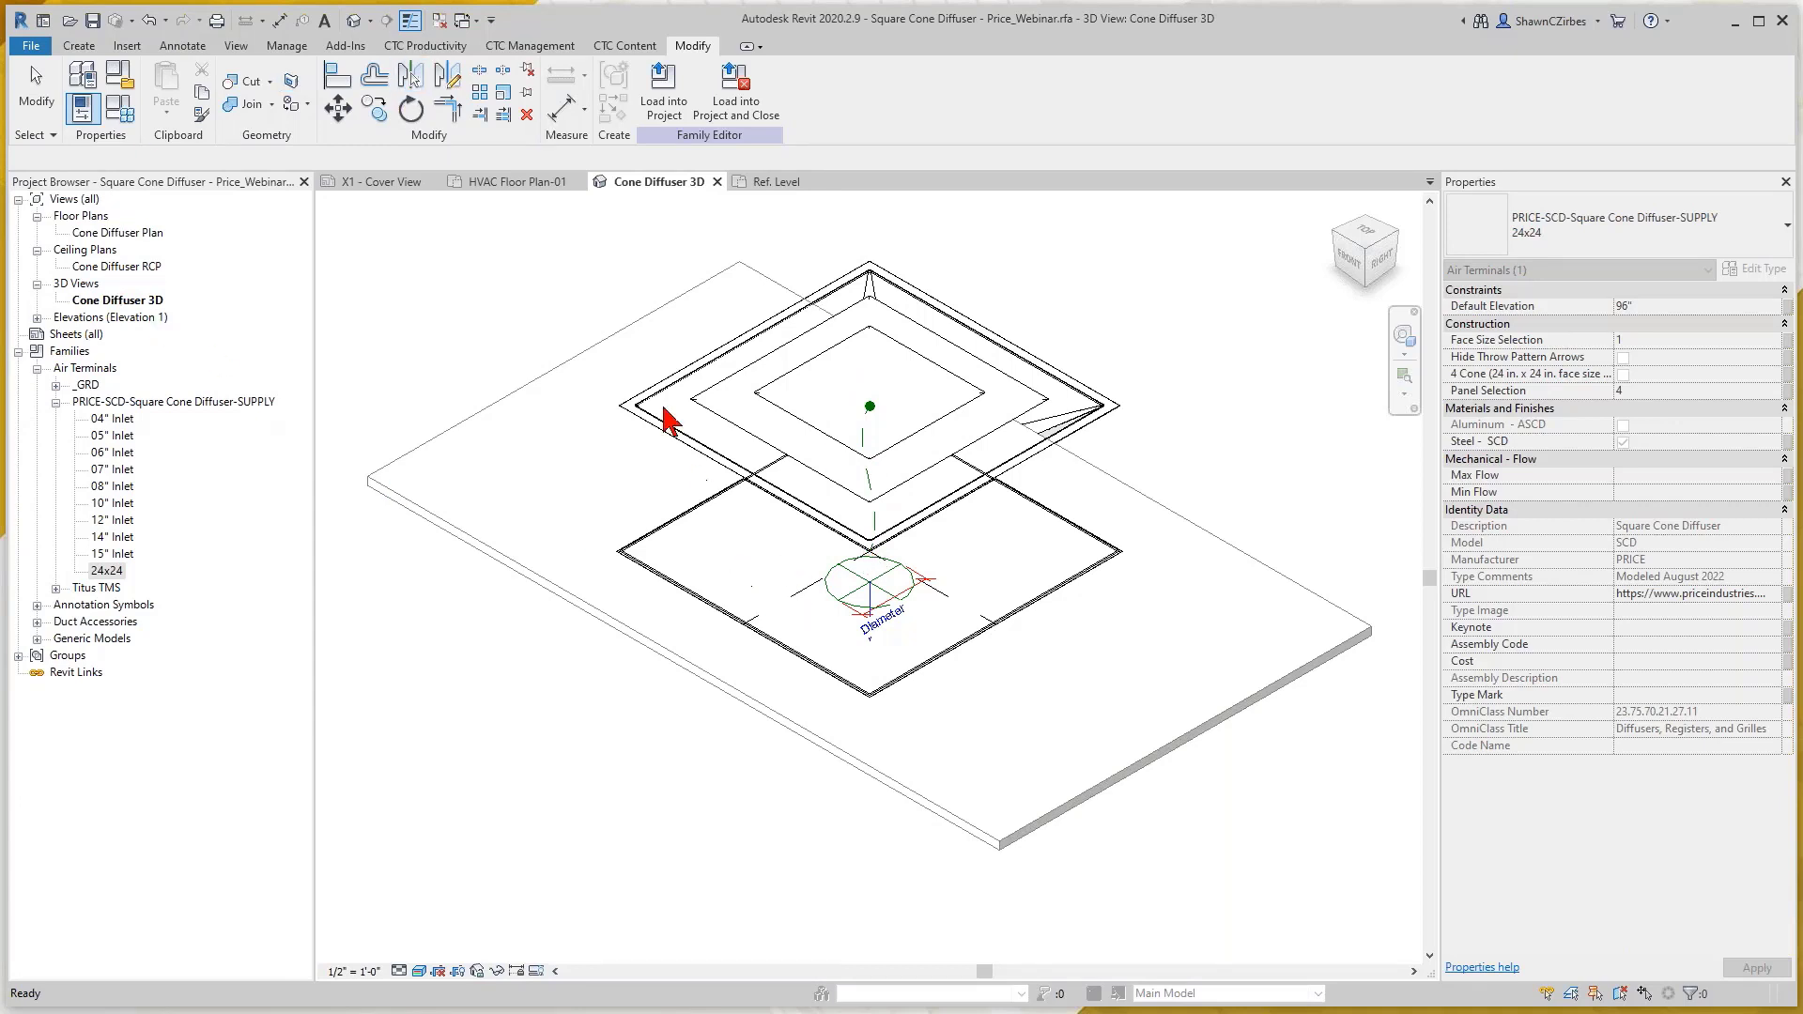
Turn on the Reference Planes annotation category in the supply diffuser family's Ref. Level view
{"action": "left_click", "coordinate": [767, 183]}
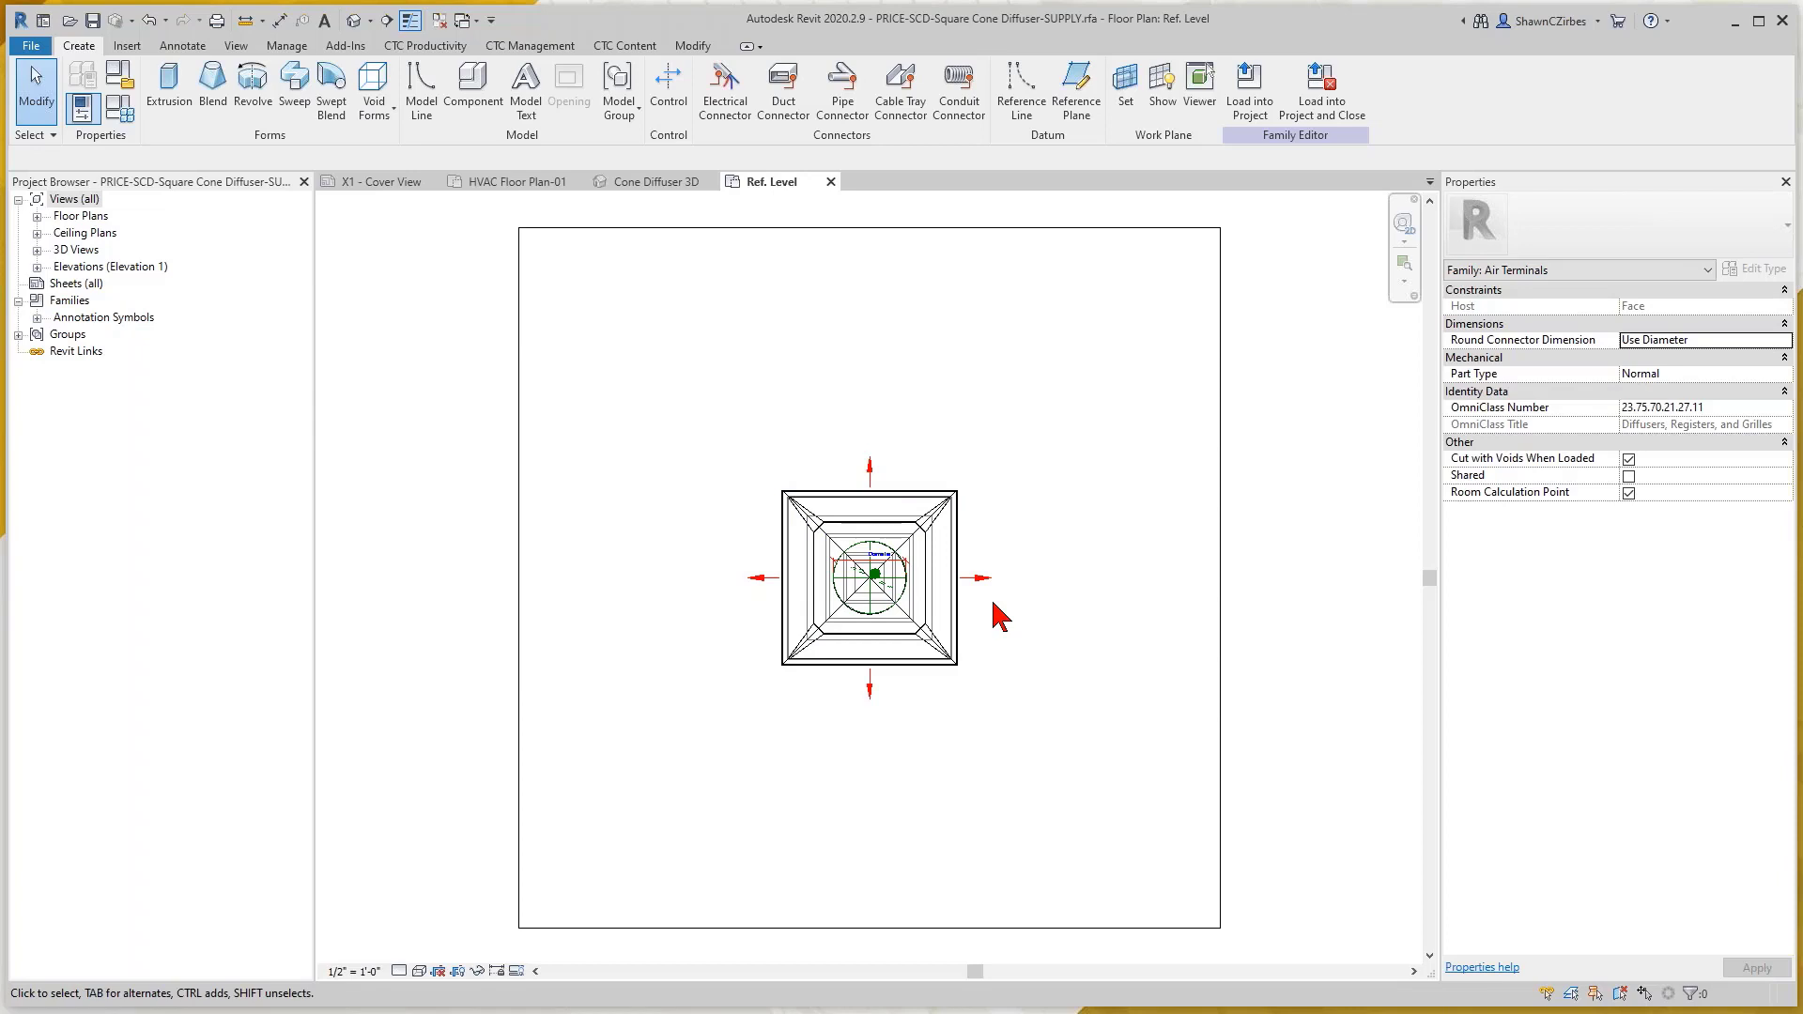
{"action": "key", "text": "v"}
{"action": "key", "text": "v"}
{"action": "left_click", "coordinate": [787, 225]}
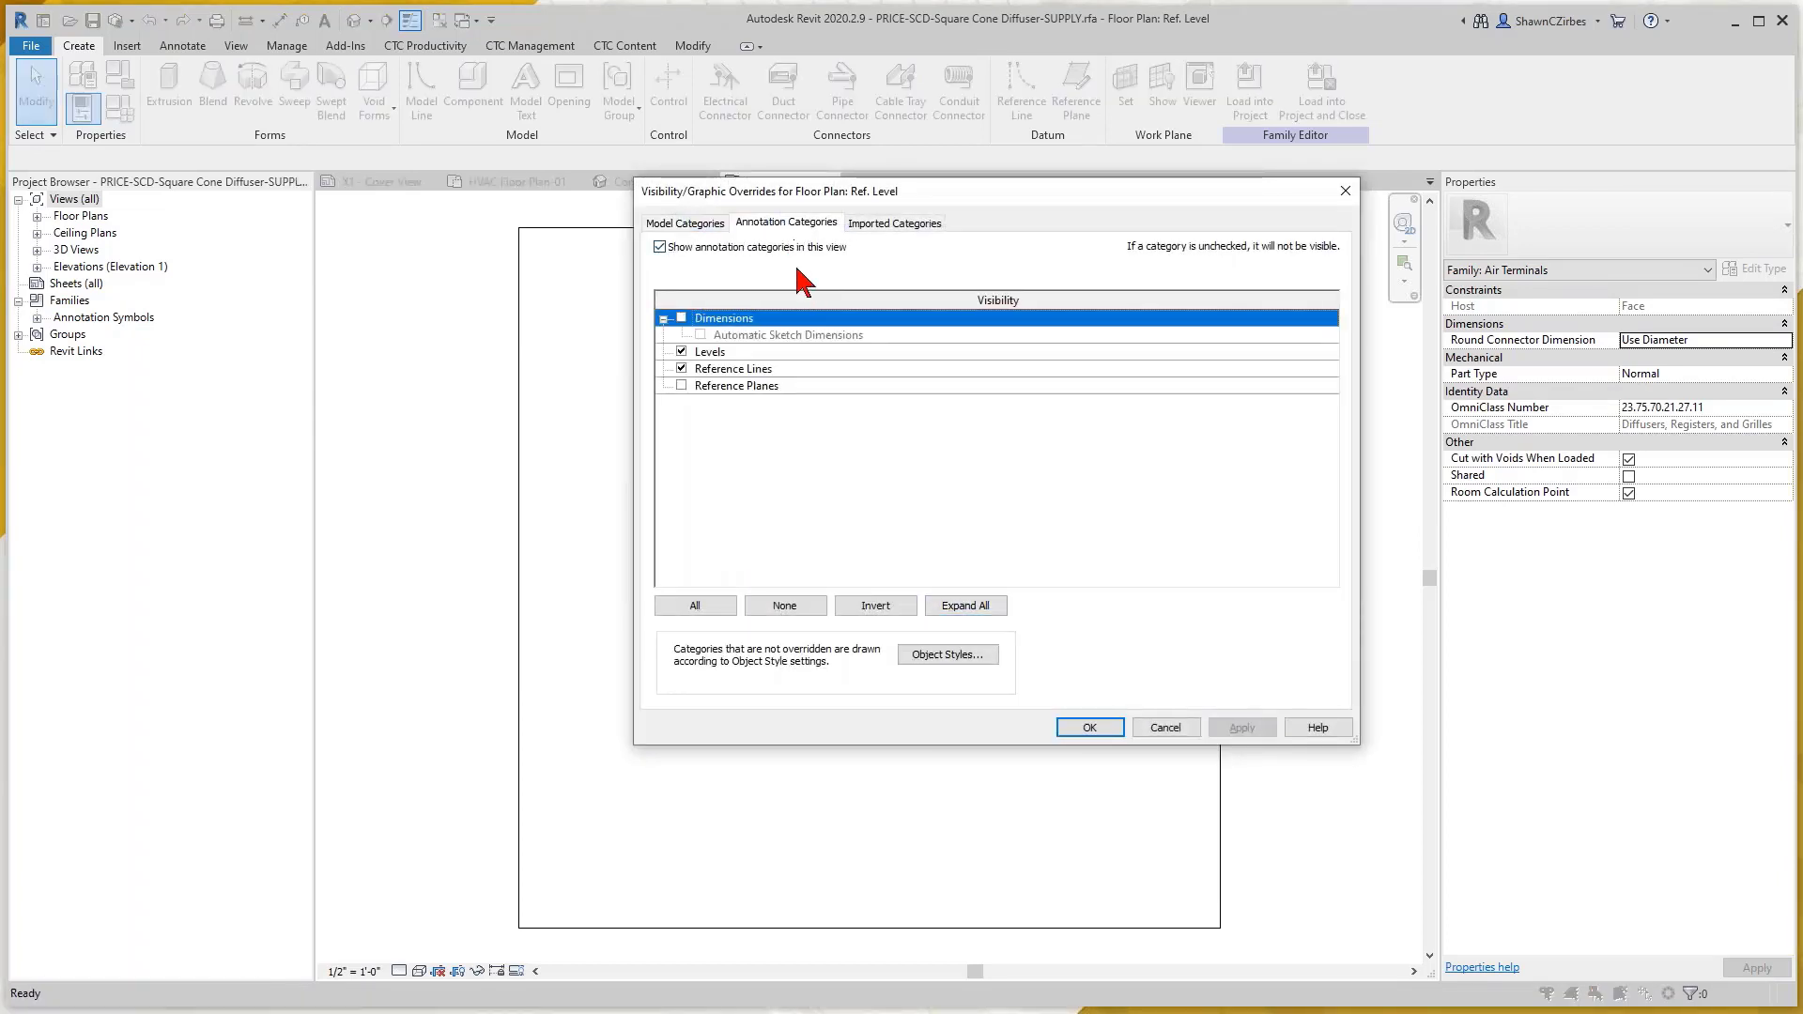
{"action": "left_click", "coordinate": [682, 385]}
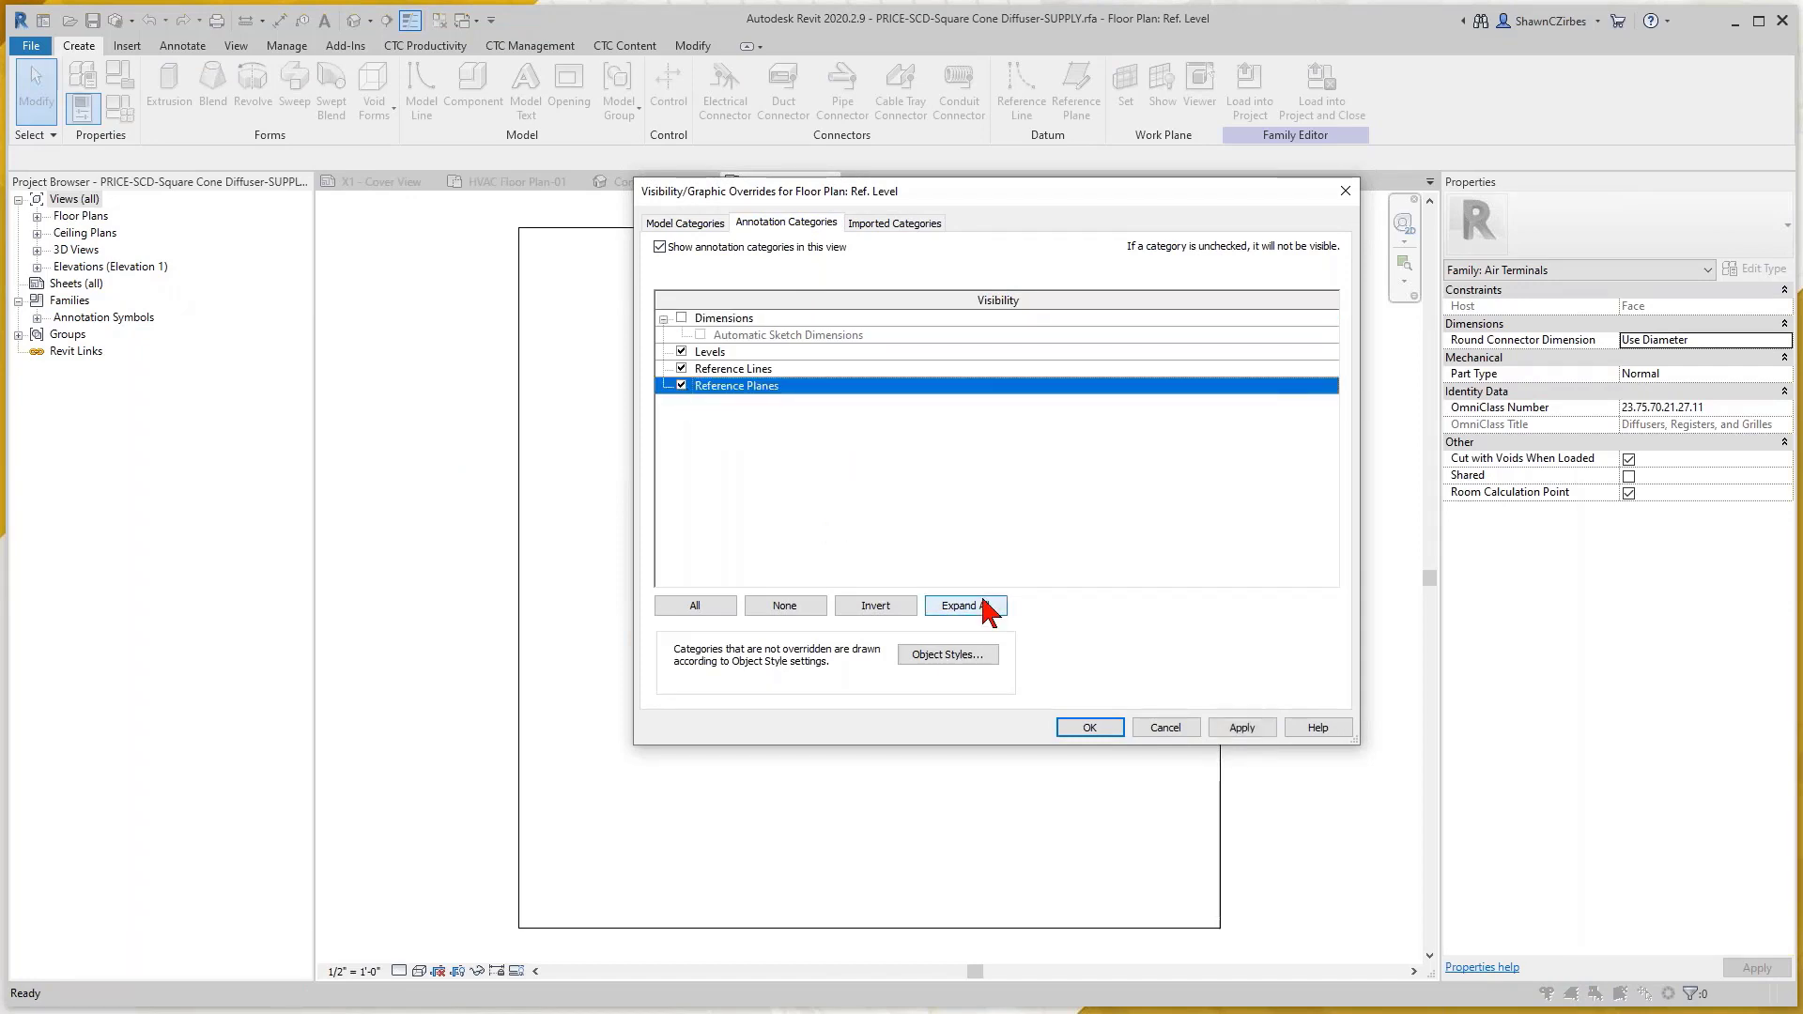
{"action": "left_click", "coordinate": [1090, 728]}
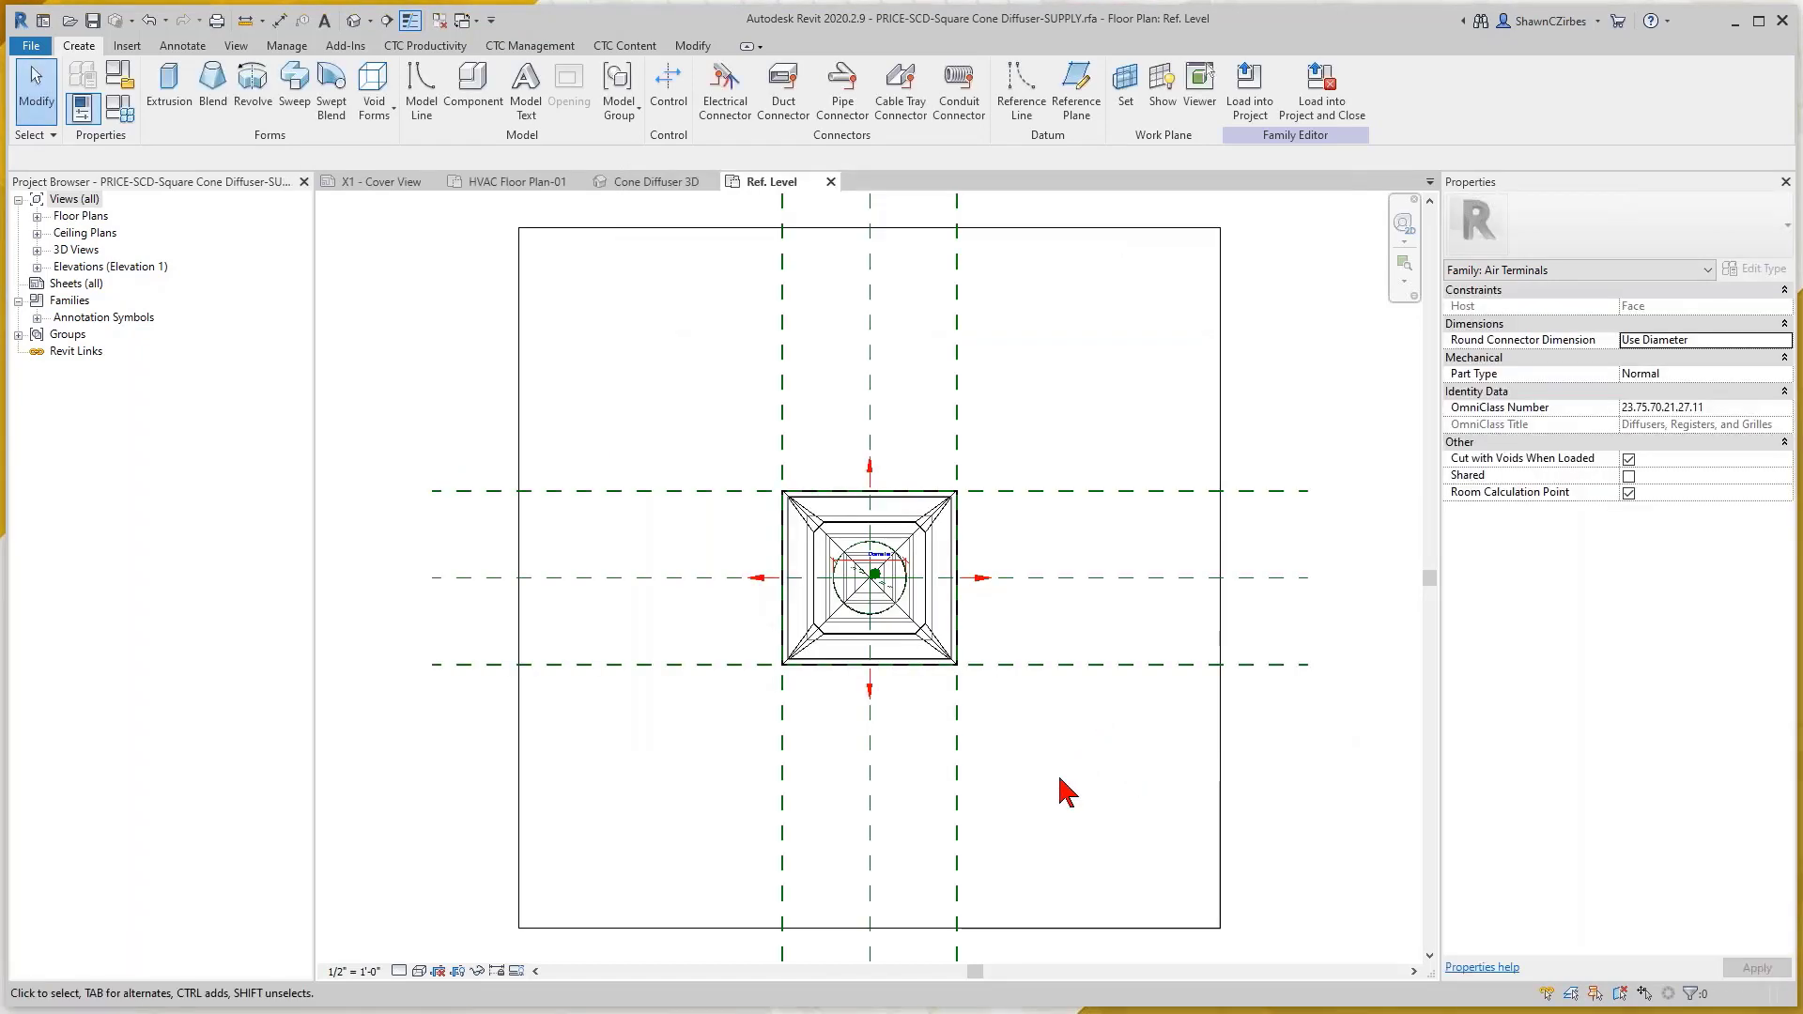
Make both center reference planes of the supply diffuser define the origin, and reselect them to check the setting
{"action": "left_click", "coordinate": [874, 858]}
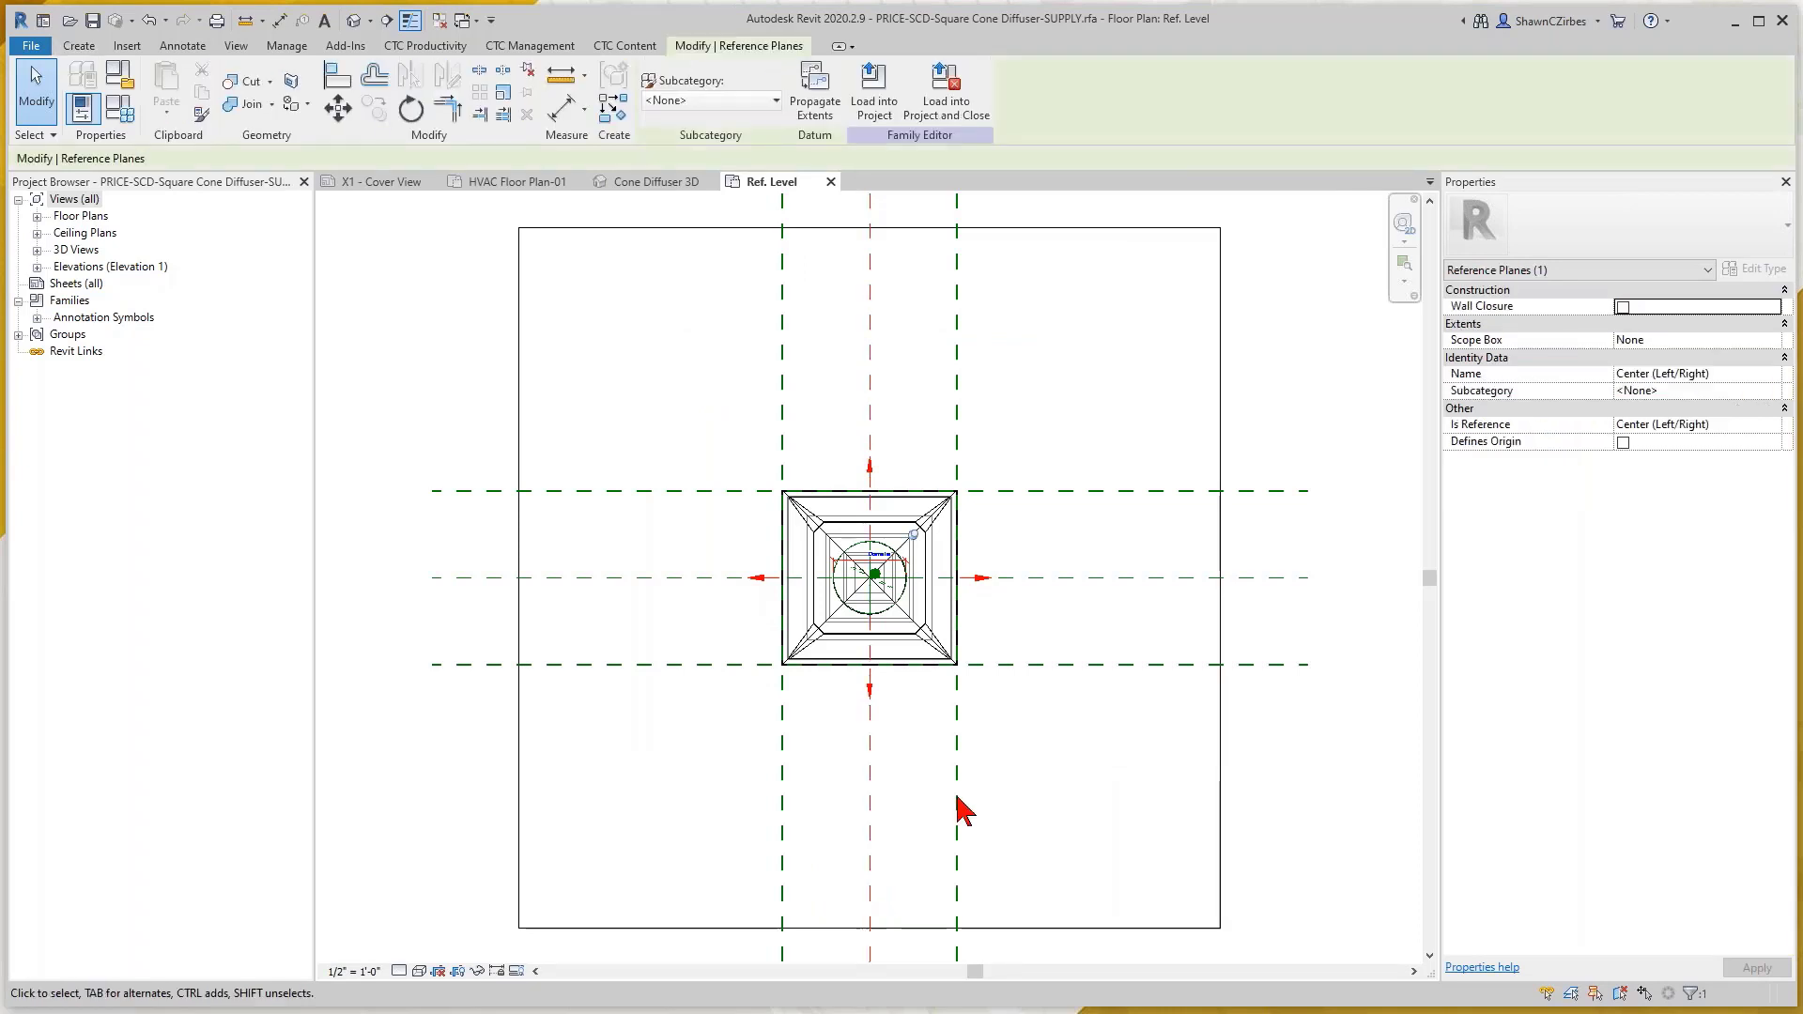
{"action": "left_click", "coordinate": [1068, 577], "text": "ctrl"}
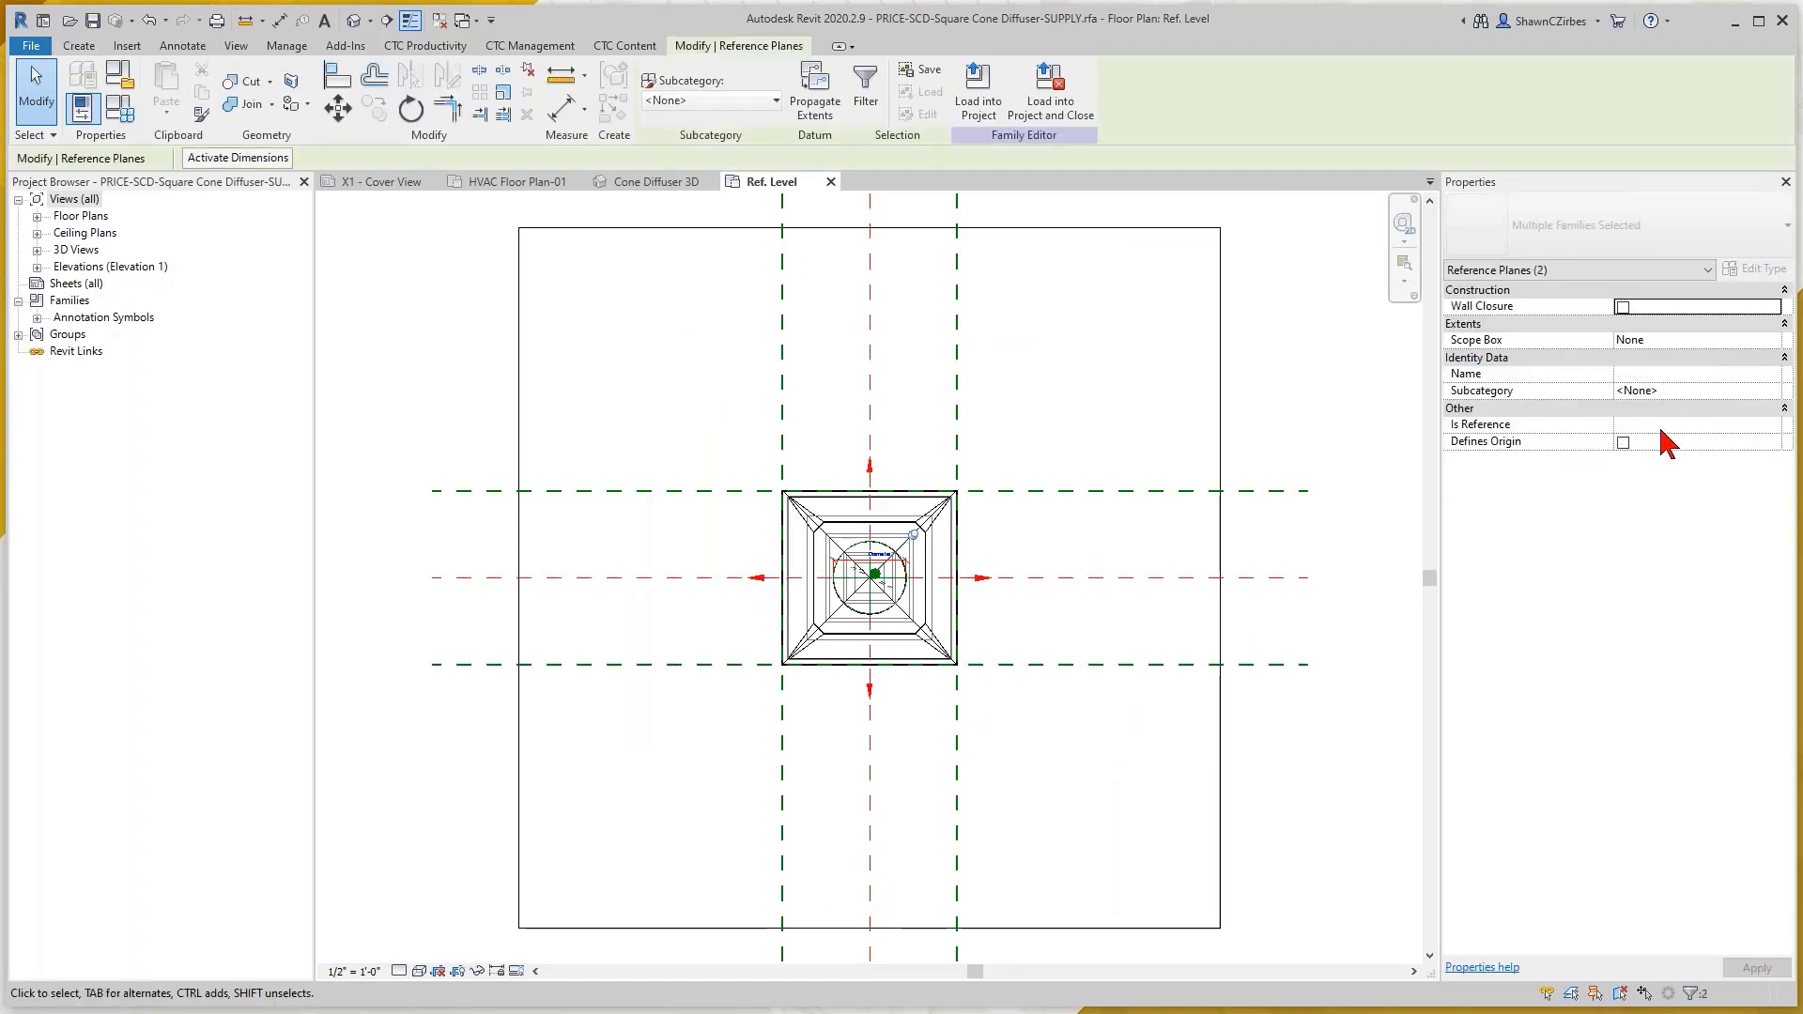
{"action": "left_click", "coordinate": [1623, 442]}
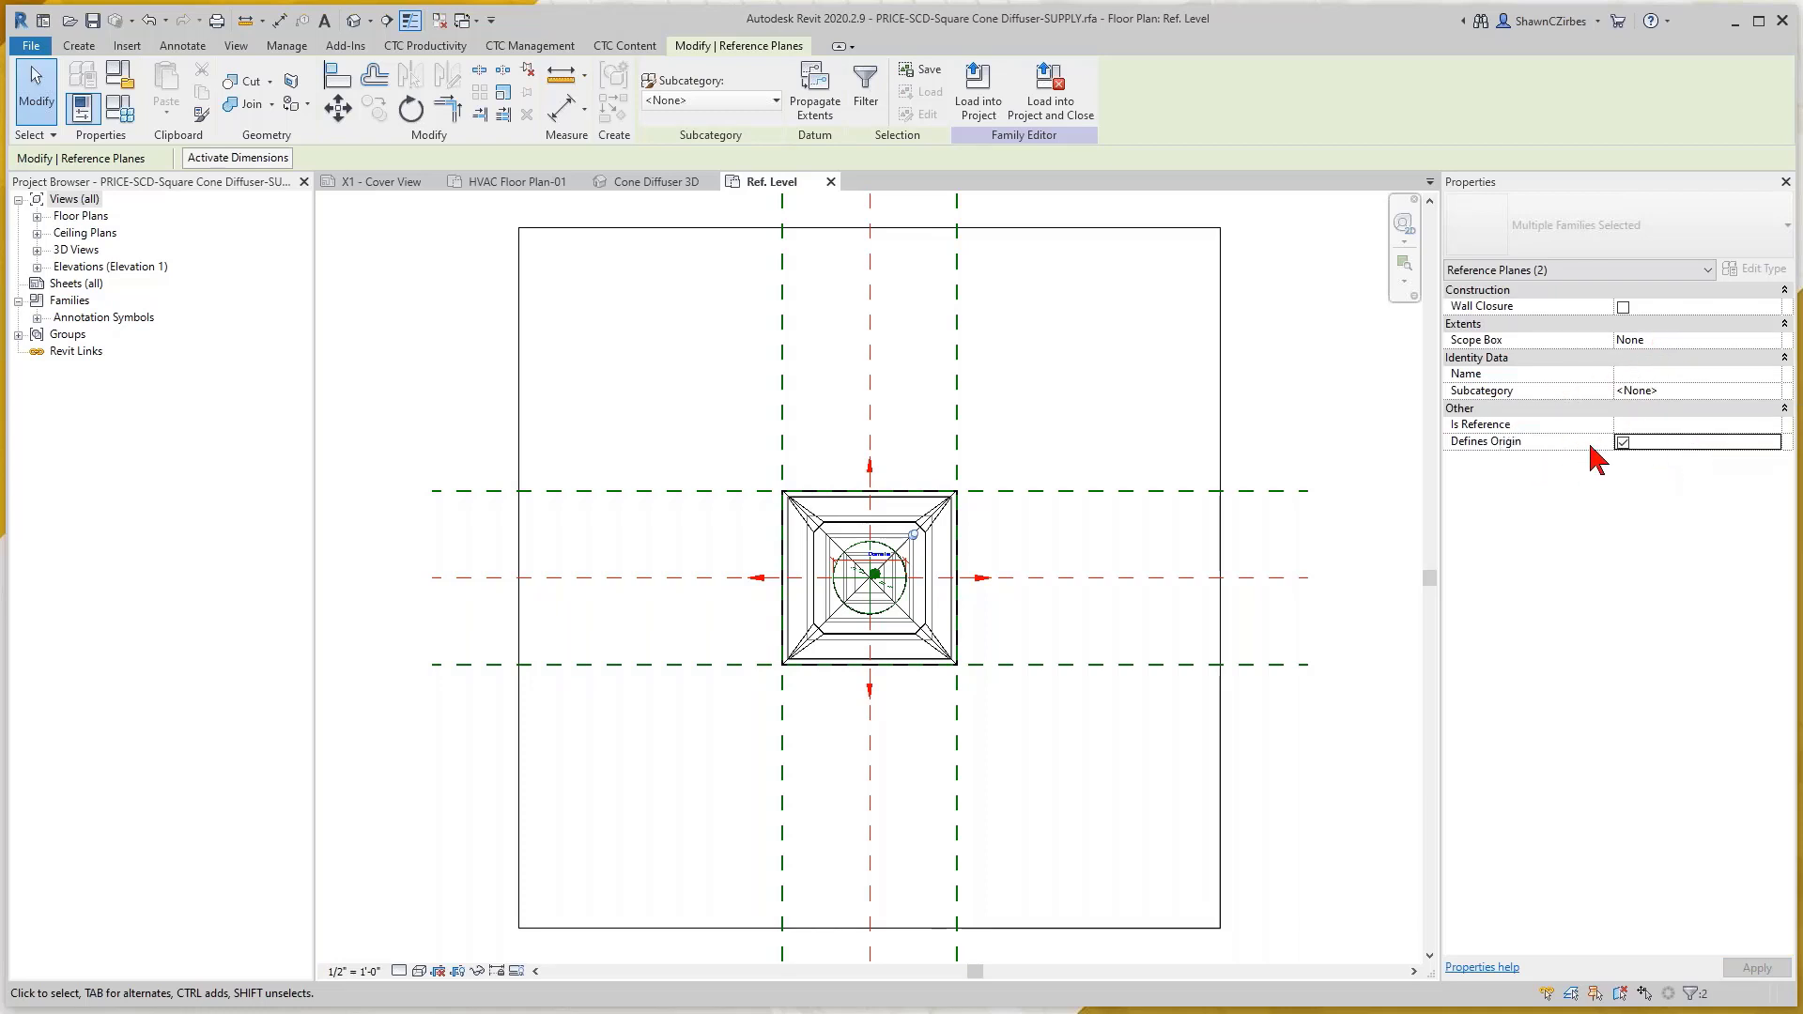
{"action": "left_click", "coordinate": [1033, 797]}
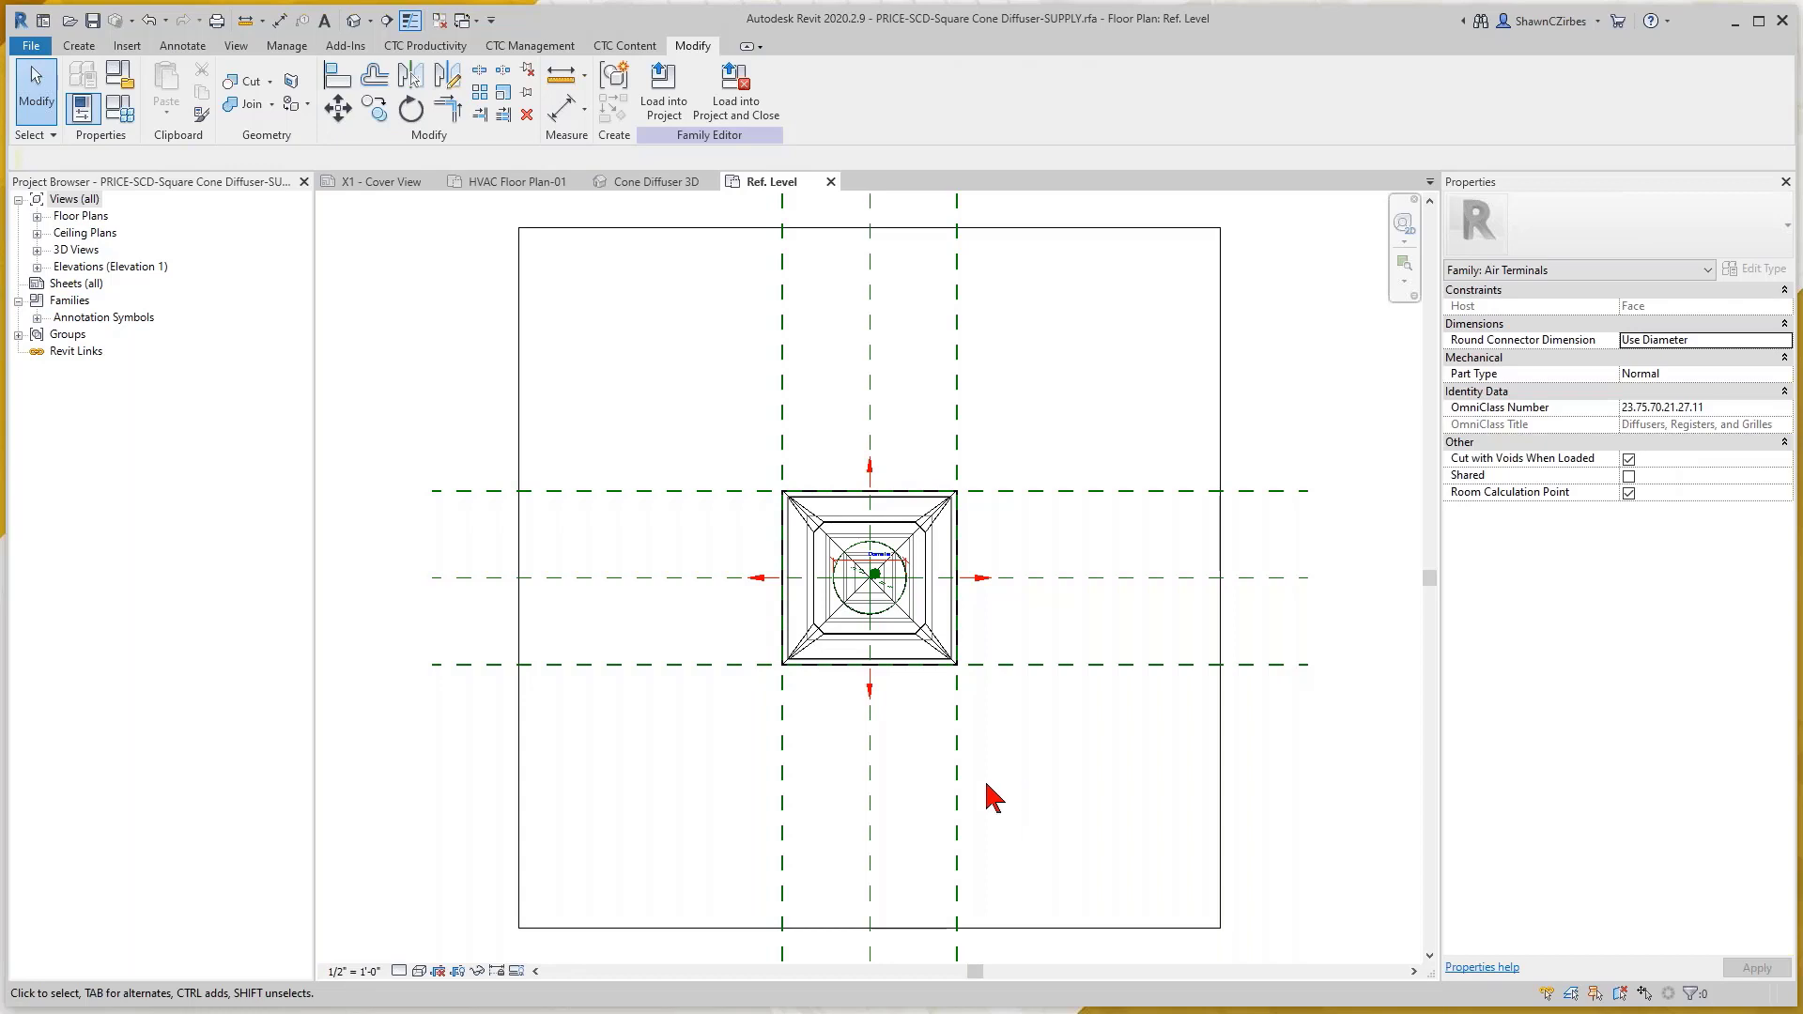
{"action": "left_click", "coordinate": [868, 806]}
{"action": "left_click", "coordinate": [1038, 578], "text": "ctrl"}
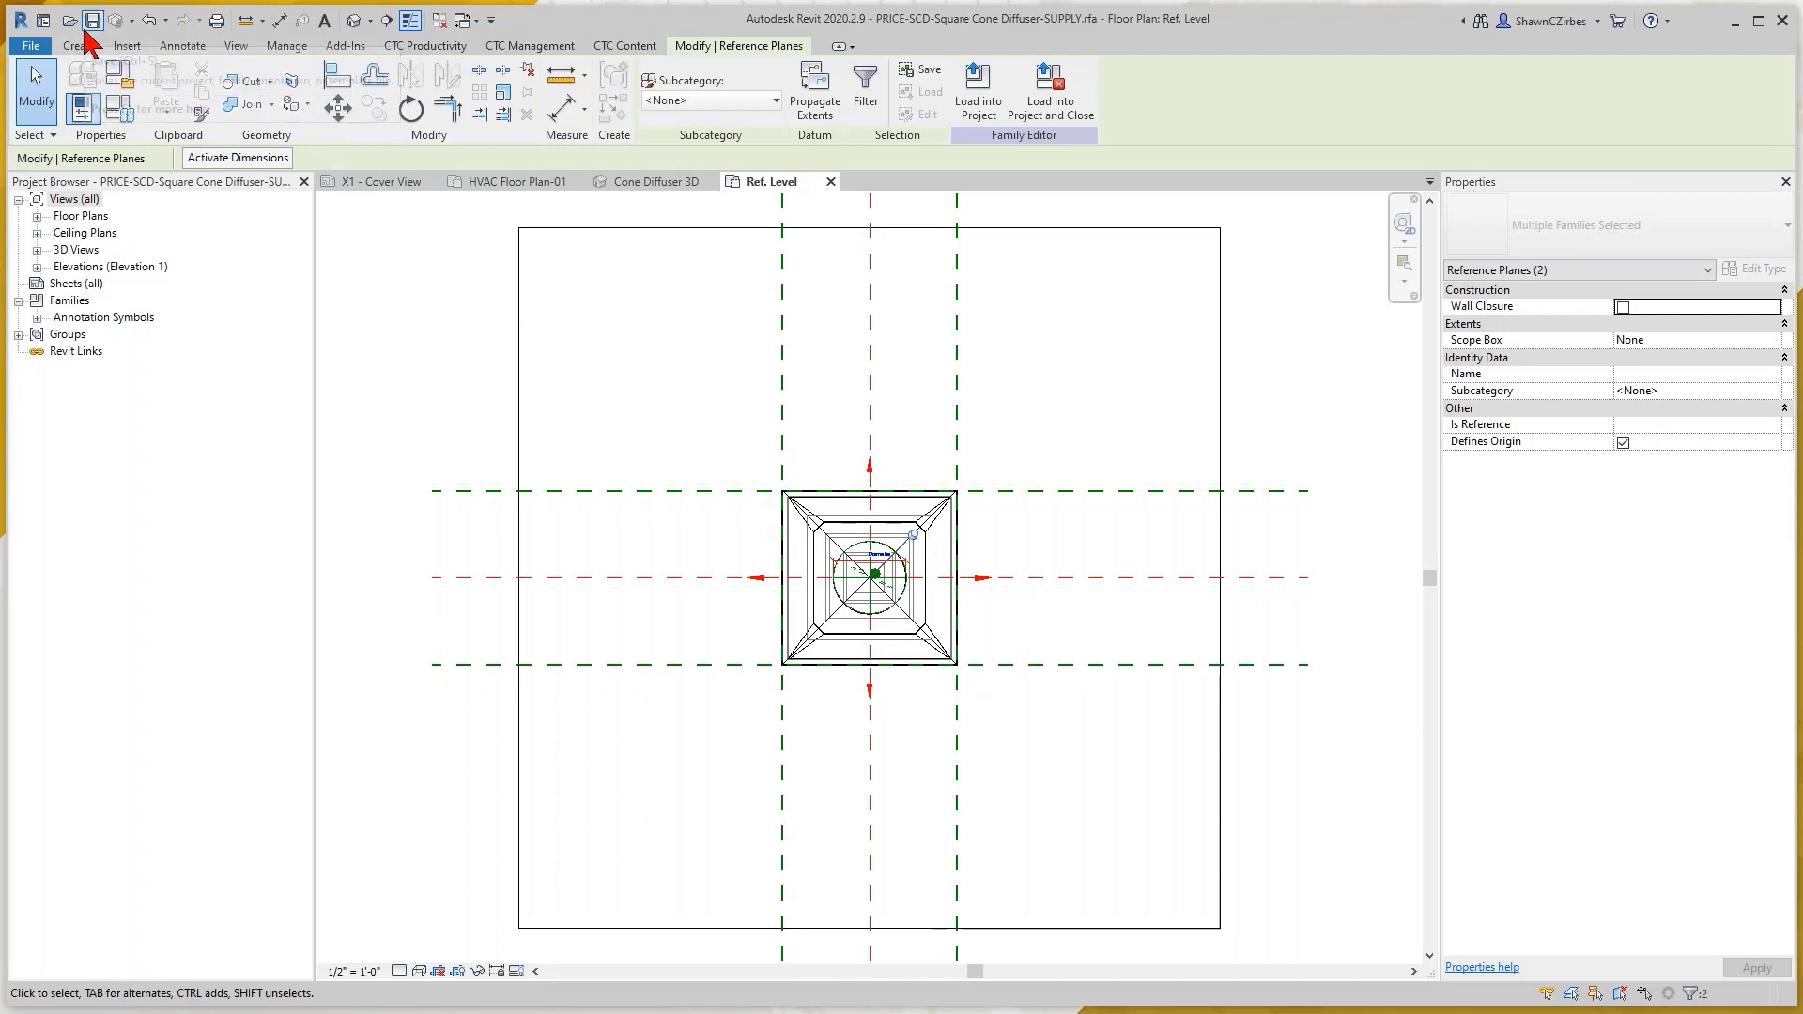
Reload the supply diffuser into Square Cone Diffuser - Price_Webinar.rfa, overwriting the existing version, and select the nested diffuser to check it
{"action": "left_click", "coordinate": [986, 117]}
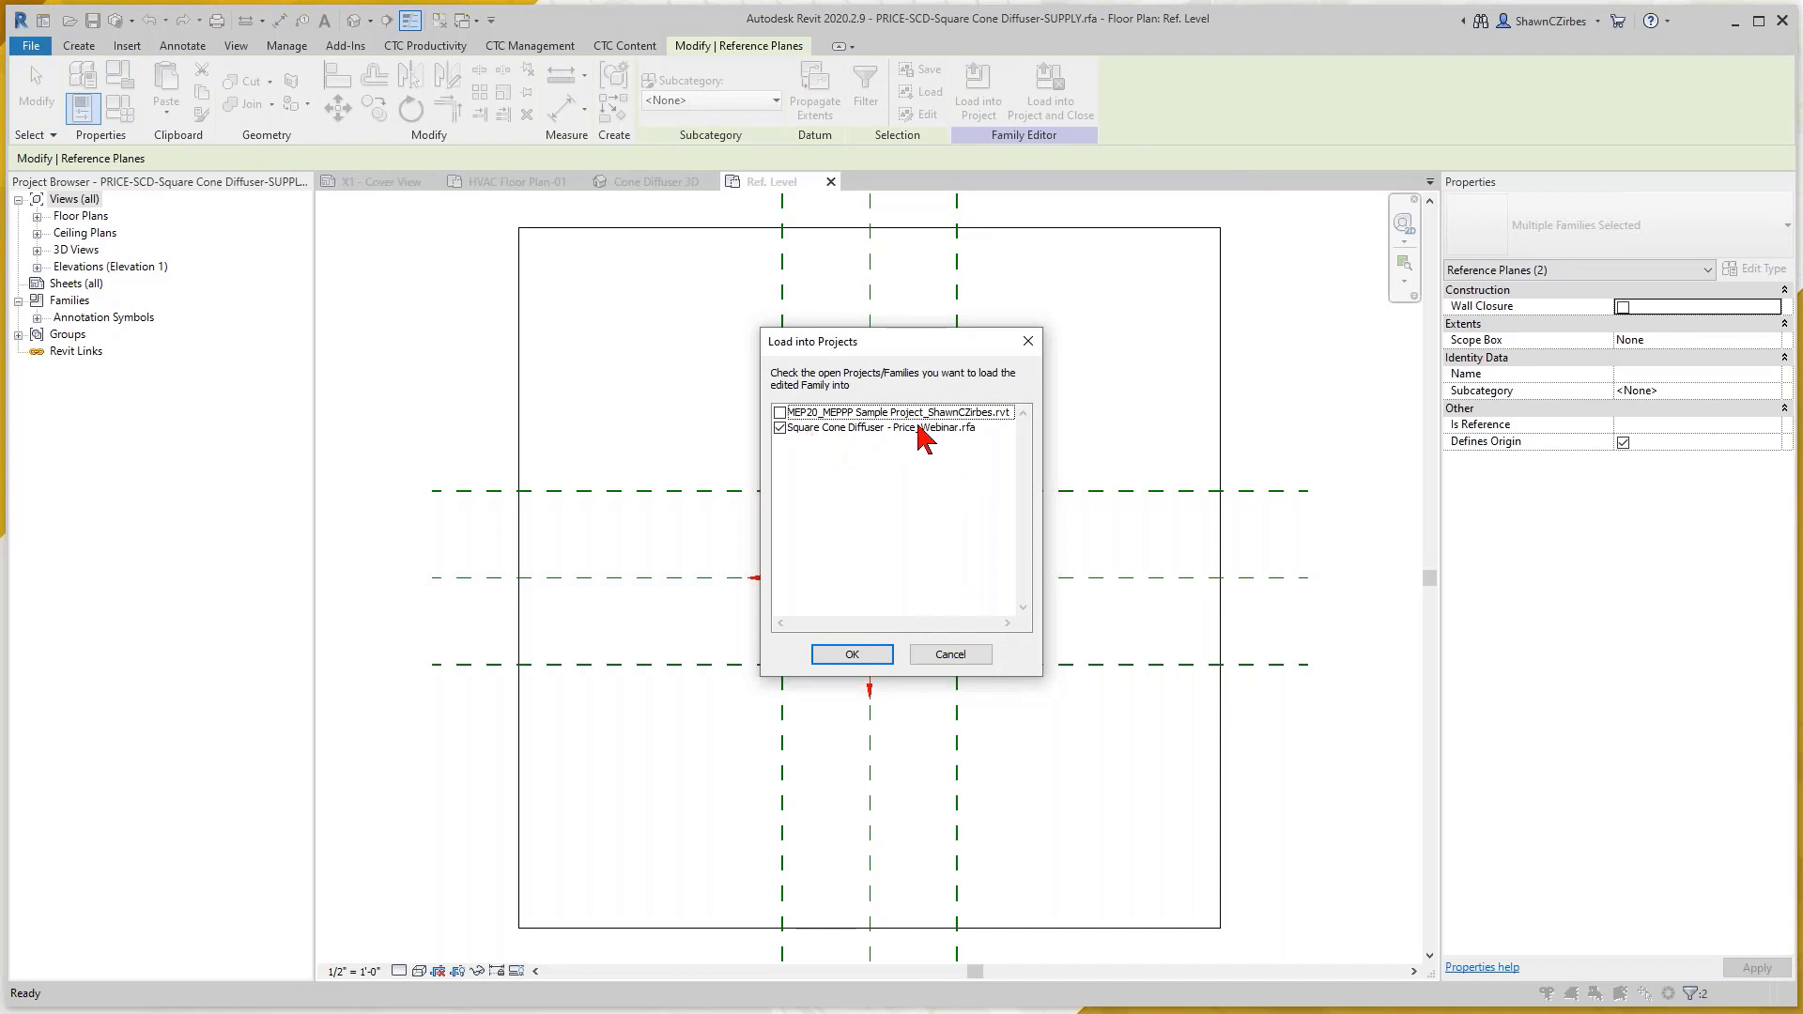
{"action": "left_click", "coordinate": [852, 655]}
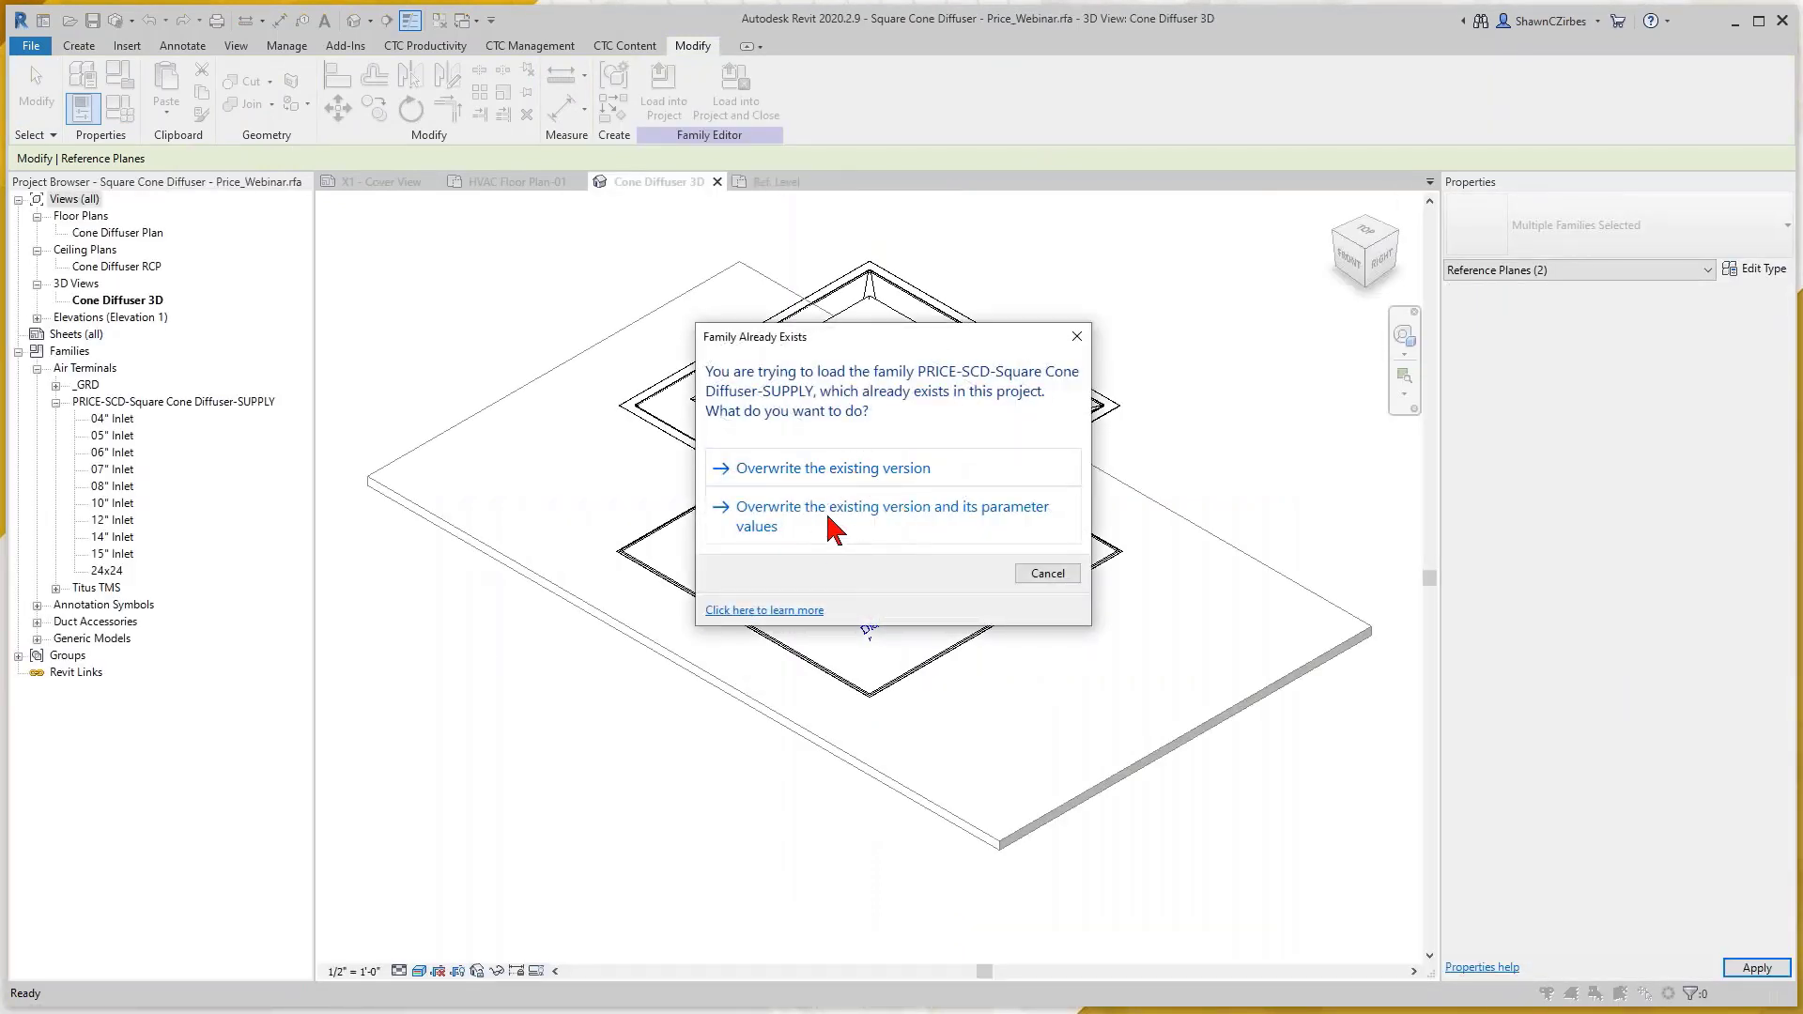
{"action": "left_click", "coordinate": [868, 481]}
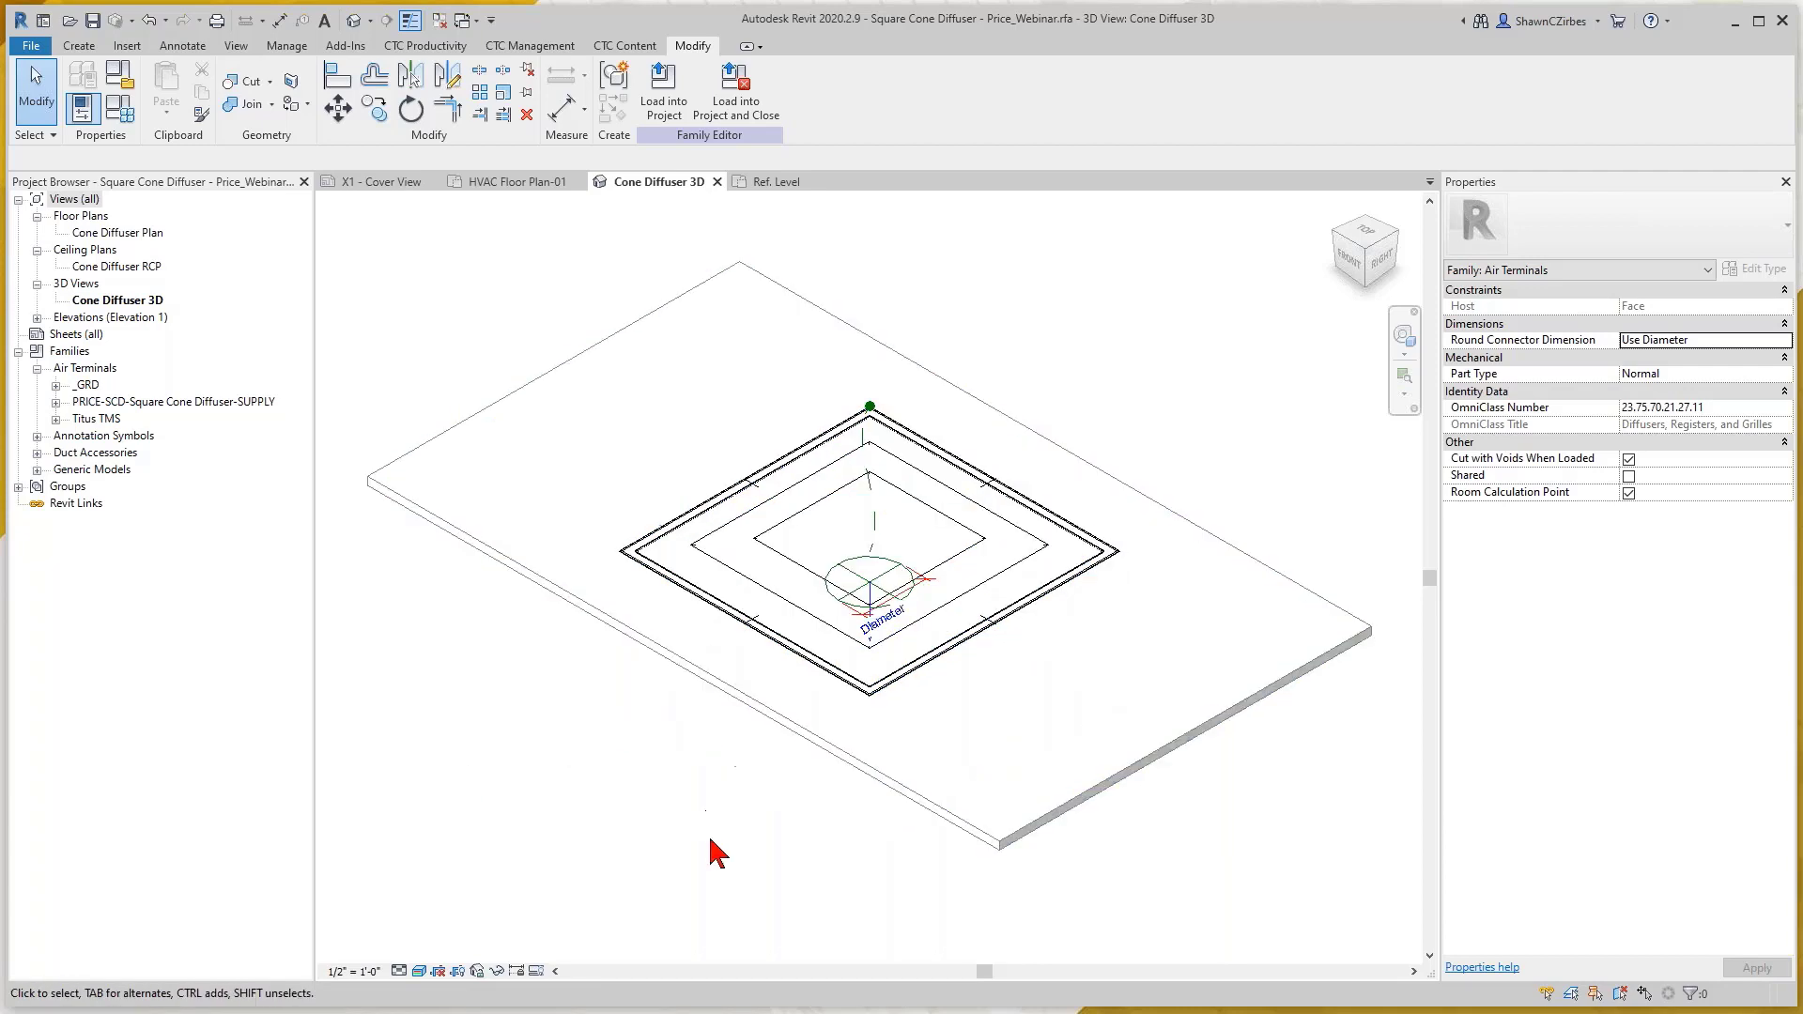
{"action": "left_click", "coordinate": [814, 584]}
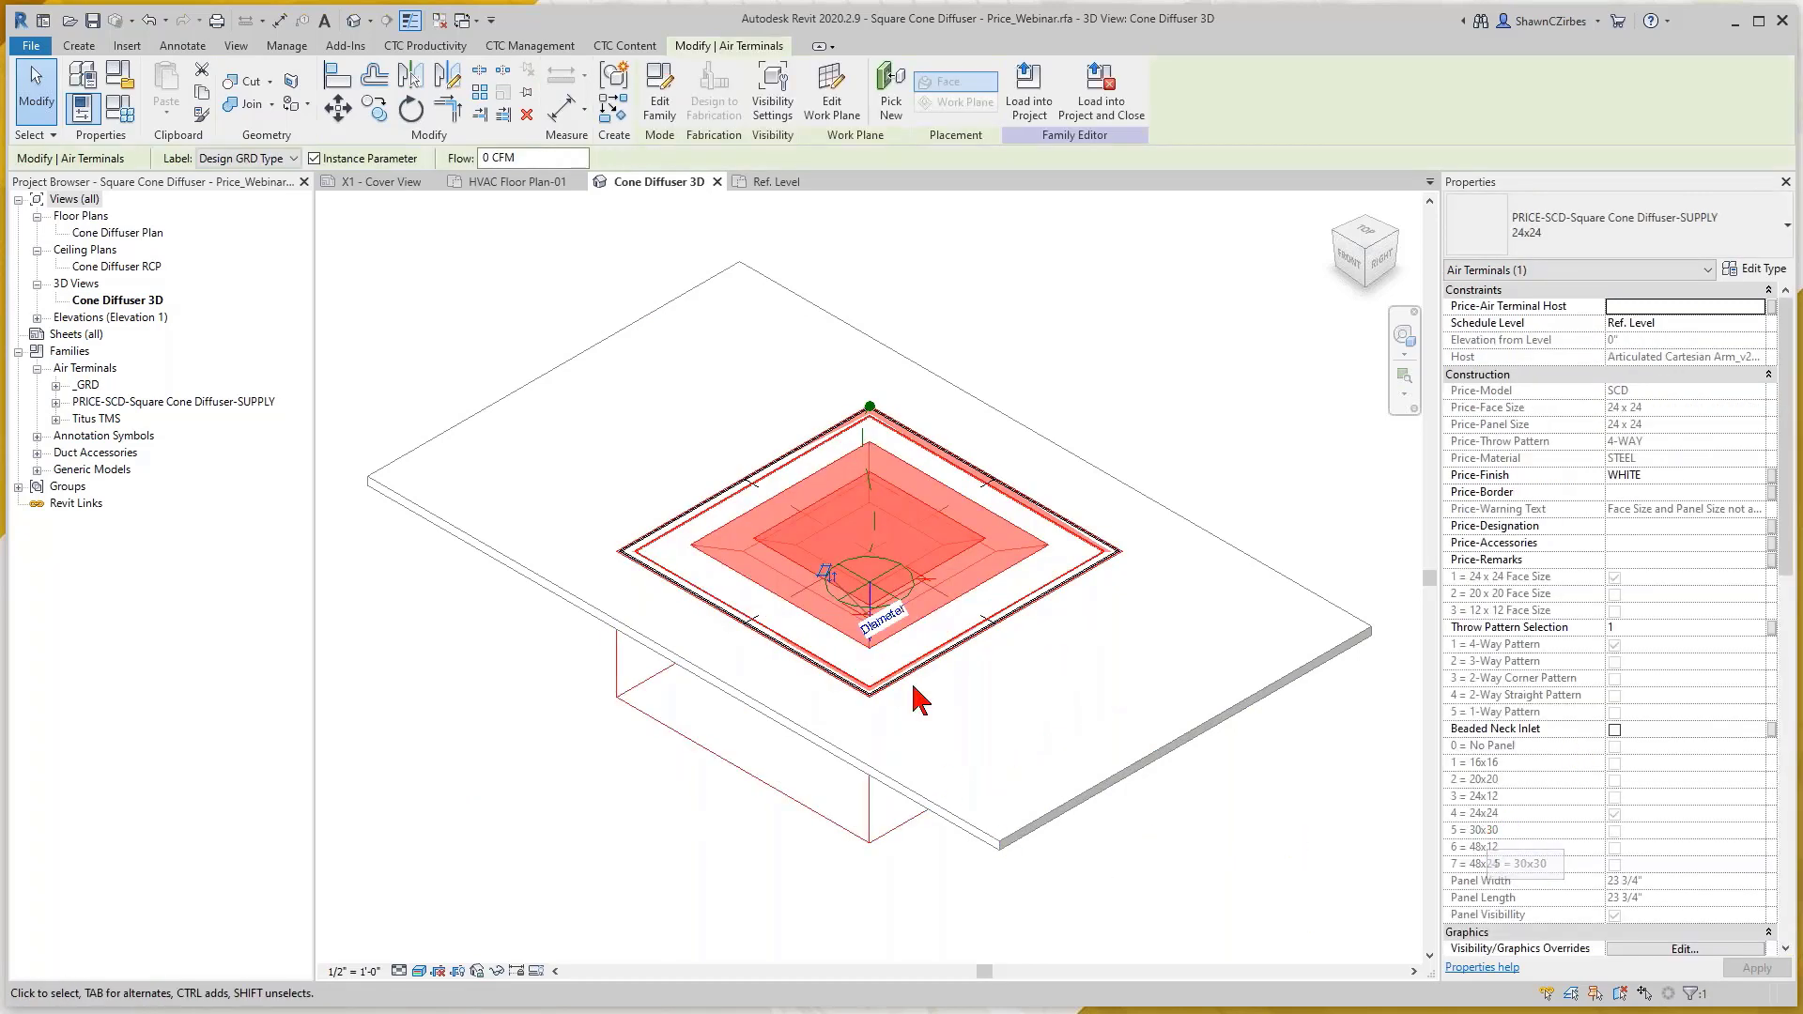
Delete the 04" to 15" Inlet types from the nested PRICE-SCD-Square Cone Diffuser-SUPPLY family
{"action": "left_click", "coordinate": [55, 402]}
{"action": "left_click", "coordinate": [113, 419]}
{"action": "left_click", "coordinate": [125, 554], "text": "shift"}
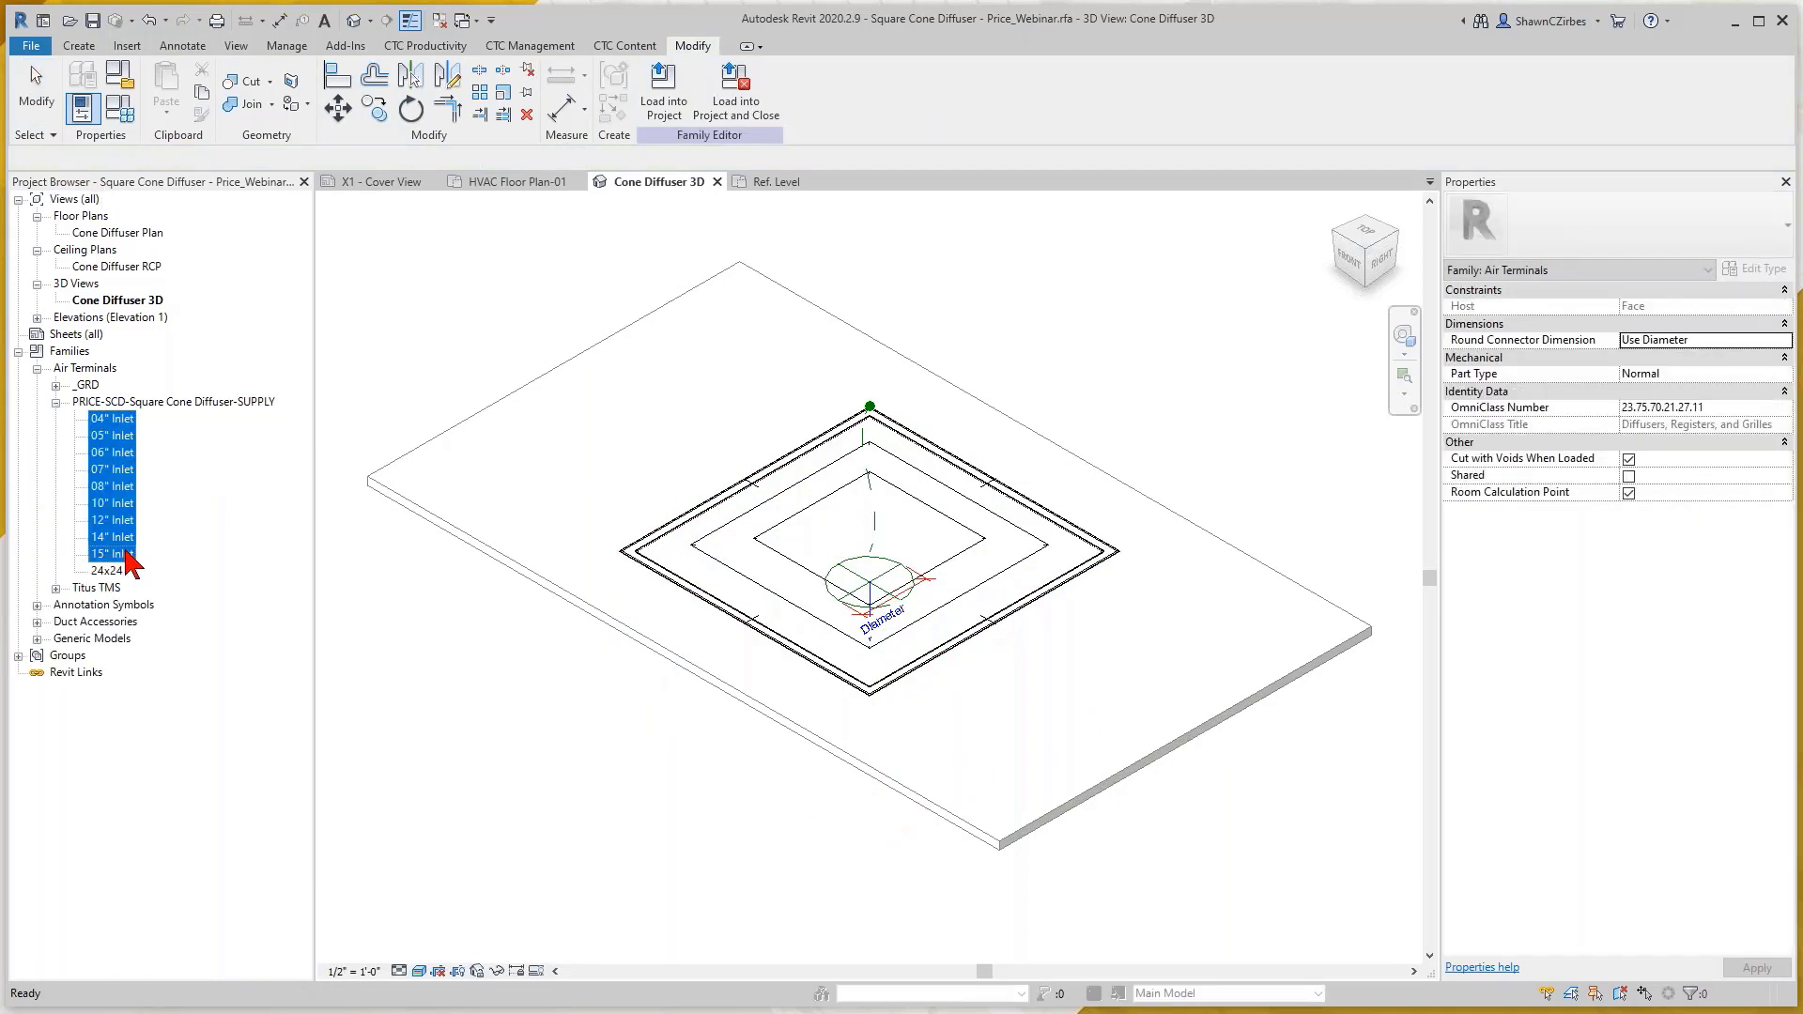
{"action": "right_click", "coordinate": [127, 554]}
{"action": "left_click", "coordinate": [178, 563]}
Duplicate the nested supply diffuser's 24x24 type and name the copy 12x12
{"action": "left_click", "coordinate": [106, 418]}
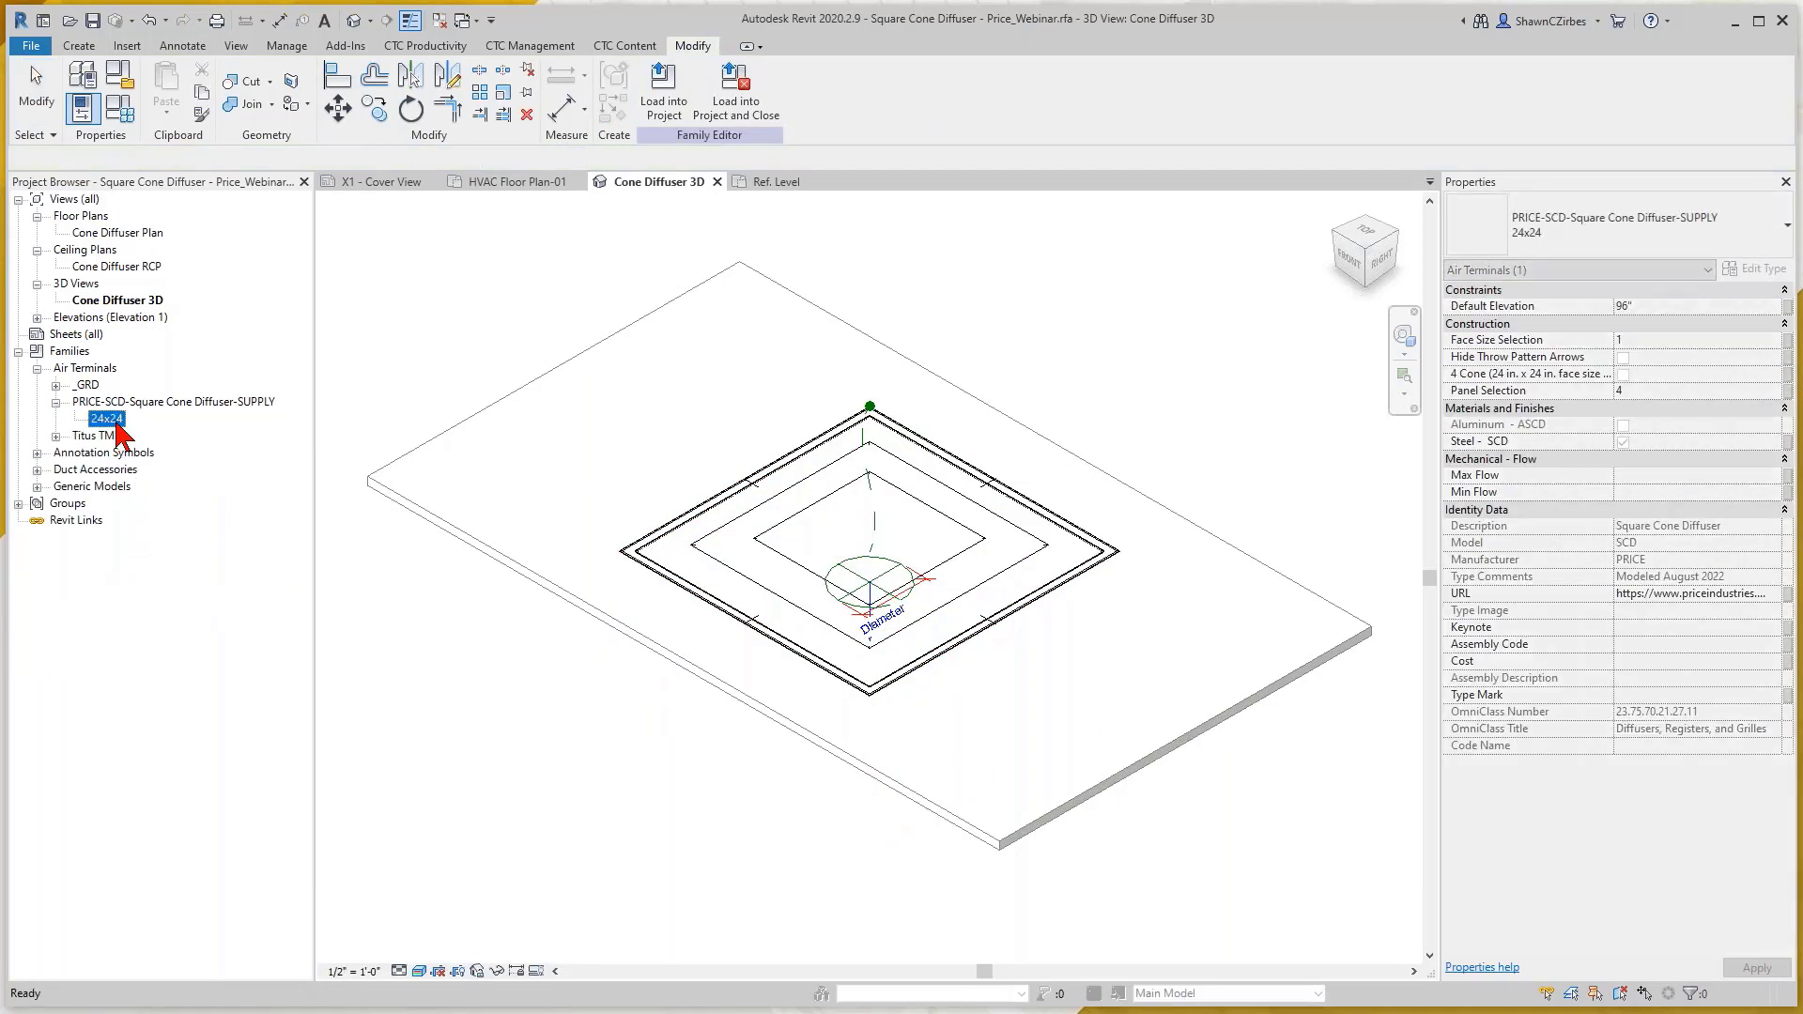
{"action": "right_click", "coordinate": [106, 418]}
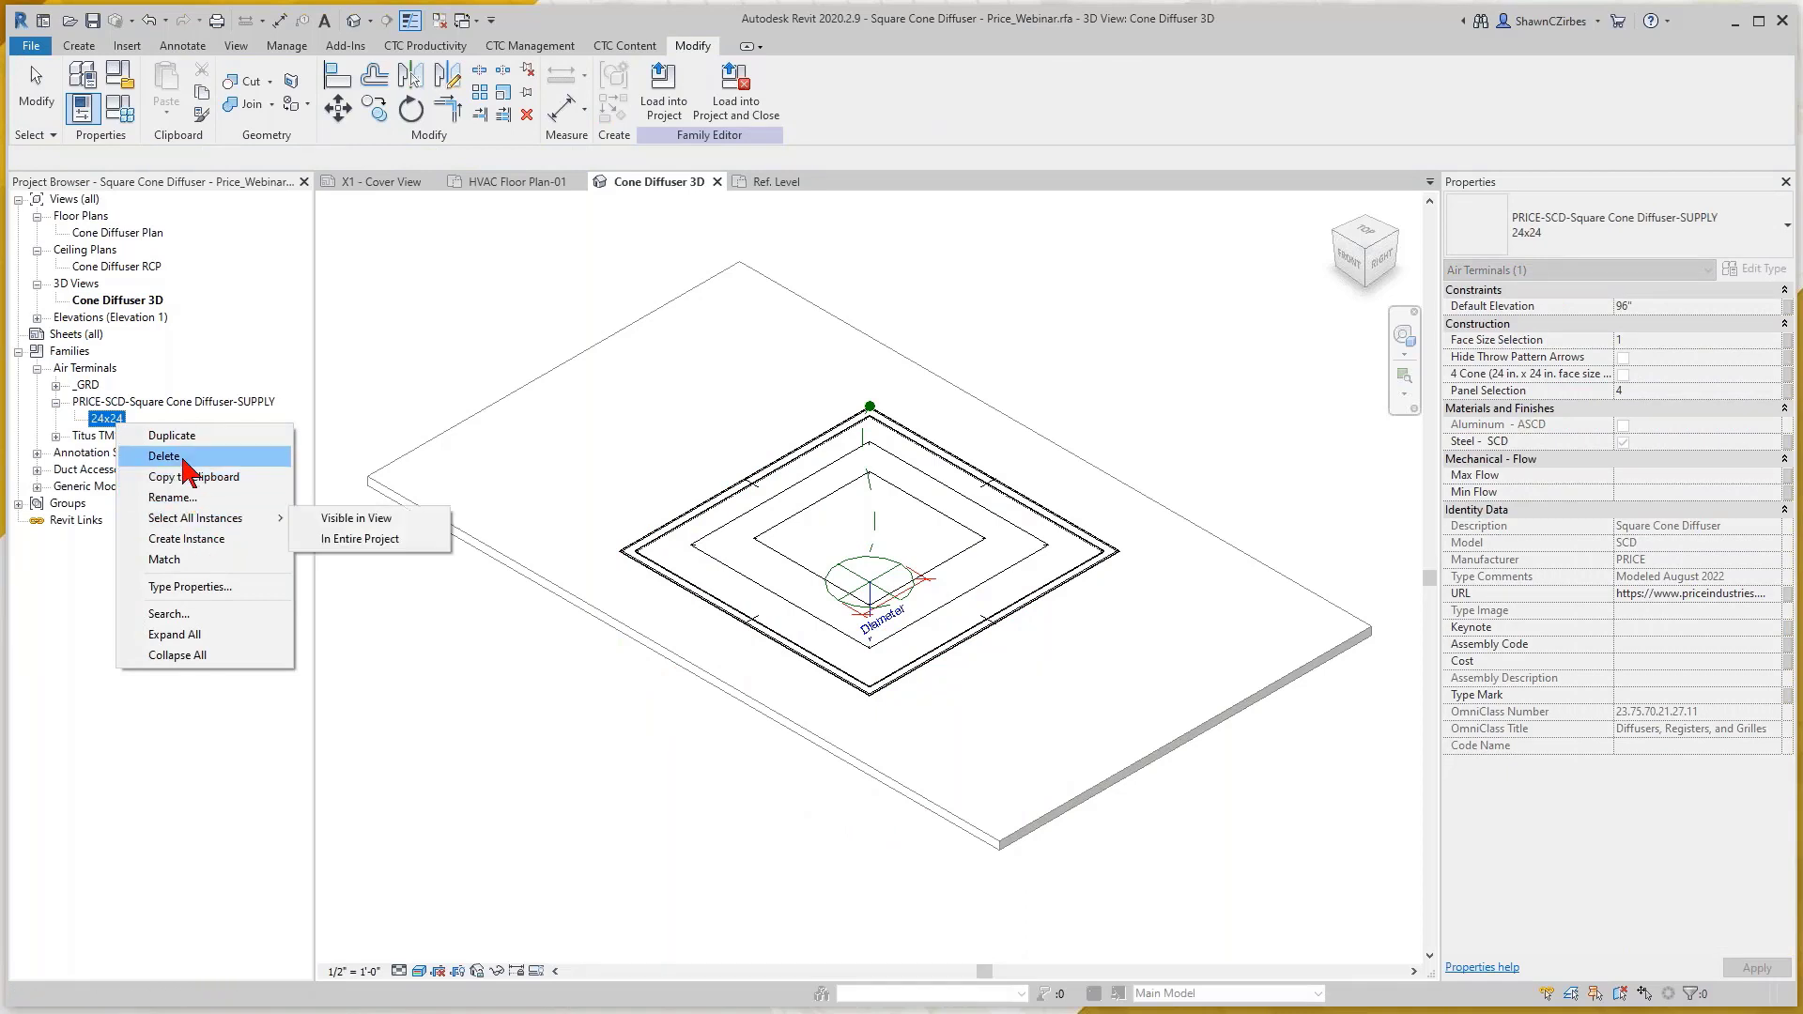
{"action": "left_click", "coordinate": [172, 435]}
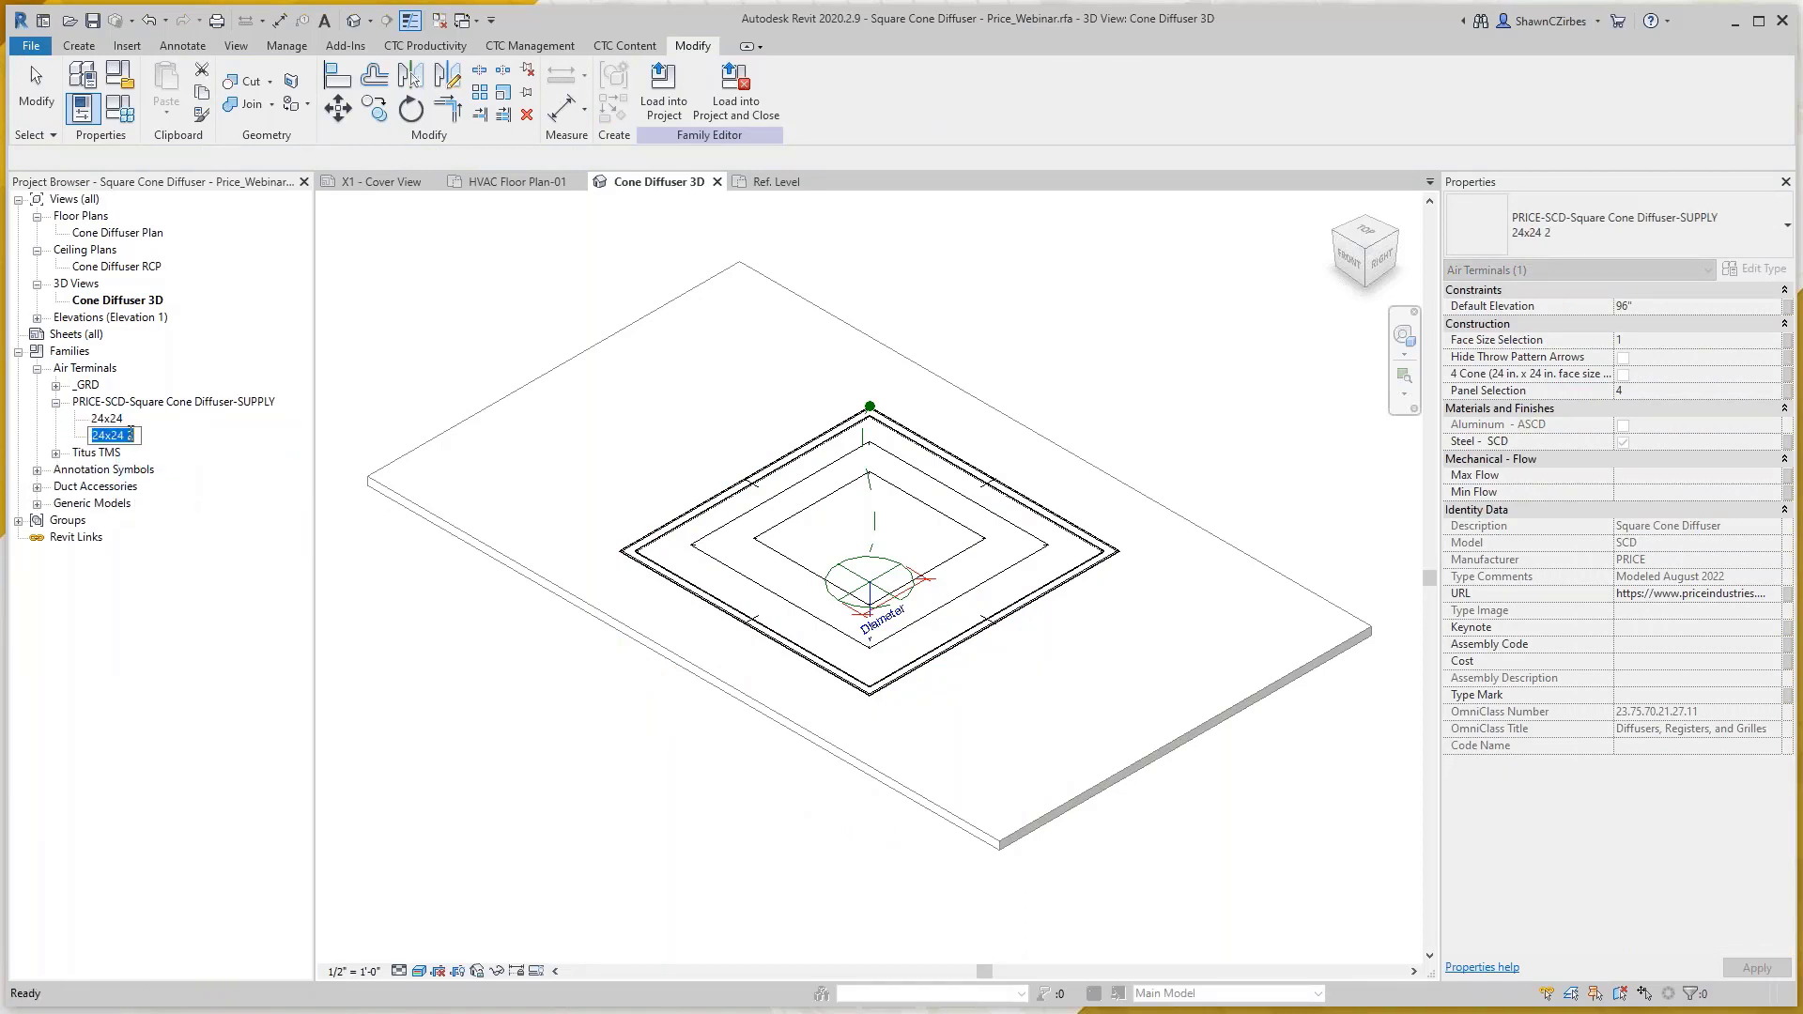
{"action": "type", "text": "12x12"}
{"action": "key", "text": "Return"}
Duplicate the nested supply diffuser's 24x24 type twice more, naming the copies 20x20 and 16x16
{"action": "right_click", "coordinate": [106, 436]}
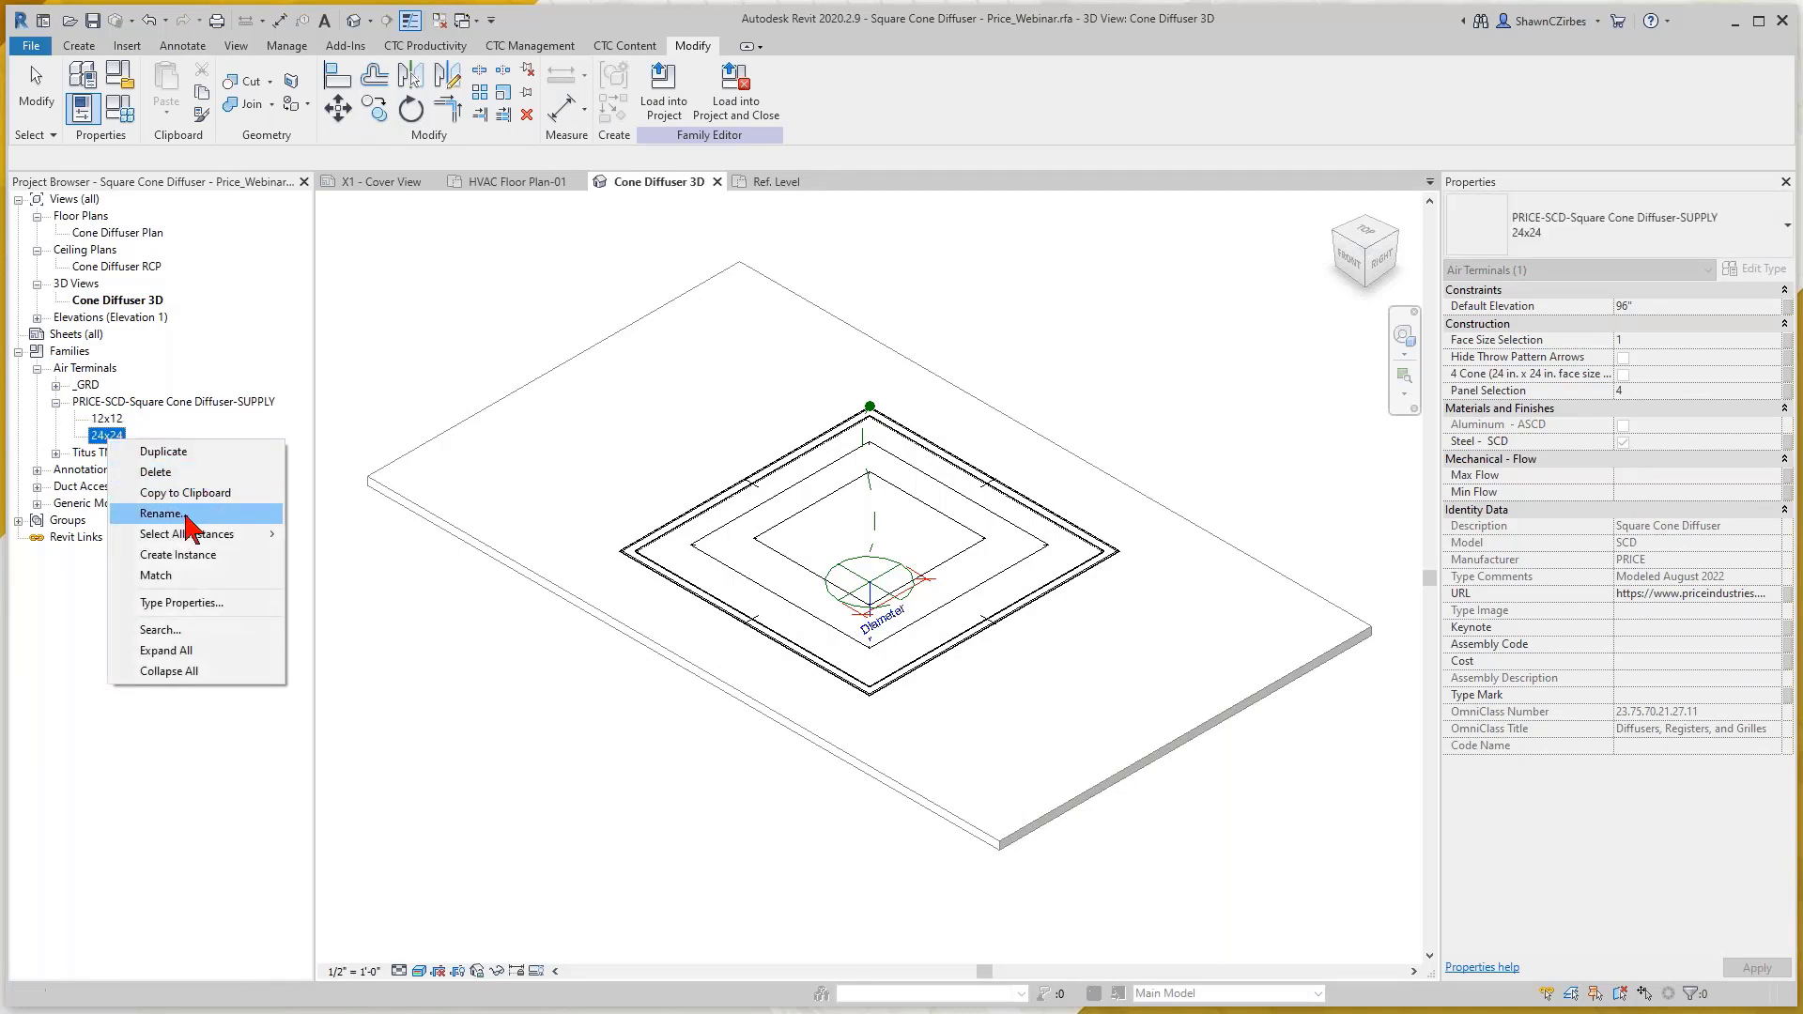
{"action": "left_click", "coordinate": [192, 453]}
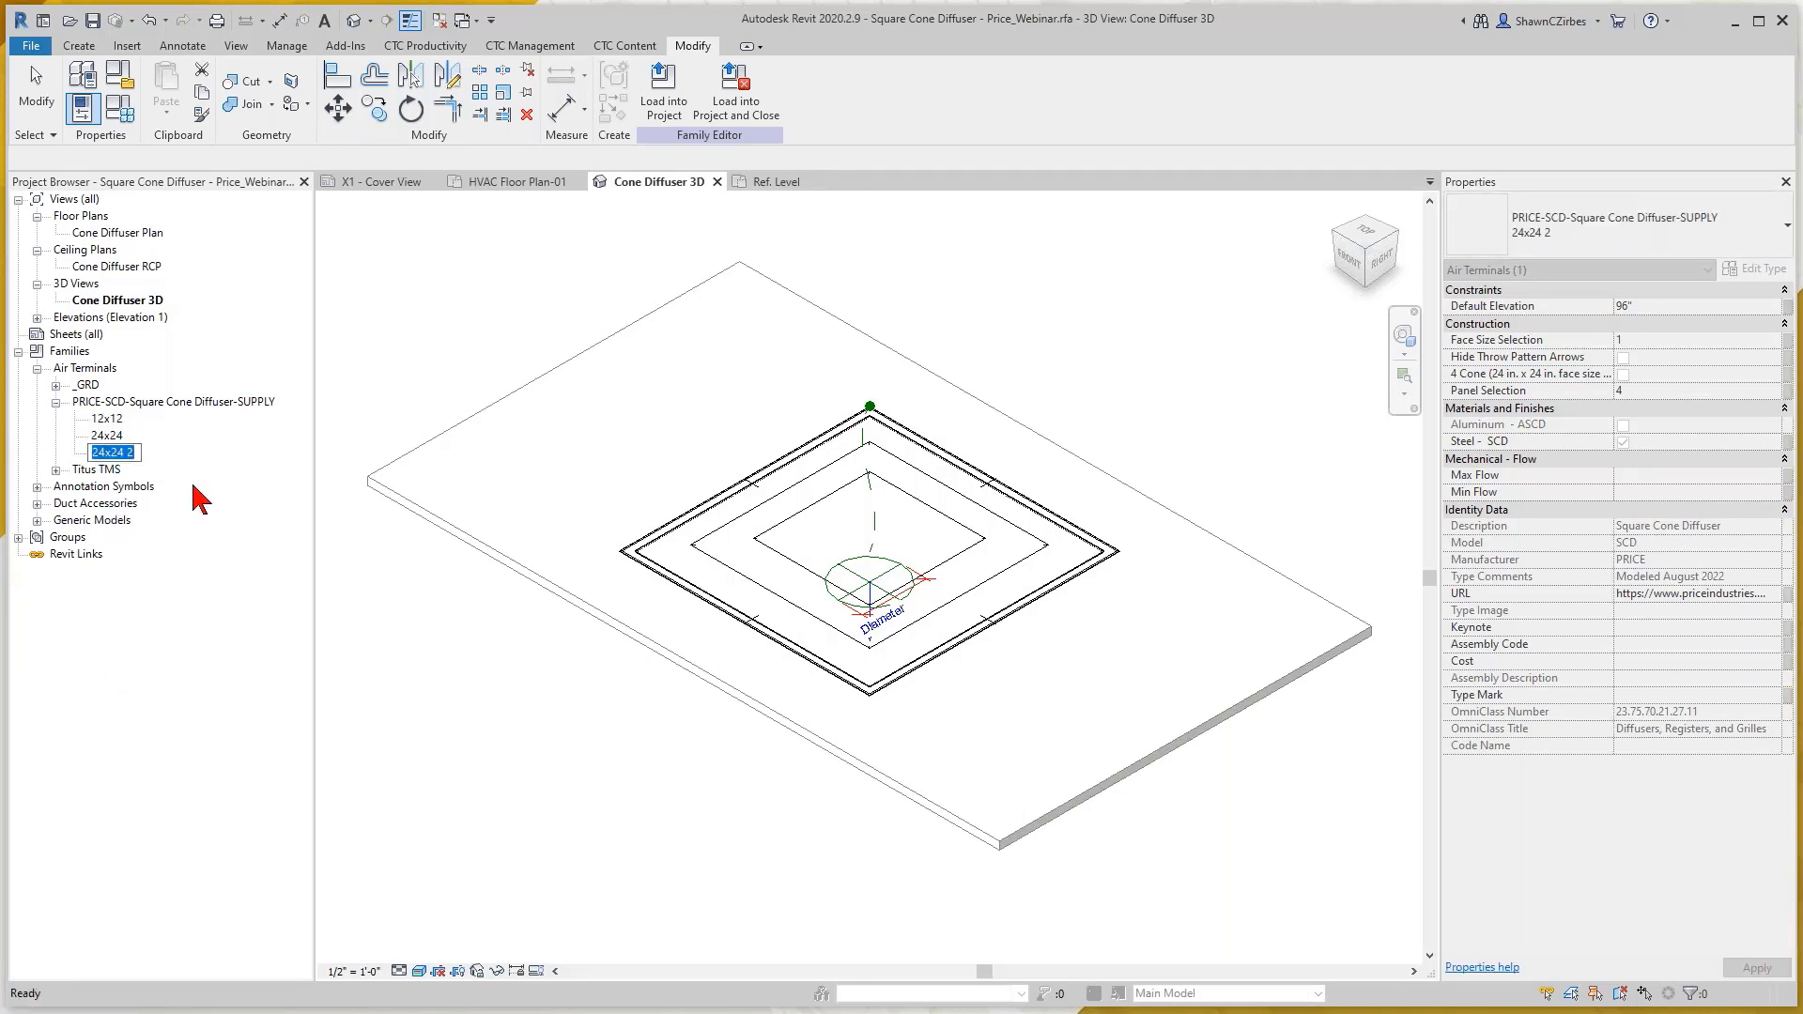
{"action": "type", "text": "20x20"}
{"action": "key", "text": "Return"}
{"action": "right_click", "coordinate": [108, 452]}
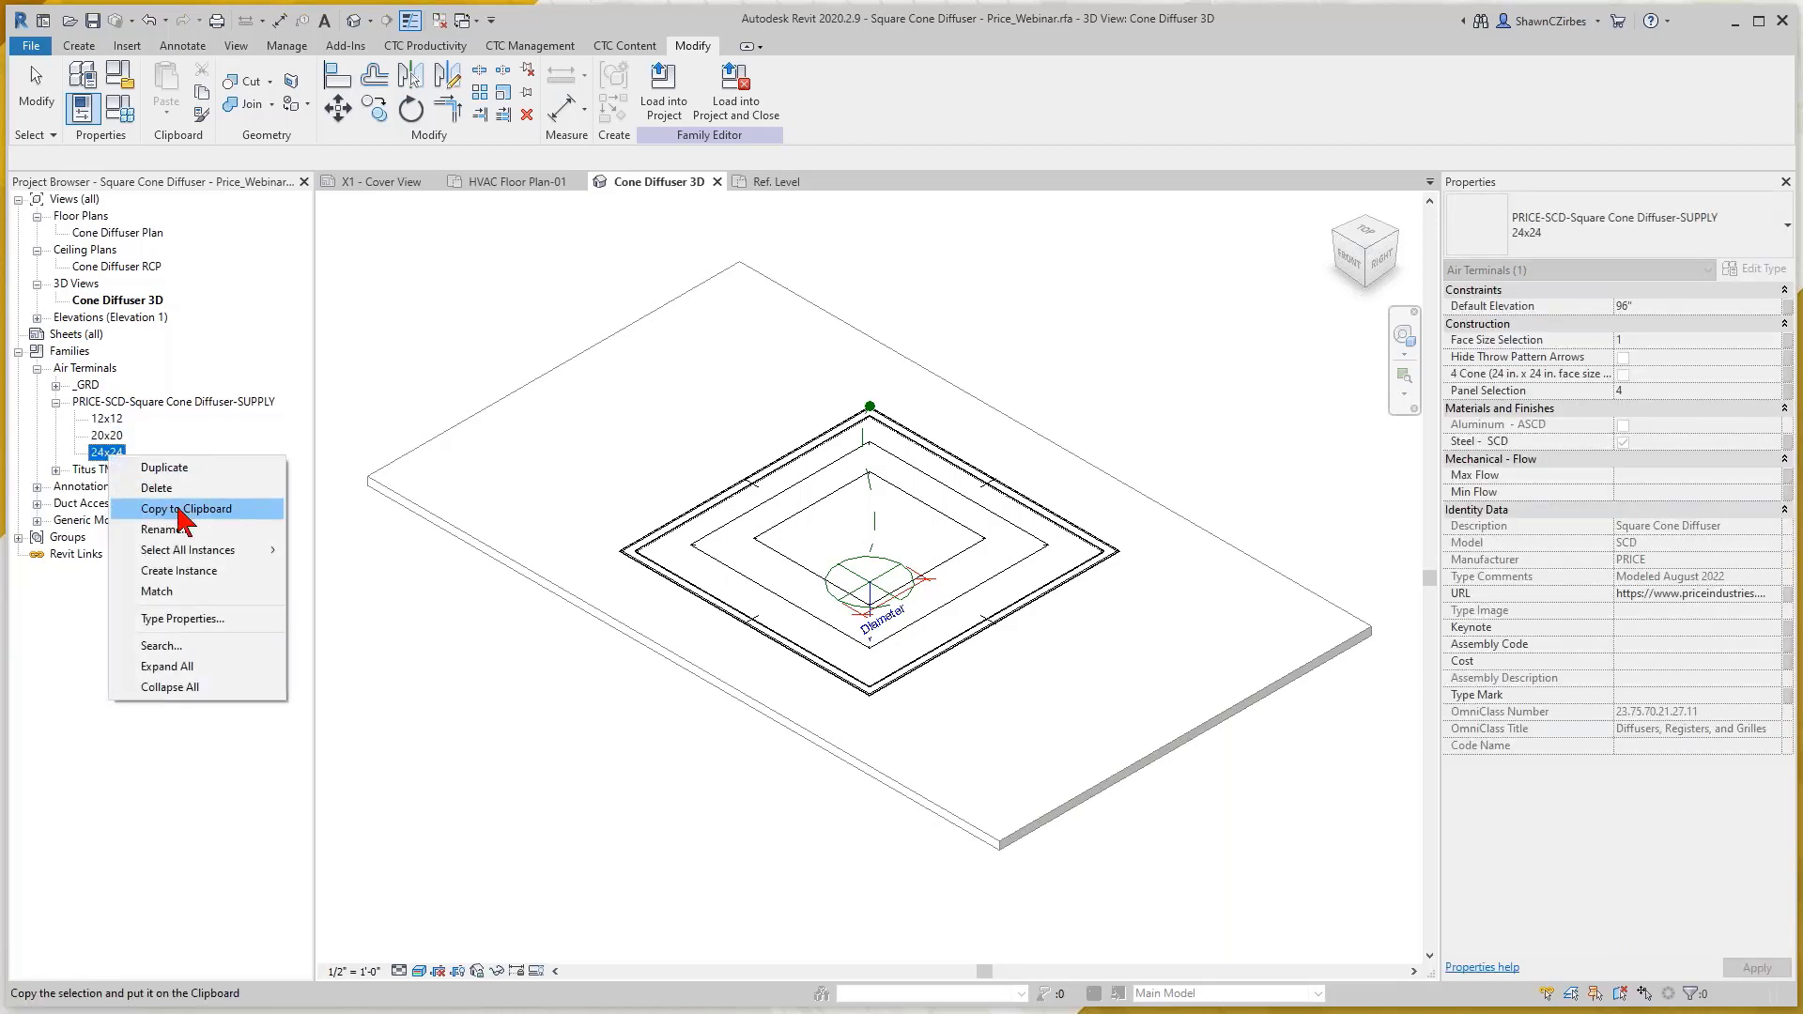
{"action": "left_click", "coordinate": [150, 467]}
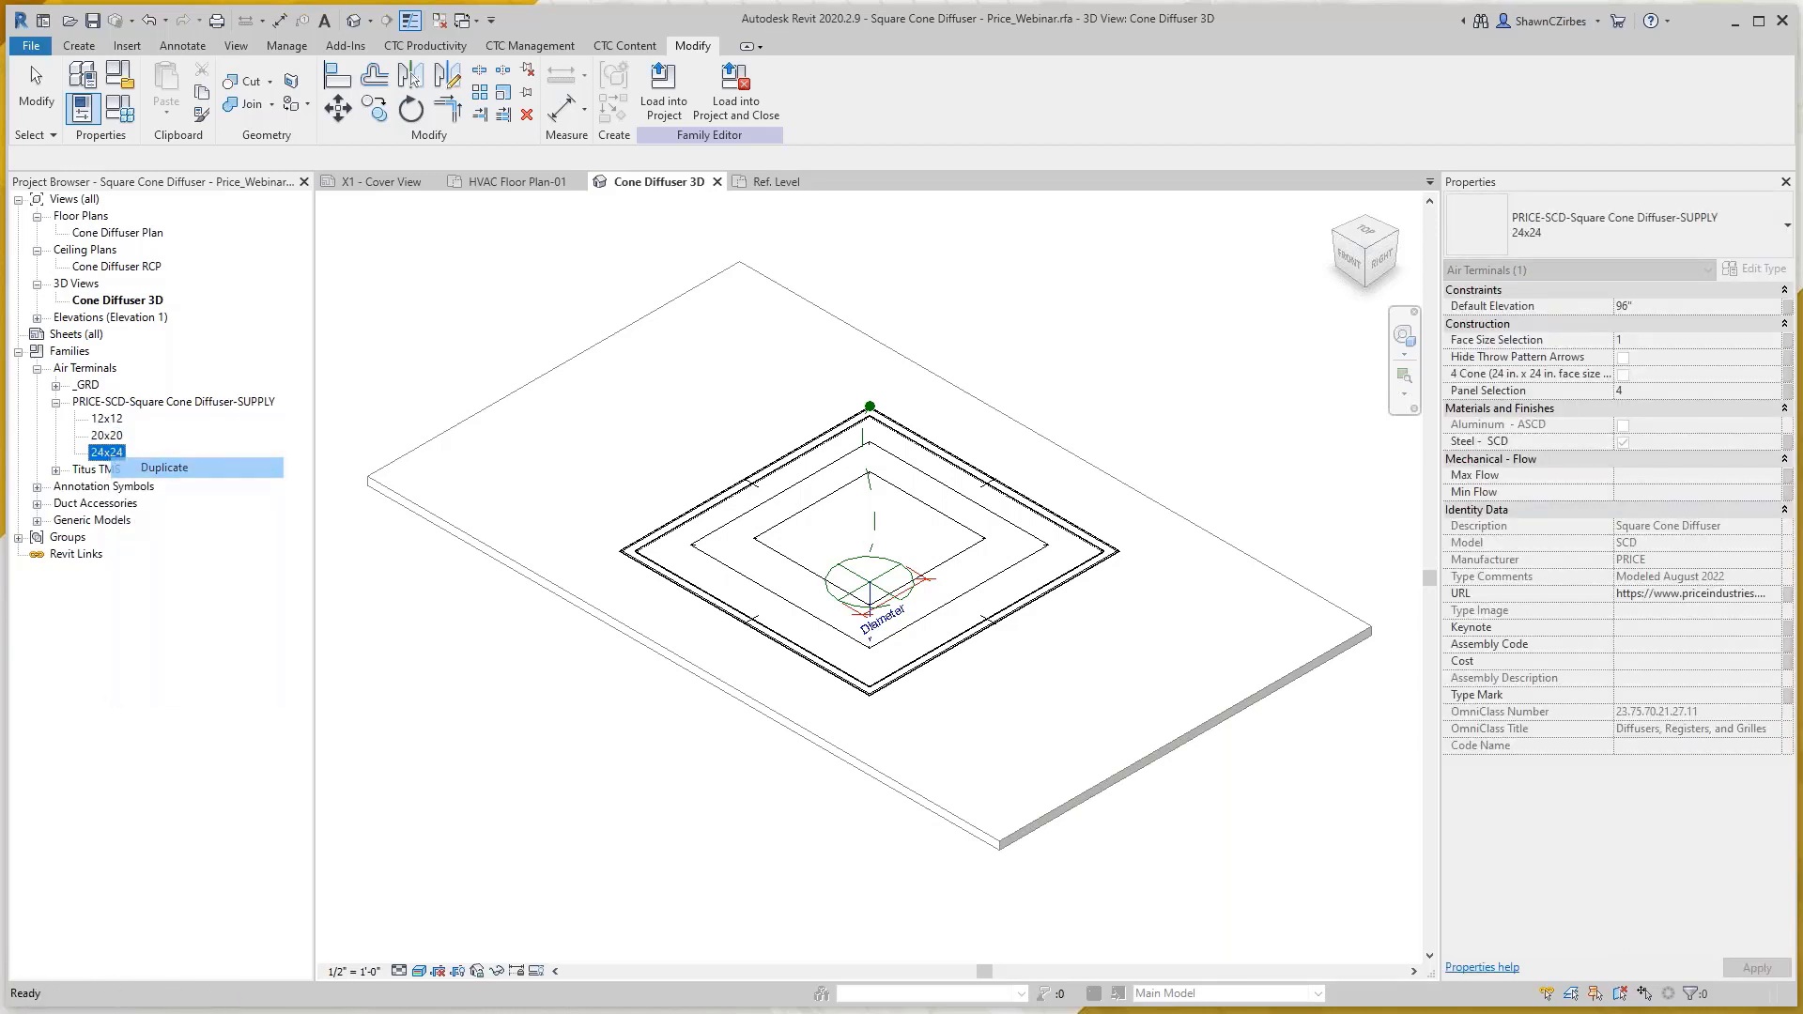
{"action": "type", "text": "16x16"}
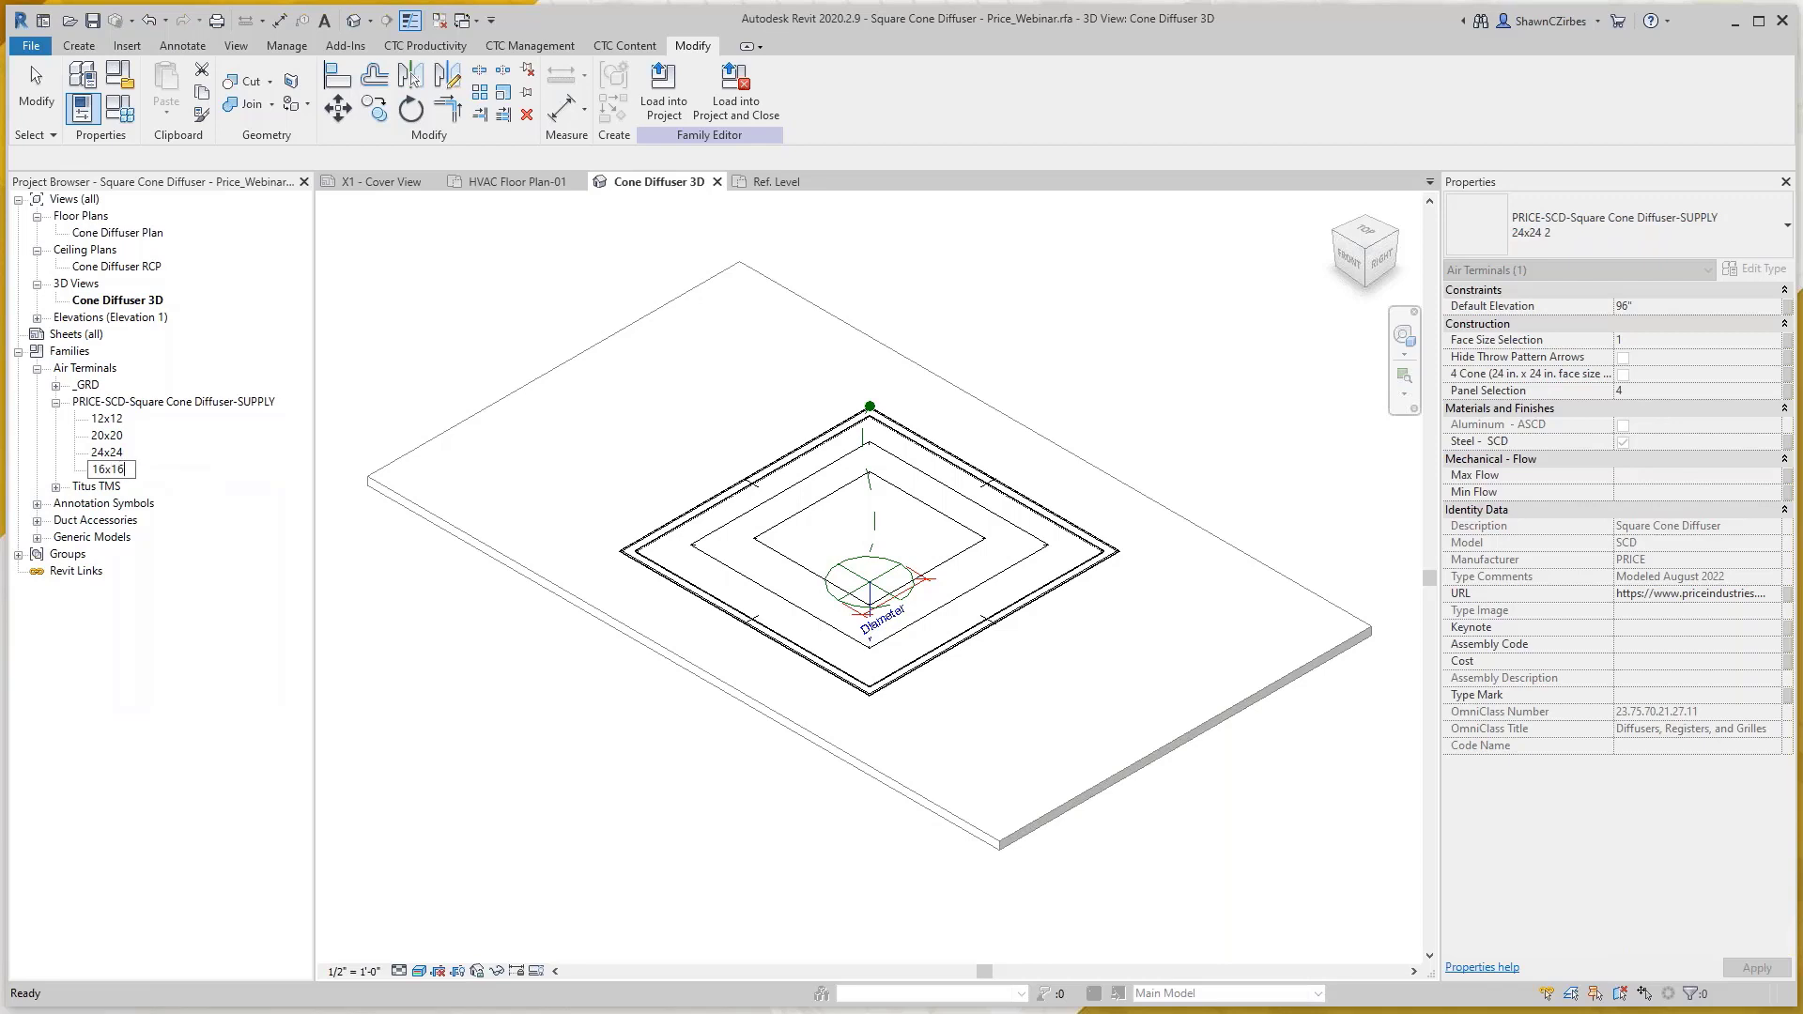
{"action": "key", "text": "Return"}
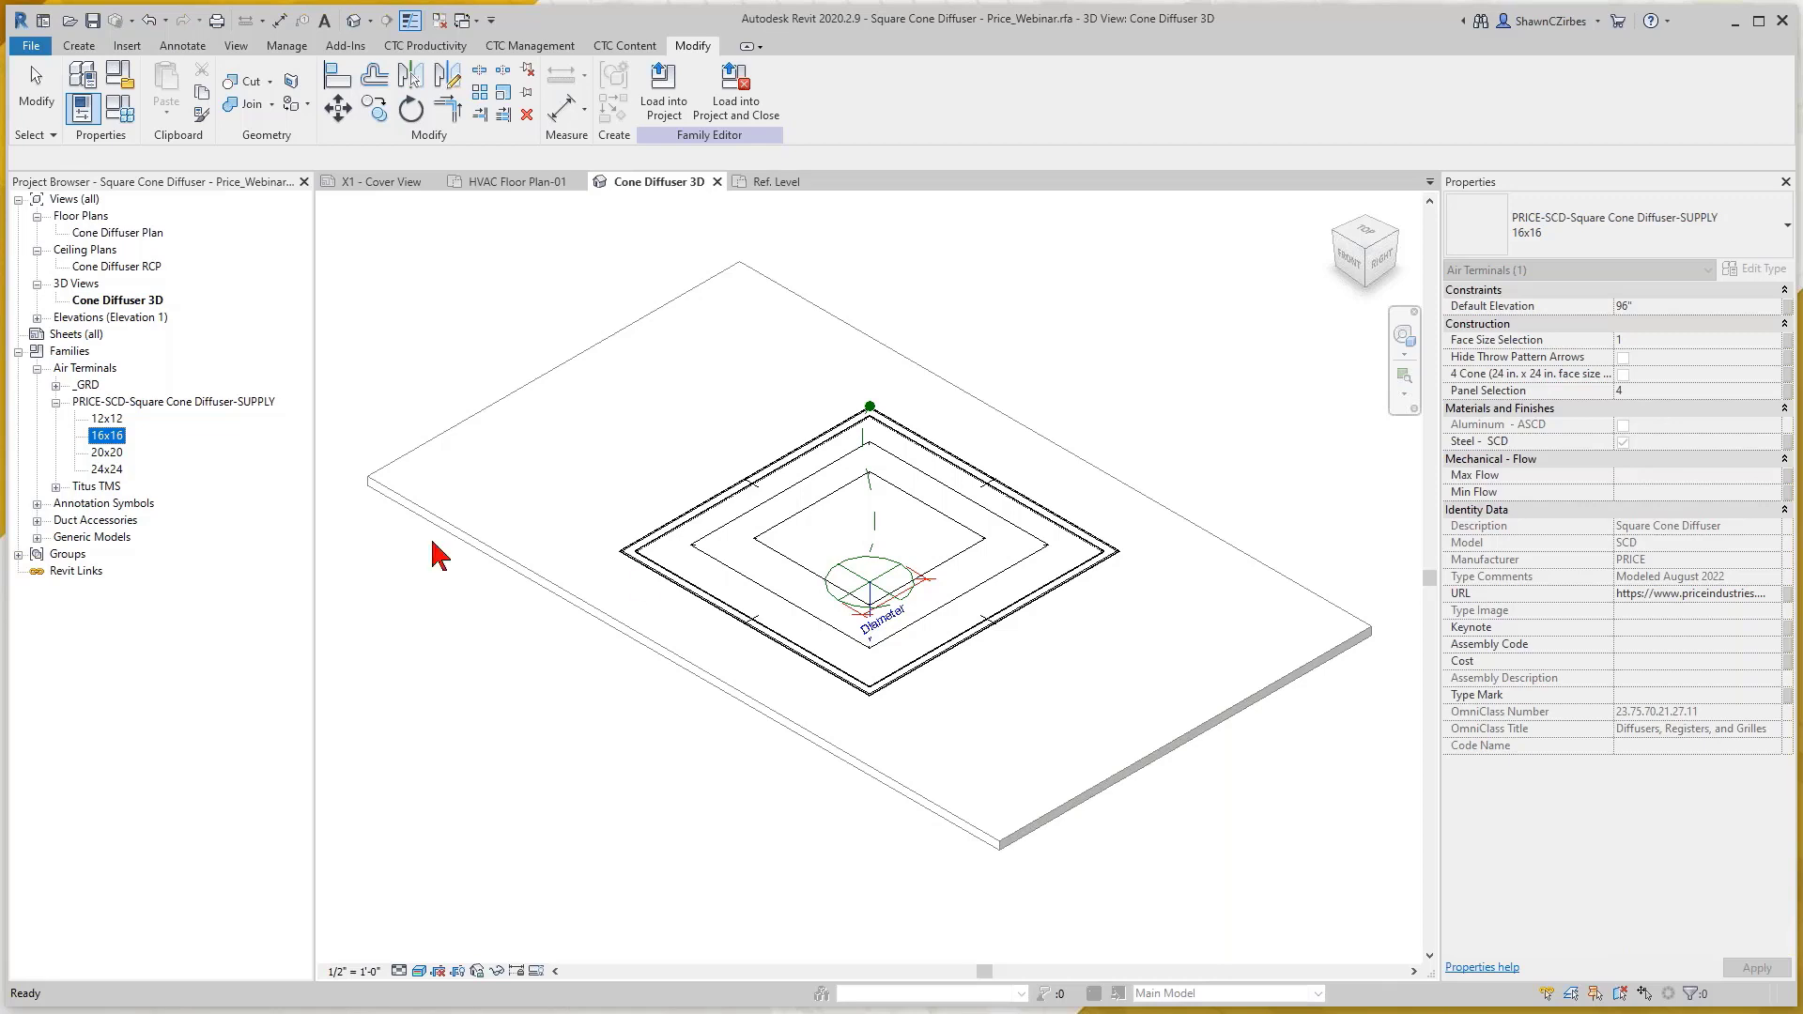
Set the GRD Group 1 Type family type parameter to PRICE-SCD-Square Cone Diffuser-SUPPLY : 12x12
{"action": "left_click", "coordinate": [789, 606]}
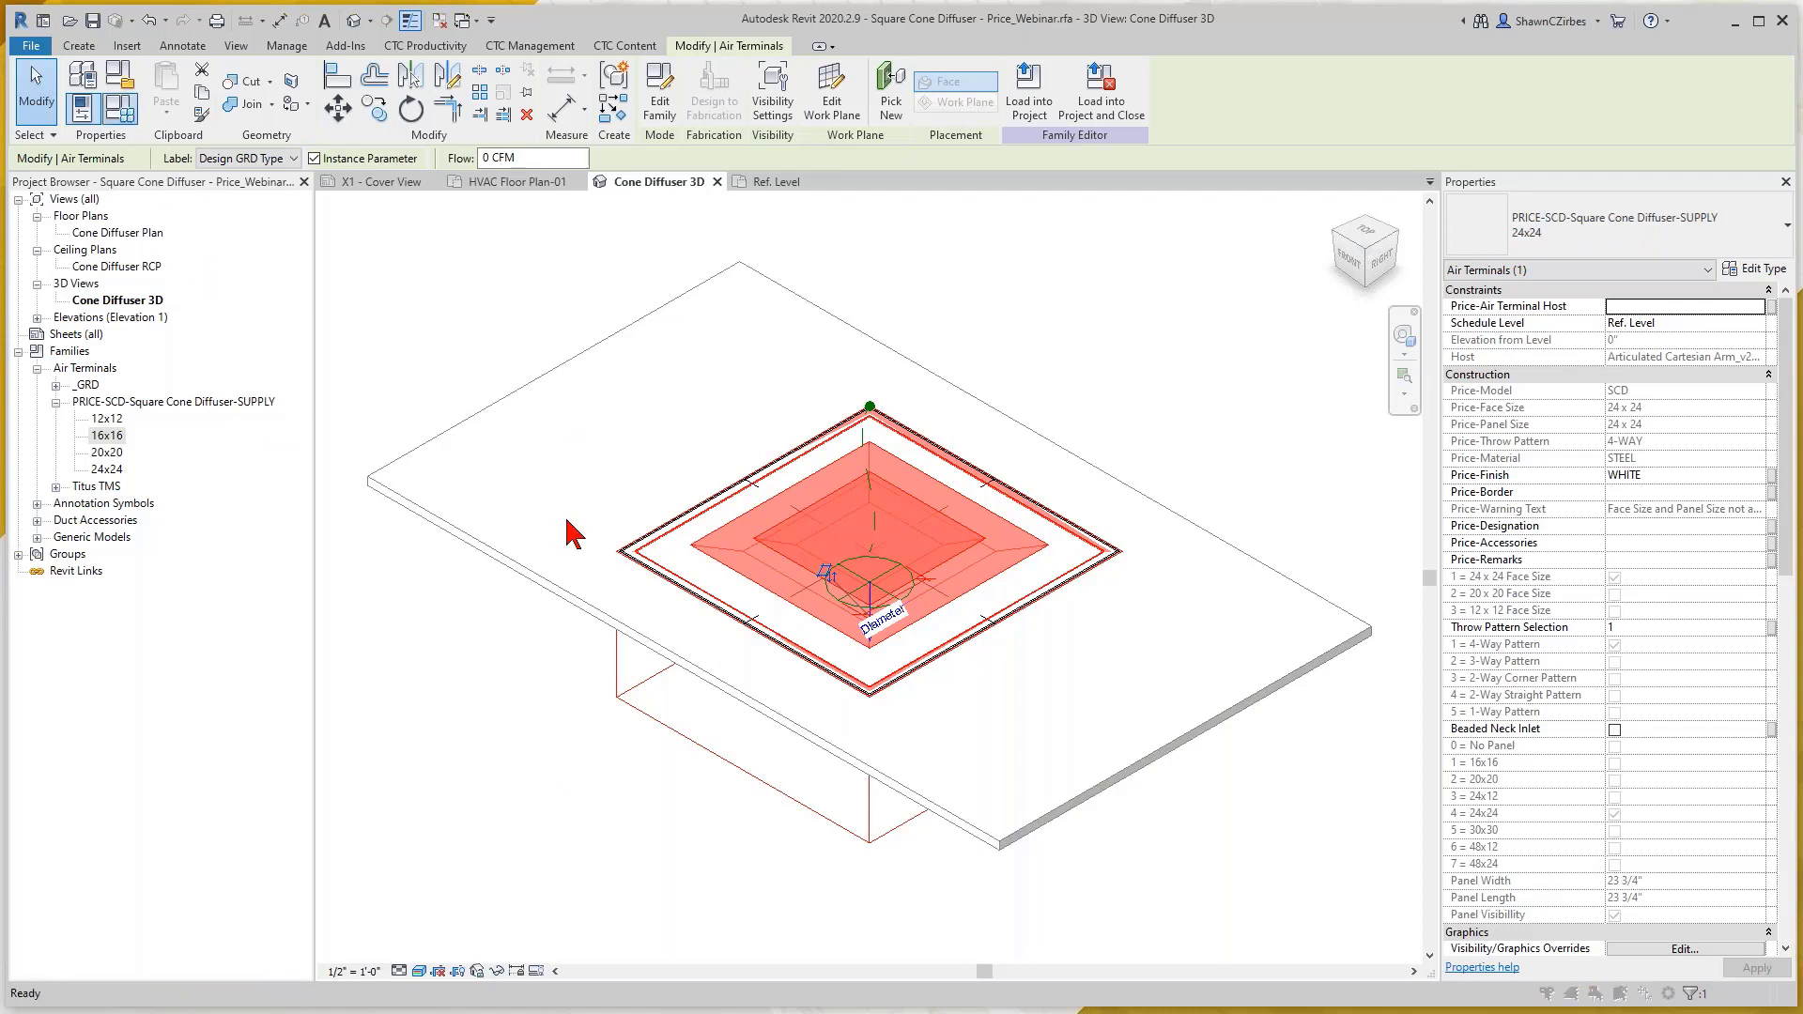
{"action": "key", "text": "Escape"}
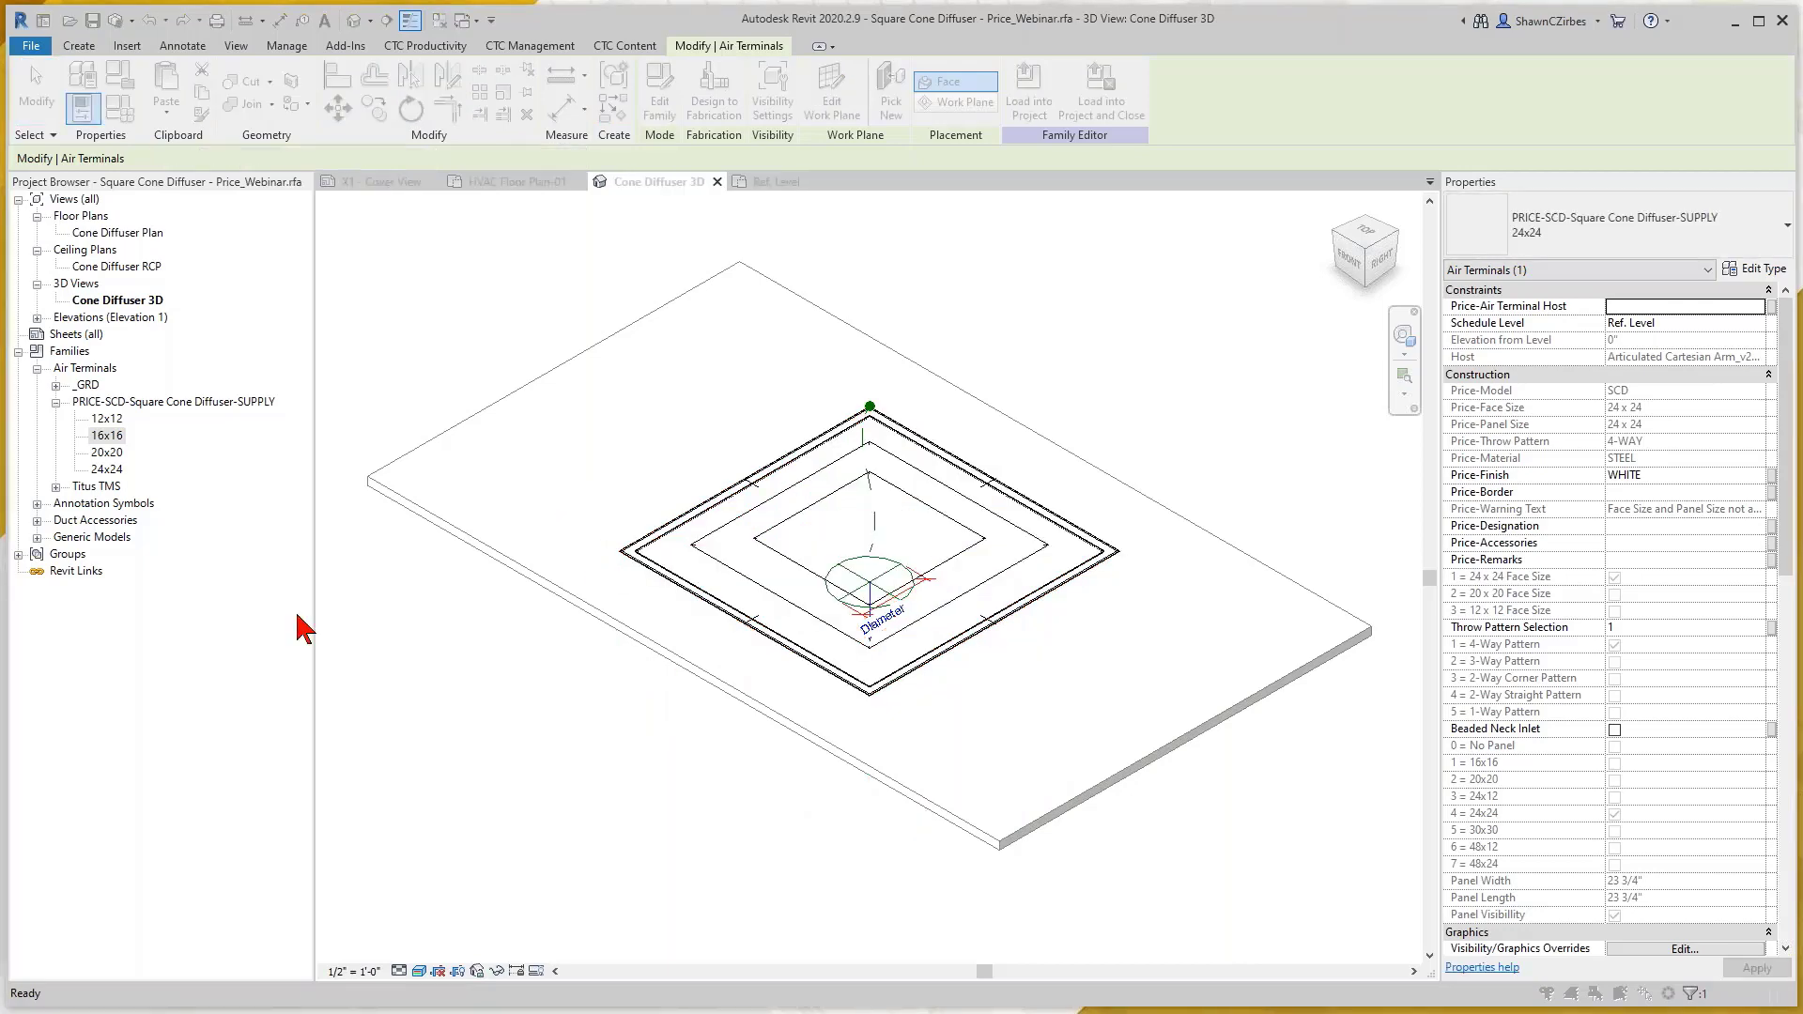
{"action": "left_click_drag", "start_coordinate": [0, 59], "coordinate": [705, 30]}
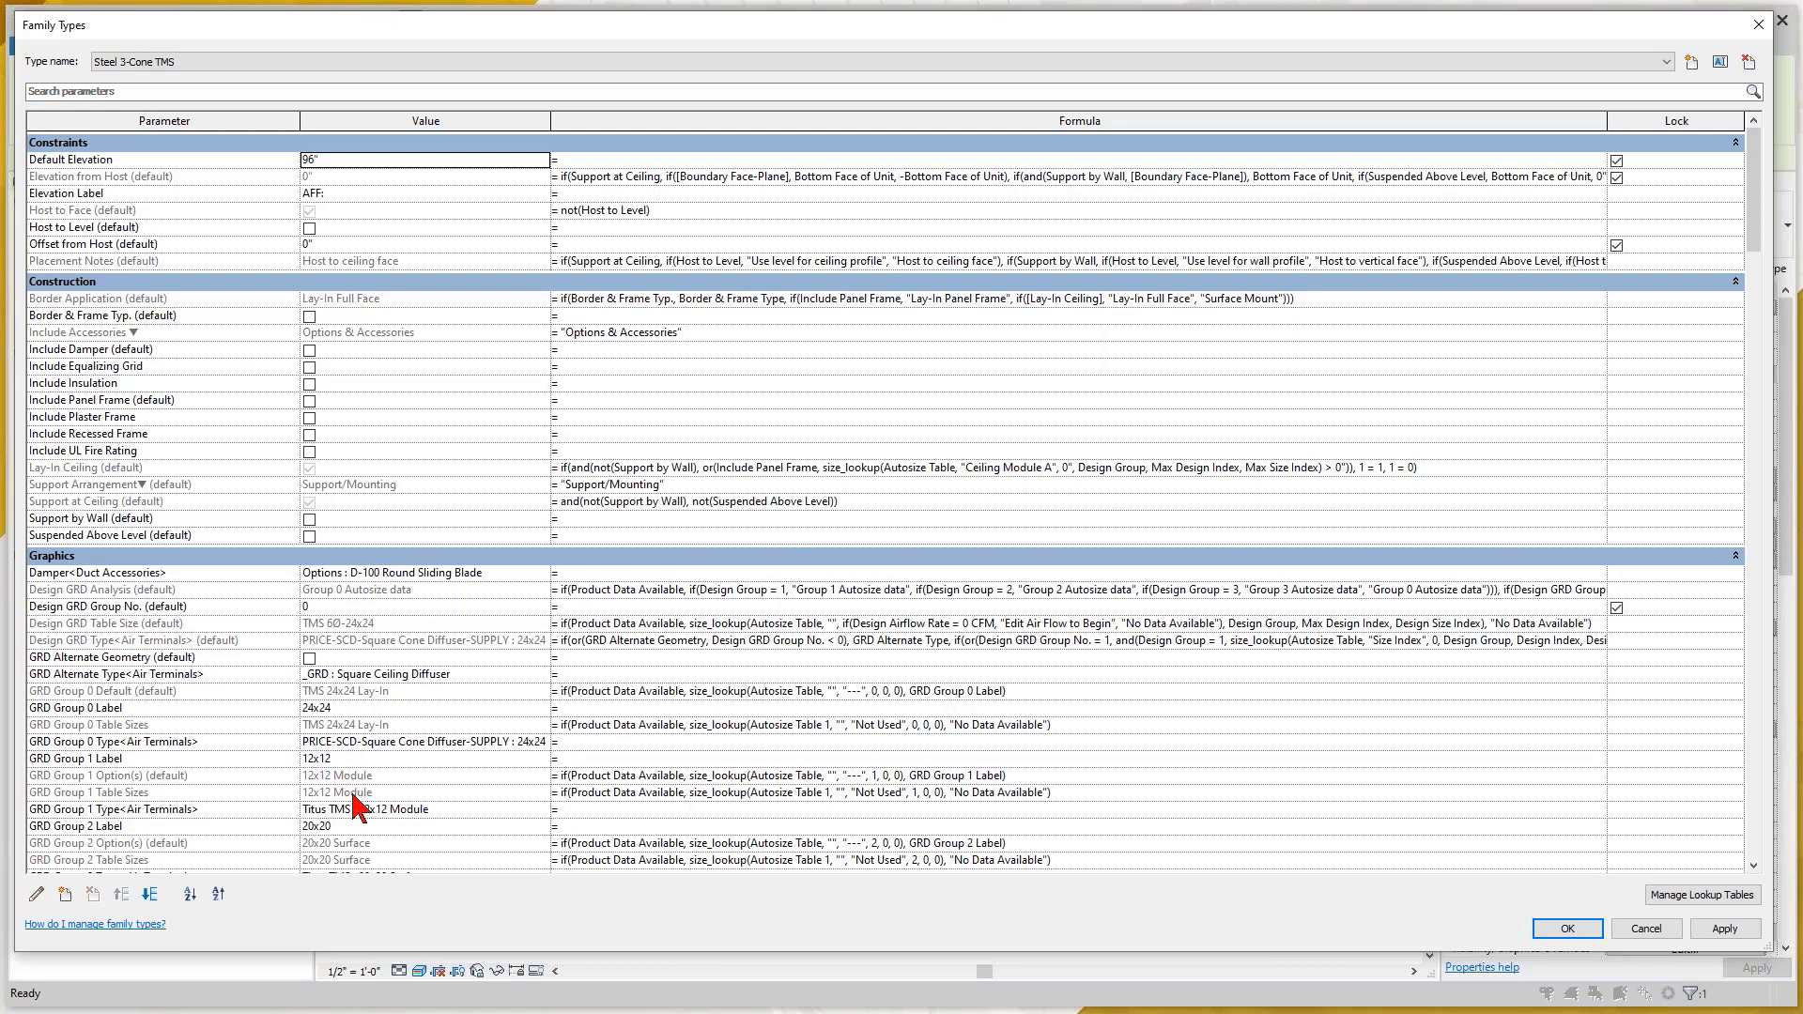
{"action": "scroll", "coordinate": [355, 805], "scroll_direction": "down", "scroll_amount": 1}
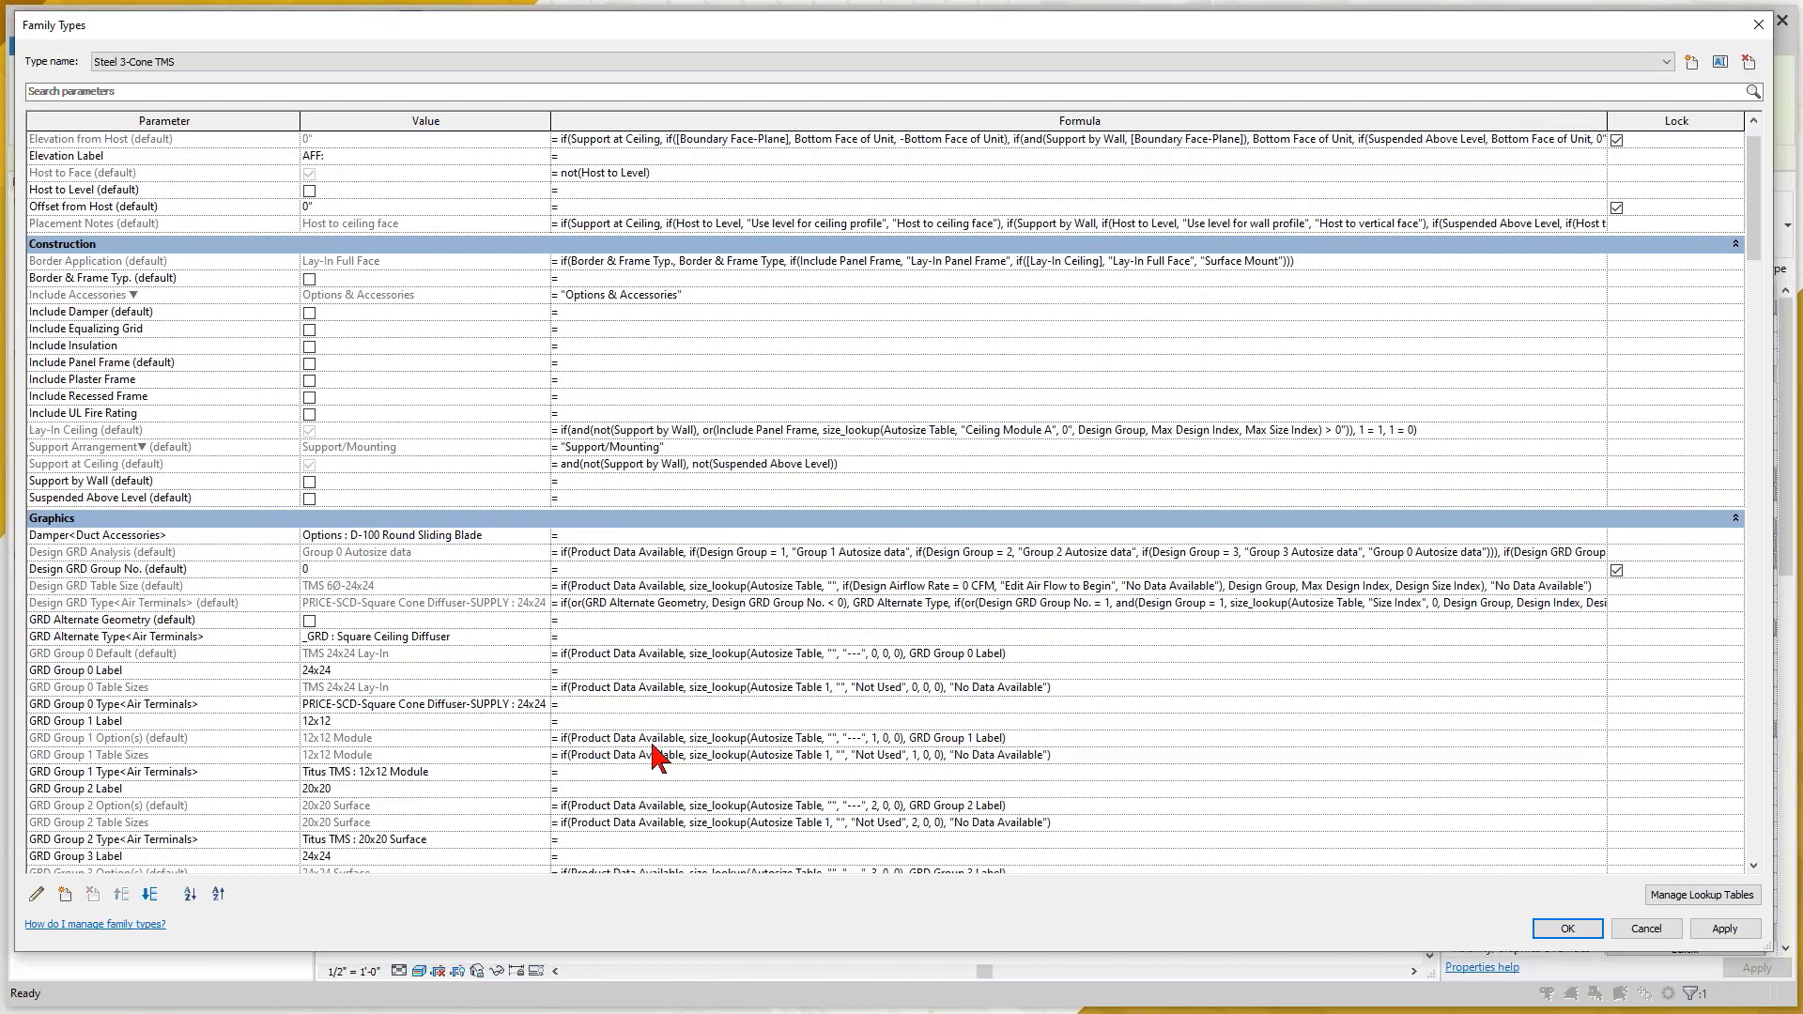
{"action": "left_click", "coordinate": [512, 774]}
{"action": "left_click", "coordinate": [542, 772]}
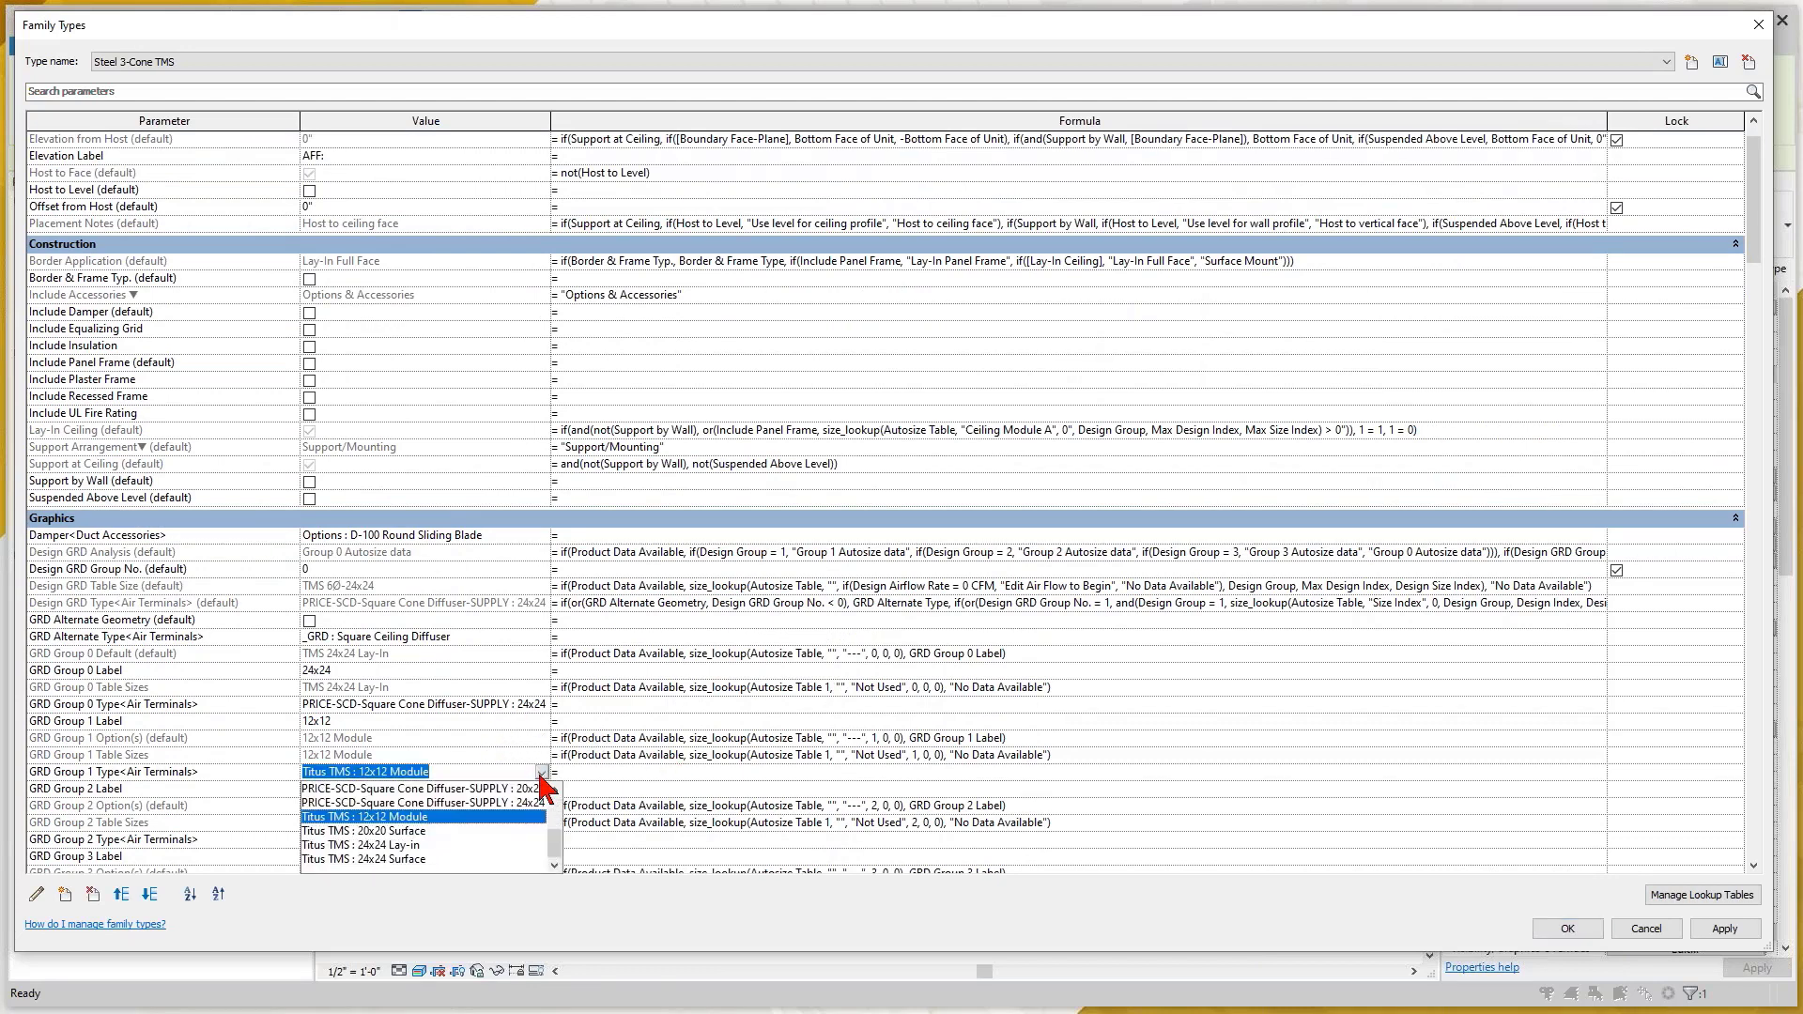
{"action": "scroll", "coordinate": [411, 831], "scroll_direction": "up", "scroll_amount": 1}
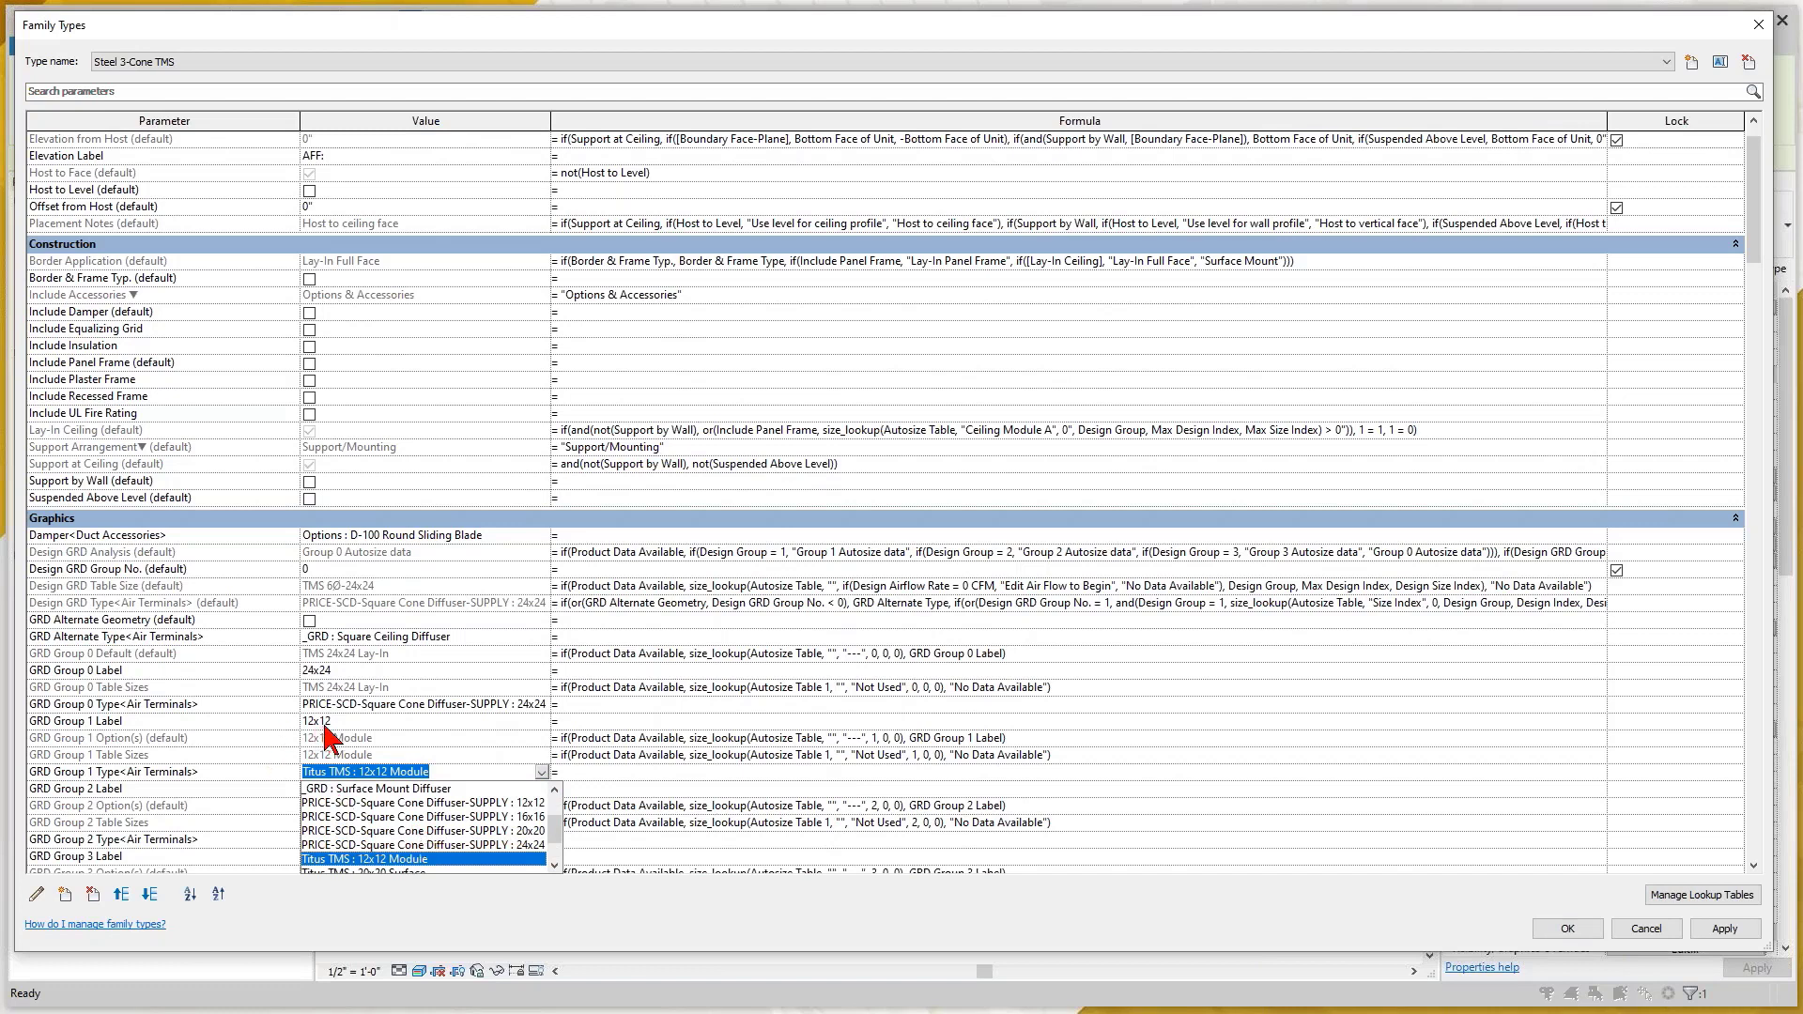
{"action": "left_click", "coordinate": [510, 805]}
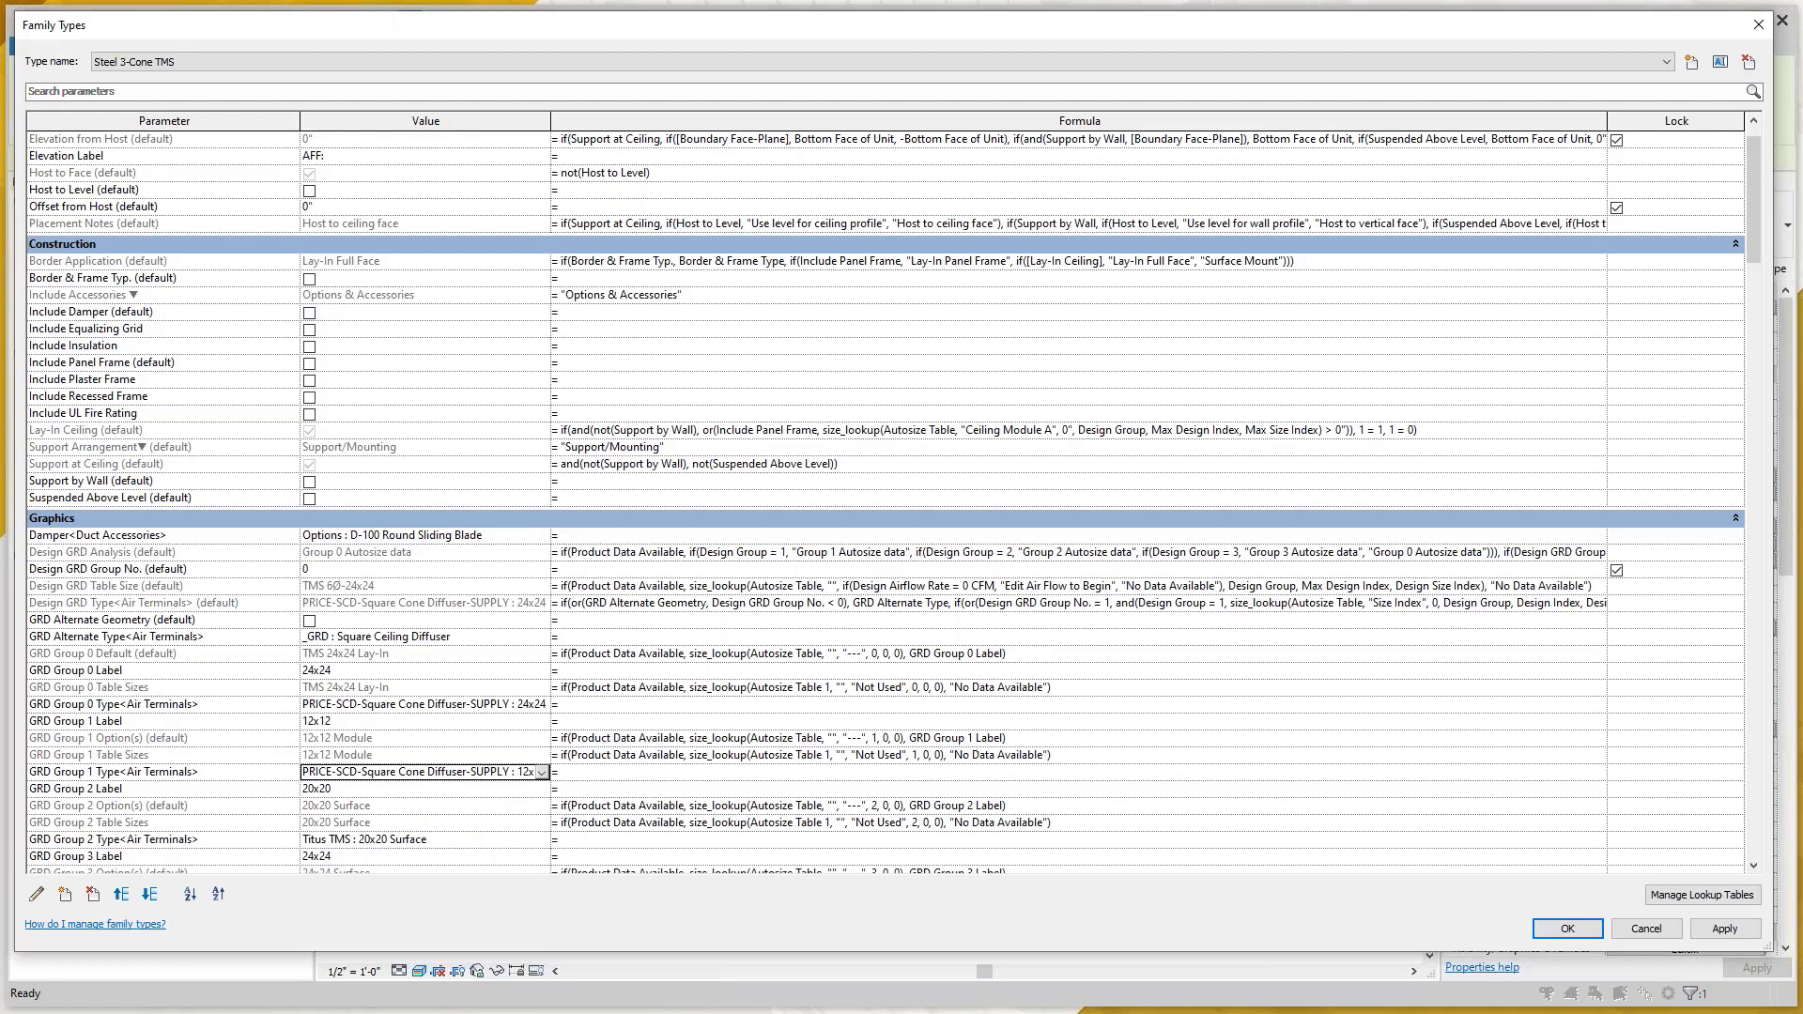
Set GRD Group 2 Type to PRICE-SCD-Square Cone Diffuser-SUPPLY : 20x20 and GRD Group 3 Label to 16x16
{"action": "left_click", "coordinate": [476, 844]}
{"action": "left_click", "coordinate": [539, 840]}
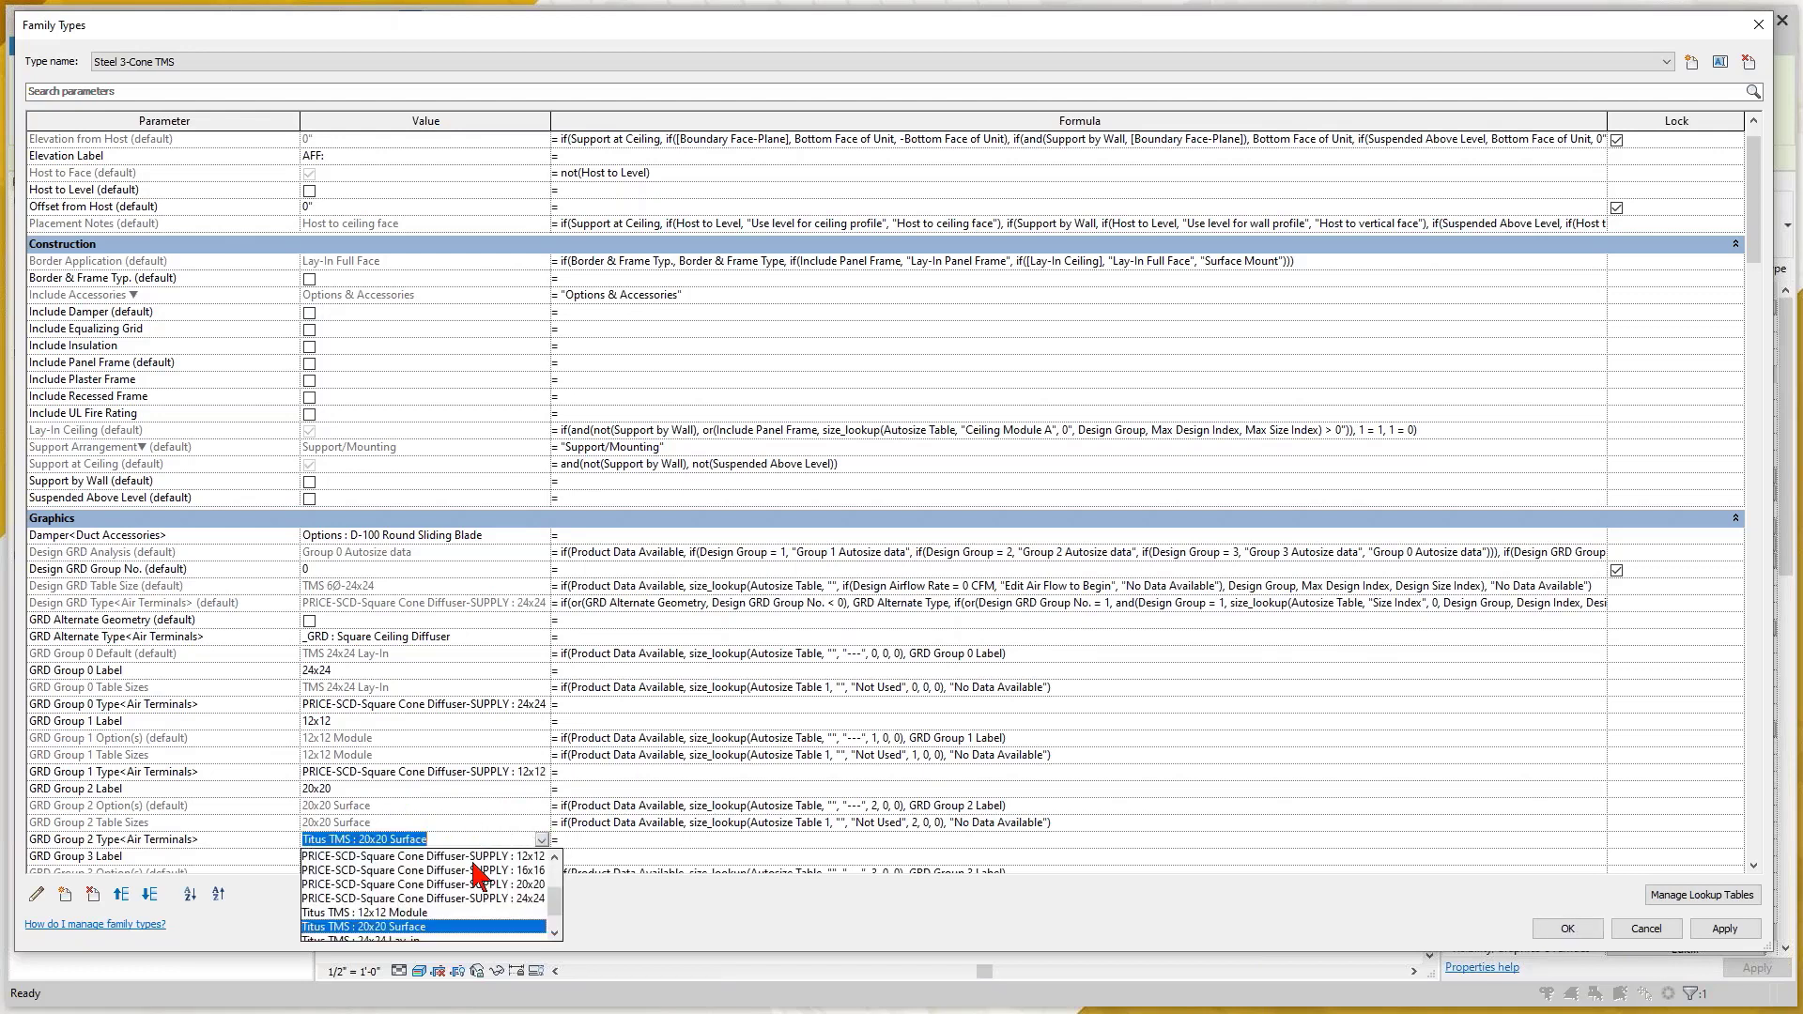
{"action": "scroll", "coordinate": [474, 875], "scroll_direction": "up", "scroll_amount": 1}
{"action": "scroll", "coordinate": [475, 892], "scroll_direction": "down", "scroll_amount": 1}
{"action": "left_click", "coordinate": [496, 885]}
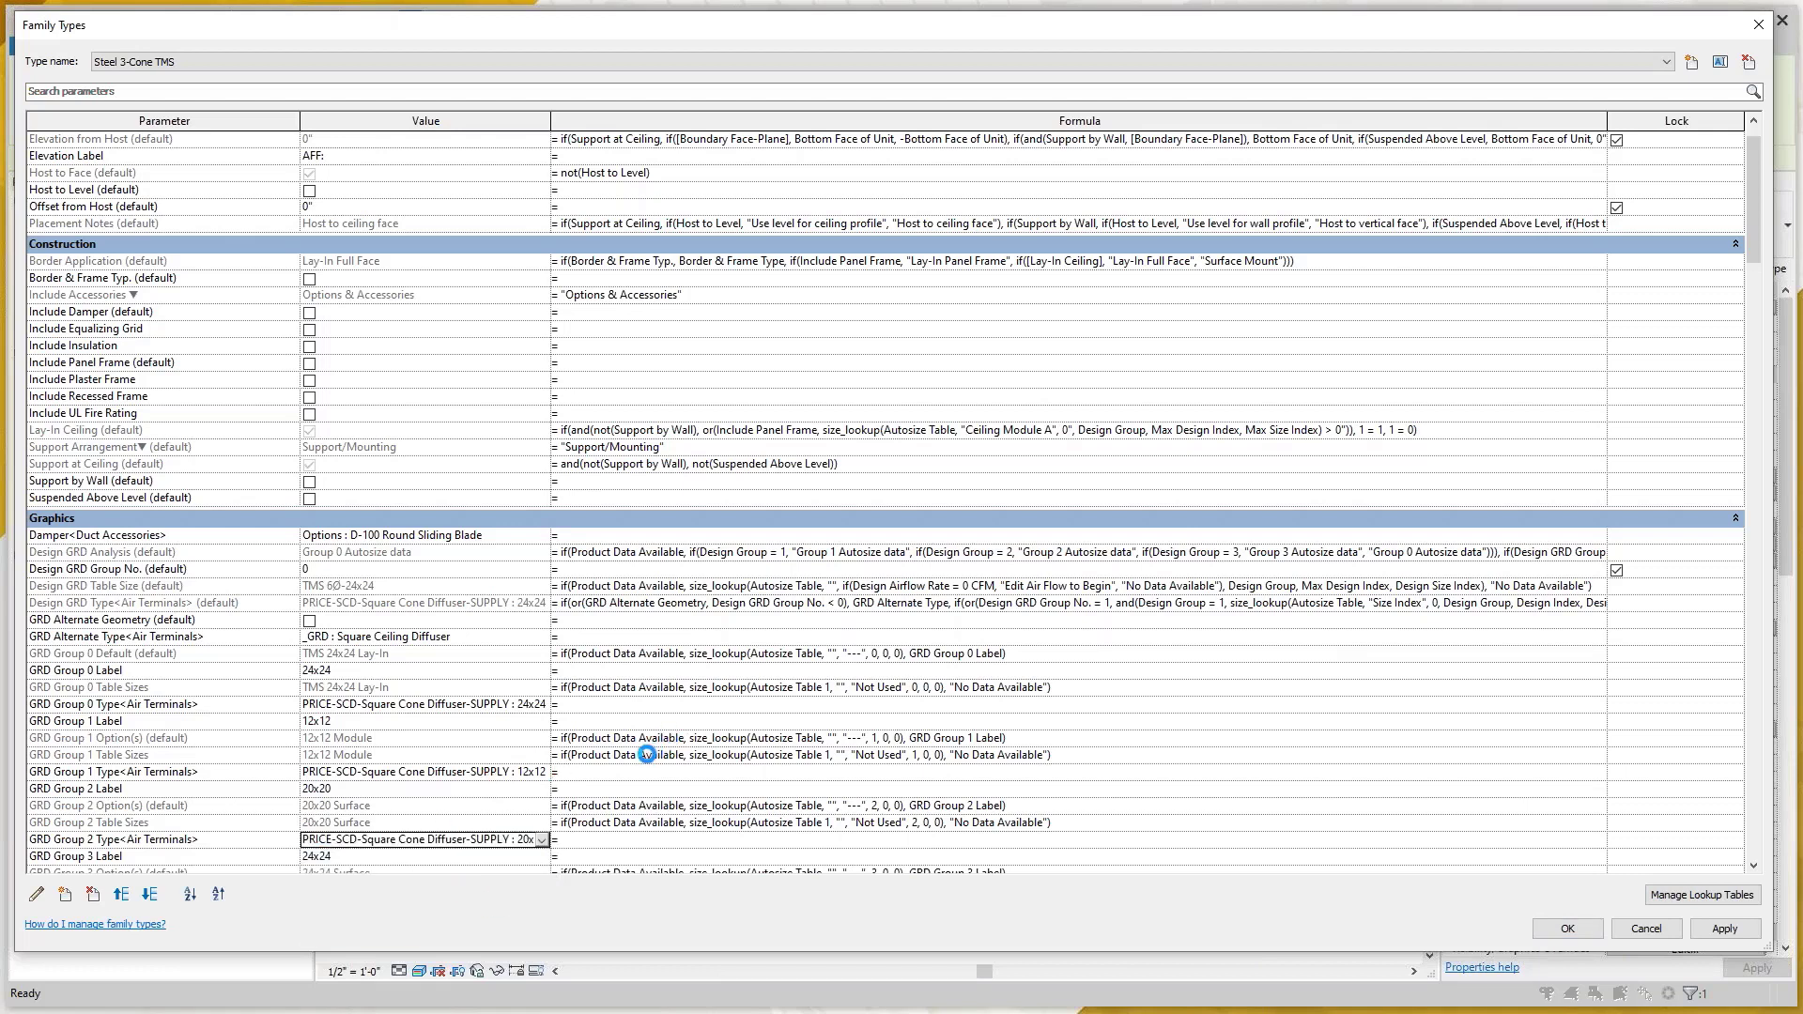
{"action": "scroll", "coordinate": [647, 756], "scroll_direction": "down", "scroll_amount": 3}
{"action": "key", "text": "Tab"}
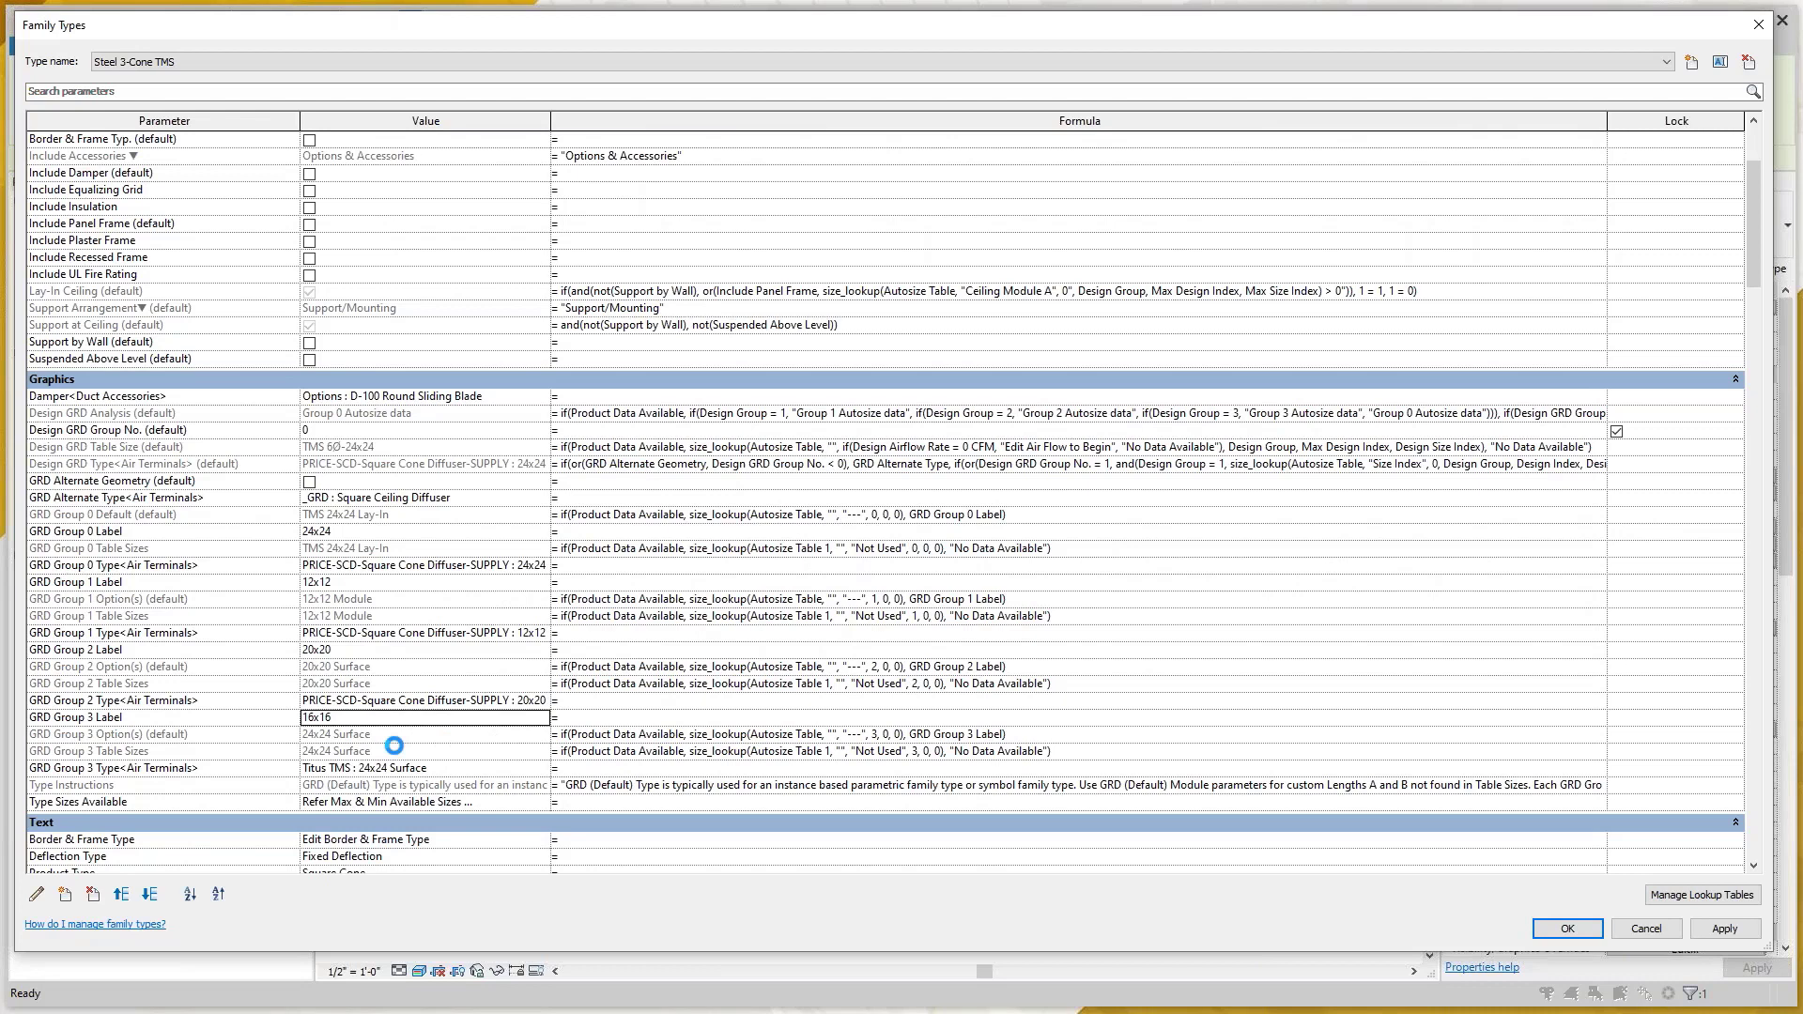
{"action": "left_click", "coordinate": [491, 702]}
{"action": "left_click", "coordinate": [541, 701]}
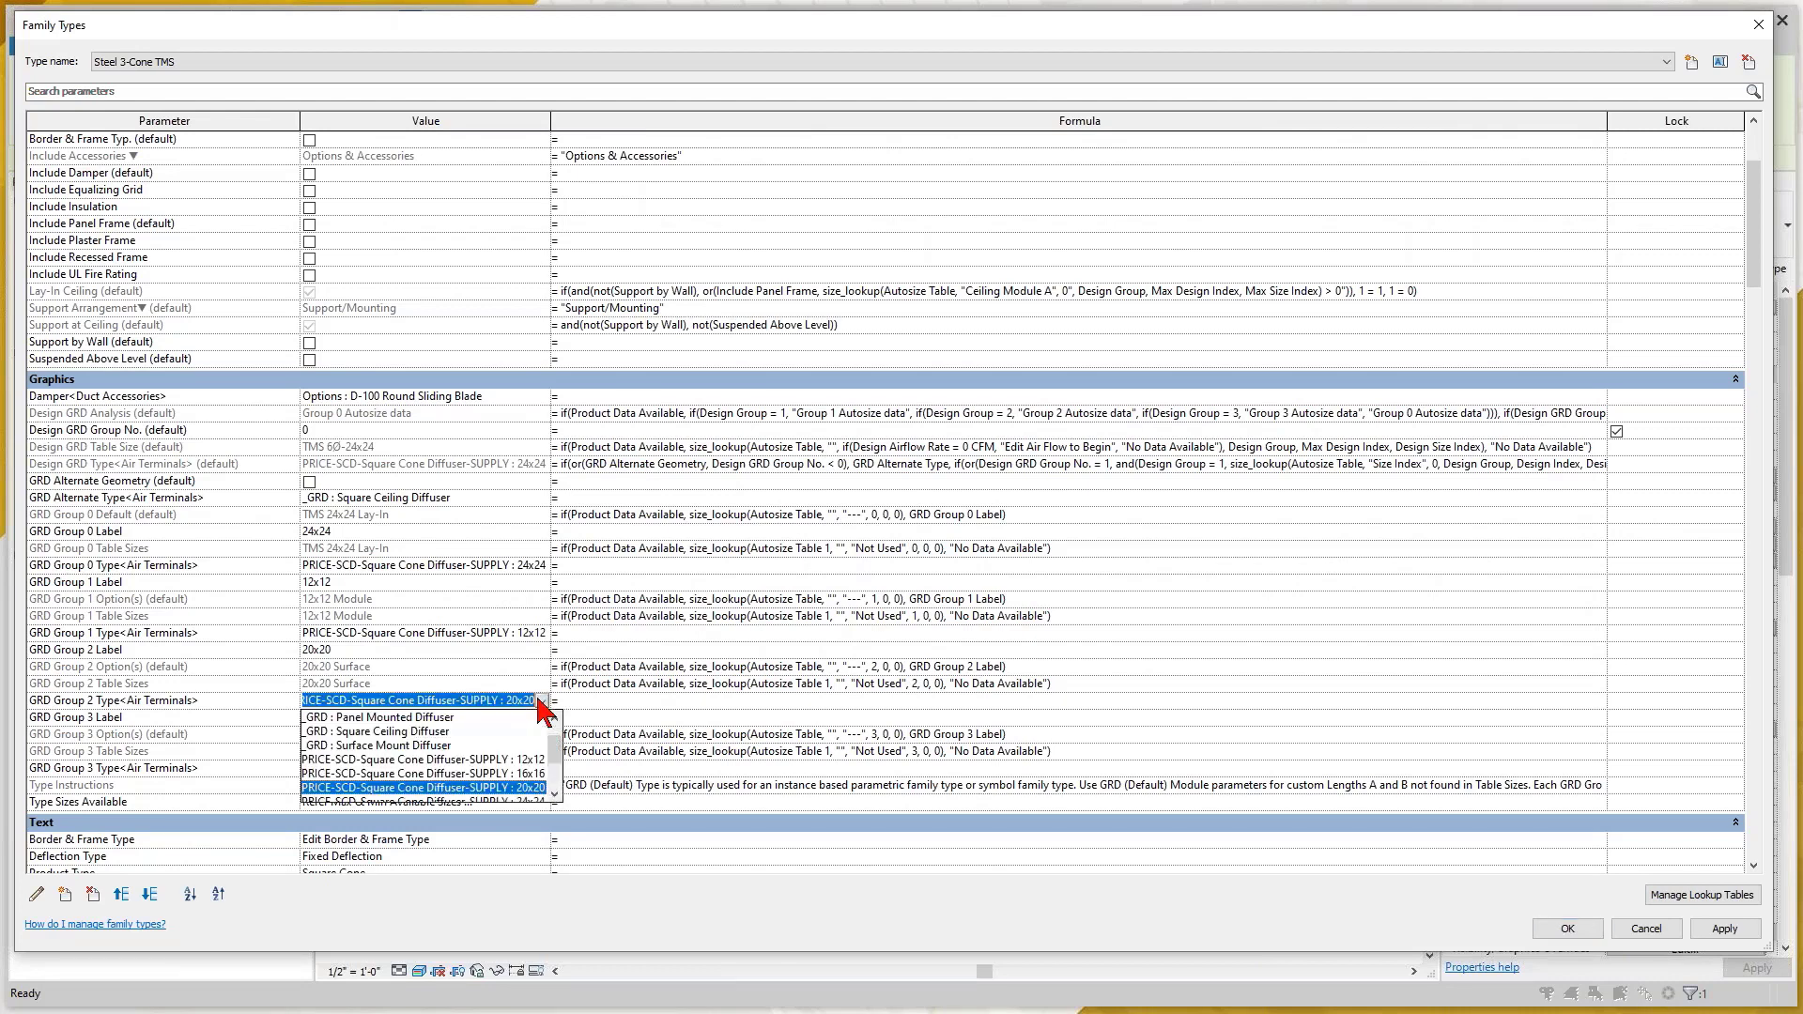
{"action": "left_click", "coordinate": [462, 759]}
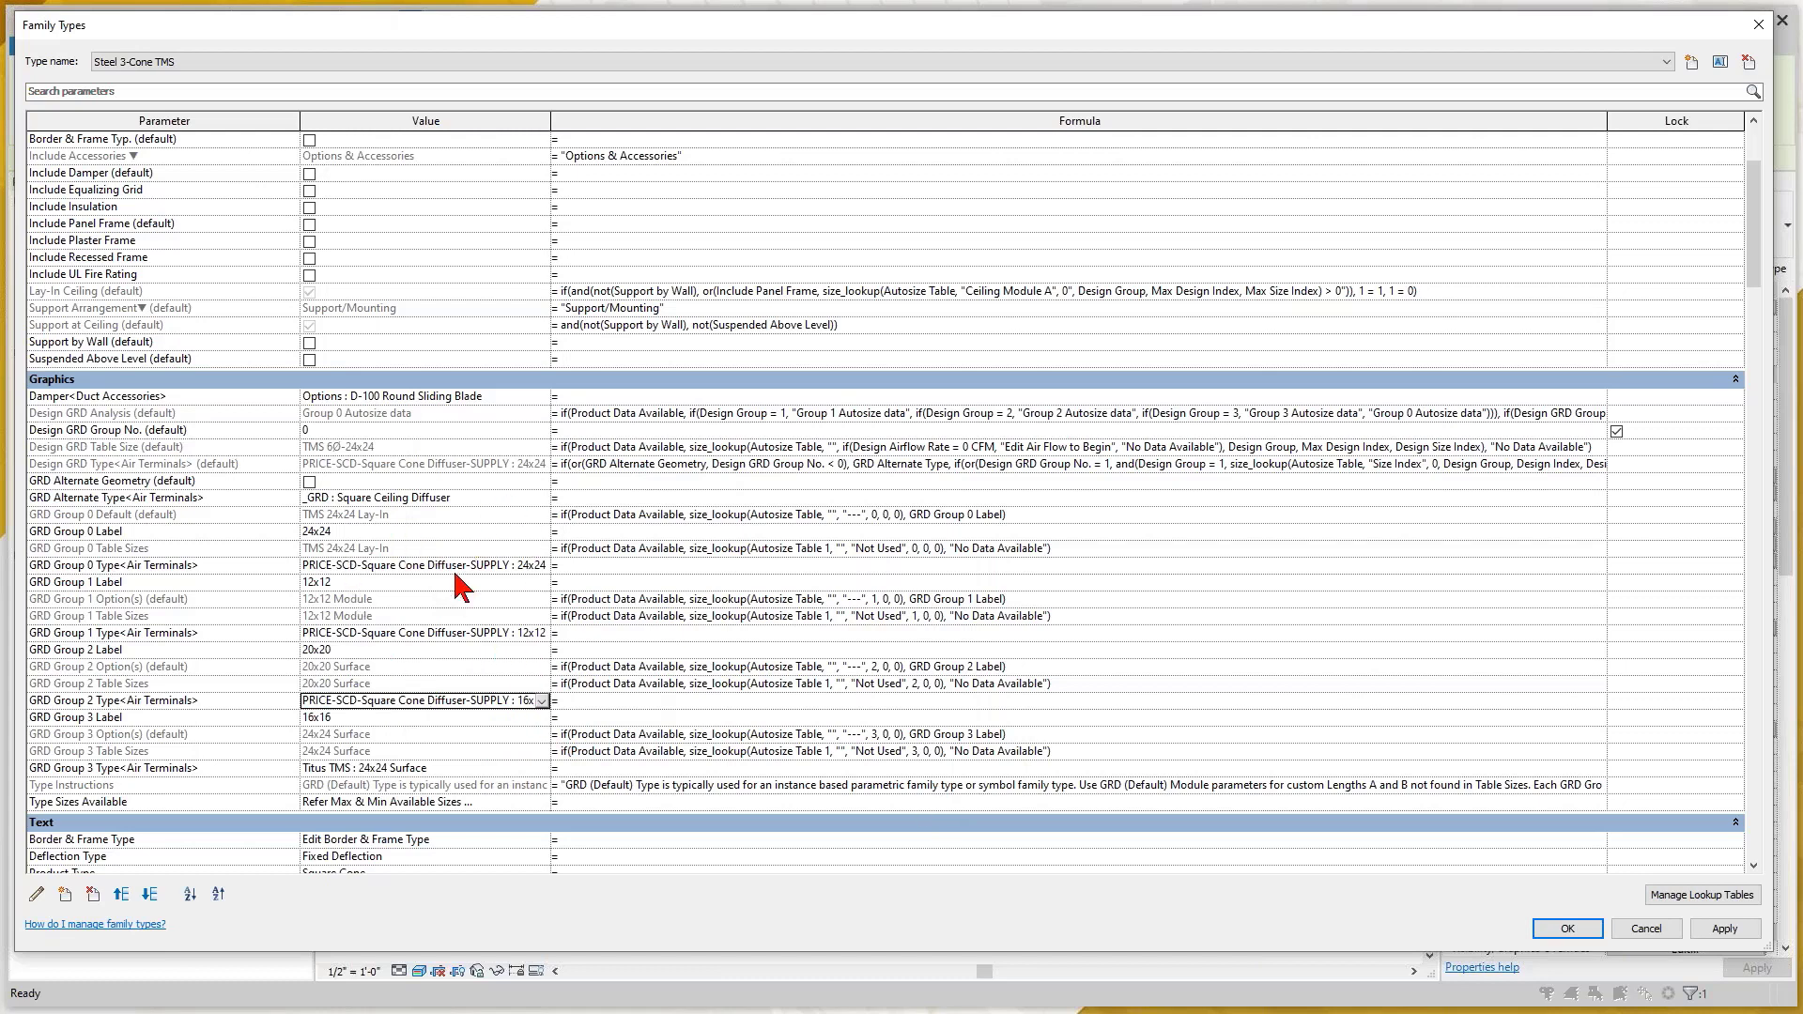
{"action": "left_click", "coordinate": [542, 701]}
{"action": "left_click", "coordinate": [507, 796]}
Set GRD Group 3 Type to PRICE-SCD-Square Cone Diffuser-SUPPLY : 16x16 and accept the family type changes
{"action": "left_click", "coordinate": [474, 770]}
{"action": "left_click", "coordinate": [542, 768]}
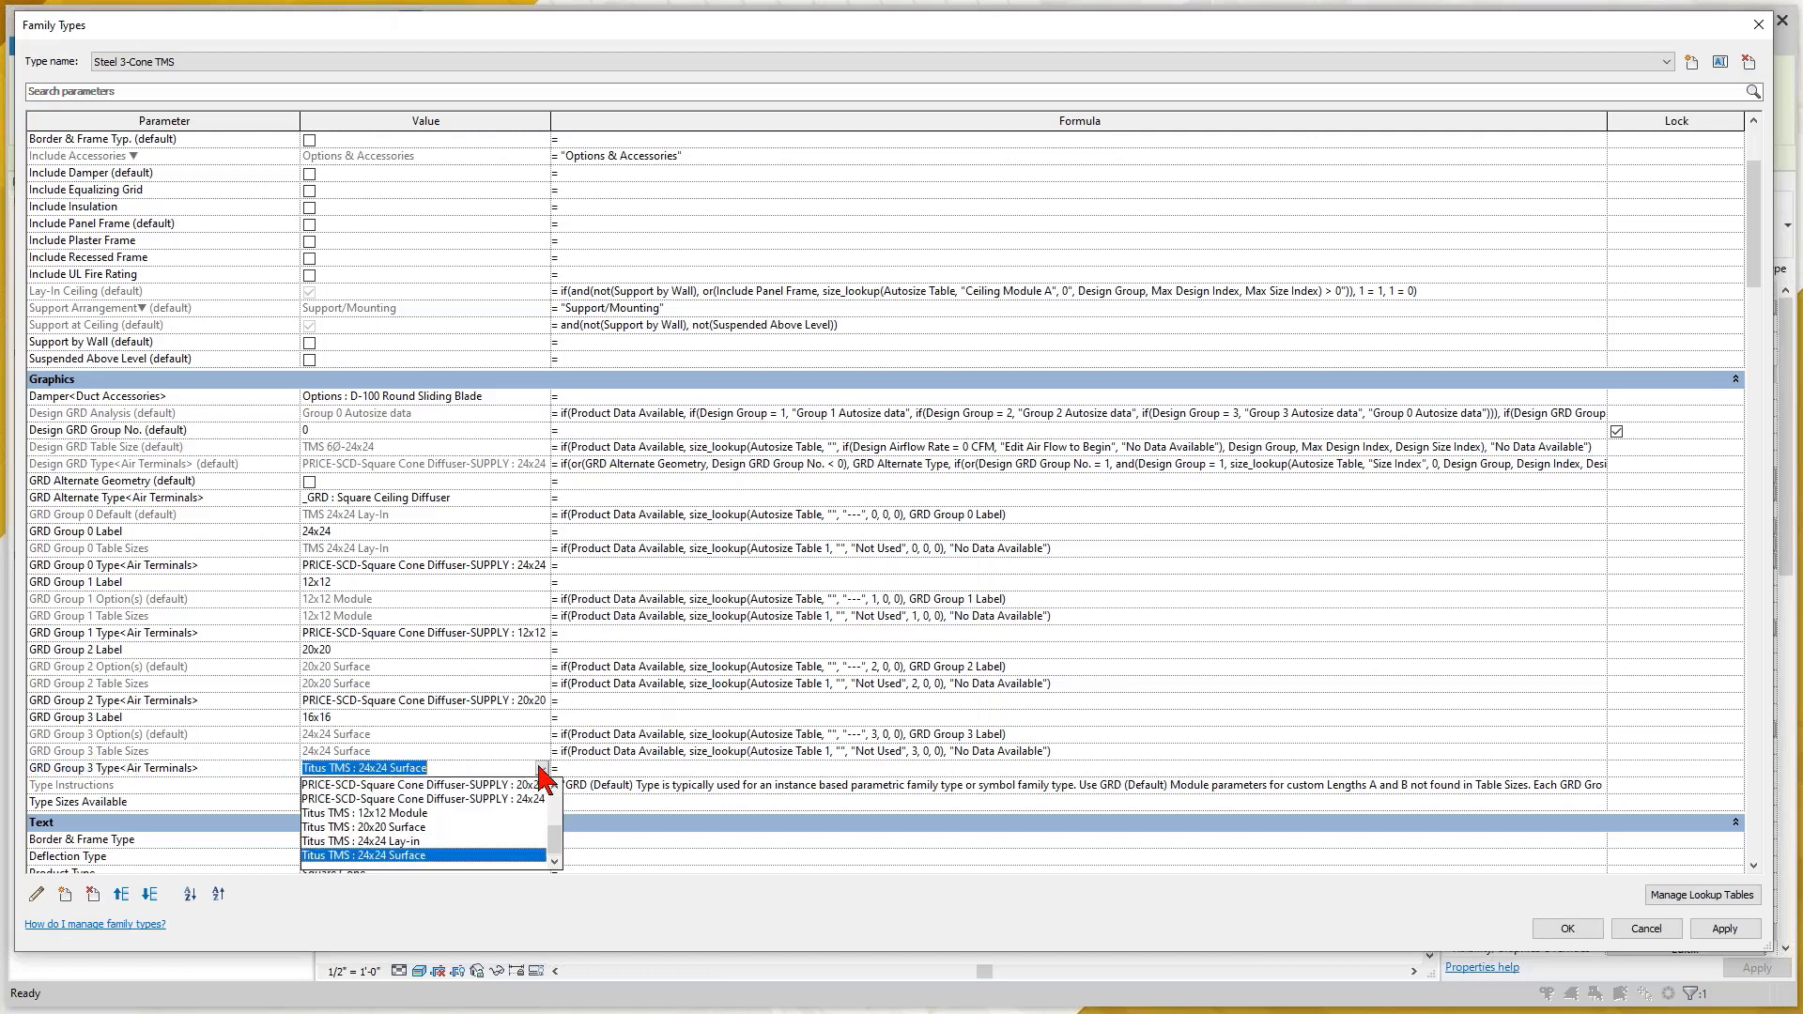
{"action": "scroll", "coordinate": [462, 843], "scroll_direction": "up", "scroll_amount": 1}
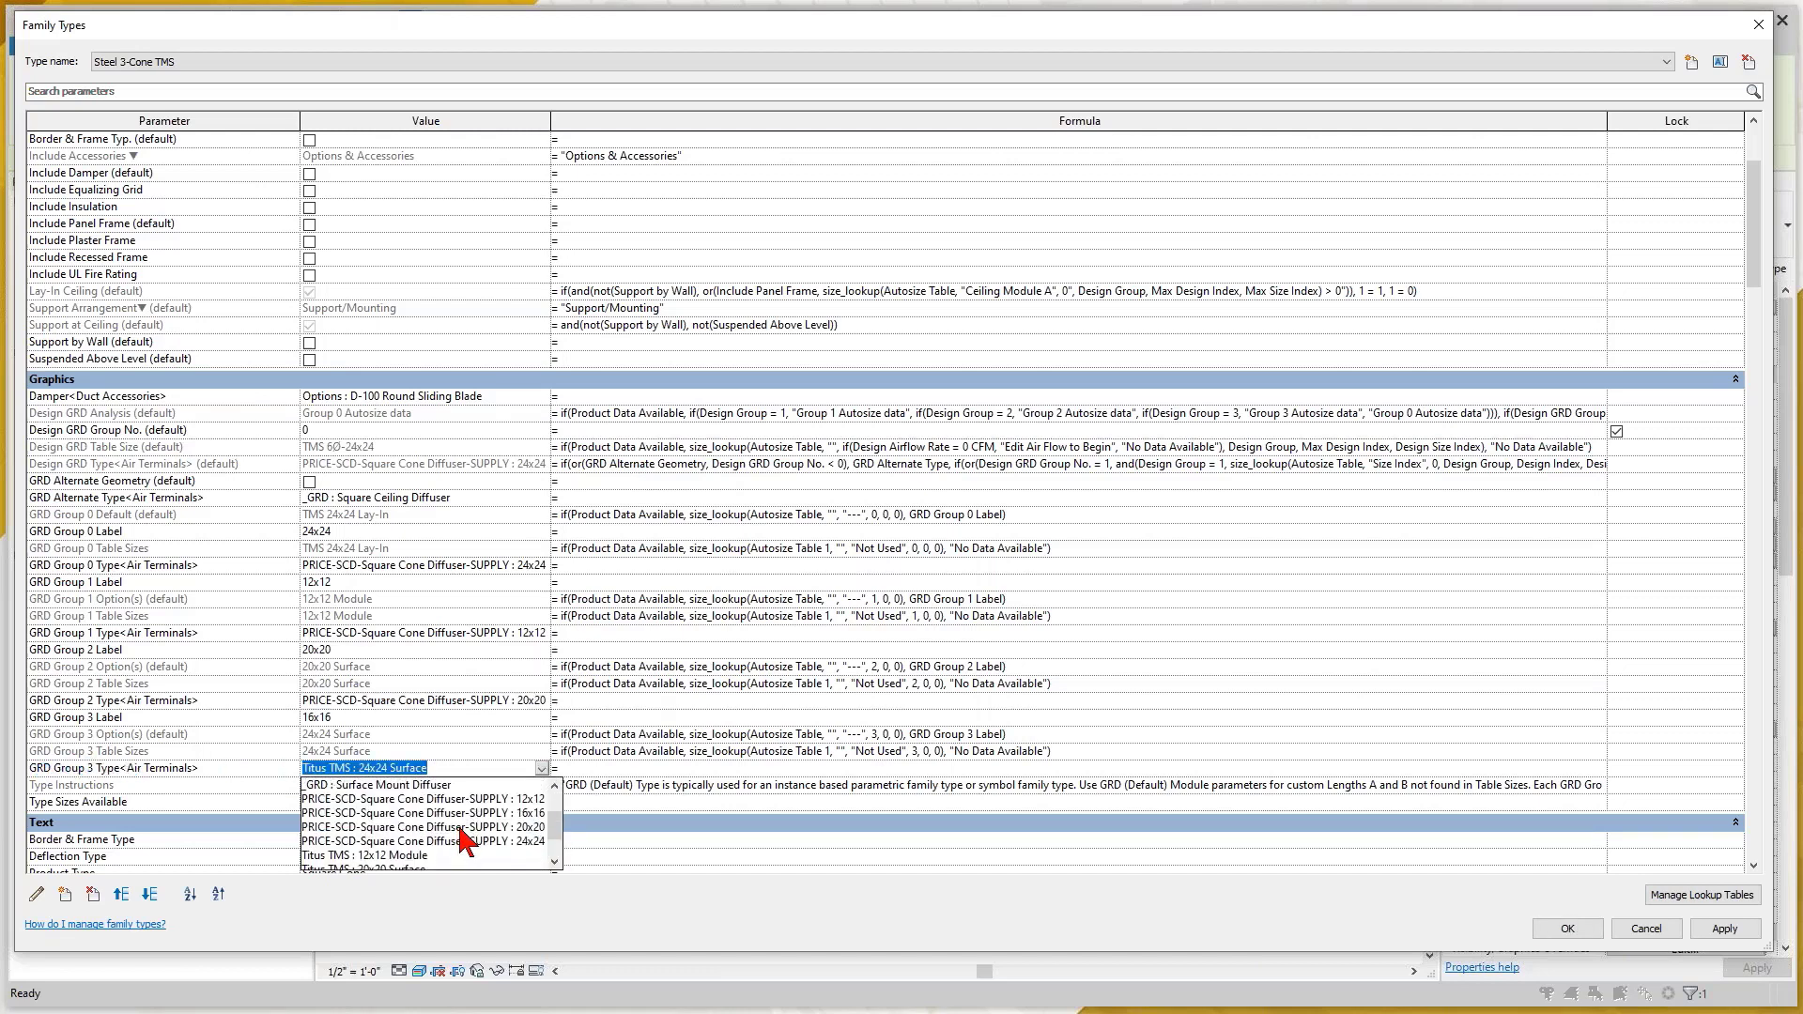
{"action": "left_click", "coordinate": [522, 826]}
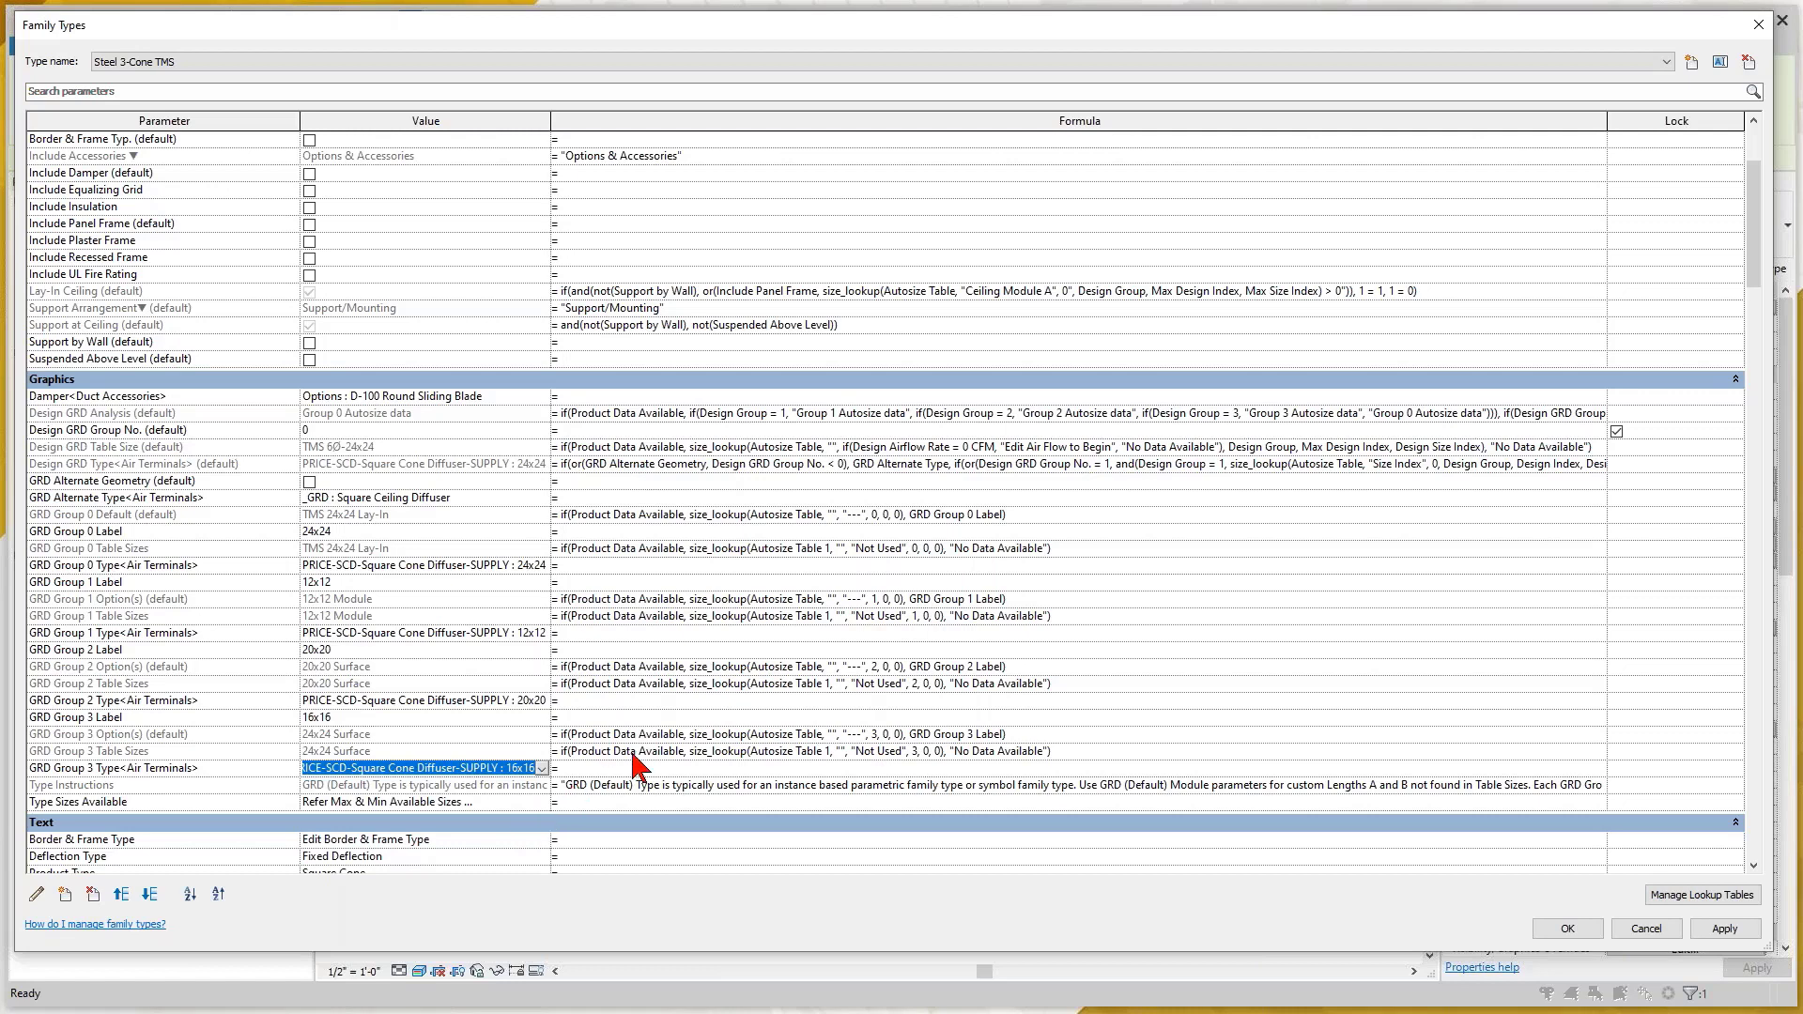
{"action": "left_click", "coordinate": [597, 665]}
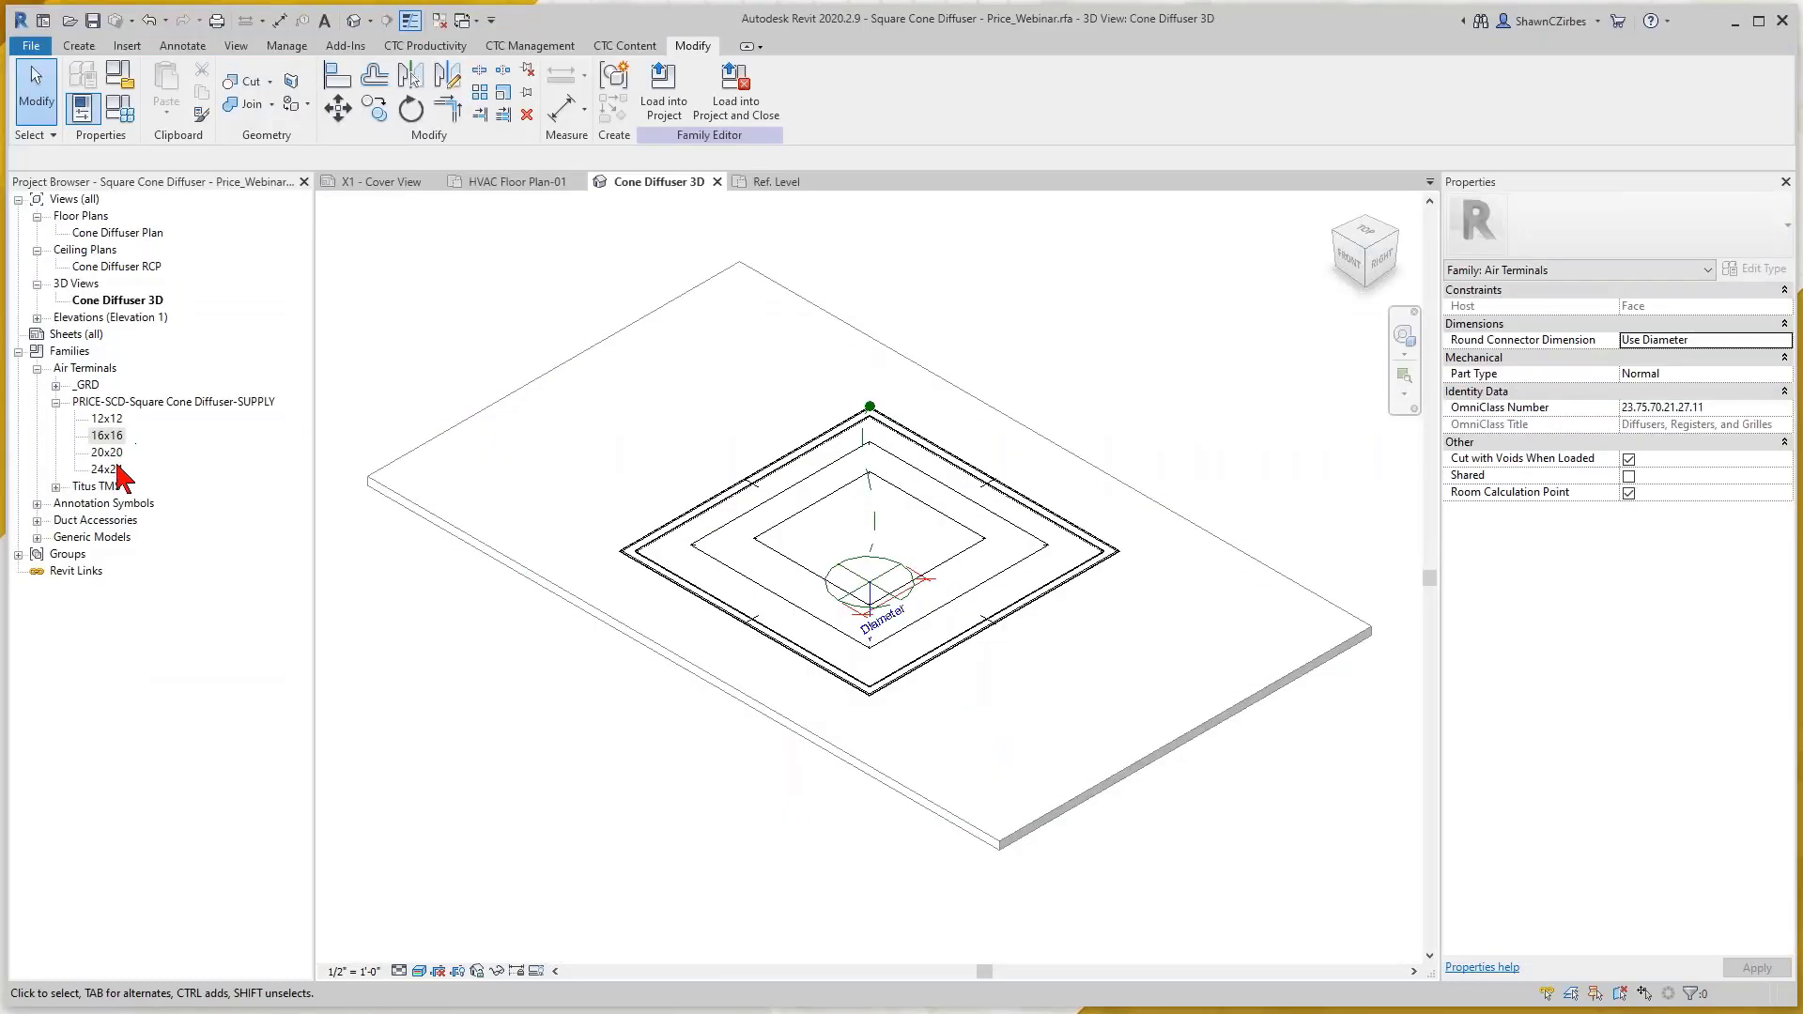
Check the size codes on the placed diffuser and set the nested 12x12 type's Face Size Selection to 3 and Panel Selection to 0
{"action": "left_click", "coordinate": [106, 418]}
{"action": "right_click", "coordinate": [108, 420]}
{"action": "right_click", "coordinate": [108, 420]}
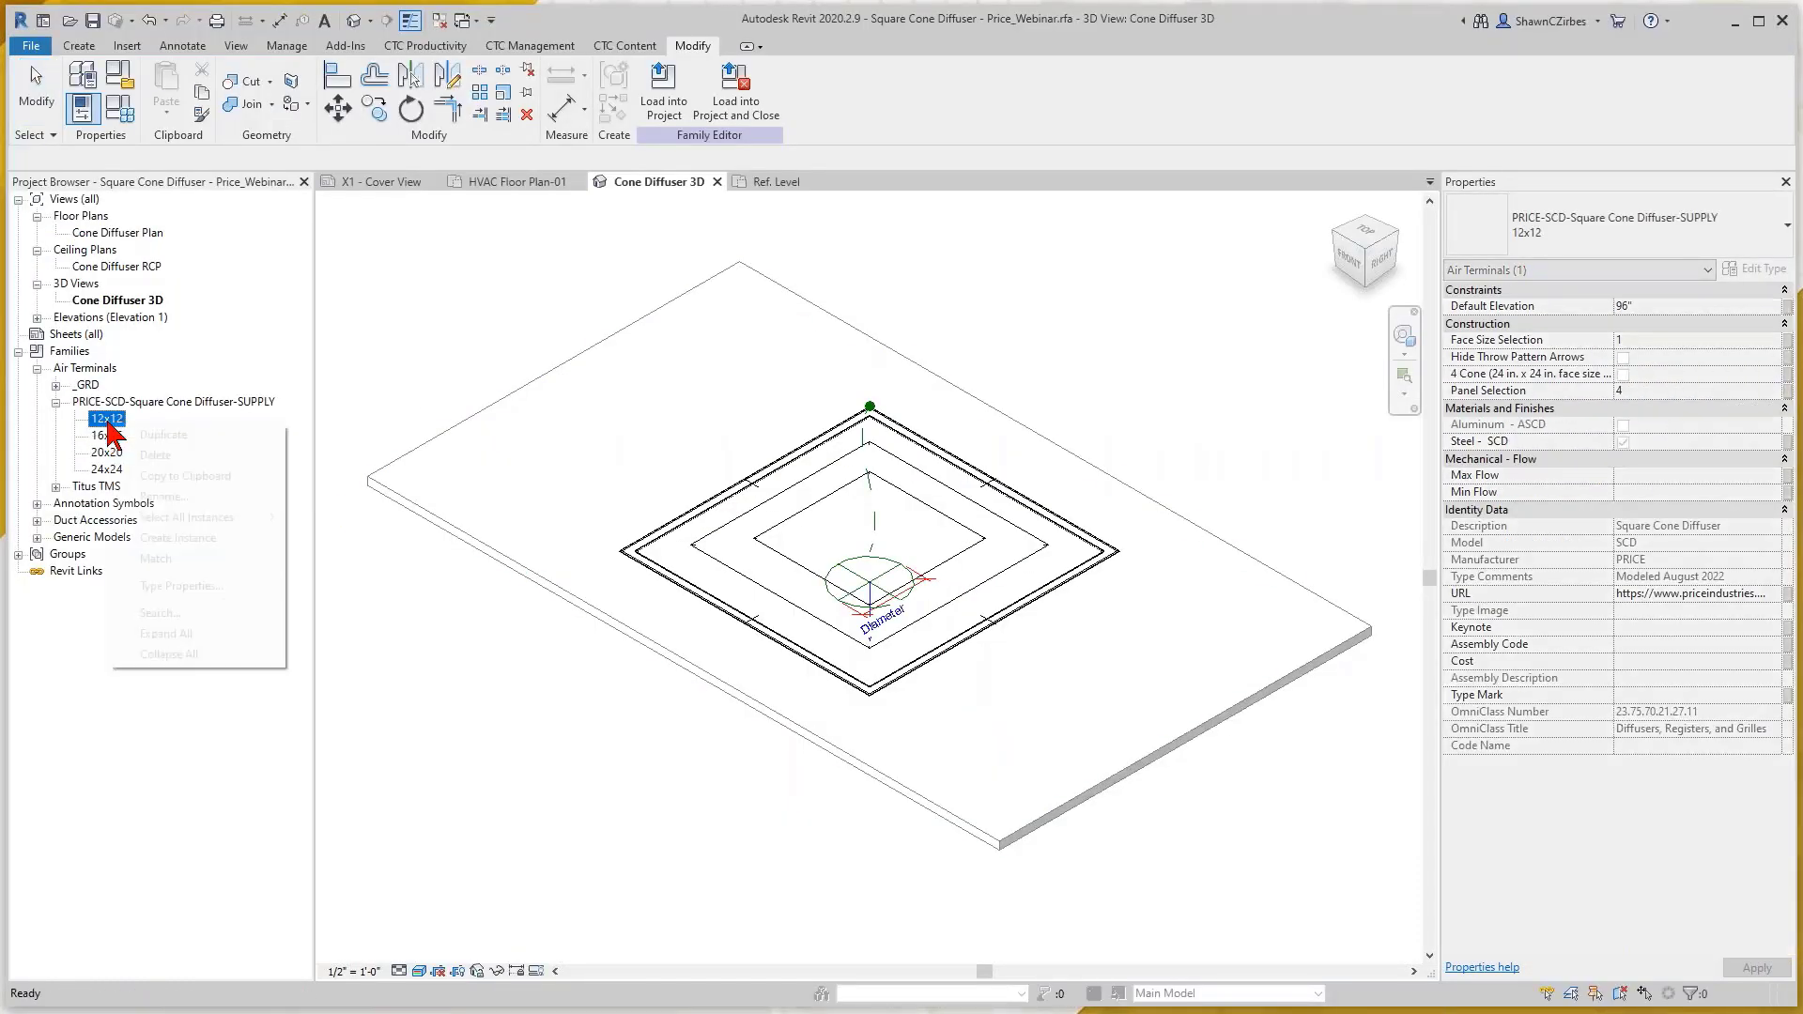
{"action": "left_click", "coordinate": [752, 590]}
{"action": "left_click", "coordinate": [773, 589]}
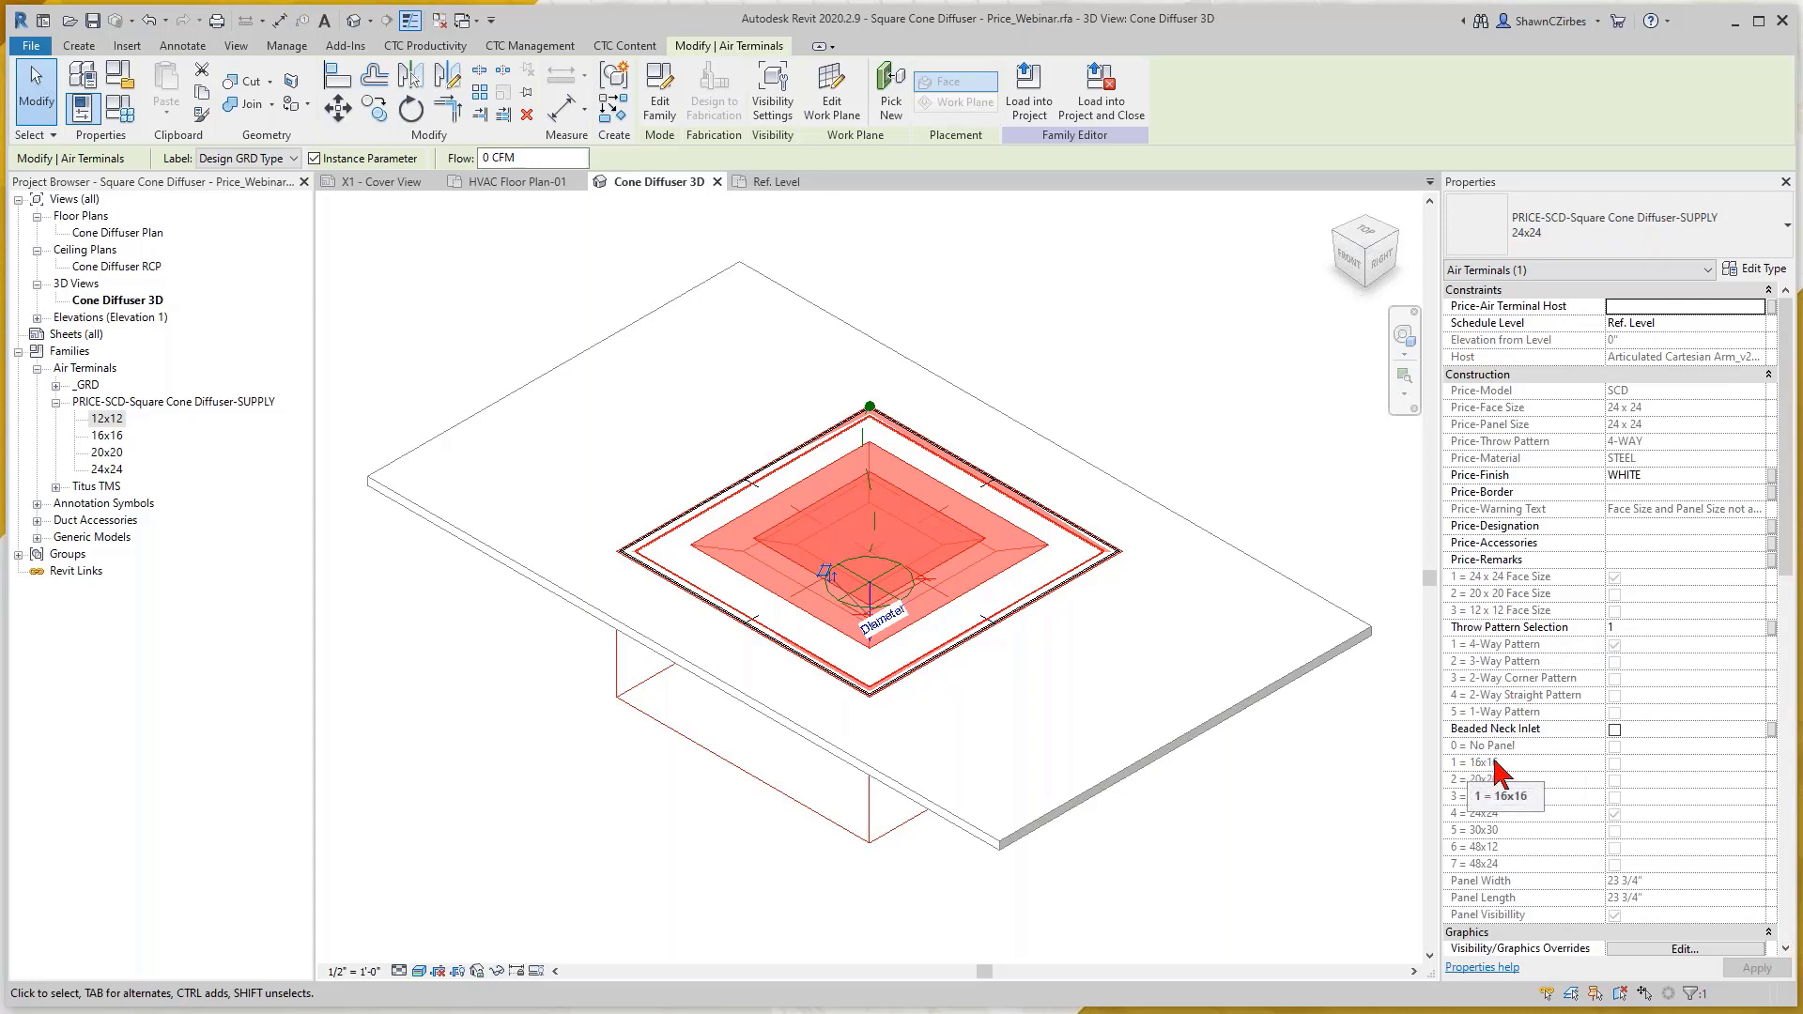
{"action": "left_click", "coordinate": [108, 422]}
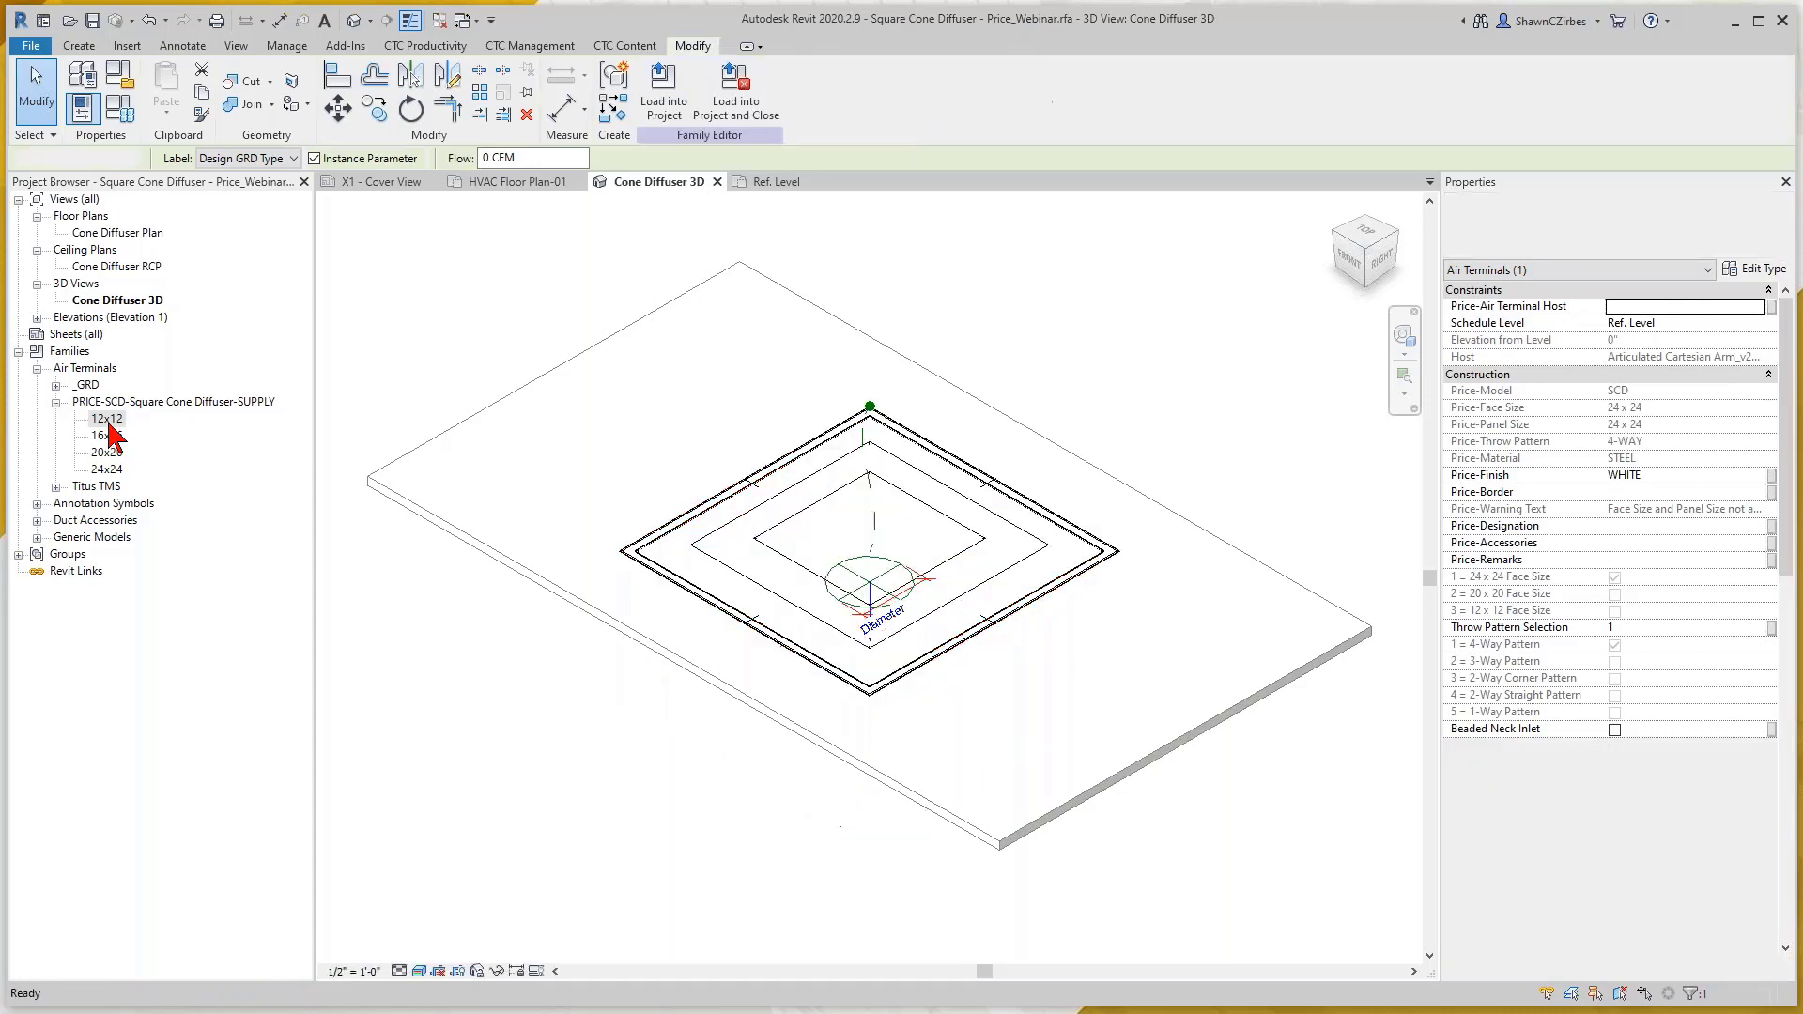
{"action": "right_click", "coordinate": [109, 424]}
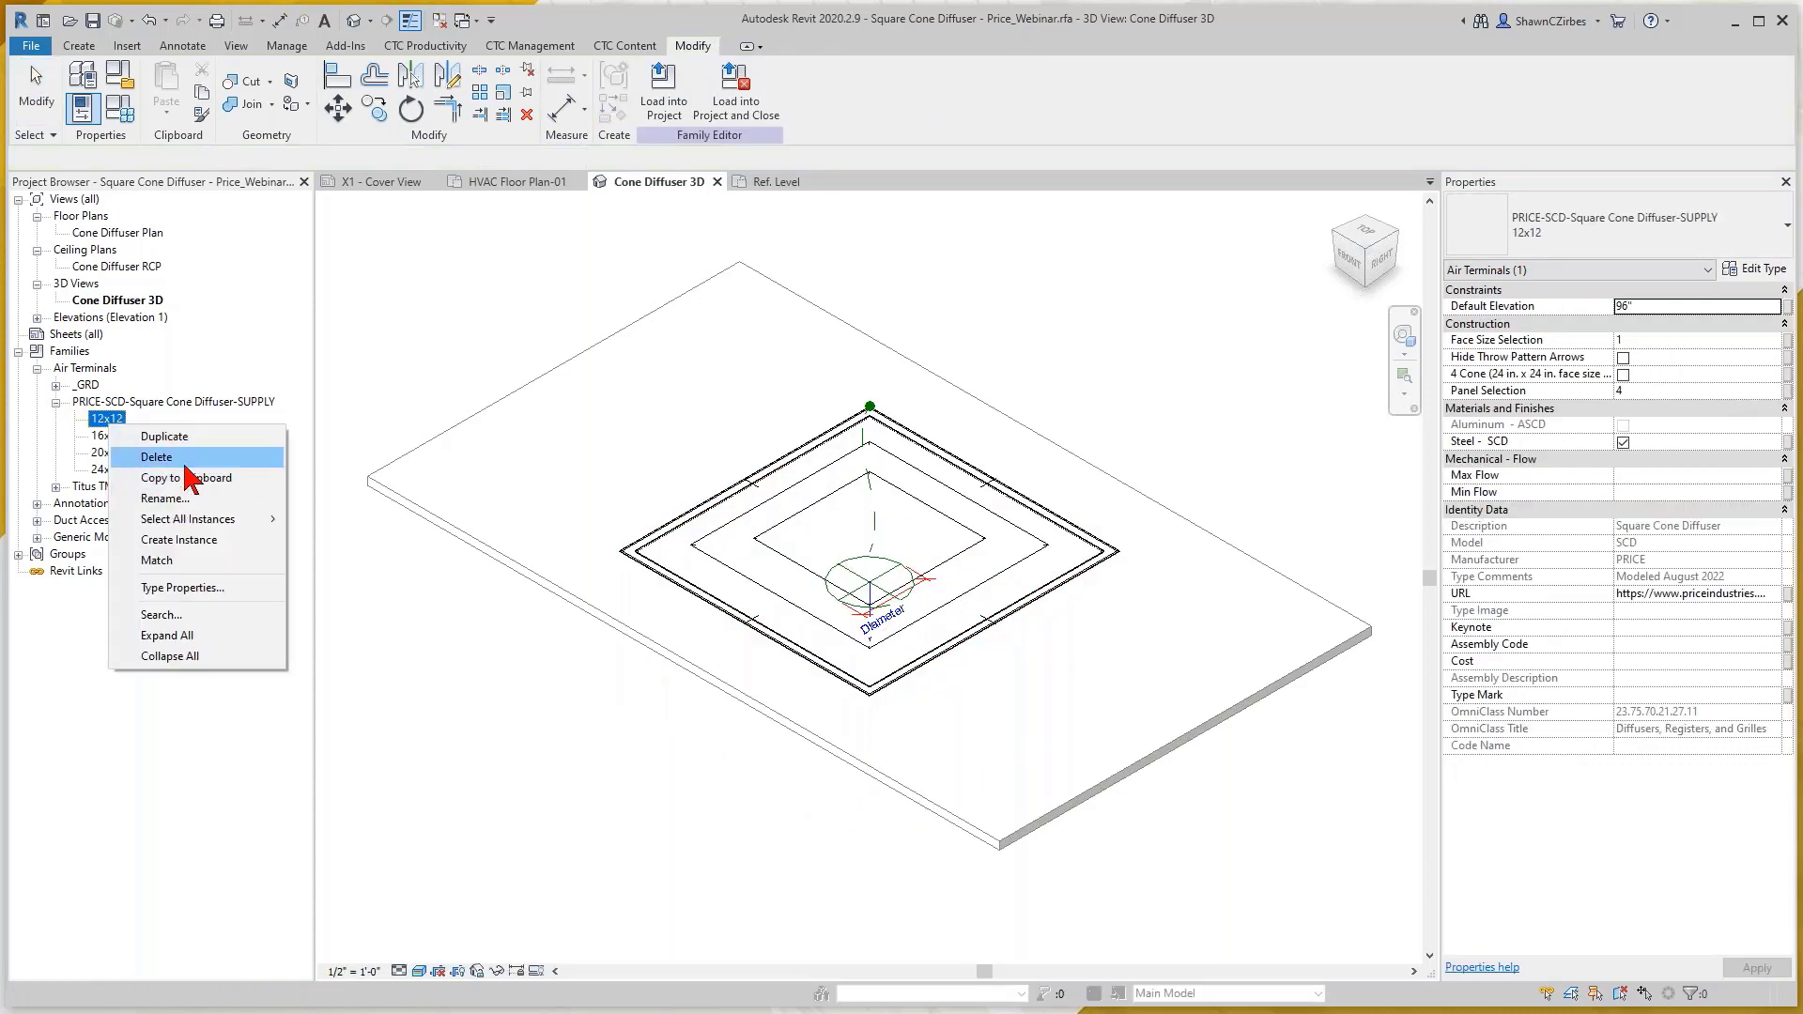
{"action": "left_click", "coordinate": [193, 589]}
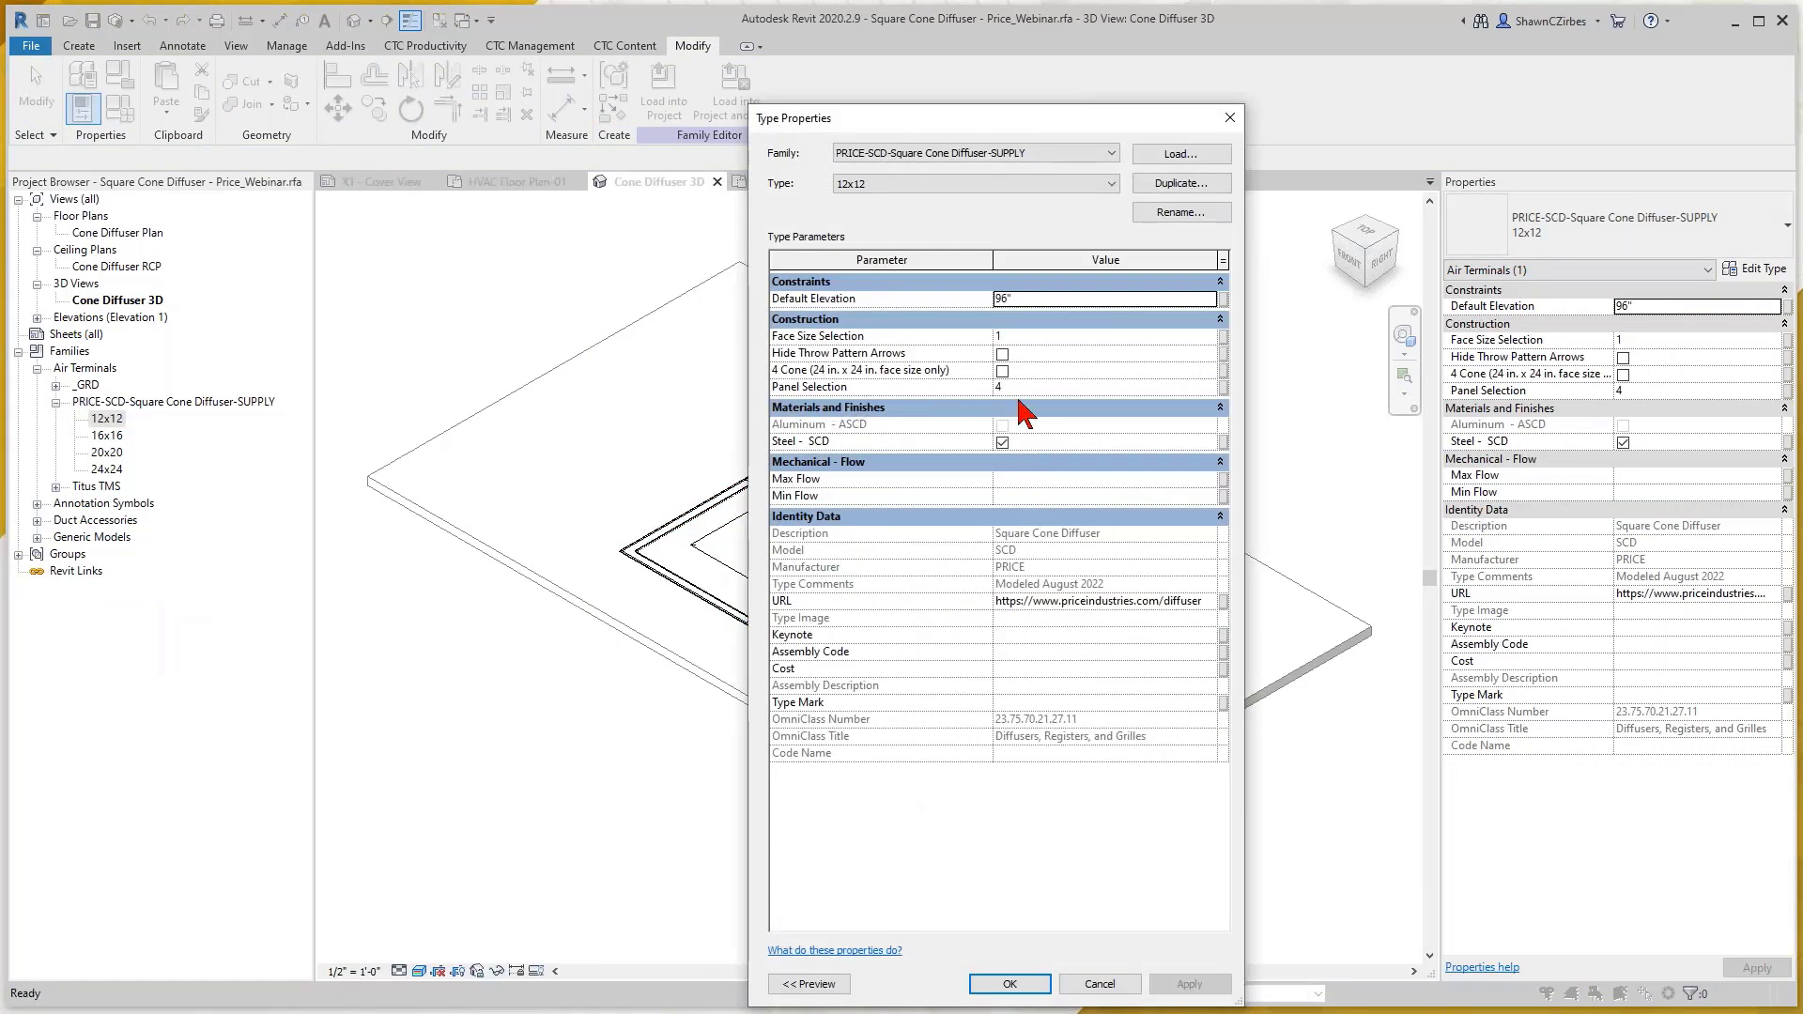
{"action": "left_click", "coordinate": [1033, 338]}
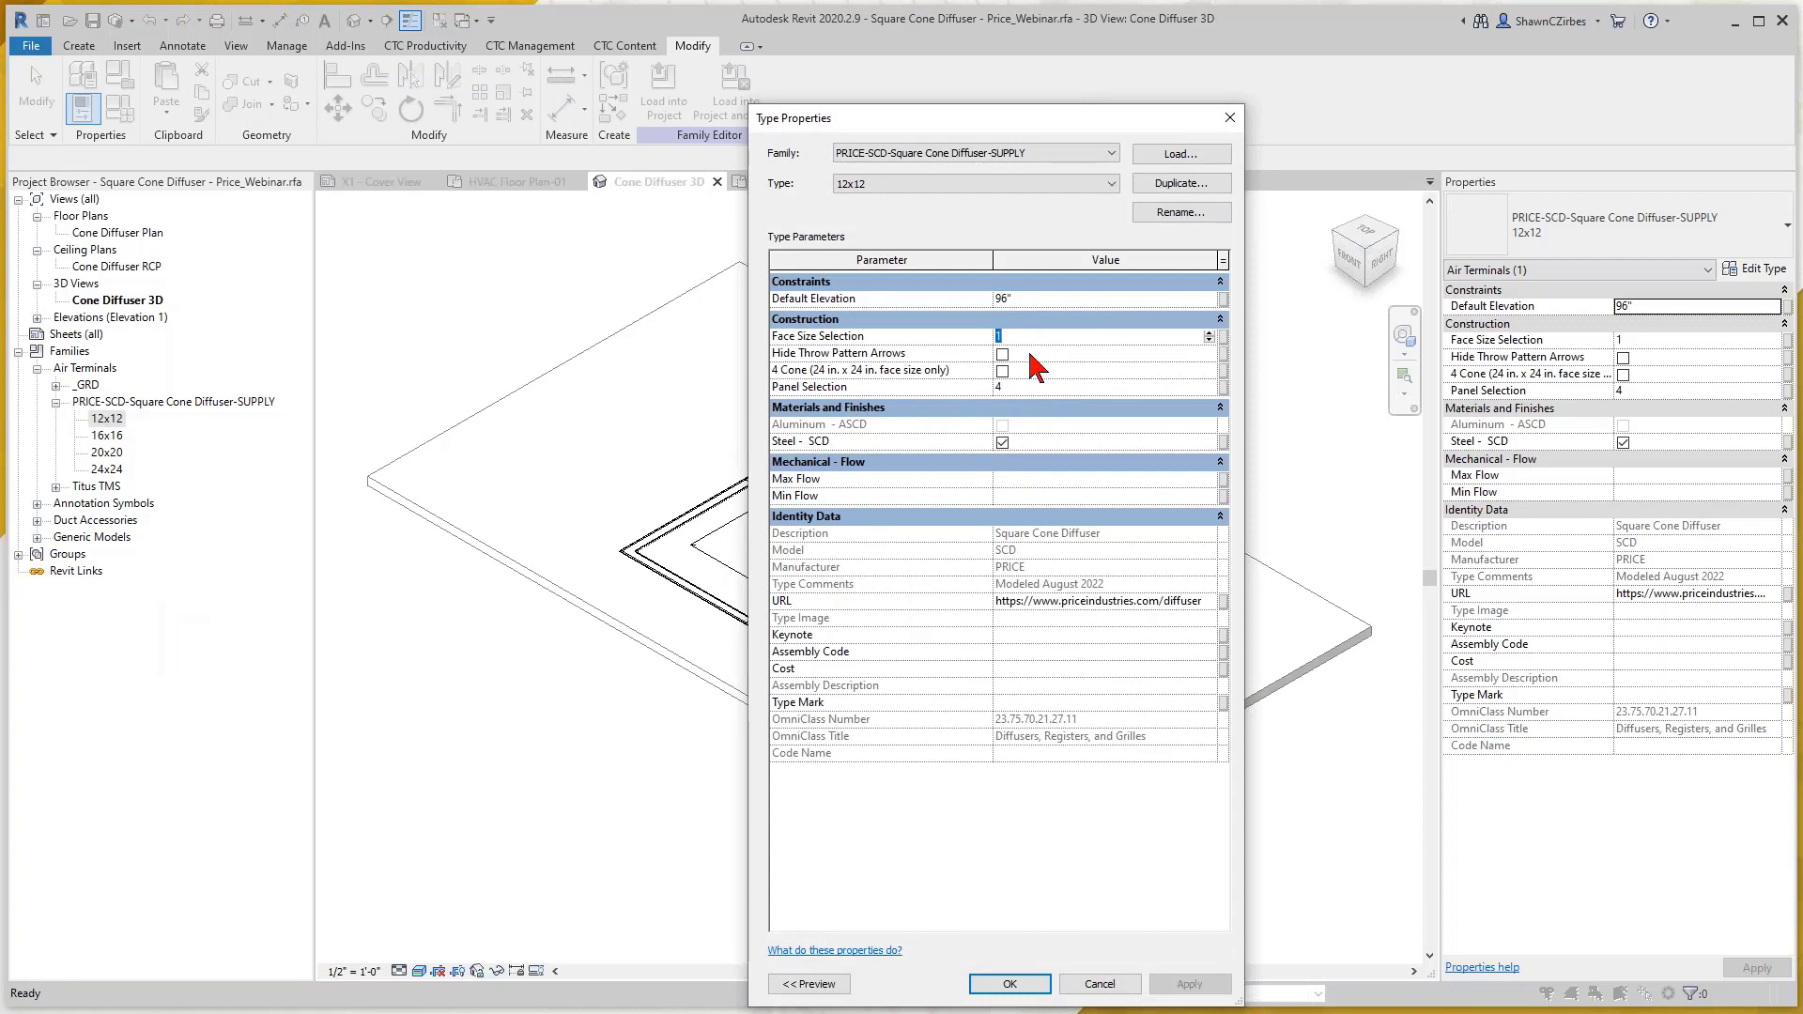
{"action": "type", "text": "3"}
{"action": "left_click", "coordinate": [1037, 387]}
{"action": "type", "text": "0"}
{"action": "left_click", "coordinate": [1009, 983]}
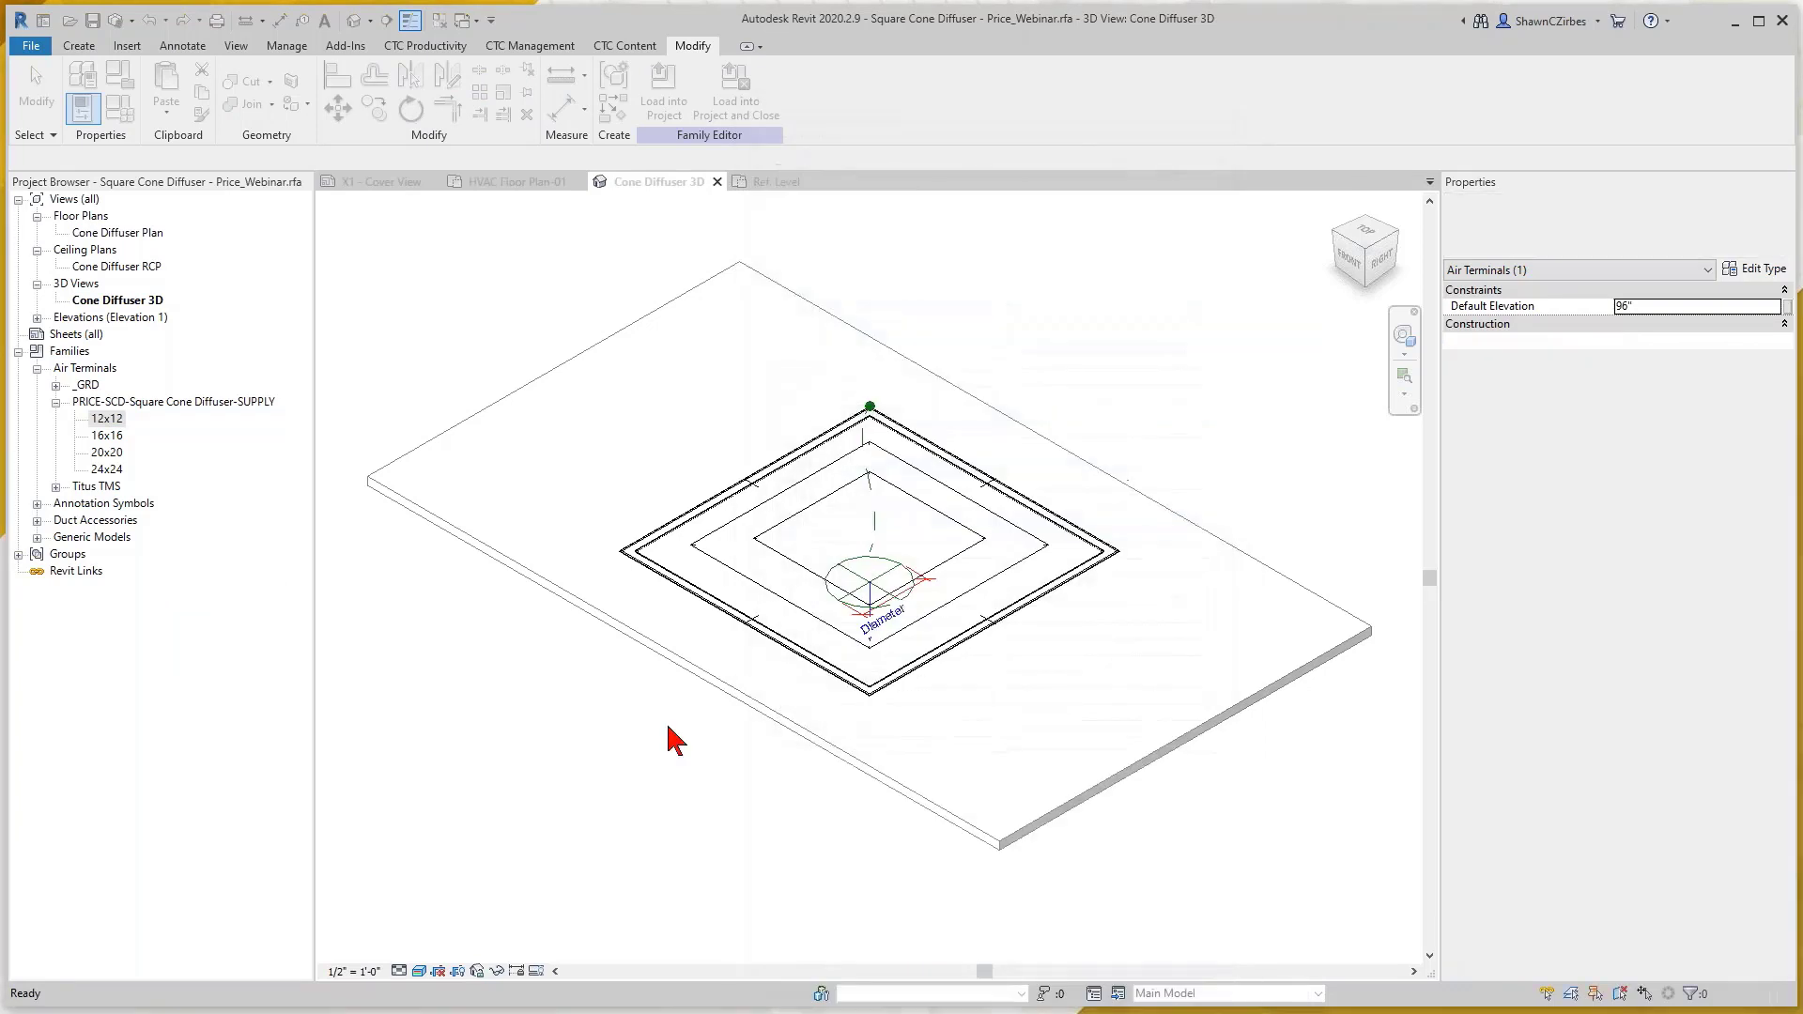
Set the nested 16x16 diffuser type's Face Size Selection to 3 and Panel Selection to 1
{"action": "right_click", "coordinate": [106, 436]}
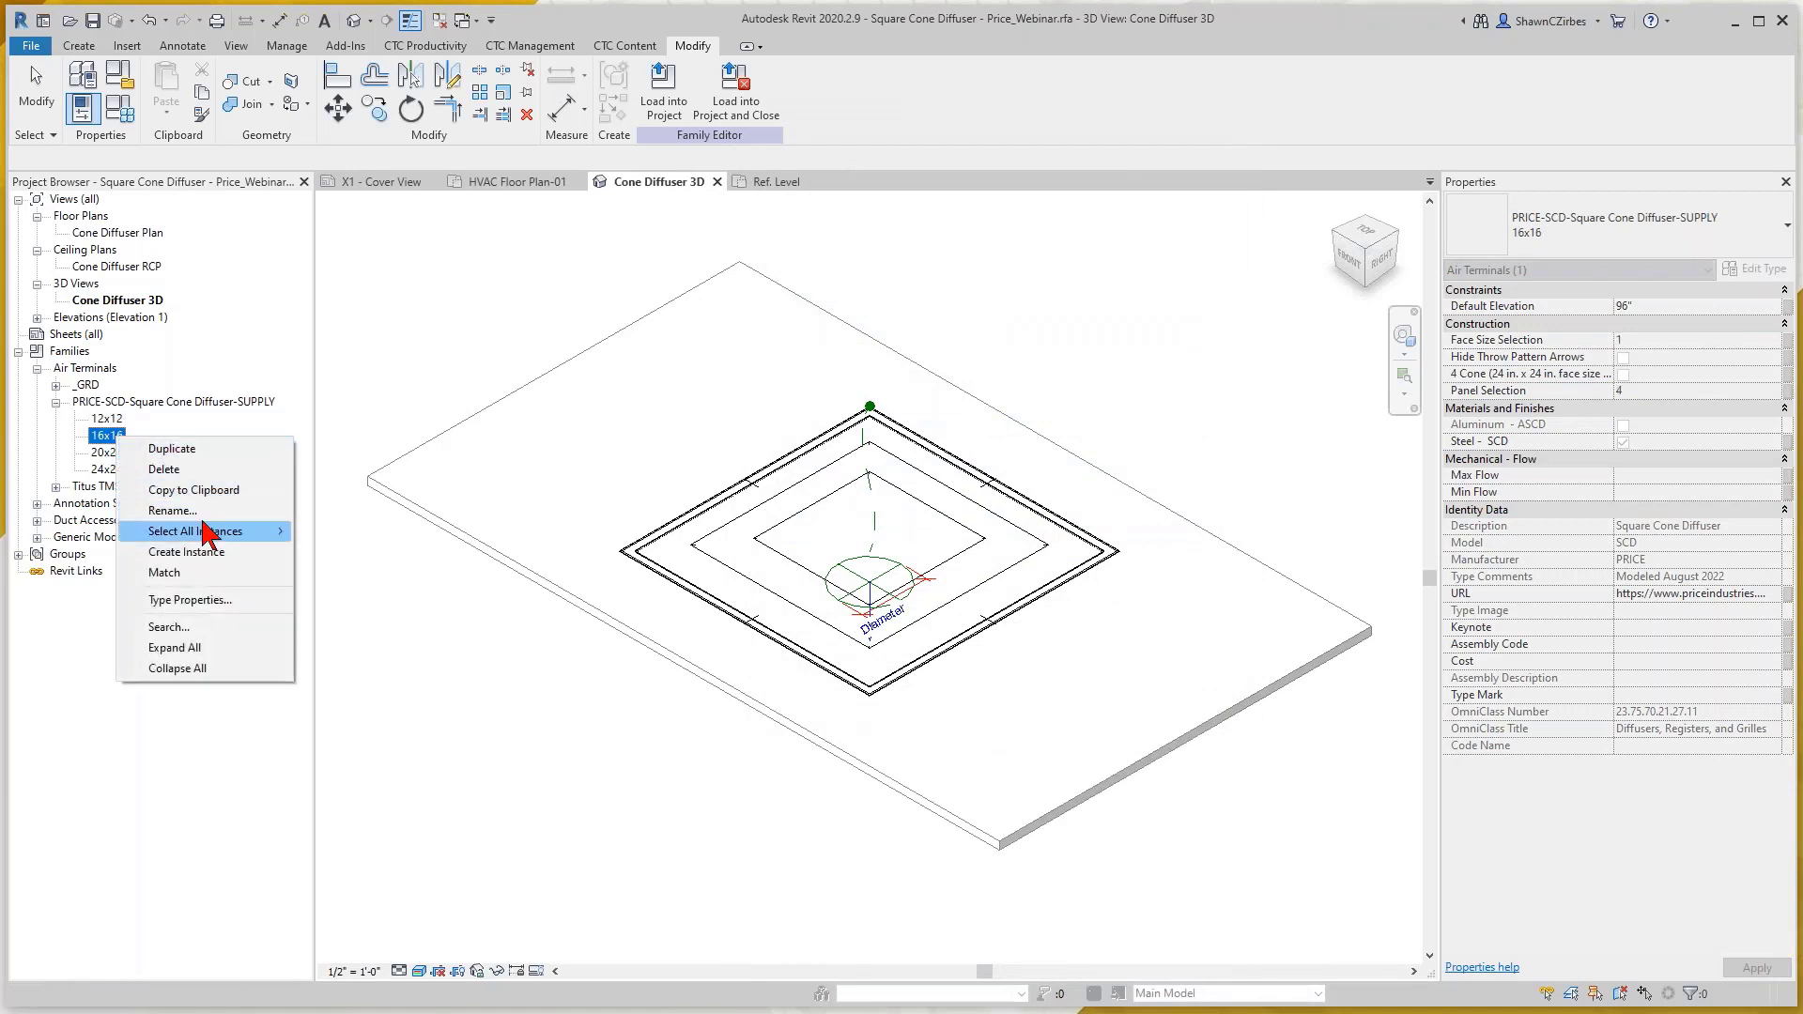
{"action": "mouse_move", "coordinate": [205, 541]}
{"action": "left_click", "coordinate": [220, 600]}
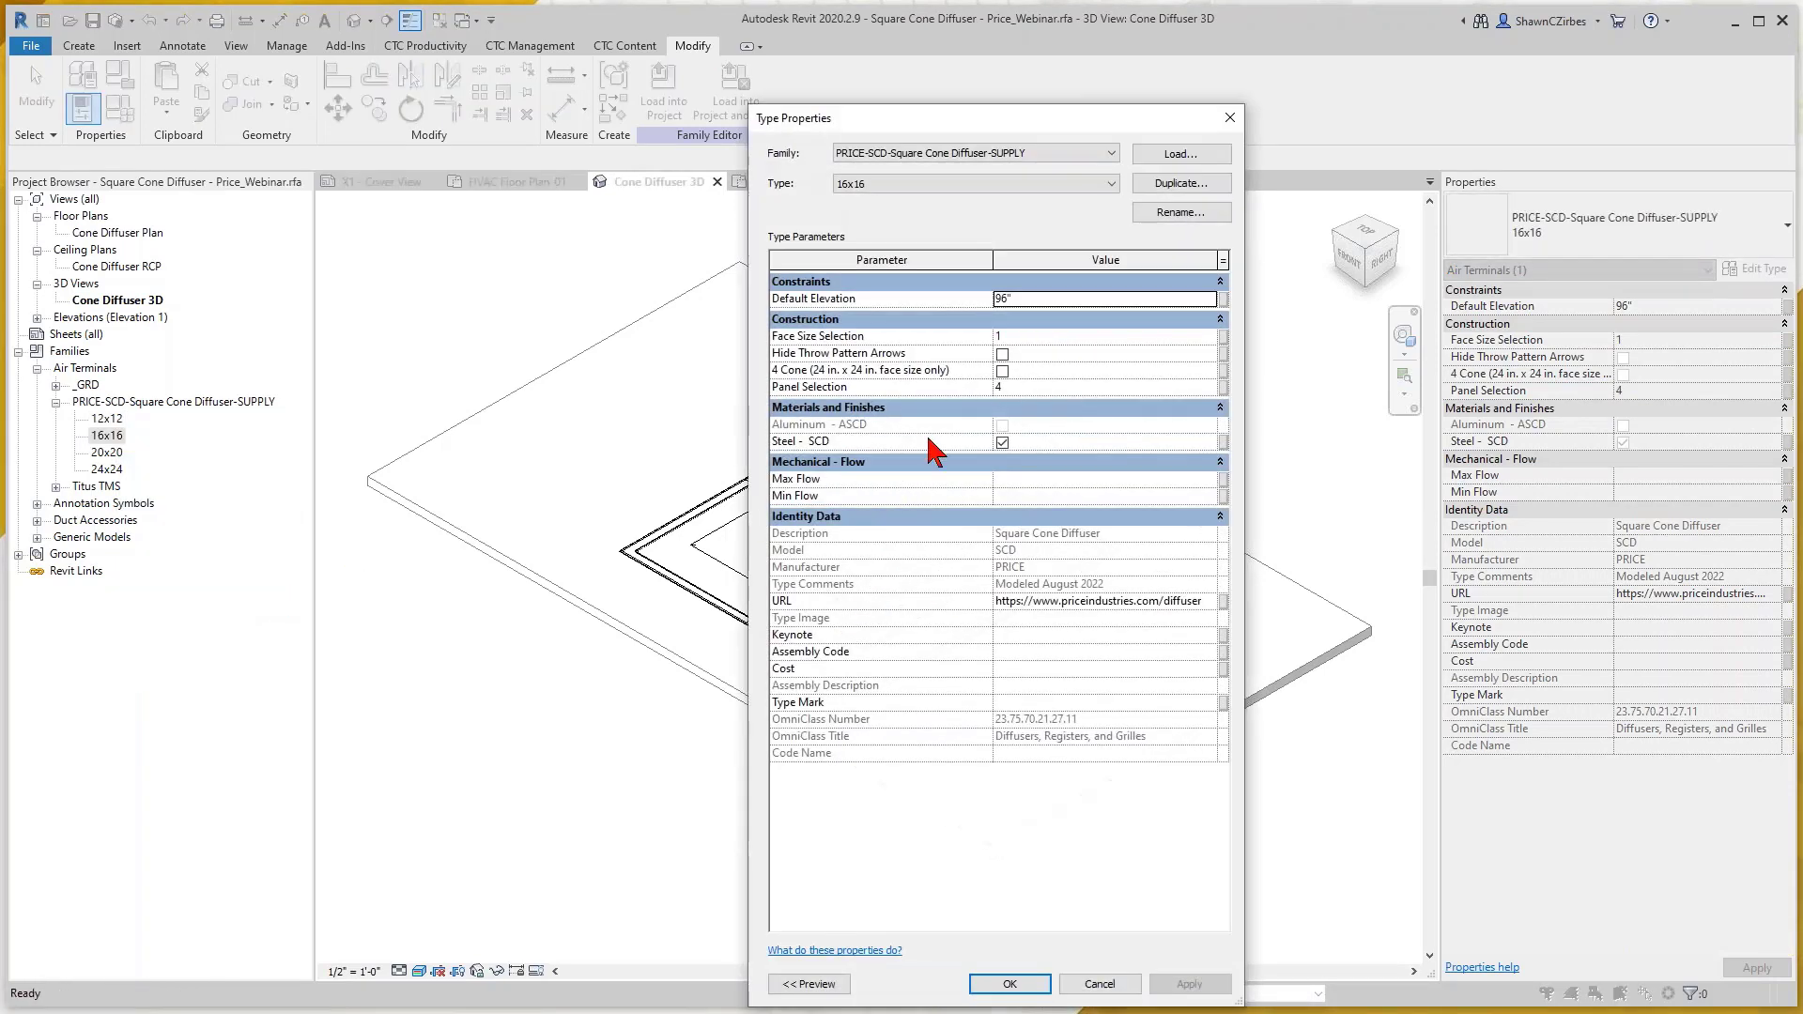
{"action": "left_click", "coordinate": [1024, 337]}
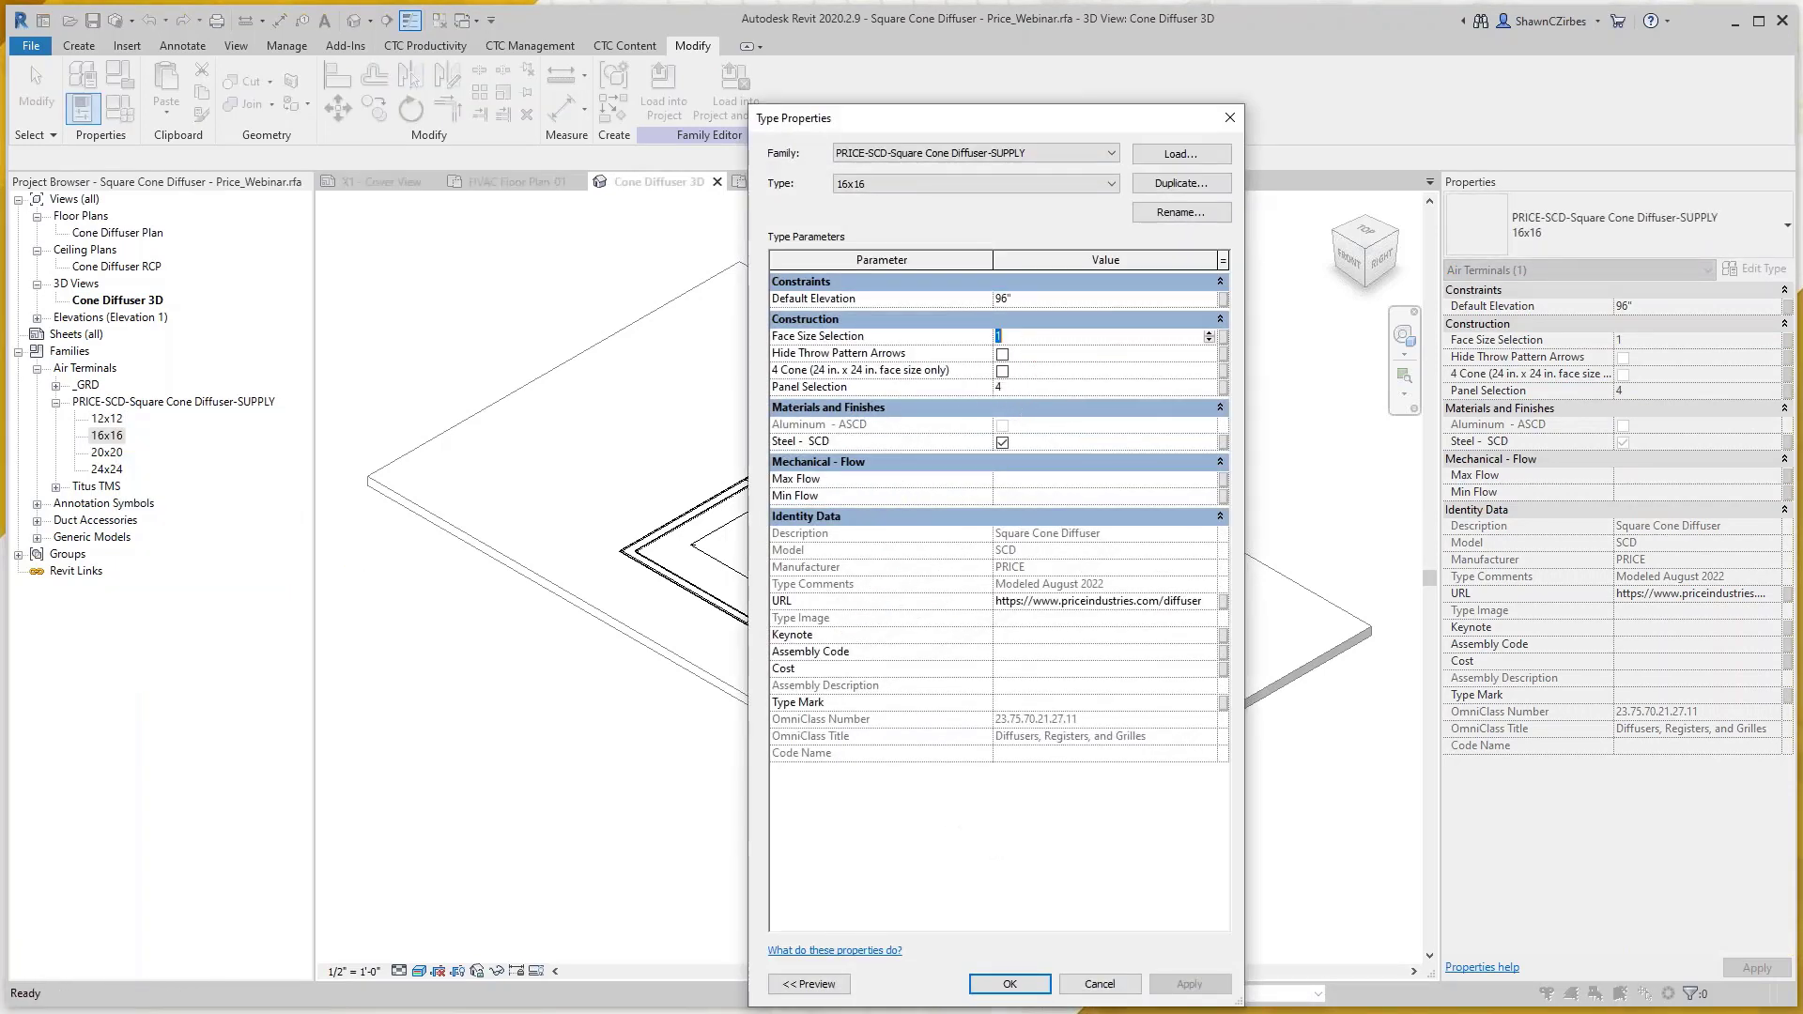
{"action": "type", "text": "3"}
{"action": "left_click", "coordinate": [1029, 386]}
{"action": "left_click", "coordinate": [1006, 342]}
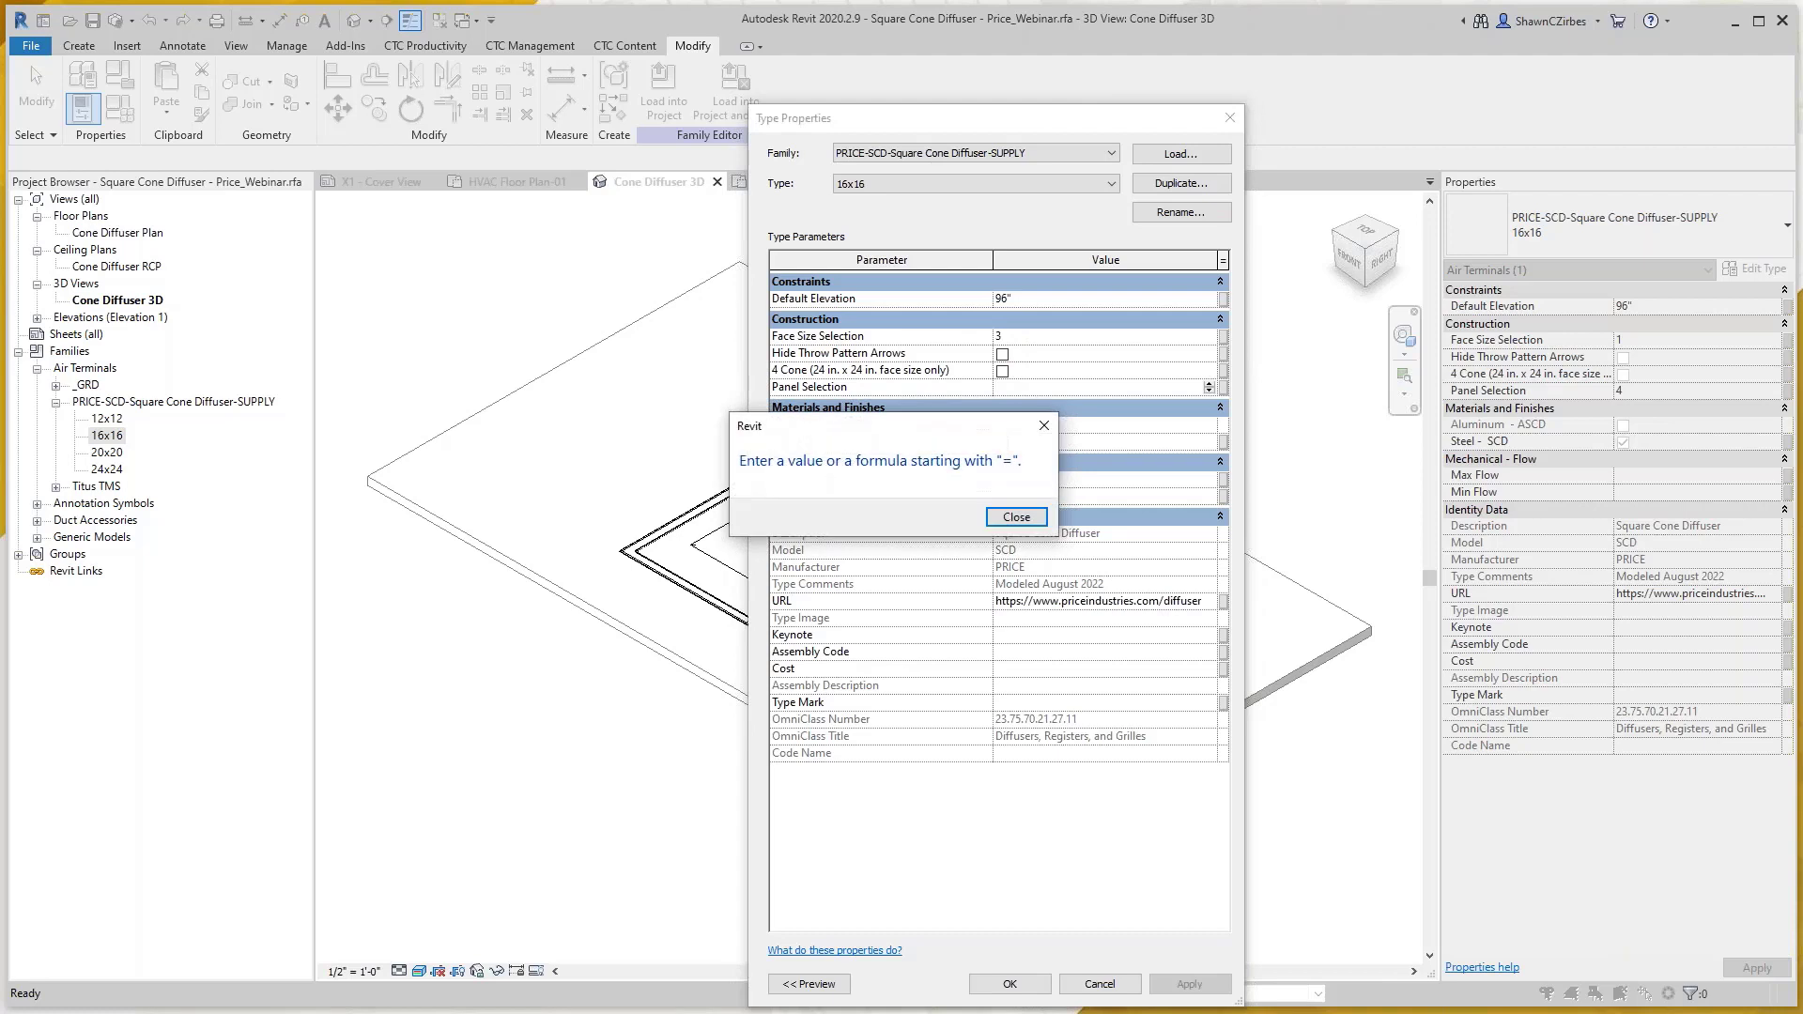
{"action": "left_click", "coordinate": [1019, 515]}
{"action": "left_click", "coordinate": [999, 981]}
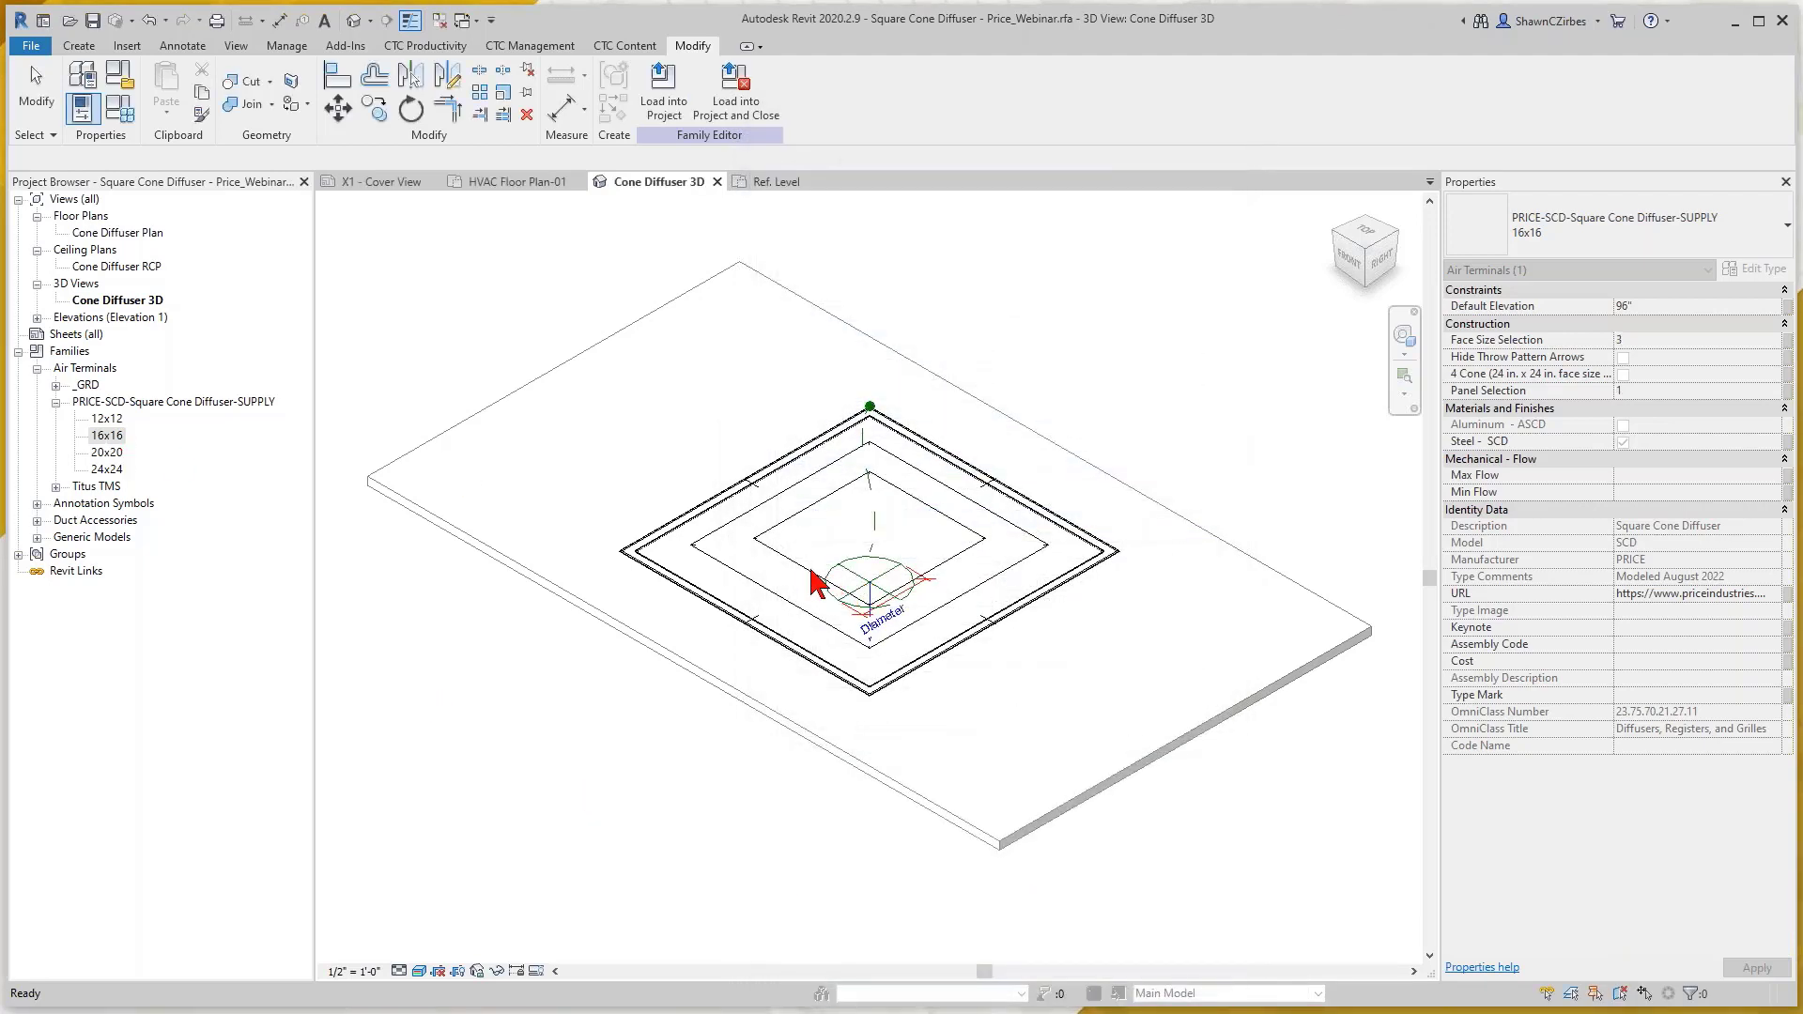
Recheck the placed diffuser's size codes and set the nested 20x20 type's Face Size Selection to 2 and Panel Selection to 2
{"action": "left_click", "coordinate": [820, 579]}
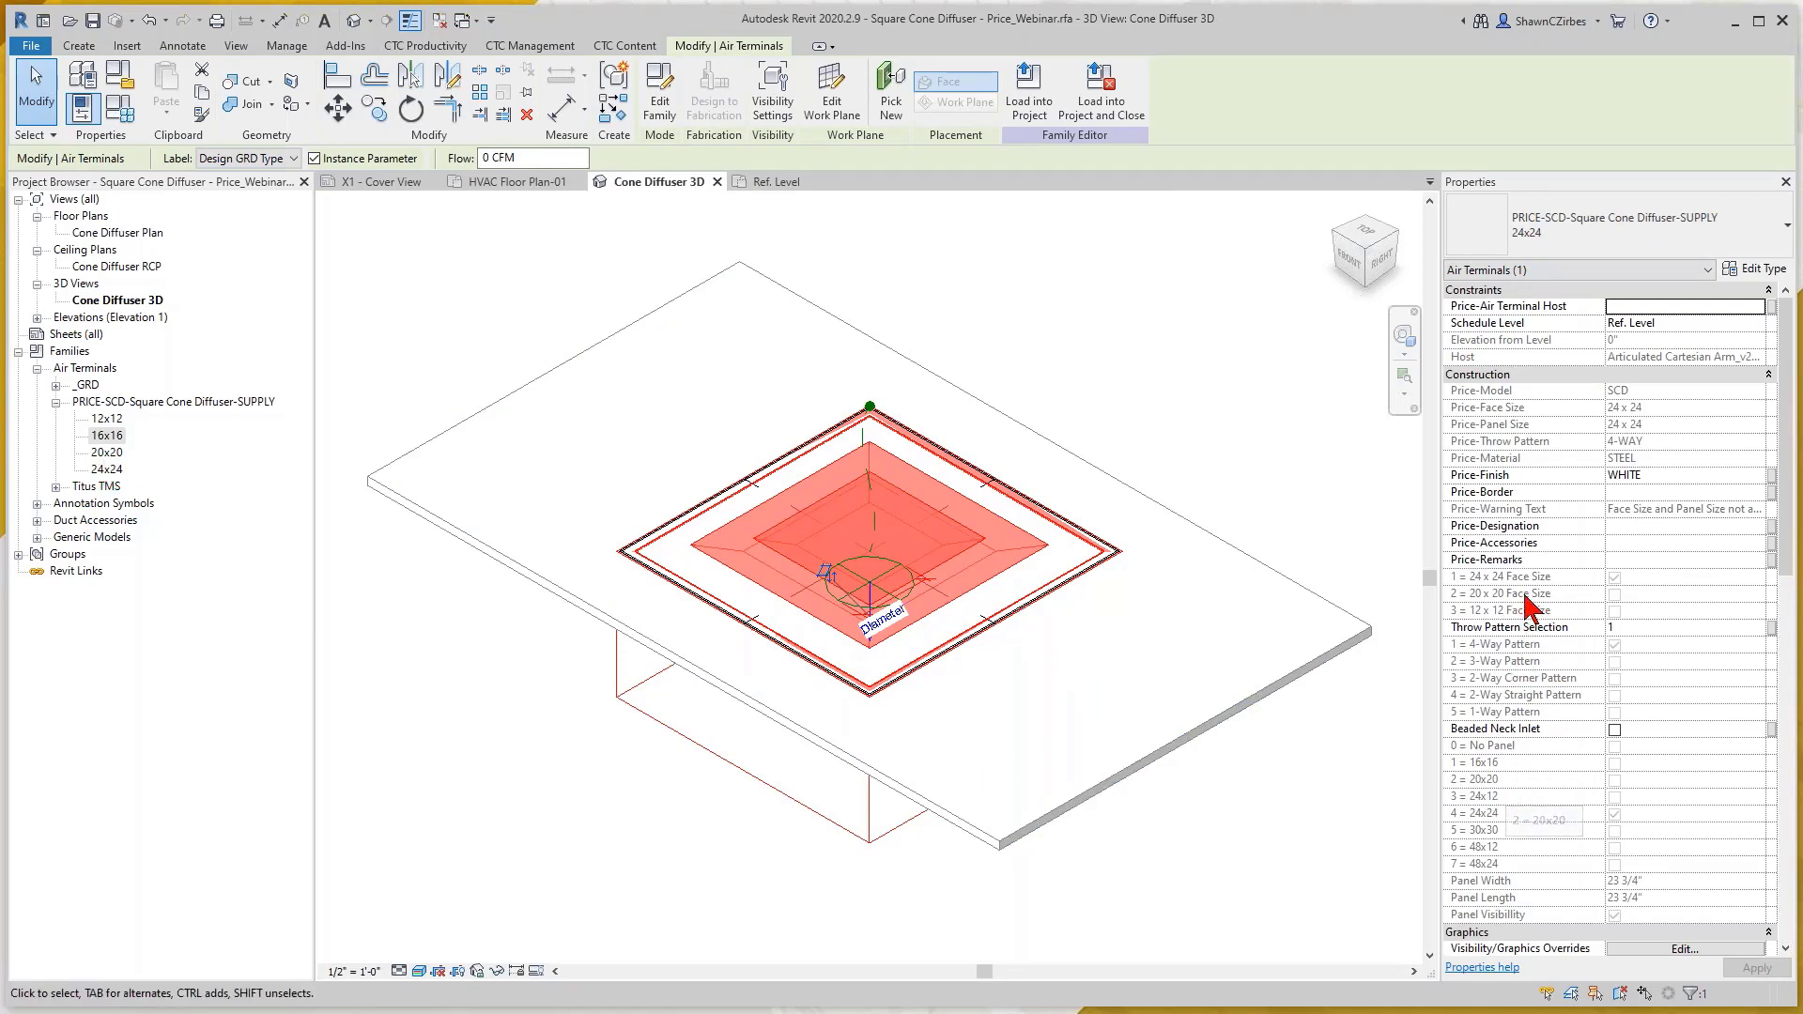
{"action": "right_click", "coordinate": [115, 457]}
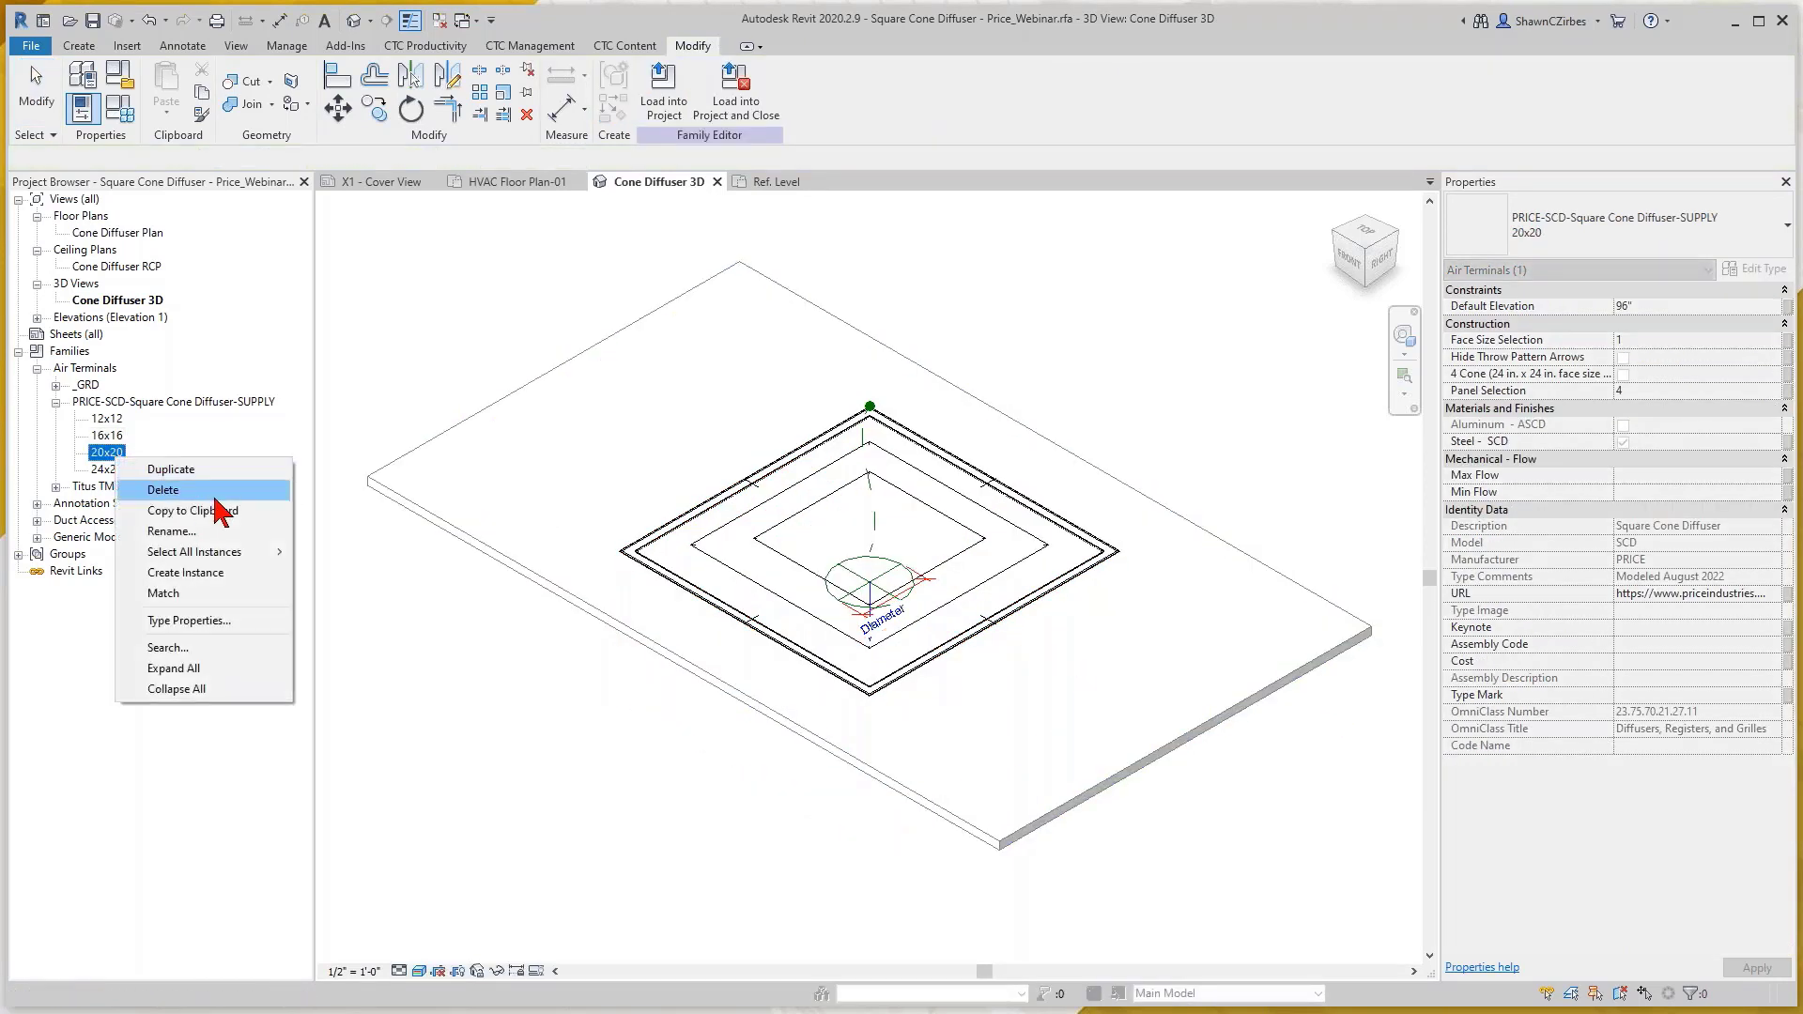
{"action": "left_click", "coordinate": [212, 545]}
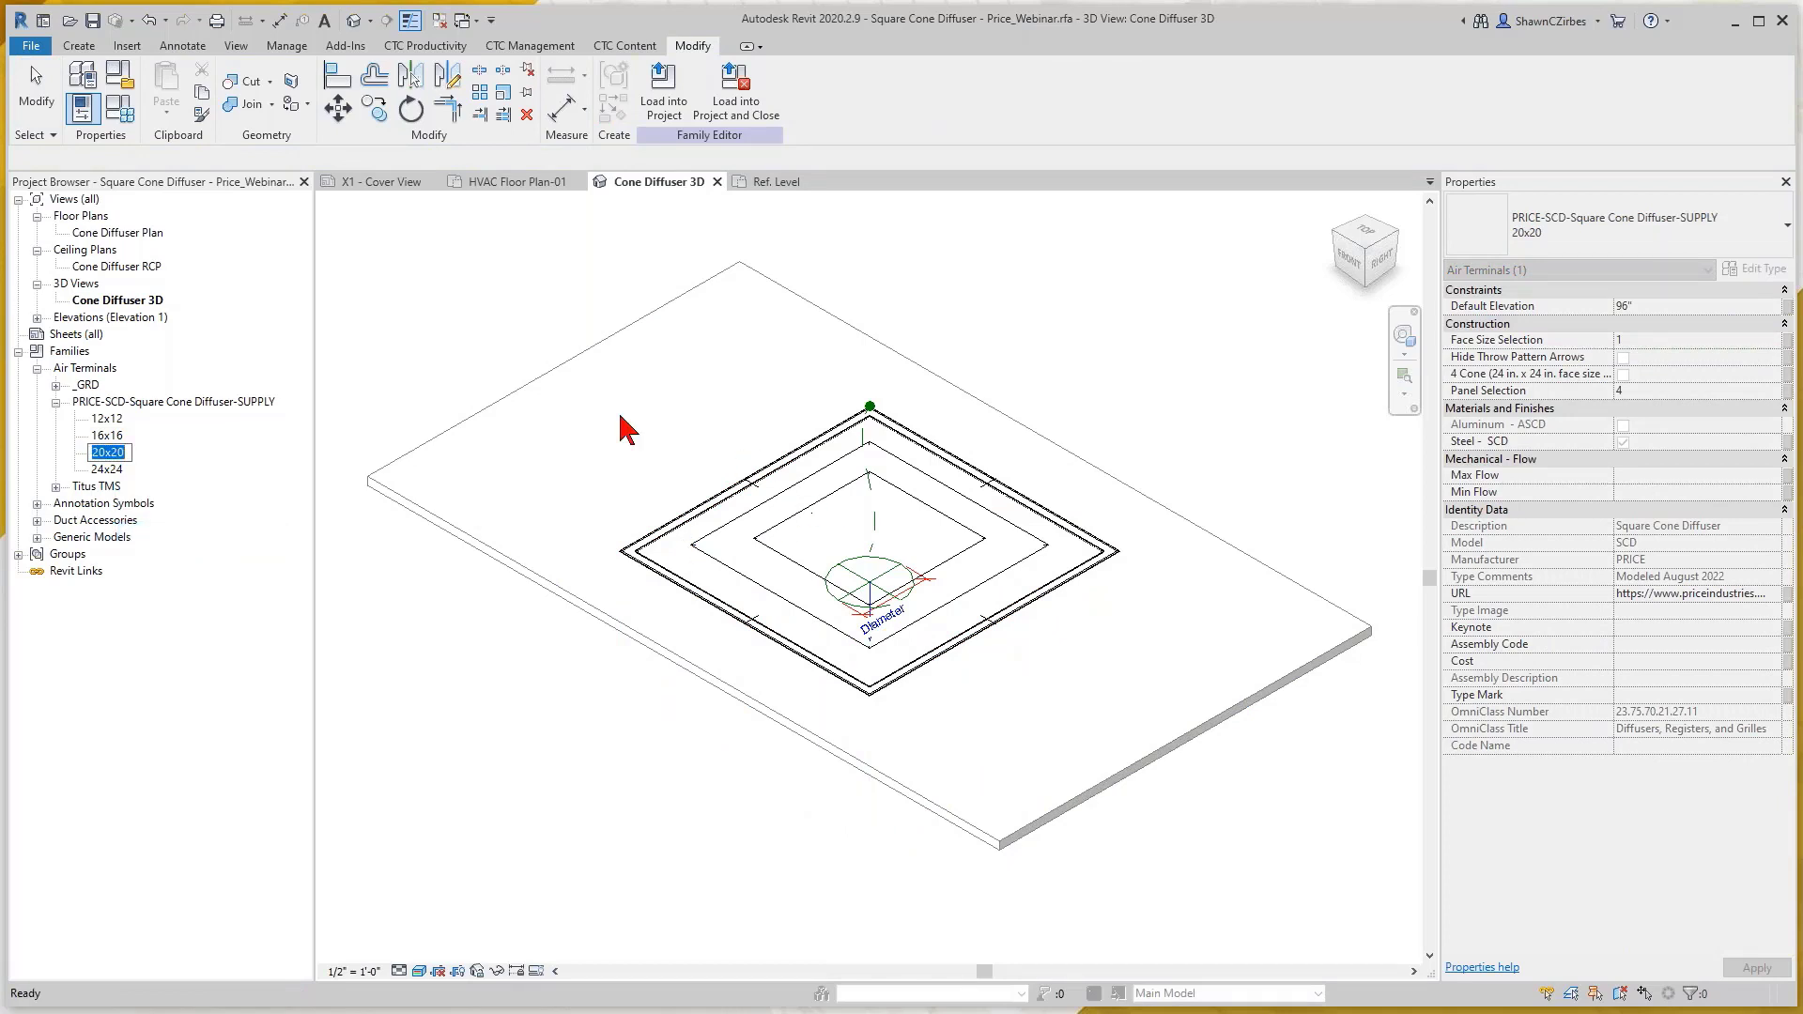
{"action": "right_click", "coordinate": [120, 456]}
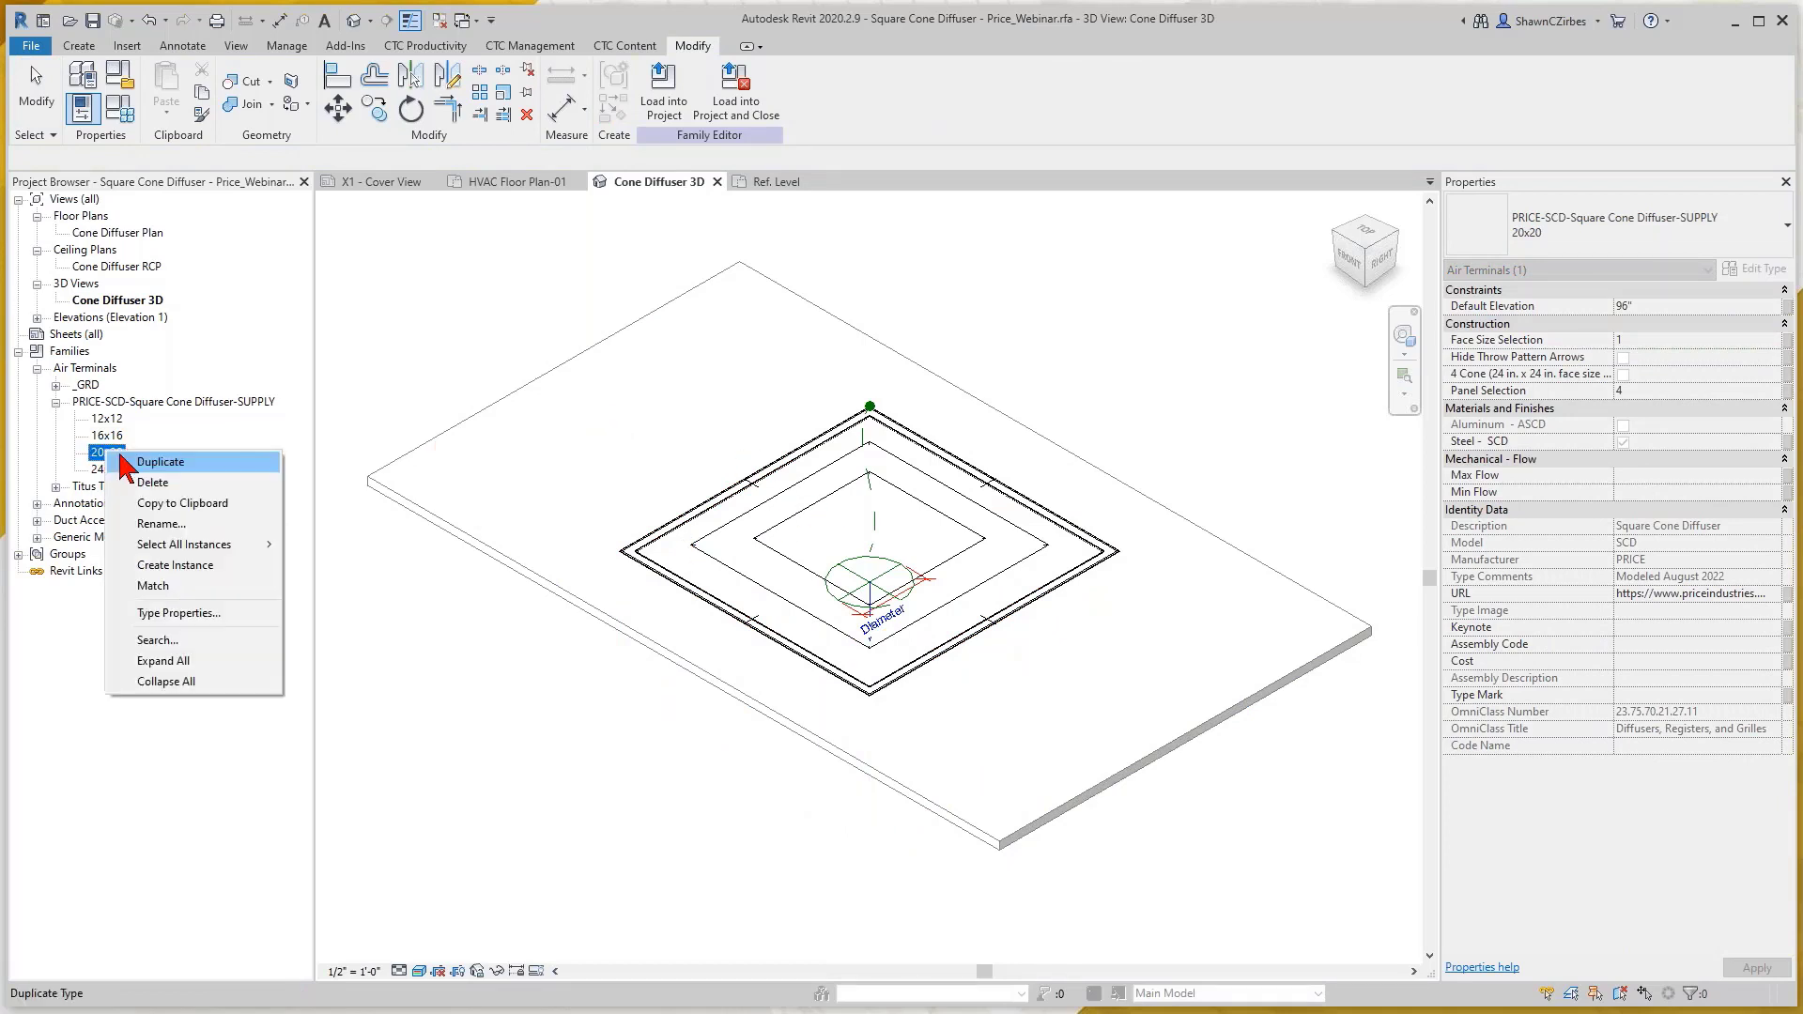
{"action": "left_click", "coordinate": [196, 615]}
{"action": "left_click", "coordinate": [1057, 336]}
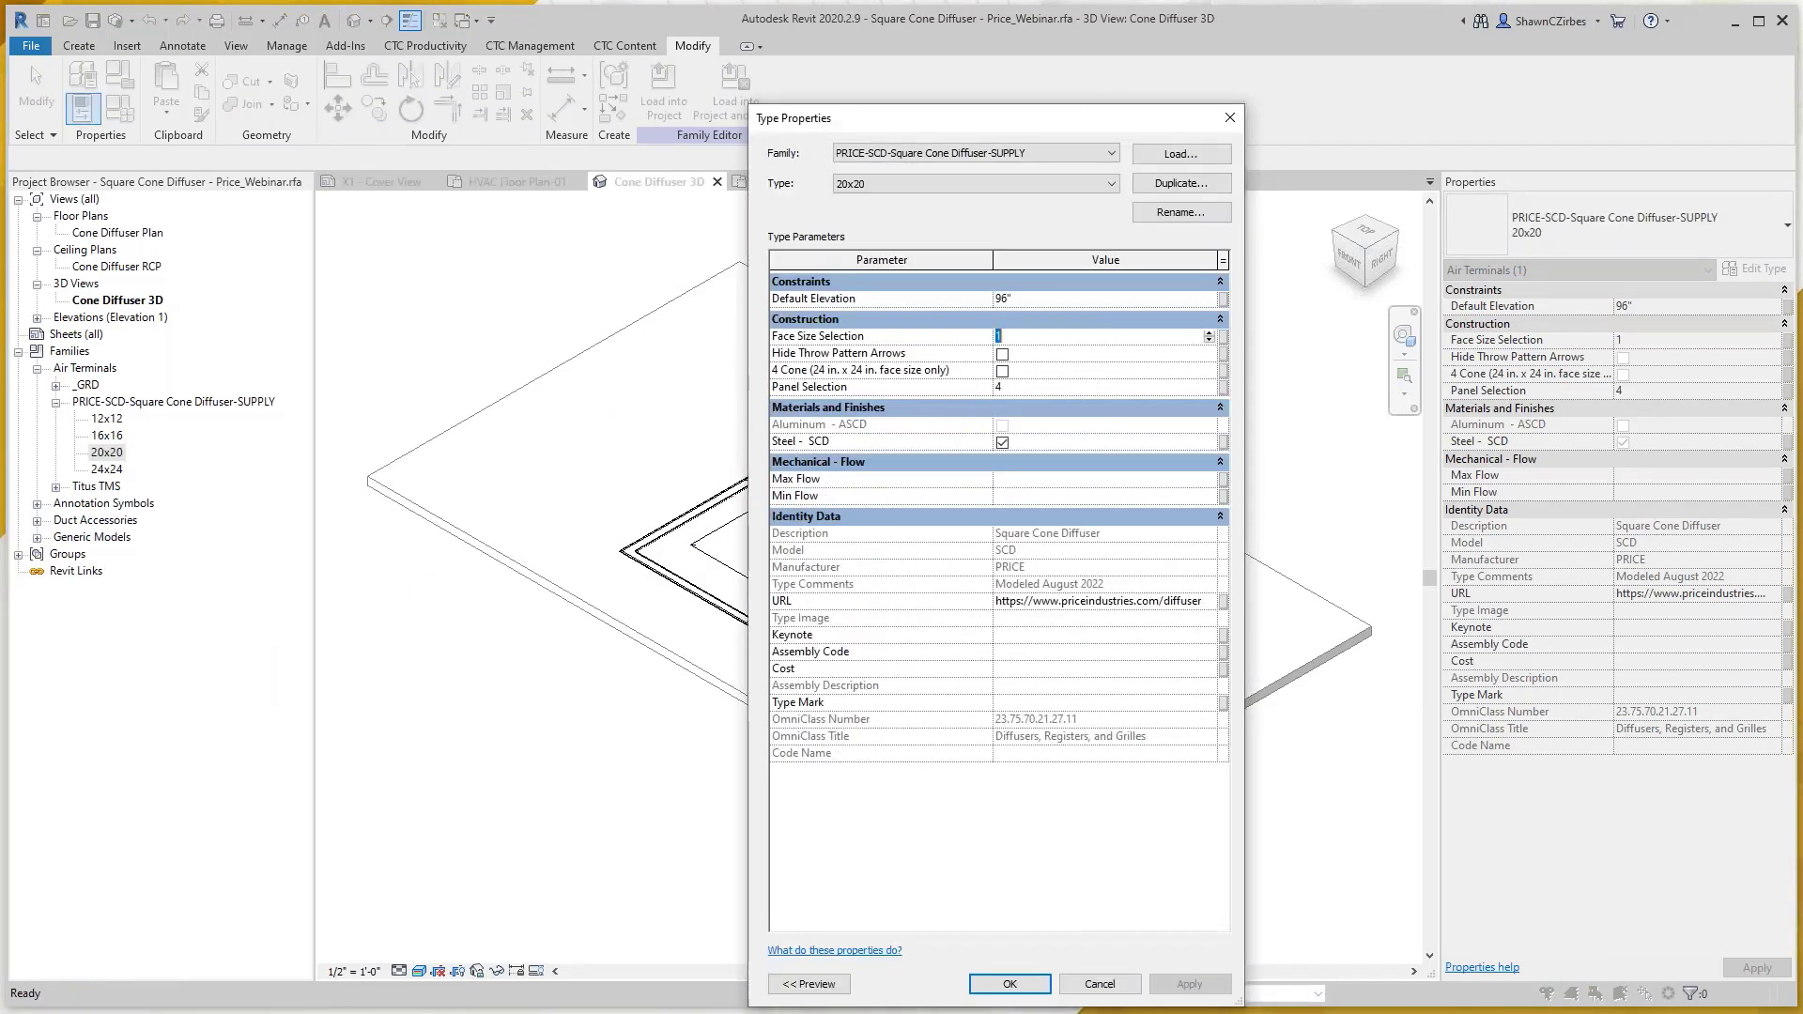
{"action": "type", "text": "2"}
{"action": "left_click", "coordinate": [1029, 387]}
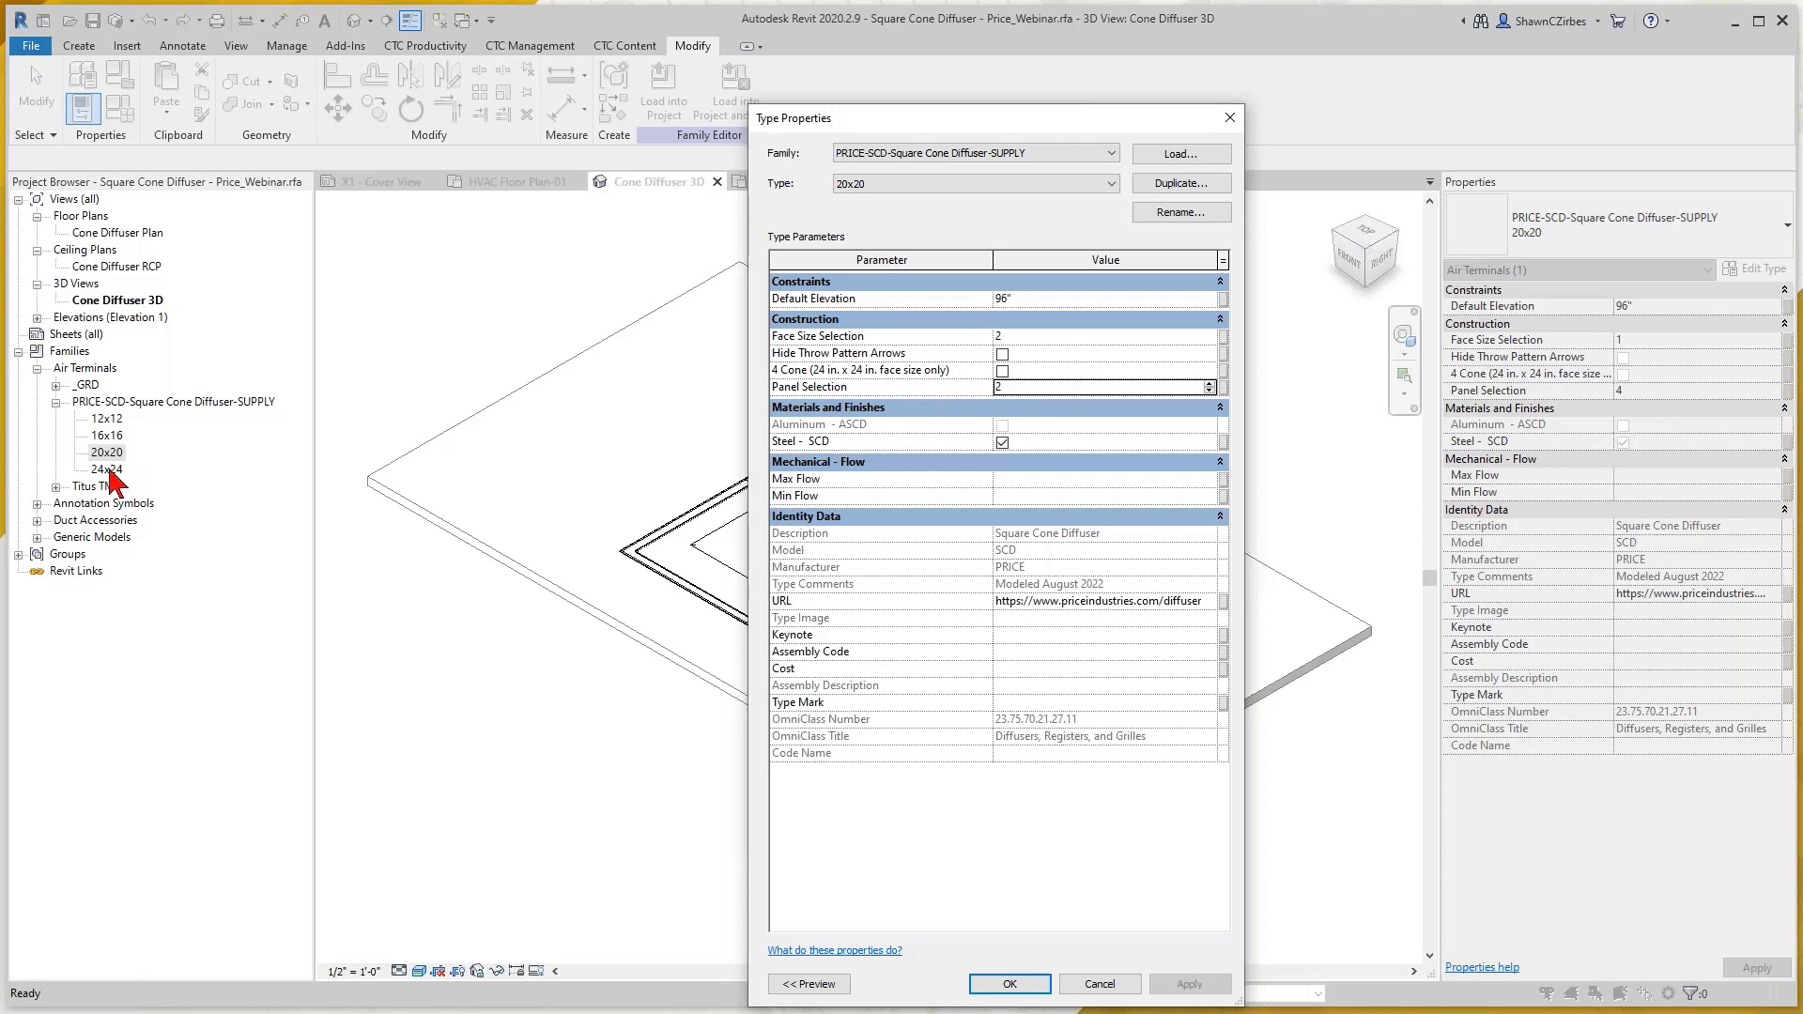
{"action": "left_click", "coordinate": [1023, 985]}
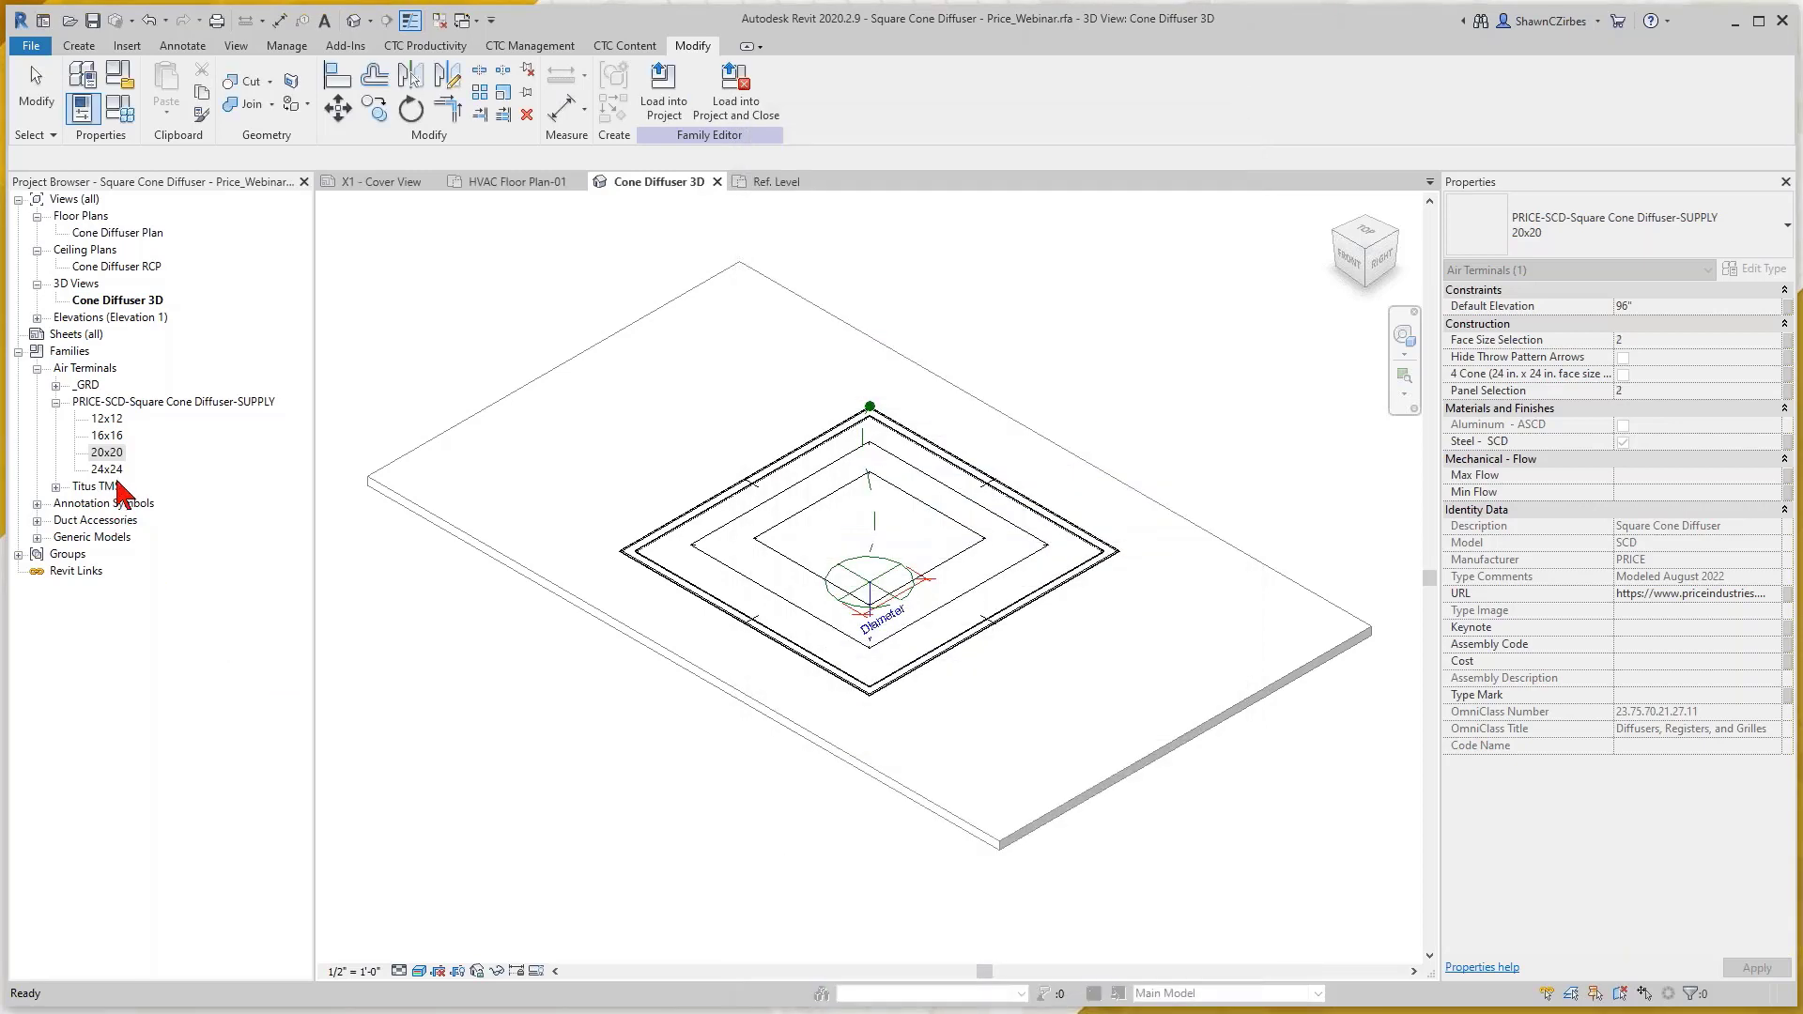
Duplicate the nested 24x24 diffuser type as 24x24 4 Cone and enable its 4 Cone (24 in. x 24 in. face size only) option
{"action": "double_click", "coordinate": [111, 470]}
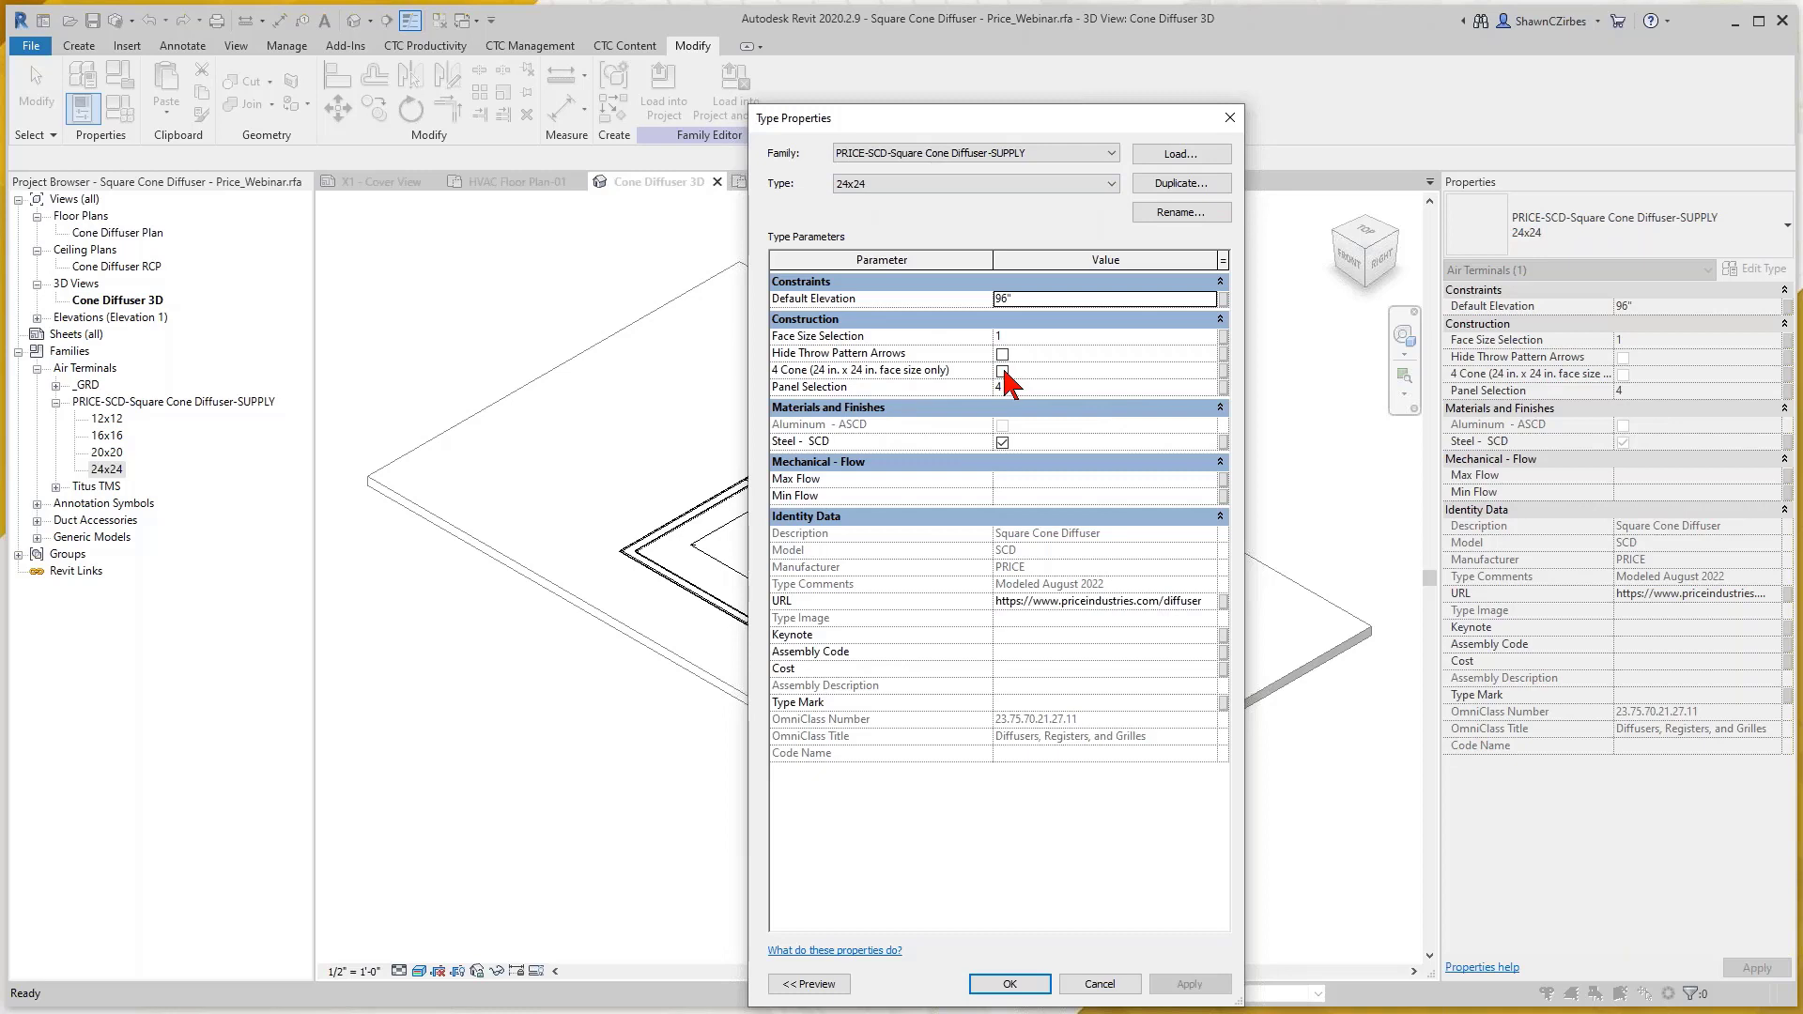
{"action": "left_click", "coordinate": [1176, 181]}
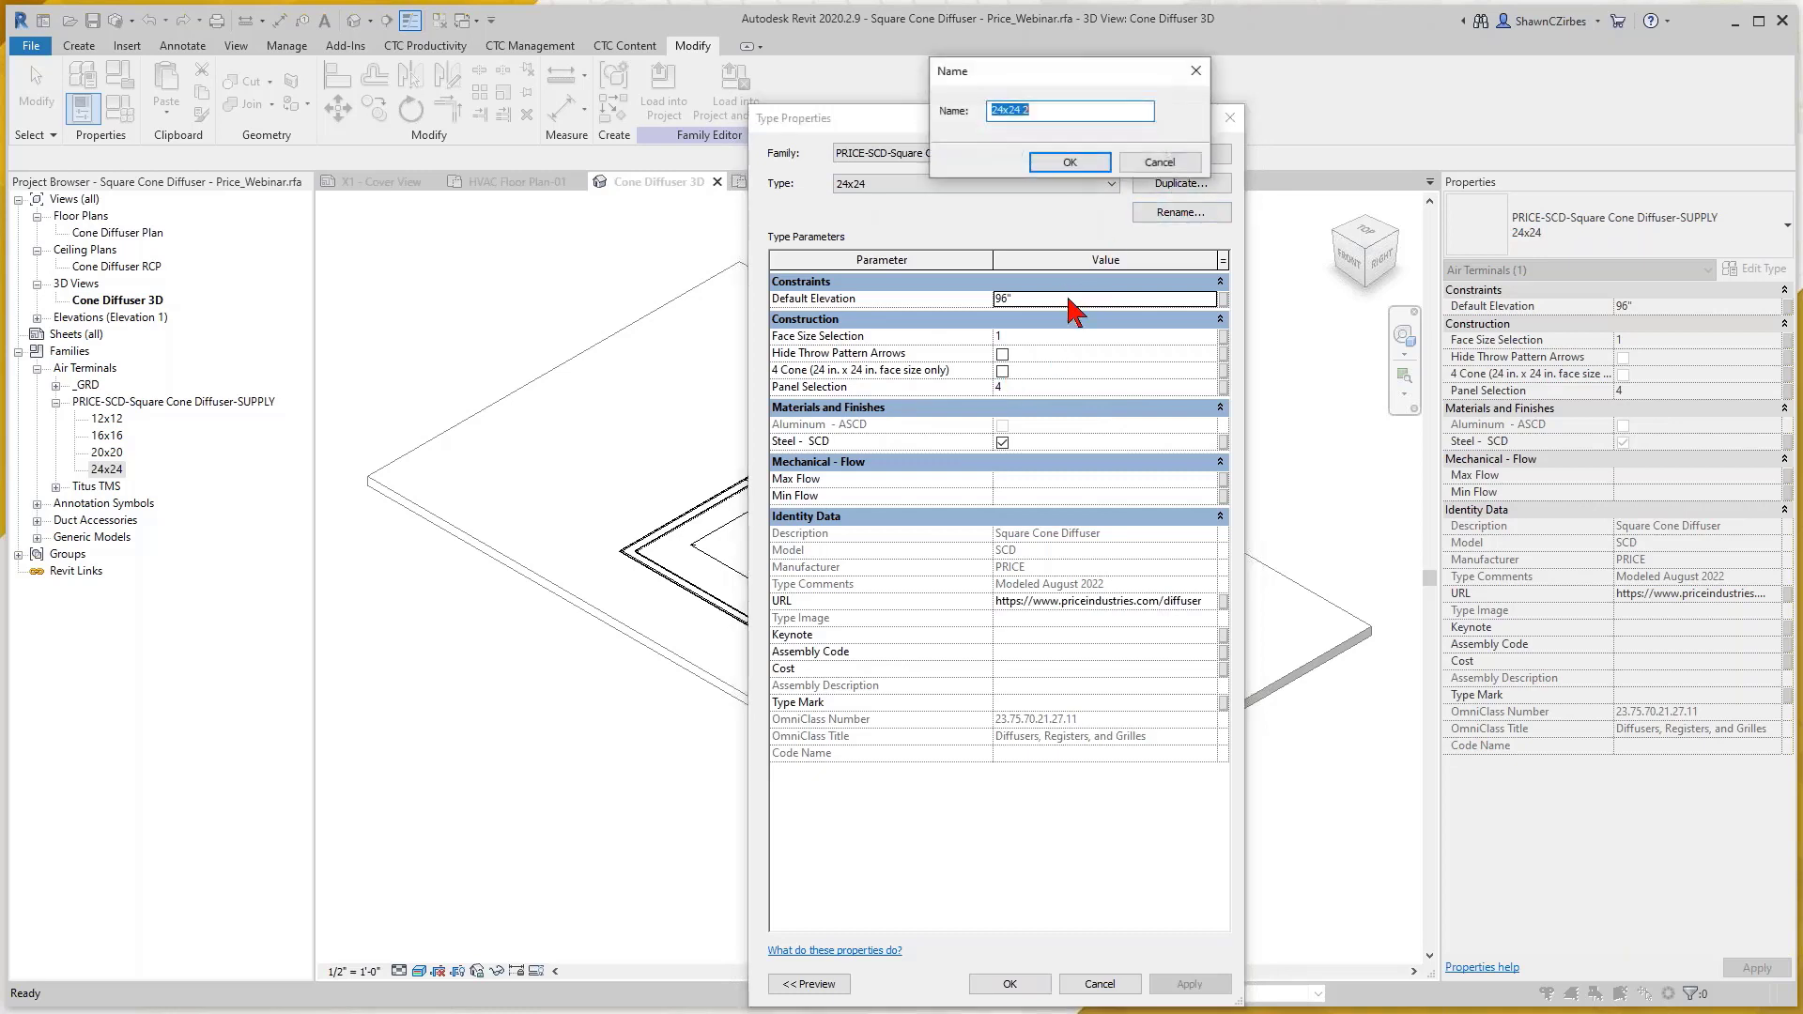
{"action": "left_click", "coordinate": [1068, 109]}
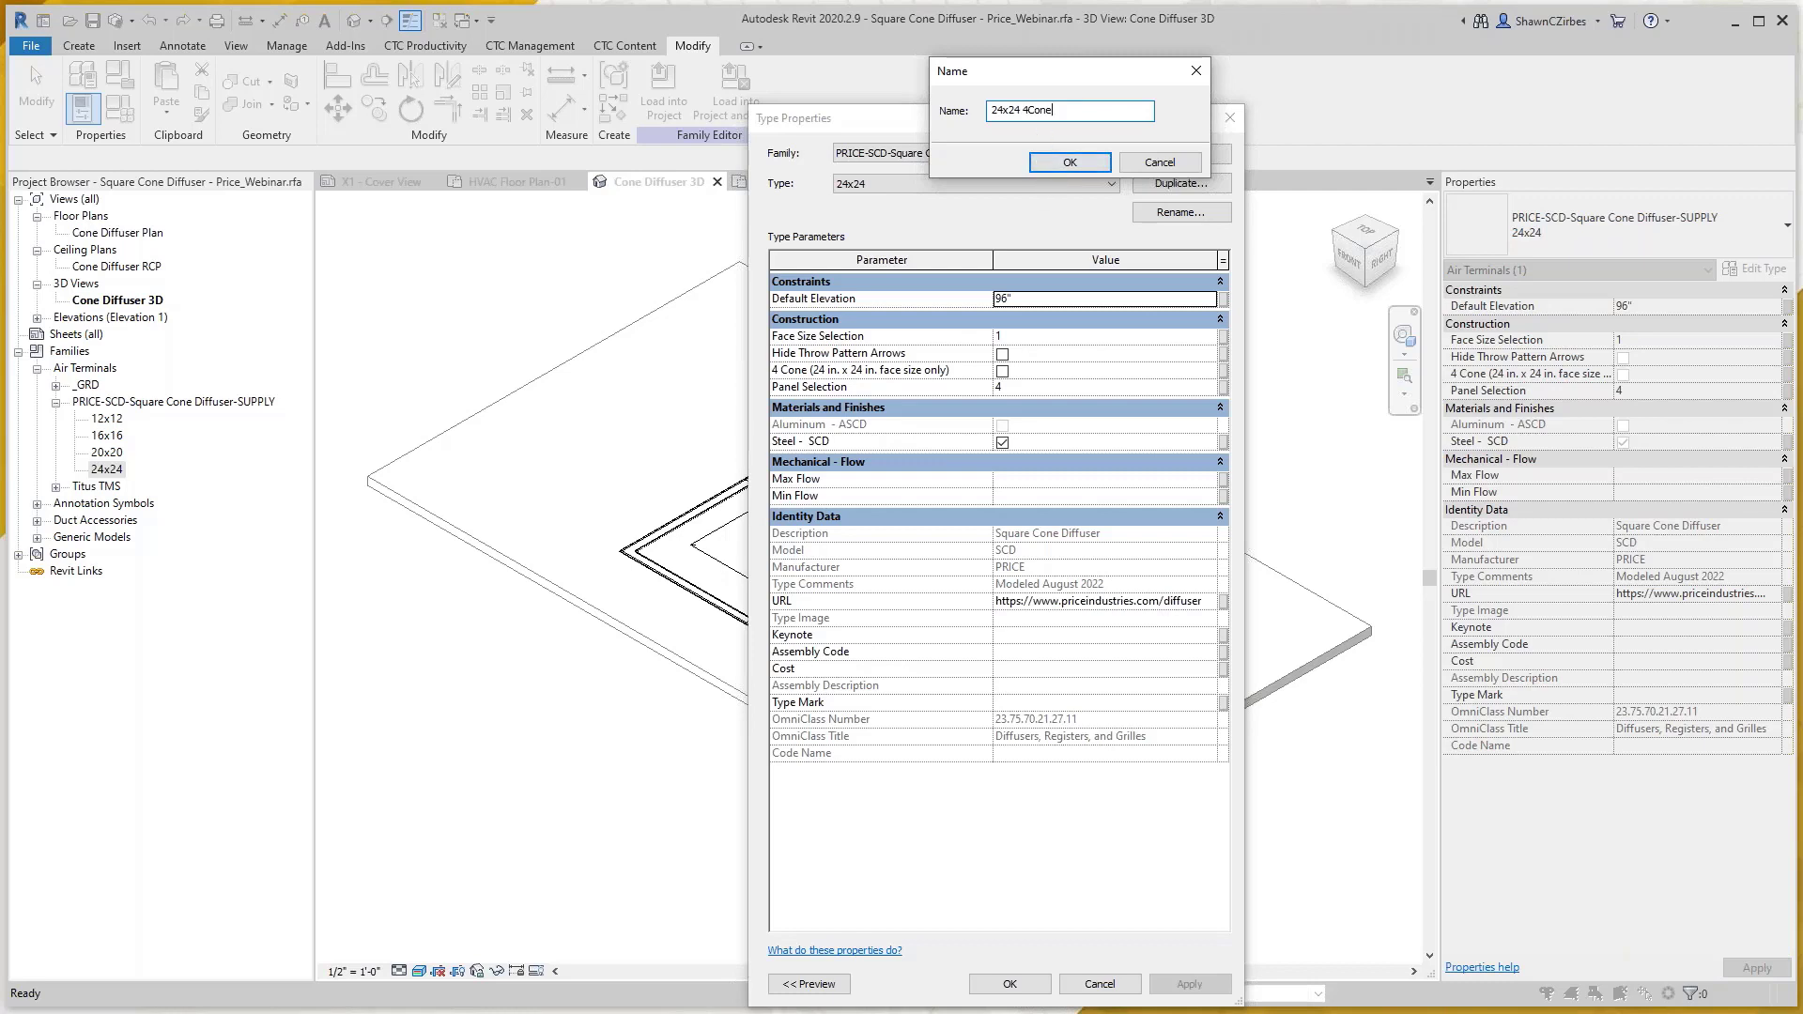
{"action": "left_click", "coordinate": [1069, 163]}
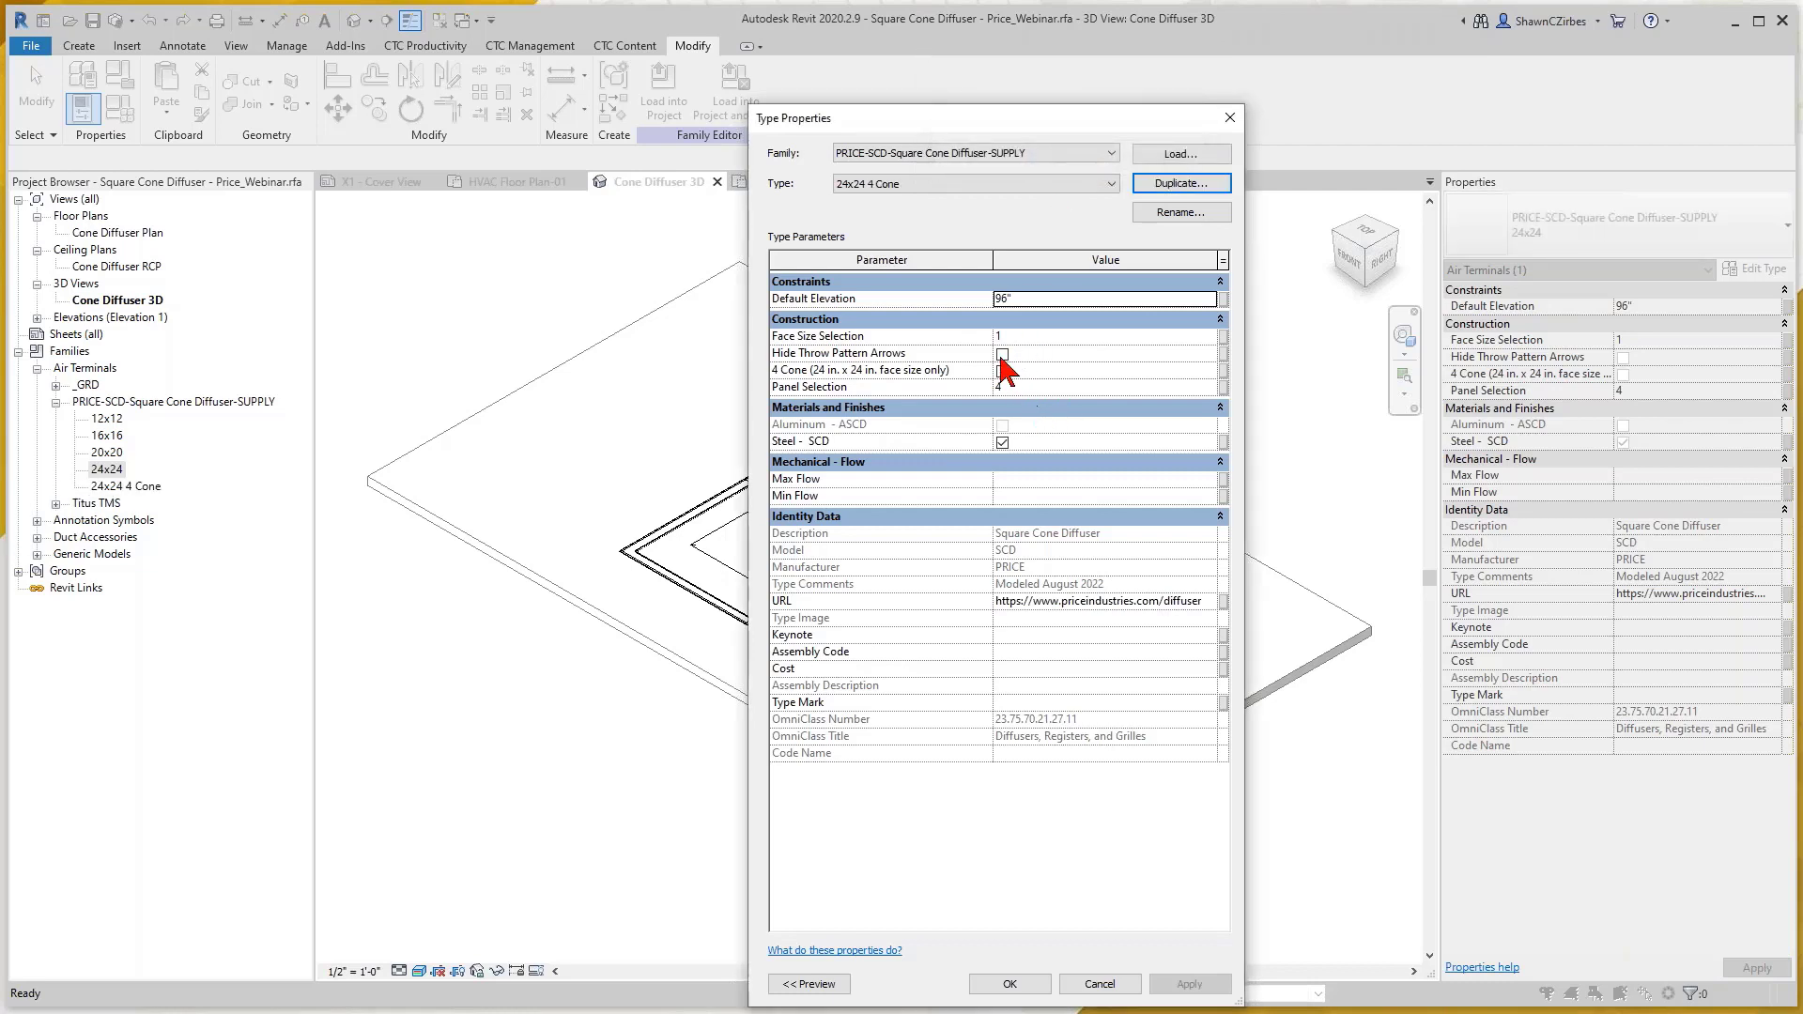
{"action": "left_click", "coordinate": [1002, 372]}
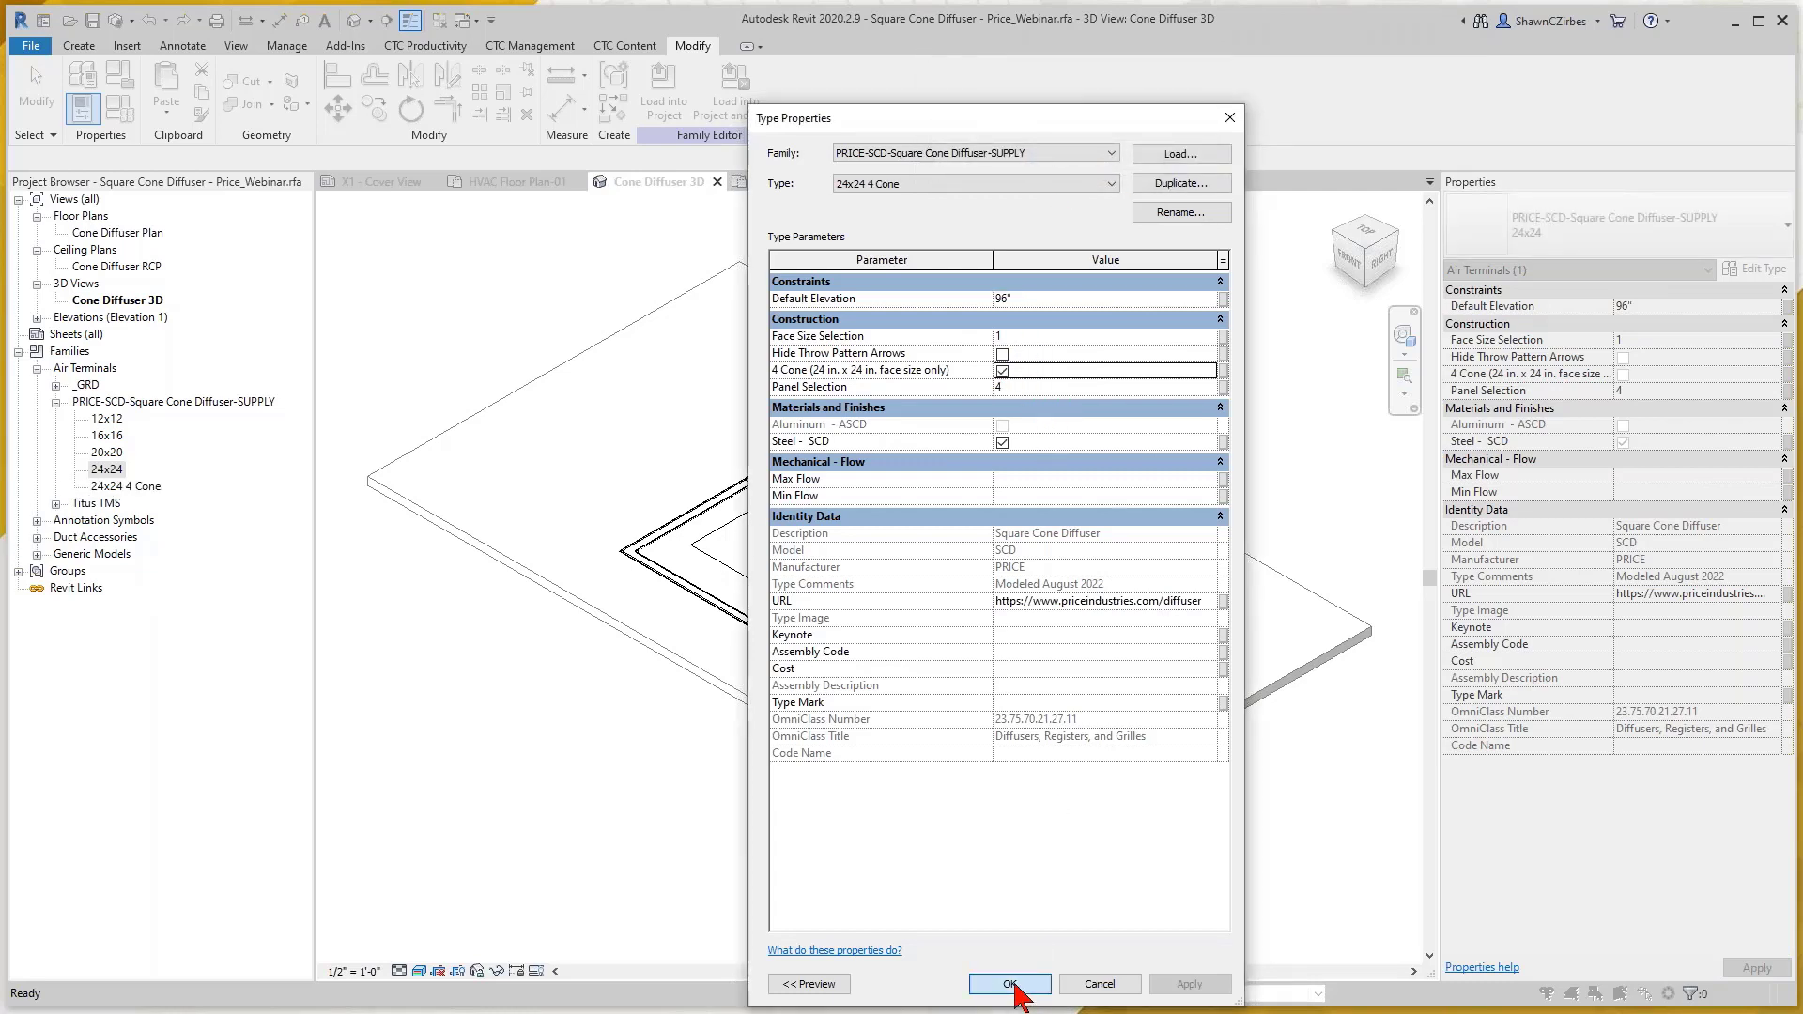
{"action": "left_click", "coordinate": [1017, 984]}
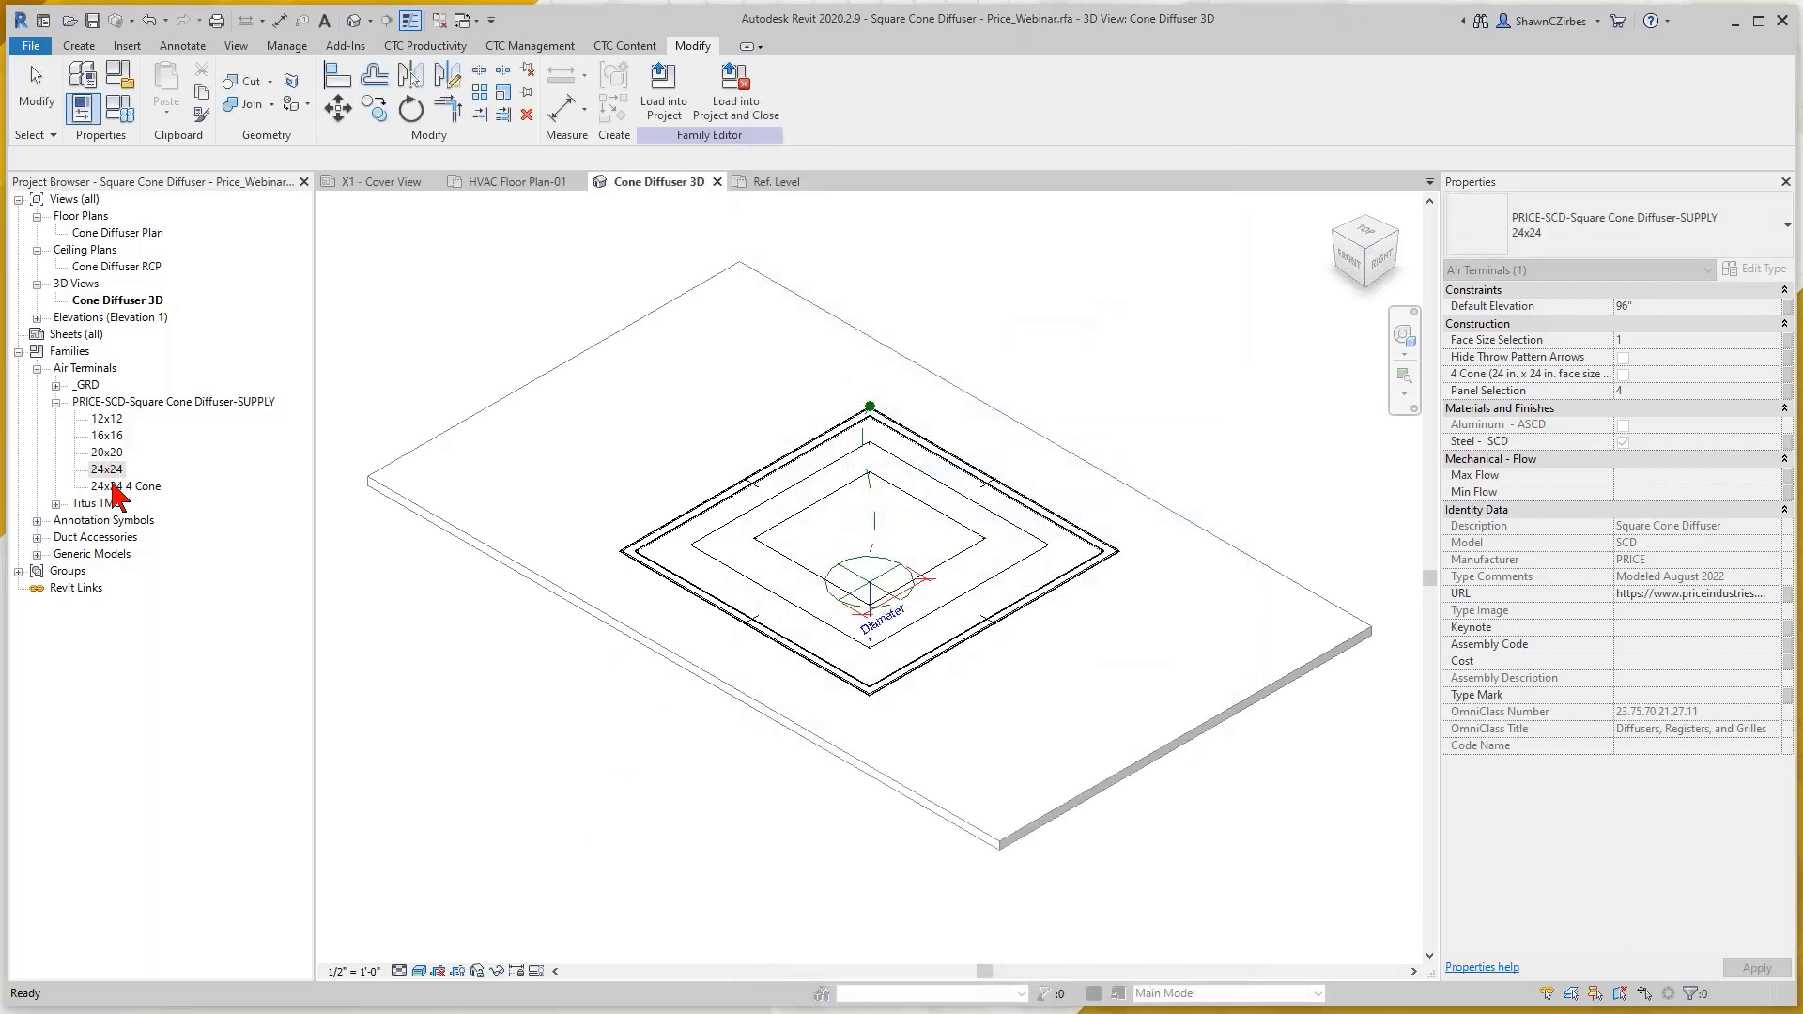
Set GRD Group 0 Type to PRICE-SCD-Square Cone Diffuser-SUPPLY : 24x24 4 Cone and accept the family type changes
{"action": "left_click", "coordinate": [136, 487]}
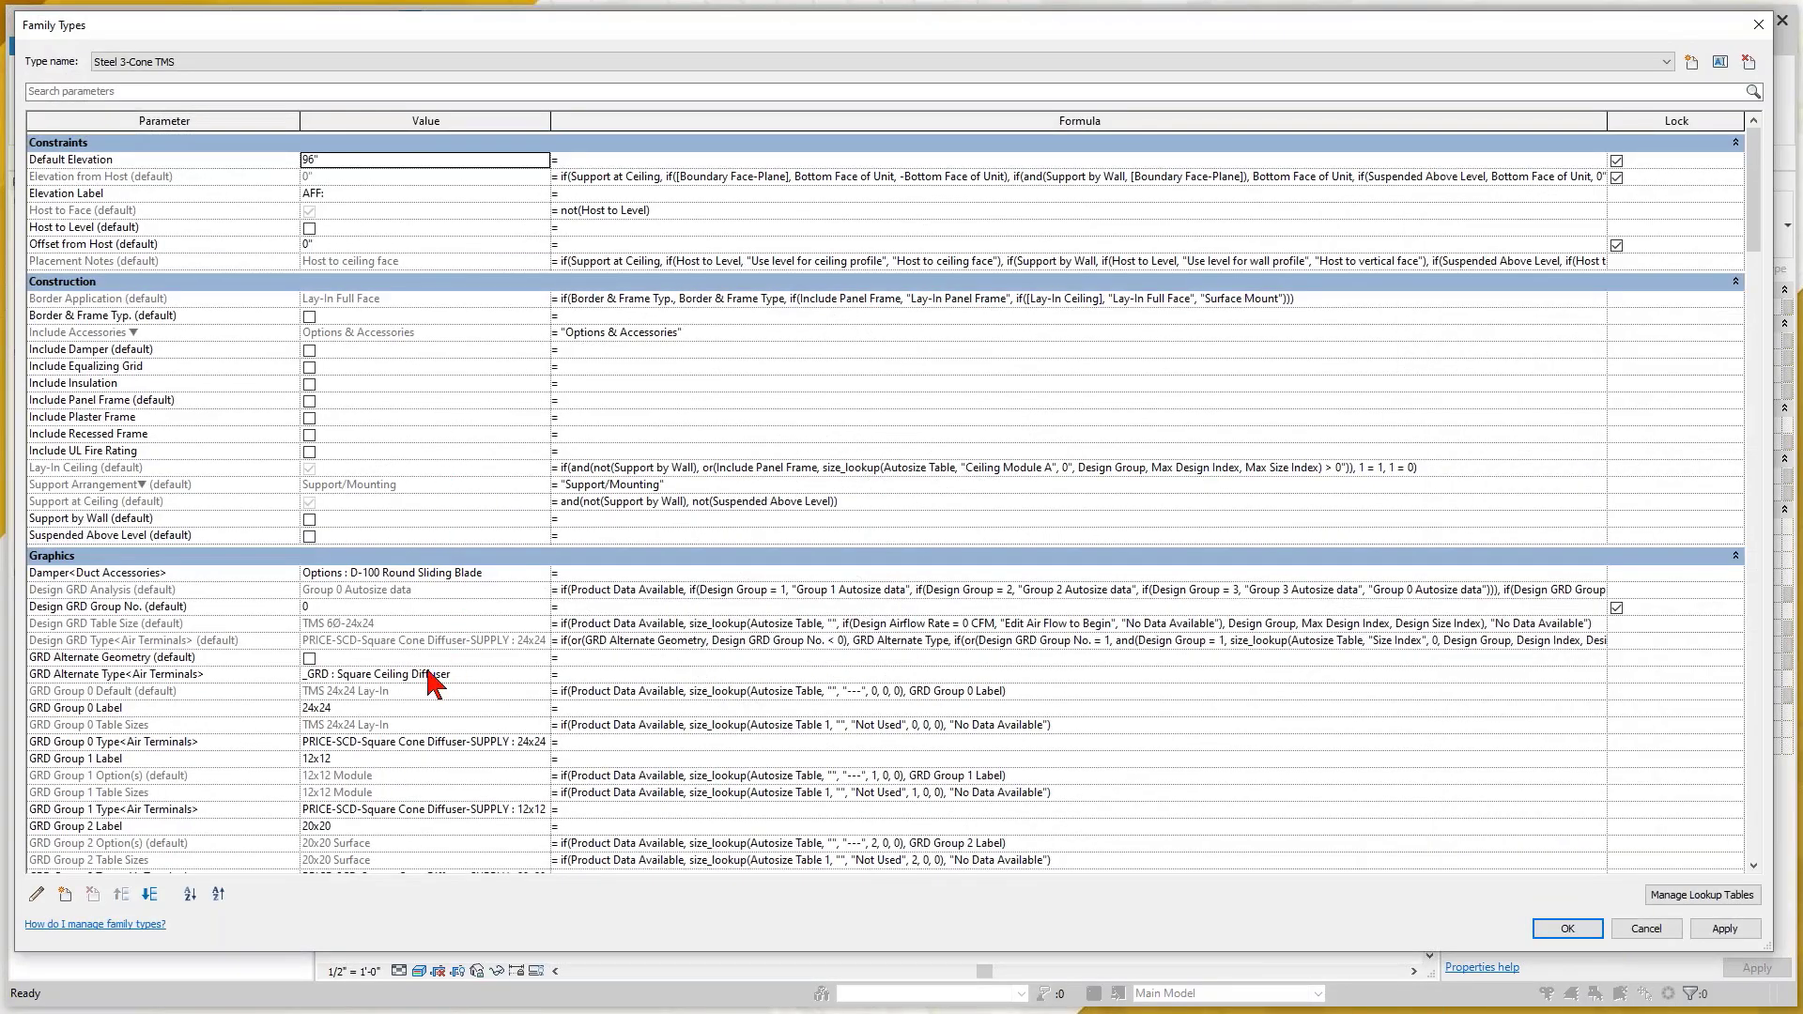
{"action": "left_click", "coordinate": [521, 744]}
{"action": "left_click", "coordinate": [542, 742]}
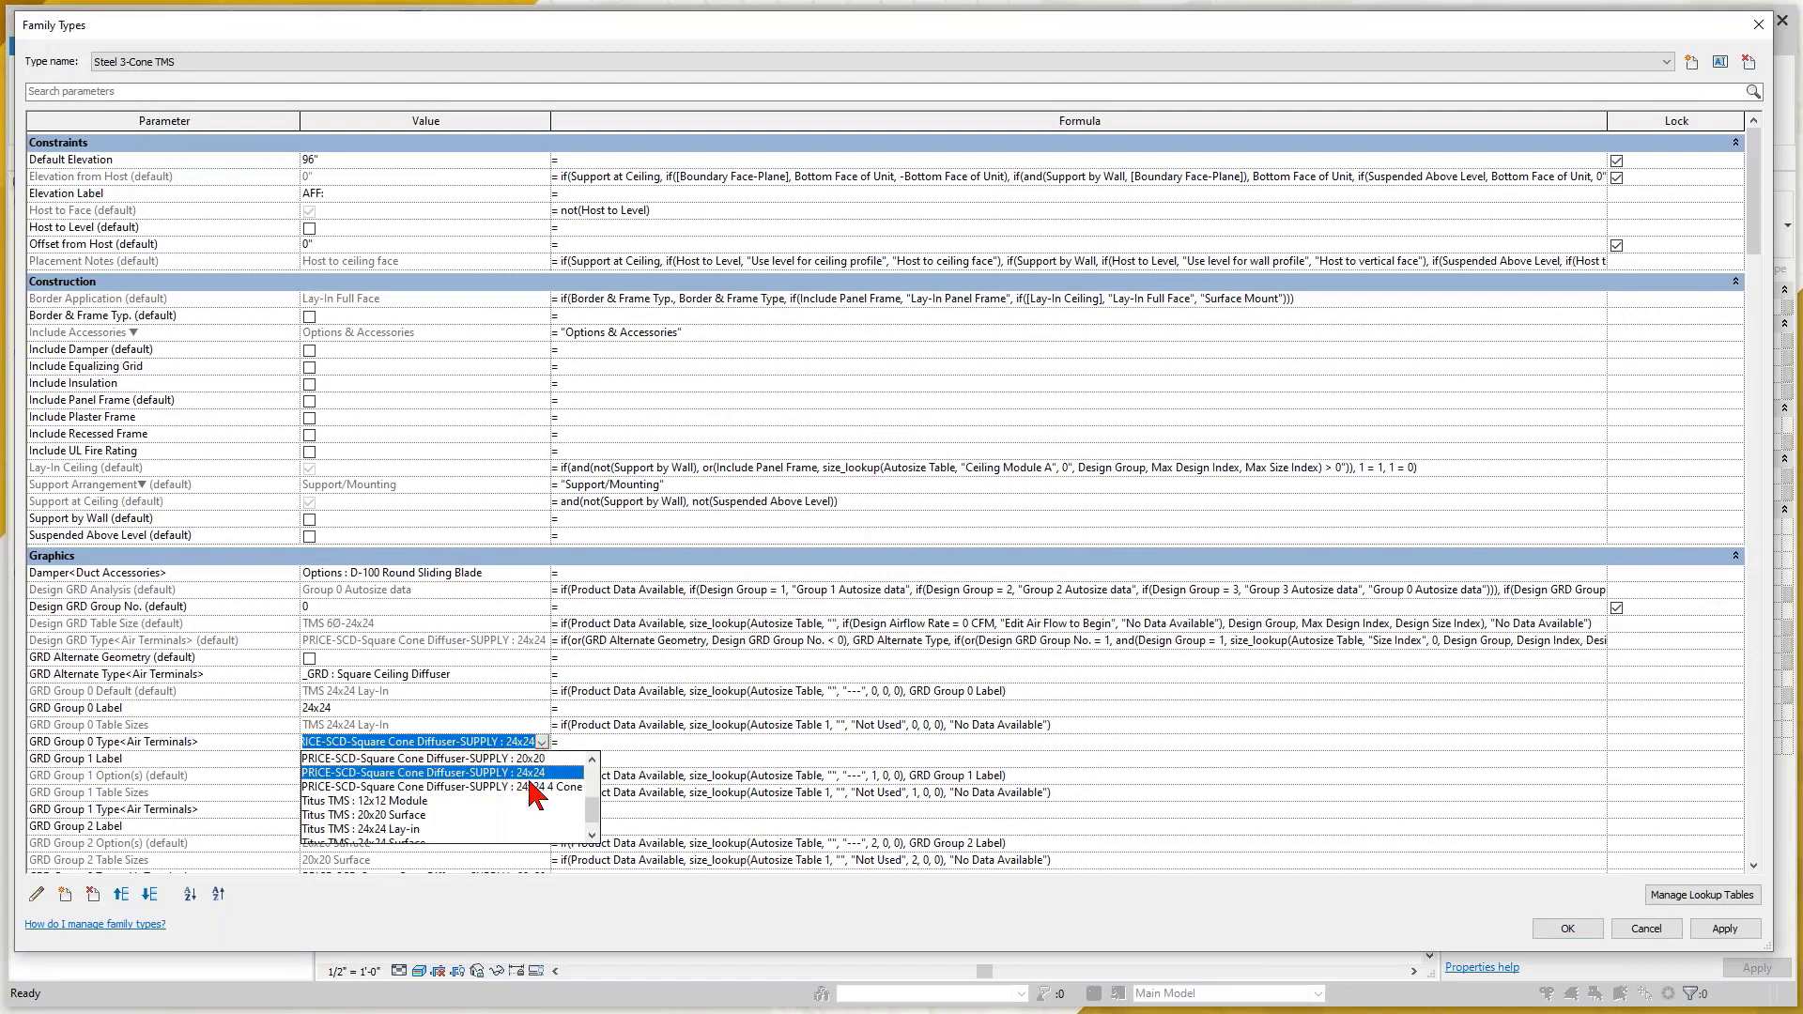
{"action": "left_click", "coordinate": [531, 788]}
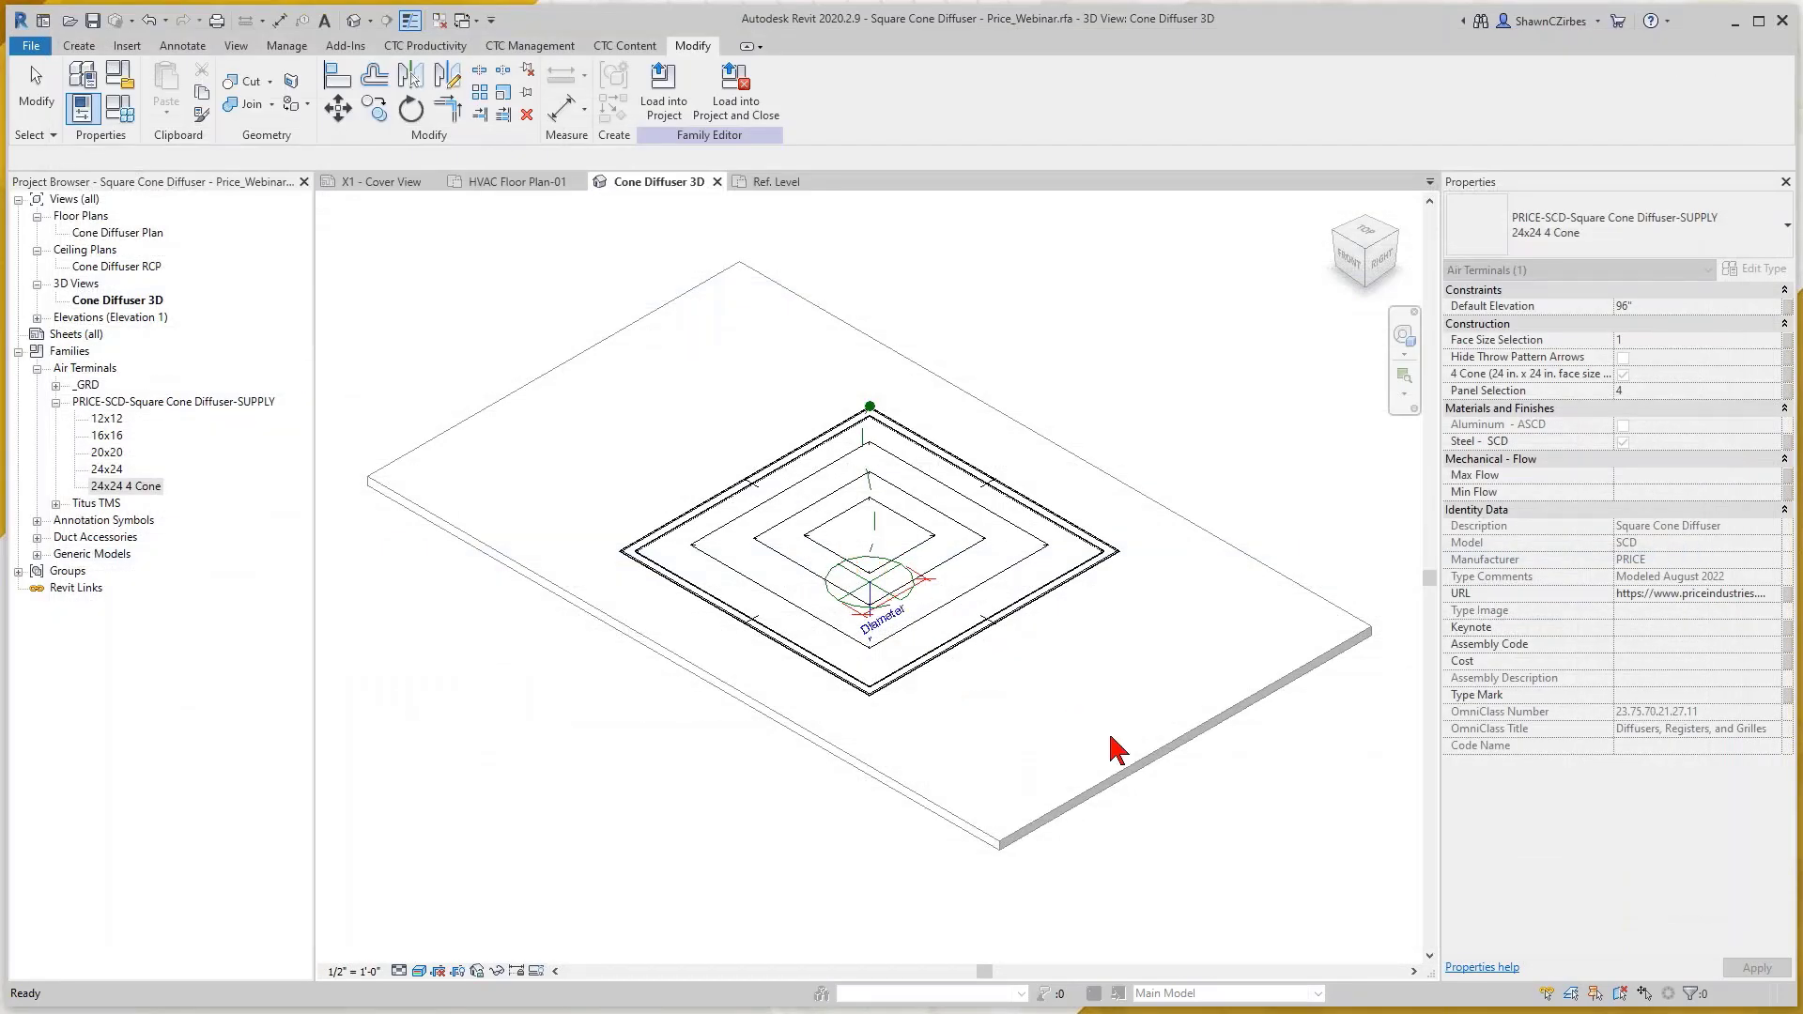
{"action": "left_click", "coordinate": [698, 855]}
Associate the placed diffuser's Display Finish with the Product Material family parameter and check its remaining instance parameters
{"action": "left_click", "coordinate": [942, 622]}
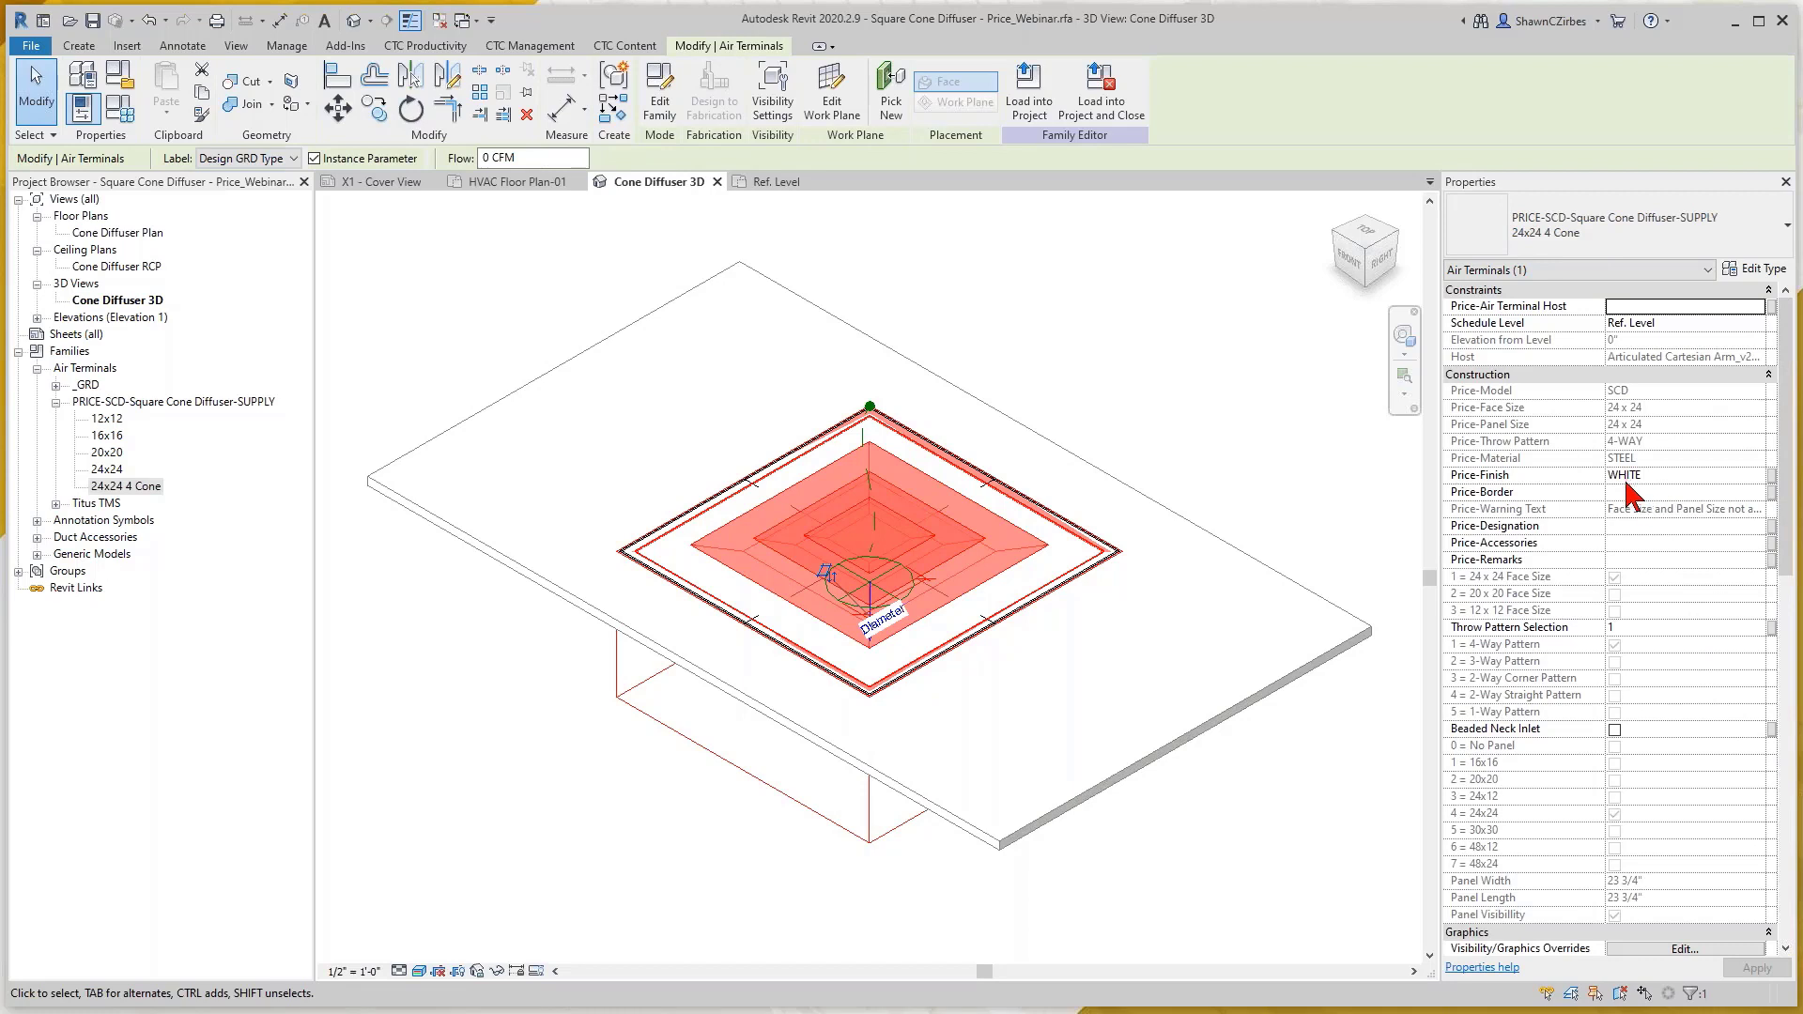
{"action": "scroll", "coordinate": [1596, 470], "scroll_direction": "down", "scroll_amount": 5}
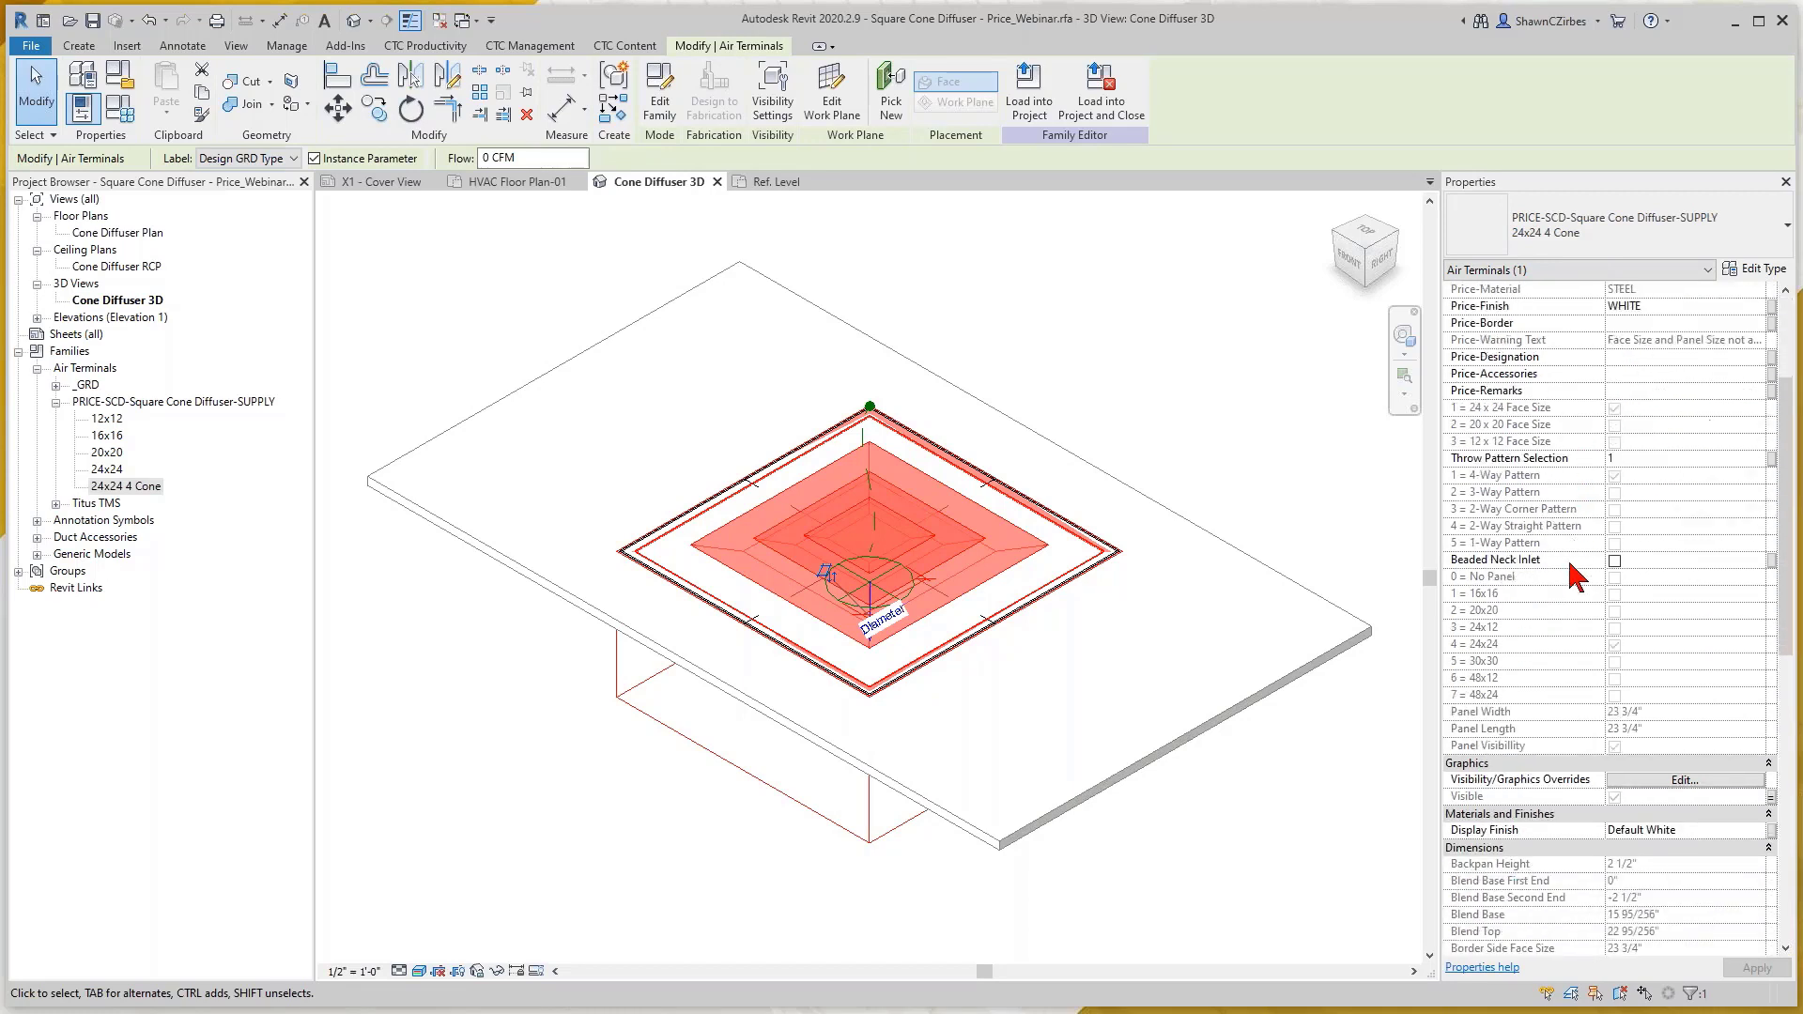
{"action": "scroll", "coordinate": [1575, 697], "scroll_direction": "down", "scroll_amount": 3}
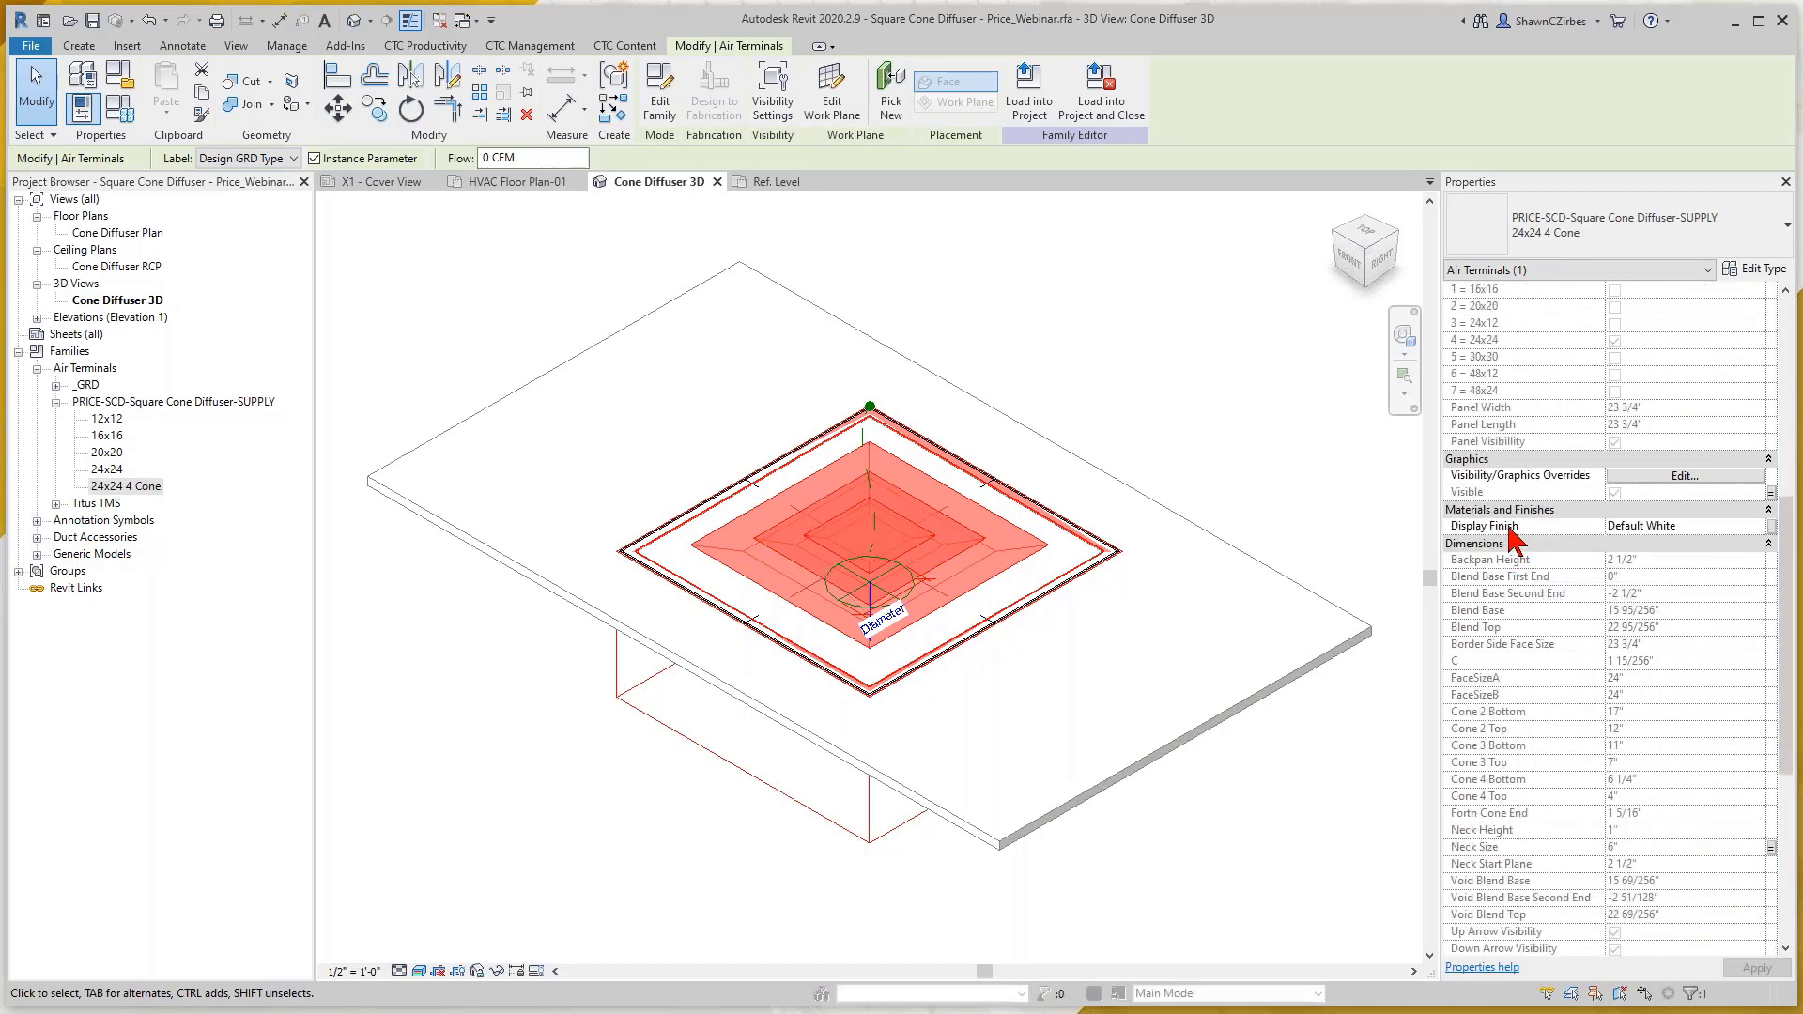
{"action": "left_click", "coordinate": [1772, 526]}
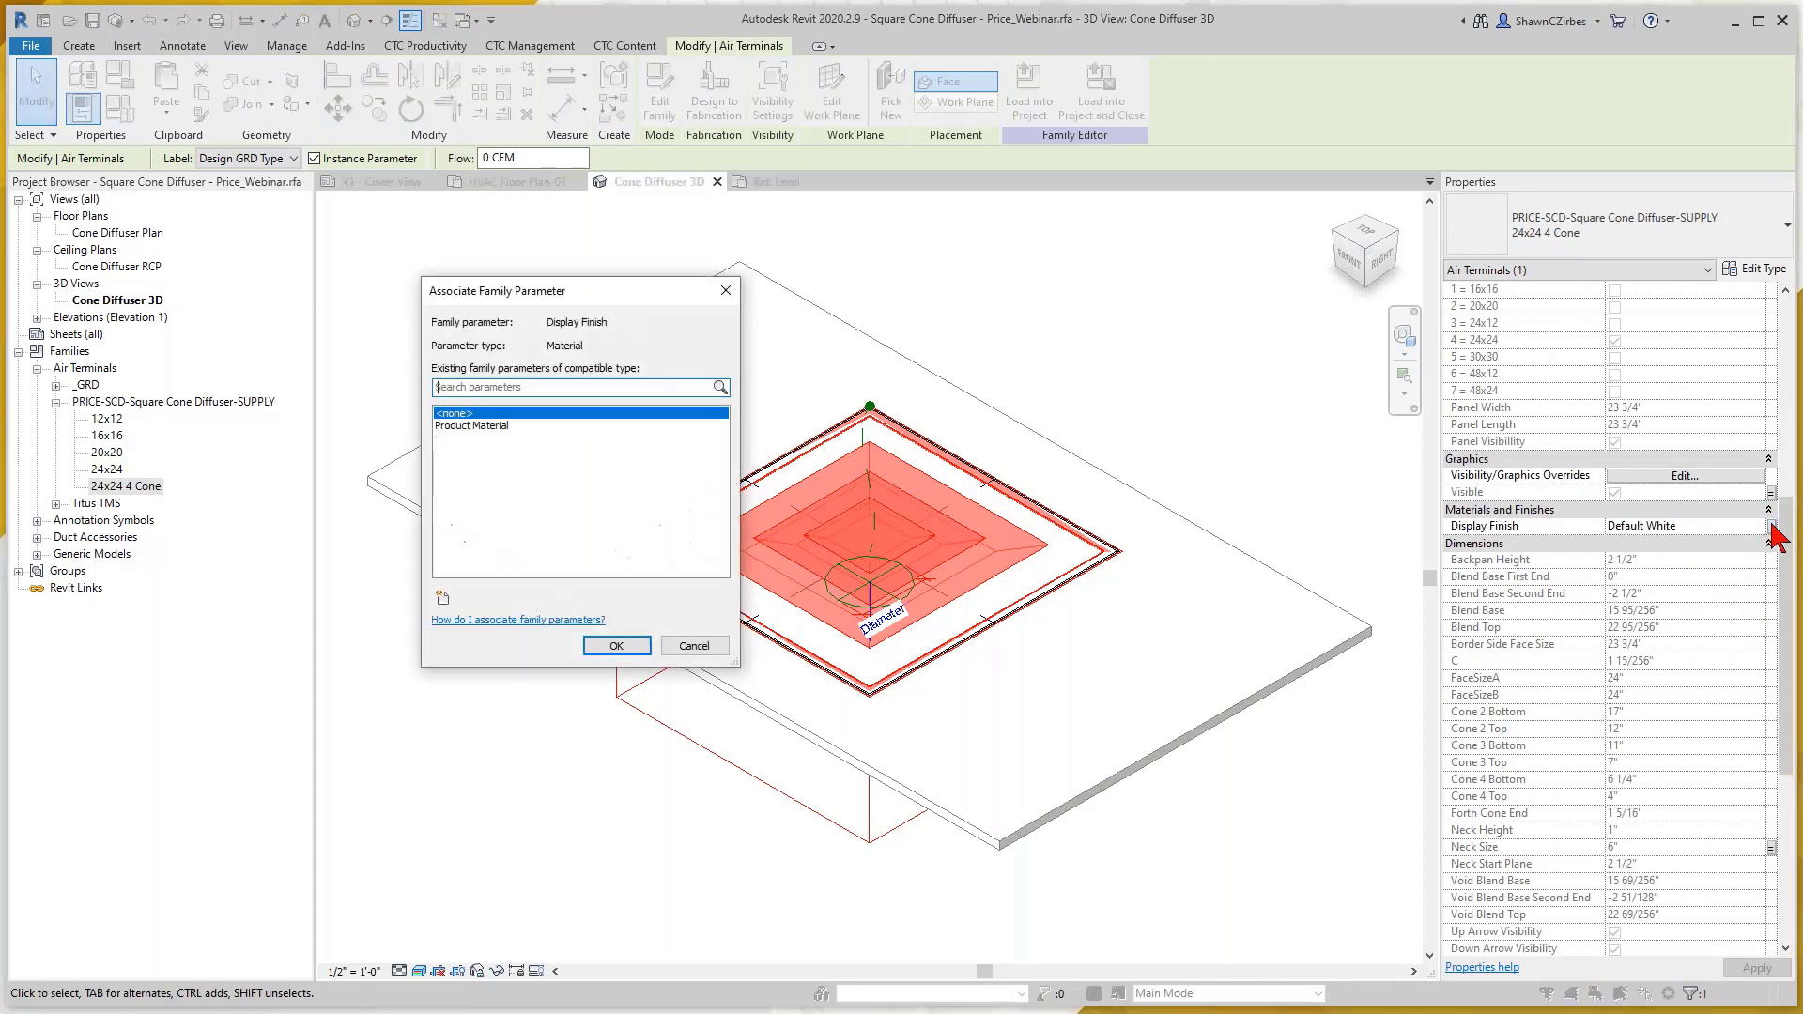
{"action": "left_click", "coordinate": [481, 426]}
{"action": "left_click", "coordinate": [617, 646]}
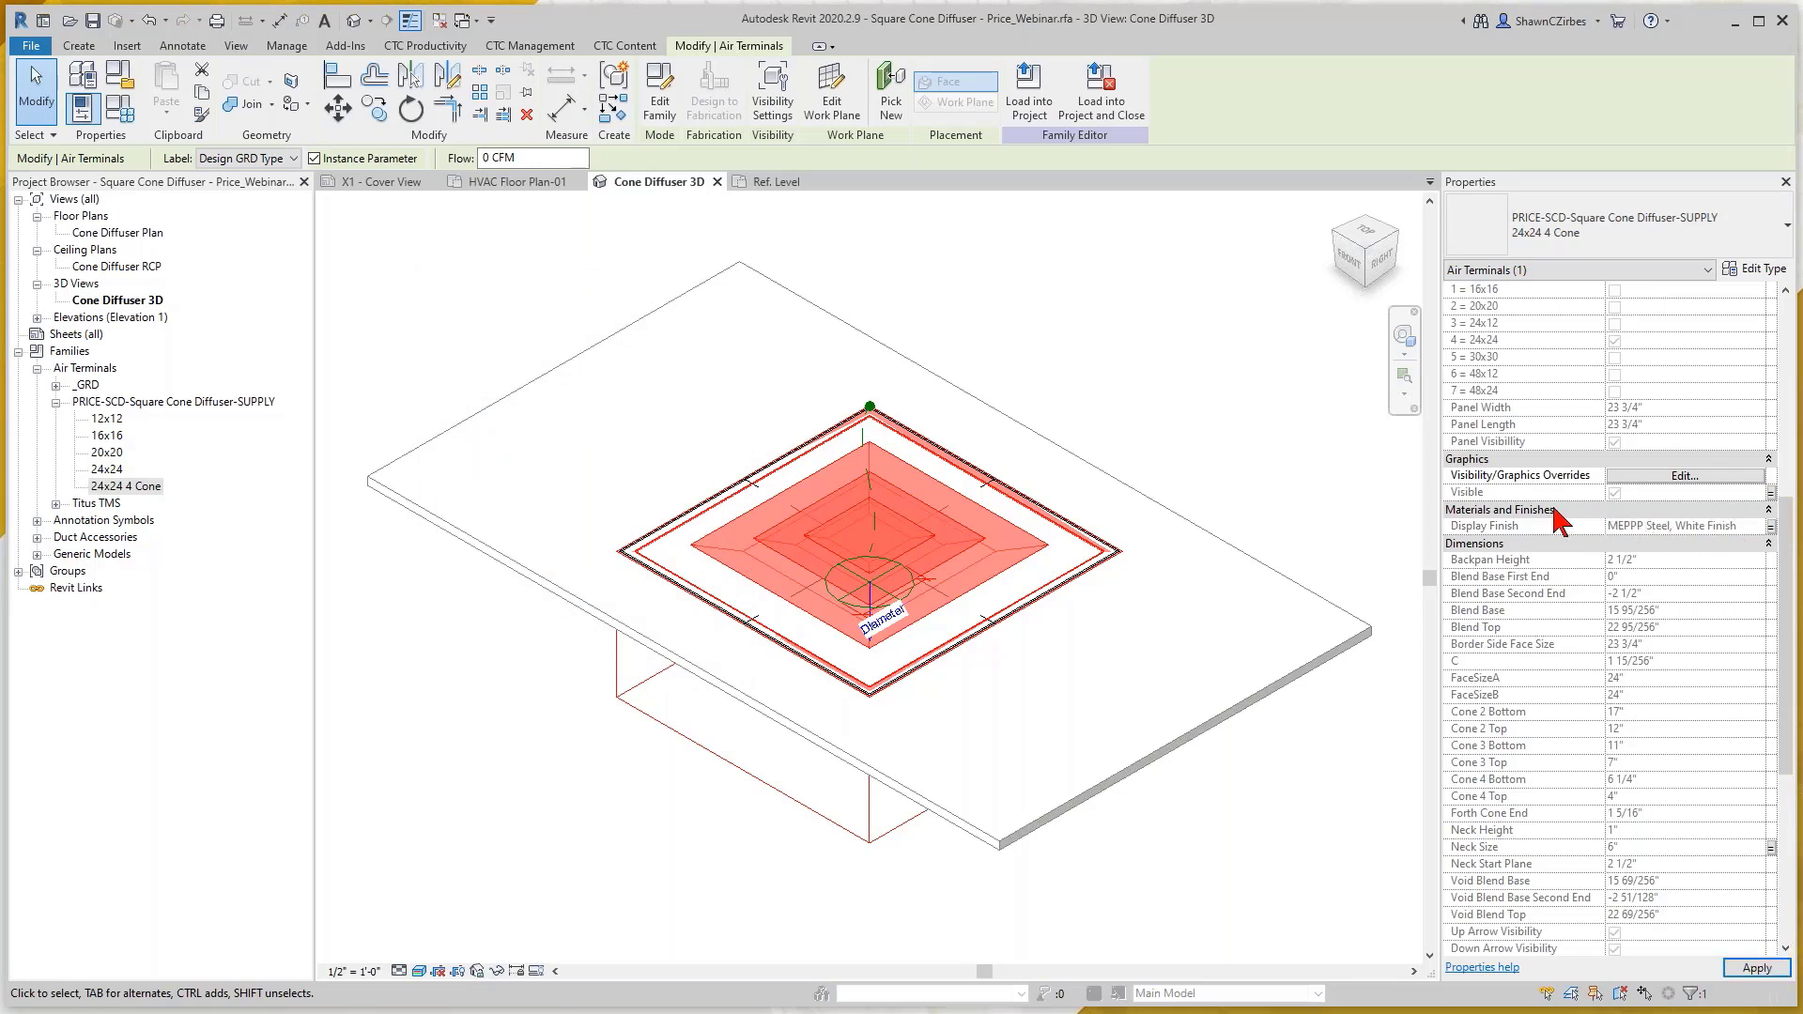
{"action": "scroll", "coordinate": [1599, 526], "scroll_direction": "down", "scroll_amount": 5}
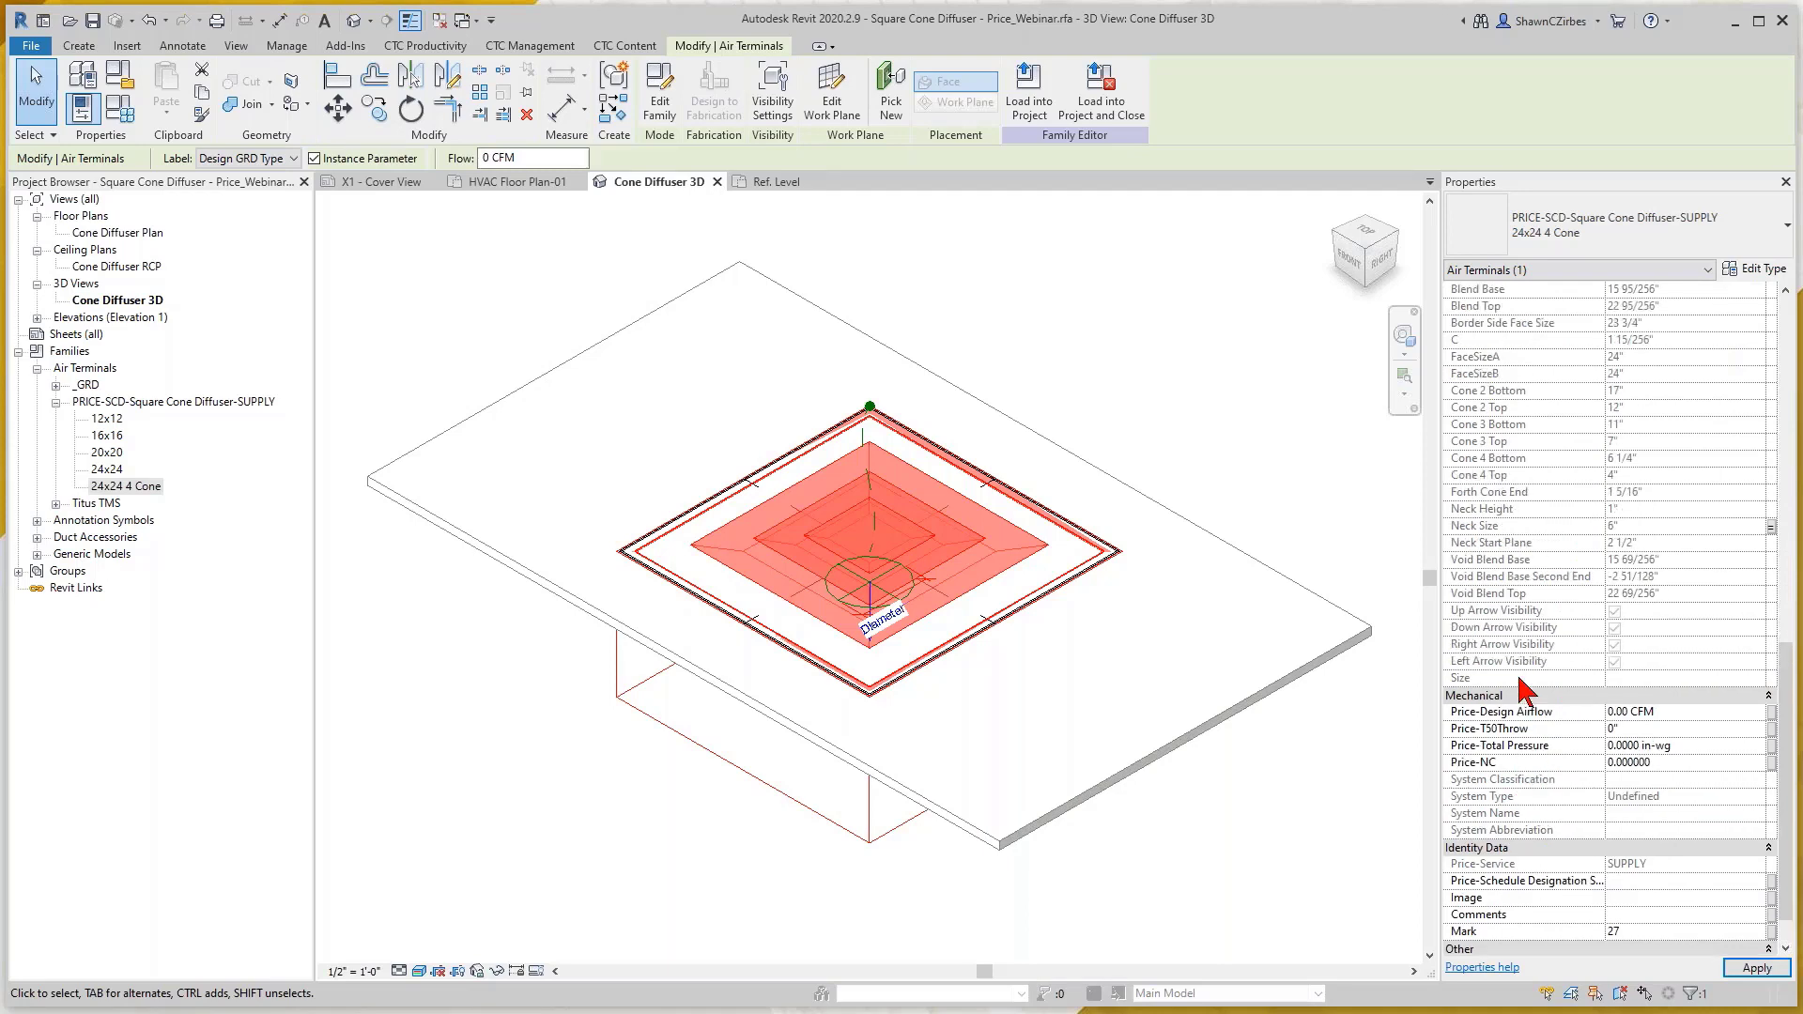
{"action": "scroll", "coordinate": [1524, 693], "scroll_direction": "up", "scroll_amount": 1}
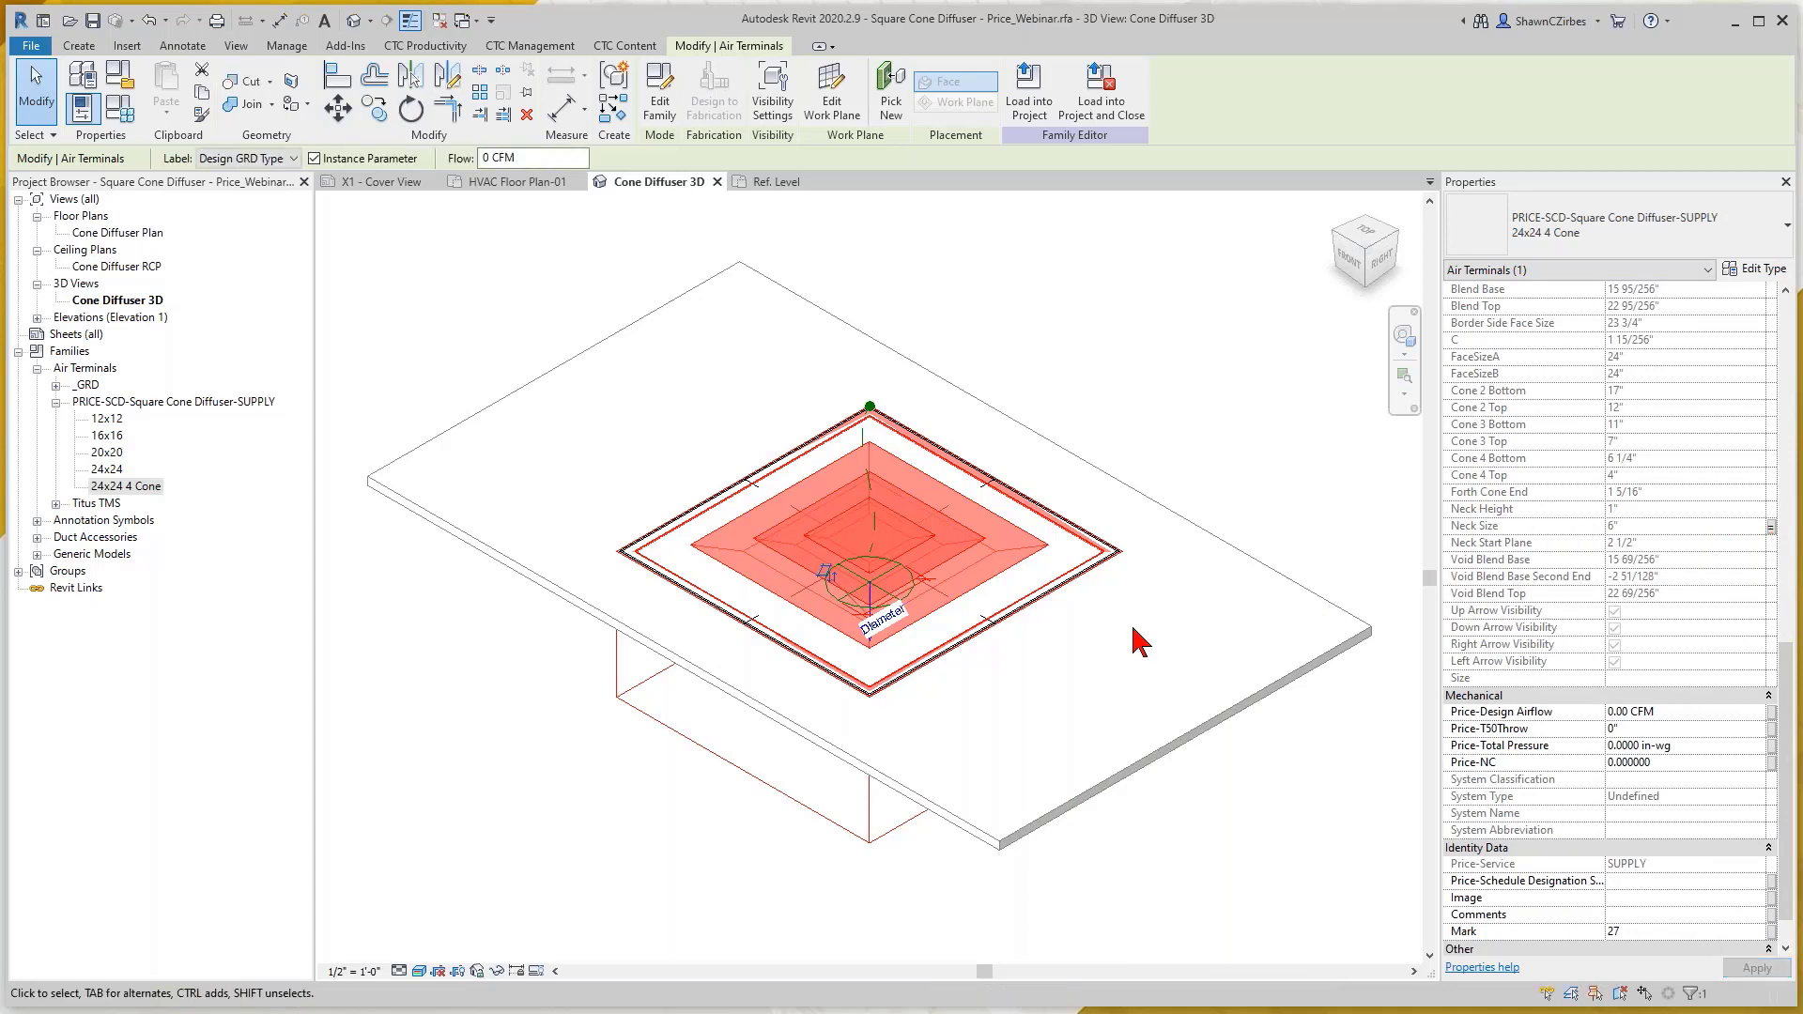
{"action": "left_click", "coordinate": [1128, 704]}
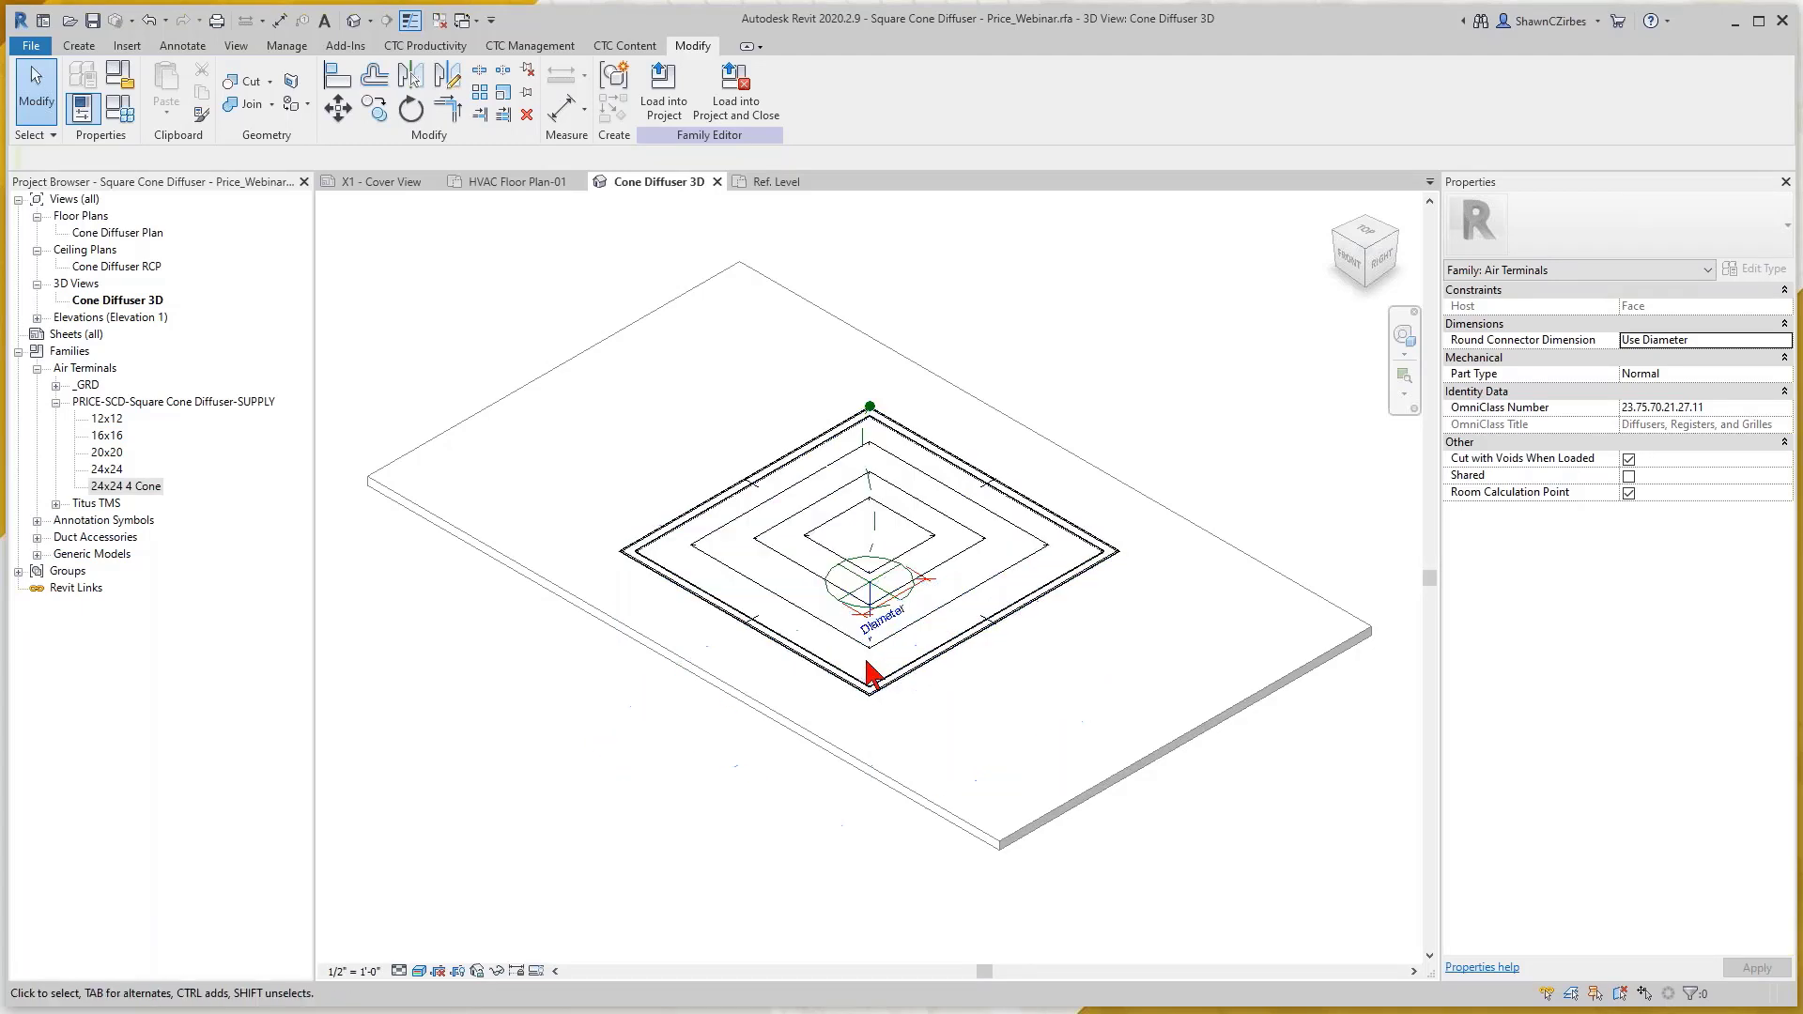
Review the family's autosize table parameters in Family Types and compare them with the entries in its lookup table list
{"action": "left_click", "coordinate": [119, 107]}
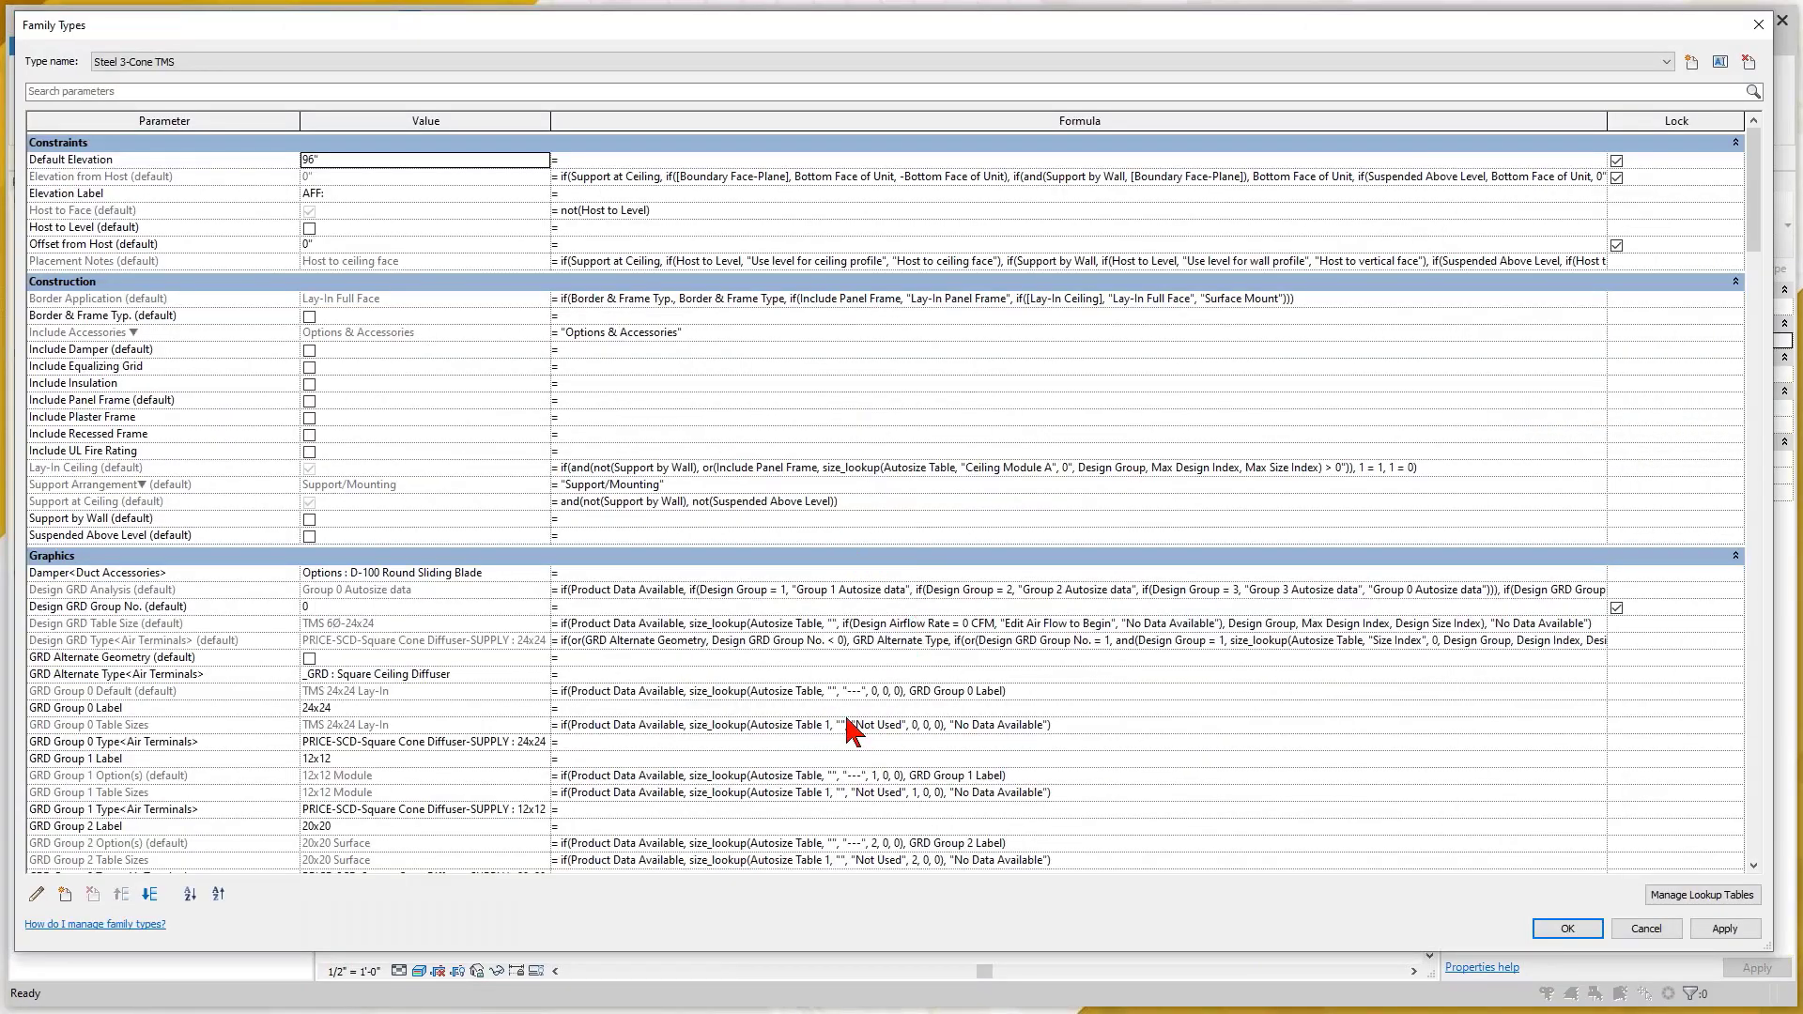
{"action": "scroll", "coordinate": [1052, 853], "scroll_direction": "down", "scroll_amount": 9}
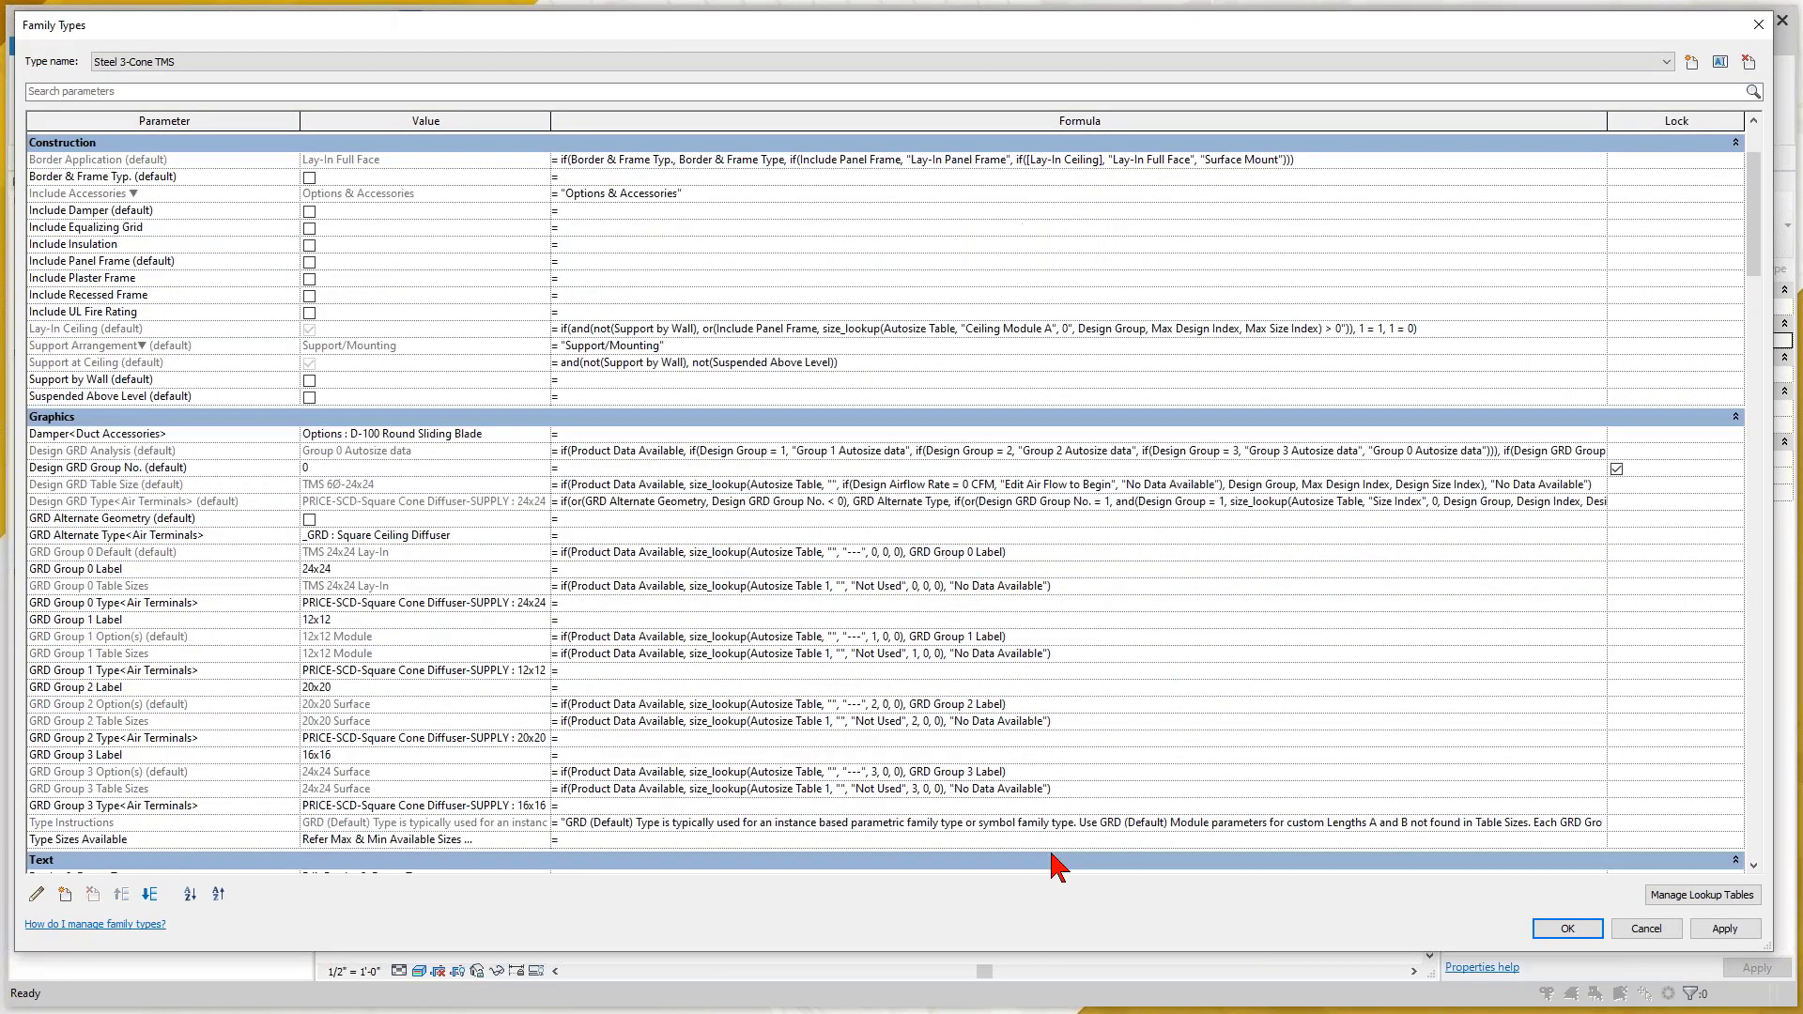
{"action": "scroll", "coordinate": [1026, 804], "scroll_direction": "down", "scroll_amount": 15}
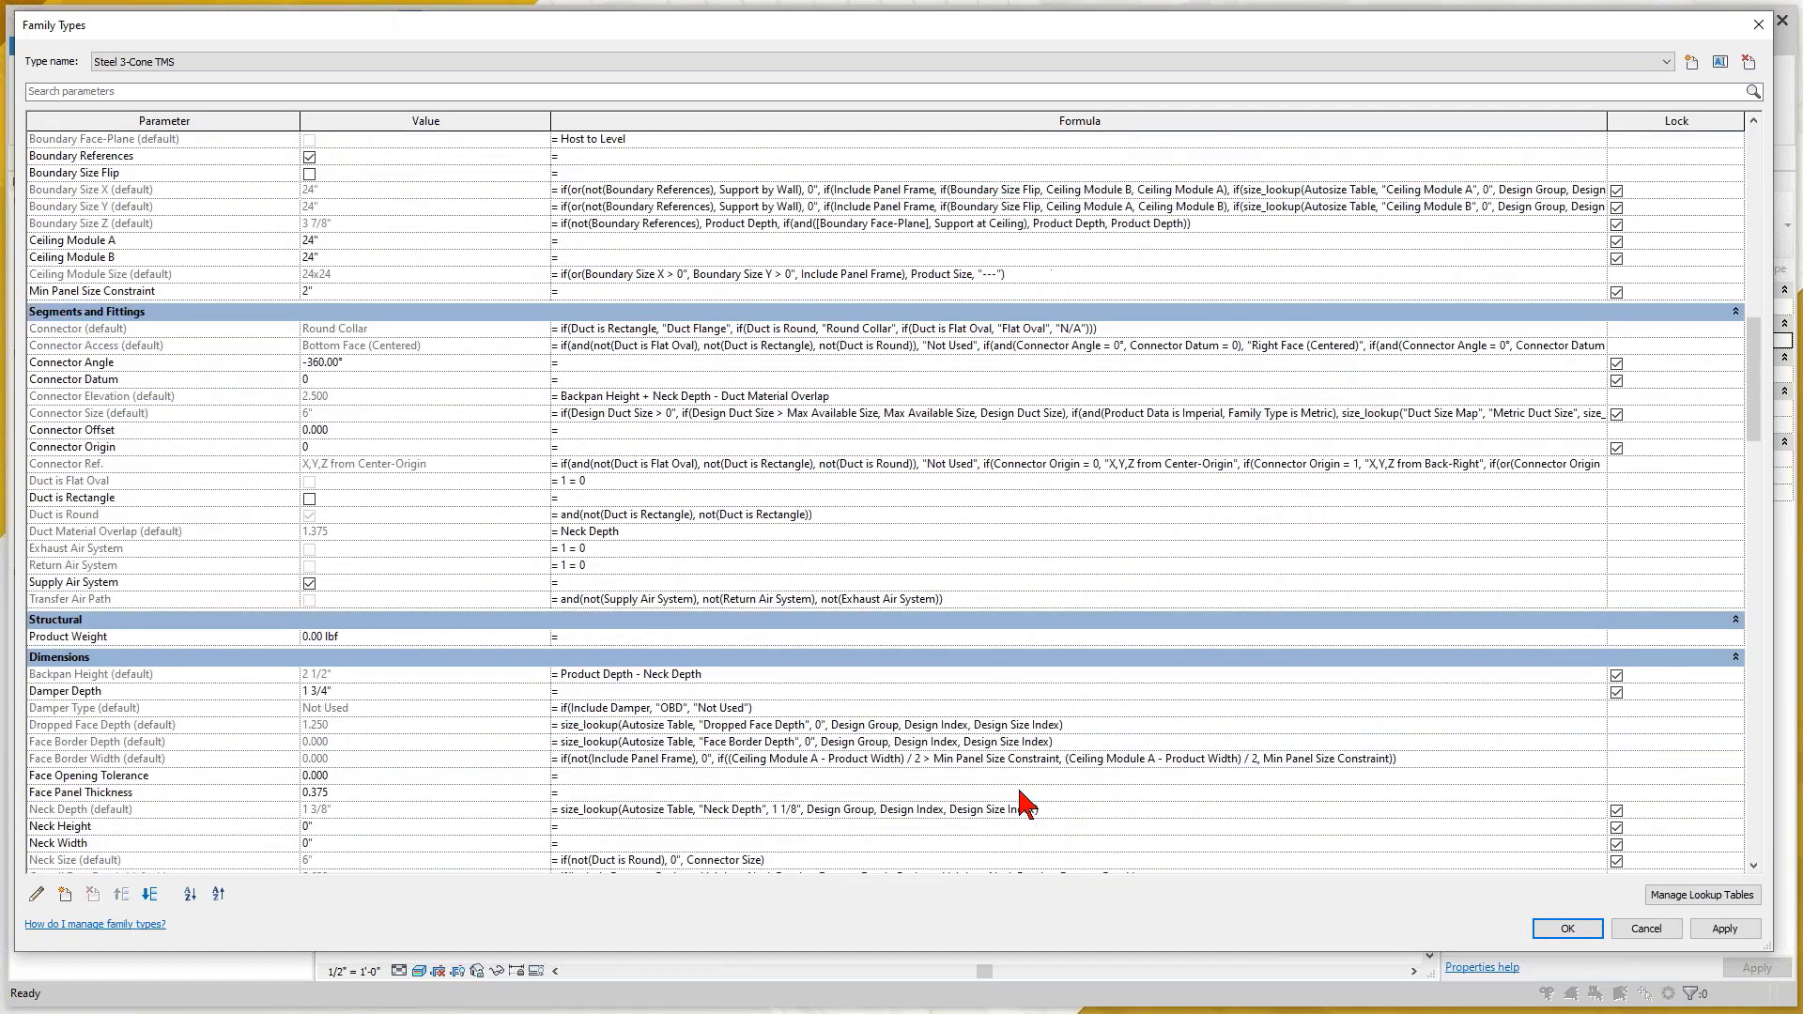
{"action": "scroll", "coordinate": [1022, 798], "scroll_direction": "down", "scroll_amount": 15}
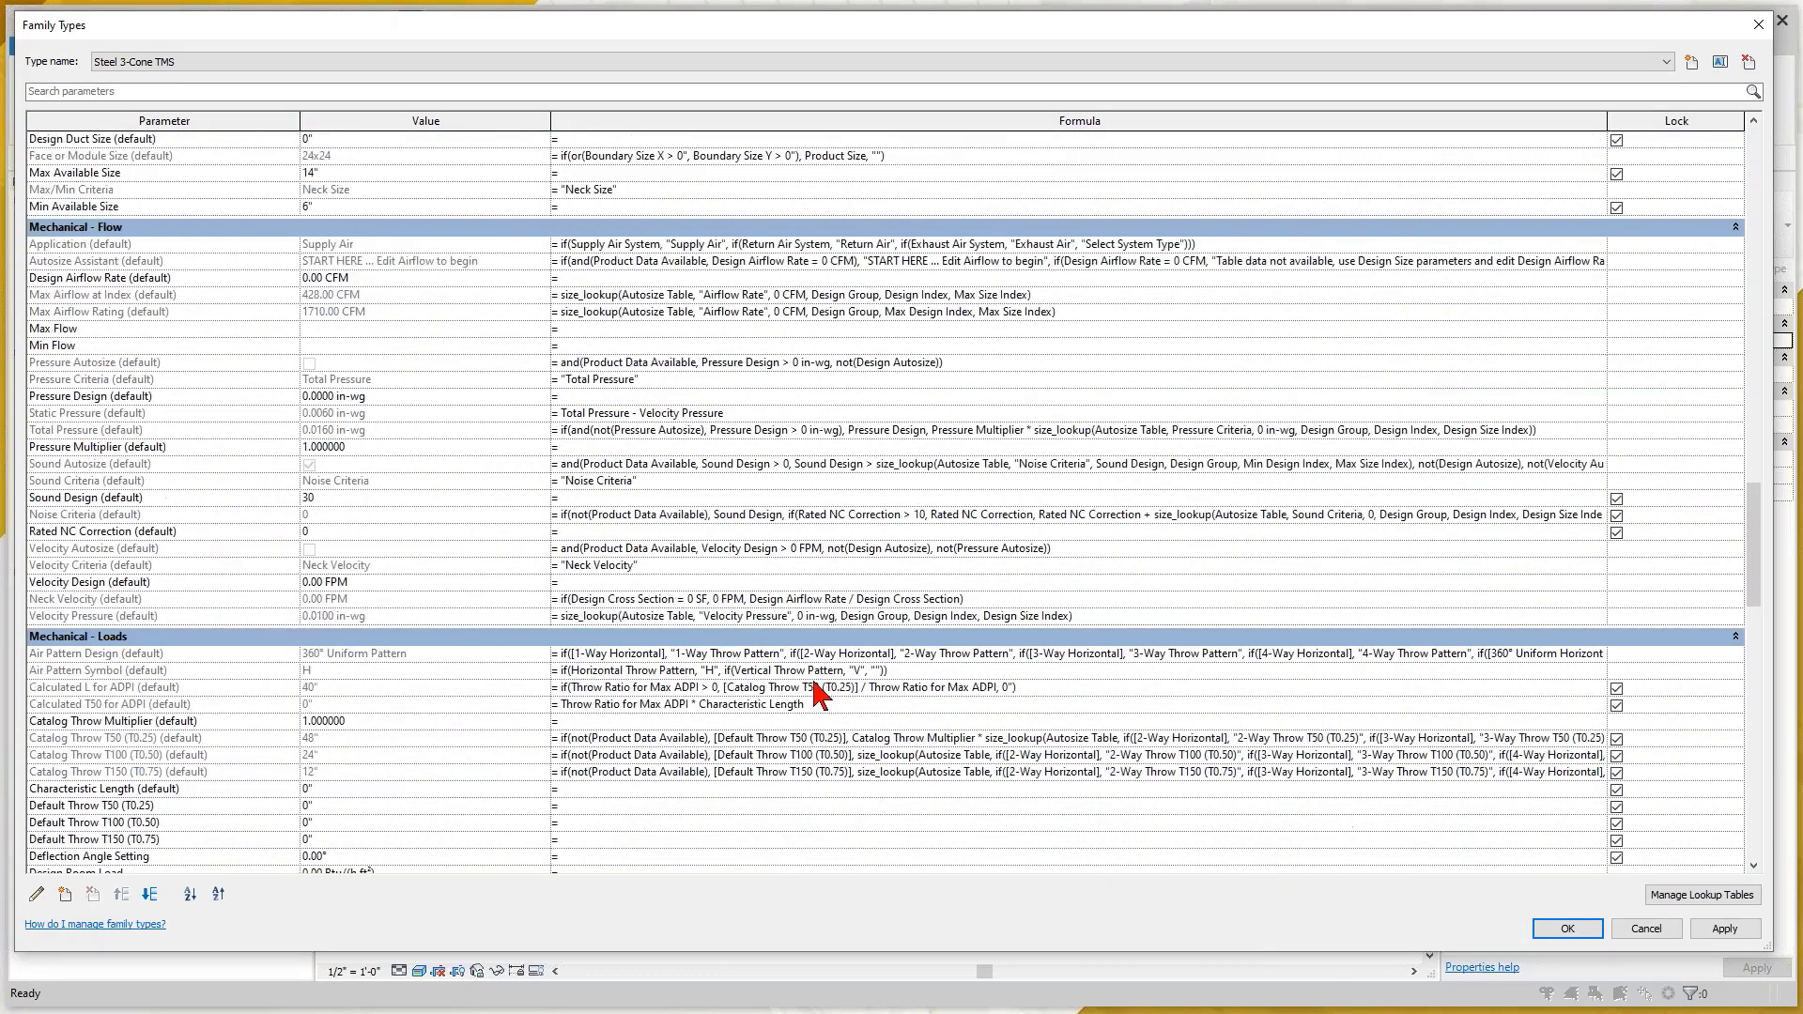
{"action": "scroll", "coordinate": [359, 472], "scroll_direction": "down", "scroll_amount": 15}
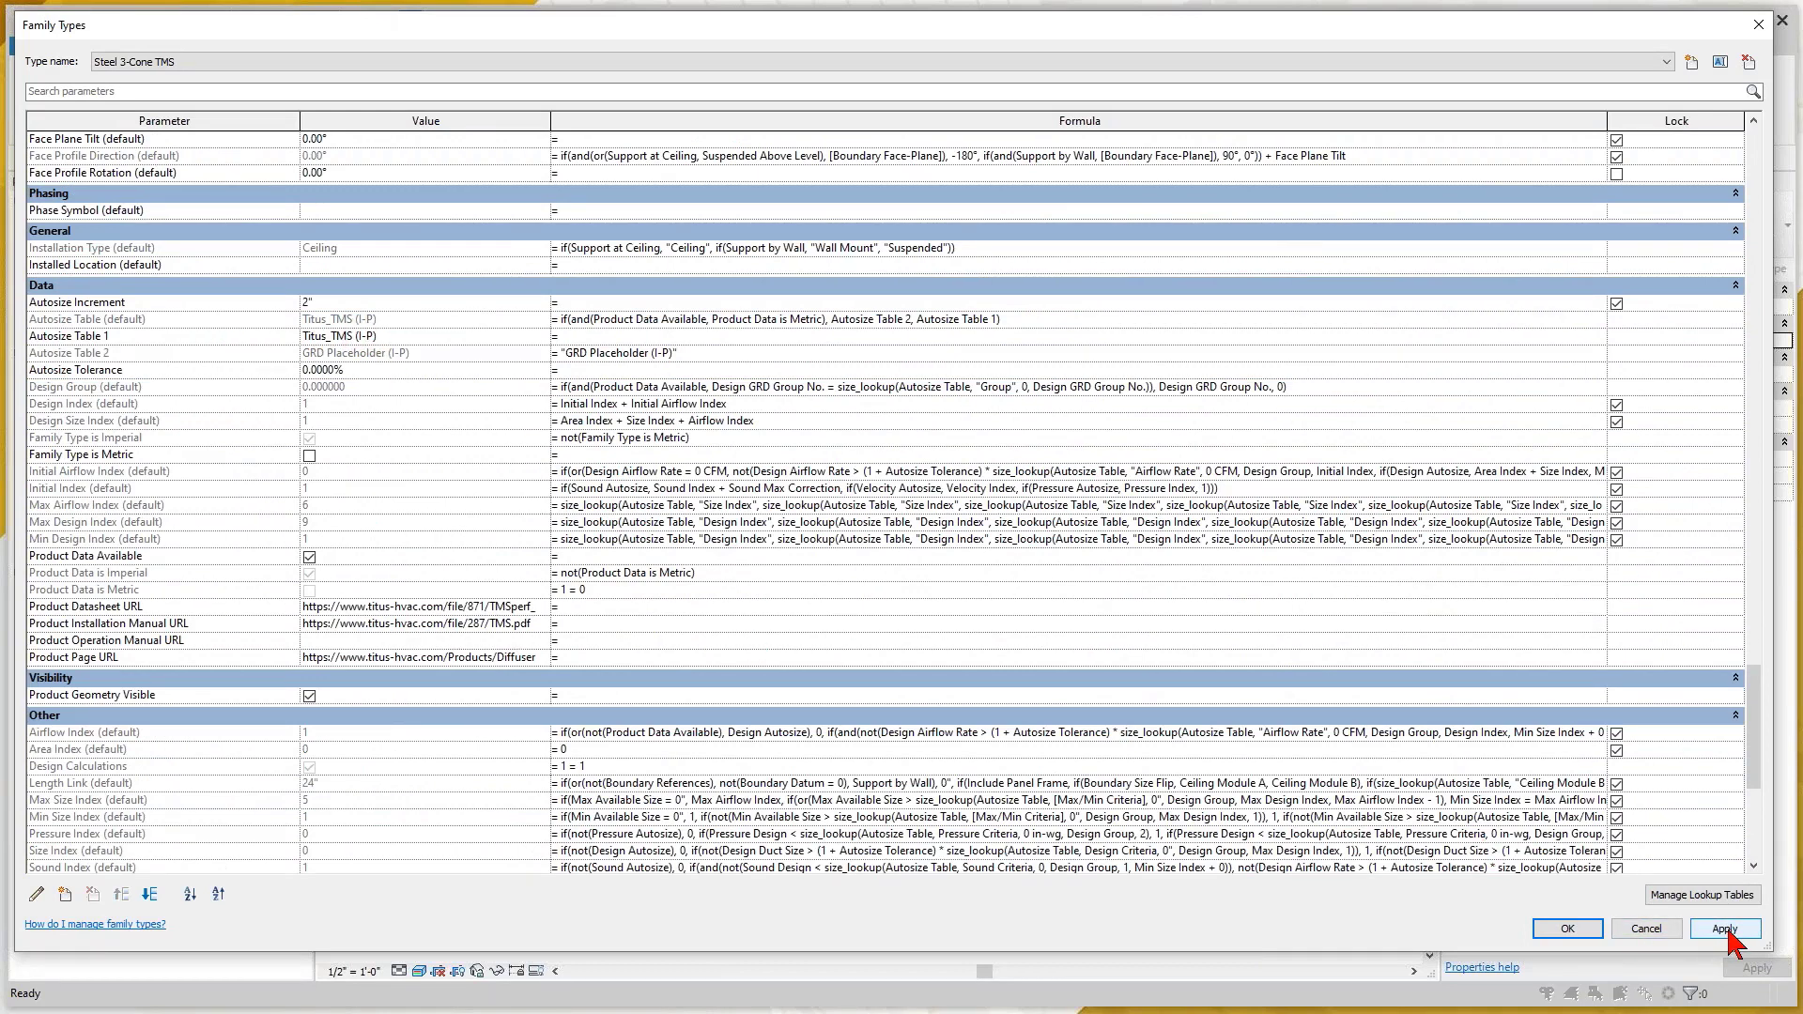
{"action": "left_click", "coordinate": [1702, 898]}
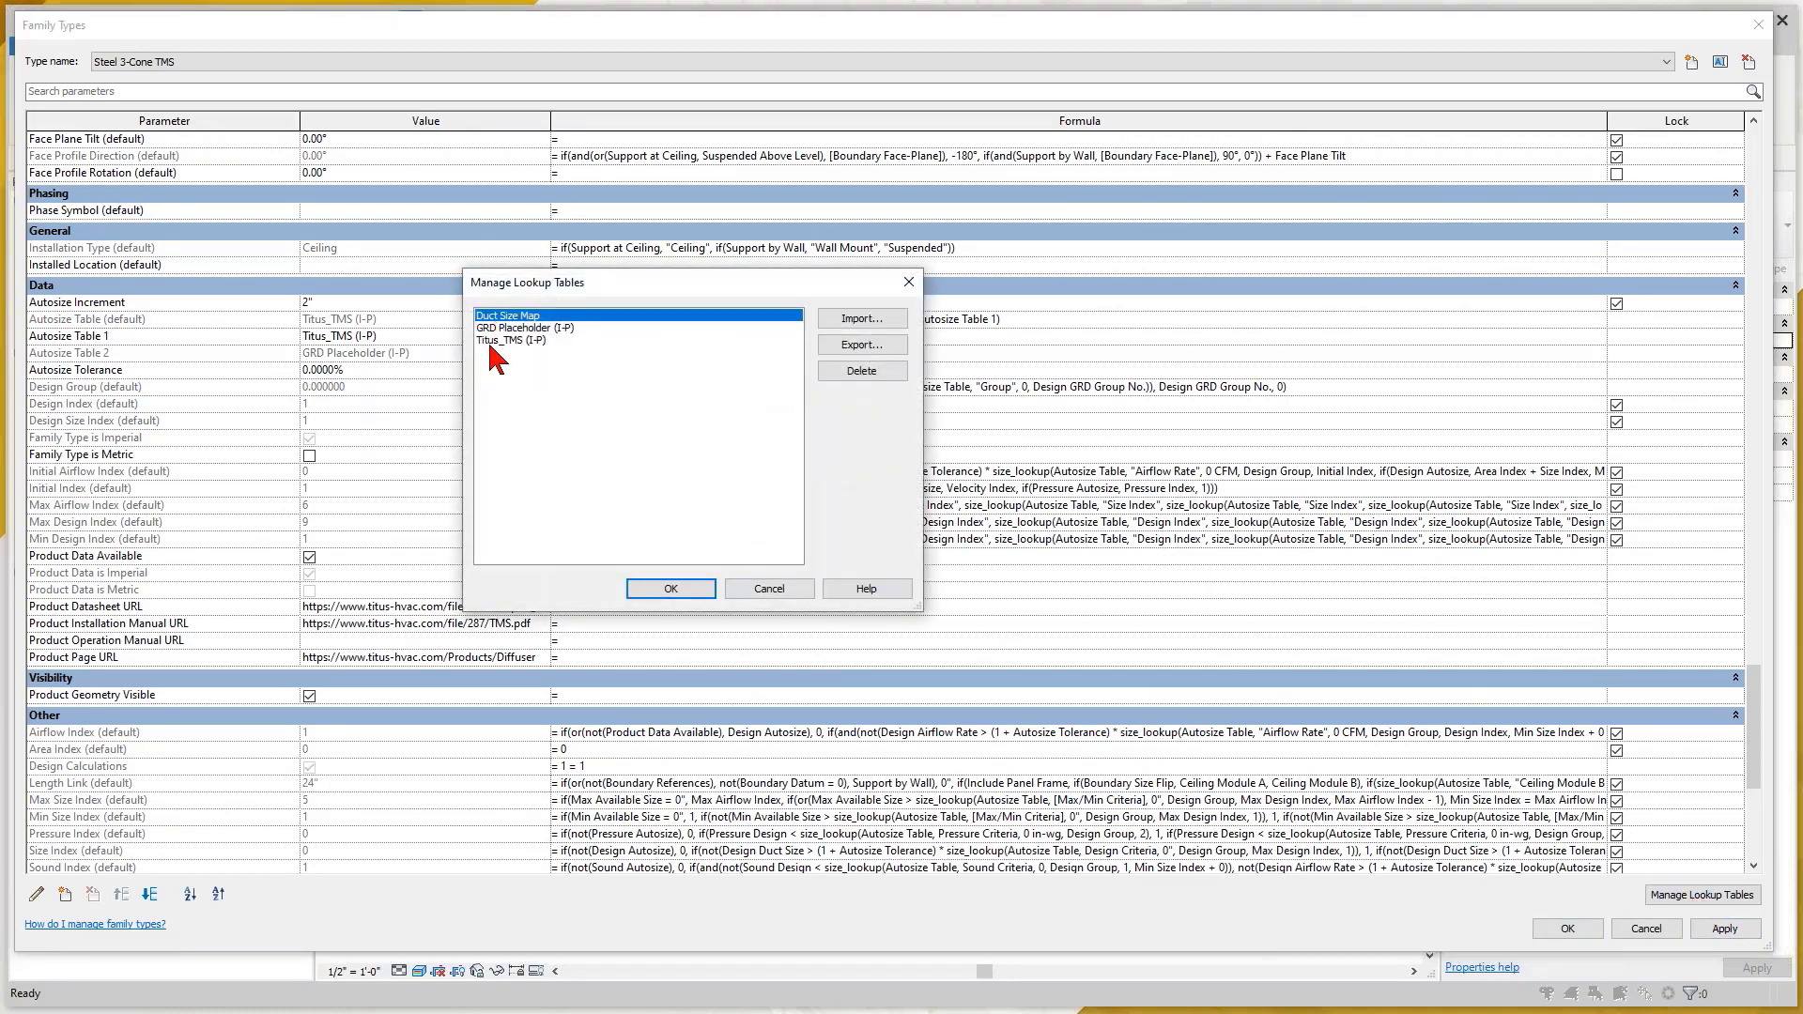
{"action": "left_click", "coordinate": [508, 341]}
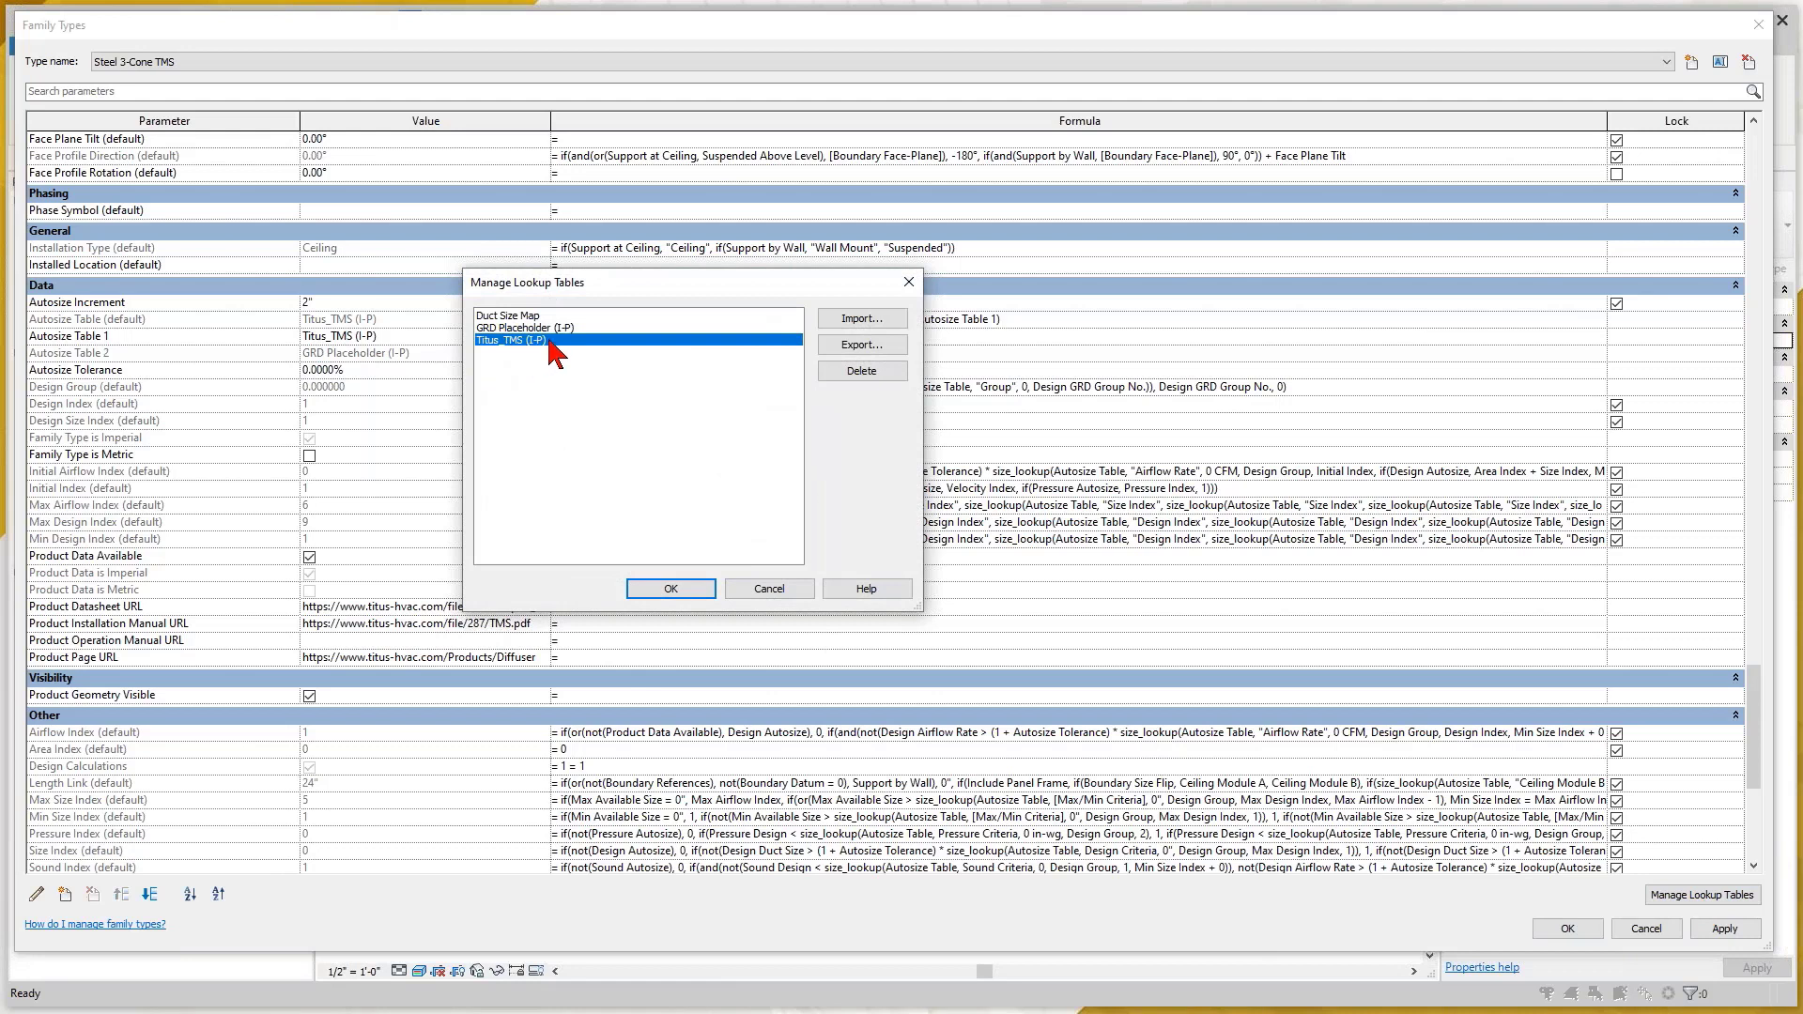
{"action": "left_click", "coordinate": [516, 329]}
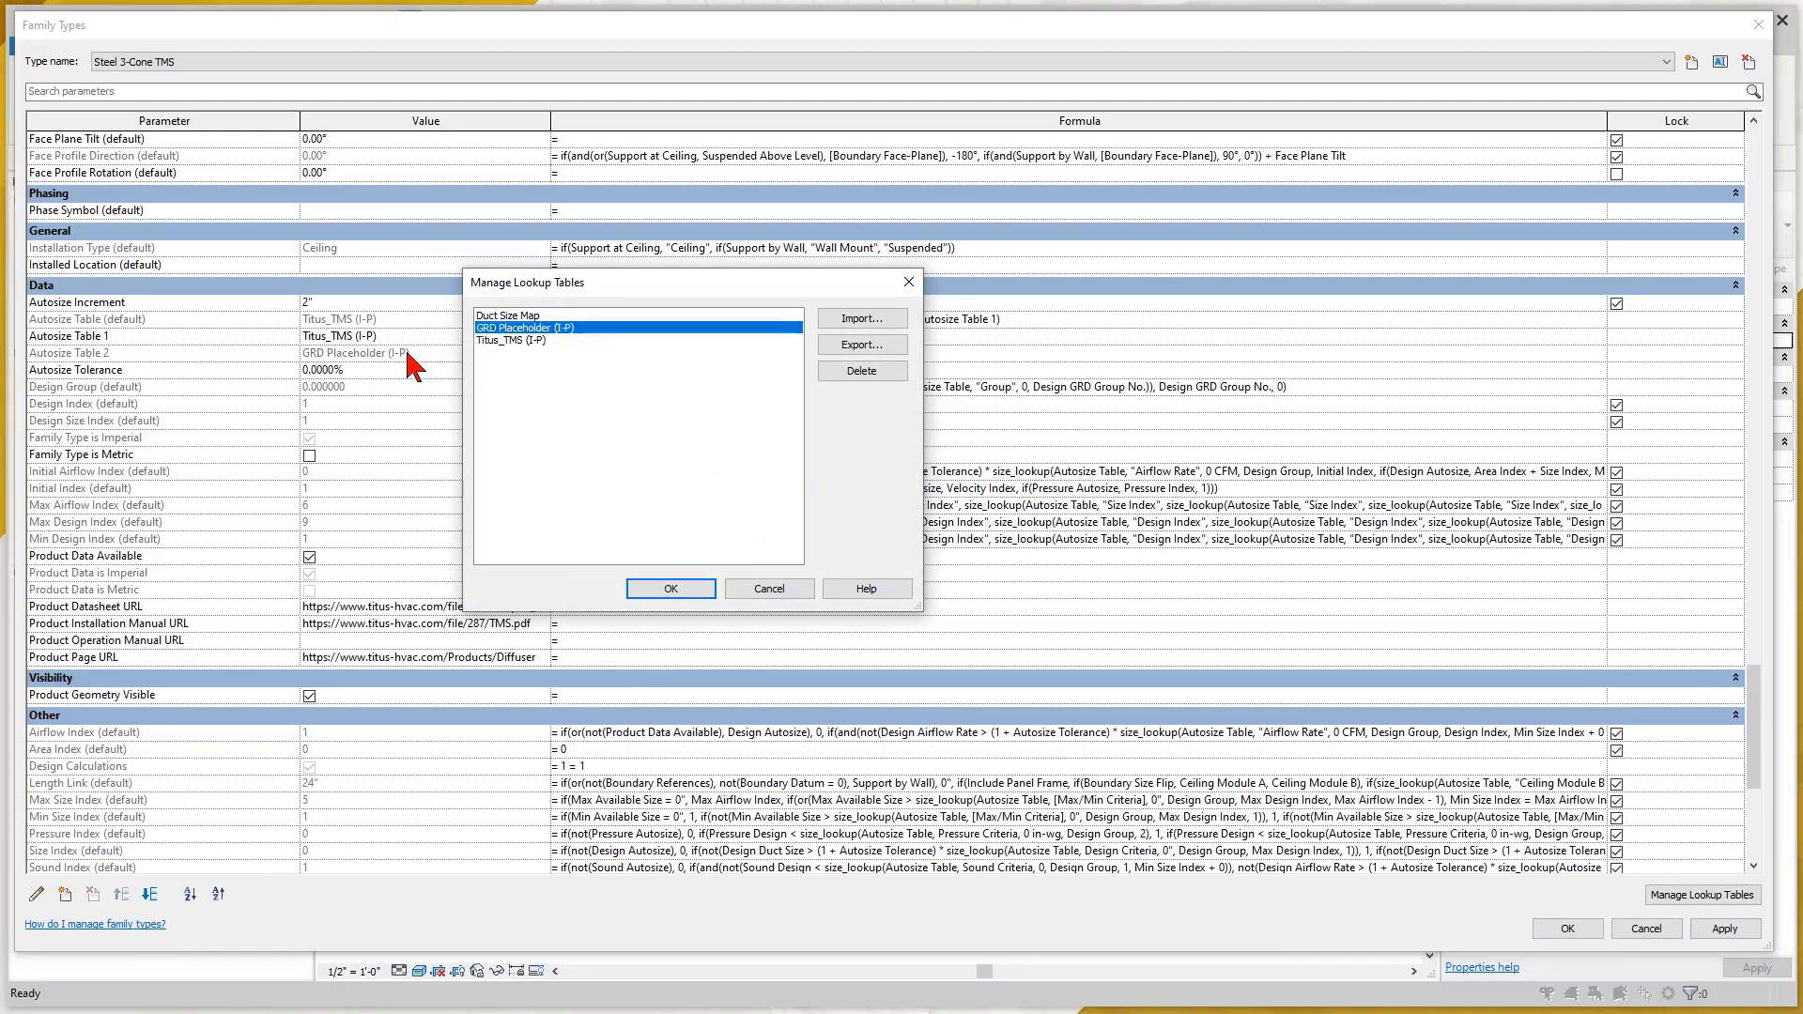
Export the Titus_TMS (I-P) lookup table as Titus_TMS (I-P).csv to the Price SCD folder, replacing the existing file
{"action": "left_click", "coordinate": [516, 341]}
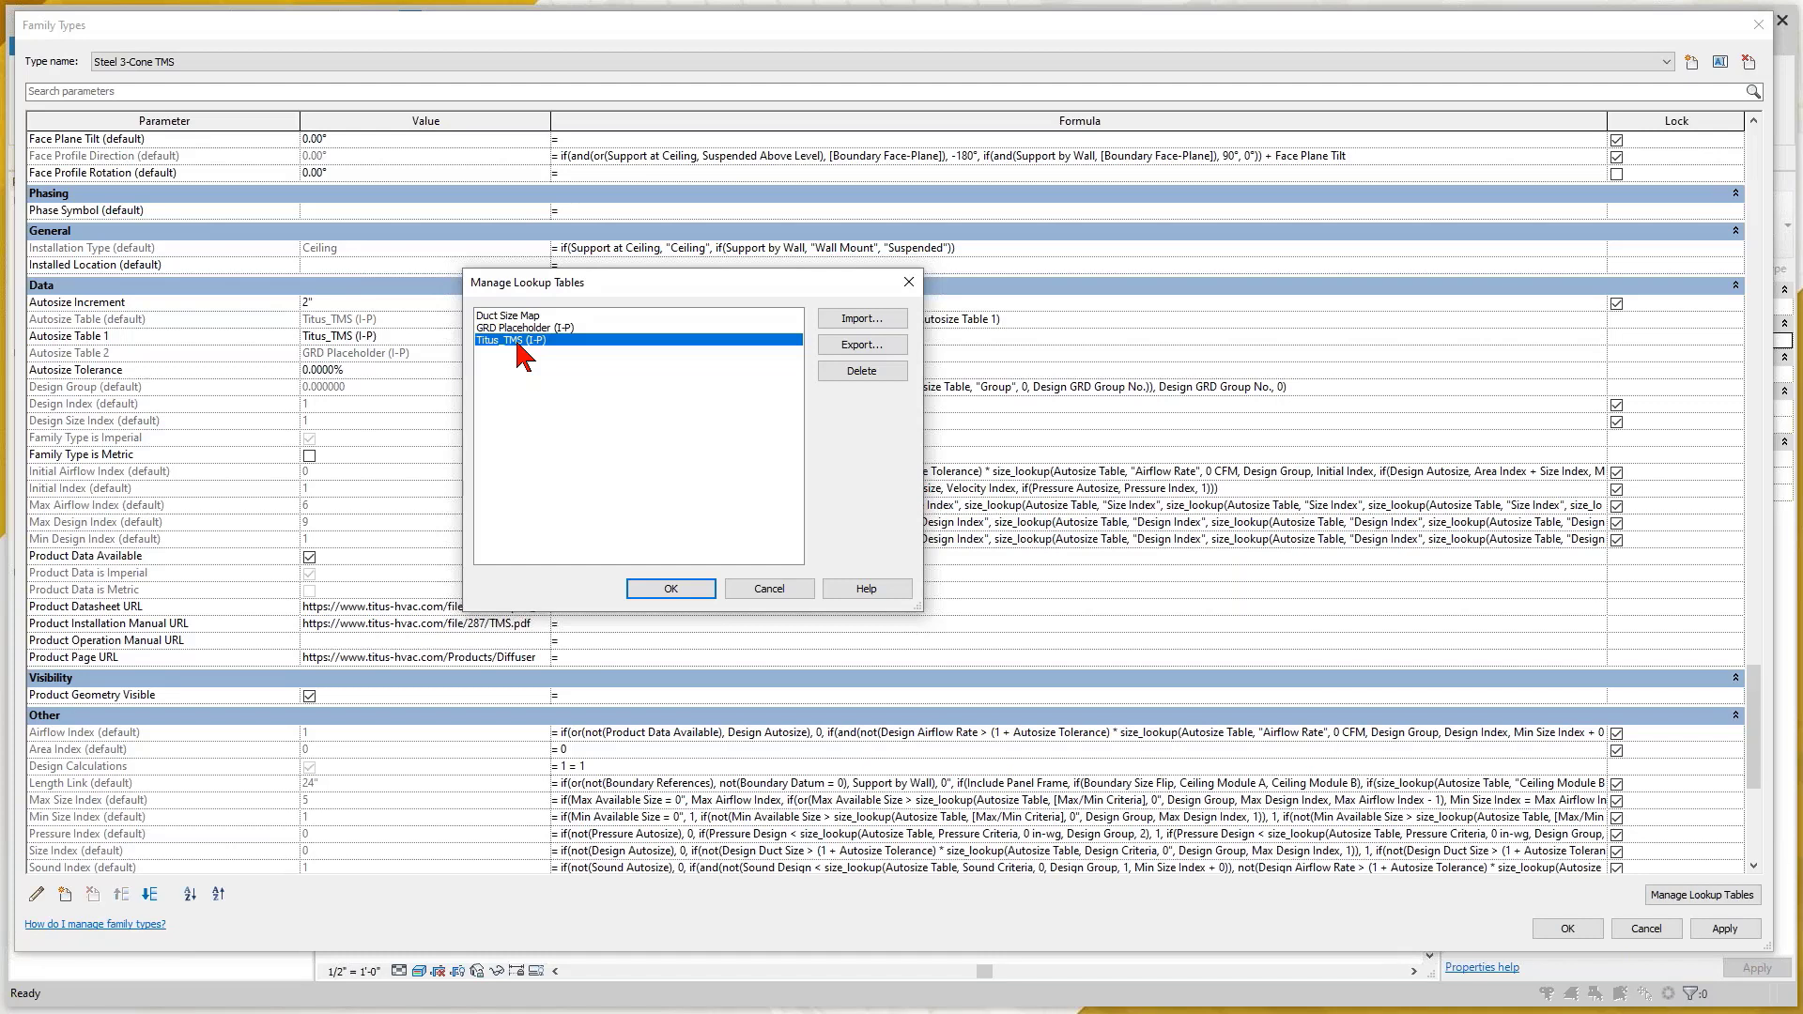
{"action": "left_click", "coordinate": [861, 345]}
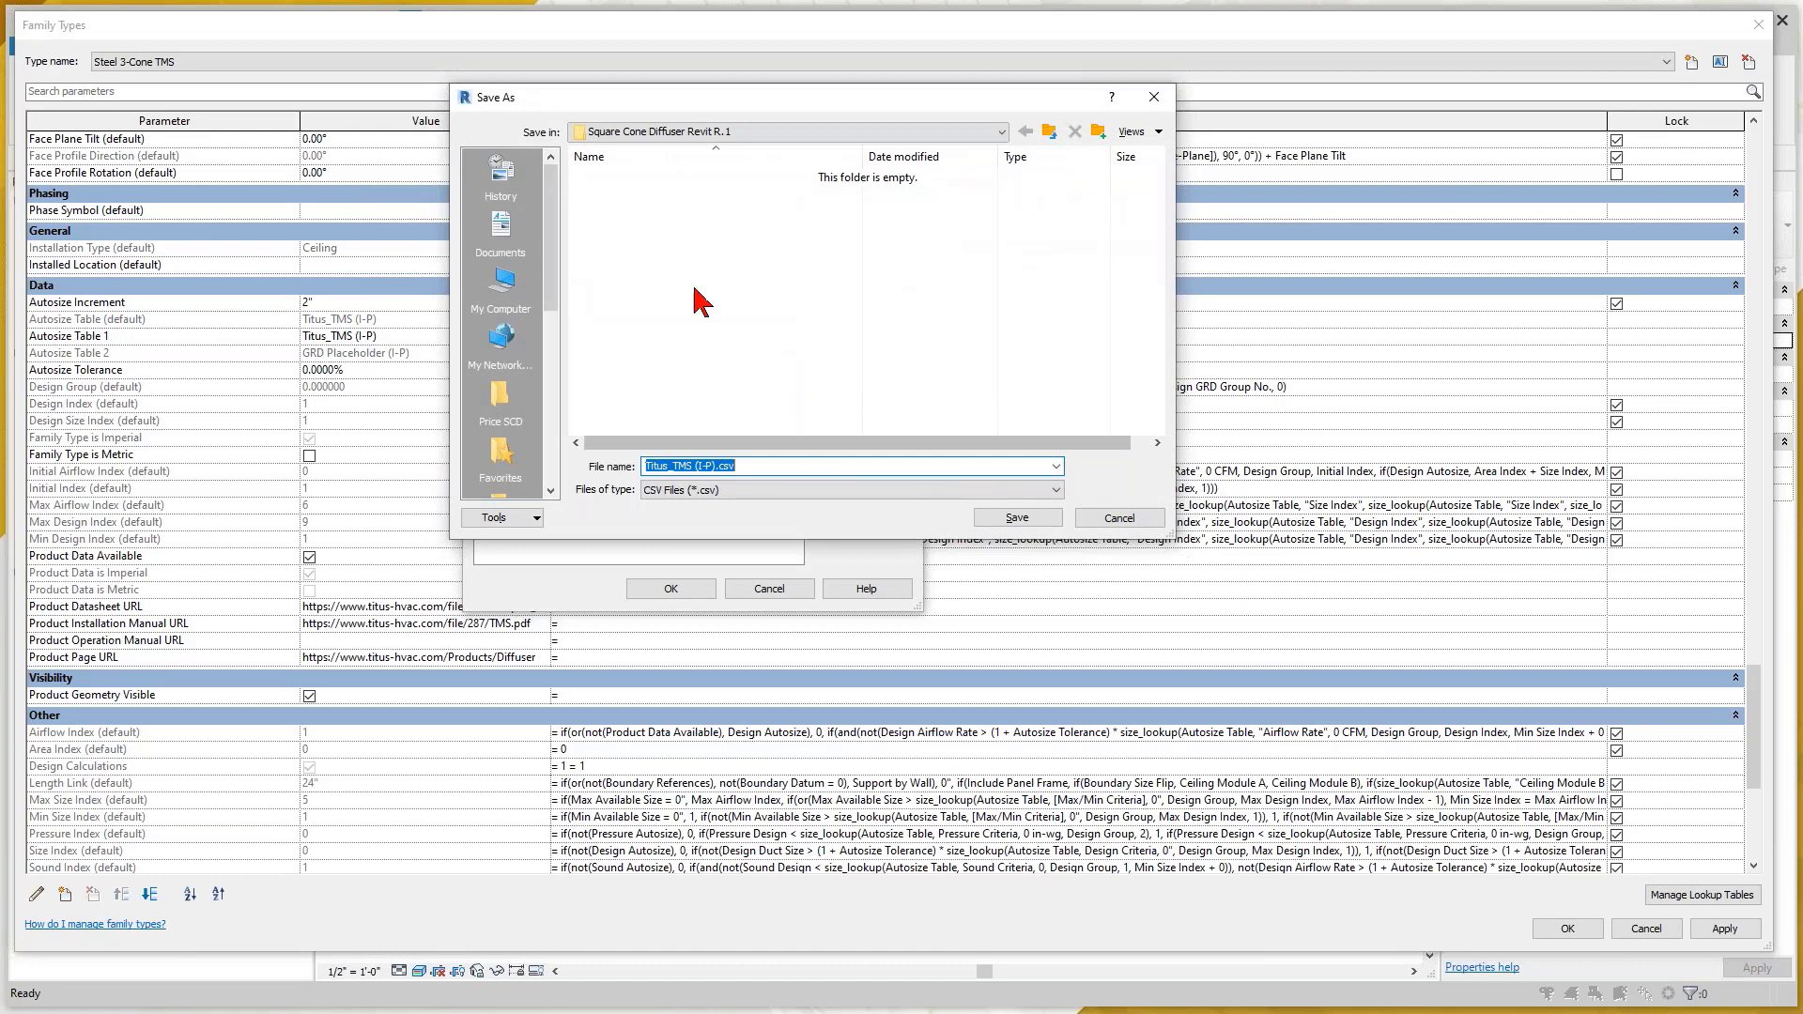
{"action": "left_click", "coordinate": [724, 465]}
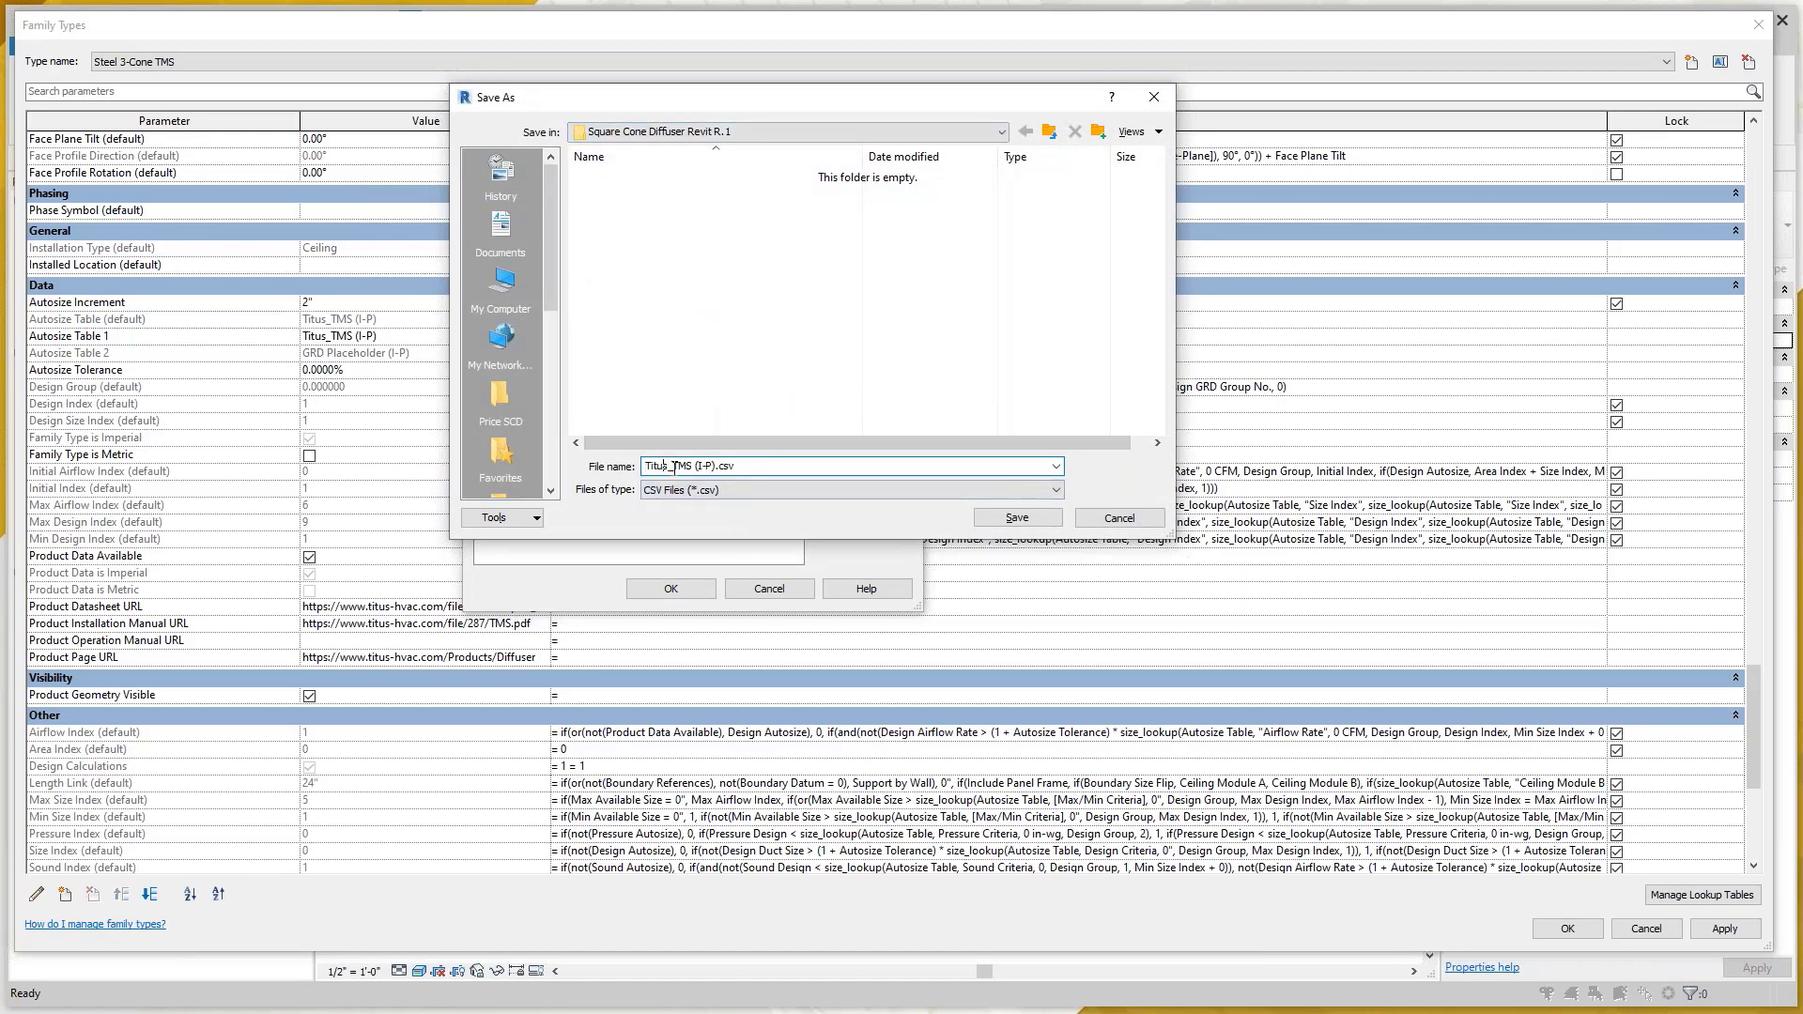
{"action": "left_click", "coordinate": [1049, 132]}
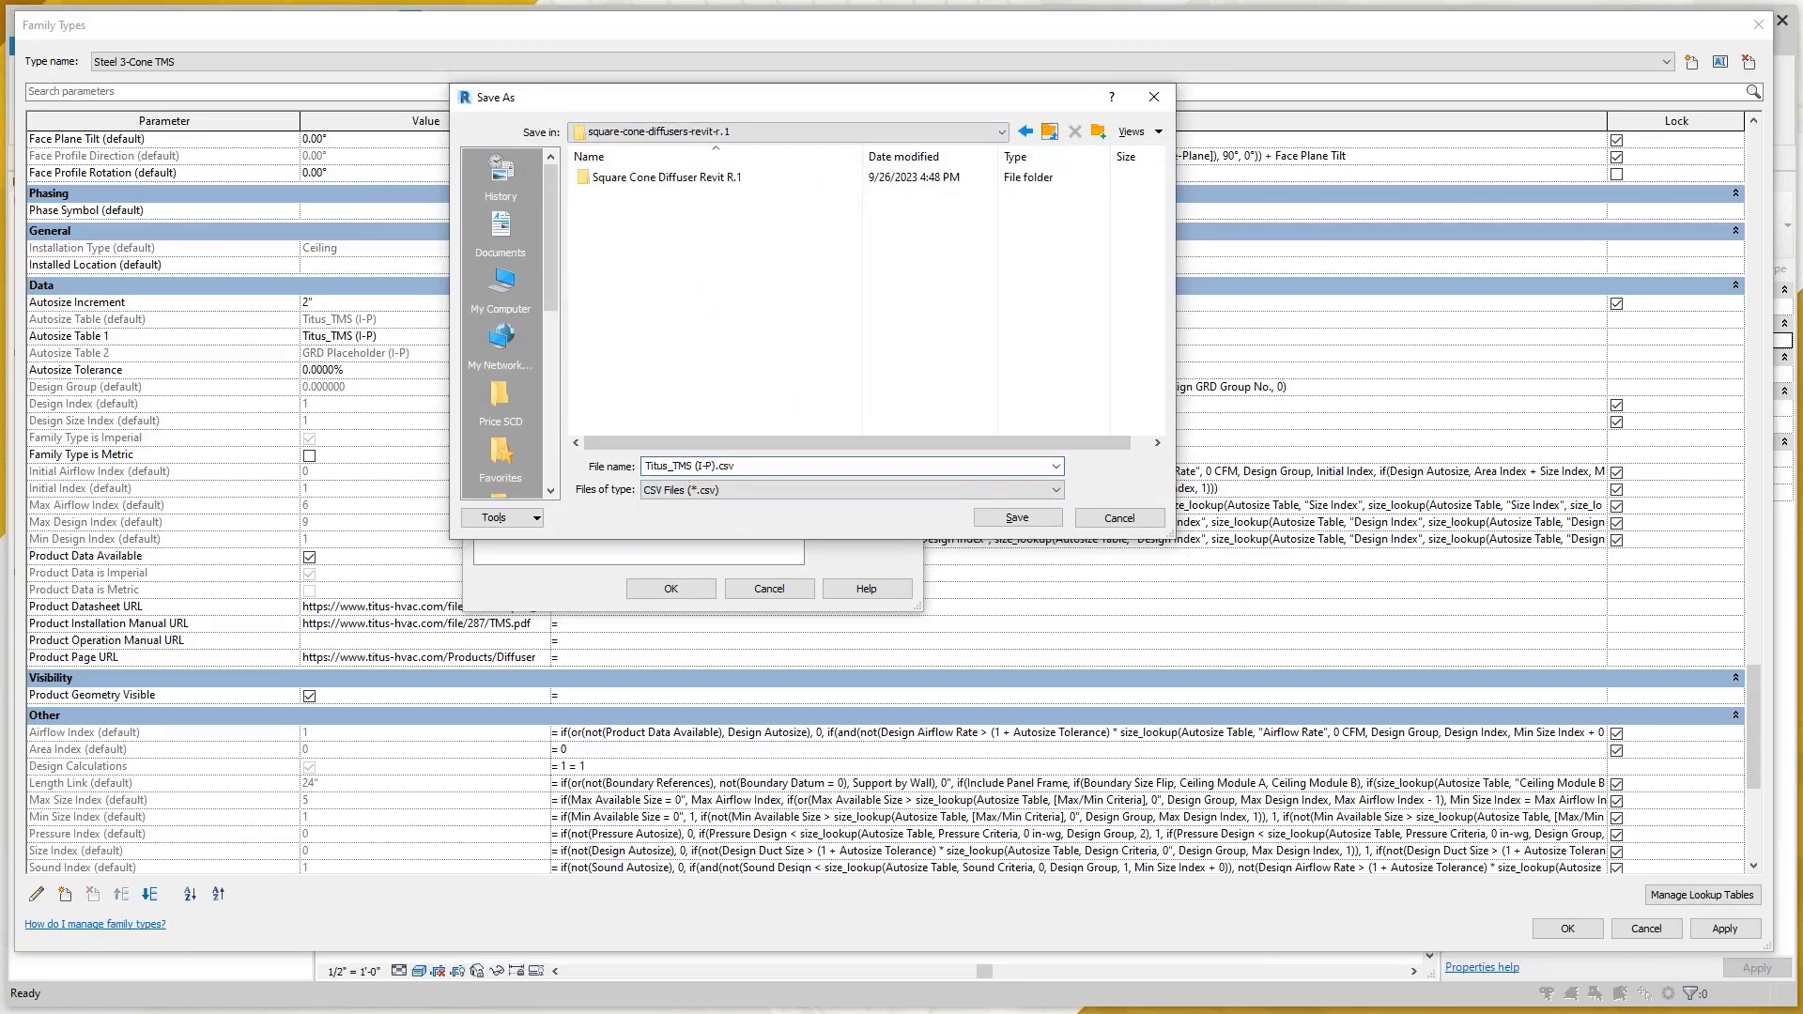
{"action": "left_click", "coordinate": [500, 399]}
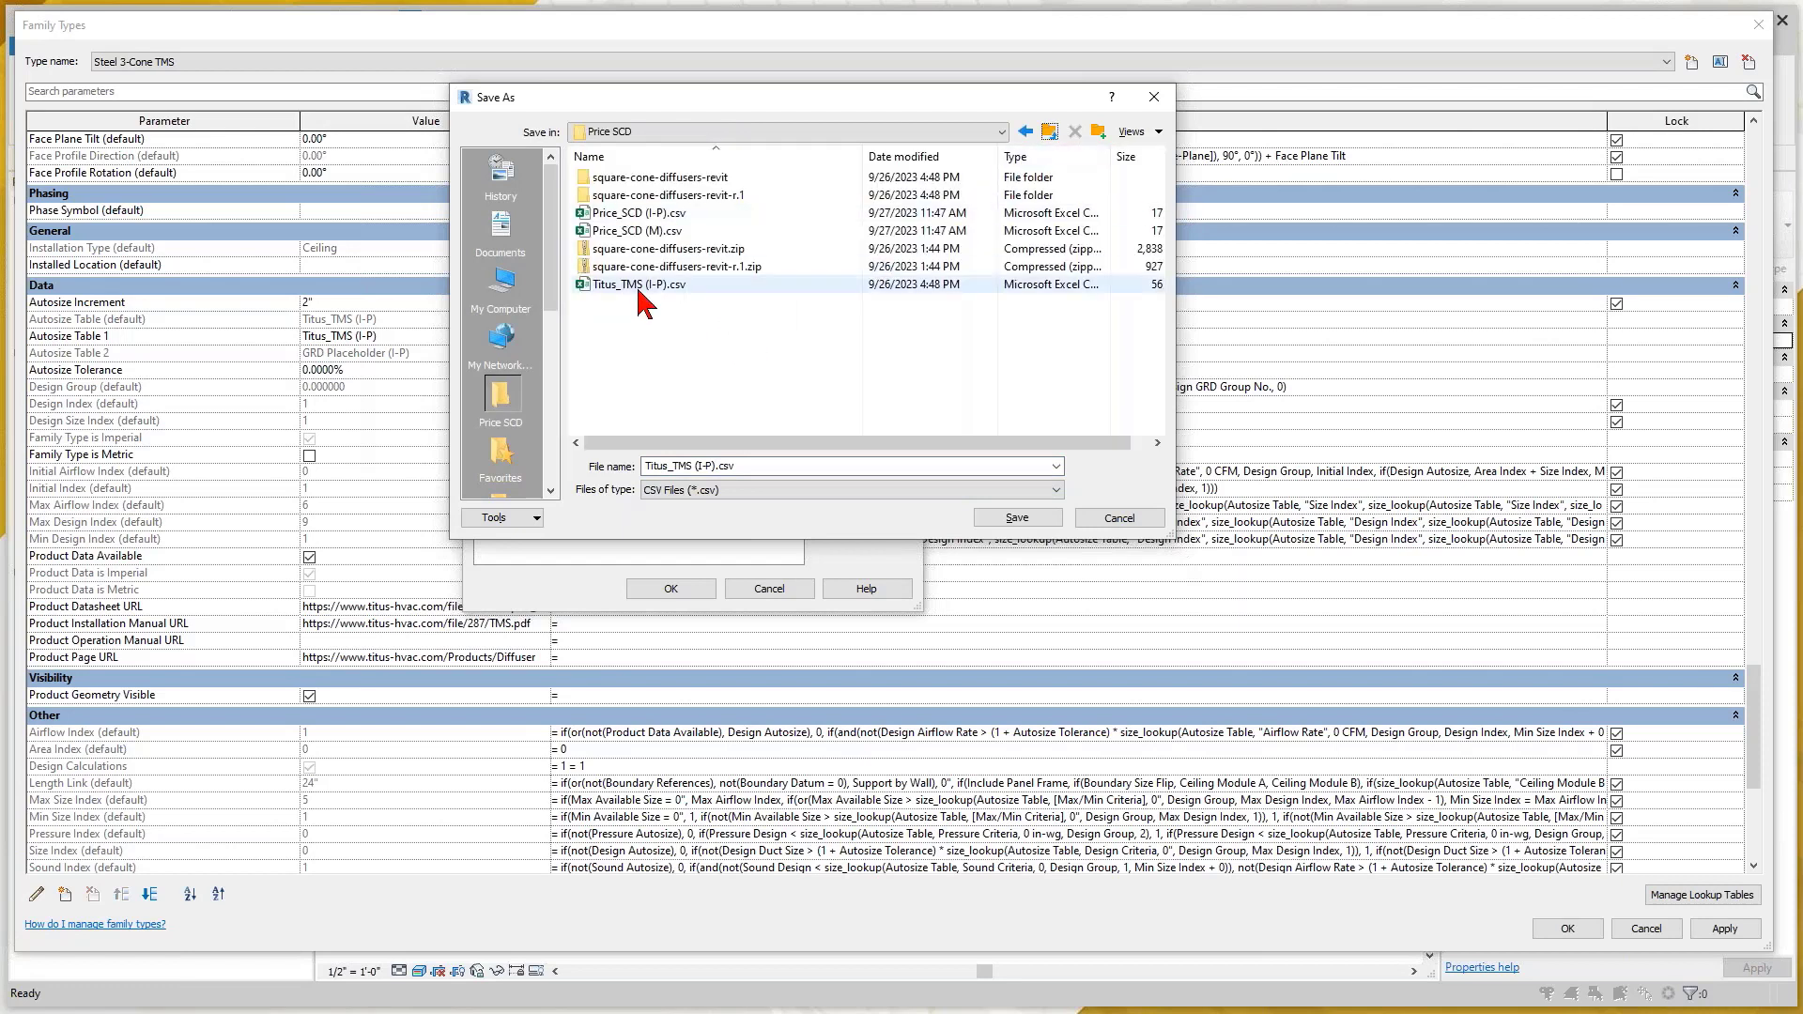
{"action": "left_click", "coordinate": [1019, 522]}
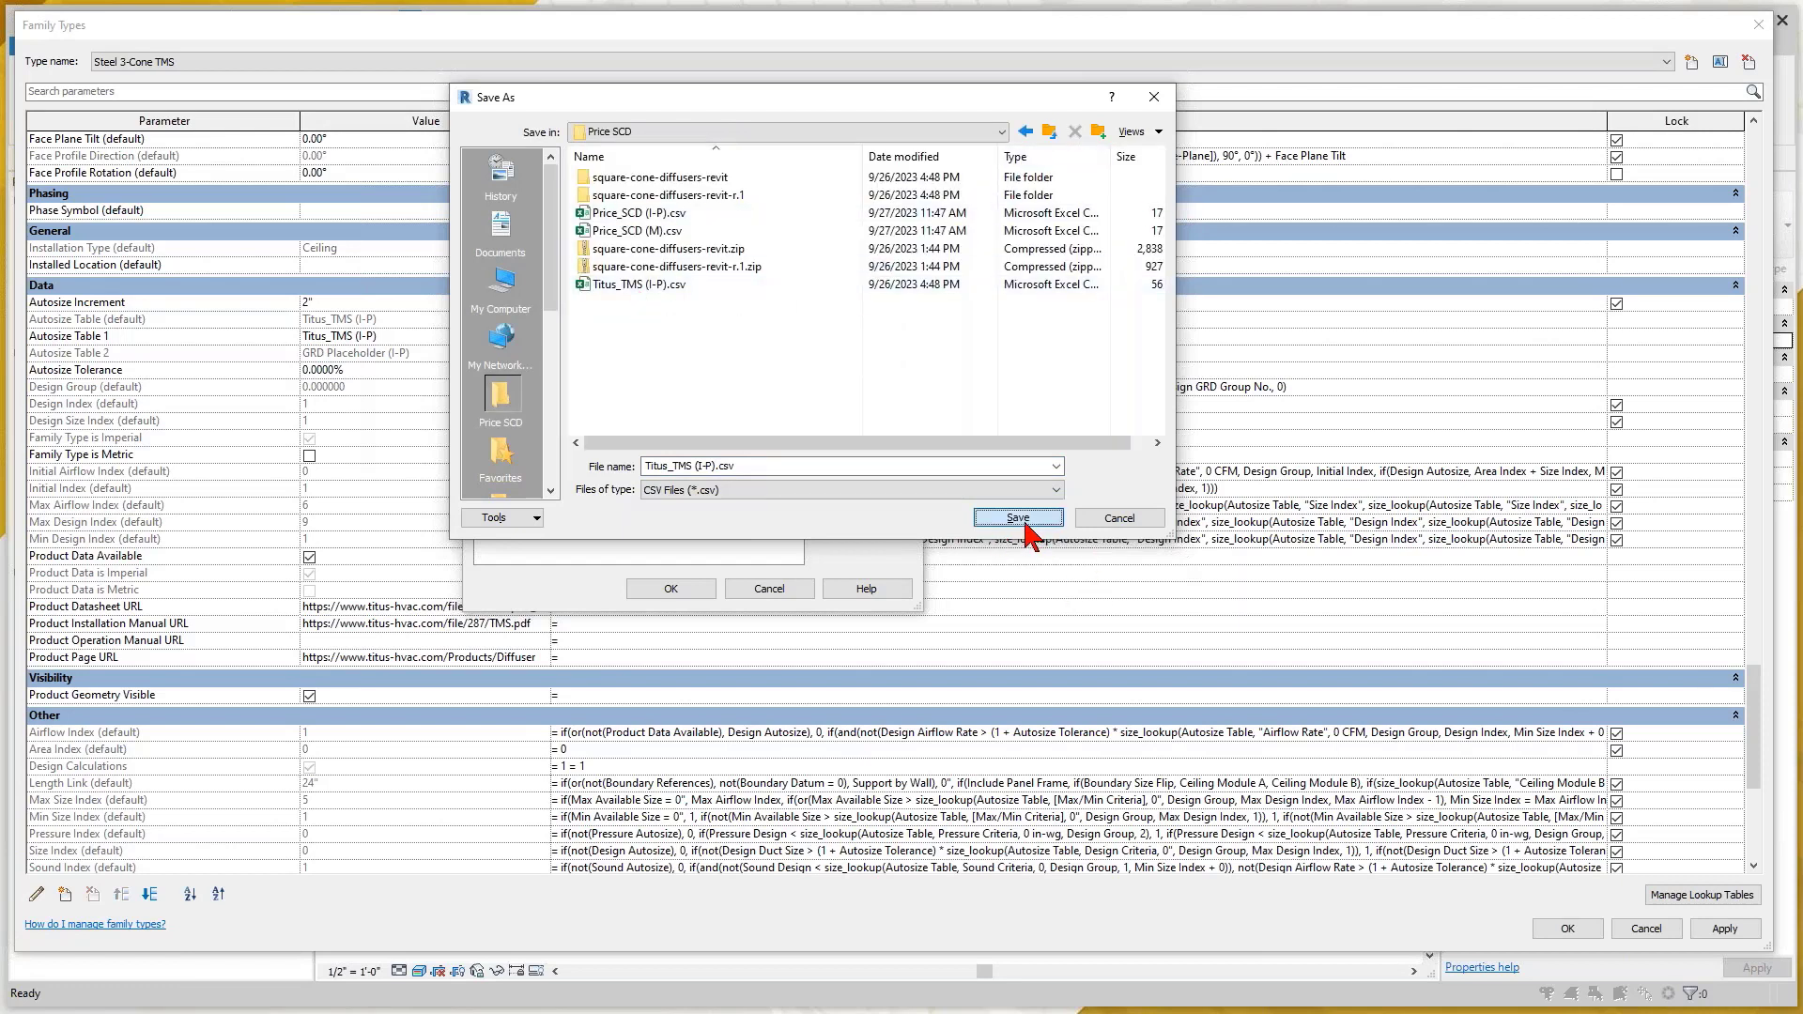
{"action": "left_click", "coordinate": [939, 549]}
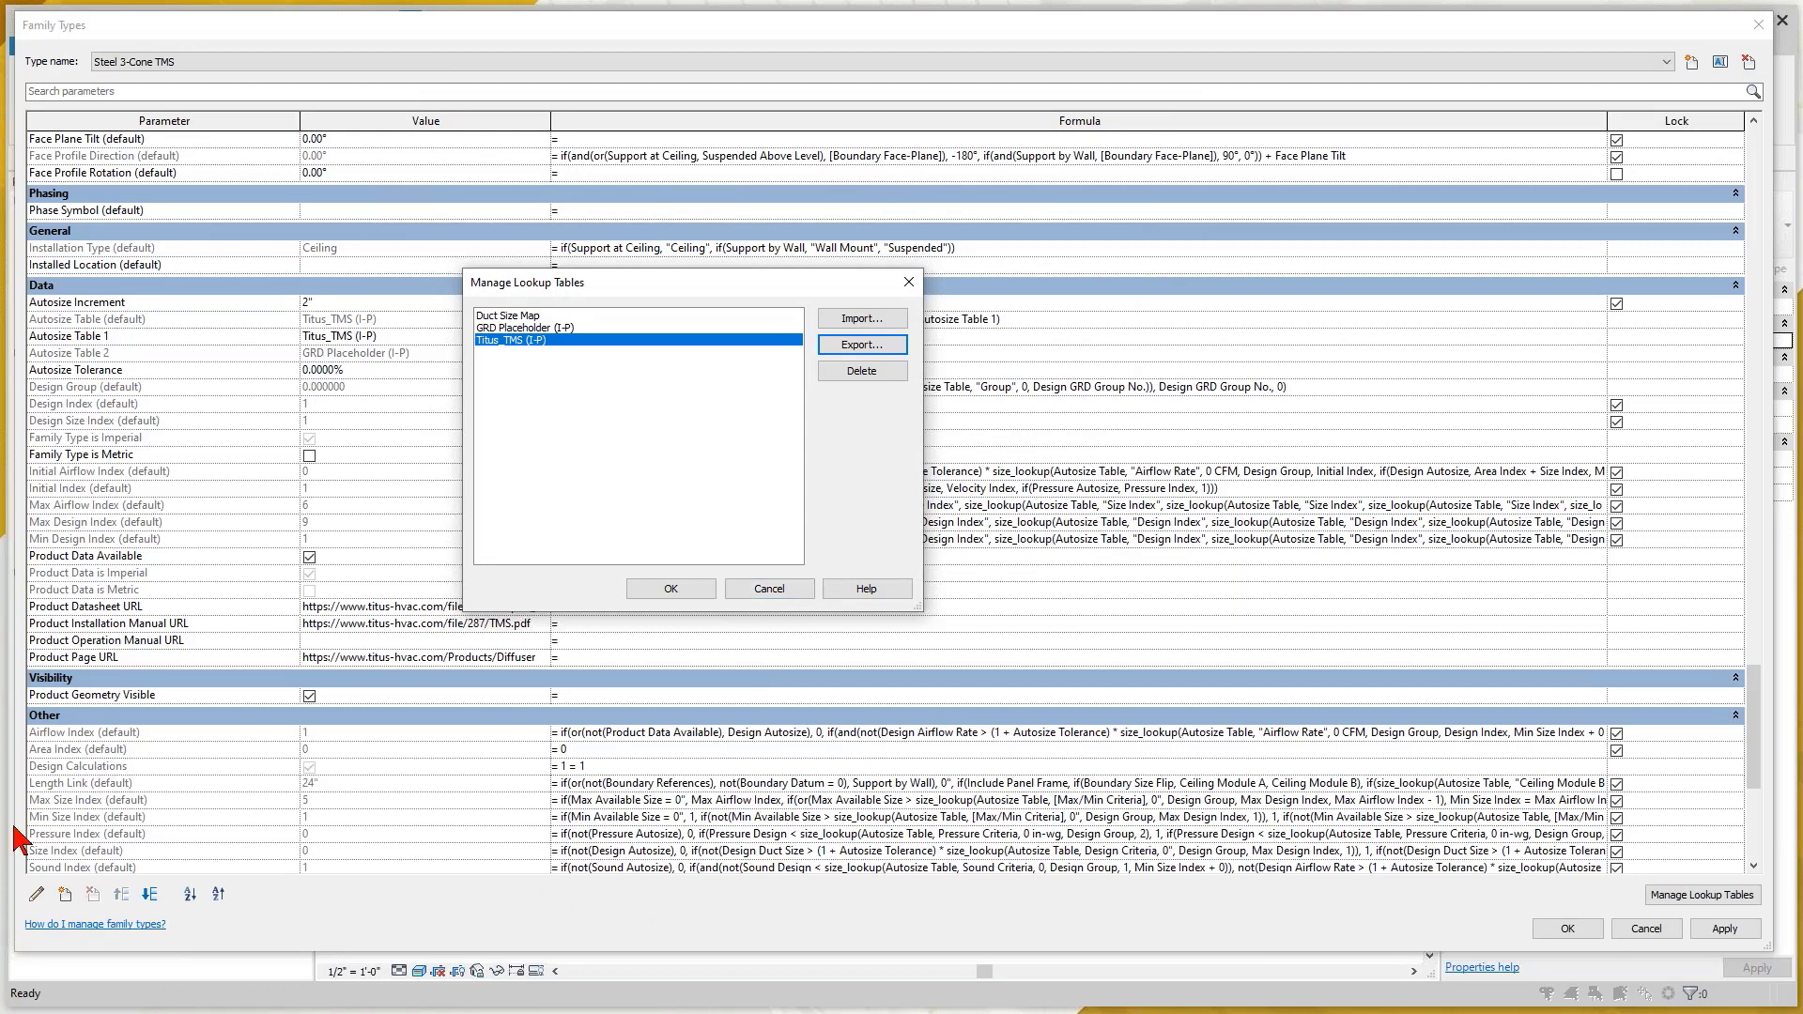
Switch to the Price SCD folder in File Explorer and open the exported Titus_TMS (I-P).csv in Excel
{"action": "key", "text": "alt+Tab"}
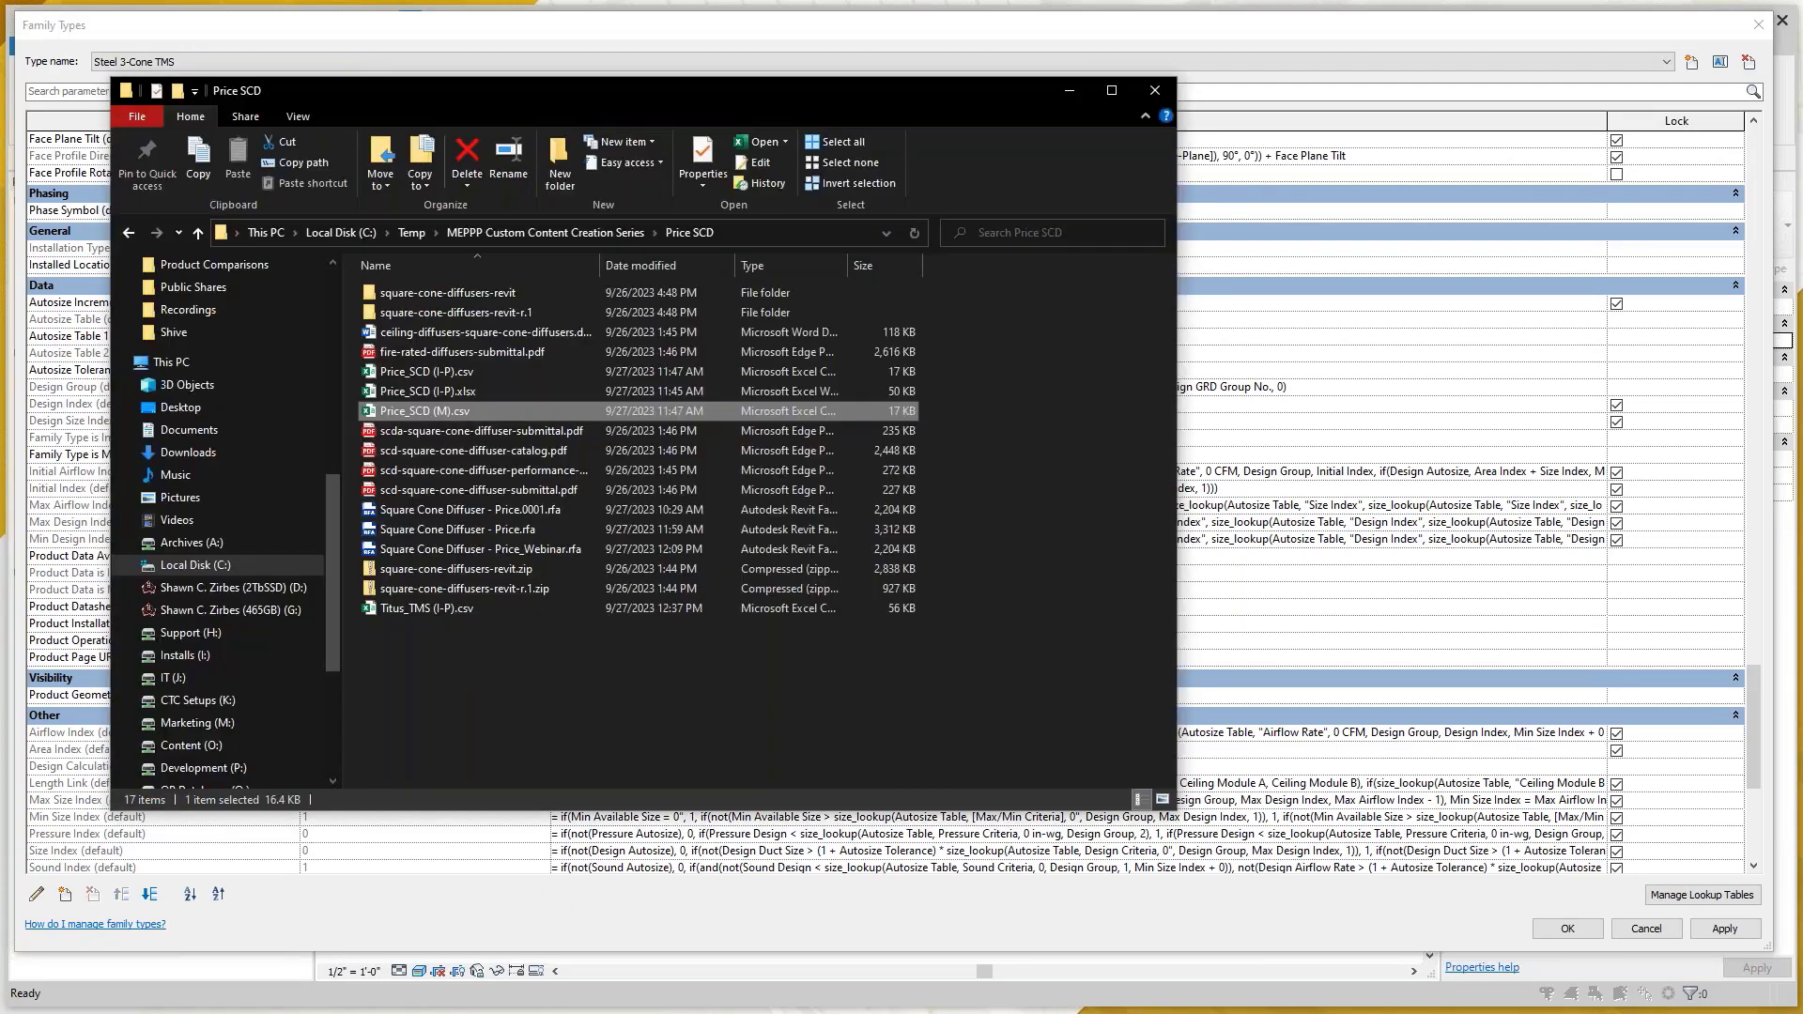
{"action": "left_click", "coordinate": [477, 609]}
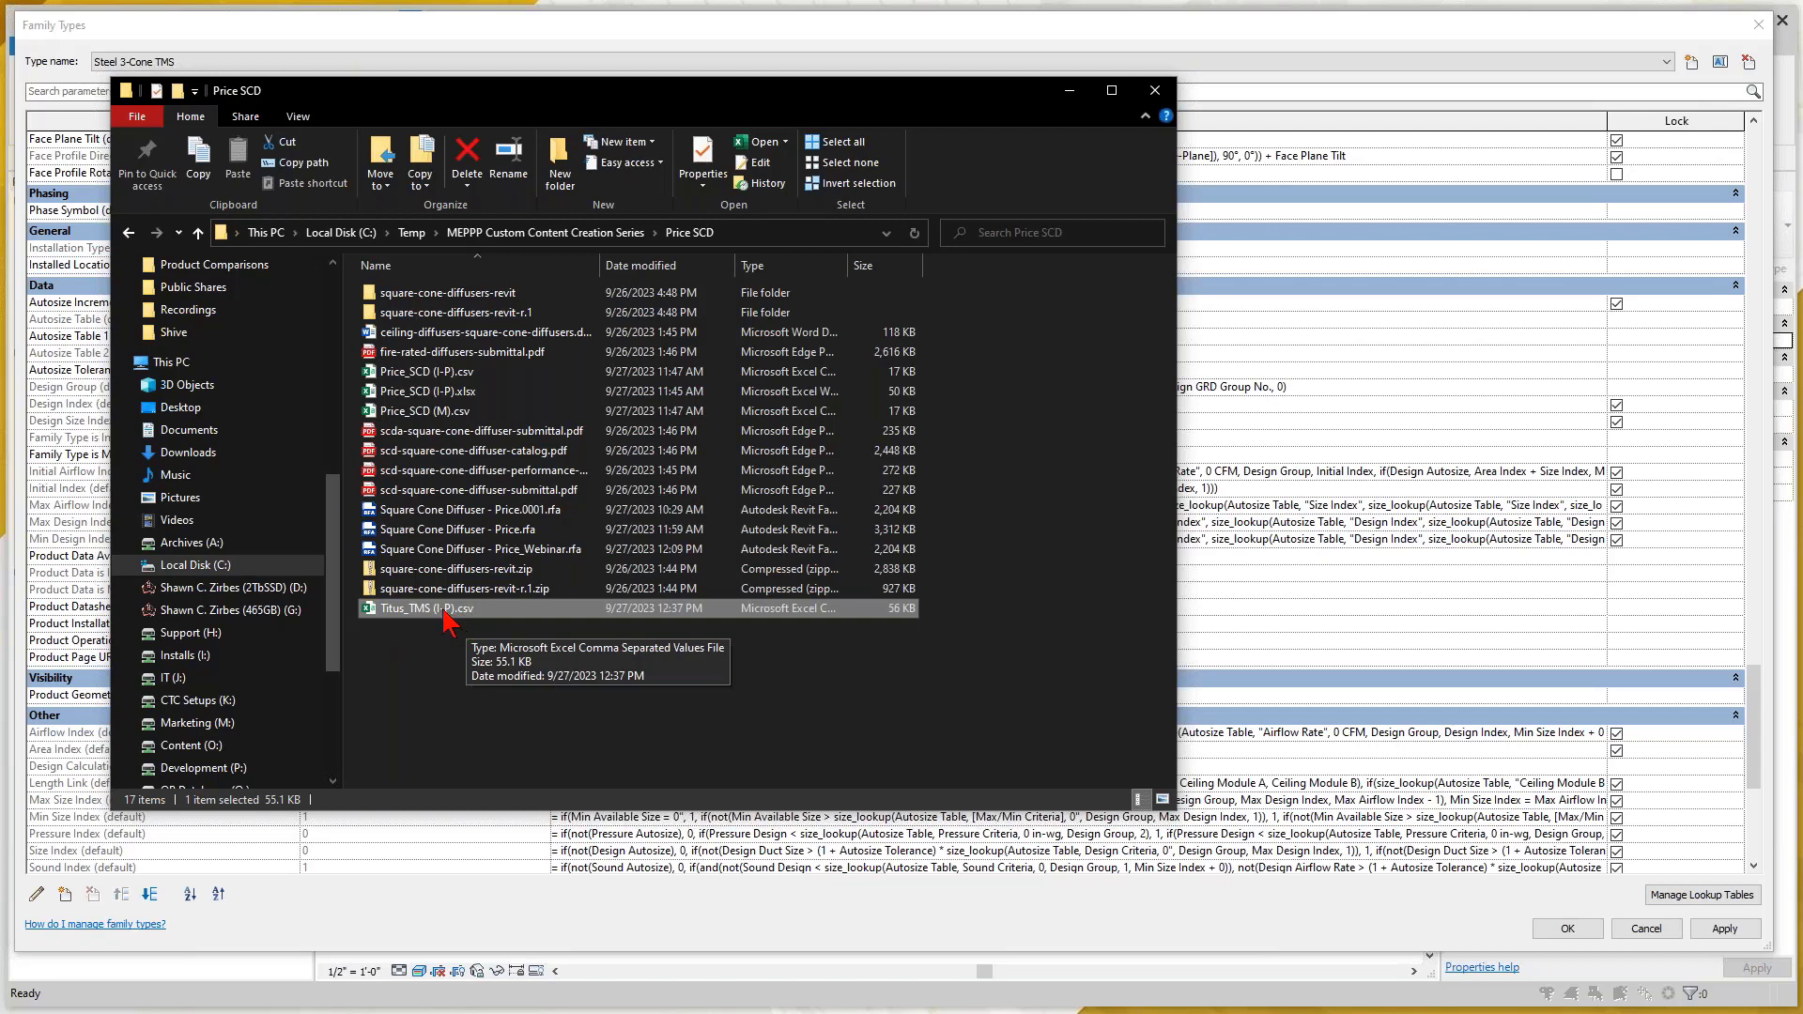
{"action": "double_click", "coordinate": [447, 613]}
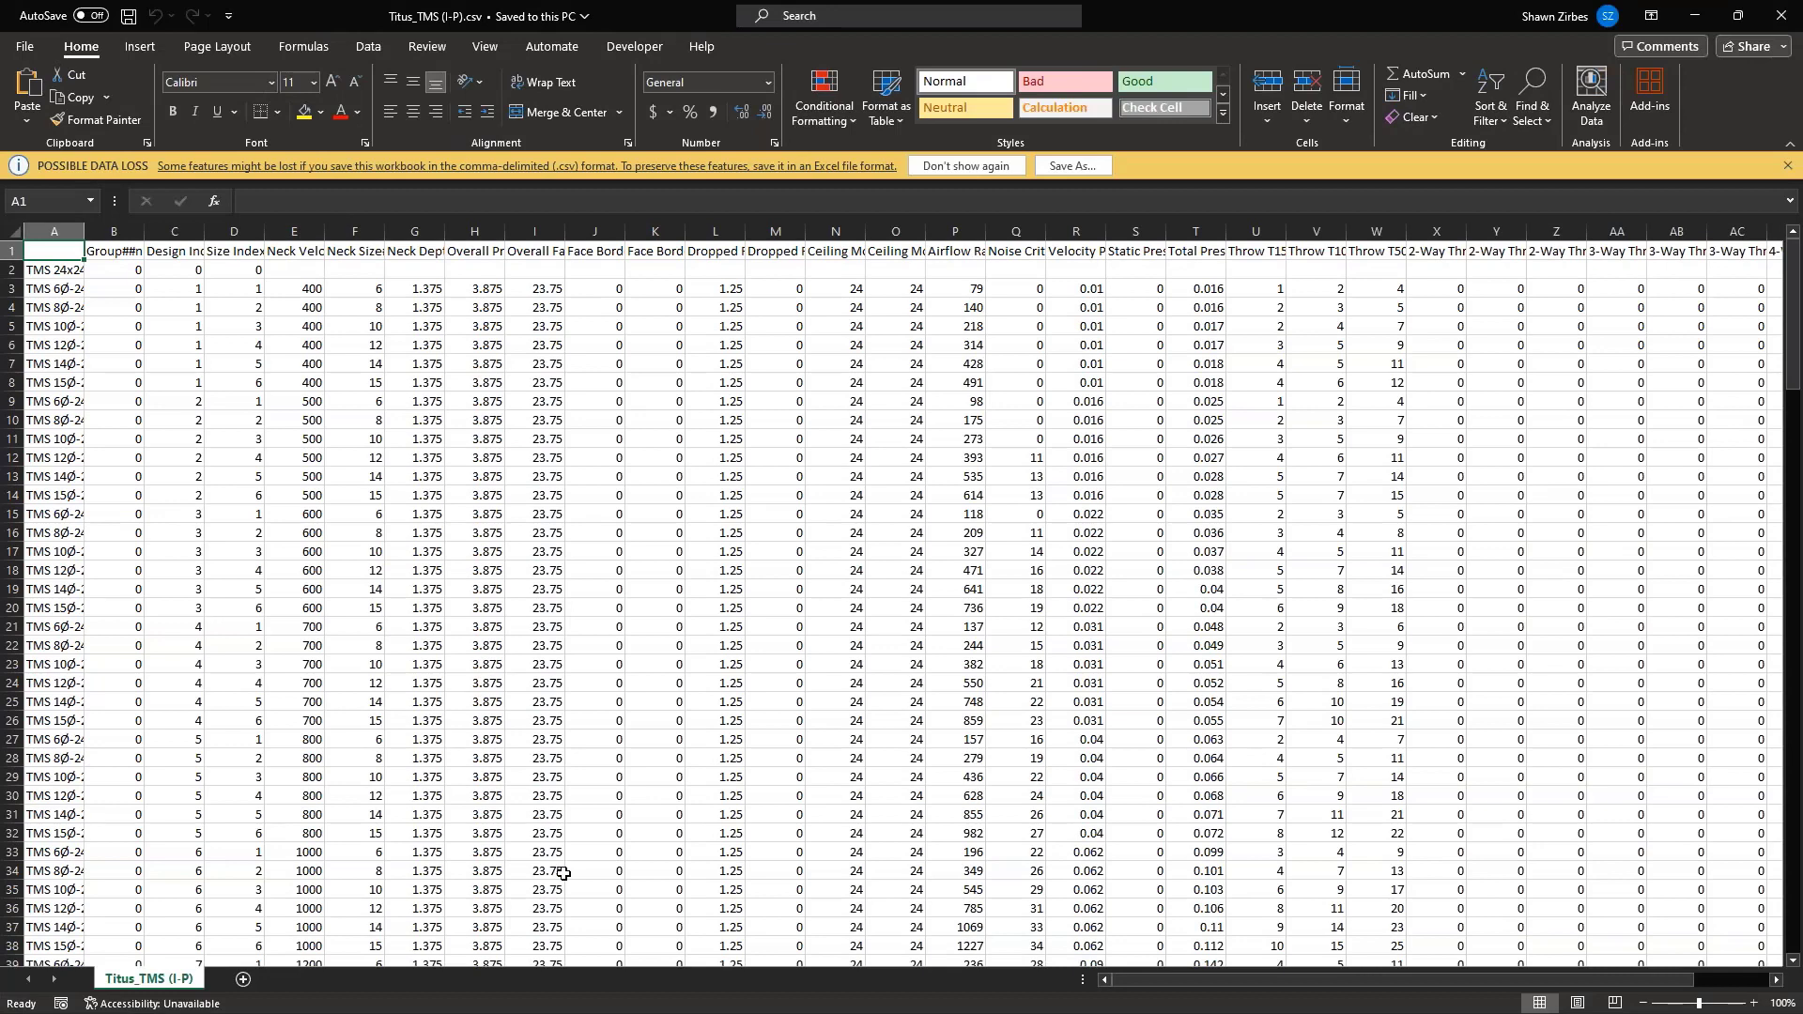
Save the exported lookup table as an Excel Workbook named Price SCD (I-P) in the Price SCD folder
{"action": "scroll", "coordinate": [504, 792], "scroll_direction": "down", "scroll_amount": 12}
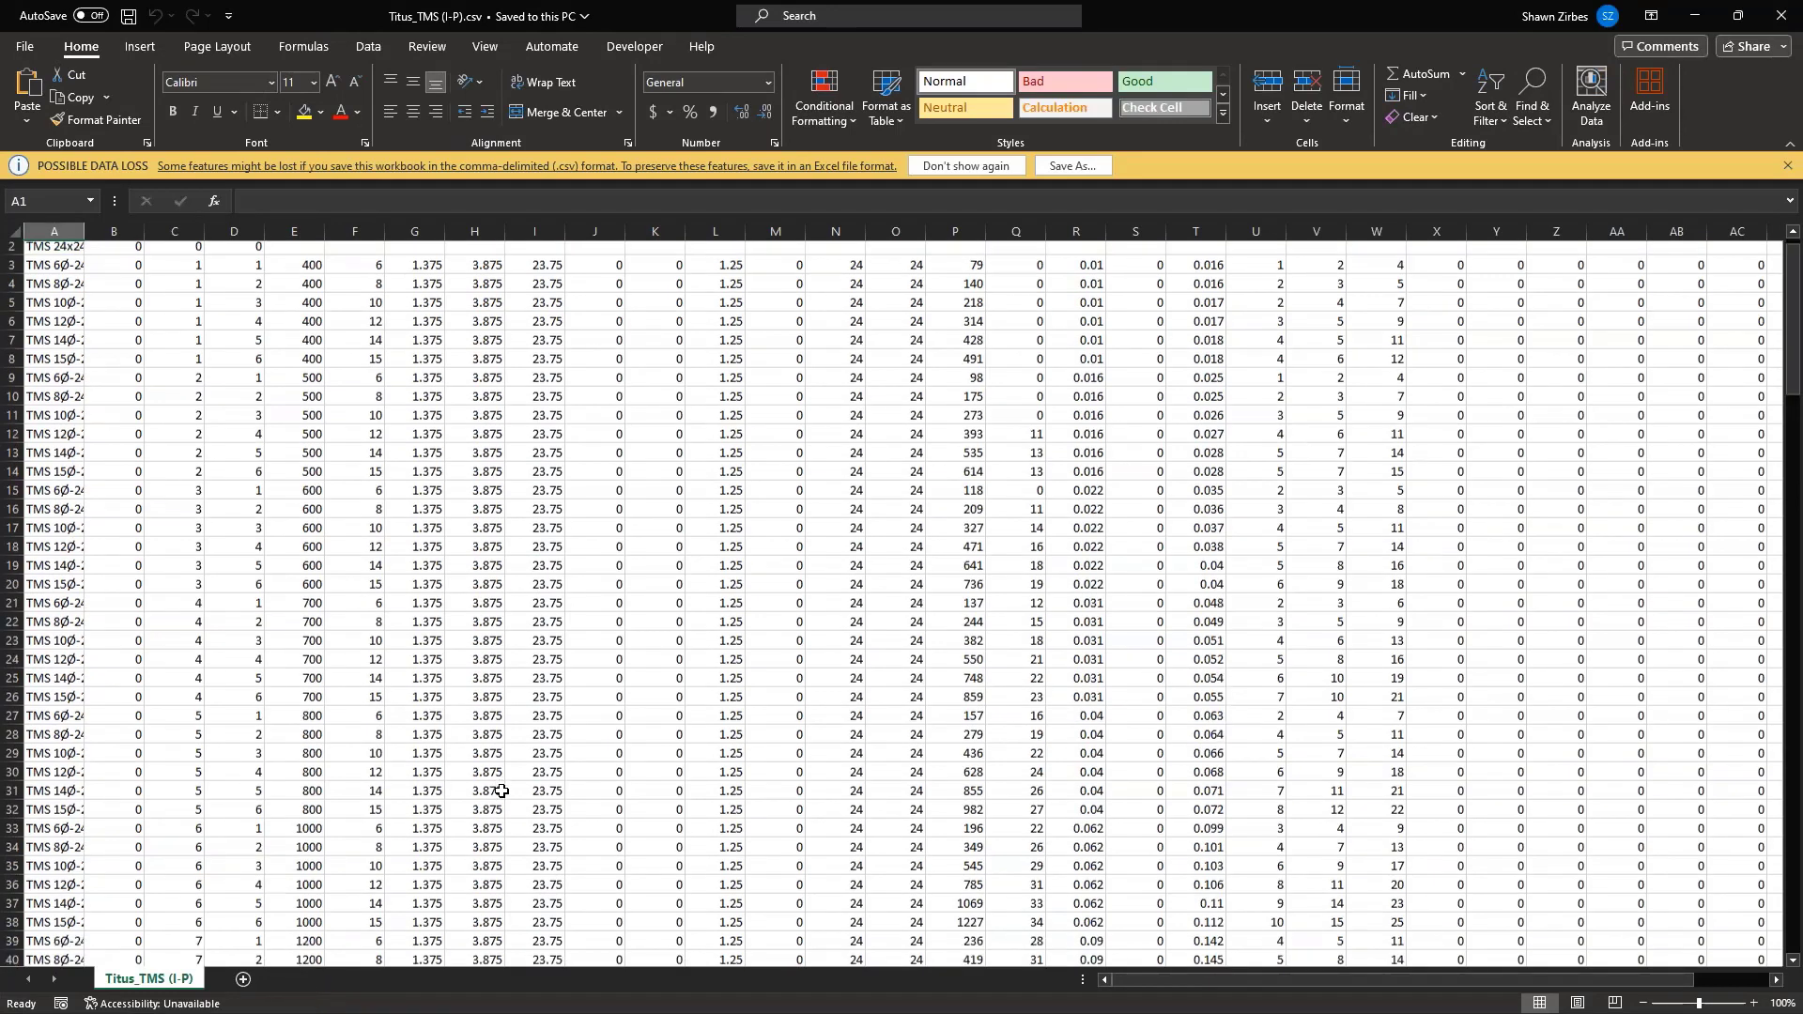
{"action": "scroll", "coordinate": [535, 808], "scroll_direction": "up", "scroll_amount": 12}
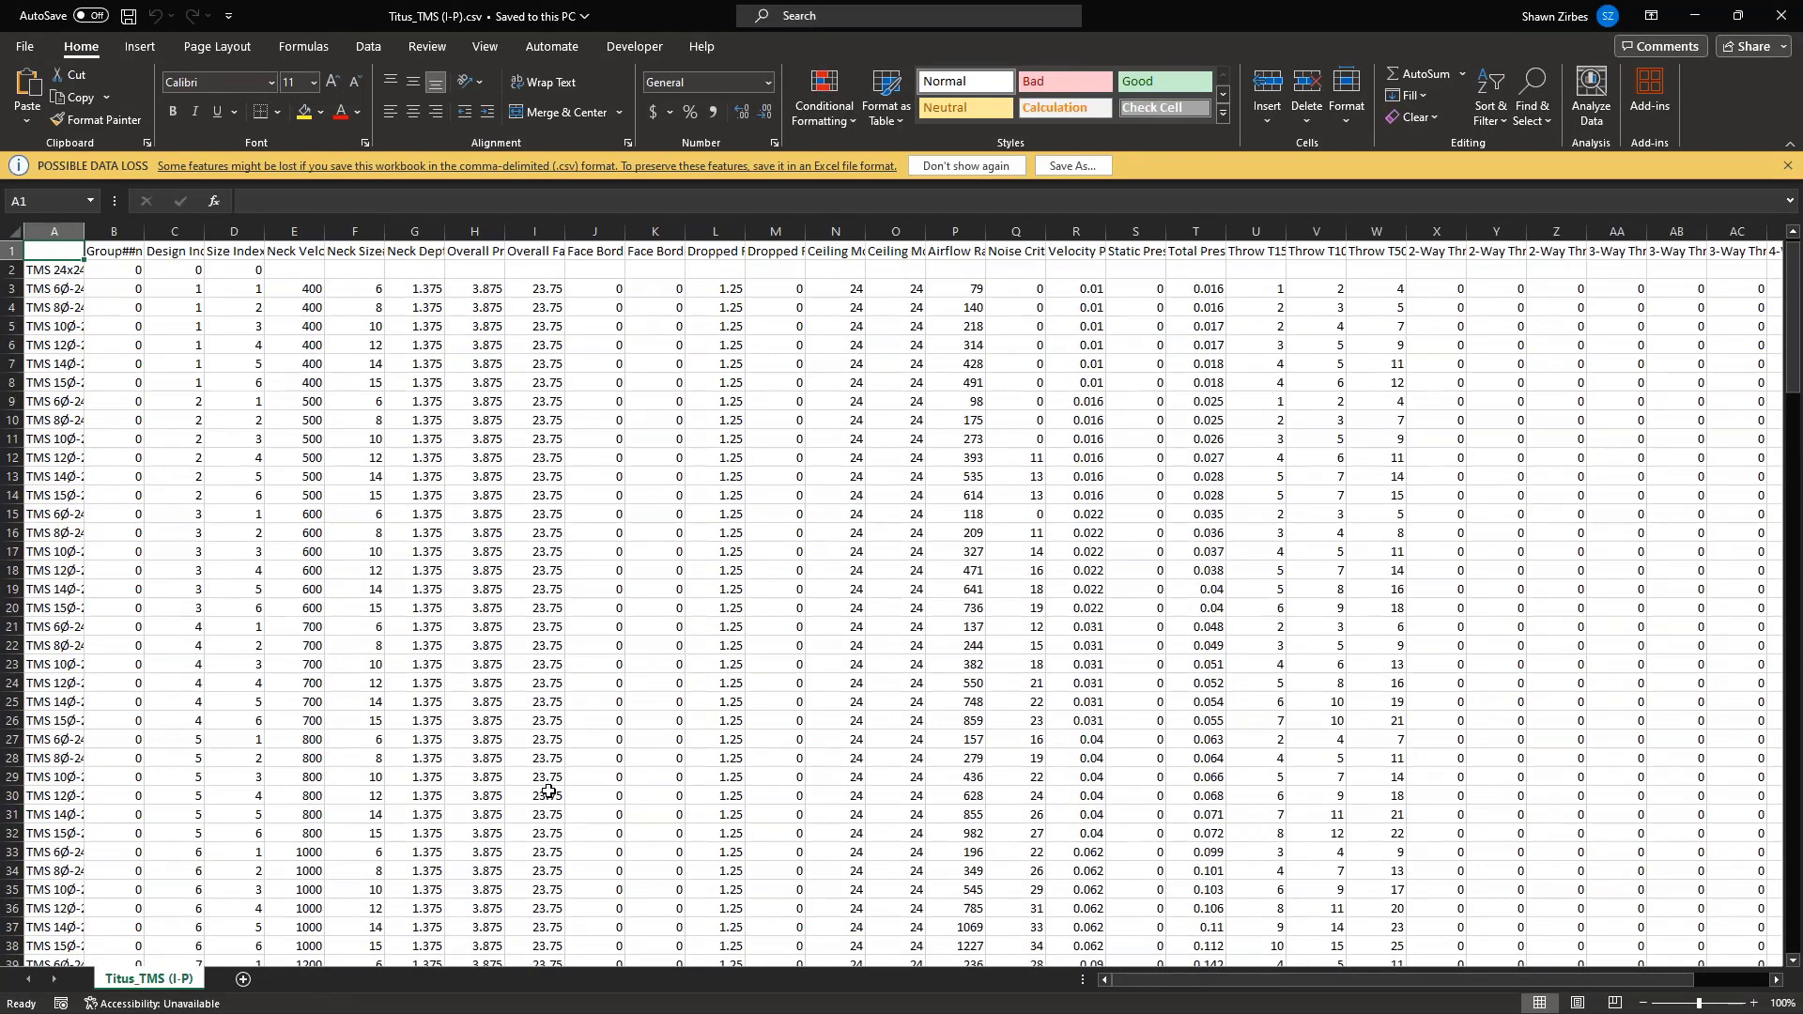
{"action": "mouse_move", "coordinate": [1393, 989]}
{"action": "left_mouse_down"}
{"action": "mouse_move", "coordinate": [1513, 988]}
{"action": "mouse_move", "coordinate": [1364, 990]}
{"action": "left_mouse_up"}
{"action": "left_click", "coordinate": [11, 250]}
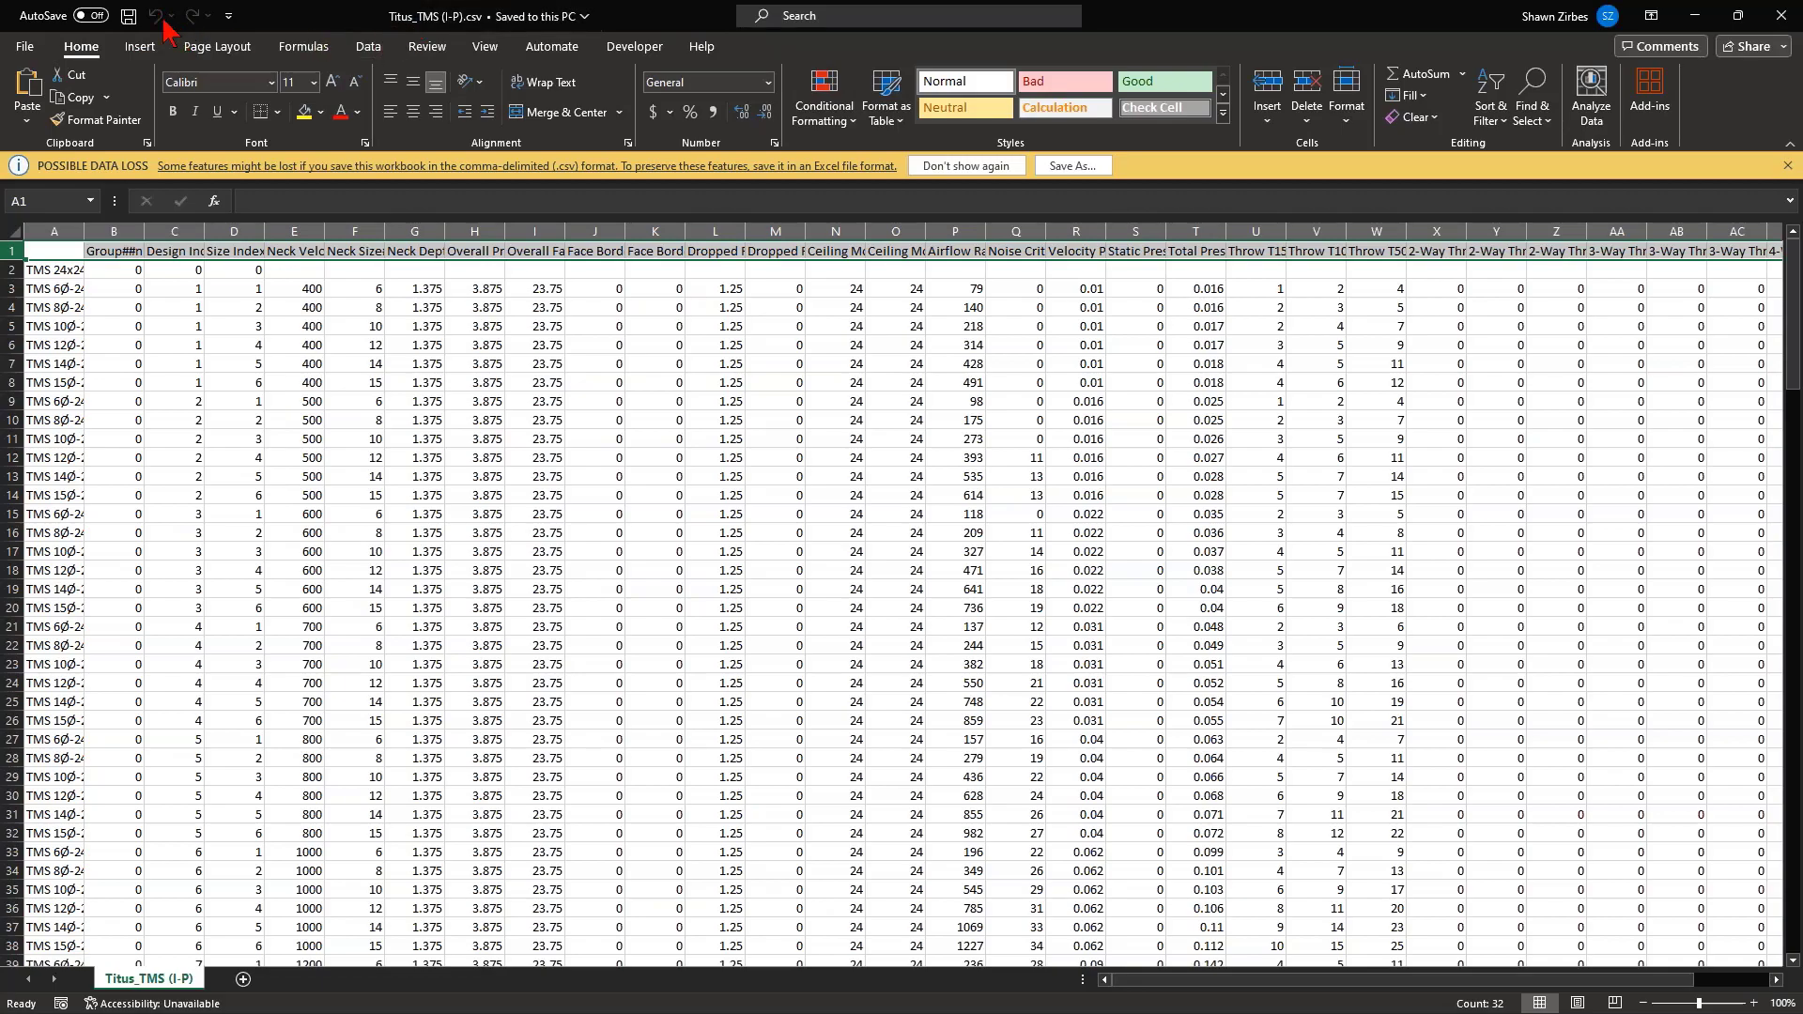
{"action": "left_click", "coordinate": [25, 46]}
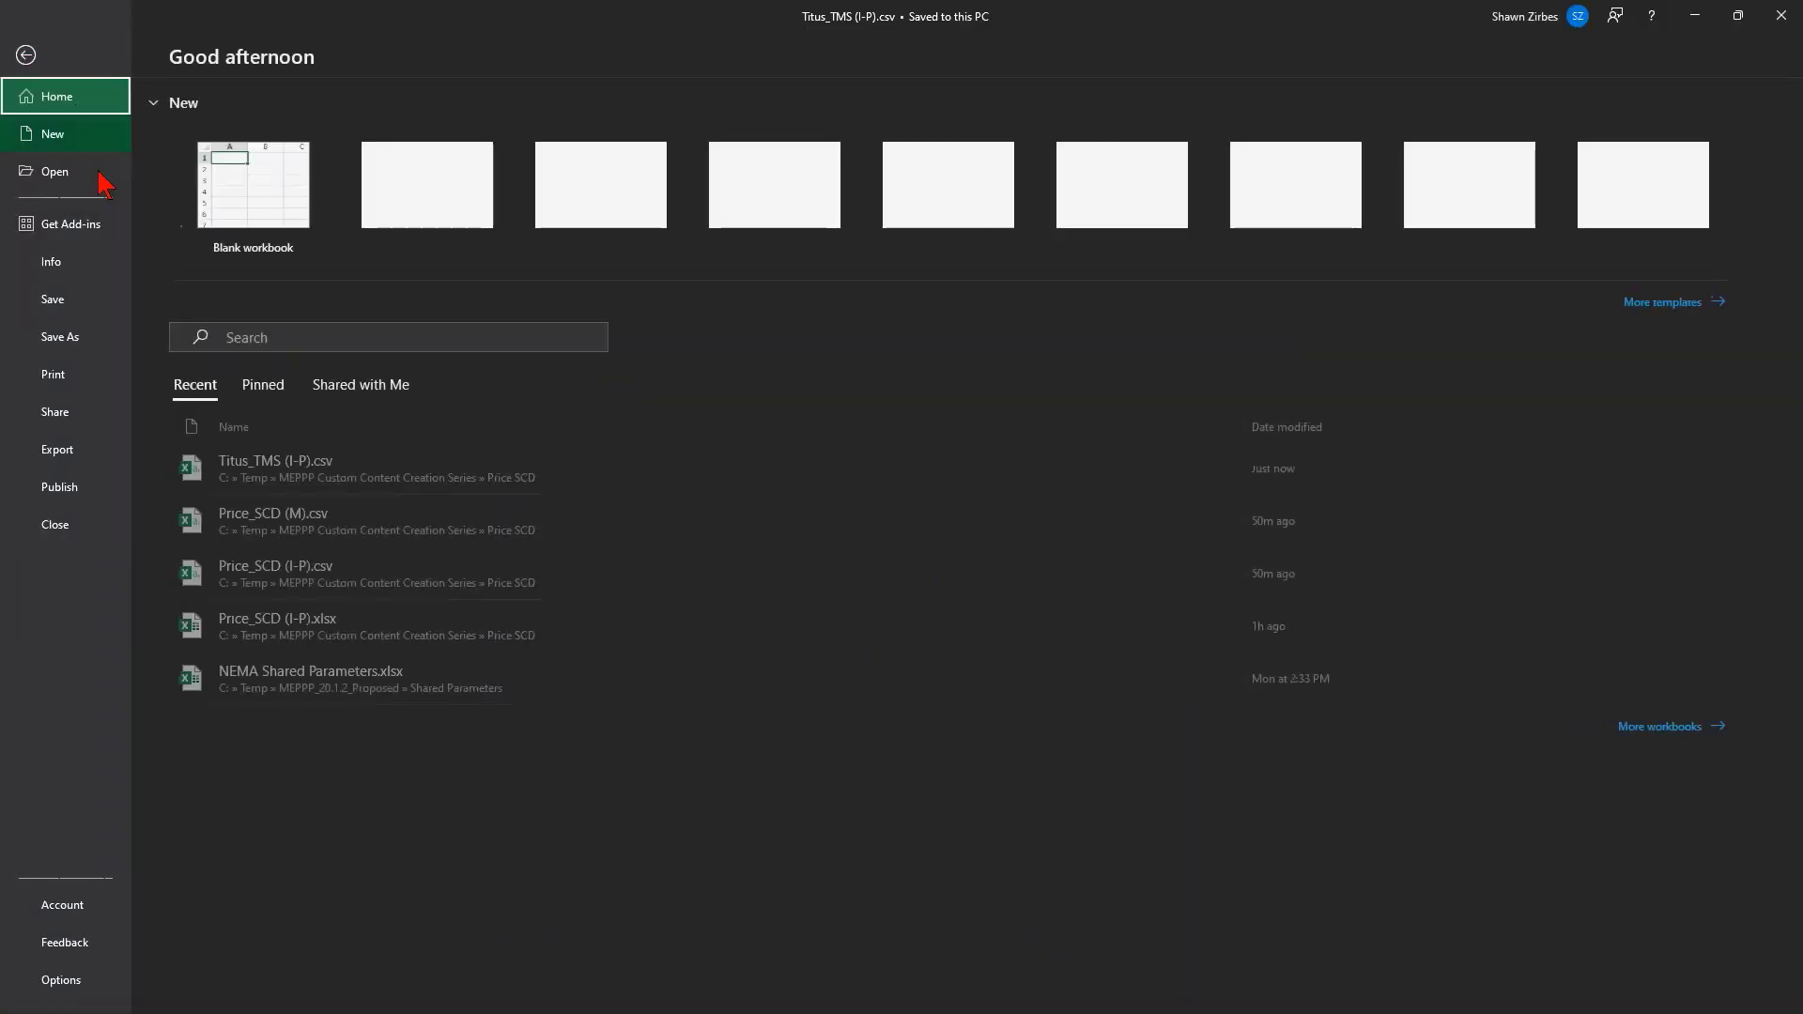
{"action": "left_click", "coordinate": [88, 339]}
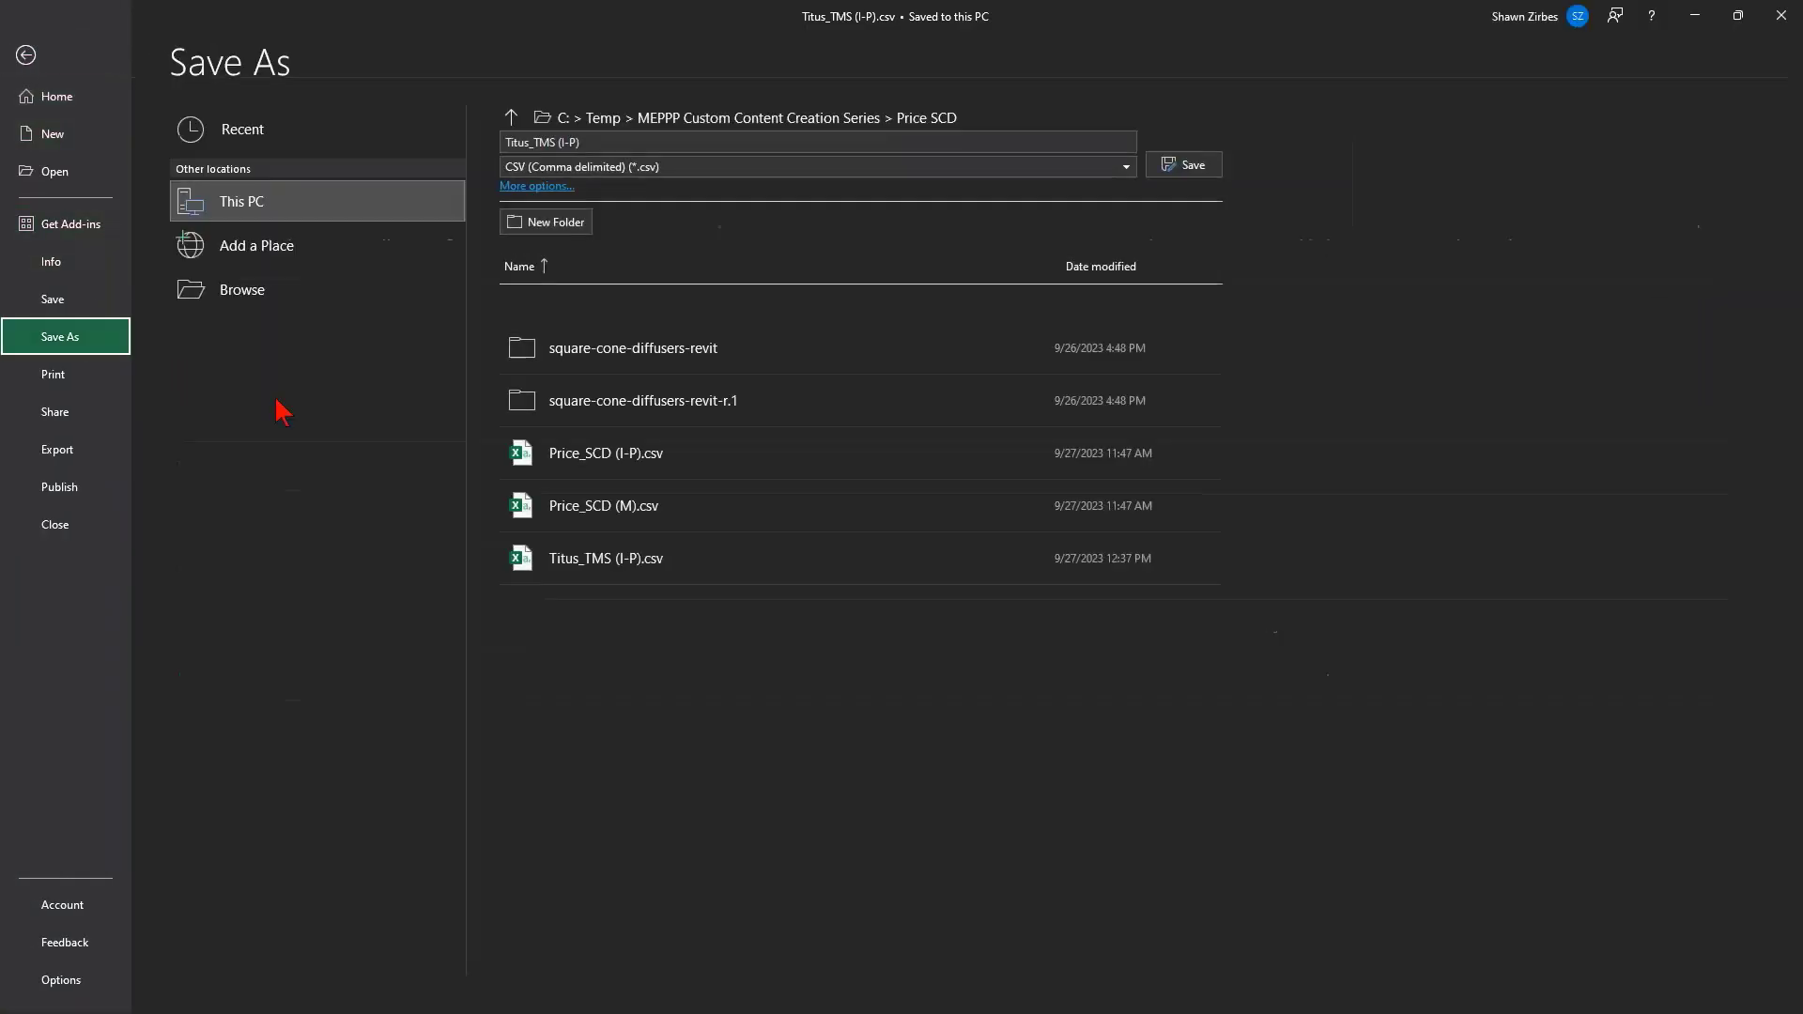
{"action": "left_click", "coordinate": [683, 169]}
{"action": "left_click", "coordinate": [583, 188]}
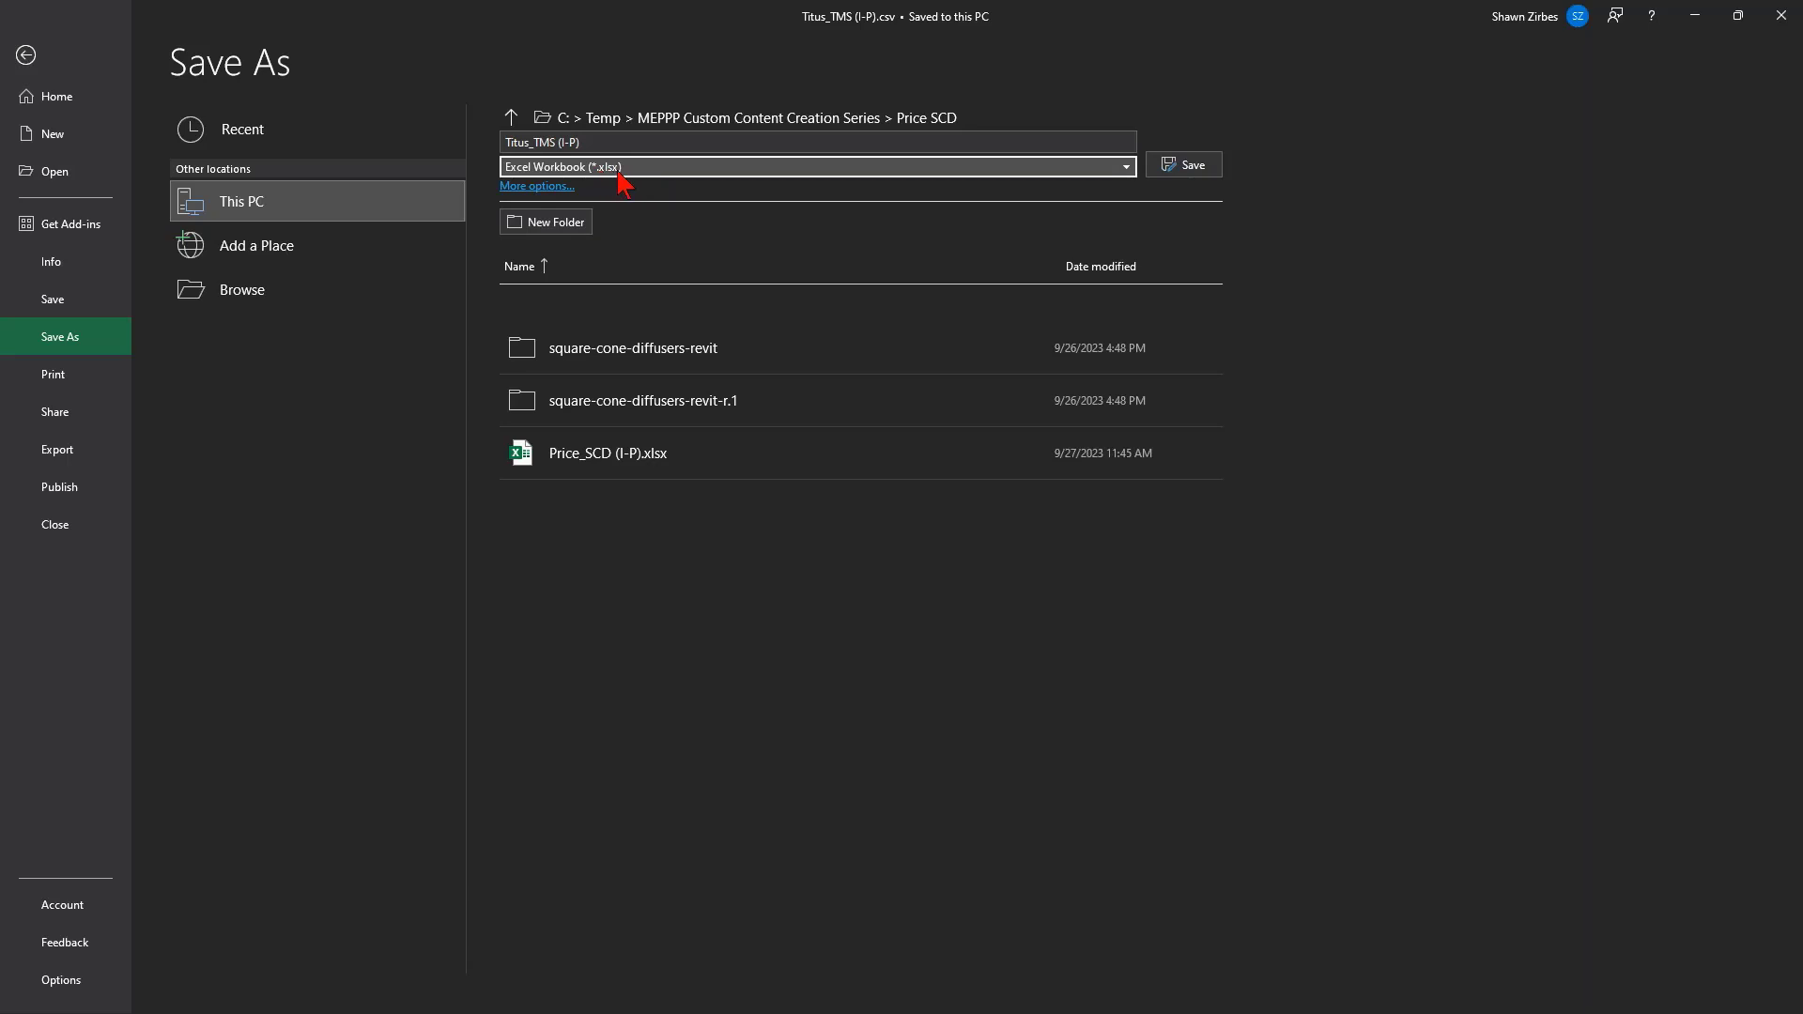
{"action": "left_click", "coordinate": [622, 142]}
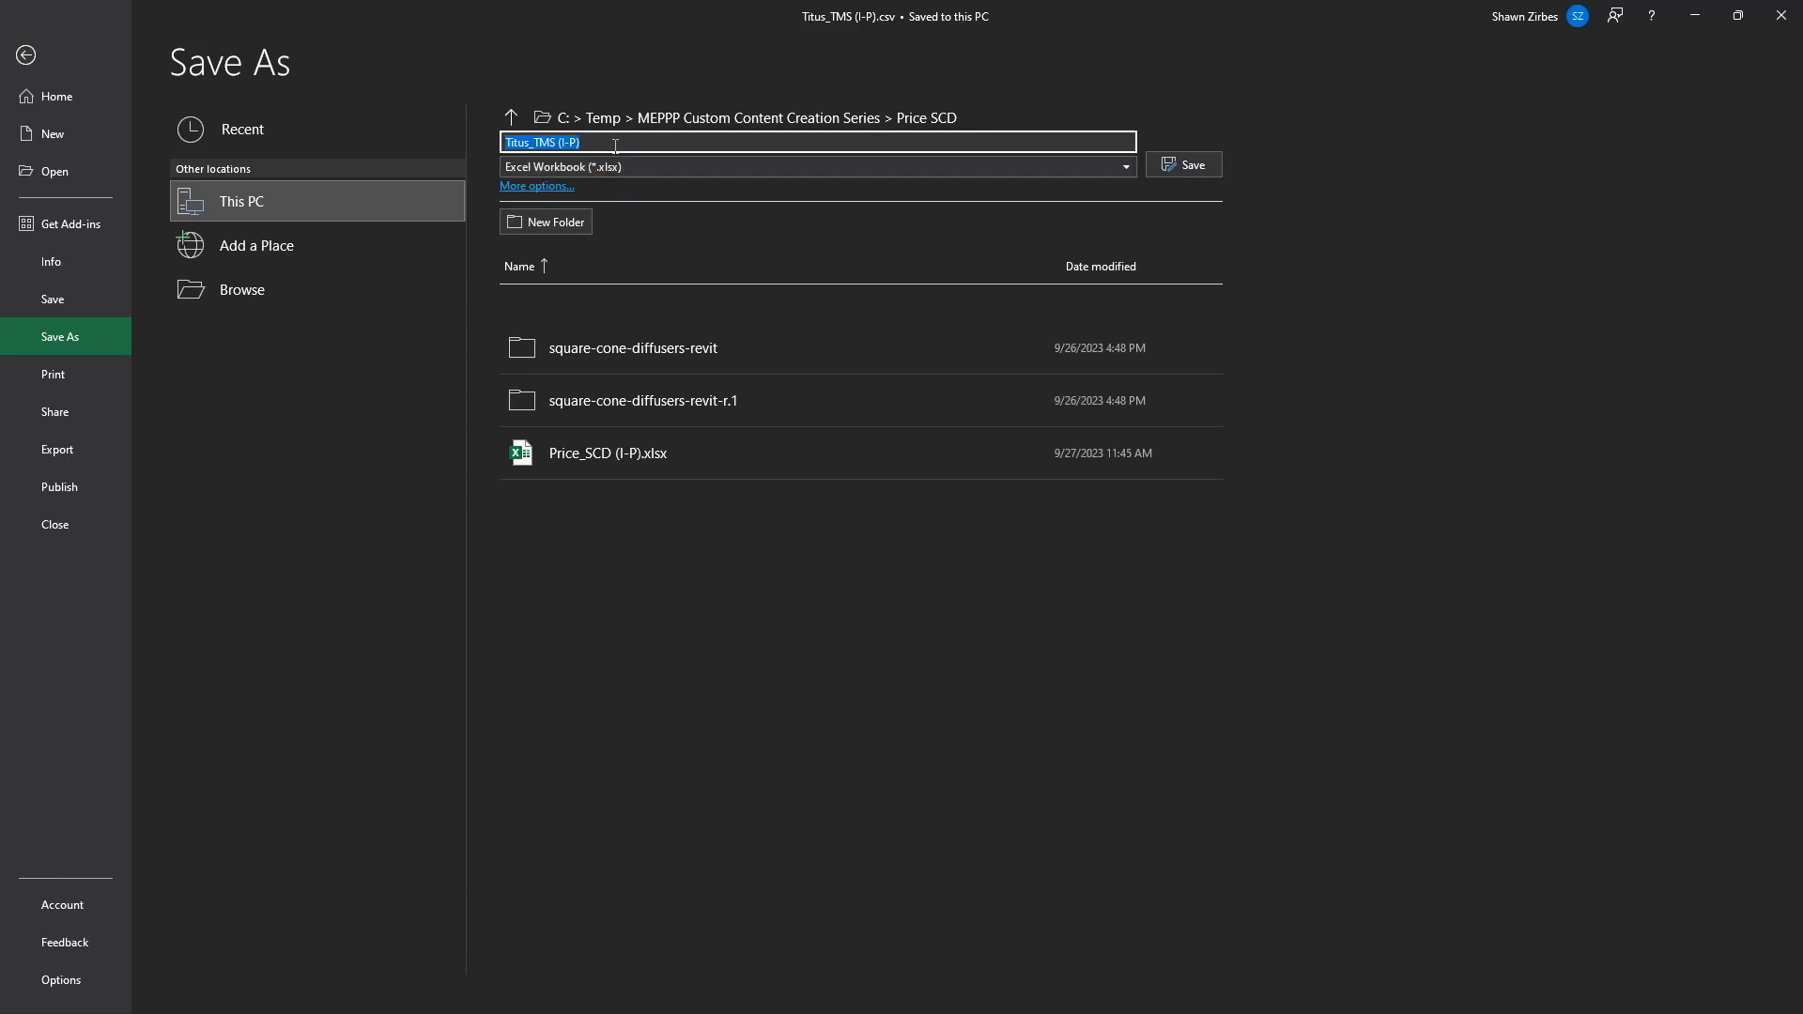
{"action": "left_click", "coordinate": [555, 142]}
{"action": "left_click_drag", "start_coordinate": [555, 142], "coordinate": [505, 142]}
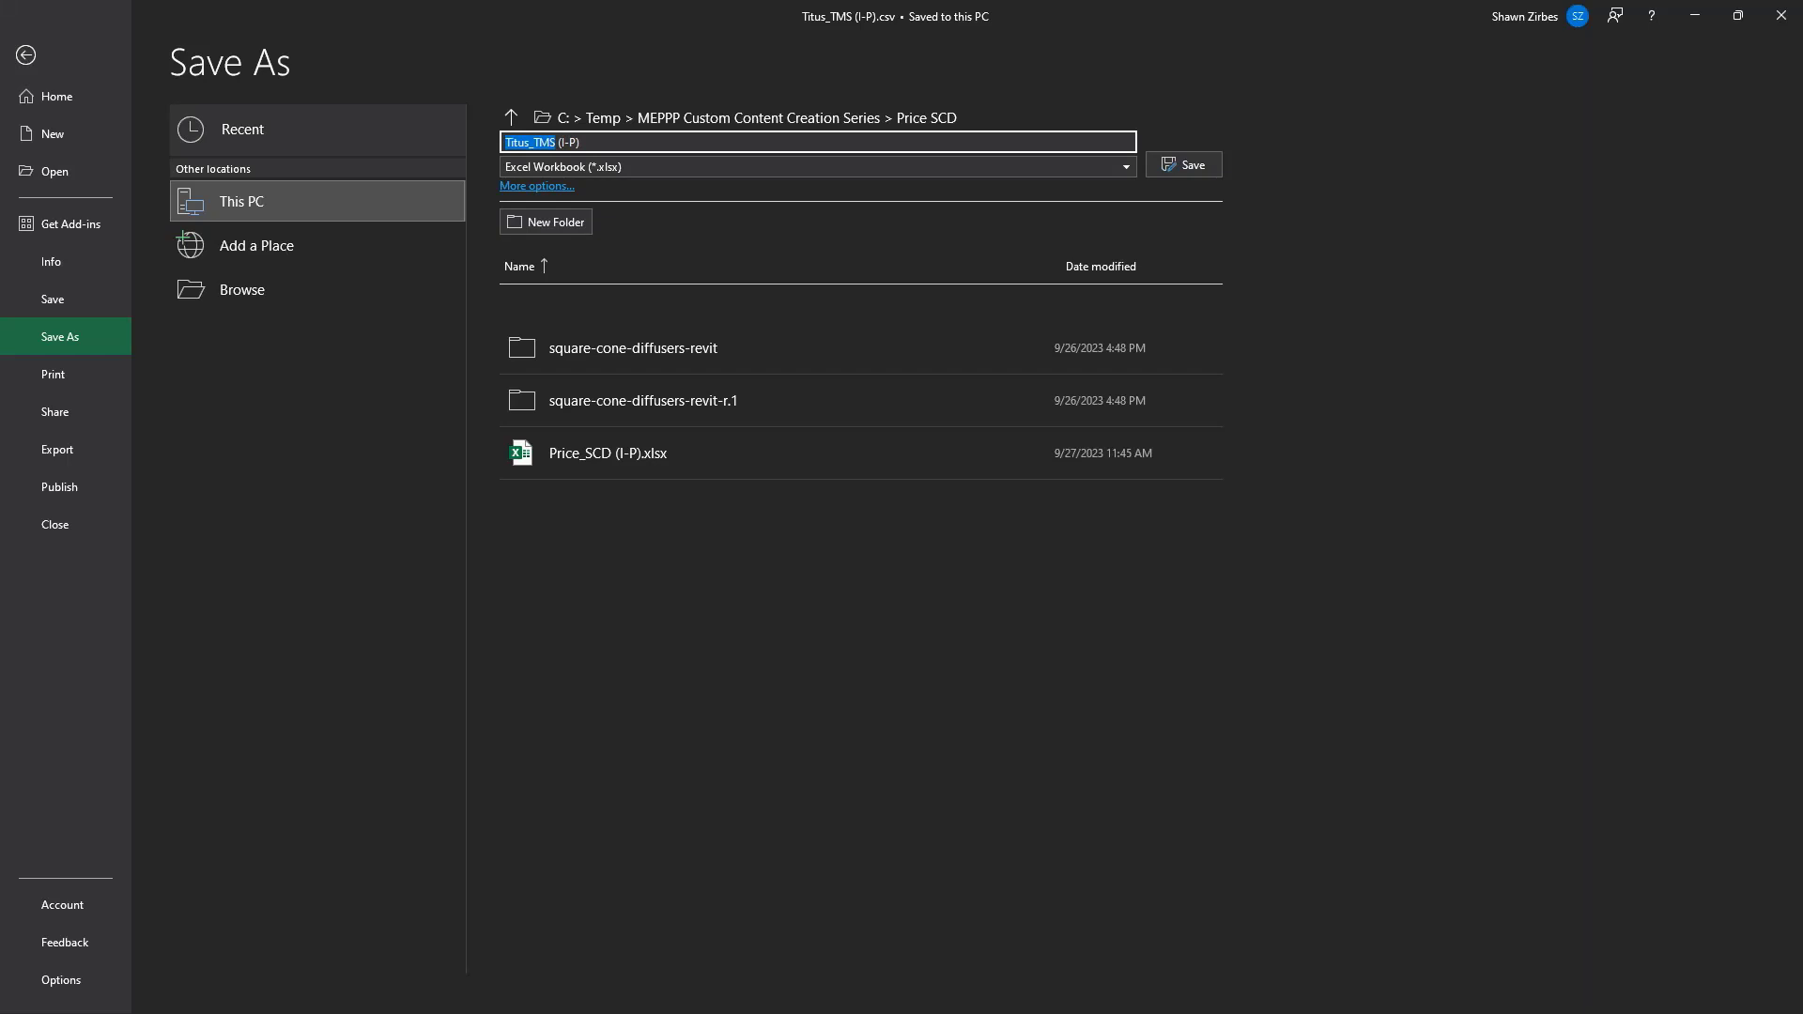
{"action": "type", "text": "Price SCD"}
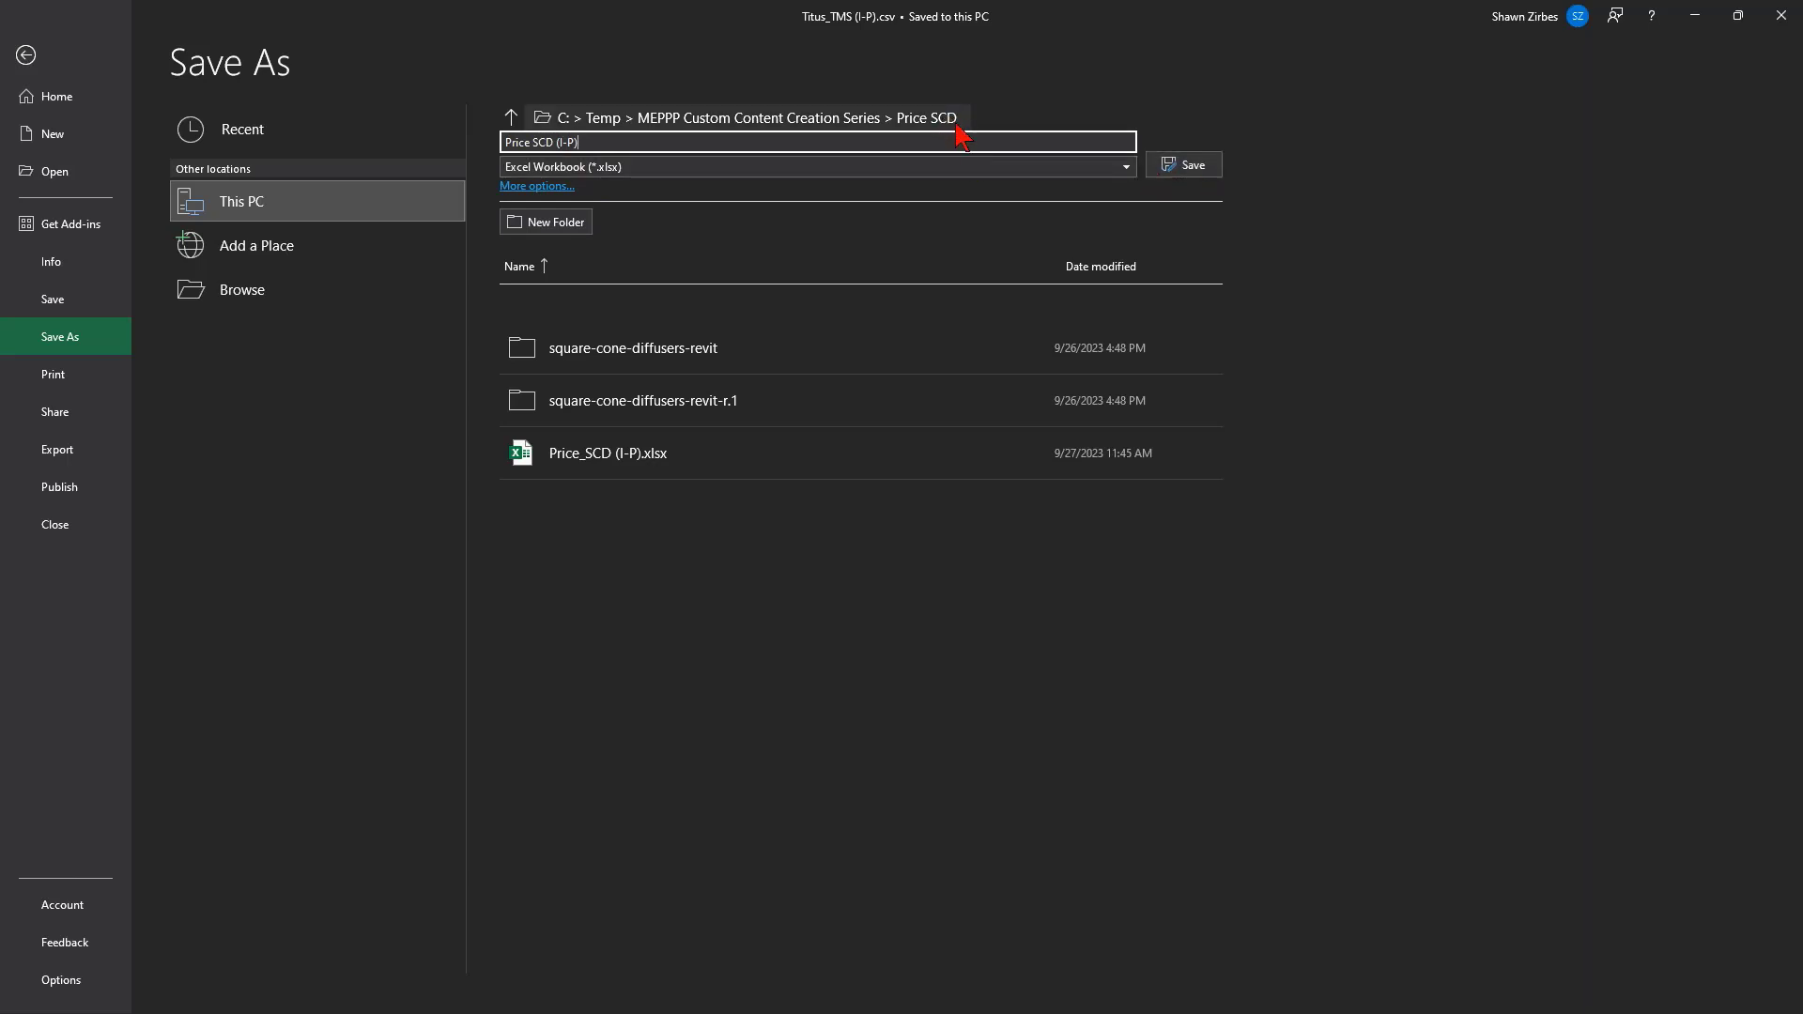
{"action": "left_click", "coordinate": [1182, 175]}
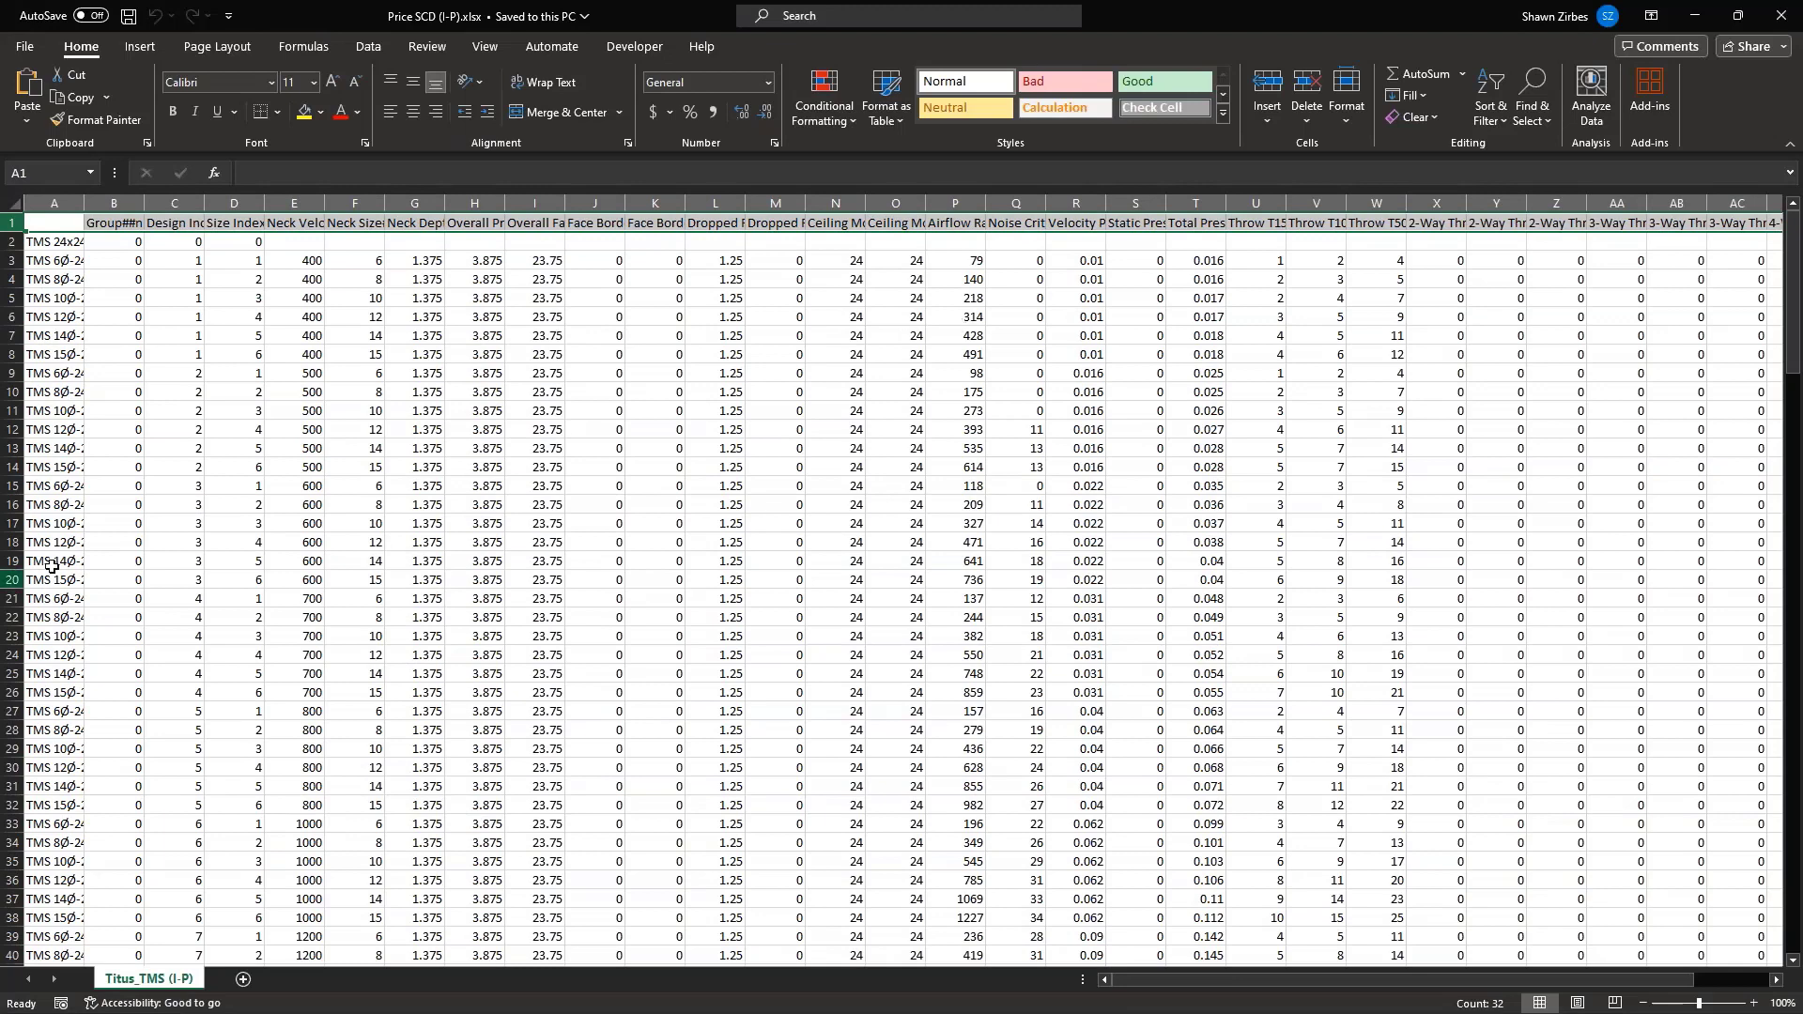
Check the Price SCD folder in File Explorer for the saved Price SCD (I-P).xlsx and return to the workbook
{"action": "key", "text": "alt+Tab"}
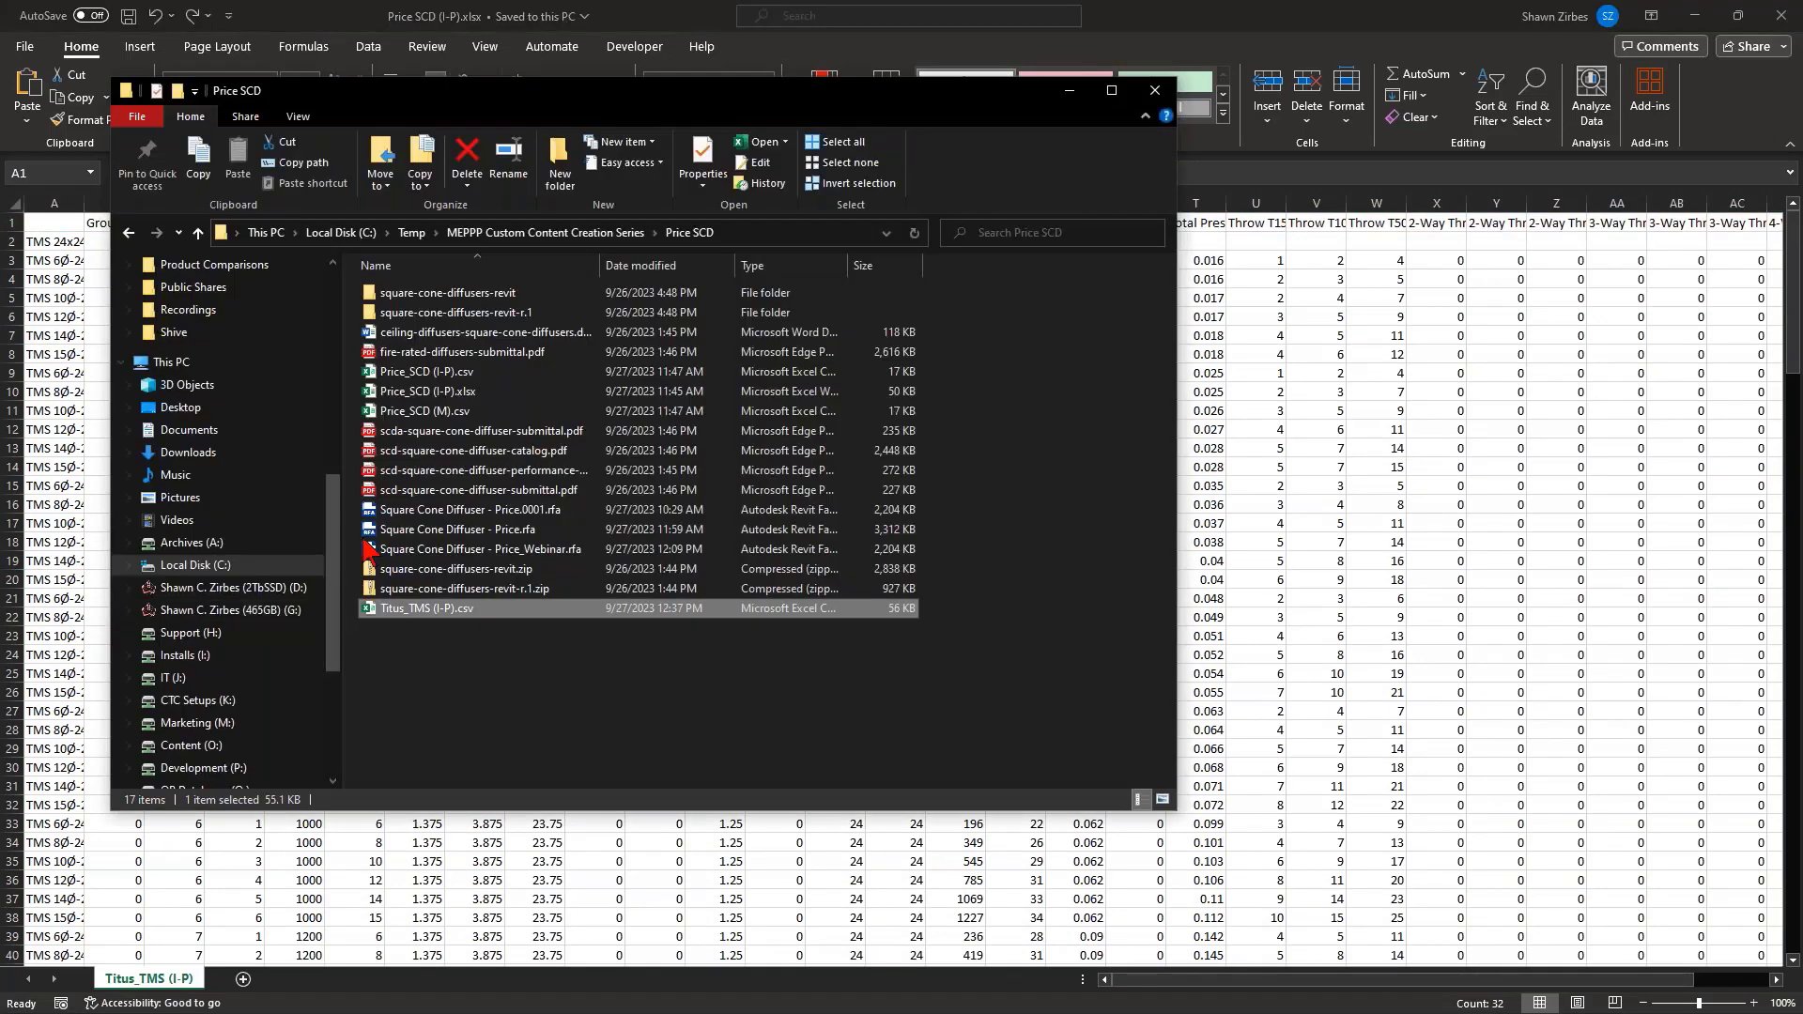
{"action": "left_click", "coordinate": [488, 398]}
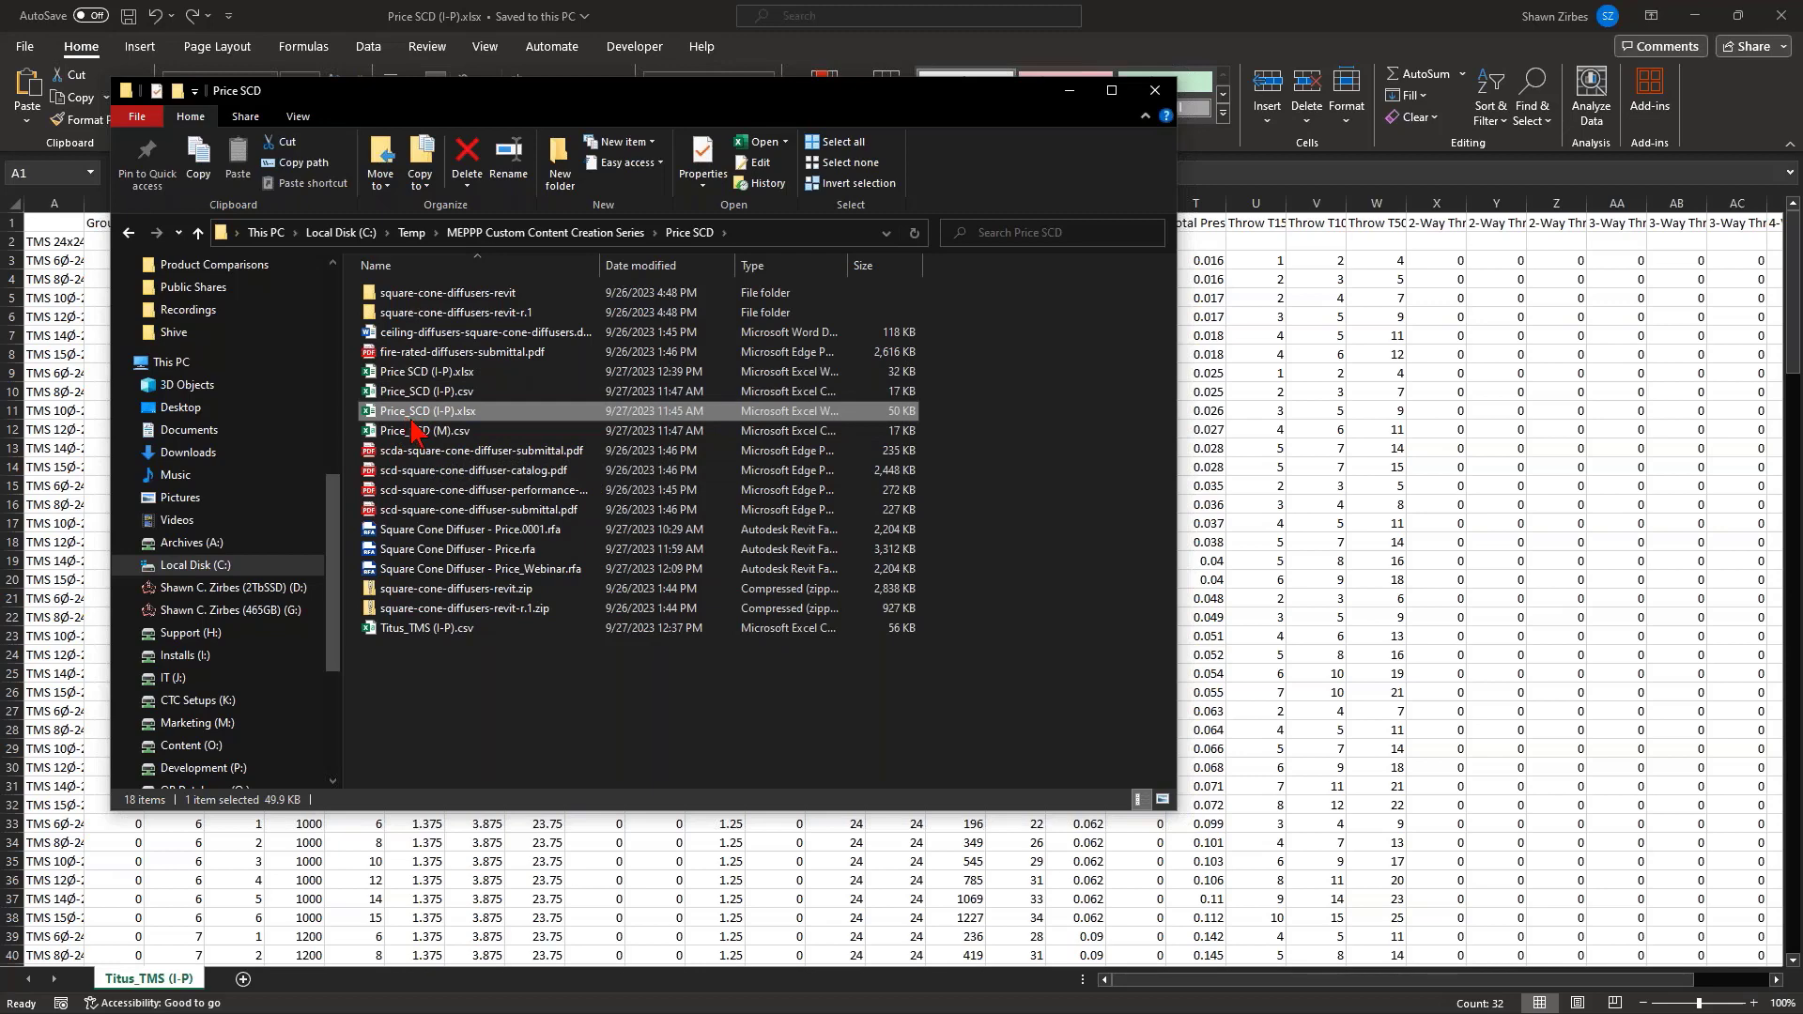
{"action": "left_click", "coordinate": [403, 377]}
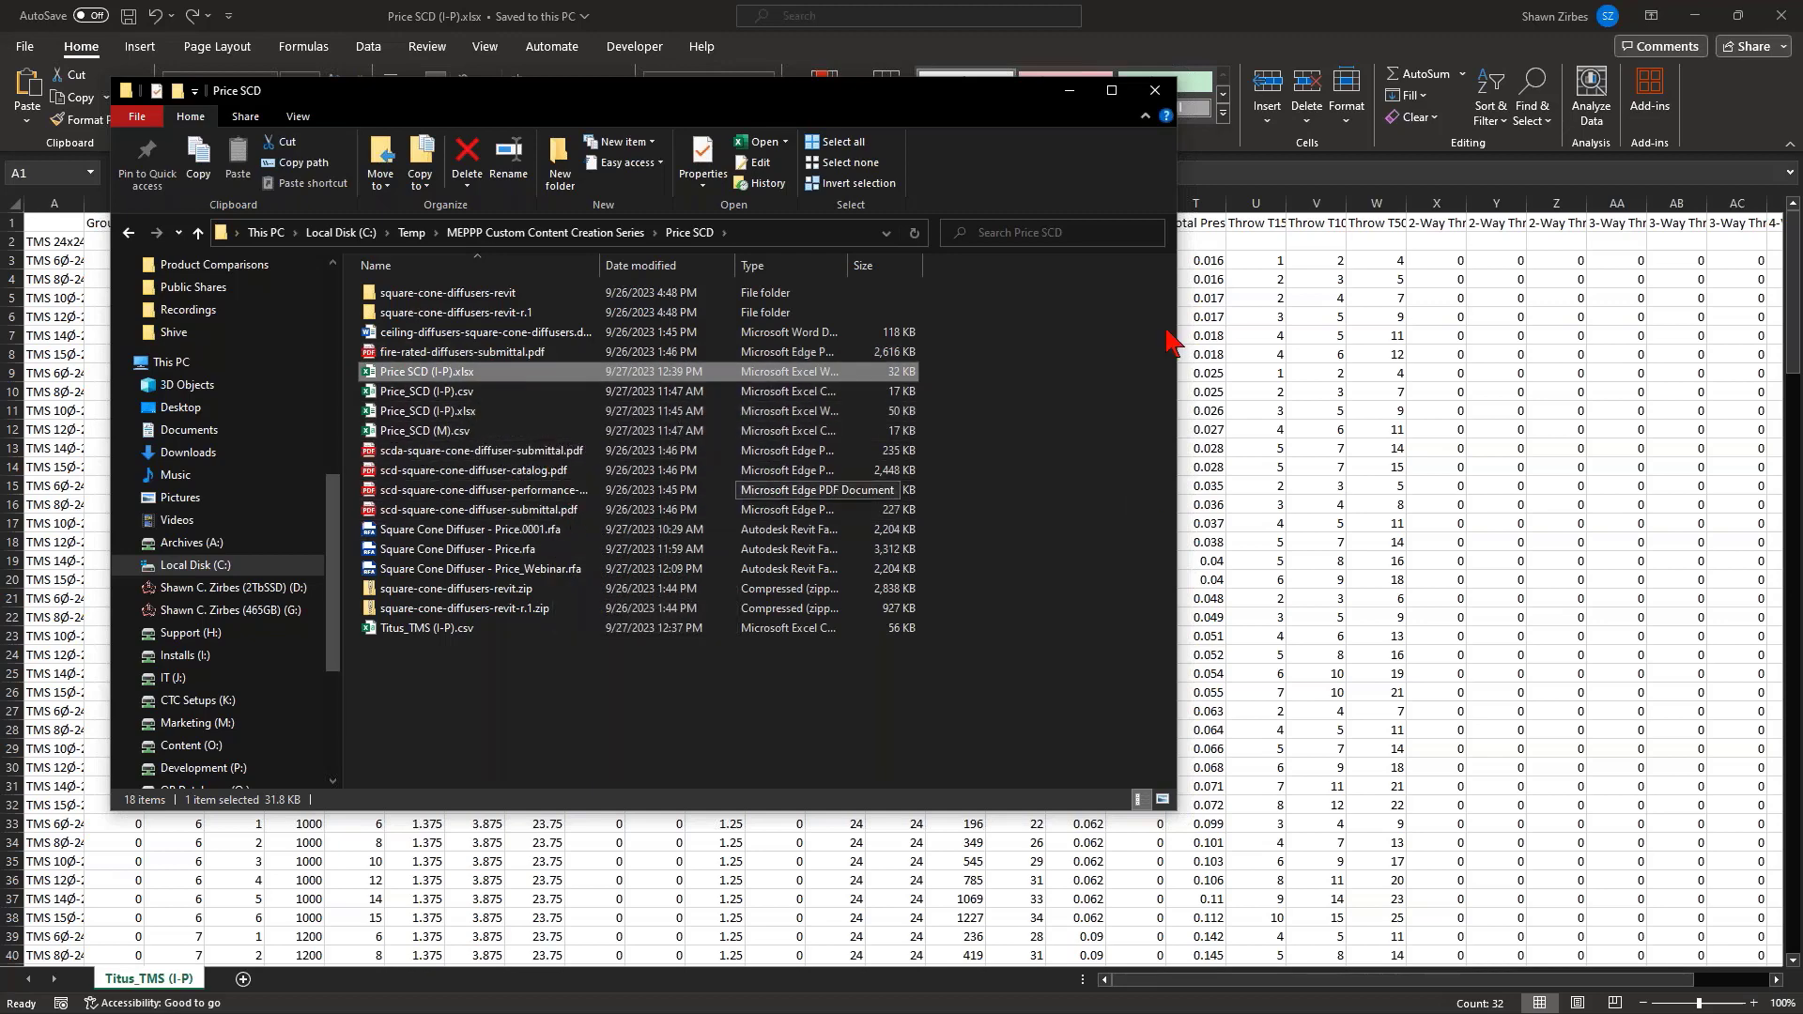
{"action": "left_click", "coordinate": [1191, 30]}
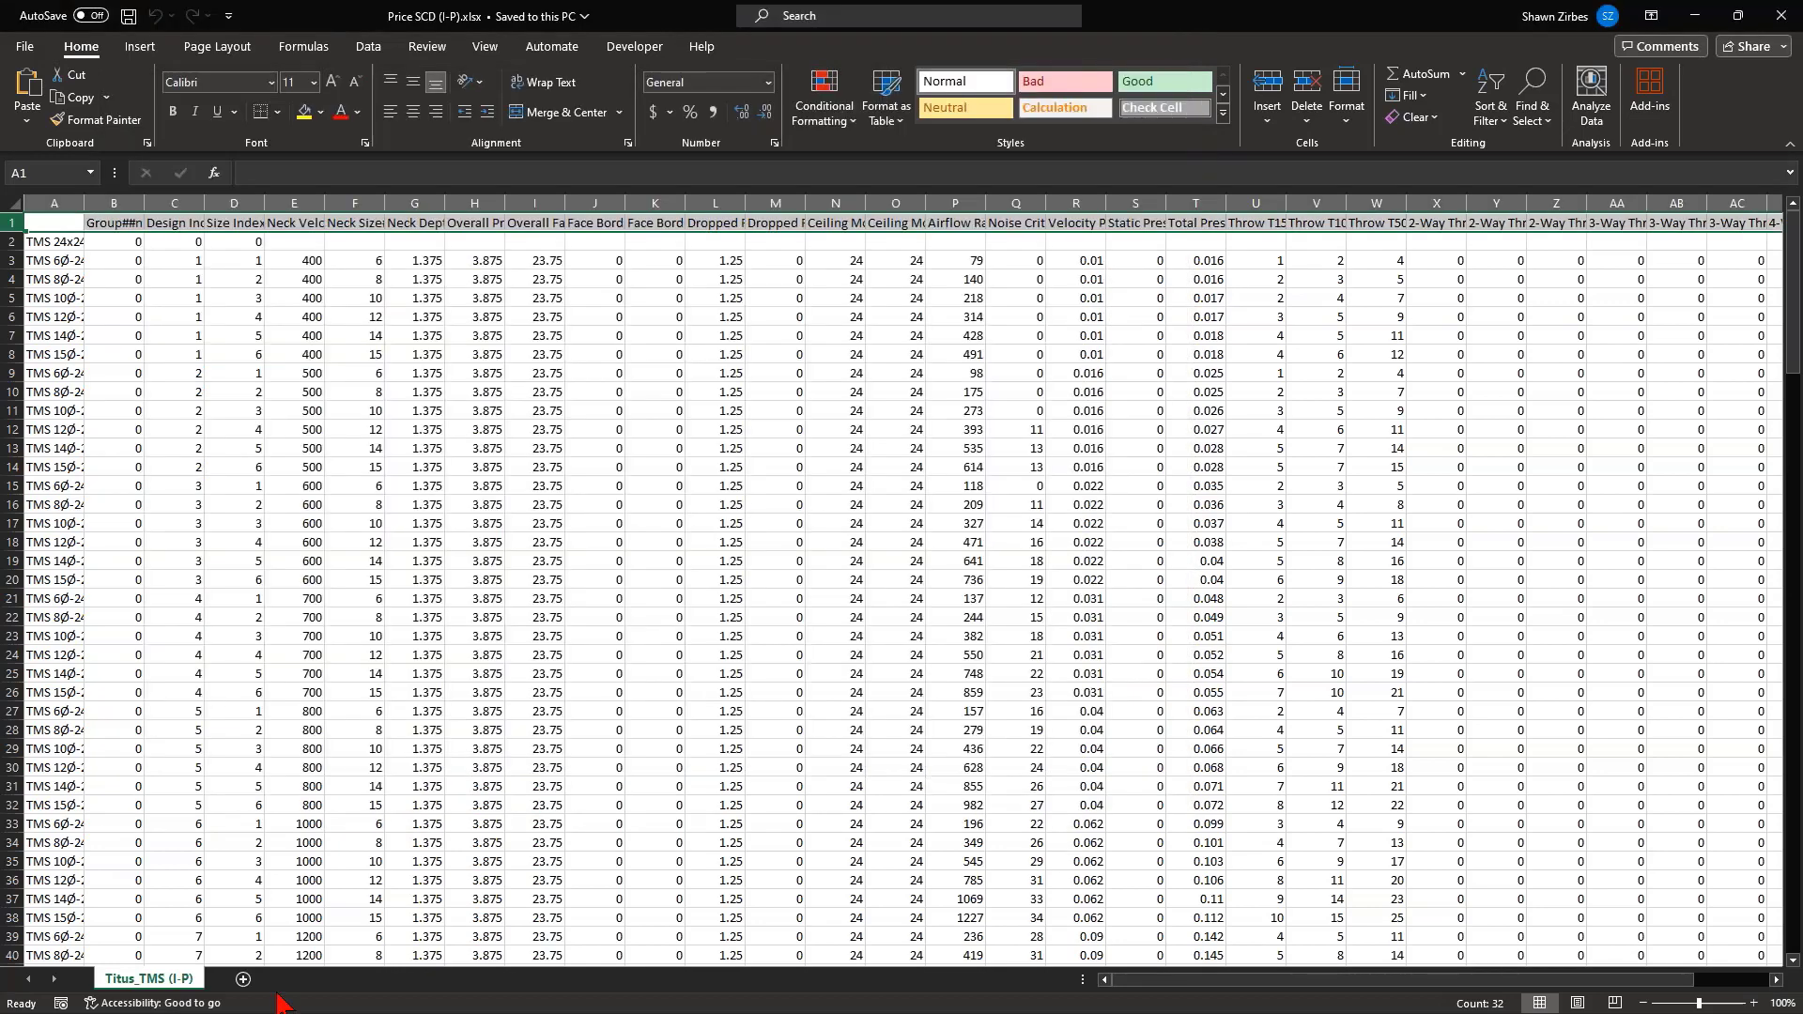
Rename the Titus_TMS (I-P) worksheet to Price SCD (I-P)
{"action": "right_click", "coordinate": [155, 979]}
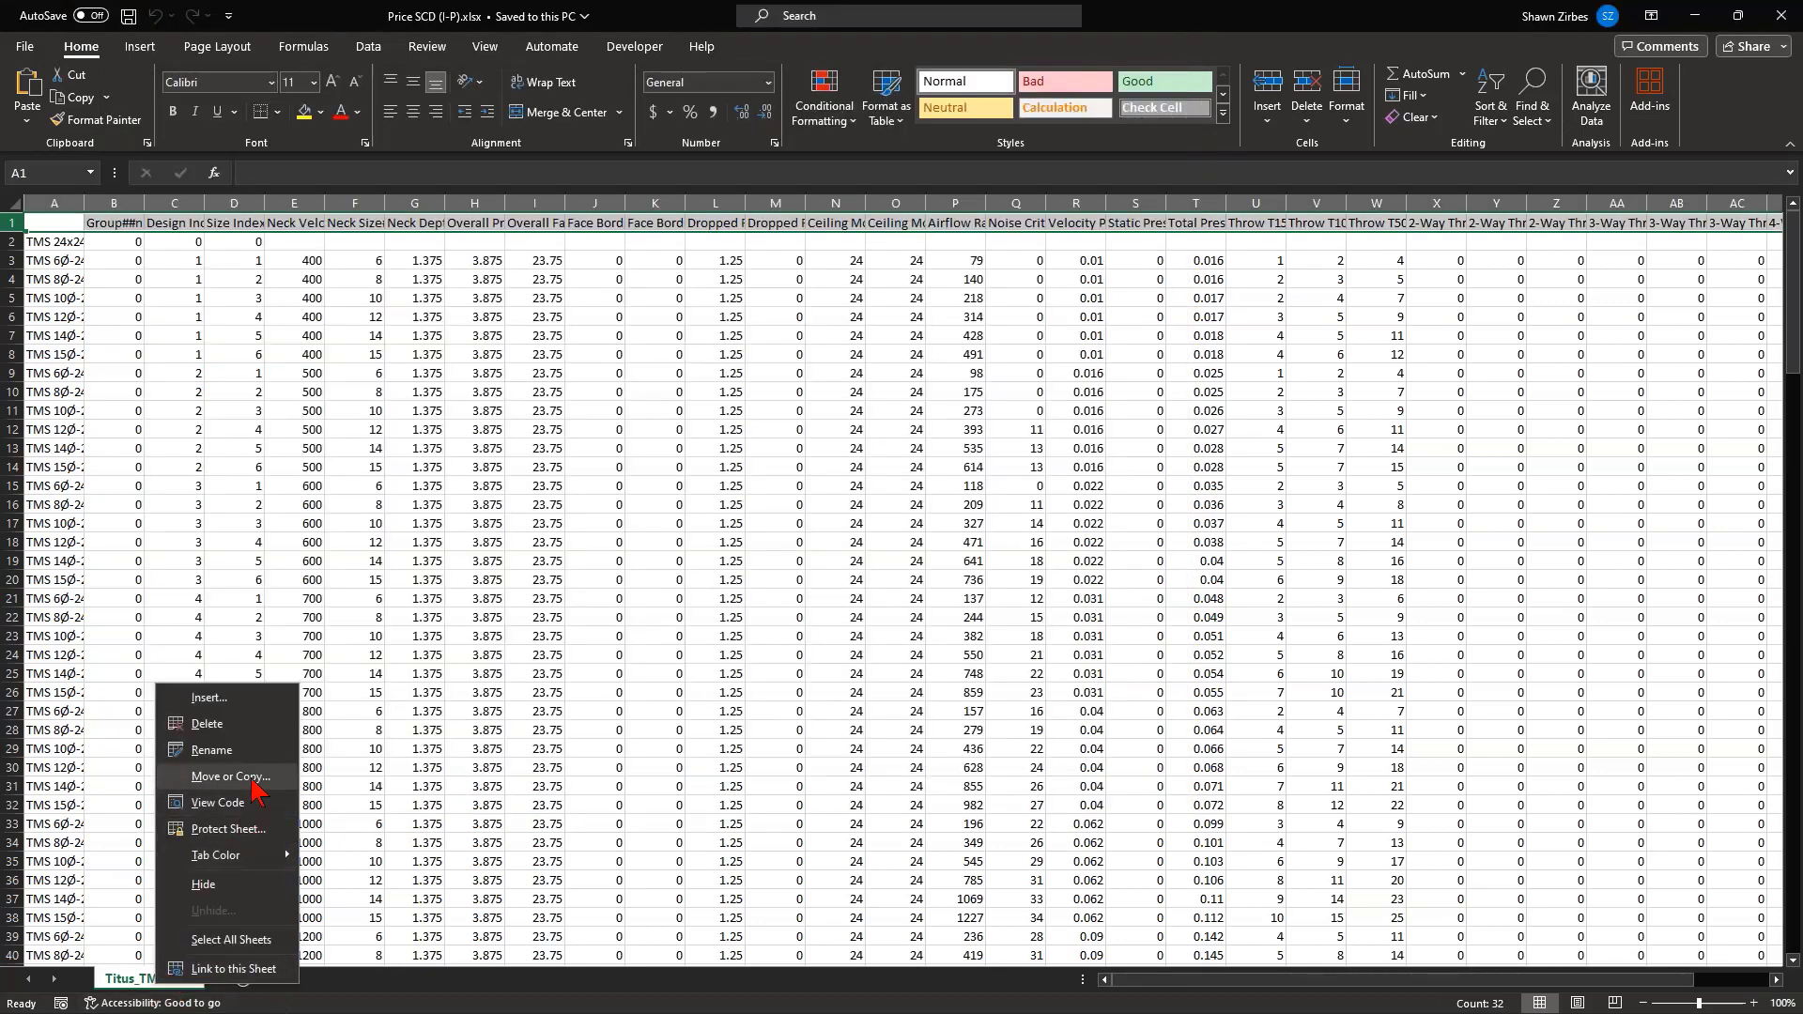
{"action": "left_click", "coordinate": [211, 750]}
{"action": "left_click", "coordinate": [165, 979]}
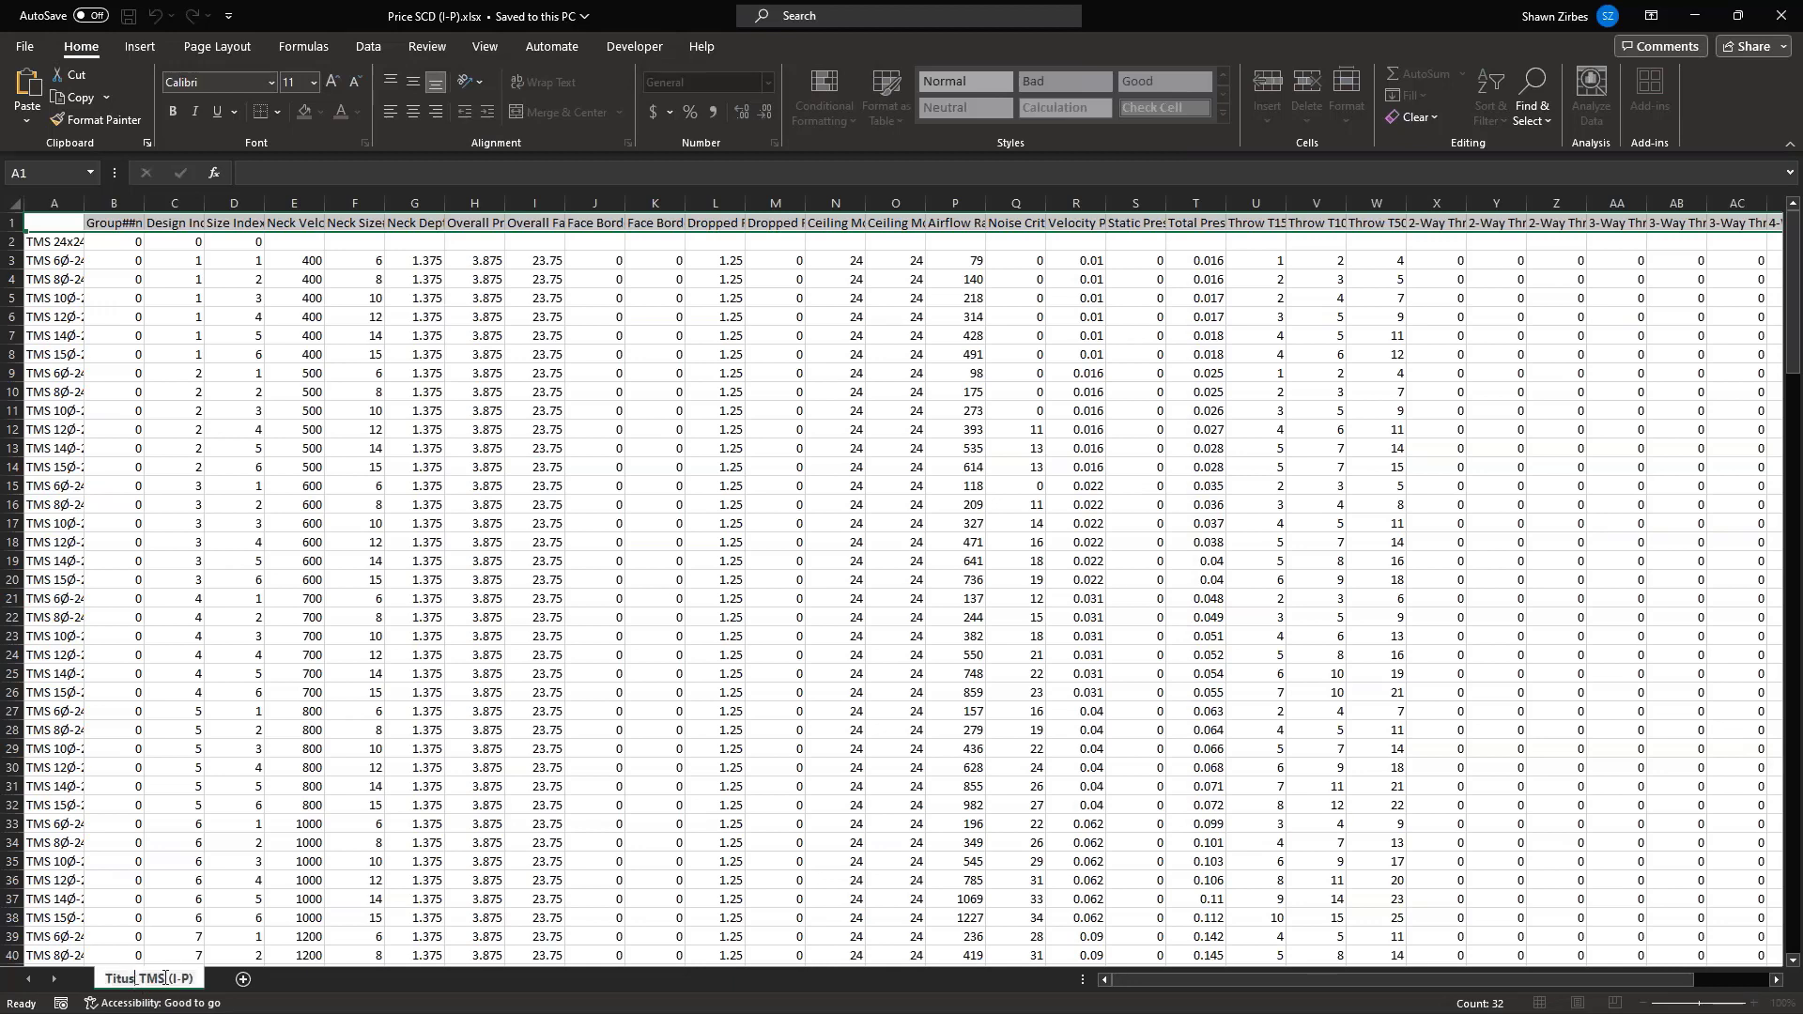
{"action": "left_click_drag", "start_coordinate": [162, 978], "coordinate": [89, 979]}
{"action": "key", "text": "BackSpace"}
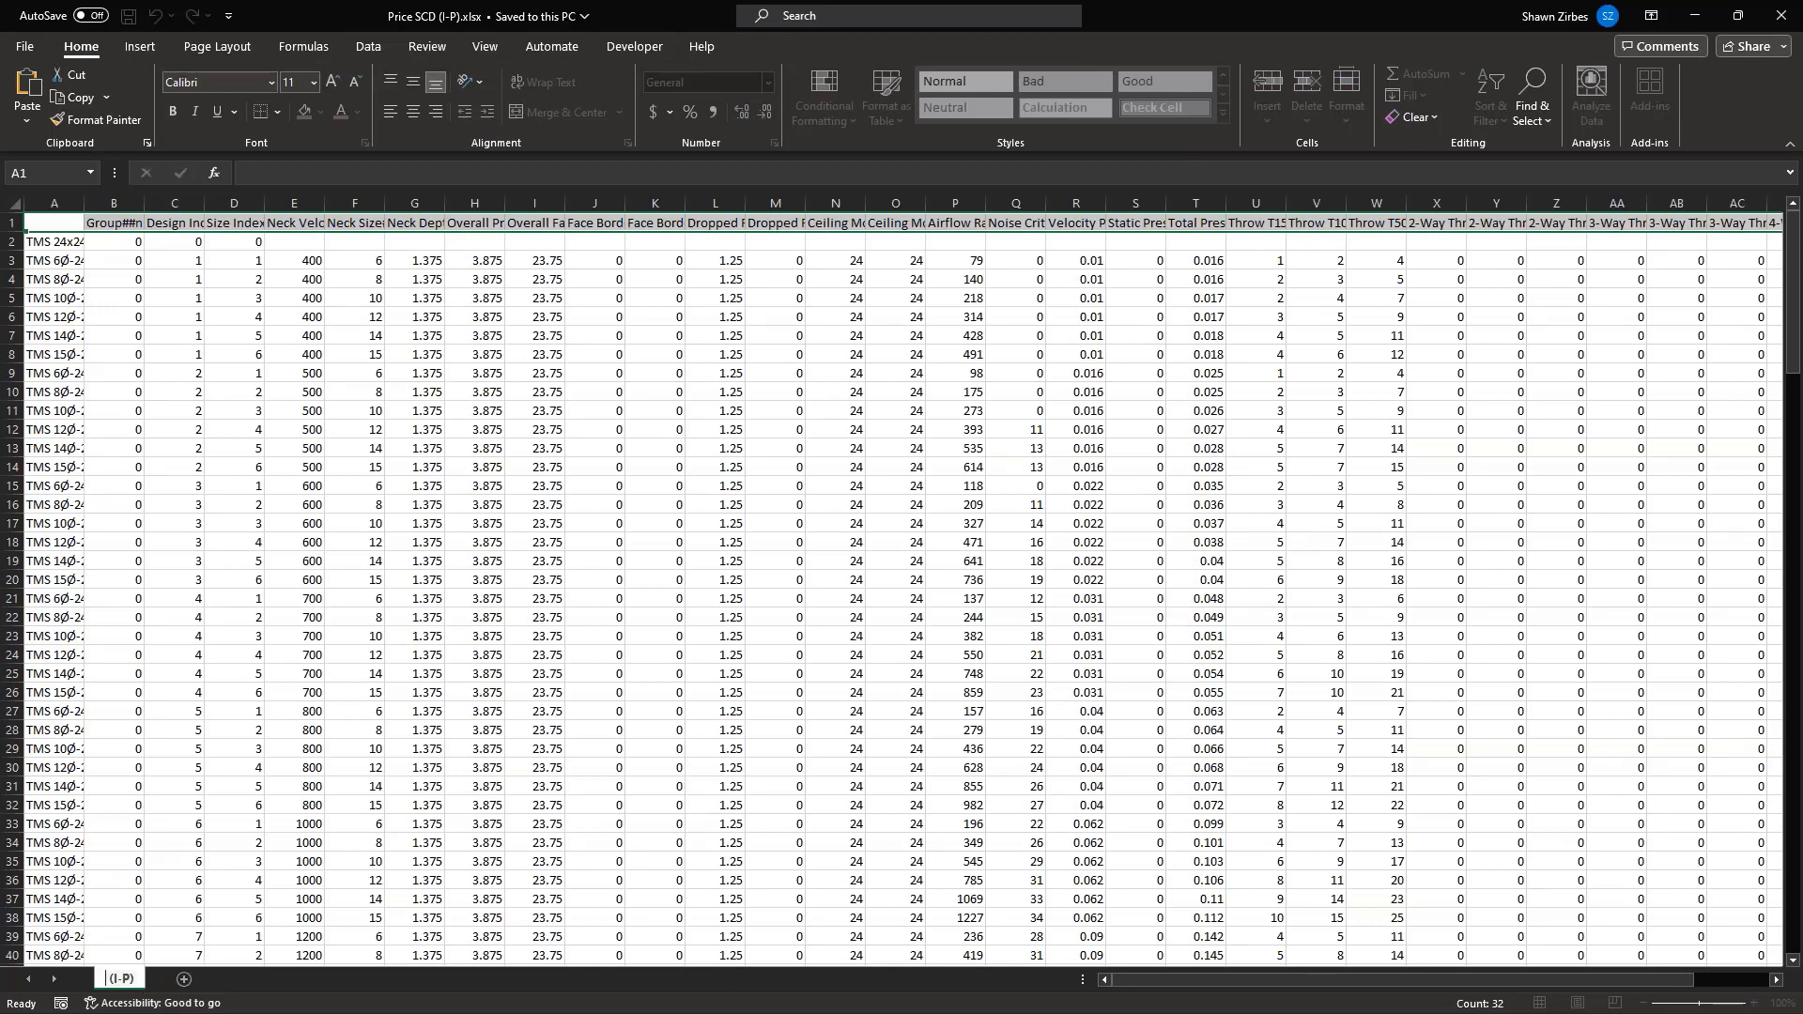
{"action": "type", "text": "Price SCD"}
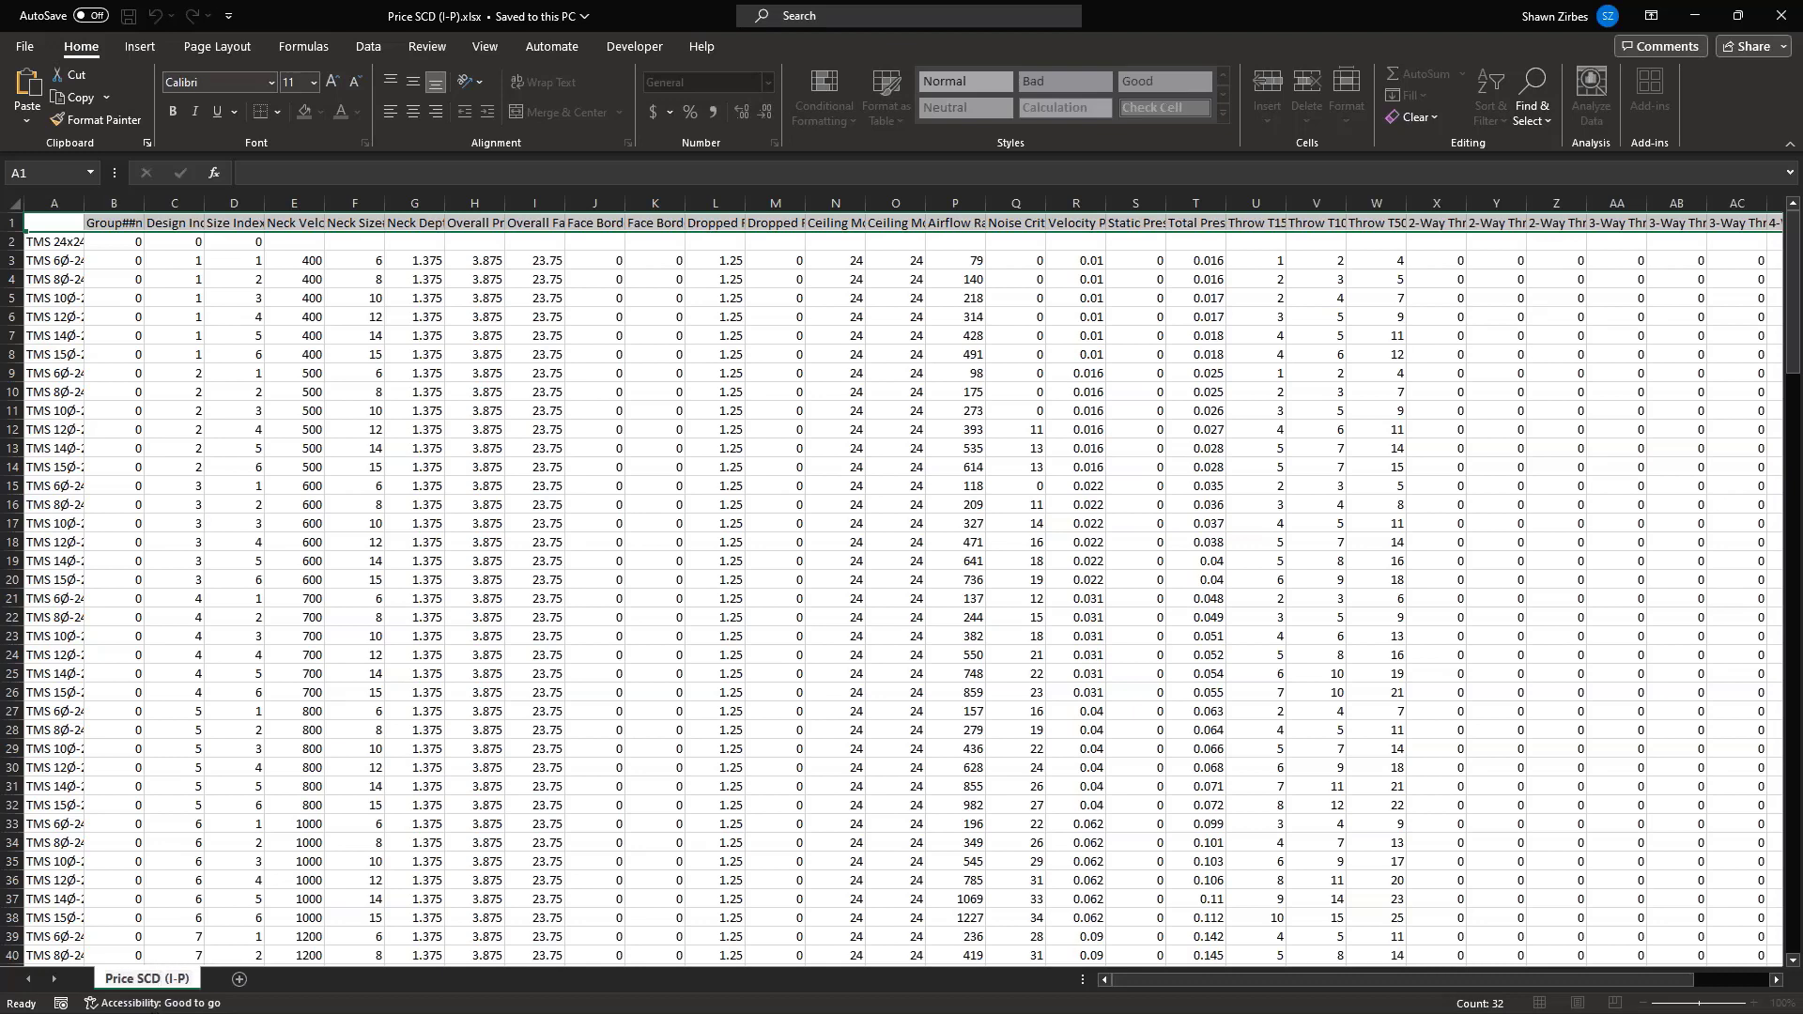
{"action": "key", "text": "Return"}
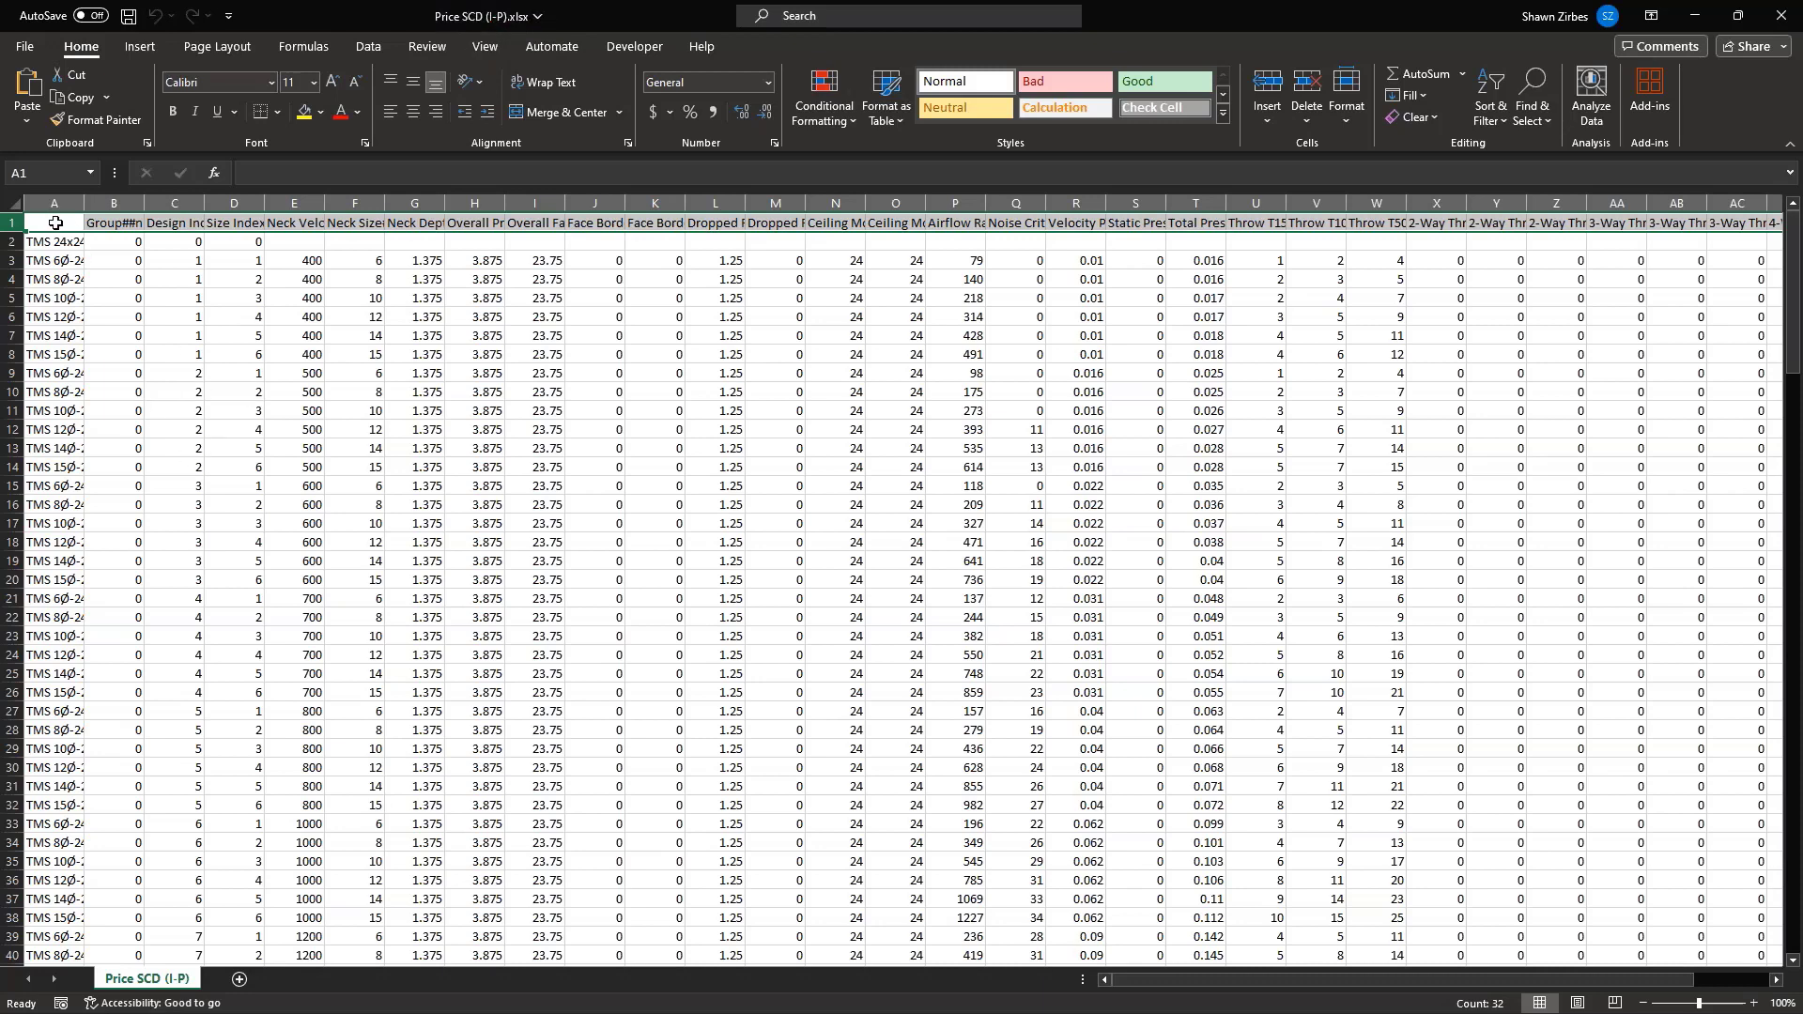
Try auto-fitting all column widths to their contents and undo the resizing
{"action": "left_click", "coordinate": [100, 222]}
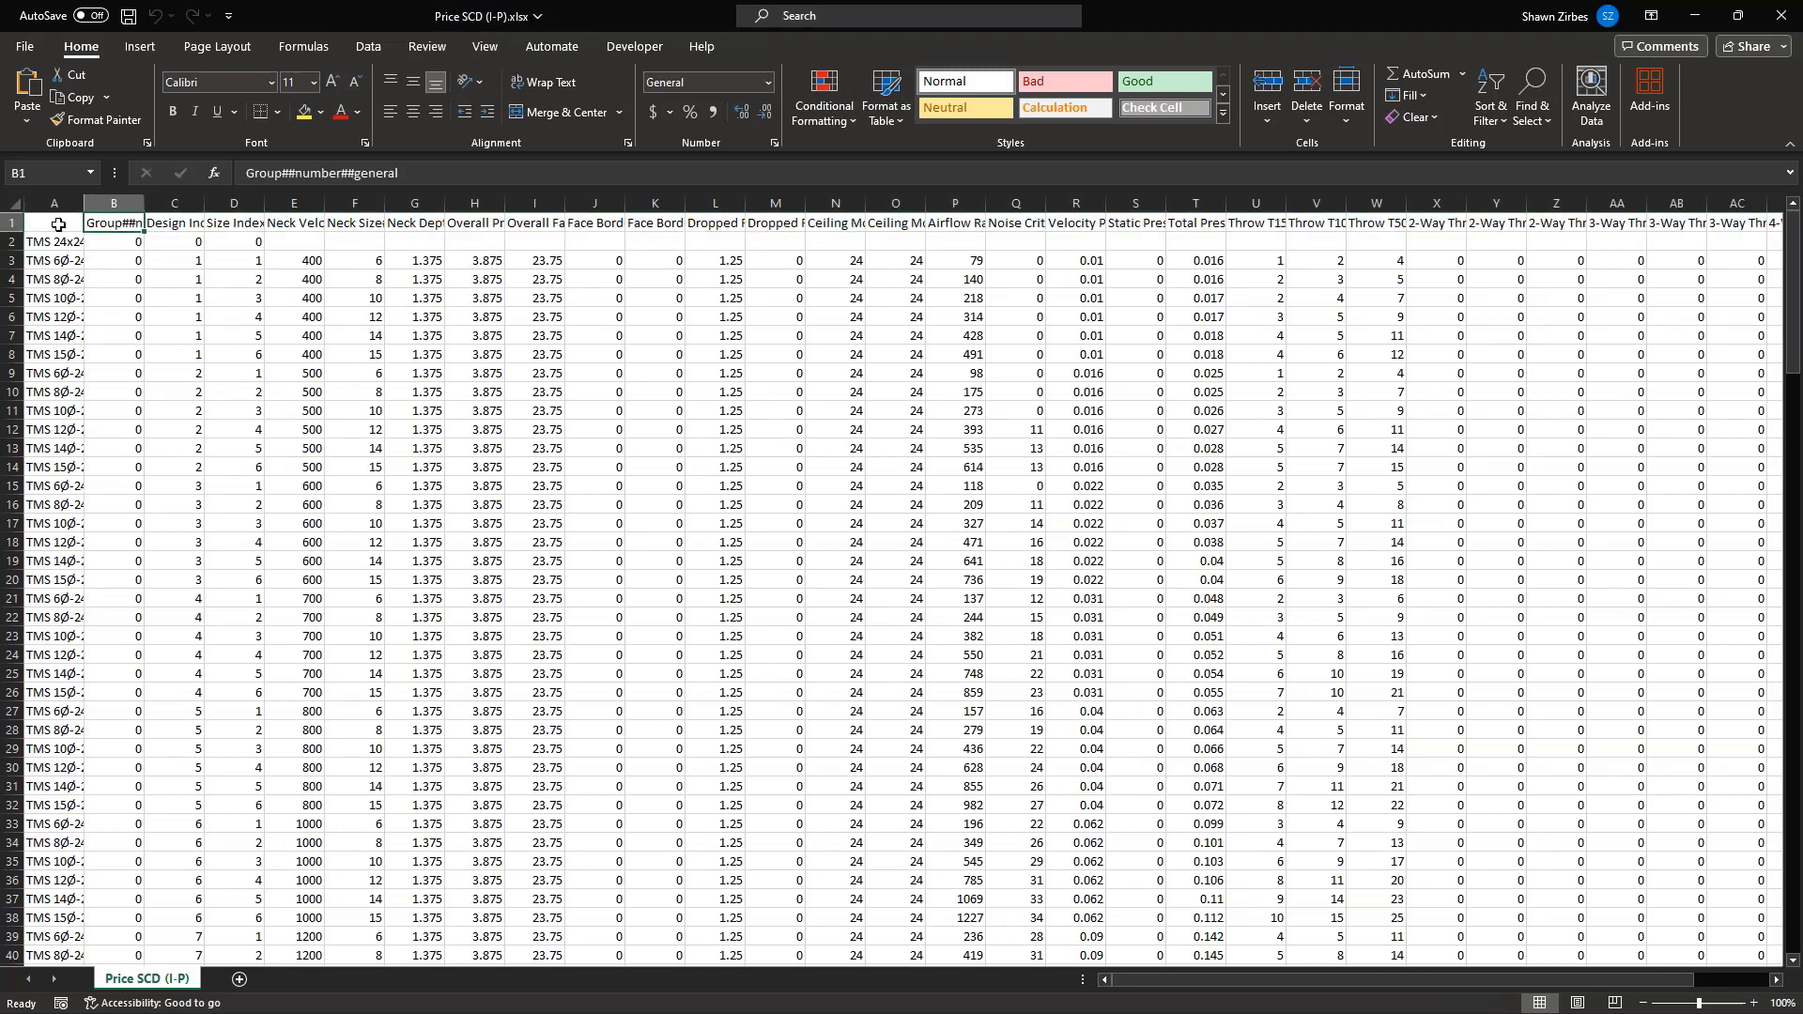
{"action": "left_click", "coordinate": [13, 222]}
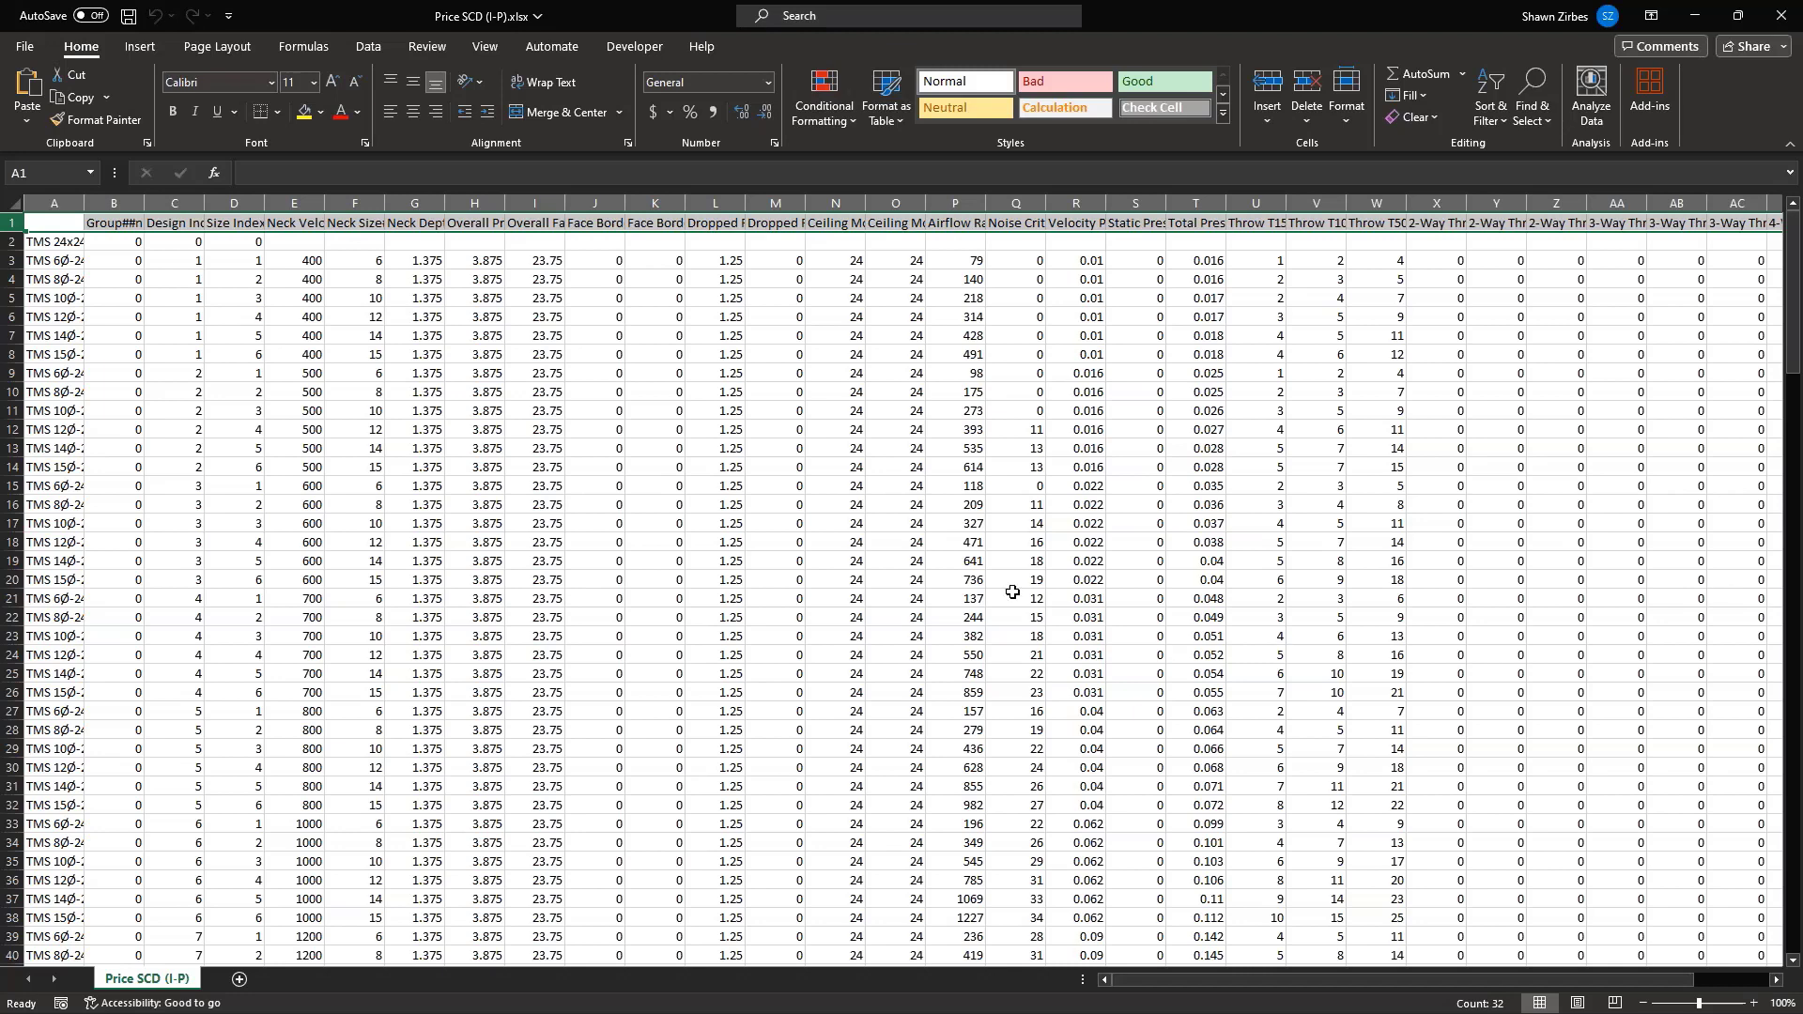
{"action": "left_click", "coordinate": [17, 203]}
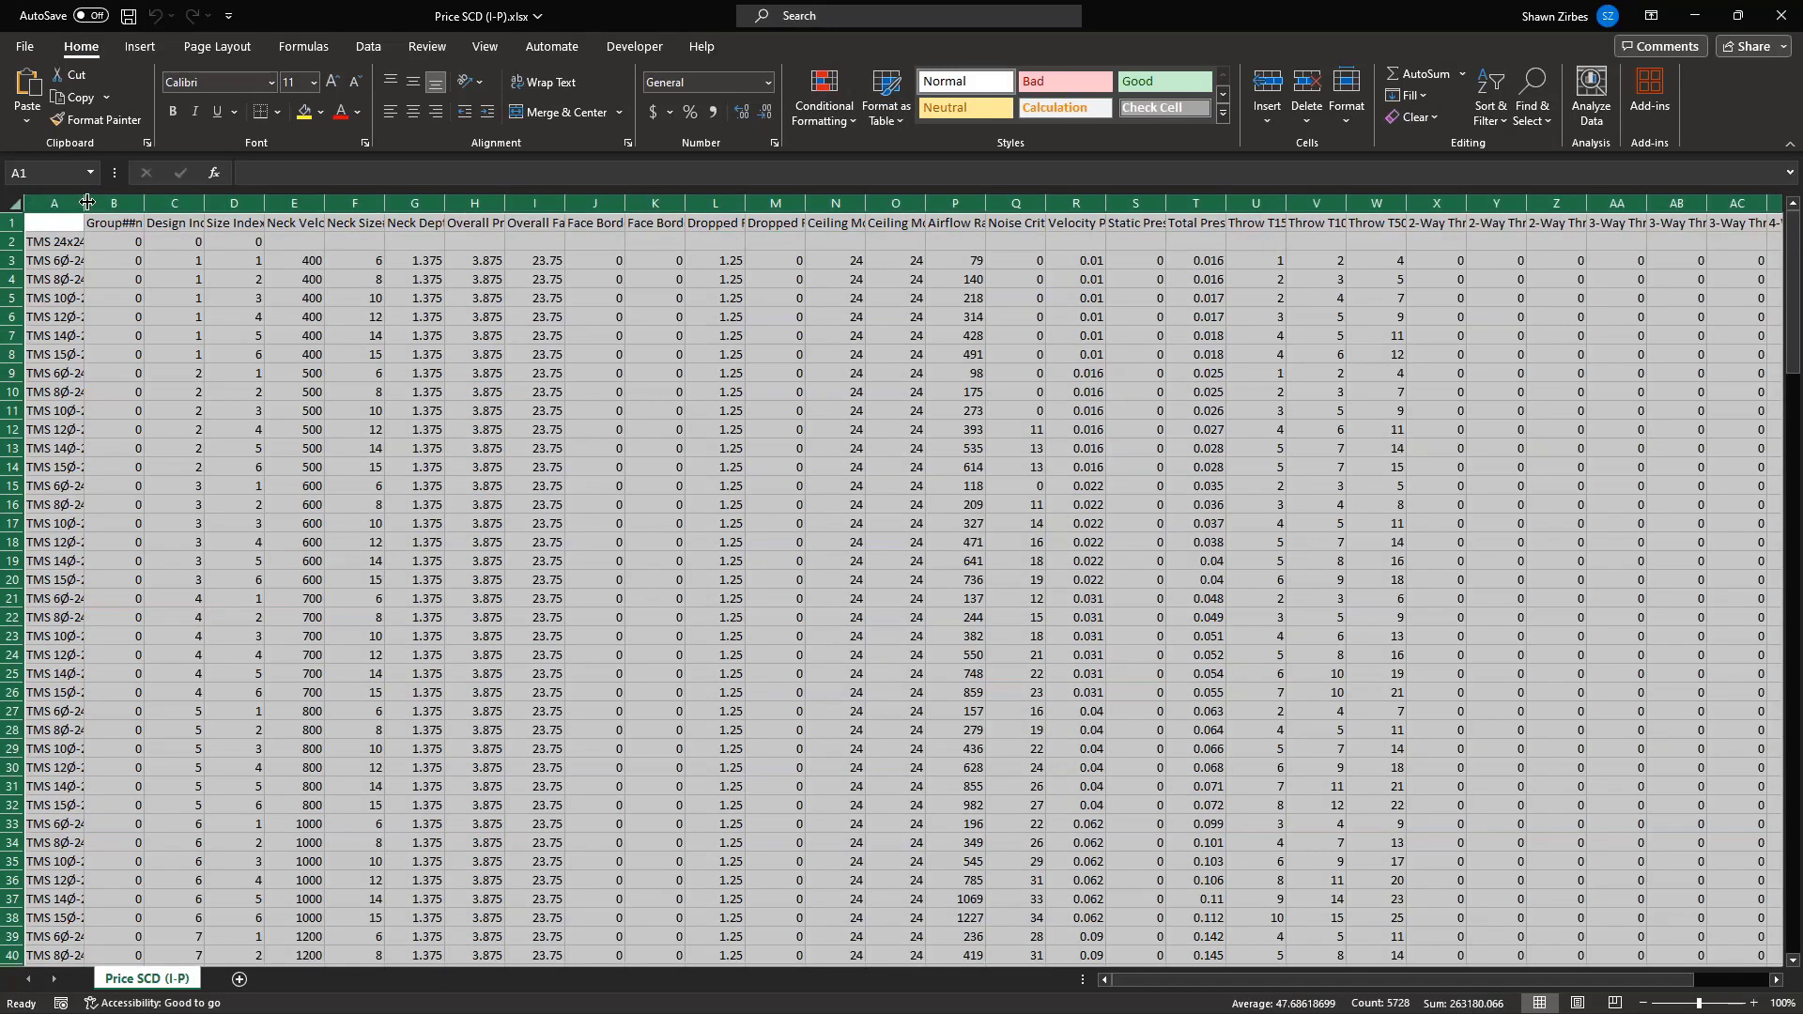
{"action": "double_click", "coordinate": [85, 203]}
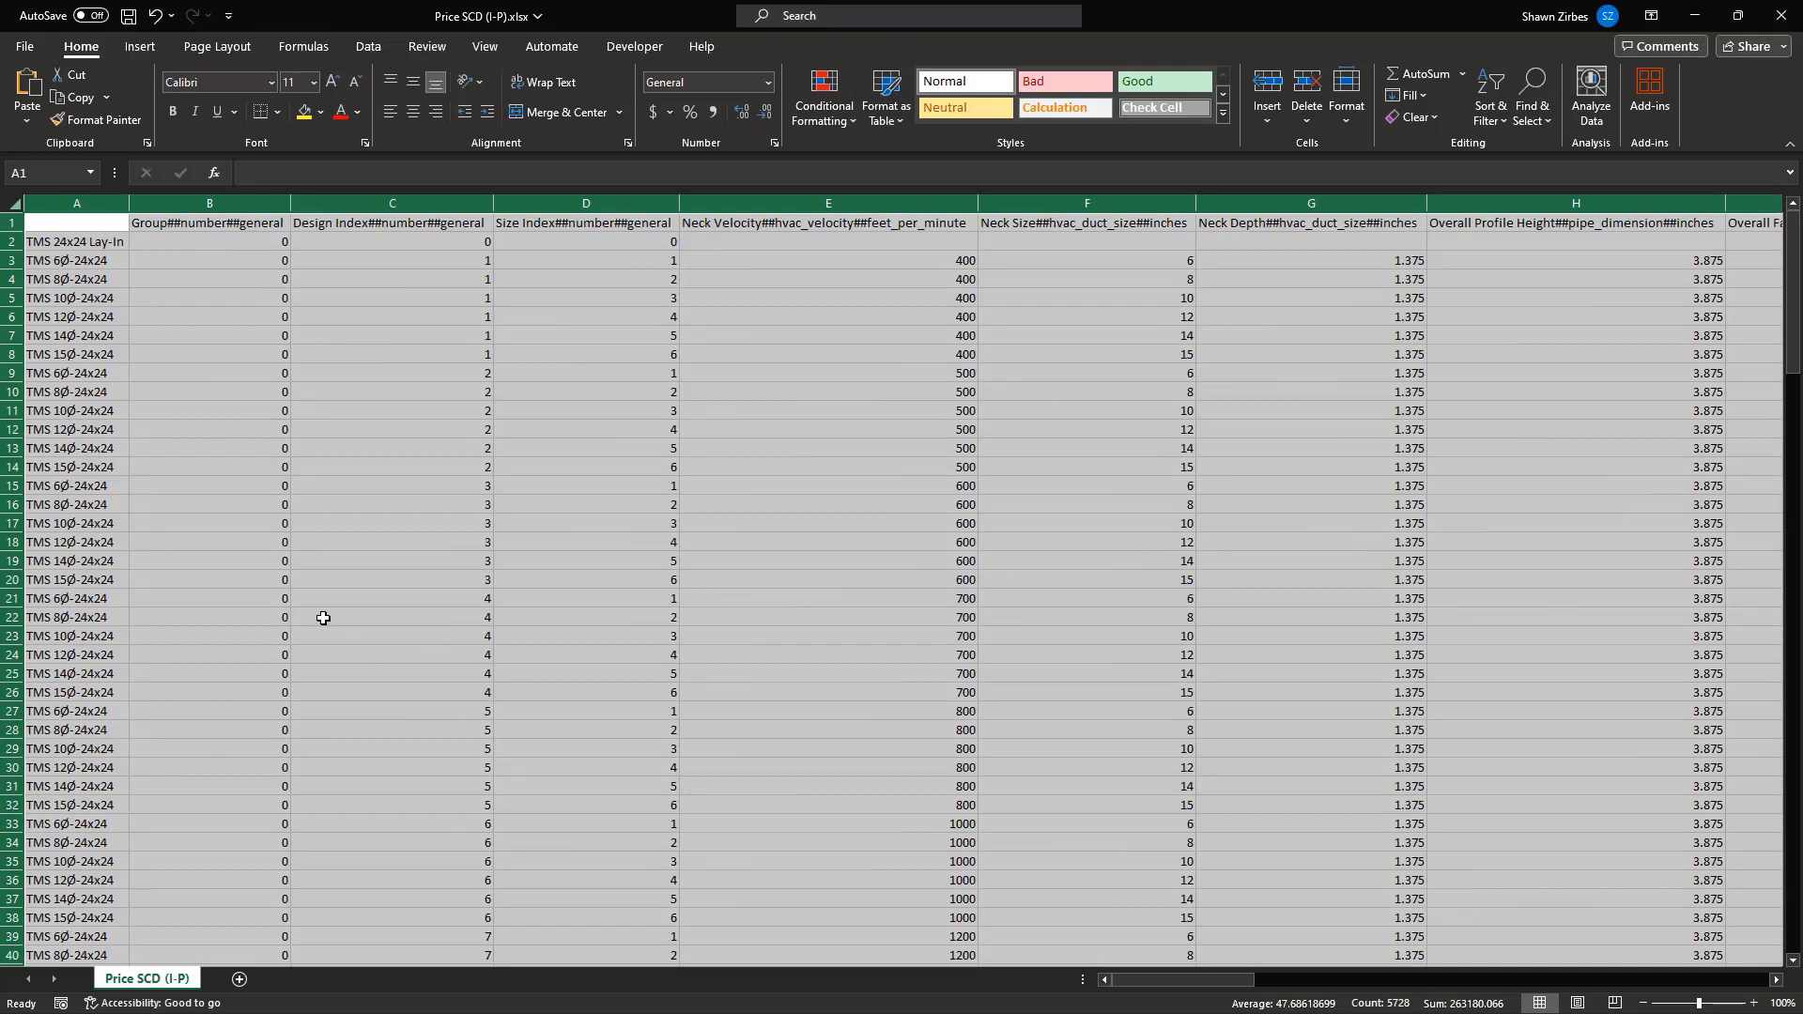
{"action": "left_click", "coordinate": [155, 16]}
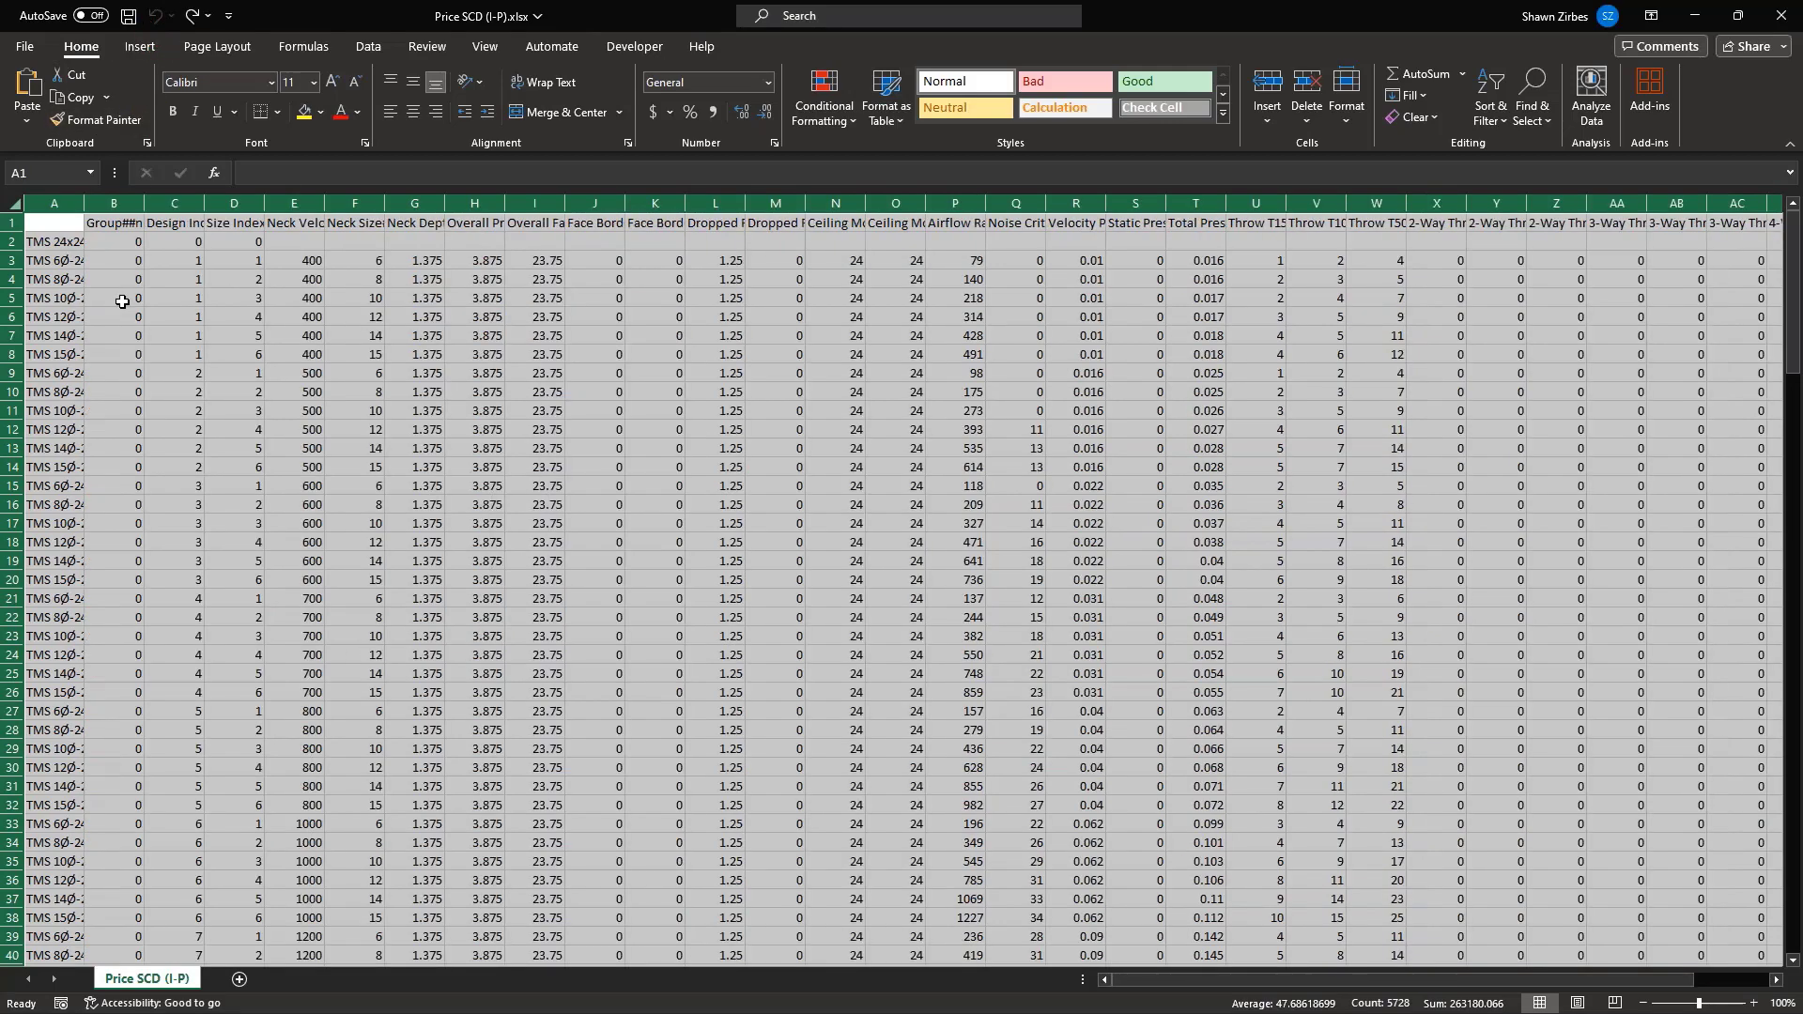
Rotate the text of the header row diagonally upward using the Format Cells orientation setting
{"action": "left_click", "coordinate": [11, 223]}
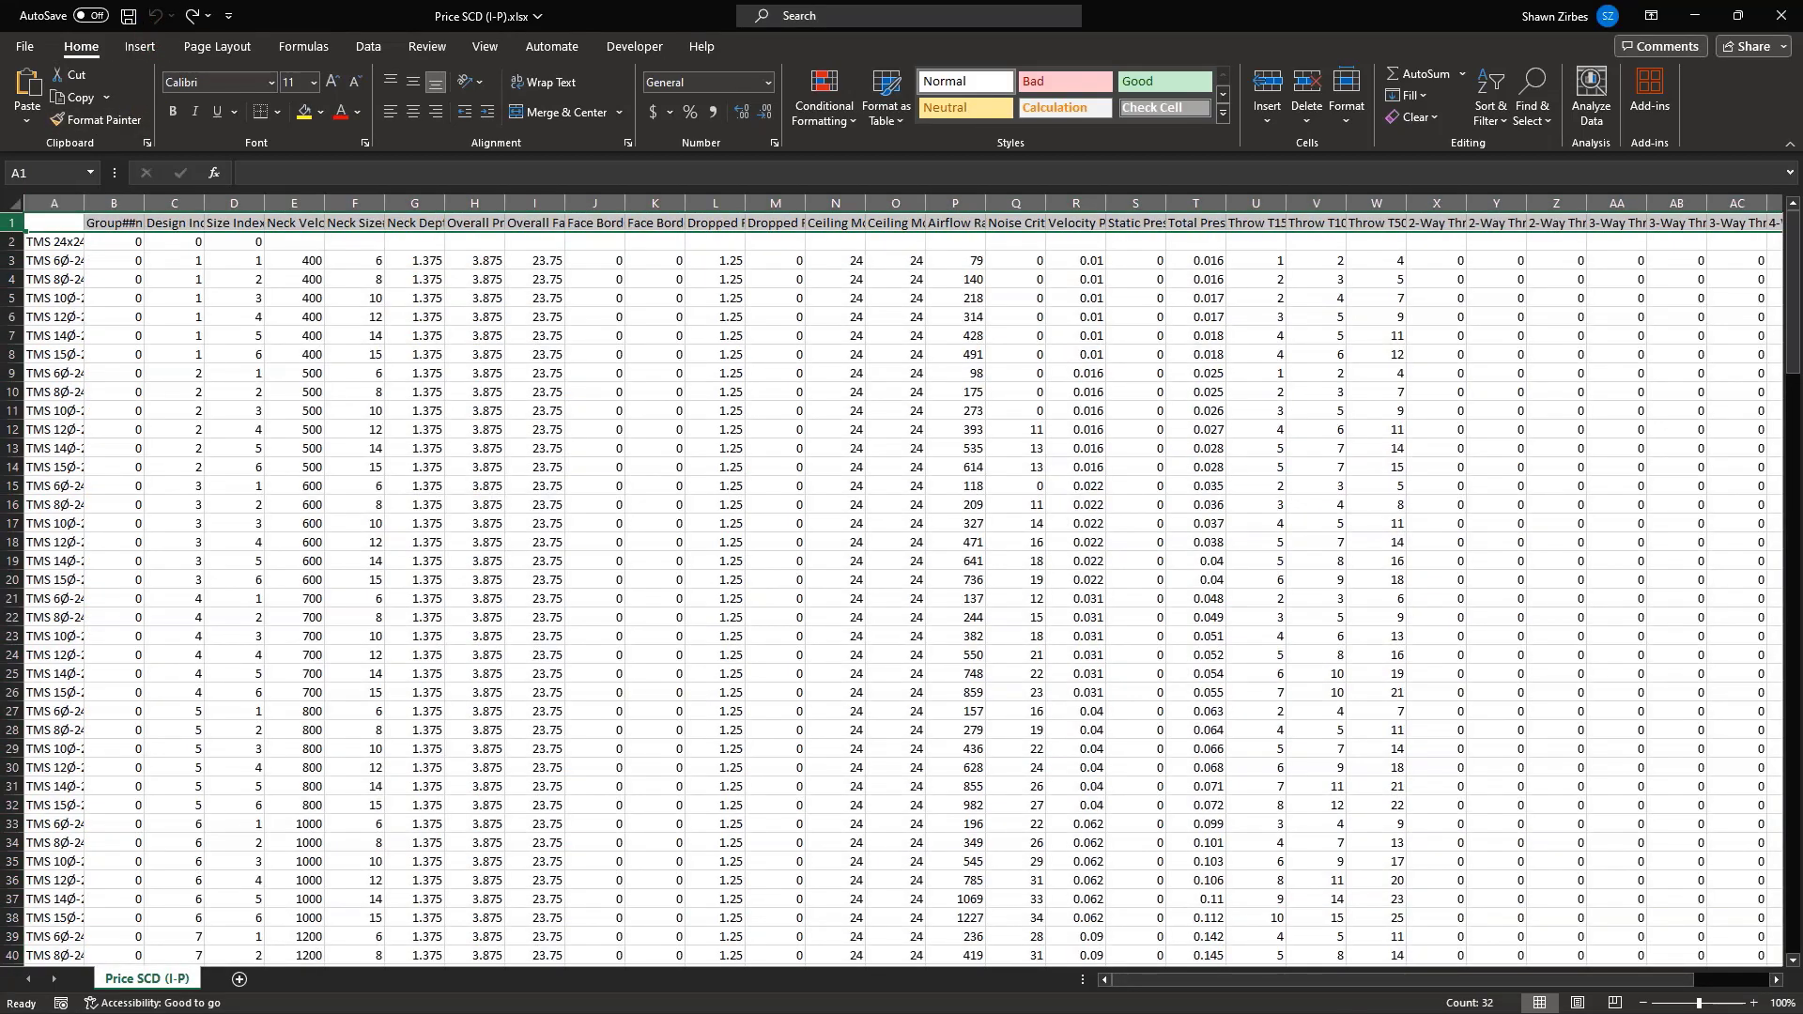
{"action": "right_click", "coordinate": [12, 224]}
{"action": "left_click", "coordinate": [106, 497]}
{"action": "left_click_drag", "start_coordinate": [181, 265], "coordinate": [915, 365]}
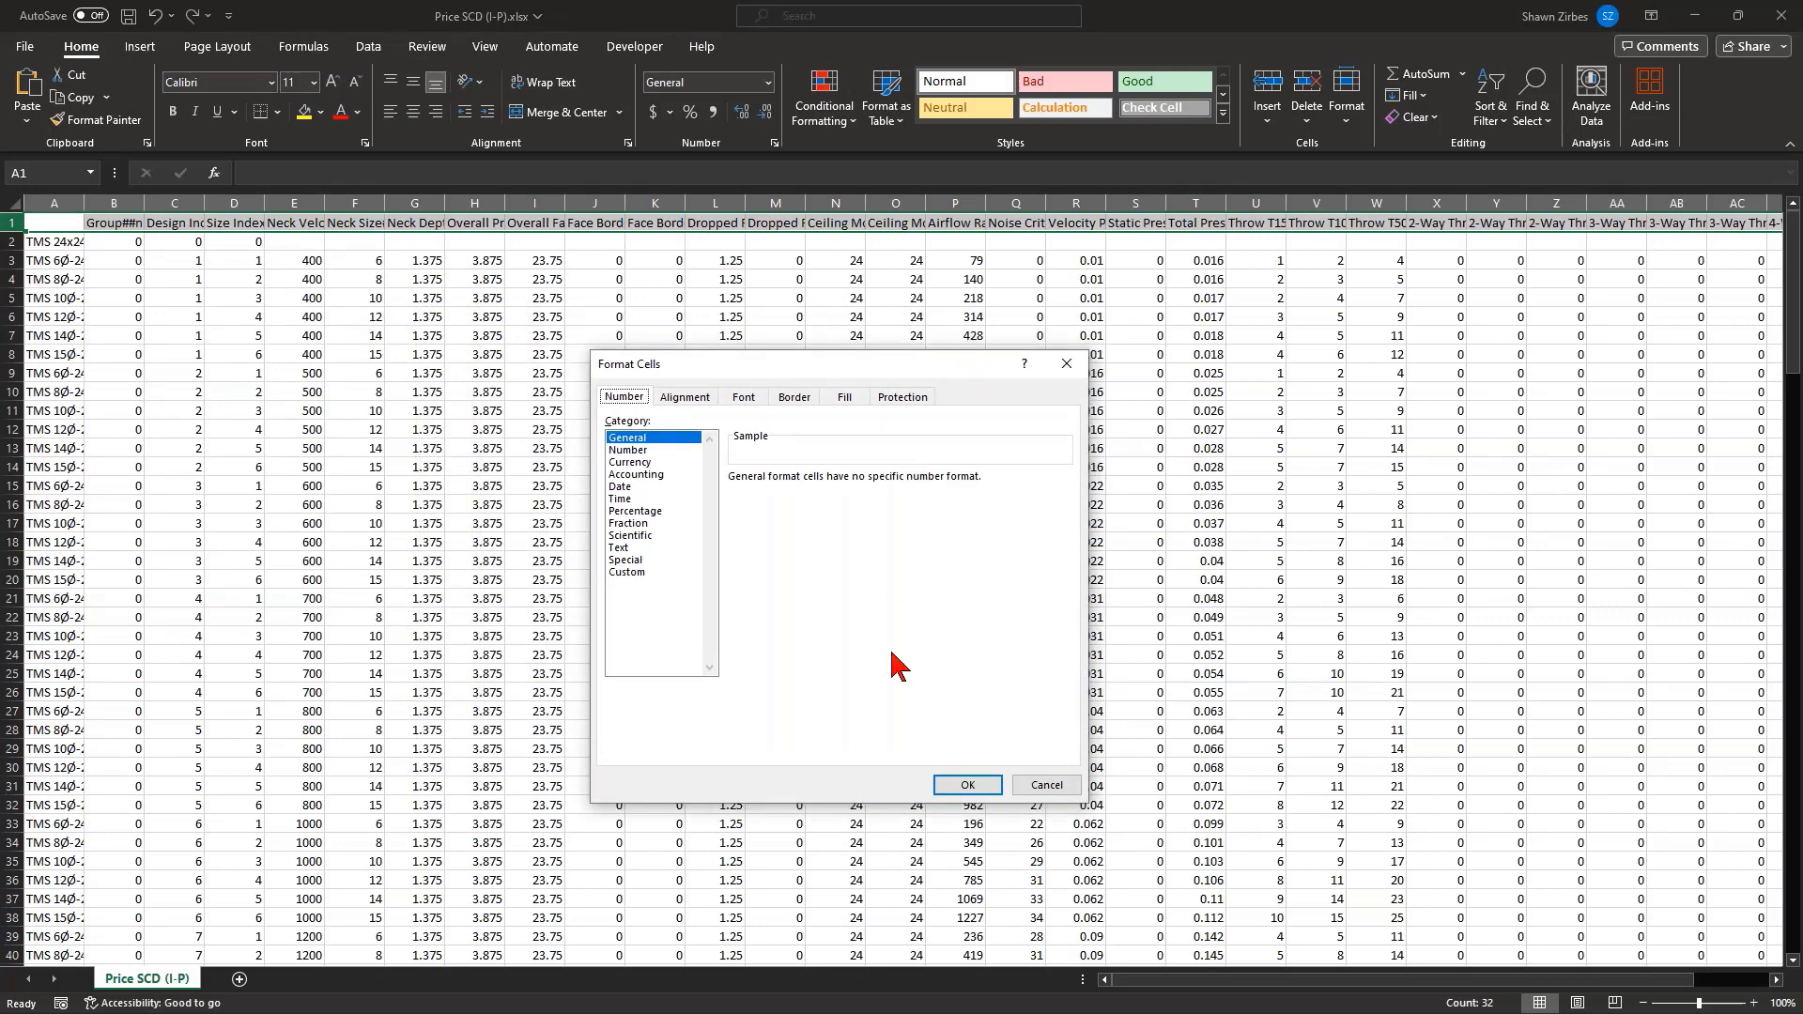
{"action": "left_click", "coordinate": [686, 397]}
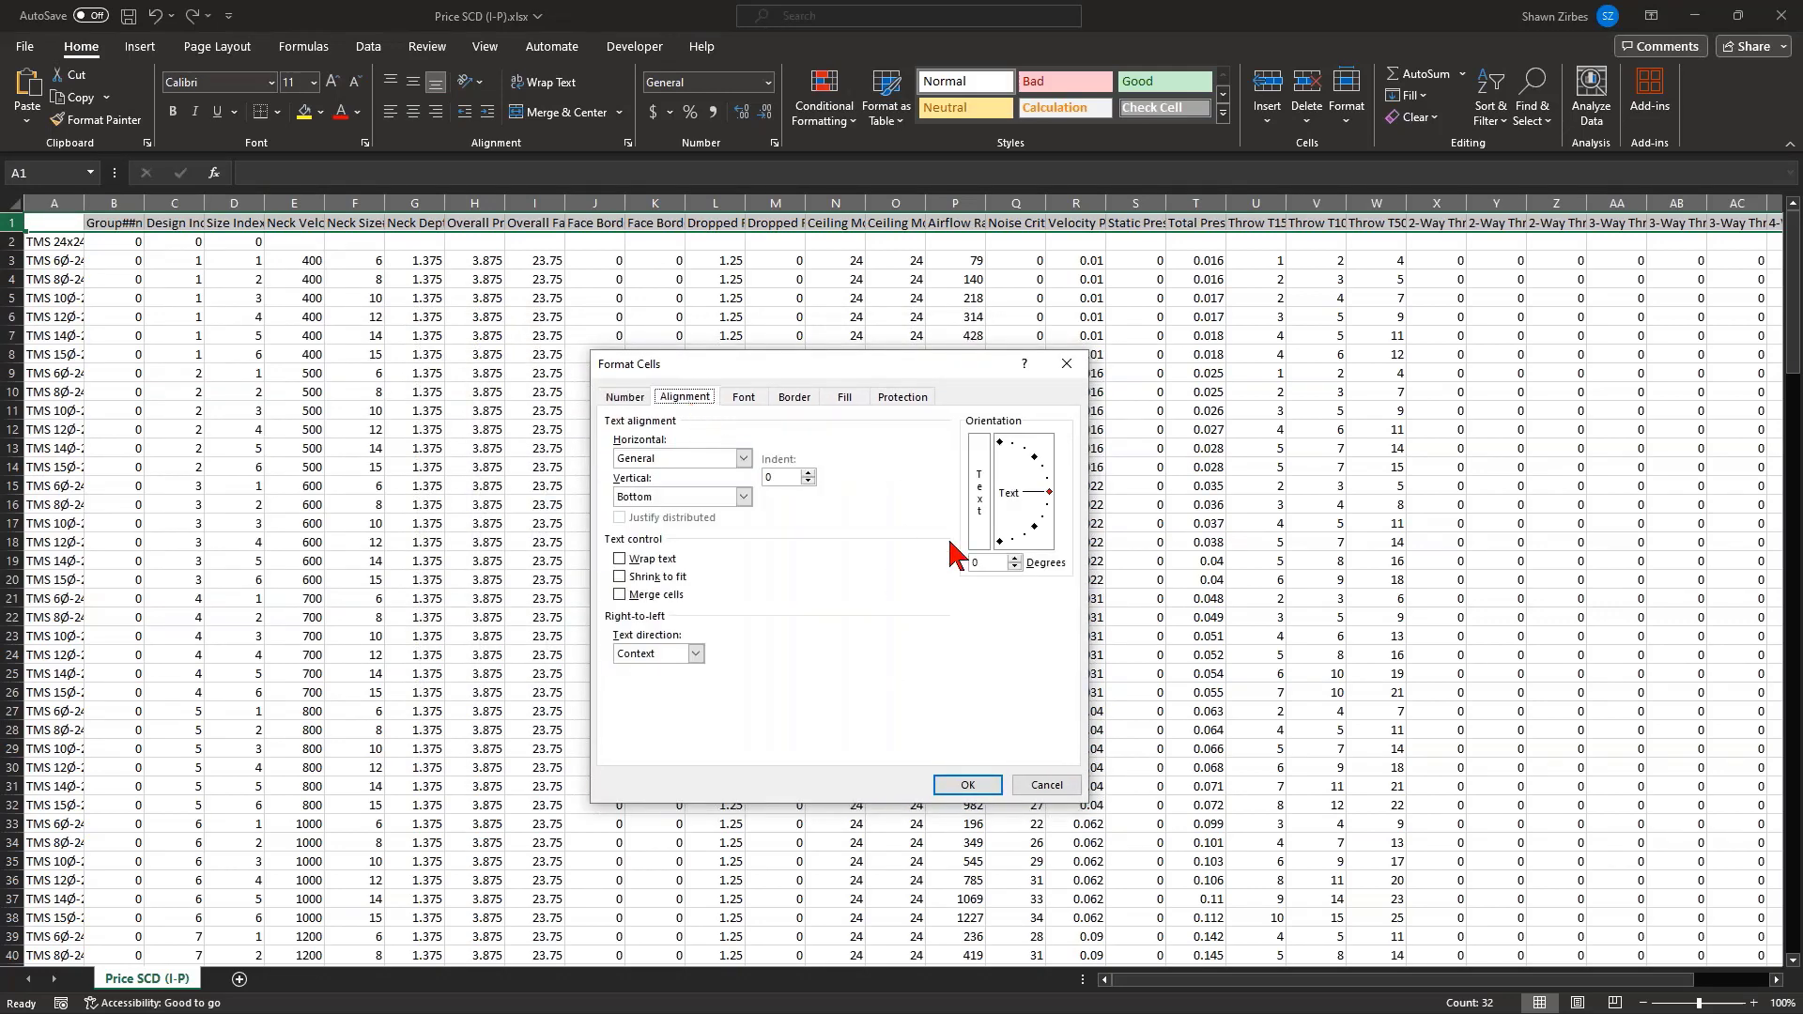
{"action": "left_click_drag", "start_coordinate": [1050, 493], "coordinate": [1028, 450]}
{"action": "left_click_drag", "start_coordinate": [990, 565], "coordinate": [956, 565]}
{"action": "left_click", "coordinate": [963, 787]}
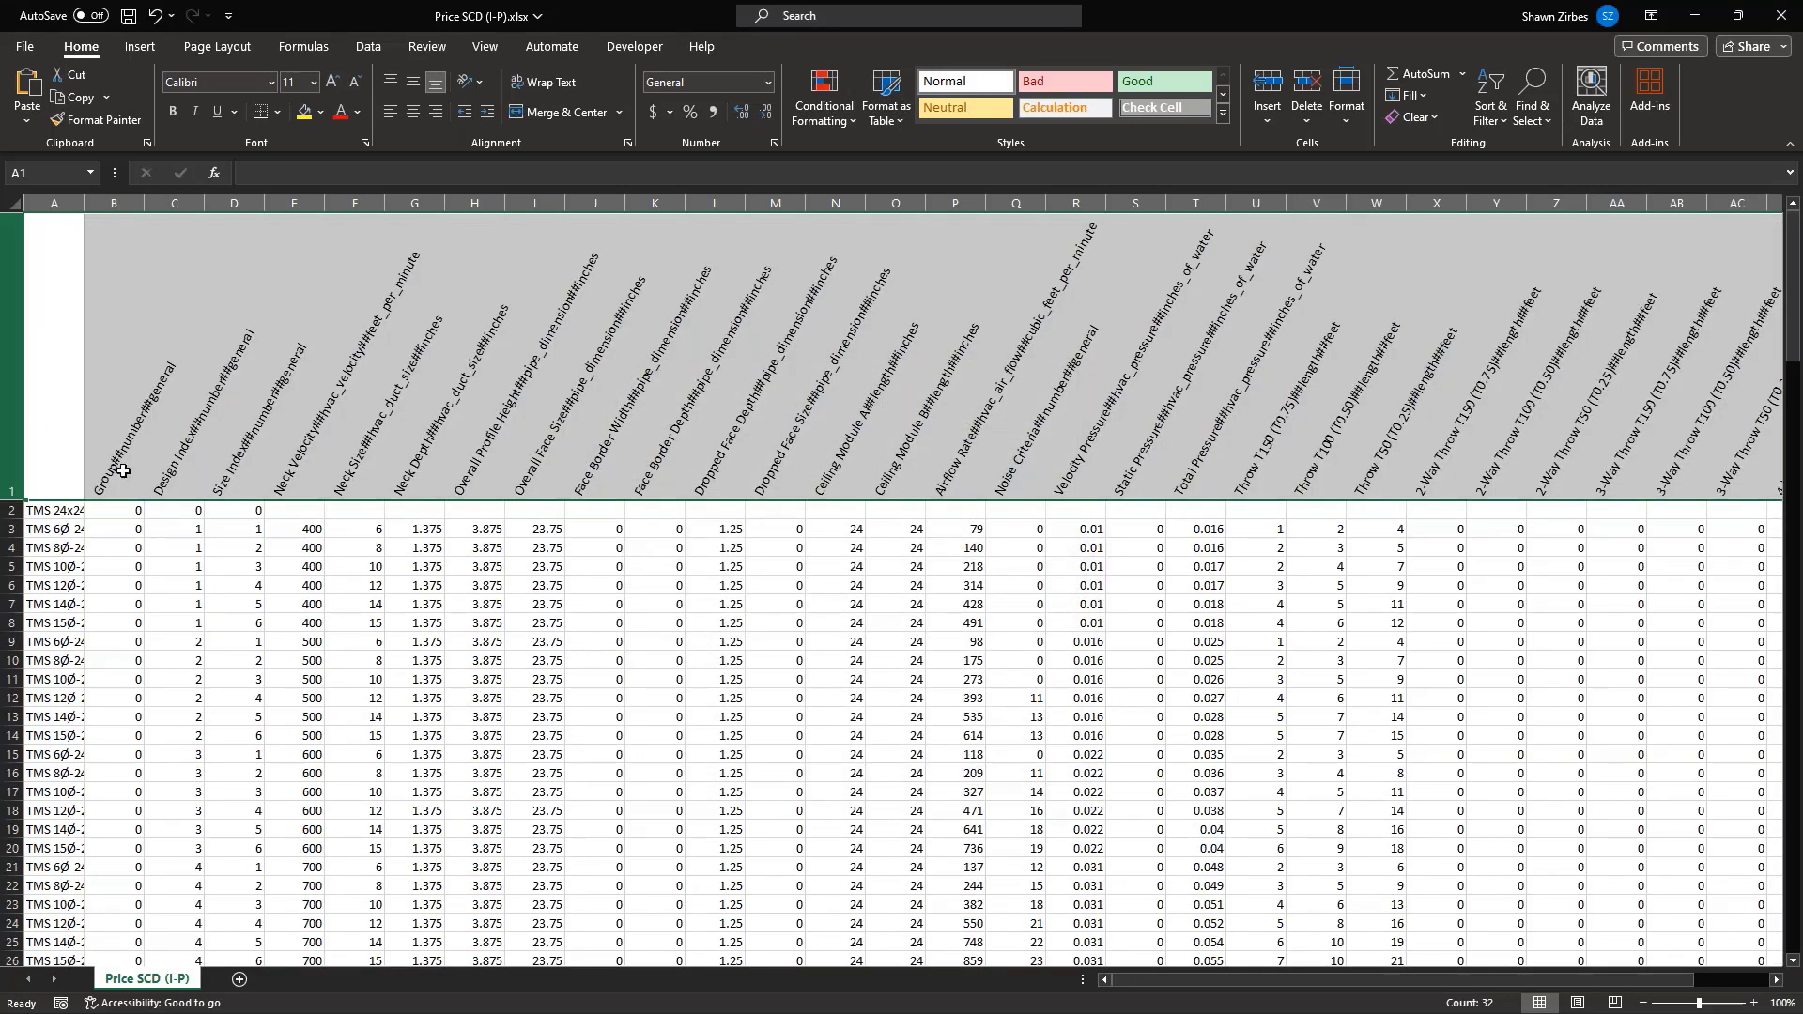
Auto-fit the width of column A to show the full diffuser size names
{"action": "left_click", "coordinate": [180, 381]}
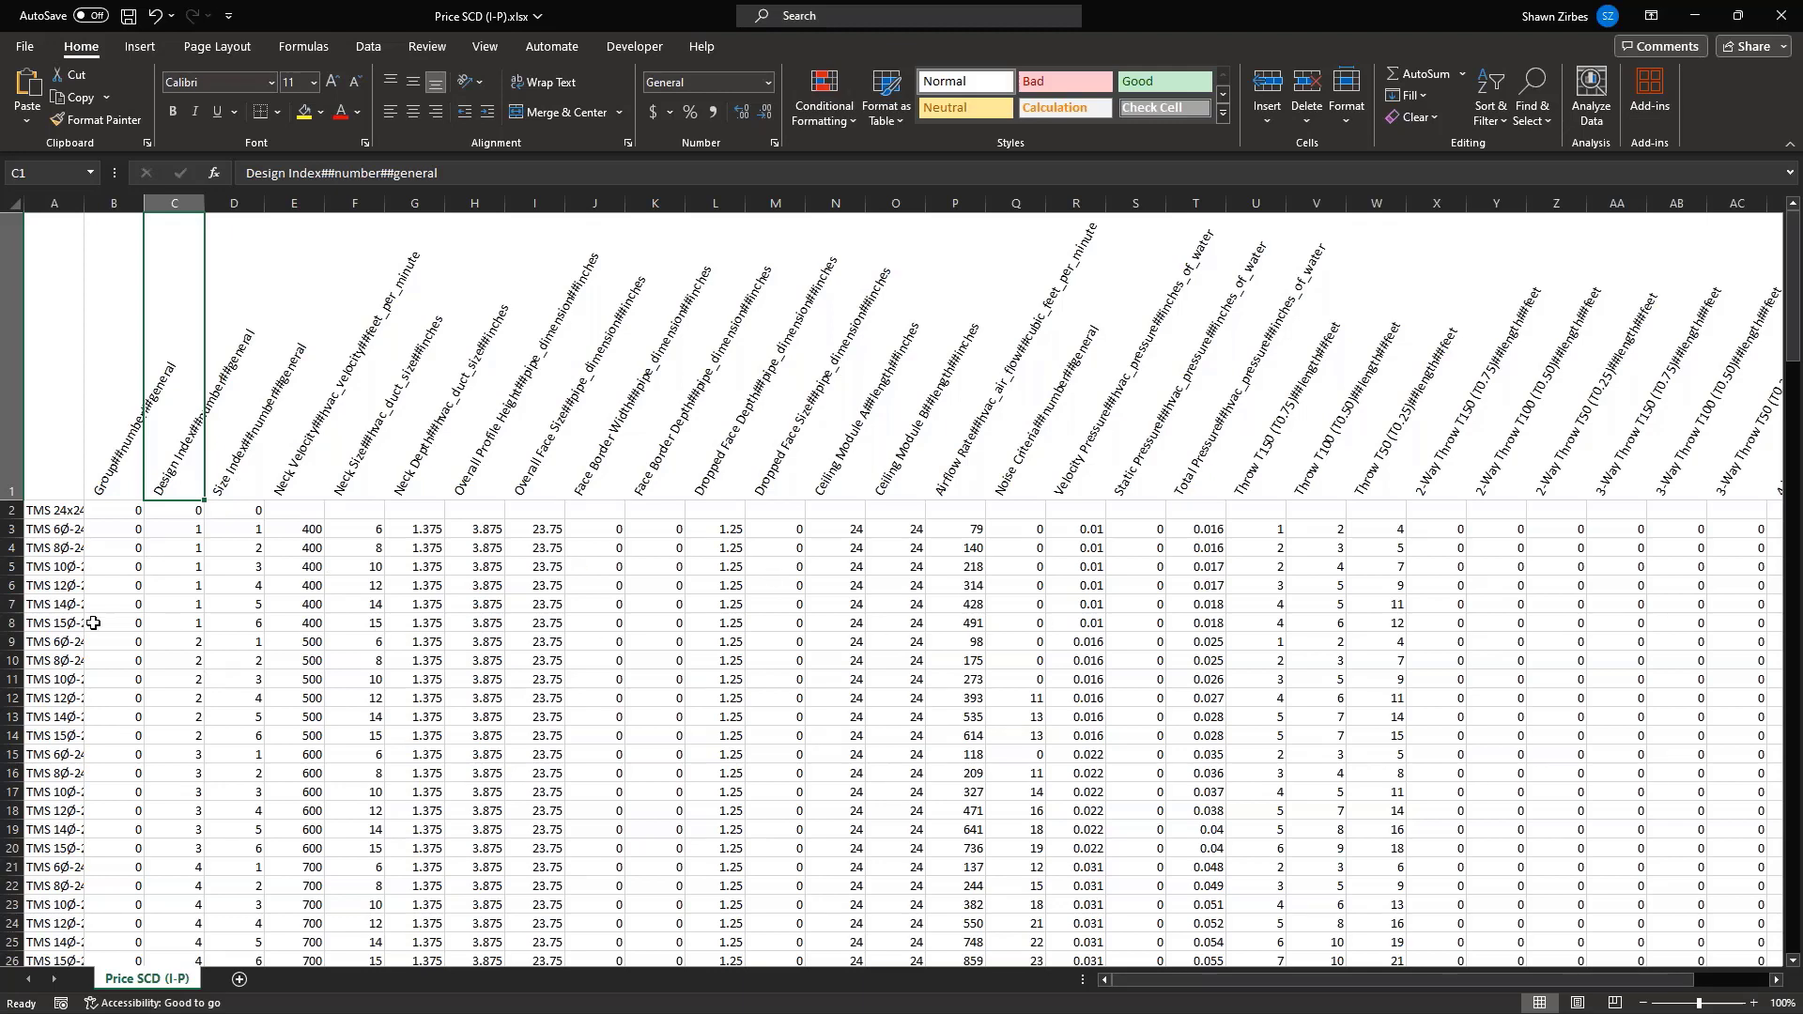
{"action": "left_click", "coordinate": [80, 211]}
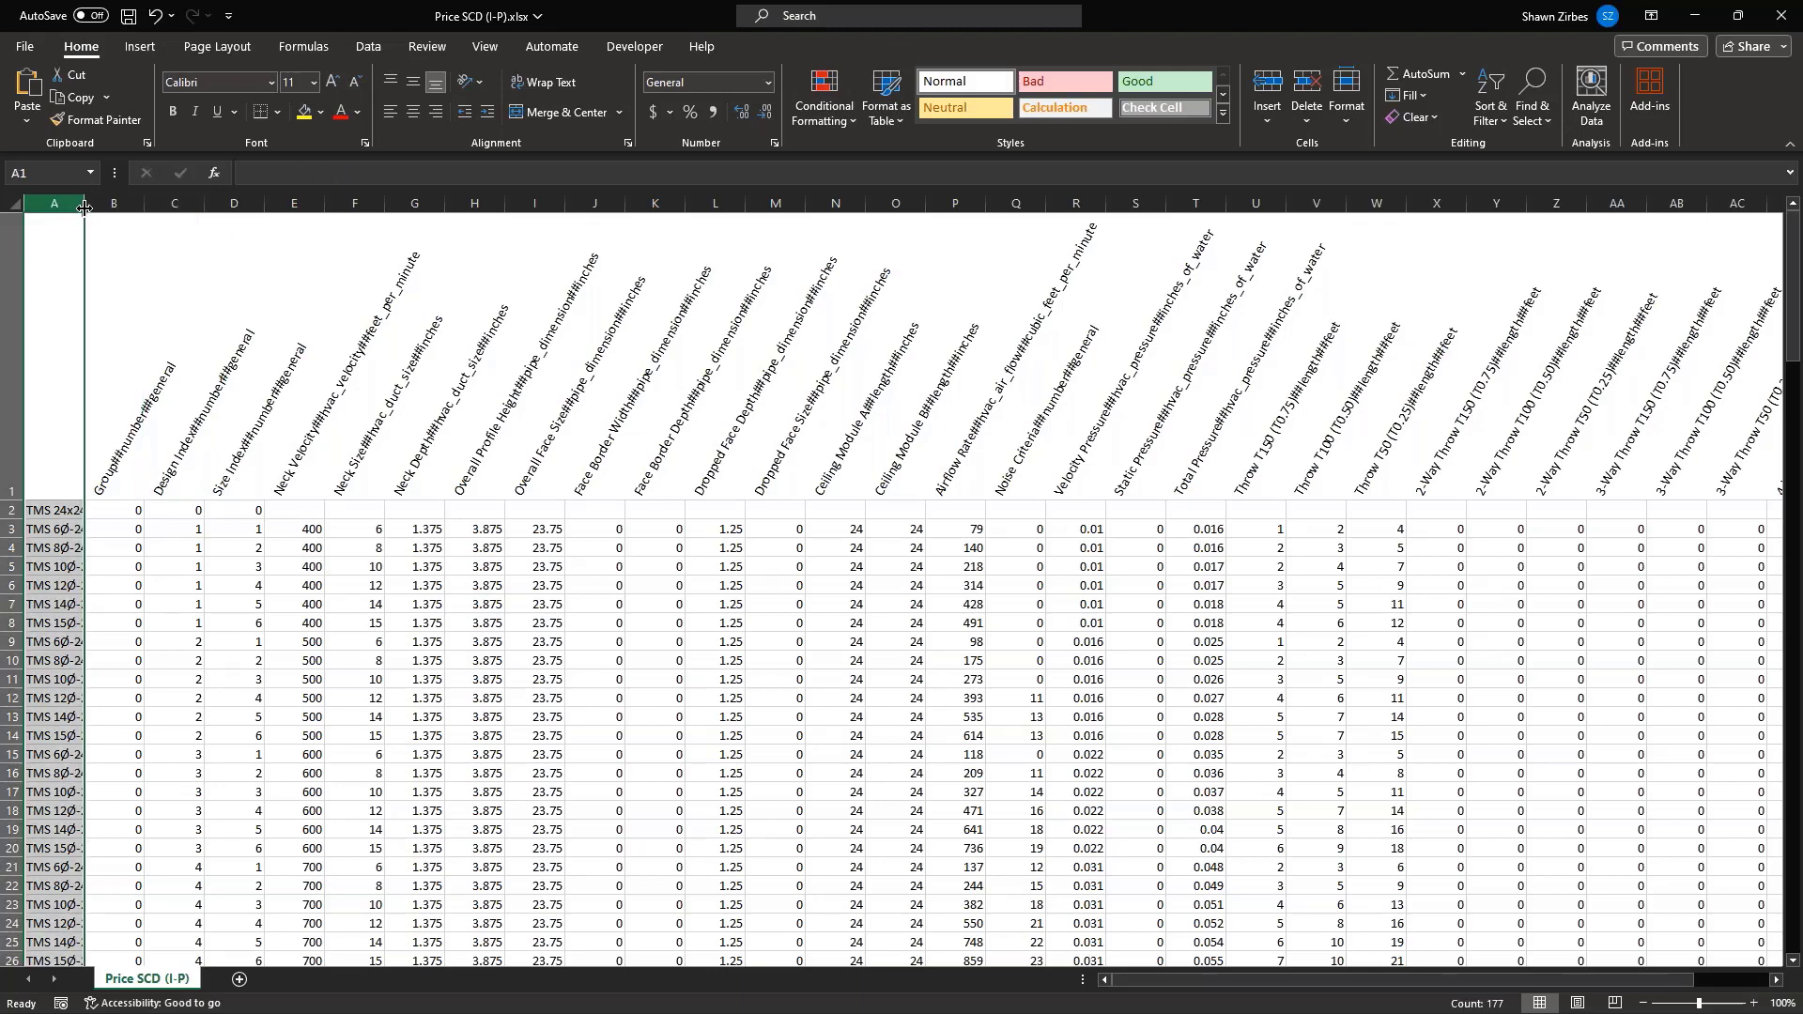
{"action": "double_click", "coordinate": [85, 208]}
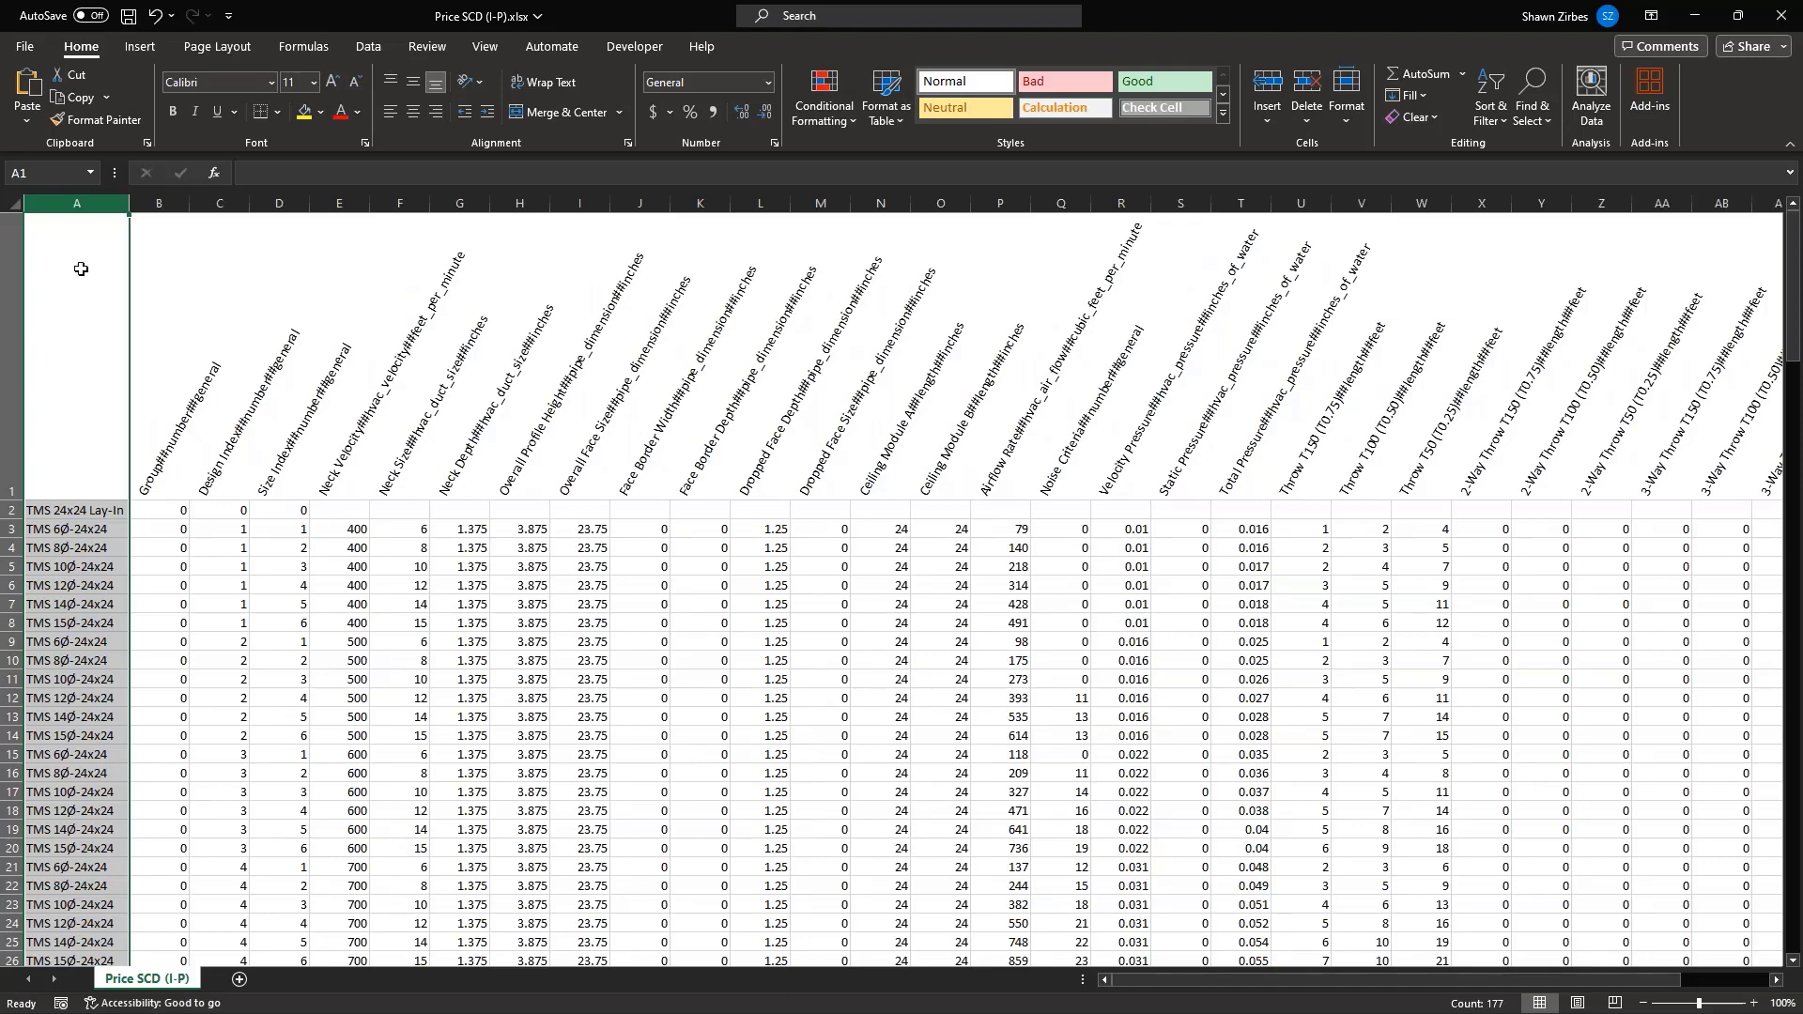
Look through the table's Group column and the module size groups further down the sheet
{"action": "left_click", "coordinate": [156, 513]}
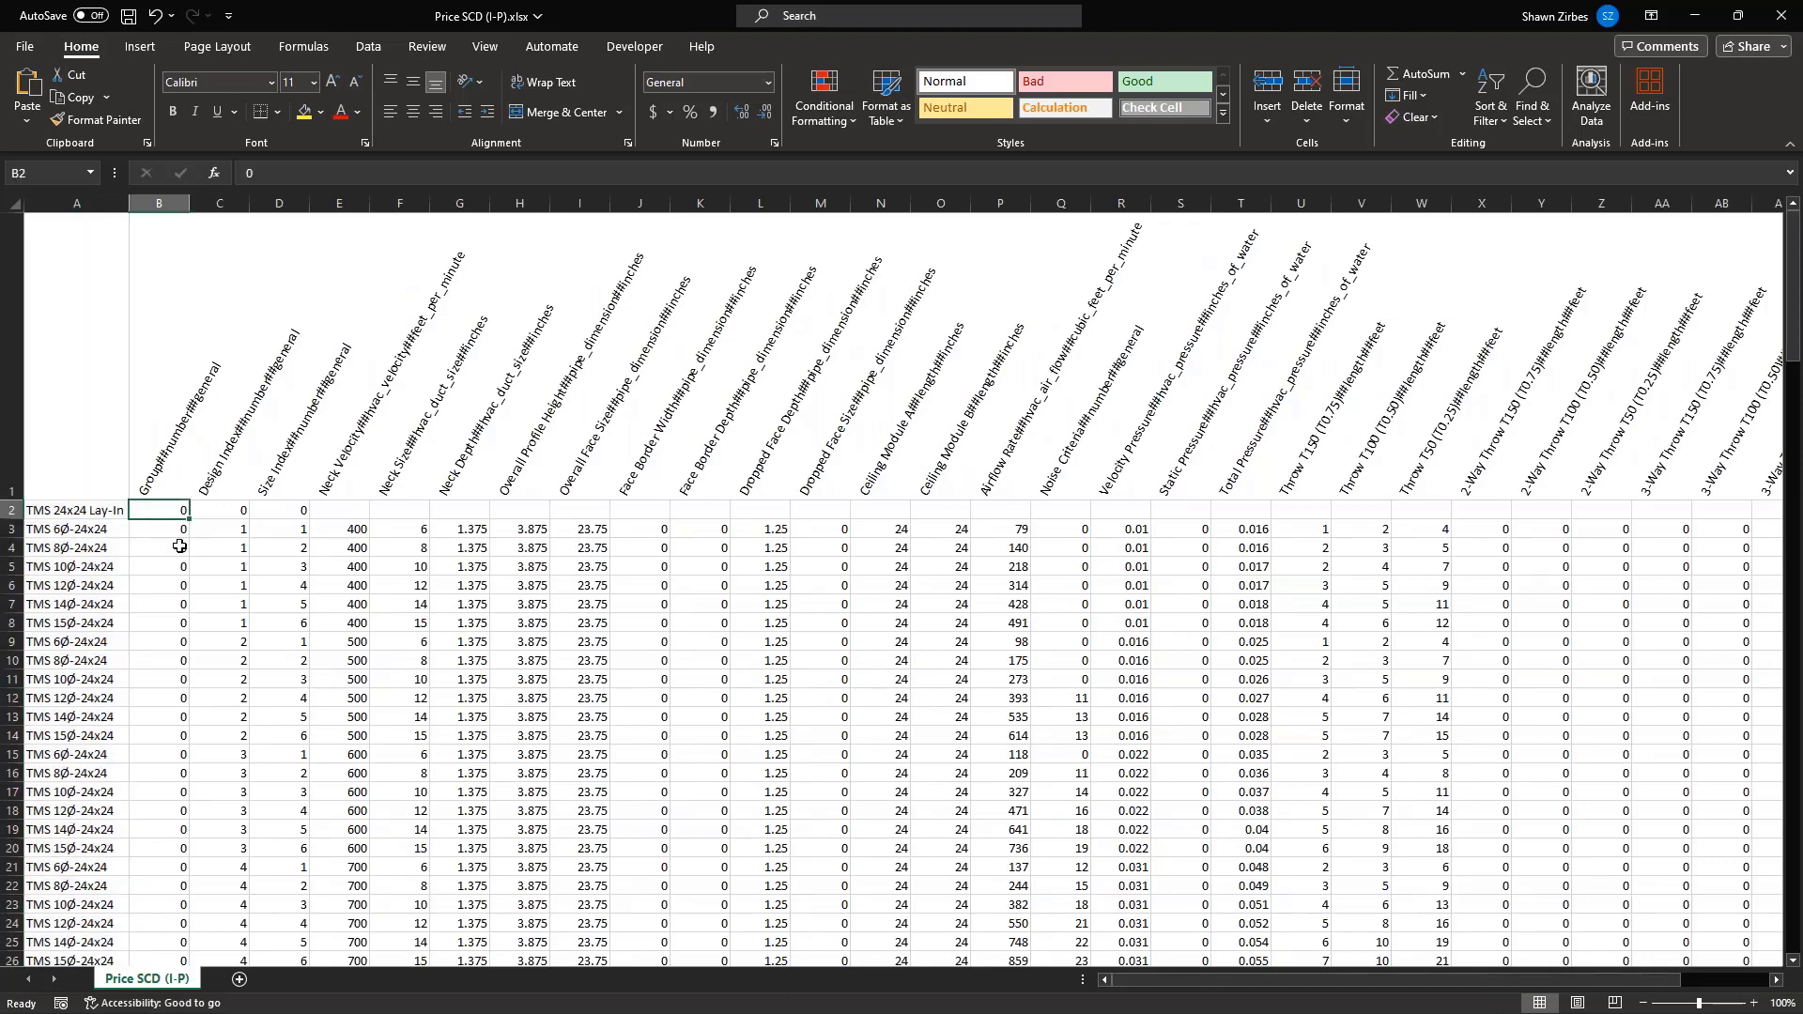
{"action": "scroll", "coordinate": [180, 547], "scroll_direction": "down", "scroll_amount": 13}
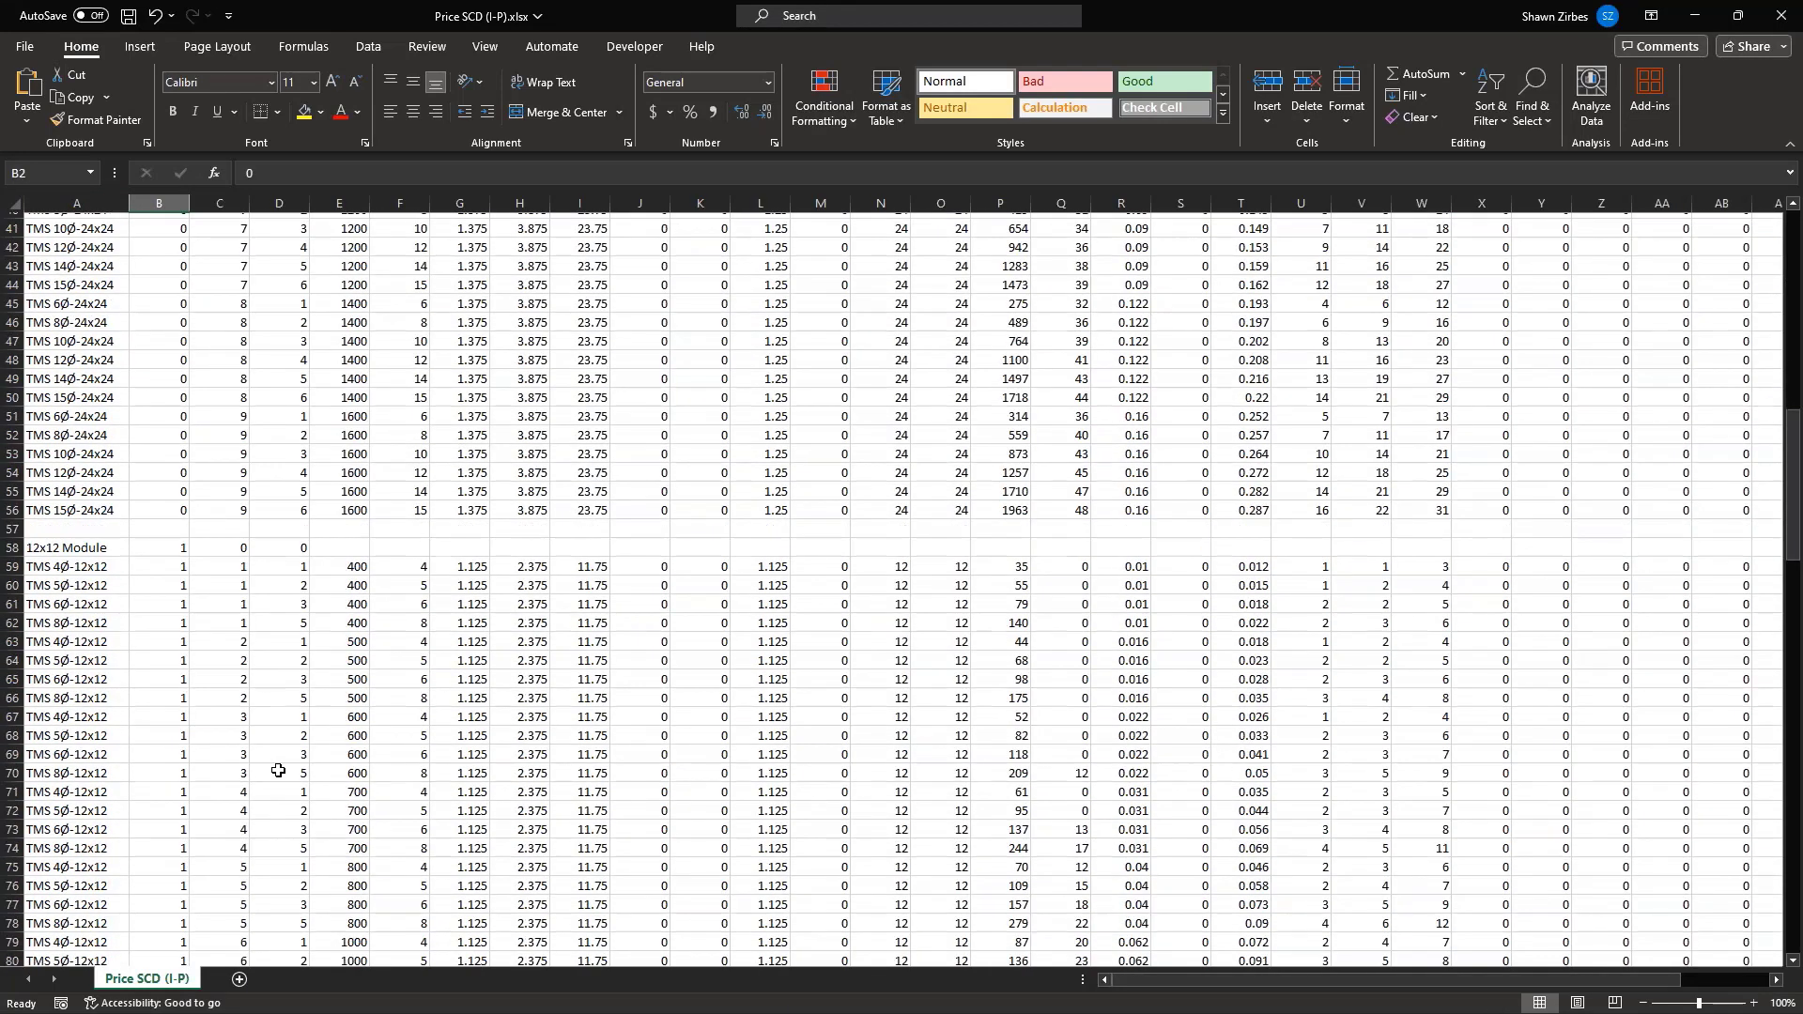
{"action": "scroll", "coordinate": [278, 770], "scroll_direction": "up", "scroll_amount": 13}
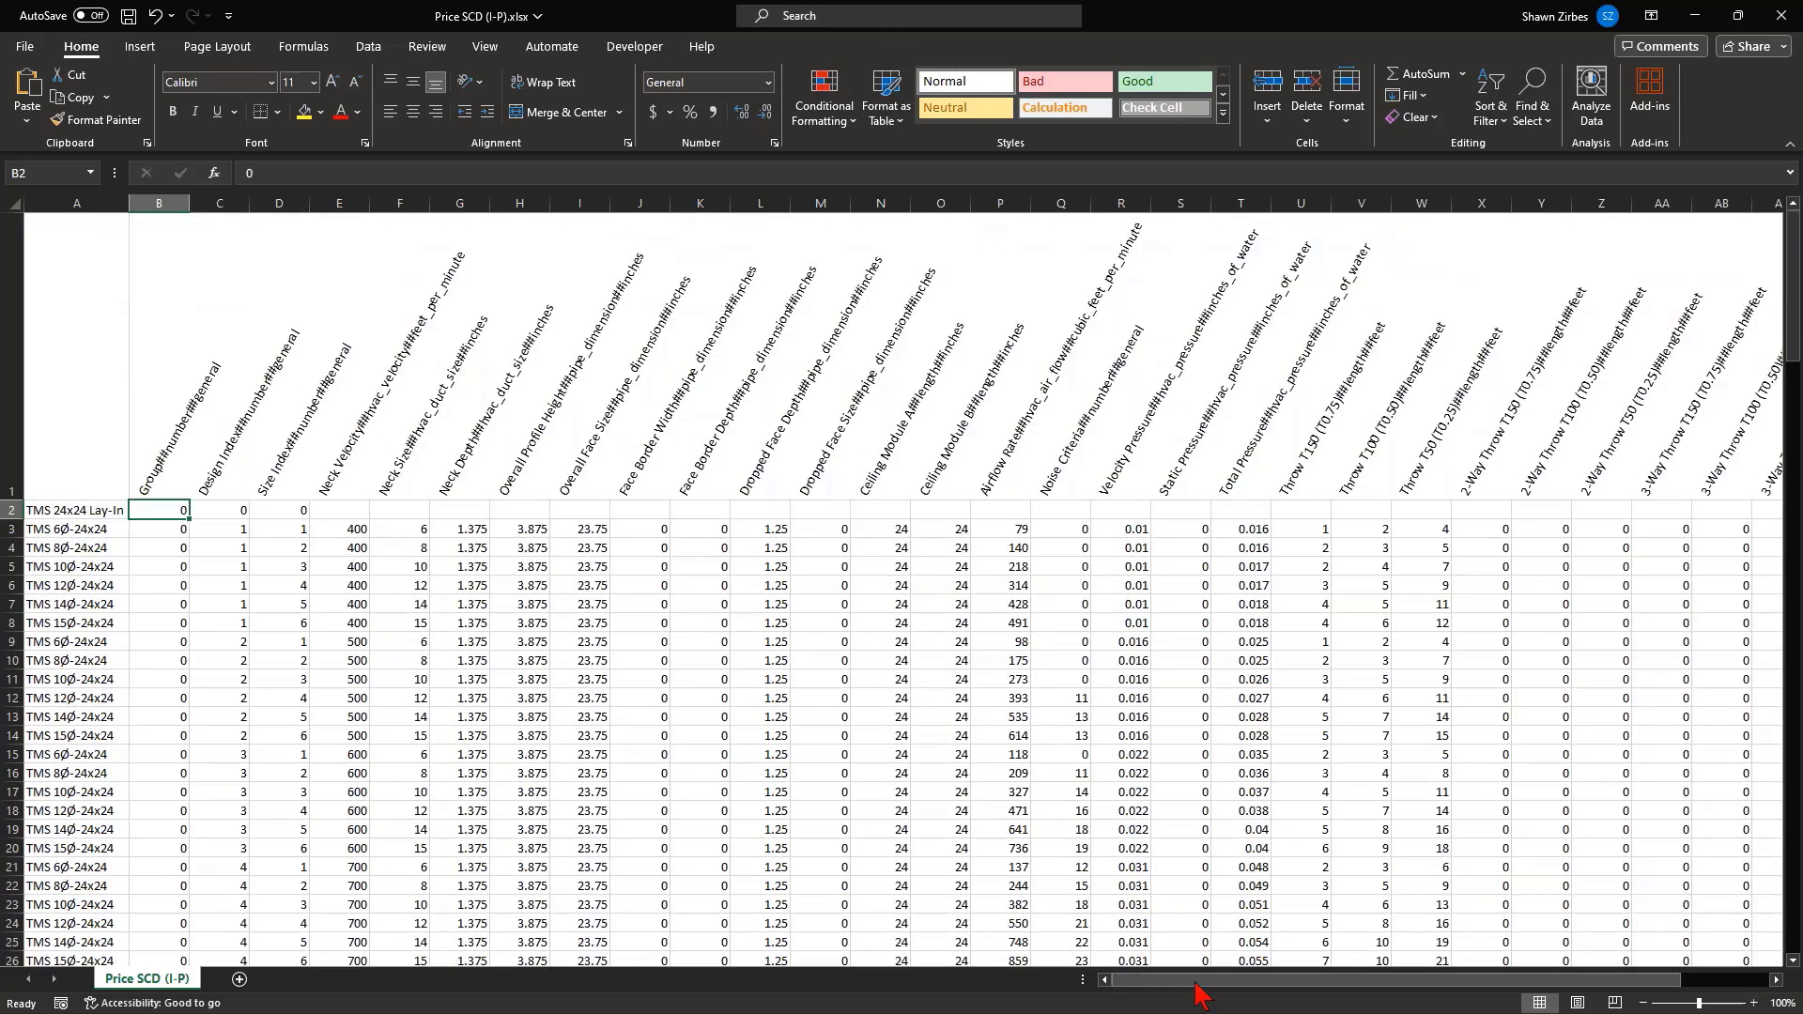
{"action": "mouse_move", "coordinate": [1196, 984]}
{"action": "left_mouse_down"}
{"action": "mouse_move", "coordinate": [1319, 977]}
{"action": "mouse_move", "coordinate": [1174, 982]}
{"action": "left_mouse_up"}
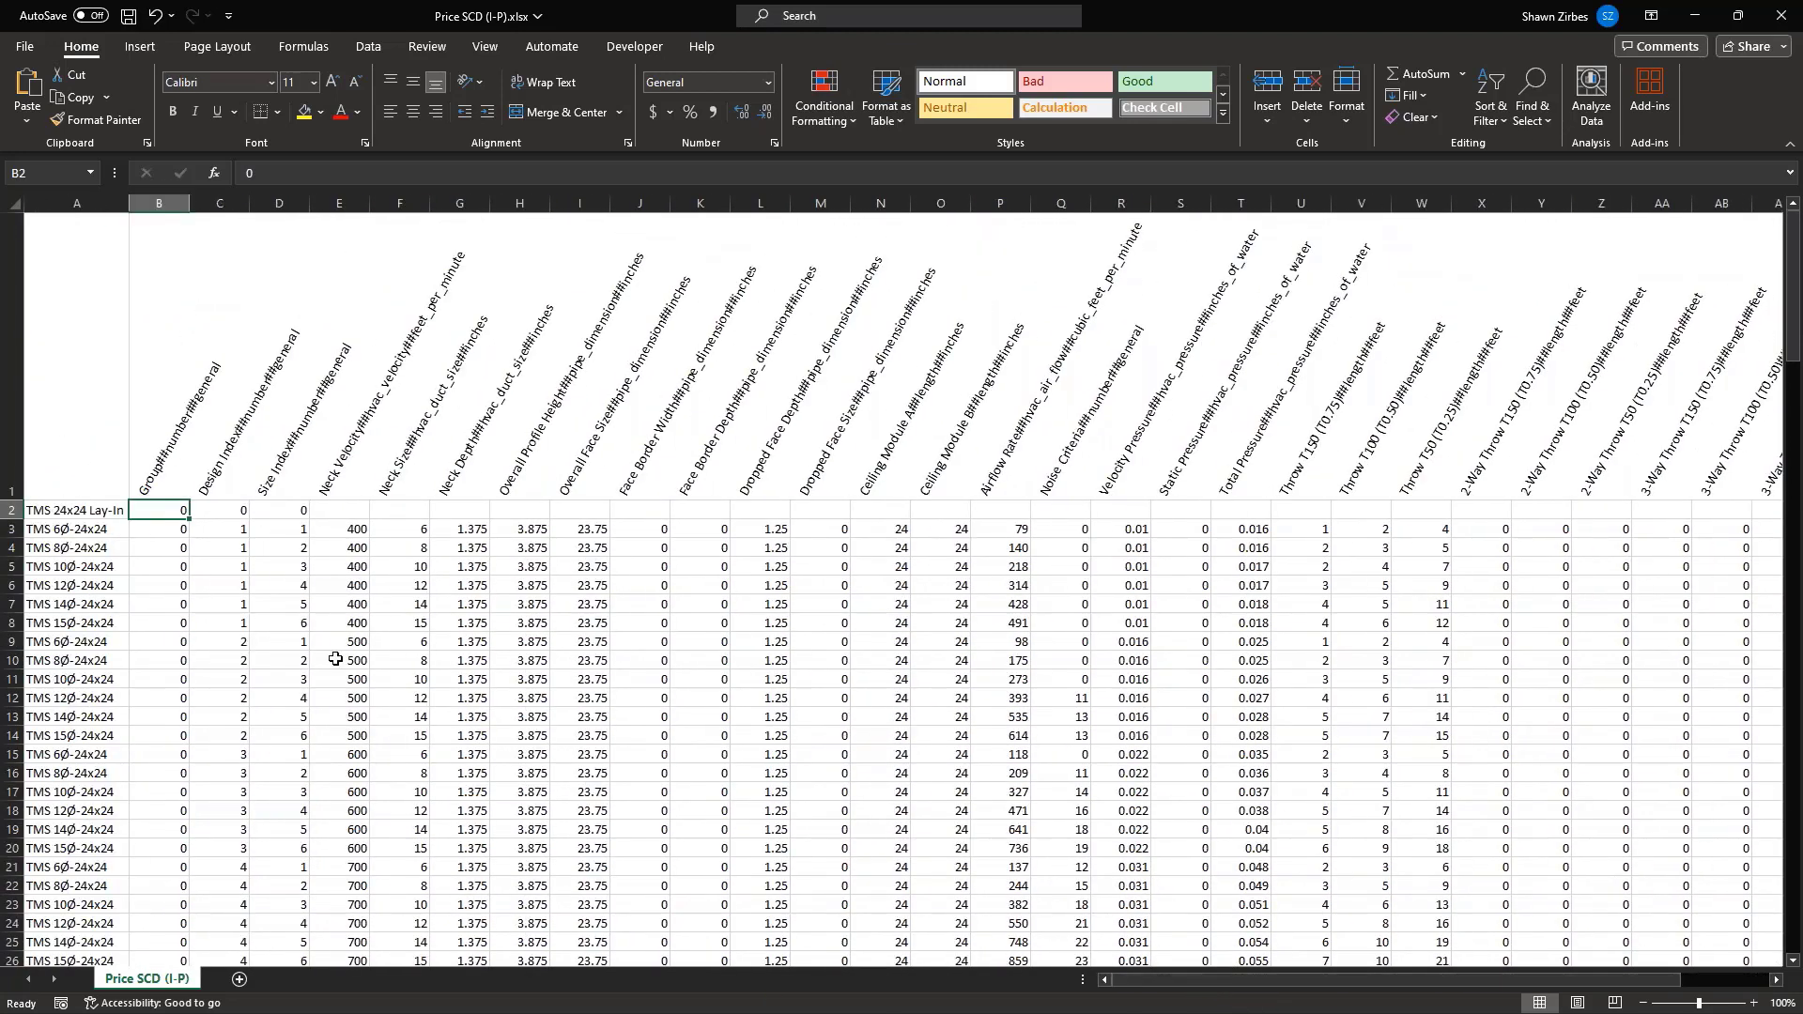
Freeze the header row and the first column of the sheet at cell B2 and check them against the table's other rows and columns
{"action": "left_click", "coordinate": [485, 46]}
{"action": "left_click", "coordinate": [927, 106]}
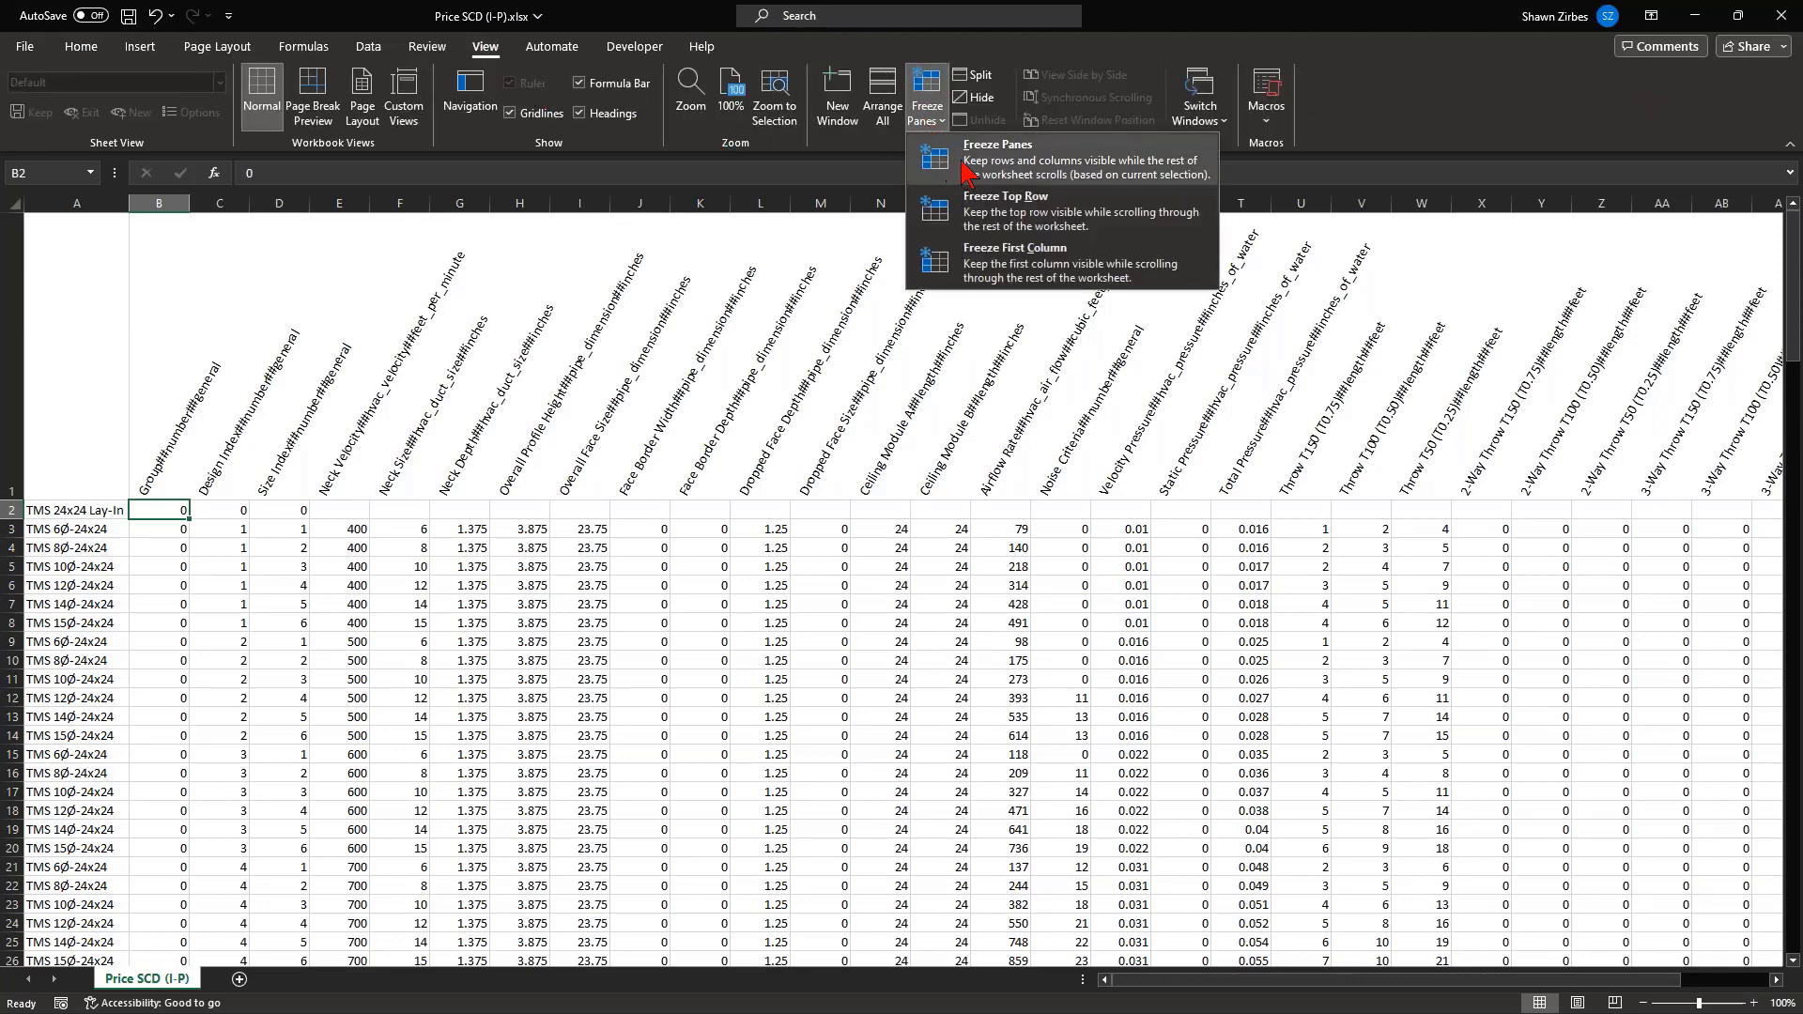
{"action": "left_click", "coordinate": [977, 165]}
{"action": "scroll", "coordinate": [218, 609], "scroll_direction": "down", "scroll_amount": 9}
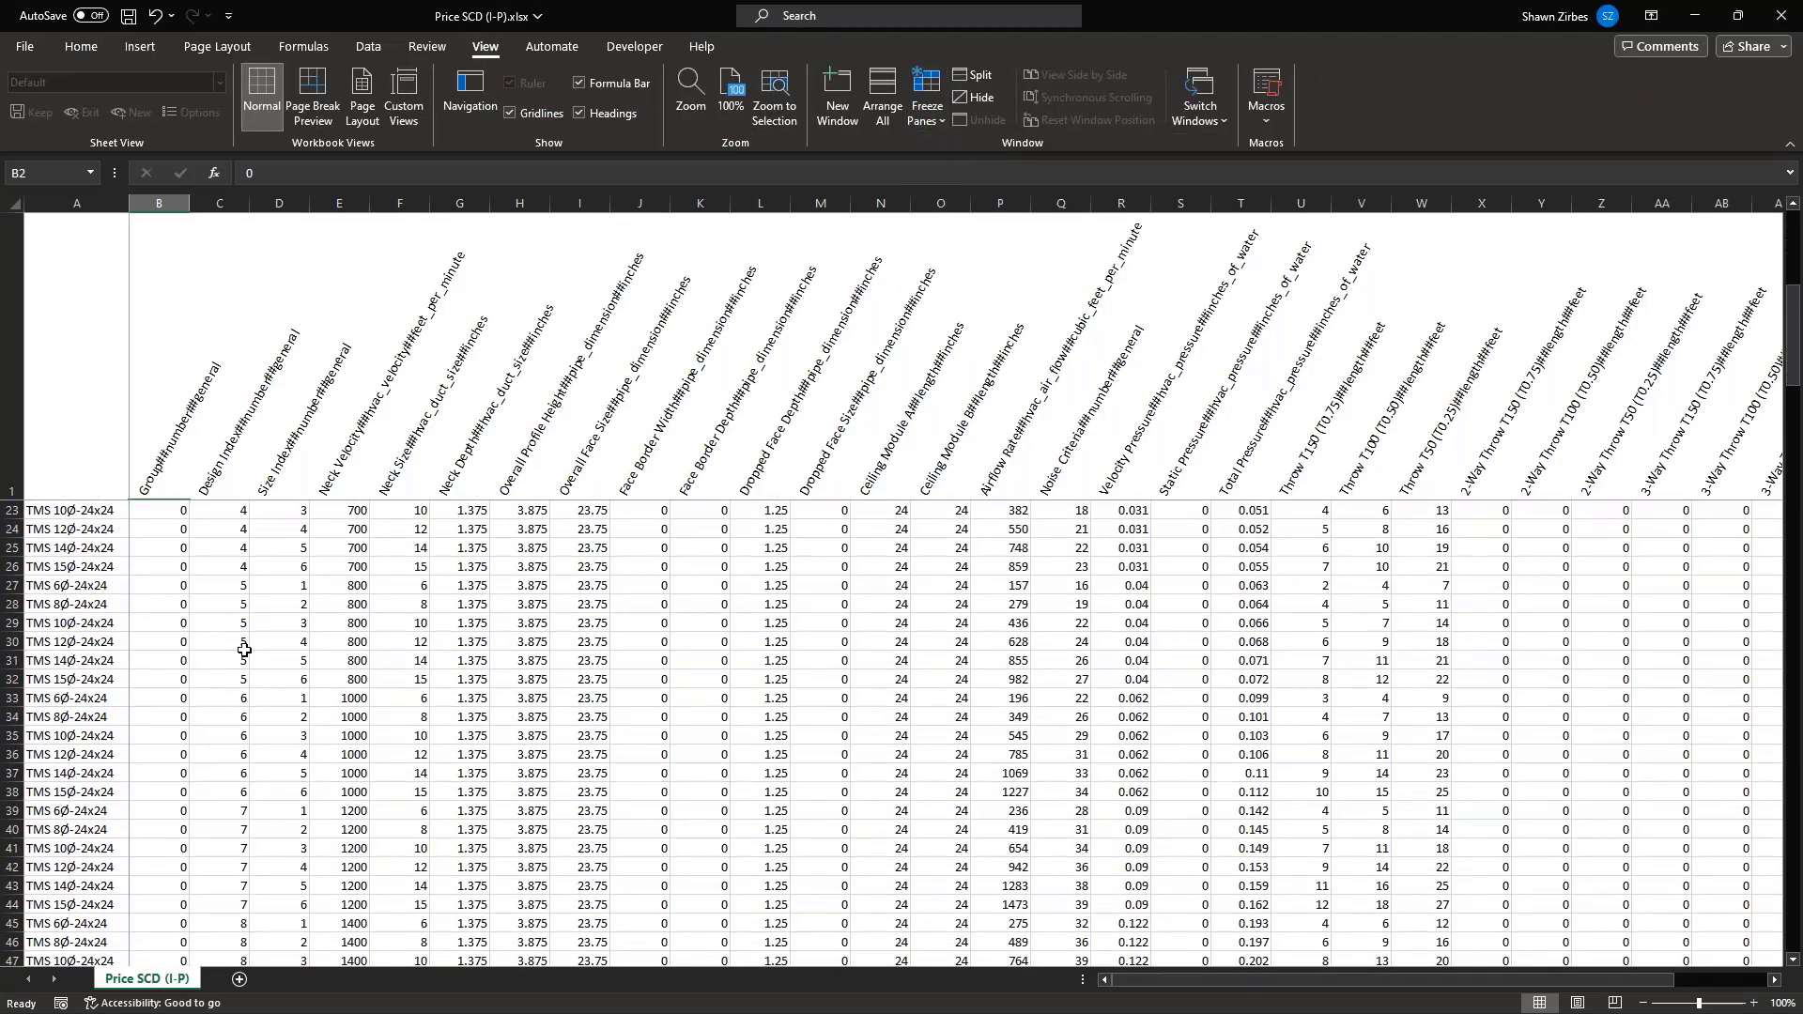
{"action": "scroll", "coordinate": [194, 666], "scroll_direction": "up", "scroll_amount": 9}
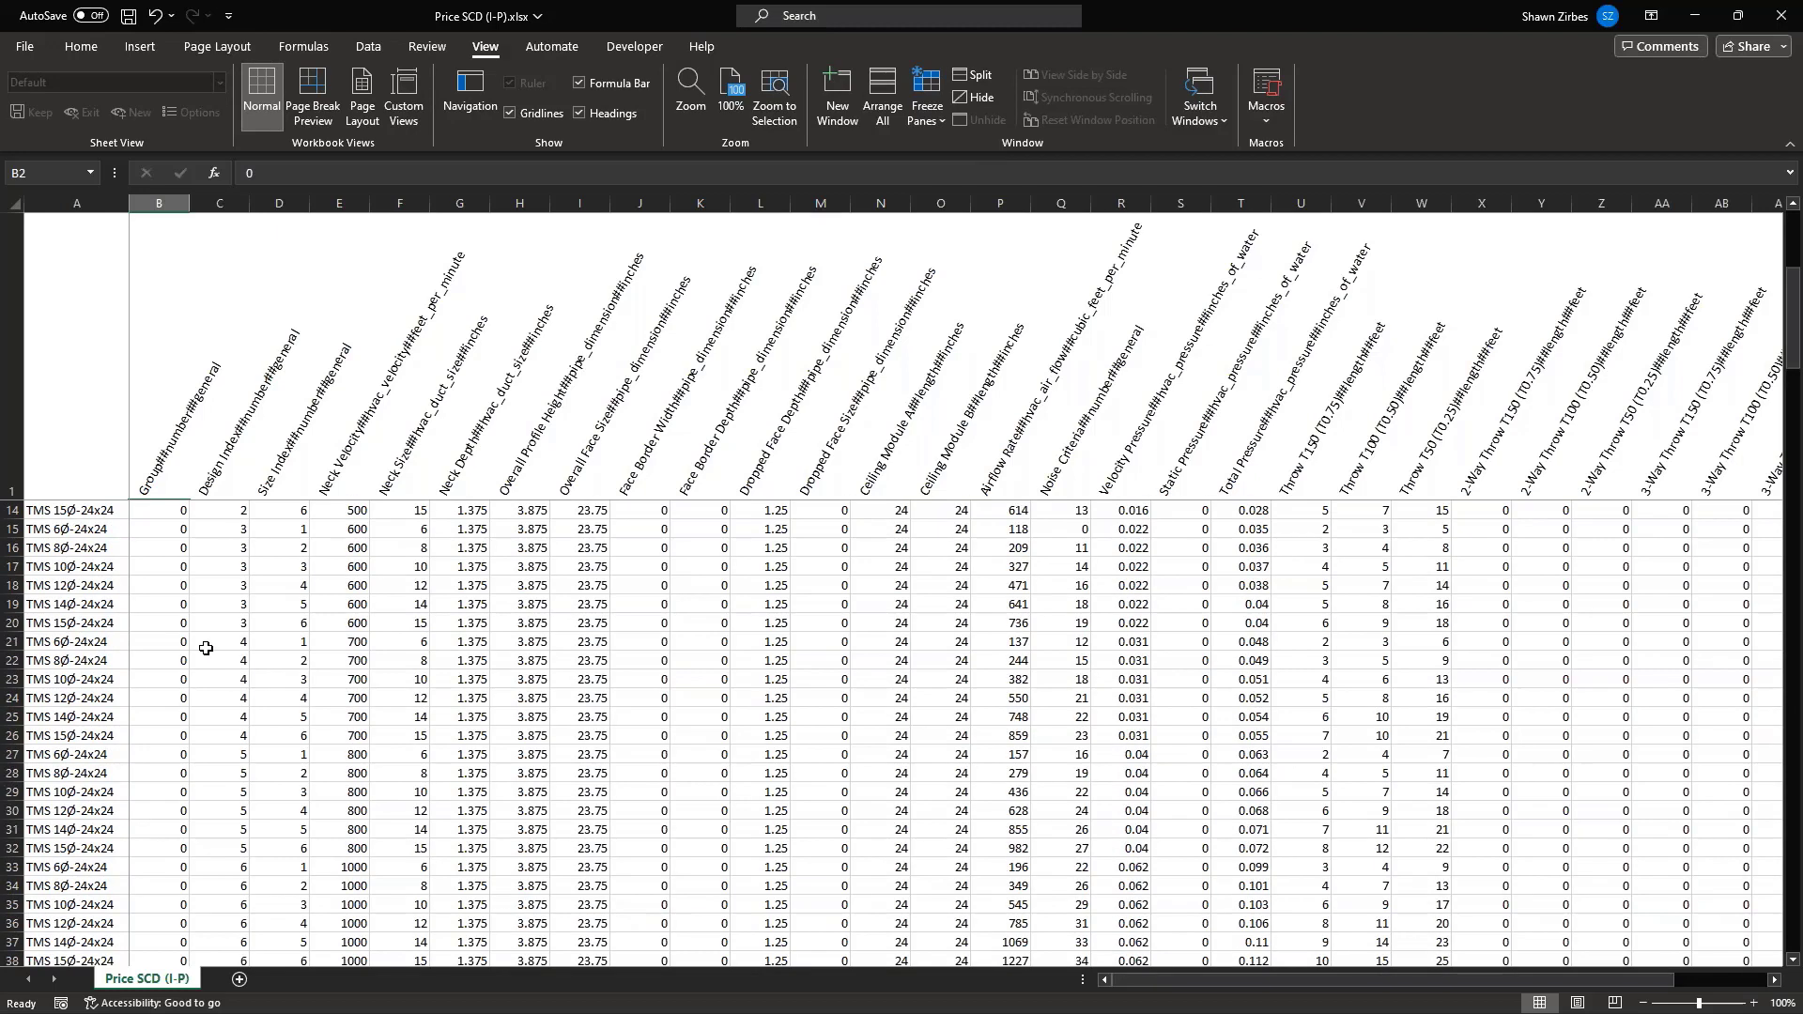
{"action": "scroll", "coordinate": [1282, 985], "scroll_direction": "right", "scroll_amount": 3}
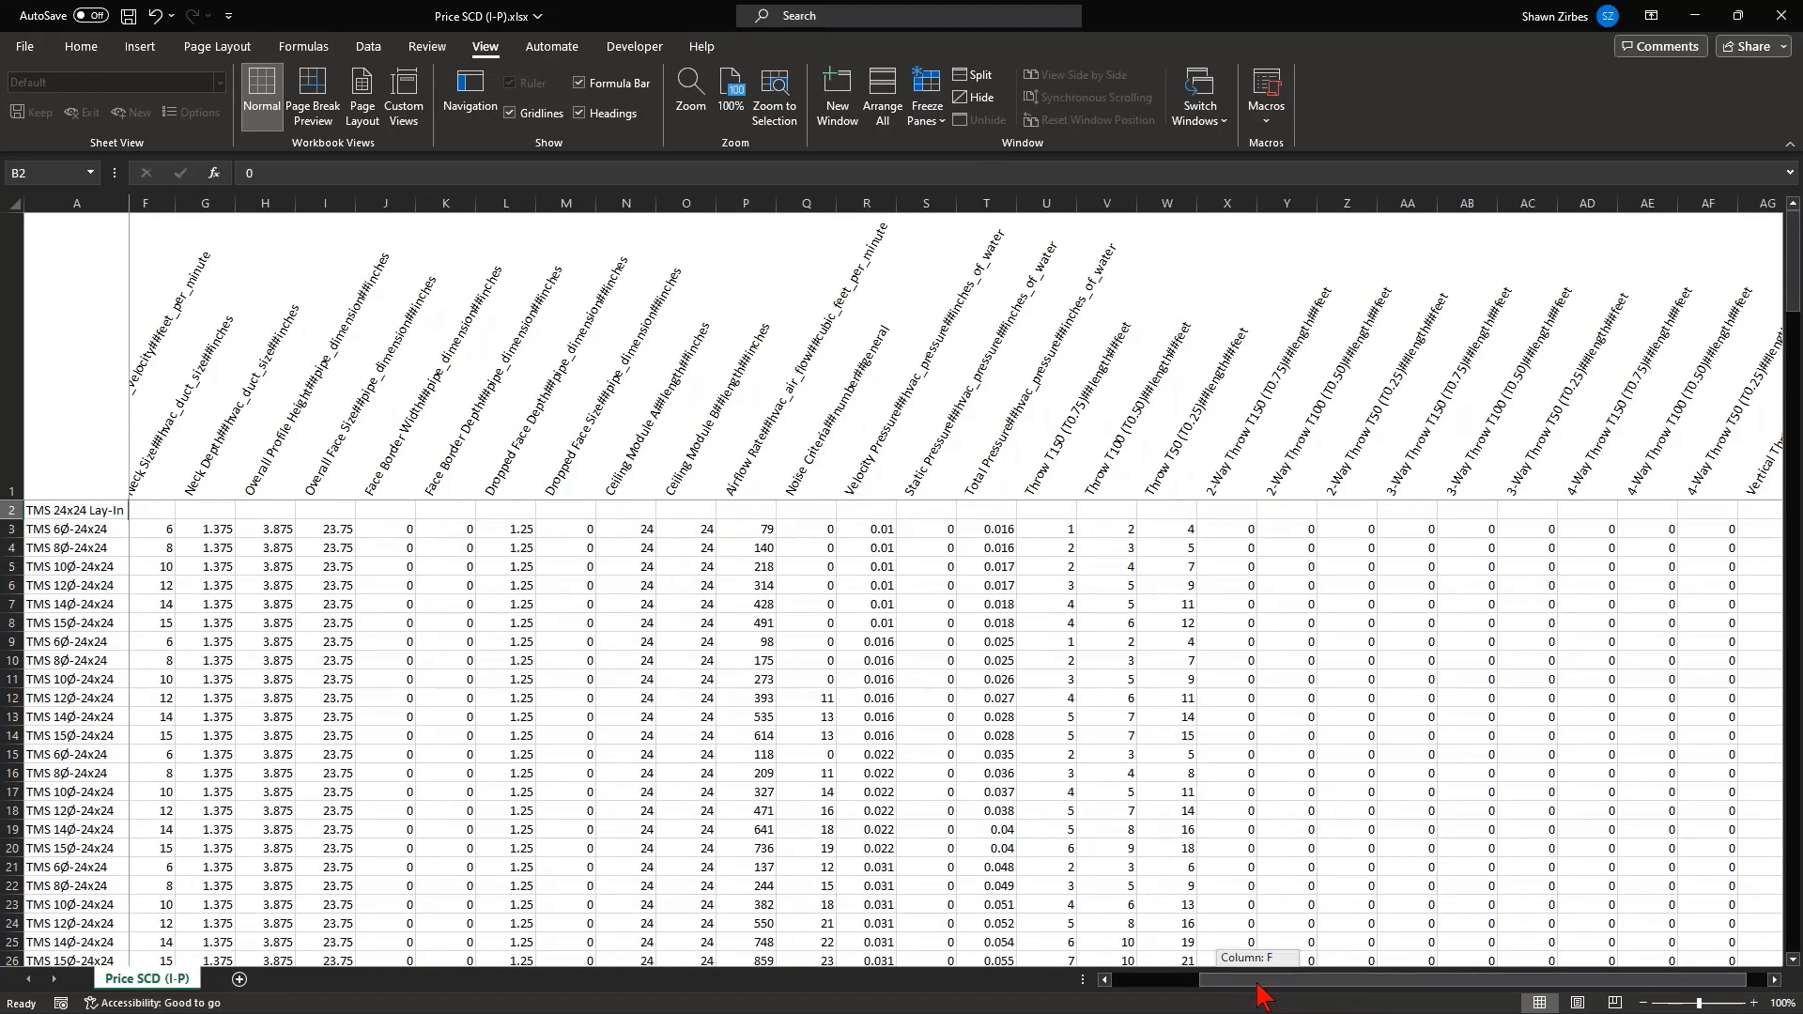
{"action": "scroll", "coordinate": [1248, 987], "scroll_direction": "left", "scroll_amount": 3}
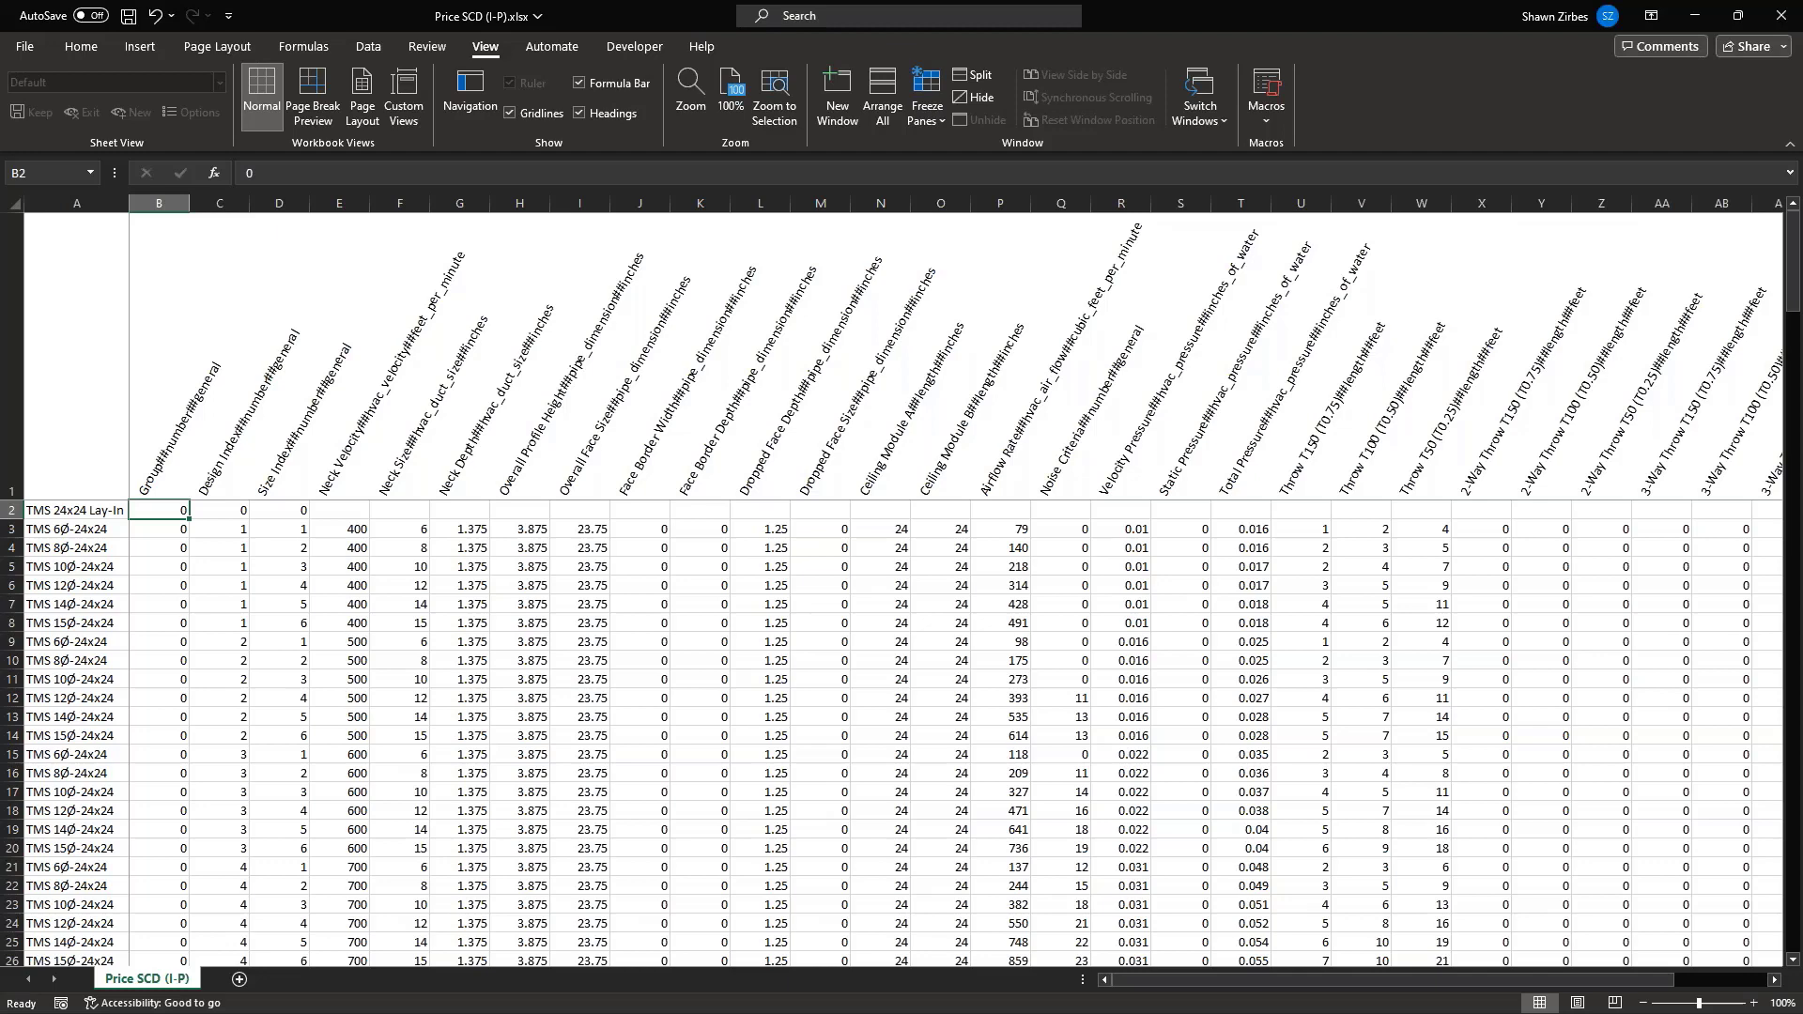
Rename the 24x24 group label in cell A2 as "Price 24x24 SCD/SCDA" and auto-fit column A to it
{"action": "left_click", "coordinate": [78, 507]}
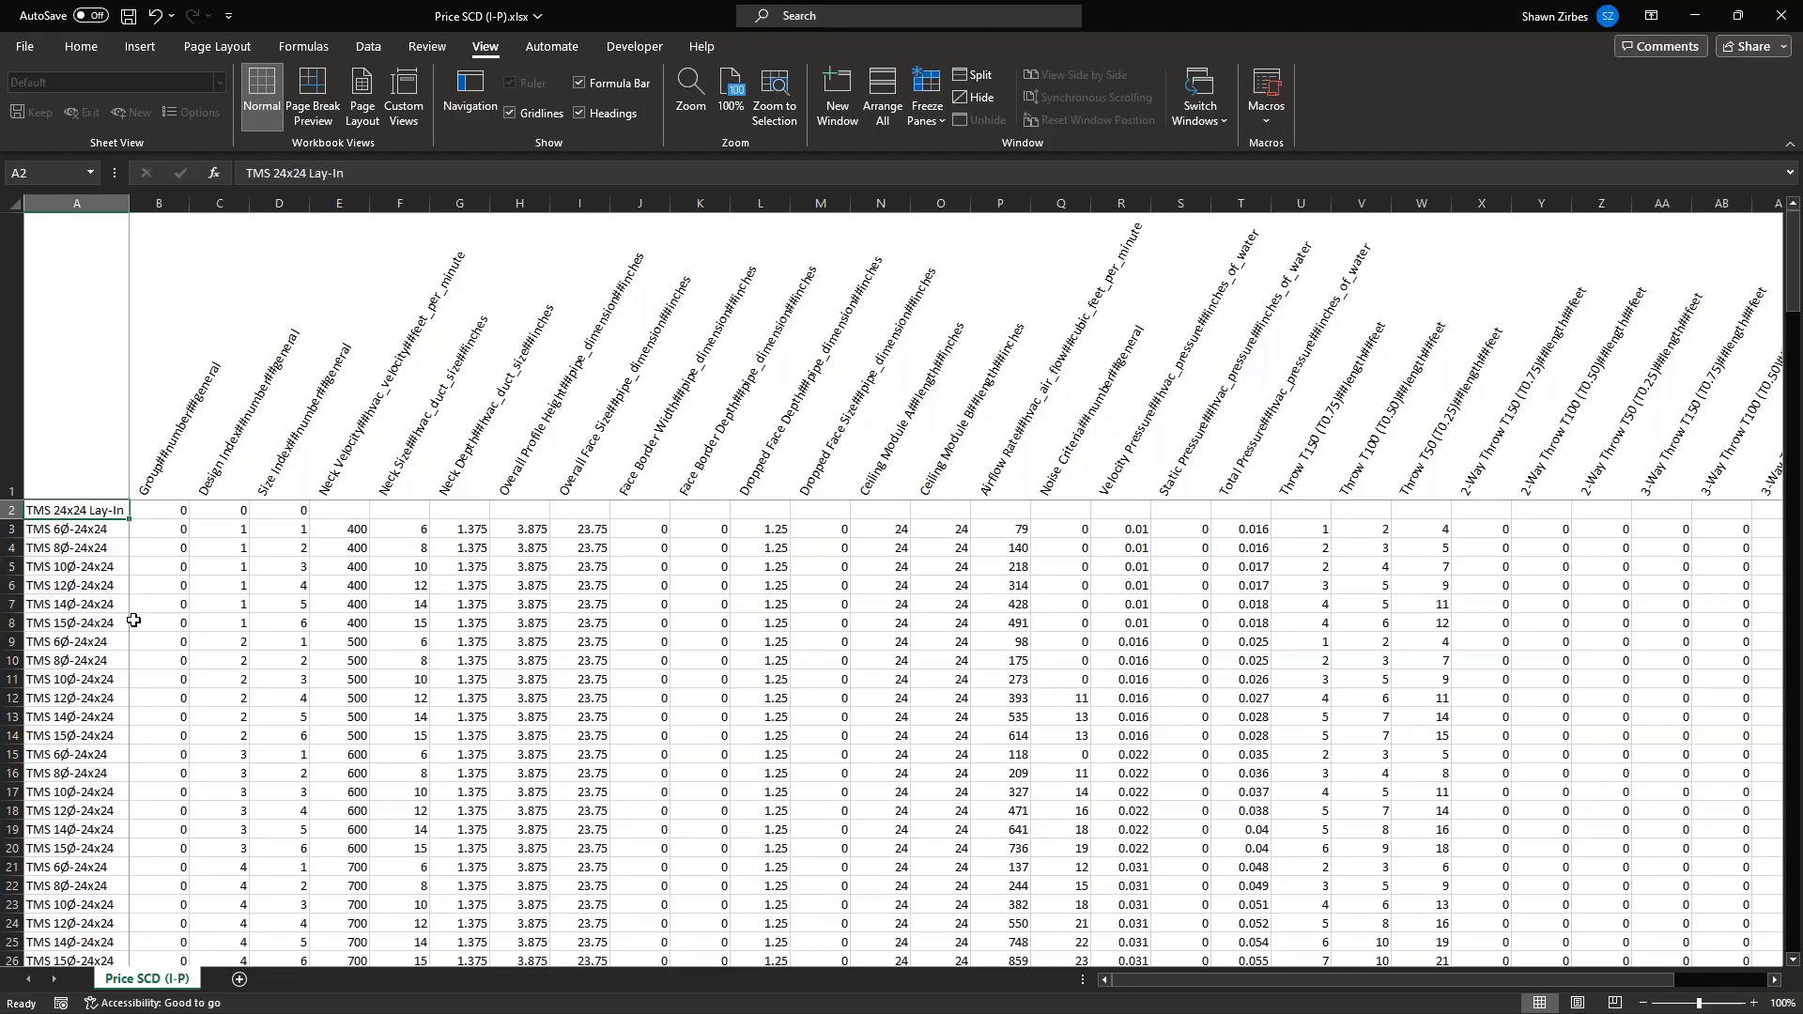
{"action": "type", "text": "Price 24x24"}
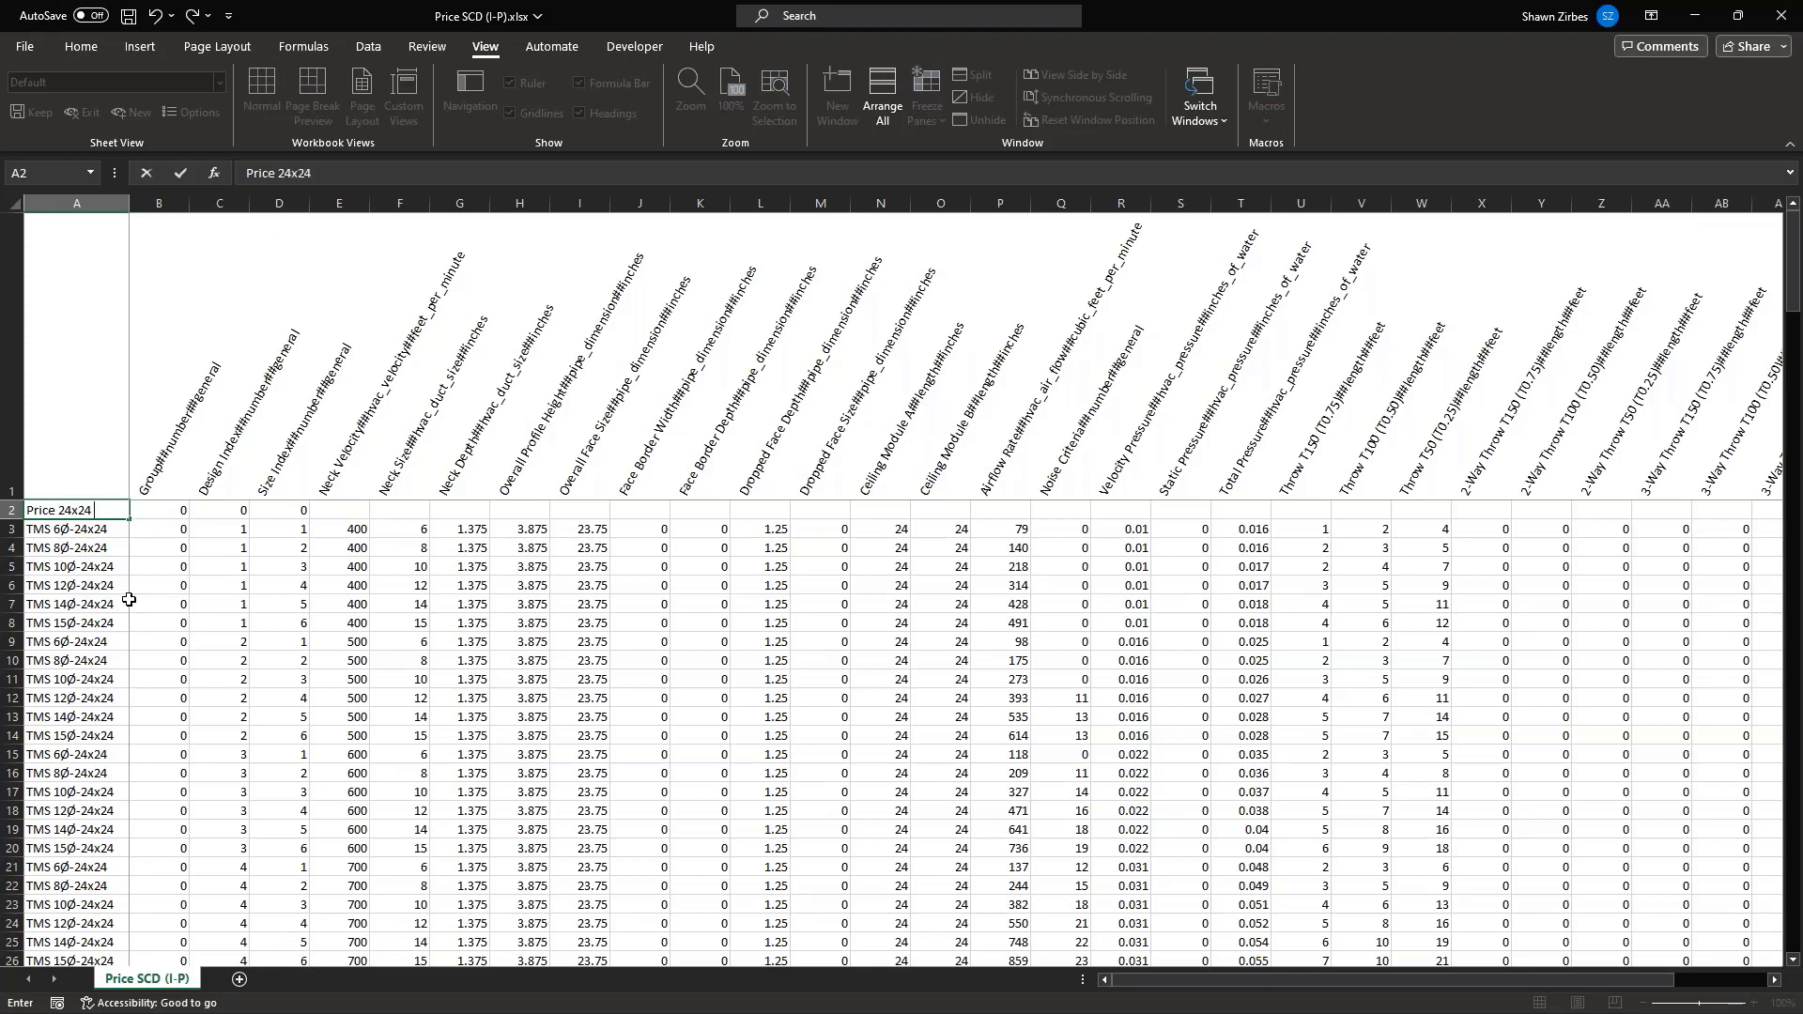
{"action": "type", "text": "SCD/SCDA"}
{"action": "left_click", "coordinate": [117, 642]}
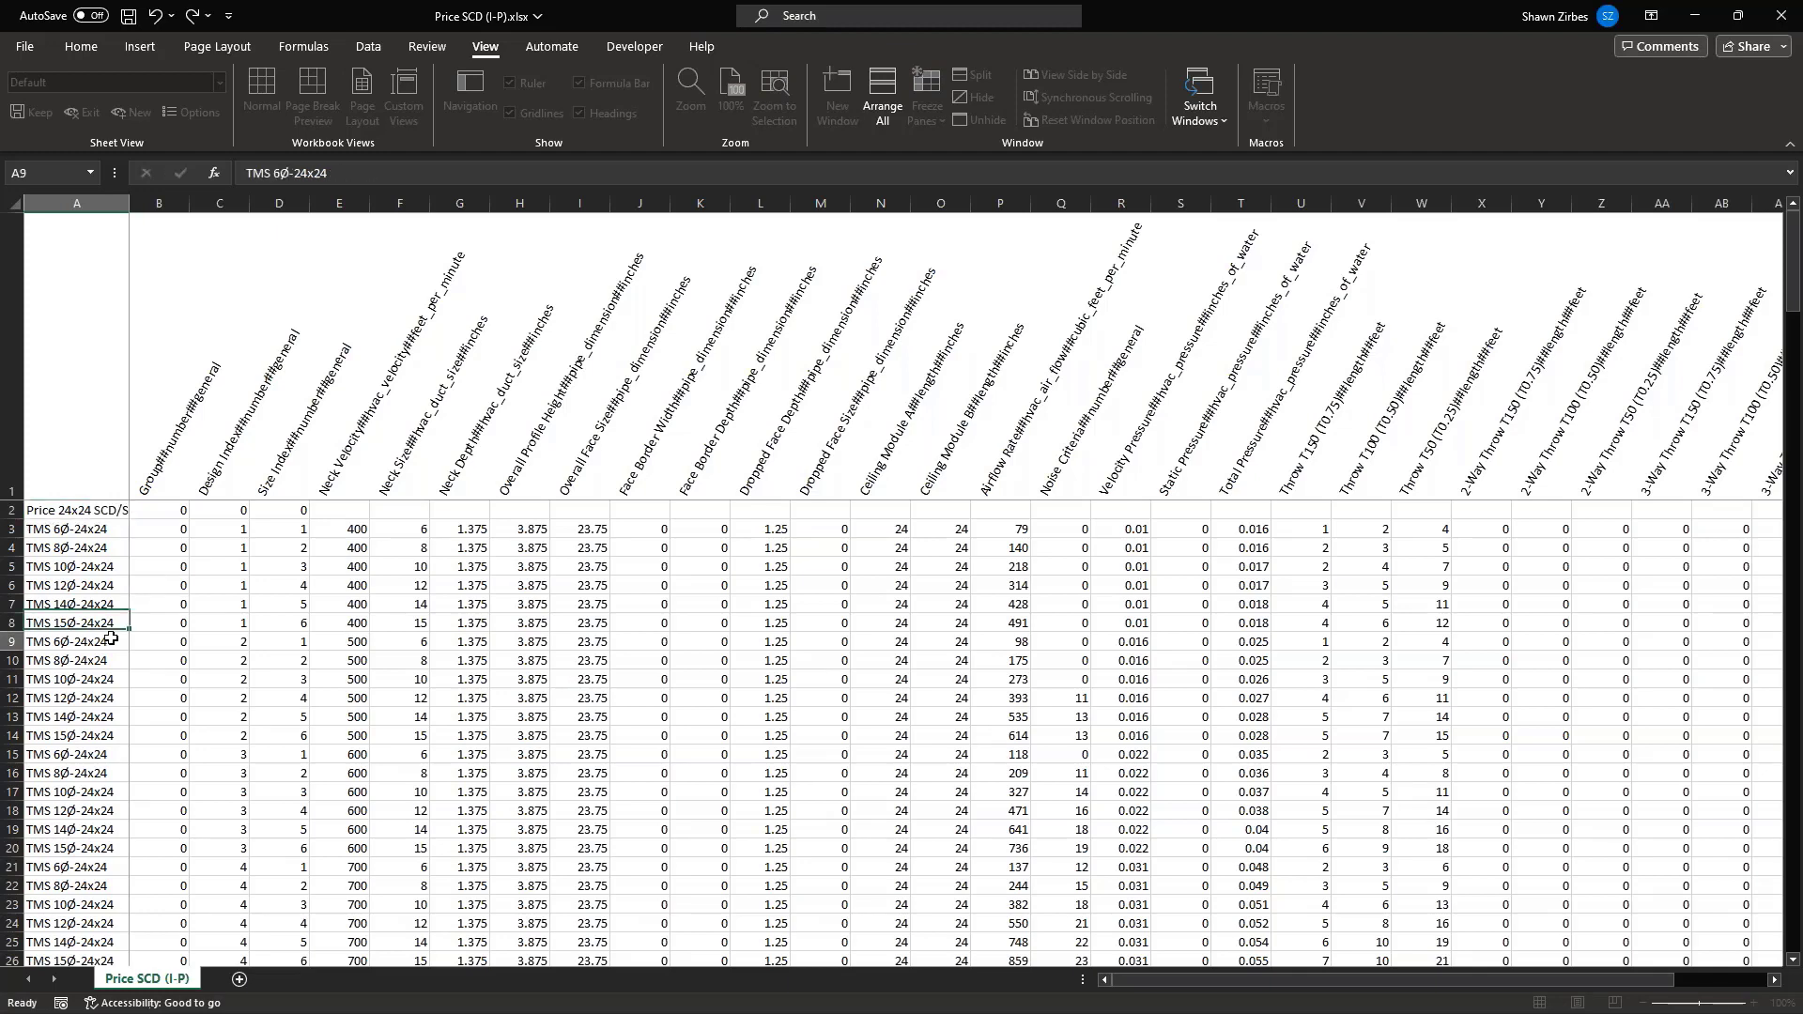
{"action": "double_click", "coordinate": [128, 204]}
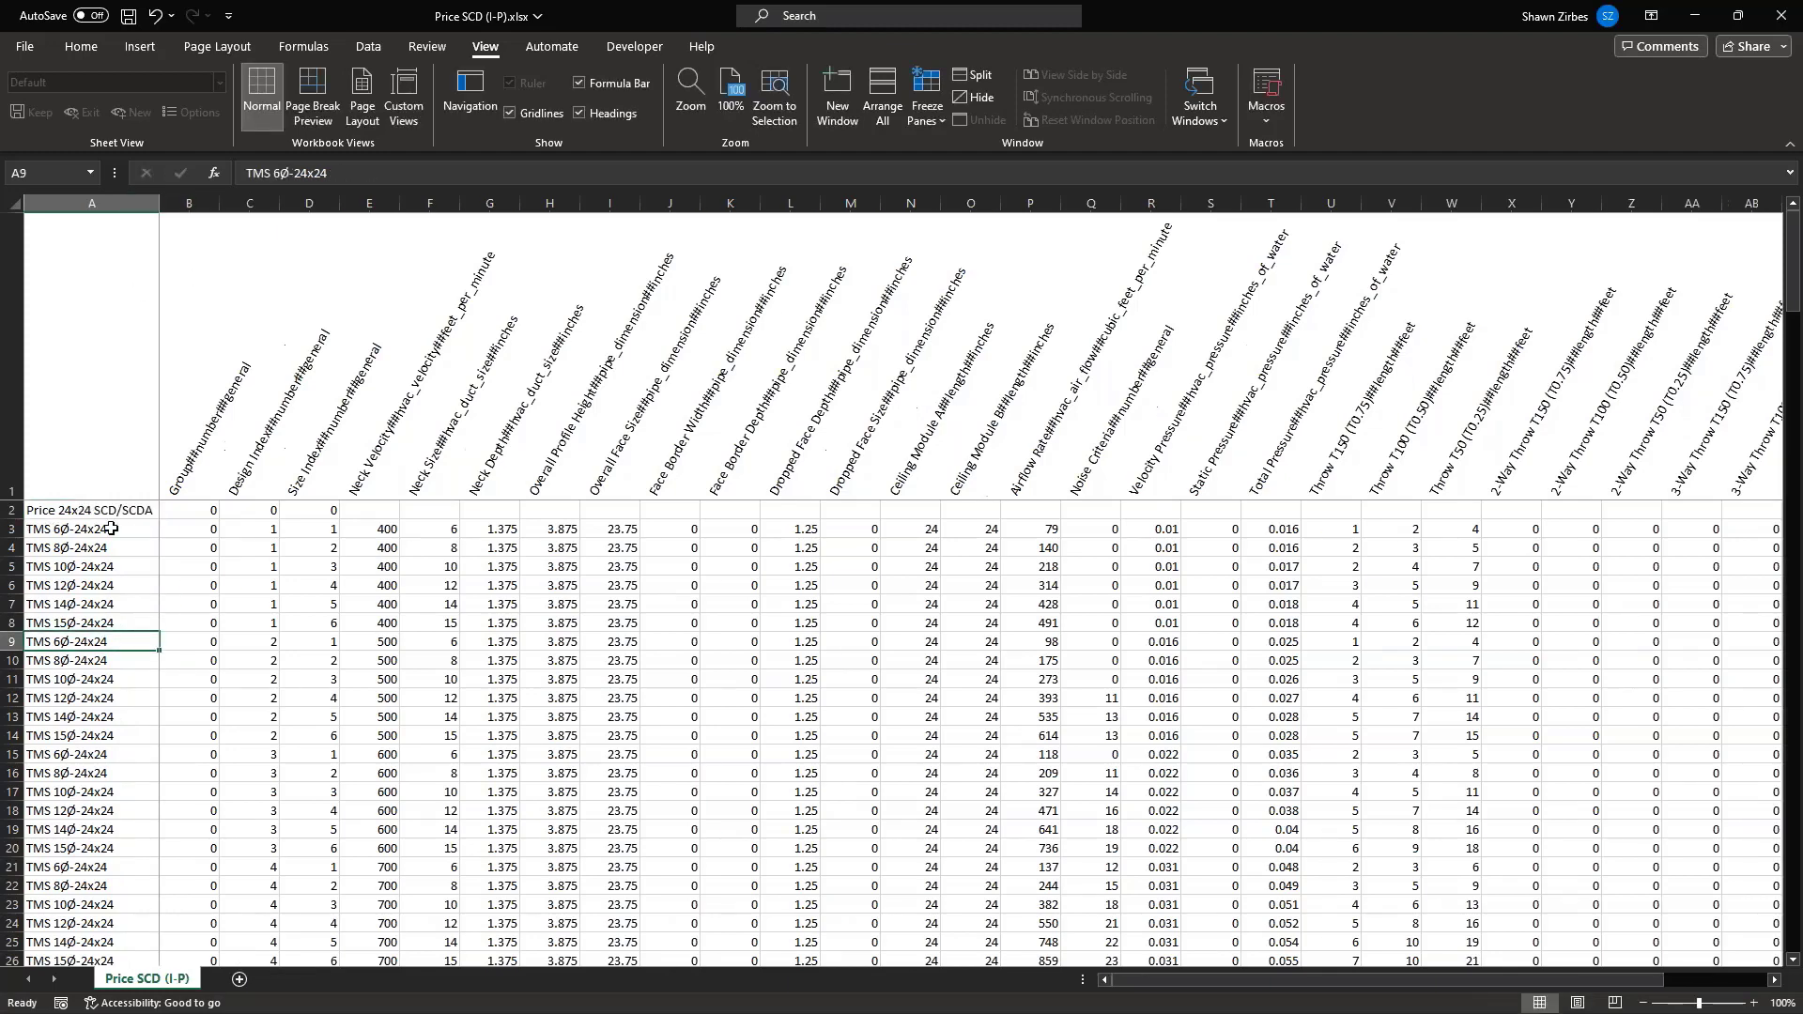
Copy the 24x24 group label over the 12x12 Module label in A58 and edit it to "Price 12x12 SCD/SCDA"
{"action": "left_click", "coordinate": [76, 510]}
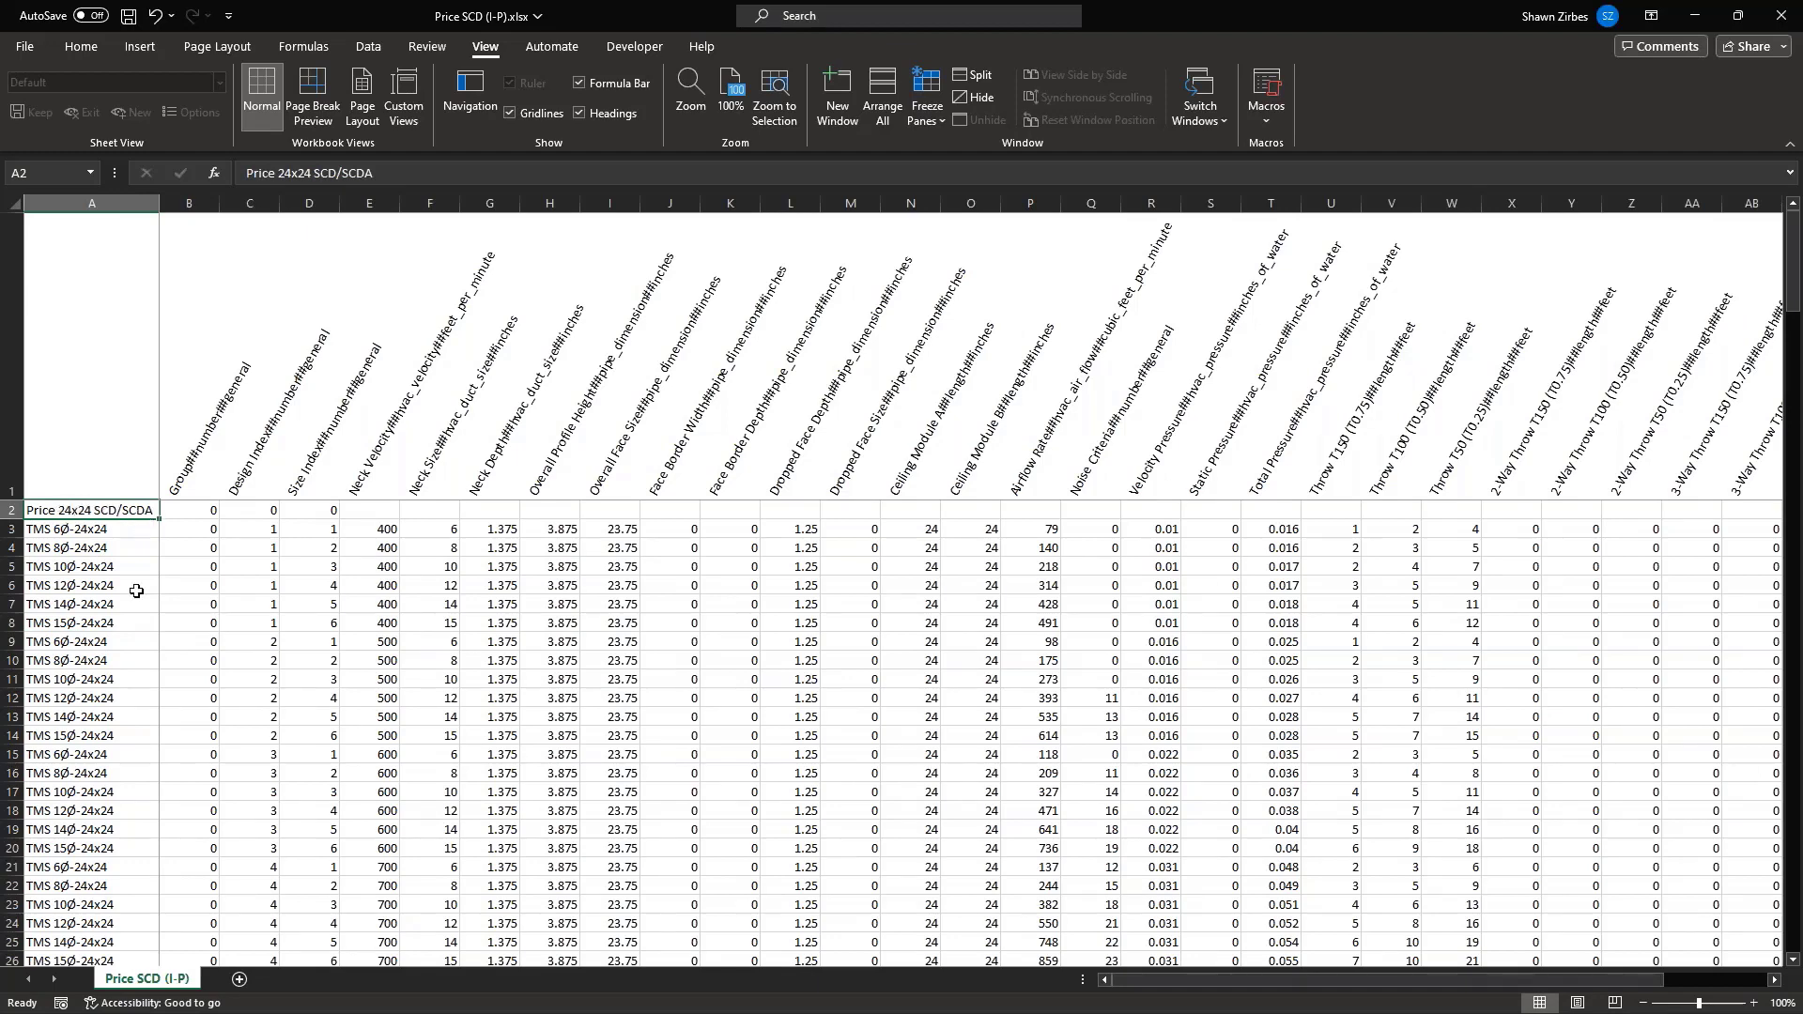
{"action": "key", "text": "ctrl+c"}
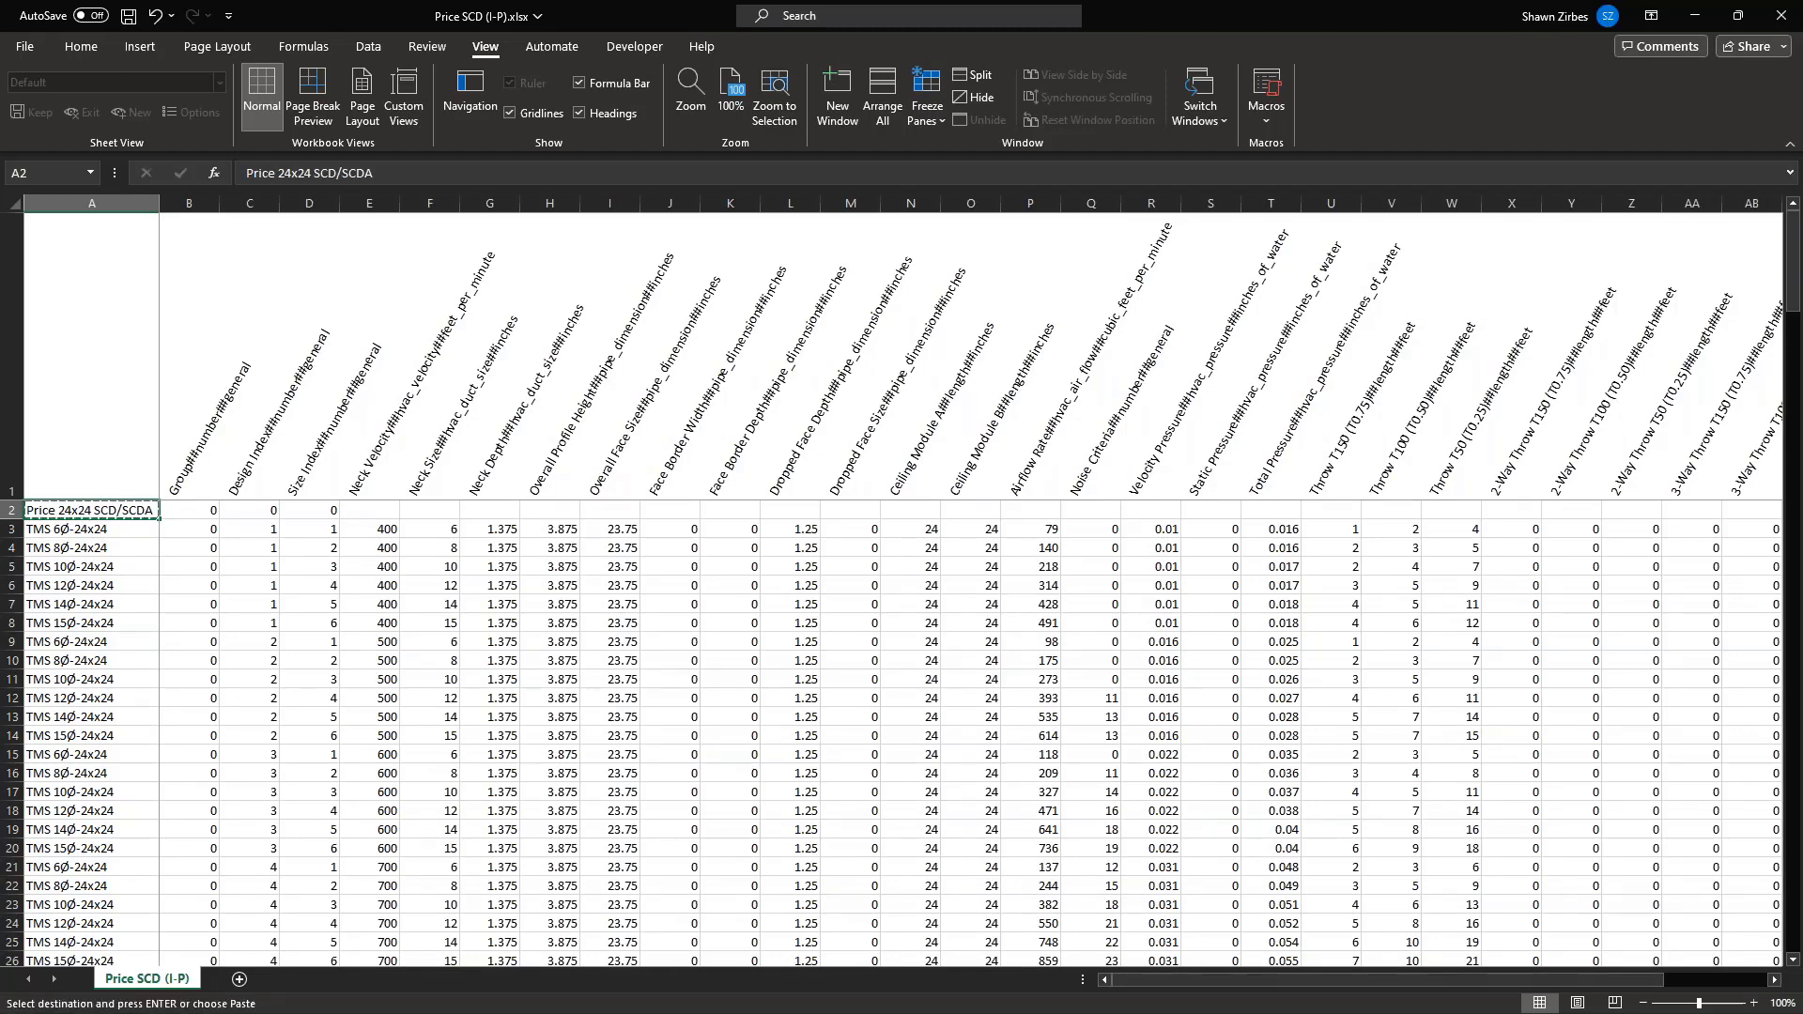
{"action": "scroll", "coordinate": [136, 591], "scroll_direction": "down", "scroll_amount": 1}
{"action": "scroll", "coordinate": [132, 592], "scroll_direction": "down", "scroll_amount": 14}
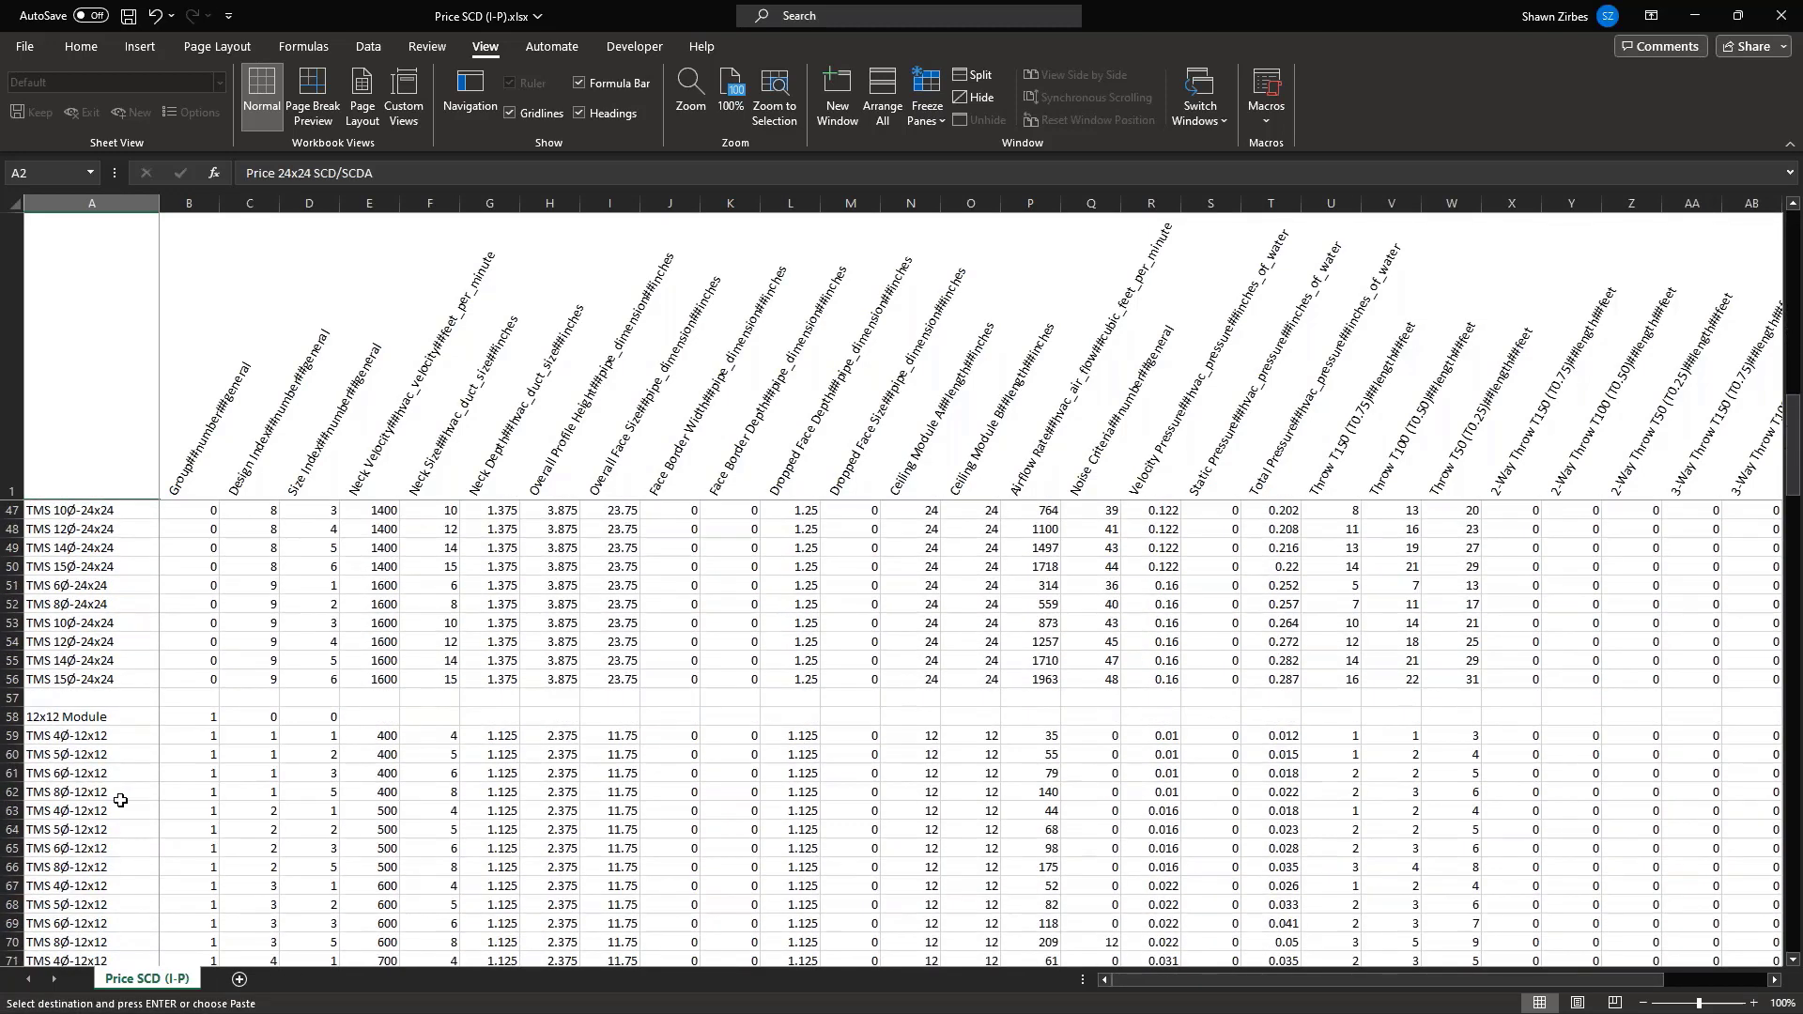
{"action": "left_click", "coordinate": [70, 722]}
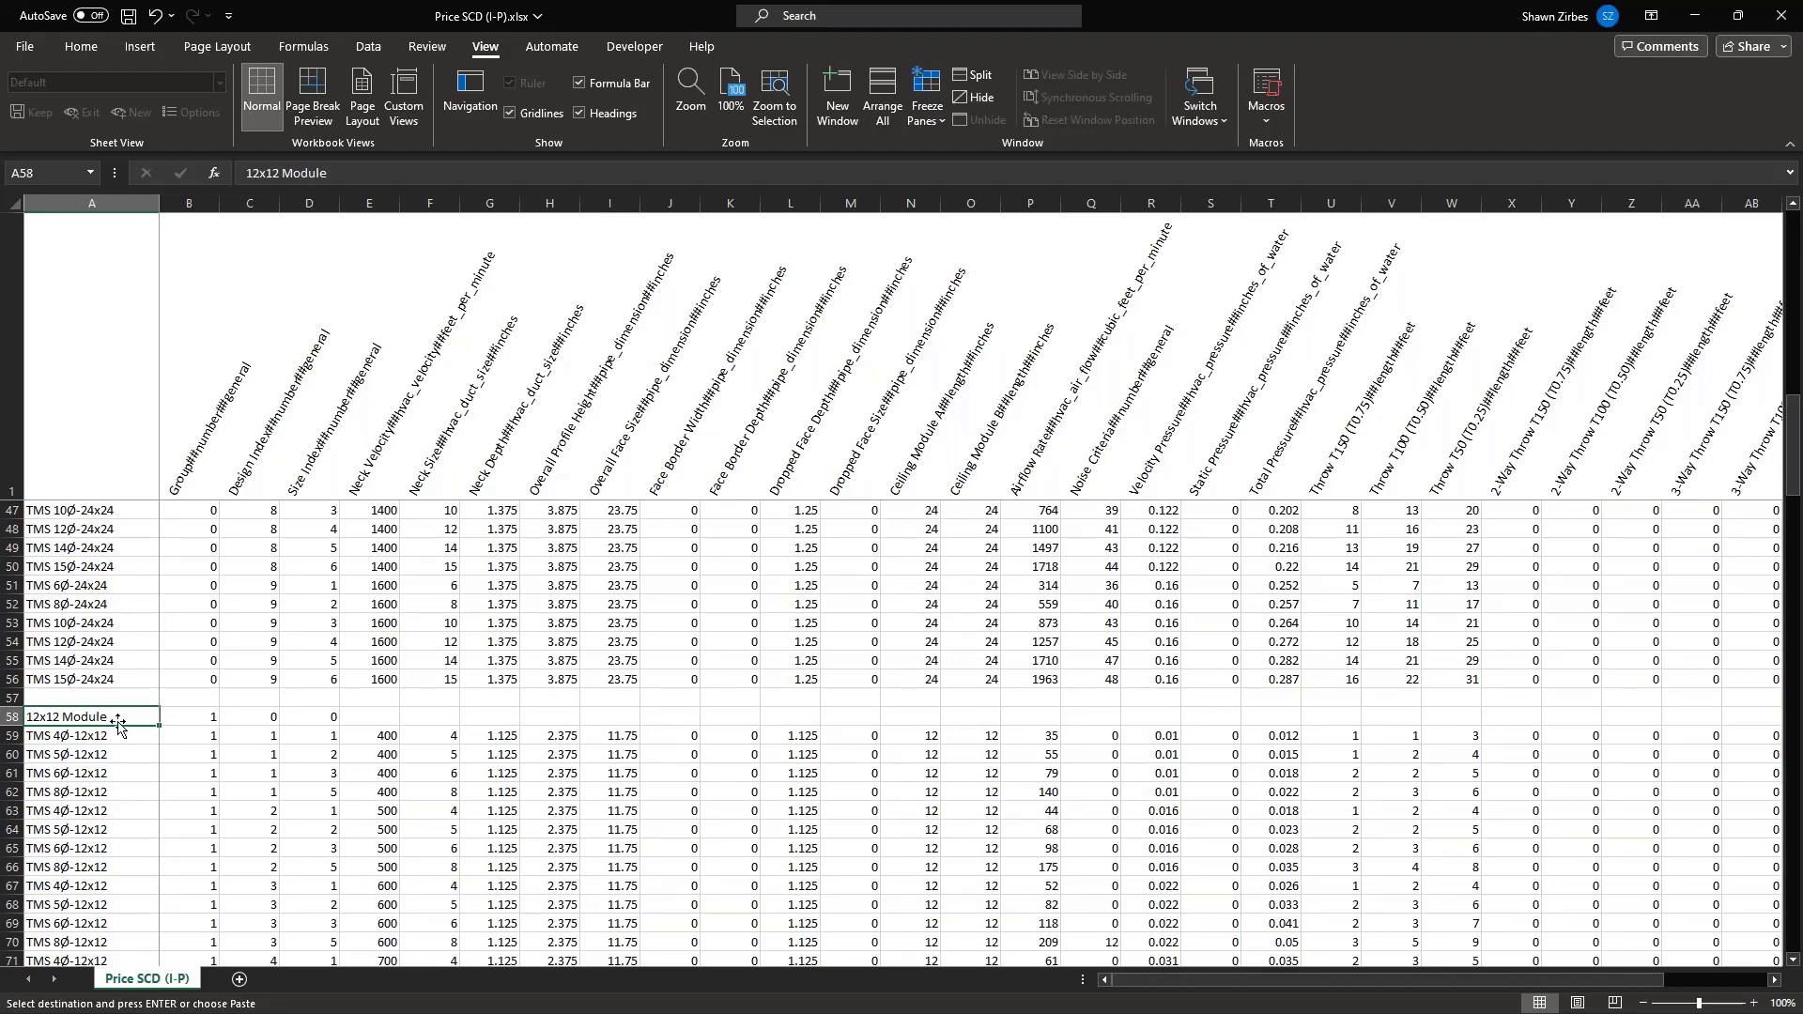
{"action": "scroll", "coordinate": [112, 726], "scroll_direction": "up", "scroll_amount": 6}
{"action": "scroll", "coordinate": [117, 725], "scroll_direction": "up", "scroll_amount": 5}
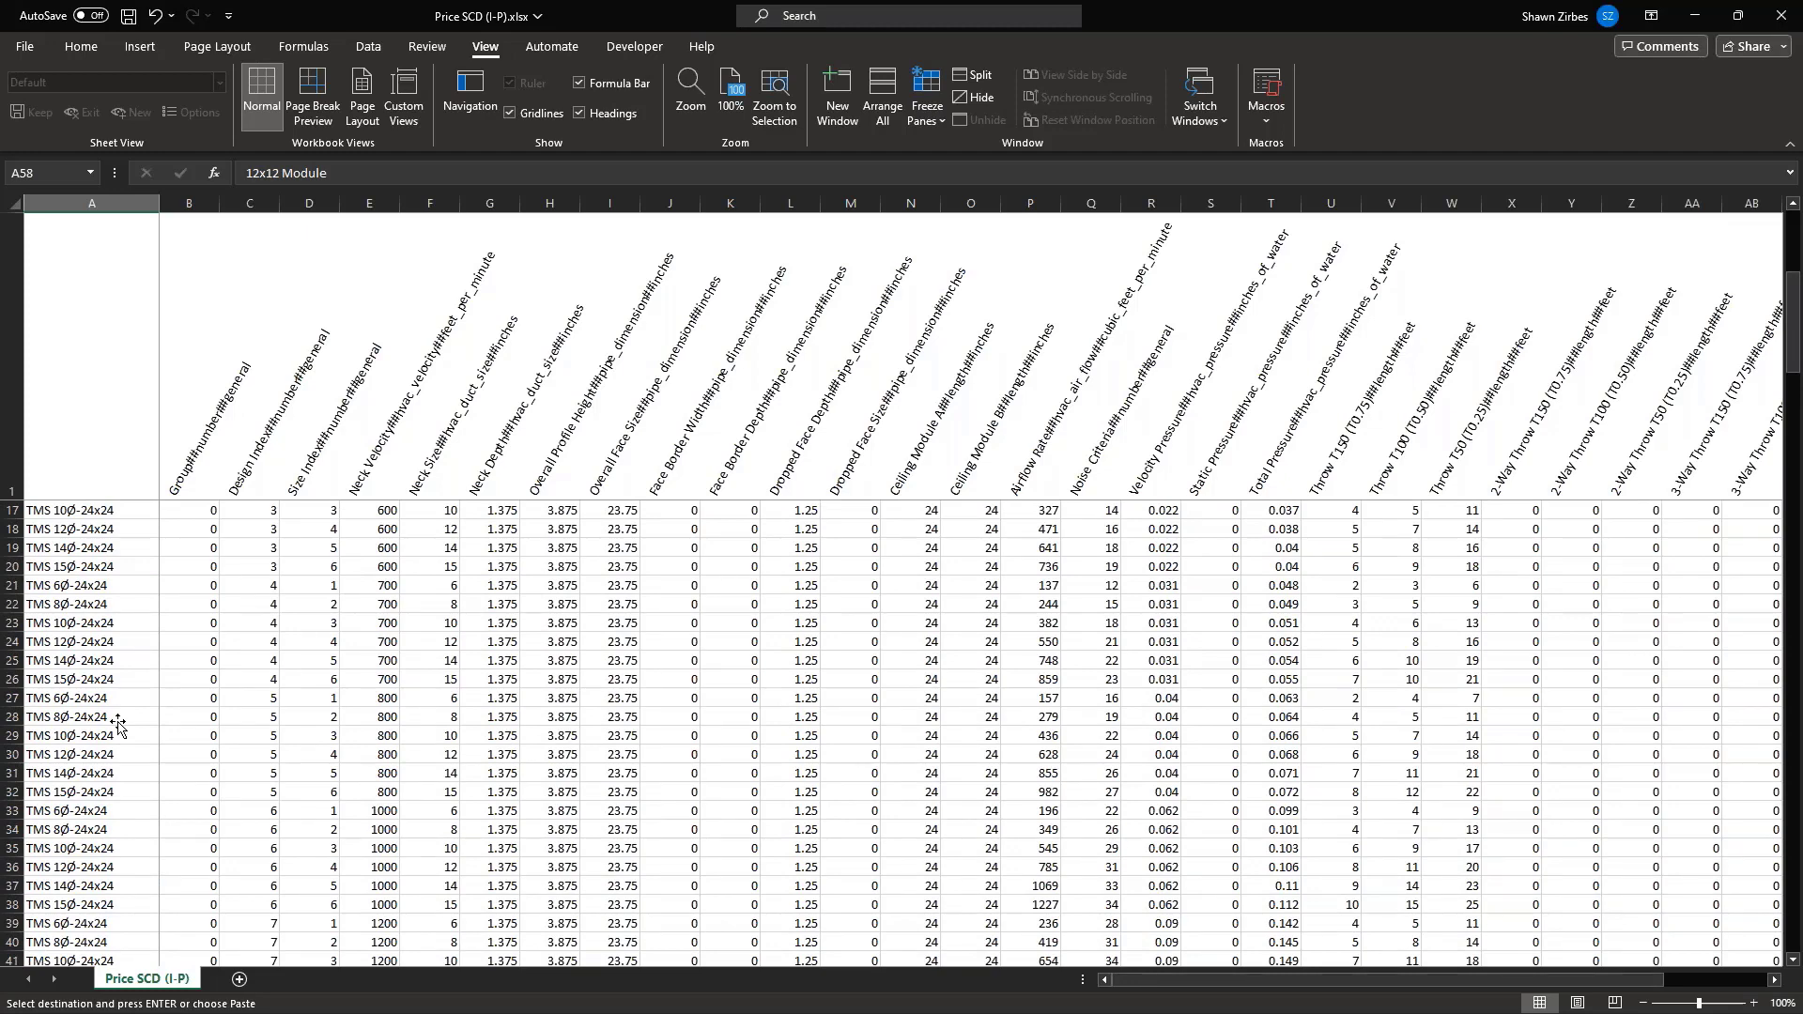
{"action": "scroll", "coordinate": [118, 726], "scroll_direction": "down", "scroll_amount": 15}
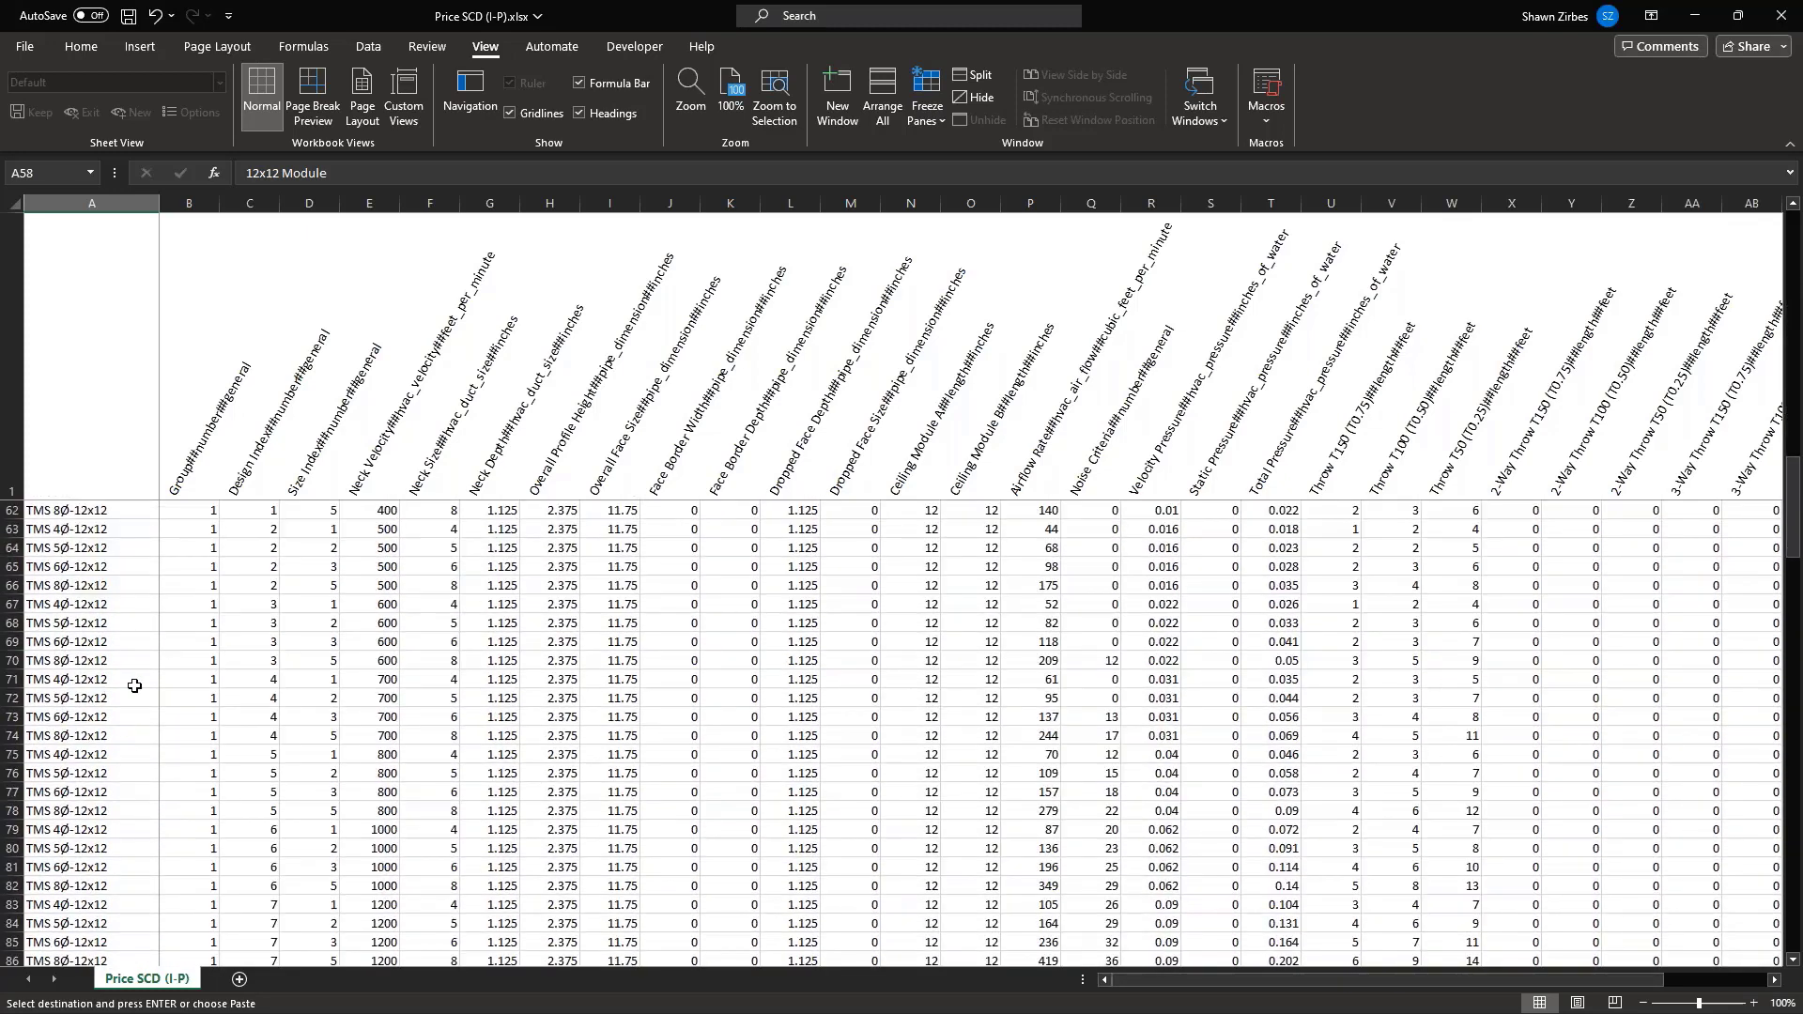
{"action": "scroll", "coordinate": [135, 687], "scroll_direction": "up", "scroll_amount": 11}
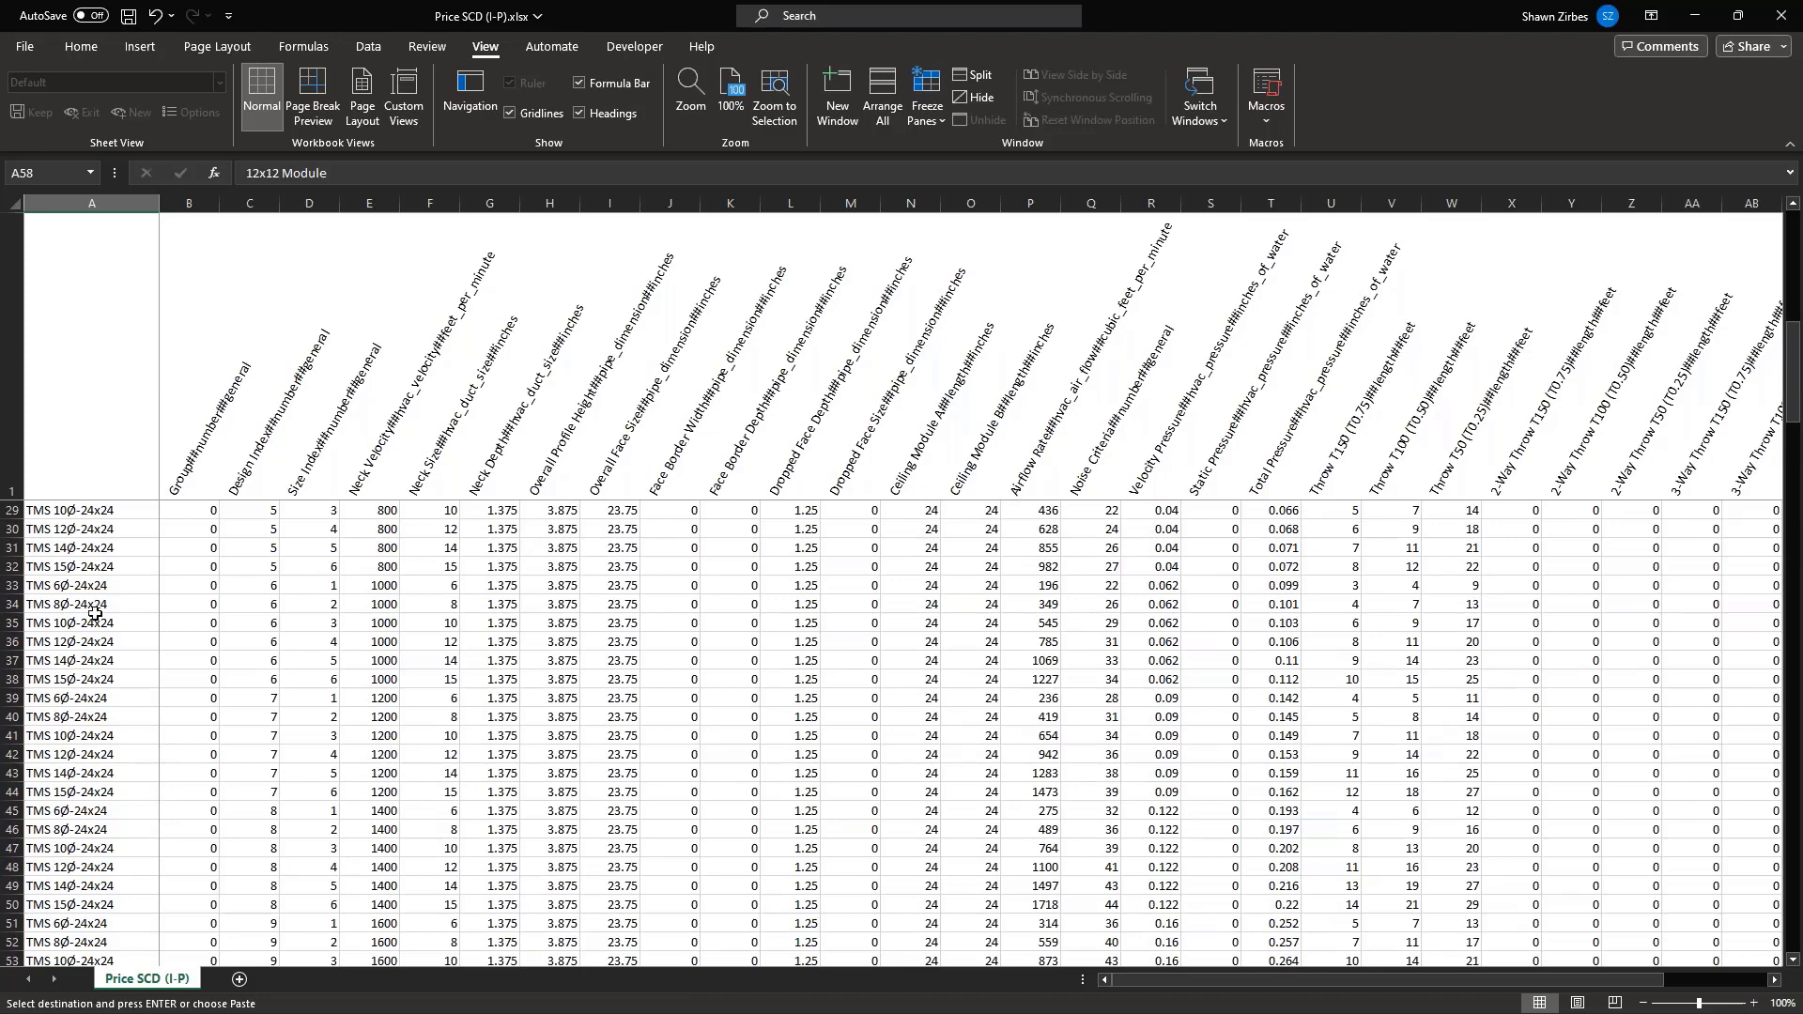
{"action": "scroll", "coordinate": [95, 613], "scroll_direction": "up", "scroll_amount": 9}
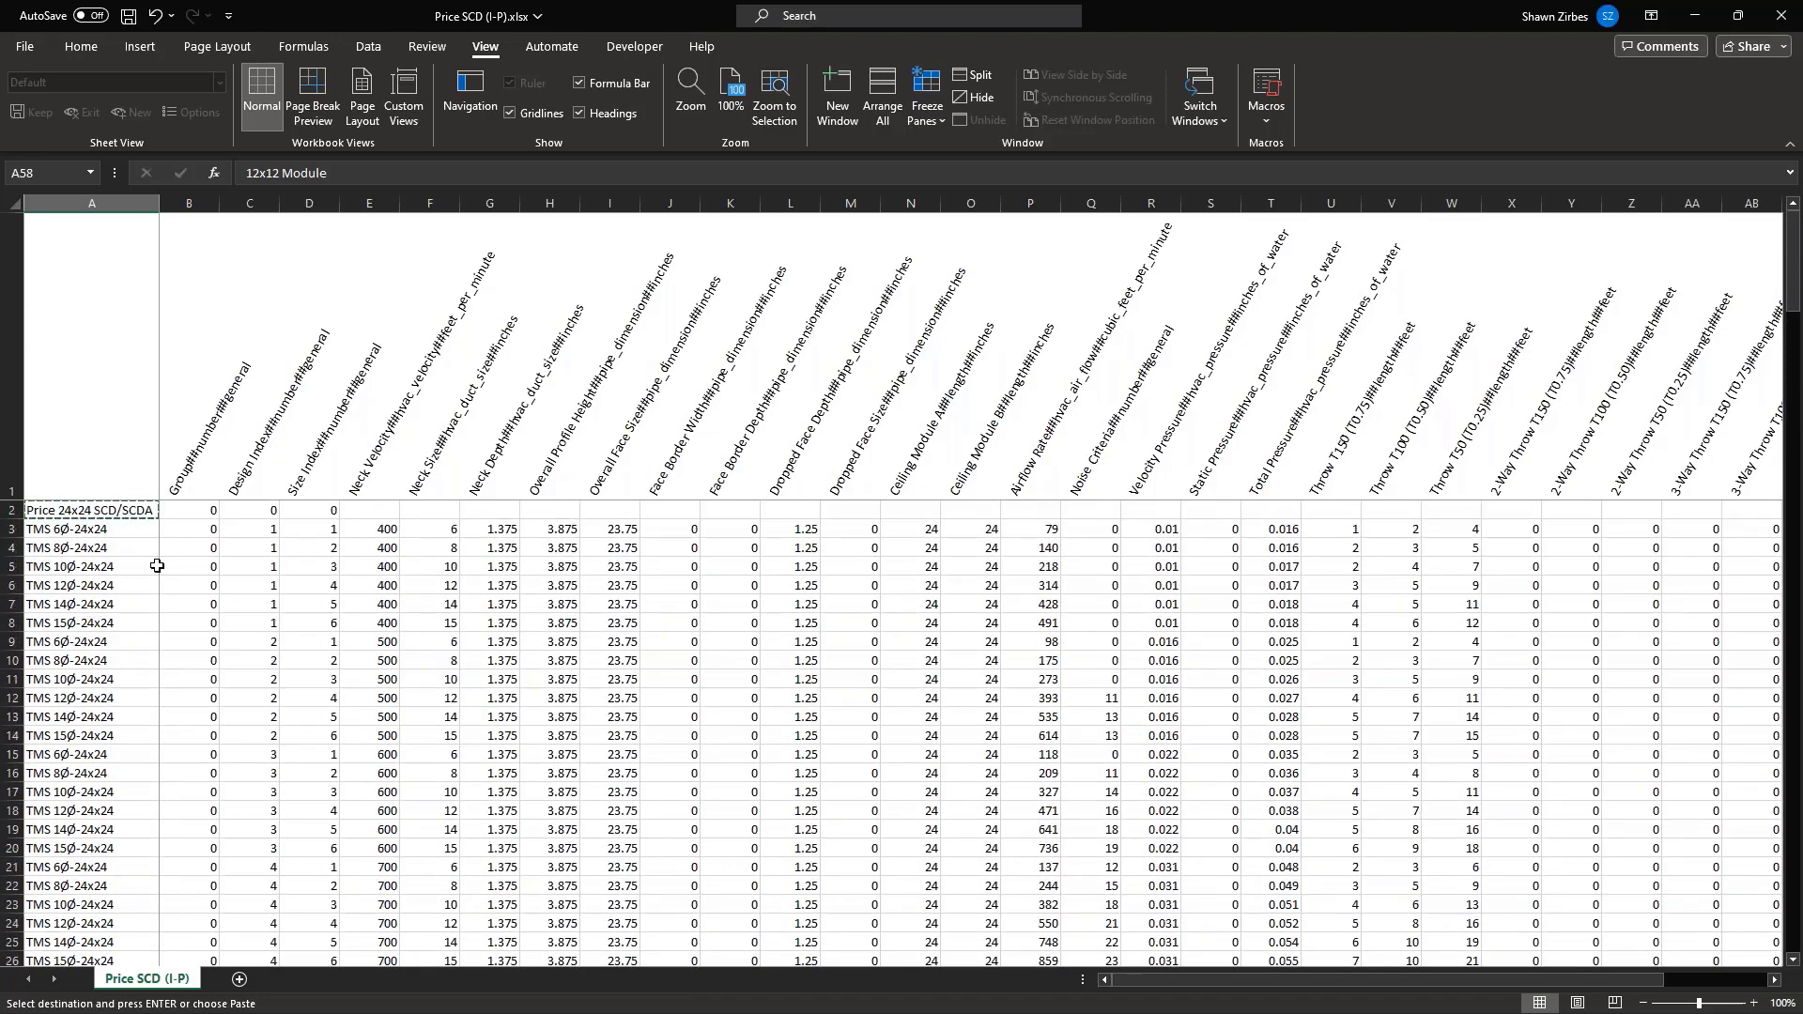
{"action": "scroll", "coordinate": [183, 582], "scroll_direction": "down", "scroll_amount": 1}
{"action": "scroll", "coordinate": [183, 583], "scroll_direction": "down", "scroll_amount": 6}
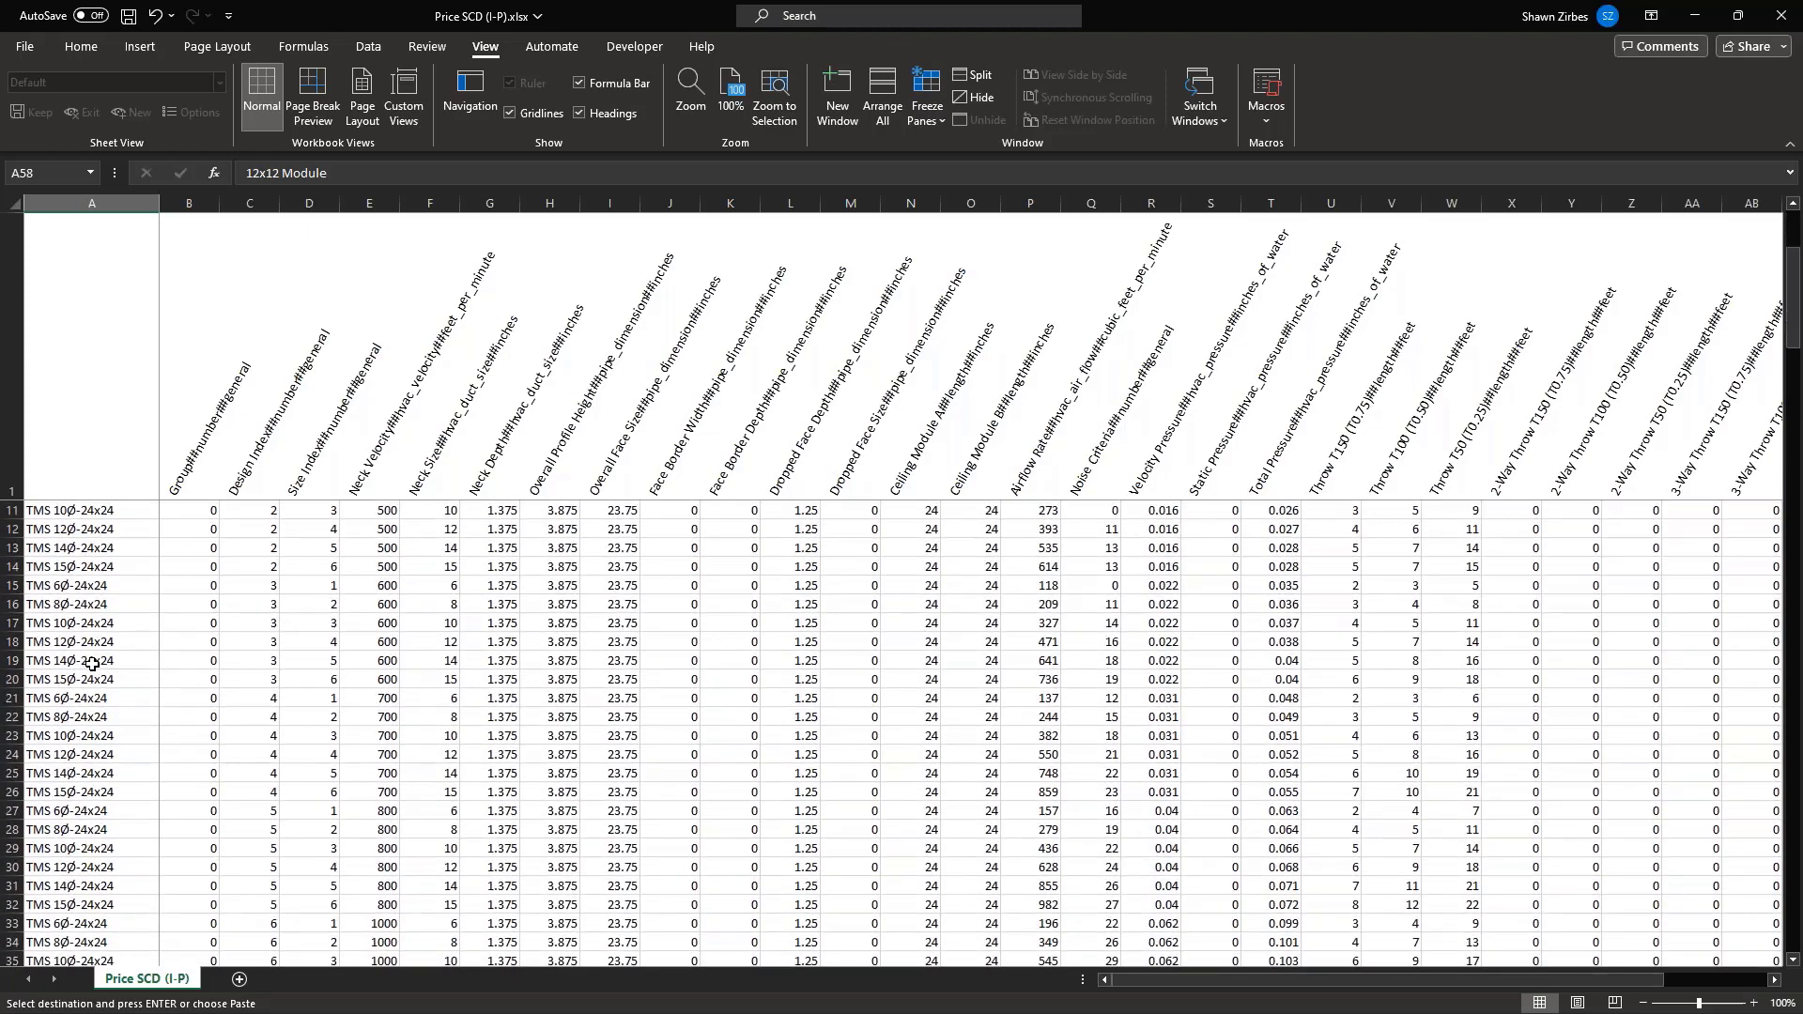
{"action": "scroll", "coordinate": [92, 690], "scroll_direction": "down", "scroll_amount": 1}
{"action": "scroll", "coordinate": [92, 691], "scroll_direction": "down", "scroll_amount": 6}
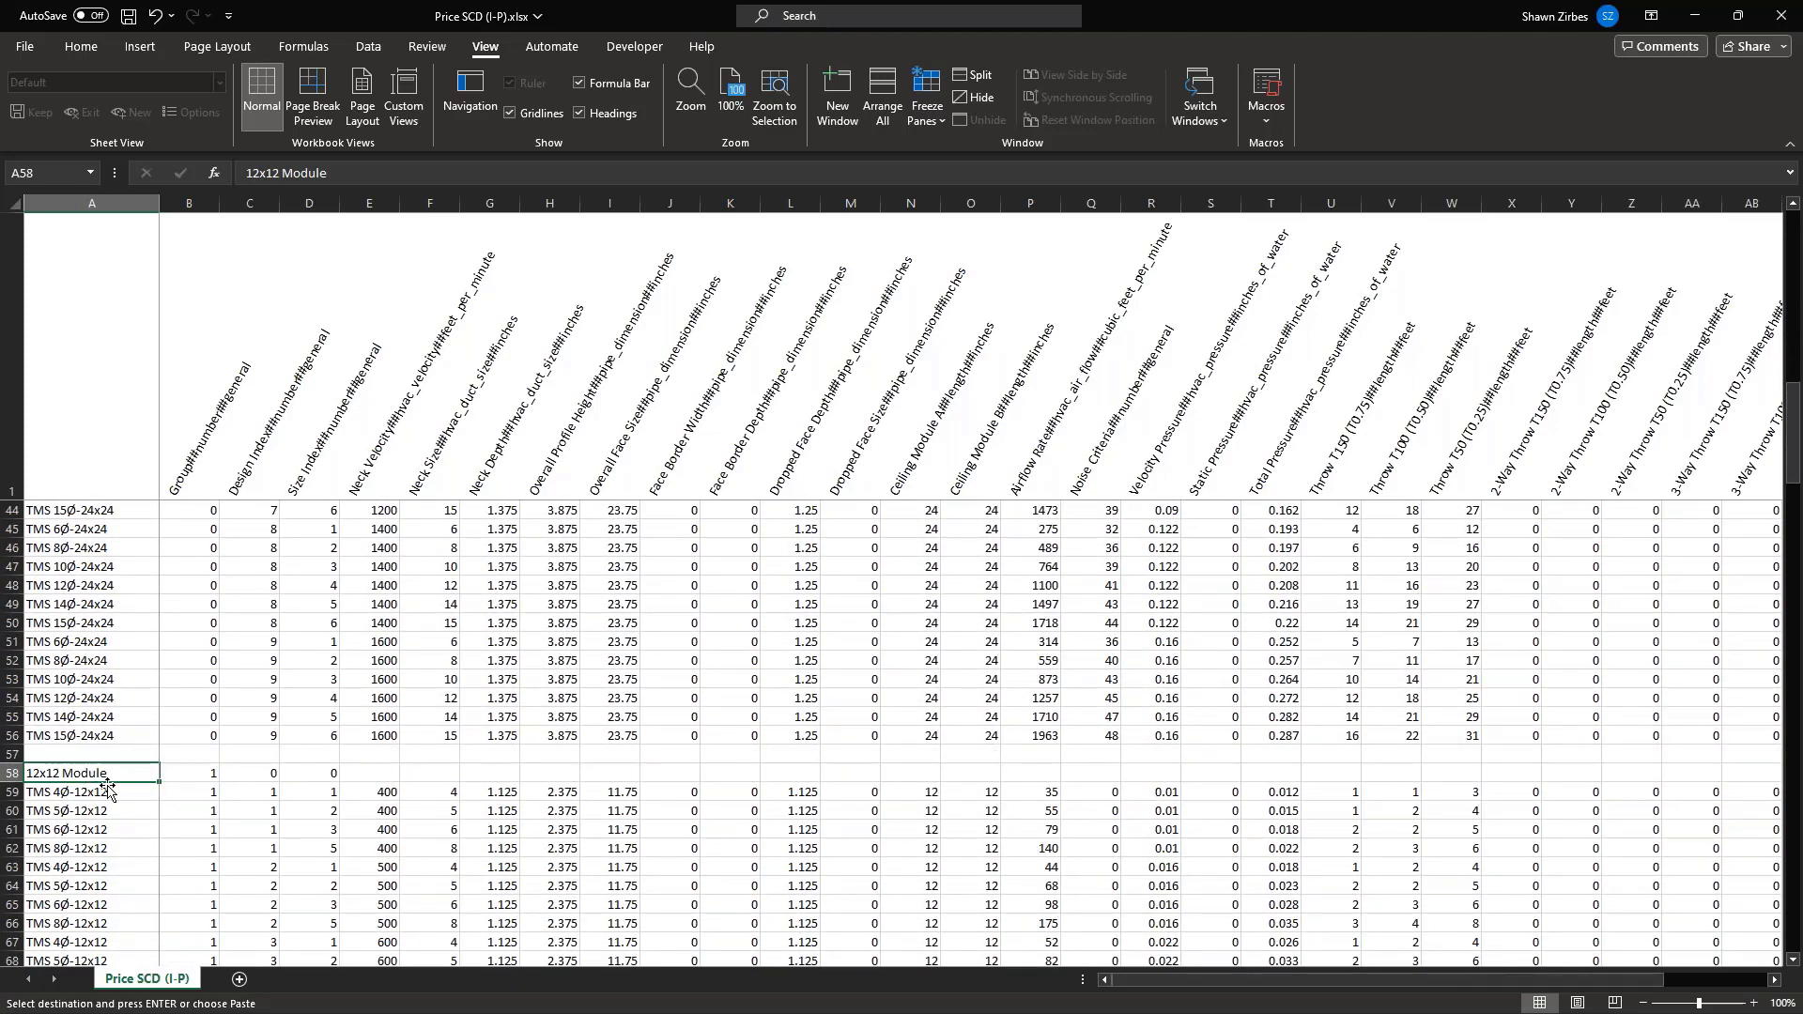
{"action": "key", "text": "ctrl+v"}
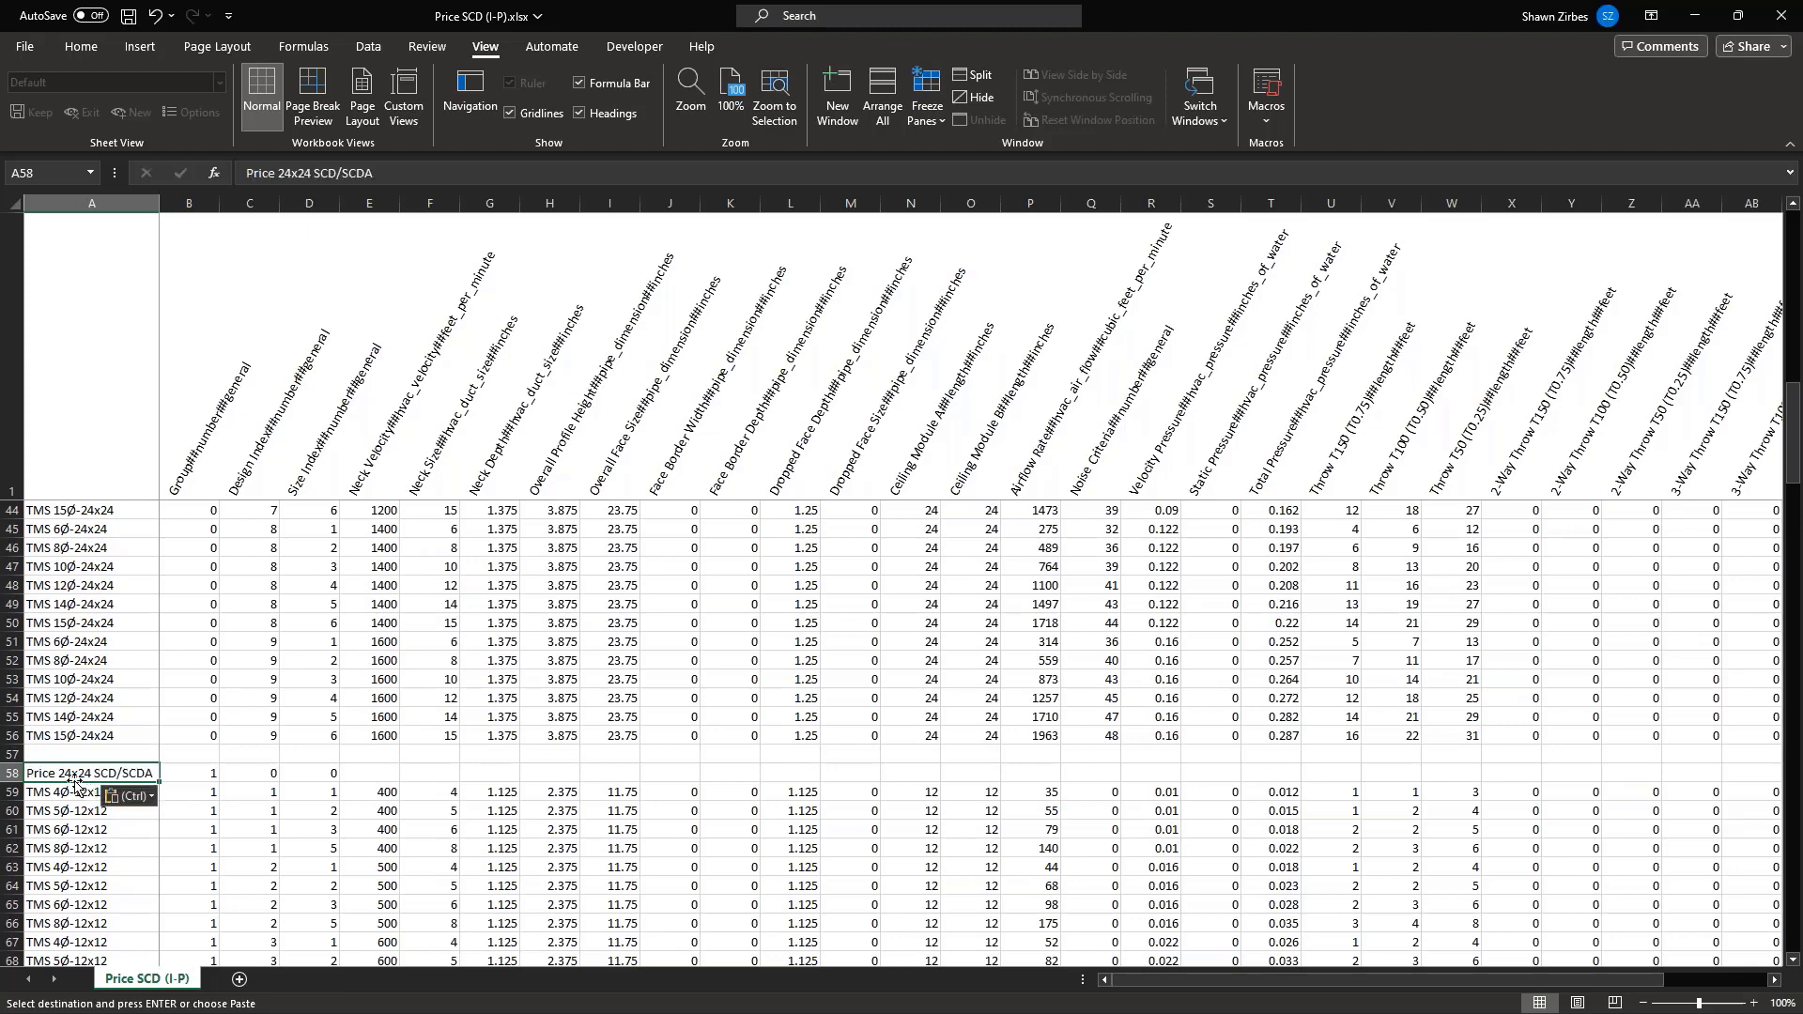
{"action": "double_click", "coordinate": [59, 773]}
{"action": "left_click_drag", "start_coordinate": [59, 773], "coordinate": [91, 770]}
{"action": "type", "text": "12x12"}
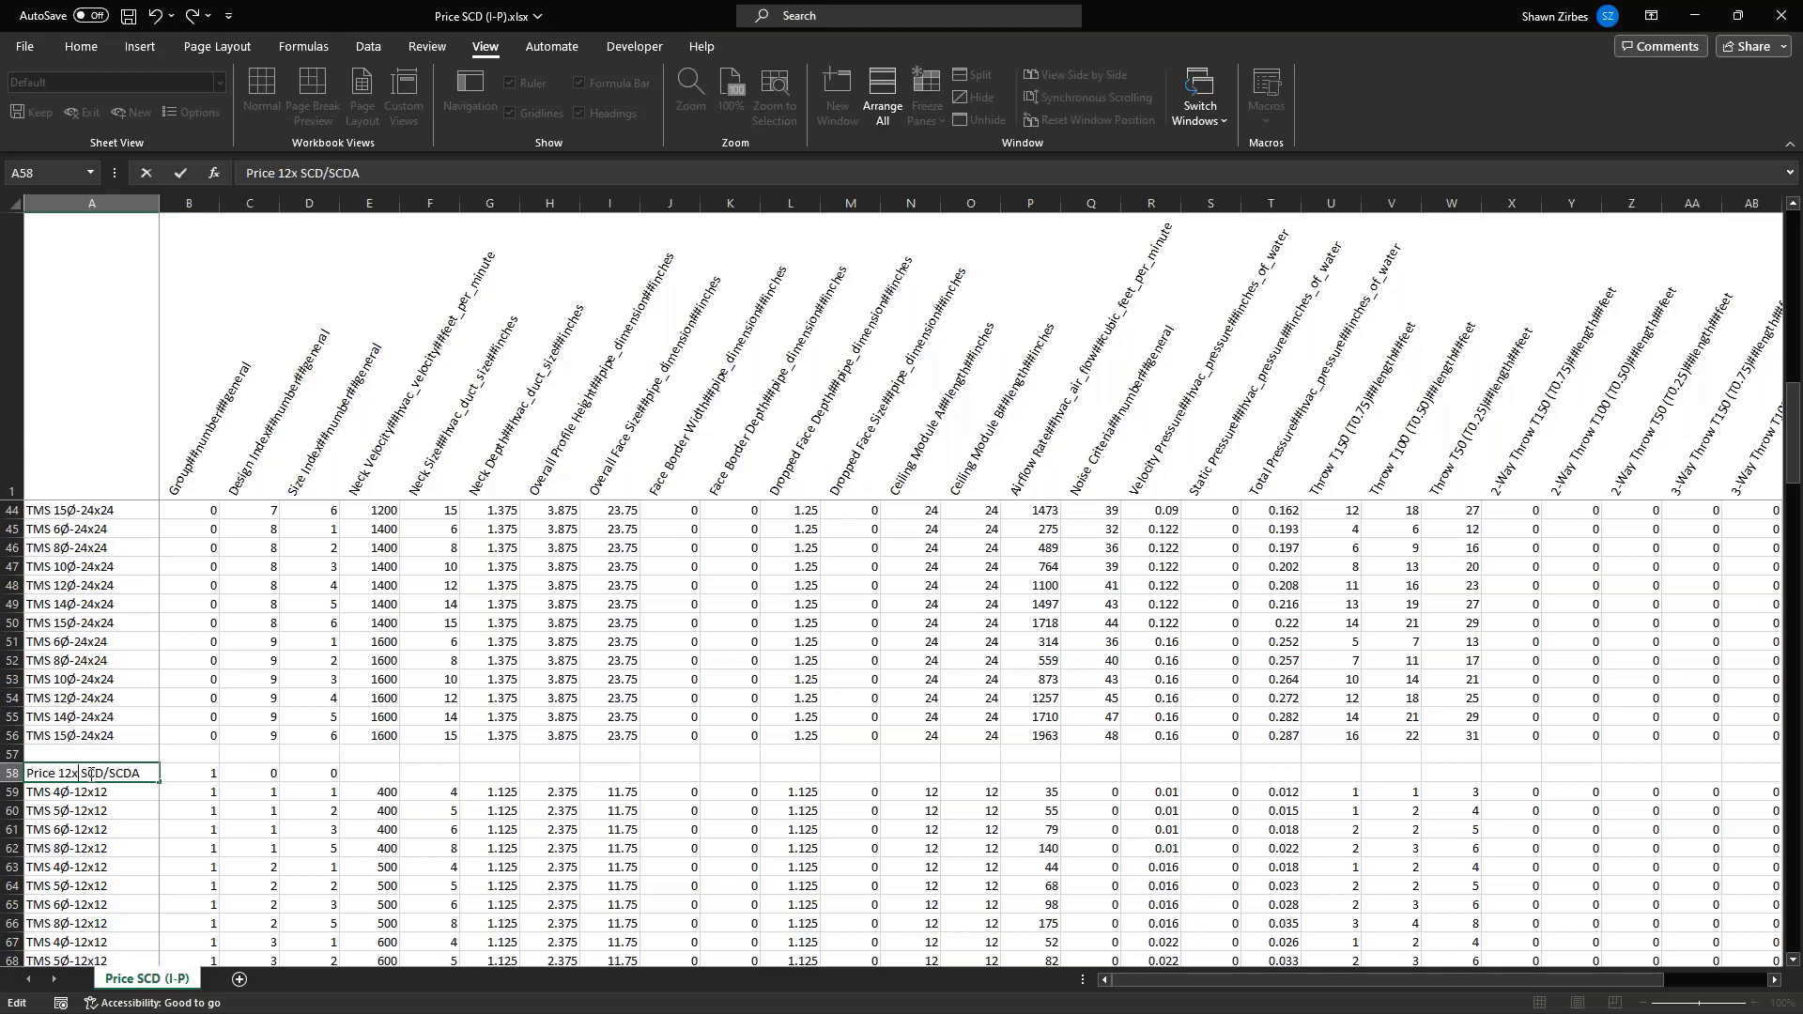
{"action": "key", "text": "Return"}
{"action": "key", "text": "Return"}
Copy the 12x12 group label over the 20x20 Surface label in A97 and edit it to "Price 20x20 SCD/SCDA"
{"action": "left_click", "coordinate": [90, 777]}
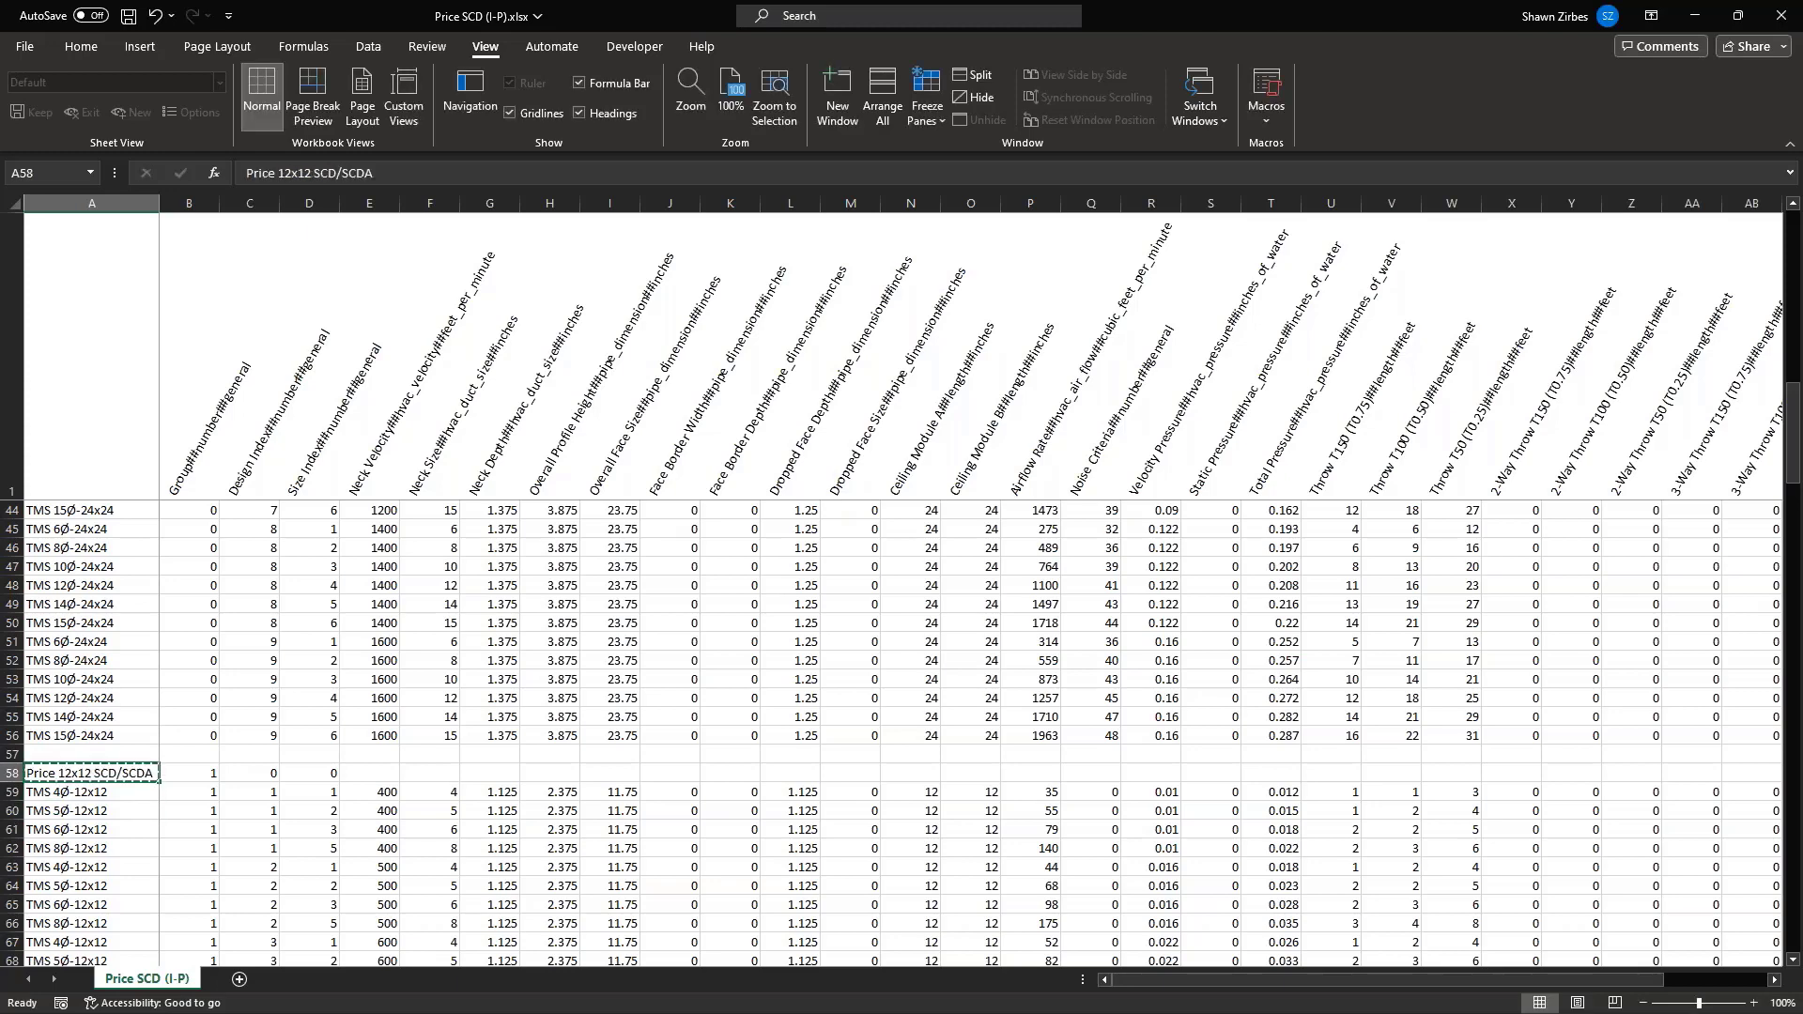
{"action": "key", "text": "ctrl+c"}
{"action": "scroll", "coordinate": [90, 778], "scroll_direction": "down", "scroll_amount": 8}
{"action": "scroll", "coordinate": [90, 777], "scroll_direction": "down", "scroll_amount": 6}
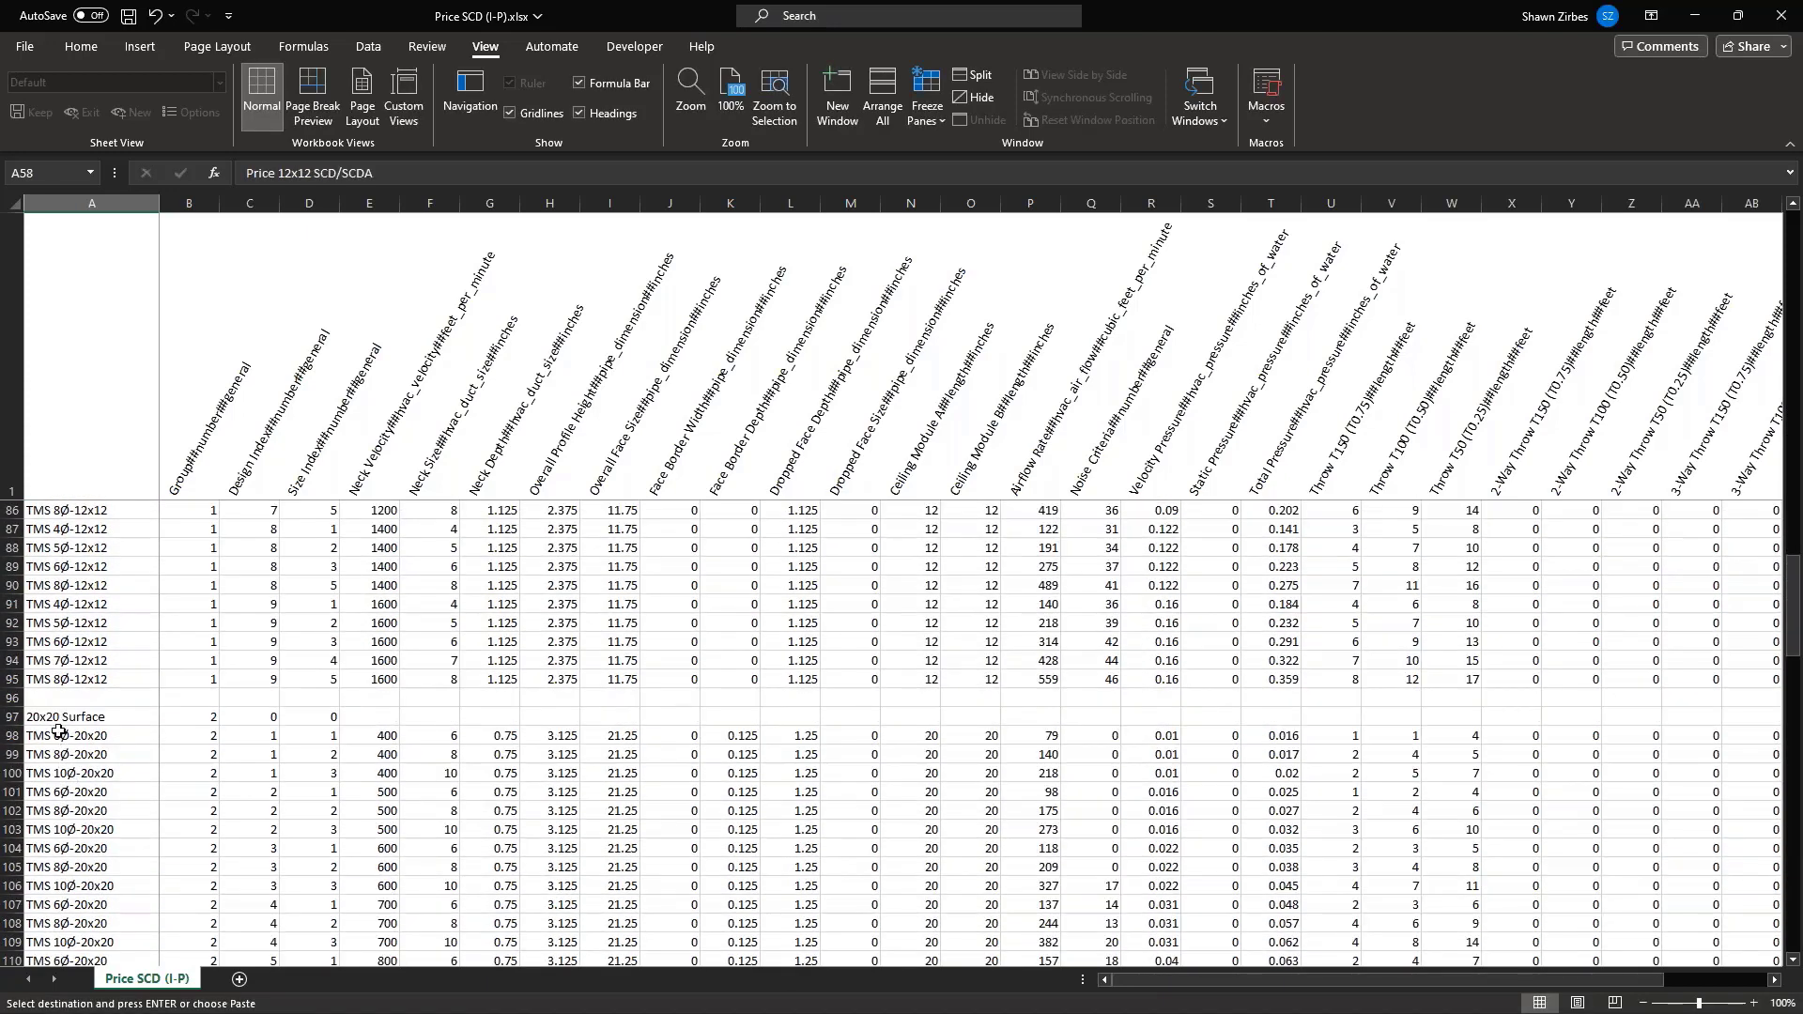
{"action": "left_click", "coordinate": [58, 718]}
{"action": "key", "text": "ctrl+v"}
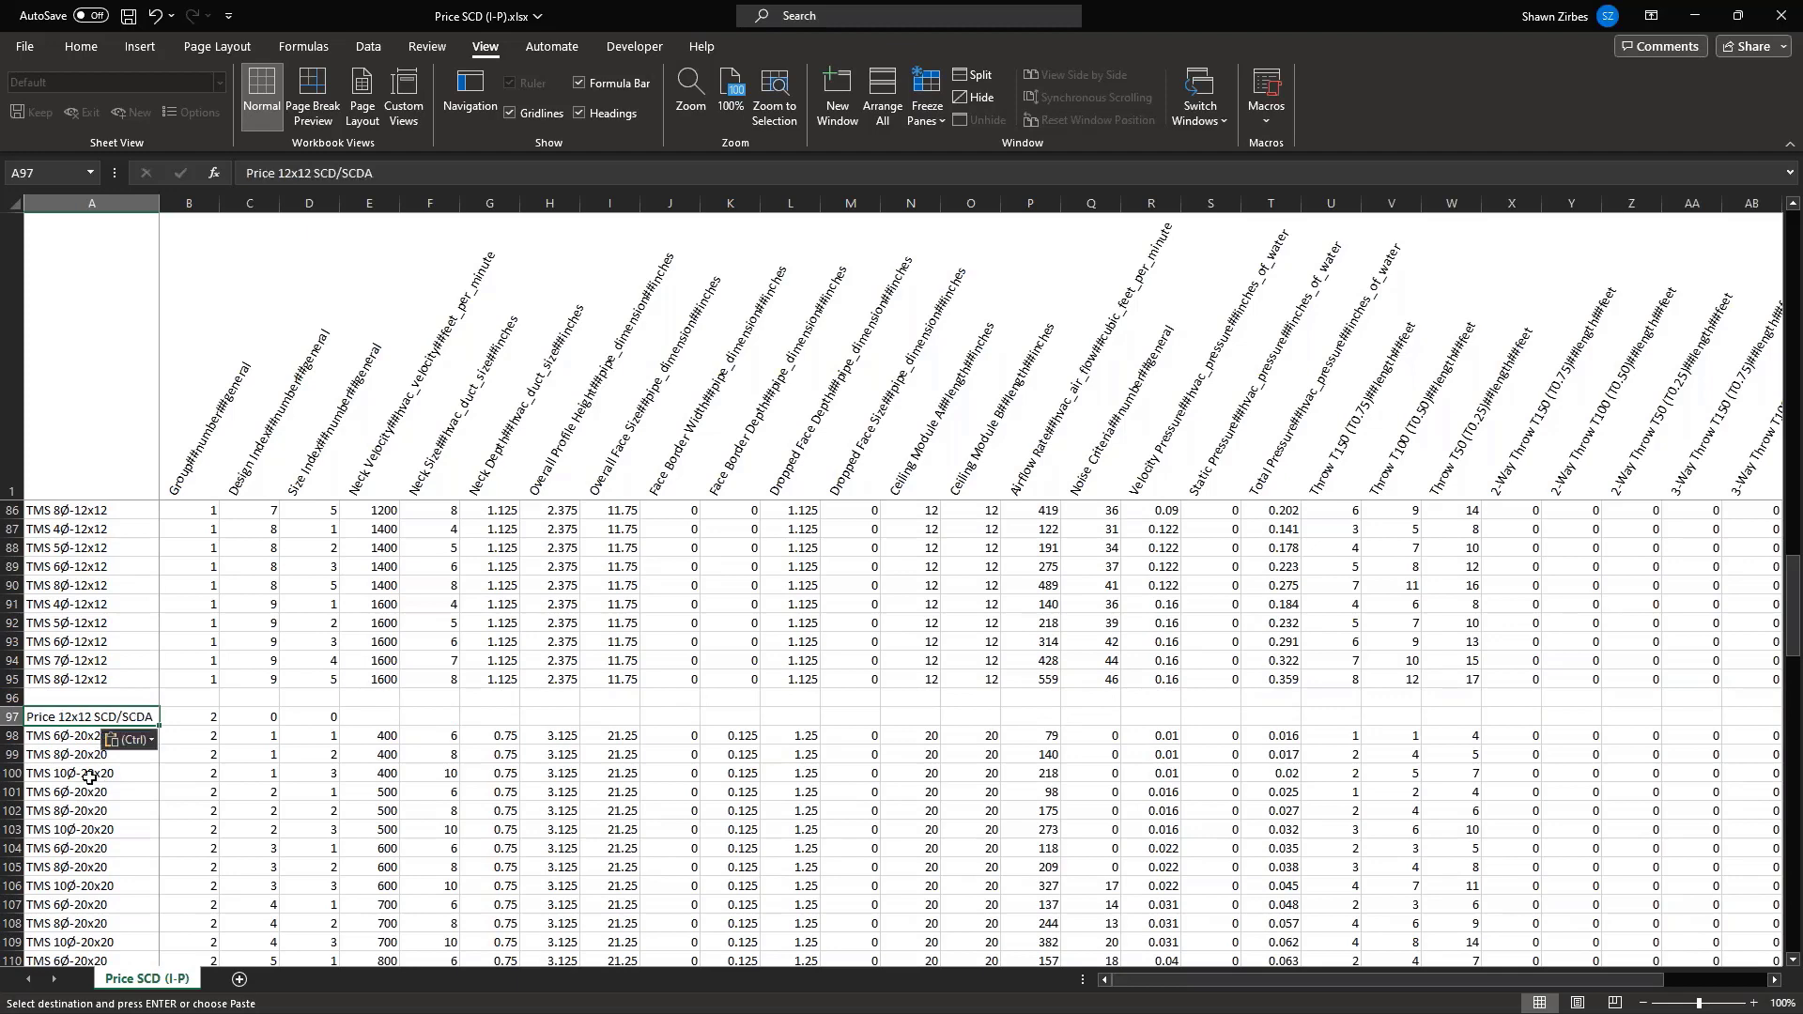
{"action": "double_click", "coordinate": [60, 718]}
{"action": "left_click_drag", "start_coordinate": [59, 717], "coordinate": [91, 717]}
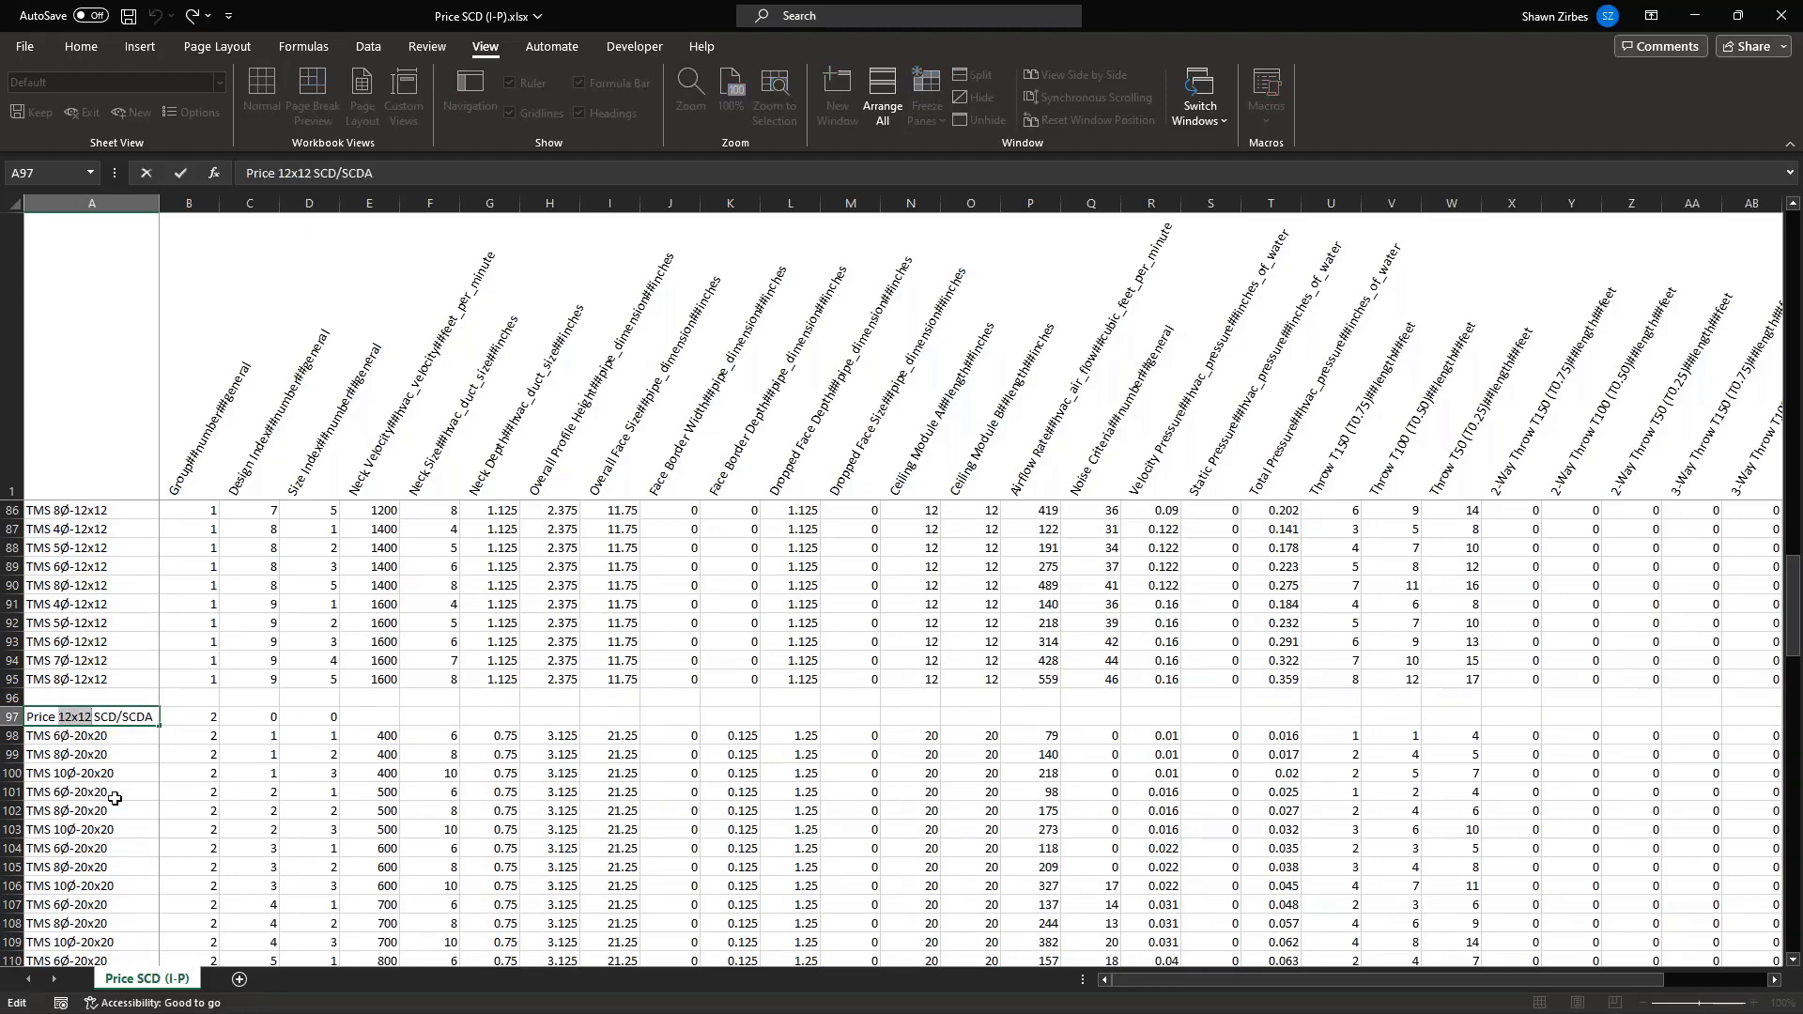
{"action": "type", "text": "20x20"}
{"action": "left_click", "coordinate": [115, 799]}
Copy the 20x20 group label over the 24x24 Surface label in A126 and edit it to "Price 16x16 SCD/SCDA"
{"action": "left_click", "coordinate": [85, 714]}
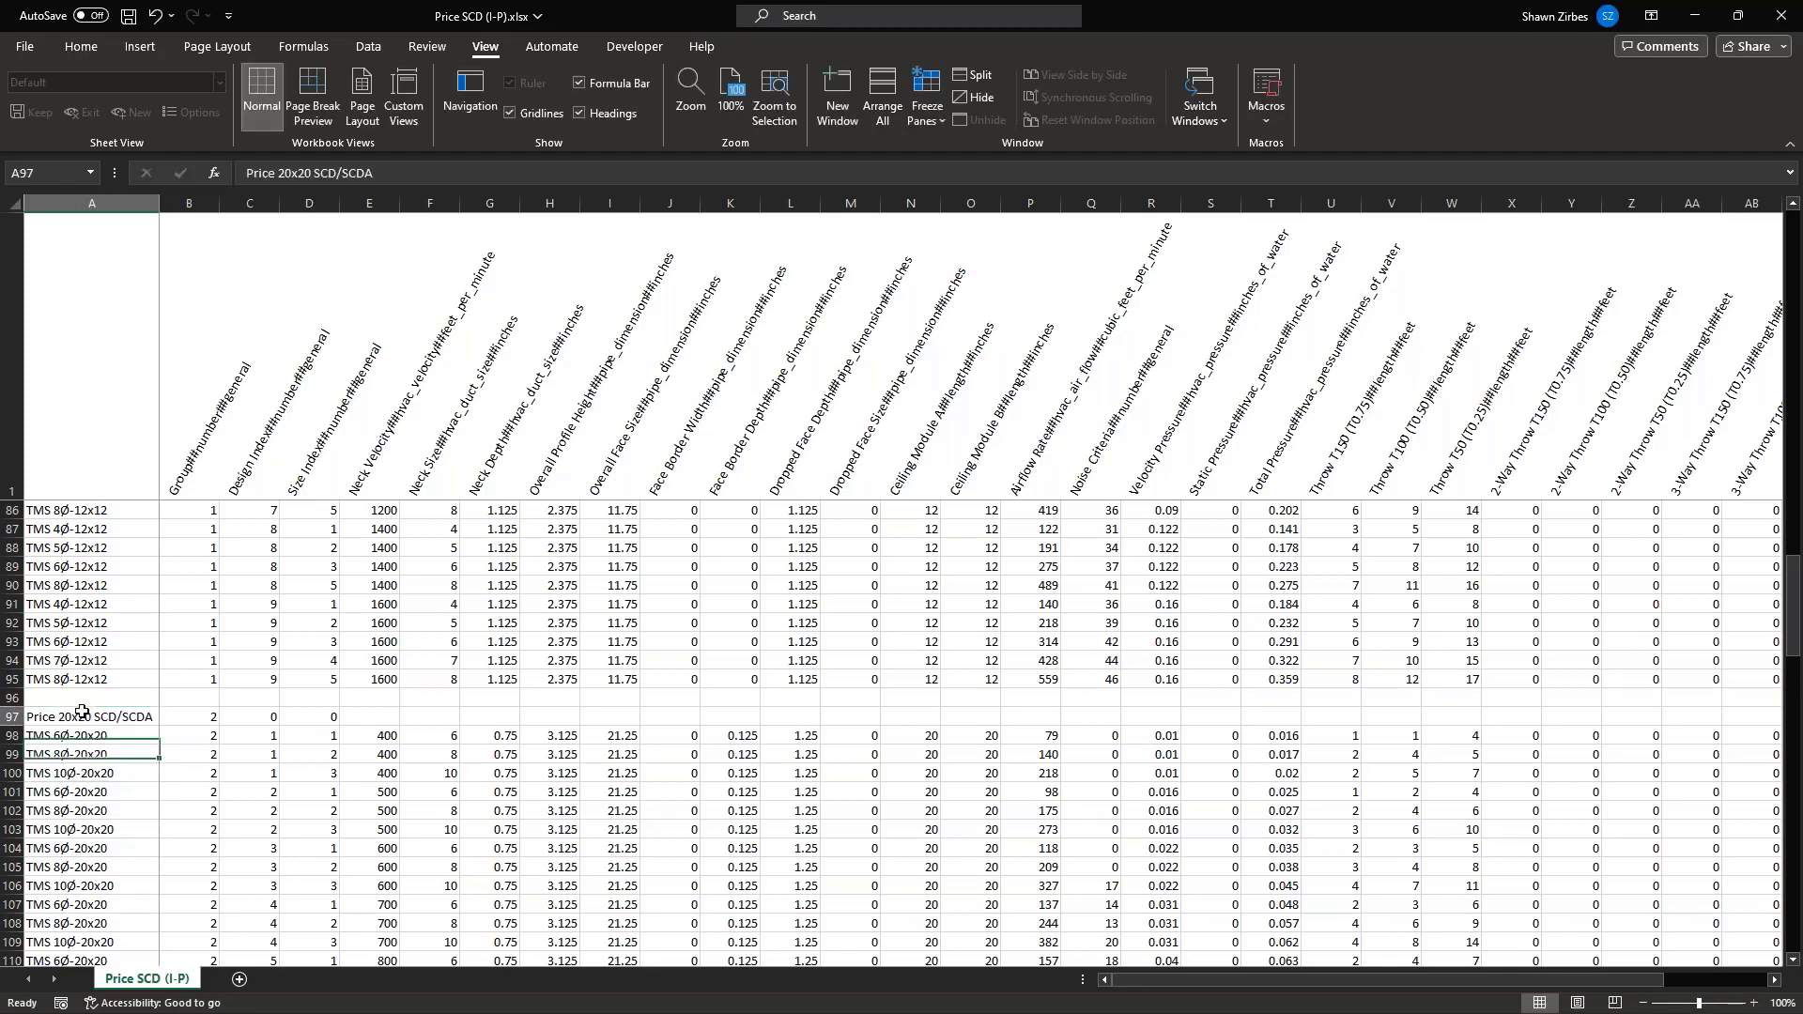
{"action": "key", "text": "ctrl+c"}
{"action": "scroll", "coordinate": [97, 770], "scroll_direction": "down", "scroll_amount": 7}
{"action": "scroll", "coordinate": [97, 770], "scroll_direction": "down", "scroll_amount": 2}
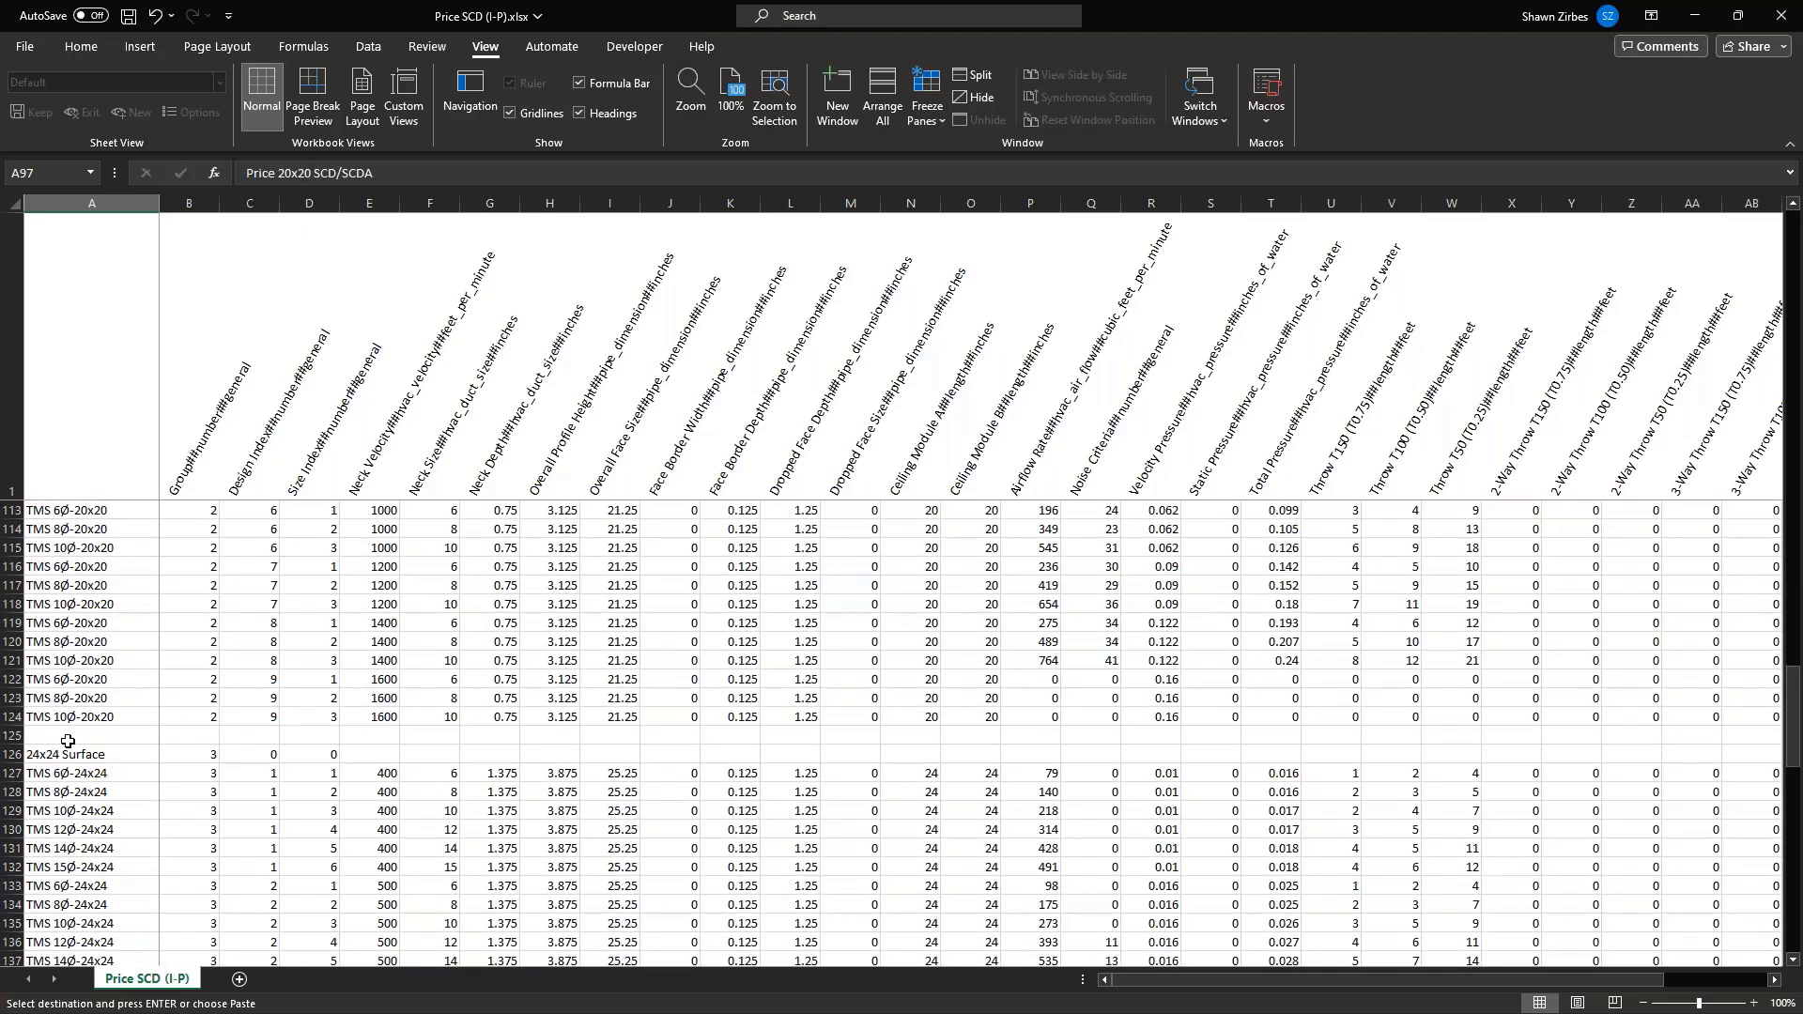
{"action": "left_click", "coordinate": [64, 757]}
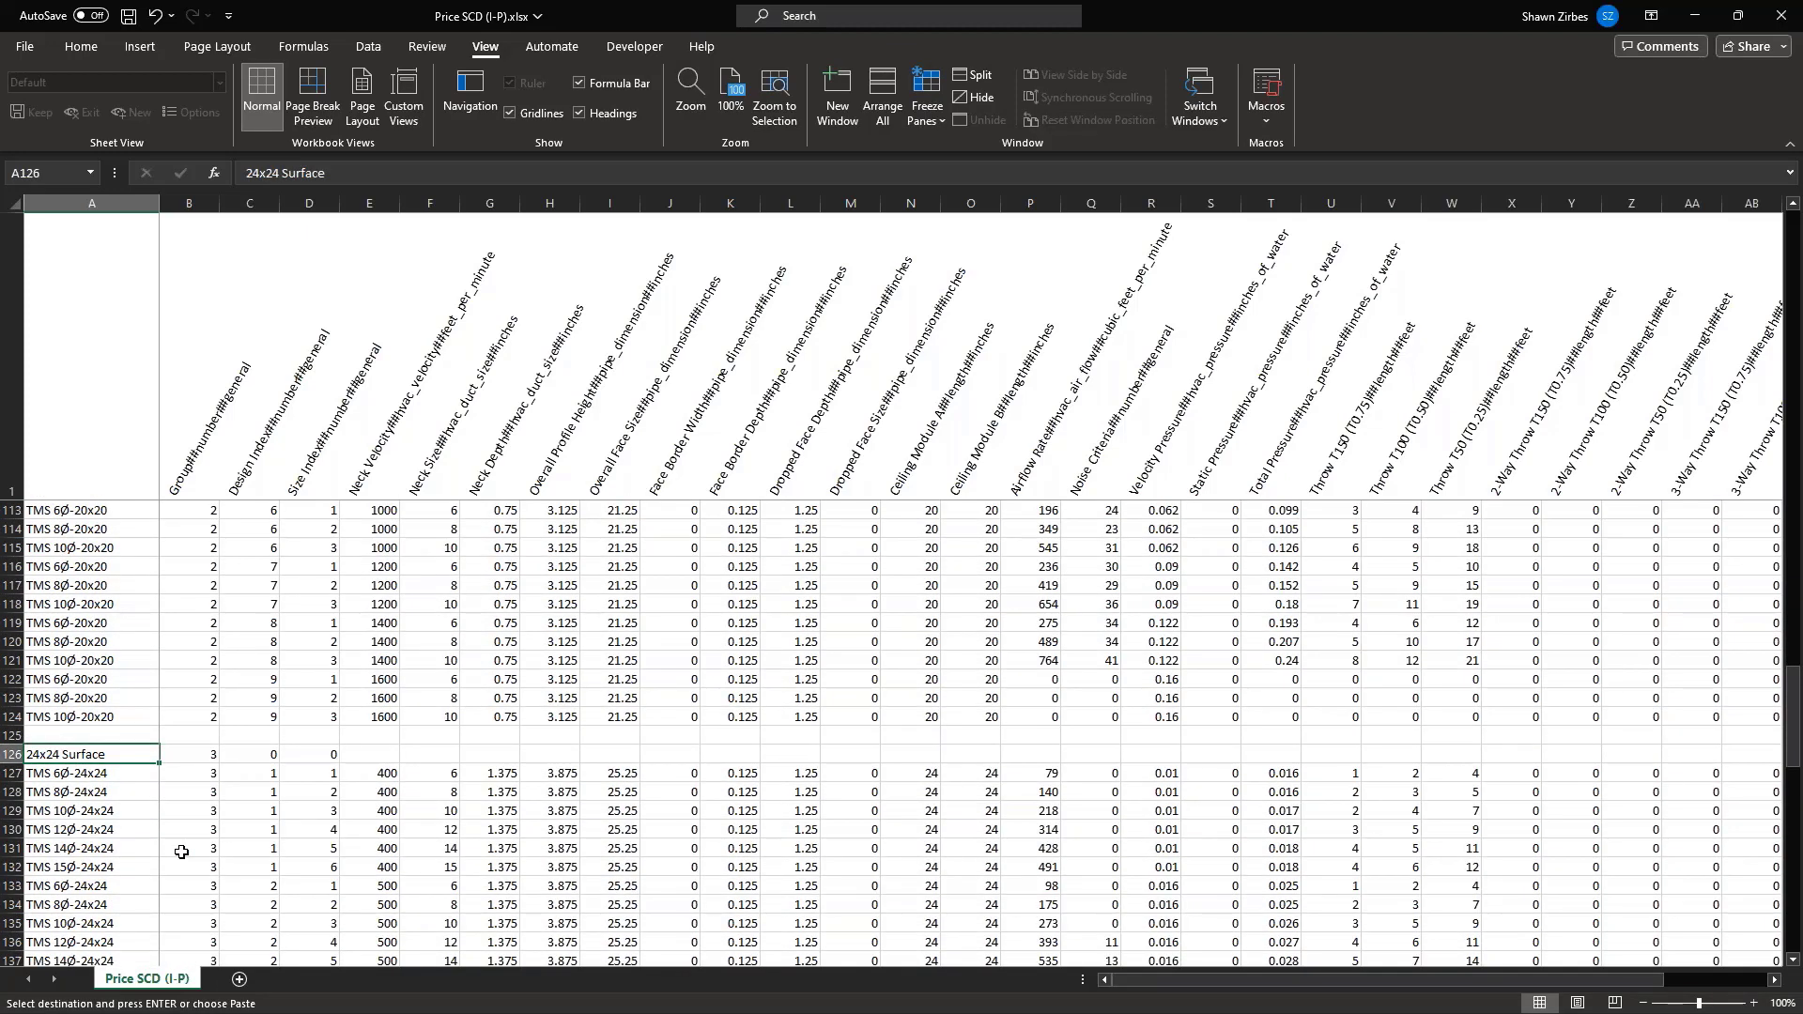
{"action": "key", "text": "ctrl+v"}
{"action": "double_click", "coordinate": [58, 754]}
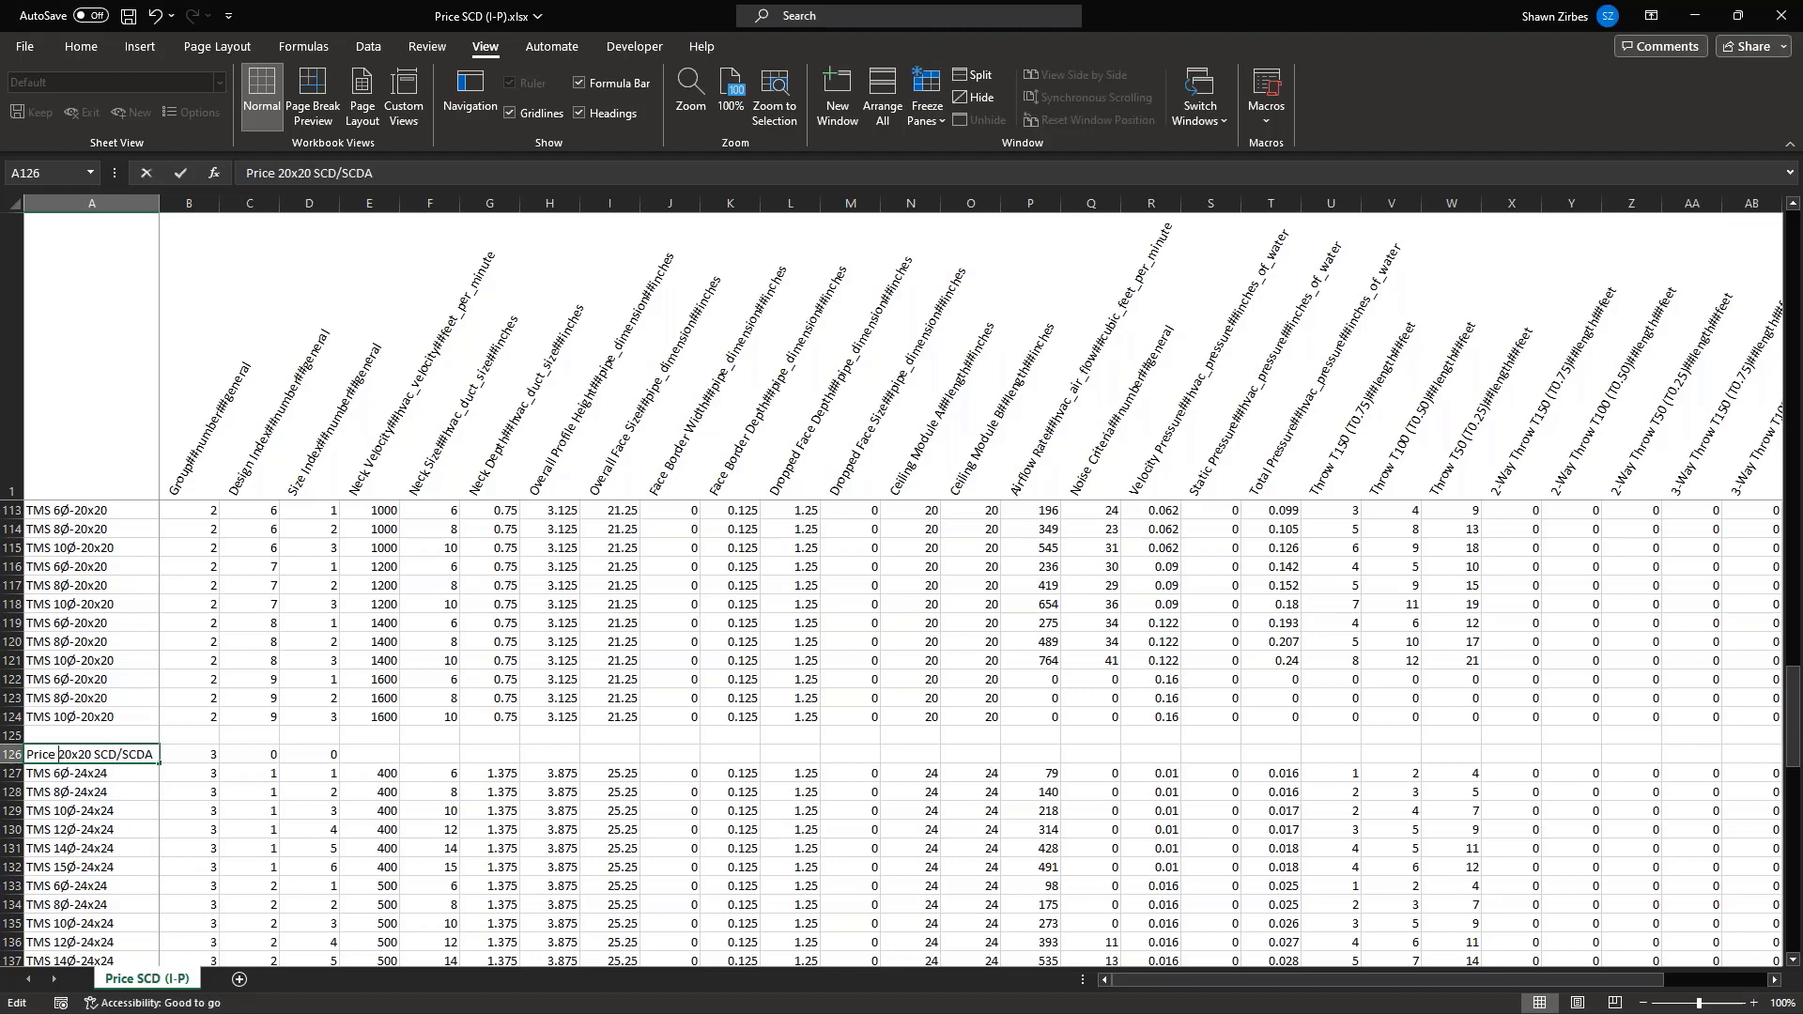
{"action": "left_click_drag", "start_coordinate": [58, 755], "coordinate": [93, 755]}
{"action": "left_click", "coordinate": [63, 754]}
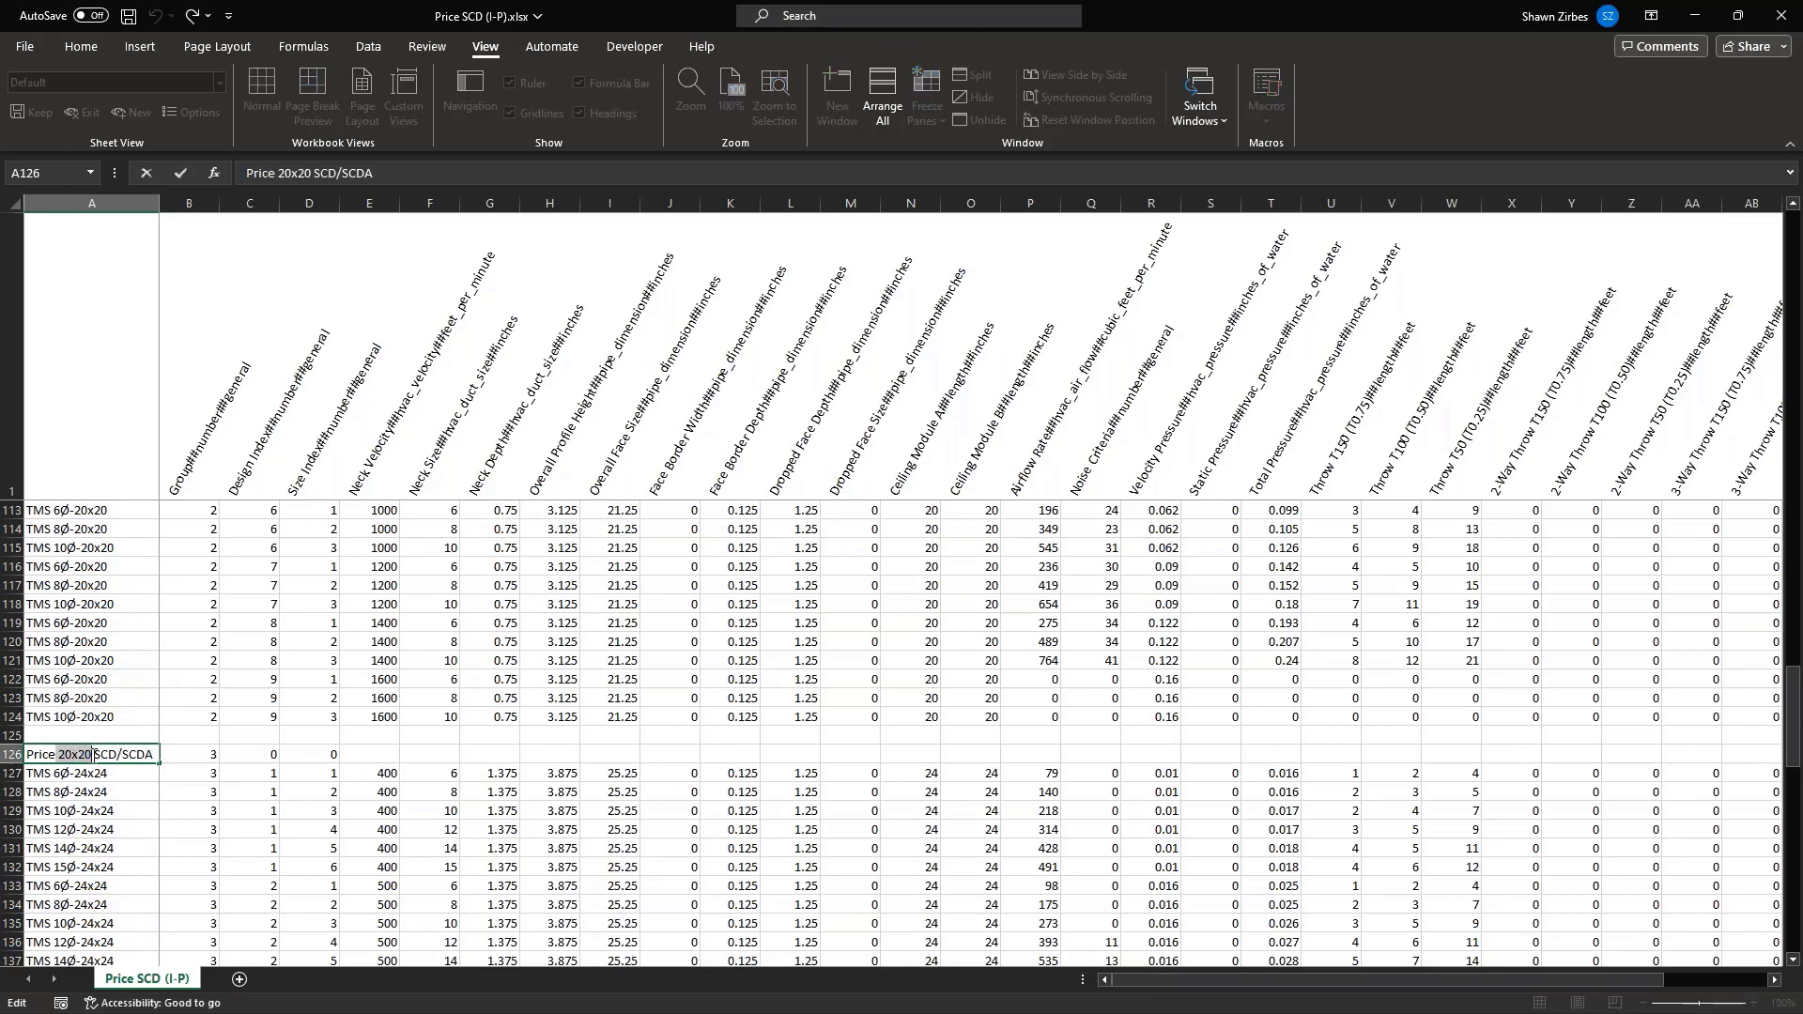
{"action": "type", "text": "16x16"}
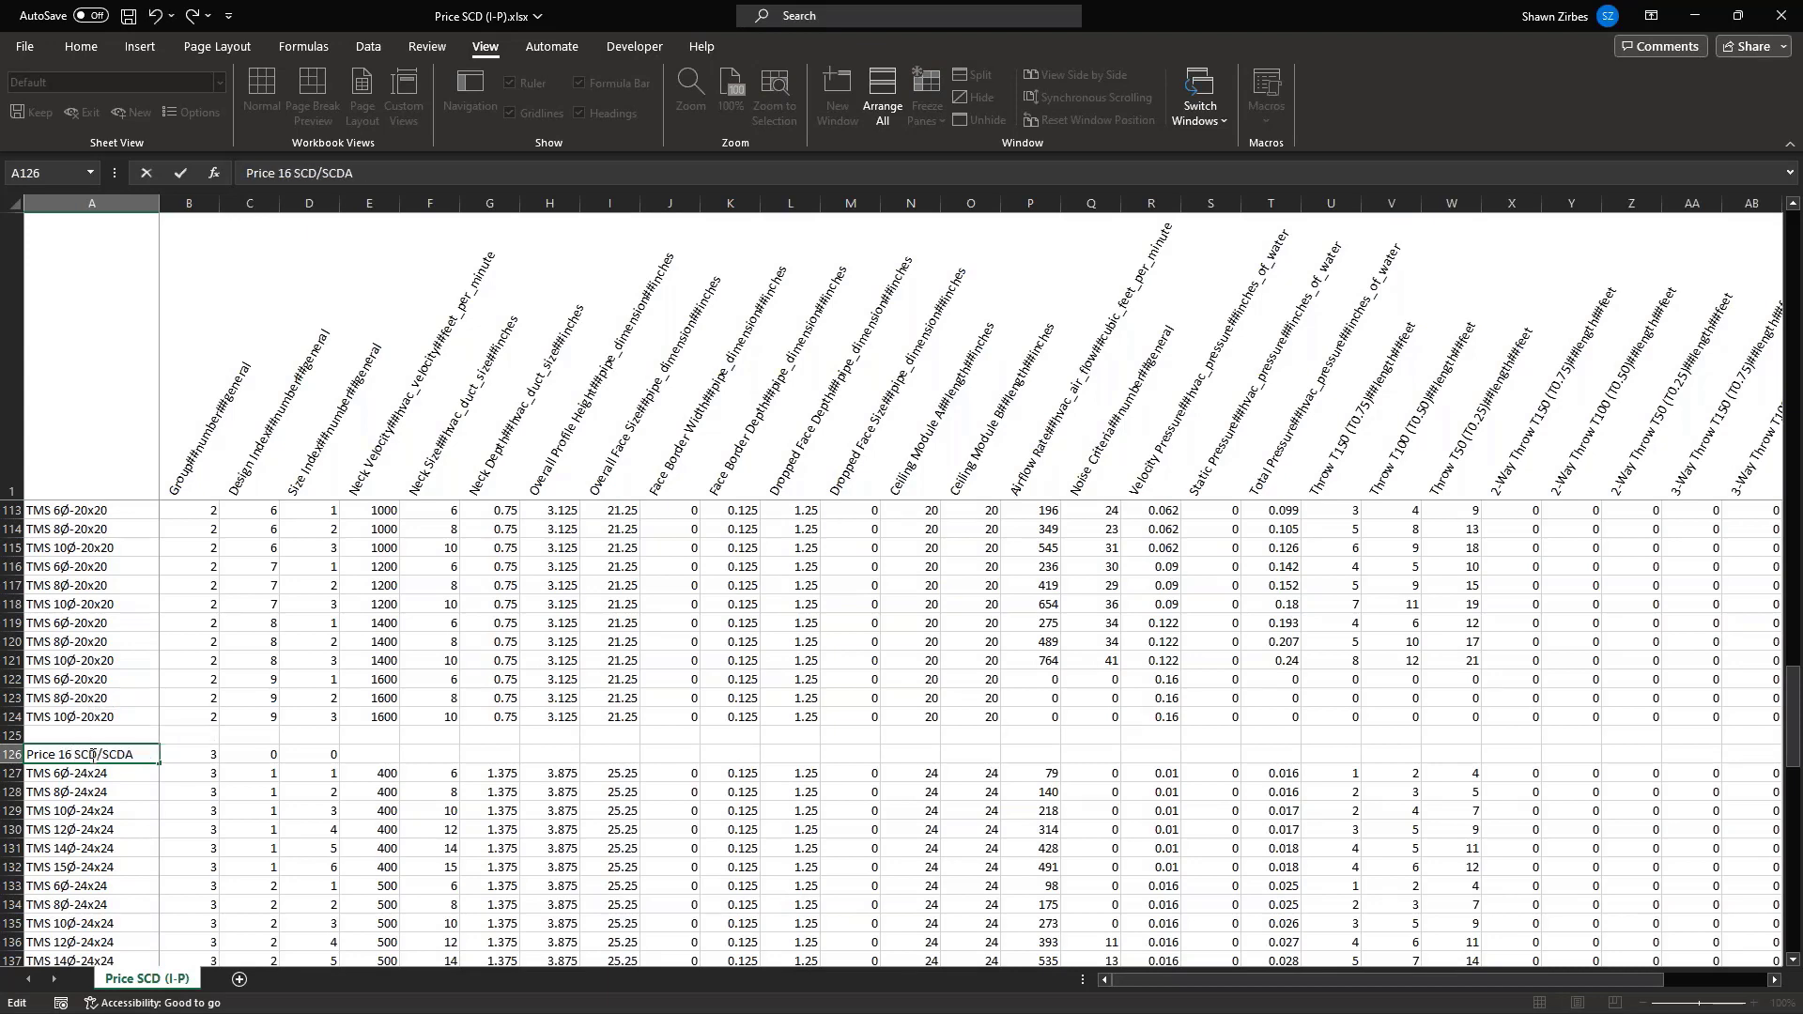
{"action": "key", "text": "Return"}
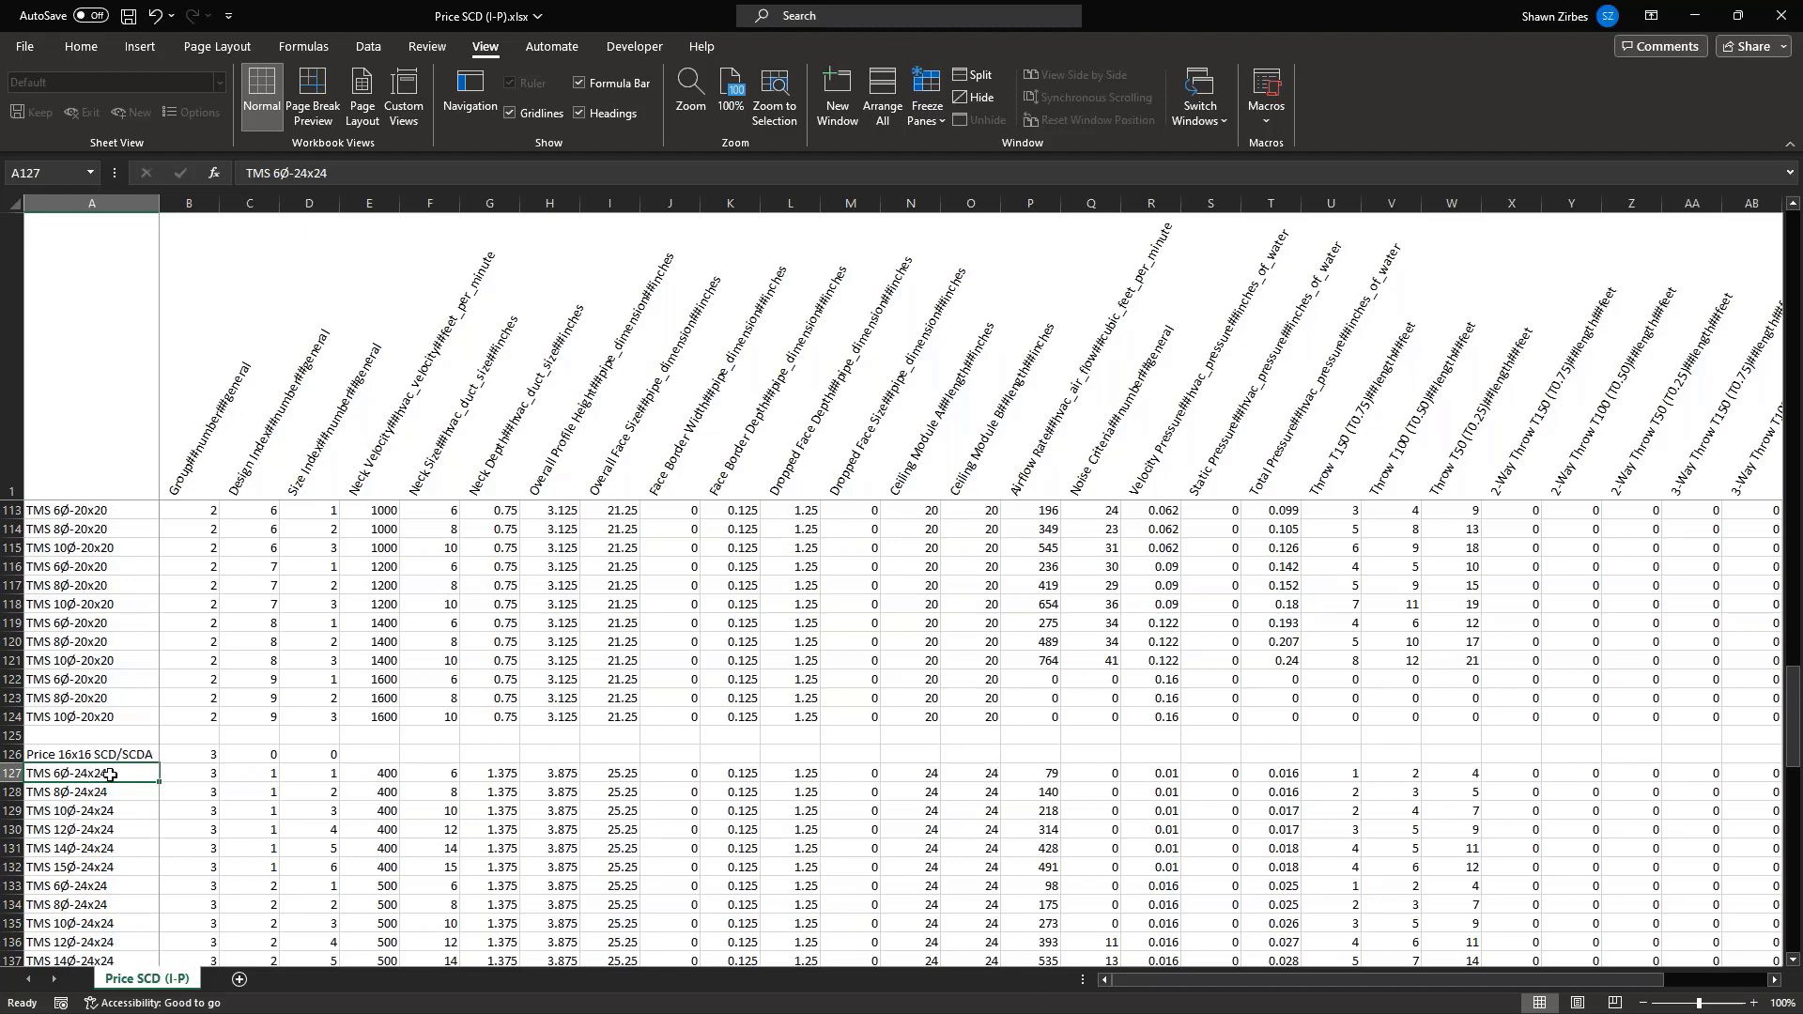
{"action": "scroll", "coordinate": [127, 773], "scroll_direction": "up", "scroll_amount": 1}
{"action": "scroll", "coordinate": [127, 773], "scroll_direction": "up", "scroll_amount": 20}
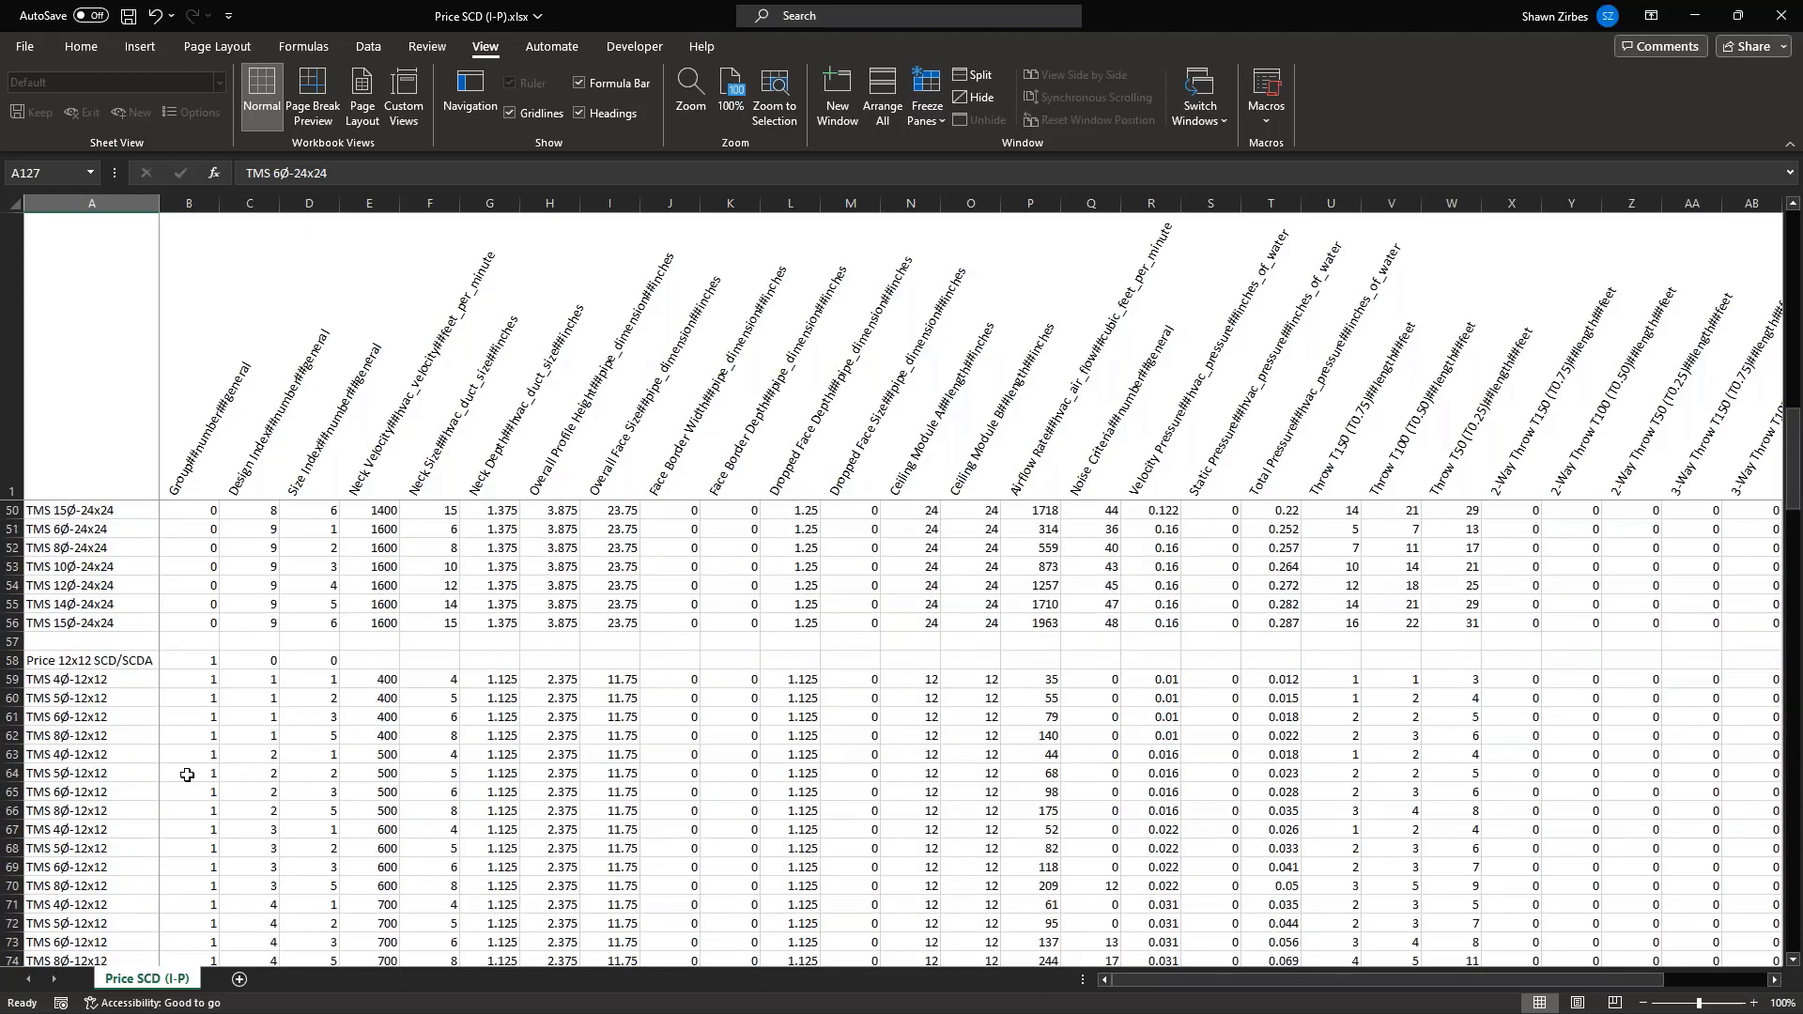
{"action": "left_click", "coordinate": [64, 531]}
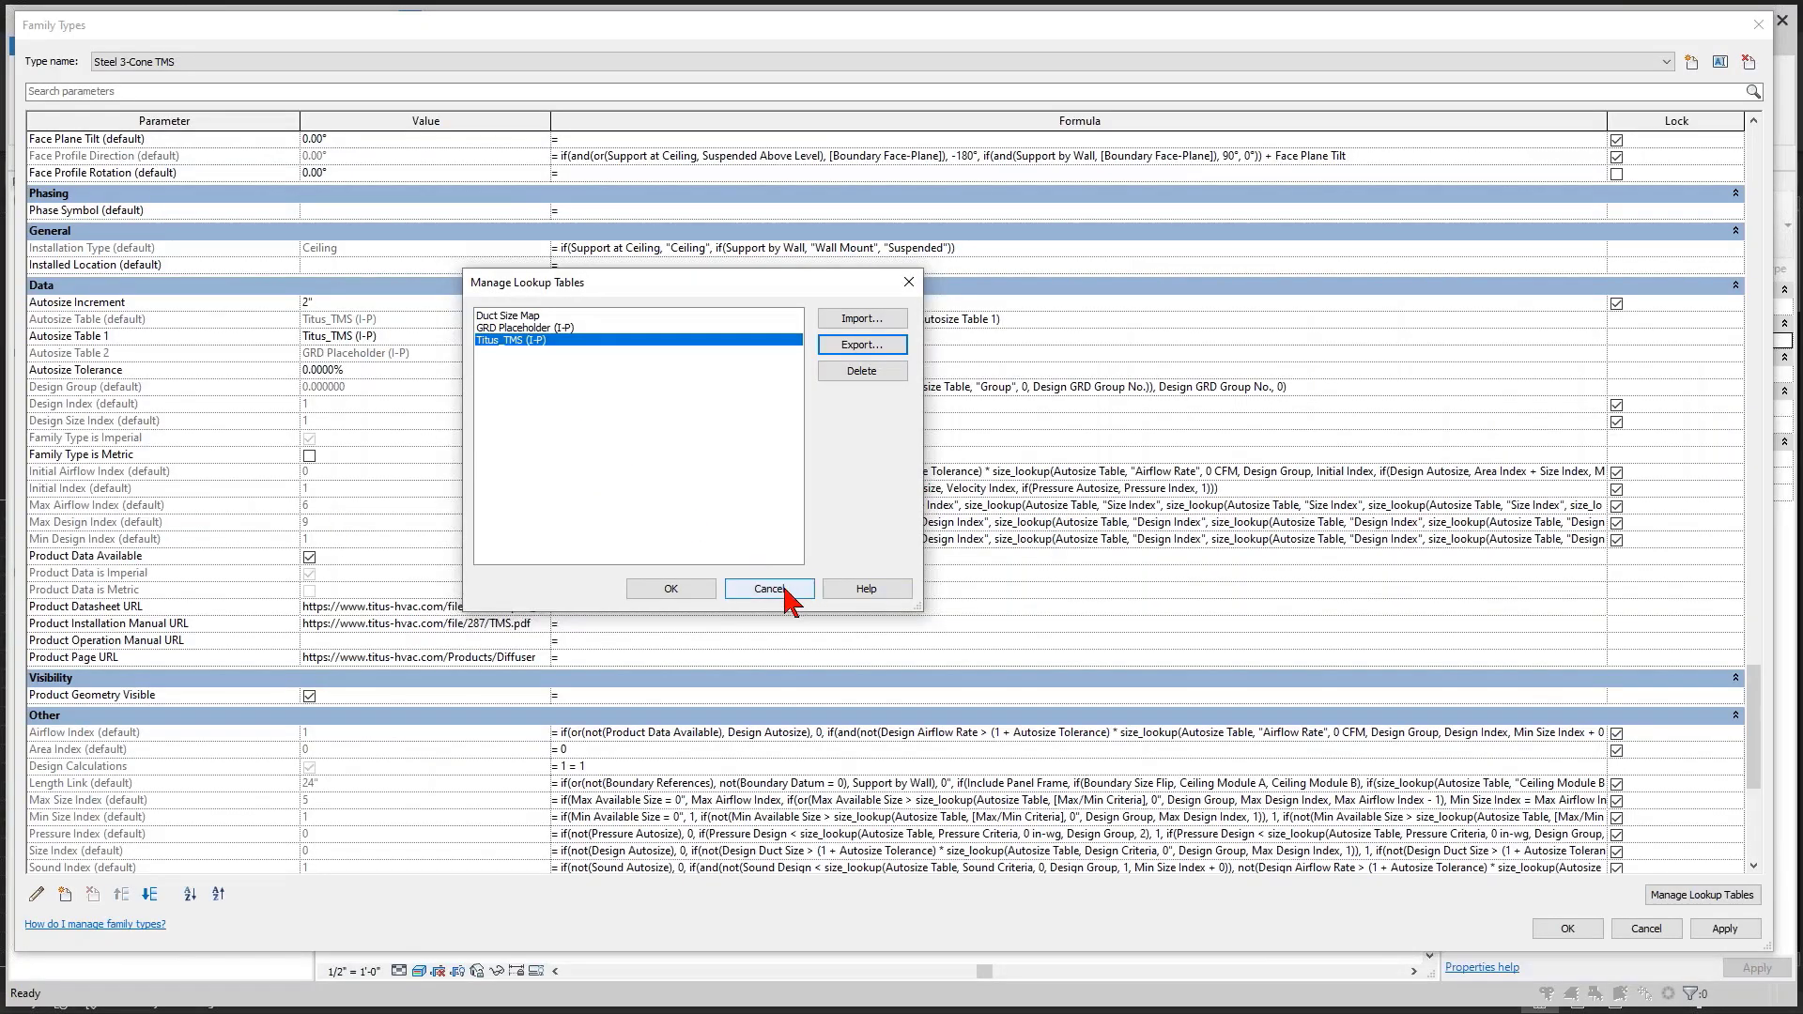
Cancel the Manage Lookup Tables dialog of the diffuser family in Revit
{"action": "left_click", "coordinate": [778, 590]}
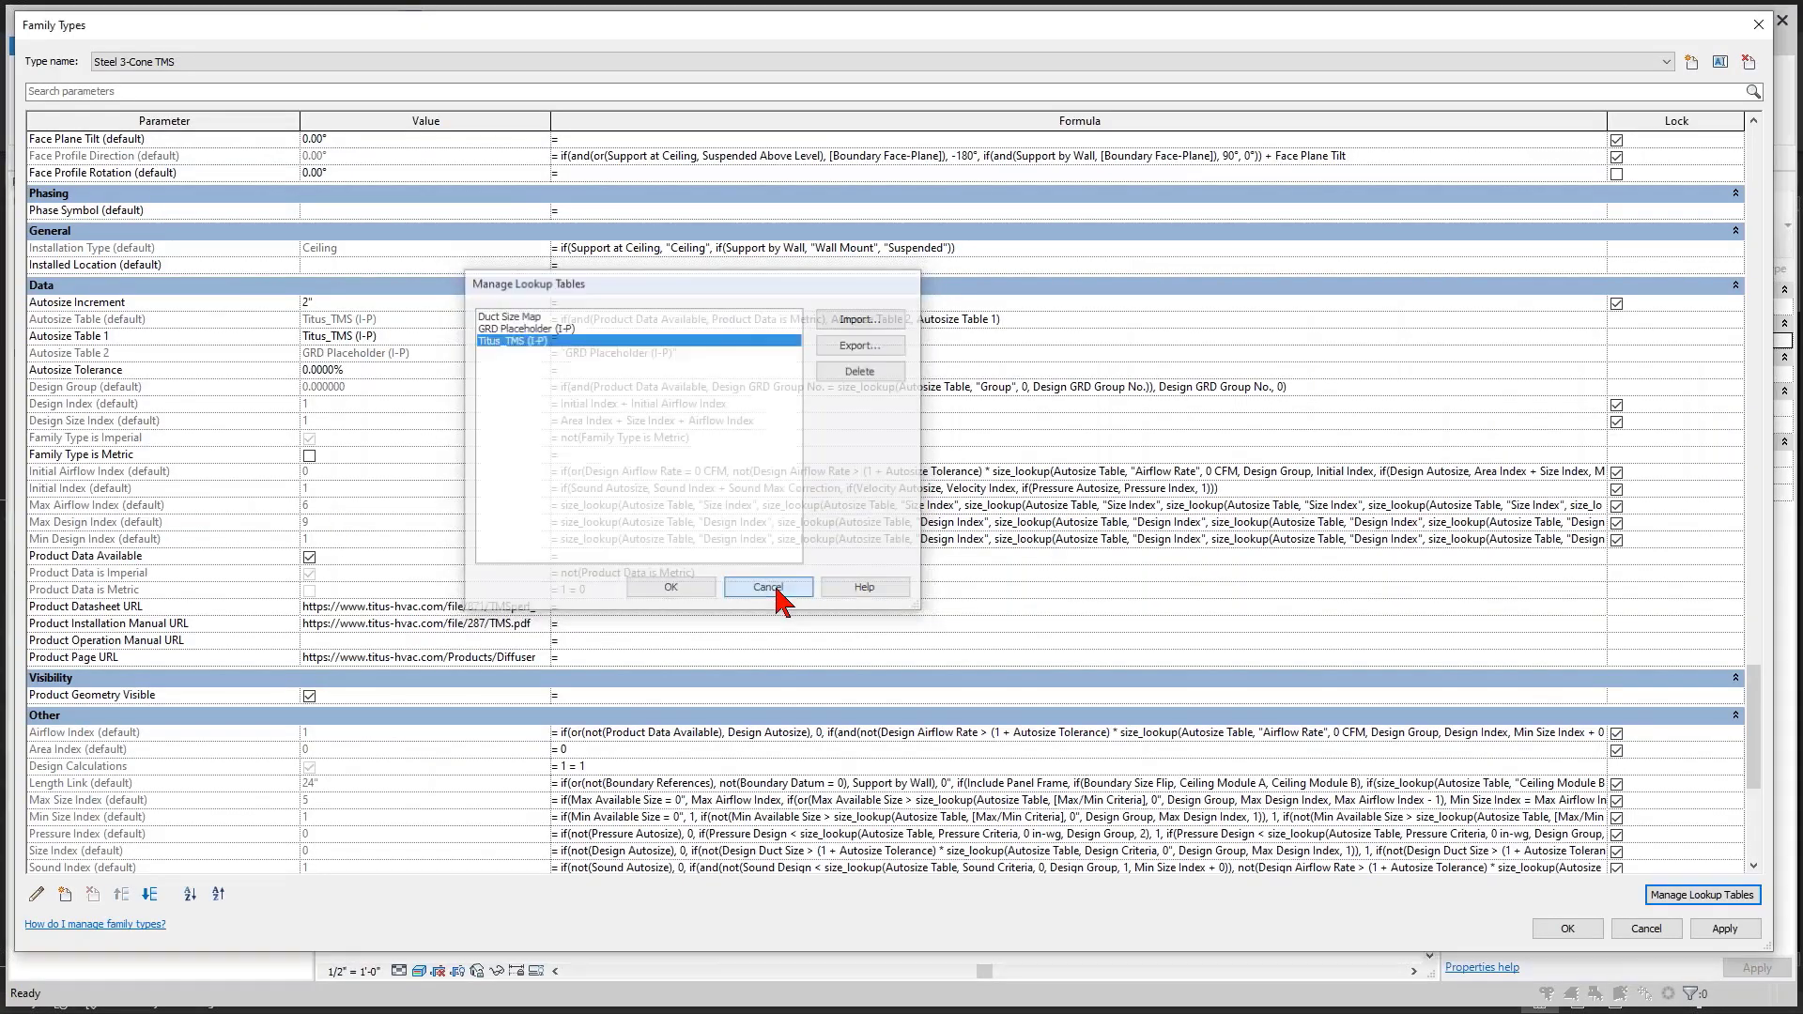
Examine the Design GRD Group No. and the GRD group labels and types in the diffuser's Family Types
{"action": "scroll", "coordinate": [560, 499], "scroll_direction": "up", "scroll_amount": 20}
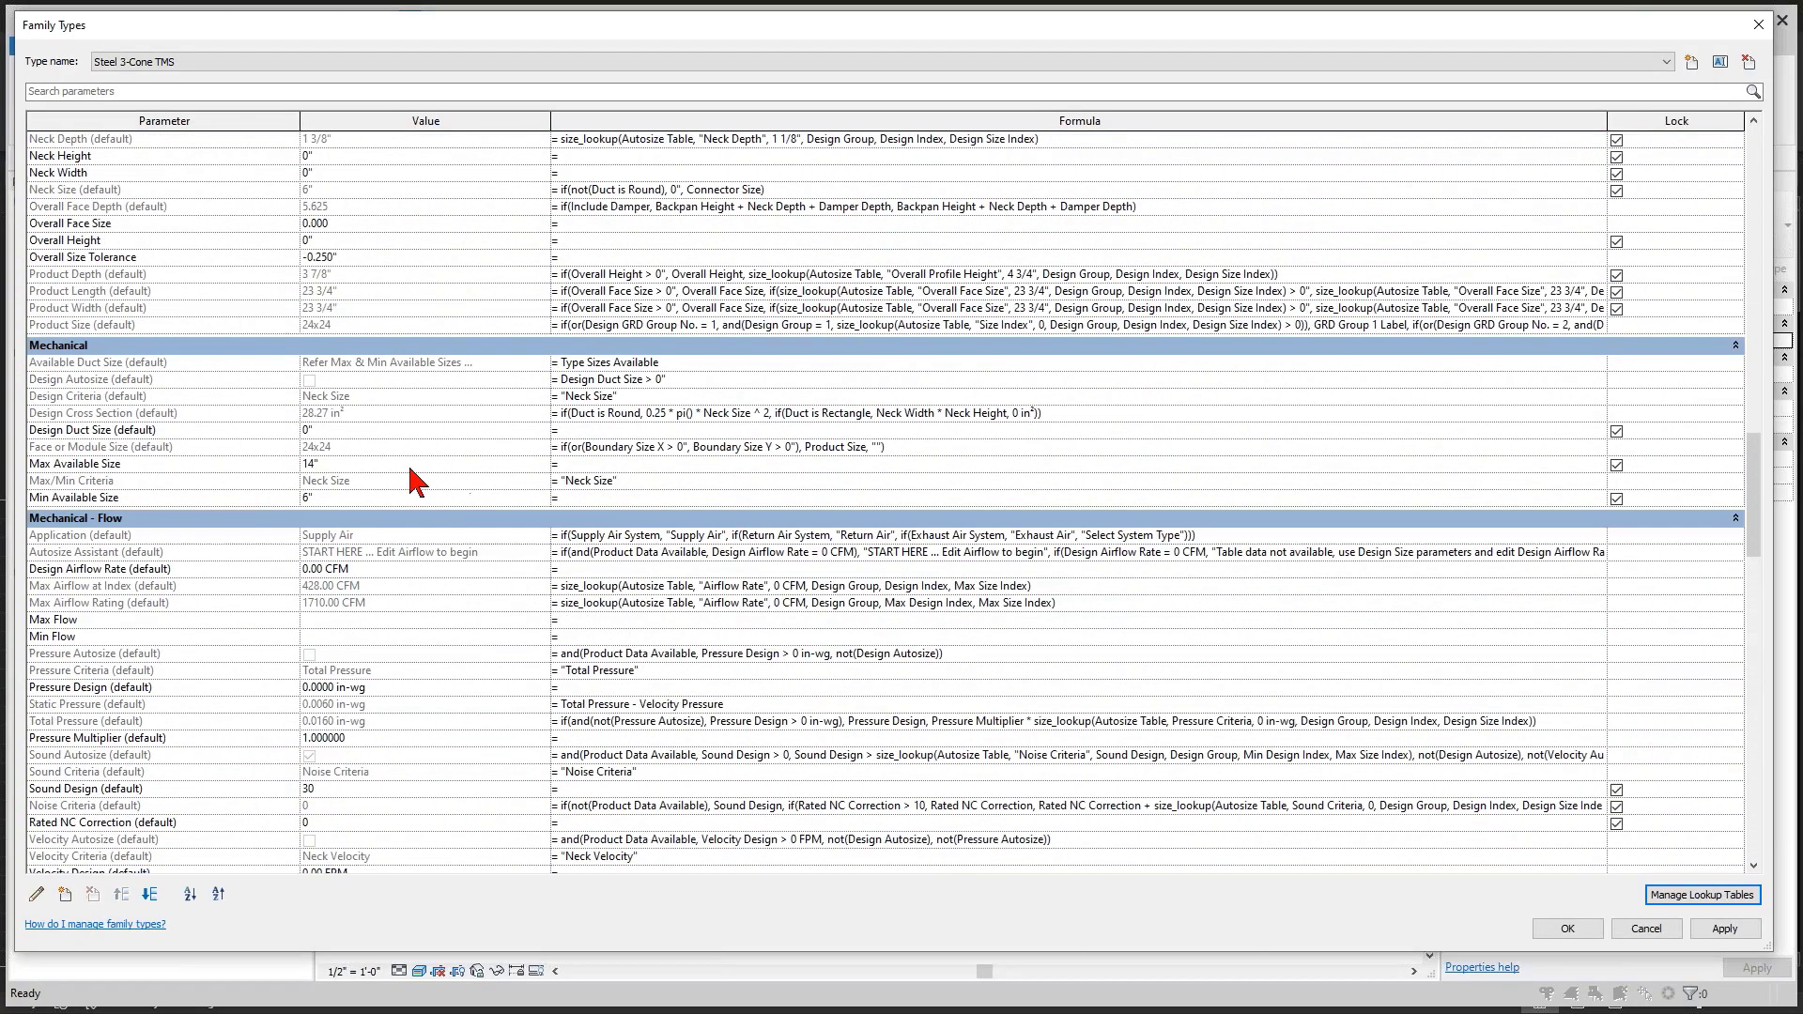
{"action": "scroll", "coordinate": [413, 481], "scroll_direction": "up", "scroll_amount": 20}
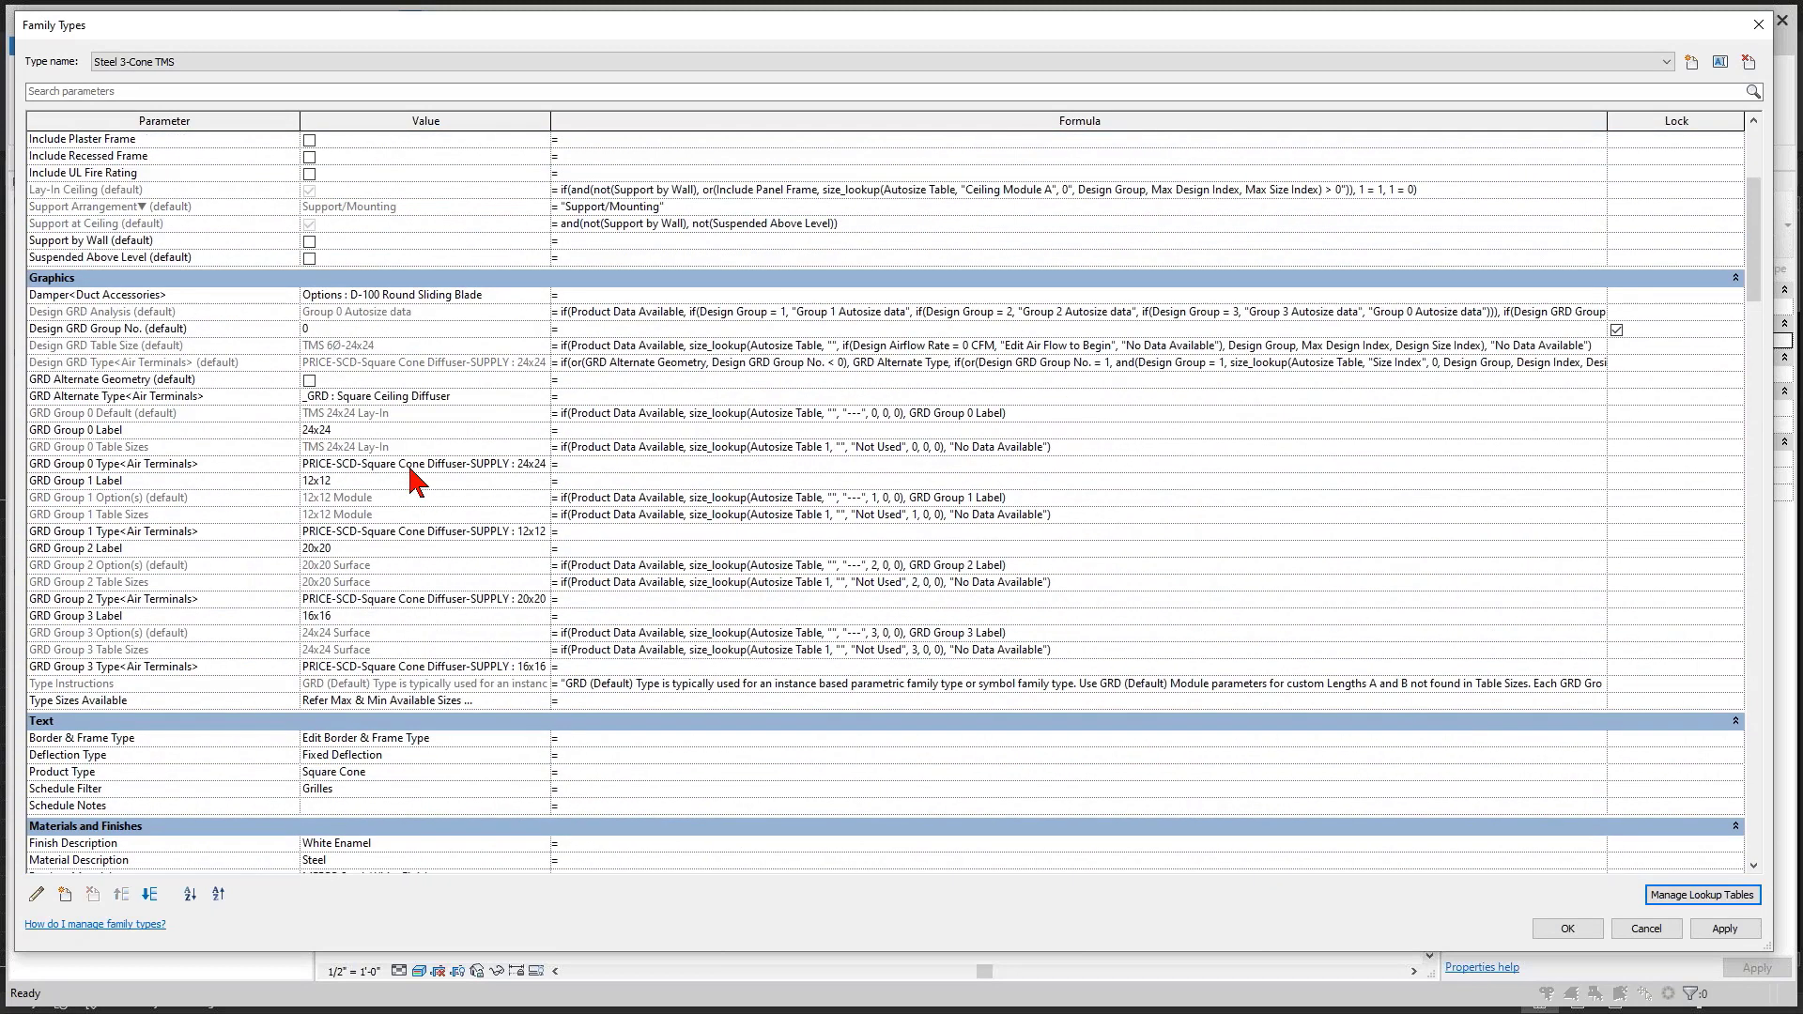
{"action": "left_click", "coordinate": [378, 330]}
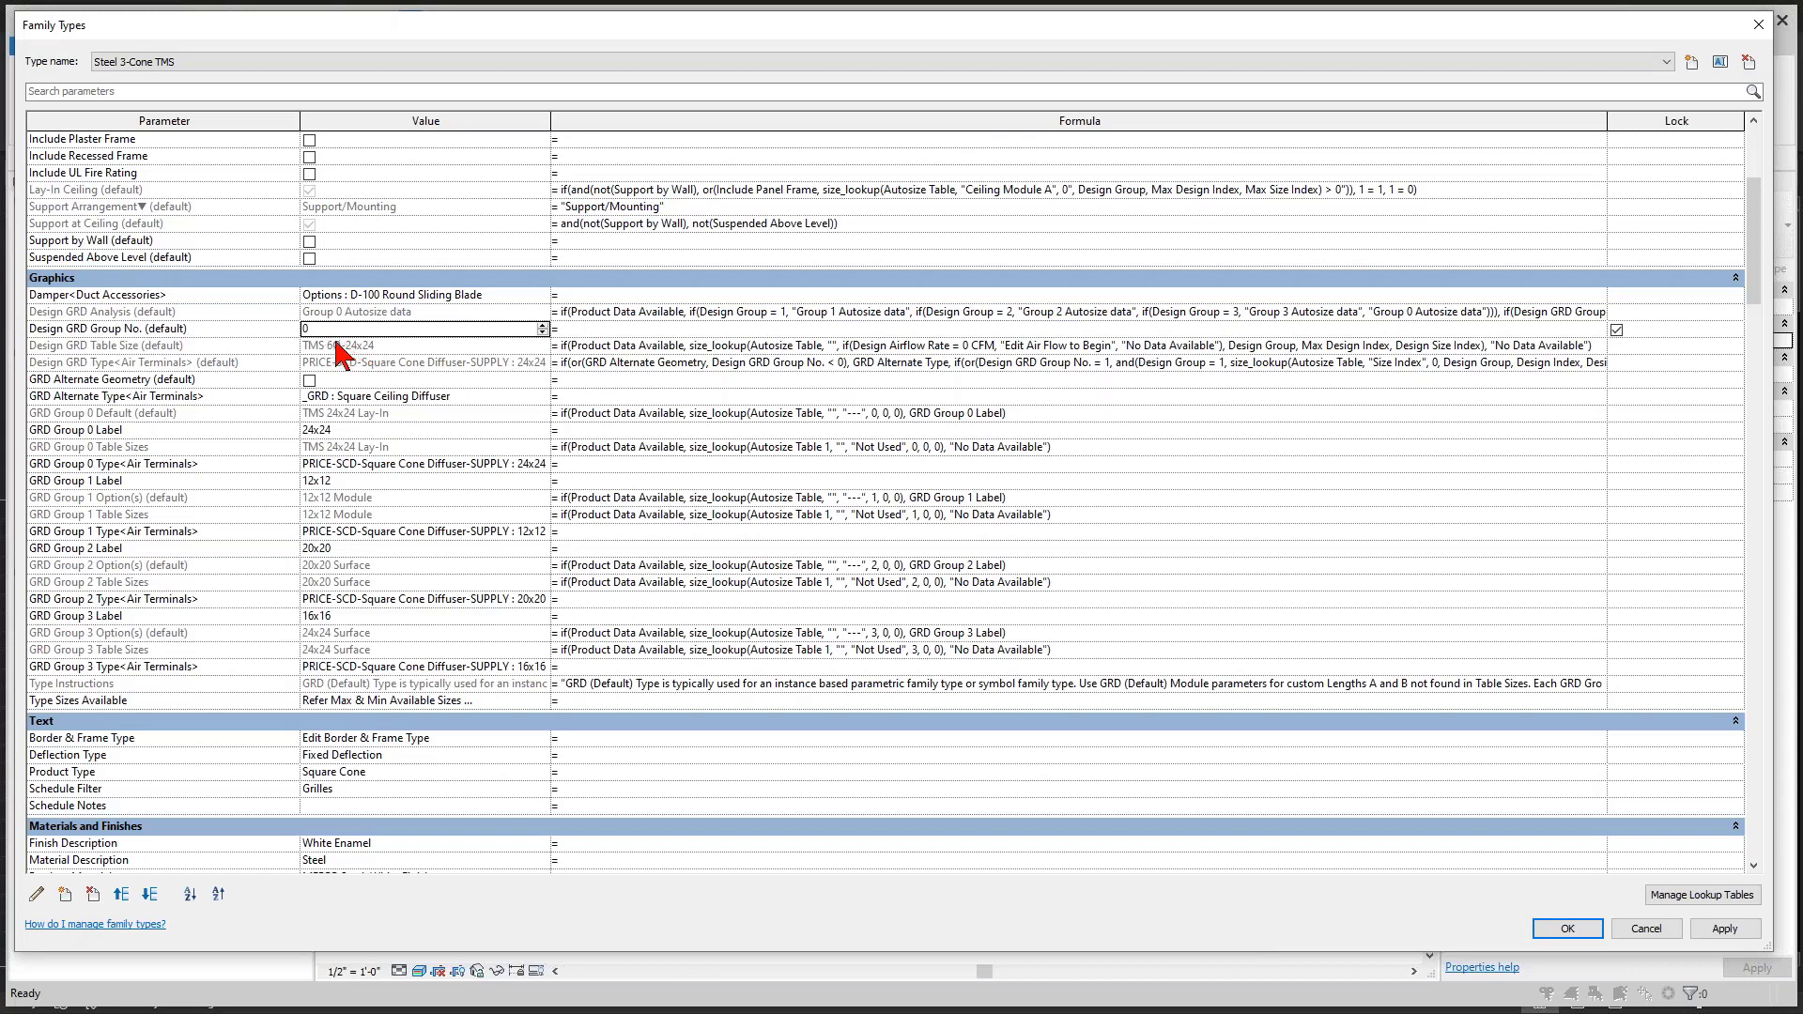
Switch to the Price SCD (I-P) workbook in Excel and replace "TMS 6" in A3 with the formula start ="SCD " &
{"action": "key", "text": "alt+Tab"}
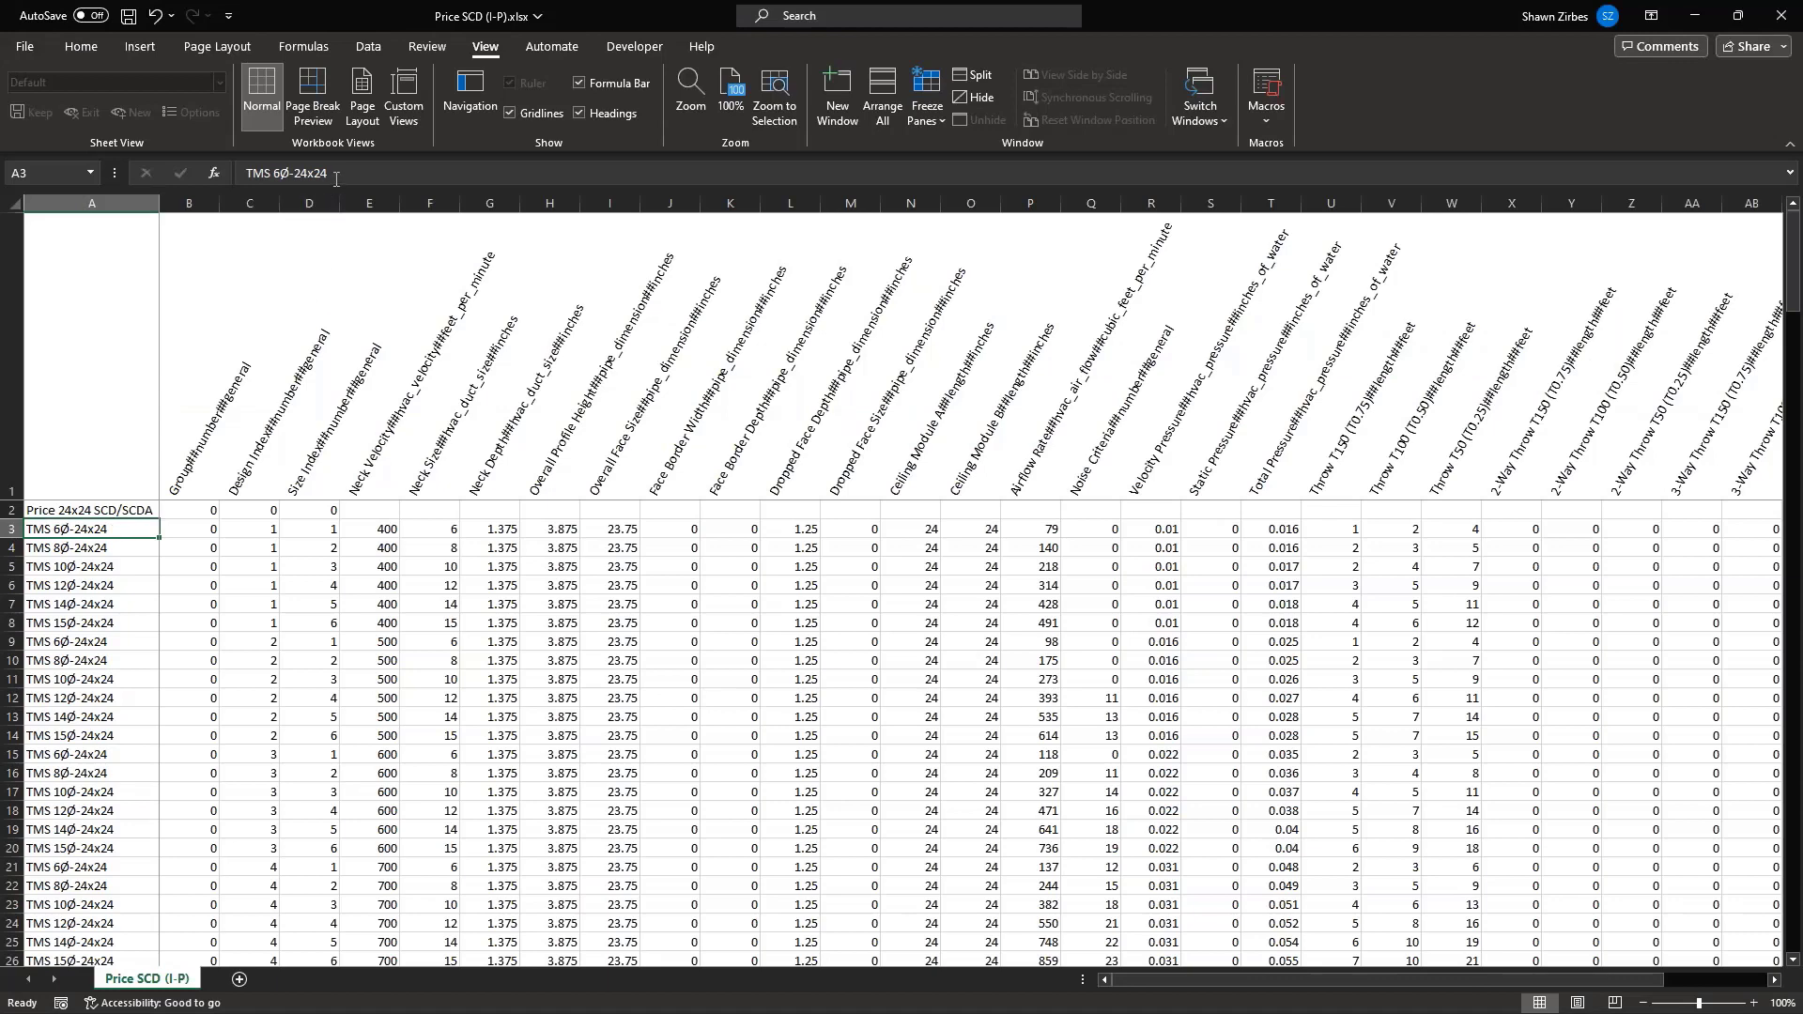
{"action": "left_click", "coordinate": [264, 176]}
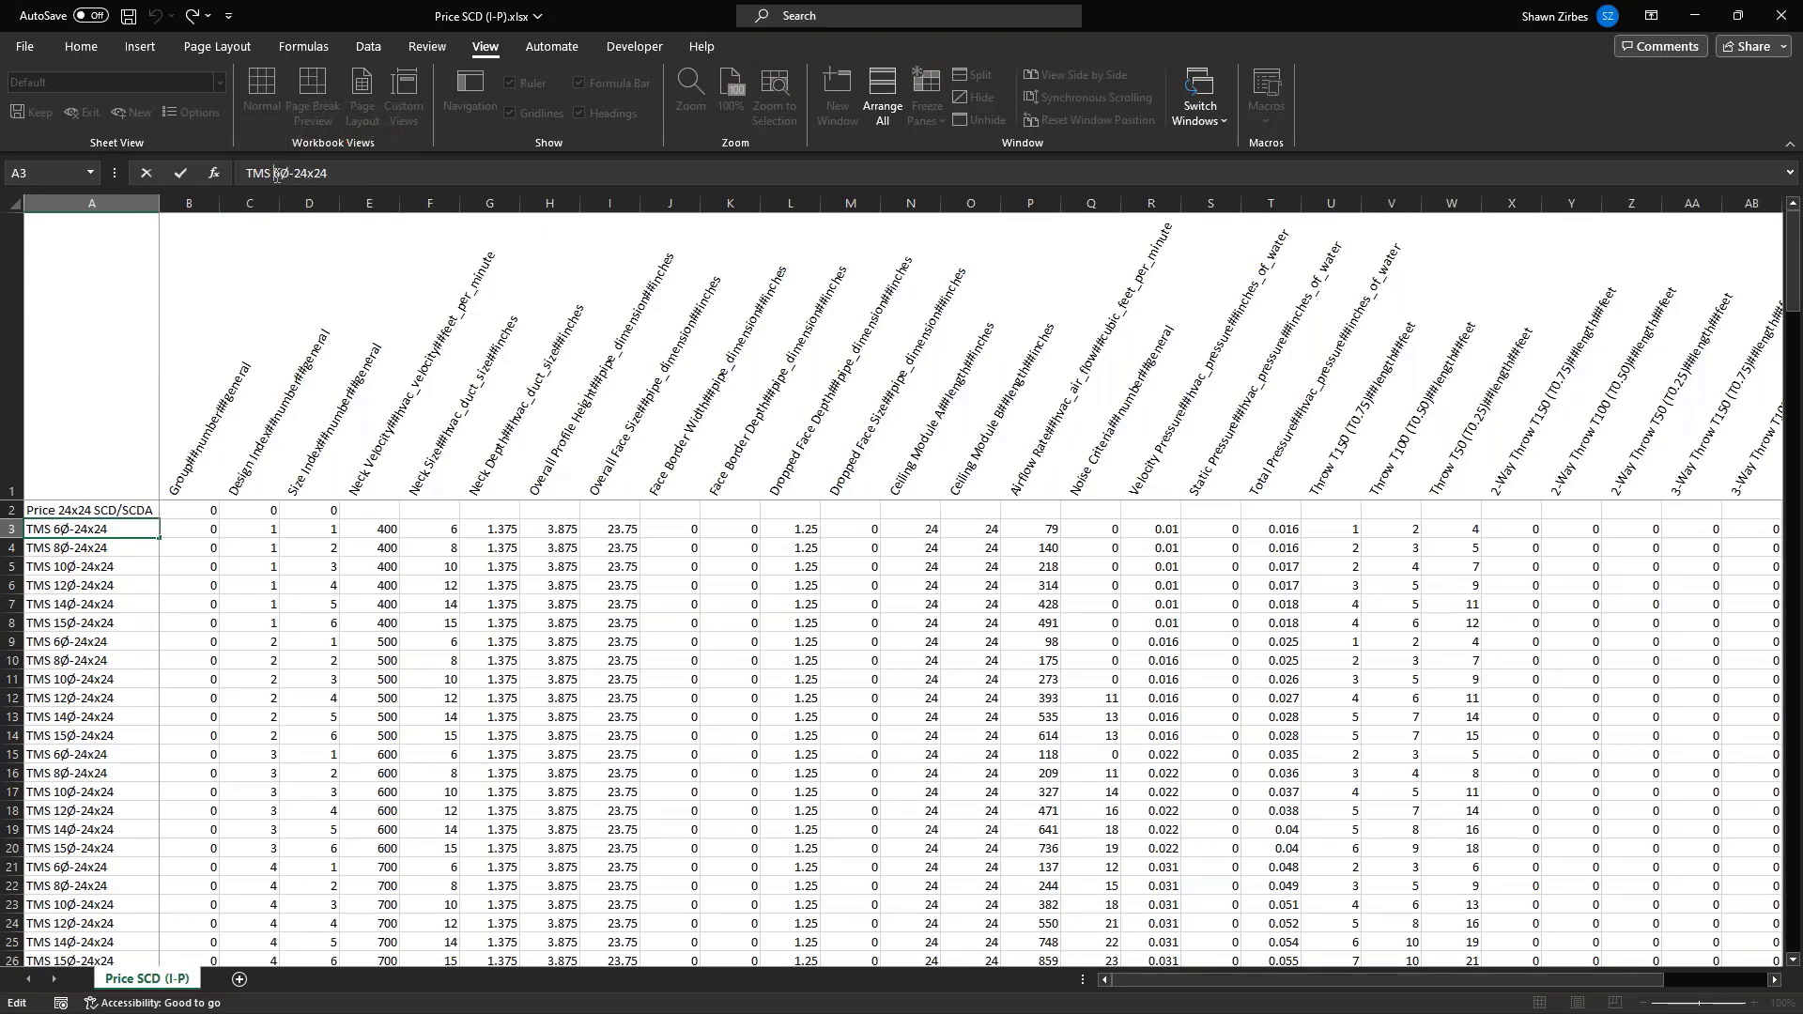
{"action": "left_click_drag", "start_coordinate": [270, 170], "coordinate": [228, 173]}
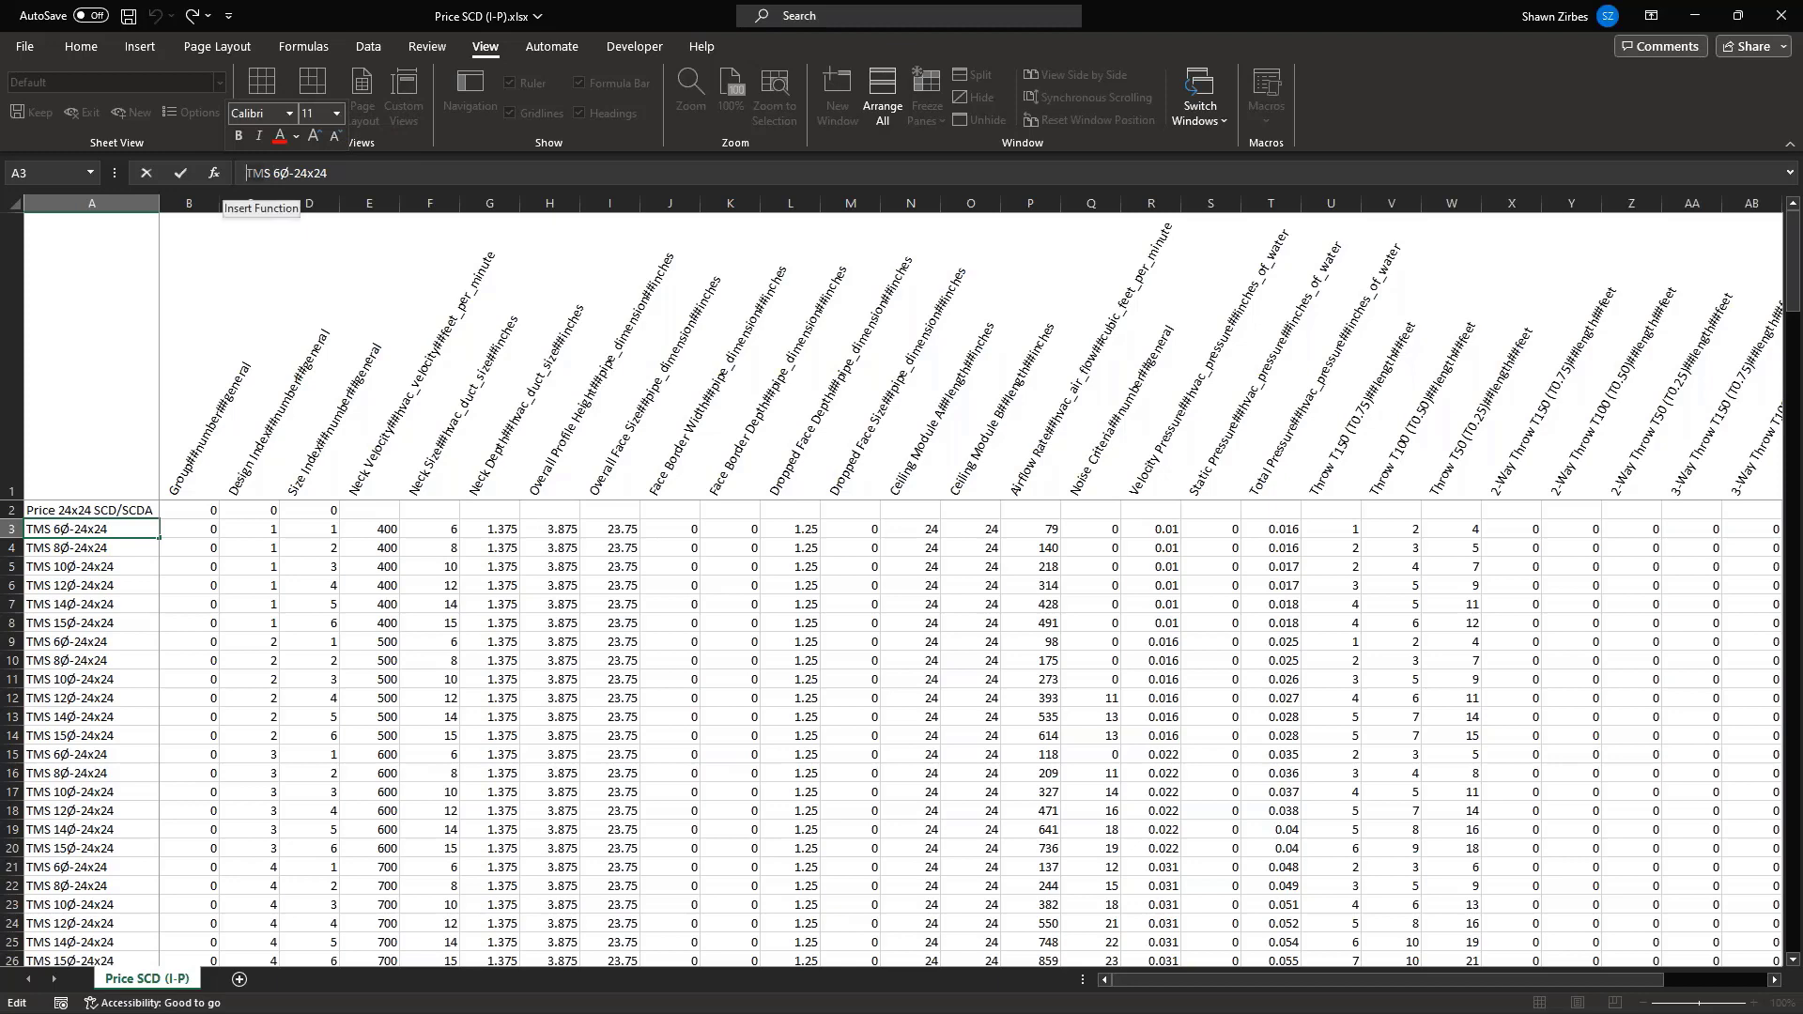
{"action": "key", "text": "BackSpace"}
{"action": "type", "text": "="}
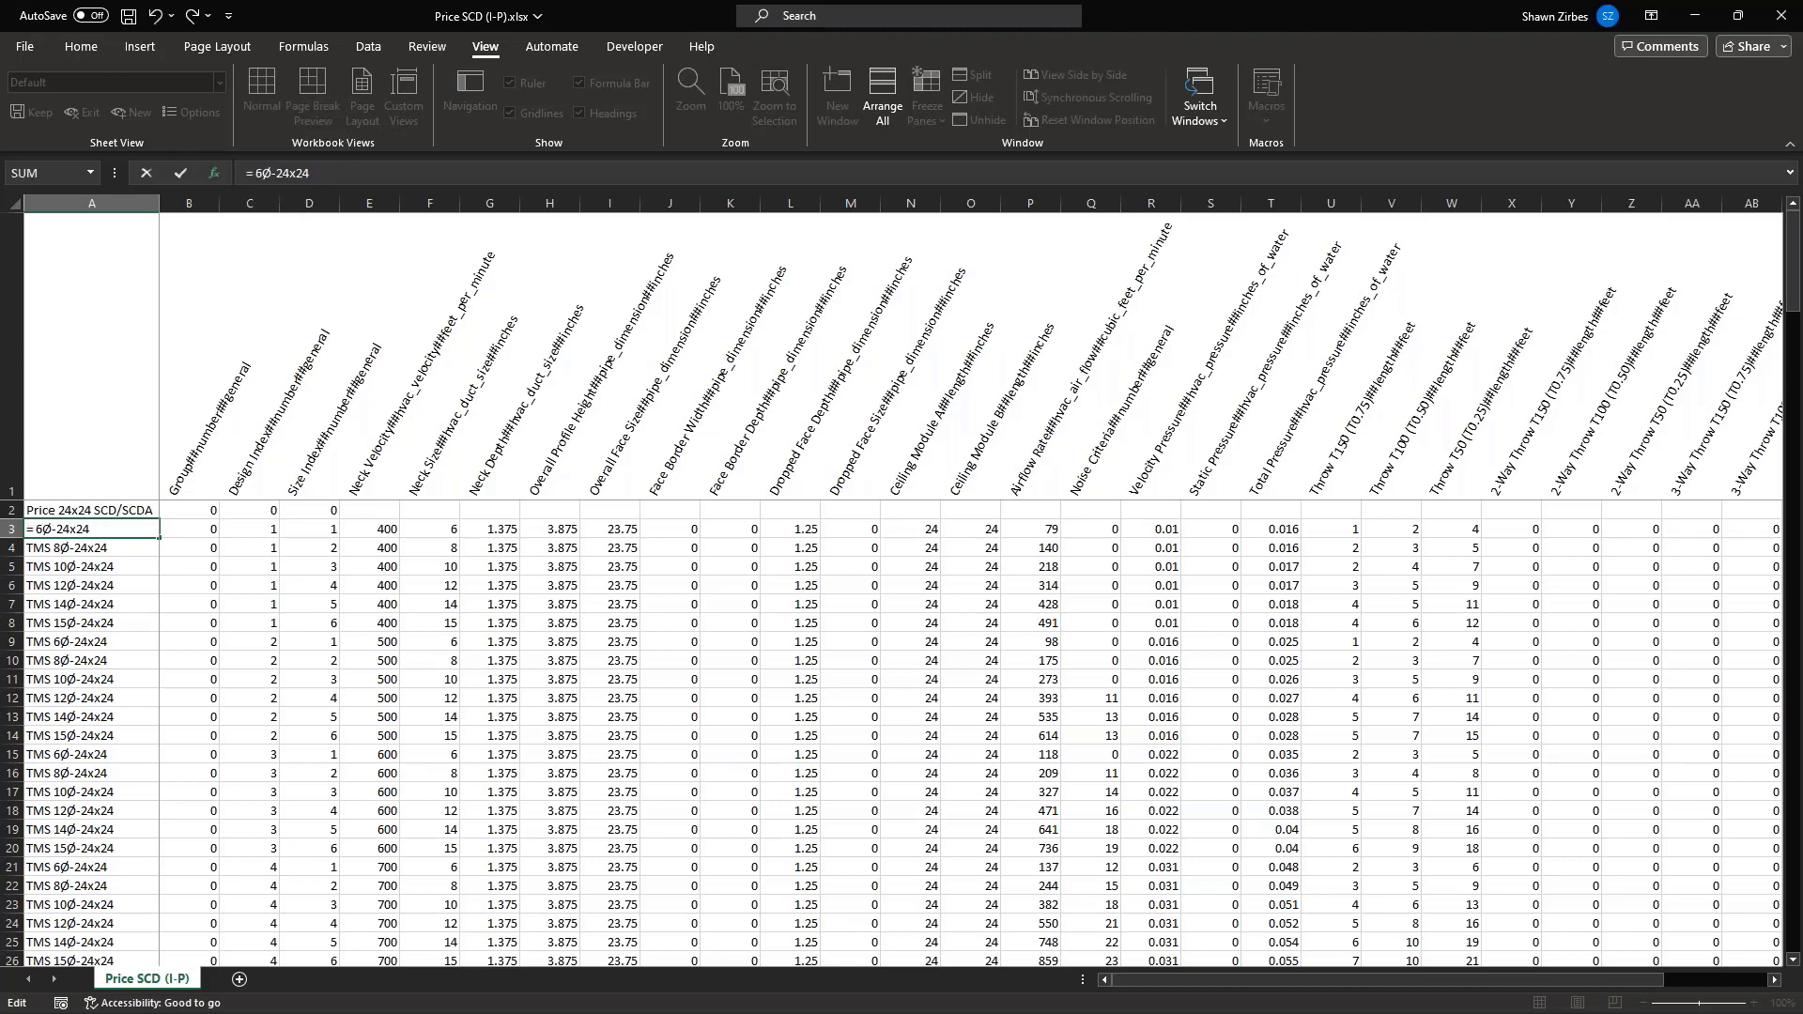
{"action": "type", "text": "\"SCD \""}
{"action": "key", "text": "Delete"}
{"action": "type", "text": "&"}
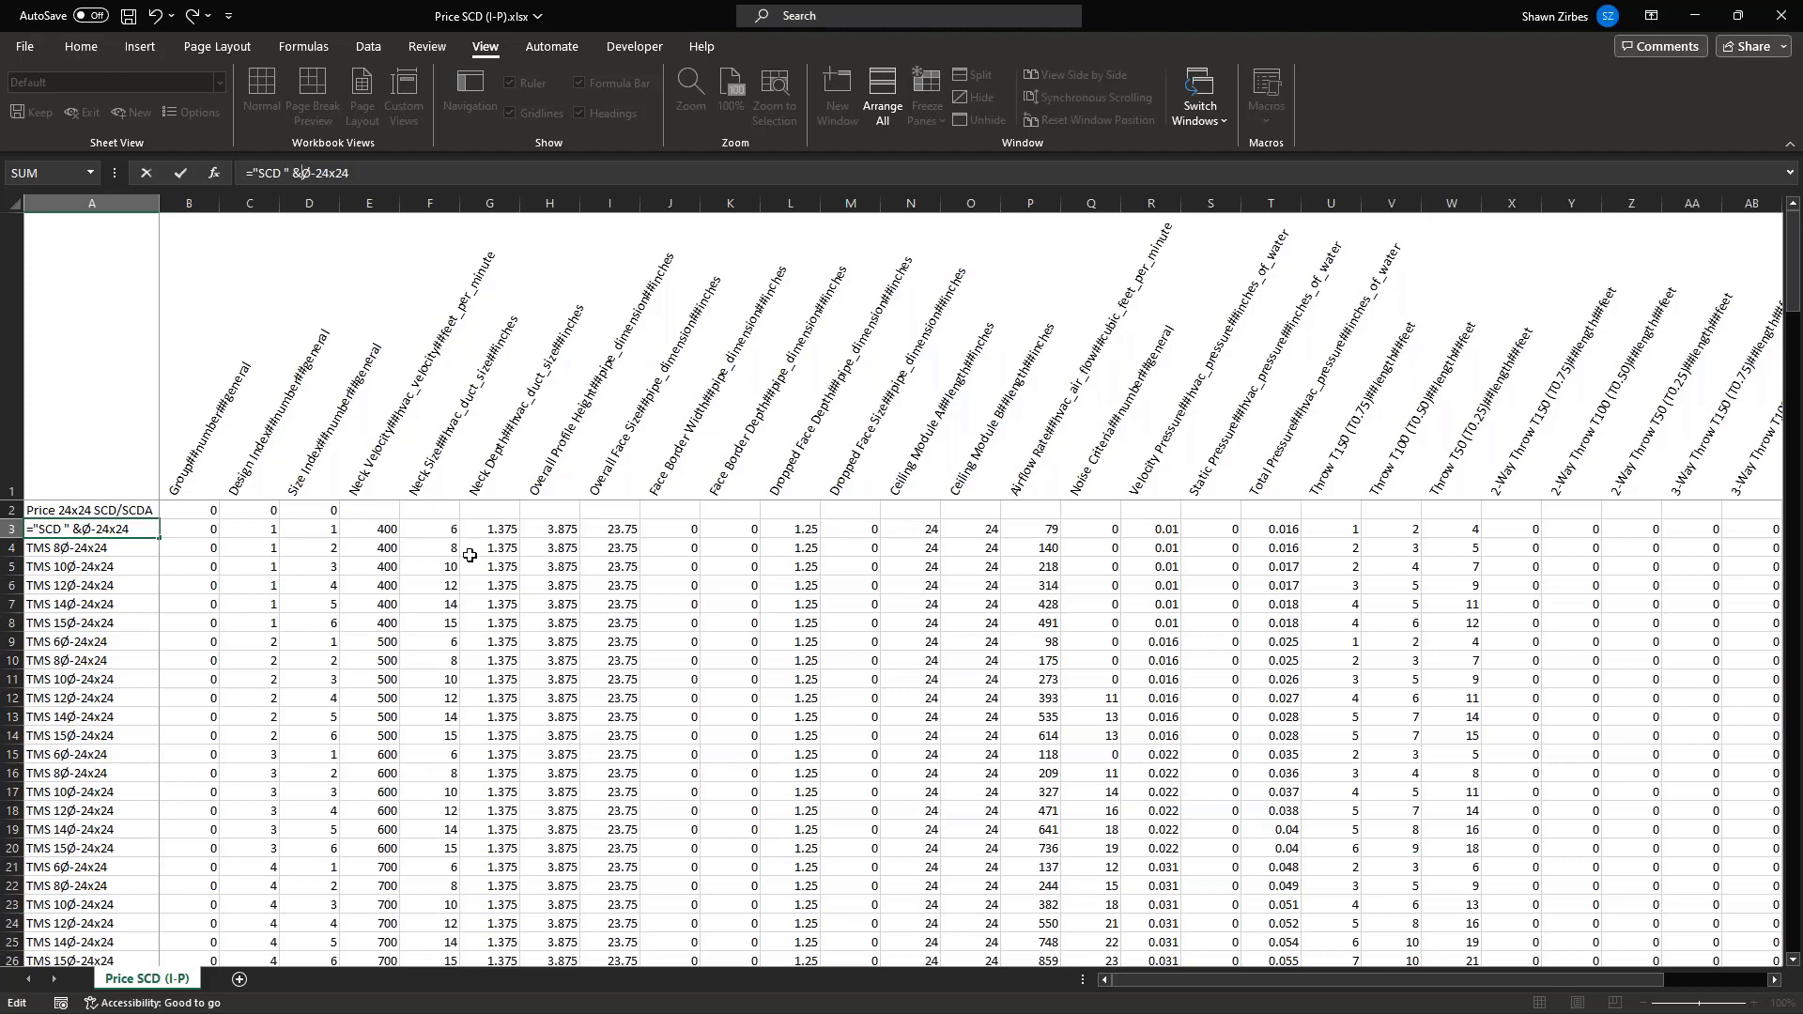
Extend the A3 formula with the neck size reference F3 and the quoted text "Ø-", joined with &
{"action": "left_click", "coordinate": [429, 530]}
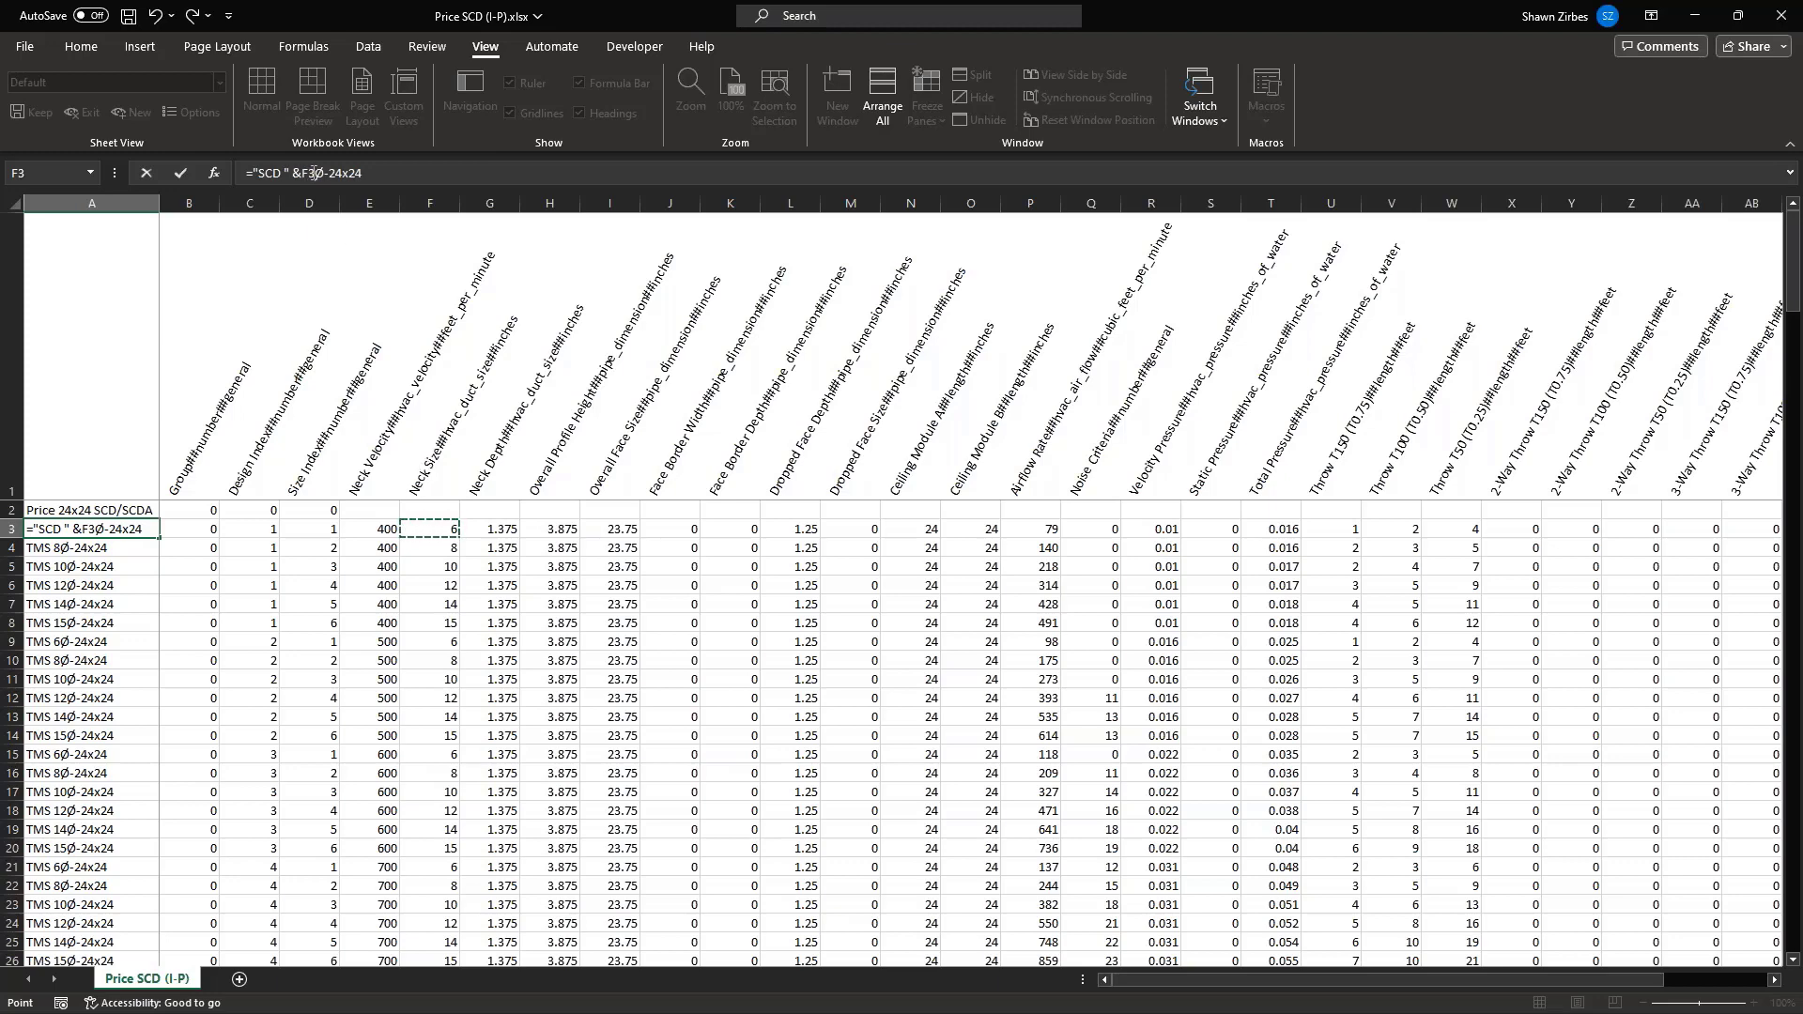
{"action": "key", "text": "F2"}
{"action": "type", "text": "&\""}
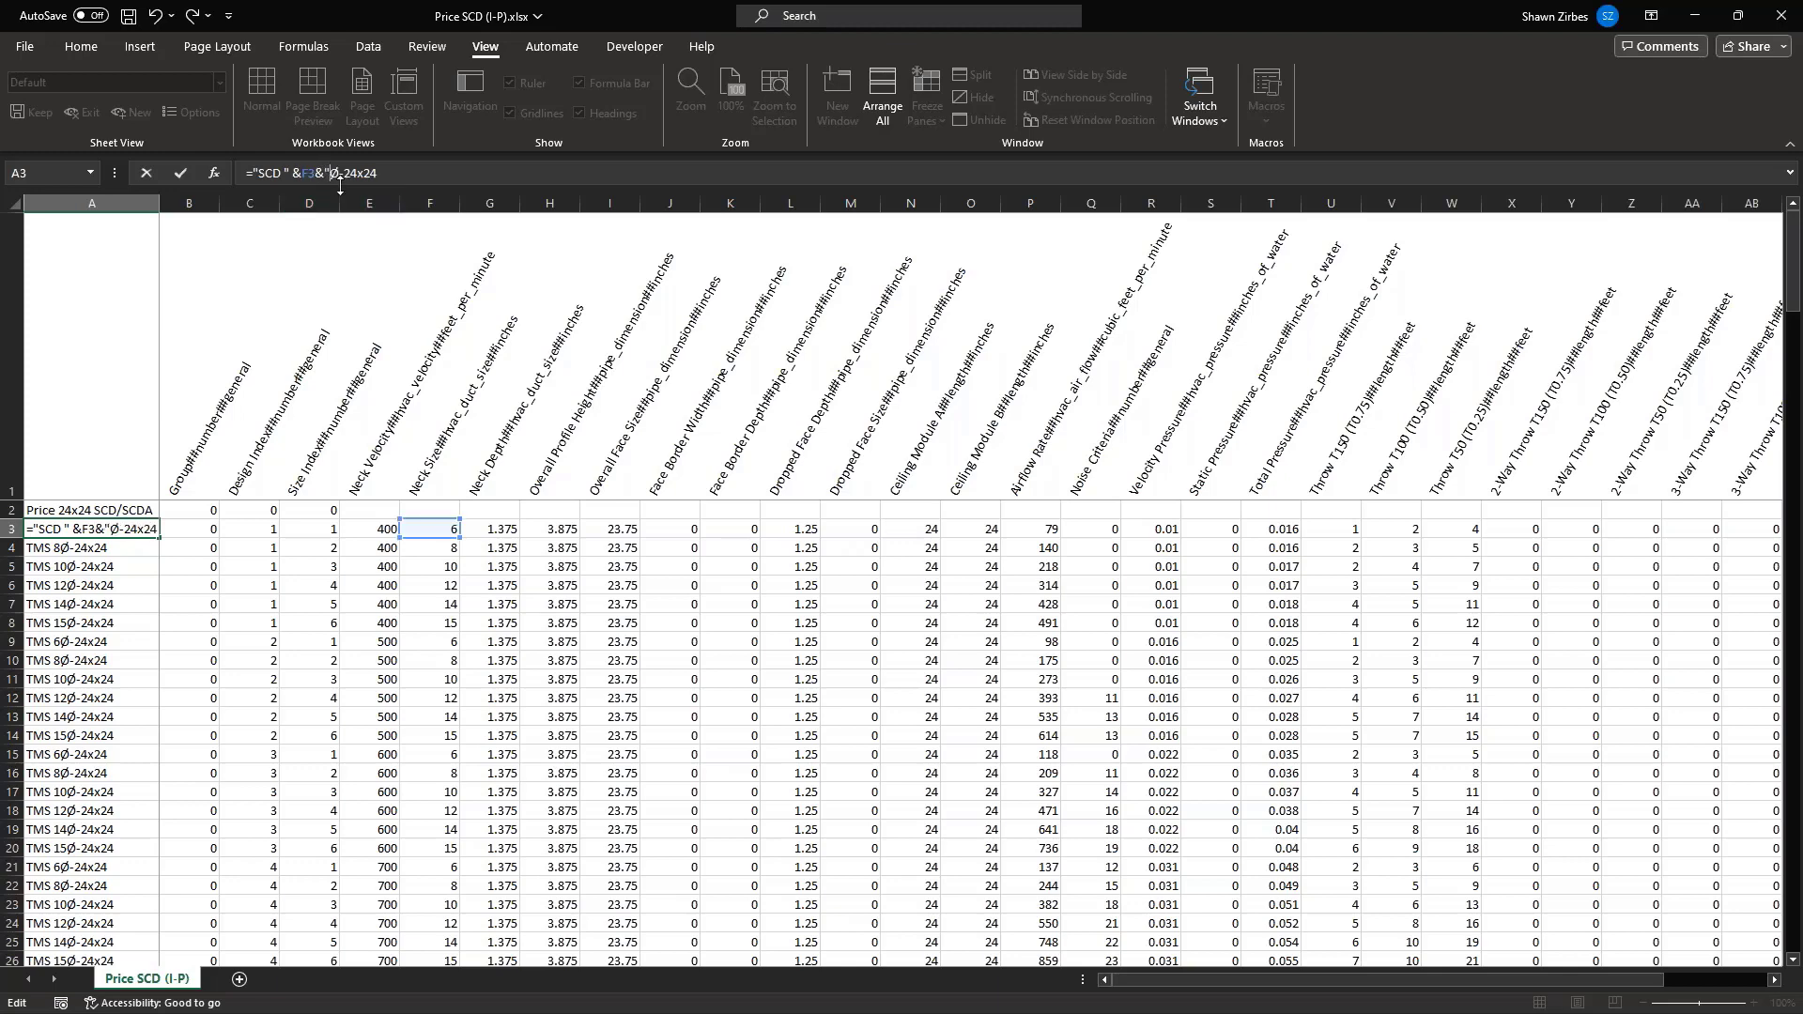
{"action": "left_click", "coordinate": [343, 173]}
{"action": "type", "text": "\""}
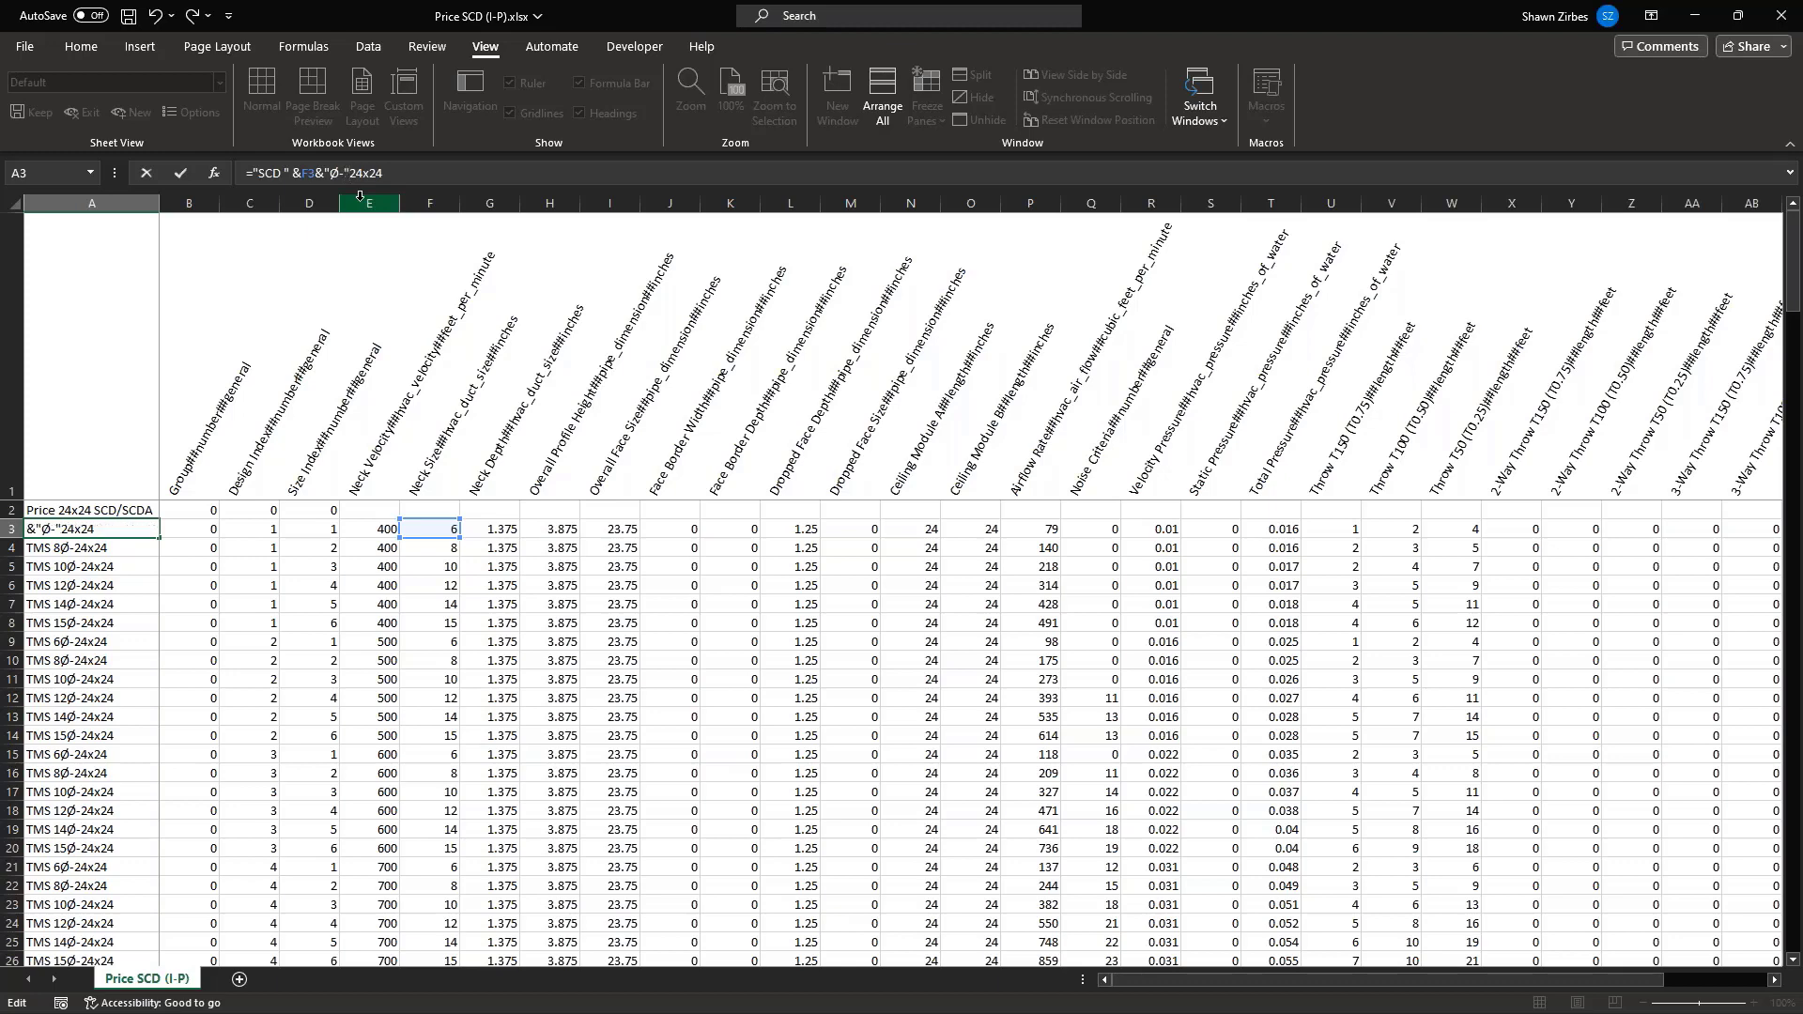
{"action": "type", "text": "&"}
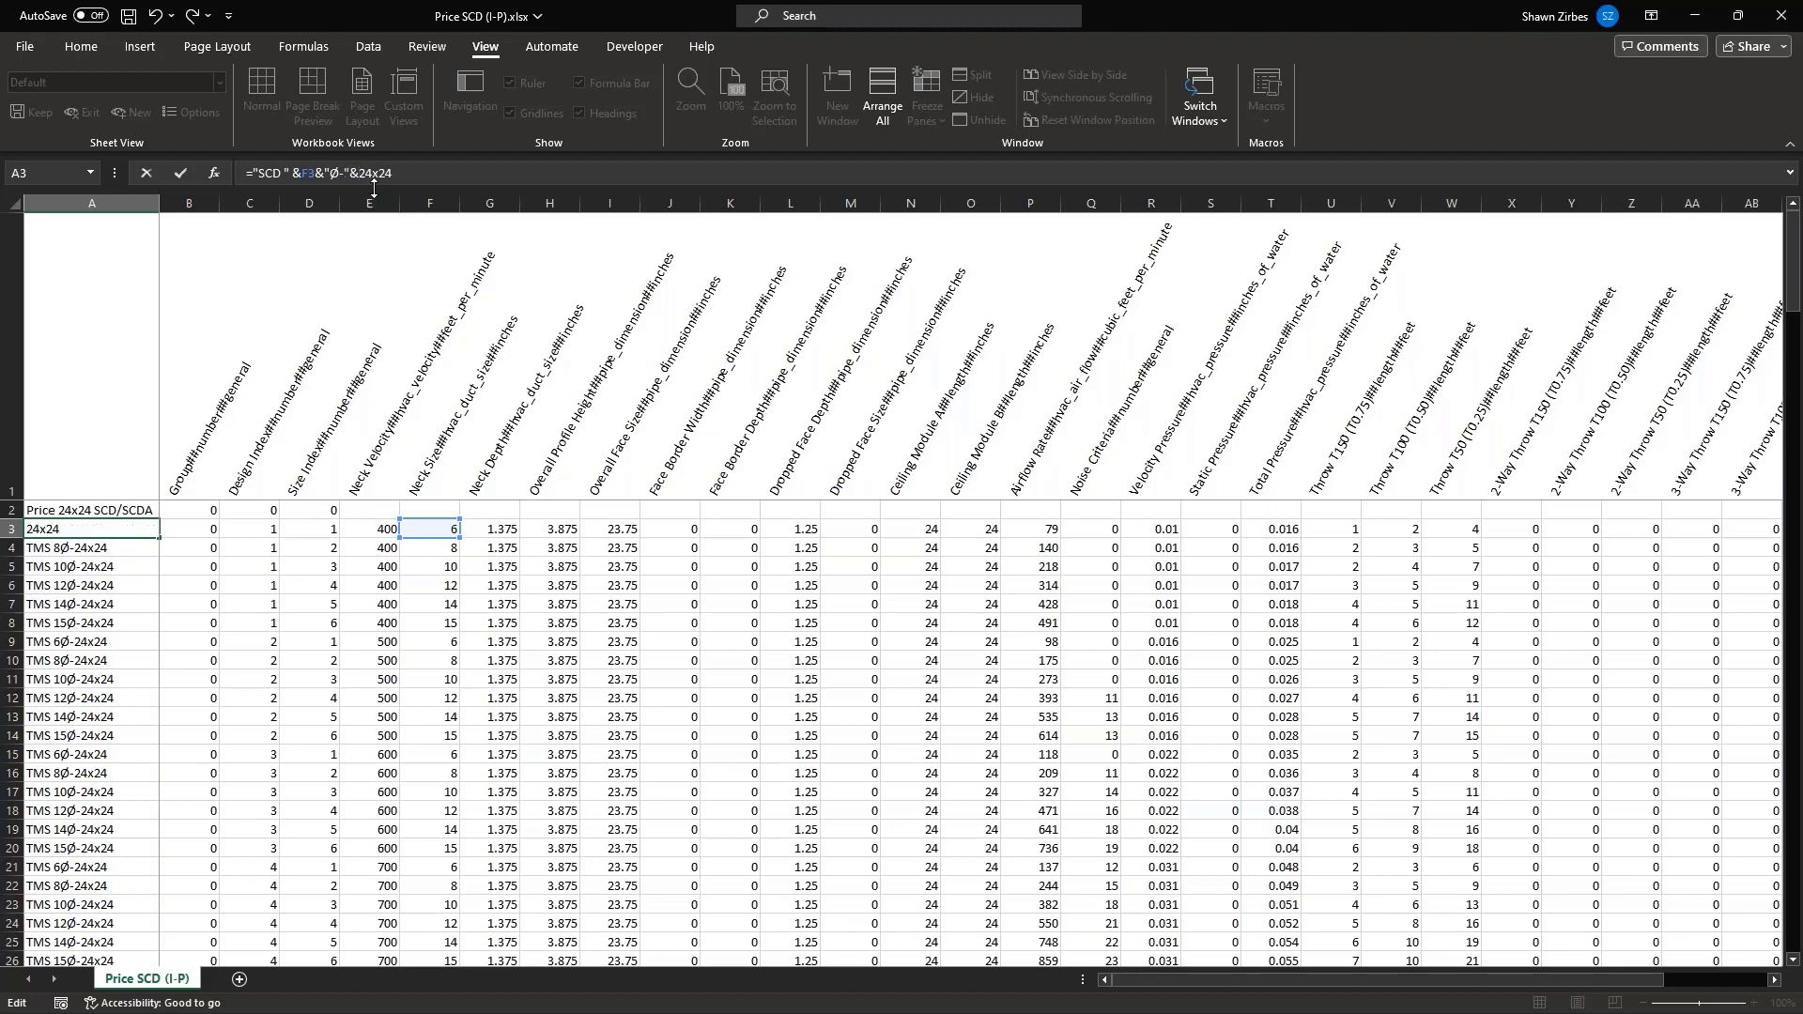
Replace the fixed 24x24 text in the A3 formula with the ceiling module references N3&"x"&O3
{"action": "left_click", "coordinate": [408, 170]}
{"action": "key", "text": "BackSpace"}
{"action": "key", "text": "BackSpace"}
{"action": "key", "text": "BackSpace"}
{"action": "key", "text": "BackSpace"}
{"action": "key", "text": "BackSpace"}
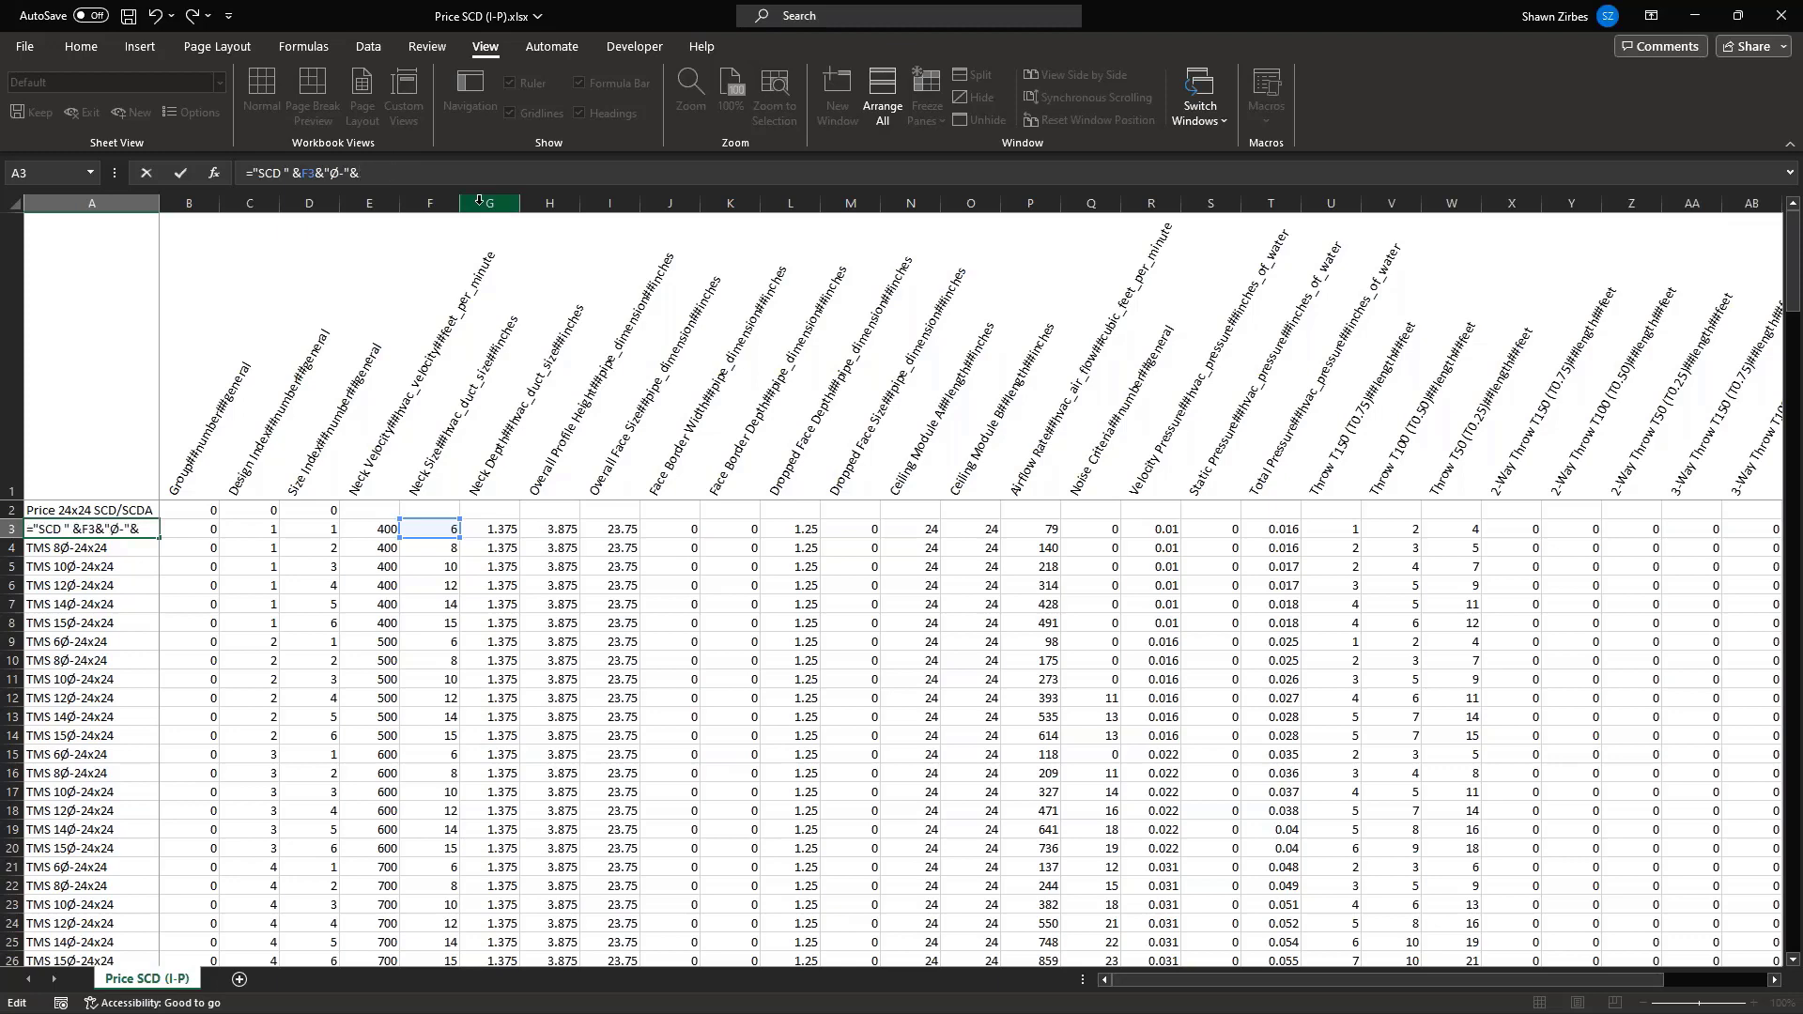
{"action": "left_click", "coordinate": [917, 532]}
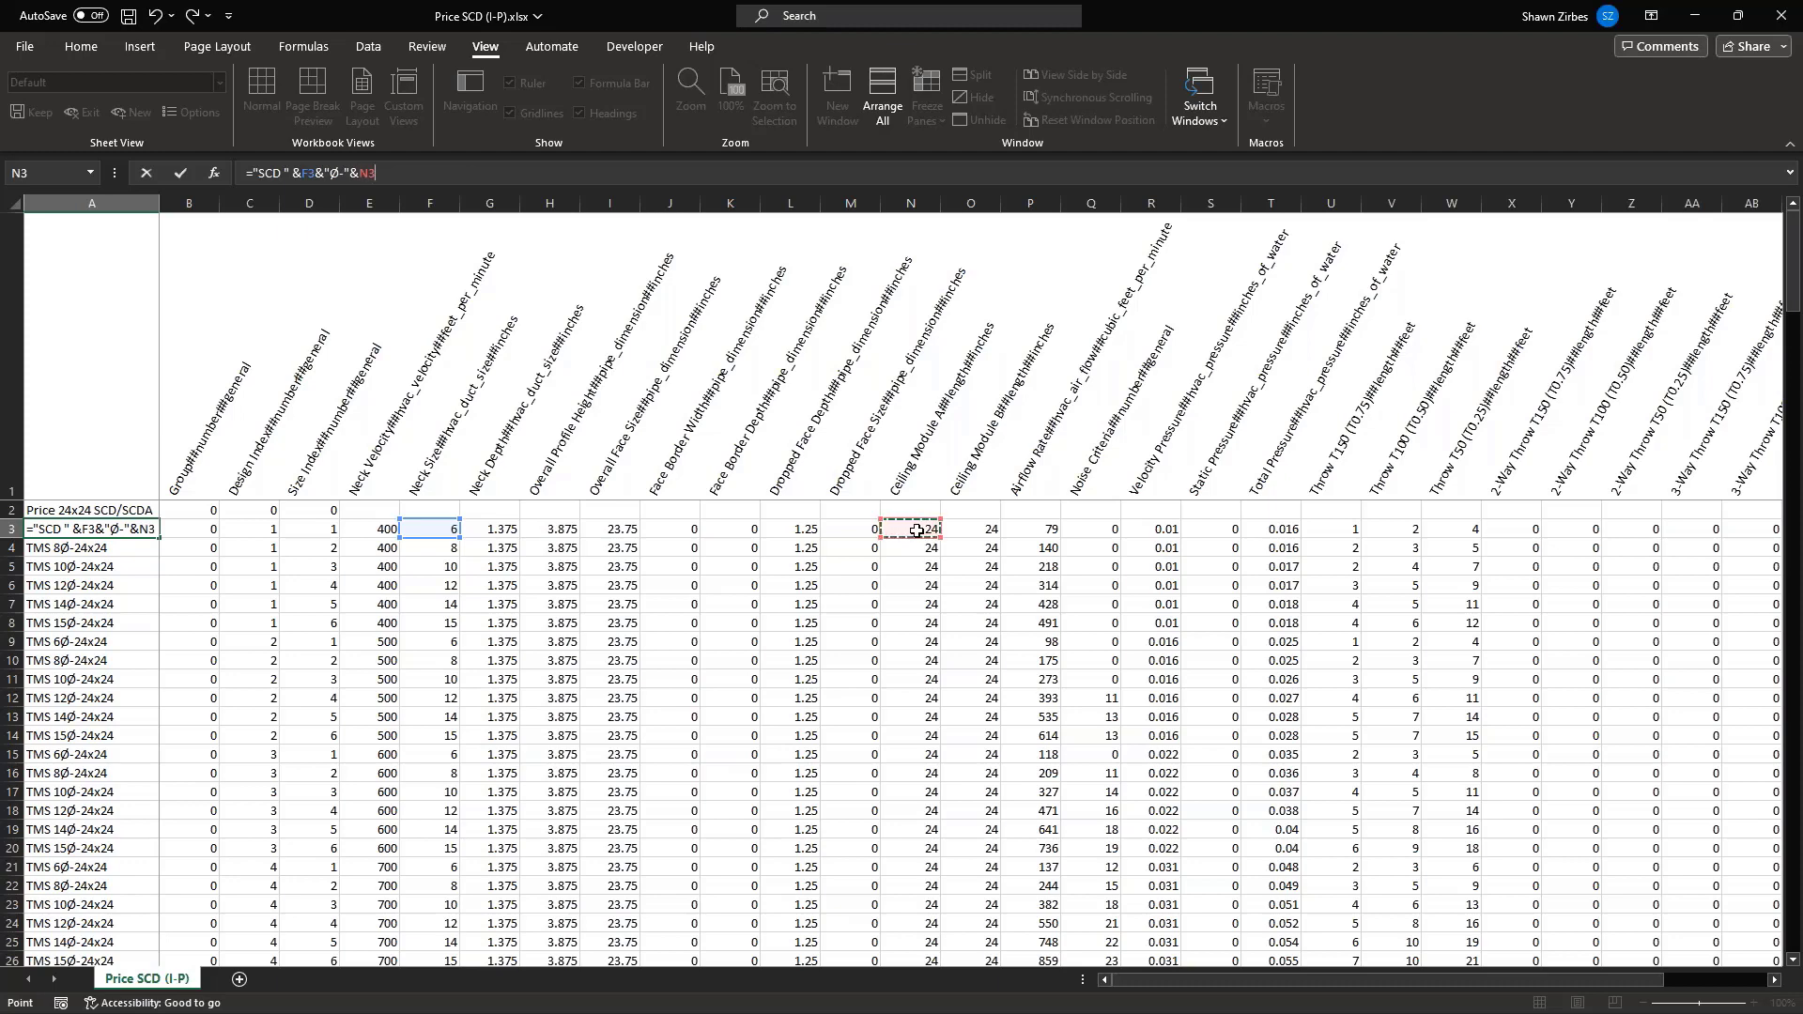
{"action": "type", "text": "&\"x\"&"}
{"action": "left_click", "coordinate": [976, 526]}
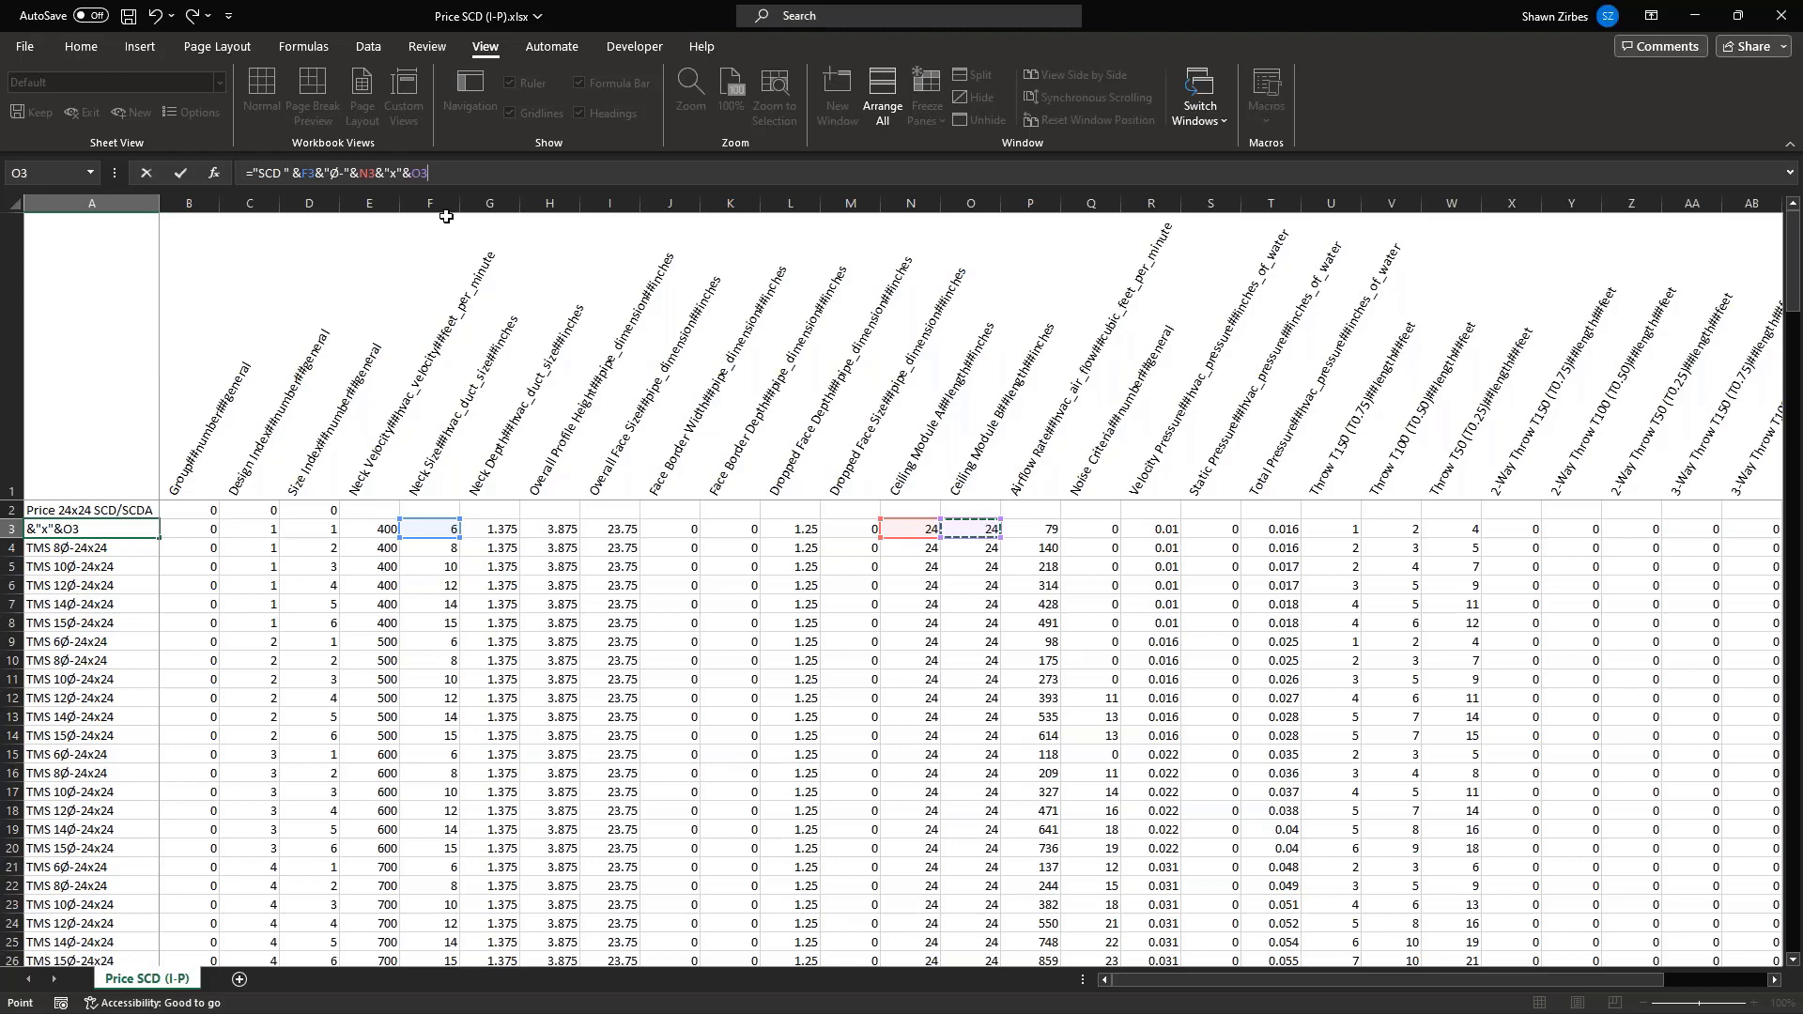
Finish the A3 formula by appending the neck velocity as &"-"&E3
{"action": "type", "text": "&\"-\"&"}
{"action": "left_click", "coordinate": [365, 531]}
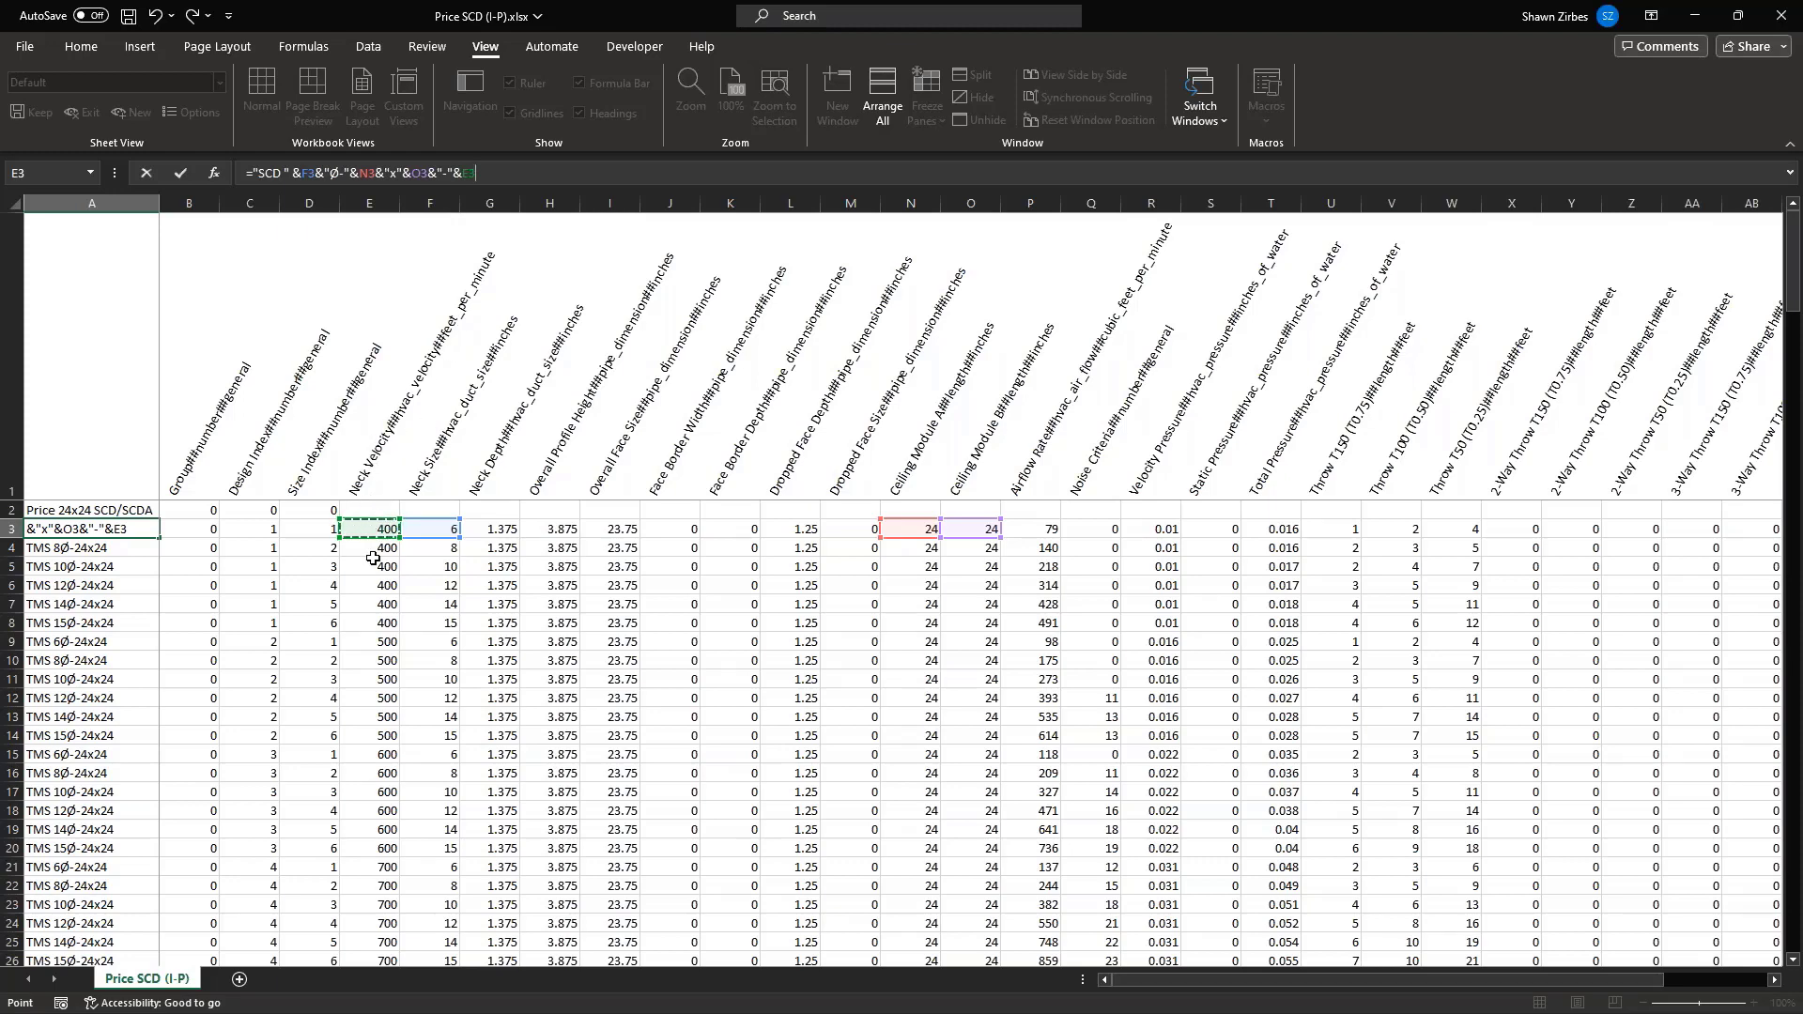
{"action": "key", "text": "Return"}
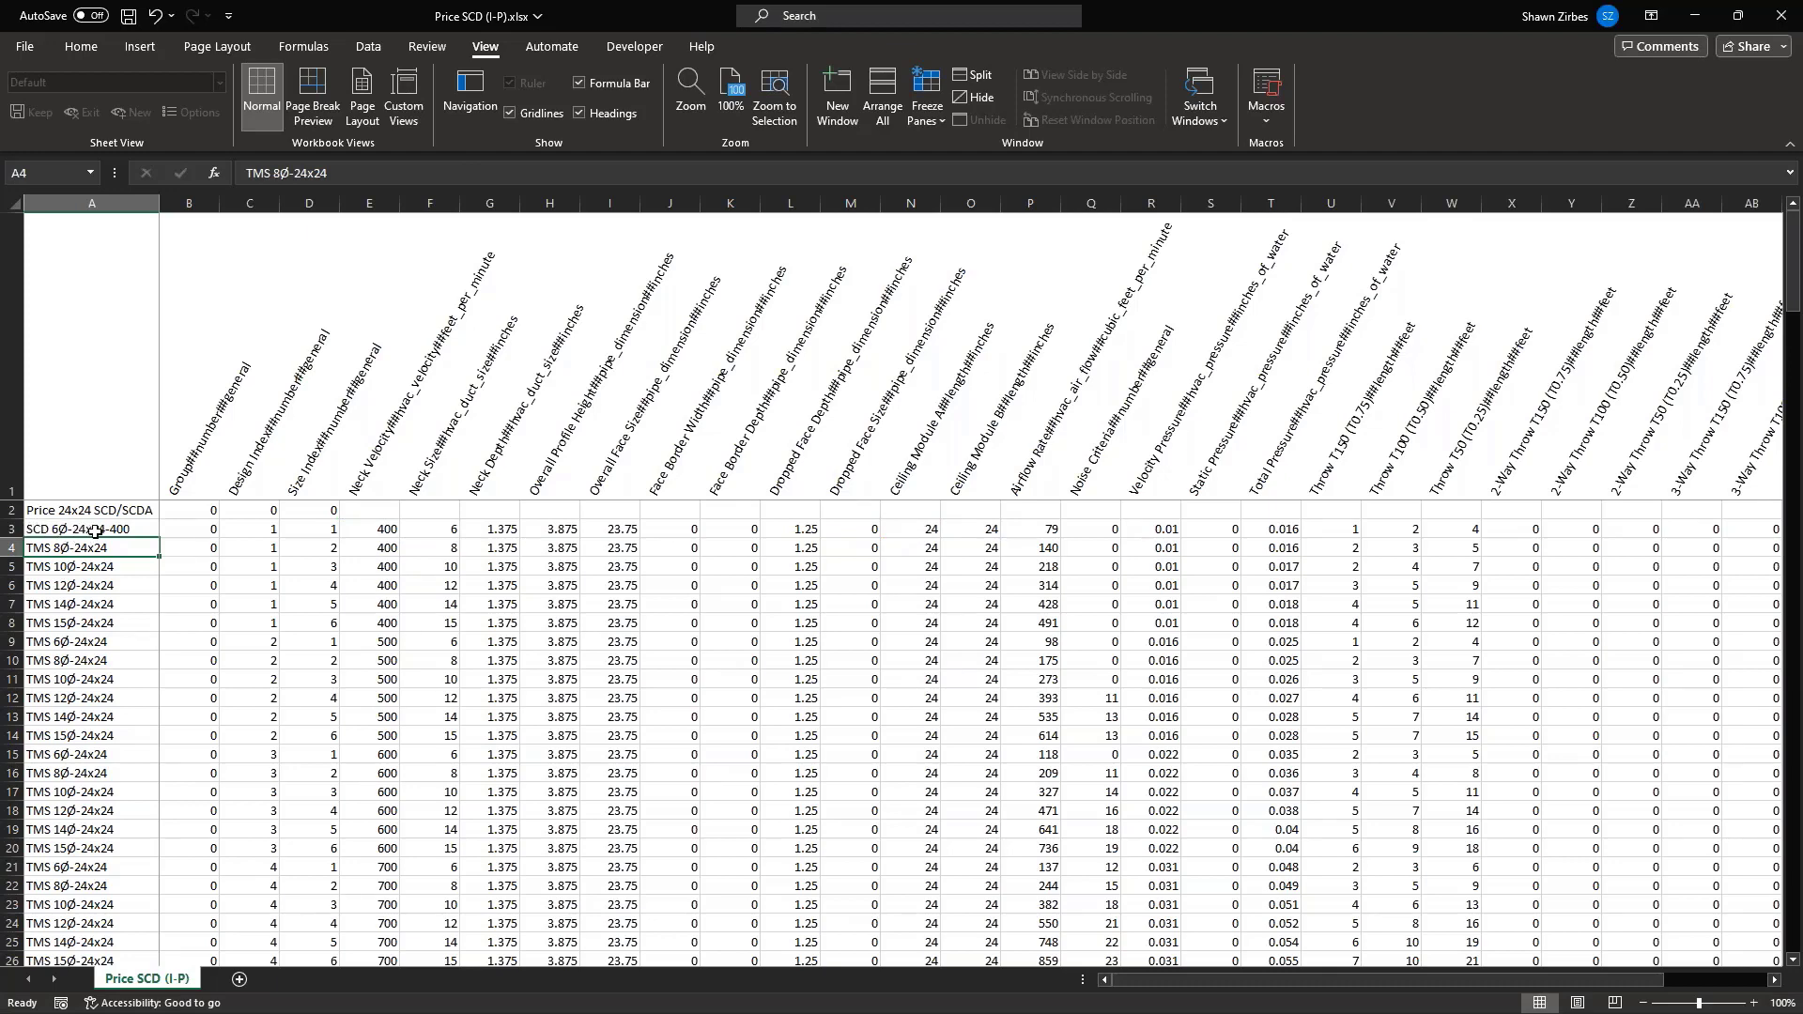
Fill the A3 label formula down through all size rows of the 24x24 group
{"action": "left_click", "coordinate": [138, 531]}
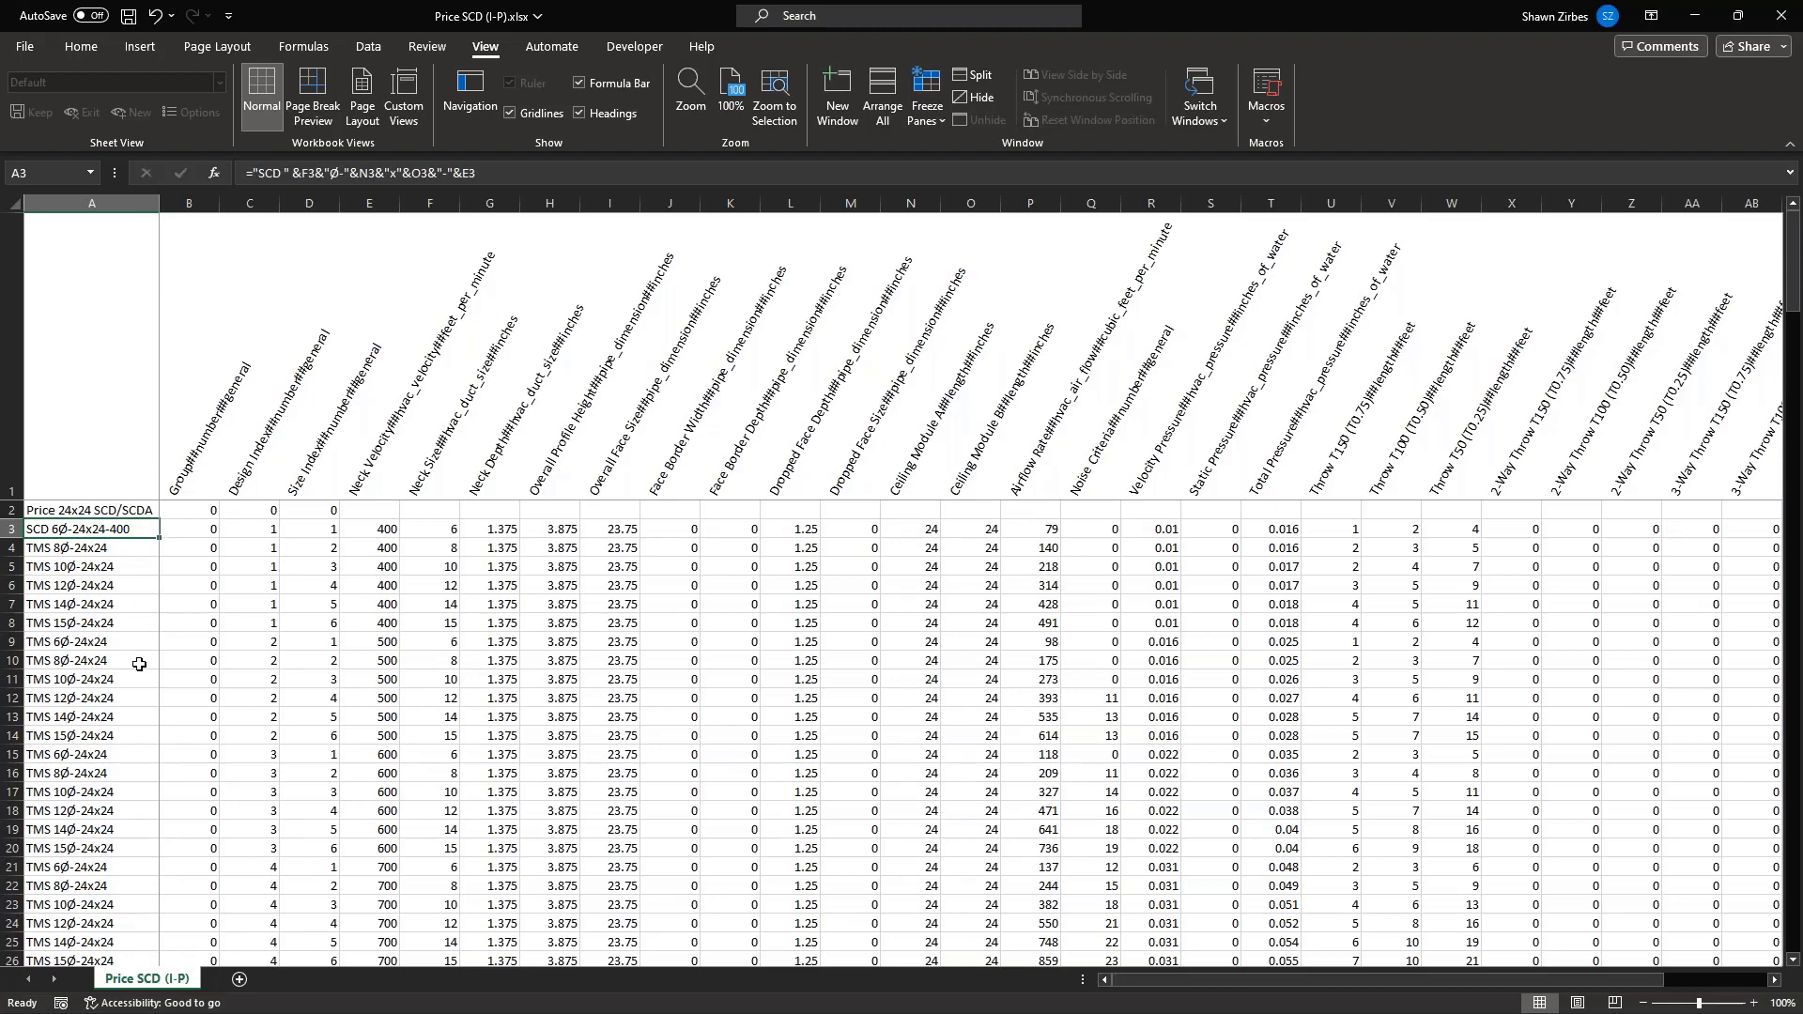
{"action": "double_click", "coordinate": [159, 540]}
{"action": "scroll", "coordinate": [159, 583], "scroll_direction": "down", "scroll_amount": 8}
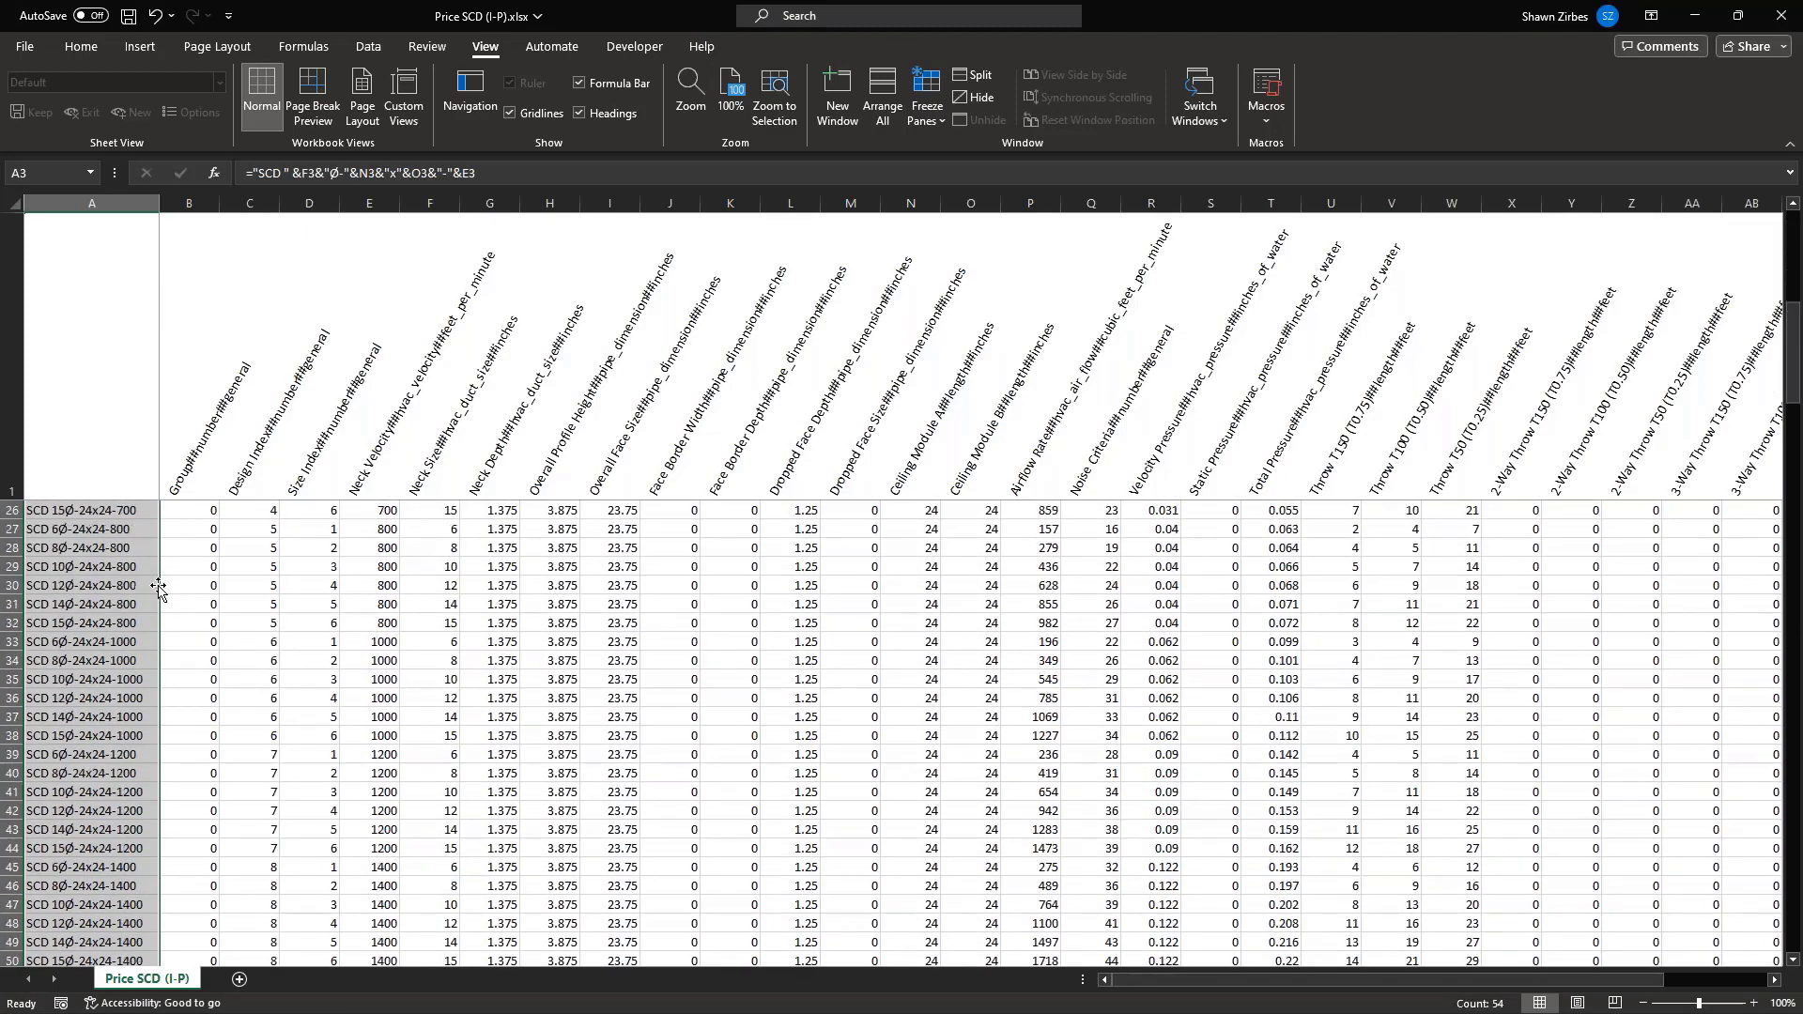
Copy the label formula from A56 to A59 and fill it down through the 12x12 group's rows
{"action": "scroll", "coordinate": [87, 699], "scroll_direction": "down", "scroll_amount": 7}
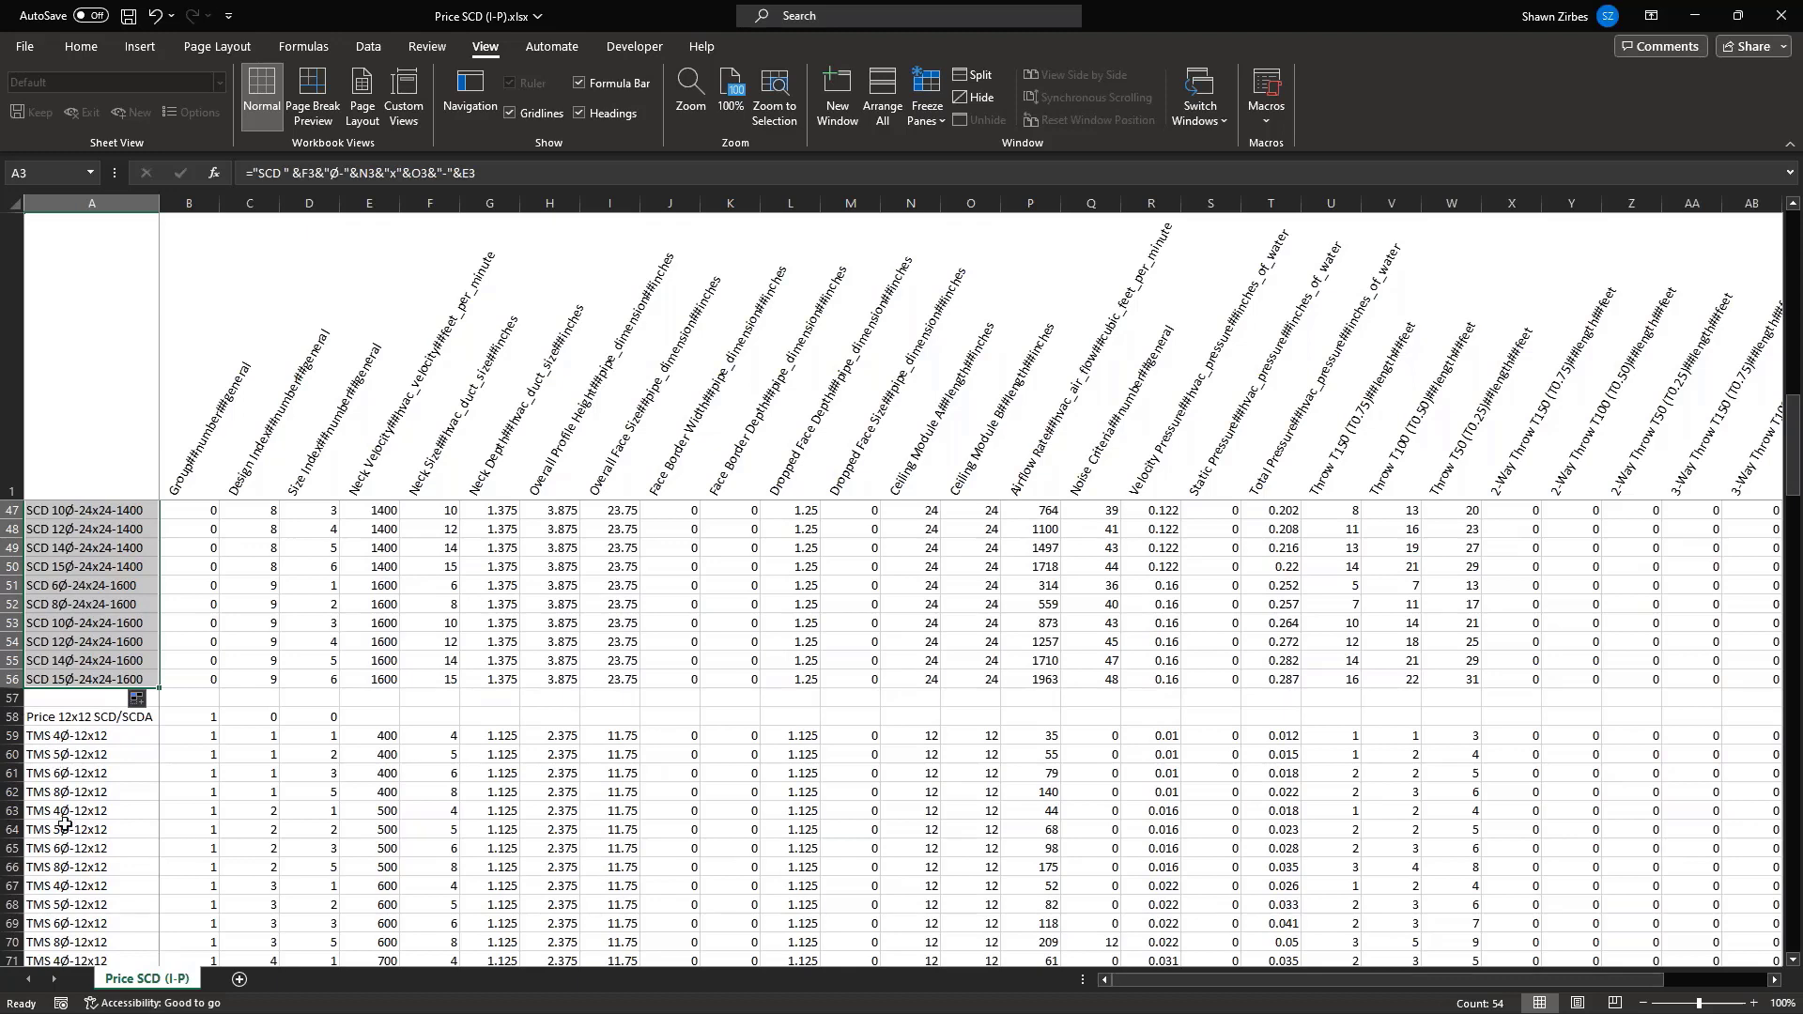
{"action": "left_click", "coordinate": [82, 678]}
{"action": "key", "text": "ctrl+c"}
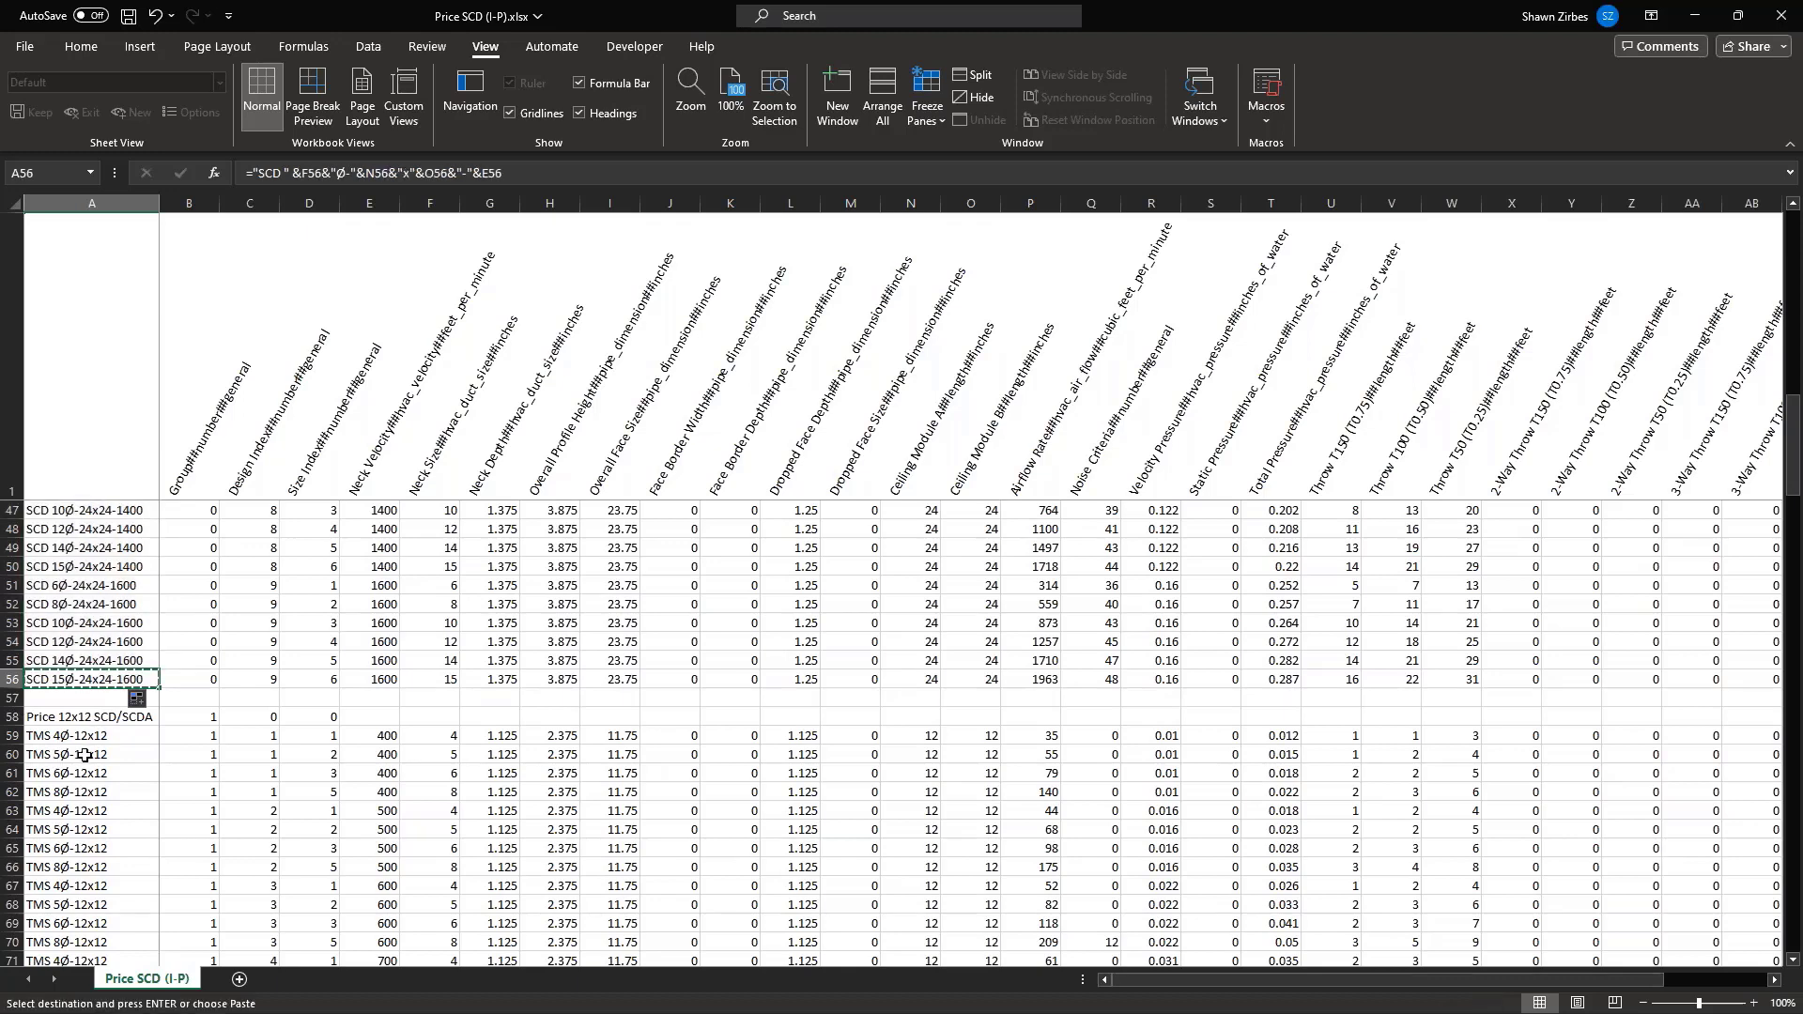
{"action": "left_click", "coordinate": [84, 735]}
{"action": "key", "text": "ctrl+v"}
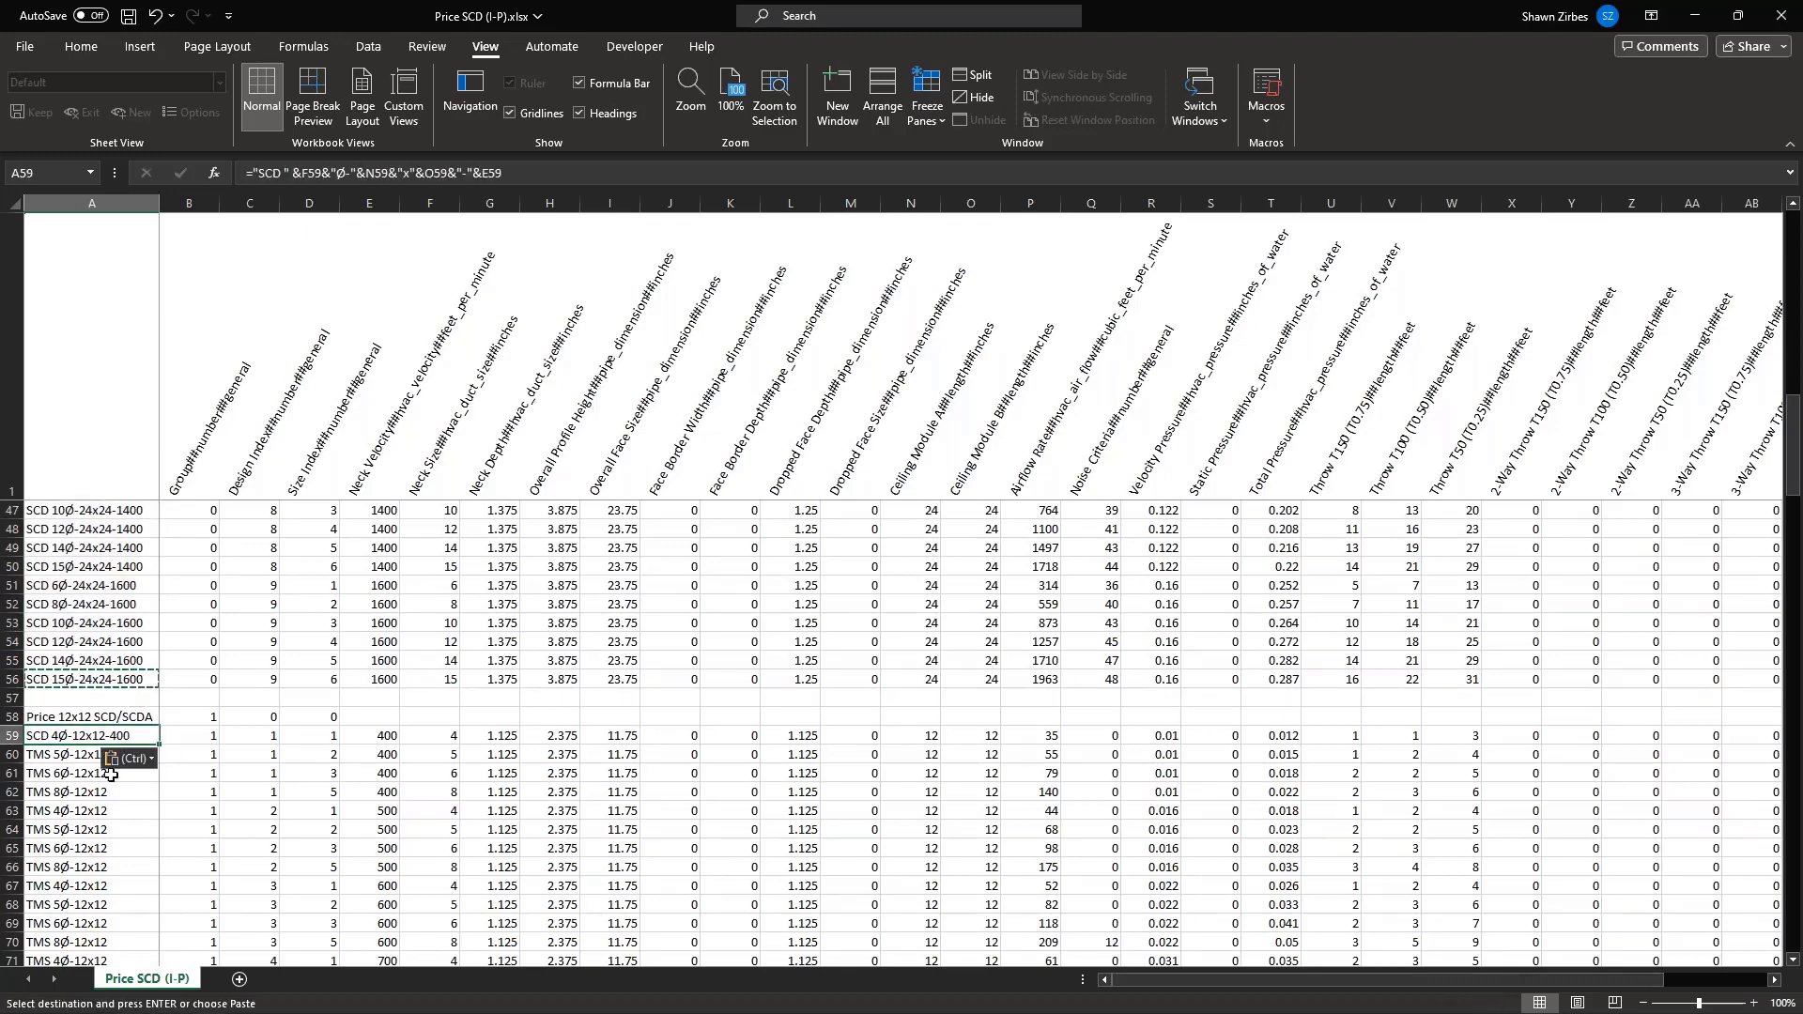
{"action": "left_click", "coordinate": [156, 792]}
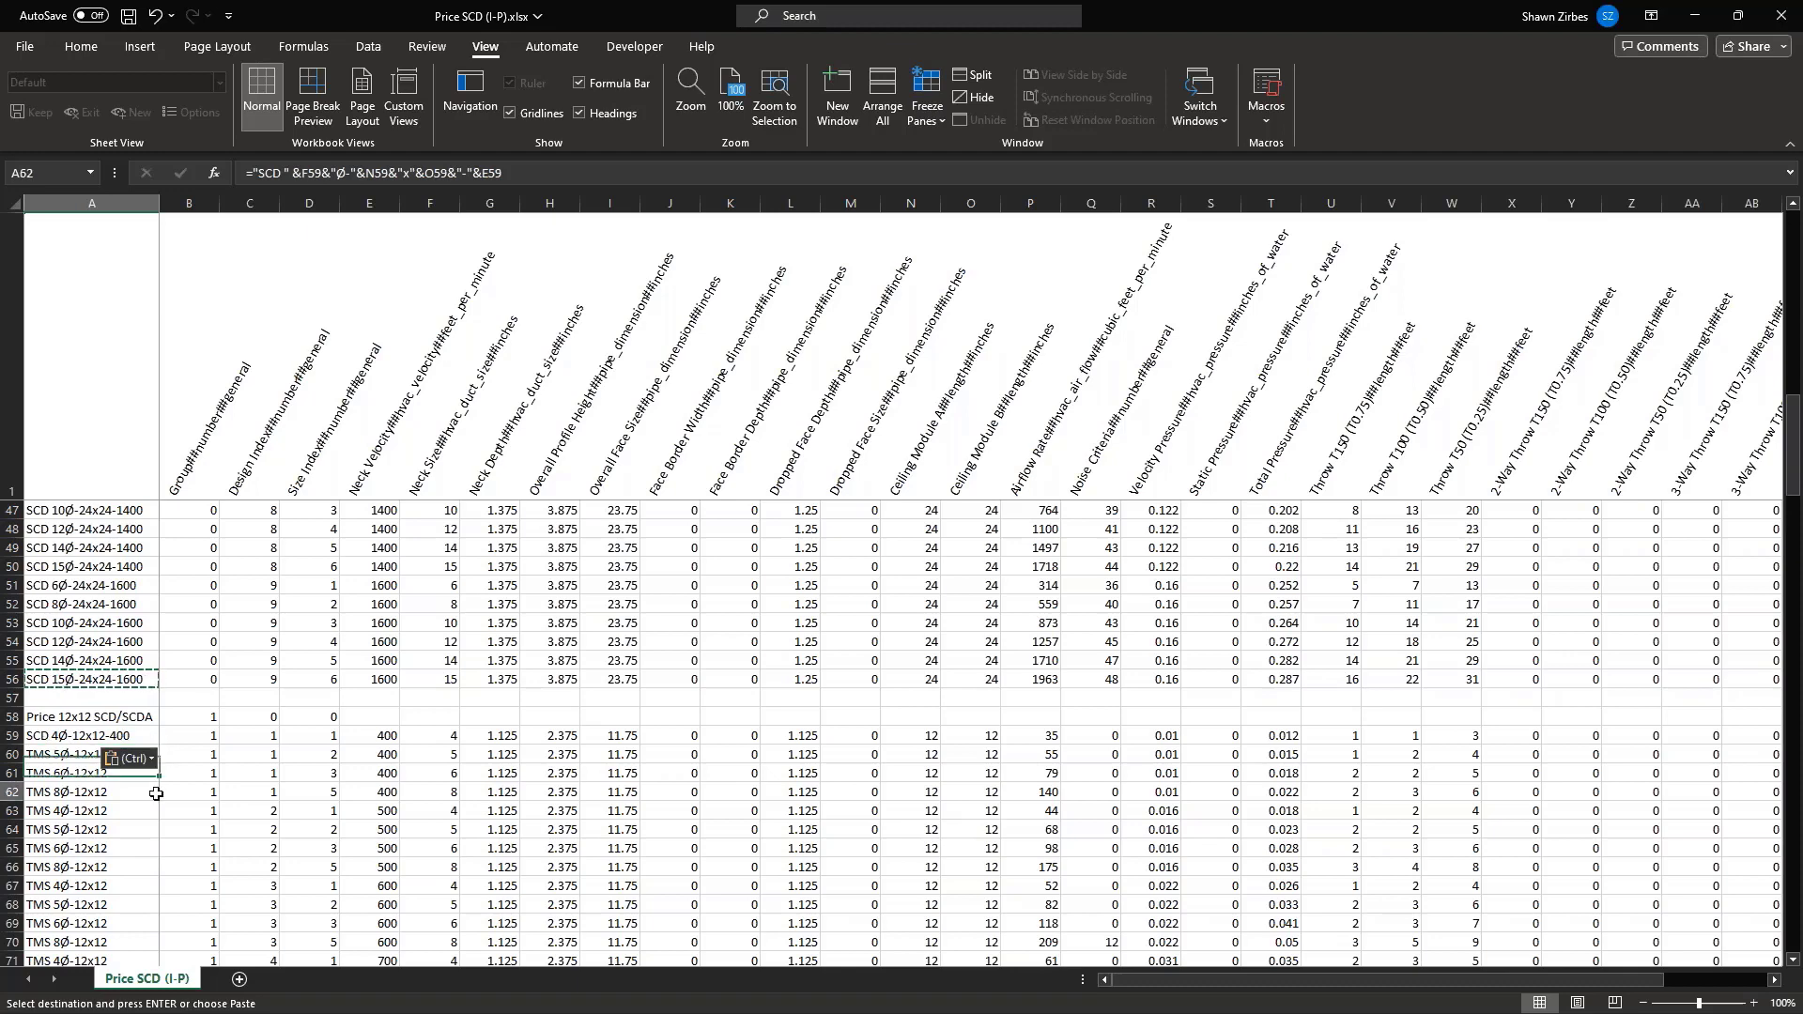
{"action": "left_click", "coordinate": [148, 738]}
{"action": "double_click", "coordinate": [159, 744]}
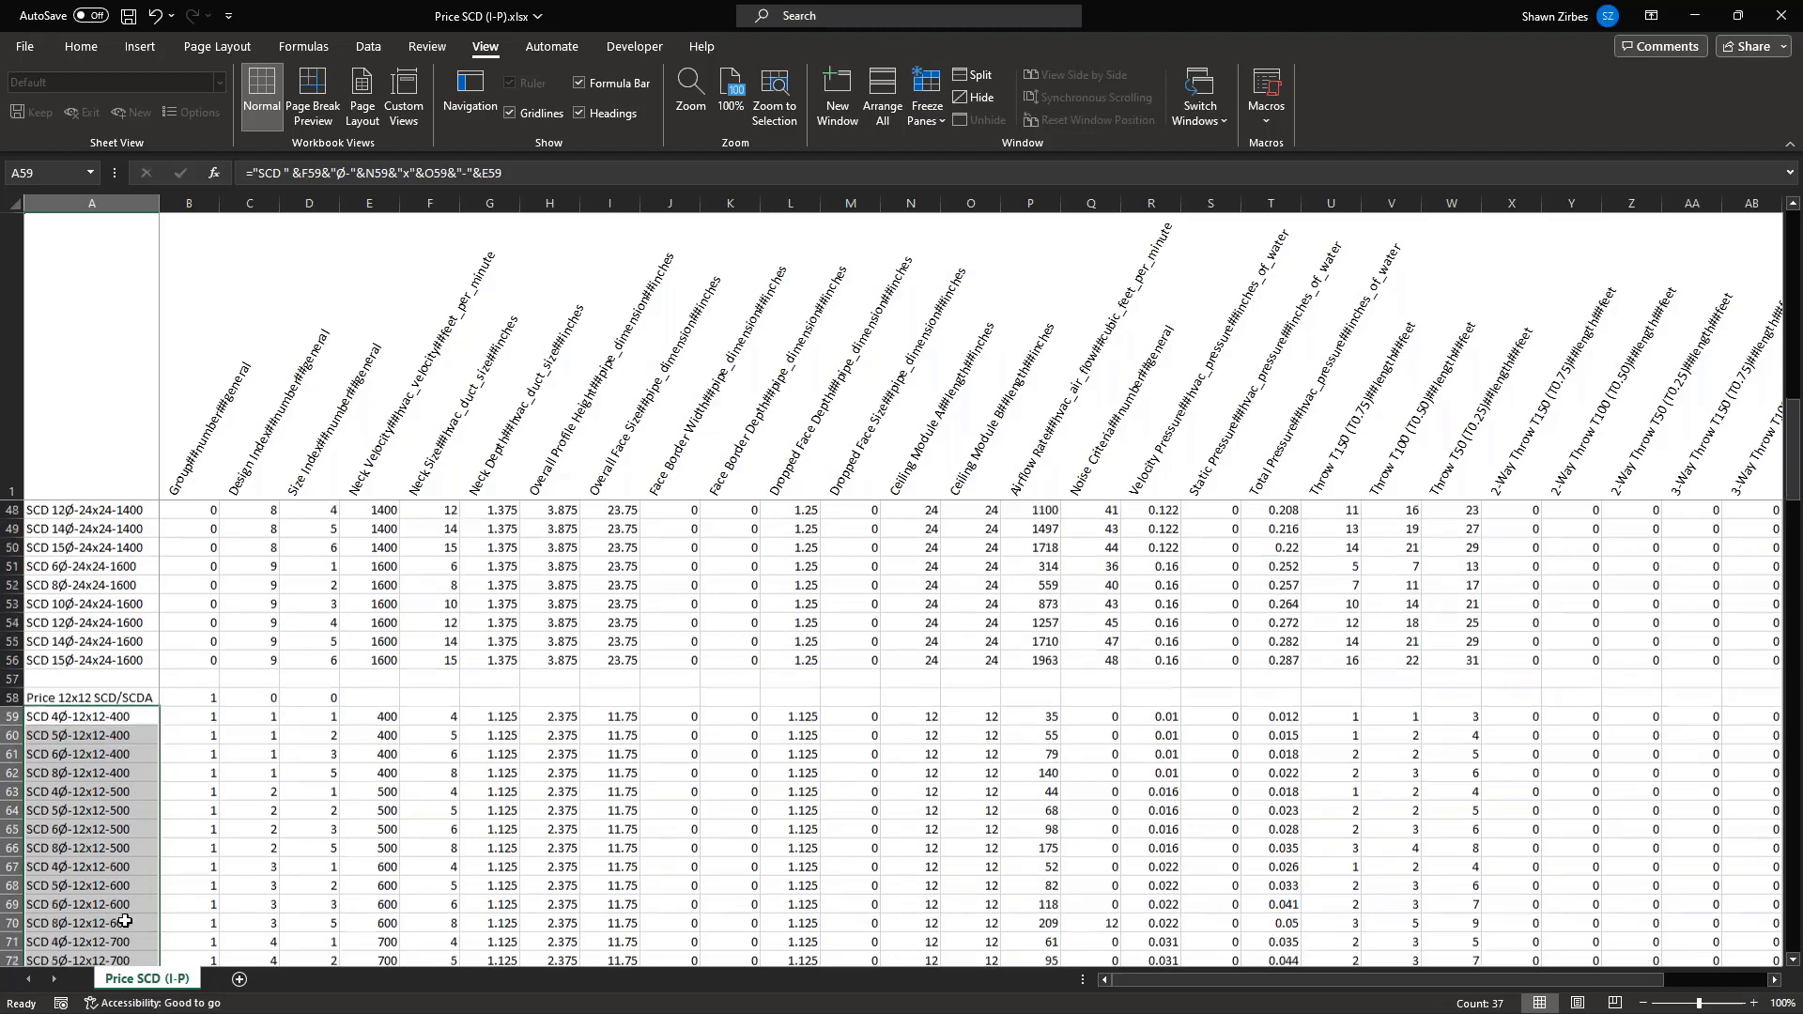
Copy the label formula from A95 to A98 and fill it down through the 20x20 group's rows
{"action": "scroll", "coordinate": [129, 894], "scroll_direction": "down", "scroll_amount": 14}
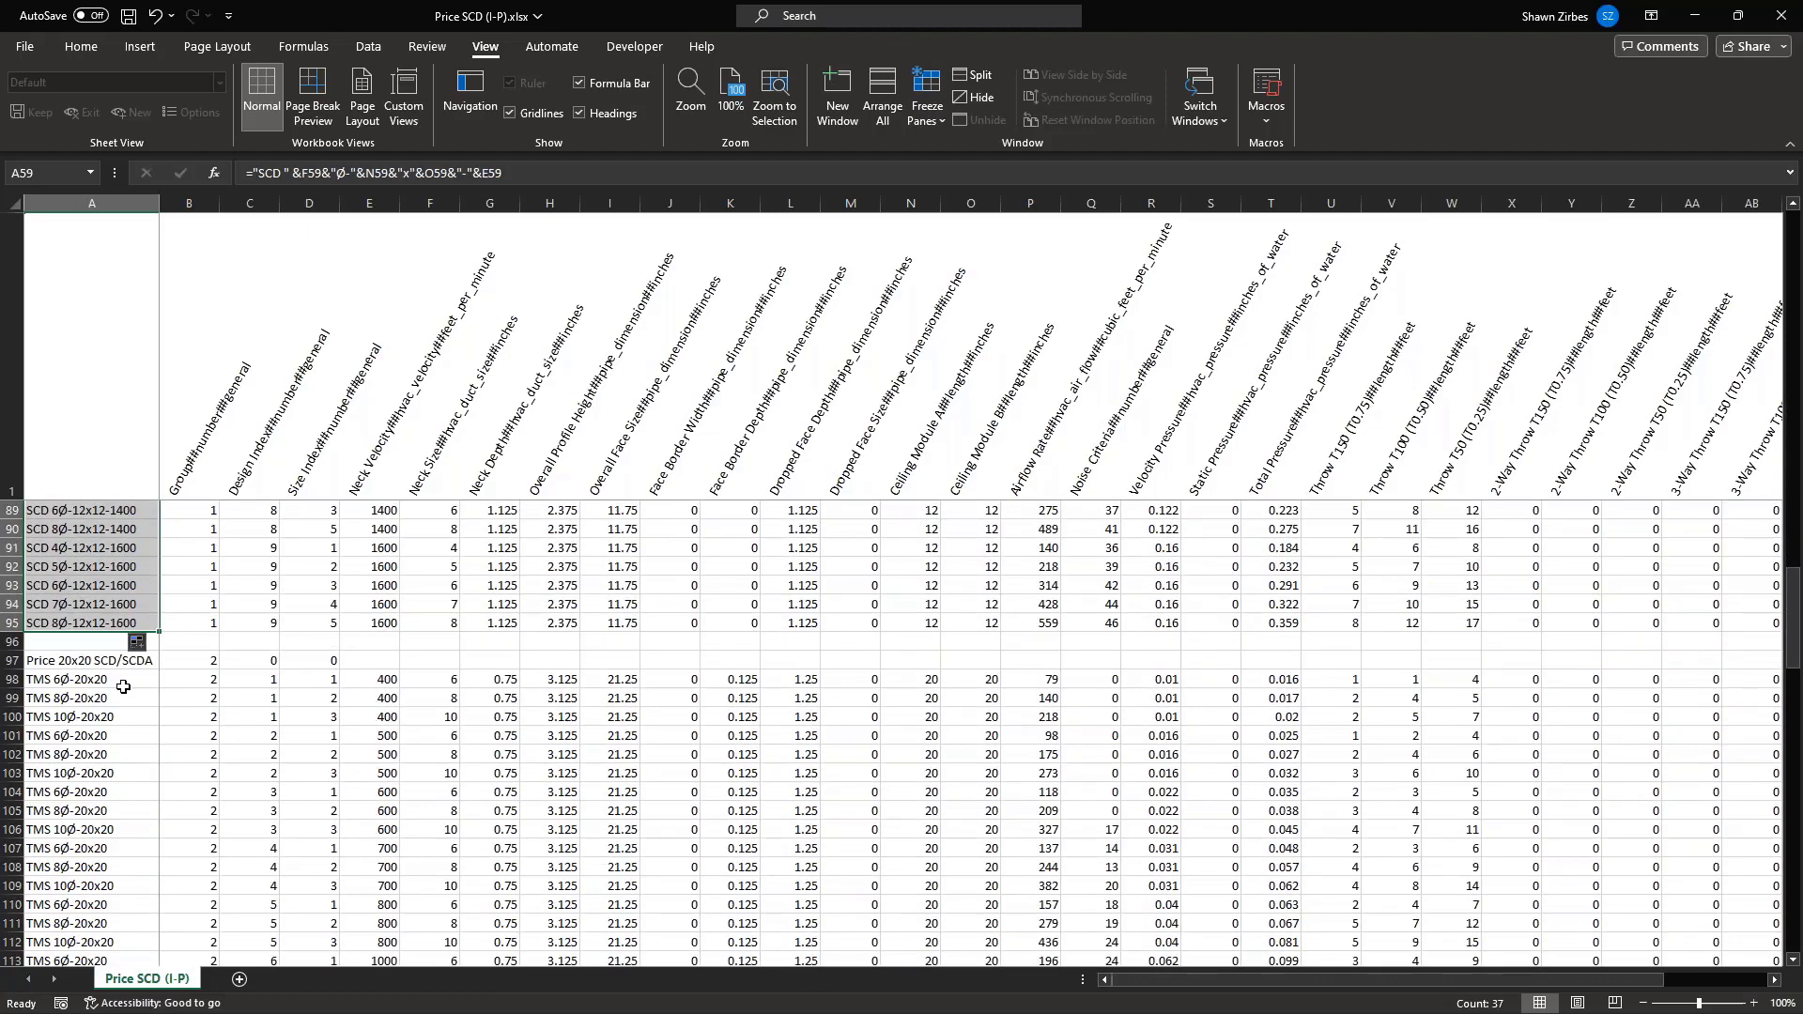
{"action": "left_click", "coordinate": [98, 622]}
{"action": "key", "text": "ctrl+c"}
{"action": "left_click", "coordinate": [106, 688]}
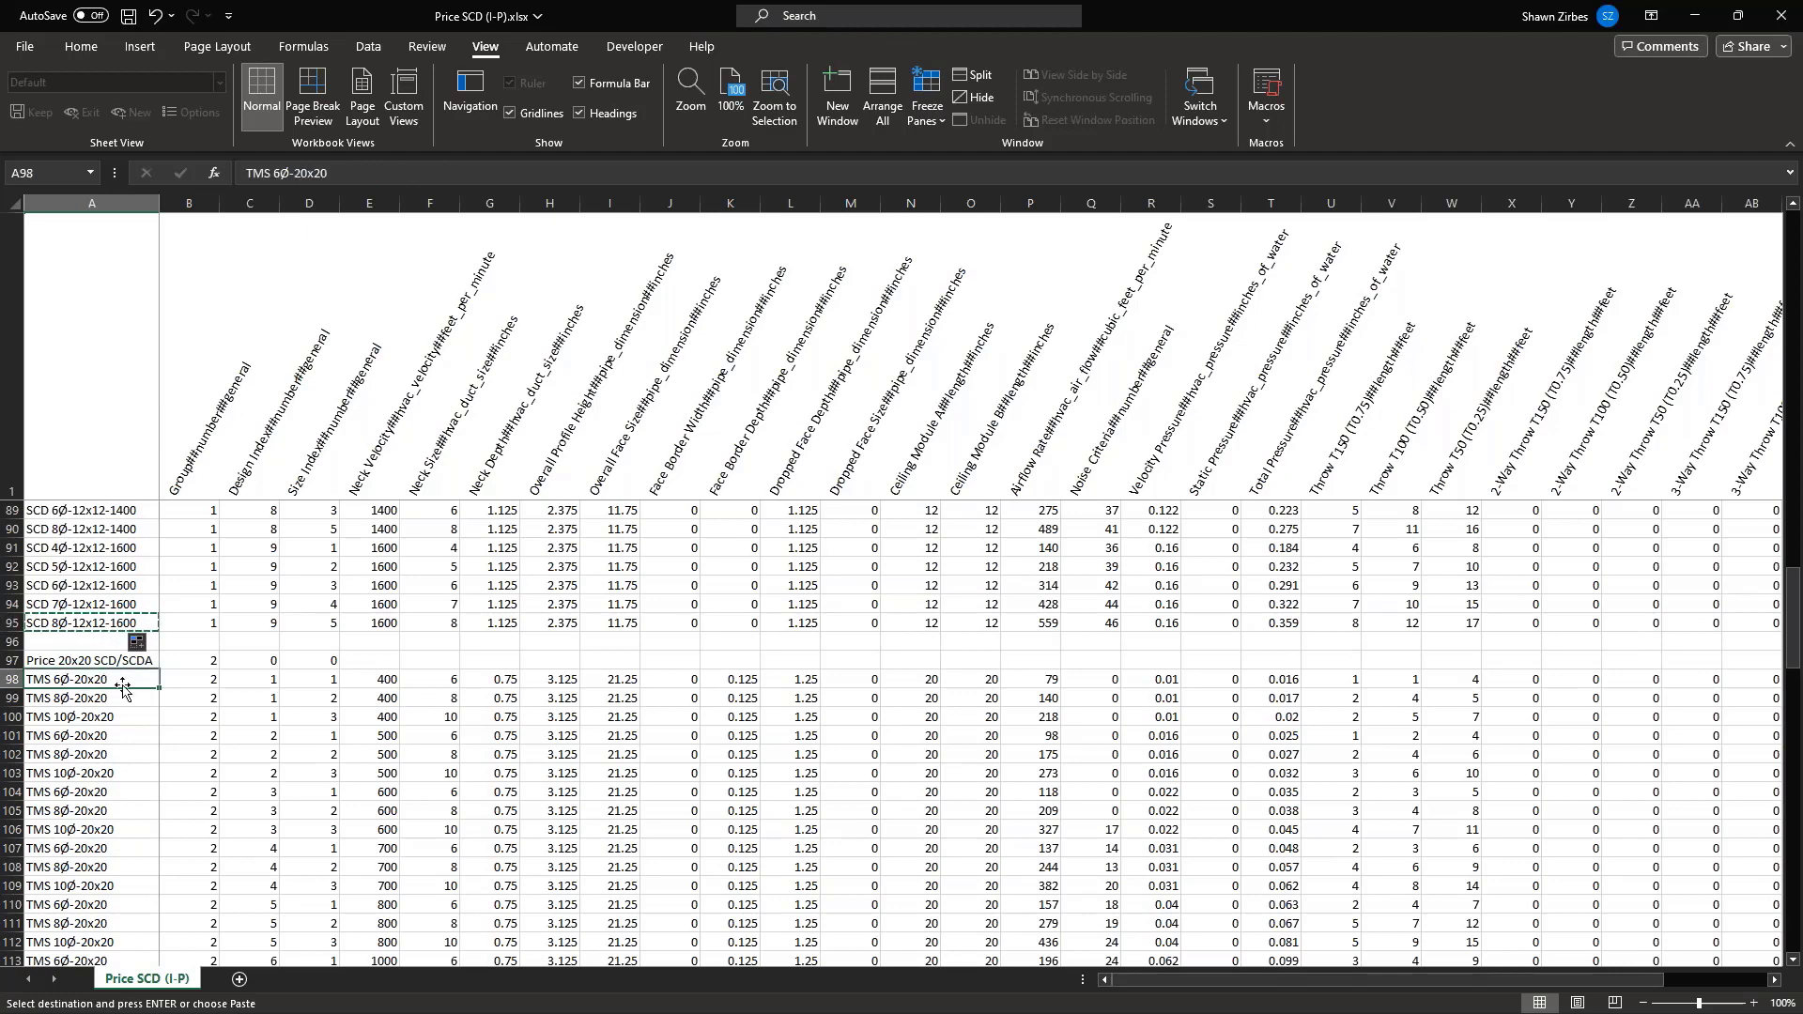
{"action": "key", "text": "ctrl+v"}
{"action": "key", "text": "Escape"}
{"action": "double_click", "coordinate": [161, 688]}
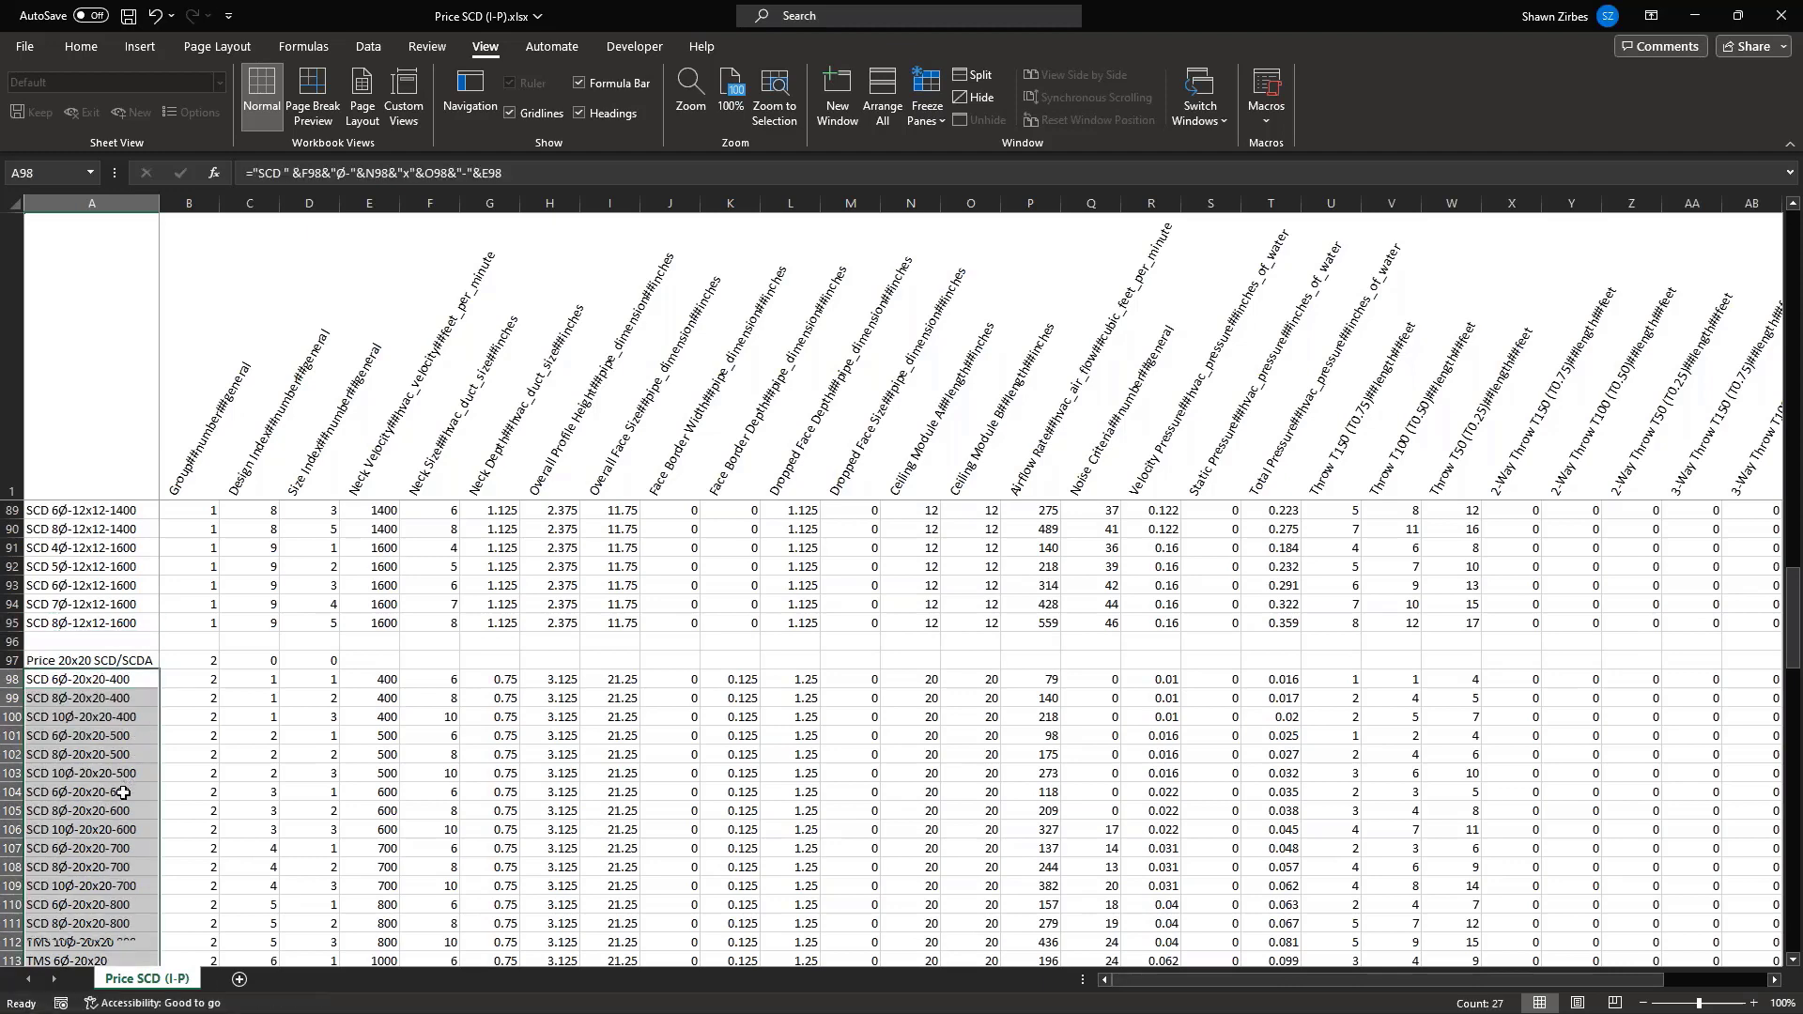
Copy the label formula from A124 to A127 and fill it down through the 16x16 group's rows
{"action": "scroll", "coordinate": [103, 662], "scroll_direction": "down", "scroll_amount": 11}
{"action": "left_click", "coordinate": [116, 606]}
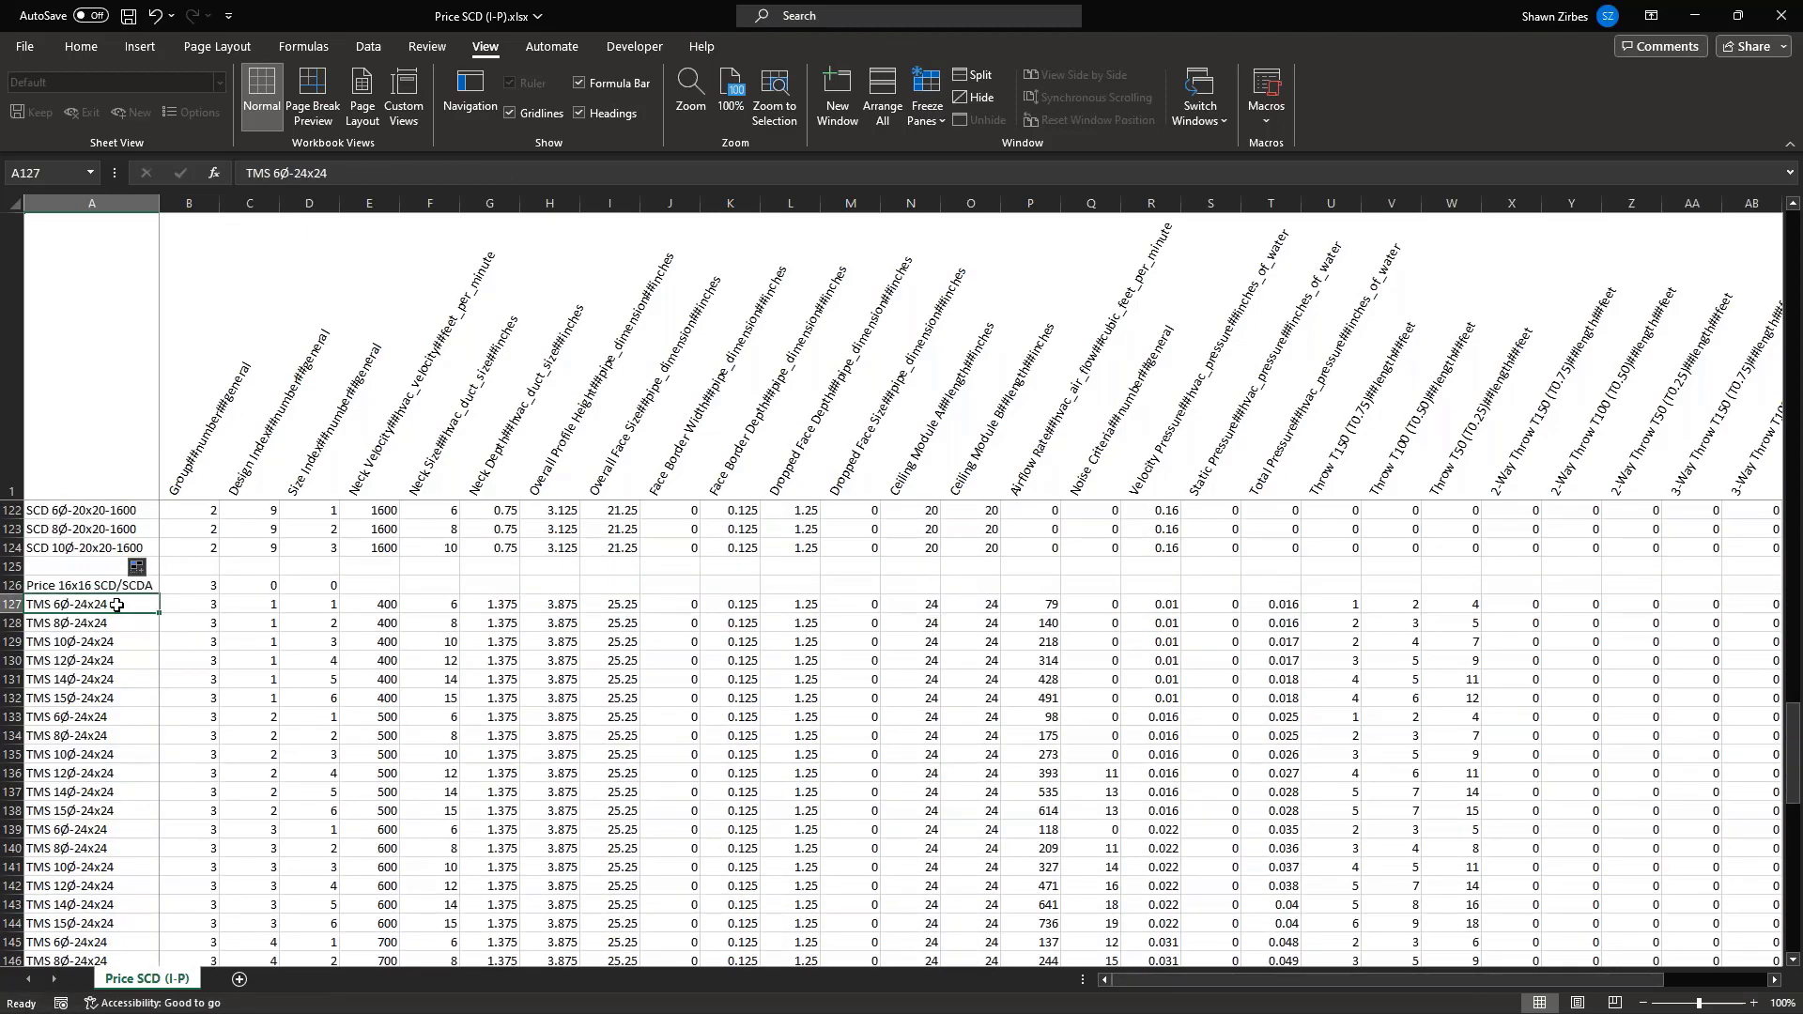
{"action": "left_click", "coordinate": [108, 548]}
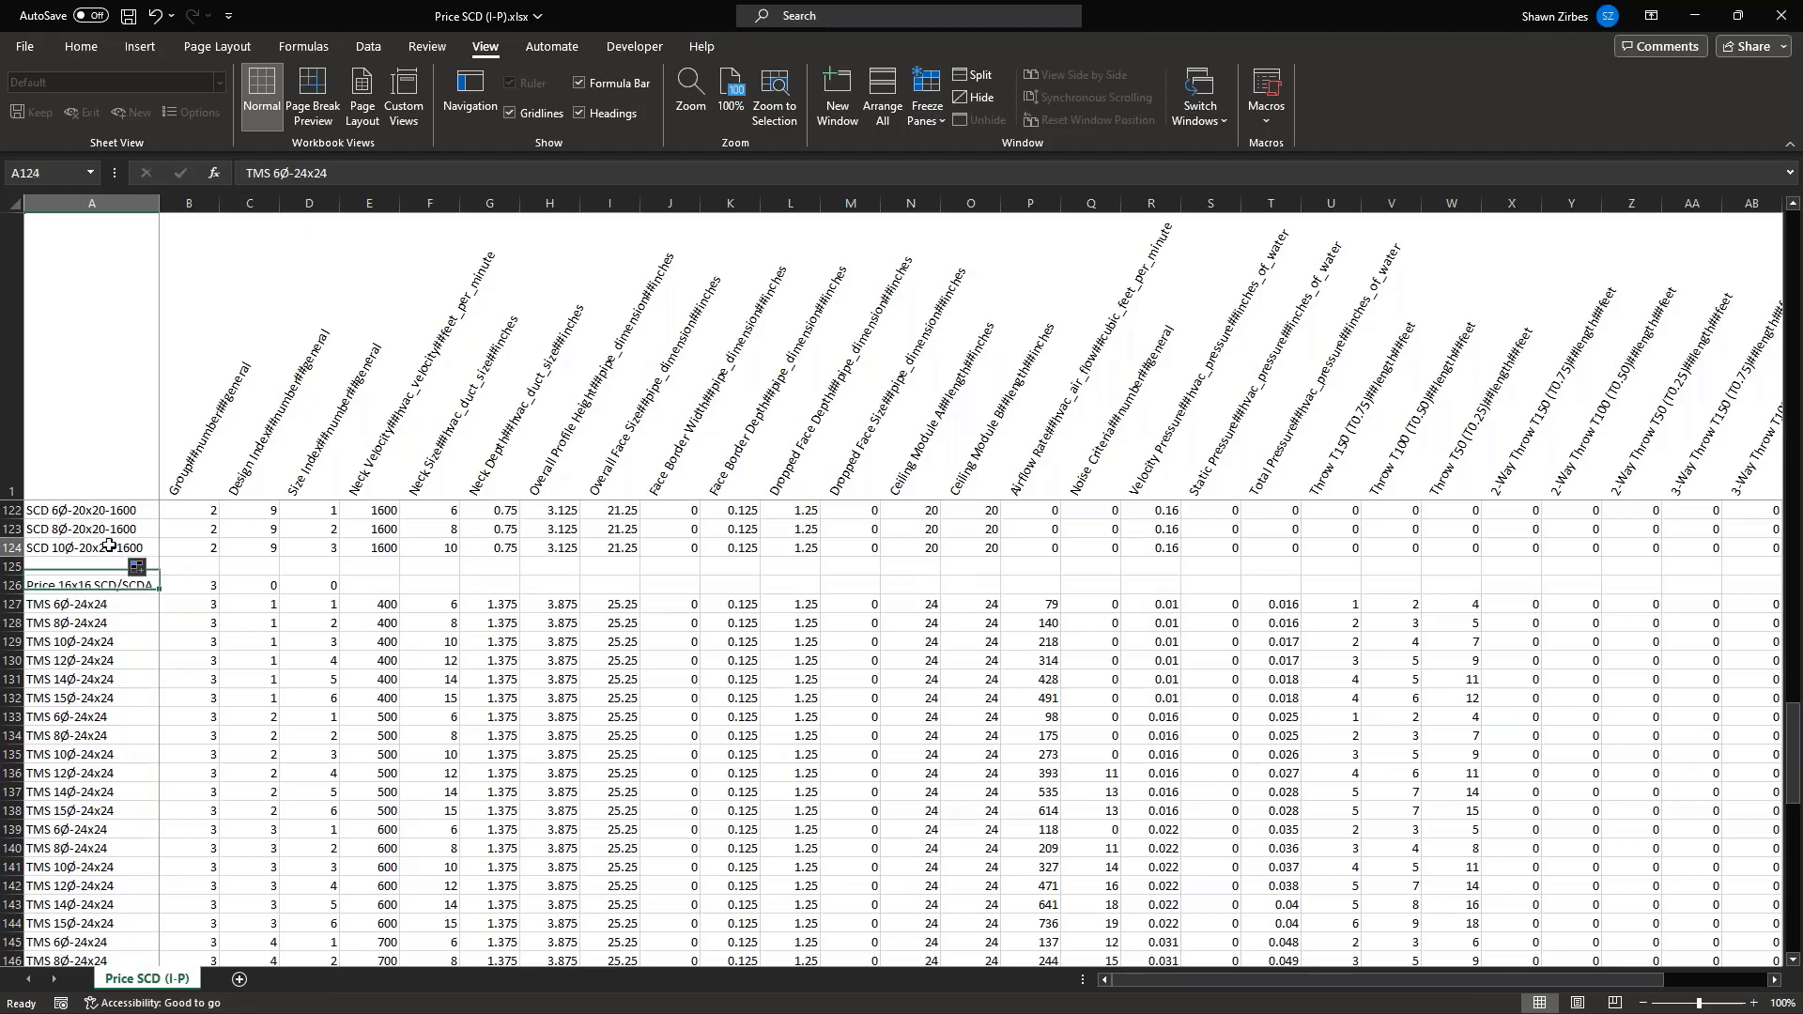
{"action": "key", "text": "ctrl+c"}
{"action": "left_click", "coordinate": [108, 604]}
{"action": "key", "text": "ctrl+v"}
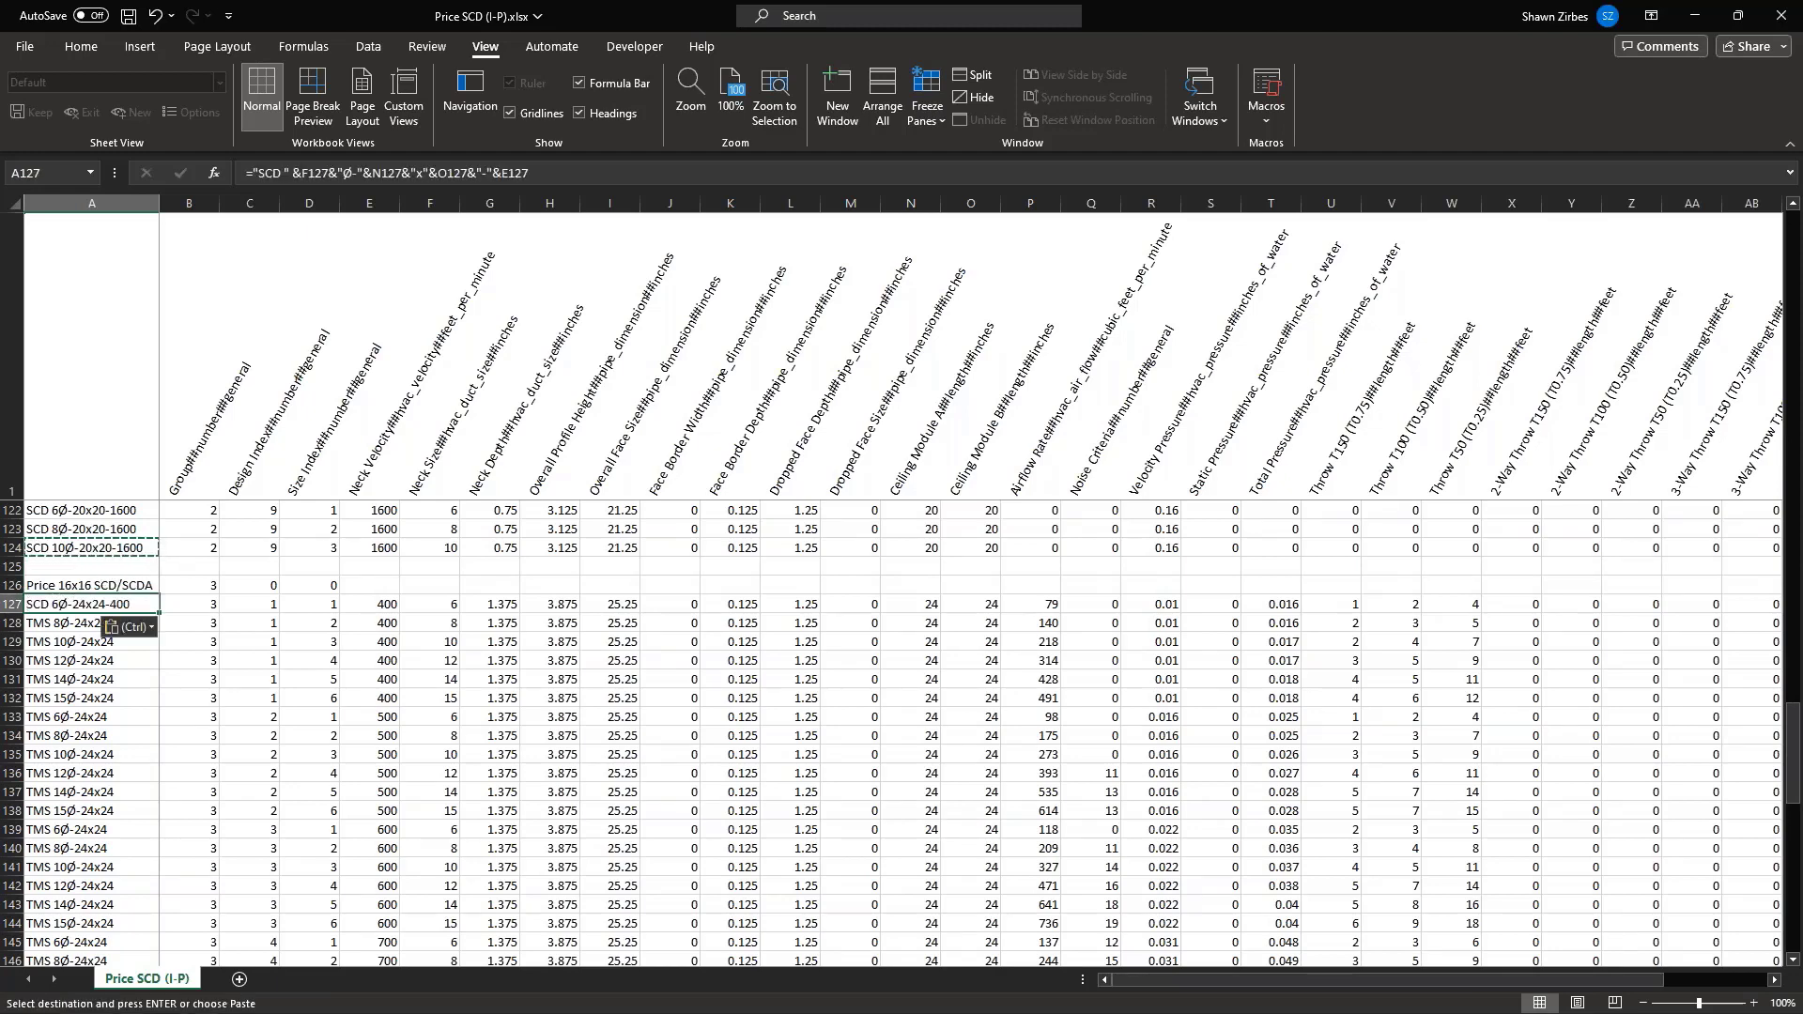
{"action": "key", "text": "Escape"}
{"action": "double_click", "coordinate": [160, 614]}
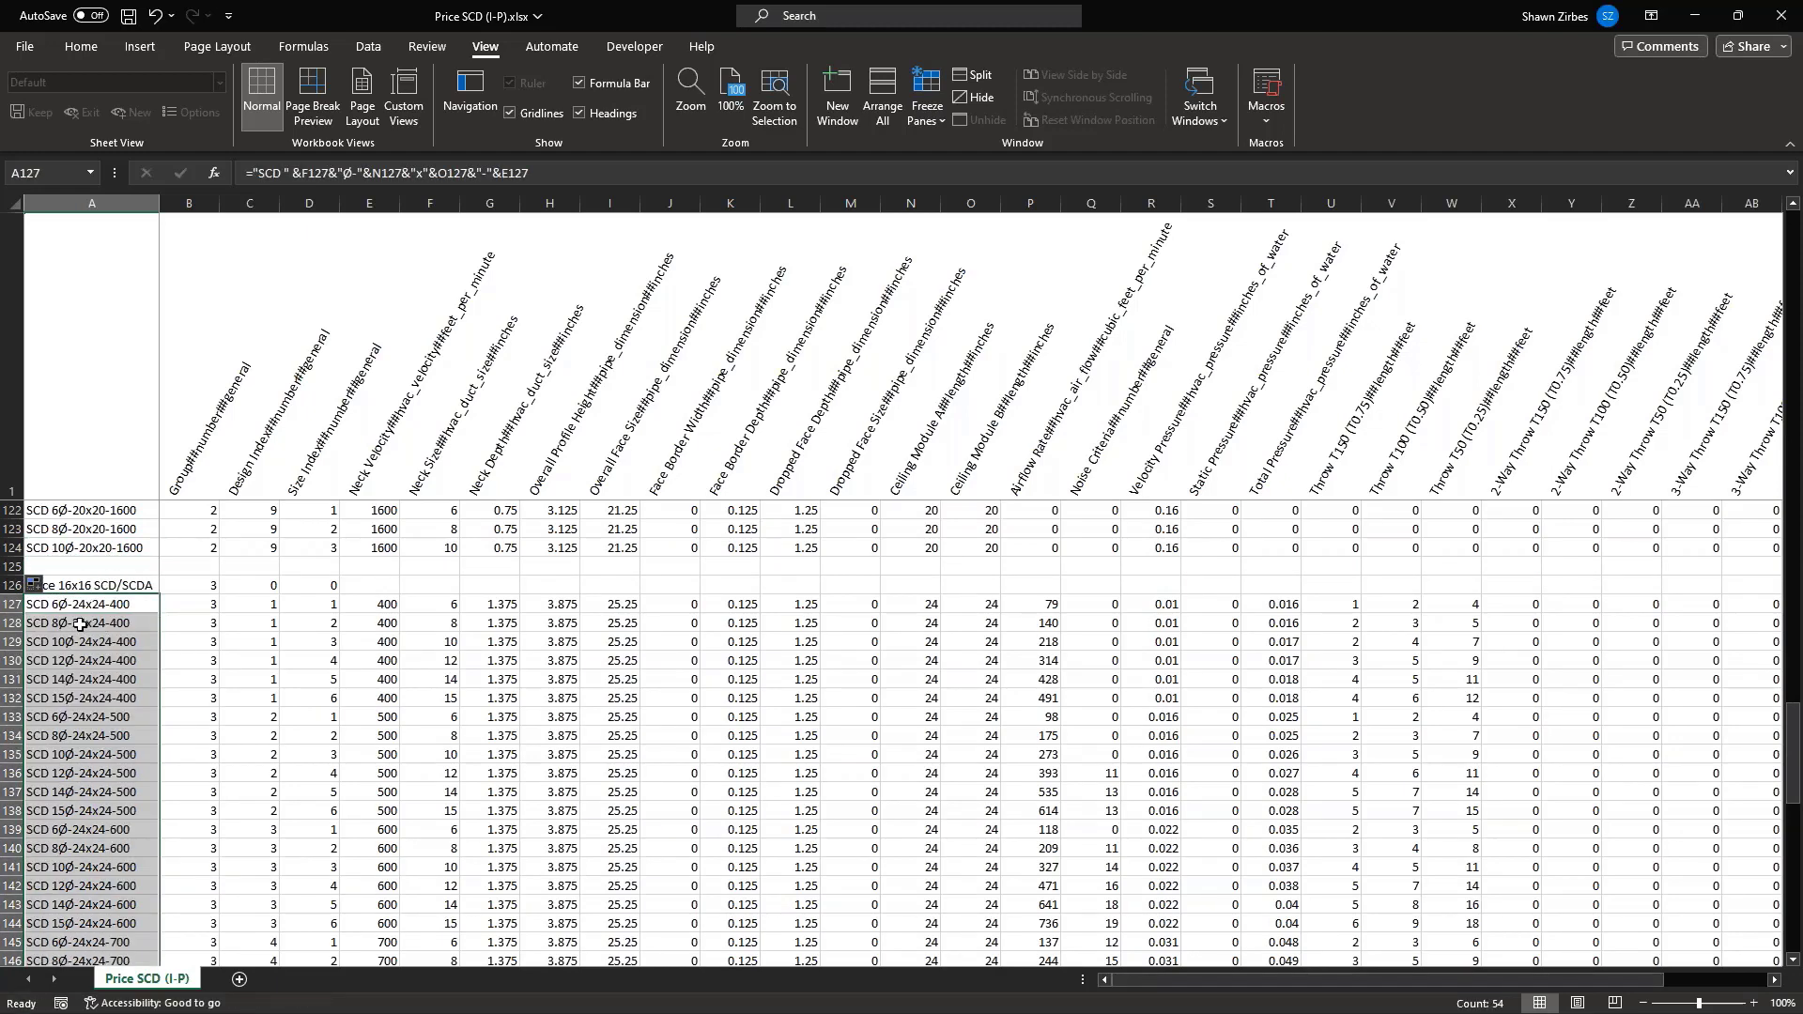
Set Ceiling Module A, Ceiling Module B and Overall Face Size to 16 in row 127 of the 16x16 group
{"action": "left_click", "coordinate": [909, 604]}
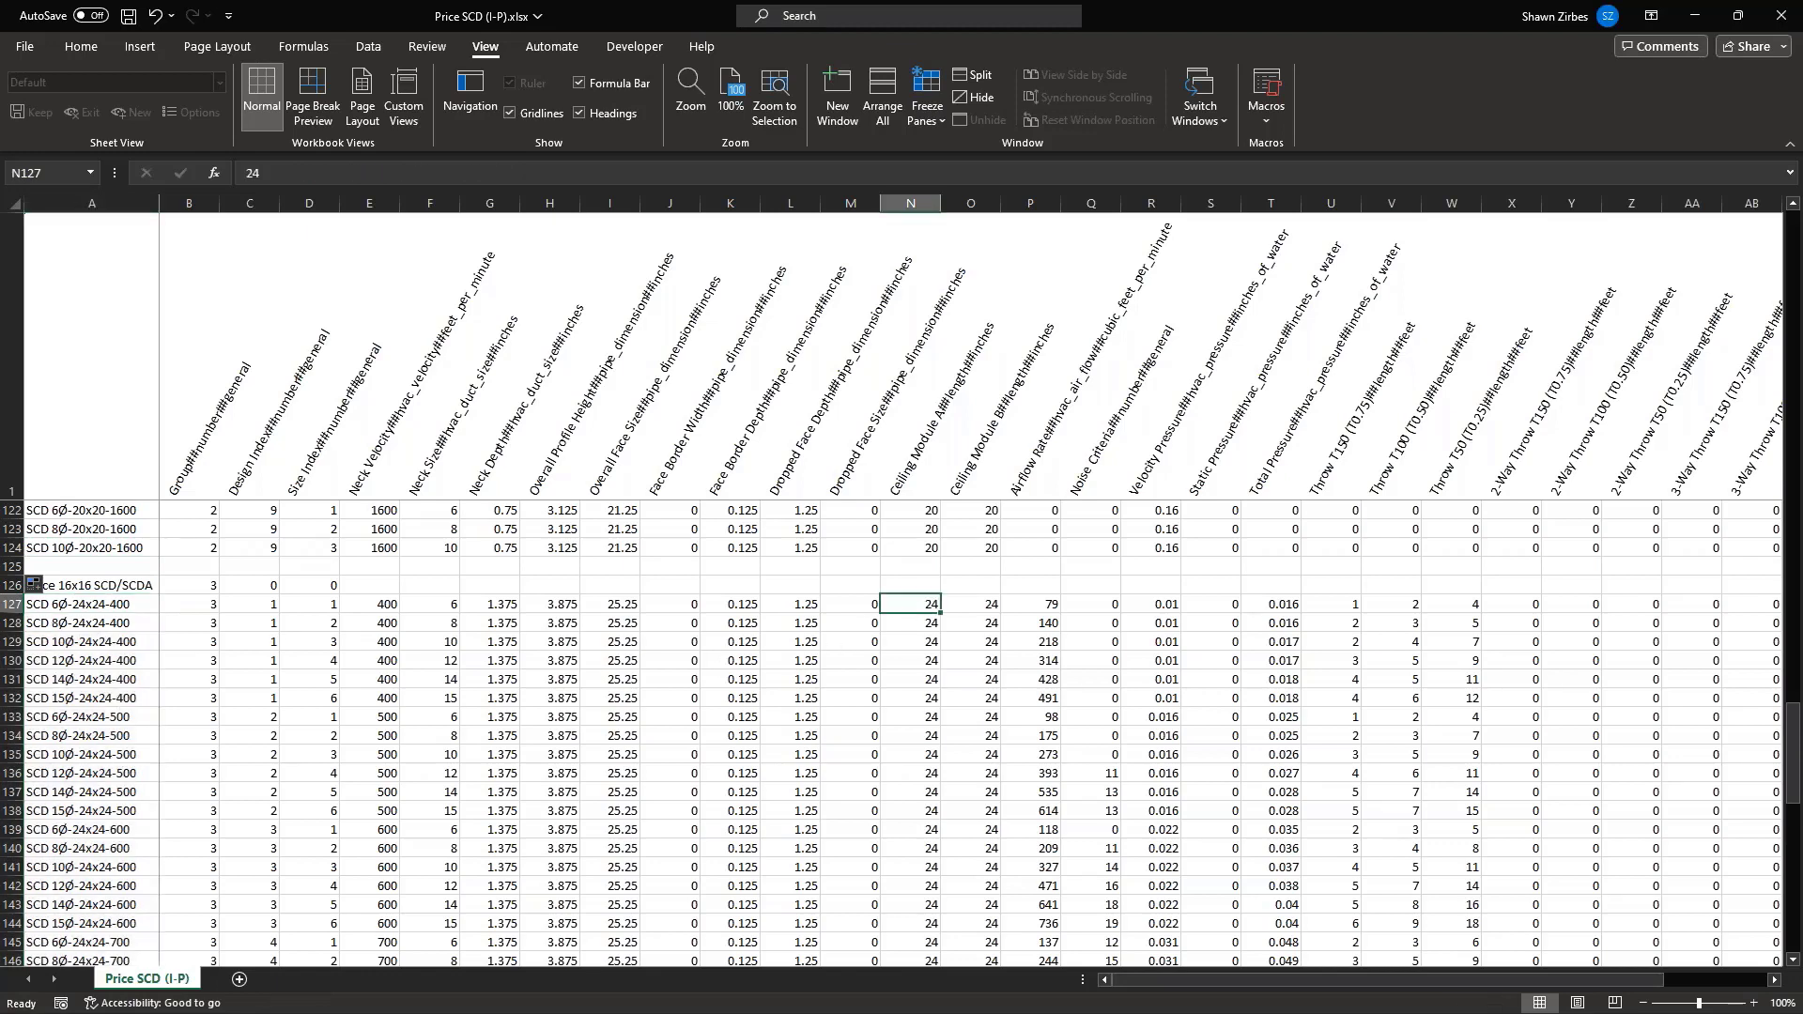
{"action": "type", "text": "4"}
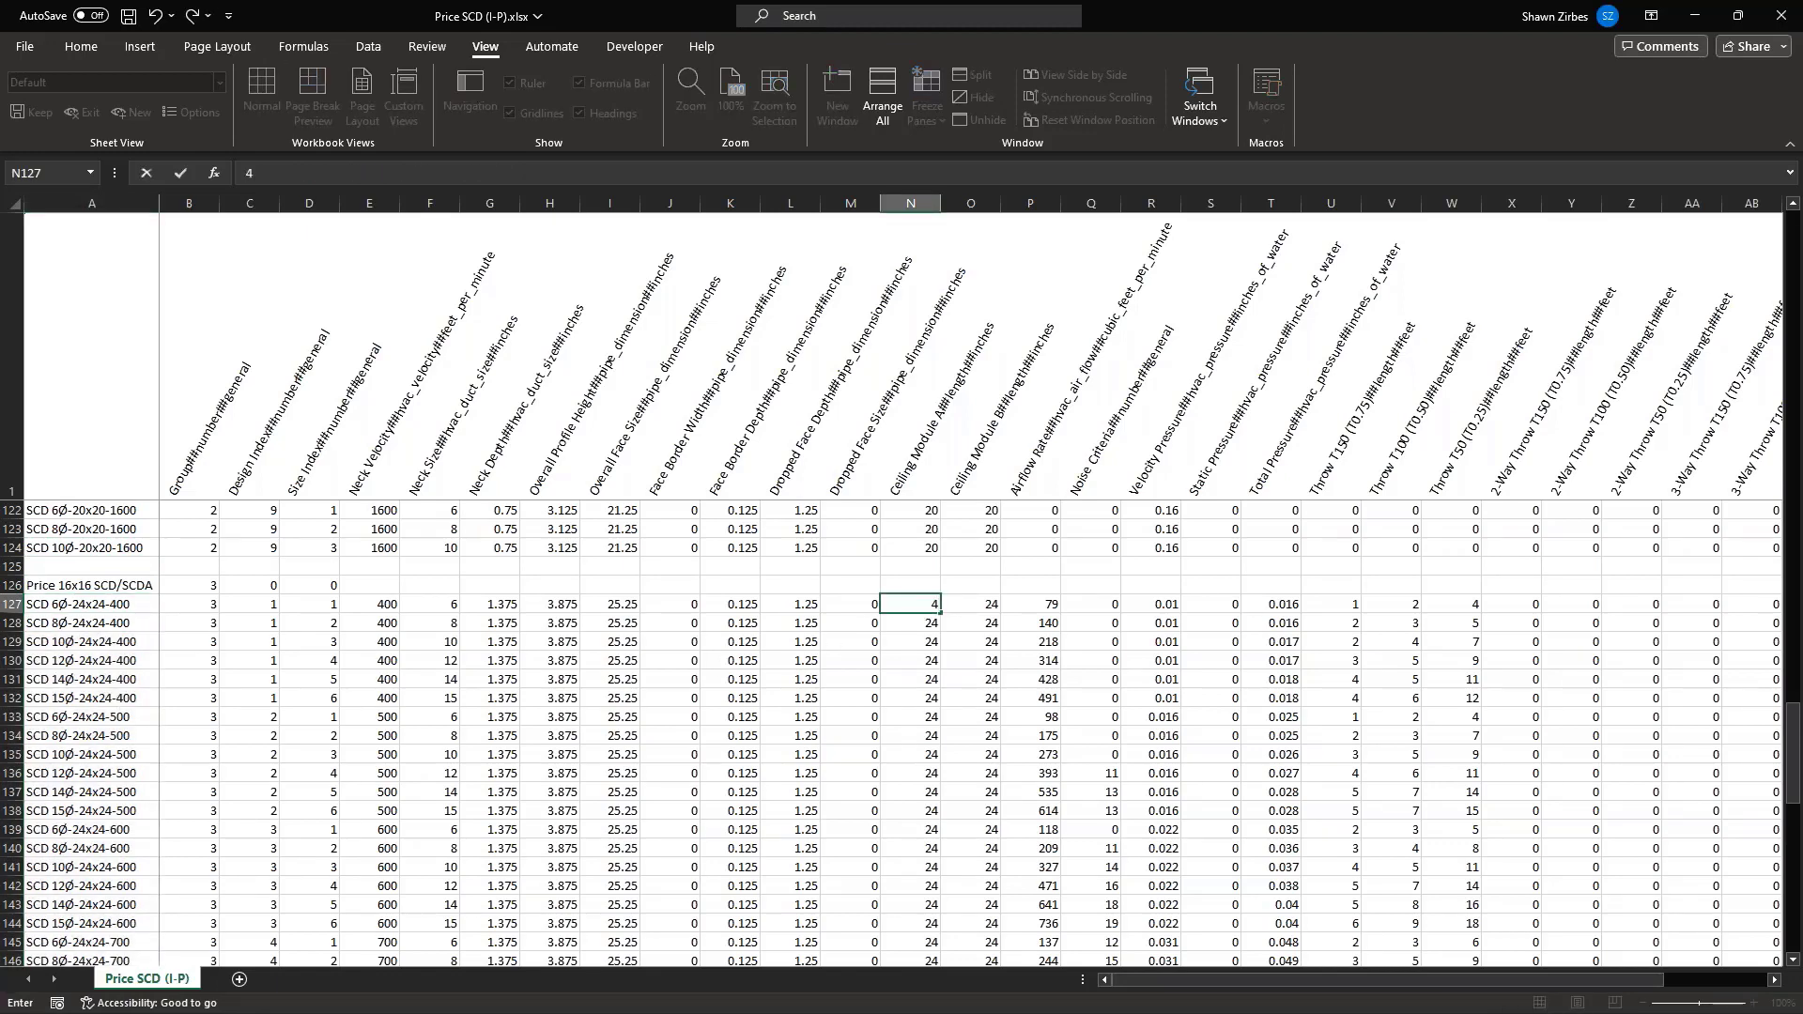
{"action": "key", "text": "Tab"}
{"action": "type", "text": "16"}
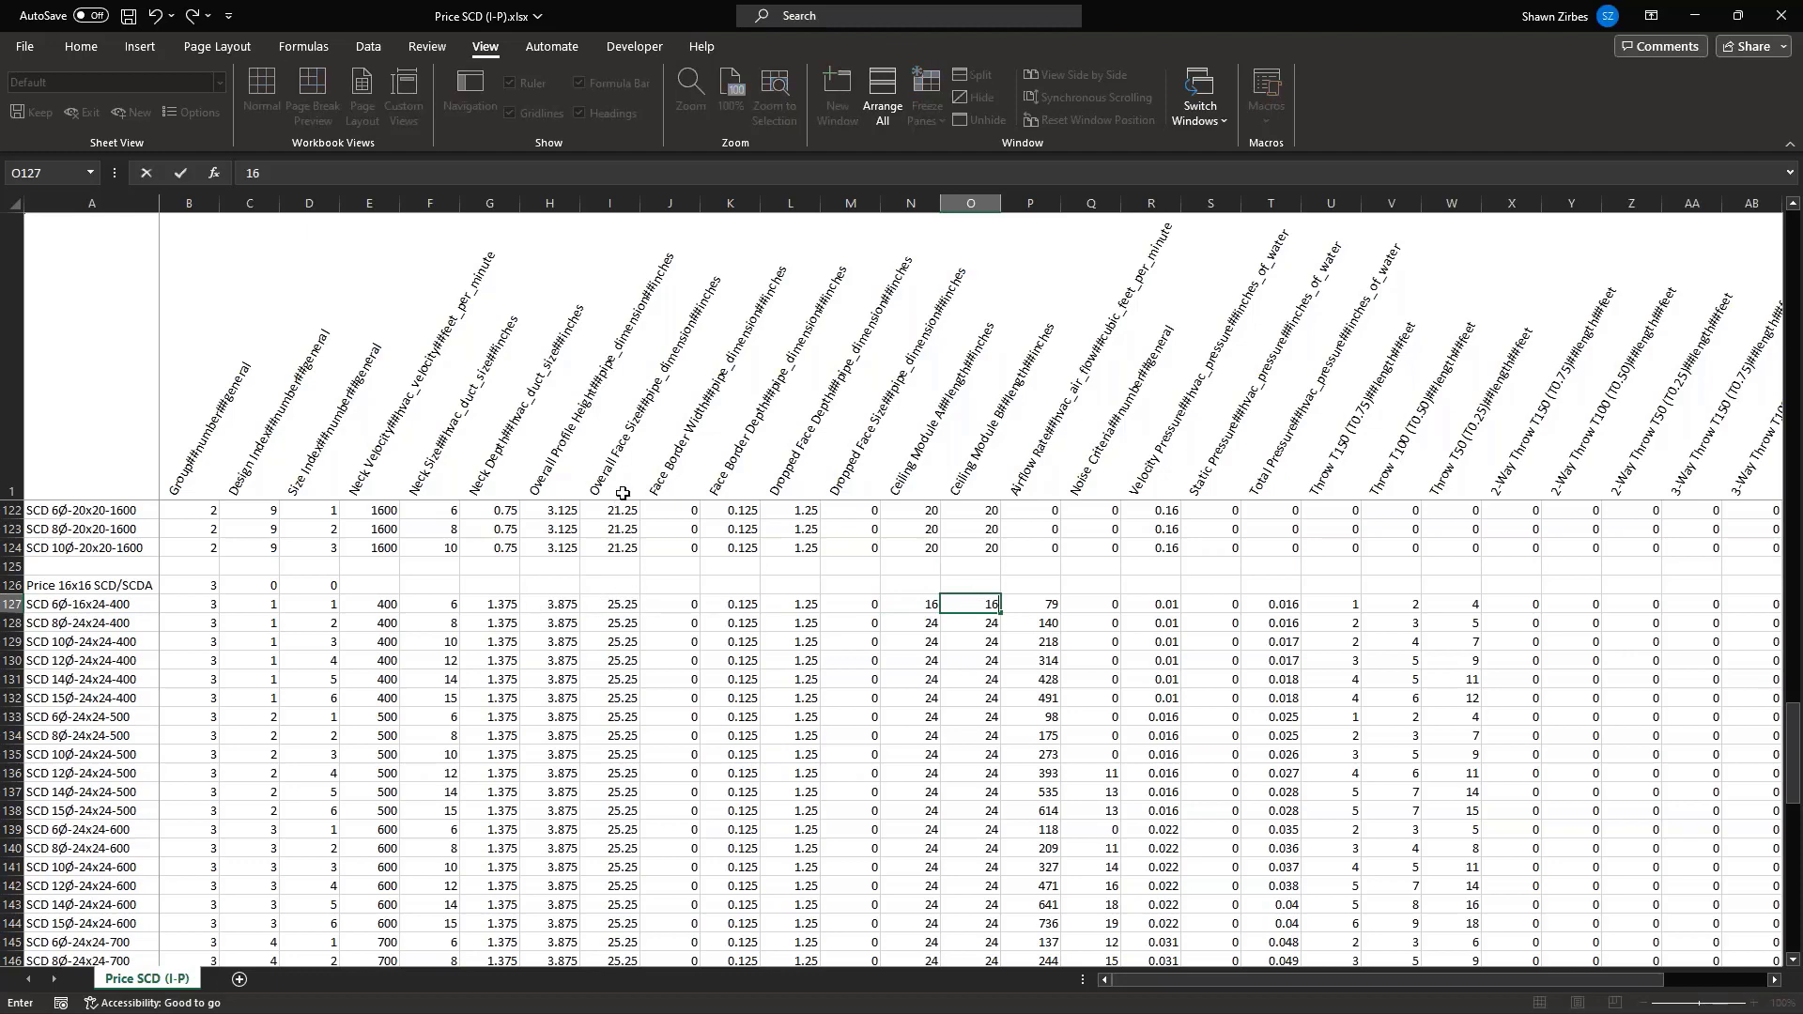
{"action": "left_click", "coordinate": [624, 605]}
{"action": "type", "text": "16"}
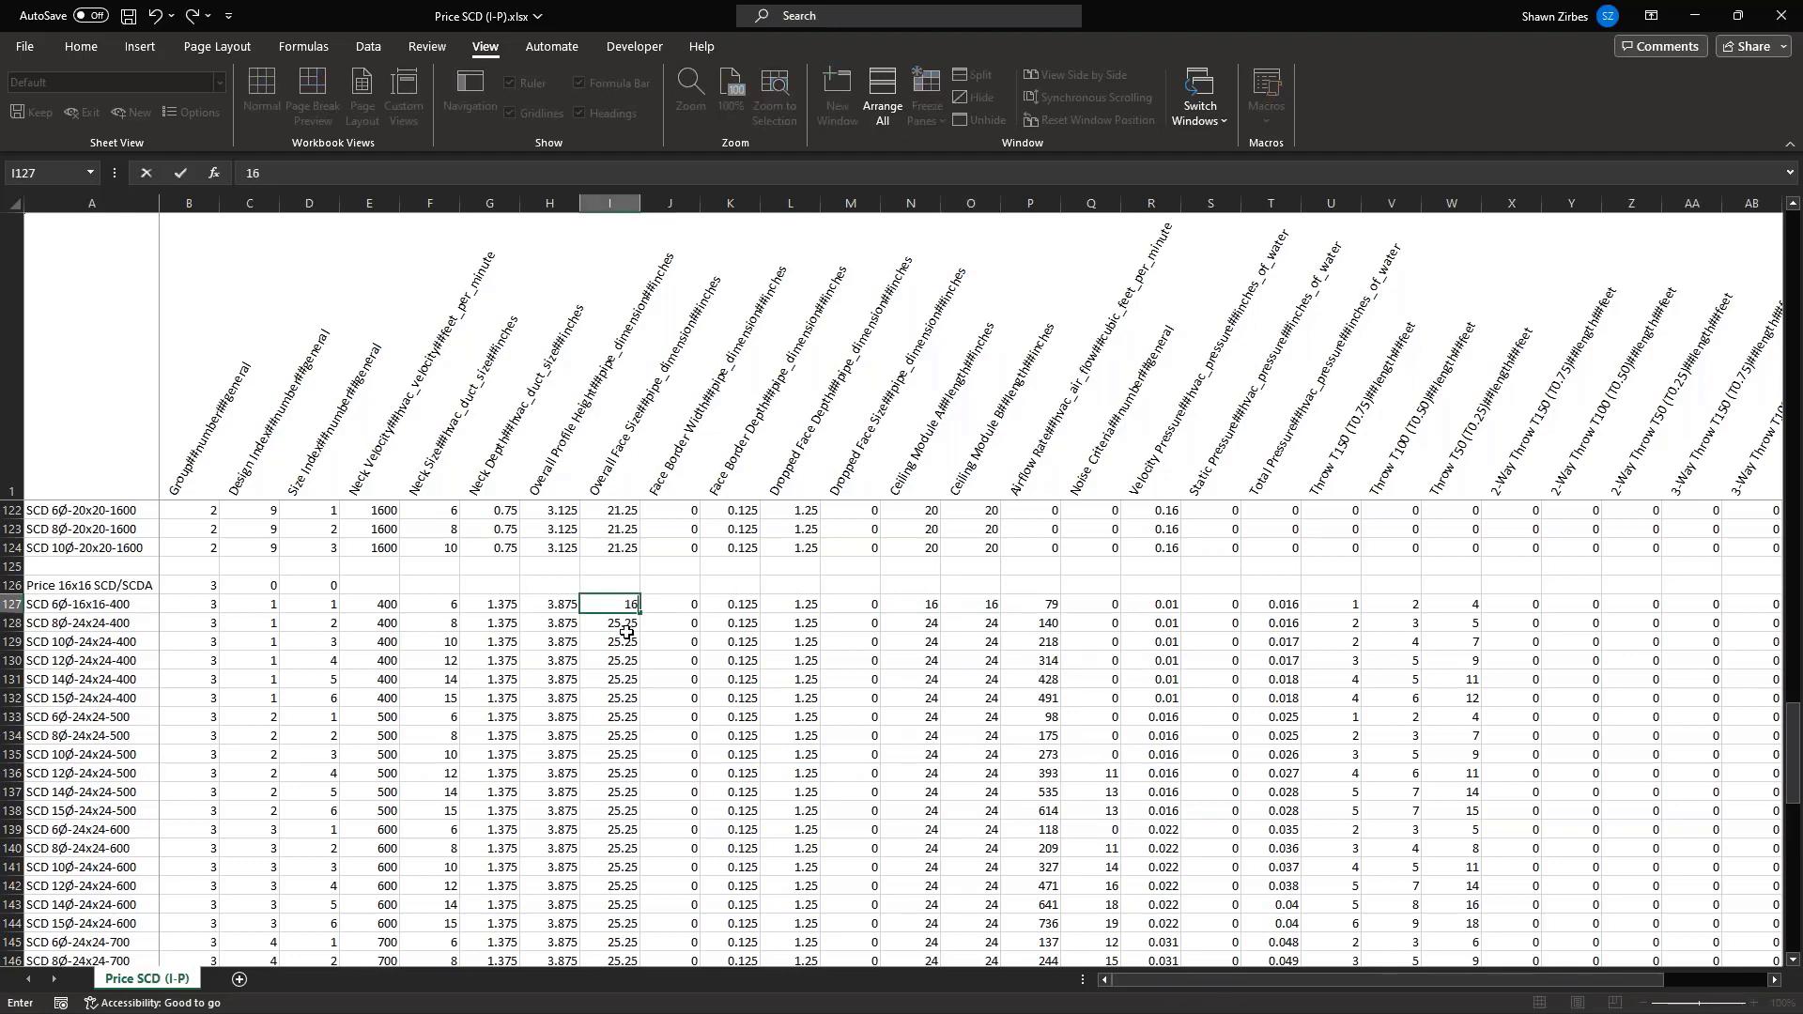
{"action": "key", "text": "Return"}
Fill the Overall Face Size, Ceiling Module A and Ceiling Module B values of row 127 down the 16x16 group
{"action": "left_click", "coordinate": [630, 608]}
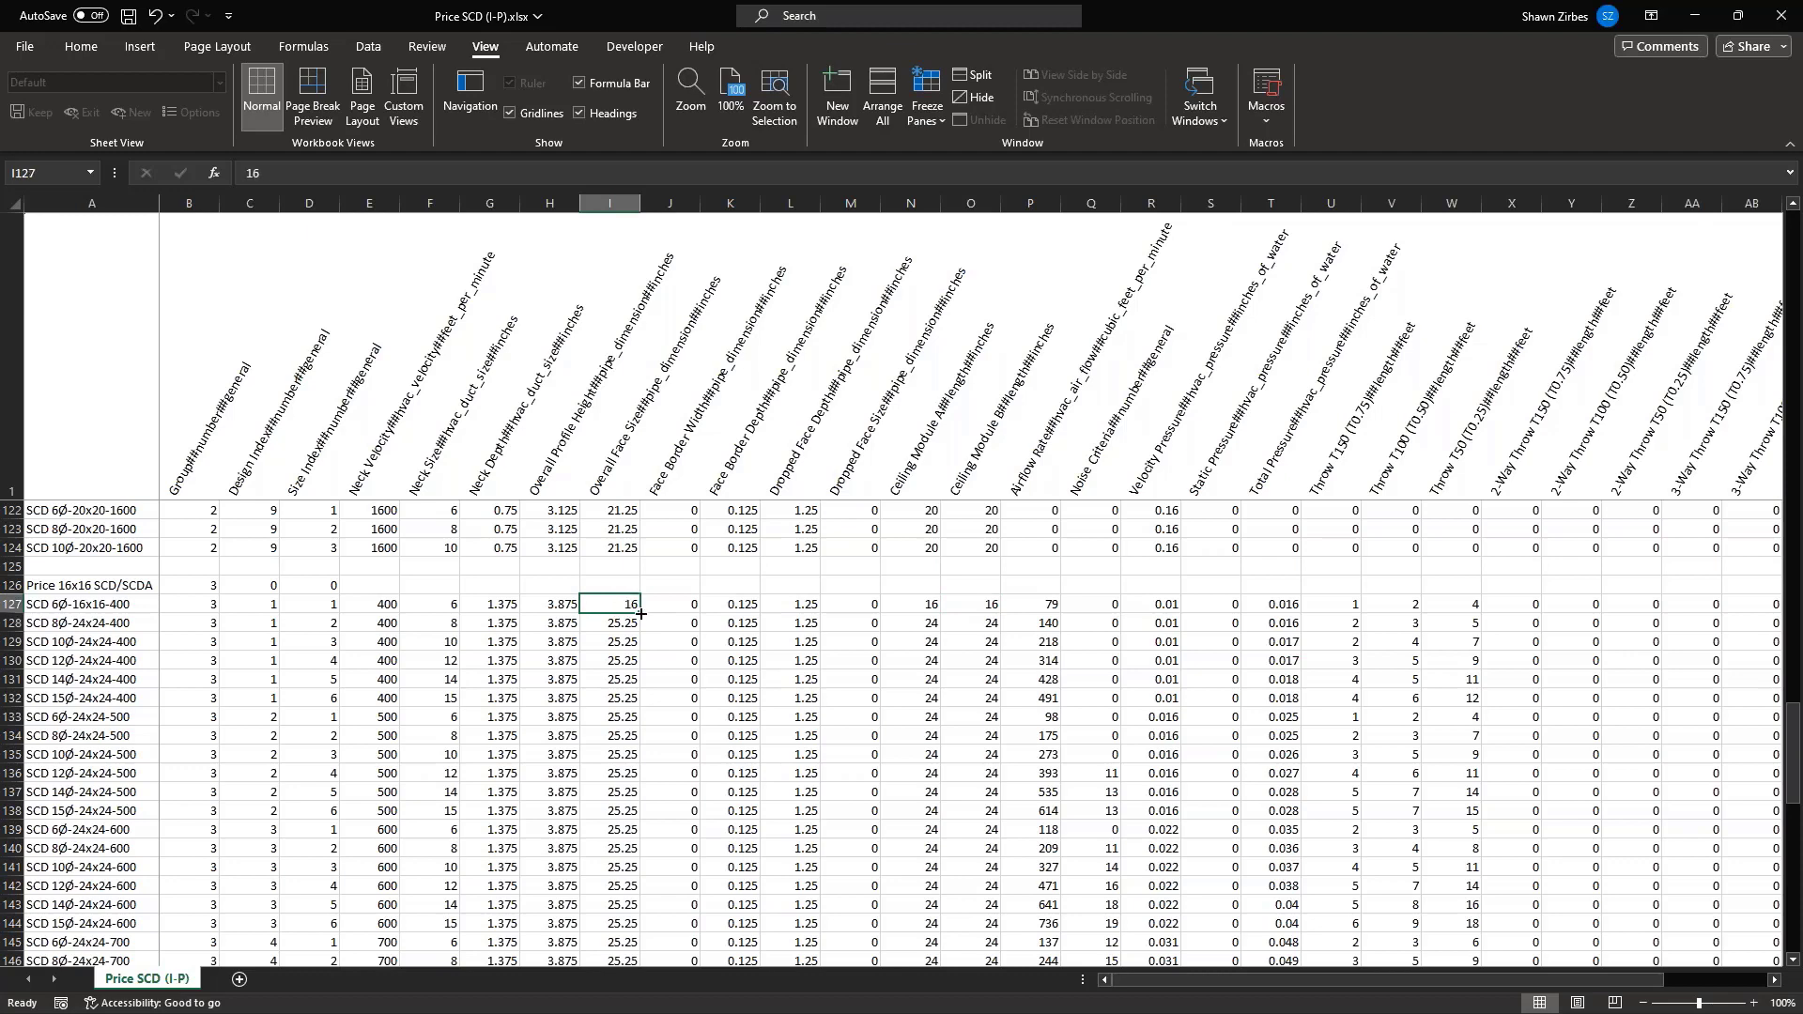
{"action": "double_click", "coordinate": [640, 613]}
{"action": "left_click", "coordinate": [925, 605]}
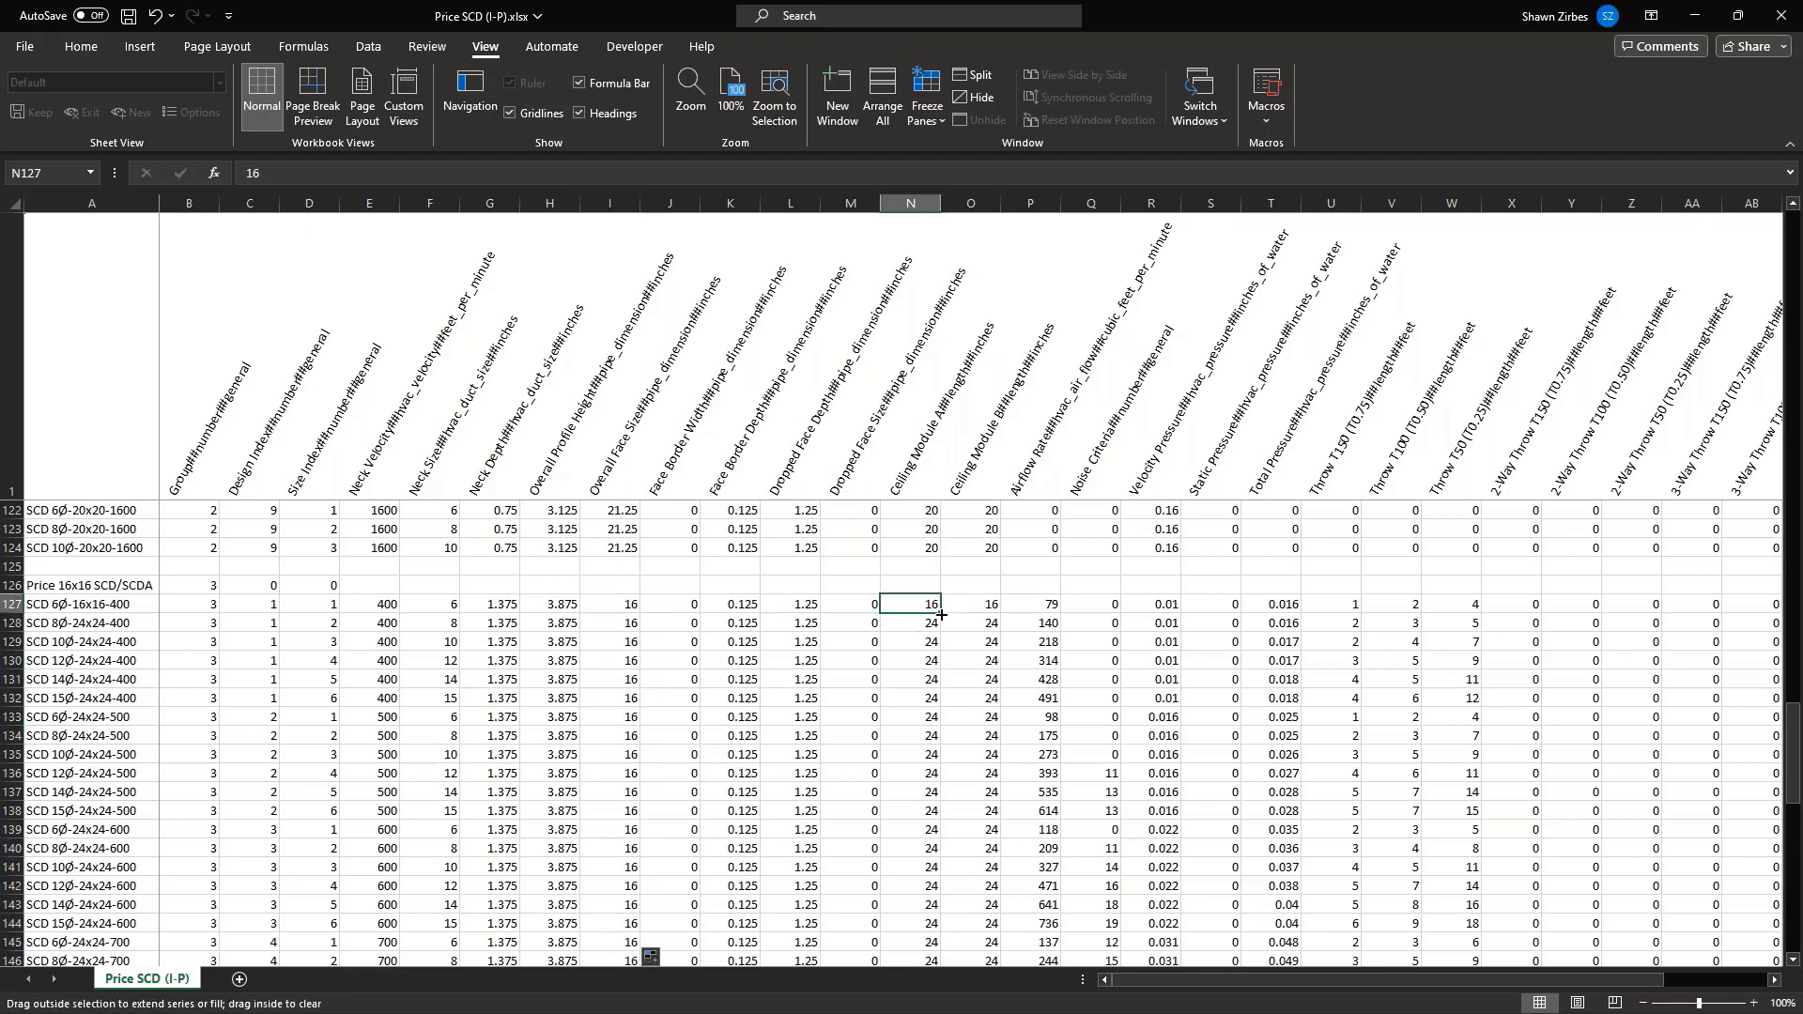
{"action": "double_click", "coordinate": [941, 614]}
{"action": "left_click", "coordinate": [971, 605]}
{"action": "double_click", "coordinate": [1001, 614]}
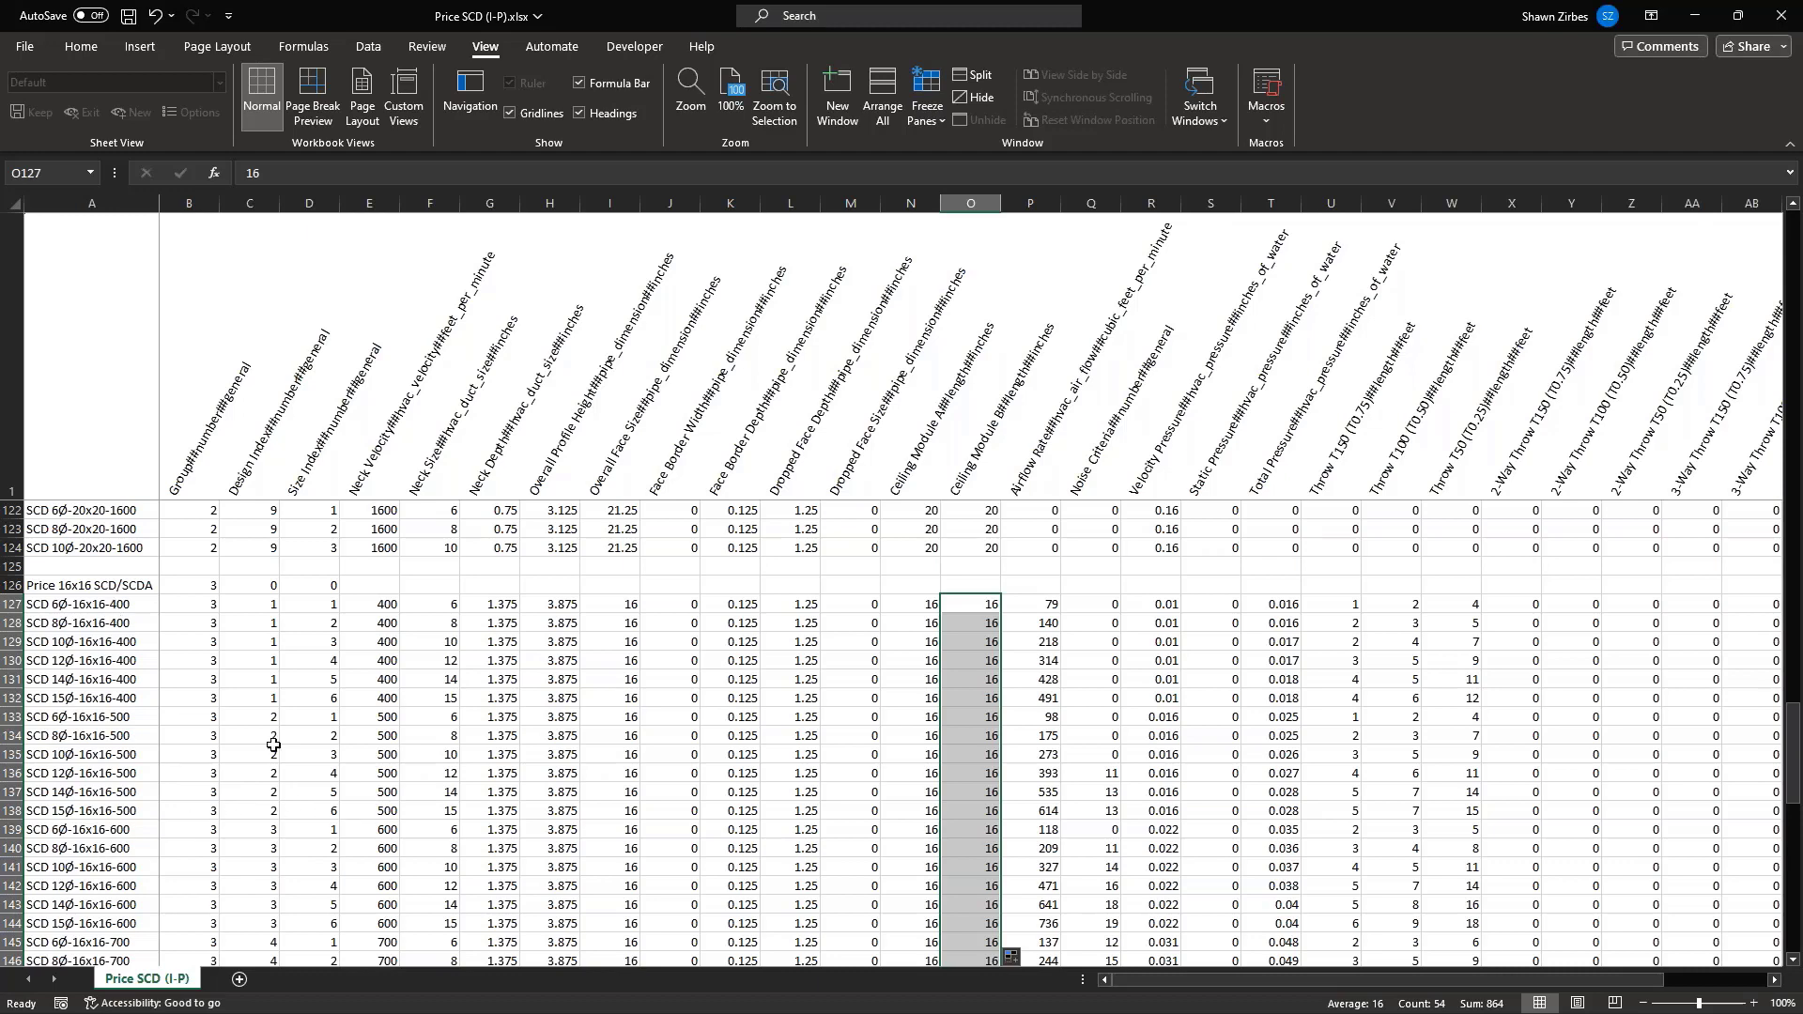
Select the 24x24 group's first size label formula in A3
{"action": "scroll", "coordinate": [412, 810], "scroll_direction": "up", "scroll_amount": 1}
{"action": "scroll", "coordinate": [417, 795], "scroll_direction": "up", "scroll_amount": 20}
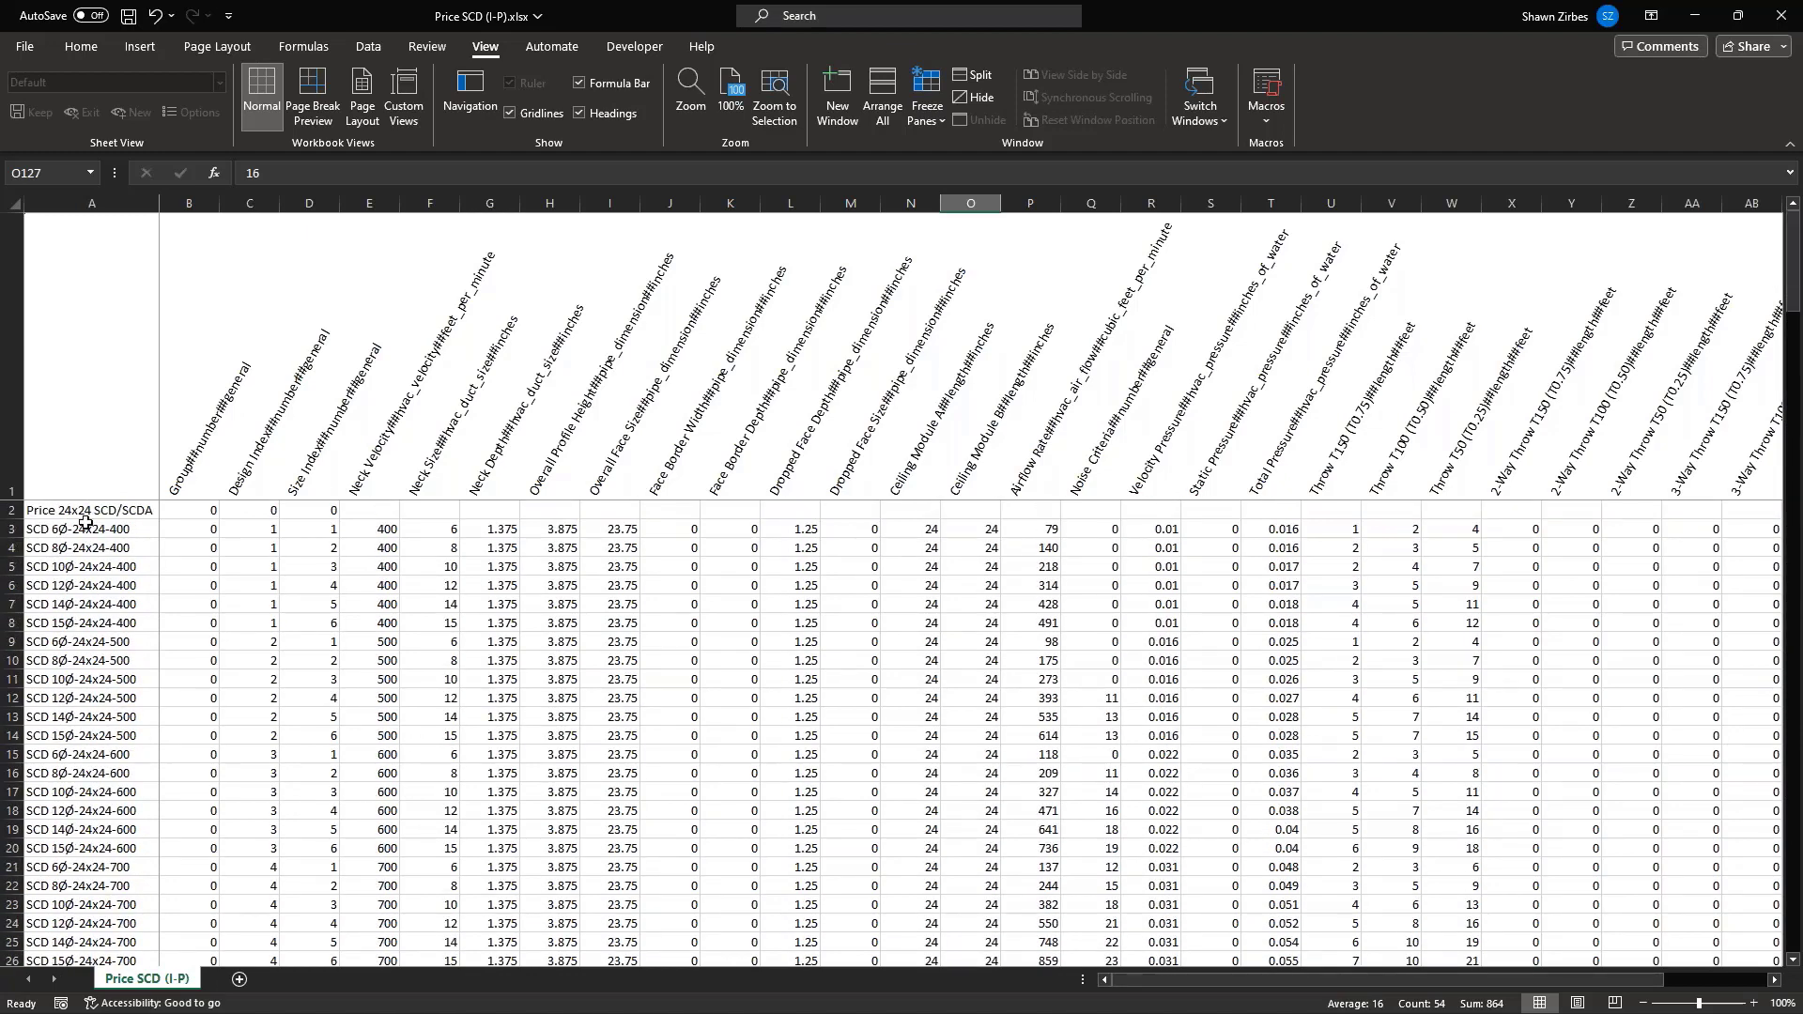
{"action": "left_click", "coordinate": [85, 527]}
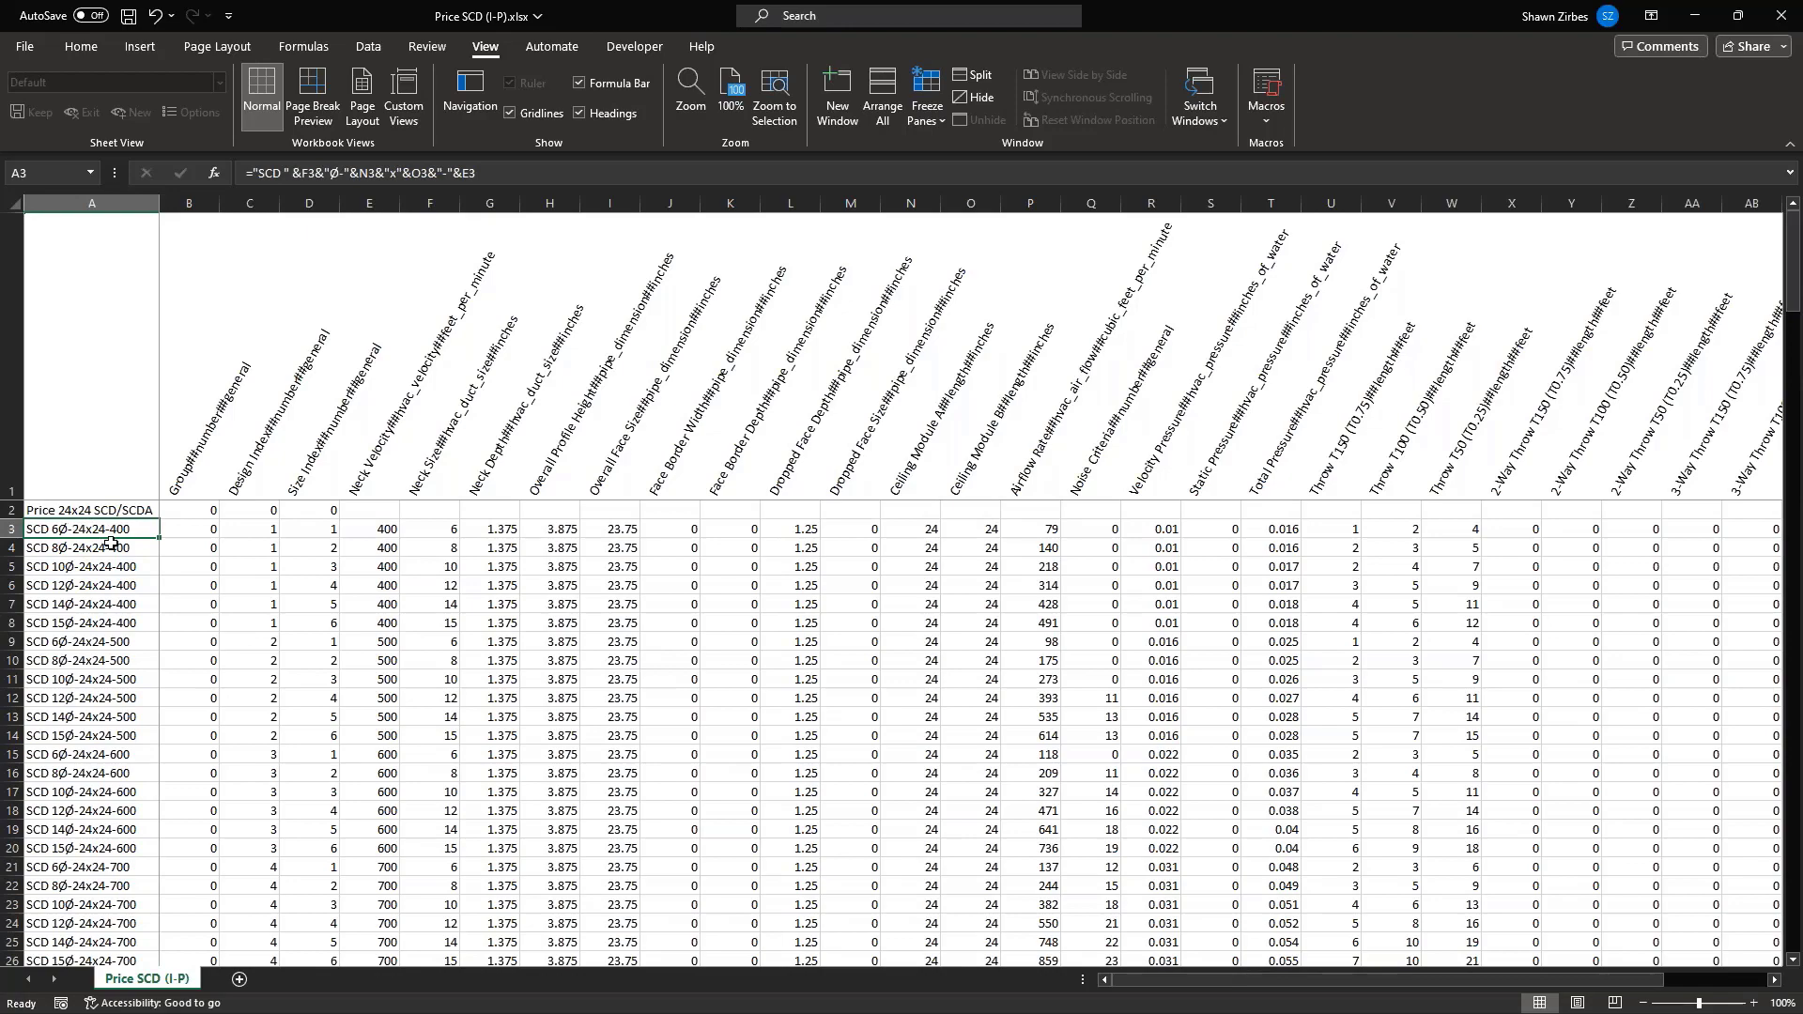
Place the Price SCD (I-P) workbook side by side with the SCD square cone diffuser performance data PDF
{"action": "double_click", "coordinate": [1118, 21]}
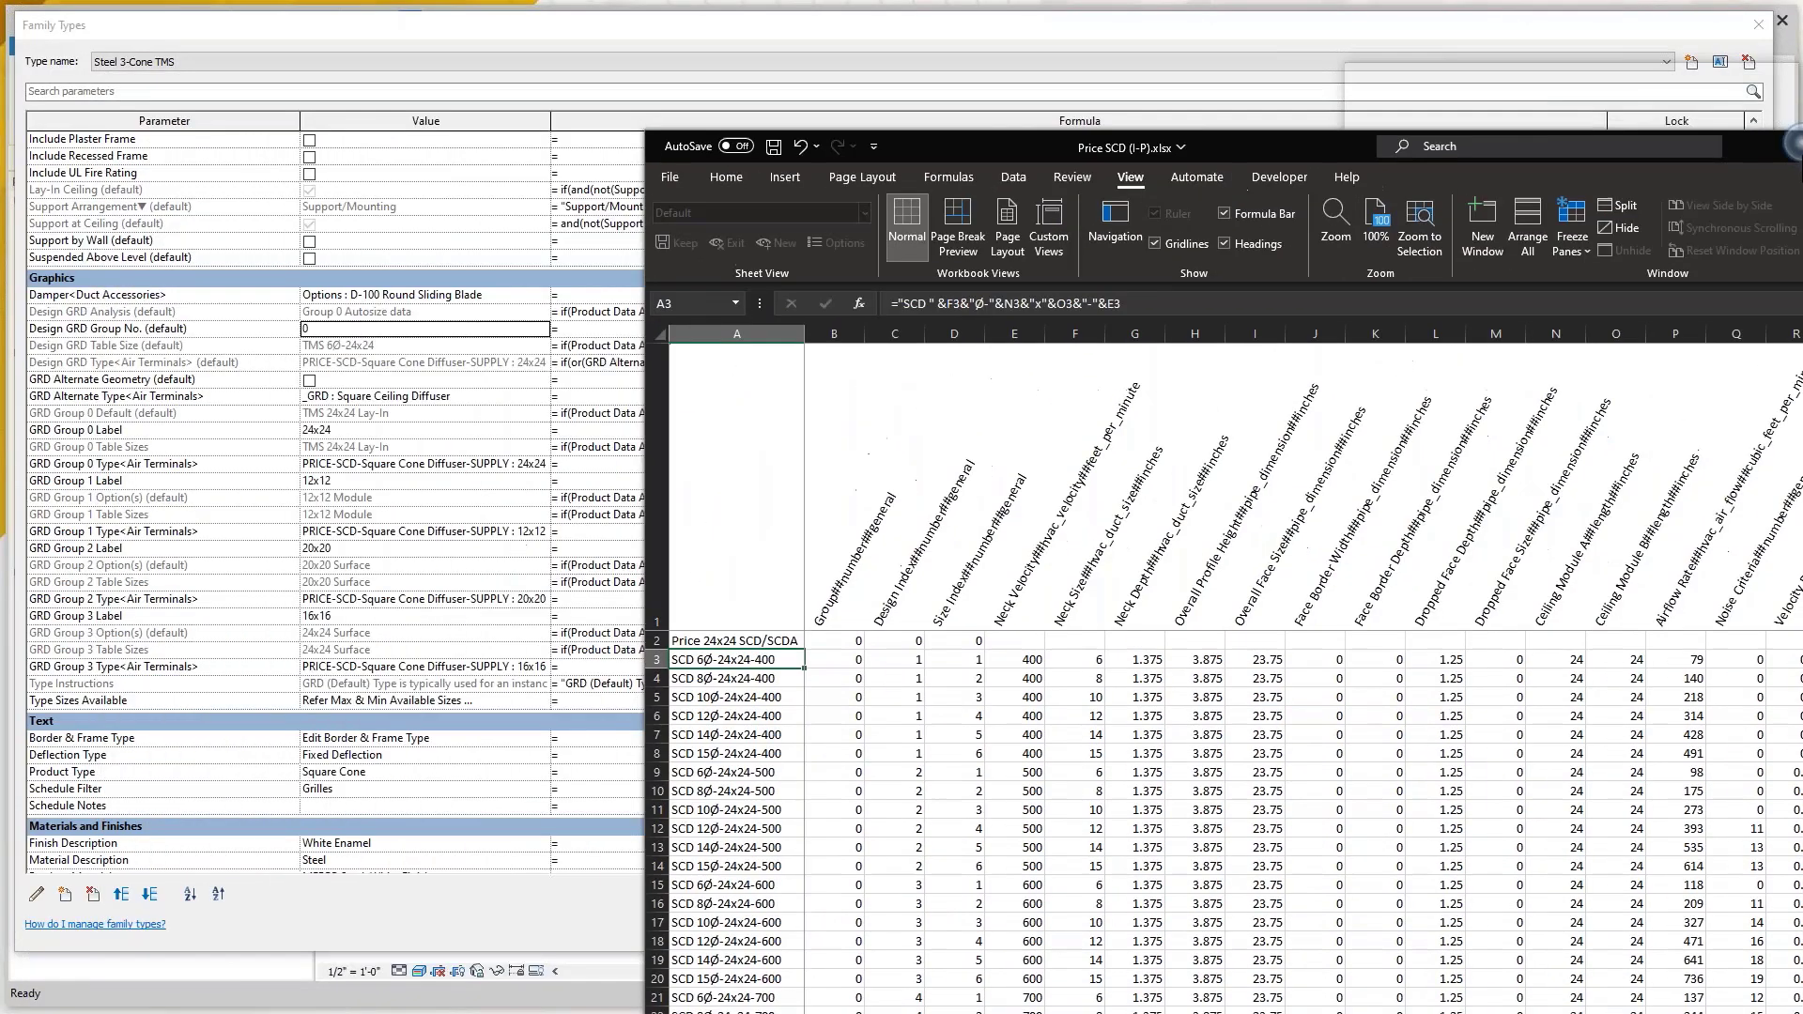
{"action": "left_click_drag", "start_coordinate": [1796, 143], "coordinate": [1802, 143]}
{"action": "left_click", "coordinate": [1011, 370]}
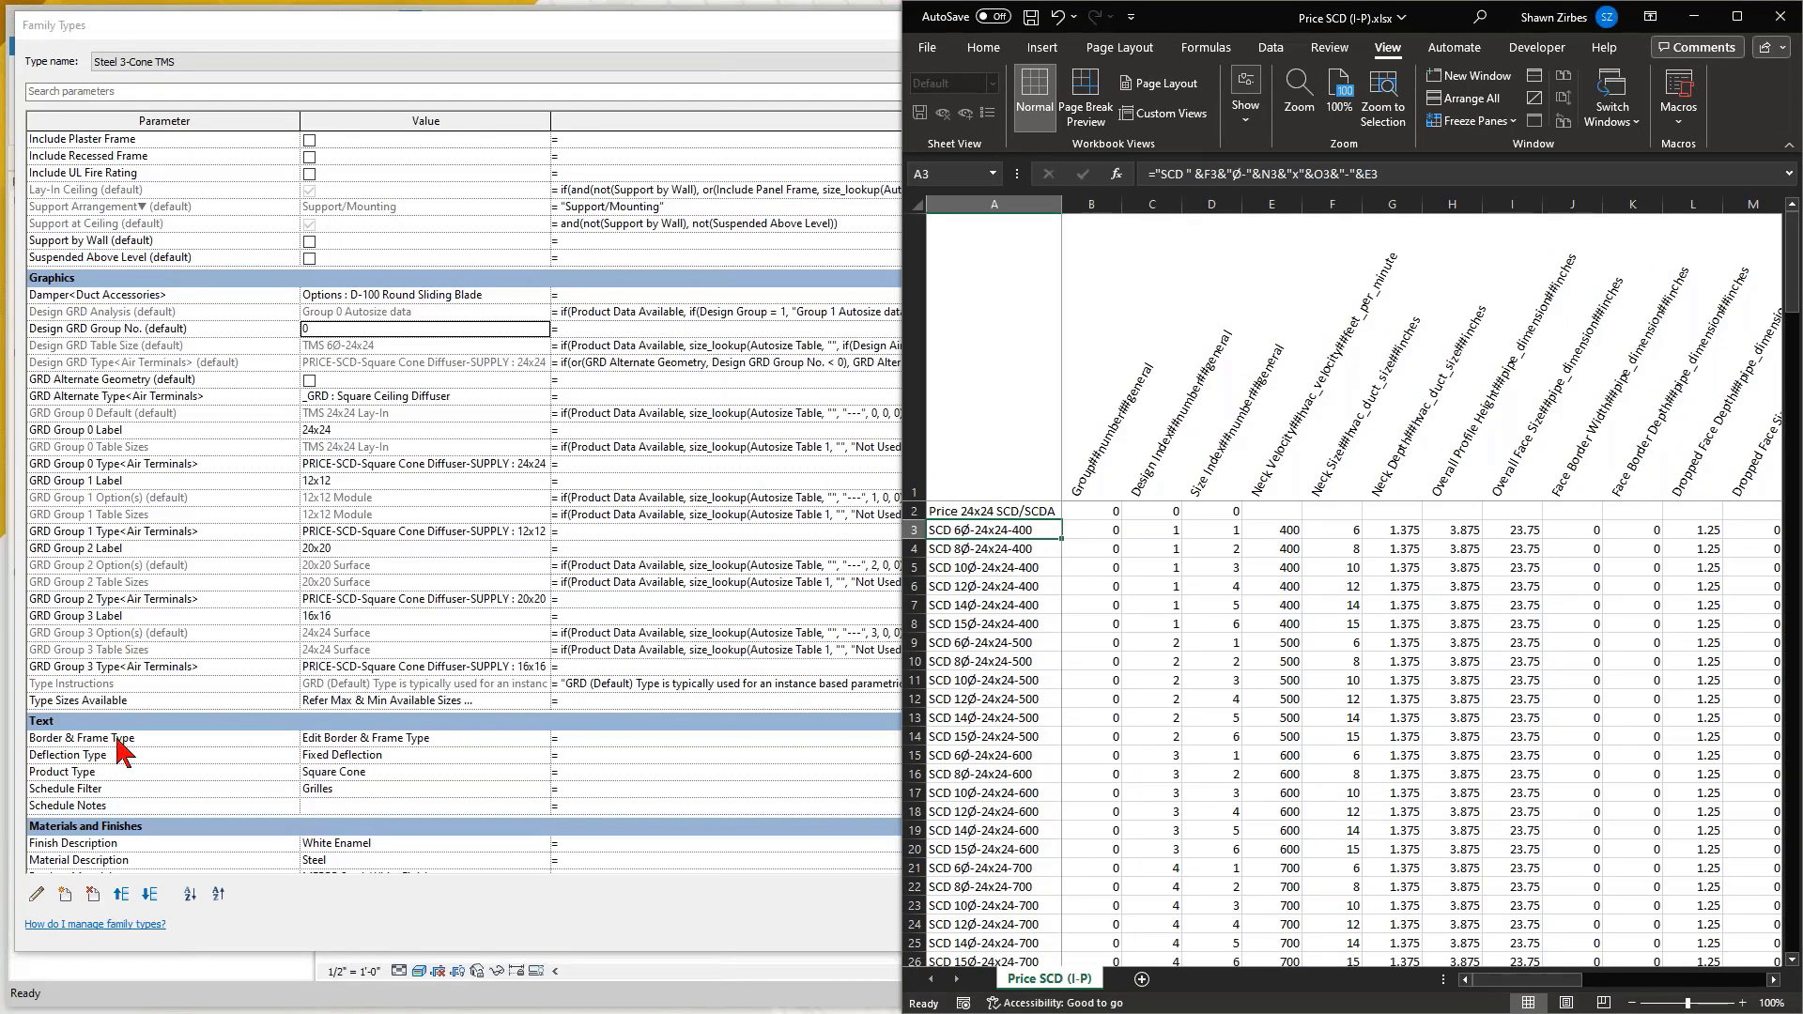
{"action": "left_click_drag", "start_coordinate": [1184, 18], "coordinate": [1802, 371]}
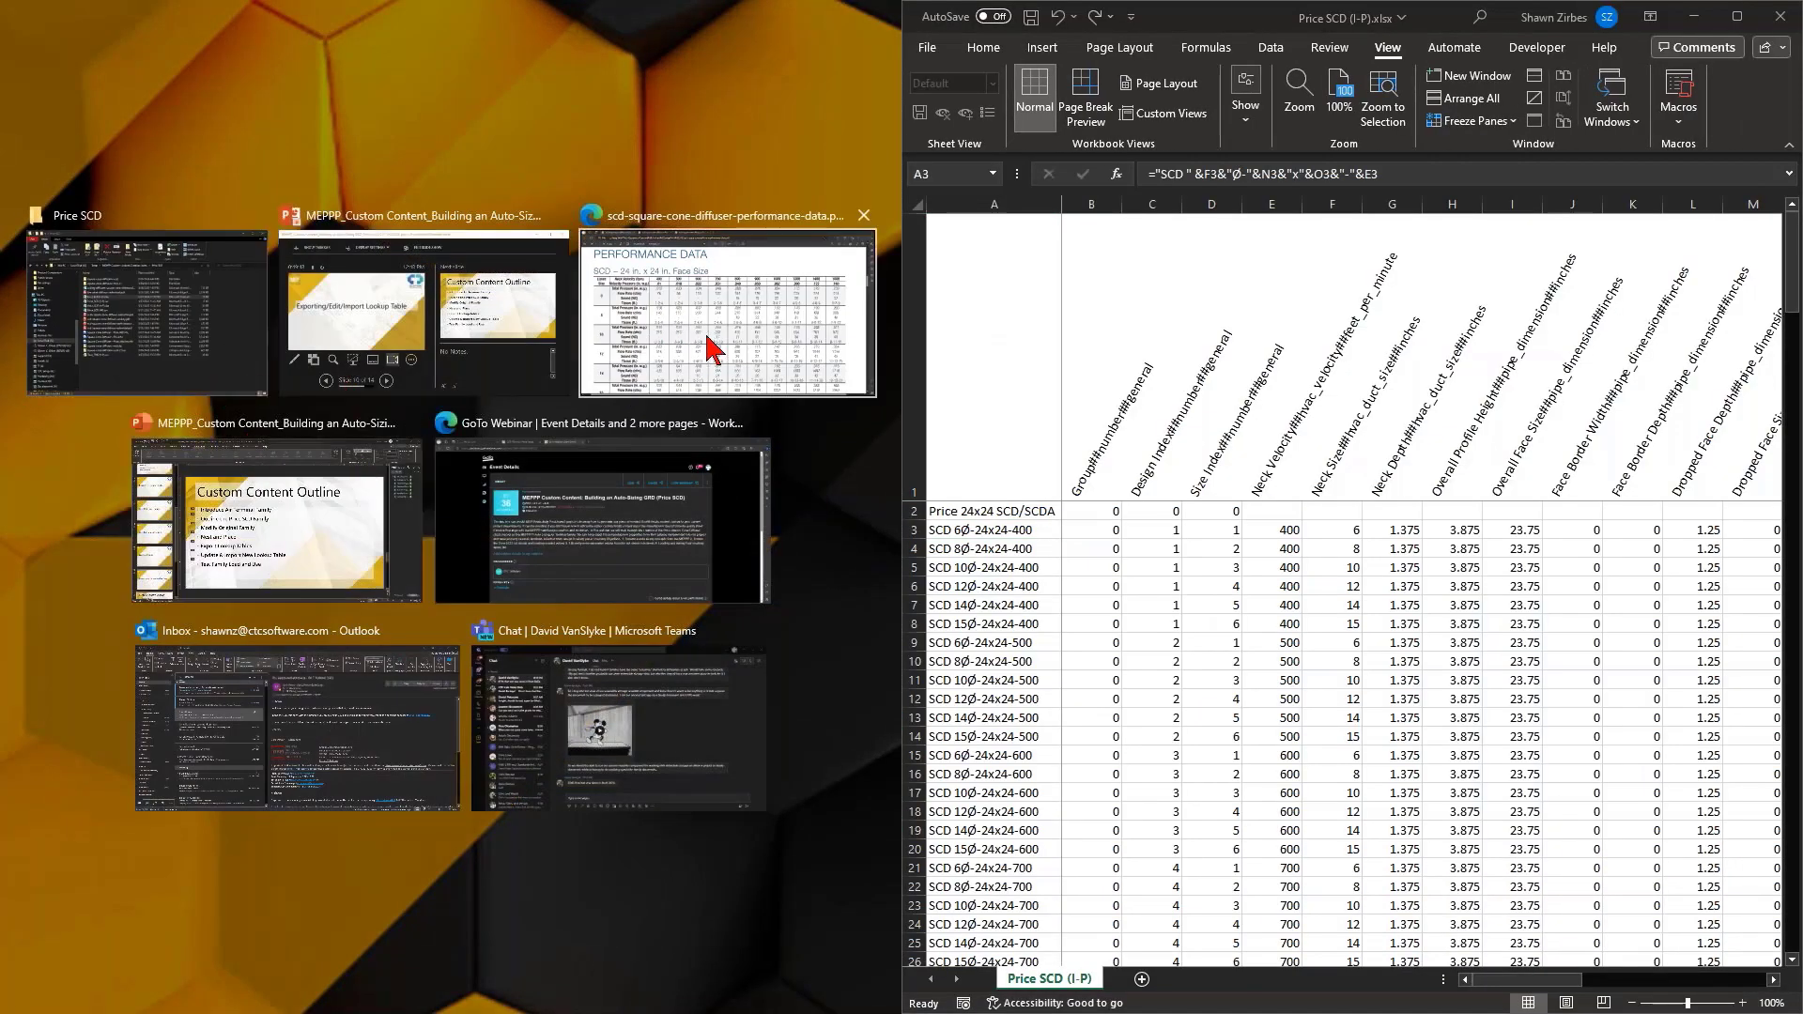
{"action": "left_click", "coordinate": [676, 357]}
Compare the neck velocities in the 24 in. x 24 in. performance table with the workbook's 24x24 Neck Velocity rows
{"action": "scroll", "coordinate": [454, 570], "scroll_direction": "down", "scroll_amount": 3, "text": "ctrl"}
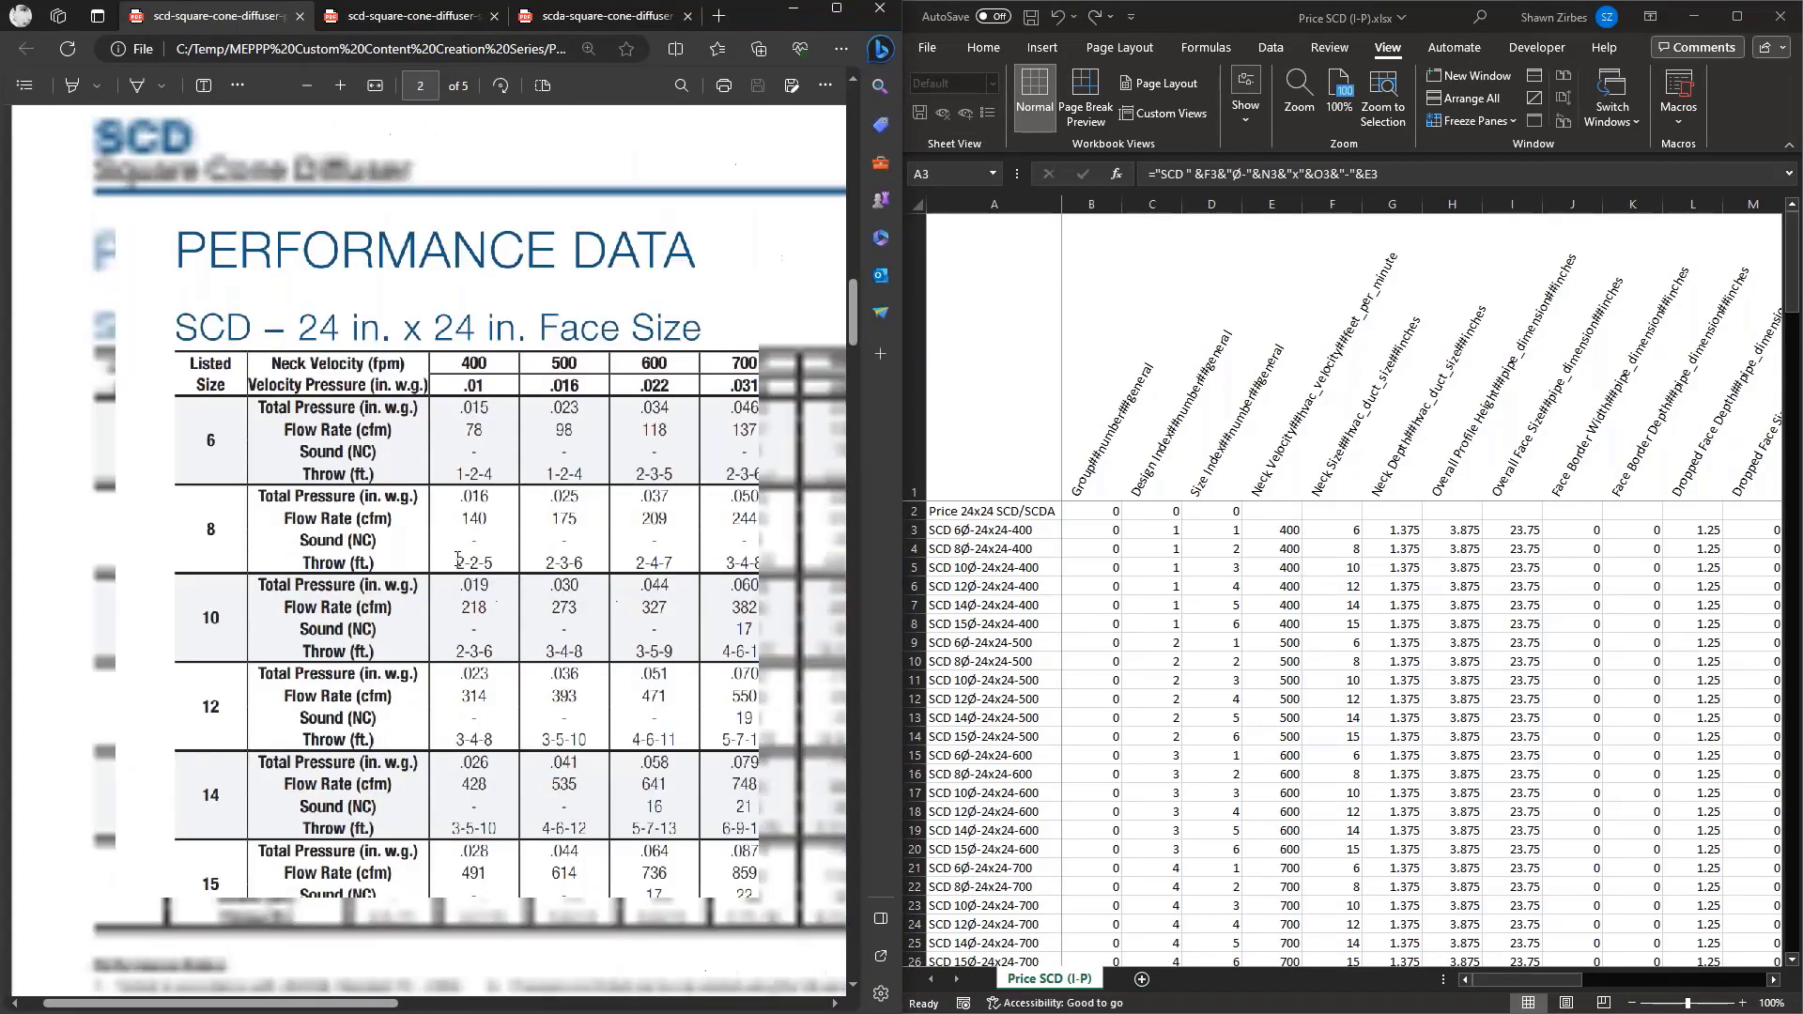
{"action": "scroll", "coordinate": [495, 570], "scroll_direction": "up", "scroll_amount": 2, "text": "ctrl"}
{"action": "scroll", "coordinate": [1236, 713], "scroll_direction": "up", "scroll_amount": 2, "text": "ctrl"}
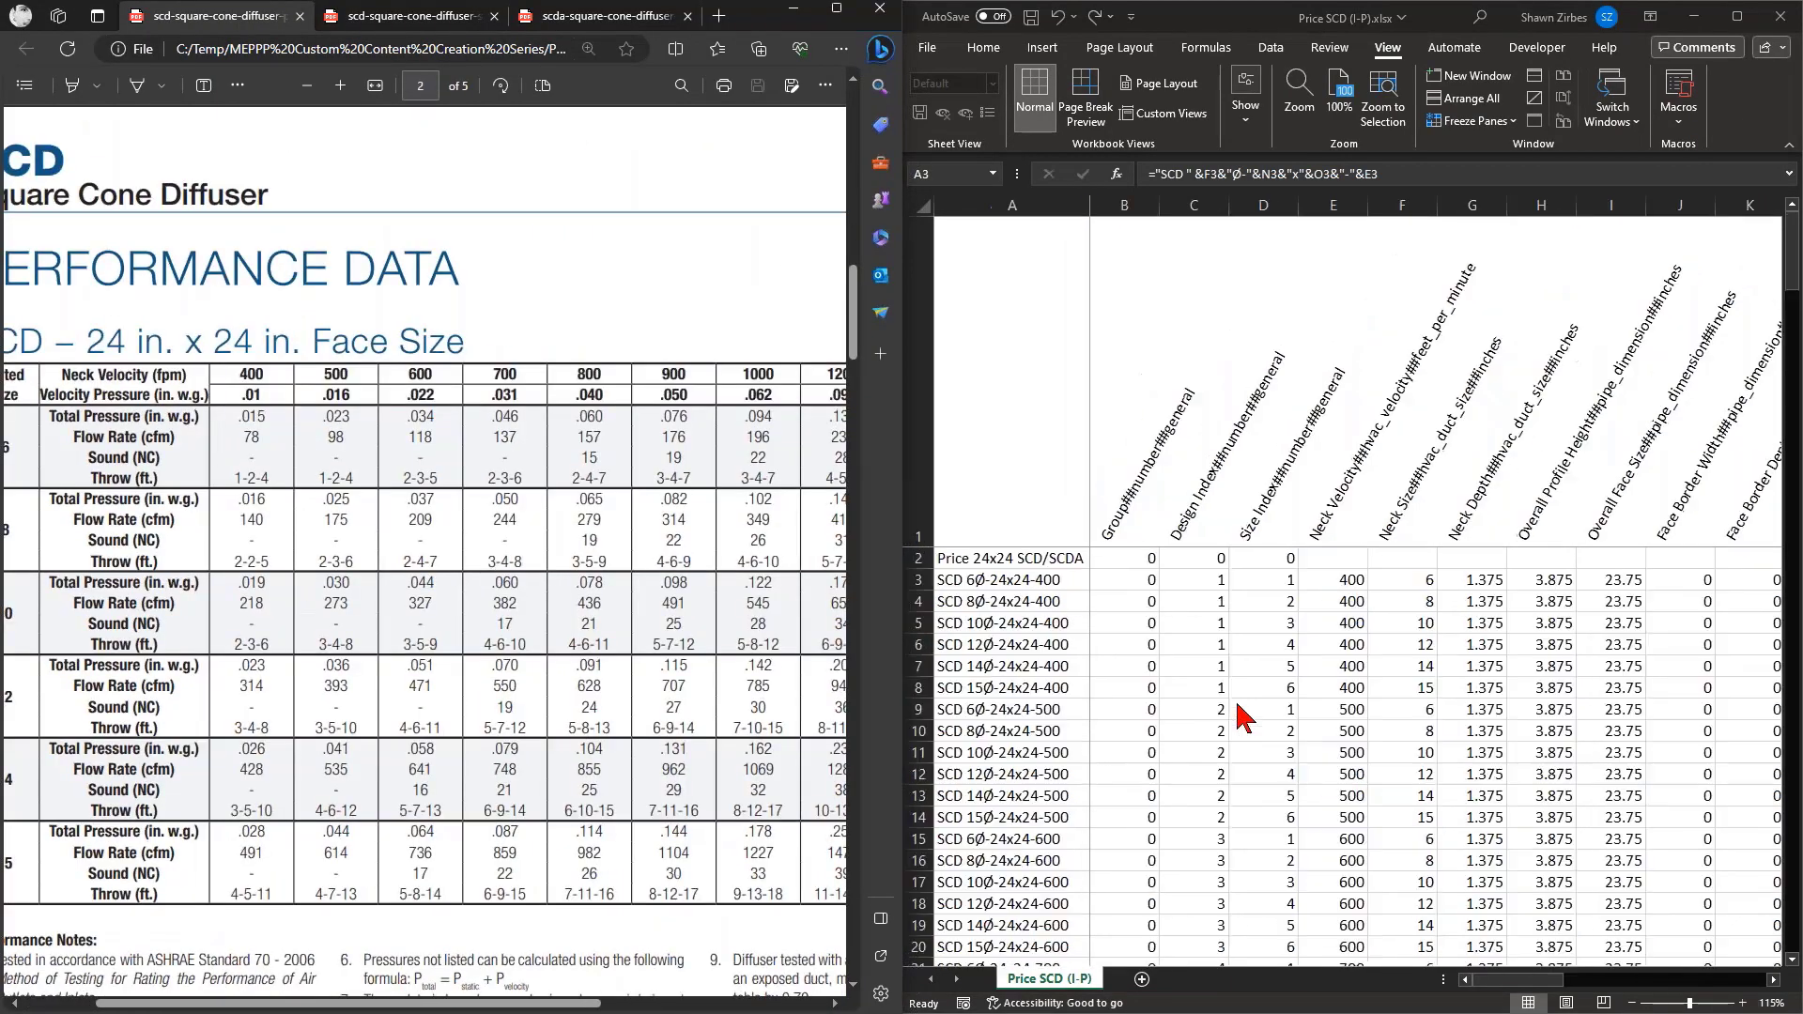
{"action": "scroll", "coordinate": [1223, 793], "scroll_direction": "down", "scroll_amount": 4}
{"action": "scroll", "coordinate": [1223, 793], "scroll_direction": "up", "scroll_amount": 4}
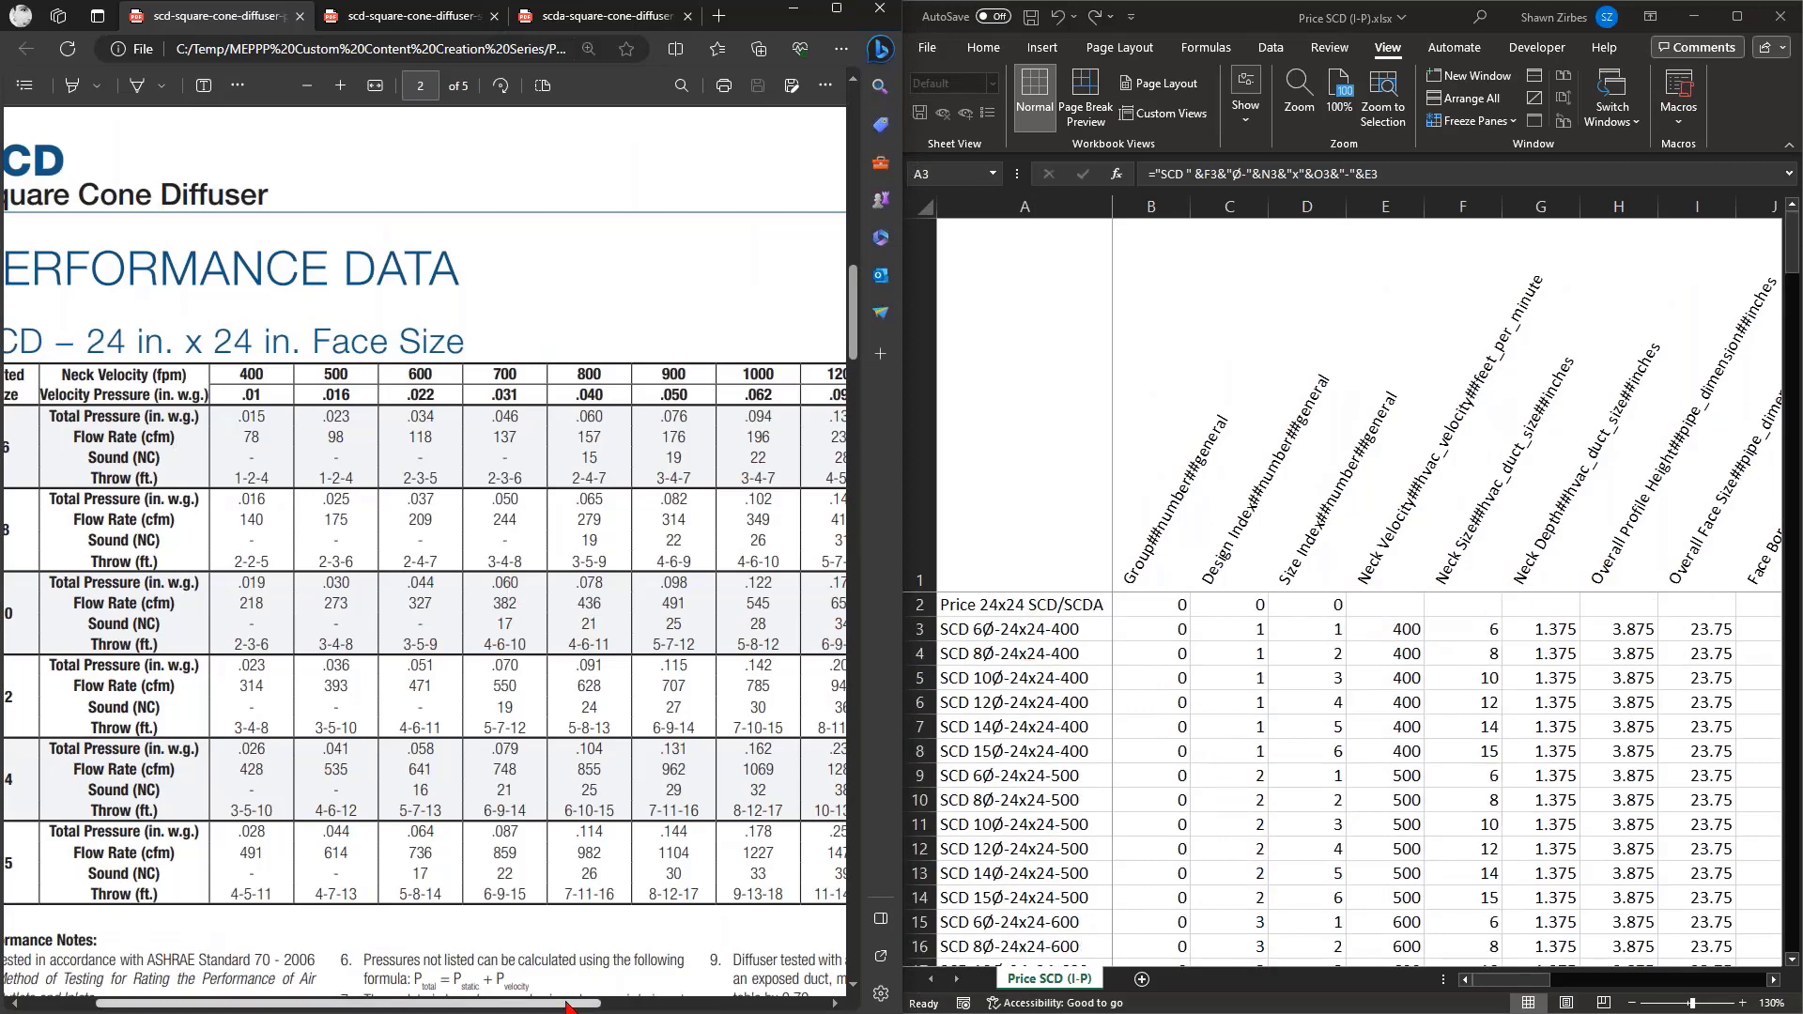
{"action": "left_click_drag", "start_coordinate": [567, 1005], "coordinate": [492, 1005]}
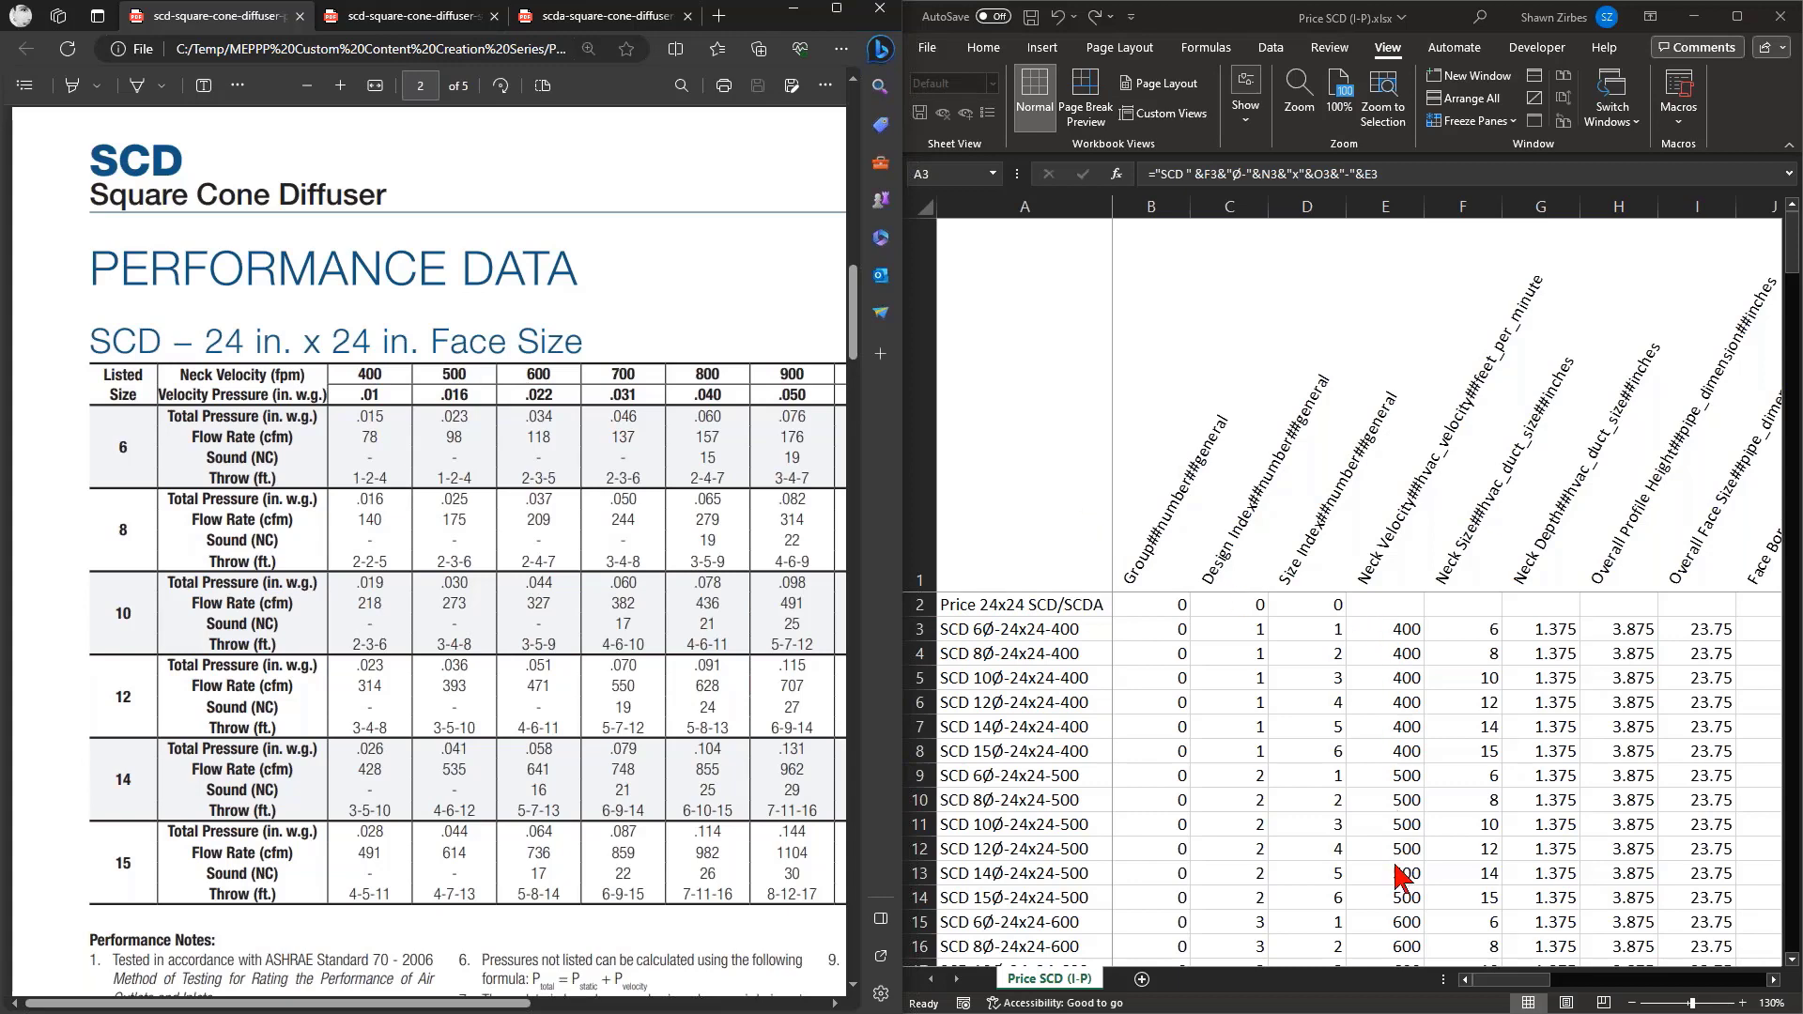
{"action": "scroll", "coordinate": [1400, 876], "scroll_direction": "down", "scroll_amount": 4}
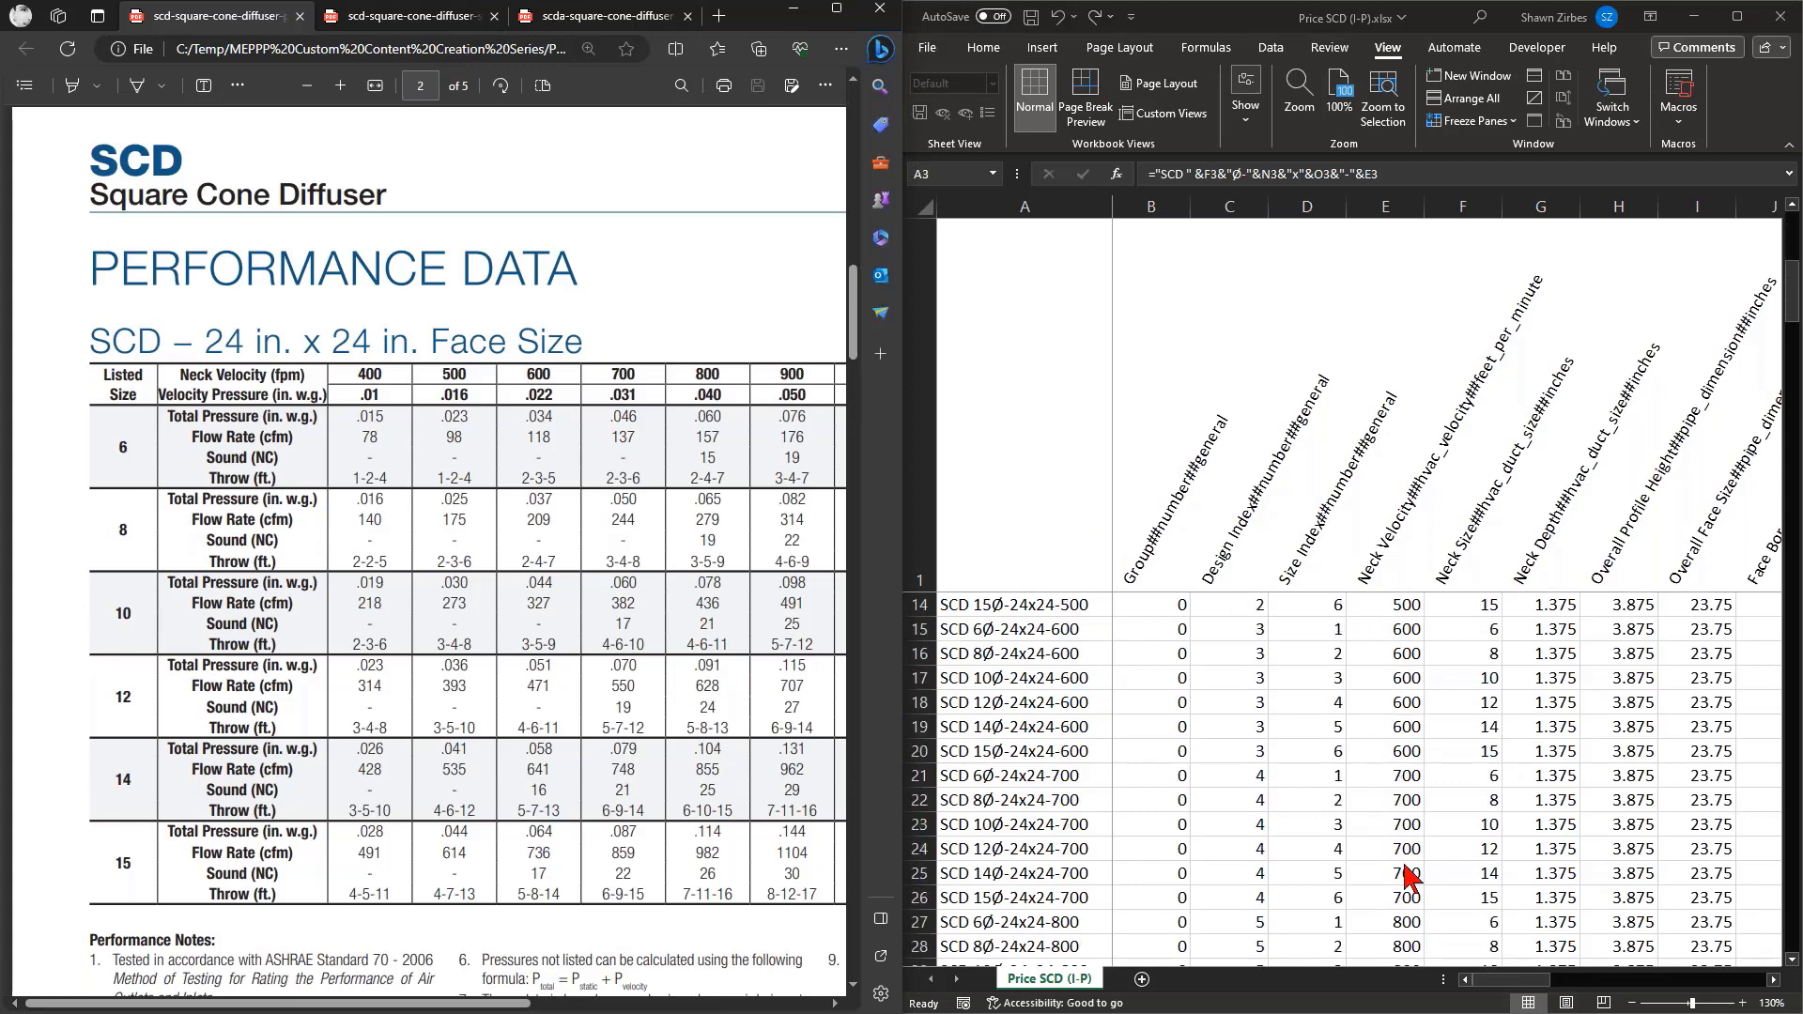
{"action": "scroll", "coordinate": [1406, 876], "scroll_direction": "up", "scroll_amount": 4}
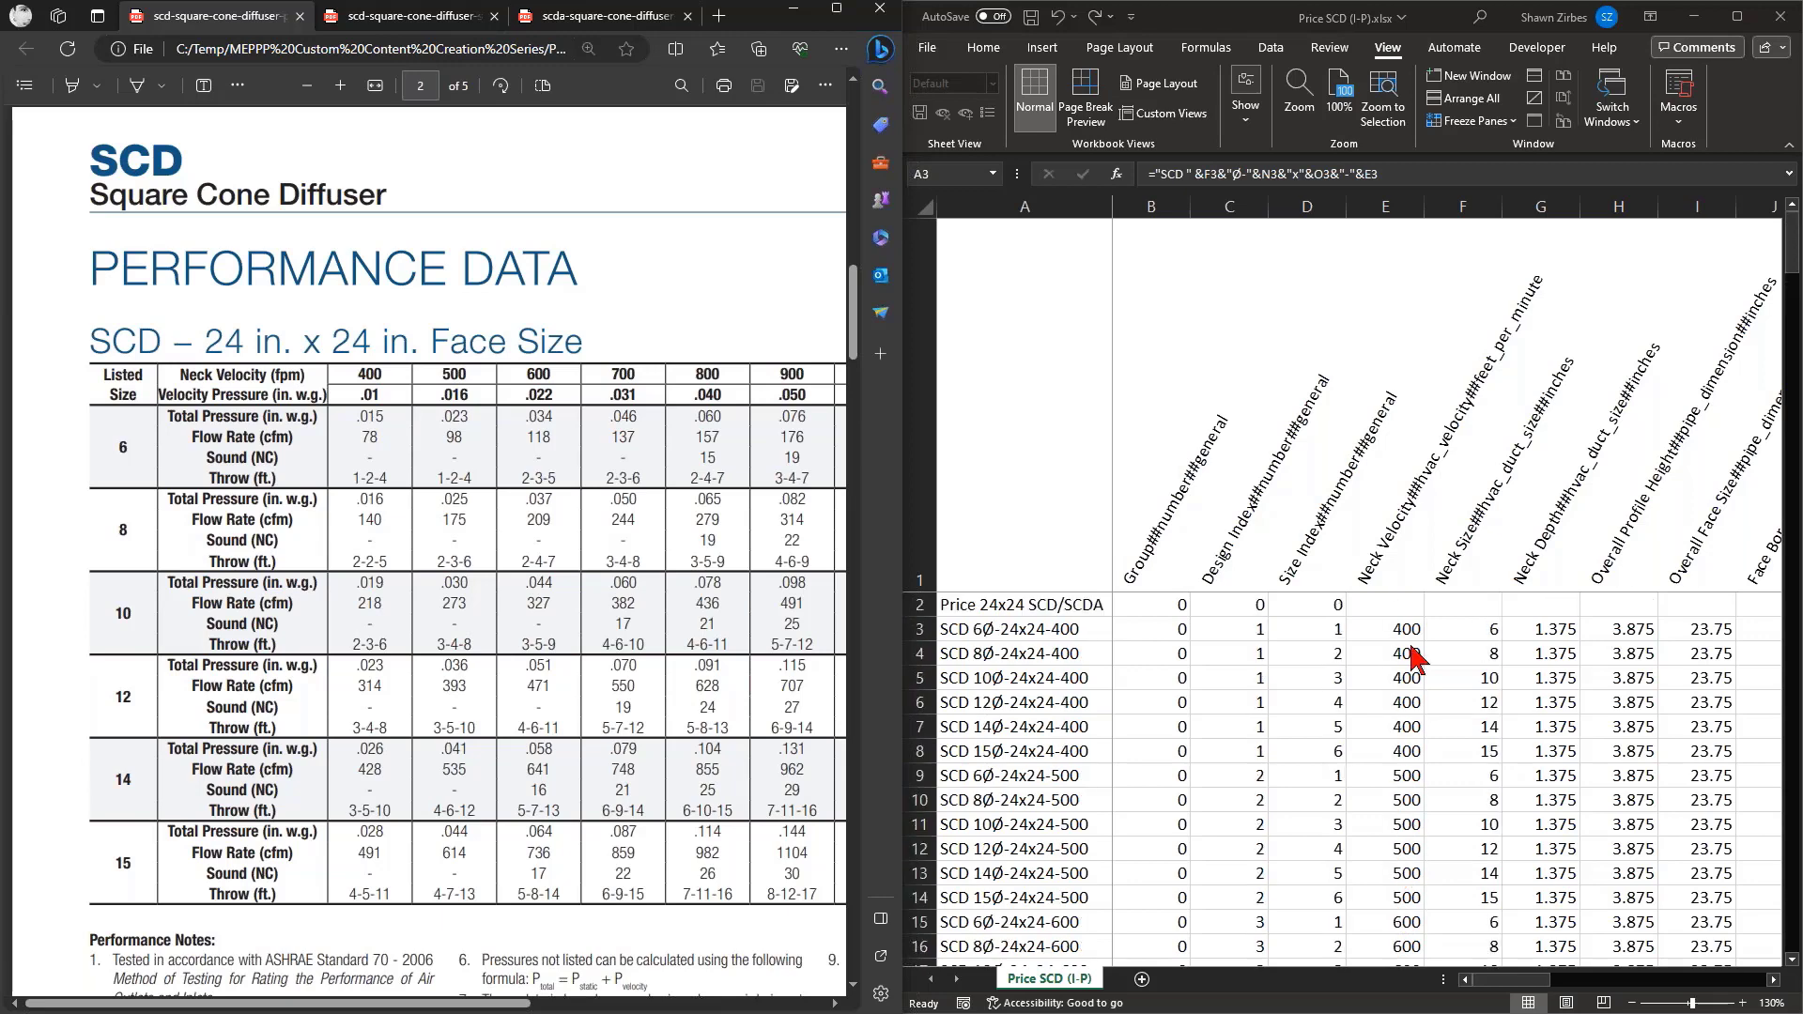
{"action": "scroll", "coordinate": [1397, 781], "scroll_direction": "down", "scroll_amount": 8}
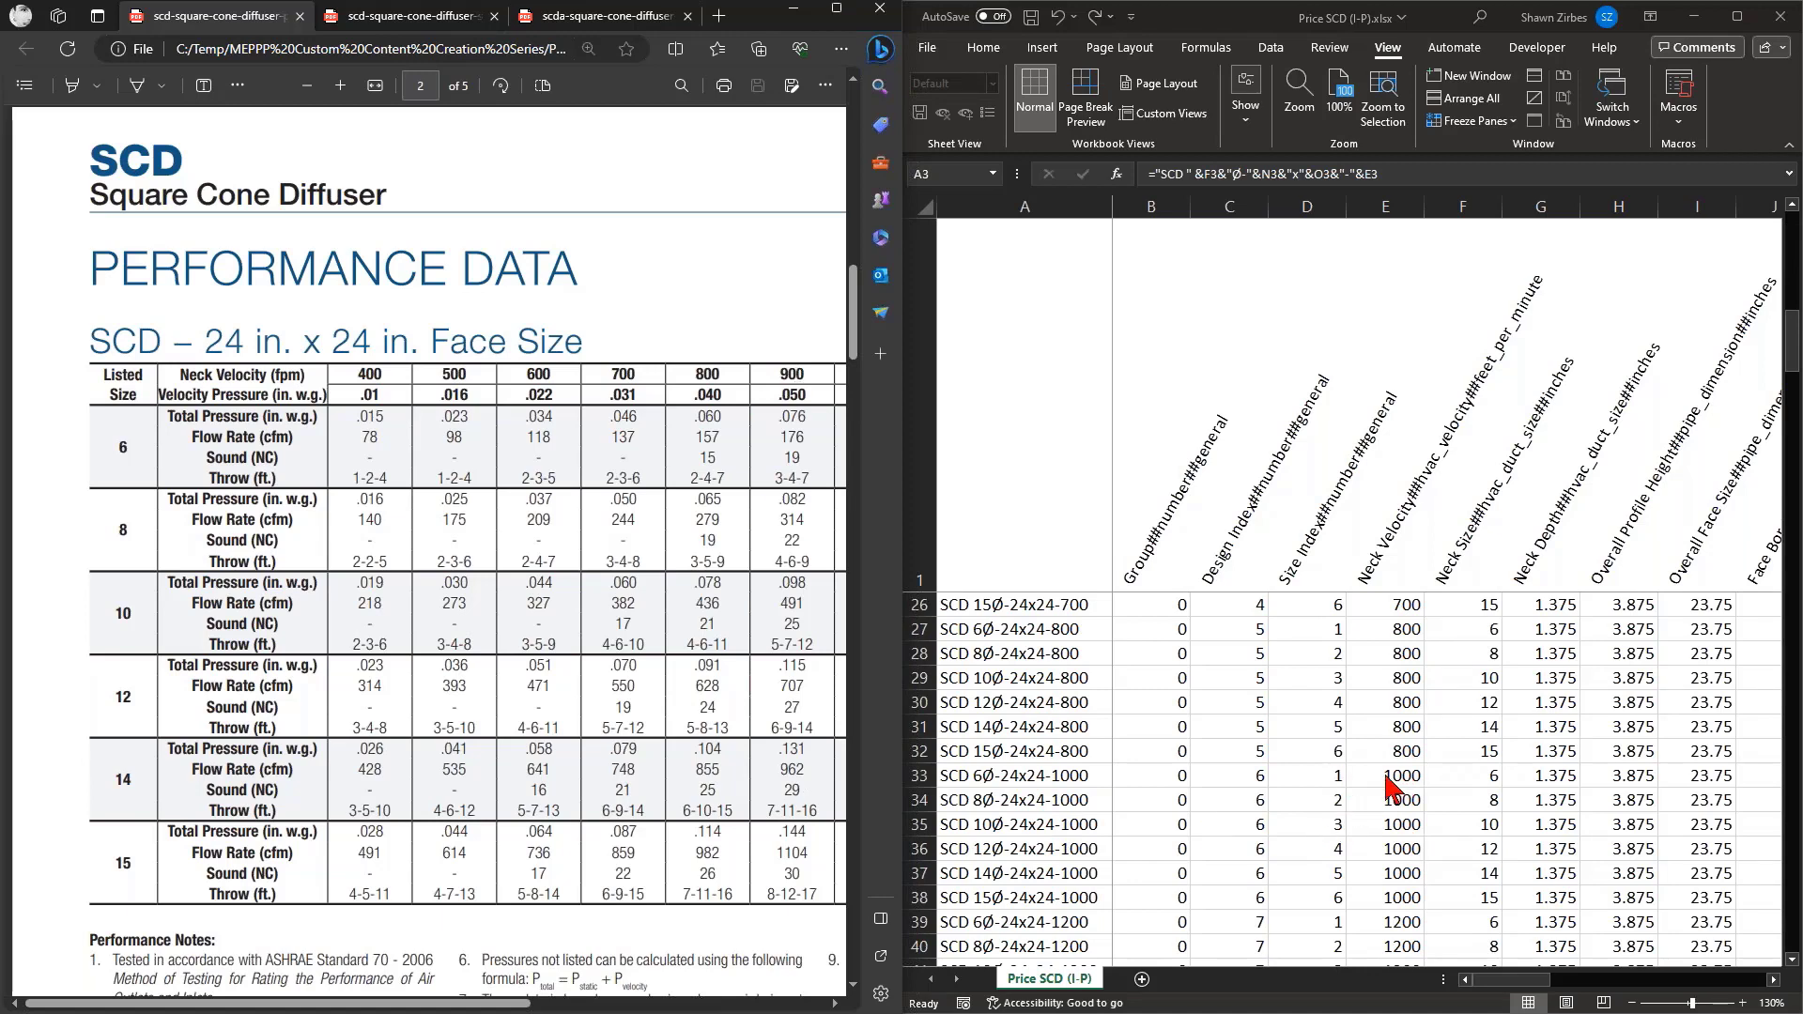
Copy the six 24x24 rows for 800 fpm (rows 27–32) and insert the copies above row 33
{"action": "left_click", "coordinate": [939, 755]}
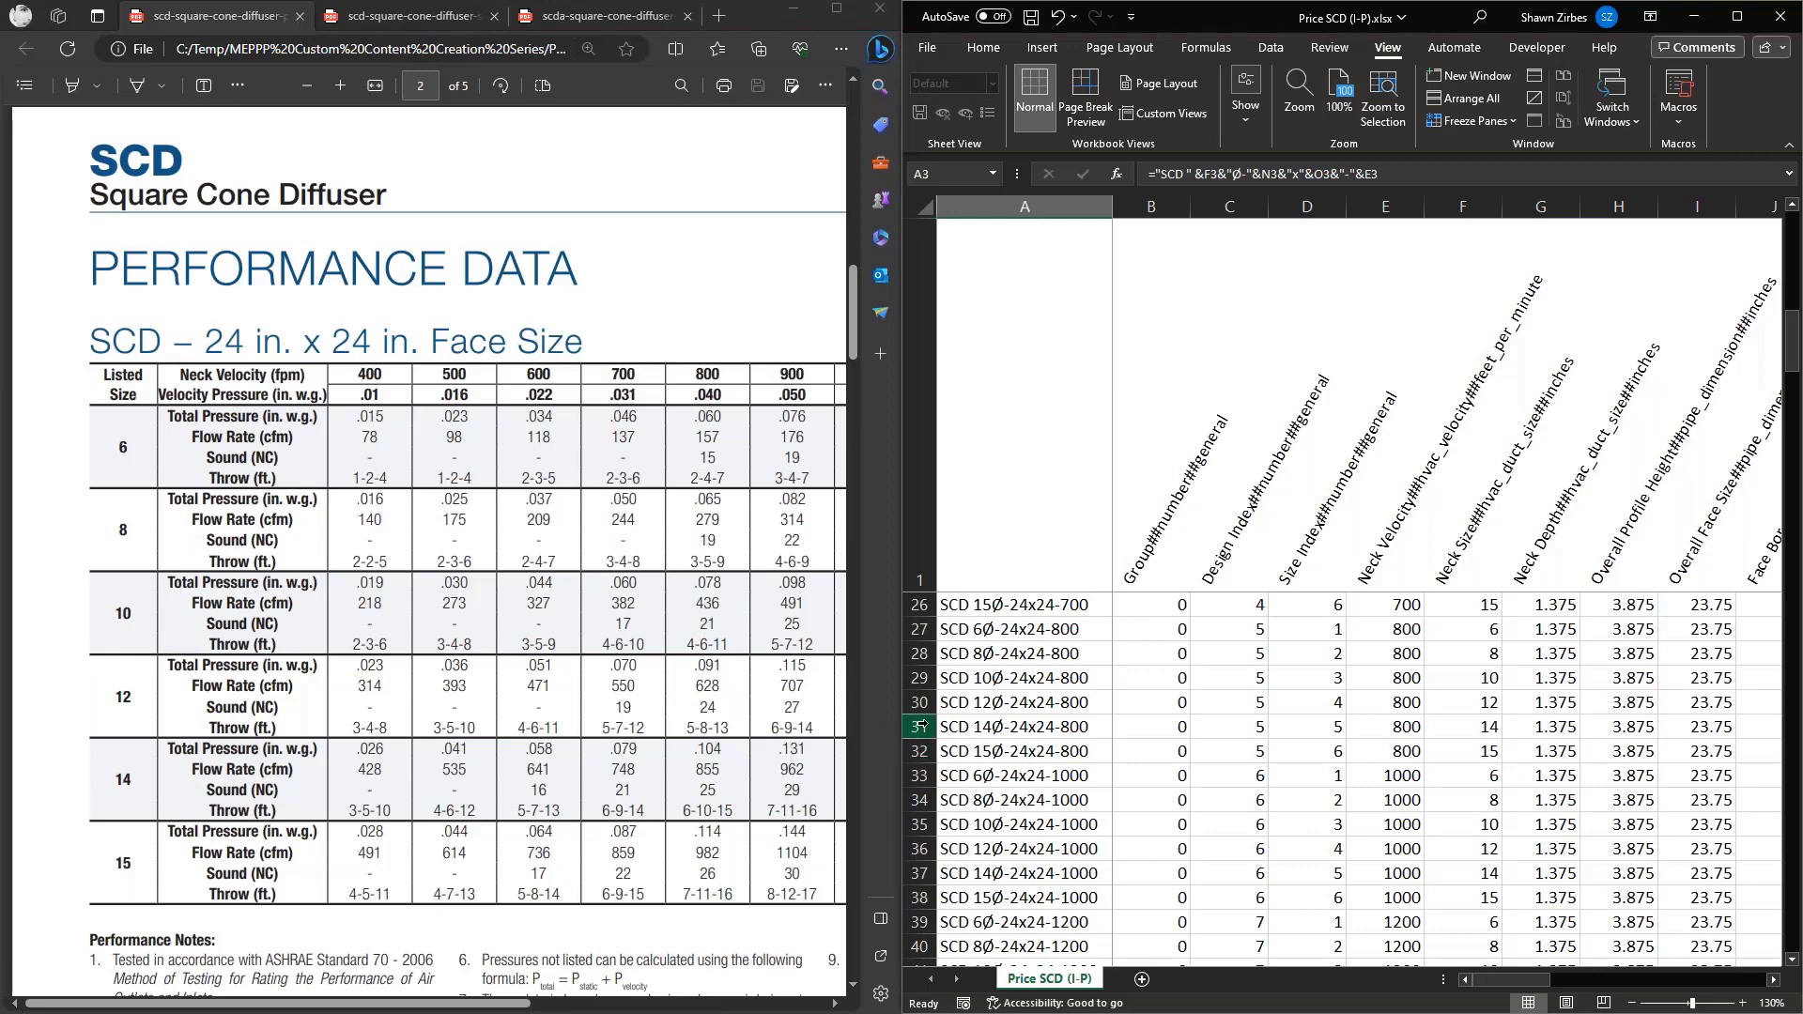
{"action": "left_click", "coordinate": [920, 630]}
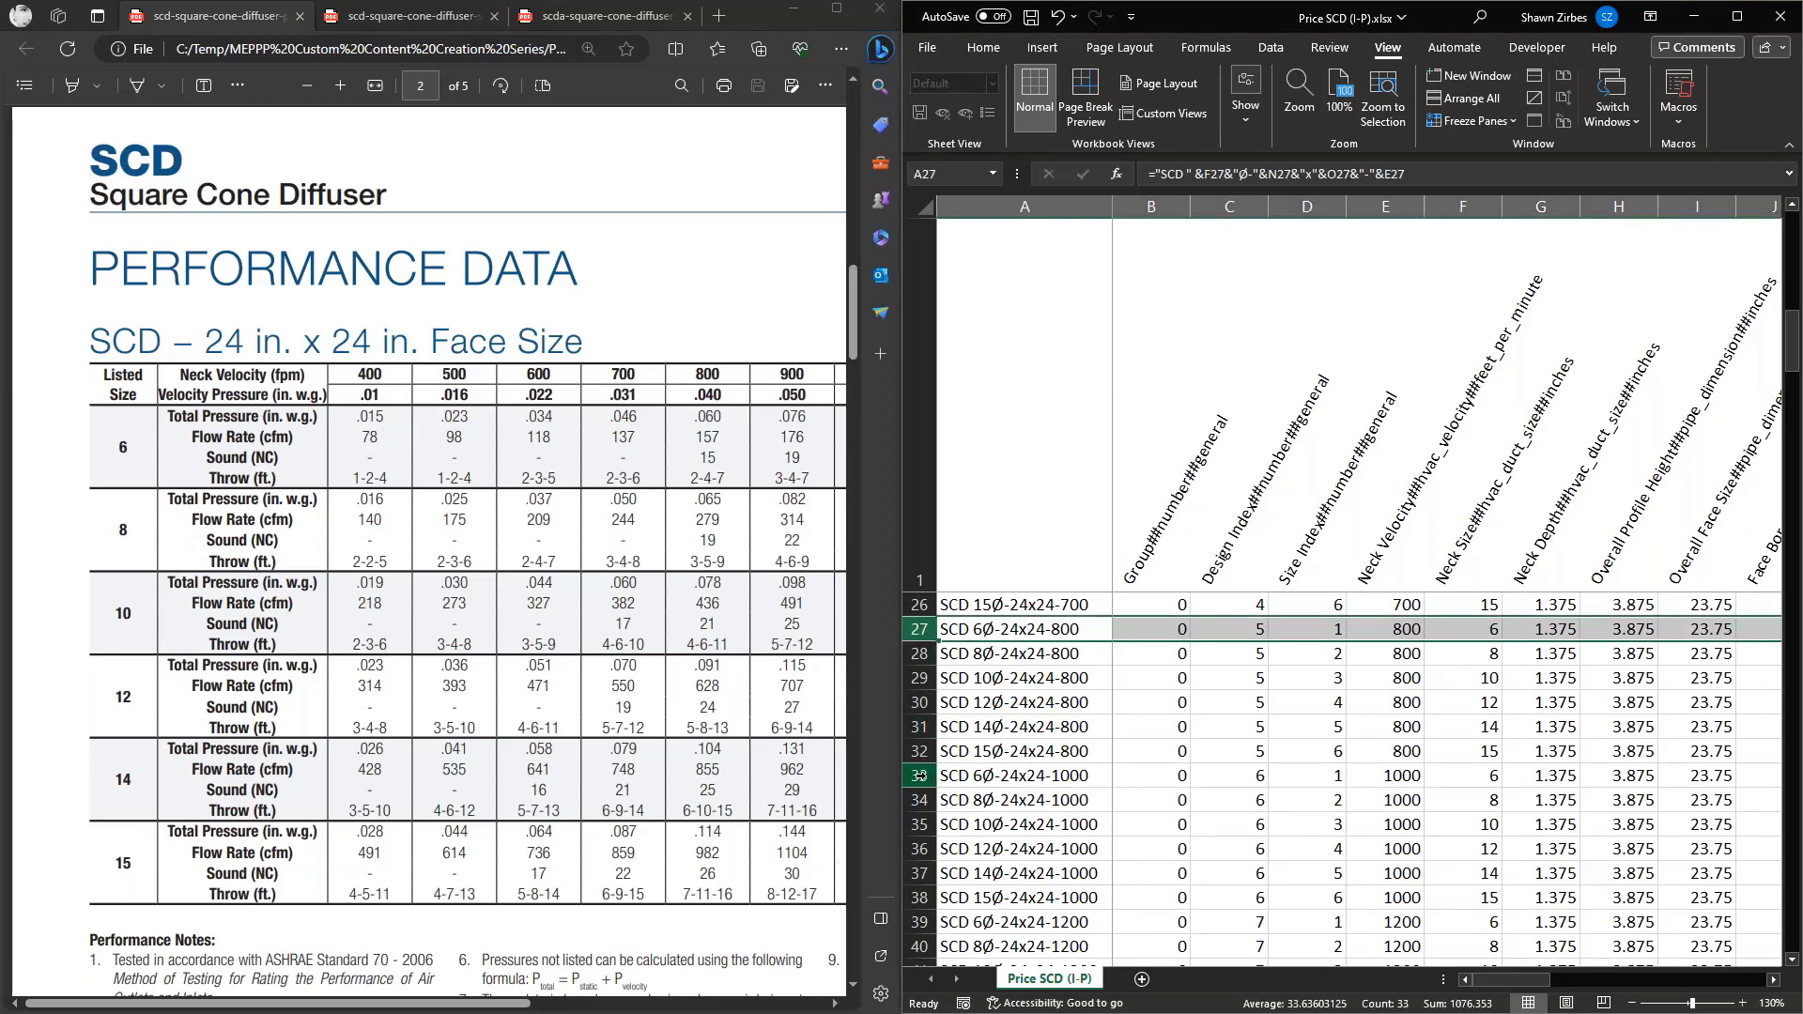
{"action": "left_click", "coordinate": [929, 759], "text": "shift"}
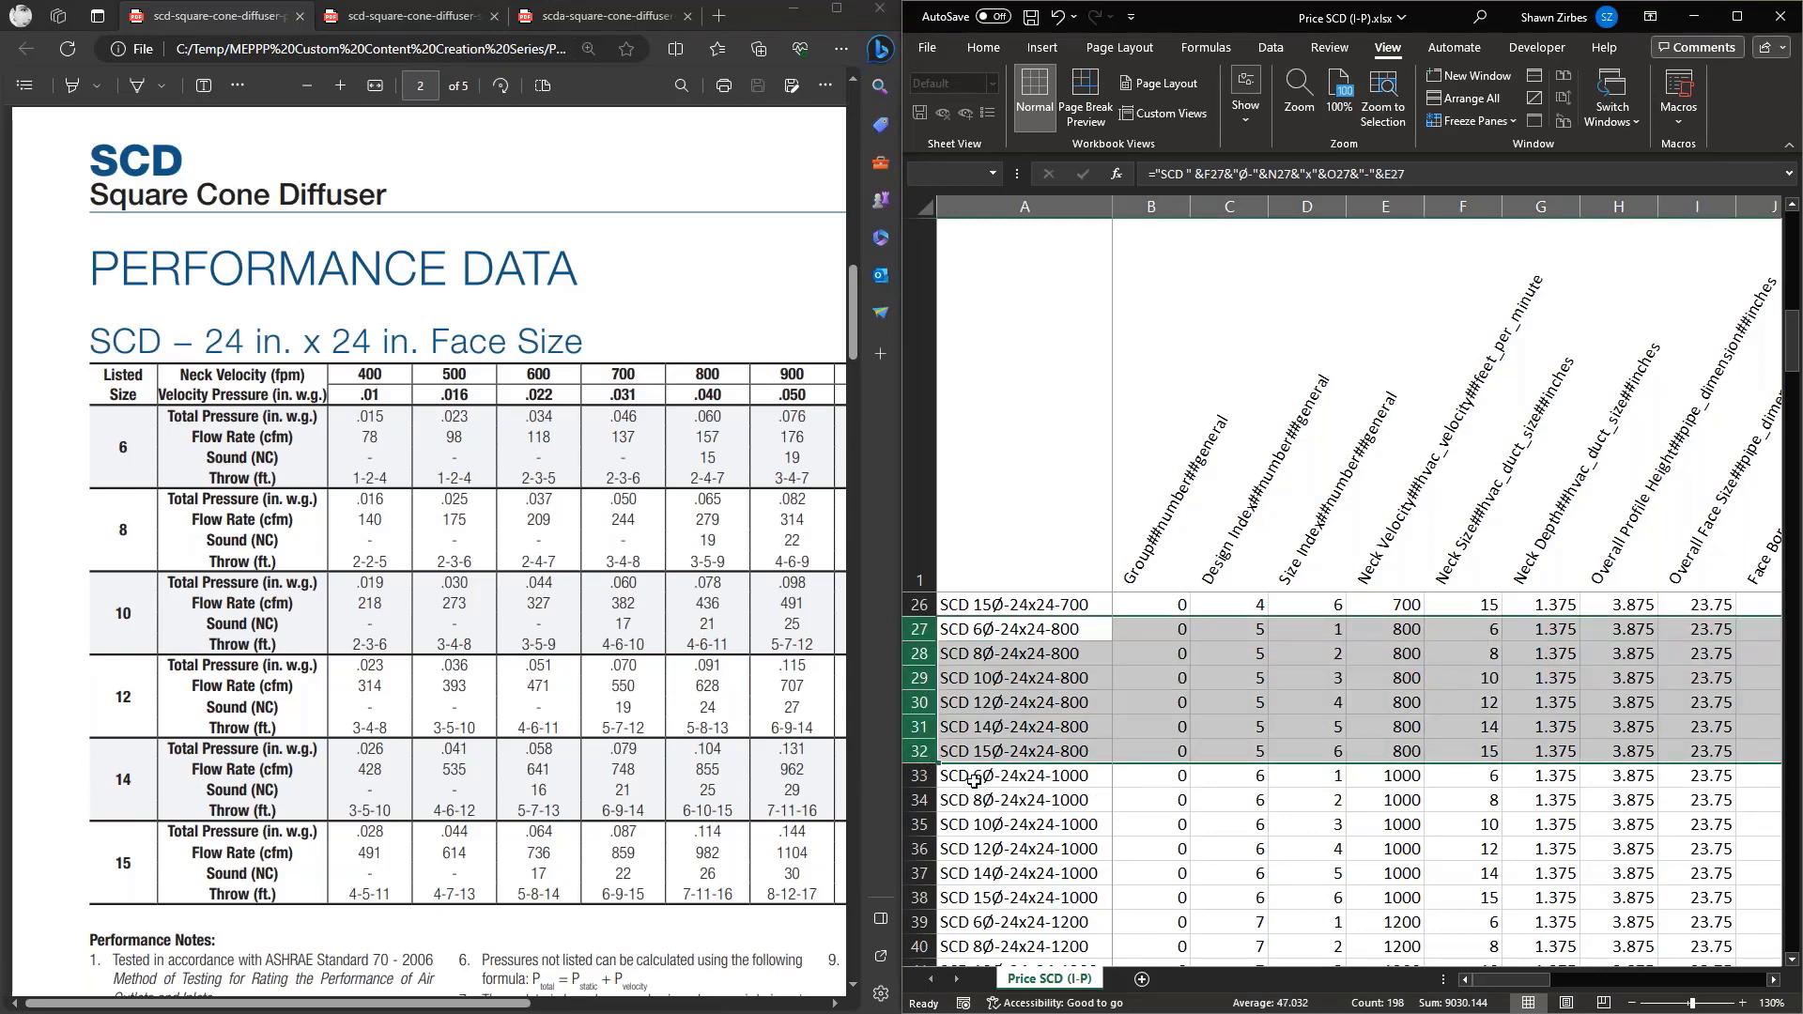
{"action": "key", "text": "ctrl+c"}
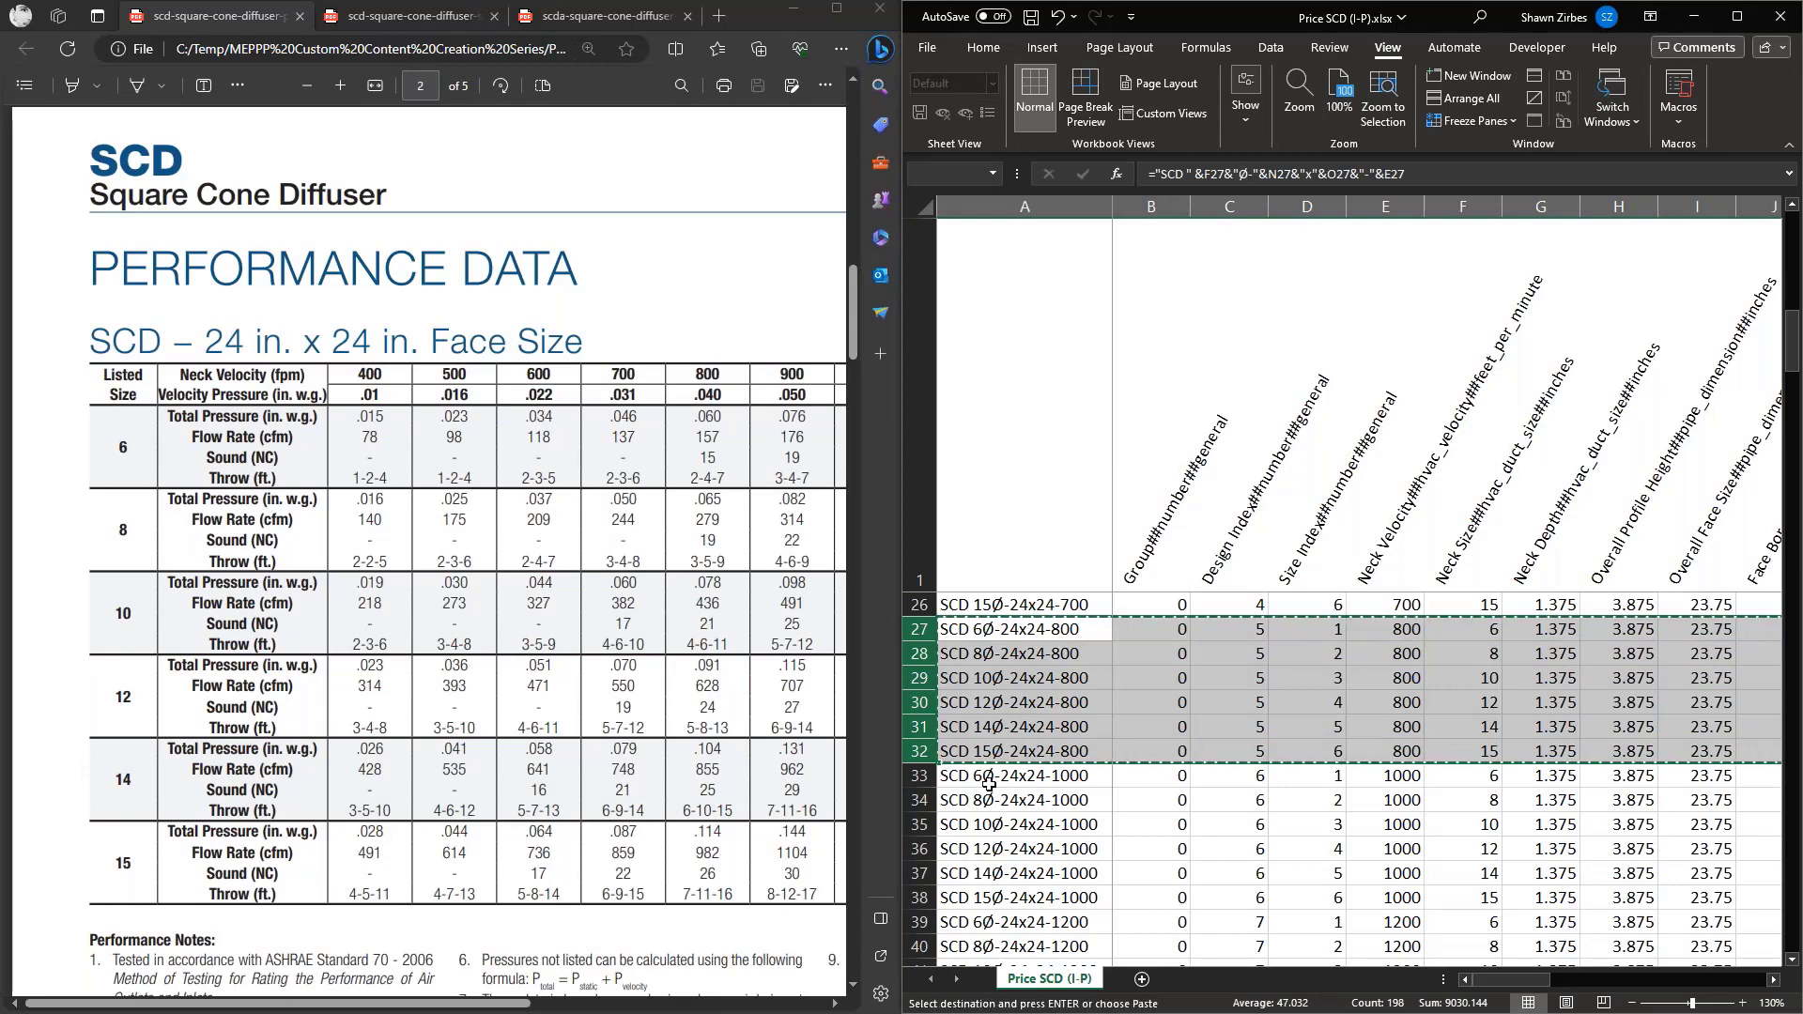
{"action": "right_click", "coordinate": [923, 777]}
{"action": "left_click", "coordinate": [1034, 598]}
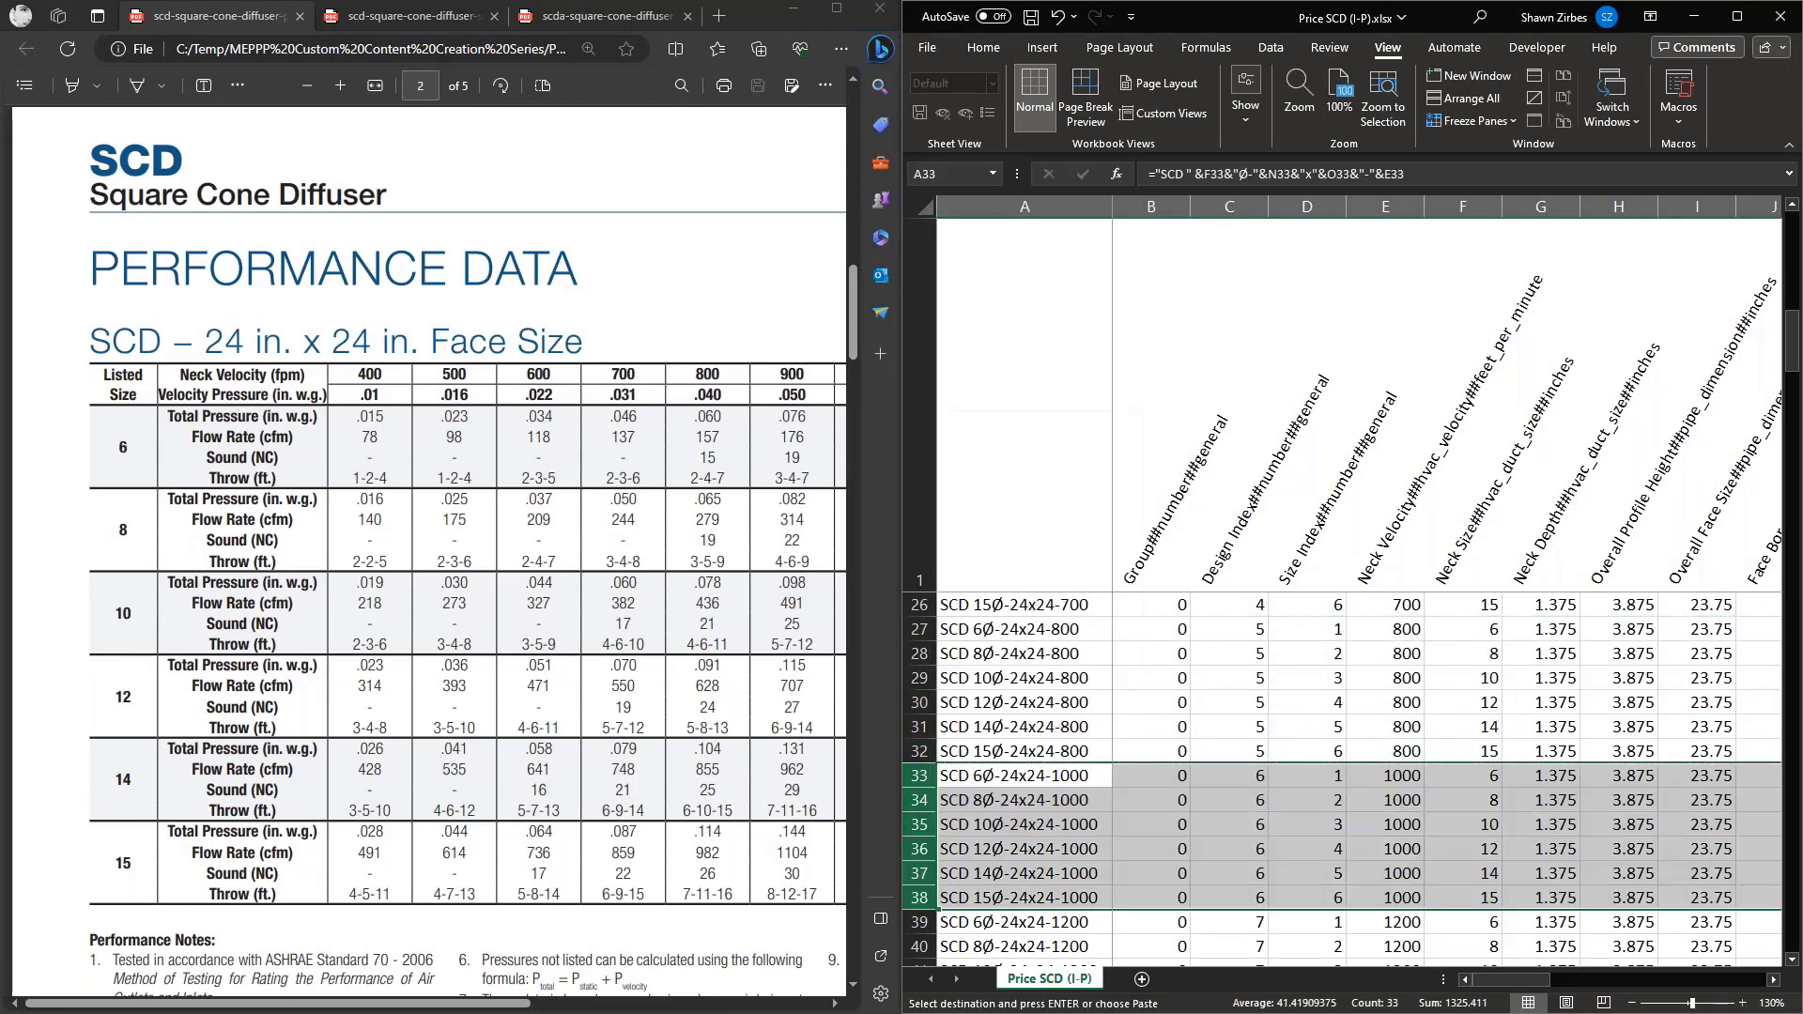
Set the Neck Velocity to 900 in E33 and fill it down through E38
{"action": "left_click", "coordinate": [1407, 776]}
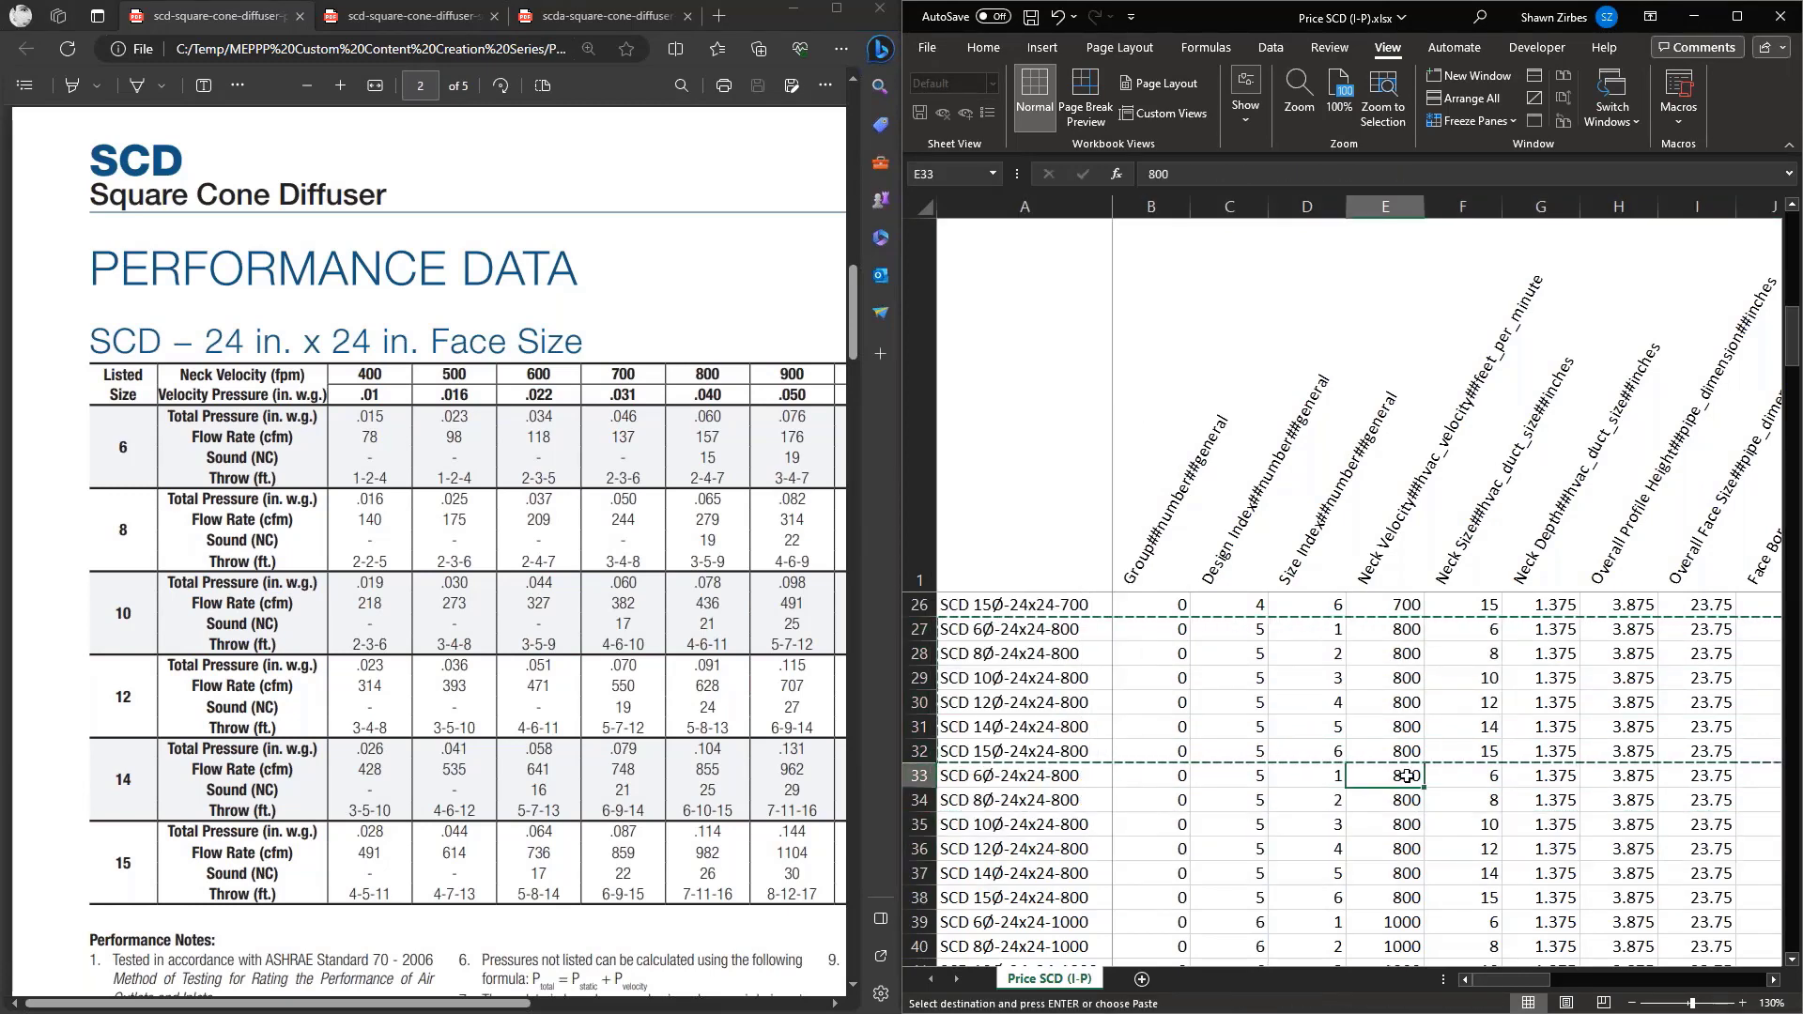
{"action": "type", "text": "900"}
{"action": "key", "text": "Return"}
{"action": "left_click", "coordinate": [1414, 781]}
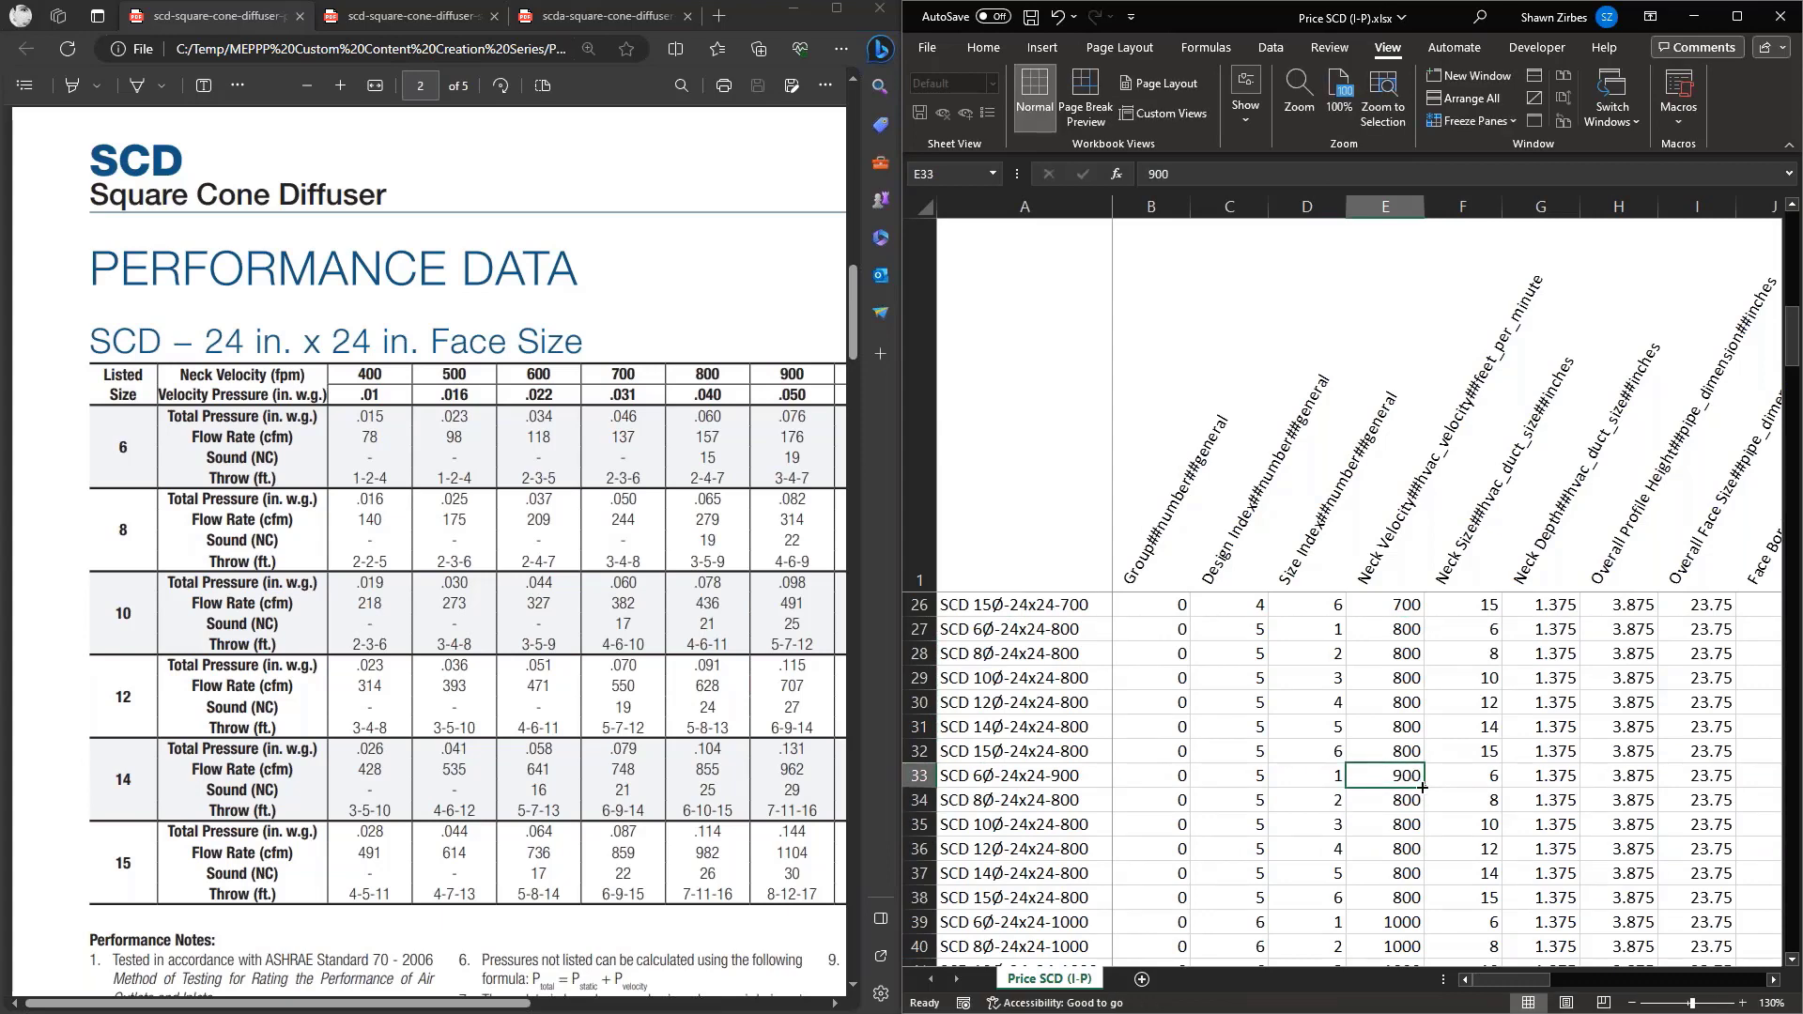
{"action": "left_click_drag", "start_coordinate": [1423, 787], "coordinate": [1409, 892]}
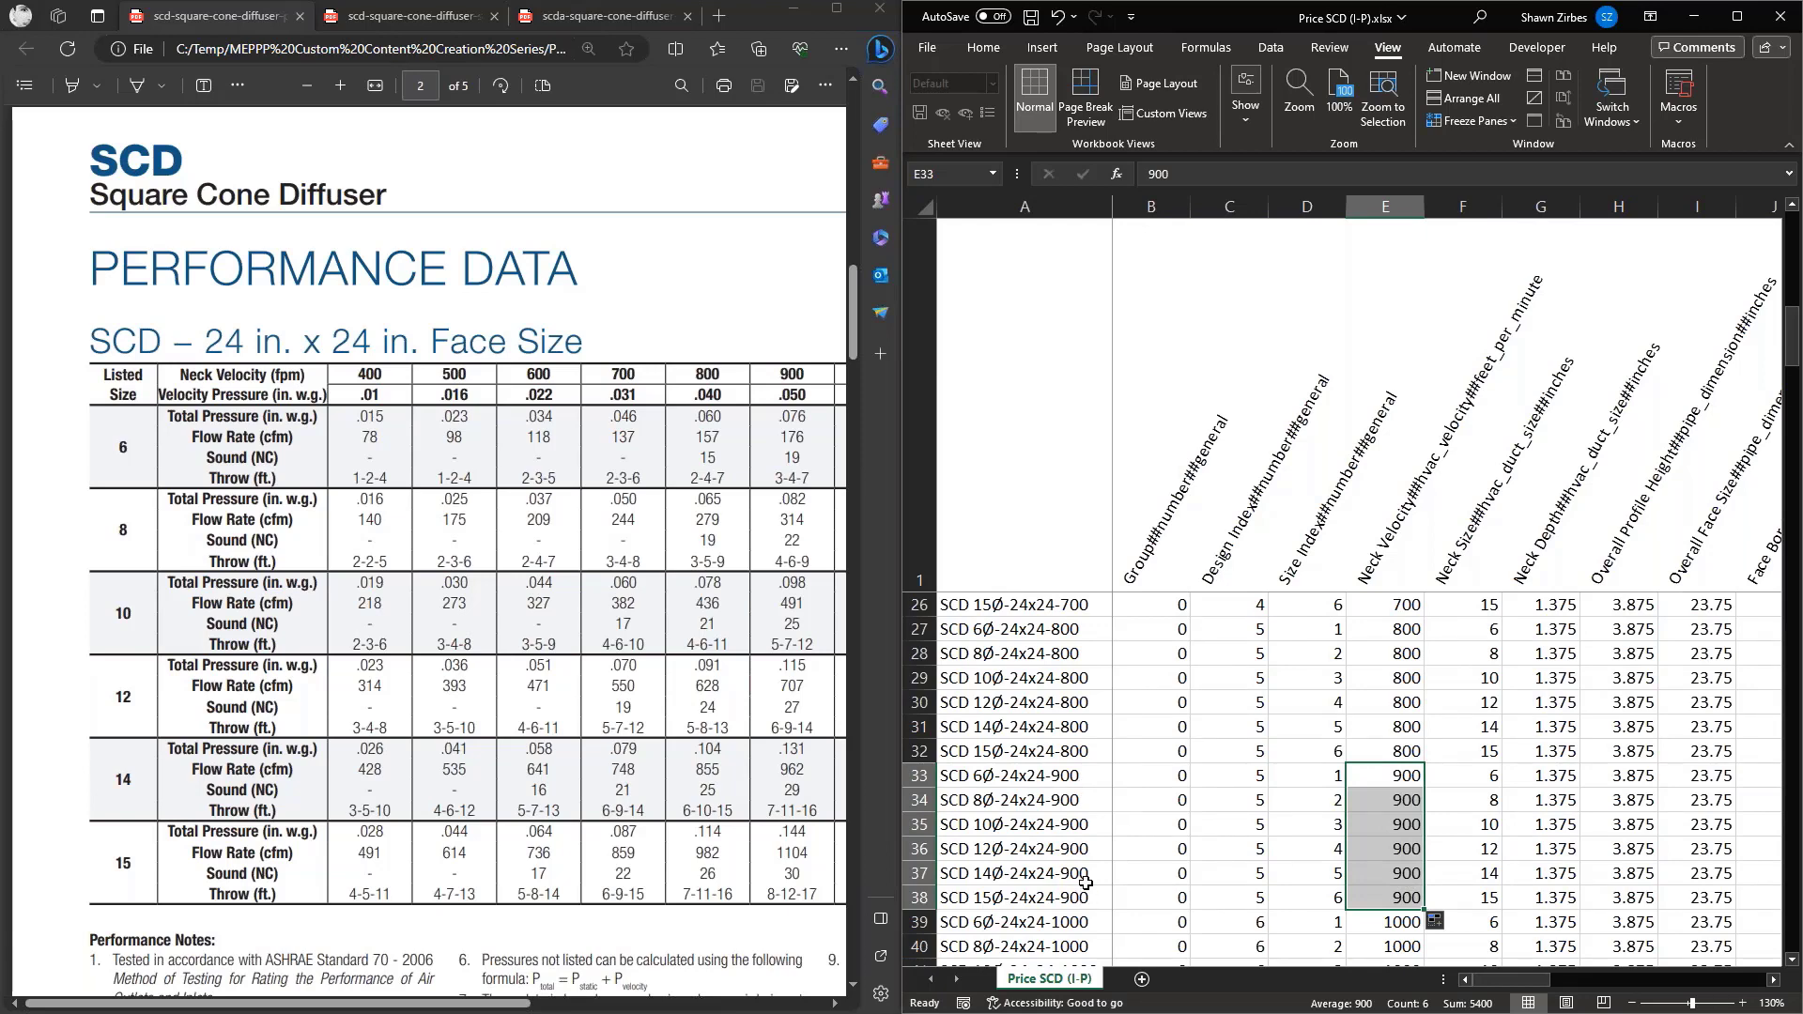
Copy the Design Index values from C39:C62 and paste them starting at C33
{"action": "scroll", "coordinate": [1085, 883], "scroll_direction": "down", "scroll_amount": 1}
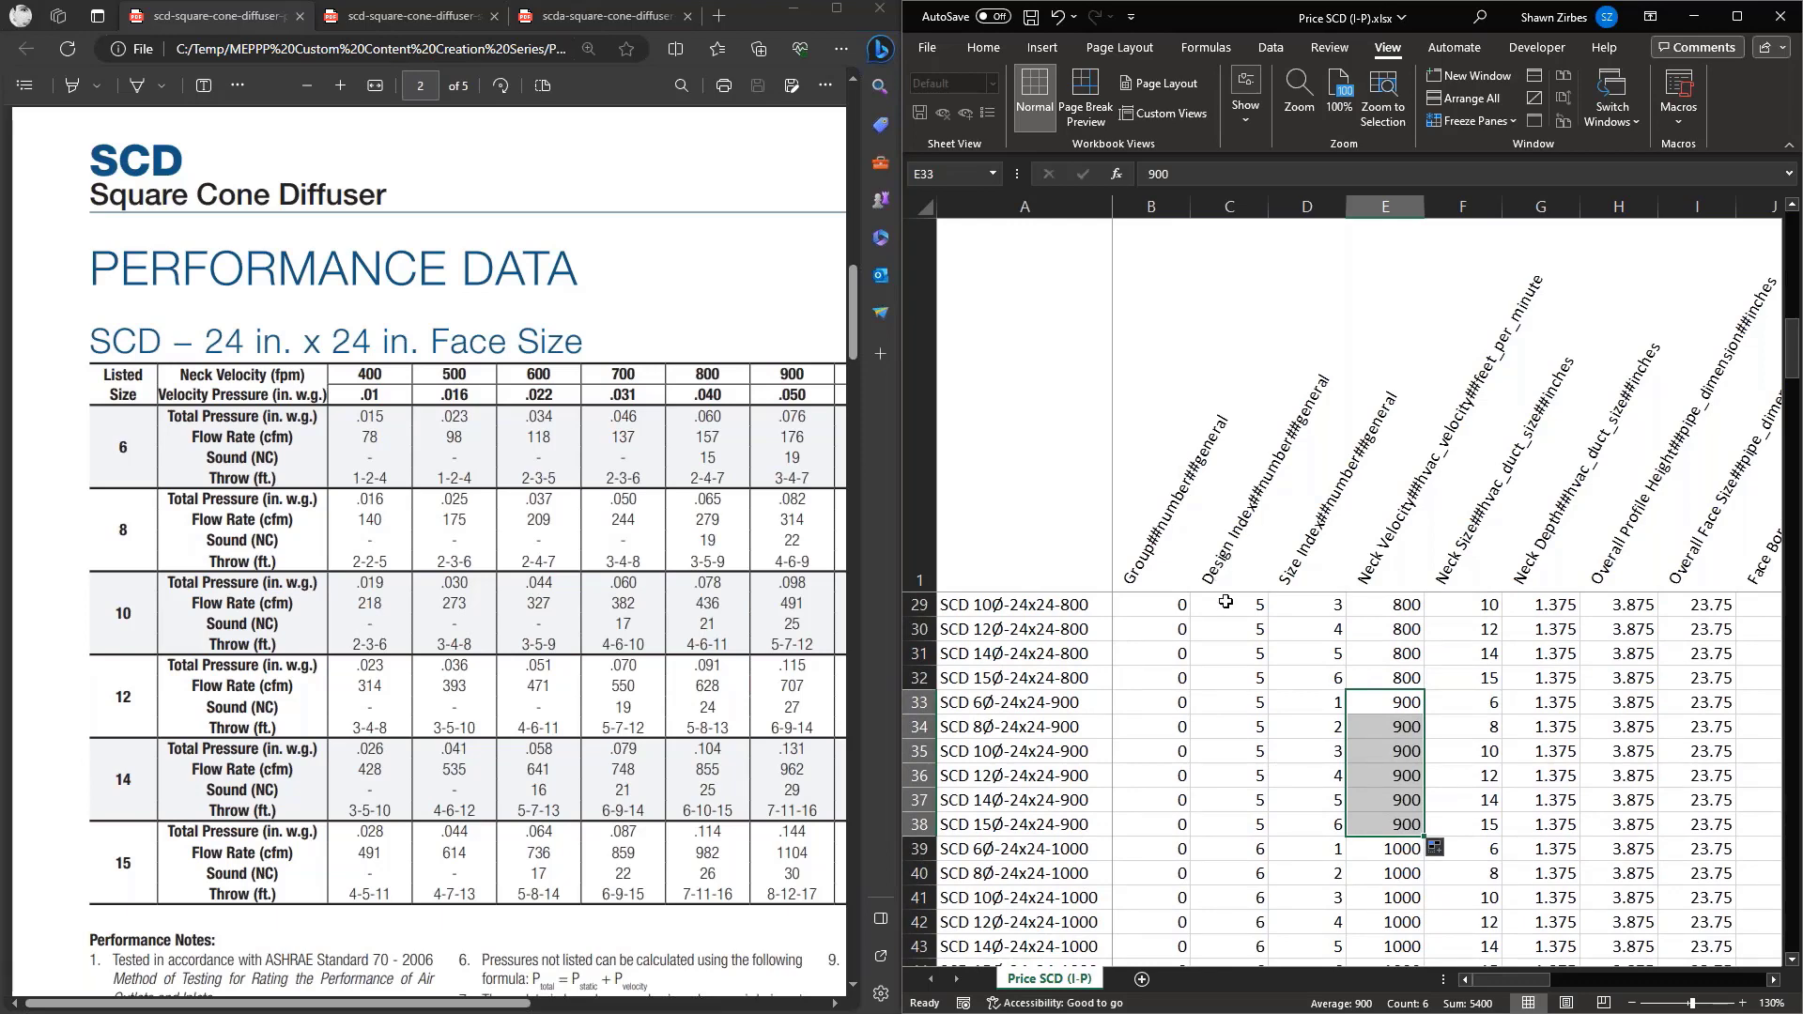
{"action": "left_click", "coordinate": [1244, 705]}
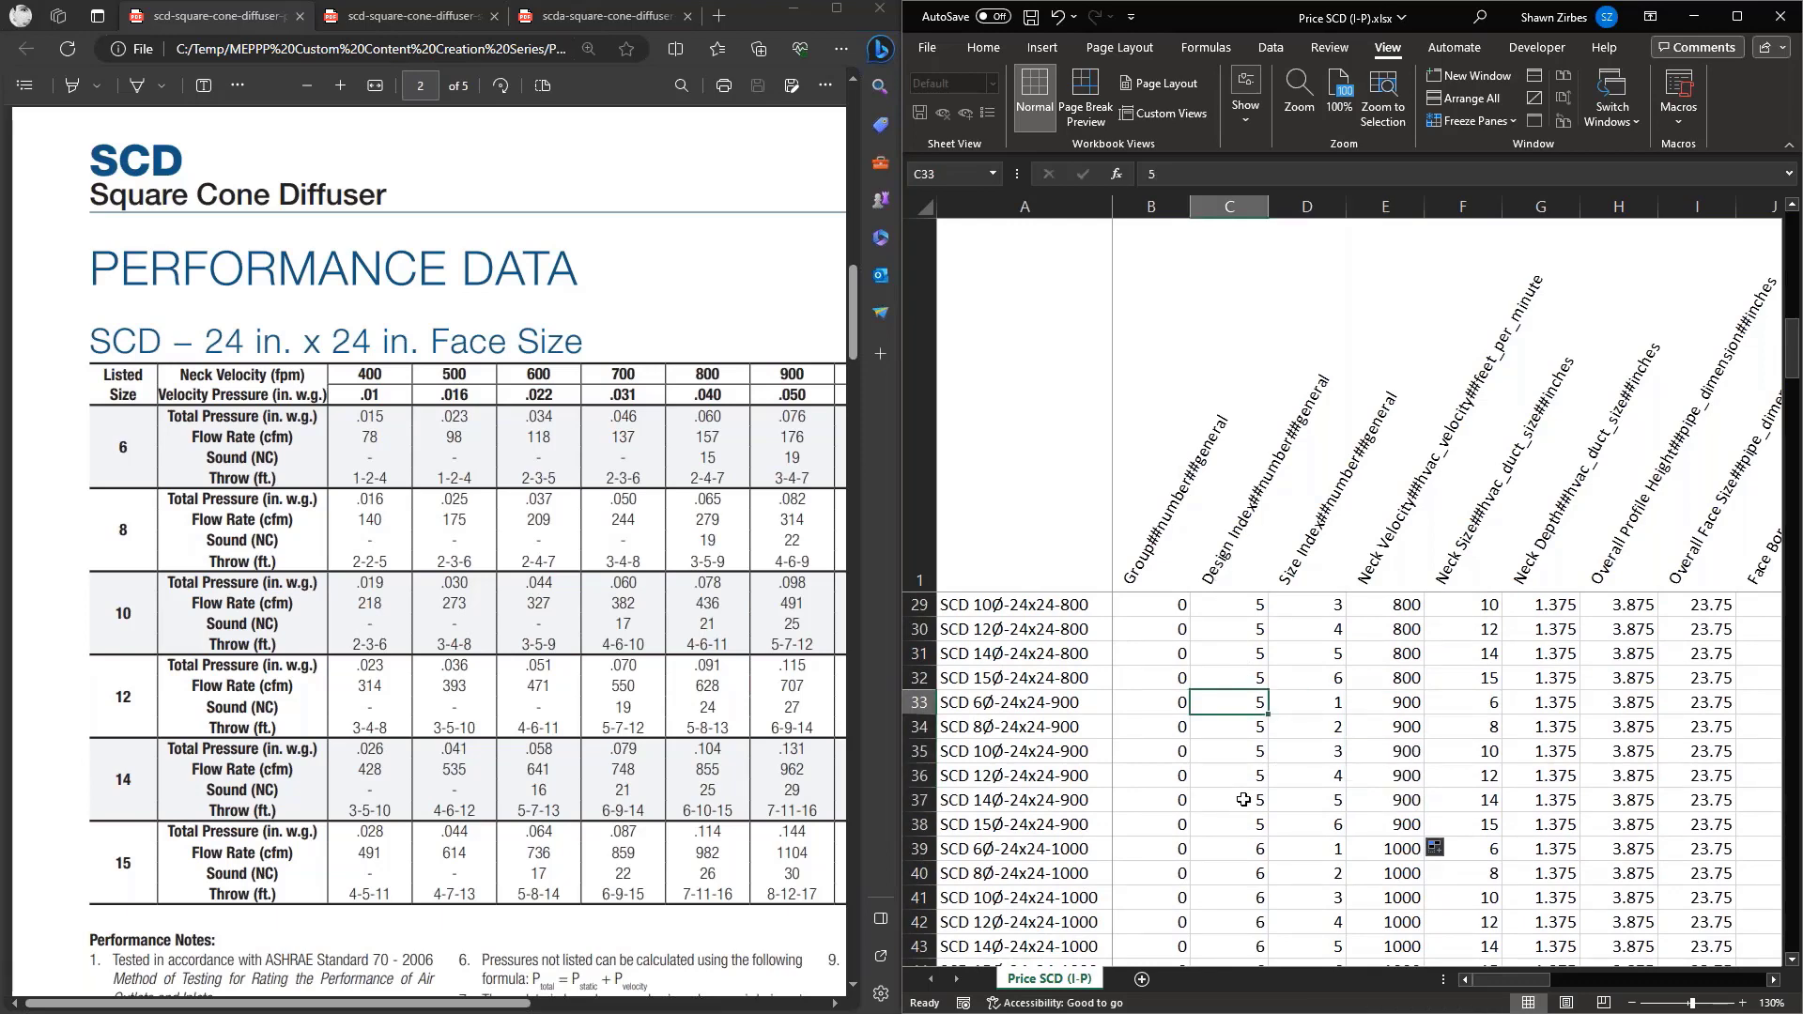
{"action": "scroll", "coordinate": [1244, 799], "scroll_direction": "down", "scroll_amount": 1}
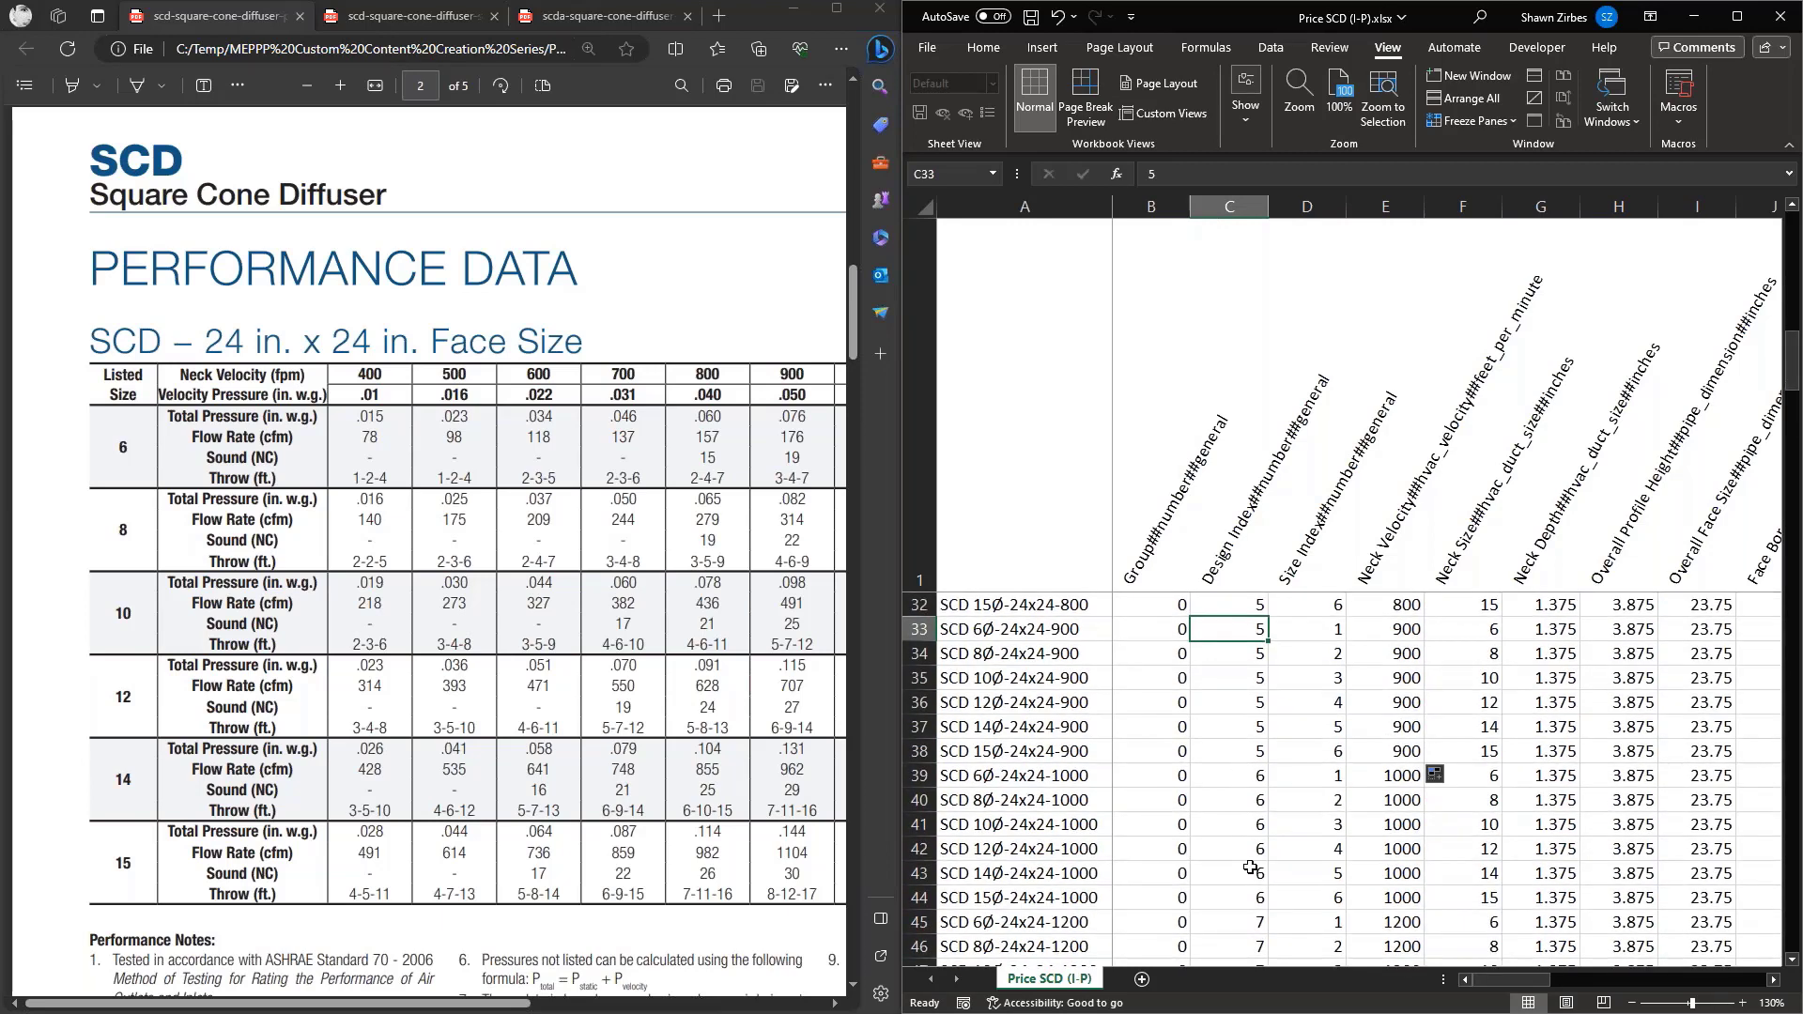
{"action": "scroll", "coordinate": [1250, 866], "scroll_direction": "down", "scroll_amount": 1}
{"action": "left_click", "coordinate": [1241, 703]}
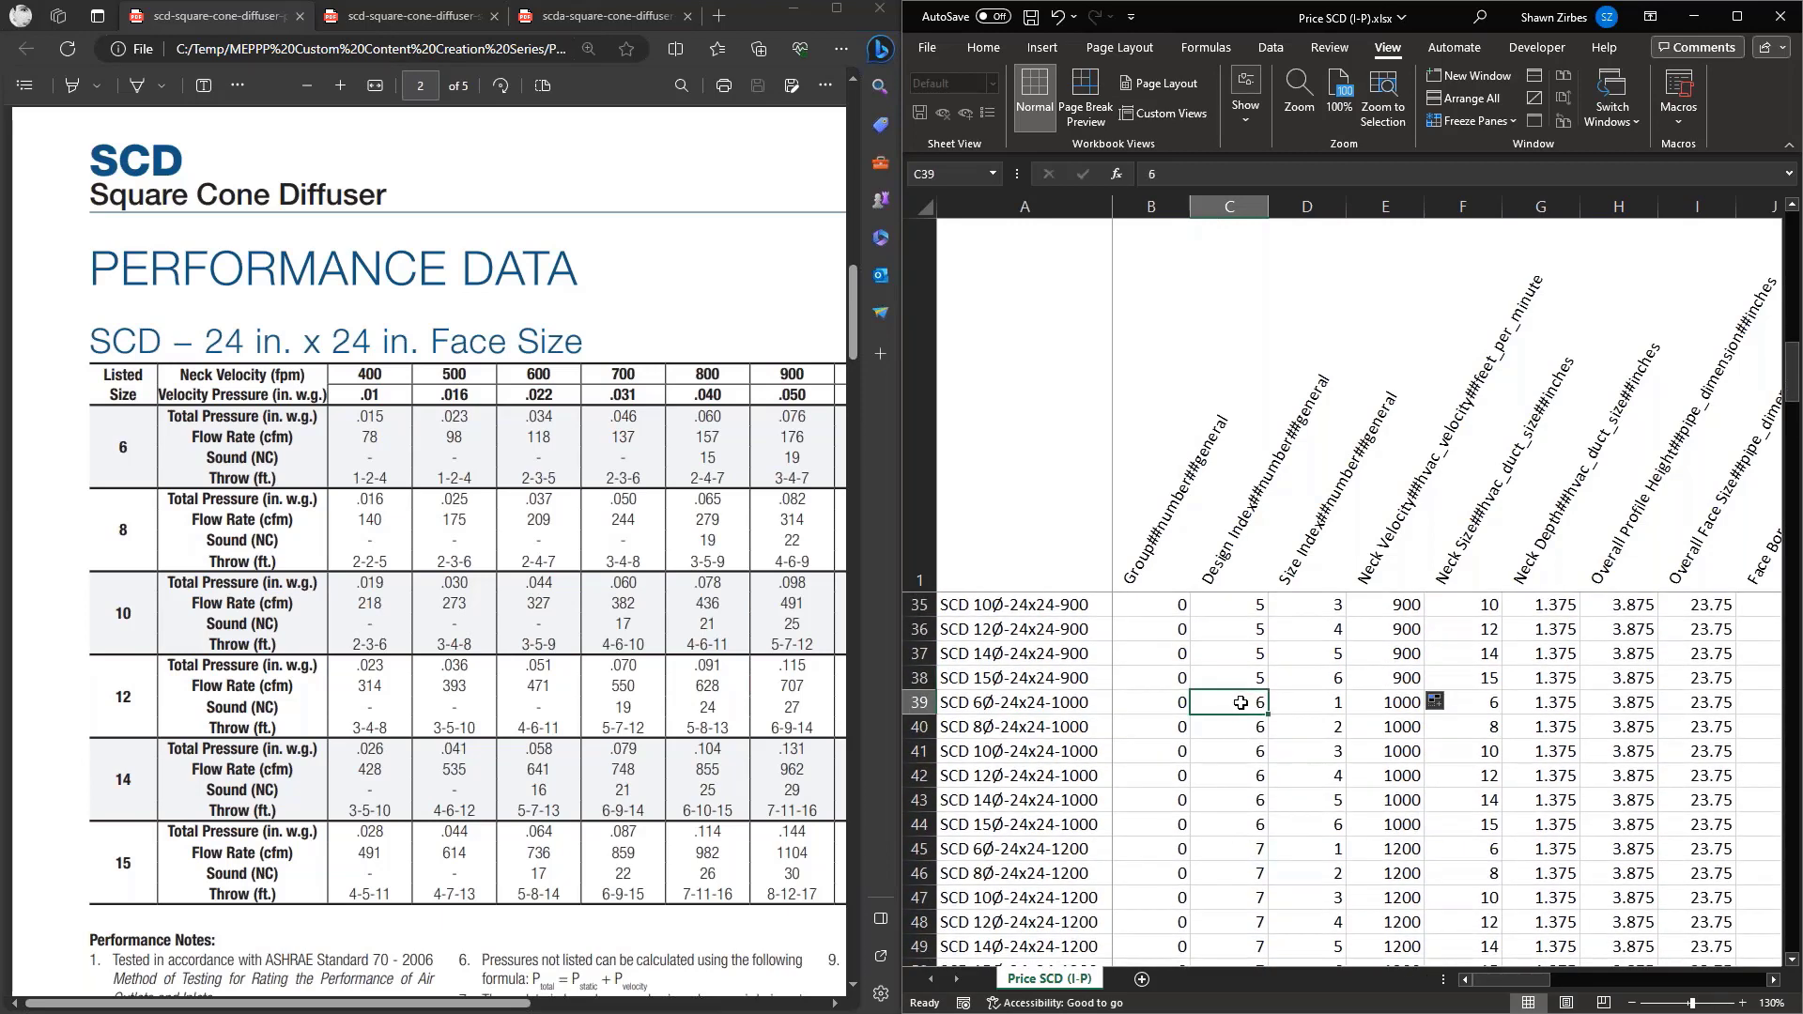
{"action": "scroll", "coordinate": [1244, 746], "scroll_direction": "down", "scroll_amount": 7}
{"action": "left_click", "coordinate": [1245, 756], "text": "shift"}
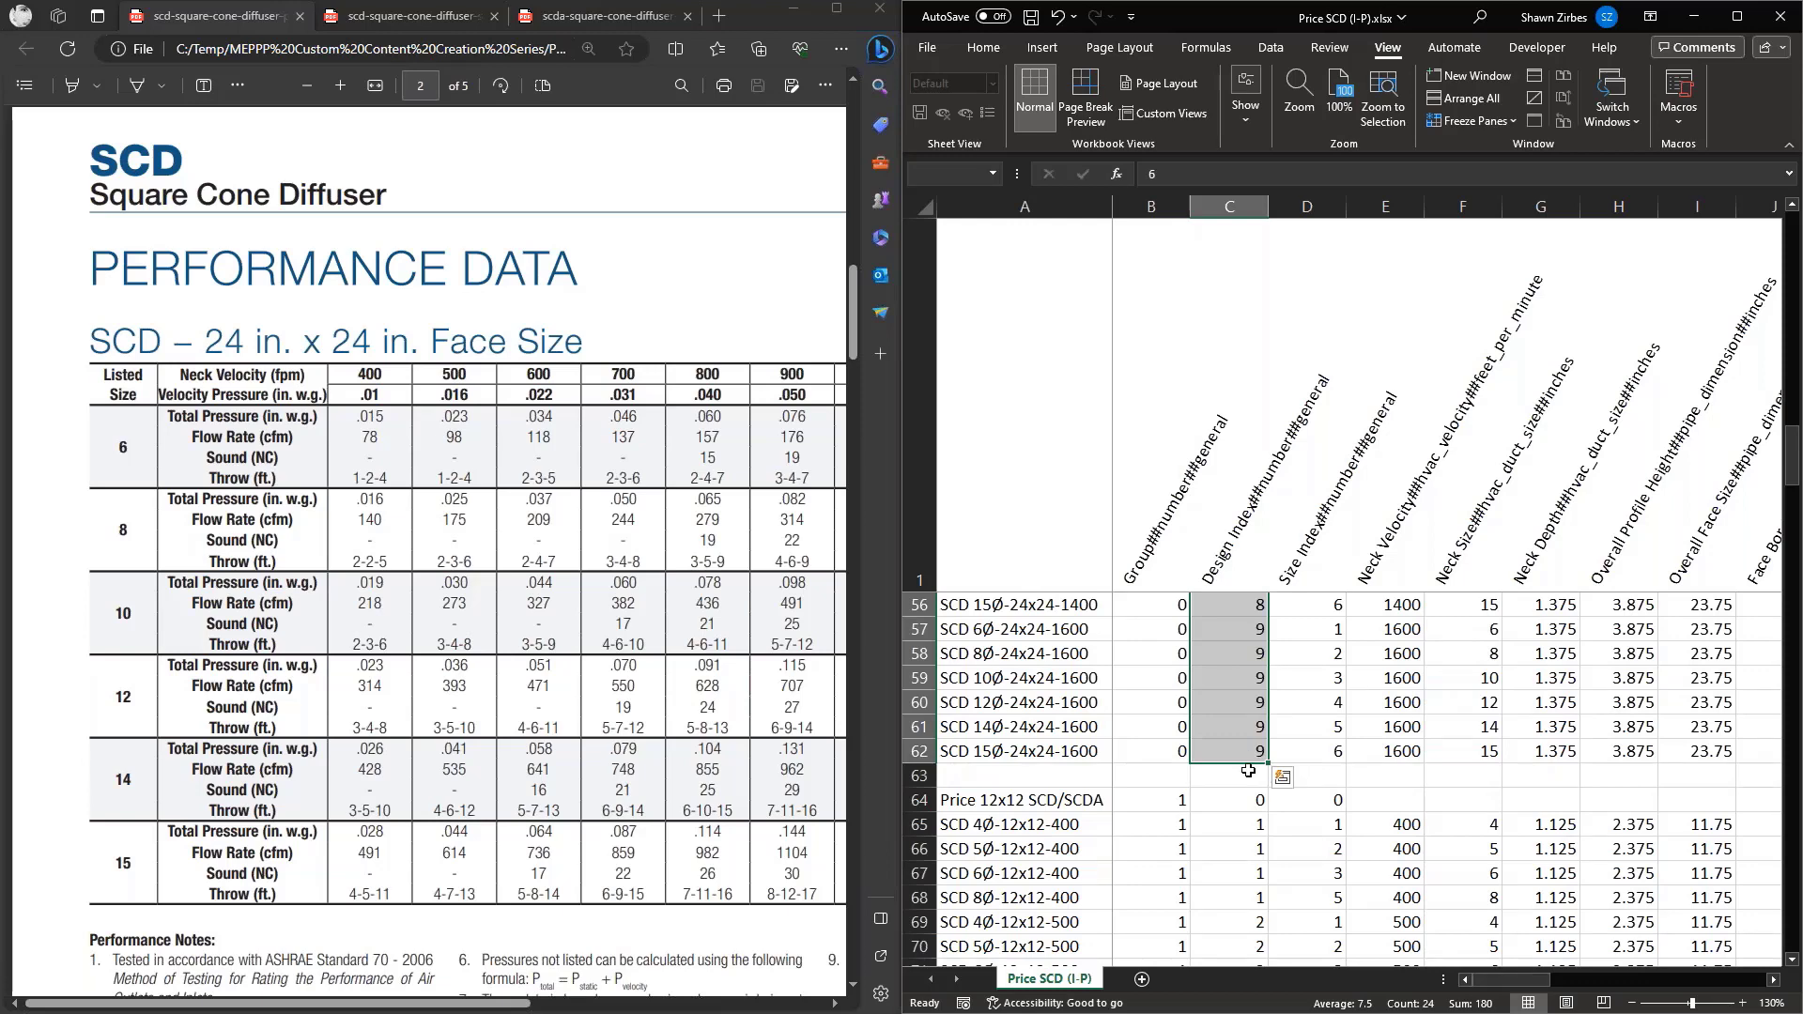
{"action": "key", "text": "ctrl+c"}
{"action": "scroll", "coordinate": [1248, 751], "scroll_direction": "up", "scroll_amount": 8}
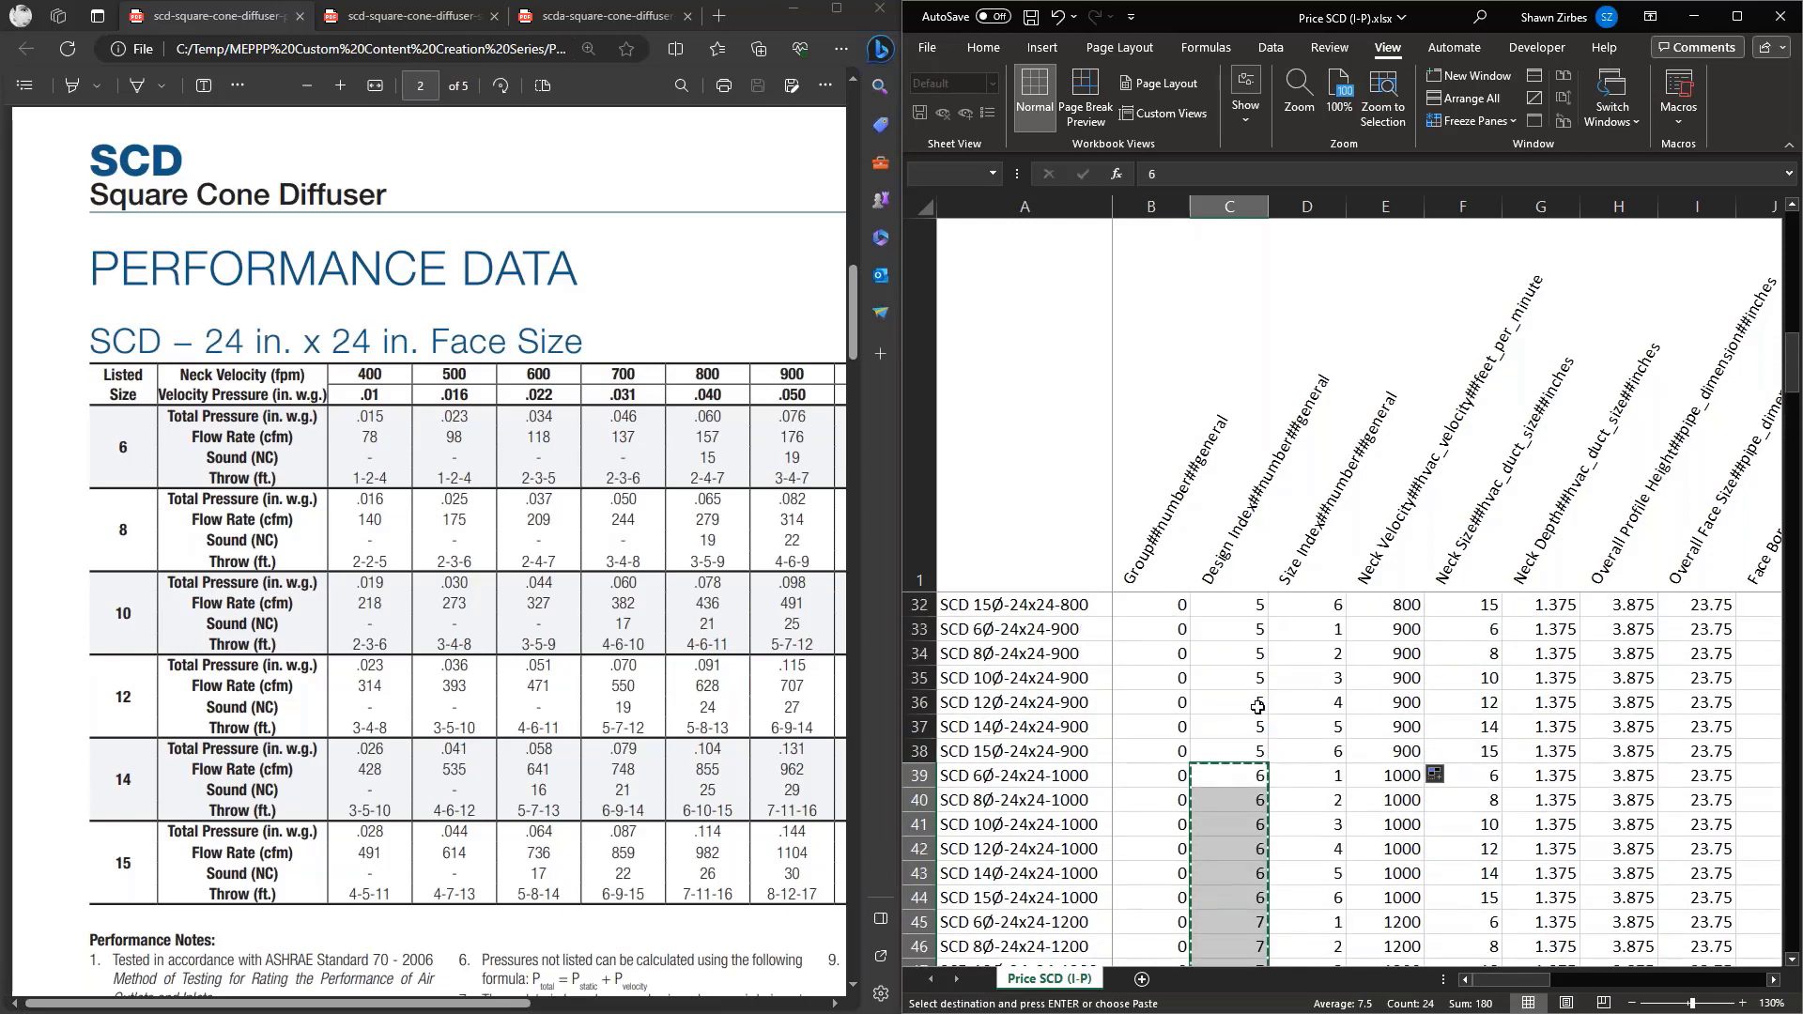
{"action": "scroll", "coordinate": [1246, 653], "scroll_direction": "up", "scroll_amount": 1}
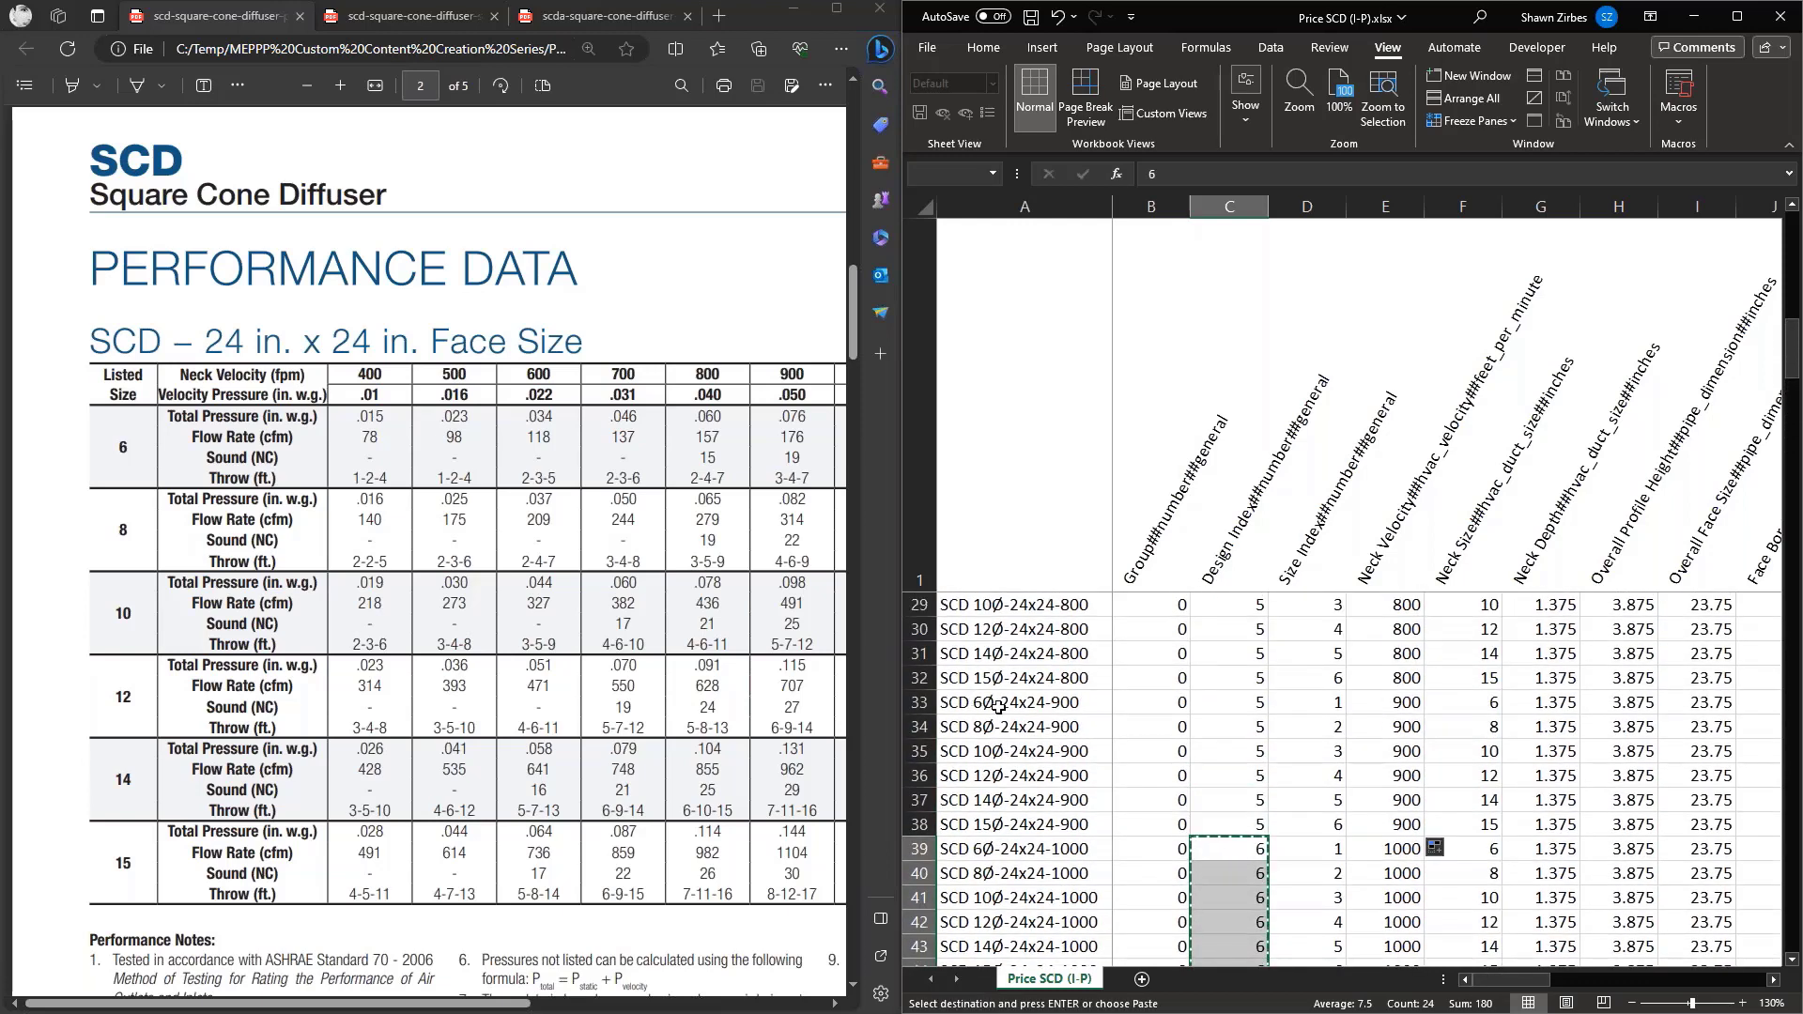
{"action": "left_click", "coordinate": [1256, 707]}
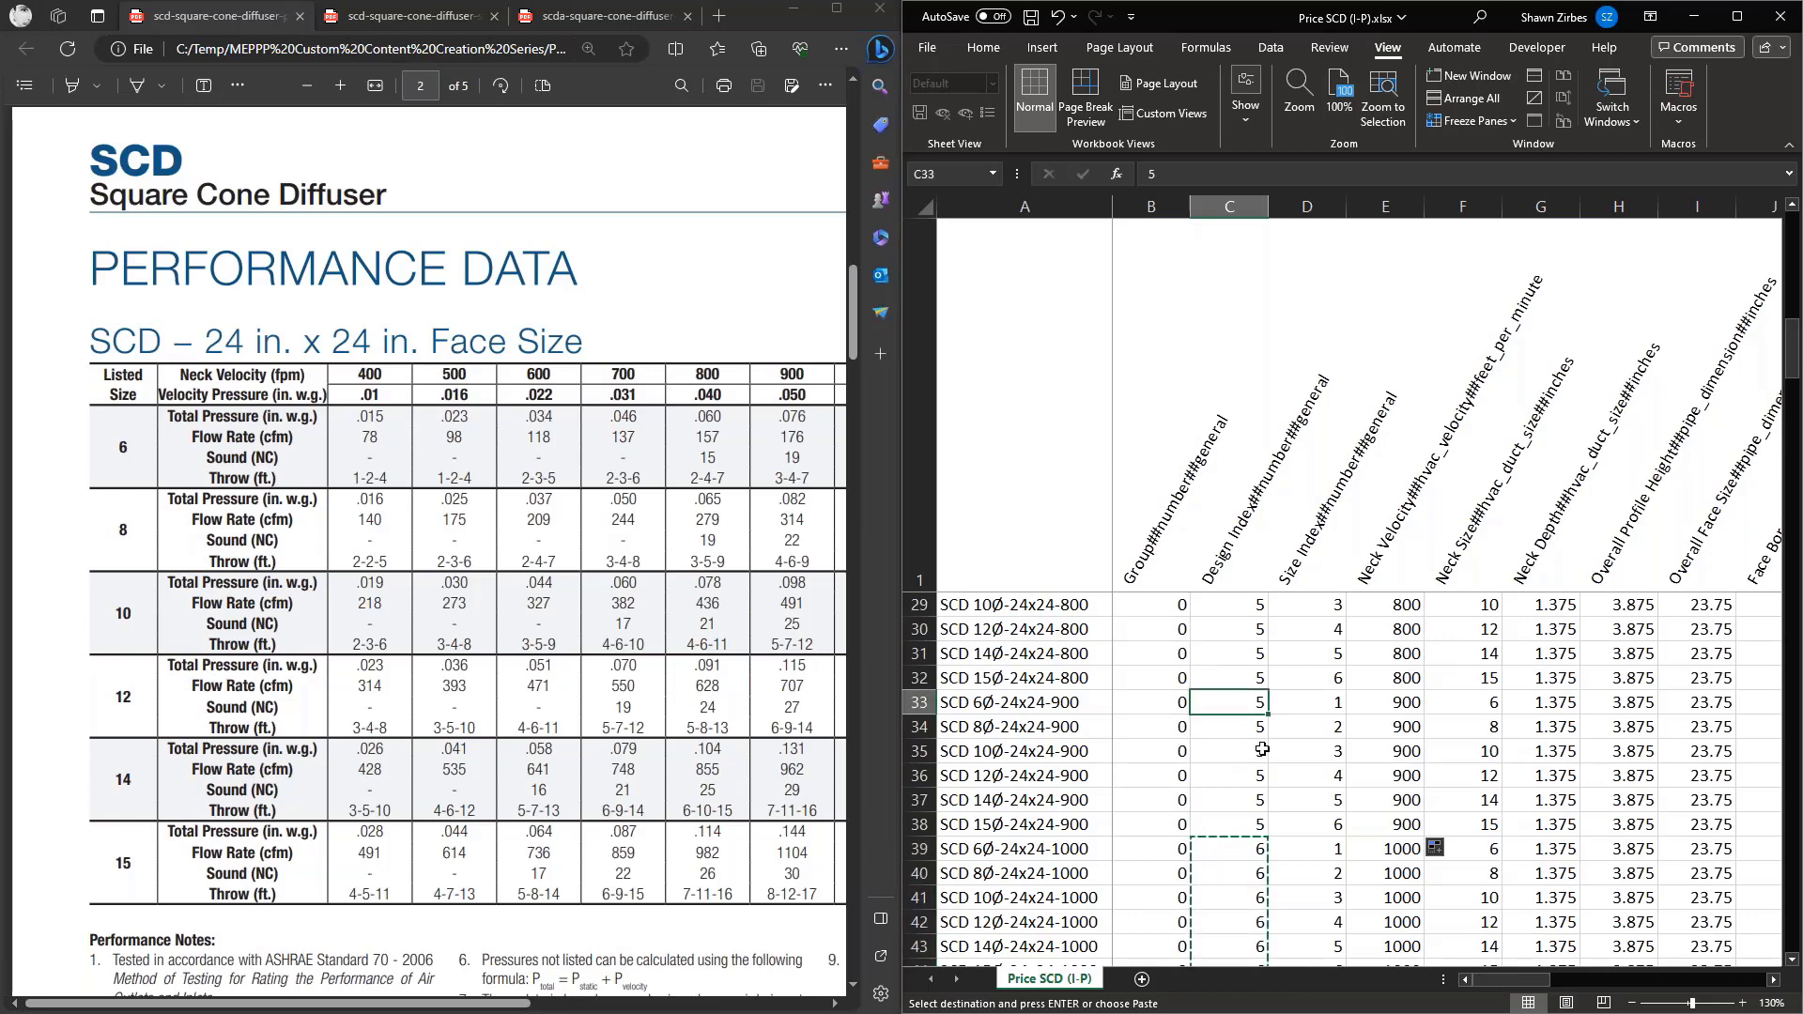
{"action": "key", "text": "Return"}
Set the Design Index to 10 for the six 24x24 rows at 1600 fpm, C57 through C62
{"action": "scroll", "coordinate": [1218, 826], "scroll_direction": "down", "scroll_amount": 8}
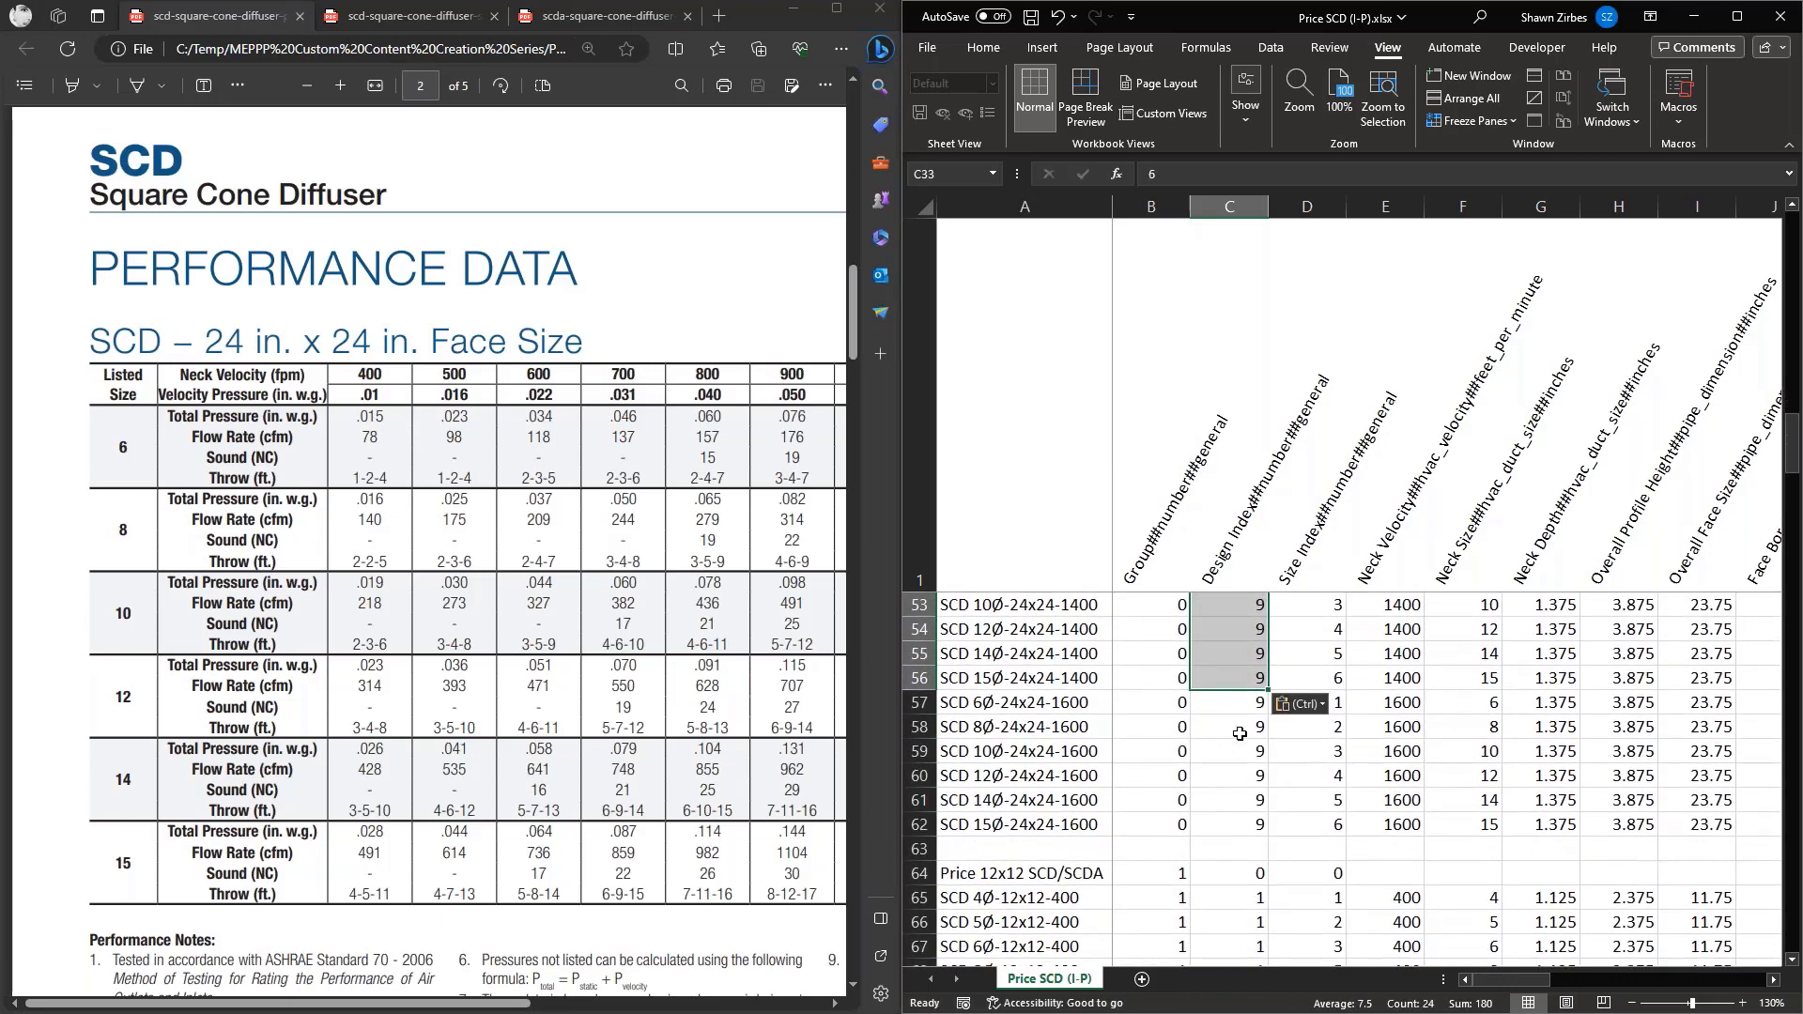
{"action": "left_click", "coordinate": [1243, 707]}
{"action": "type", "text": "10"}
{"action": "key", "text": "Return"}
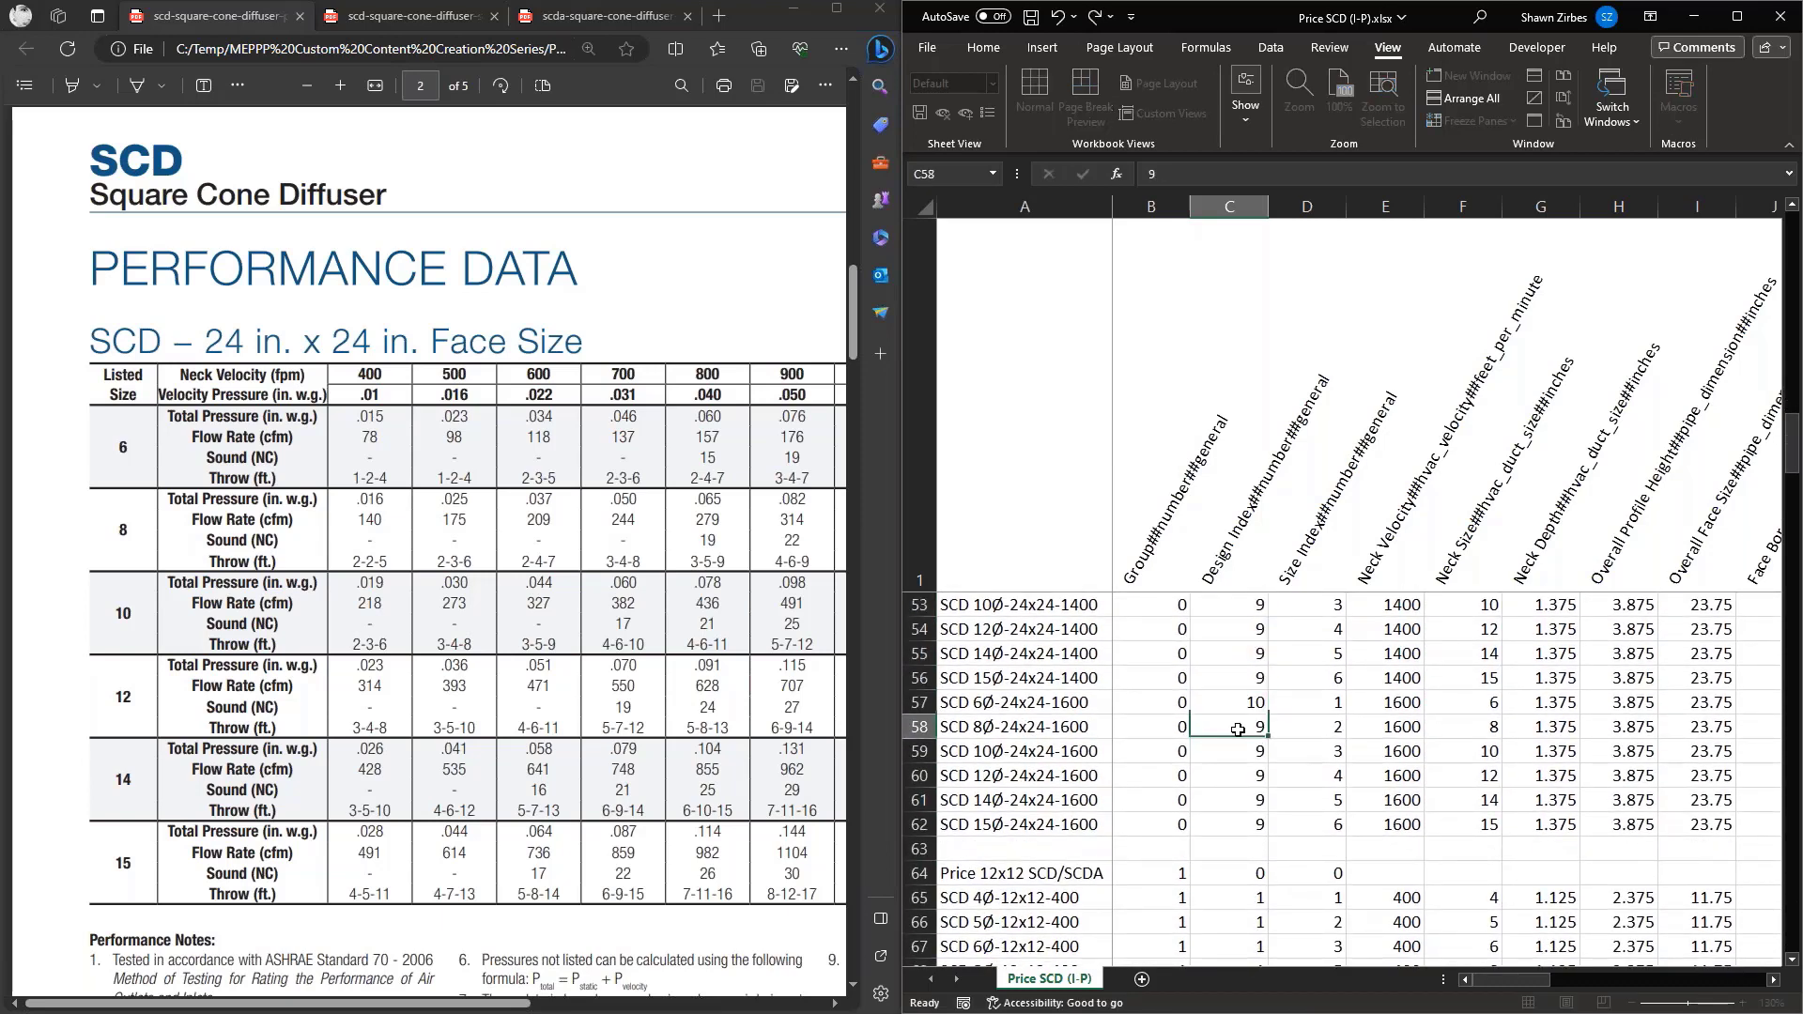
{"action": "type", "text": "10"}
{"action": "key", "text": "Return"}
{"action": "type", "text": "10"}
{"action": "key", "text": "Return"}
{"action": "type", "text": "10"}
{"action": "key", "text": "Return"}
{"action": "type", "text": "10"}
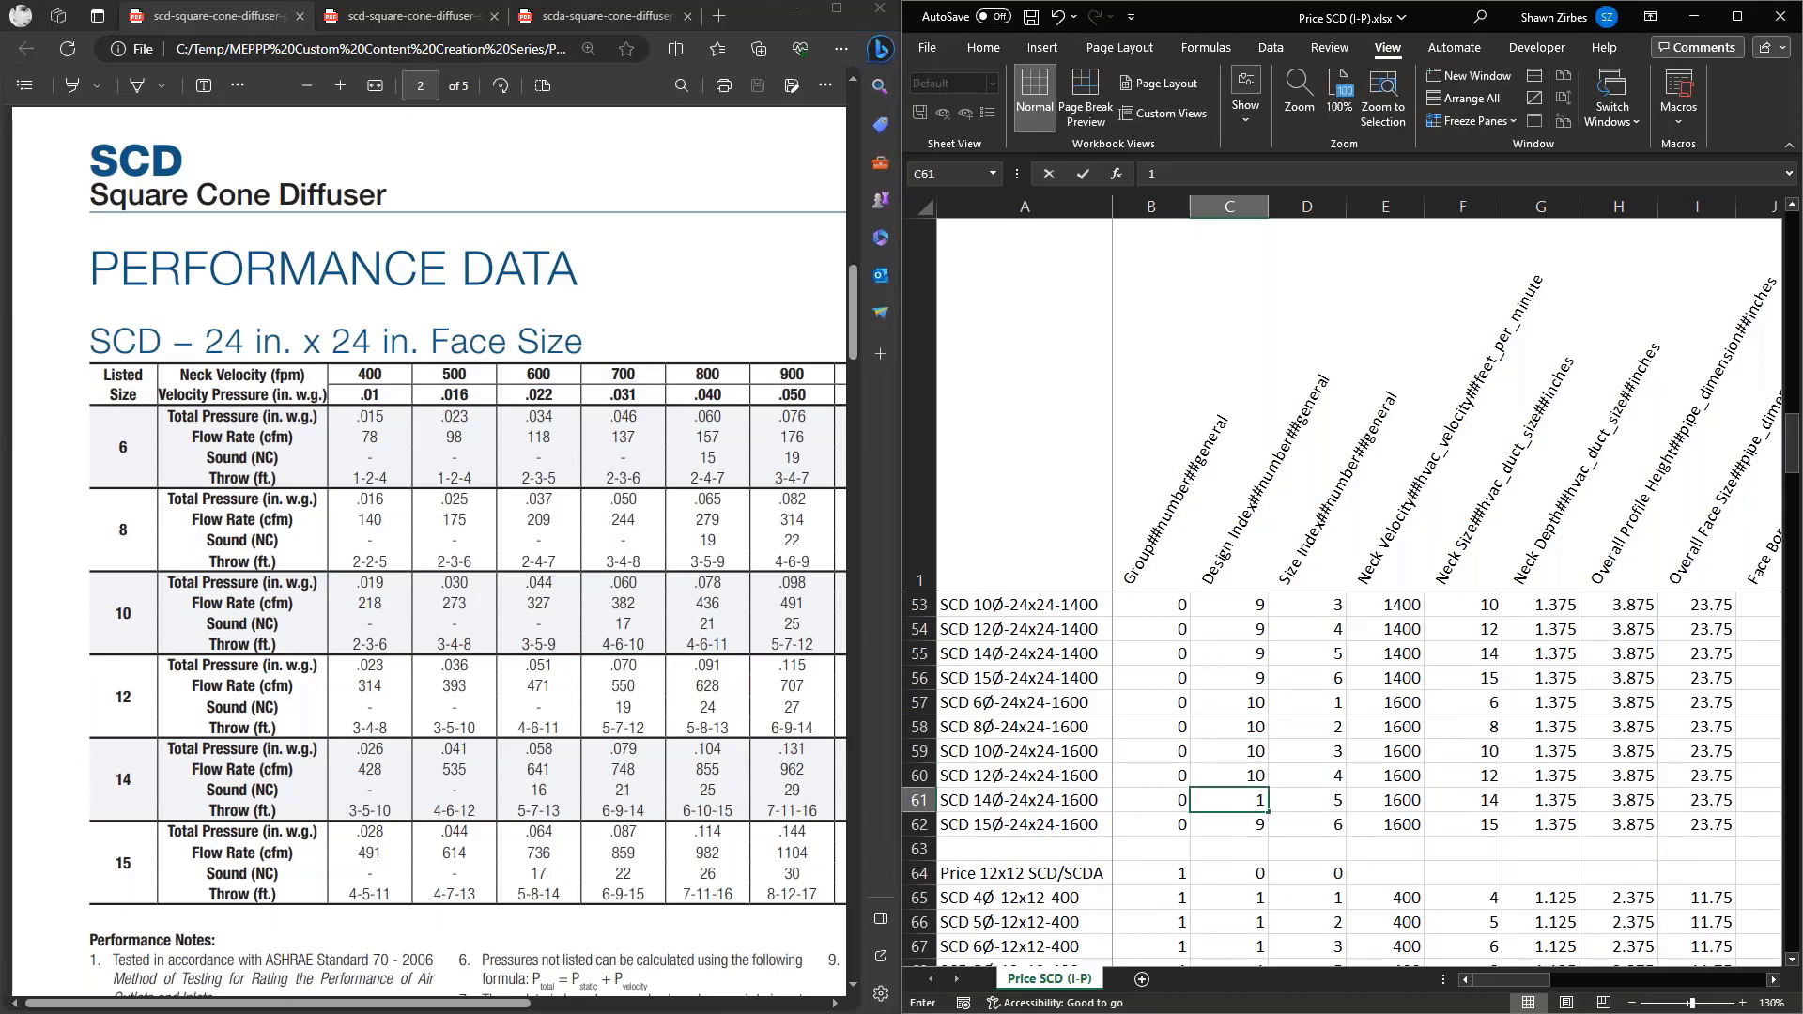
{"action": "key", "text": "Return"}
{"action": "type", "text": "10"}
{"action": "key", "text": "Up"}
{"action": "key", "text": "Up"}
{"action": "key", "text": "Right"}
{"action": "key", "text": "Right"}
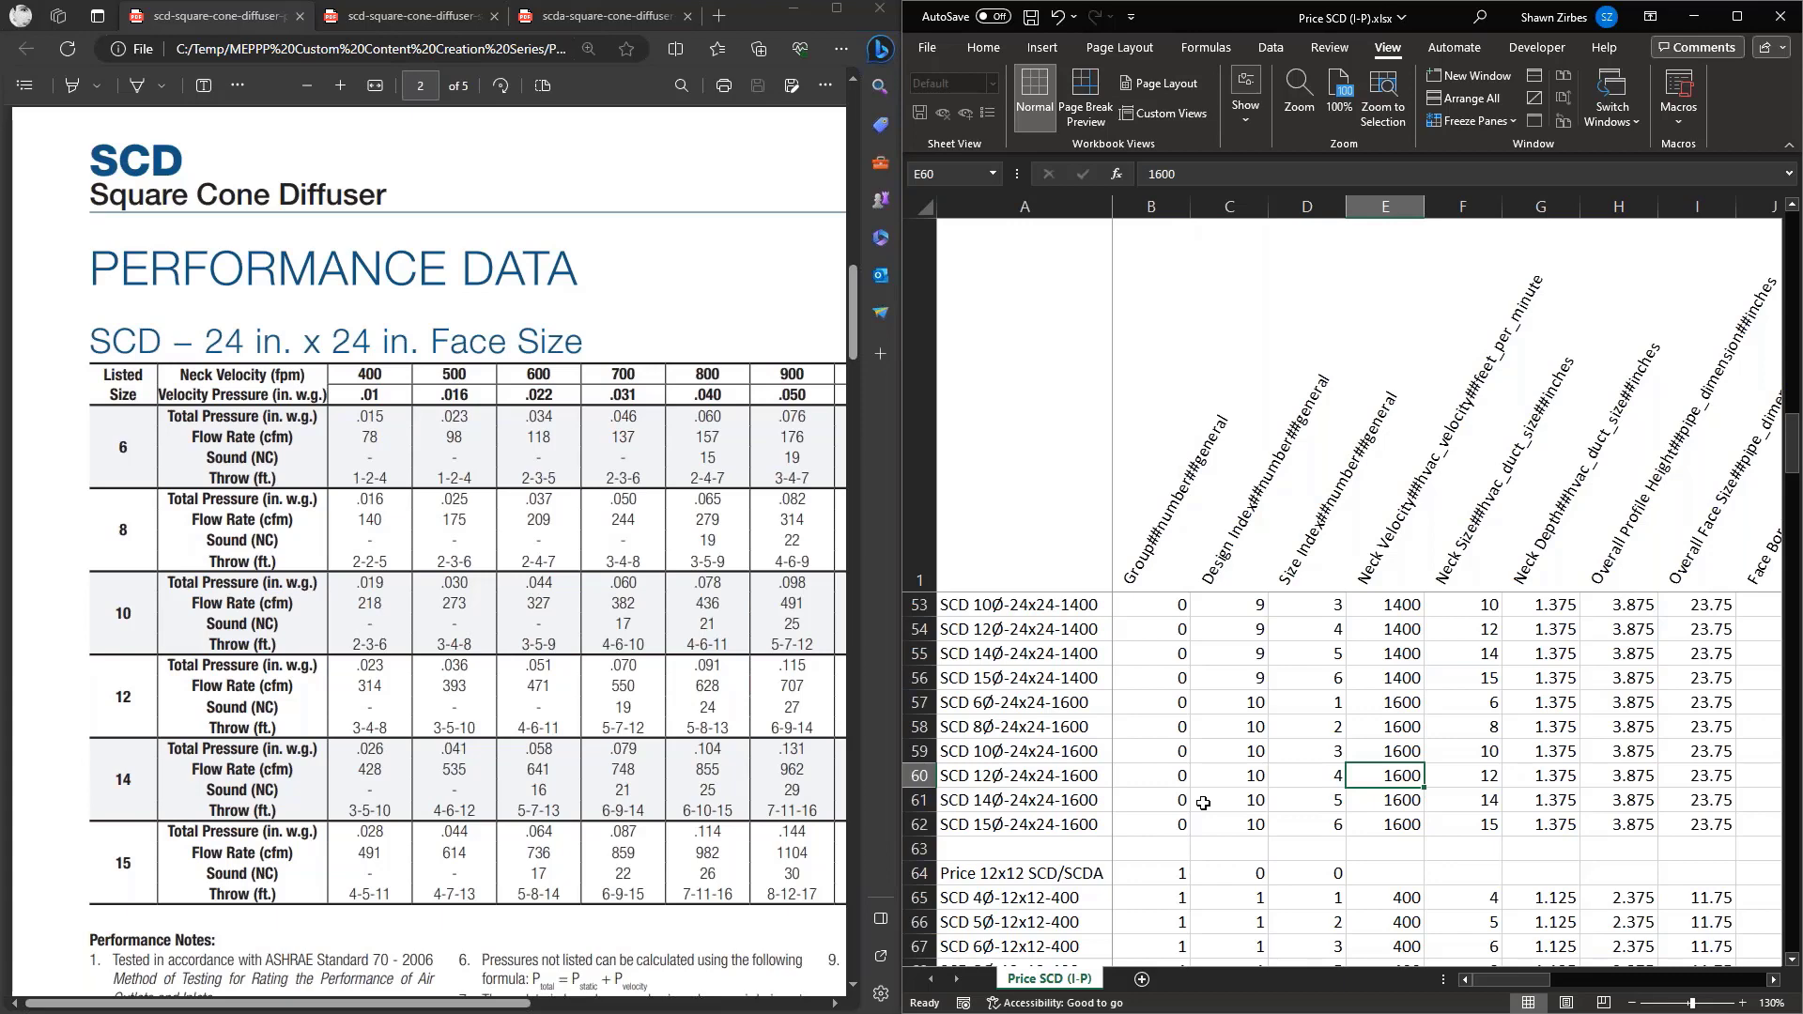
Examine the 24x24 performance data and the SCD submittal sheet alongside the workbook's Neck Depth and Overall Profile Height columns
{"action": "scroll", "coordinate": [1204, 803], "scroll_direction": "up", "scroll_amount": 17}
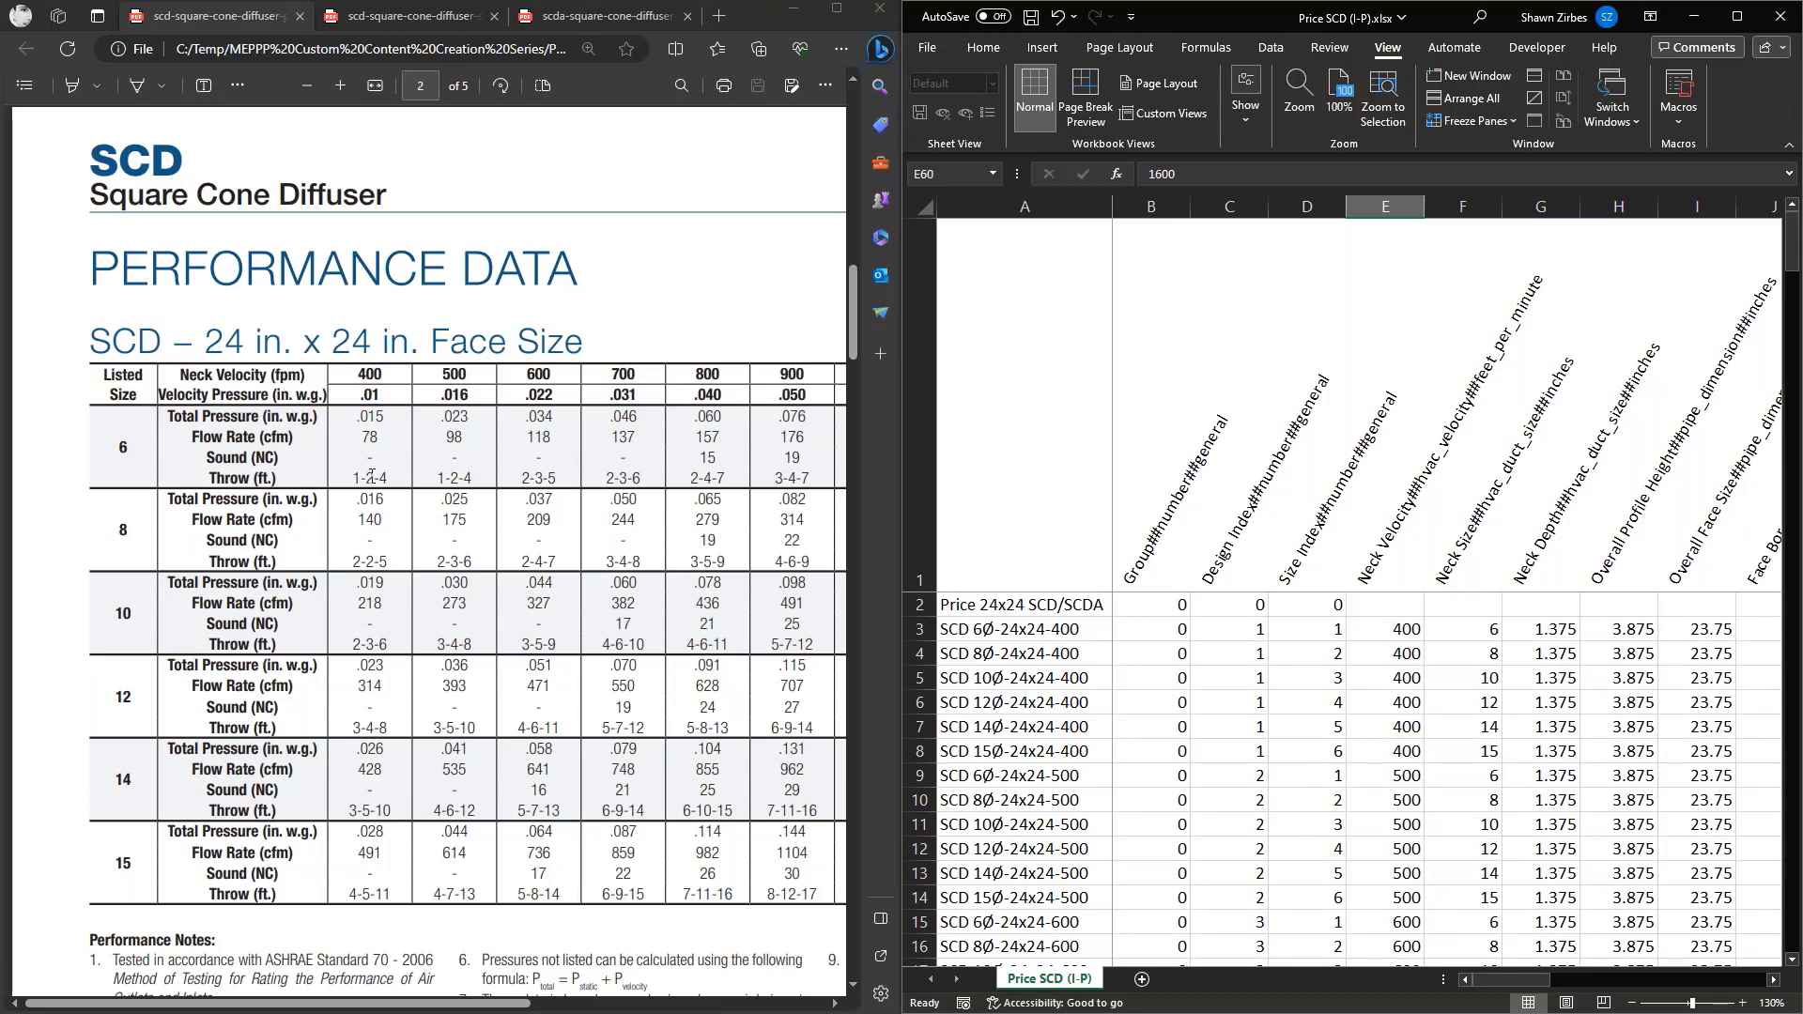
{"action": "left_click_drag", "start_coordinate": [356, 422], "coordinate": [395, 478]}
{"action": "left_click", "coordinate": [440, 469]}
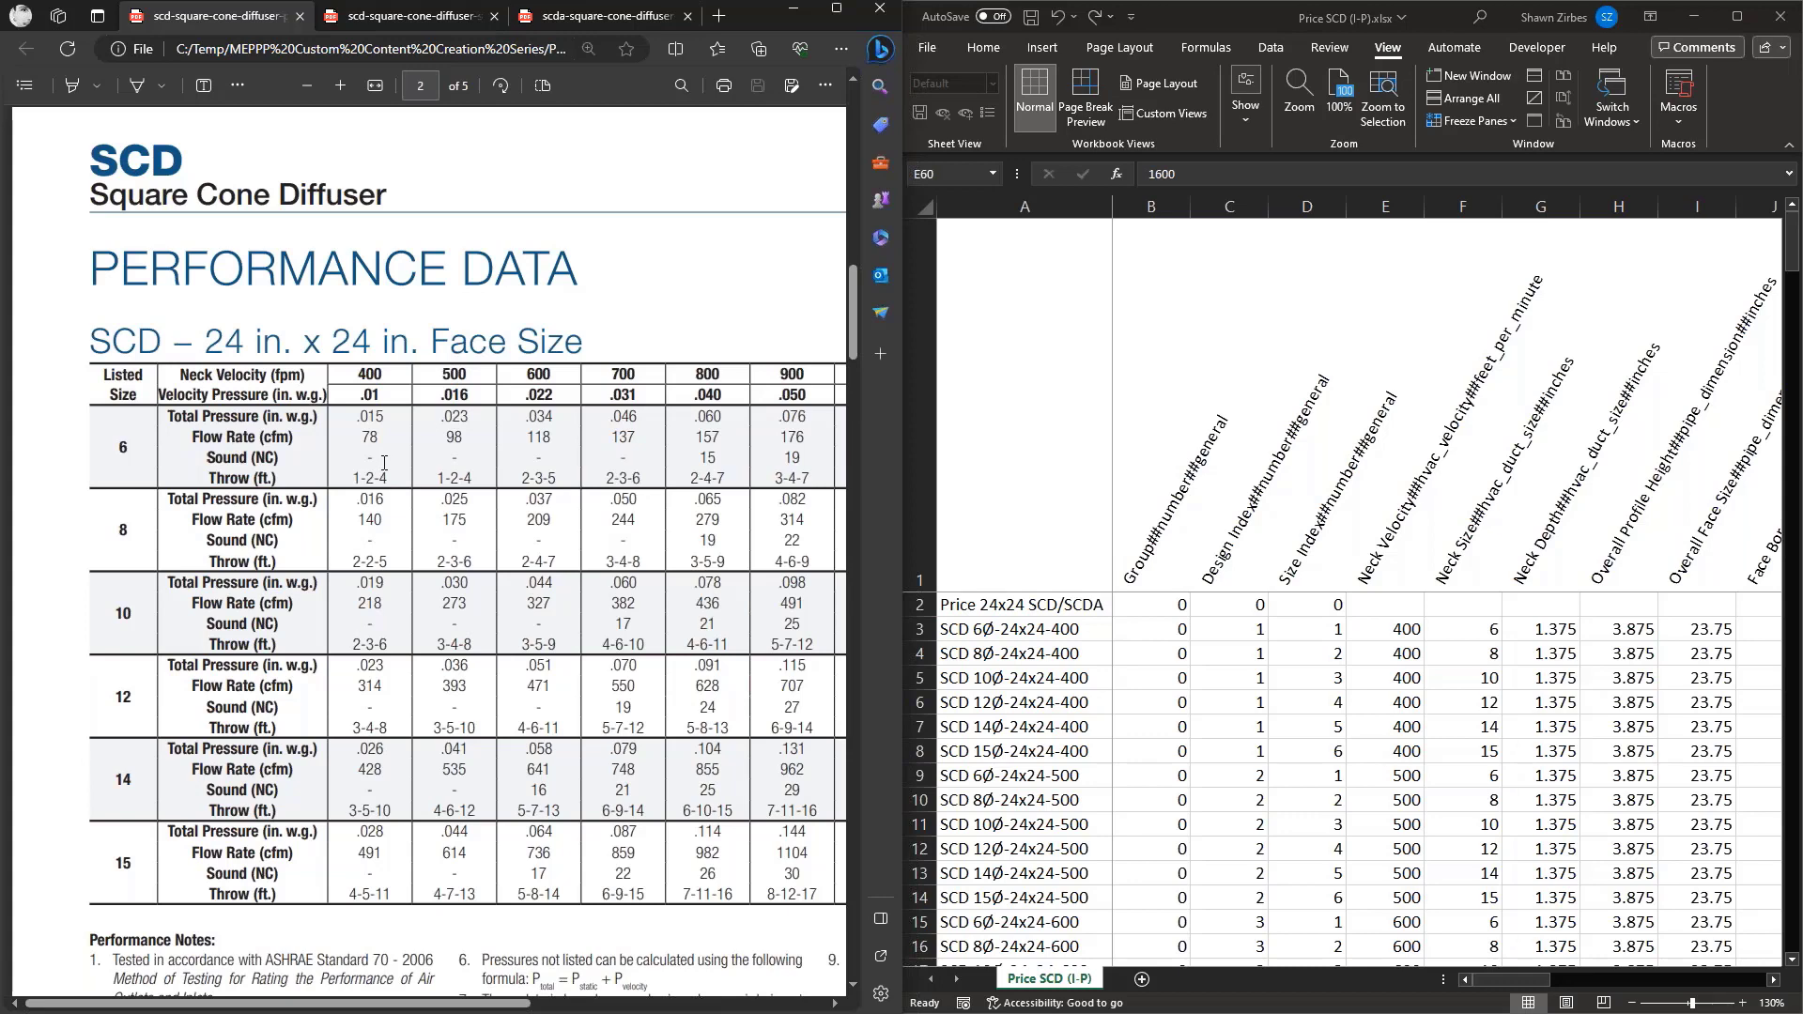
{"action": "left_click", "coordinate": [436, 25]}
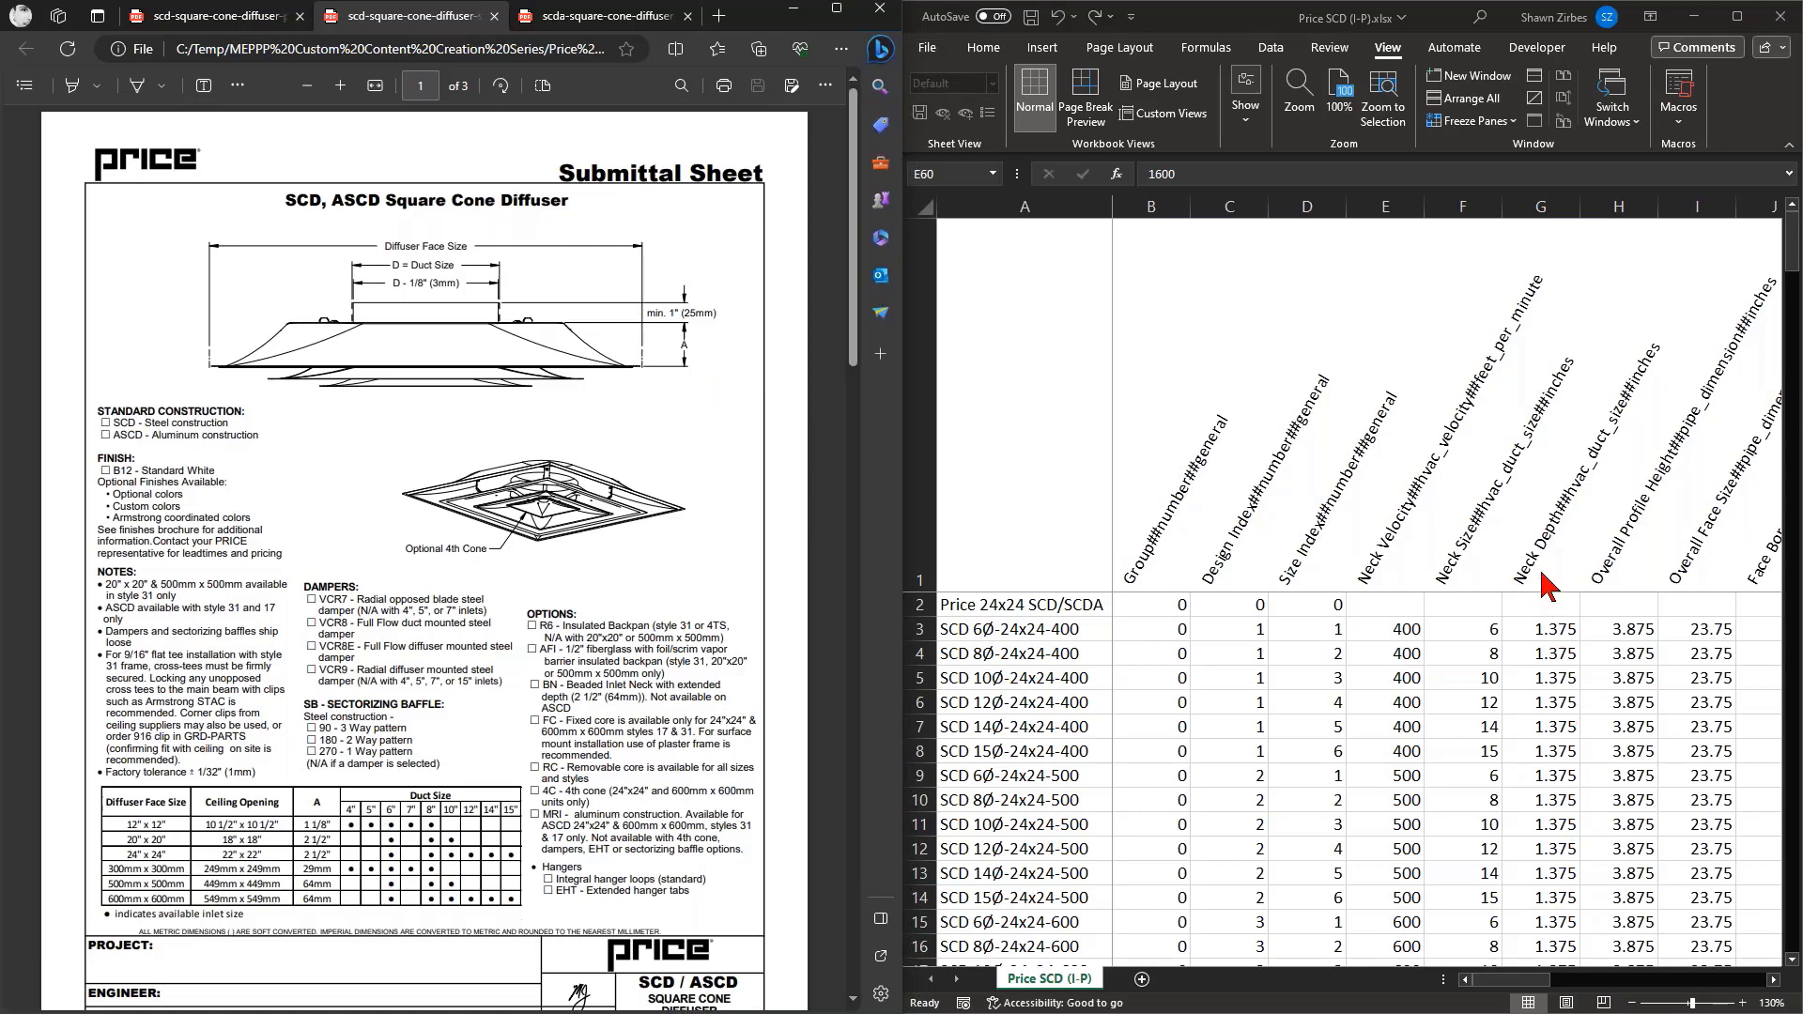
{"action": "left_click", "coordinate": [1545, 630]}
{"action": "left_click_drag", "start_coordinate": [1531, 981], "coordinate": [1571, 993]}
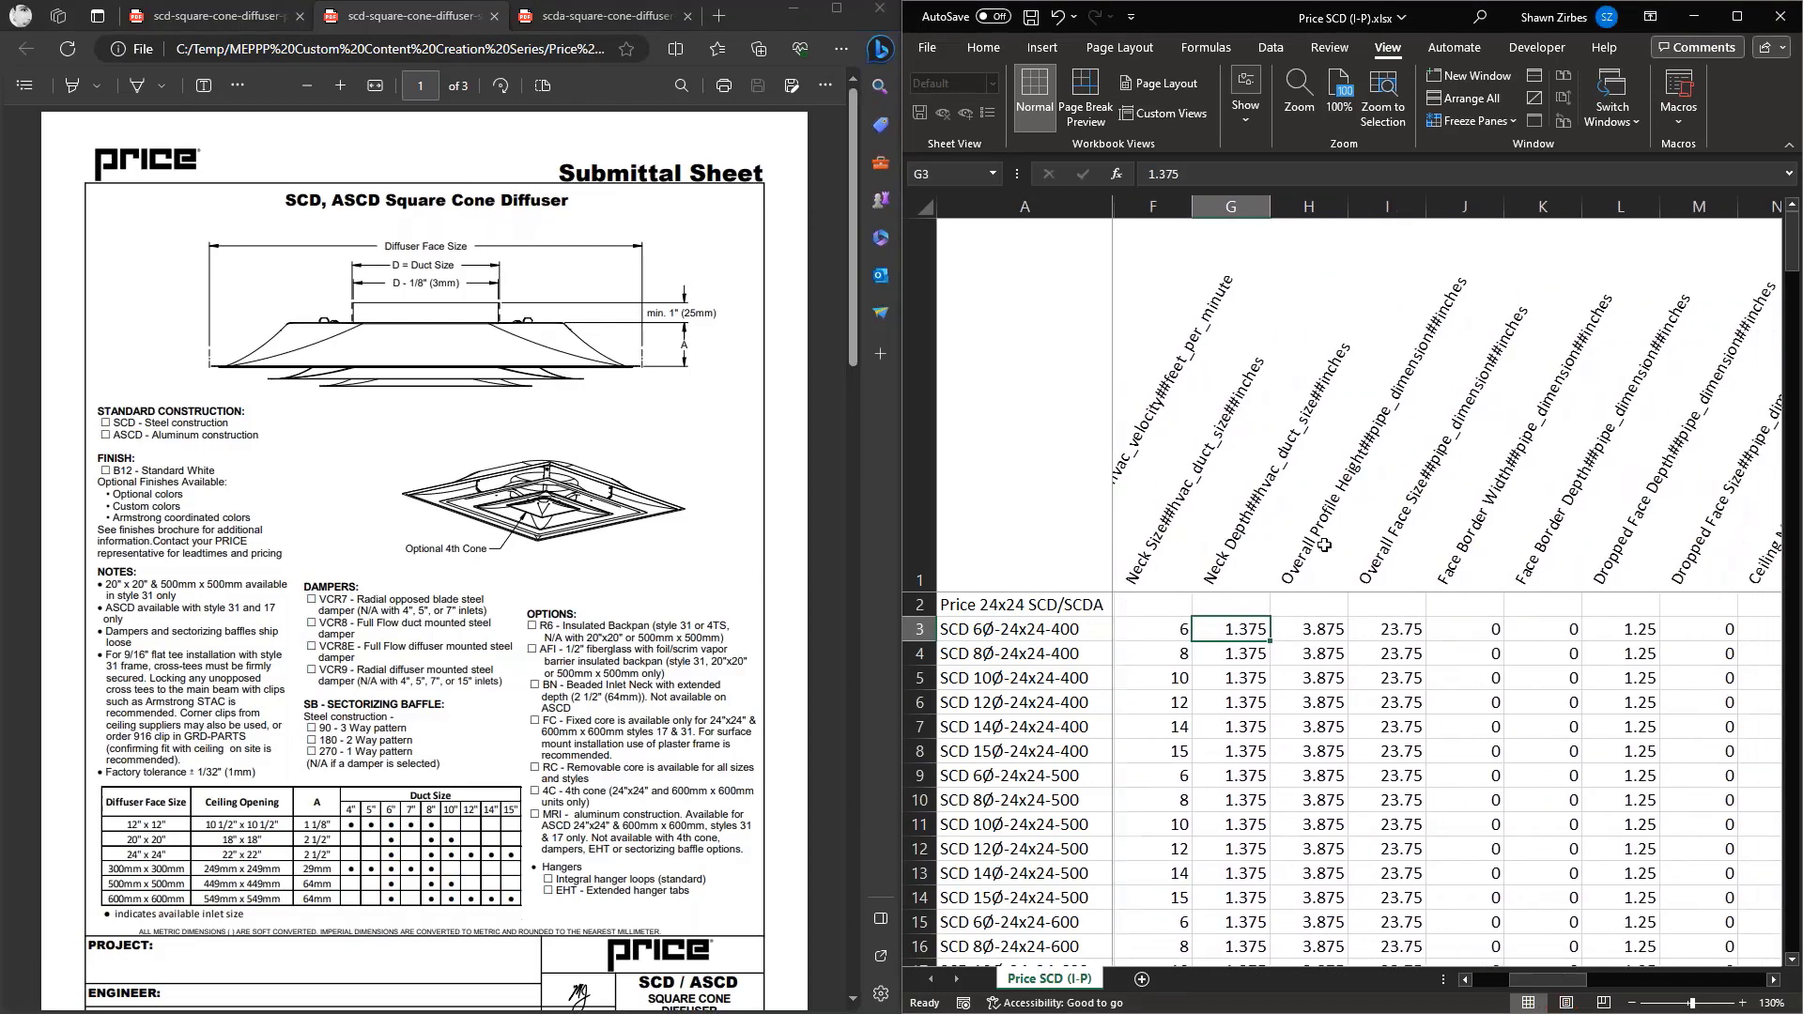
{"action": "left_click", "coordinate": [1321, 631]}
{"action": "left_click", "coordinate": [1250, 635]}
{"action": "left_click", "coordinate": [1302, 631]}
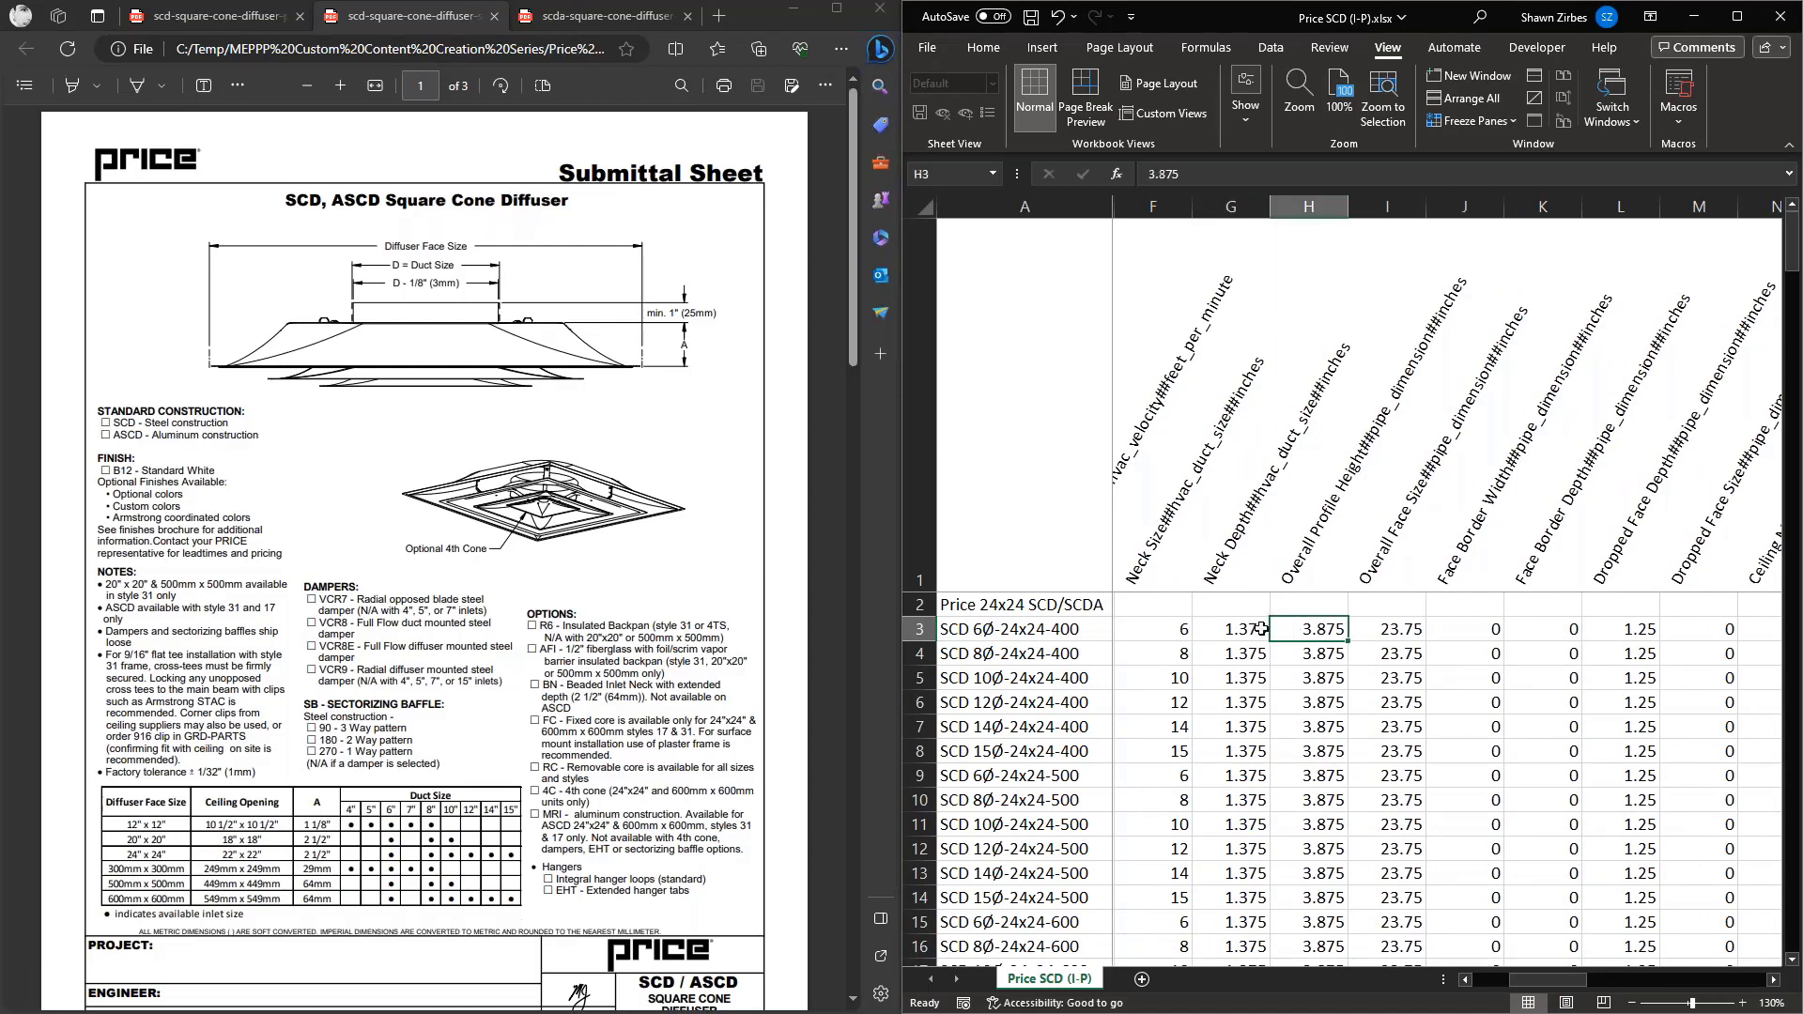
Set the Neck Depth in G3 to 1 for the first 24x24 row
{"action": "left_click", "coordinate": [1255, 631]}
{"action": "left_click", "coordinate": [1283, 632]}
{"action": "left_click_drag", "start_coordinate": [1271, 632], "coordinate": [1251, 631]}
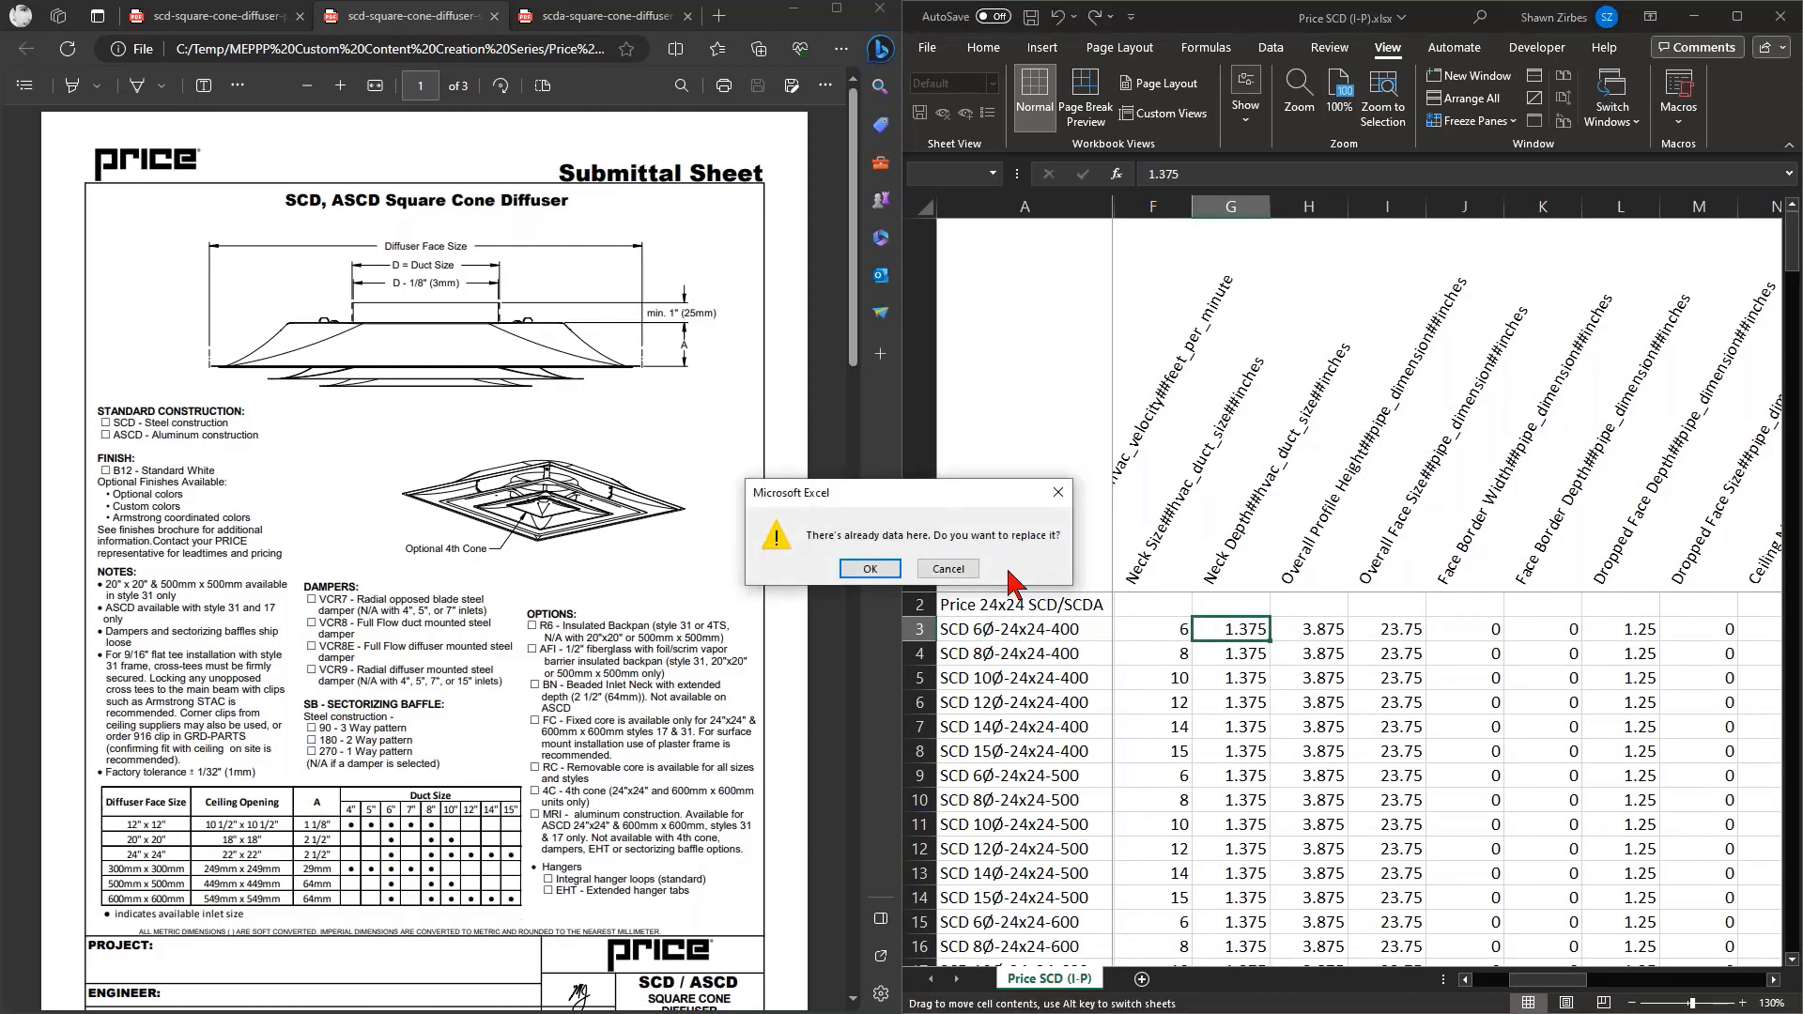
{"action": "left_click", "coordinate": [938, 568]}
{"action": "left_click", "coordinate": [1259, 635]}
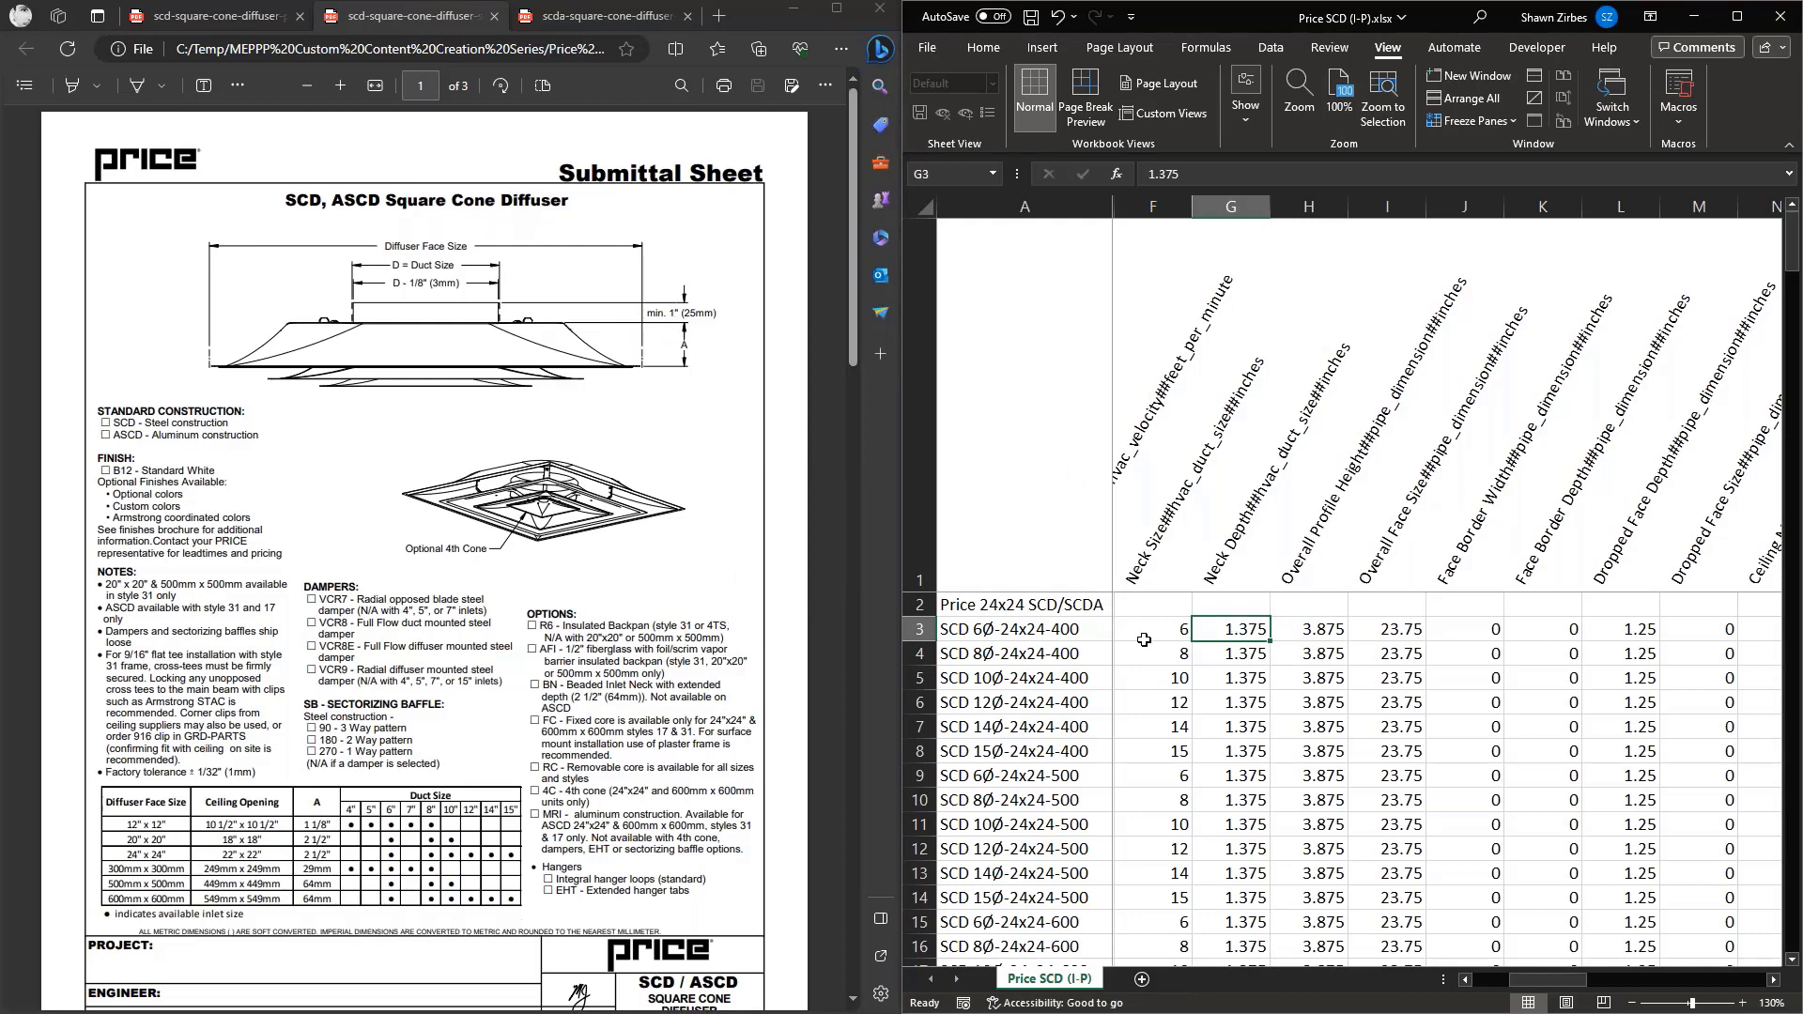
{"action": "type", "text": "1"}
{"action": "key", "text": "Return"}
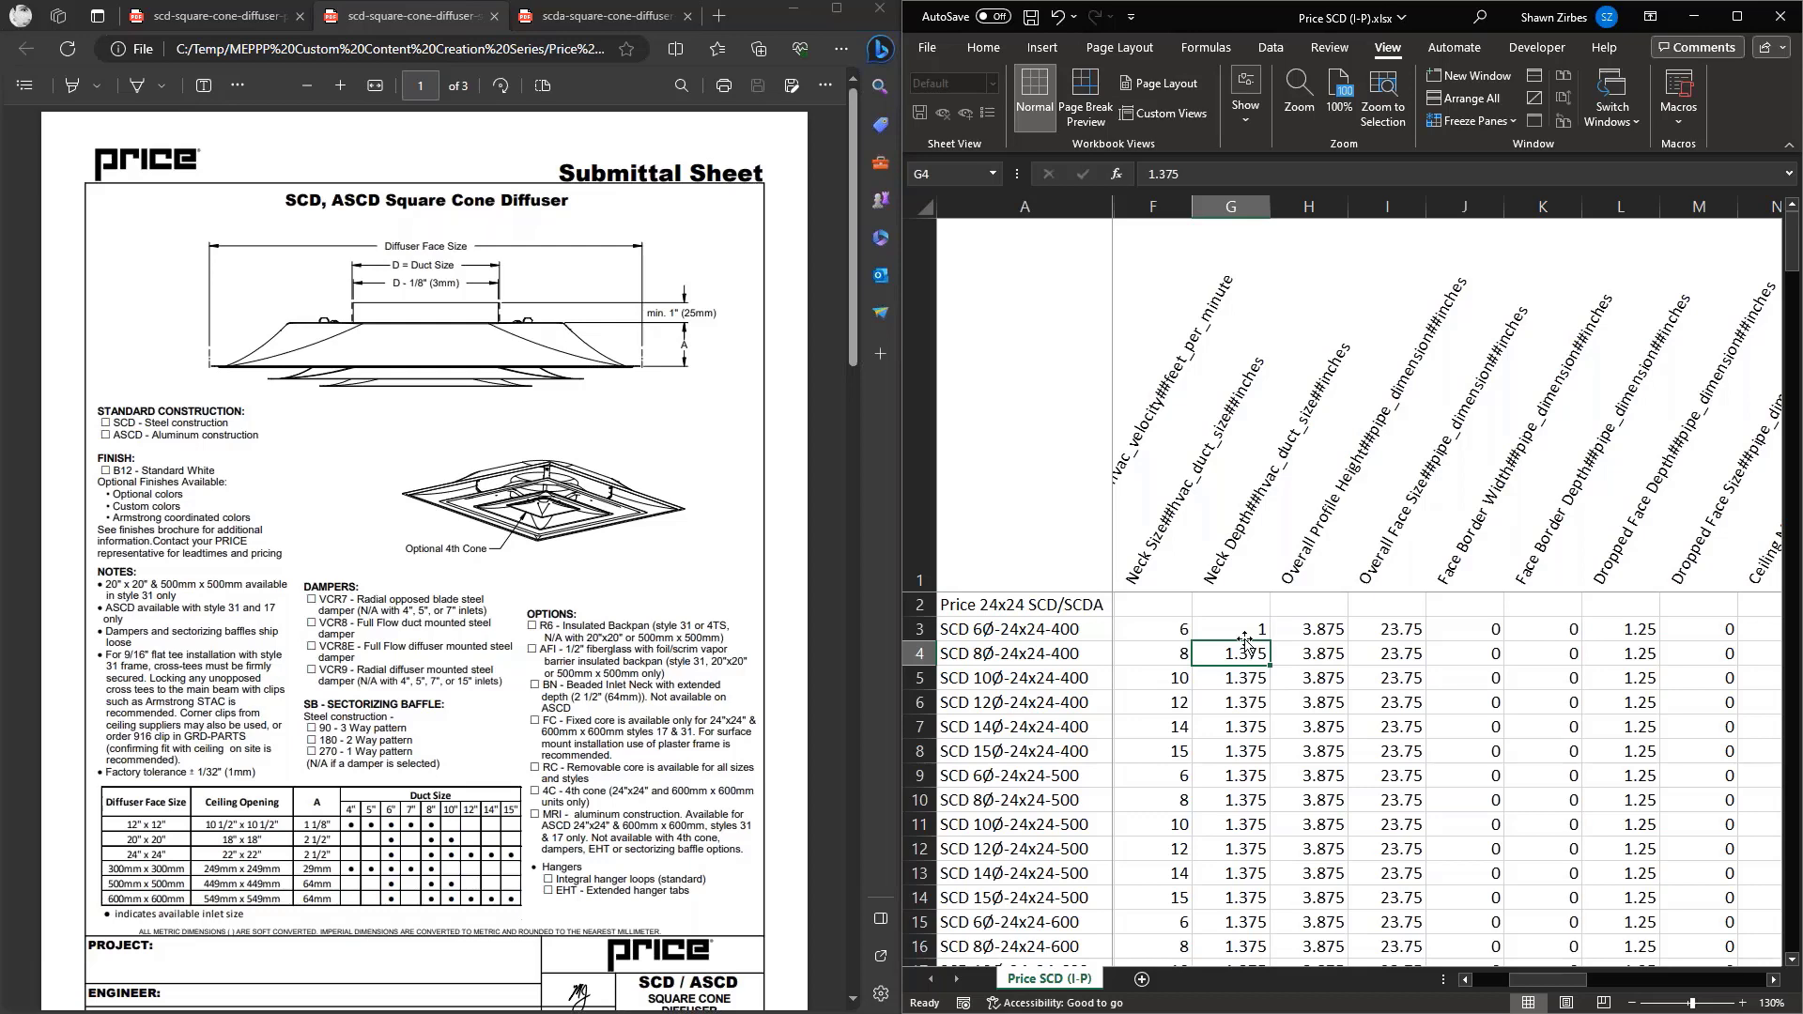
Set the Overall Profile Height in H3 to 3.5
{"action": "left_click", "coordinate": [1305, 633]}
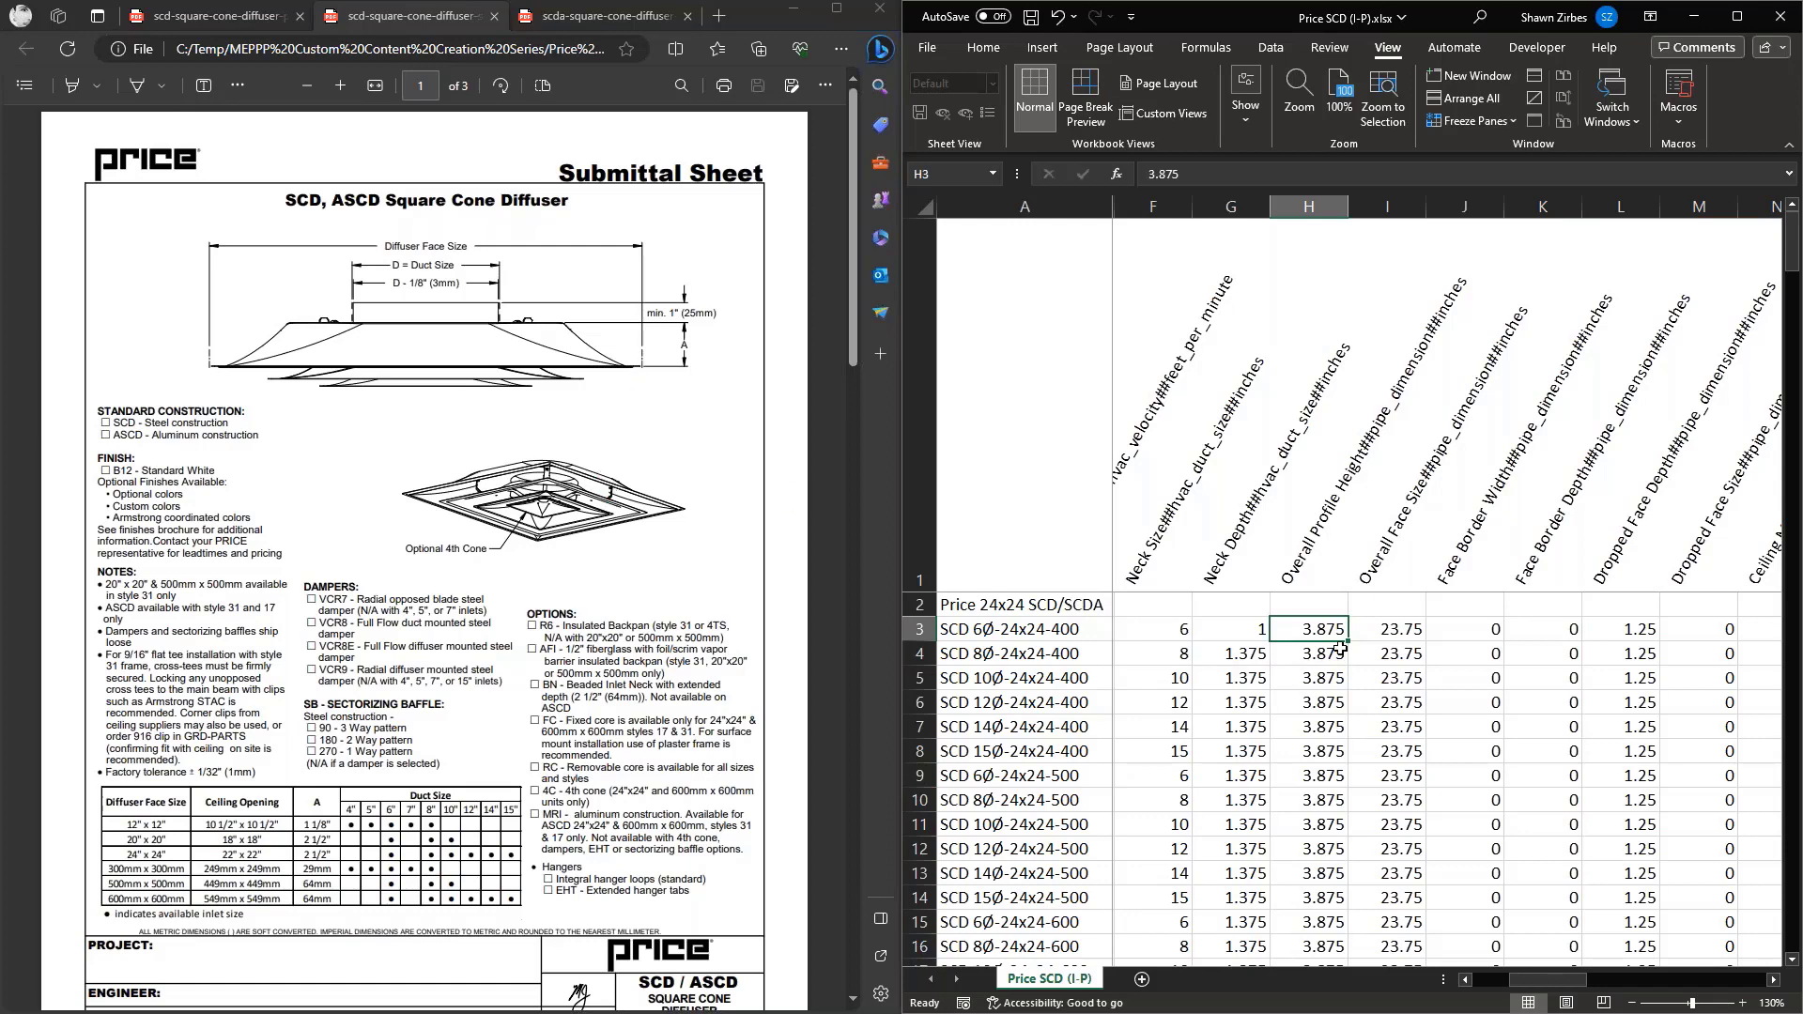
{"action": "type", "text": "3.5"}
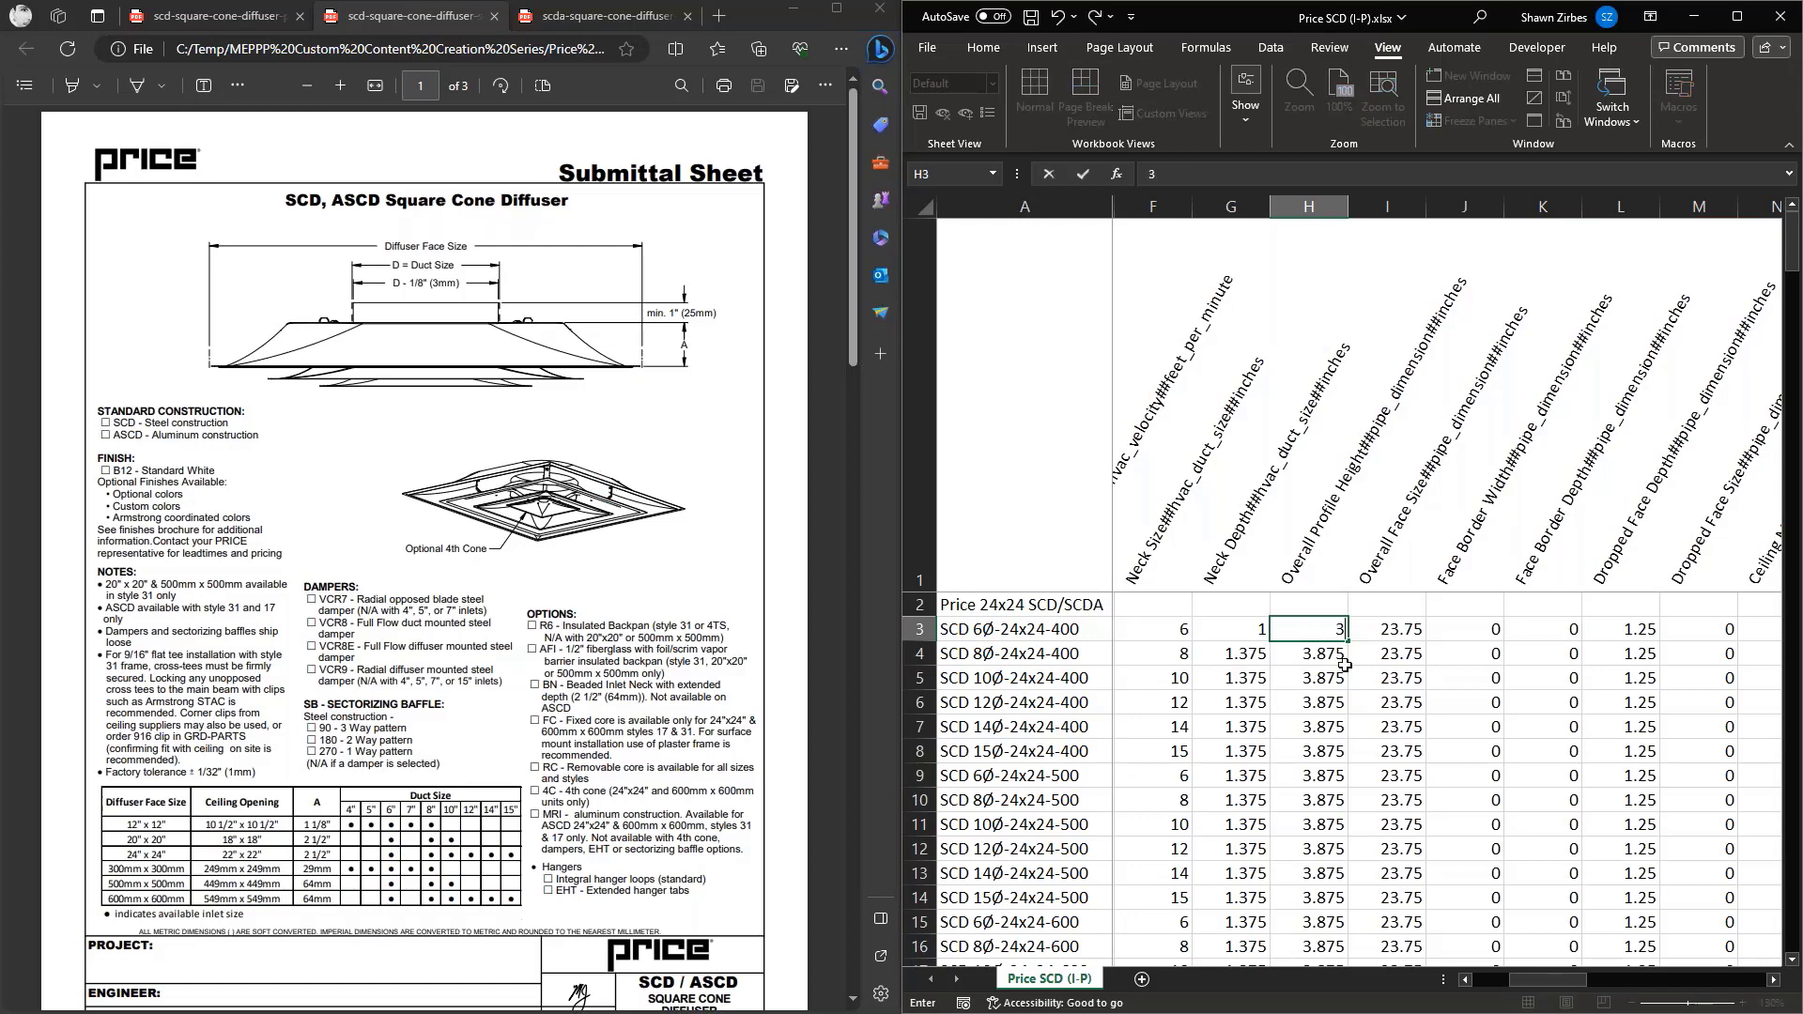
{"action": "key", "text": "Return"}
Fill the Neck Depth from G3 and the Overall Profile Height from H3 down through all the 24x24 rows
{"action": "left_click", "coordinate": [1239, 630]}
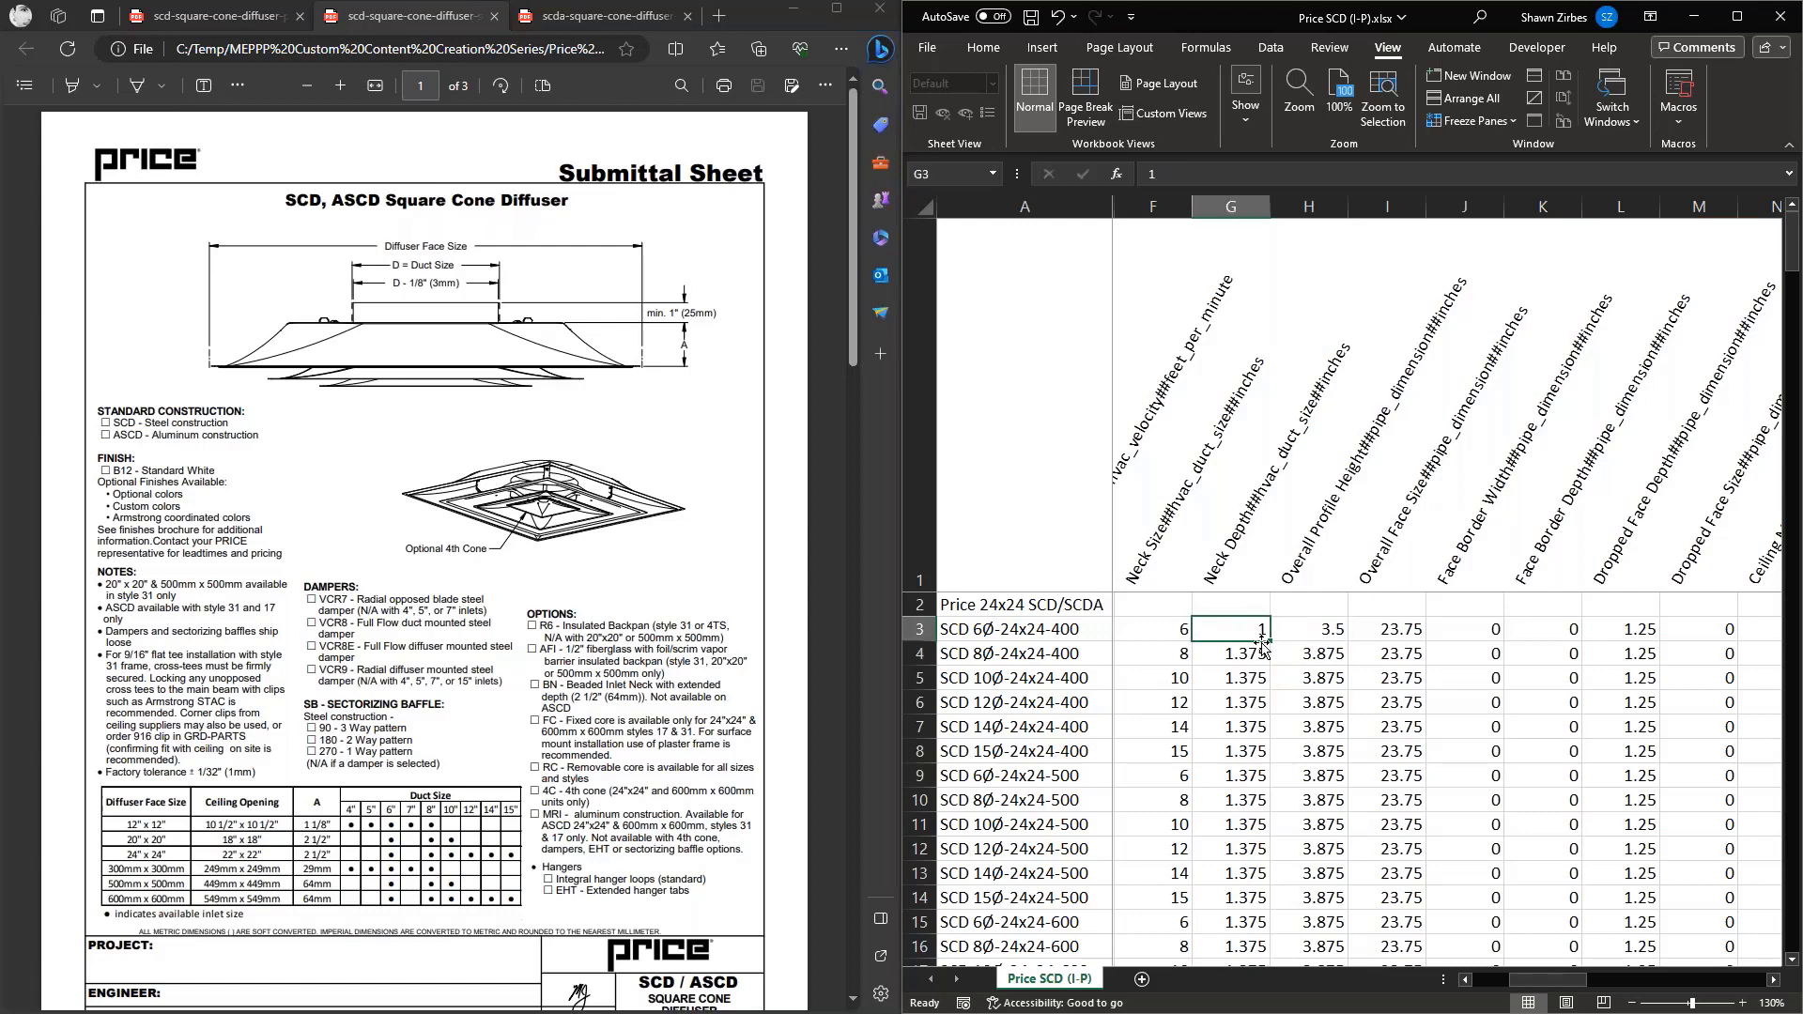
{"action": "double_click", "coordinate": [1269, 642]}
{"action": "key", "text": "Right"}
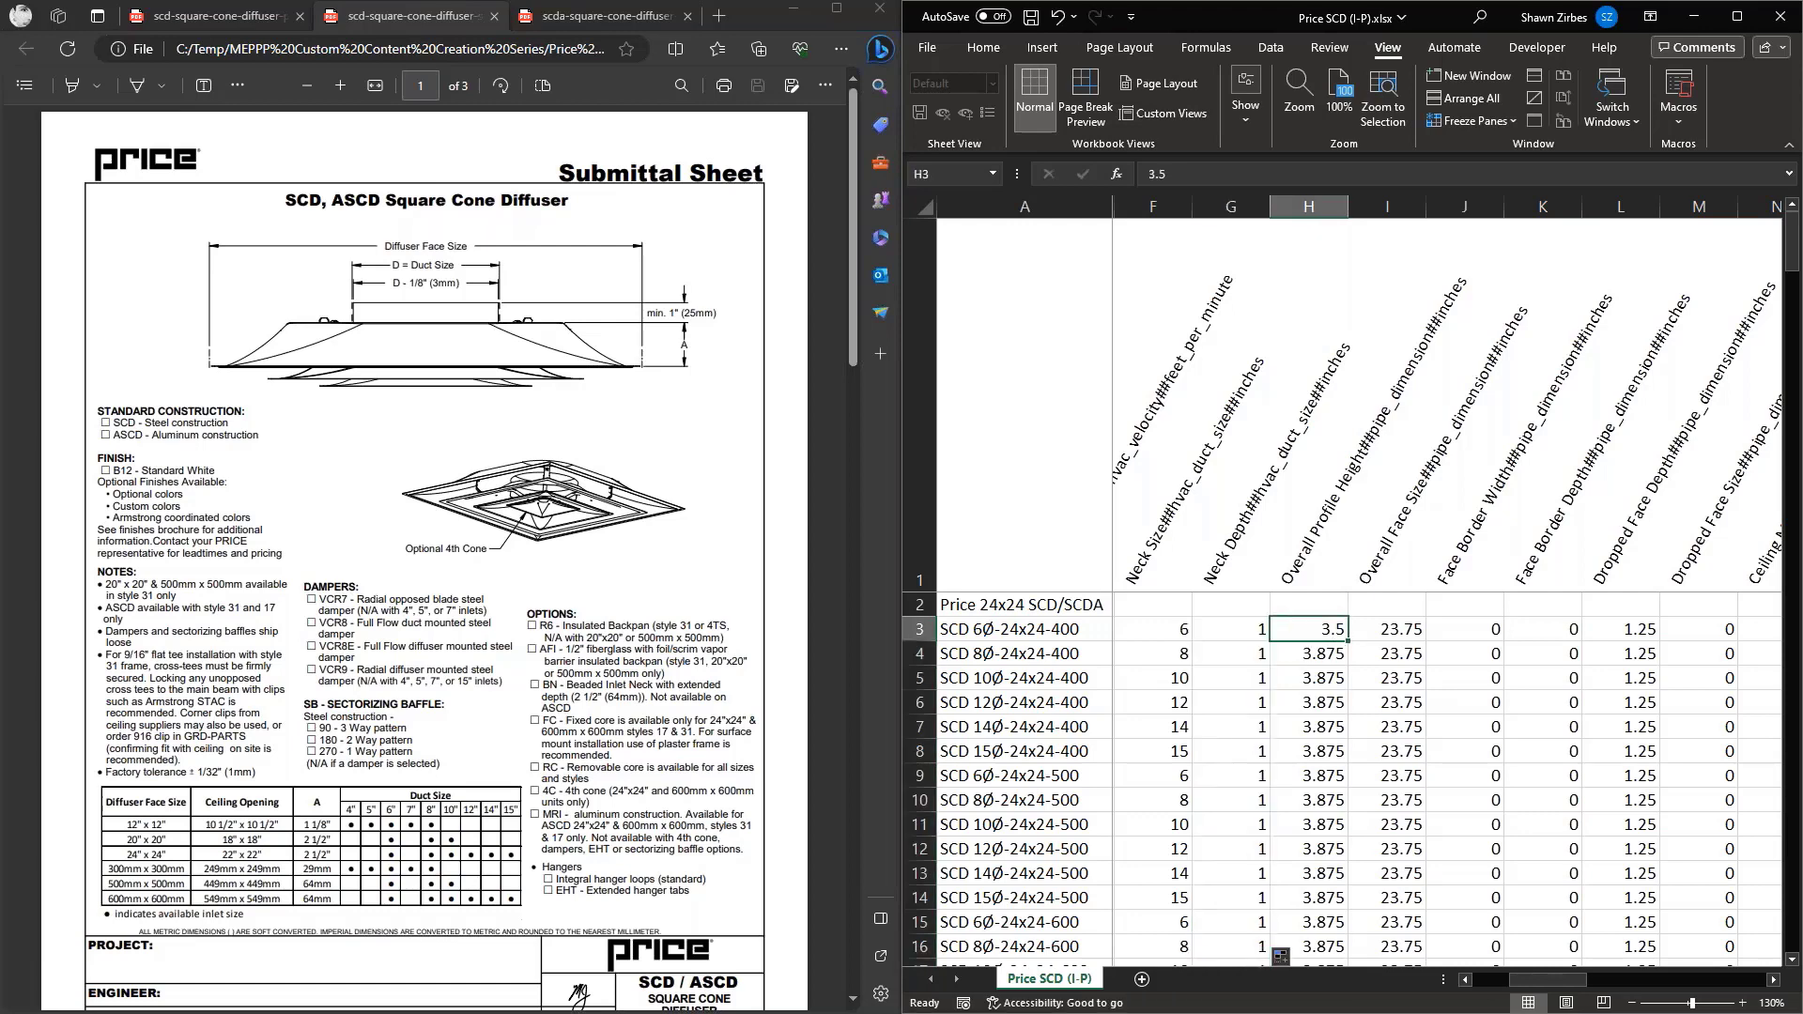
{"action": "double_click", "coordinate": [1349, 638]}
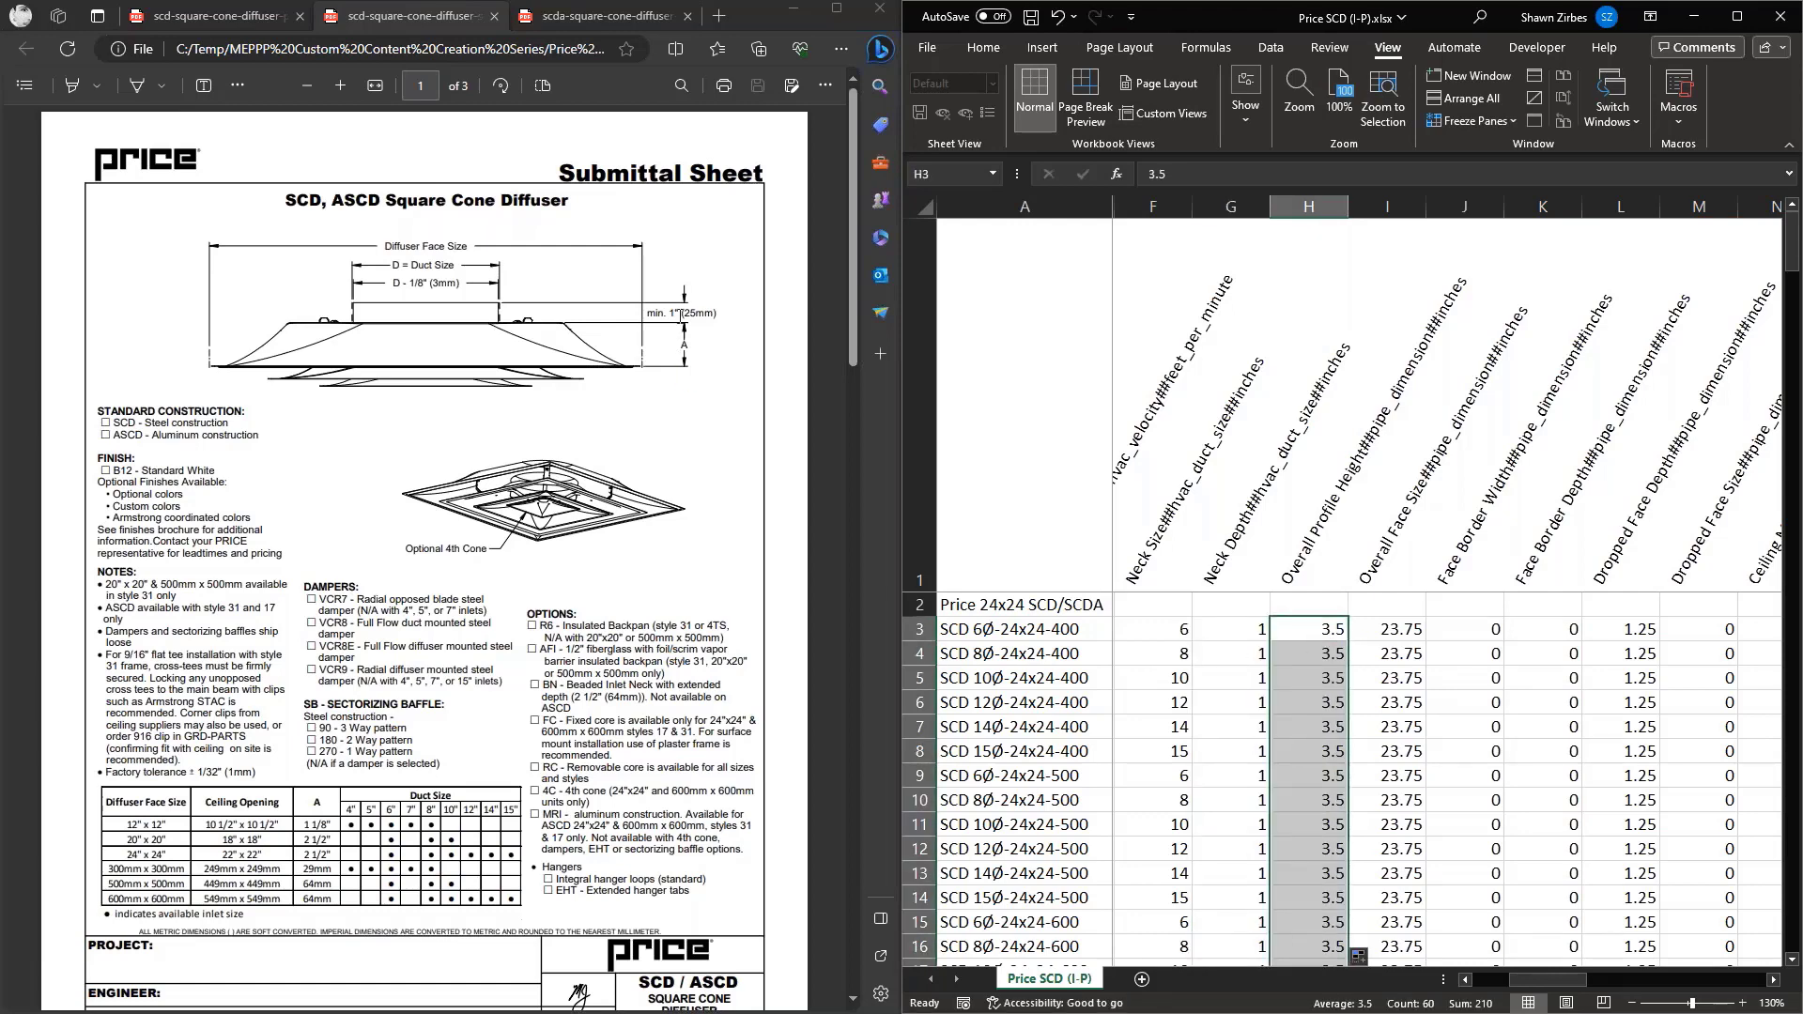
{"action": "scroll", "coordinate": [1234, 799], "scroll_direction": "down", "scroll_amount": 6}
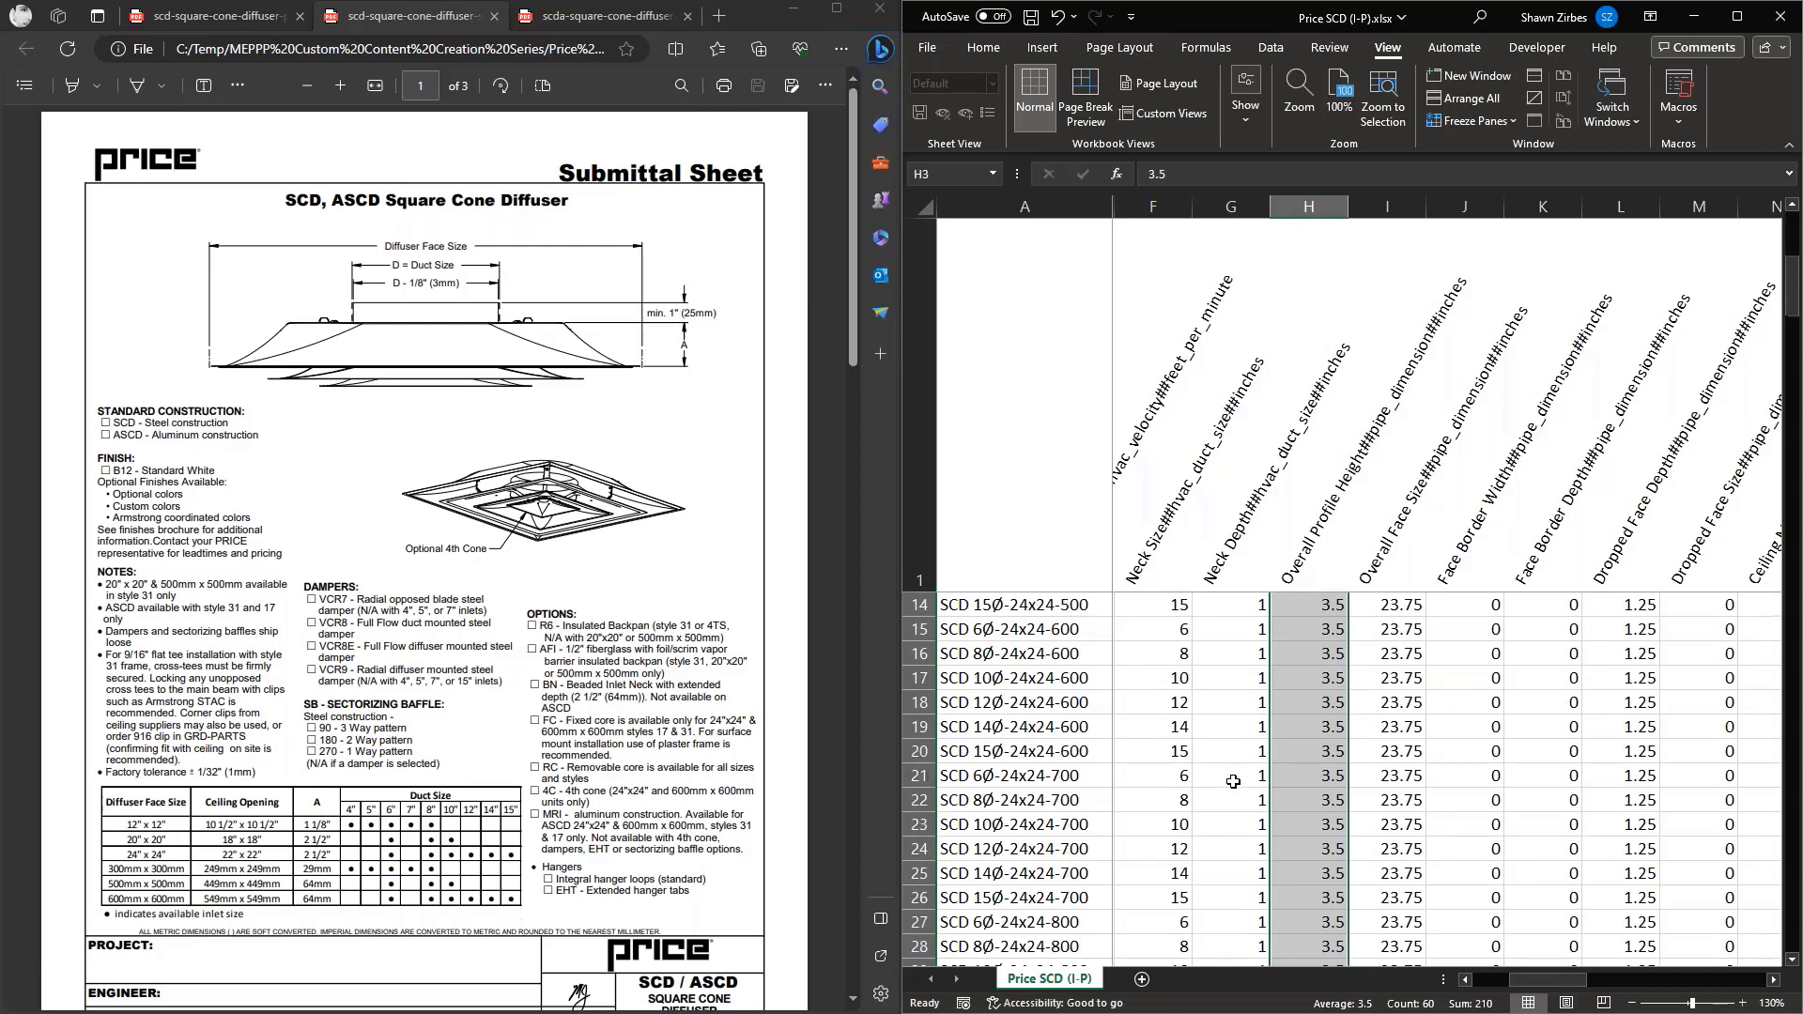
{"action": "scroll", "coordinate": [1234, 799], "scroll_direction": "up", "scroll_amount": 6}
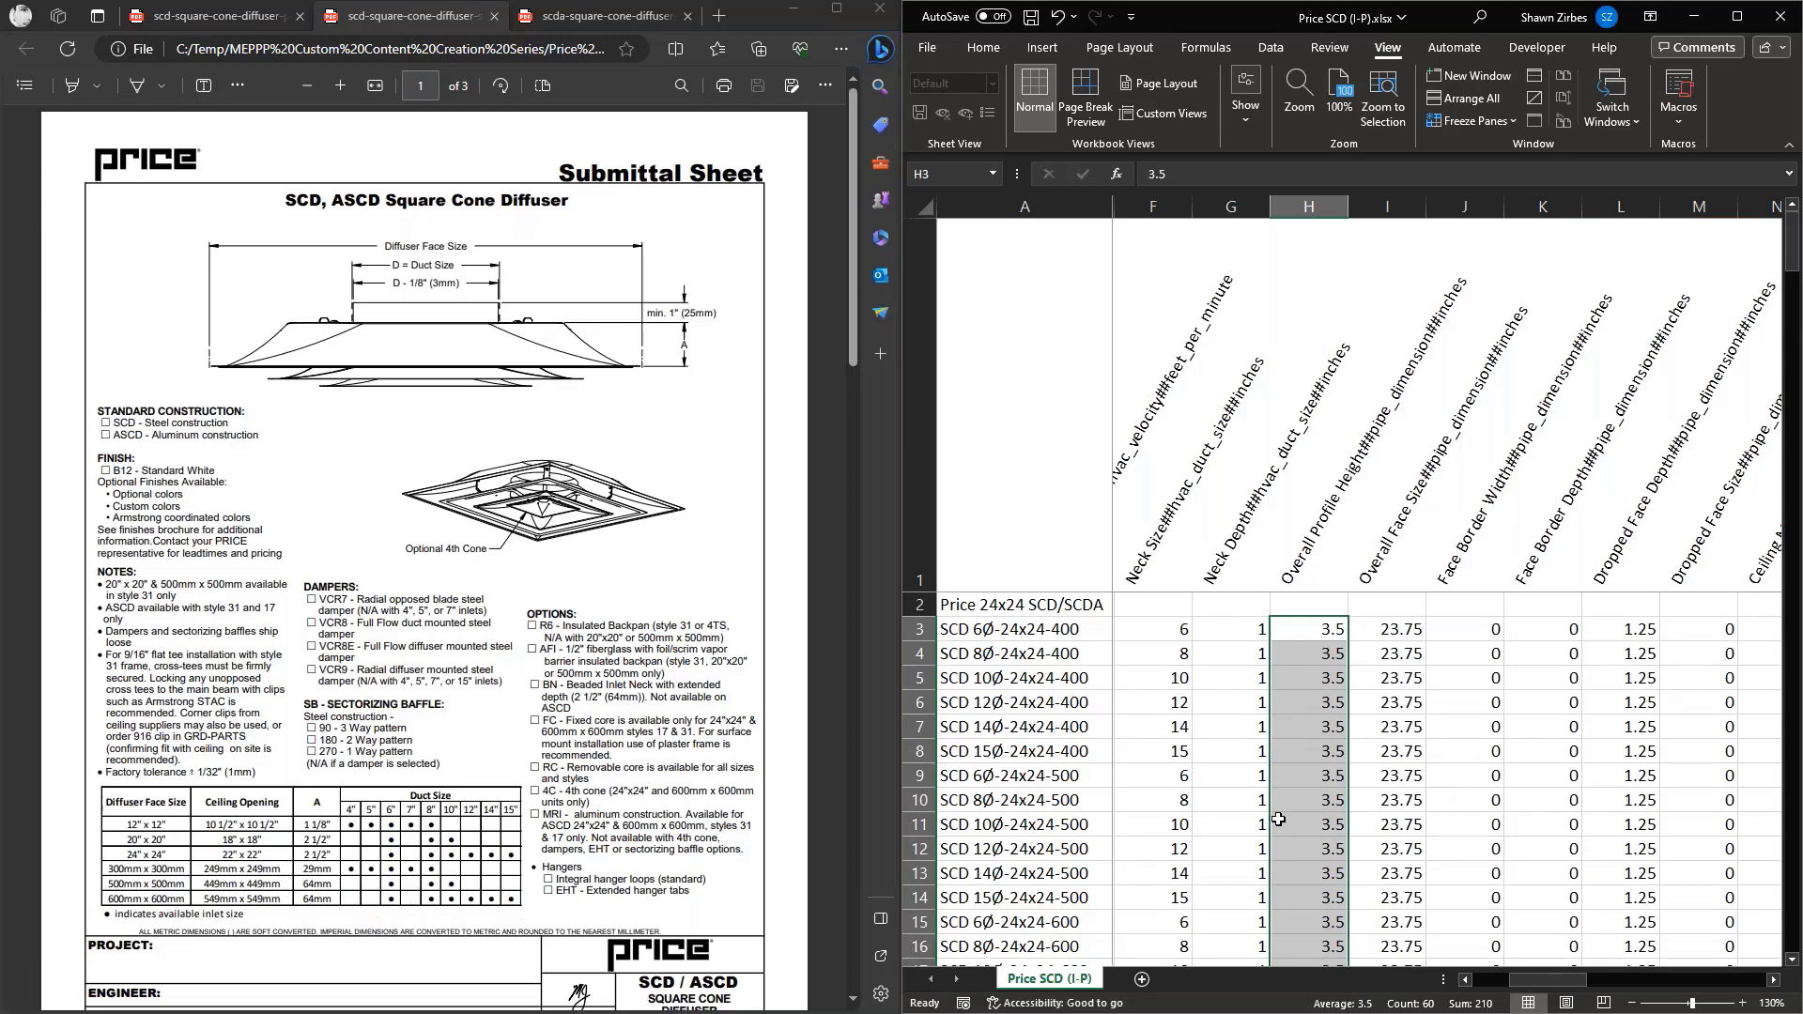
{"action": "scroll", "coordinate": [1282, 821], "scroll_direction": "down", "scroll_amount": 1}
{"action": "scroll", "coordinate": [1292, 823], "scroll_direction": "up", "scroll_amount": 1}
Set the Overall Face Size to 24 in I3 and fill it down through all the 24x24 rows
{"action": "left_click_drag", "start_coordinate": [1403, 631], "coordinate": [1399, 703]}
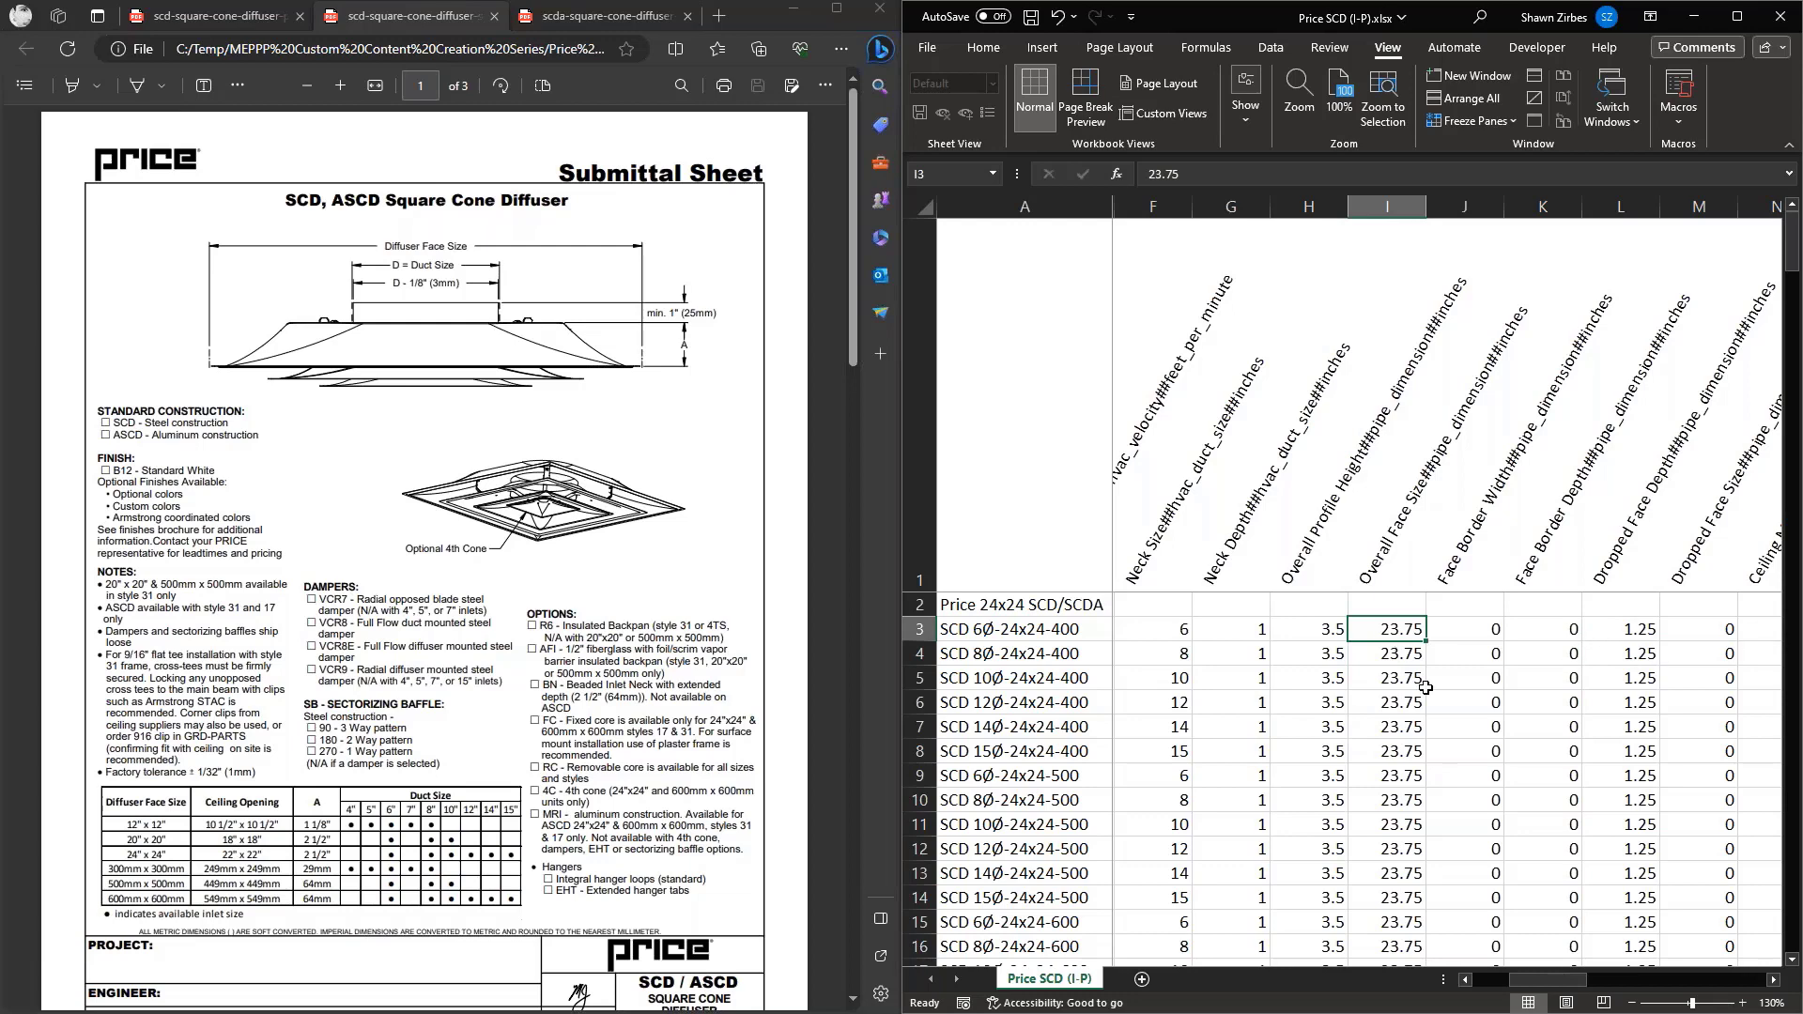
{"action": "type", "text": "24"}
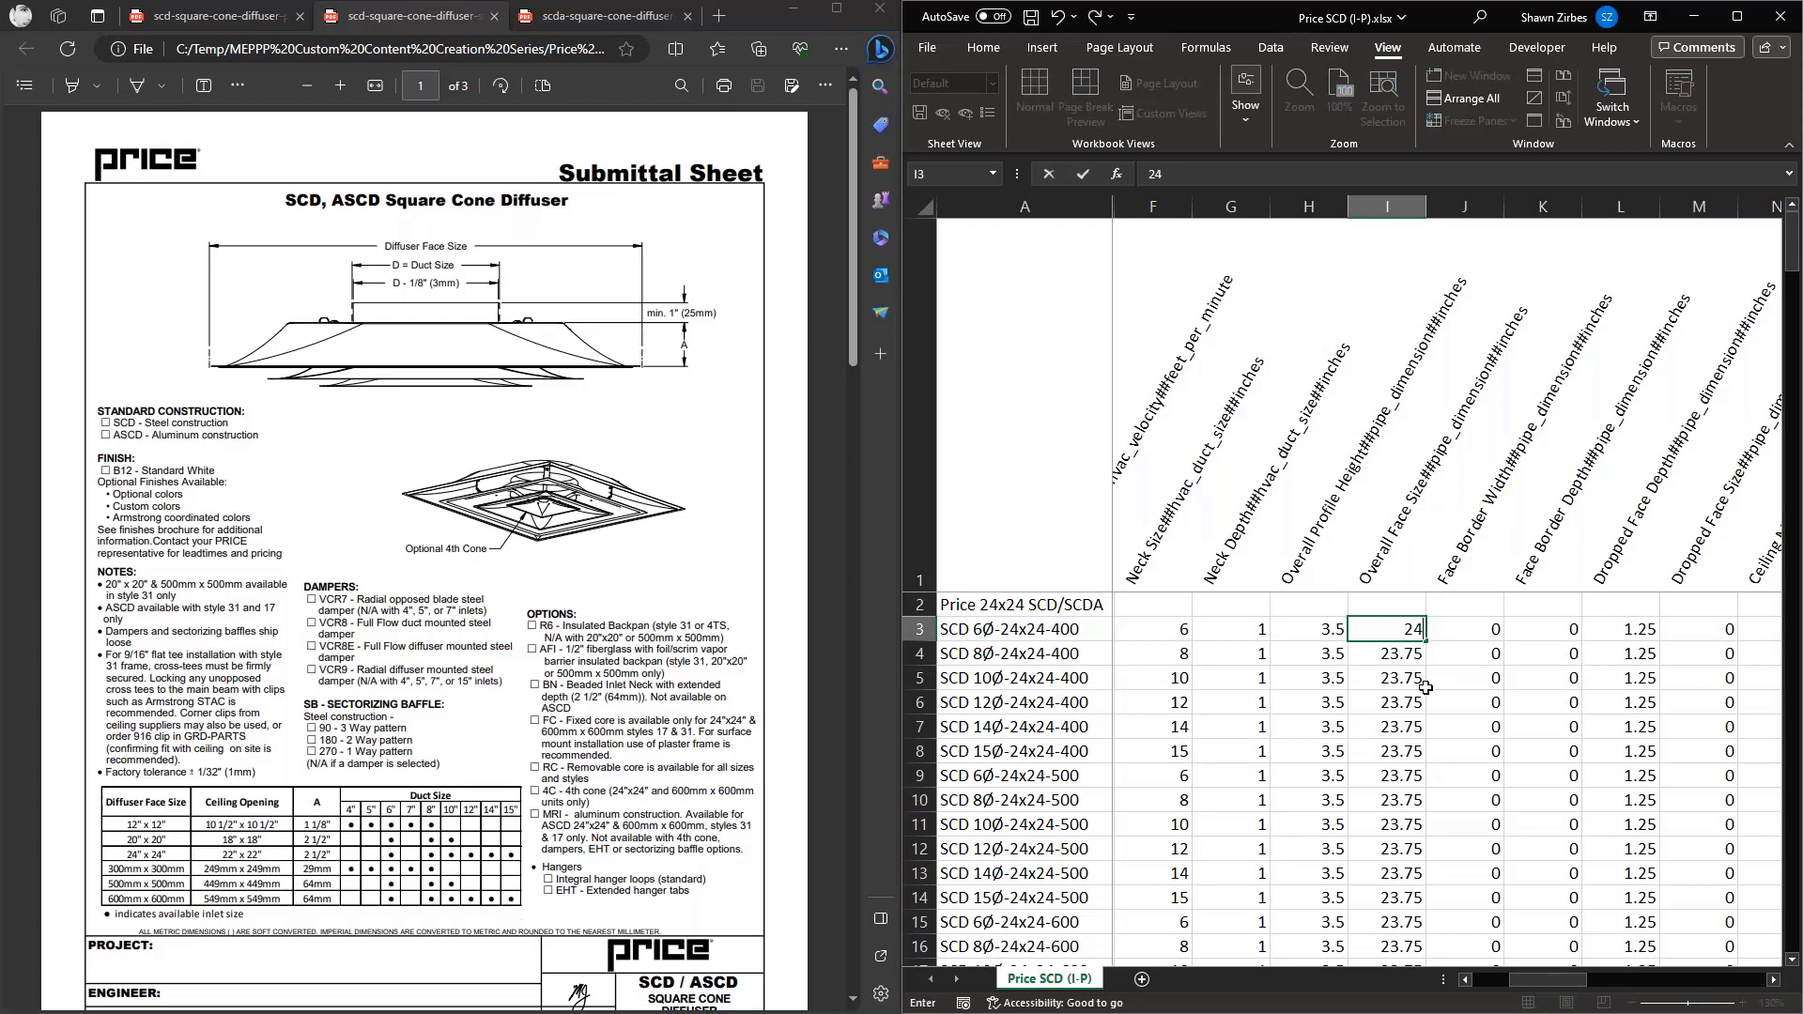
{"action": "key", "text": "Return"}
{"action": "left_click", "coordinate": [1405, 633]}
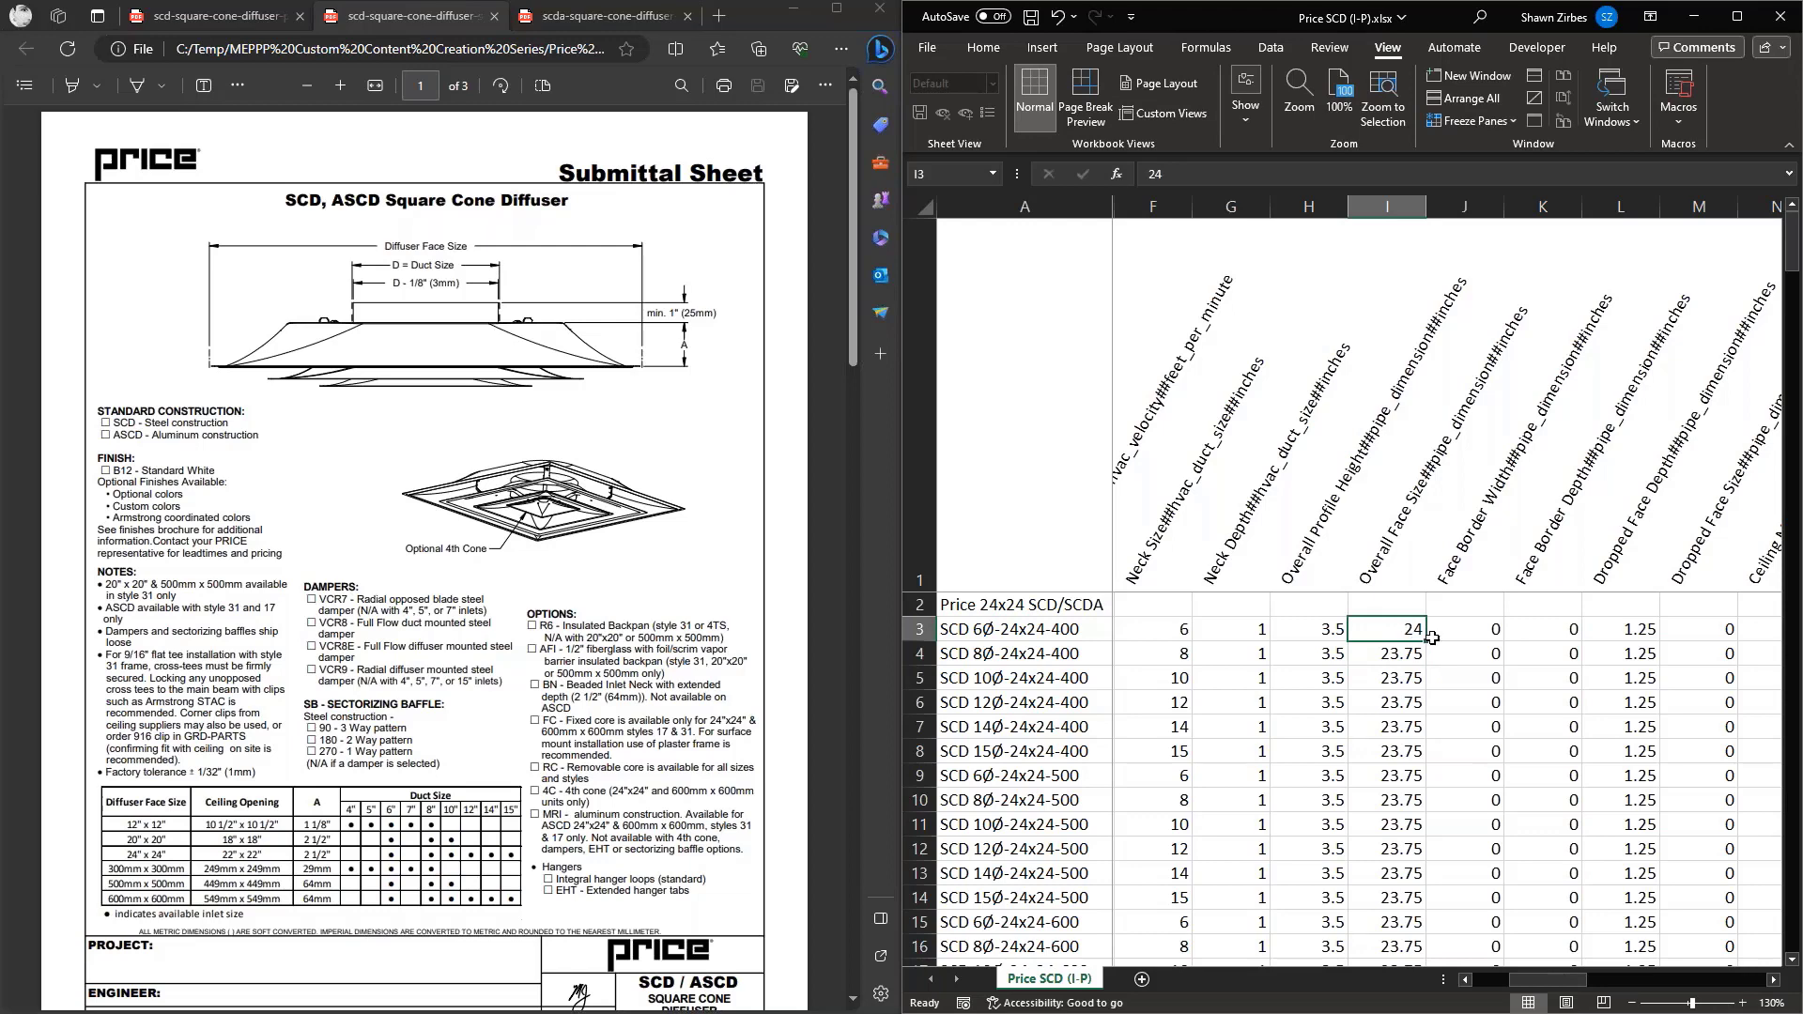
{"action": "double_click", "coordinate": [1426, 639]}
Examine the remaining 24x24 columns, including Airflow Rate, Noise Criteria and Velocity Pressure, against the SCD 24 in. x 24 in. performance data
{"action": "mouse_move", "coordinate": [1545, 986]}
{"action": "left_mouse_down"}
{"action": "mouse_move", "coordinate": [1575, 986]}
{"action": "mouse_move", "coordinate": [1551, 986]}
{"action": "left_mouse_up"}
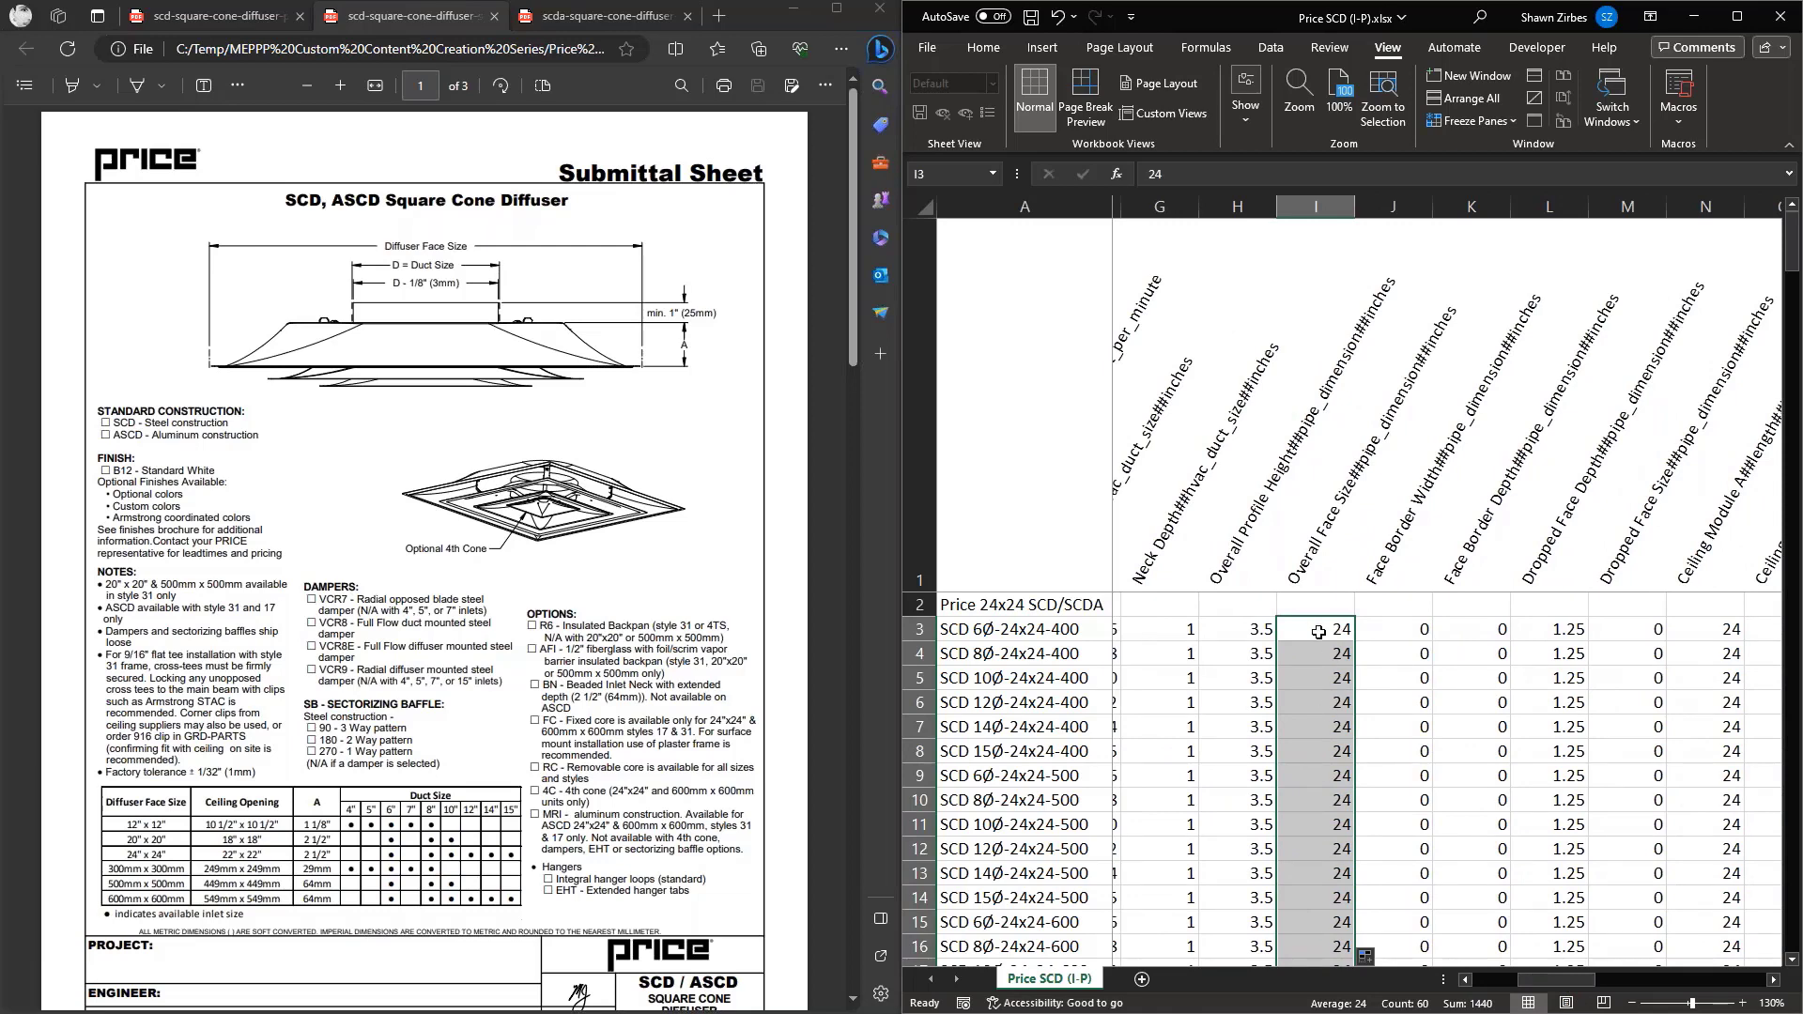
{"action": "left_click", "coordinate": [1406, 636]}
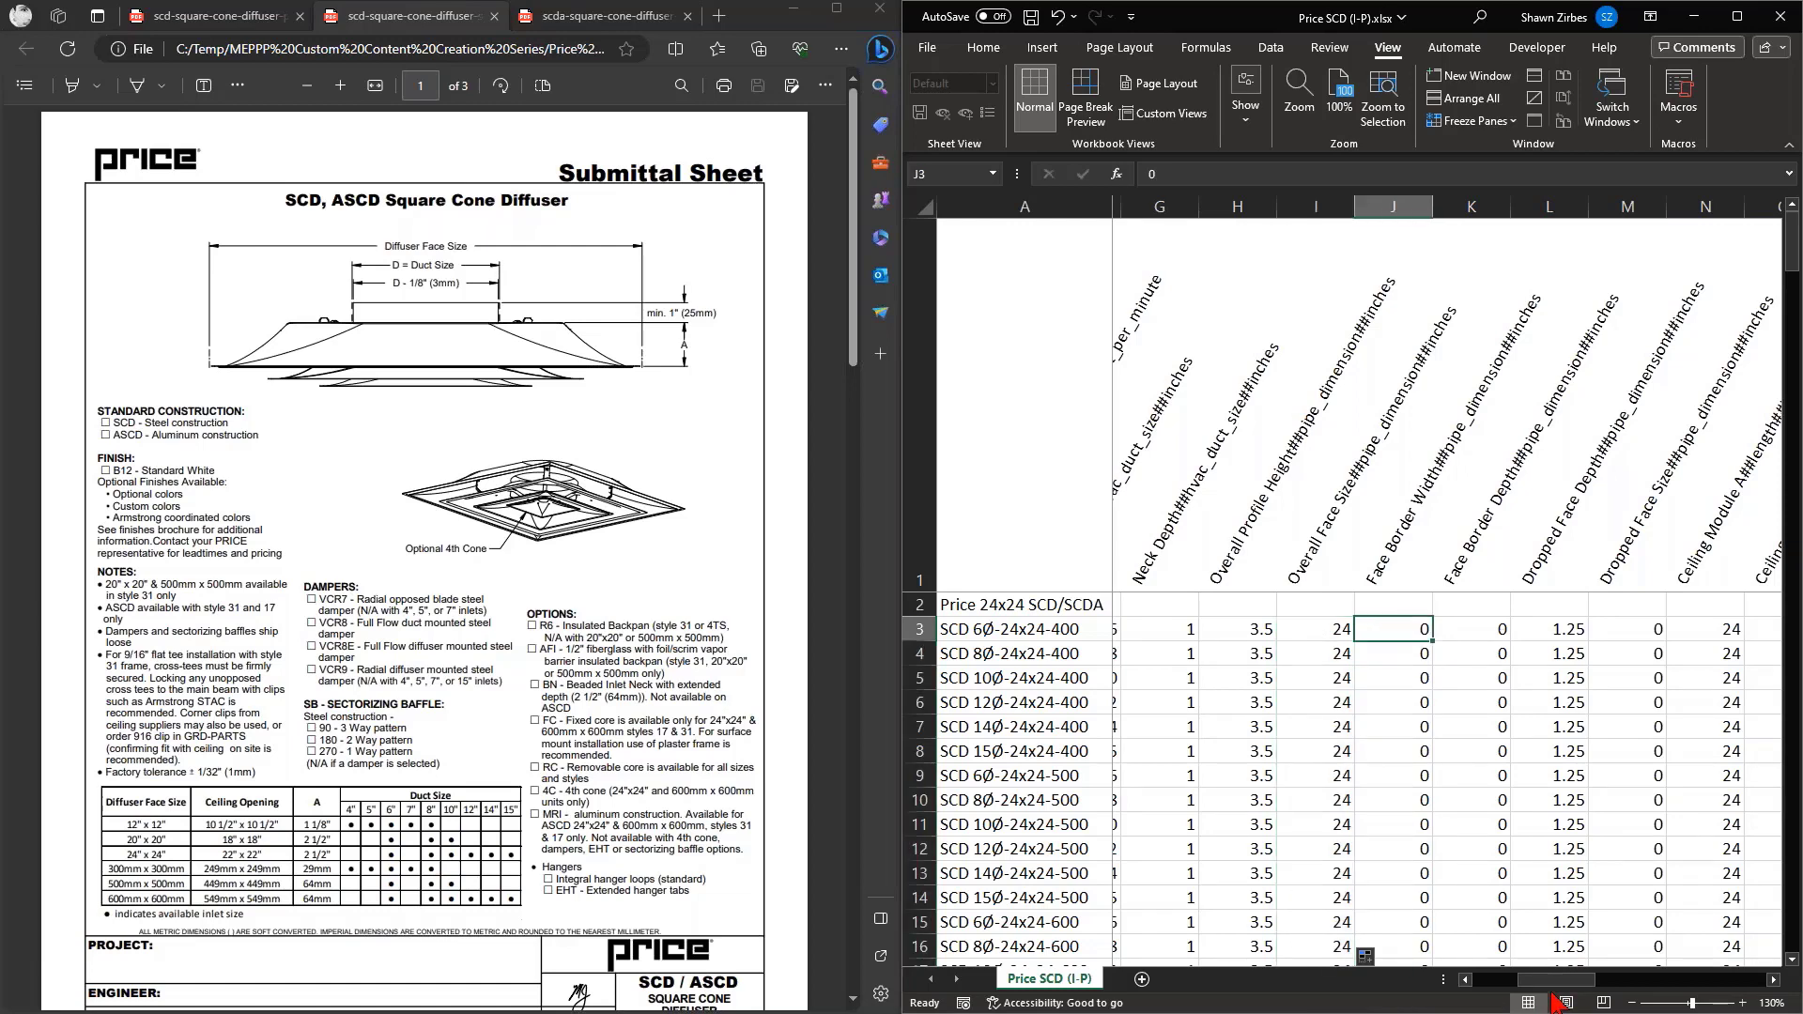
{"action": "left_click_drag", "start_coordinate": [1548, 982], "coordinate": [1594, 983]}
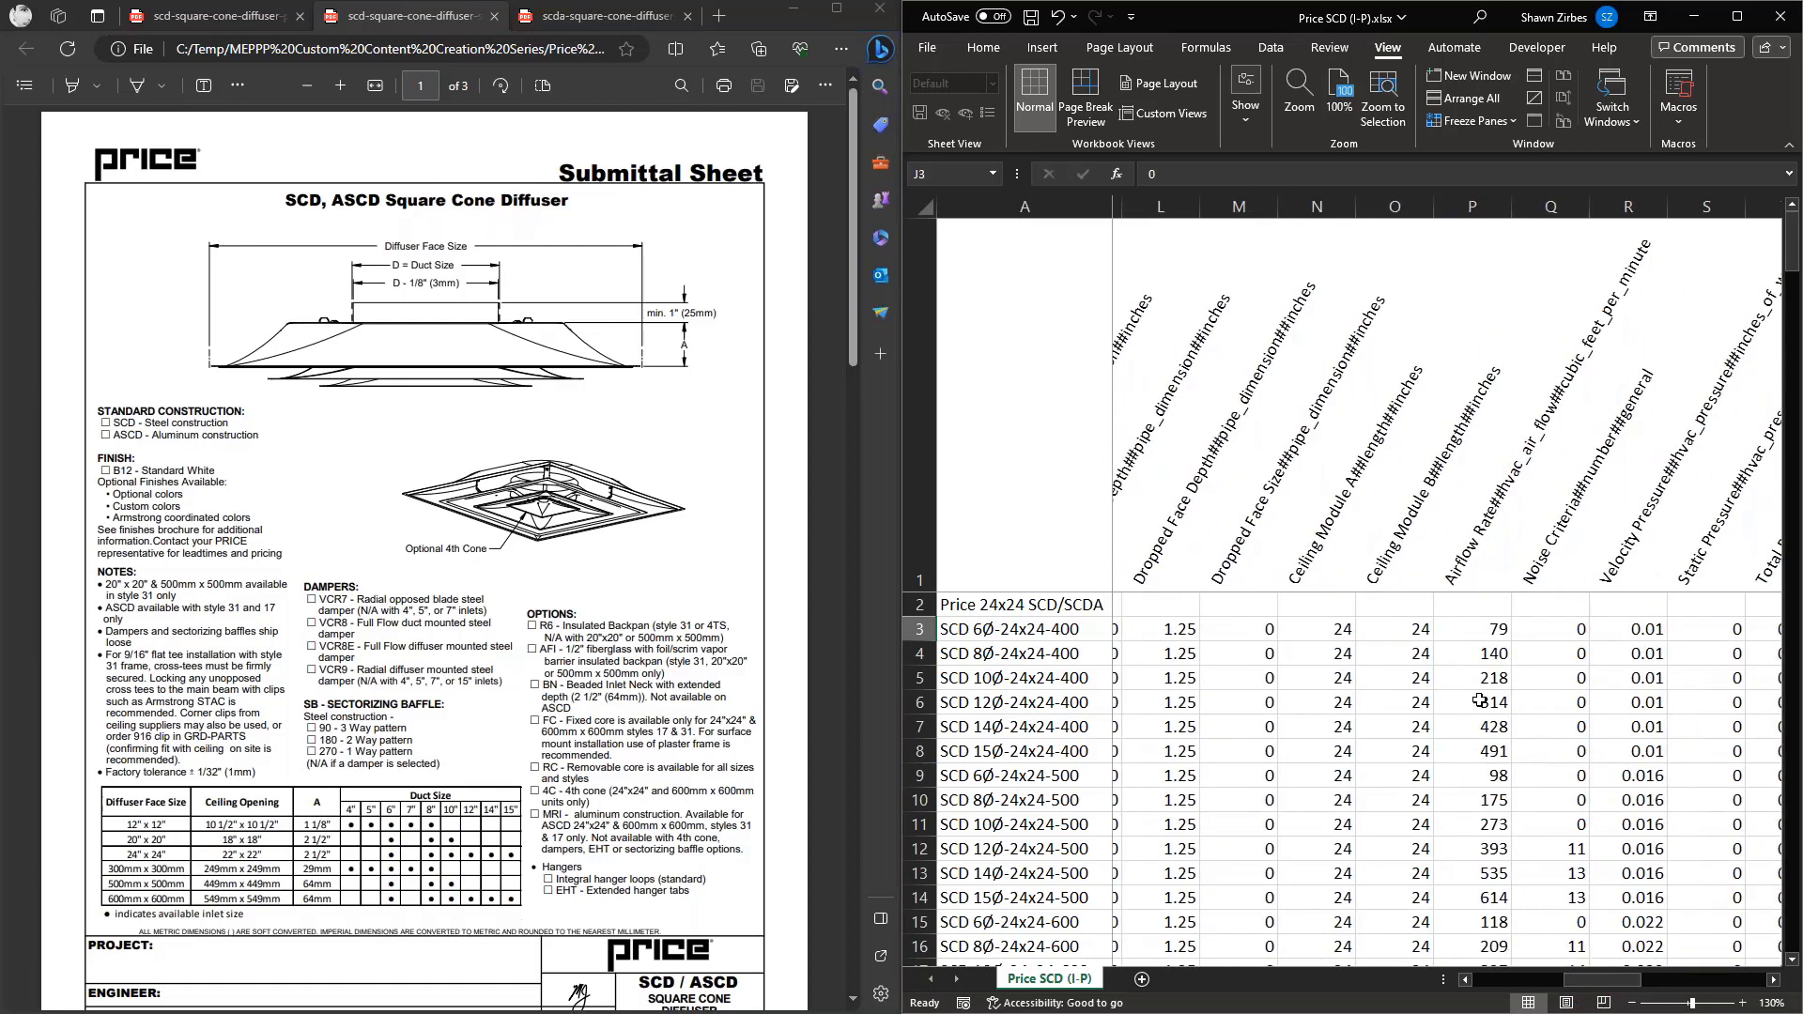
{"action": "left_click", "coordinate": [1483, 570]}
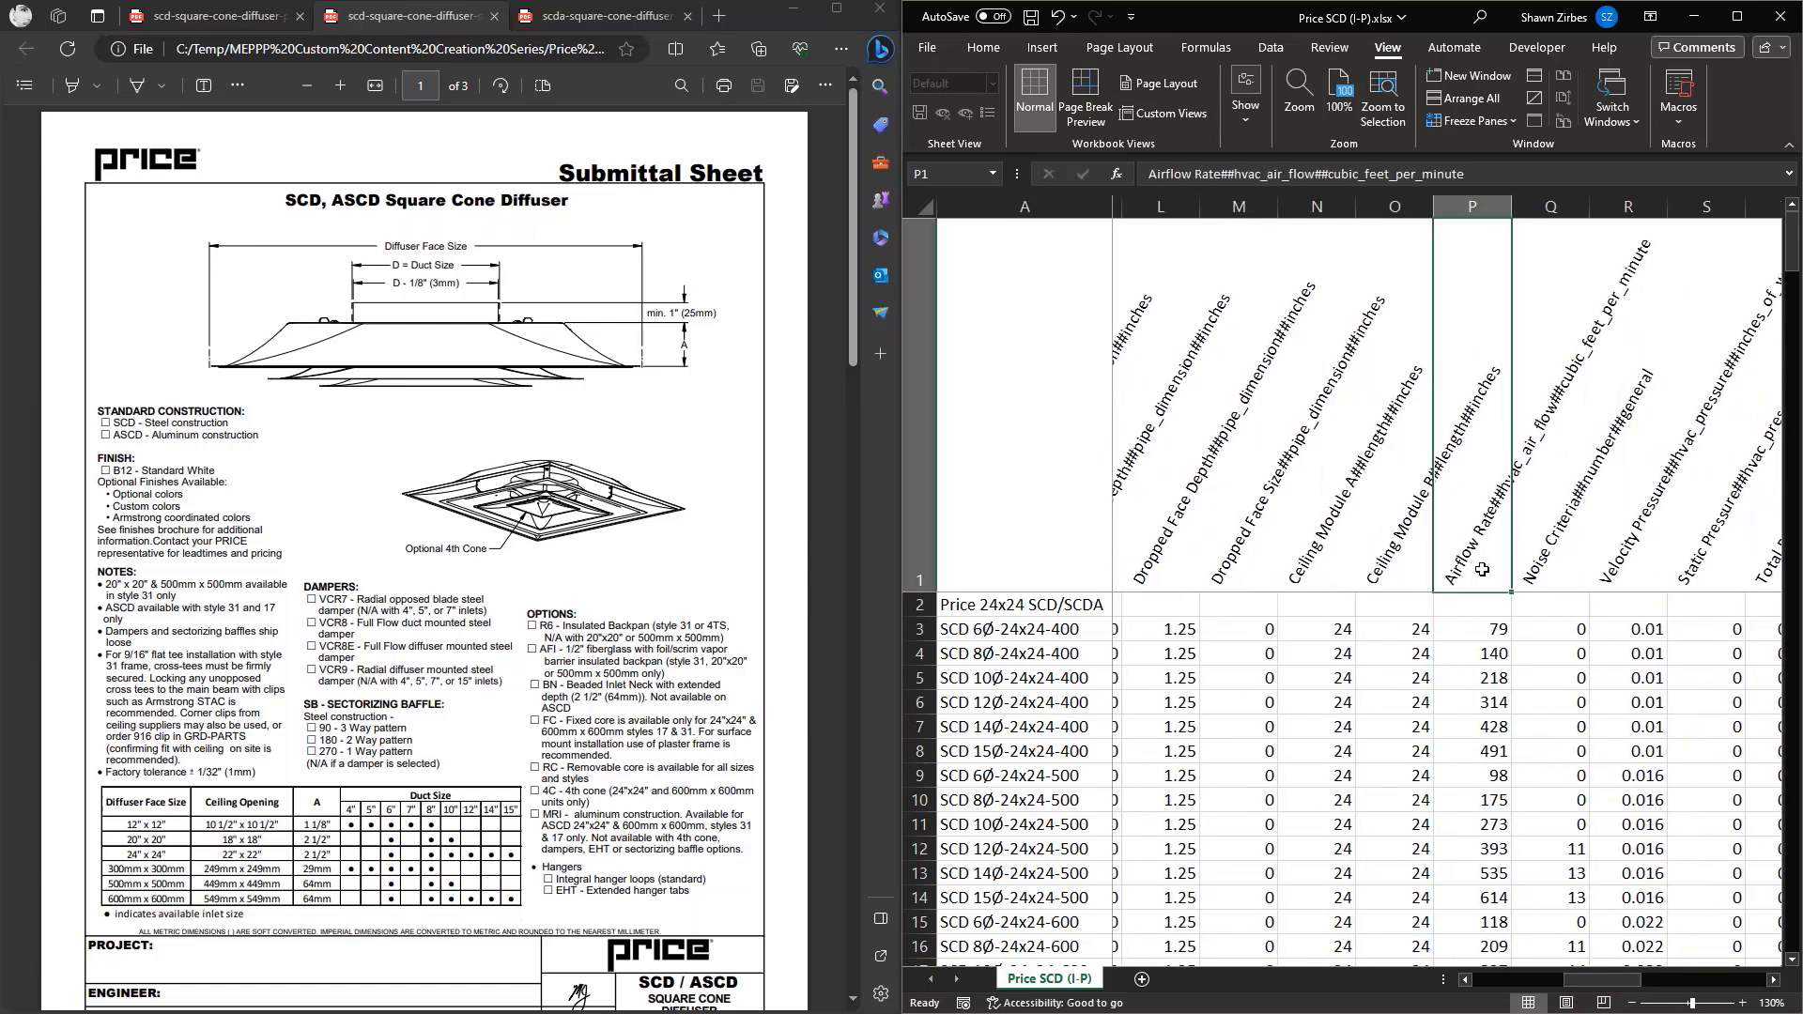
{"action": "left_click", "coordinate": [1552, 580]}
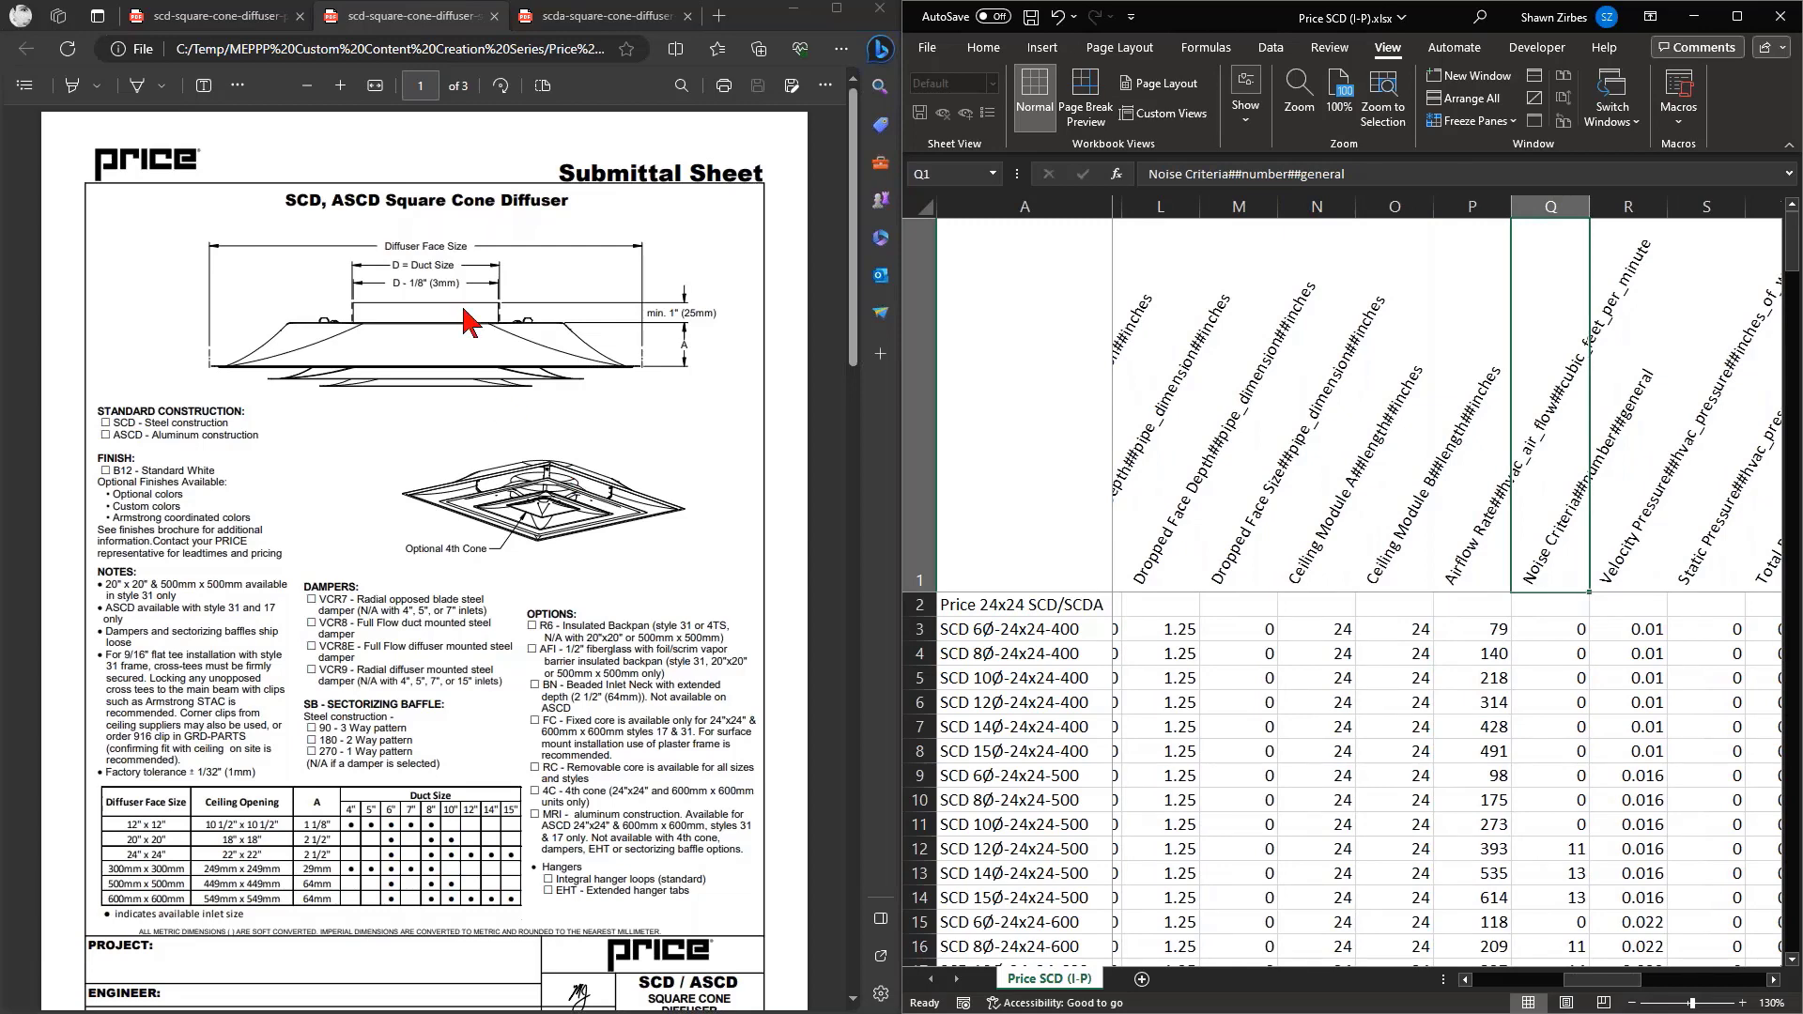
{"action": "left_click", "coordinate": [232, 31]}
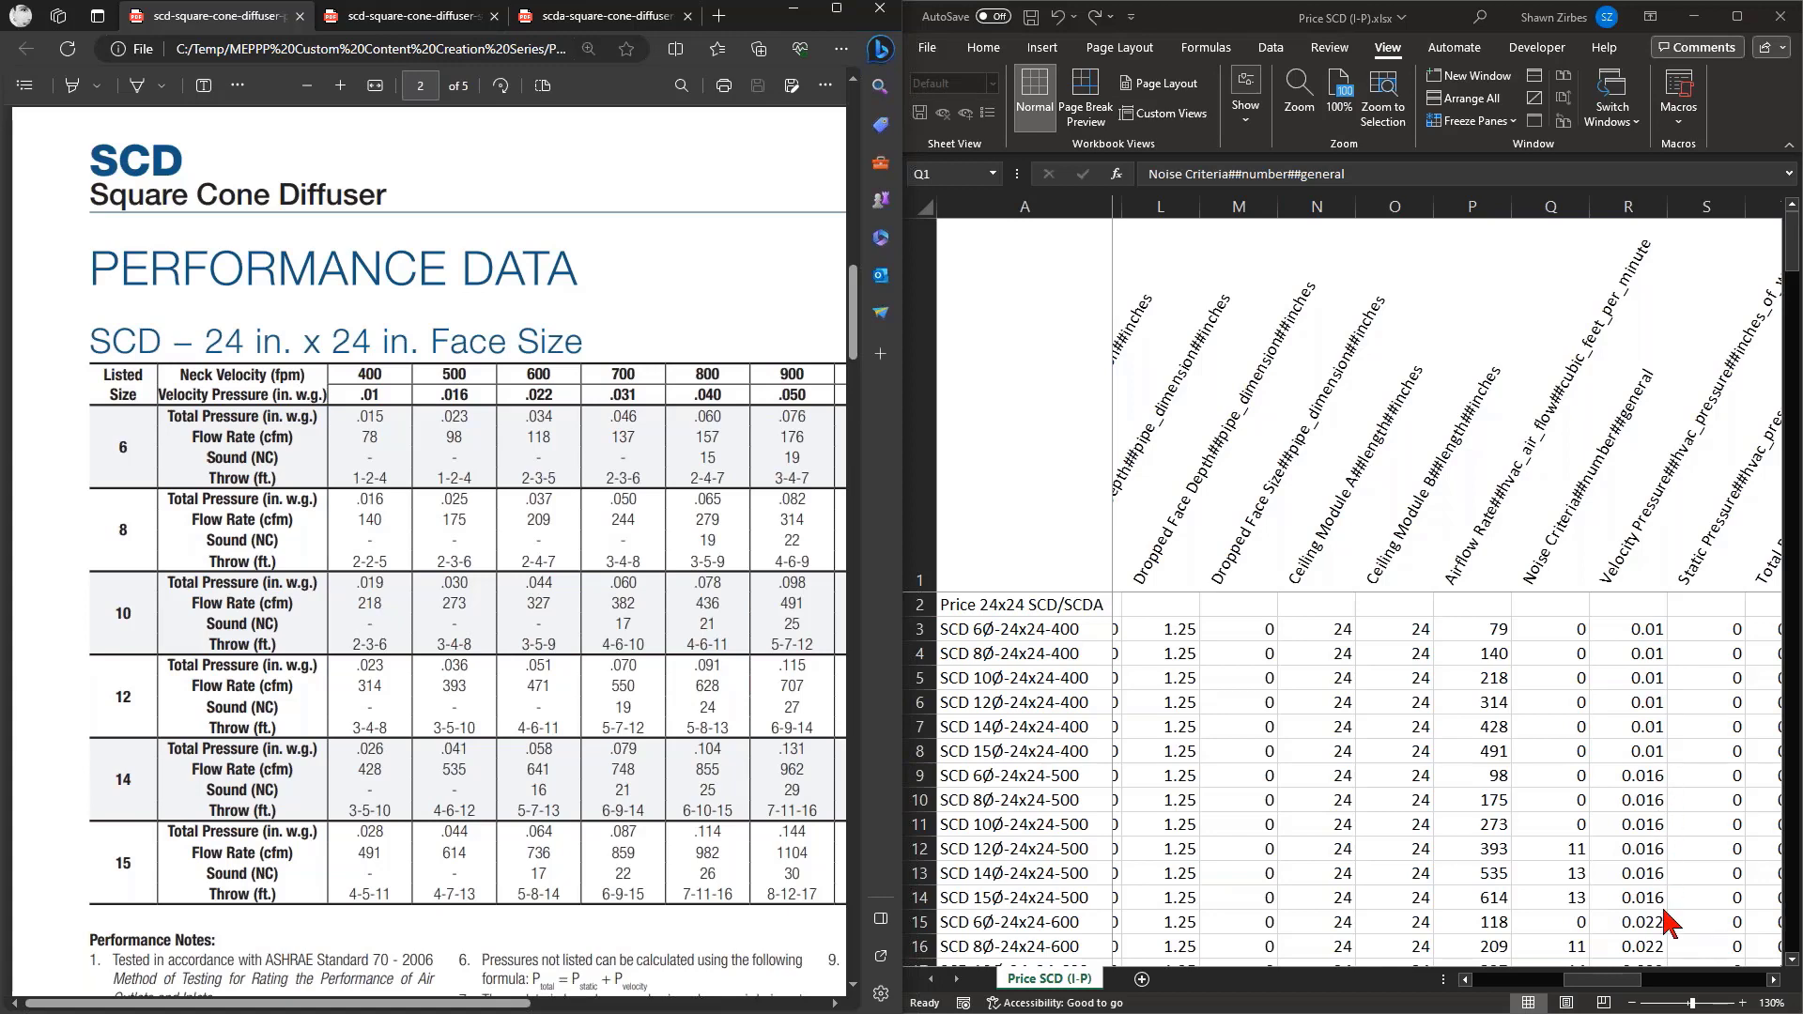
{"action": "scroll", "coordinate": [1665, 920], "scroll_direction": "down", "scroll_amount": 3}
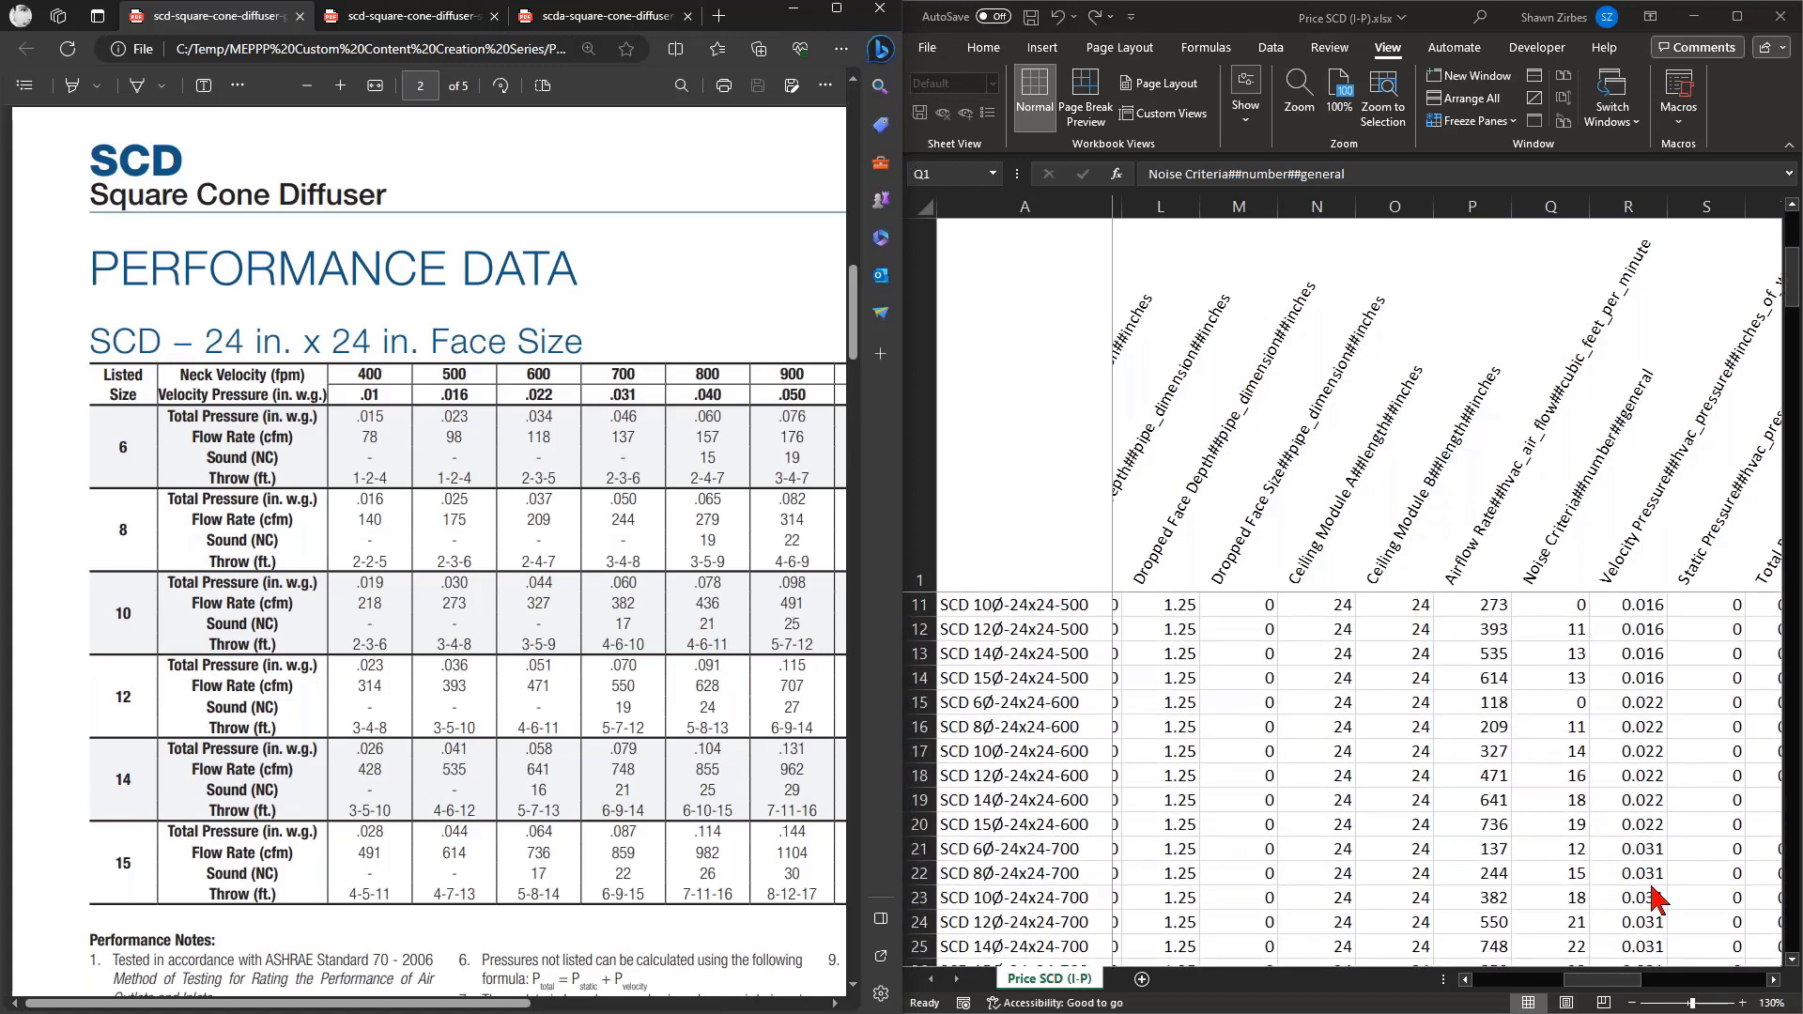
{"action": "scroll", "coordinate": [1672, 919], "scroll_direction": "down", "scroll_amount": 1}
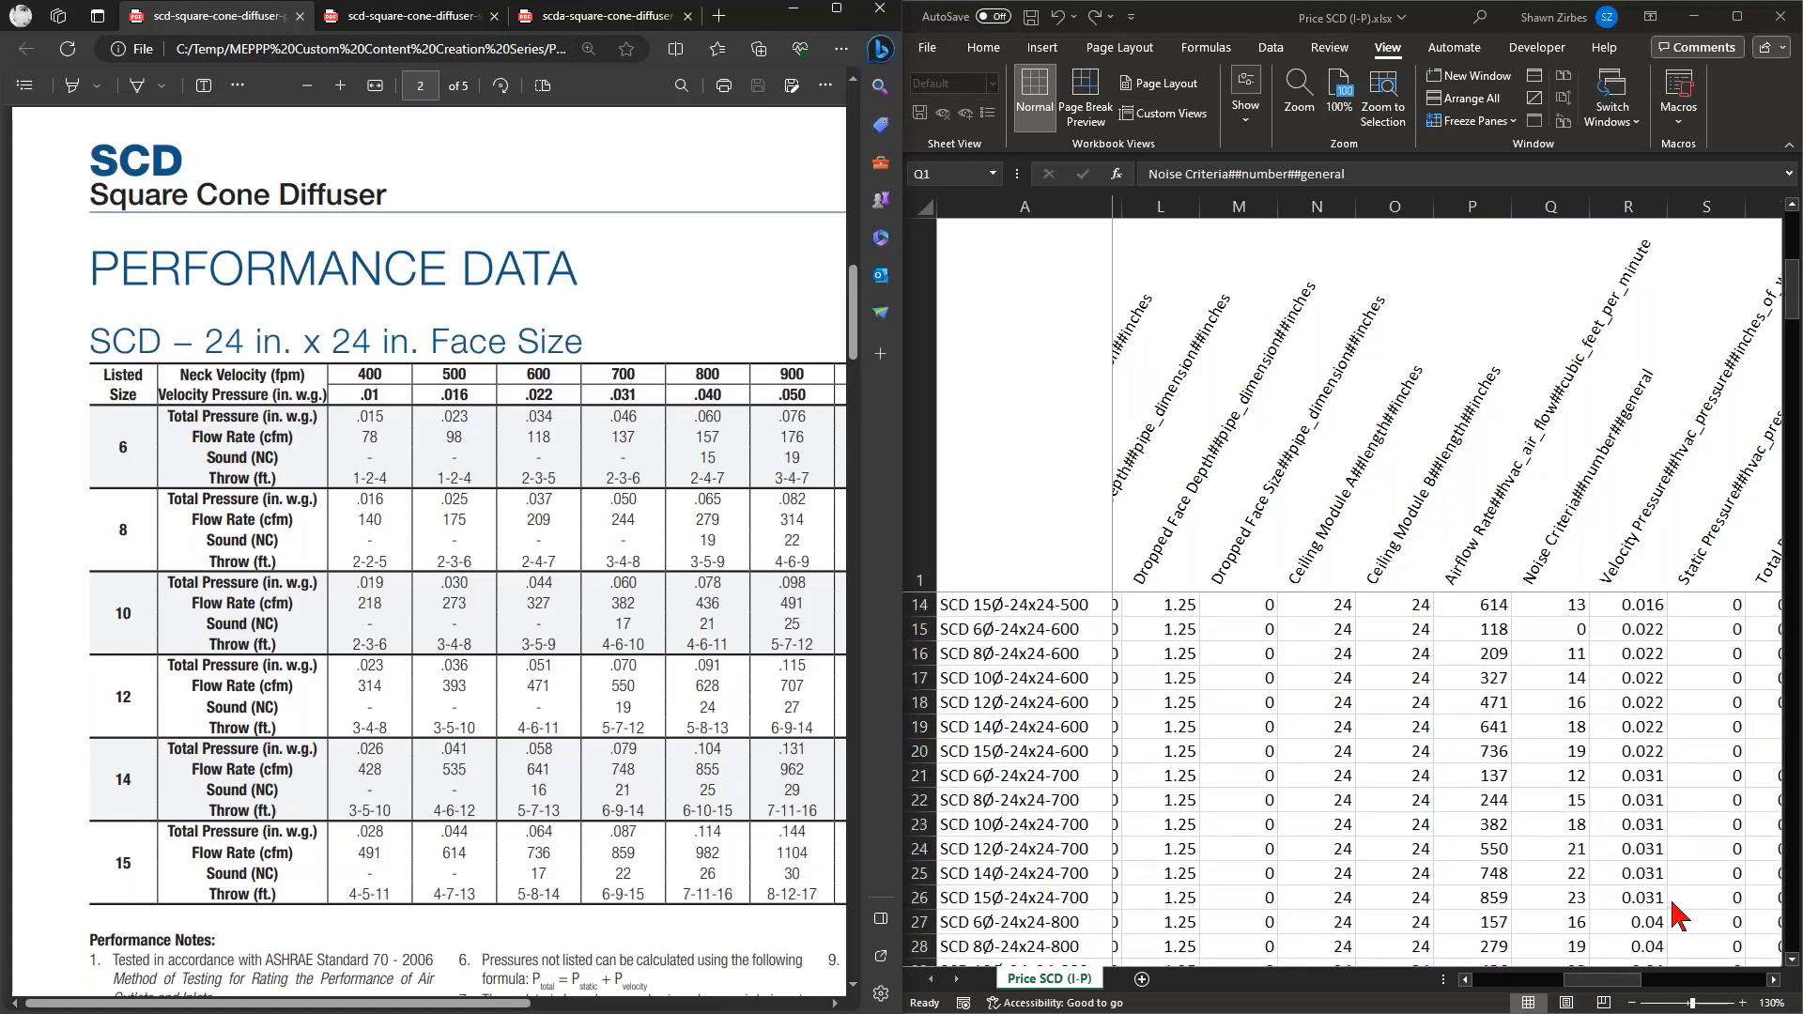
{"action": "scroll", "coordinate": [1670, 897], "scroll_direction": "down", "scroll_amount": 3}
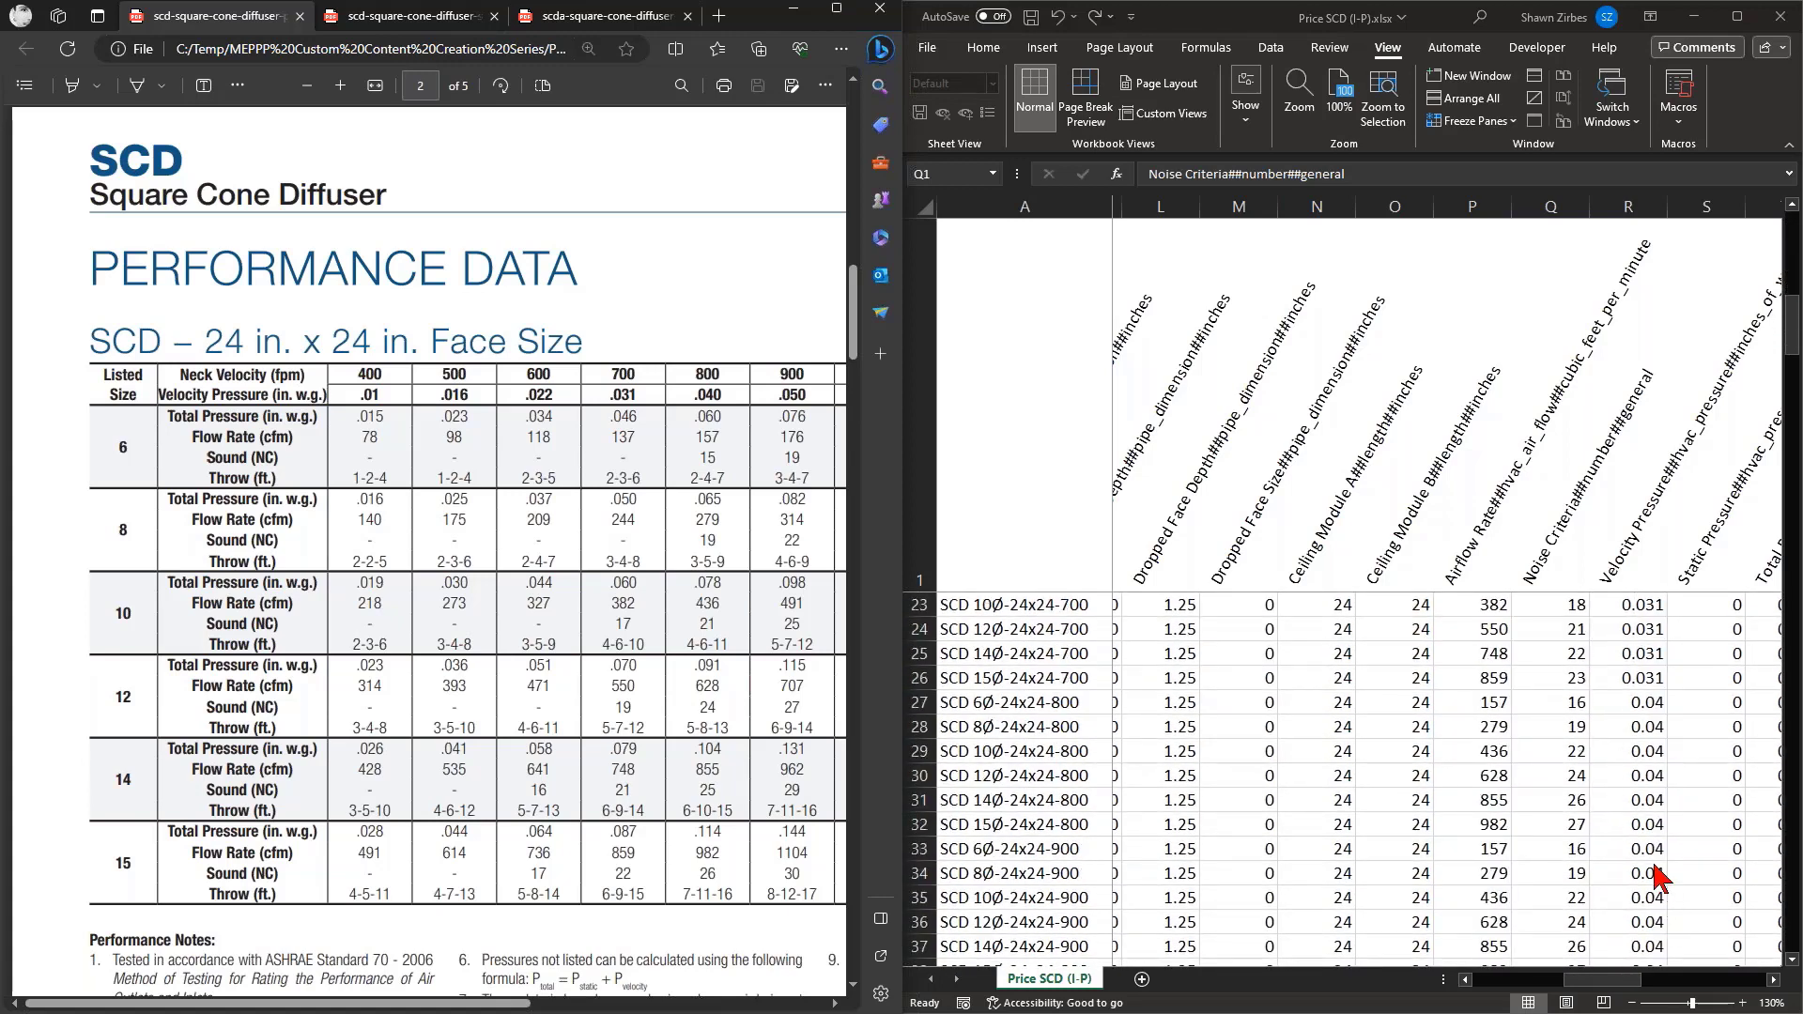
{"action": "scroll", "coordinate": [1658, 878], "scroll_direction": "down", "scroll_amount": 2}
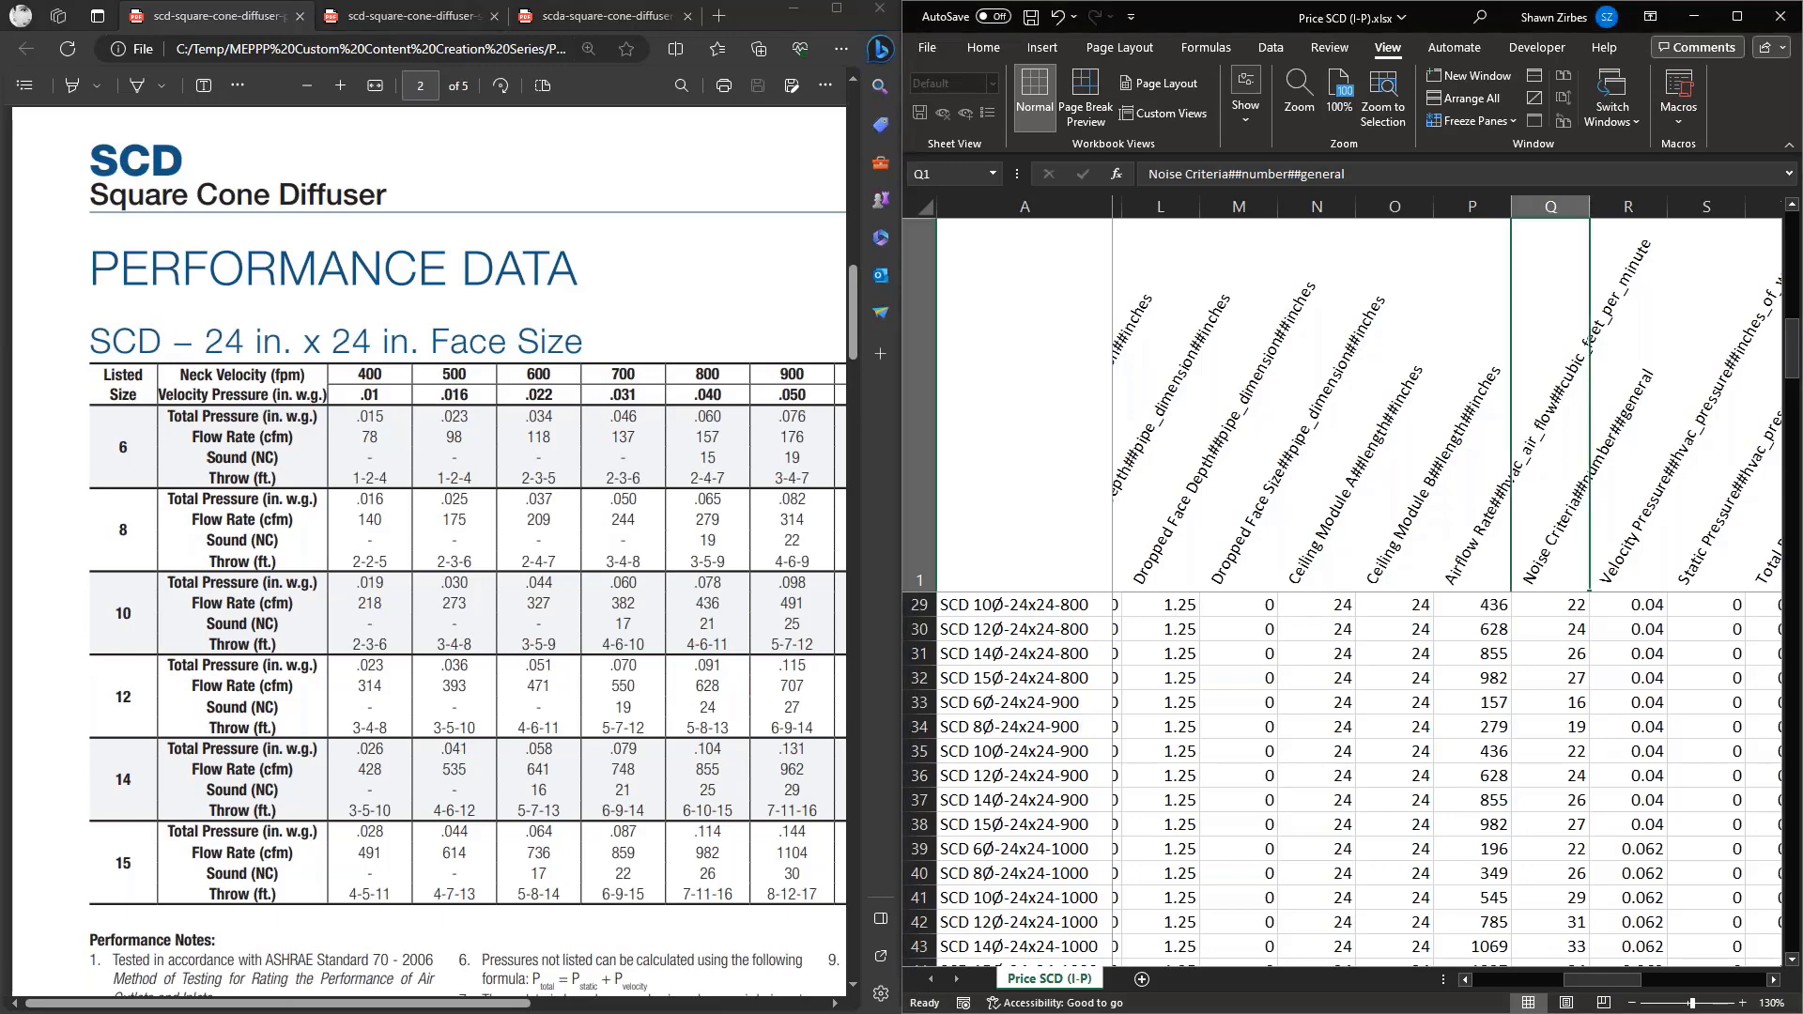
Set the Velocity Pressure to .05 in R33 and fill it down through R38 for the 24x24 rows at 900 fpm
{"action": "left_click", "coordinate": [1065, 707]}
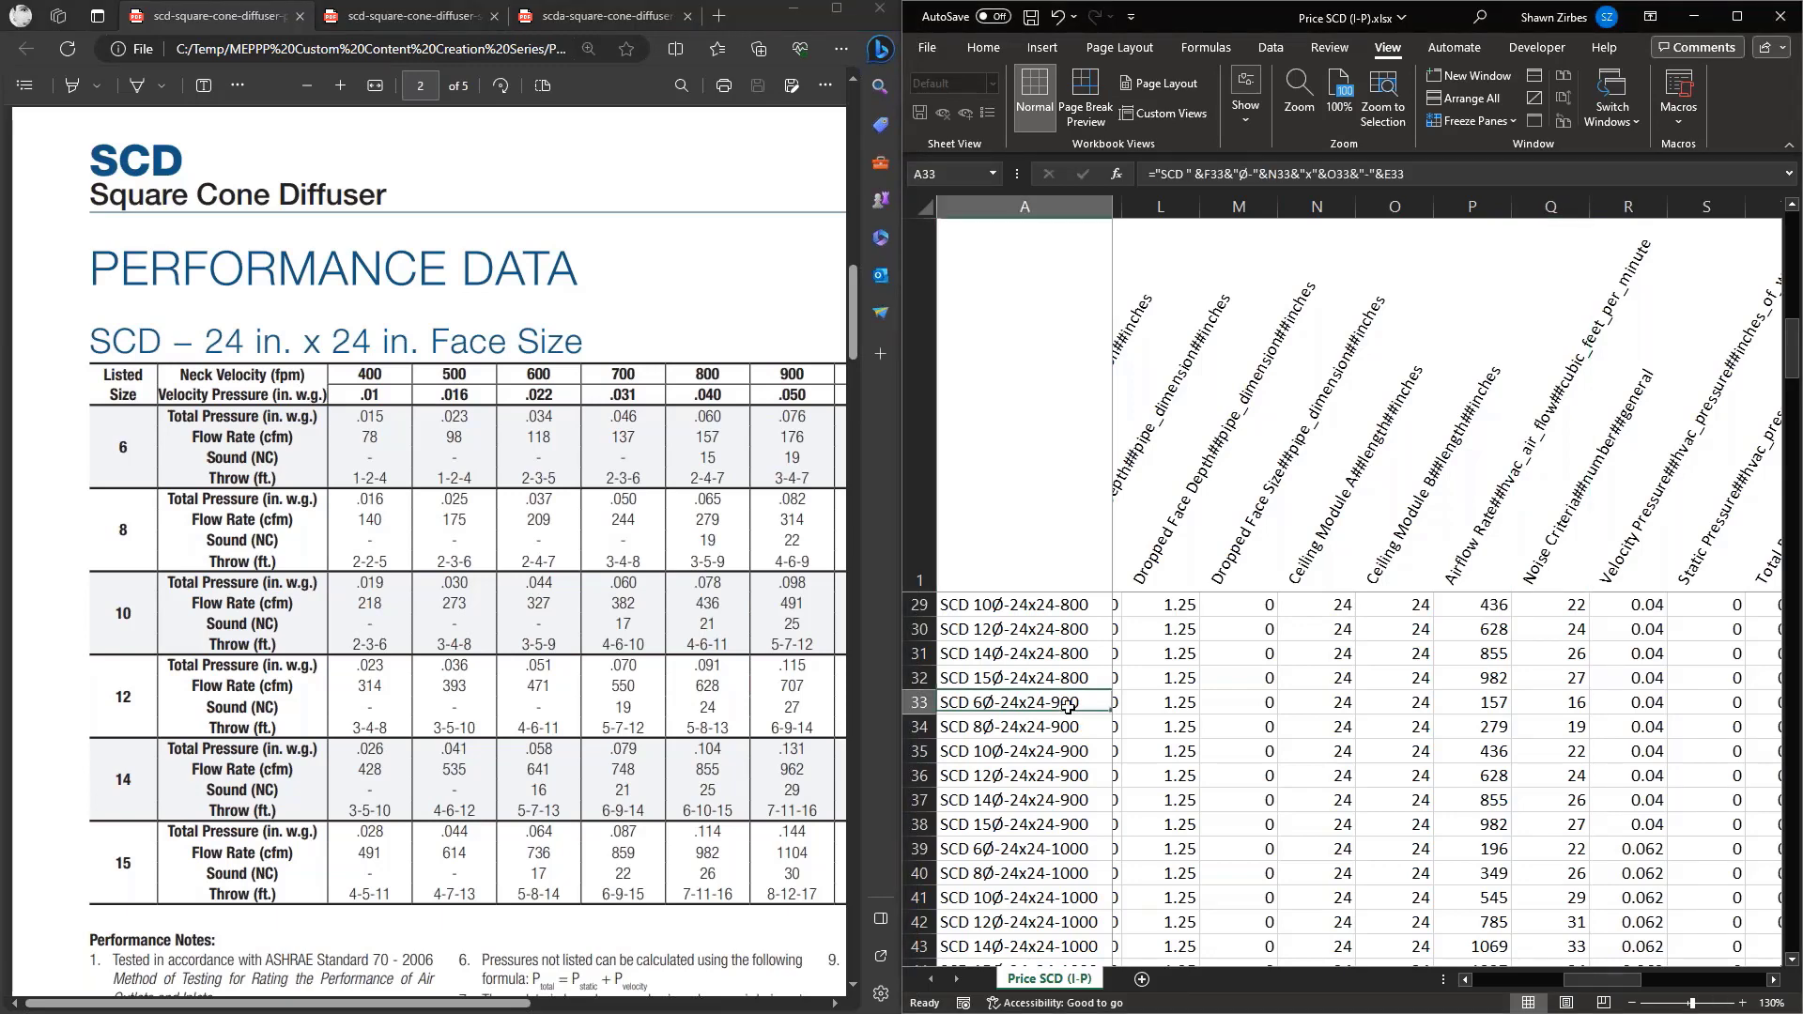
{"action": "left_click", "coordinate": [1652, 706]}
{"action": "type", "text": ".0"}
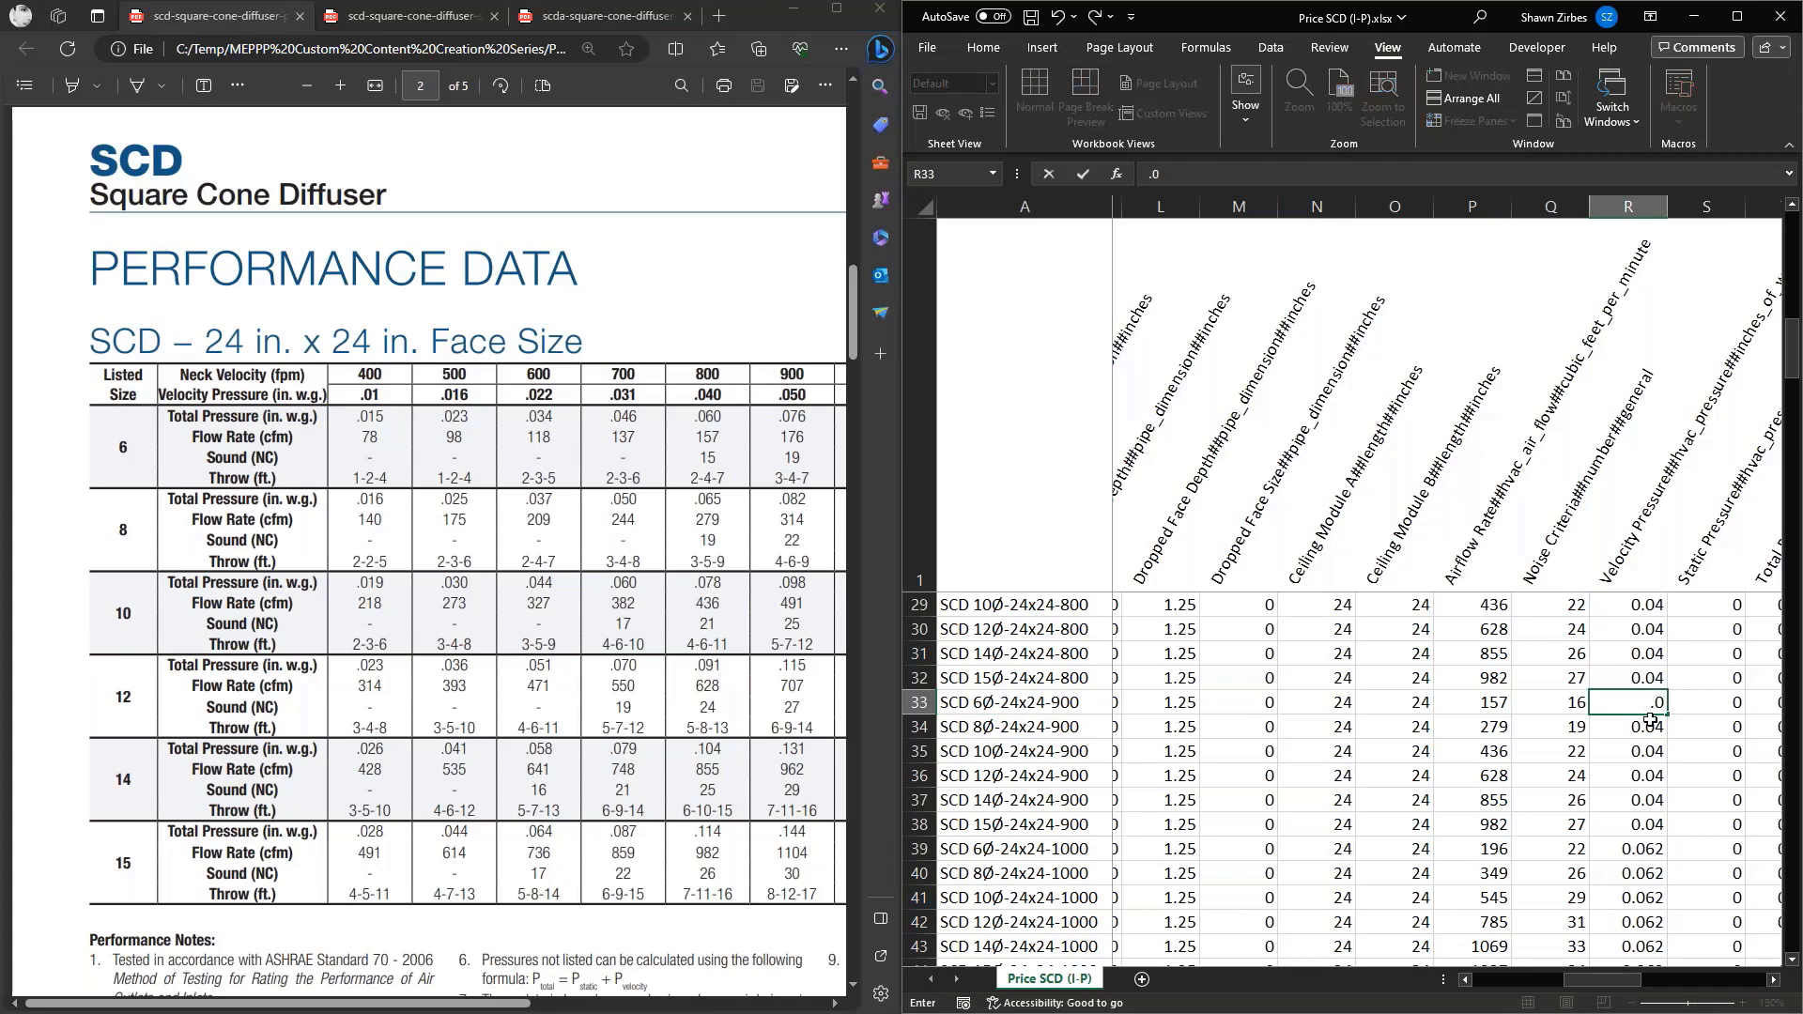
{"action": "key", "text": "BackSpace"}
{"action": "type", "text": "076"}
{"action": "left_click_drag", "start_coordinate": [1646, 705], "coordinate": [1664, 701]}
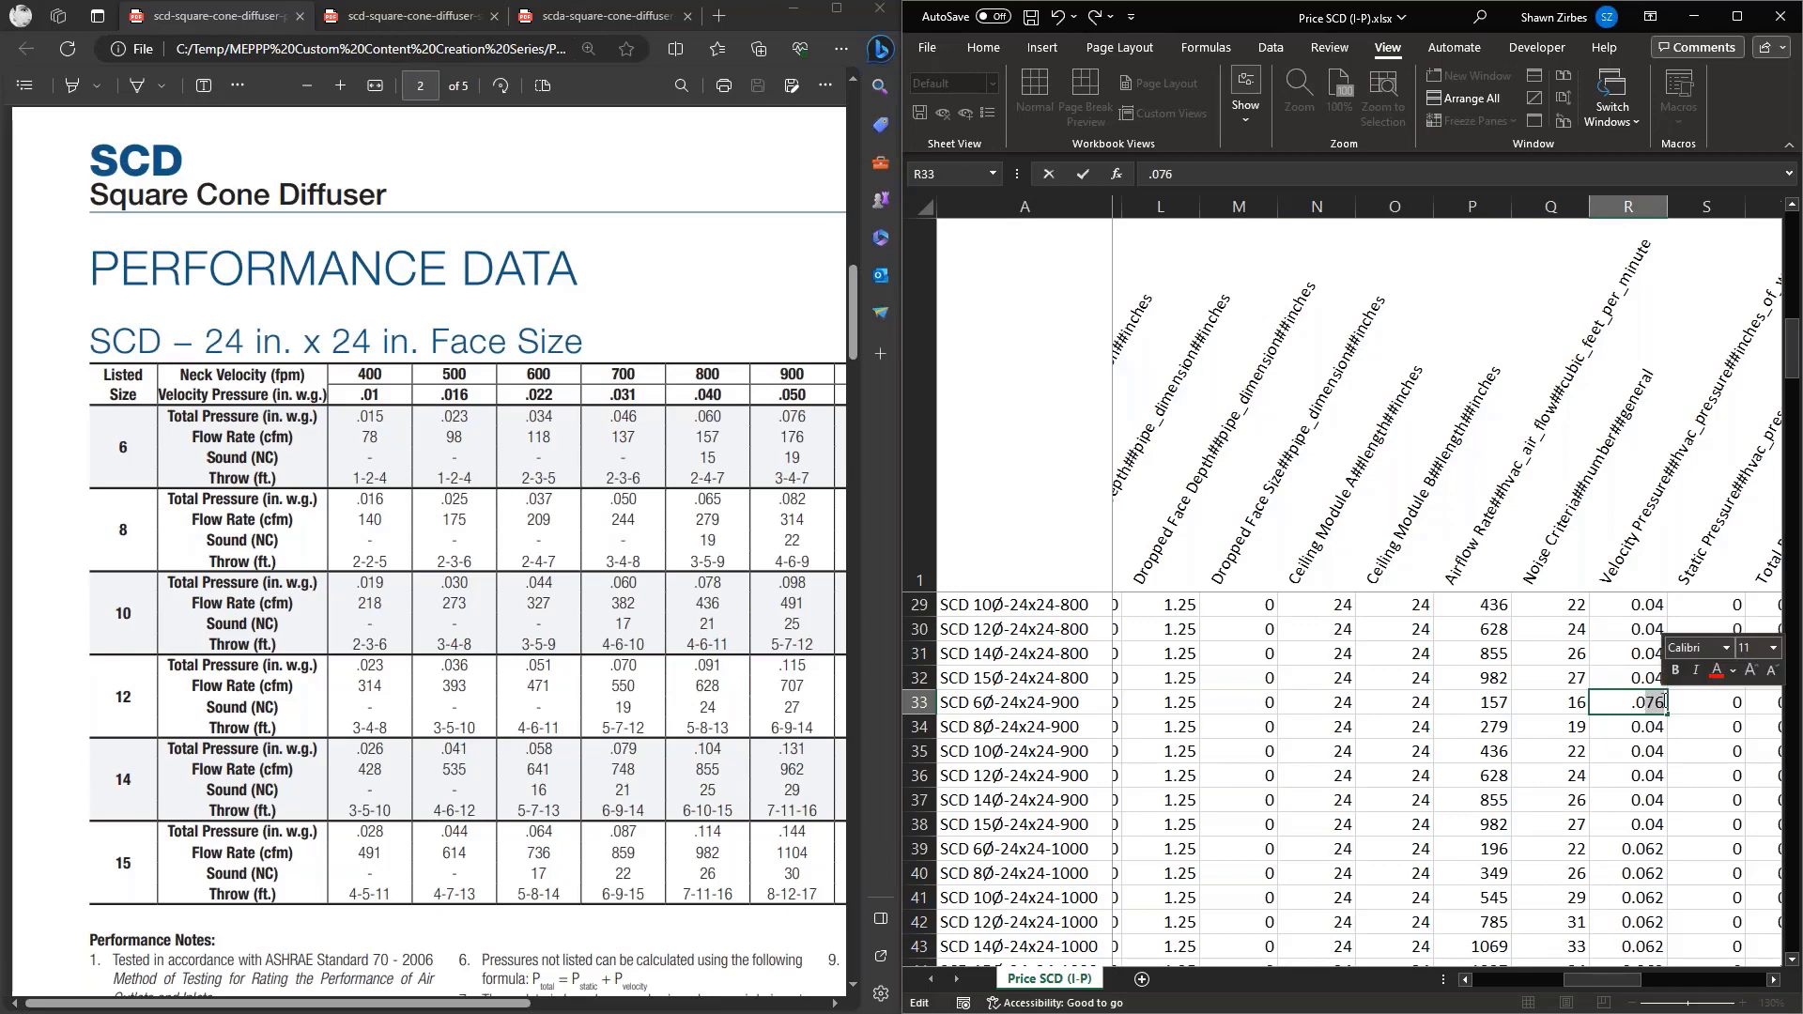
{"action": "type", "text": "5"}
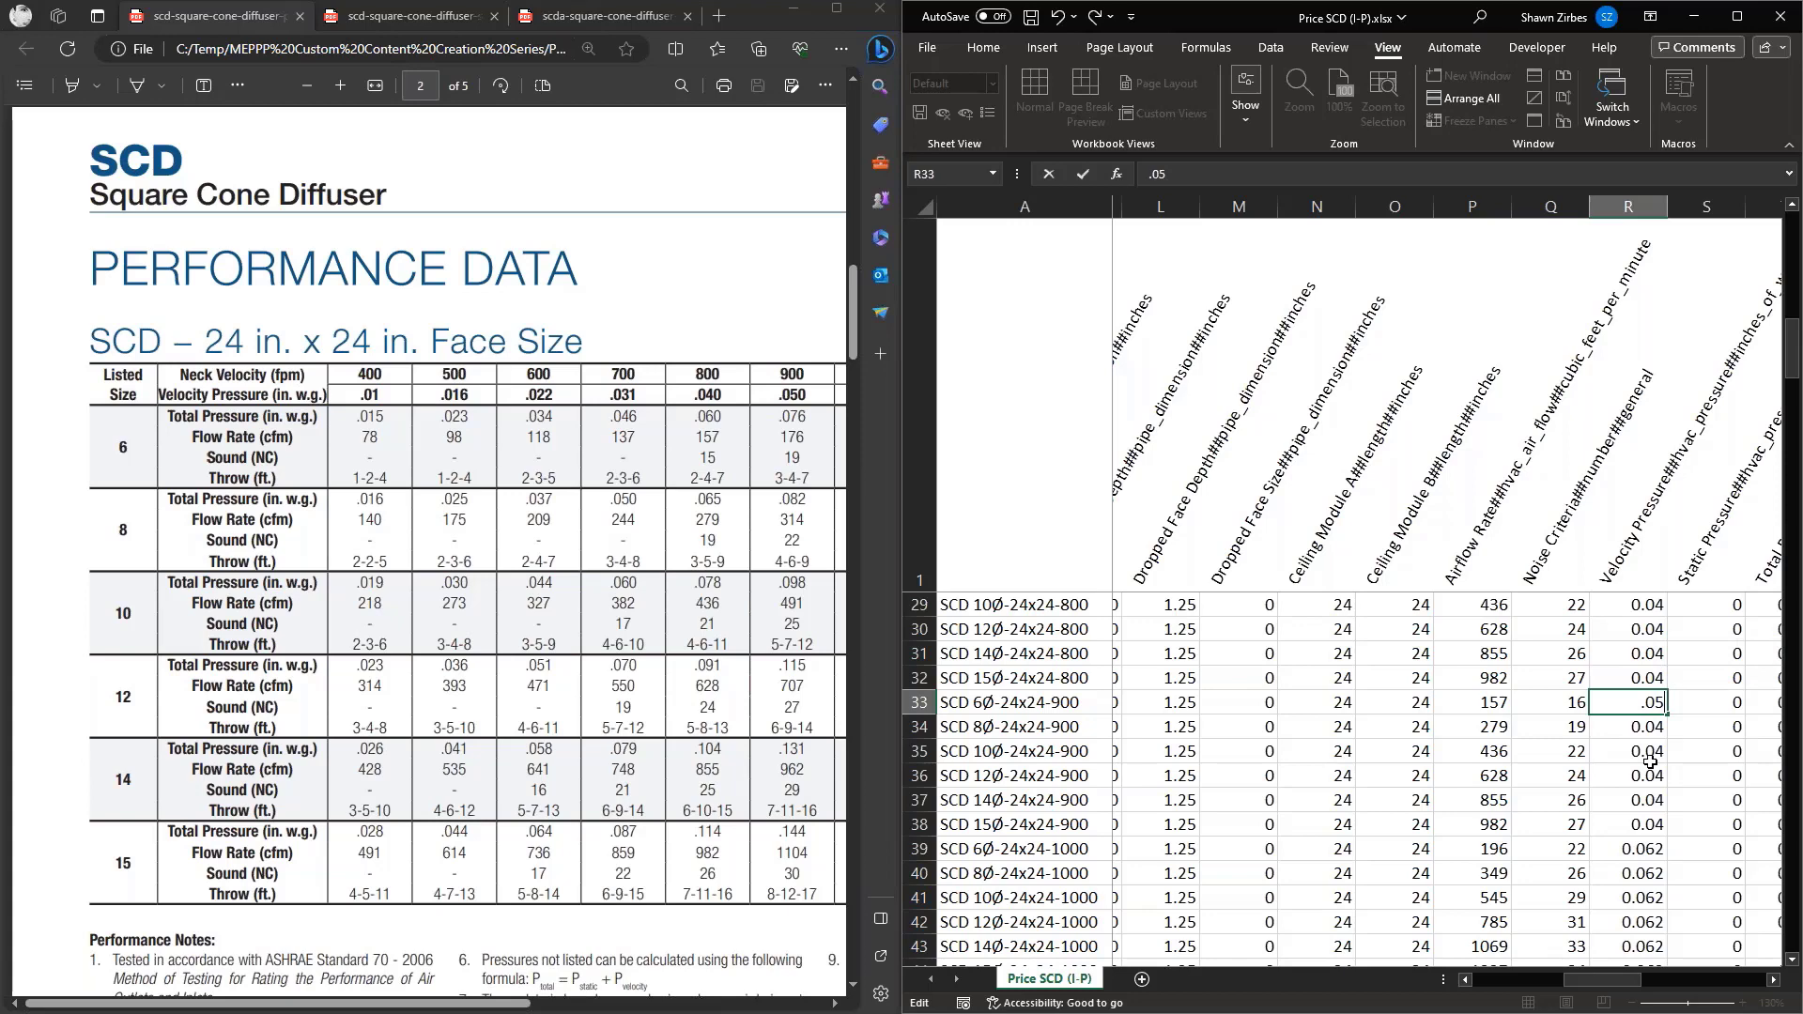
{"action": "key", "text": "Return"}
{"action": "left_click", "coordinate": [1650, 703]}
{"action": "left_click_drag", "start_coordinate": [1668, 714], "coordinate": [1667, 829]}
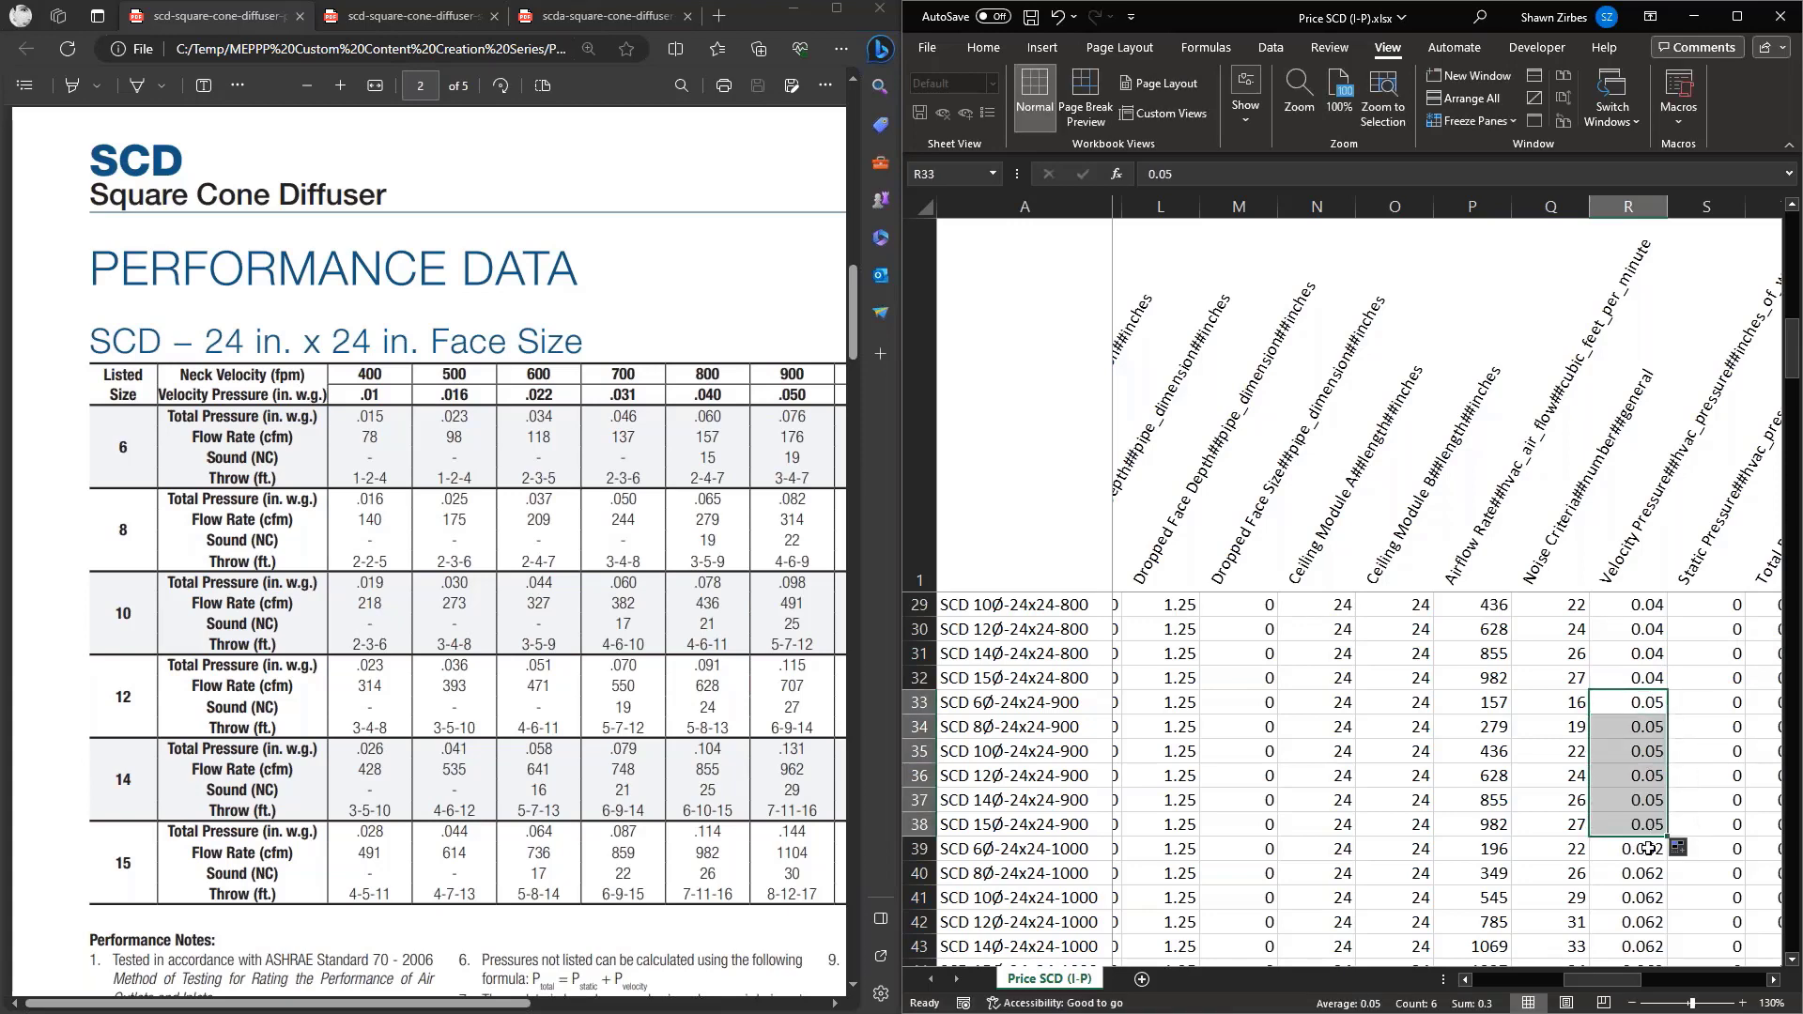
Compare the Velocity Pressure values of the 24x24 rows from 1000 to 1600 fpm with the manufacturer's performance table
{"action": "left_click_drag", "start_coordinate": [493, 1005], "coordinate": [683, 1008]}
{"action": "scroll", "coordinate": [1637, 771], "scroll_direction": "down", "scroll_amount": 4}
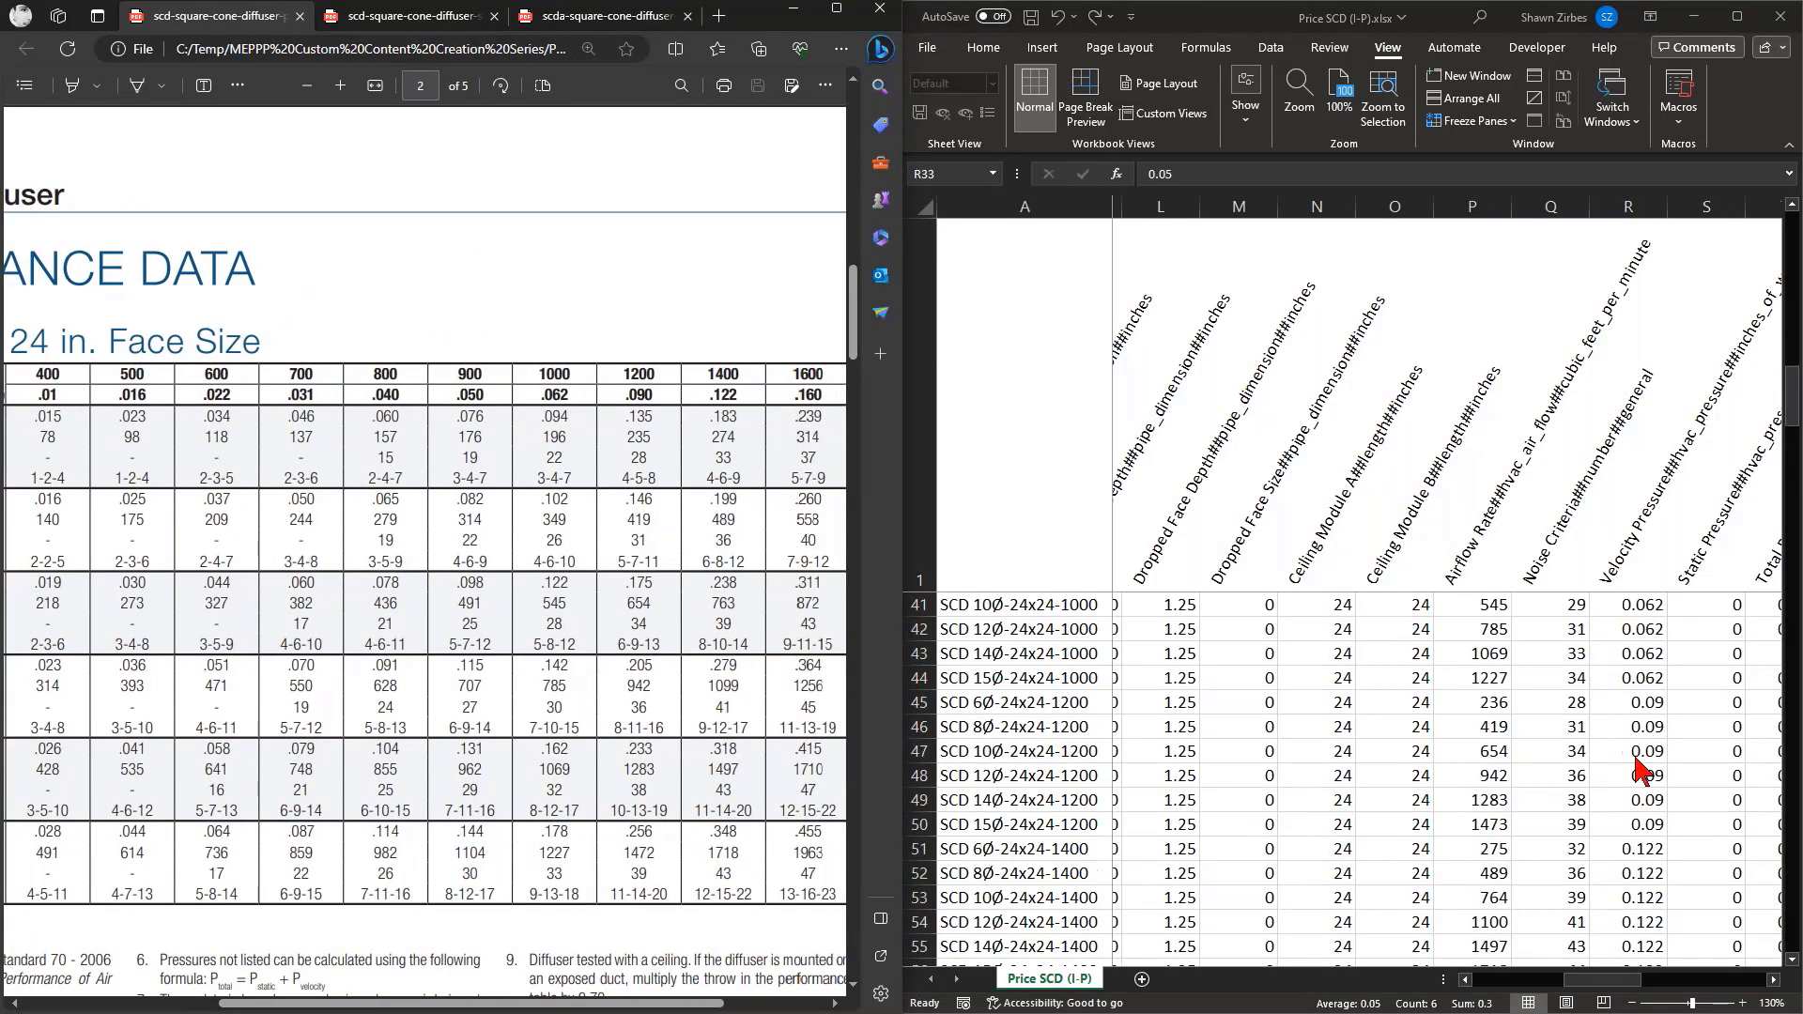
{"action": "scroll", "coordinate": [1654, 831], "scroll_direction": "down", "scroll_amount": 2}
{"action": "scroll", "coordinate": [1665, 836], "scroll_direction": "down", "scroll_amount": 2}
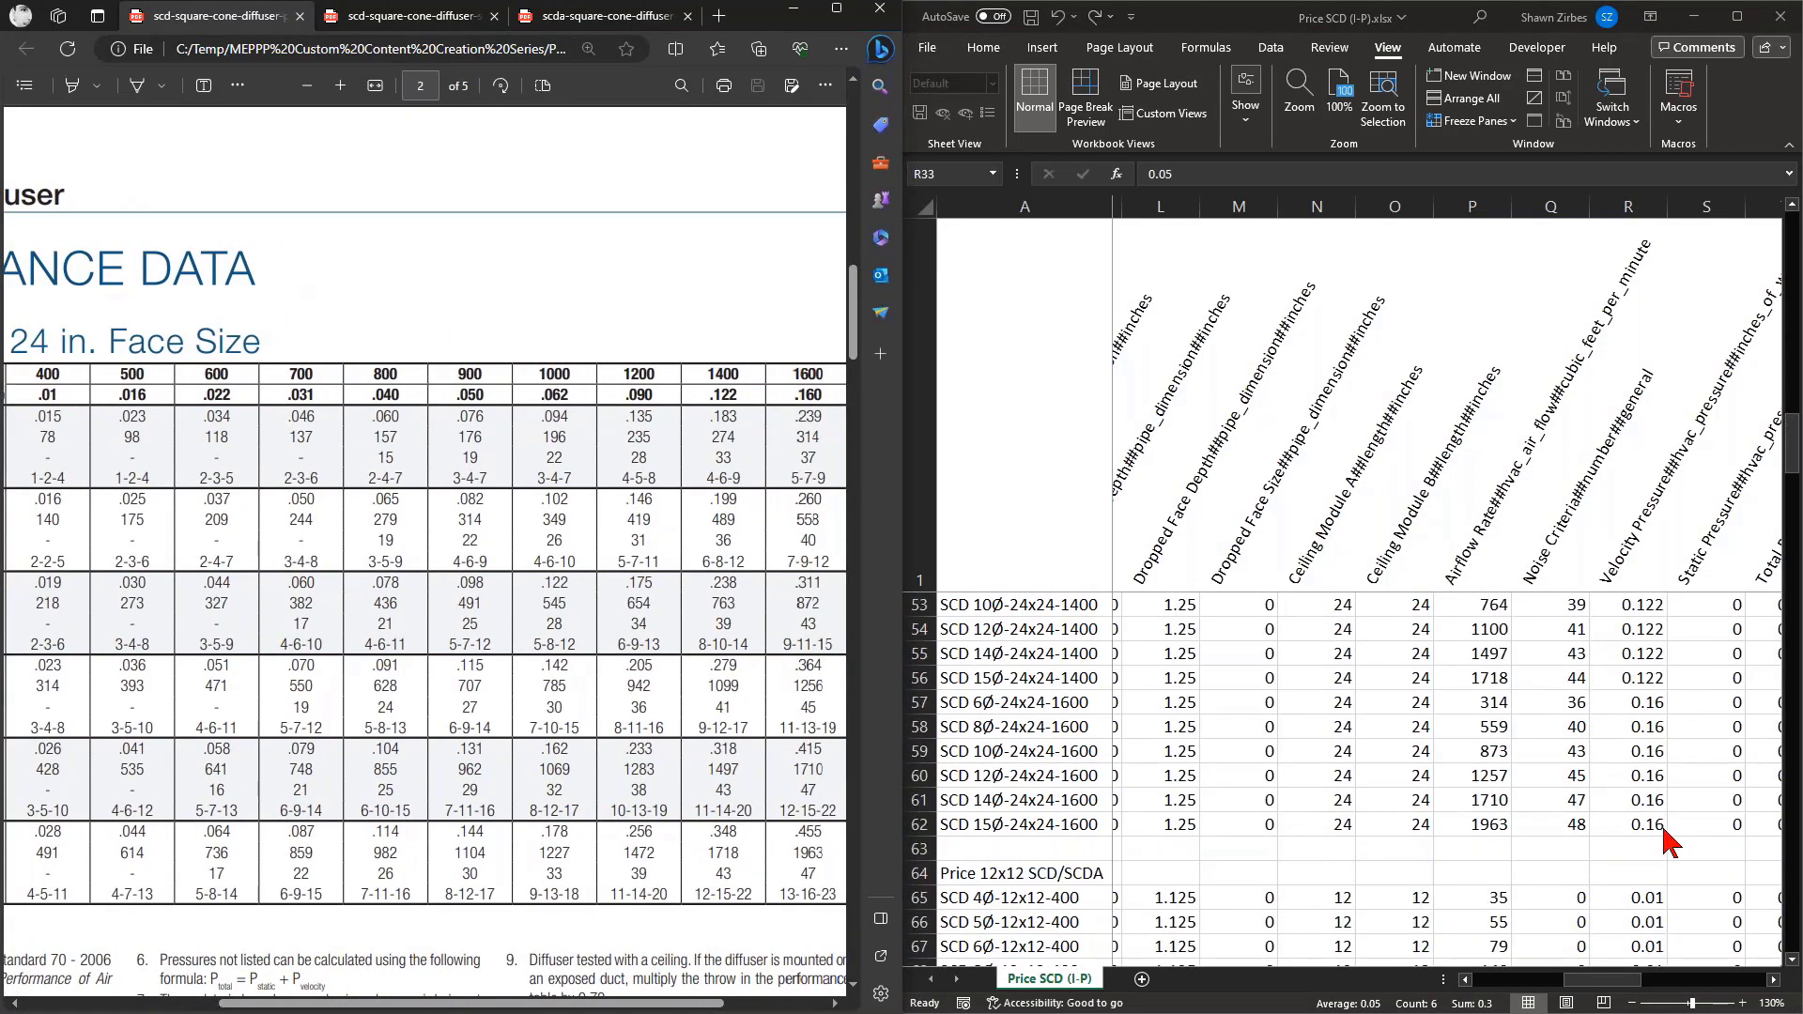
{"action": "scroll", "coordinate": [1665, 836], "scroll_direction": "up", "scroll_amount": 17}
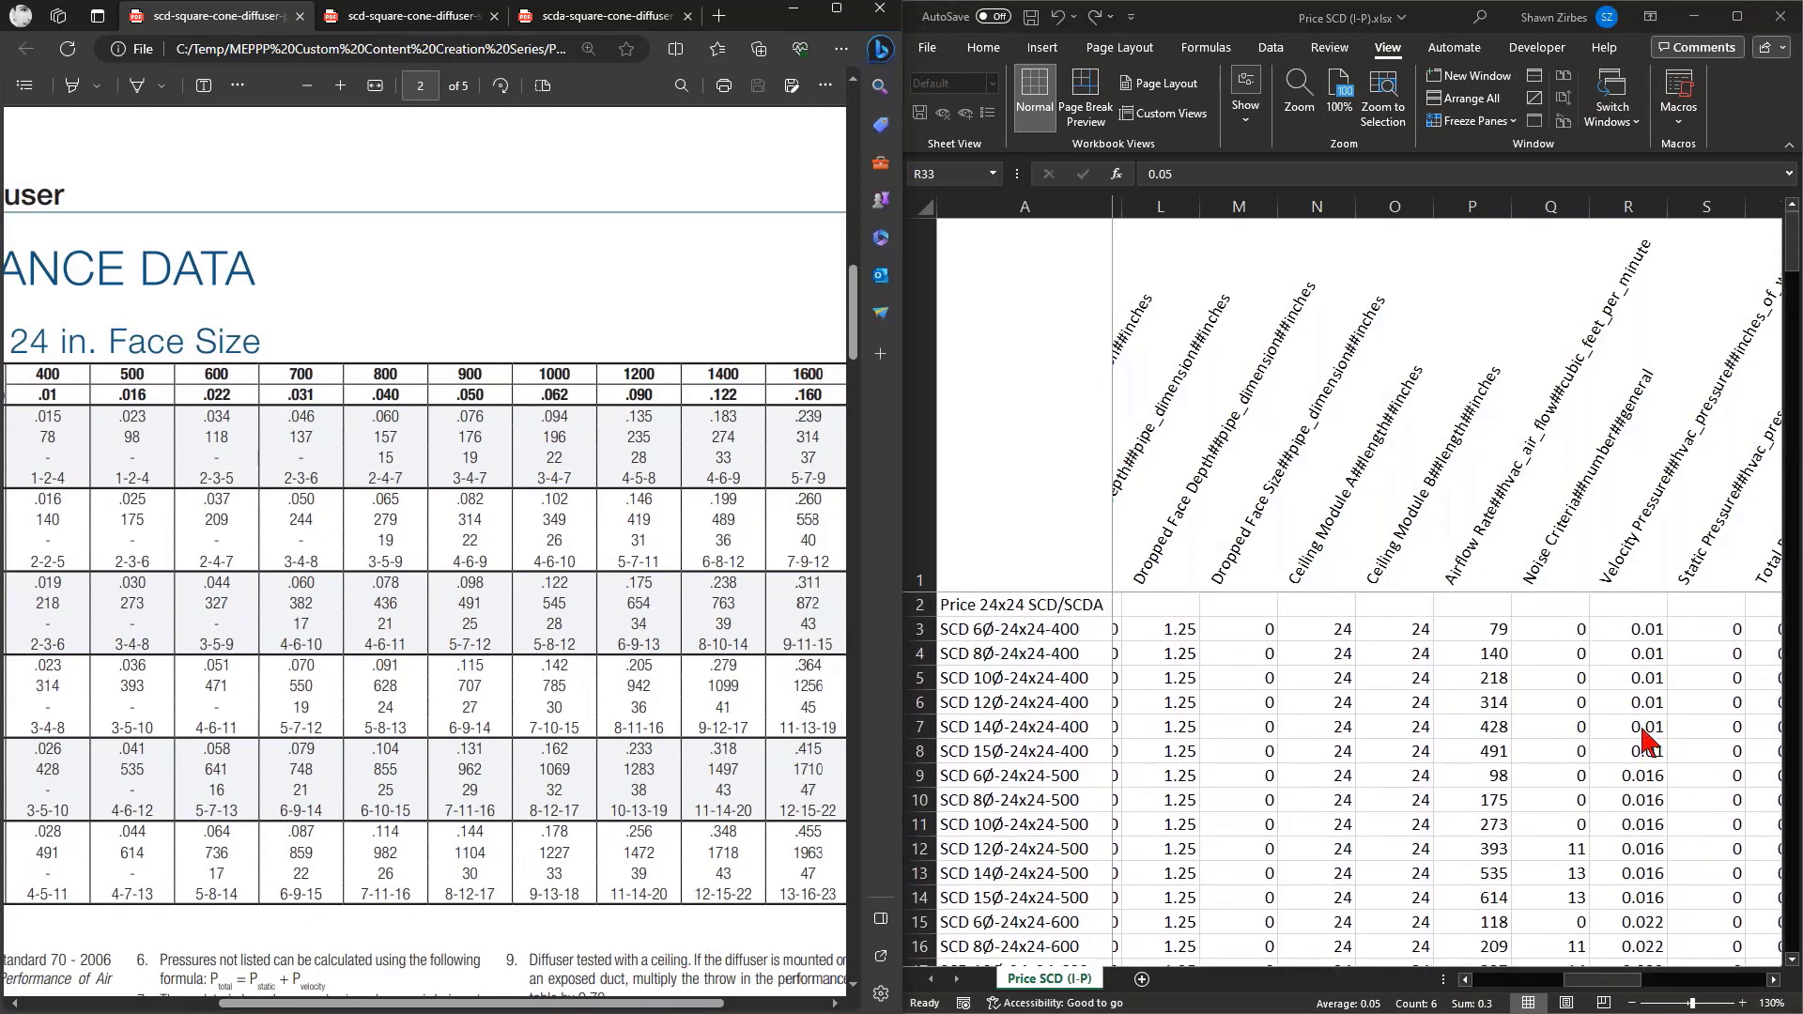
{"action": "left_click", "coordinate": [1597, 980]}
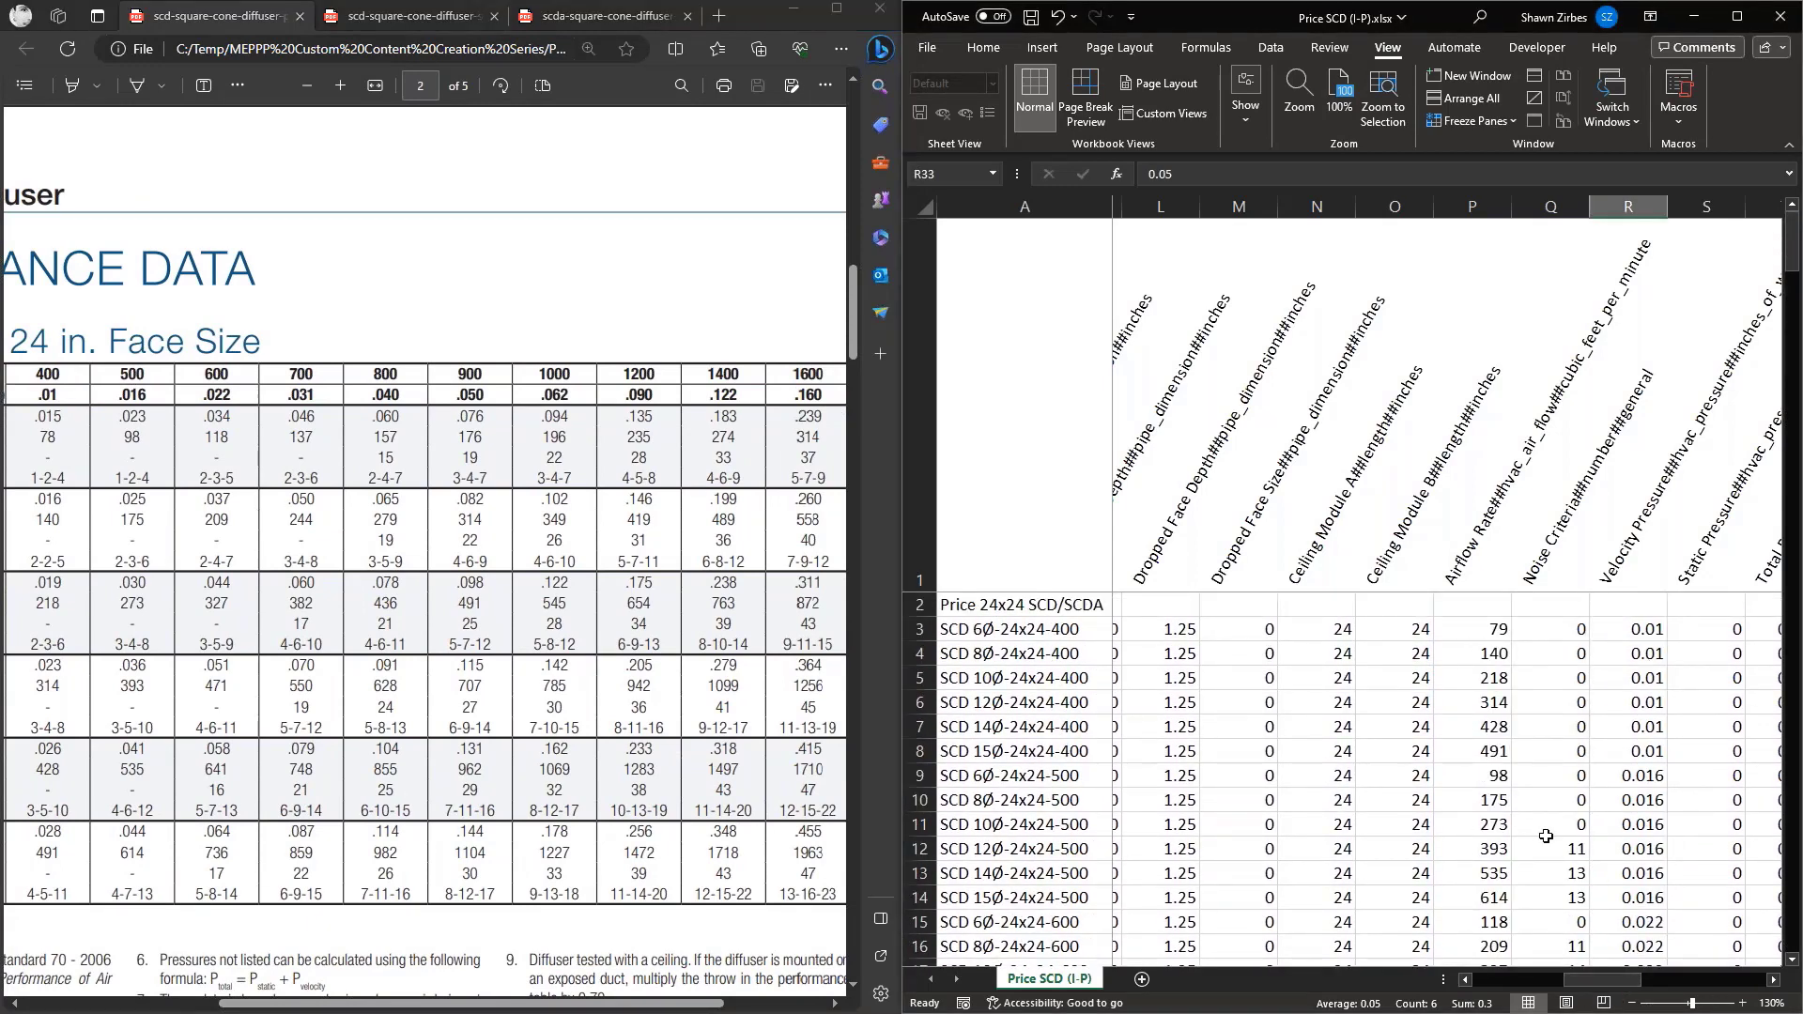
{"action": "left_click", "coordinate": [392, 664]}
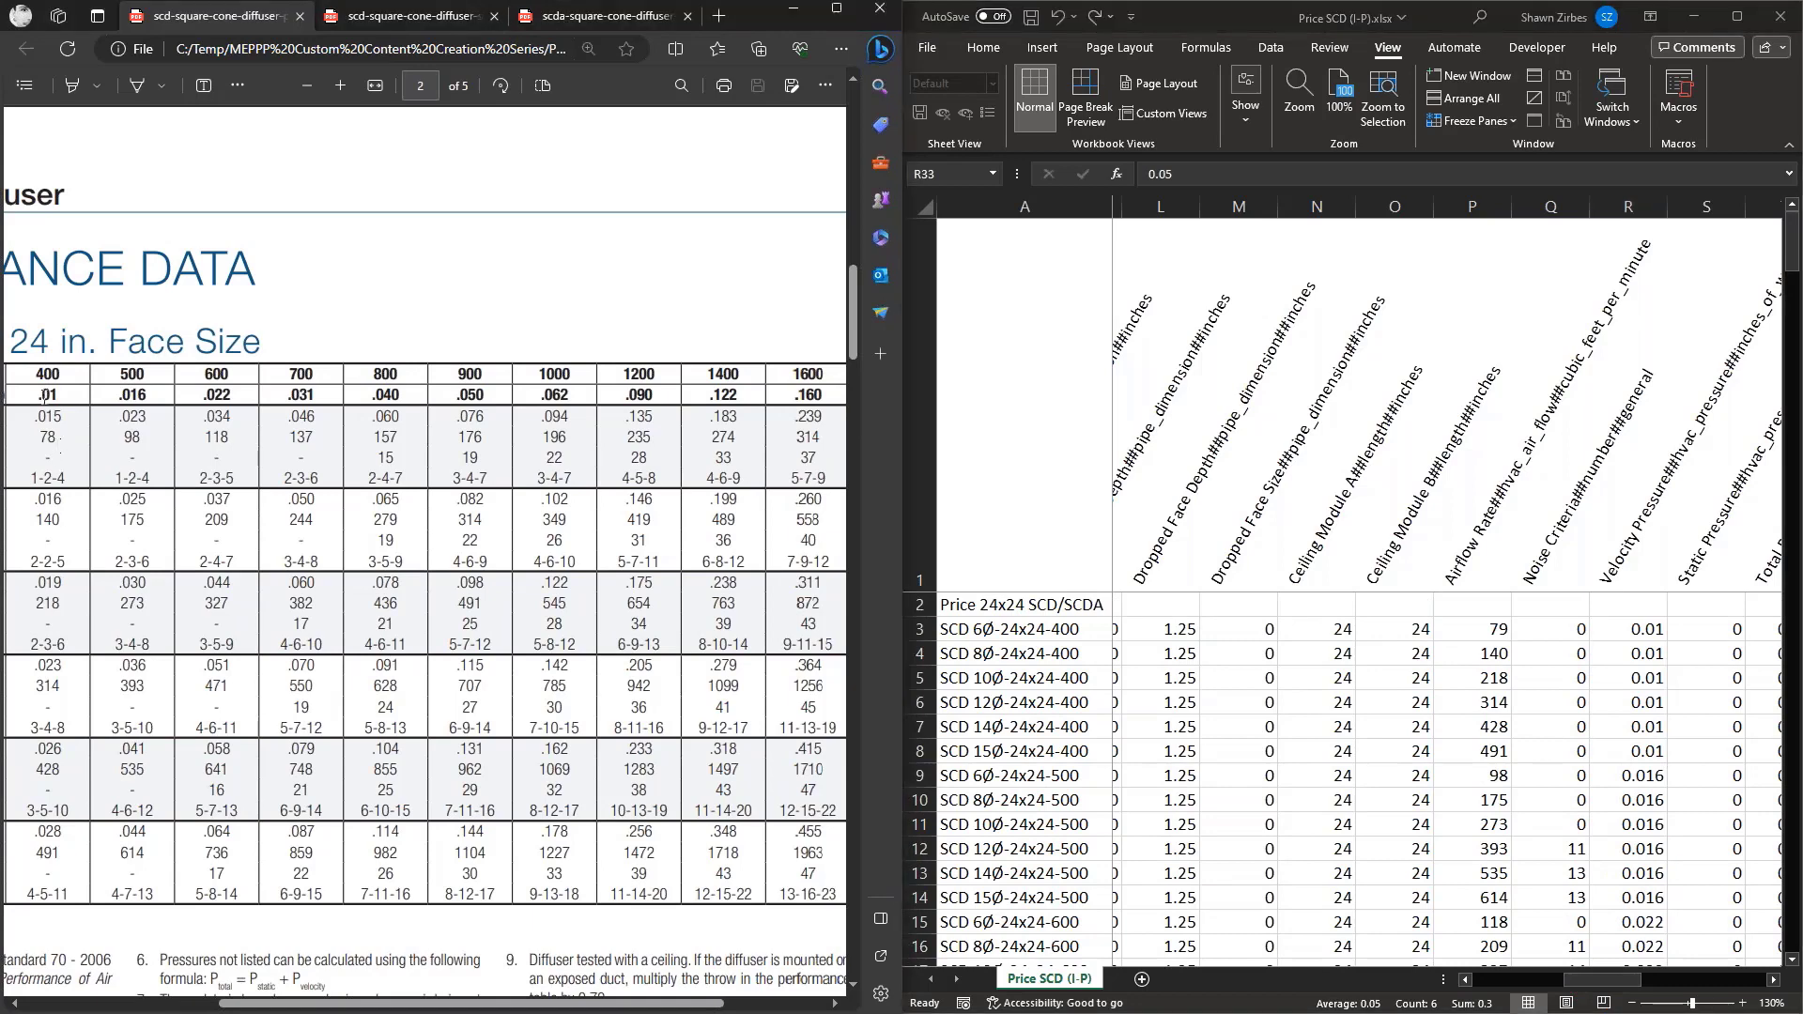
{"action": "left_click_drag", "start_coordinate": [534, 1004], "coordinate": [435, 1004]}
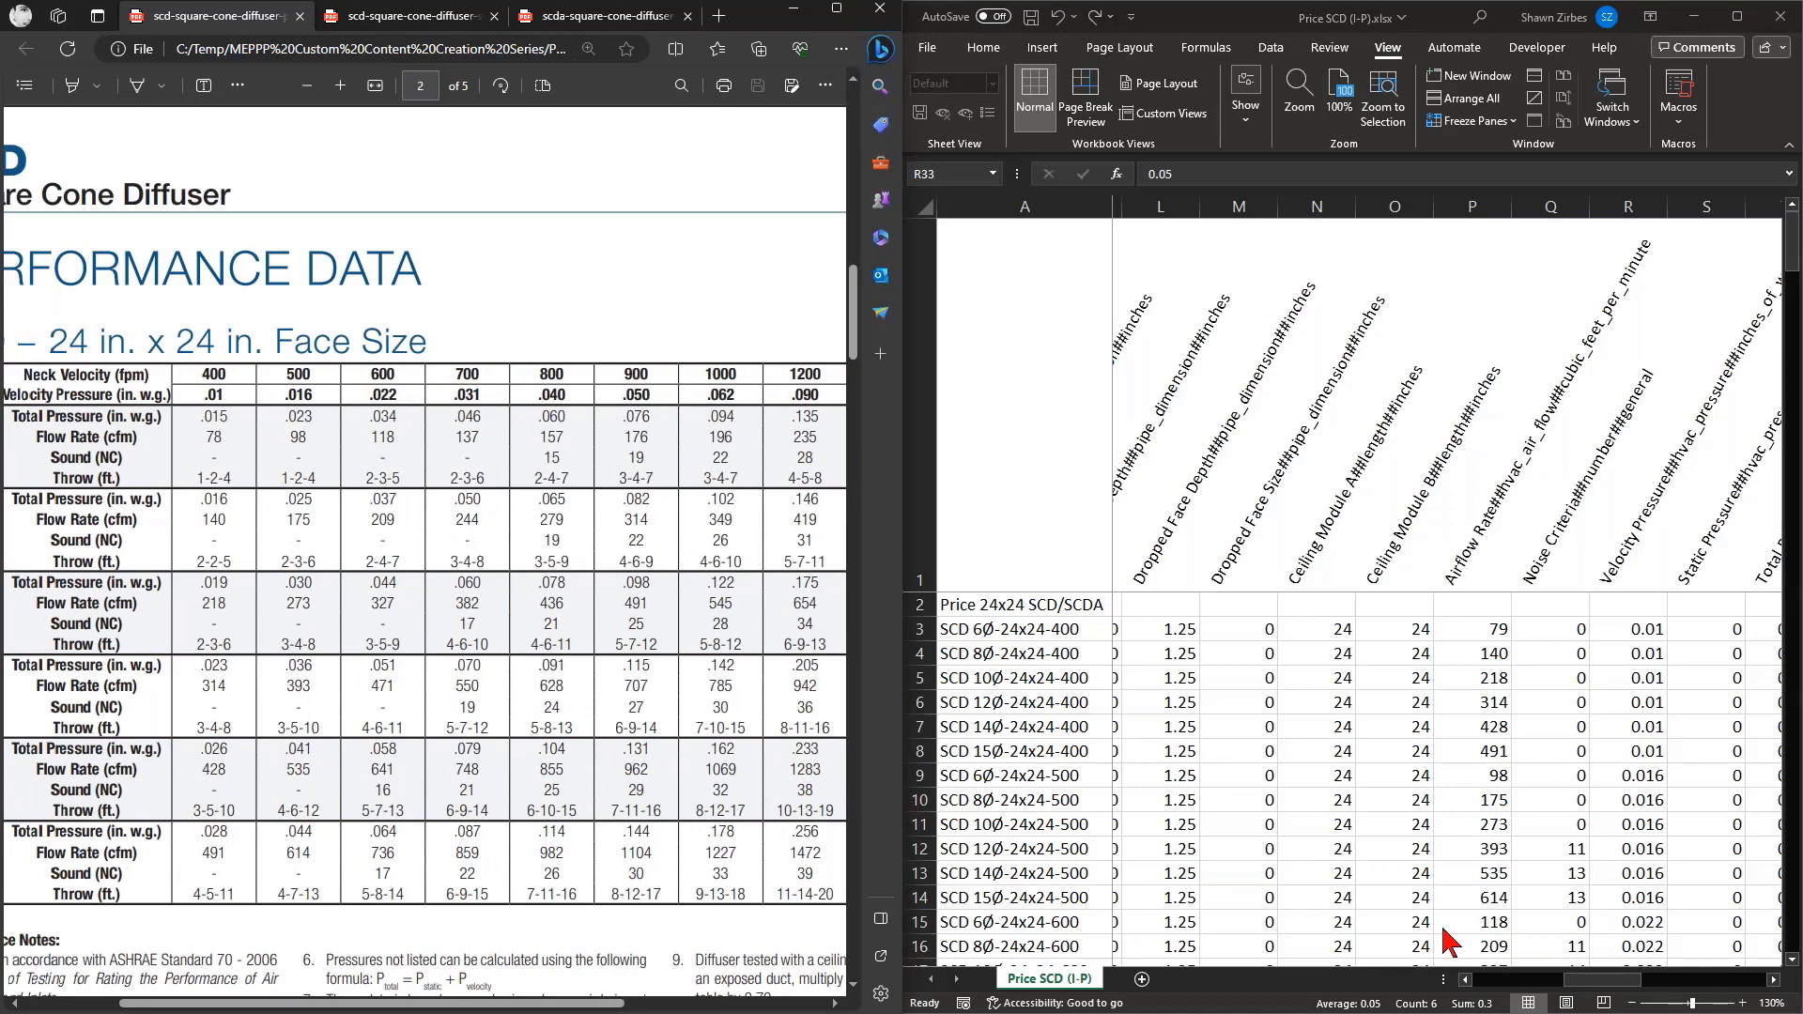
{"action": "left_click", "coordinate": [1587, 982]}
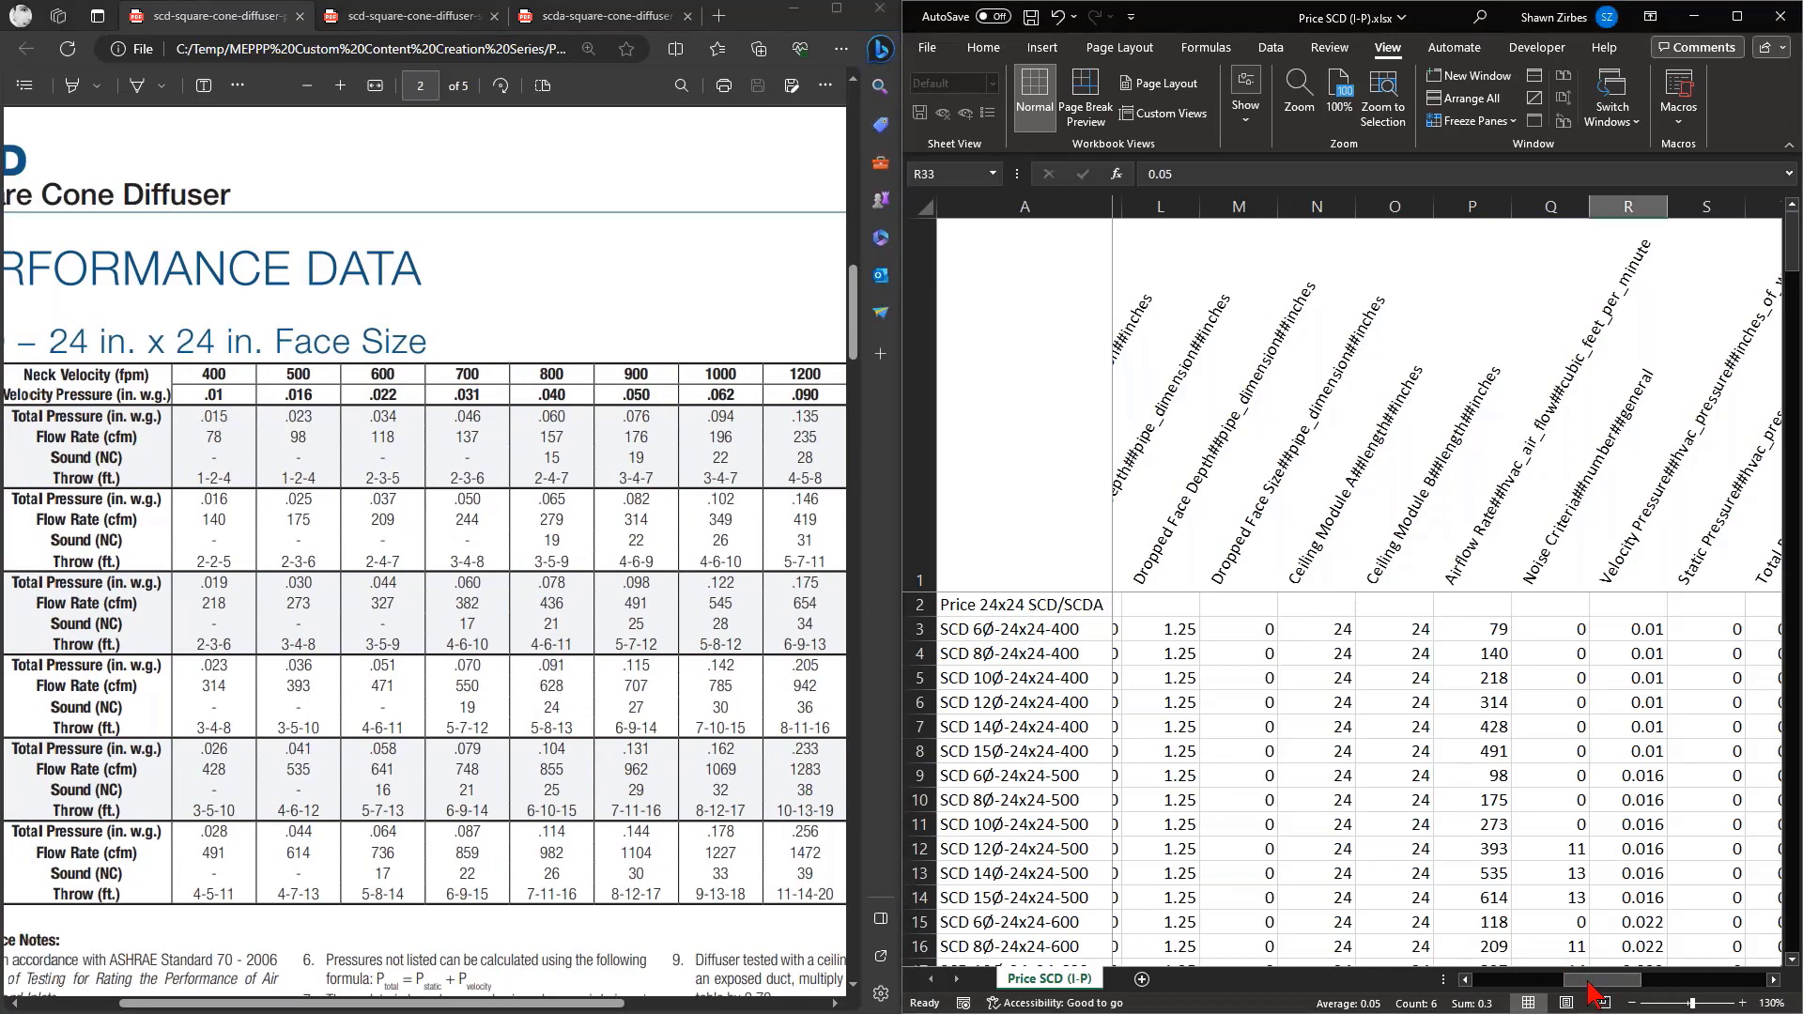
{"action": "mouse_move", "coordinate": [1587, 982]}
{"action": "left_mouse_down"}
{"action": "mouse_move", "coordinate": [1564, 982]}
{"action": "mouse_move", "coordinate": [1612, 984]}
{"action": "left_mouse_up"}
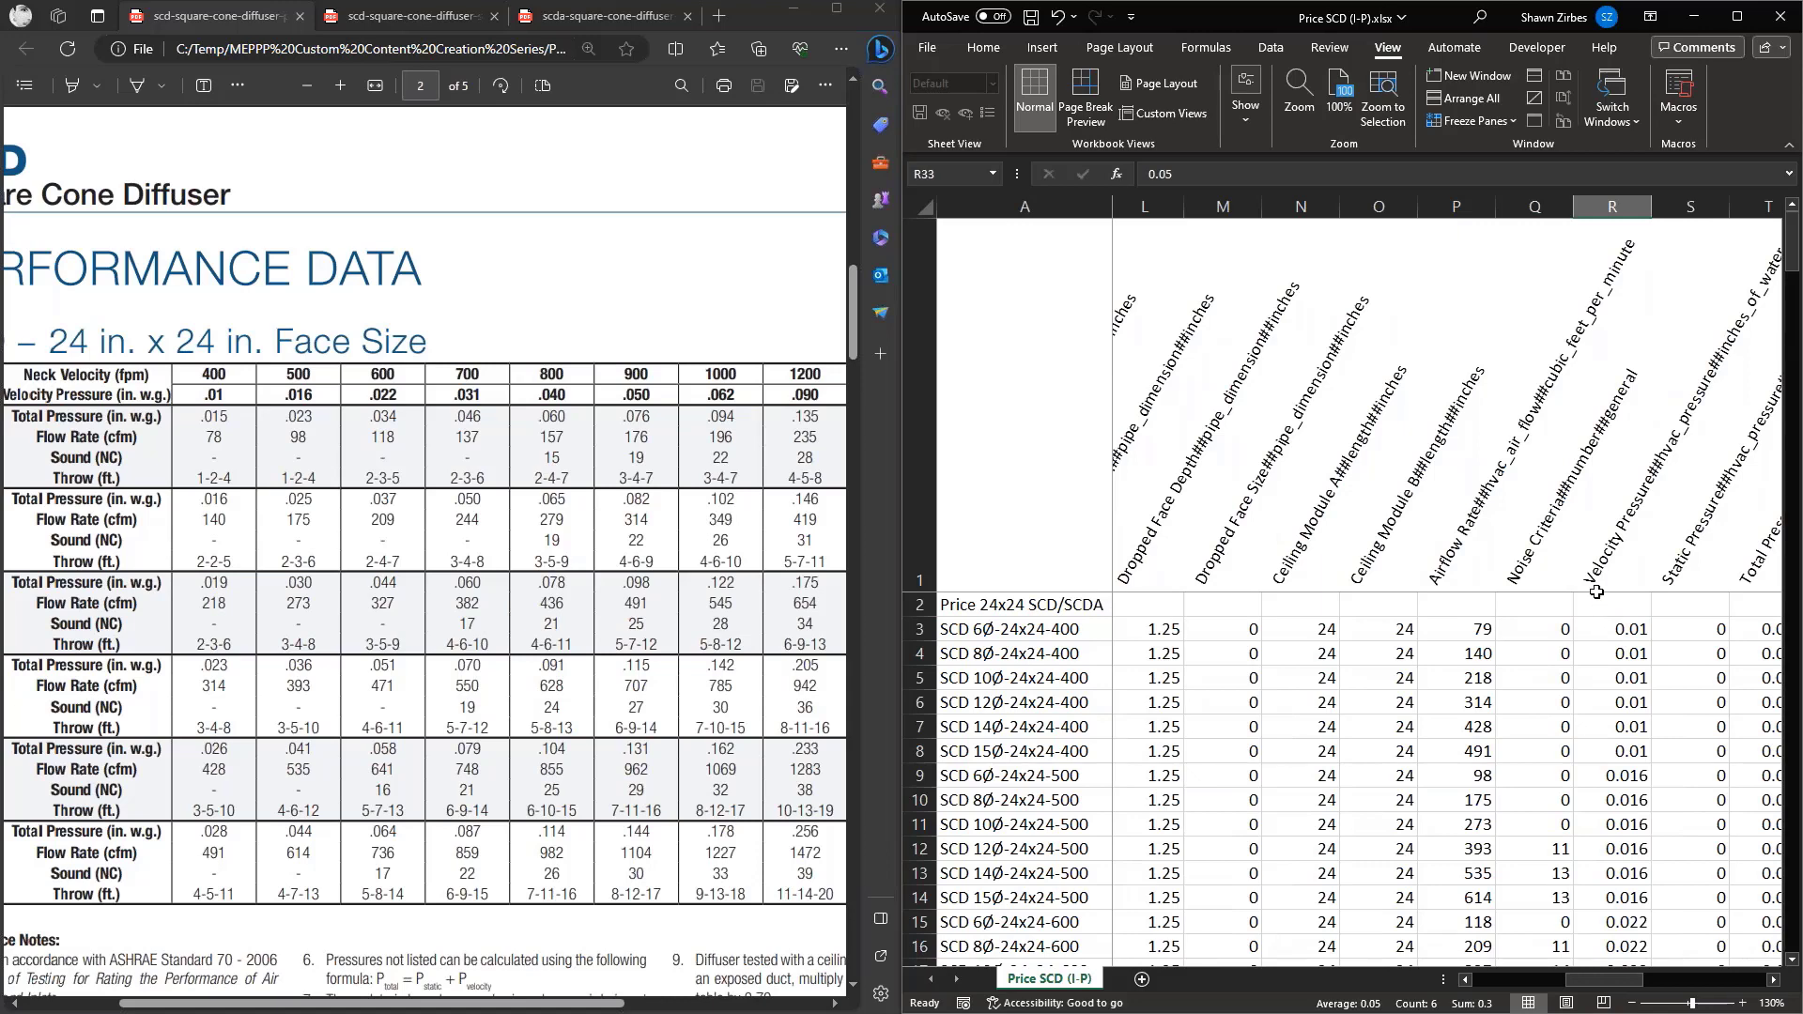
{"action": "left_click", "coordinate": [1461, 636]}
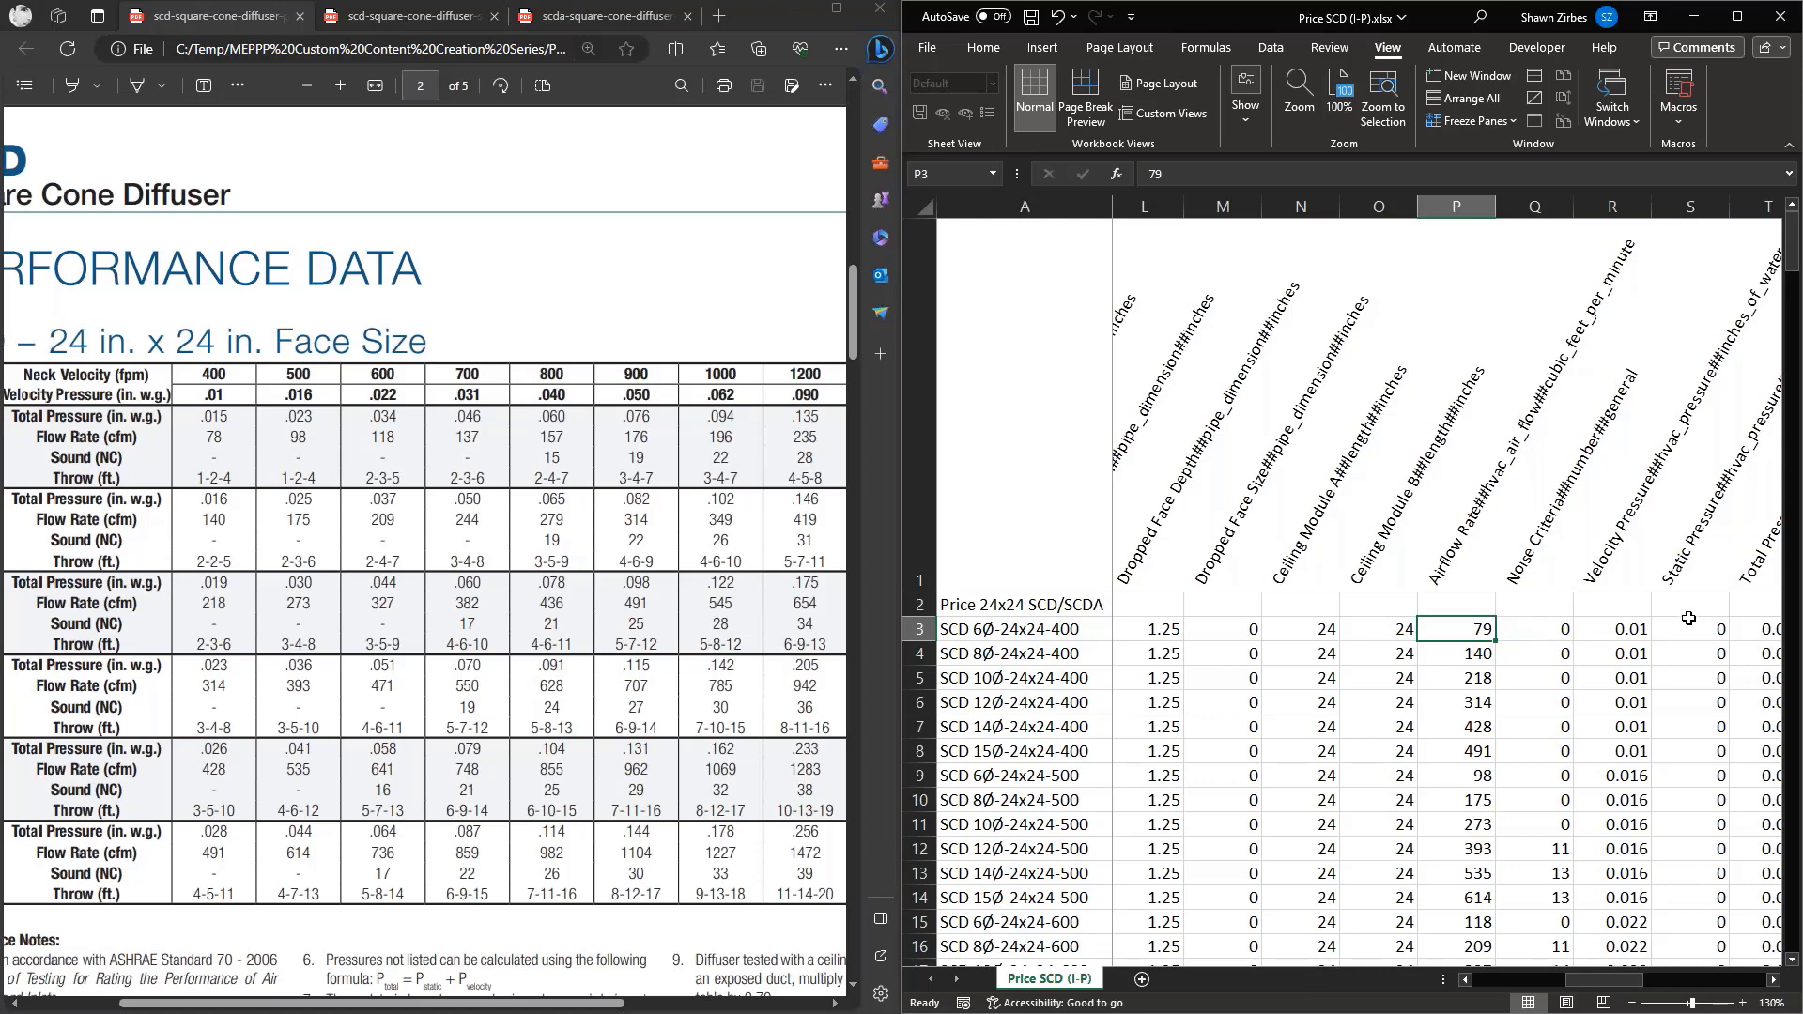
{"action": "left_click", "coordinate": [1743, 629]}
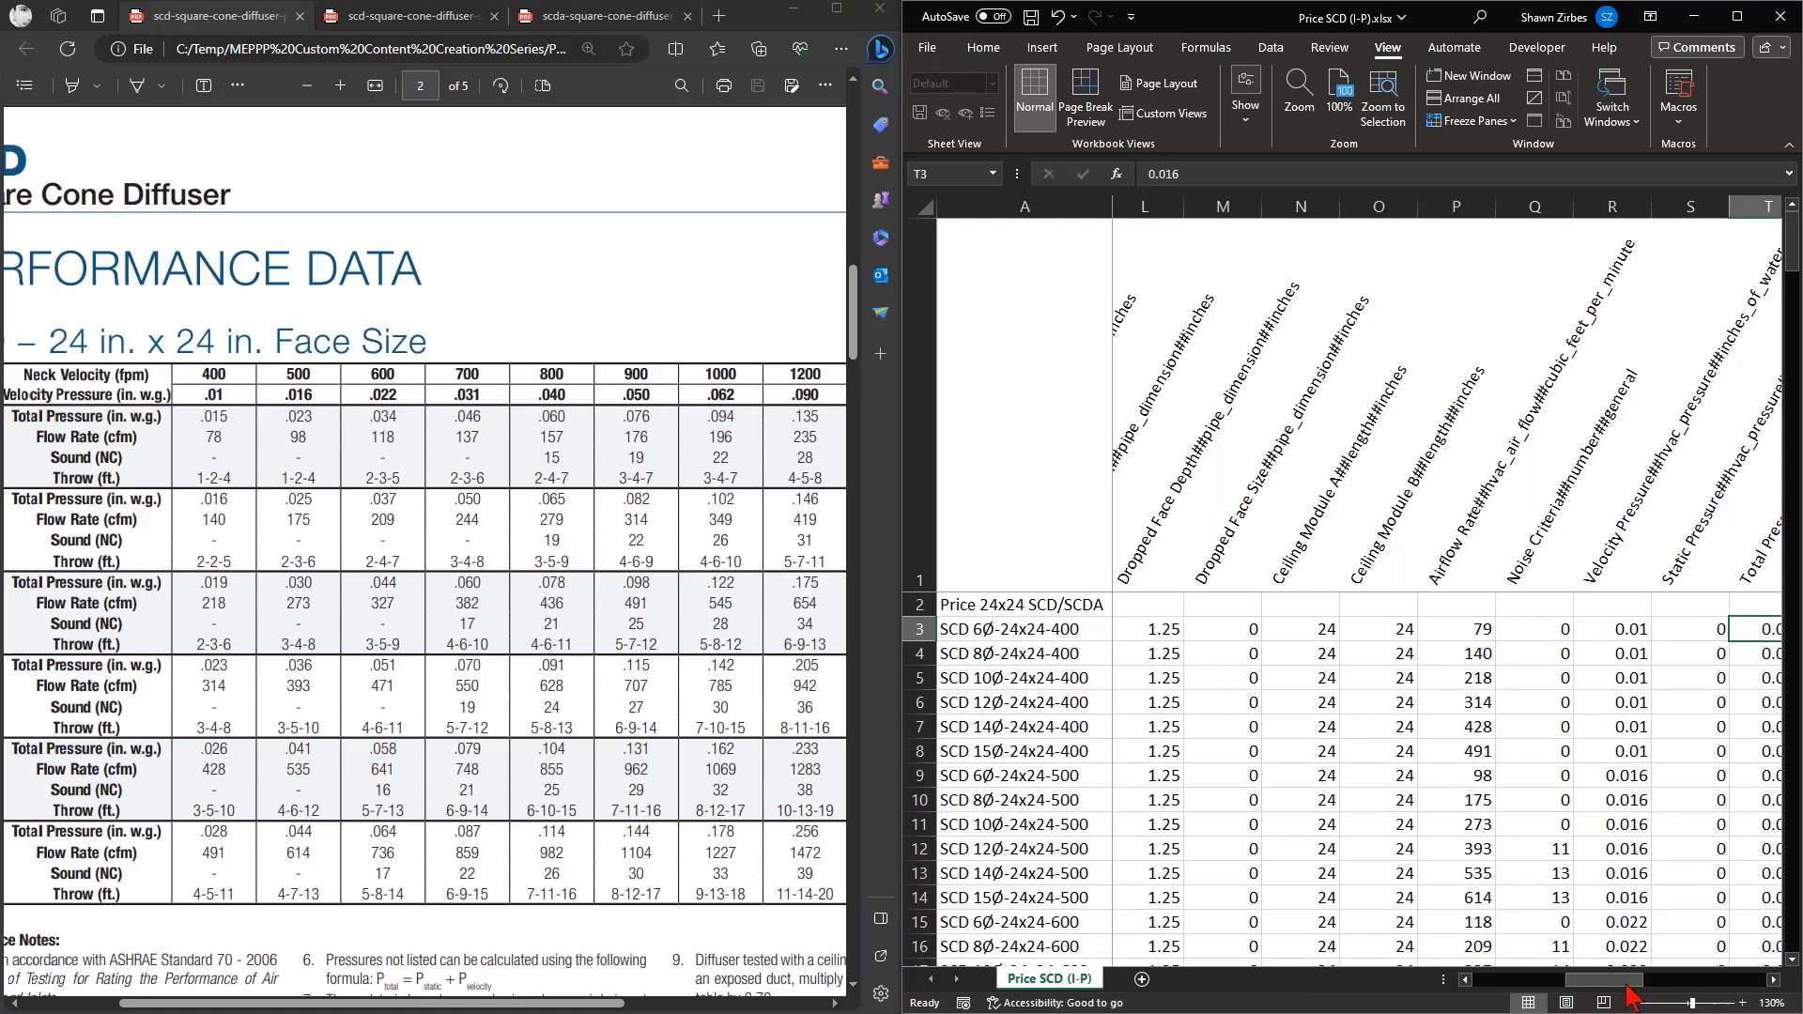
{"action": "scroll", "coordinate": [1631, 986], "scroll_direction": "right", "scroll_amount": 2}
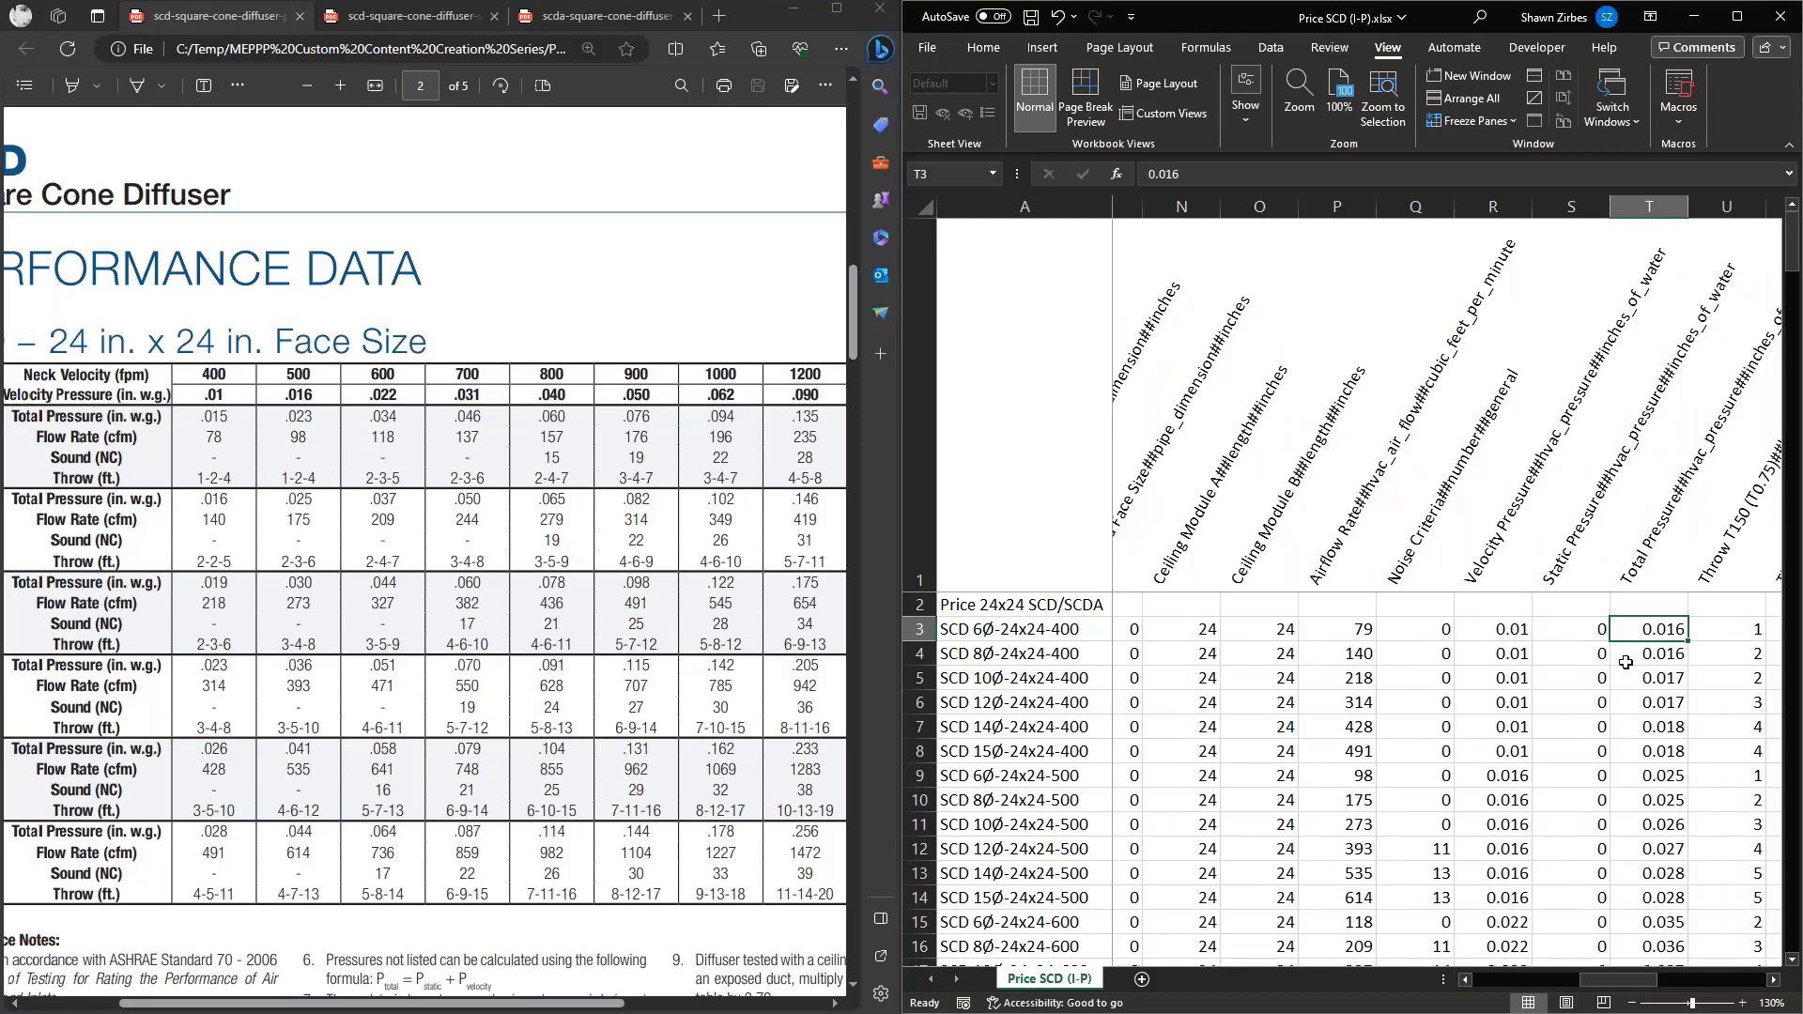
{"action": "type", "text": ".15"}
{"action": "key", "text": "Return"}
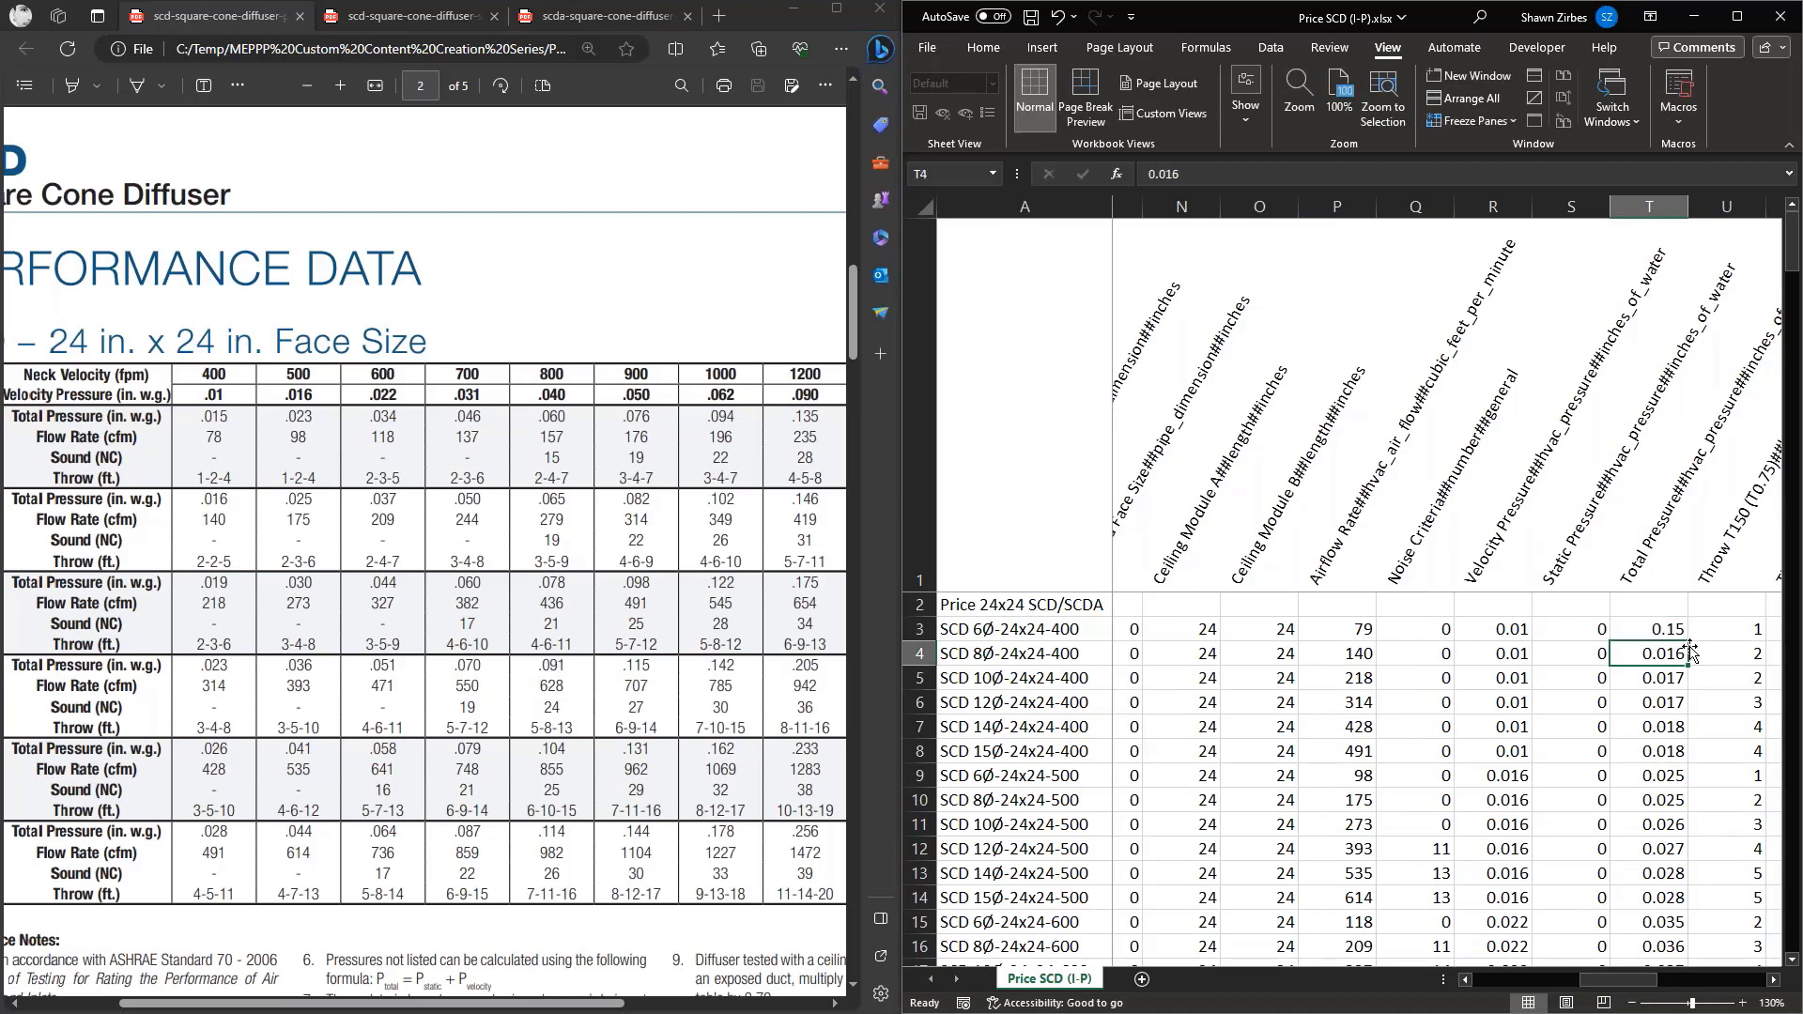
Set the Total Pressure for the 24x24 rows at 400 fpm in T3:T6 to .015, .016, .019 and .023
{"action": "left_click", "coordinate": [1669, 629]}
{"action": "mouse_move", "coordinate": [1689, 641]}
{"action": "left_mouse_down"}
{"action": "mouse_move", "coordinate": [1691, 740]}
{"action": "mouse_move", "coordinate": [1675, 648]}
{"action": "left_mouse_up"}
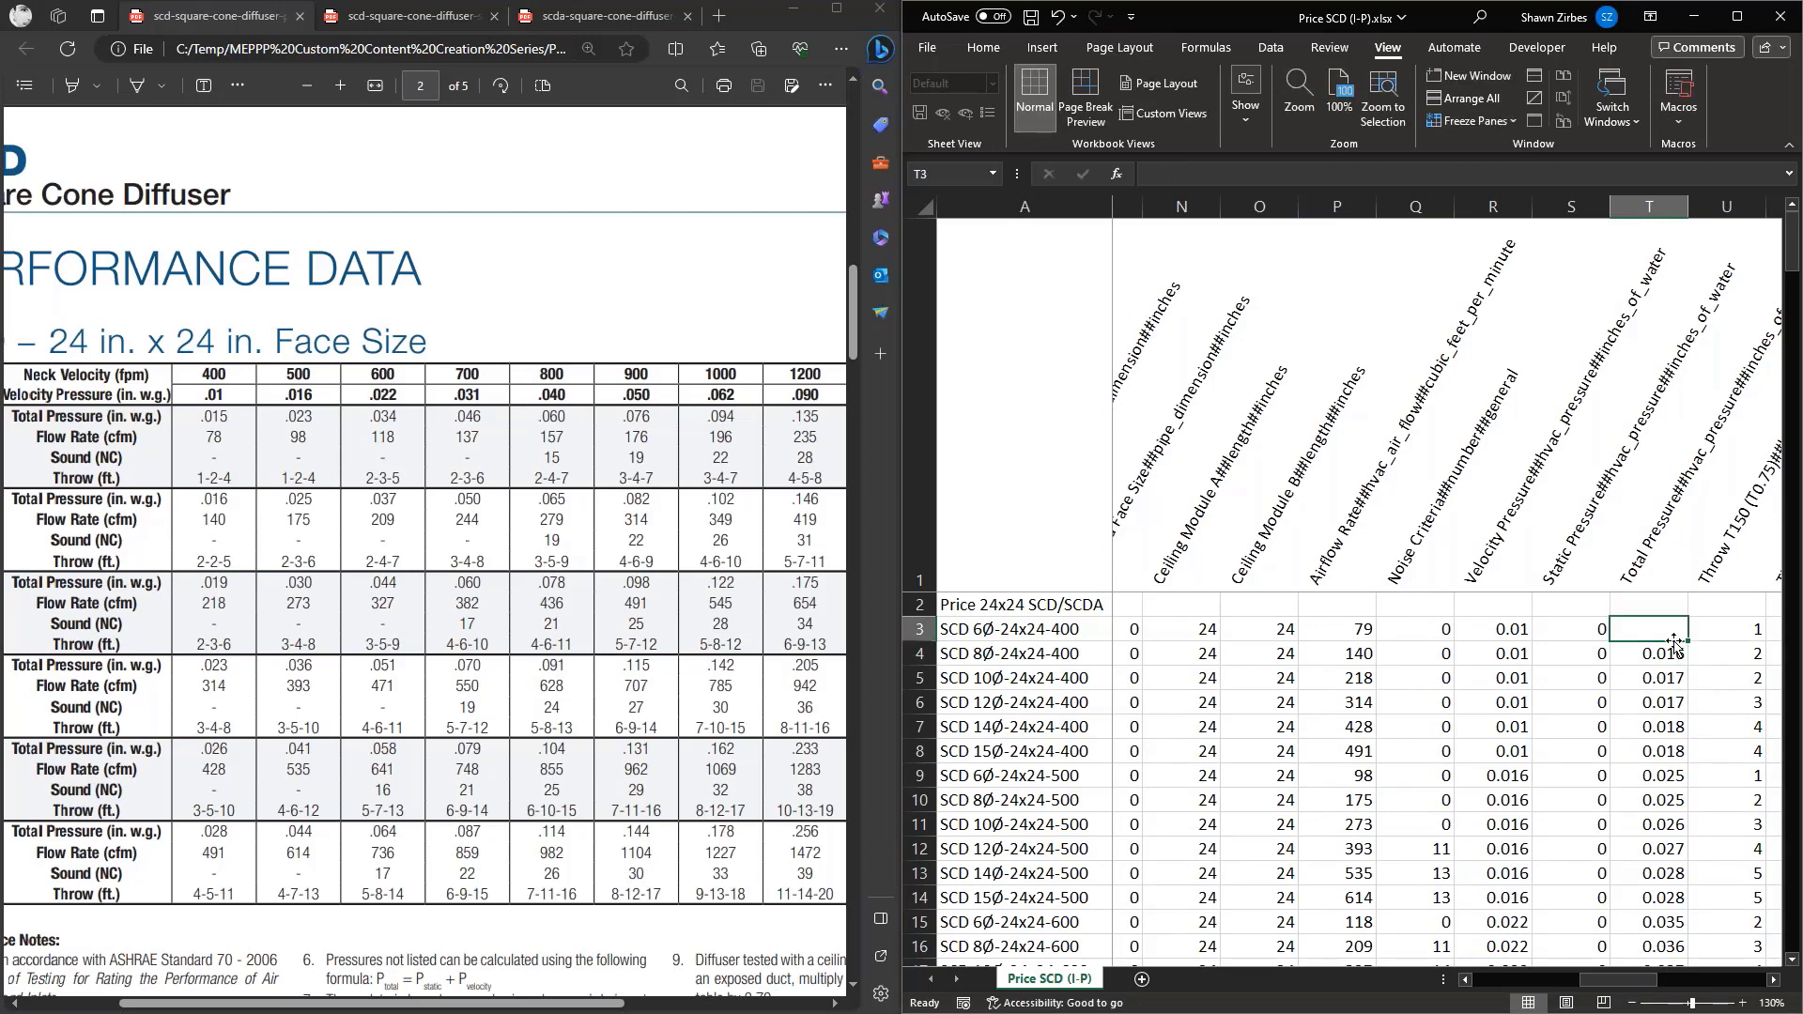
{"action": "type", "text": ".1"}
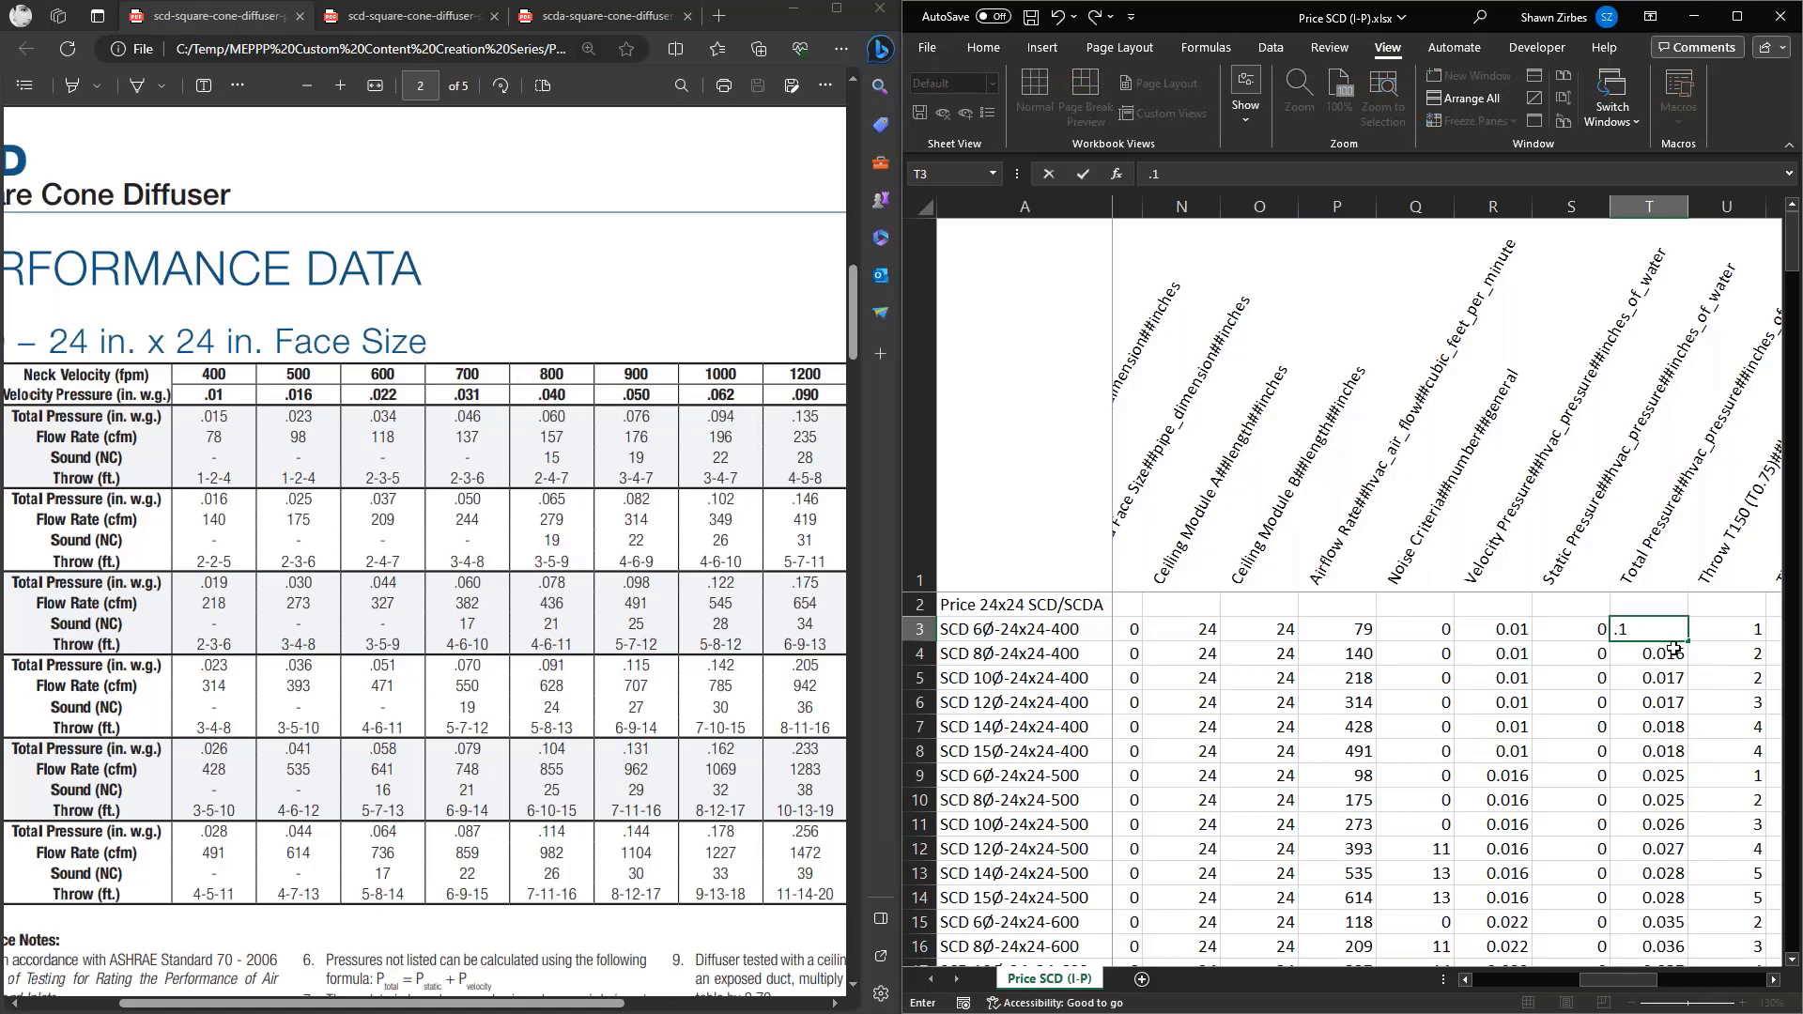
{"action": "type", "text": "015"}
{"action": "key", "text": "Return"}
{"action": "type", "text": ".016"}
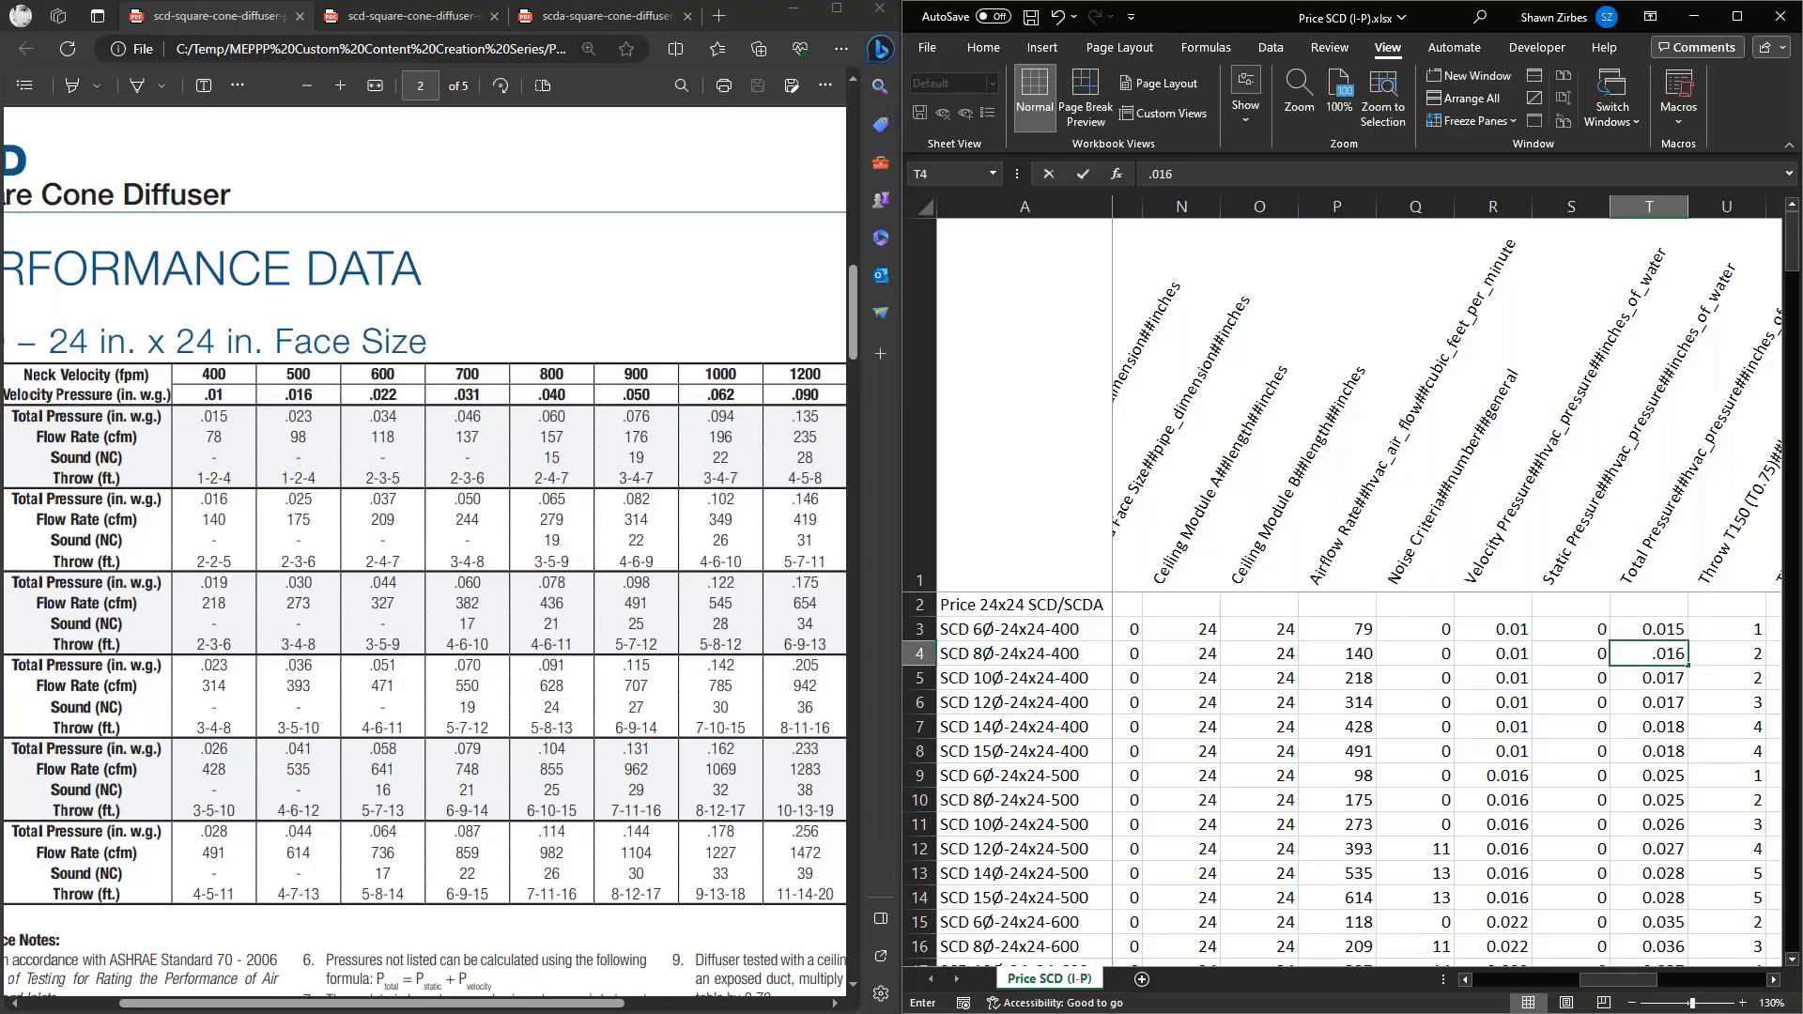
{"action": "key", "text": "Return"}
{"action": "type", "text": ".019"}
{"action": "key", "text": "Return"}
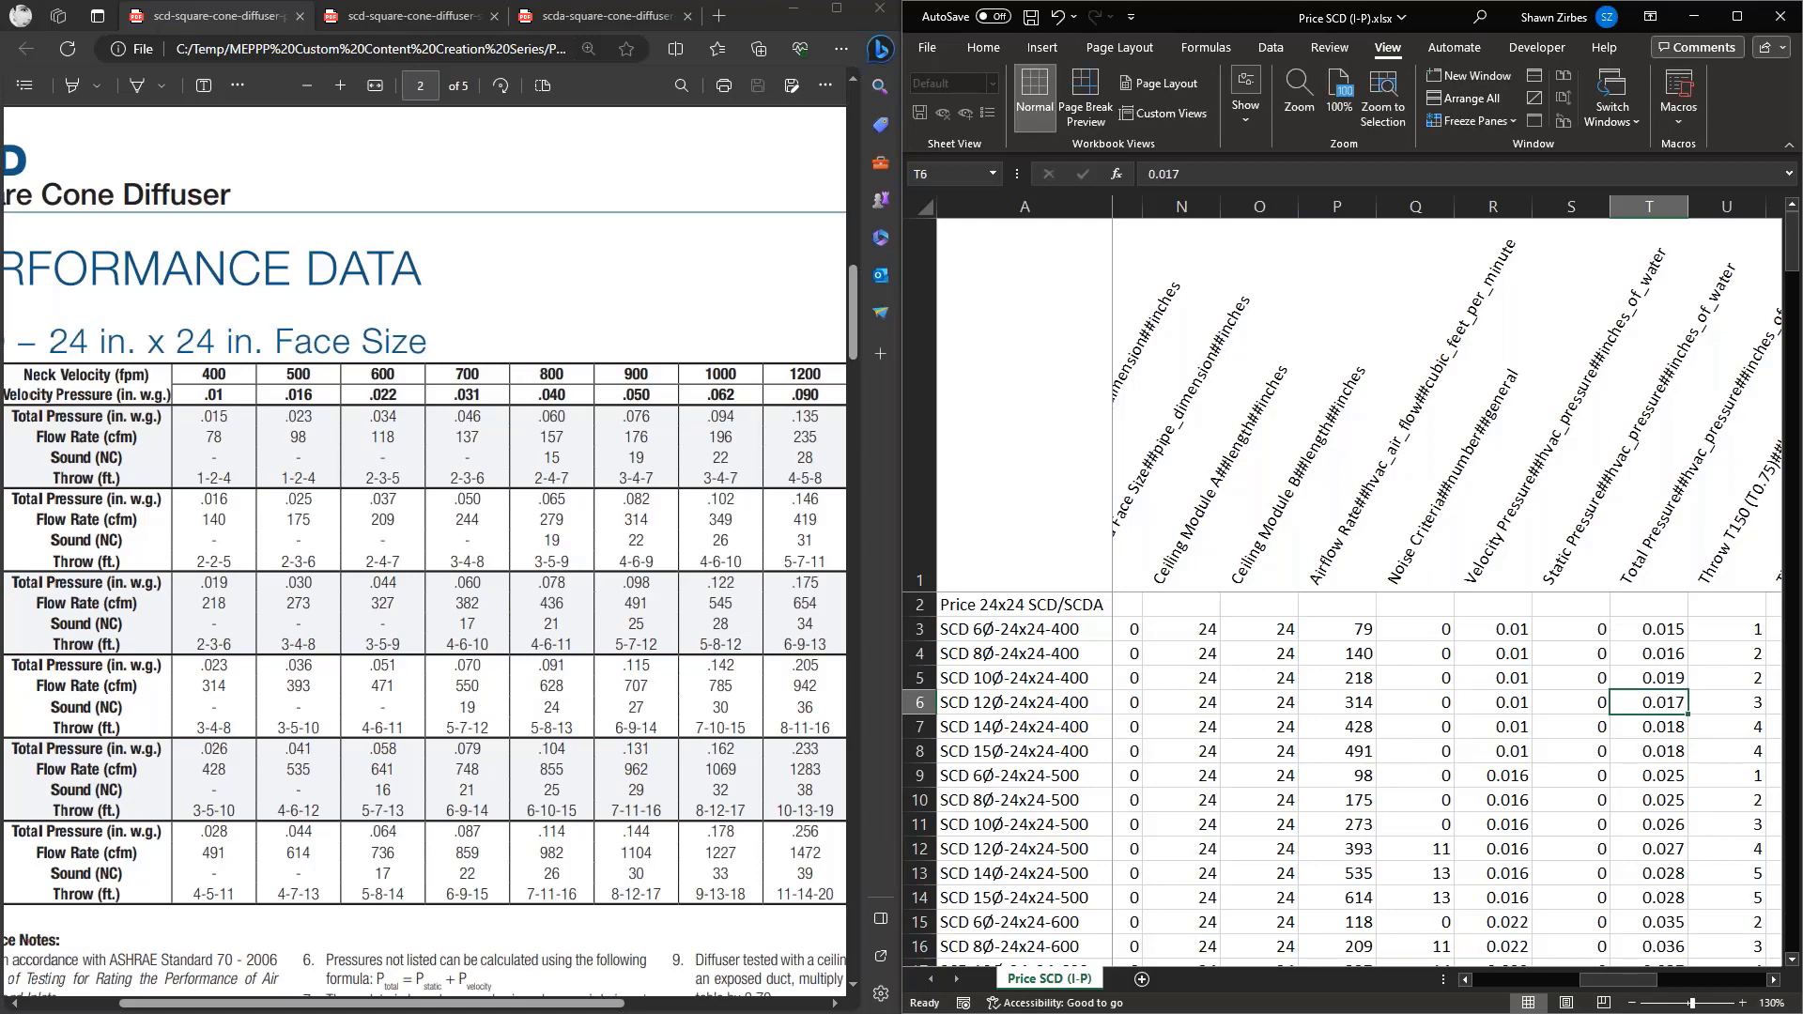
{"action": "type", "text": ".023"}
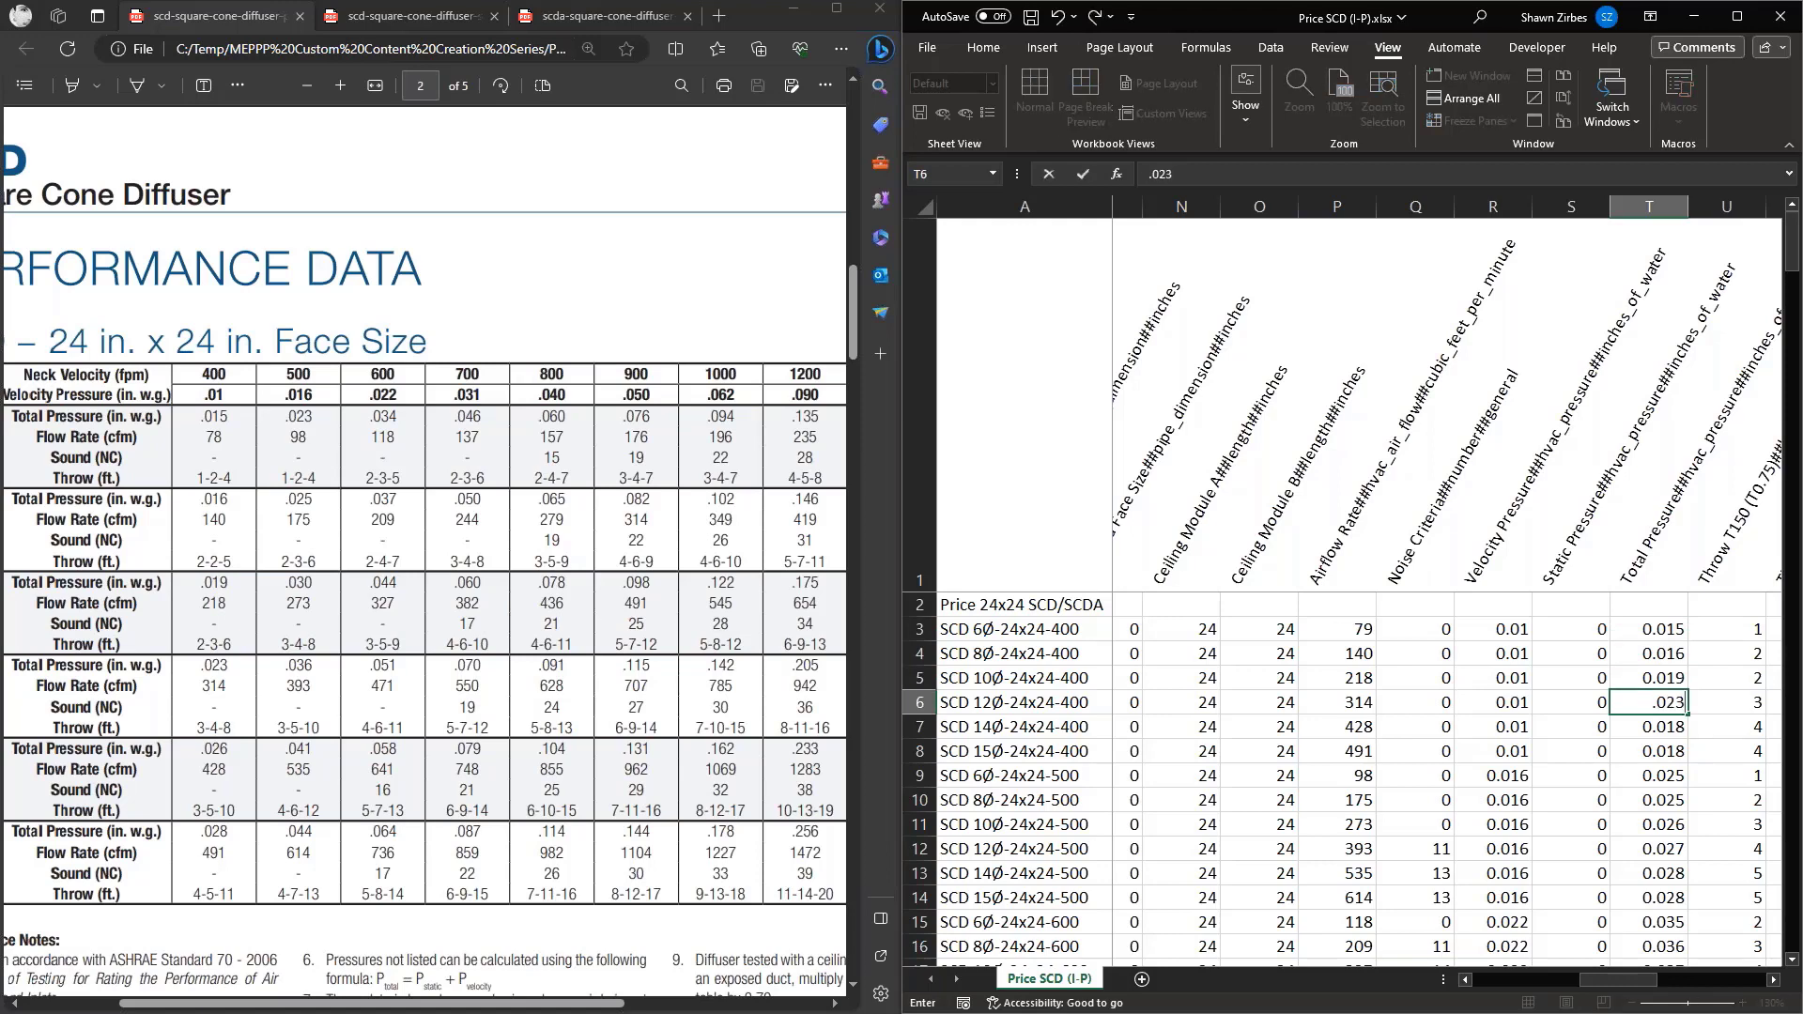
{"action": "key", "text": "Return"}
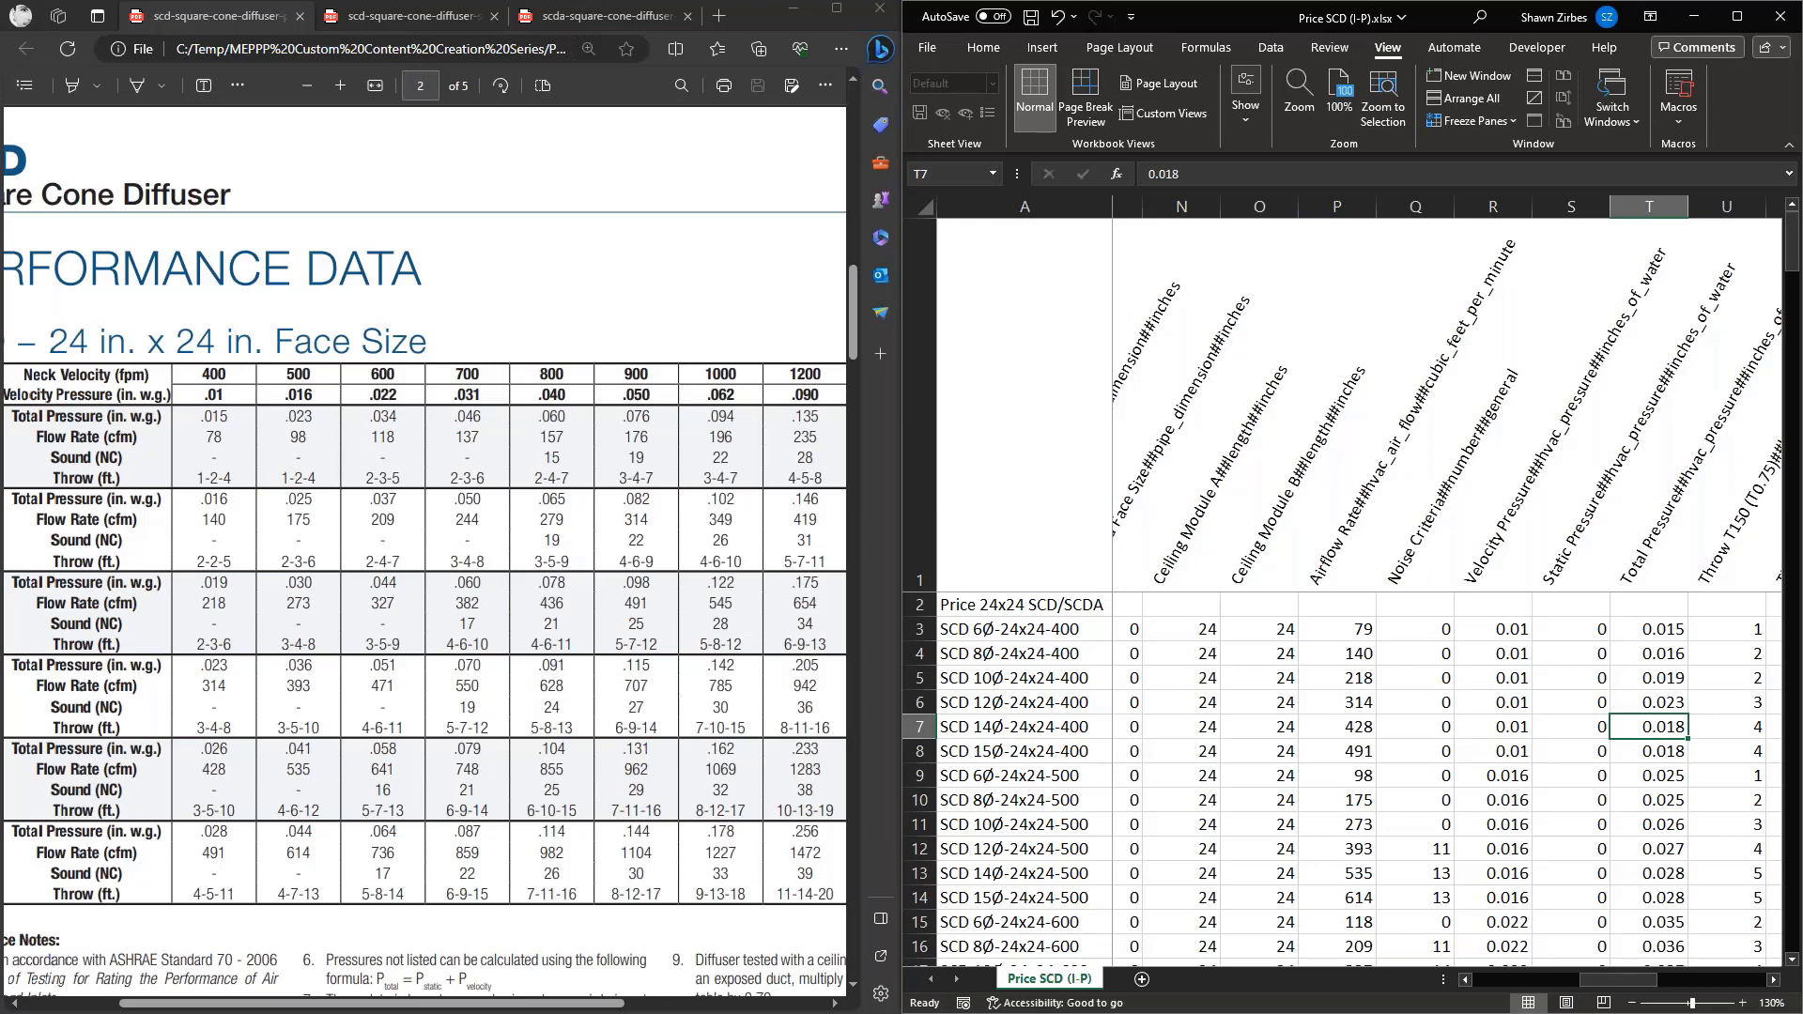
Set the Total Pressure for the size 14 and 15 24x24 rows at 400 fpm in T7:T8 to .026 and .028
{"action": "left_click_drag", "start_coordinate": [572, 1003], "coordinate": [533, 1005]}
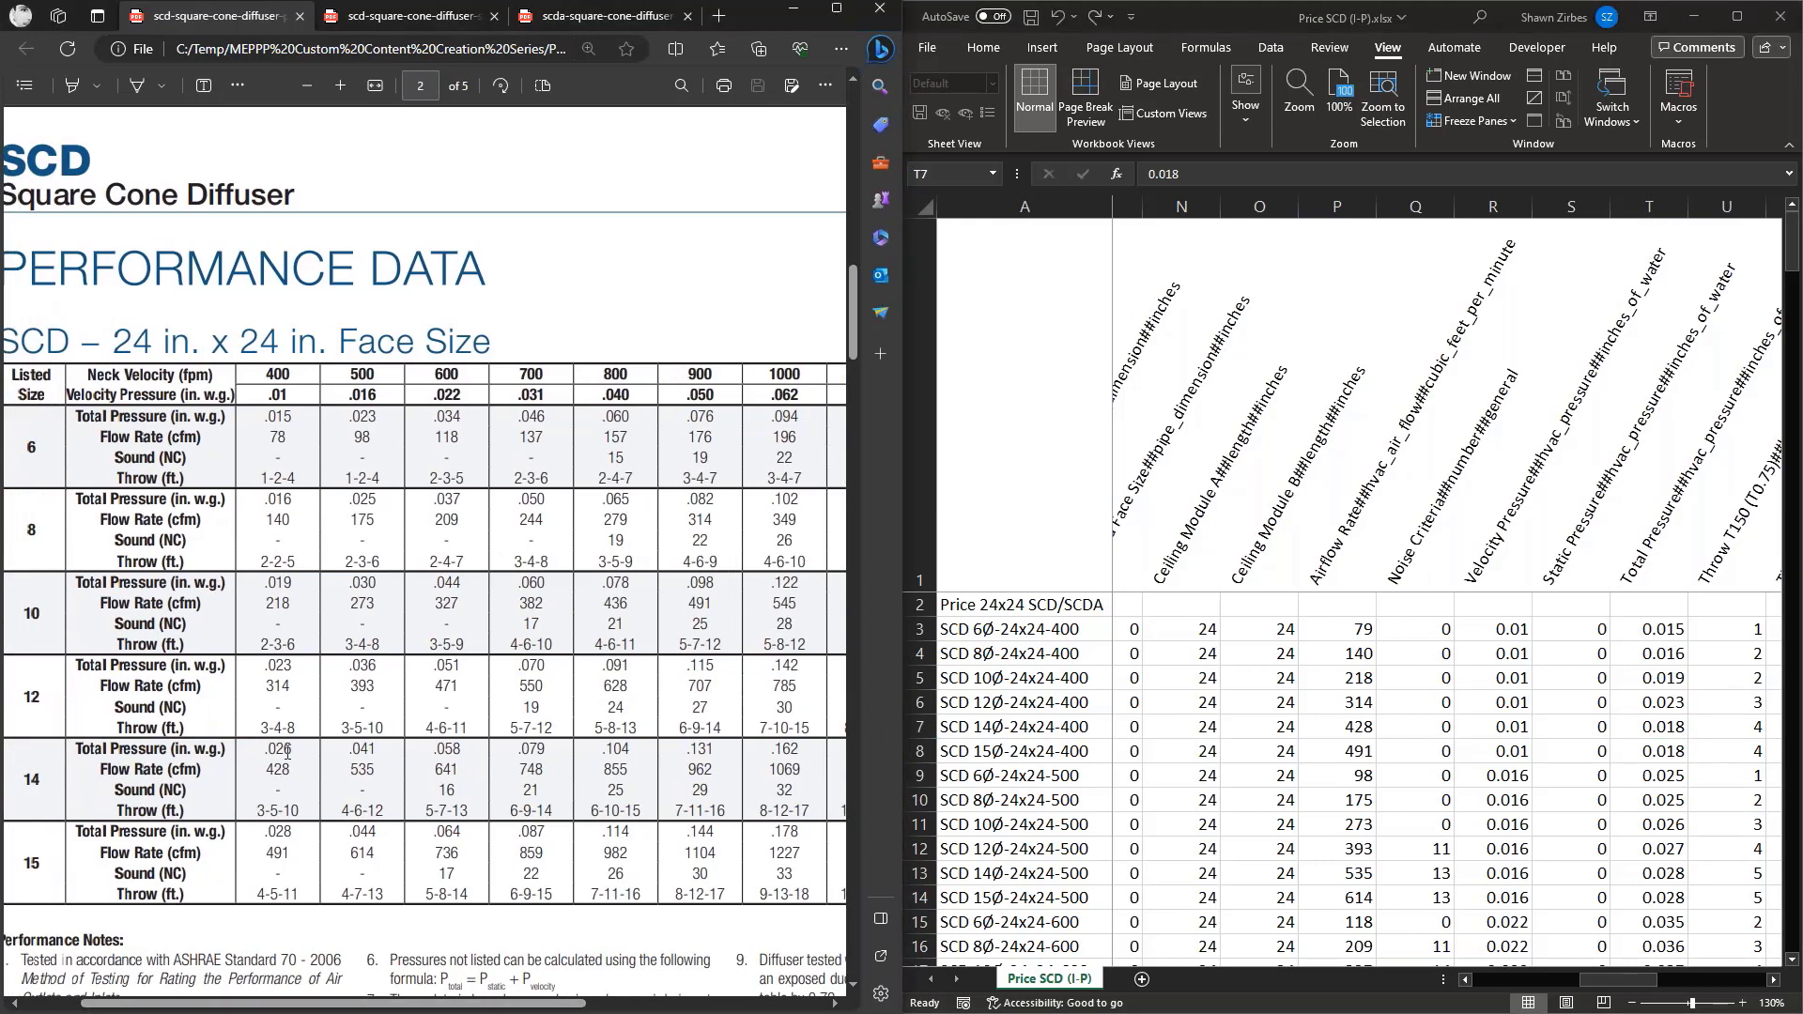
{"action": "left_click", "coordinate": [1667, 735]}
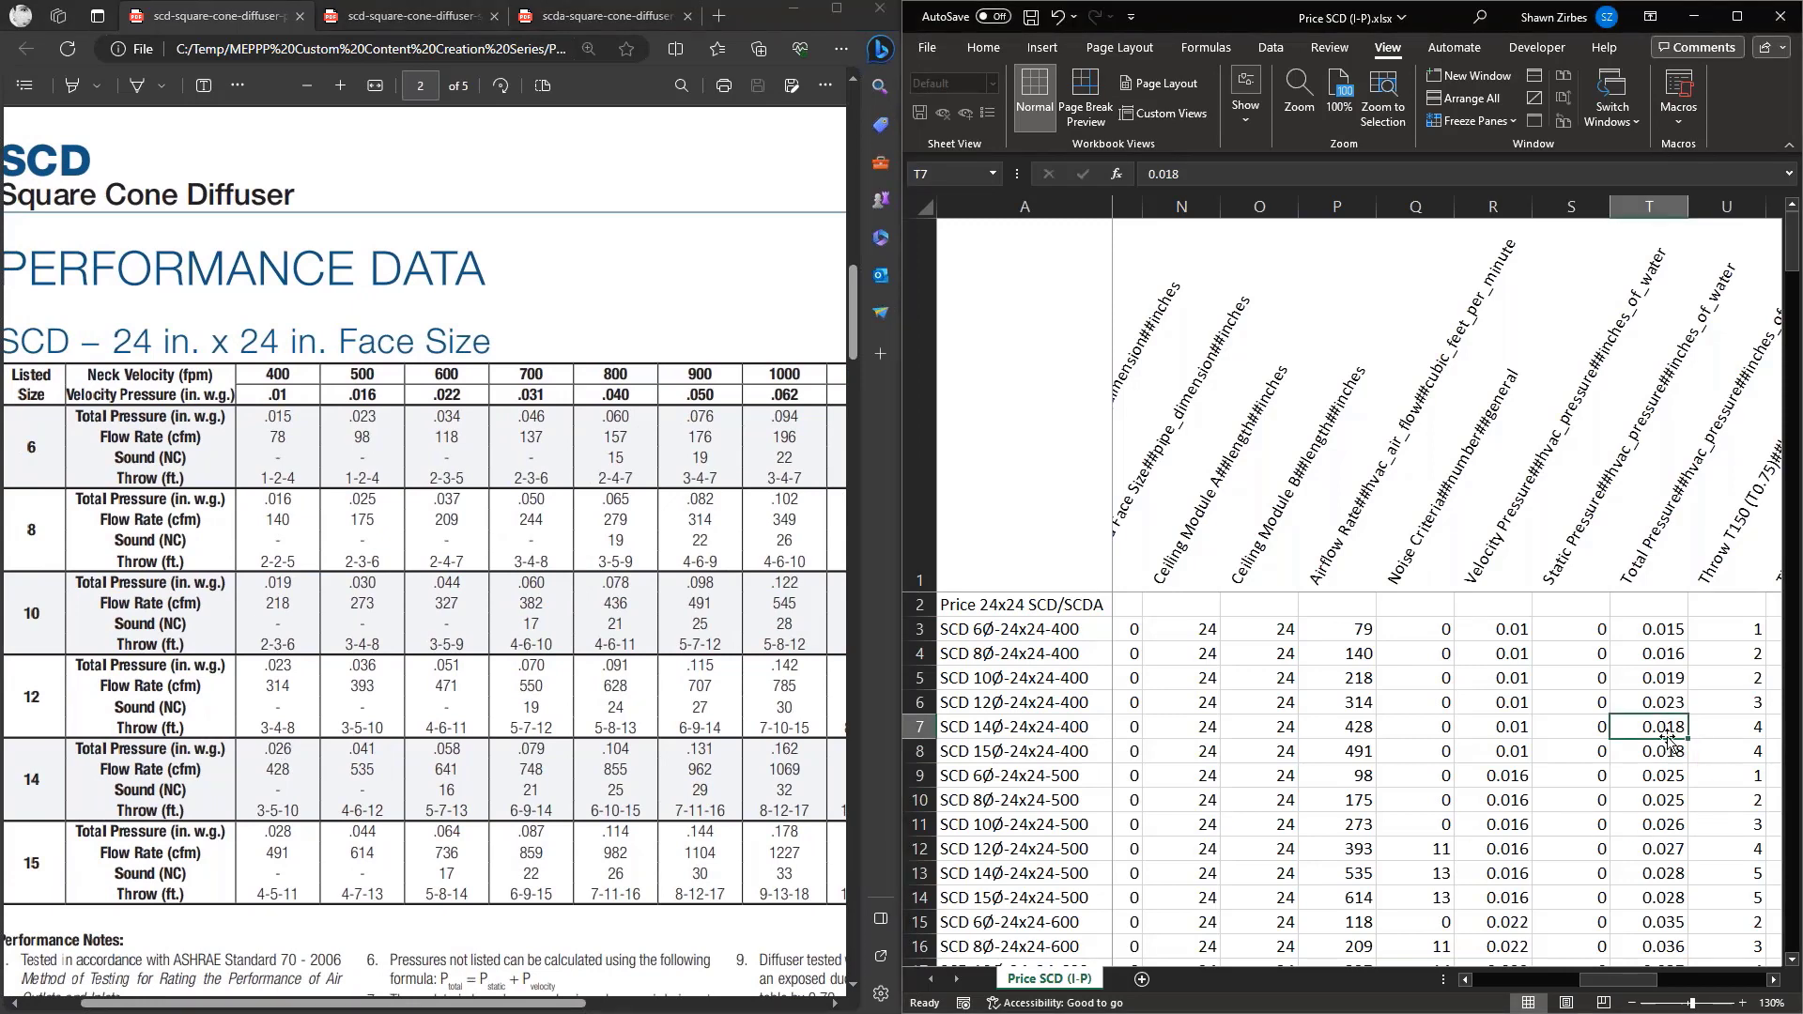
{"action": "type", "text": "0.026"}
{"action": "key", "text": "Return"}
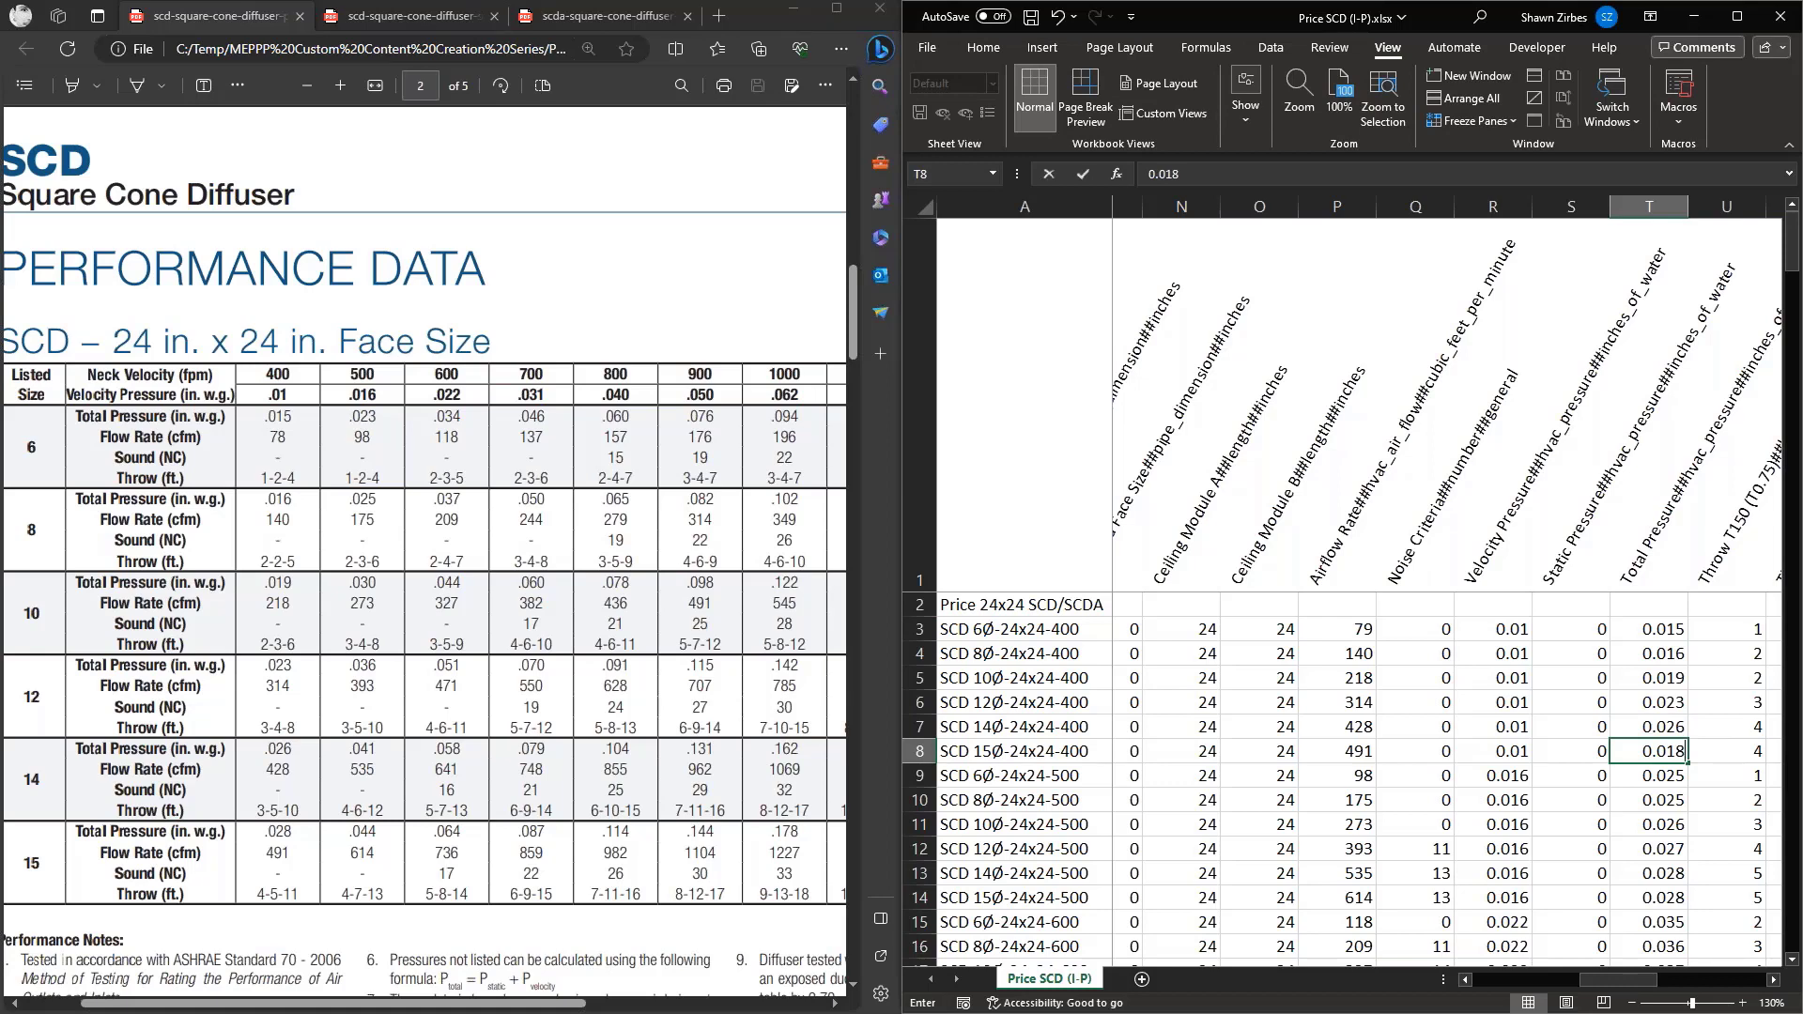
{"action": "type", "text": ".028"}
{"action": "key", "text": "Return"}
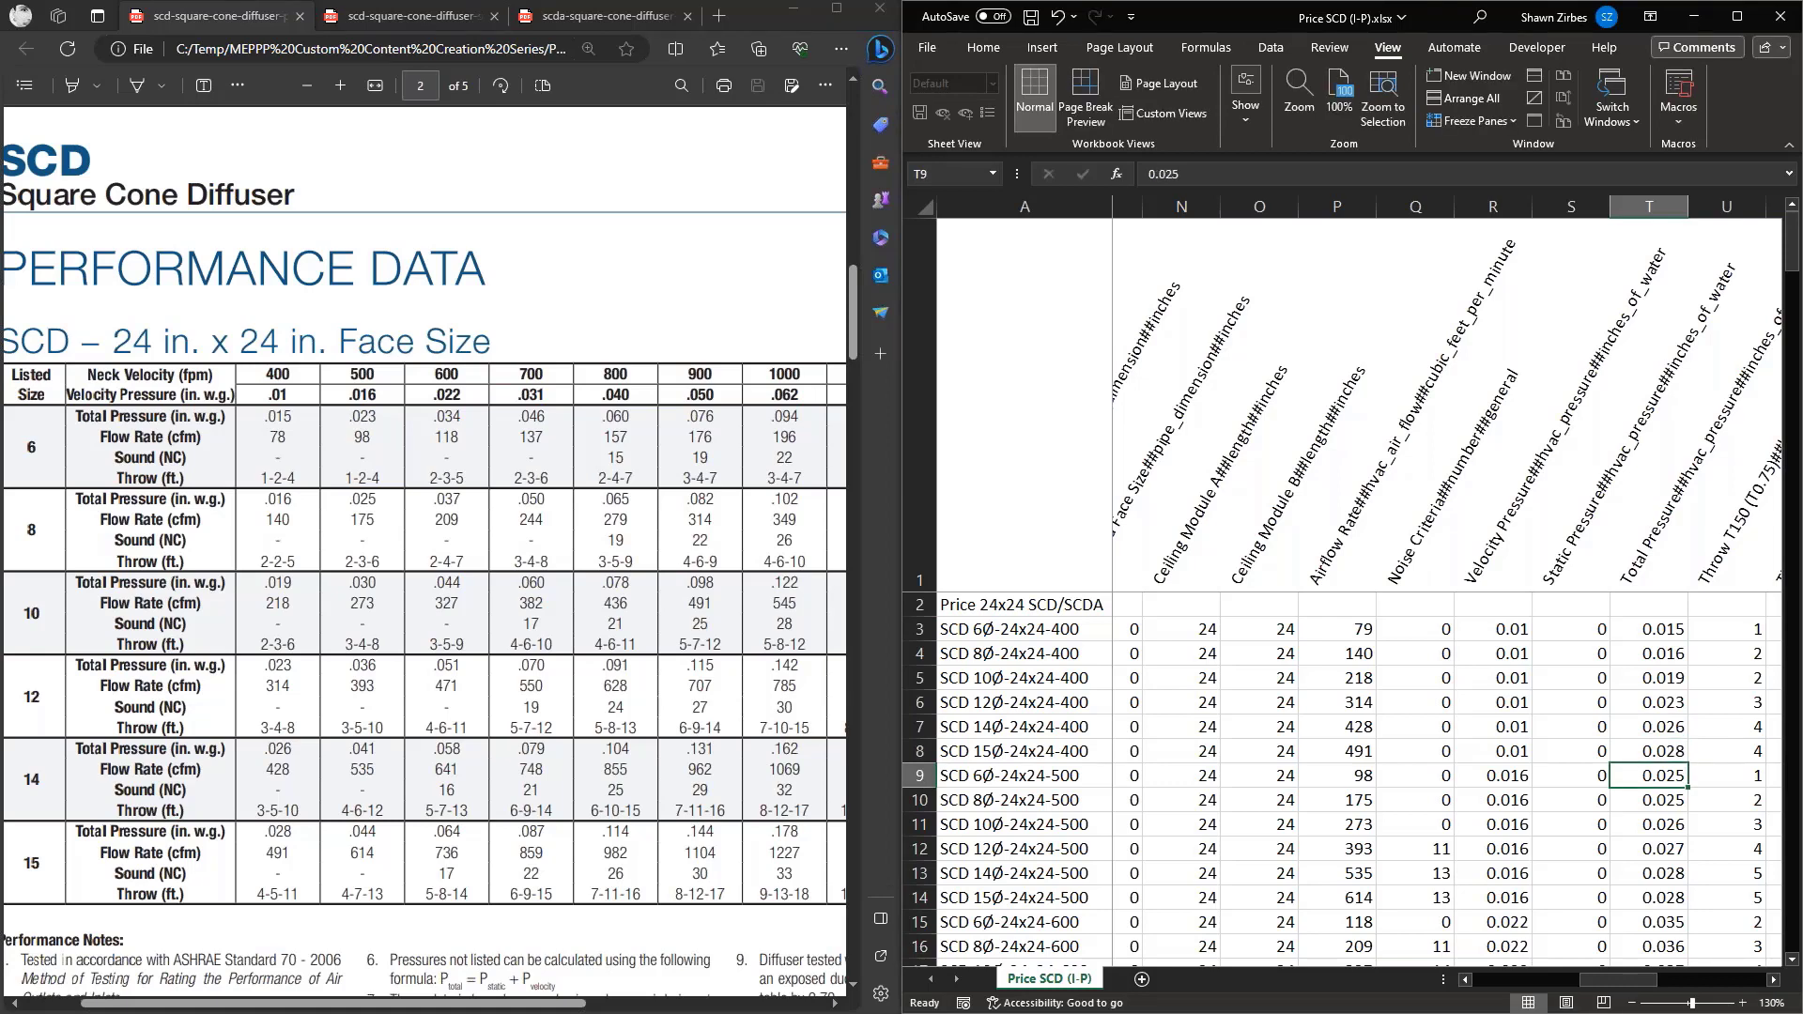
Set the Total Pressure for the 24x24 rows at 500 fpm in T9:T14 to .023, .025, .03, .036, .041 and .044
{"action": "type", "text": ".023"}
{"action": "key", "text": "Return"}
{"action": "type", "text": ".025"}
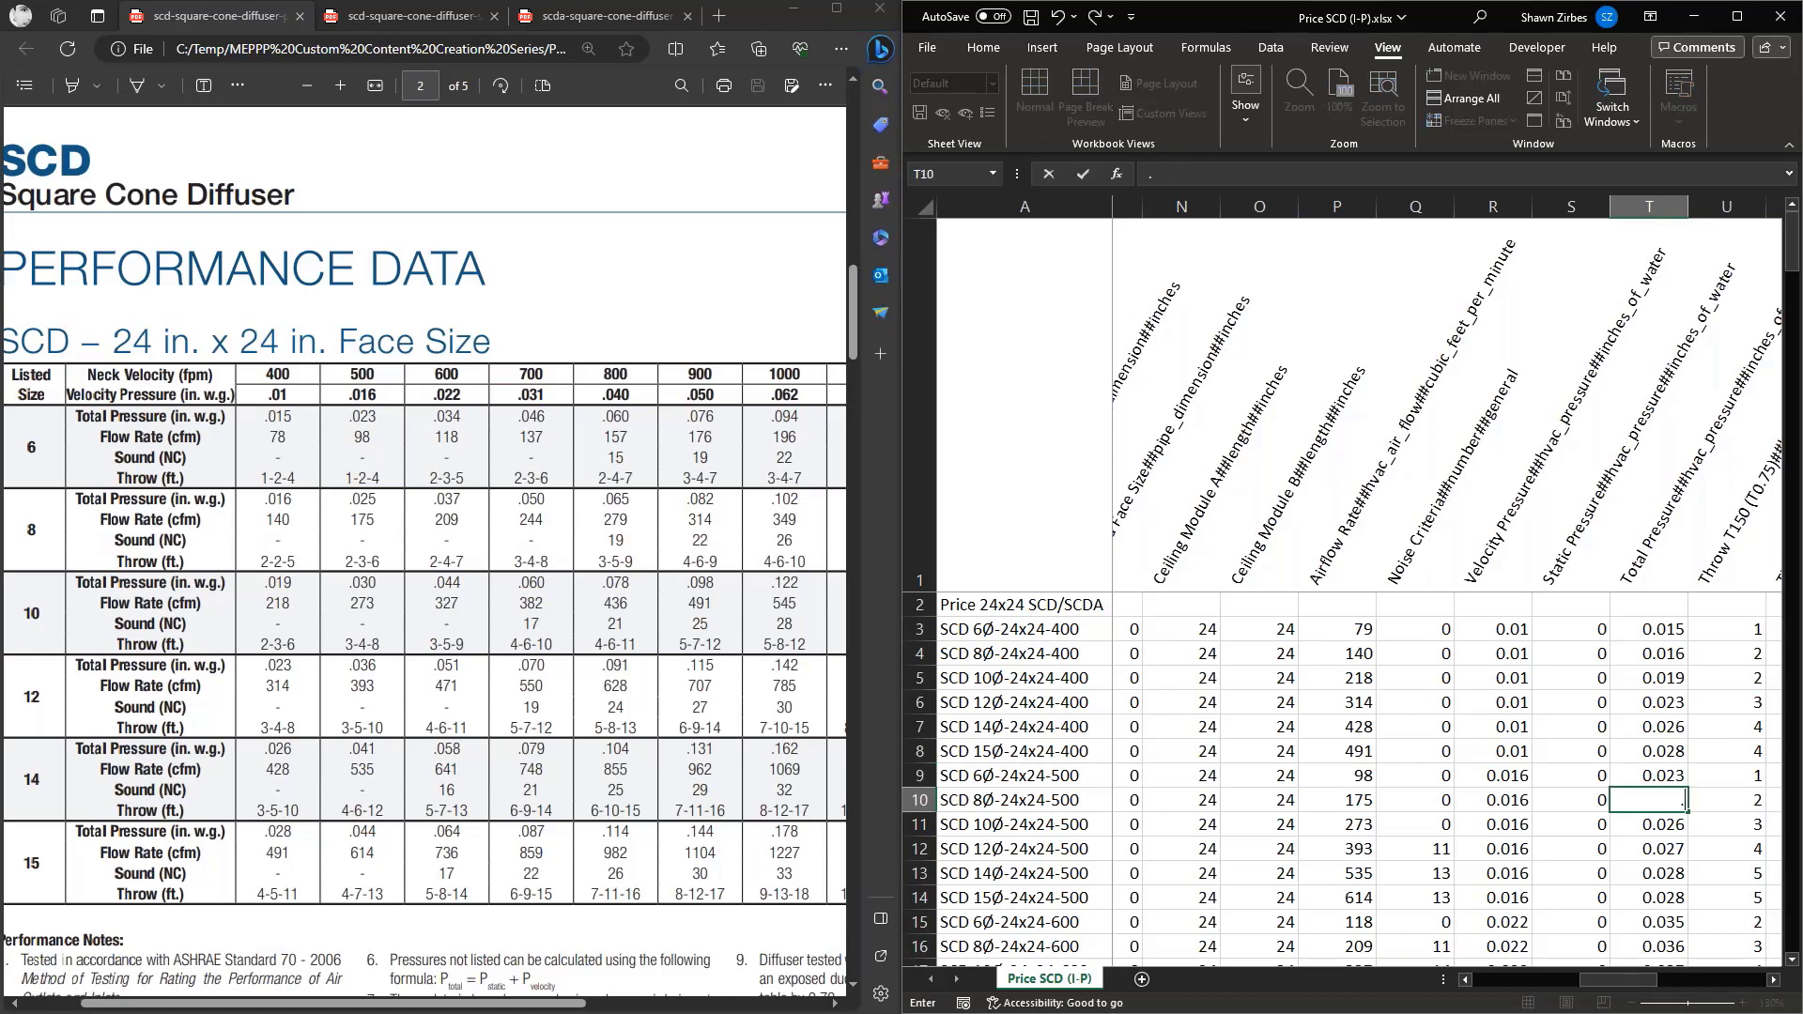
{"action": "key", "text": "Return"}
{"action": "type", "text": ".03"}
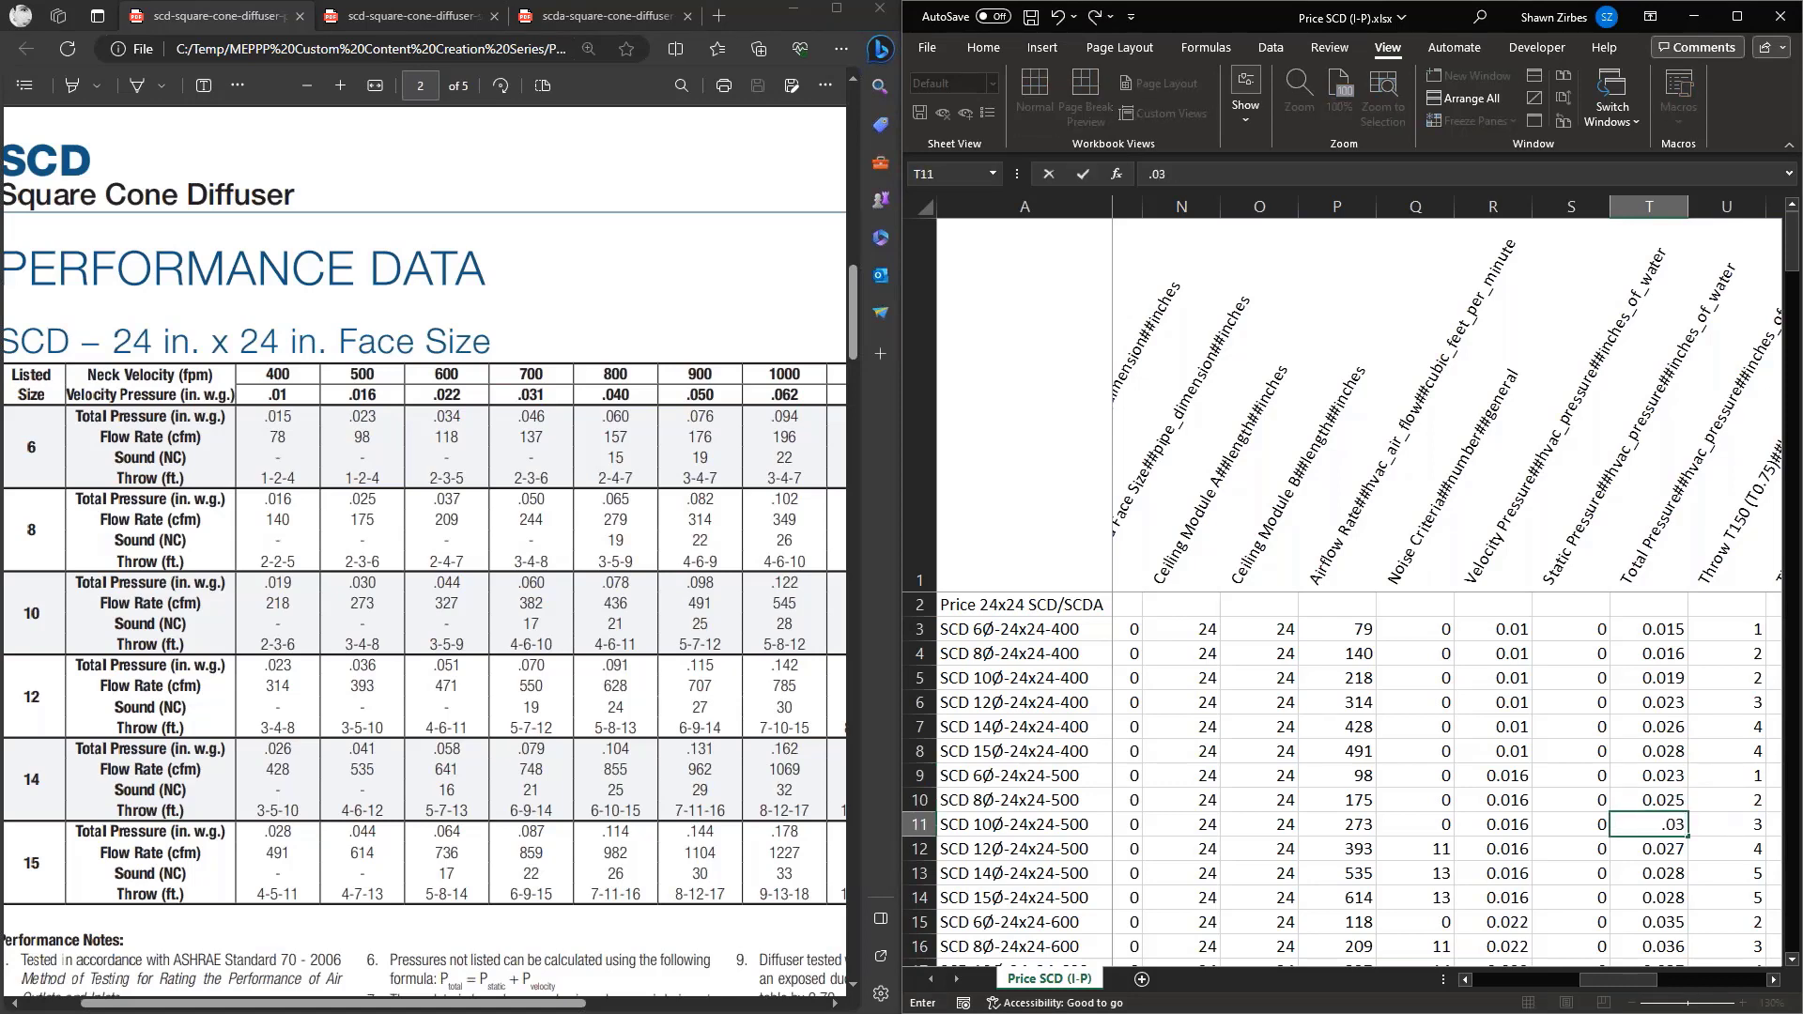
{"action": "key", "text": "Return"}
{"action": "type", "text": ".036"}
{"action": "key", "text": "Return"}
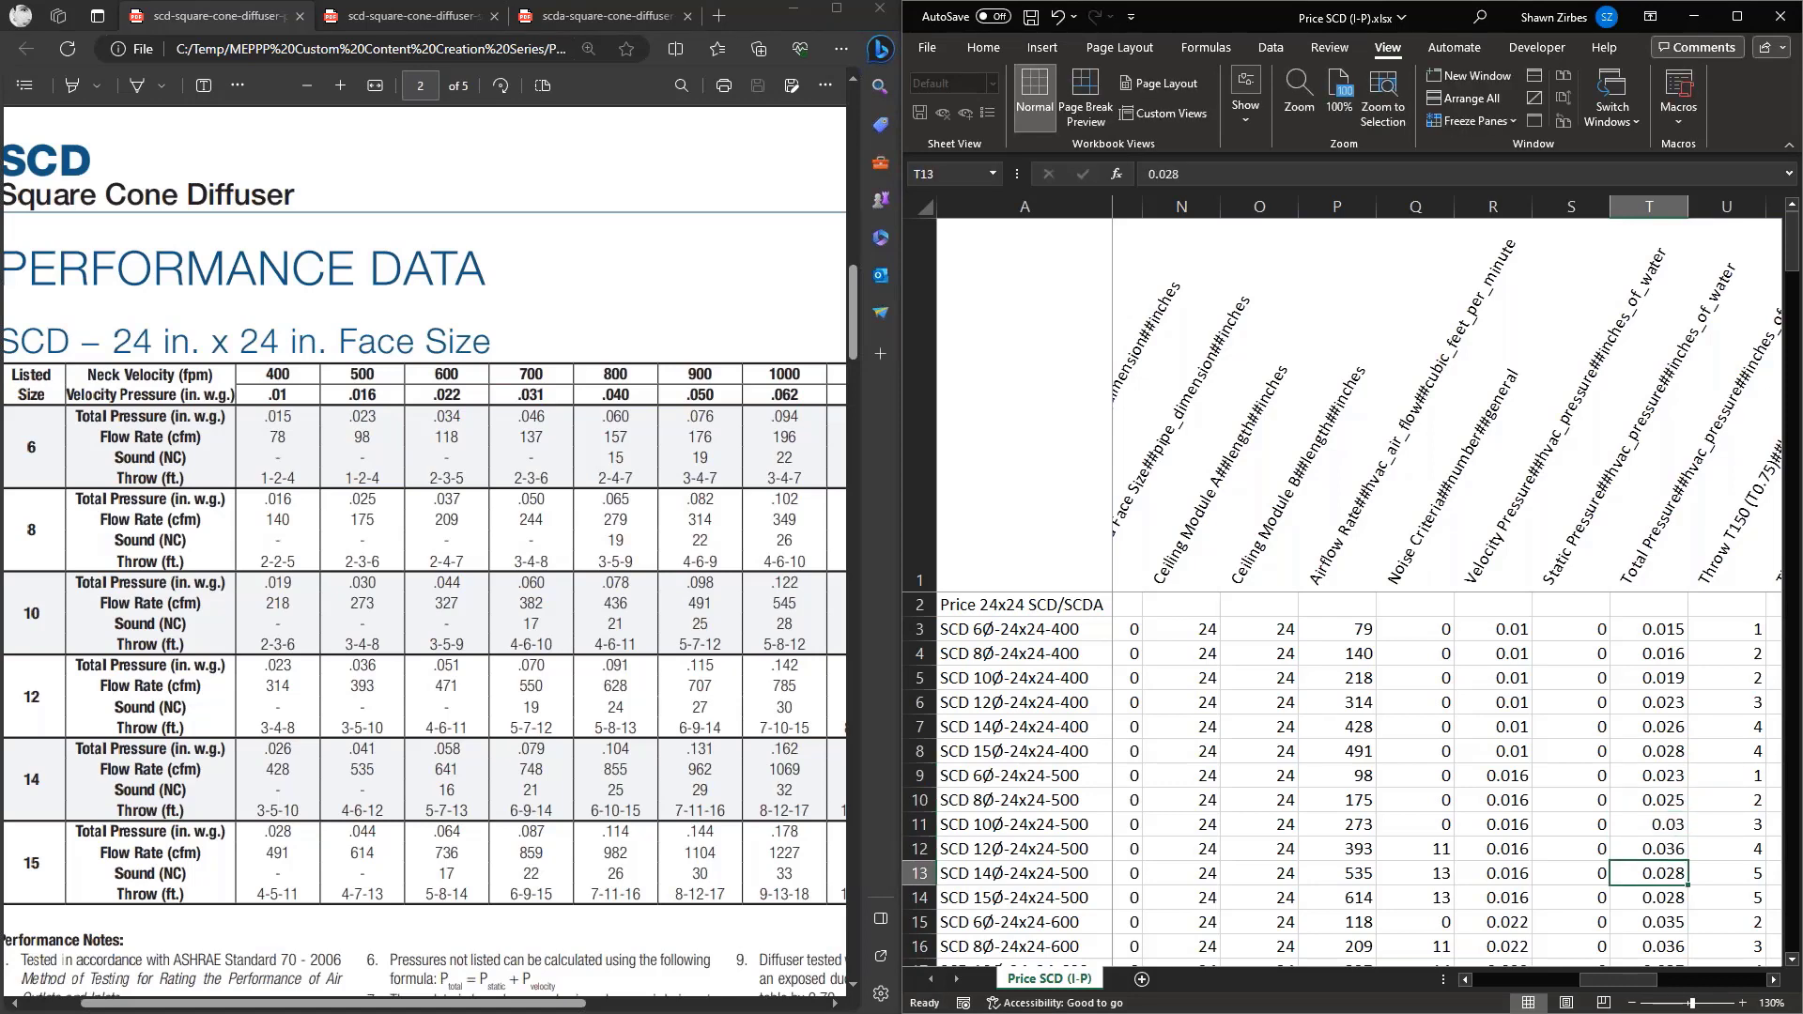
{"action": "type", "text": ".041"}
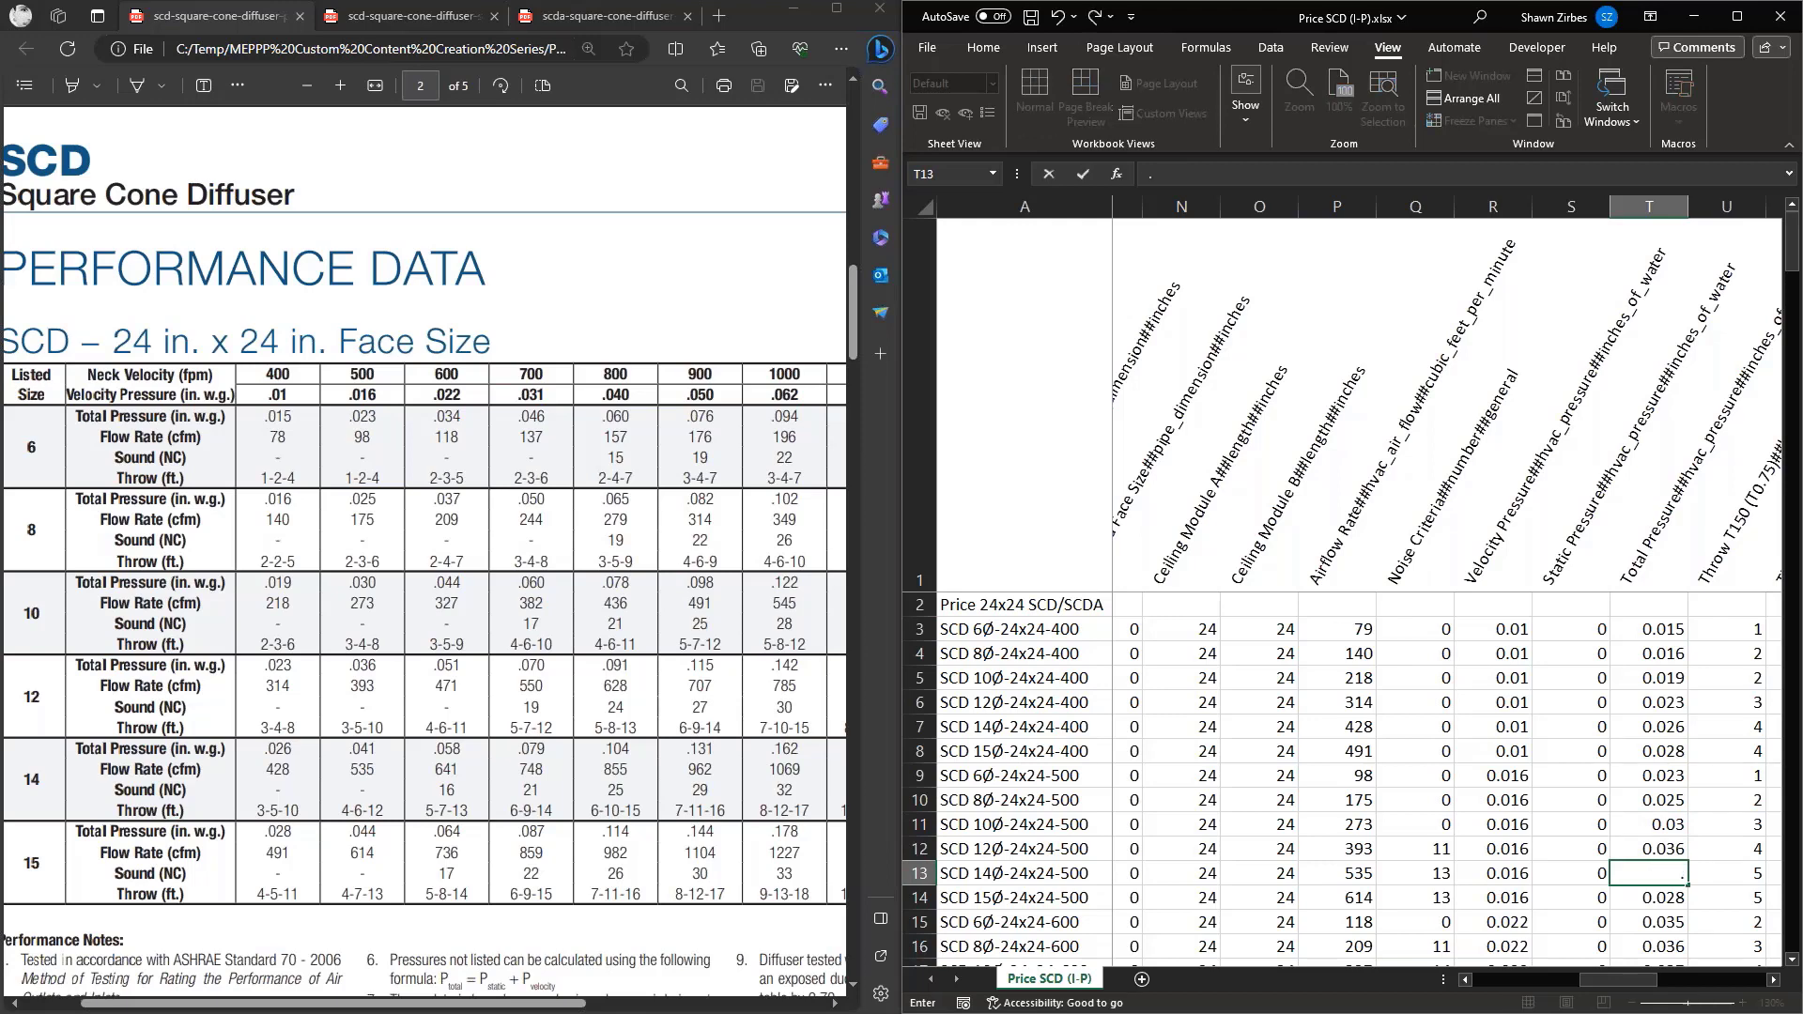
{"action": "key", "text": "Return"}
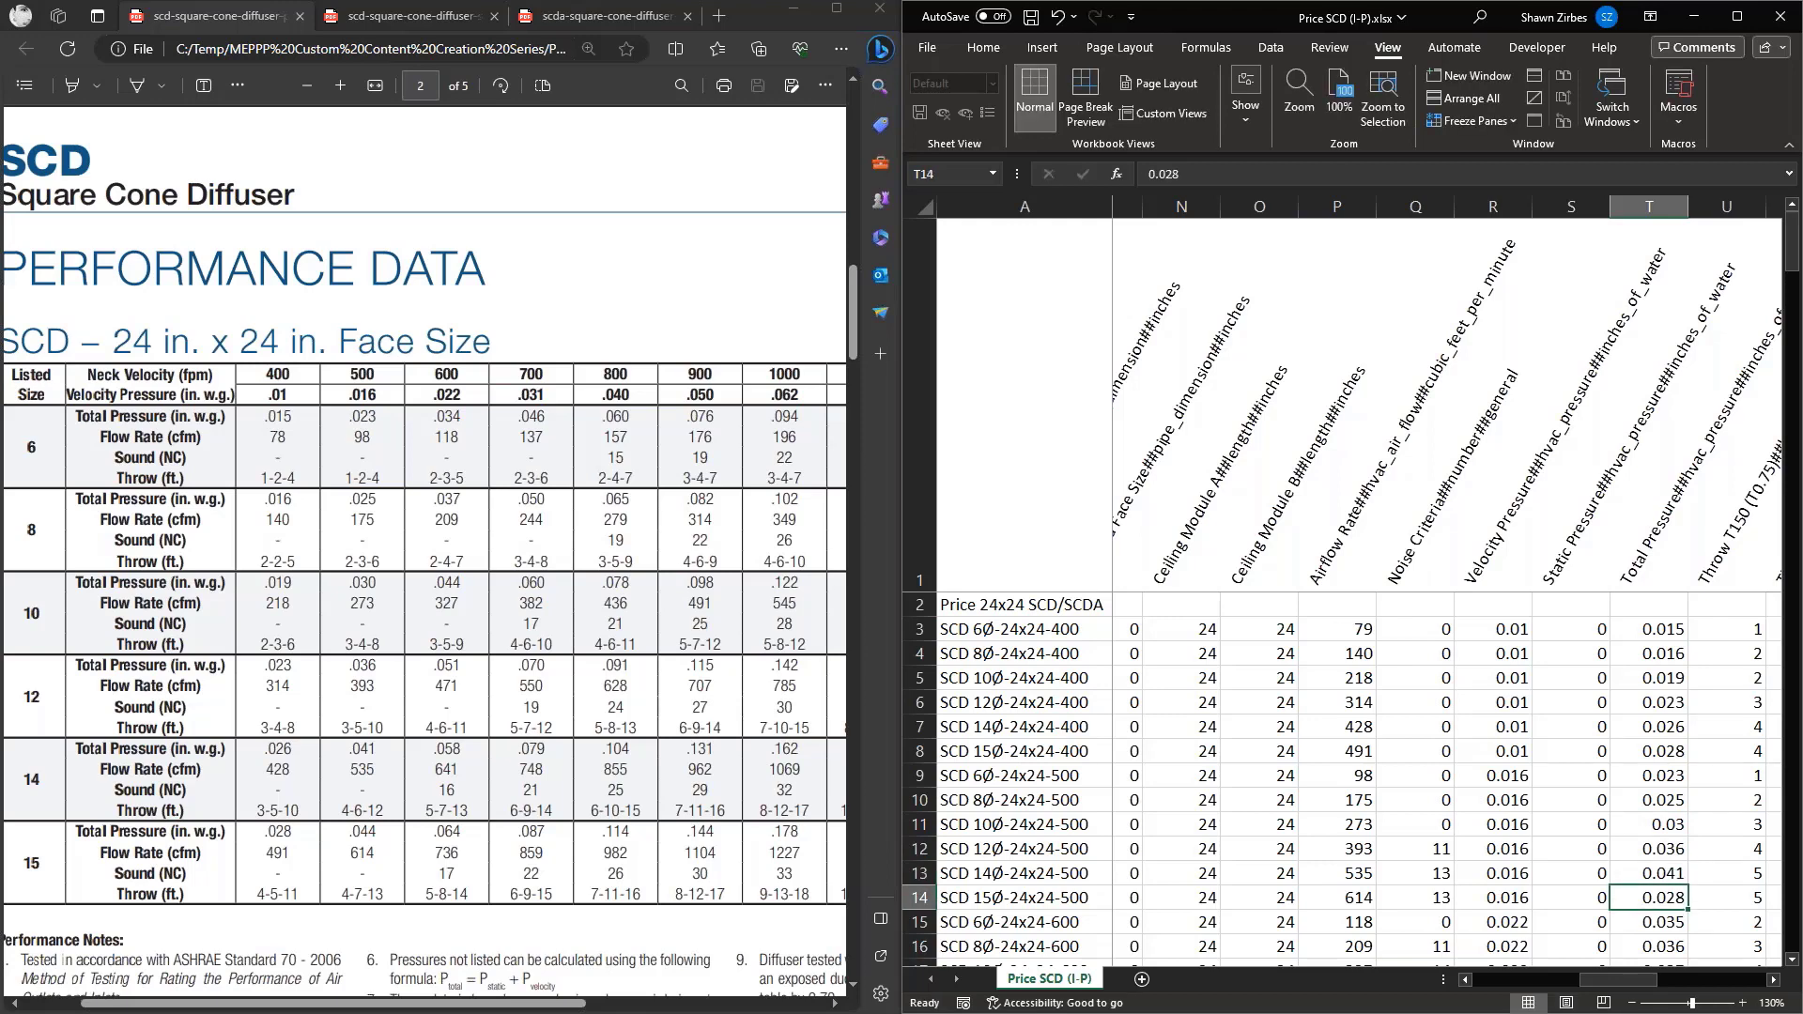
{"action": "type", "text": ".044"}
{"action": "key", "text": "Return"}
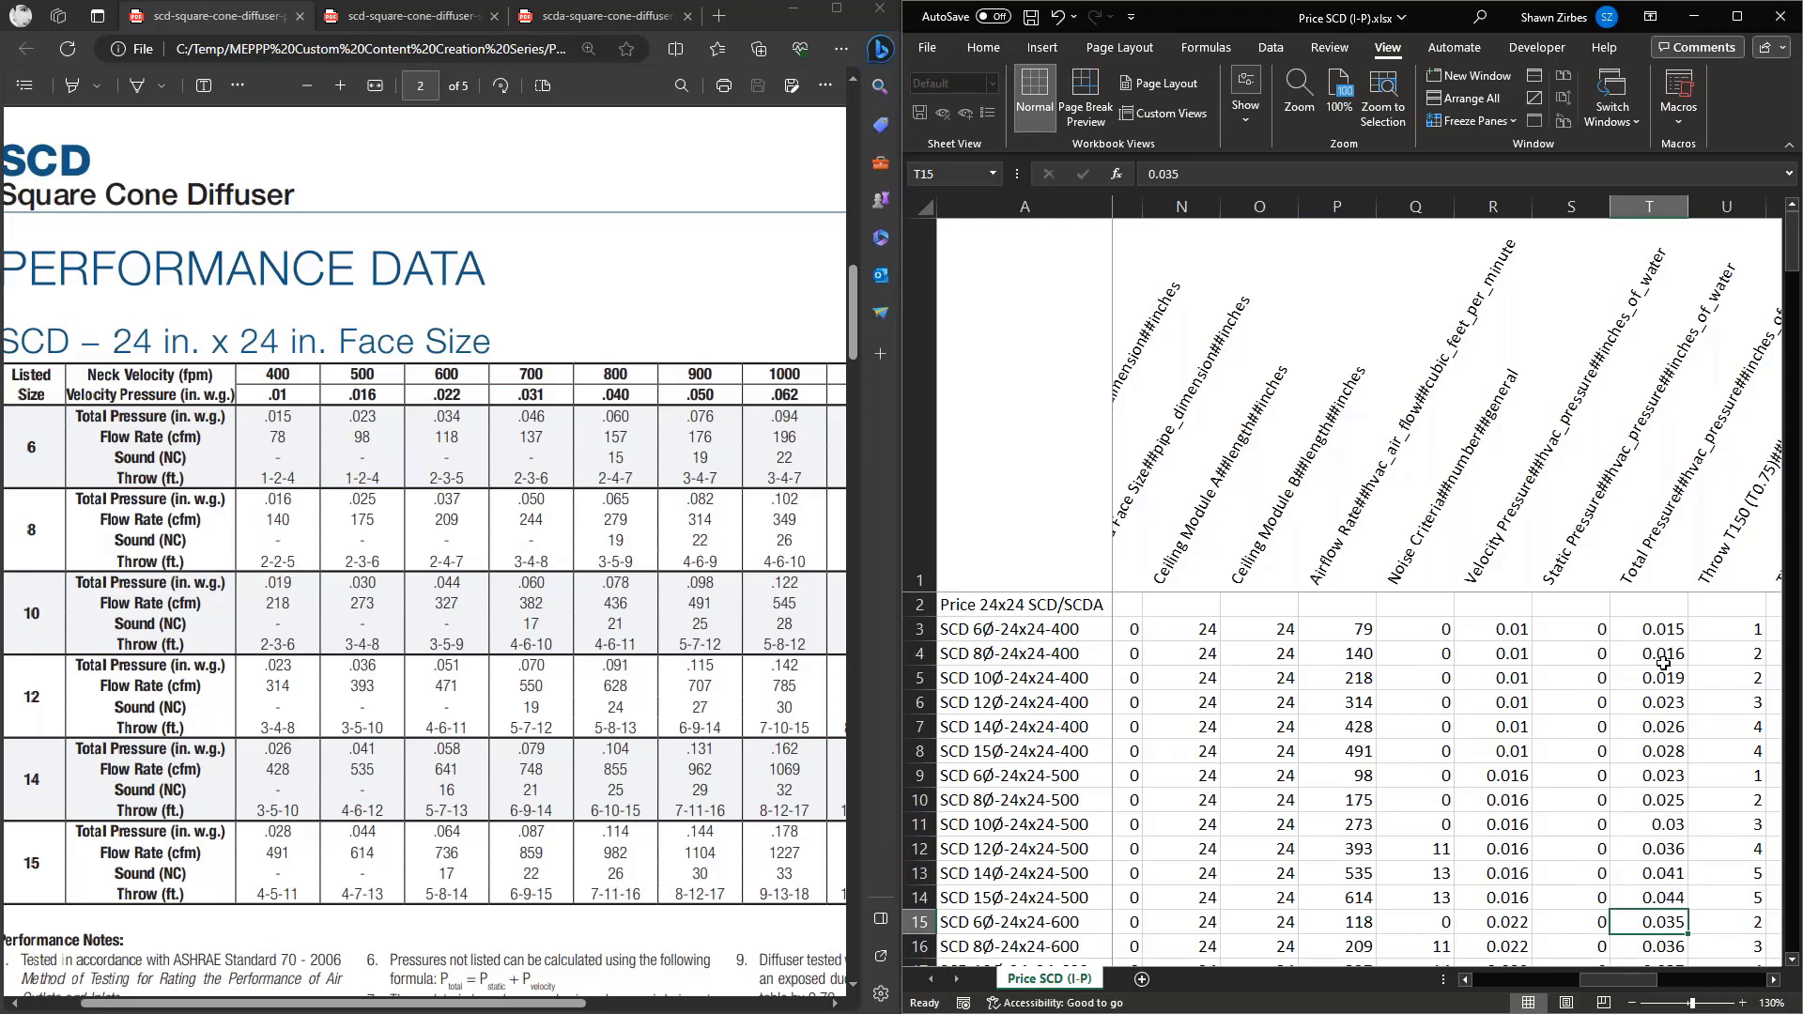
Review the pressure and Noise Criteria columns, and read the datasheet's performance note on blank sound values
{"action": "left_click_drag", "start_coordinate": [1659, 631], "coordinate": [1658, 895]}
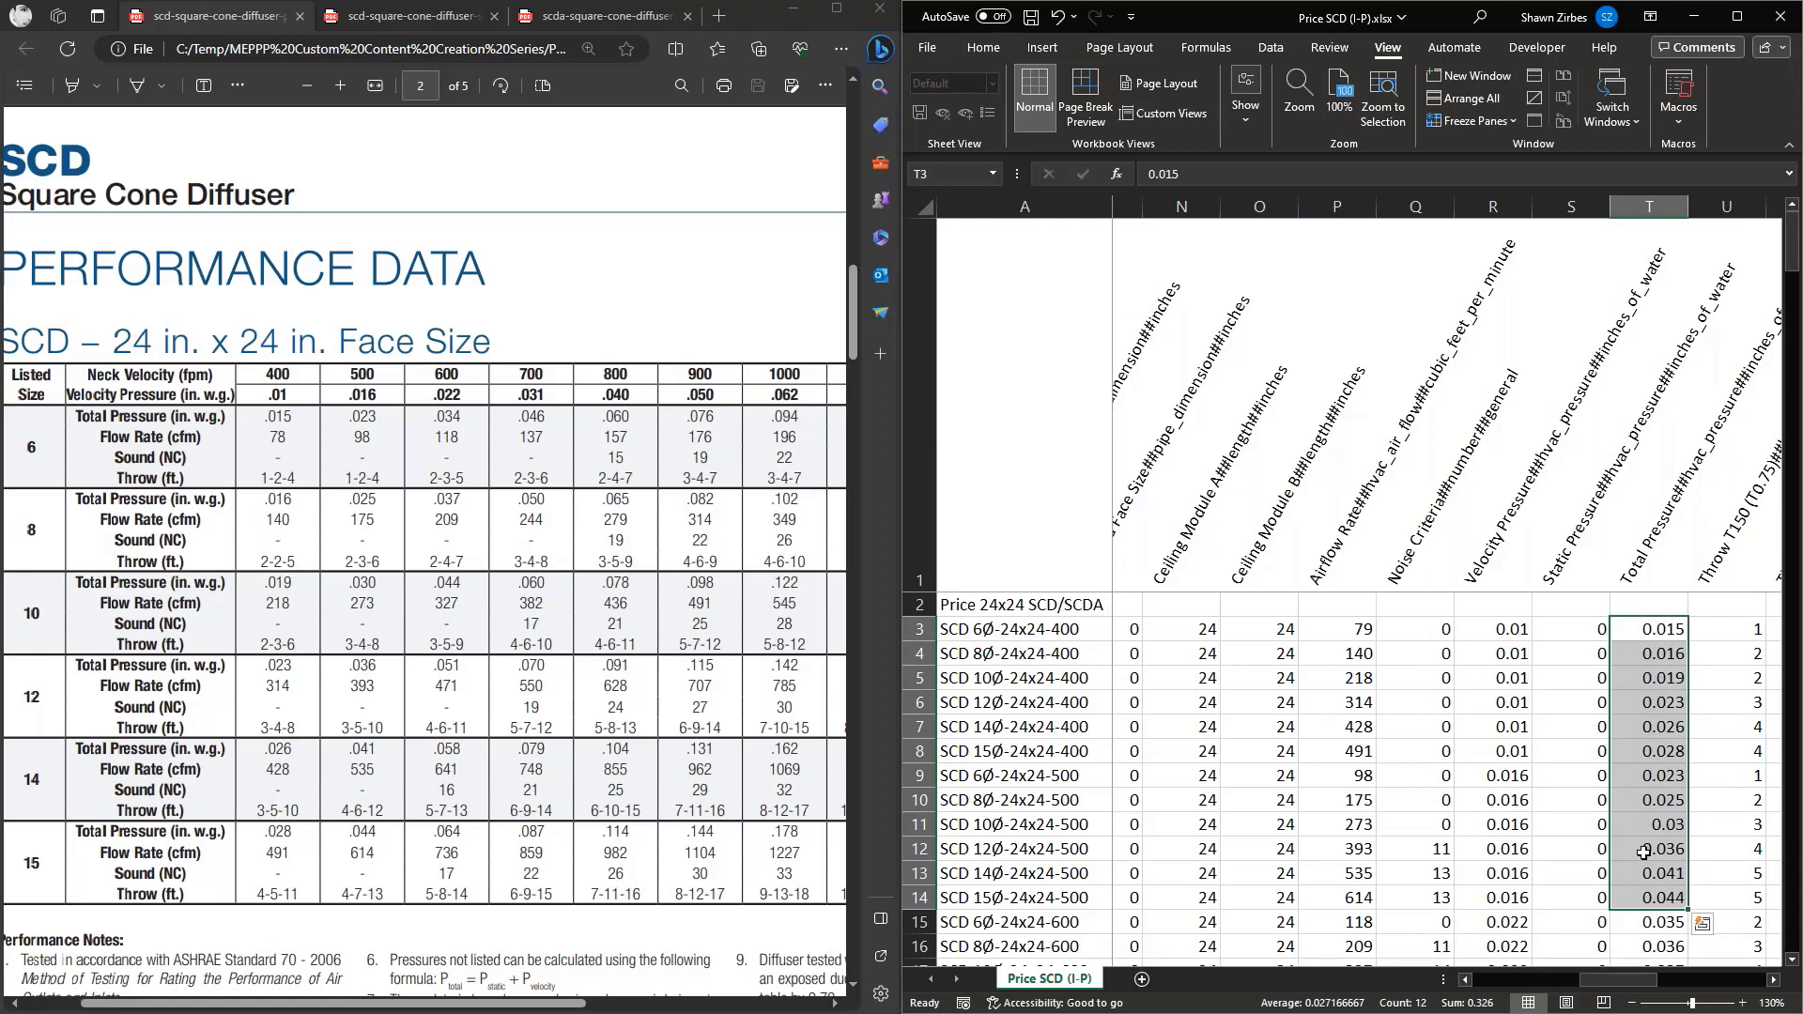
{"action": "left_click", "coordinate": [1507, 628]}
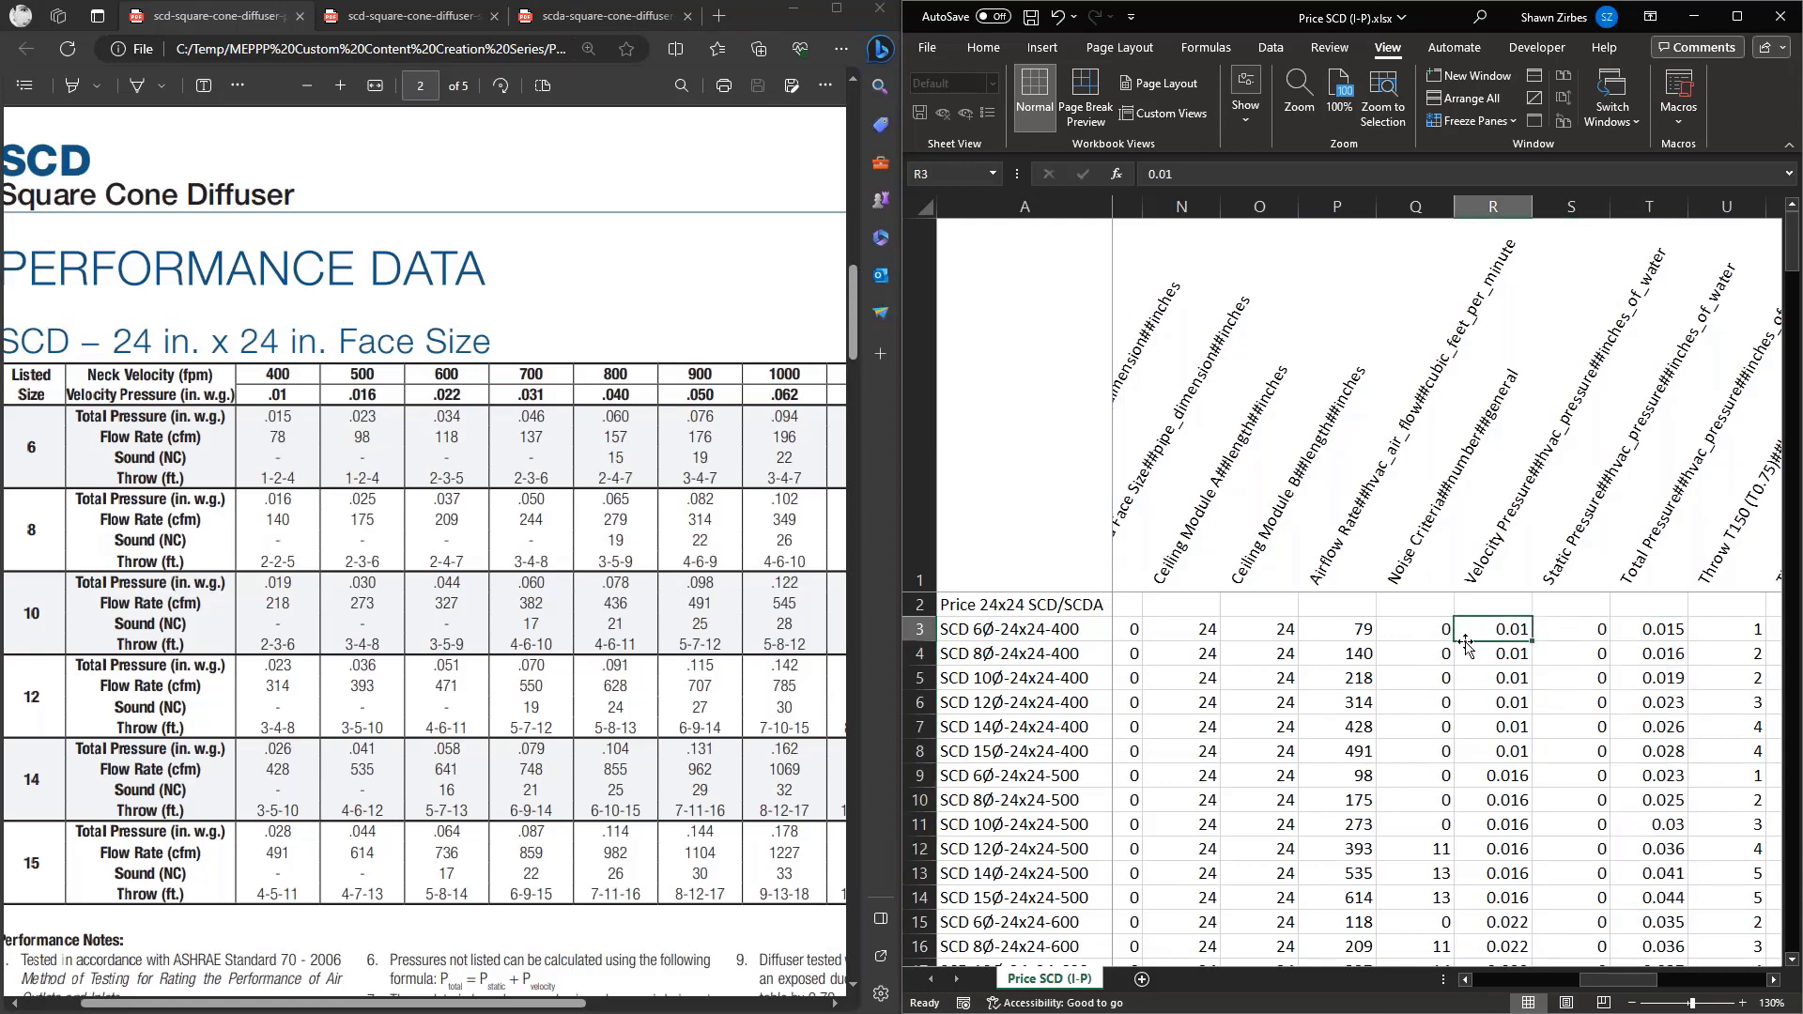
{"action": "left_click", "coordinate": [1428, 631]}
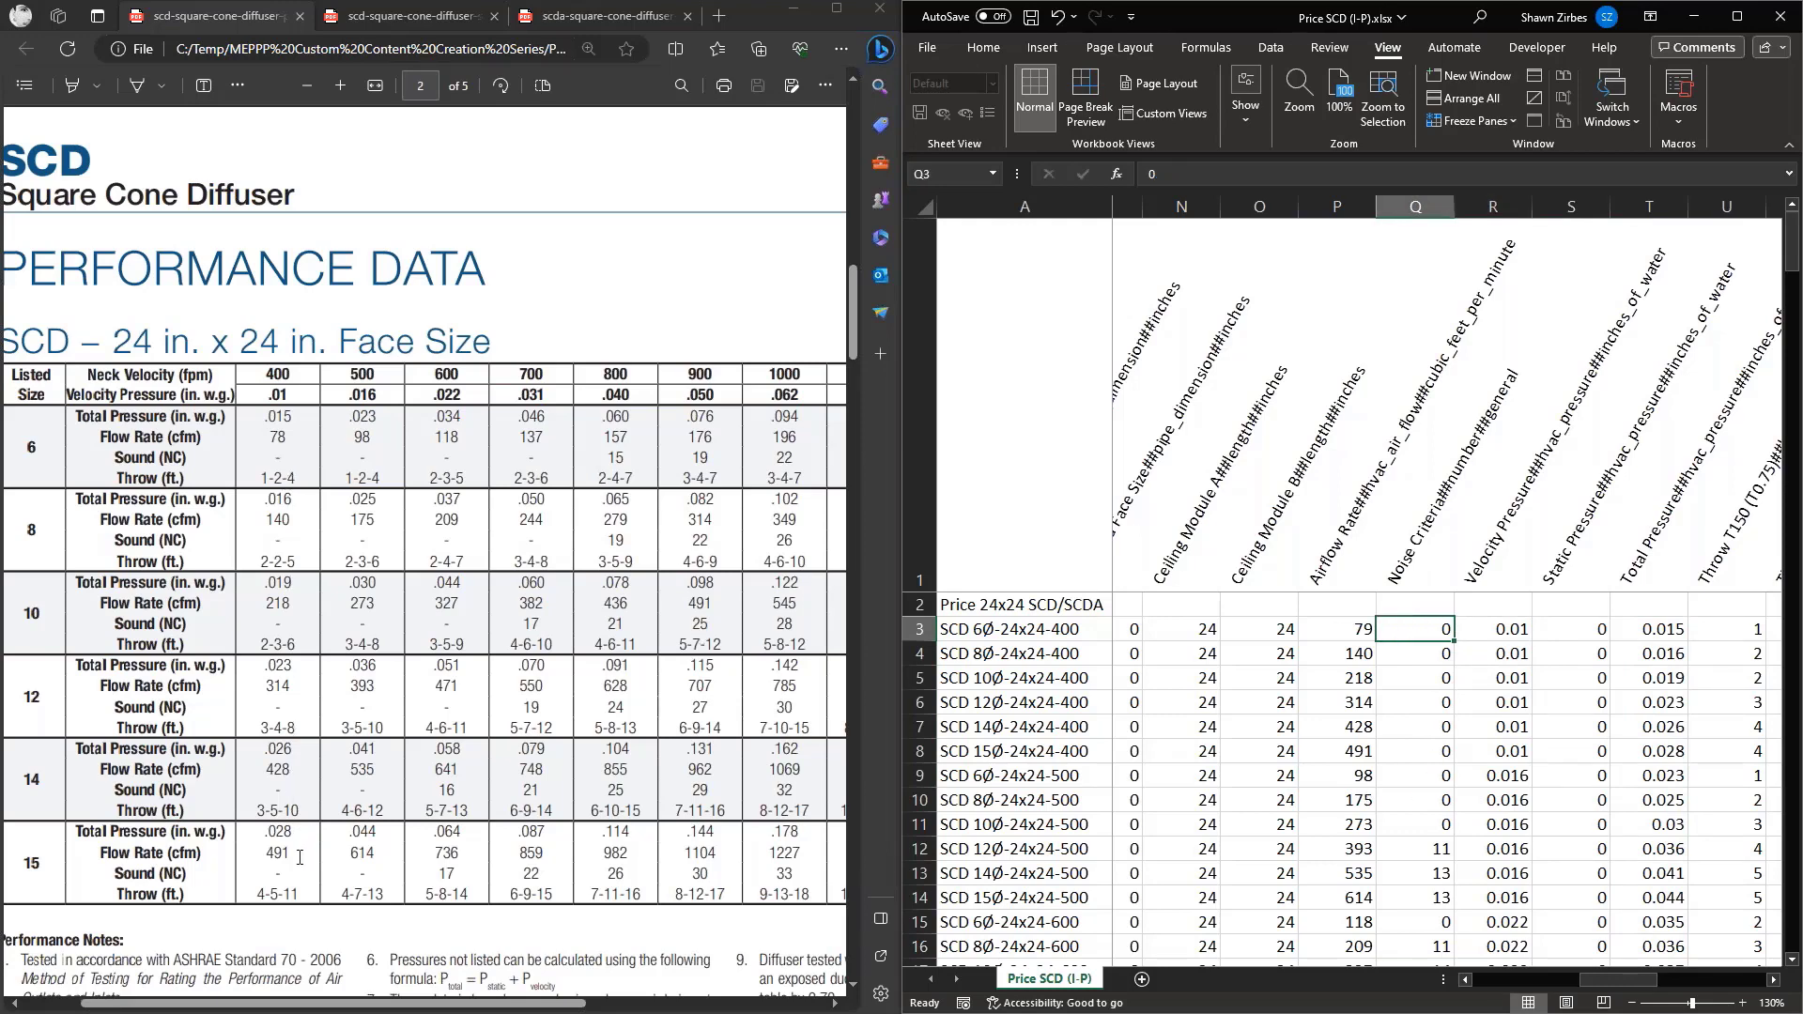
{"action": "scroll", "coordinate": [361, 538], "scroll_direction": "down", "scroll_amount": 5}
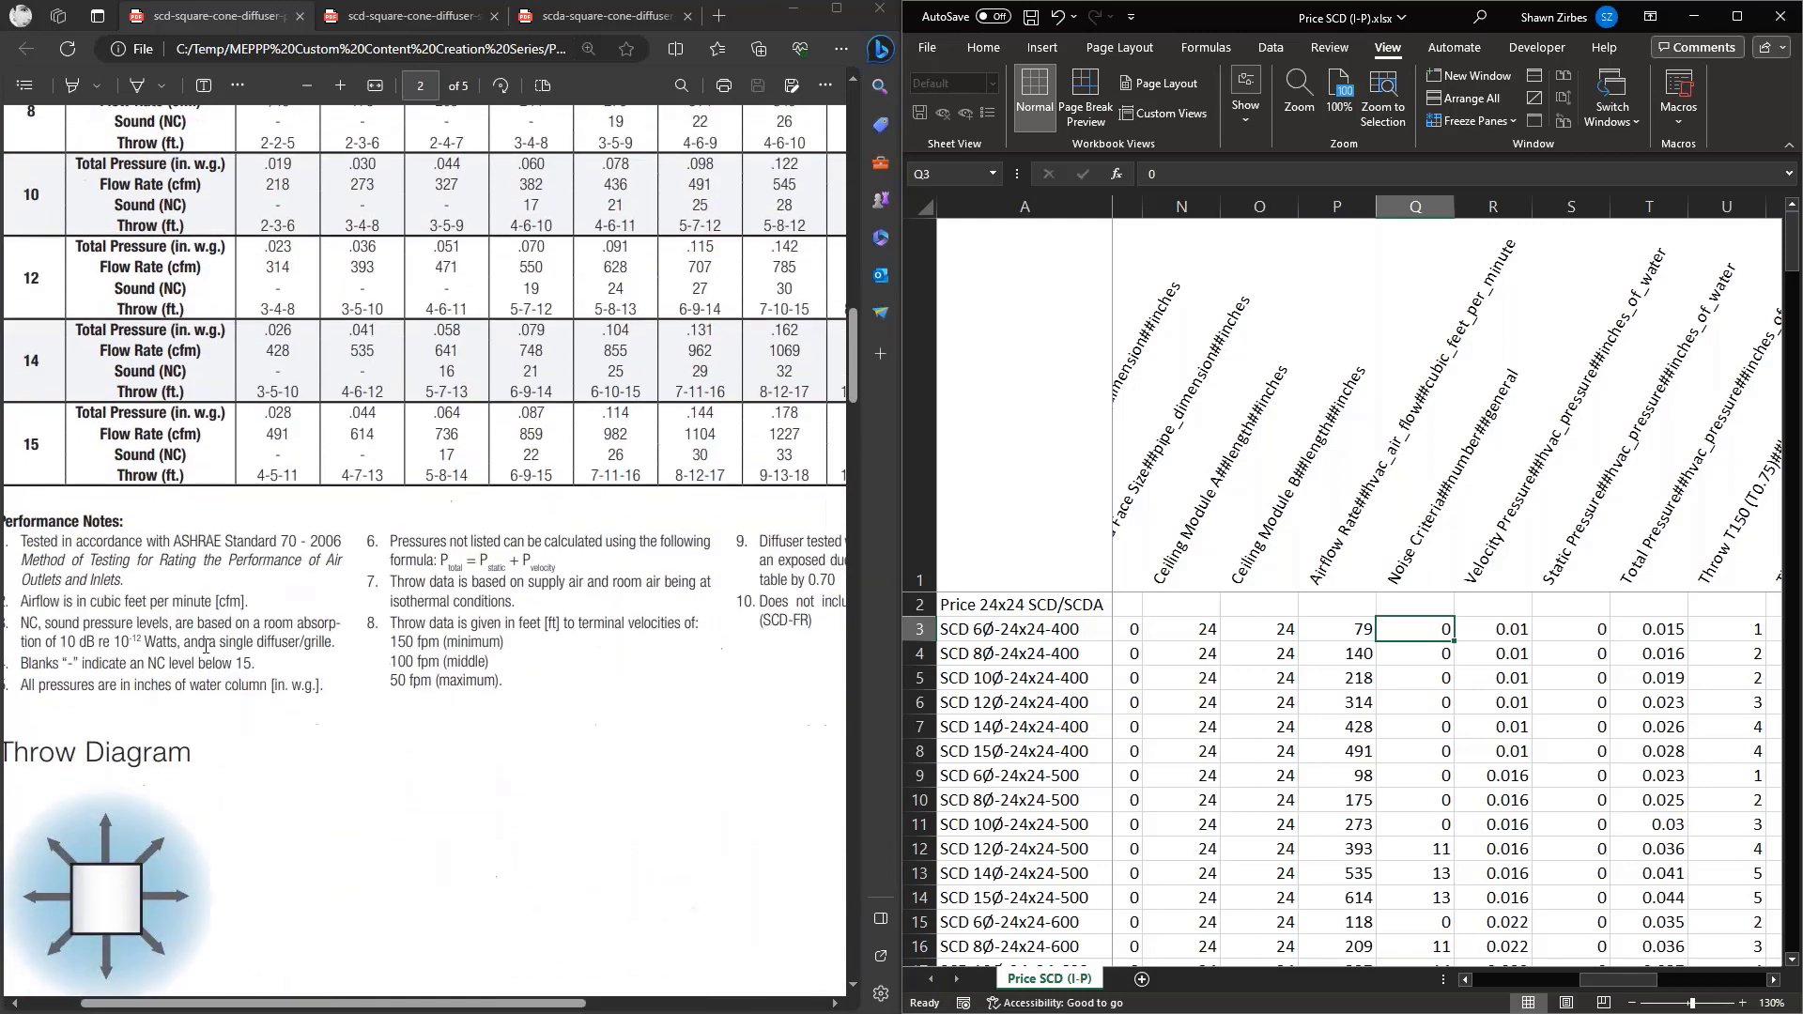
{"action": "double_click", "coordinate": [245, 664]}
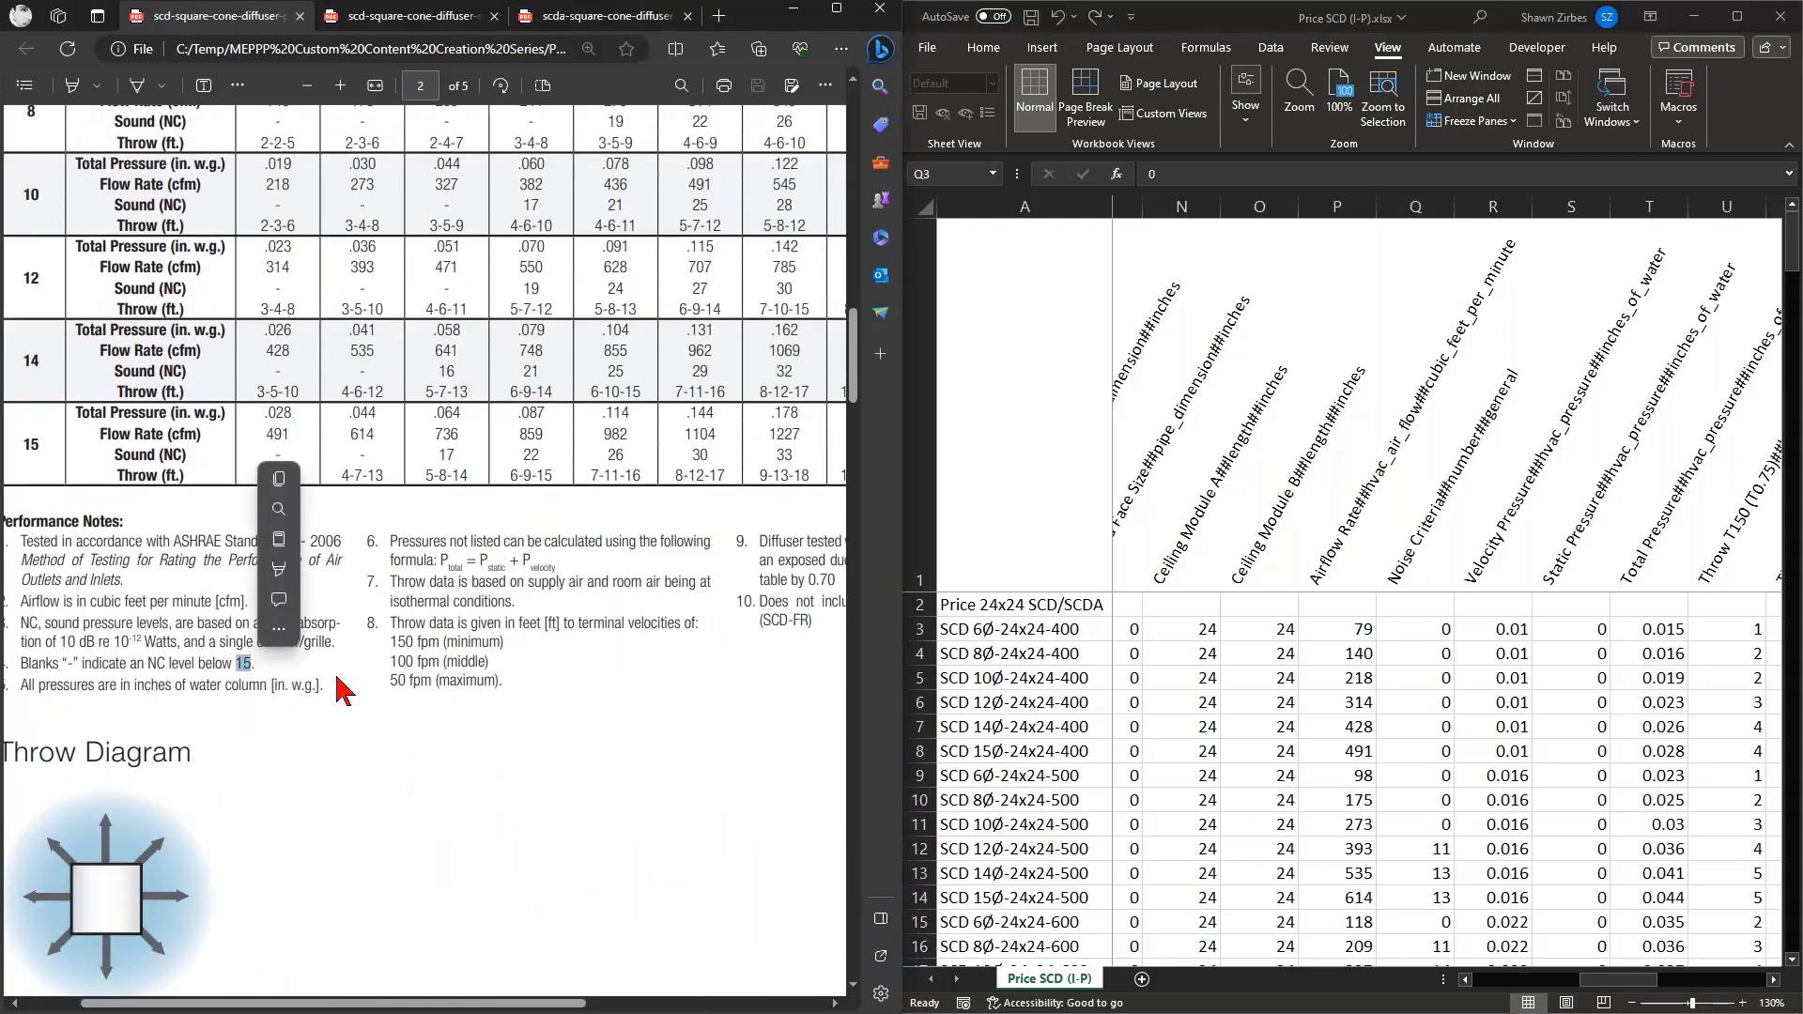
{"action": "scroll", "coordinate": [347, 693], "scroll_direction": "up", "scroll_amount": 3}
{"action": "scroll", "coordinate": [303, 520], "scroll_direction": "up", "scroll_amount": 2}
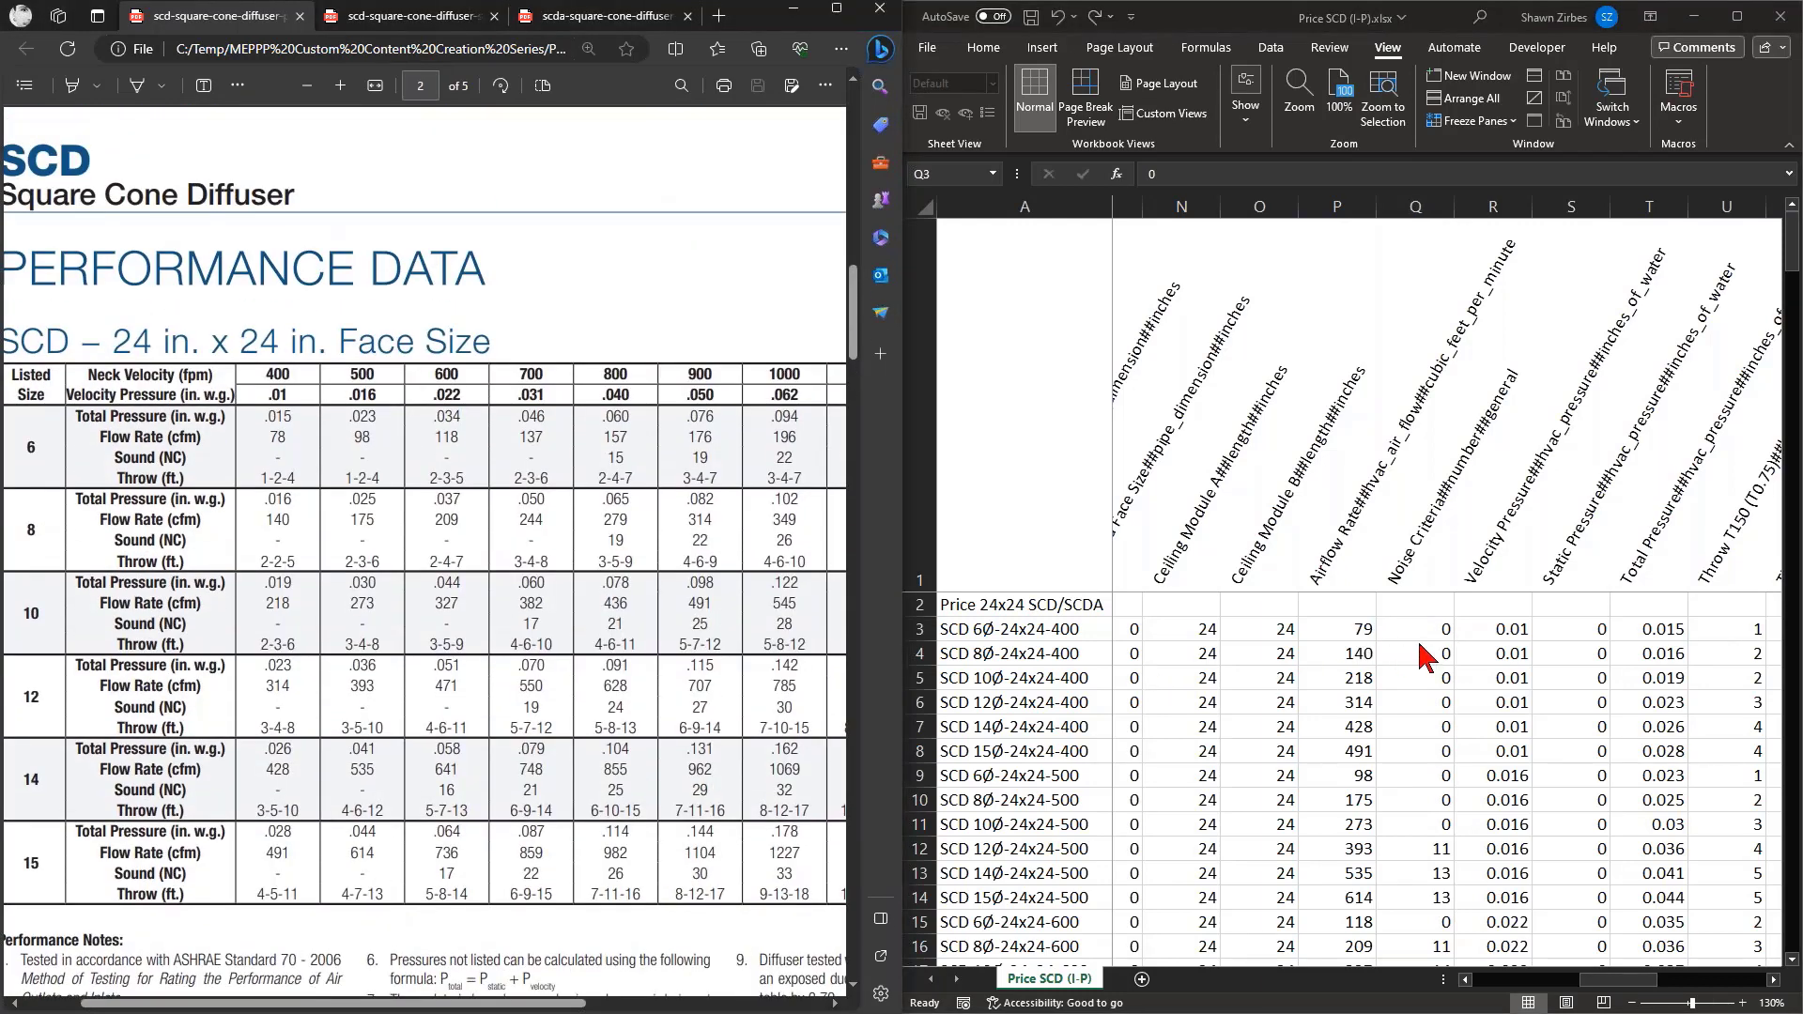
Fill the Noise Criteria value 0 down from Q11 through Q18 for the 24x24 rows at 500 and 600 fpm
{"action": "left_click", "coordinate": [1447, 838]}
{"action": "left_click", "coordinate": [1447, 840]}
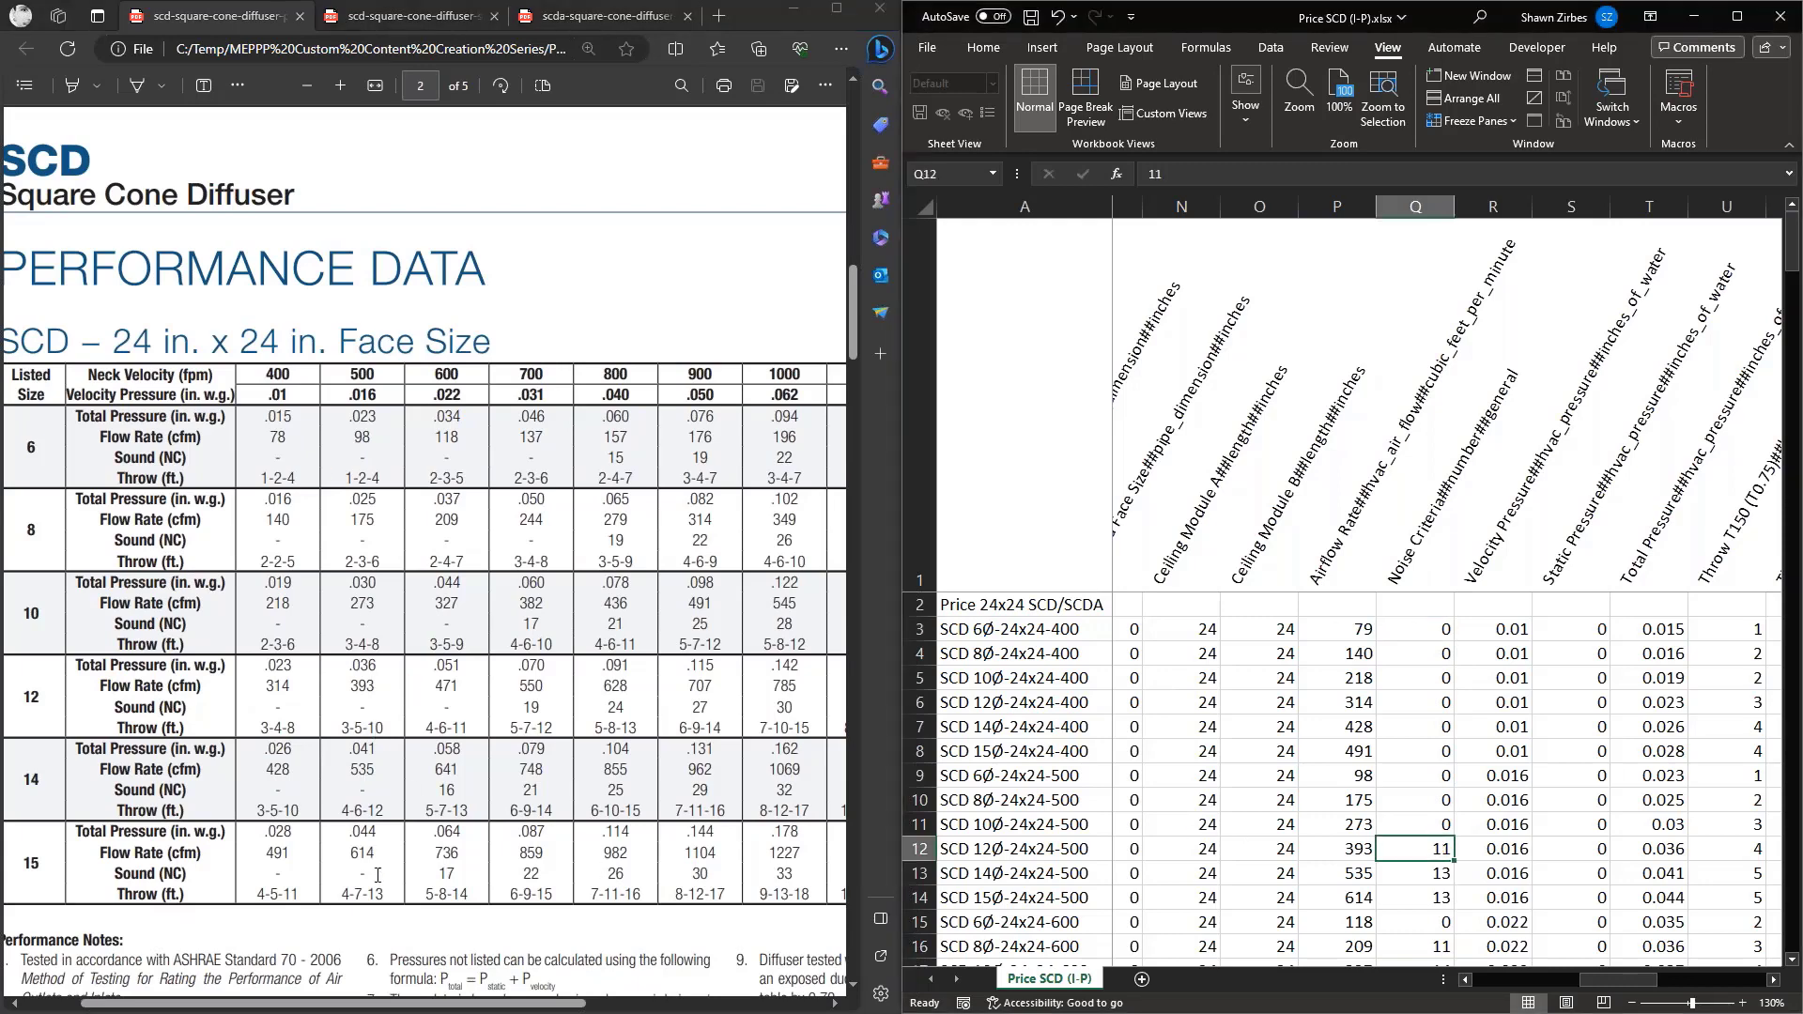
{"action": "left_click_drag", "start_coordinate": [1438, 830], "coordinate": [1451, 904]}
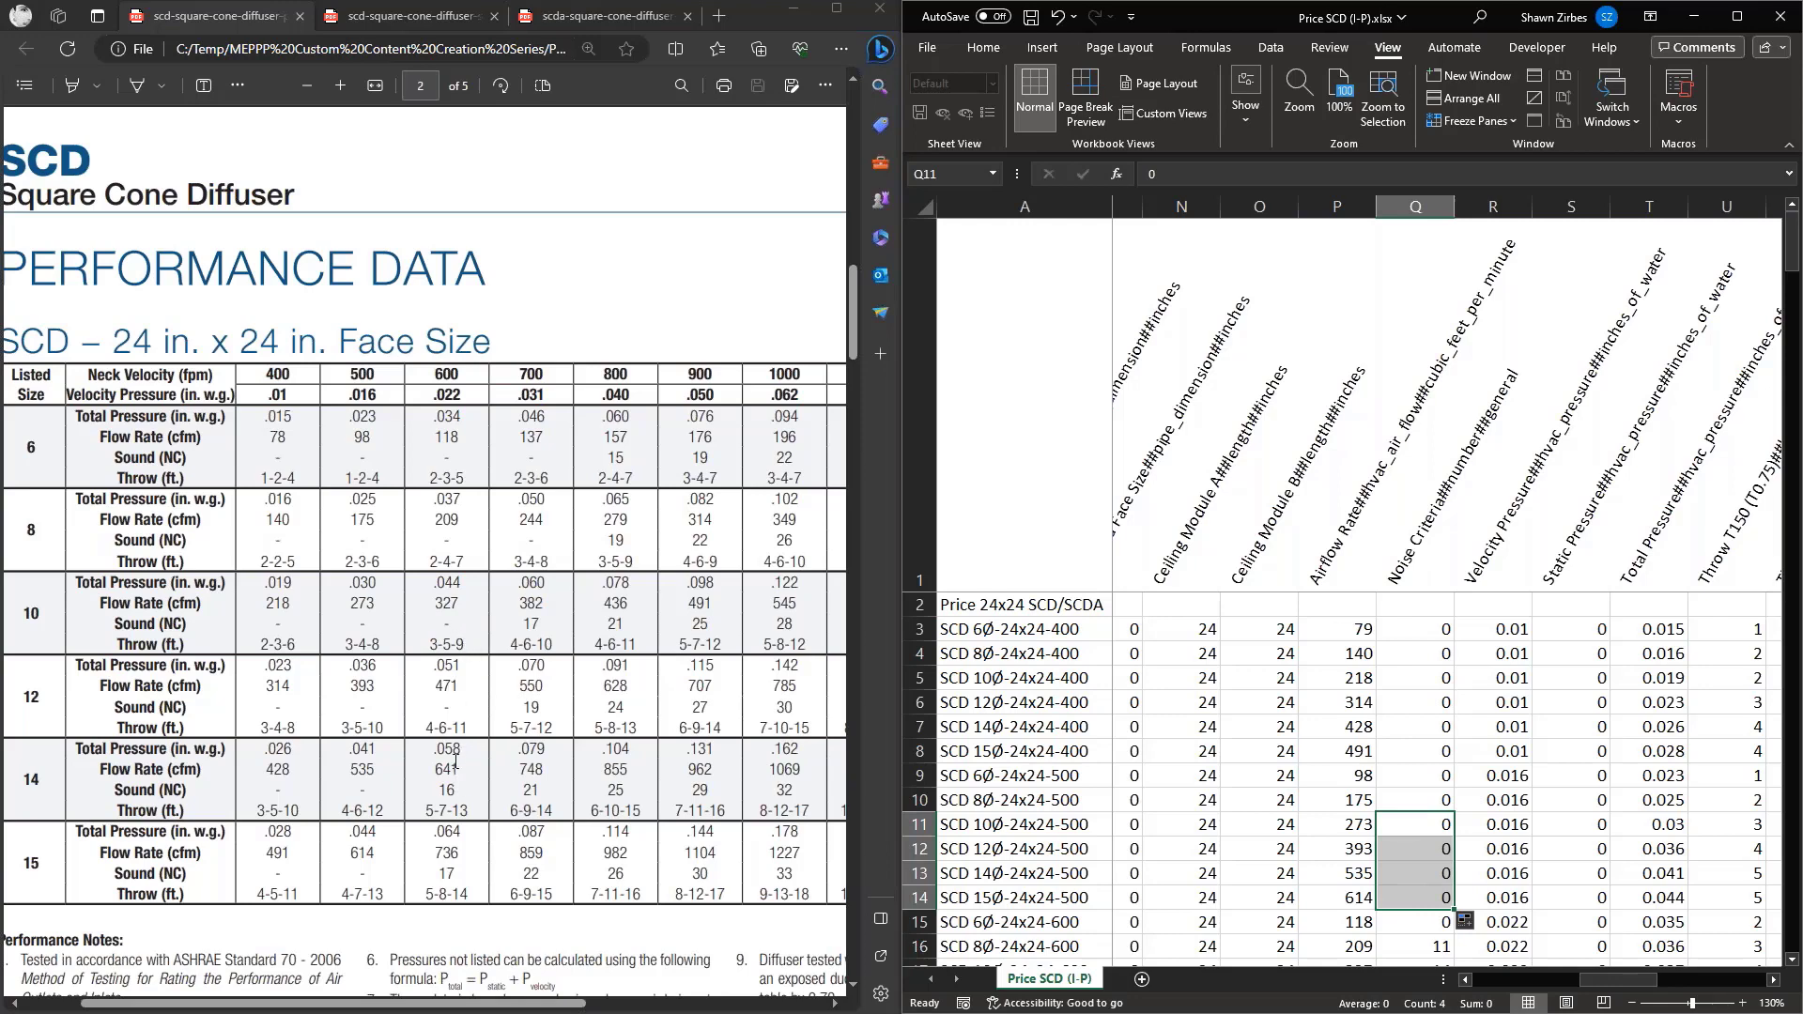
{"action": "scroll", "coordinate": [1287, 865], "scroll_direction": "down", "scroll_amount": 3}
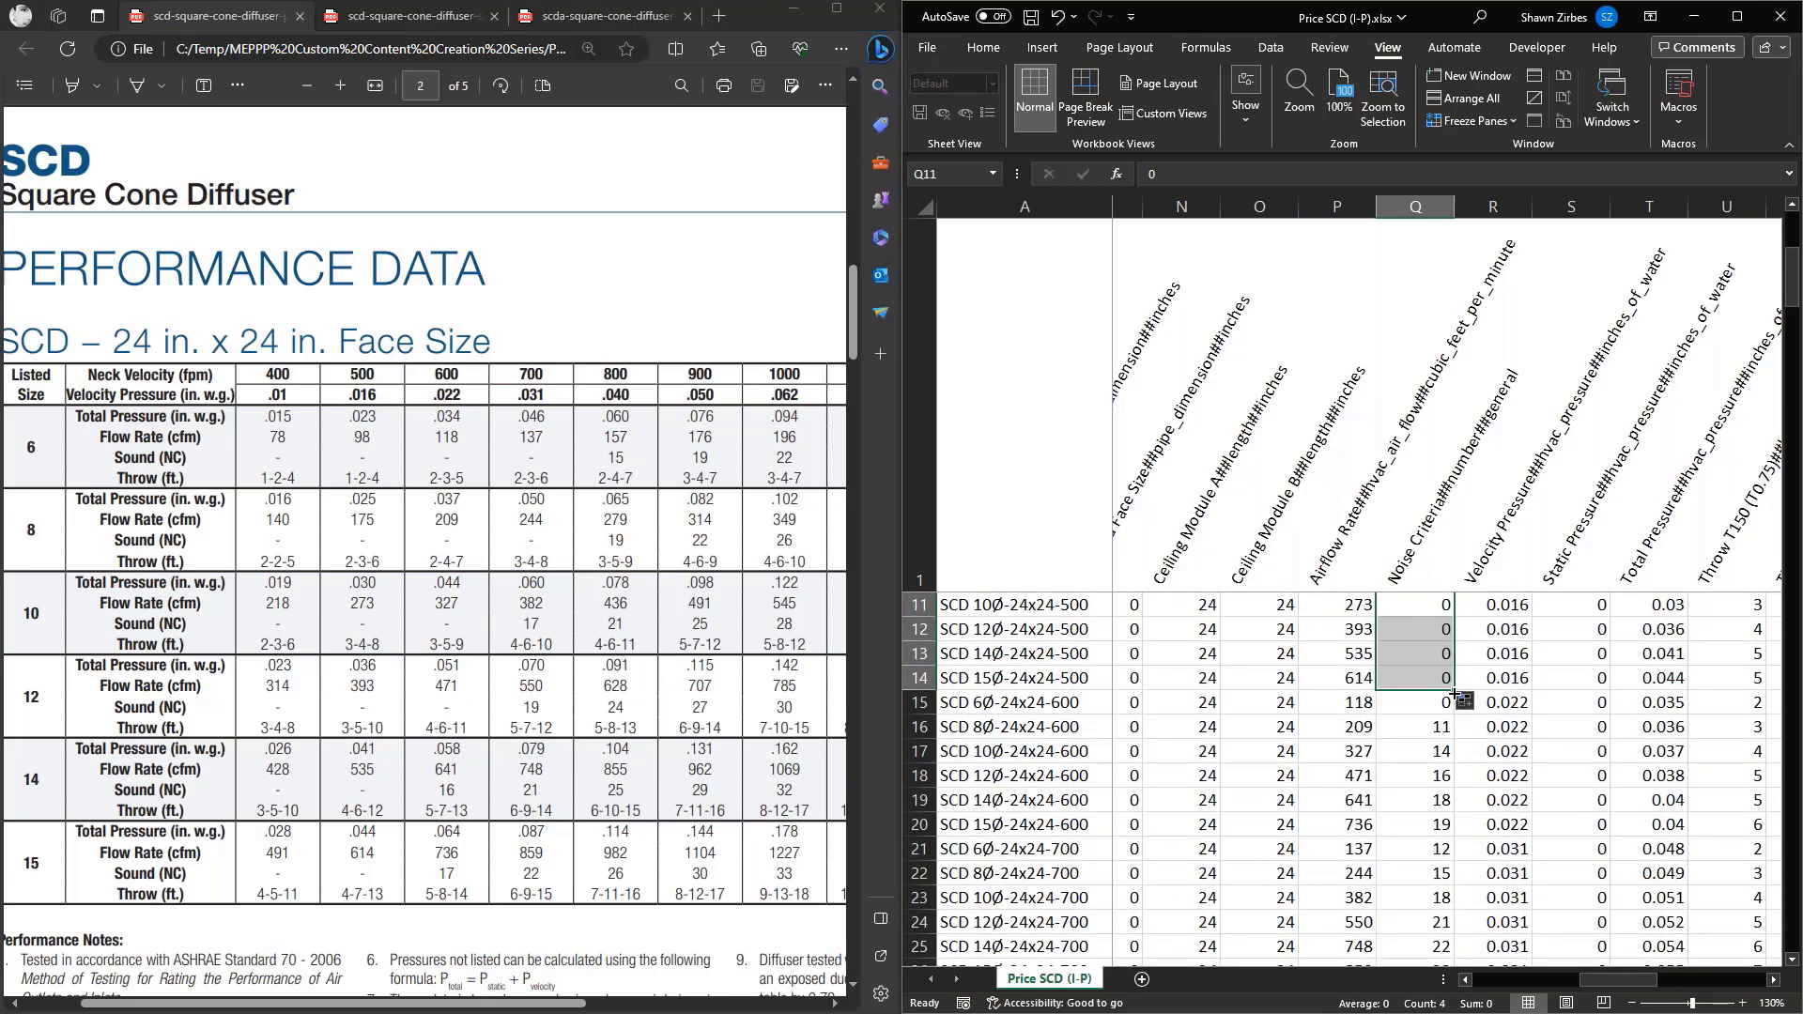
{"action": "left_click_drag", "start_coordinate": [1454, 695], "coordinate": [1452, 785]}
Set the Noise Criteria for the size 14 and 15 24x24 rows at 600 fpm in Q19:Q20 to 16 and 17
{"action": "left_click", "coordinate": [1424, 800]}
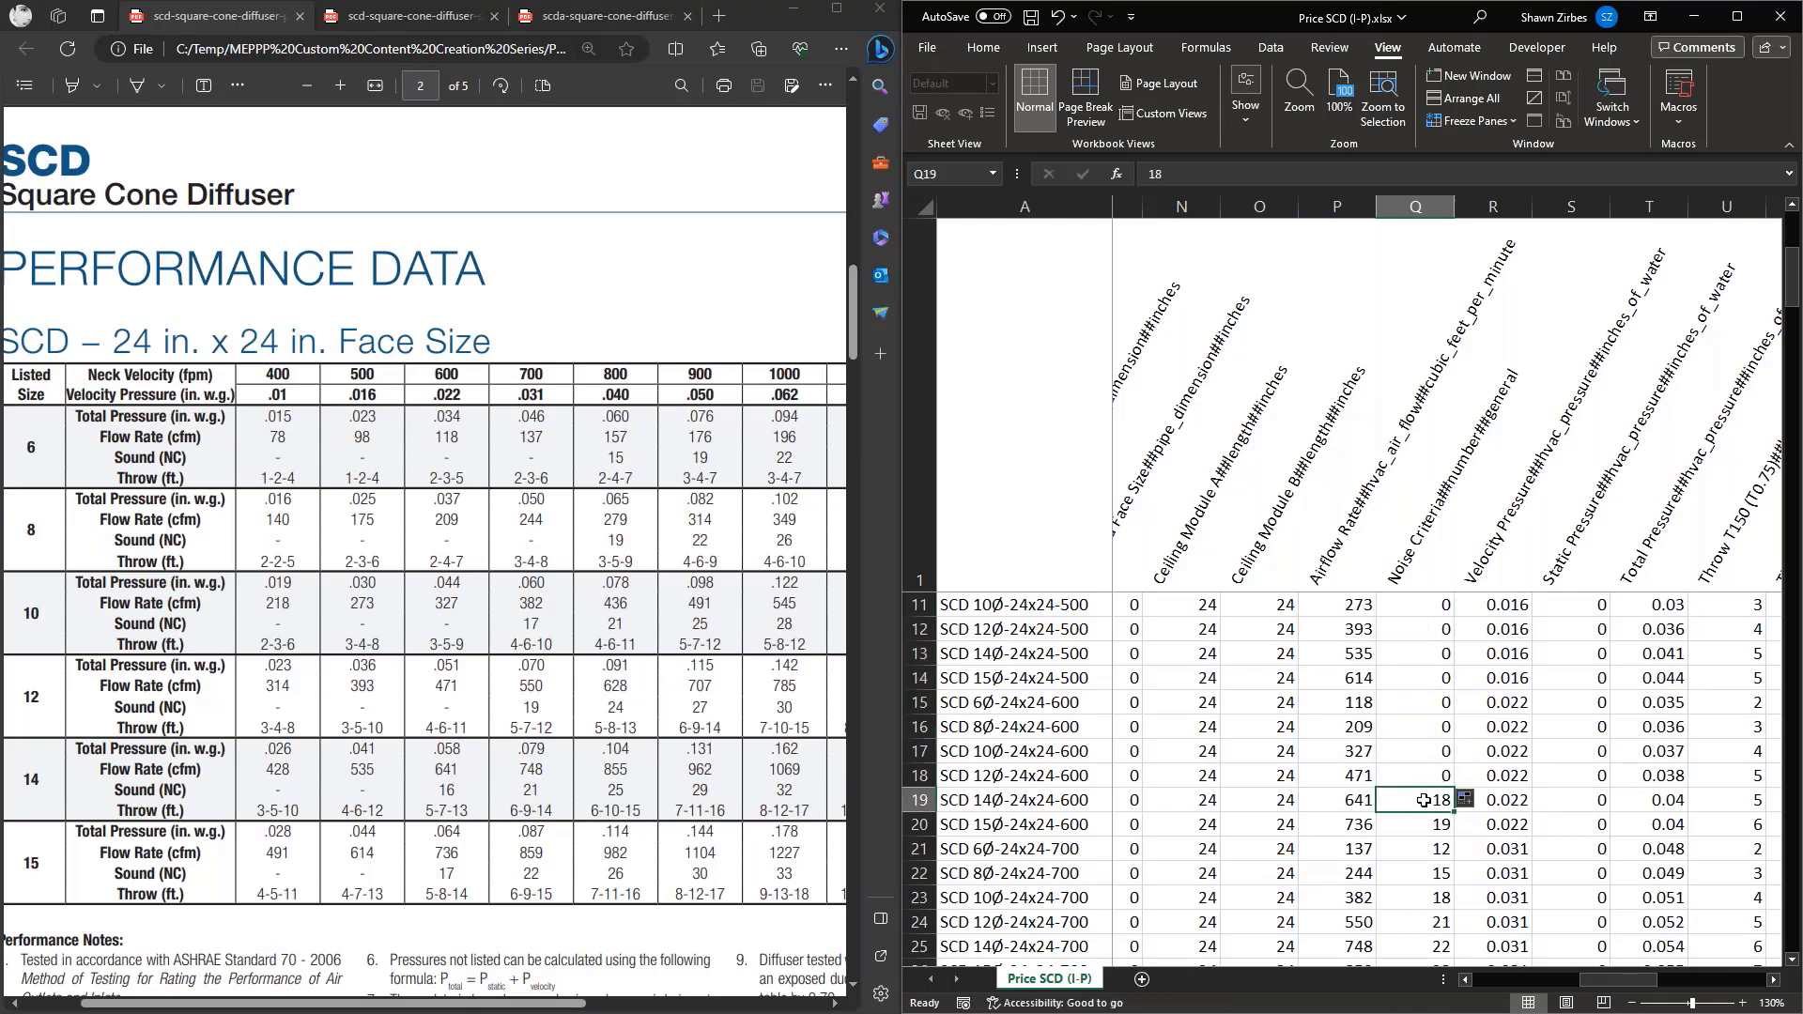
{"action": "type", "text": "16"}
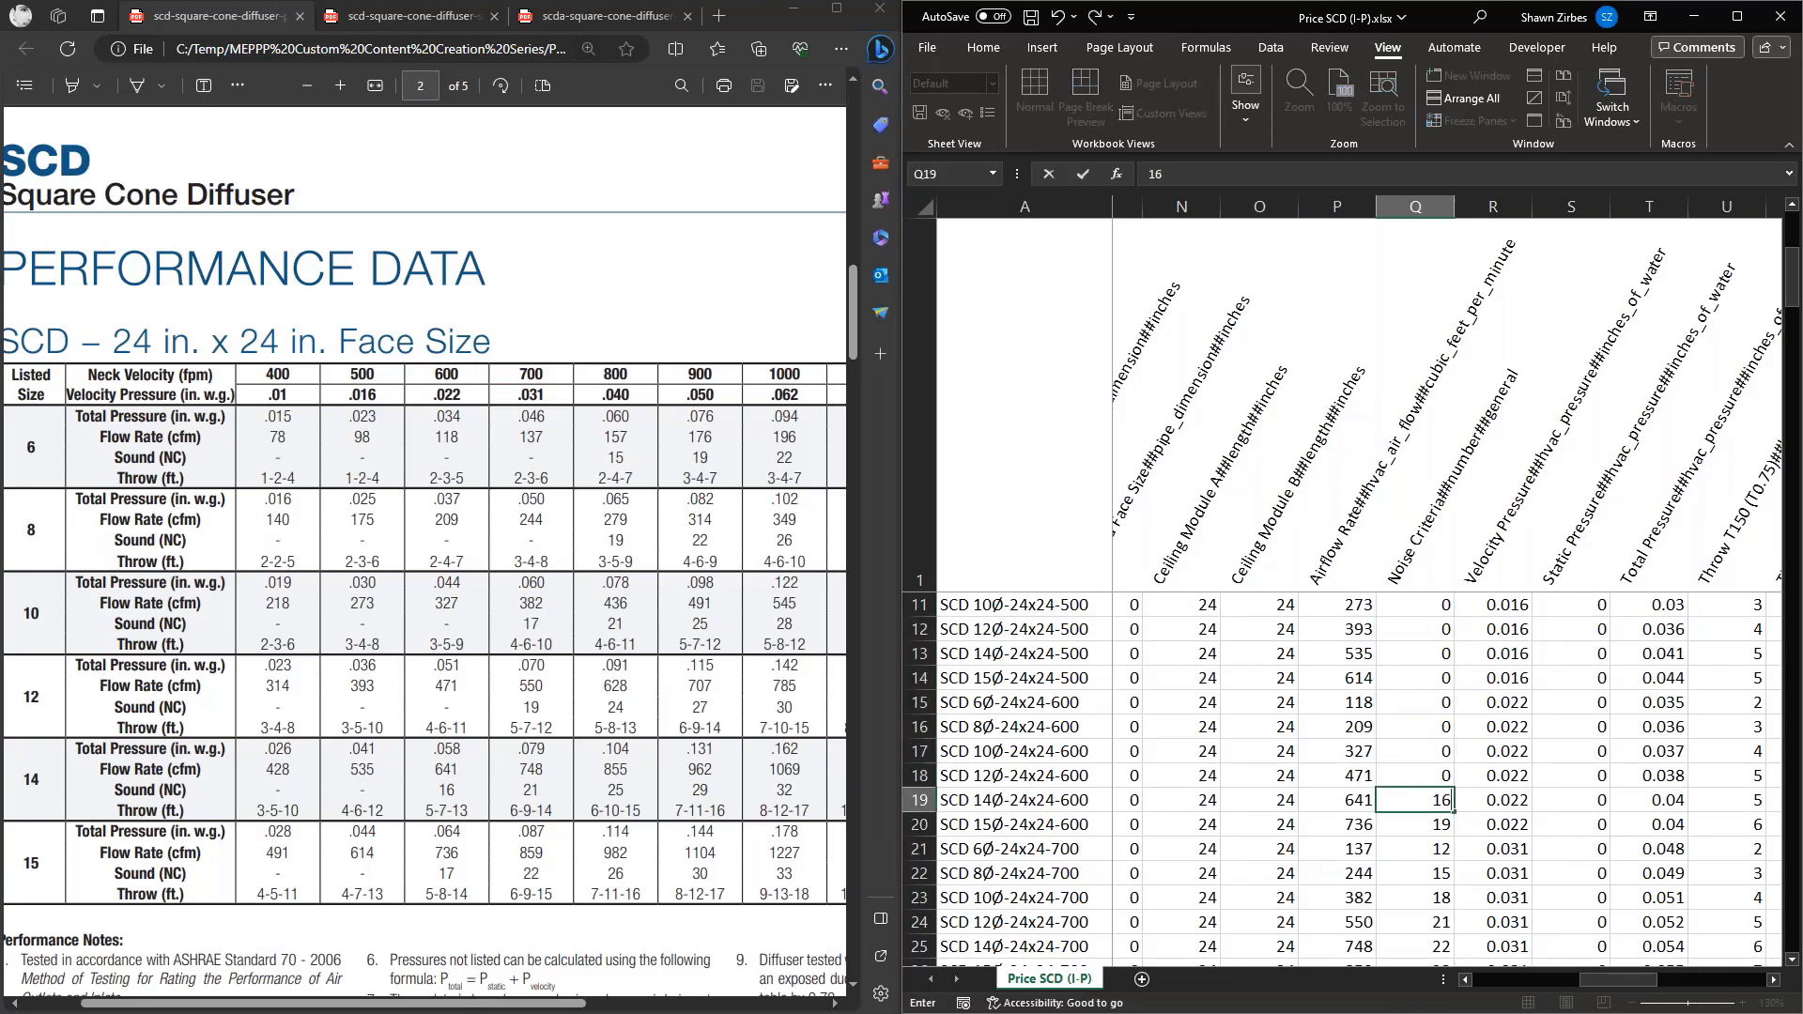
{"action": "key", "text": "Return"}
{"action": "type", "text": "17"}
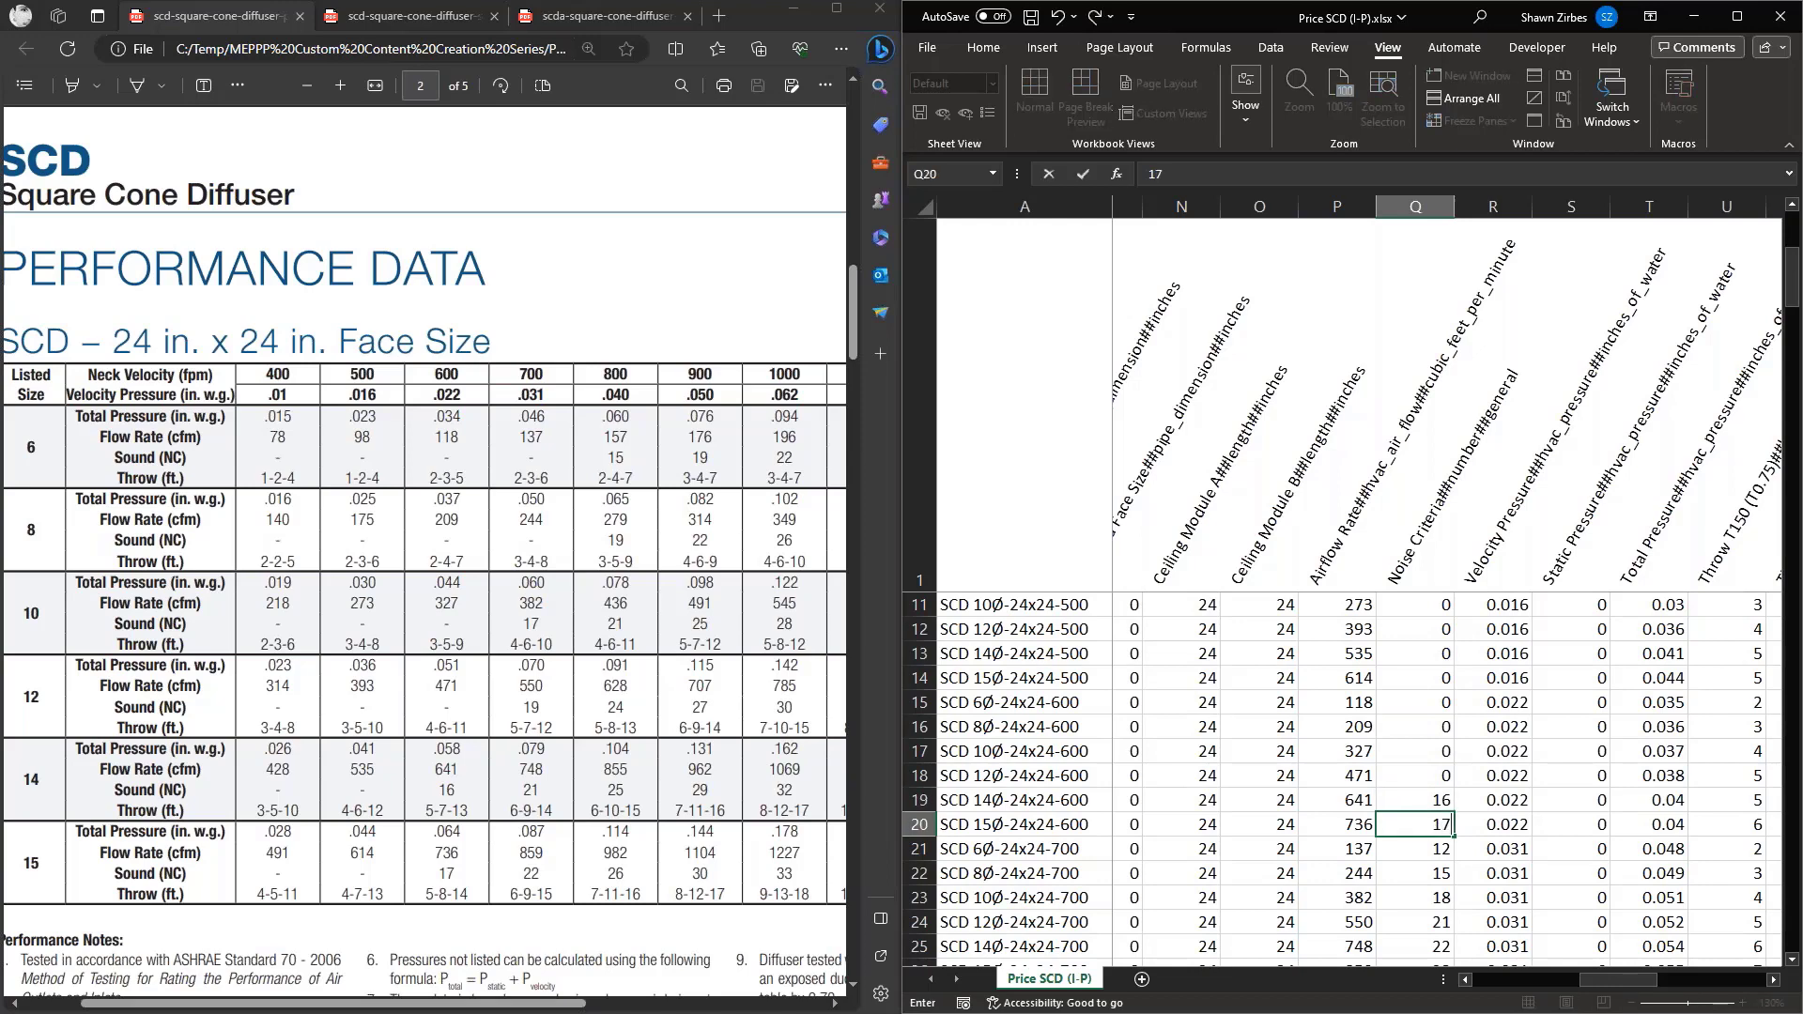
{"action": "key", "text": "Return"}
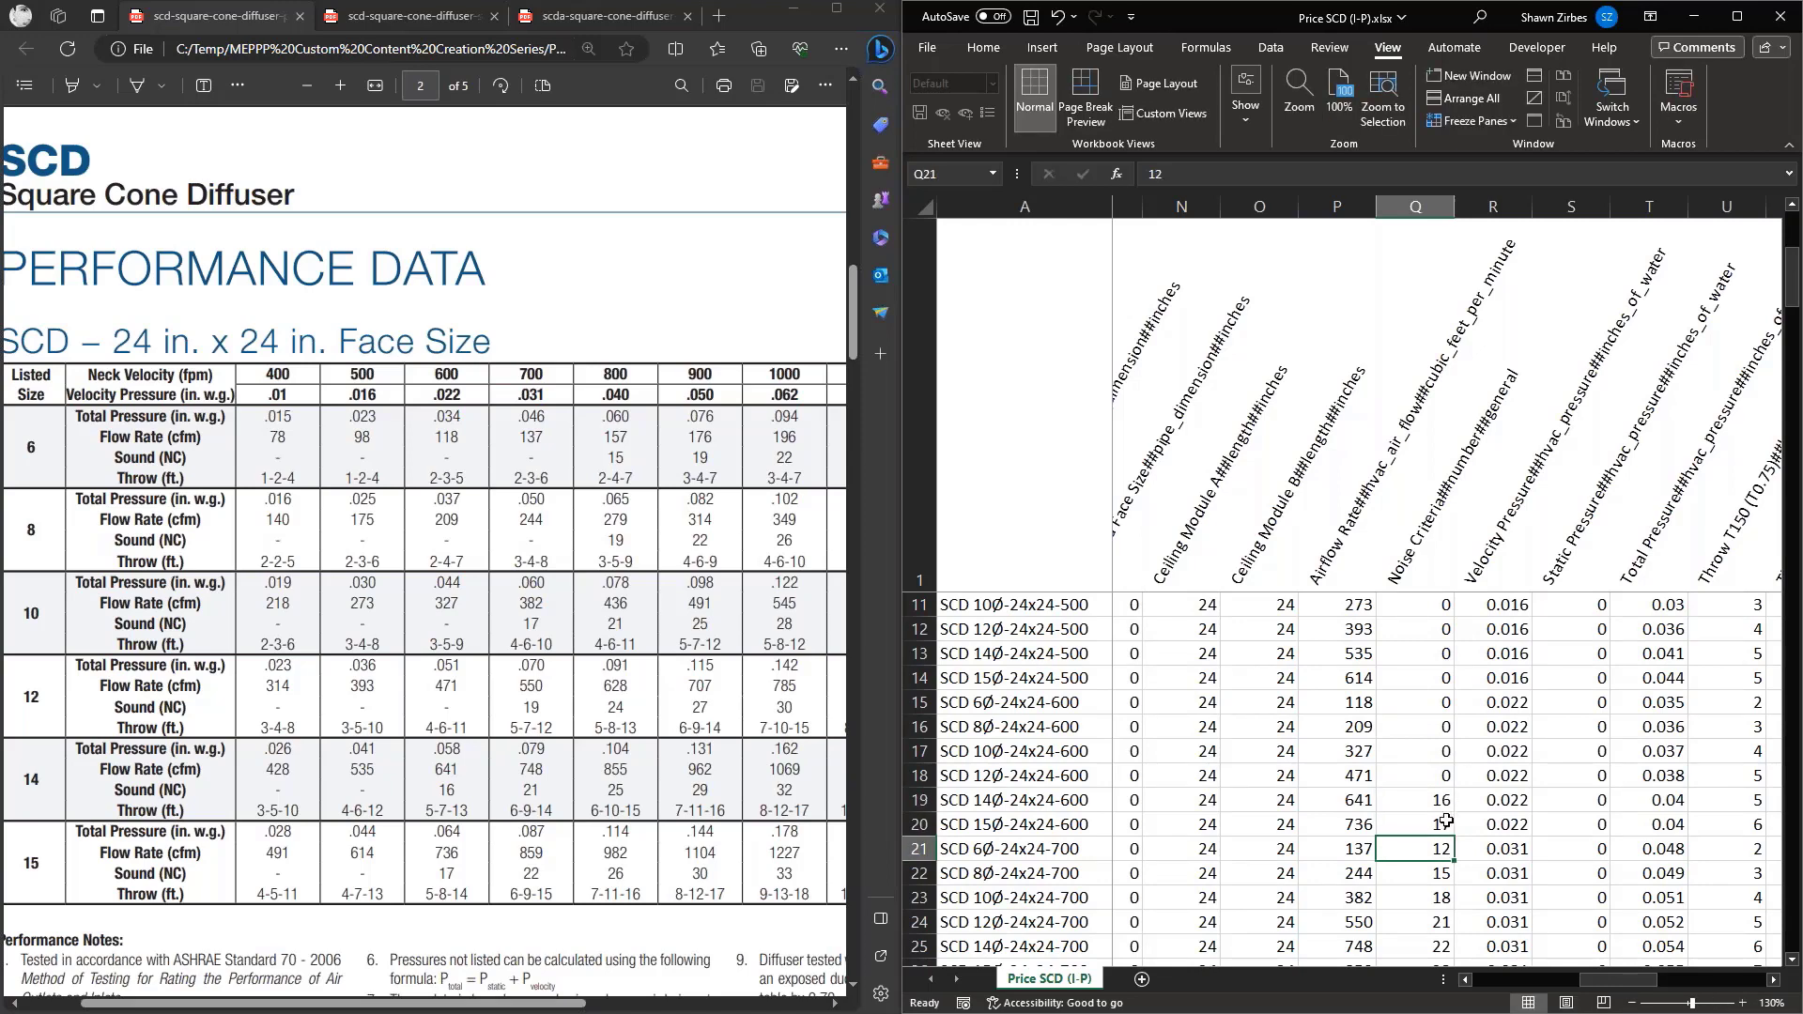
{"action": "scroll", "coordinate": [1432, 814], "scroll_direction": "up", "scroll_amount": 1}
{"action": "scroll", "coordinate": [1431, 814], "scroll_direction": "up", "scroll_amount": 3}
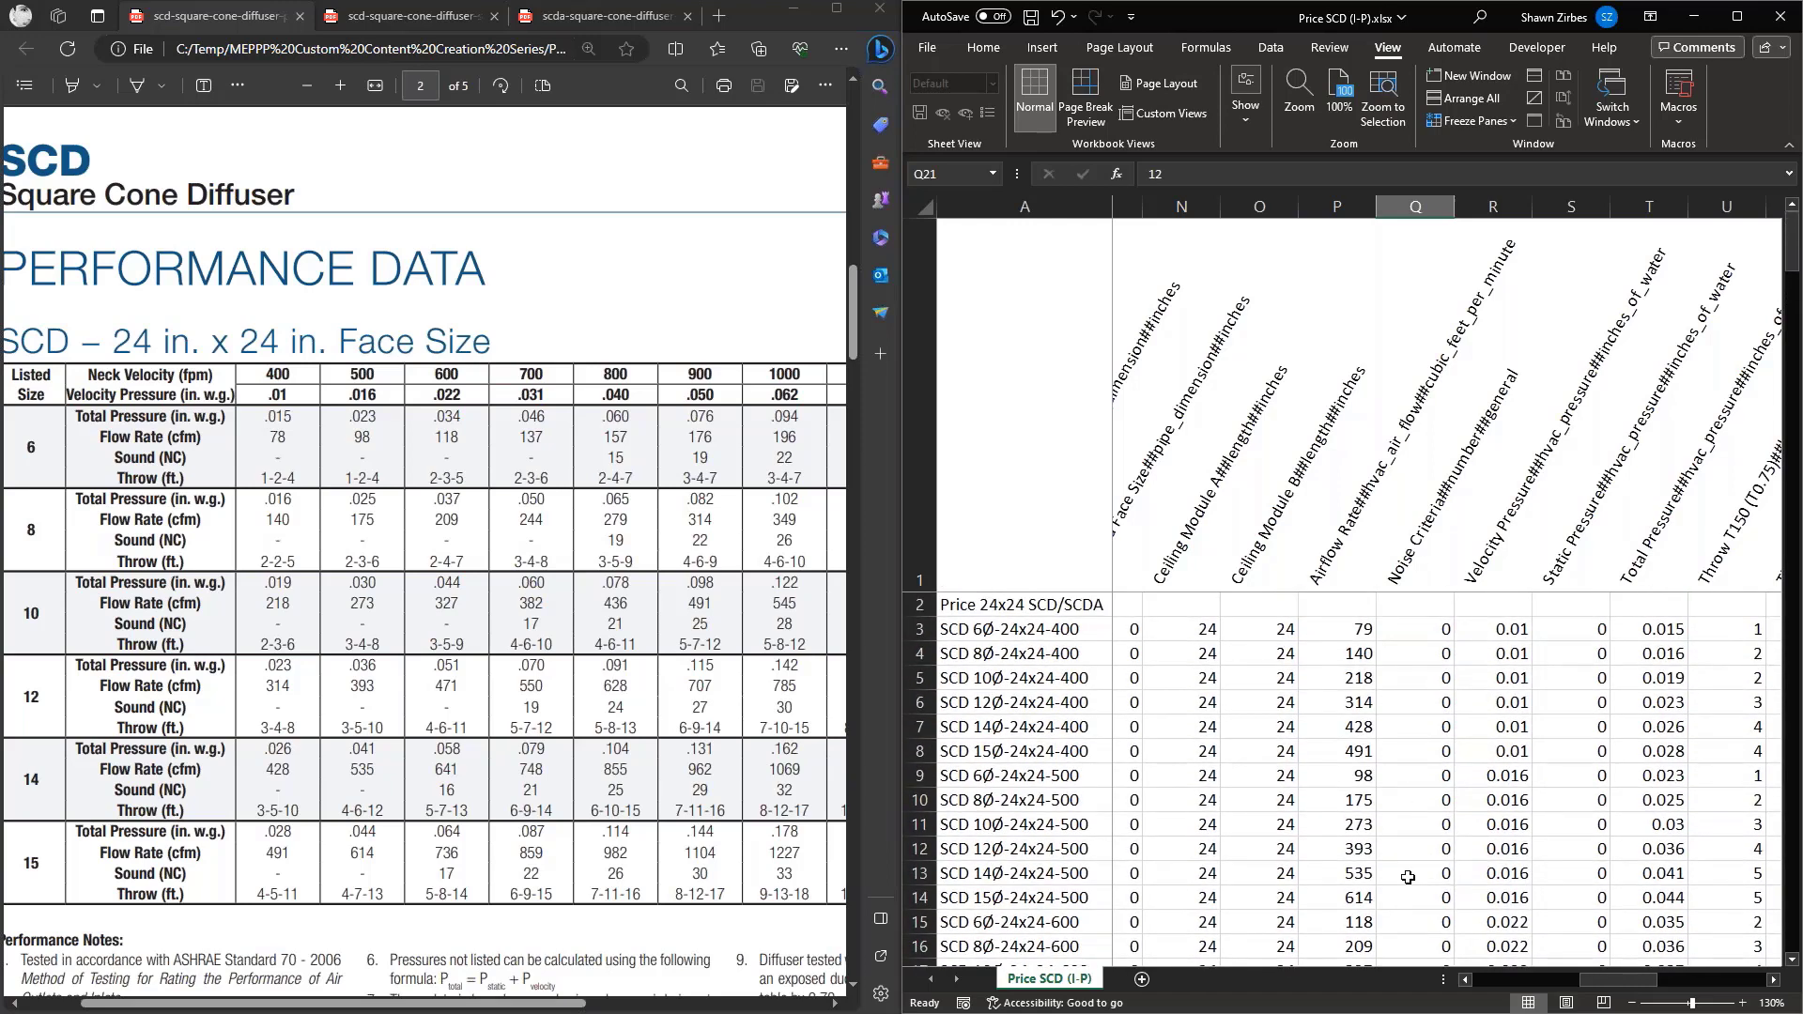
Set the Airflow Rate for the size 6 24x24 row at 400 fpm in P3 to 78
{"action": "left_click", "coordinate": [1342, 634]}
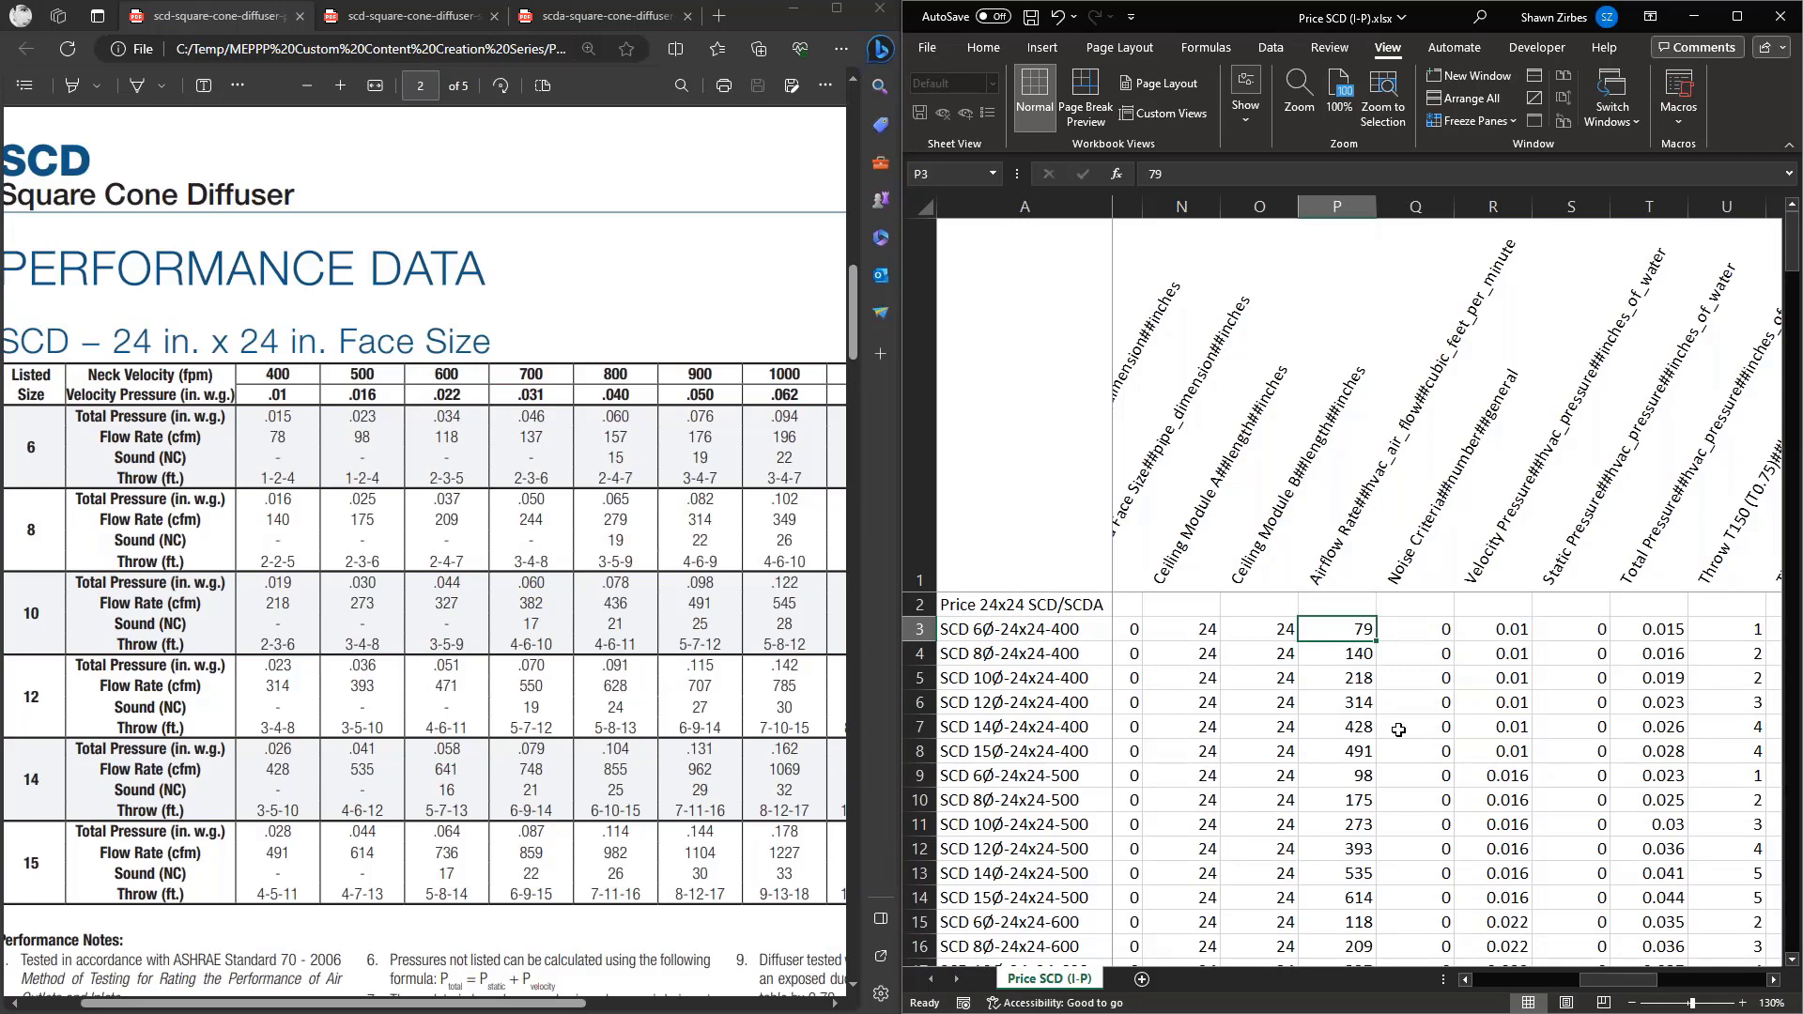
{"action": "type", "text": "78"}
{"action": "key", "text": "Return"}
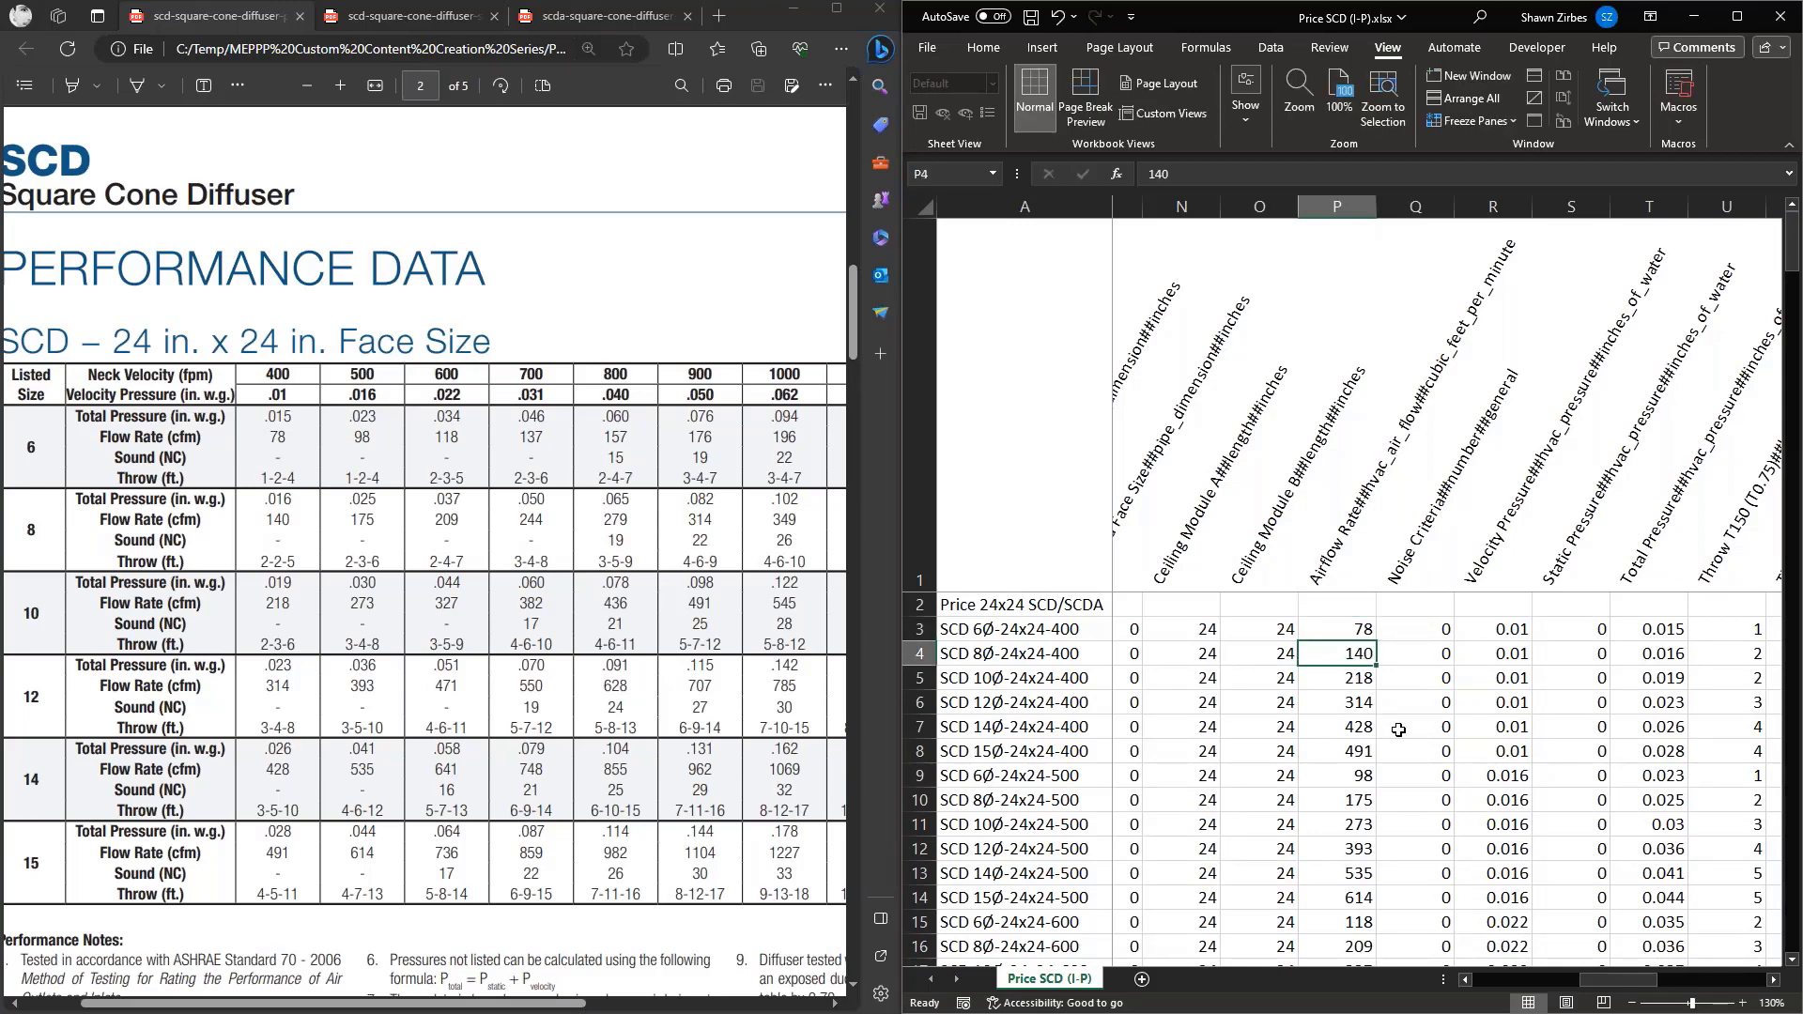
Check the Airflow Rate values in P4:P14 for the 24x24 rows at 400 and 500 fpm against the datasheet's flow rates
{"action": "key", "text": "Return"}
{"action": "key", "text": "Return"}
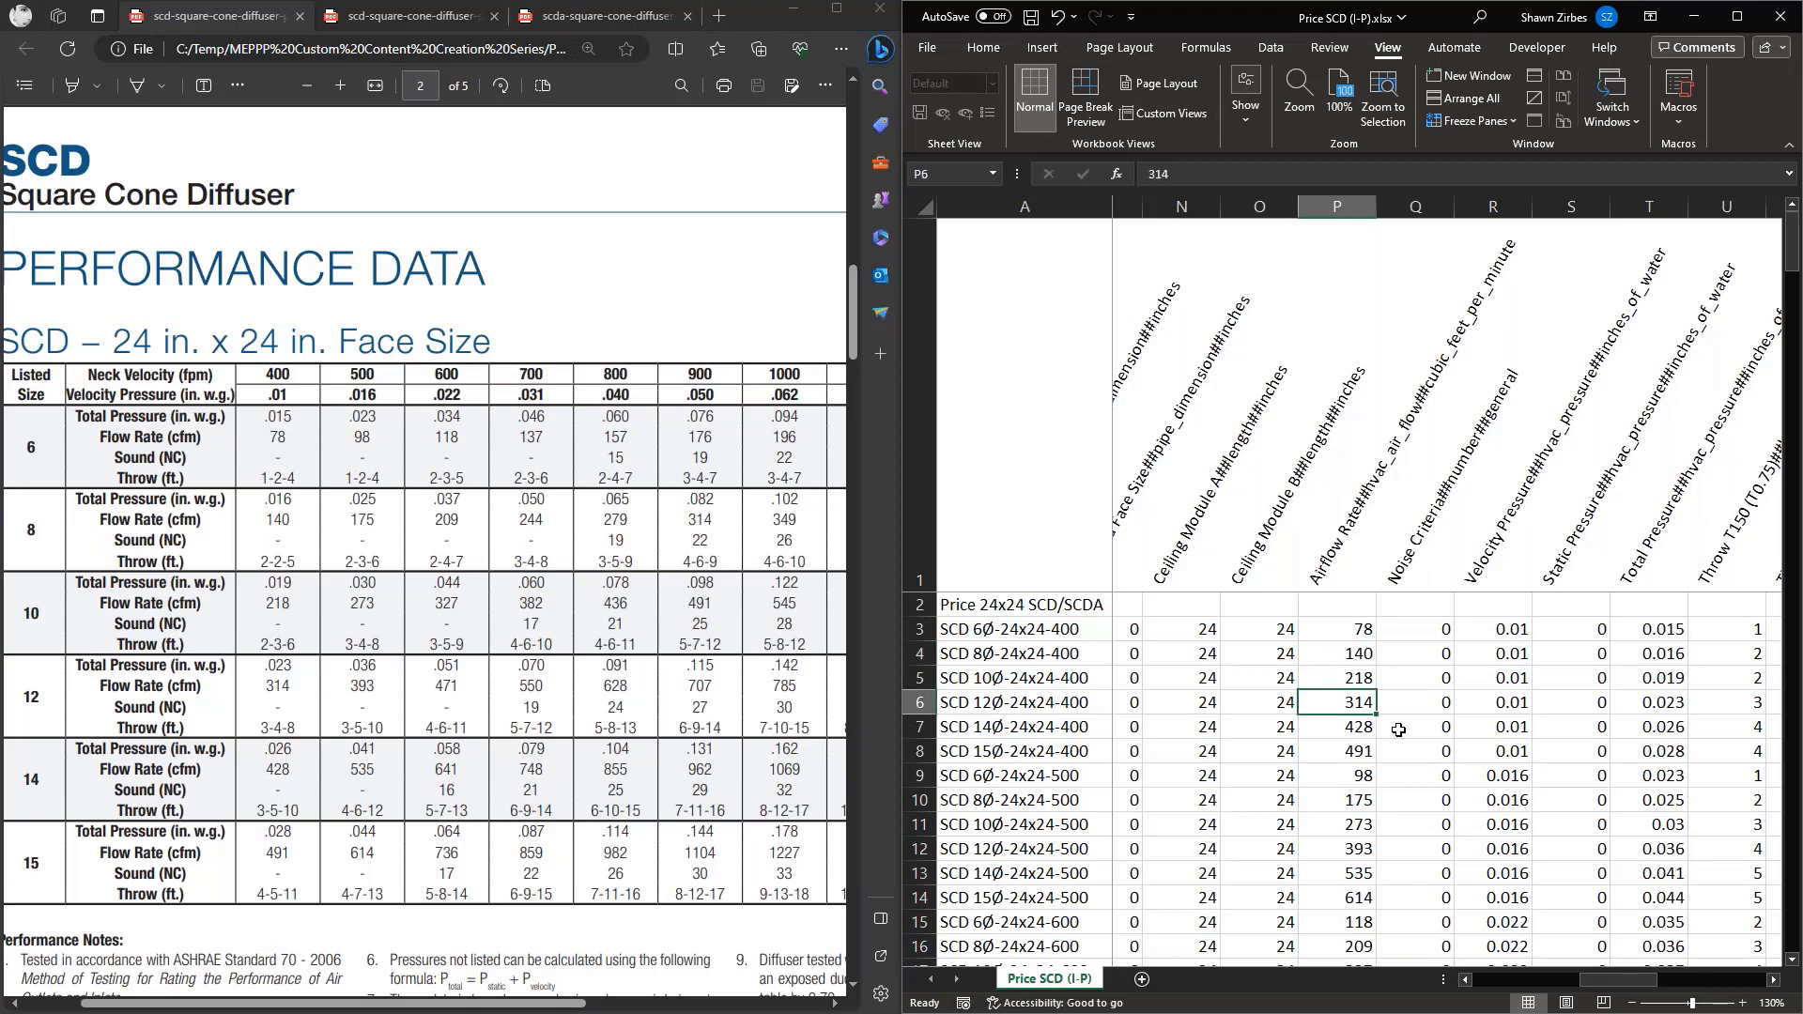
{"action": "key", "text": "Return"}
{"action": "key", "text": "Return"}
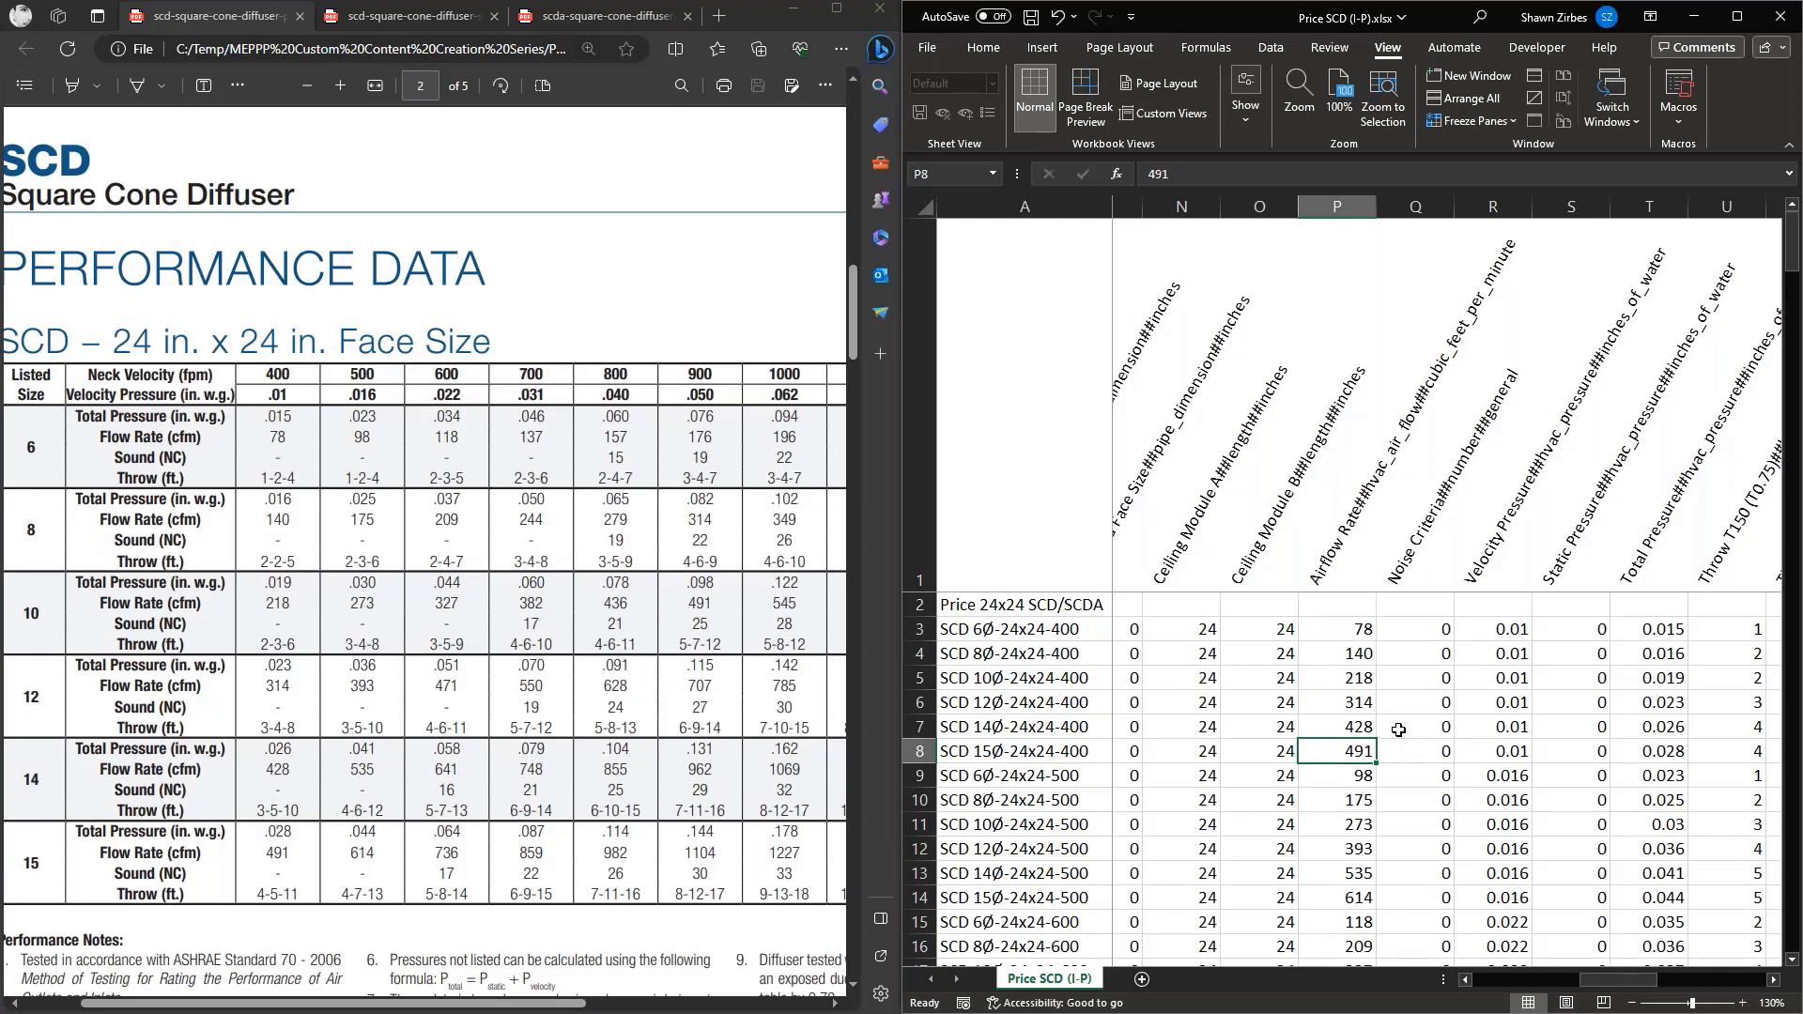
{"action": "key", "text": "Return"}
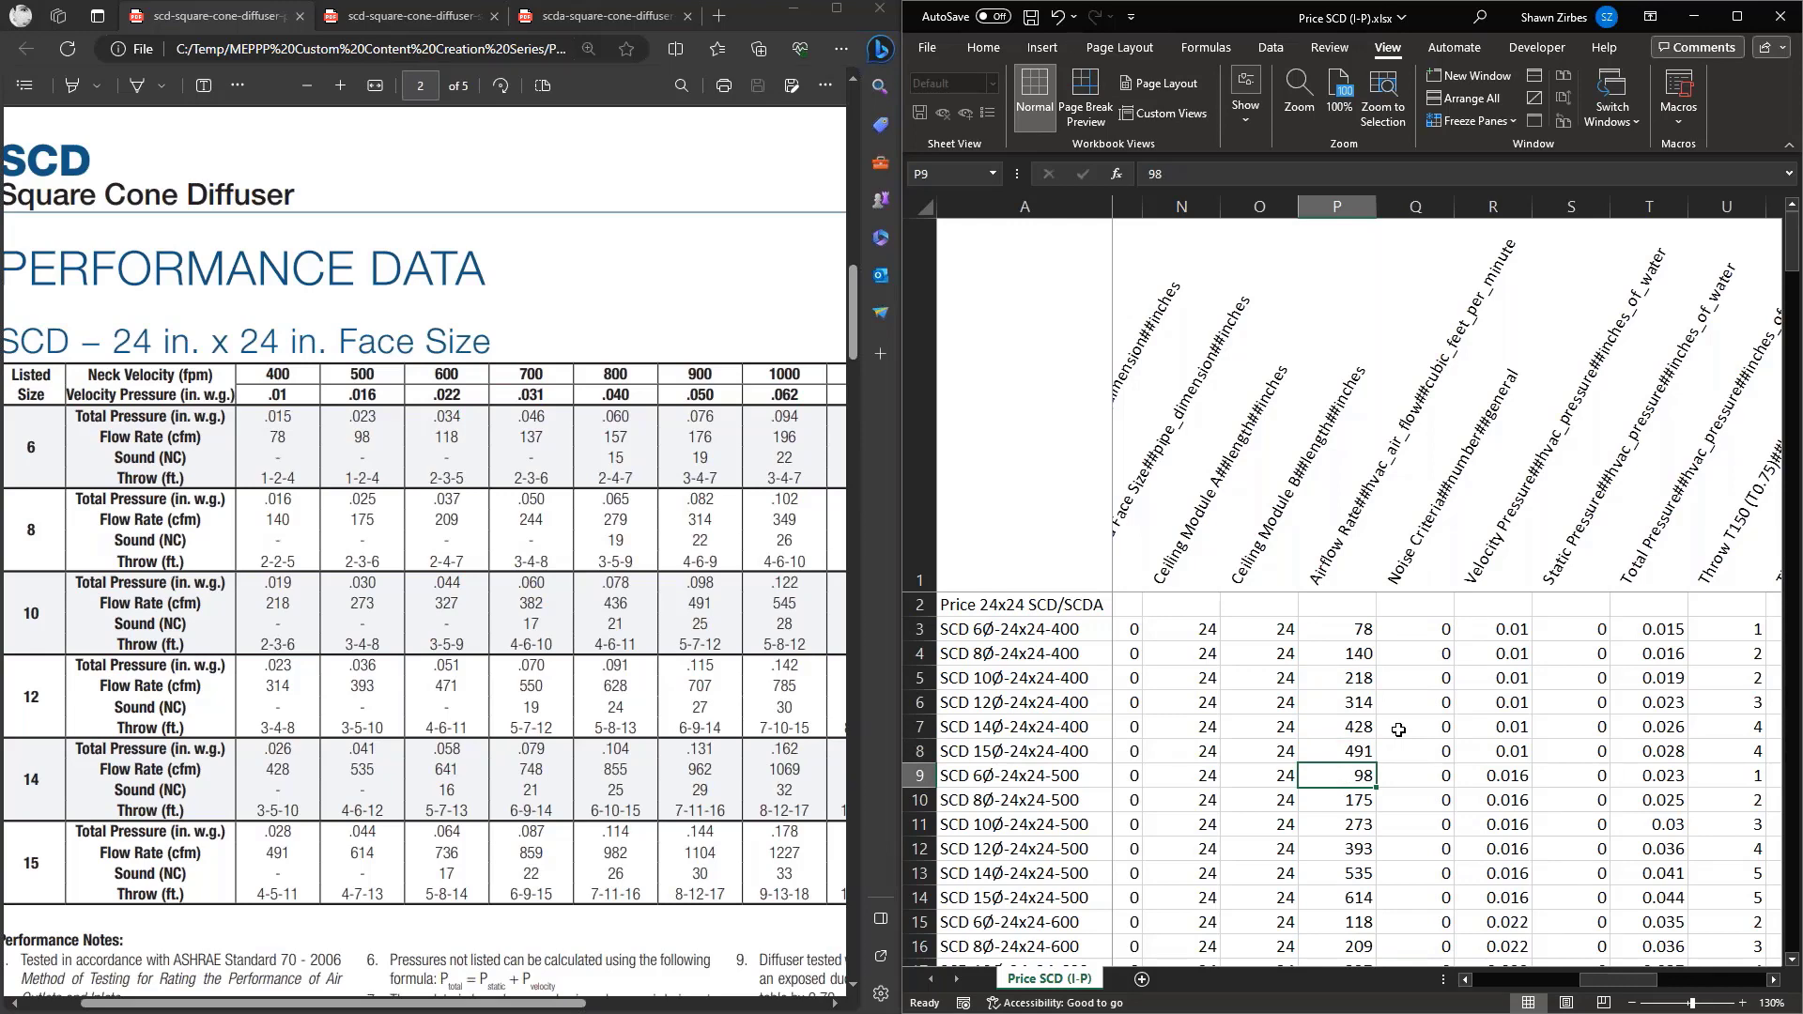
{"action": "key", "text": "Return"}
{"action": "key", "text": "Return"}
{"action": "key", "text": "Return"}
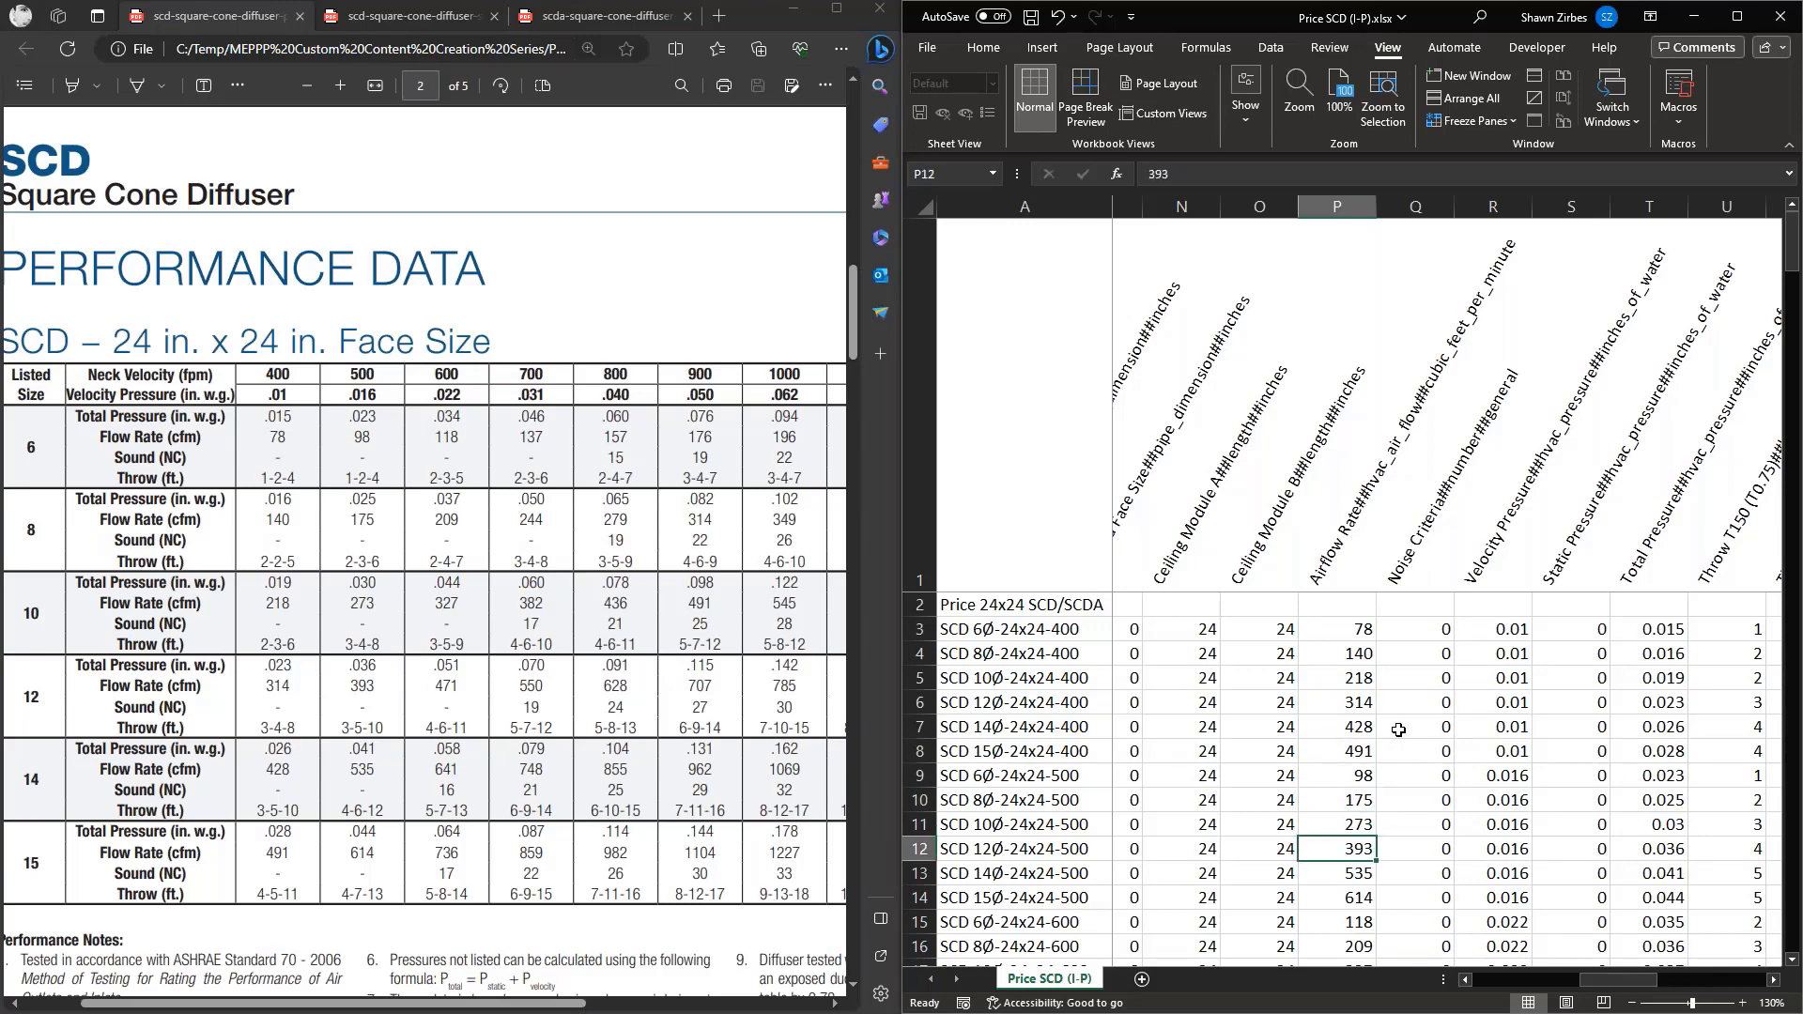
{"action": "key", "text": "Return"}
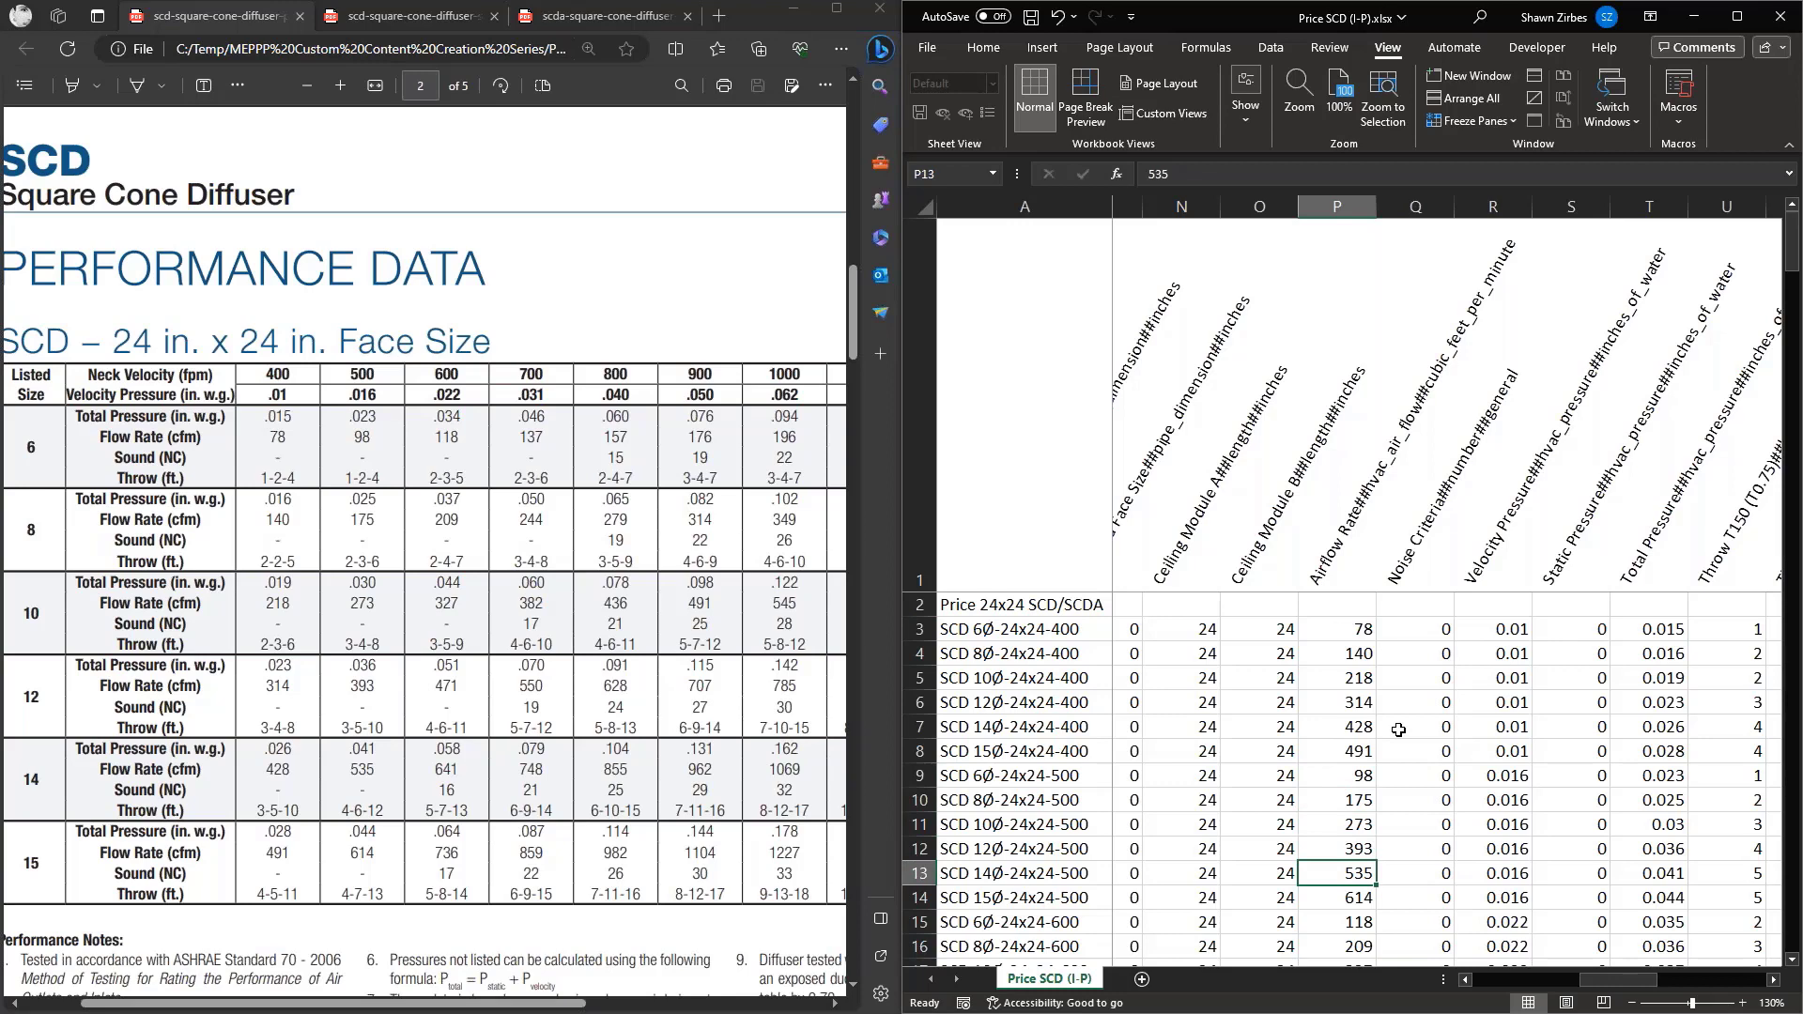
{"action": "key", "text": "Return"}
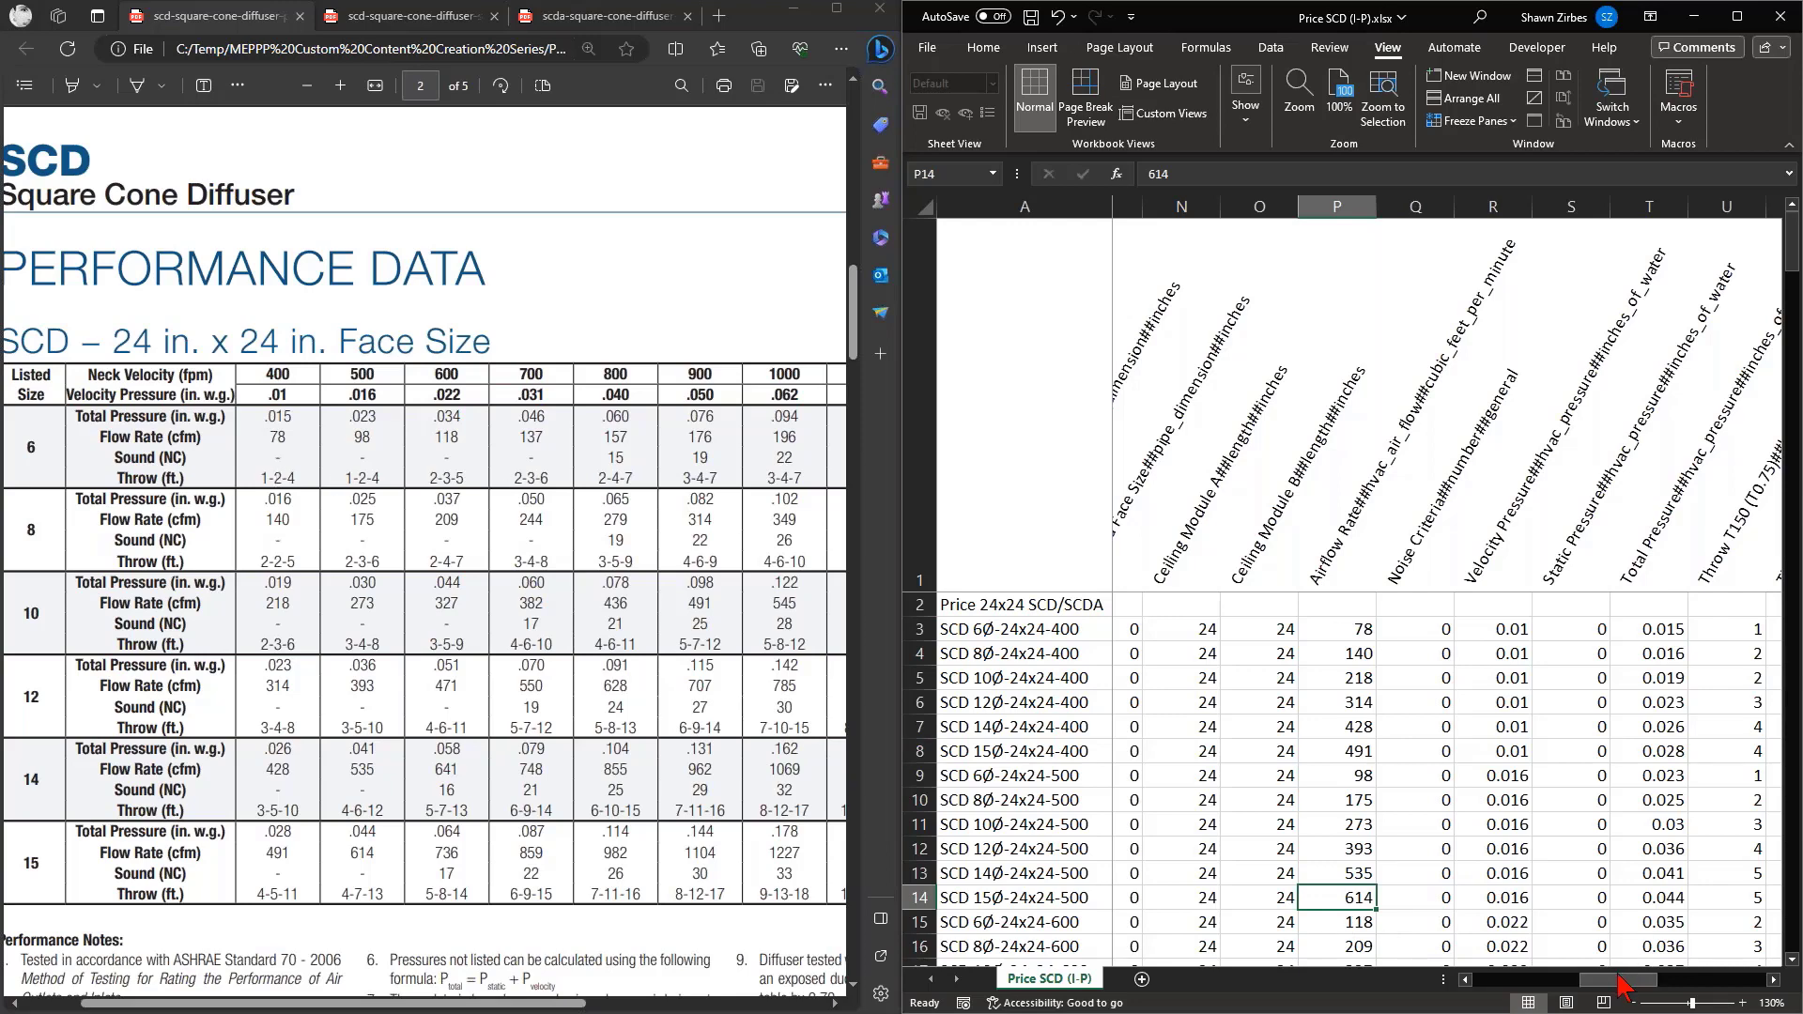
At 400 fpm, set the size 8 row's T100 throw in V4 to 2 and the size 10 row's T100 and T50 throws in V5:W5 to 3 and 6
{"action": "left_click_drag", "start_coordinate": [1623, 981], "coordinate": [1672, 983]}
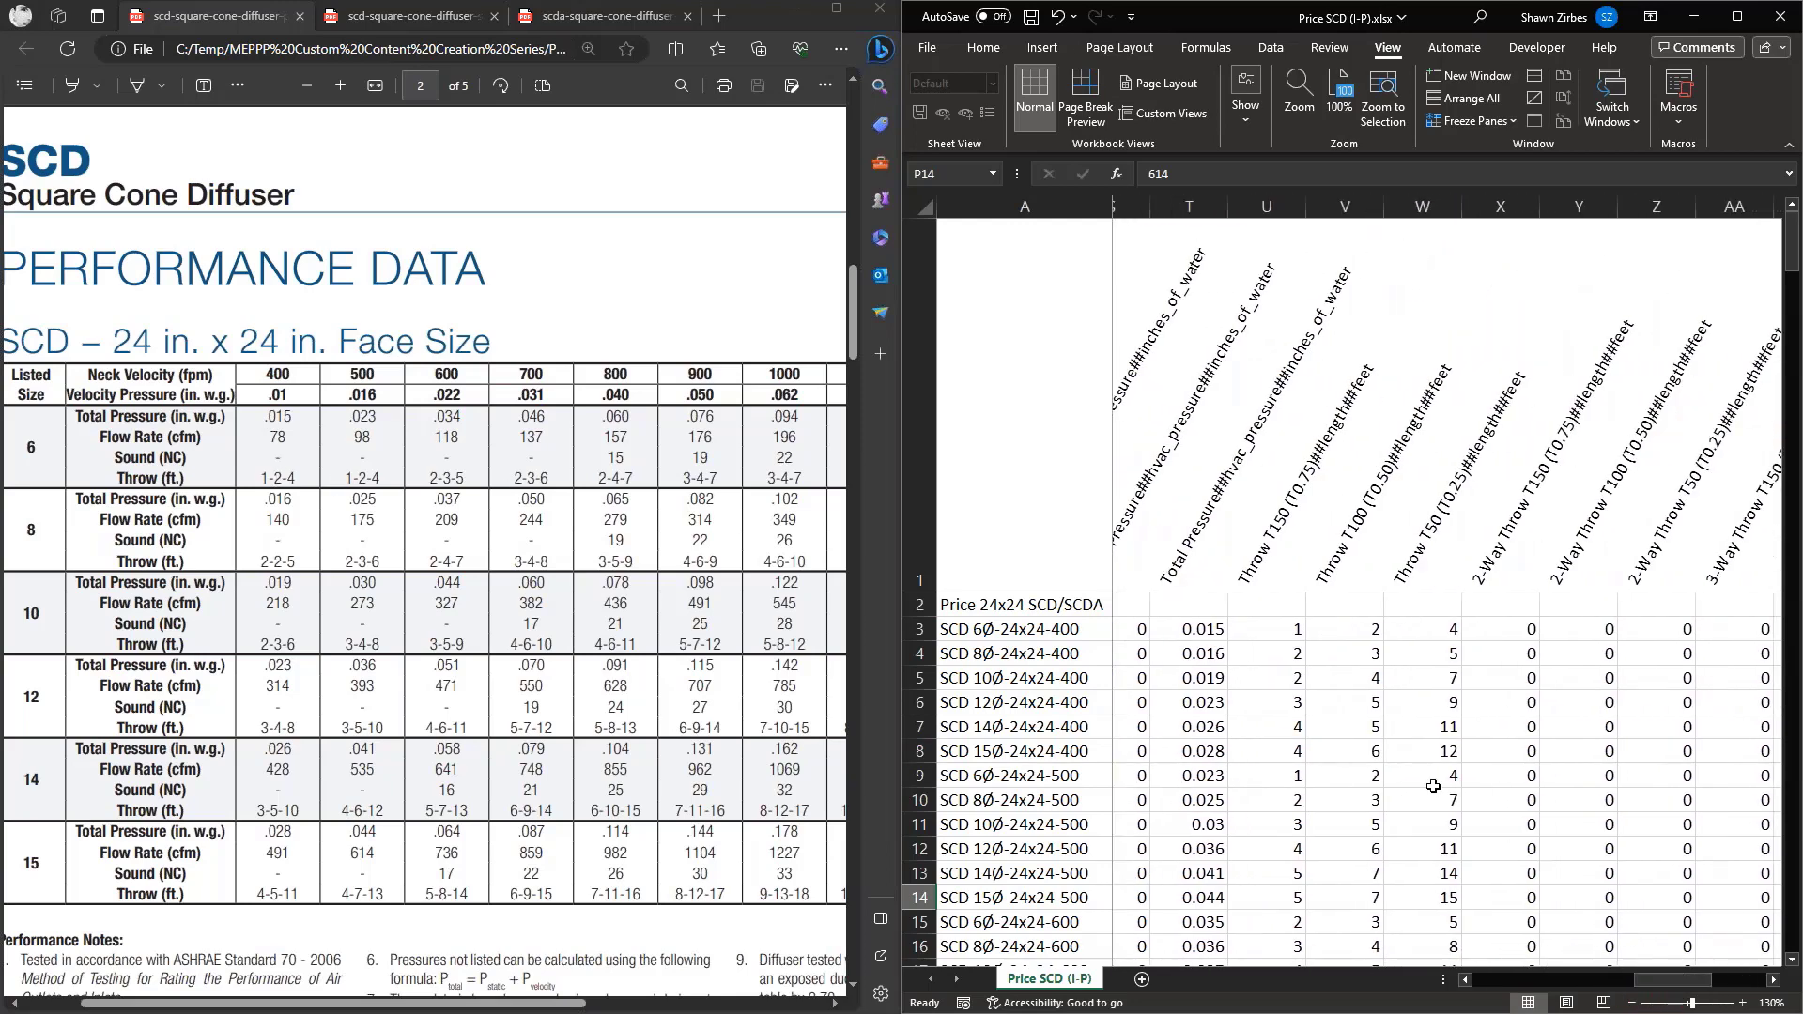
{"action": "left_click", "coordinate": [1285, 631]}
{"action": "key", "text": "Right"}
{"action": "key", "text": "Right"}
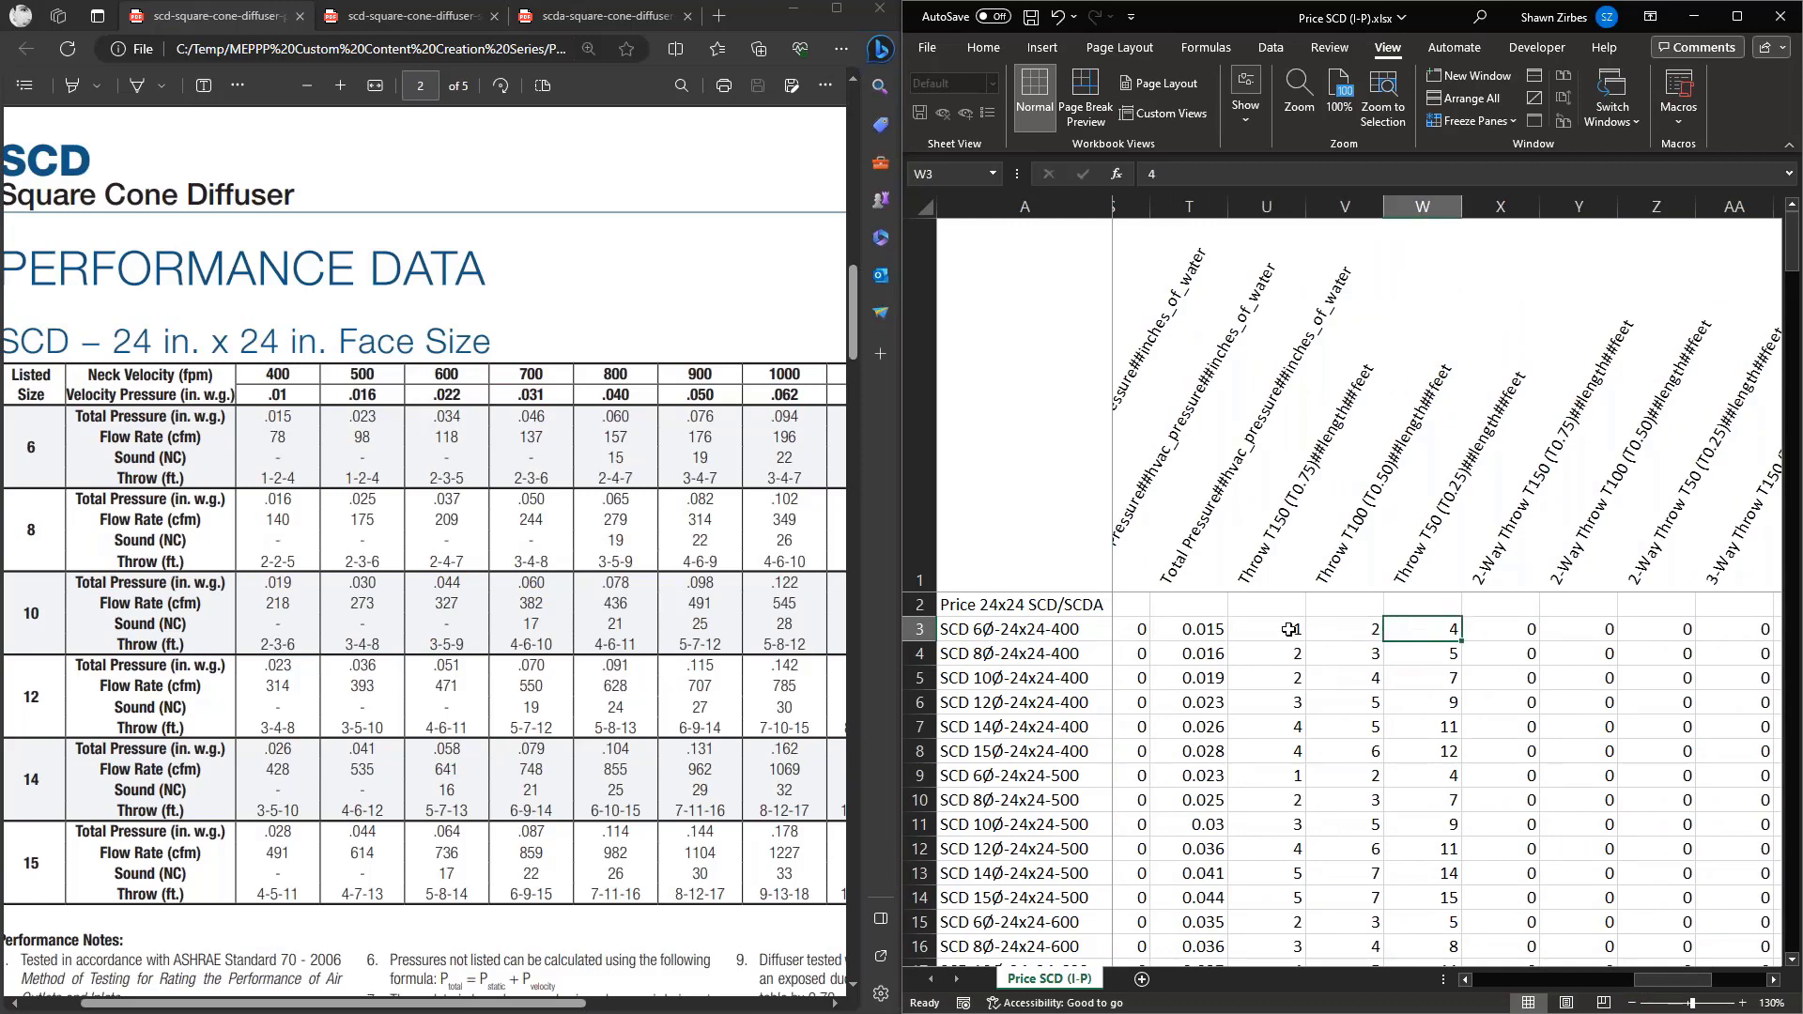
{"action": "key", "text": "Left"}
{"action": "key", "text": "Left"}
{"action": "key", "text": "Right"}
{"action": "key", "text": "Right"}
{"action": "left_click", "coordinate": [1315, 655]}
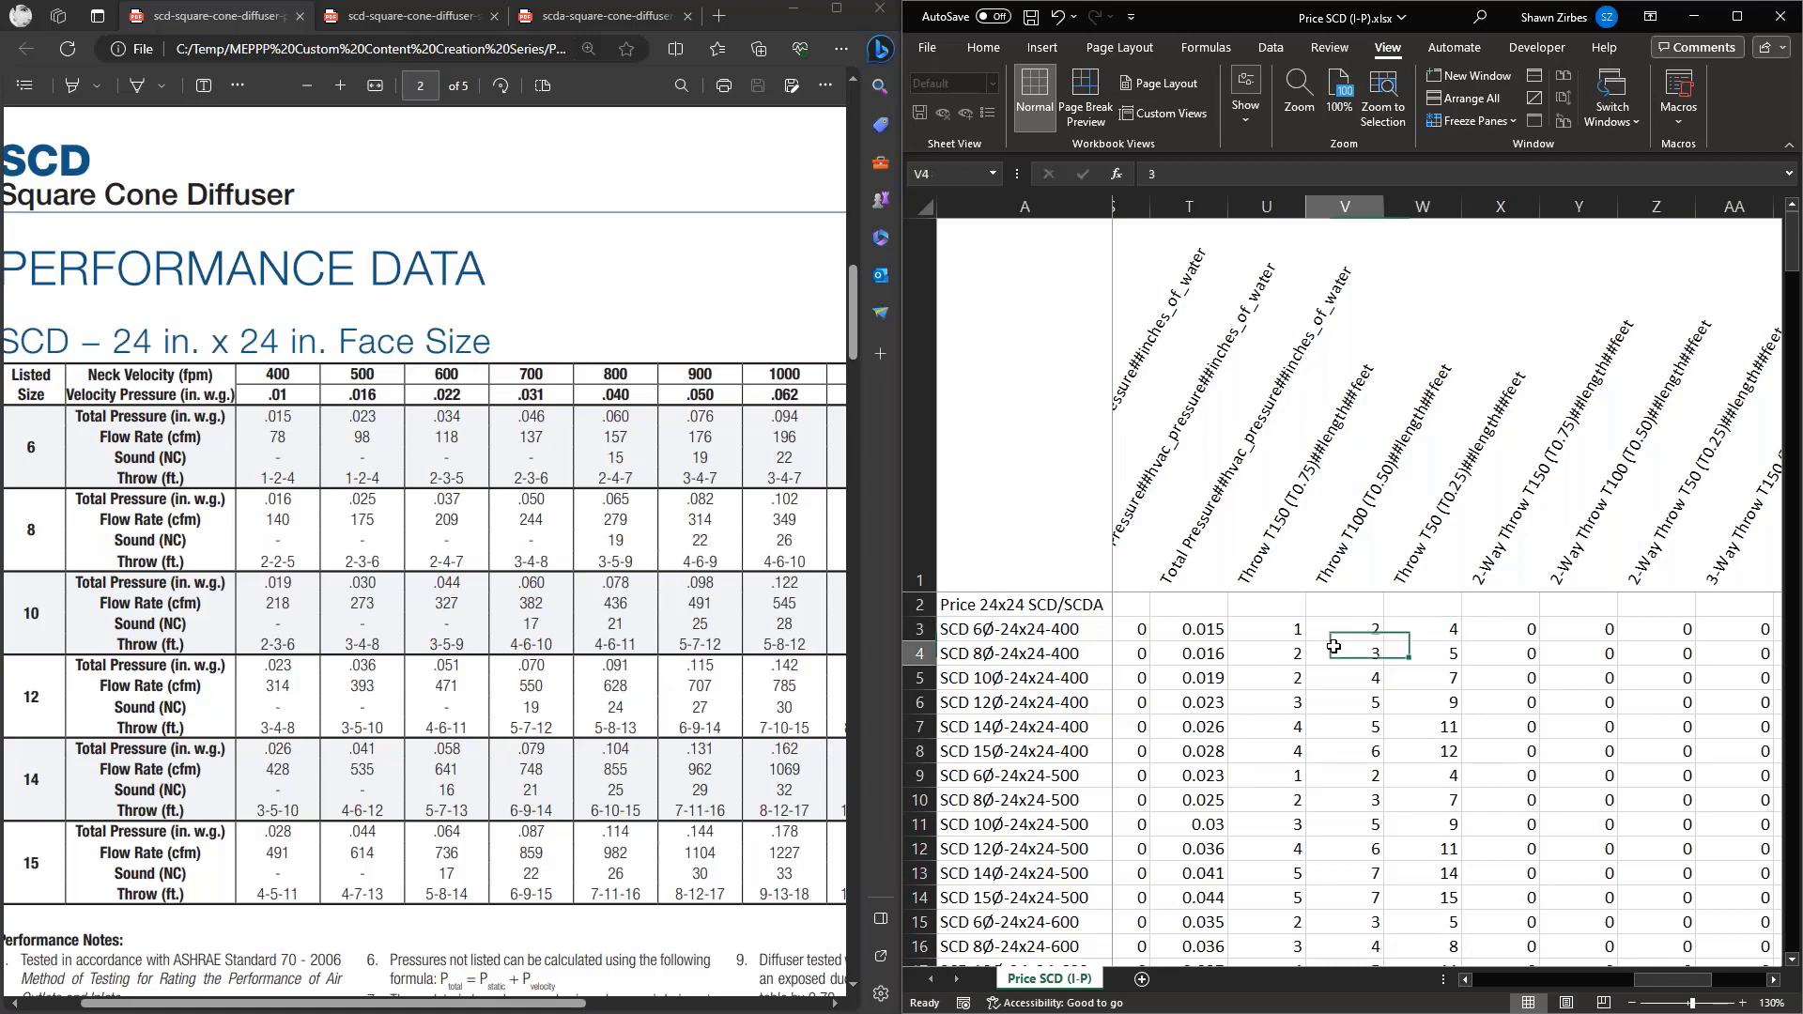
{"action": "type", "text": "2"}
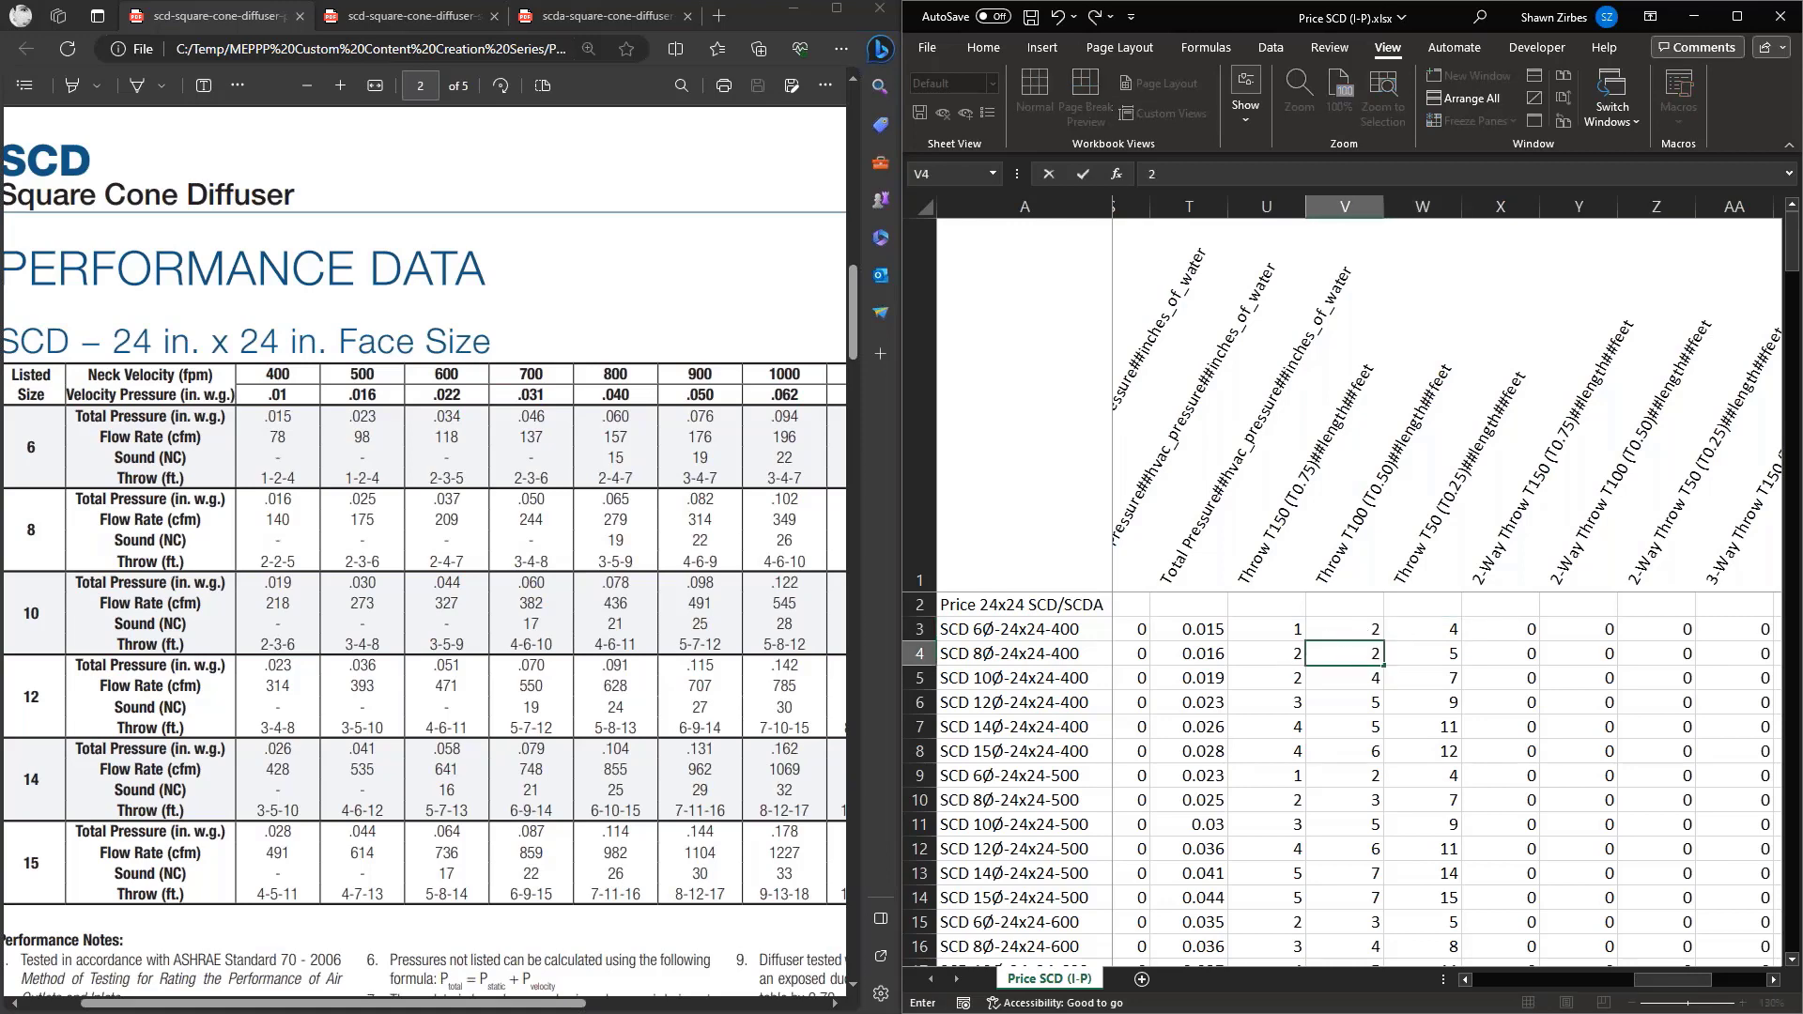
{"action": "key", "text": "Return"}
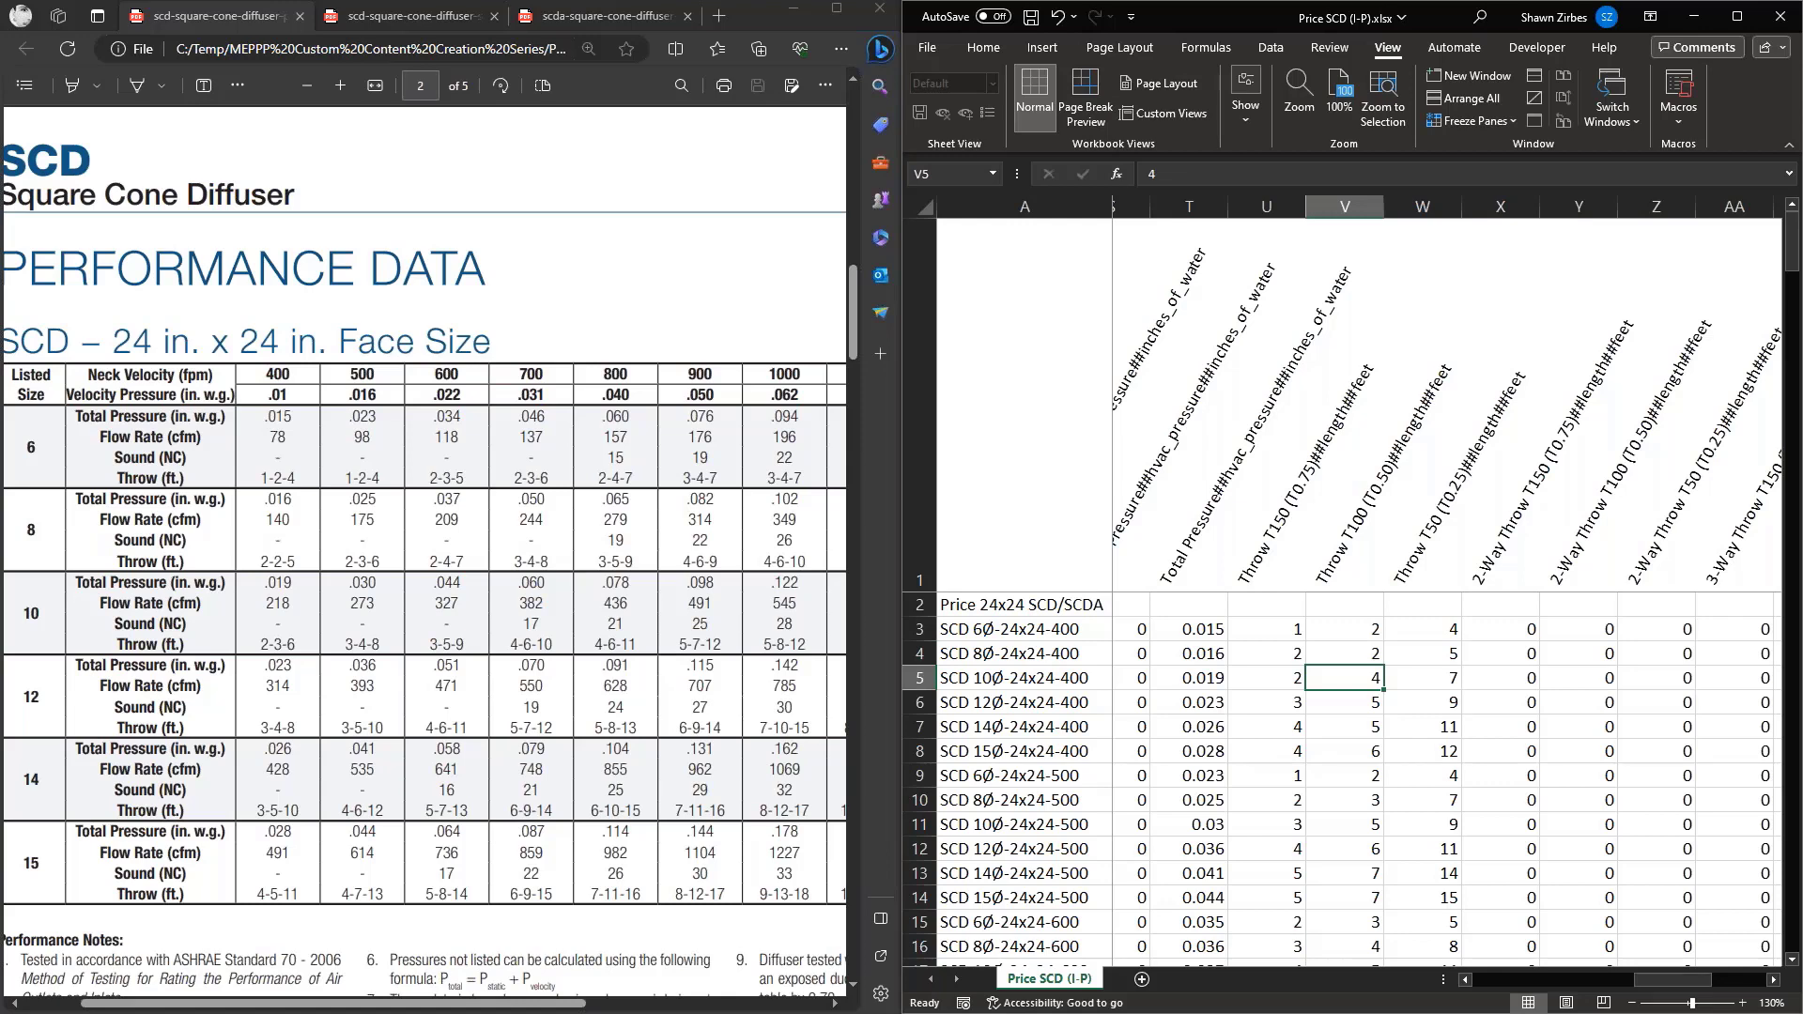
{"action": "type", "text": "3"}
{"action": "key", "text": "Return"}
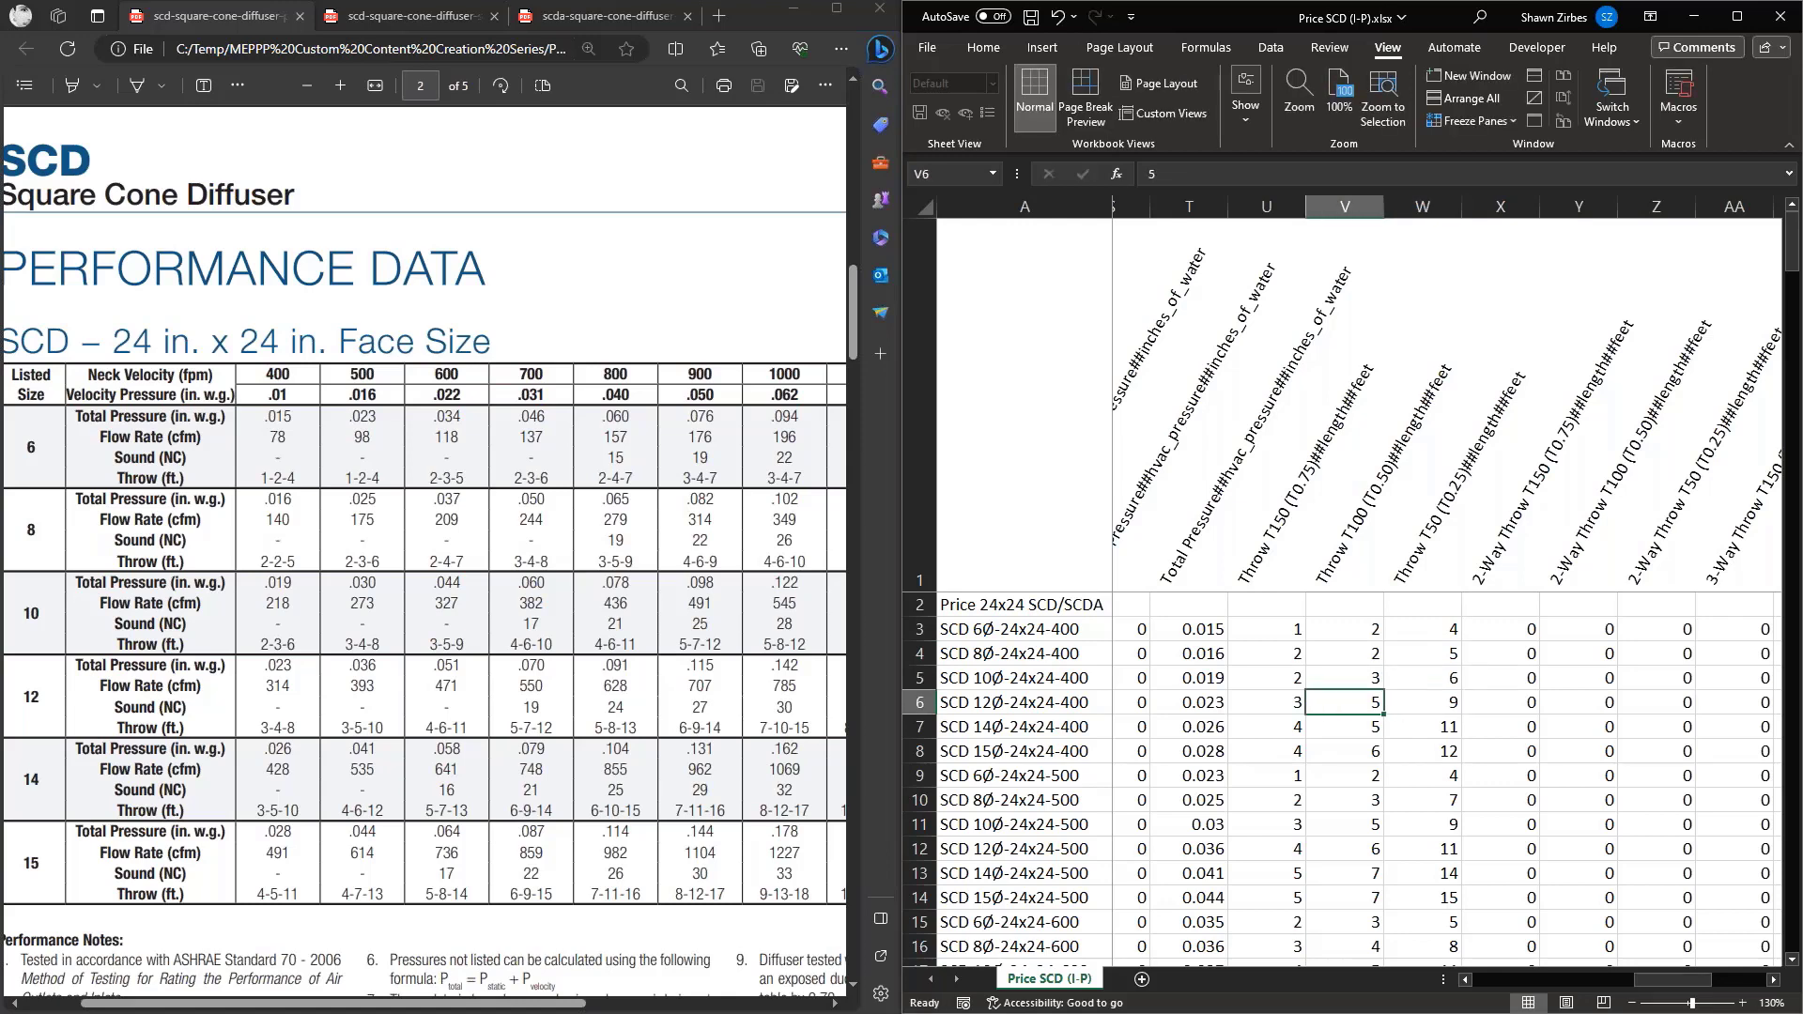
Set the size 12 row's T100 and T50 throws in V6:W6 to 4 and 8, and the size 14 row's T50 throw in W7 to 10
{"action": "left_click", "coordinate": [1266, 702]}
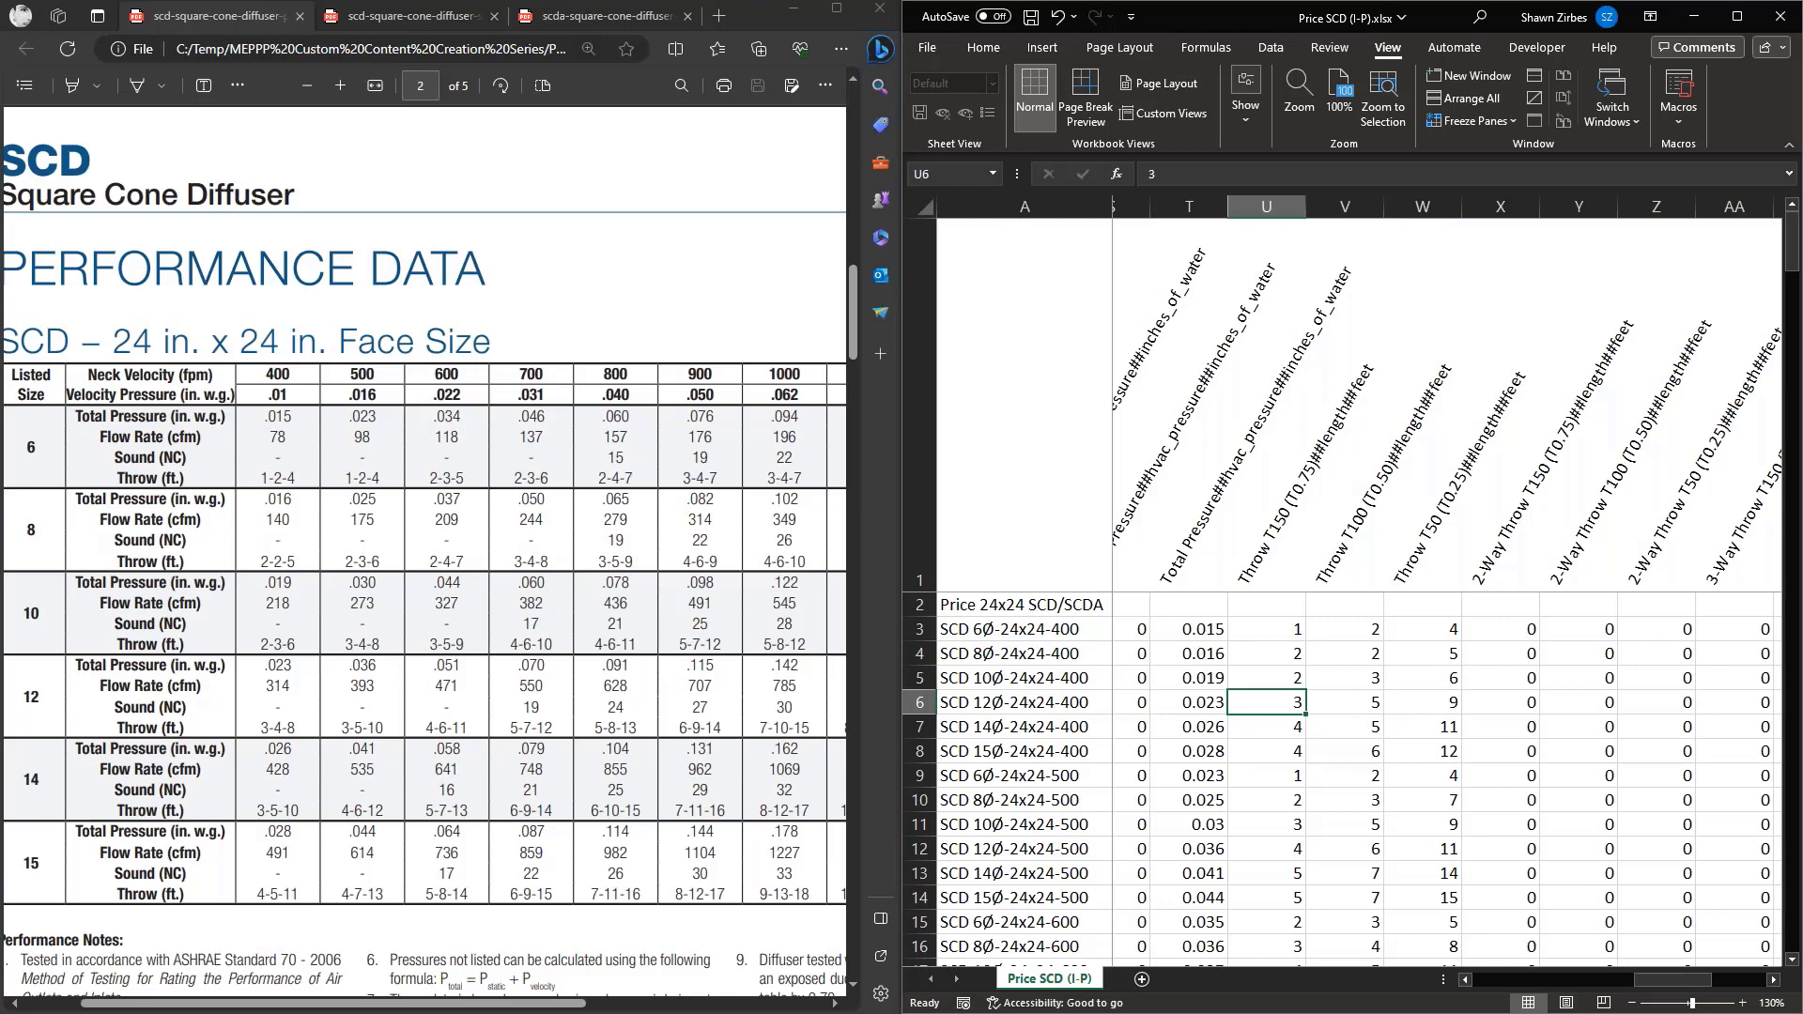
{"action": "key", "text": "Tab"}
{"action": "type", "text": "4"}
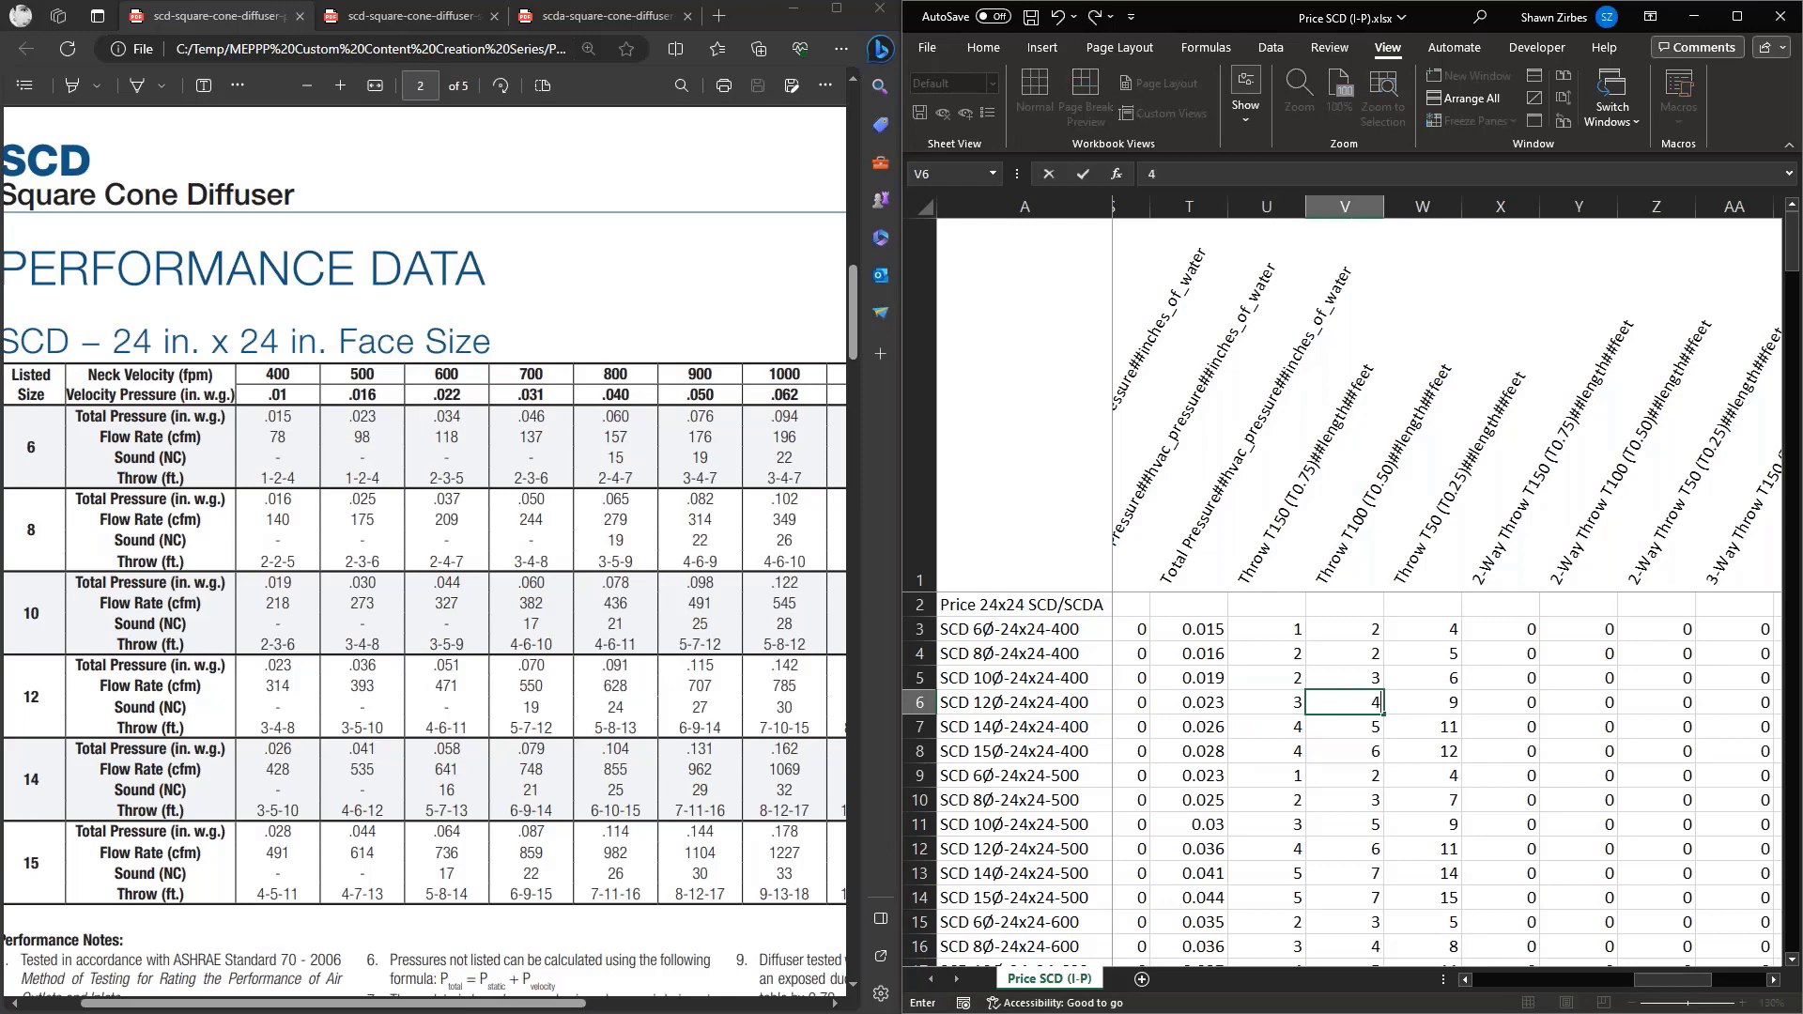
{"action": "key", "text": "Tab"}
{"action": "type", "text": "8"}
{"action": "key", "text": "Return"}
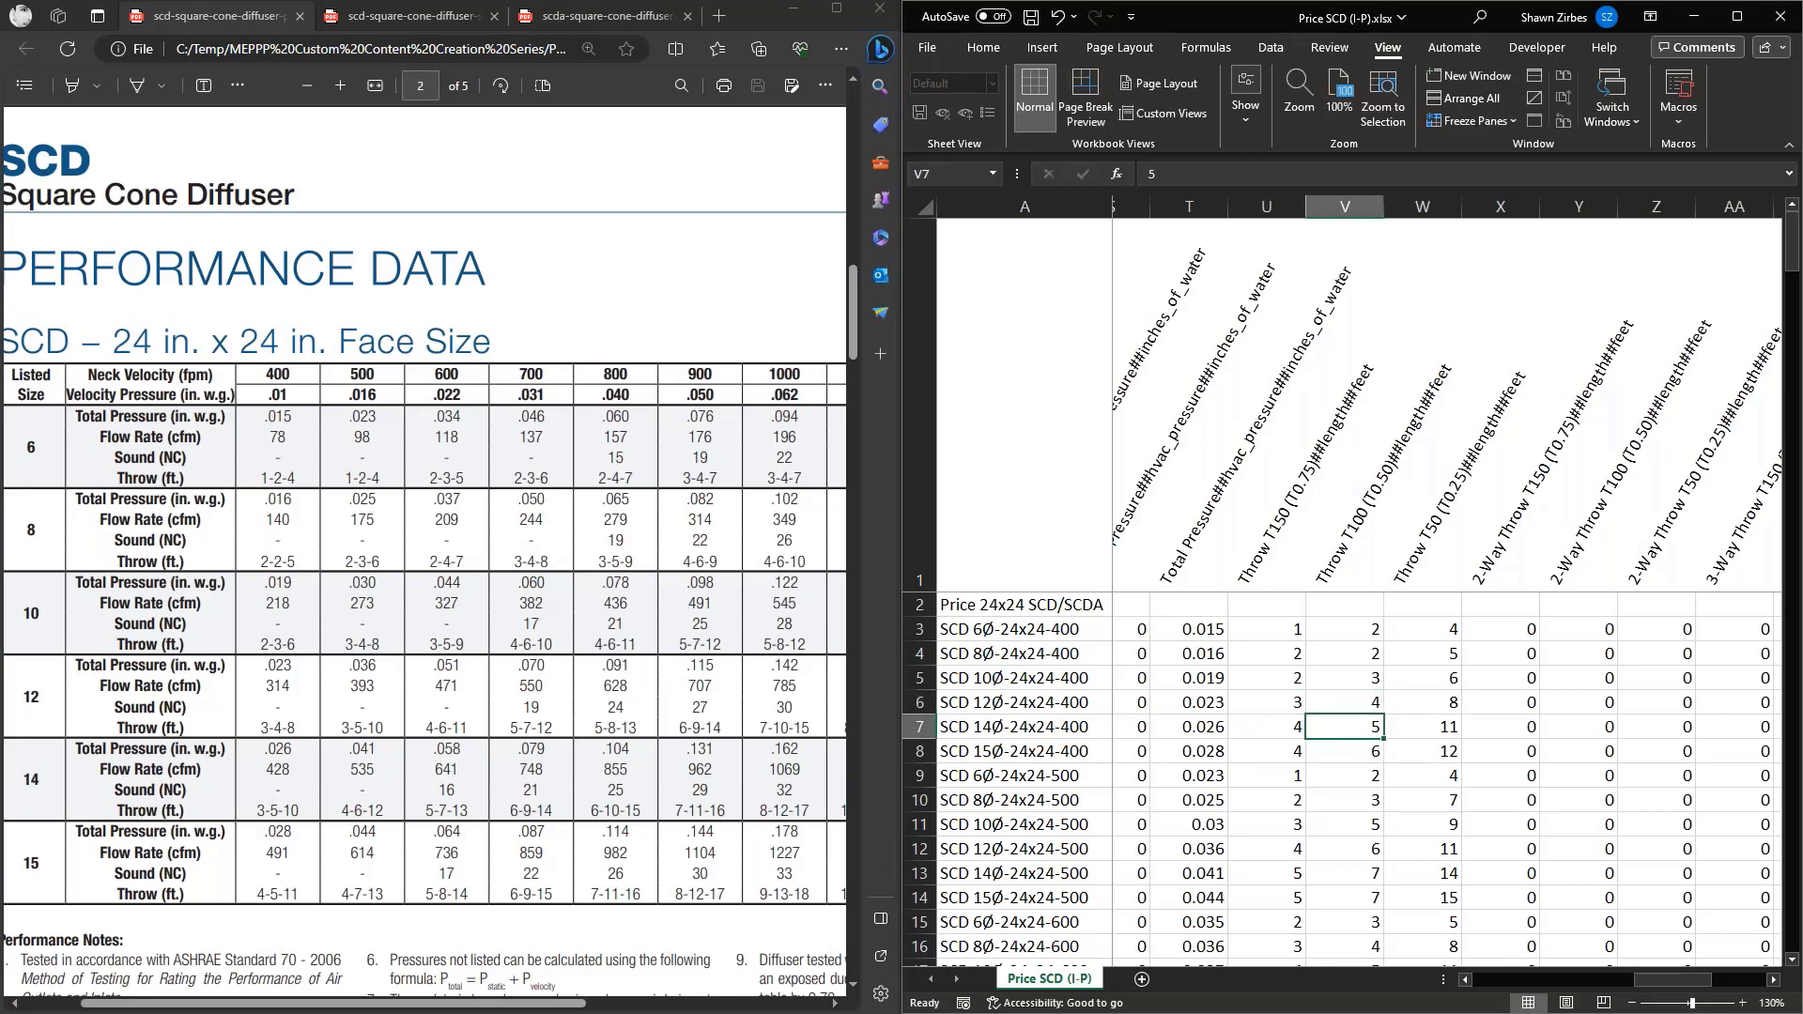
{"action": "key", "text": "Right"}
{"action": "type", "text": "10"}
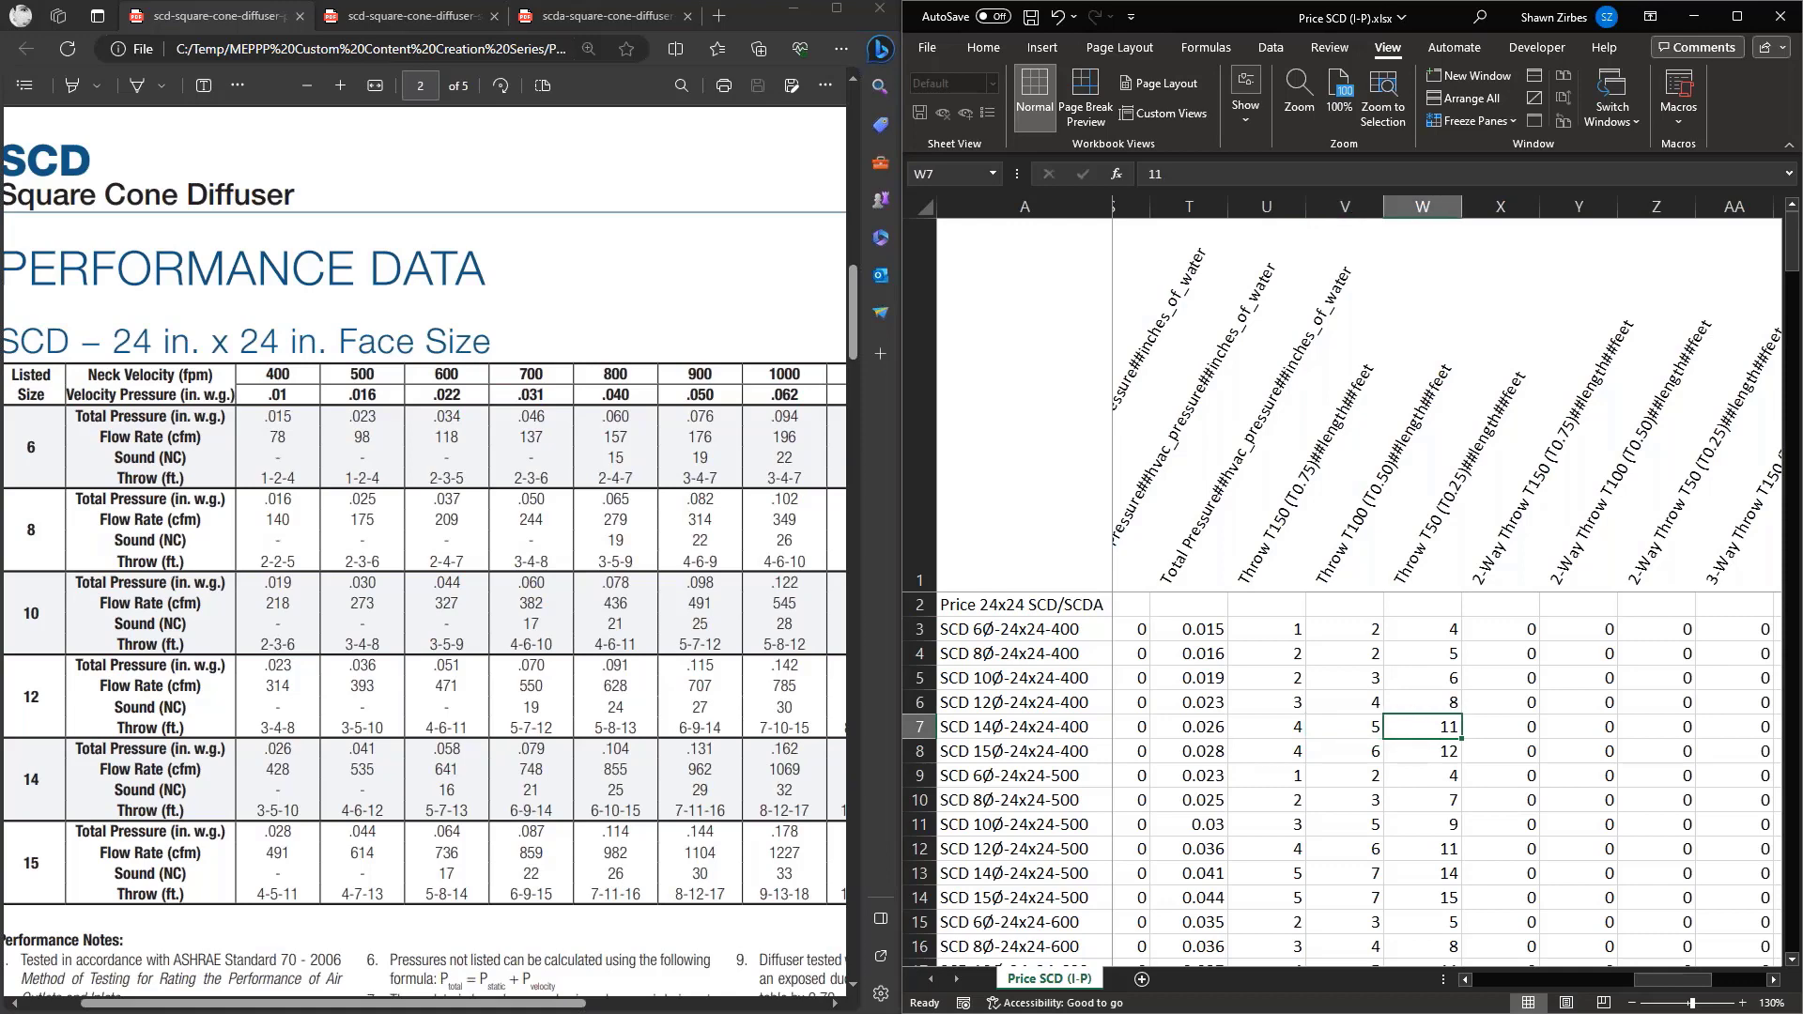
{"action": "key", "text": "Return"}
Set the size 15 row's T100 and T50 throws at 400 fpm in V8:W8 to 5 and 11, and save the workbook
{"action": "key", "text": "Left"}
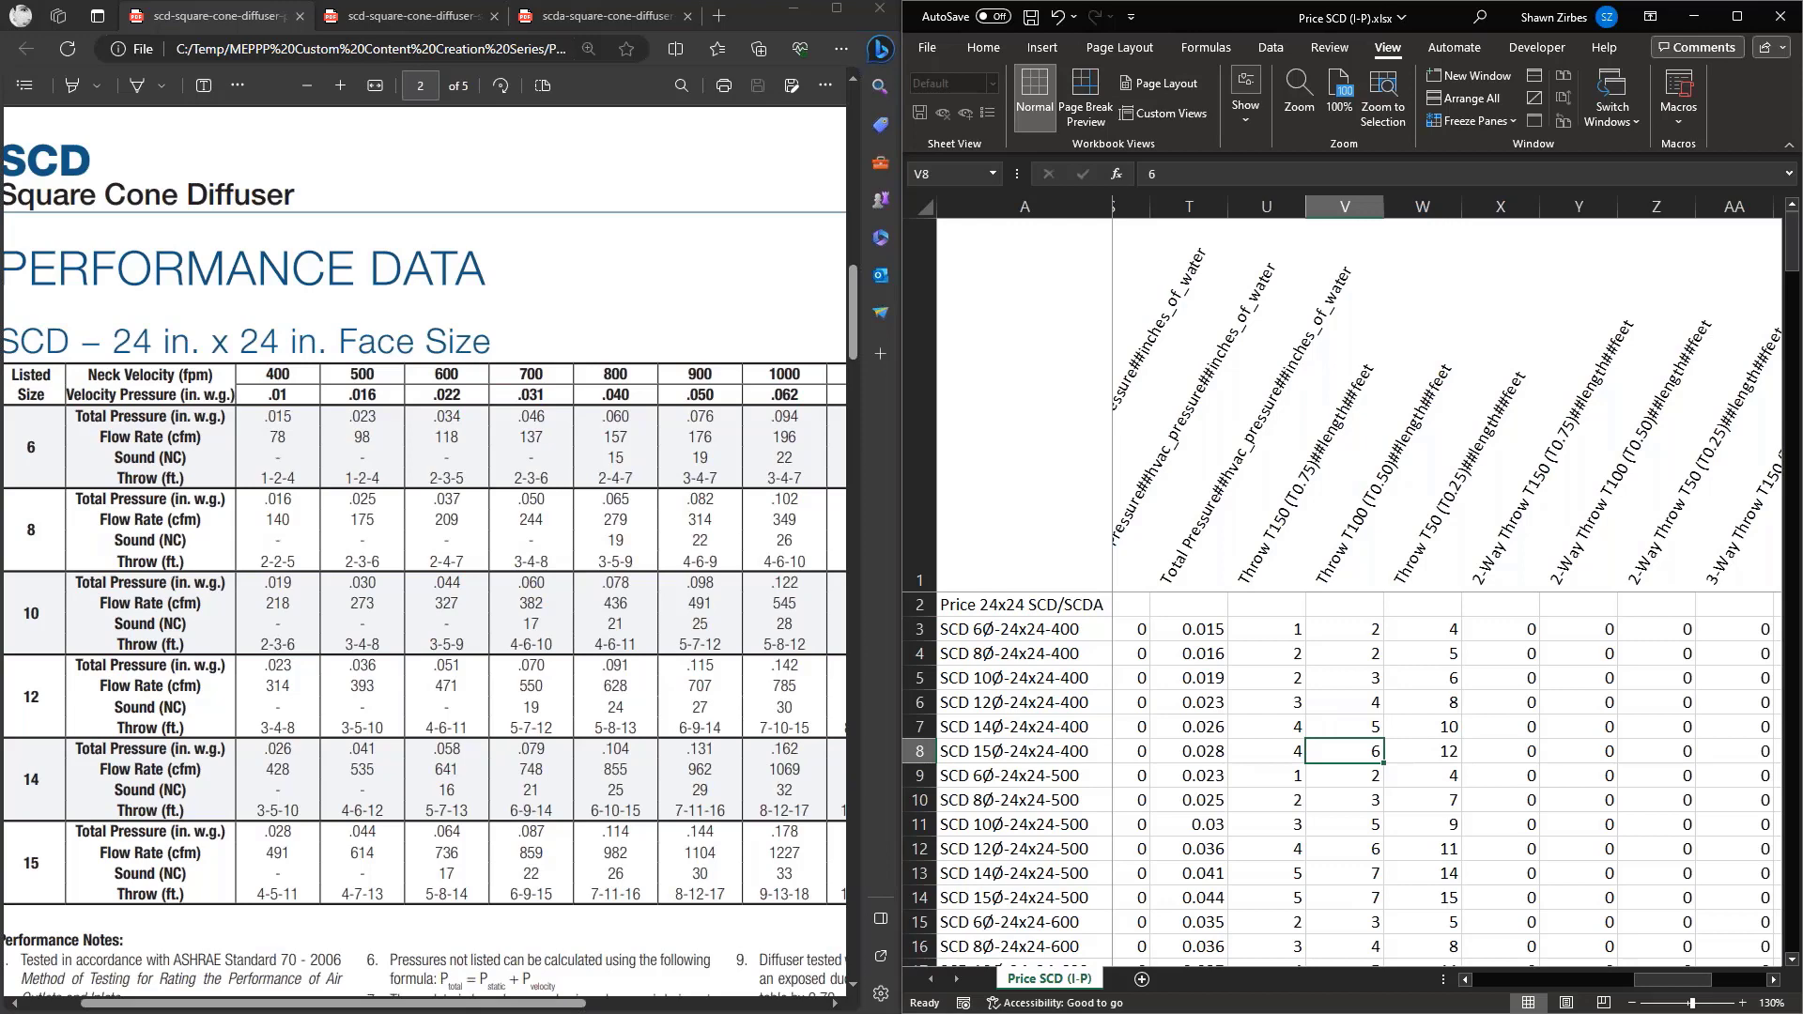
{"action": "type", "text": "5"}
{"action": "key", "text": "Right"}
{"action": "type", "text": "11"}
{"action": "key", "text": "Return"}
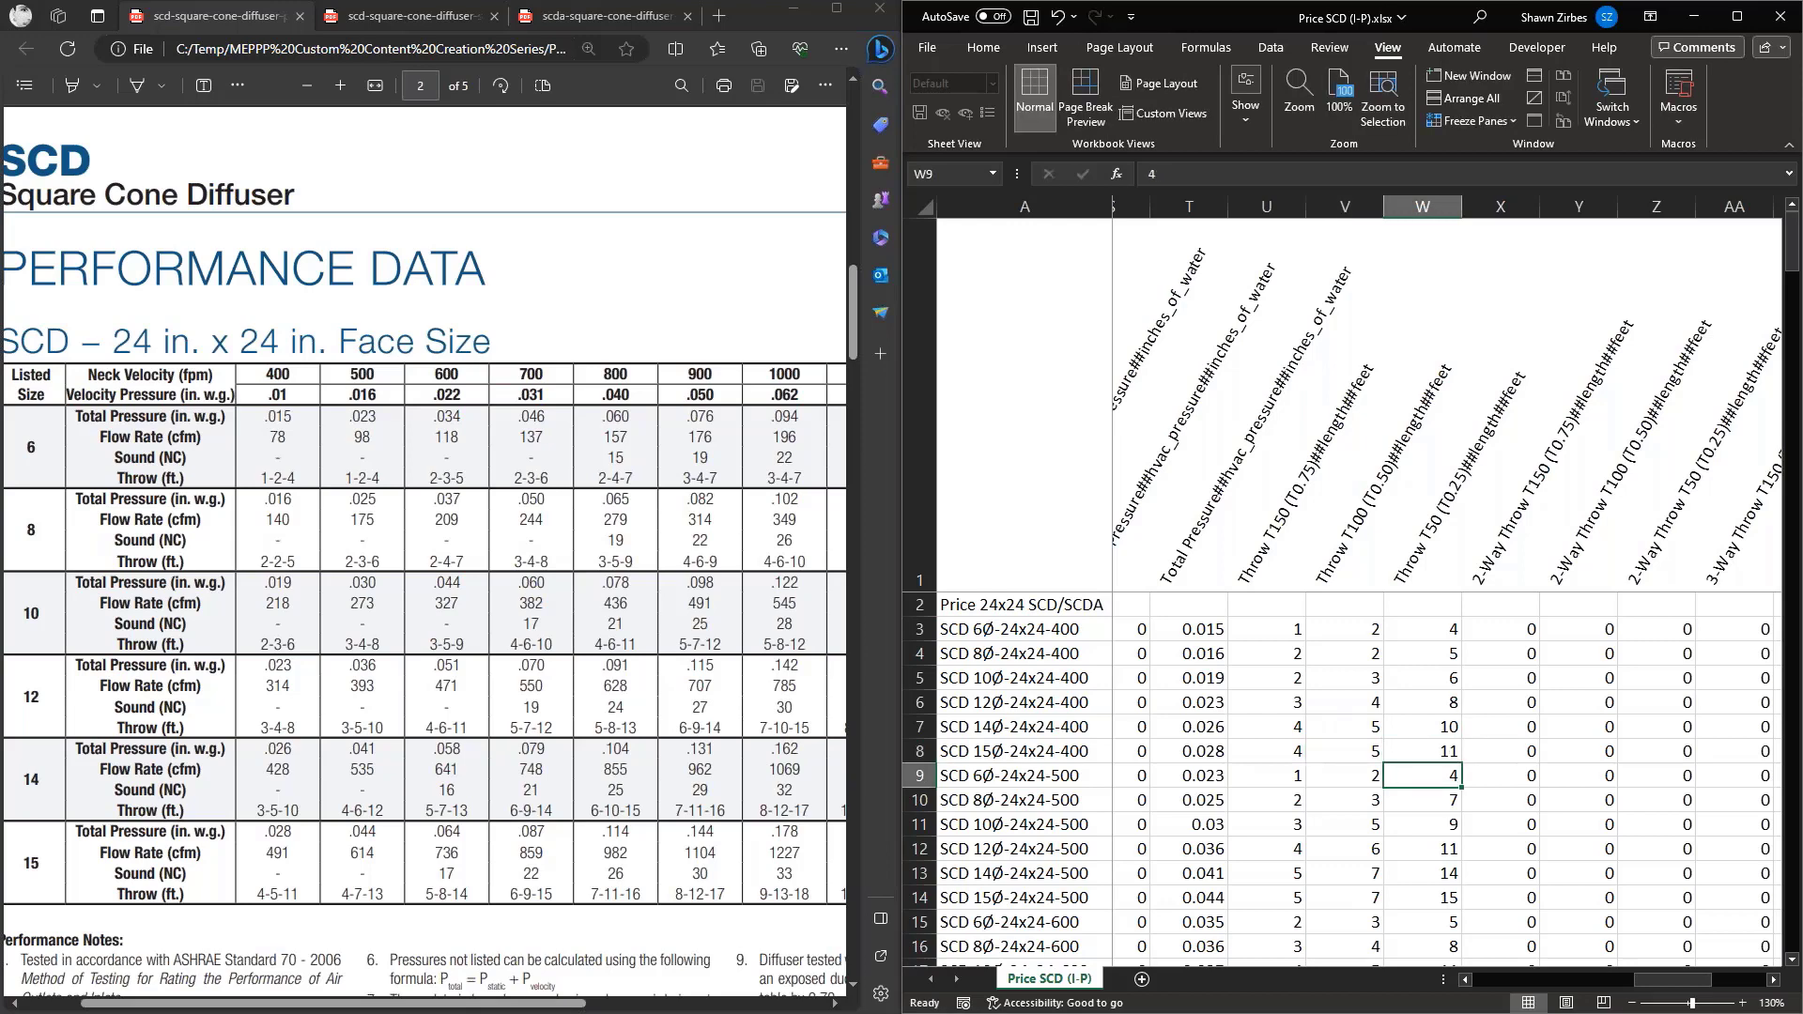
{"action": "left_click", "coordinate": [1031, 17]}
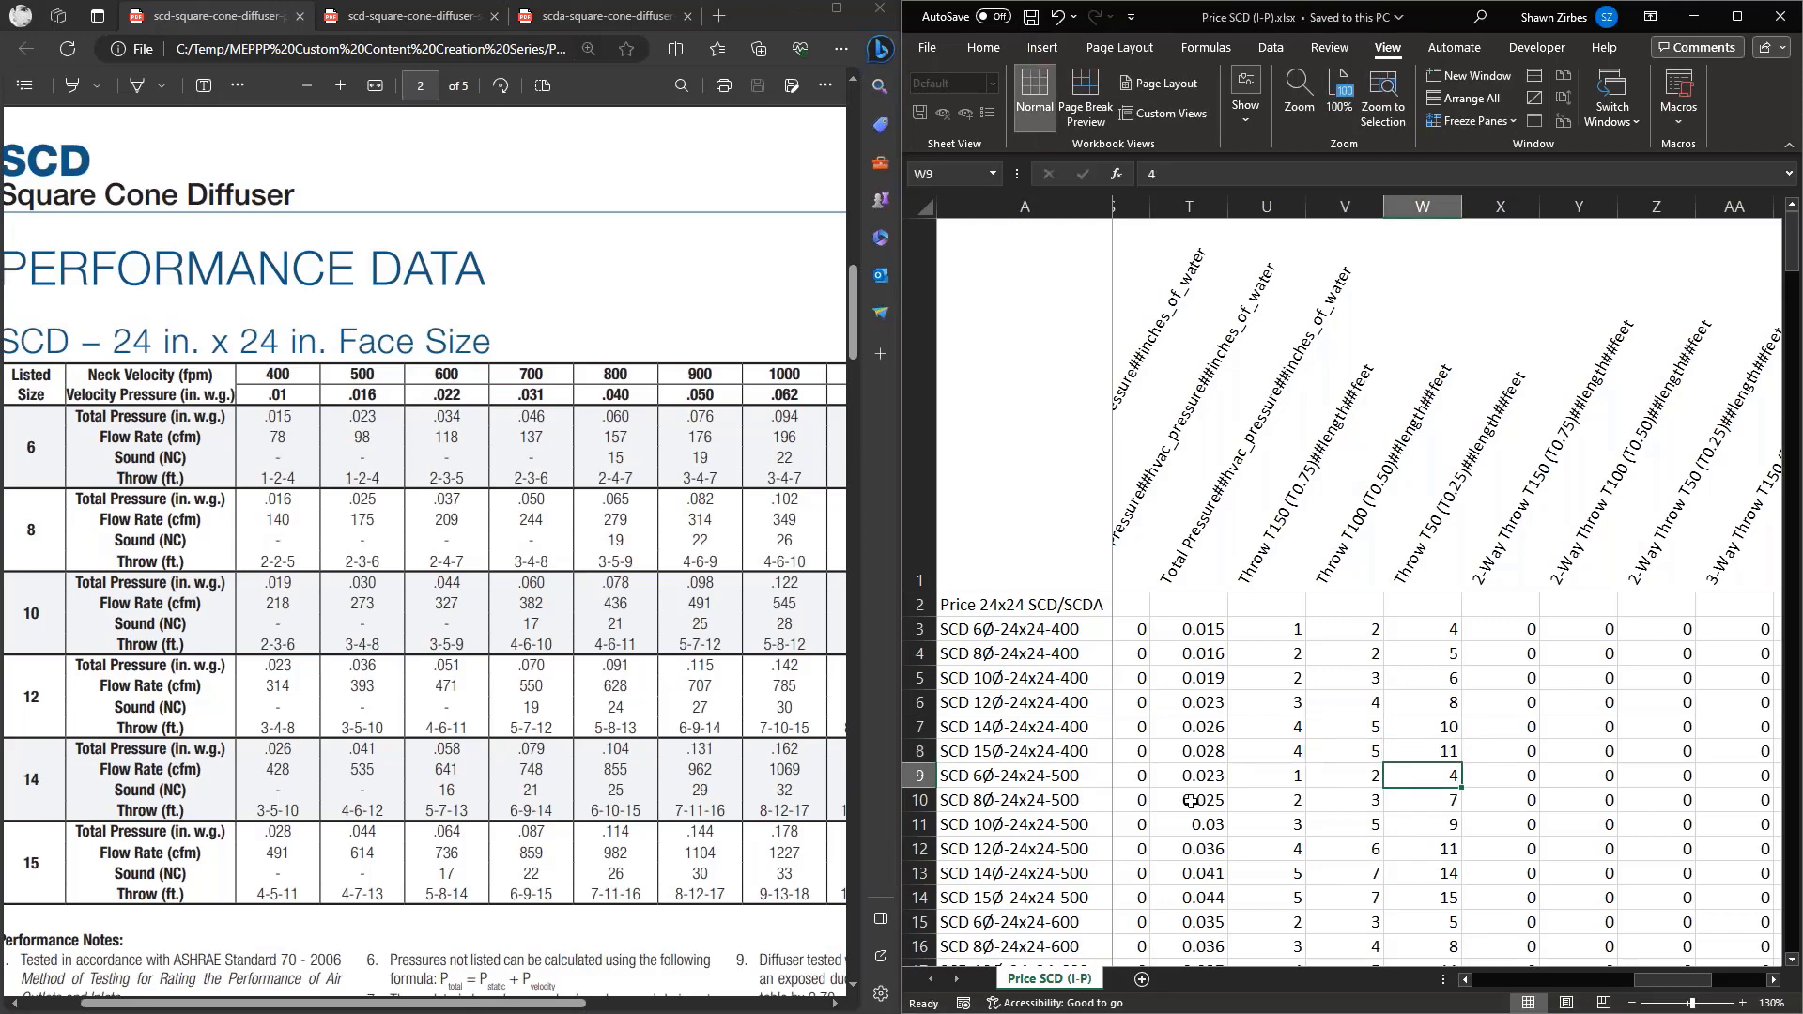
Look through the performance columns of the remaining 24x24, 12x12, 20x20 and 16x16 sections of the table
{"action": "left_click_drag", "start_coordinate": [1644, 979], "coordinate": [1609, 979]}
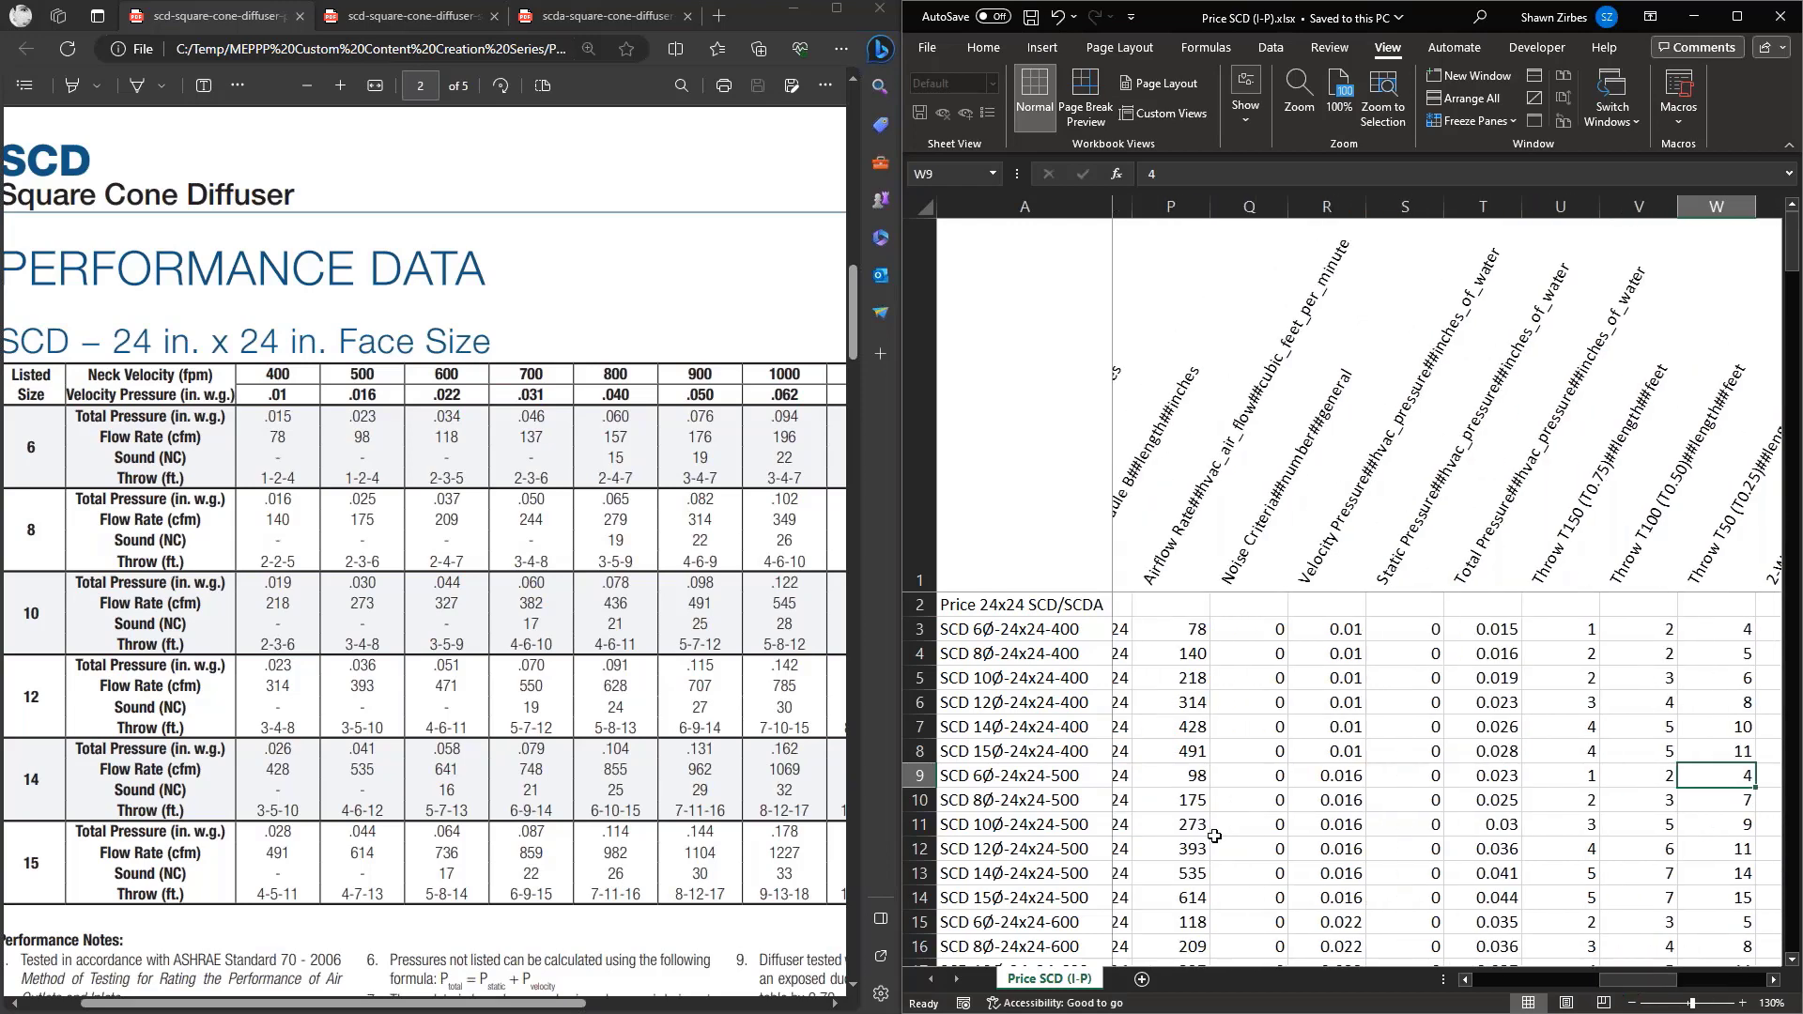
{"action": "scroll", "coordinate": [1056, 880], "scroll_direction": "down", "scroll_amount": 5}
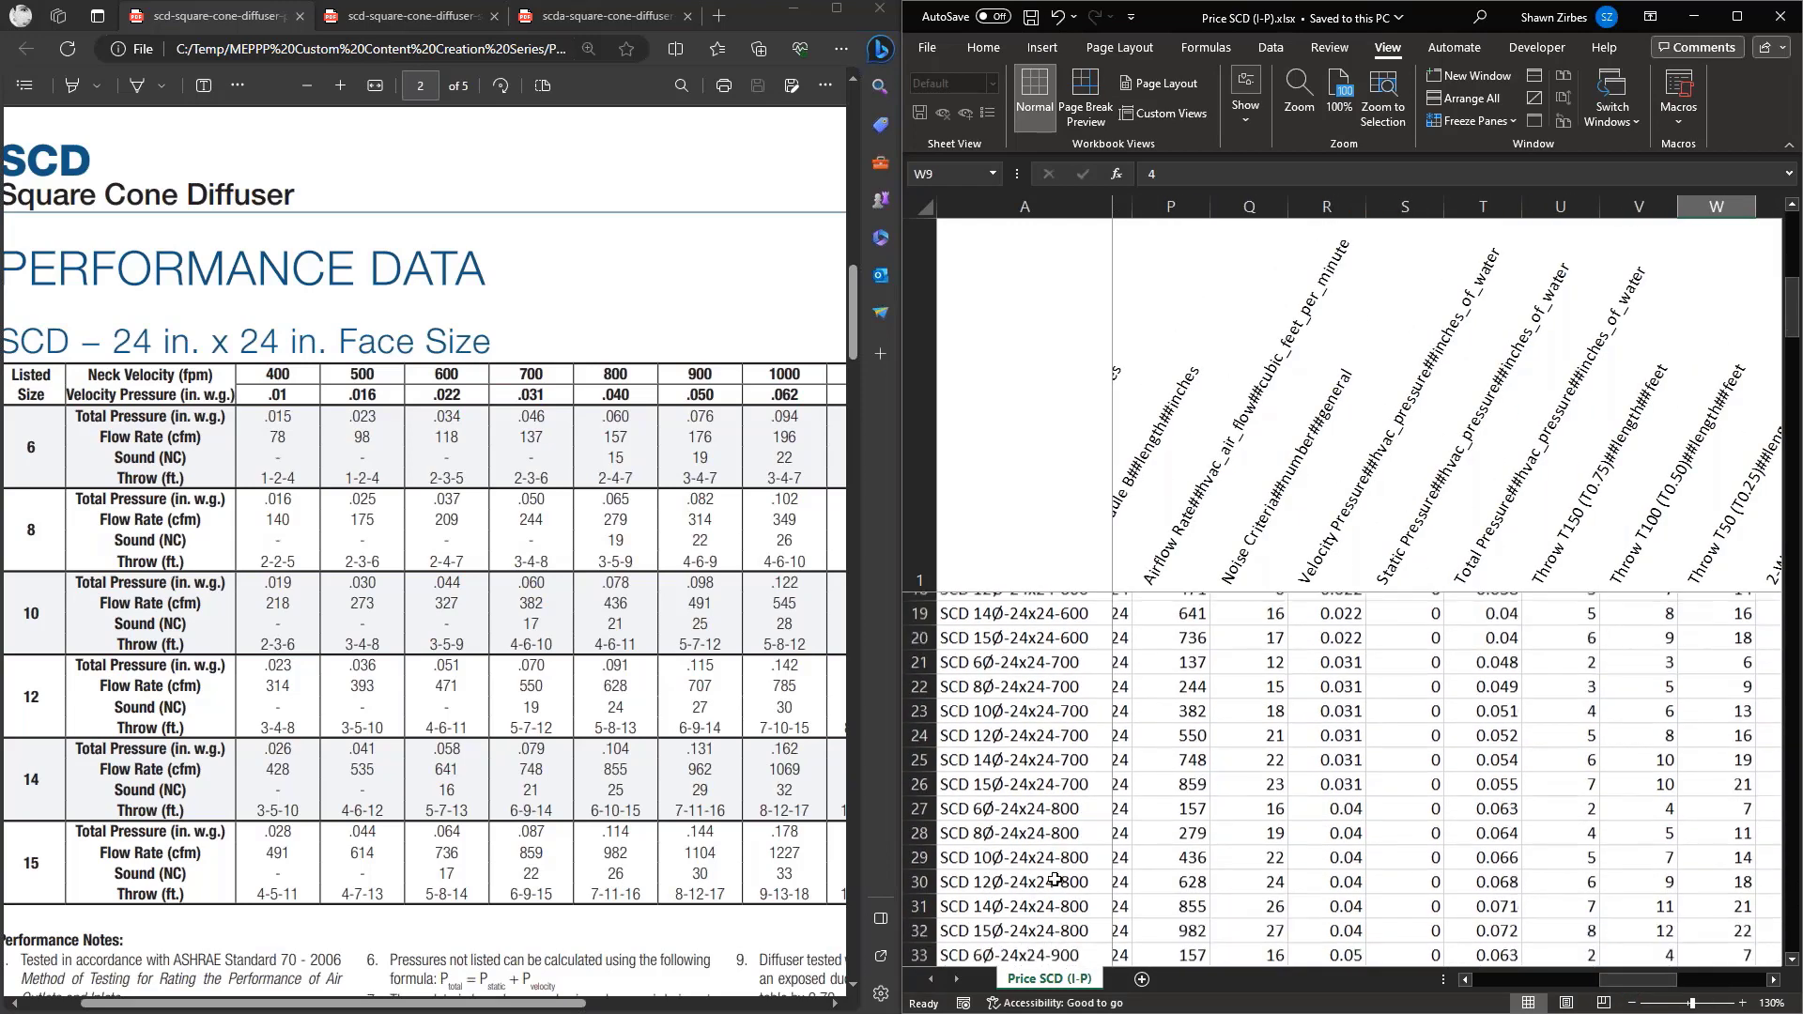
{"action": "scroll", "coordinate": [1056, 881], "scroll_direction": "down", "scroll_amount": 15}
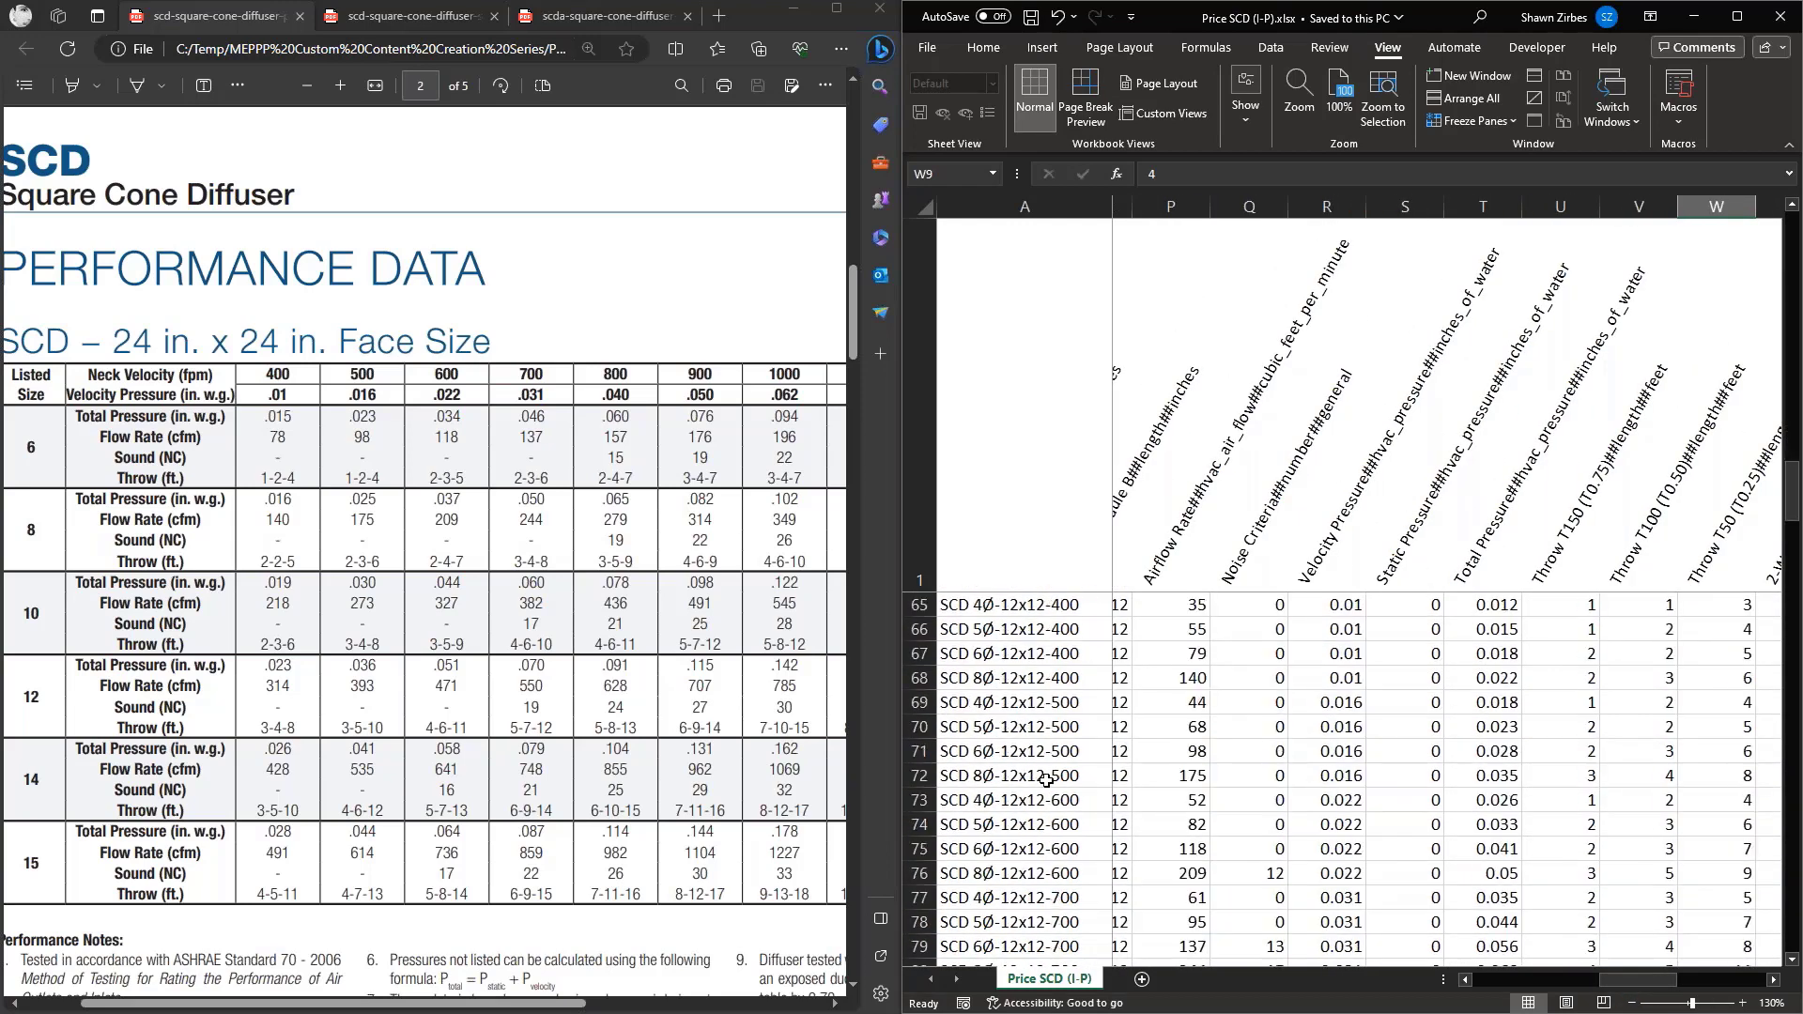
{"action": "scroll", "coordinate": [1046, 781], "scroll_direction": "down", "scroll_amount": 10}
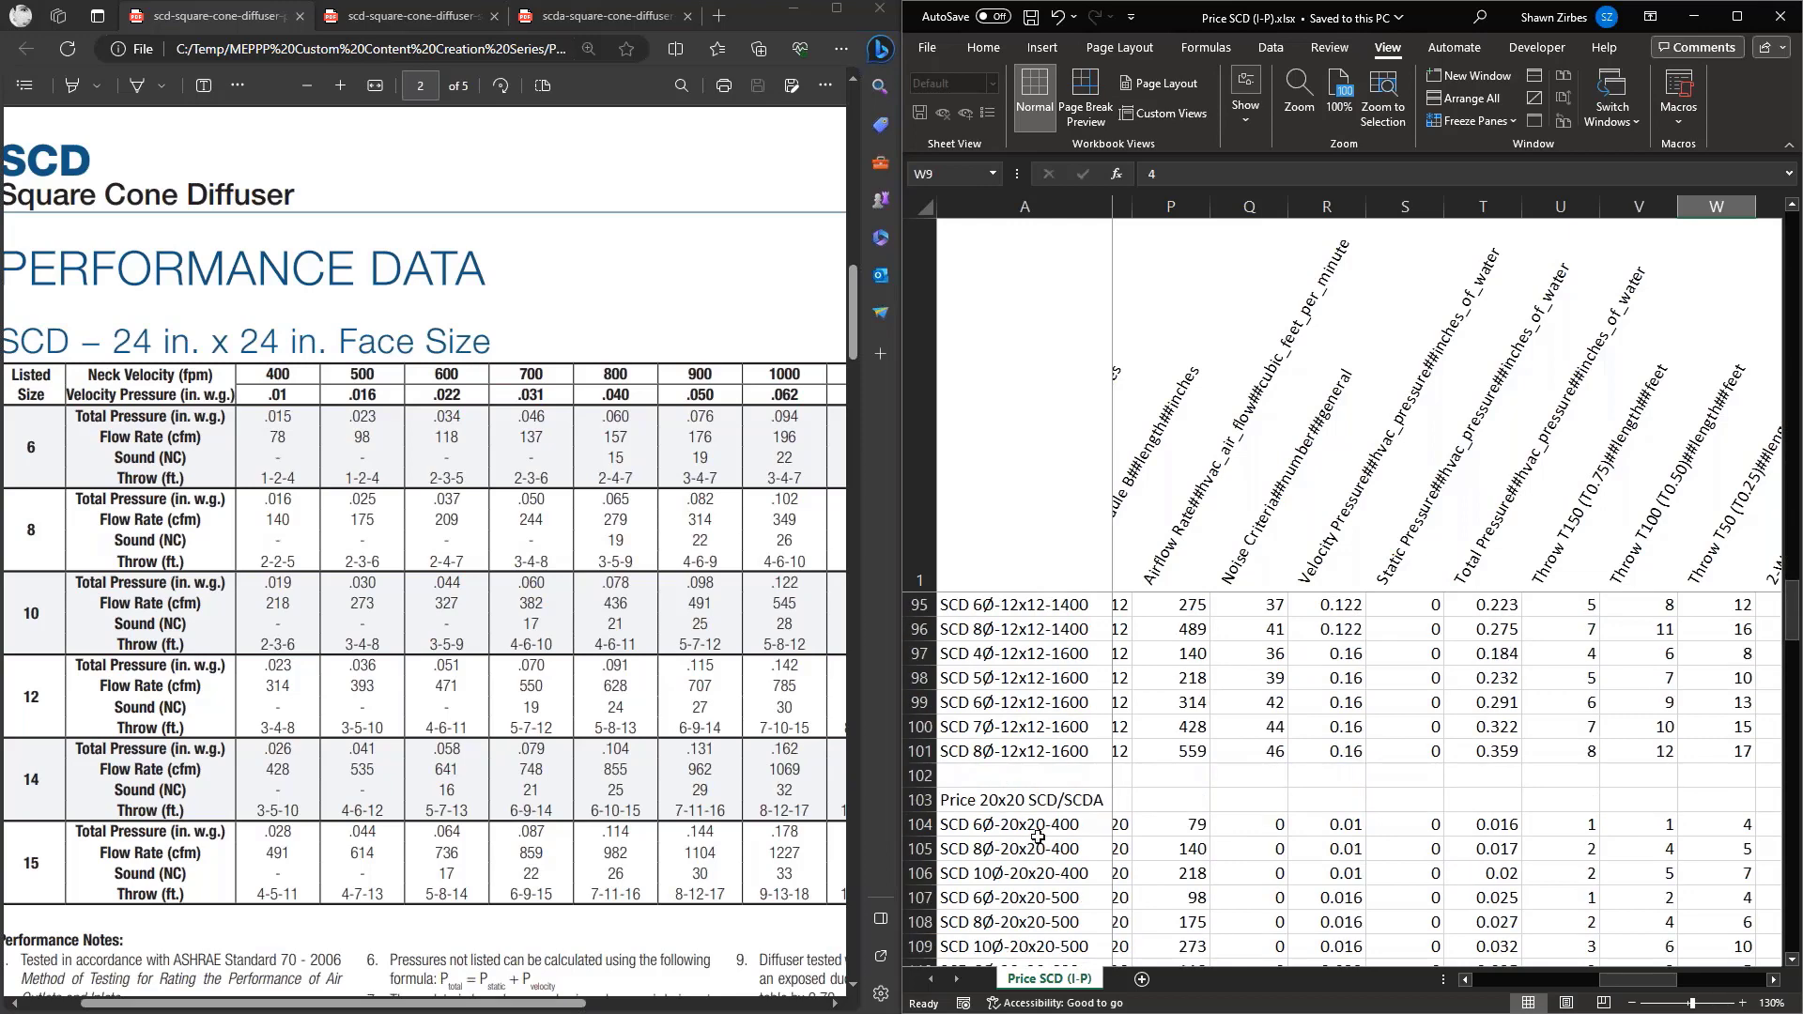
{"action": "scroll", "coordinate": [1037, 836], "scroll_direction": "up", "scroll_amount": 2}
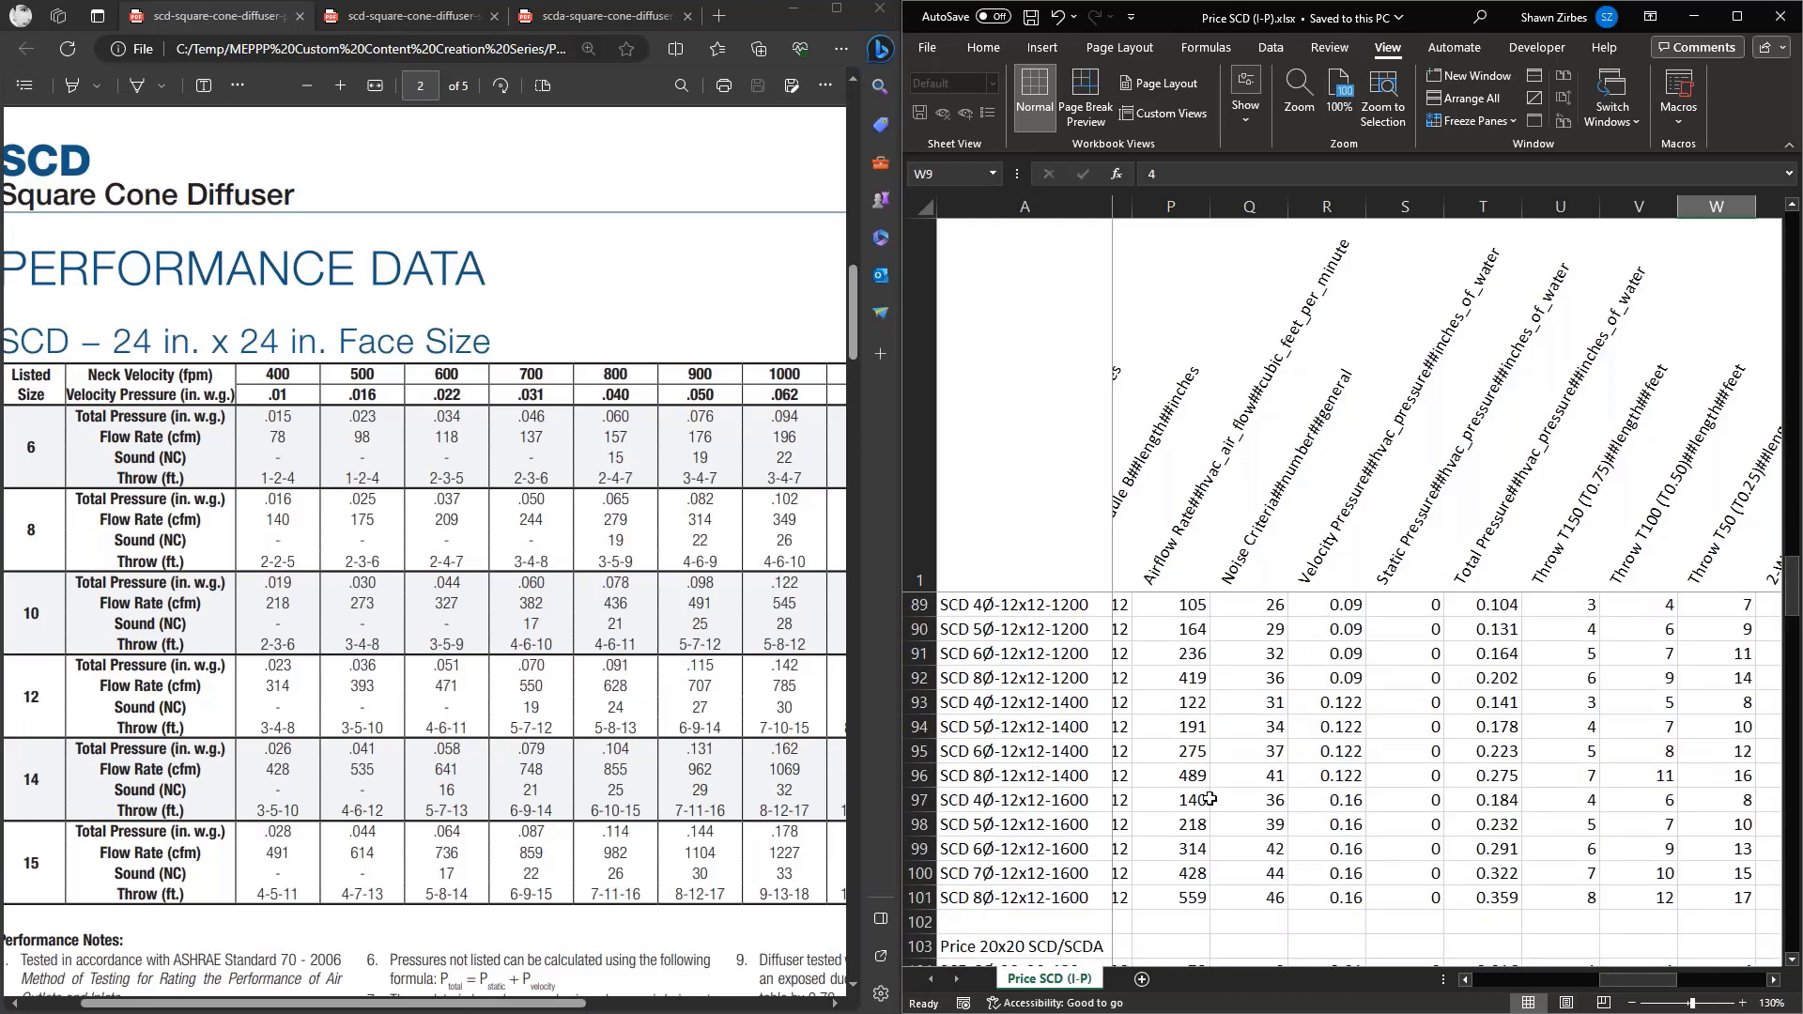
{"action": "scroll", "coordinate": [1089, 817], "scroll_direction": "down", "scroll_amount": 13}
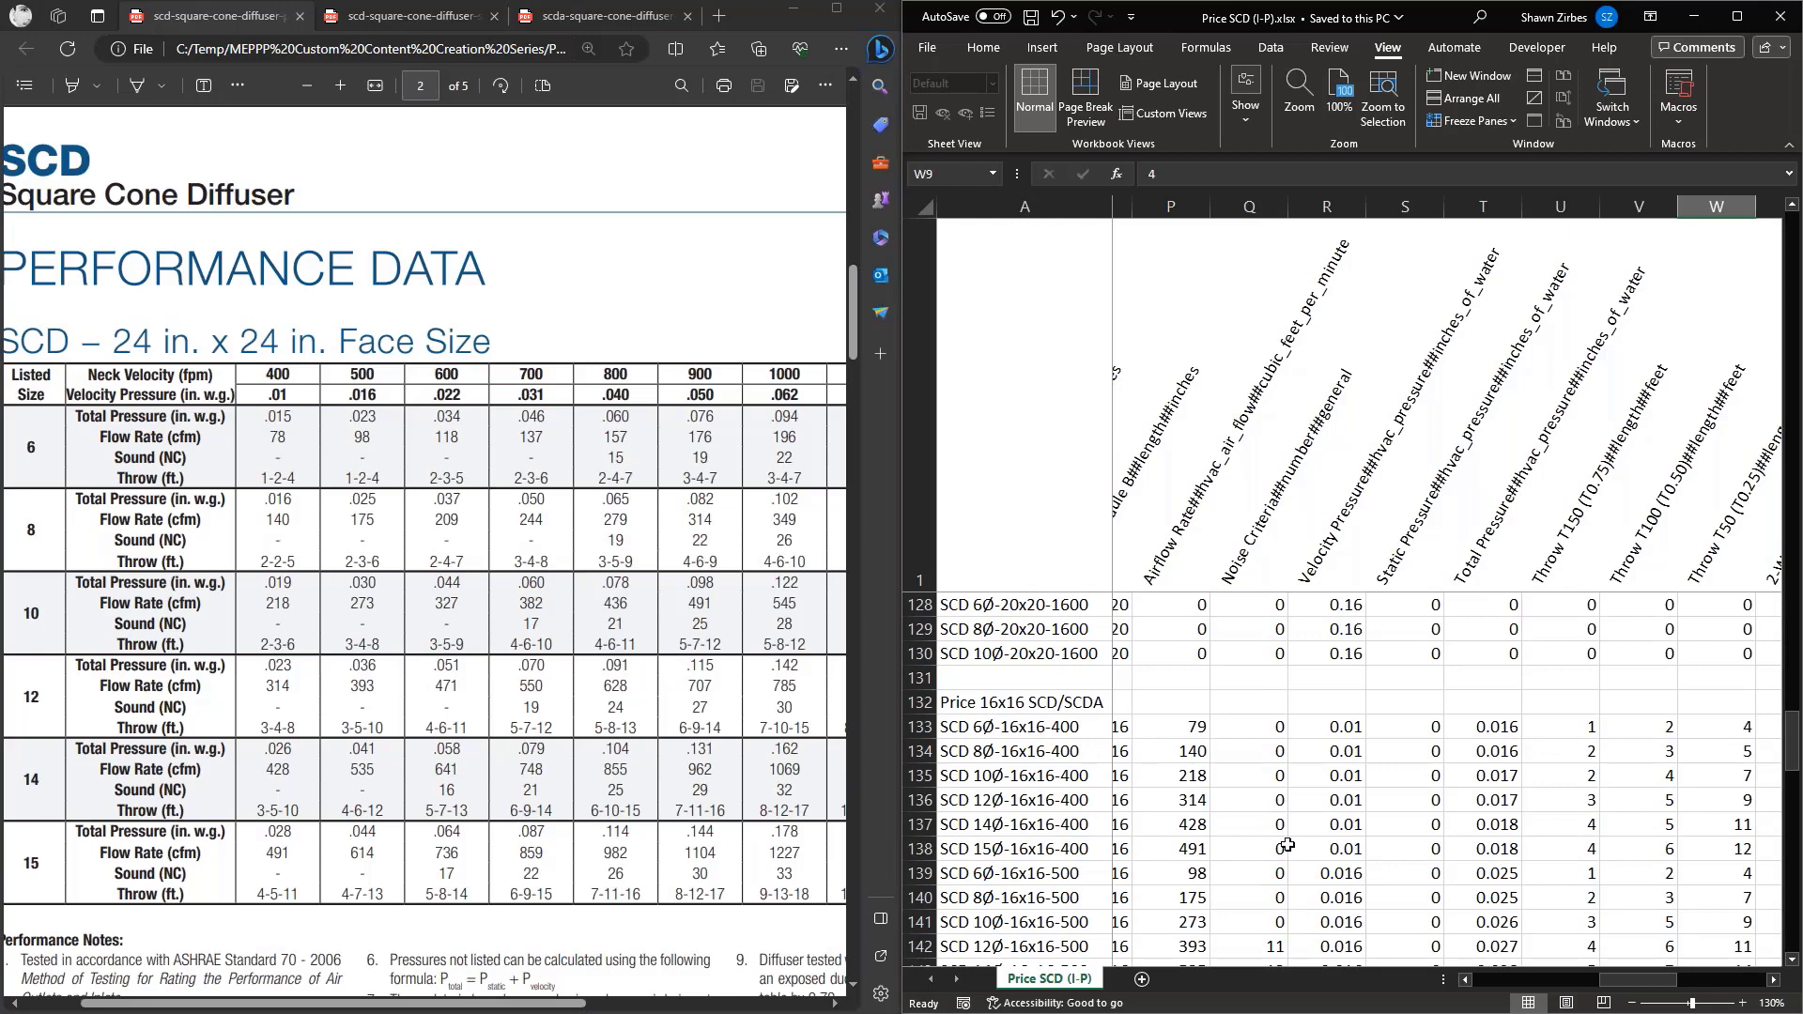
{"action": "scroll", "coordinate": [1296, 874], "scroll_direction": "up", "scroll_amount": 12}
{"action": "scroll", "coordinate": [1300, 885], "scroll_direction": "up", "scroll_amount": 11}
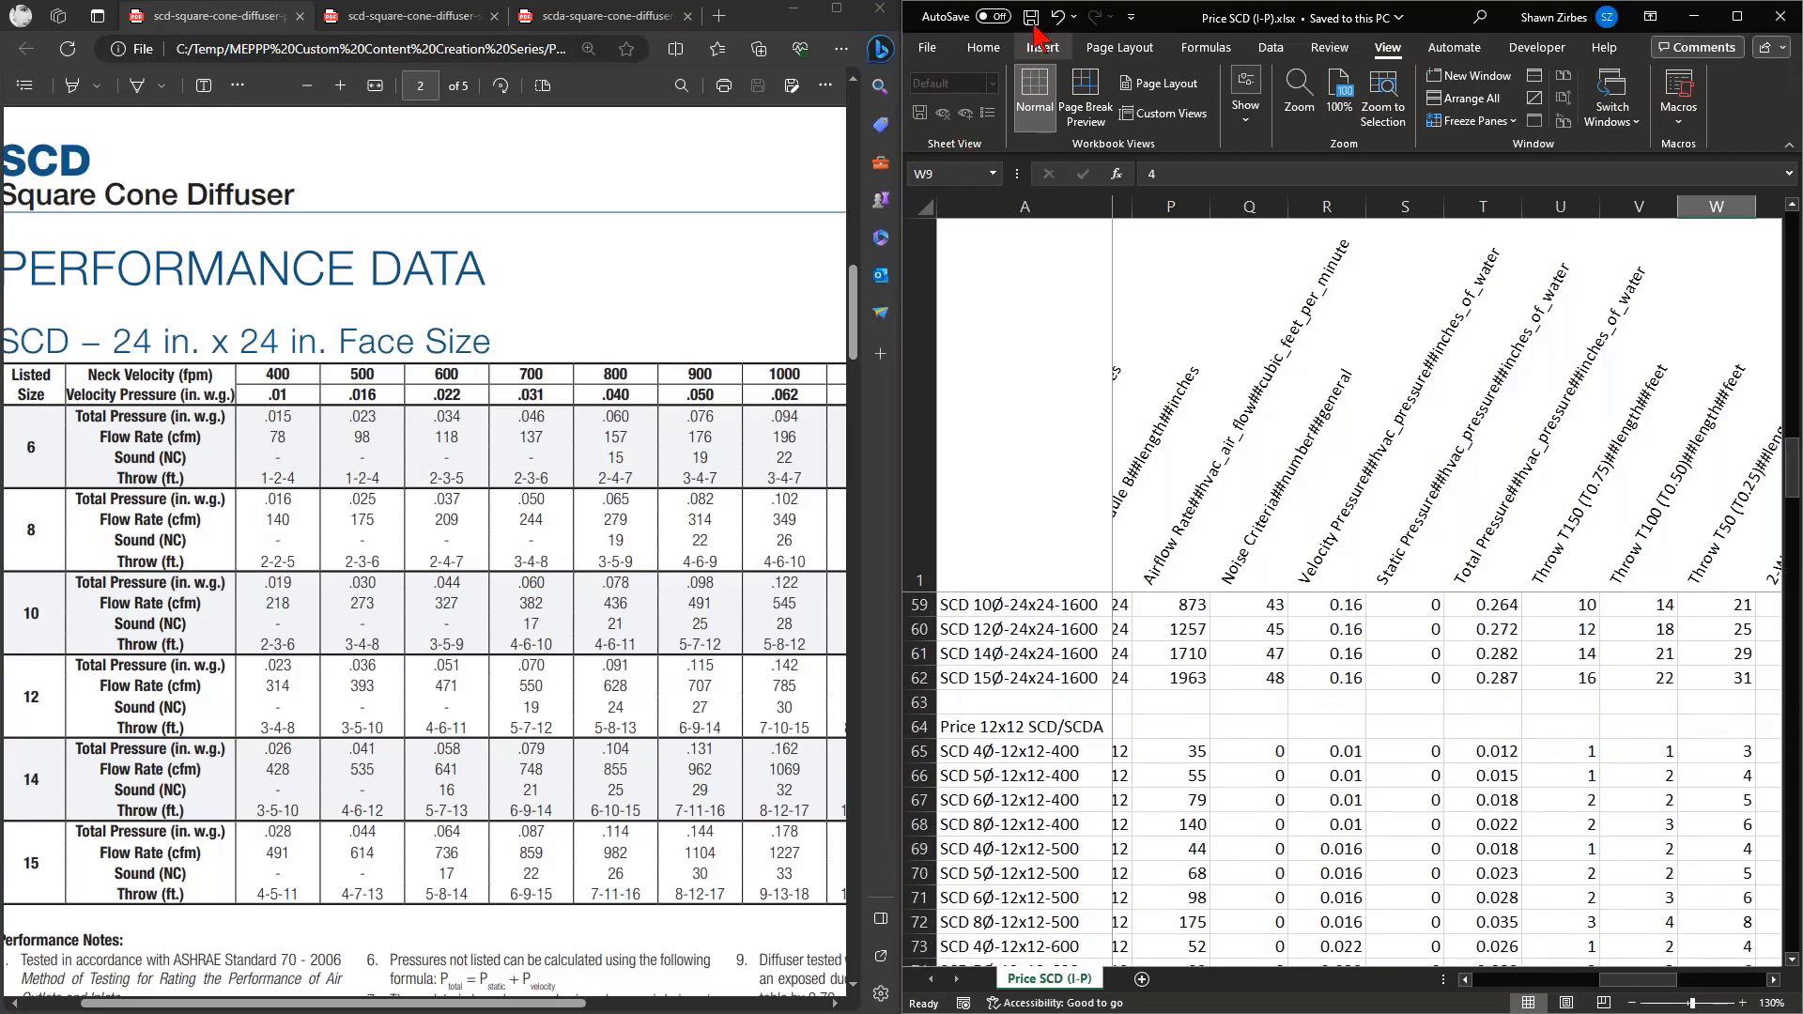
Create a copy of the Price SCD (I-P) sheet at the end of the workbook
{"action": "right_click", "coordinate": [1059, 979]}
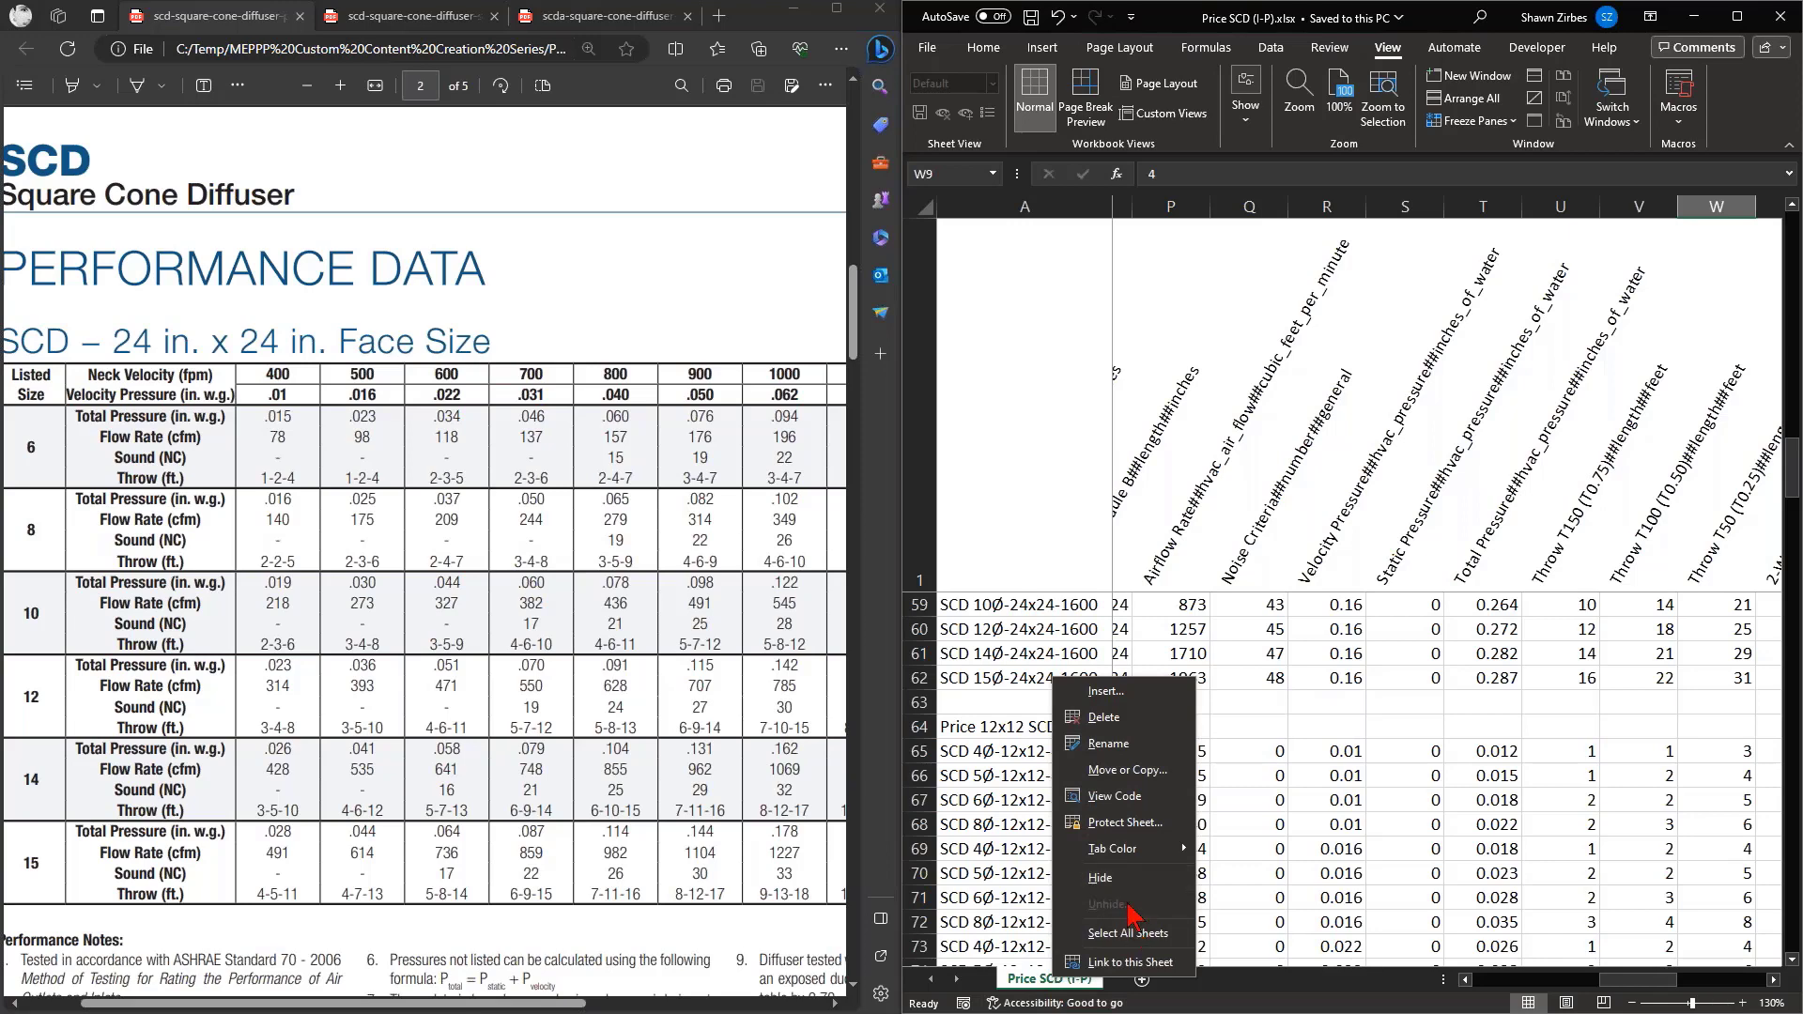
{"action": "left_click", "coordinate": [1132, 770]}
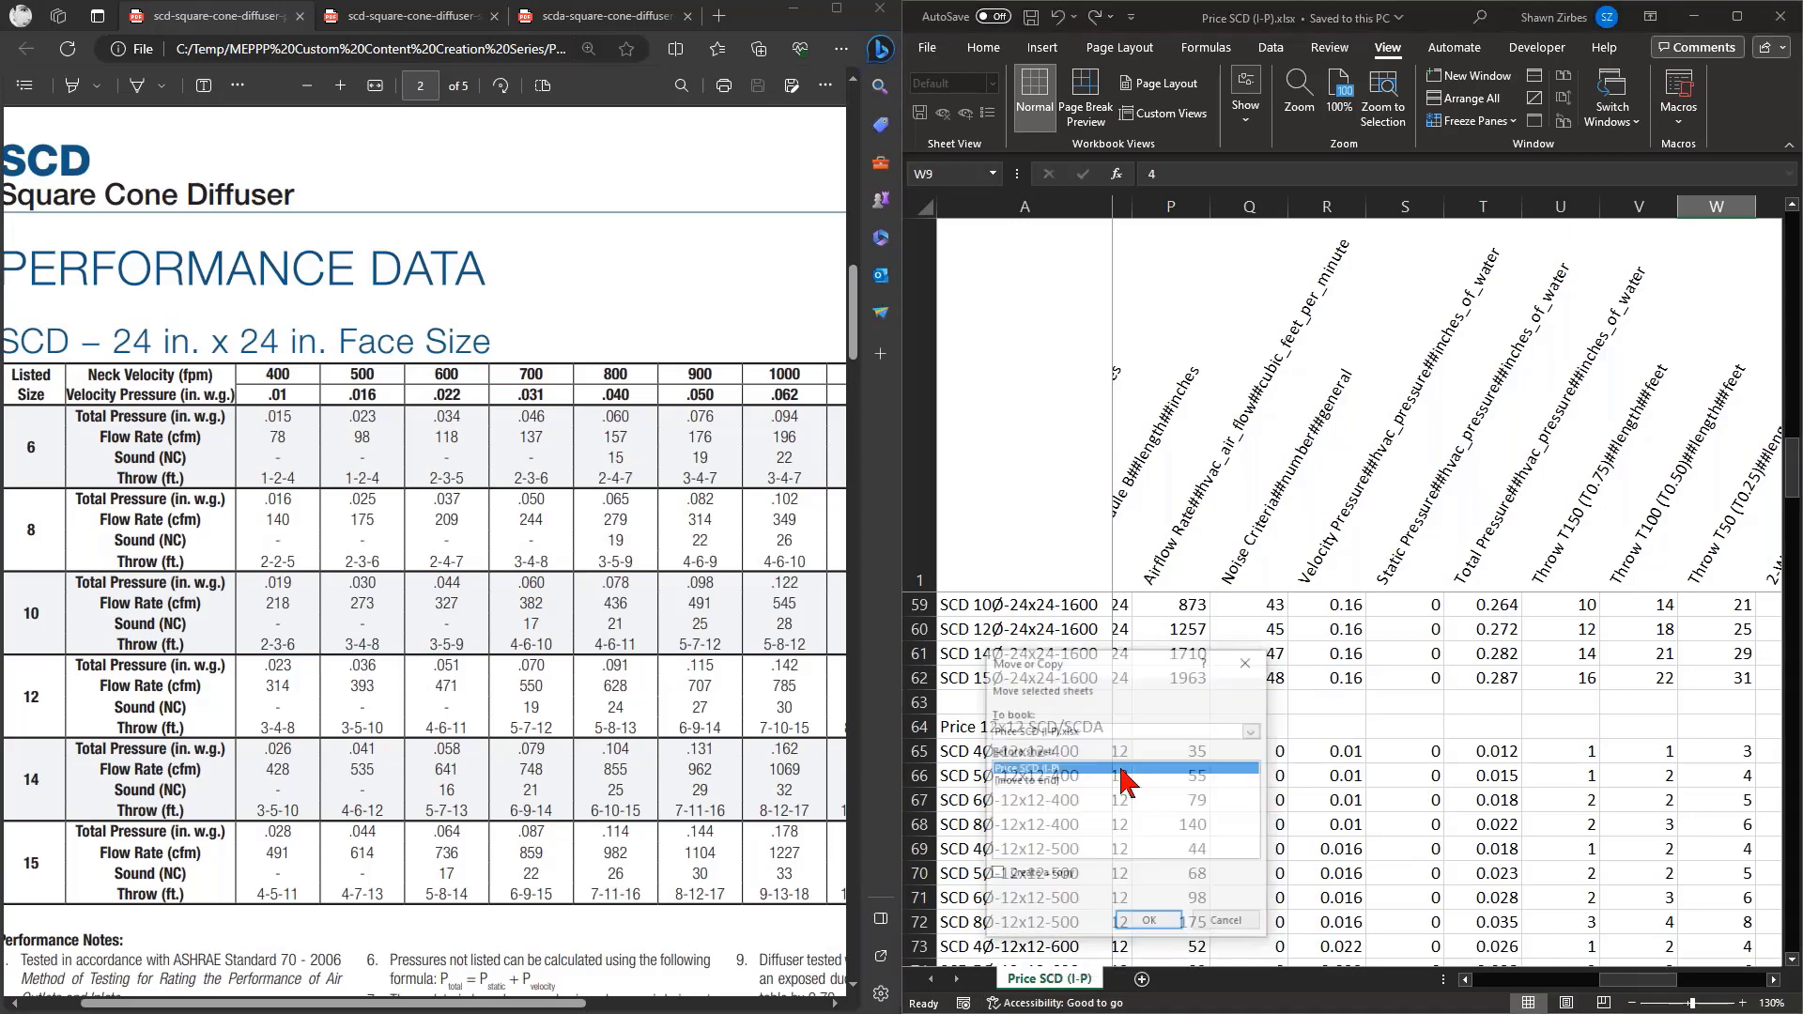
{"action": "left_click", "coordinate": [1029, 781]}
{"action": "left_click", "coordinate": [1042, 876]}
{"action": "left_click", "coordinate": [1150, 923]}
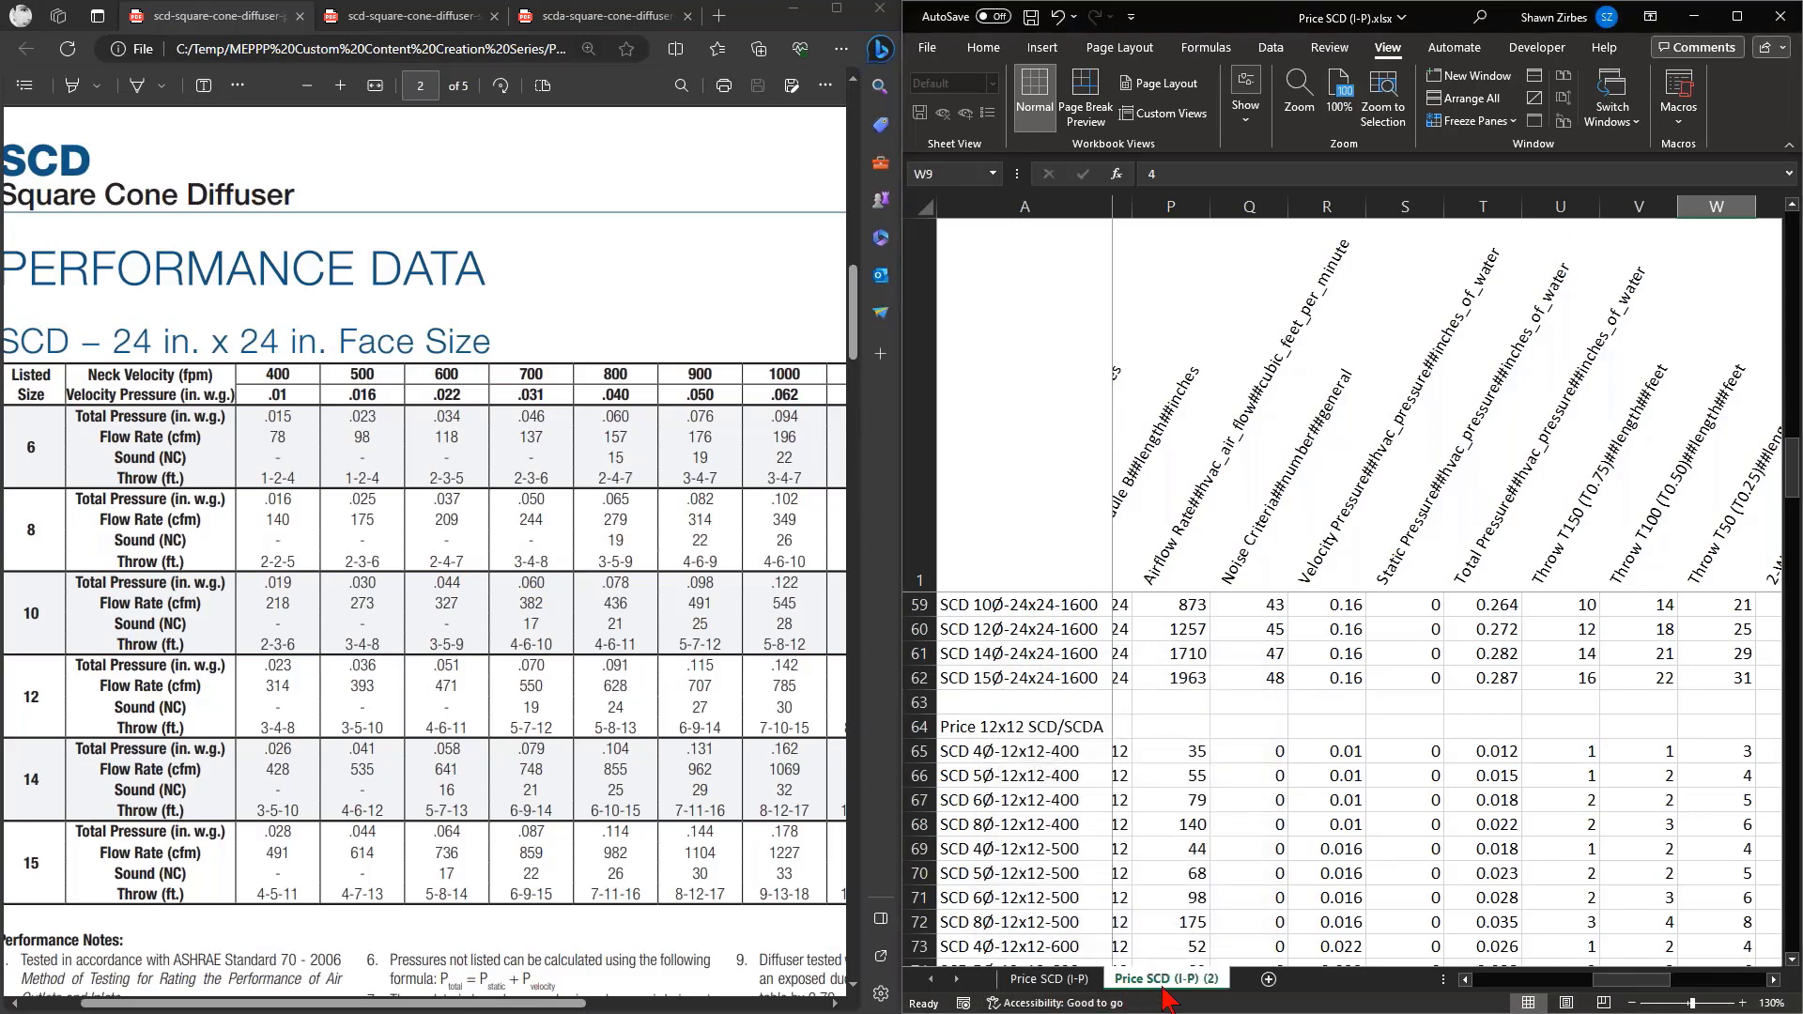
Rename the copied sheet as Price SCD (M-P)
{"action": "right_click", "coordinate": [1167, 986]}
{"action": "left_click", "coordinate": [1219, 755]}
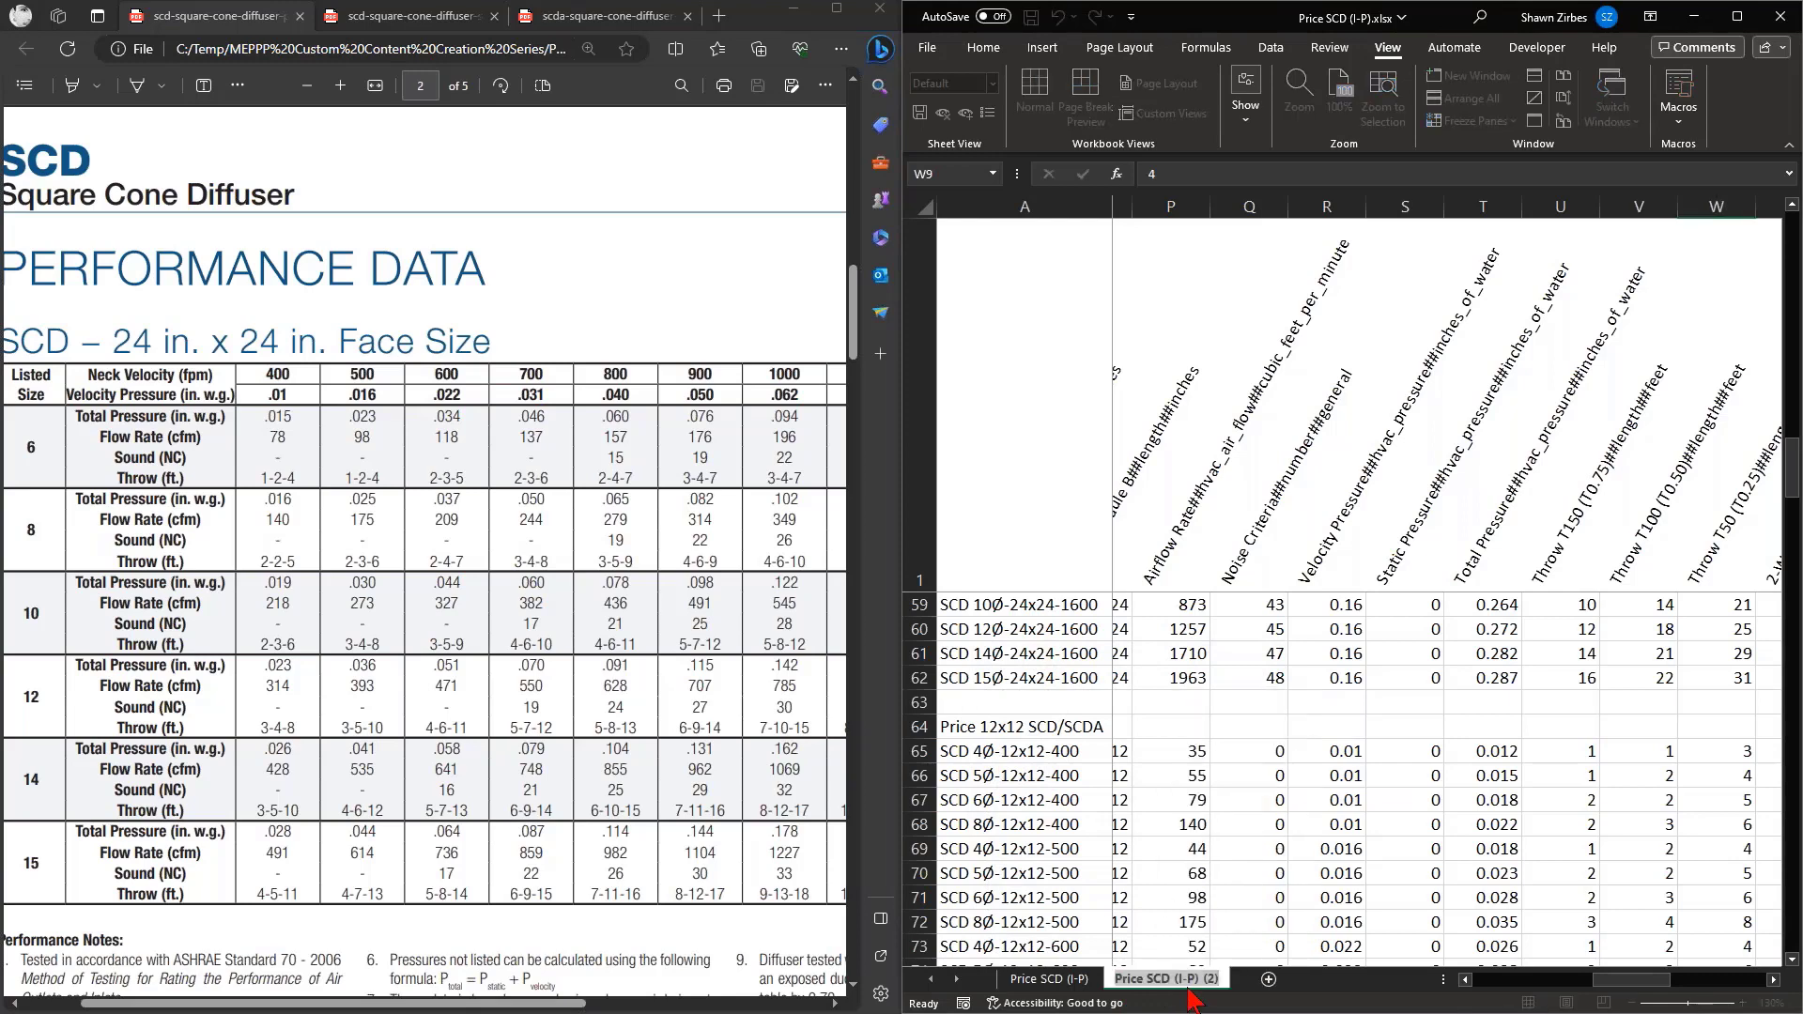
{"action": "key", "text": "BackSpace"}
{"action": "type", "text": "M"}
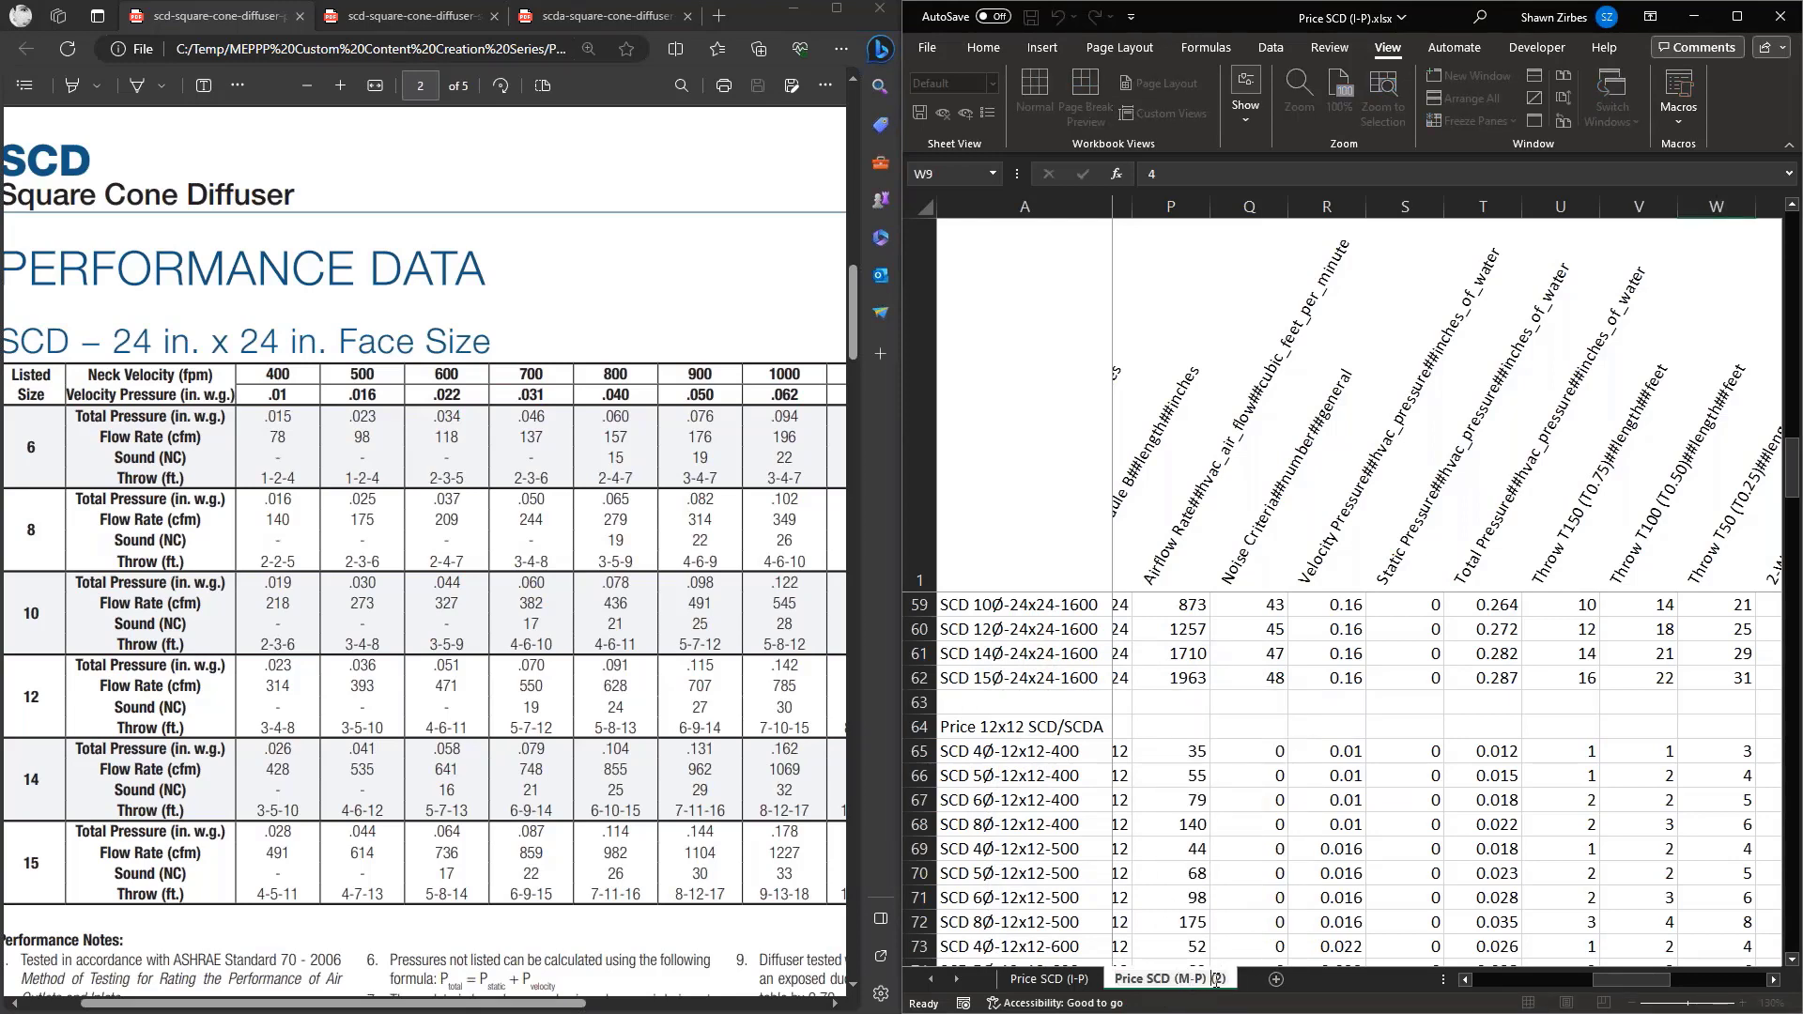
{"action": "left_click_drag", "start_coordinate": [1207, 980], "coordinate": [1228, 979]}
{"action": "key", "text": "BackSpace"}
{"action": "left_click", "coordinate": [1195, 950]}
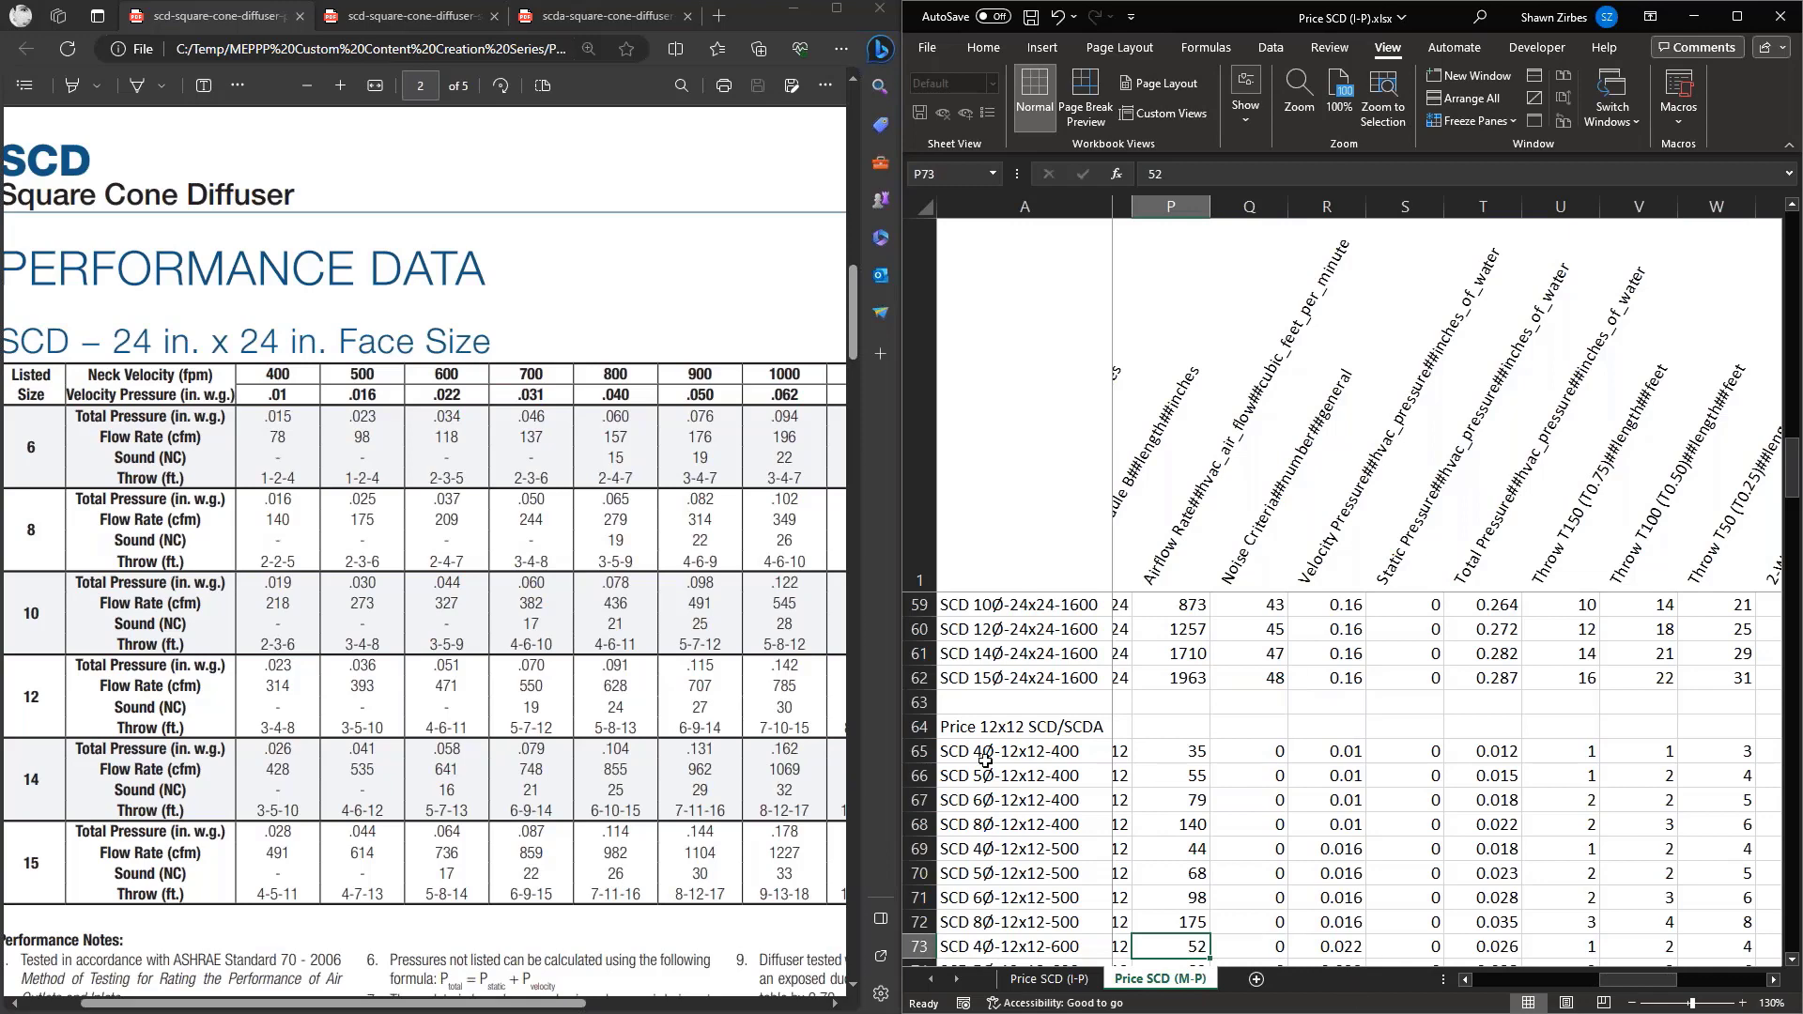
Examine the 24x24 performance table and its notes, and the face and duct size table in the SCD submittal sheet
{"action": "scroll", "coordinate": [448, 670], "scroll_direction": "down", "scroll_amount": 6}
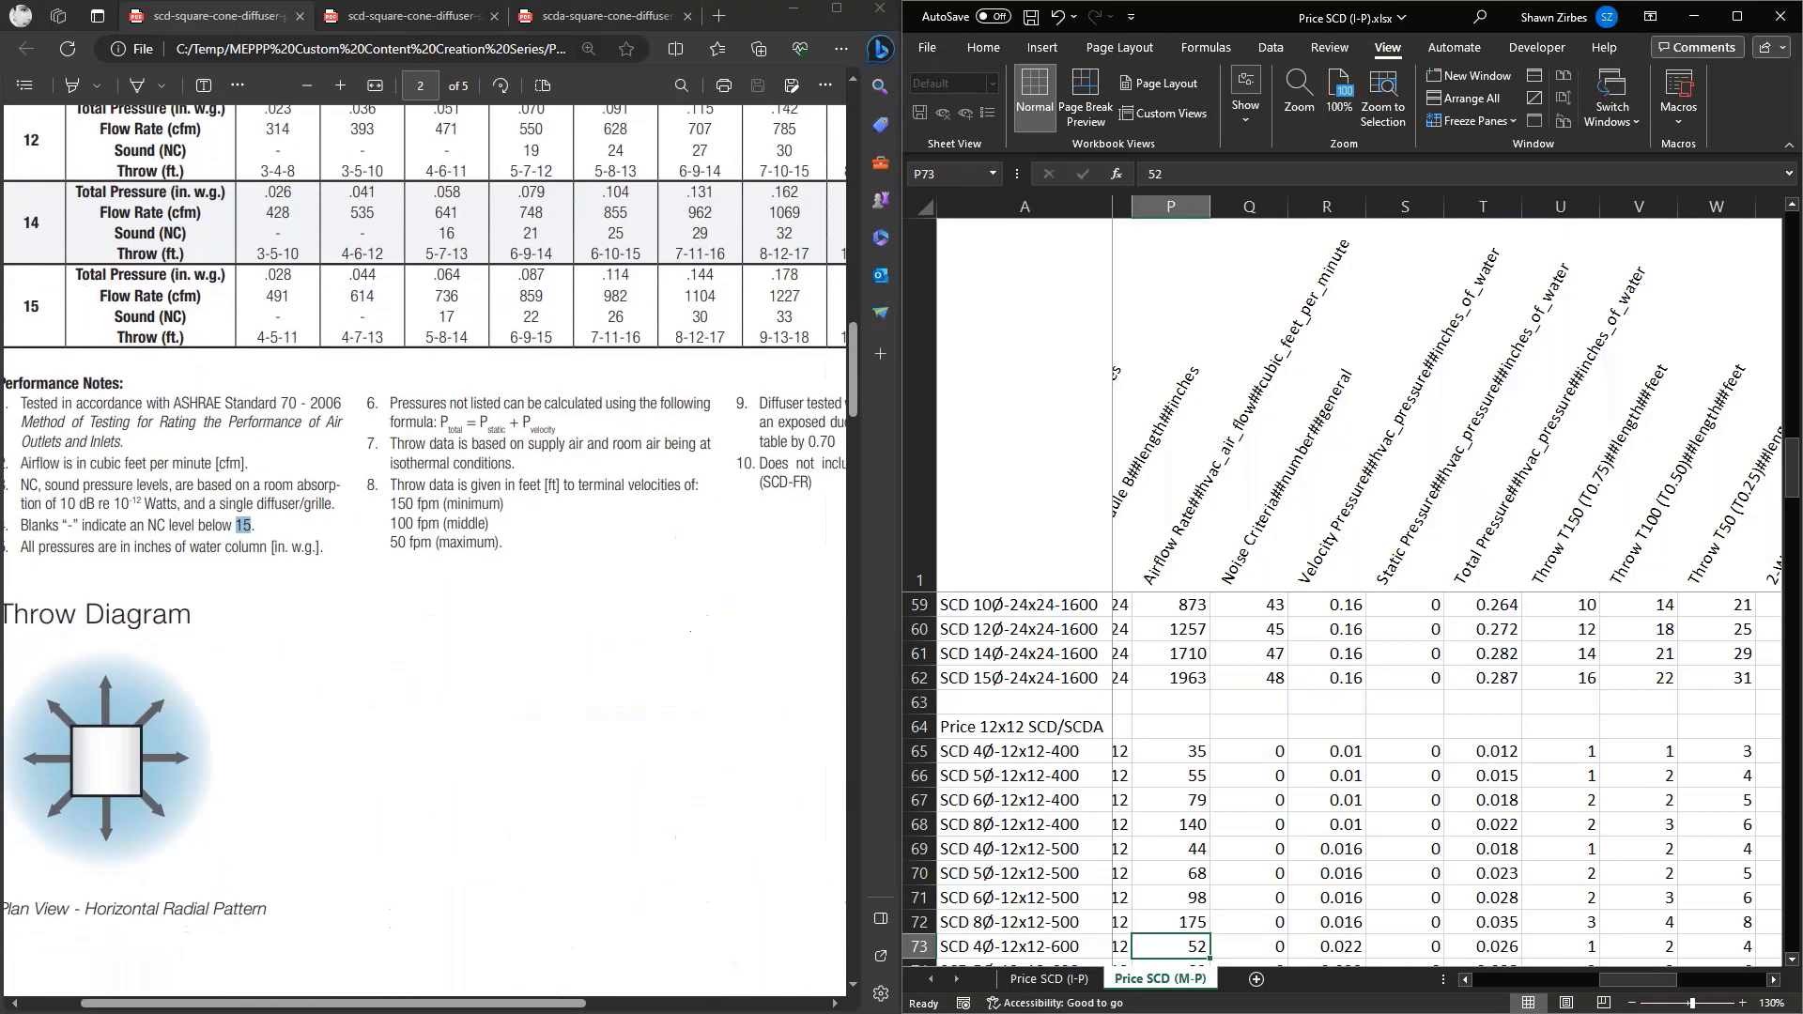
{"action": "scroll", "coordinate": [226, 313], "scroll_direction": "up", "scroll_amount": 5}
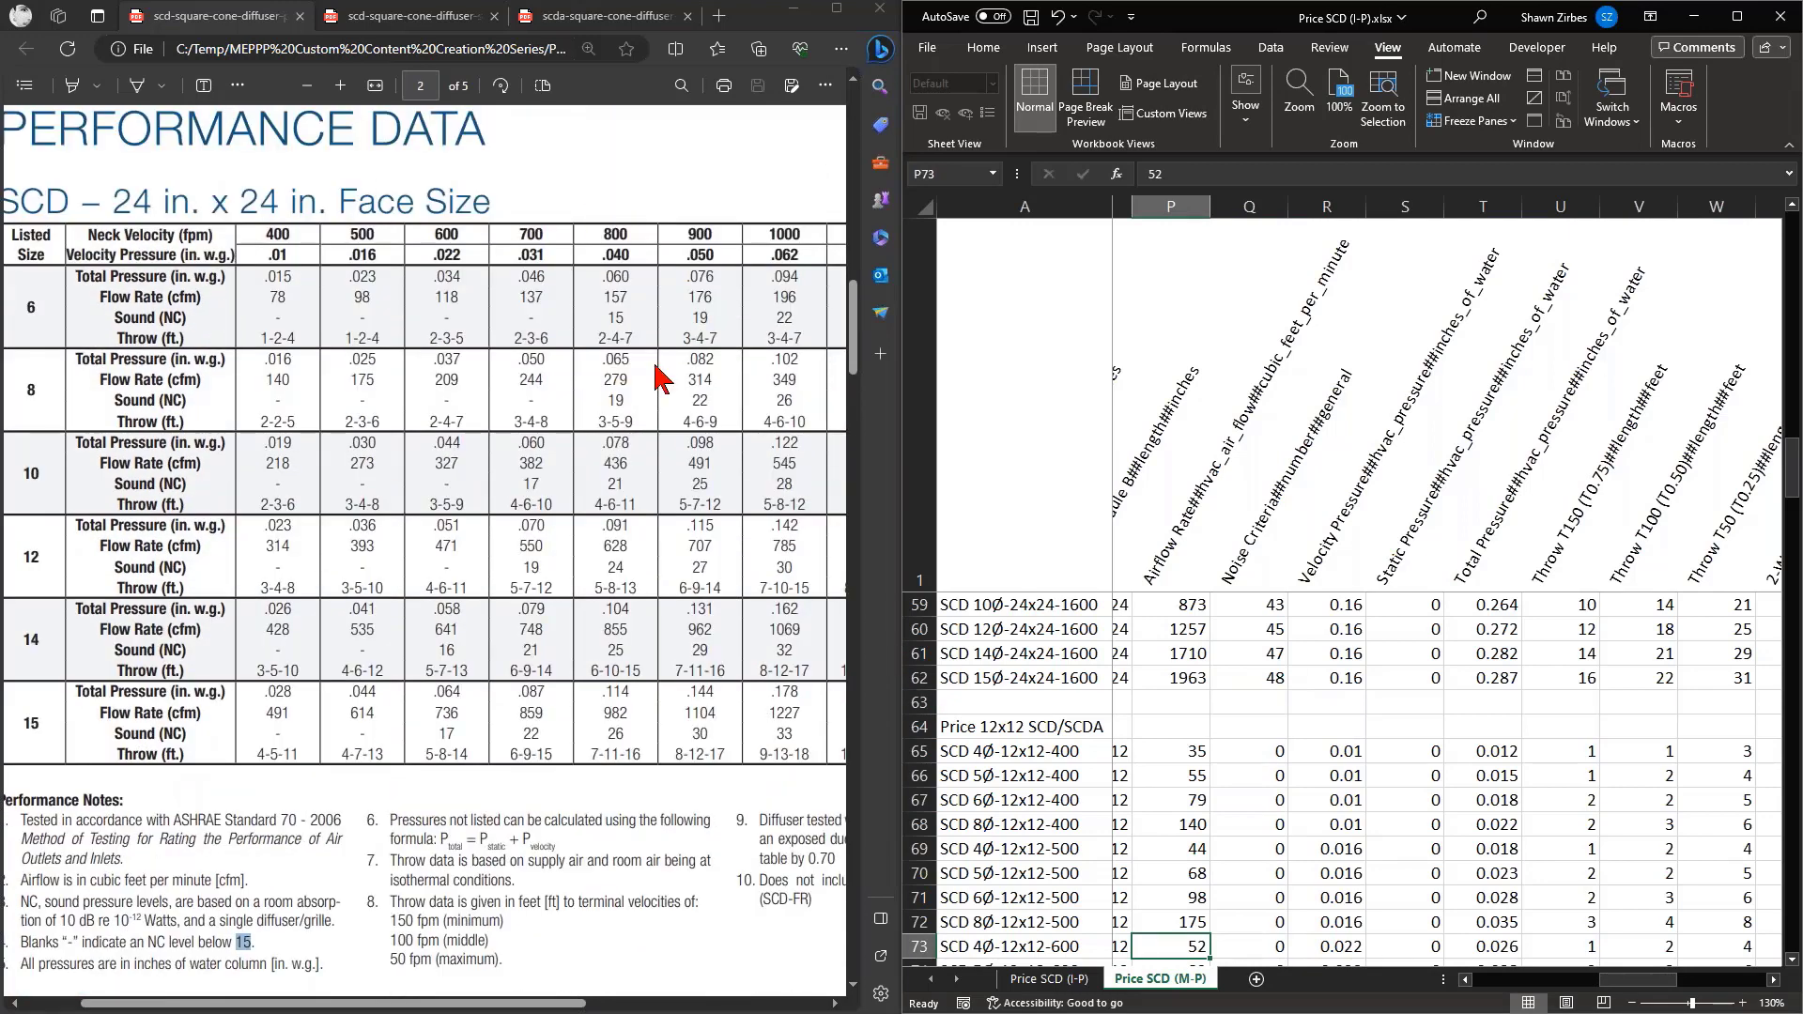
{"action": "scroll", "coordinate": [664, 366], "scroll_direction": "down", "scroll_amount": 3}
{"action": "scroll", "coordinate": [425, 517], "scroll_direction": "up", "scroll_amount": 2}
{"action": "scroll", "coordinate": [424, 518], "scroll_direction": "up", "scroll_amount": 2}
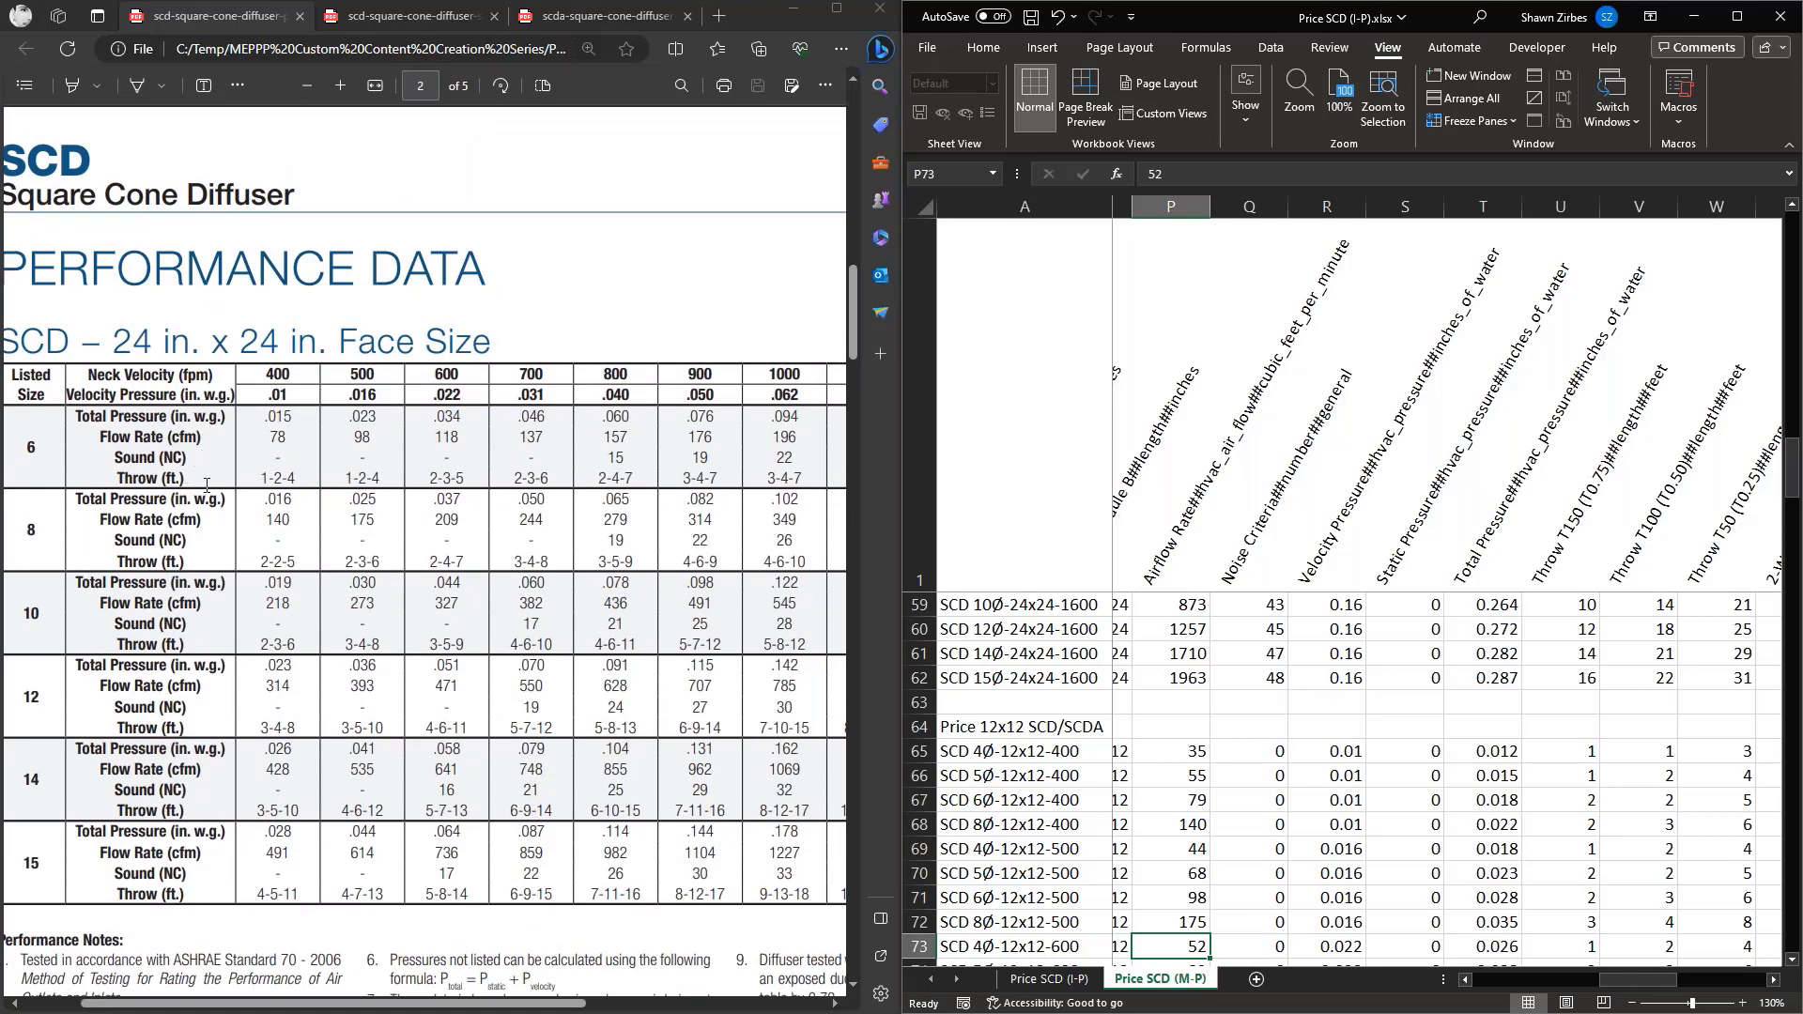
{"action": "scroll", "coordinate": [301, 612], "scroll_direction": "down", "scroll_amount": 2}
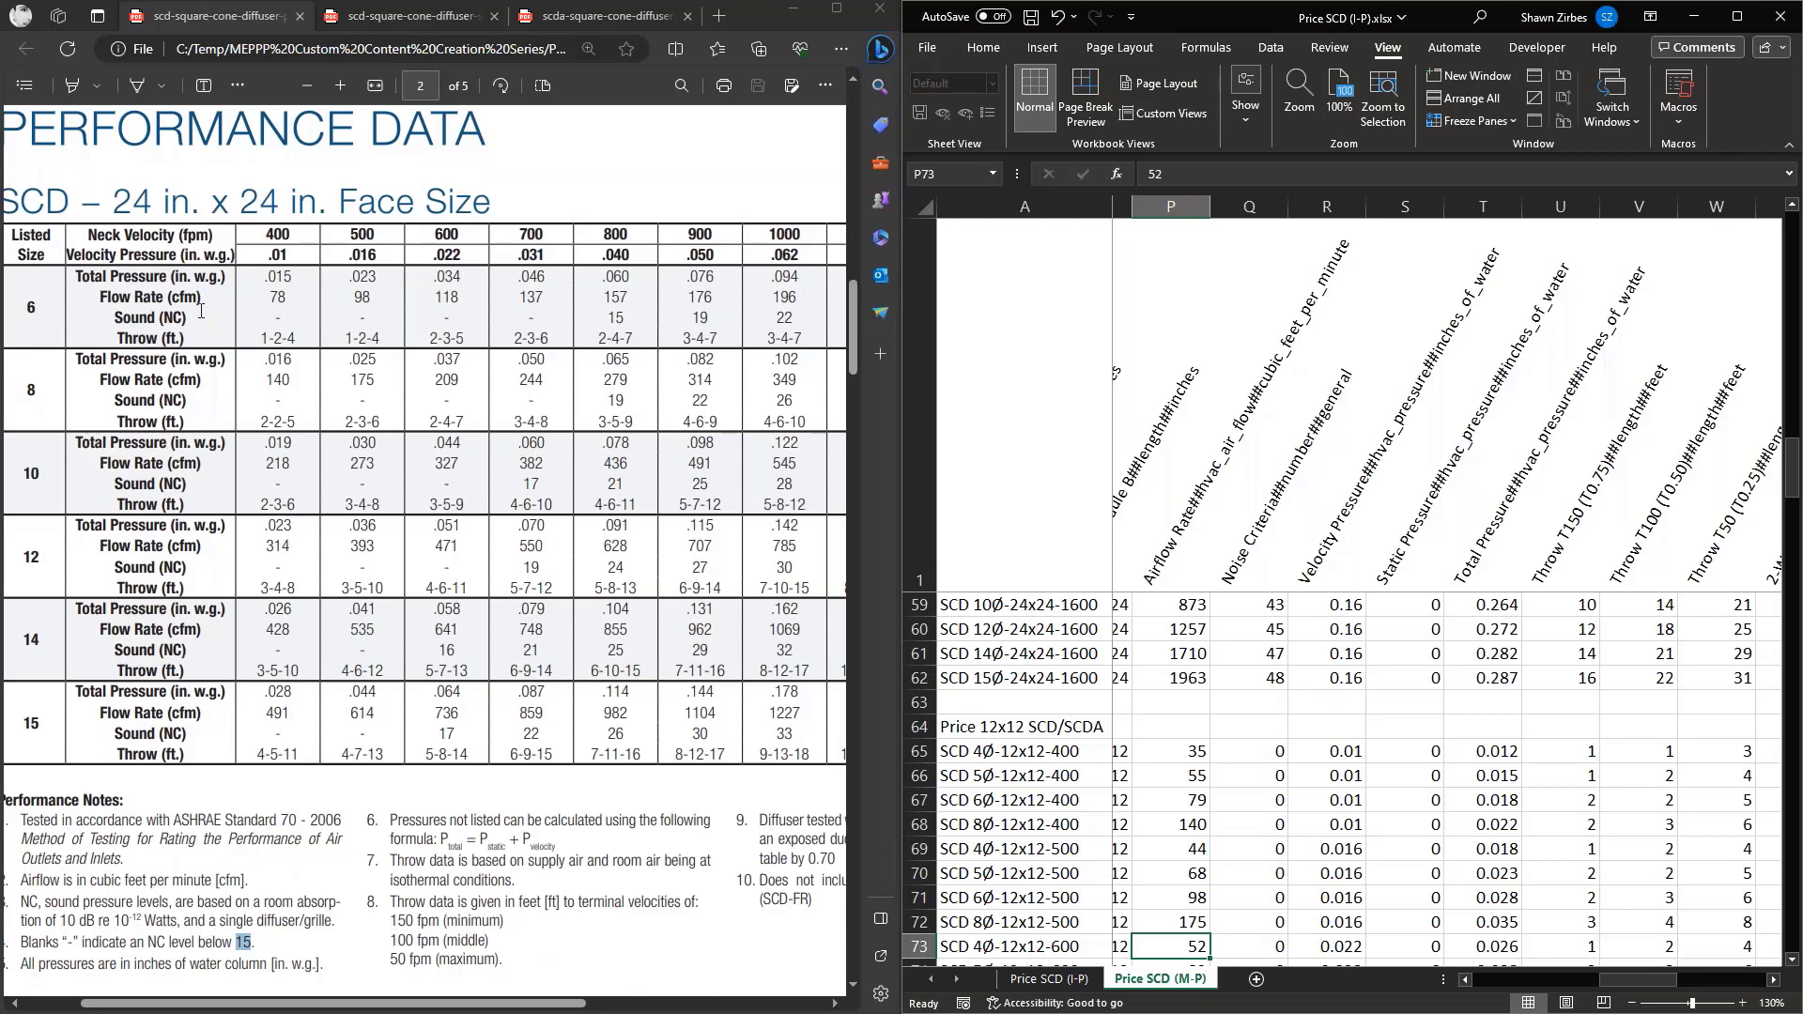
{"action": "key", "text": "ctrl+Tab"}
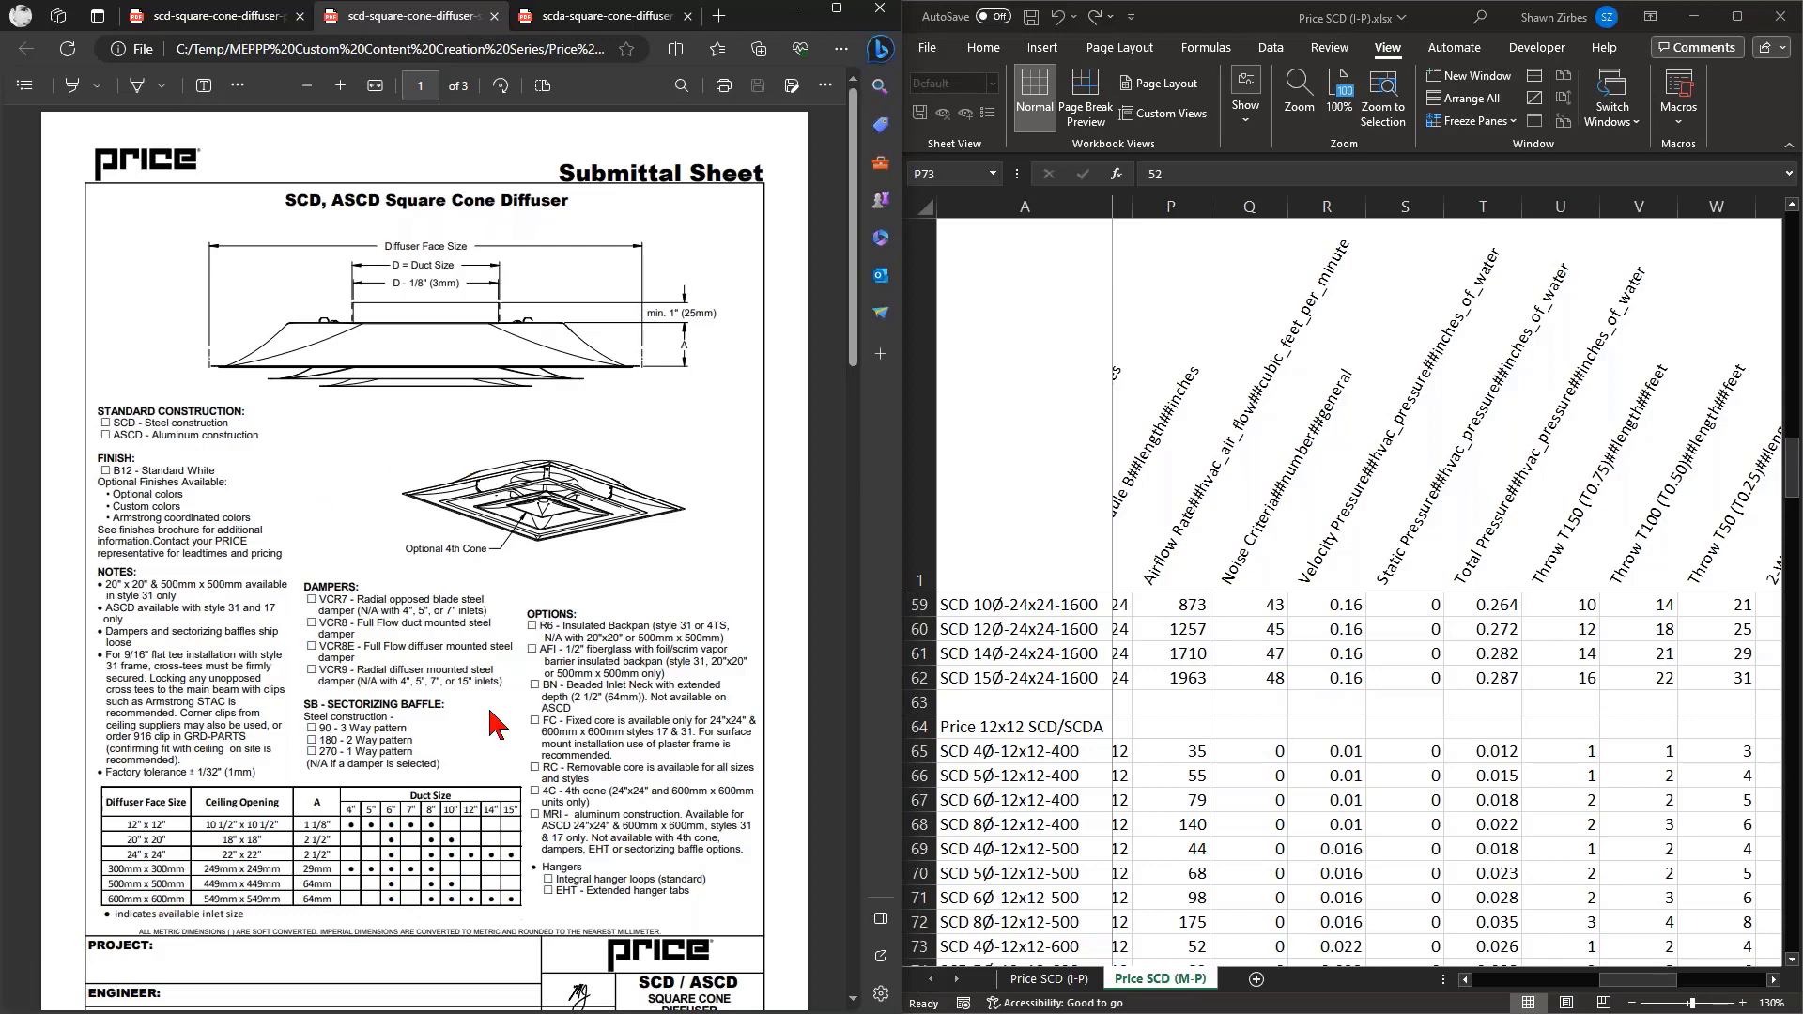
{"action": "scroll", "coordinate": [499, 716], "scroll_direction": "down", "scroll_amount": 2}
{"action": "scroll", "coordinate": [495, 719], "scroll_direction": "up", "scroll_amount": 2}
Maximize the workbook window and zoom the Price SCD (M-P) sheet out to 100%, showing it from its first rows and columns
{"action": "left_click", "coordinate": [1608, 986]}
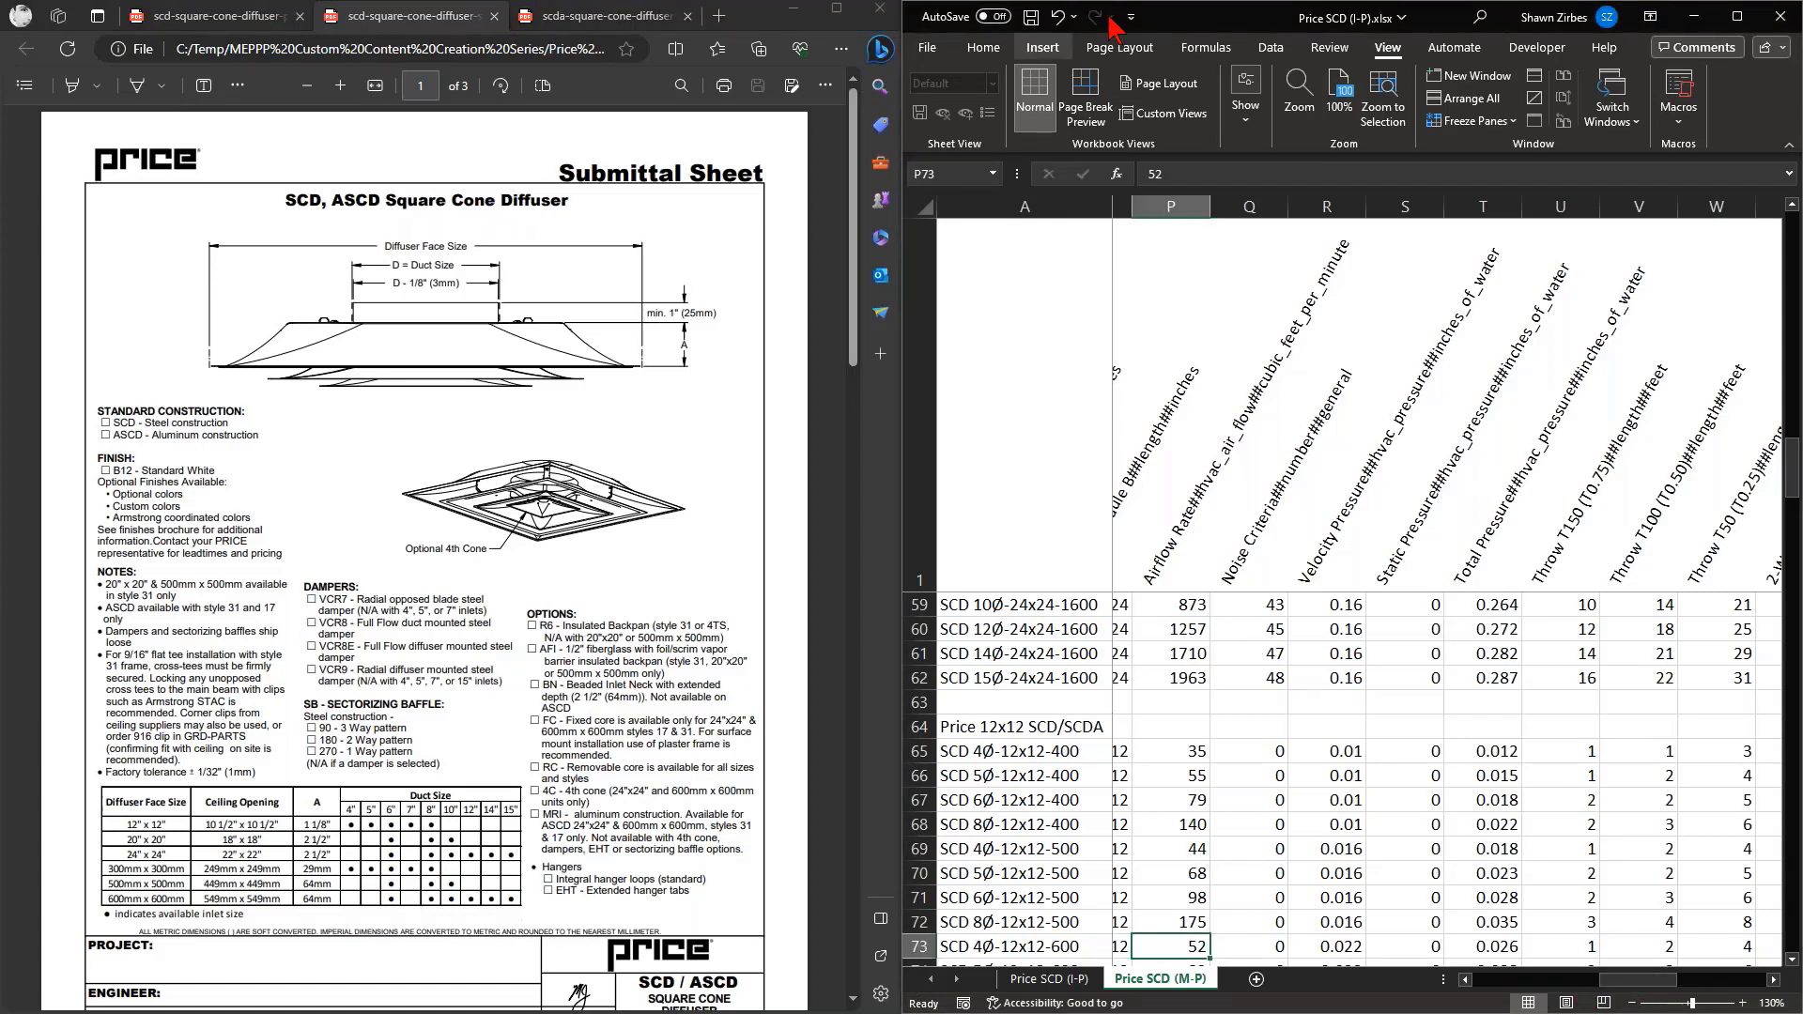
{"action": "double_click", "coordinate": [1188, 24]}
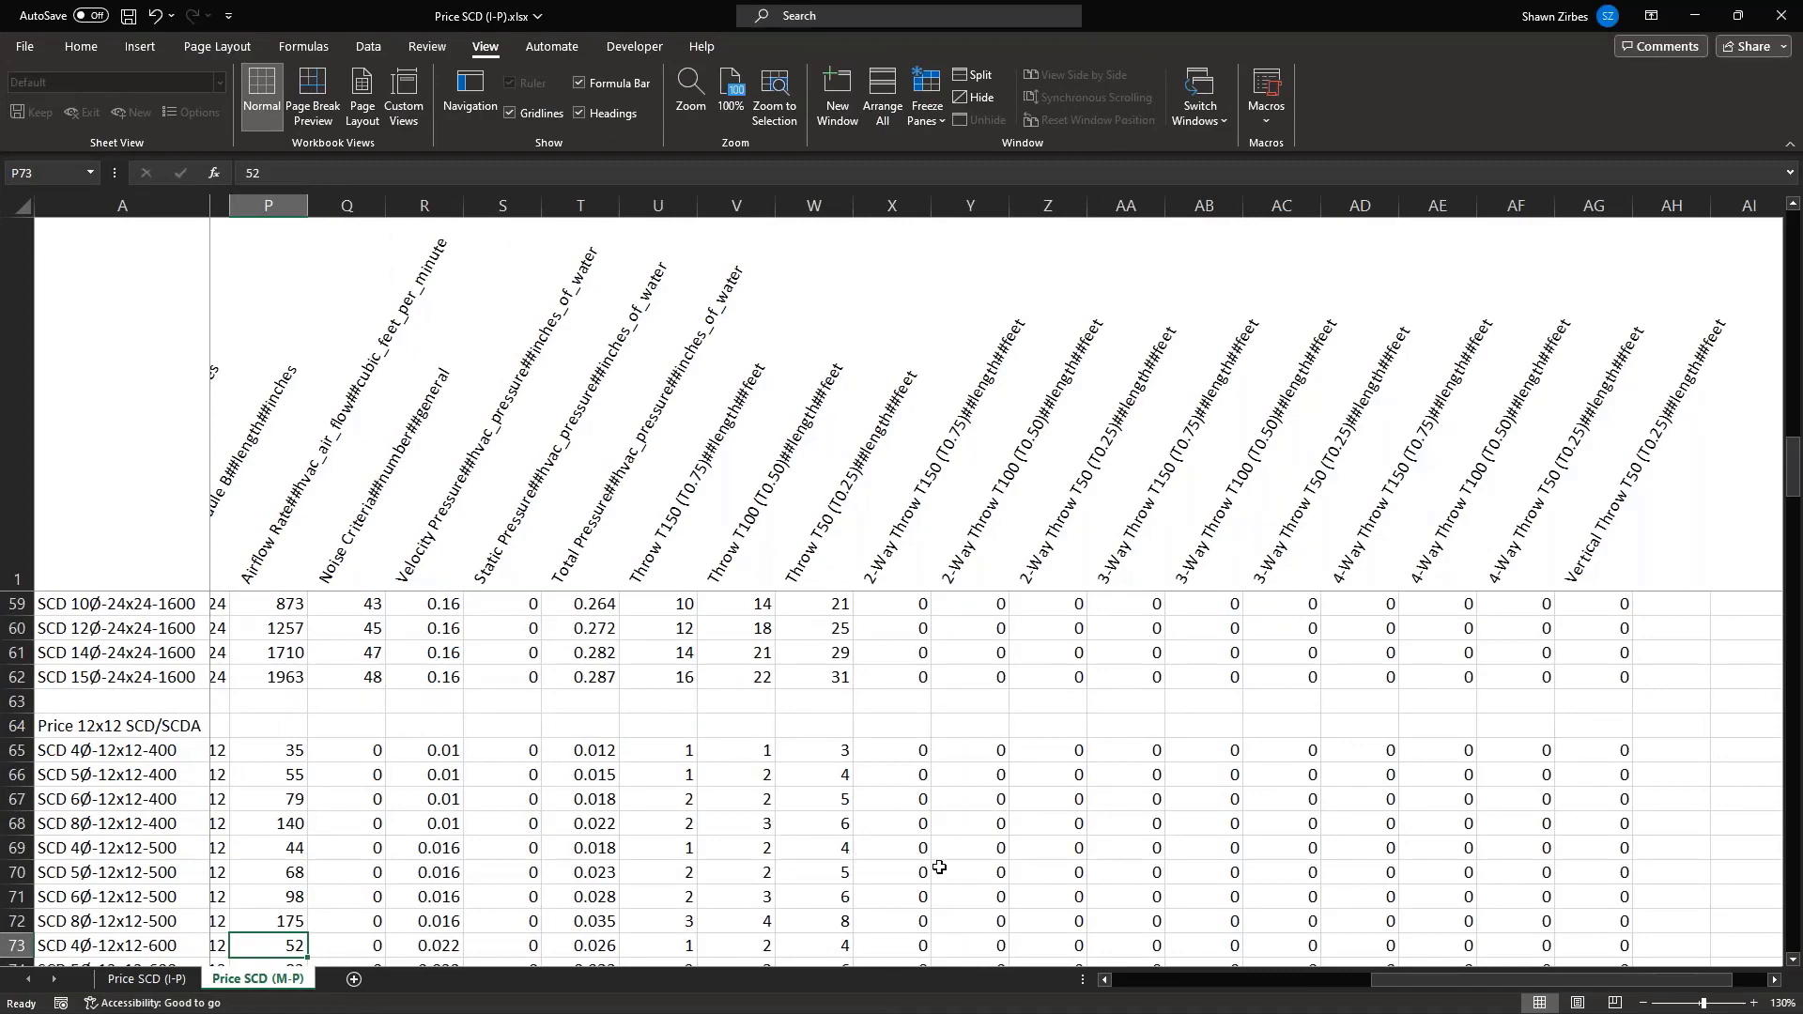
{"action": "scroll", "coordinate": [911, 667], "scroll_direction": "down", "scroll_amount": 3, "text": "ctrl"}
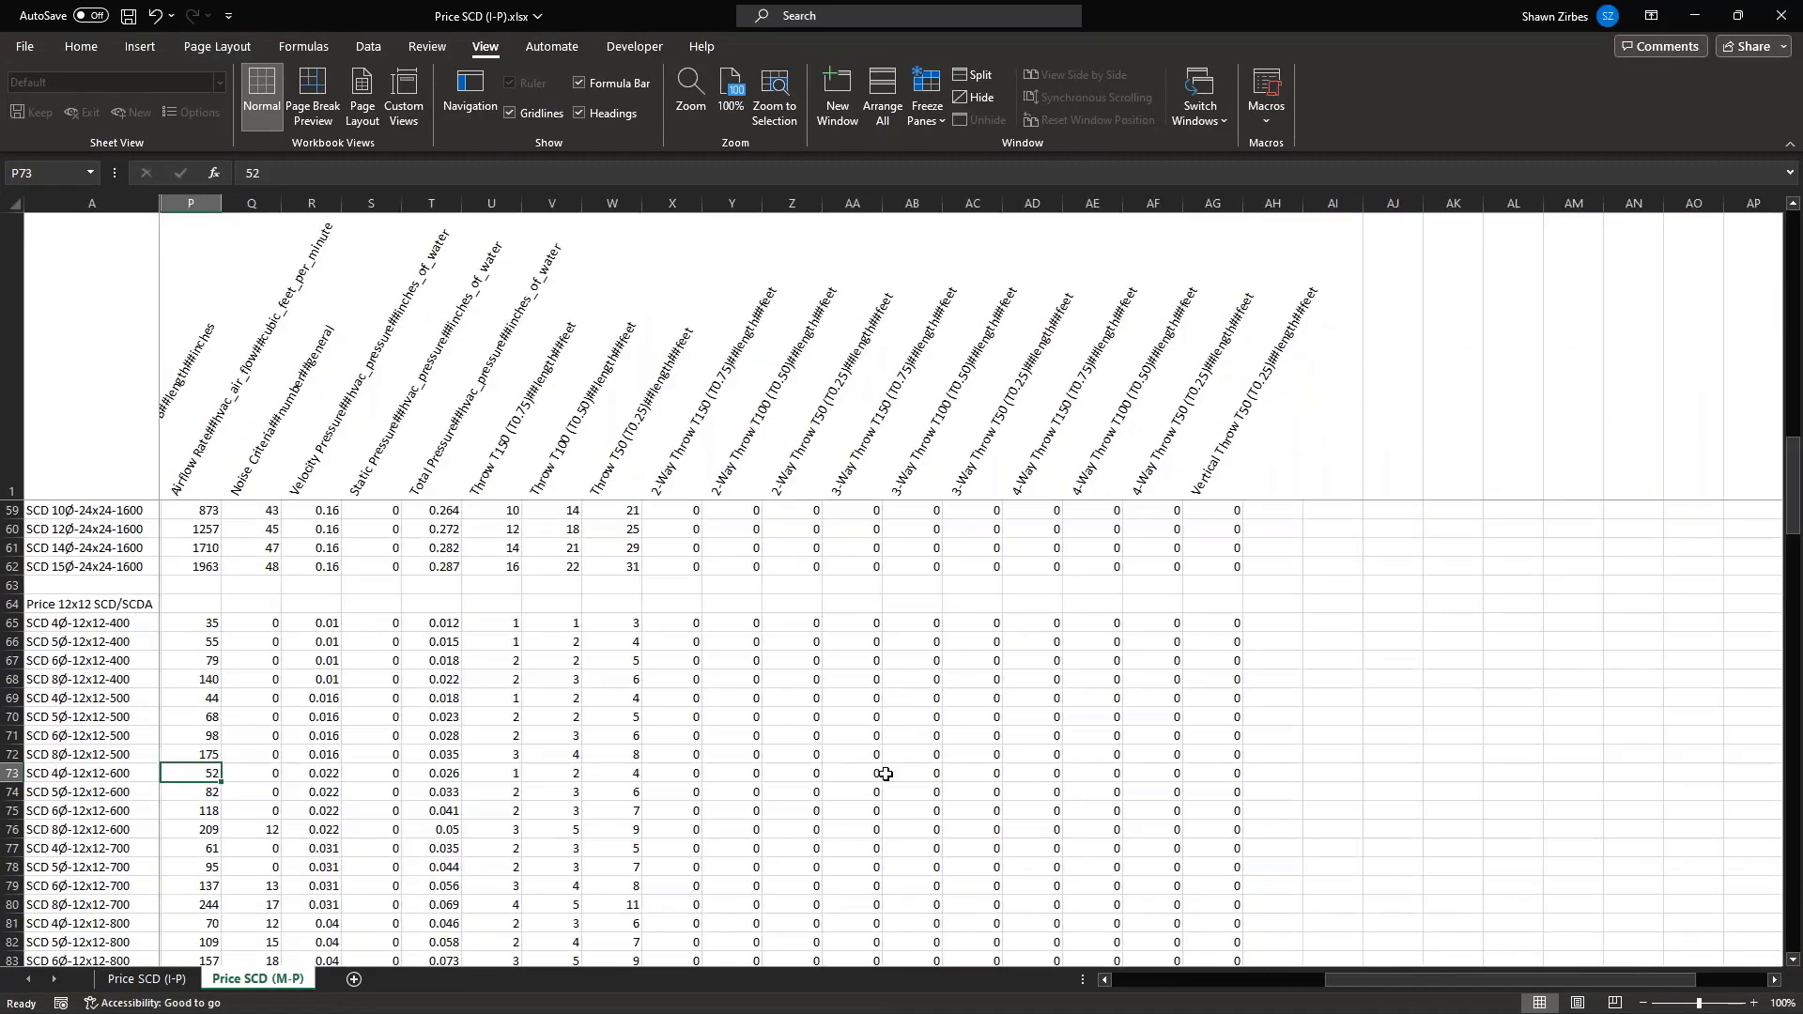
{"action": "left_click_drag", "start_coordinate": [1355, 979], "coordinate": [1118, 997]}
{"action": "scroll", "coordinate": [706, 790], "scroll_direction": "up", "scroll_amount": 8}
{"action": "scroll", "coordinate": [706, 790], "scroll_direction": "up", "scroll_amount": 11}
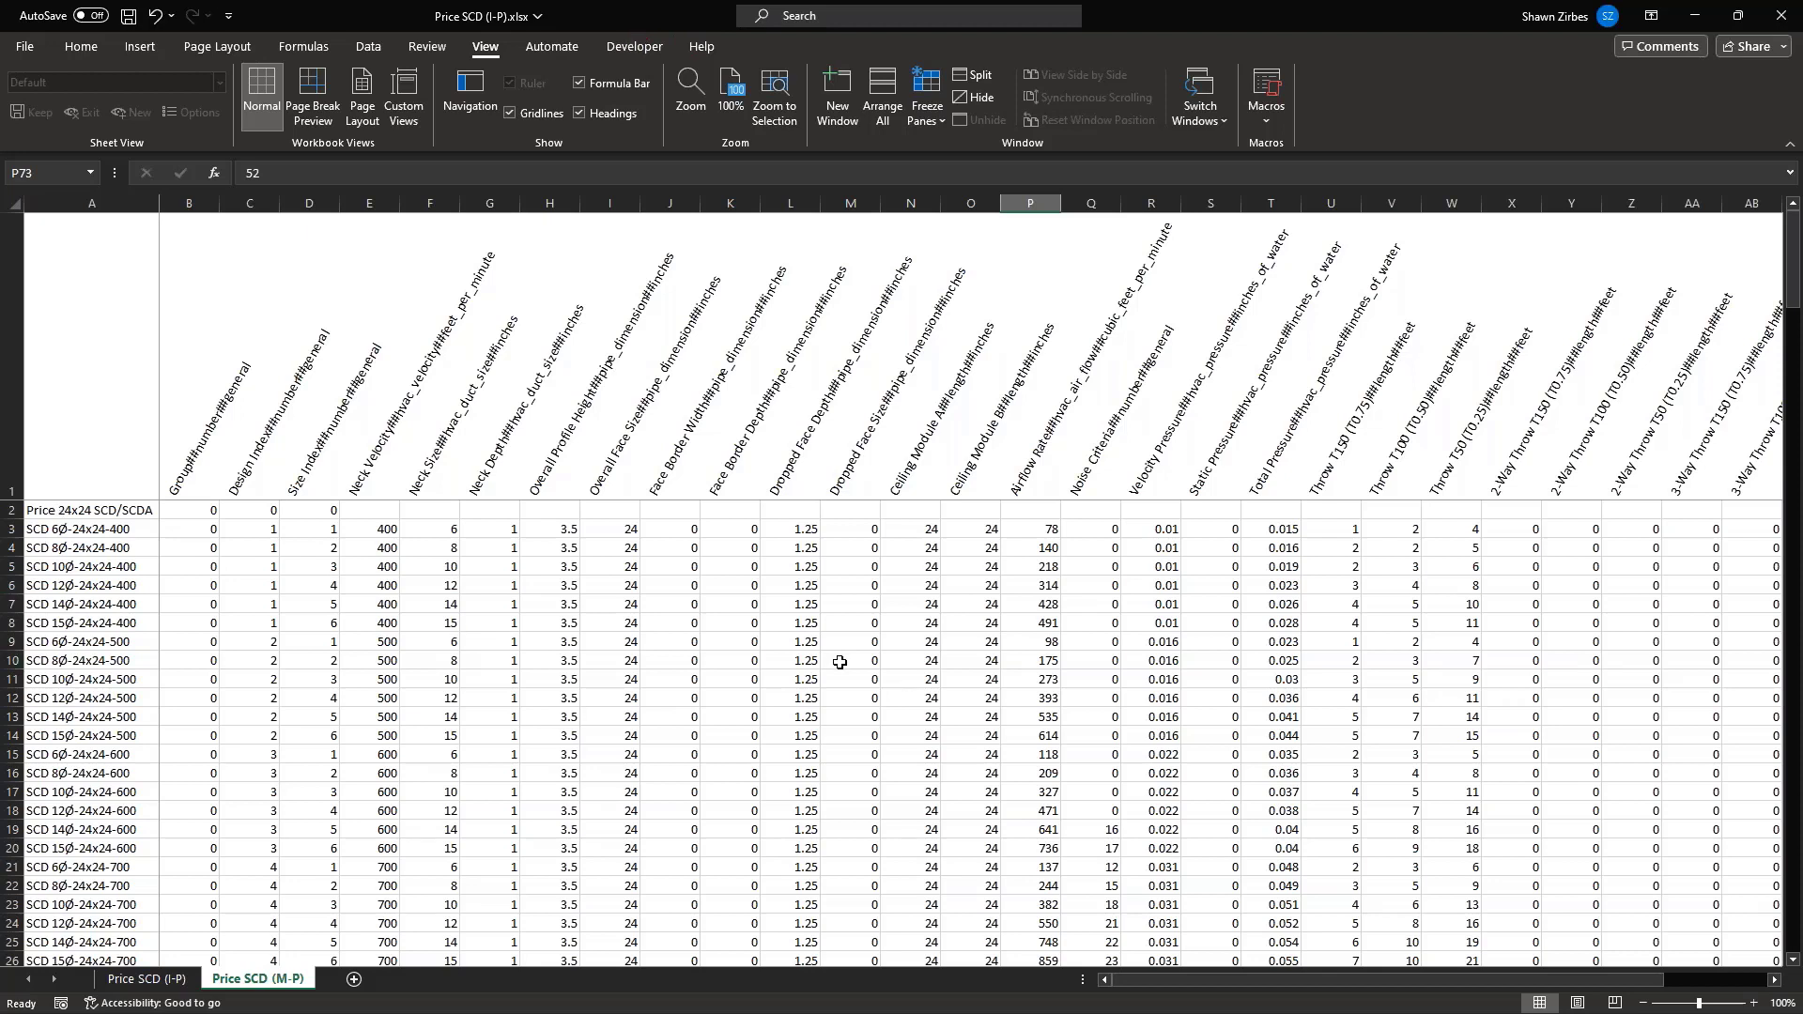
{"action": "double_click", "coordinate": [703, 20]}
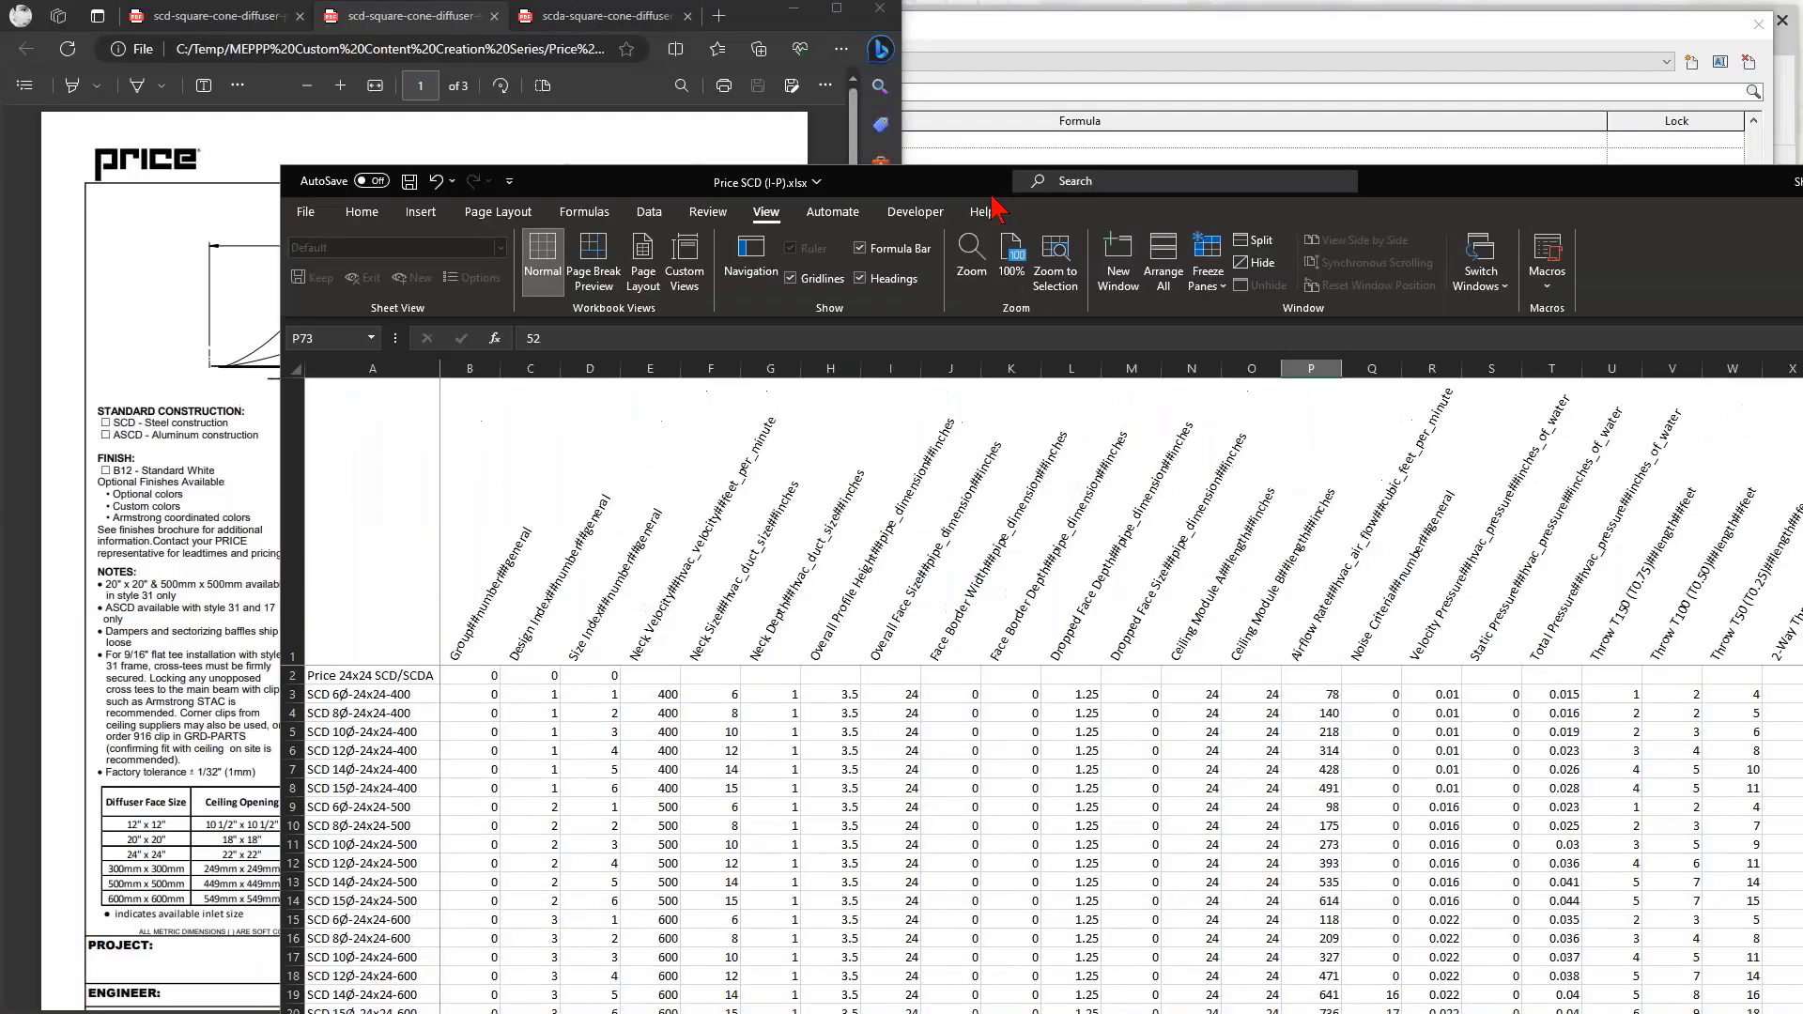
{"action": "left_click_drag", "start_coordinate": [992, 195], "coordinate": [737, 8]}
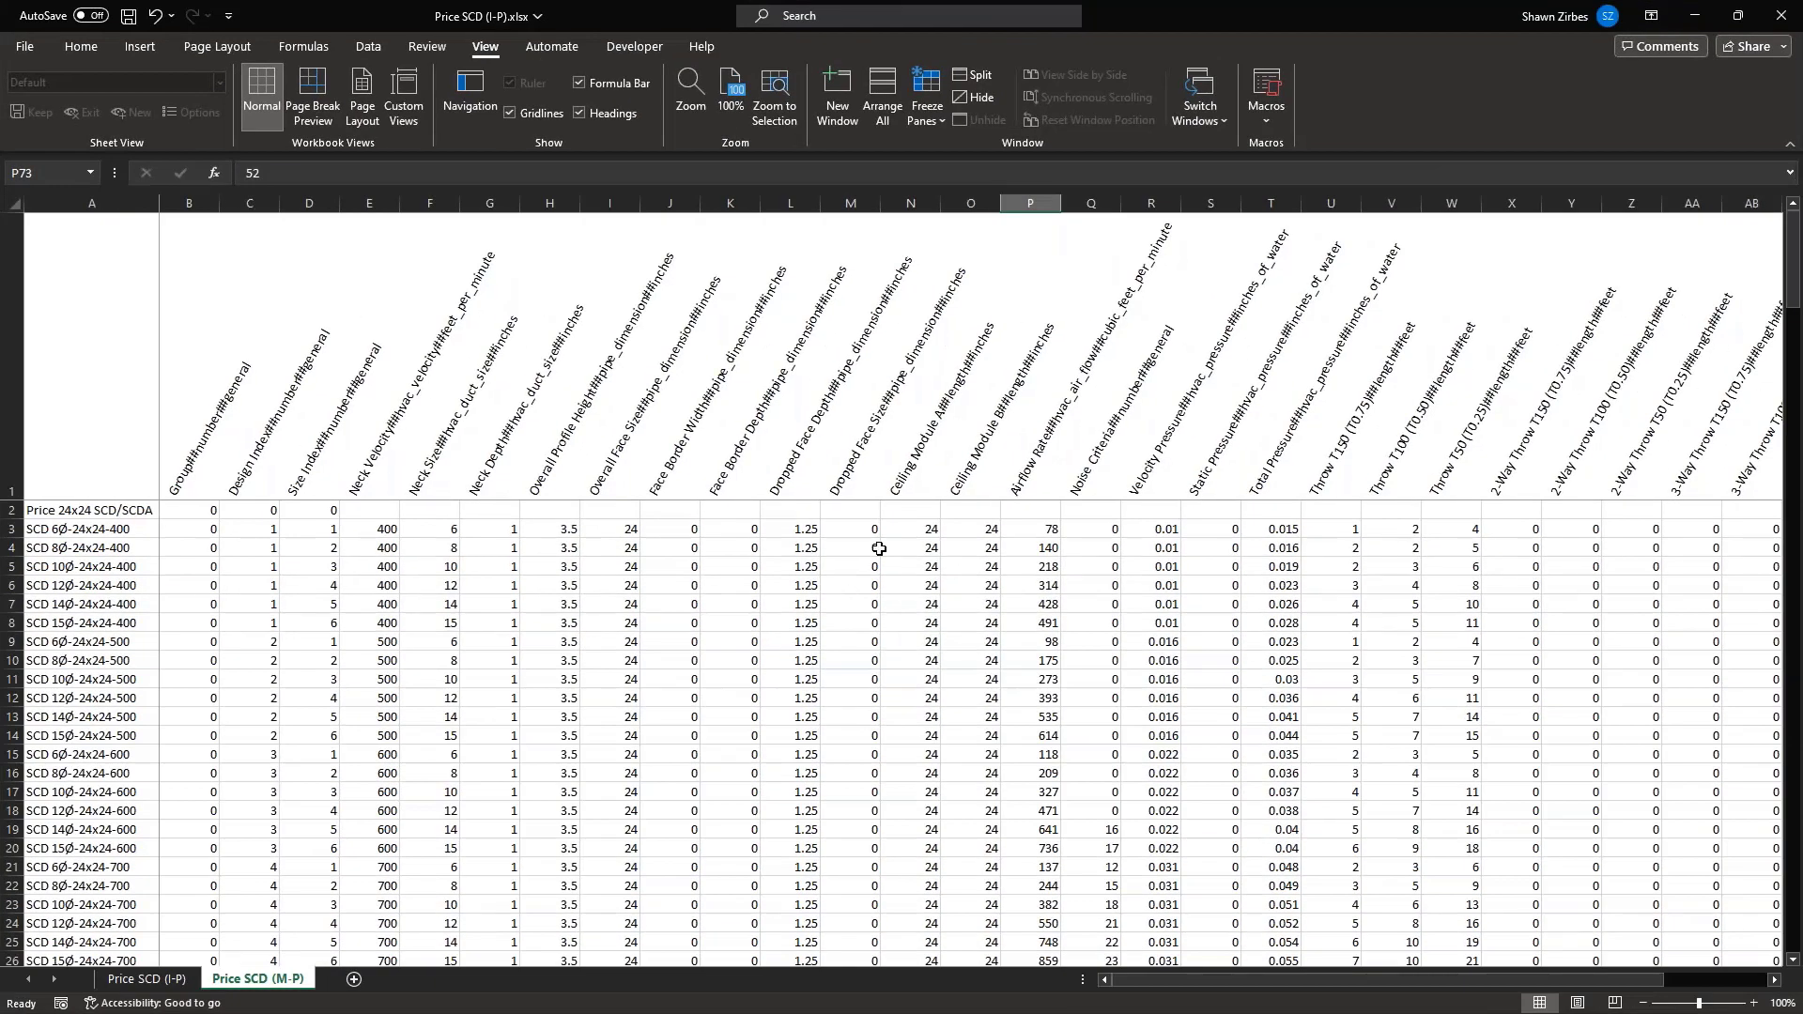
Change the unit in the Ceiling Module A header in N1 to millimeters
{"action": "left_click", "coordinate": [922, 528]}
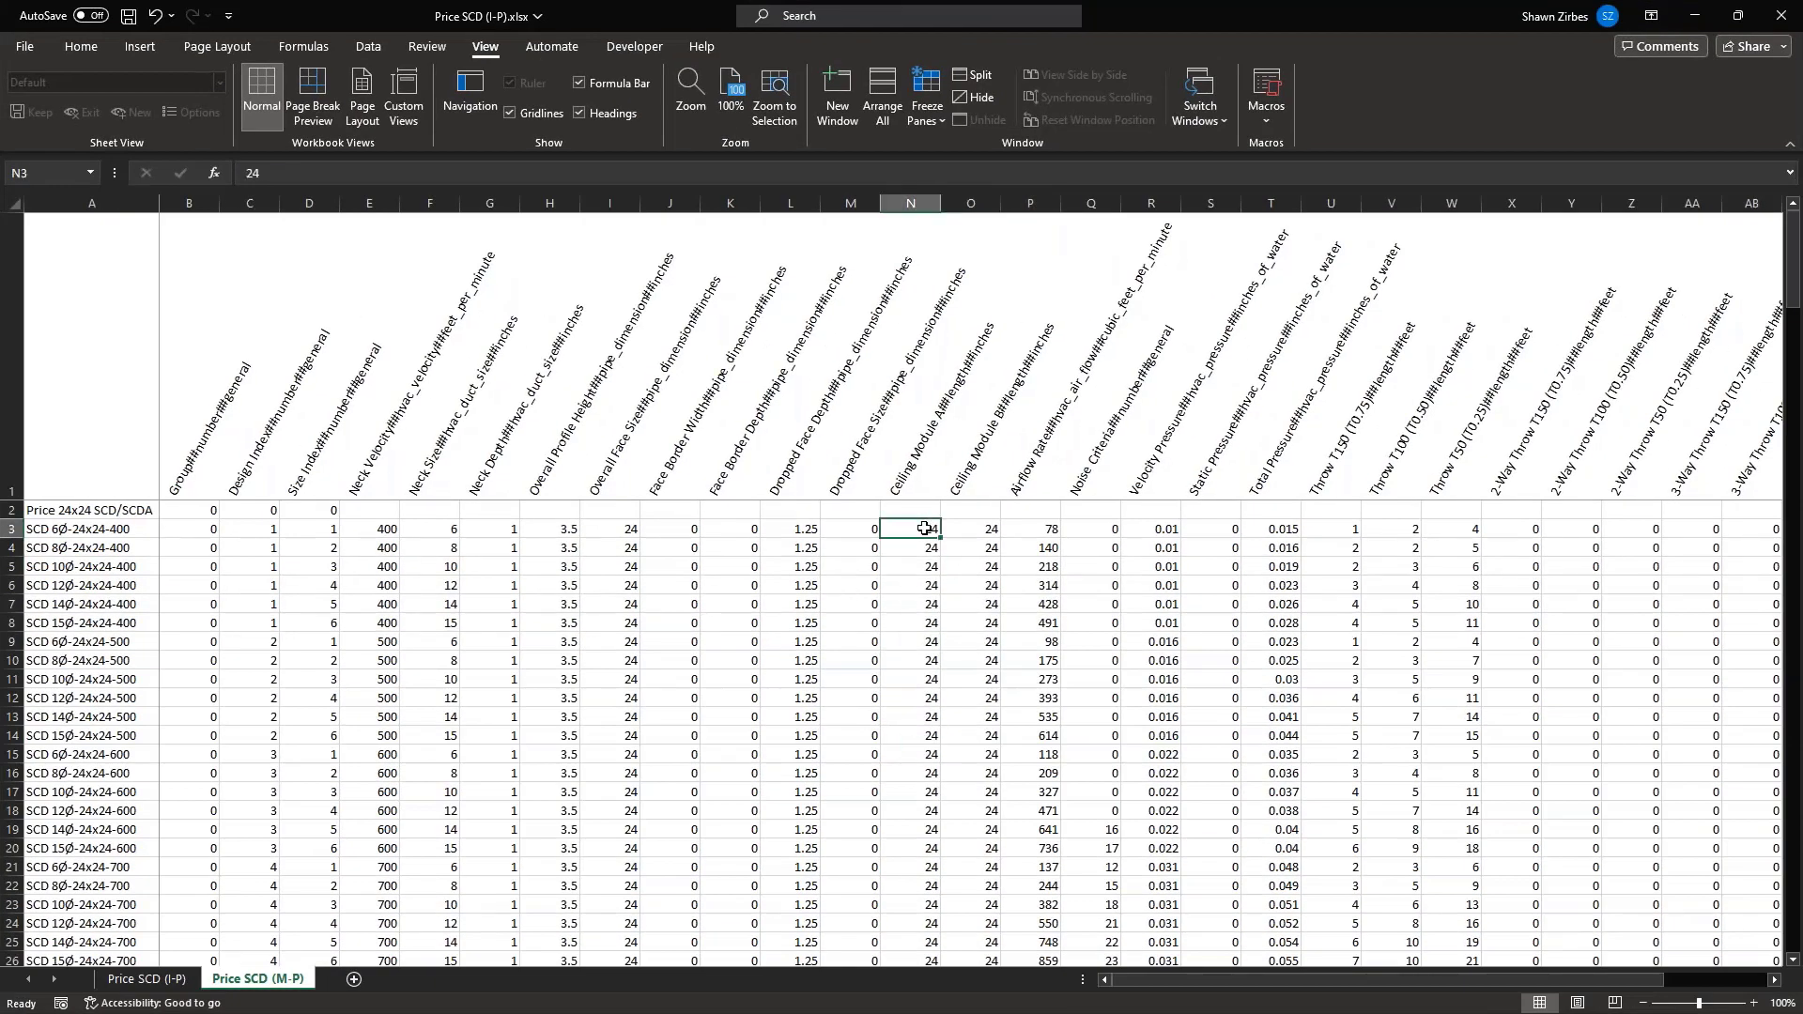
{"action": "left_click", "coordinate": [906, 484]}
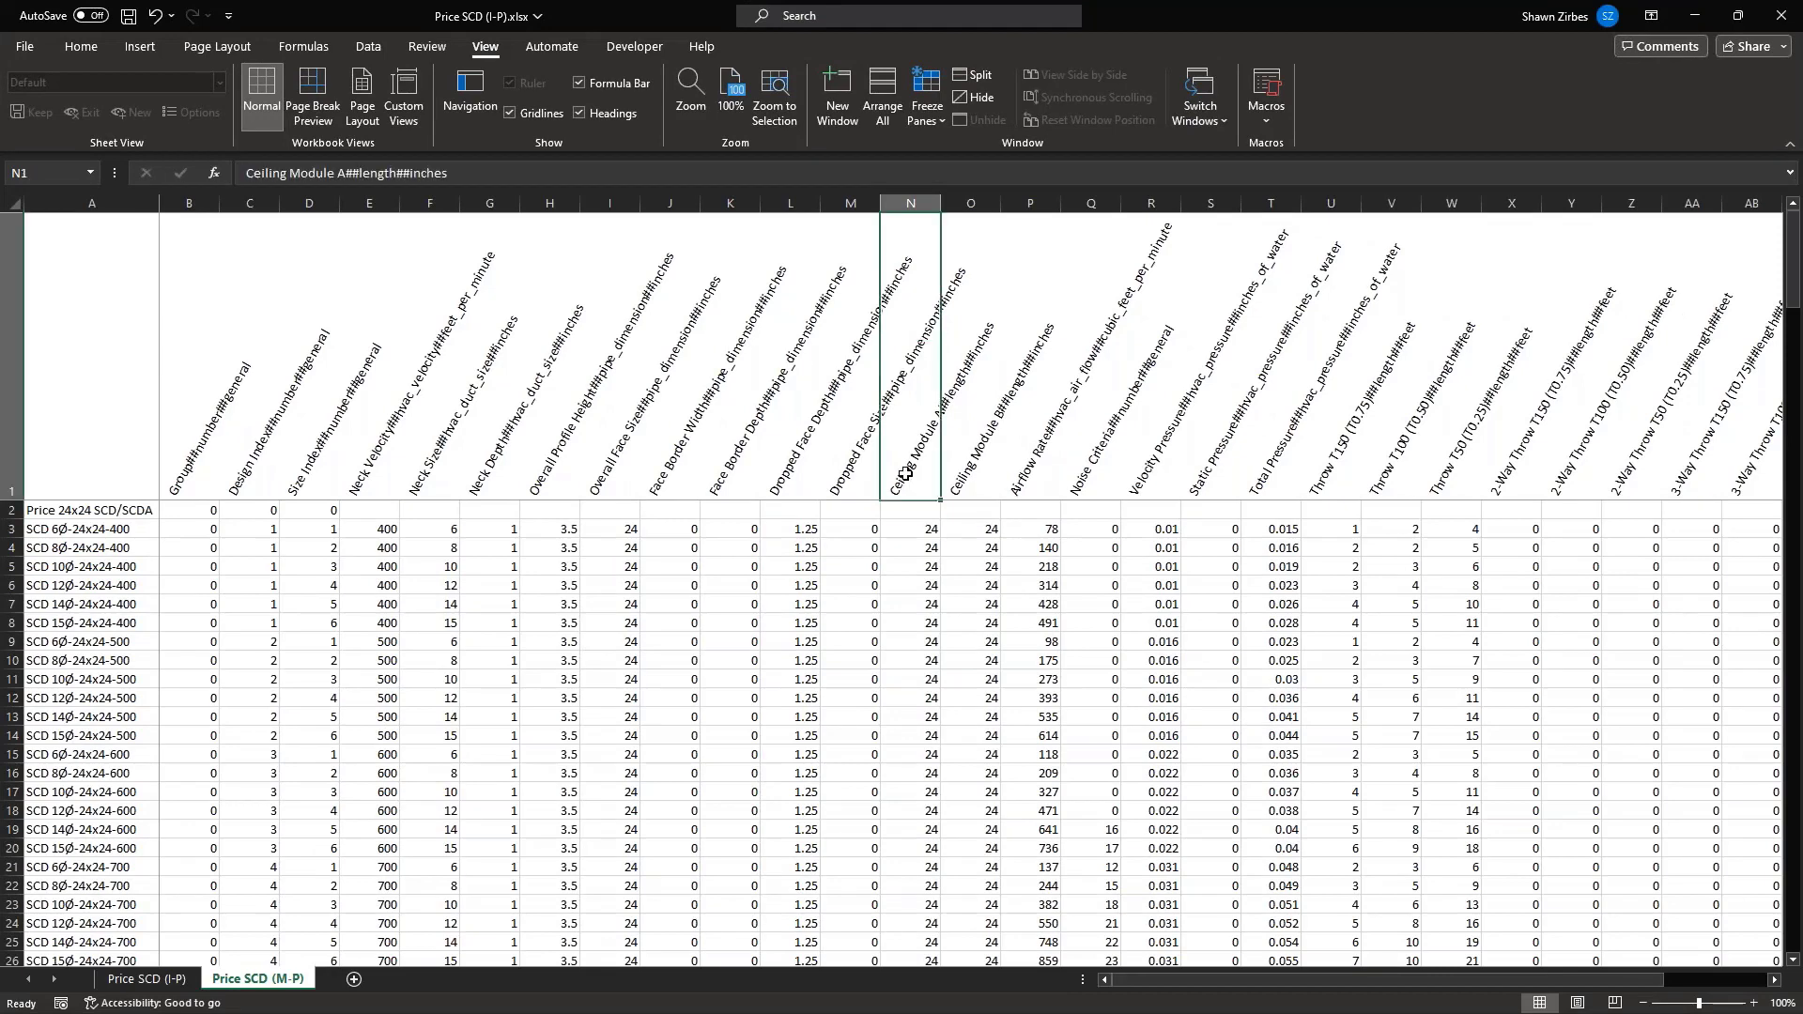
{"action": "left_click", "coordinate": [413, 173]}
{"action": "key", "text": "BackSpace"}
{"action": "key", "text": "BackSpace"}
{"action": "key", "text": "BackSpace"}
{"action": "key", "text": "BackSpace"}
{"action": "key", "text": "BackSpace"}
{"action": "key", "text": "BackSpace"}
{"action": "type", "text": "mil"}
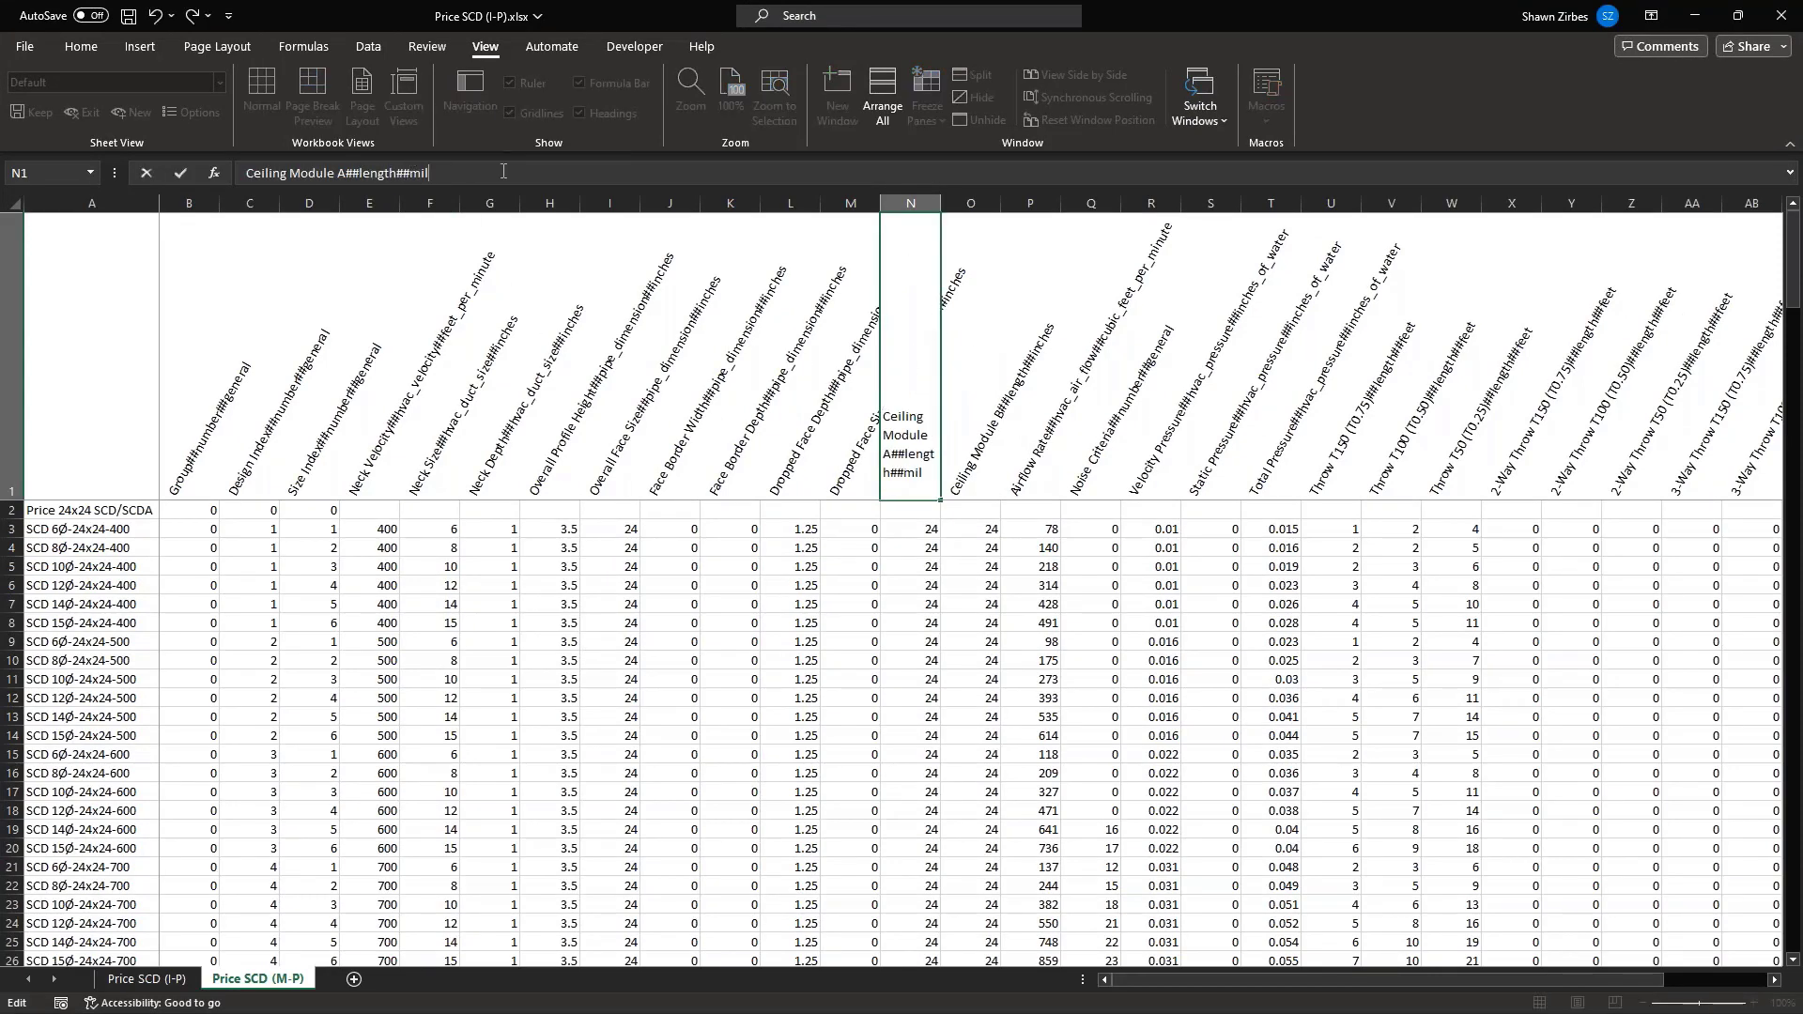
{"action": "type", "text": "limeters"}
{"action": "key", "text": "Return"}
Change the unit in the Ceiling Module B header in O1 to millimeters
{"action": "left_click", "coordinate": [949, 494]}
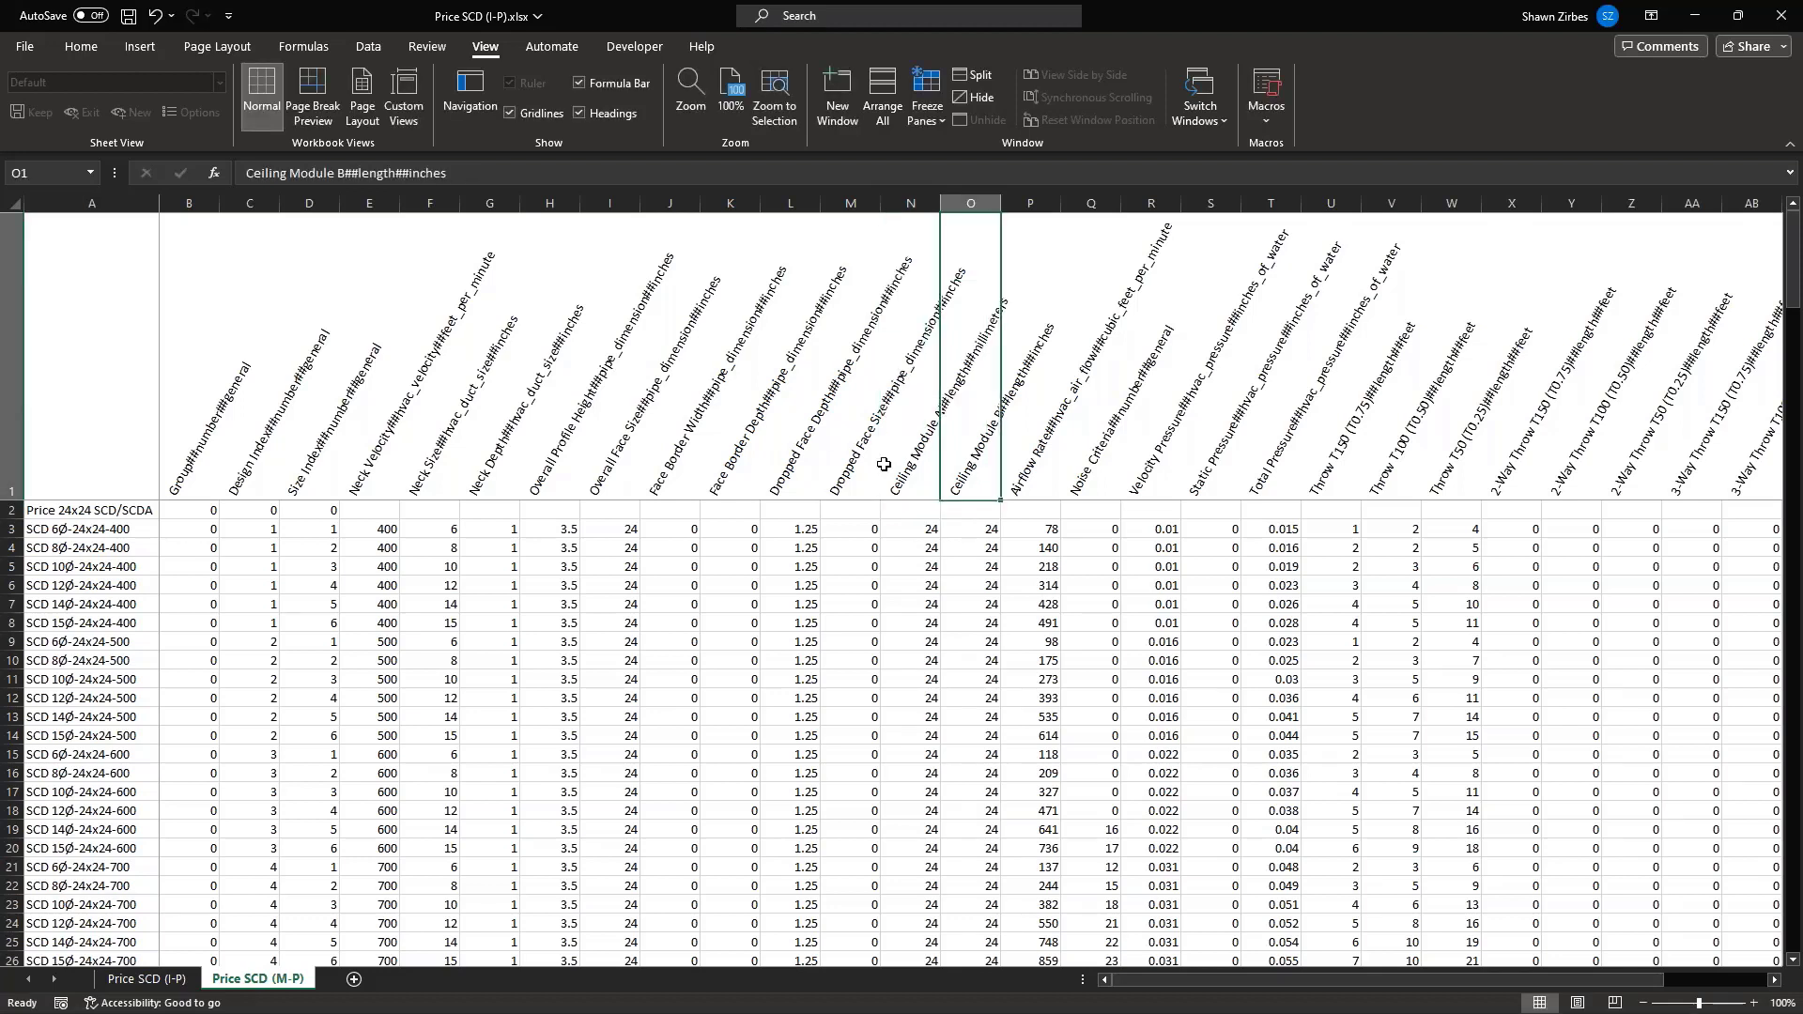
{"action": "left_click", "coordinate": [474, 185]}
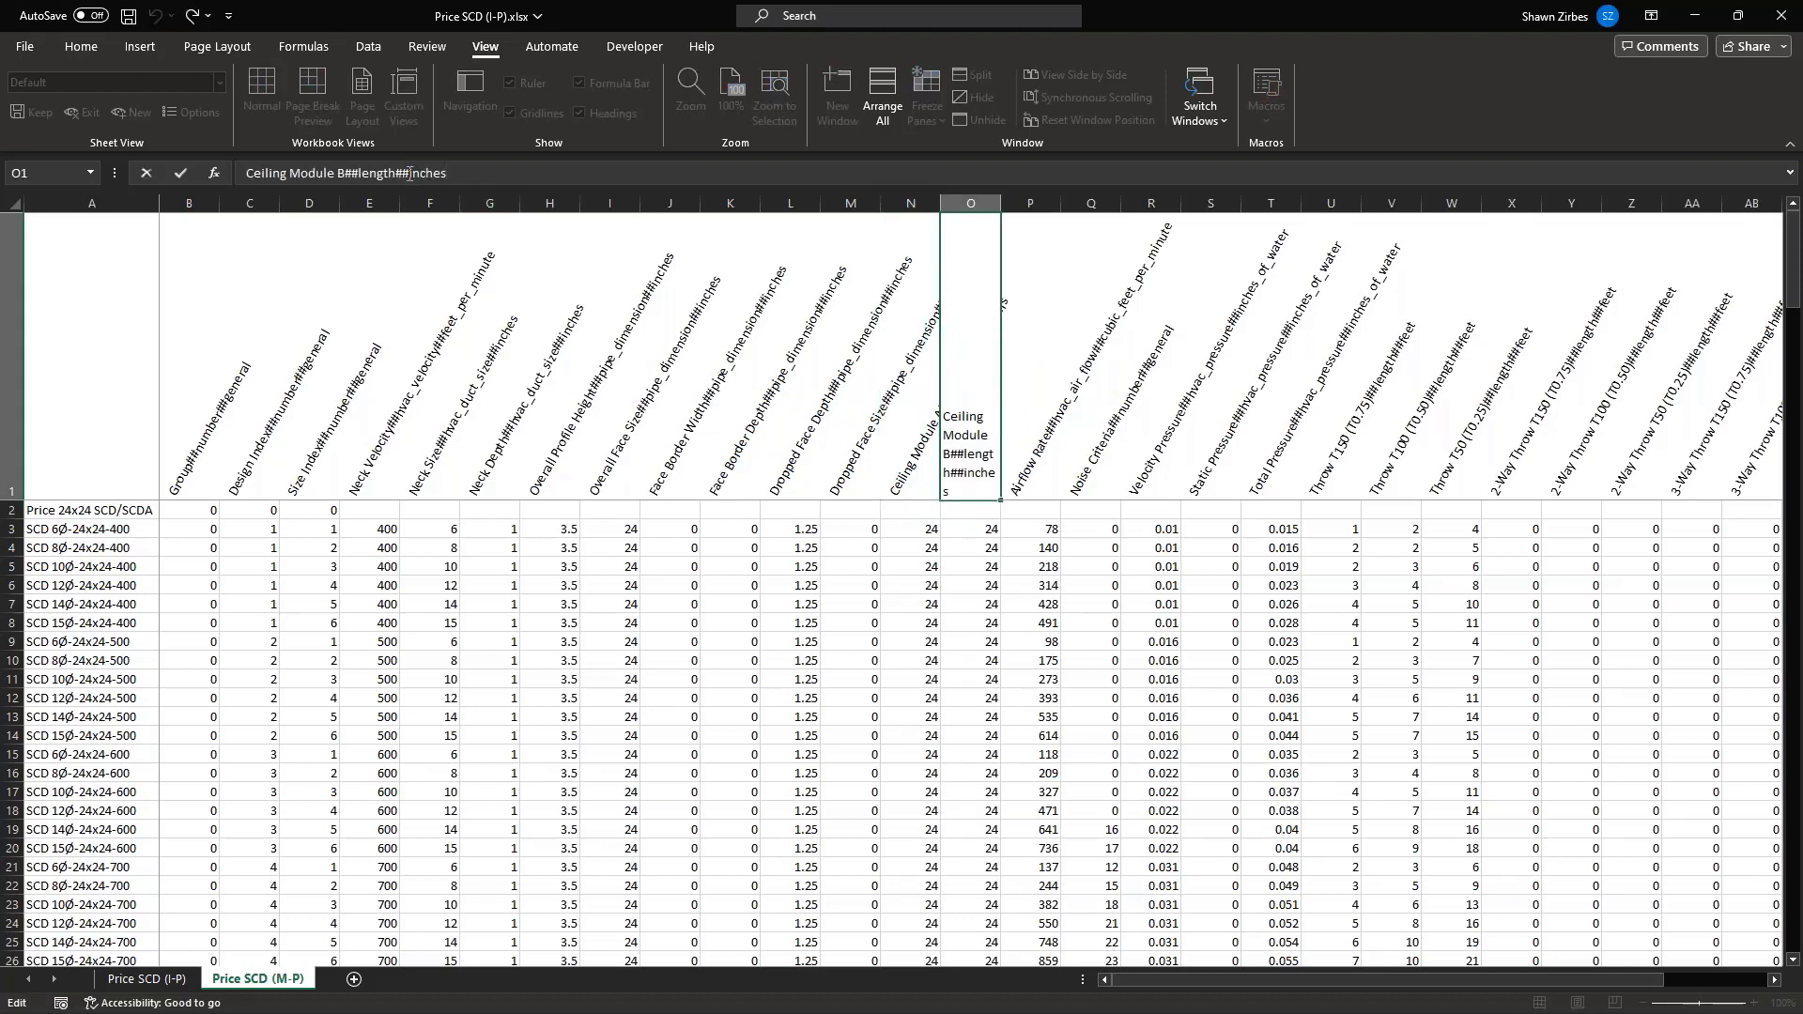
{"action": "type", "text": "millimeters"}
{"action": "key", "text": "Return"}
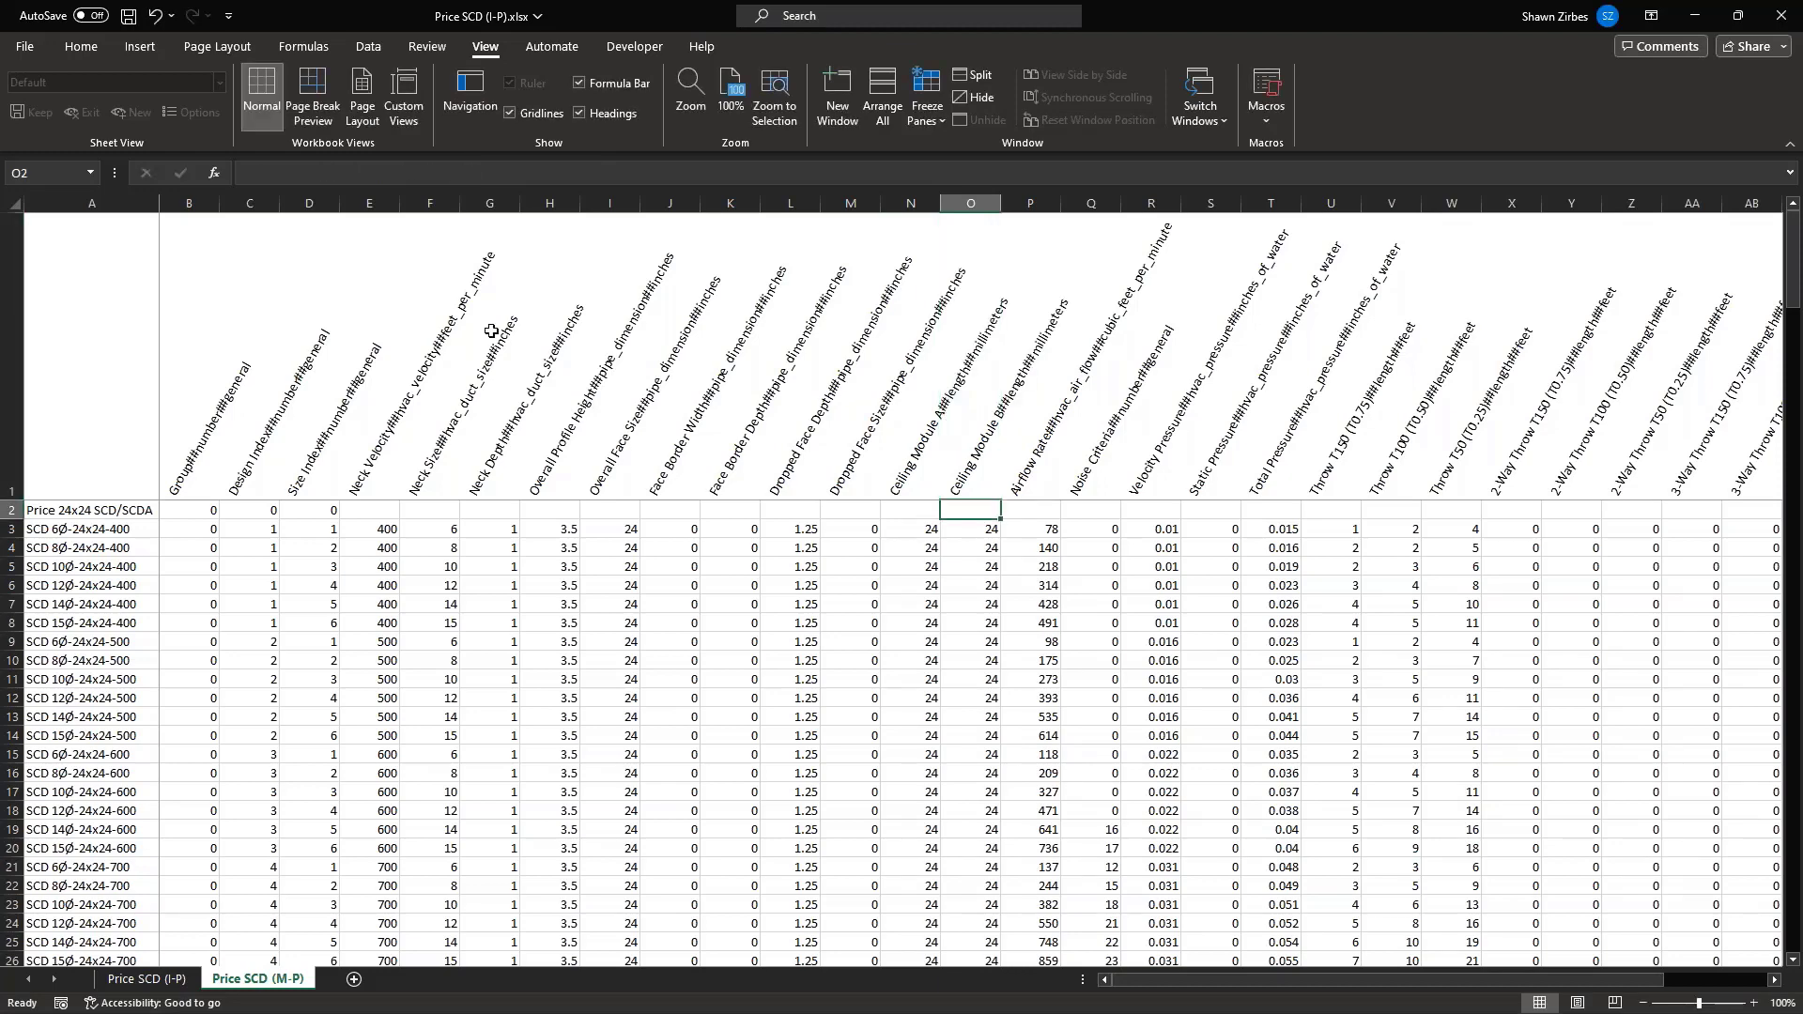
Change the unit in the Overall Face Size header in I1 to millimeters
{"action": "left_click", "coordinate": [788, 485]}
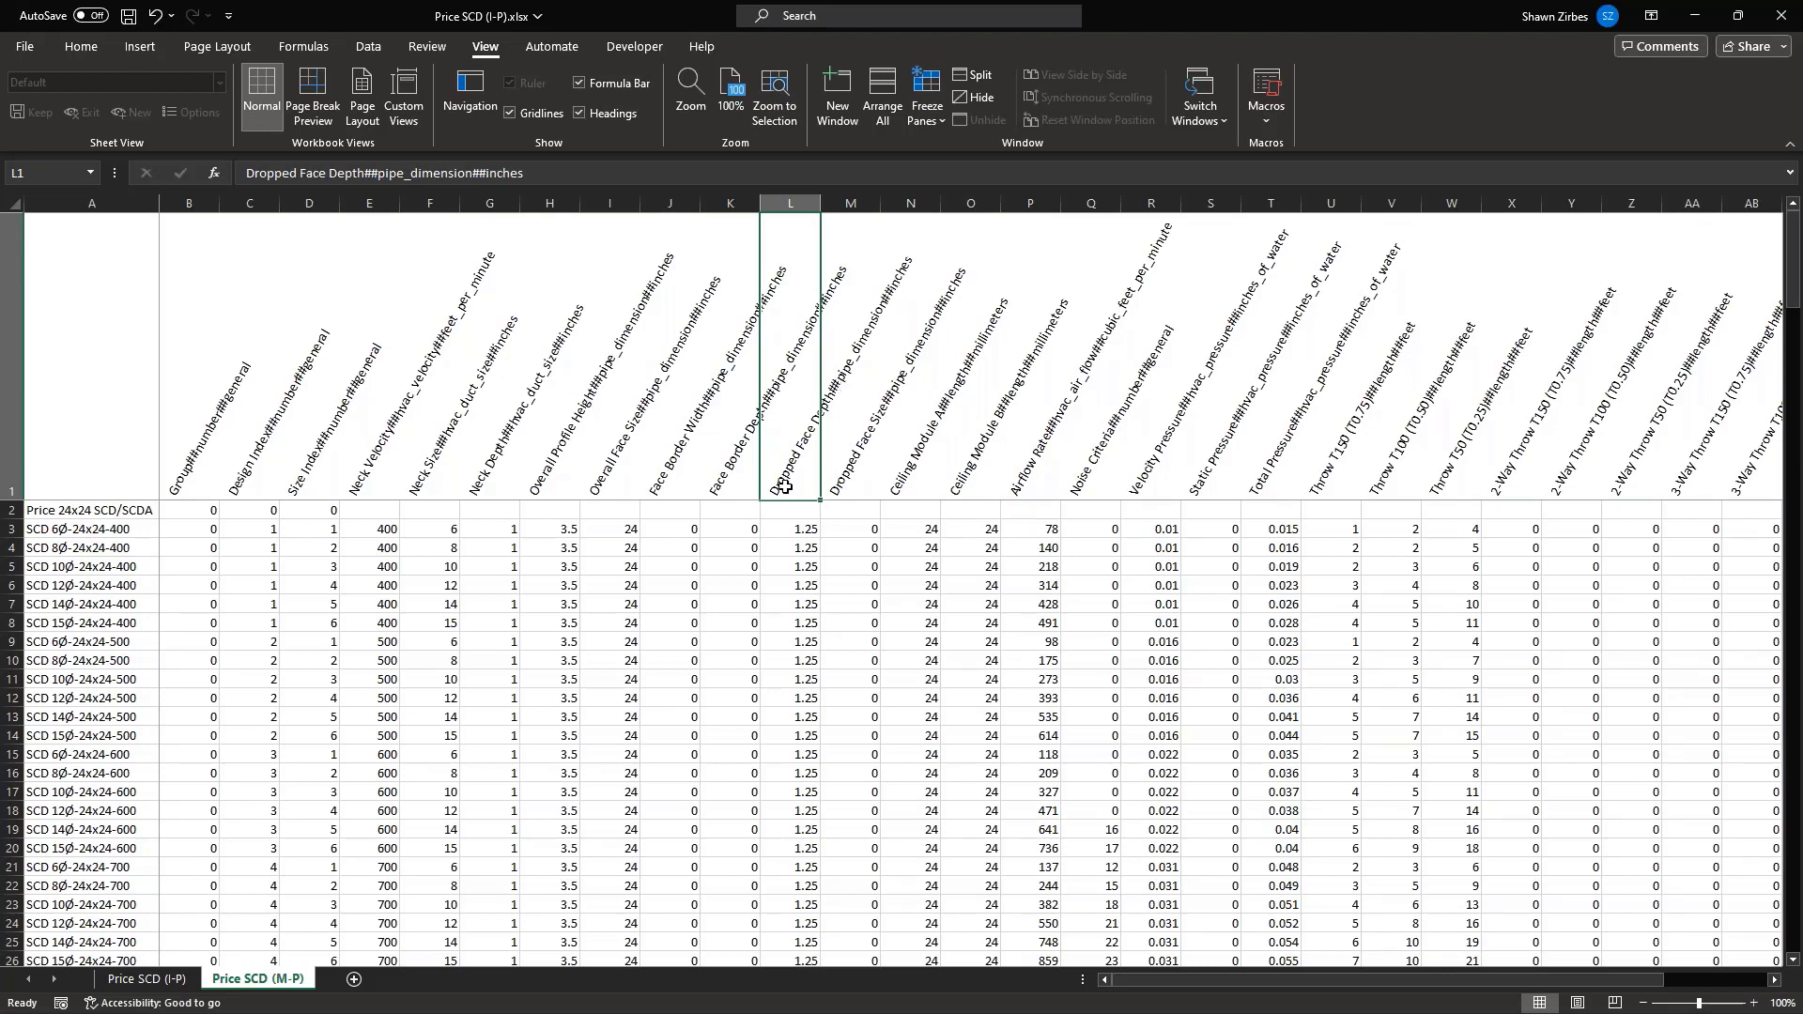
{"action": "left_click", "coordinate": [611, 488]}
{"action": "left_click", "coordinate": [494, 171]}
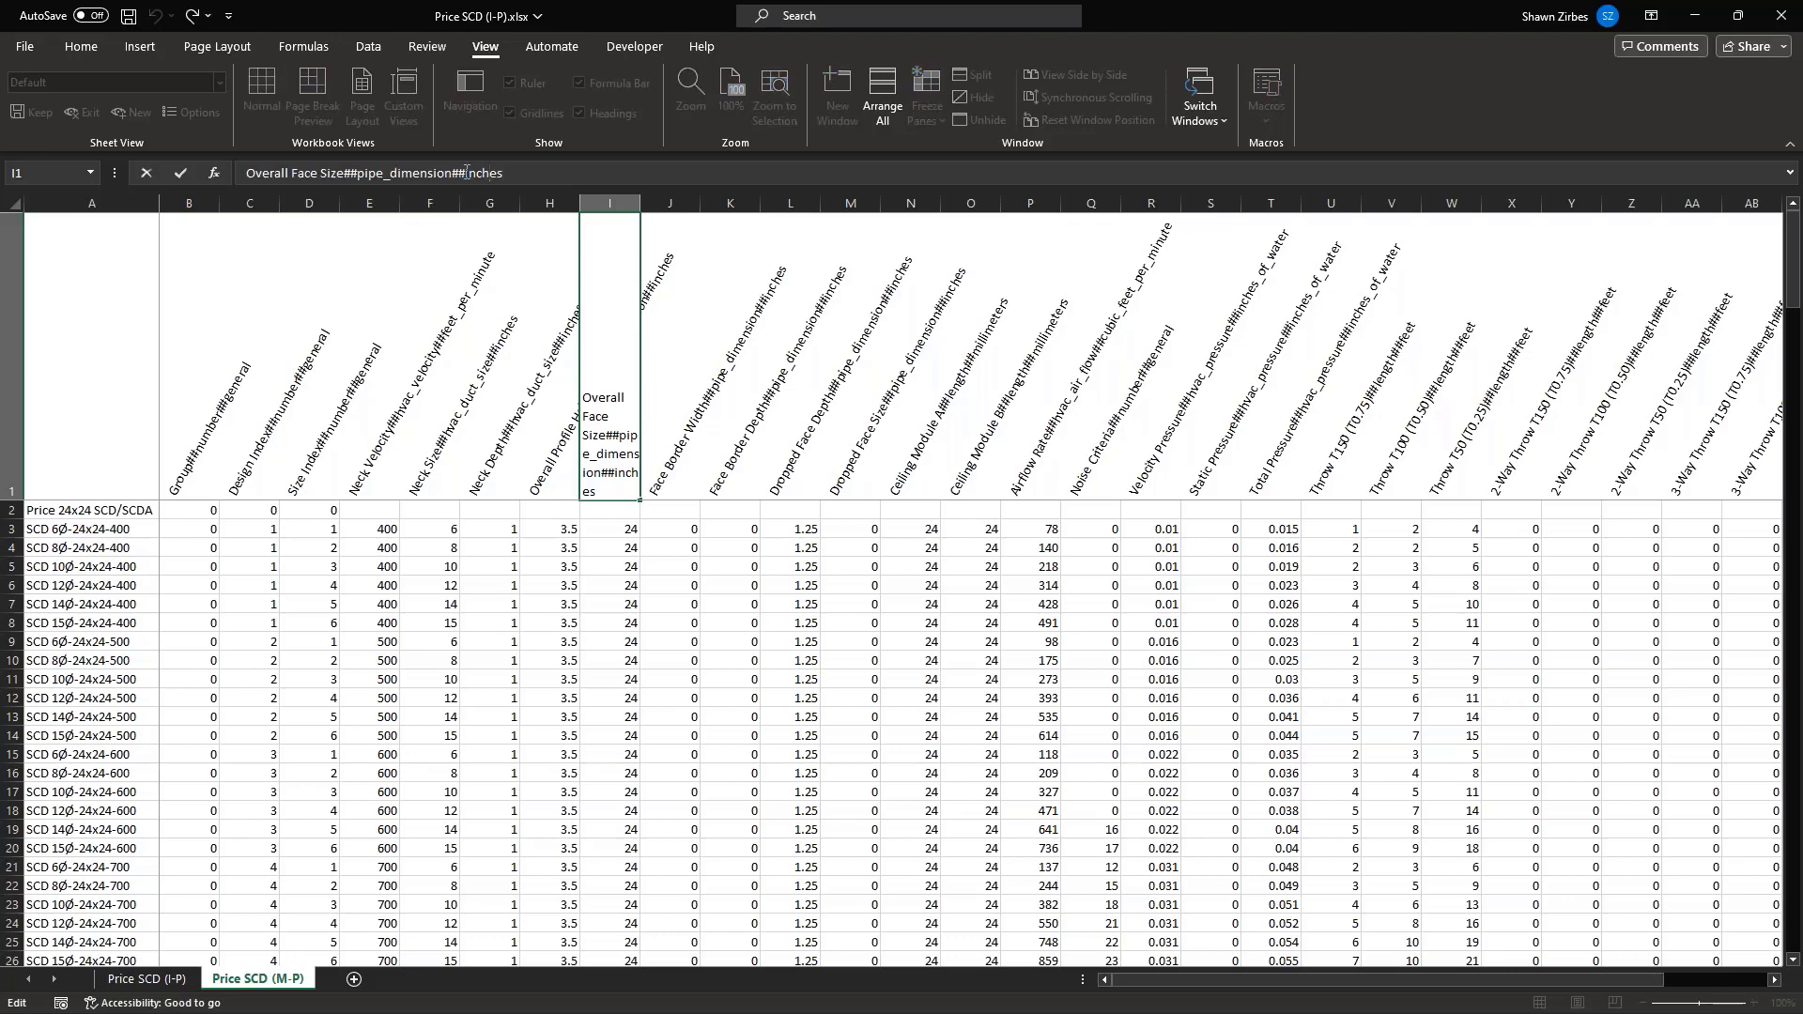
{"action": "double_click", "coordinate": [494, 171]}
{"action": "type", "text": "millimeters"}
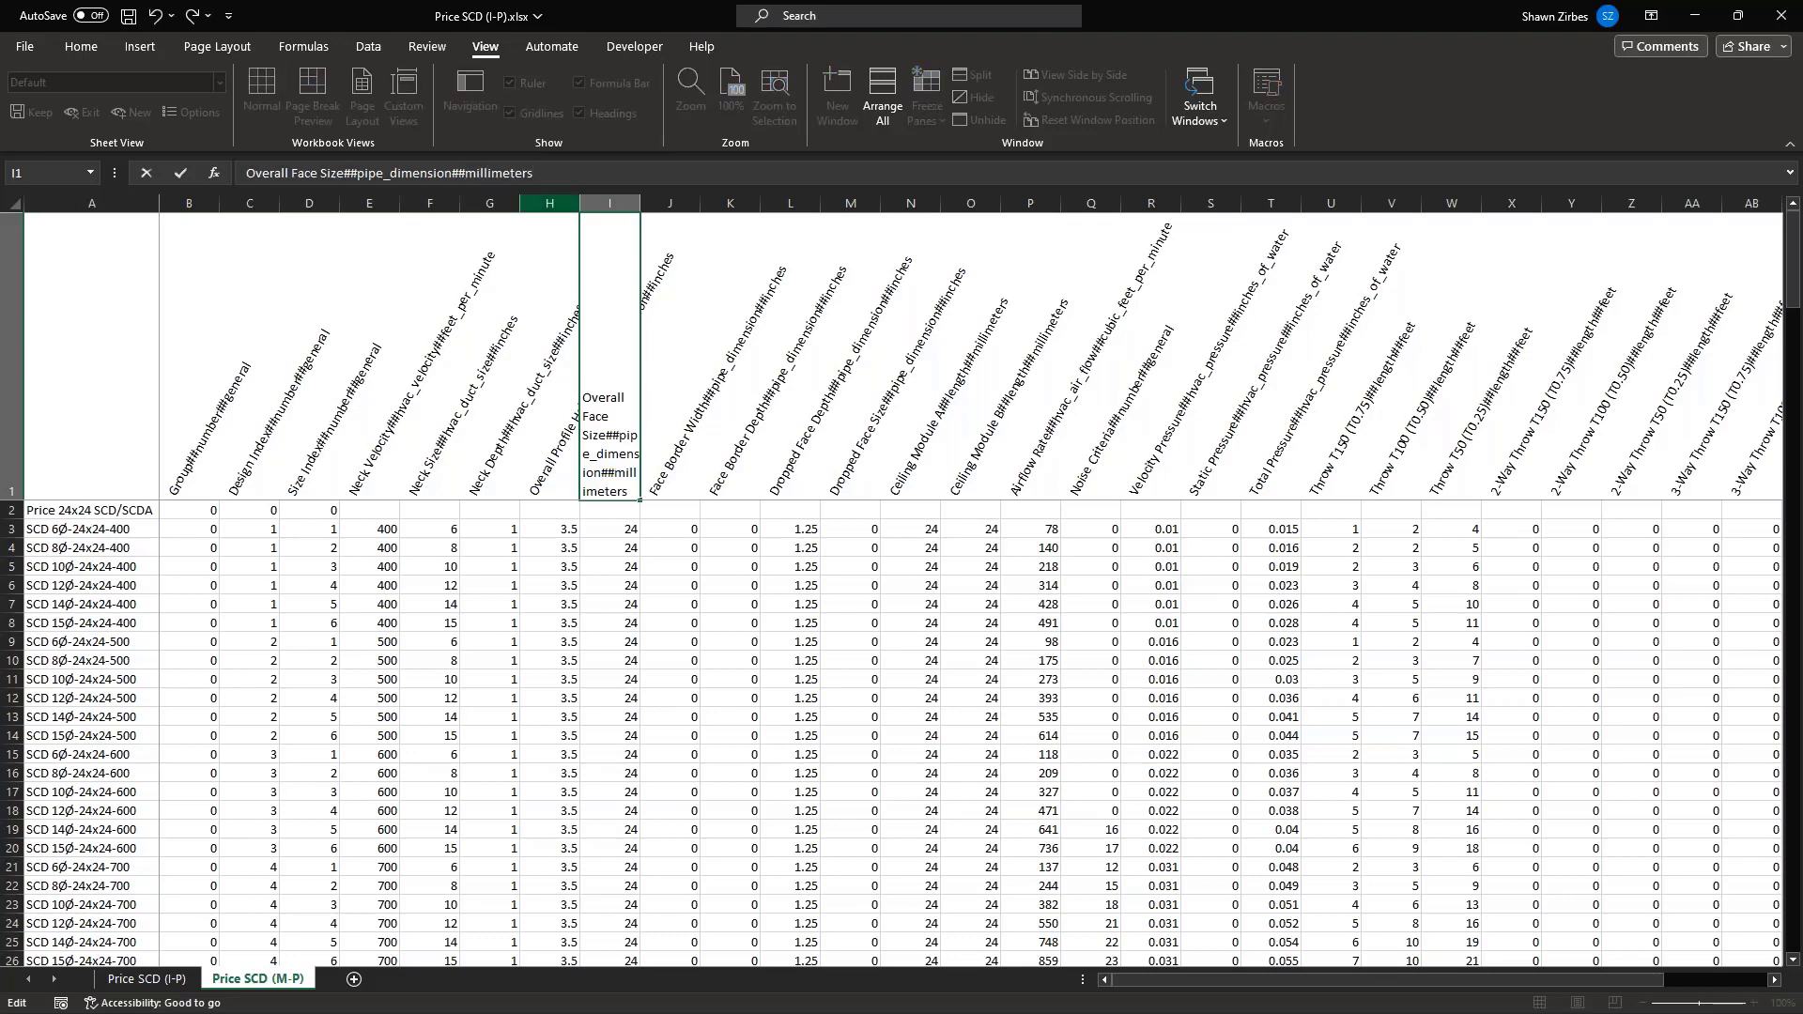
{"action": "key", "text": "Return"}
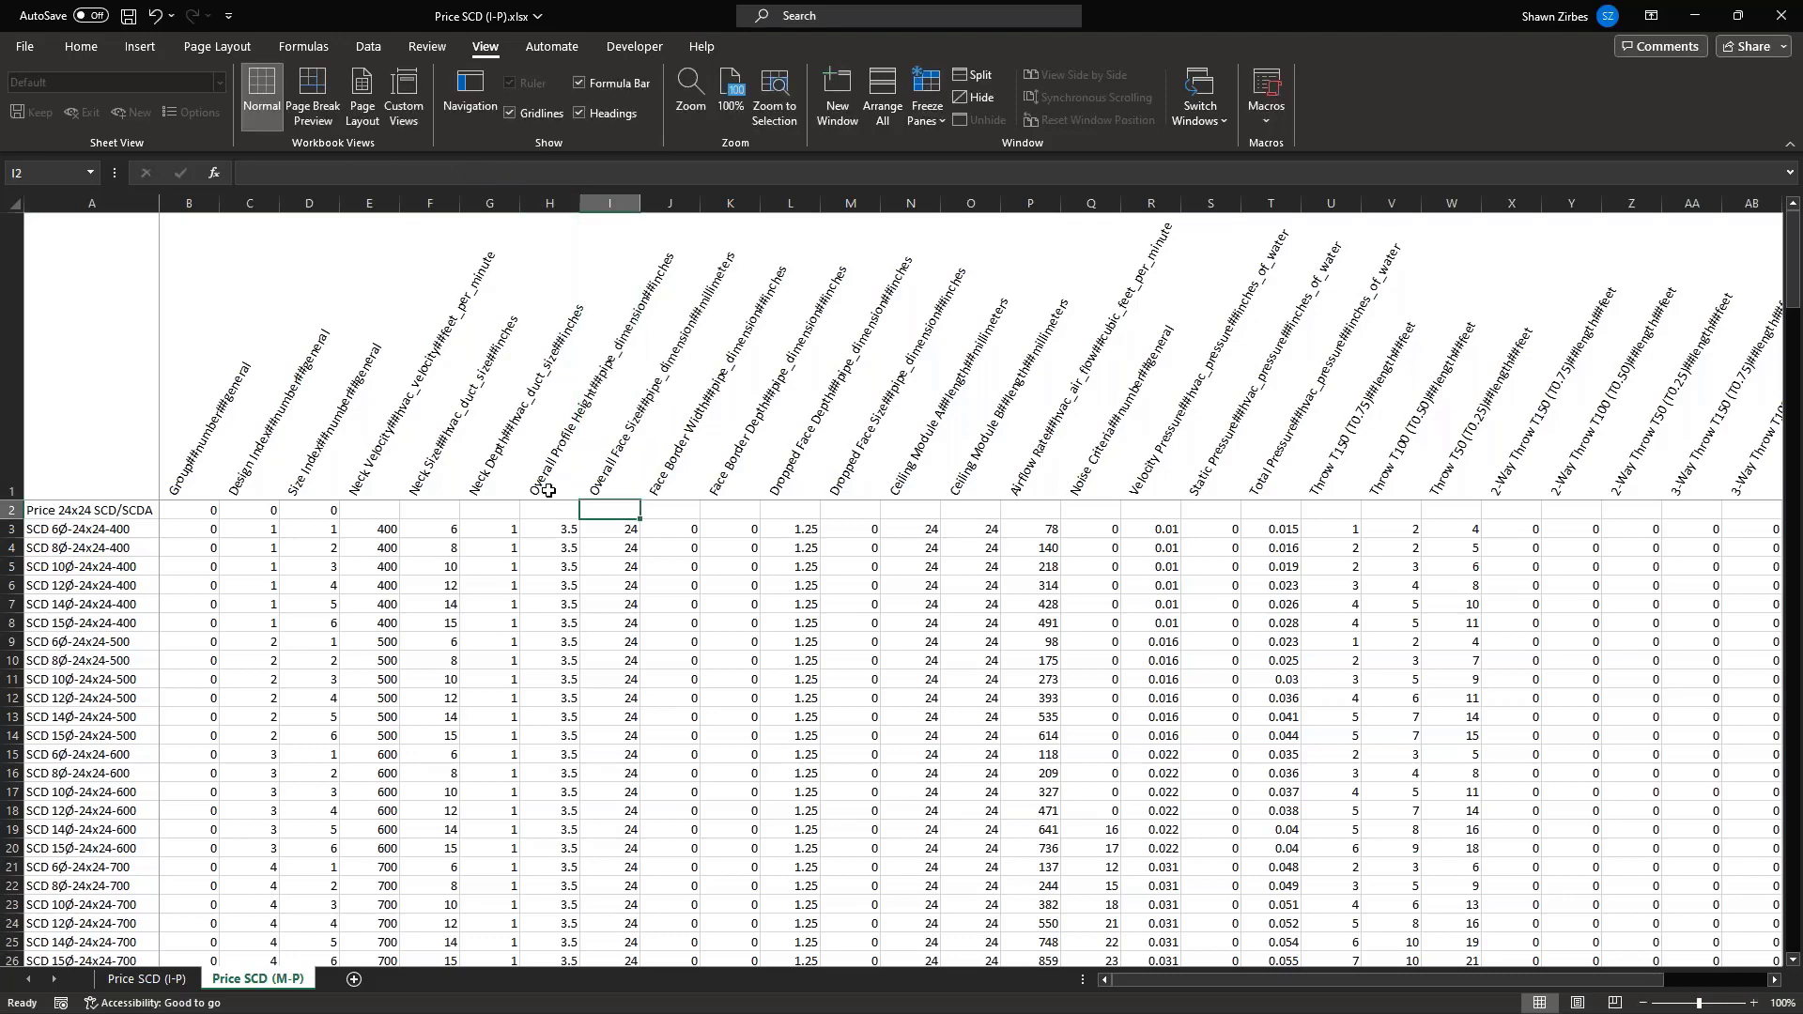
Change the unit in the Neck Depth header in G1 to millimeters
{"action": "left_click", "coordinate": [476, 495]}
{"action": "left_click", "coordinate": [503, 177]}
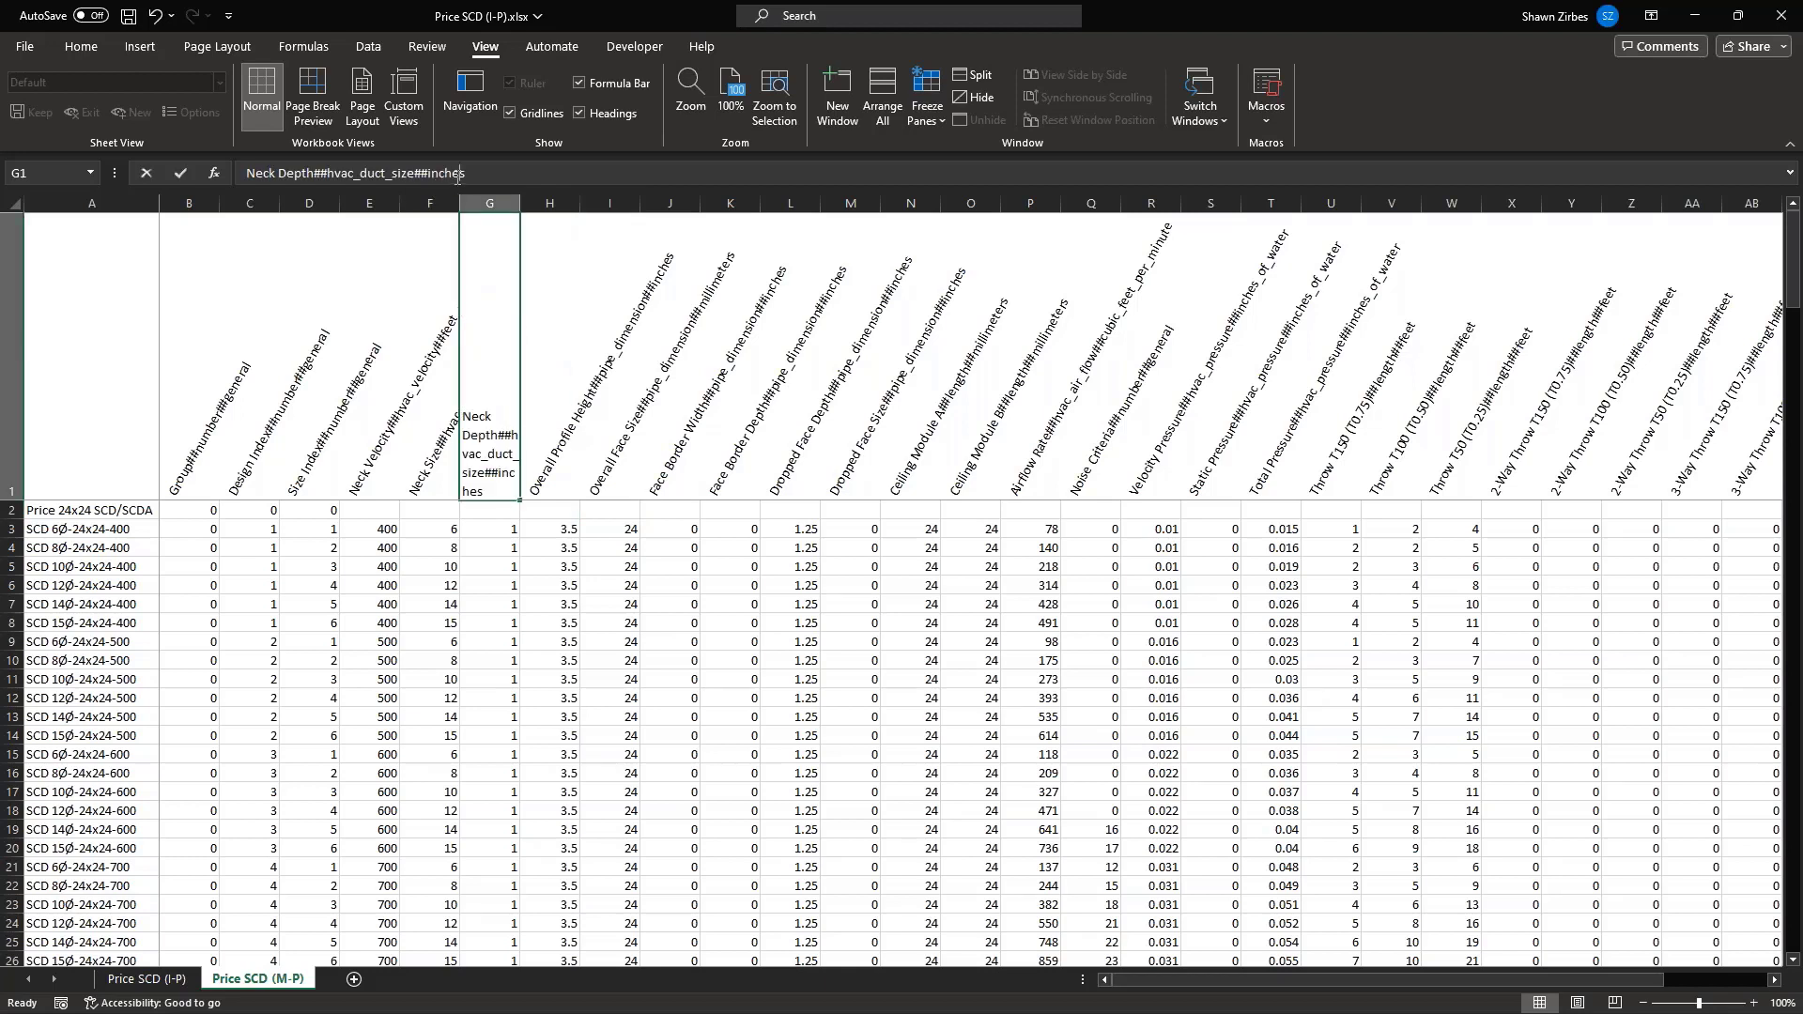
{"action": "double_click", "coordinate": [504, 178]}
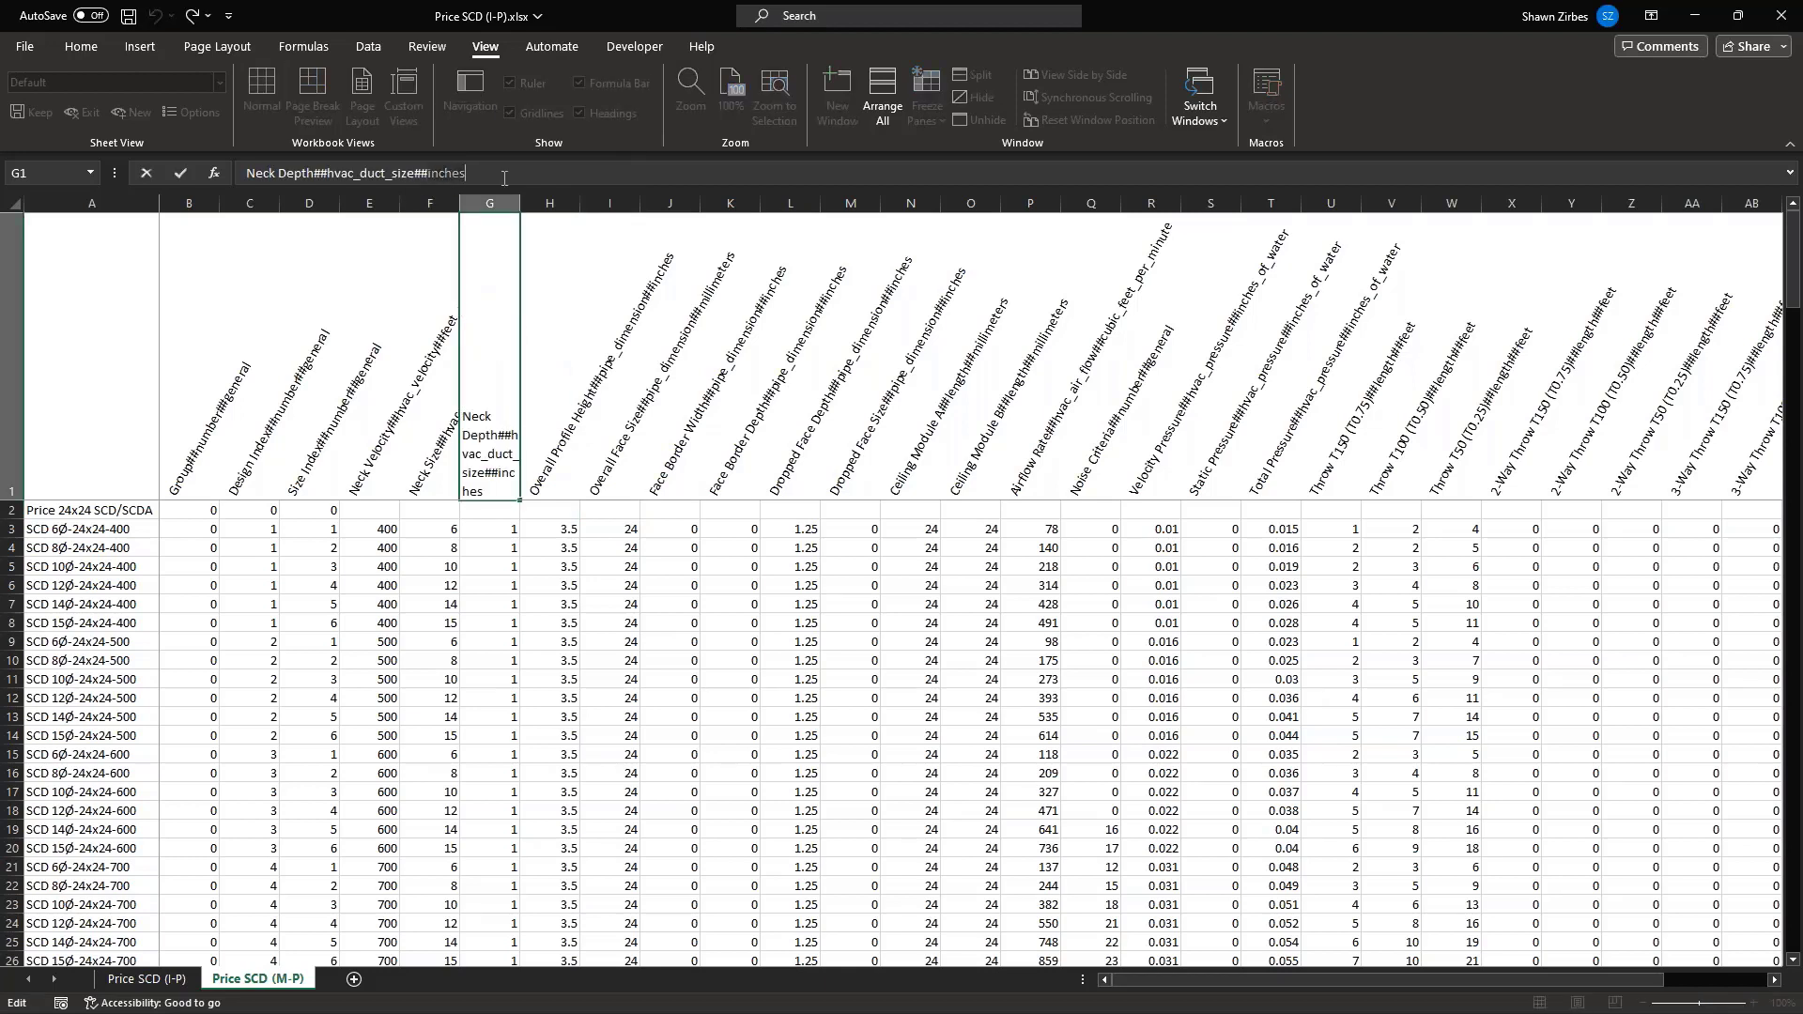
{"action": "type", "text": "millimeters"}
{"action": "key", "text": "Return"}
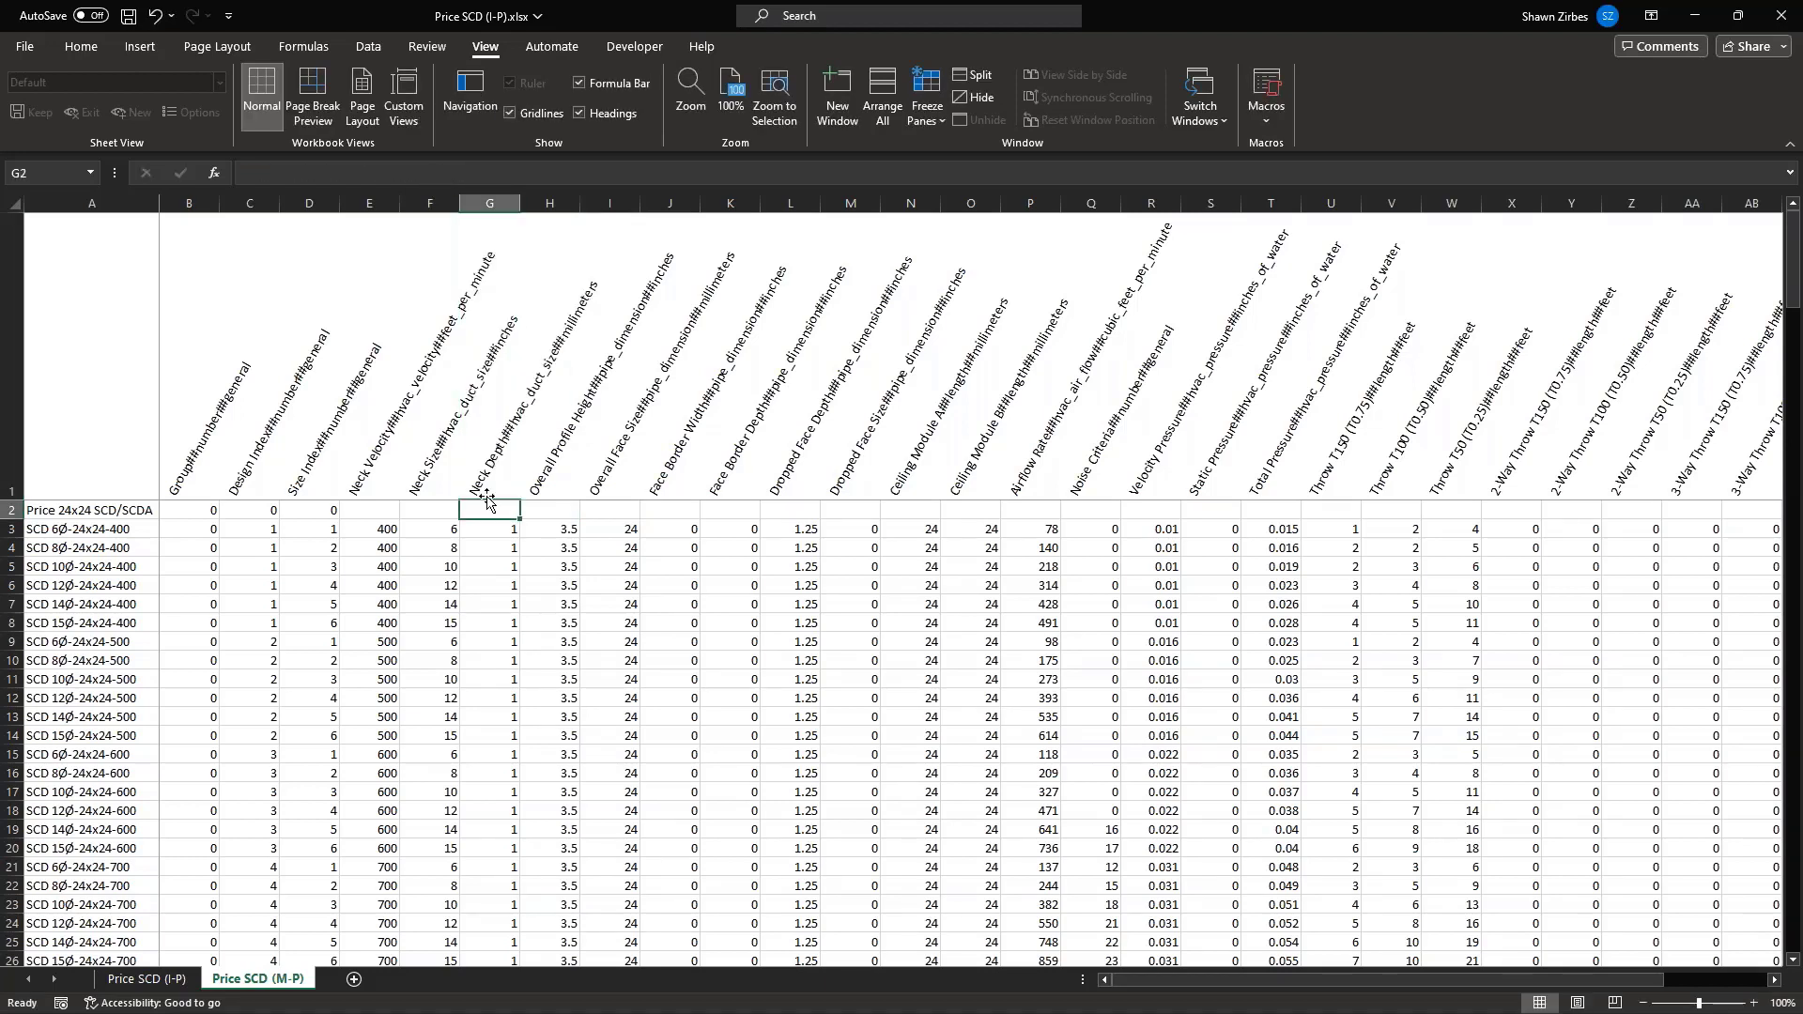
Check the metric face sizes in the SCD submittal sheet and set the overall face size in I3 to 600
{"action": "left_click", "coordinate": [424, 481]}
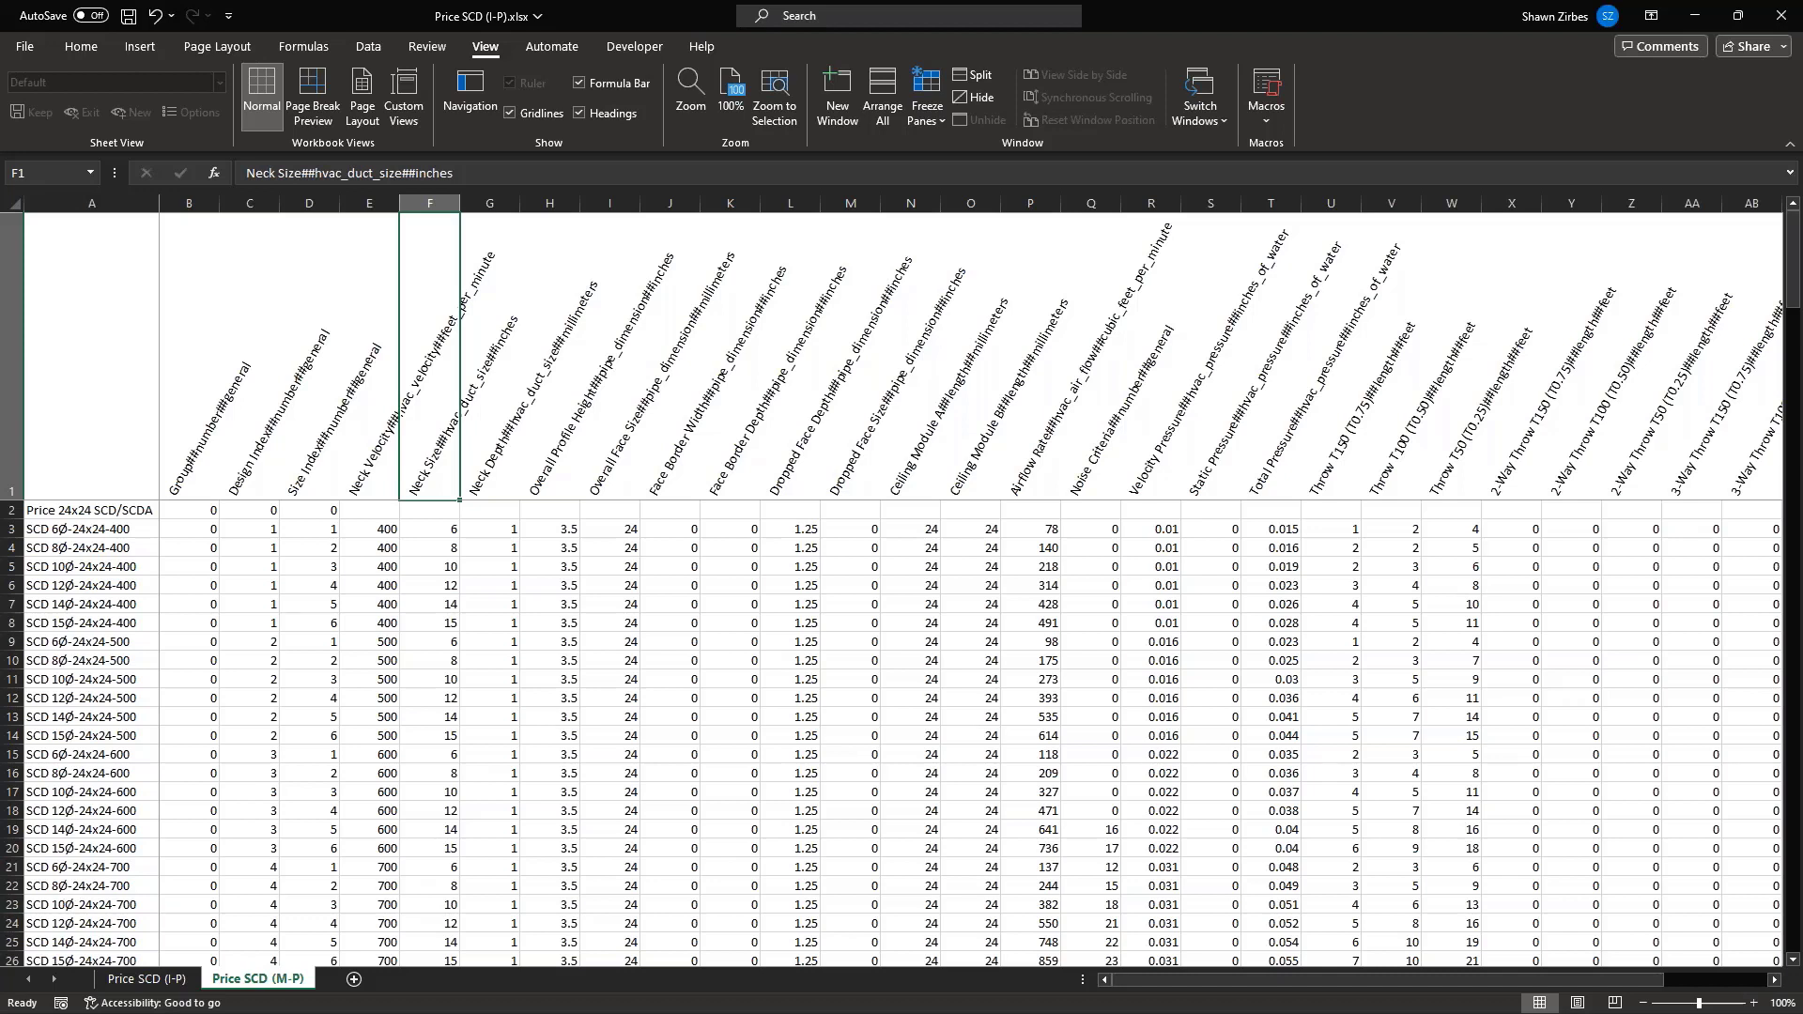
{"action": "key", "text": "alt+Tab"}
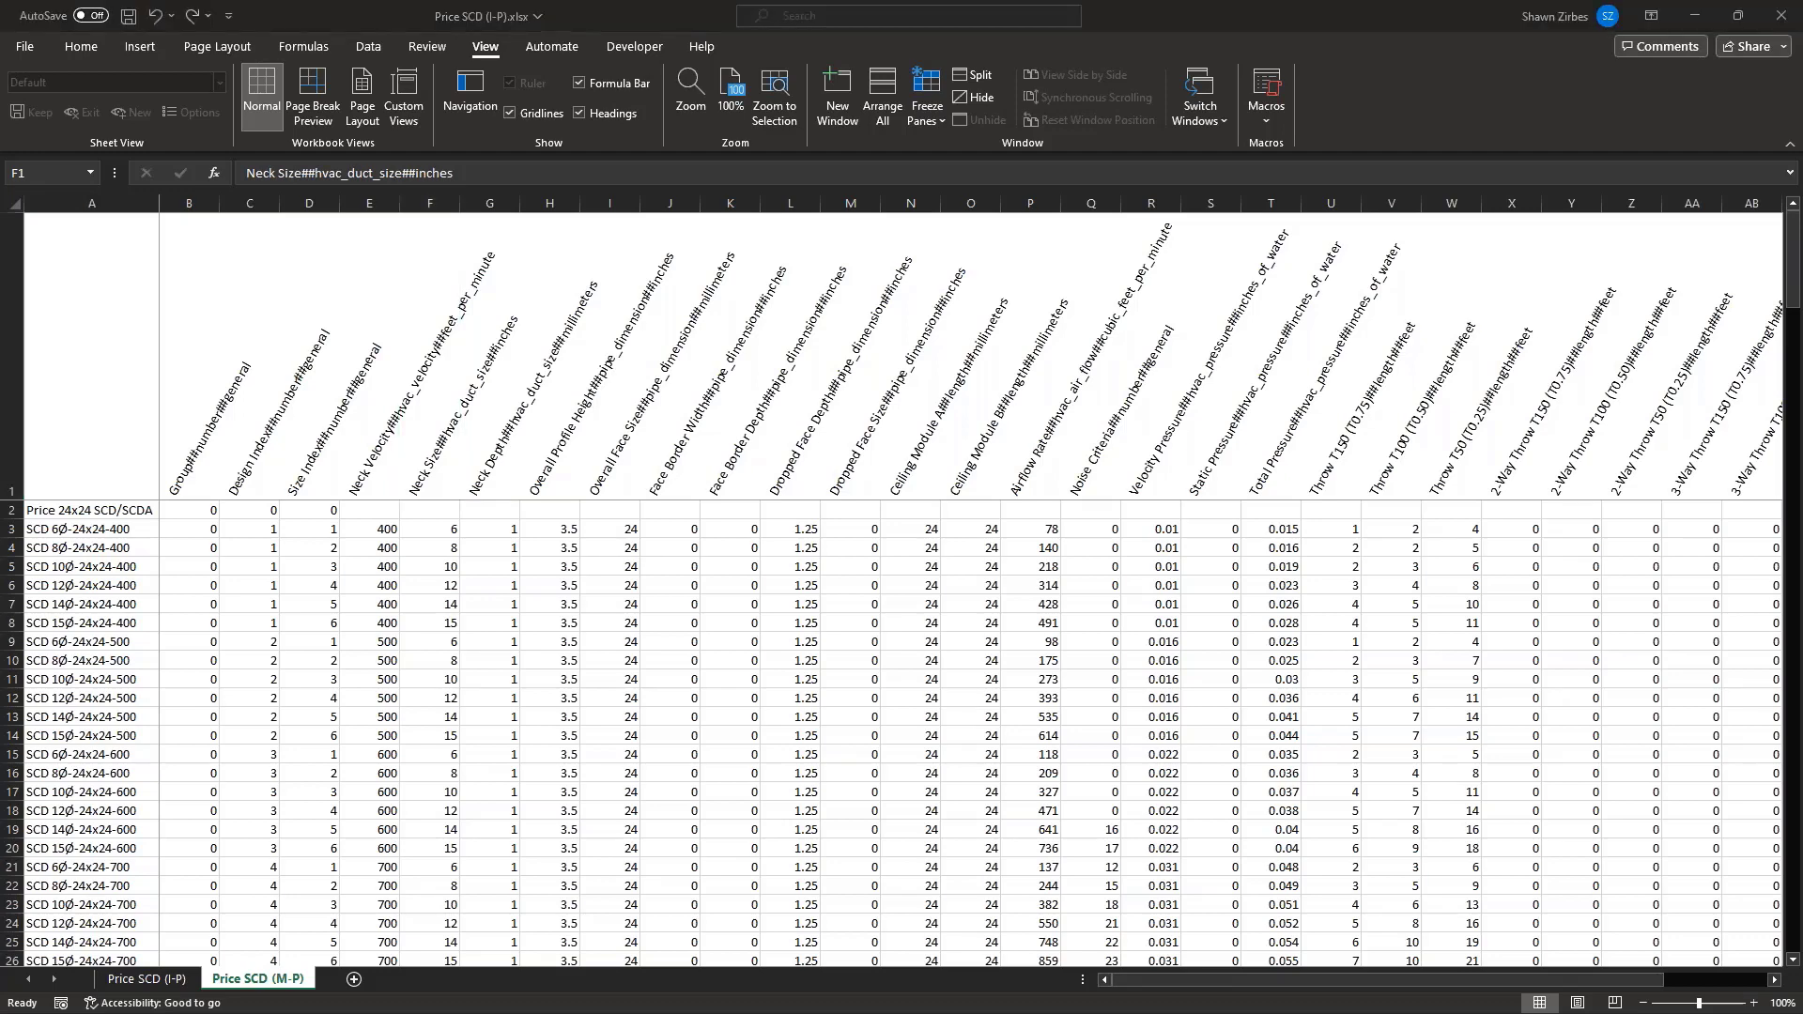
{"action": "key", "text": "alt+Tab"}
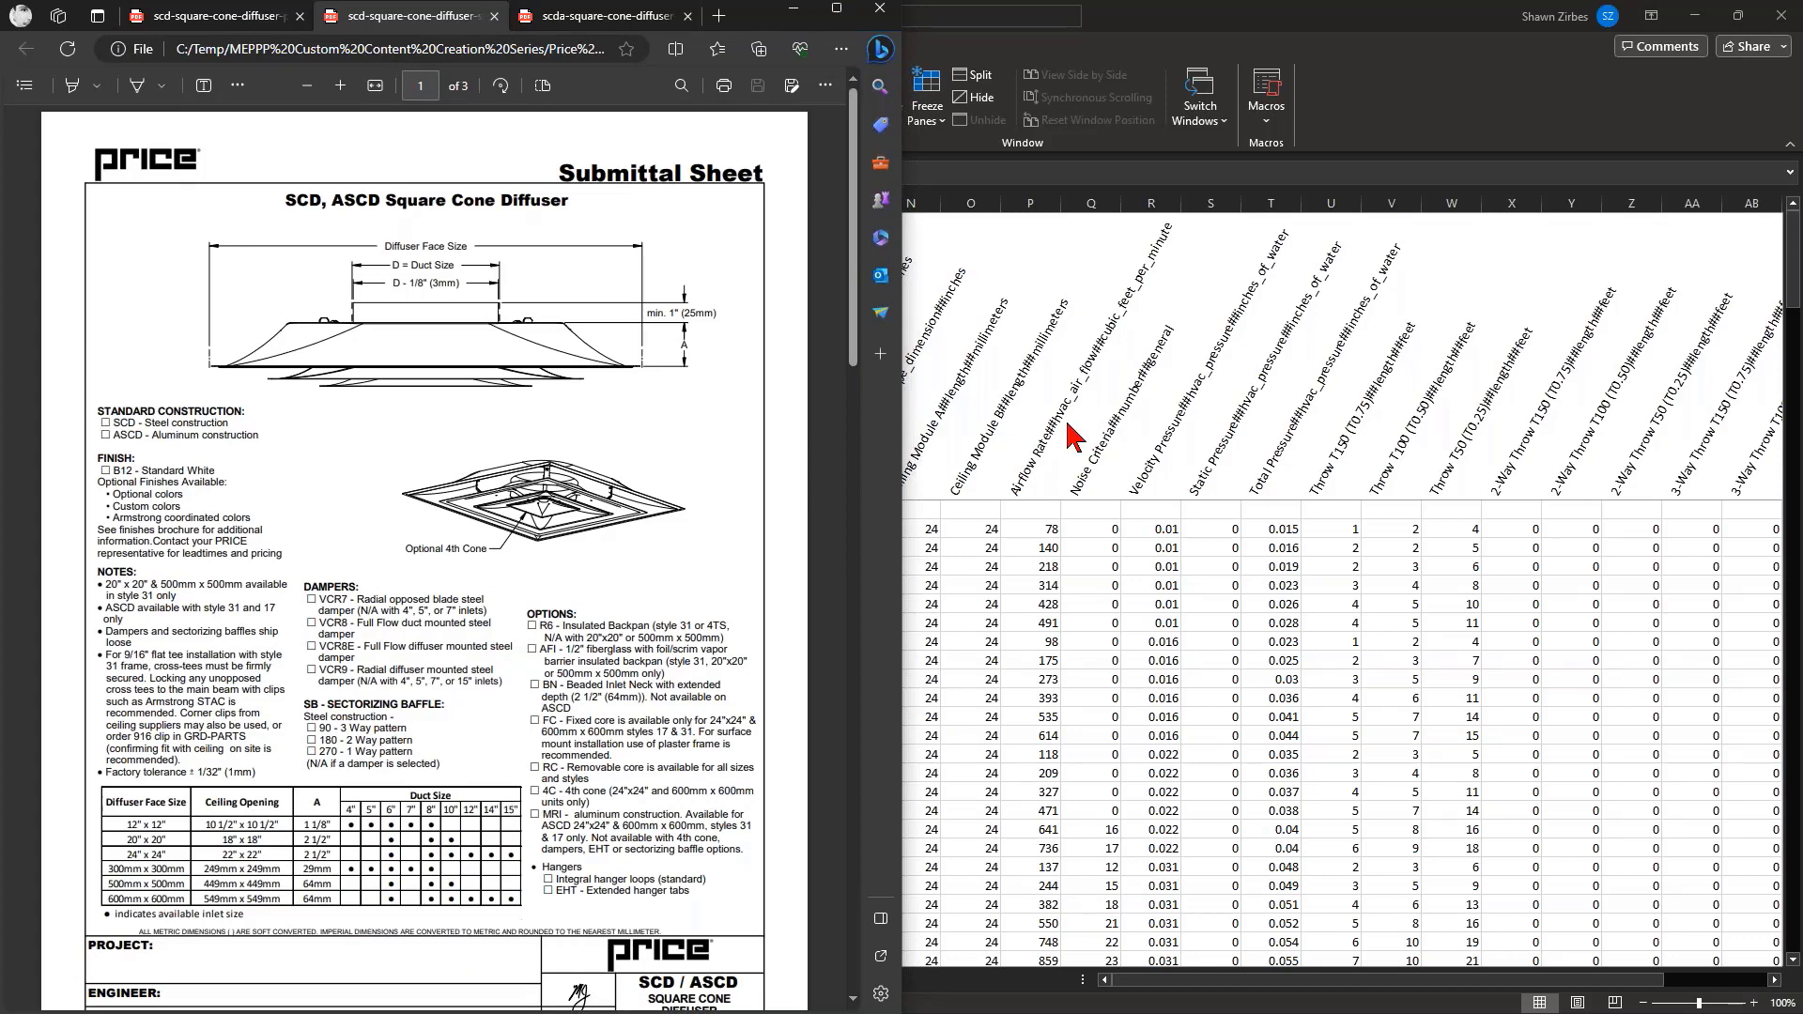
{"action": "left_click", "coordinate": [1373, 112]}
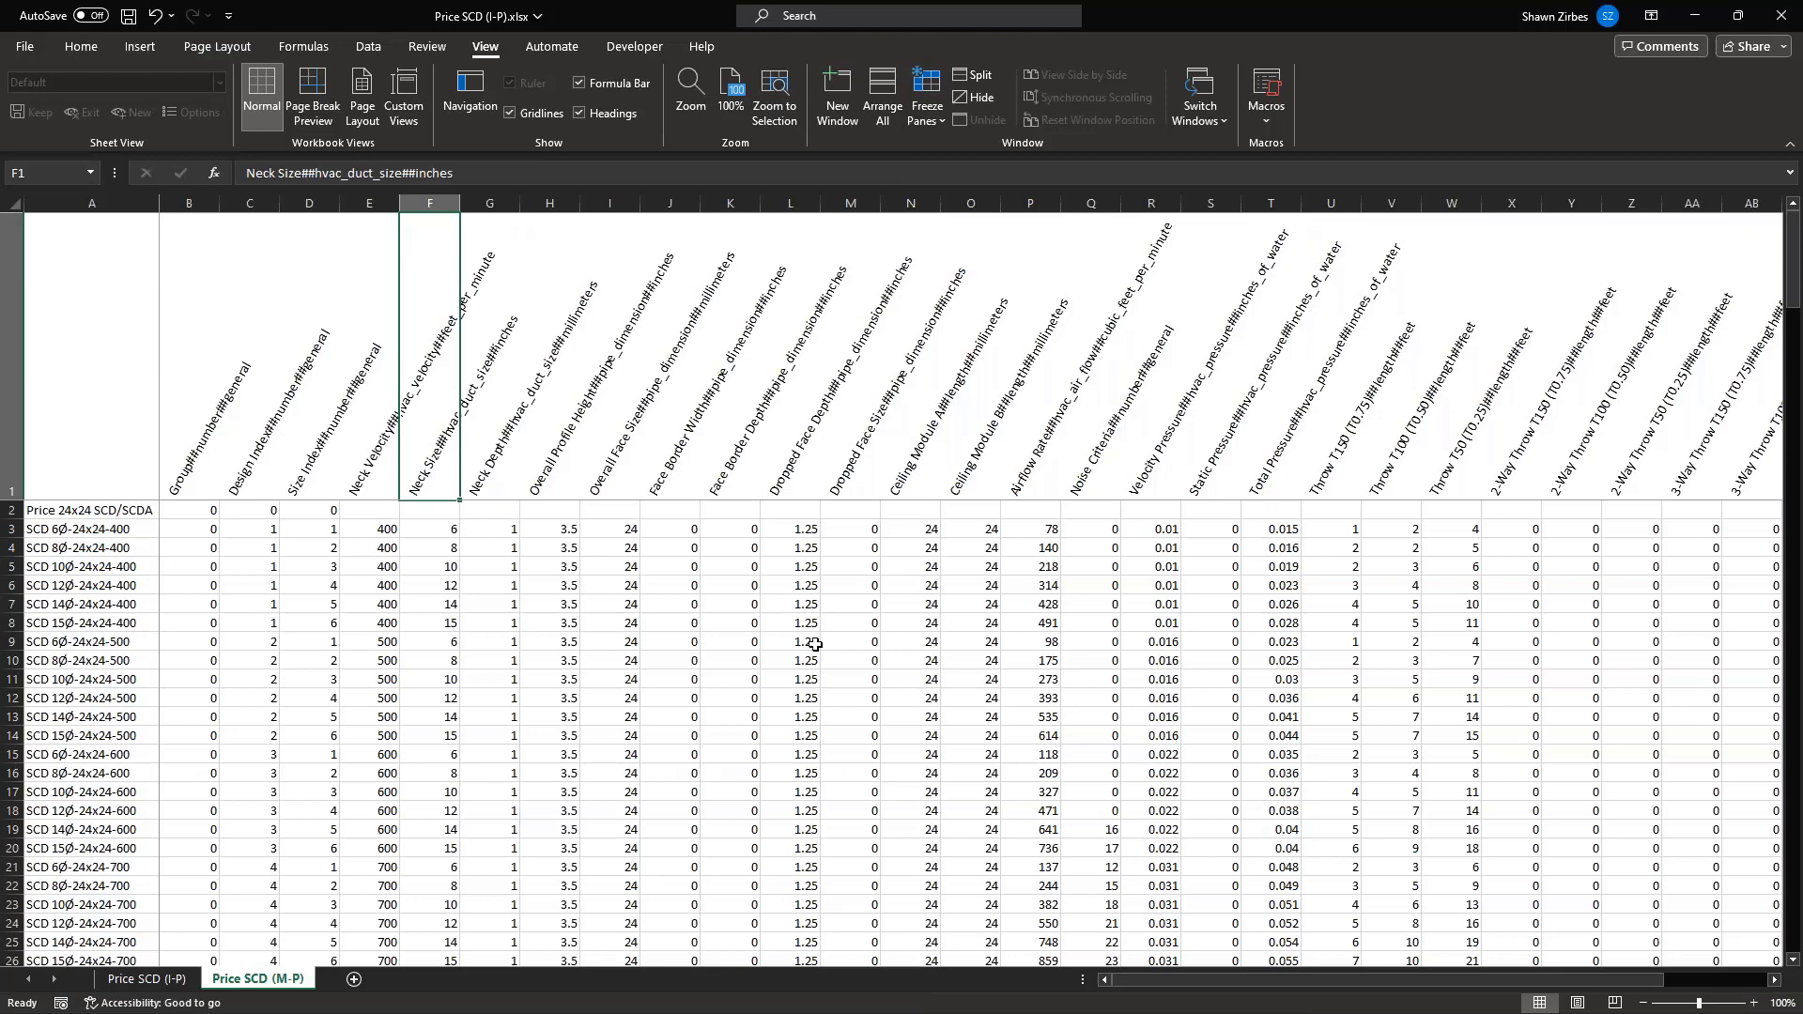
{"action": "left_click", "coordinate": [599, 533]}
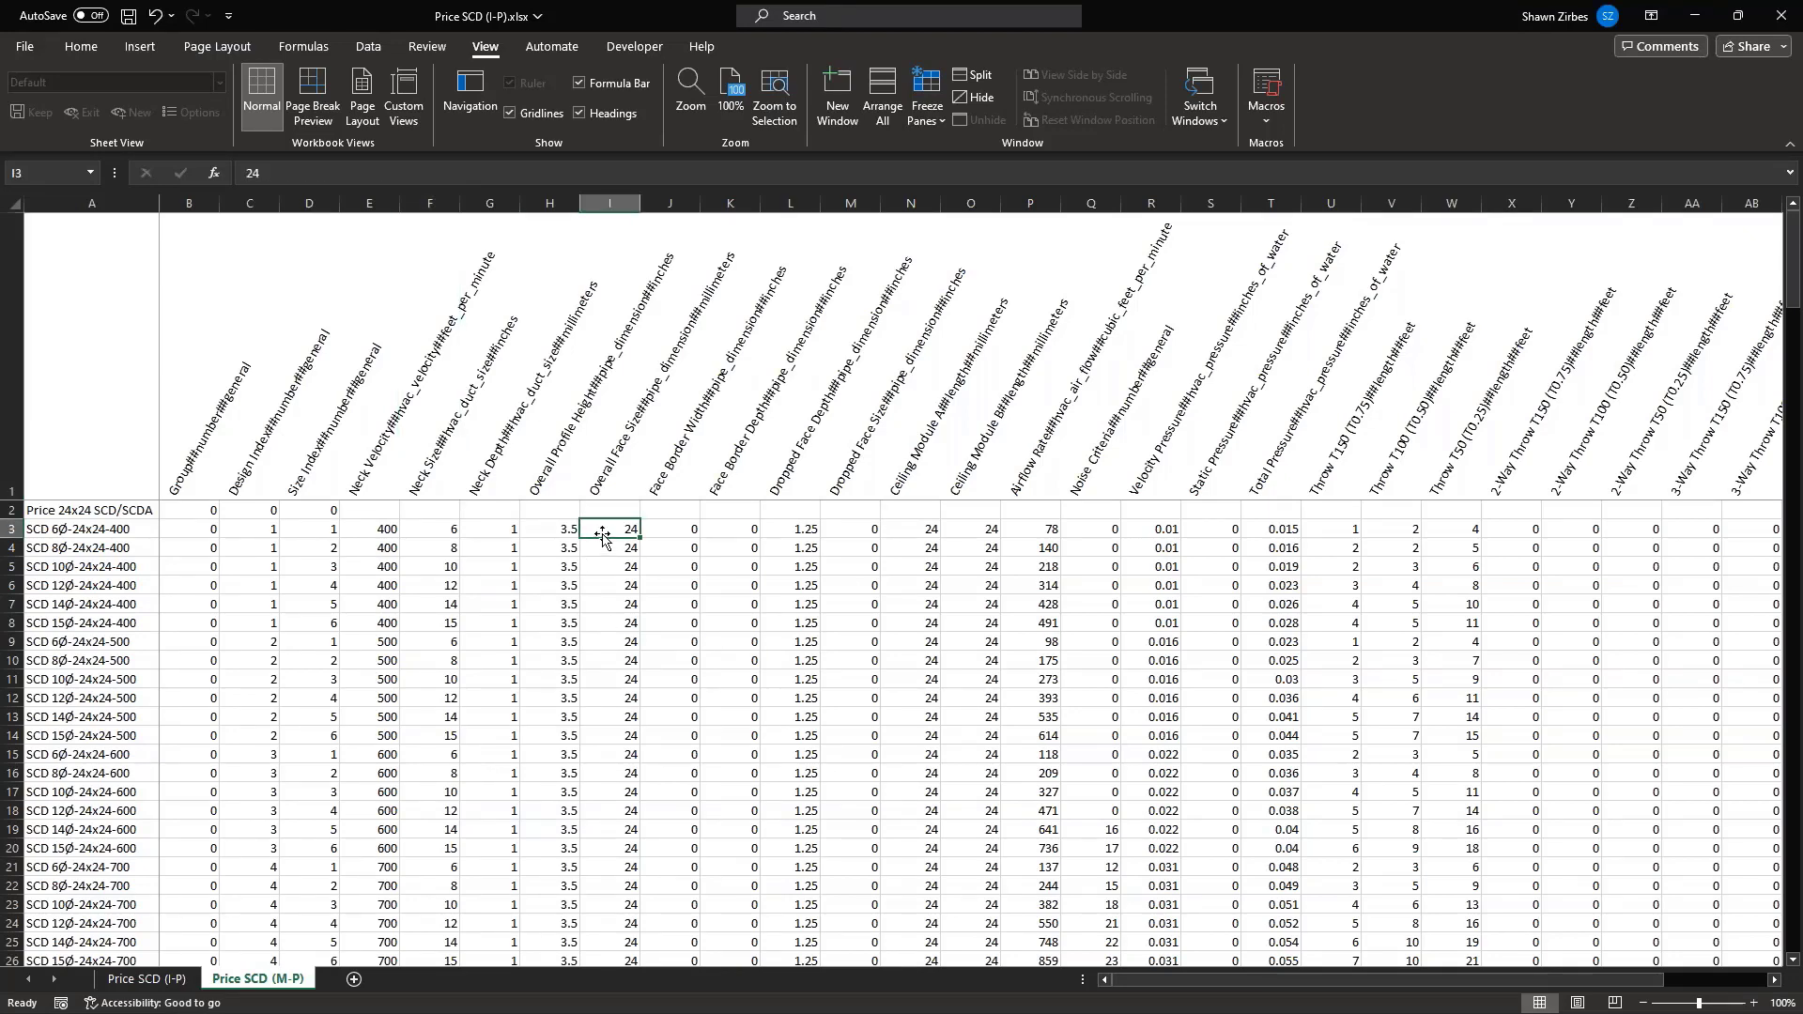
{"action": "type", "text": "600"}
{"action": "key", "text": "Return"}
Set the Ceiling Module A and Ceiling Module B values in N3 and O3 to 600
{"action": "left_click", "coordinate": [924, 527]}
{"action": "type", "text": "600"}
{"action": "key", "text": "Return"}
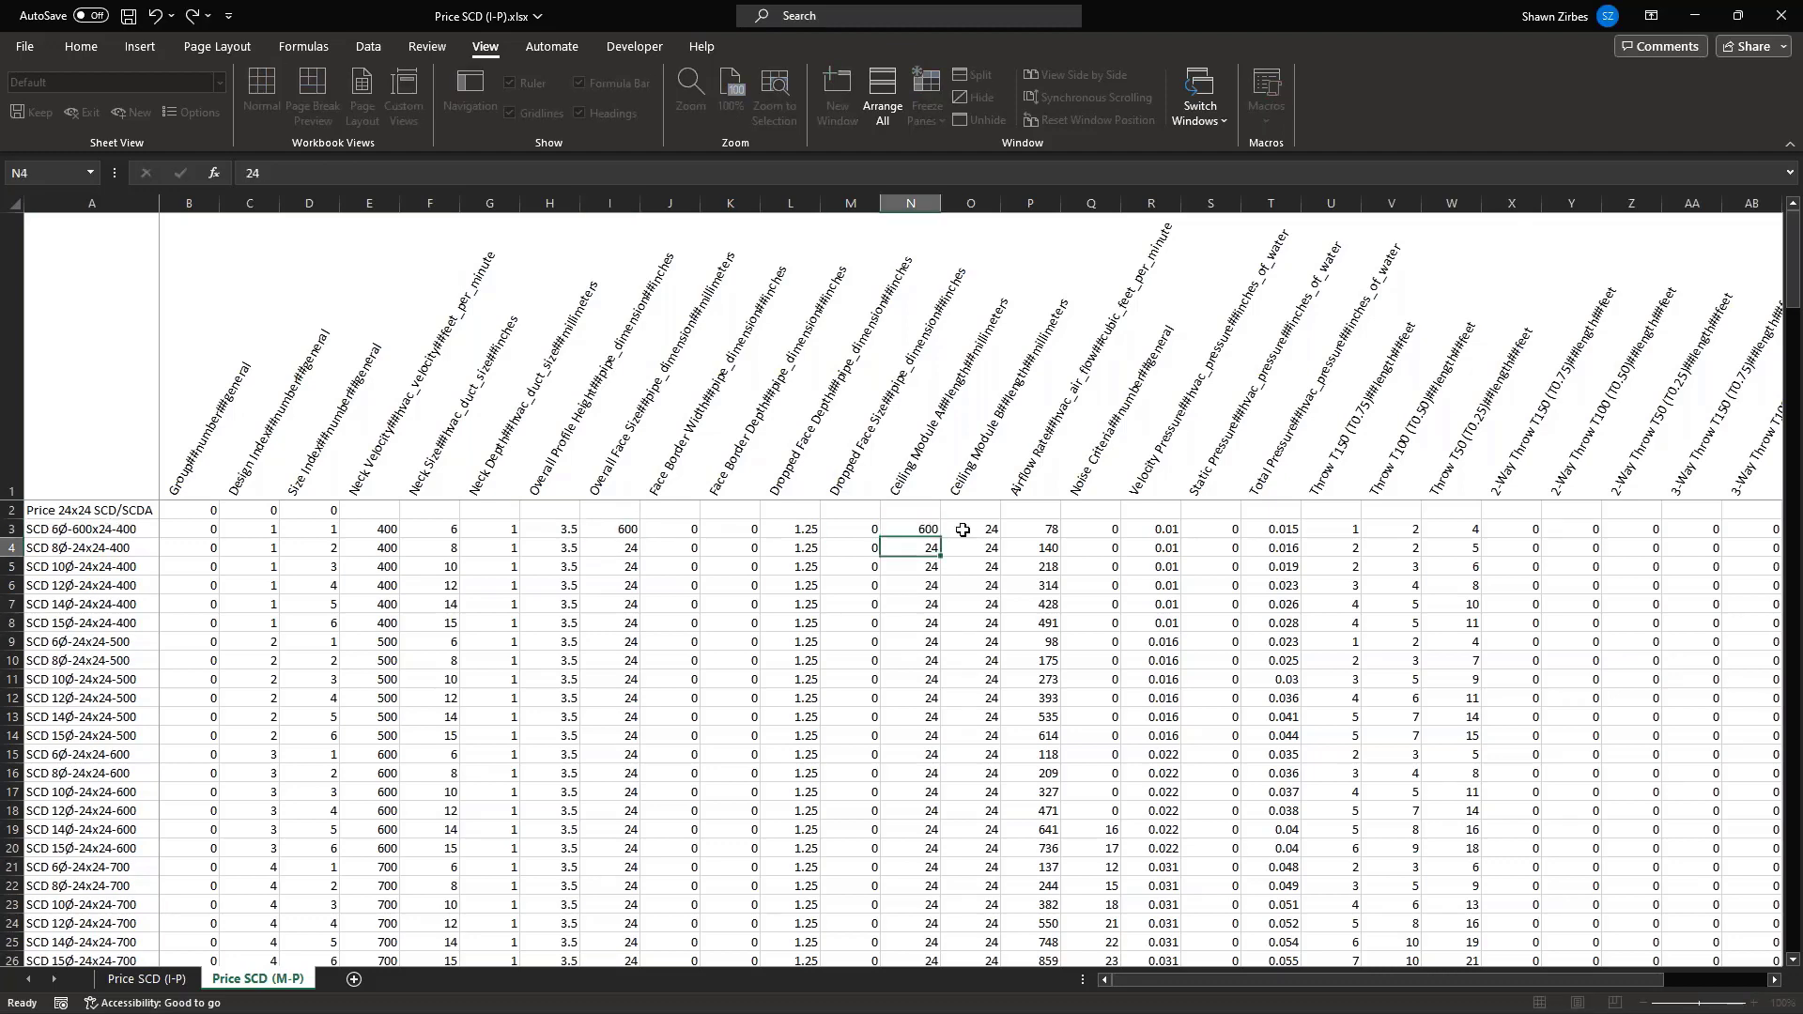
{"action": "left_click", "coordinate": [963, 530]}
{"action": "type", "text": "600"}
{"action": "key", "text": "Return"}
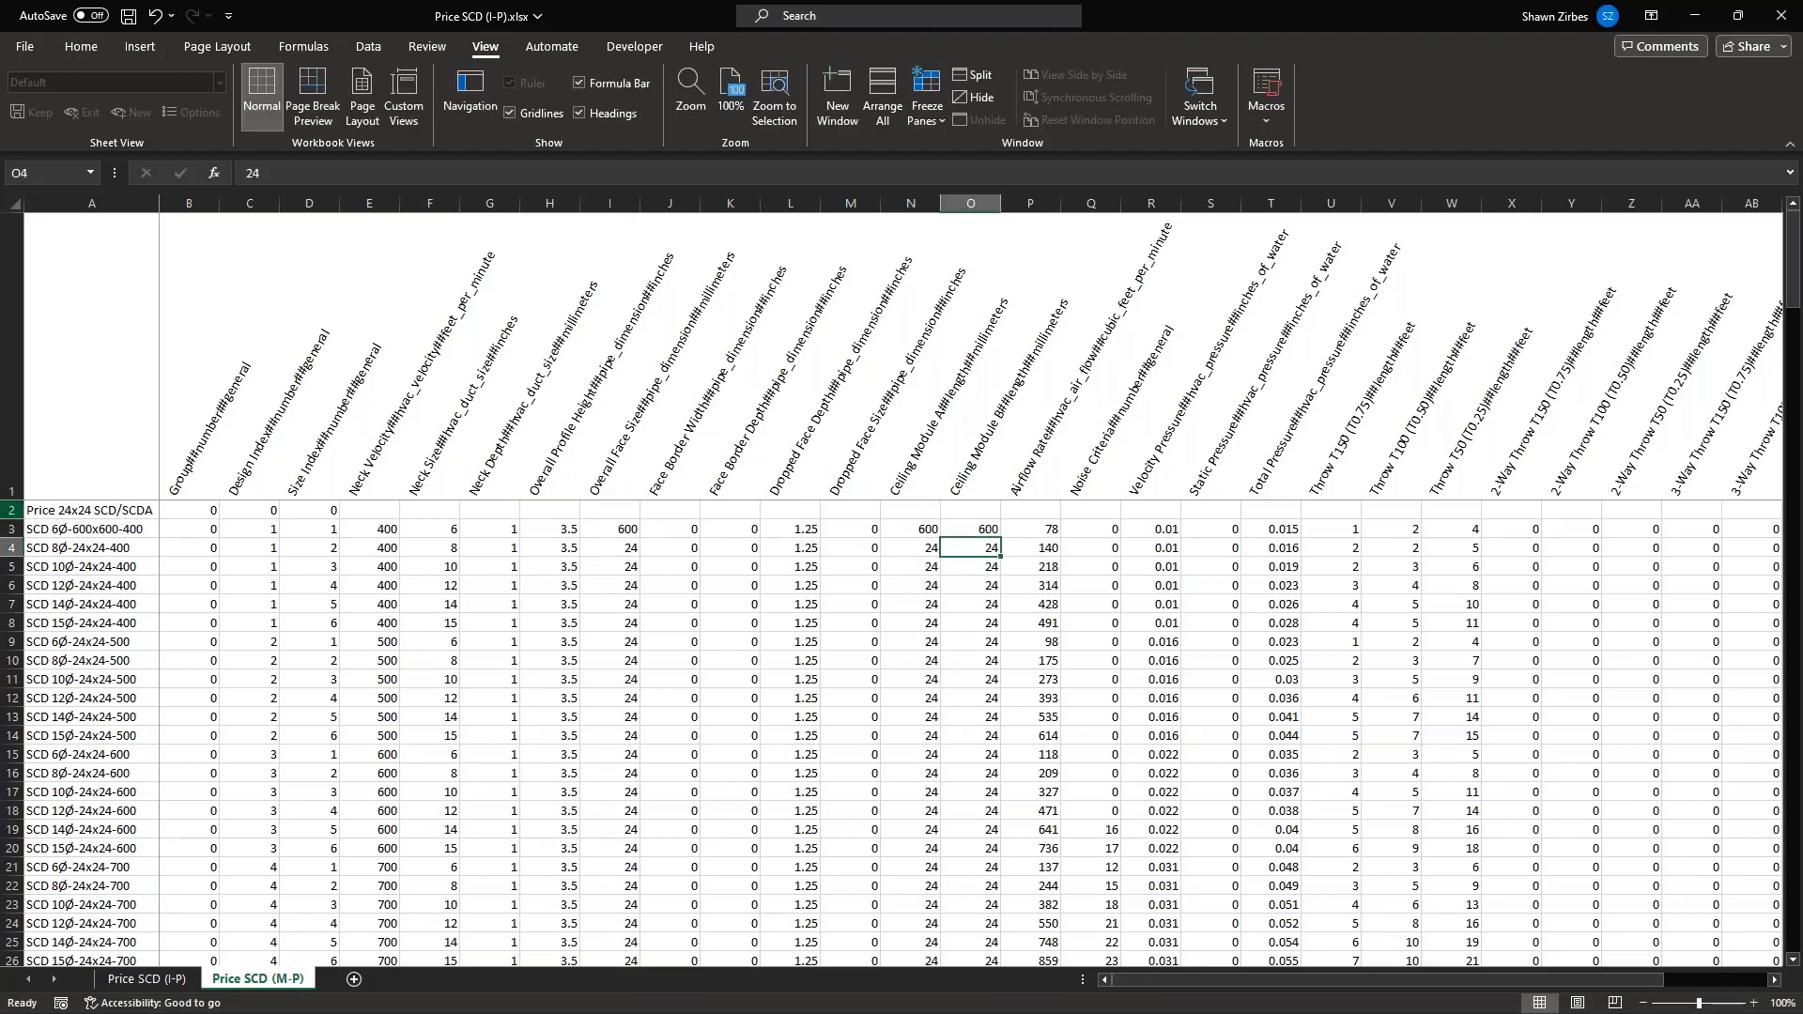
Change the section heading in A2 to Price 600x600 SCD/SCDA
{"action": "left_click", "coordinate": [116, 510]}
{"action": "left_click", "coordinate": [310, 176]}
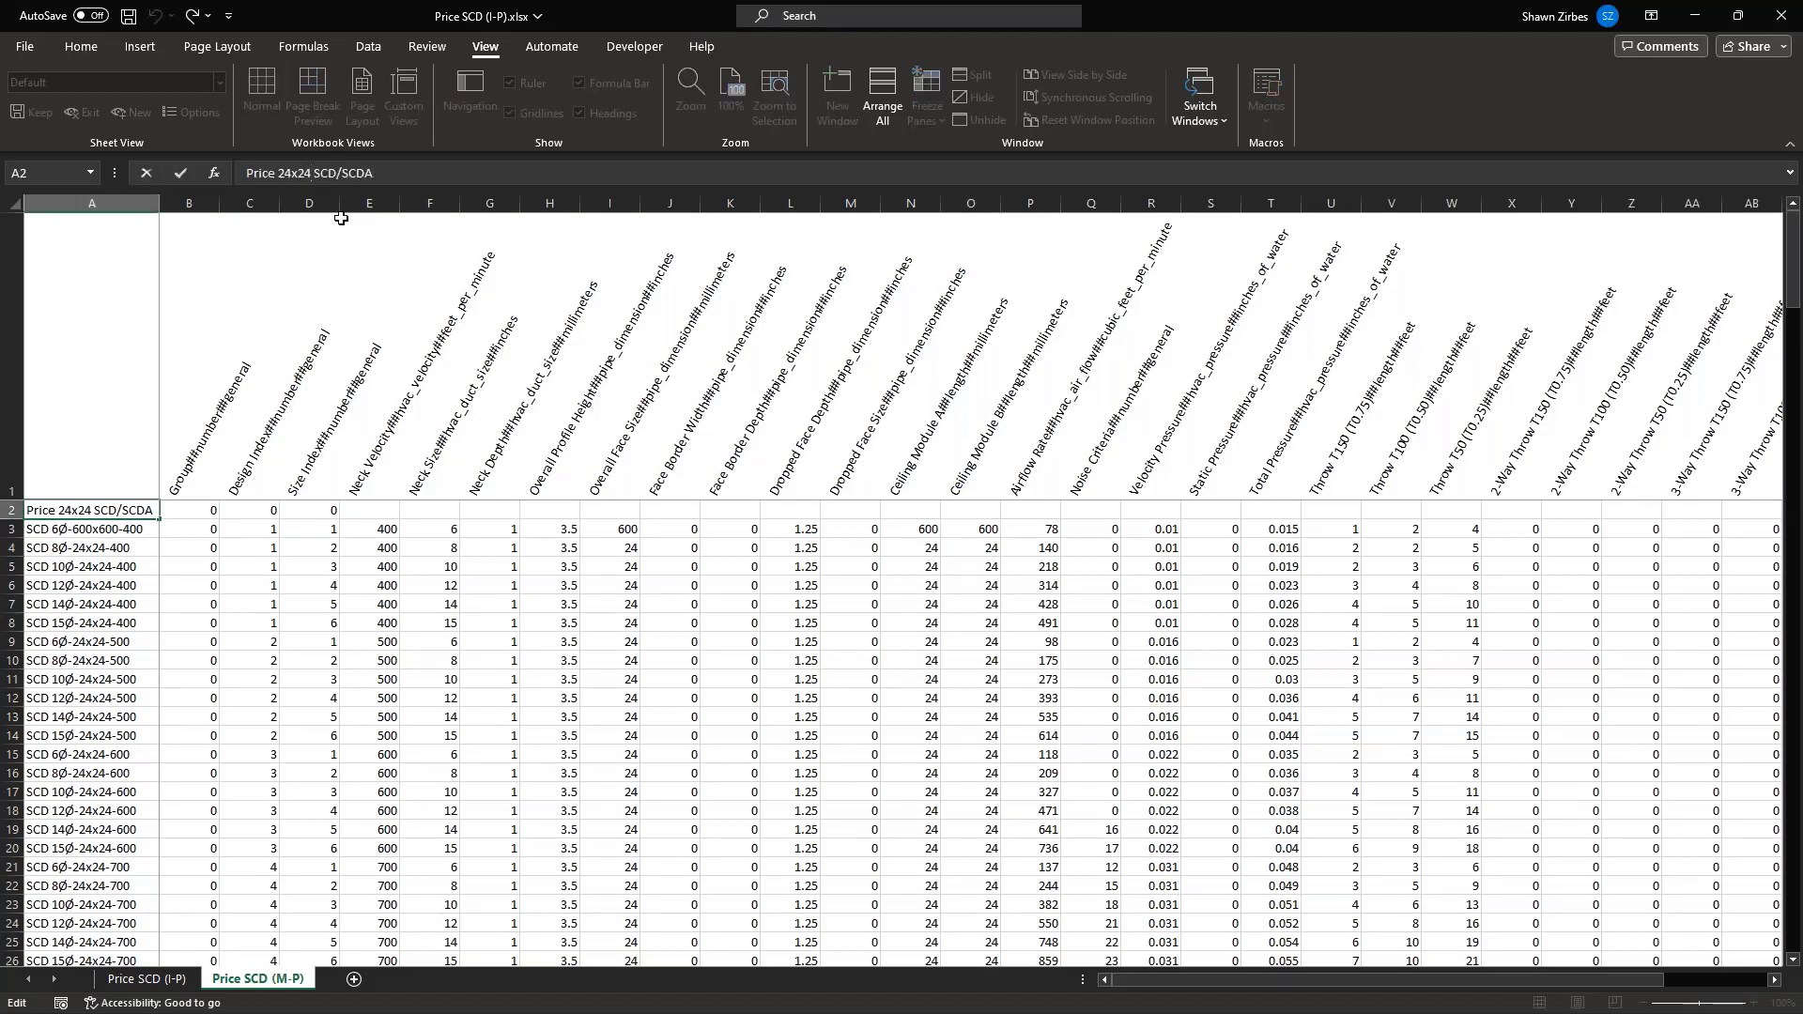
{"action": "key", "text": "BackSpace"}
{"action": "key", "text": "BackSpace"}
{"action": "type", "text": "600"}
{"action": "key", "text": "Left"}
{"action": "key", "text": "Left"}
{"action": "key", "text": "Left"}
{"action": "key", "text": "Left"}
{"action": "key", "text": "BackSpace"}
{"action": "key", "text": "BackSpace"}
{"action": "type", "text": "600"}
{"action": "key", "text": "Return"}
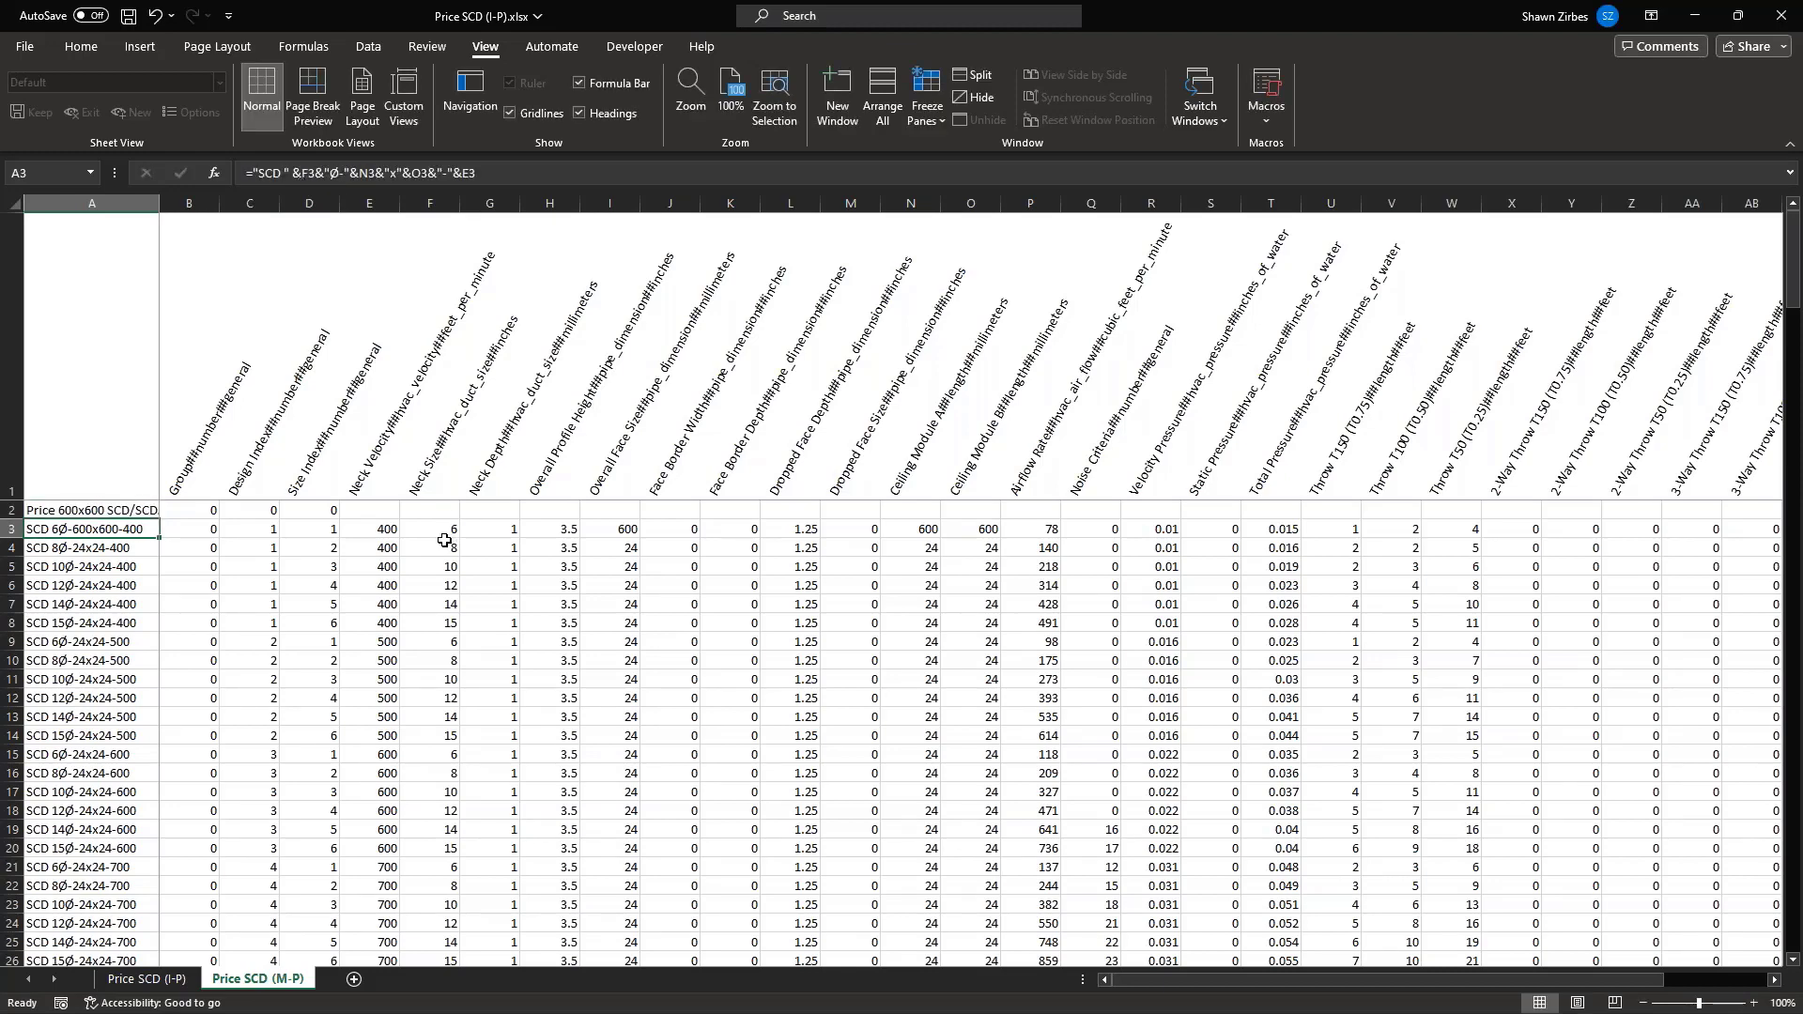
Set the neck depth in G3 to 25
{"action": "left_click", "coordinate": [498, 530]}
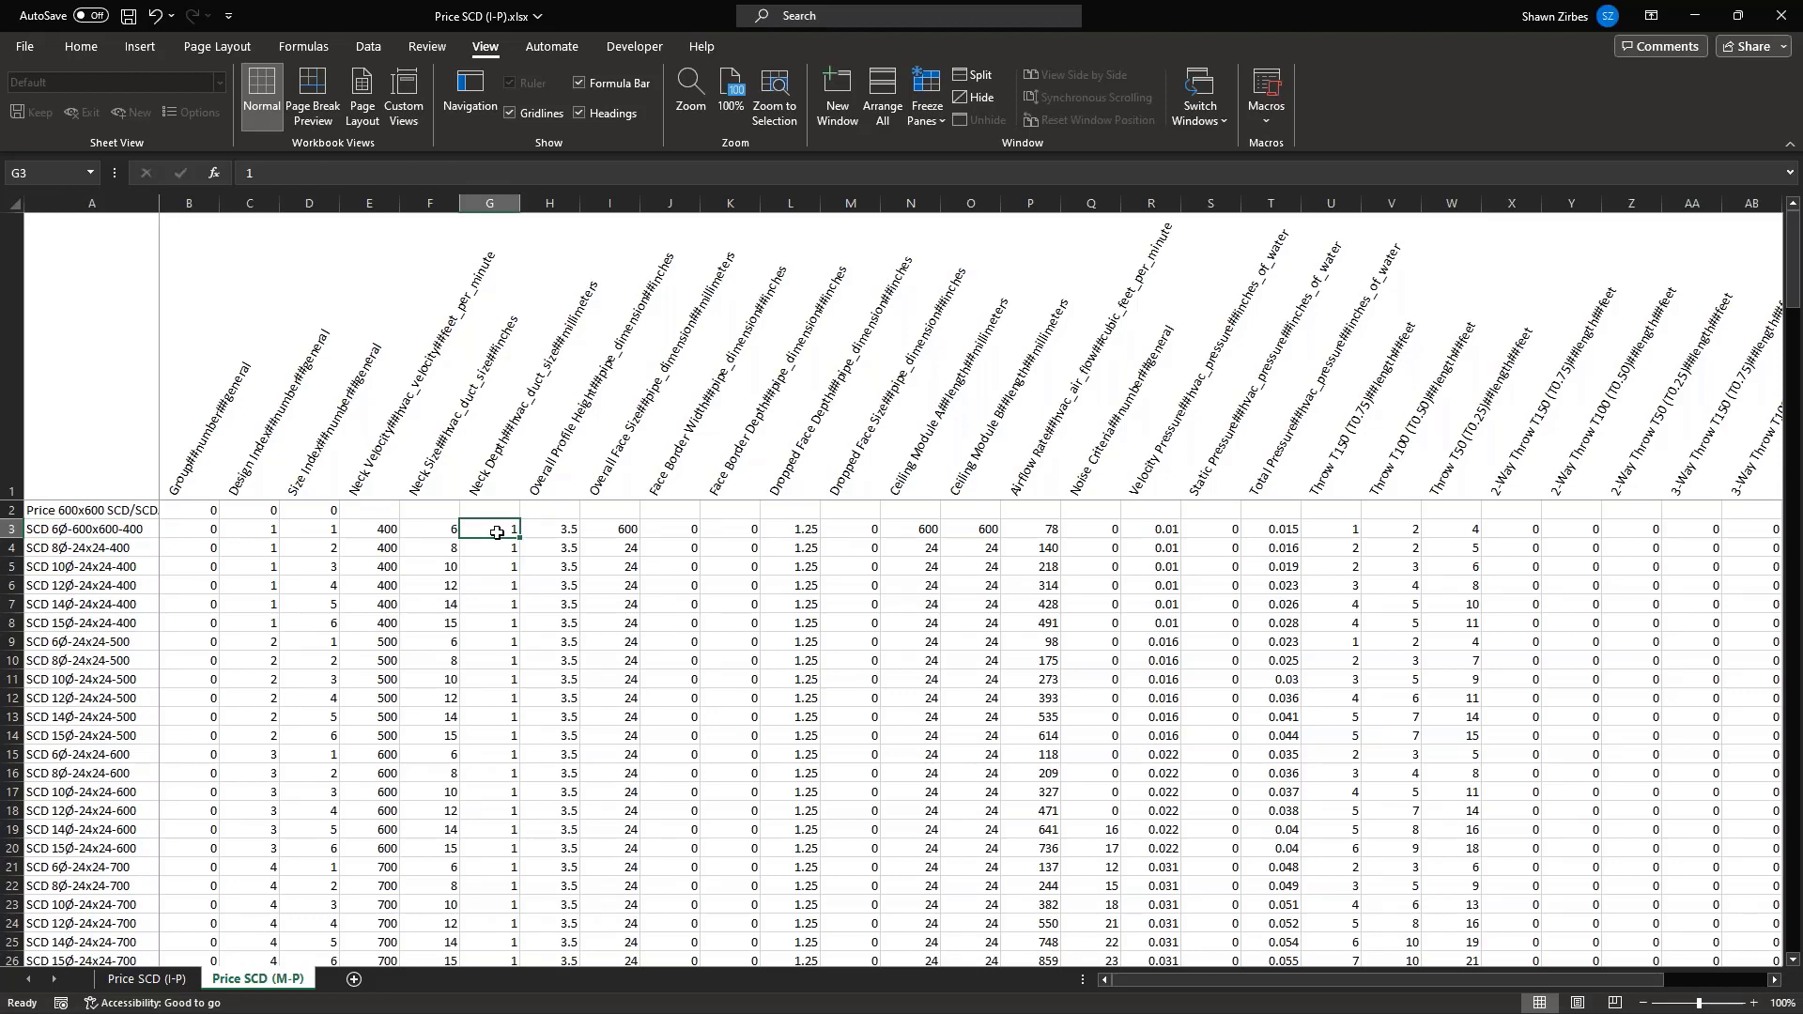
{"action": "type", "text": "25"}
{"action": "left_click", "coordinate": [567, 530]}
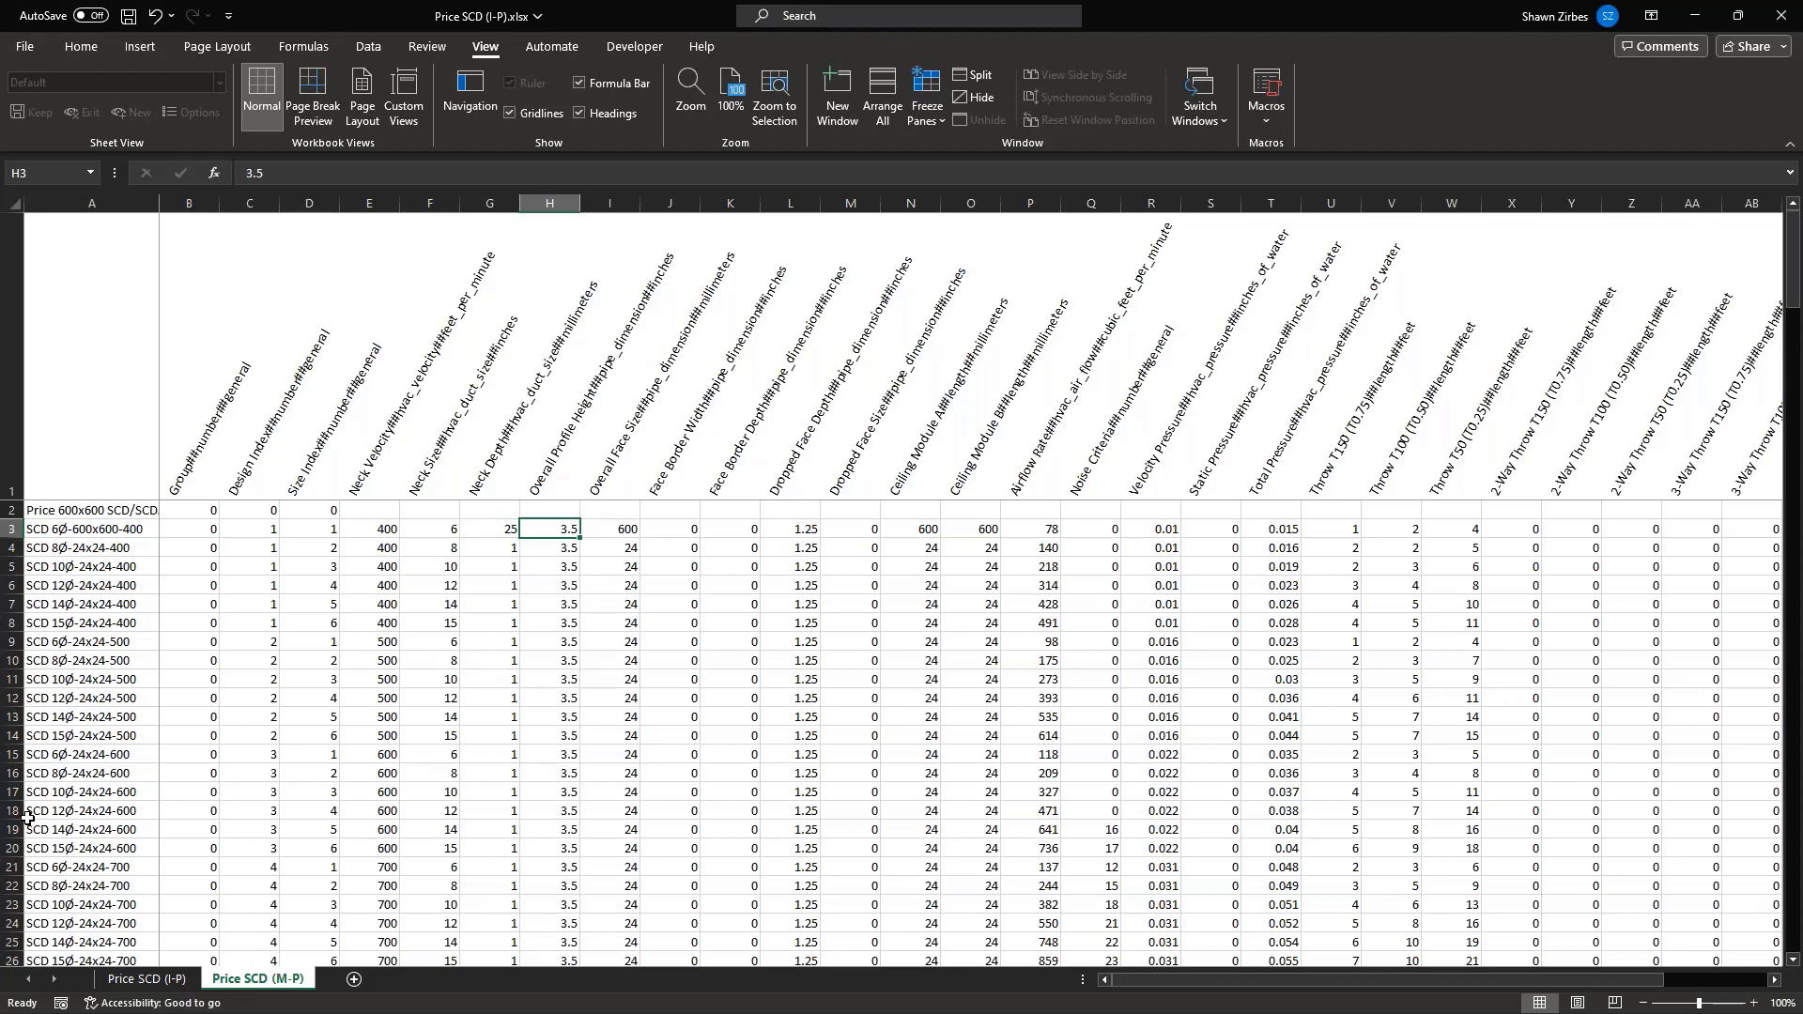
Check the metric dimensions in the SCD submittal sheet and set the overall profile height in H3 to =65+25
{"action": "key", "text": "alt+Tab"}
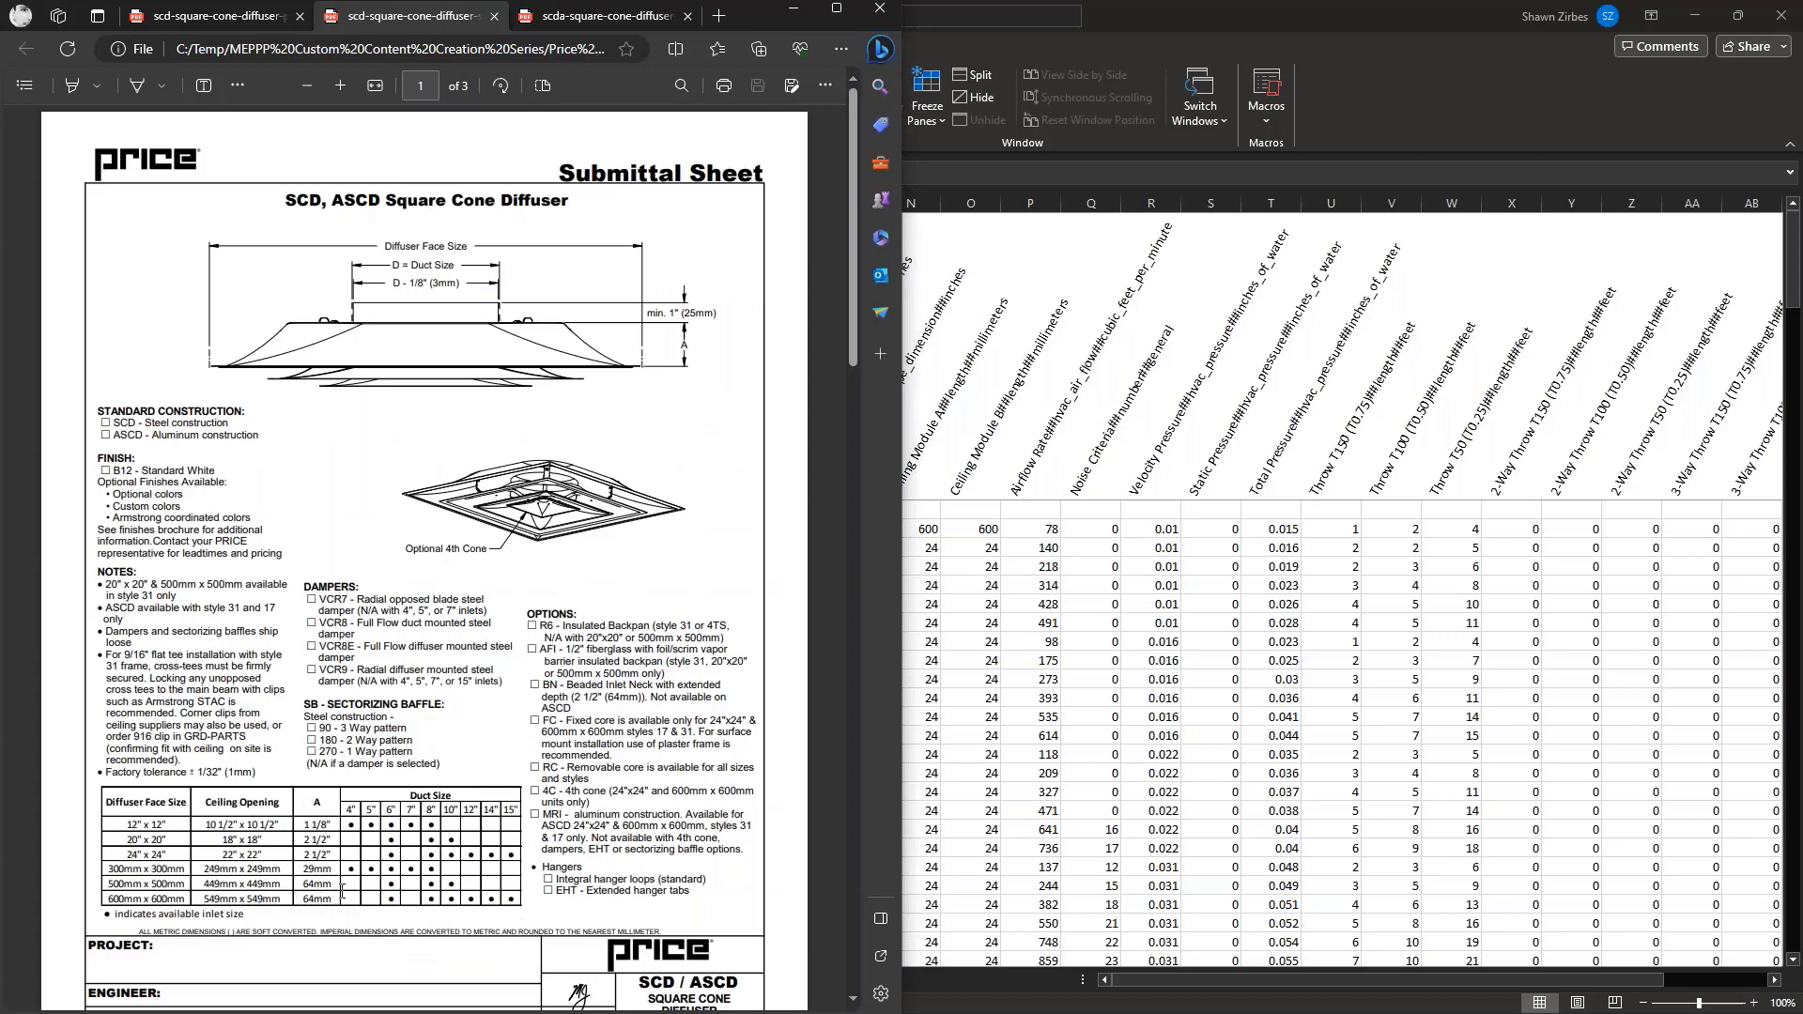
{"action": "key", "text": "alt+Tab"}
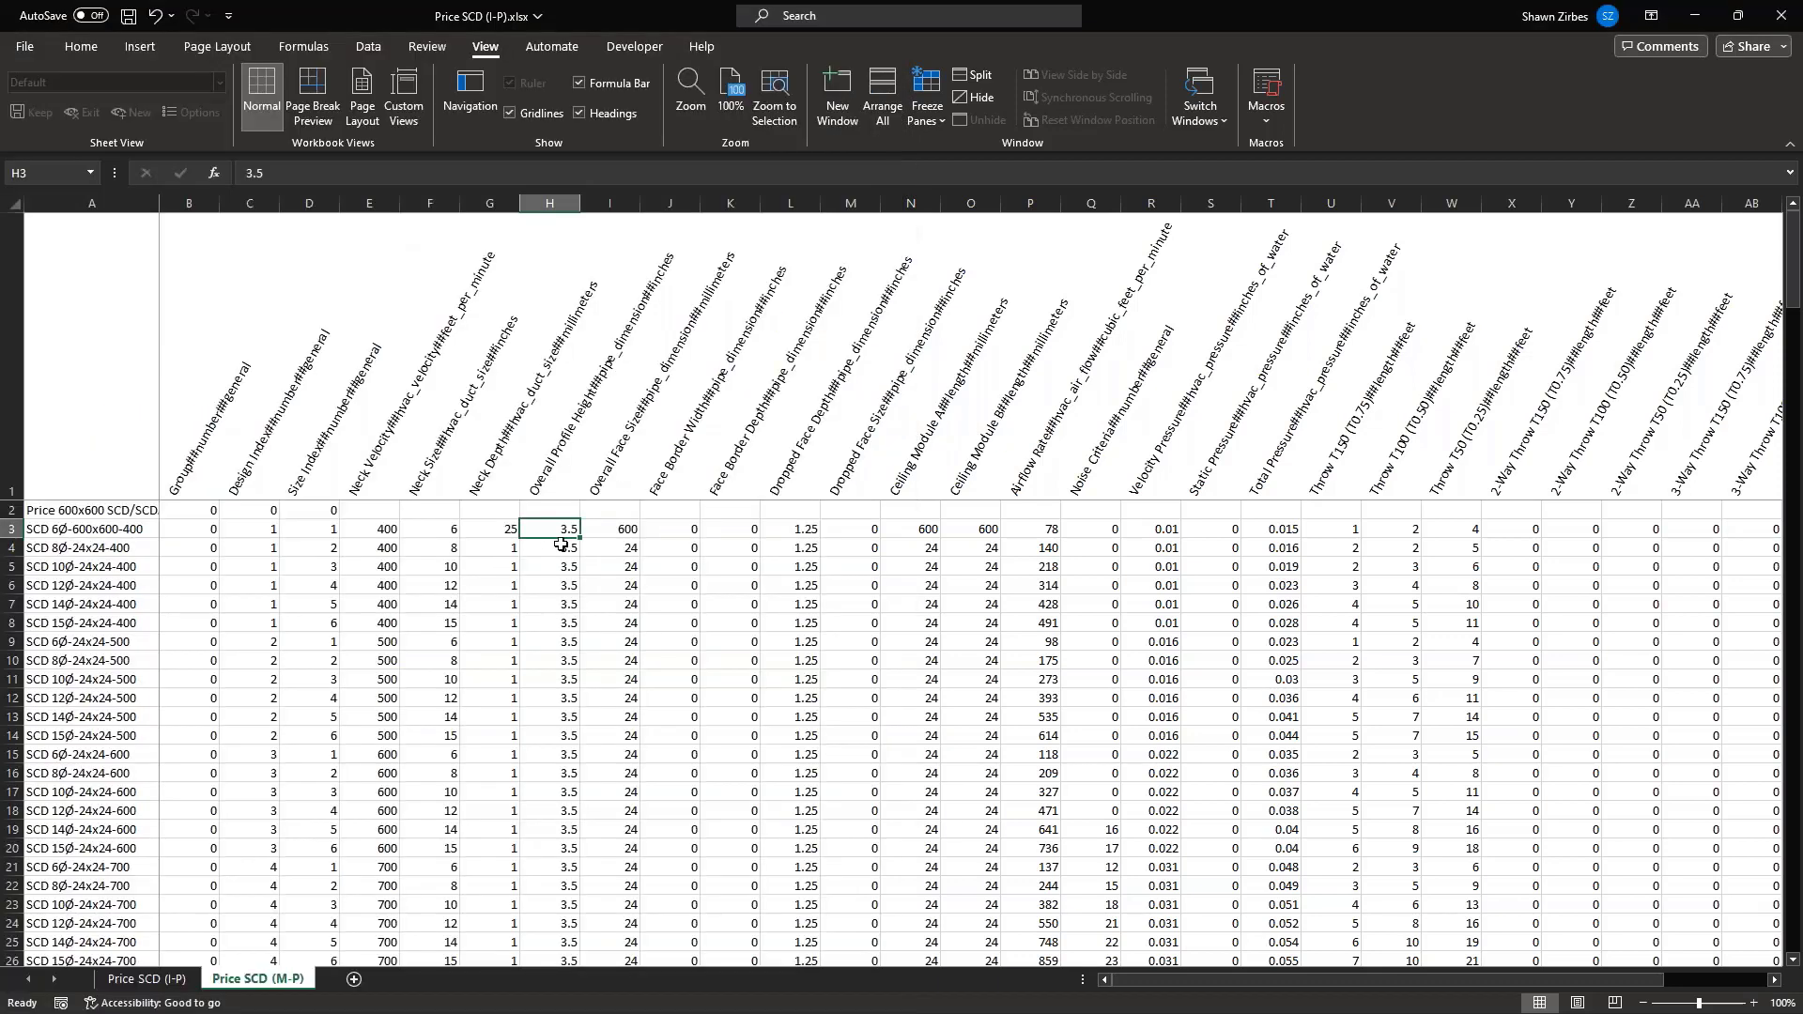
{"action": "type", "text": "="}
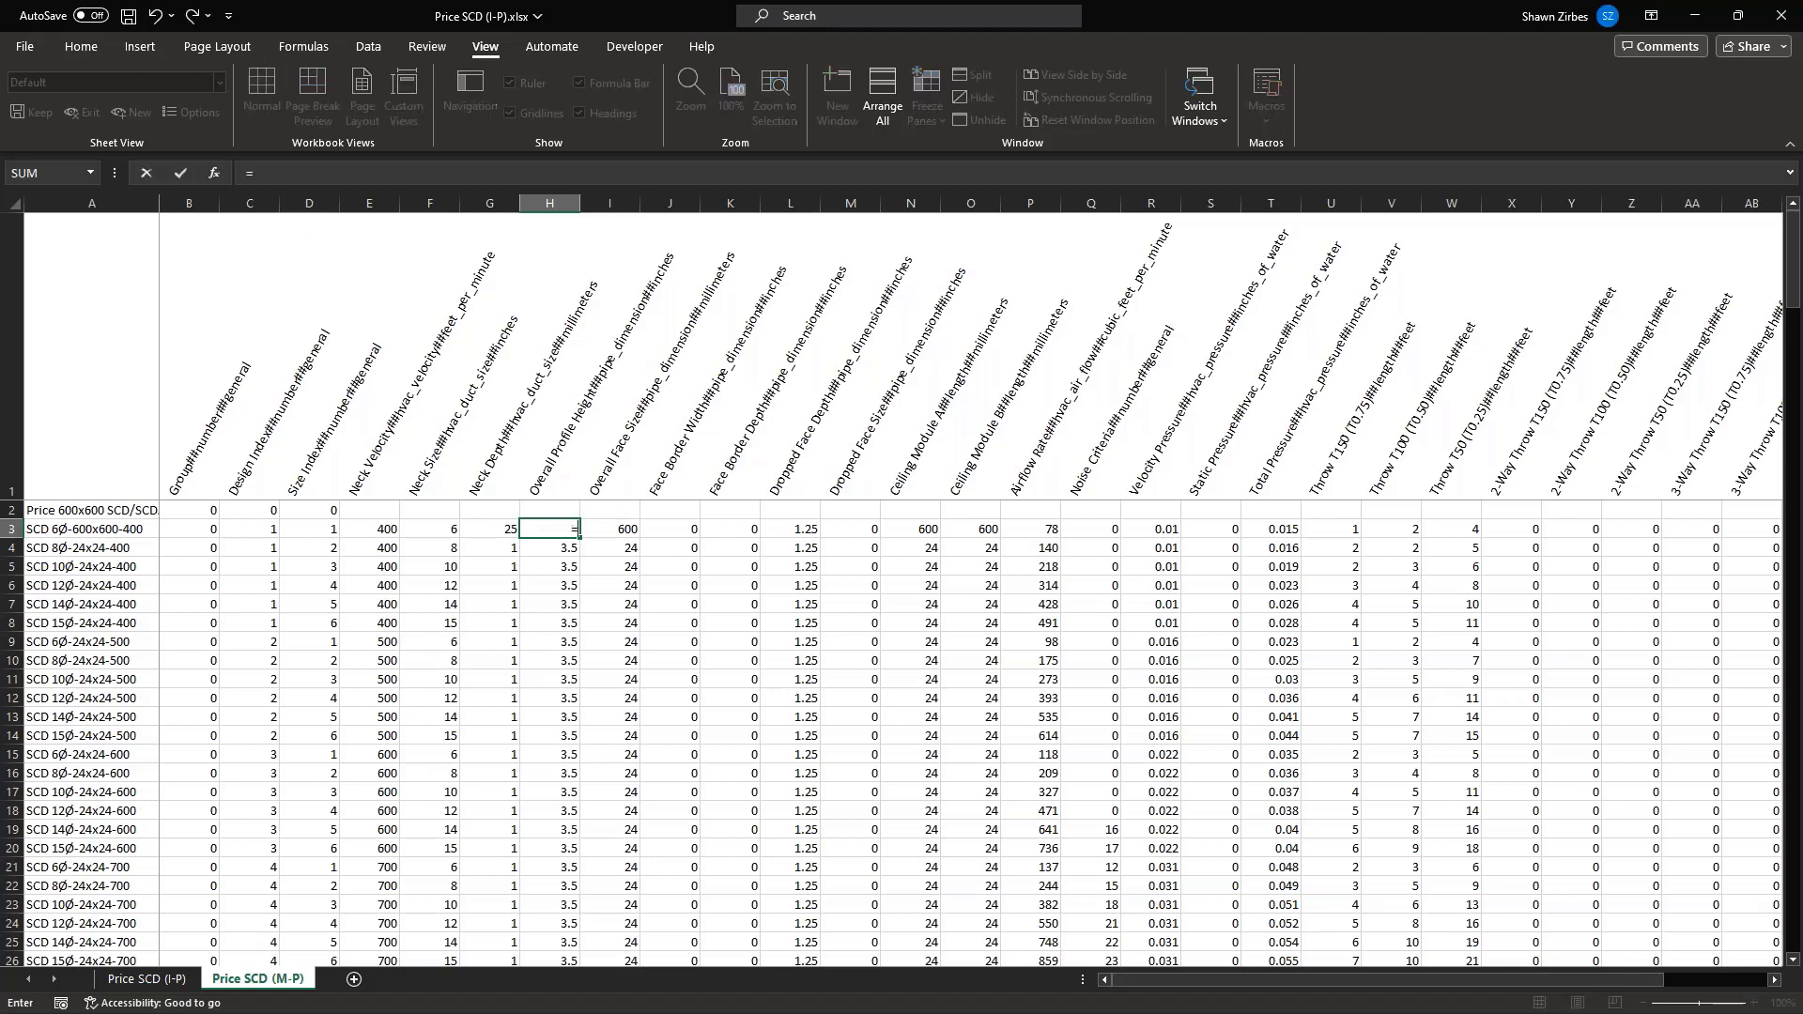
{"action": "type", "text": "65+25"}
{"action": "key", "text": "Return"}
{"action": "left_click", "coordinate": [550, 529]}
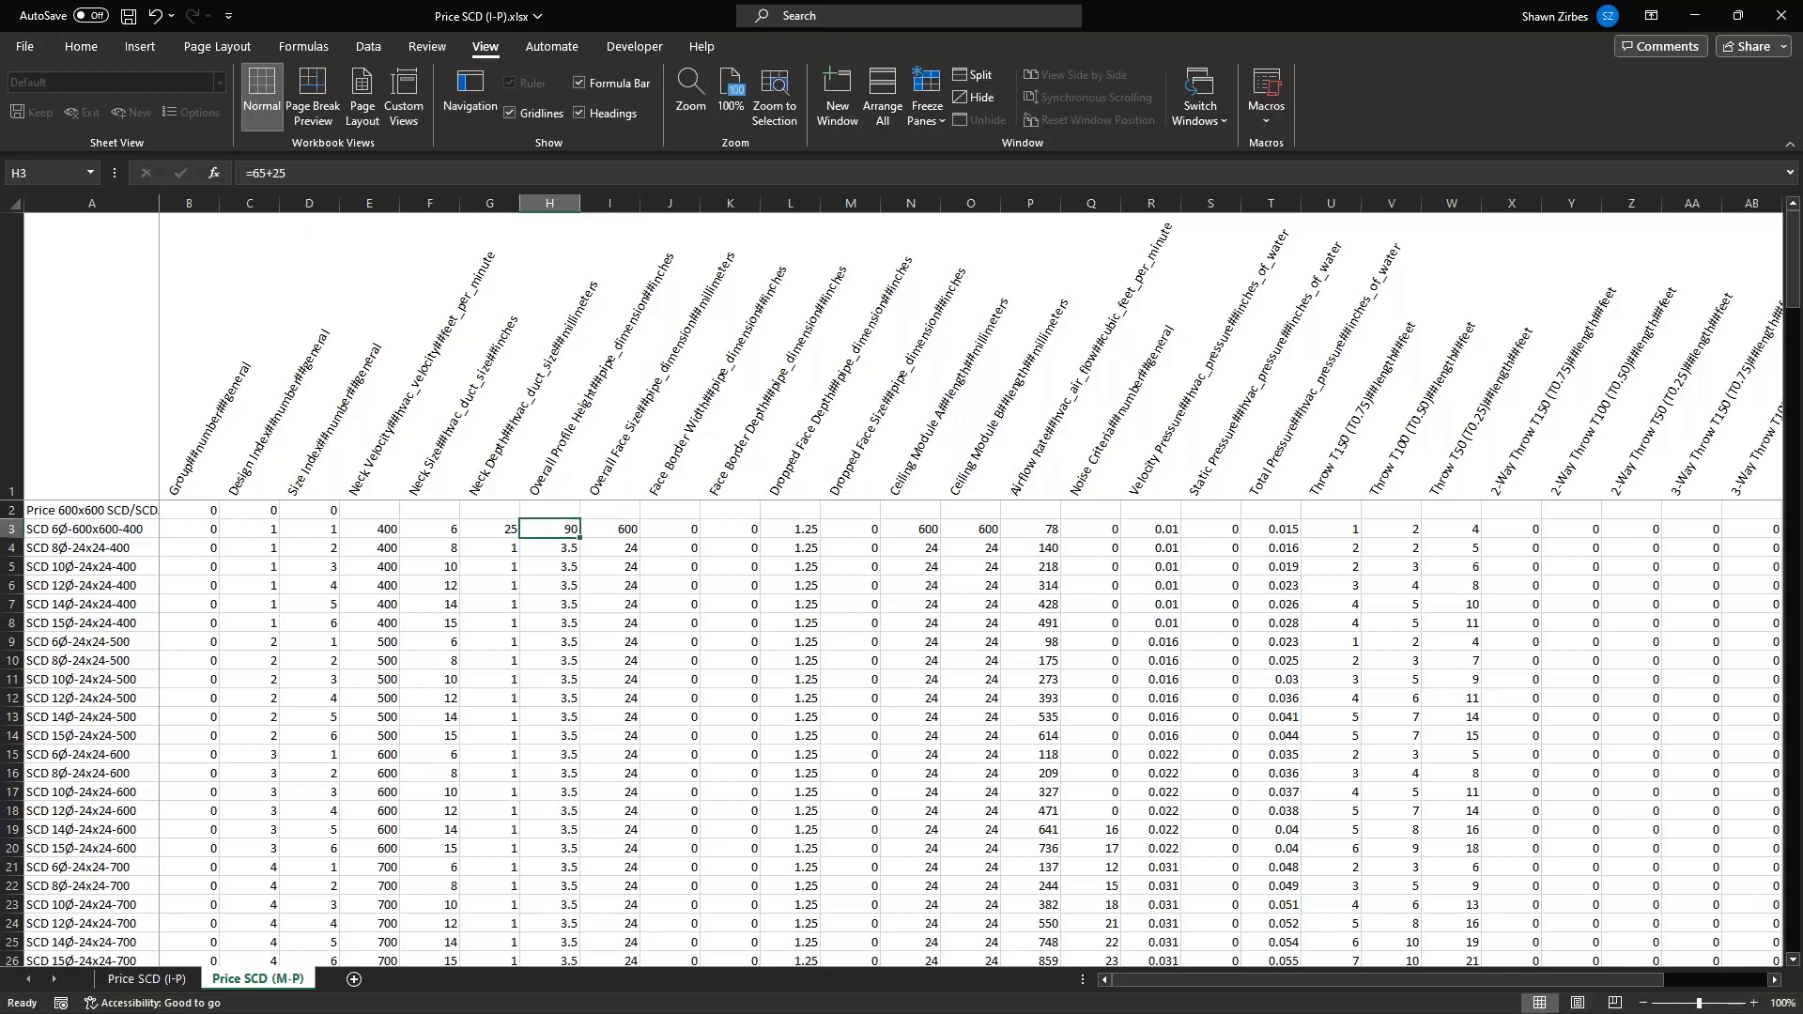
Fill the neck depth, overall profile height, overall face size and both ceiling module values from row 3 down the 600x600 section
{"action": "left_click", "coordinate": [498, 524]}
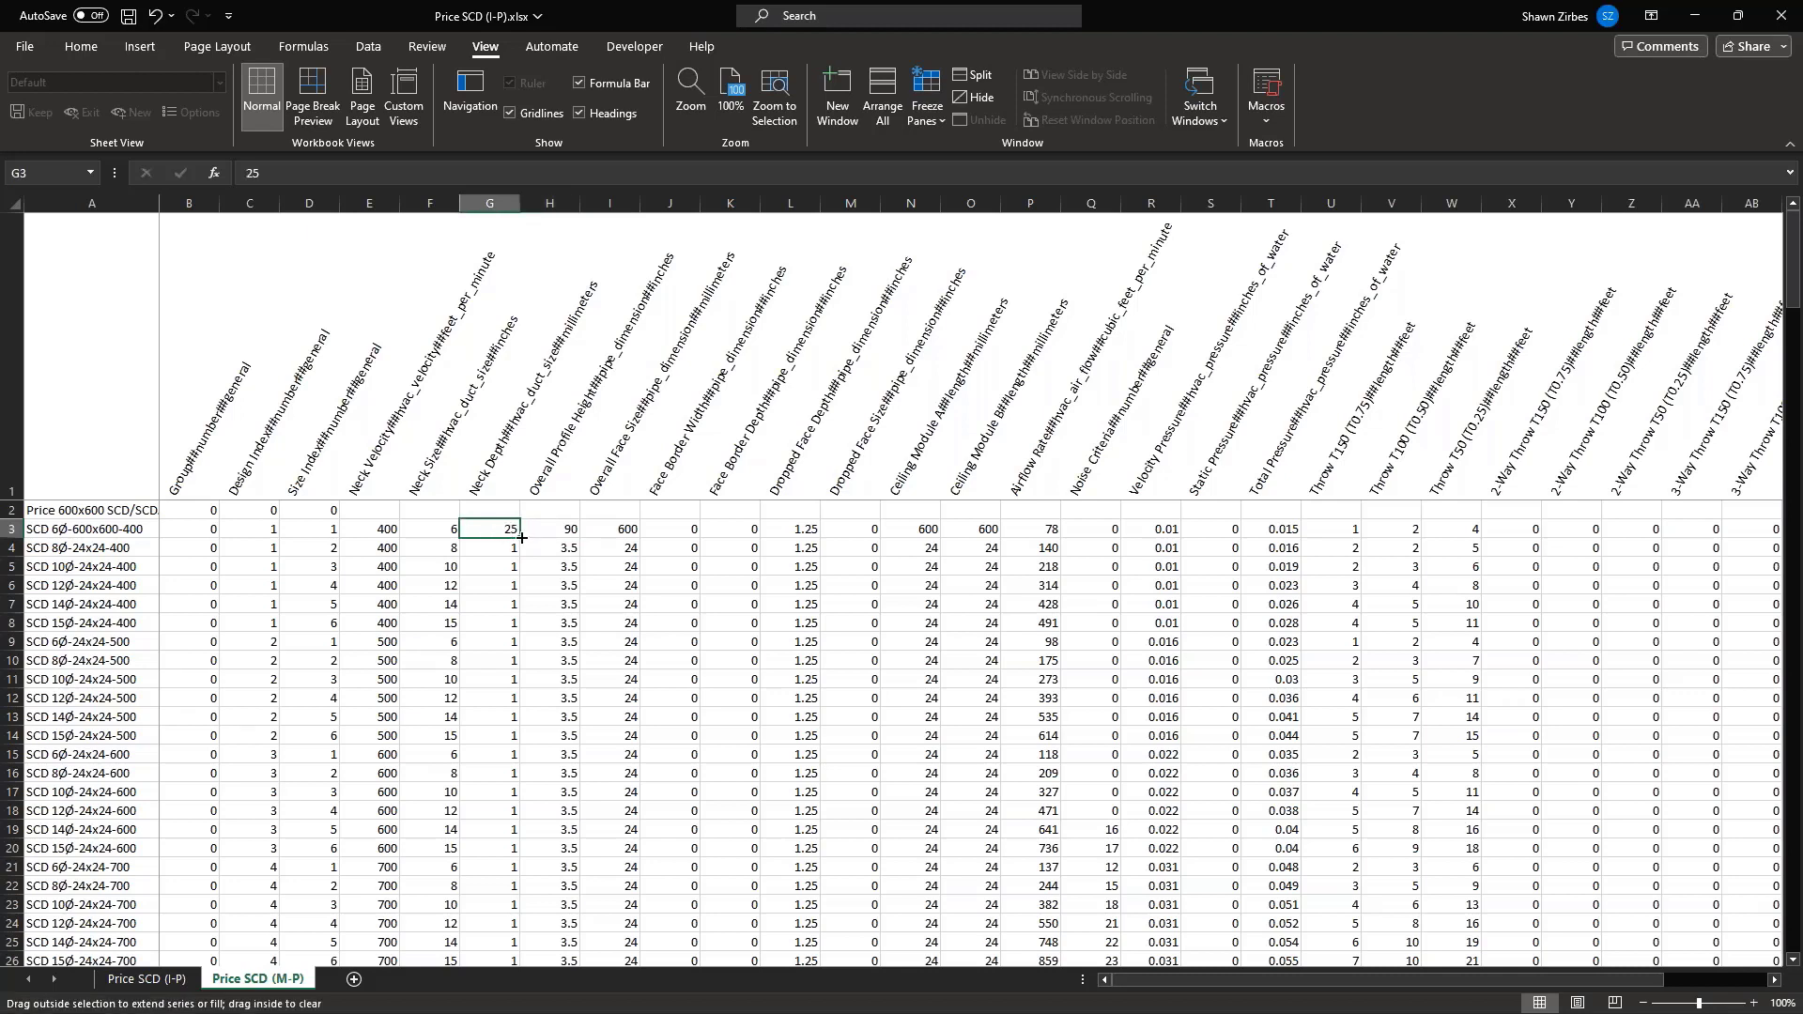
{"action": "double_click", "coordinate": [521, 537]}
{"action": "left_click", "coordinate": [552, 531]}
{"action": "double_click", "coordinate": [578, 540]}
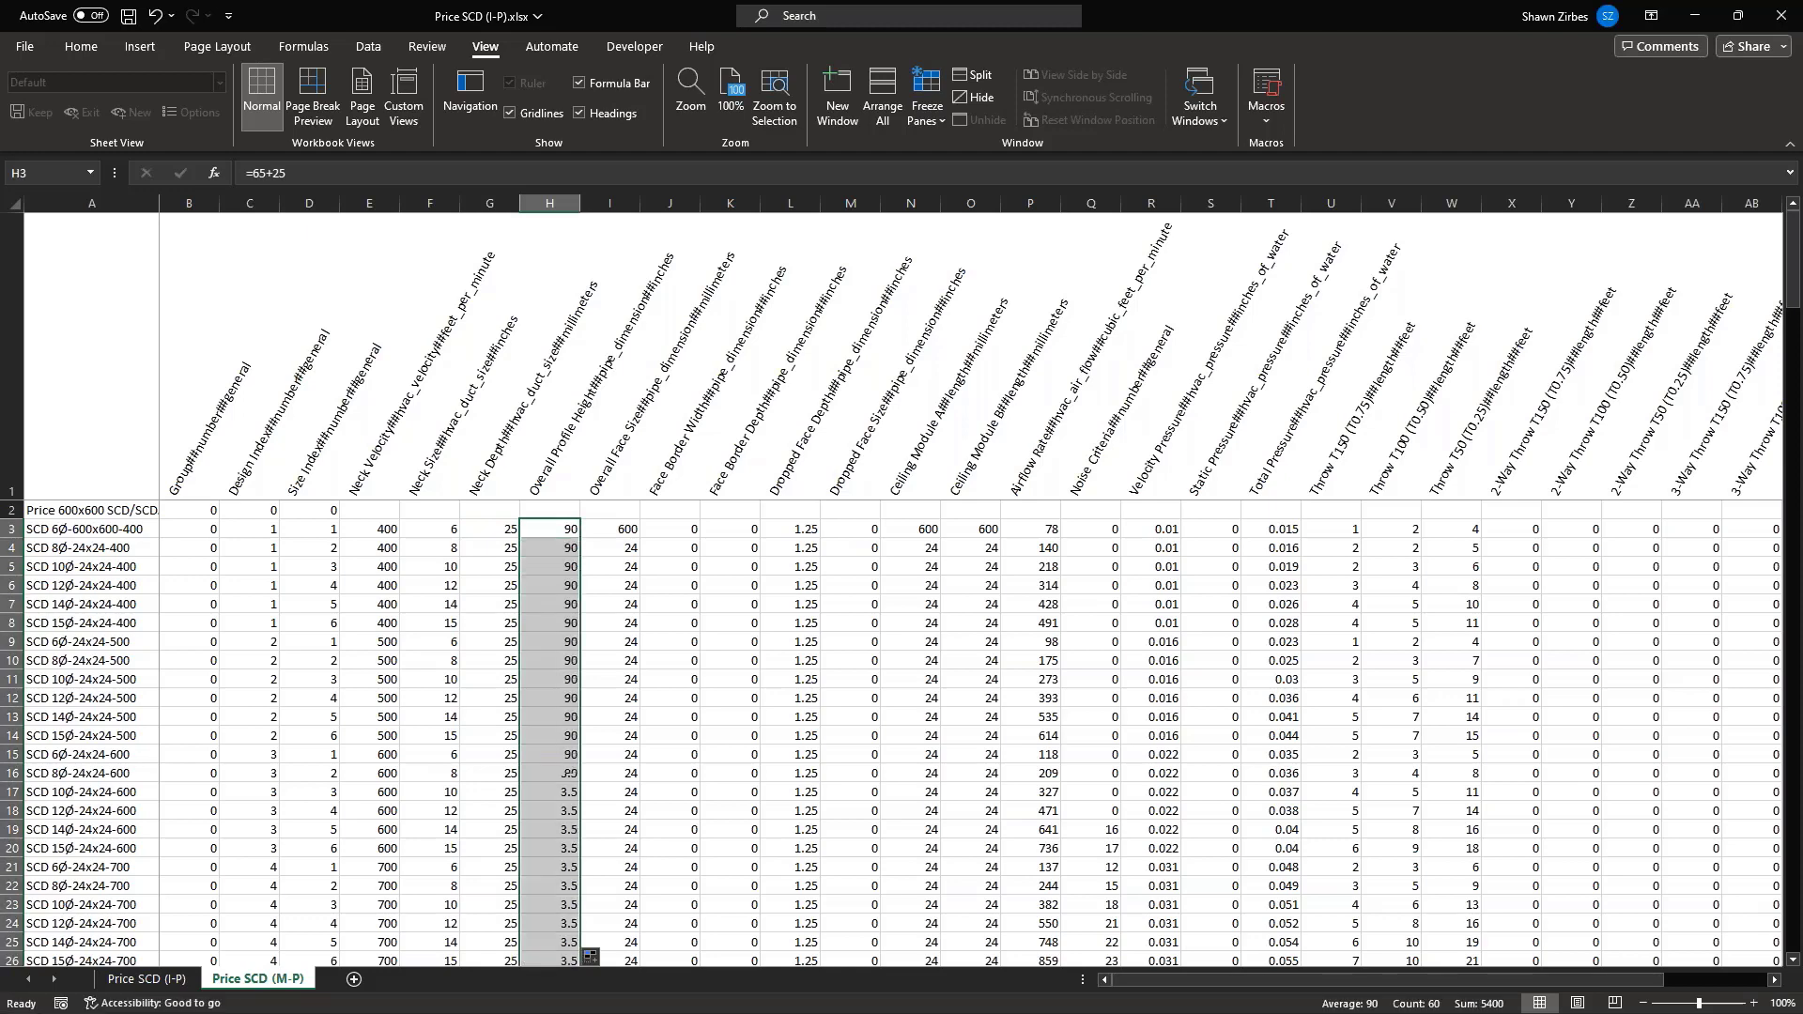
{"action": "left_click", "coordinate": [606, 531]}
{"action": "double_click", "coordinate": [640, 538]}
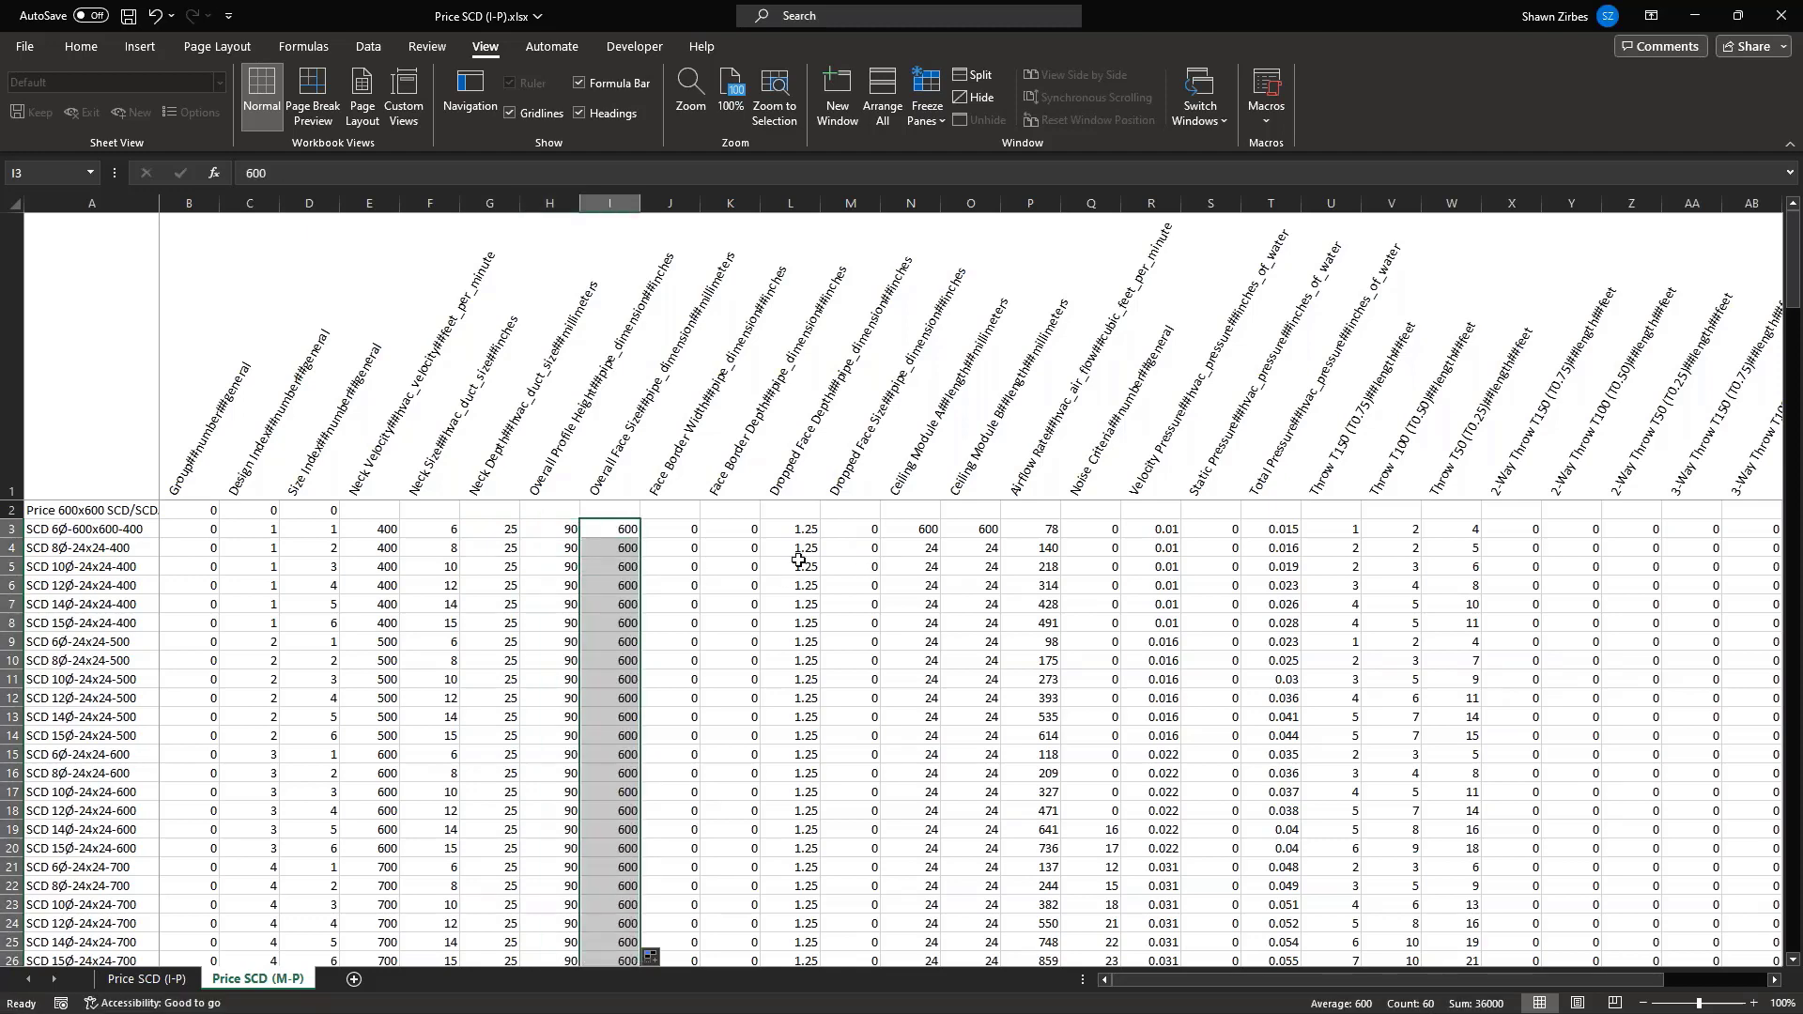
{"action": "left_click_drag", "start_coordinate": [908, 531], "coordinate": [959, 534]}
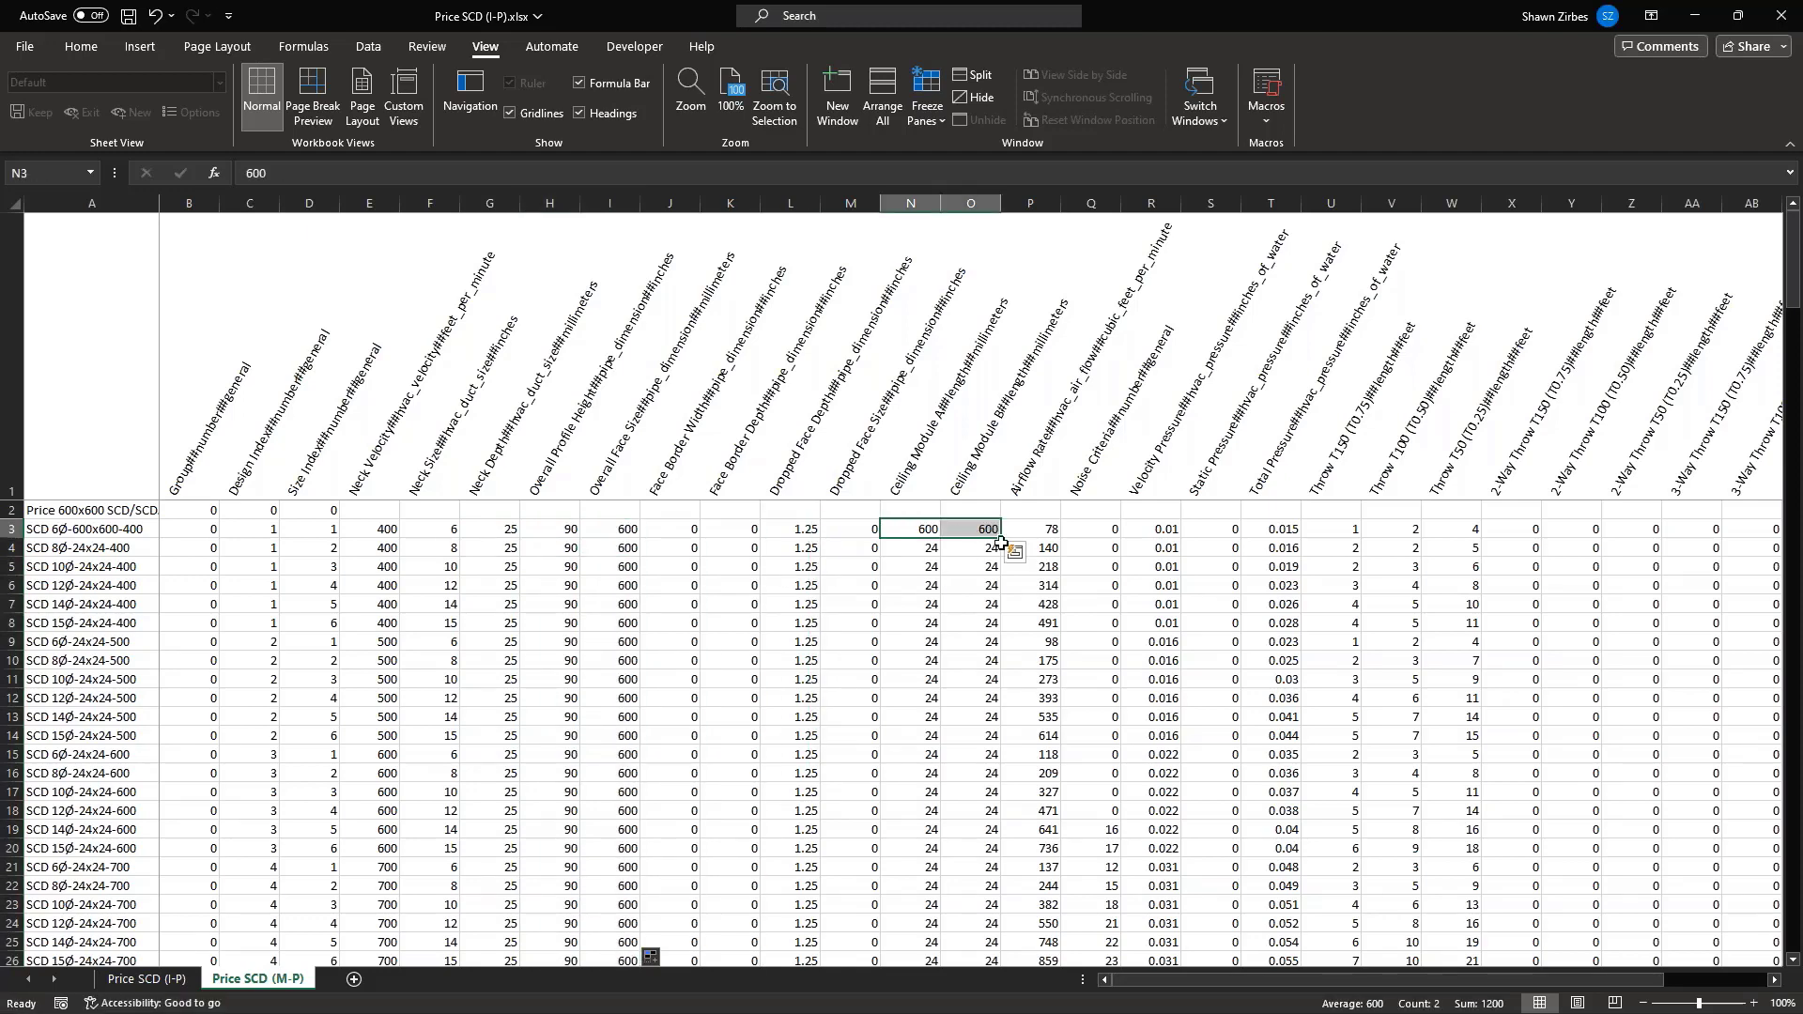
{"action": "double_click", "coordinate": [1001, 540]}
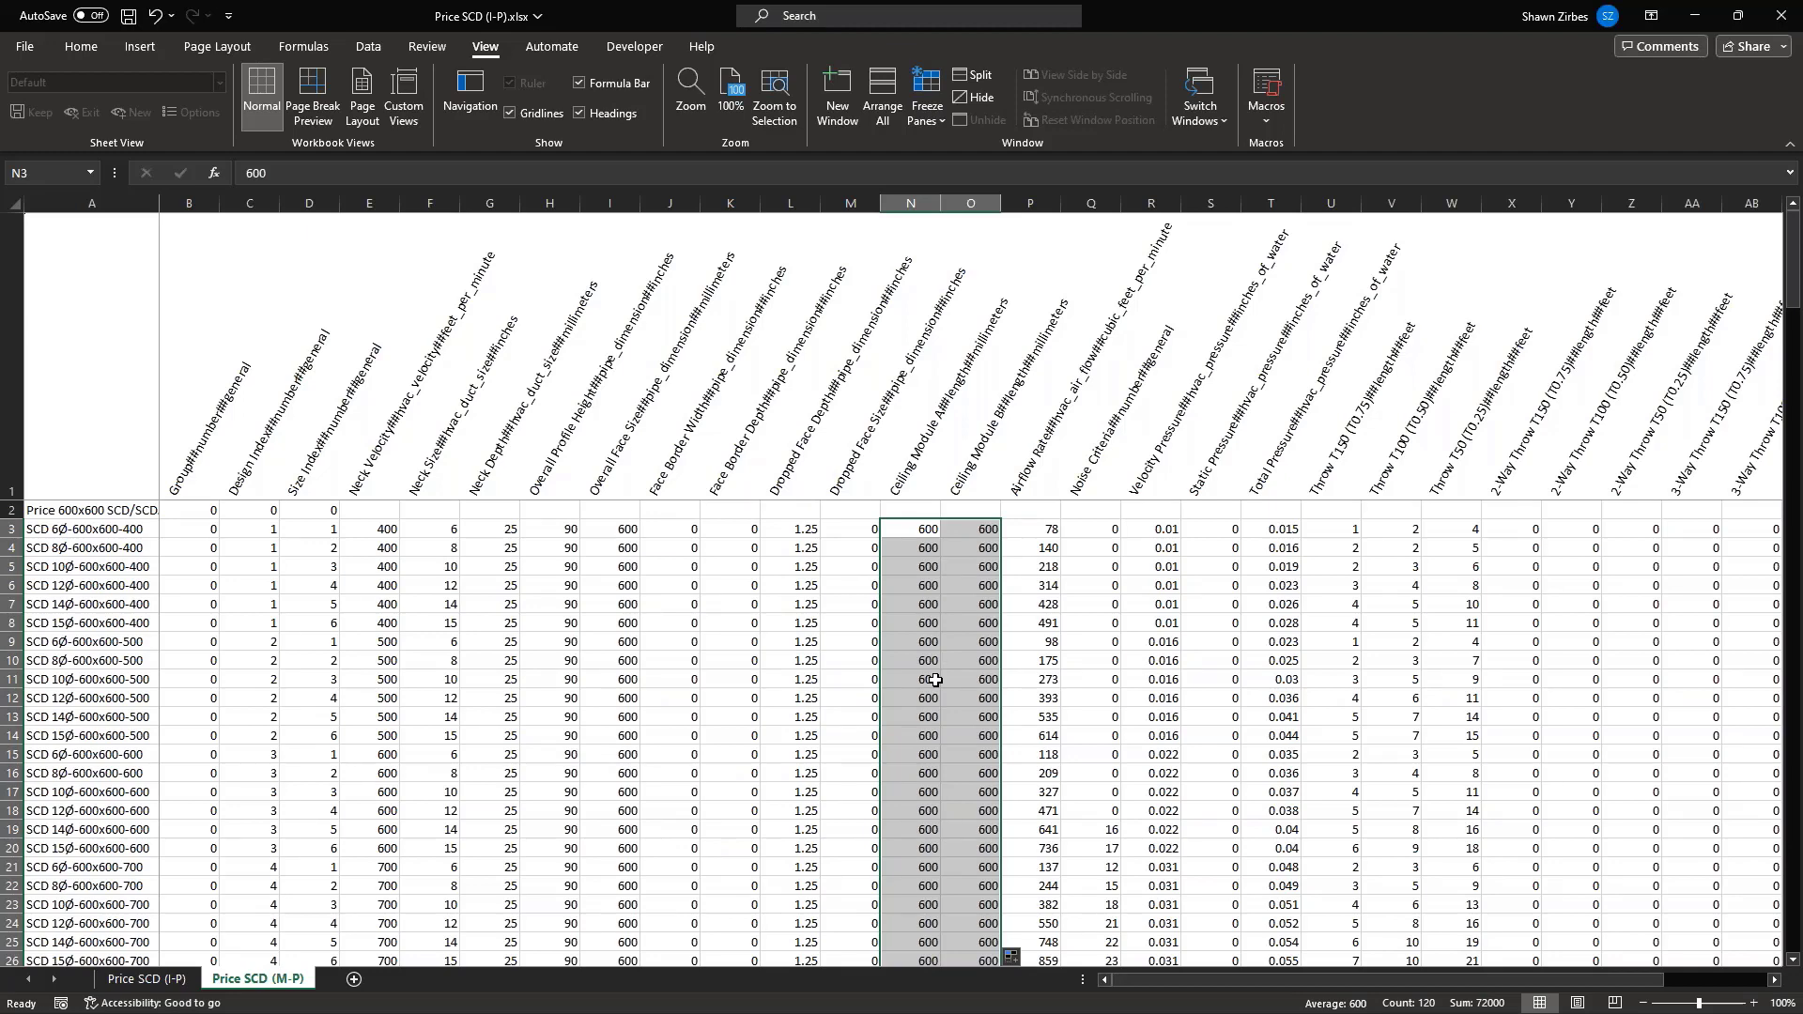
Change the section heading in A64 to Price 300x300 SCD/SCDA
{"action": "scroll", "coordinate": [935, 680], "scroll_direction": "down", "scroll_amount": 10}
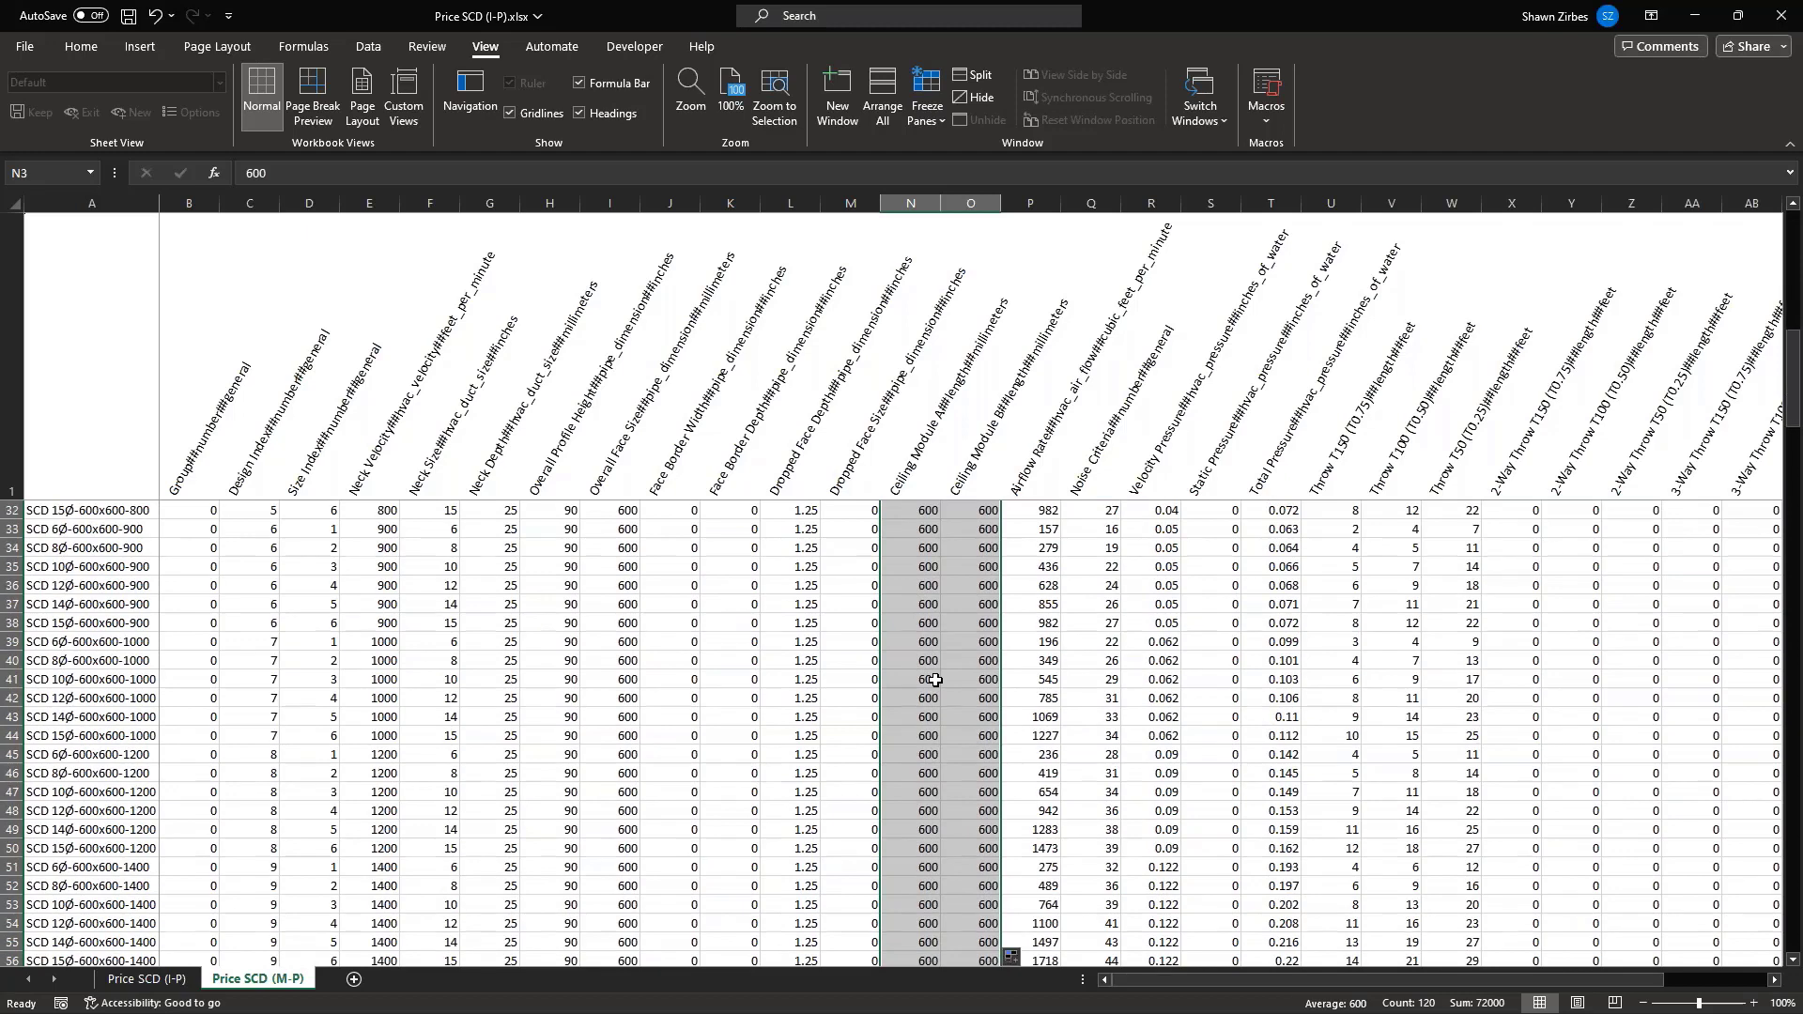
{"action": "scroll", "coordinate": [936, 681], "scroll_direction": "down", "scroll_amount": 7}
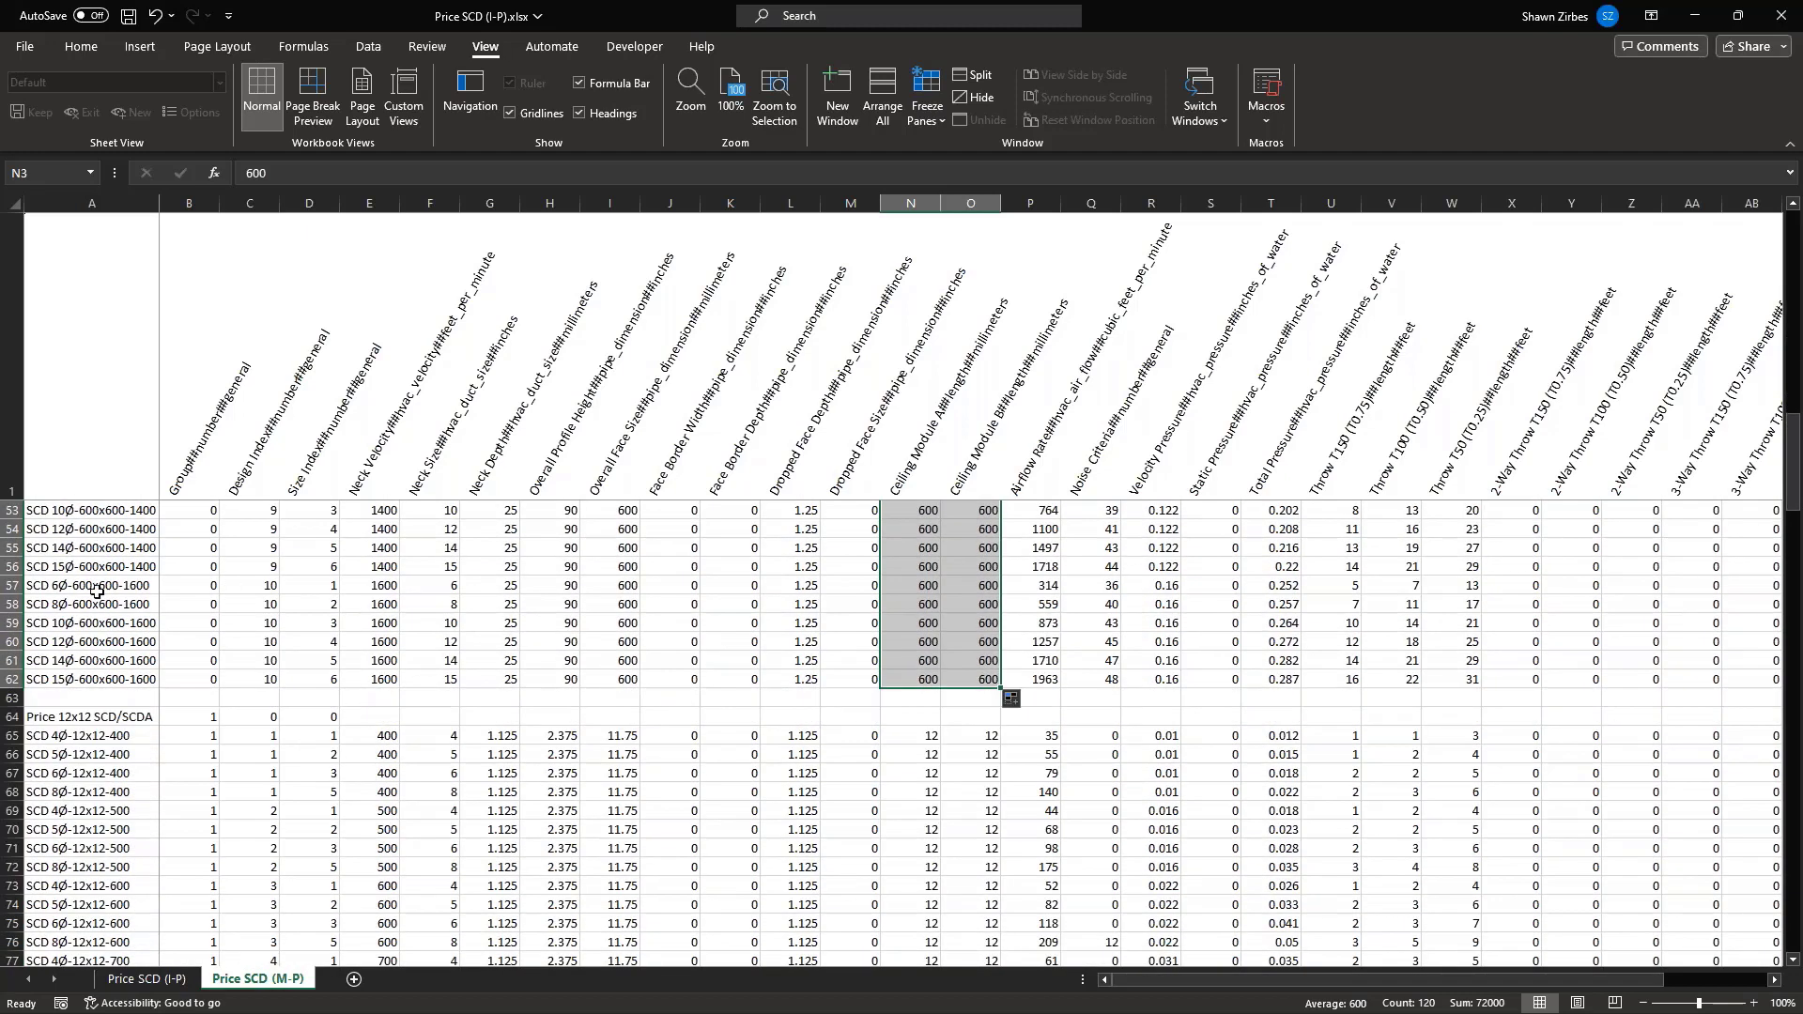
{"action": "left_click", "coordinate": [93, 716]}
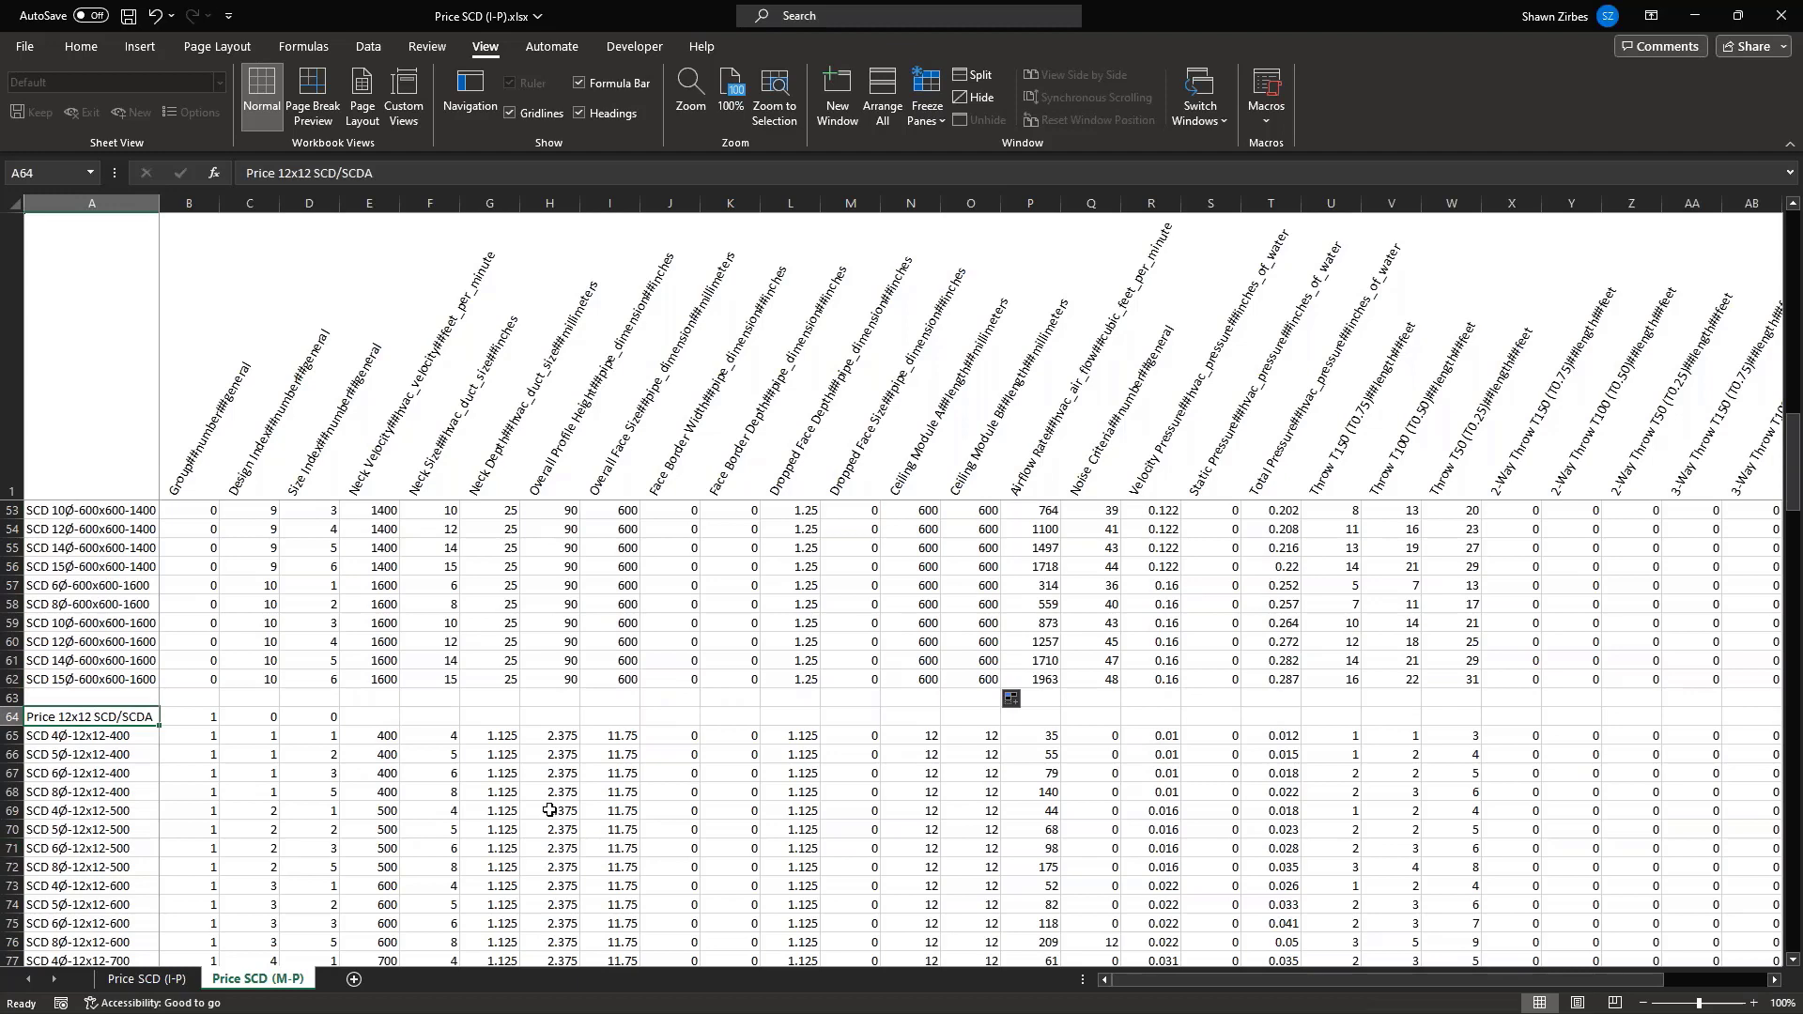
{"action": "double_click", "coordinate": [64, 717]}
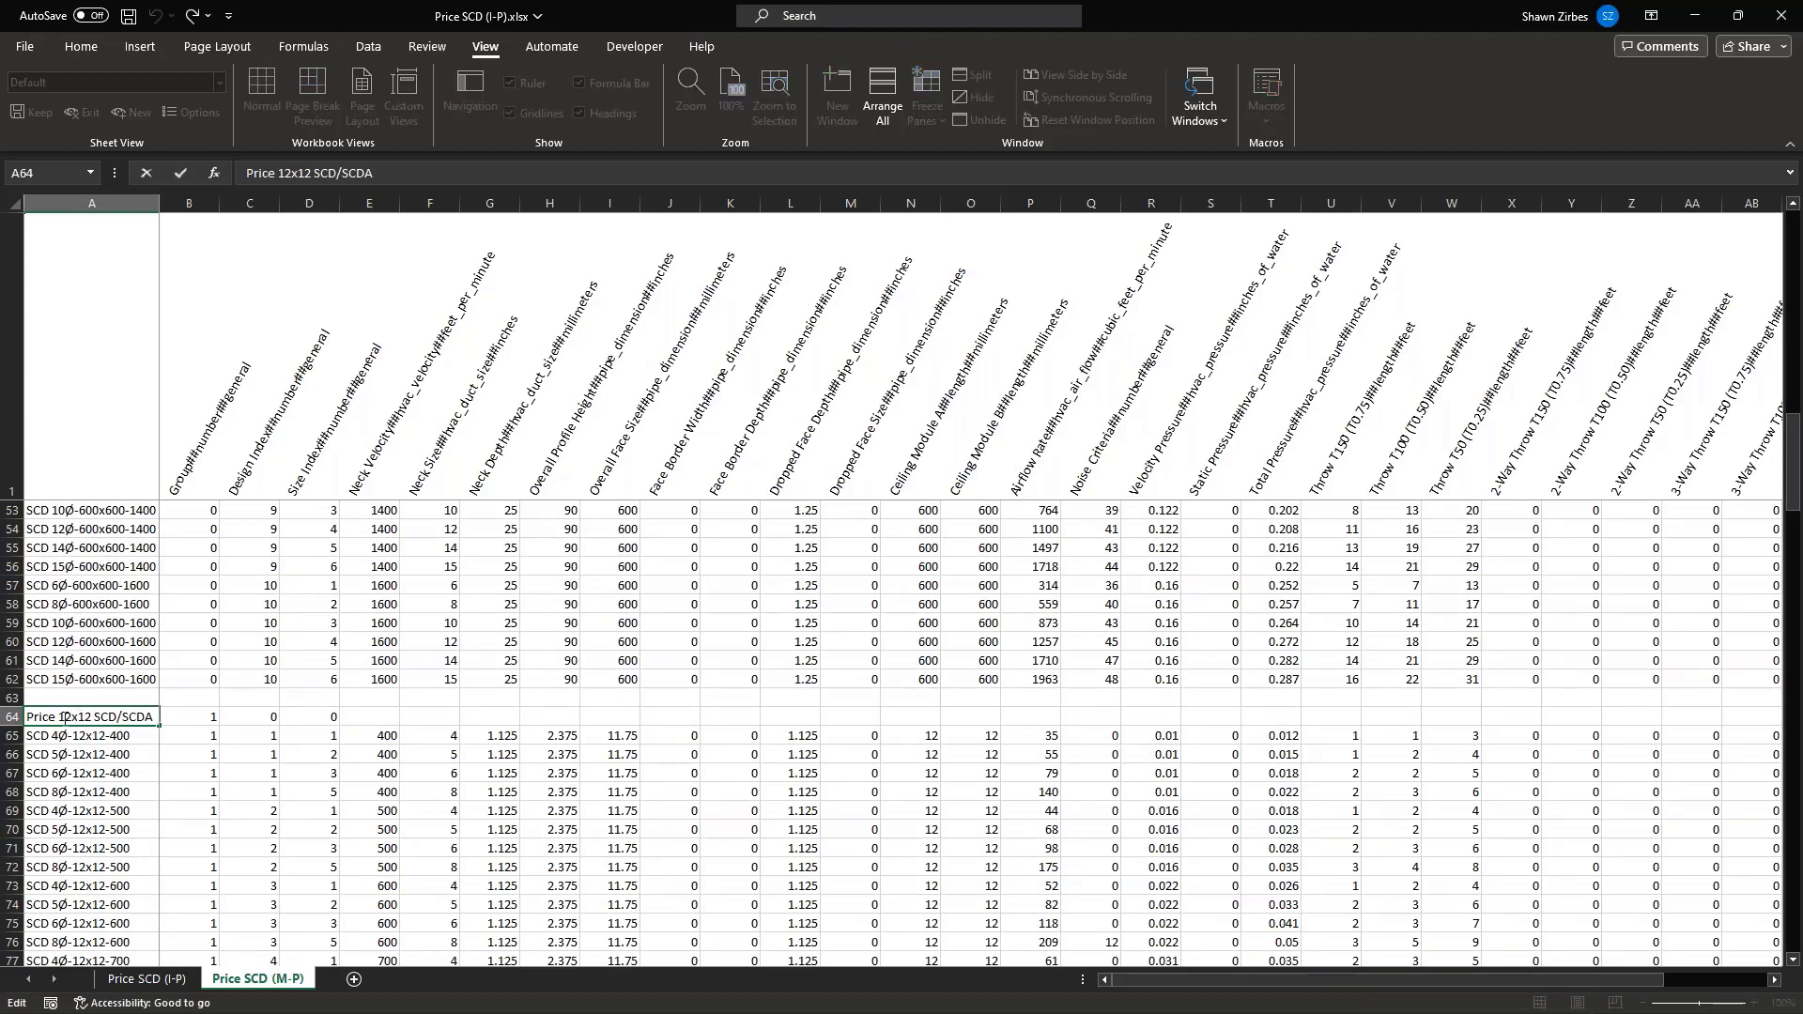
{"action": "left_click_drag", "start_coordinate": [59, 721], "coordinate": [100, 718]}
{"action": "type", "text": "300x"}
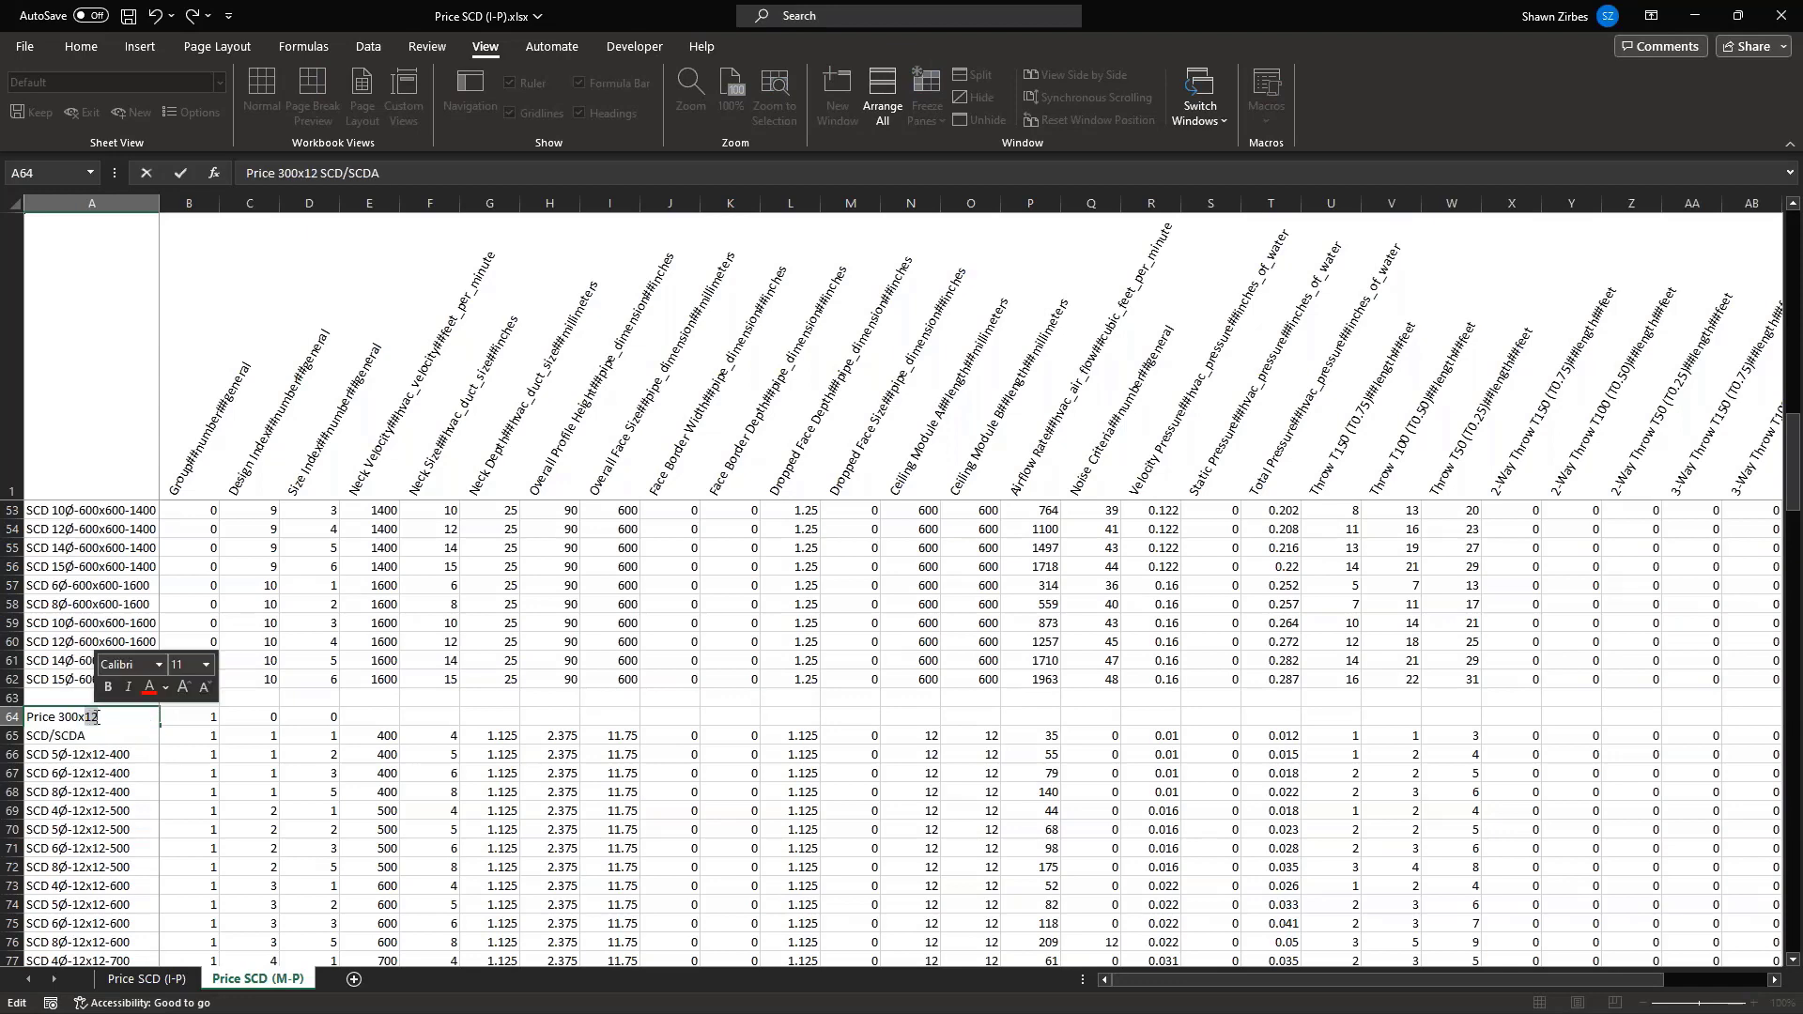
{"action": "type", "text": "300"}
{"action": "key", "text": "Return"}
Set the neck depth in G65 to 25
{"action": "left_click", "coordinate": [434, 738]}
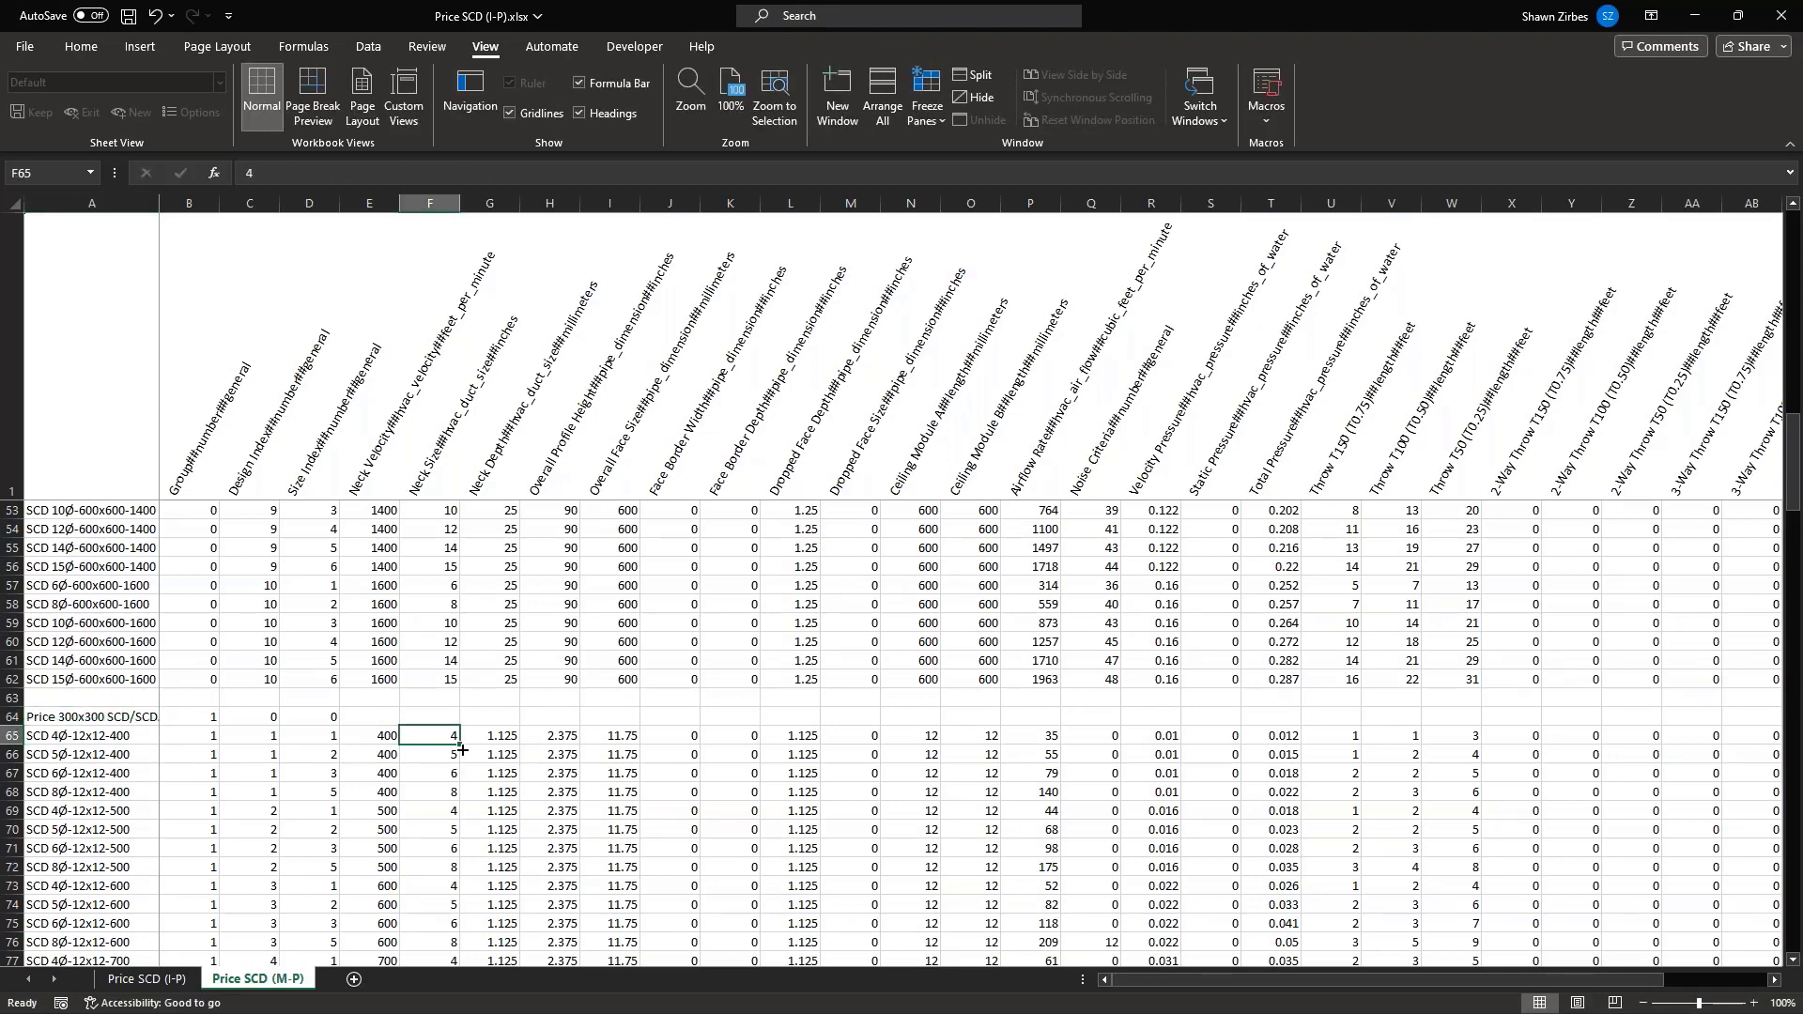
{"action": "left_click", "coordinate": [499, 739]}
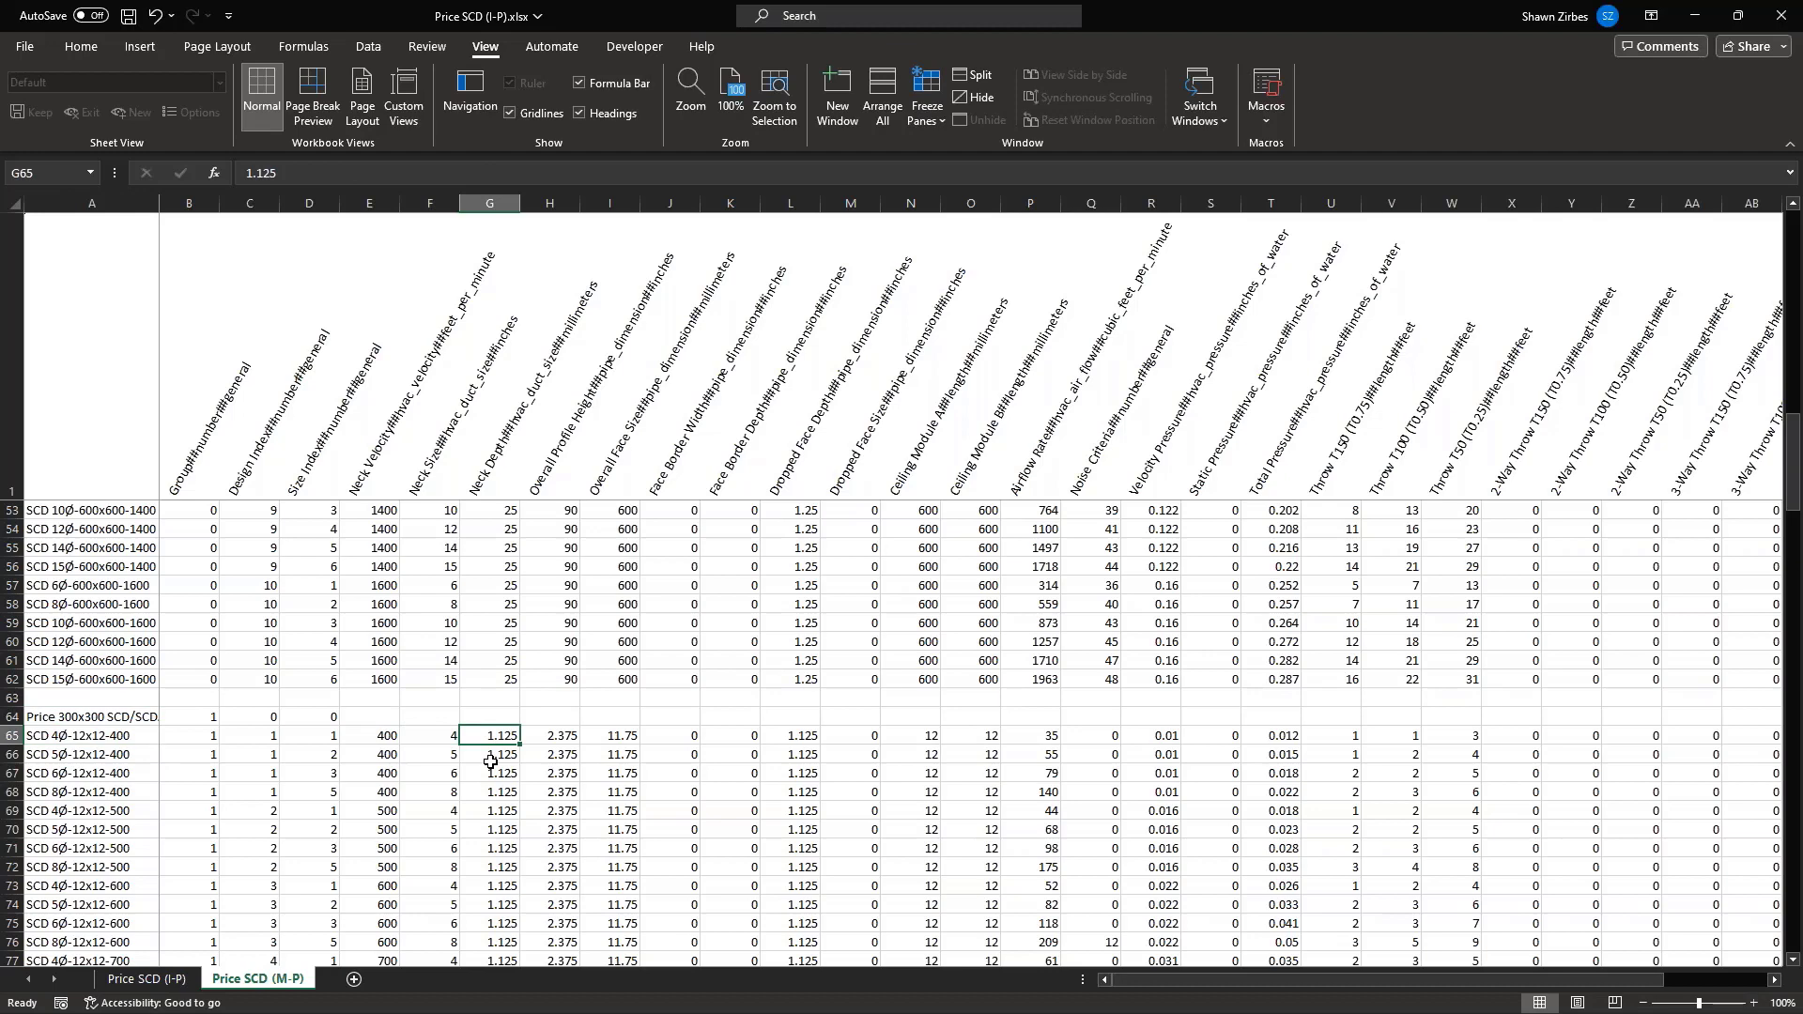
{"action": "type", "text": "25"}
Check dimension A for the 300mm face in the submittal sheet and set the overall profile height in H65 to =29+25
{"action": "left_click", "coordinate": [554, 736]}
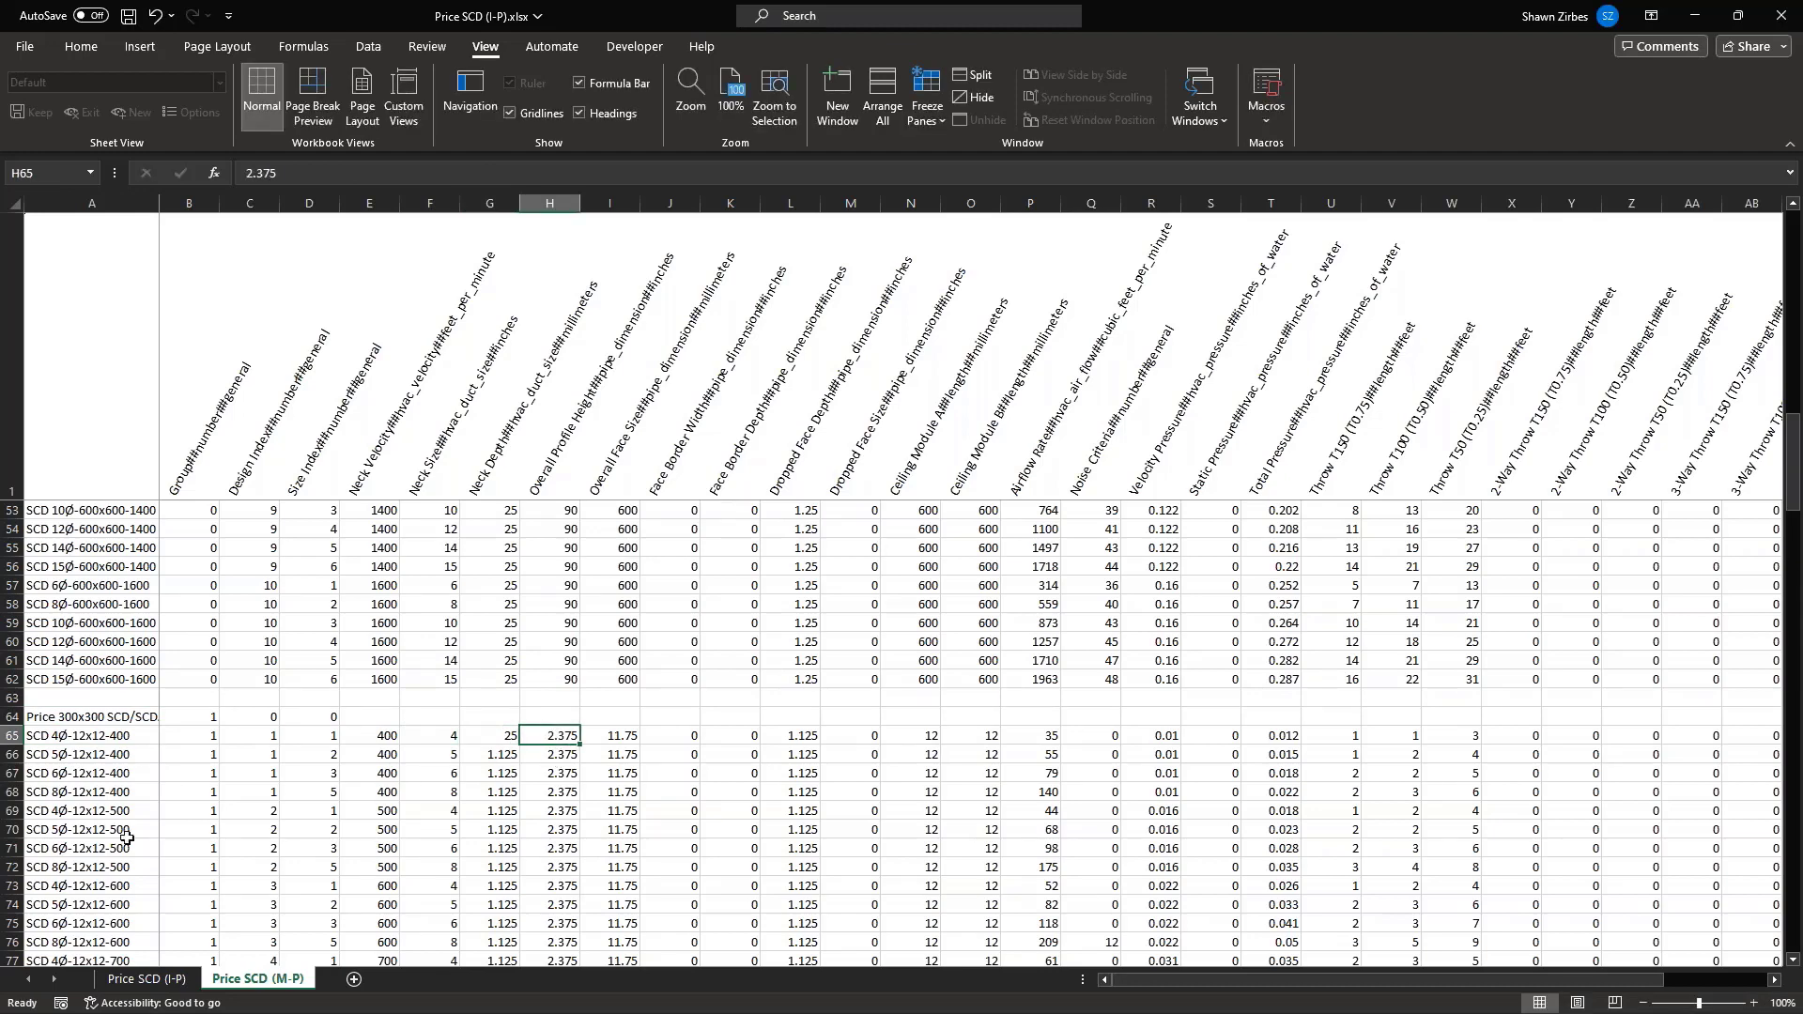
{"action": "key", "text": "alt+Tab"}
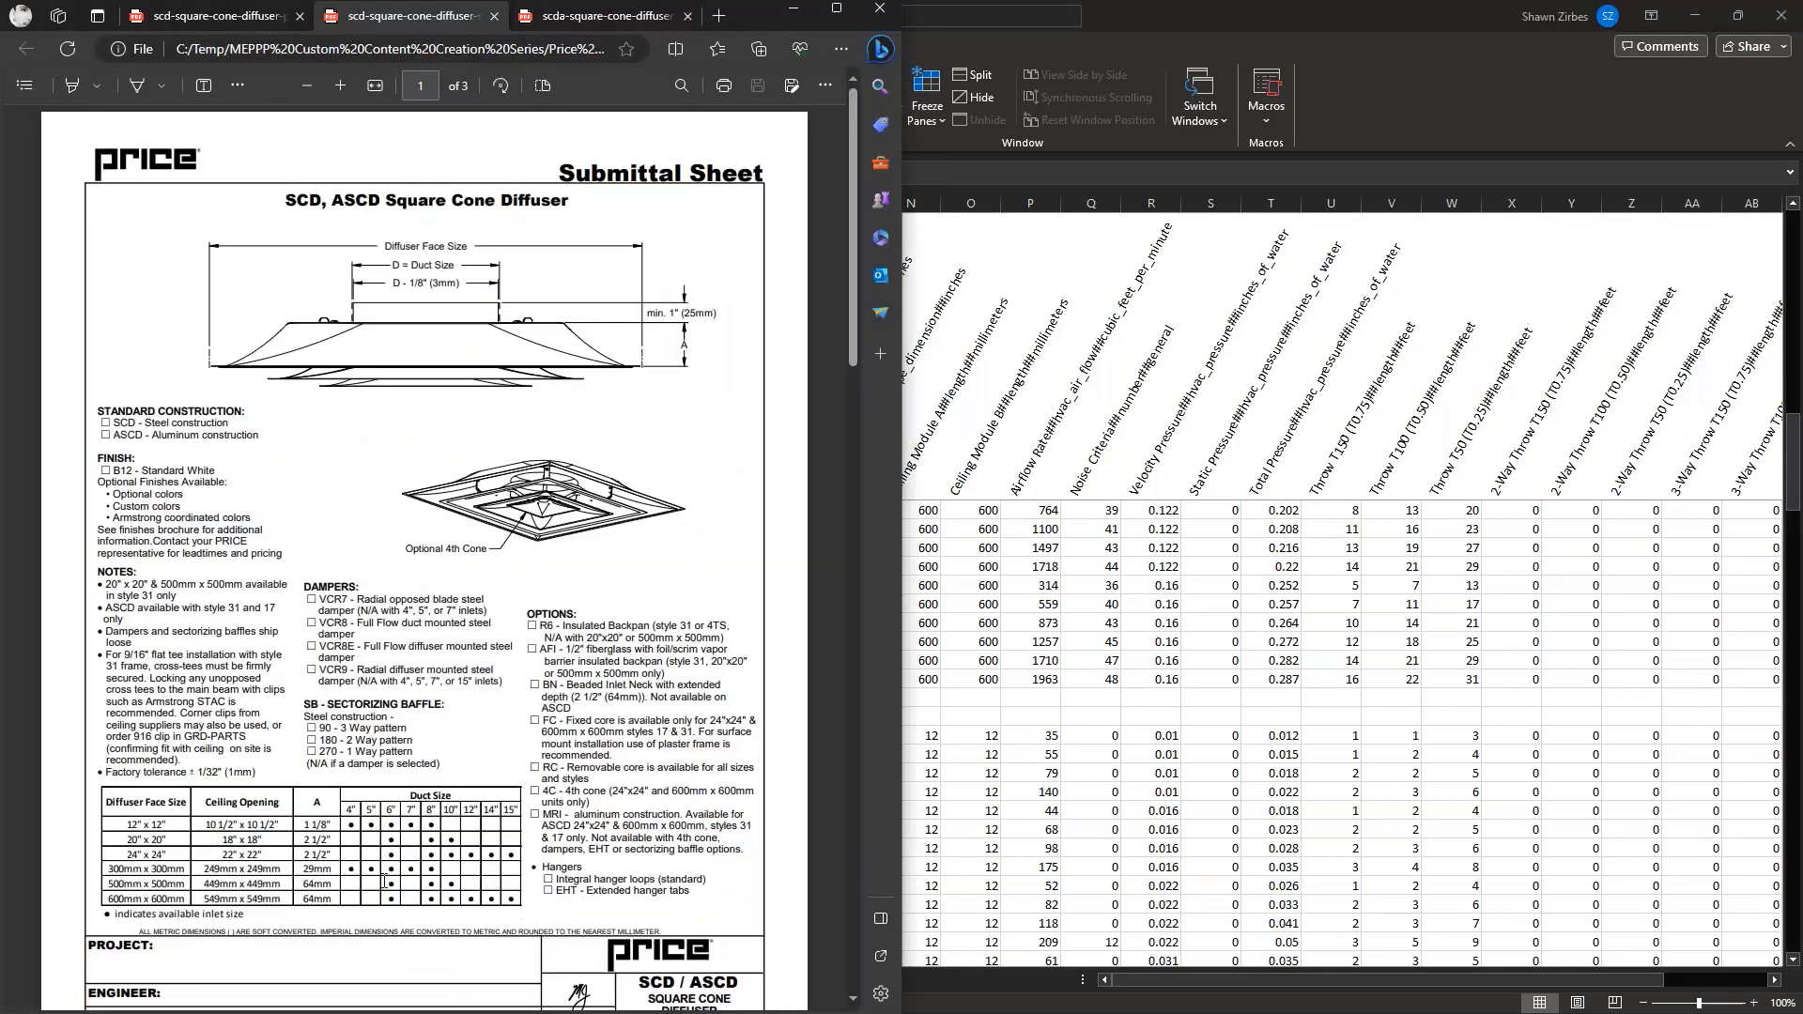
{"action": "left_click", "coordinate": [1090, 707]}
{"action": "left_click", "coordinate": [551, 736]}
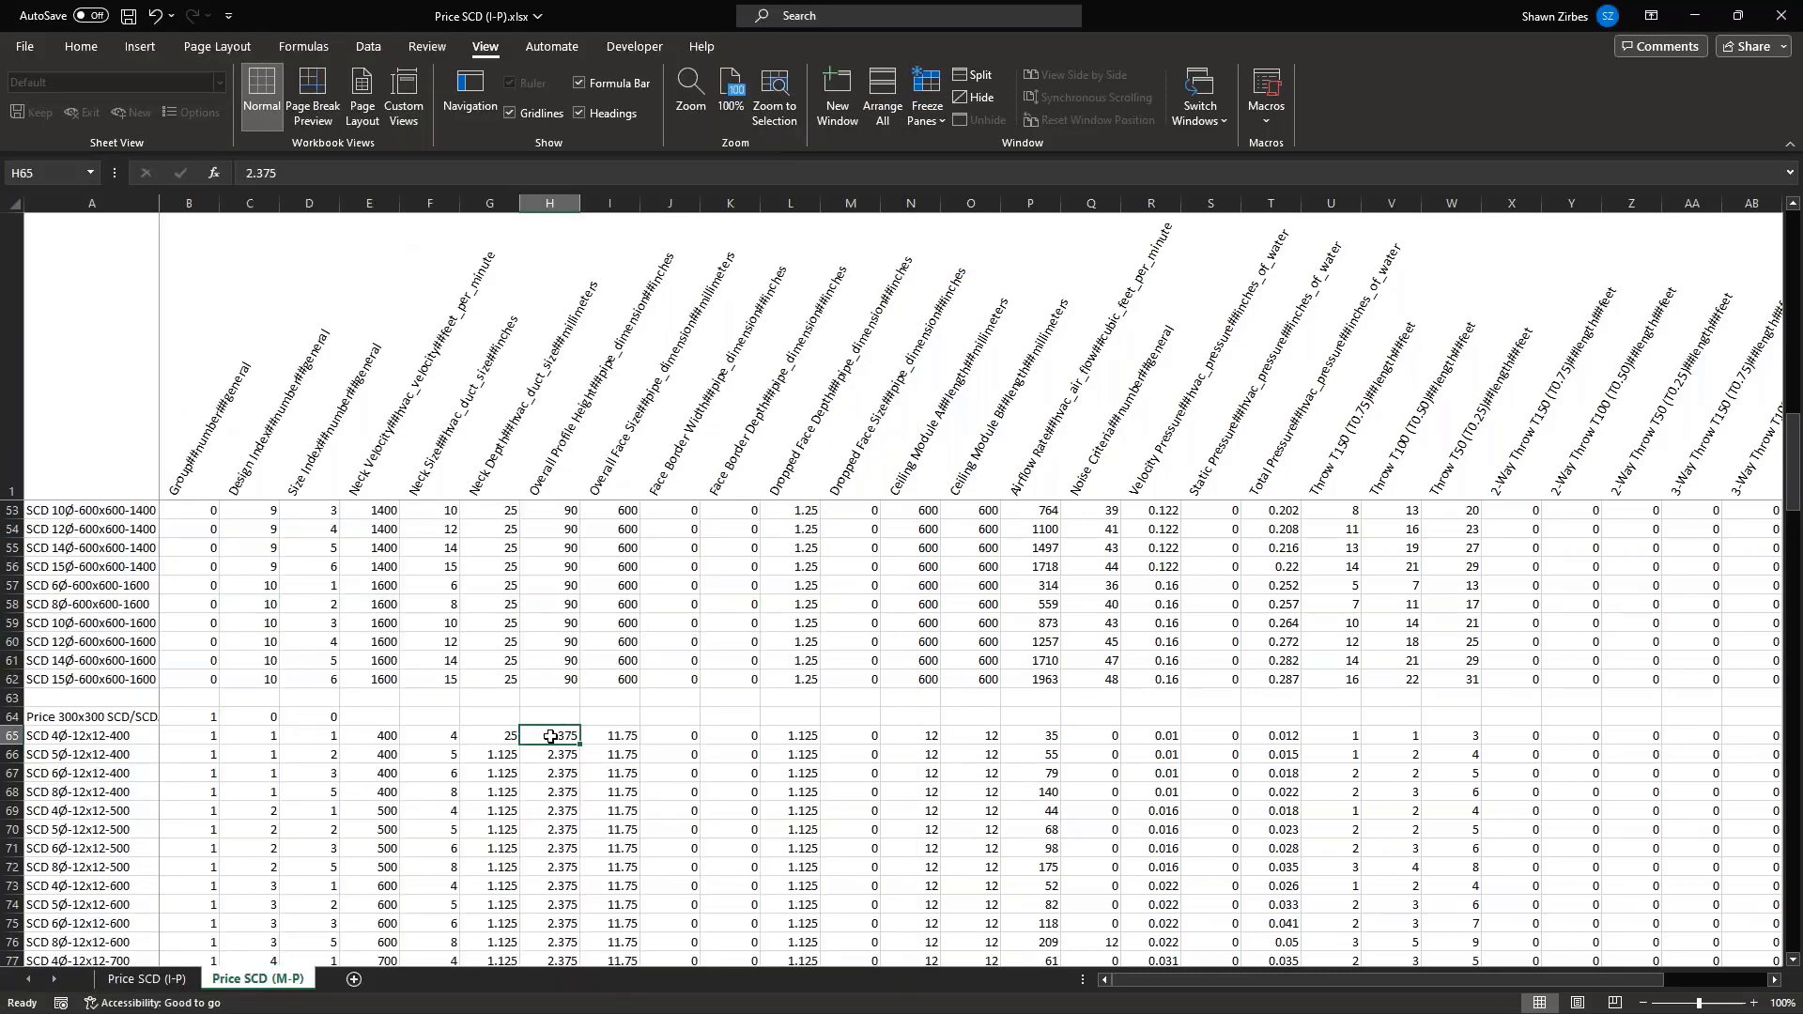
{"action": "type", "text": "=29"}
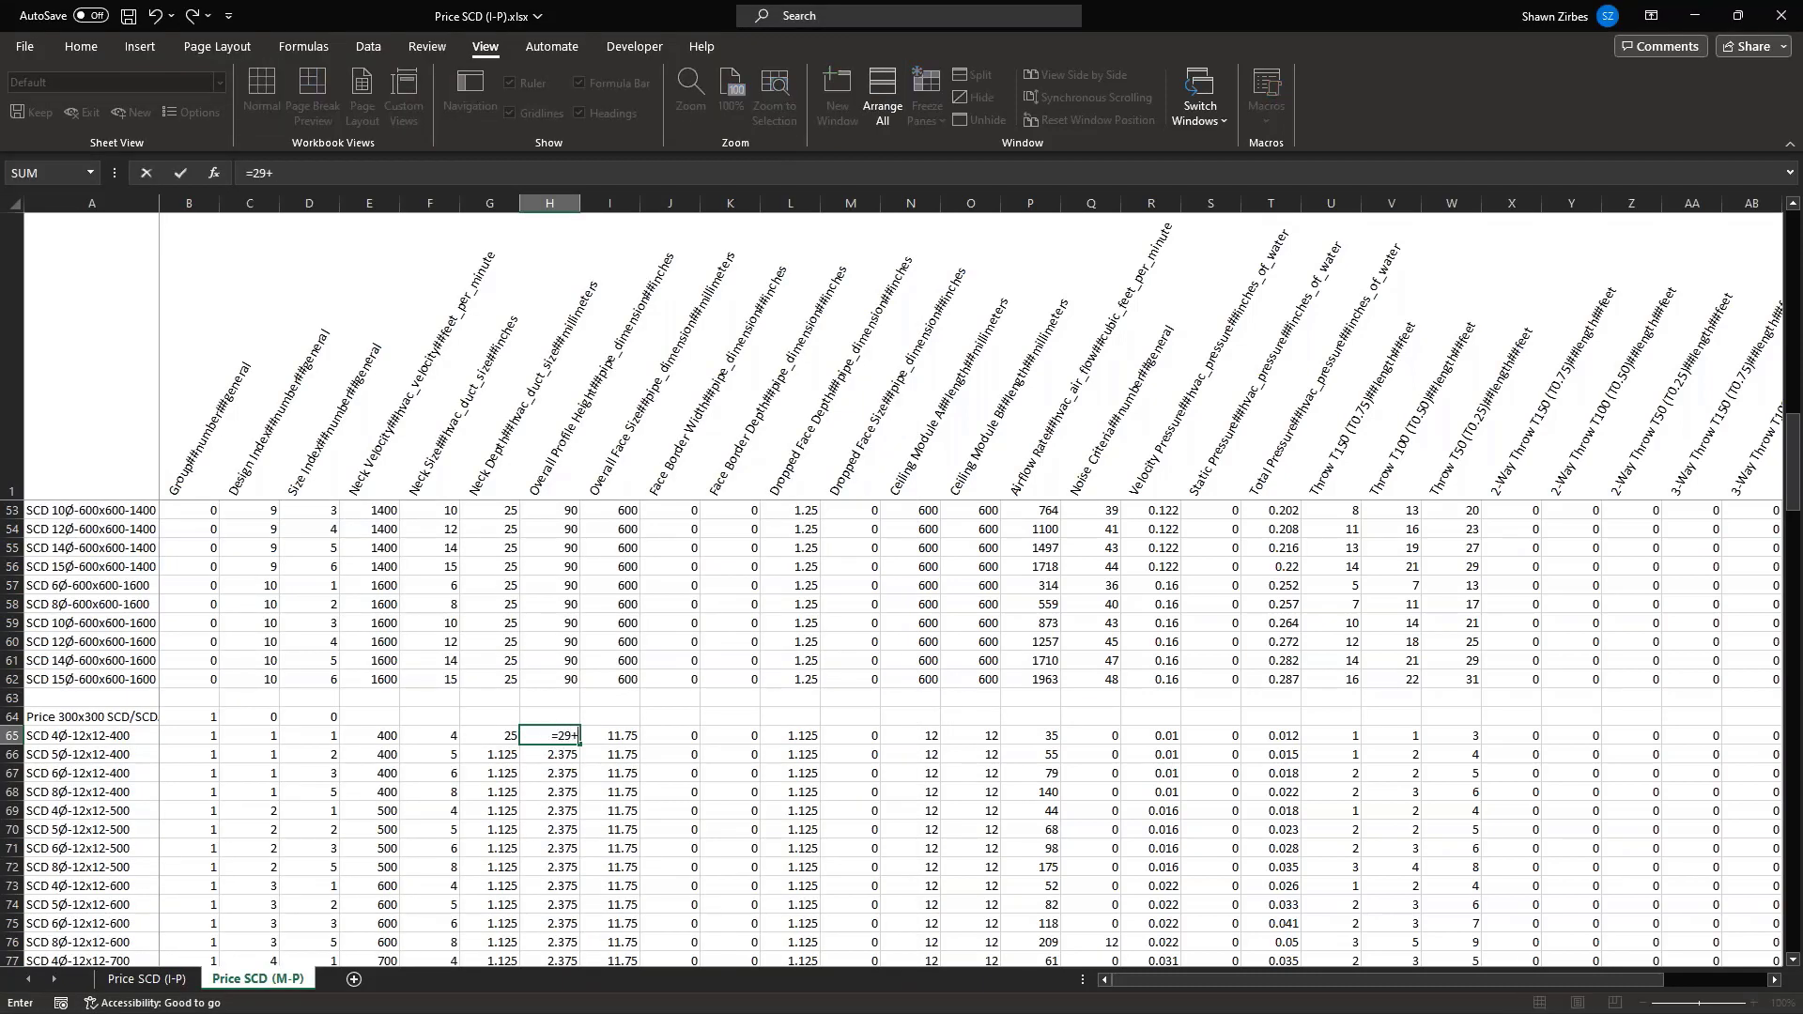
{"action": "type", "text": "+25"}
{"action": "key", "text": "Return"}
{"action": "key", "text": "Up"}
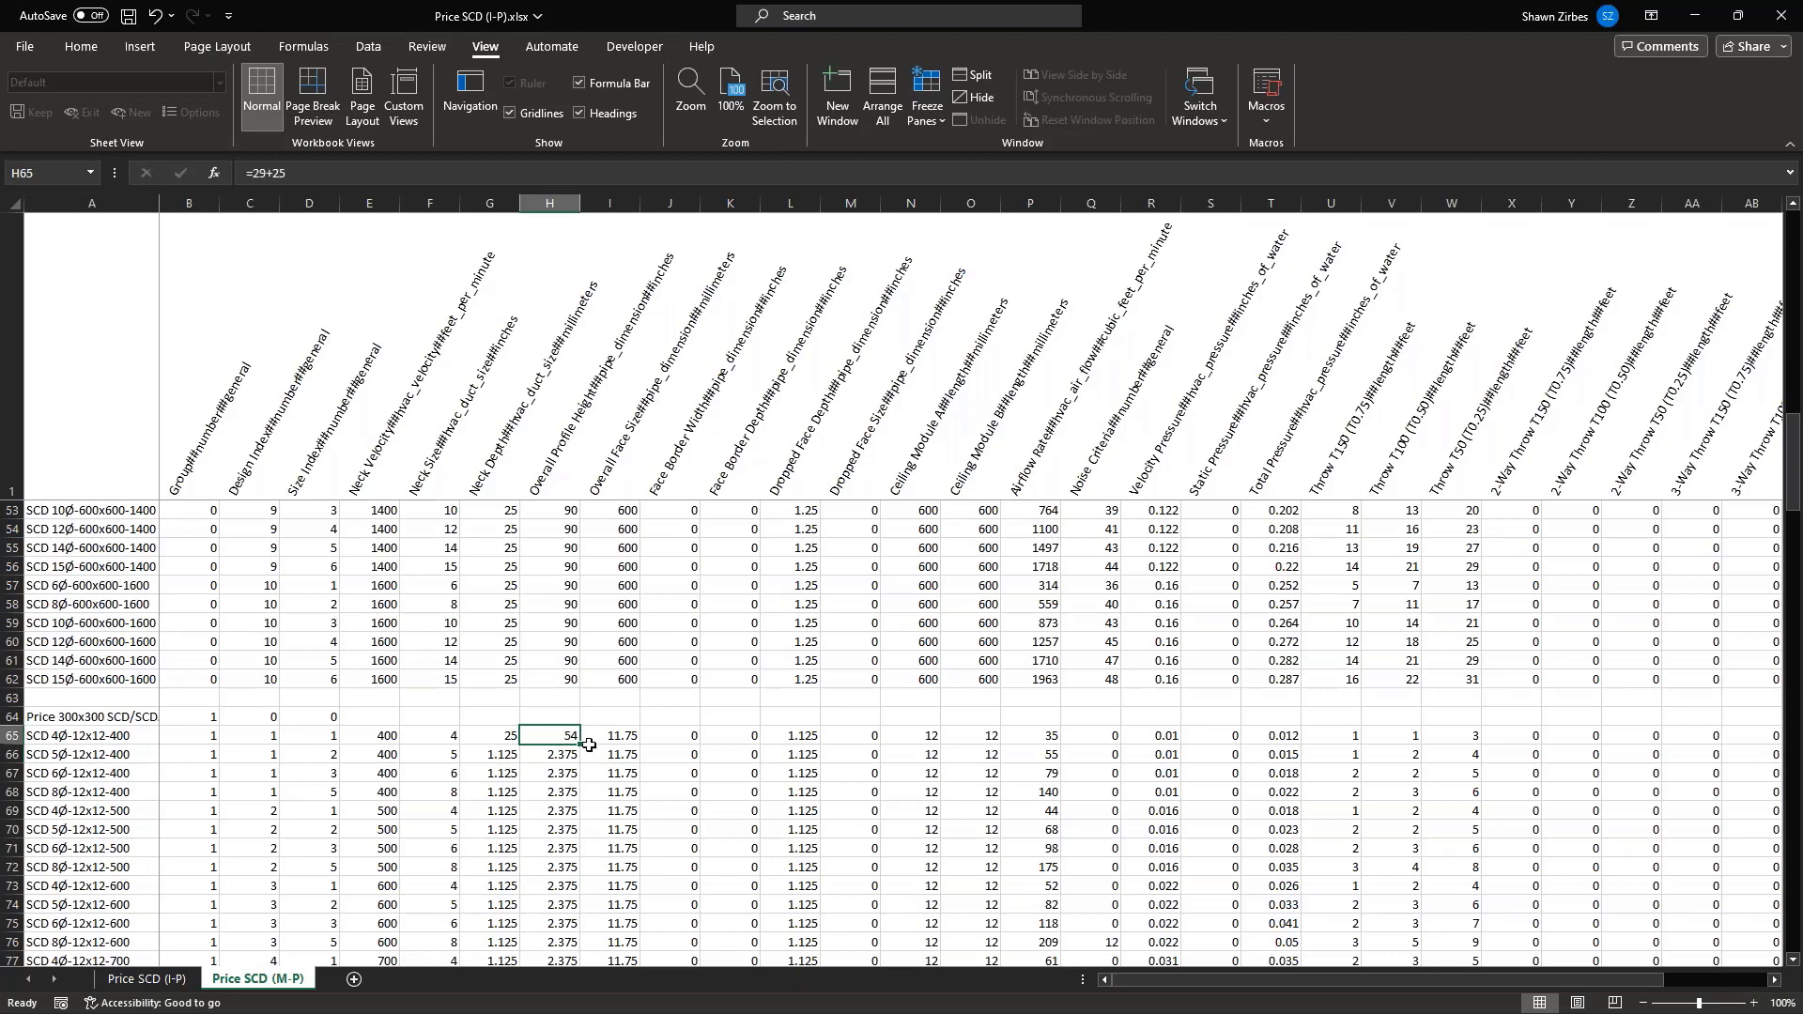
Set the overall face size in I65 and the Ceiling Module A and B values in N65 and O65 to 300
{"action": "left_click", "coordinate": [628, 737]}
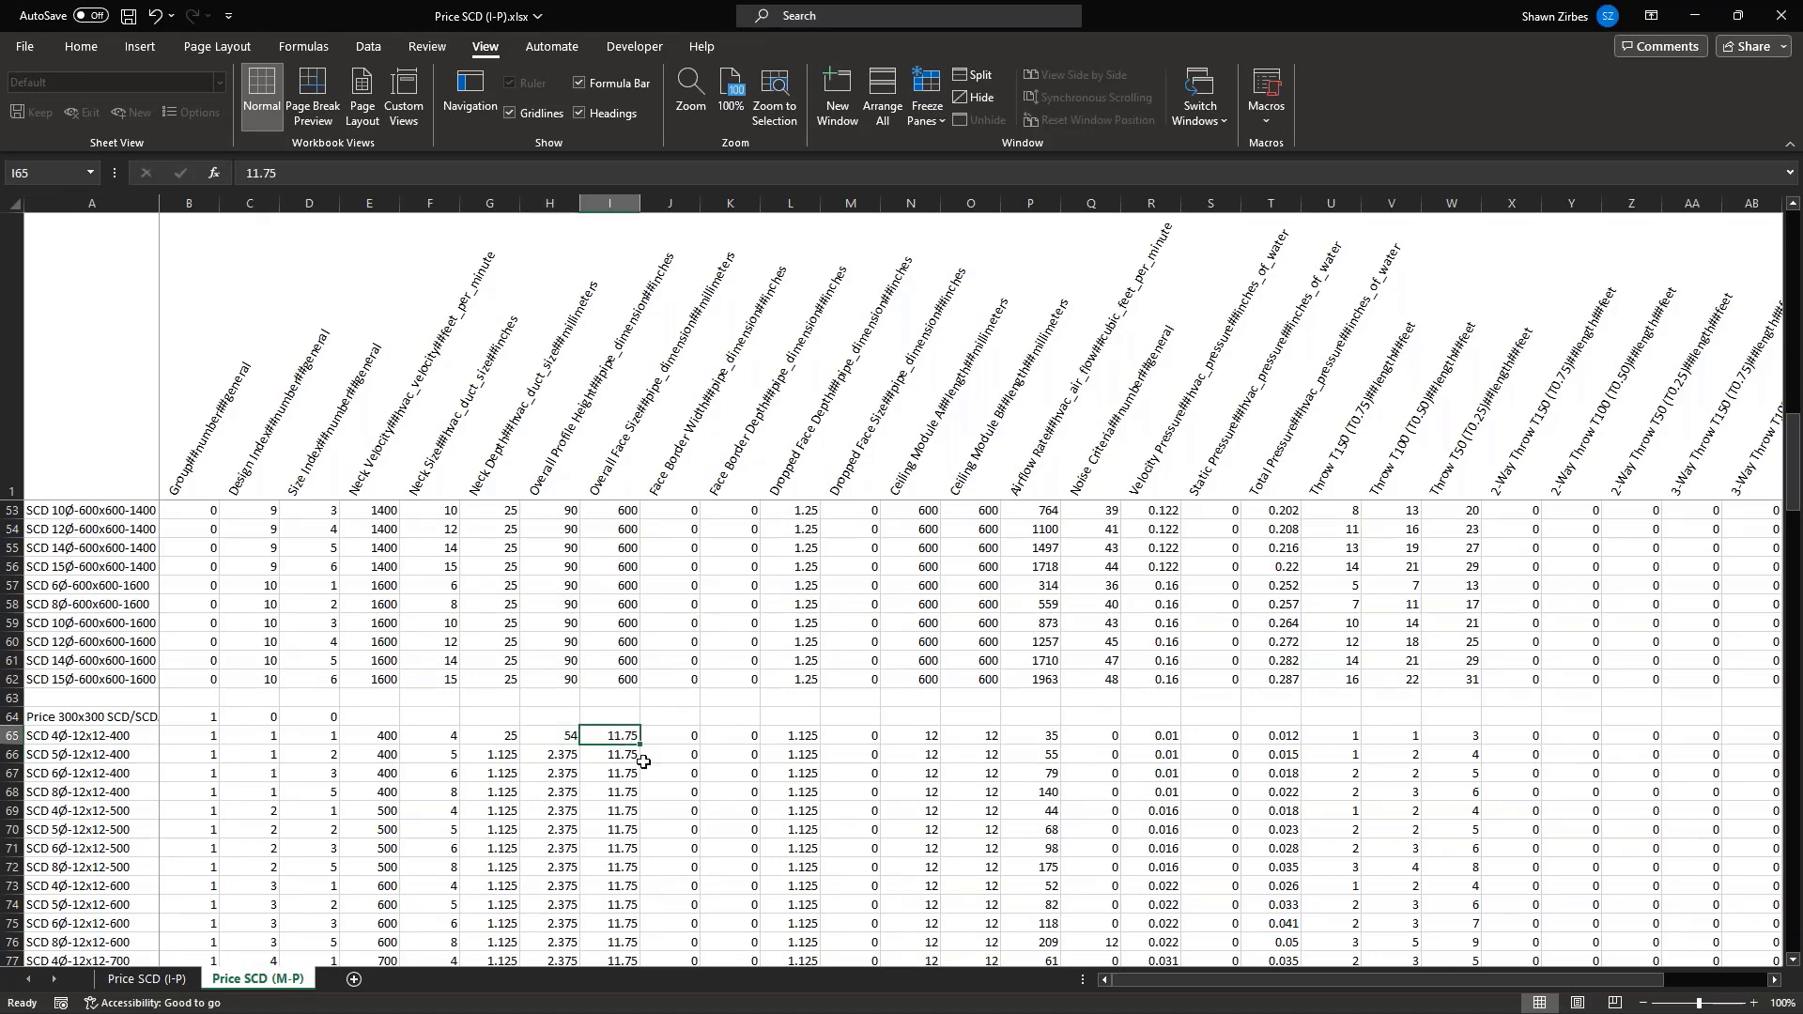
{"action": "type", "text": "300"}
{"action": "left_click", "coordinate": [910, 737]}
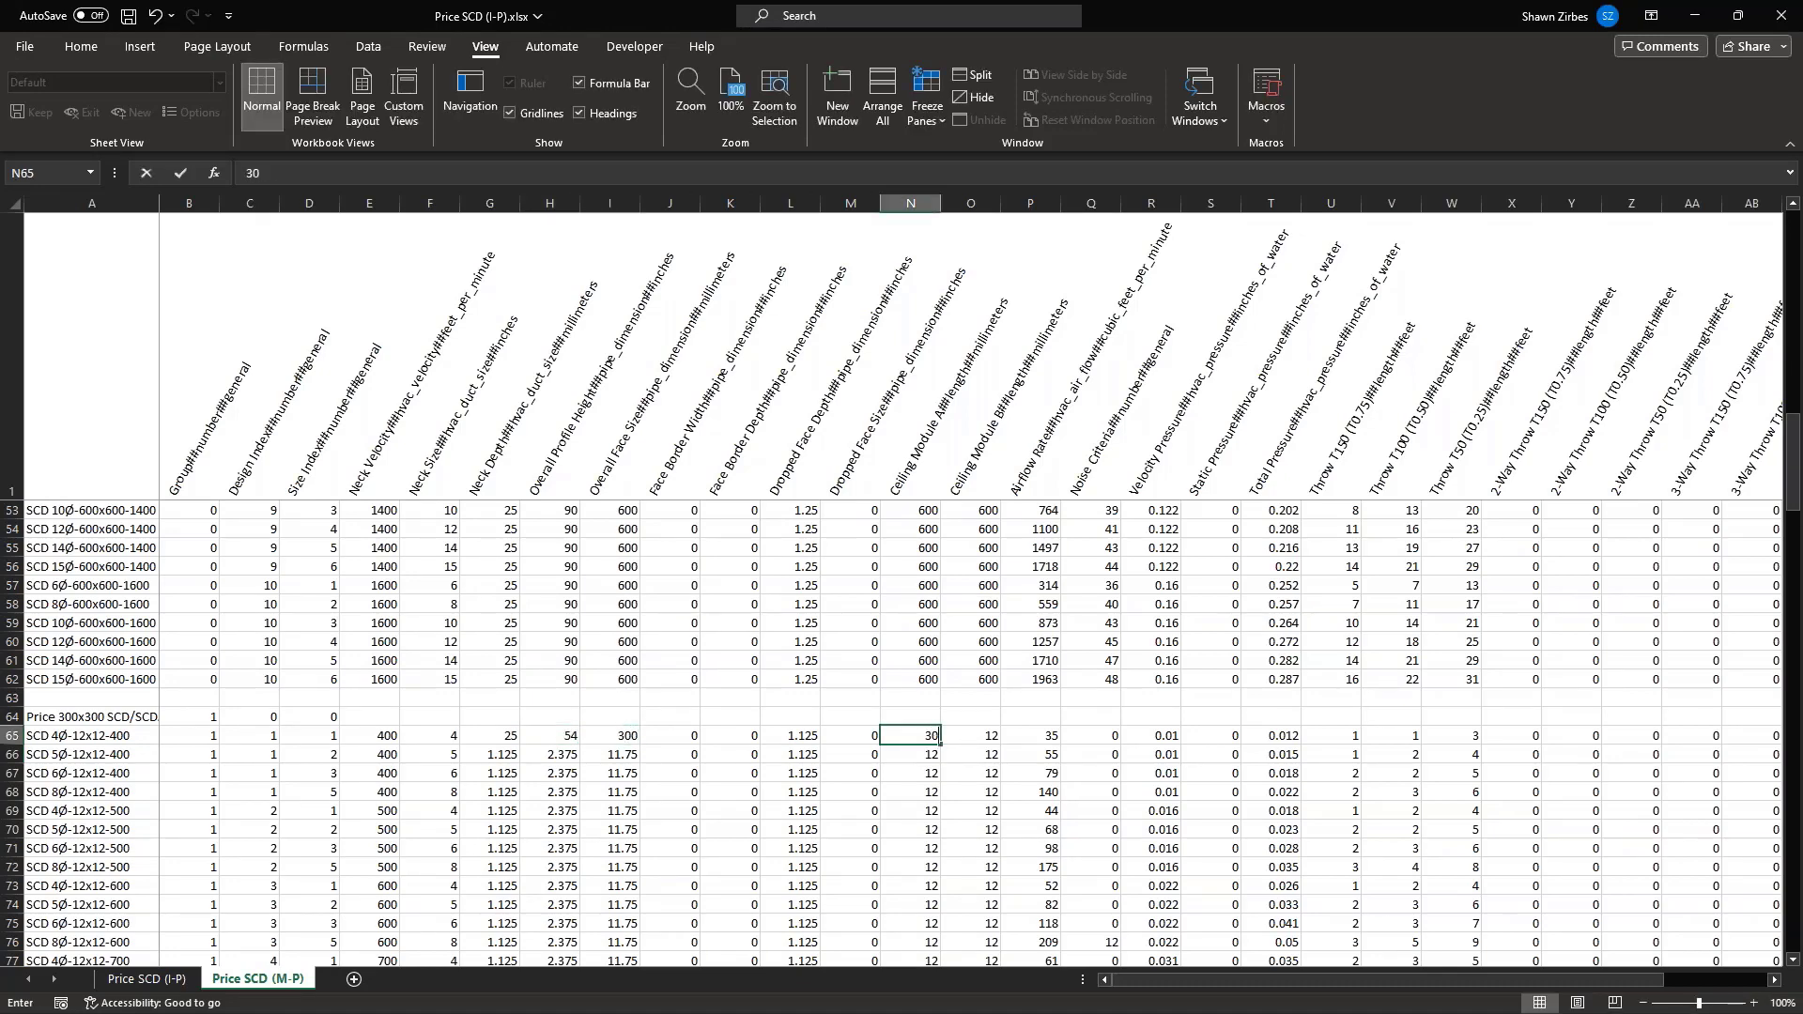
{"action": "type", "text": "300"}
{"action": "left_click", "coordinate": [968, 738]}
{"action": "left_click", "coordinate": [910, 737]}
{"action": "left_click_drag", "start_coordinate": [942, 745], "coordinate": [1001, 747]}
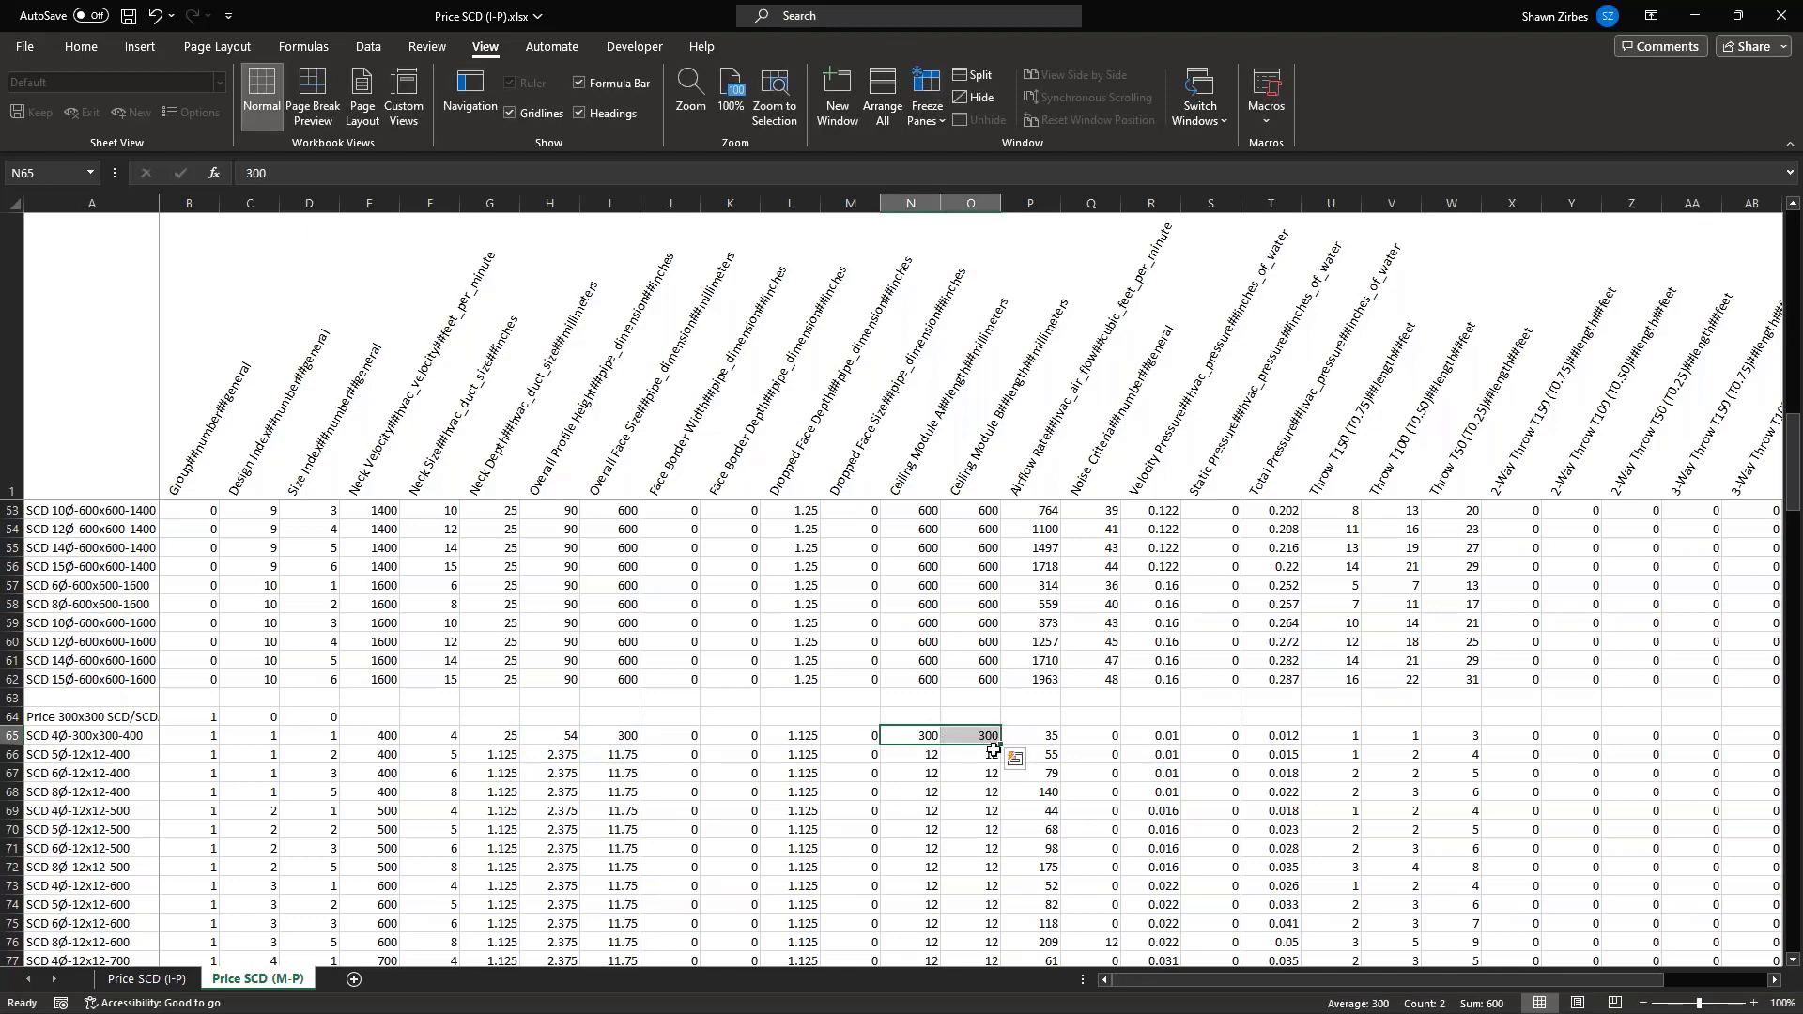
Fill the ceiling modules in N65:O65 and the dimensions in G65:I65 down the 300x300 section
{"action": "double_click", "coordinate": [1001, 745]}
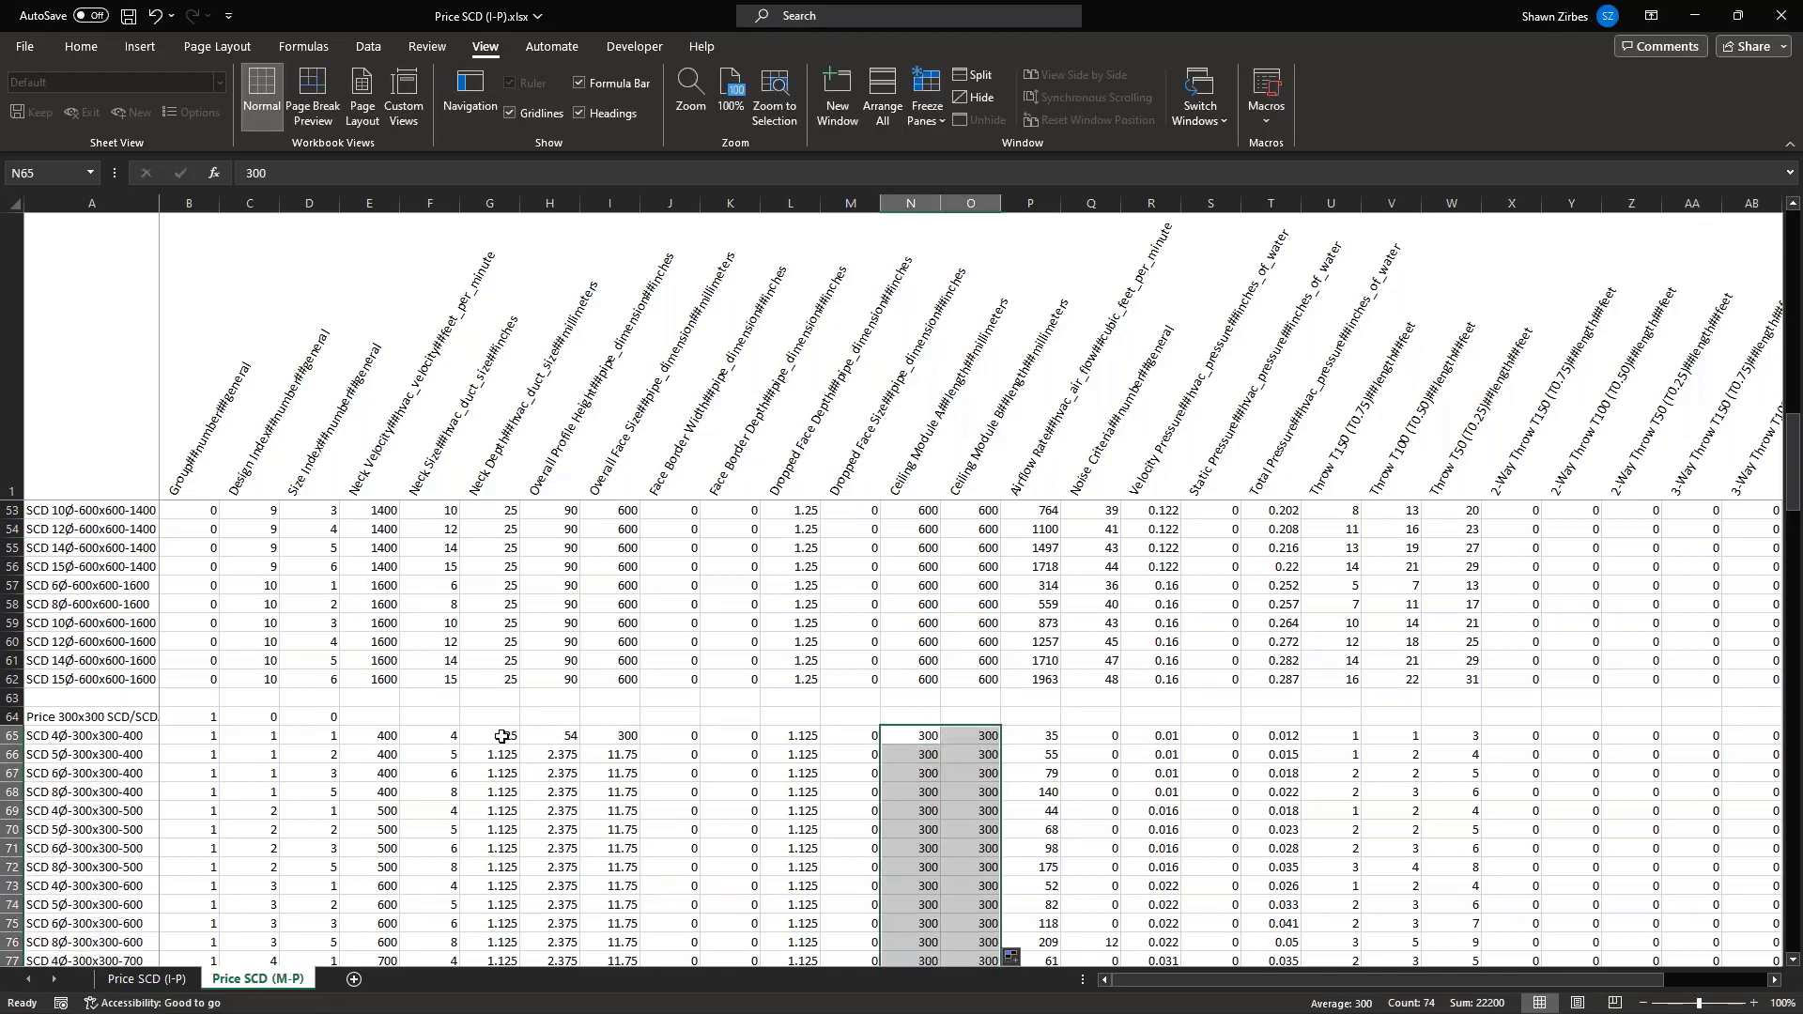
{"action": "left_click_drag", "start_coordinate": [499, 737], "coordinate": [620, 737]}
{"action": "double_click", "coordinate": [641, 746]}
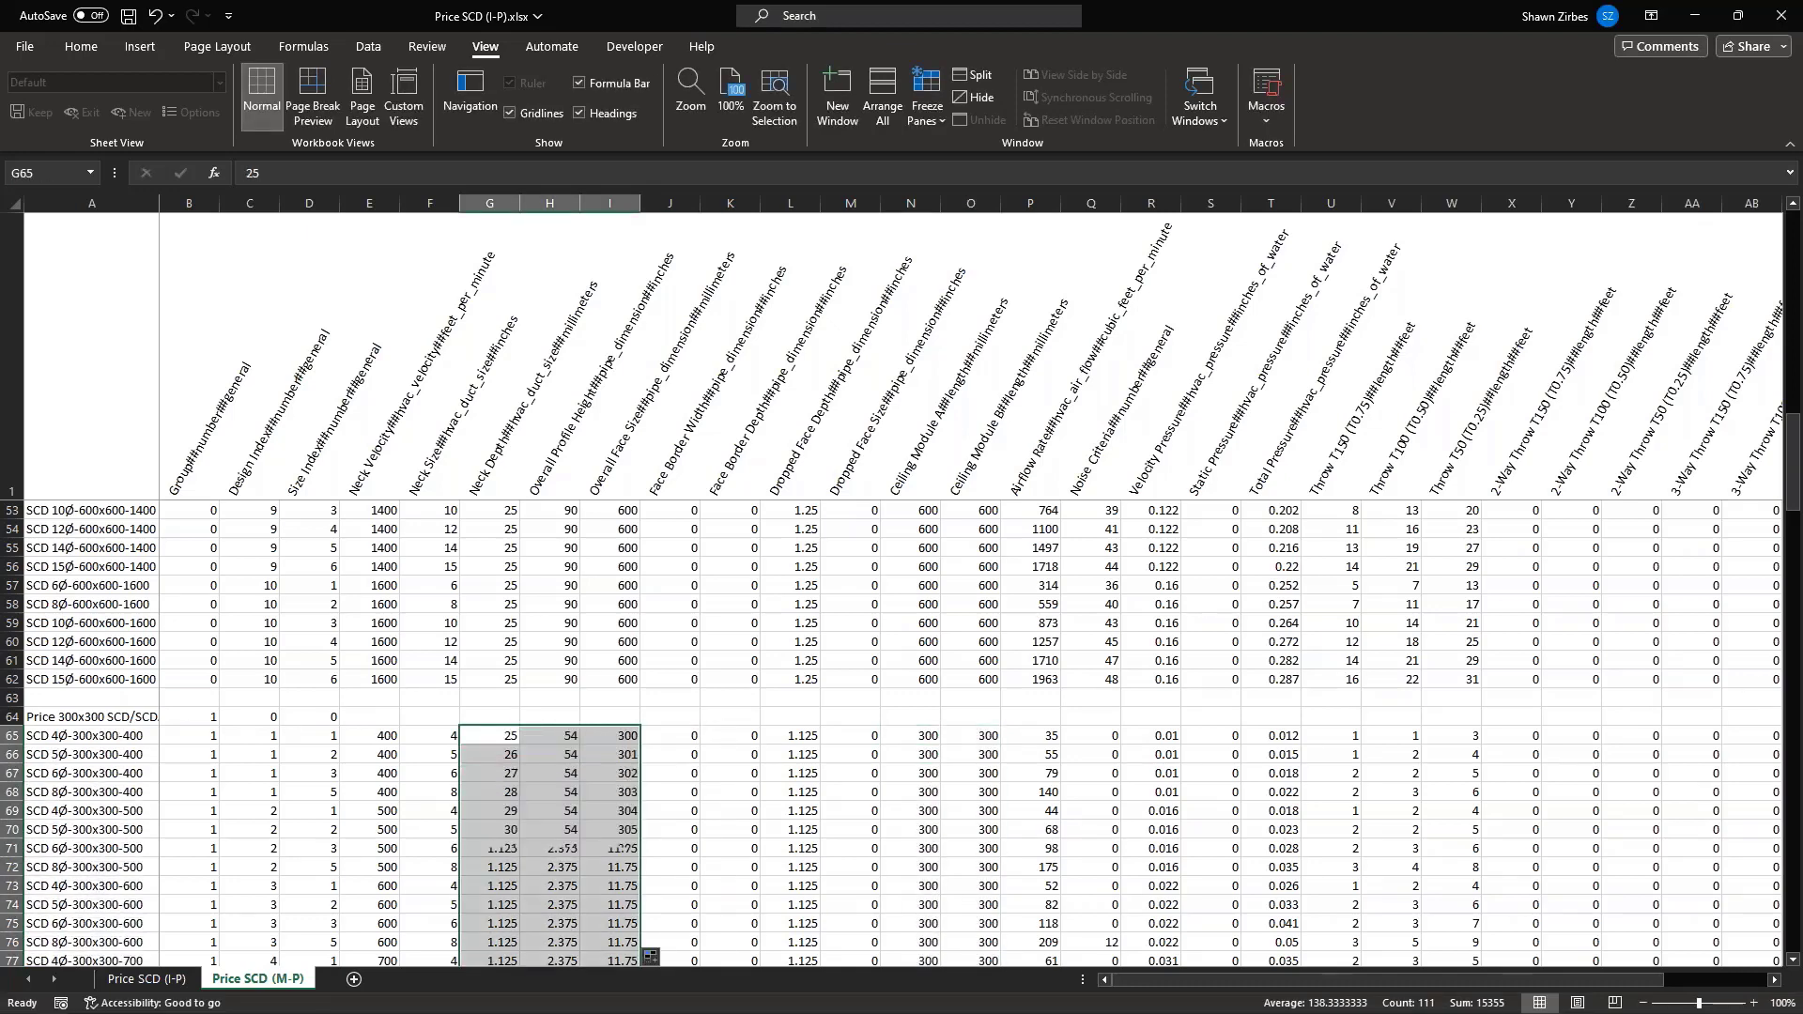
Try to extend the neck depth of 25 from G65 into the cells below
{"action": "left_click", "coordinate": [496, 737]}
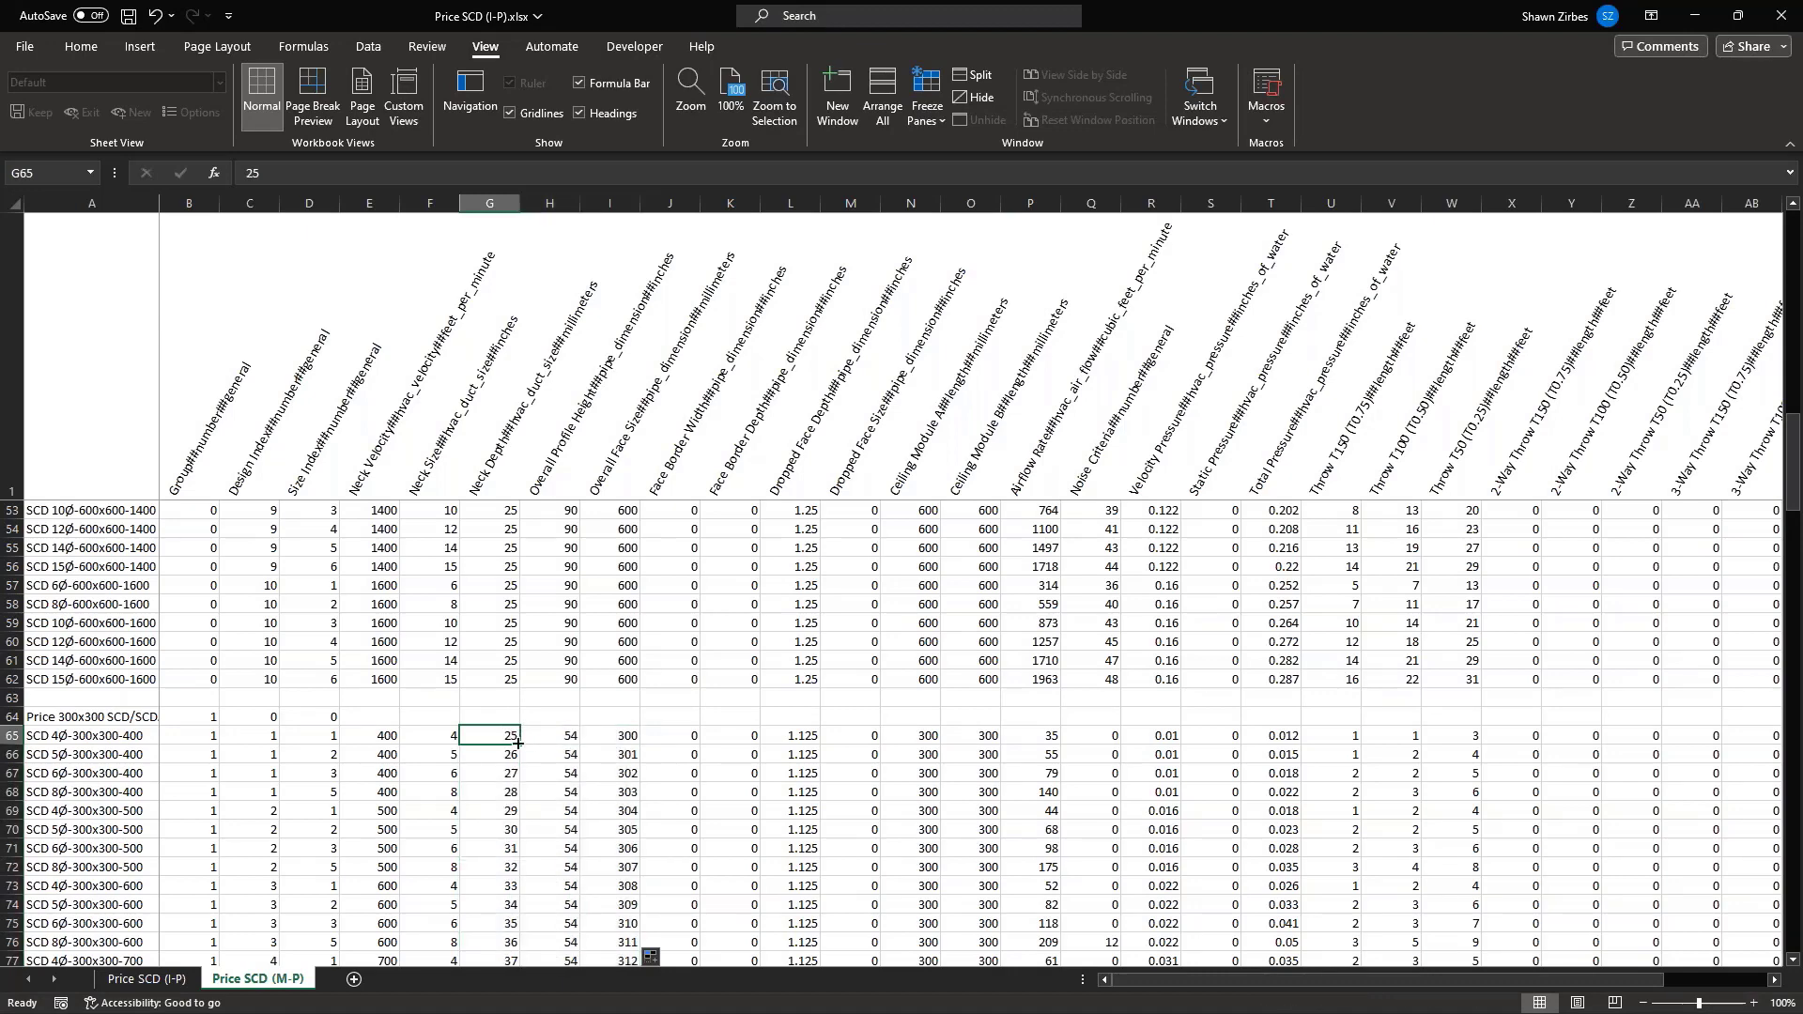
{"action": "left_click_drag", "start_coordinate": [518, 744], "coordinate": [518, 762], "text": "shift"}
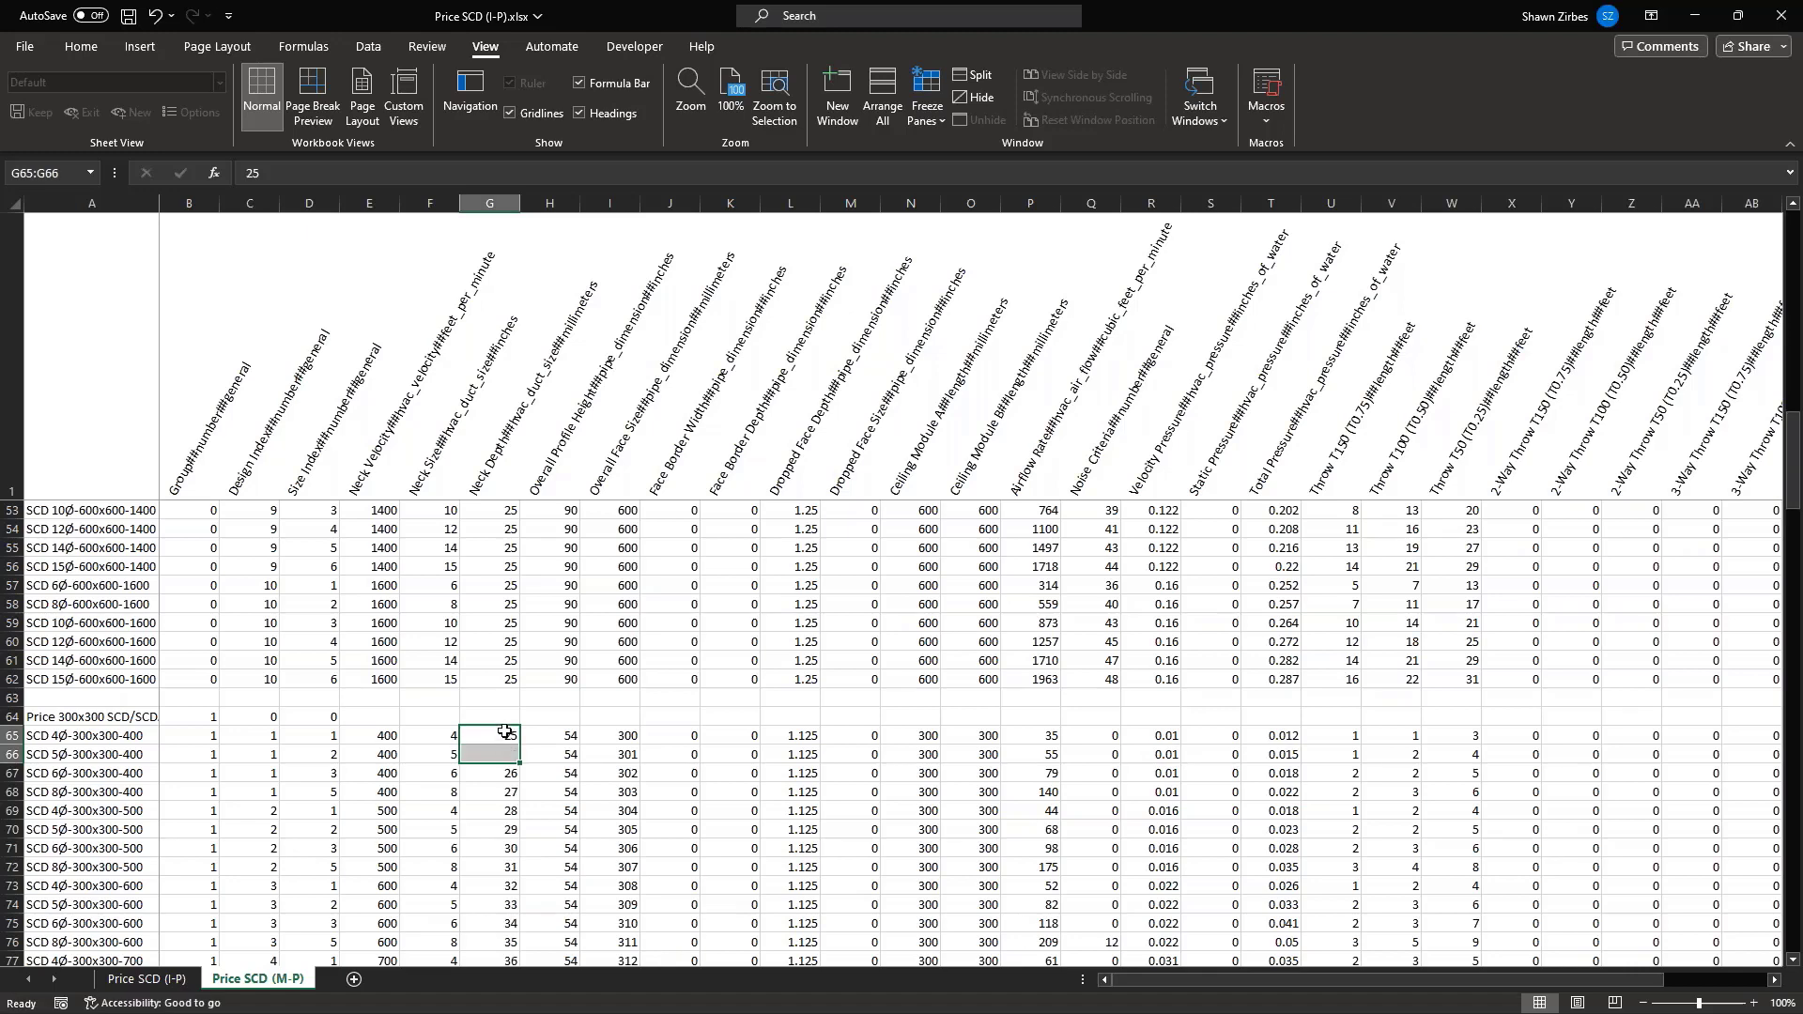
{"action": "left_click_drag", "start_coordinate": [518, 763], "coordinate": [512, 766]}
{"action": "left_click", "coordinate": [505, 738]}
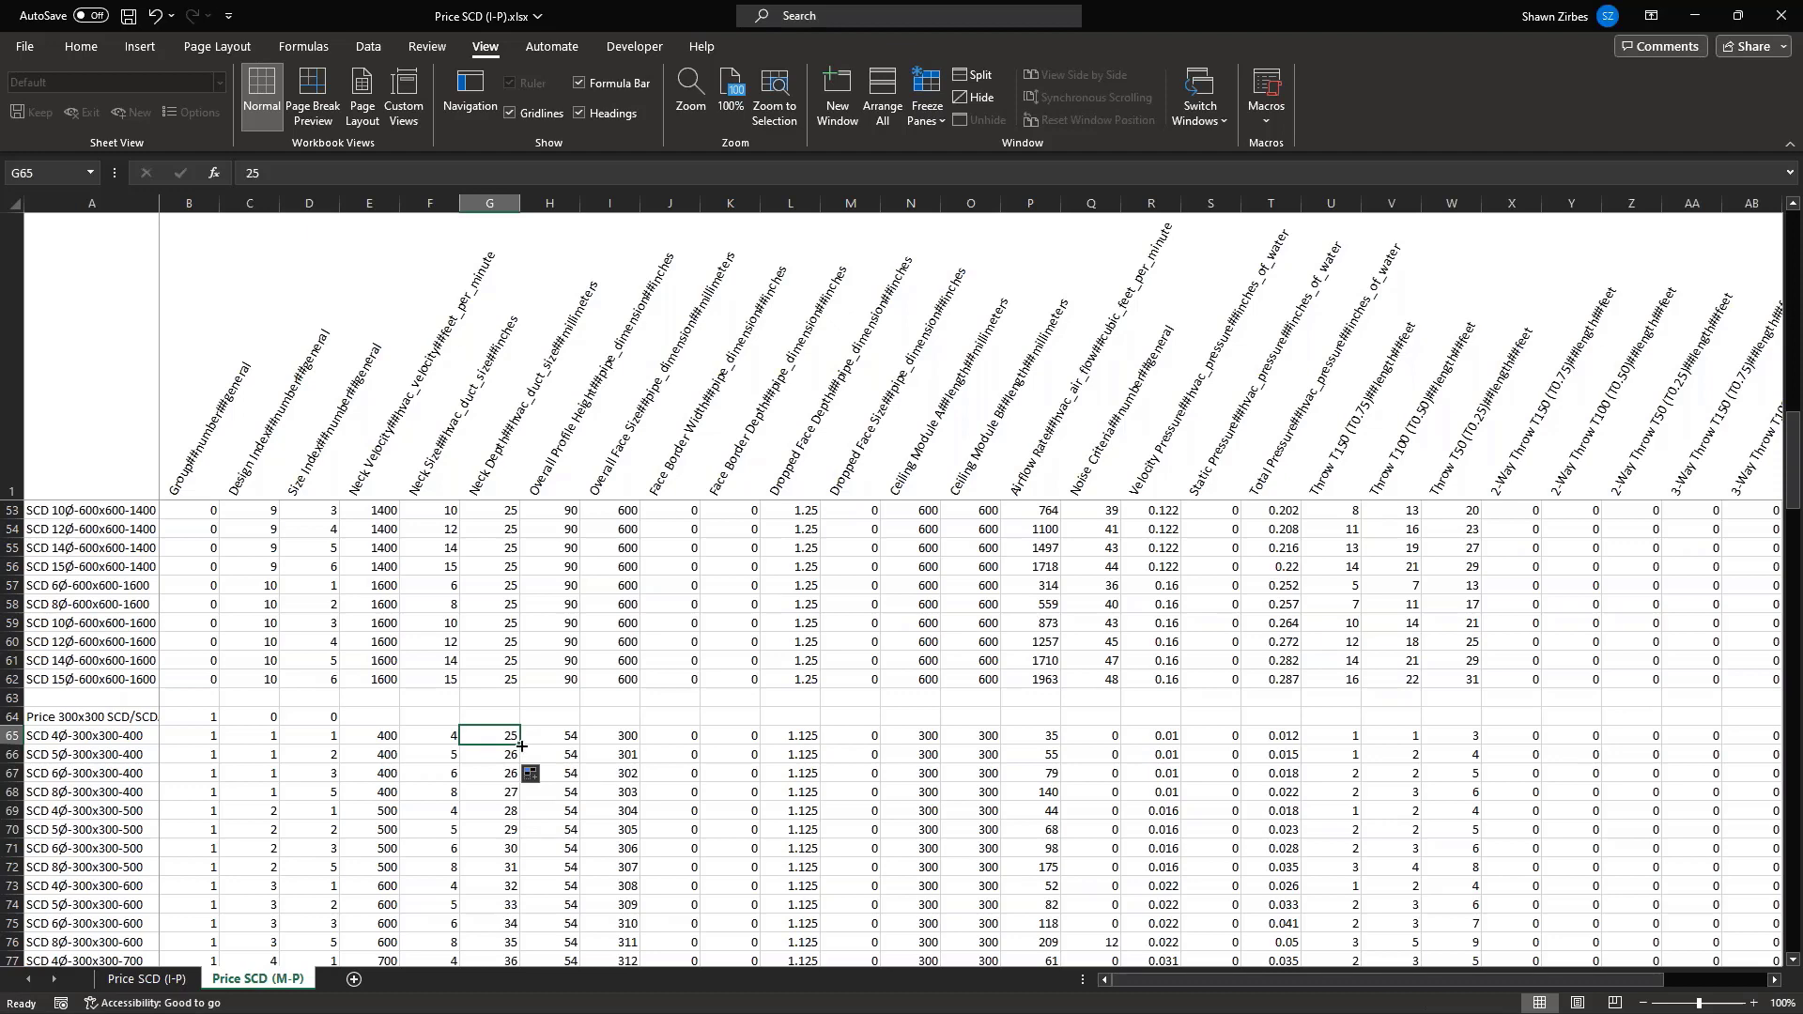
{"action": "left_click_drag", "start_coordinate": [521, 745], "coordinate": [518, 777], "text": "shift"}
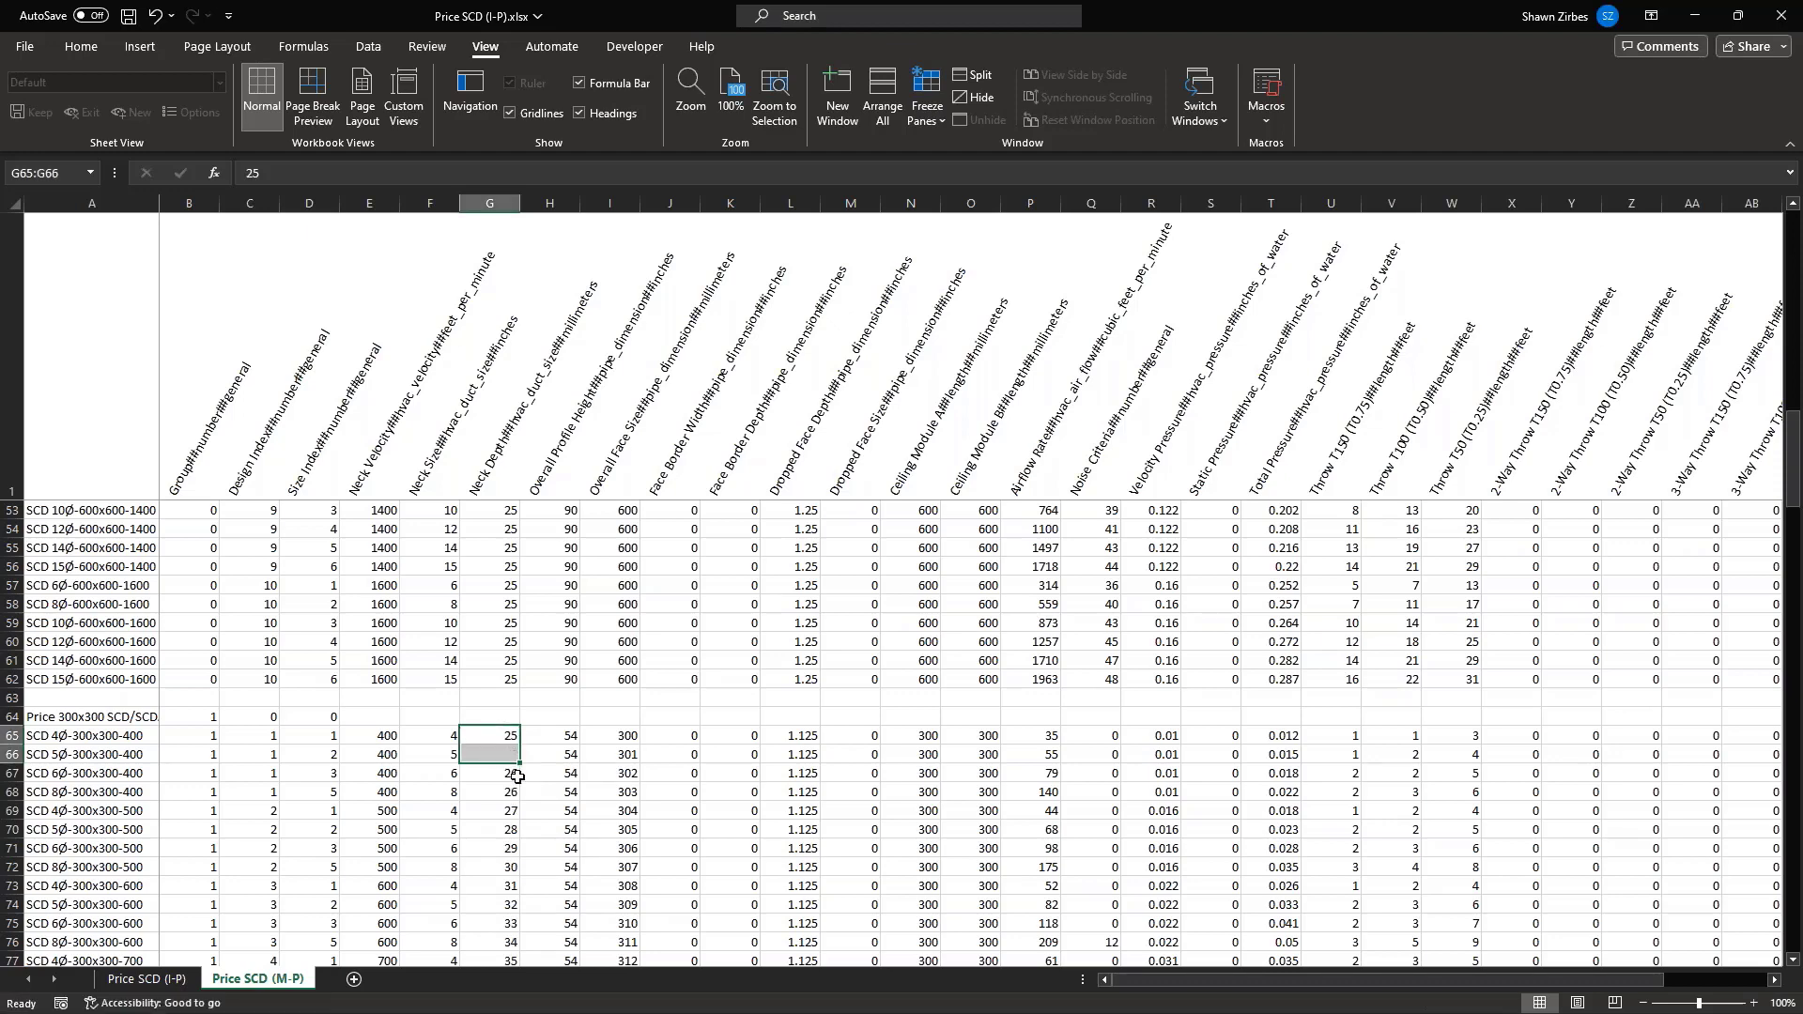
Set the neck depth in G66 to 25 and fill the constant value from G65:G66 down the 300x300 section
{"action": "left_click", "coordinate": [508, 751]}
{"action": "type", "text": "25"}
{"action": "key", "text": "Return"}
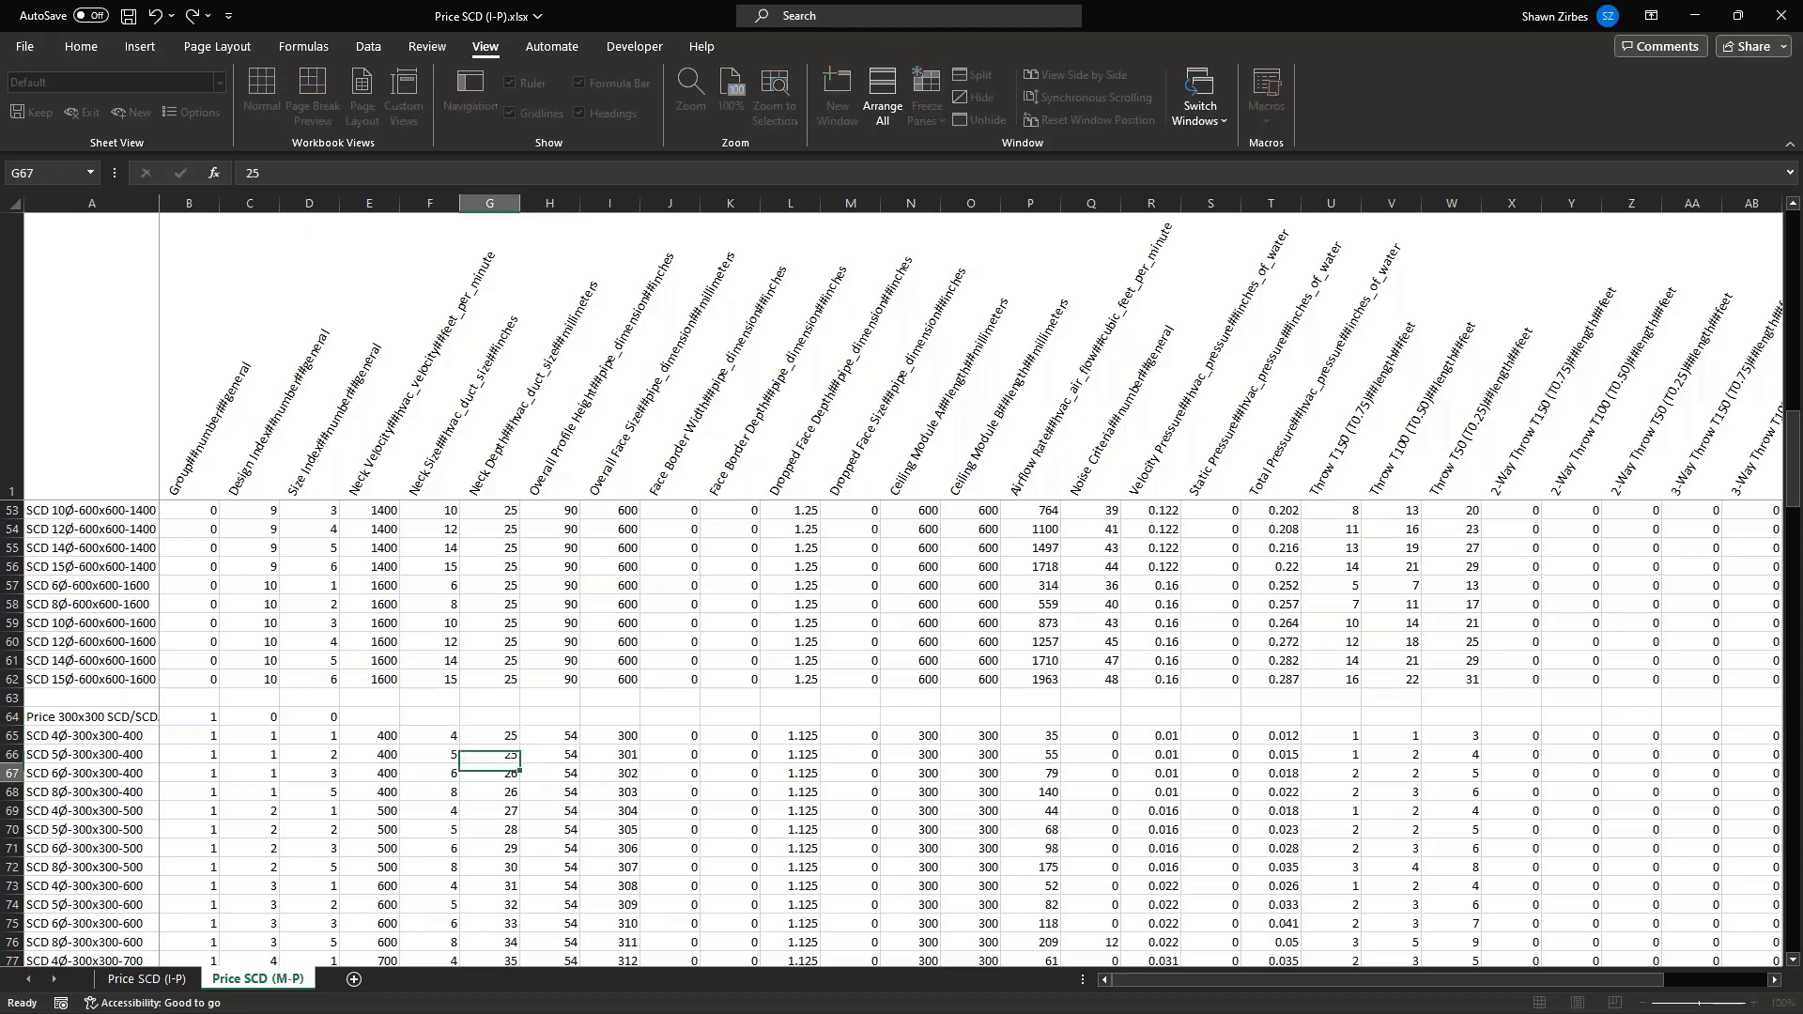
{"action": "left_click", "coordinate": [505, 734]}
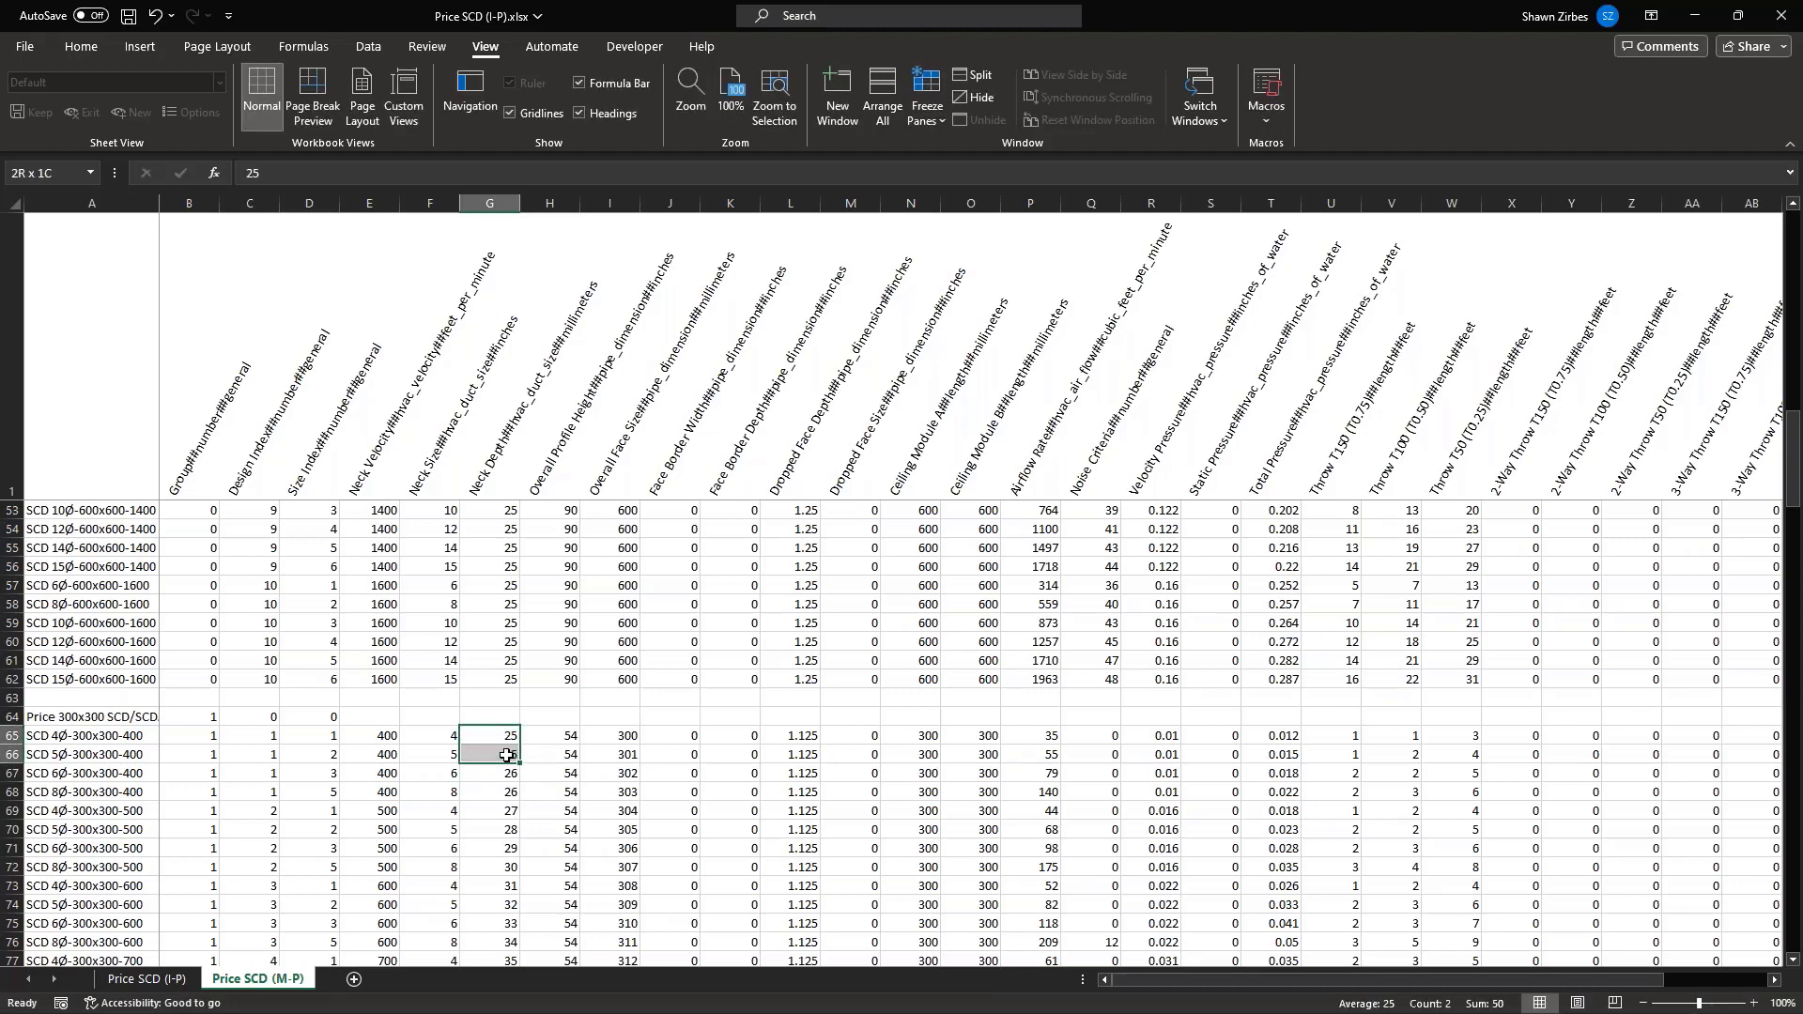
{"action": "double_click", "coordinate": [520, 745]}
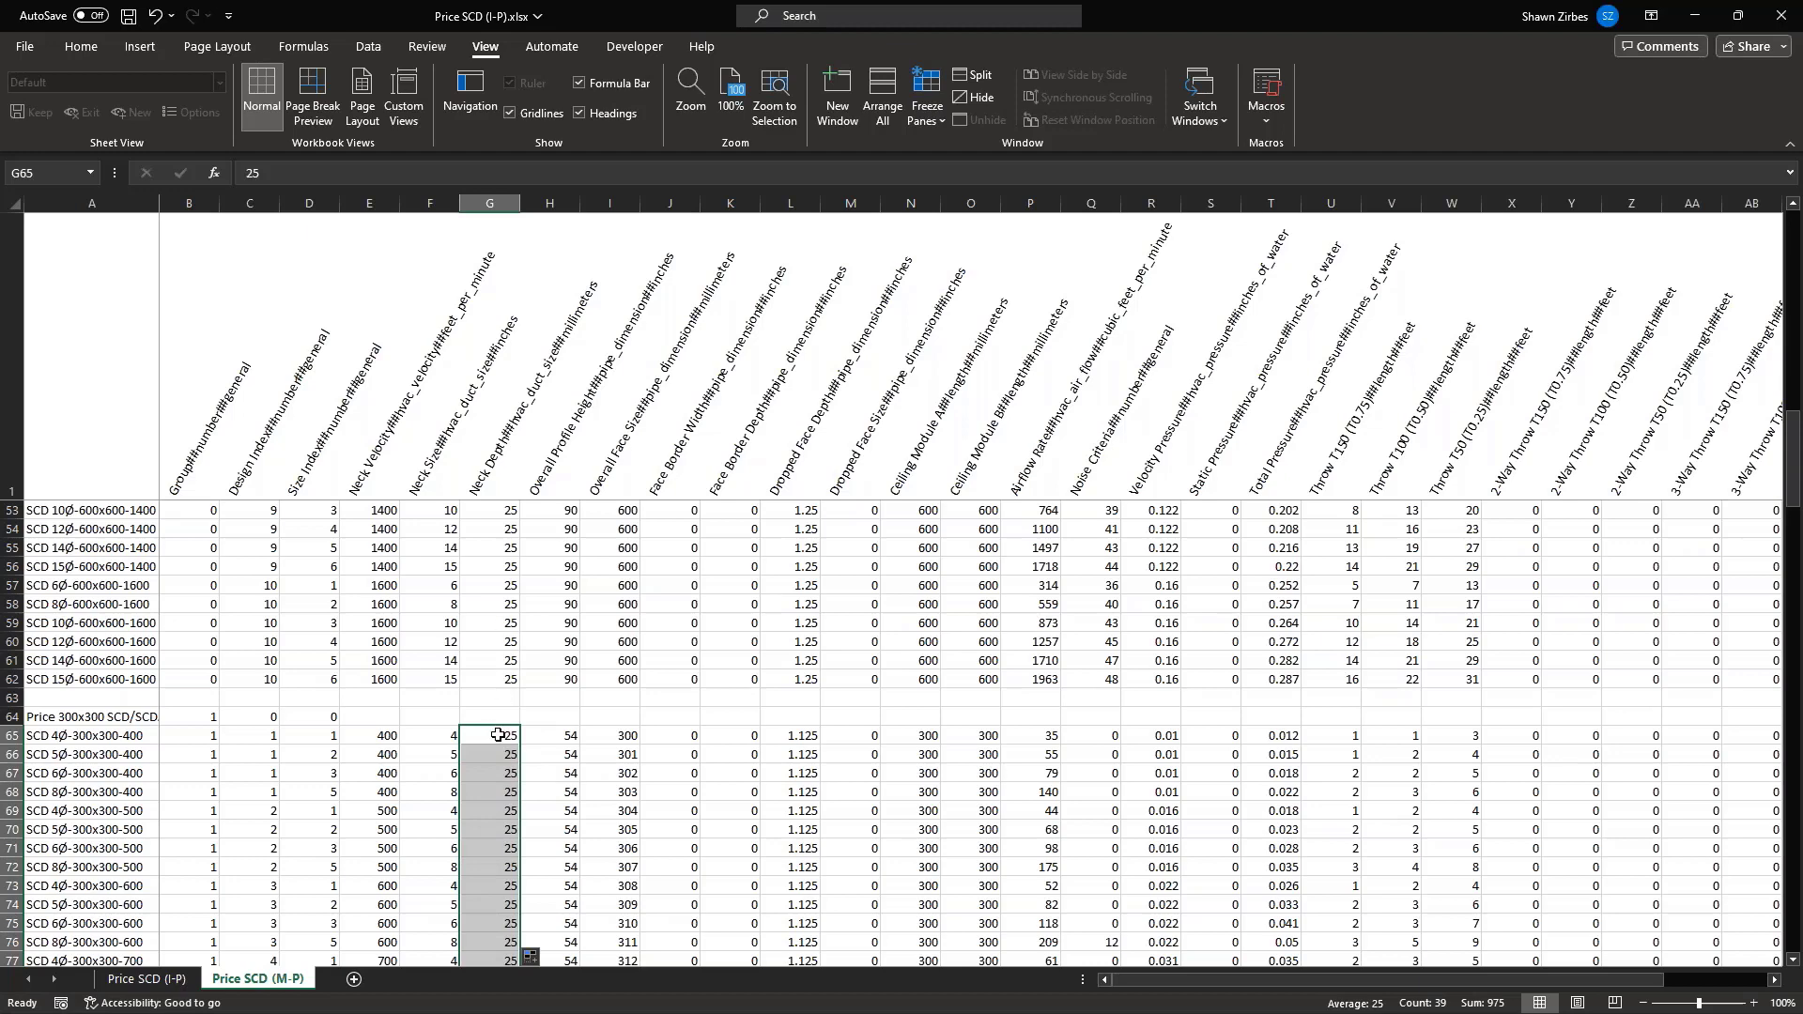
Set the overall face size in I66 to 300 and fill the constant value from I65:I66 down the 300x300 section
{"action": "left_click", "coordinate": [635, 740]}
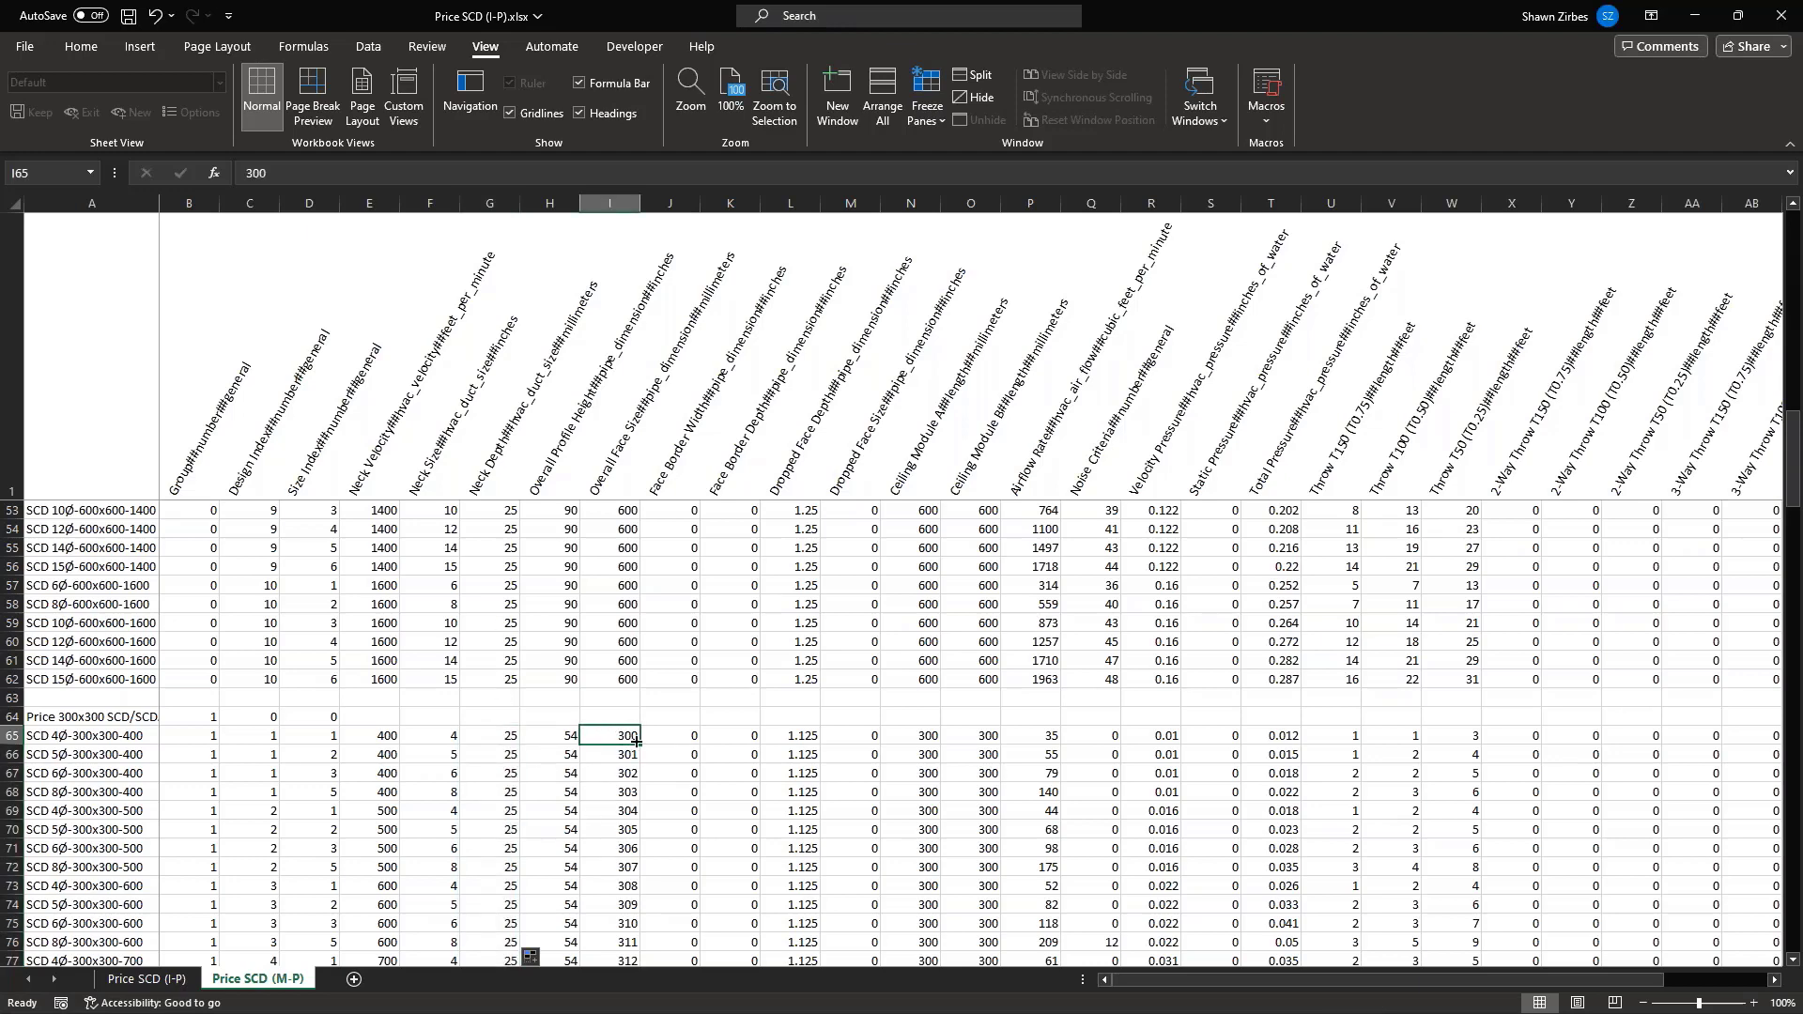
{"action": "left_click_drag", "start_coordinate": [639, 745], "coordinate": [641, 763], "text": "ctrl"}
{"action": "left_click", "coordinate": [625, 753]}
{"action": "left_click", "coordinate": [624, 737]}
{"action": "double_click", "coordinate": [641, 762]}
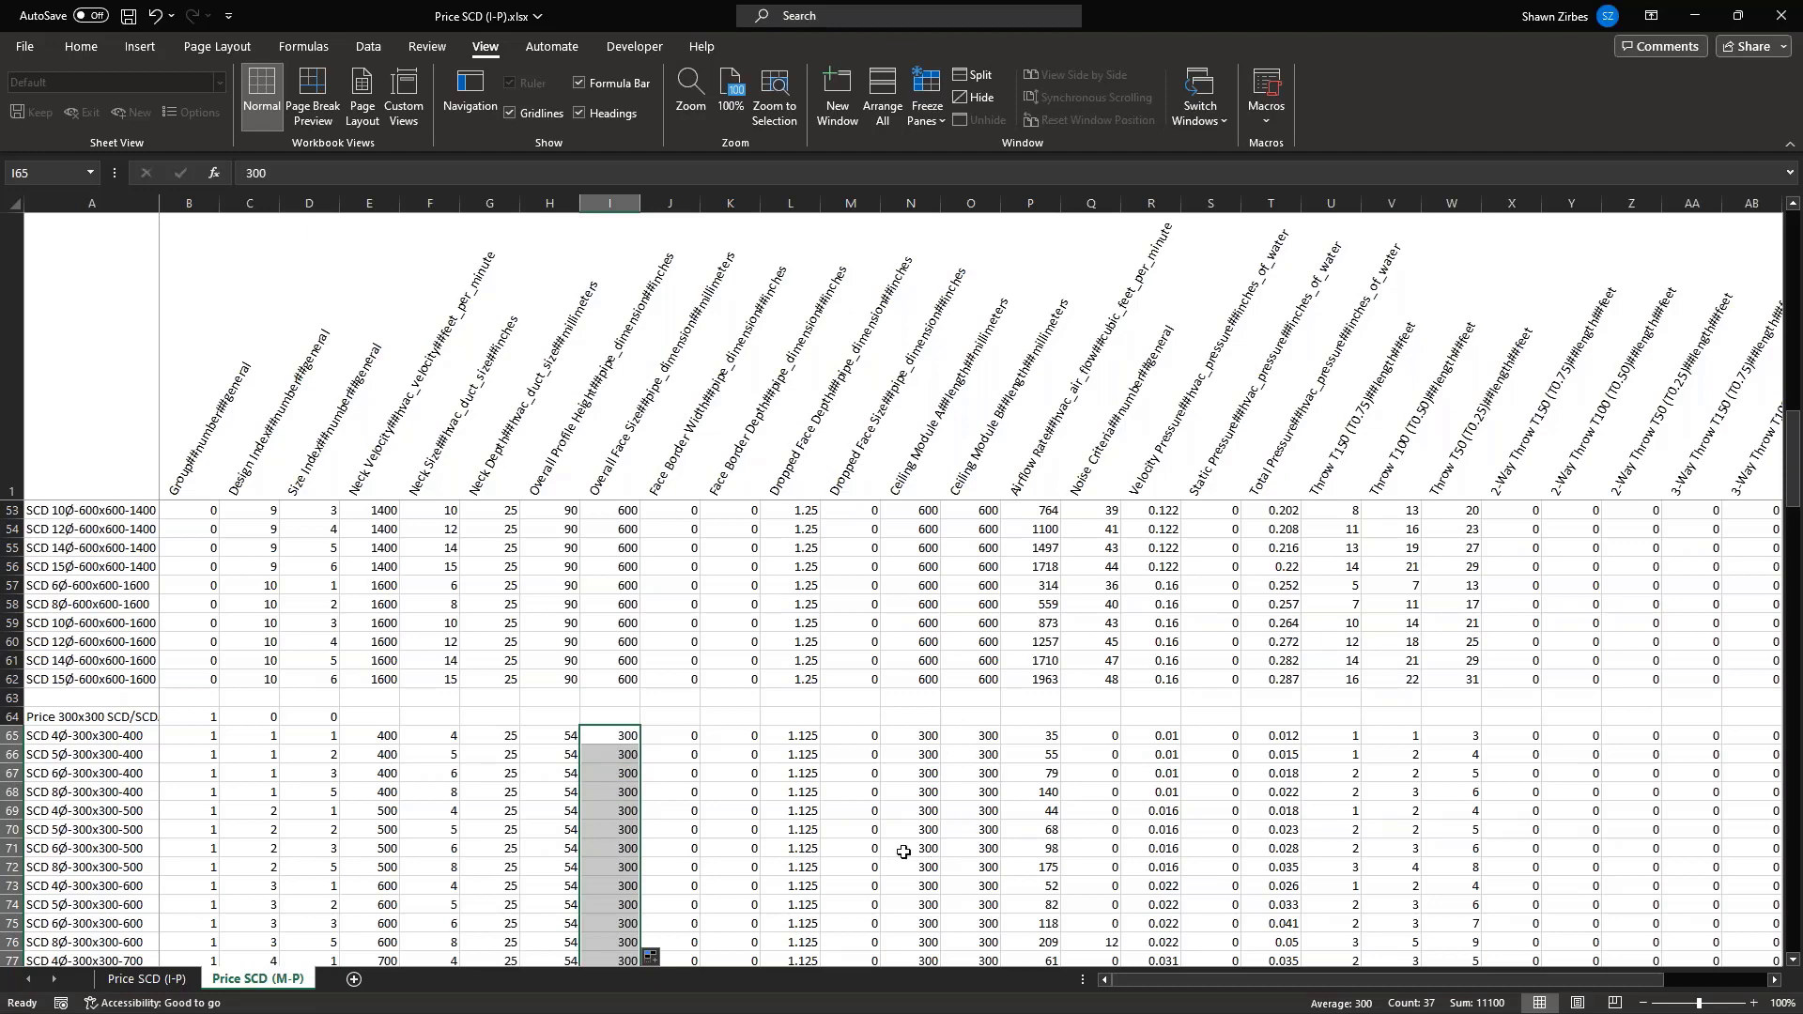
Clear the stray neck depth values in G102:G103 between the 300x300 and 20x20 sections
{"action": "scroll", "coordinate": [908, 843], "scroll_direction": "down", "scroll_amount": 1}
{"action": "scroll", "coordinate": [908, 843], "scroll_direction": "down", "scroll_amount": 10}
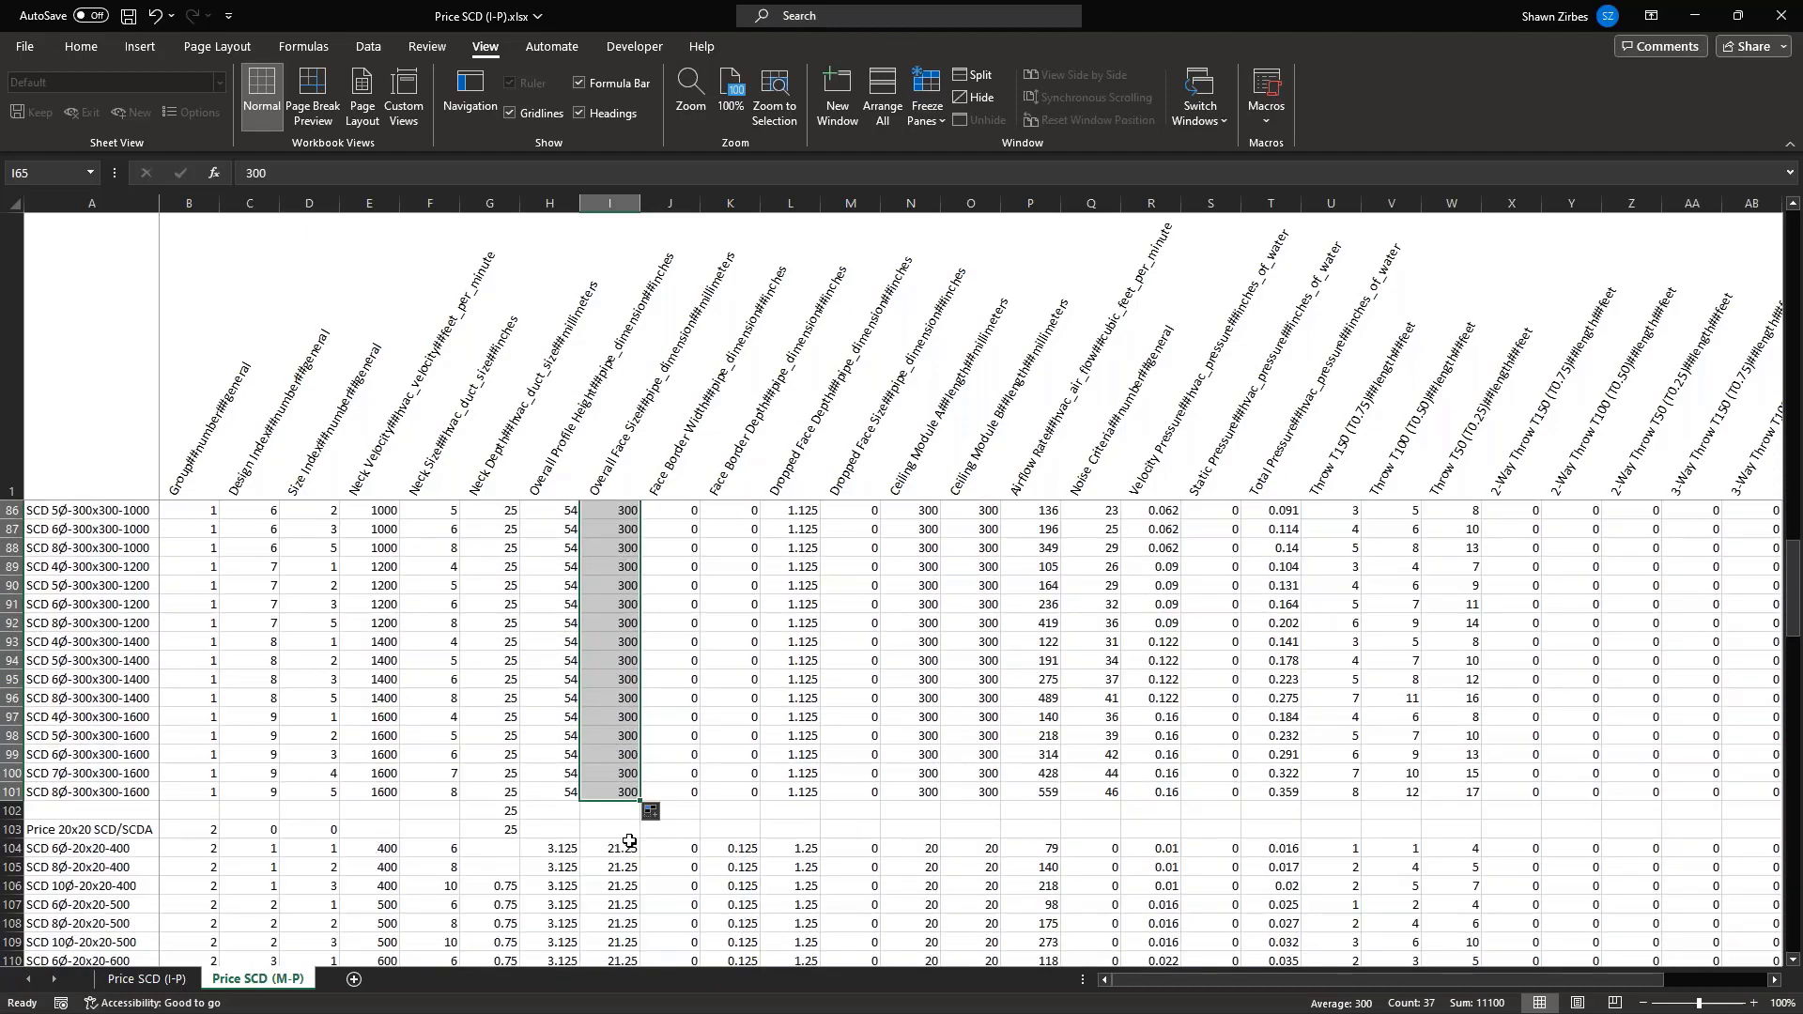
{"action": "left_click_drag", "start_coordinate": [505, 811], "coordinate": [515, 831]}
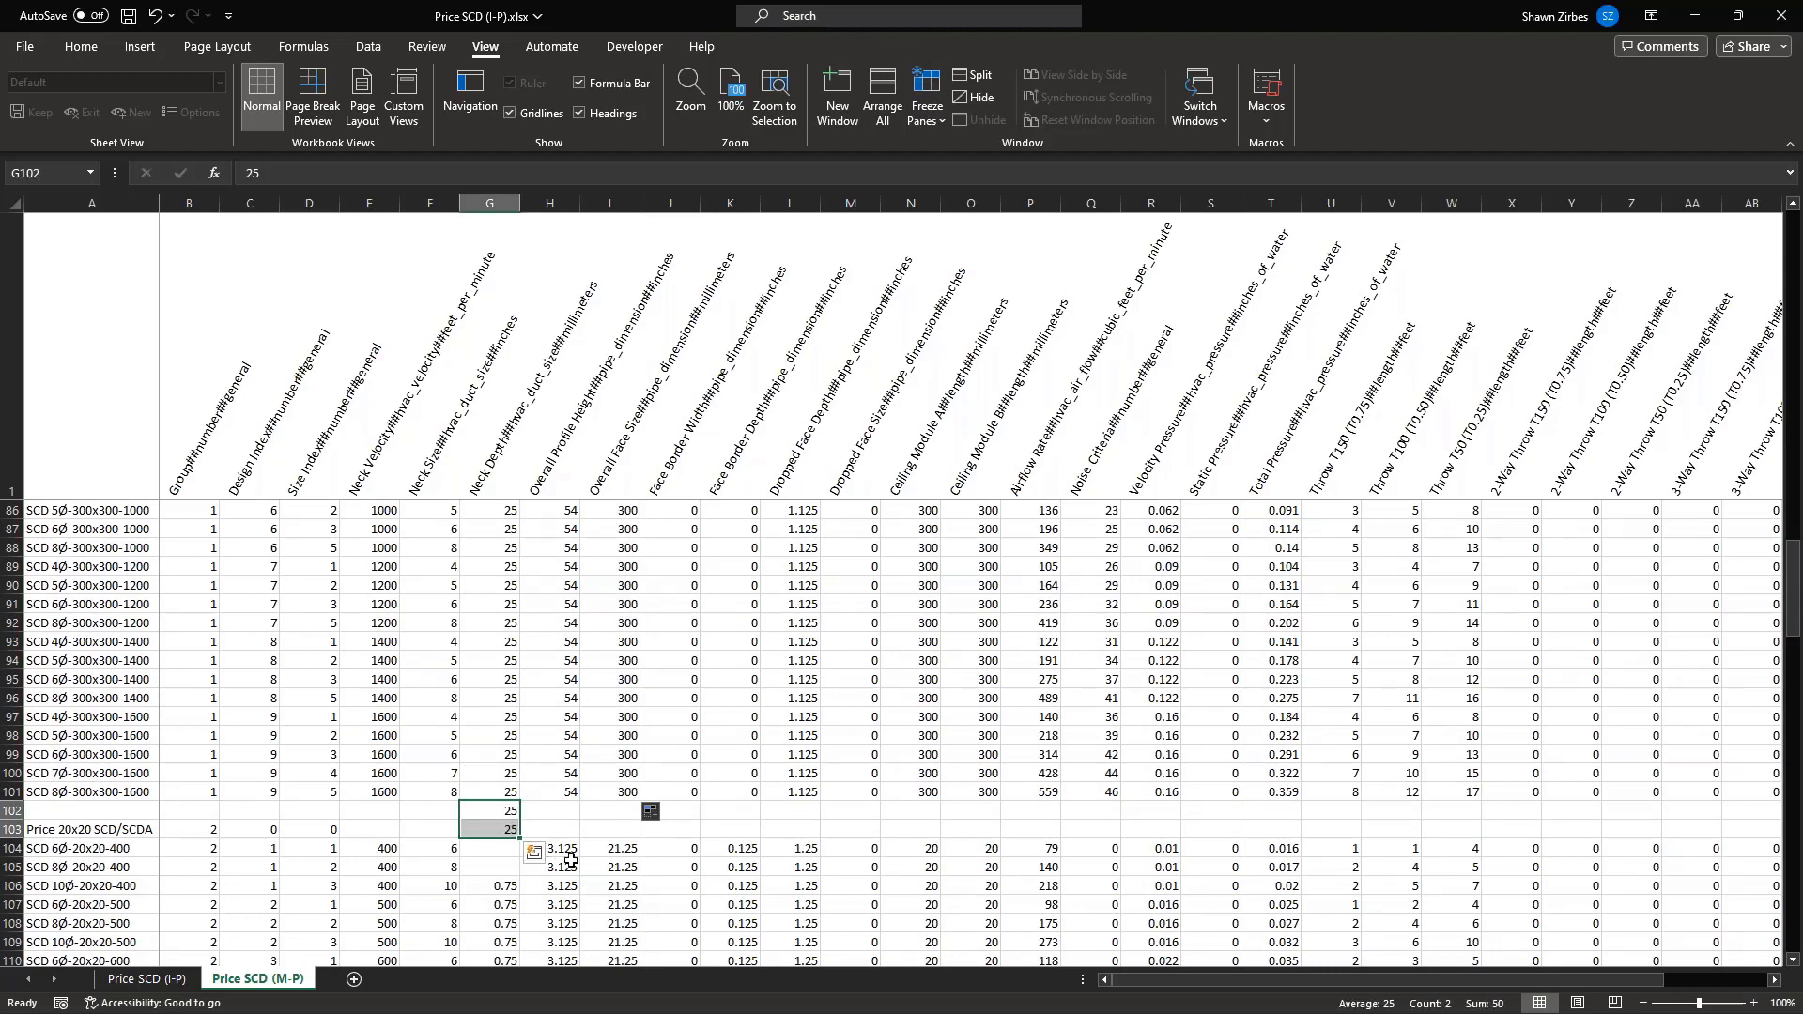
{"action": "key", "text": "Delete"}
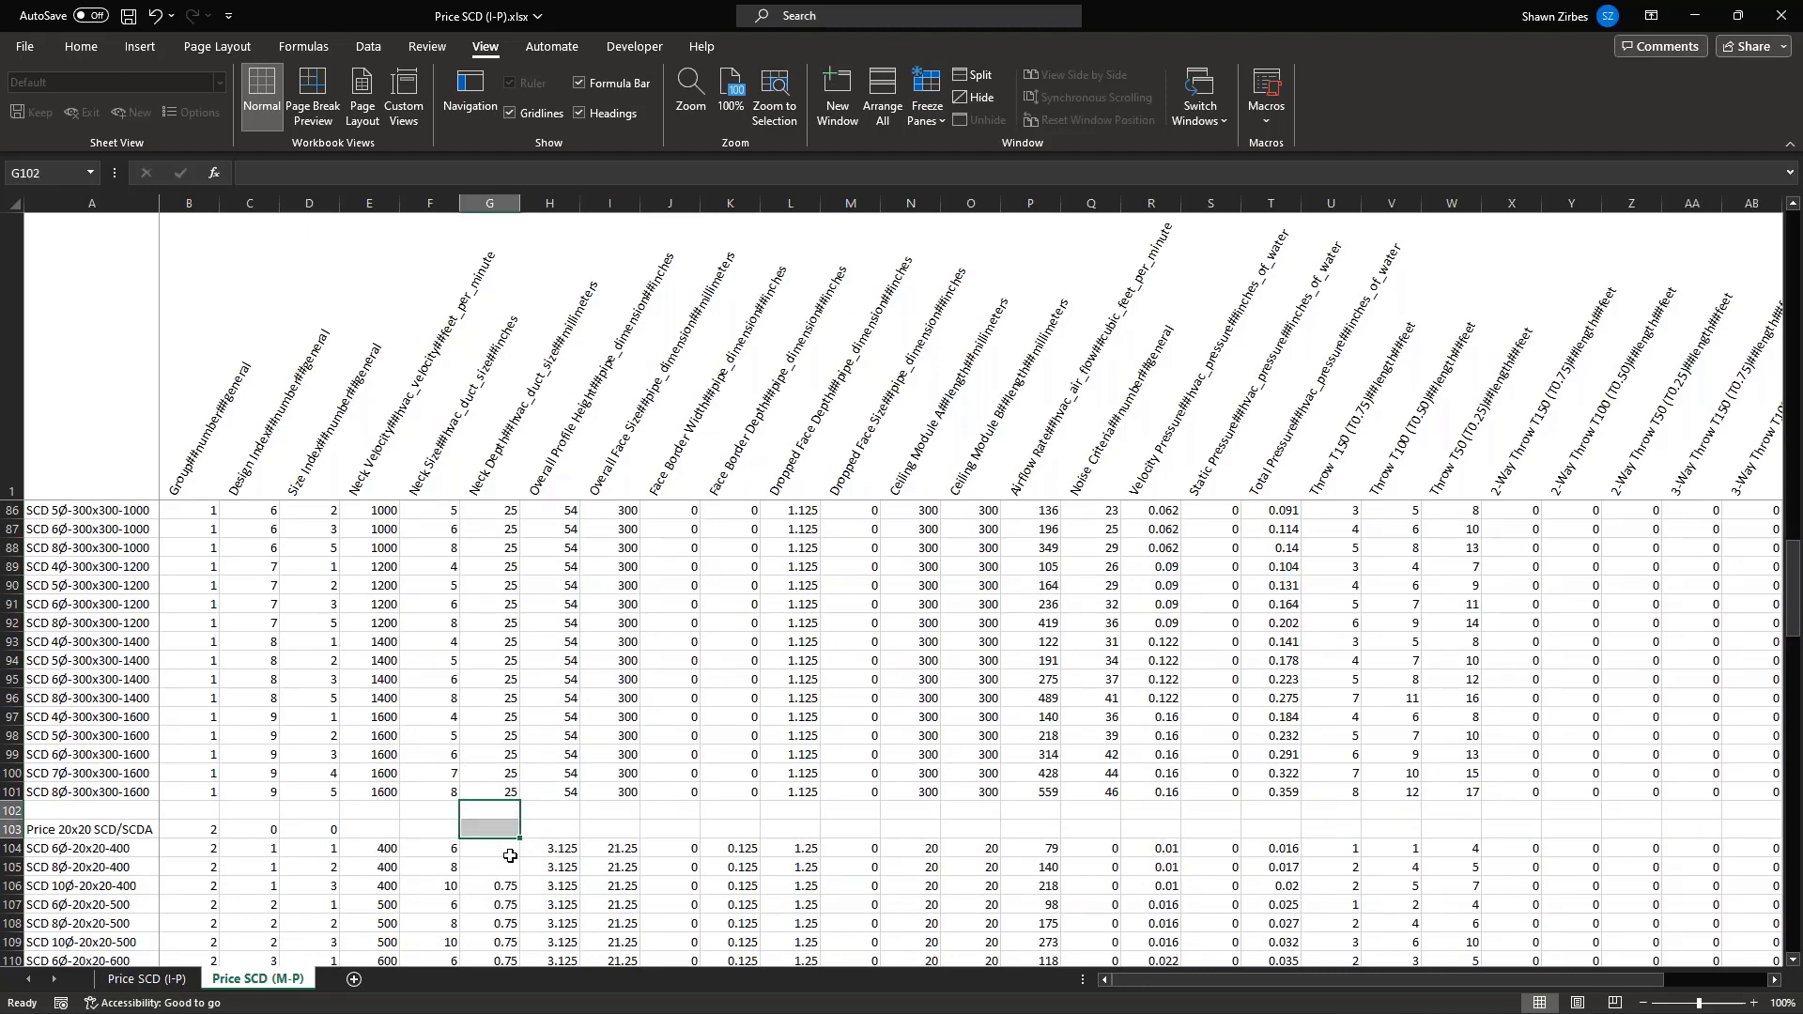
Copy the neck depth of 25 from G101 into G104, the first row of the 20x20 section
{"action": "left_click", "coordinate": [509, 852]}
{"action": "left_click", "coordinate": [505, 791]}
{"action": "key", "text": "ctrl+c"}
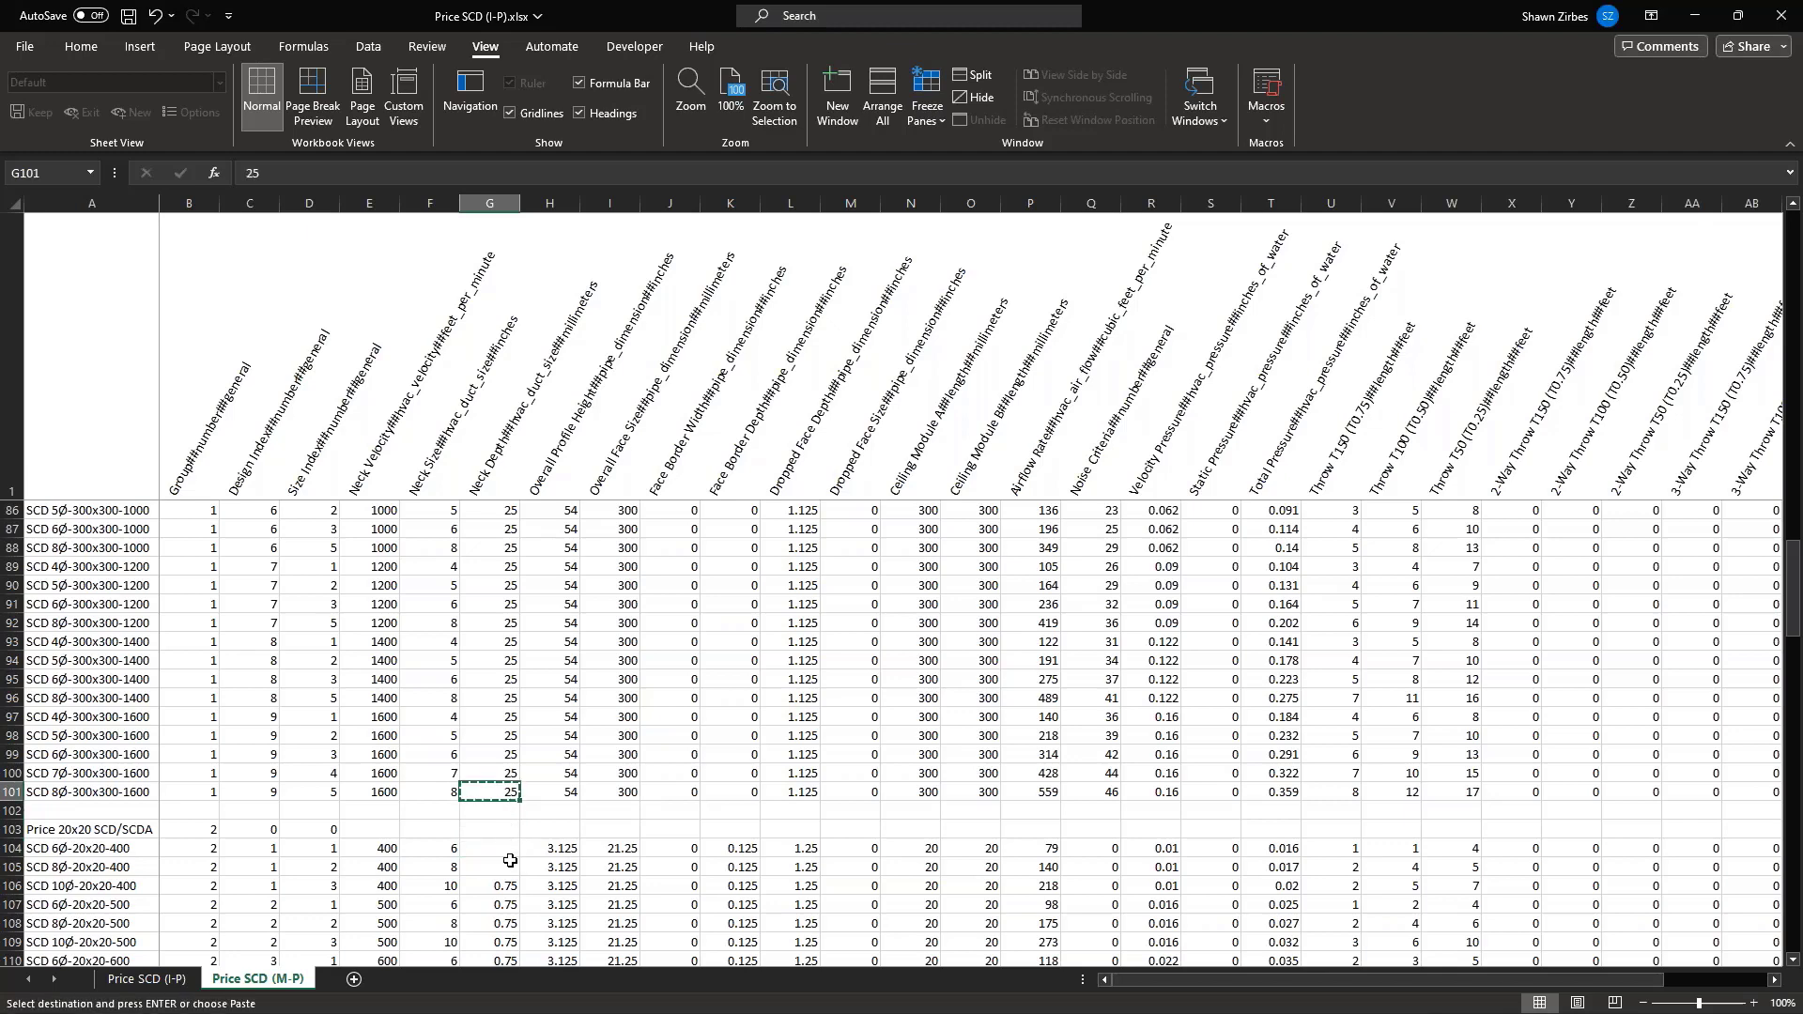
{"action": "left_click", "coordinate": [504, 850]}
{"action": "key", "text": "ctrl+v"}
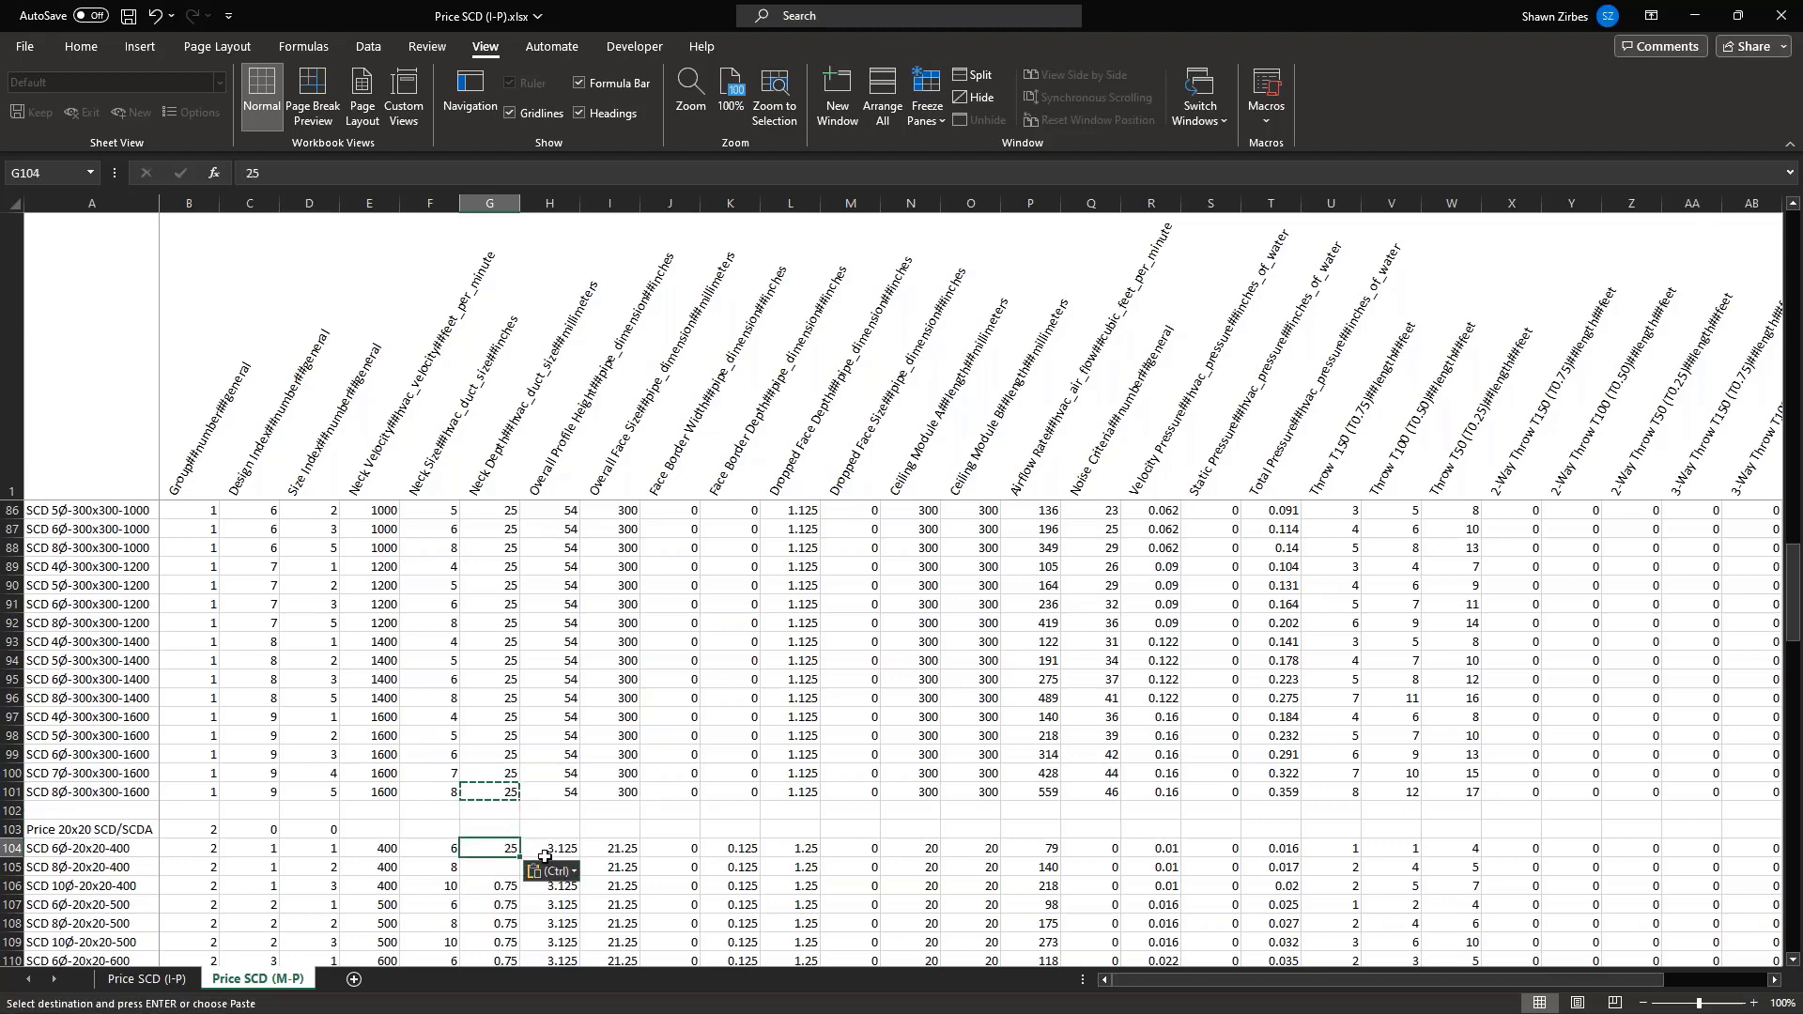
Copy the overall profile height from H62 into H104 in the 20x20 section
{"action": "scroll", "coordinate": [628, 736], "scroll_direction": "up", "scroll_amount": 6}
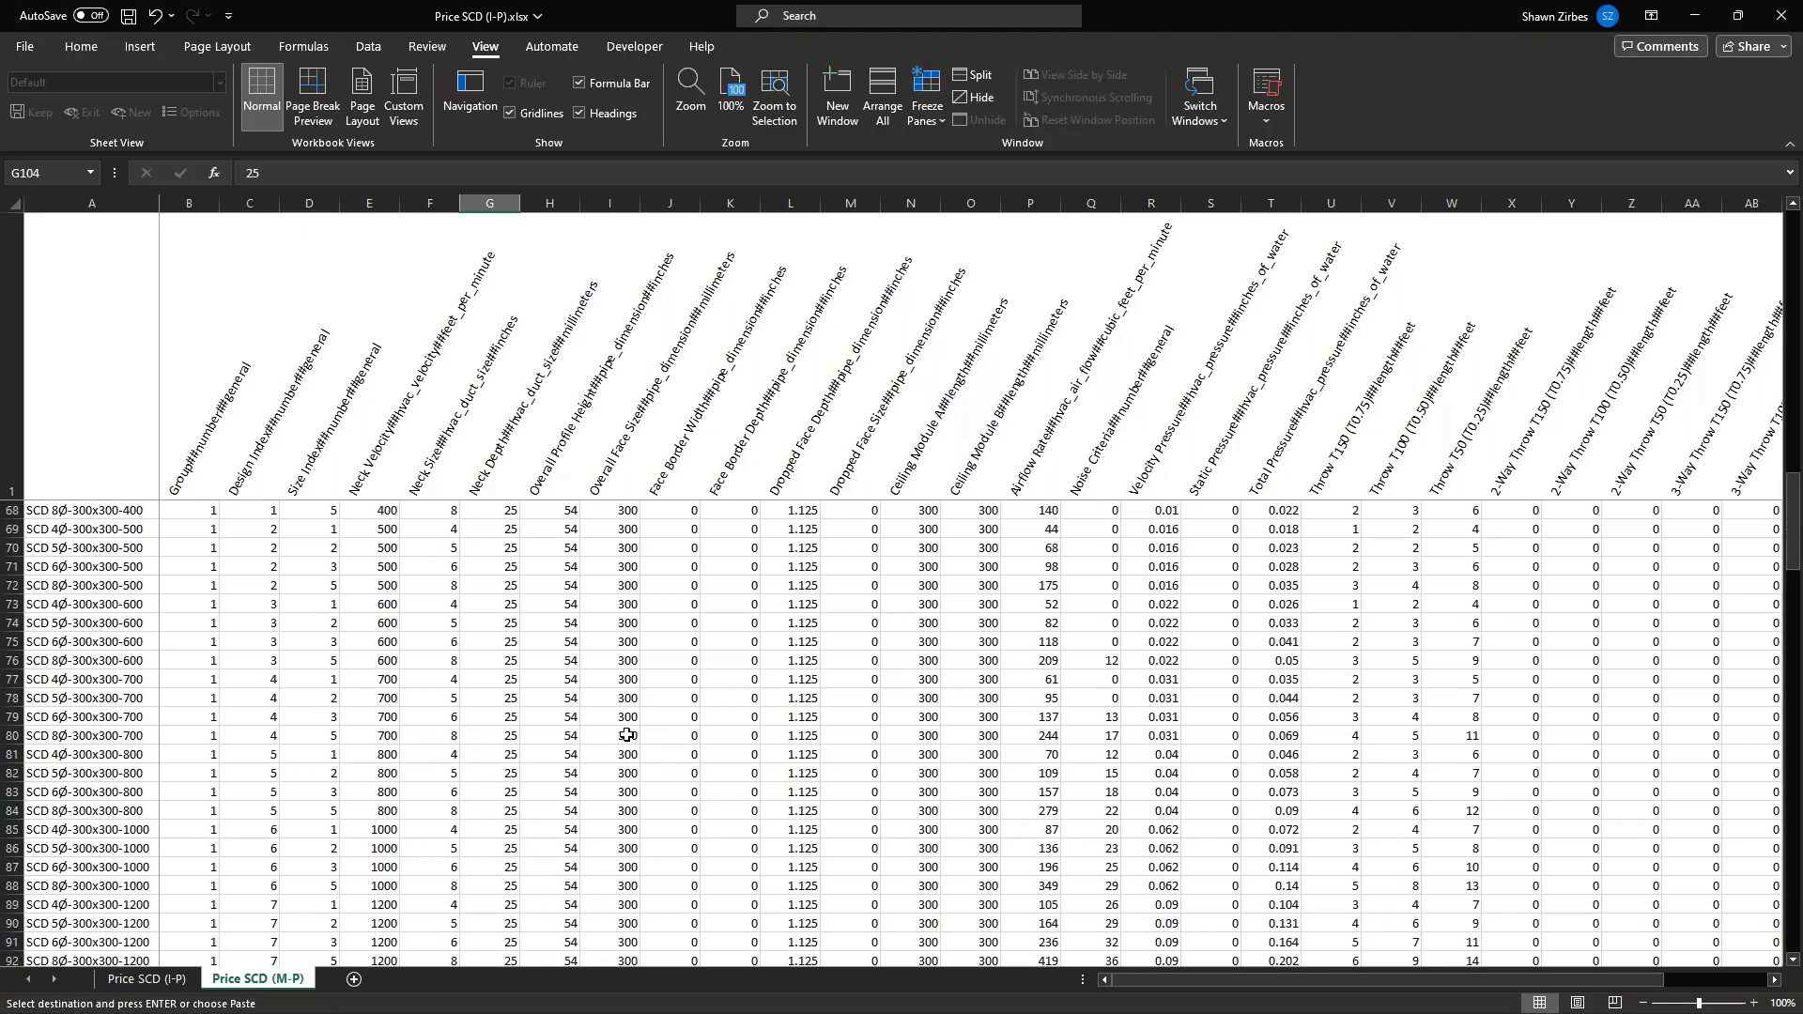
{"action": "scroll", "coordinate": [628, 736], "scroll_direction": "up", "scroll_amount": 4}
{"action": "left_click", "coordinate": [554, 623]}
{"action": "scroll", "coordinate": [569, 651], "scroll_direction": "down", "scroll_amount": 11}
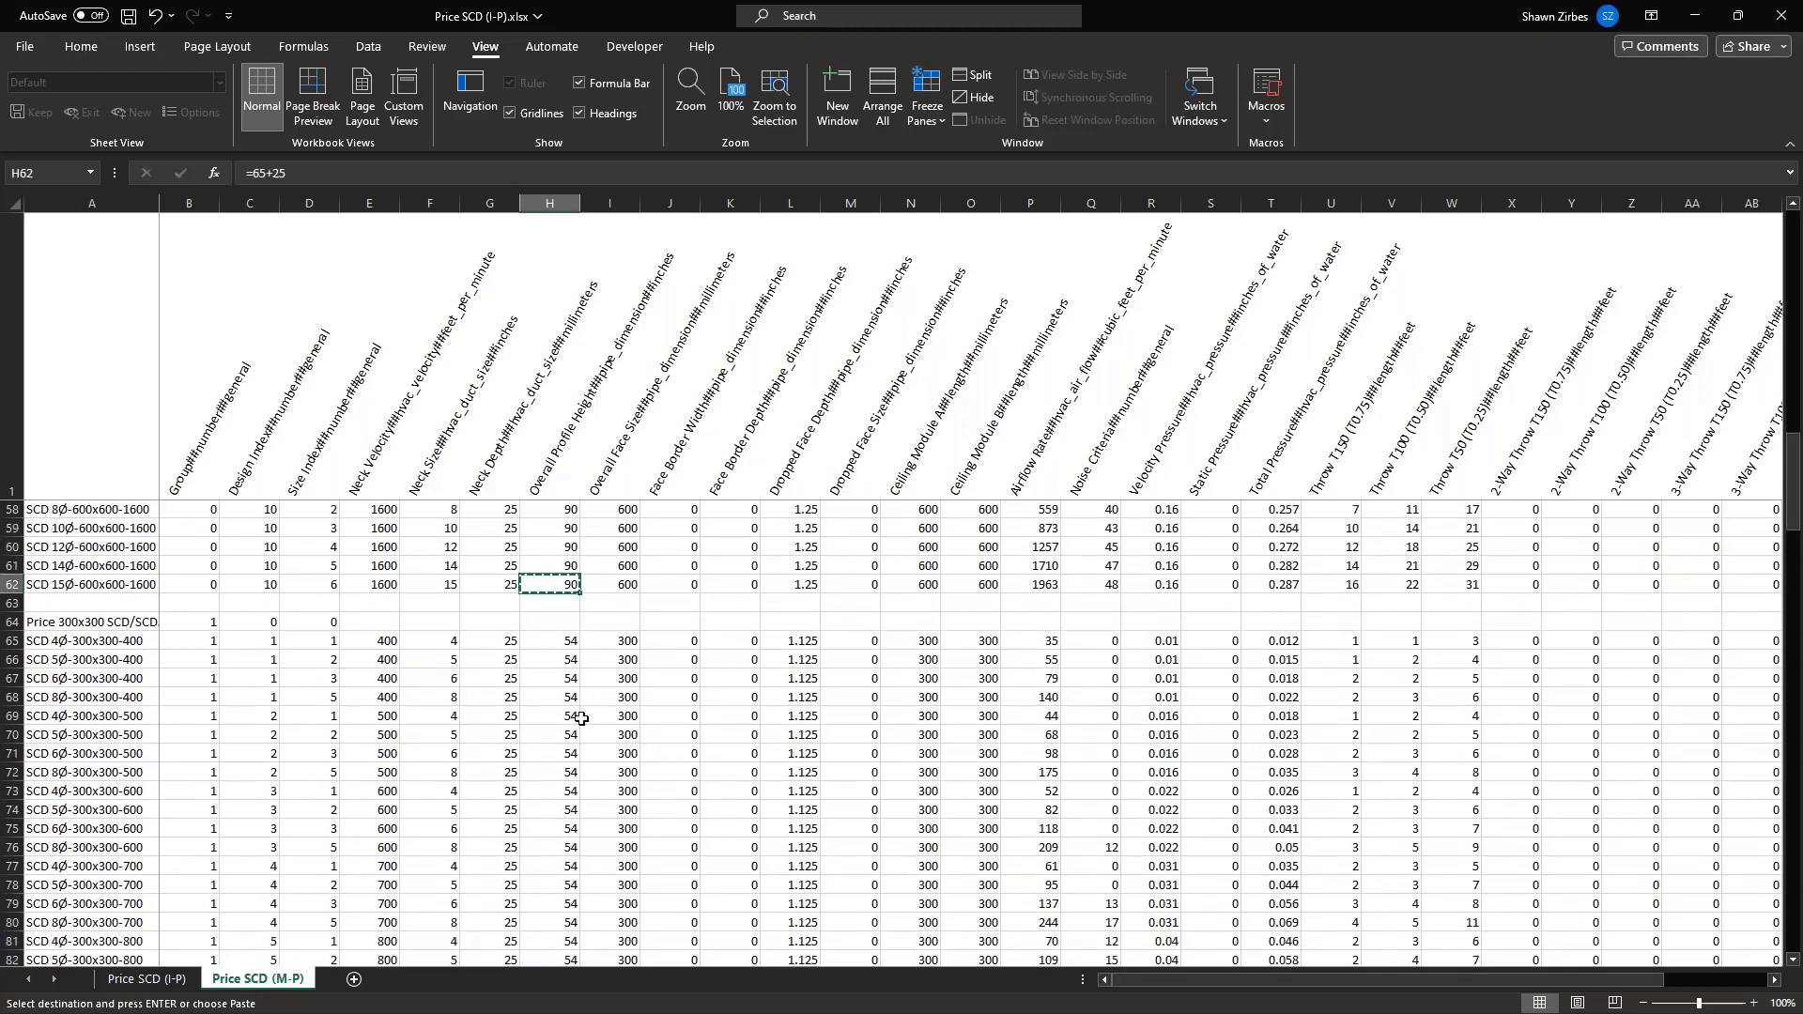
{"action": "left_click", "coordinate": [554, 792]}
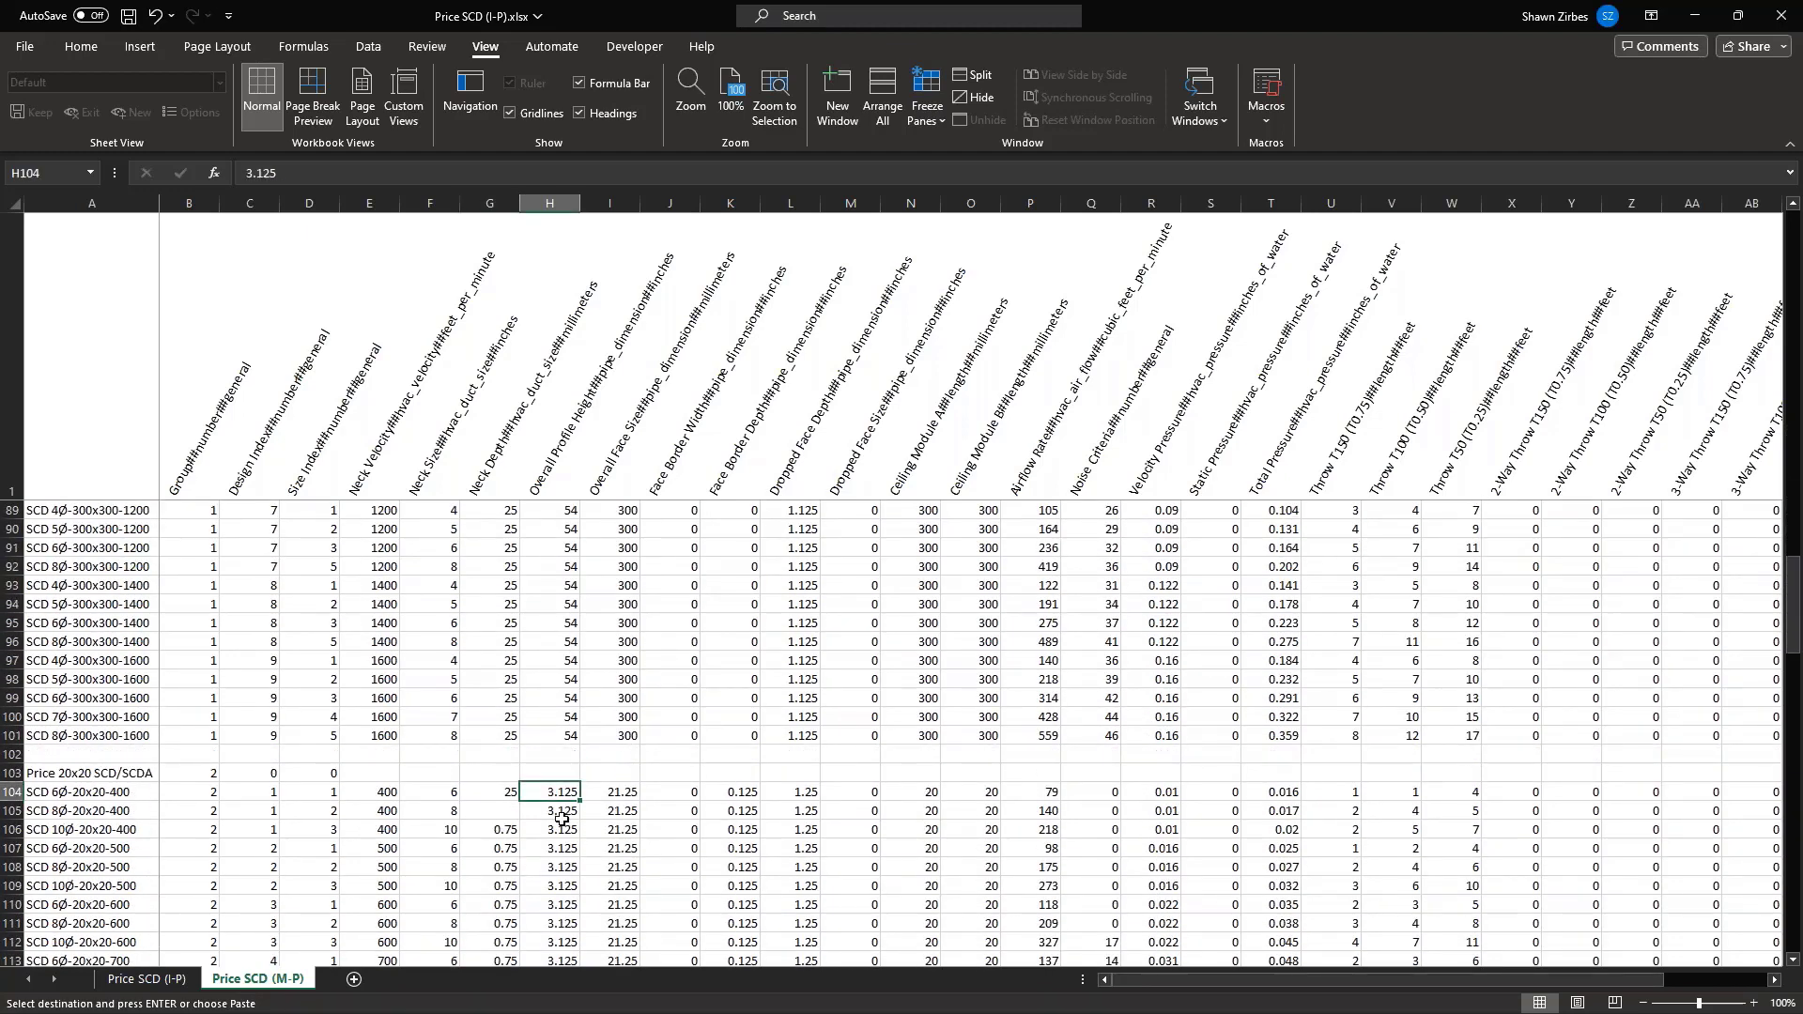
{"action": "key", "text": "ctrl+v"}
Set the overall face size in I104 and the ceiling modules in N104:O104 to 500
{"action": "left_click", "coordinate": [609, 791]}
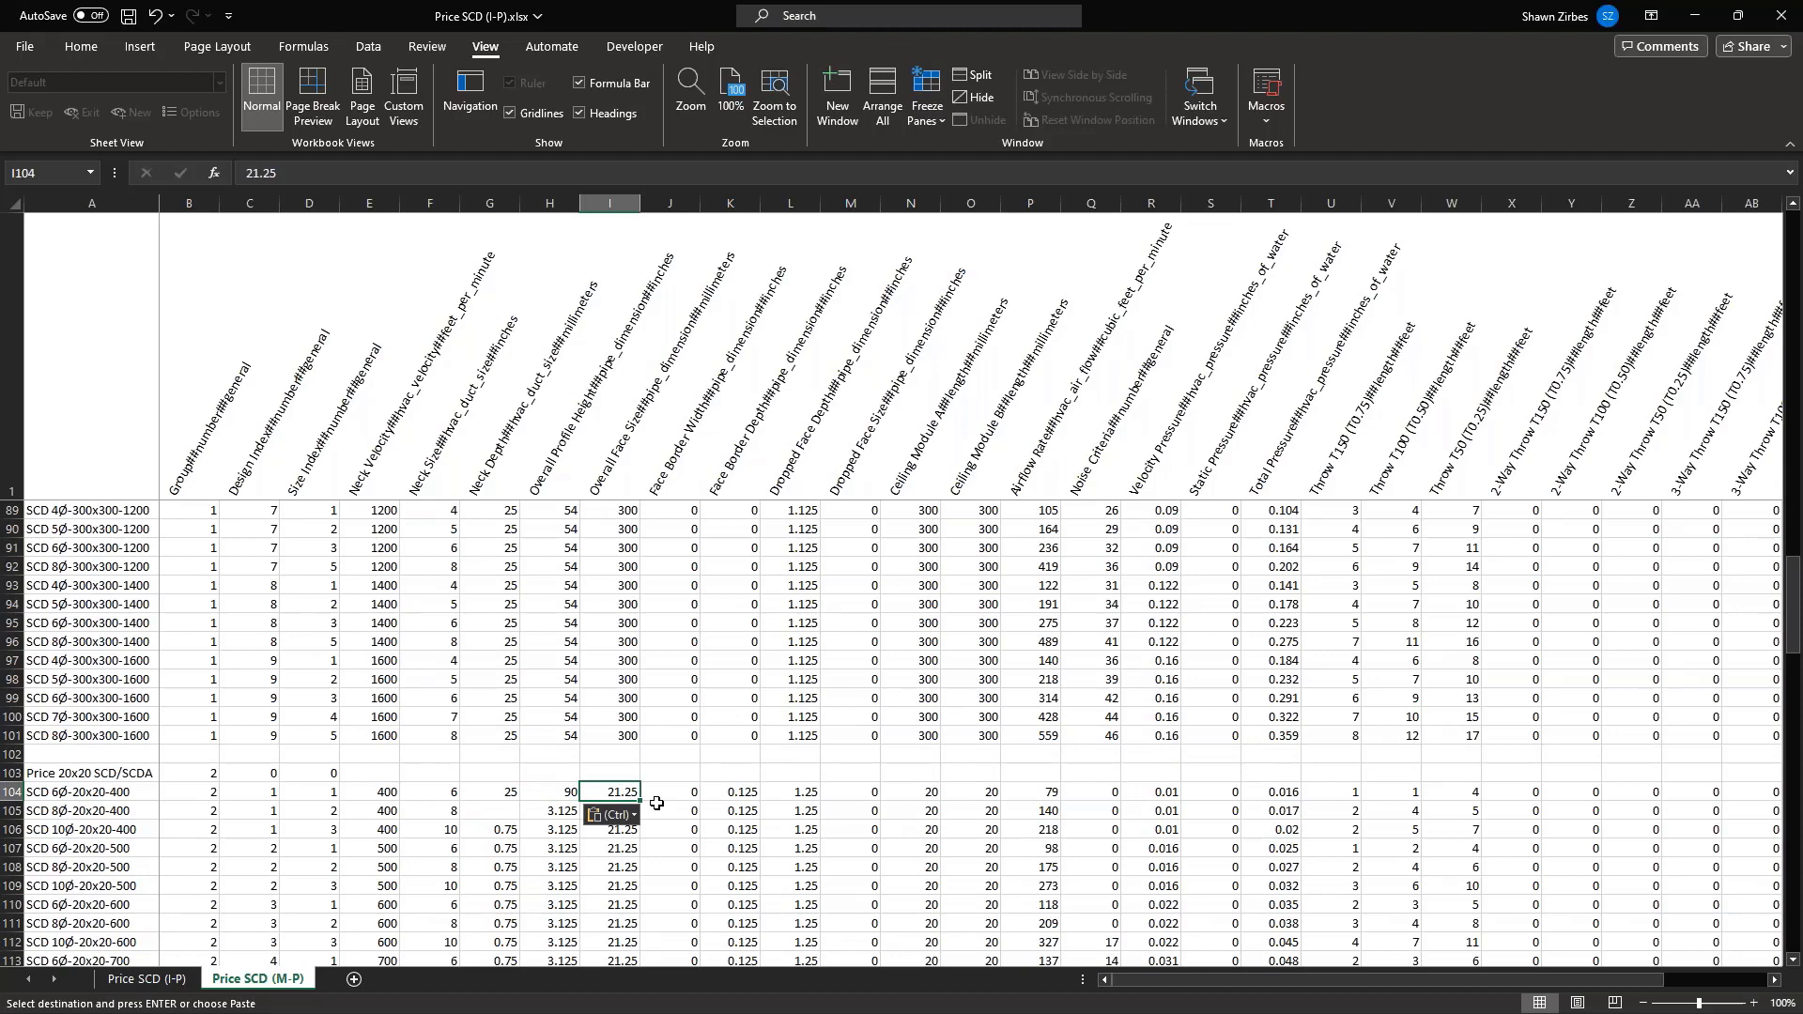
{"action": "type", "text": "500"}
{"action": "key", "text": "Return"}
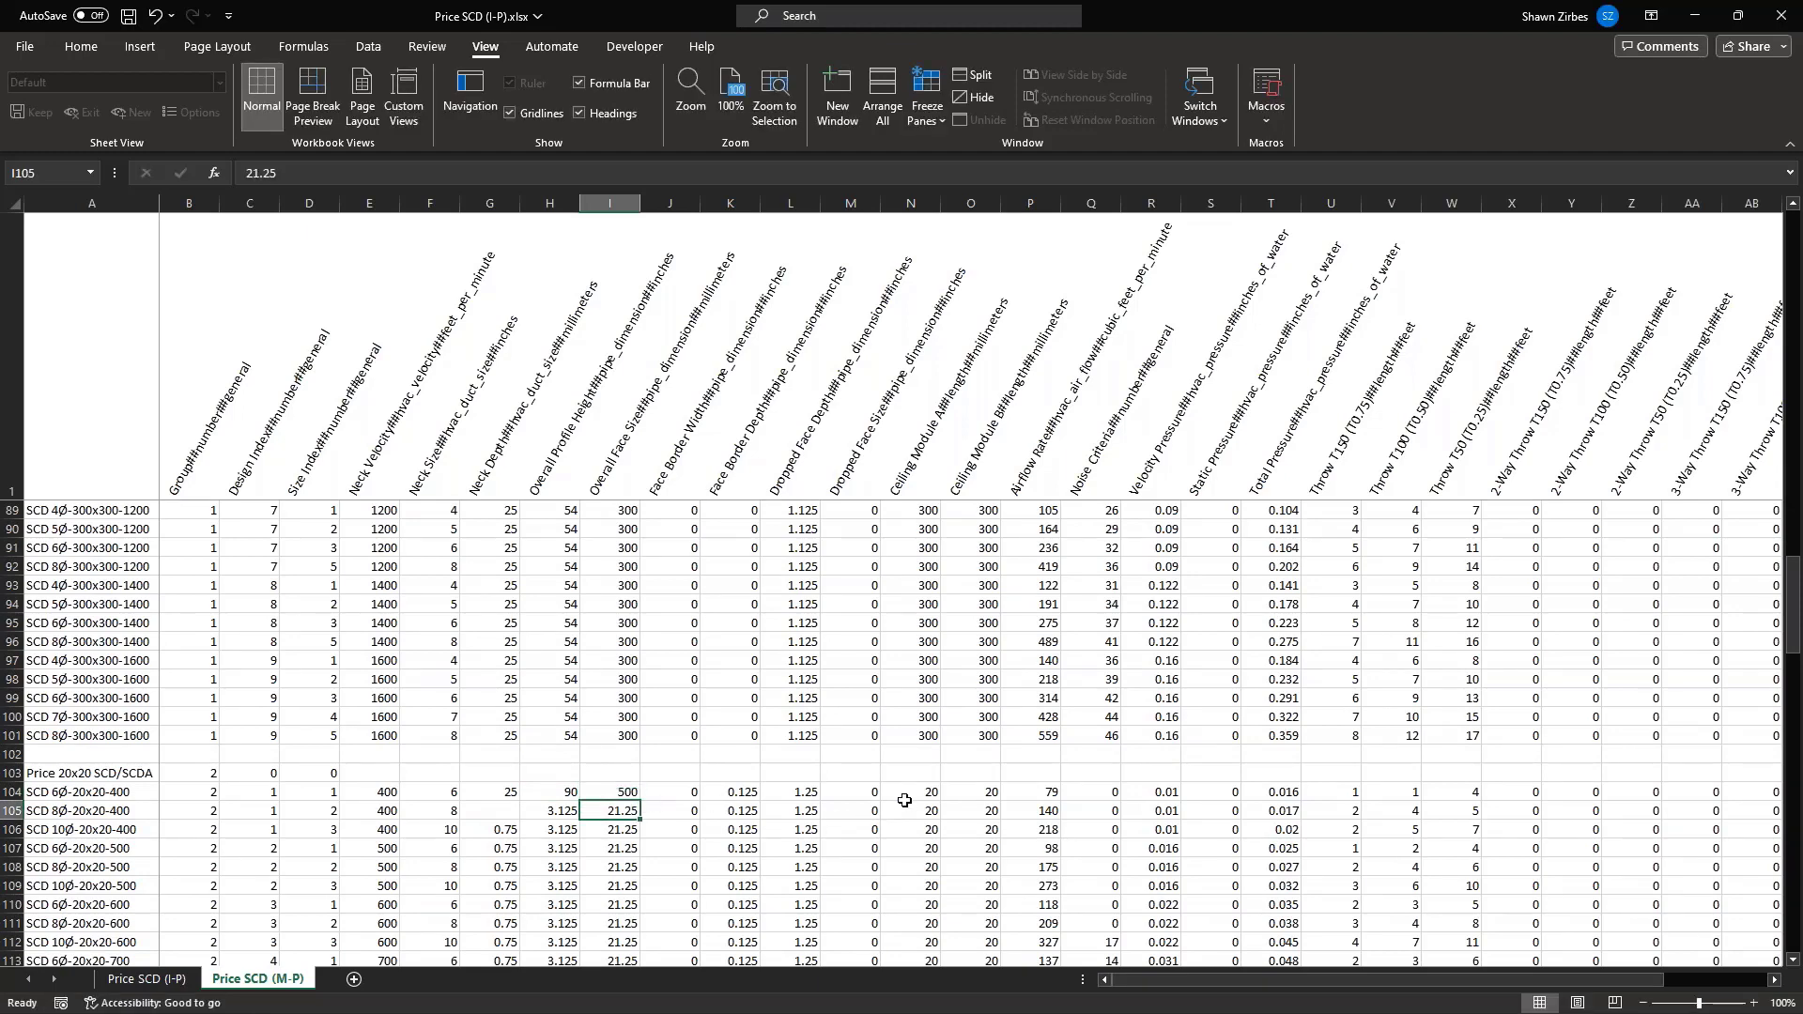
{"action": "left_click", "coordinate": [910, 794]}
{"action": "type", "text": "500"}
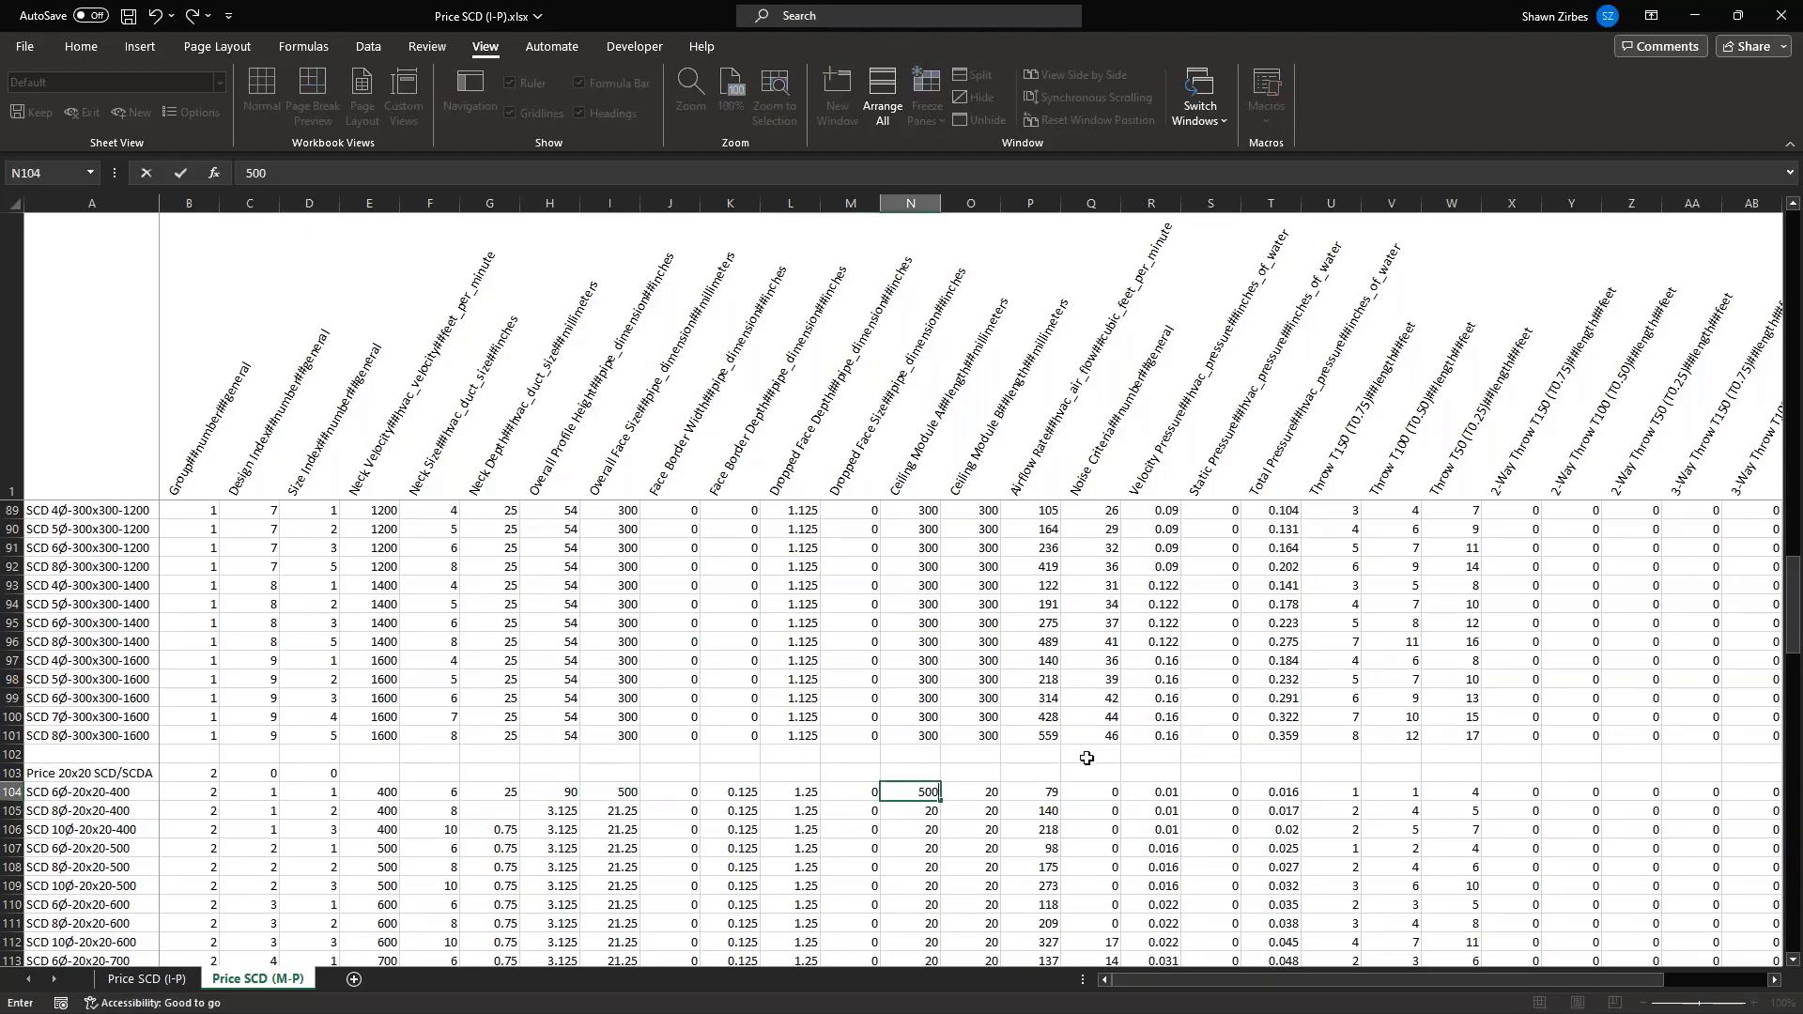
{"action": "left_click", "coordinate": [977, 794]}
{"action": "type", "text": "500"}
{"action": "key", "text": "Return"}
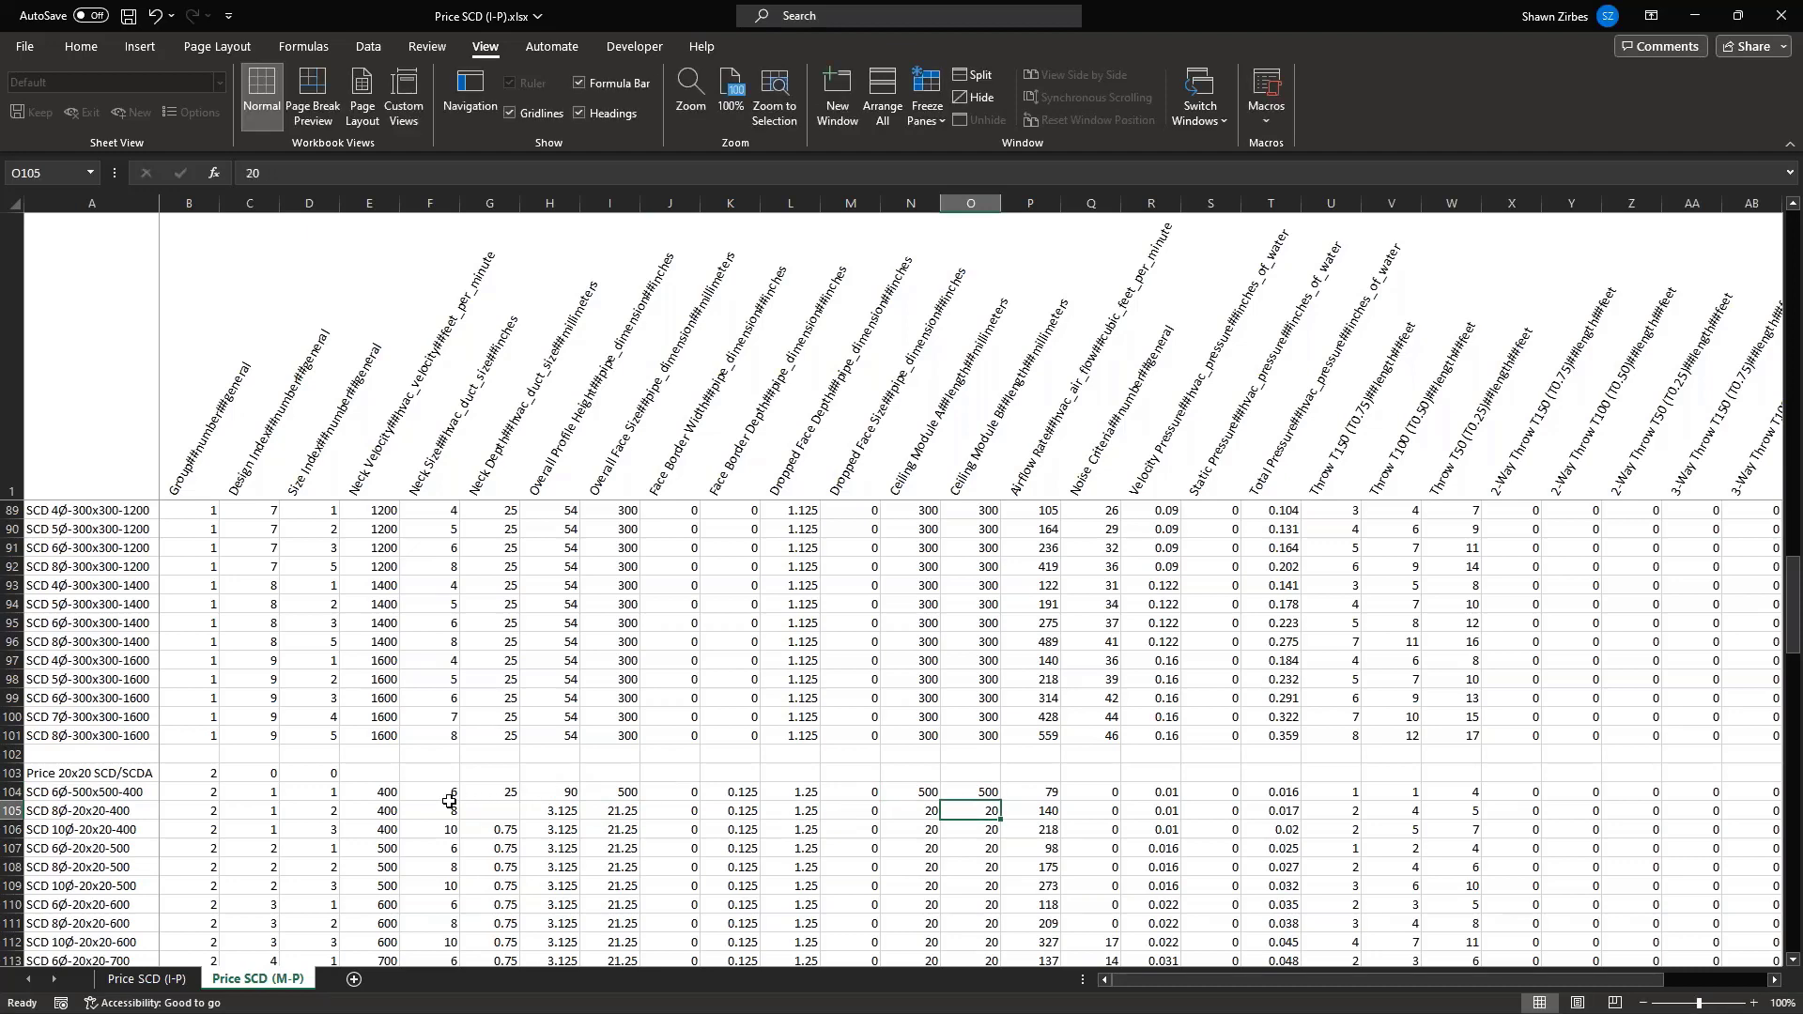
Extend the neck depth and profile height from G104:H104 down to row 106, and set G105 to 25
{"action": "left_click_drag", "start_coordinate": [491, 792], "coordinate": [575, 838]}
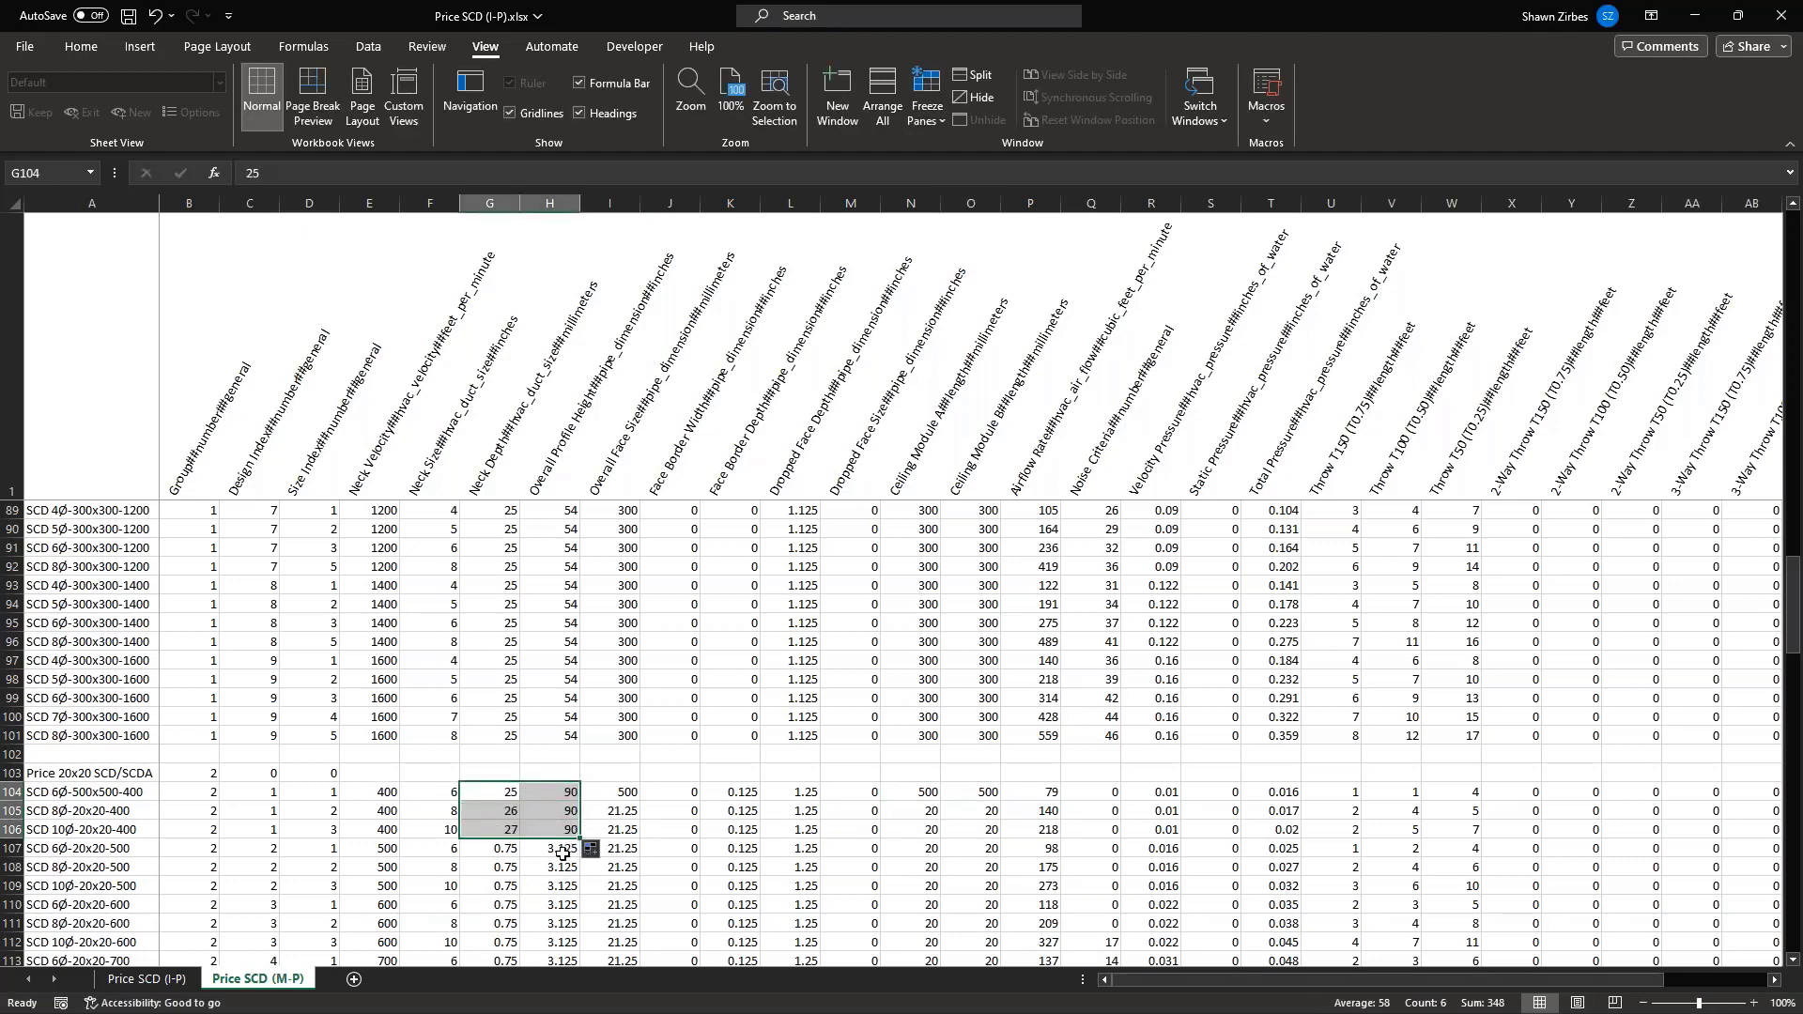
{"action": "left_click", "coordinate": [510, 811]}
{"action": "type", "text": "25"}
{"action": "key", "text": "Return"}
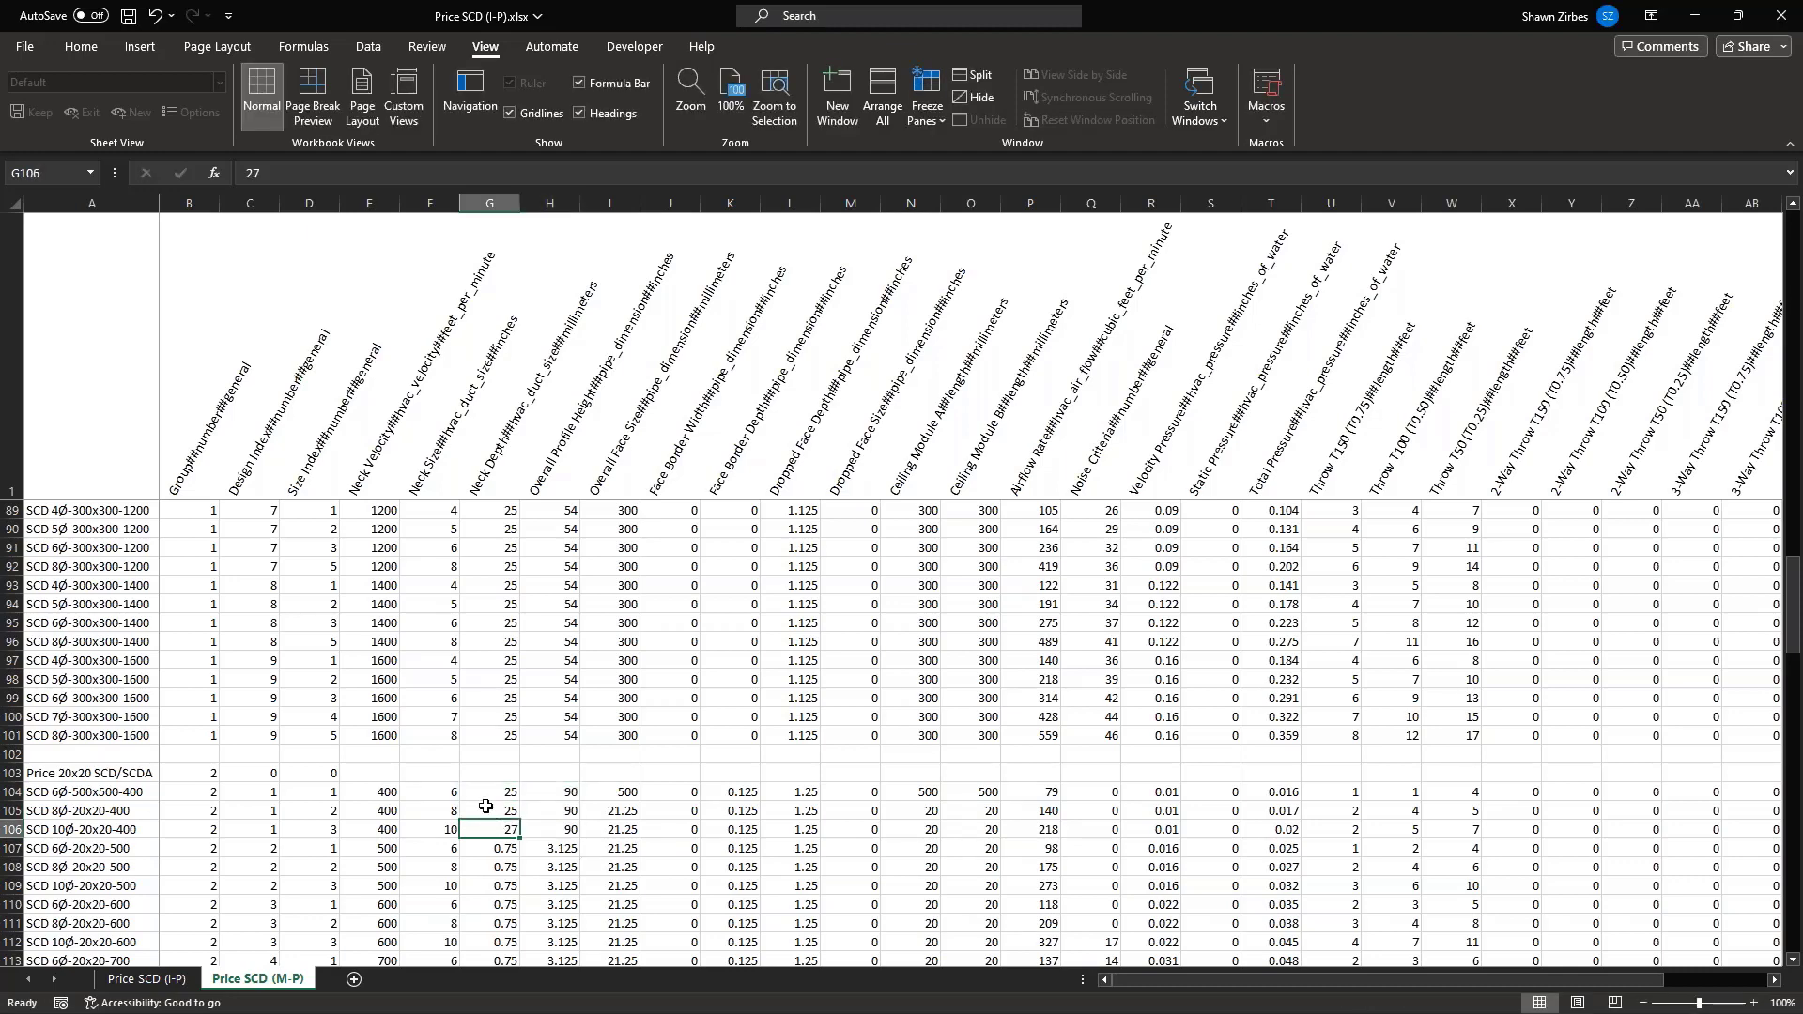
Extend the face size of 500 into I105 and fill G104:I105 down the 20x20 section
{"action": "left_click_drag", "start_coordinate": [478, 789], "coordinate": [554, 809]}
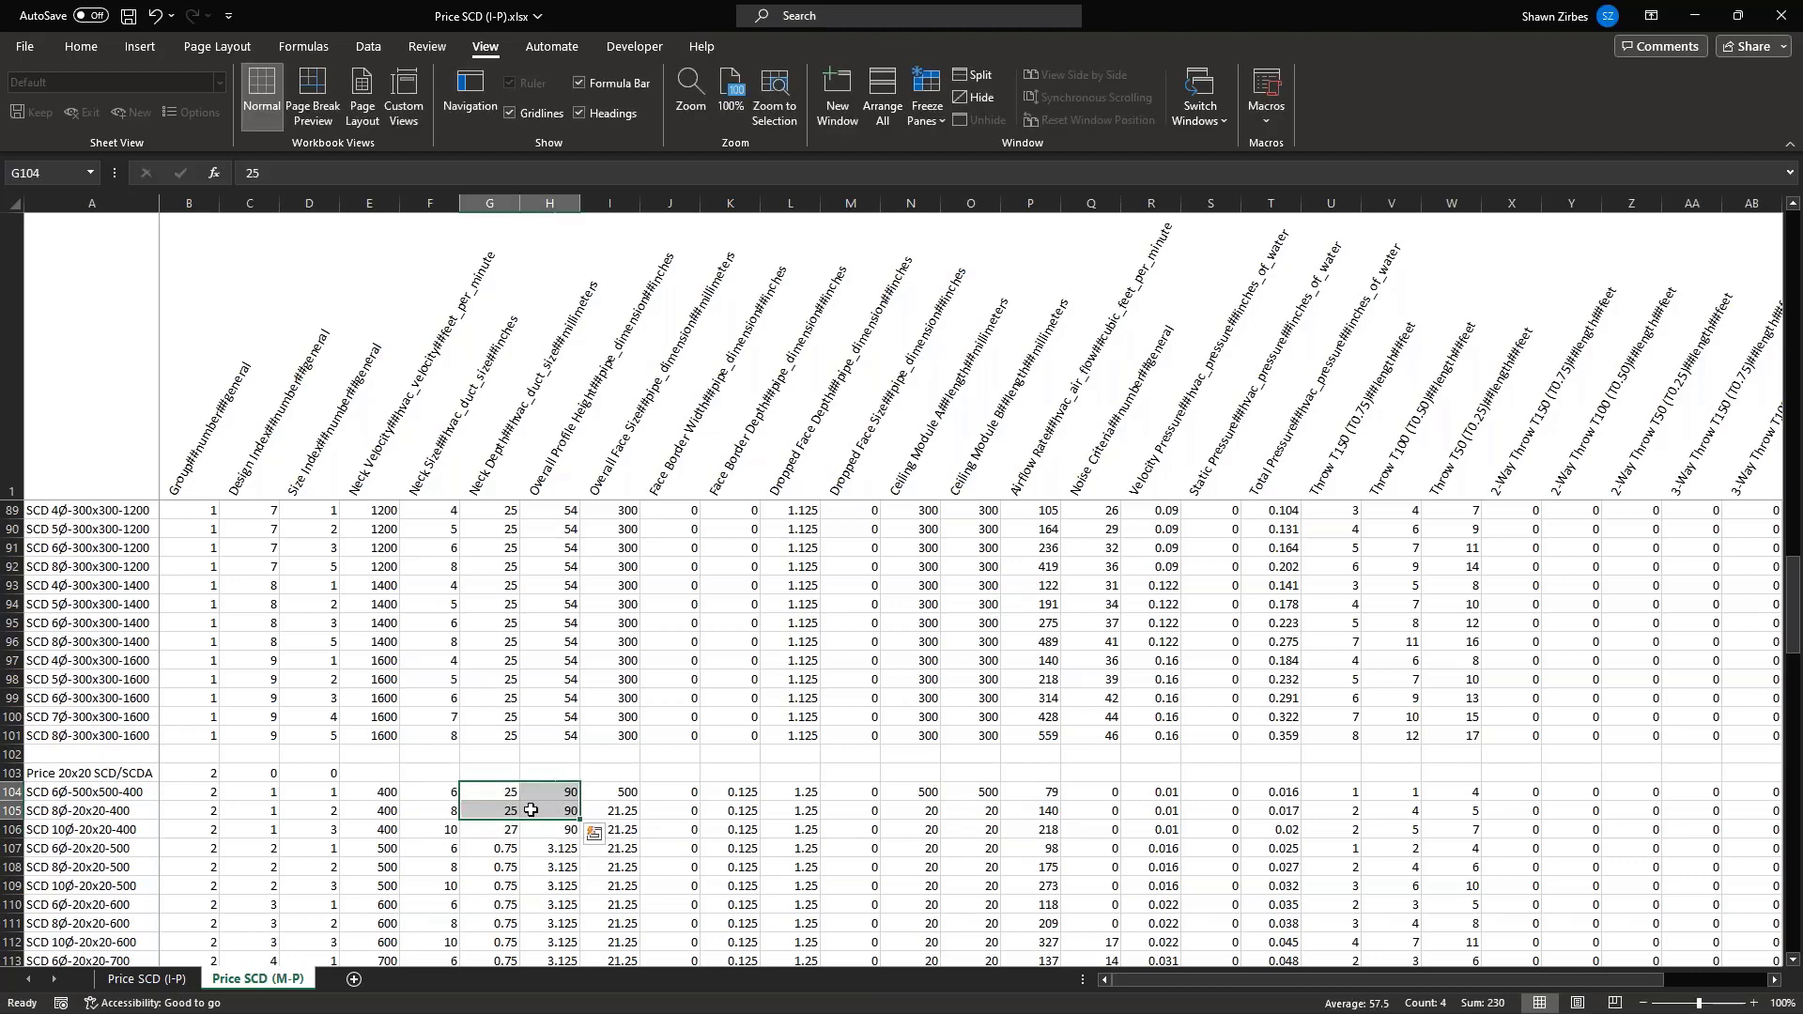
{"action": "left_click", "coordinate": [611, 794]}
{"action": "left_click_drag", "start_coordinate": [639, 801], "coordinate": [638, 815]}
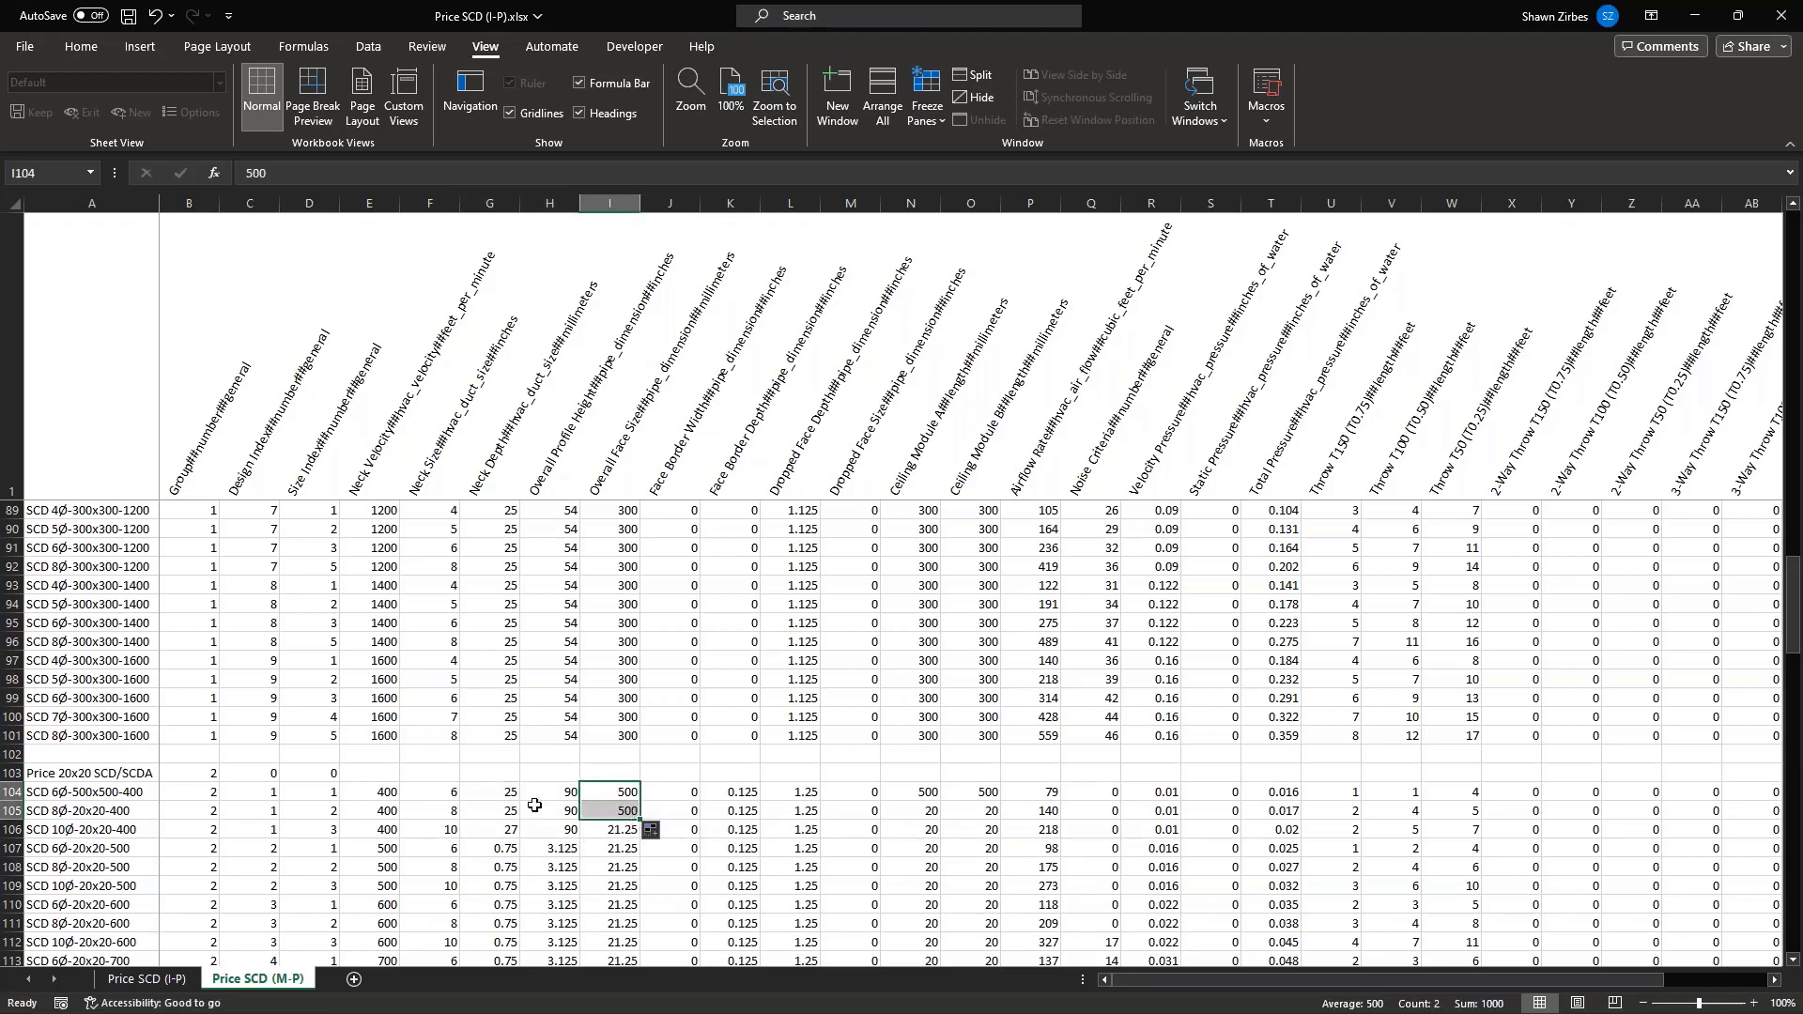
{"action": "left_click_drag", "start_coordinate": [503, 795], "coordinate": [622, 811]}
{"action": "double_click", "coordinate": [640, 820]}
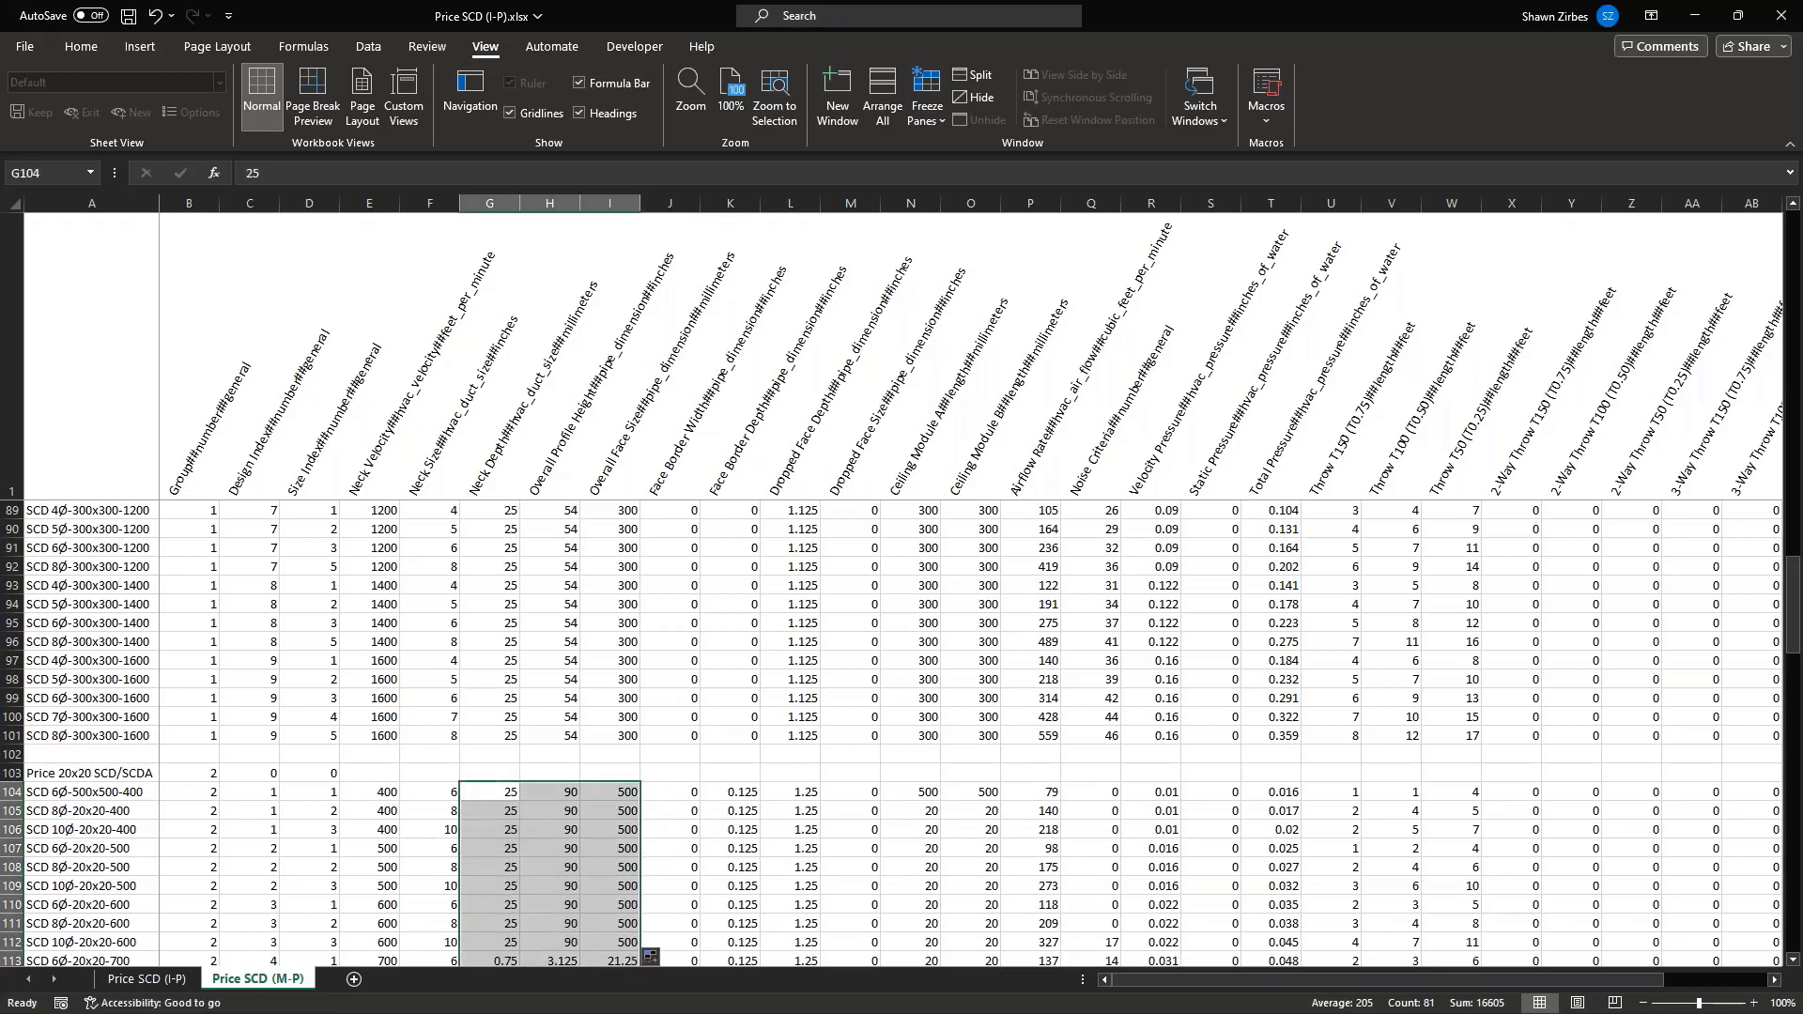
Clear the stray neck depth values in G131:G132 above the 16x16 section
{"action": "scroll", "coordinate": [628, 817], "scroll_direction": "down", "scroll_amount": 10}
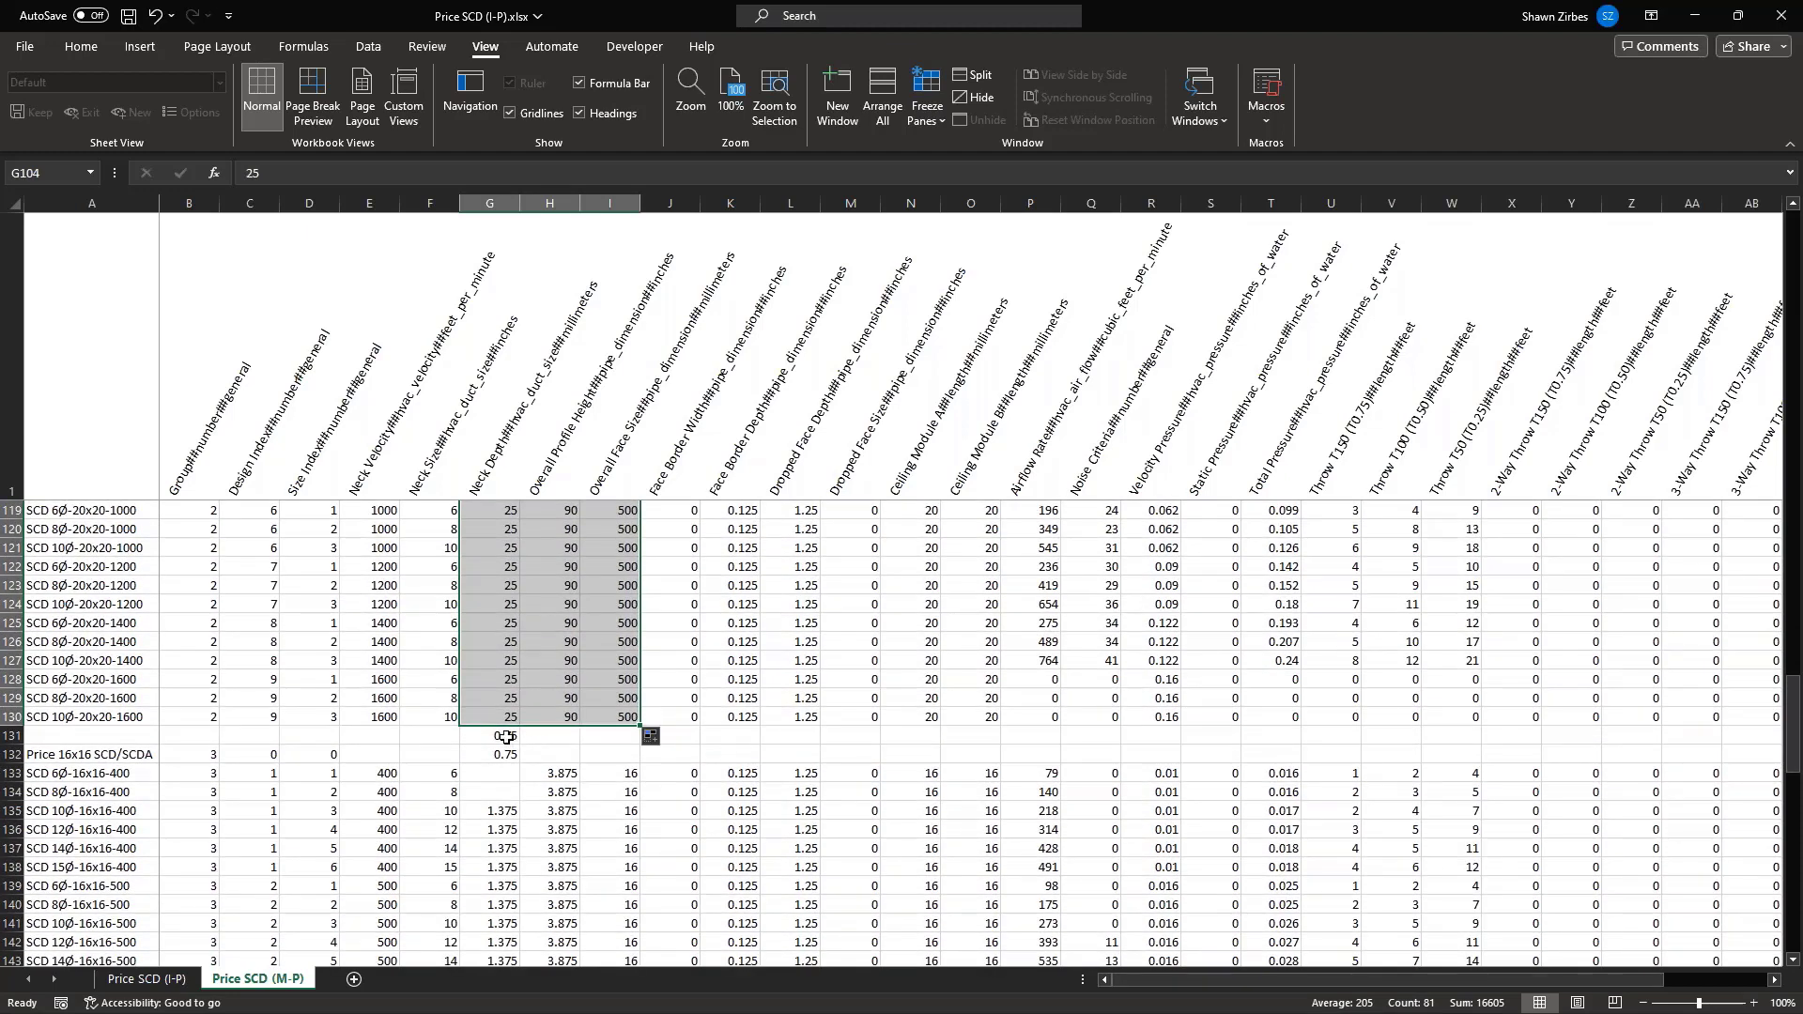
{"action": "left_click_drag", "start_coordinate": [506, 737], "coordinate": [507, 756]}
{"action": "key", "text": "Delete"}
Extend the neck depth of 1.375 from G135 up into the empty cells G133:G134
{"action": "left_click", "coordinate": [507, 773]}
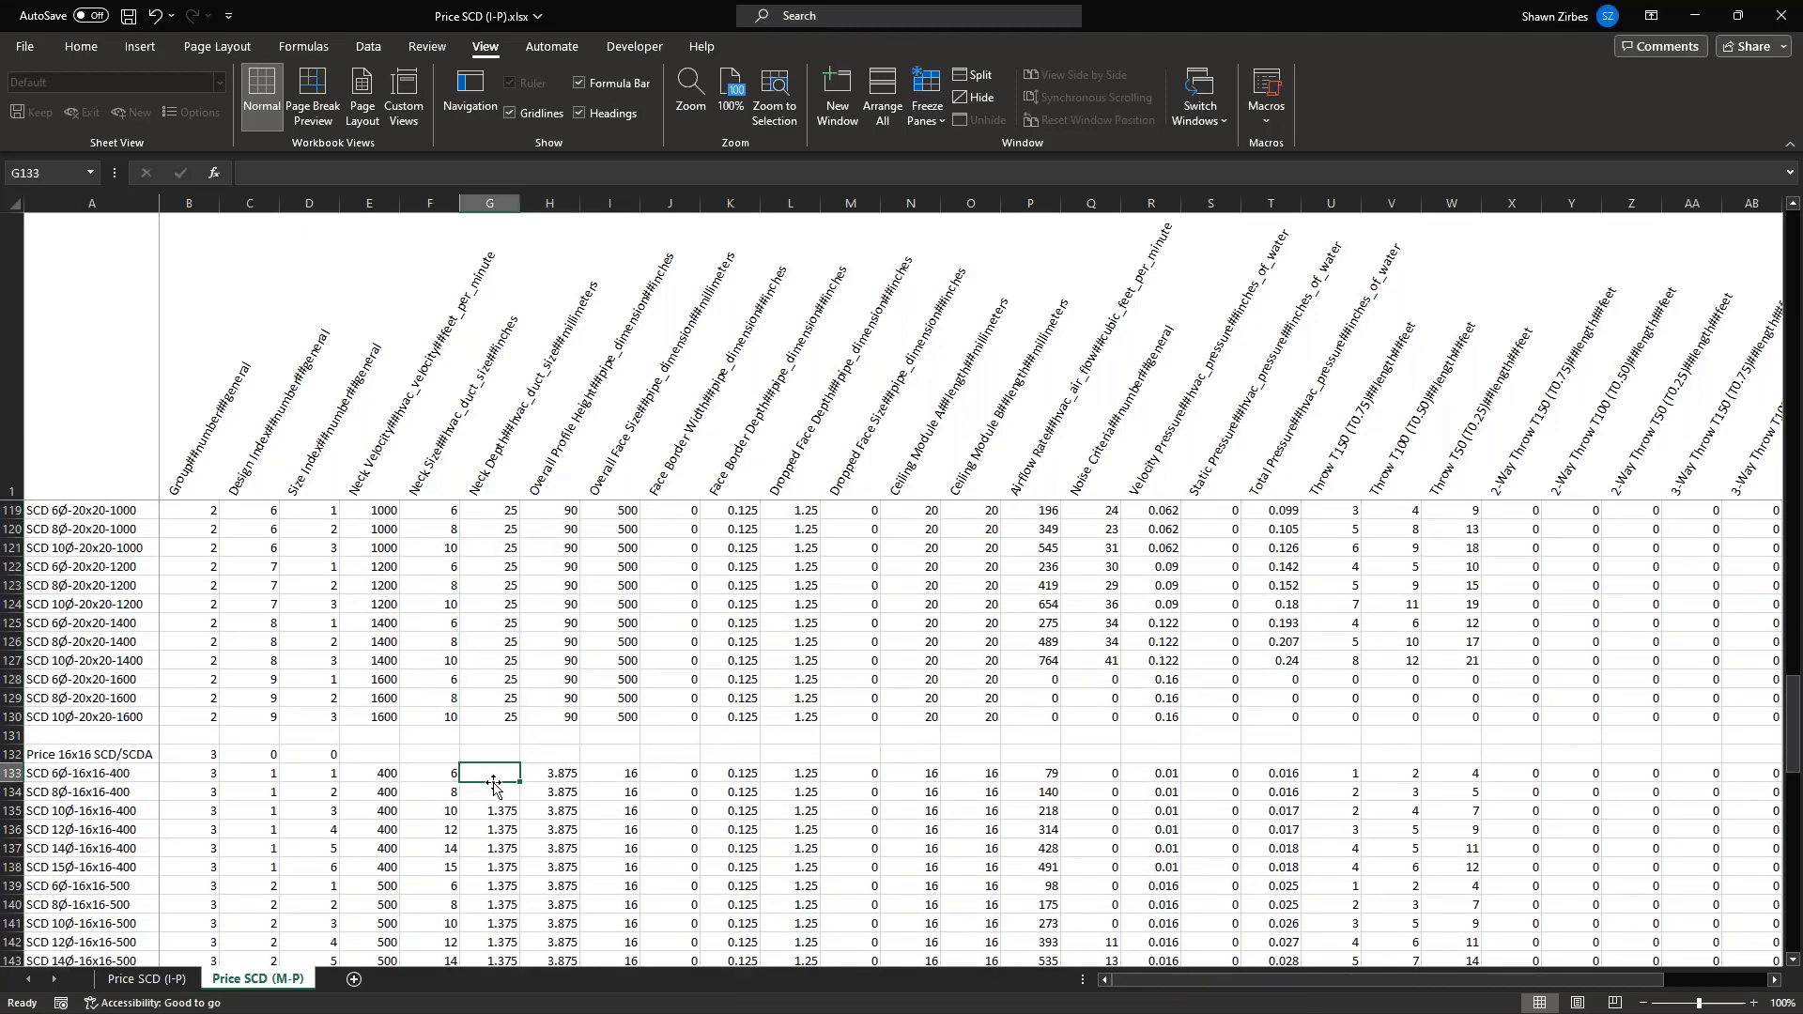
{"action": "left_click", "coordinate": [498, 811]}
{"action": "left_click_drag", "start_coordinate": [519, 820], "coordinate": [512, 773]}
Extend the ceiling modules of 500 from N104:O104 into row 105 and fill them down the rest of that section
{"action": "scroll", "coordinate": [545, 792], "scroll_direction": "up", "scroll_amount": 7}
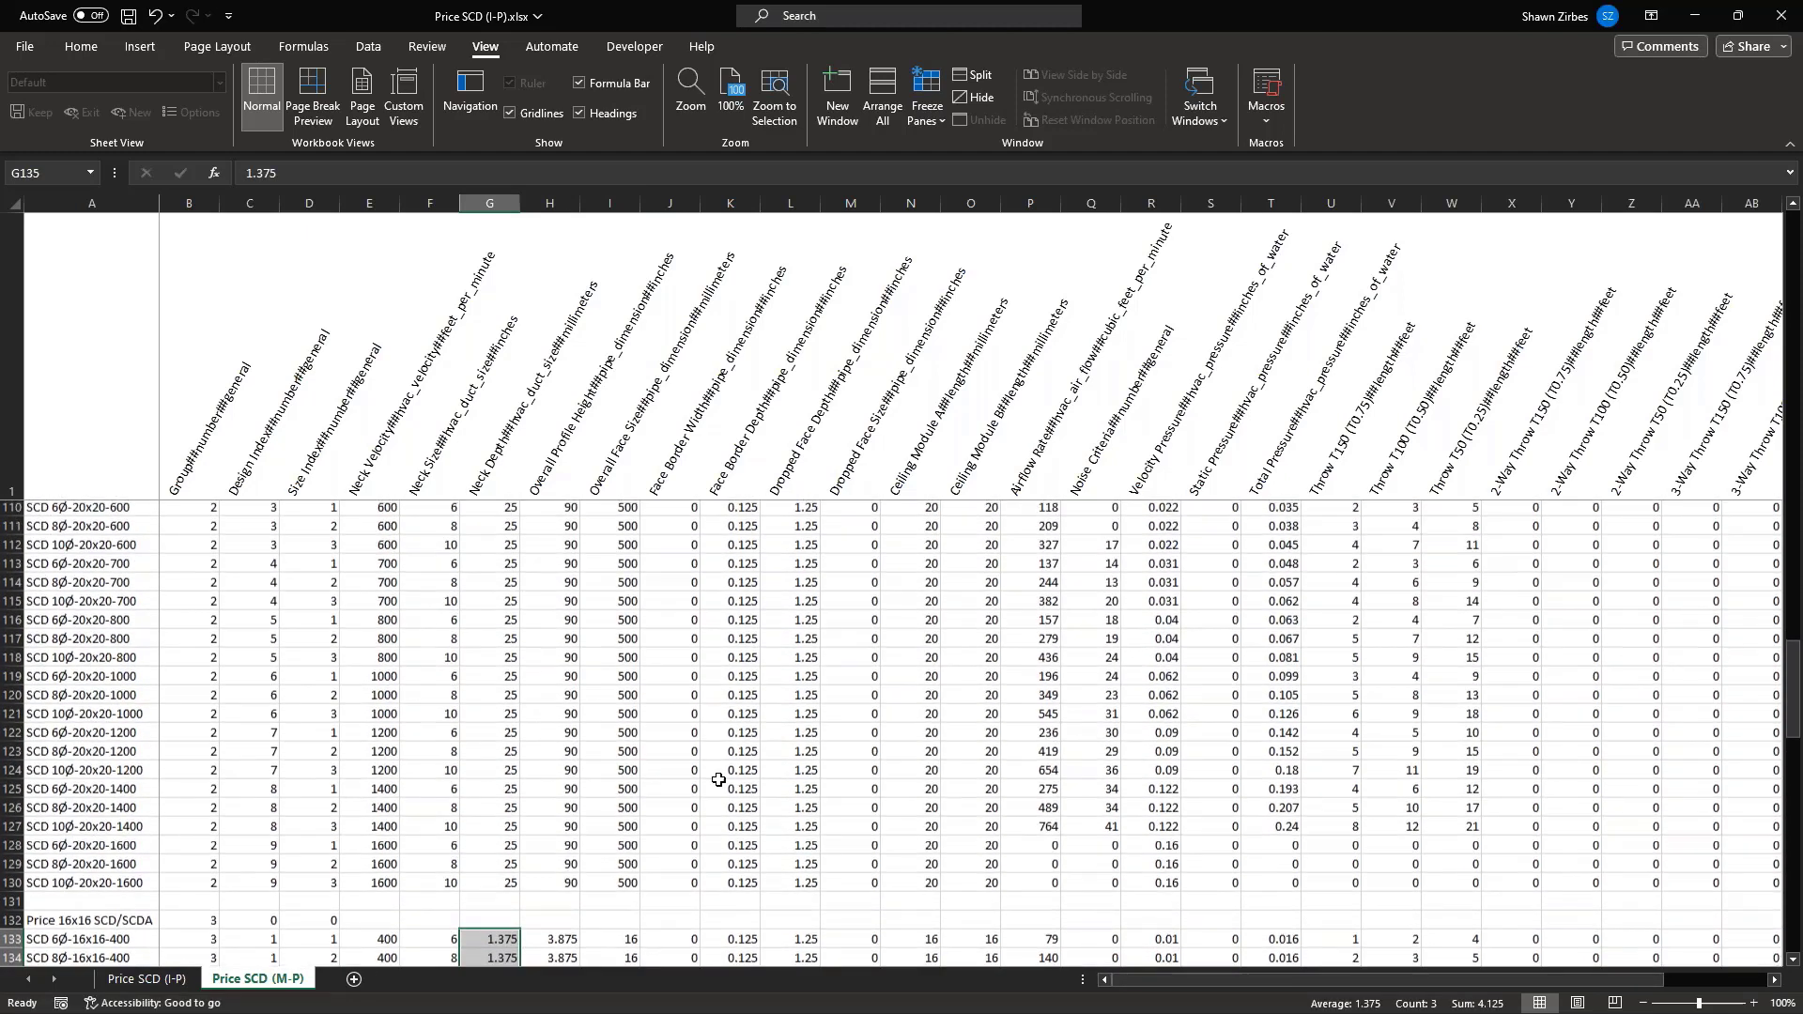
{"action": "left_click_drag", "start_coordinate": [918, 622], "coordinate": [993, 665]}
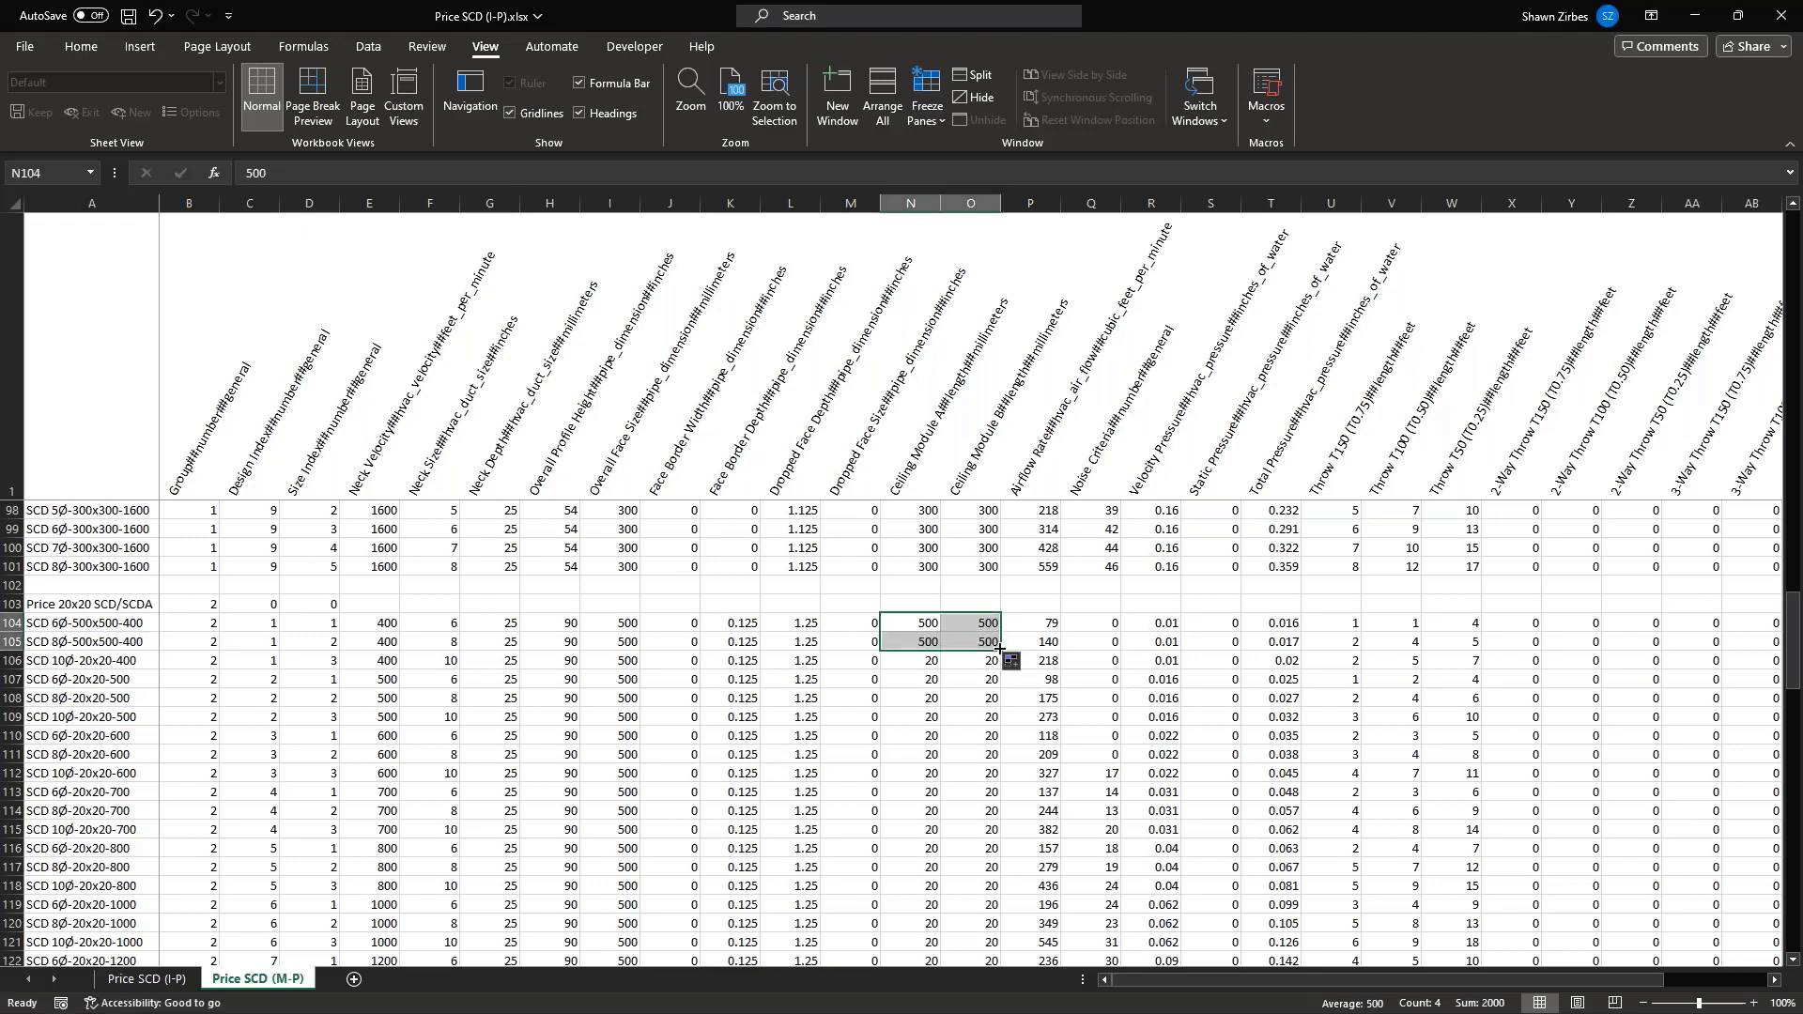
{"action": "double_click", "coordinate": [1001, 650]}
{"action": "scroll", "coordinate": [928, 724], "scroll_direction": "down", "scroll_amount": 1}
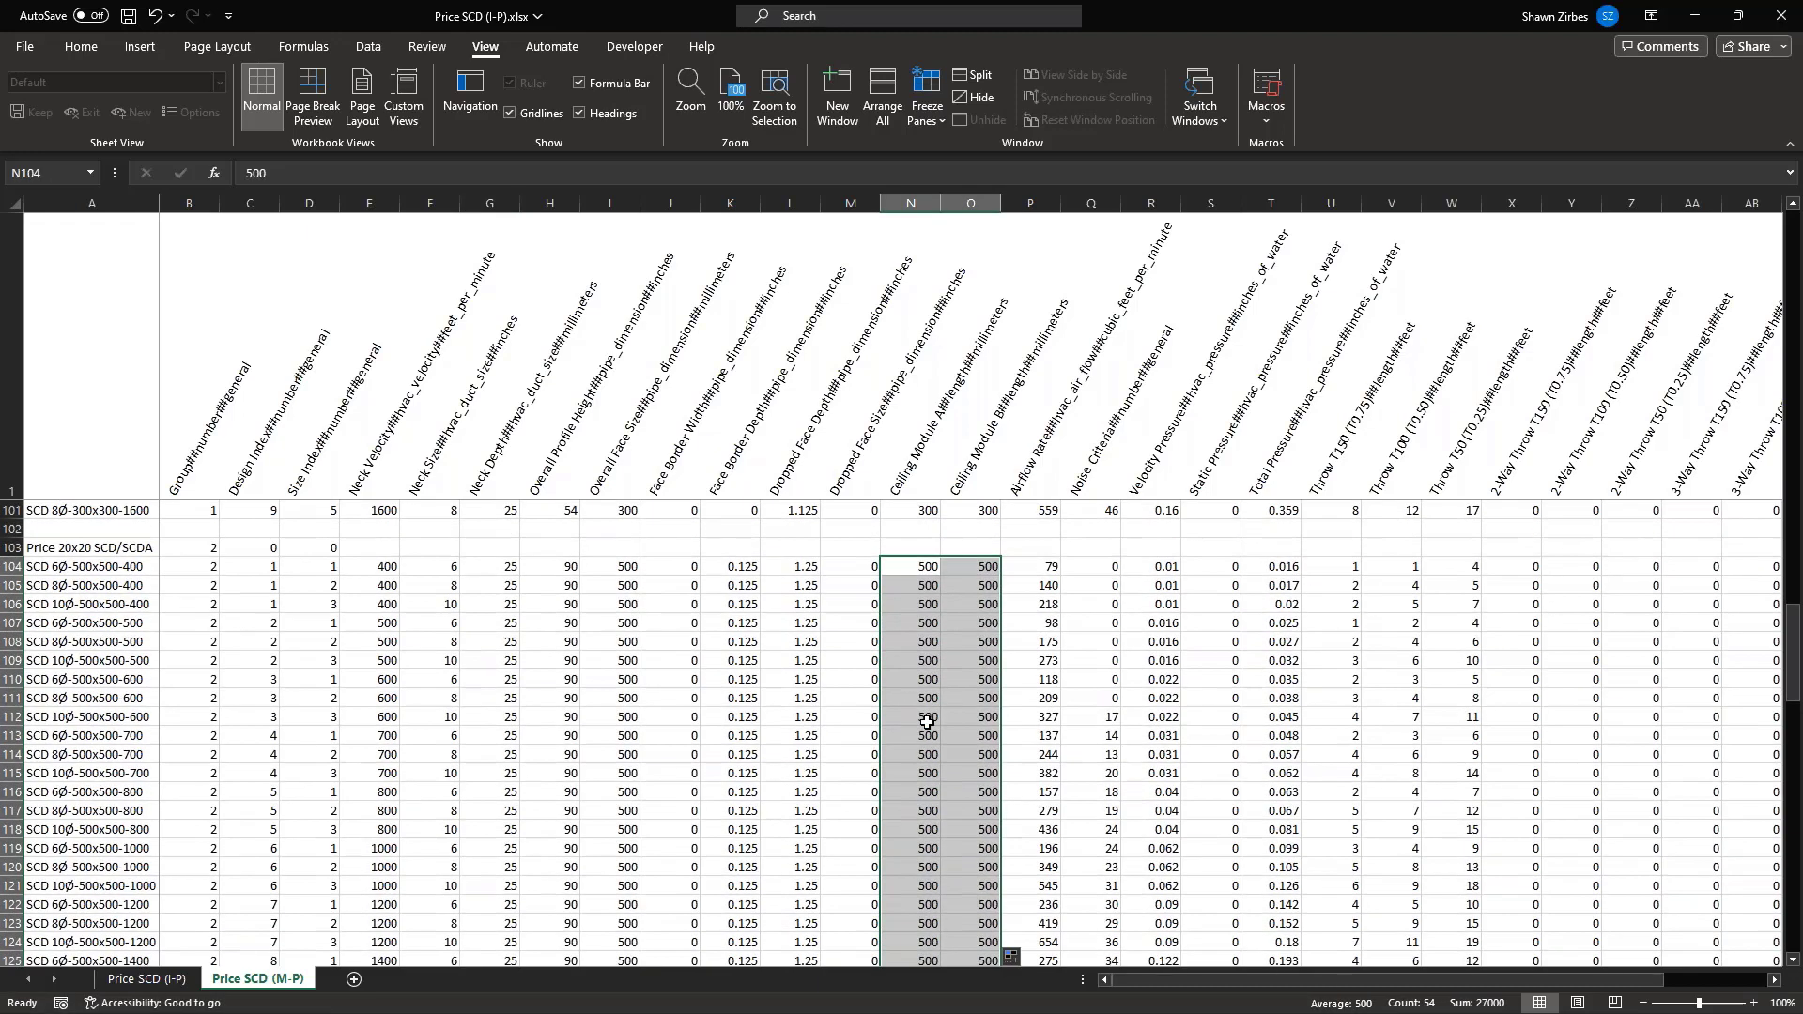
{"action": "scroll", "coordinate": [928, 722], "scroll_direction": "down", "scroll_amount": 5}
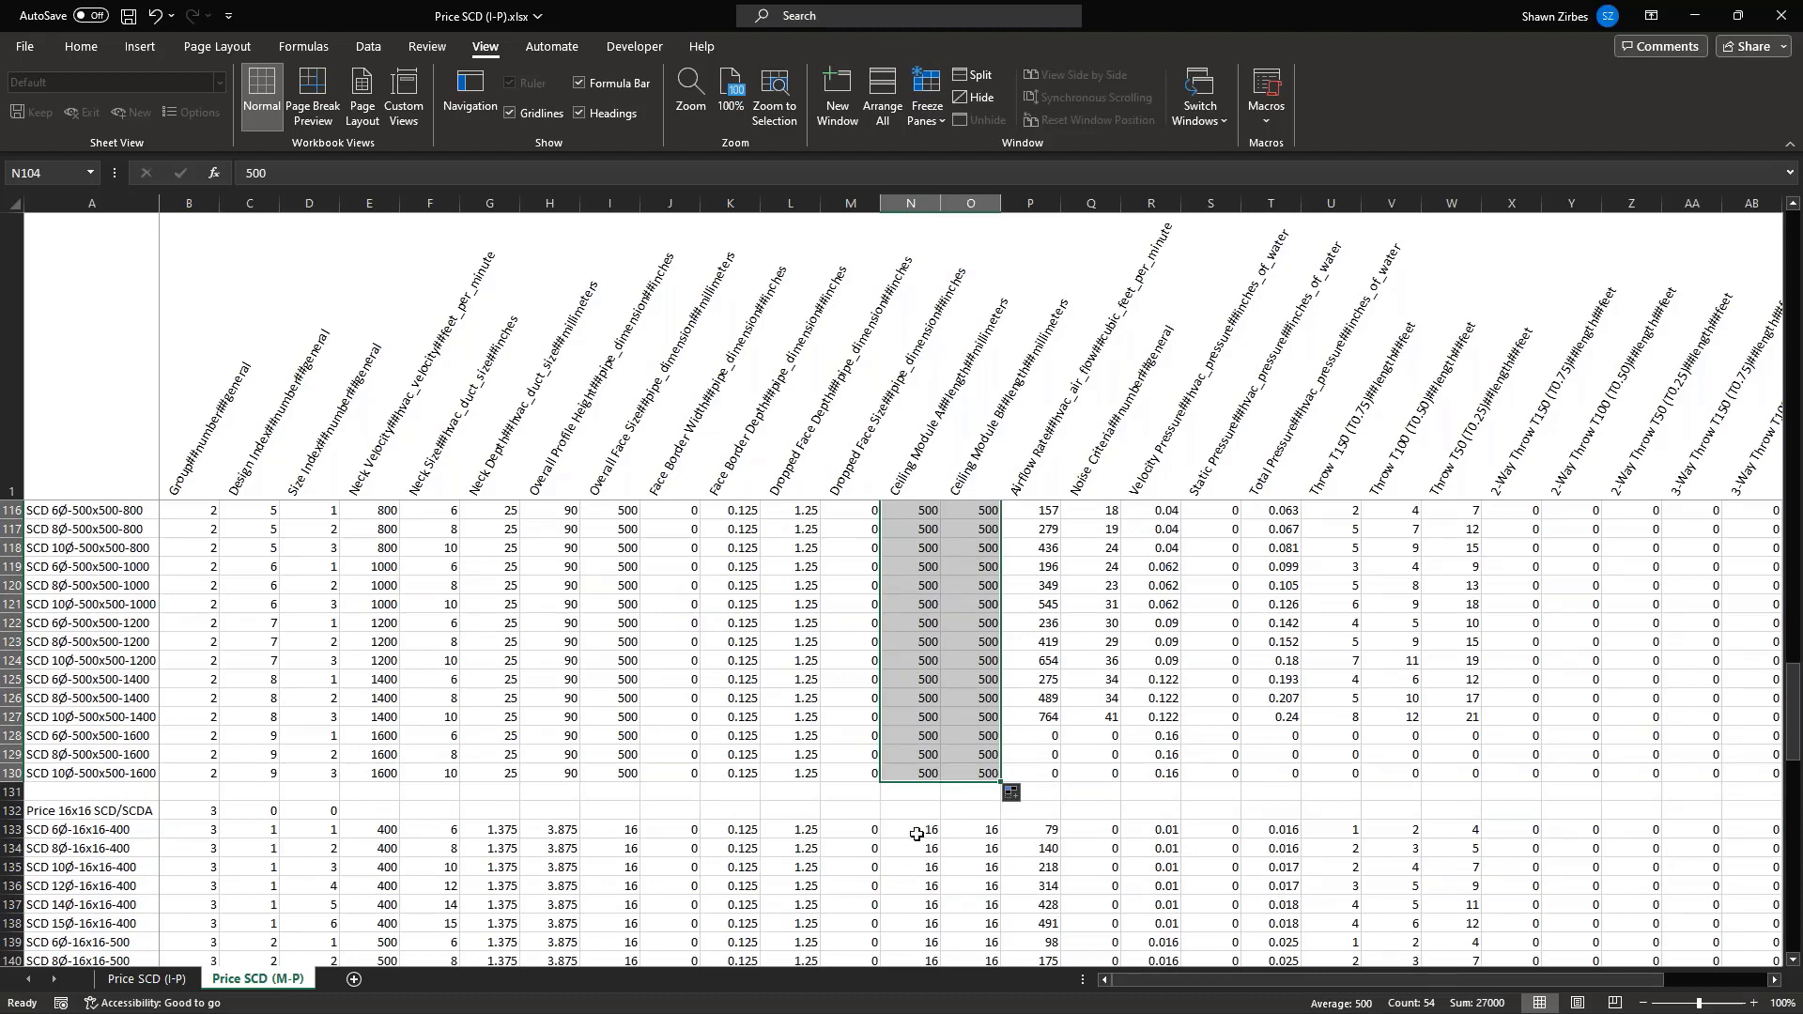
Set the ceiling modules in N133:O133 and the overall face size in I133 to 400
{"action": "left_click", "coordinate": [917, 834]}
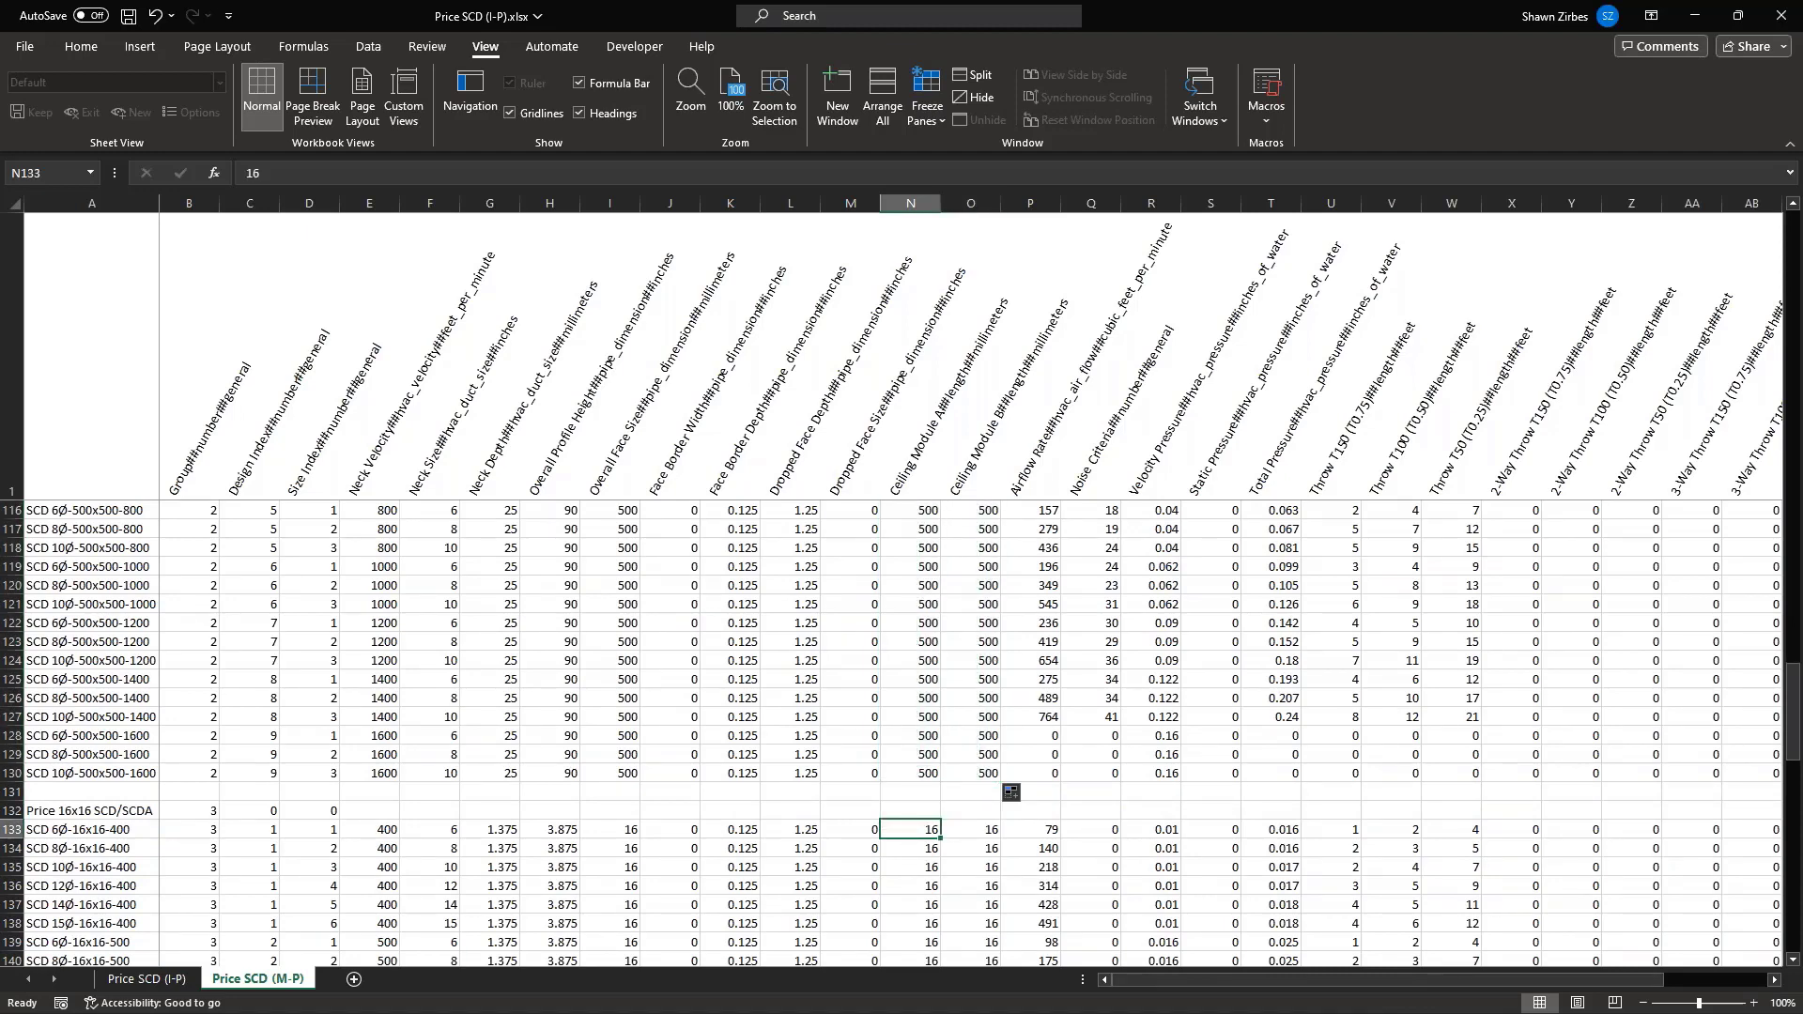
{"action": "type", "text": "400"}
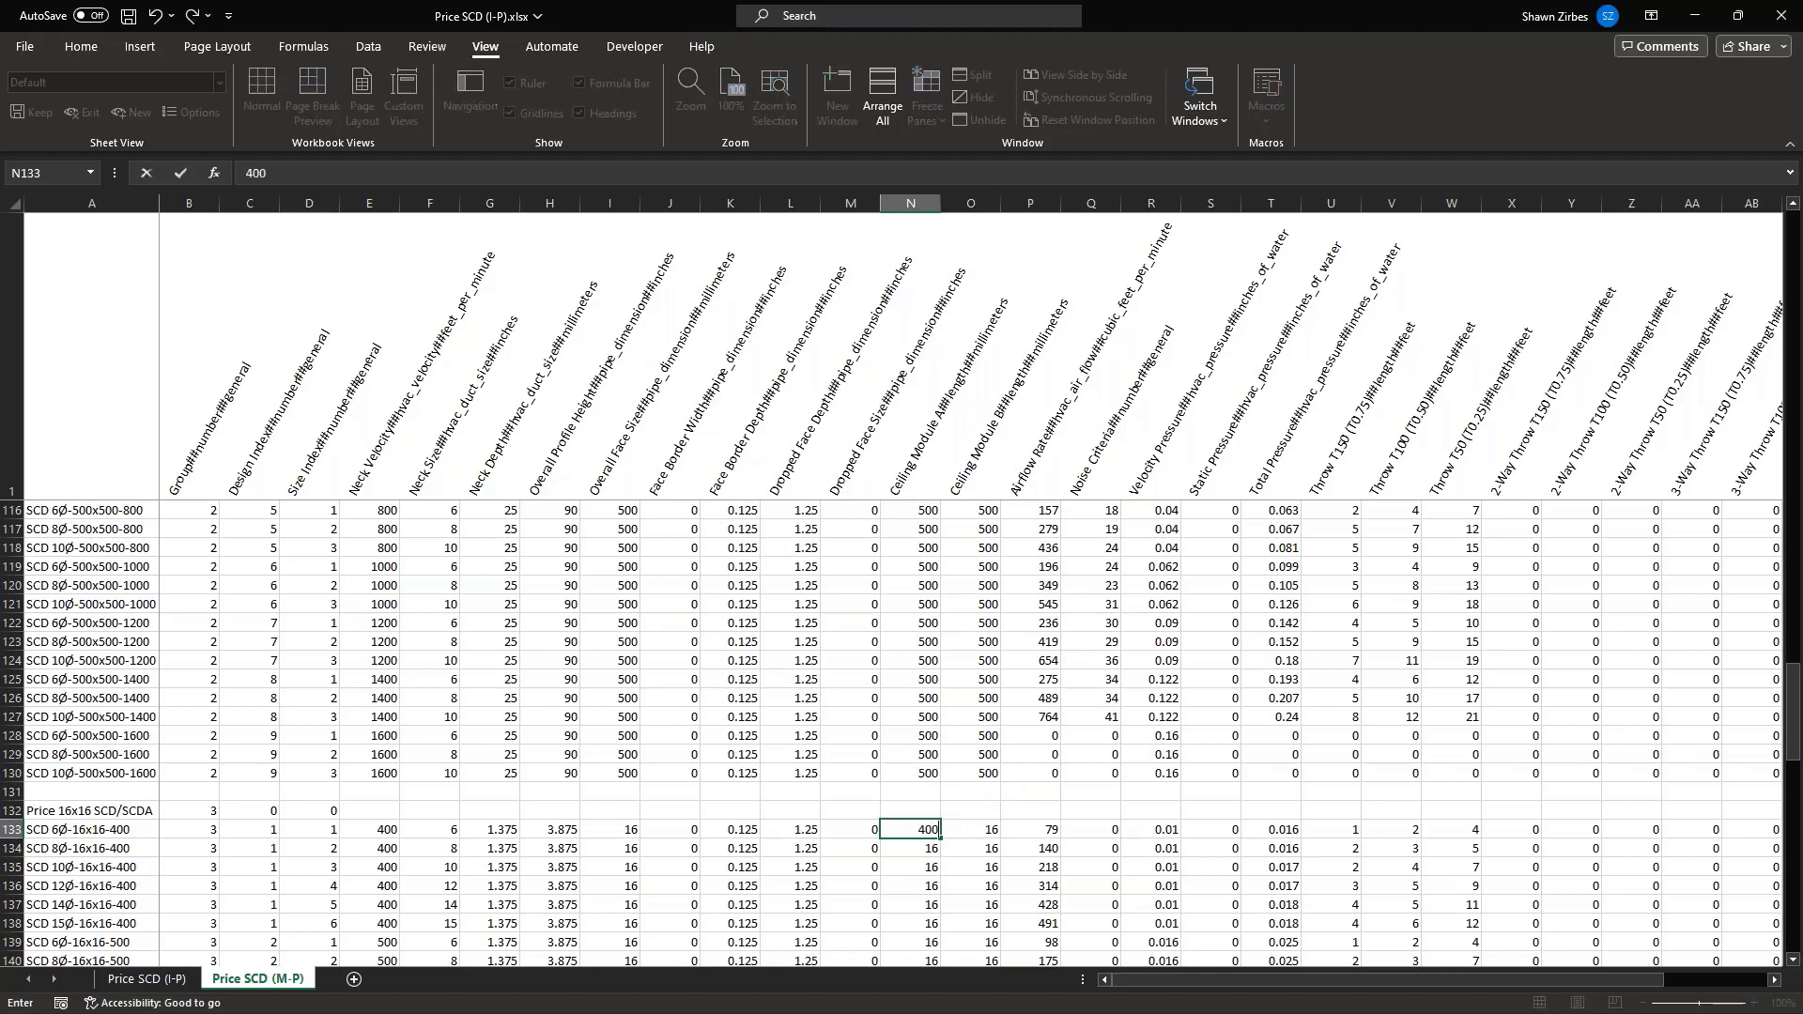
{"action": "key", "text": "Tab"}
{"action": "type", "text": "400"}
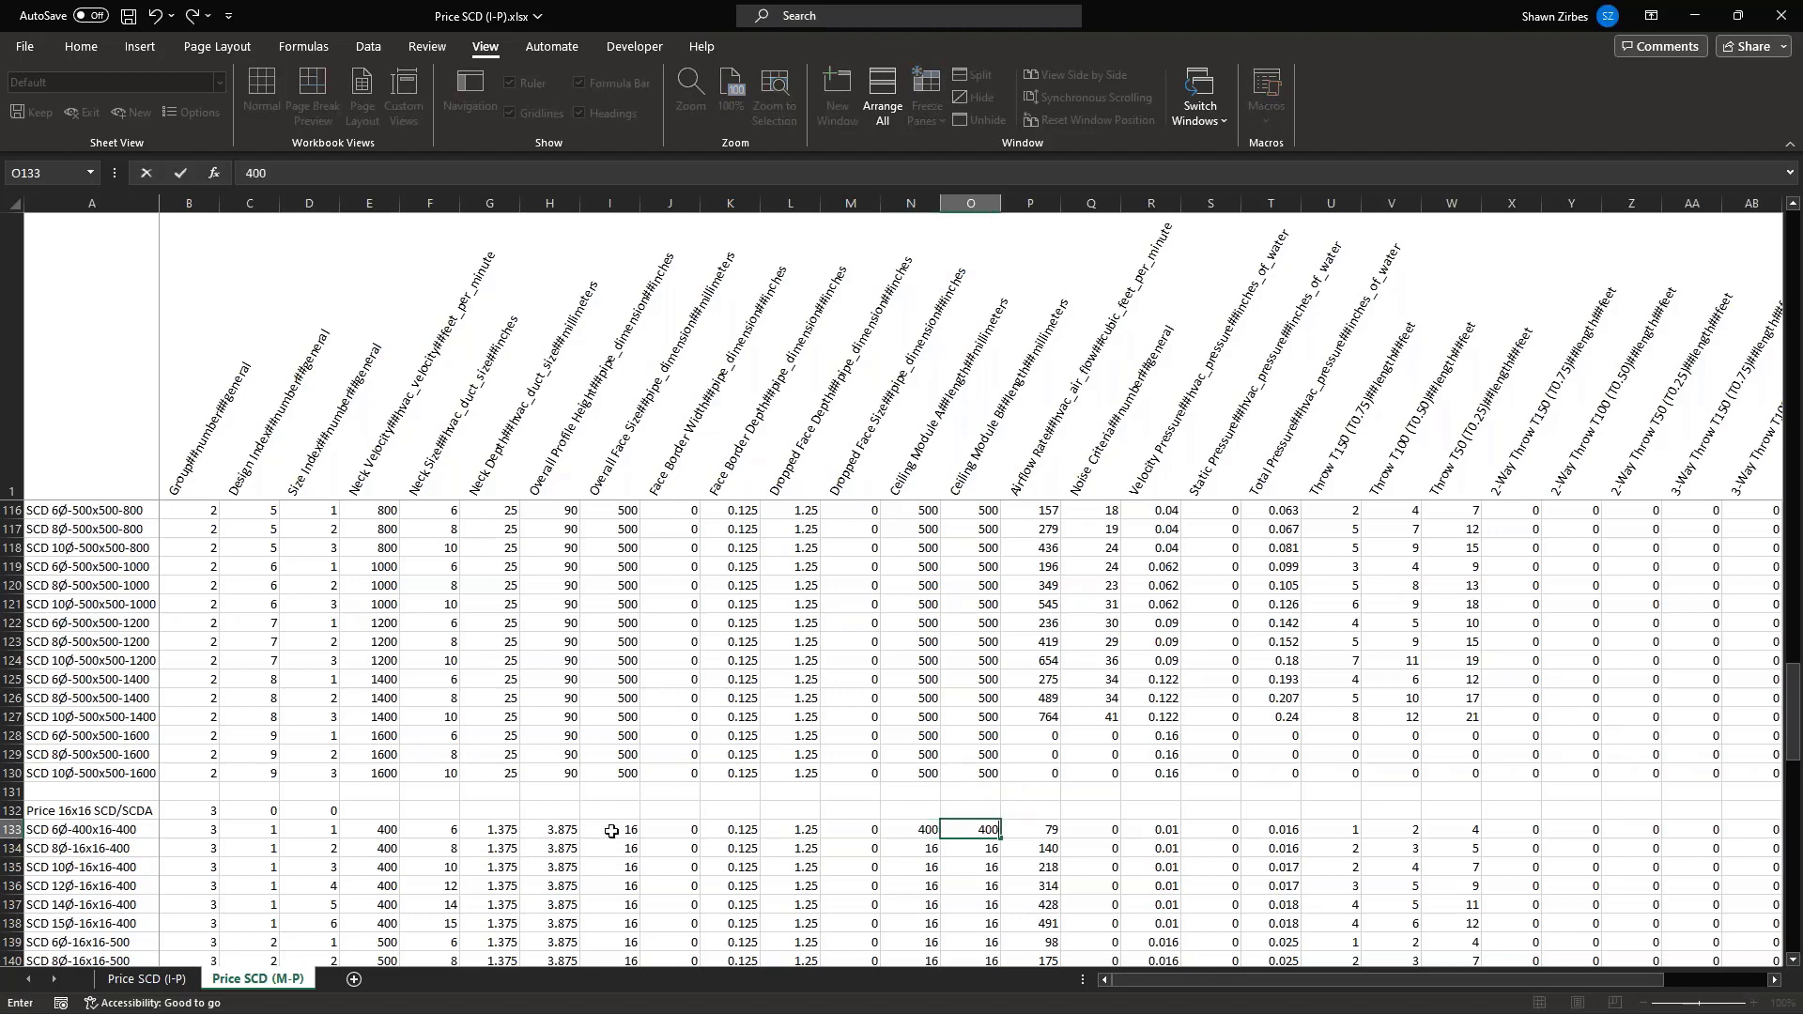
{"action": "left_click", "coordinate": [611, 833]}
{"action": "type", "text": "400"}
{"action": "left_click", "coordinate": [569, 835]}
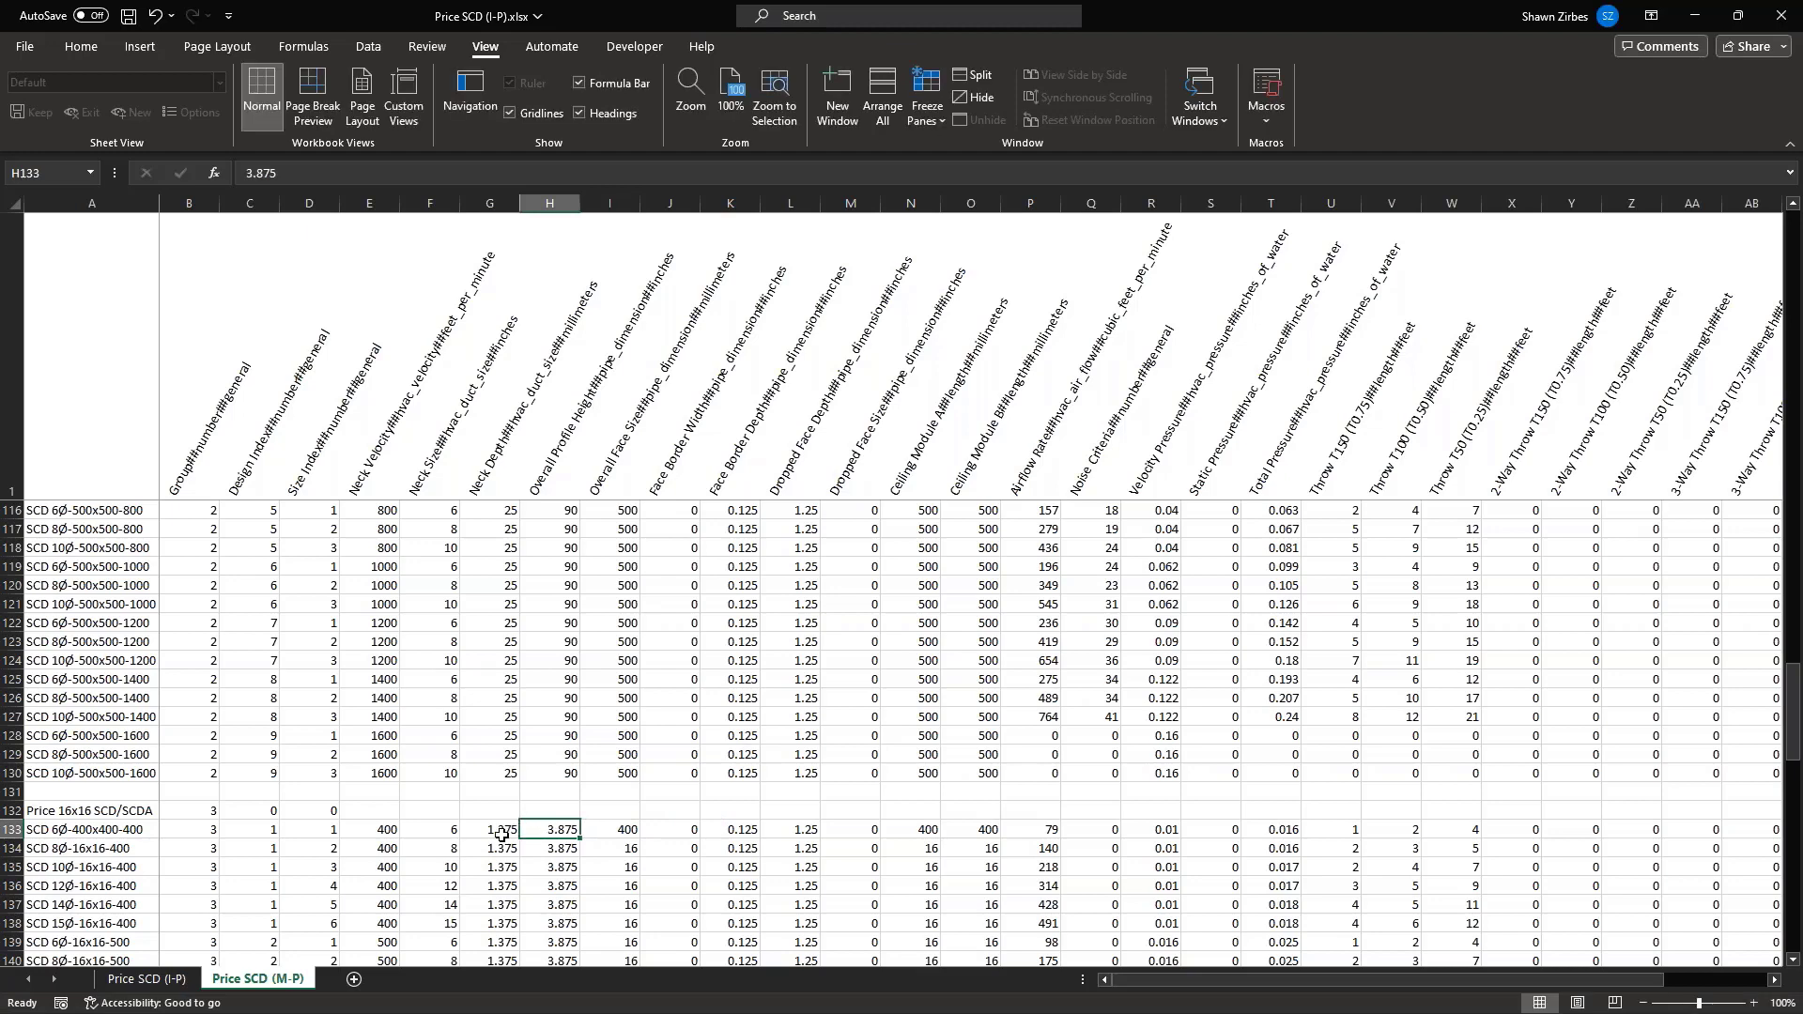
Copy the neck depth and overall profile height from G101:H101 into G133:H133 and extend them into row 134
{"action": "scroll", "coordinate": [501, 835], "scroll_direction": "up", "scroll_amount": 9}
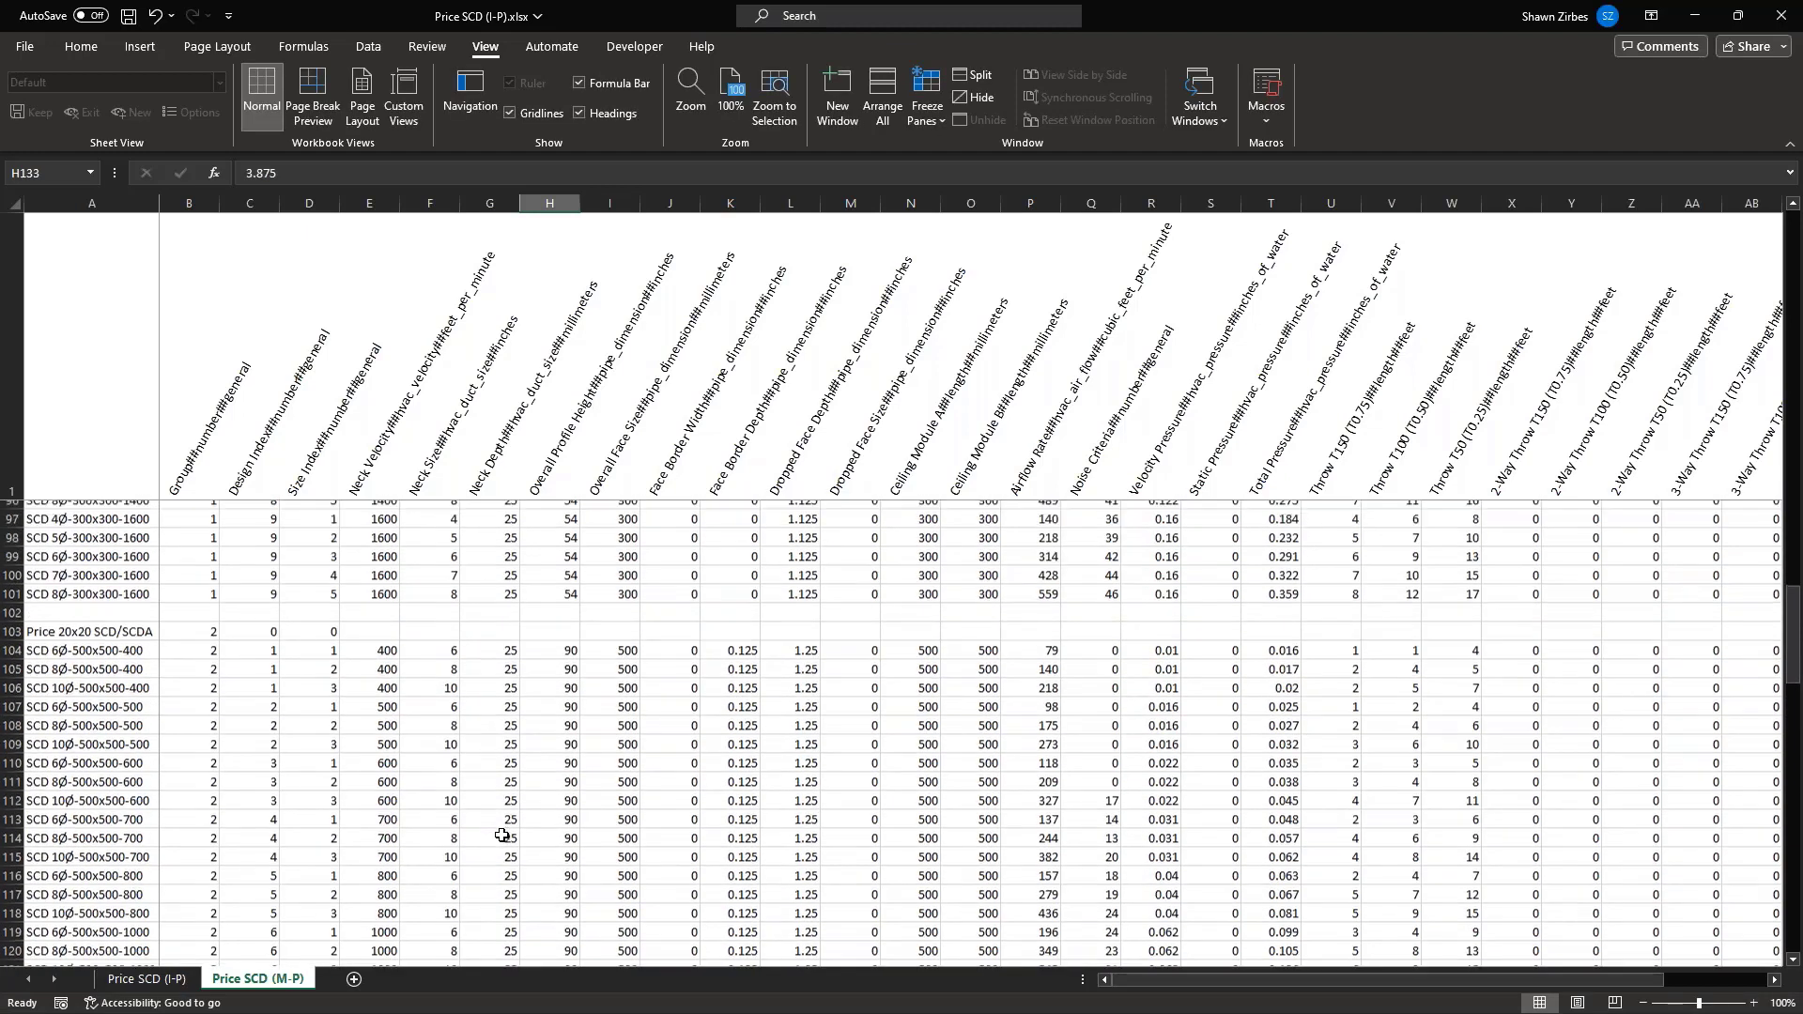
{"action": "left_click_drag", "start_coordinate": [499, 743], "coordinate": [567, 737]}
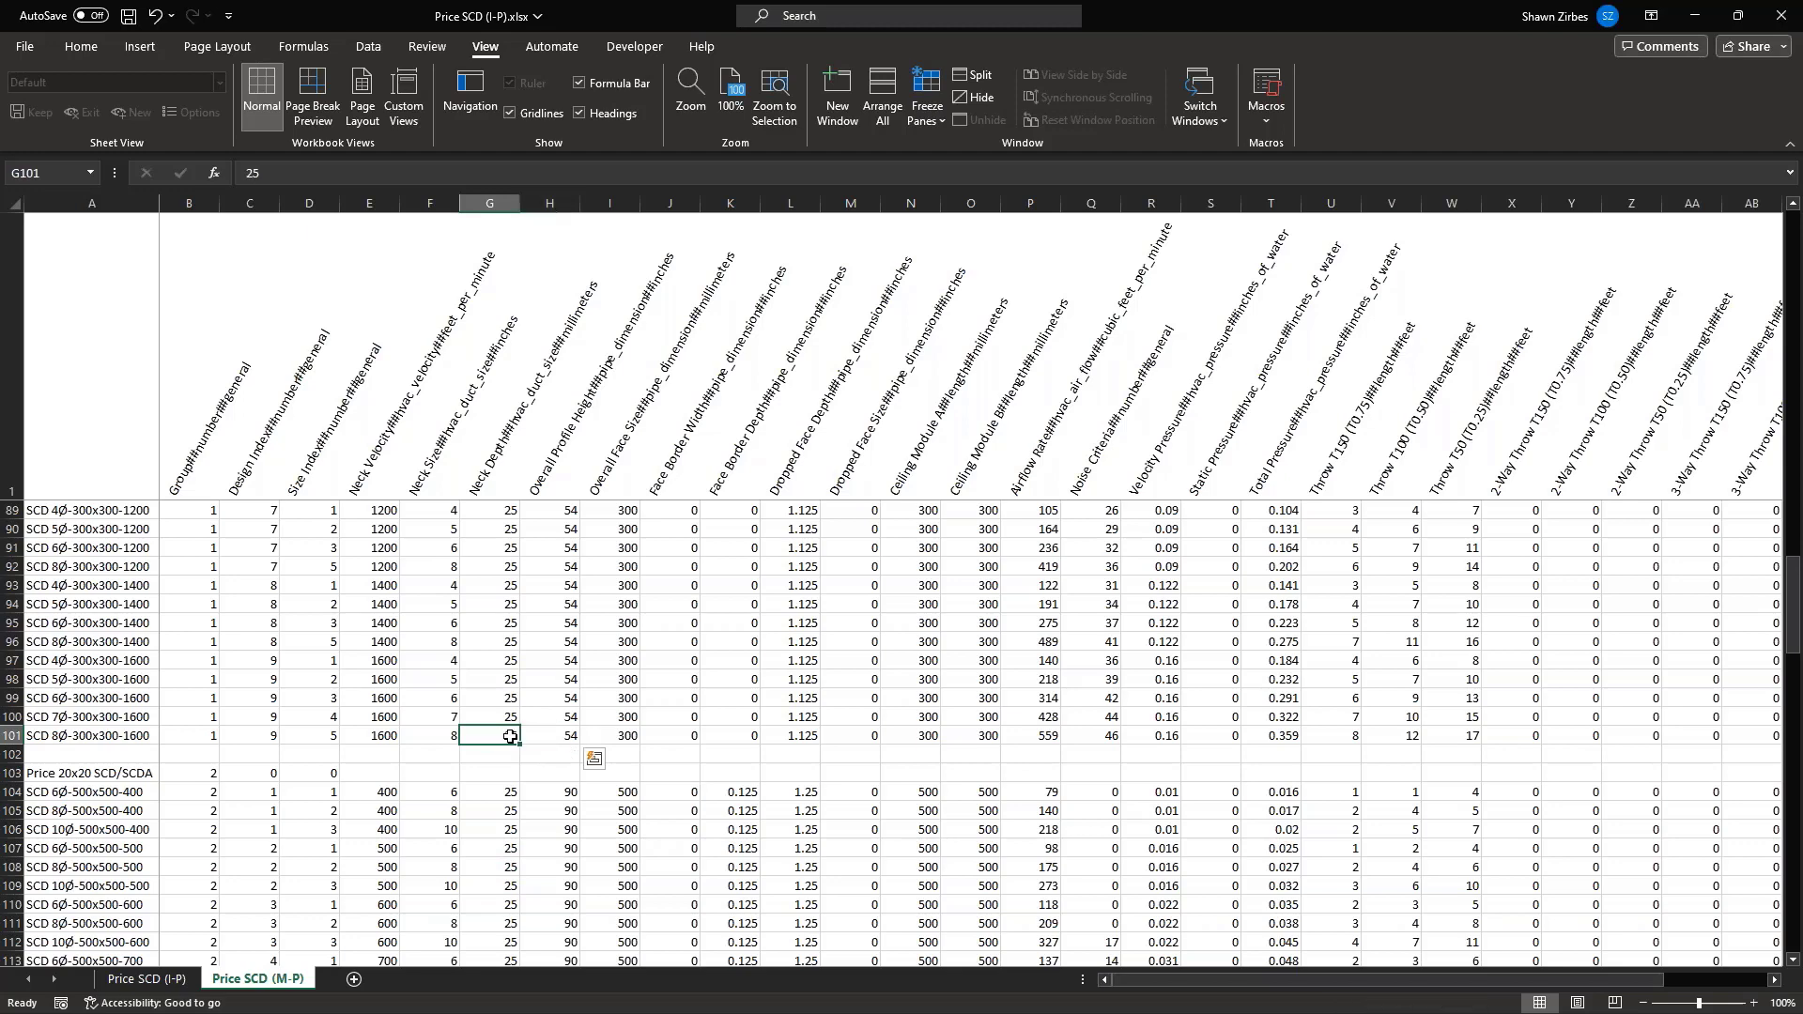
{"action": "key", "text": "ctrl+c"}
{"action": "scroll", "coordinate": [567, 782], "scroll_direction": "down", "scroll_amount": 11}
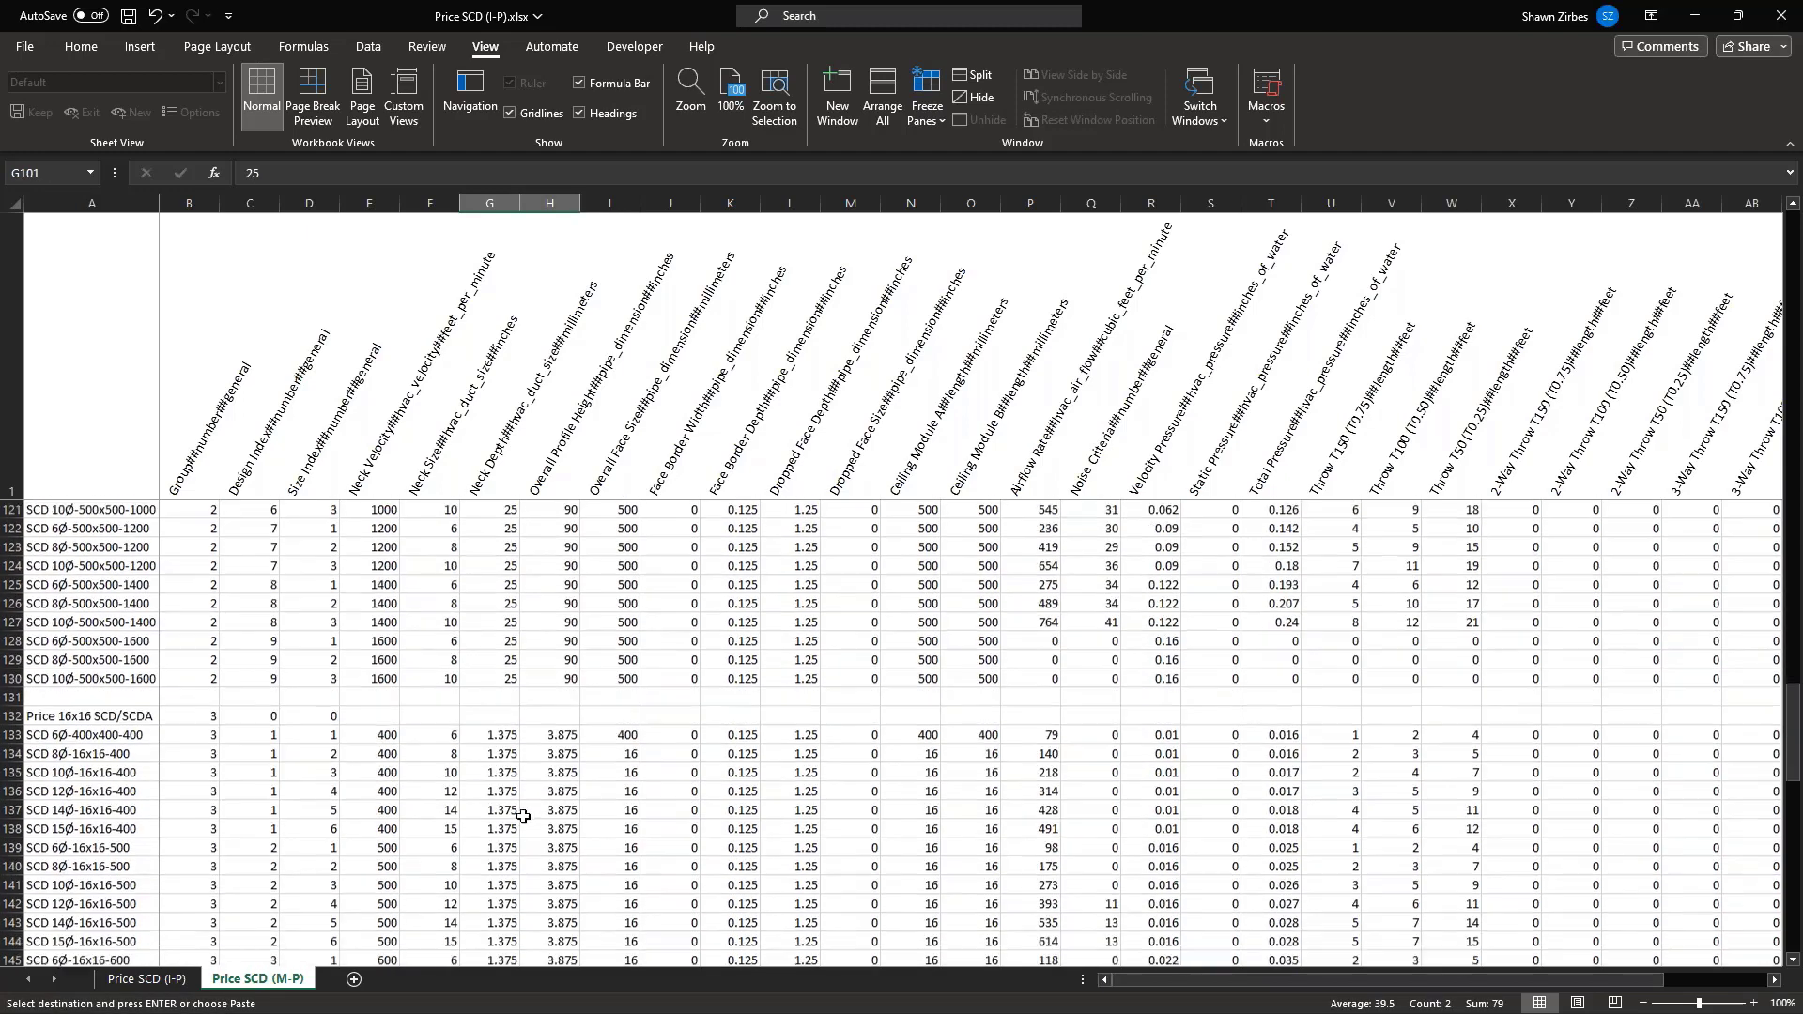
{"action": "key", "text": "ctrl+v"}
{"action": "left_click_drag", "start_coordinate": [495, 719], "coordinate": [573, 747]}
{"action": "key", "text": "ctrl+v"}
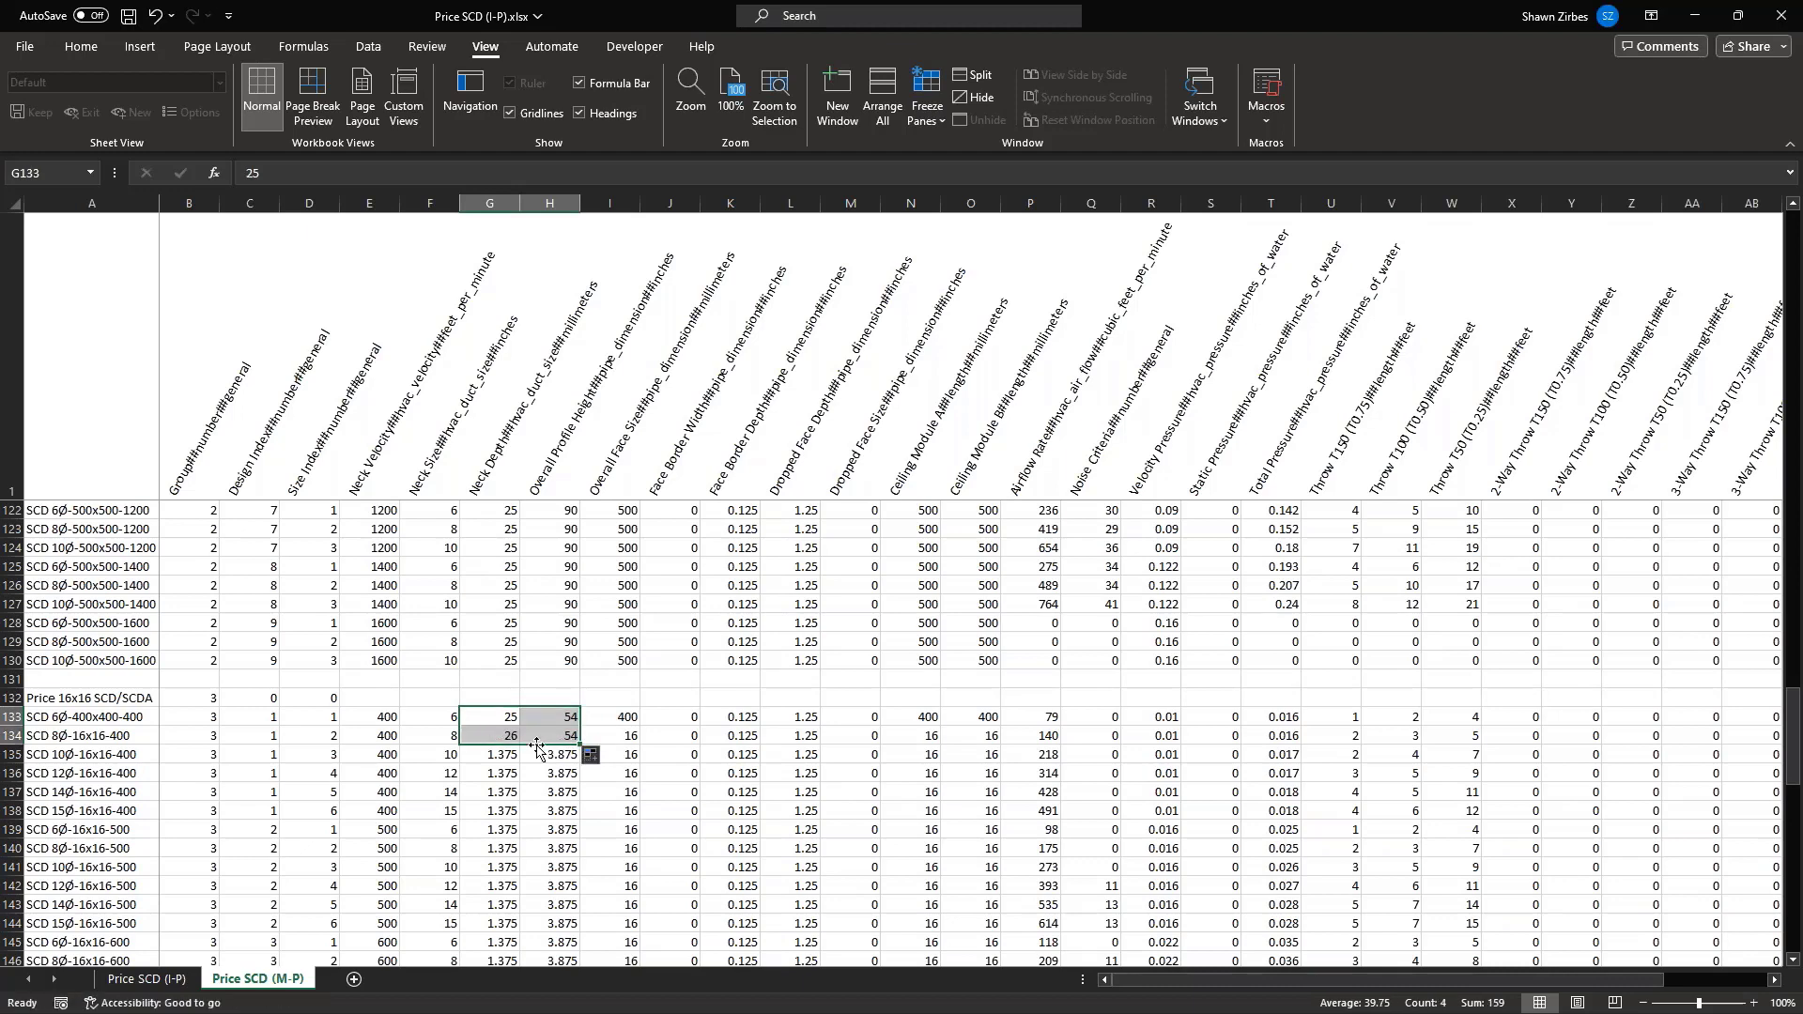
Set the neck depth in G134 to 25
{"action": "left_click", "coordinate": [507, 735]}
{"action": "type", "text": "25"}
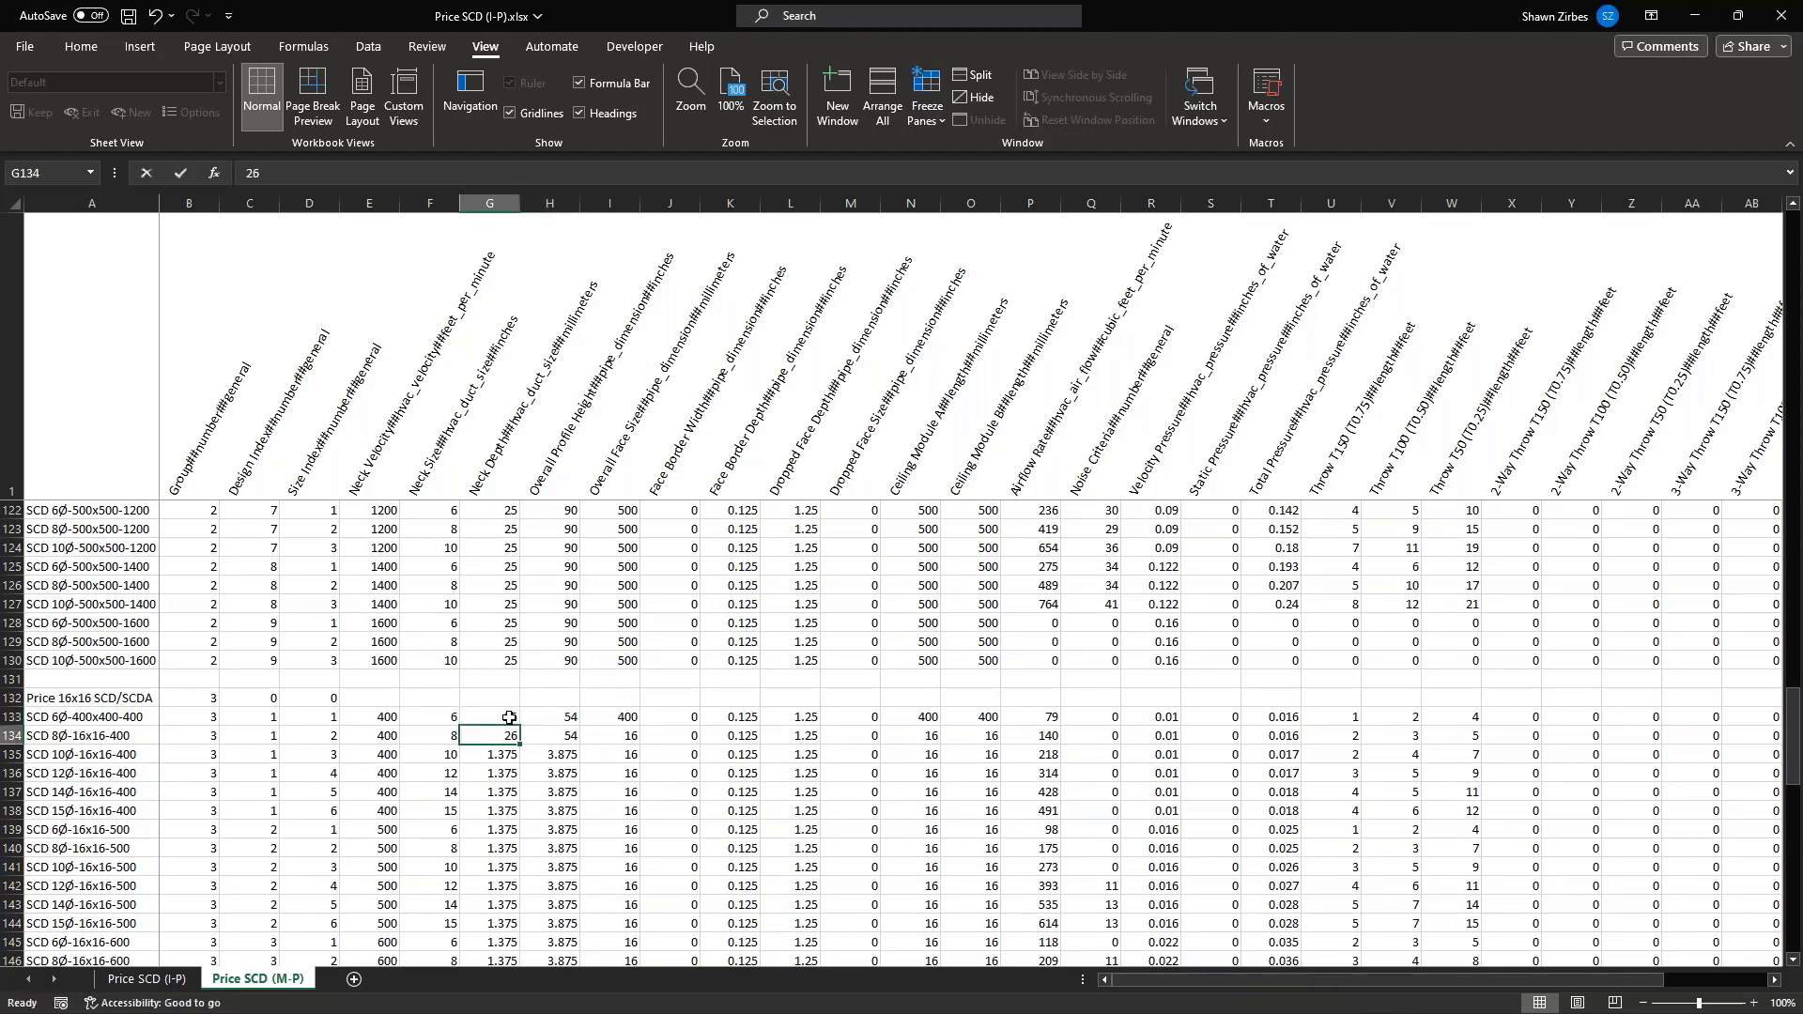
{"action": "key", "text": "Return"}
Extend the face size of 400 into I134 and fill G133:I134 down the 16x16 section
{"action": "left_click_drag", "start_coordinate": [509, 718], "coordinate": [639, 742]}
{"action": "left_click", "coordinate": [621, 719]}
{"action": "left_click_drag", "start_coordinate": [505, 719], "coordinate": [618, 736]}
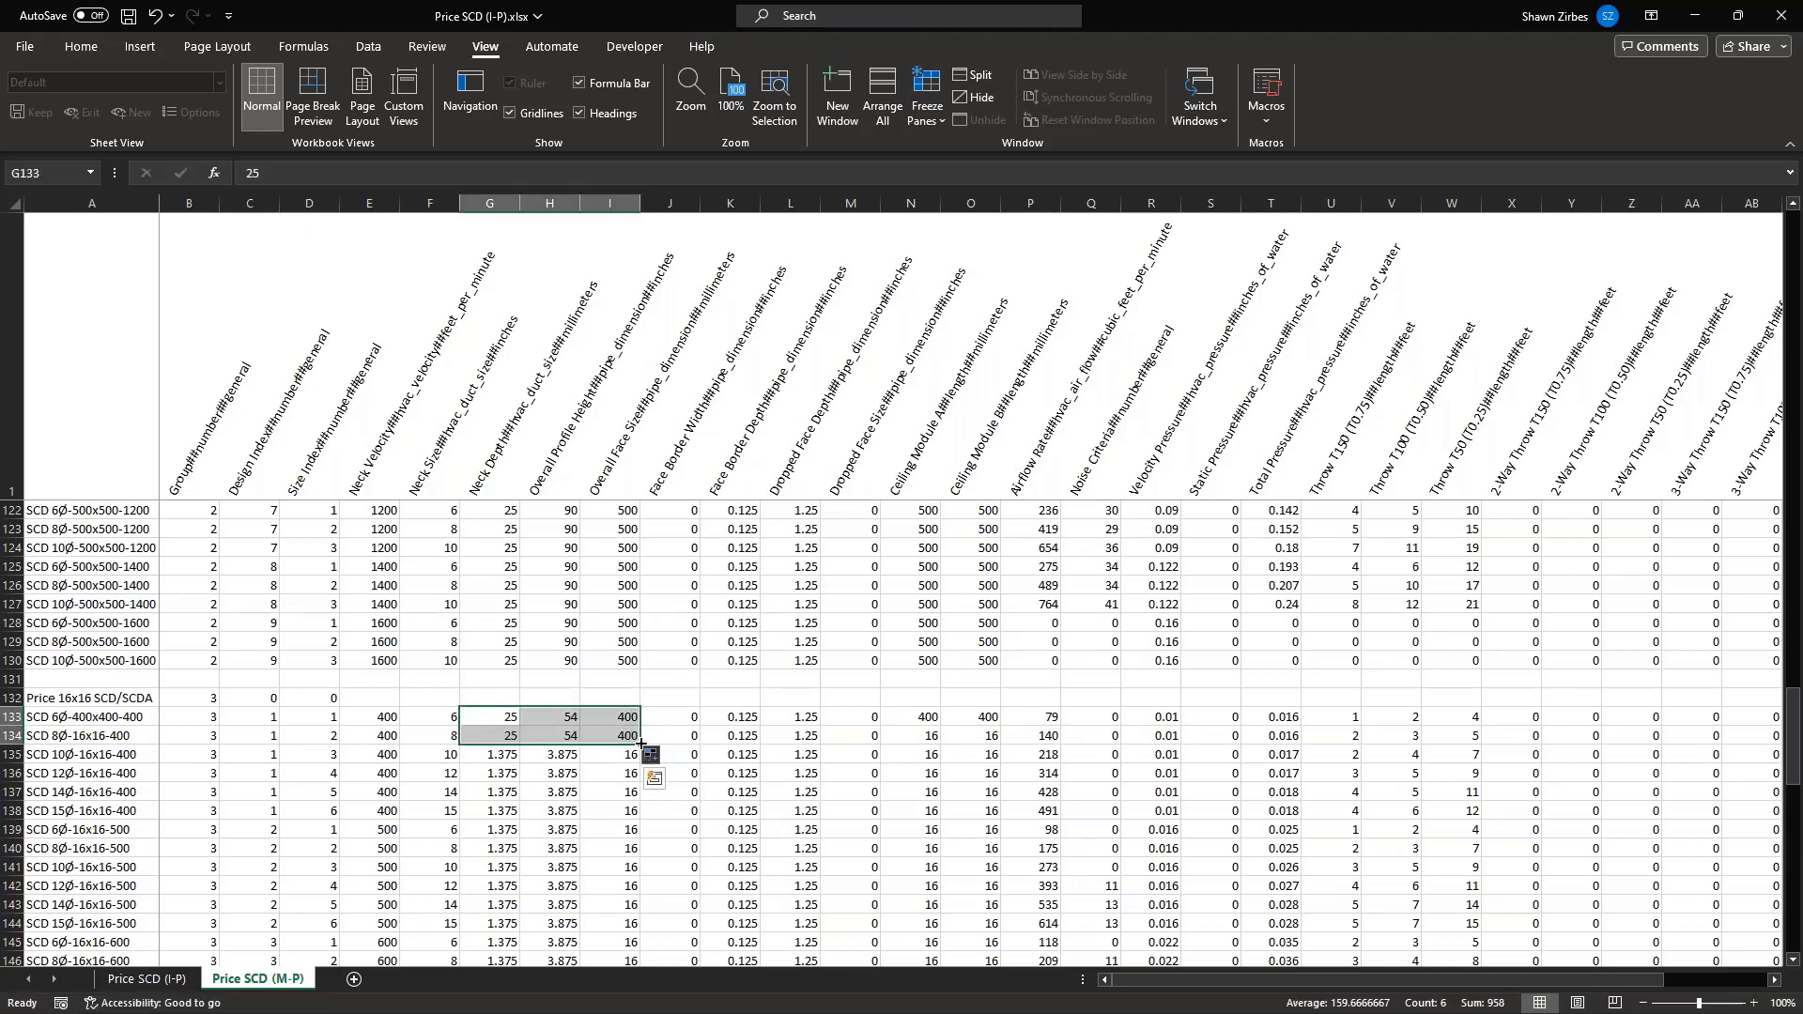
{"action": "double_click", "coordinate": [641, 744]}
Clear the leftover neck depth values in G187:G188 below the last 16x16 row
{"action": "scroll", "coordinate": [556, 797], "scroll_direction": "down", "scroll_amount": 17}
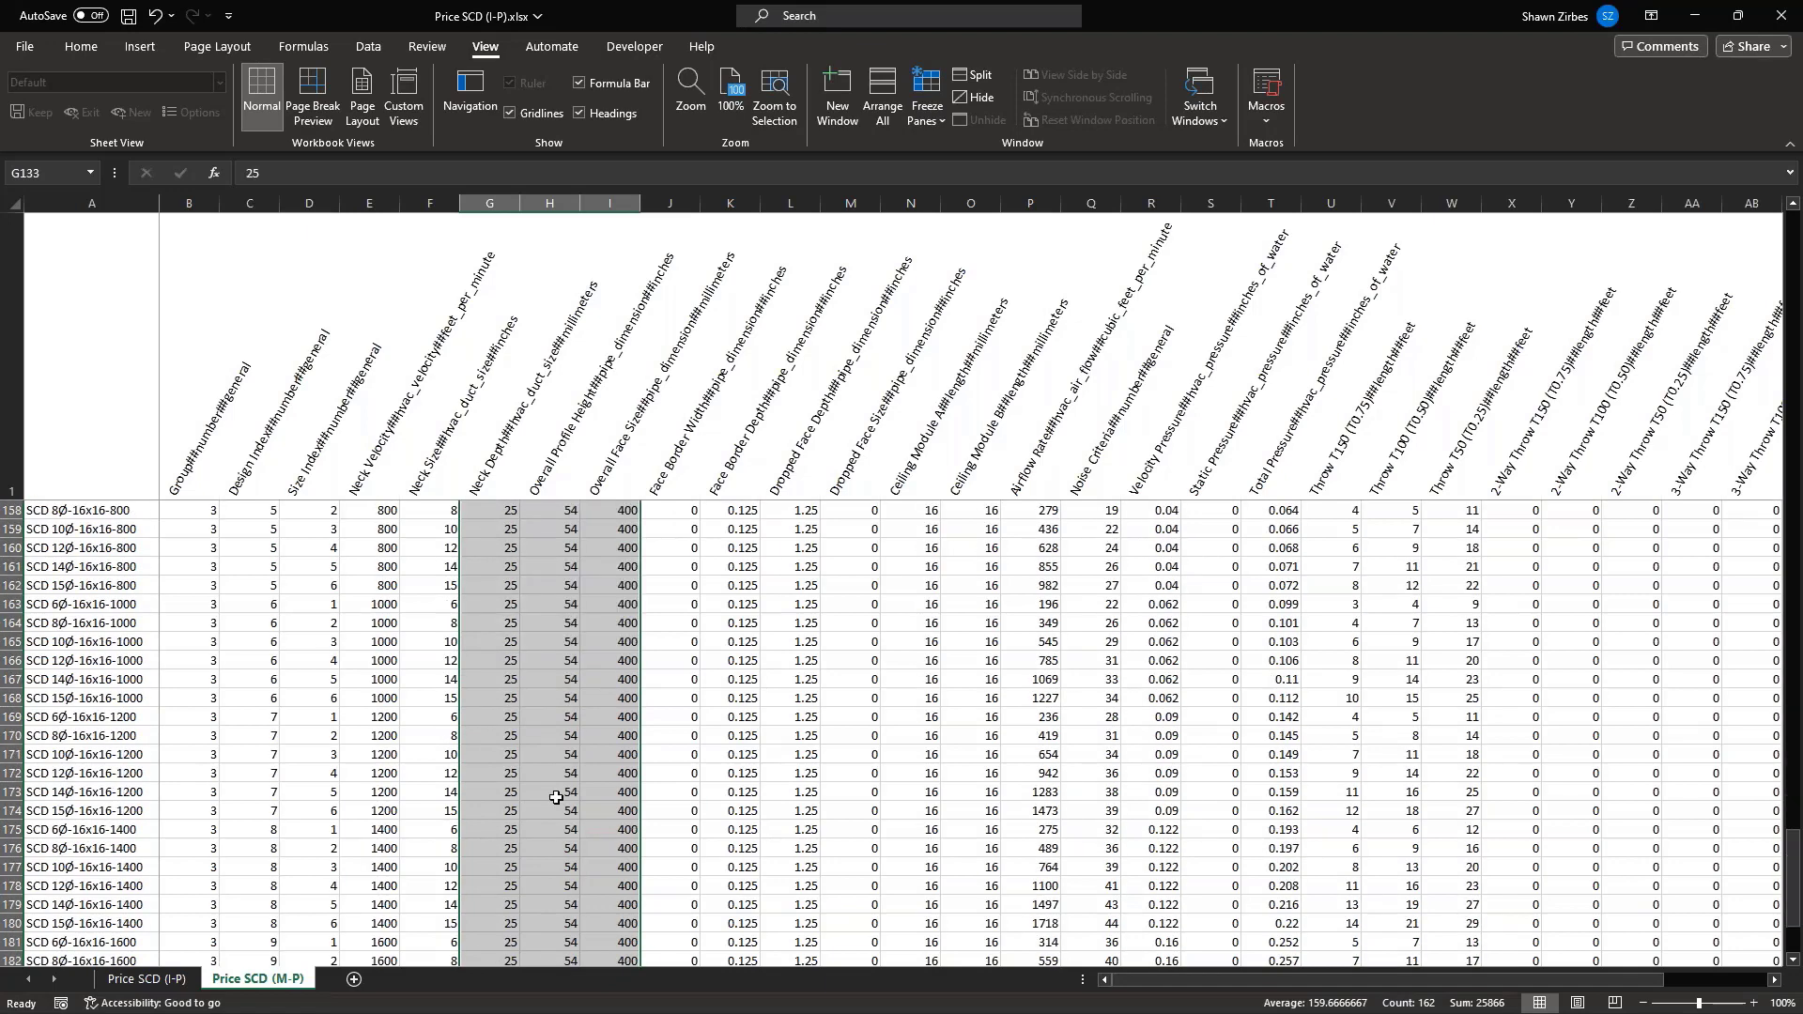
{"action": "left_click_drag", "start_coordinate": [500, 779], "coordinate": [502, 794]}
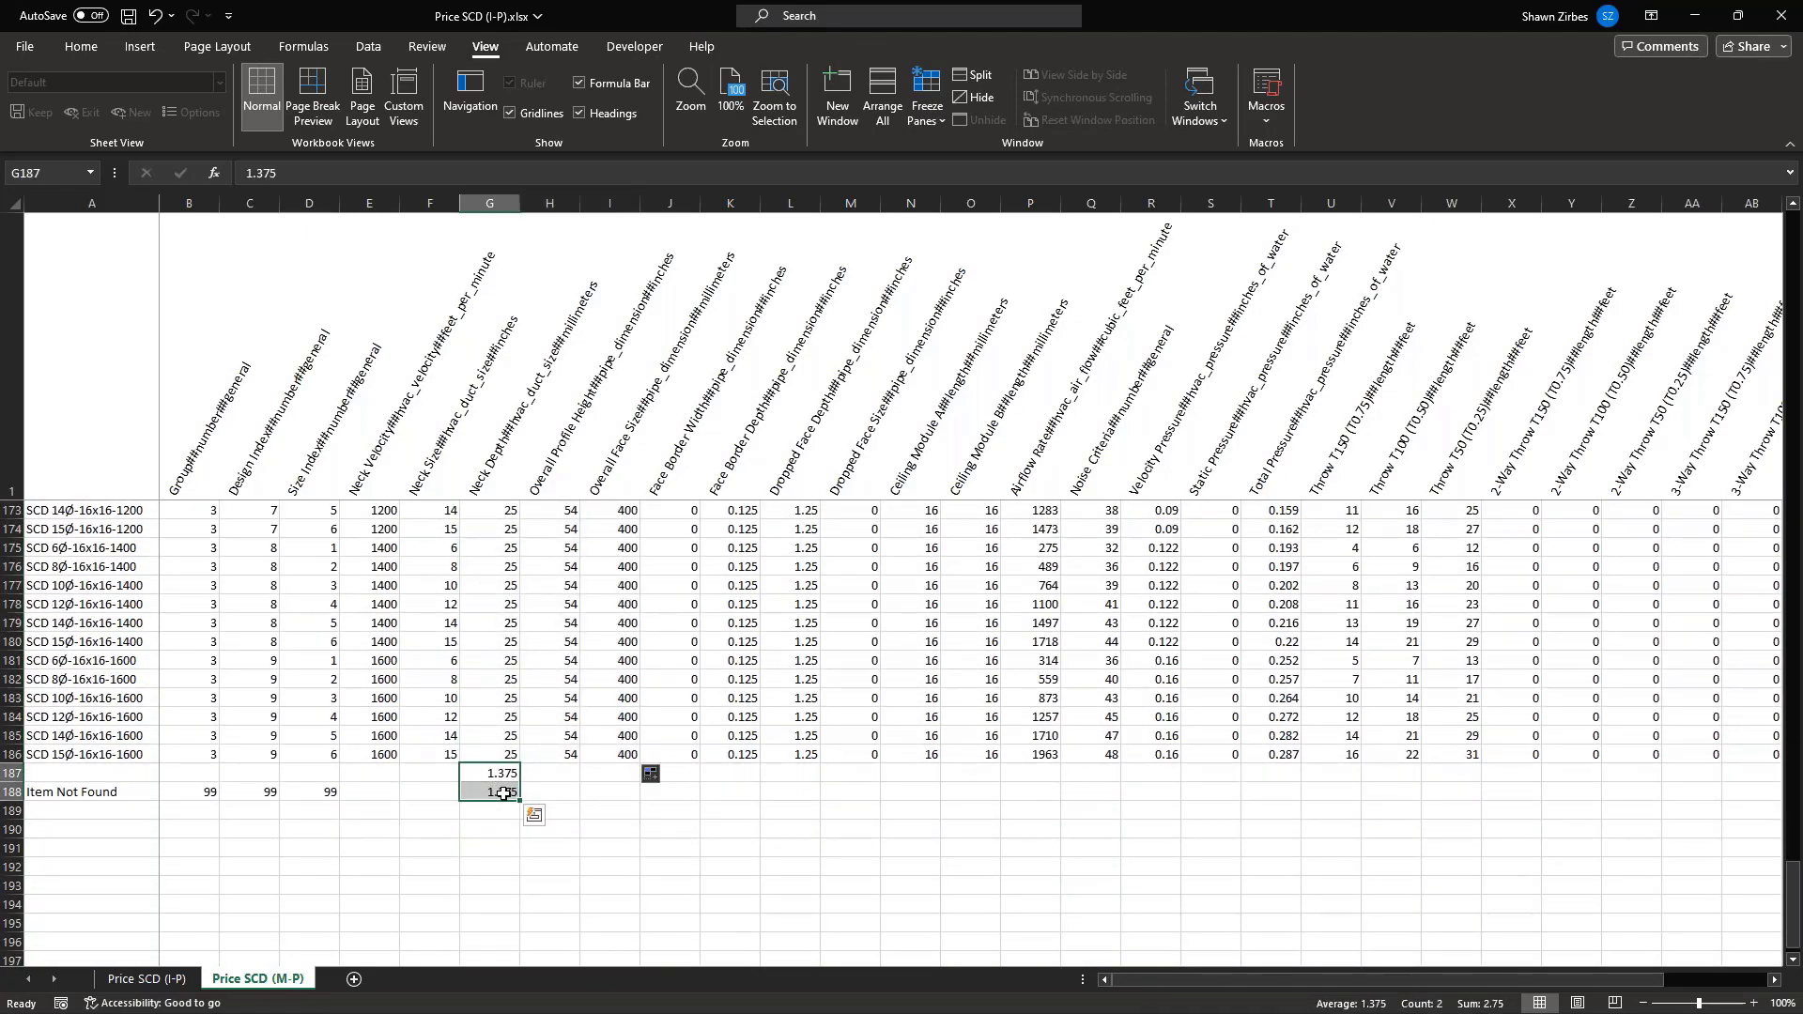
{"action": "key", "text": "Delete"}
Fill the ceiling module values of 400 in N133:O133 down through the 16x16 section
{"action": "scroll", "coordinate": [505, 794], "scroll_direction": "up", "scroll_amount": 3}
{"action": "scroll", "coordinate": [505, 793], "scroll_direction": "up", "scroll_amount": 14}
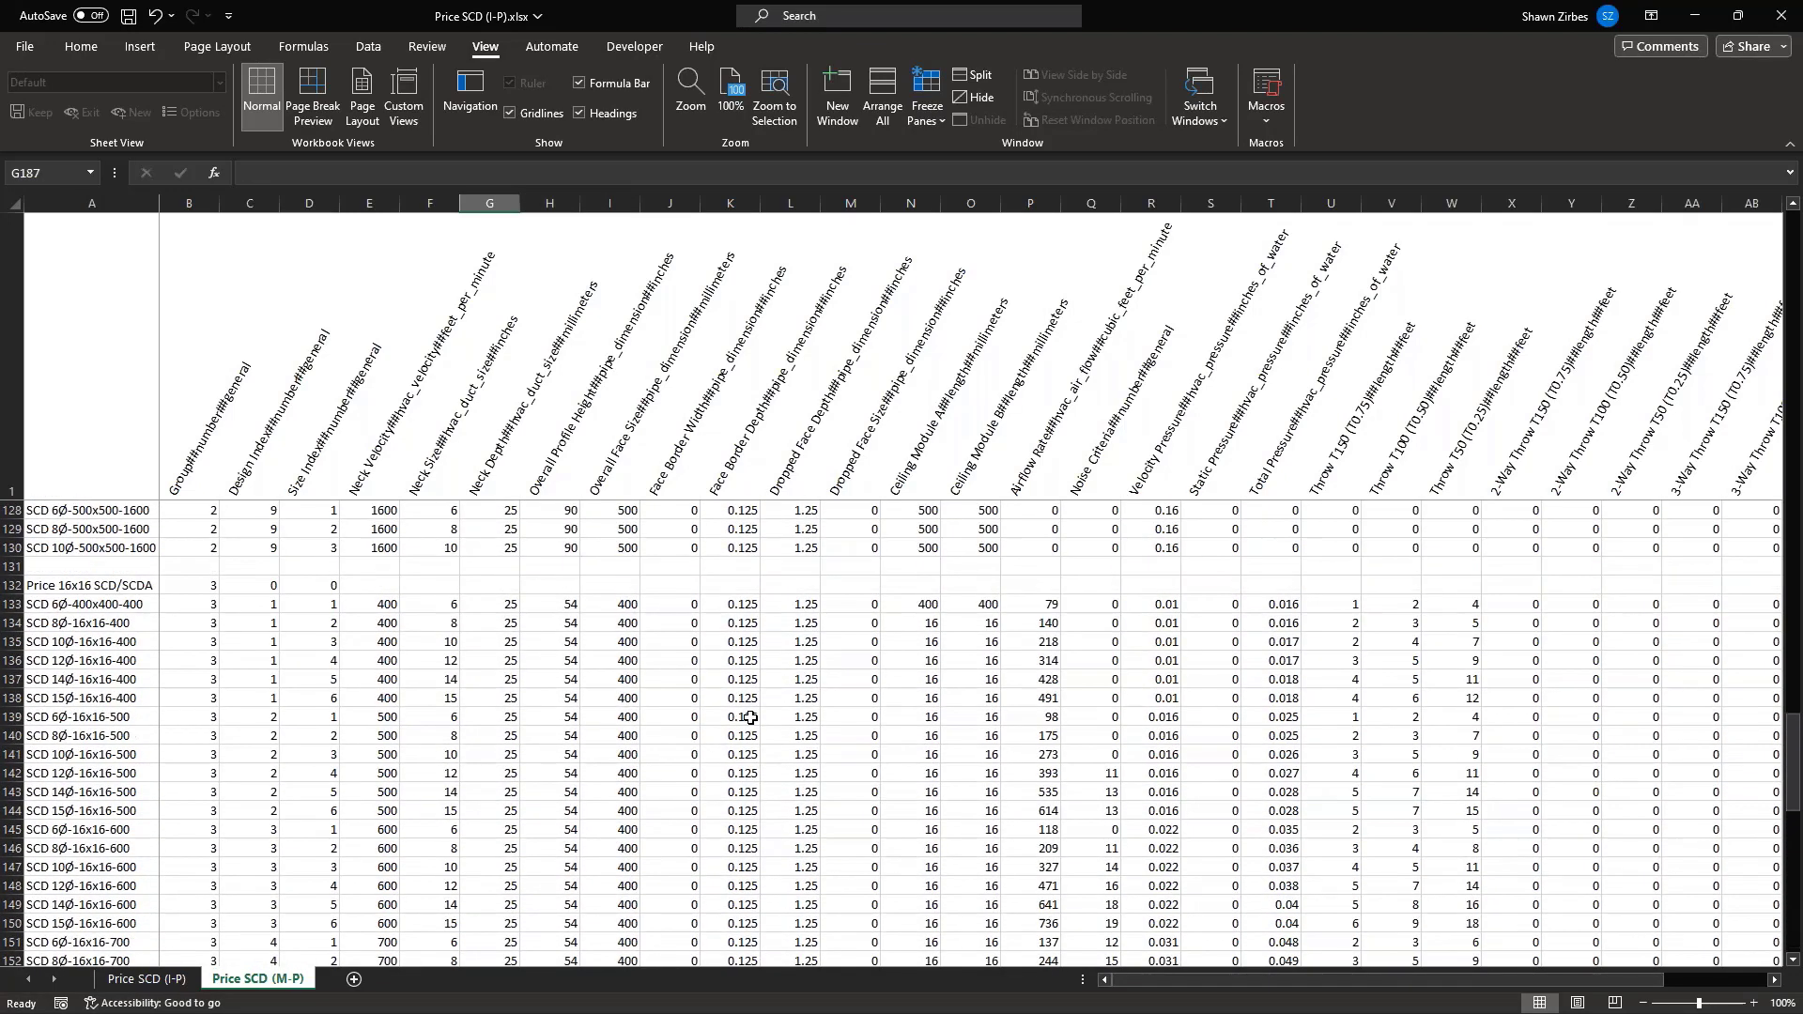
{"action": "left_click_drag", "start_coordinate": [923, 714], "coordinate": [994, 740]}
{"action": "double_click", "coordinate": [1000, 745]}
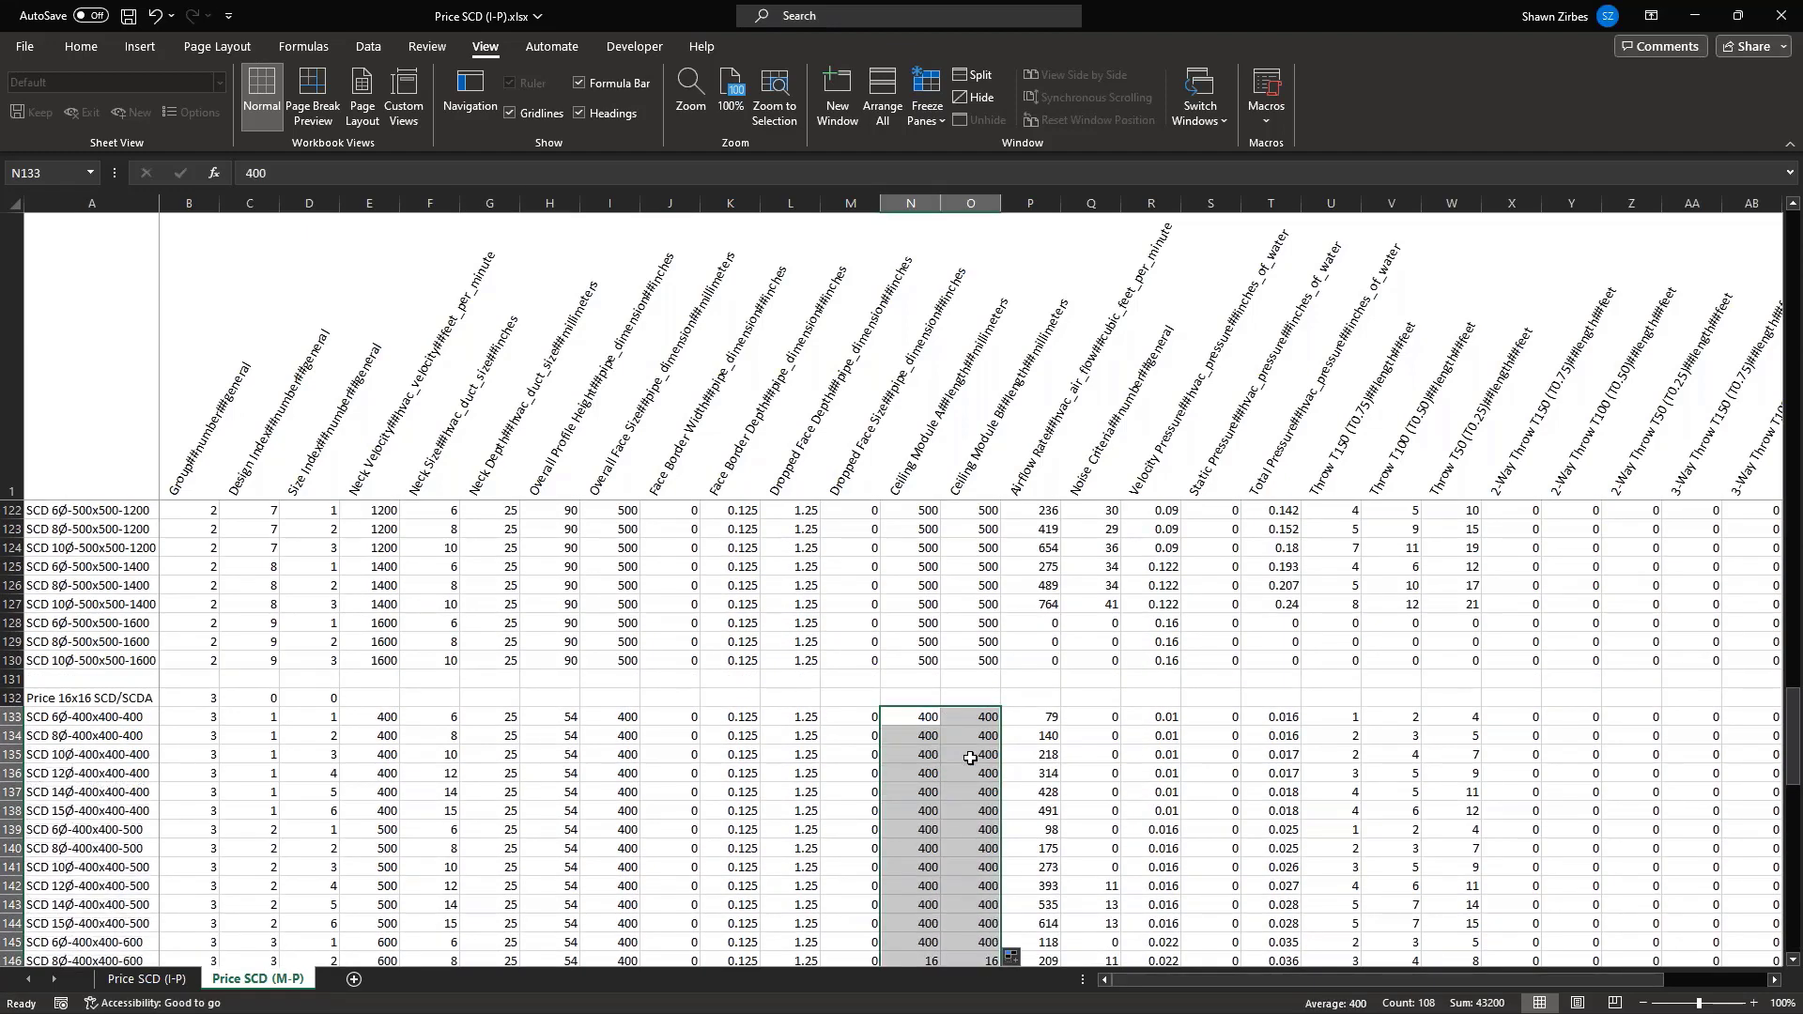
Change the section heading in A132 to Price 400x400 SCD/SCDA and save the workbook
{"action": "double_click", "coordinate": [67, 700]}
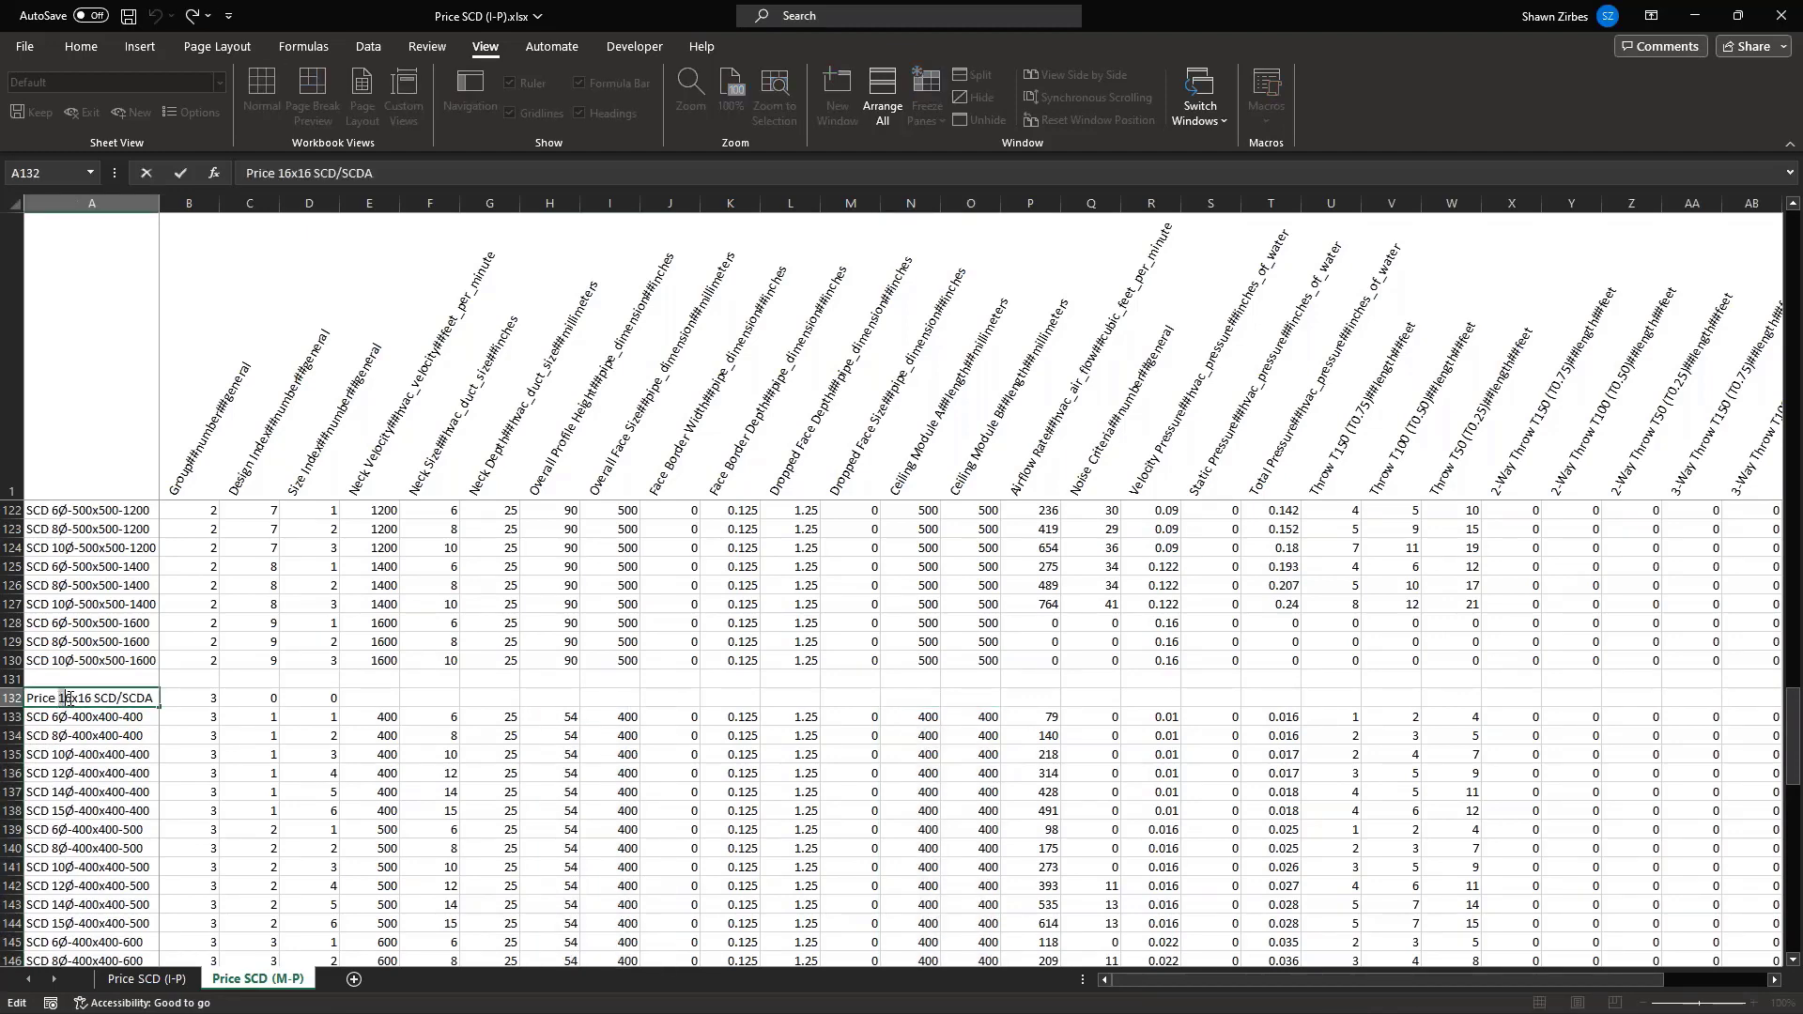
{"action": "left_click_drag", "start_coordinate": [67, 700], "coordinate": [71, 700]}
{"action": "type", "text": "400x"}
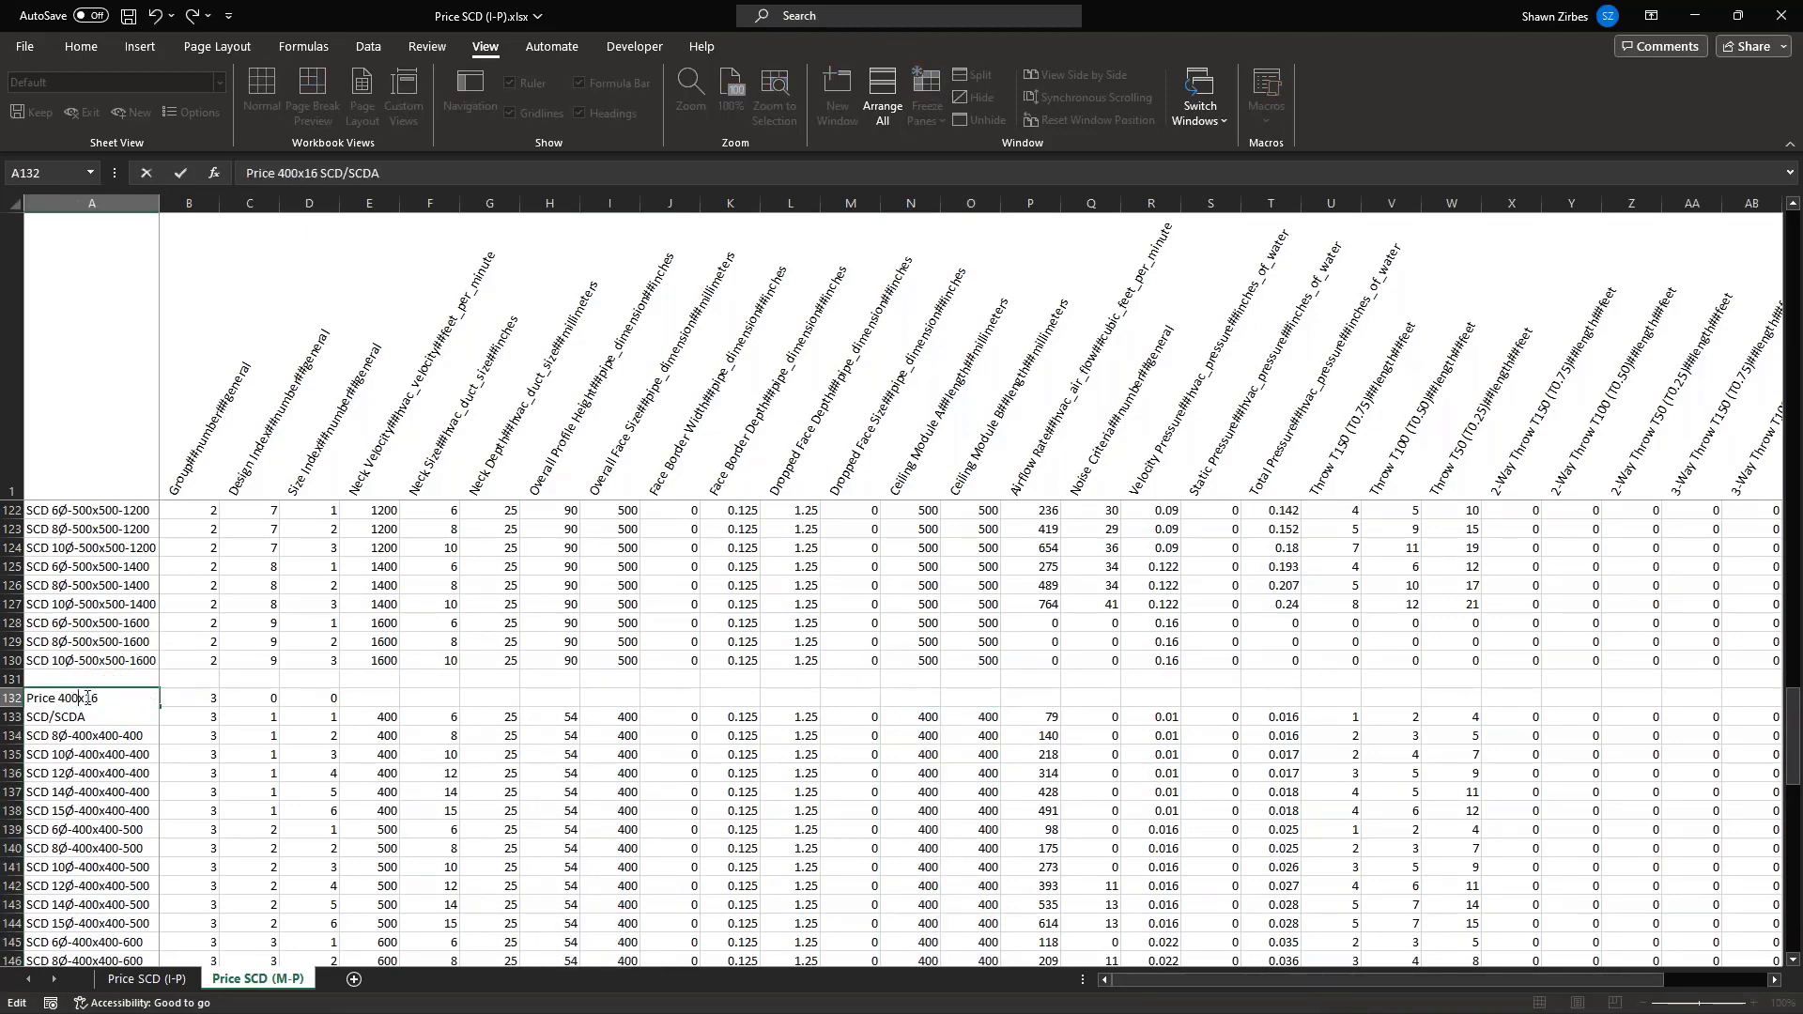
{"action": "type", "text": "400"}
{"action": "key", "text": "Return"}
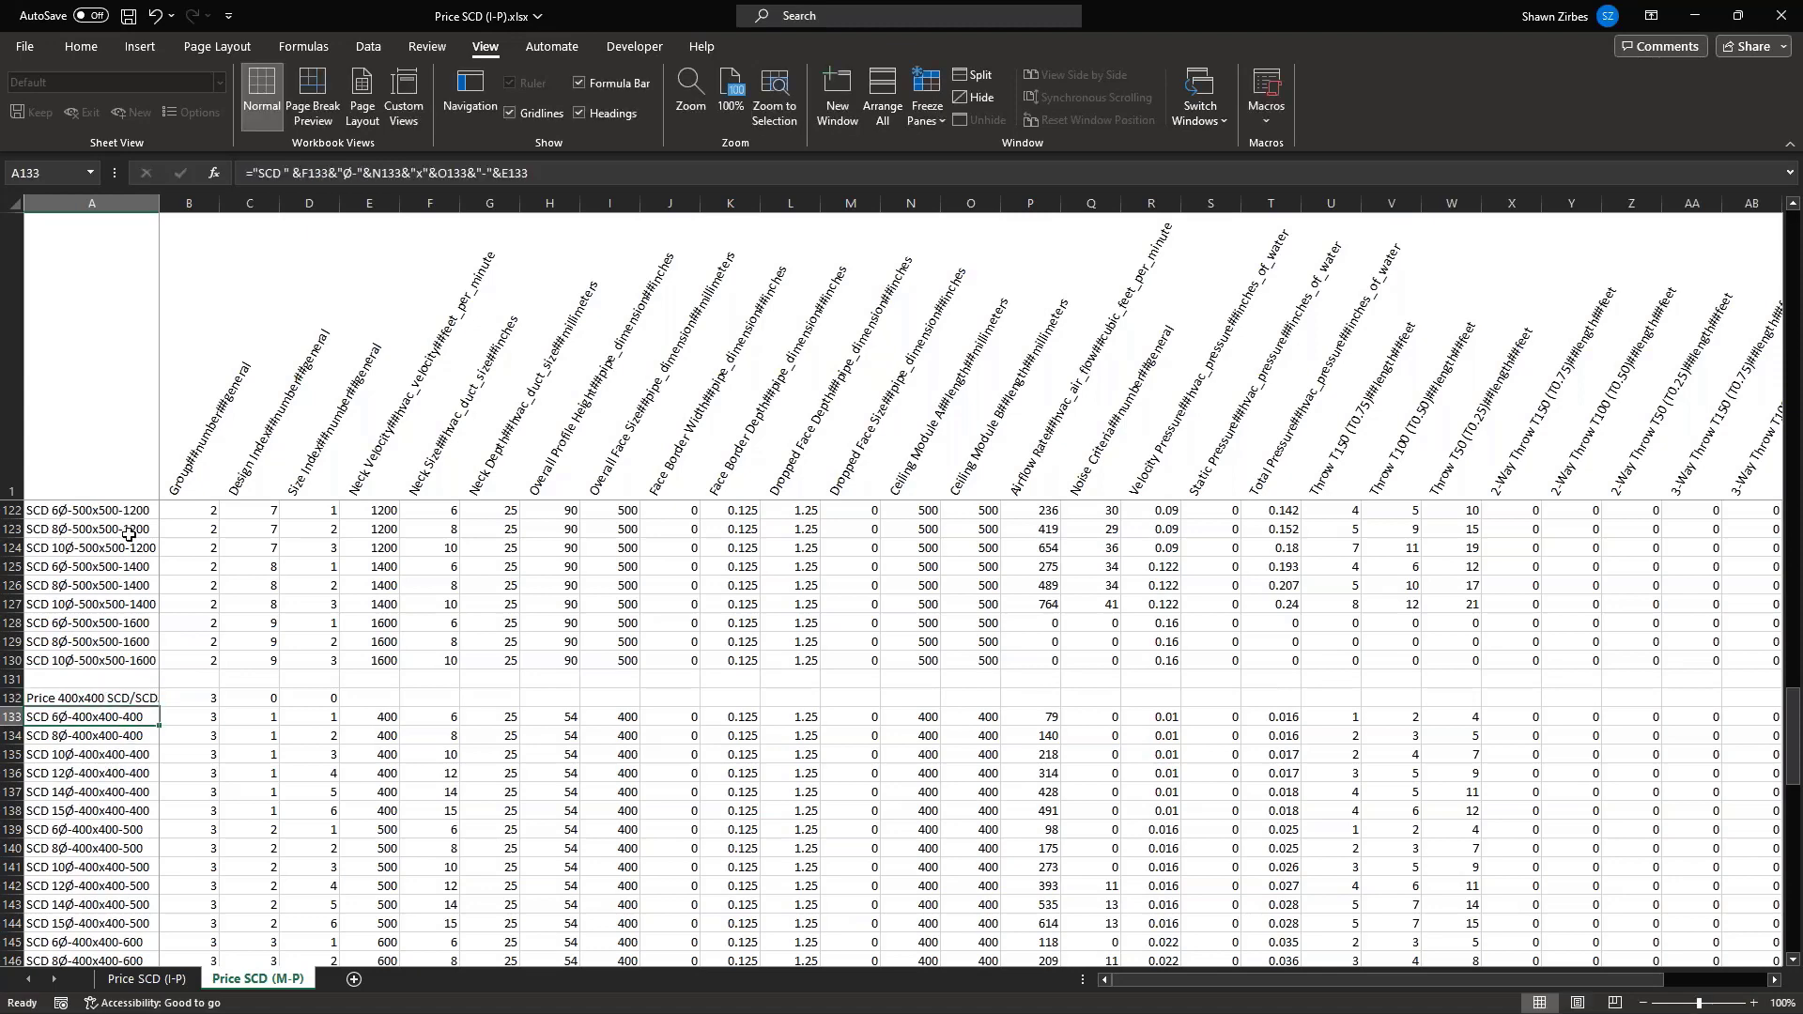
{"action": "left_click", "coordinate": [128, 16]}
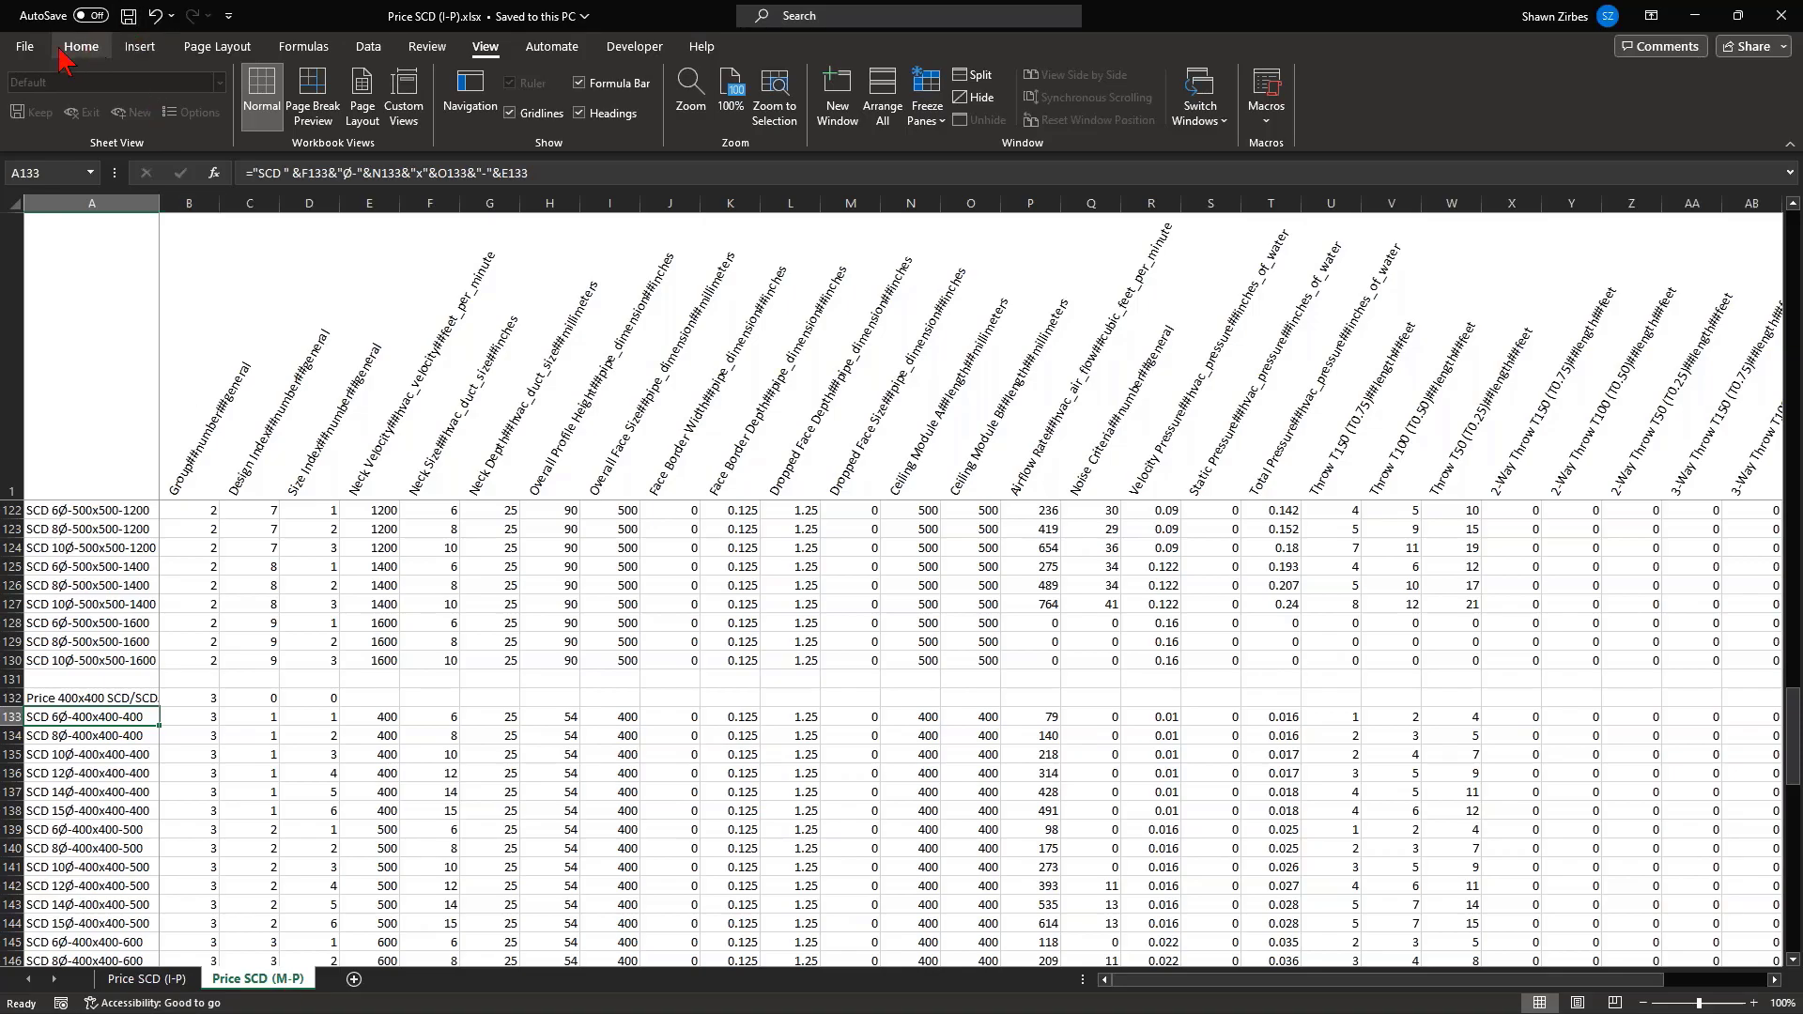
Export the active Price SCD (M-P) sheet as a comma-delimited CSV file named Price SCD (M-P).csv
{"action": "left_click", "coordinate": [31, 49]}
{"action": "left_click", "coordinate": [59, 451]}
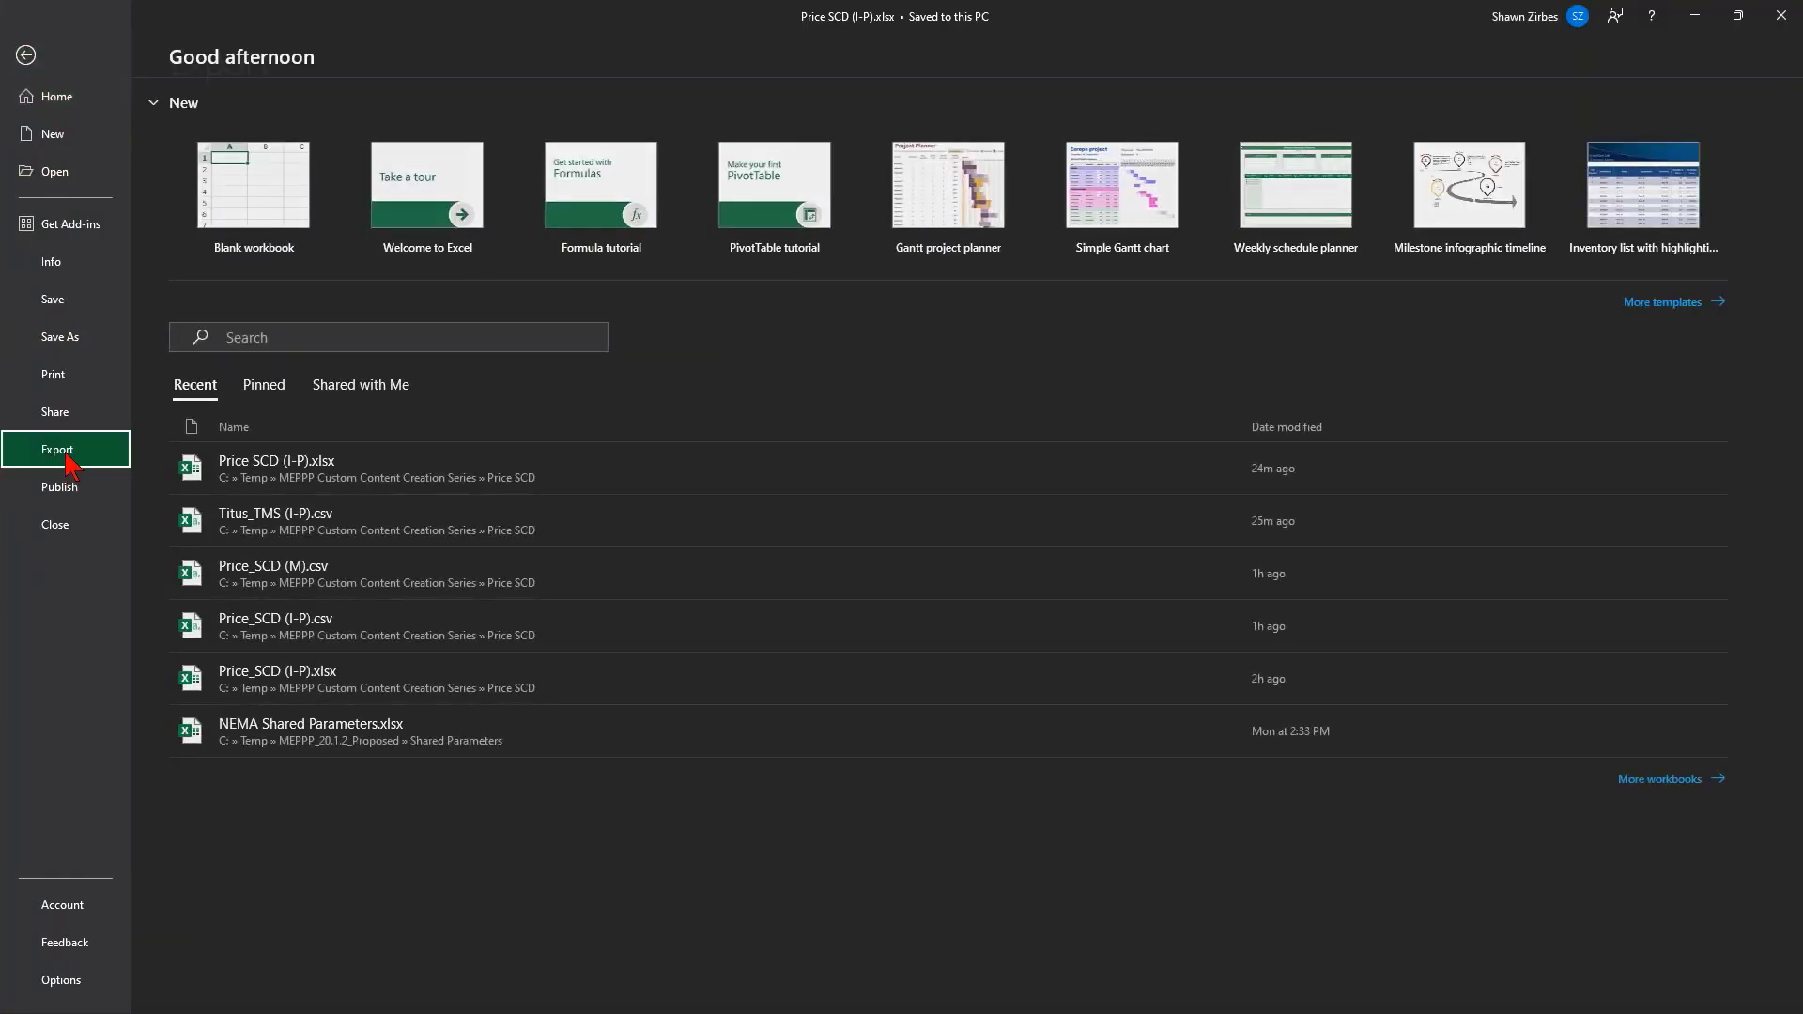
{"action": "left_click", "coordinate": [273, 187]}
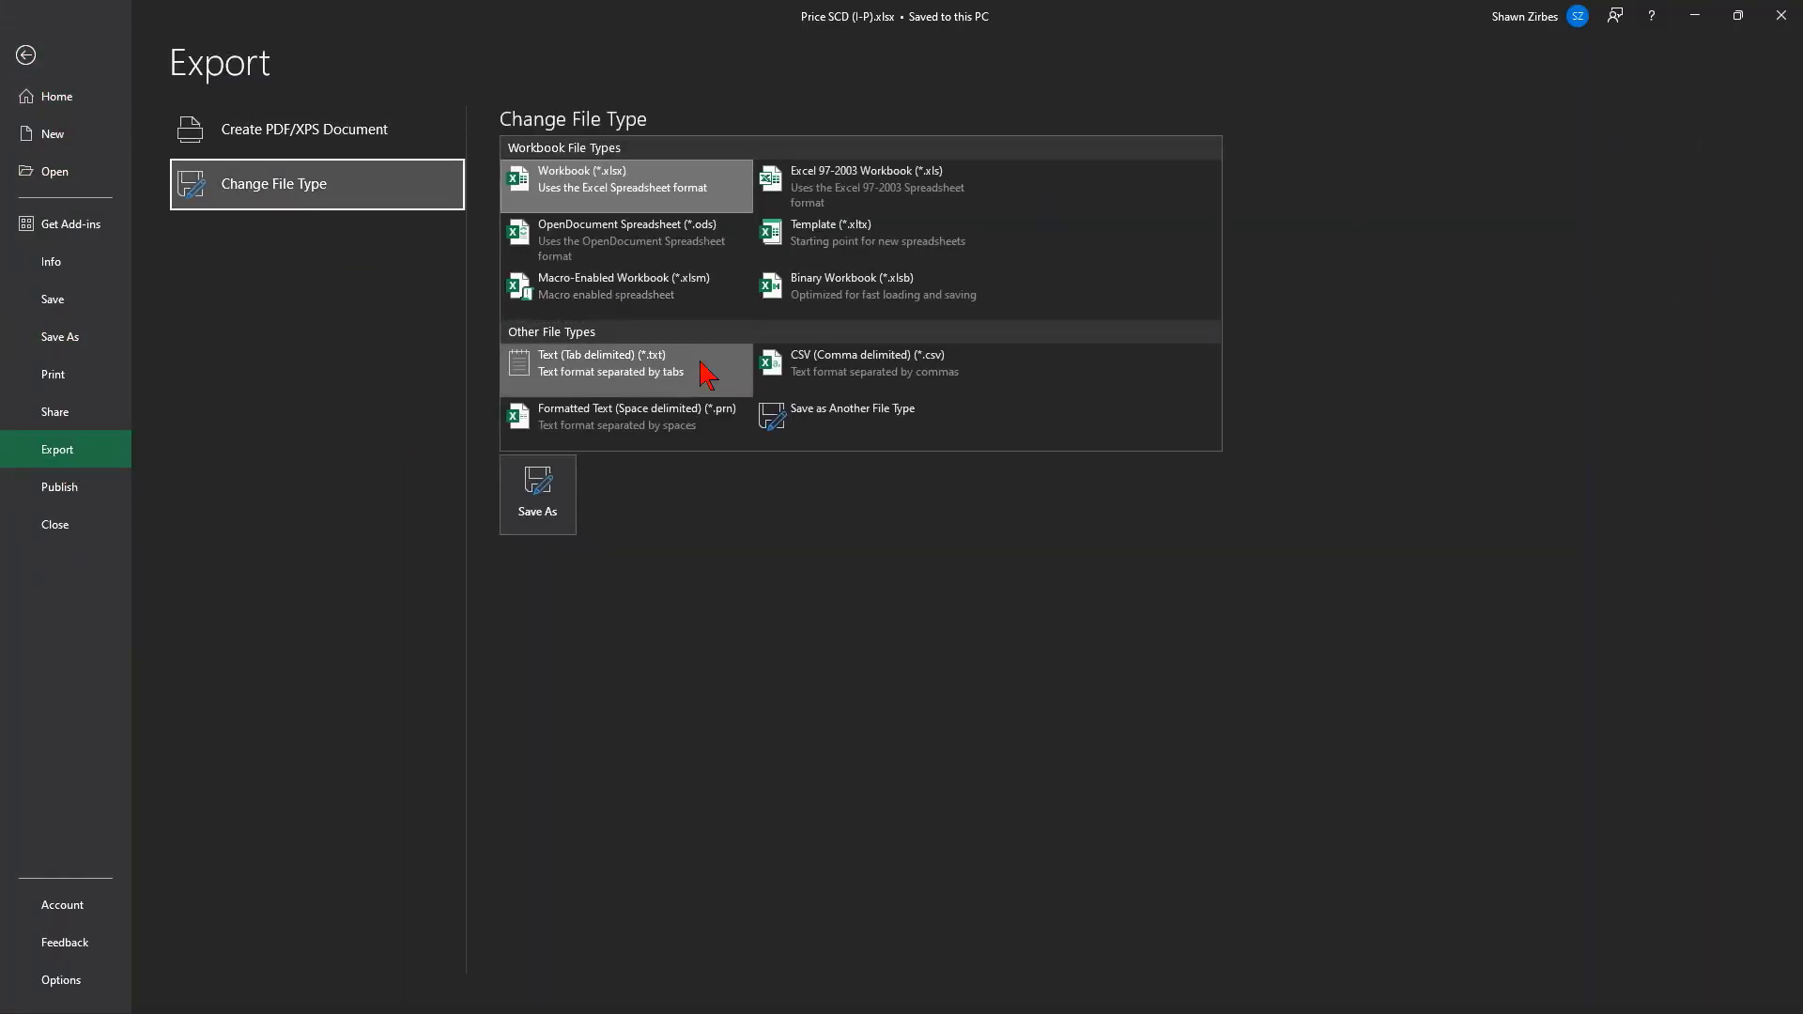
{"action": "left_click", "coordinate": [820, 385]}
{"action": "left_click", "coordinate": [561, 503]}
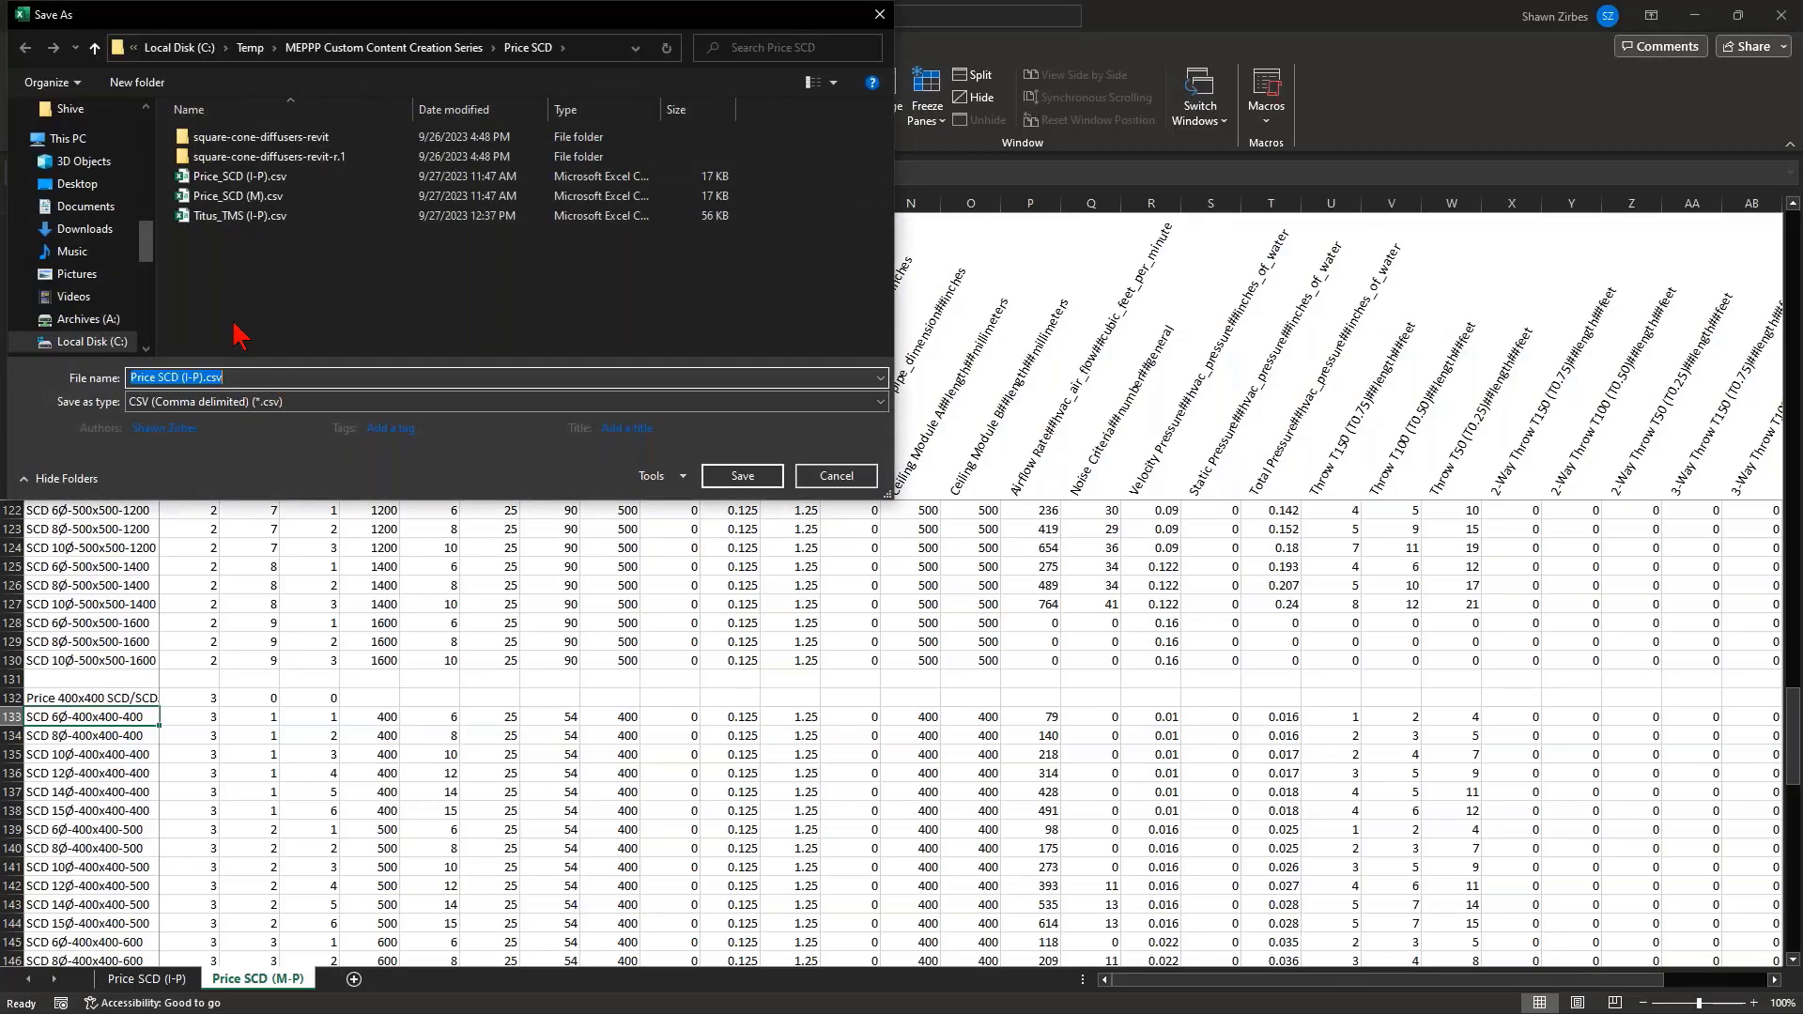
{"action": "left_click", "coordinate": [194, 378]}
{"action": "key", "text": "BackSpace"}
{"action": "type", "text": "M"}
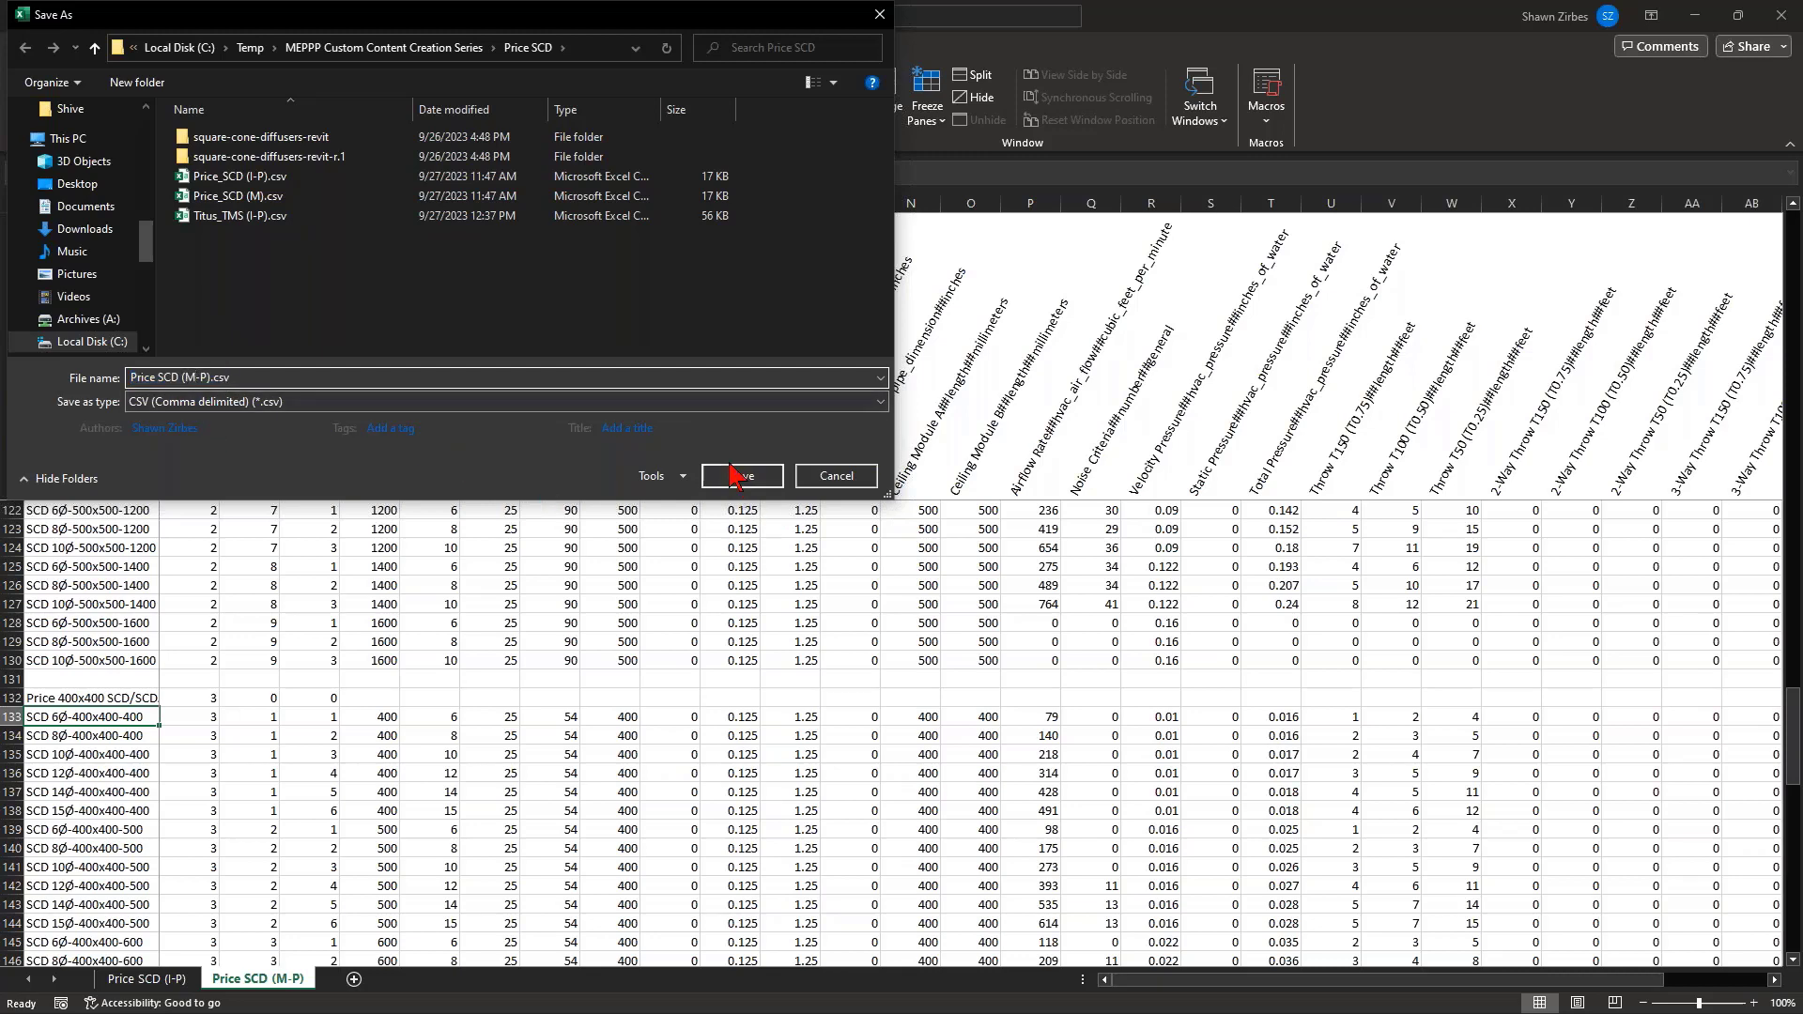
{"action": "left_click", "coordinate": [427, 428]}
{"action": "left_click", "coordinate": [765, 478]}
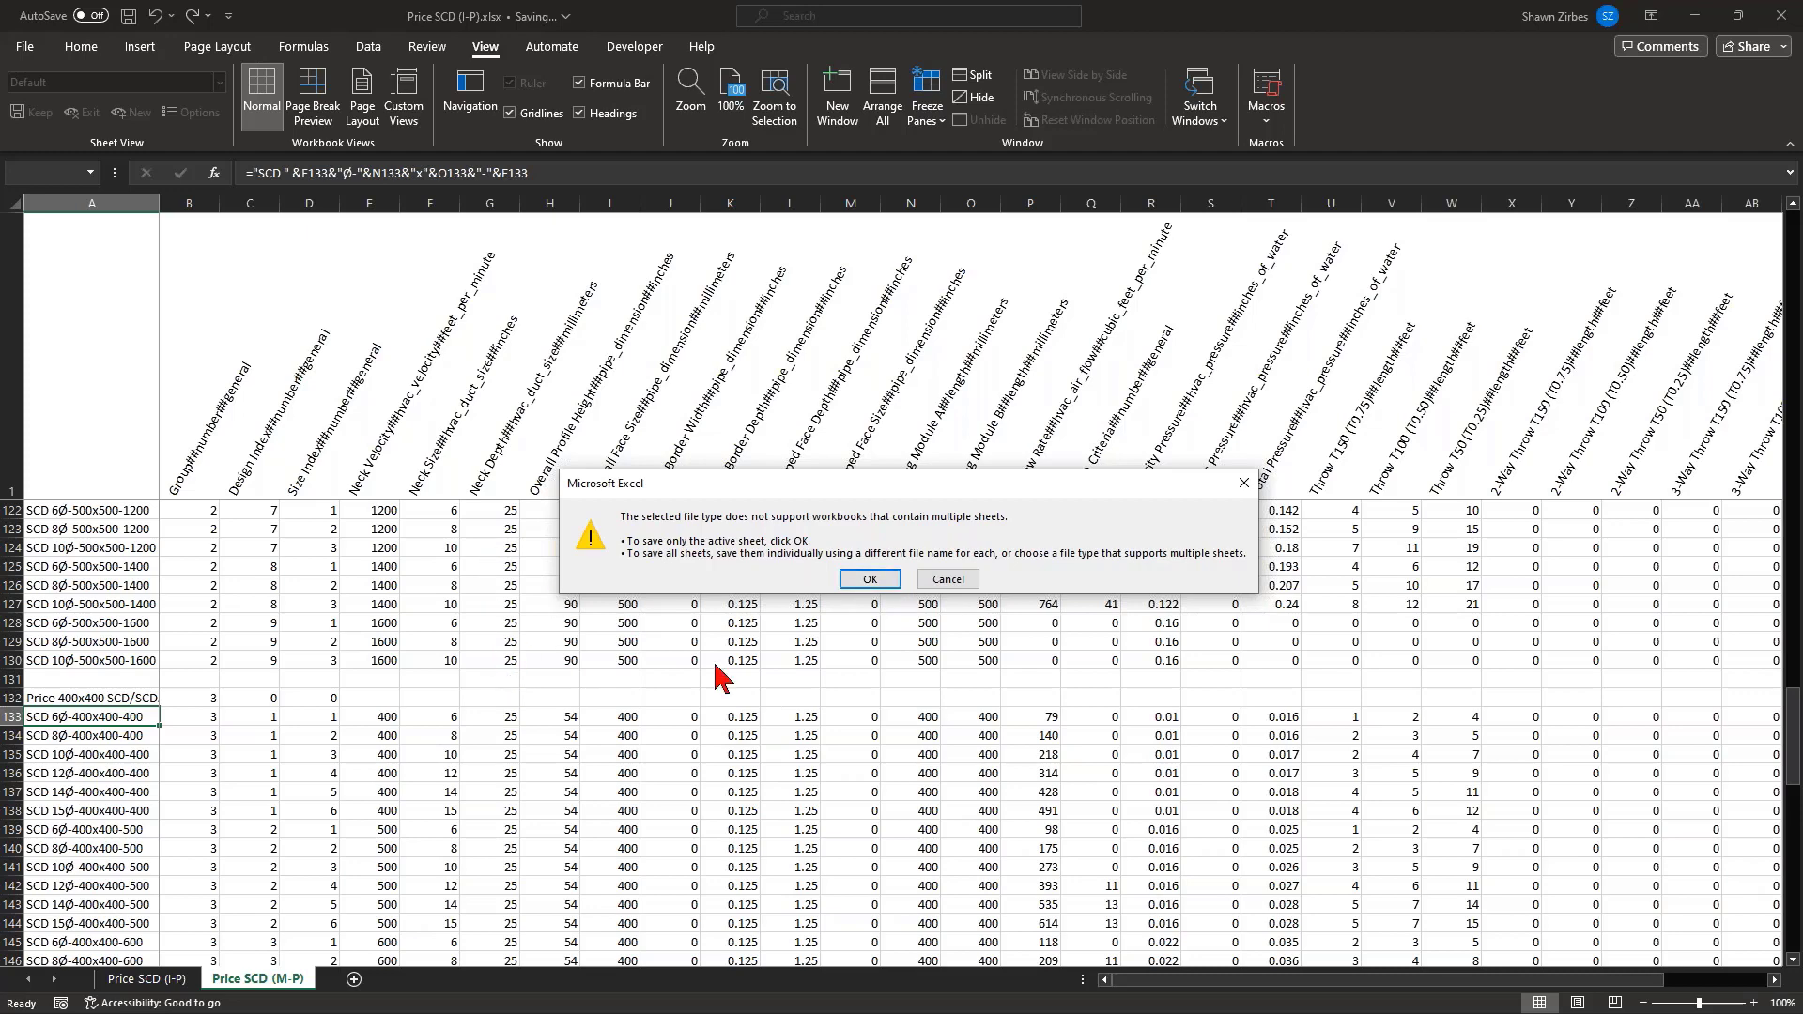
{"action": "left_click", "coordinate": [870, 579]}
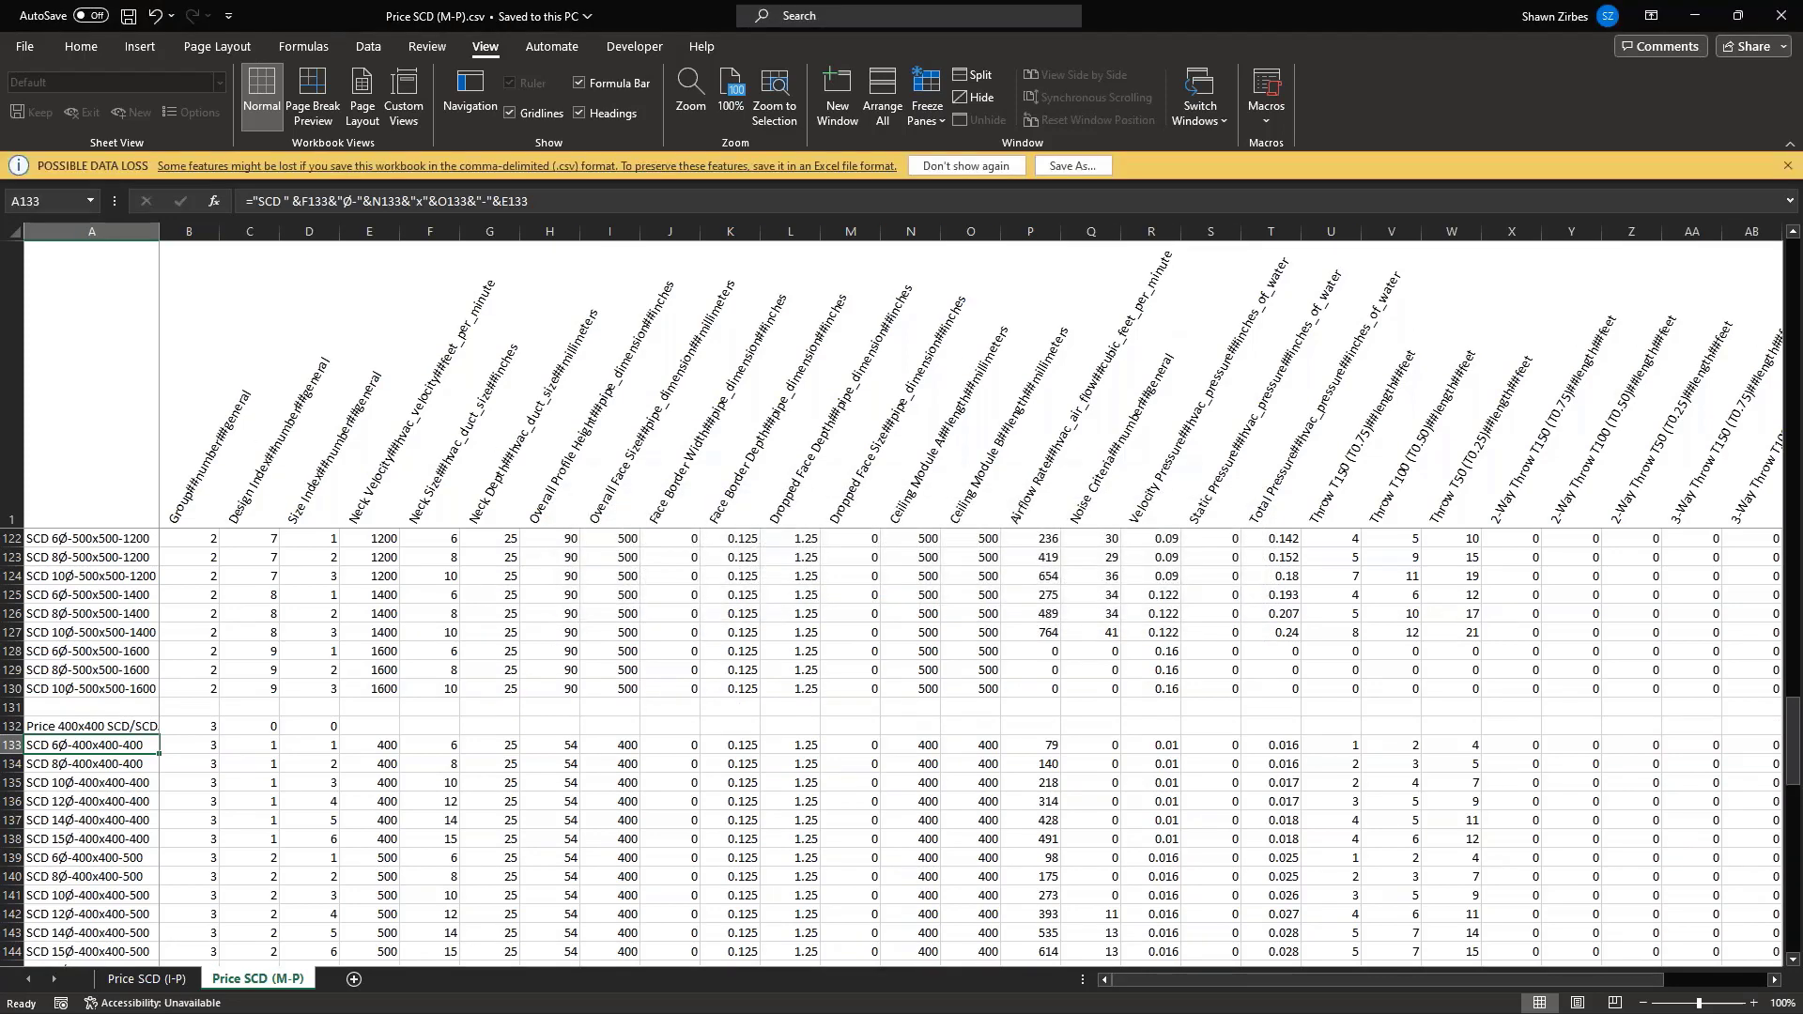
Save the Price SCD (I-P) sheet as a comma-delimited CSV file named Price SCD (I-P) and close the workbook
{"action": "left_click", "coordinate": [147, 979]}
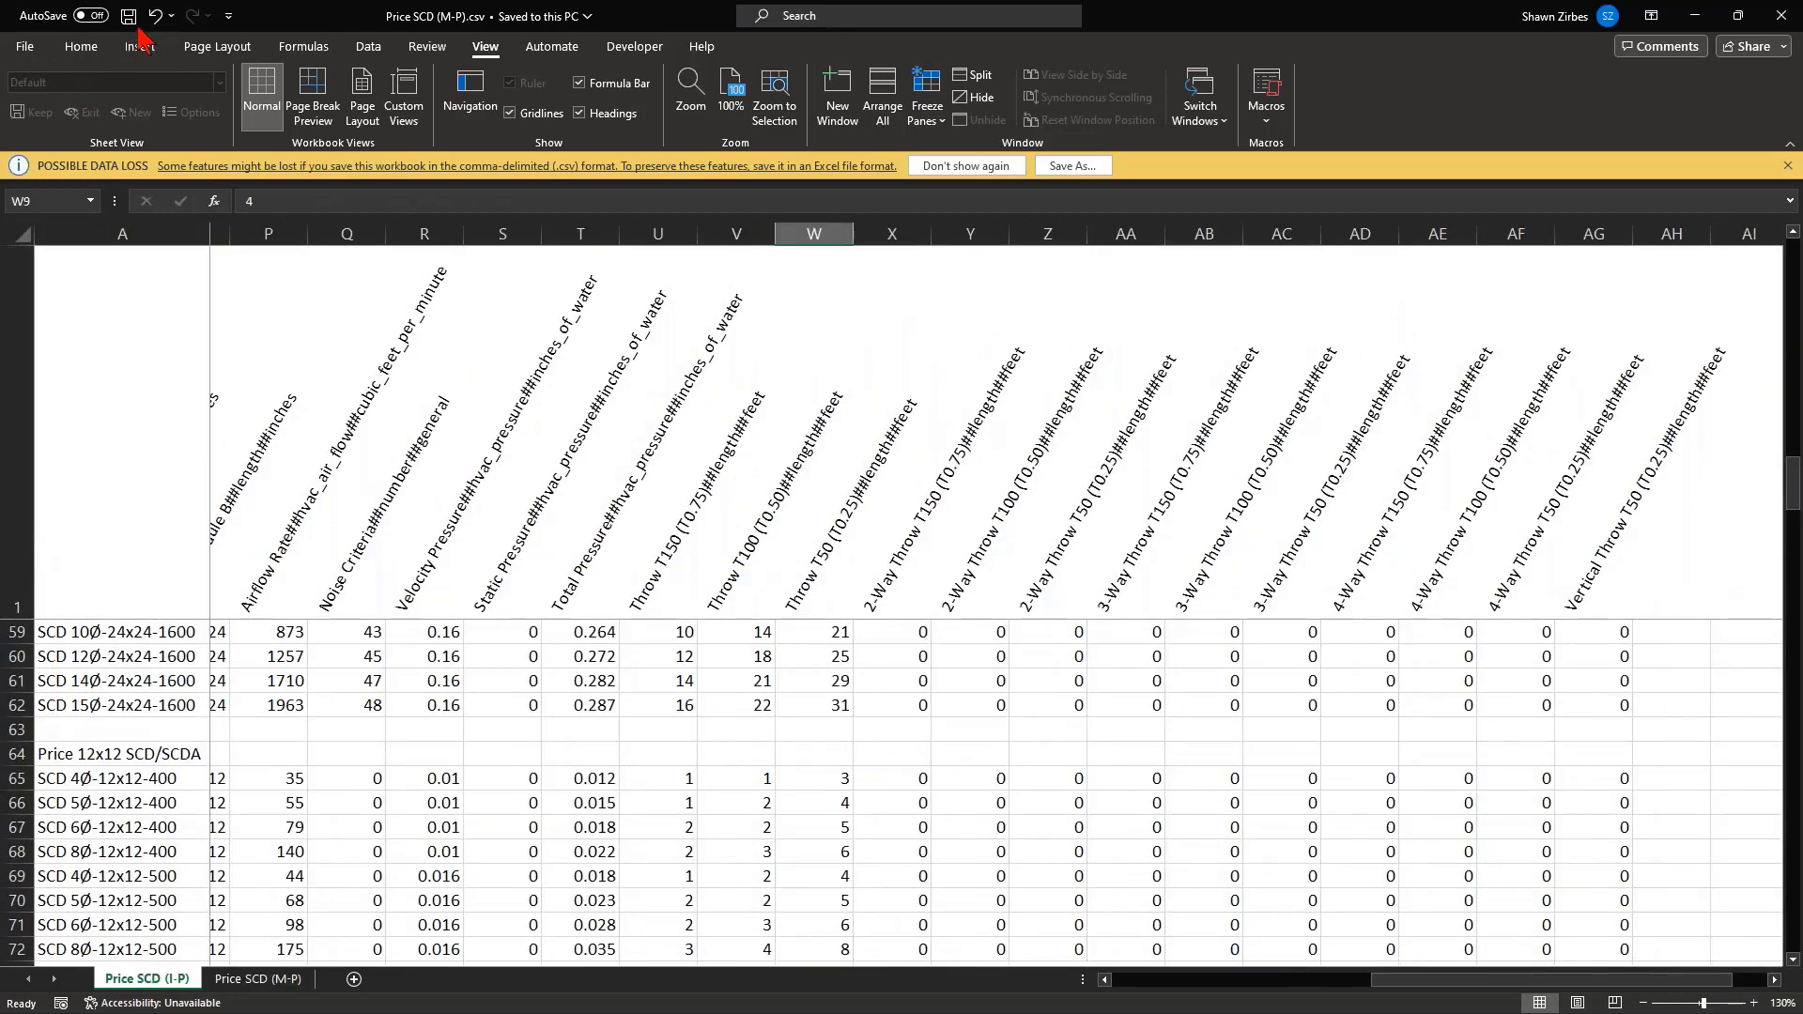
{"action": "left_click", "coordinate": [24, 46]}
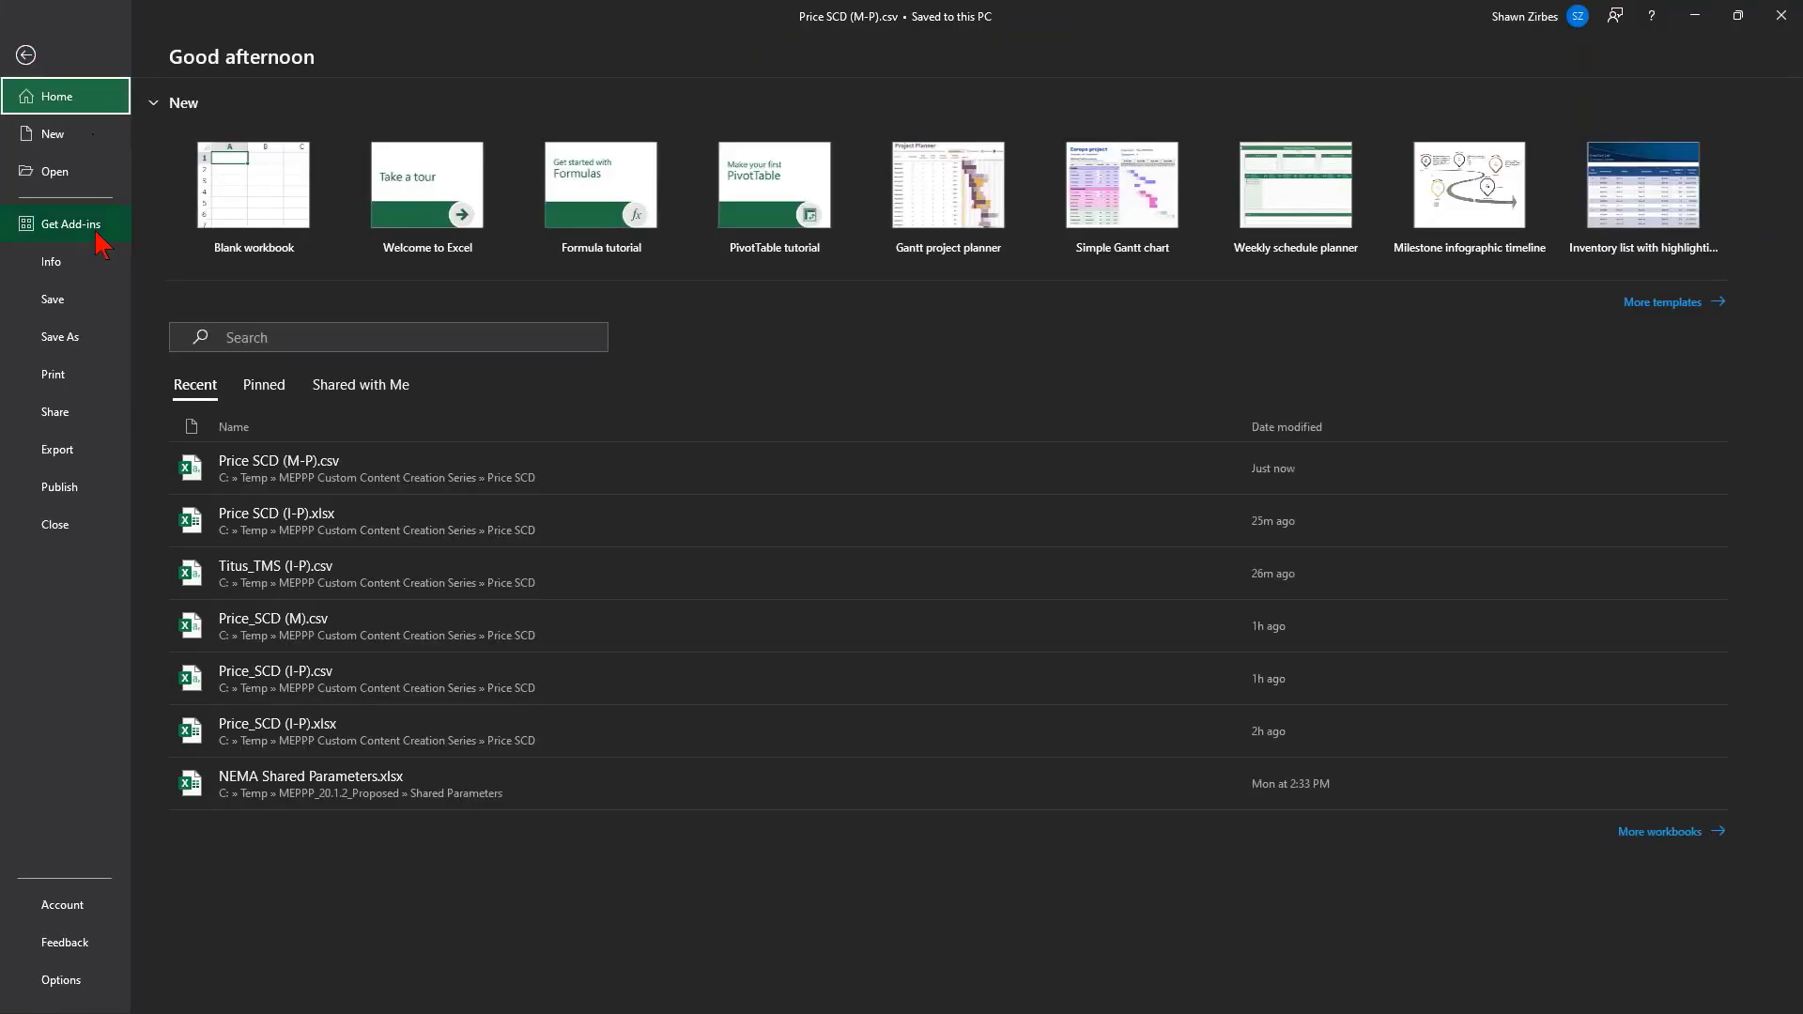
{"action": "left_click", "coordinate": [59, 350]}
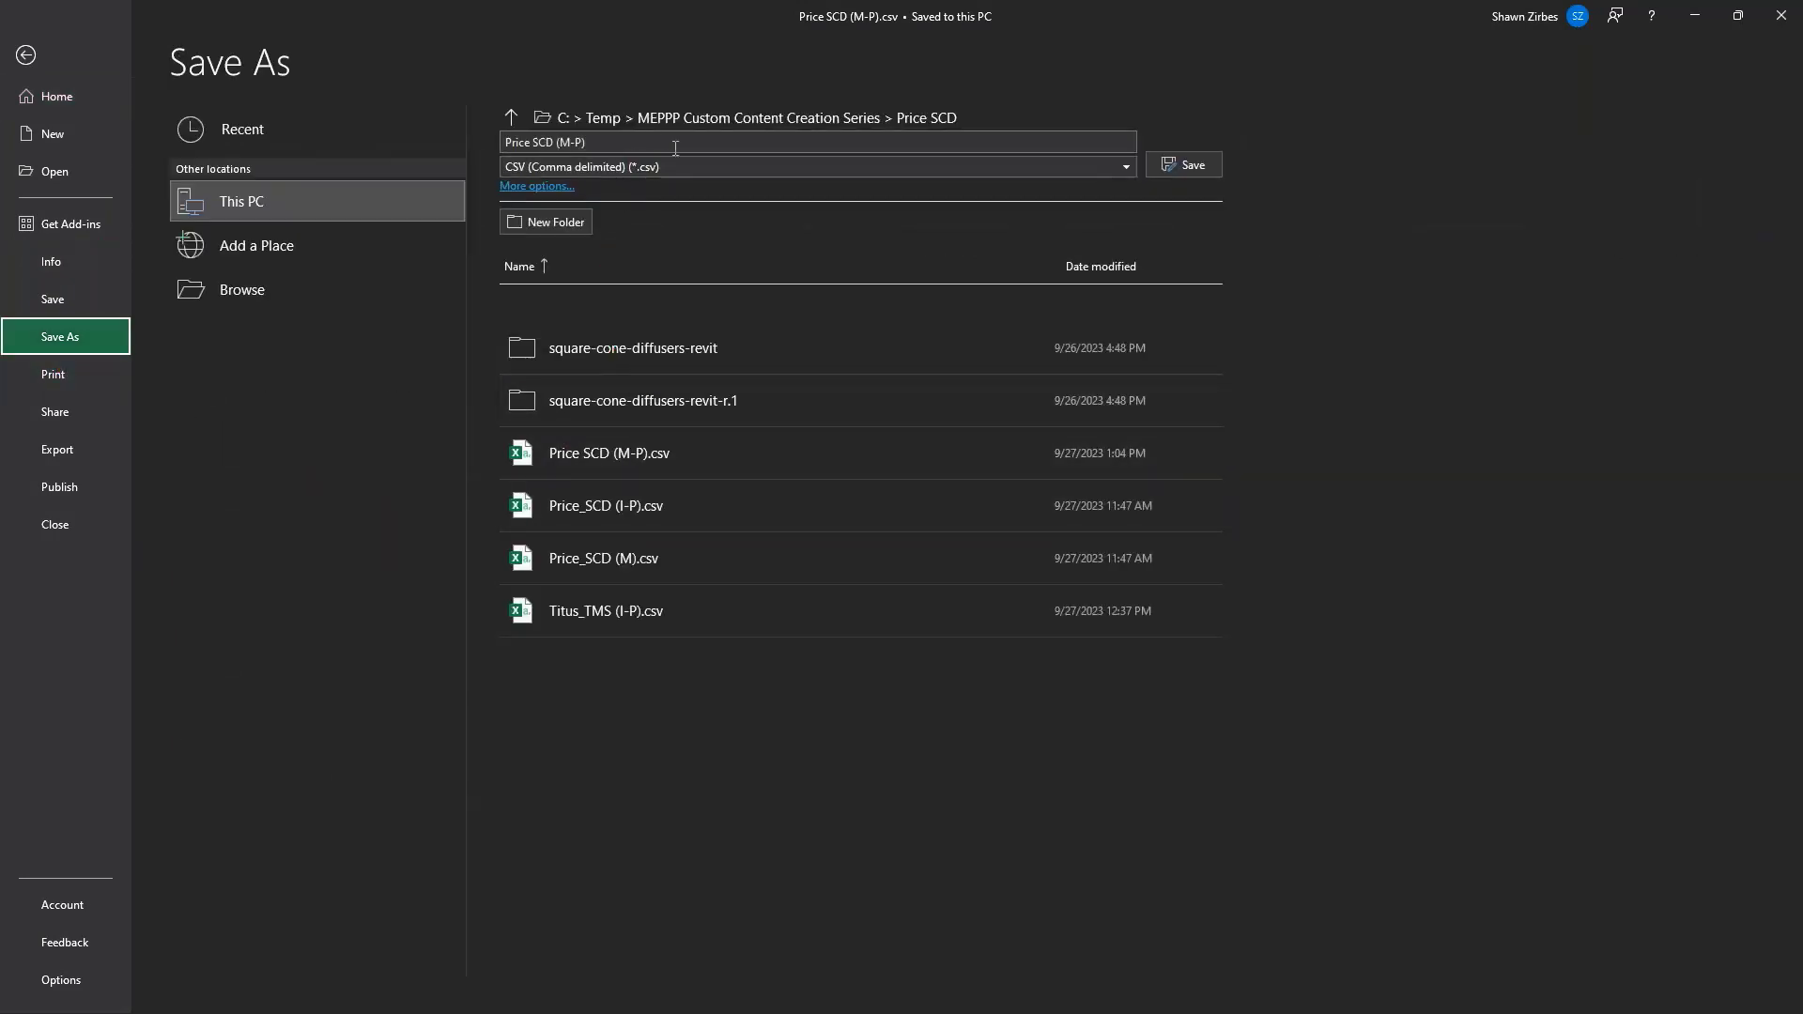
{"action": "left_click", "coordinate": [605, 140]}
{"action": "left_click_drag", "start_coordinate": [595, 142], "coordinate": [500, 139]}
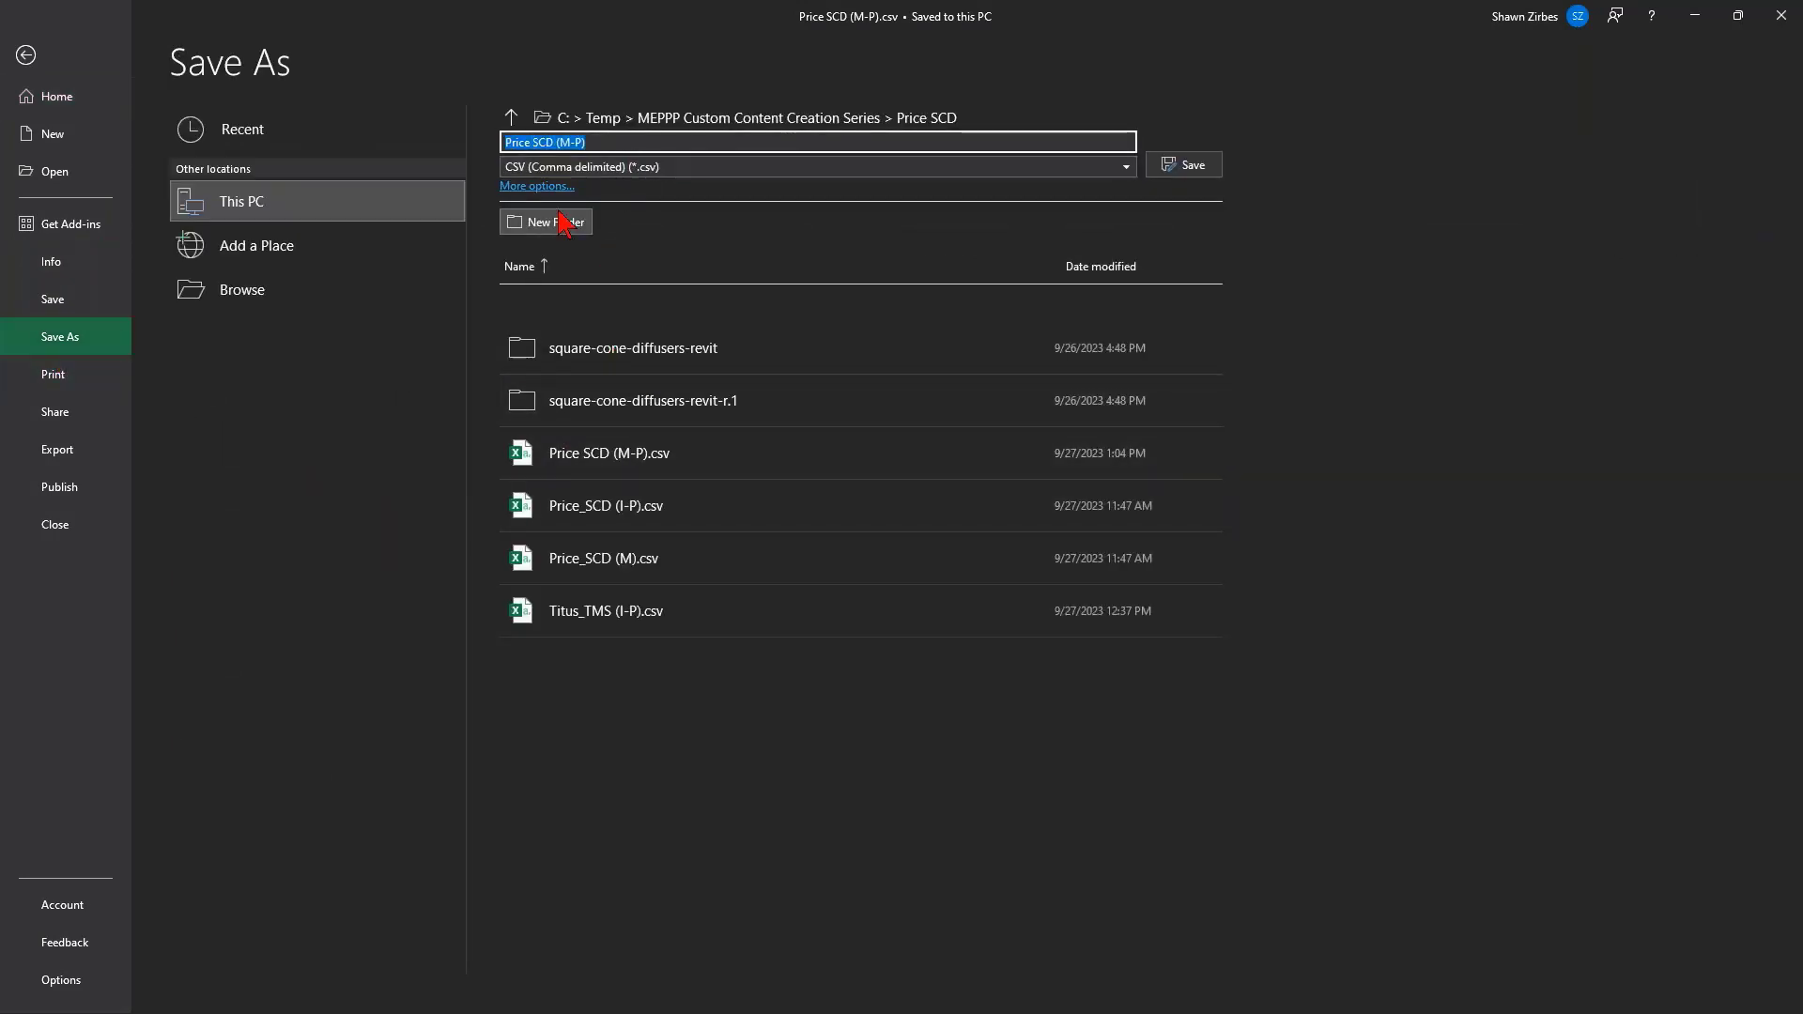
{"action": "left_click", "coordinate": [568, 143]}
{"action": "key", "text": "BackSpace"}
{"action": "type", "text": "I"}
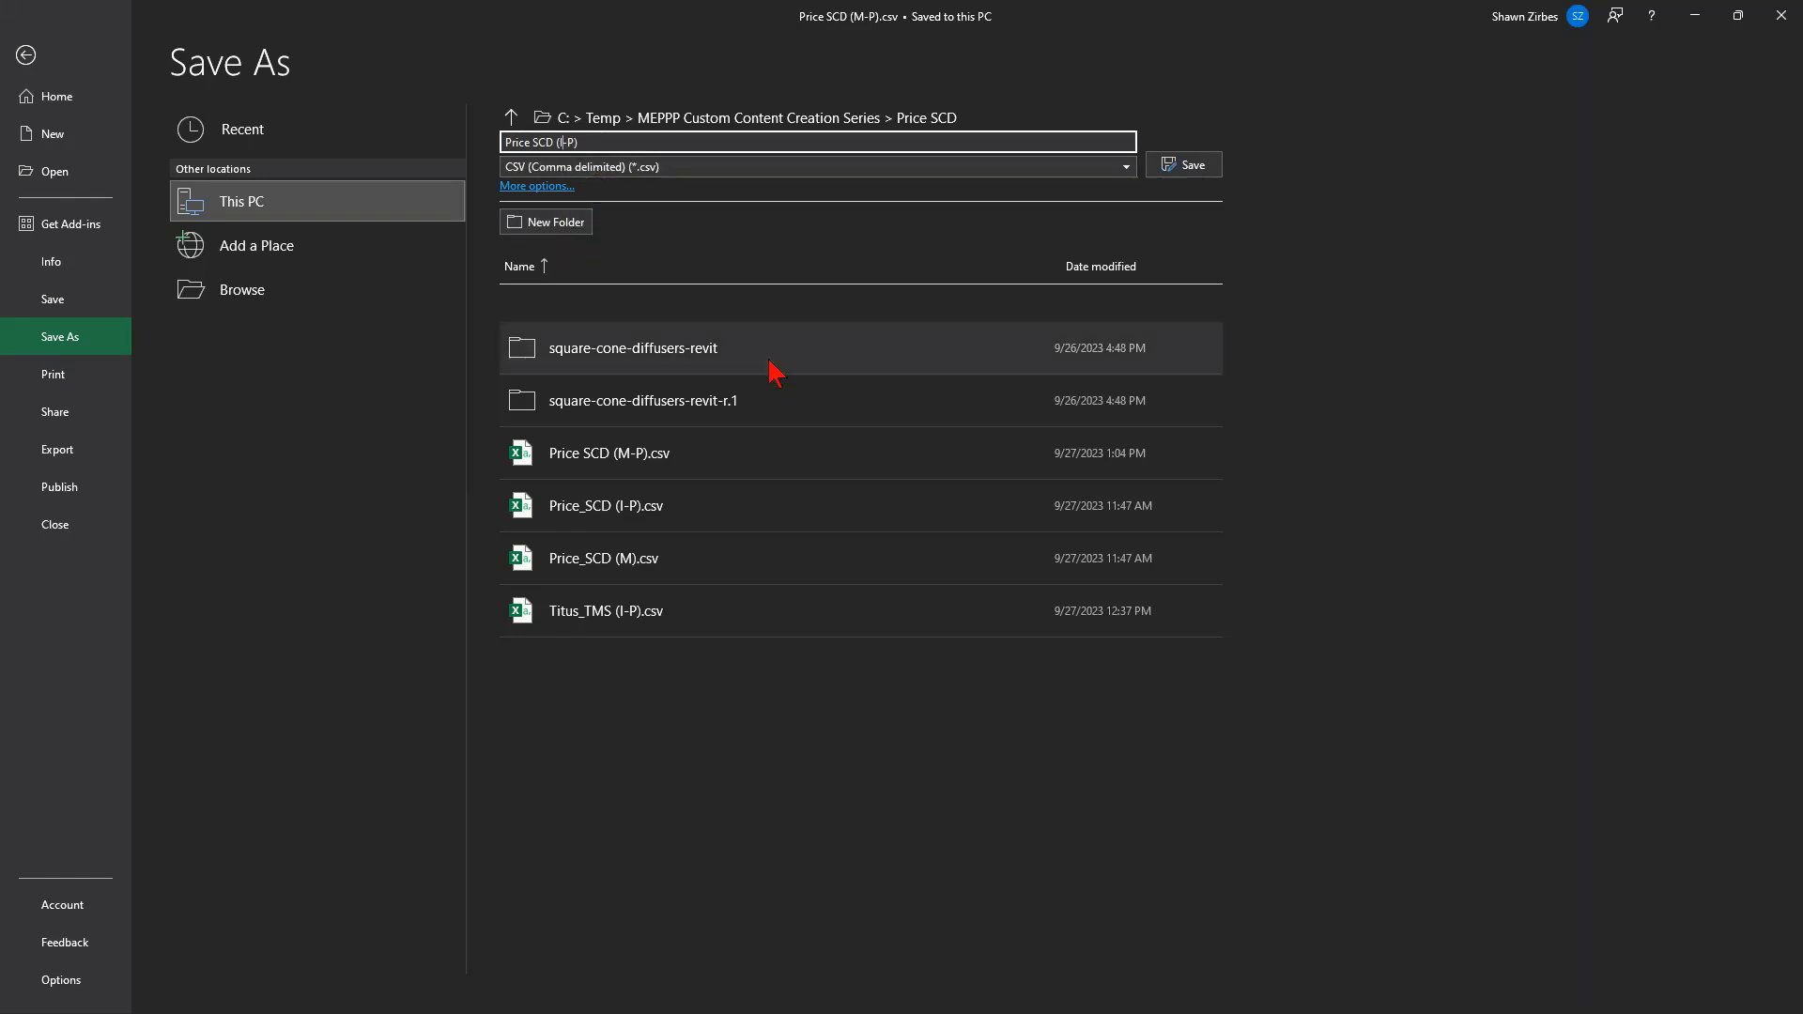
{"action": "left_click", "coordinate": [1189, 169]}
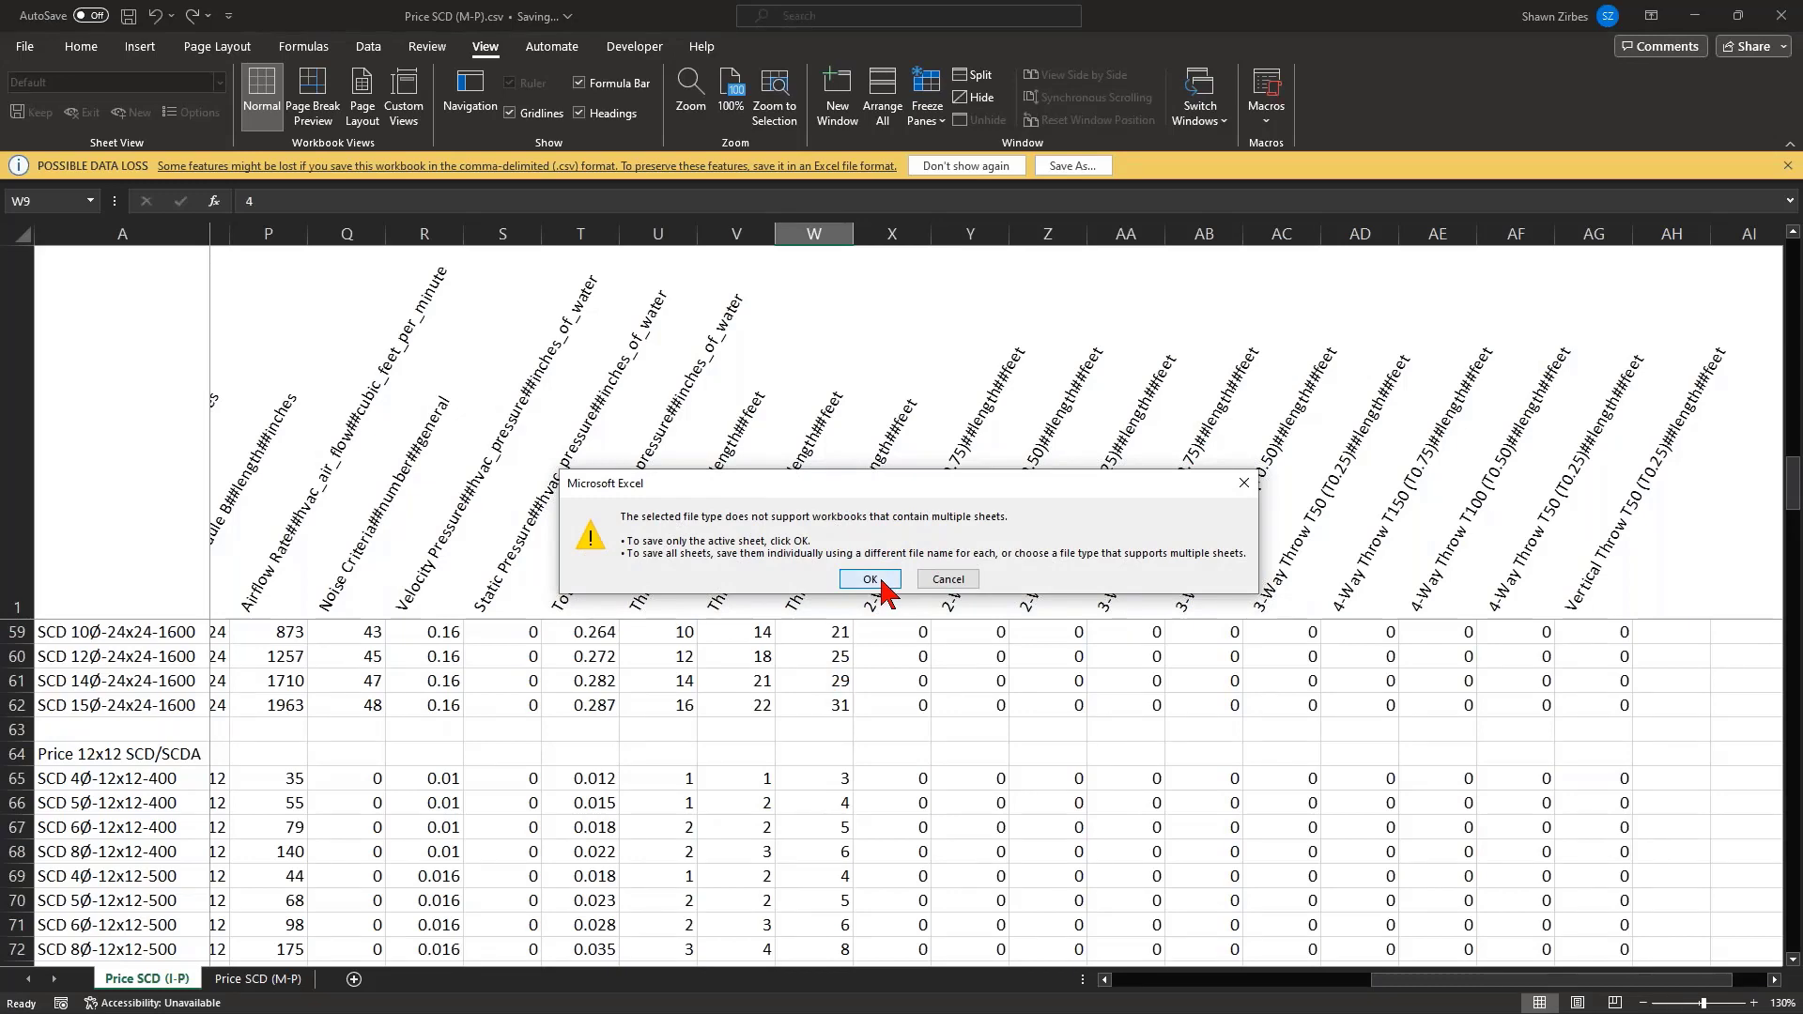
{"action": "left_click", "coordinate": [870, 579]}
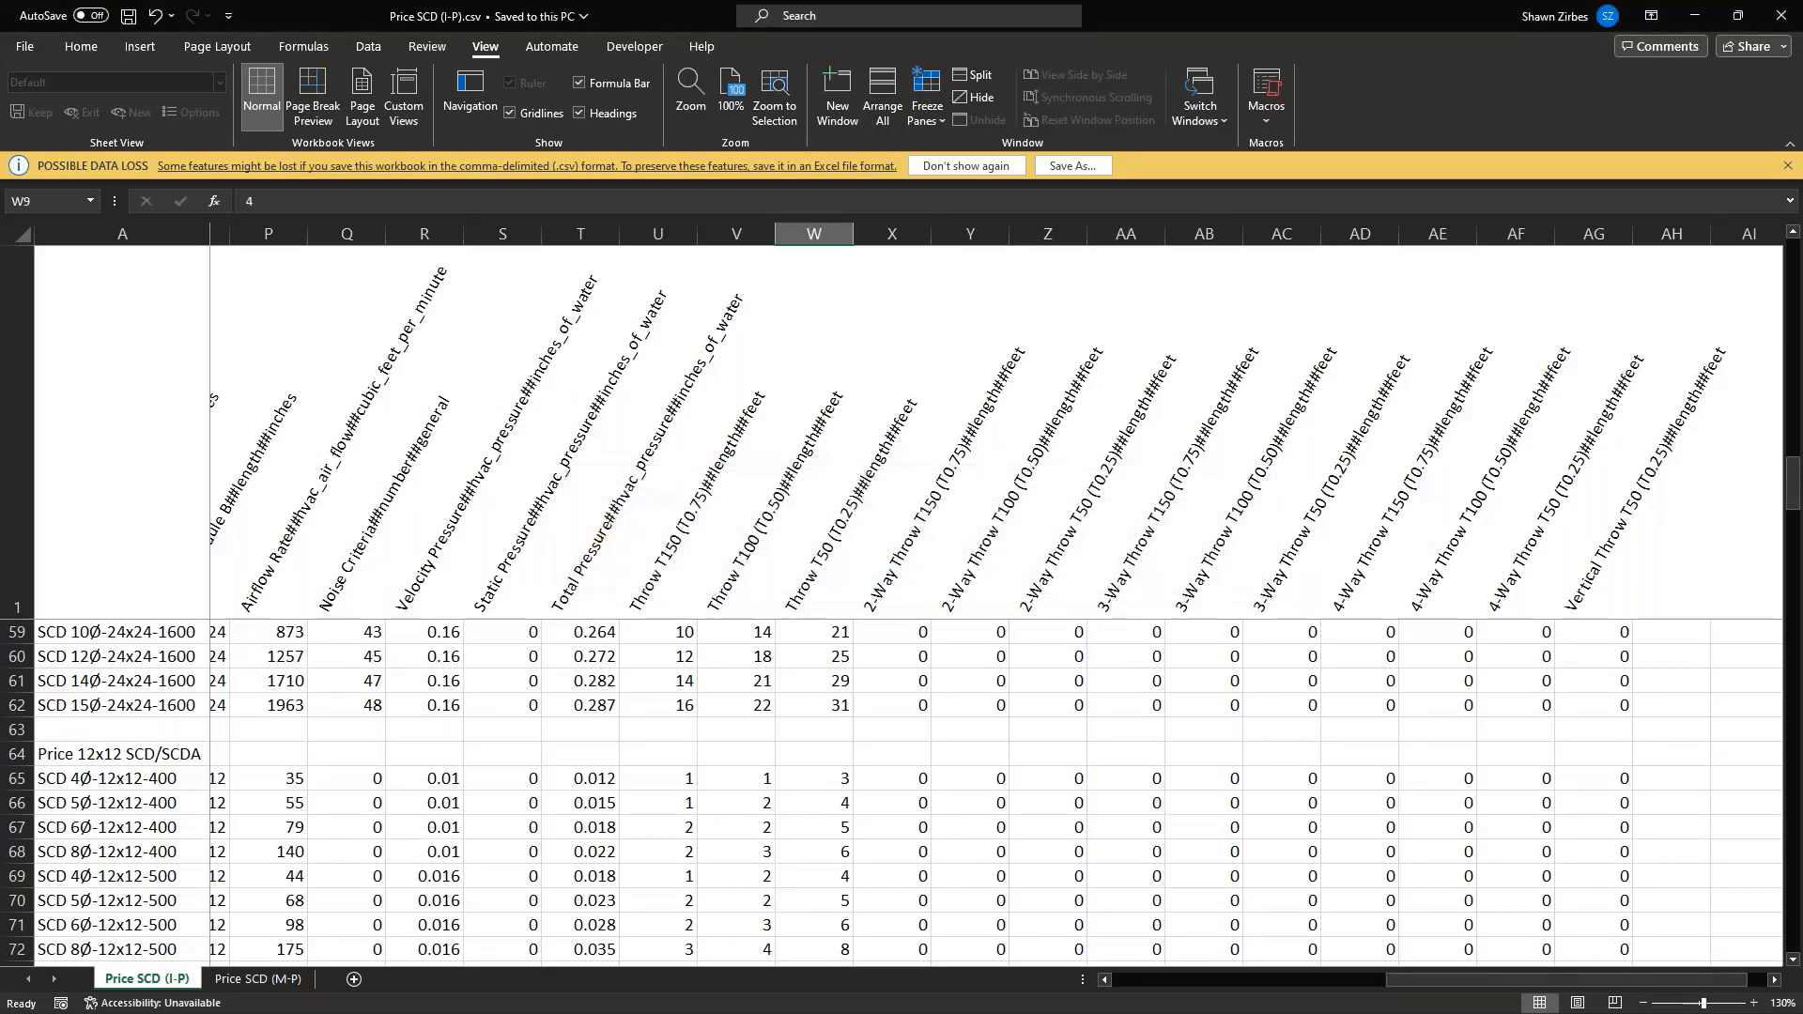
{"action": "left_click", "coordinate": [1780, 16]}
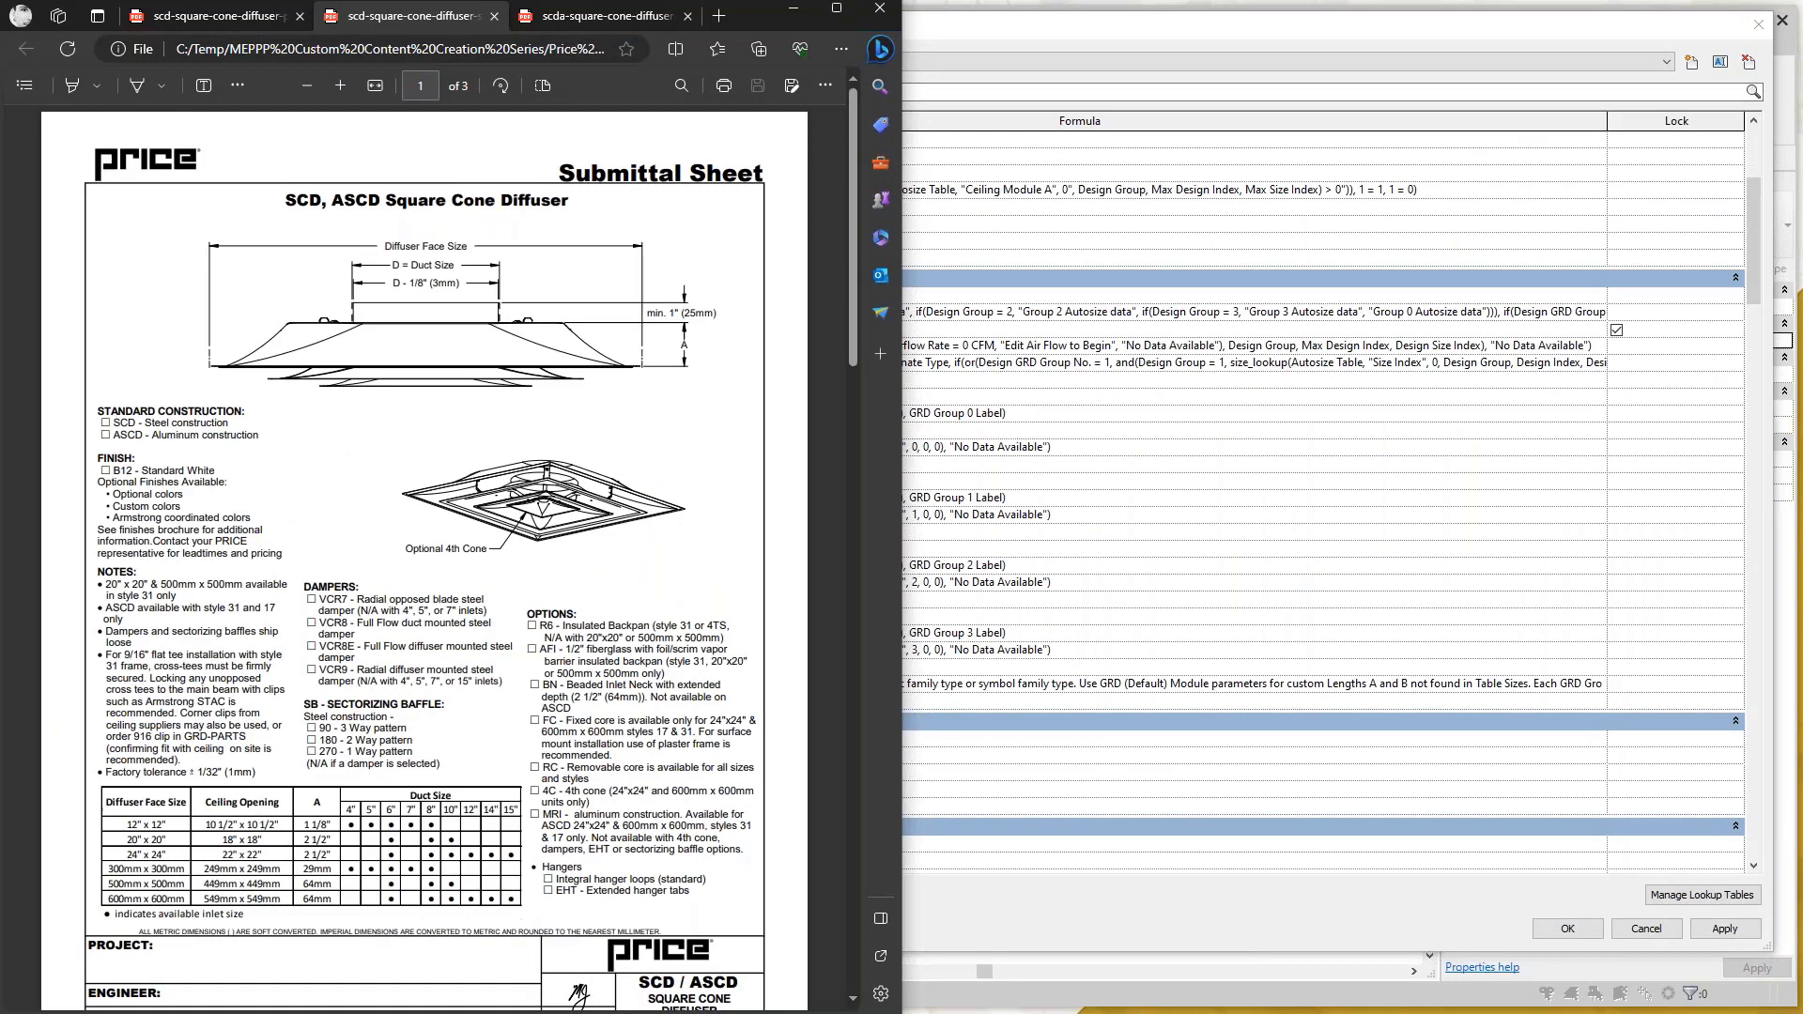
Switch to the Price SCD folder in File Explorer and open Price SCD (I-P).csv
{"action": "key", "text": "alt+Tab"}
{"action": "left_click", "coordinate": [471, 372]}
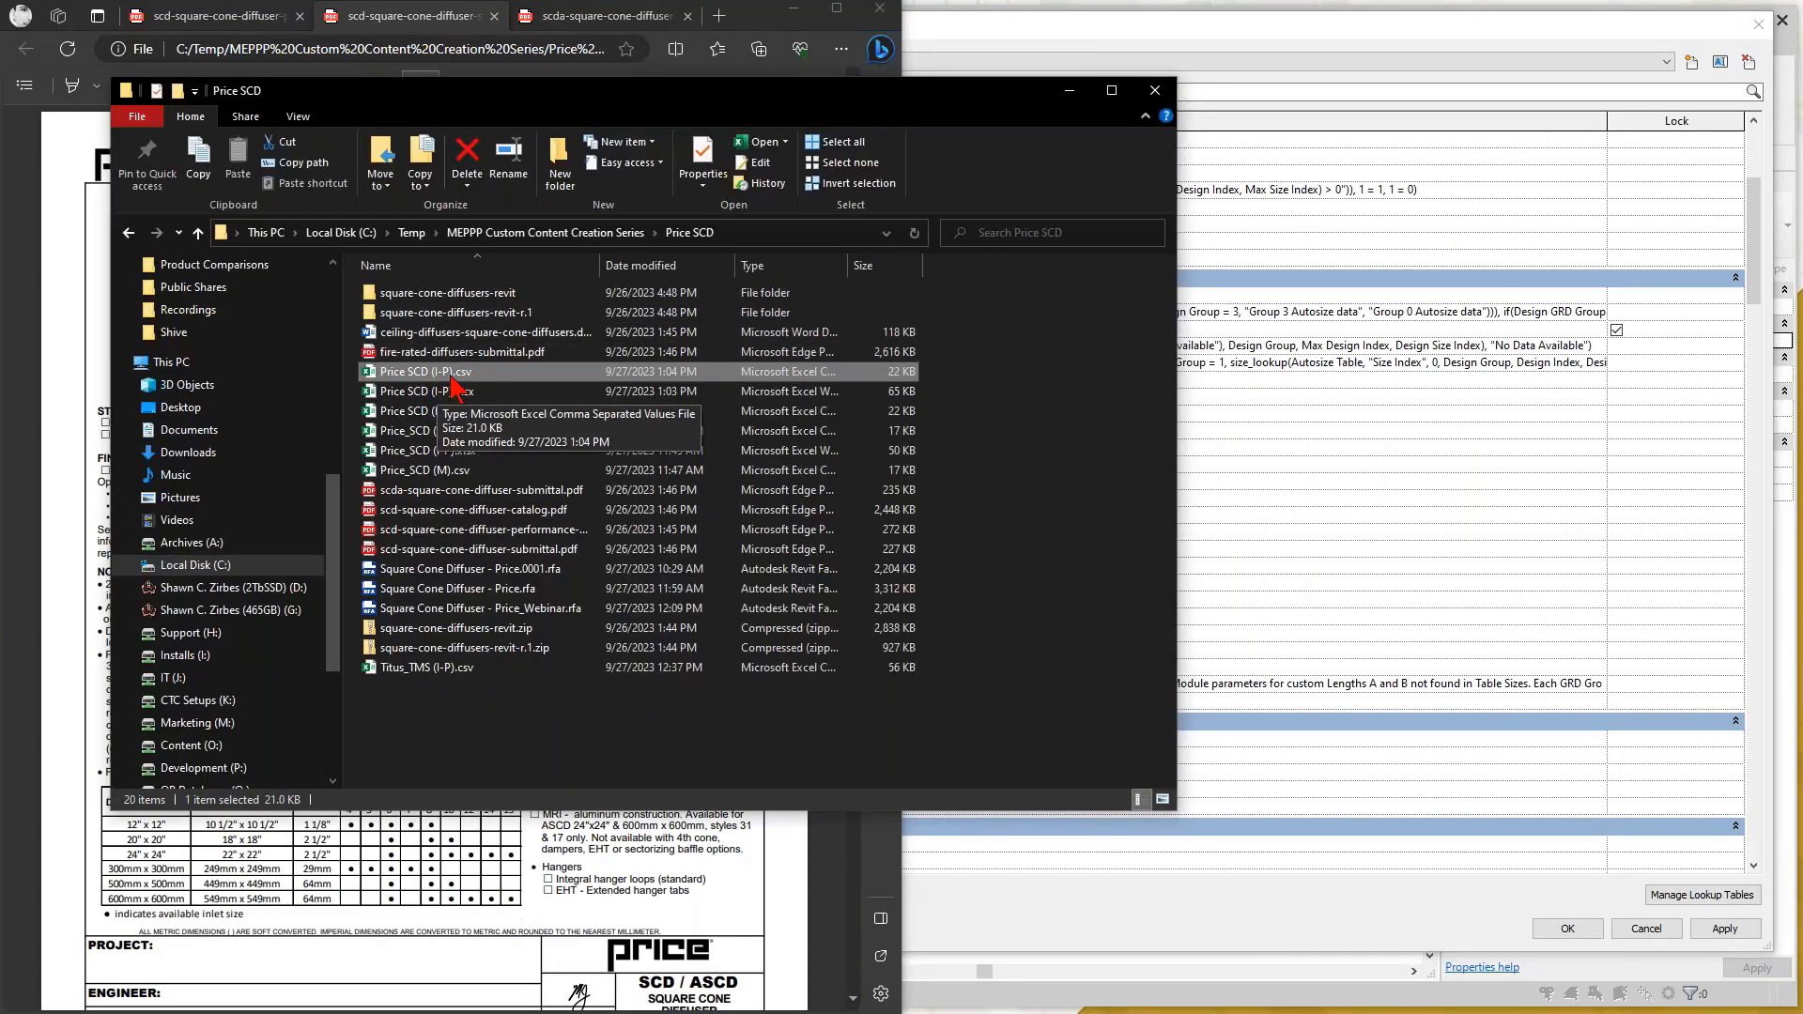
{"action": "double_click", "coordinate": [451, 376]}
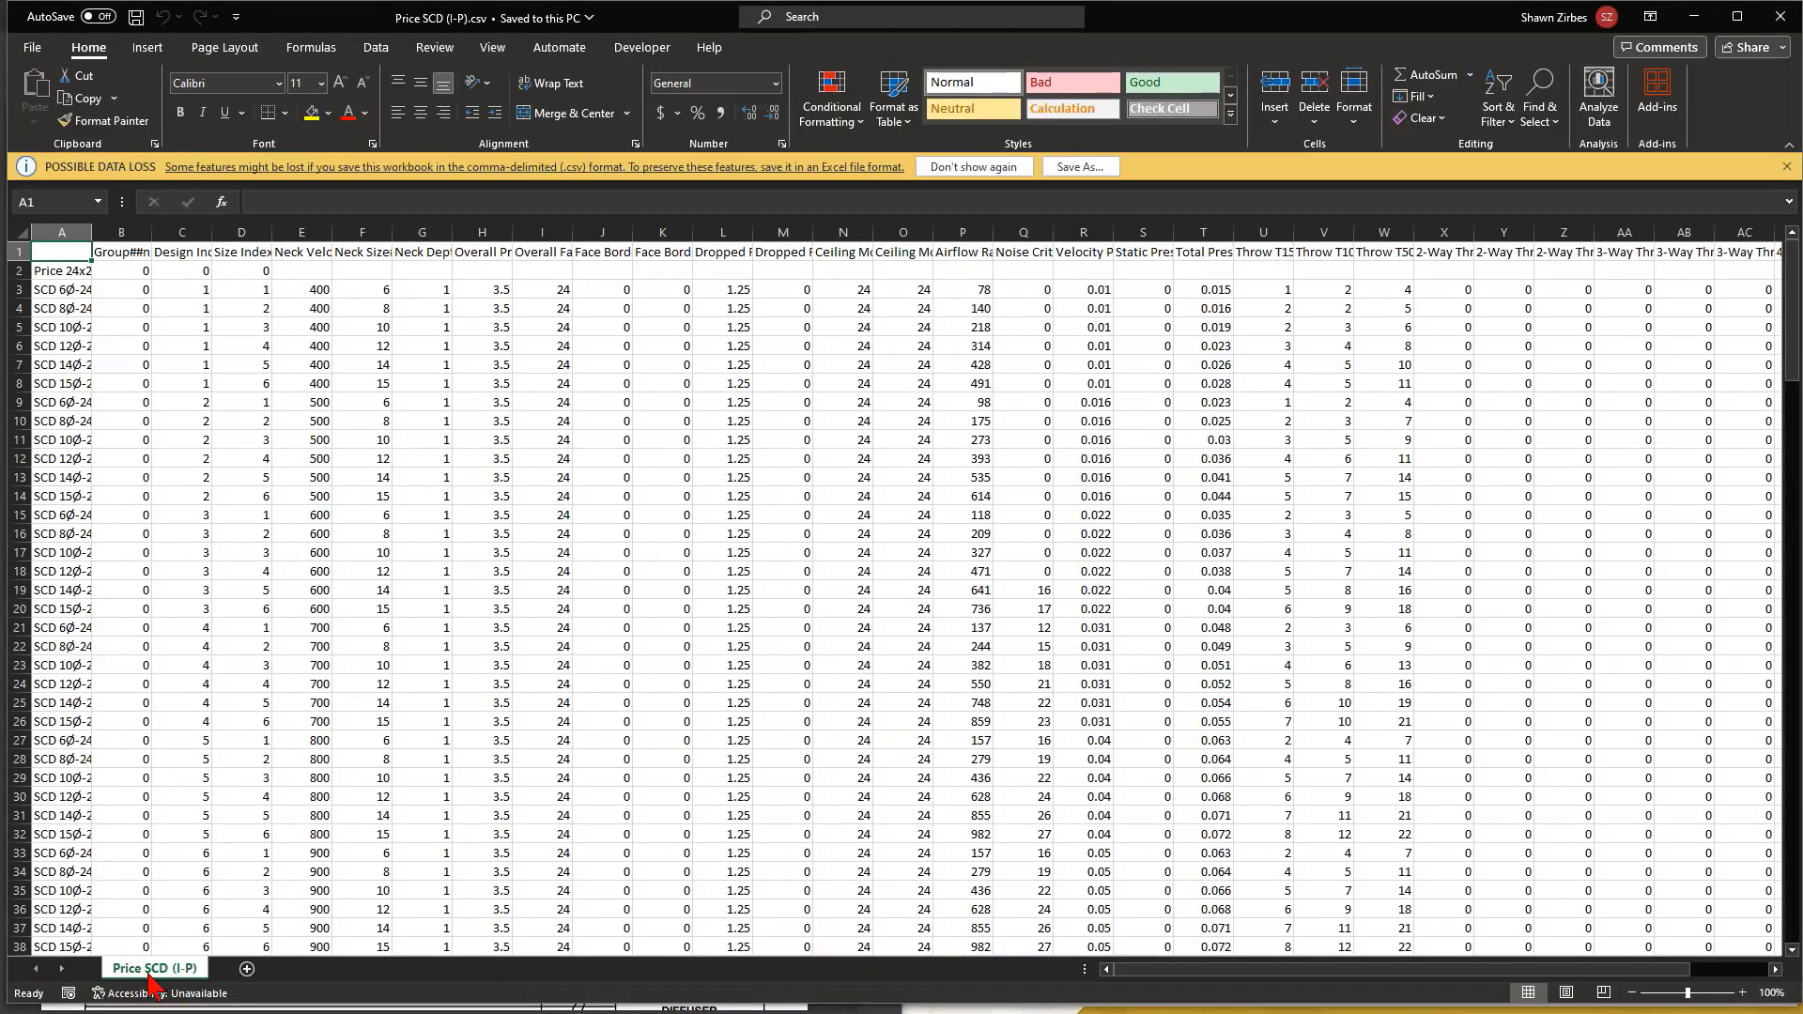
Check the row names in Price SCD (I-P).csv with column A widened, and close the file without saving
{"action": "key", "text": "Down"}
{"action": "key", "text": "Down"}
{"action": "key", "text": "Down"}
{"action": "key", "text": "Down"}
{"action": "key", "text": "Down"}
{"action": "key", "text": "Down"}
{"action": "key", "text": "Down"}
{"action": "key", "text": "Down"}
{"action": "key", "text": "Down"}
{"action": "key", "text": "Down"}
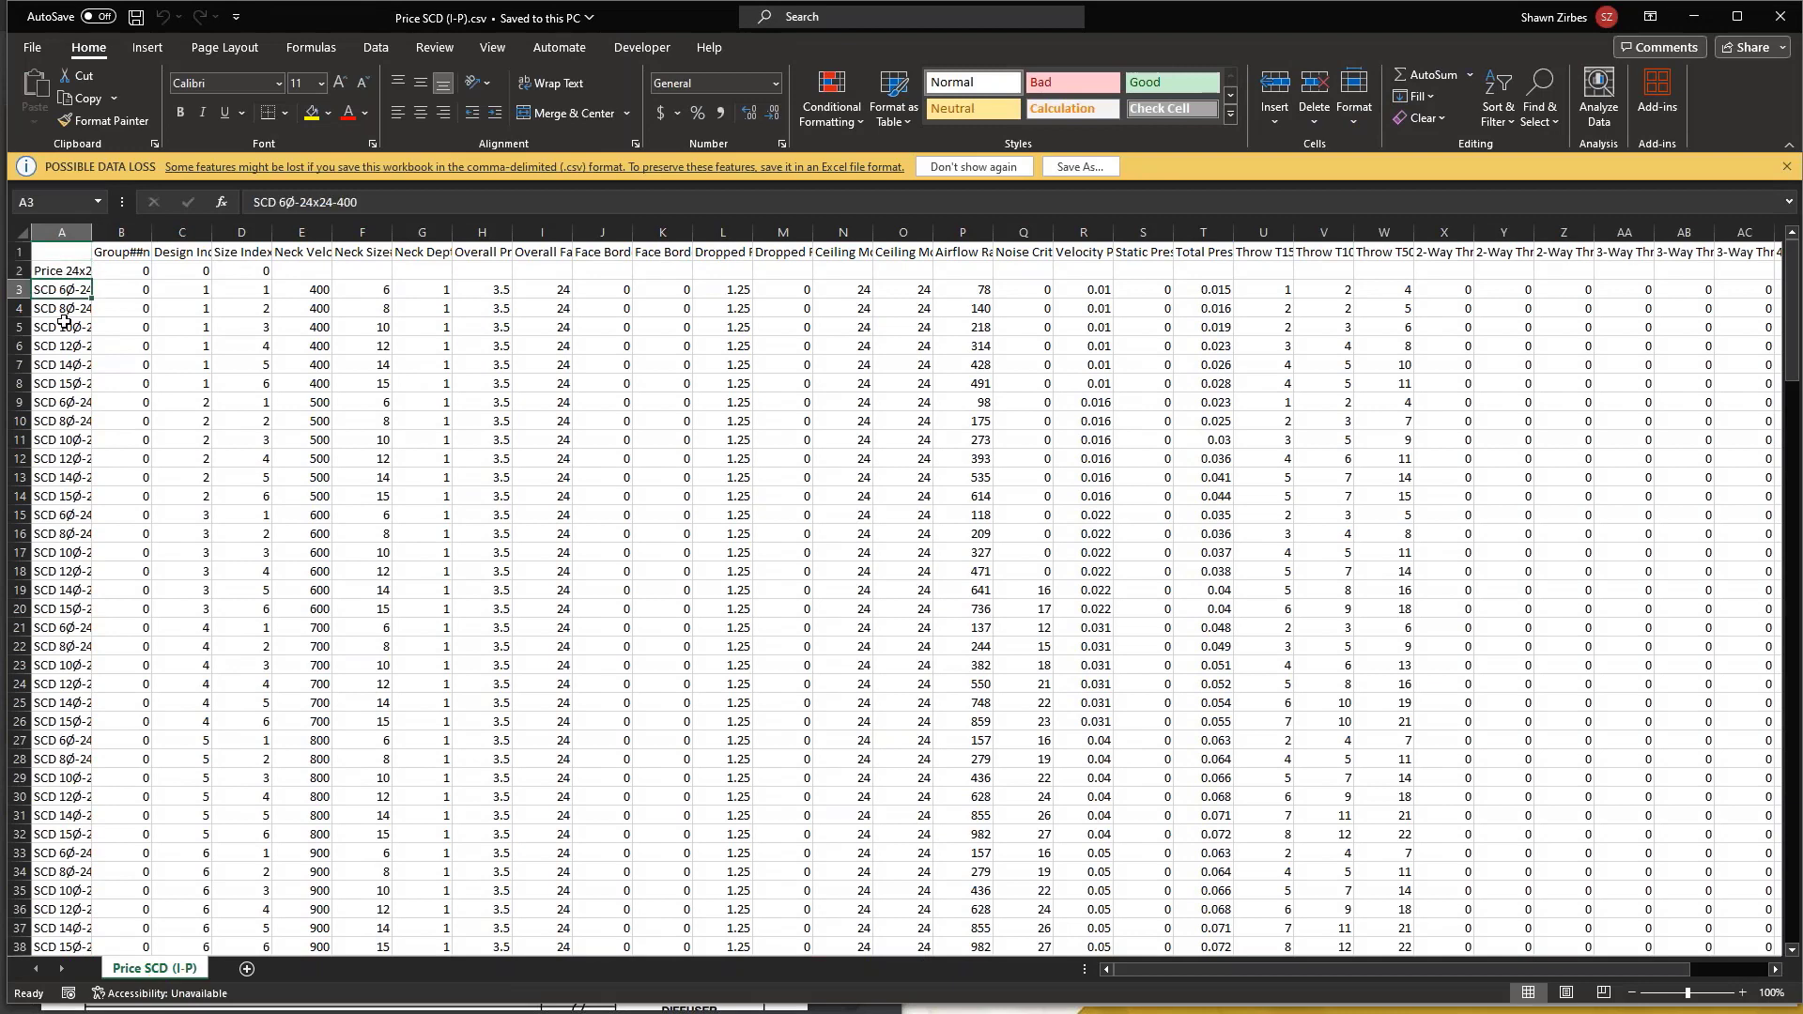
{"action": "left_click_drag", "start_coordinate": [92, 233], "coordinate": [137, 233]}
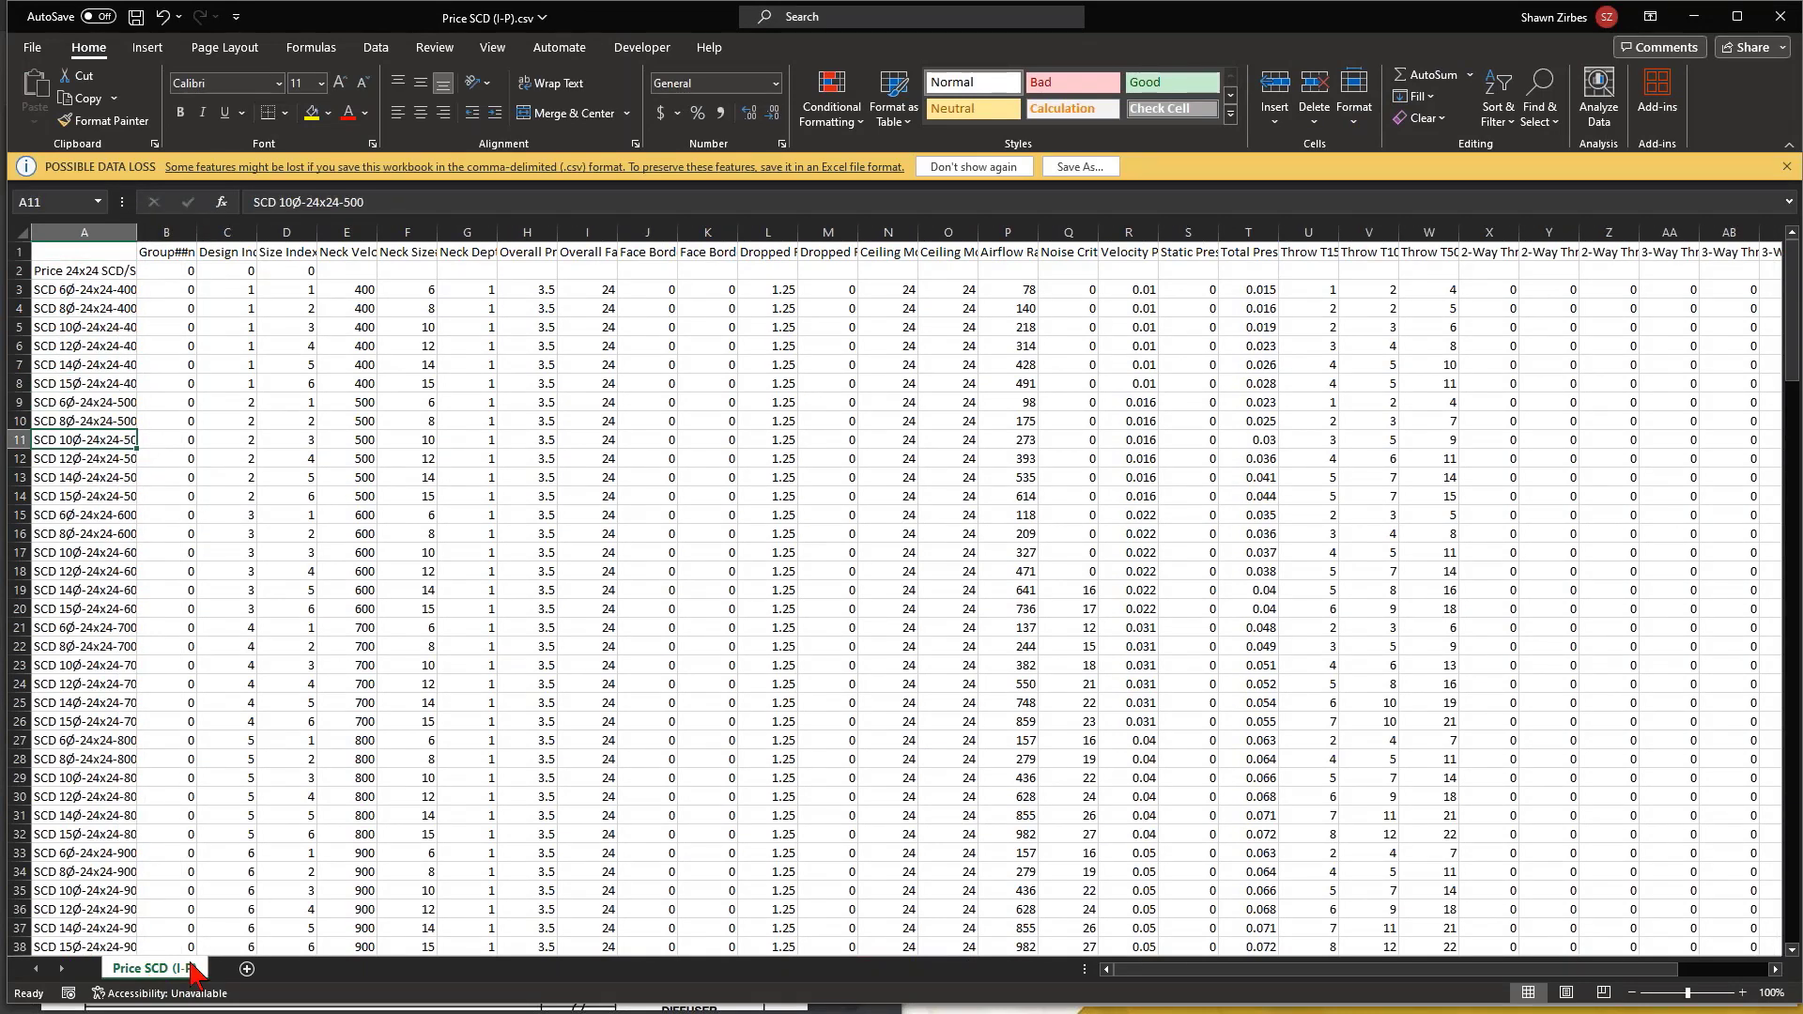
{"action": "left_click", "coordinate": [1782, 19]}
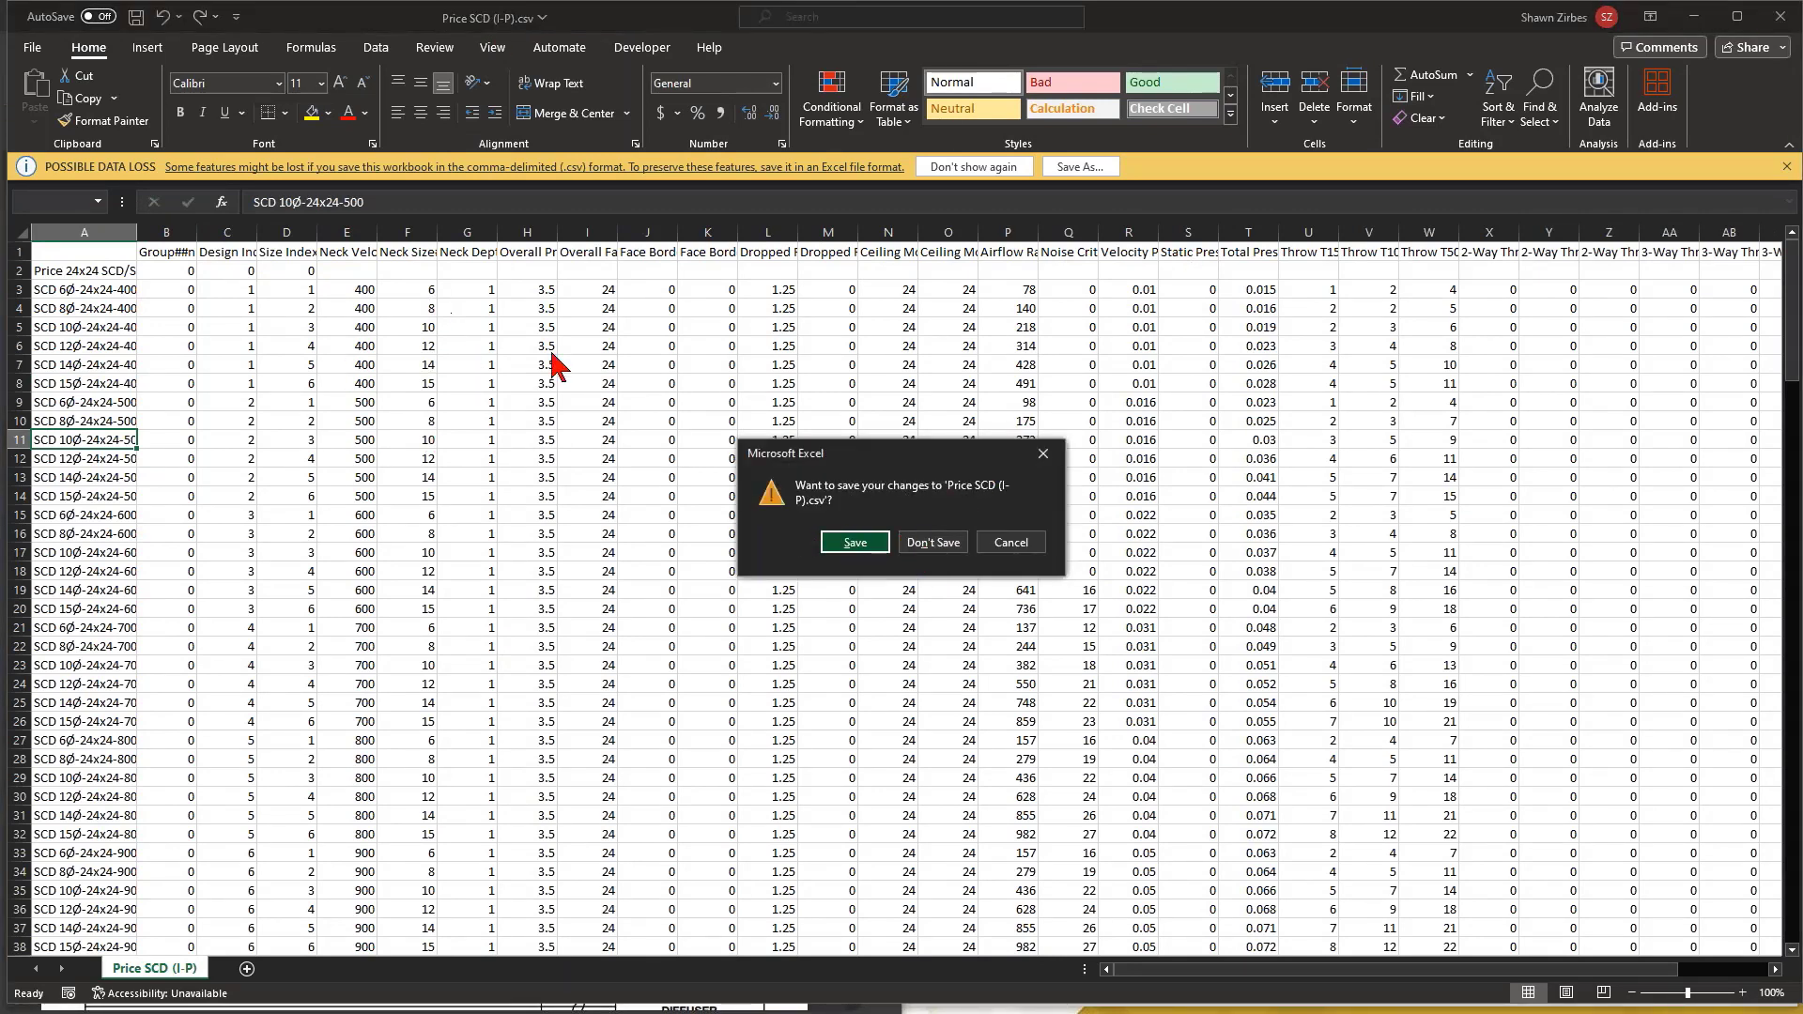
{"action": "left_click", "coordinate": [933, 549]}
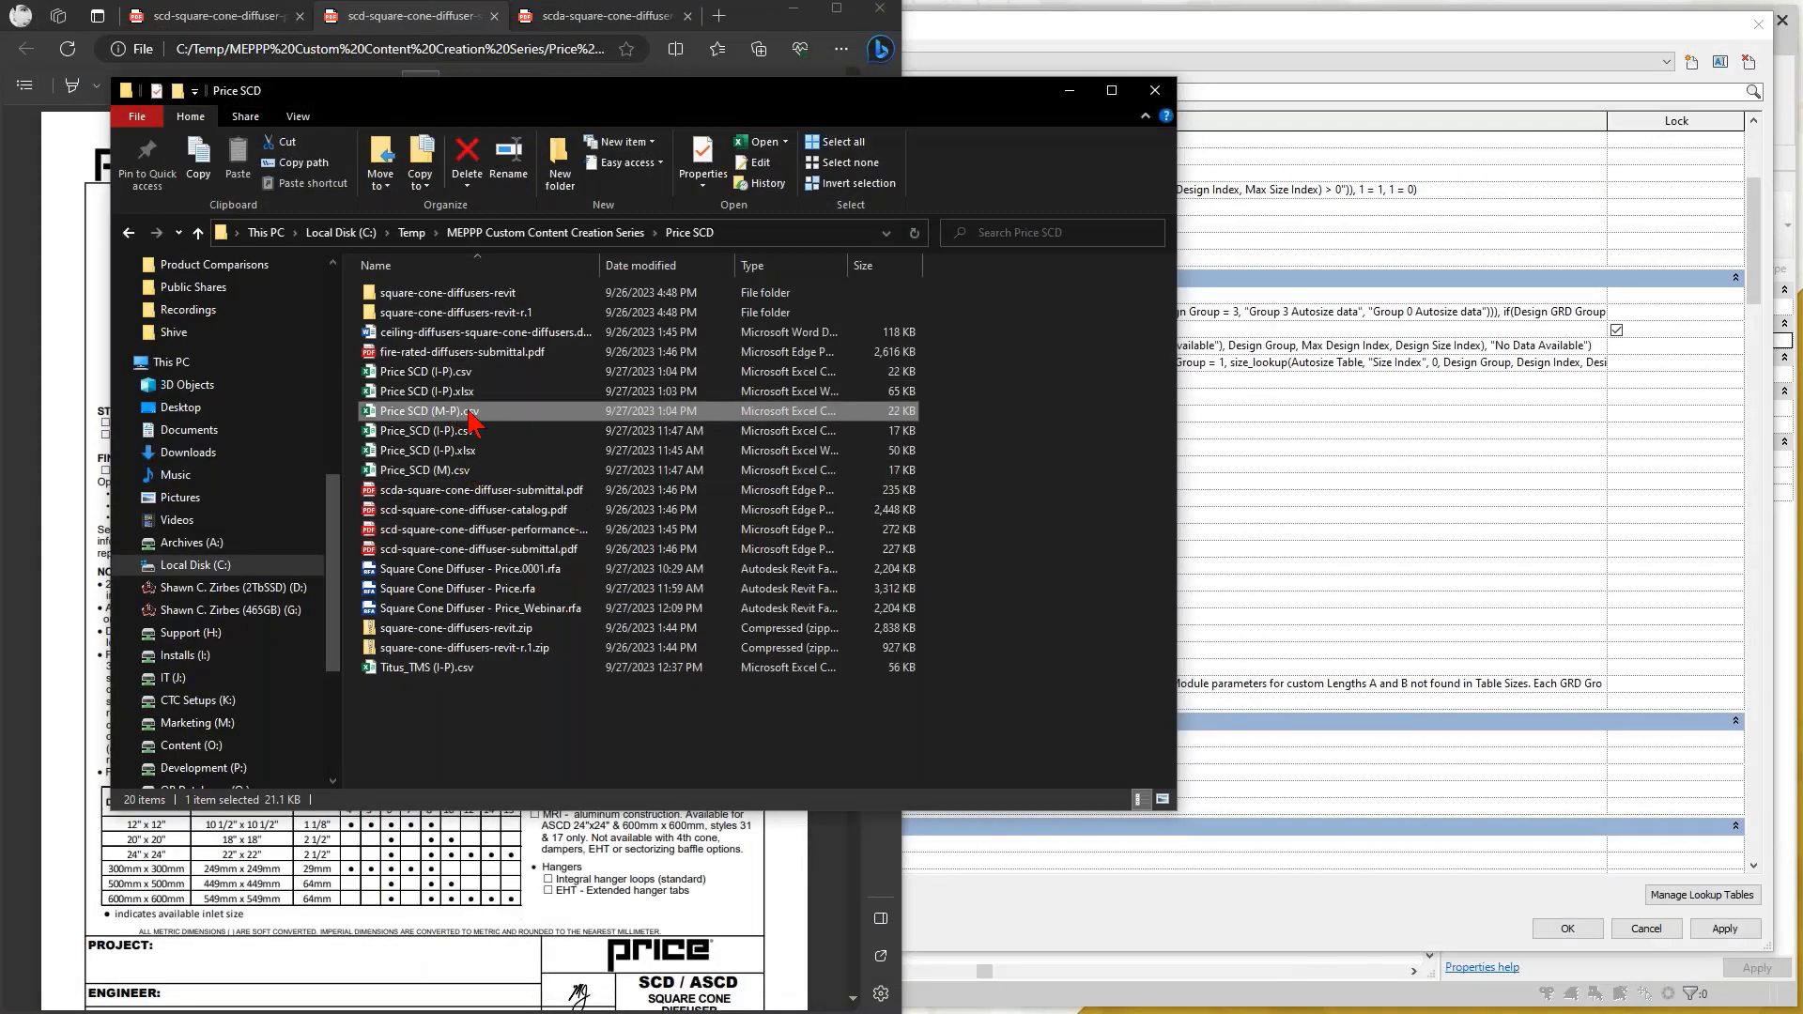
Open Price SCD (M-P).csv to review its sections with column A autofitted, and save and close the file
{"action": "double_click", "coordinate": [456, 413]}
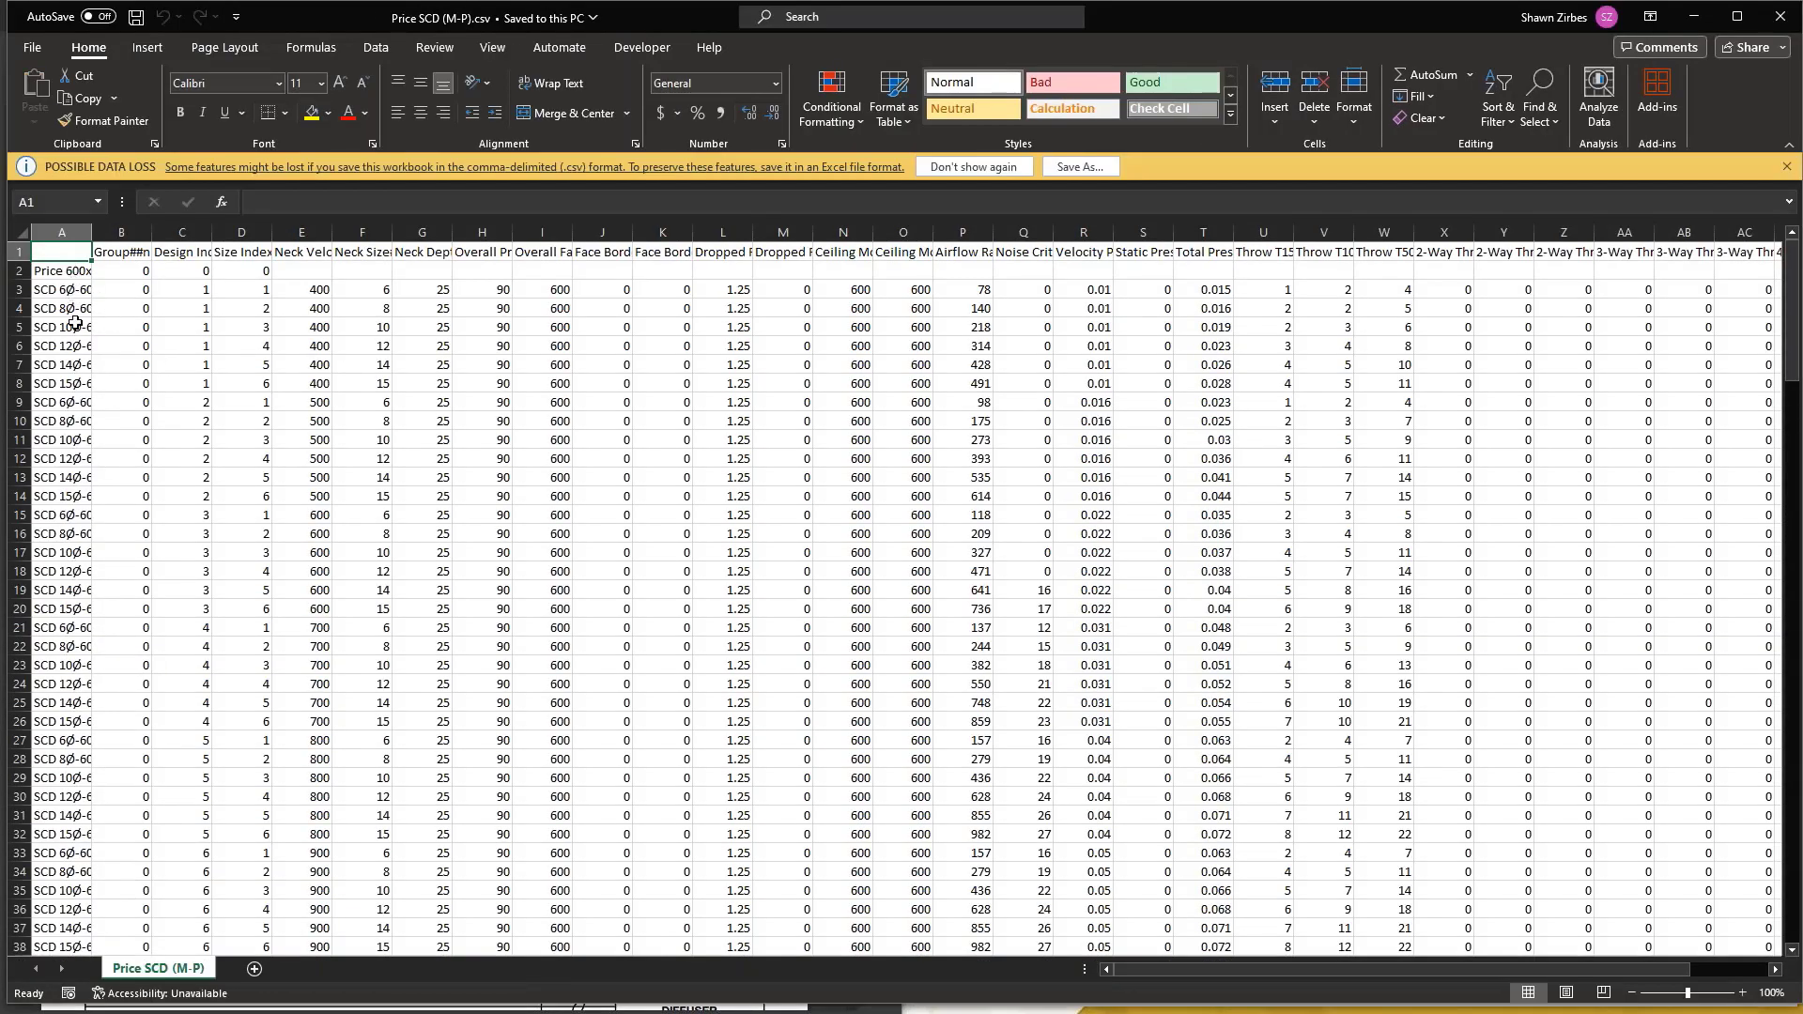
{"action": "double_click", "coordinate": [91, 232]}
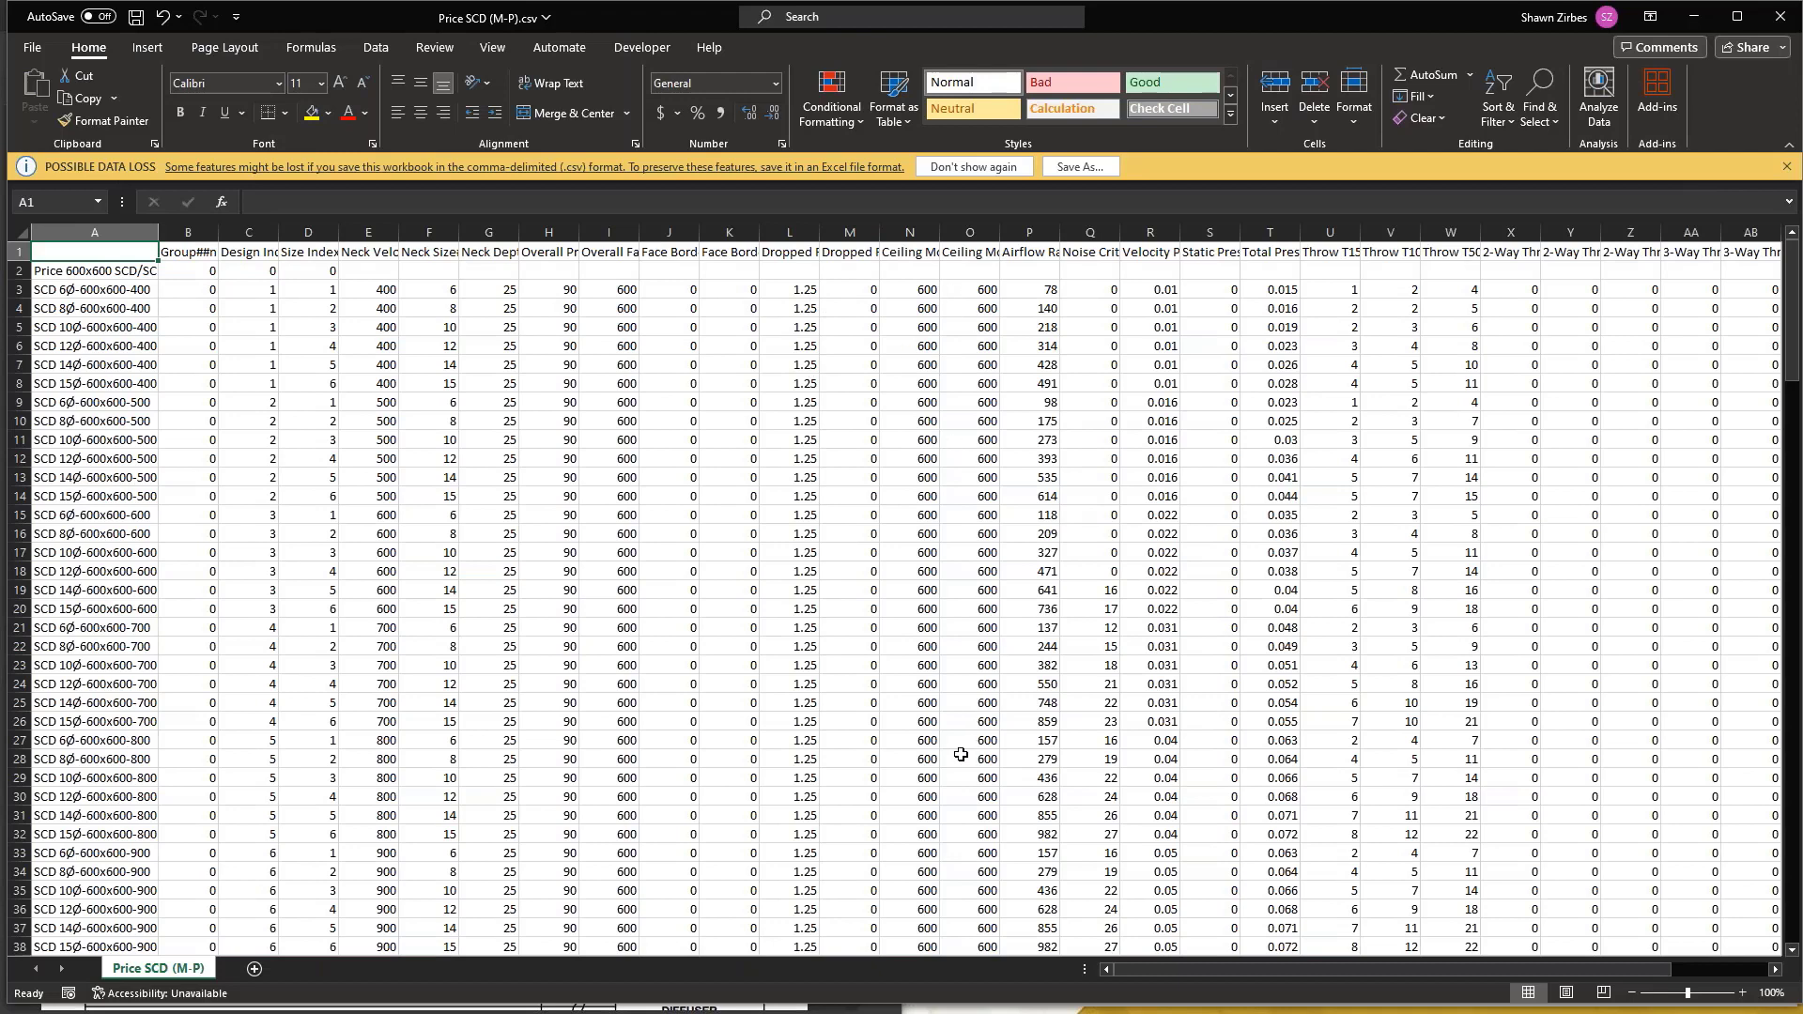
{"action": "scroll", "coordinate": [962, 754], "scroll_direction": "down", "scroll_amount": 20}
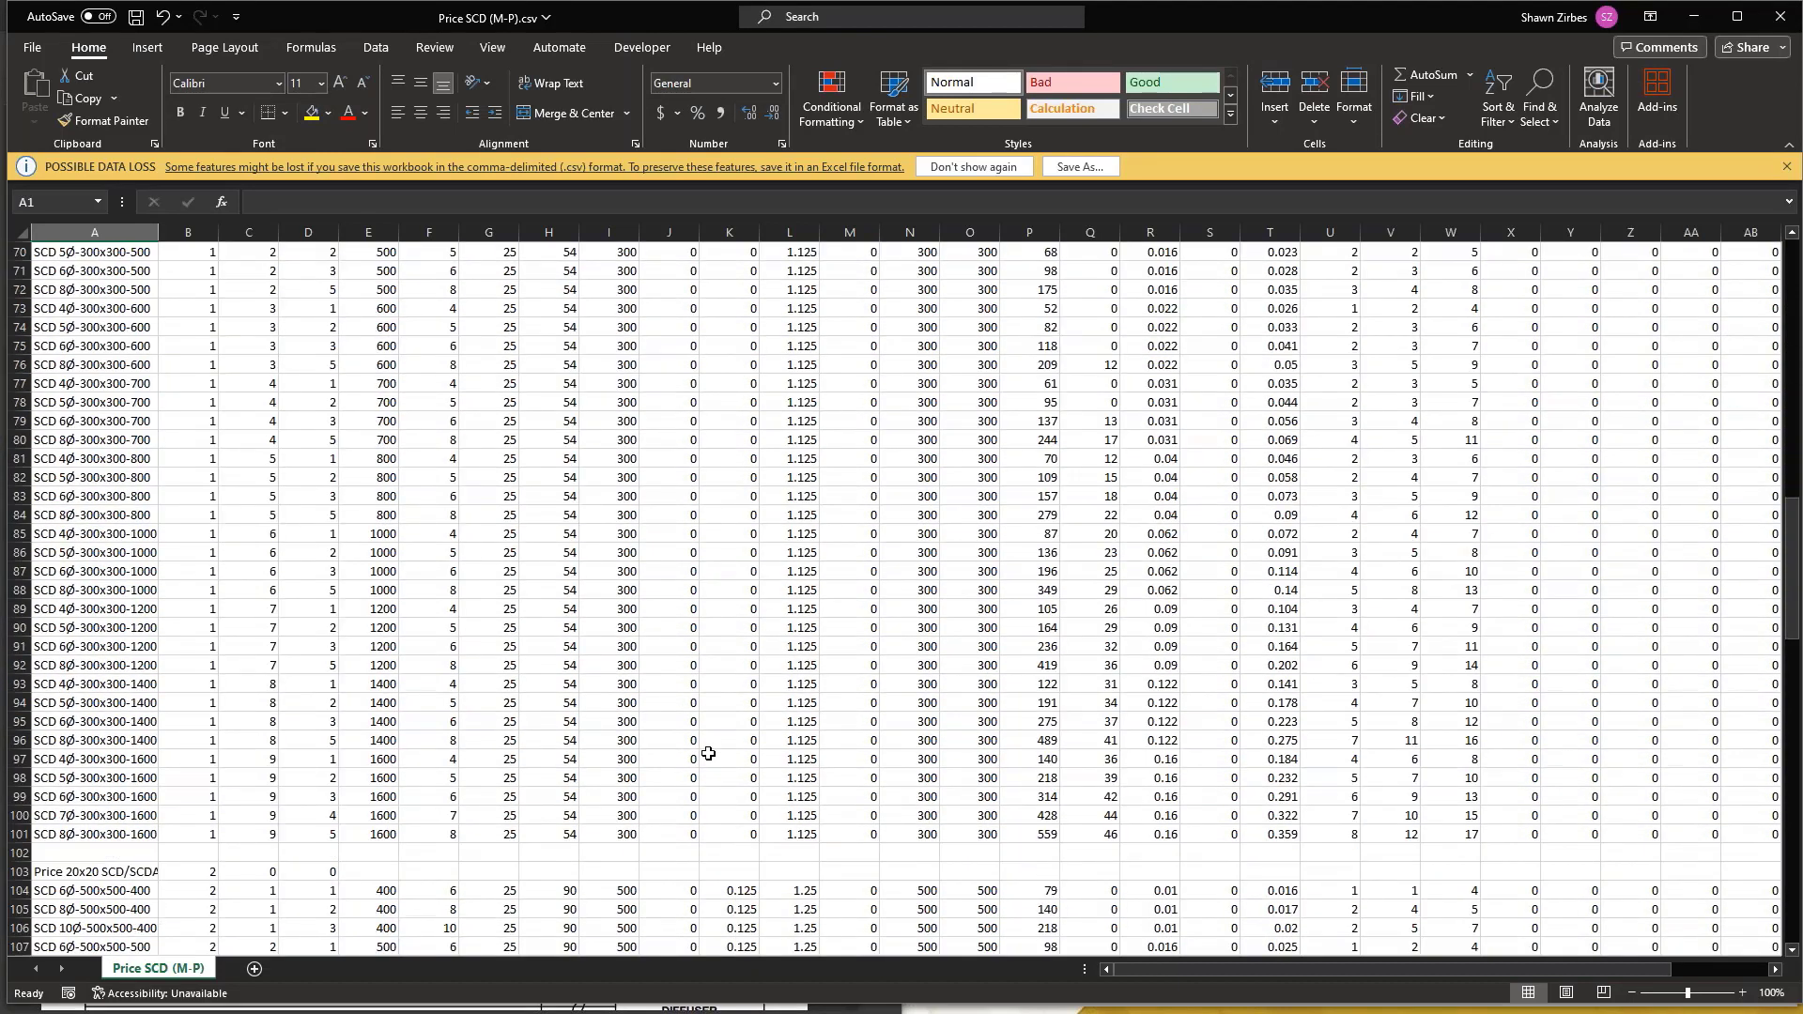
{"action": "scroll", "coordinate": [708, 754], "scroll_direction": "up", "scroll_amount": 10}
{"action": "left_click", "coordinate": [136, 16]}
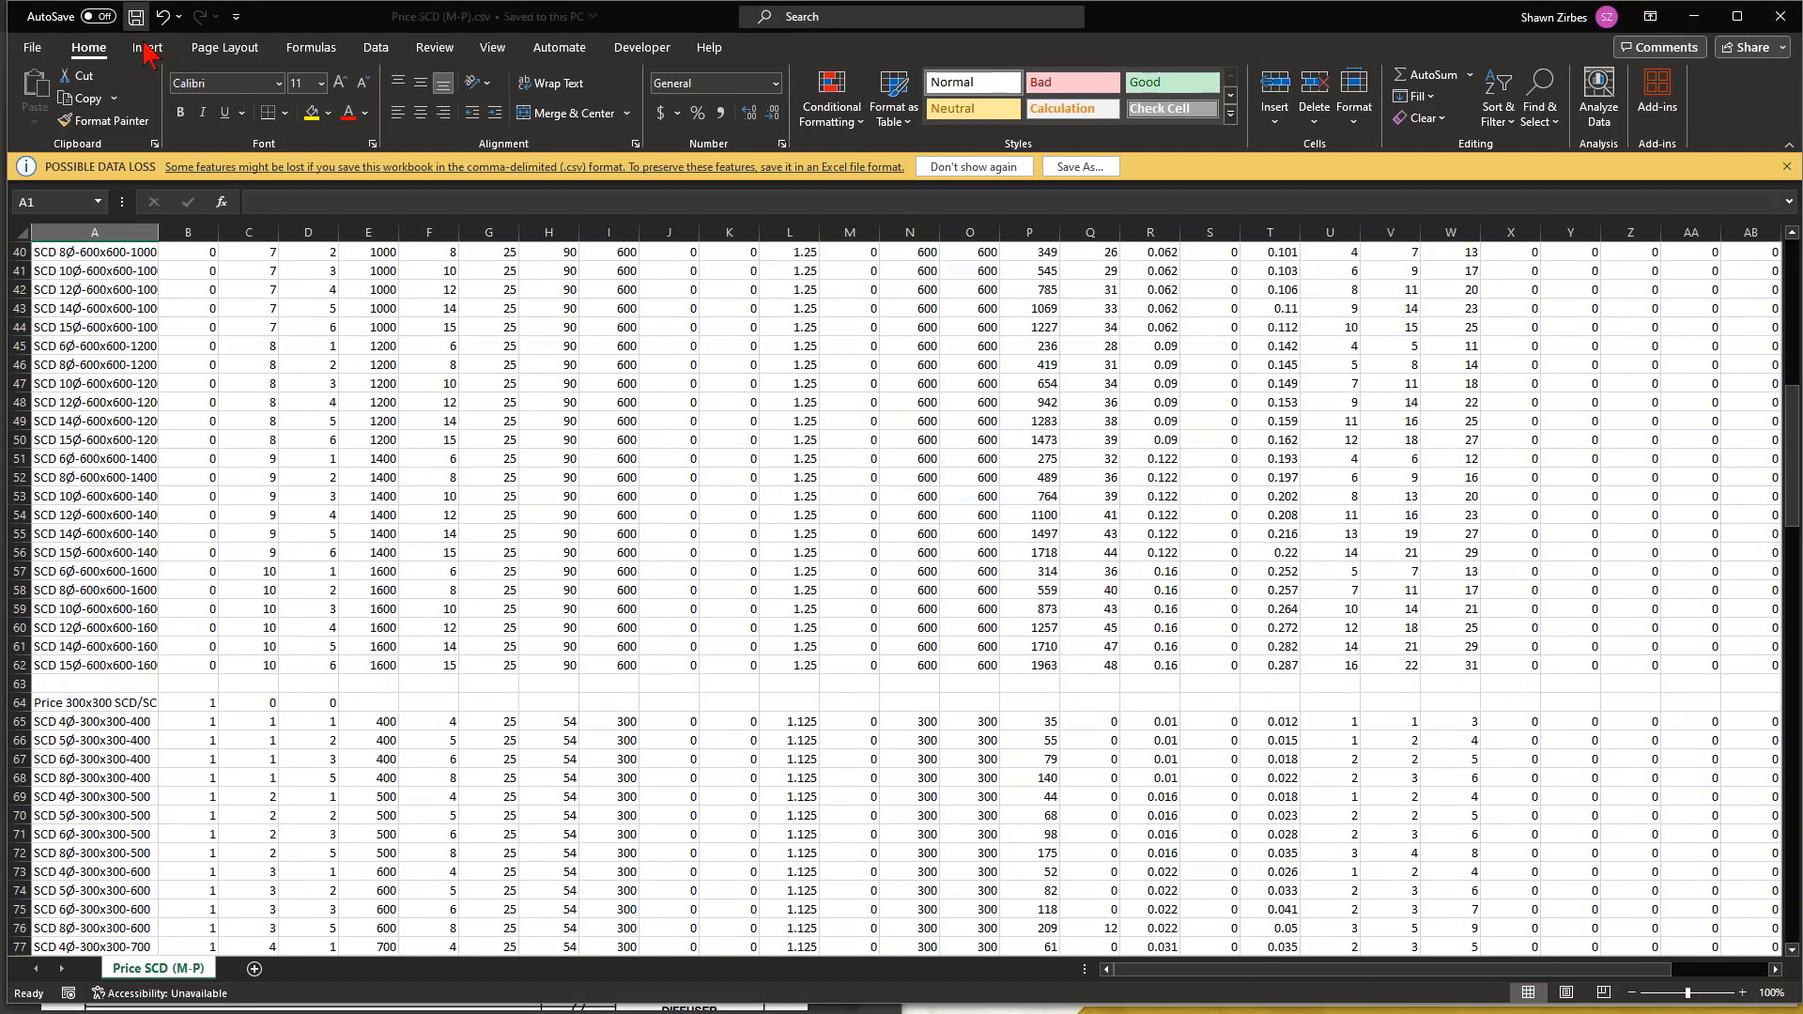
{"action": "left_click", "coordinate": [1780, 16]}
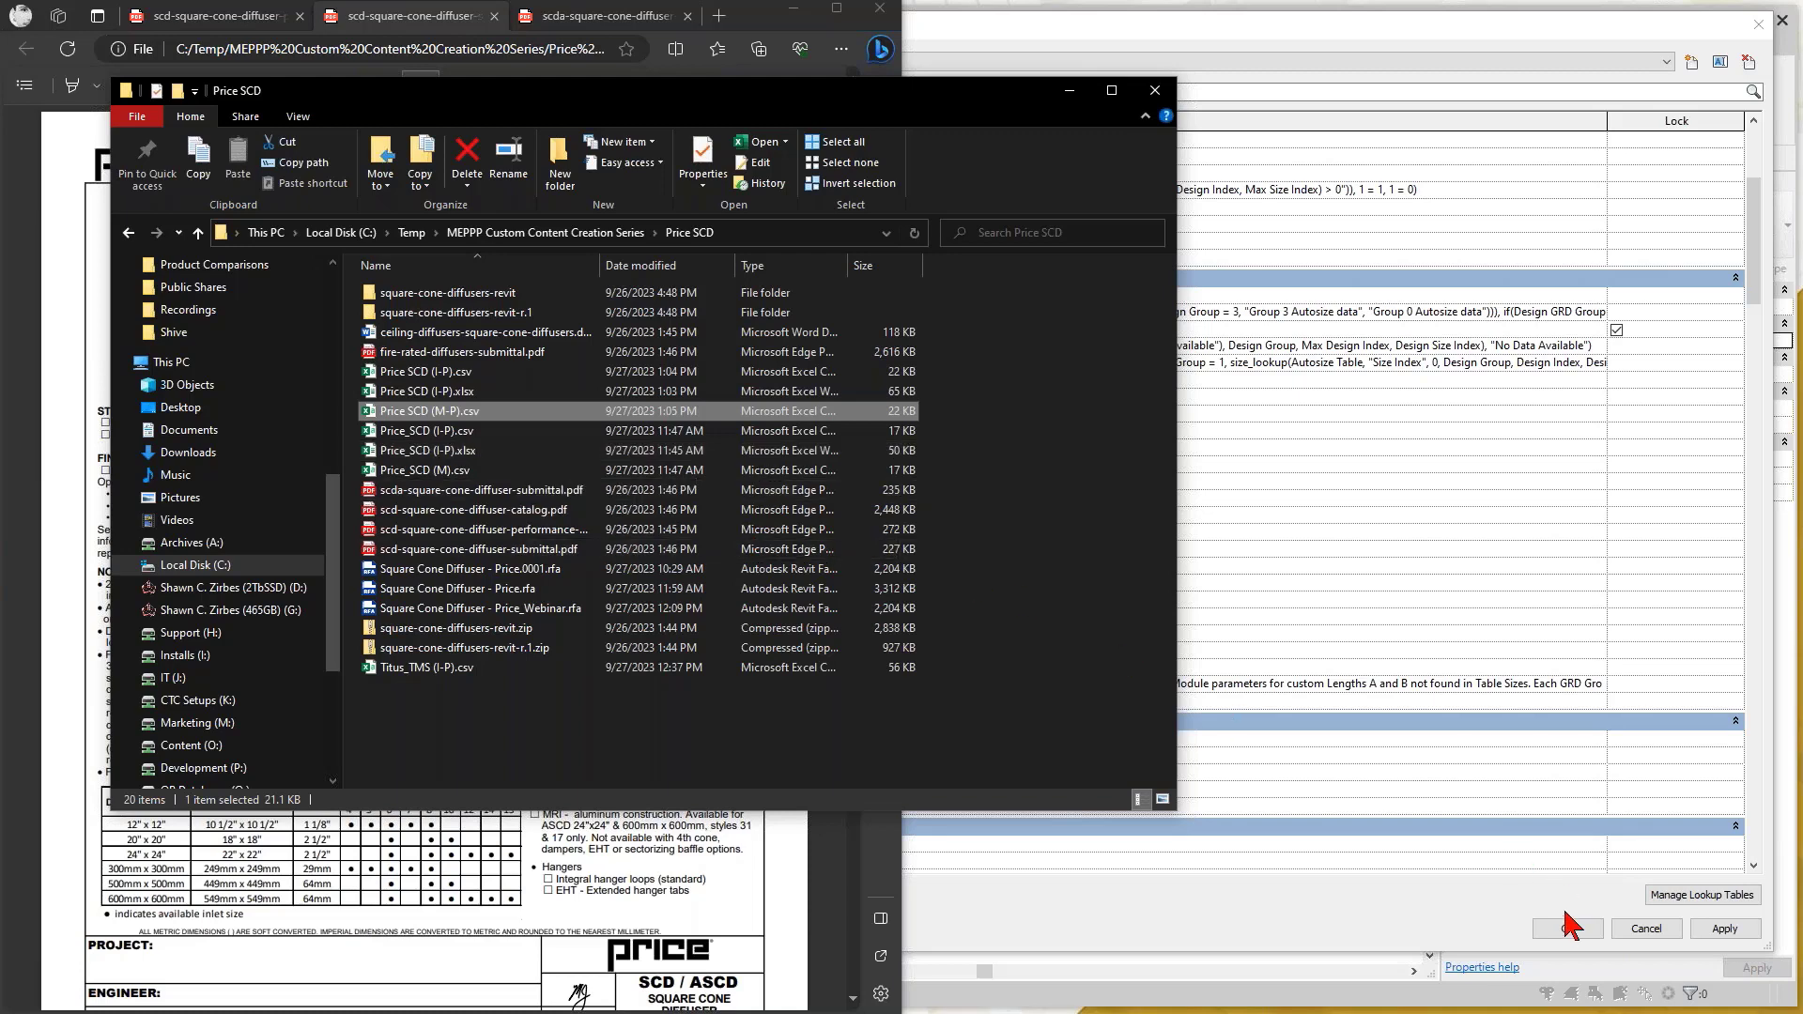
Switch to the Family Types dialog in Revit and import Price SCD (I-P).csv as a lookup table
{"action": "left_click", "coordinate": [1594, 906]}
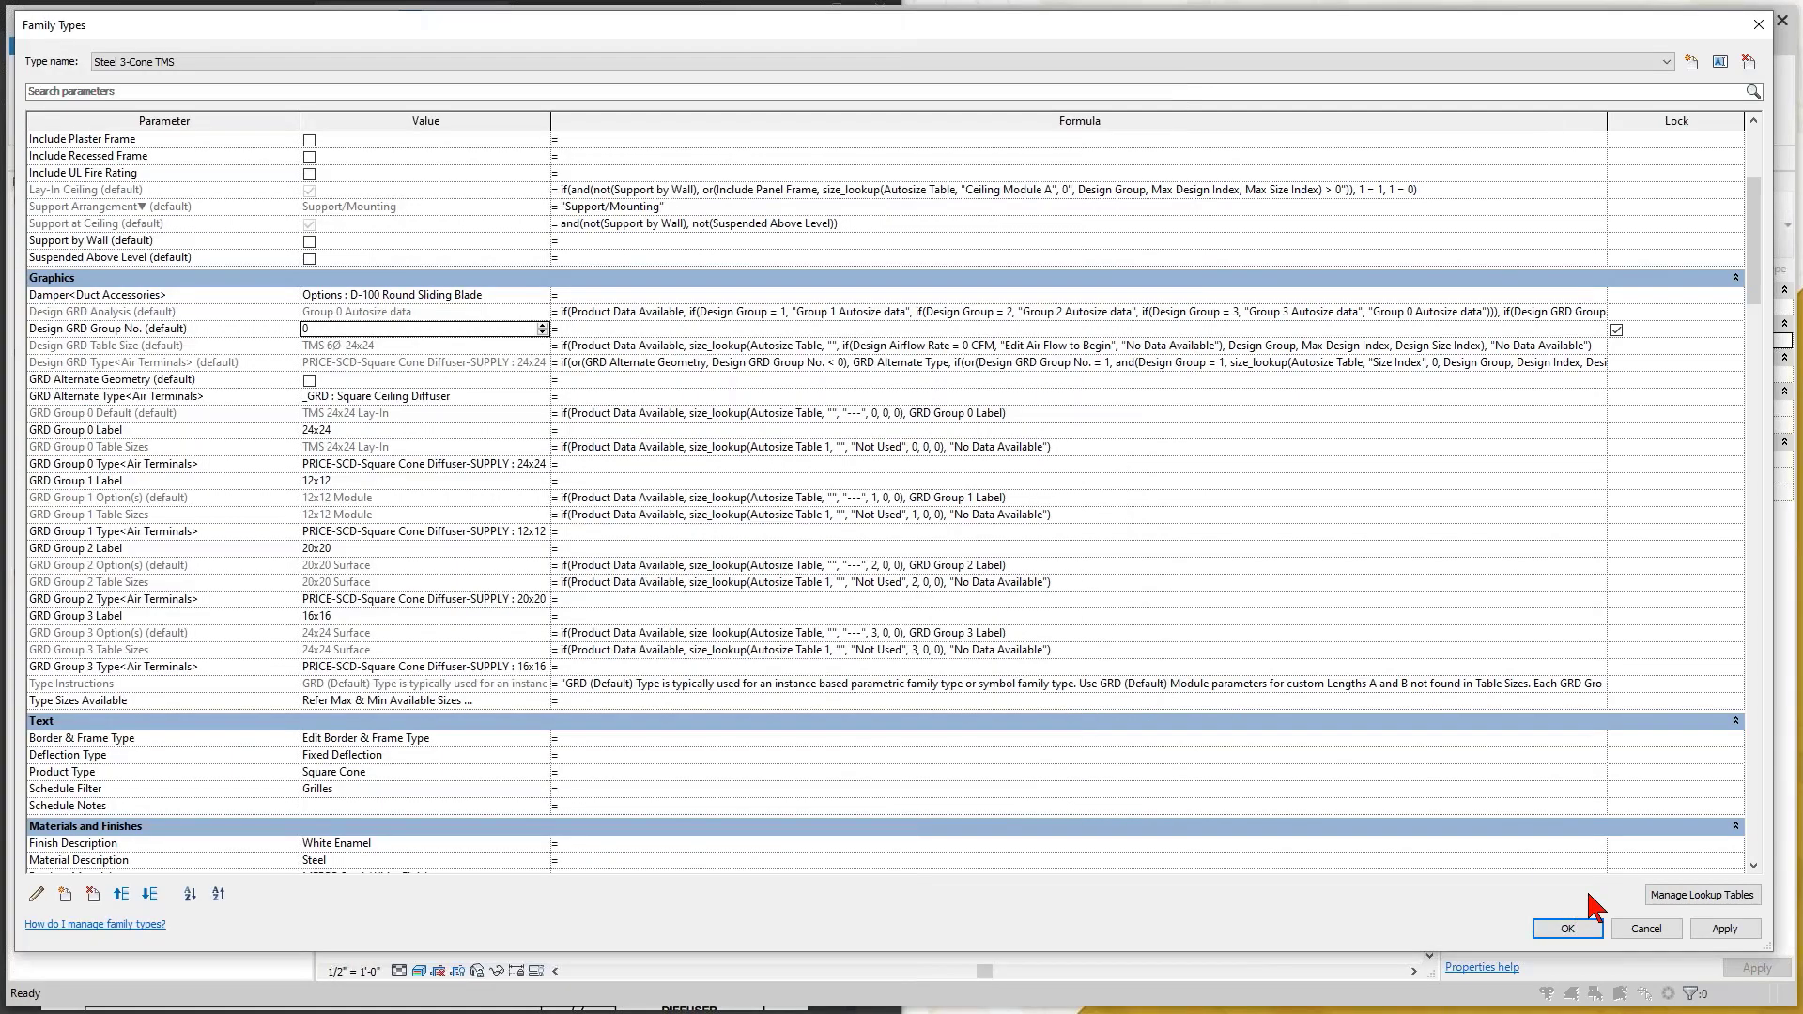
{"action": "left_click", "coordinate": [1669, 901]}
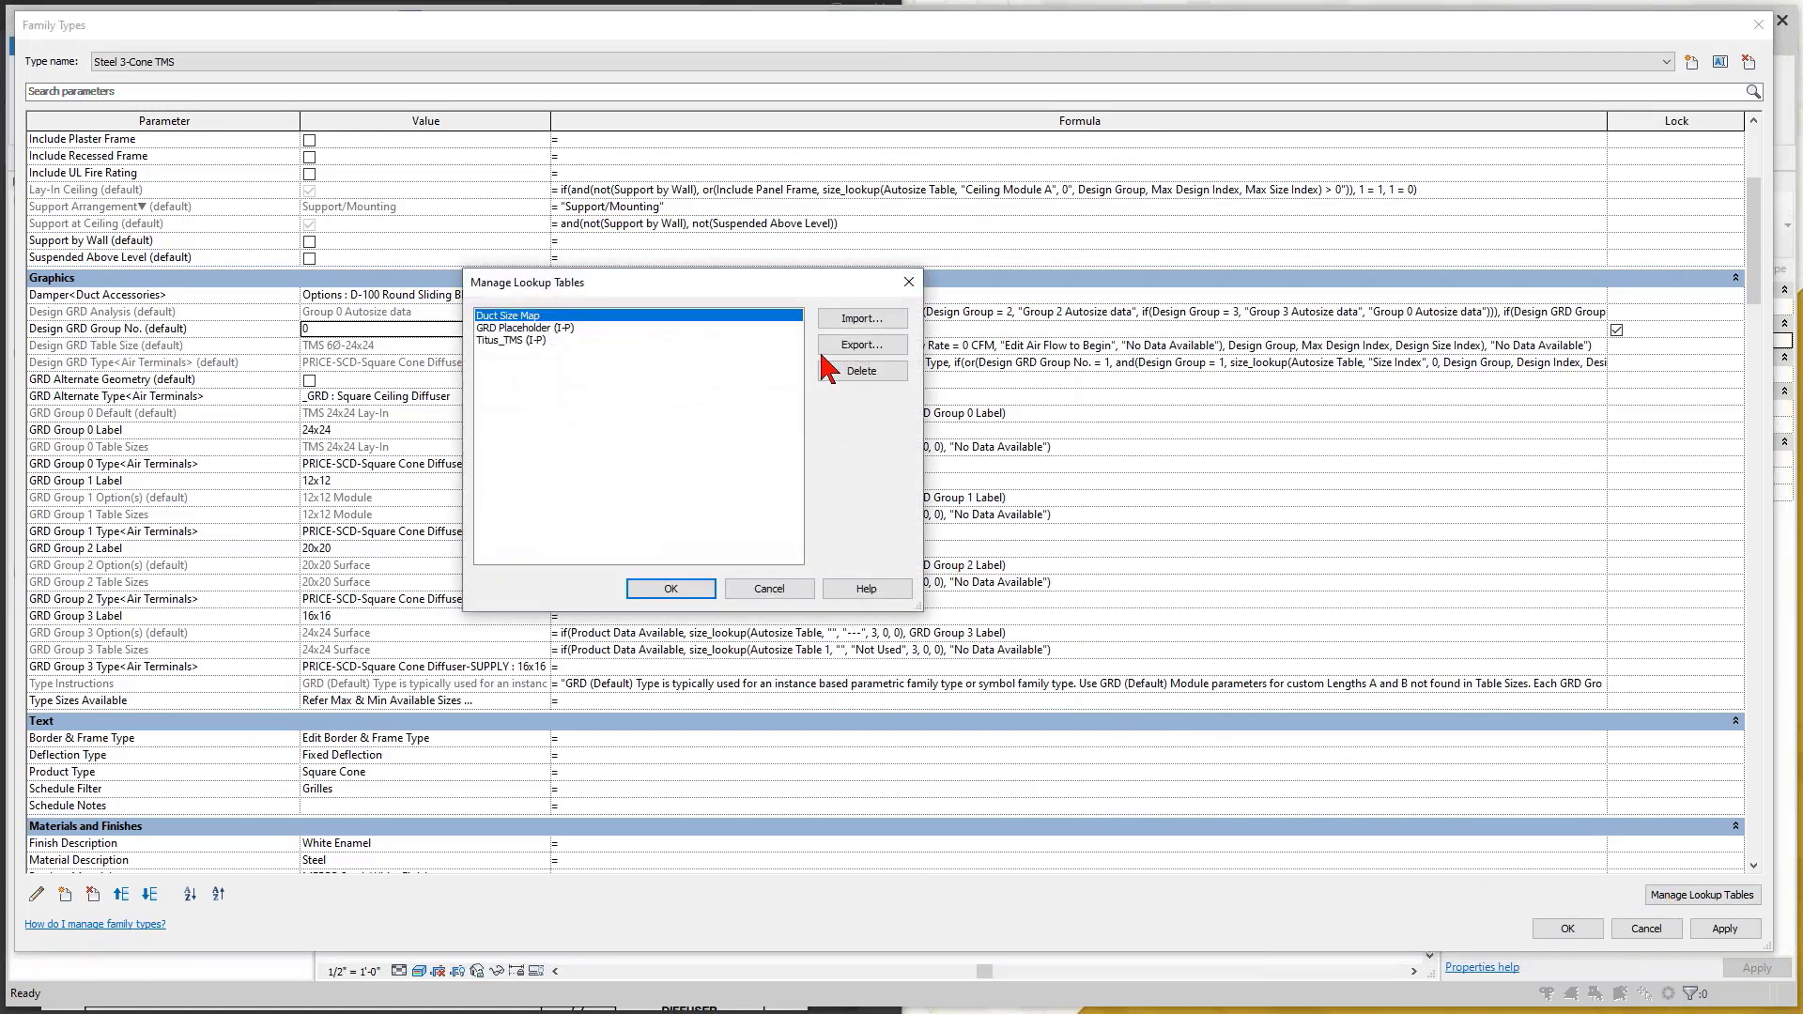
{"action": "left_click", "coordinate": [860, 319]}
{"action": "left_click", "coordinate": [573, 153]}
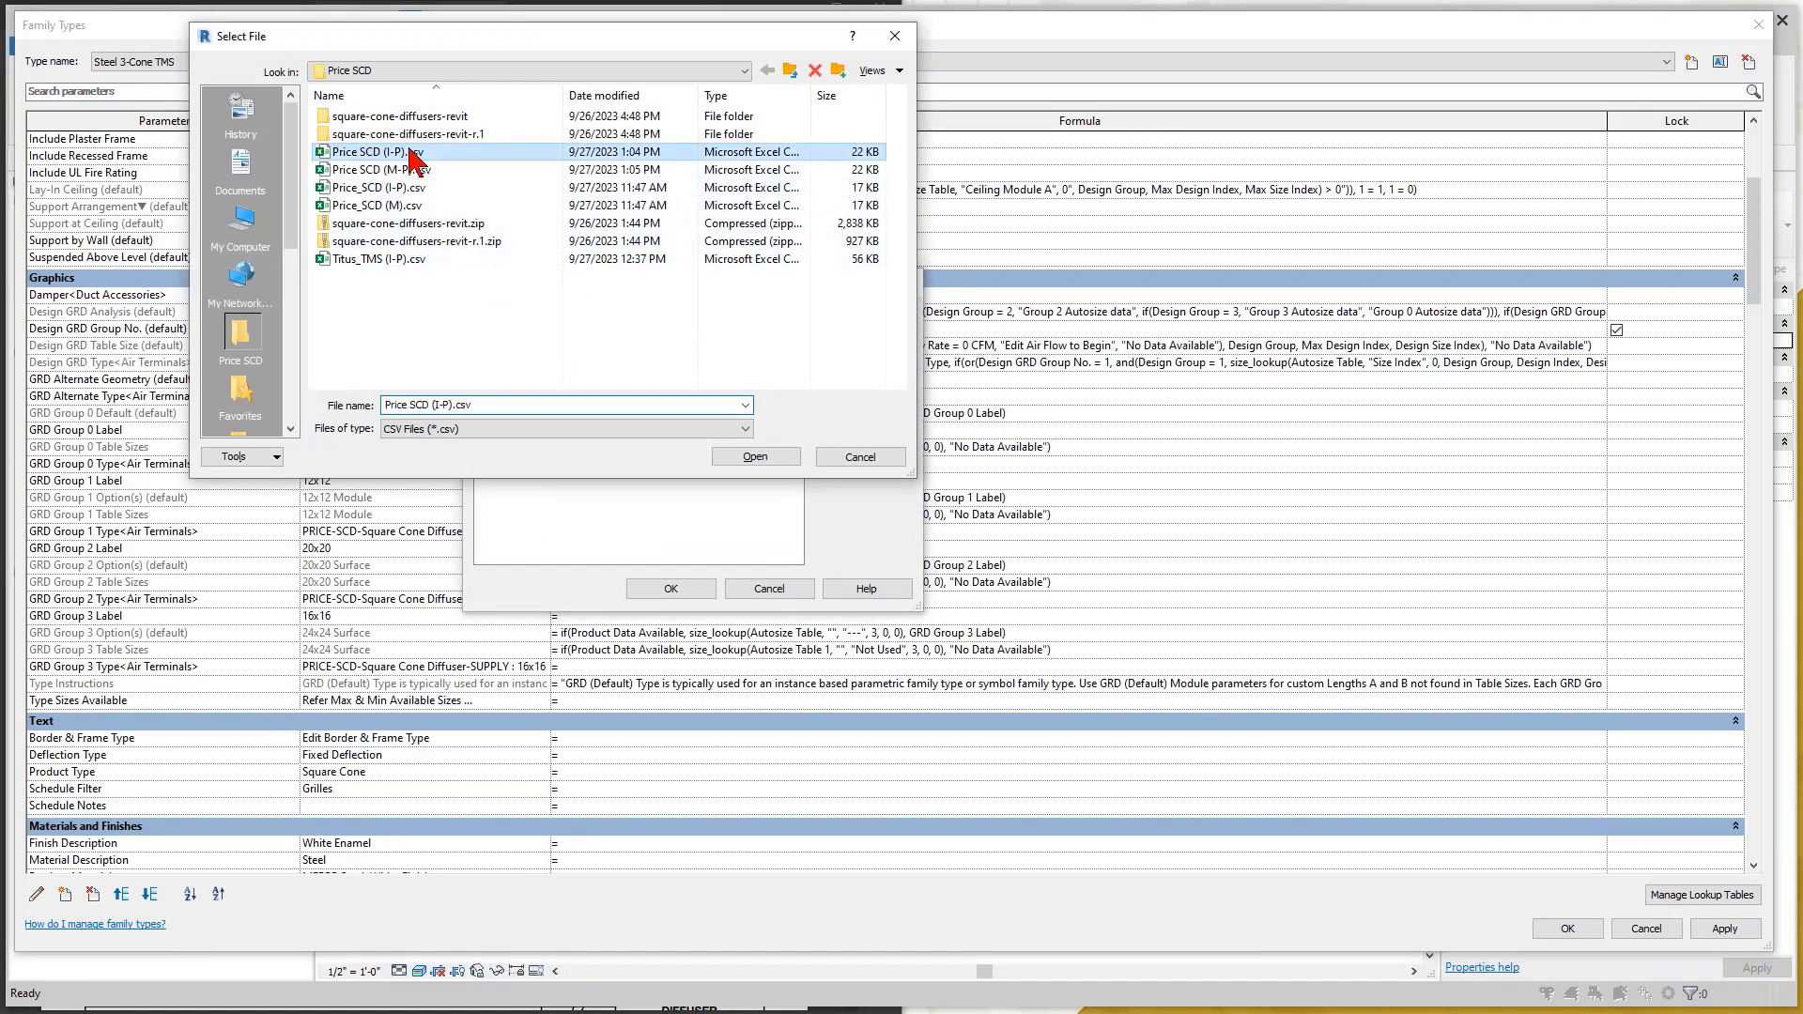
{"action": "left_click", "coordinate": [782, 460]}
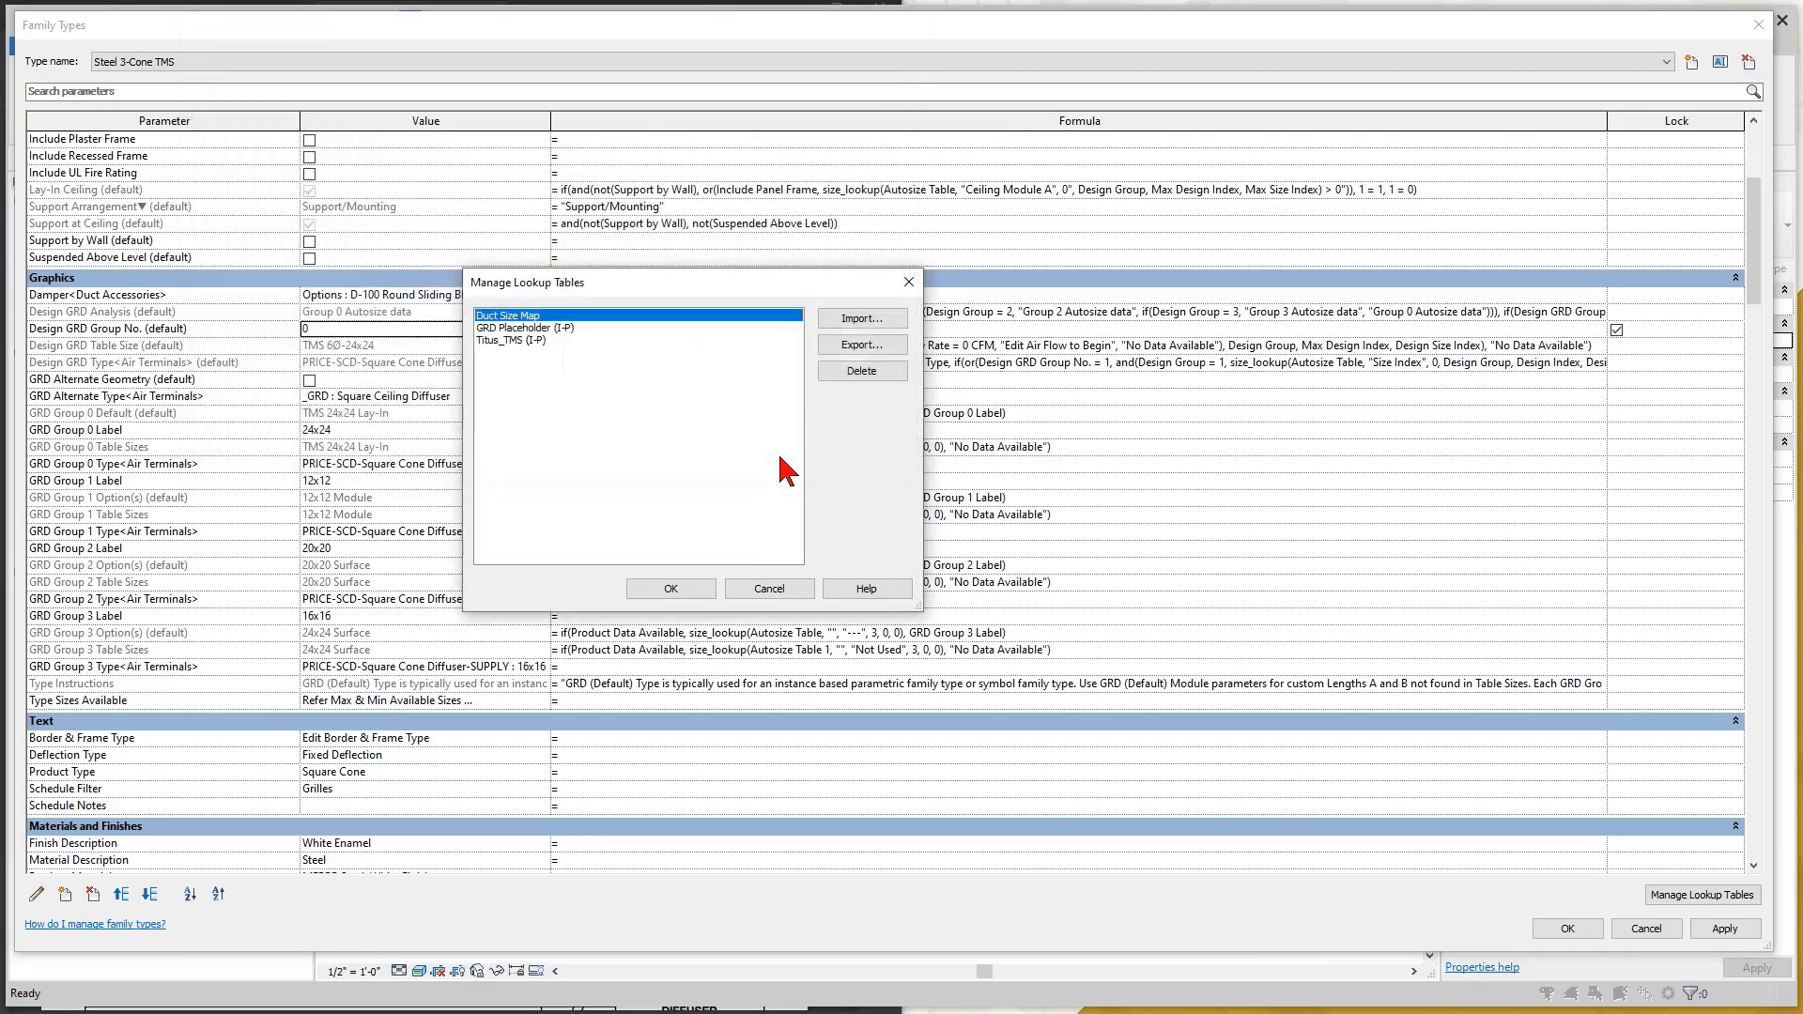
Import Price SCD (M-P).csv as another lookup table and accept the lookup table changes
{"action": "left_click", "coordinate": [865, 317]}
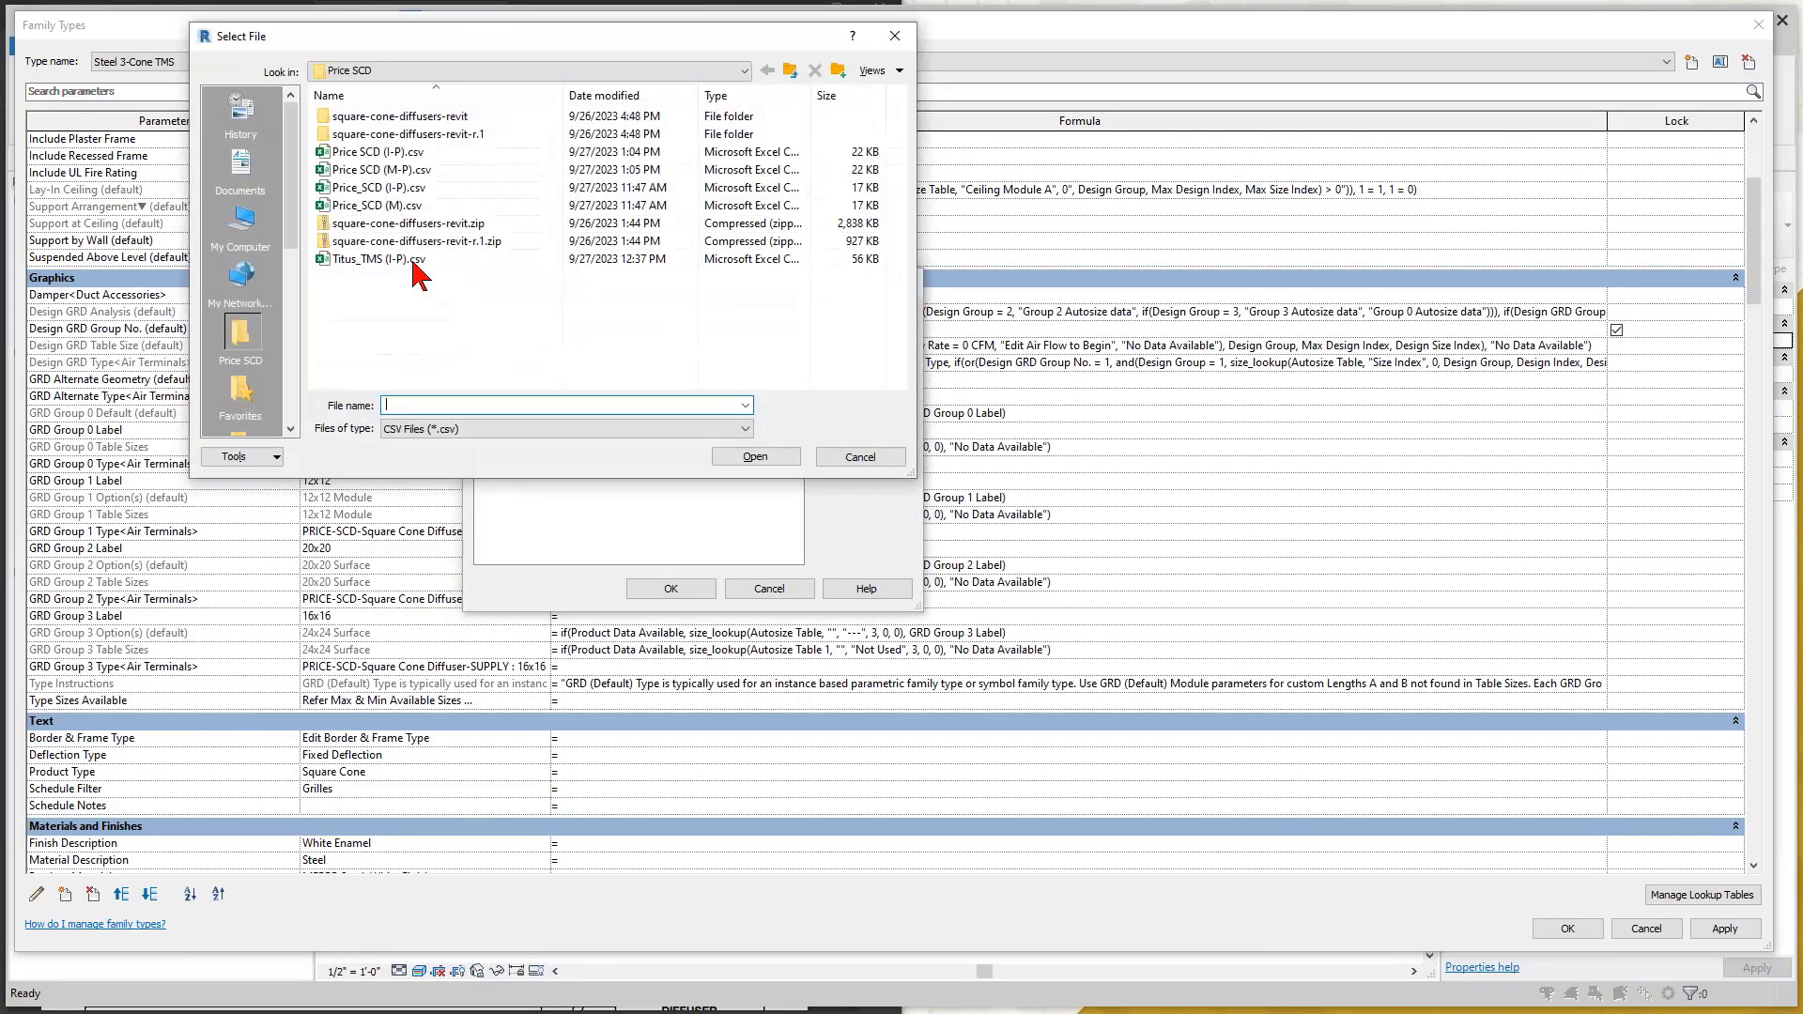
{"action": "left_click", "coordinate": [409, 171]}
{"action": "left_click", "coordinate": [786, 460]}
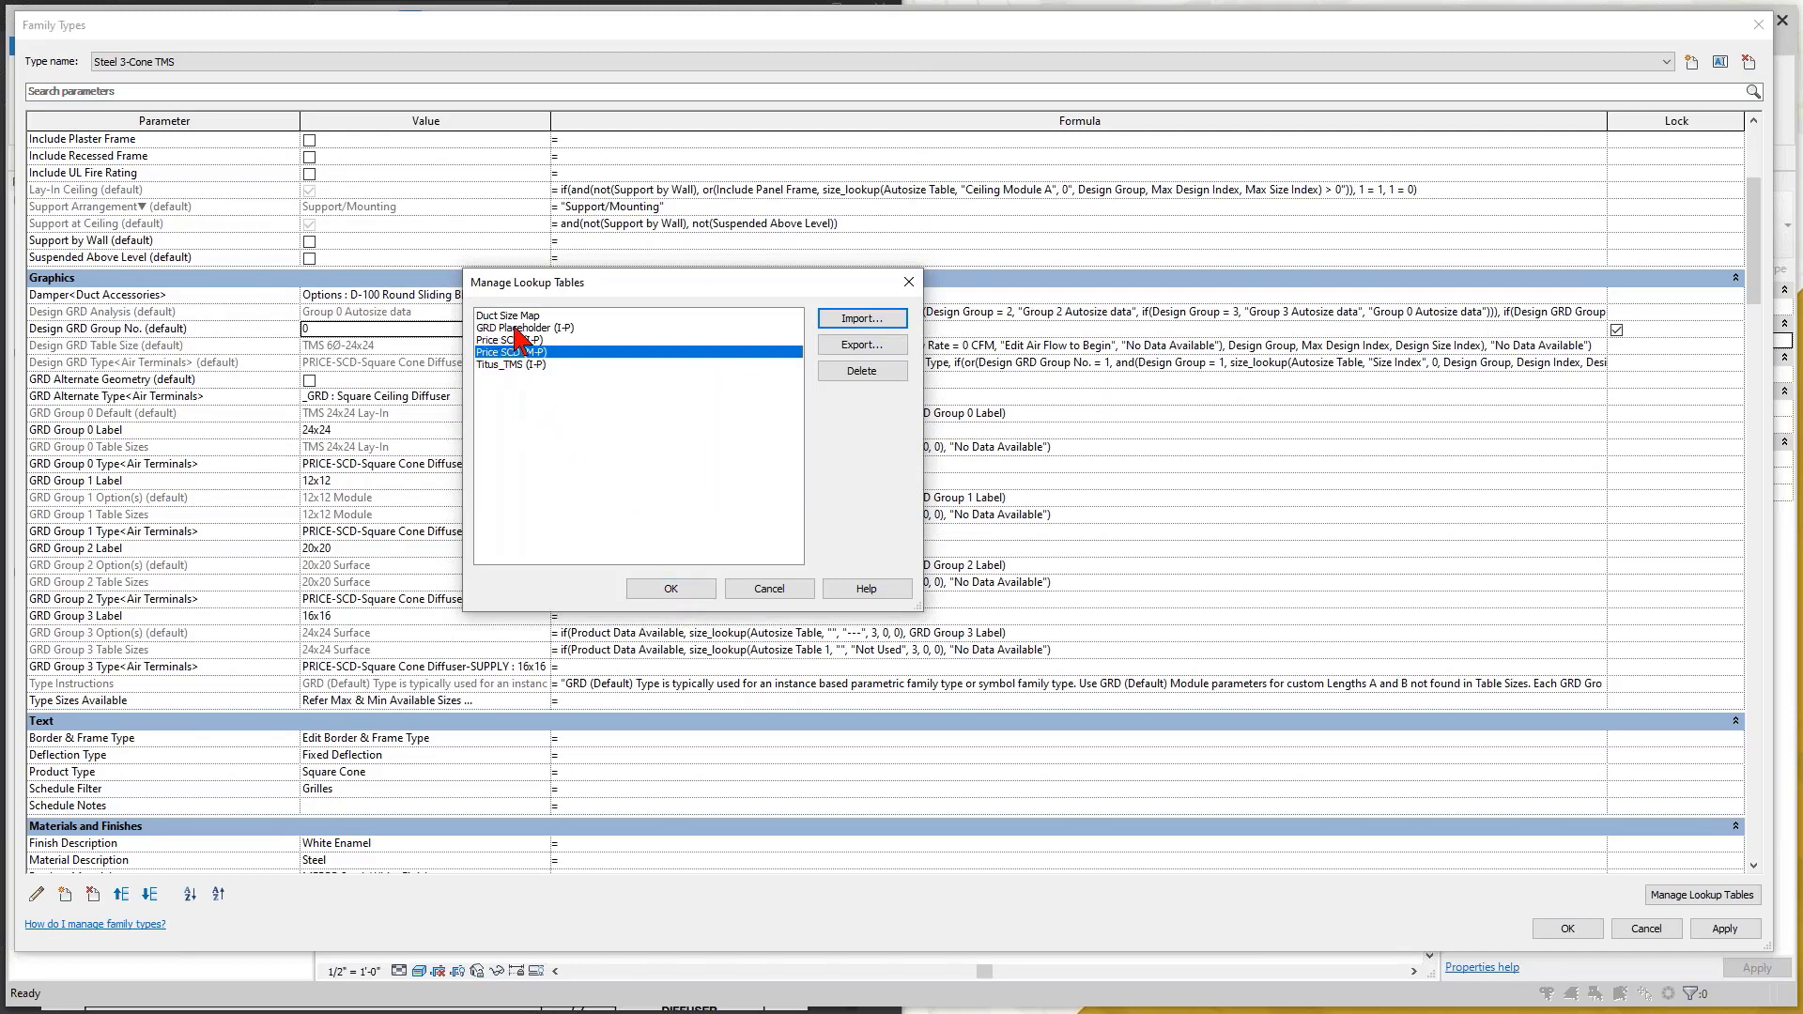
{"action": "left_click", "coordinate": [682, 594]}
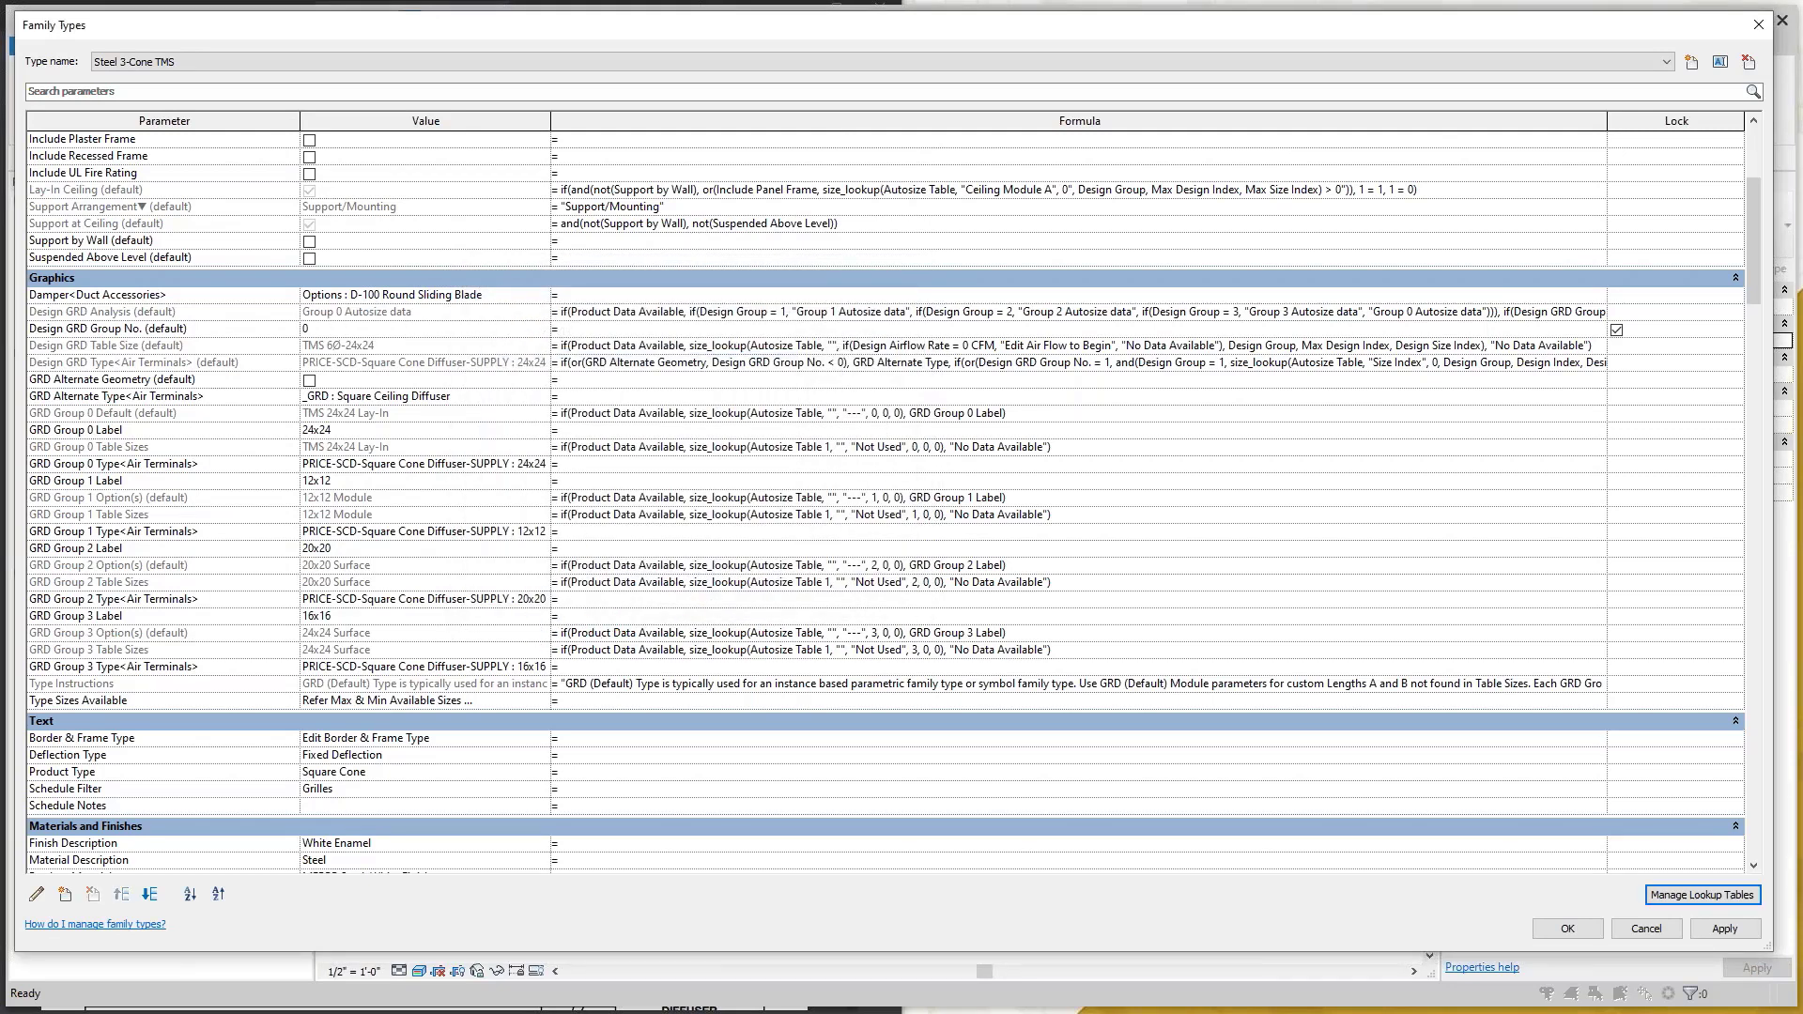
Clear the formula of the Autosize Table 2 parameter in the Data group
{"action": "scroll", "coordinate": [887, 502], "scroll_direction": "down", "scroll_amount": 4}
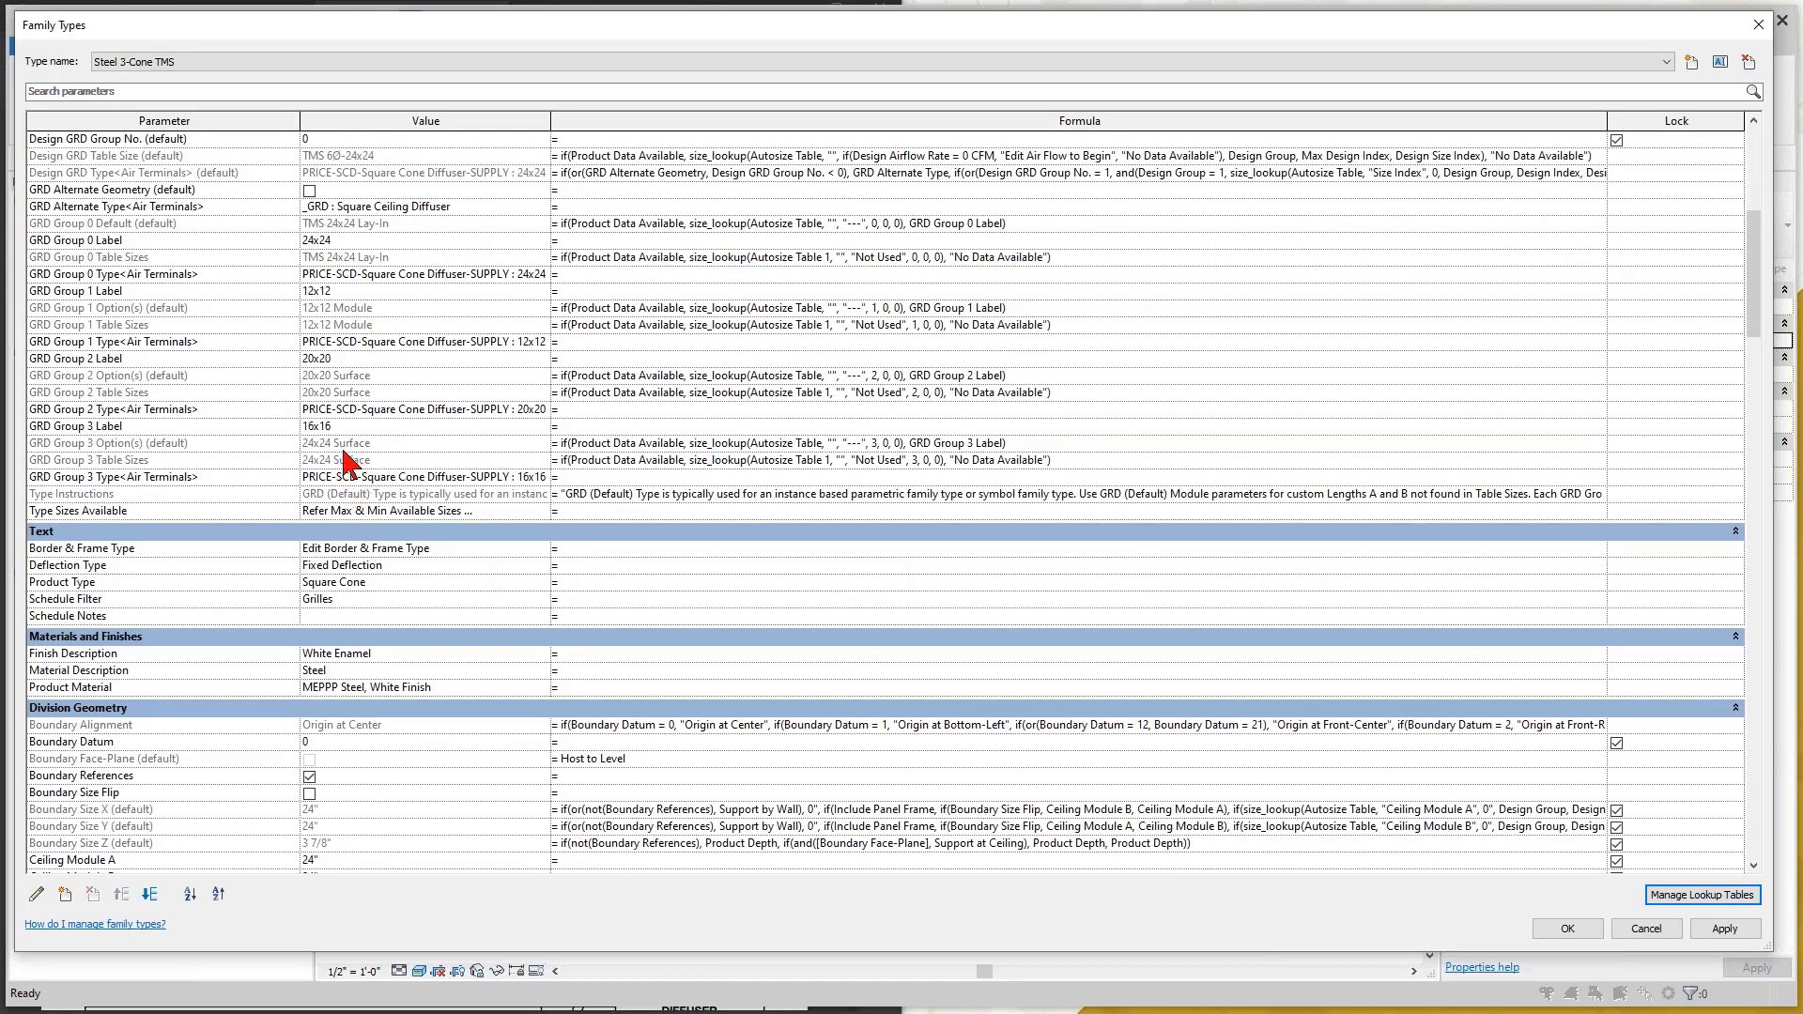
{"action": "scroll", "coordinate": [460, 563], "scroll_direction": "down", "scroll_amount": 8}
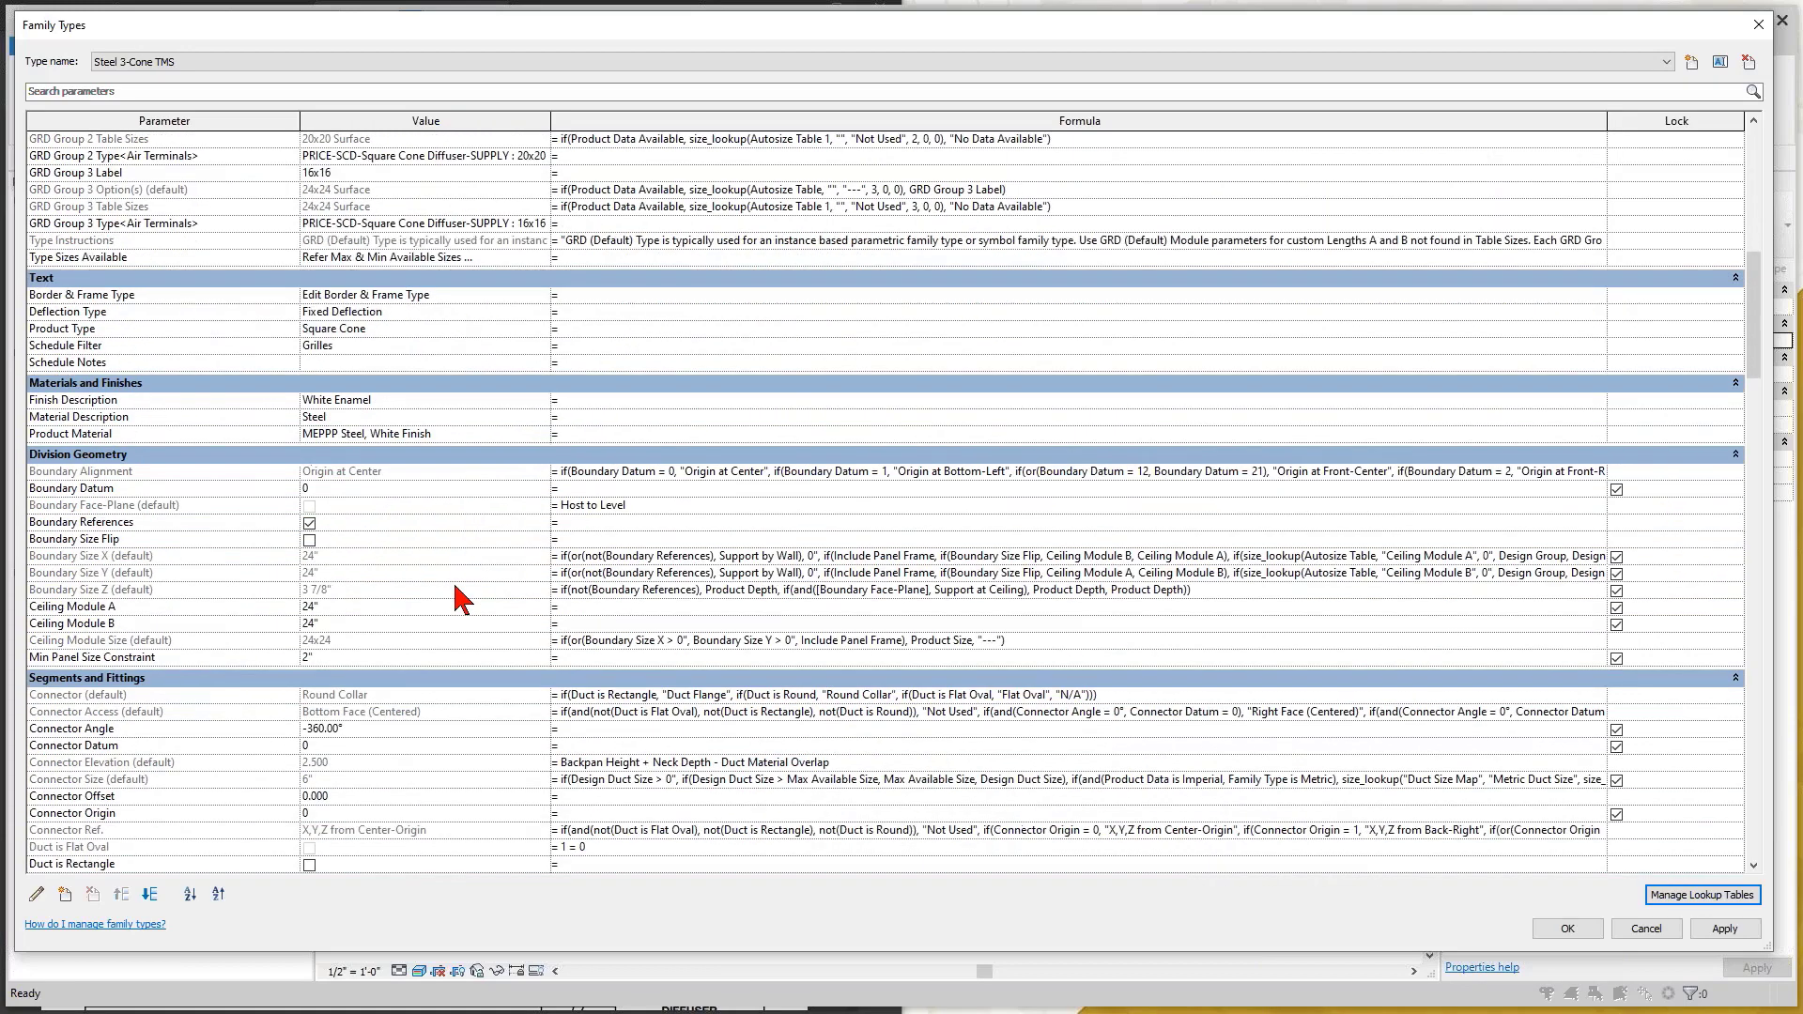
{"action": "scroll", "coordinate": [422, 611], "scroll_direction": "down", "scroll_amount": 20}
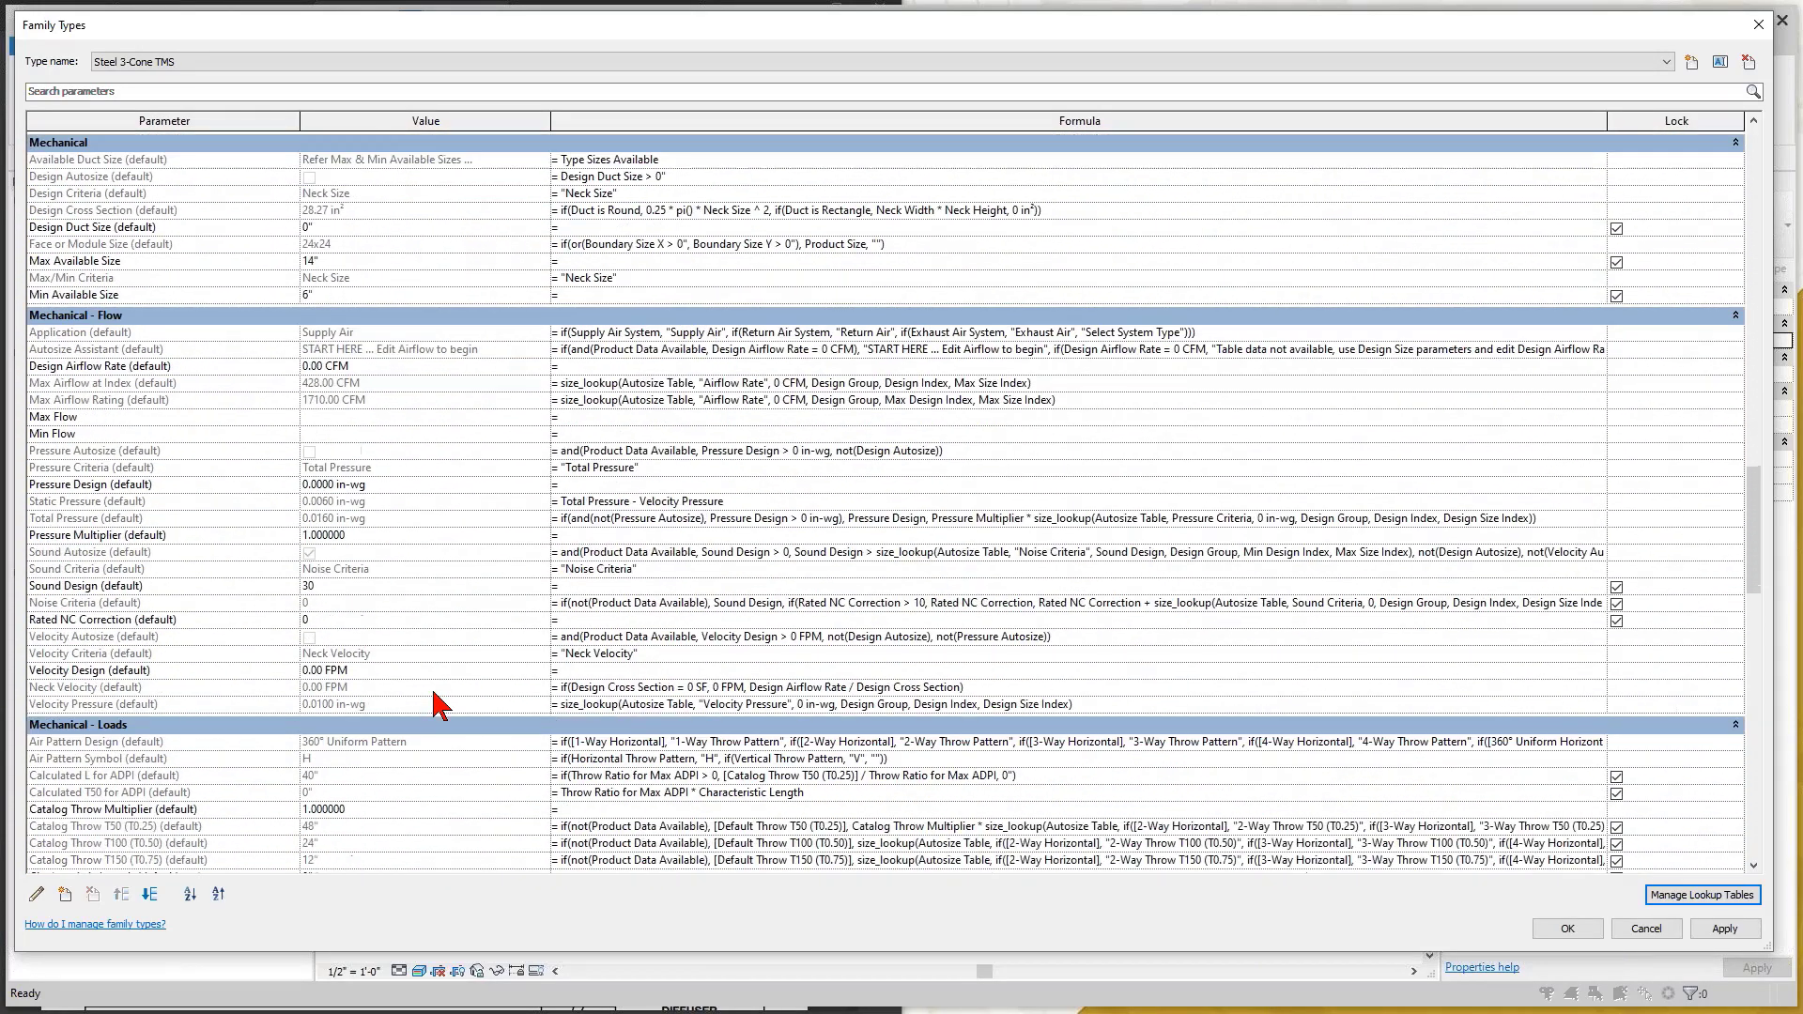
{"action": "scroll", "coordinate": [439, 704], "scroll_direction": "down", "scroll_amount": 4}
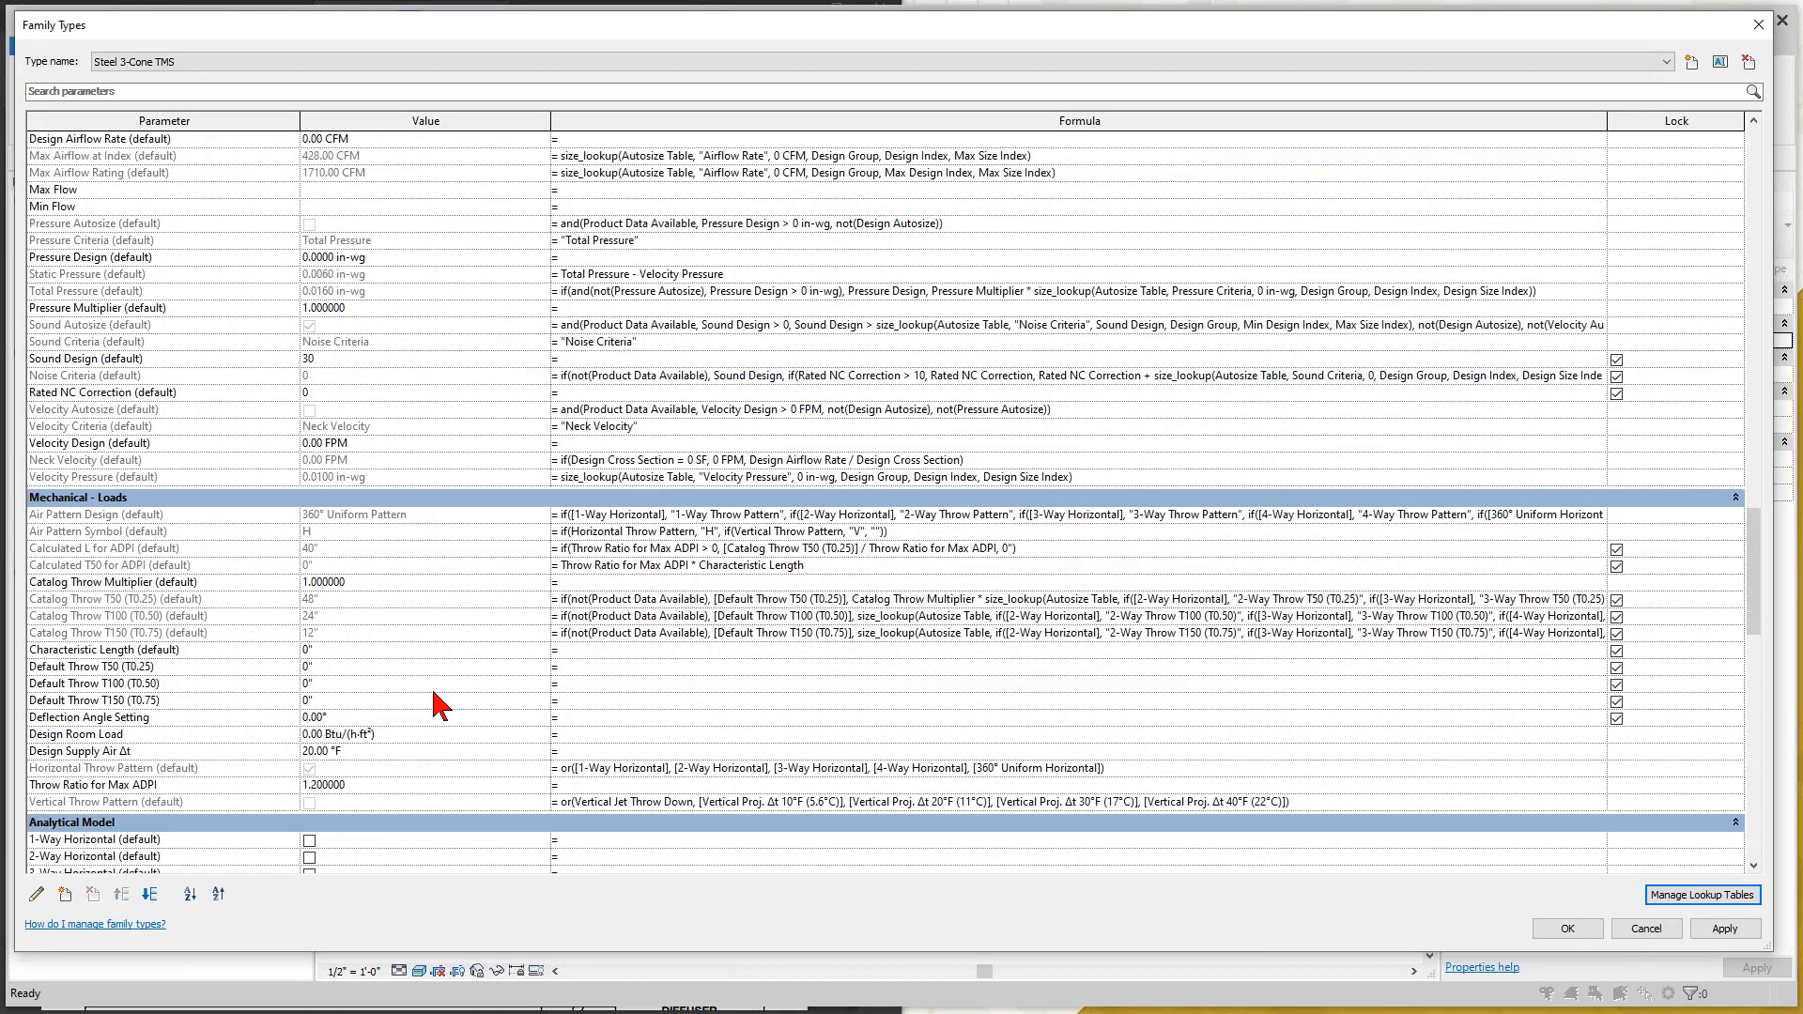
{"action": "scroll", "coordinate": [441, 695], "scroll_direction": "down", "scroll_amount": 15}
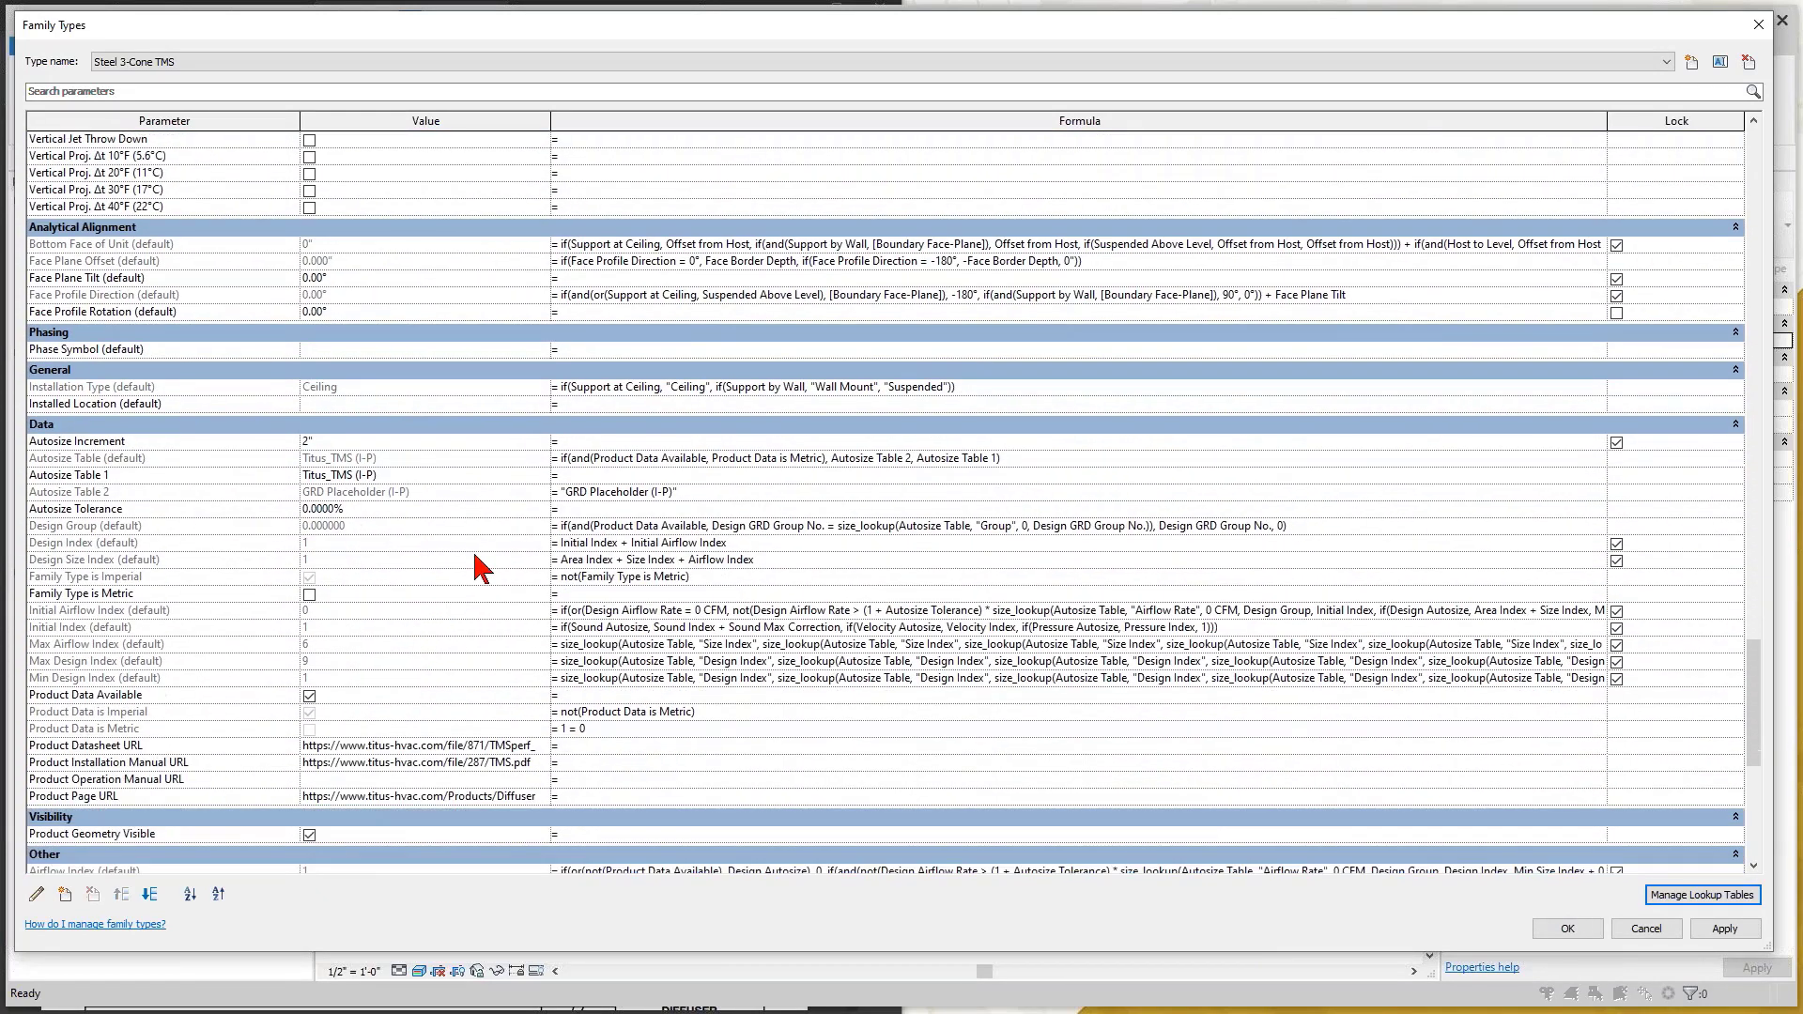
{"action": "left_click", "coordinate": [681, 491]}
{"action": "left_click_drag", "start_coordinate": [681, 491], "coordinate": [491, 508]}
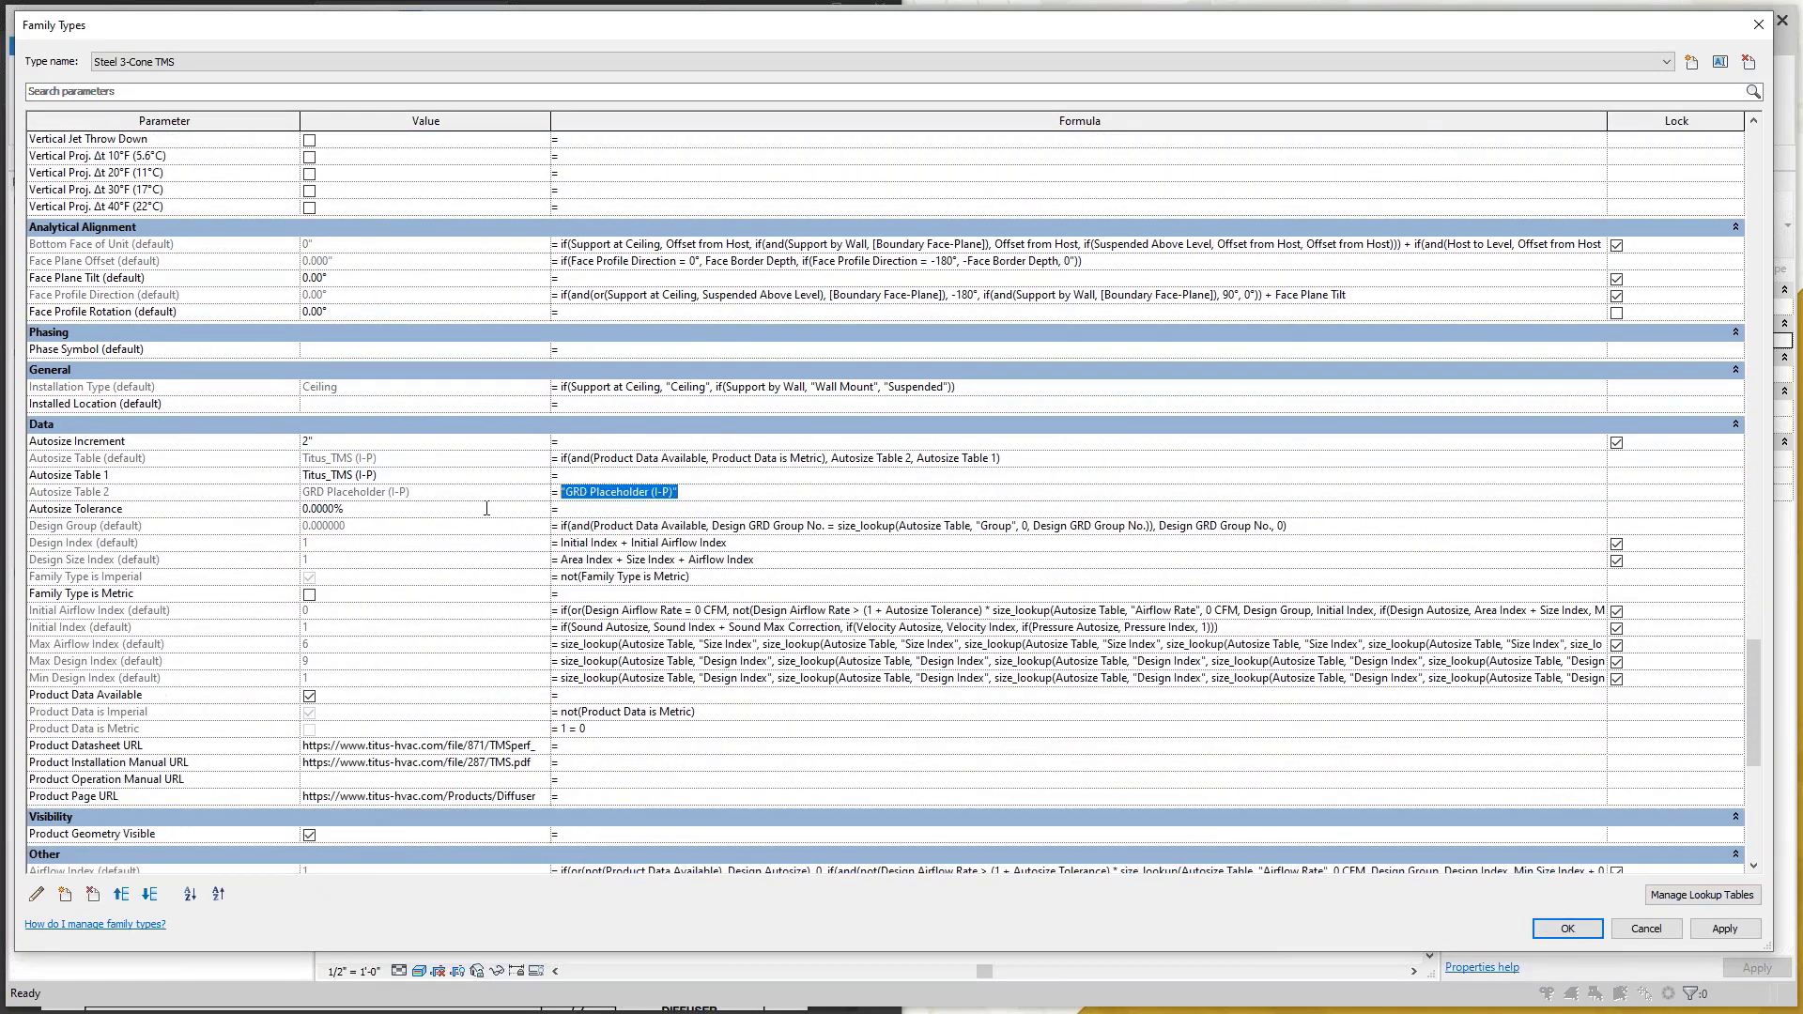
{"action": "key", "text": "Delete"}
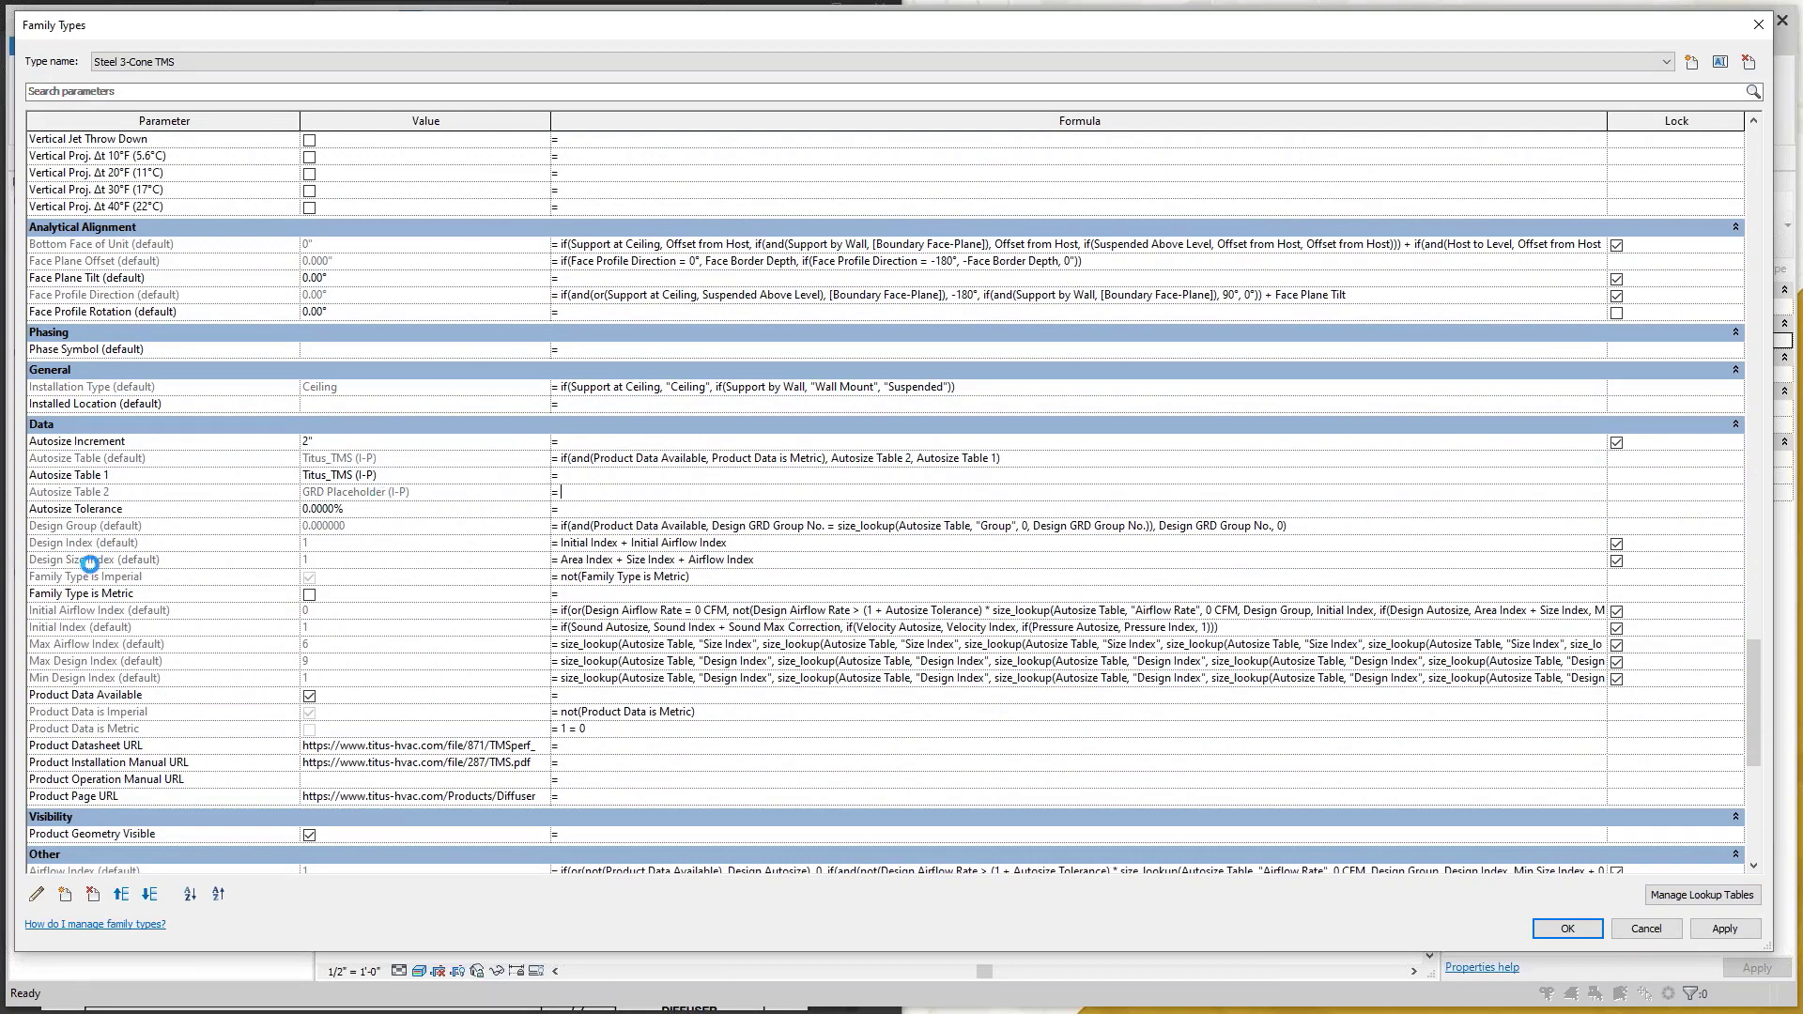
Switch to the Price SCD folder in File Explorer and copy the name of Price SCD (I-P).csv
{"action": "key", "text": "alt+Tab"}
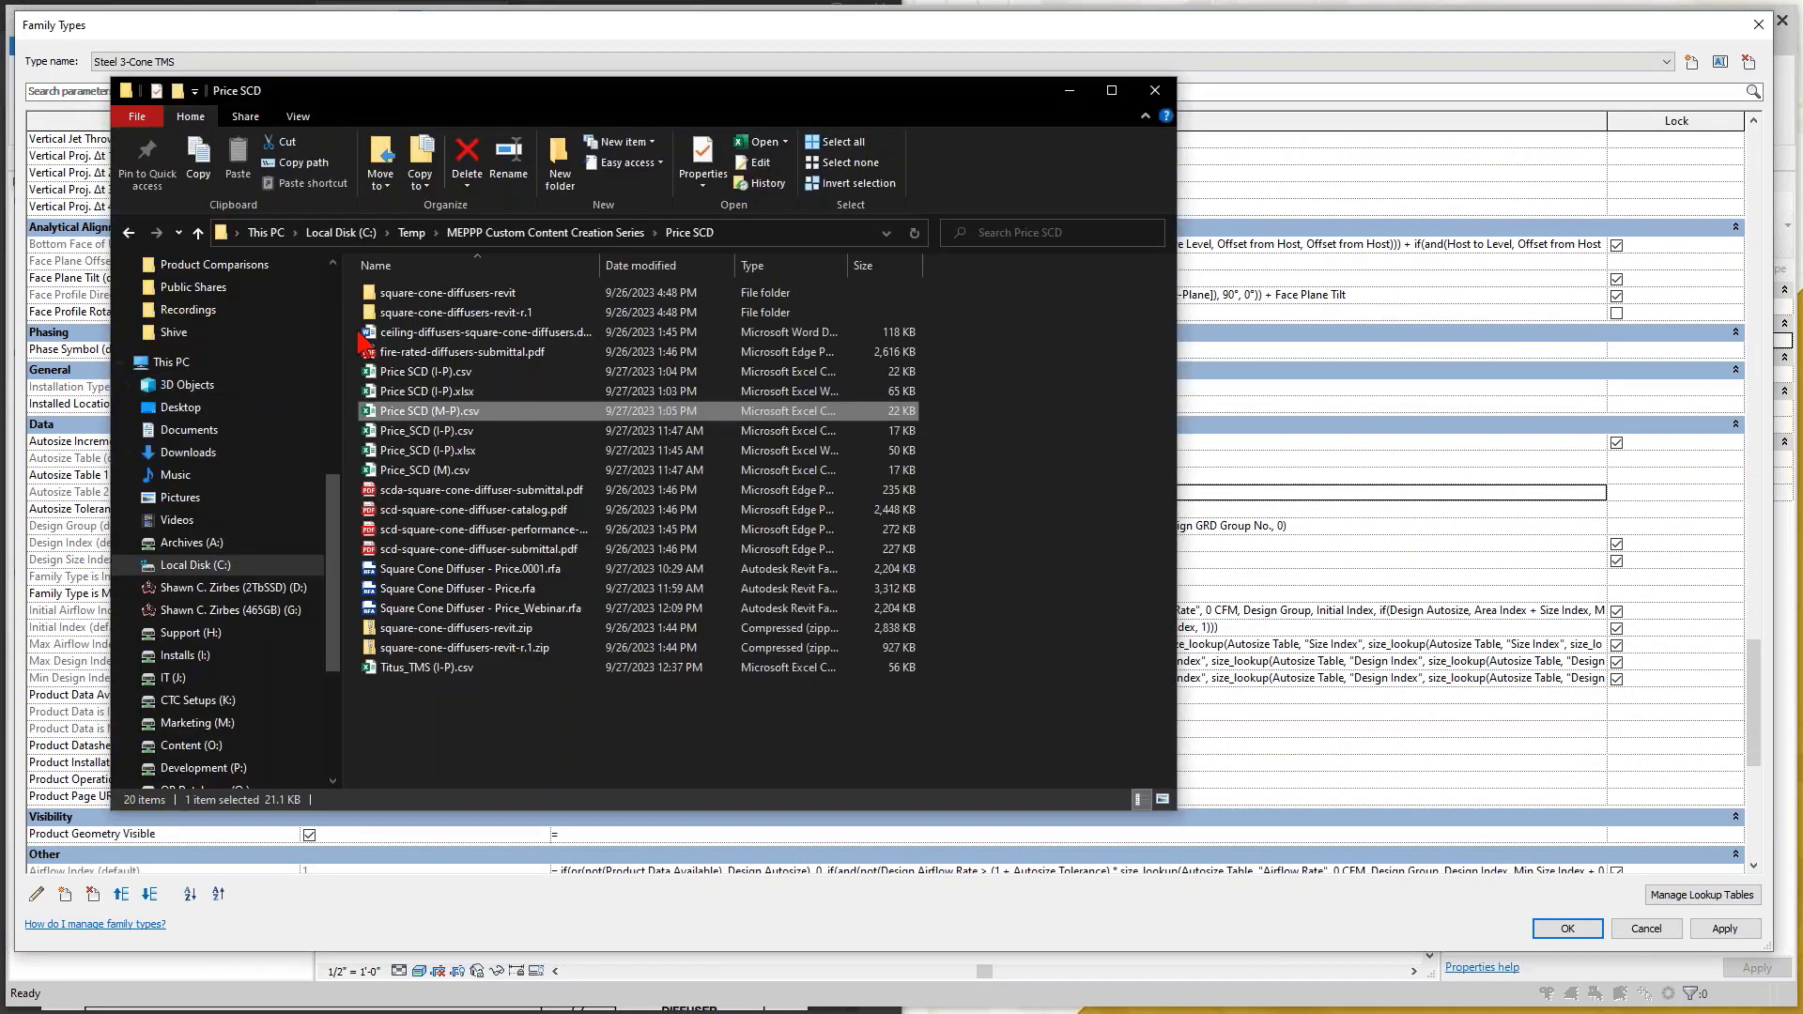
{"action": "left_click", "coordinate": [429, 392]}
{"action": "left_click", "coordinate": [406, 374]}
{"action": "left_click", "coordinate": [414, 378]}
{"action": "key", "text": "ctrl+c"}
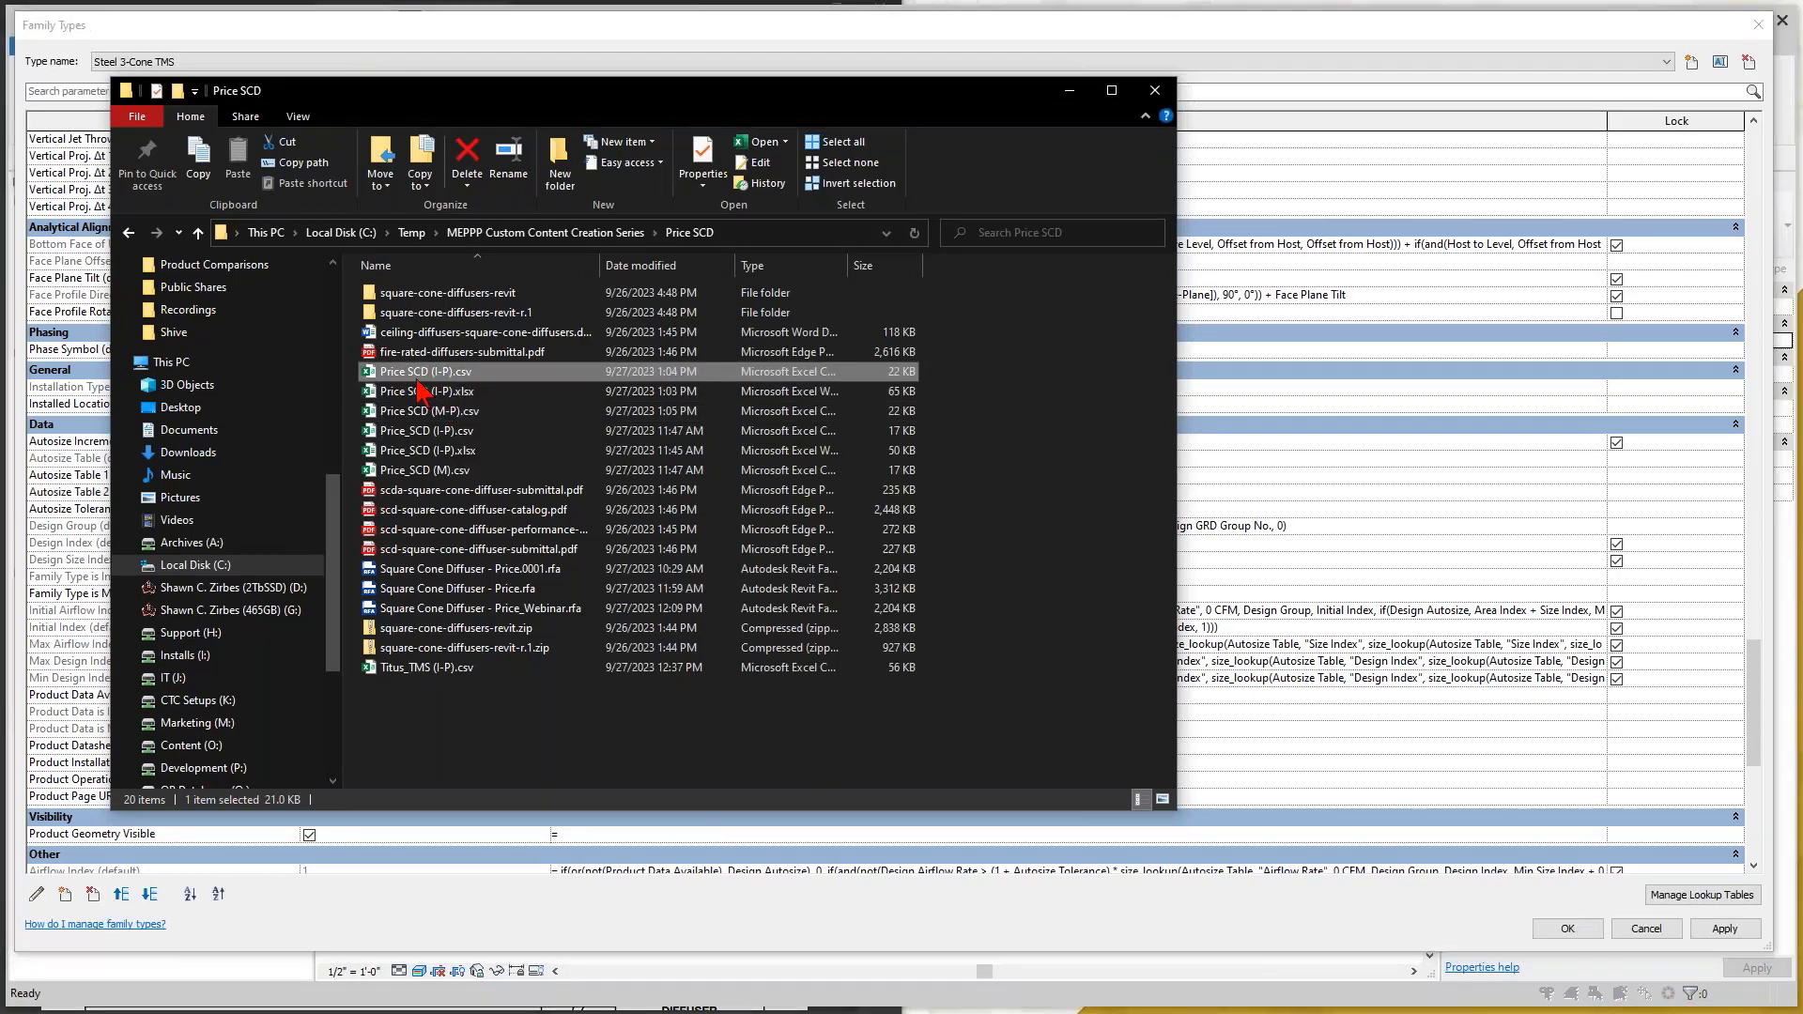
Rename the workbook Price SCD (I-P).xlsx as Price SCD.xlsx
{"action": "left_click", "coordinate": [439, 393]}
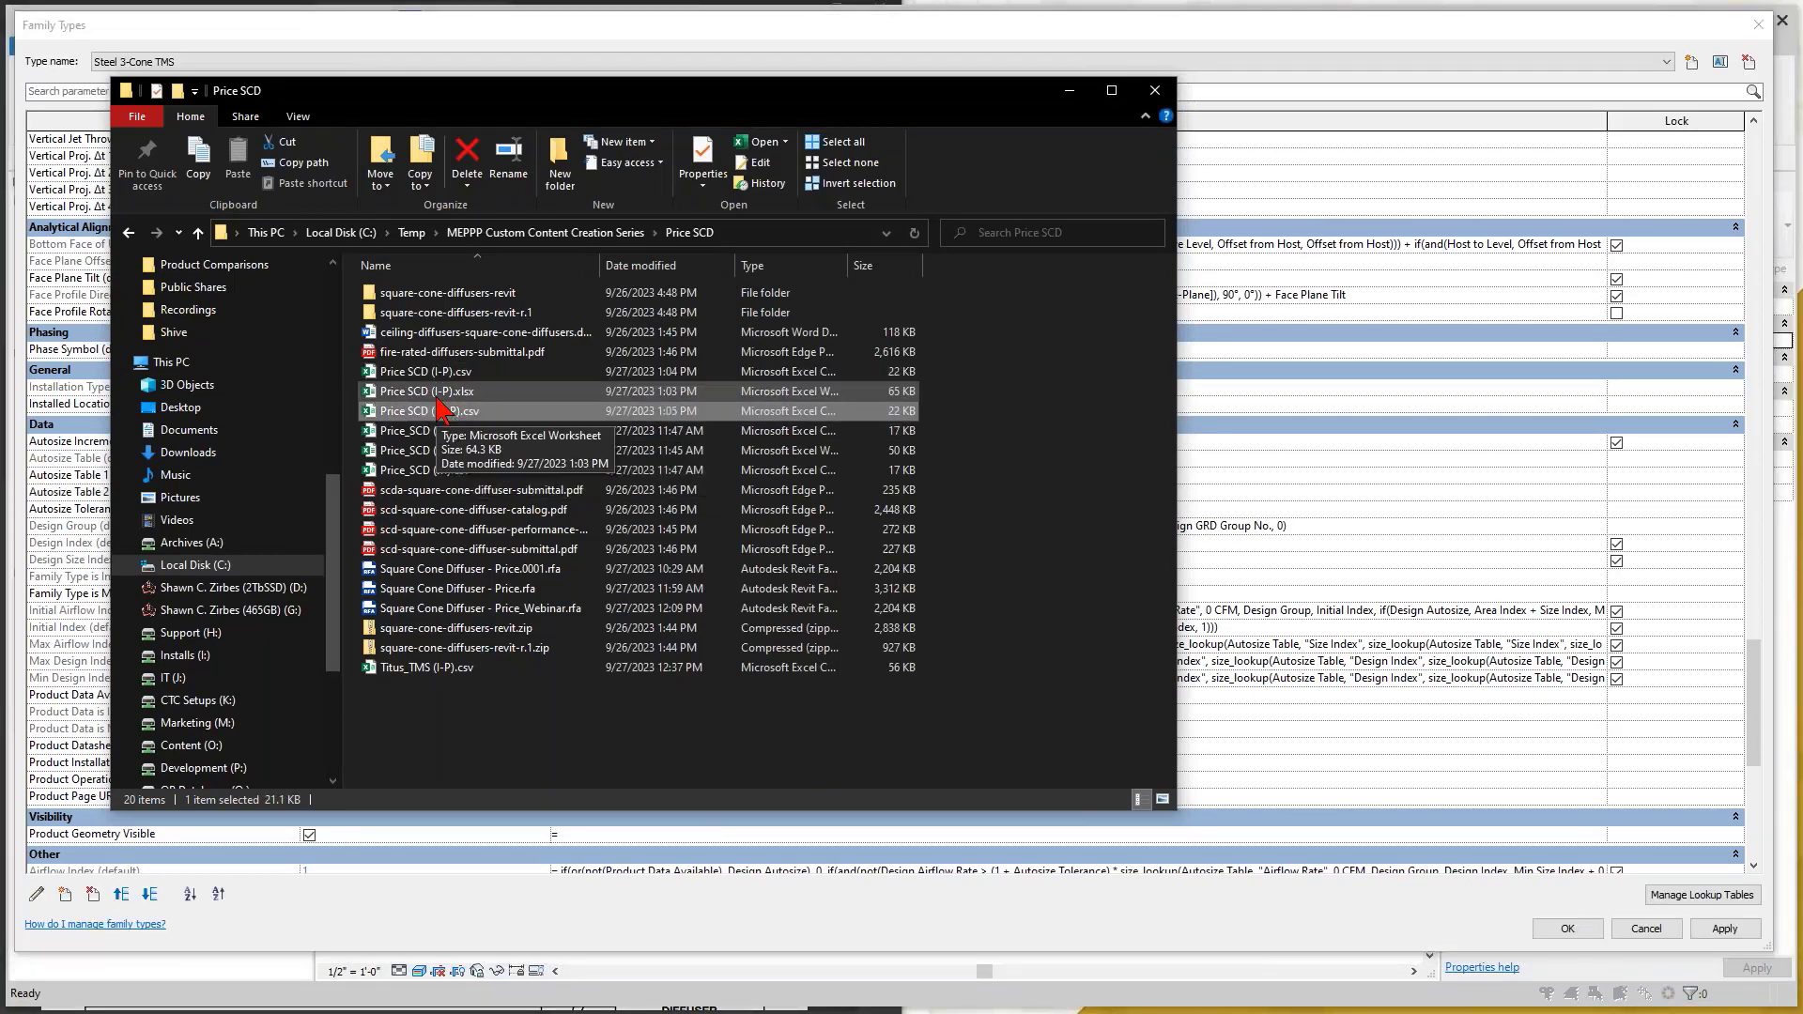
{"action": "left_click", "coordinate": [450, 394]}
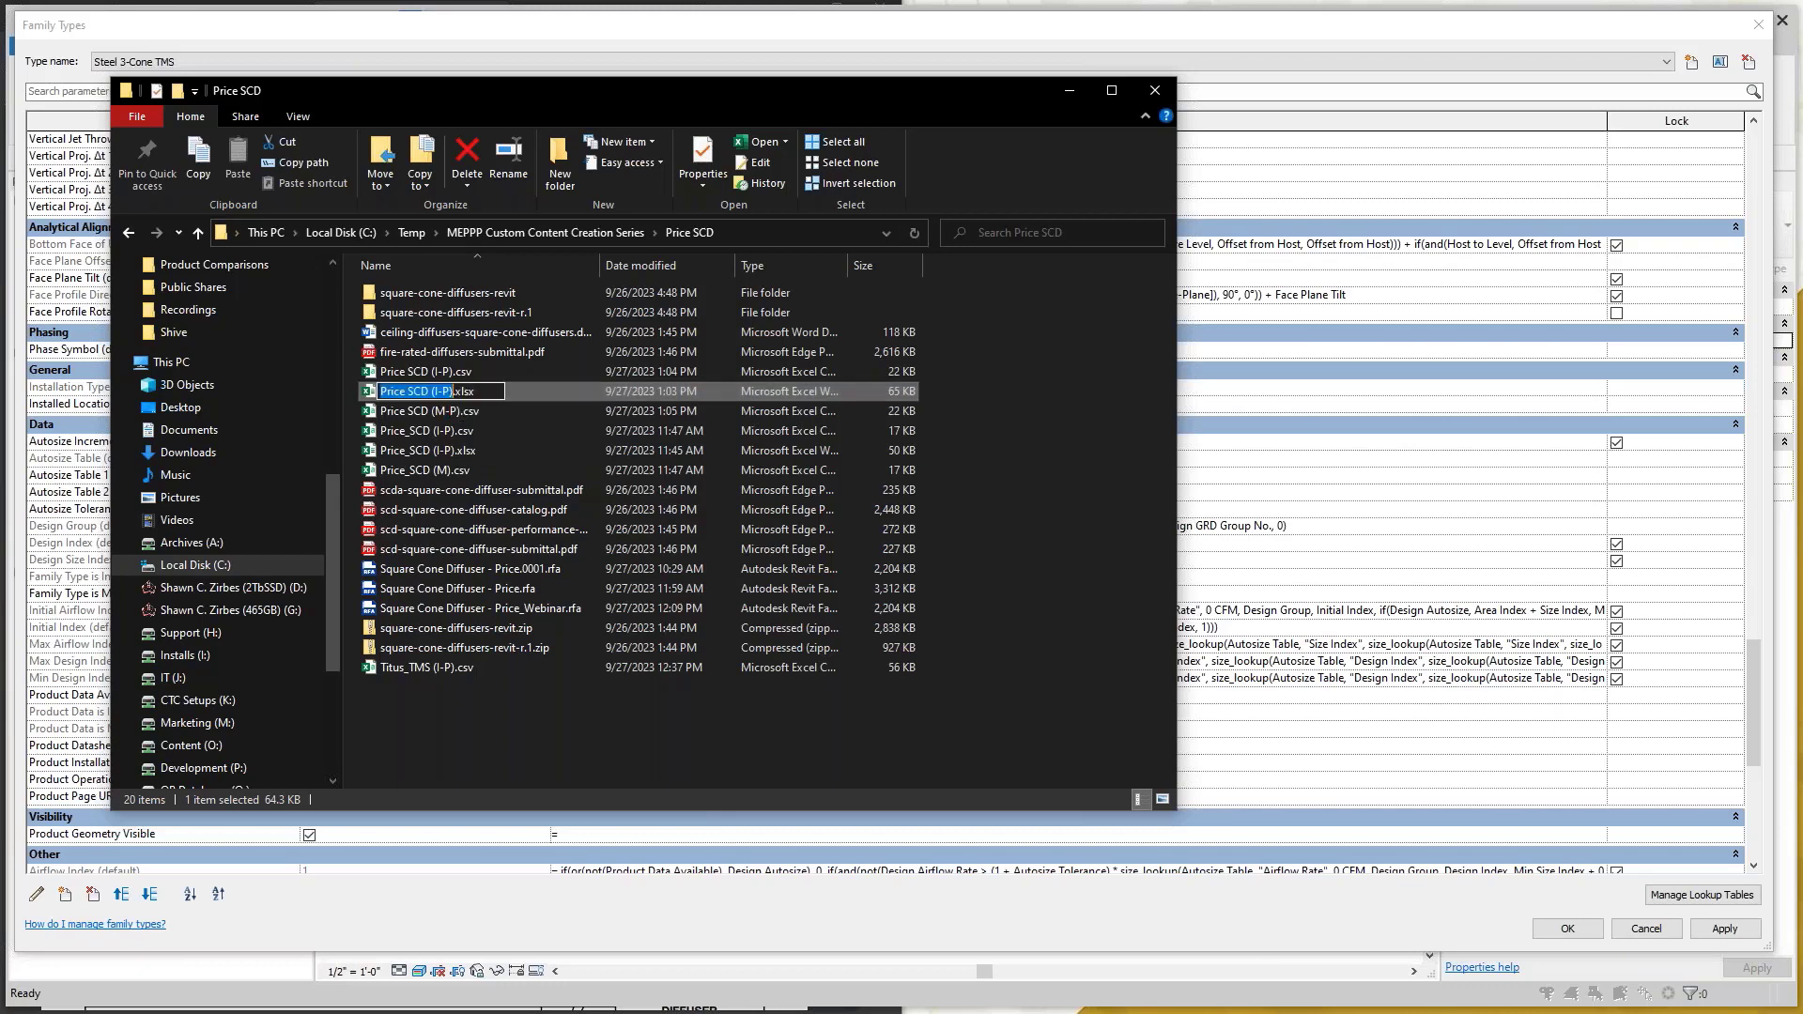
{"action": "key", "text": "BackSpace"}
{"action": "key", "text": "BackSpace"}
{"action": "key", "text": "BackSpace"}
{"action": "key", "text": "BackSpace"}
{"action": "key", "text": "BackSpace"}
{"action": "key", "text": "BackSpace"}
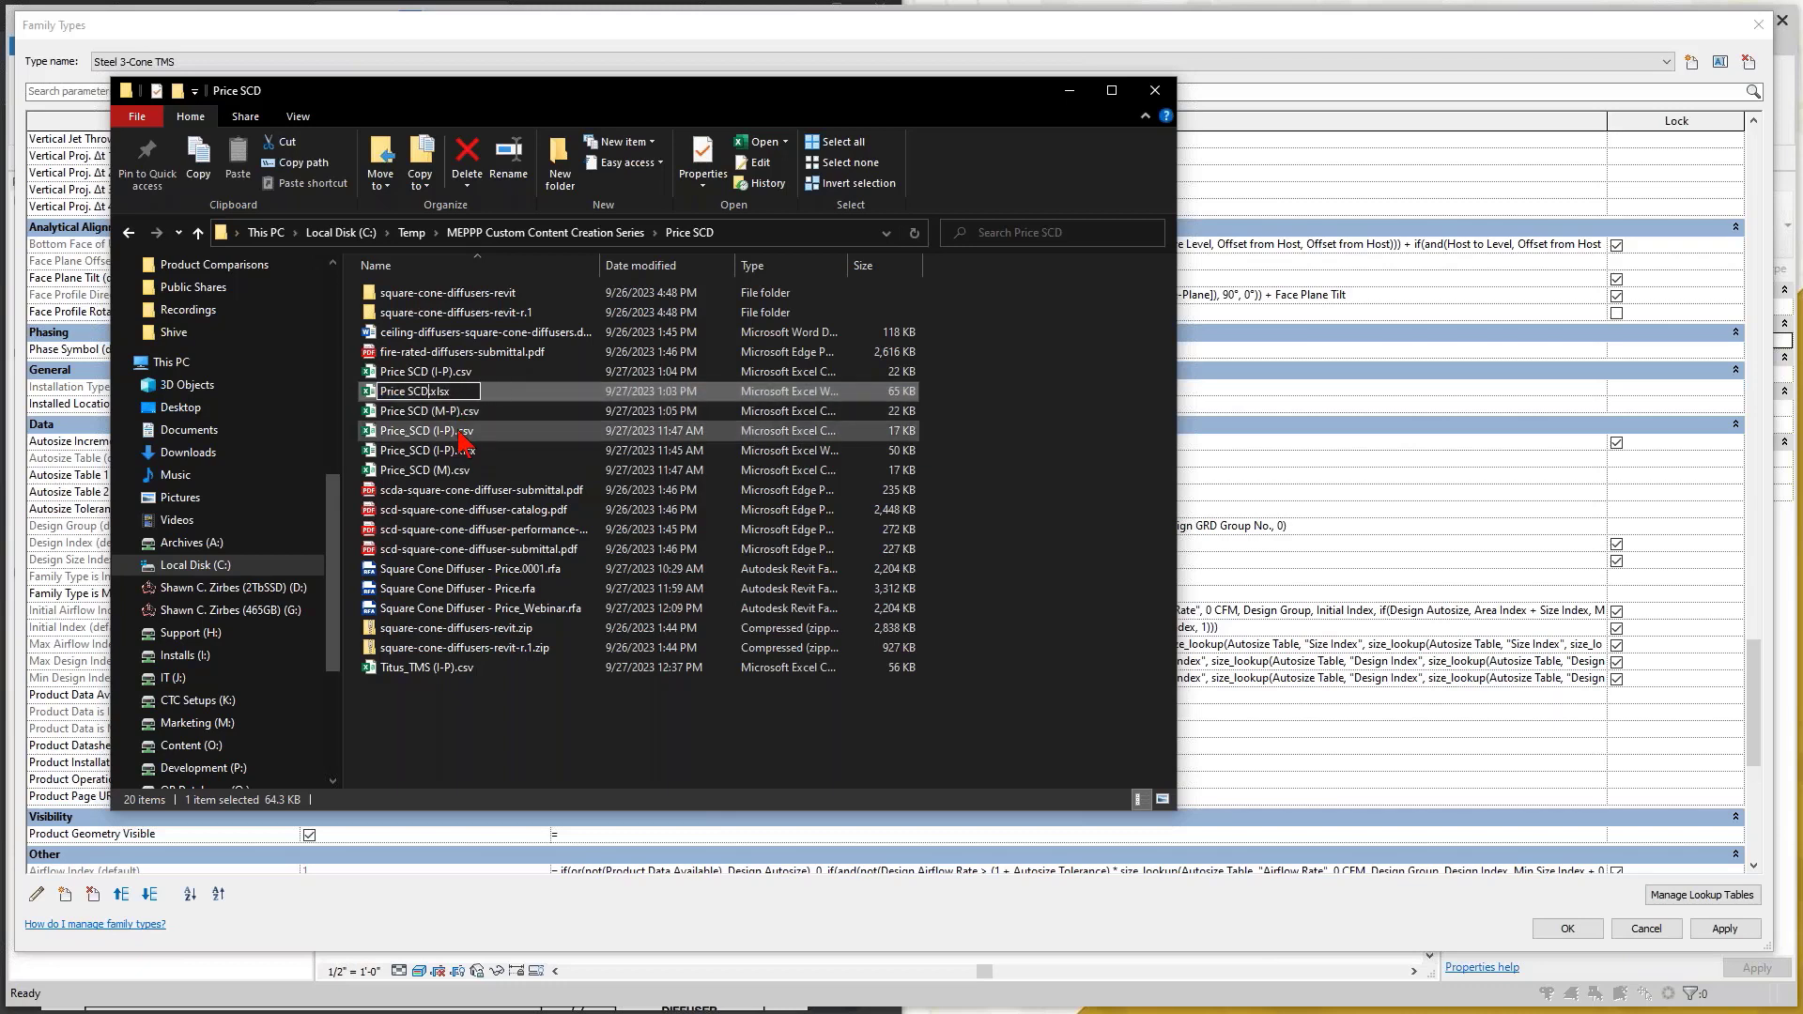
{"action": "left_click", "coordinate": [436, 433]}
{"action": "left_click", "coordinate": [421, 410]}
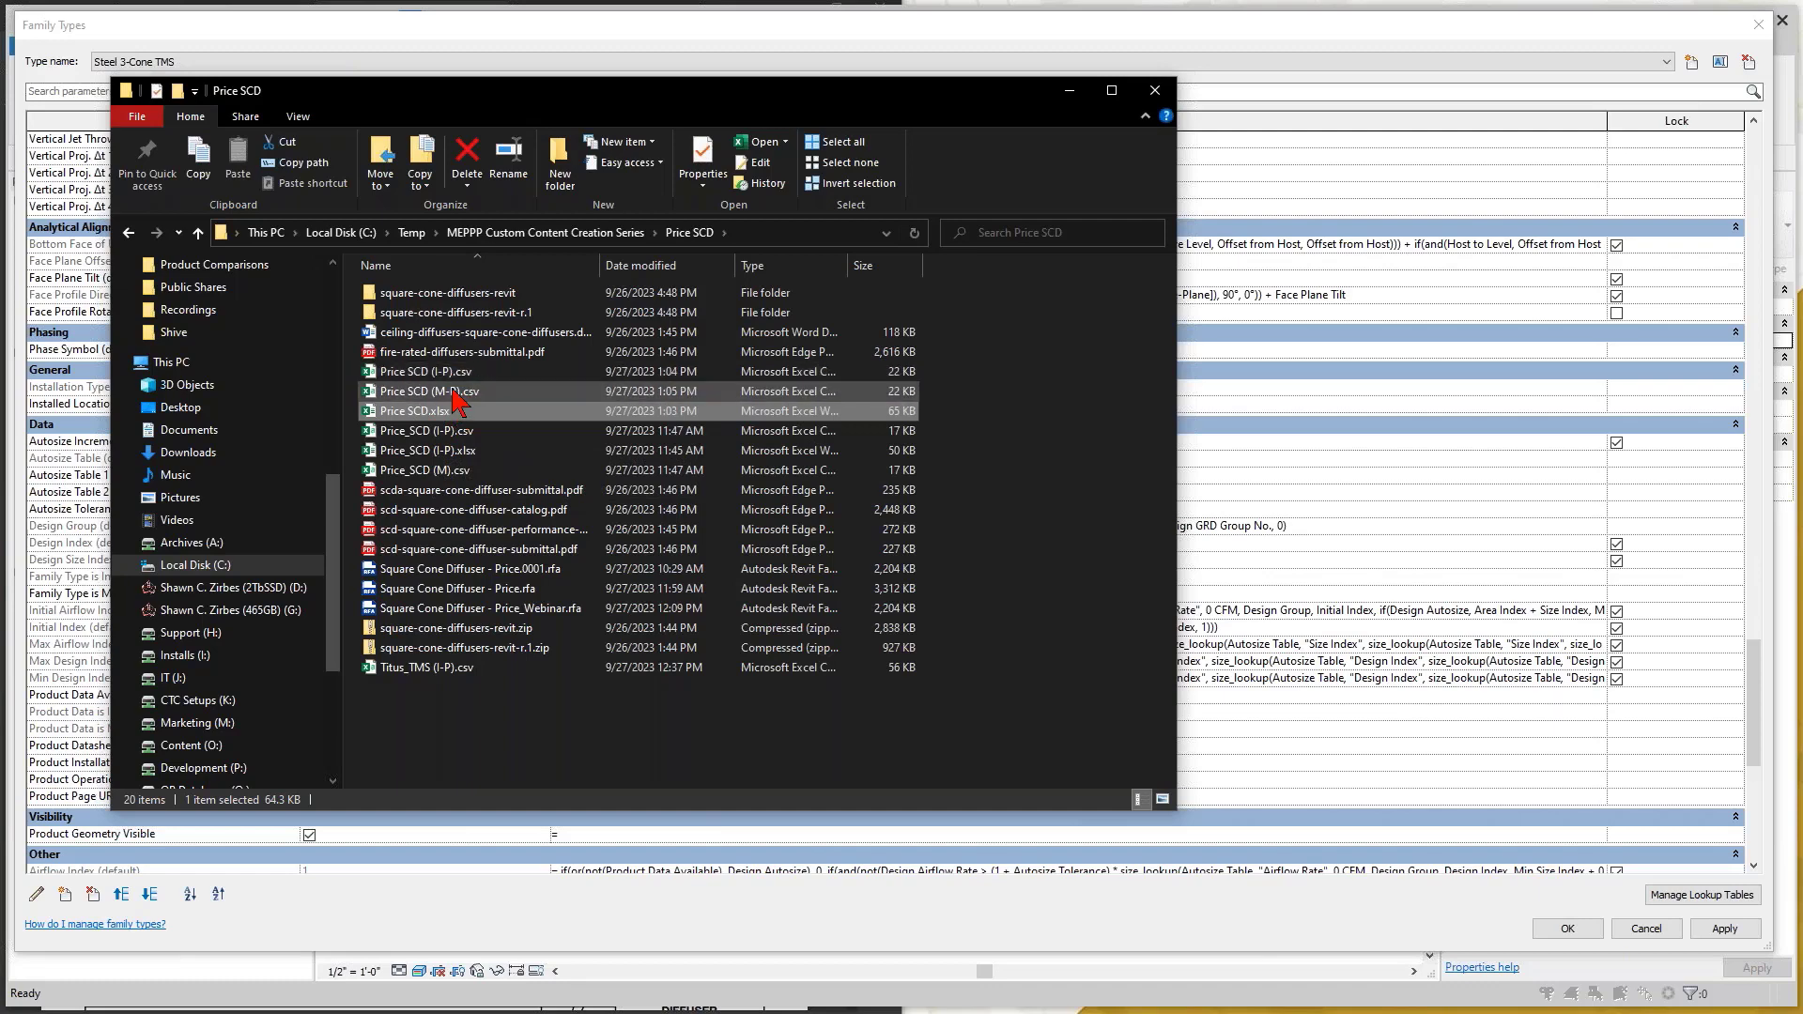
Back in Revit's Family Types, set Autosize Table 1 to Price SCD (I-P) and Autosize Table 2 to Price SCD (M-P)
{"action": "left_click", "coordinate": [1281, 711]}
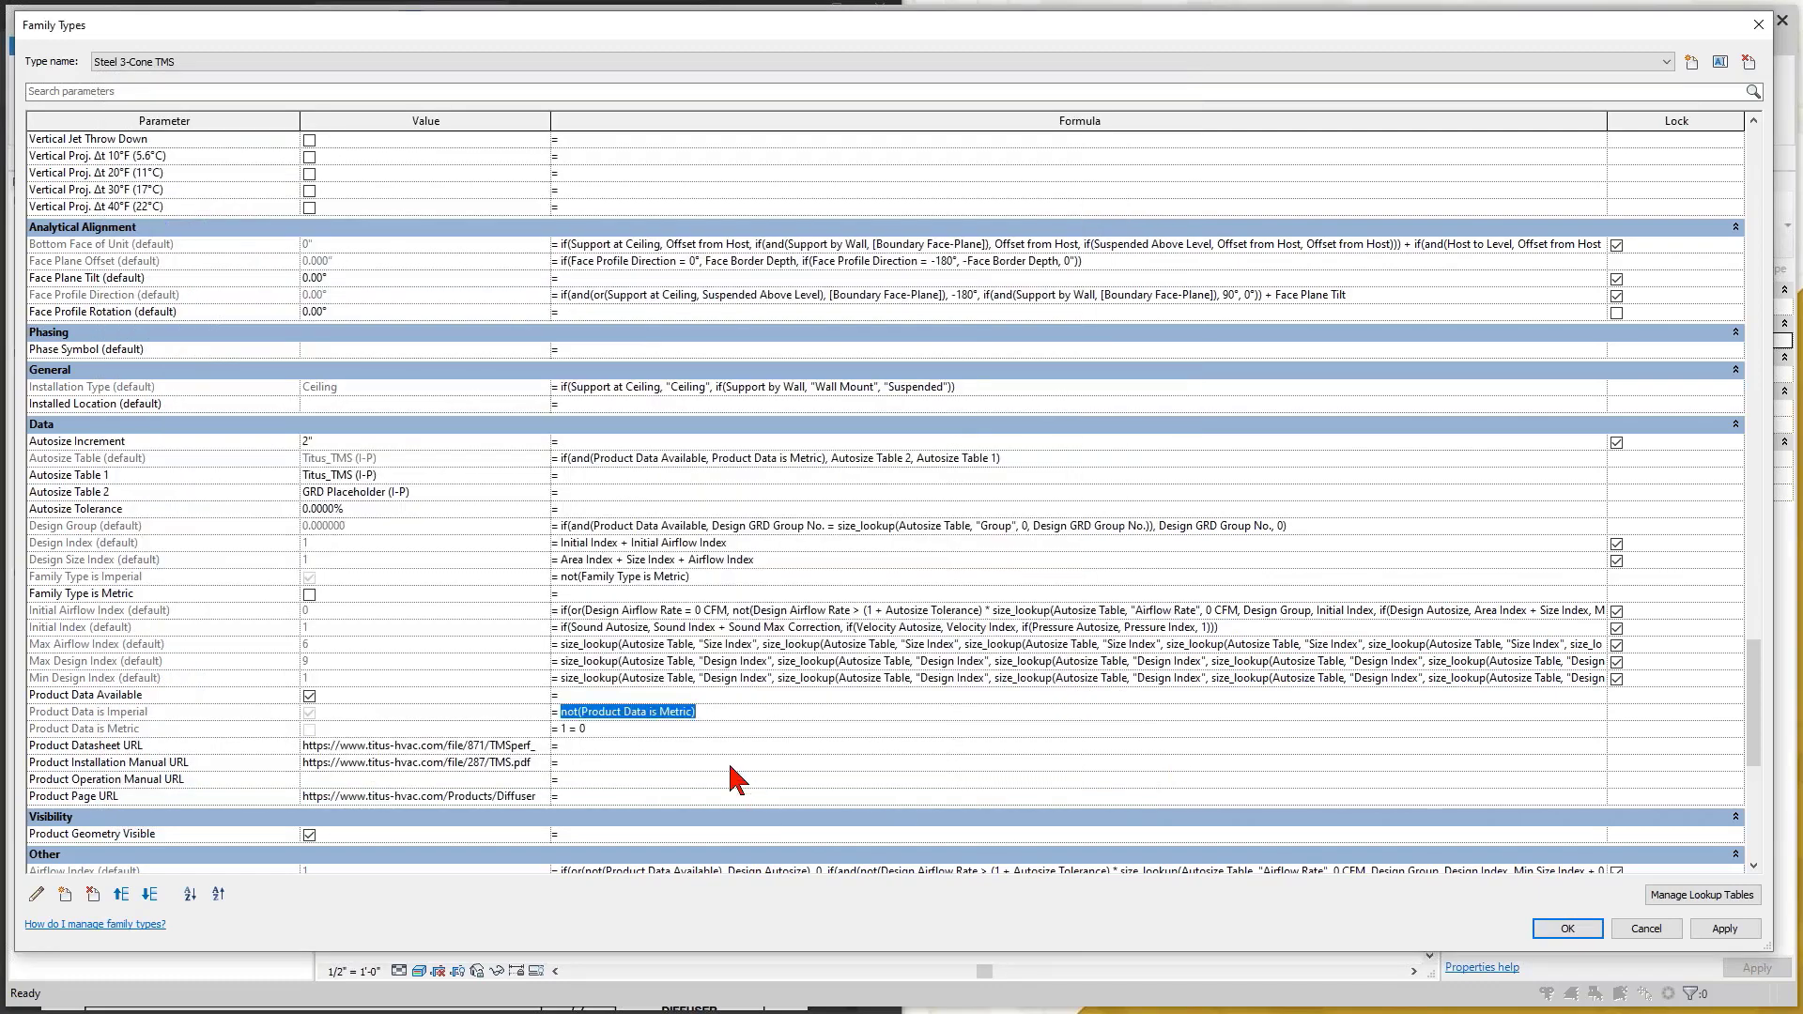
{"action": "left_click", "coordinate": [391, 493]}
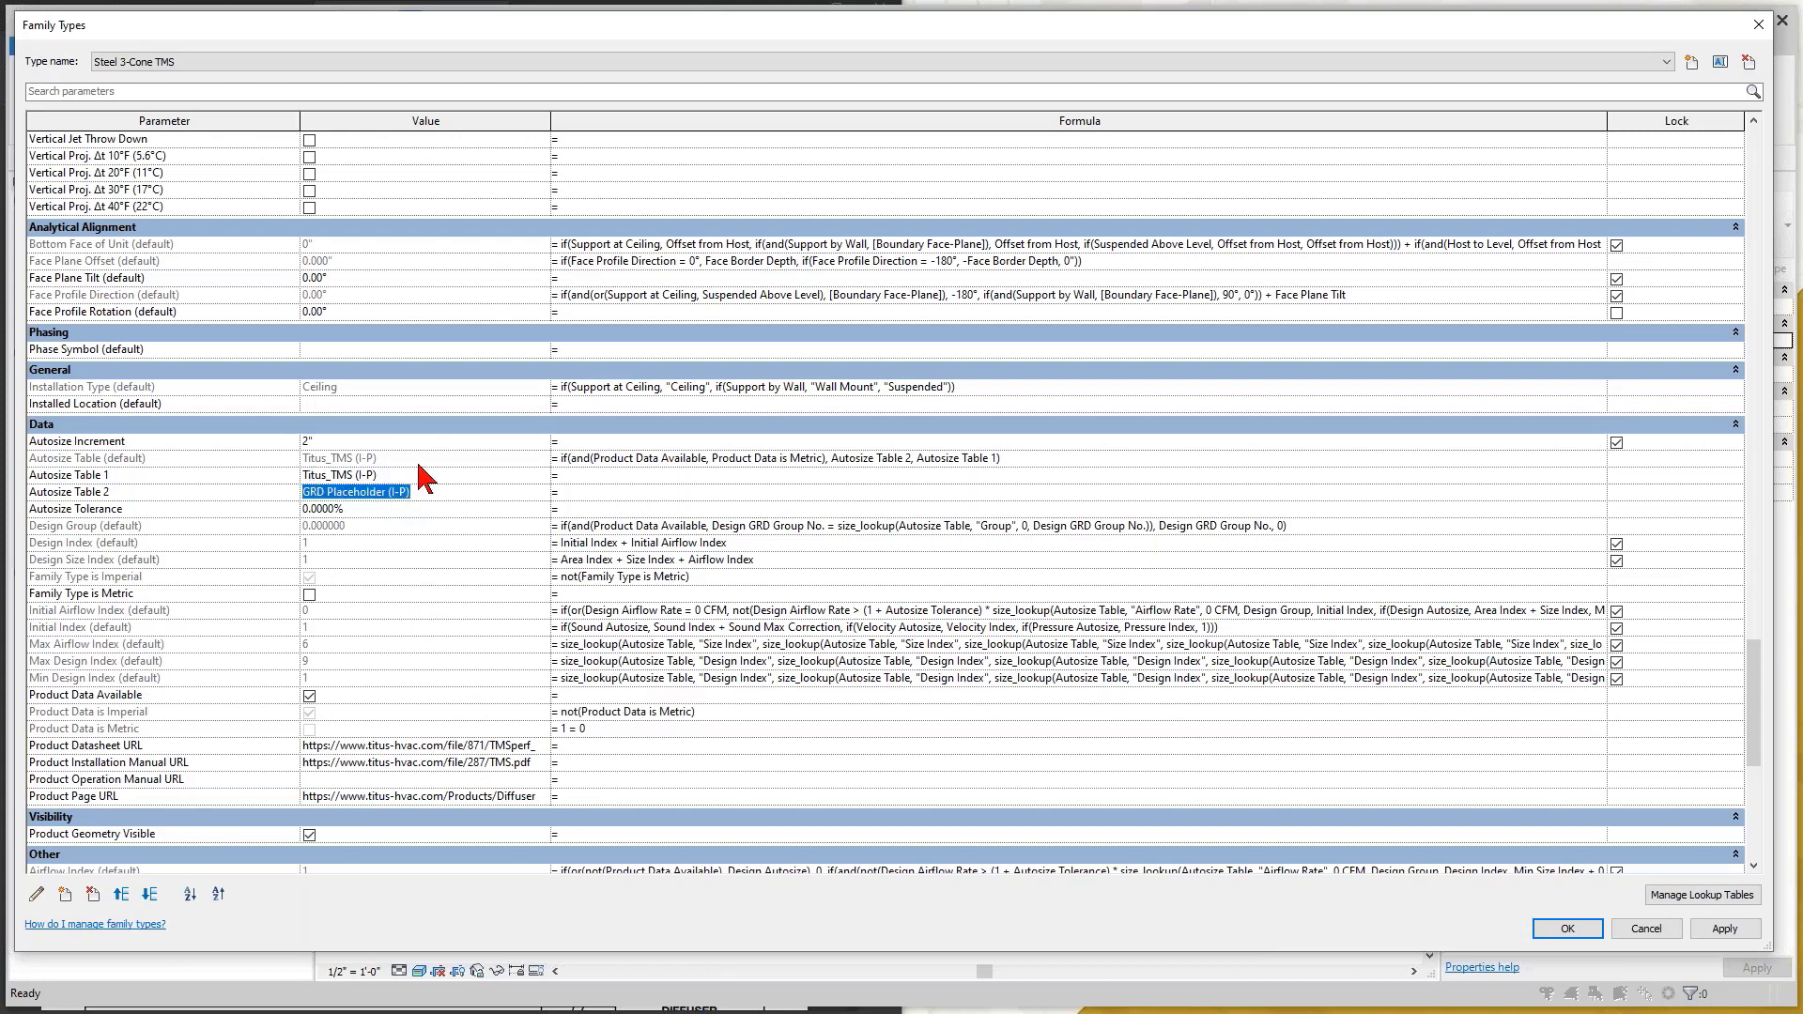
{"action": "left_click", "coordinate": [402, 475]}
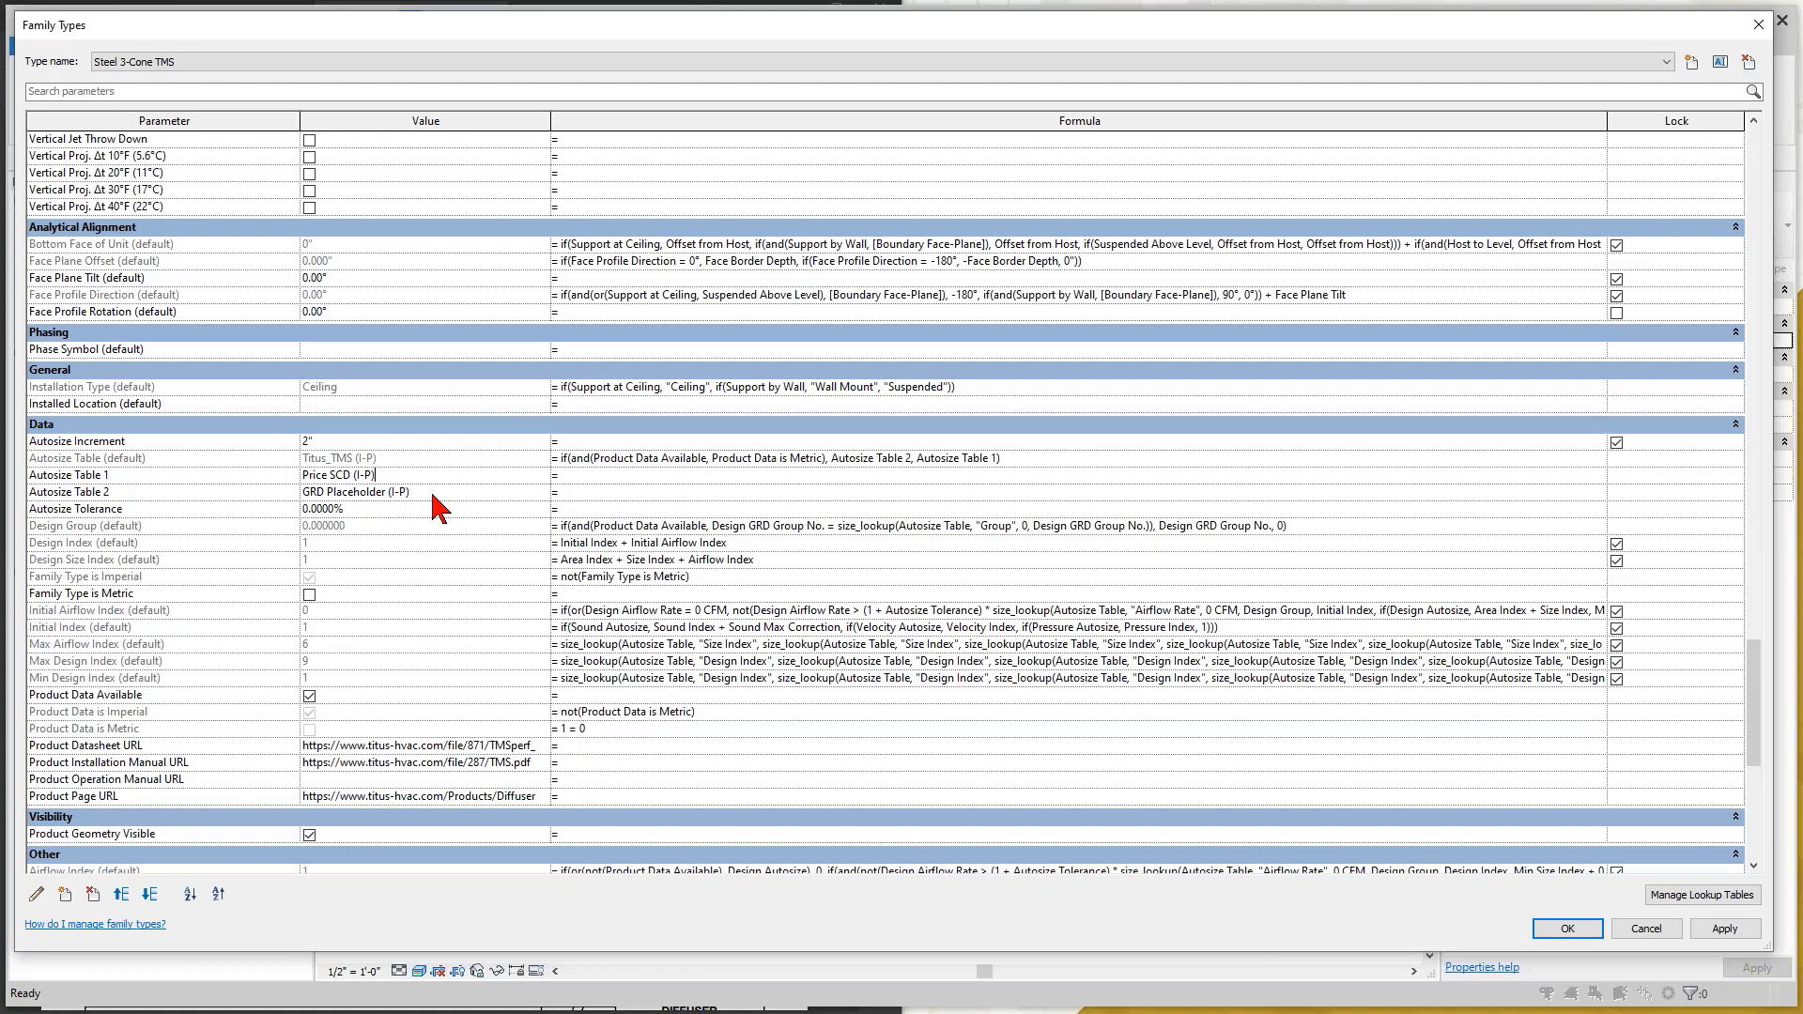
{"action": "key", "text": "Return"}
{"action": "key", "text": "ctrl+v"}
Enable Family Type is Metric to test it against the autosize table parameters, and disable it again
{"action": "left_click", "coordinate": [310, 595]}
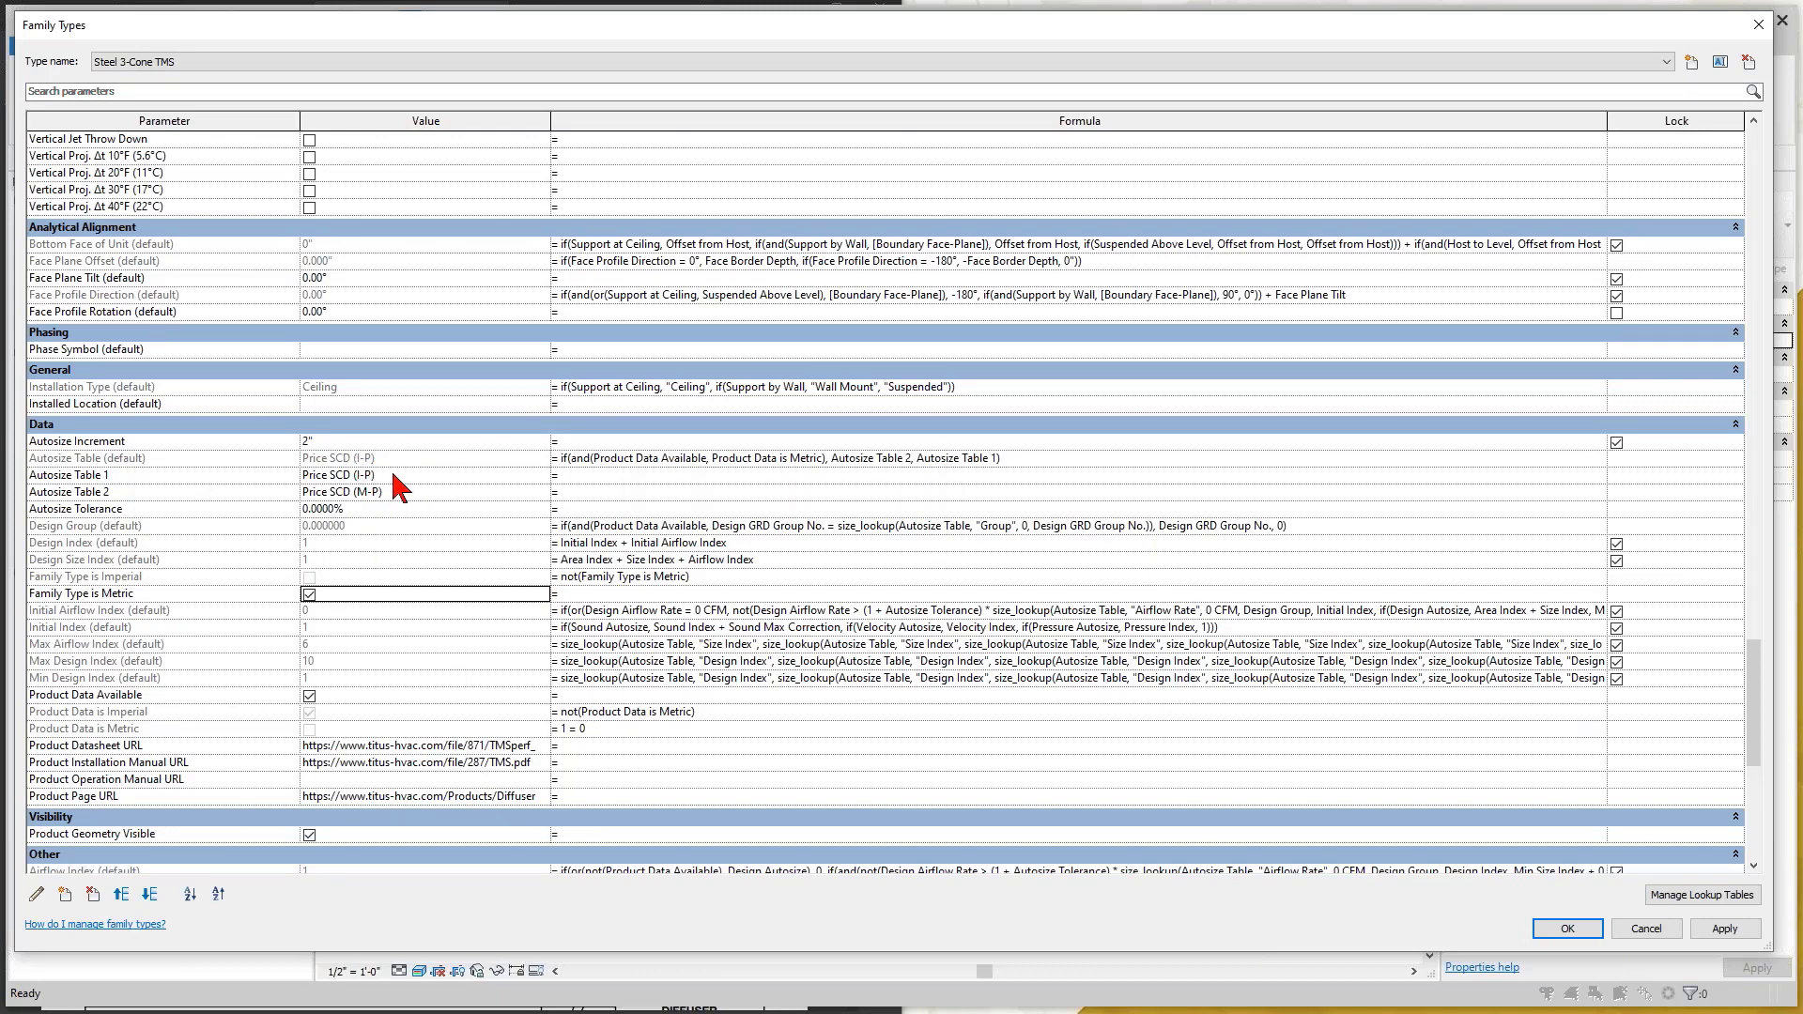
{"action": "left_click", "coordinate": [380, 475]}
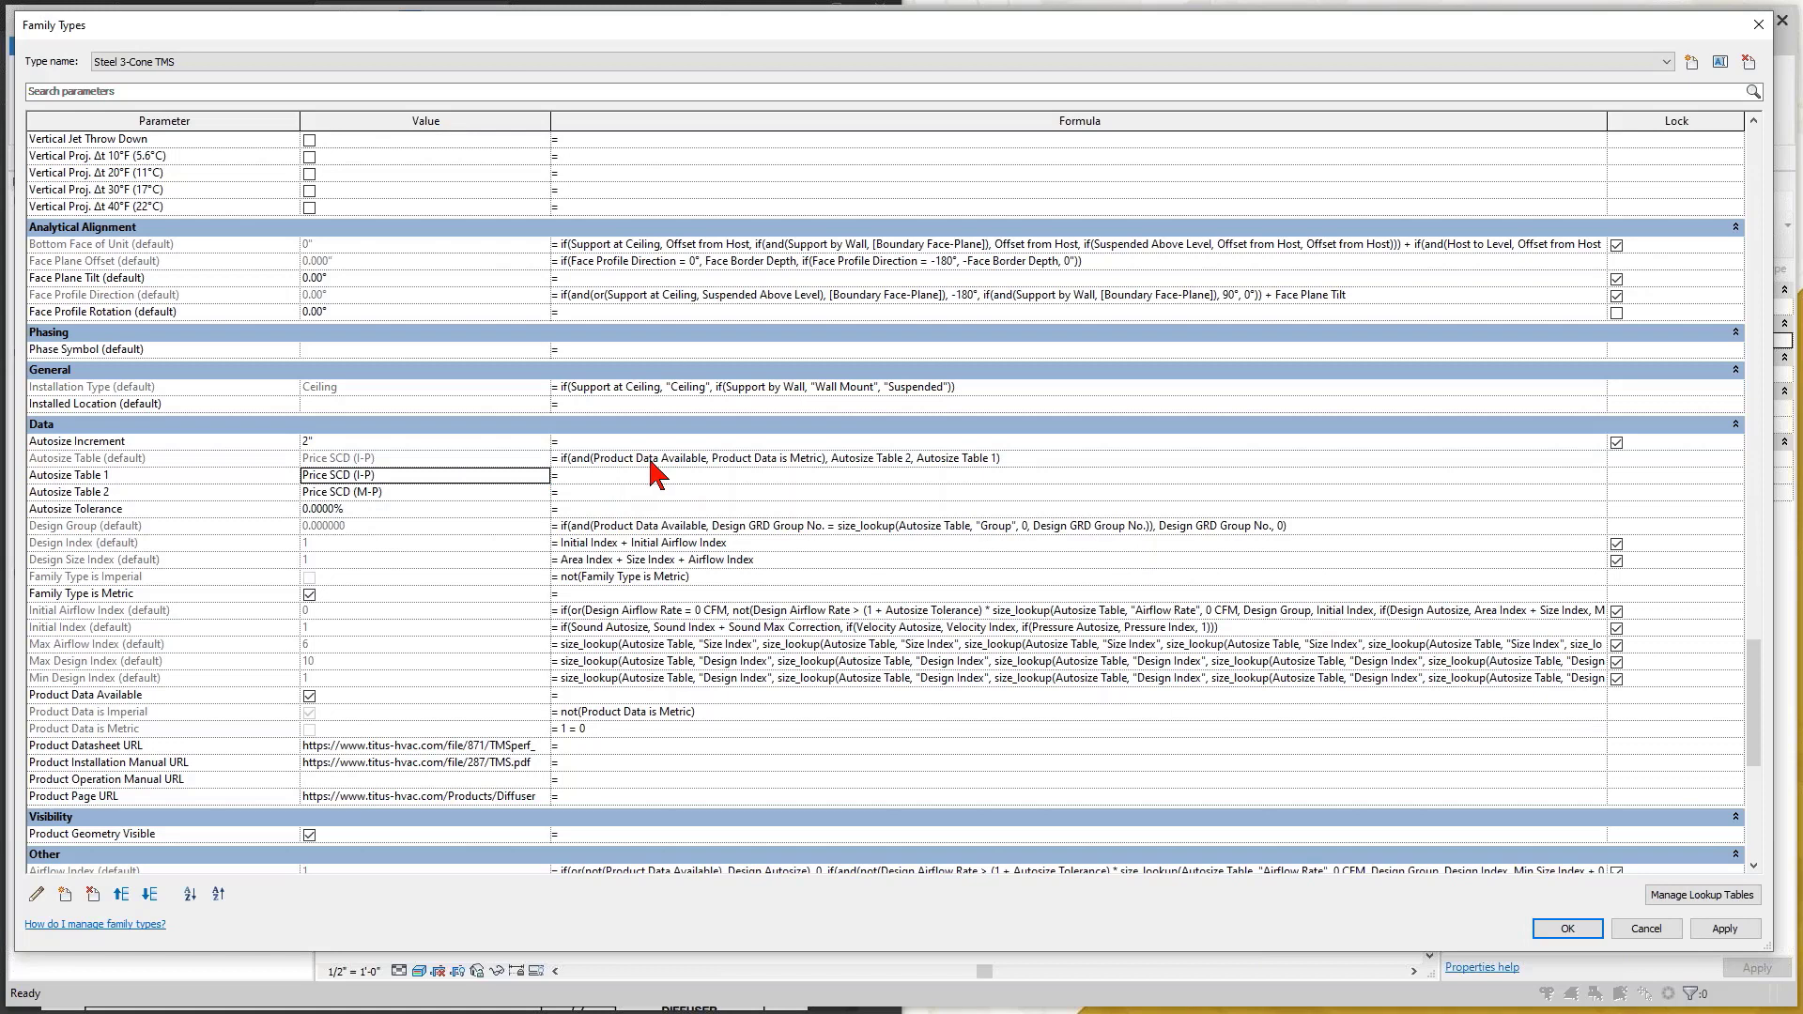
{"action": "left_click", "coordinate": [310, 596]}
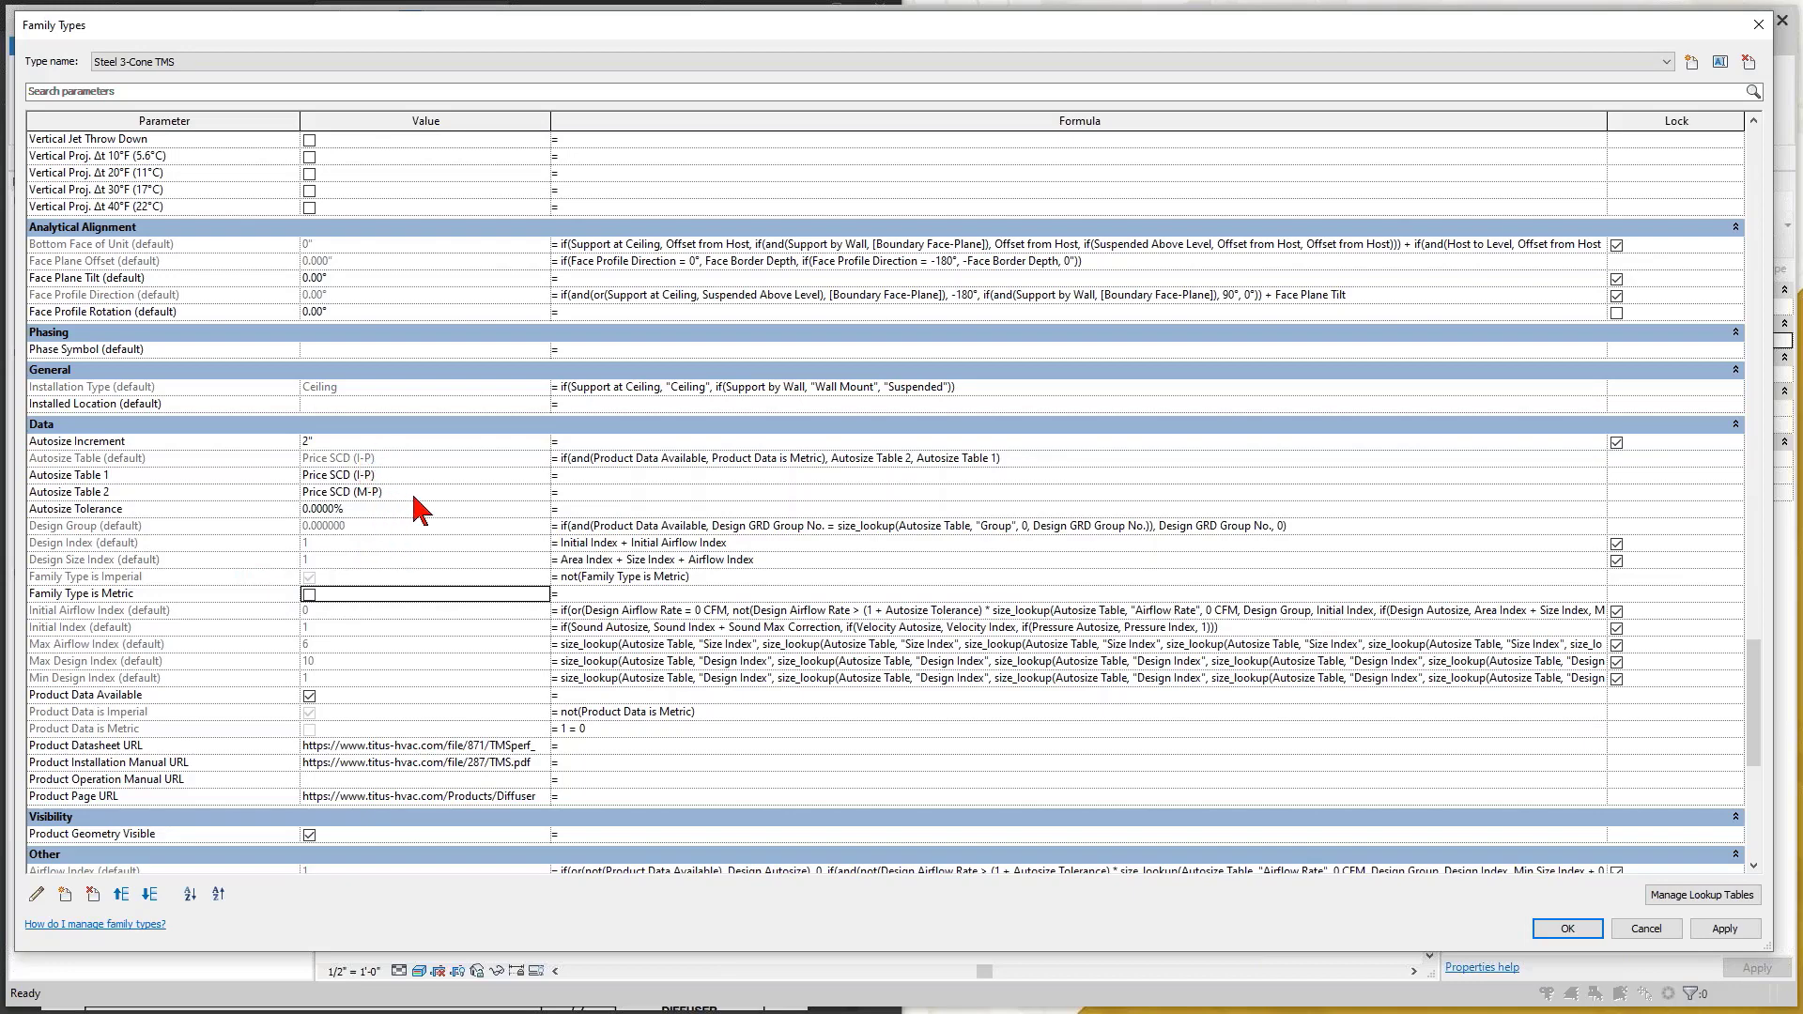
Review the family parameters from the GRD group table sizes through the mechanical, data and identity values with the Price SCD tables assigned
{"action": "scroll", "coordinate": [420, 512], "scroll_direction": "up", "scroll_amount": 10}
{"action": "scroll", "coordinate": [418, 515], "scroll_direction": "up", "scroll_amount": 10}
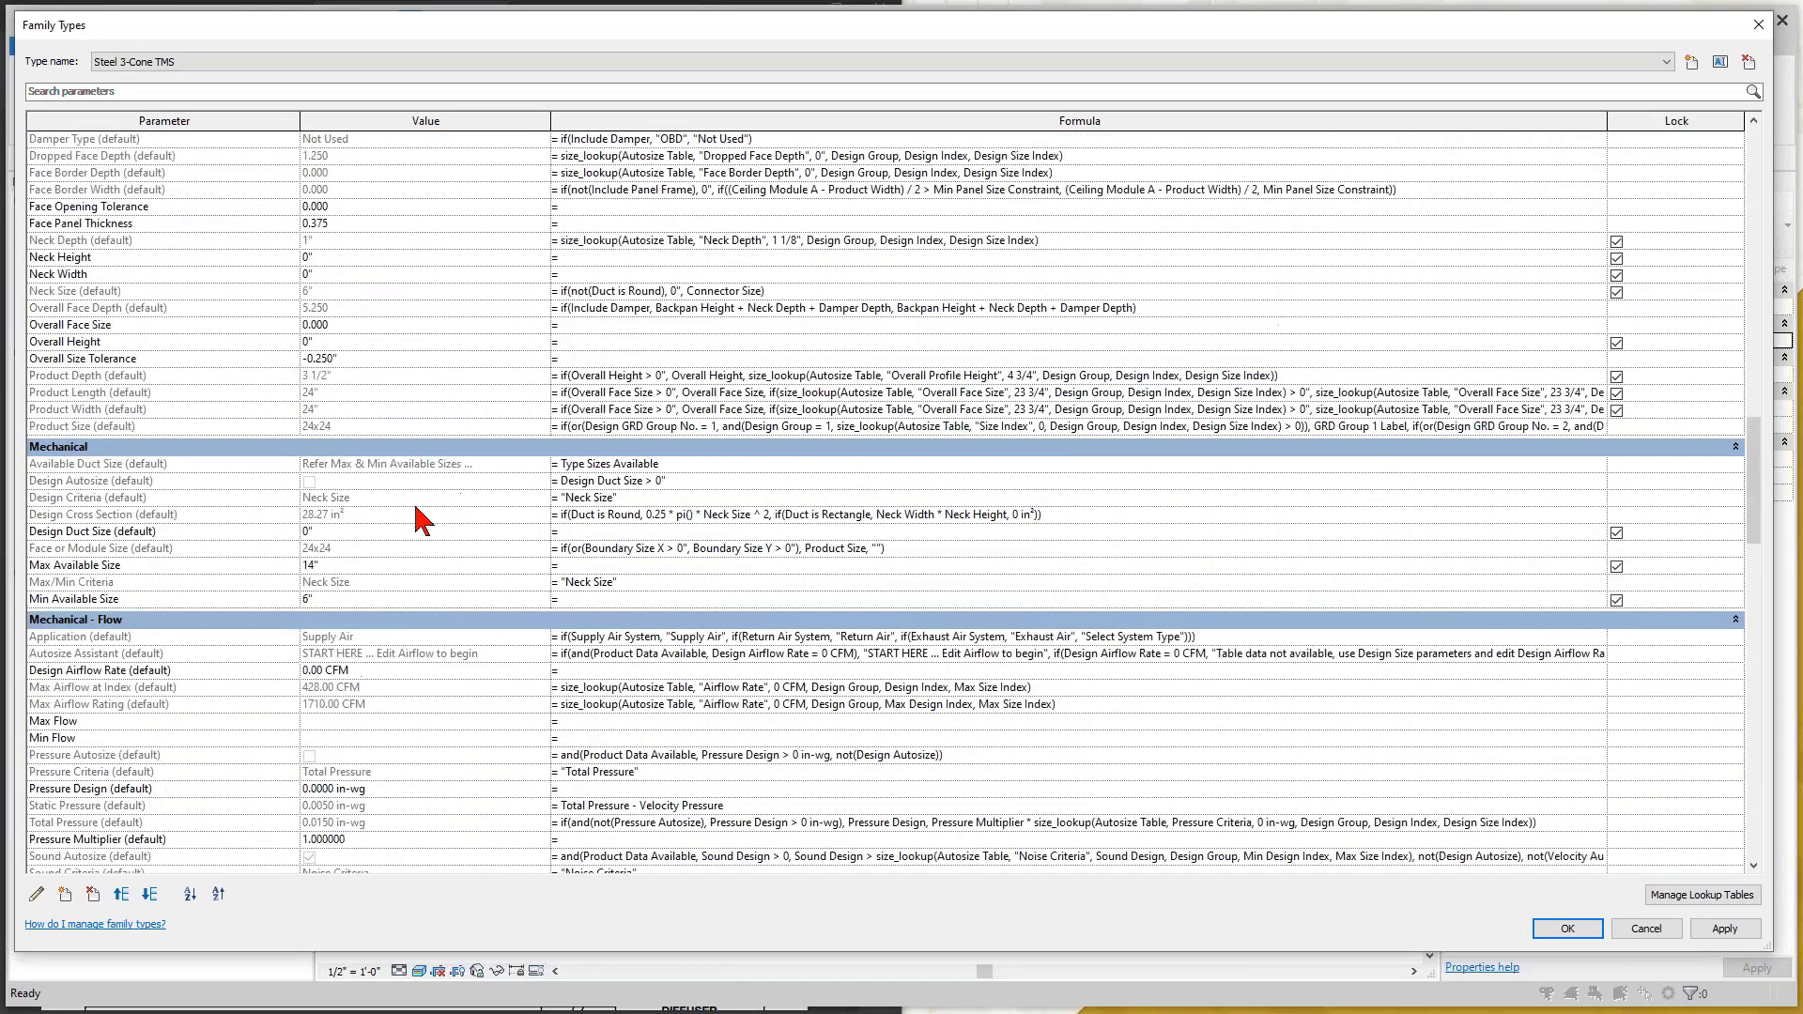
{"action": "scroll", "coordinate": [418, 515], "scroll_direction": "up", "scroll_amount": 13}
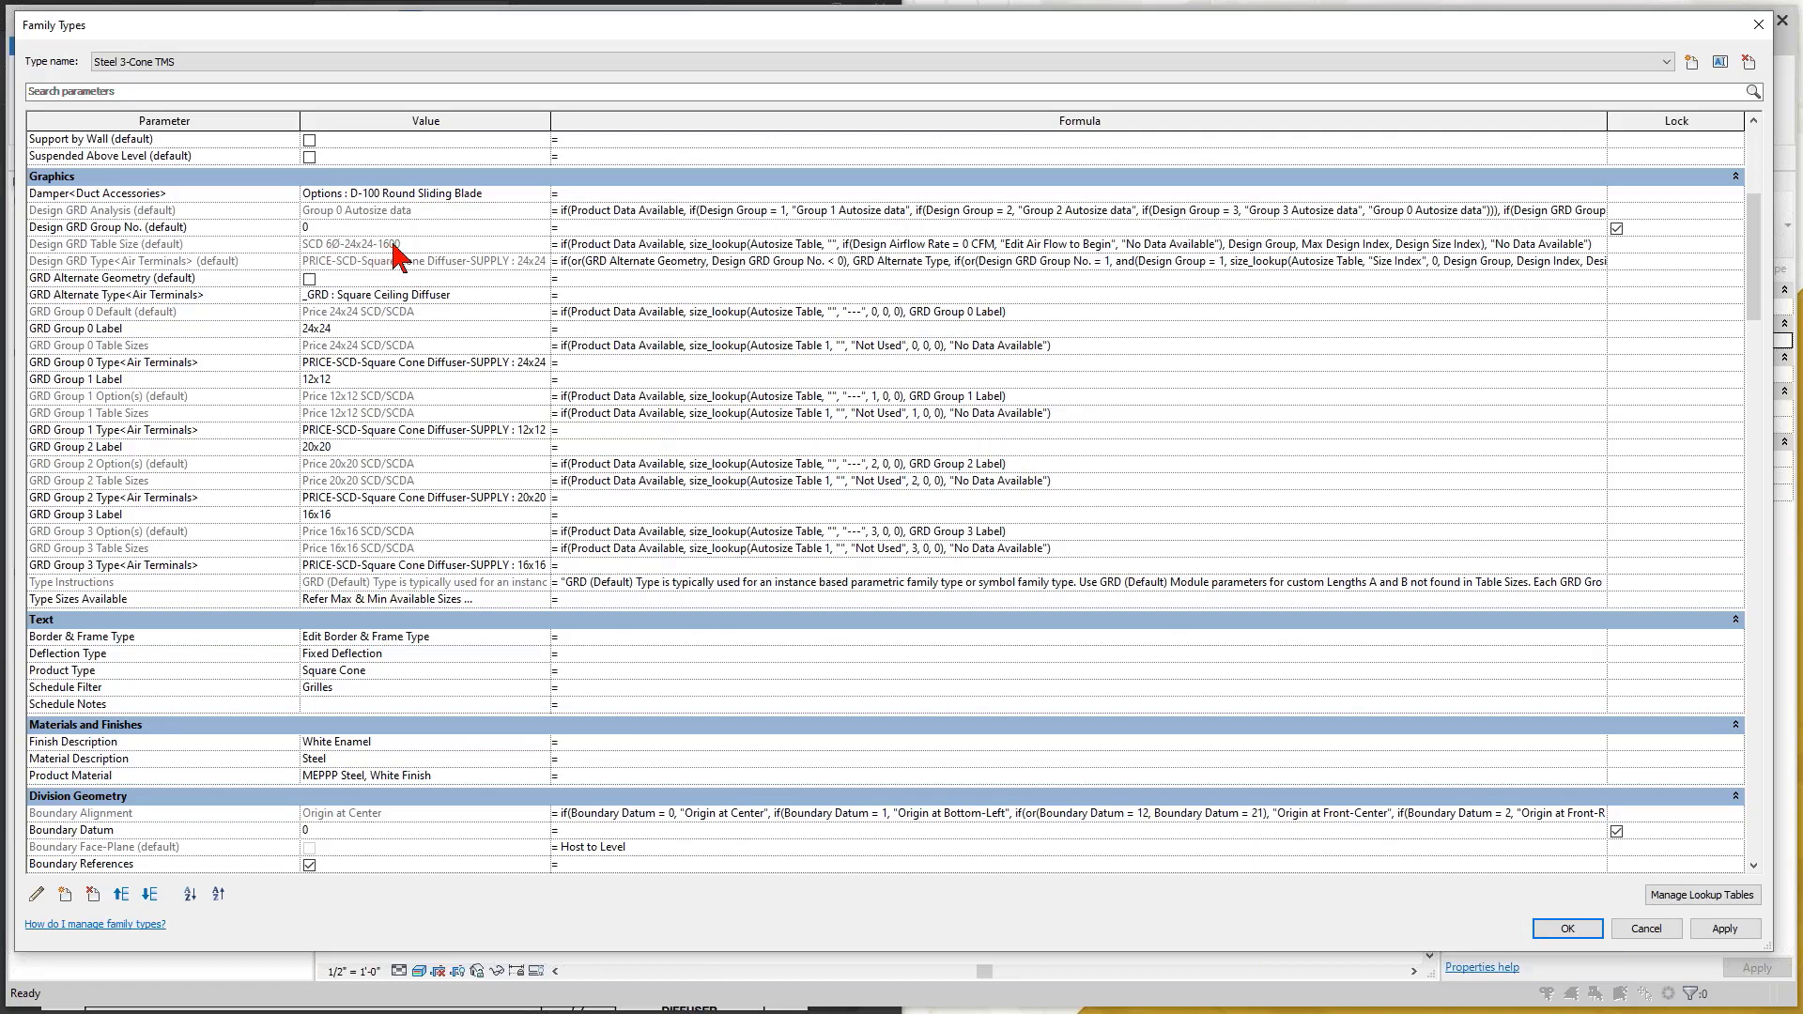
{"action": "scroll", "coordinate": [380, 667], "scroll_direction": "down", "scroll_amount": 5}
{"action": "scroll", "coordinate": [397, 719], "scroll_direction": "up", "scroll_amount": 10}
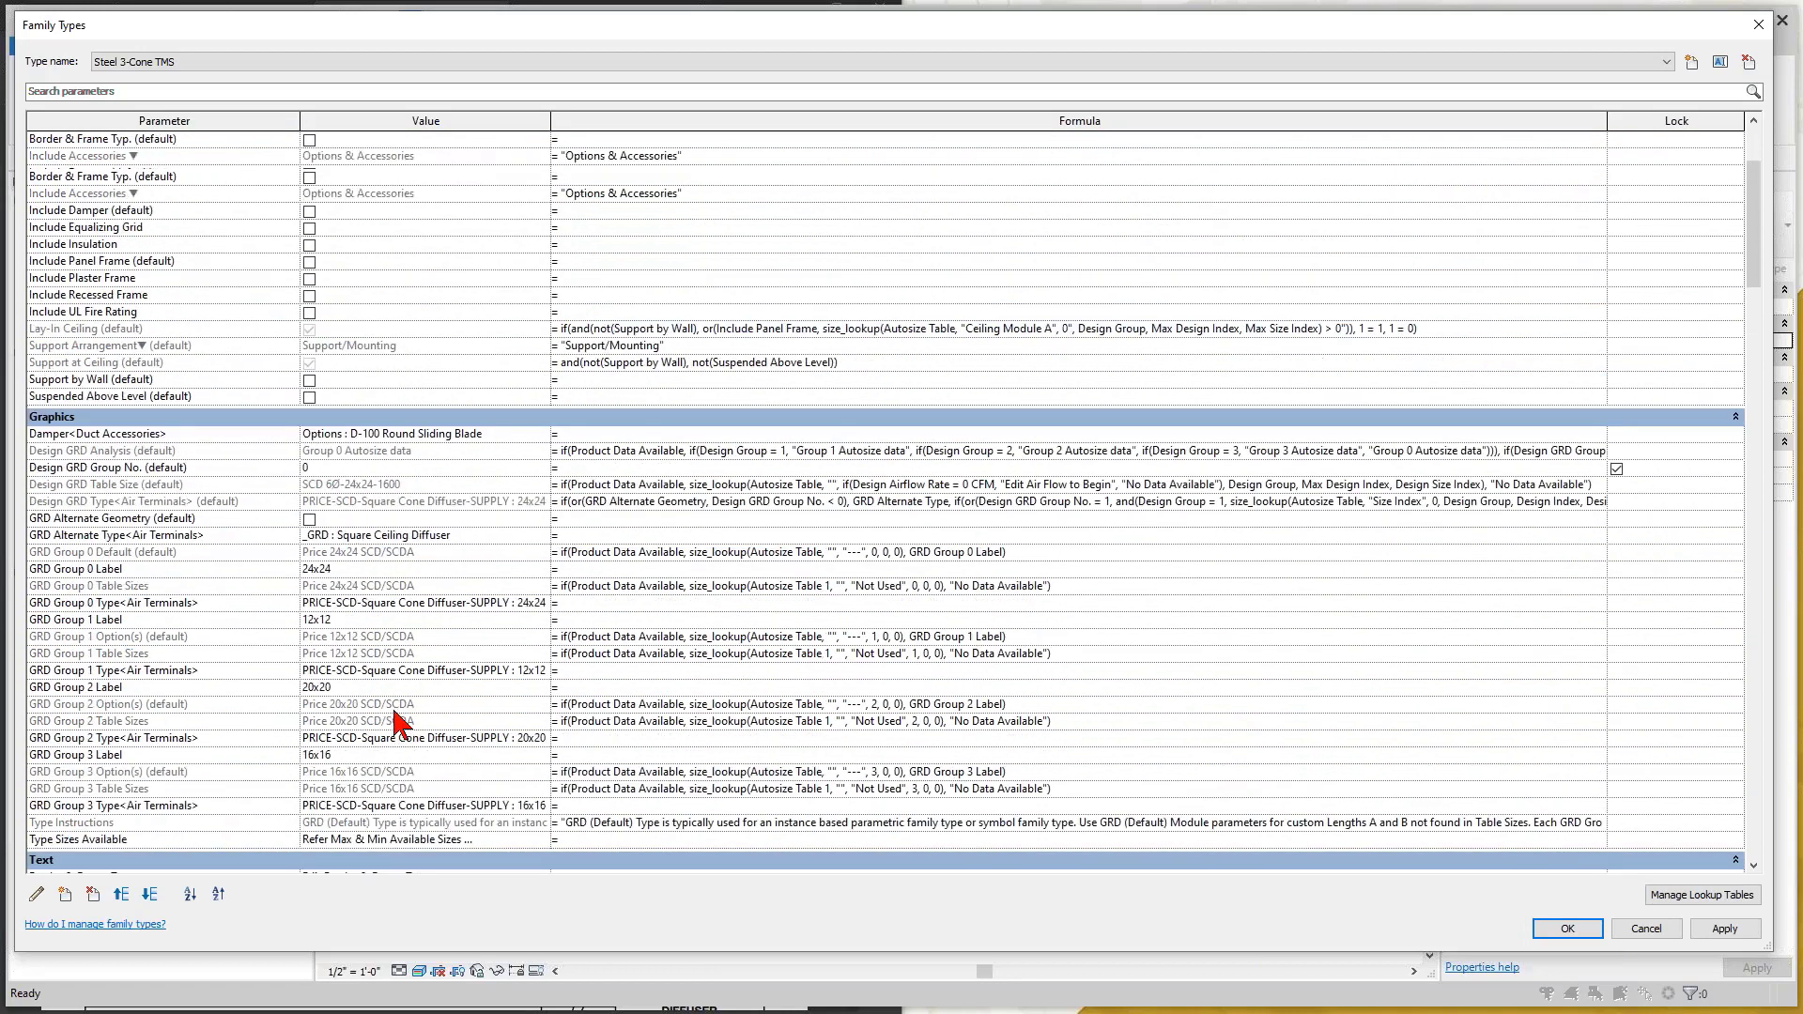
{"action": "scroll", "coordinate": [419, 354], "scroll_direction": "up", "scroll_amount": 3}
{"action": "scroll", "coordinate": [414, 563], "scroll_direction": "down", "scroll_amount": 12}
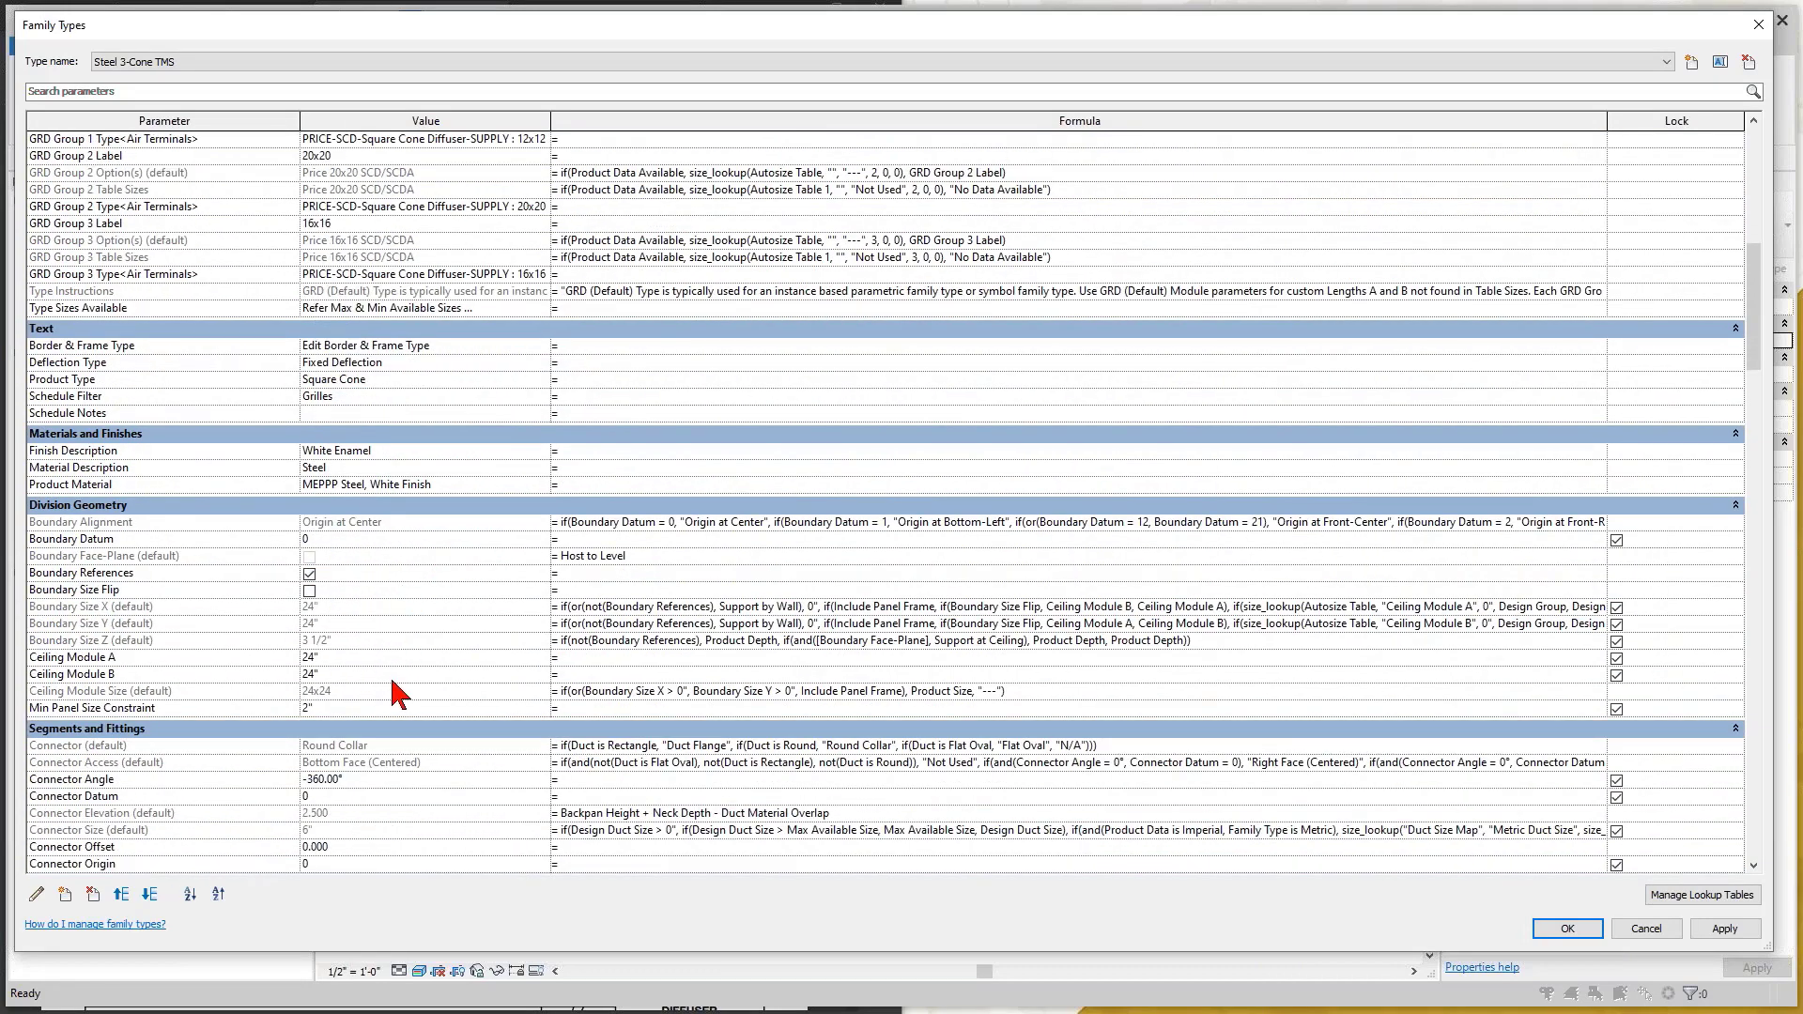
{"action": "scroll", "coordinate": [399, 695], "scroll_direction": "up", "scroll_amount": 4}
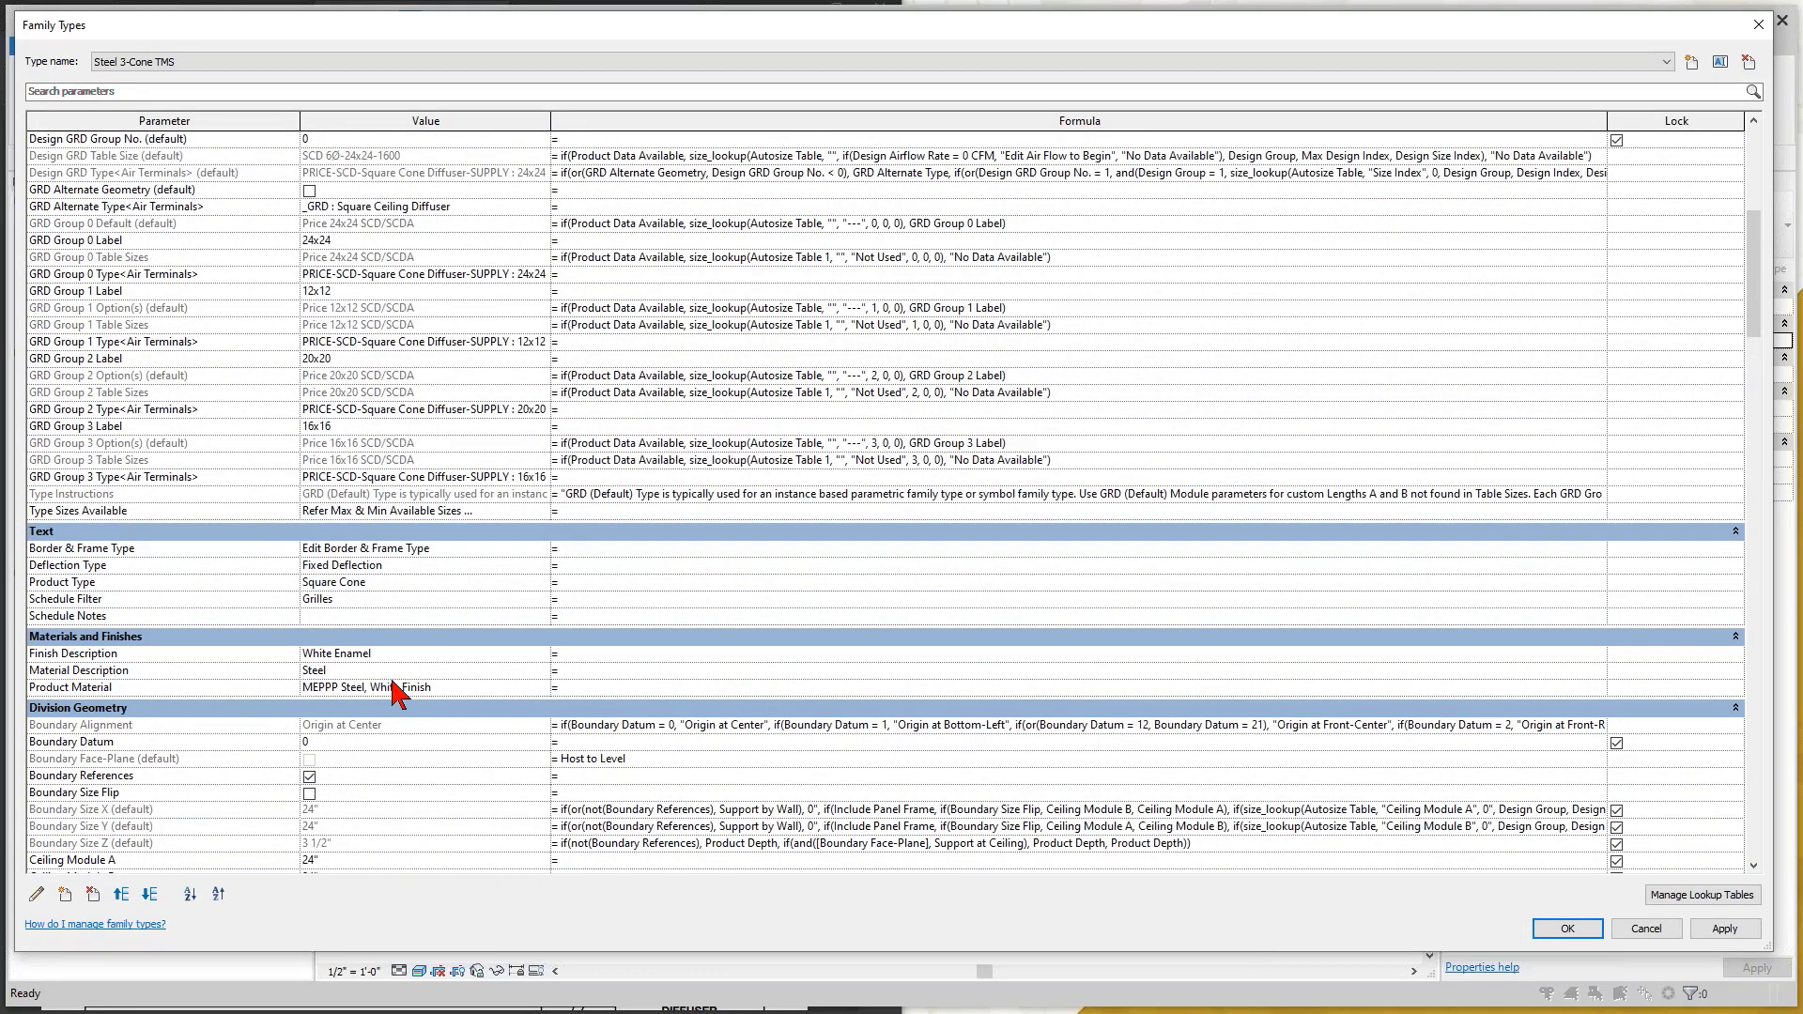
{"action": "scroll", "coordinate": [397, 695], "scroll_direction": "down", "scroll_amount": 9}
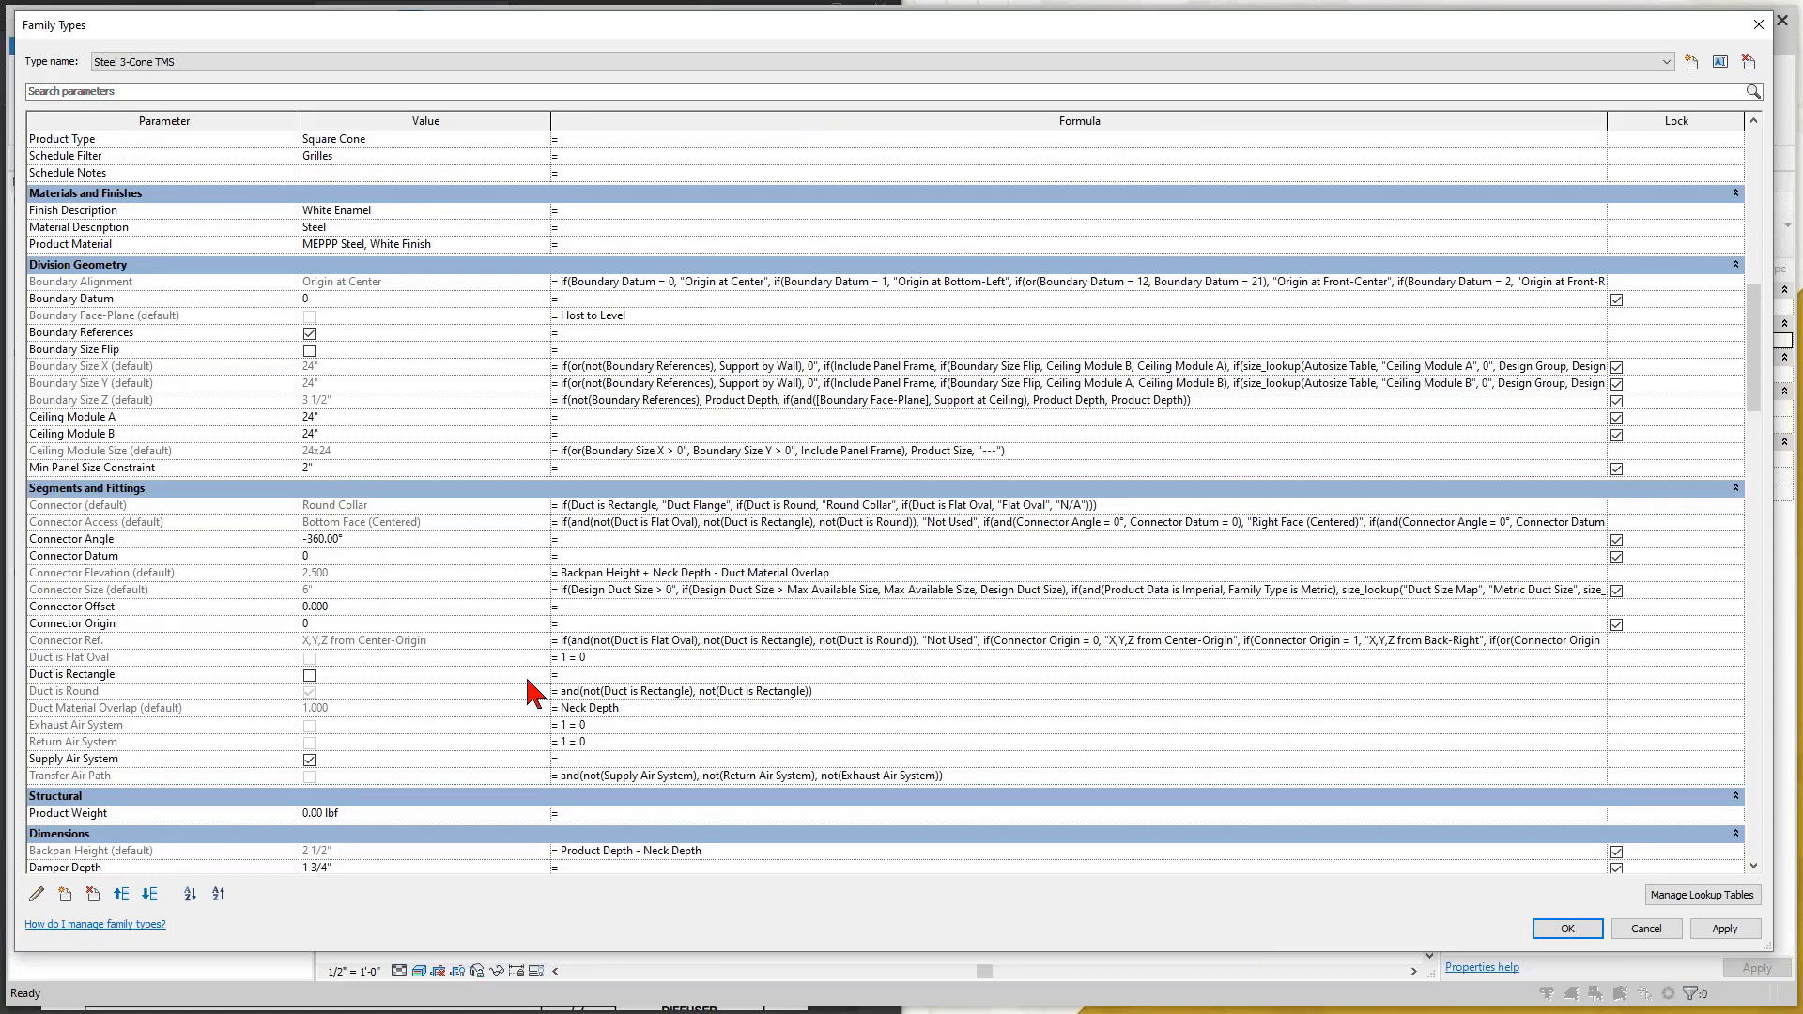
{"action": "scroll", "coordinate": [531, 690], "scroll_direction": "down", "scroll_amount": 18}
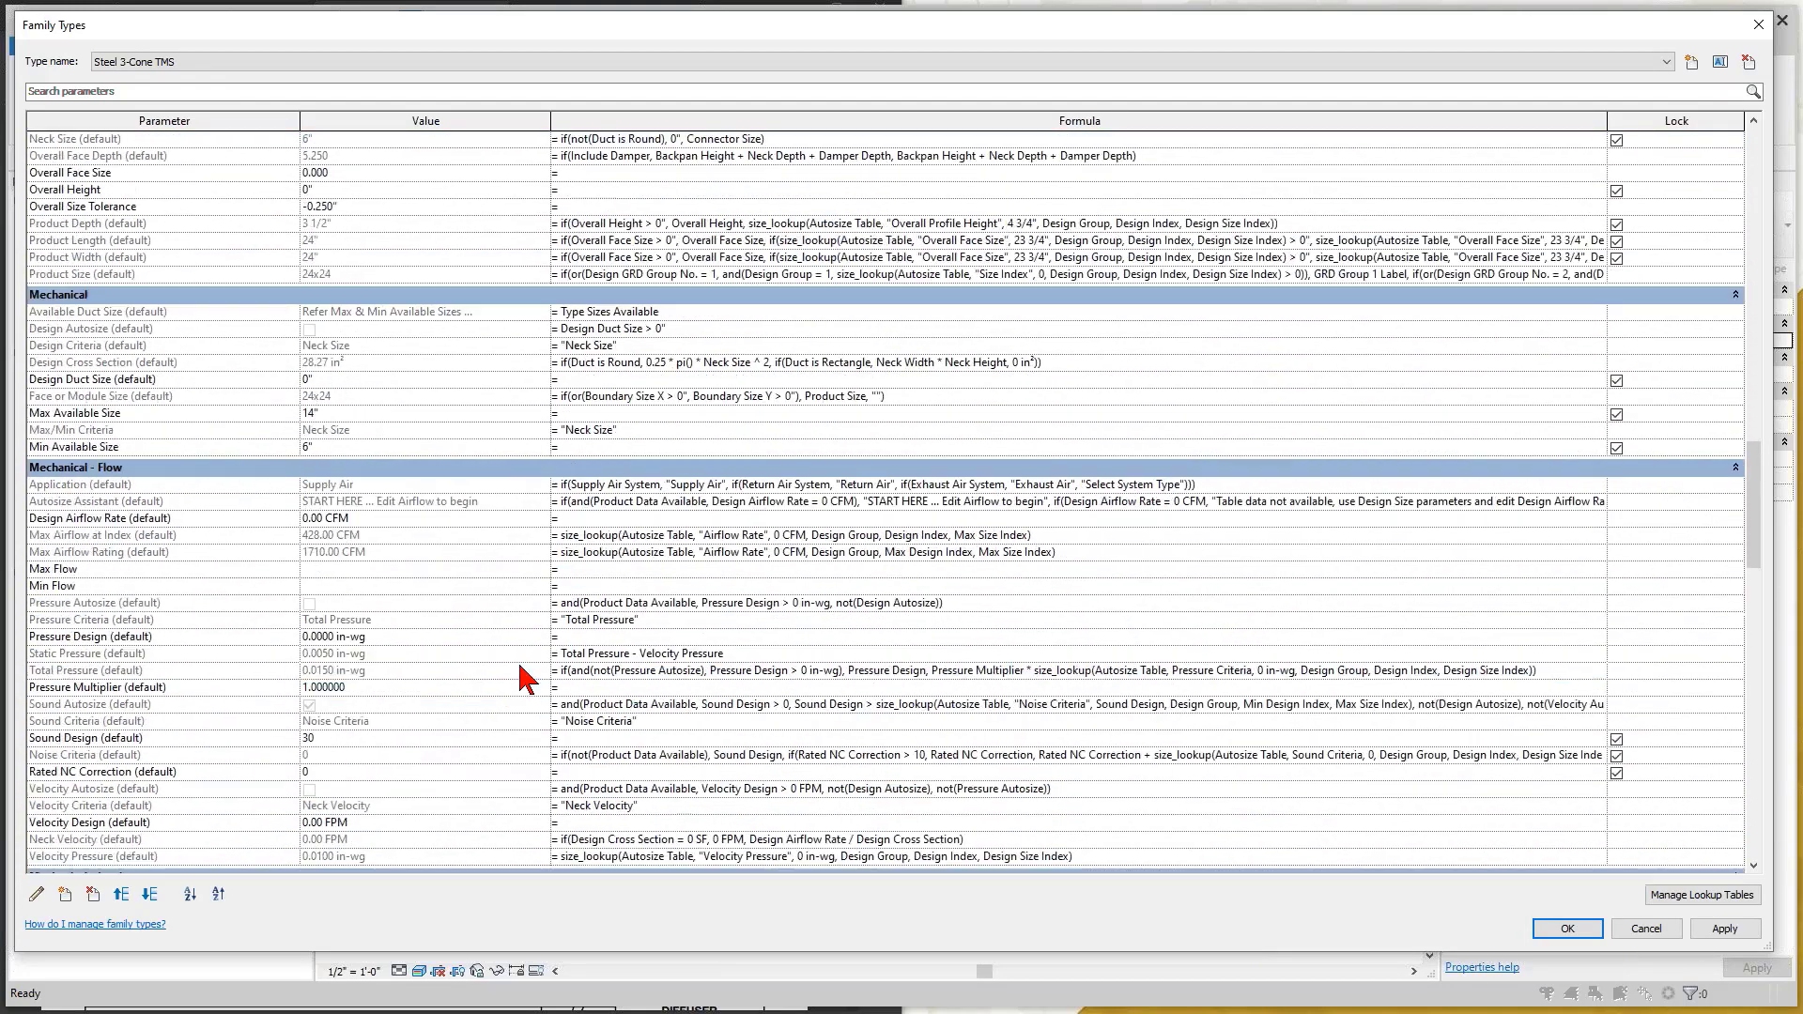
{"action": "scroll", "coordinate": [526, 679], "scroll_direction": "down", "scroll_amount": 18}
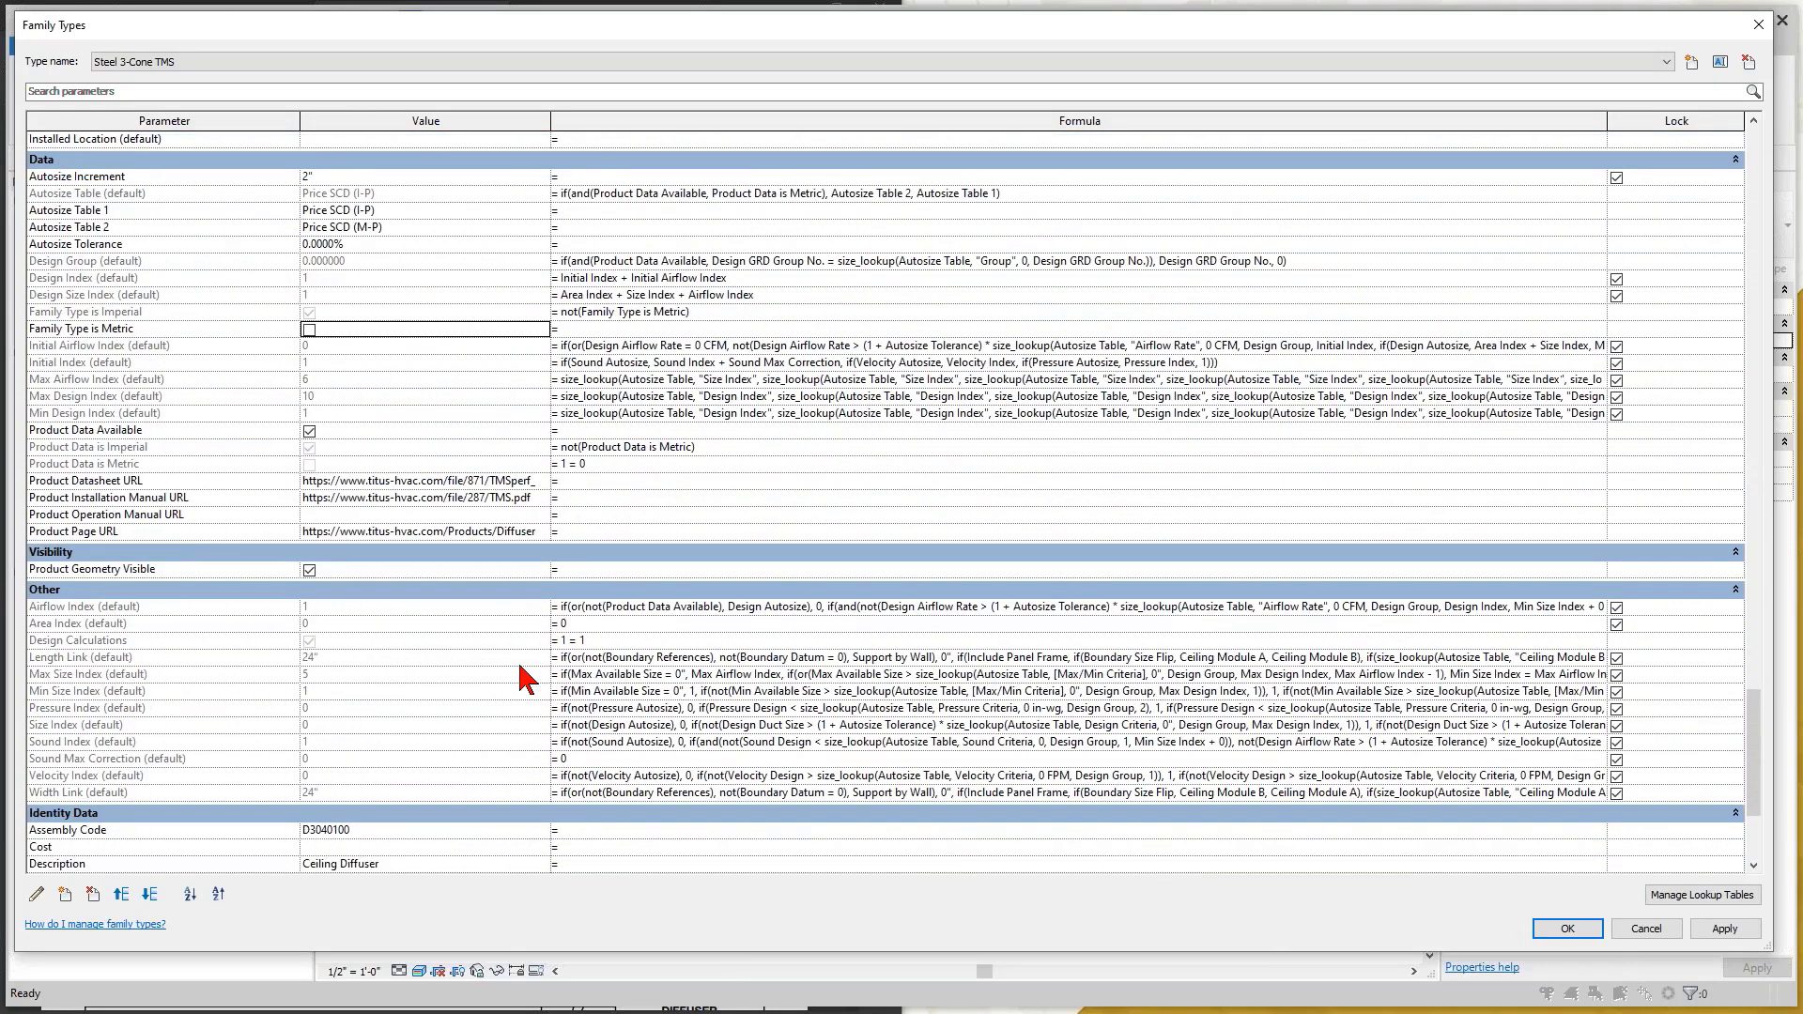
{"action": "scroll", "coordinate": [526, 678], "scroll_direction": "down", "scroll_amount": 5}
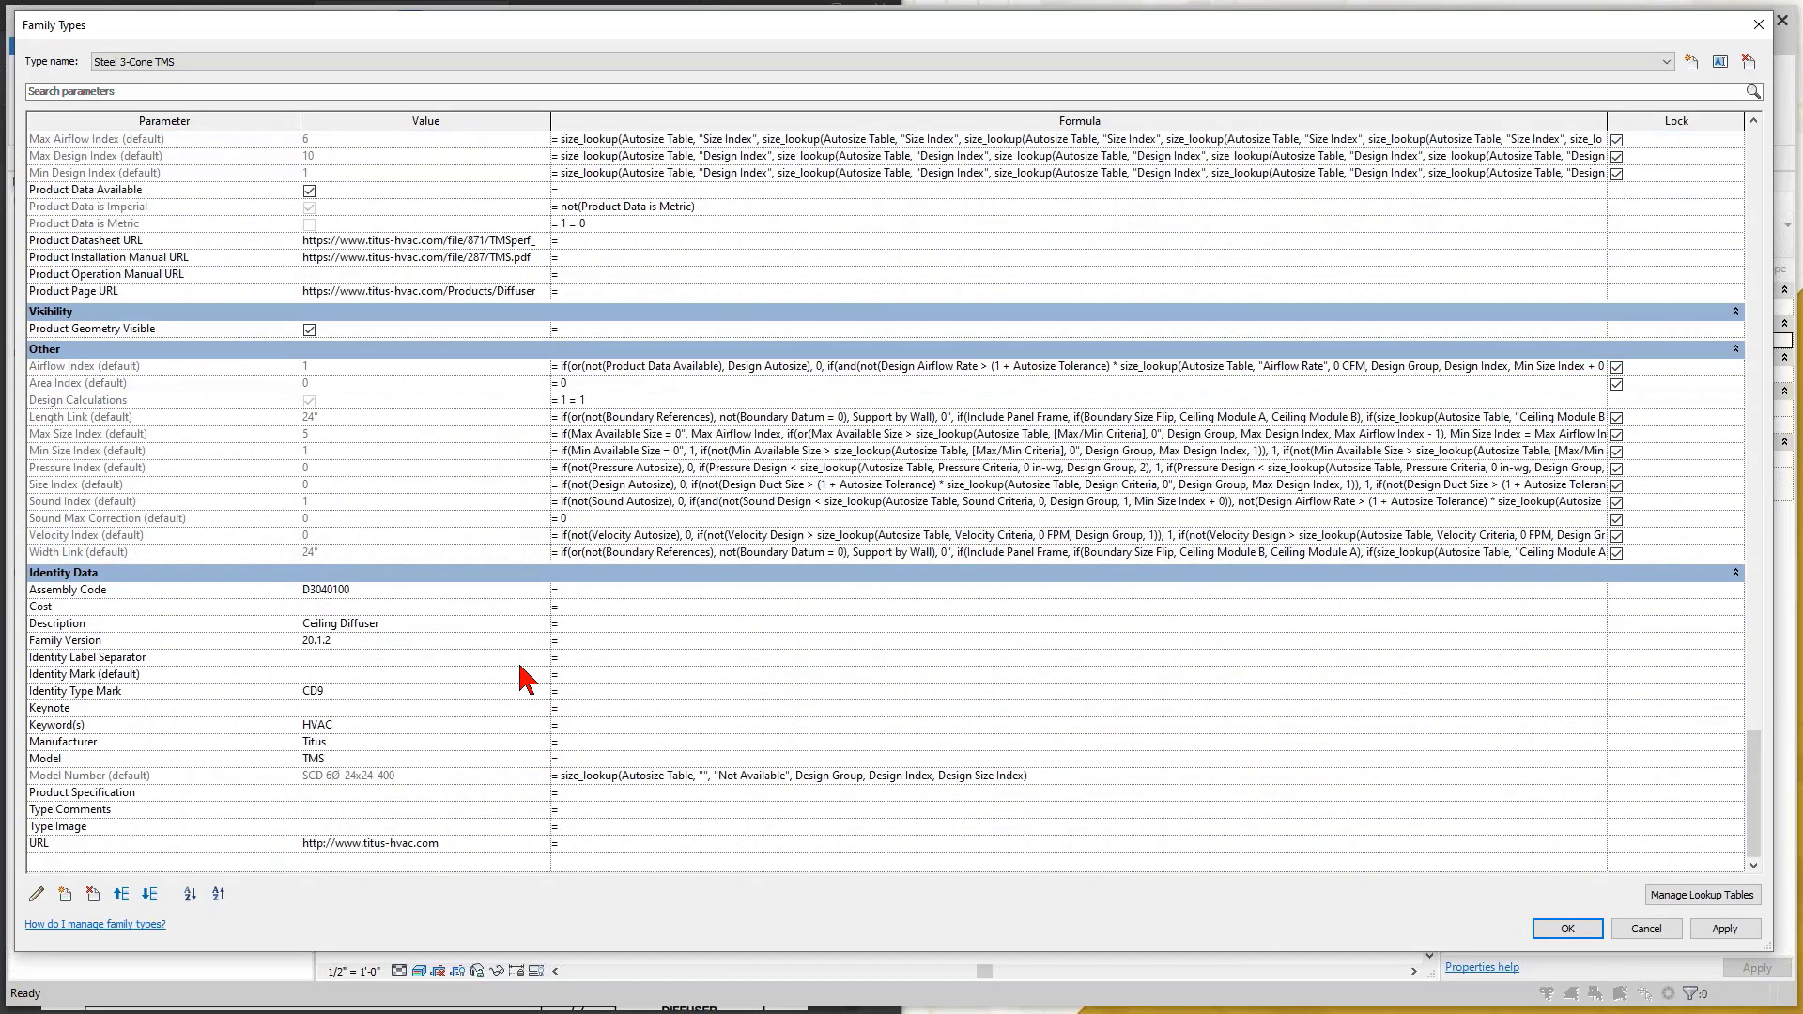
Edit the Manufacturer and Model values in the identity data of the Steel 3-Cone TMS type
{"action": "left_click", "coordinate": [374, 745]}
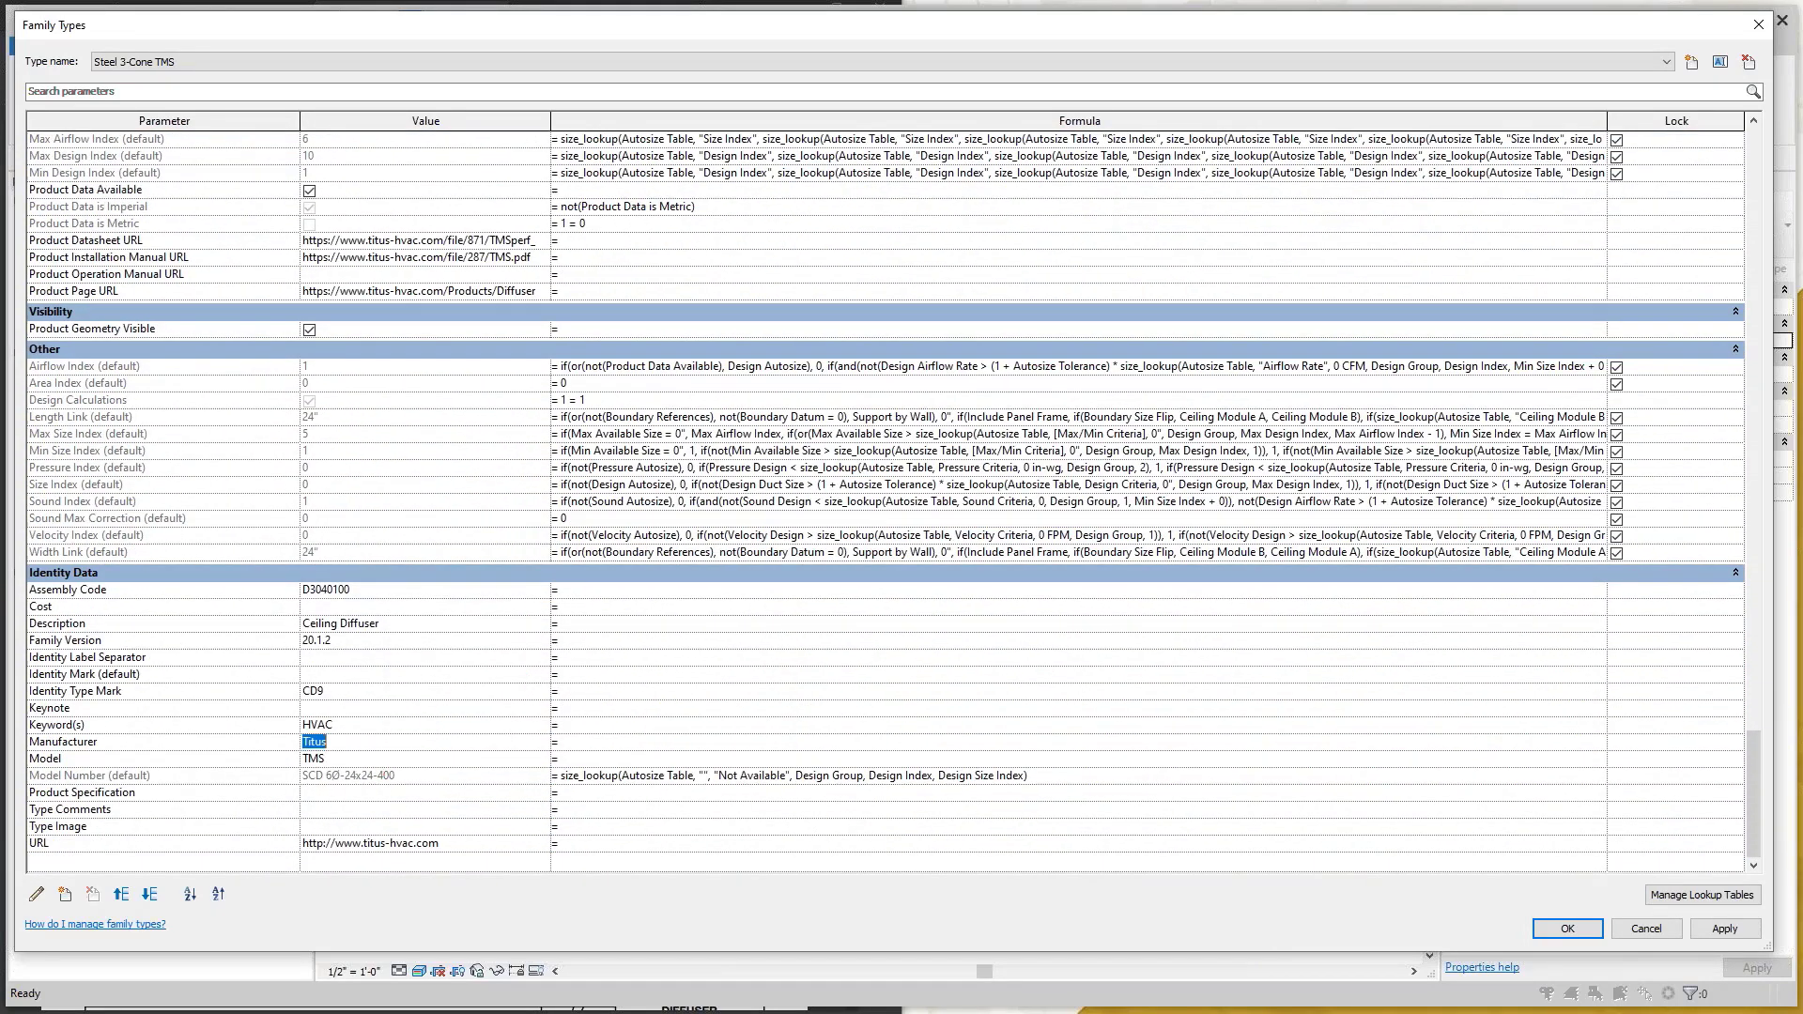
{"action": "left_click", "coordinate": [338, 763]}
{"action": "left_click", "coordinate": [397, 769]}
{"action": "left_click", "coordinate": [387, 742]}
Rename the Steel 3-Cone TMS family type as Steel SCD
{"action": "scroll", "coordinate": [387, 744], "scroll_direction": "up", "scroll_amount": 4}
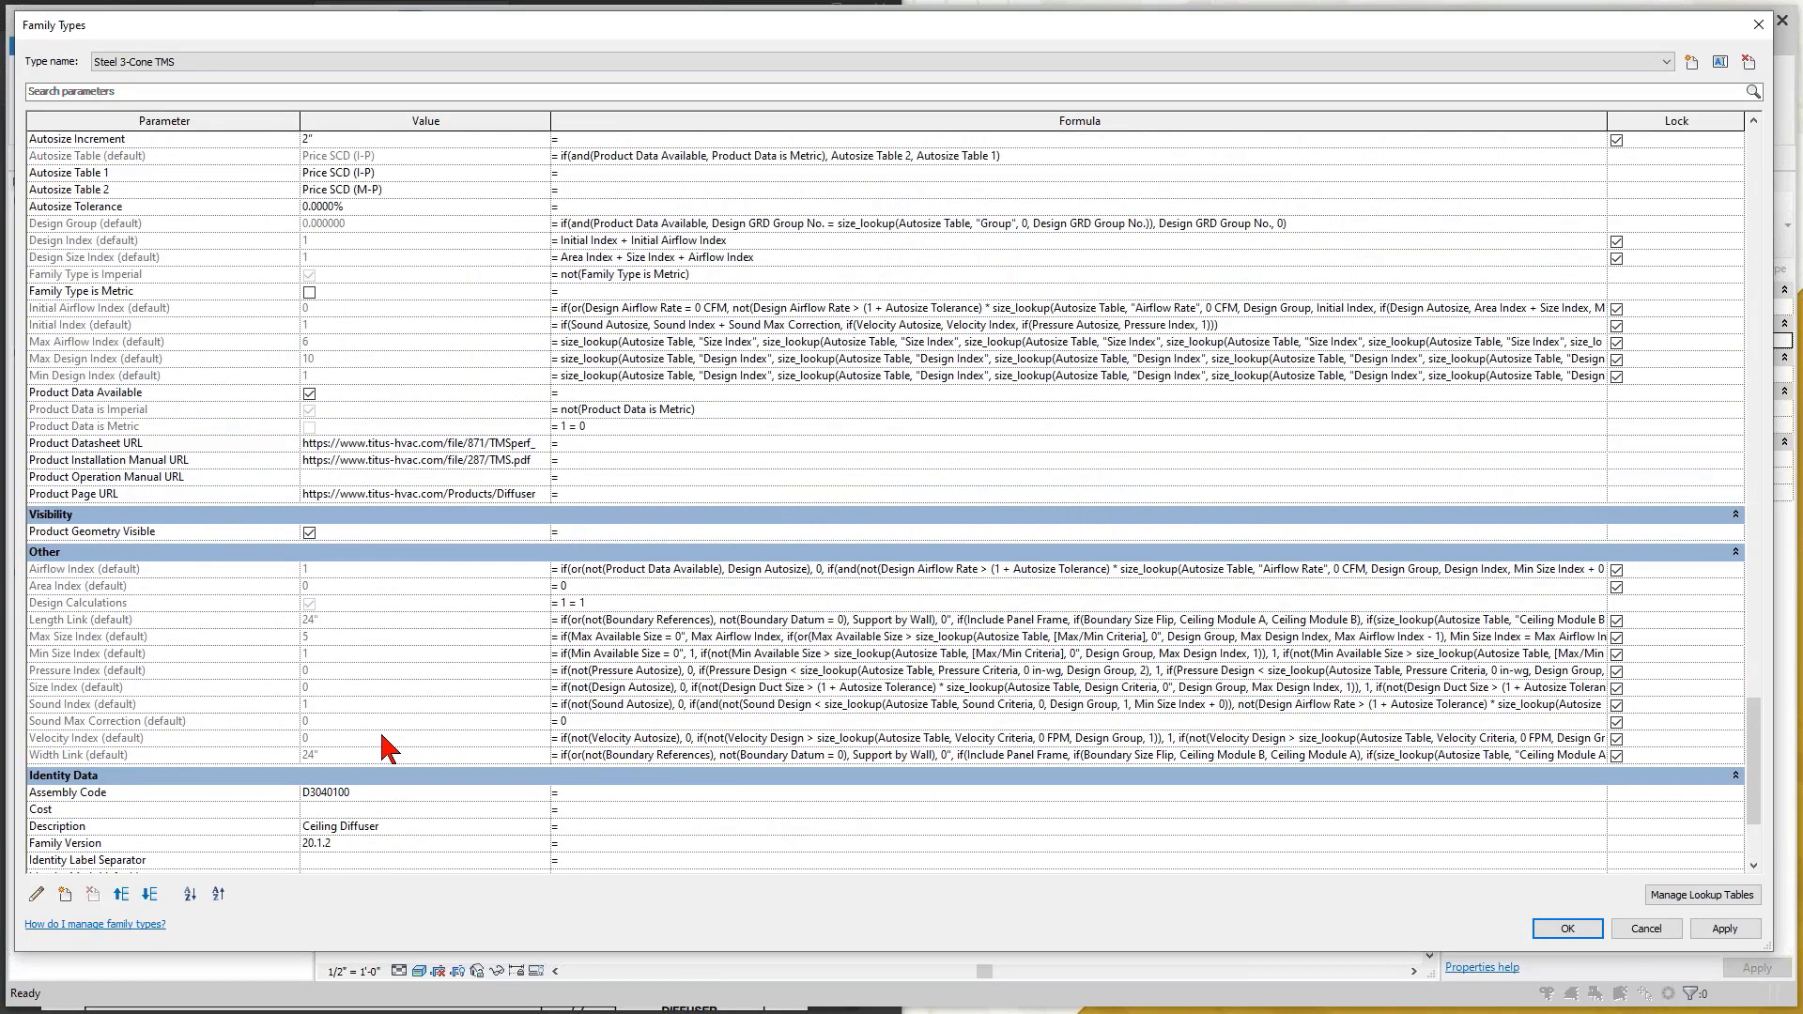
{"action": "scroll", "coordinate": [387, 749], "scroll_direction": "up", "scroll_amount": 3}
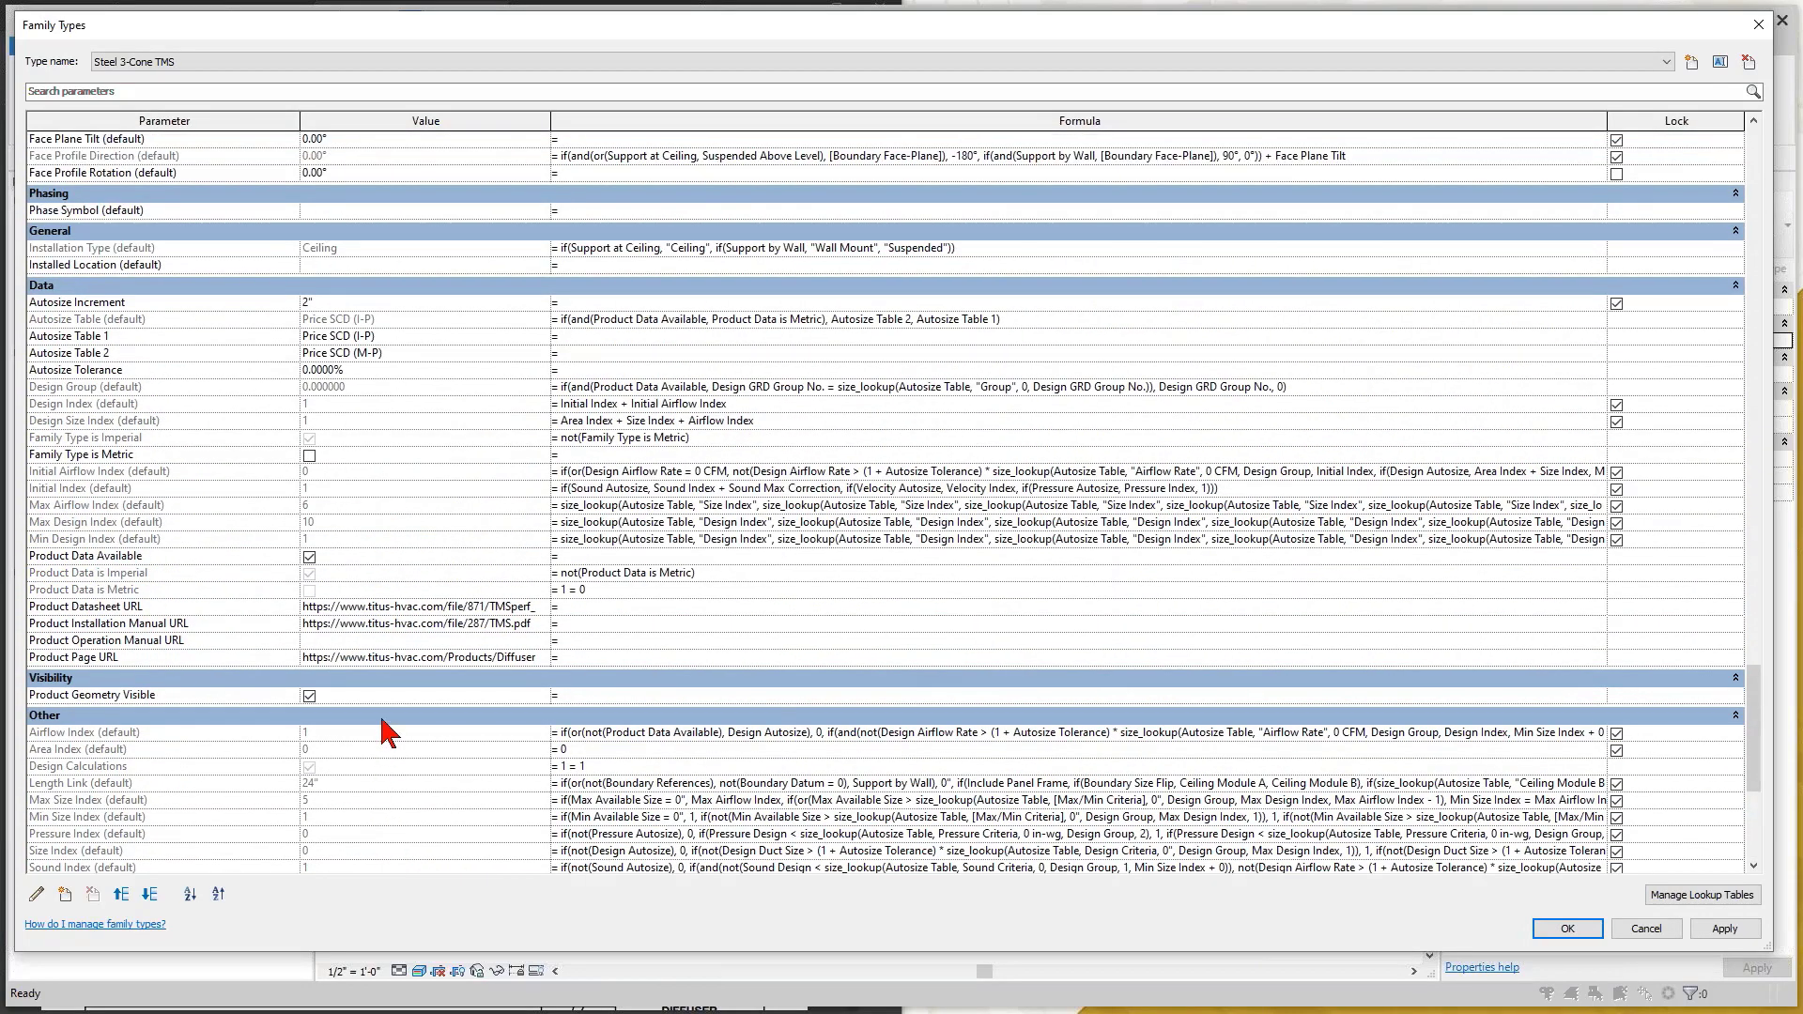
{"action": "scroll", "coordinate": [381, 574], "scroll_direction": "up", "scroll_amount": 1}
{"action": "left_click", "coordinate": [1667, 62]}
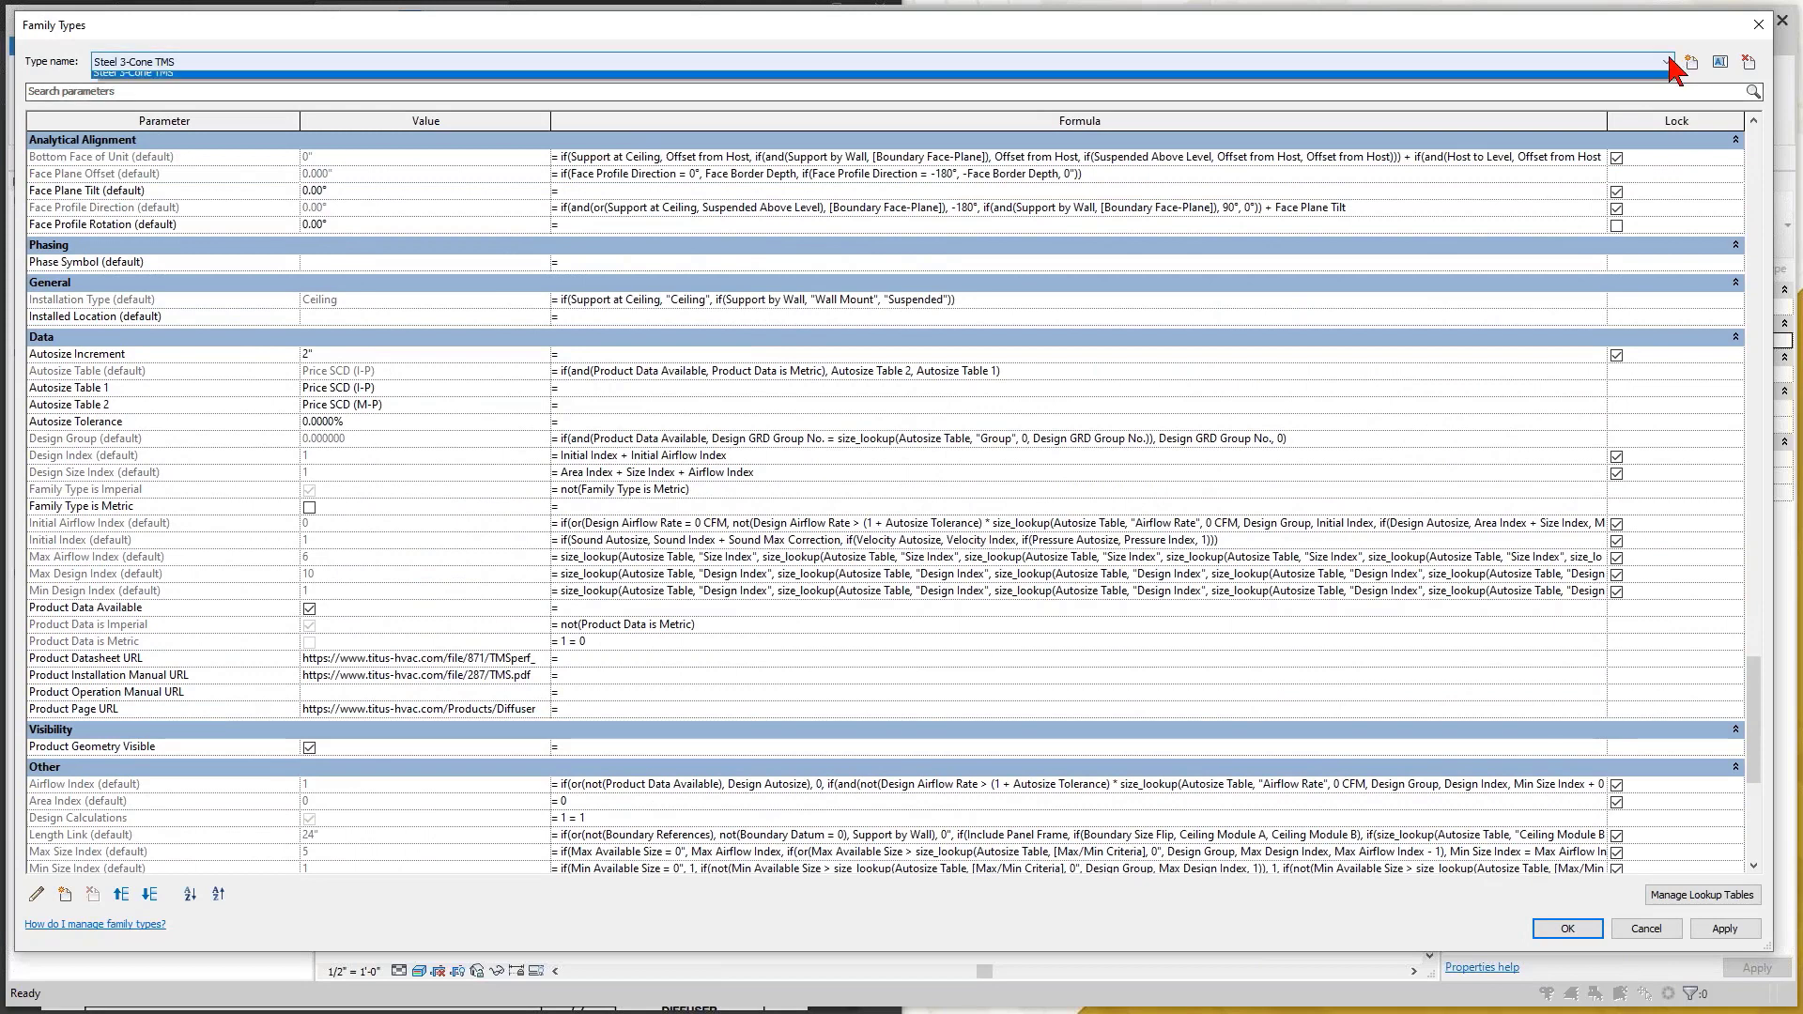
{"action": "left_click", "coordinate": [1670, 62]}
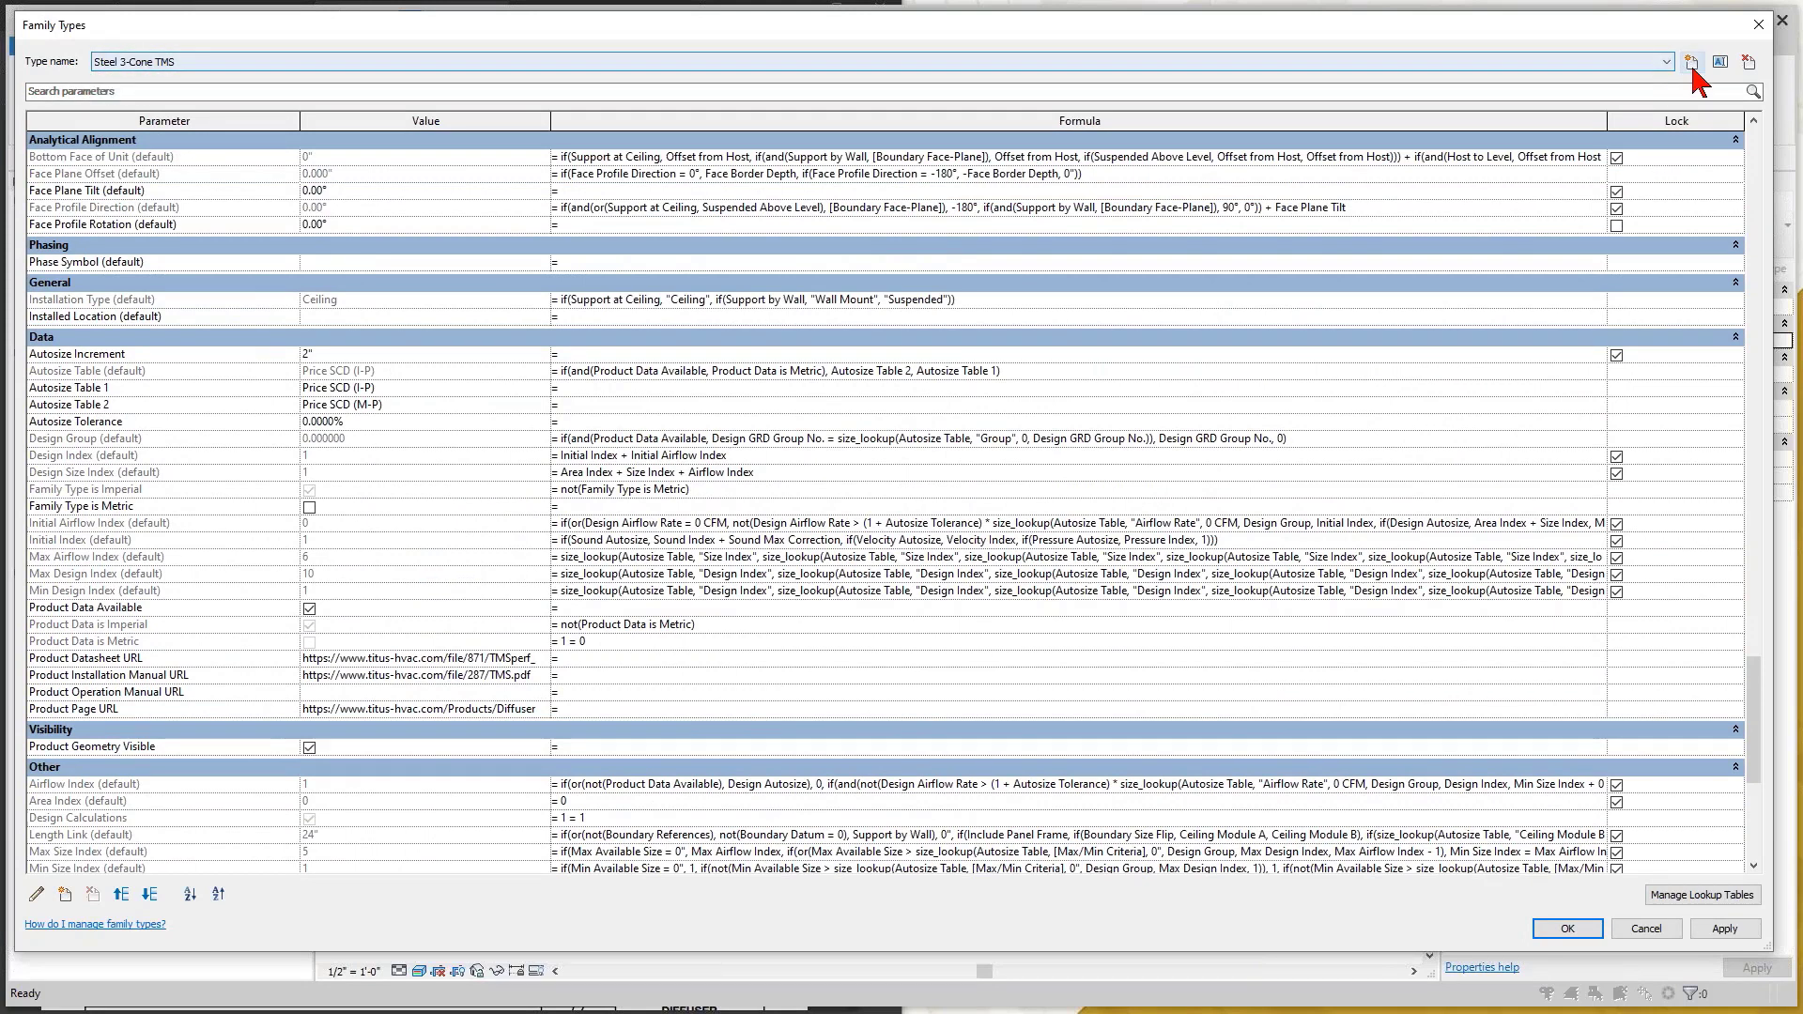
{"action": "left_click", "coordinate": [1720, 62]}
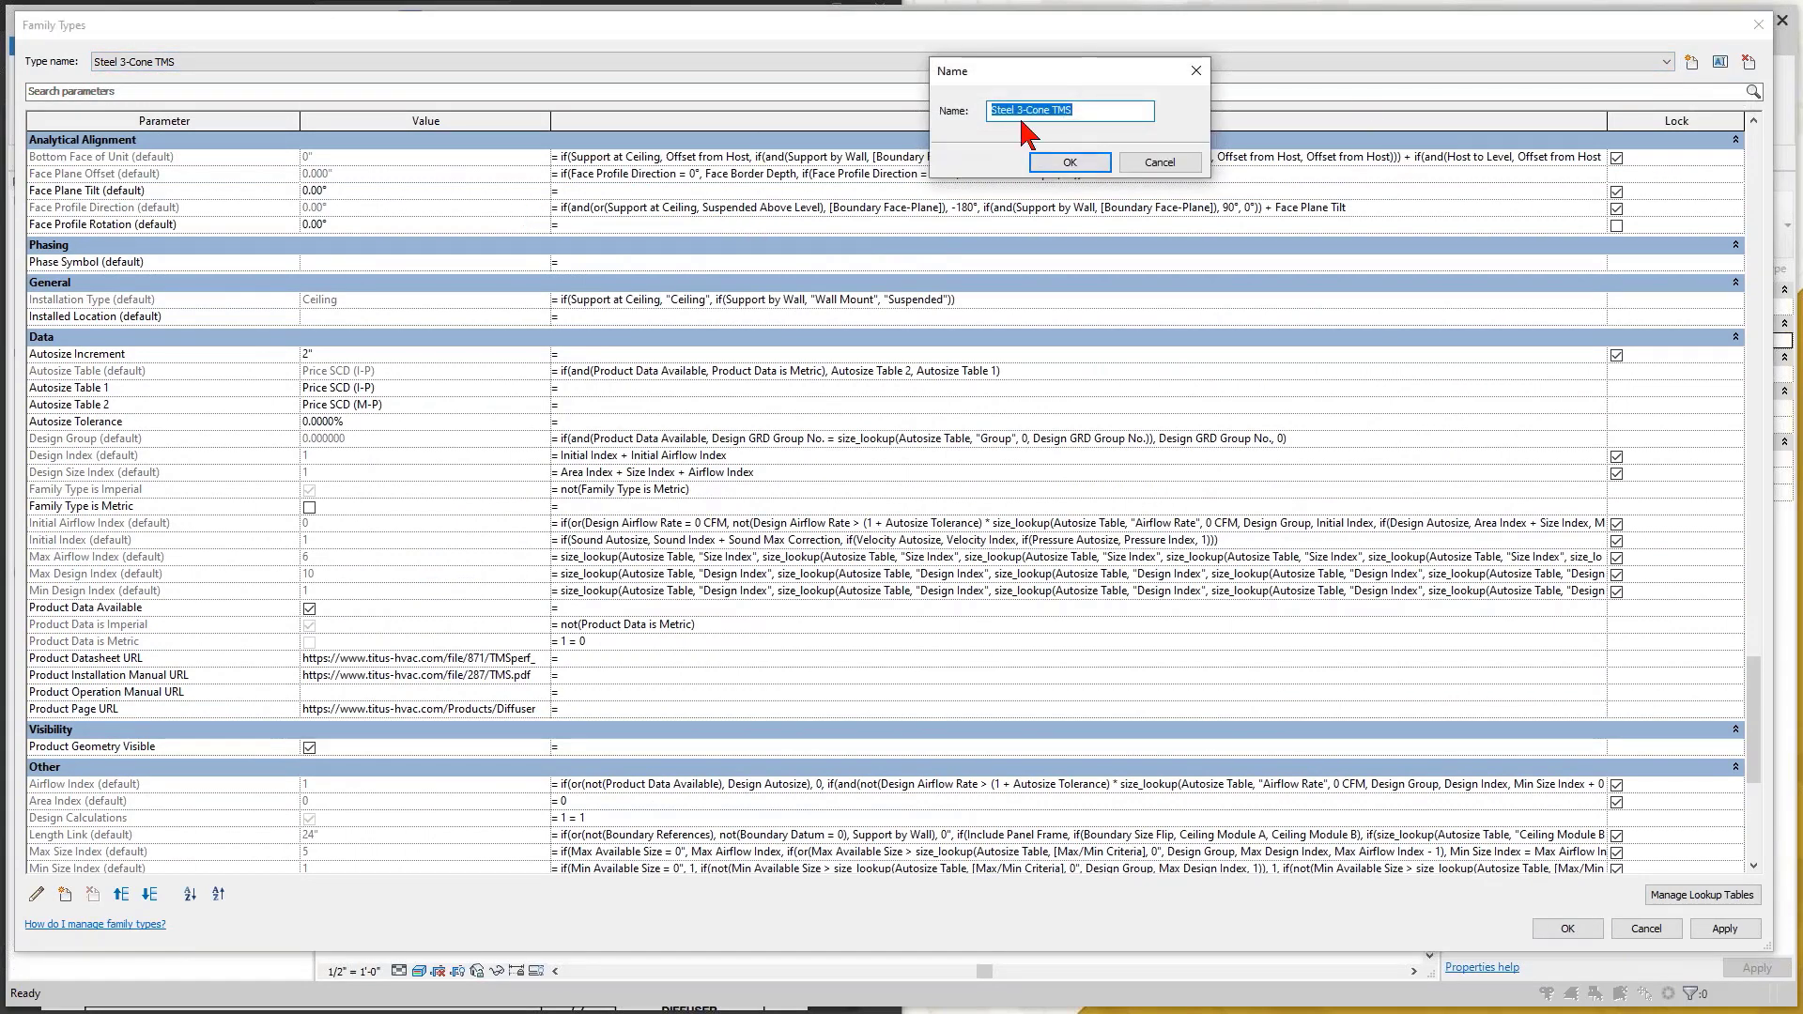
{"action": "left_click", "coordinate": [1055, 114]}
{"action": "left_click_drag", "start_coordinate": [1078, 111], "coordinate": [1020, 113]}
{"action": "type", "text": "SCD"}
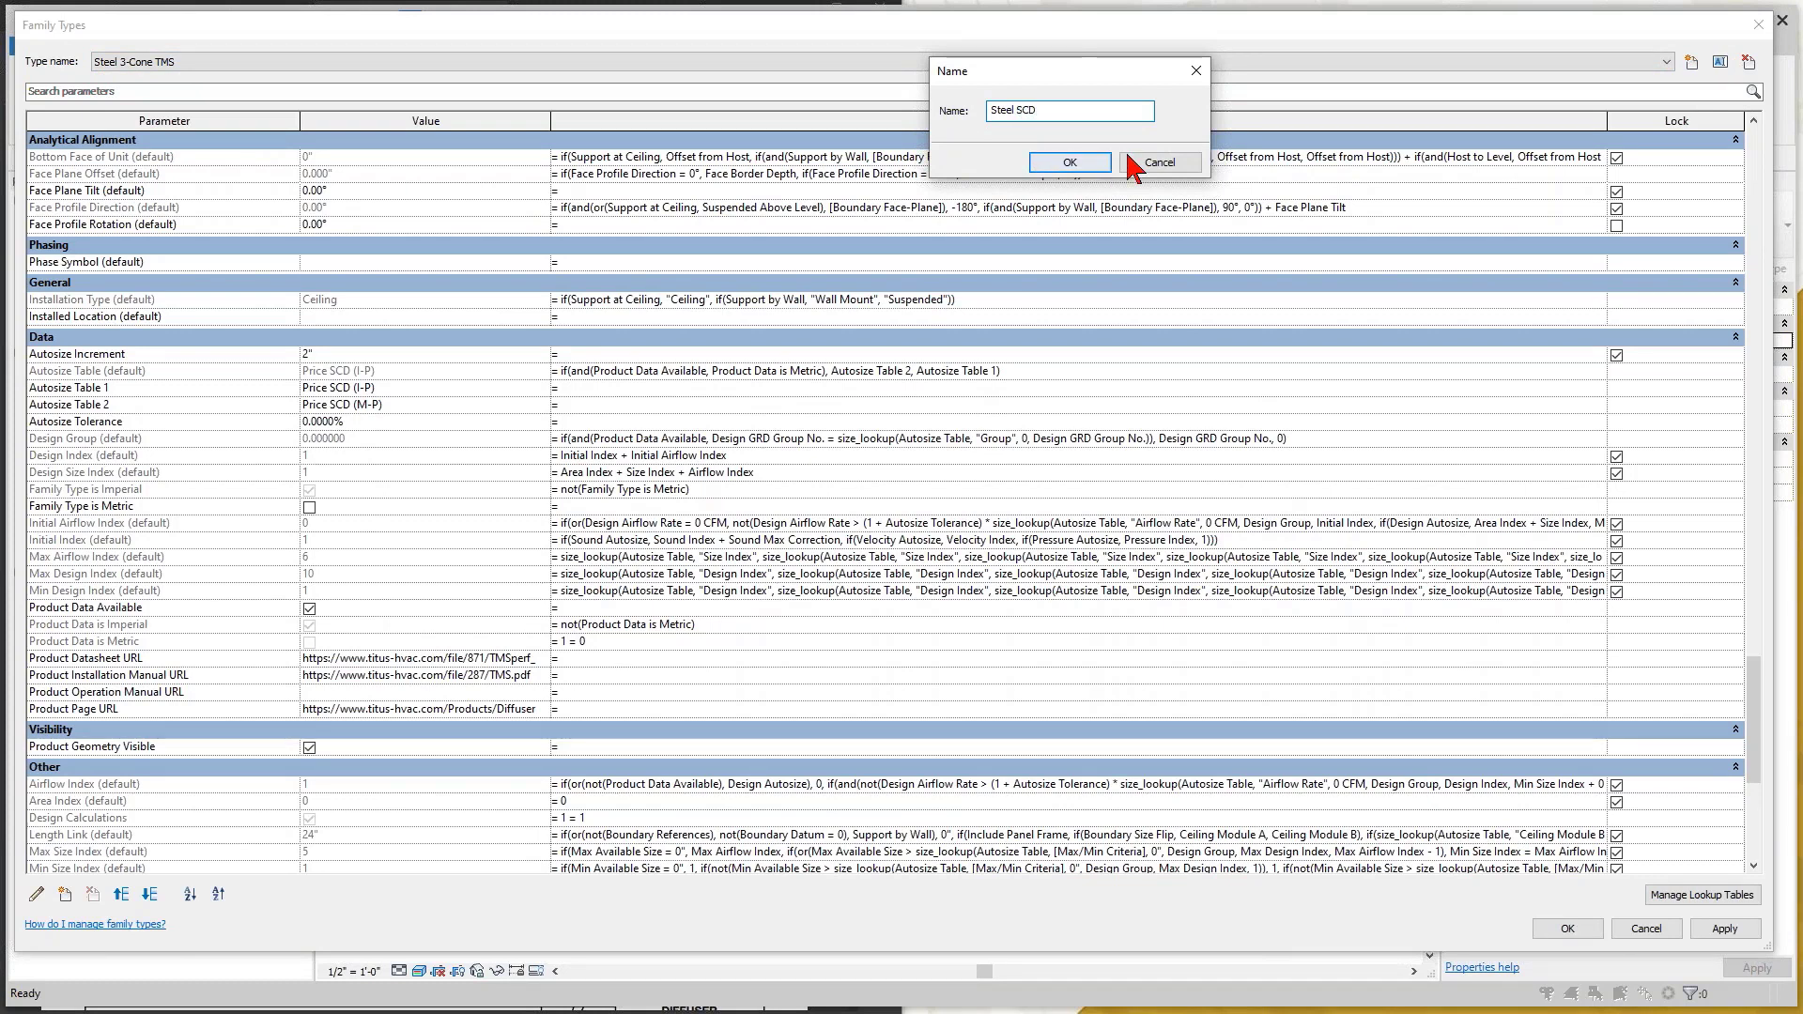
{"action": "left_click", "coordinate": [1071, 163]}
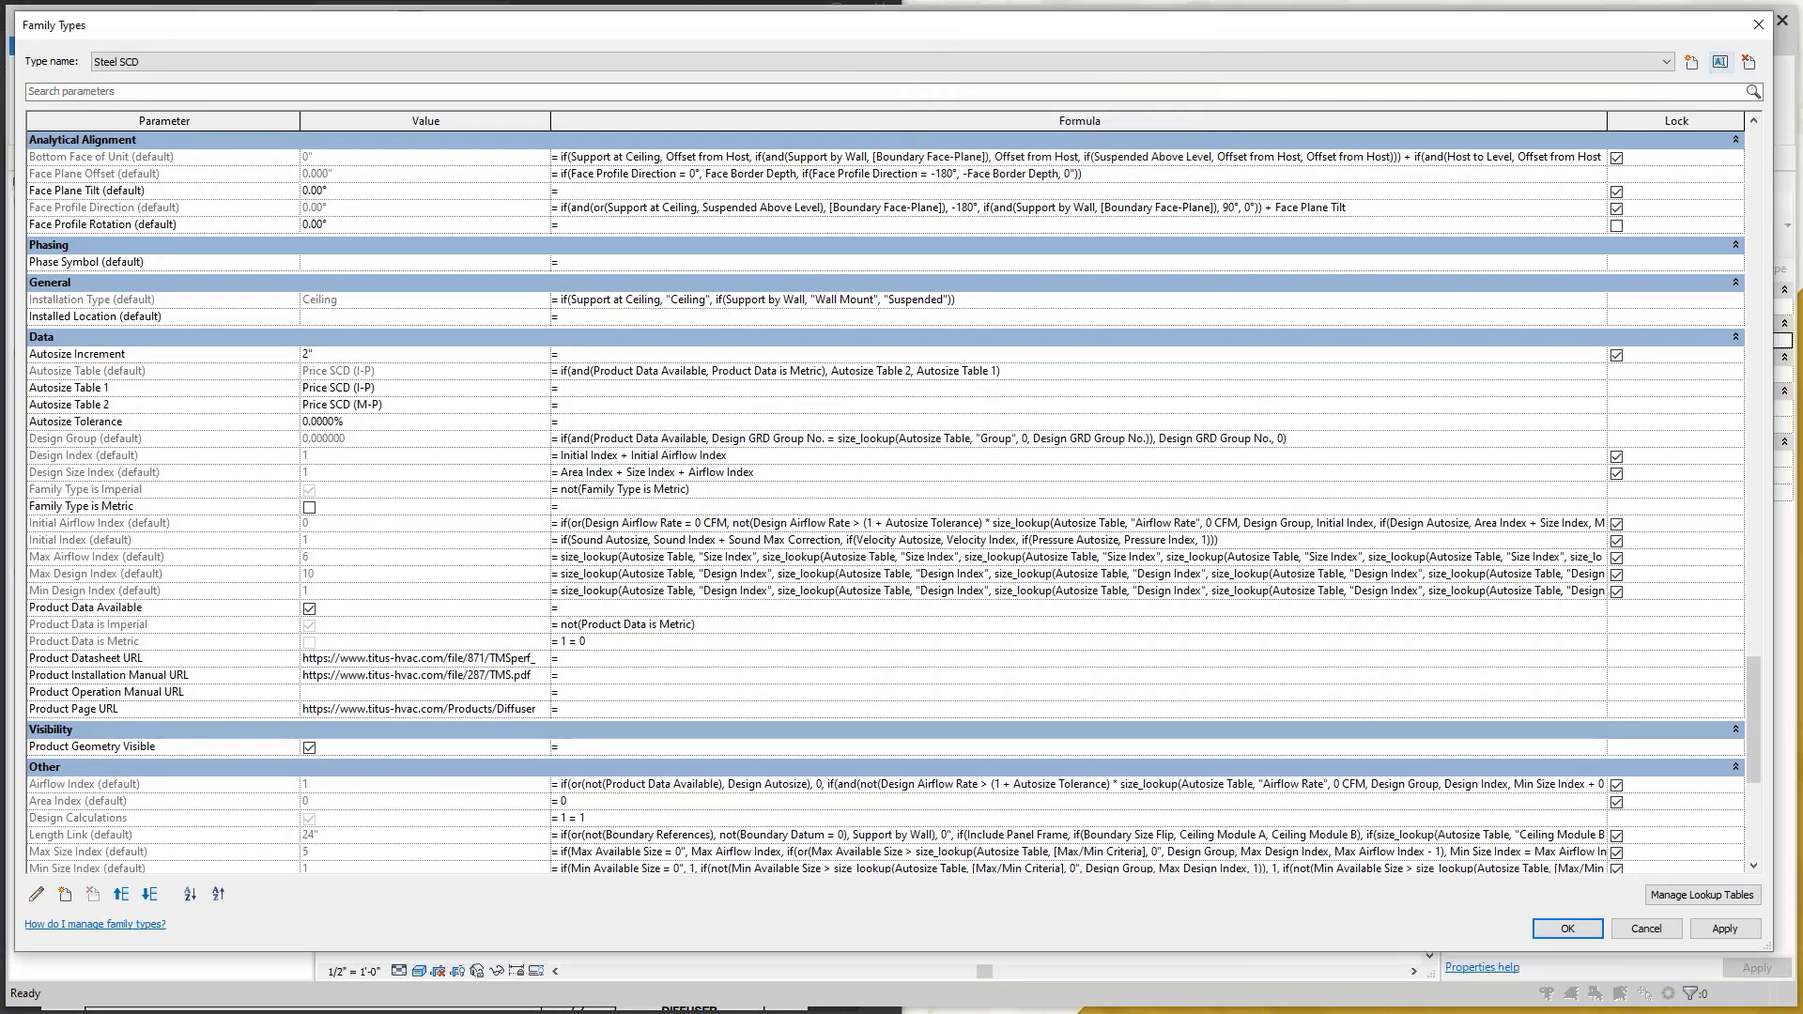
Switch to the Alum. 3-Cone TMS-AA type and rename it as Alum. ASCD
{"action": "left_click", "coordinate": [806, 62]}
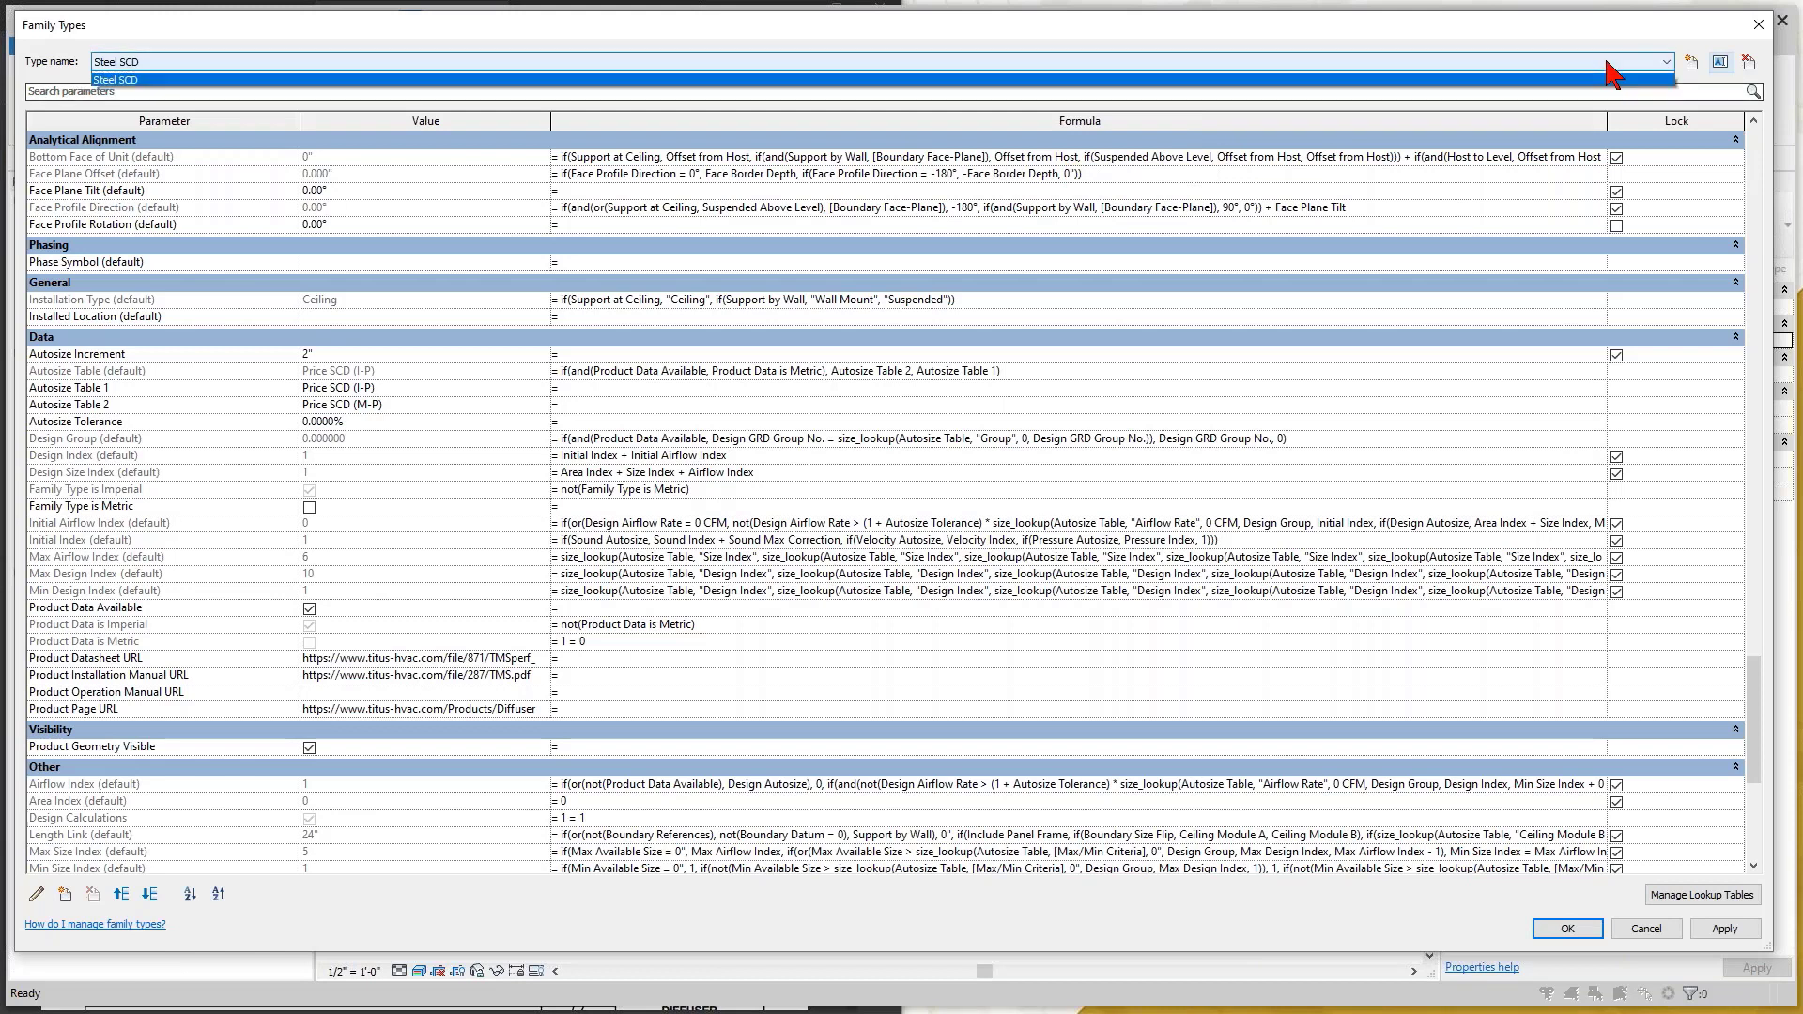
{"action": "left_click", "coordinate": [323, 79]}
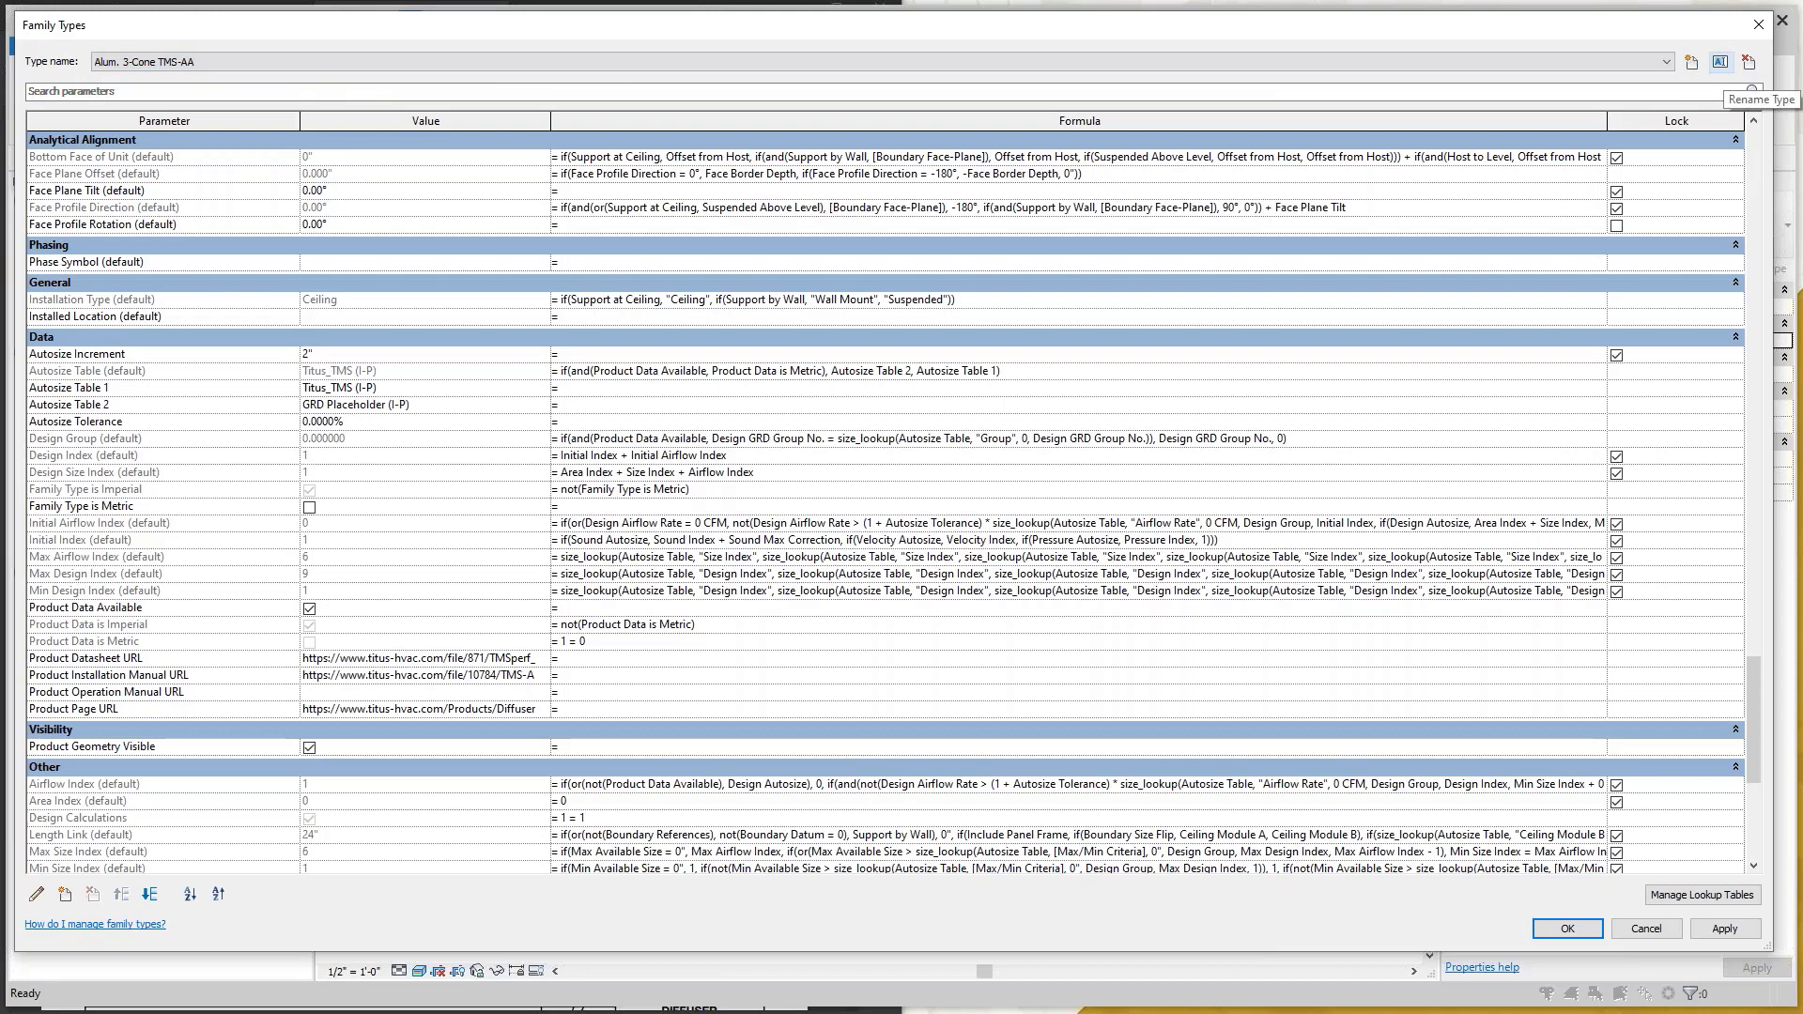
{"action": "left_click", "coordinate": [1720, 61]}
{"action": "left_click", "coordinate": [1101, 113]}
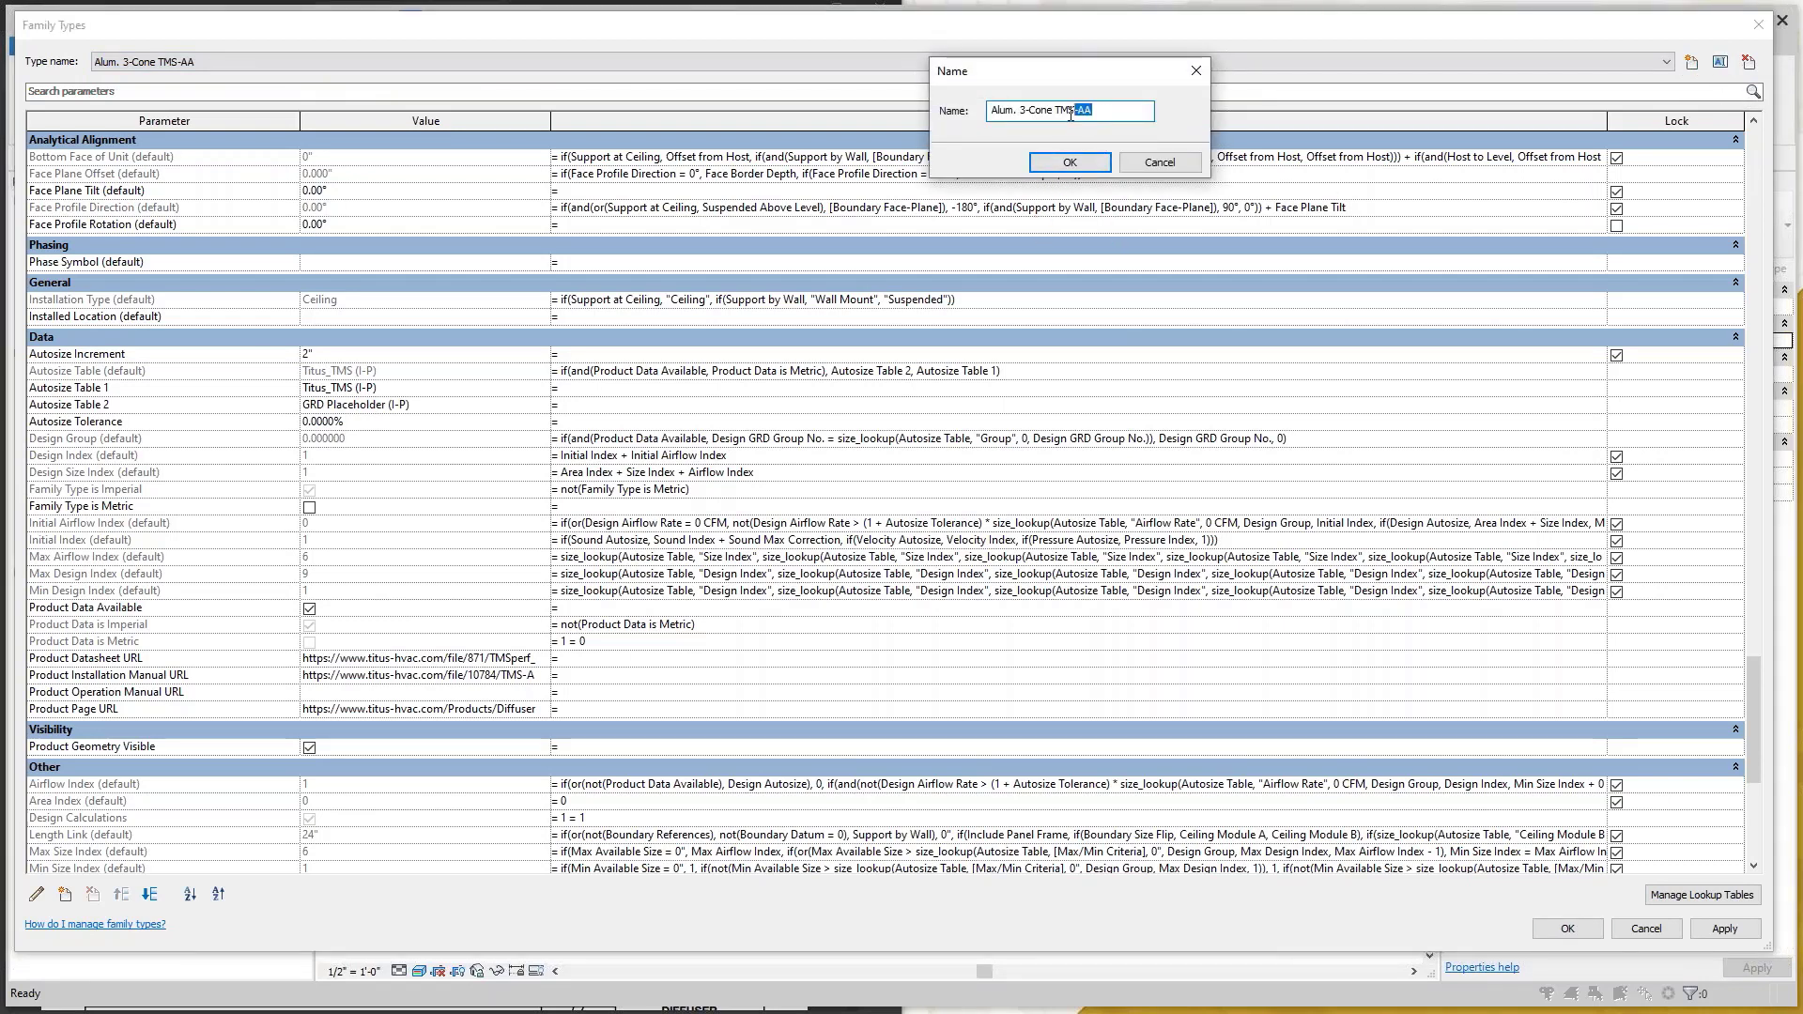
{"action": "left_click_drag", "start_coordinate": [1071, 114], "coordinate": [1027, 133]}
{"action": "key", "text": "BackSpace"}
{"action": "type", "text": "SCDA"}
{"action": "left_click", "coordinate": [1074, 162]}
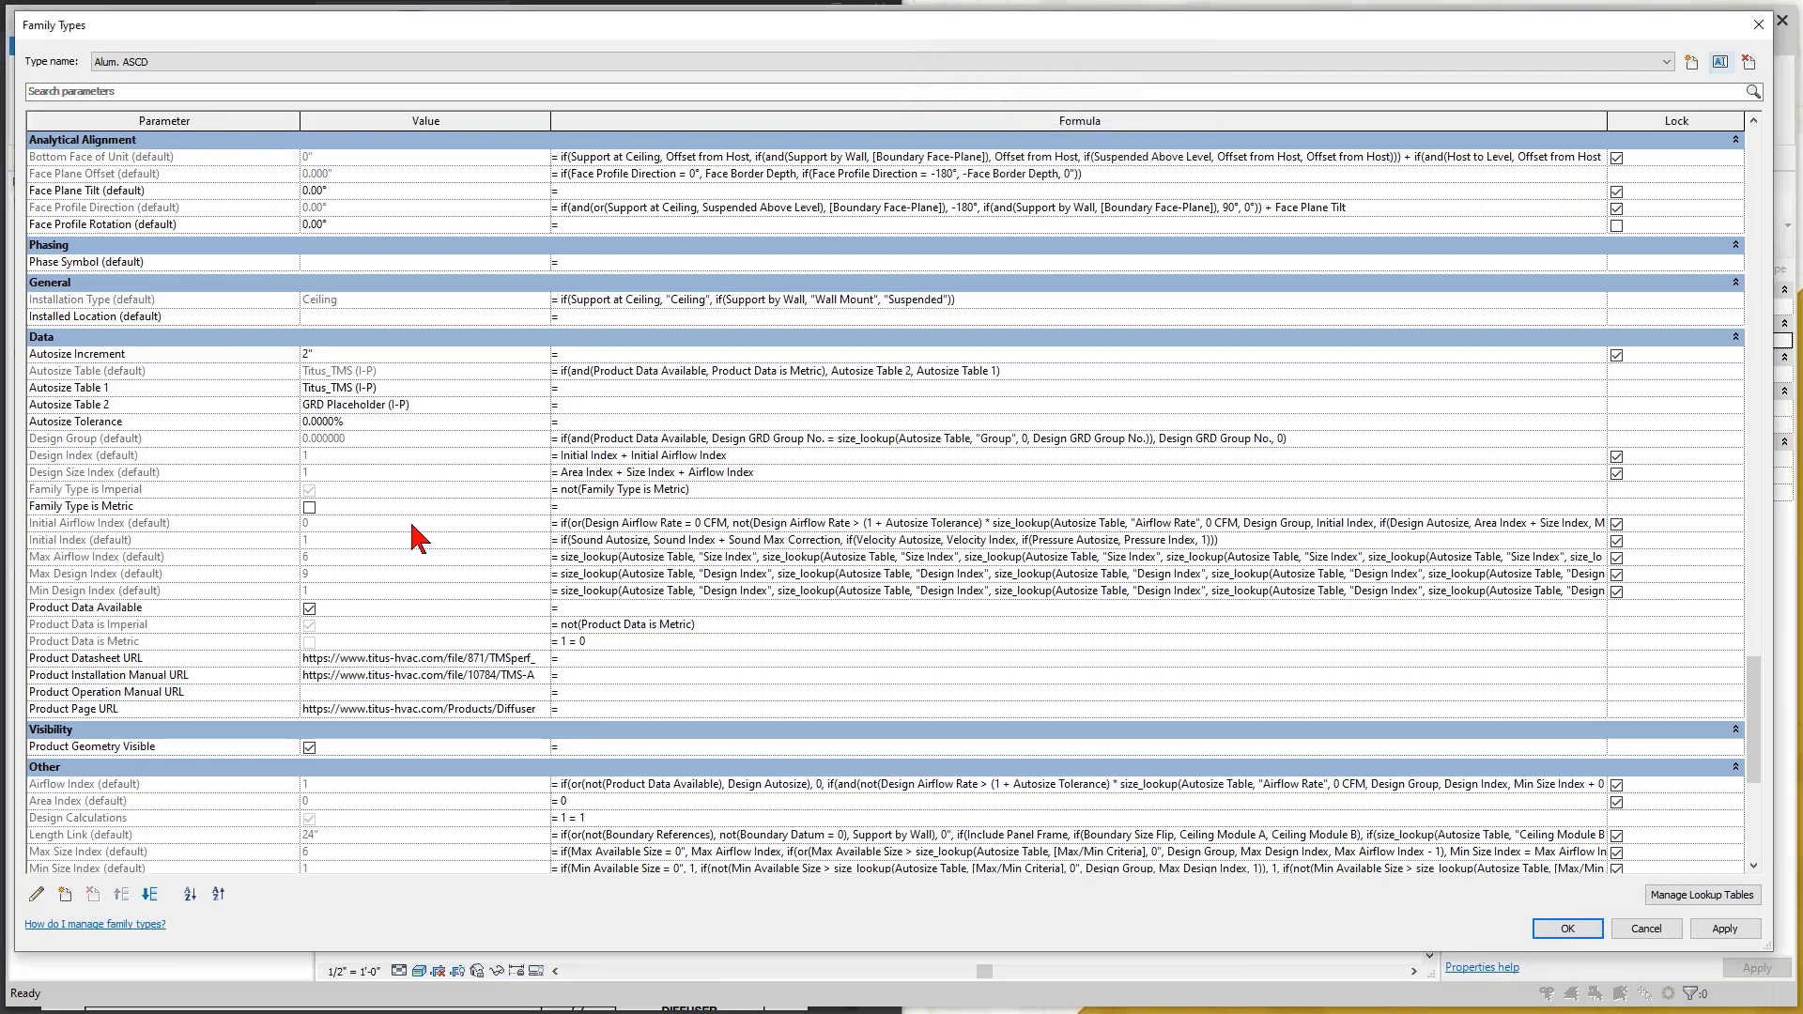
Set the Manufacturer of the Alum. ASCD type to PRICE and replace its TMS-AA model value
{"action": "scroll", "coordinate": [418, 563], "scroll_direction": "down", "scroll_amount": 8}
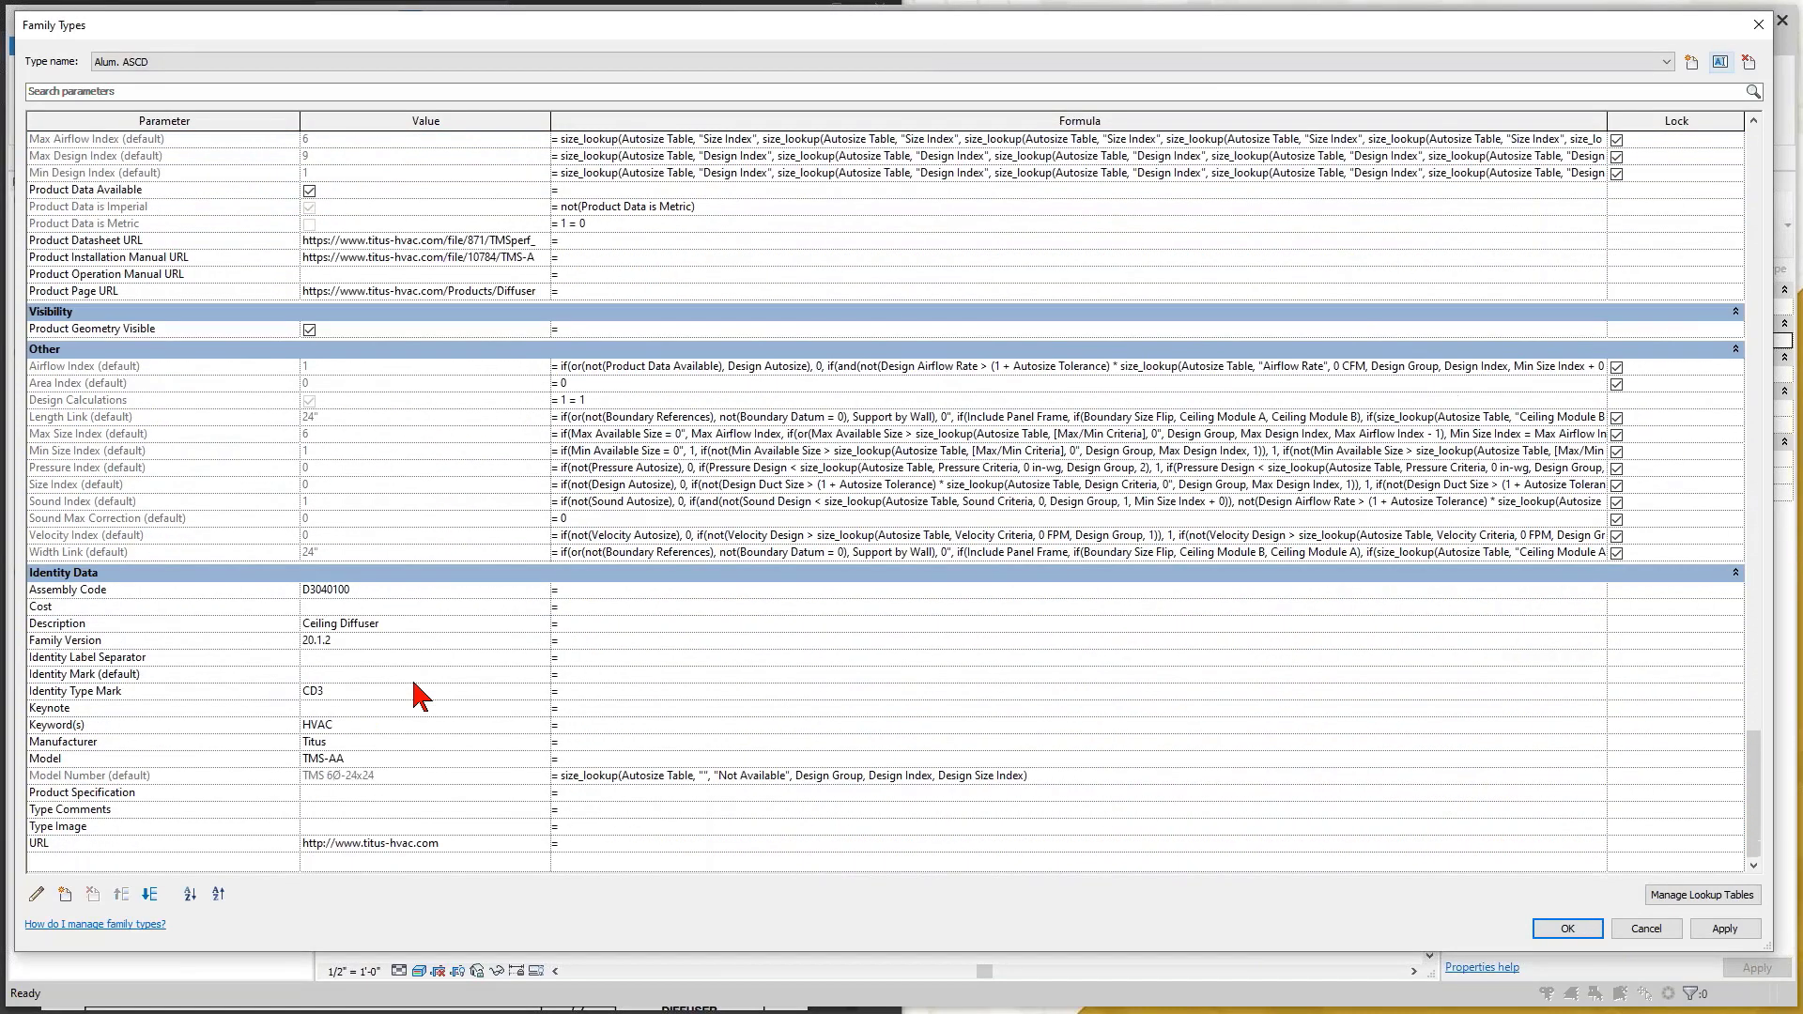
{"action": "left_click", "coordinate": [357, 743]}
{"action": "left_click", "coordinate": [373, 742]}
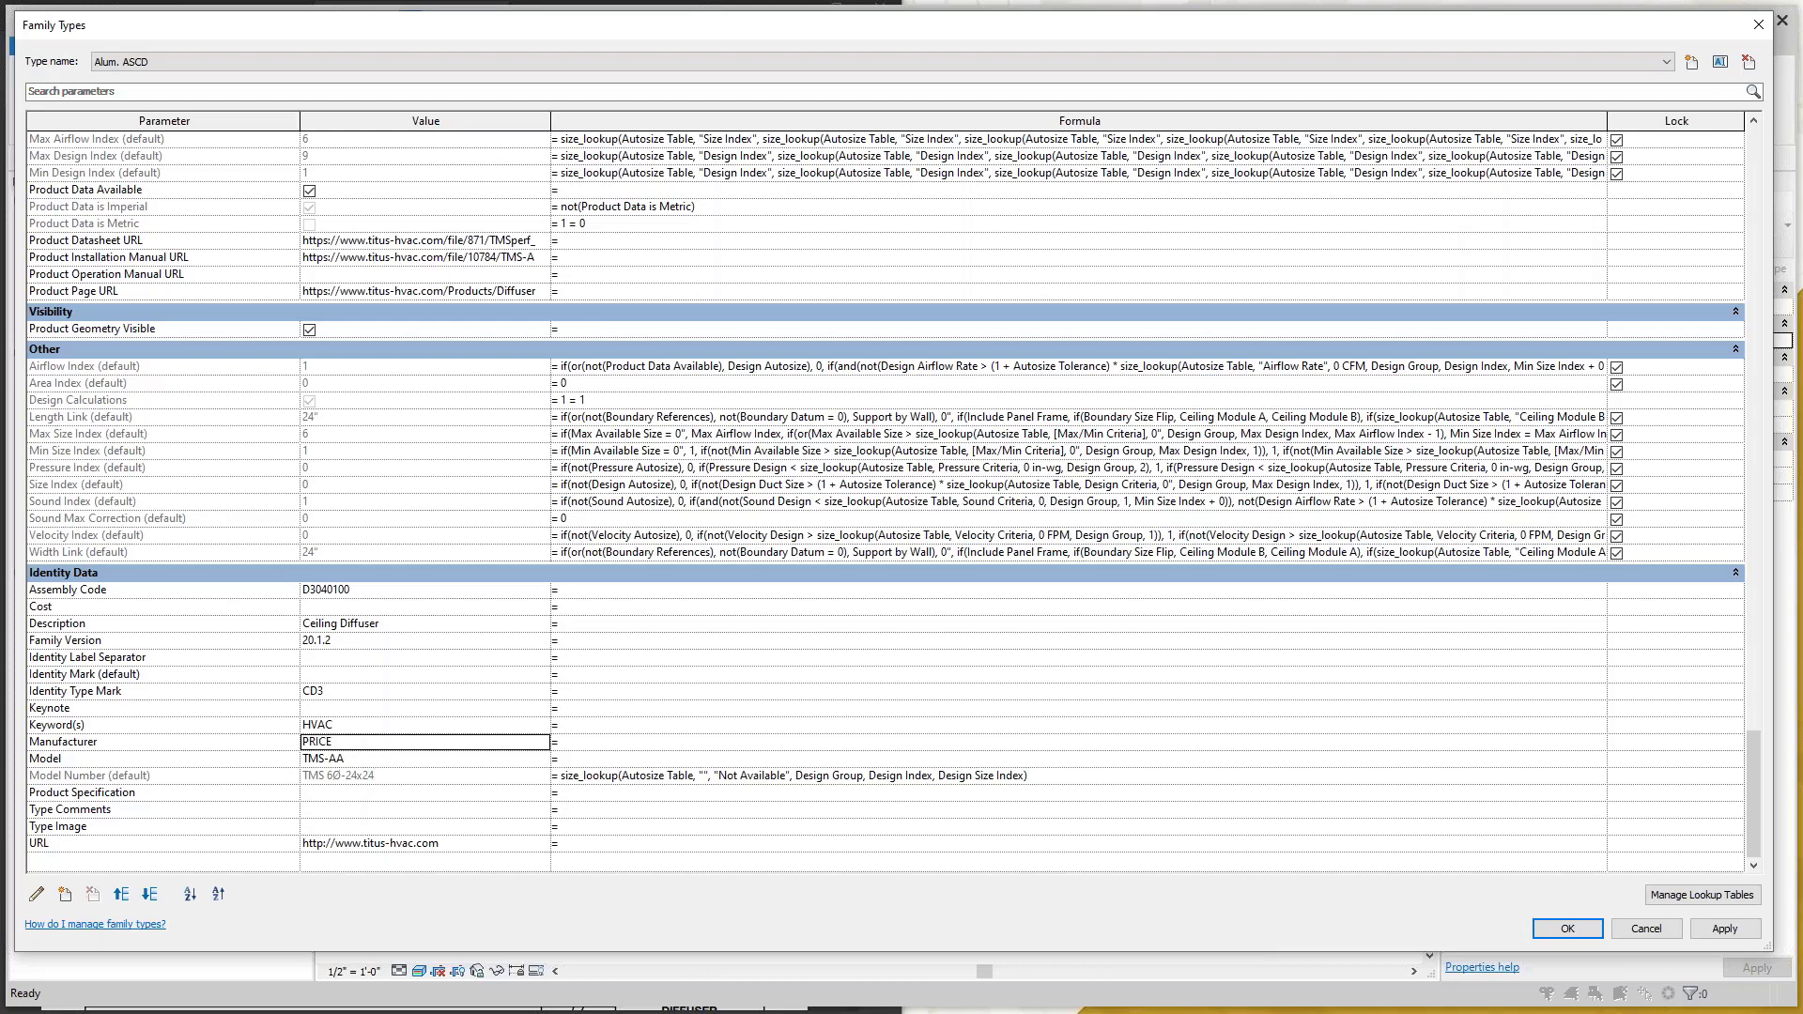
{"action": "left_click", "coordinate": [377, 759]}
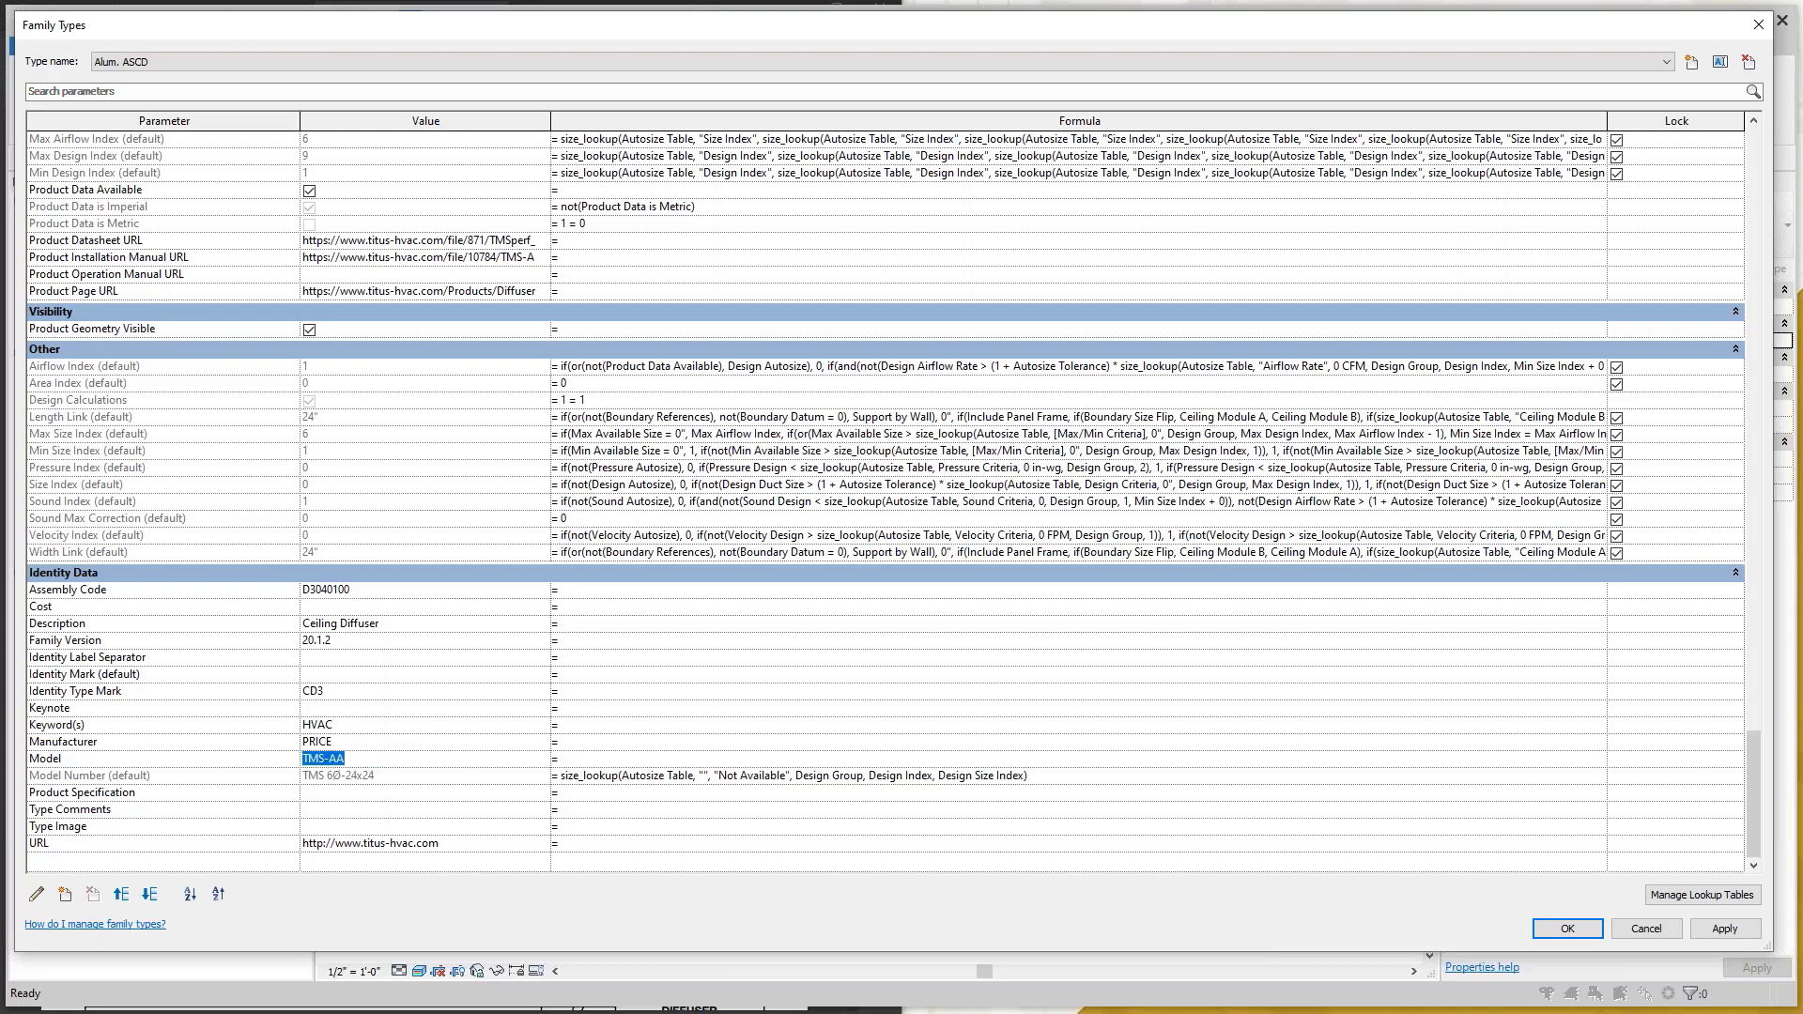
{"action": "type", "text": "AC"}
Set Autosize Table 1 to Price SCD (I-P) and Autosize Table 2 to Price SCD (M-P) for Alum. ASCD, and confirm the changes
{"action": "scroll", "coordinate": [380, 628], "scroll_direction": "up", "scroll_amount": 5}
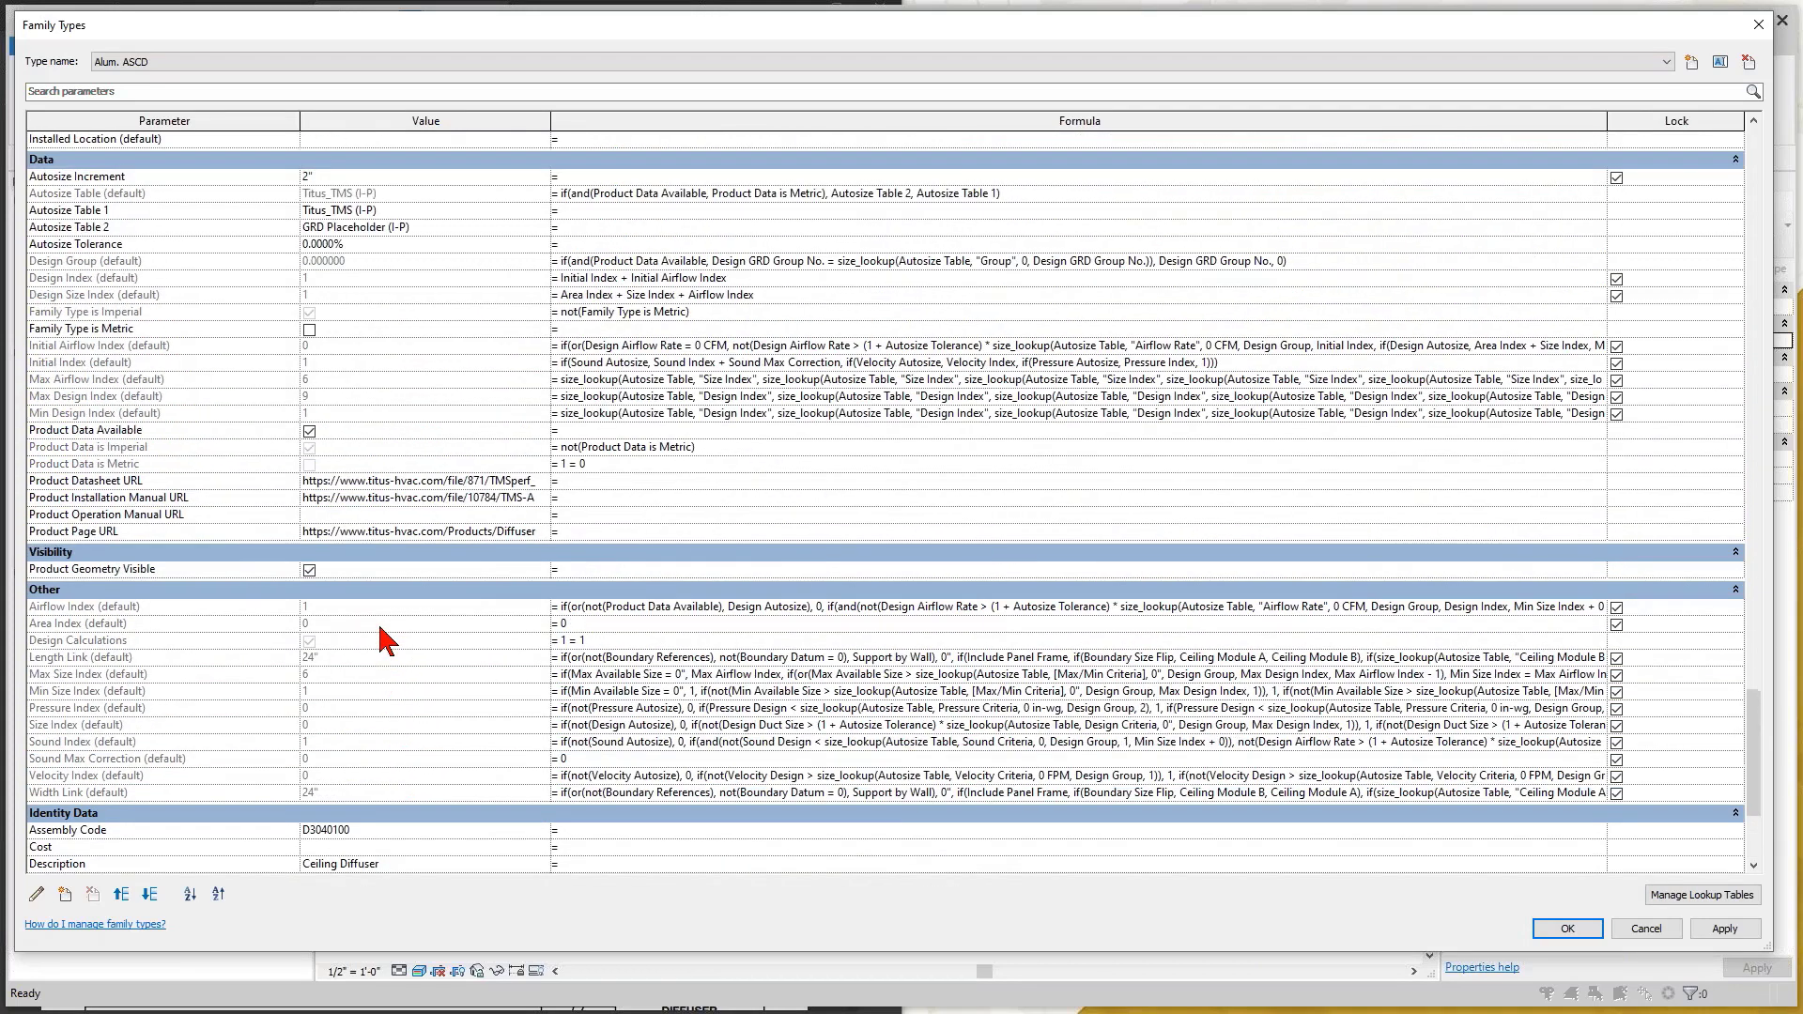
{"action": "scroll", "coordinate": [380, 627], "scroll_direction": "up", "scroll_amount": 3}
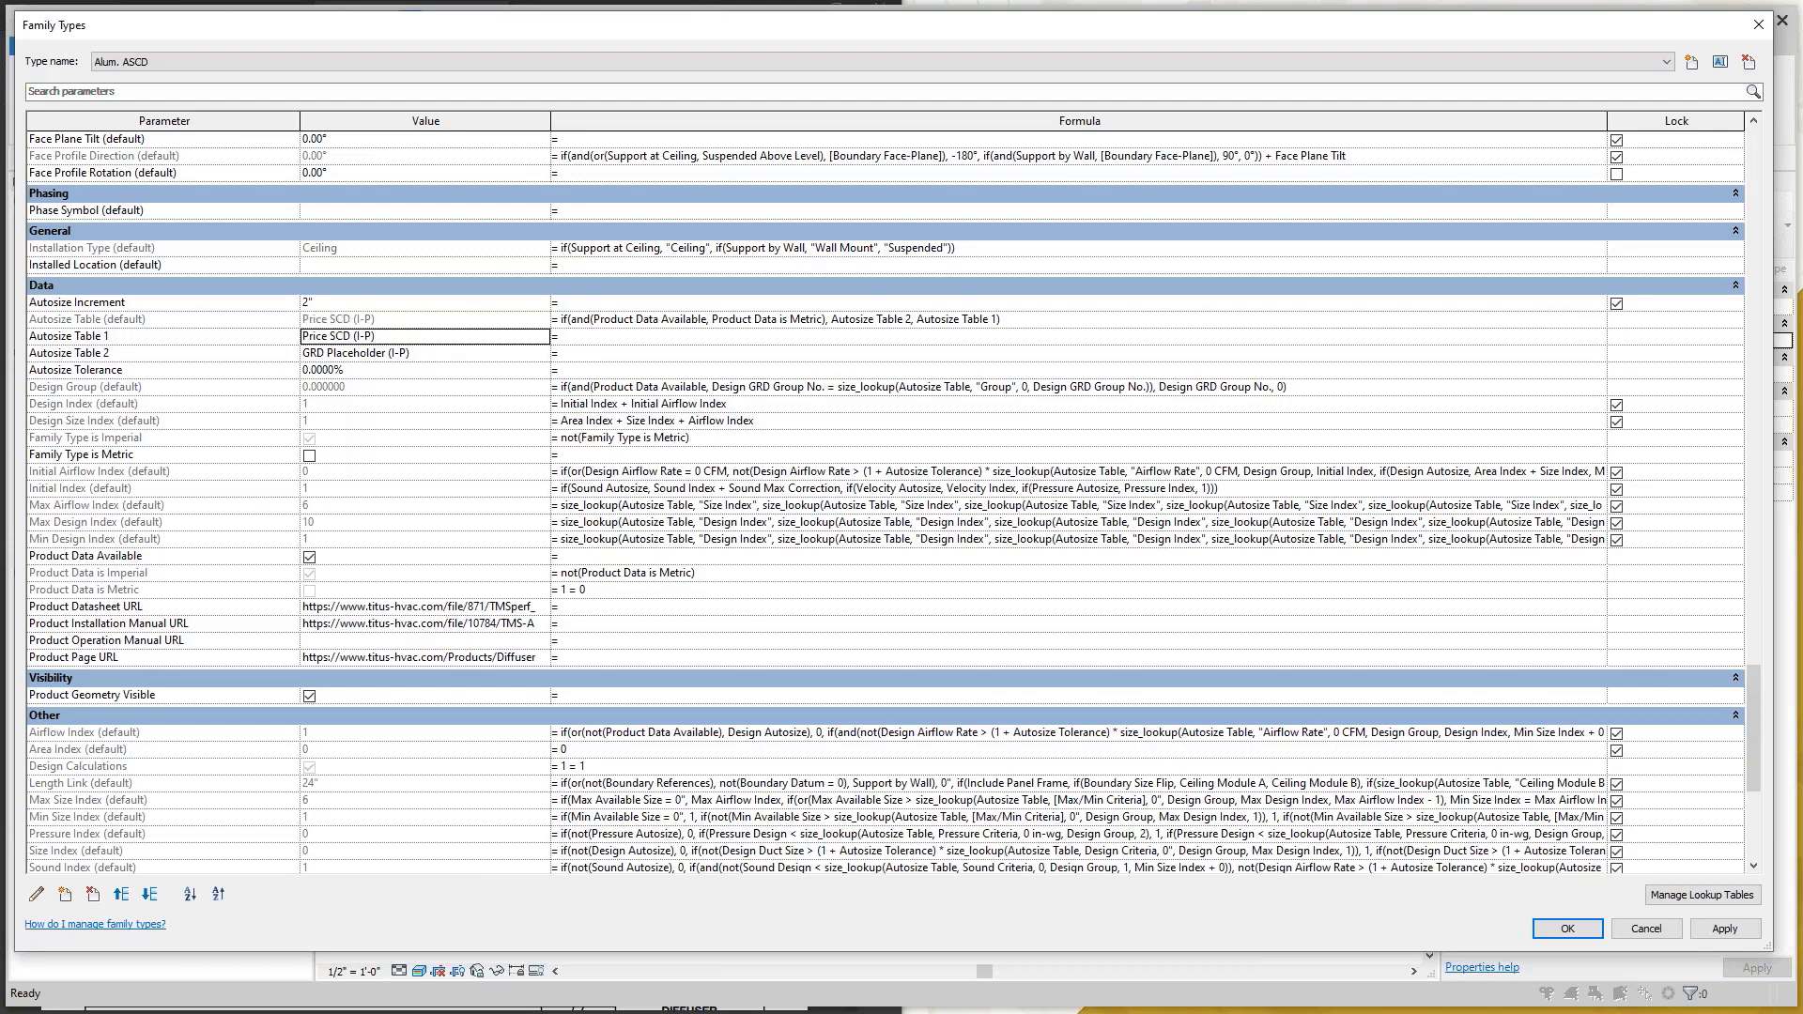
{"action": "left_click", "coordinate": [410, 353]}
{"action": "key", "text": "ctrl+a"}
{"action": "type", "text": "Price SCD (I-P)"}
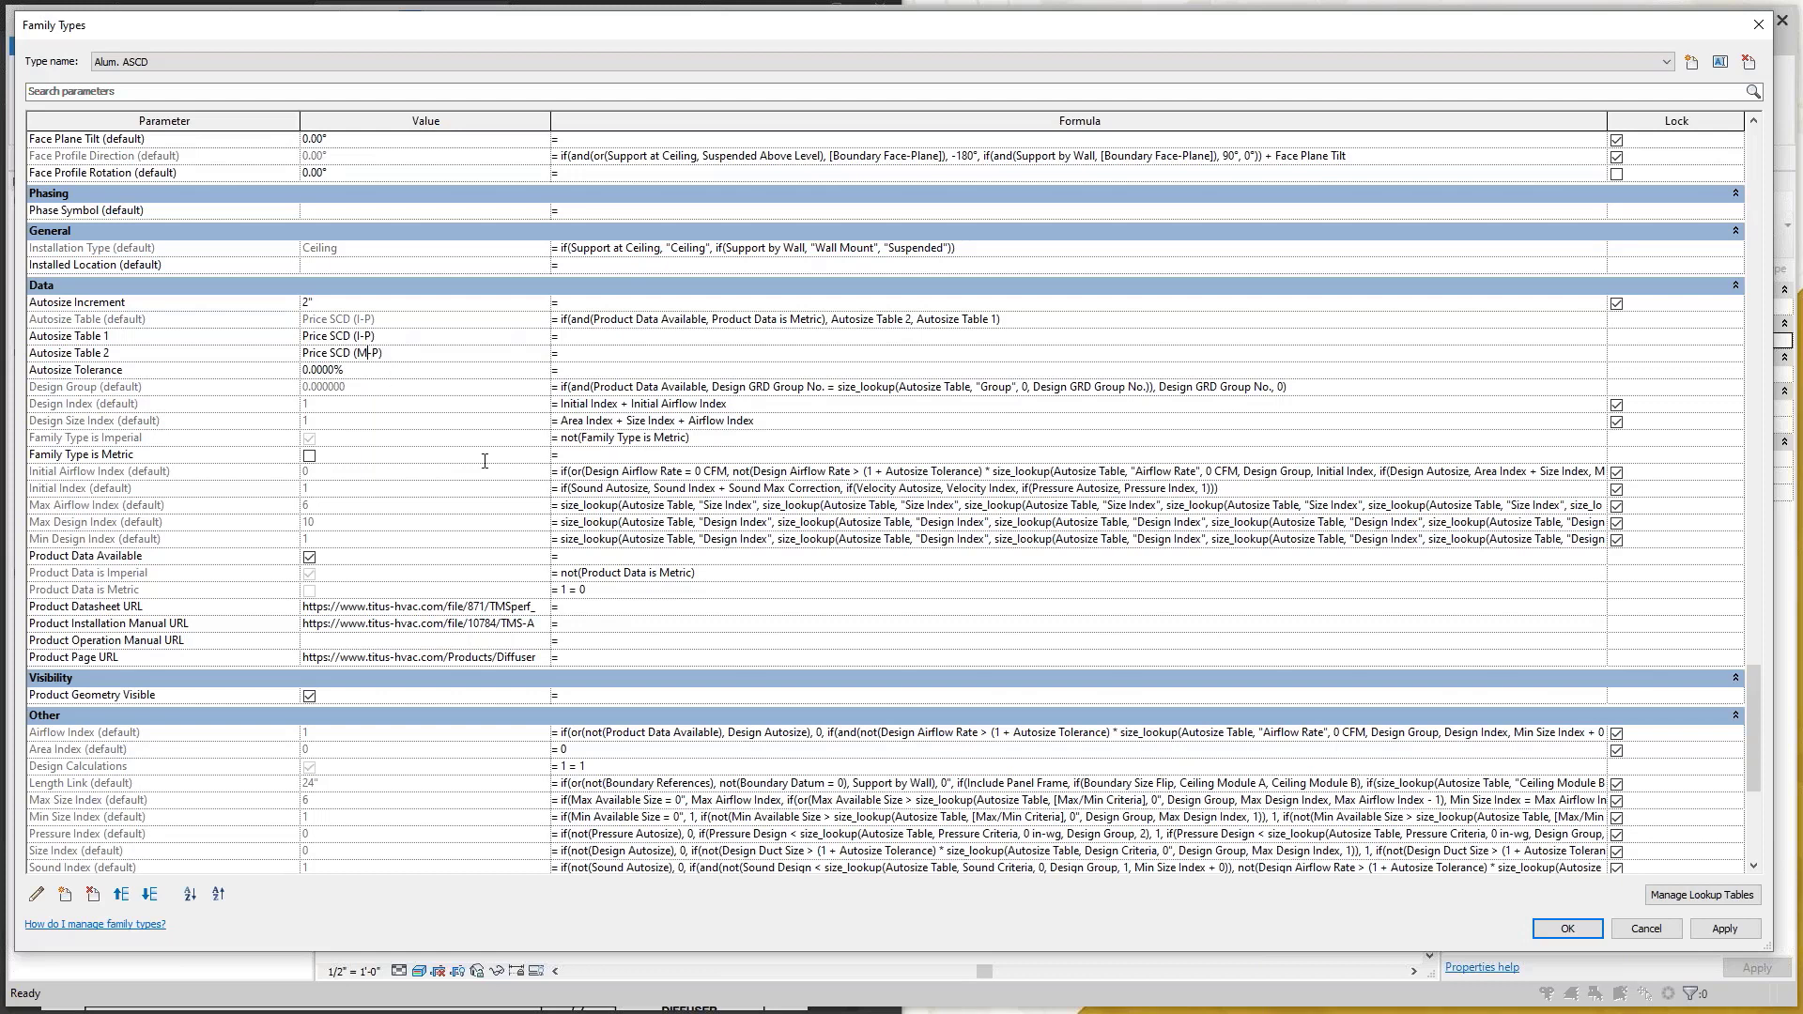
{"action": "left_click", "coordinate": [1563, 929]}
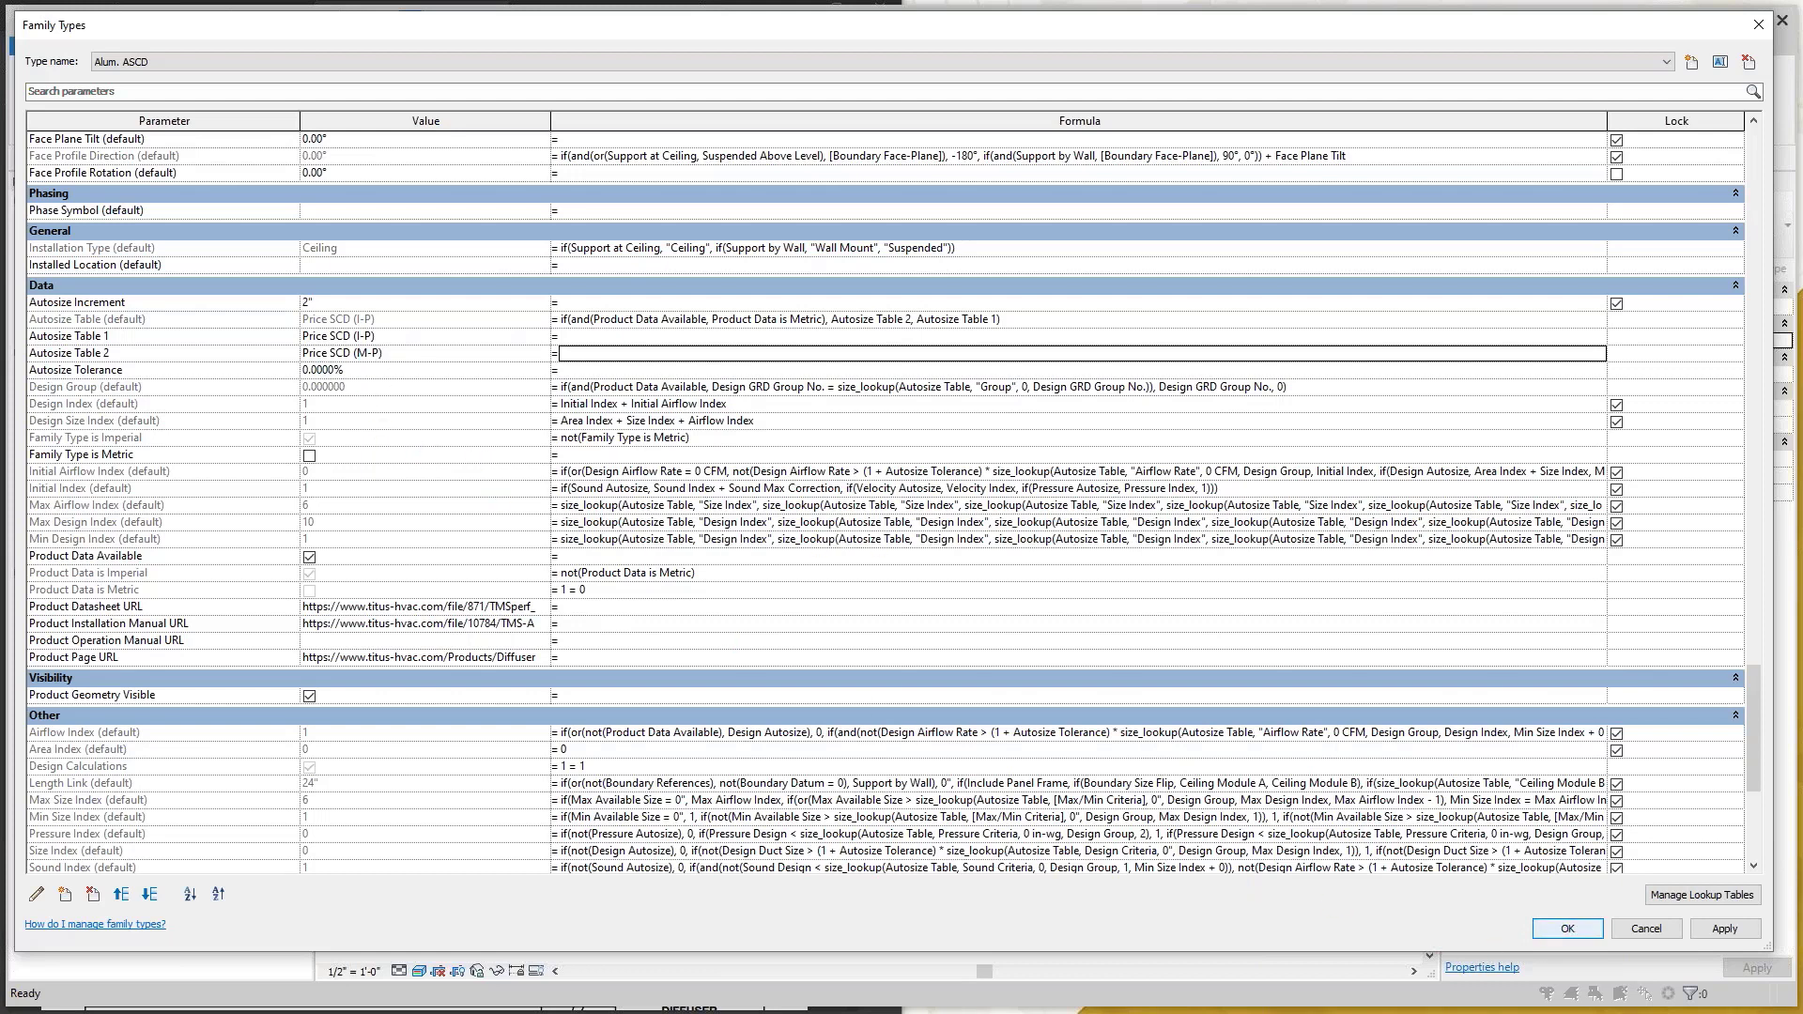
{"action": "left_click", "coordinate": [1568, 929]}
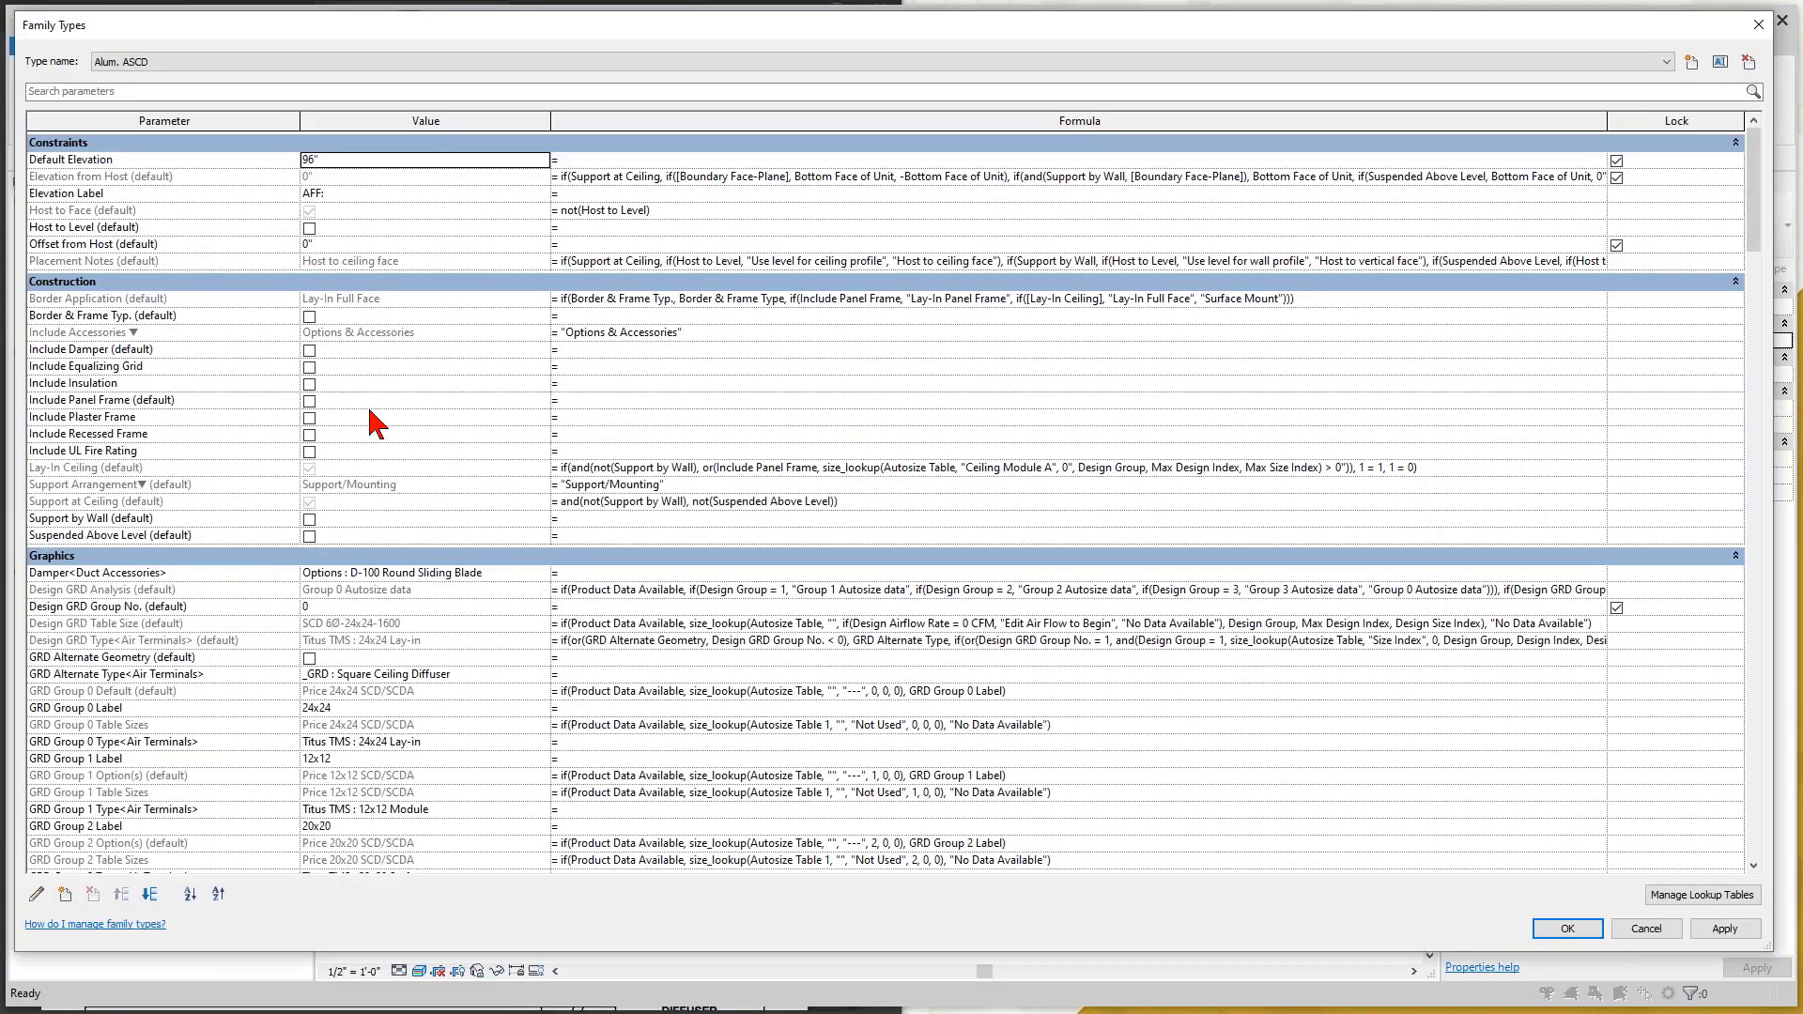
Assign PRICE-SCD-Square Cone Diffuser-SUPPLY types to Alum. ASCD: 24x24 4 Cone for GRD Group 0 and 12x12 for GRD Group 1
{"action": "scroll", "coordinate": [399, 658], "scroll_direction": "down", "scroll_amount": 4}
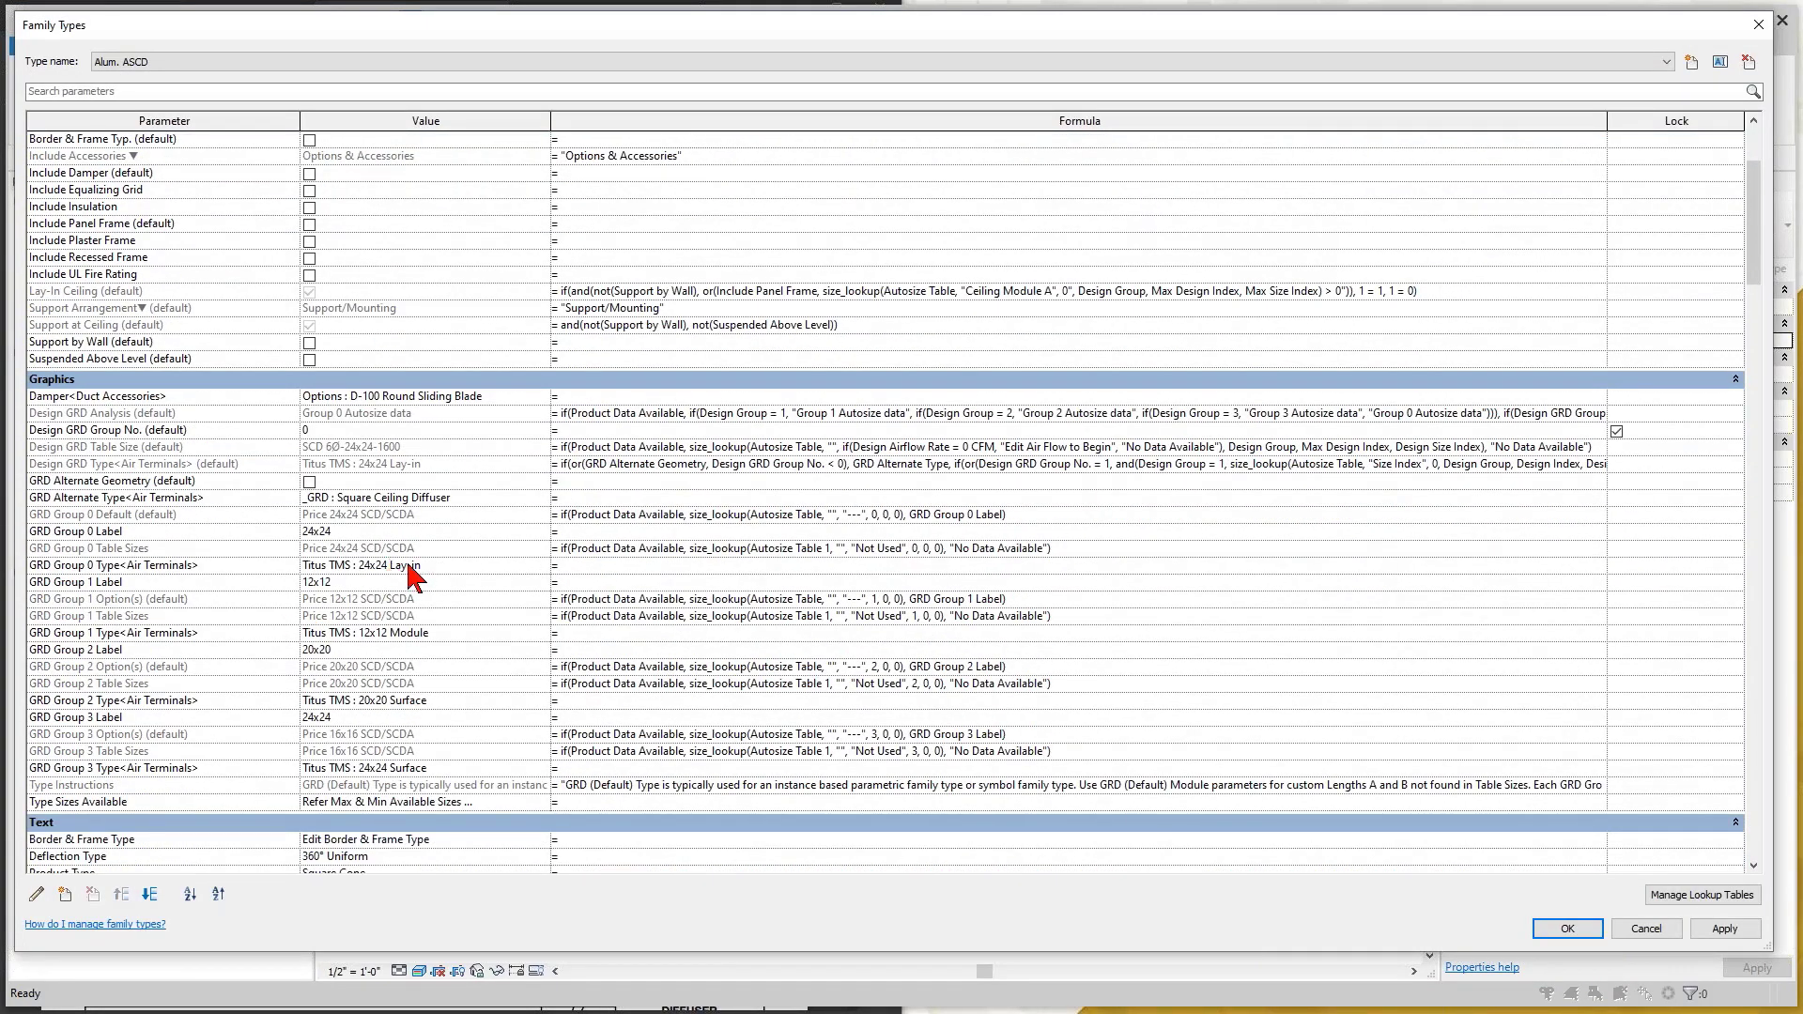
{"action": "left_click", "coordinate": [437, 569]}
{"action": "left_click", "coordinate": [542, 566]}
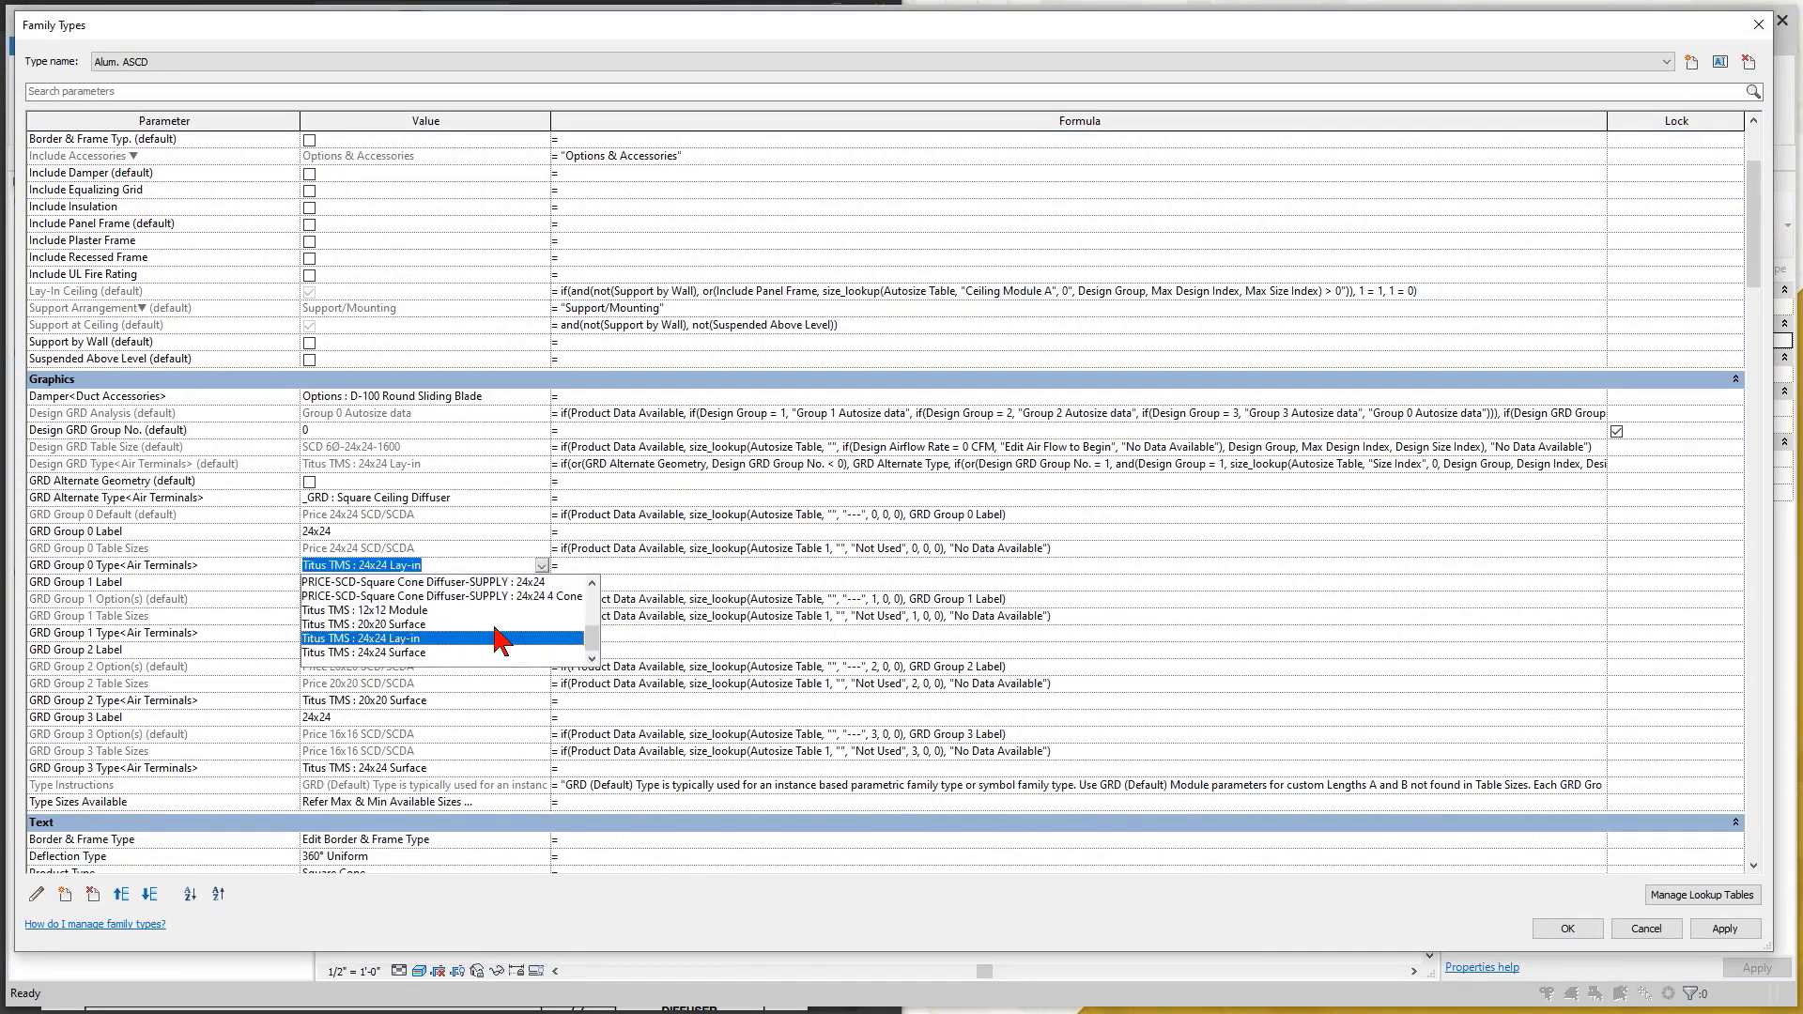
{"action": "left_click", "coordinate": [502, 596]}
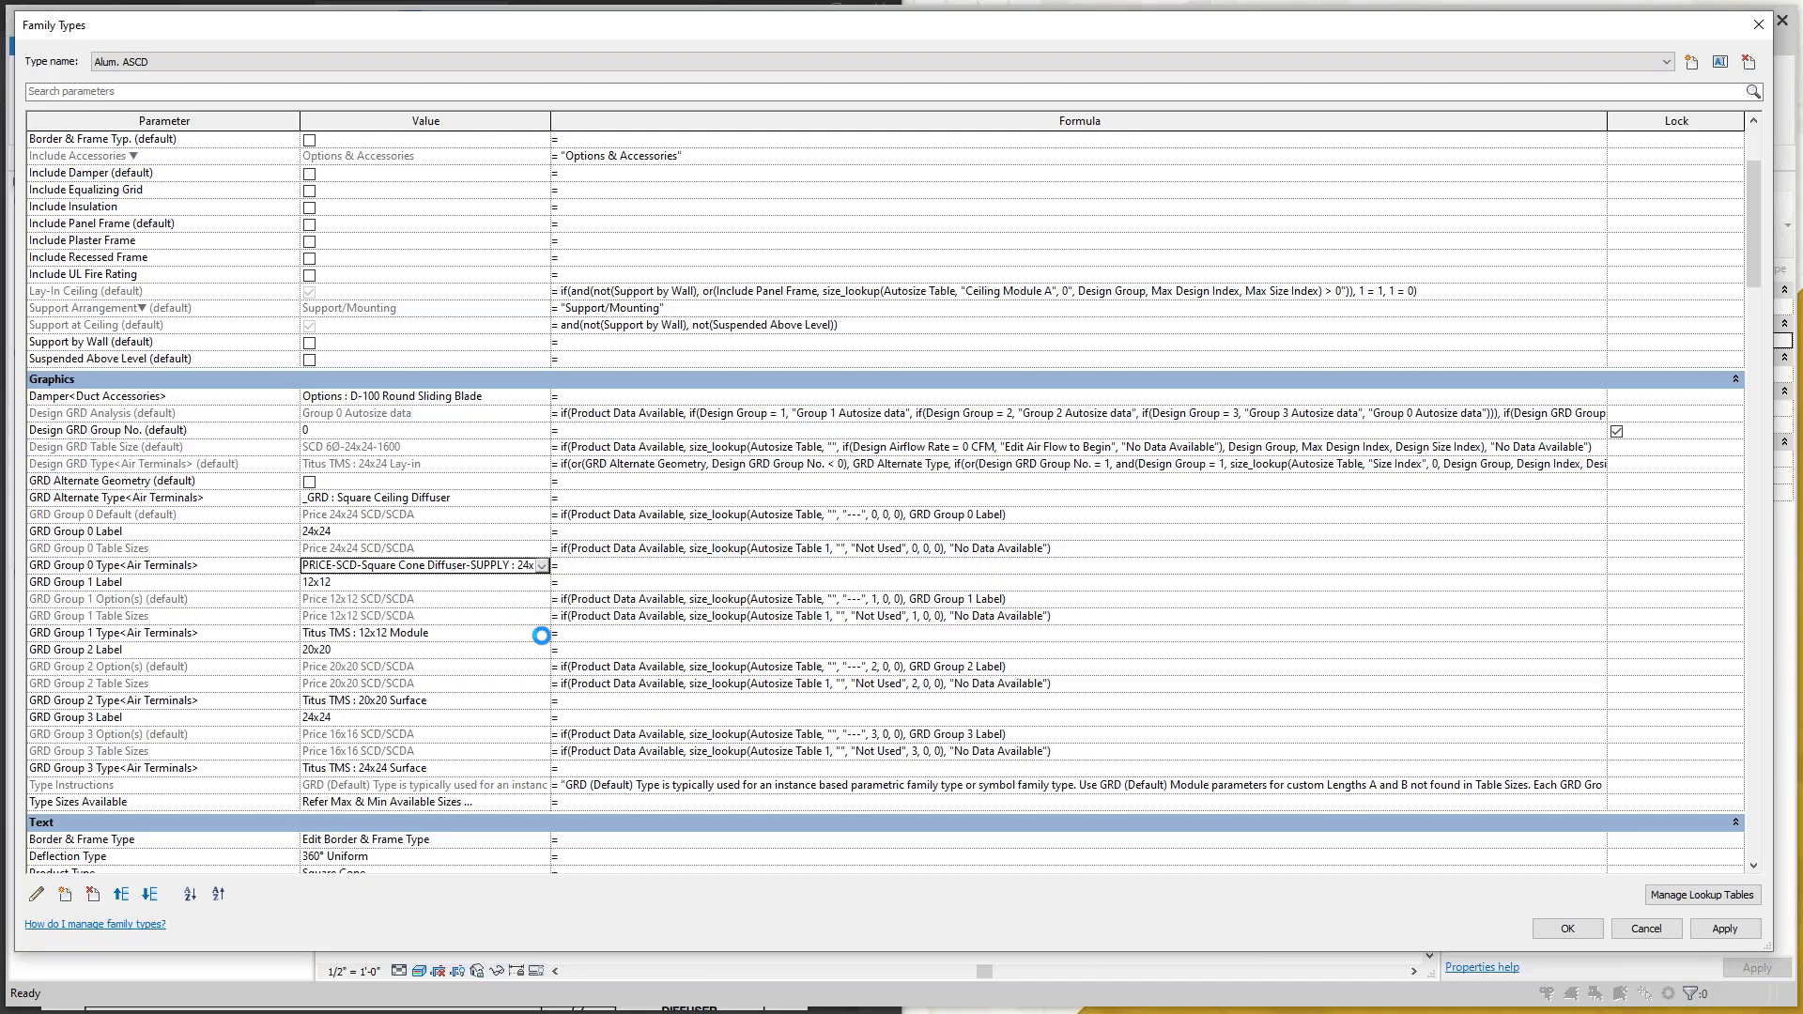
{"action": "left_click", "coordinate": [541, 634]}
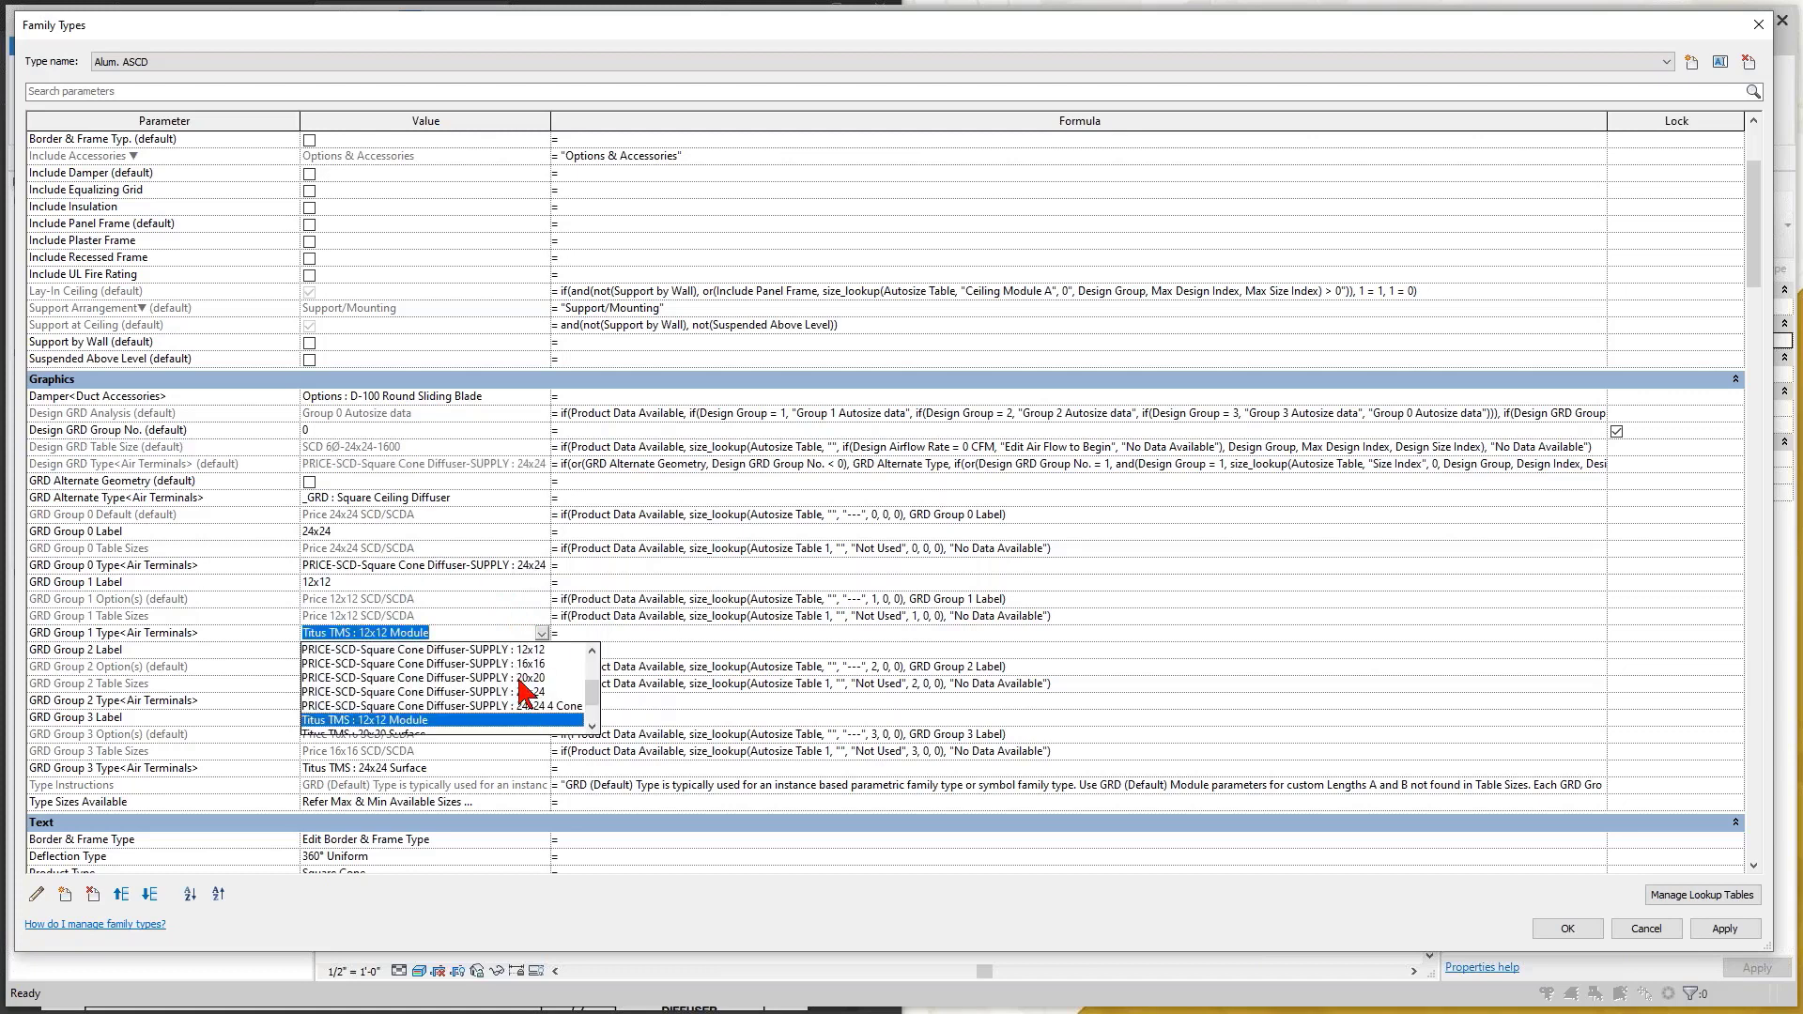
{"action": "scroll", "coordinate": [528, 695], "scroll_direction": "up", "scroll_amount": 1}
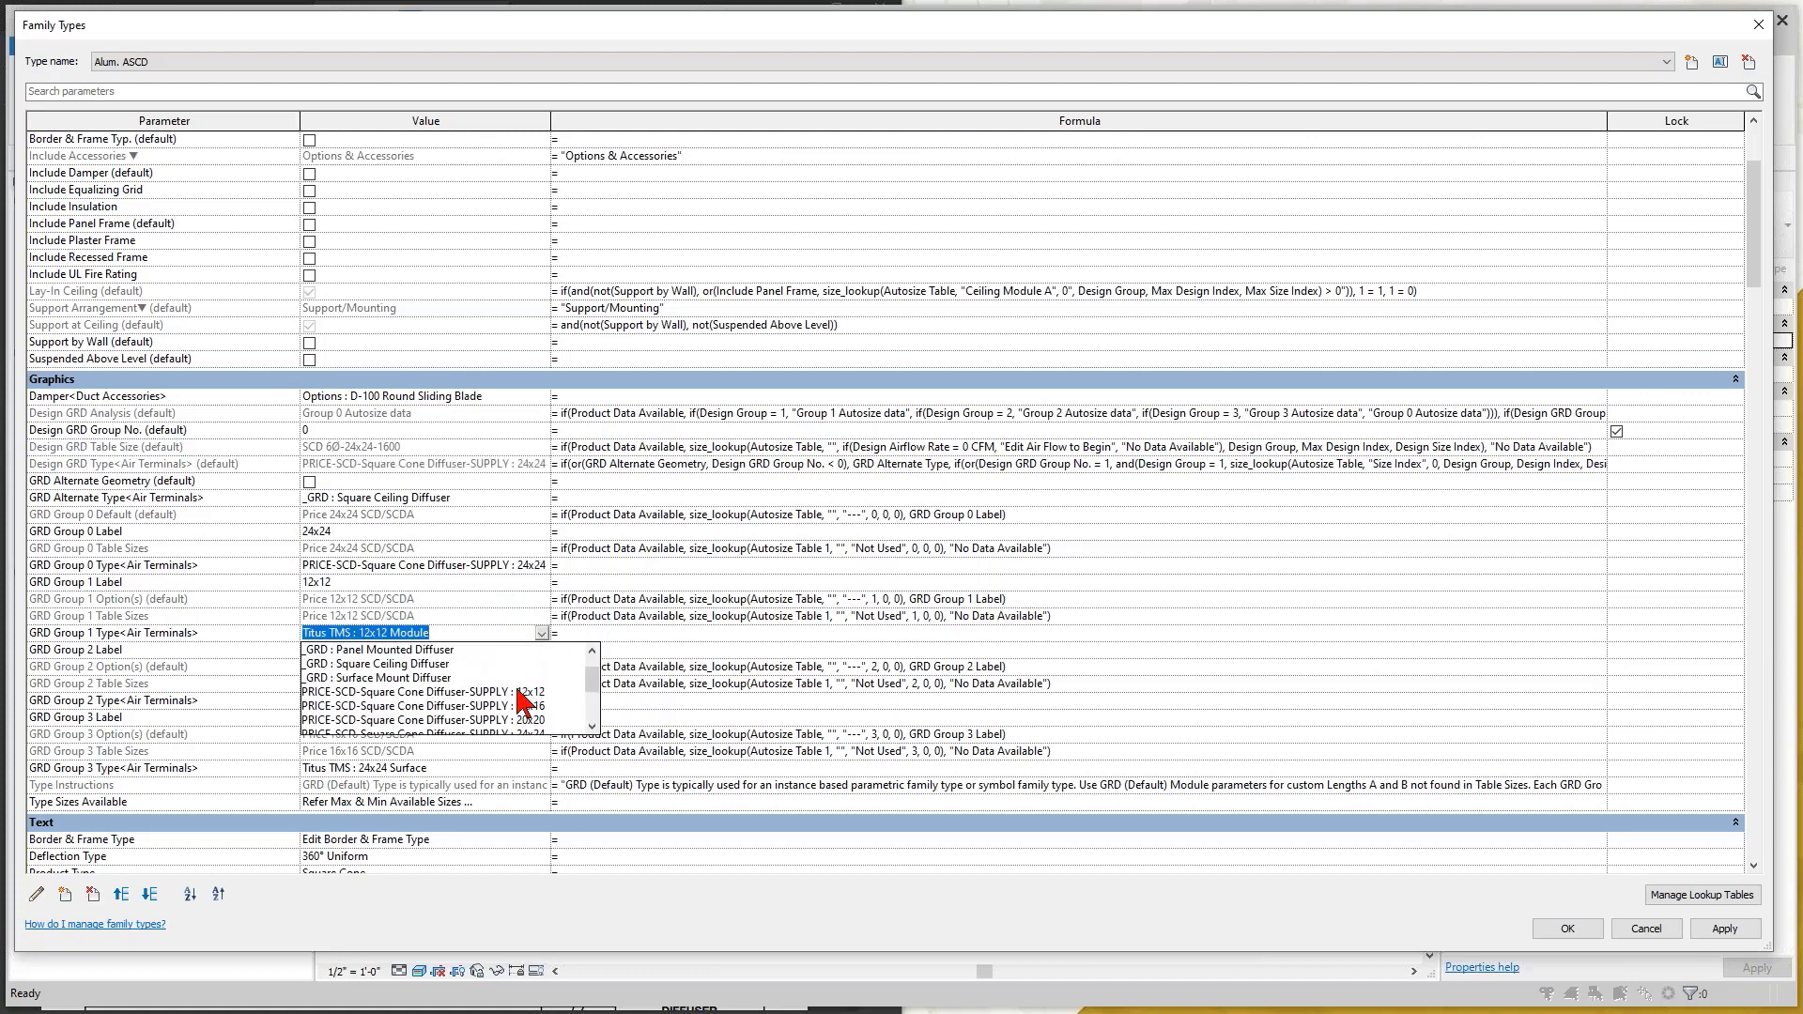
{"action": "left_click", "coordinate": [519, 692]}
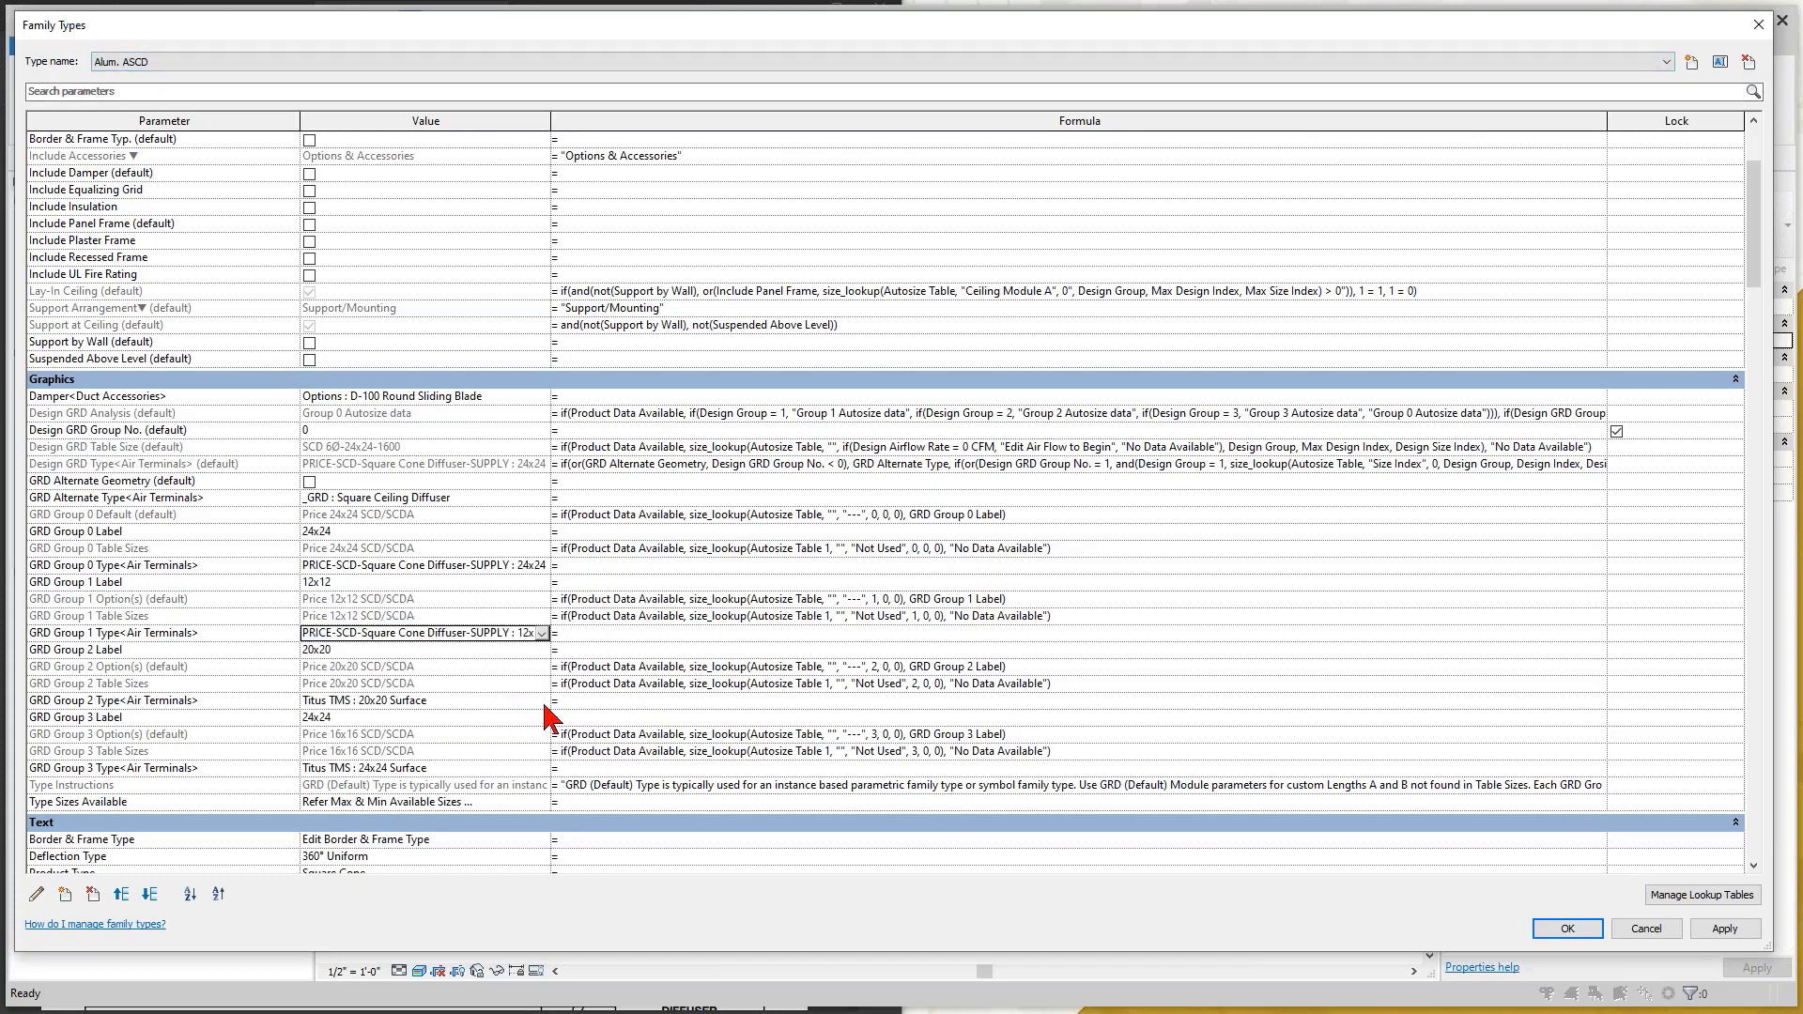
Set GRD Group 2 Type to PRICE-SCD-Square Cone Diffuser-SUPPLY : 20x20 and GRD Group 3 Type to the 16x16 version
{"action": "left_click", "coordinate": [542, 701]}
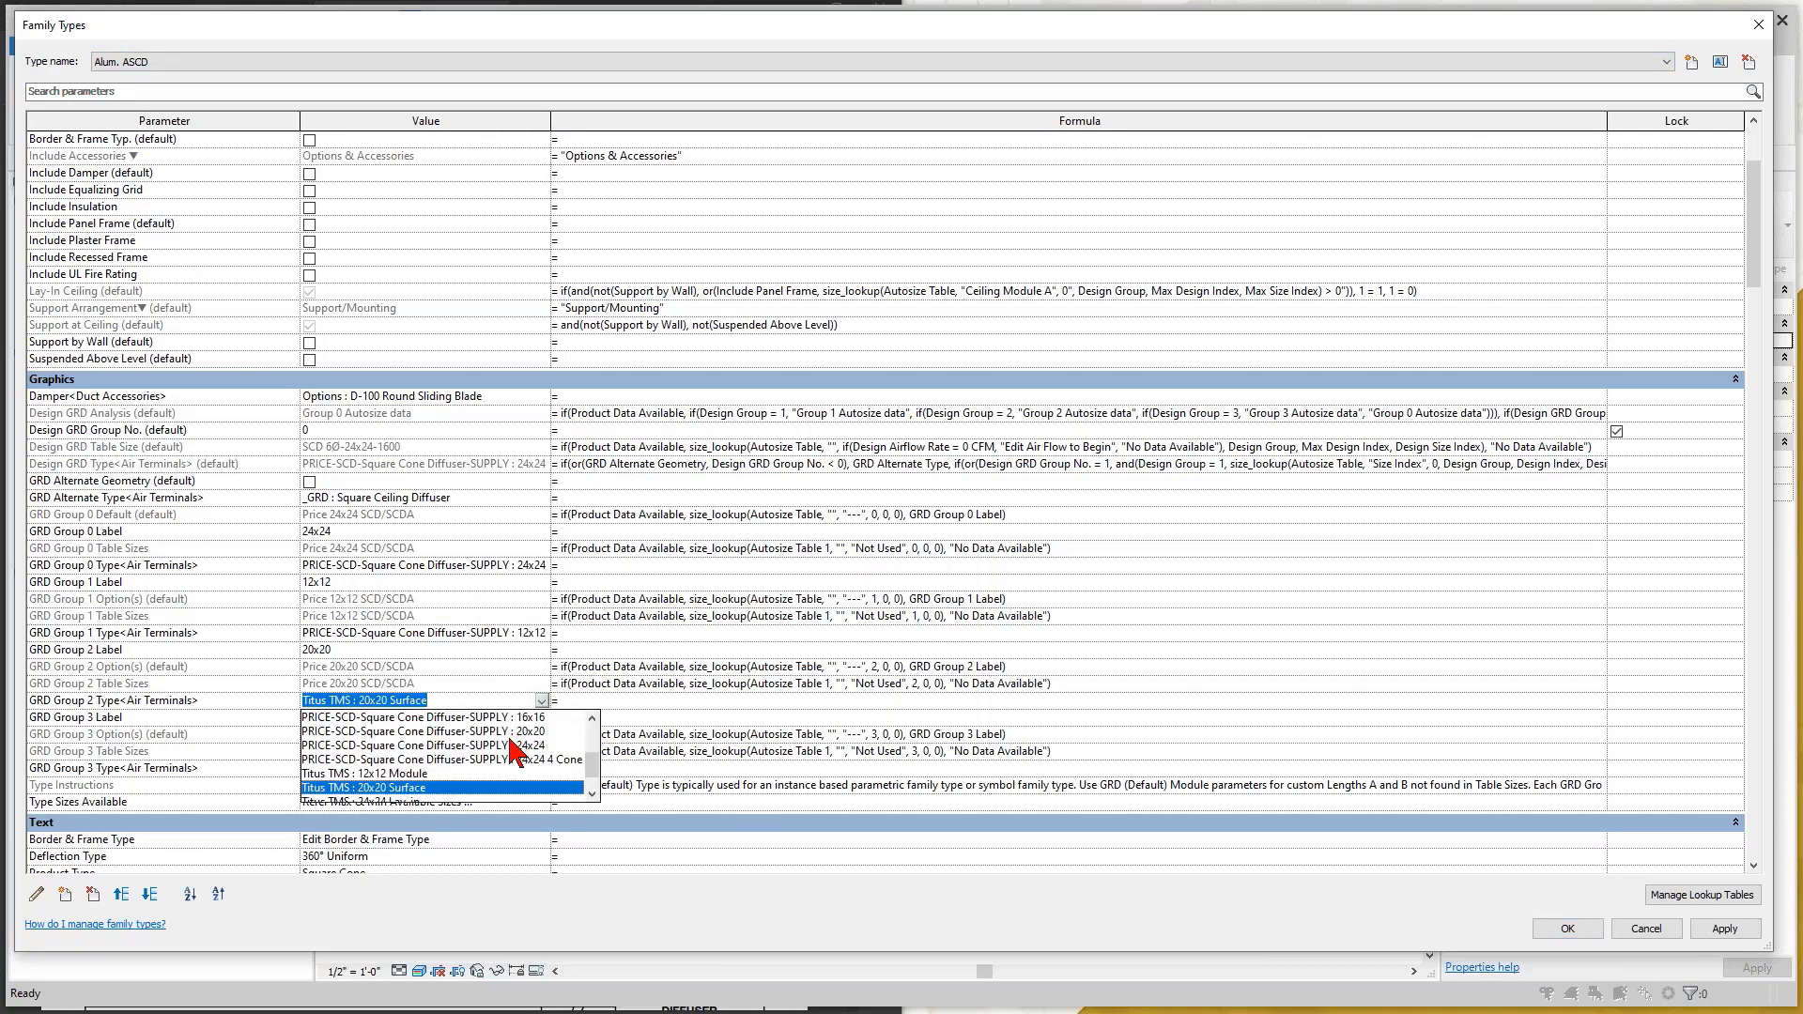
{"action": "scroll", "coordinate": [515, 751], "scroll_direction": "up", "scroll_amount": 1}
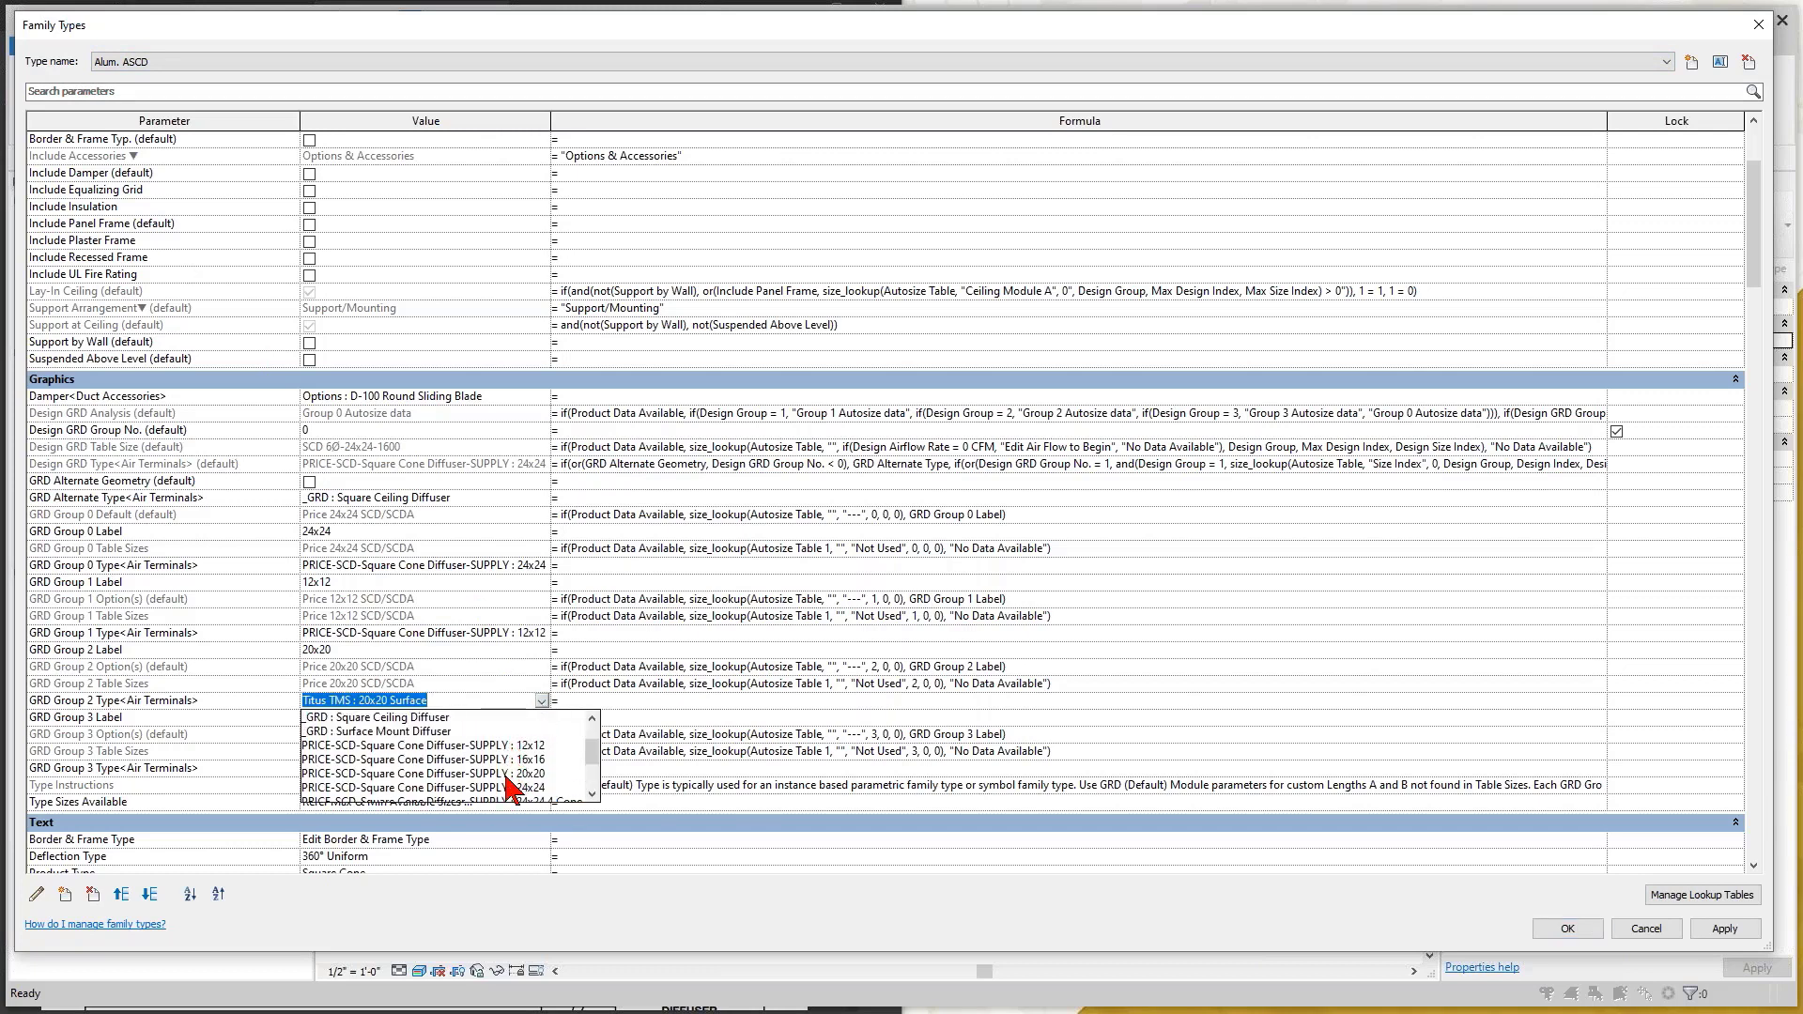
{"action": "left_click", "coordinate": [505, 774]}
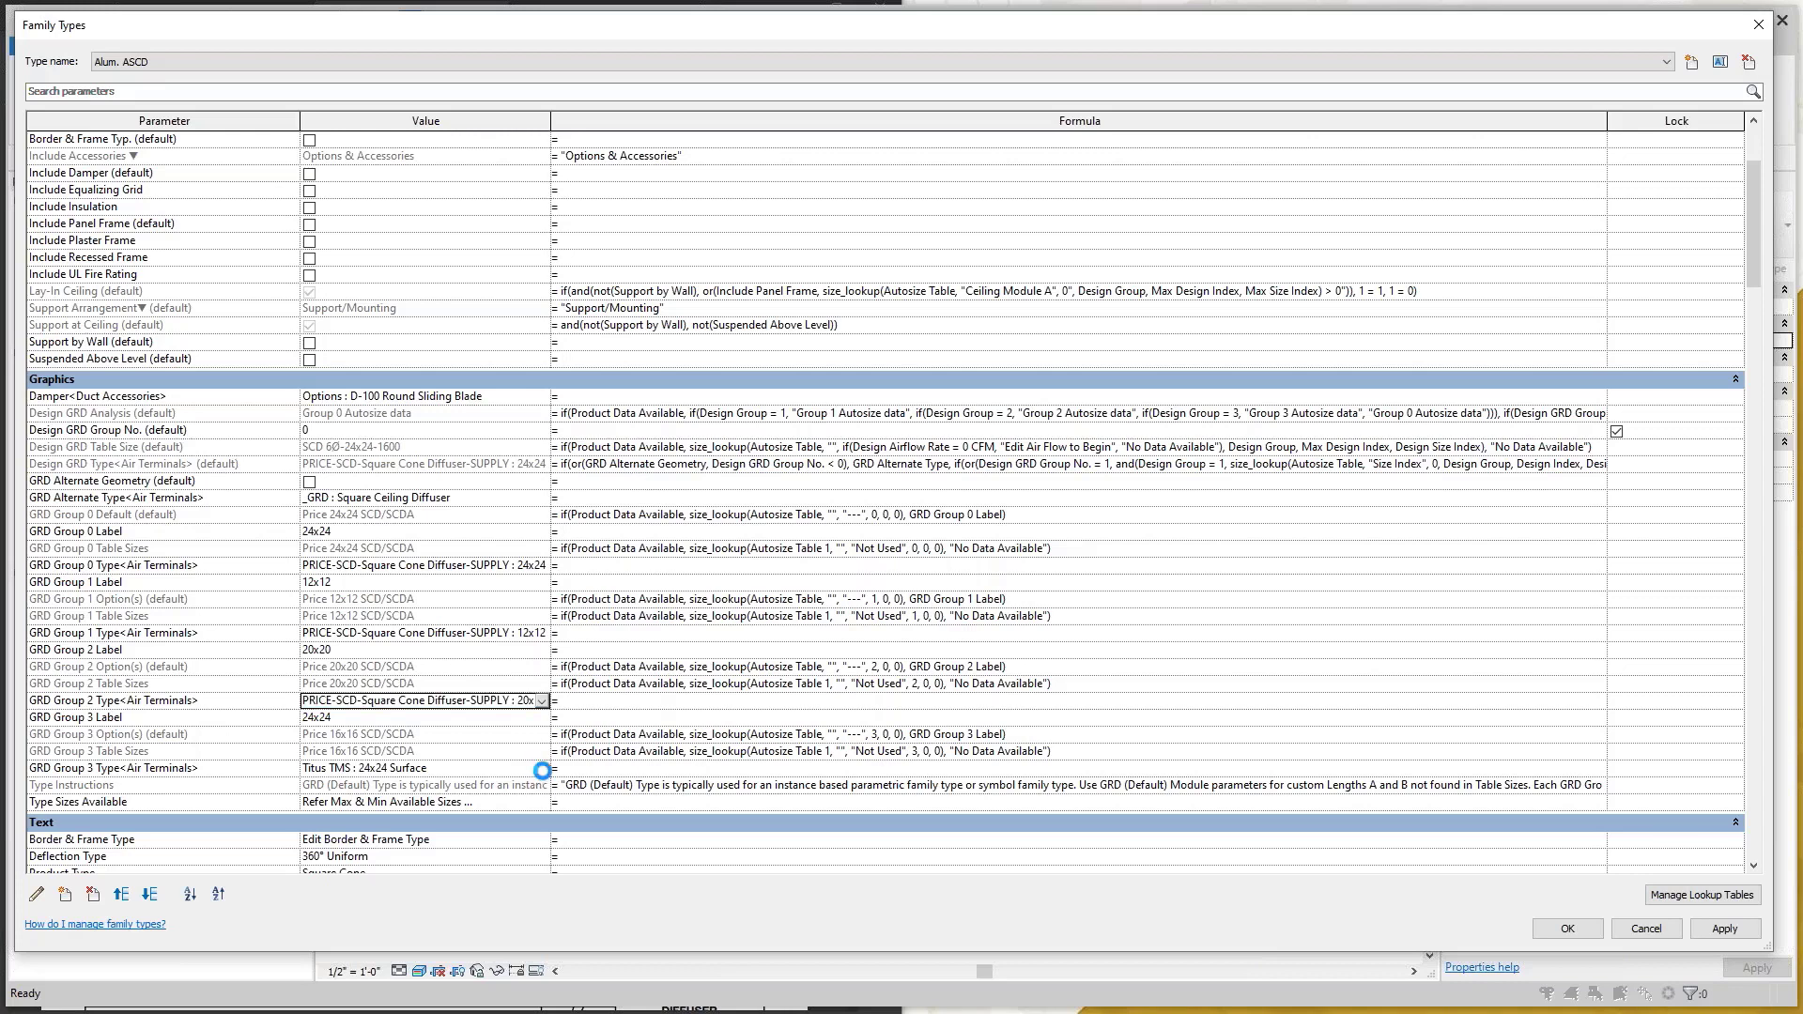
{"action": "left_click", "coordinate": [542, 769]}
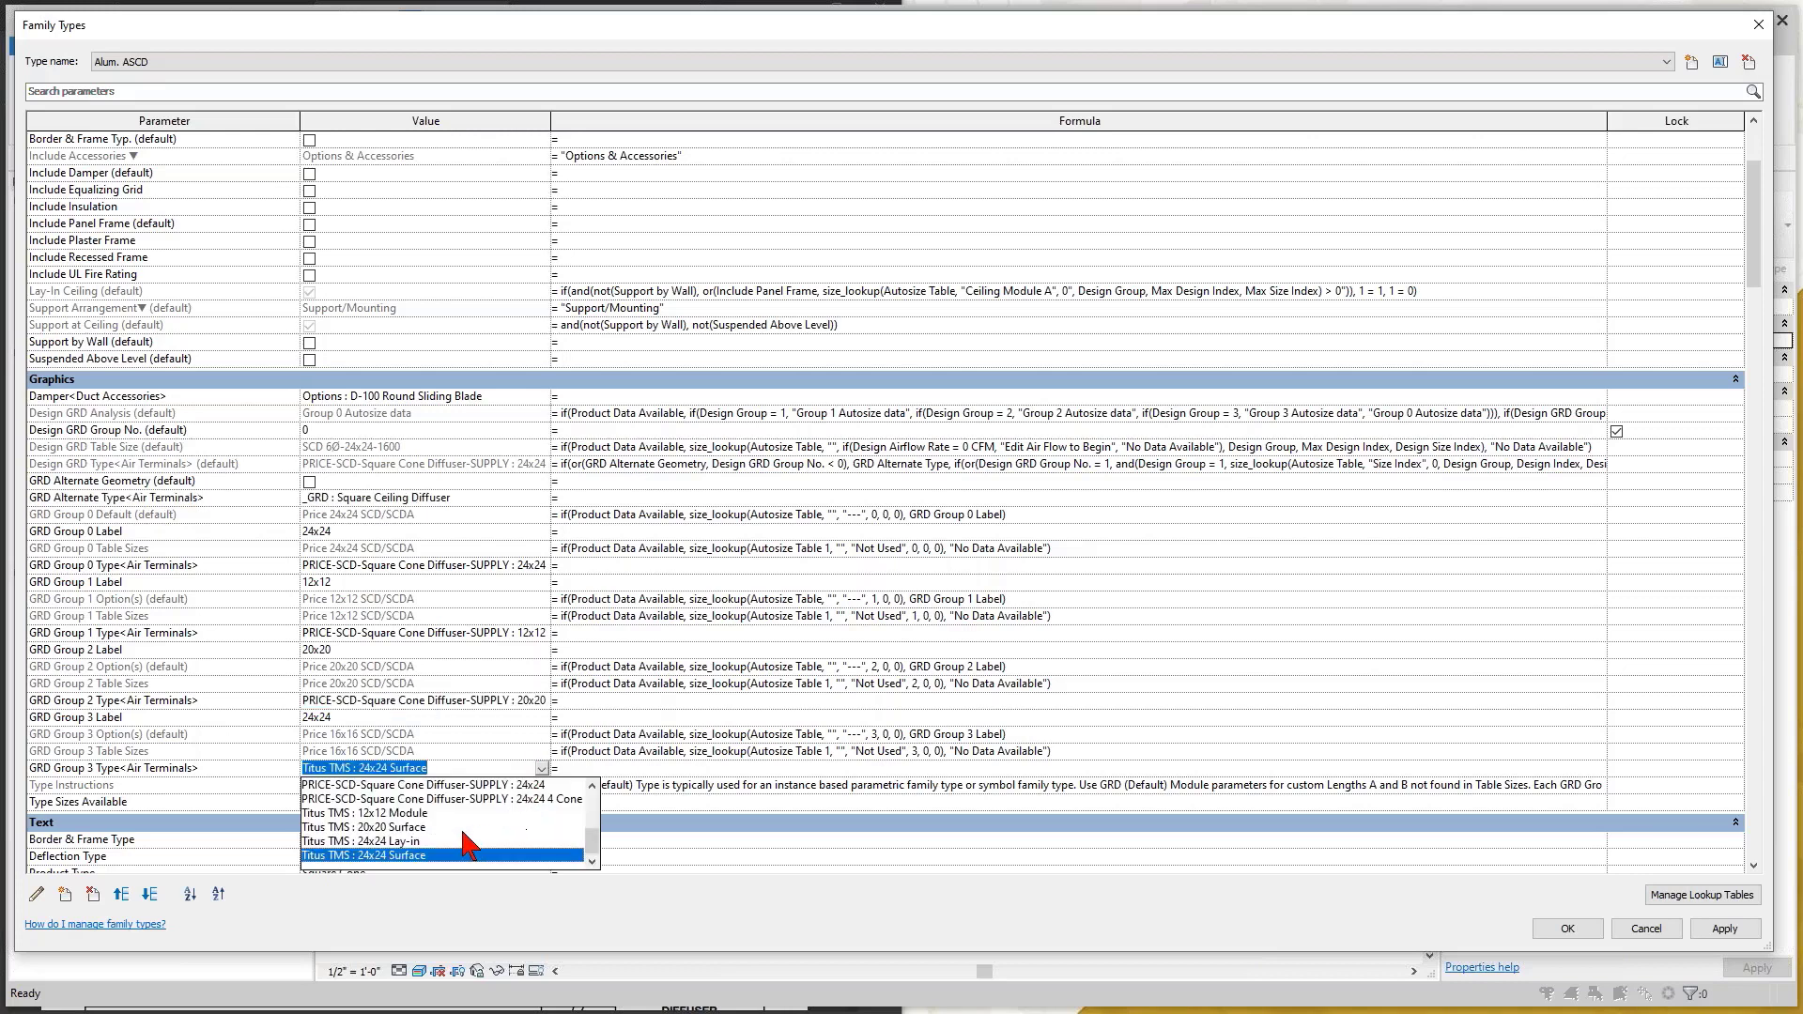
{"action": "scroll", "coordinate": [429, 835], "scroll_direction": "up", "scroll_amount": 2}
{"action": "left_click", "coordinate": [483, 790]}
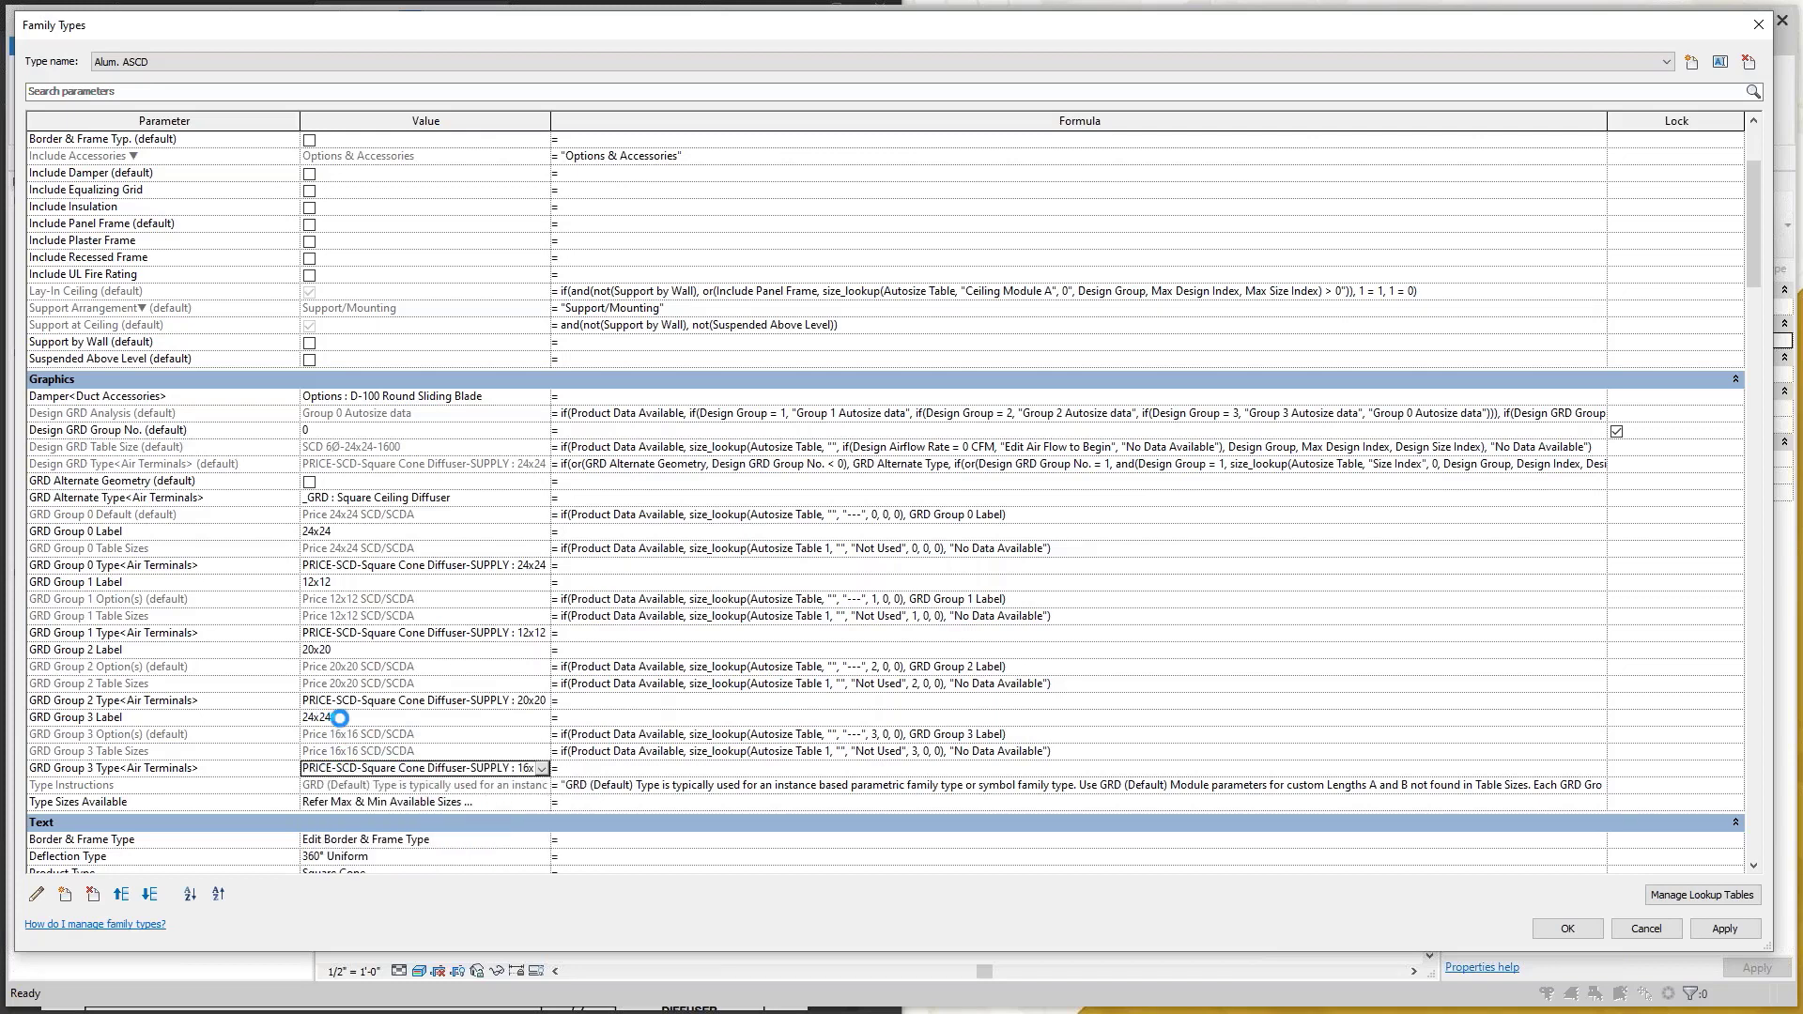
Change the GRD Group 3 Label to 16x16 and accept the family type changes
{"action": "left_click", "coordinate": [325, 718]}
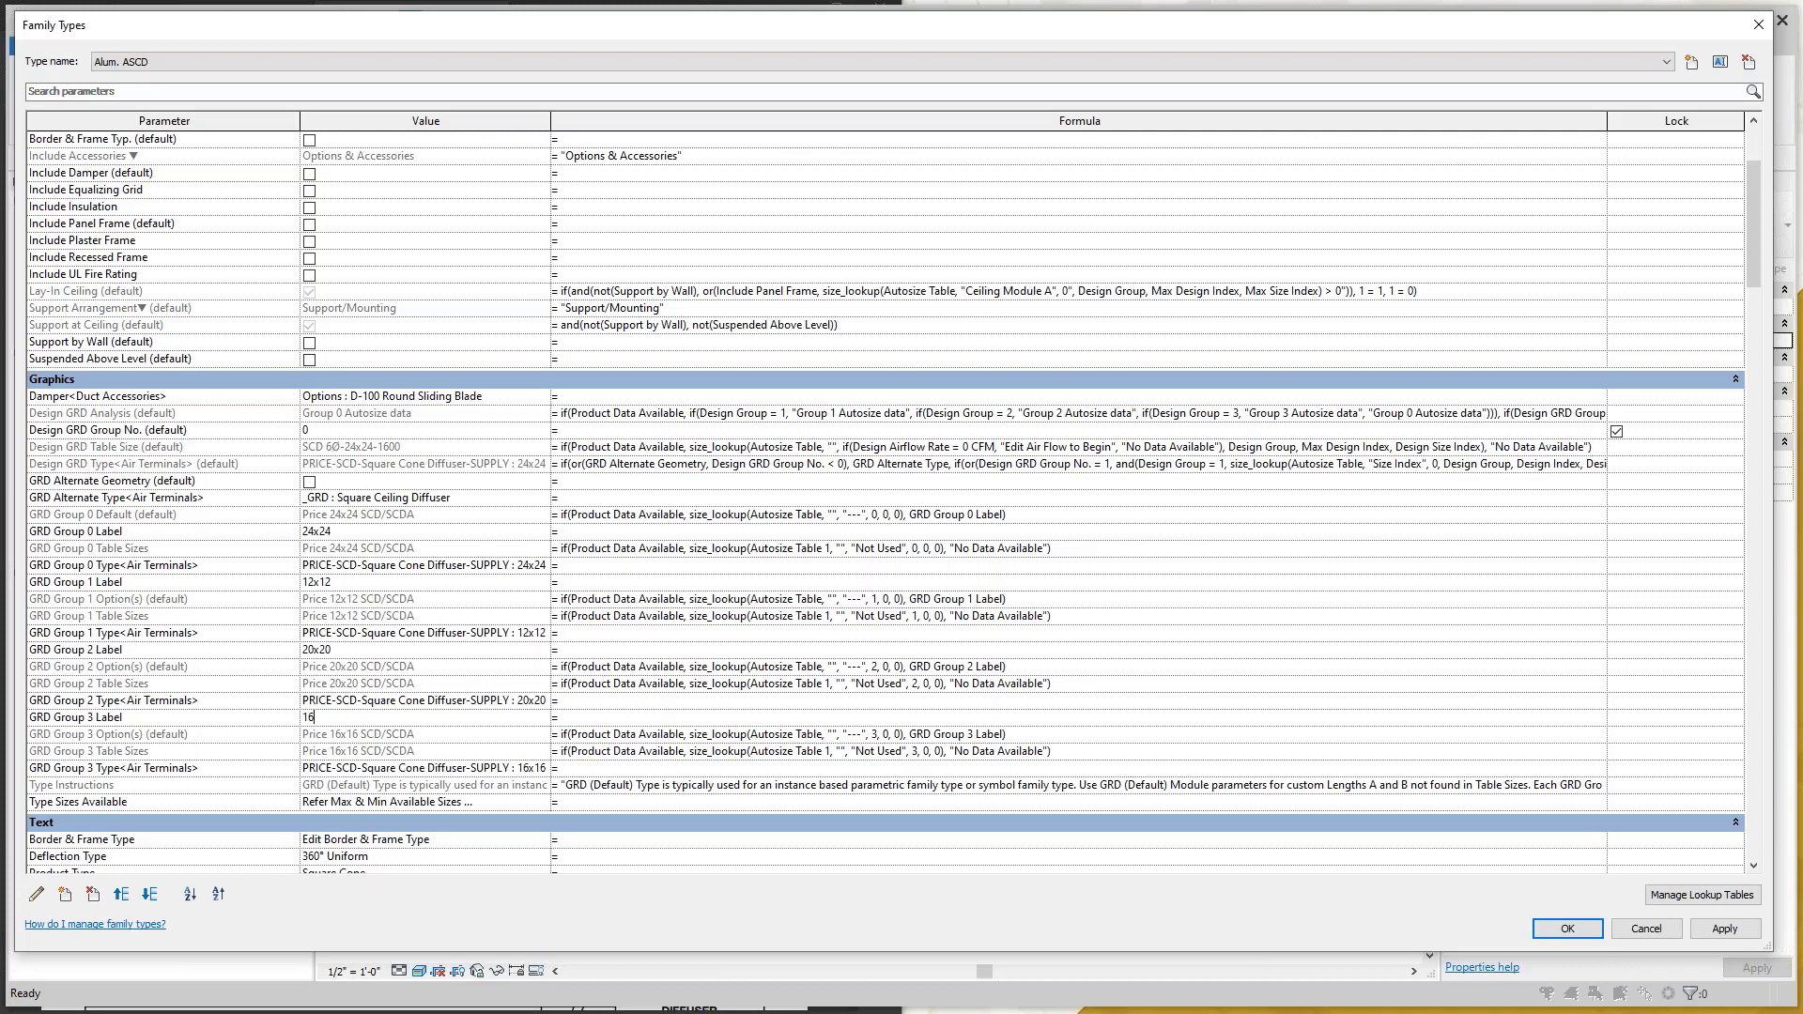
{"action": "key", "text": "Return"}
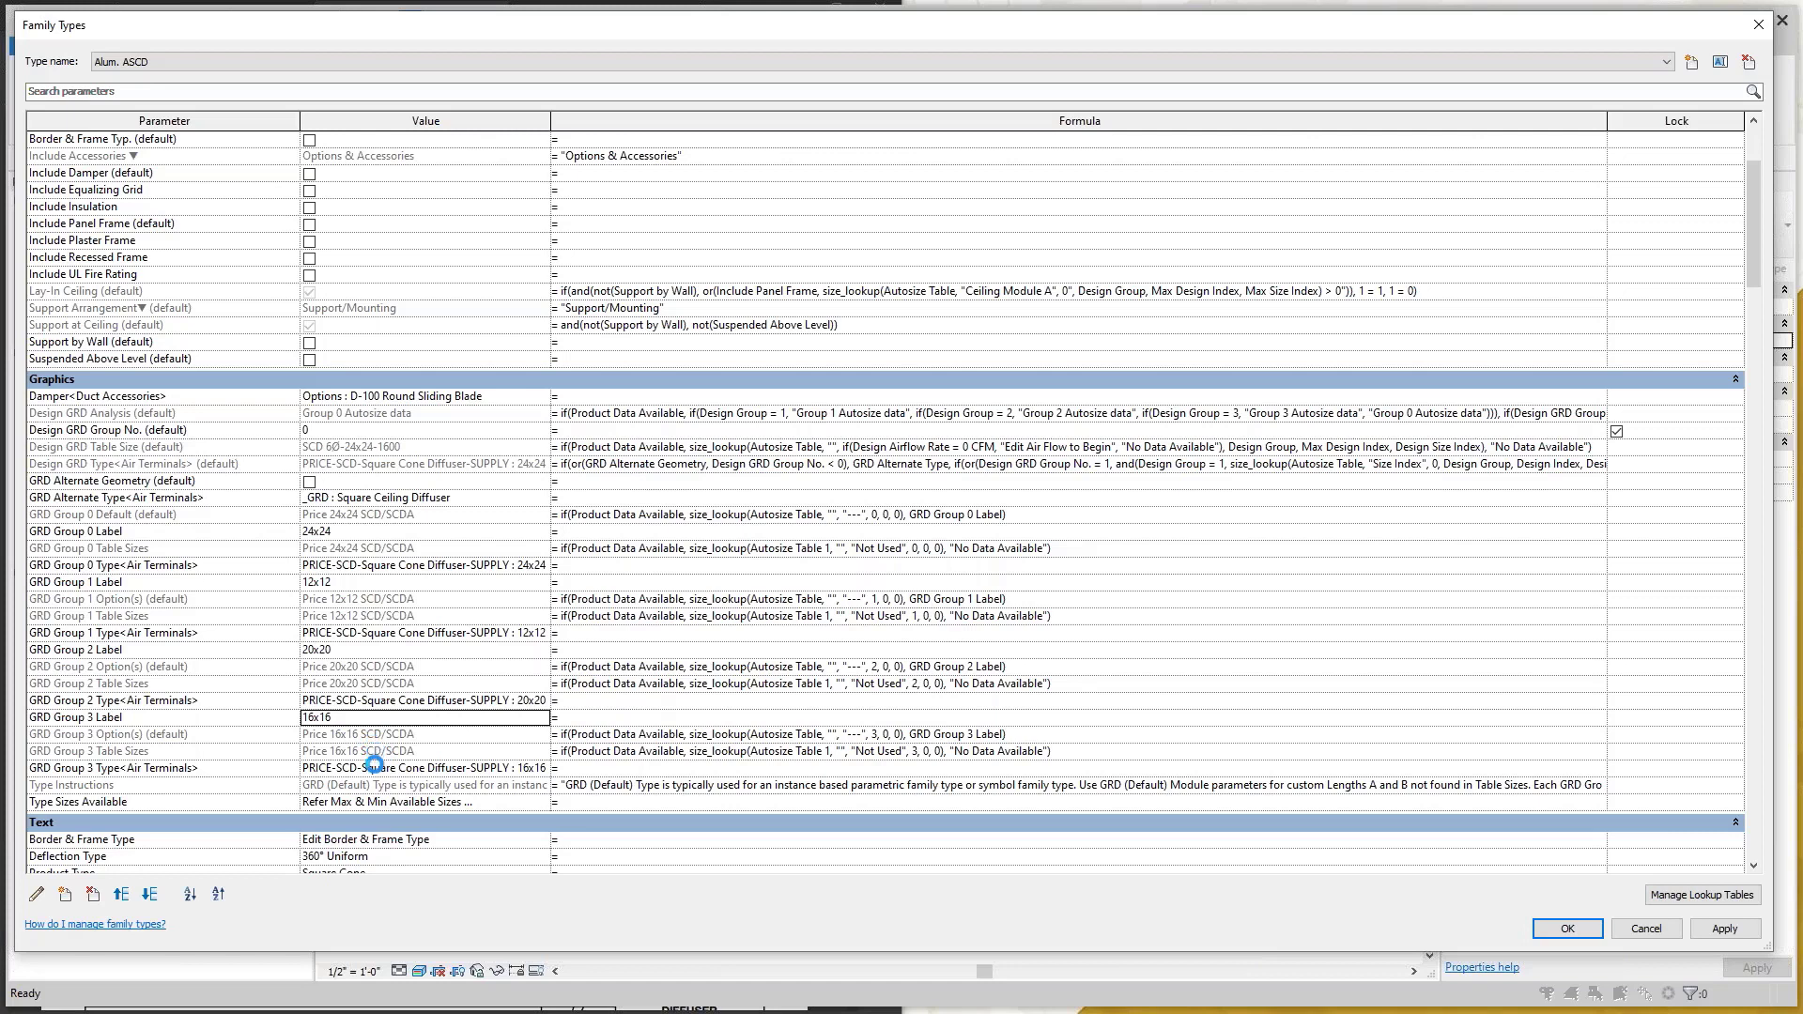
{"action": "key", "text": "Tab"}
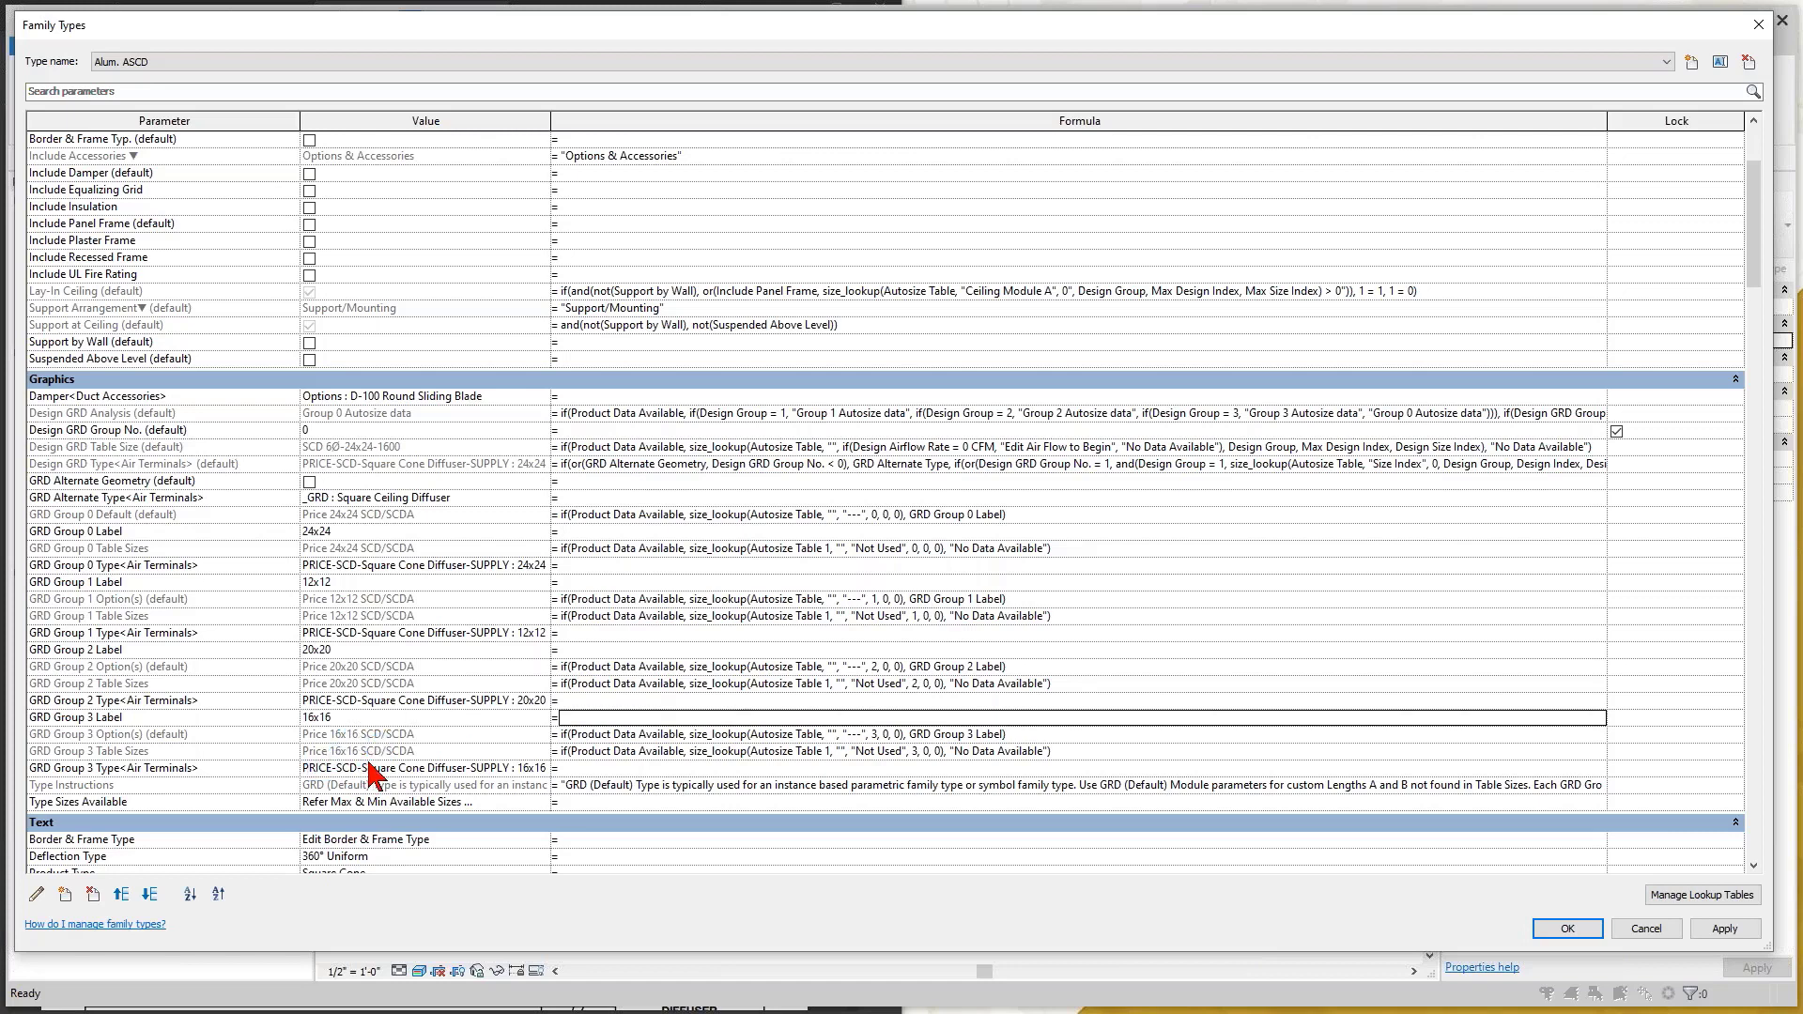
{"action": "left_click", "coordinate": [1550, 928]}
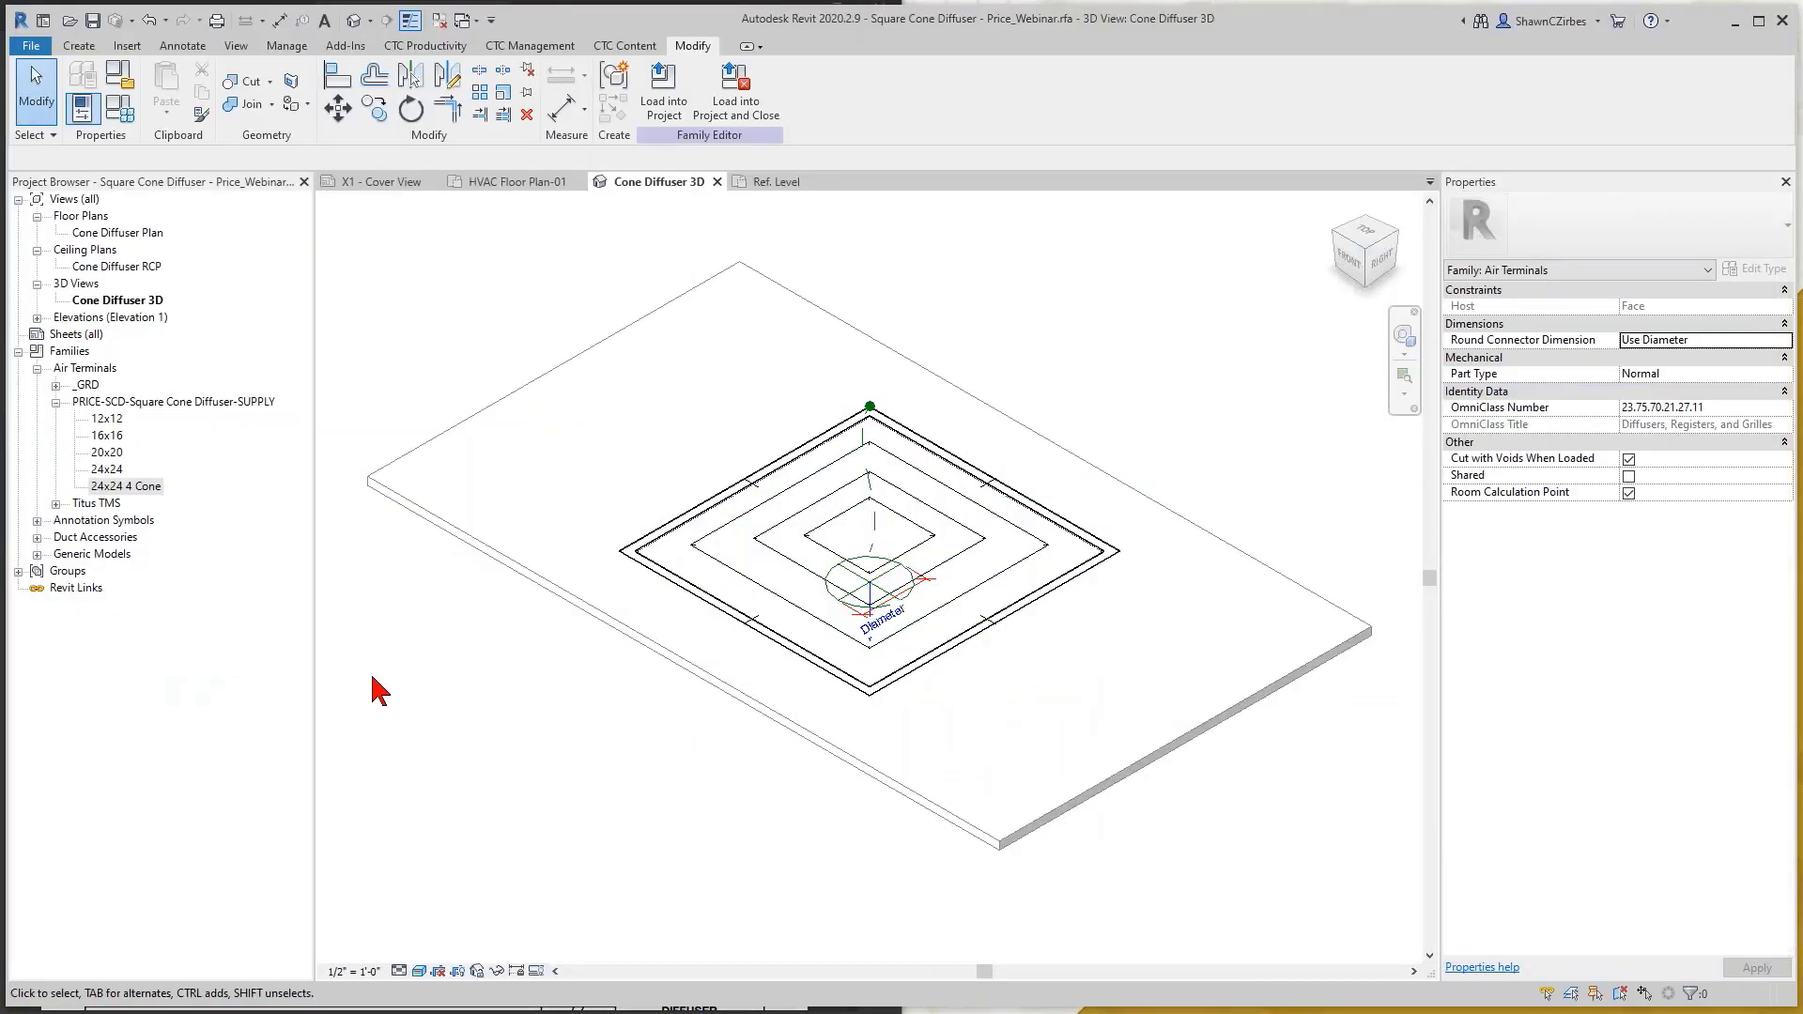
Delete the Titus TMS air terminal family nested in the diffuser family
{"action": "left_click", "coordinate": [82, 503]}
{"action": "right_click", "coordinate": [83, 504]}
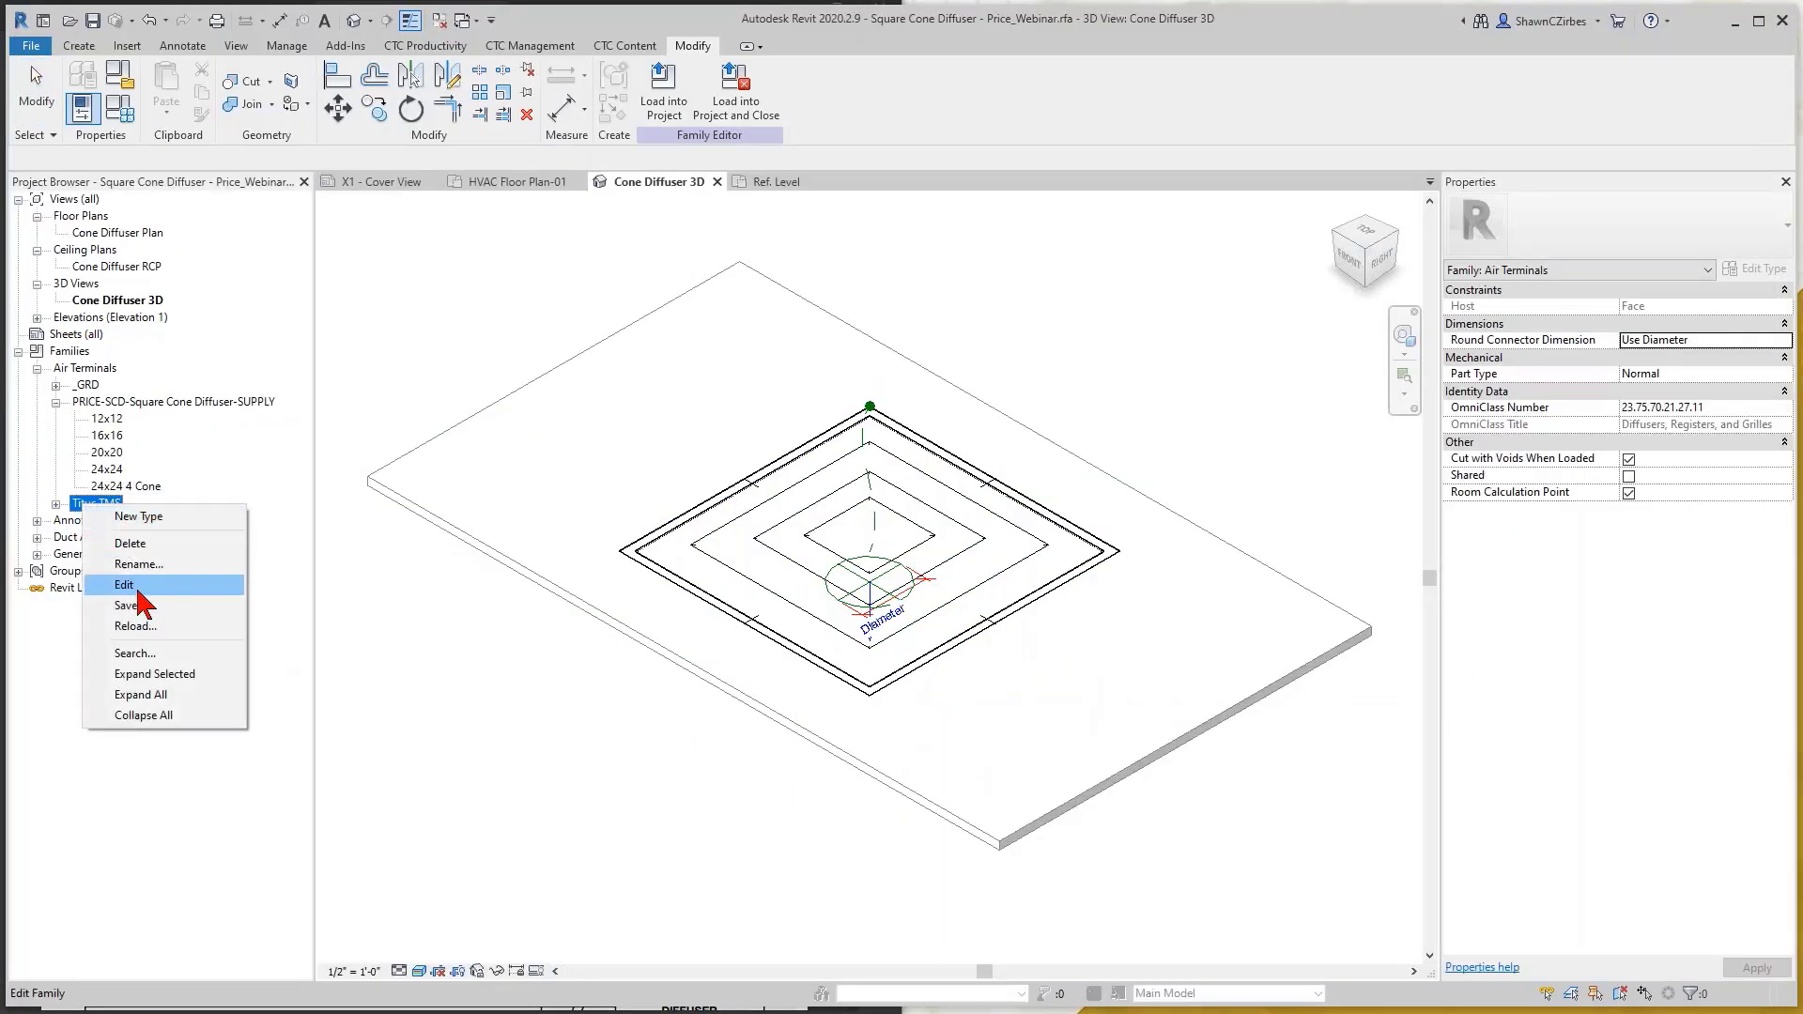
{"action": "left_click", "coordinate": [131, 544]}
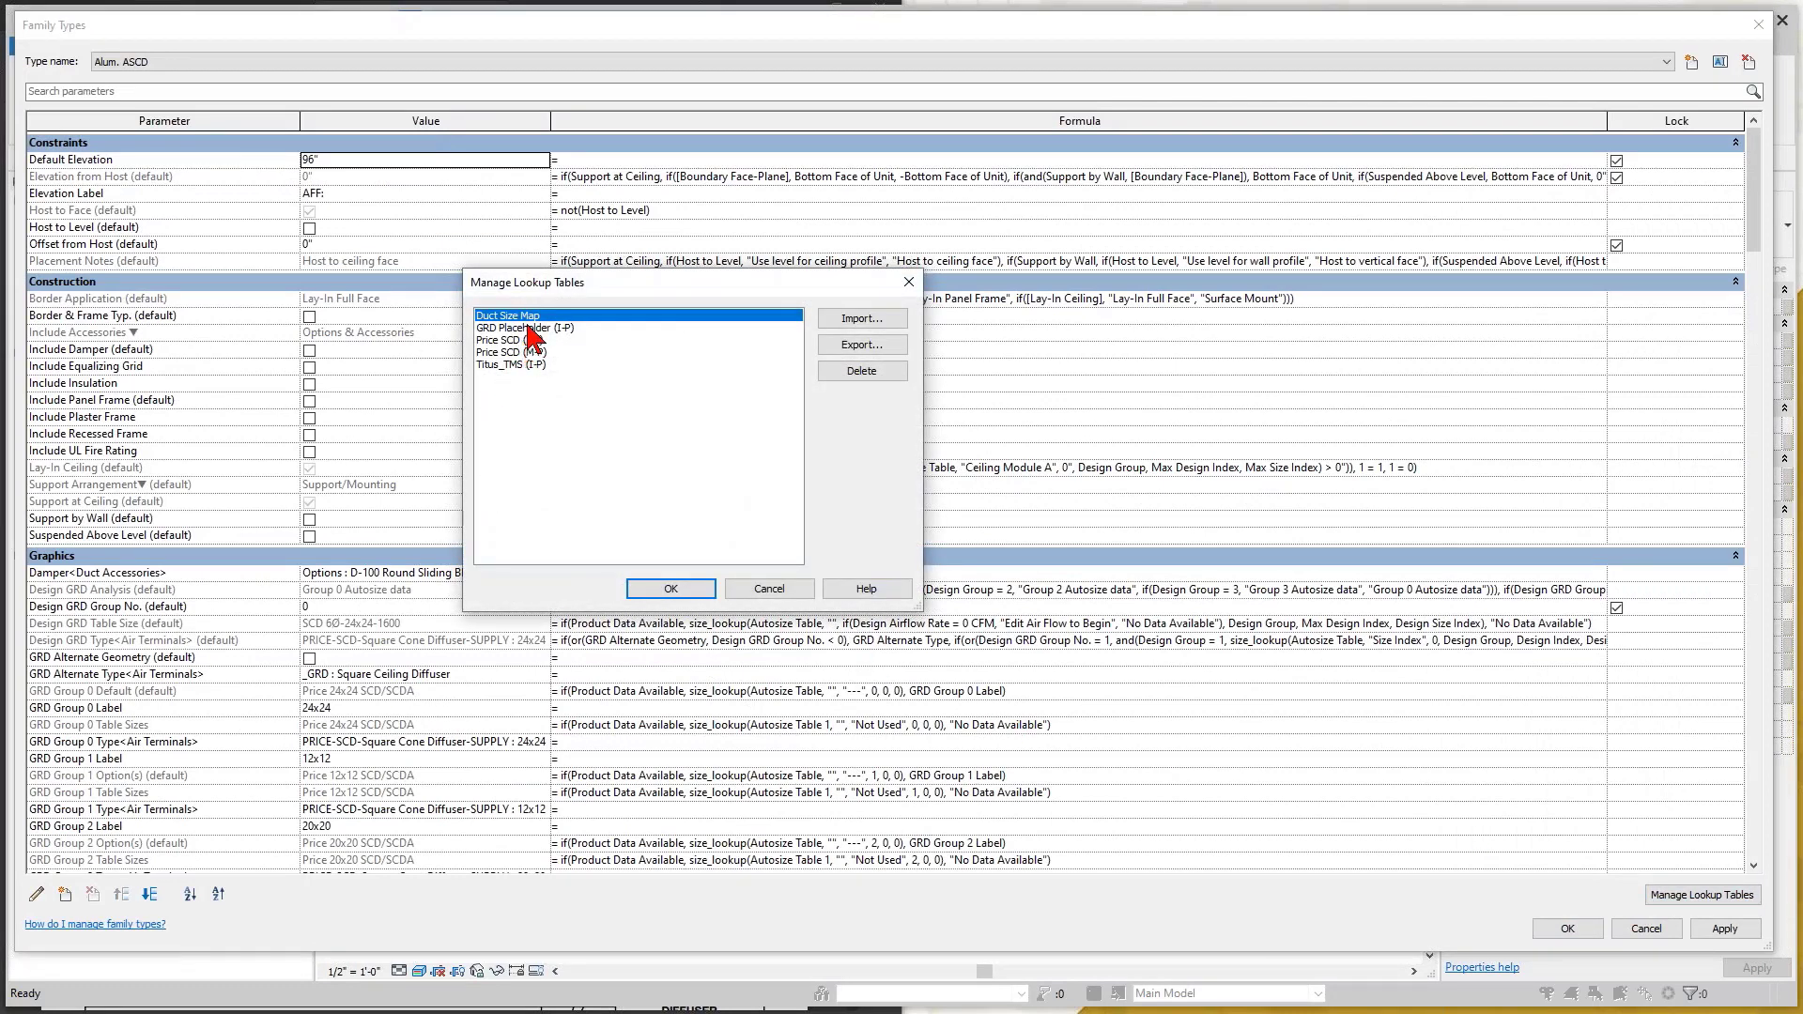
Delete the Titus_TMS (I-P) and GRD Placeholder (I-P) lookup tables from the diffuser family and accept the changes
{"action": "left_click", "coordinate": [524, 329]}
{"action": "left_click", "coordinate": [521, 366]}
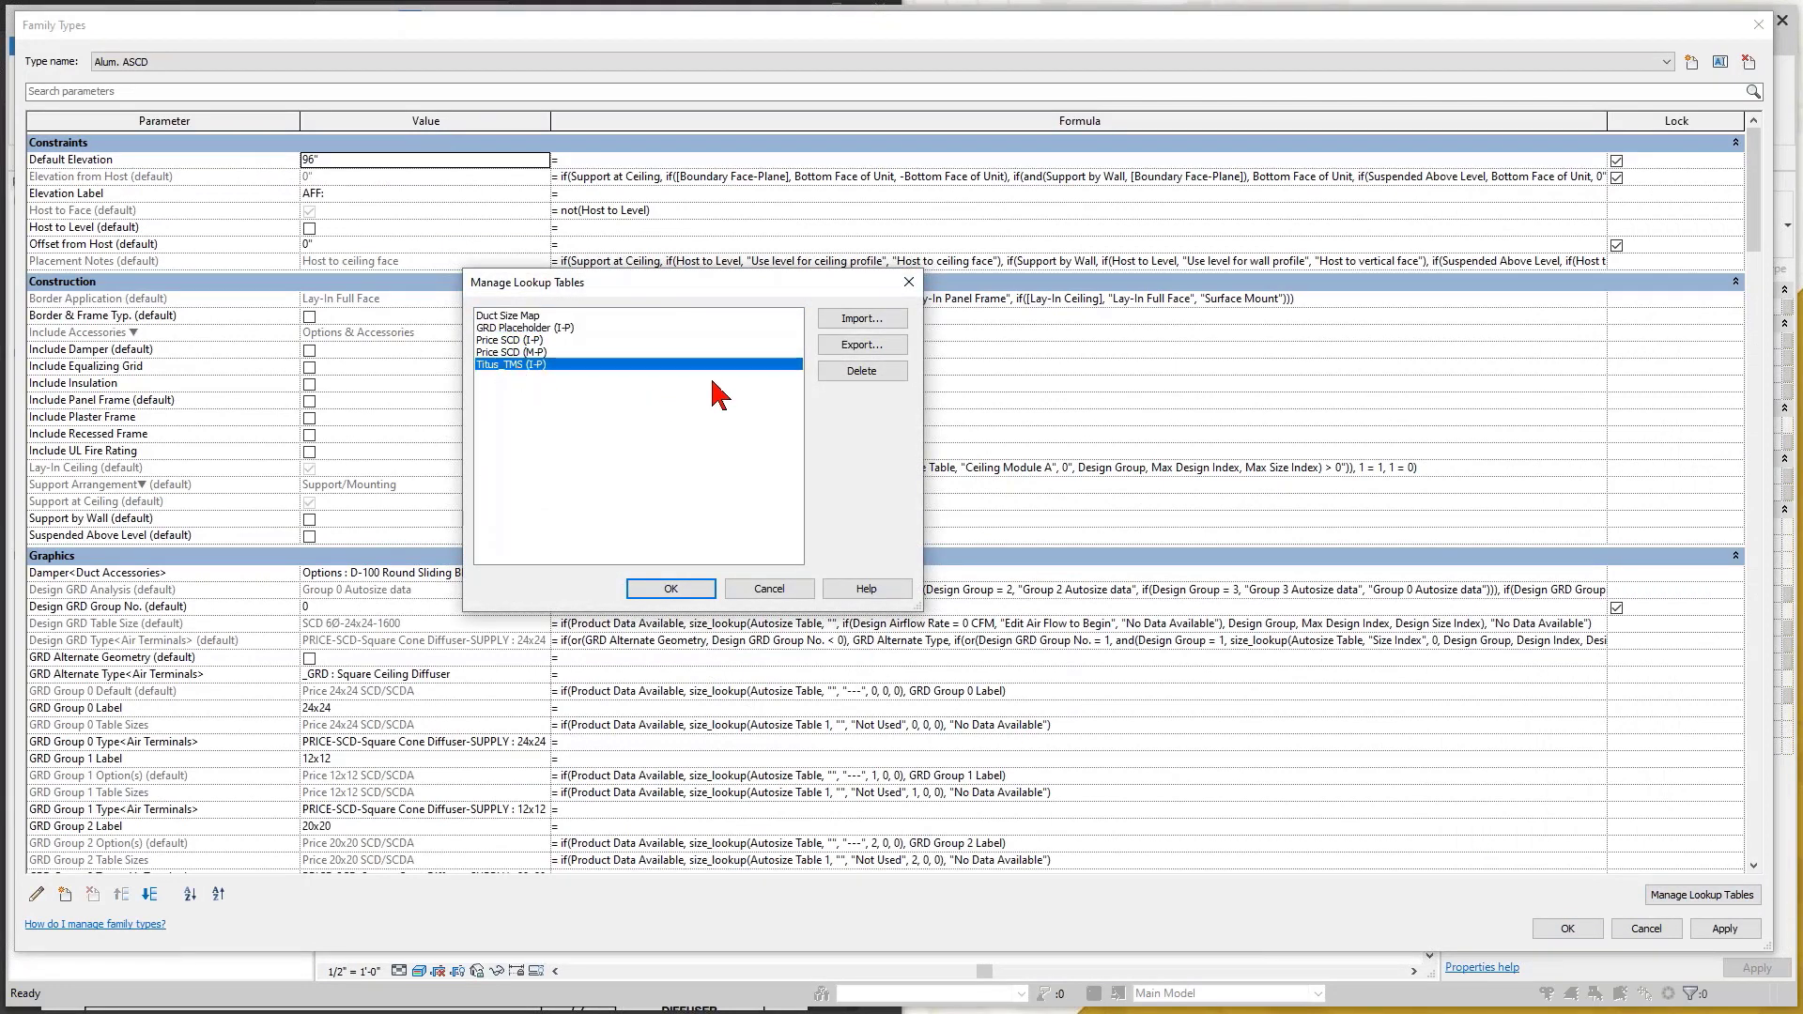
{"action": "left_click", "coordinate": [850, 373]}
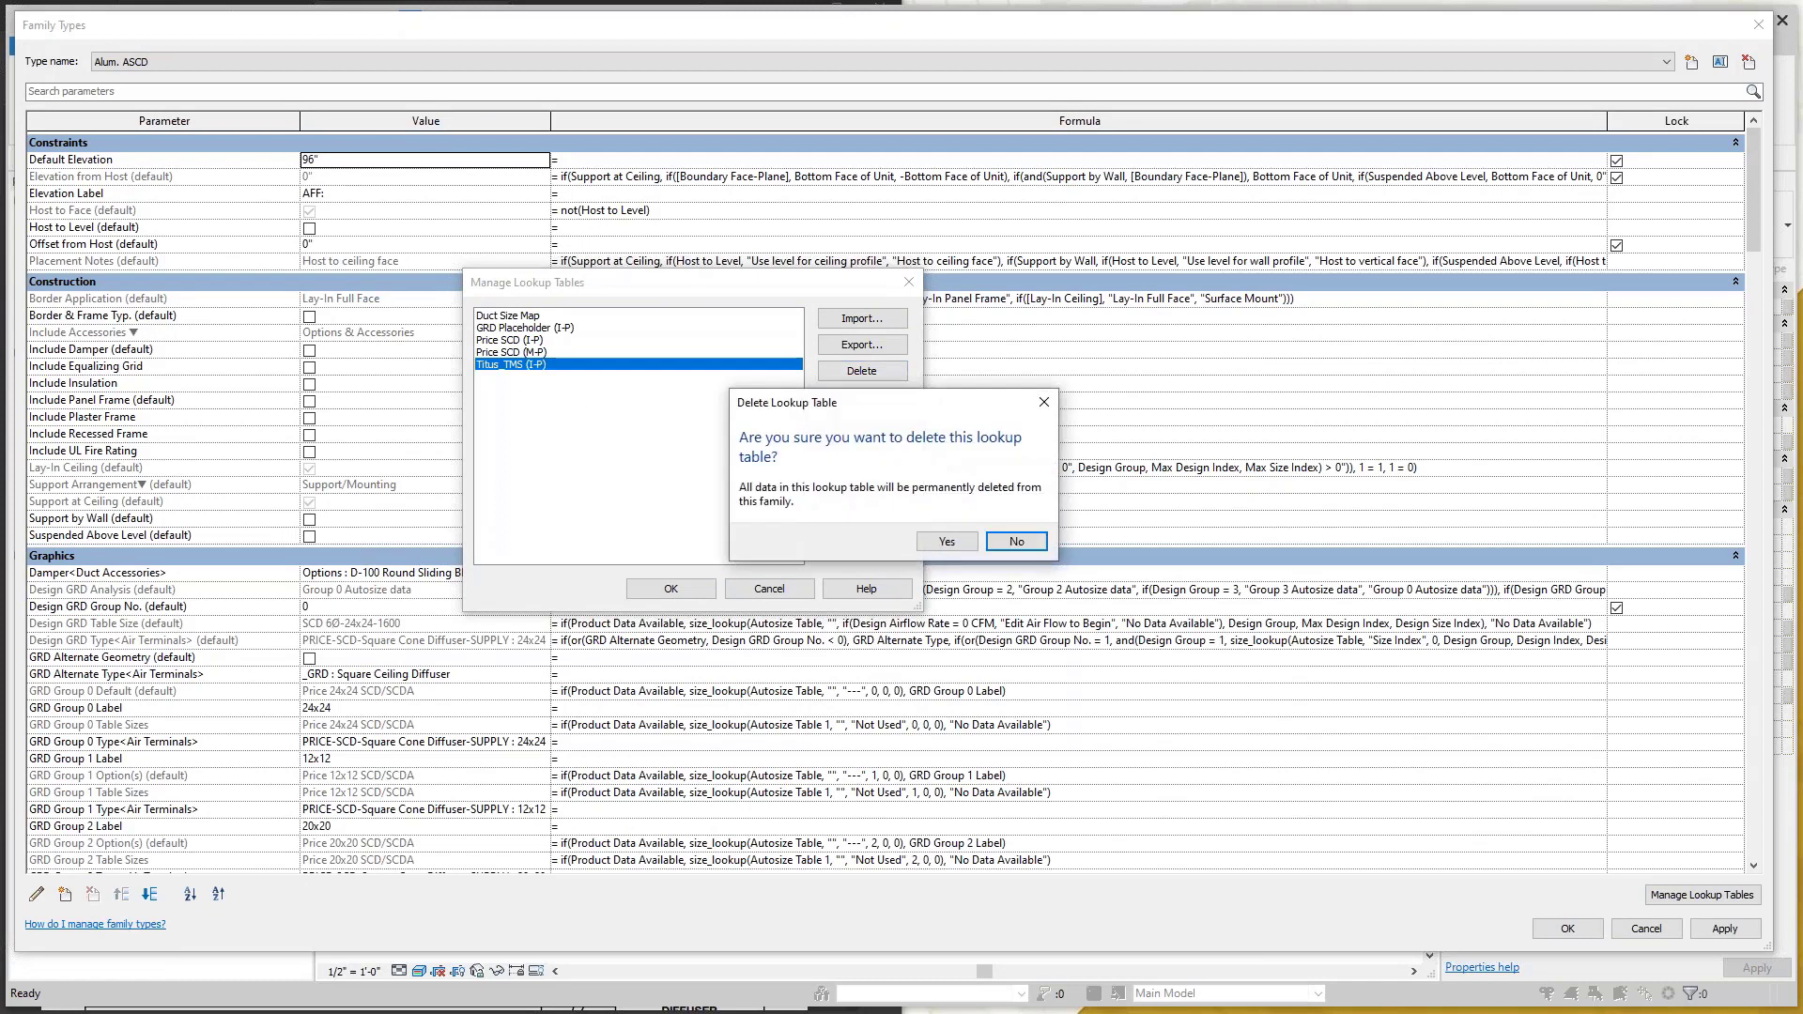
{"action": "left_click", "coordinate": [956, 543]}
{"action": "left_click", "coordinate": [561, 329]}
{"action": "left_click", "coordinate": [845, 374]}
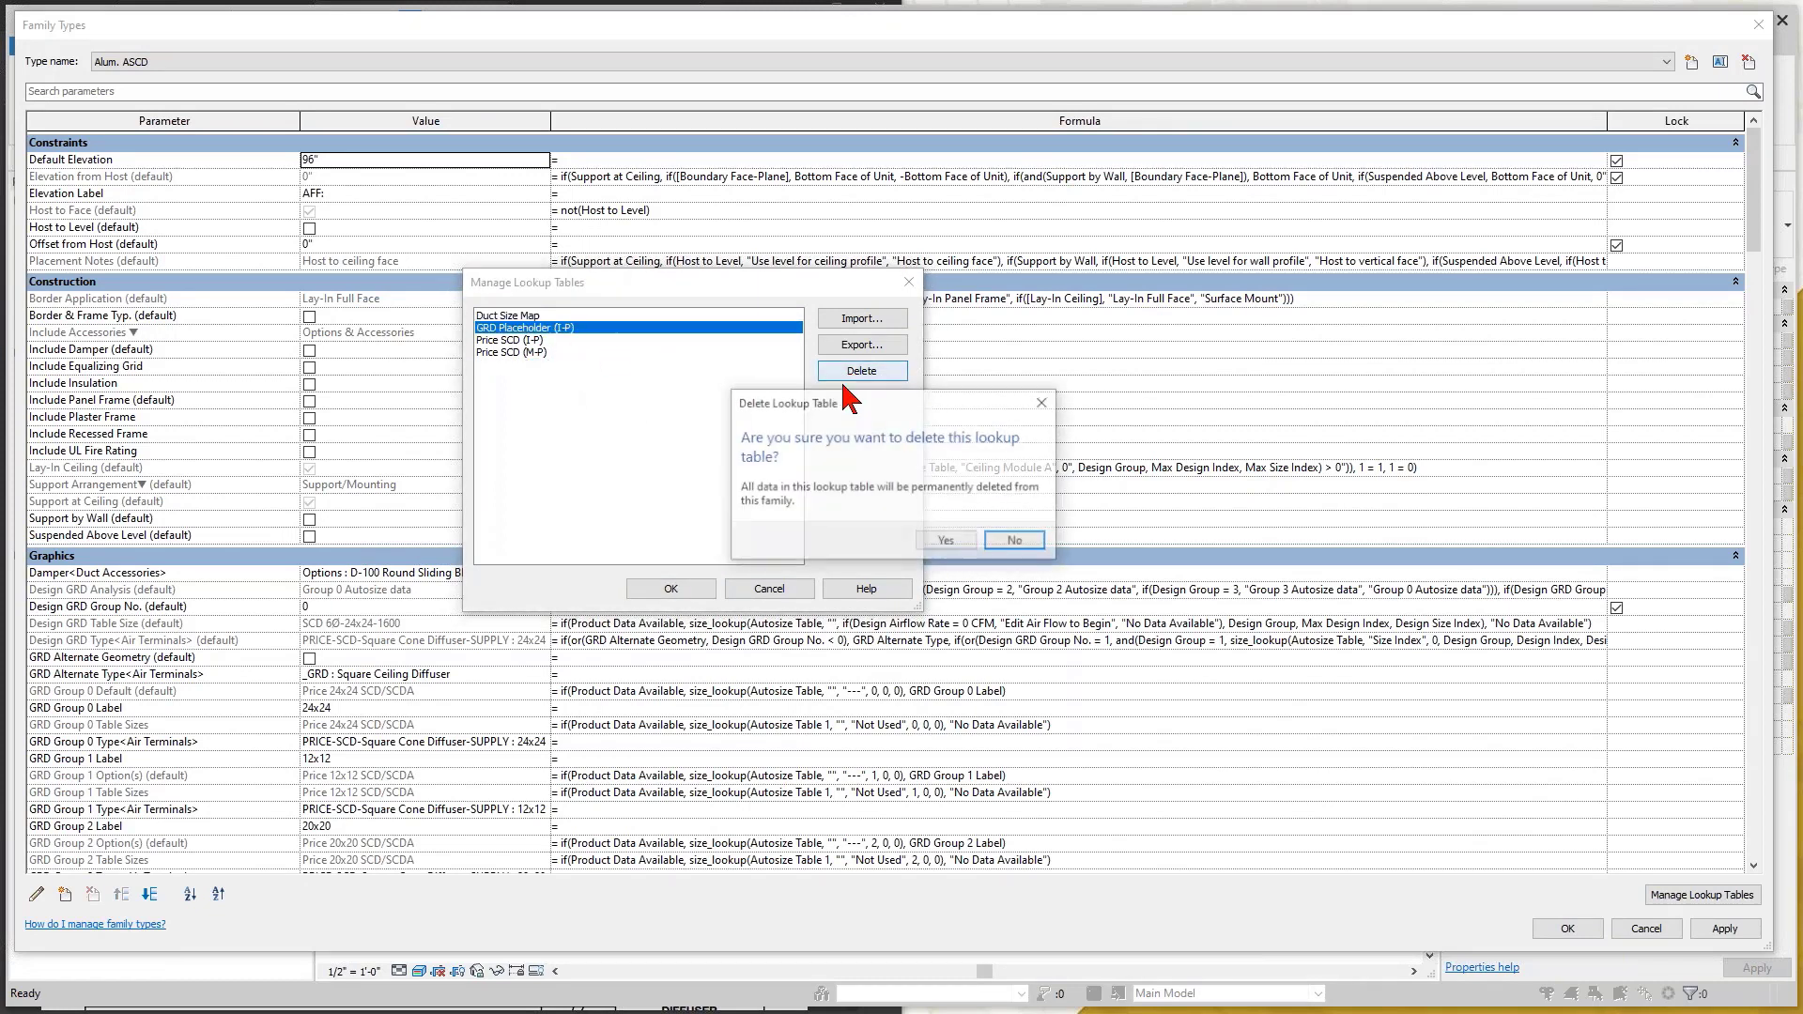
{"action": "left_click", "coordinate": [956, 543]}
{"action": "left_click", "coordinate": [513, 329]}
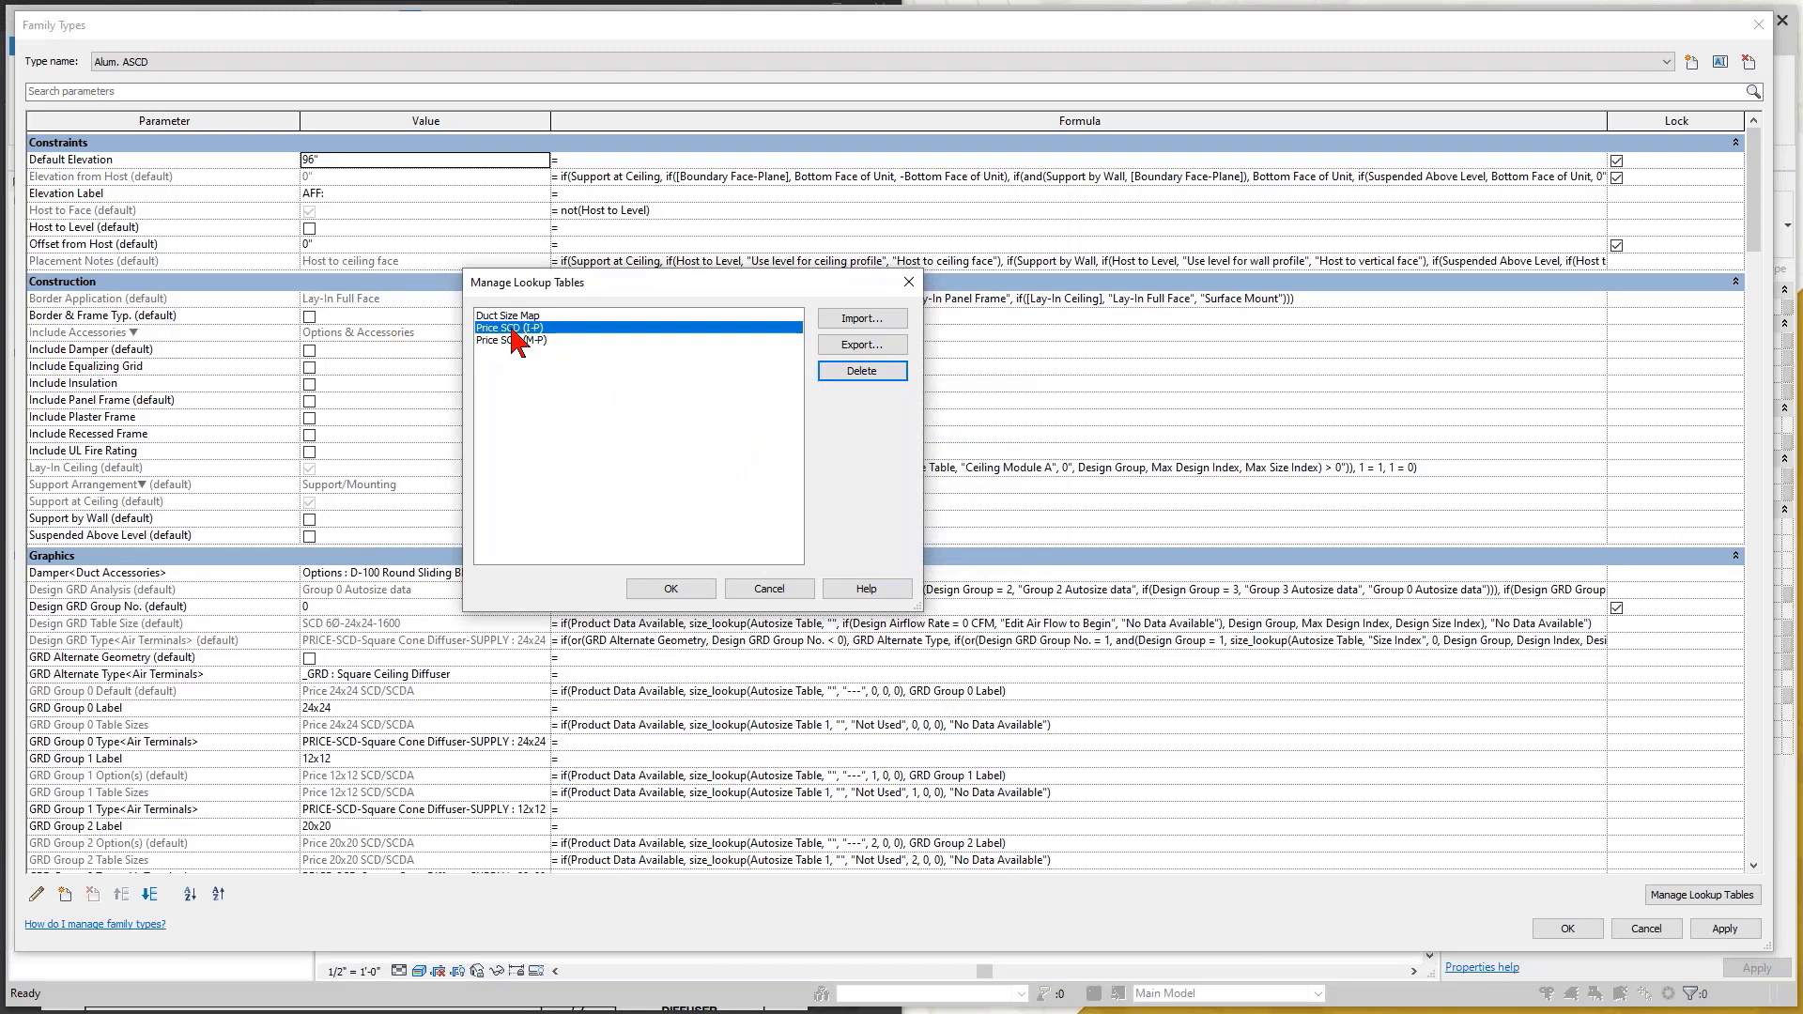
{"action": "left_click", "coordinate": [543, 340]}
{"action": "left_click", "coordinate": [672, 589]}
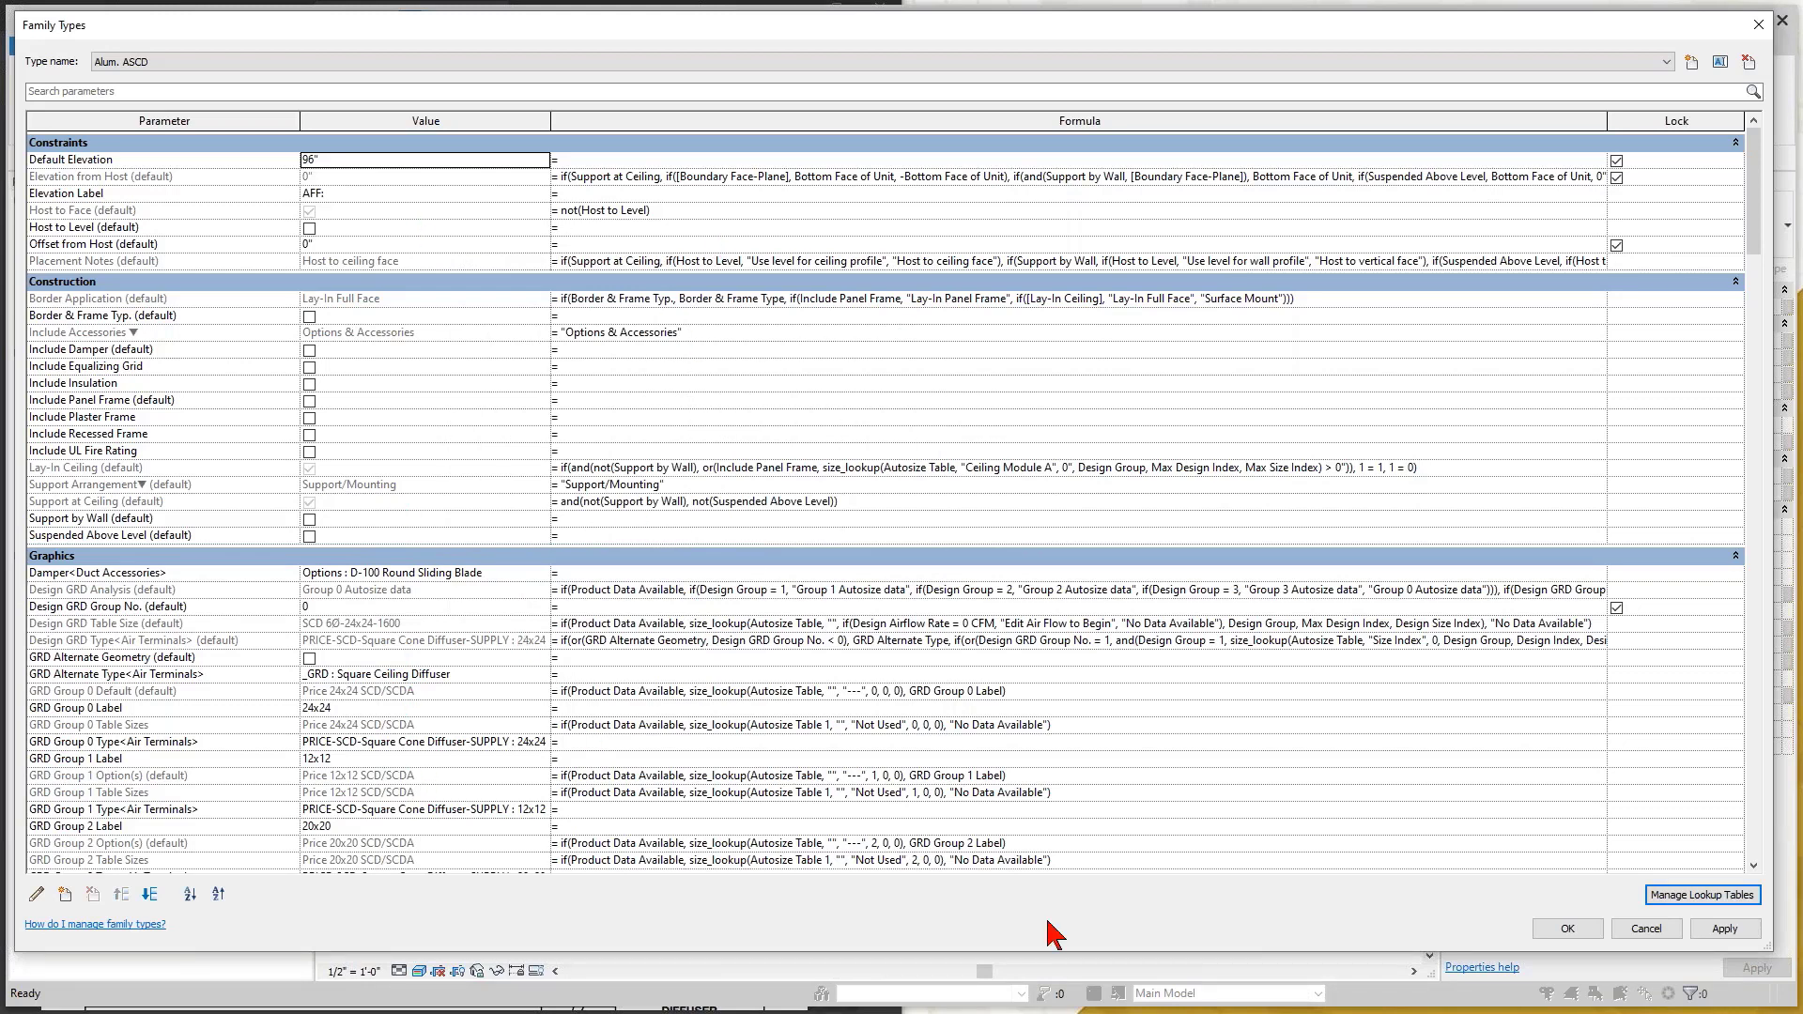
{"action": "left_click", "coordinate": [1568, 929]}
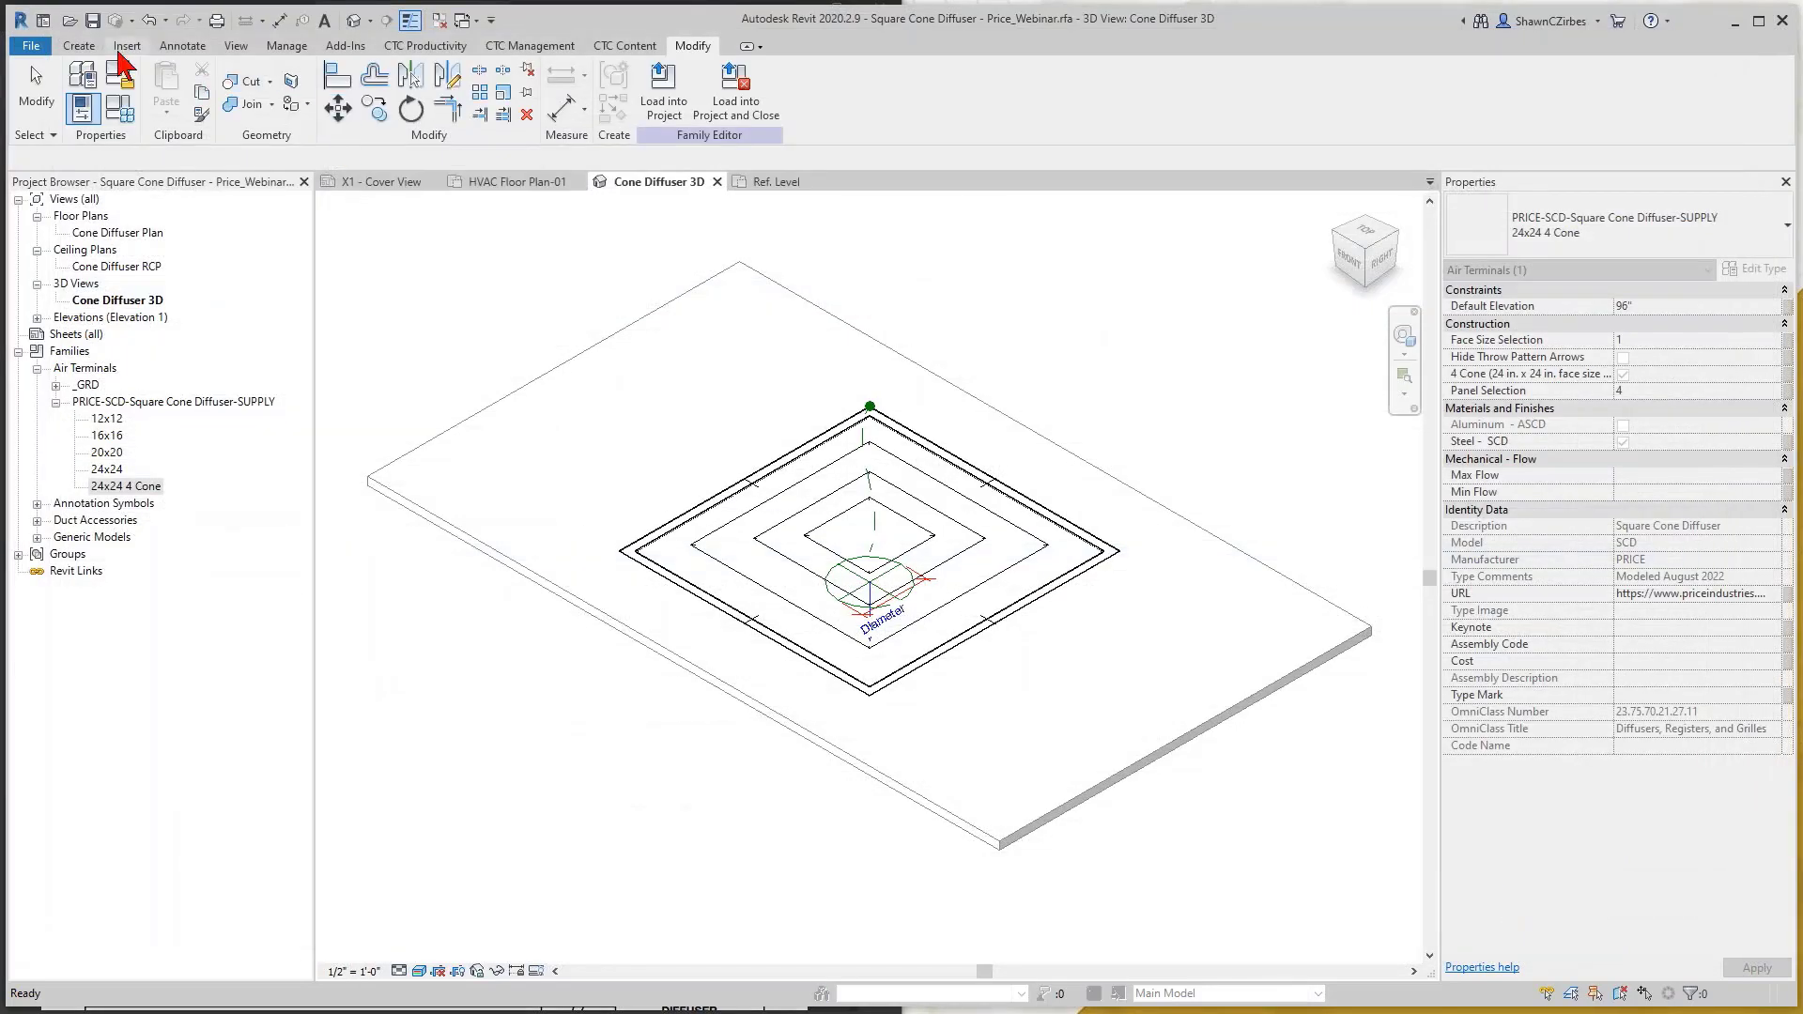
Save the diffuser family and load it into the MEP20_MEPPP sample project, without placing a new instance
{"action": "left_click", "coordinate": [98, 26]}
{"action": "left_click", "coordinate": [736, 89]}
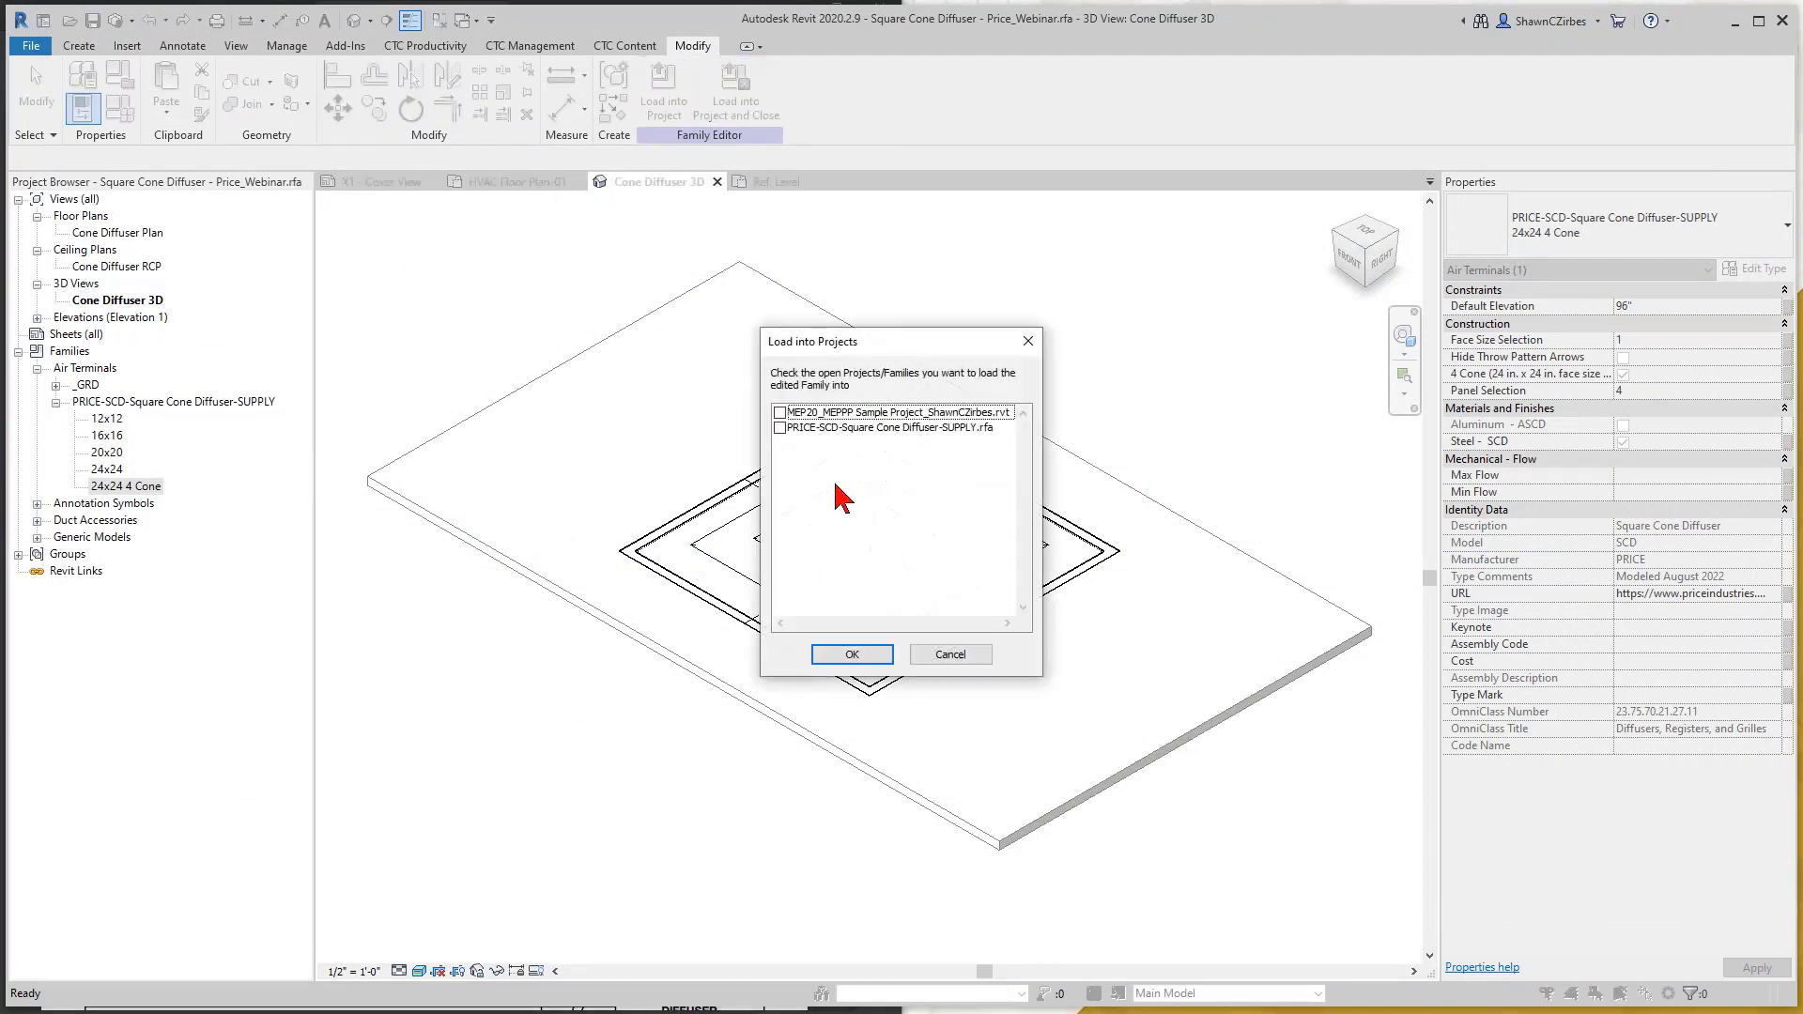
{"action": "left_click", "coordinate": [780, 413]}
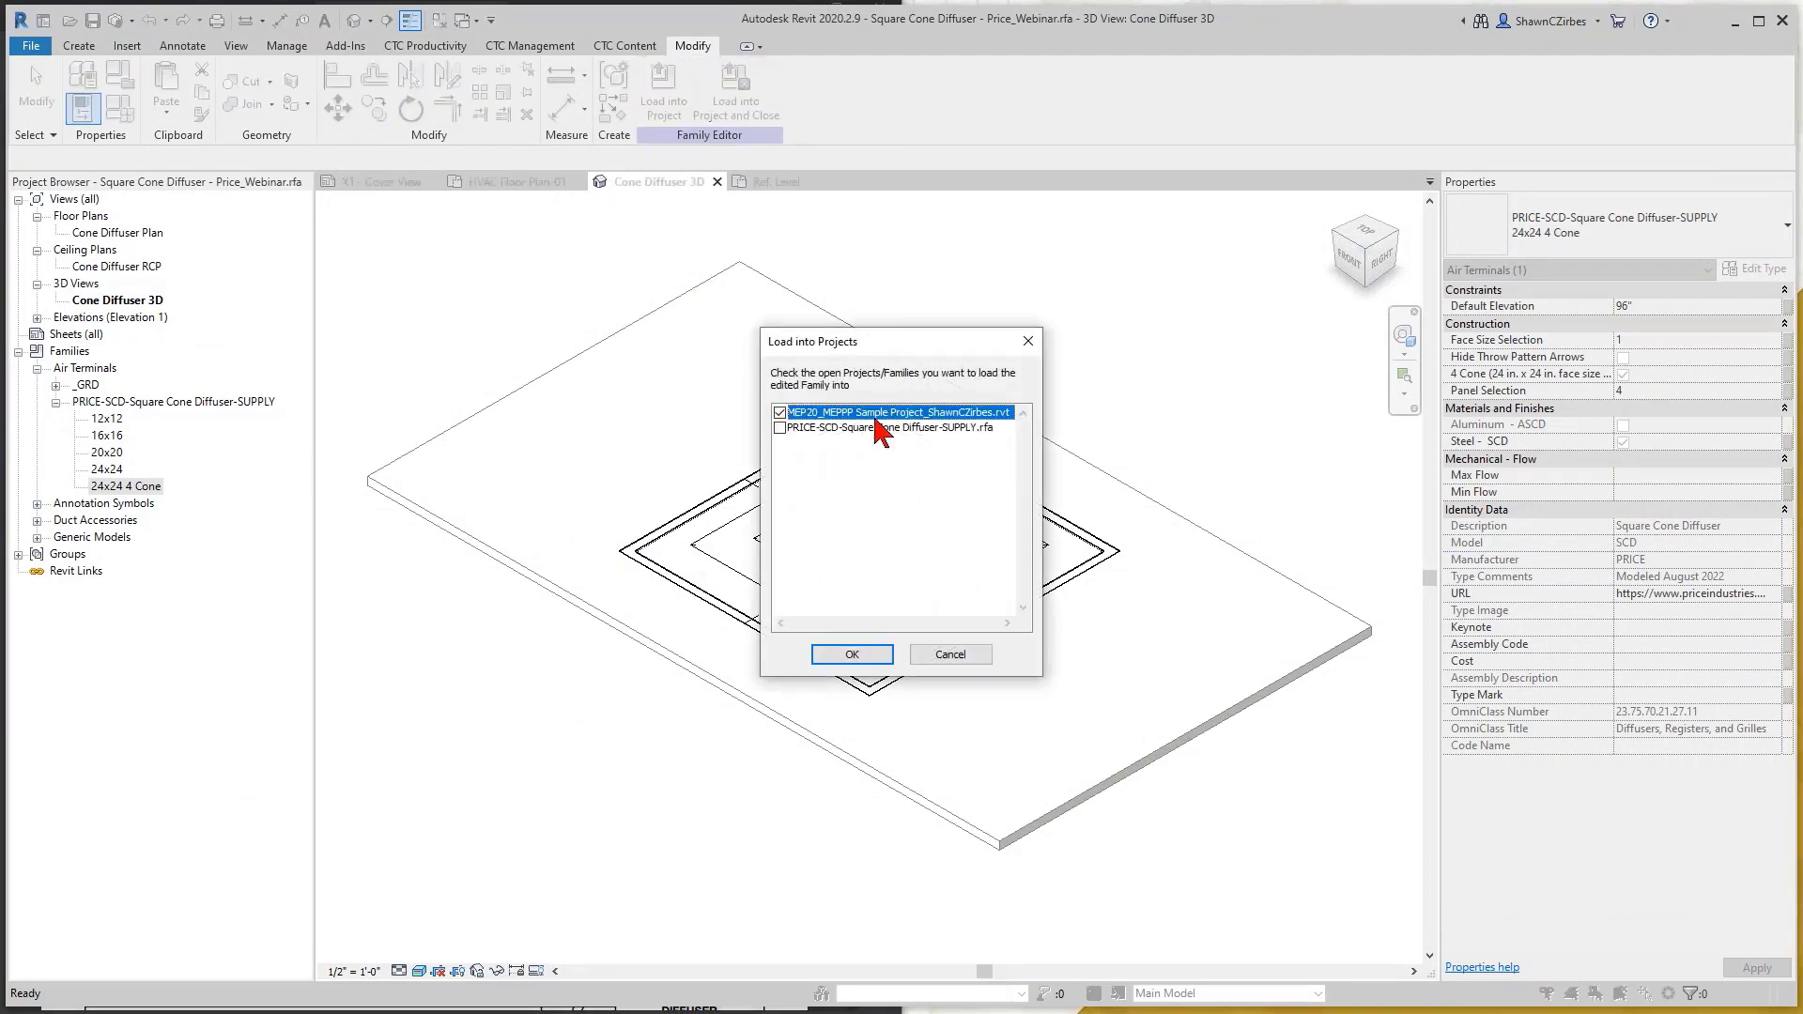
{"action": "left_click", "coordinate": [855, 655]}
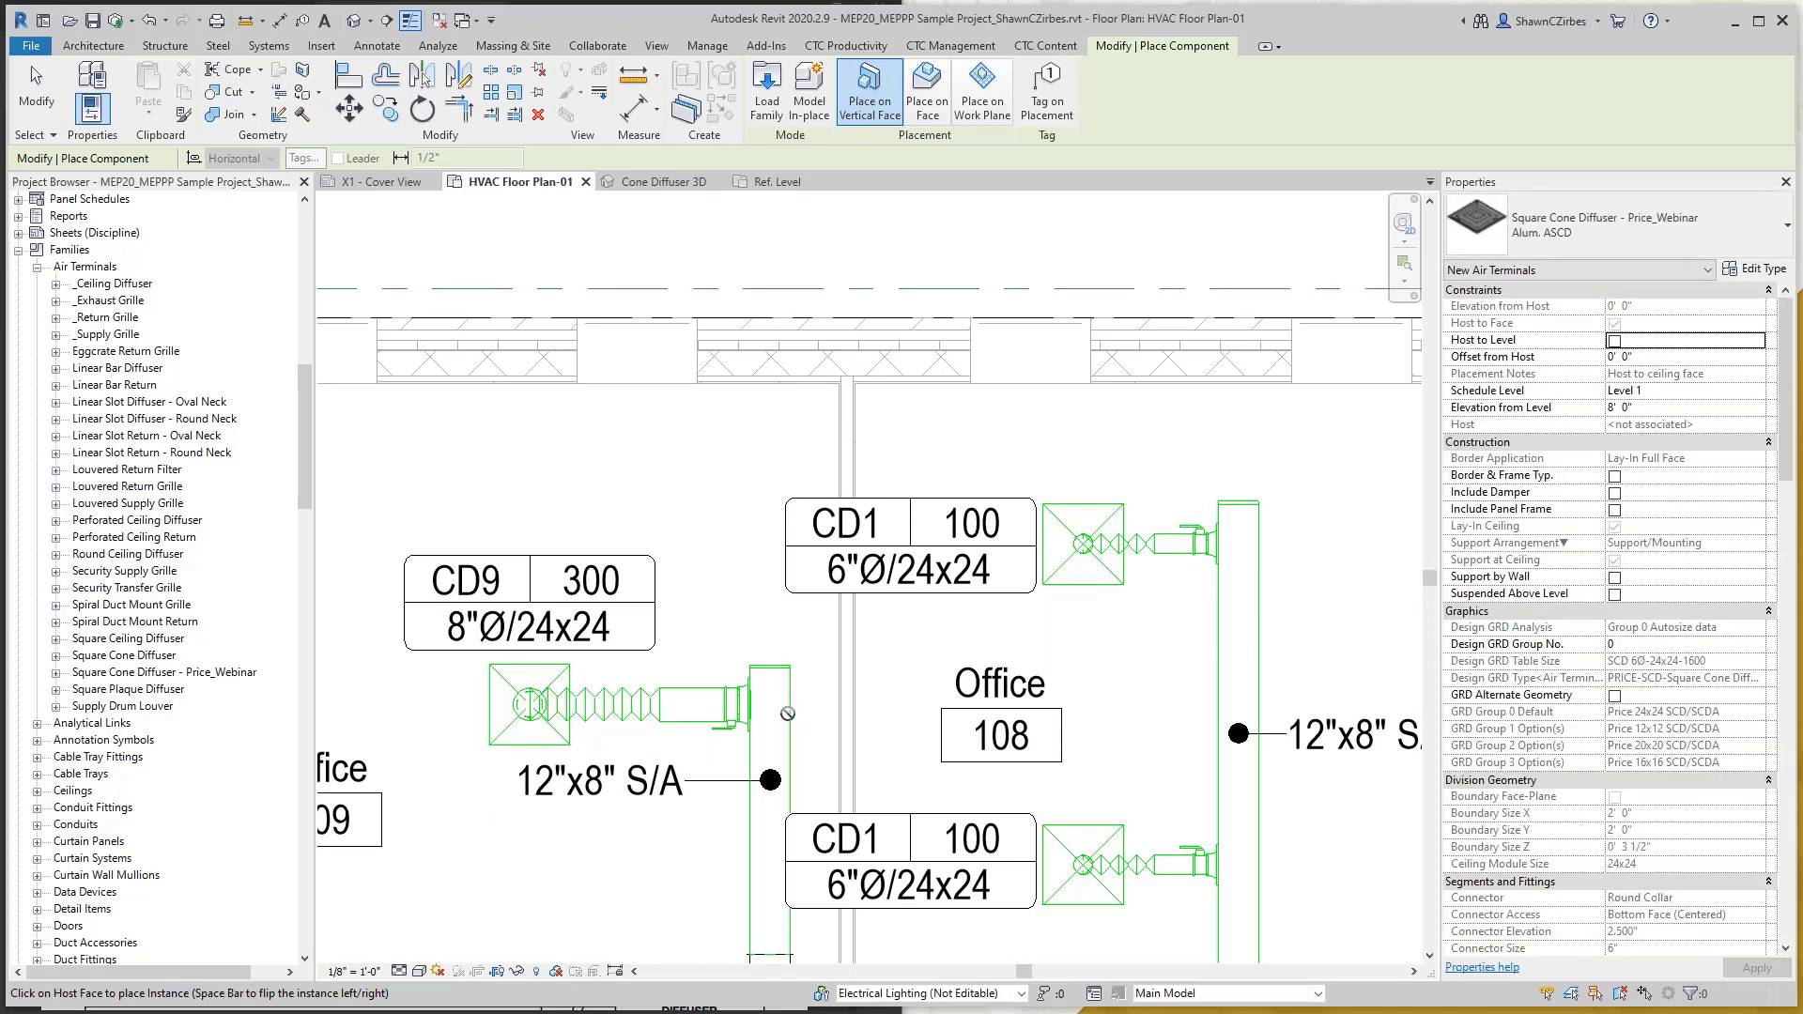
{"action": "key", "text": "Escape"}
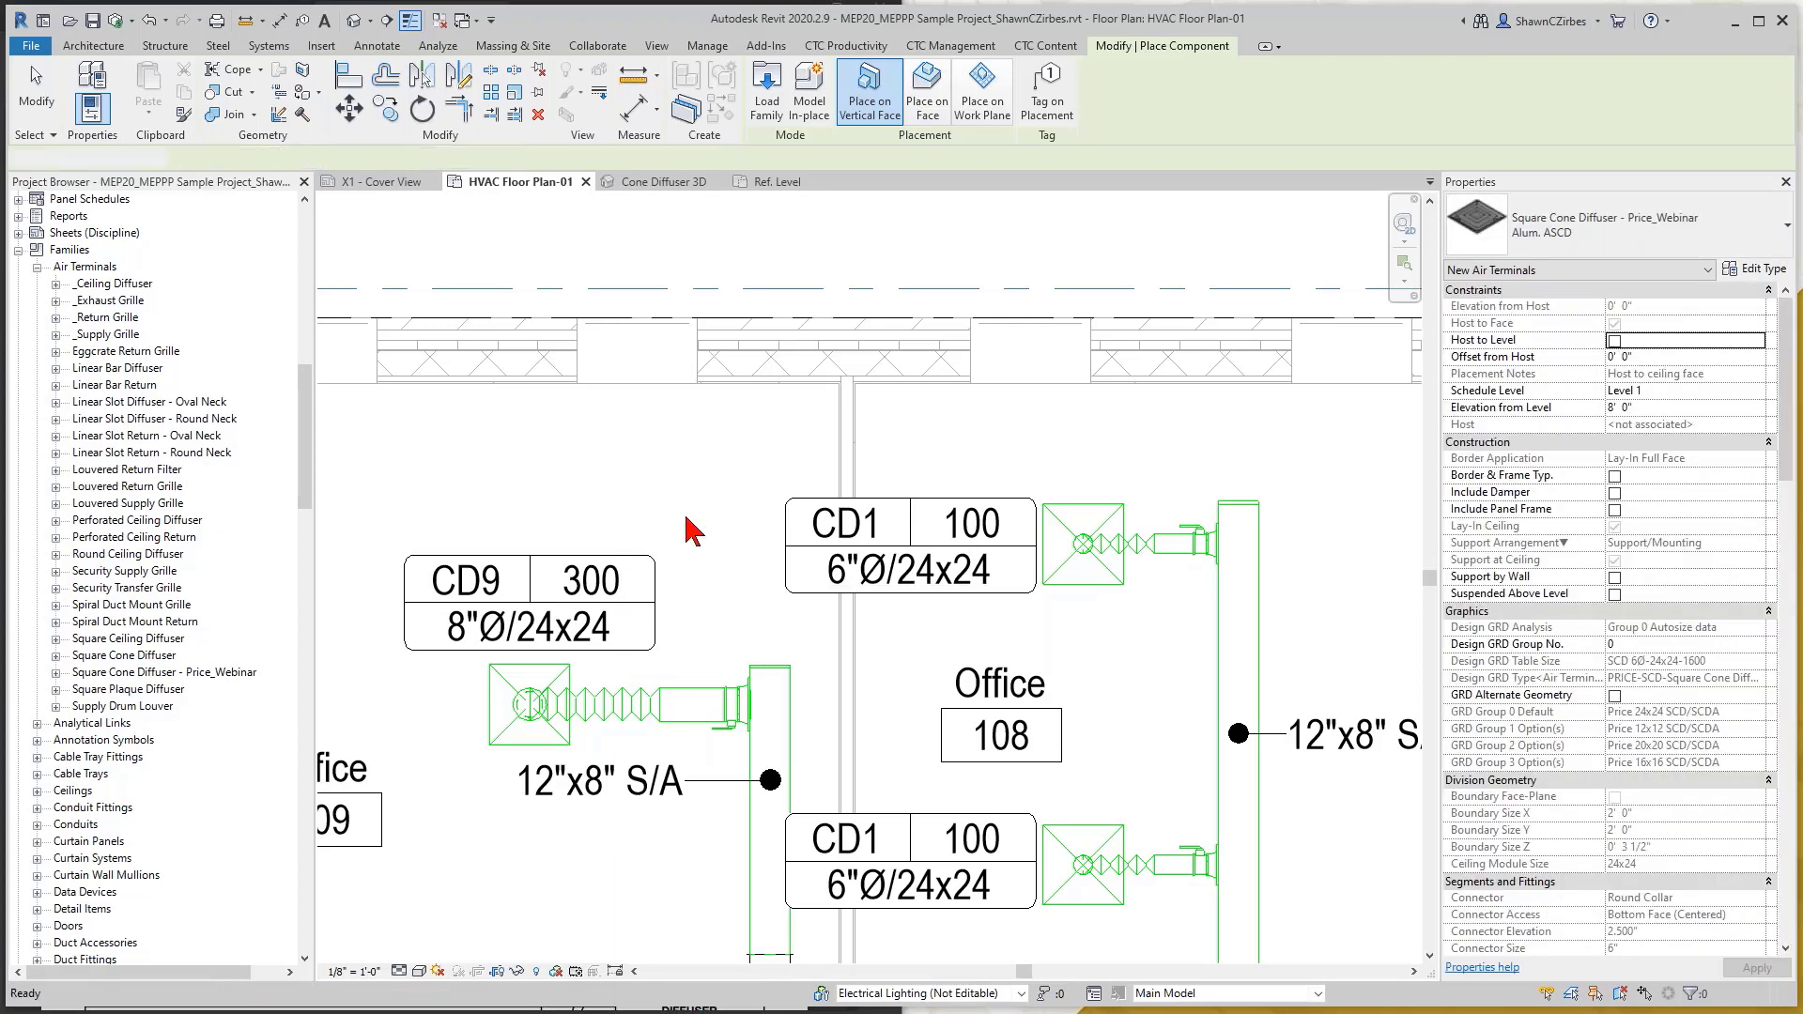
Change the CD9 diffuser on the HVAC floor plan to the Steel SCD type of Square Cone Diffuser - Price_Webinar
{"action": "left_click", "coordinate": [529, 704]}
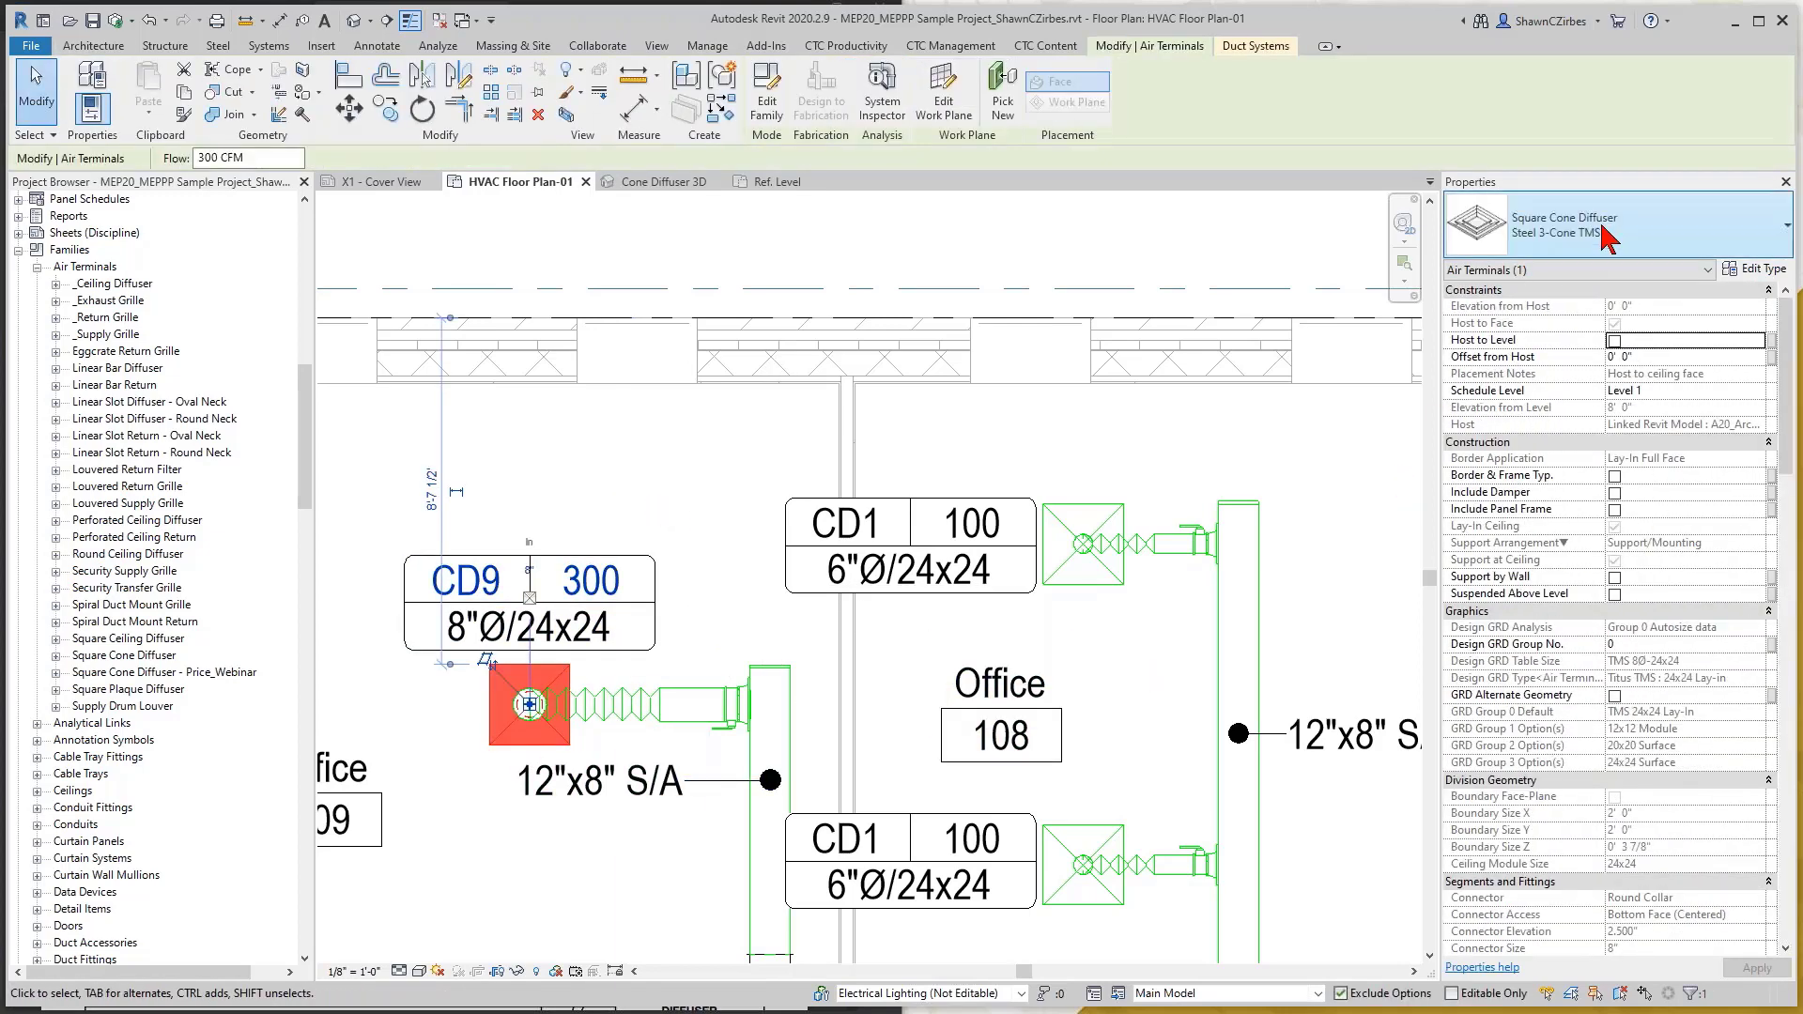
{"action": "left_click", "coordinate": [1612, 241]}
{"action": "scroll", "coordinate": [1540, 404], "scroll_direction": "down", "scroll_amount": 2}
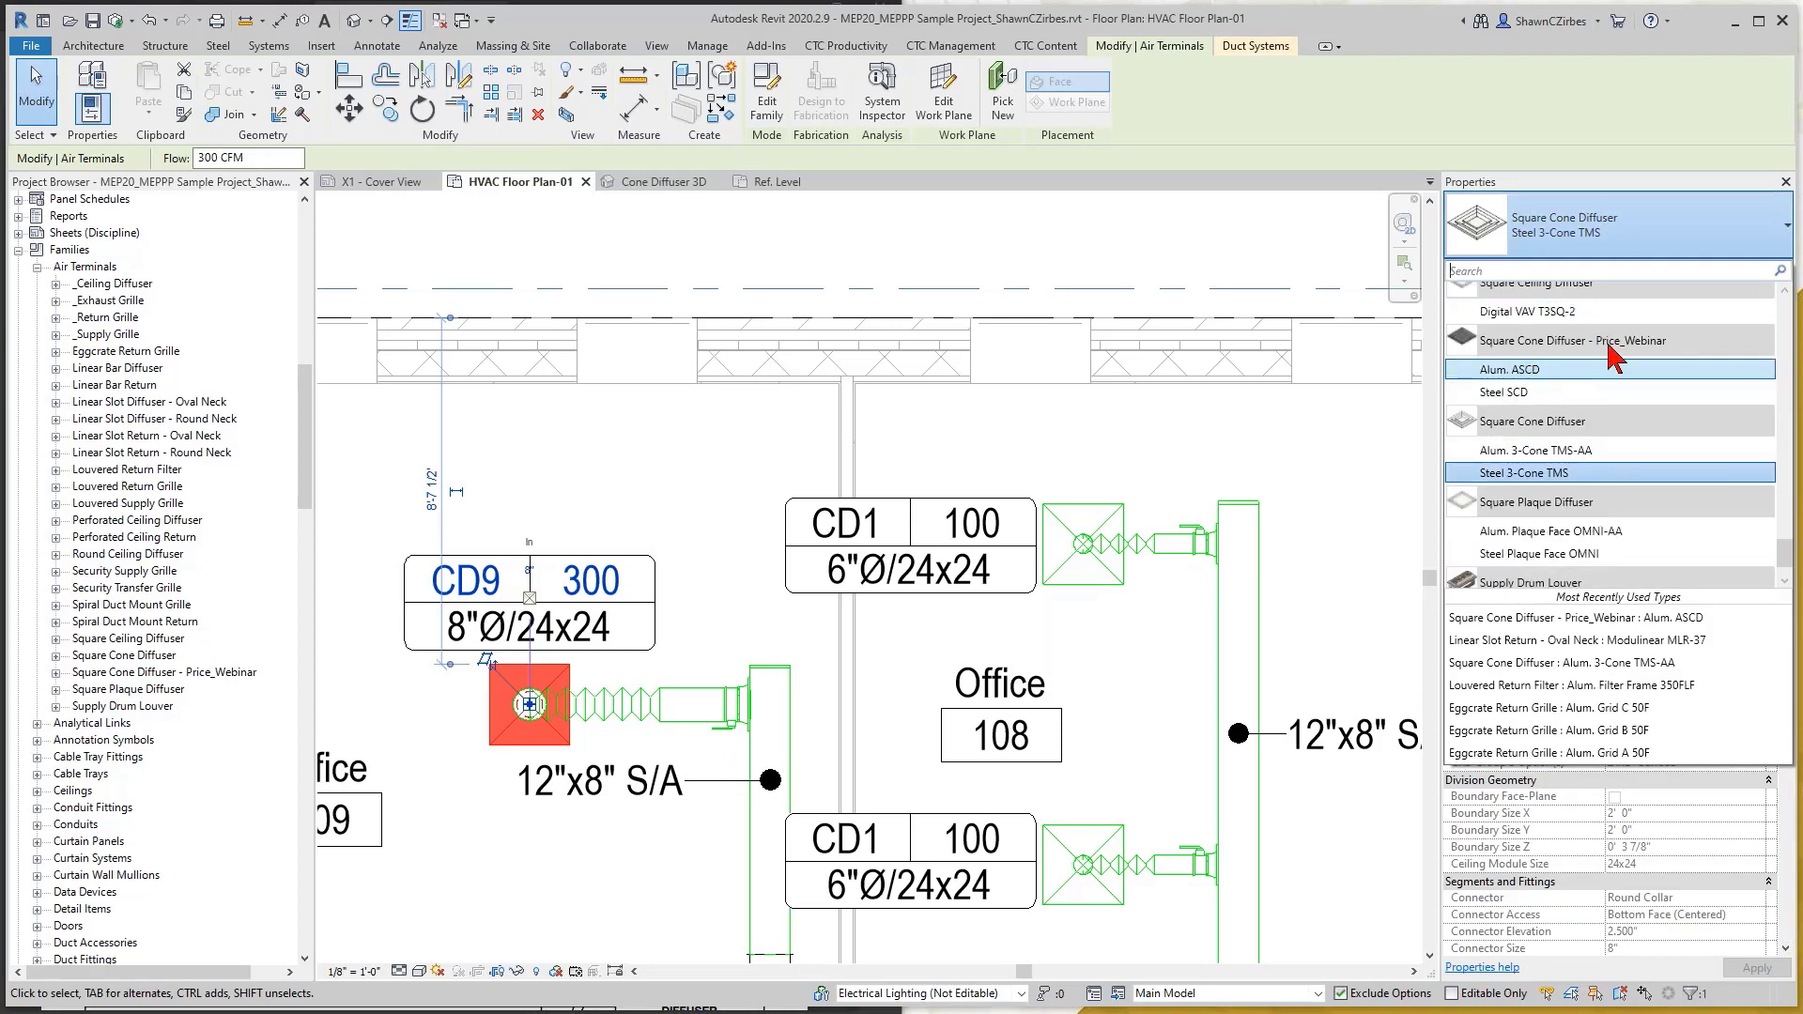
{"action": "mouse_move", "coordinate": [1617, 355]}
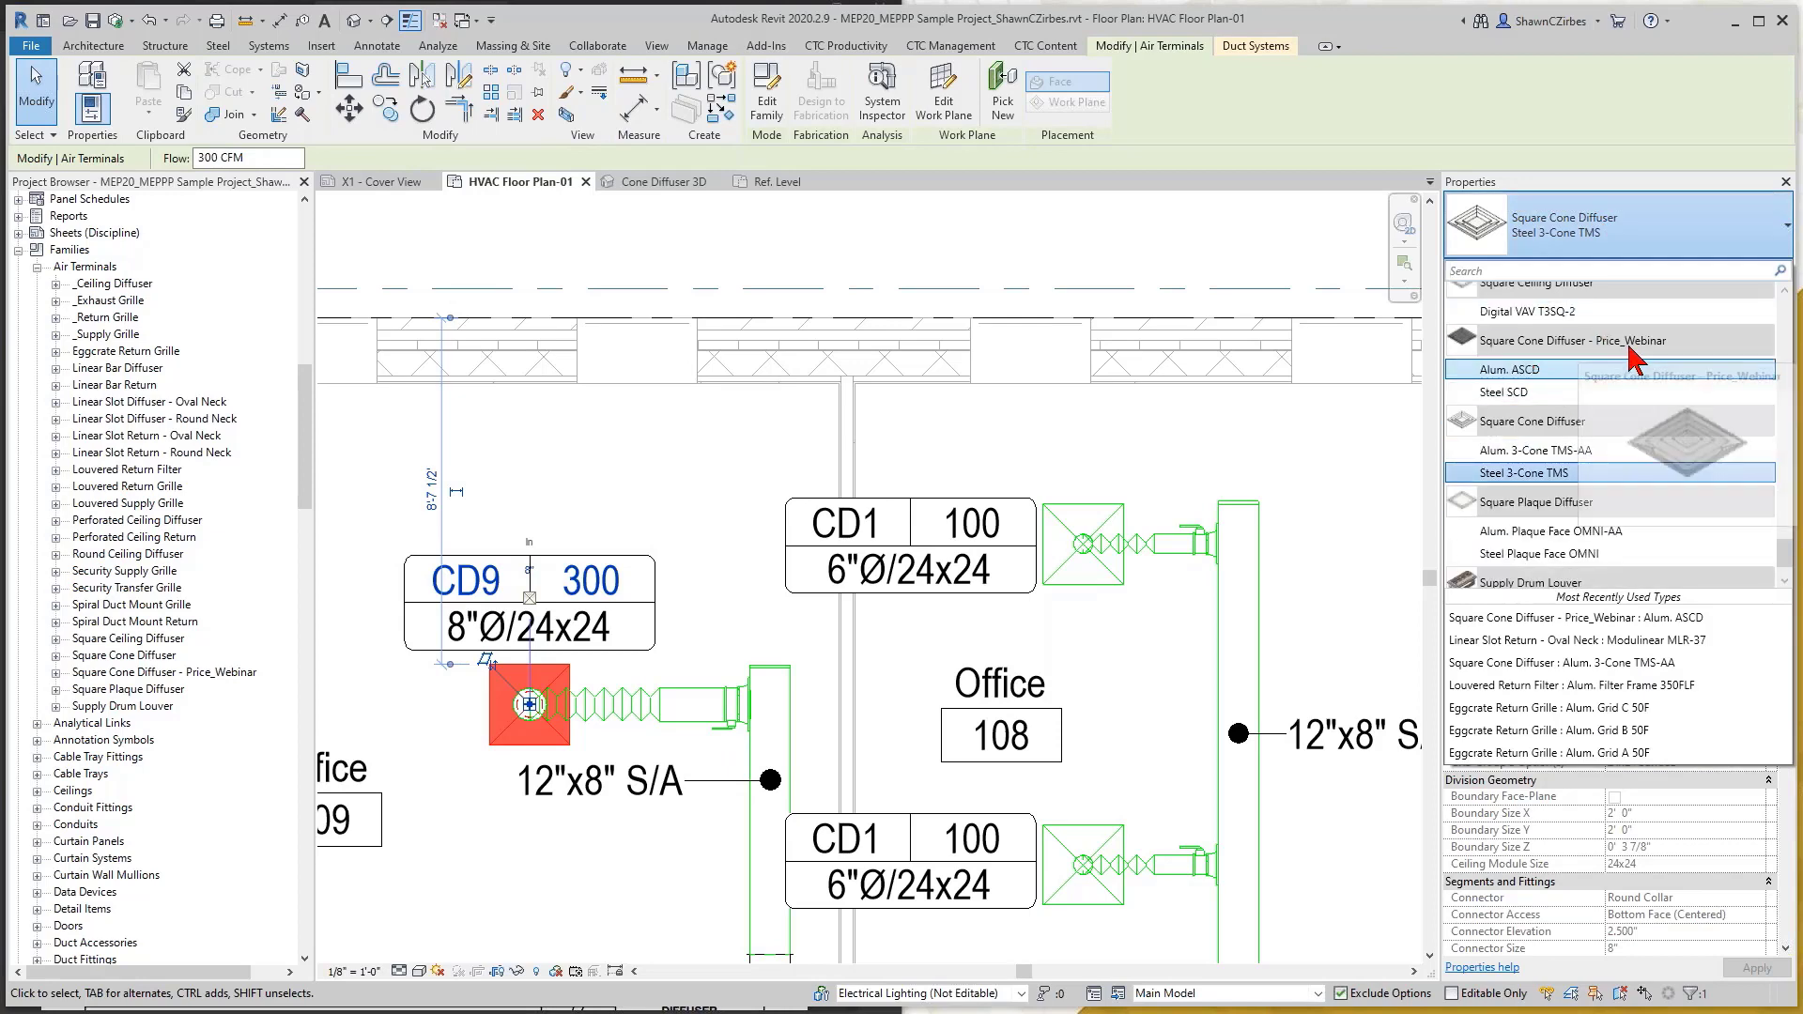
{"action": "left_click", "coordinate": [1520, 388]}
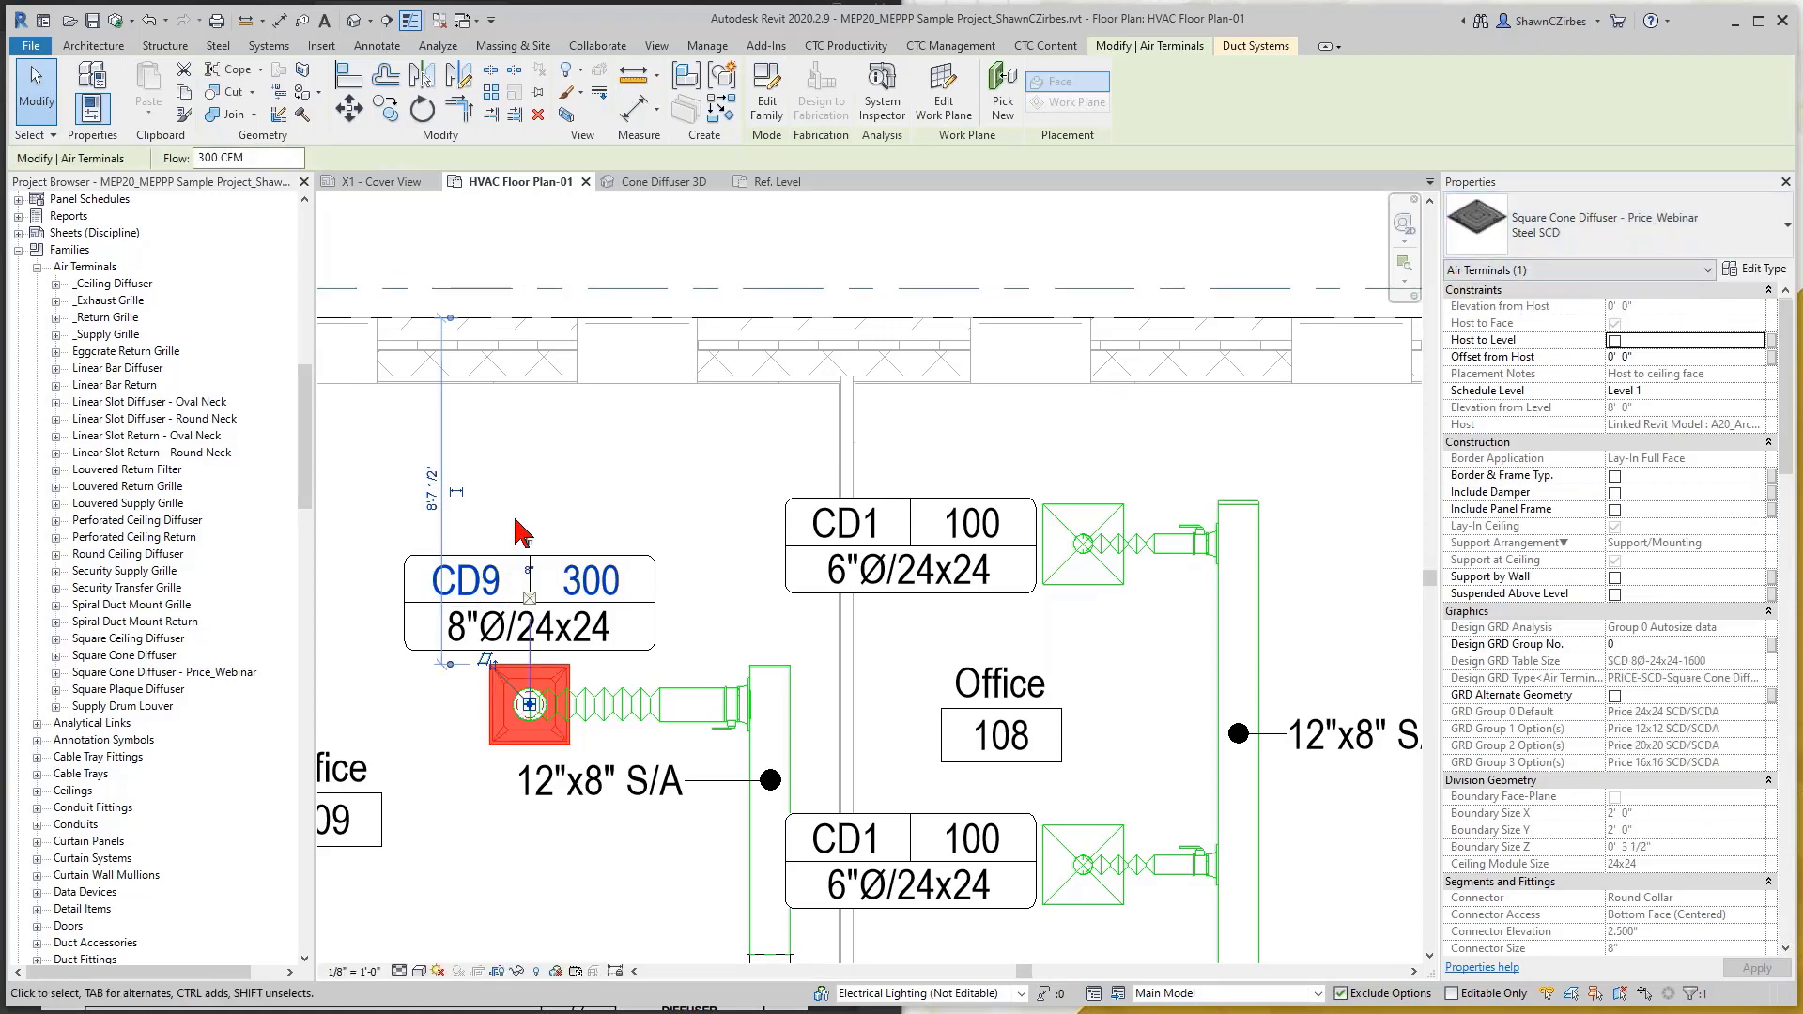
{"action": "left_click", "coordinate": [616, 535]}
Set the Velocity Design of the CD9 diffuser to 400 FPM
{"action": "scroll", "coordinate": [492, 782], "scroll_direction": "up", "scroll_amount": 2}
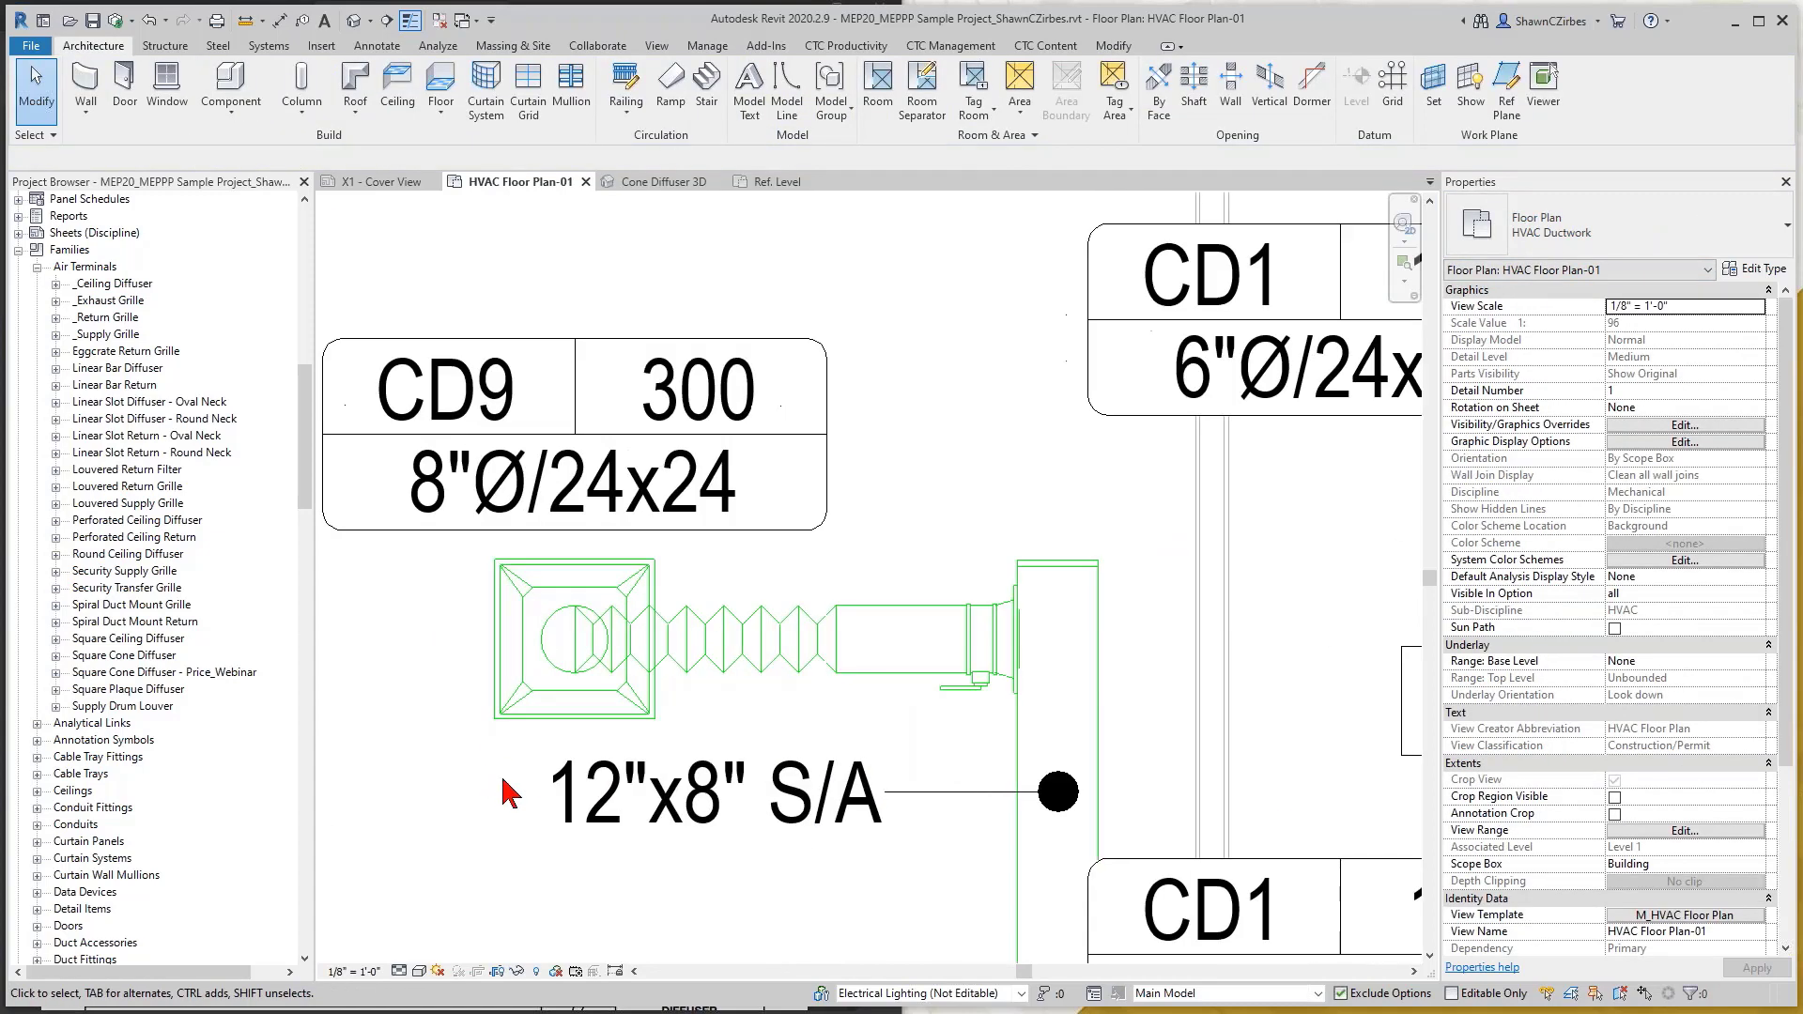
{"action": "scroll", "coordinate": [507, 787], "scroll_direction": "up", "scroll_amount": 2}
{"action": "middle_click_drag", "start_coordinate": [452, 679], "coordinate": [446, 680]}
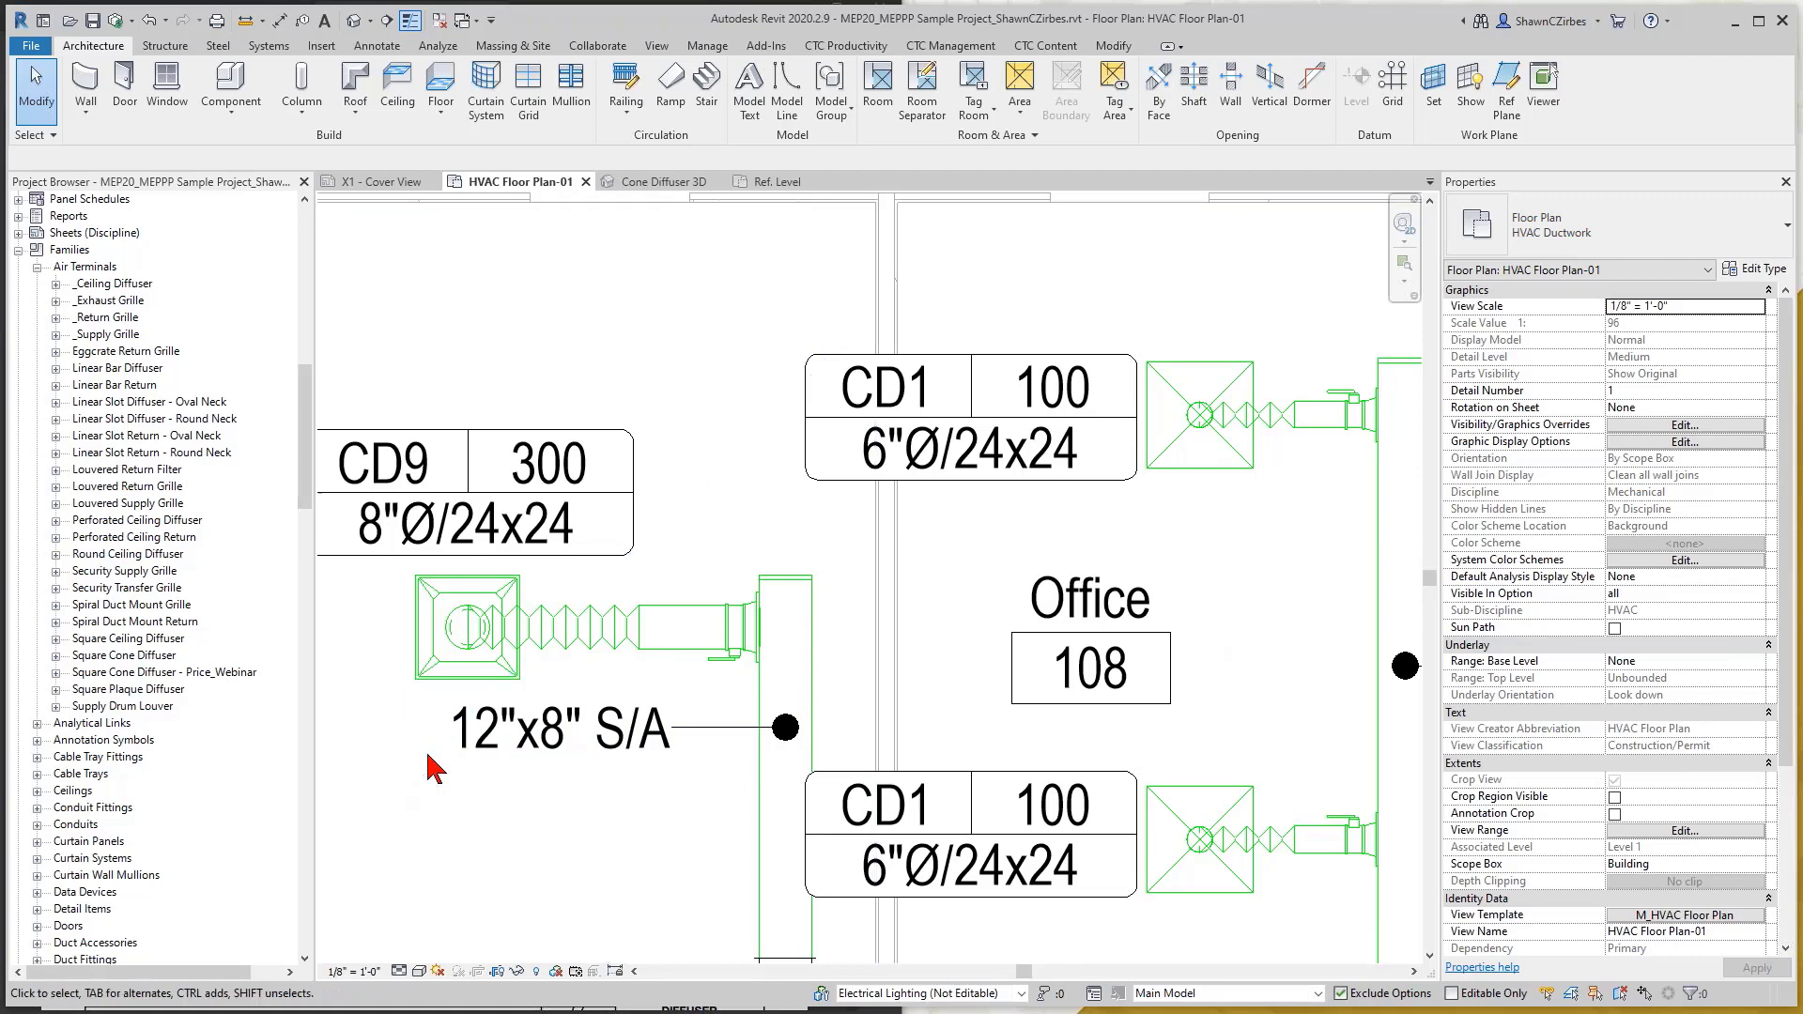
{"action": "middle_click_drag", "start_coordinate": [431, 765], "coordinate": [587, 715]}
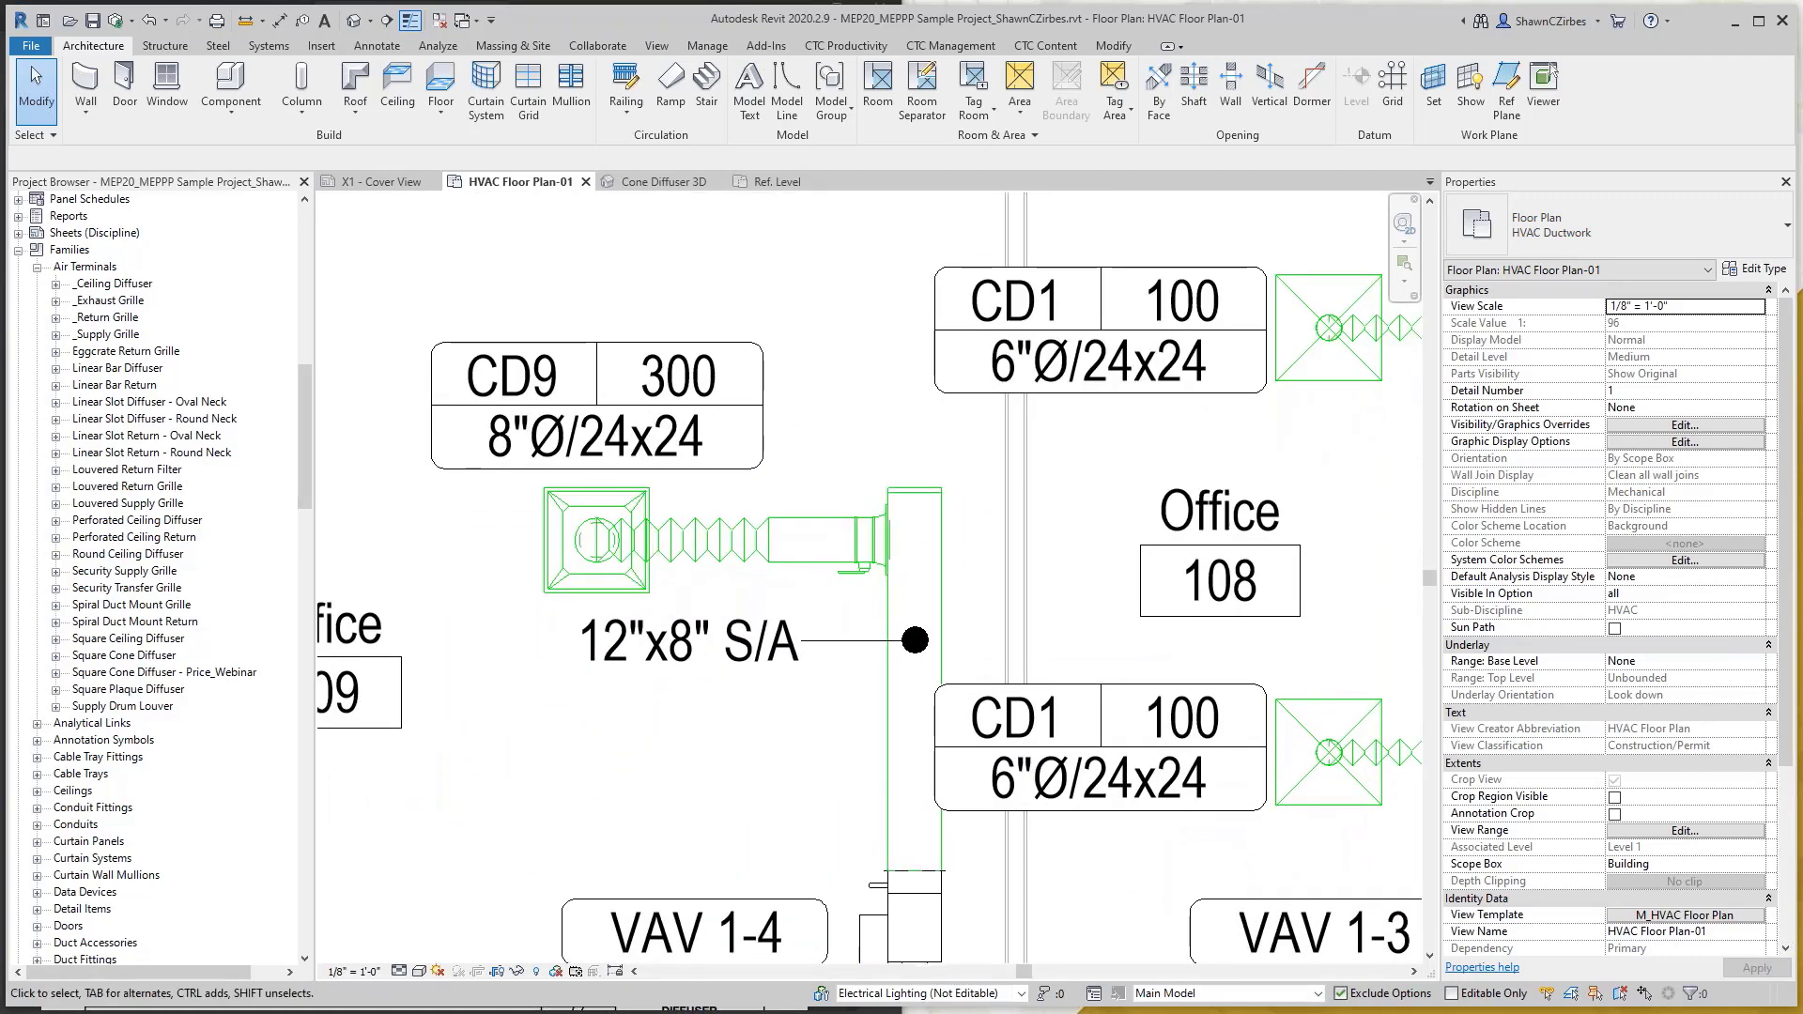
{"action": "left_click", "coordinate": [569, 595]}
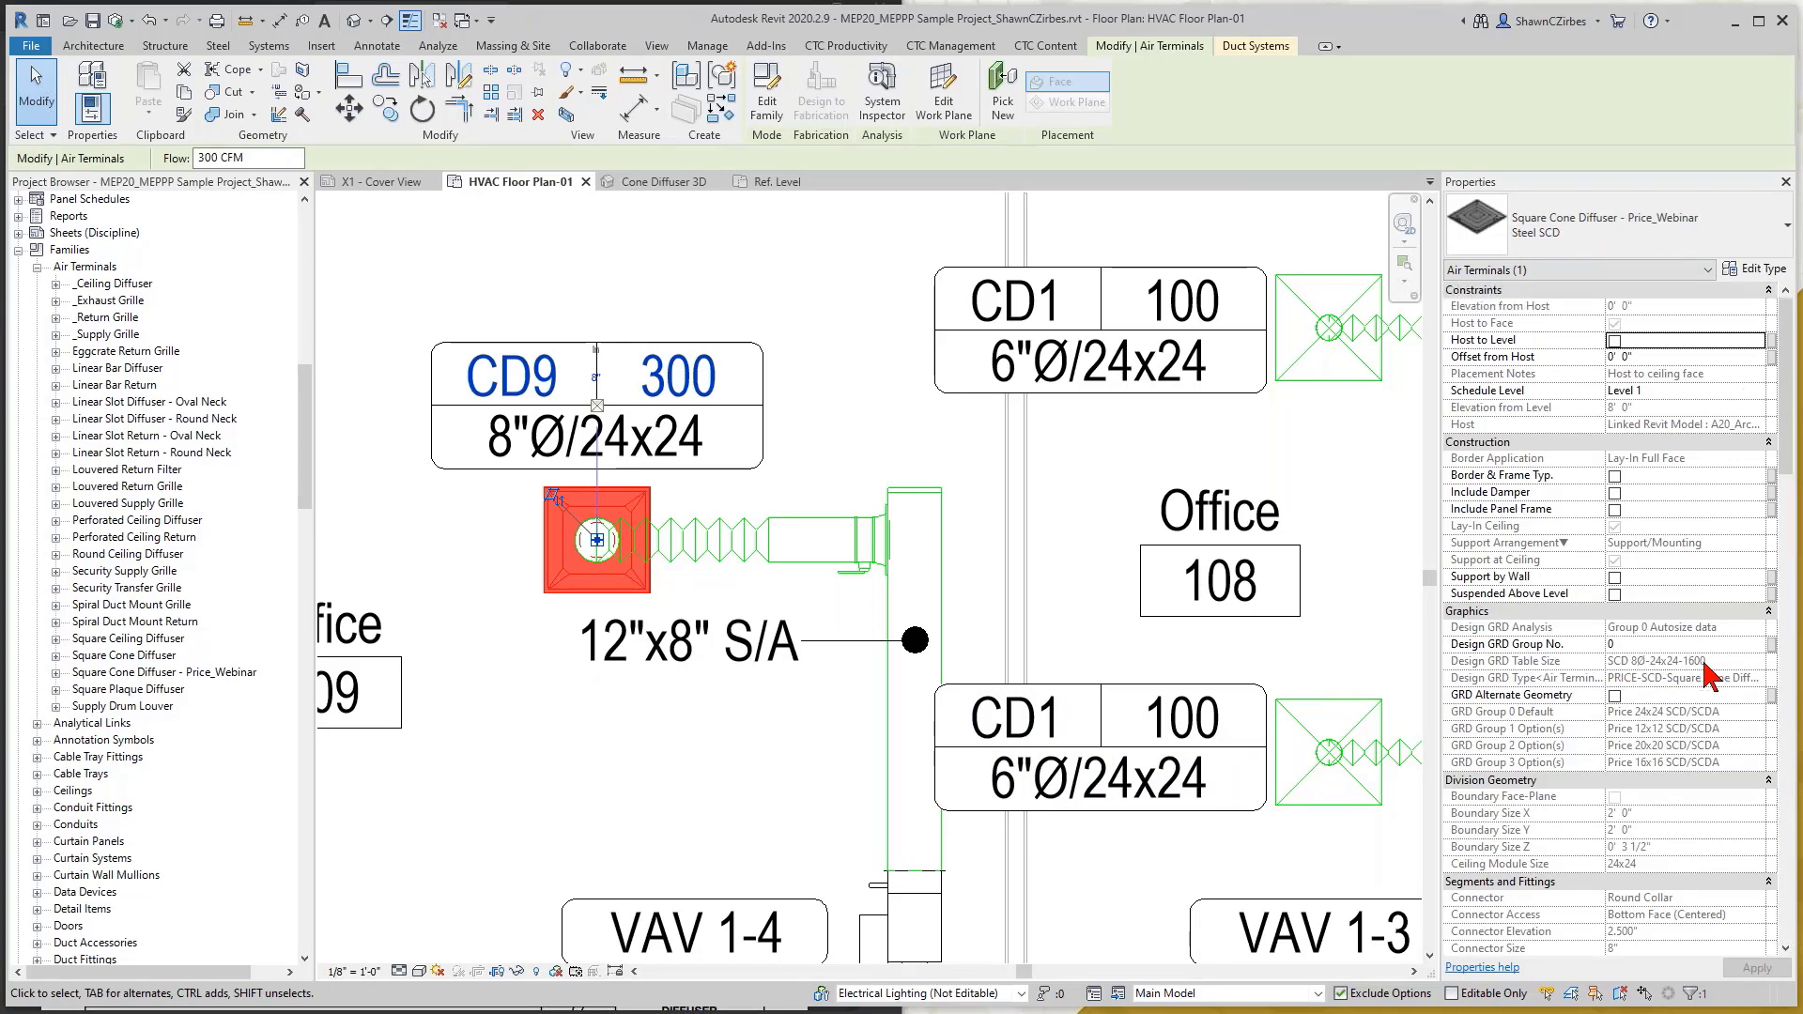
{"action": "scroll", "coordinate": [1708, 674], "scroll_direction": "down", "scroll_amount": 15}
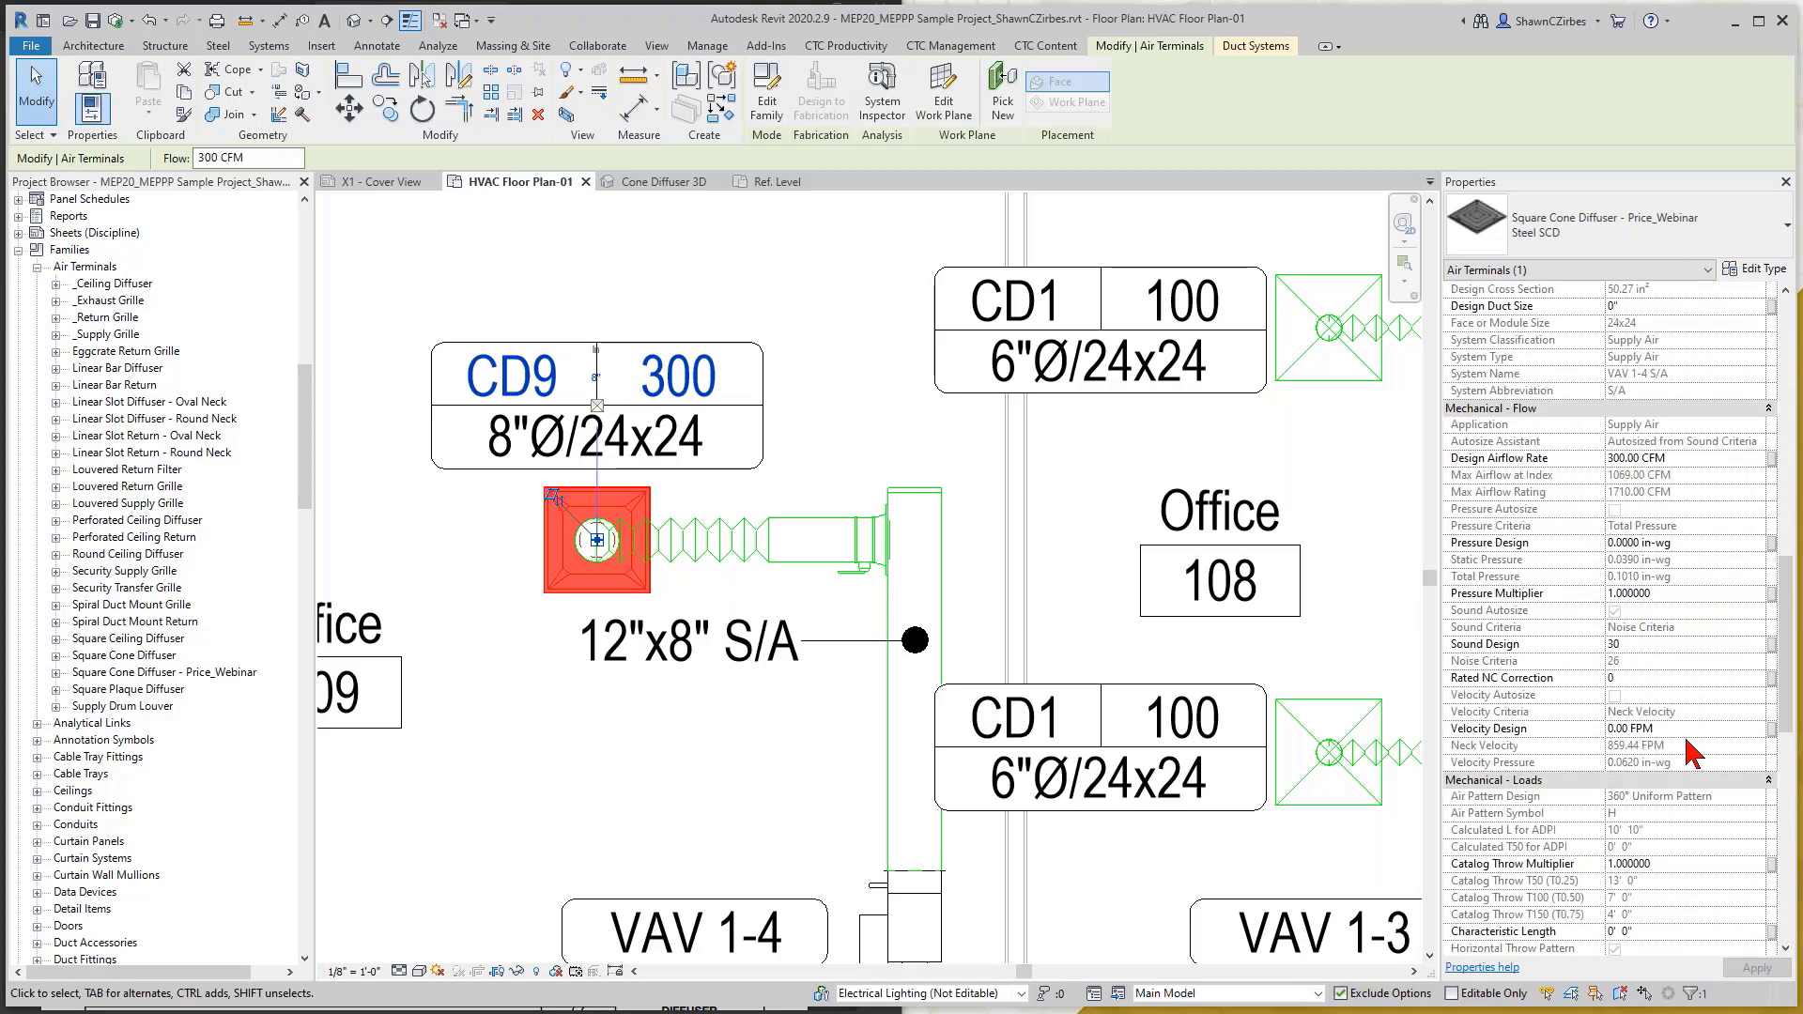
{"action": "left_click", "coordinate": [1674, 729]}
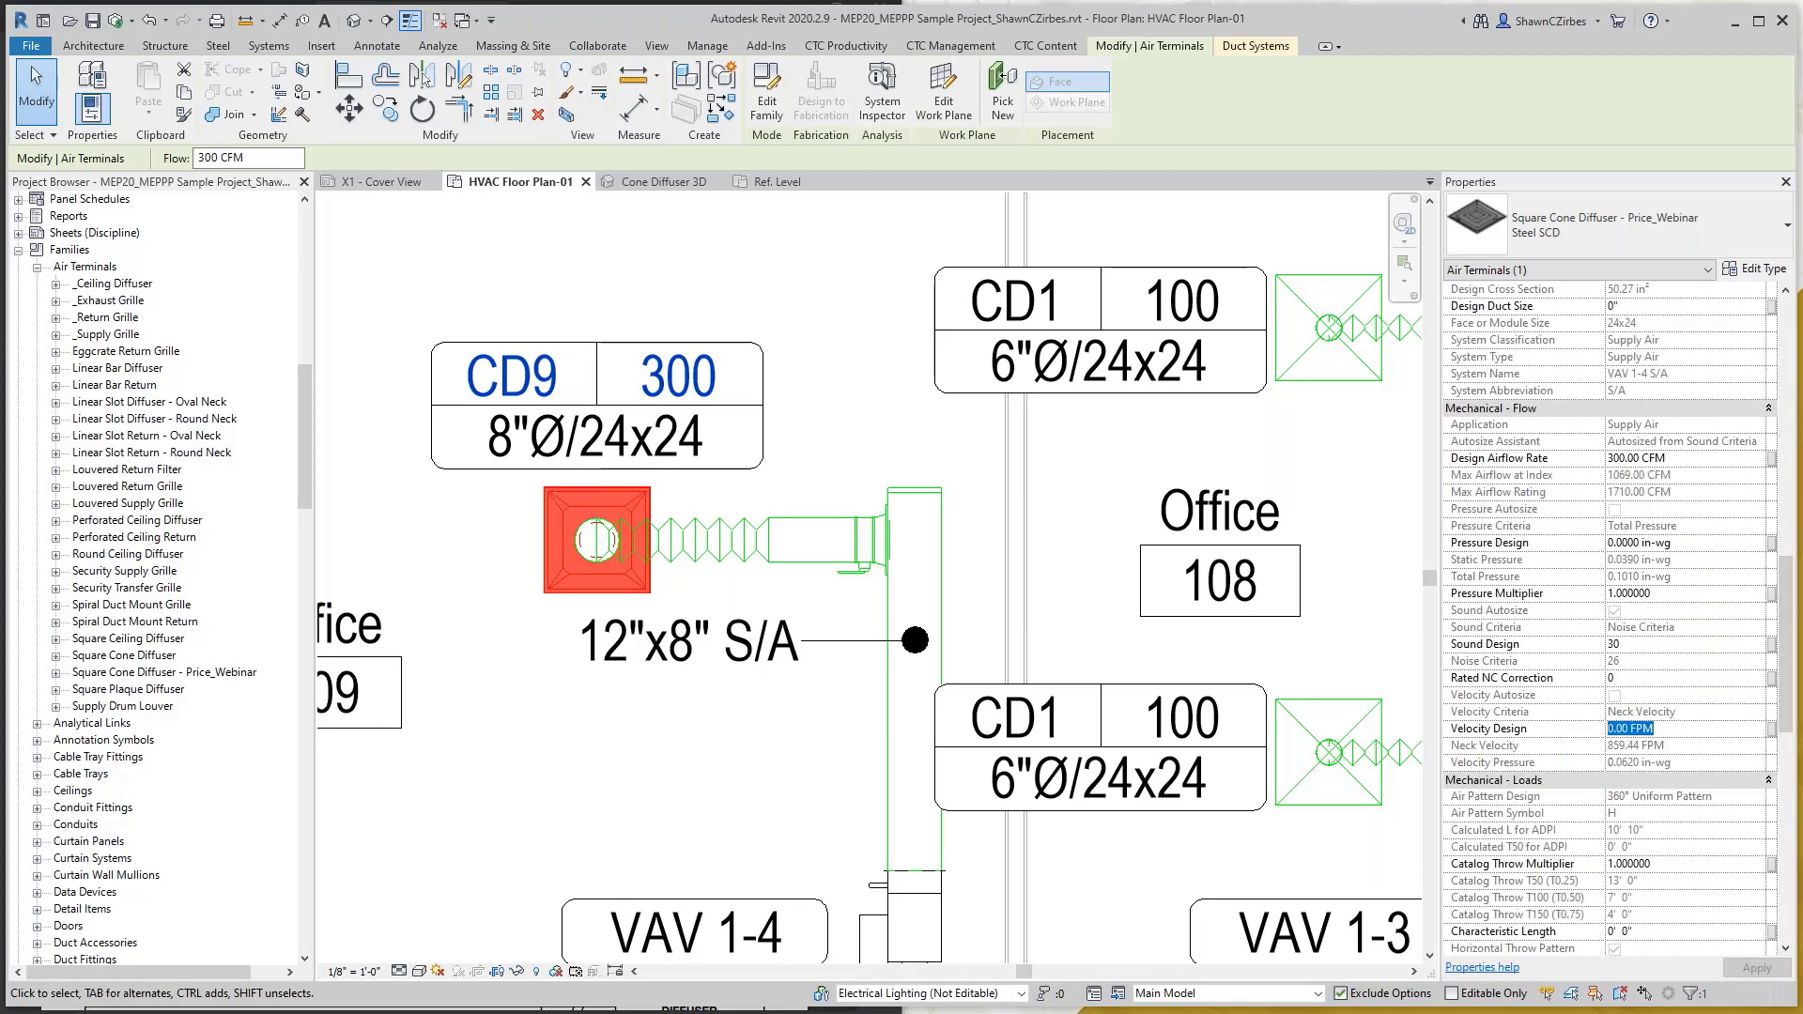
{"action": "type", "text": "400"}
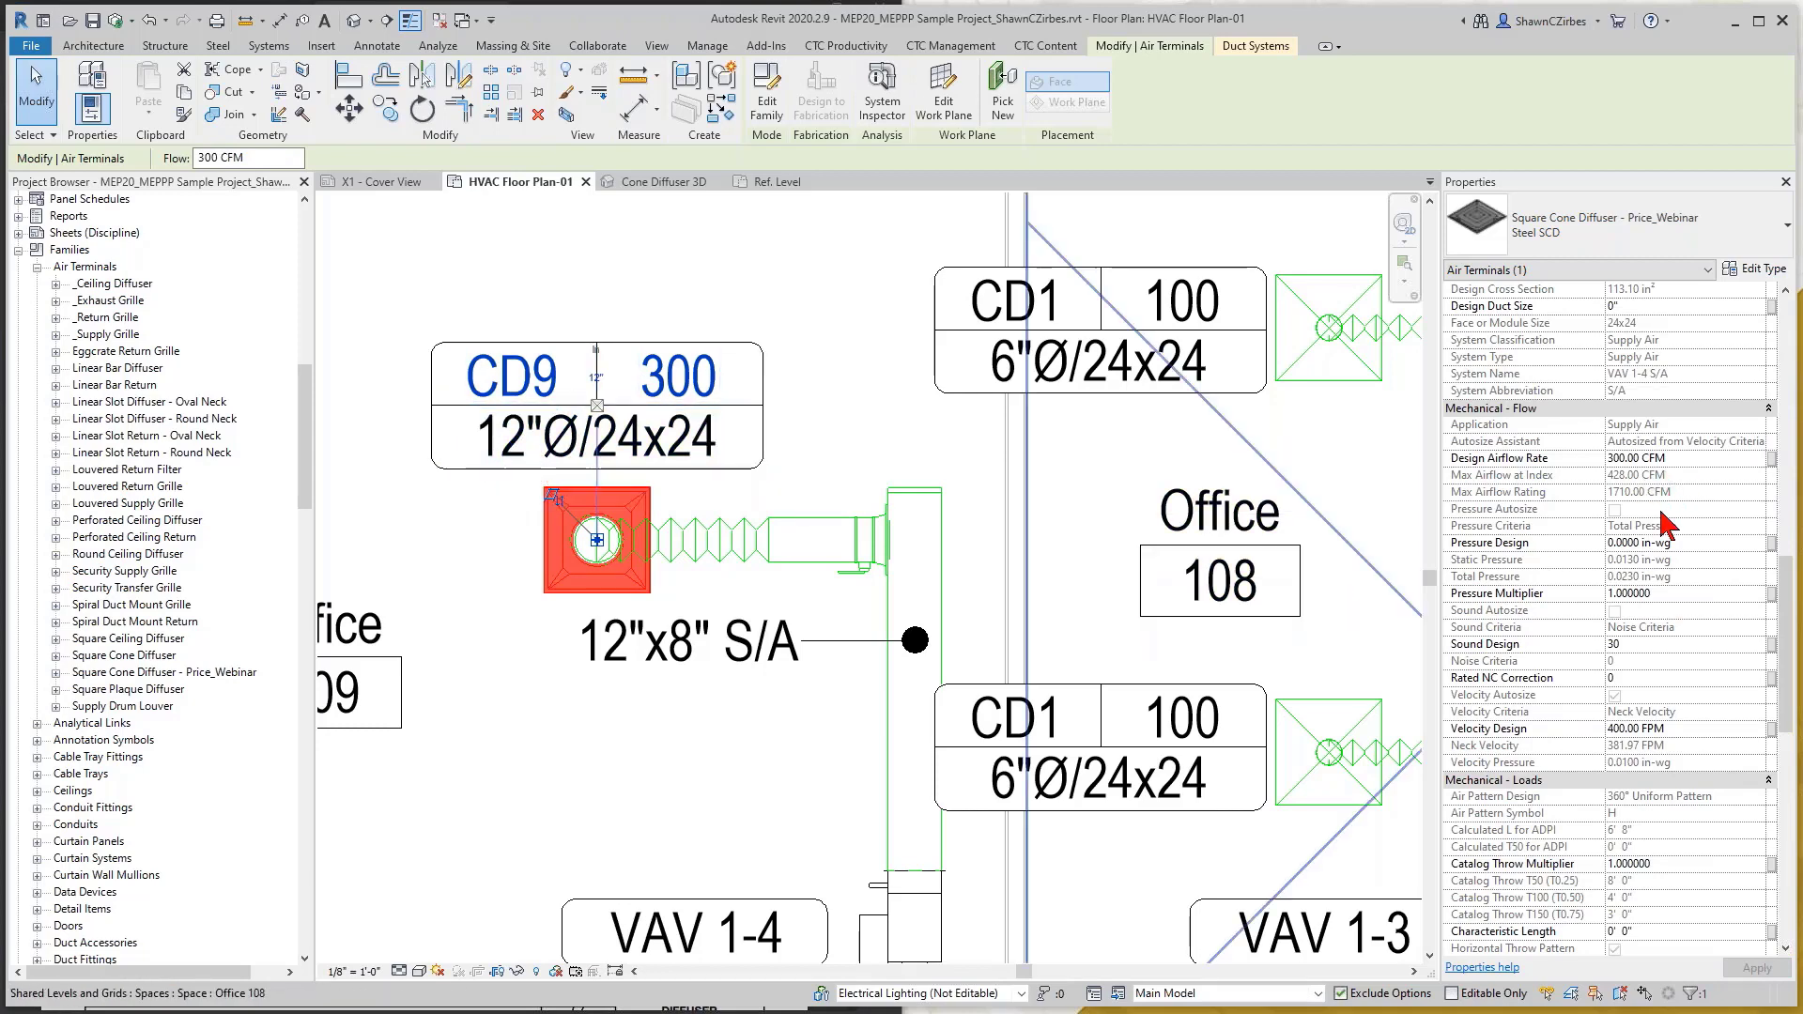
Set the Design GRD Group No. of the CD9 diffuser to 2
{"action": "scroll", "coordinate": [1658, 554], "scroll_direction": "up", "scroll_amount": 5}
{"action": "scroll", "coordinate": [1652, 498], "scroll_direction": "up", "scroll_amount": 10}
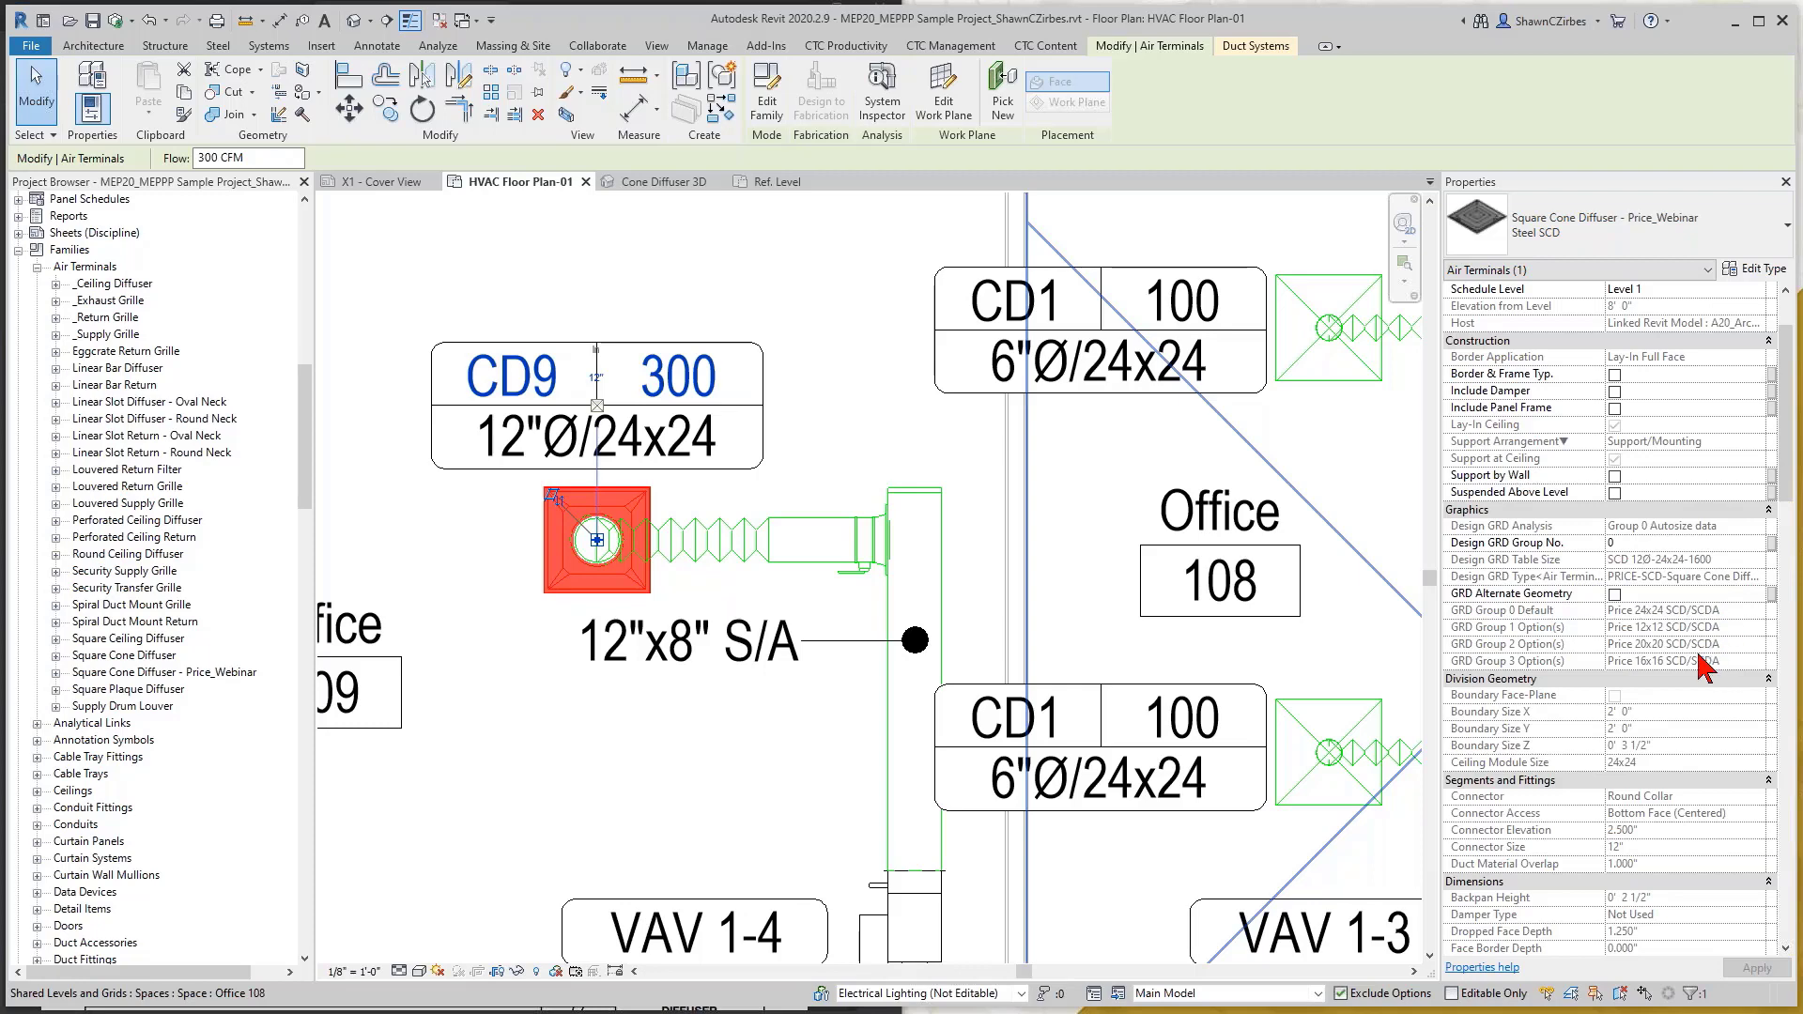
{"action": "left_click", "coordinate": [674, 752]}
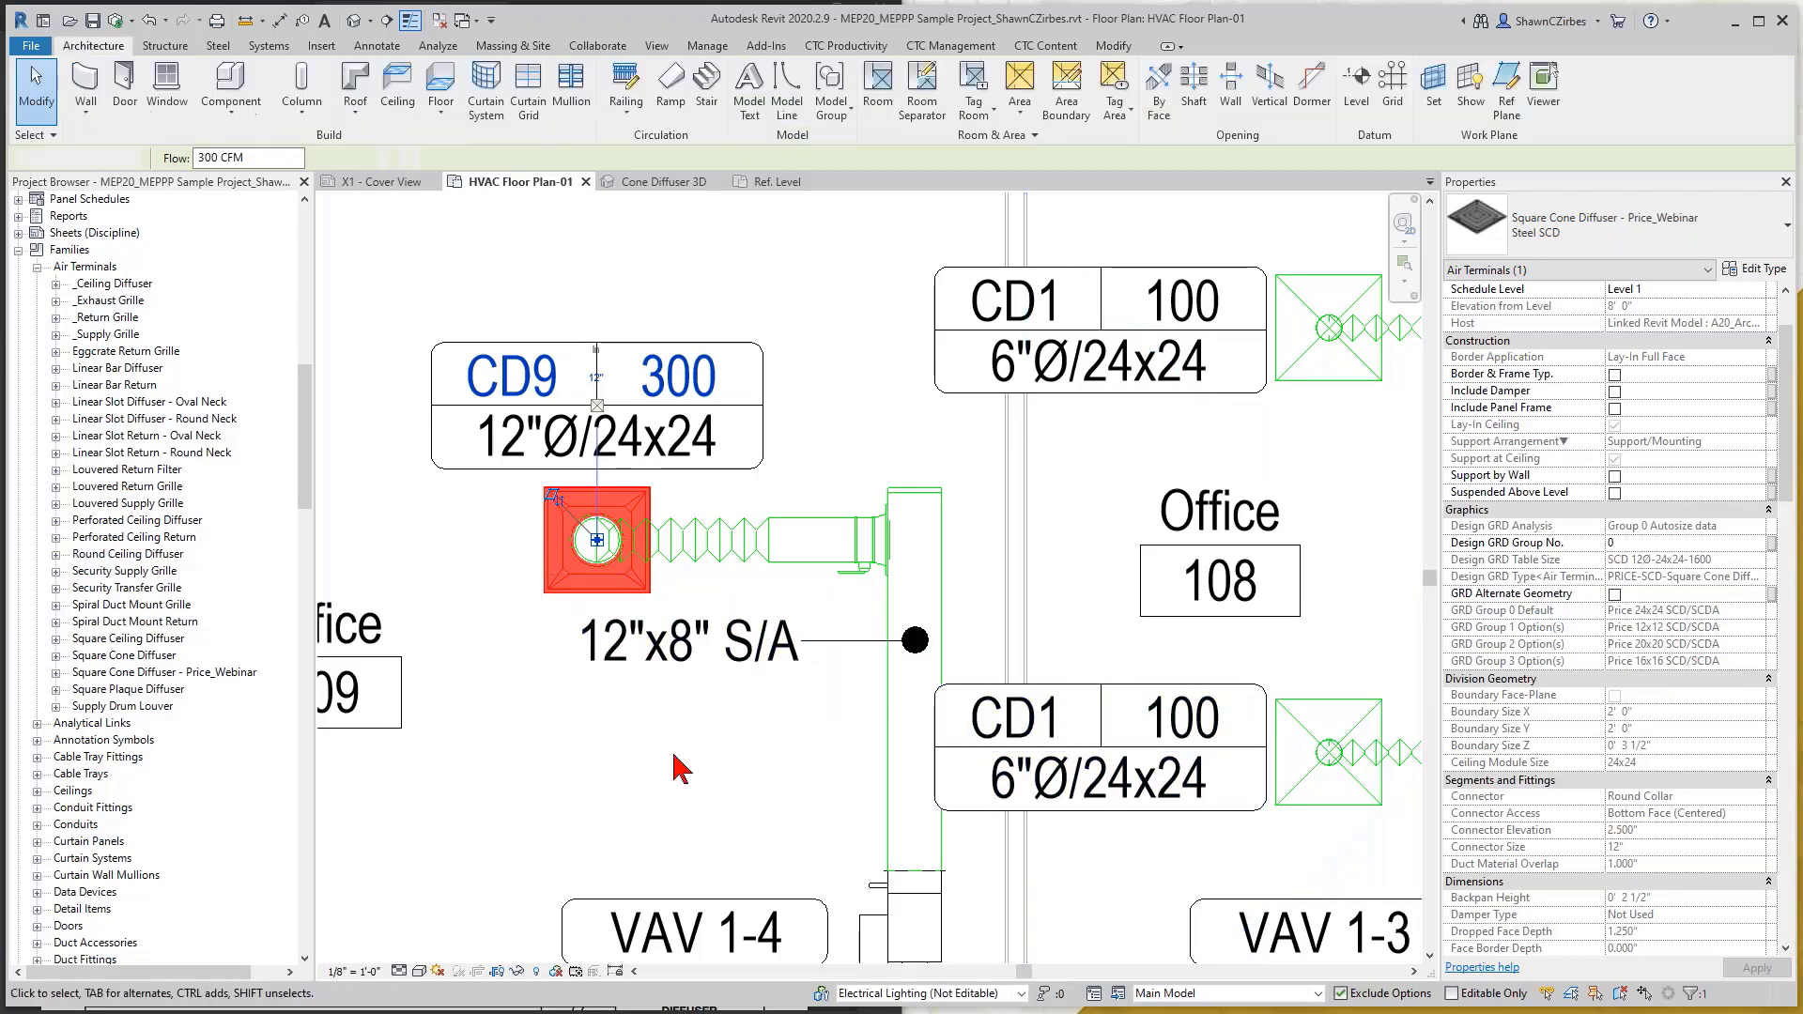
{"action": "left_click", "coordinate": [564, 591]}
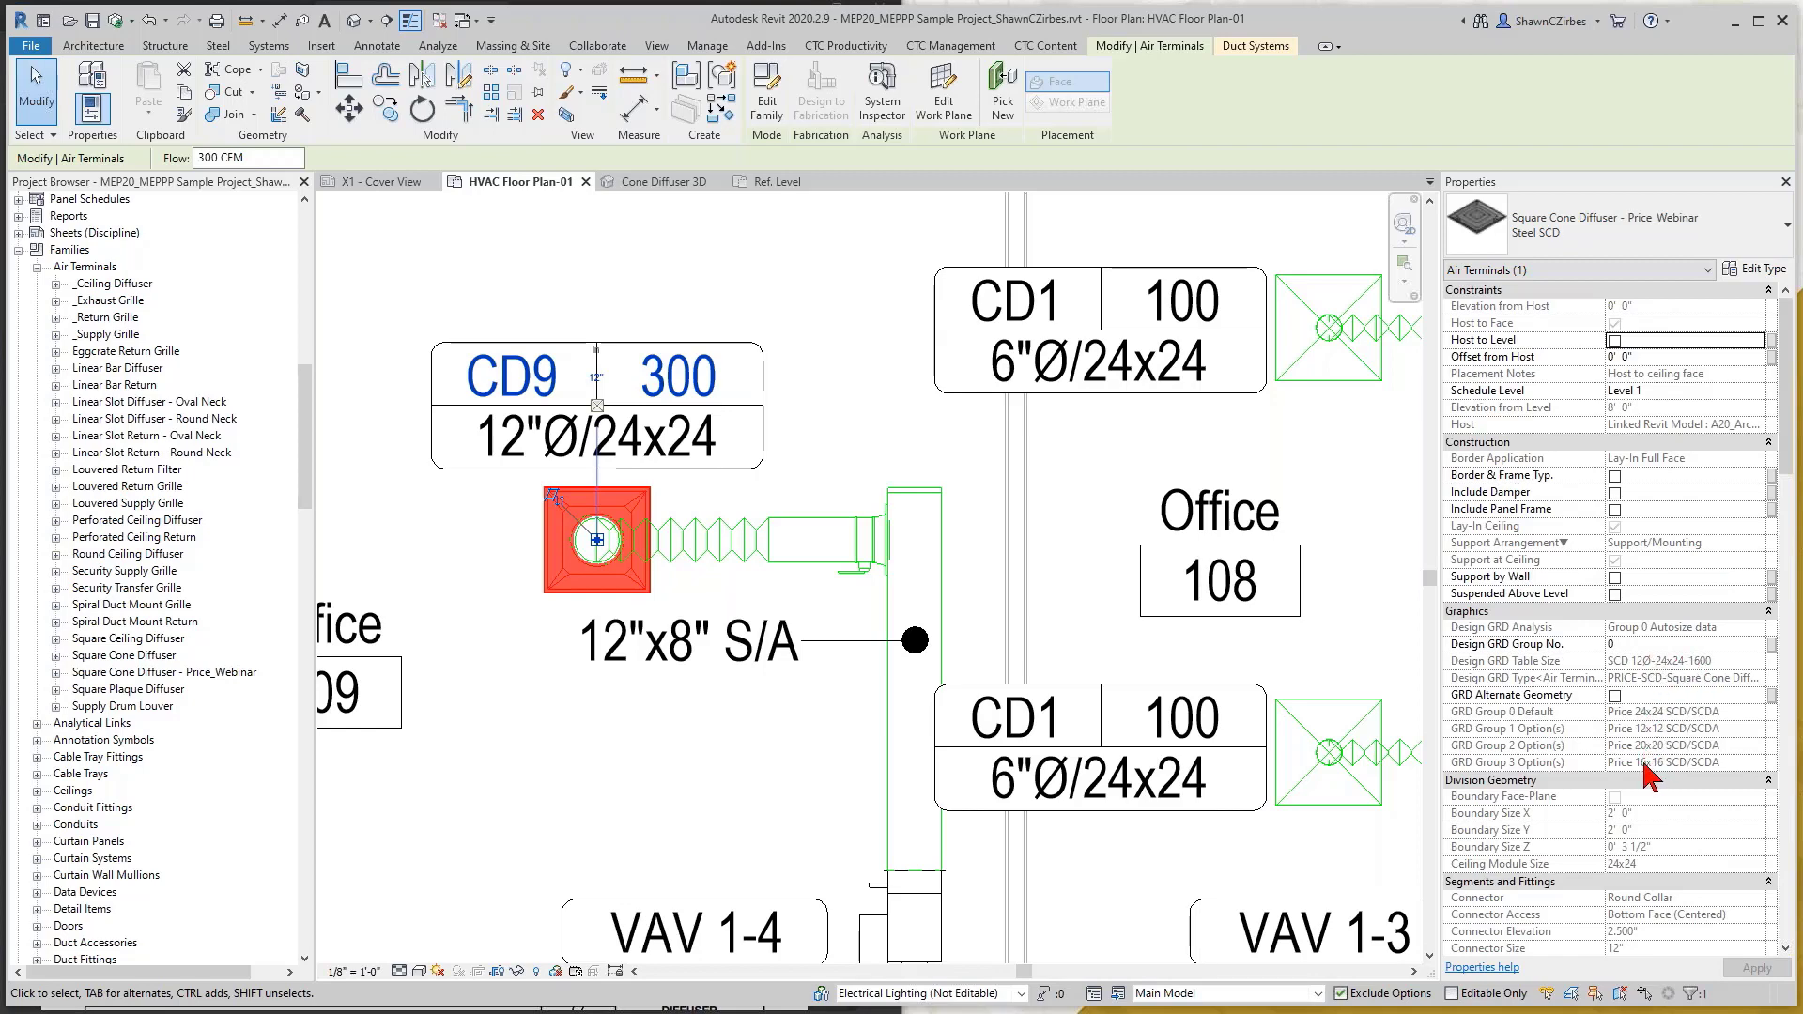
{"action": "left_click", "coordinate": [1636, 646]}
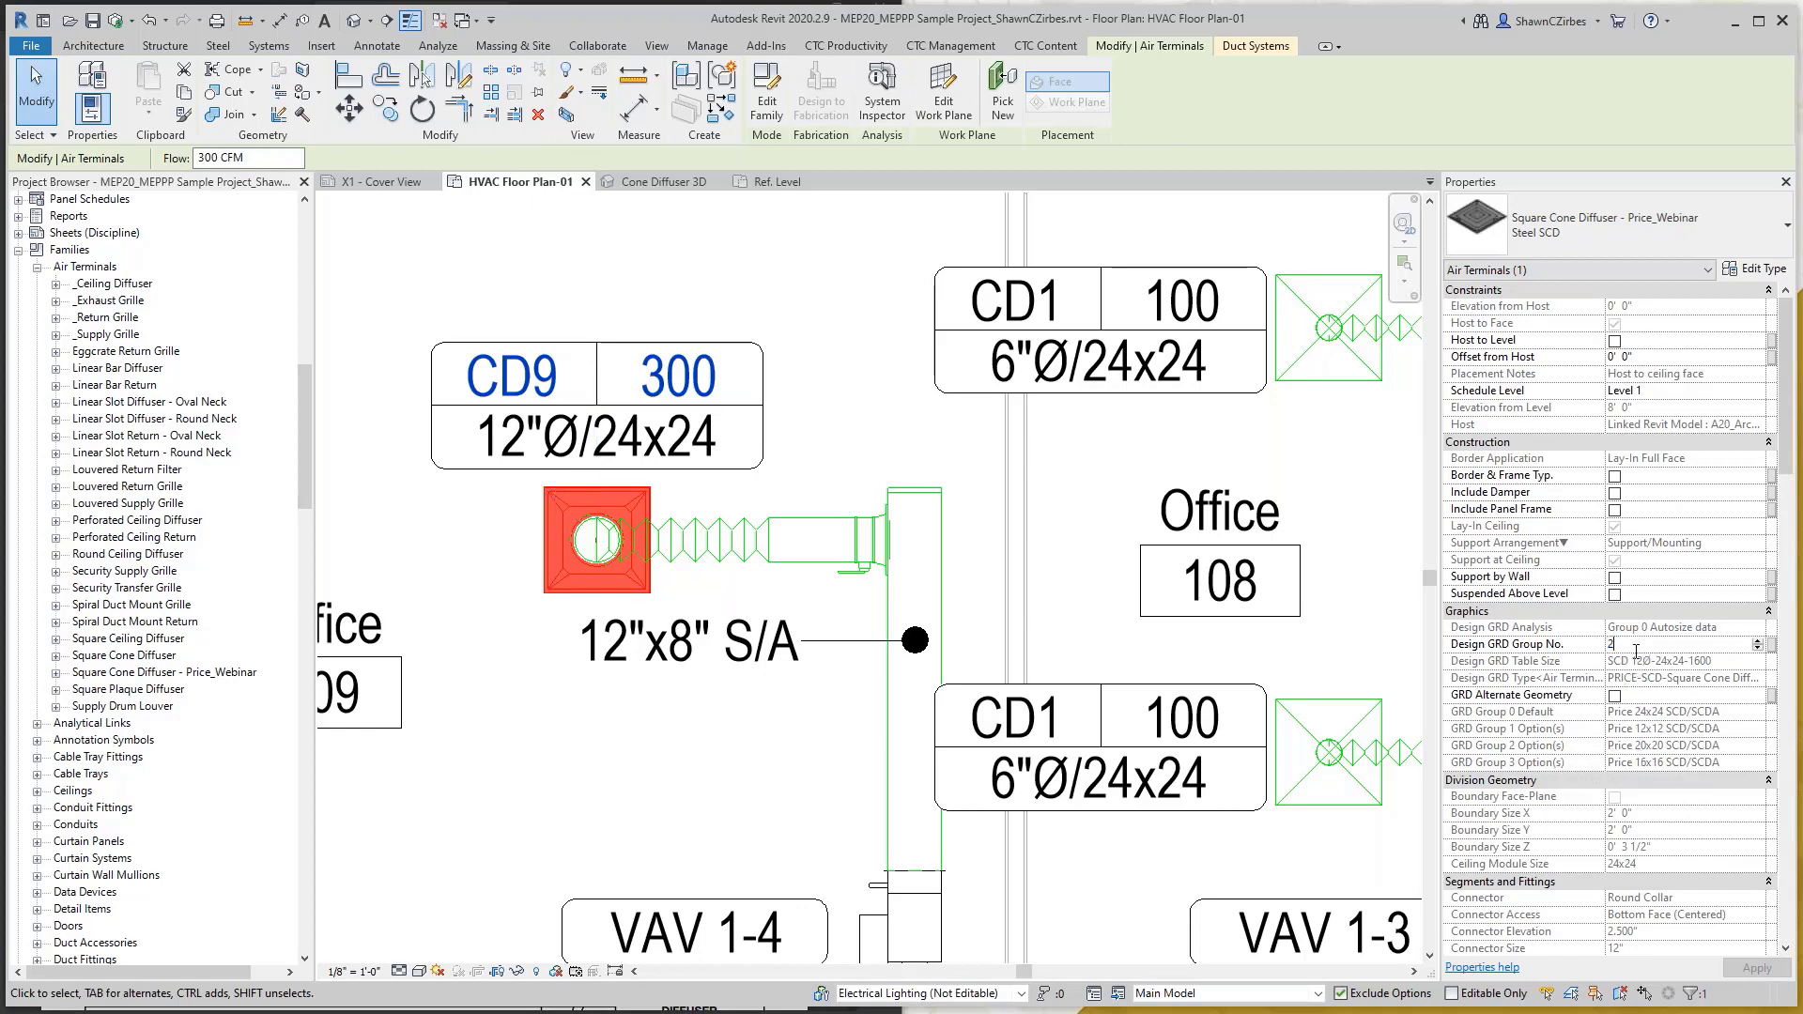
{"action": "left_click", "coordinate": [1642, 752]}
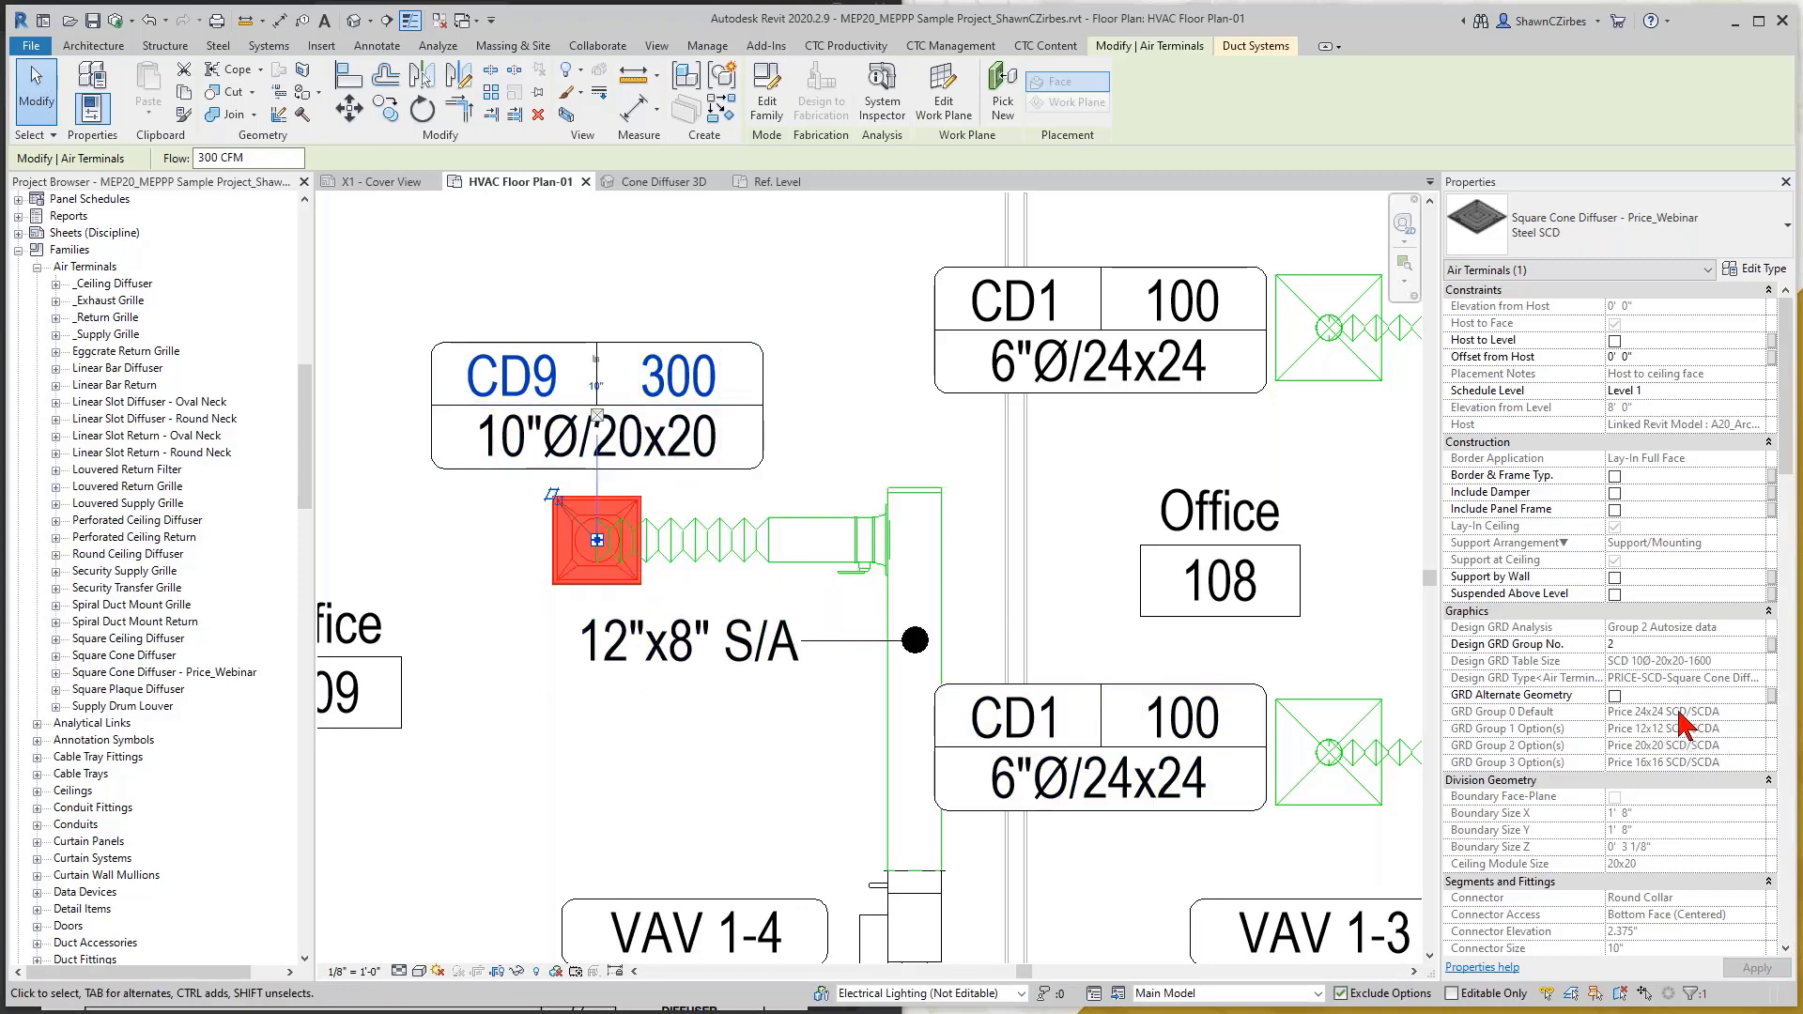
Set the Design Airflow Rate of the CD9 diffuser to 100 CFM
{"action": "scroll", "coordinate": [1619, 819], "scroll_direction": "down", "scroll_amount": 10}
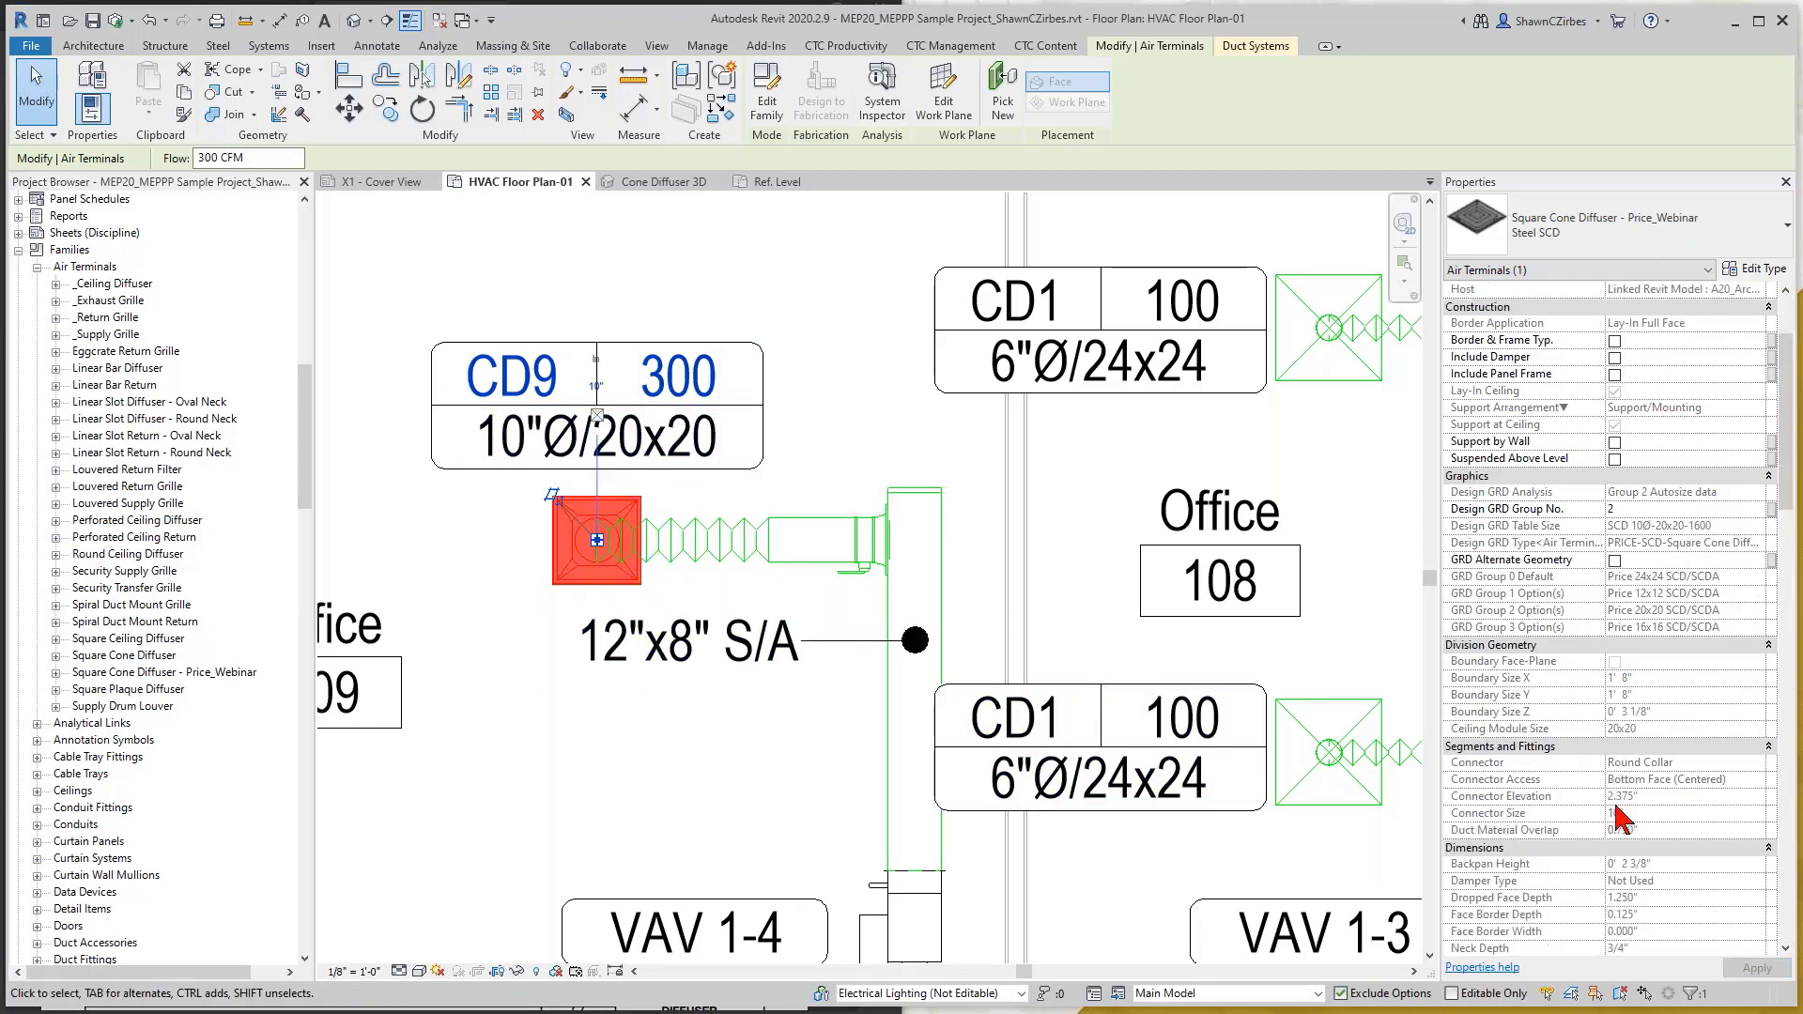
{"action": "scroll", "coordinate": [1646, 850], "scroll_direction": "down", "scroll_amount": 4}
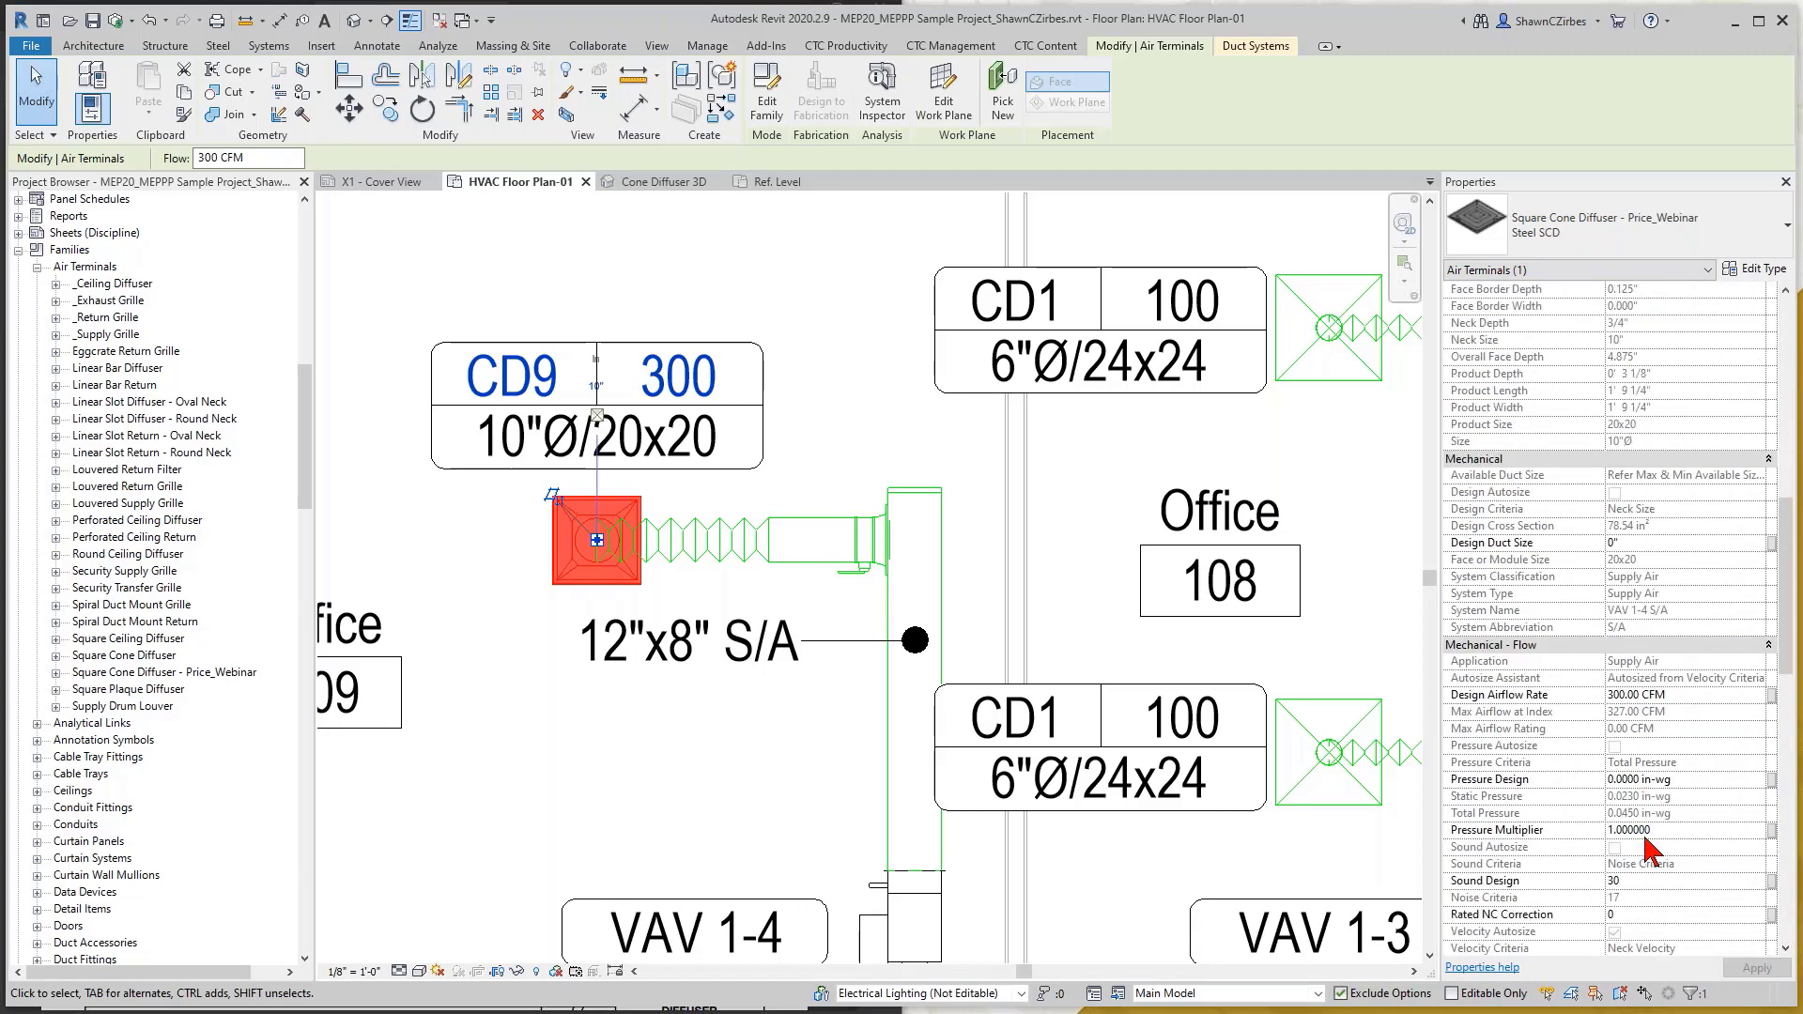
{"action": "left_click", "coordinate": [1697, 695]}
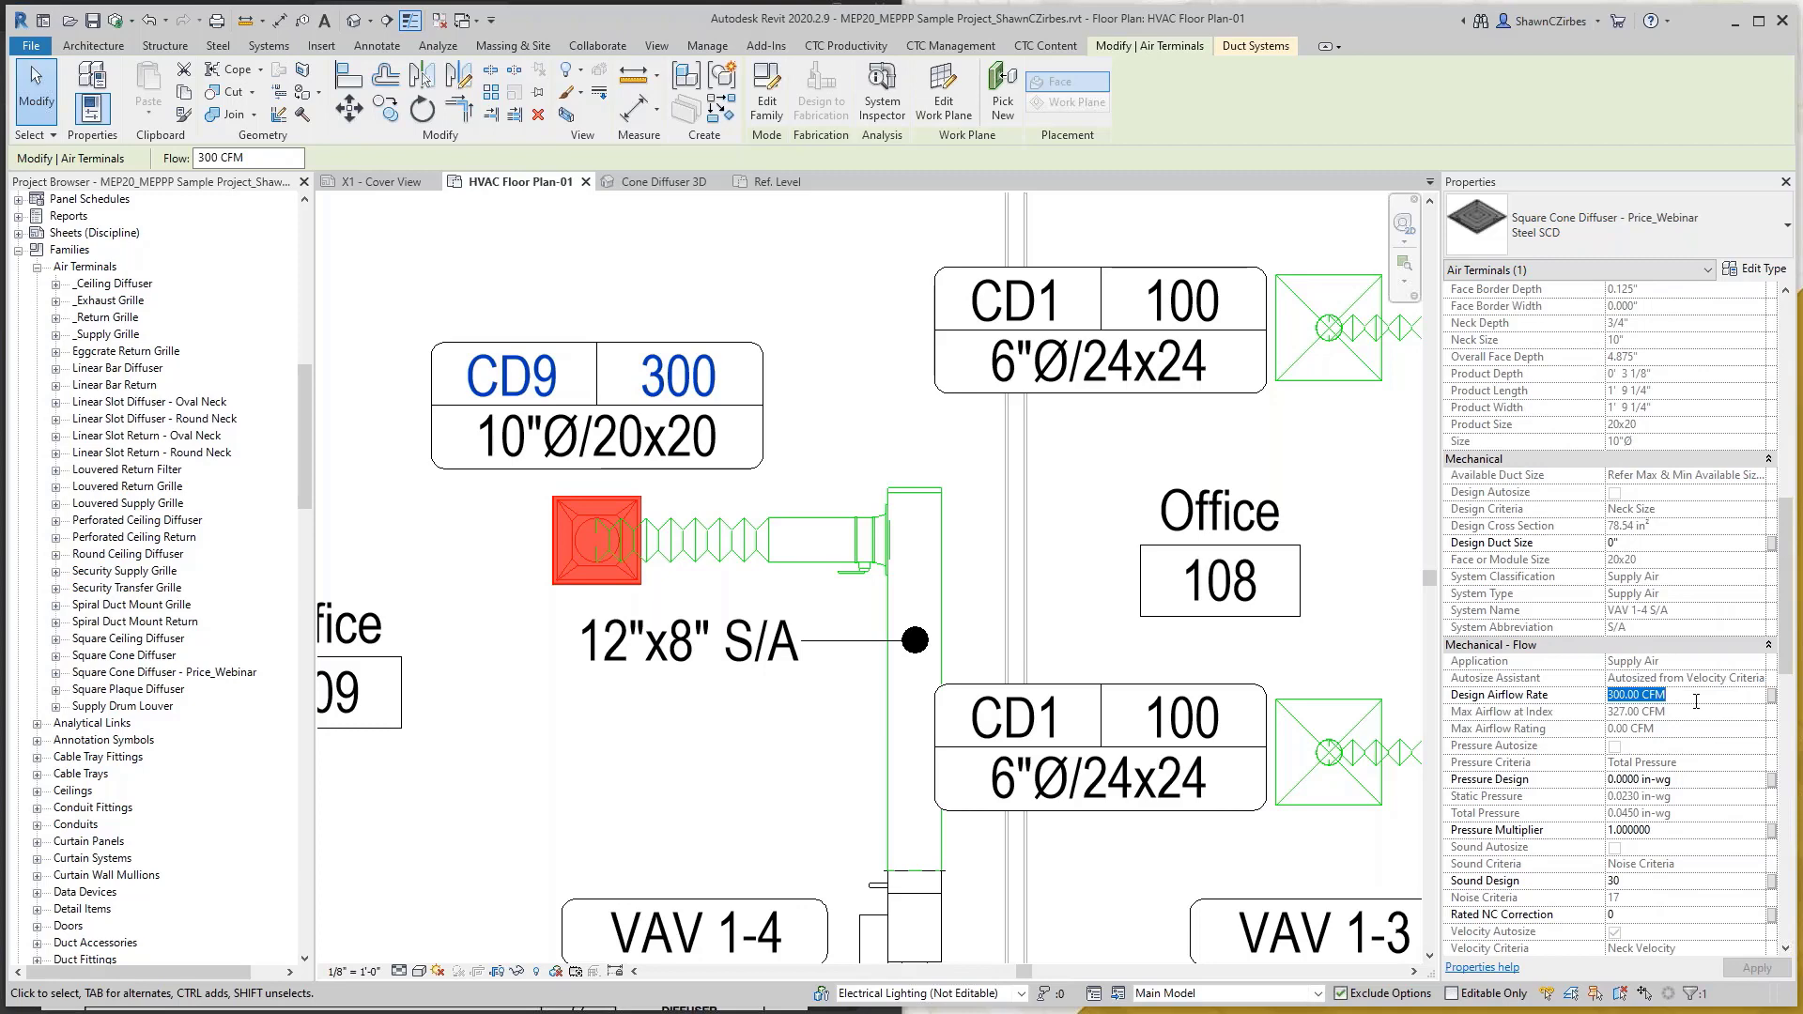
{"action": "type", "text": "100"}
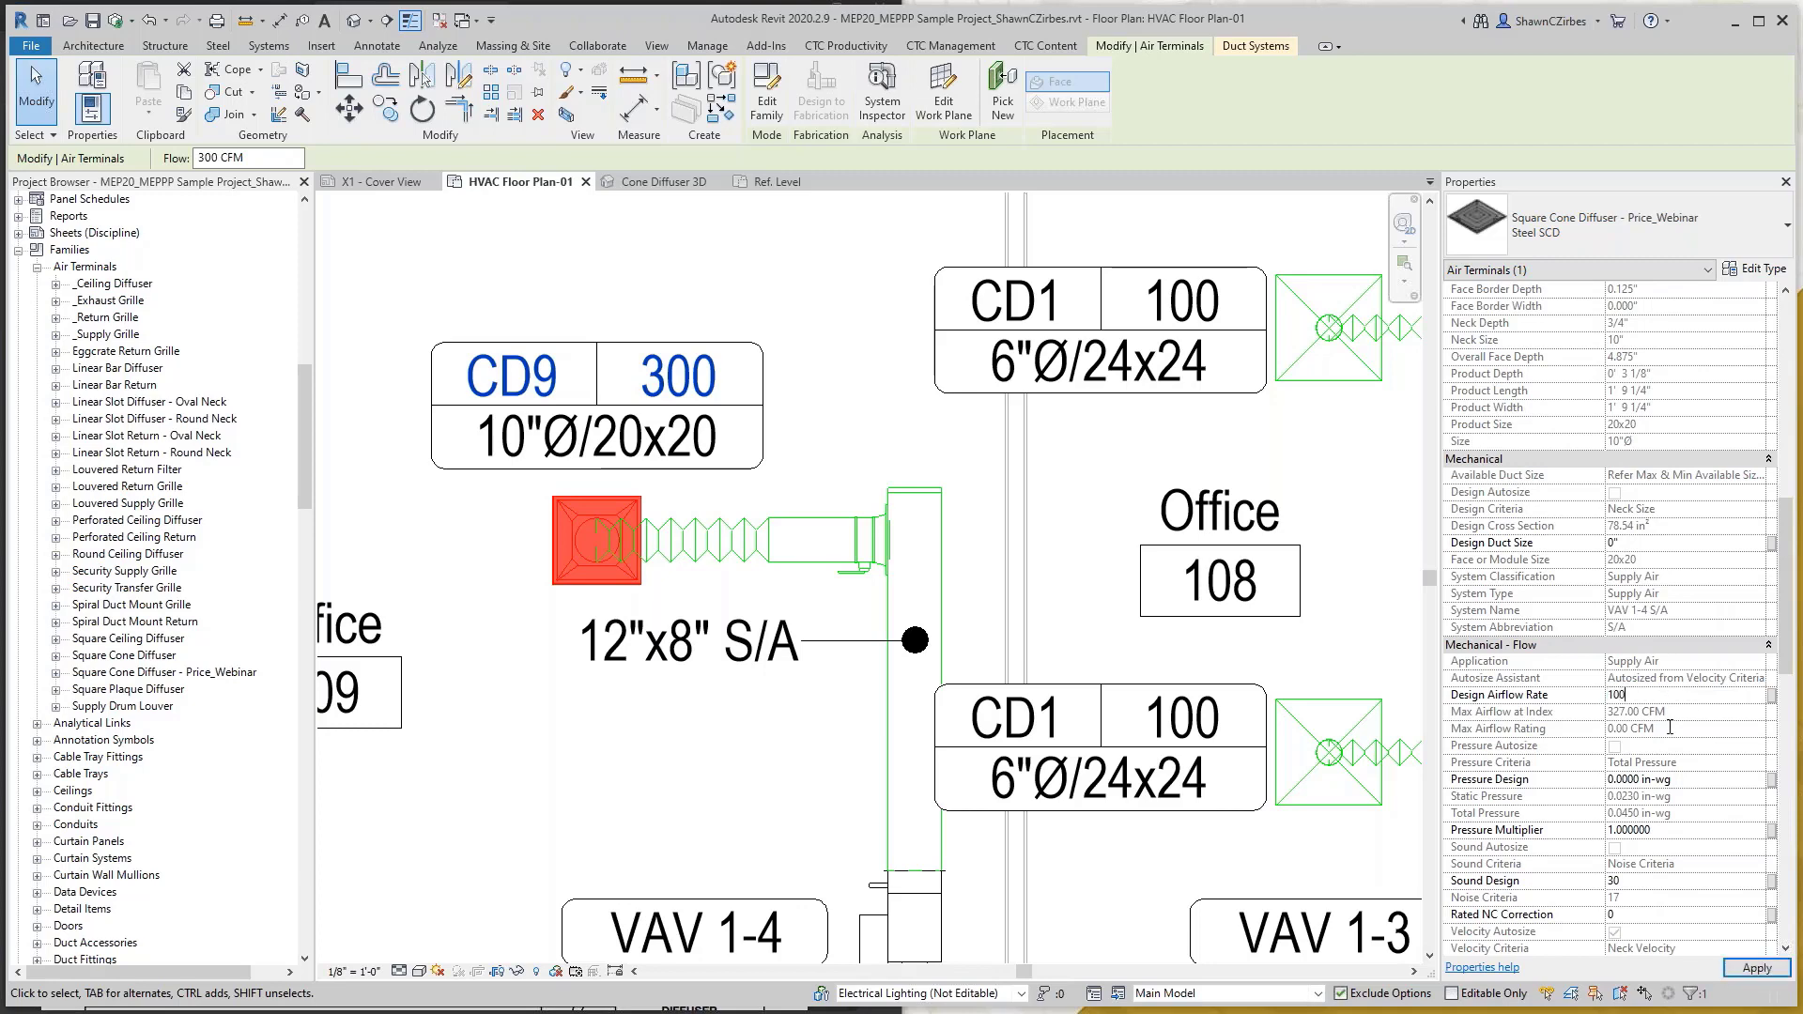